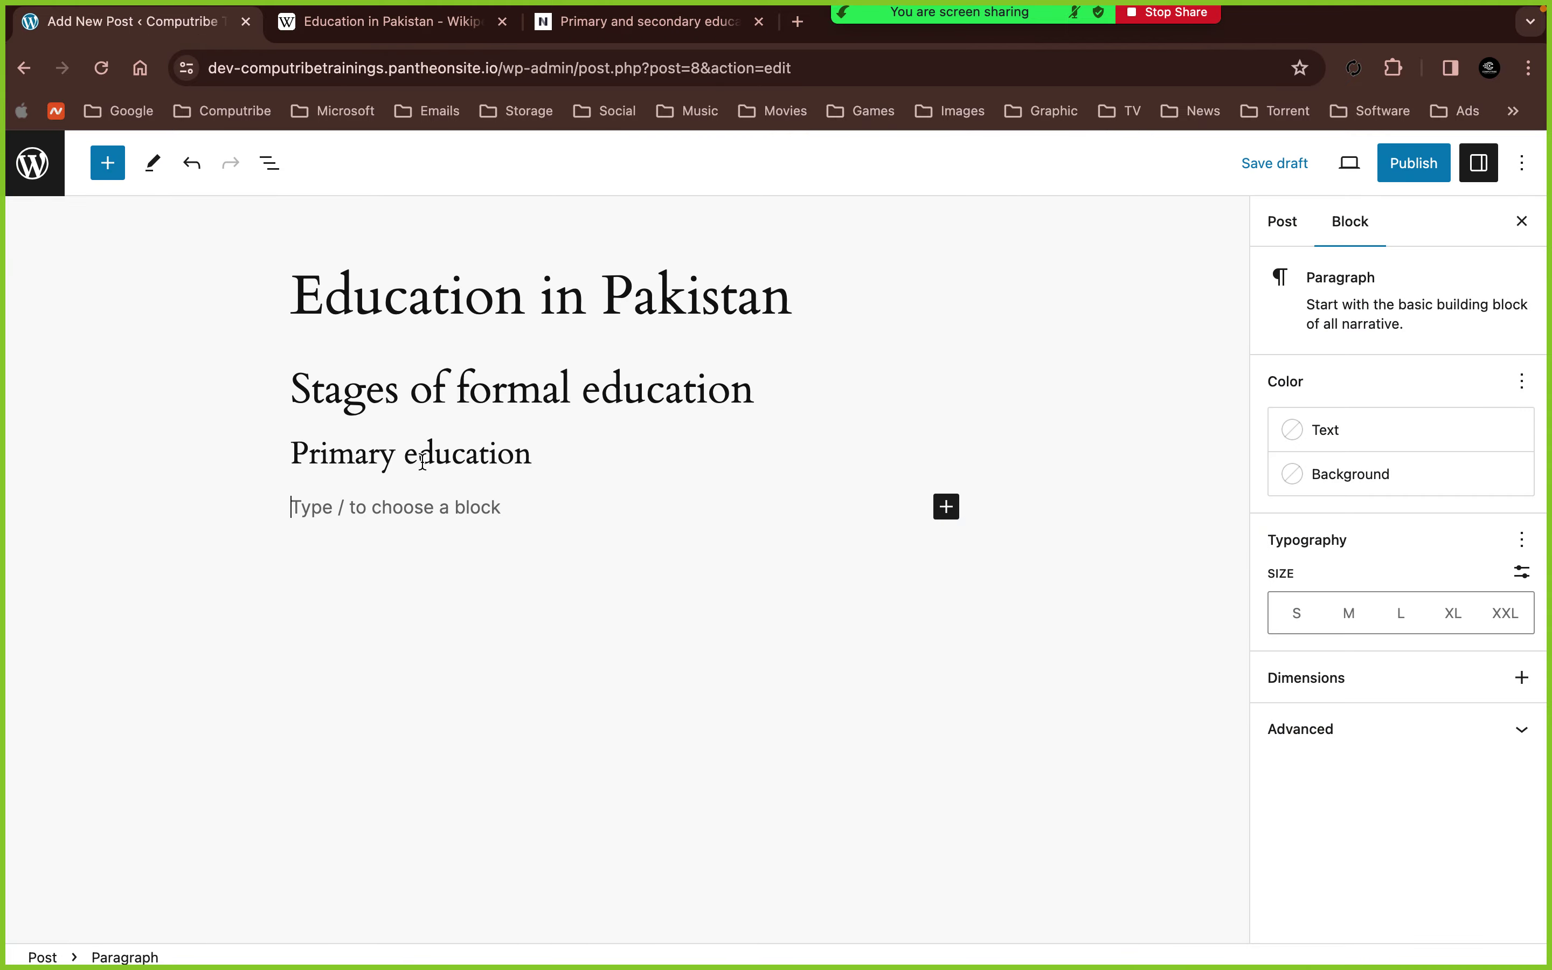
type("Only about 67.5% of Pakistani children finish primary school education.[16] The standard national system of education is mainly inspired from the English educational system. Pre-school education is designed for 3–5 years old and usually consists of three stages: Play Group, Nursery and Kindergarten (also called 'KG' or 'Prep'). After pre-school education, students go through junior school from years 1 to 5. This is followed by middle school from years 6 to 8. At middle school, single-sex education is usually preferred by the community, but co-education is also common in urban cities. The curriculum is usually subject to the institution. The eight commonly examined disciplines are:")
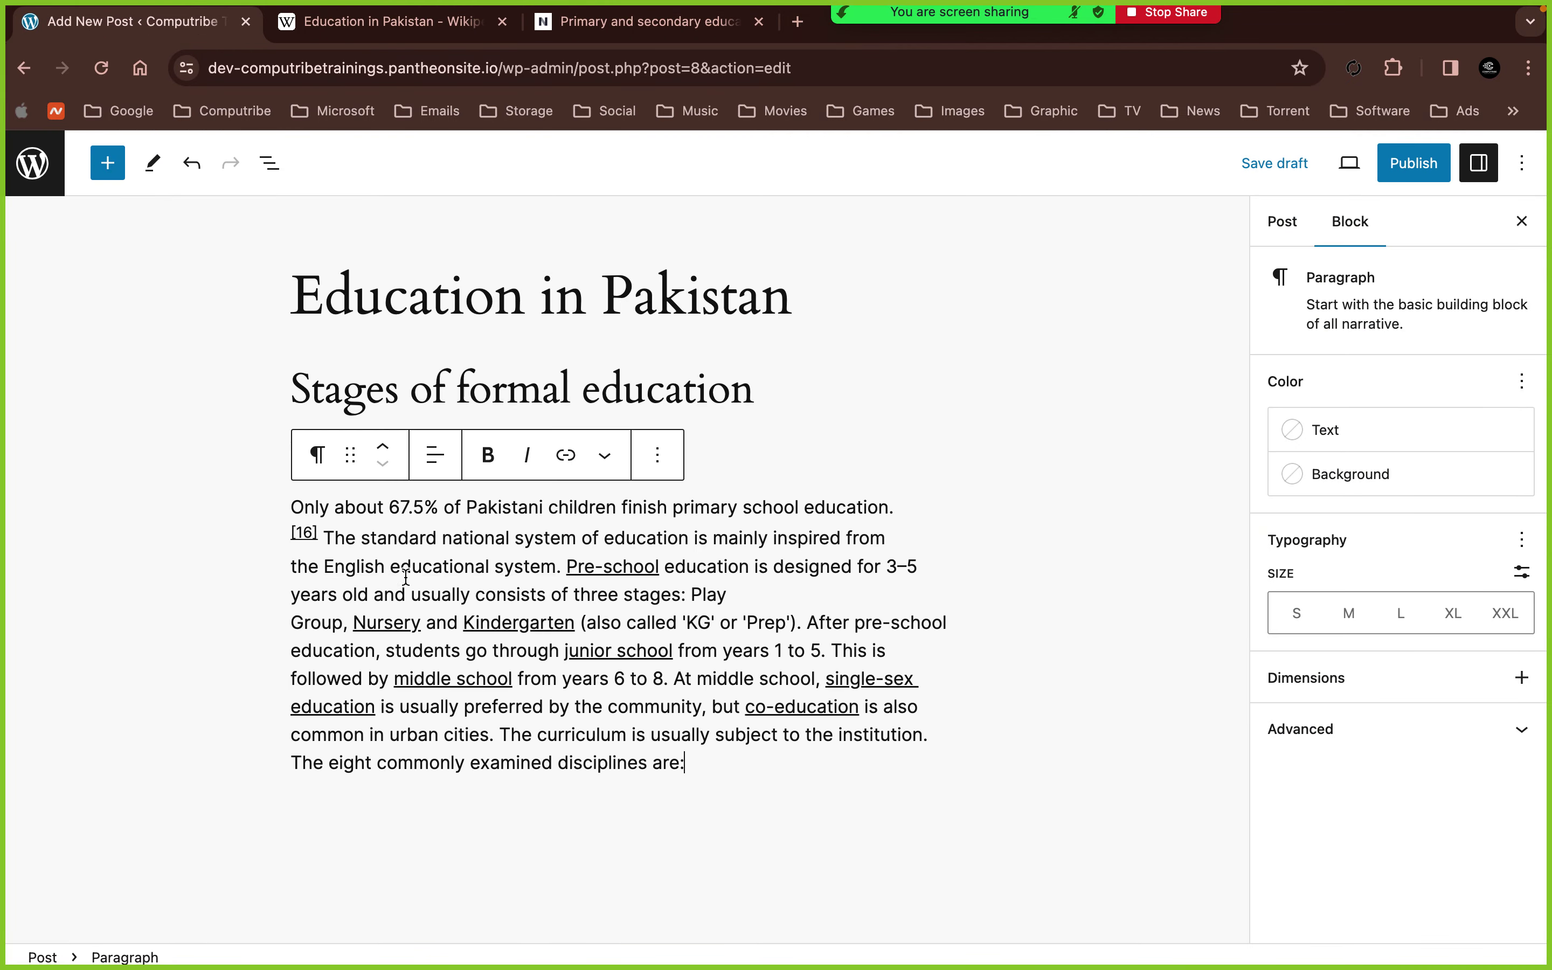
left_click(403, 567)
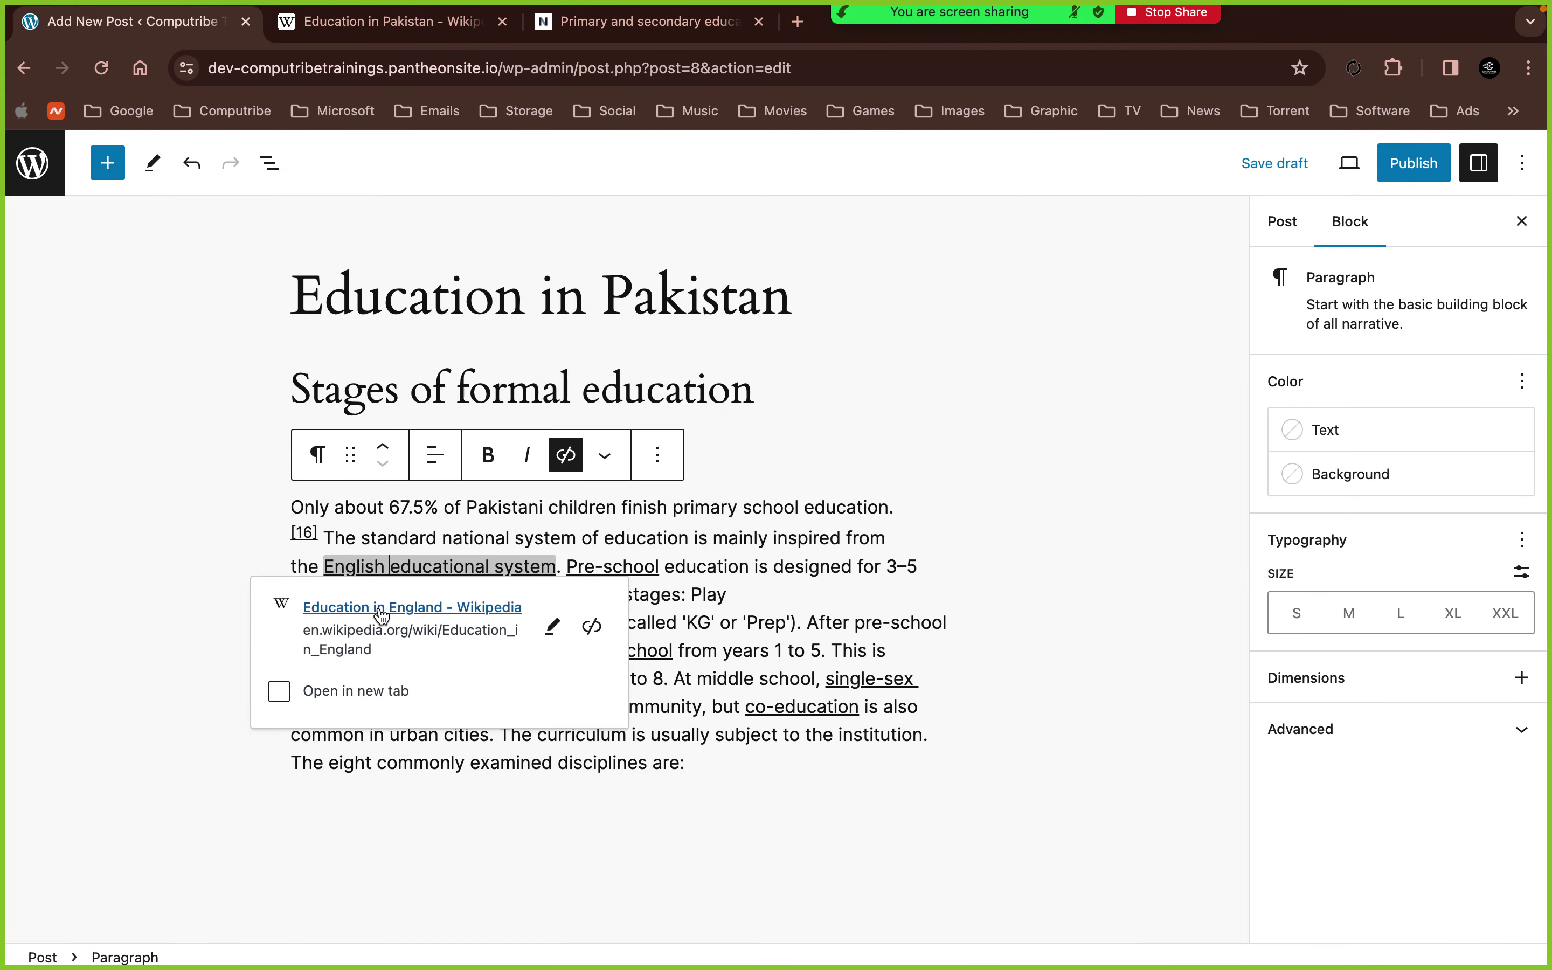
left_click(32, 528)
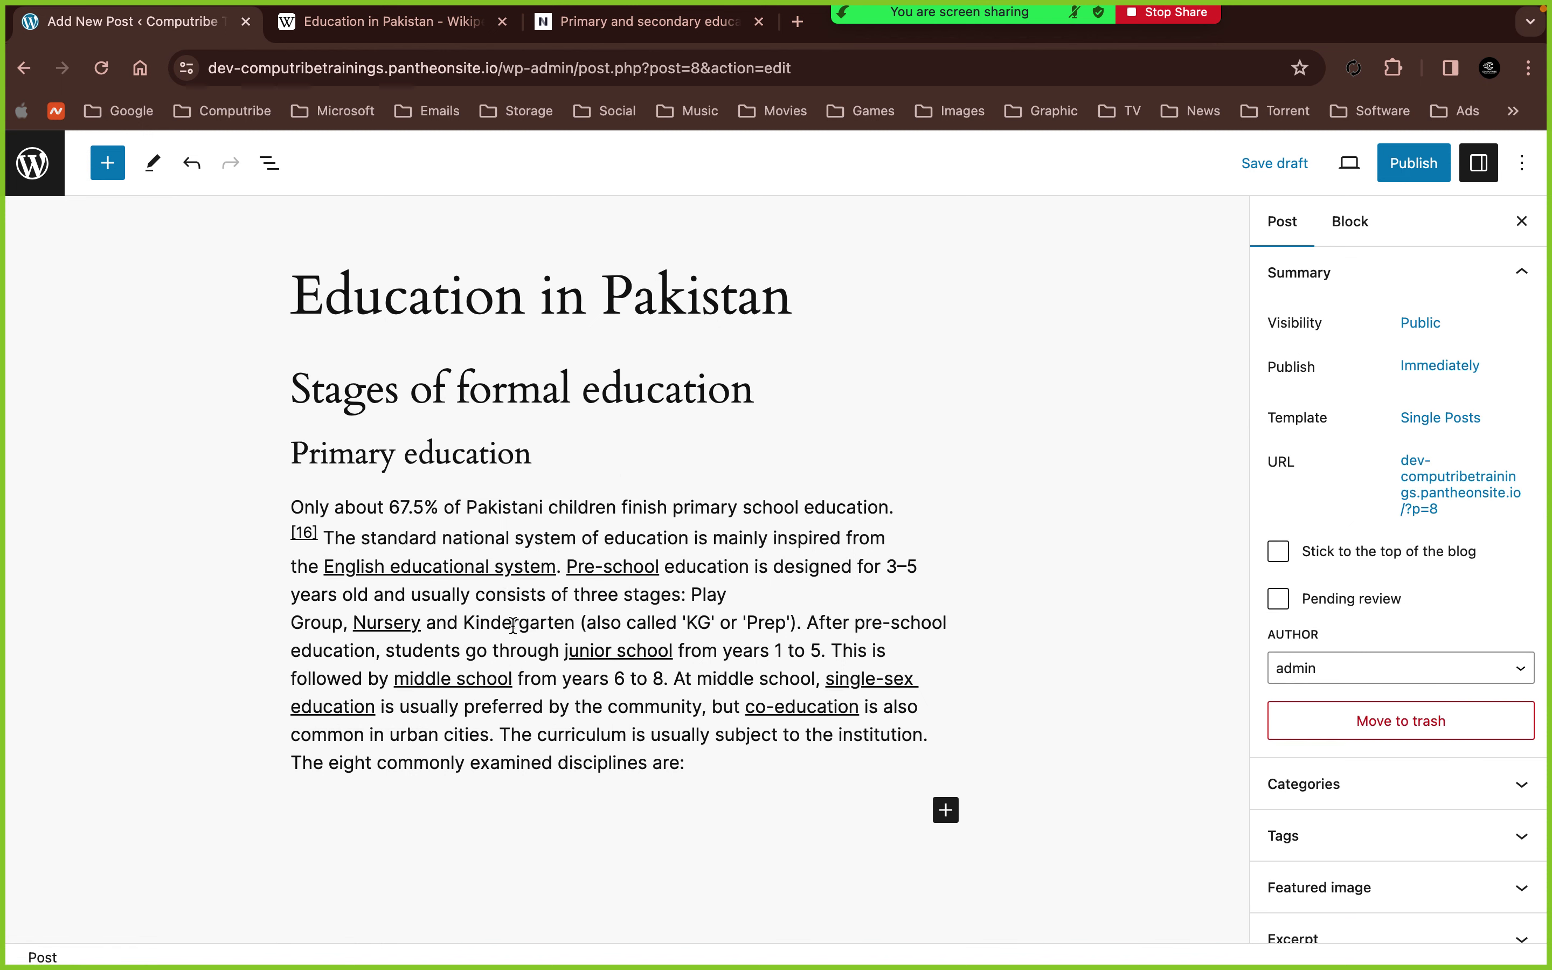
key("super+z")
- Strip the links from the copied Primary education paragraph in a new browser tab and paste it as plain text under the Primary education heading
left_click(391, 23)
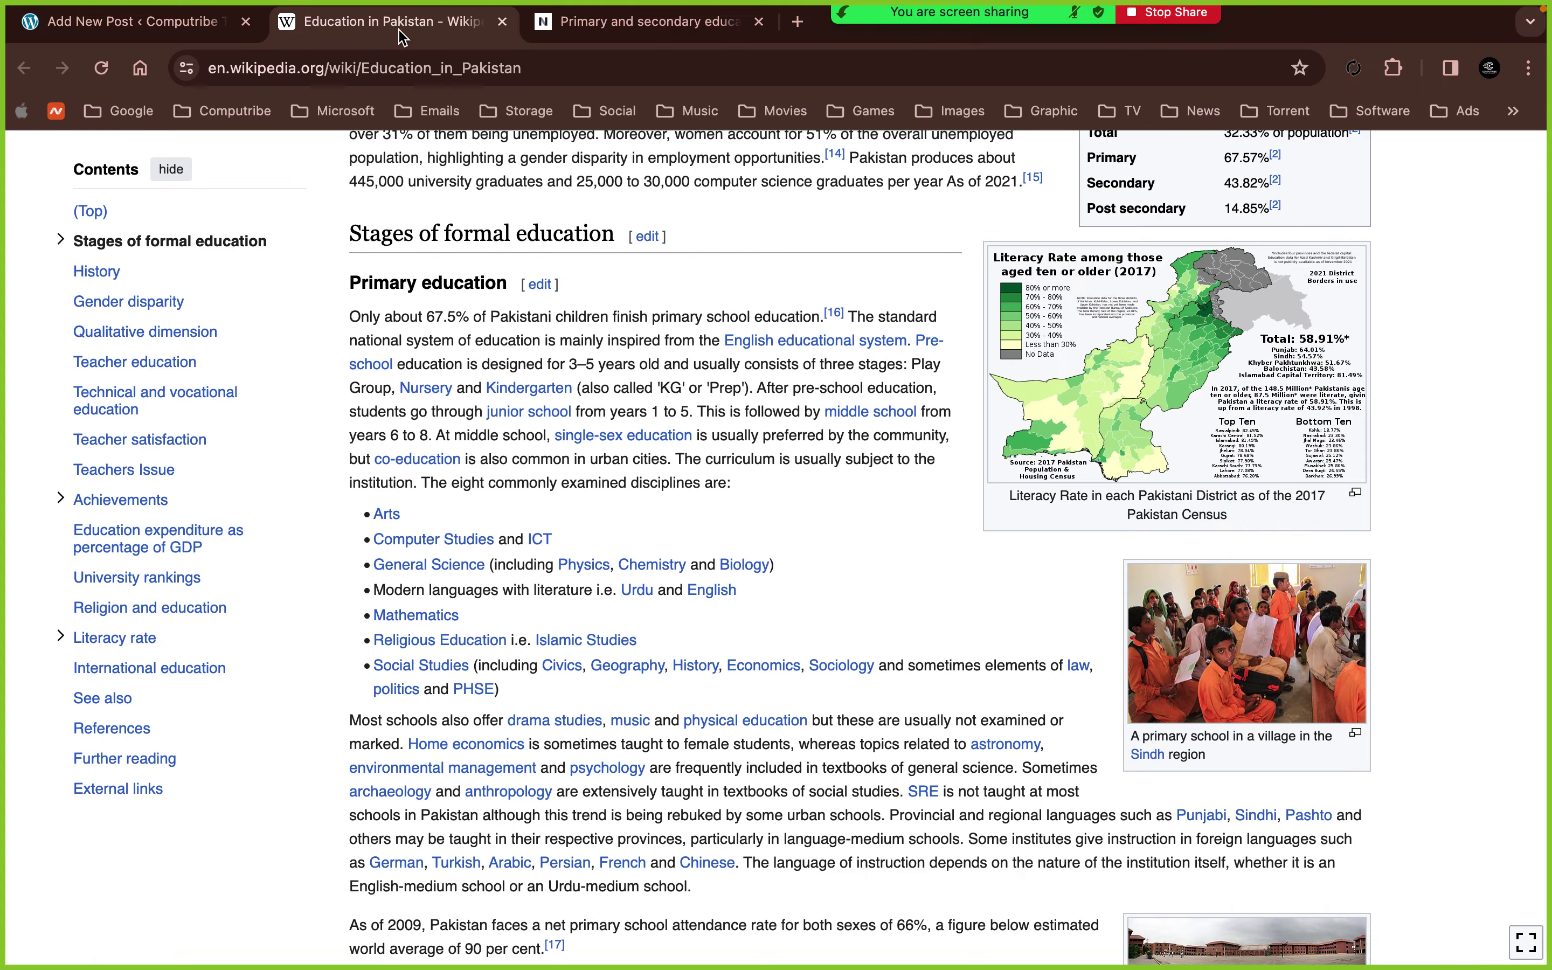
left_click(796, 21)
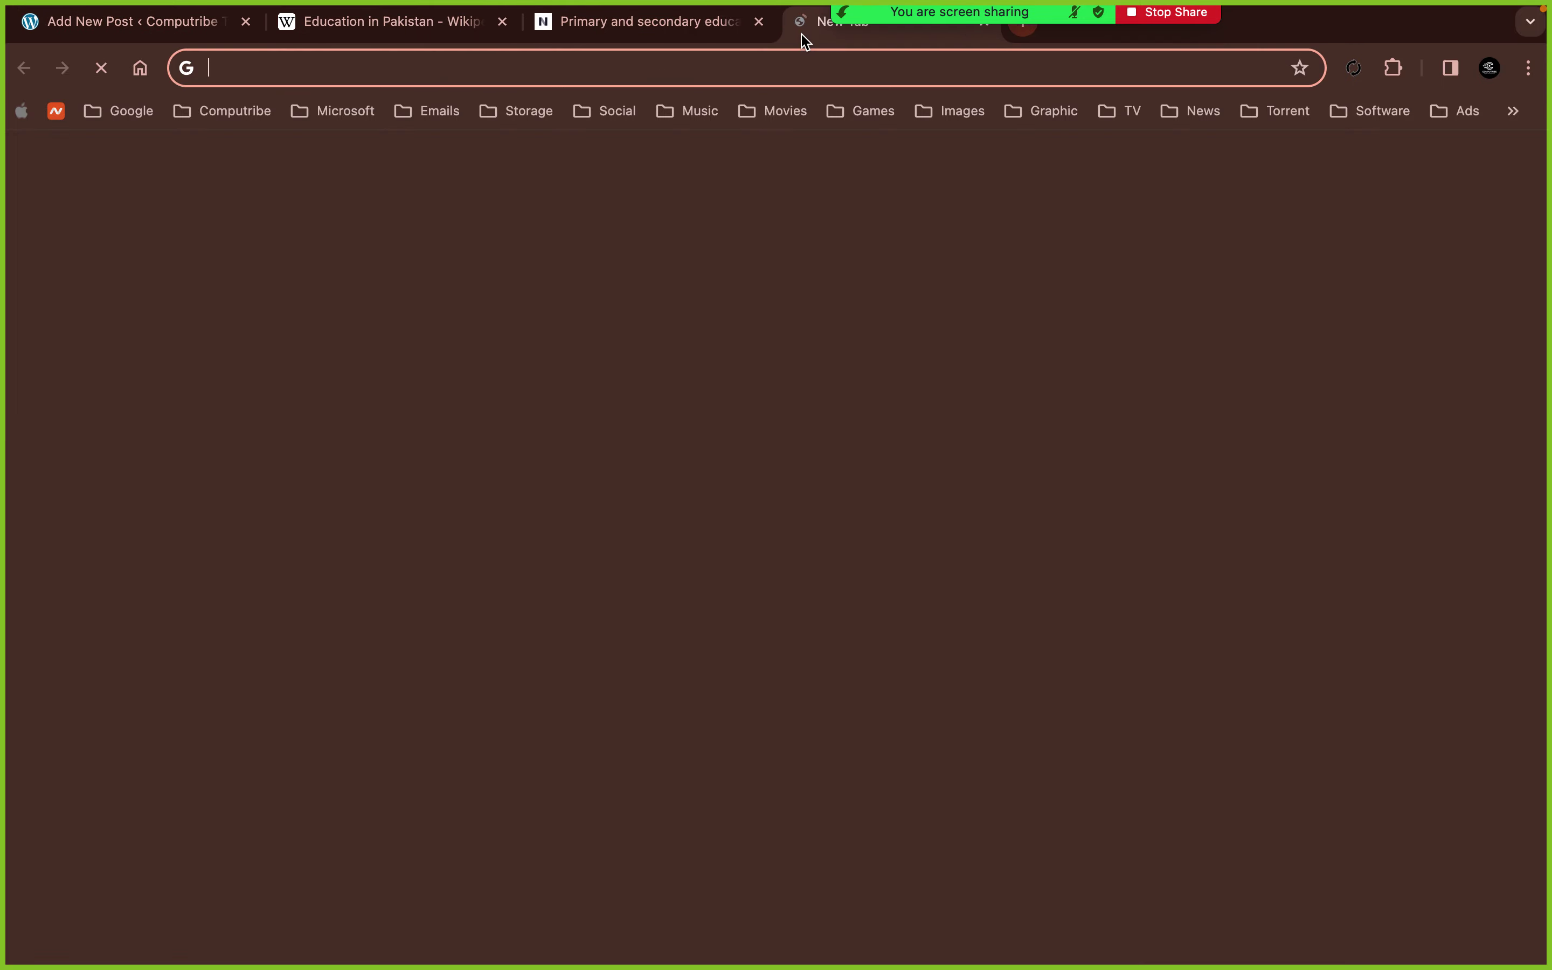
type("Only about 67.5% of Pakistani children finish primary school education.[16] The standard national system of education is mainly inspired from the English educational system. Pre-school education is designed for 3–5 years old and usually consists of three stages: Play Group, Nursery and Kindergarten (also called 'KG' or 'Prep'). After pre-school education, students go through junior school from years 1 to 5. This is followed by middle school from years 6 to 8. At middle school, single-sex education is usually preferred by the community, but co-education is also common in urban cities. The curriculum is usually subject to the institution. The eight commonly examined disciplines are:")
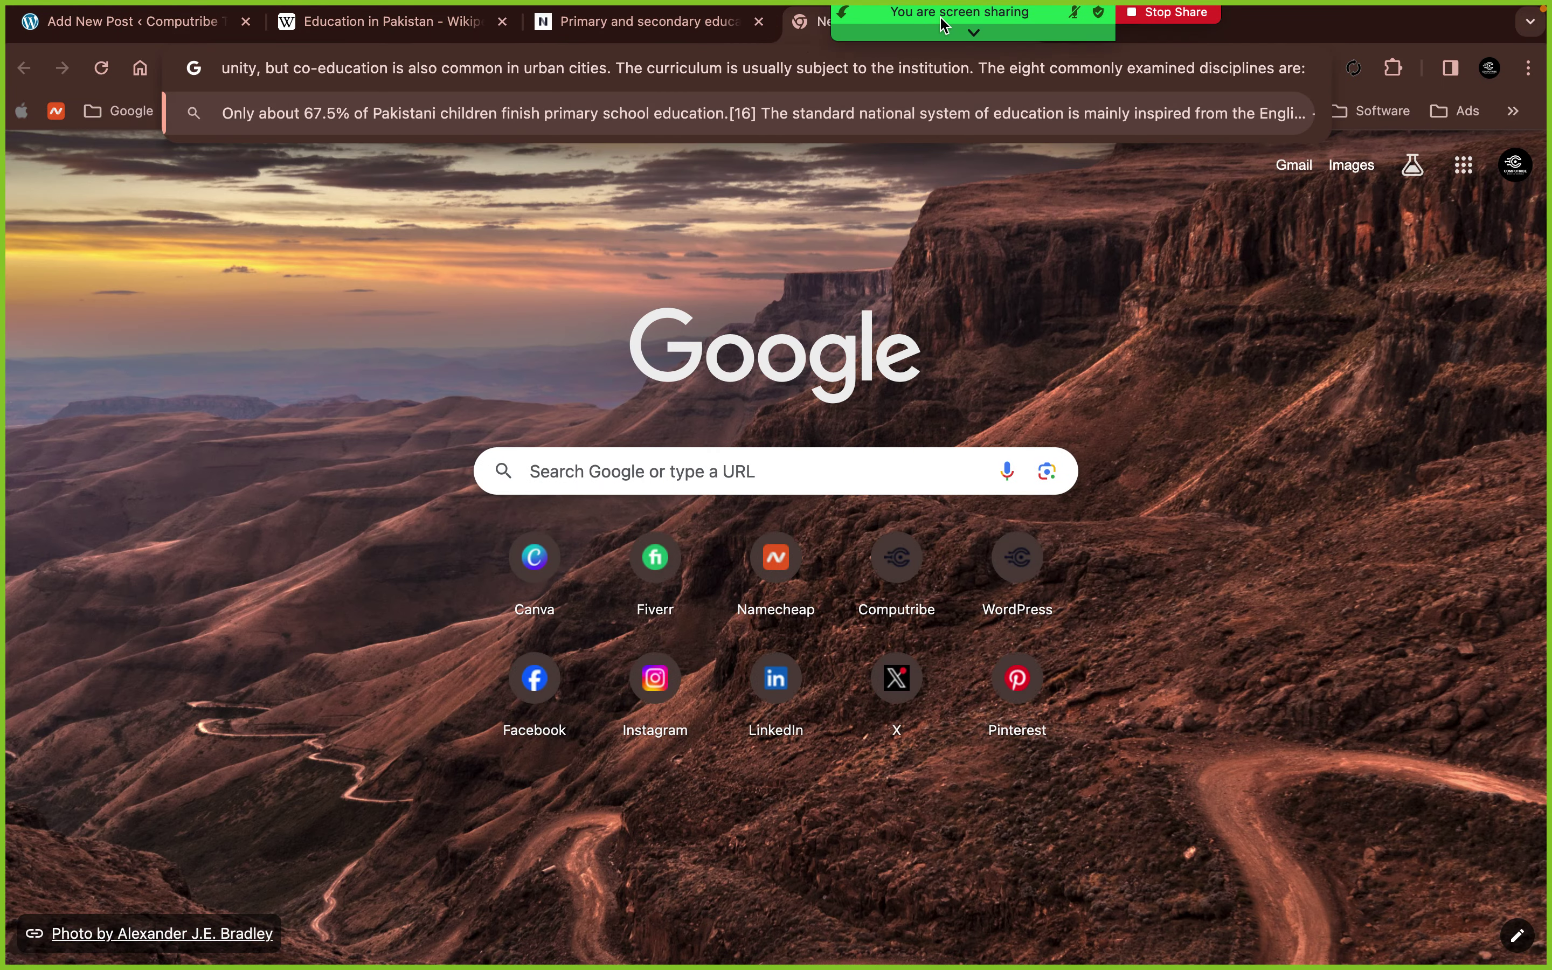
key("super+a")
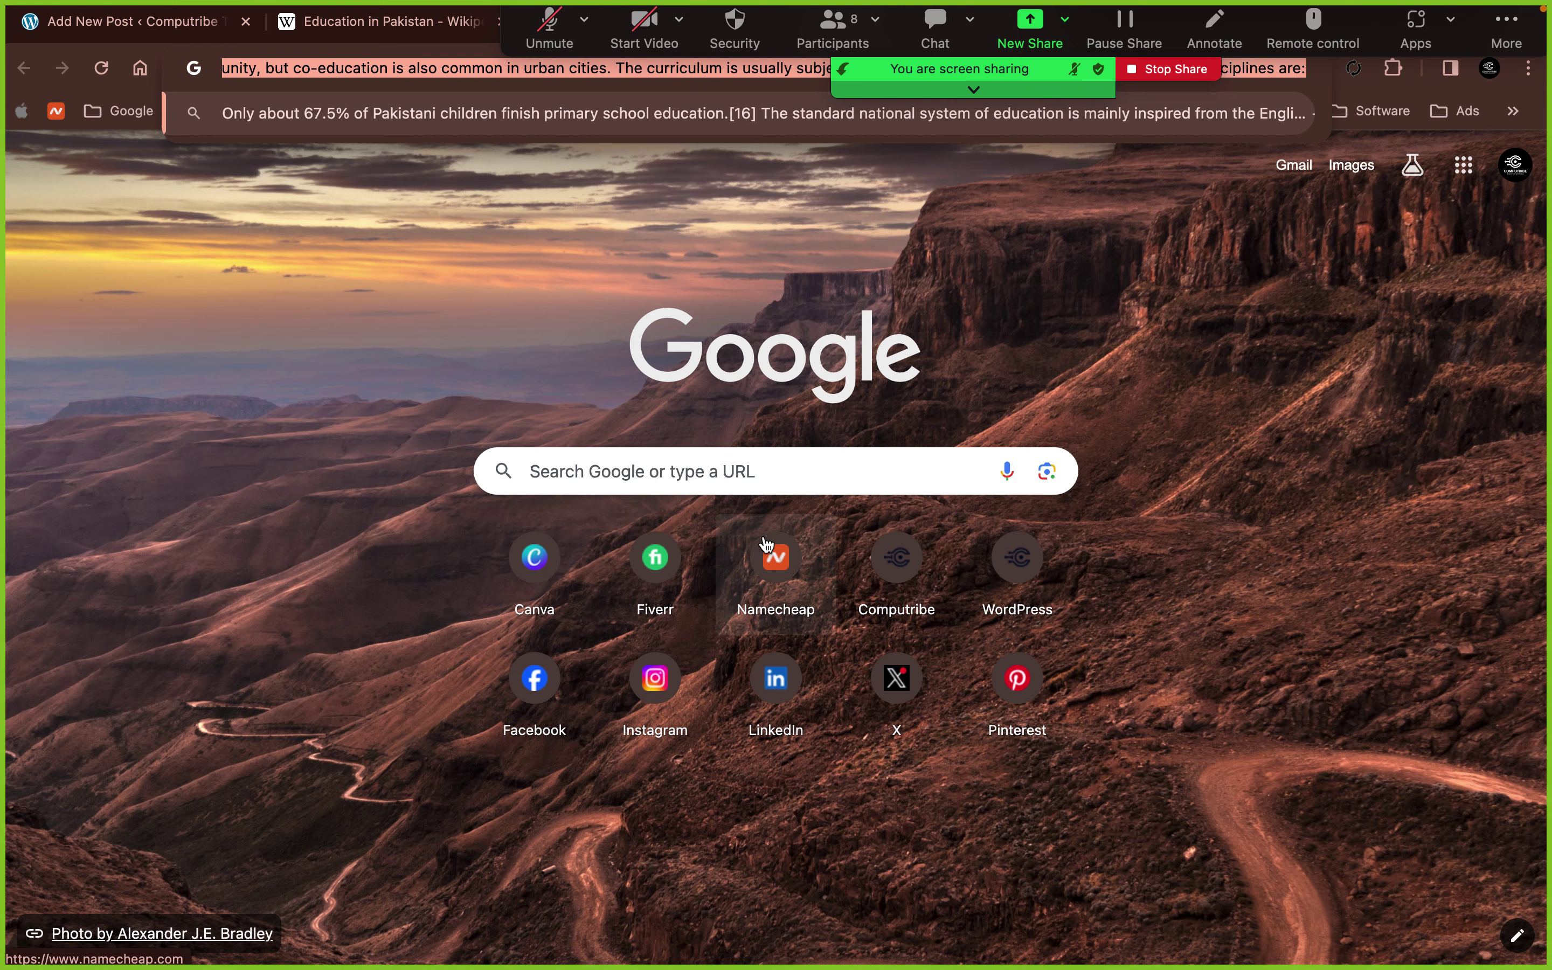
left_click(144, 25)
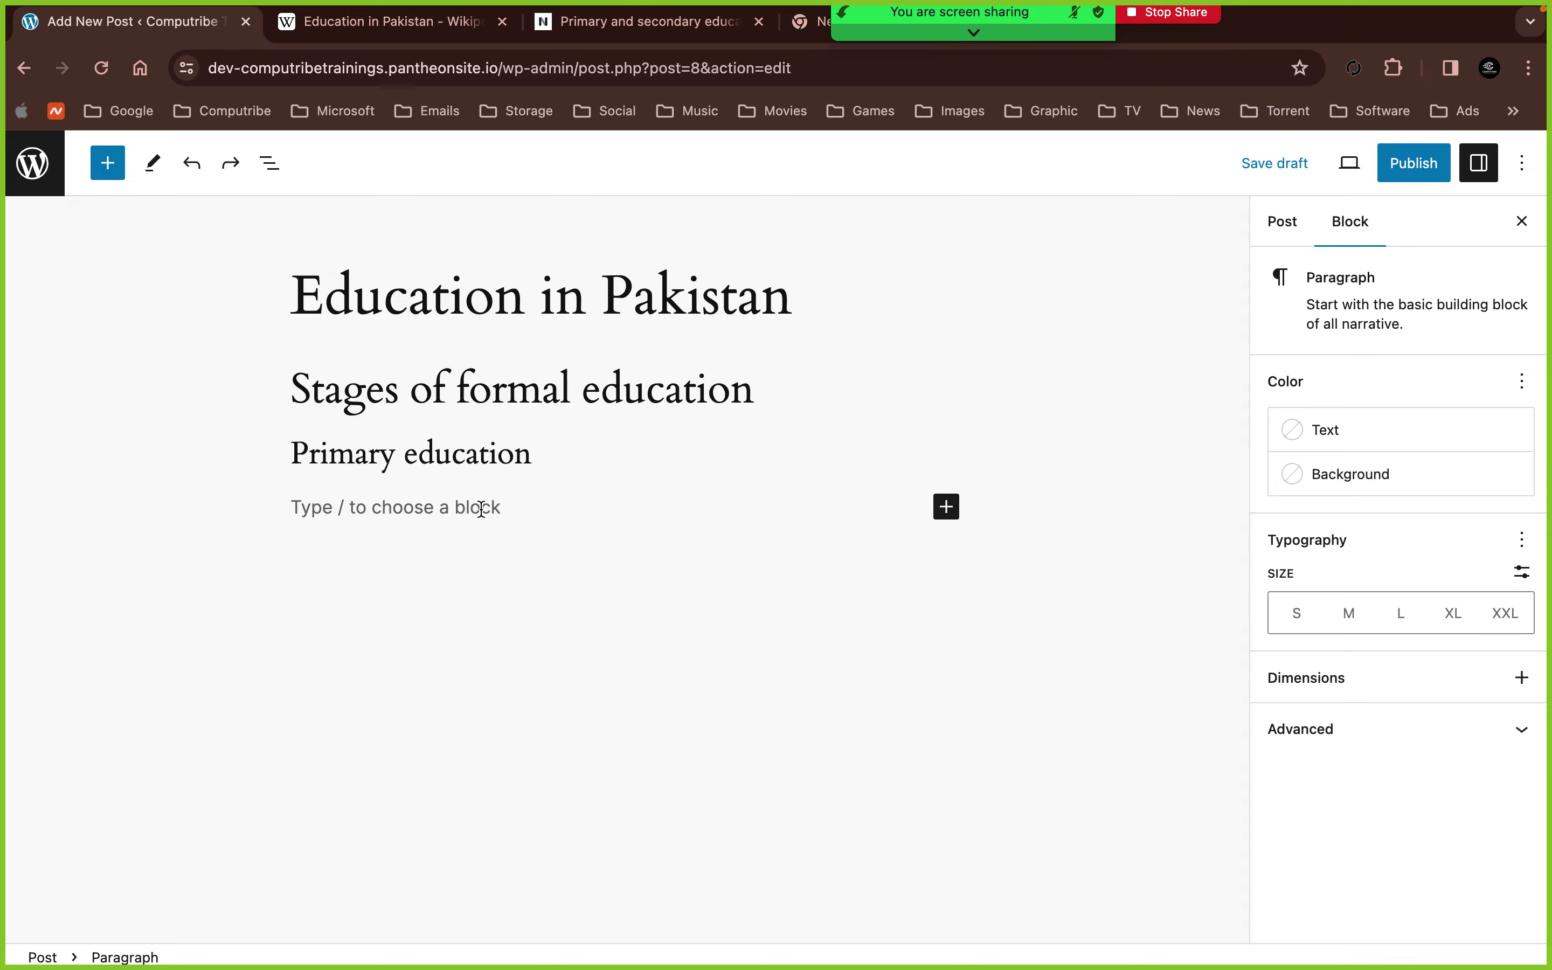
type("Only about 67.5% of Pakistani children finish primary school education.[16] The standard national system of education is mainly inspired from the English educational system. Pre-school education is designed for 3–5 years old and usually consists of three stages: Play Group, Nursery and Kindergarten (also called 'KG' or 'Prep'). After pre-school education, students go through junior school from years 1 to 5. This is followed by middle school from years 6 to 8. At middle school, single-sex education is usually preferred by the community, but co-education is also common in urban cities. The curriculum is usually subject to the institution. The eight commonly examined disciplines are:")
mouse_move(1049, 962)
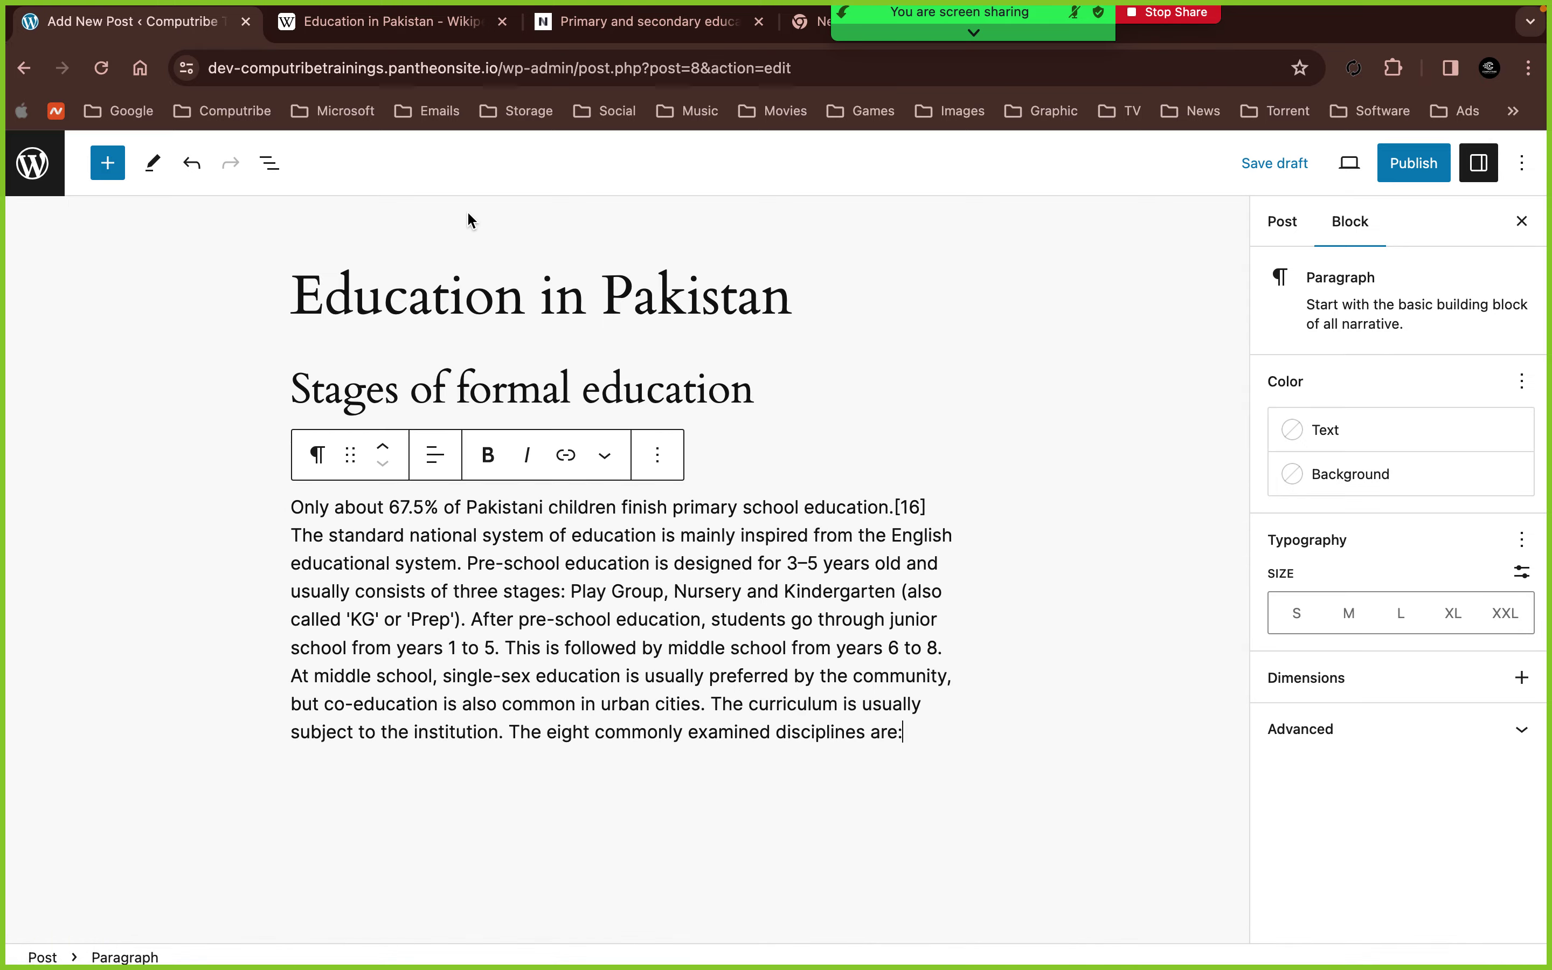
- Copy the bulleted list of disciplines, from Arts to Social Studies, from the Education in Pakistan Wikipedia article
left_click(417, 26)
scroll(567, 566, "down", 2)
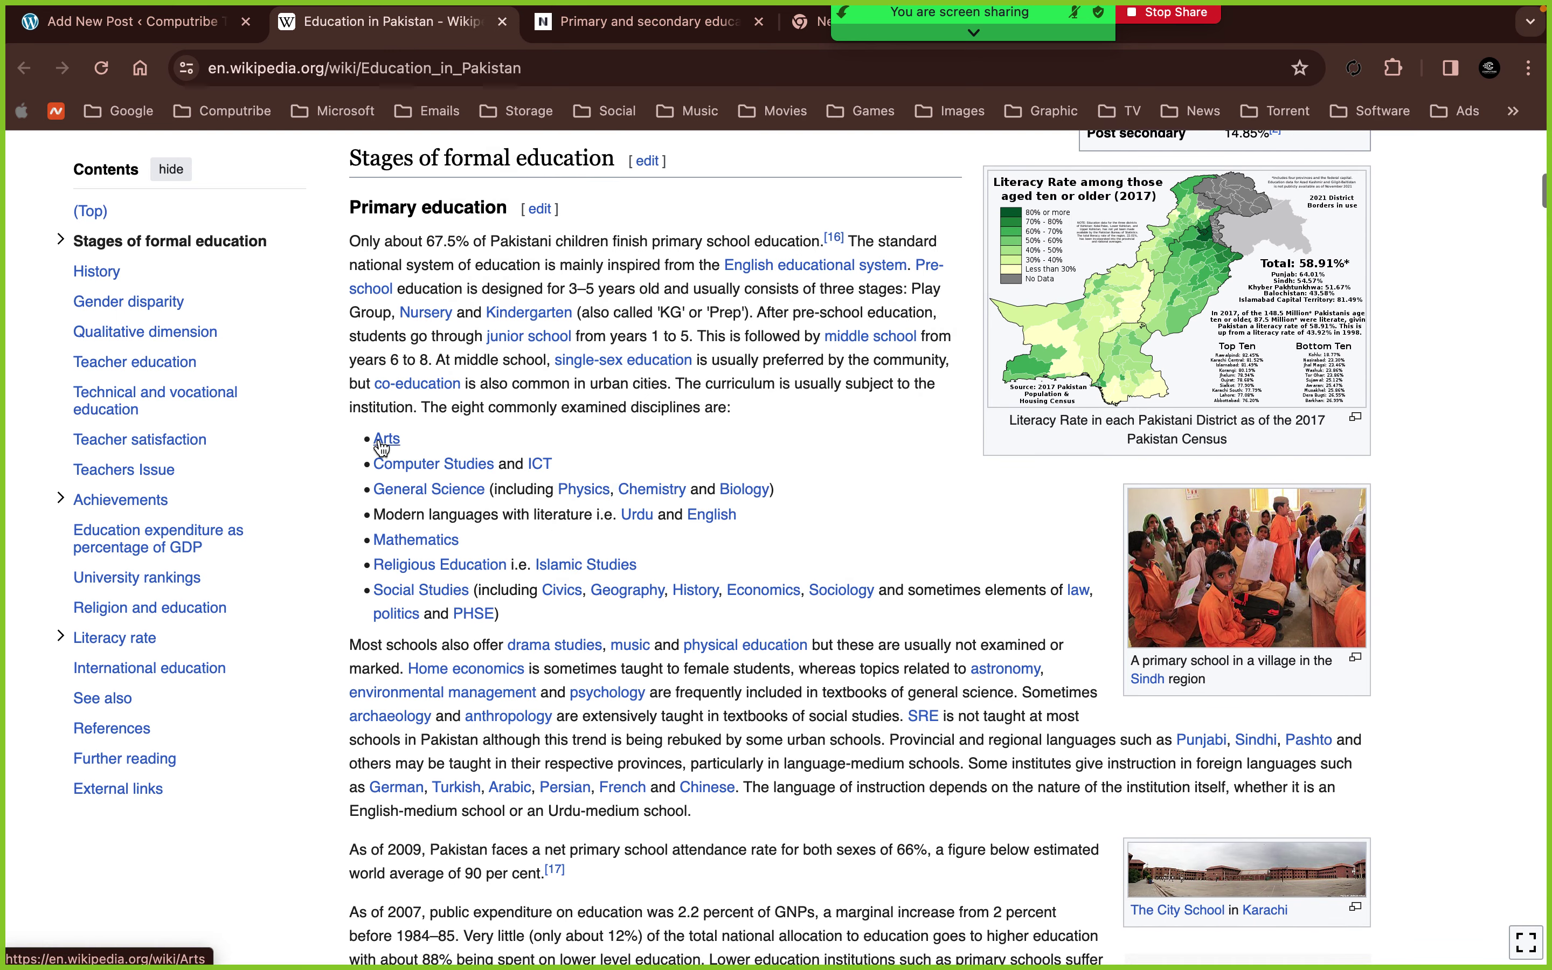
left_click_drag(374, 438, 543, 603)
key("super+c")
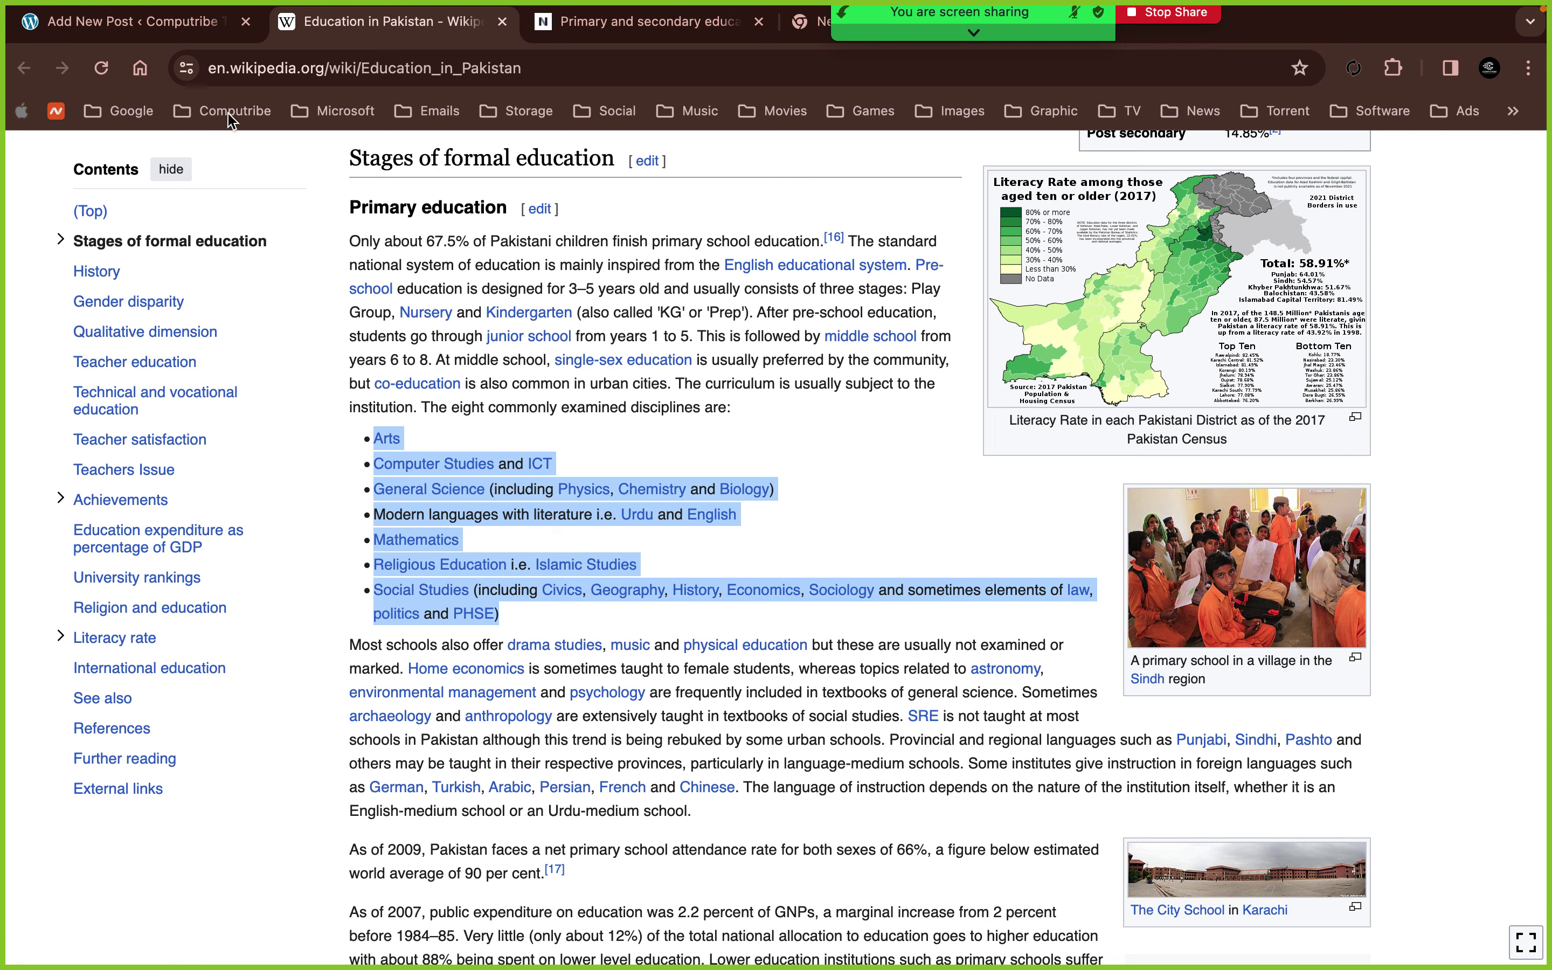
- Paste the copied disciplines list into a new block directly below the Primary education paragraph in the WordPress post
left_click(194, 38)
scroll(775, 492, "down", 2)
left_click(975, 698)
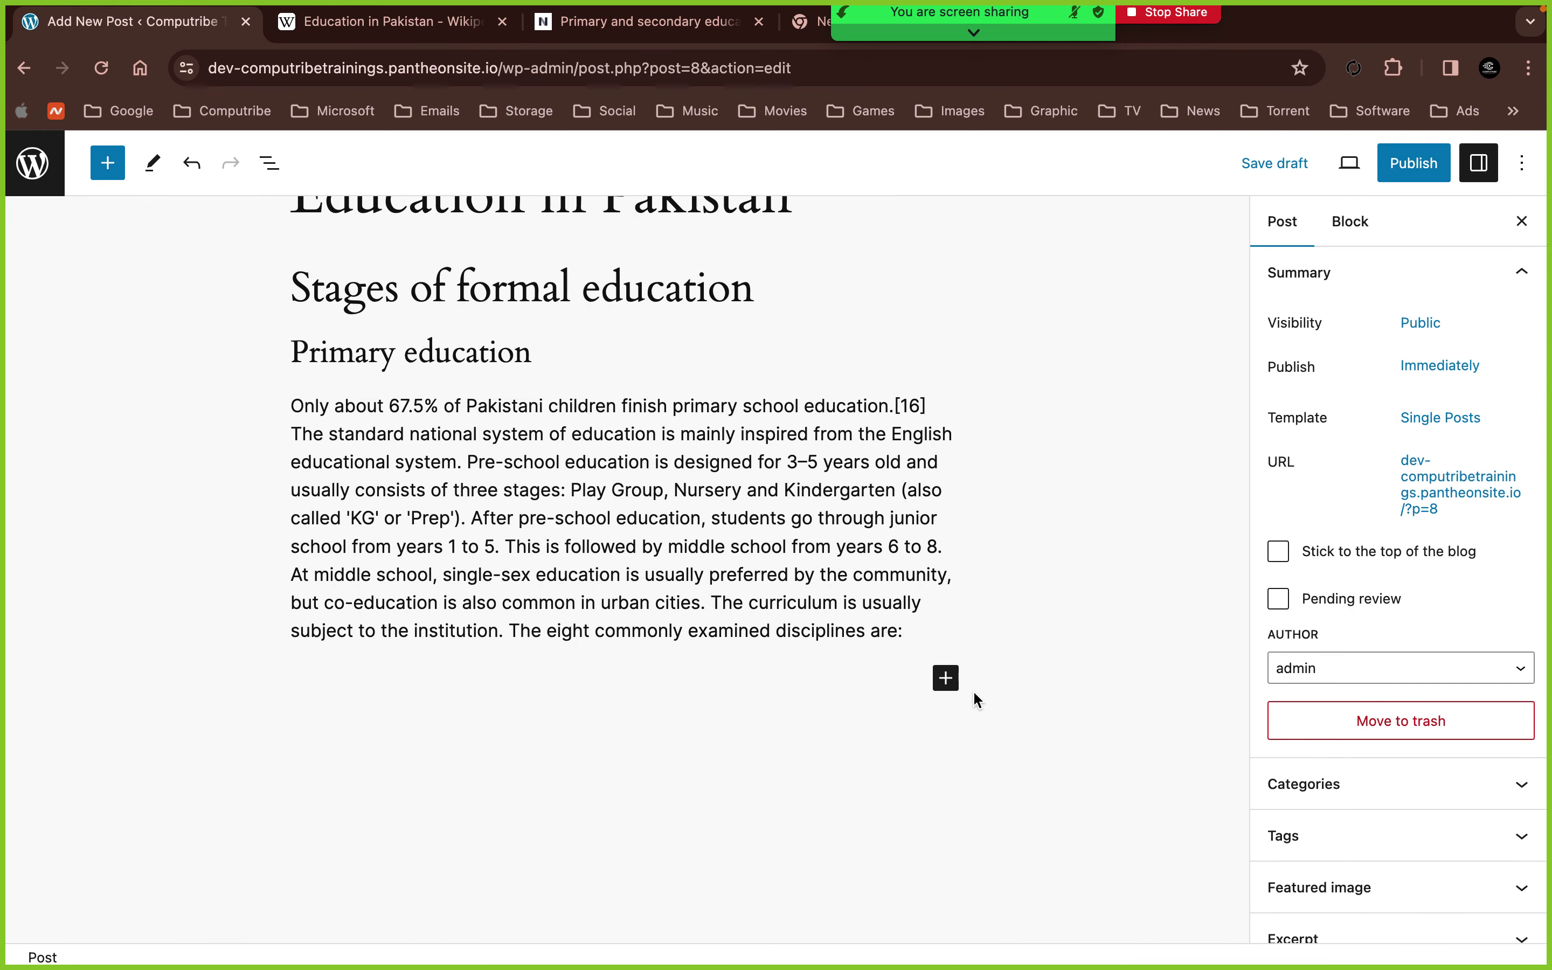
left_click(917, 629)
key("Return")
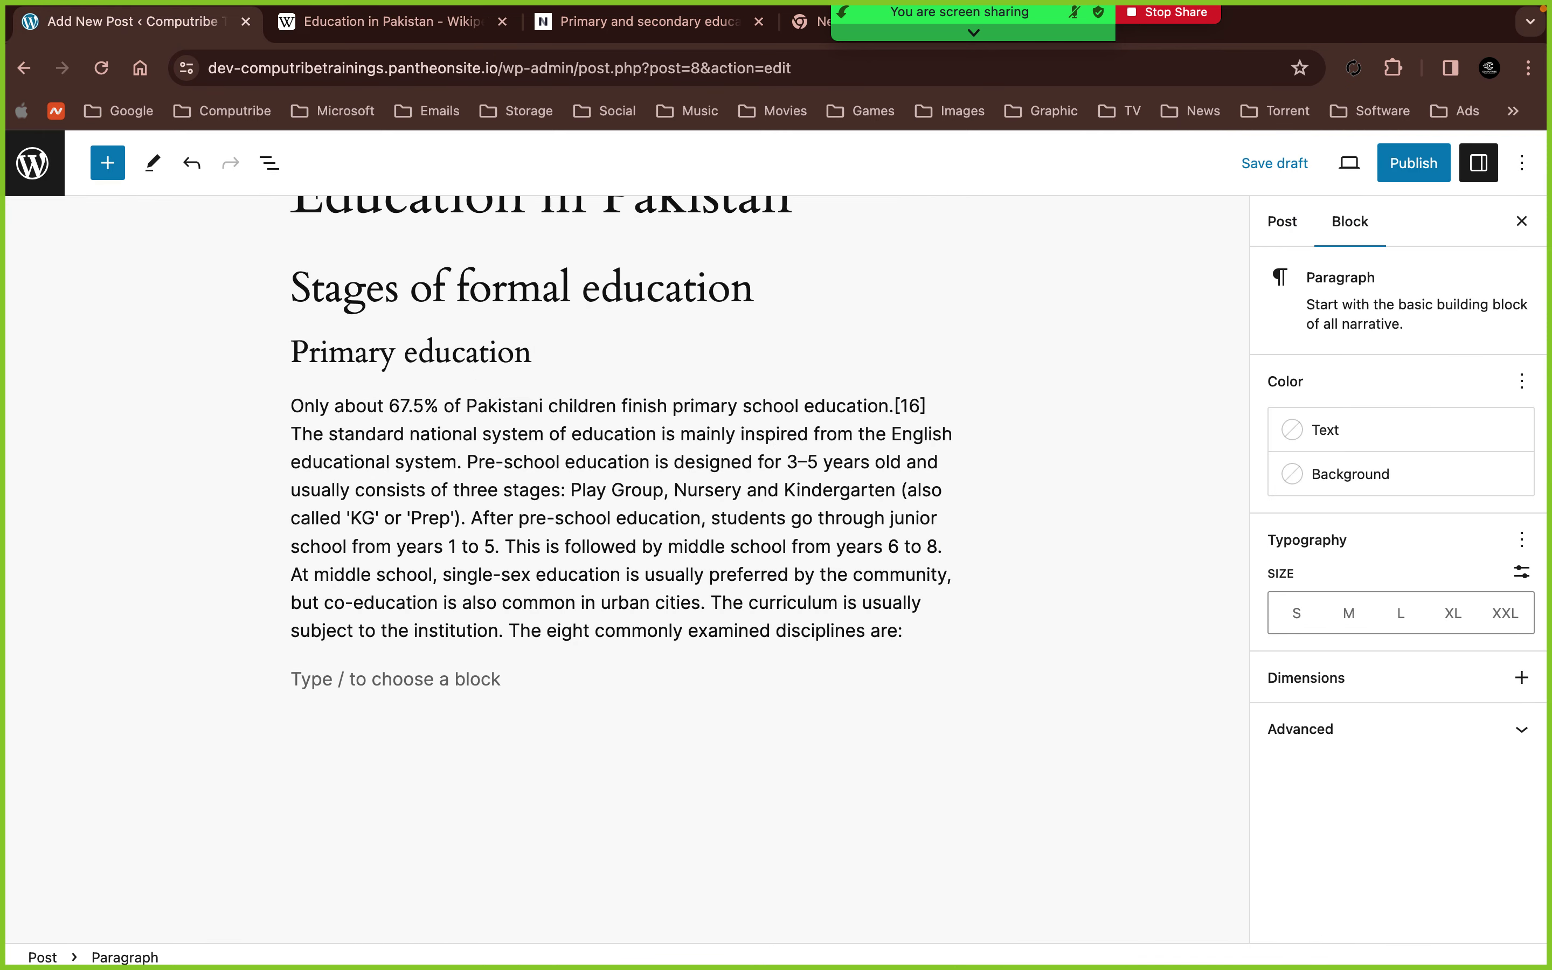
key("super+v")
scroll(1089, 737, "down", 3)
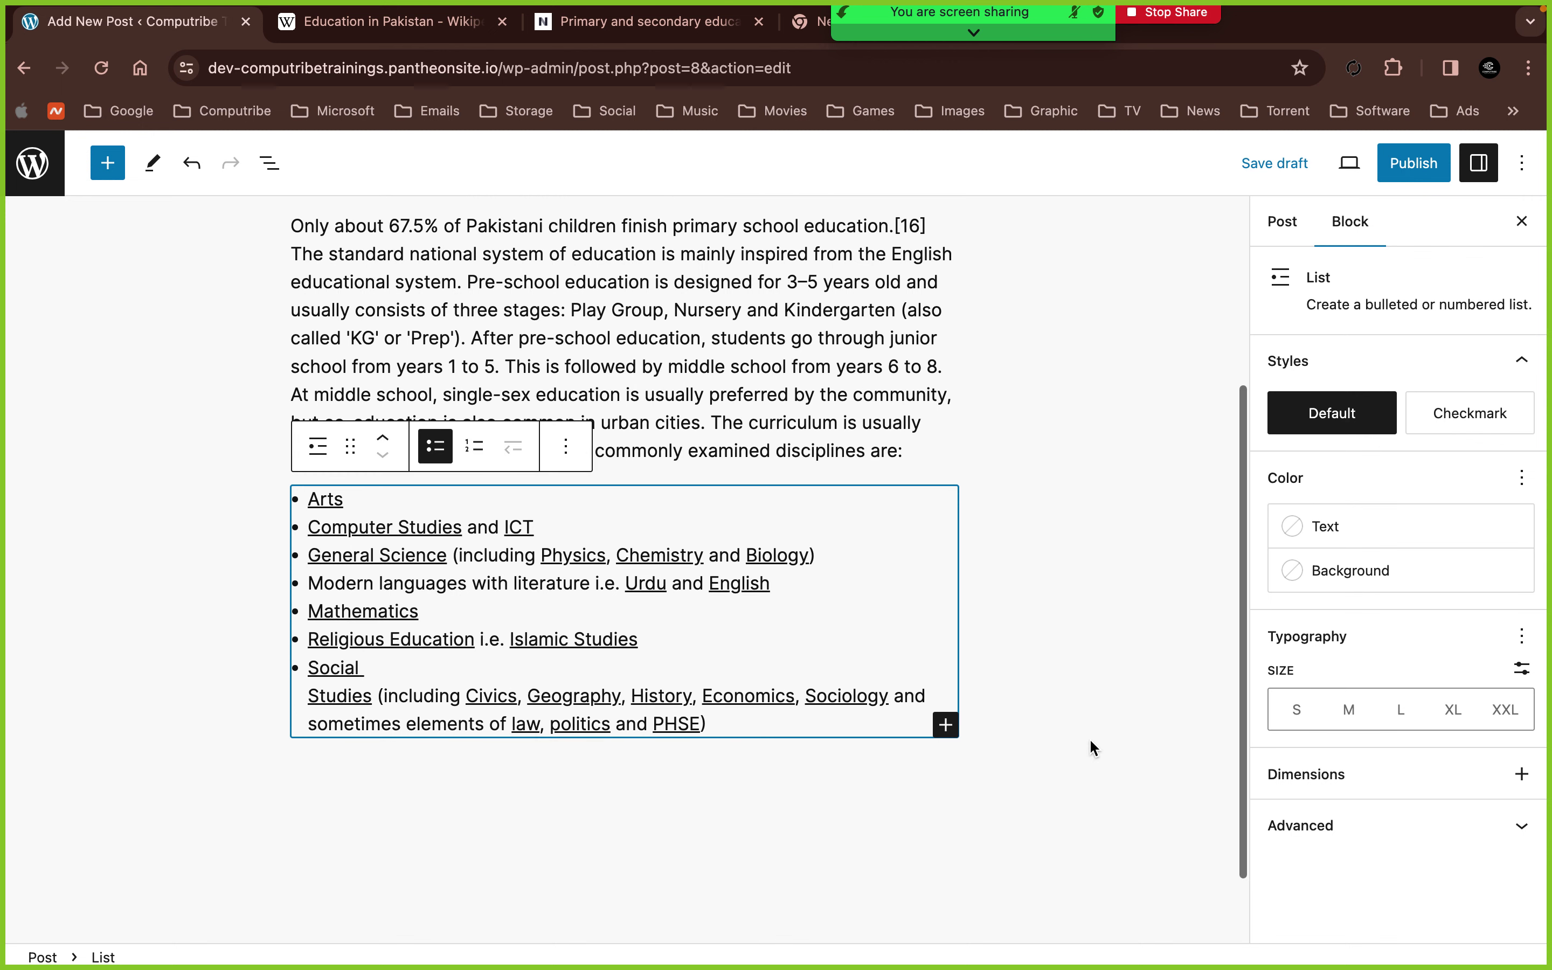
- Try converting the disciplines list to plain text in a new browser tab and pasting it below the bulleted list
mouse_move(961, 20)
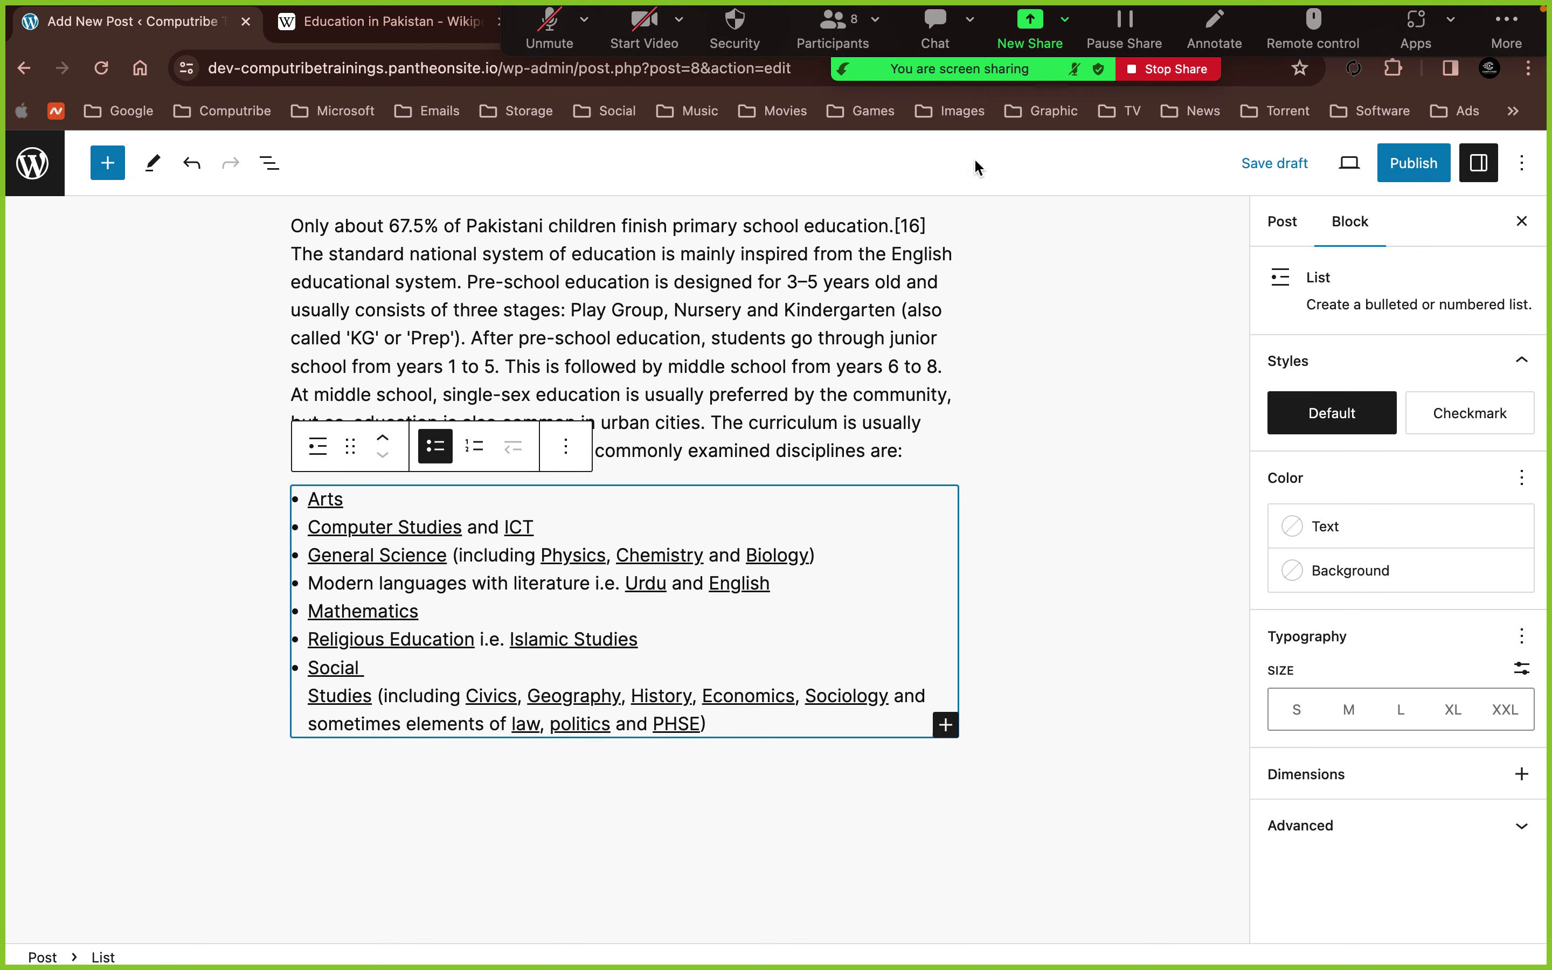
left_click_drag(974, 80, 973, 949)
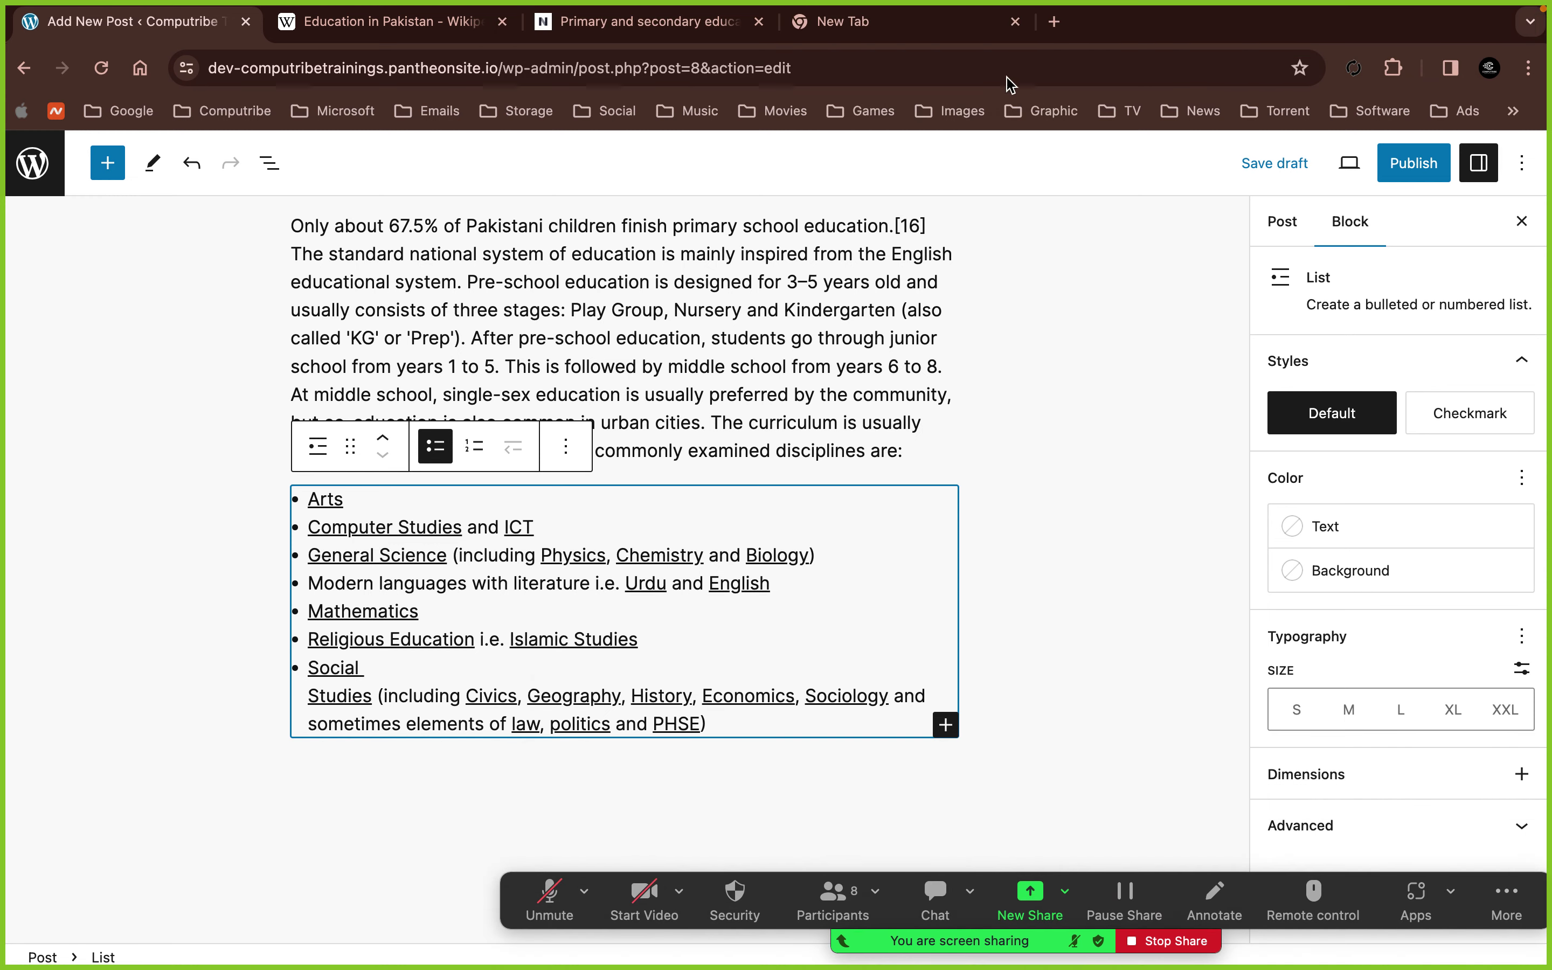
left_click(1054, 21)
key("super+v")
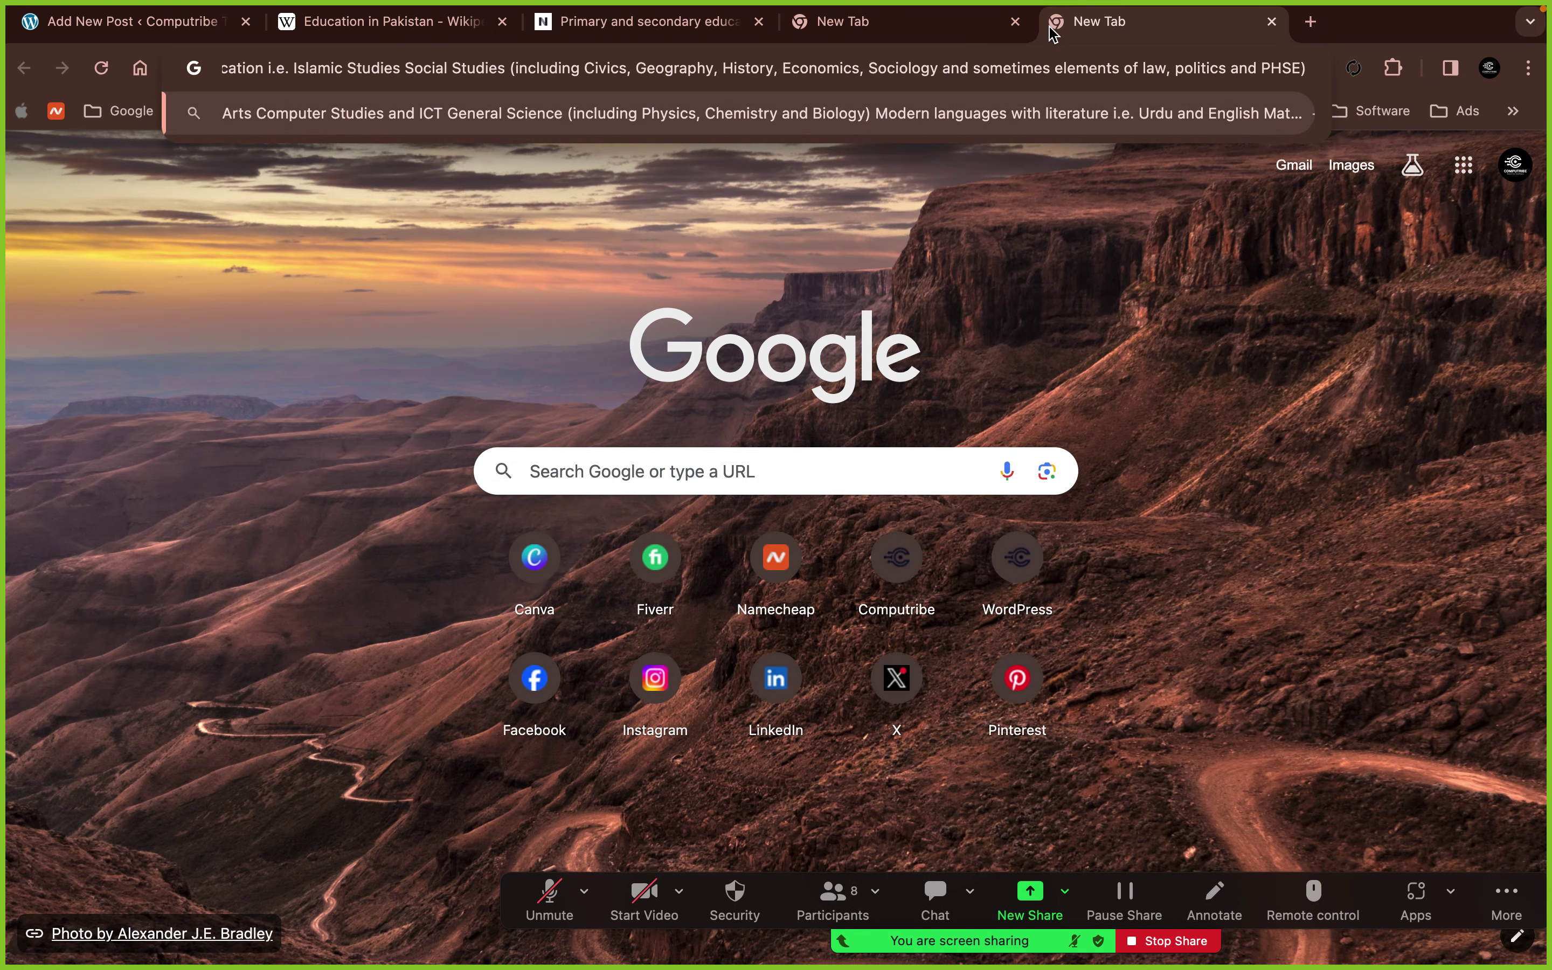
key("super+a")
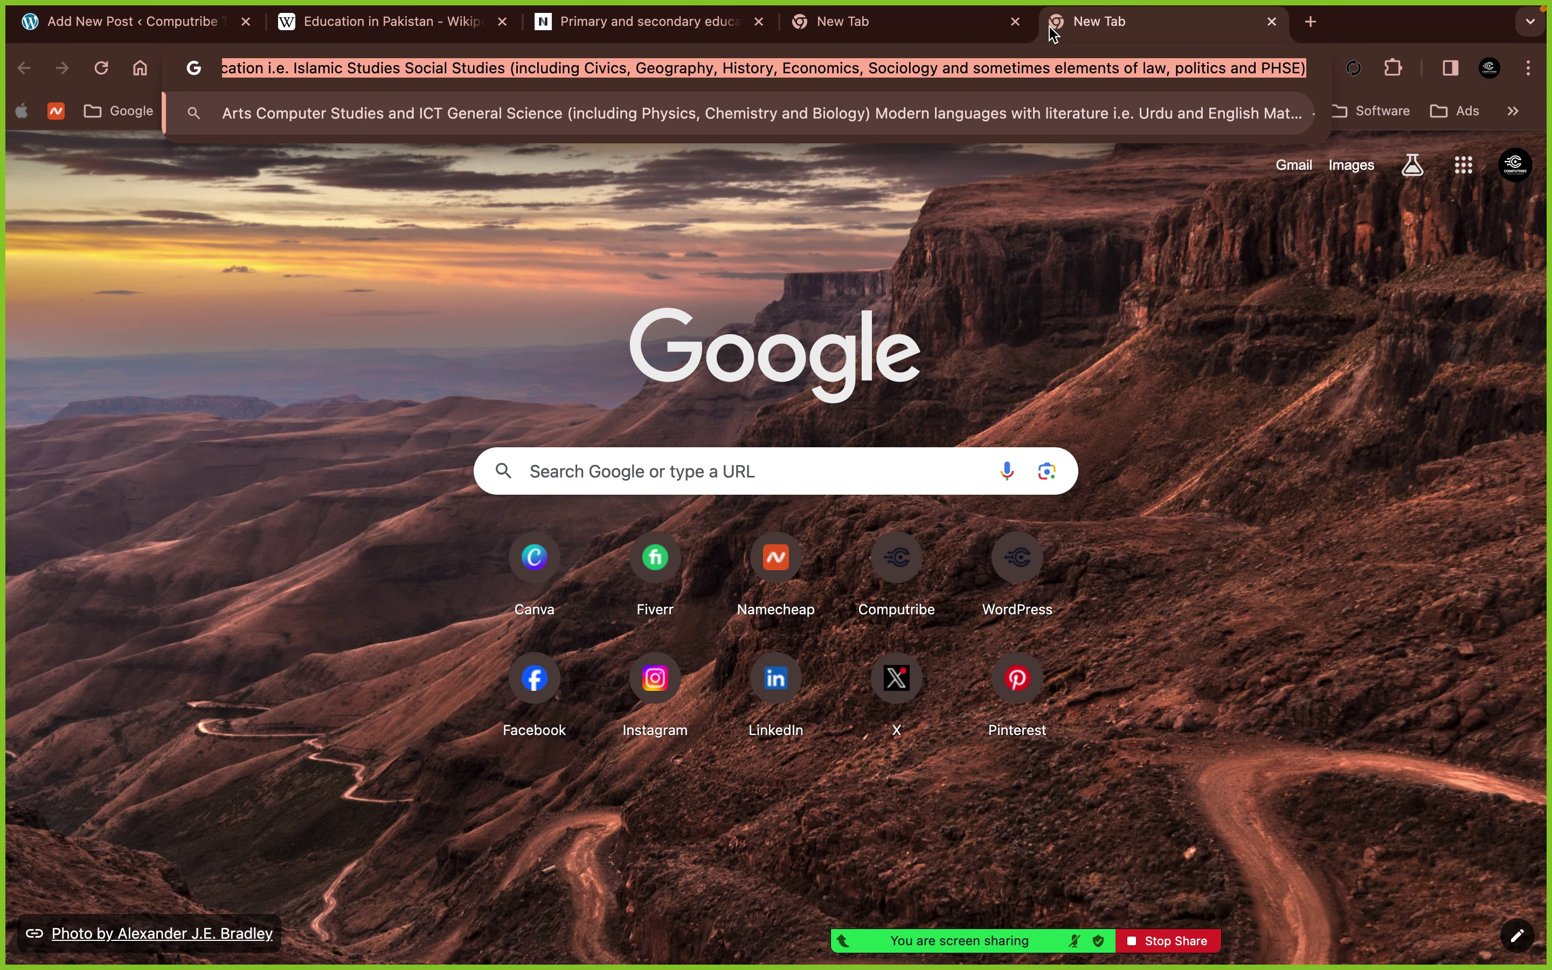
left_click(128, 21)
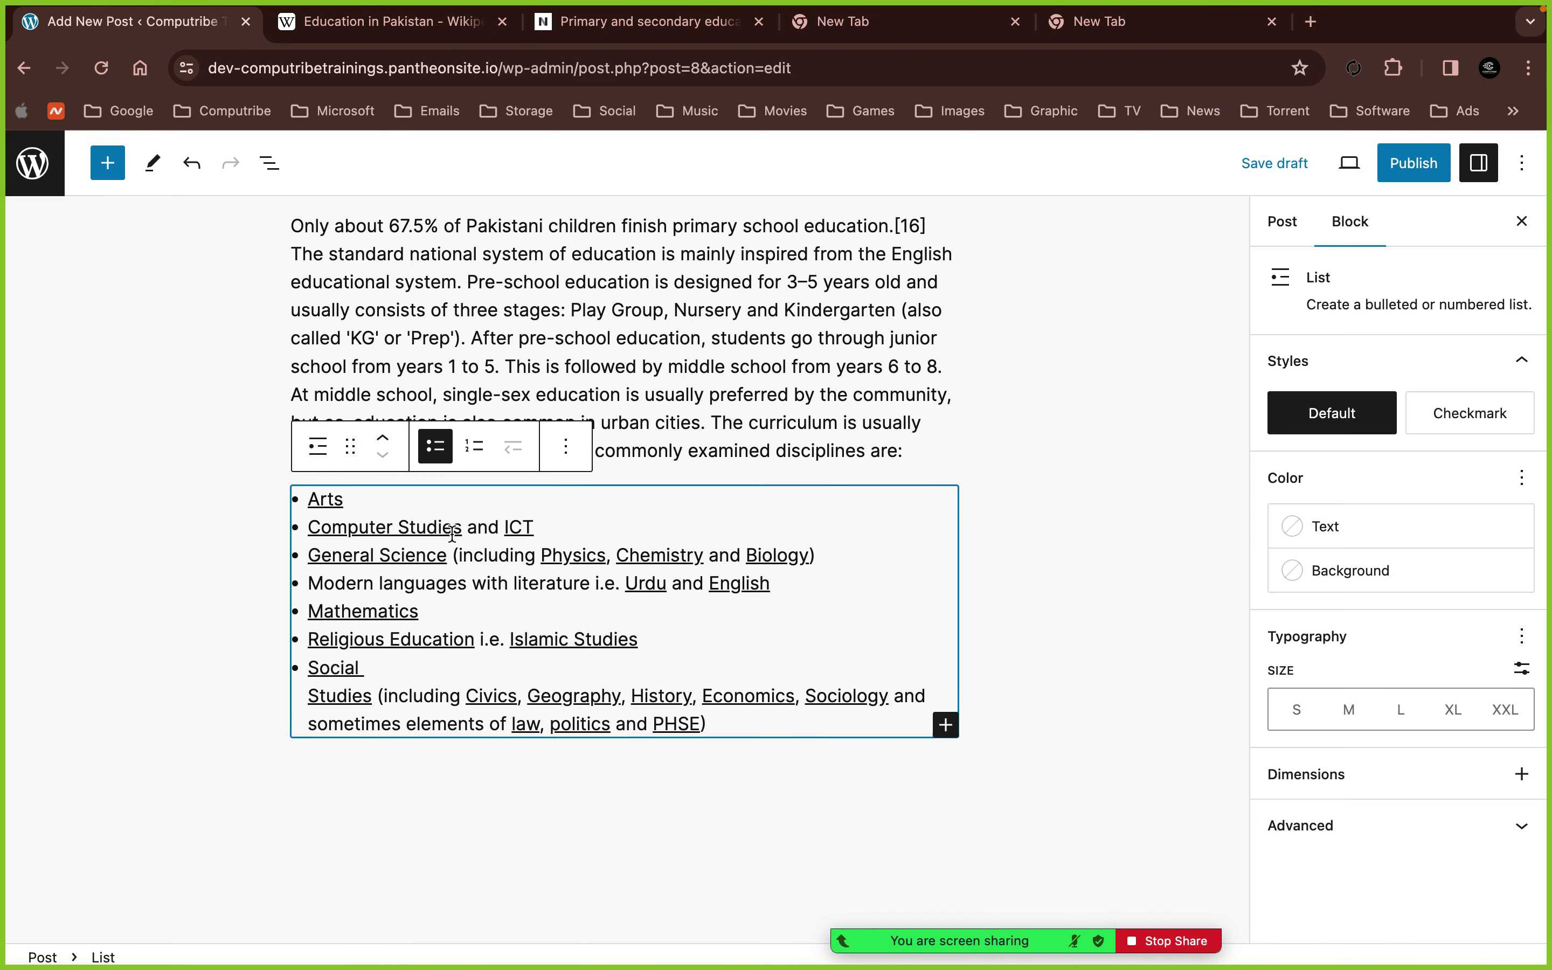
left_click(1000, 717)
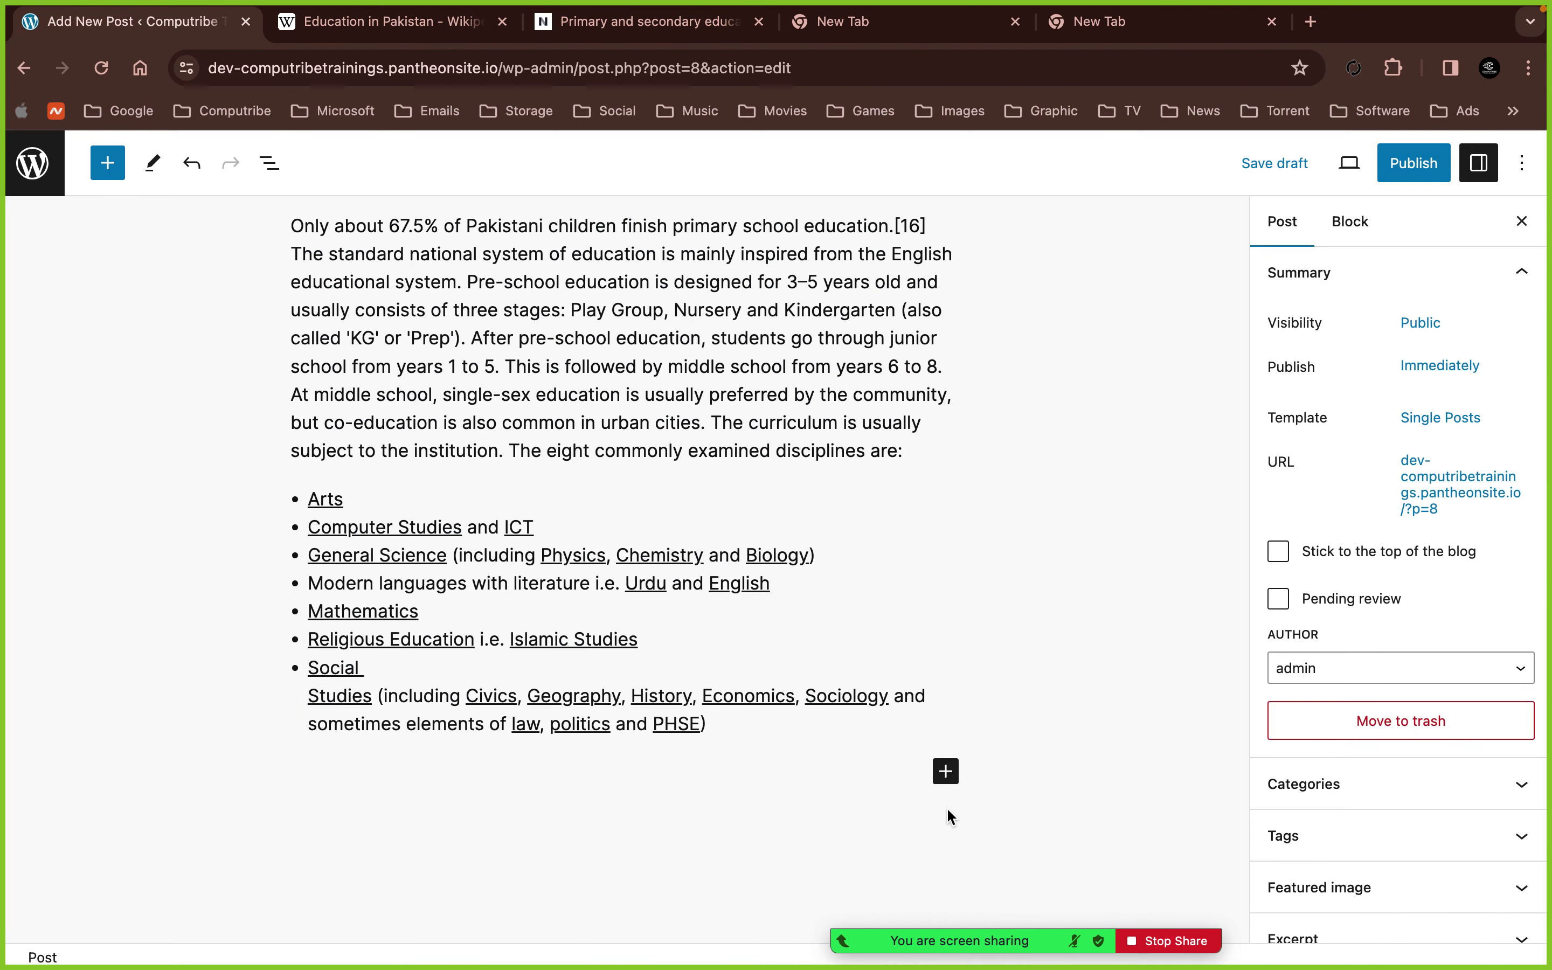
left_click(946, 771)
left_click(1007, 914)
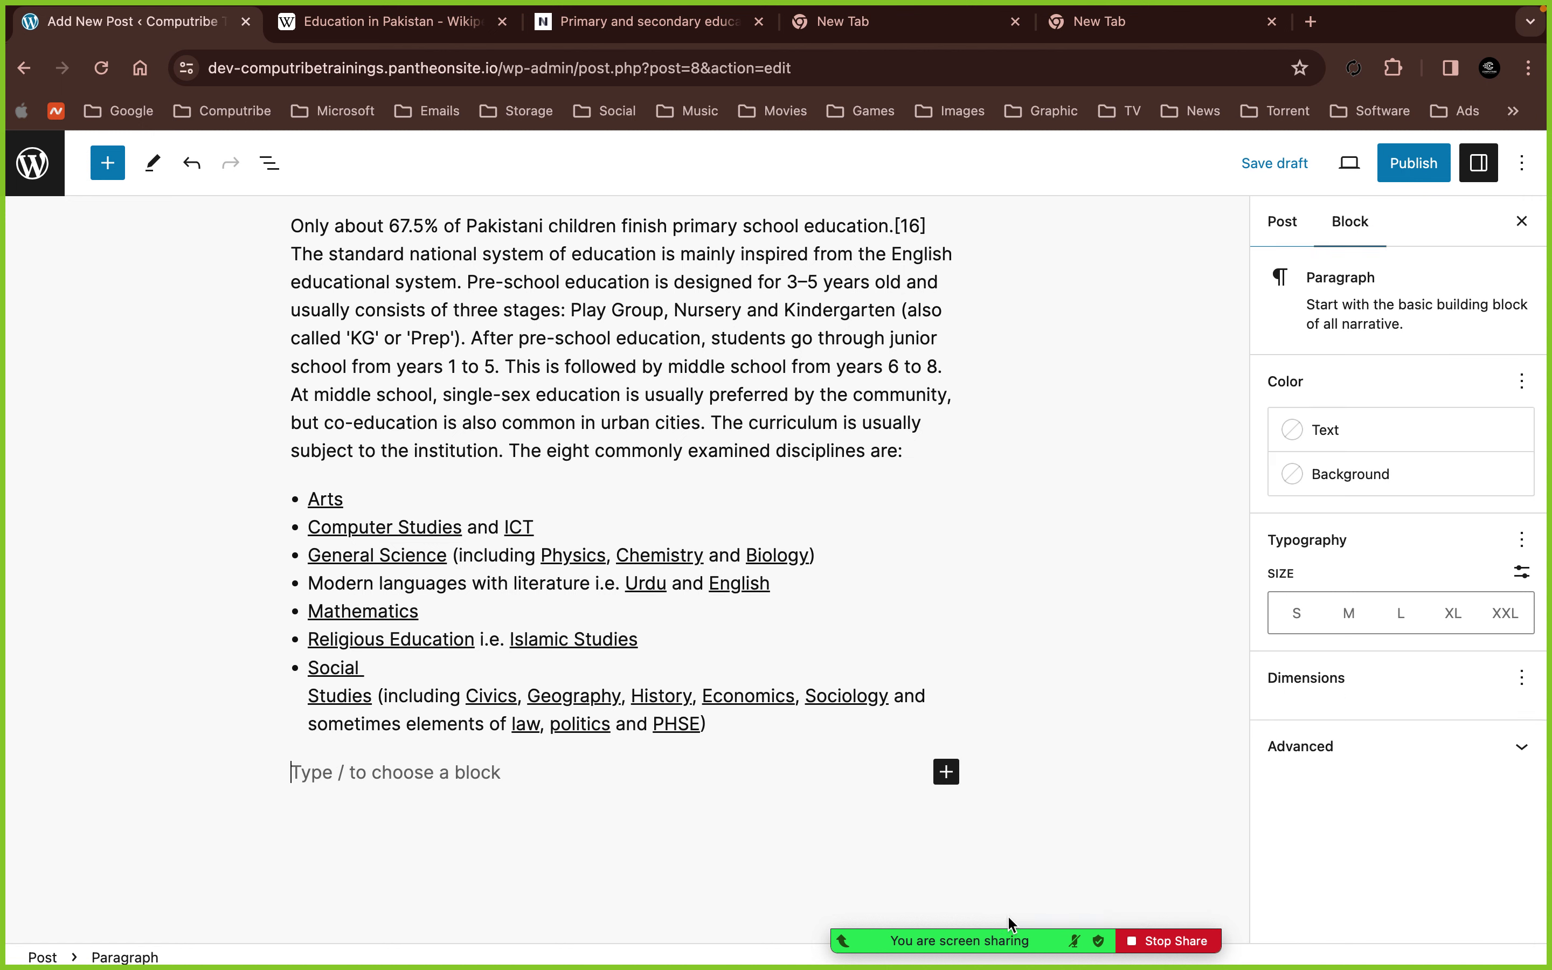
key("super+v")
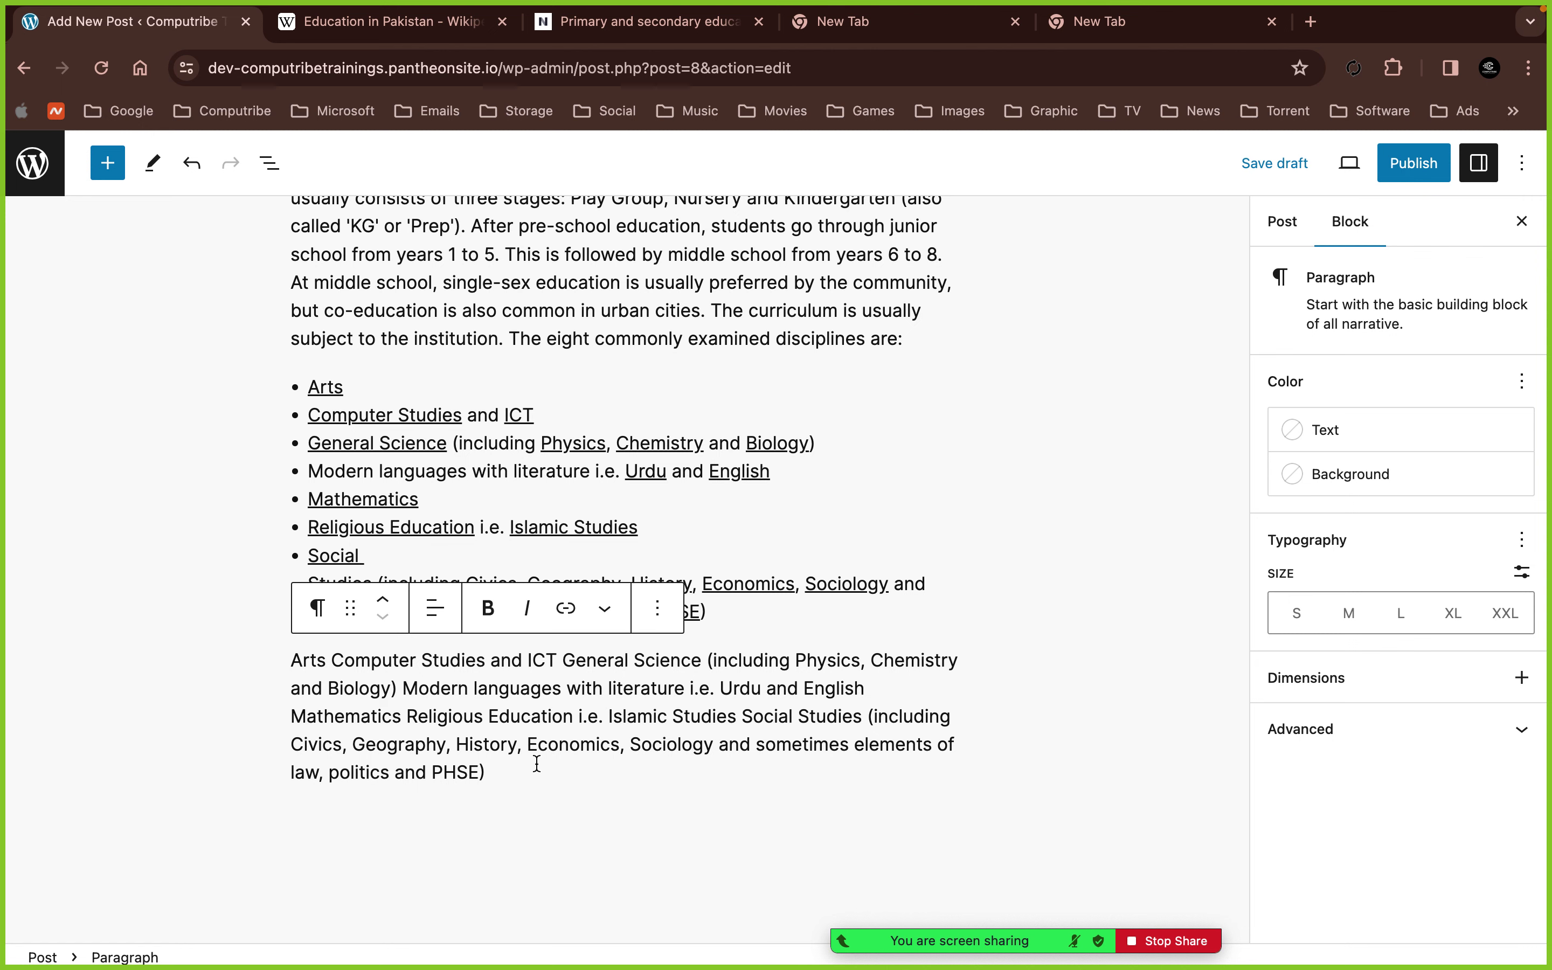
- Delete the plain-text copy of the disciplines below the bulleted list
left_click_drag(487, 772, 298, 665)
key("BackSpace")
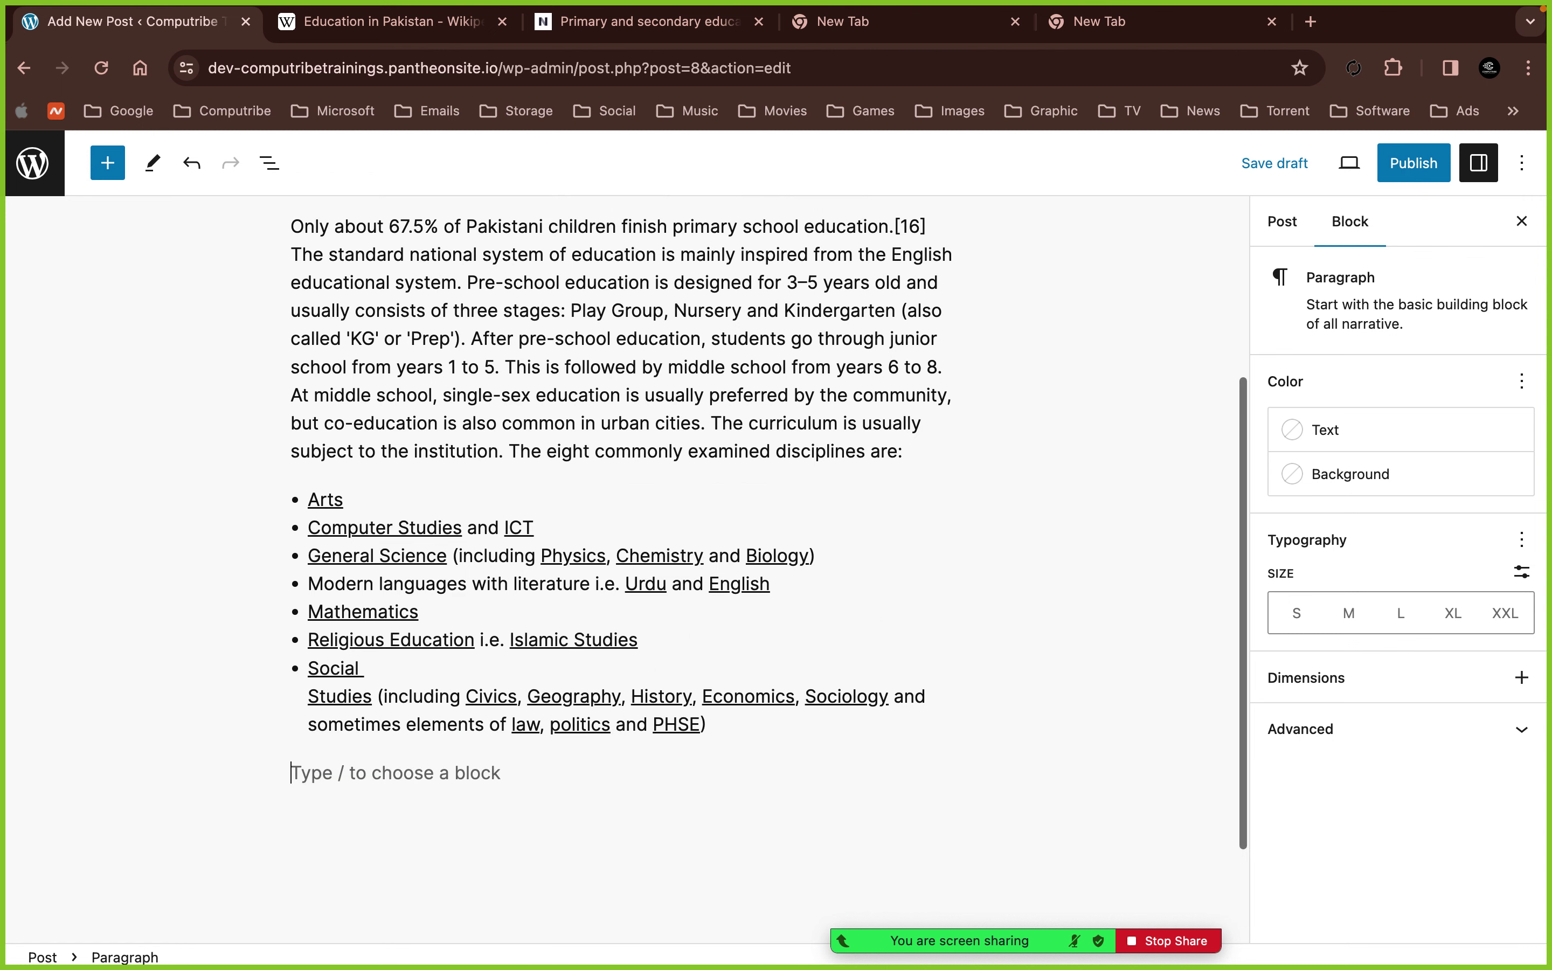
key("BackSpace")
- Remove the links from Arts, ICT and Computer Studies in the bulleted list
left_click(321, 519)
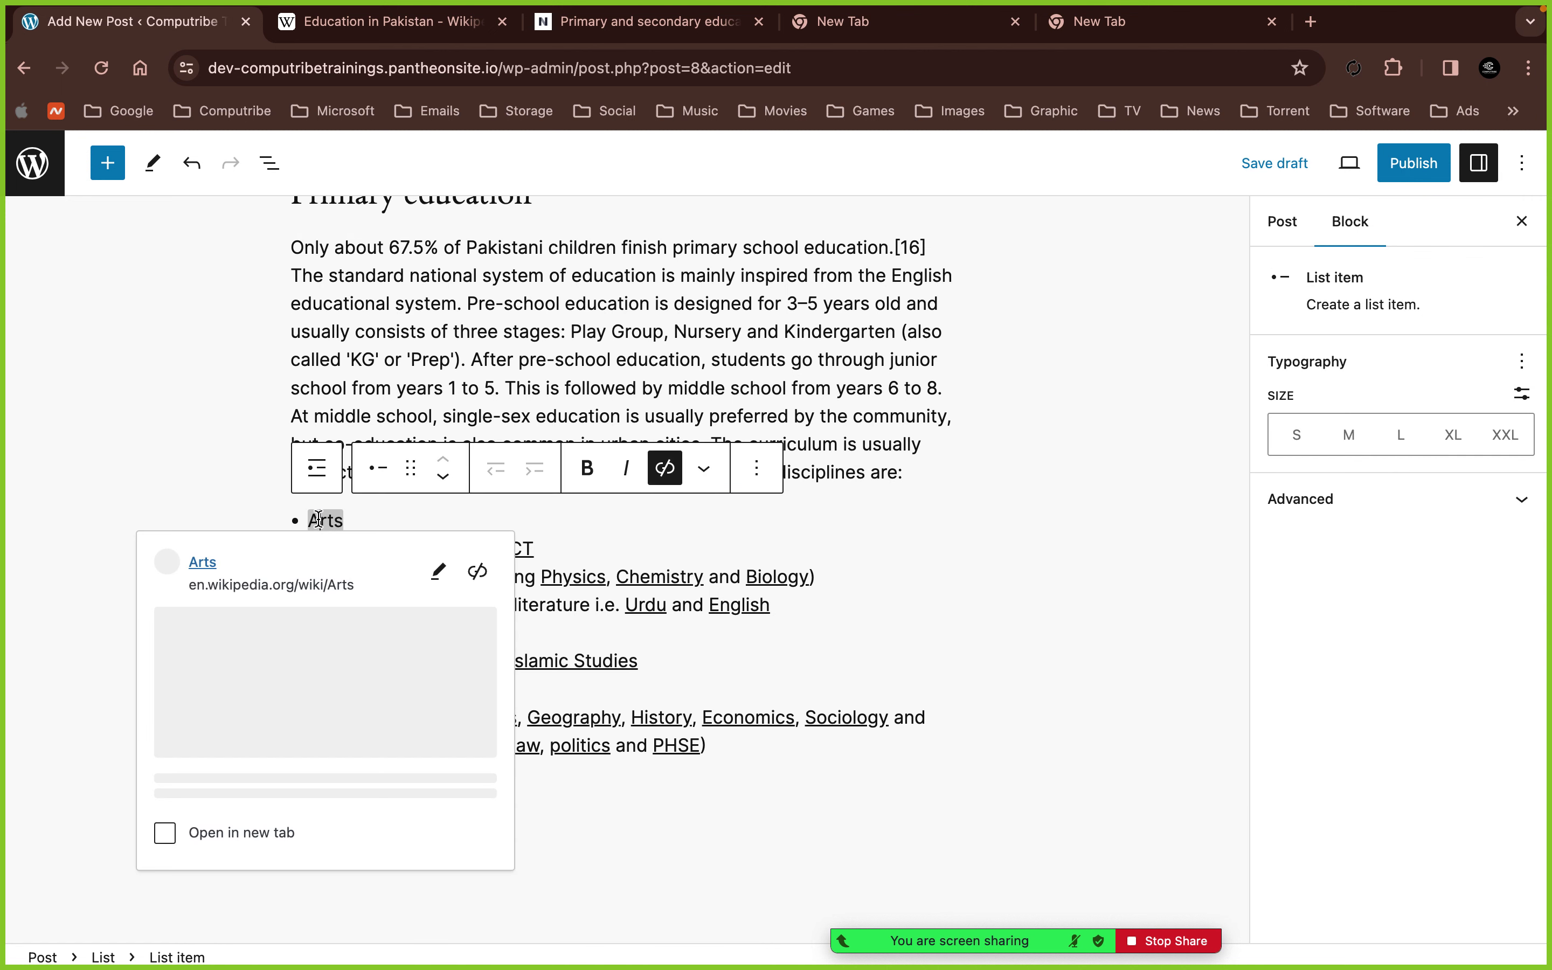
left_click(472, 573)
left_click(507, 549)
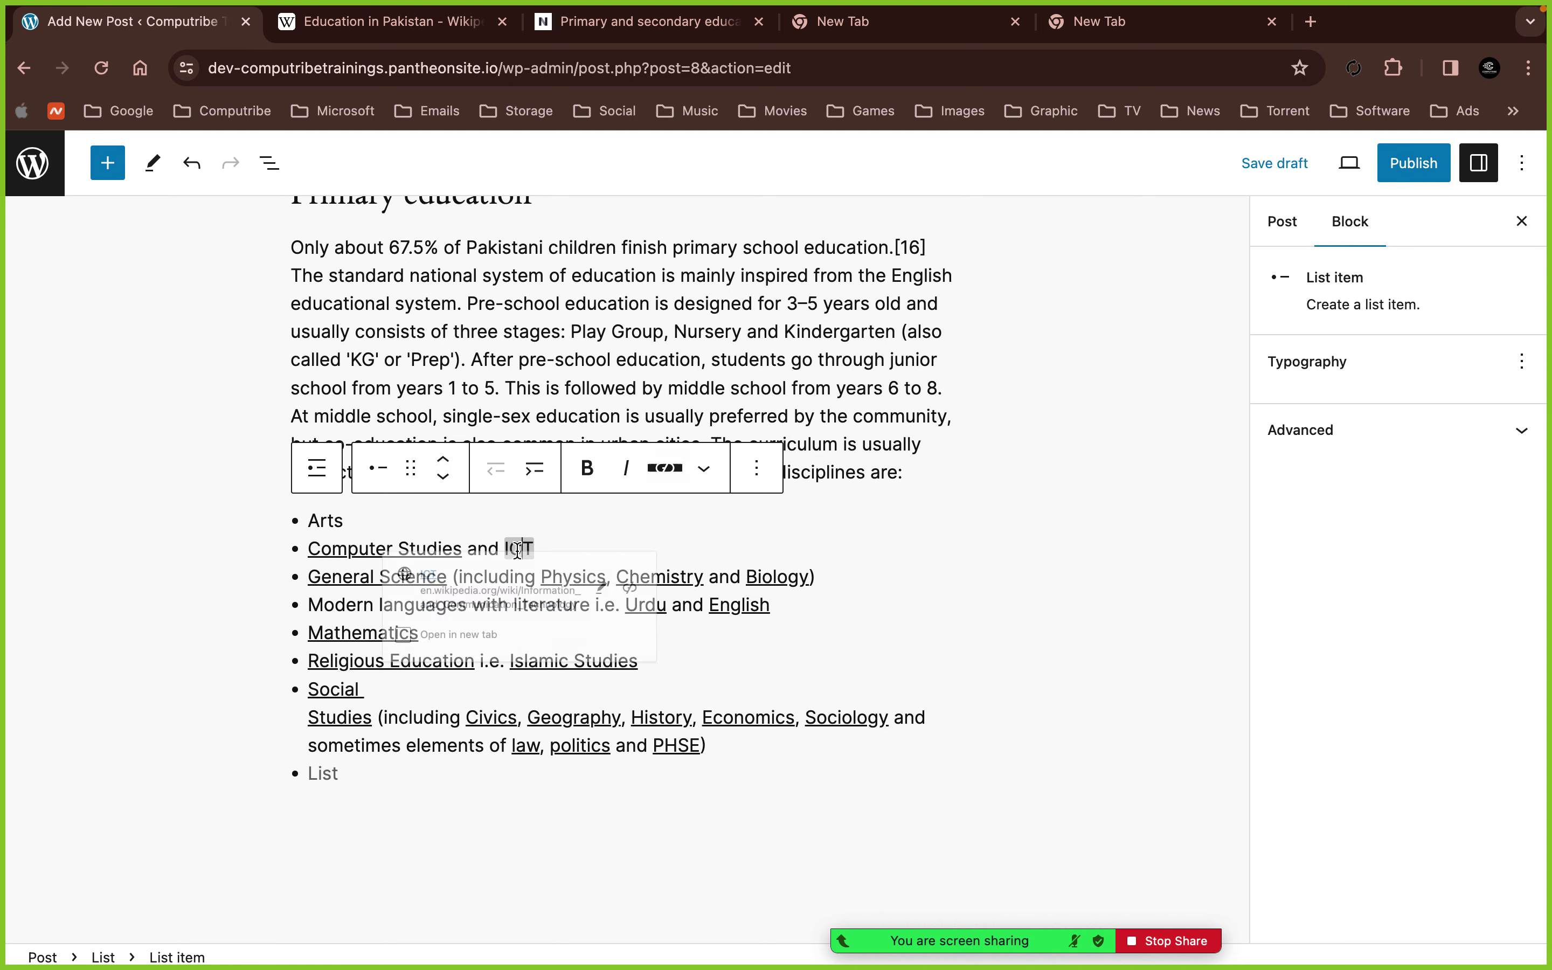
left_click(673, 626)
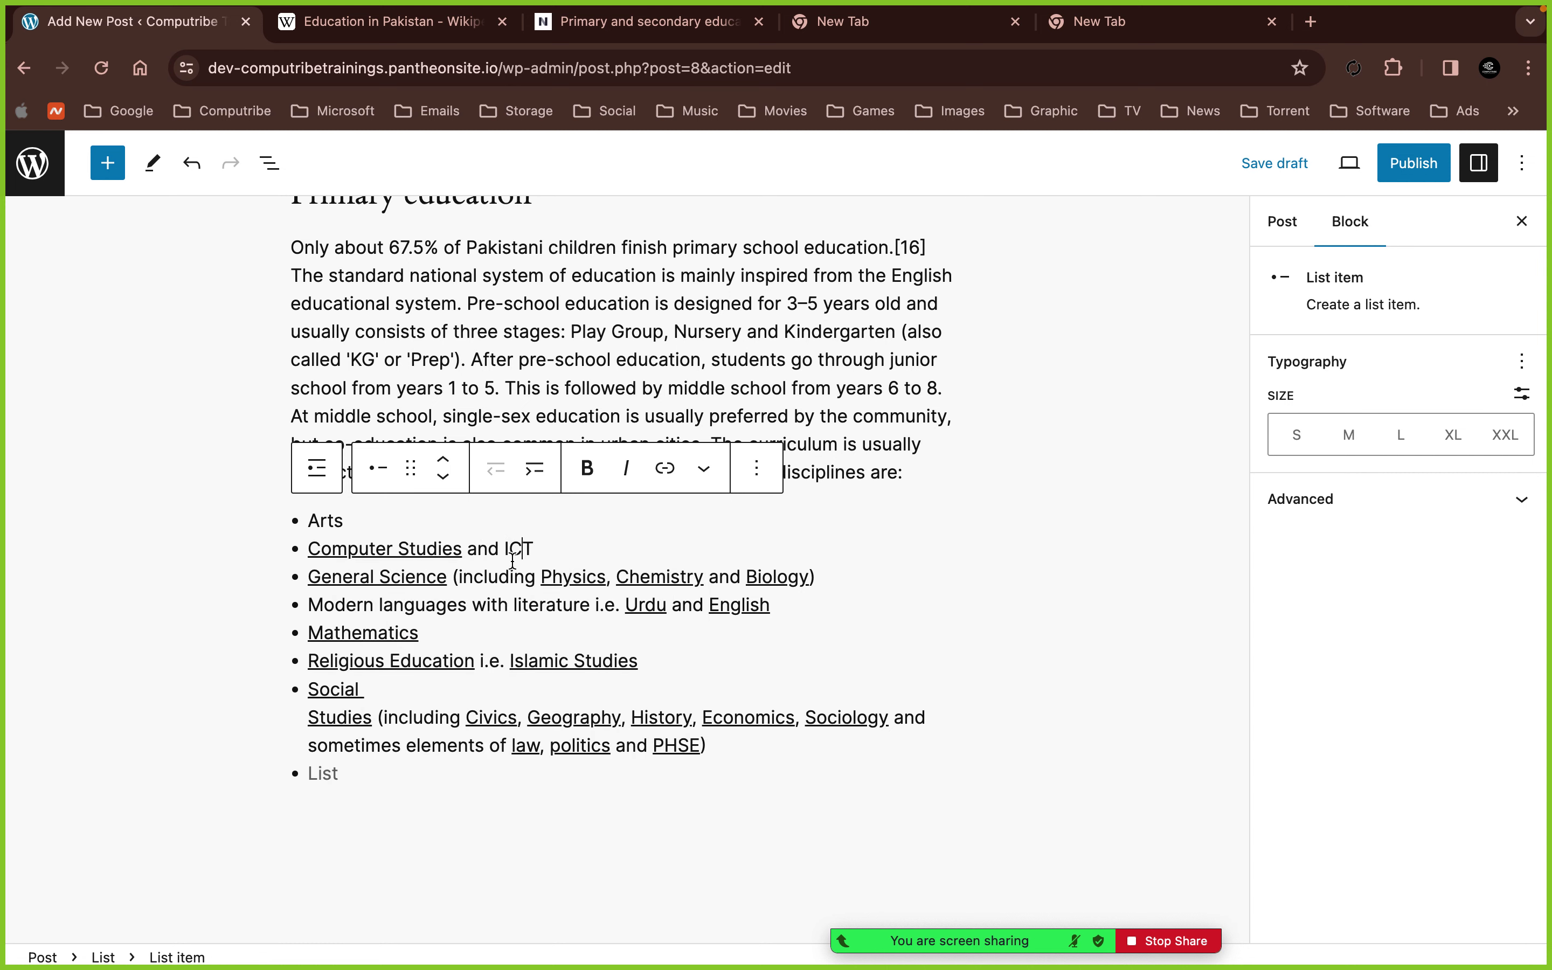
left_click(463, 547)
left_click(538, 603)
- Remove the links from Chemistry, General Science, Physics and Biology in the General Science list item
left_click(672, 577)
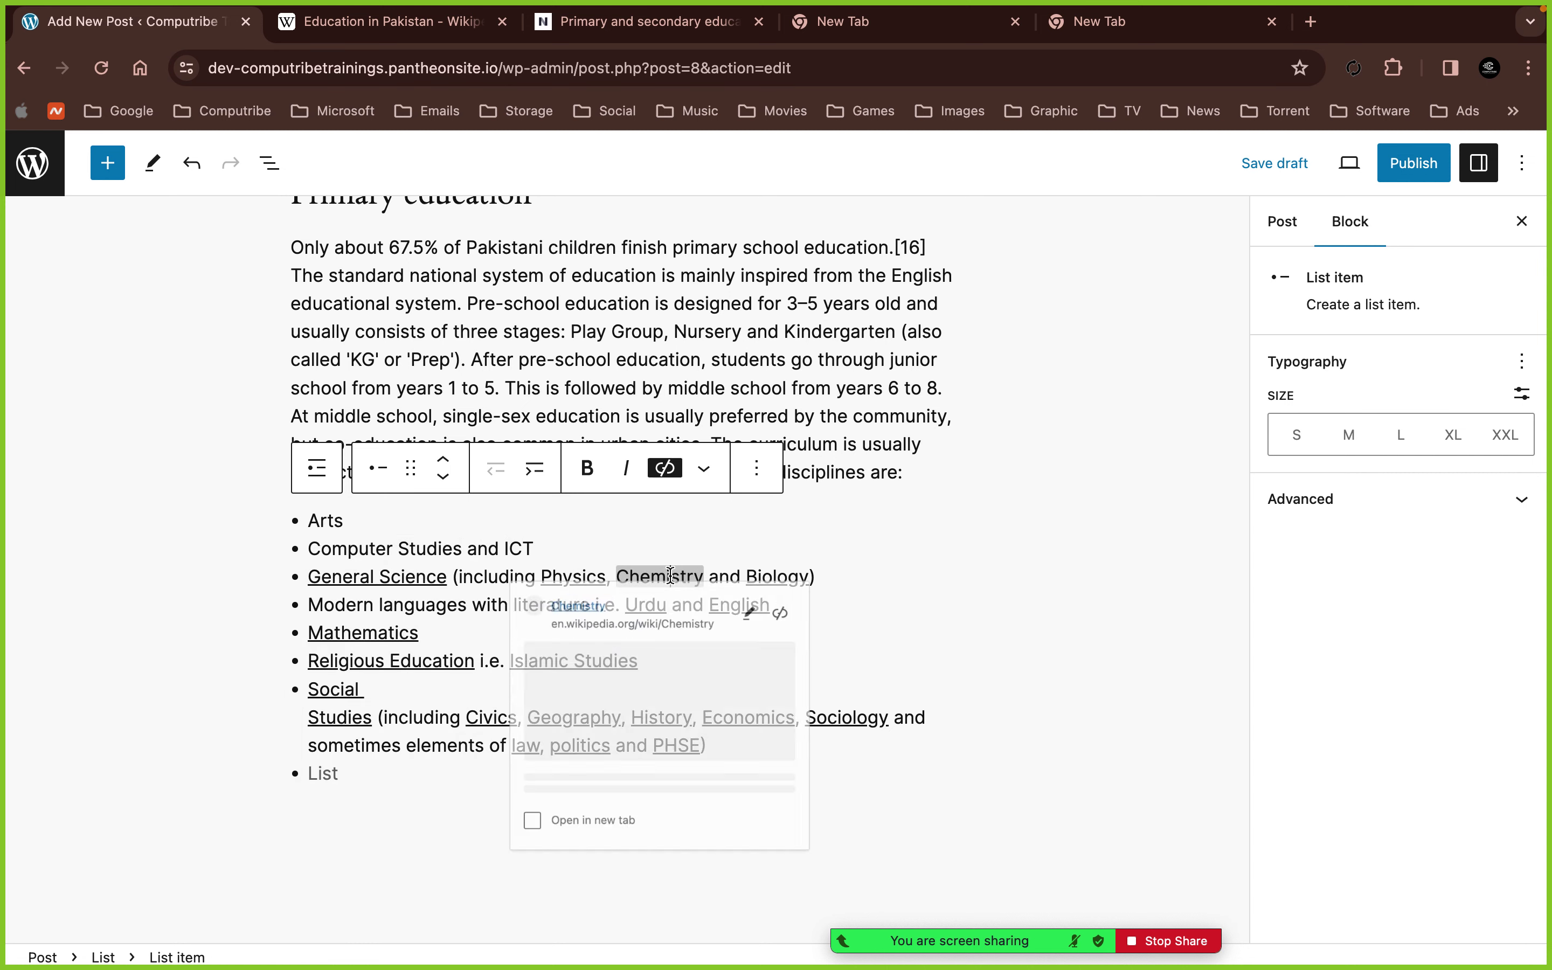
left_click(803, 629)
left_click(402, 577)
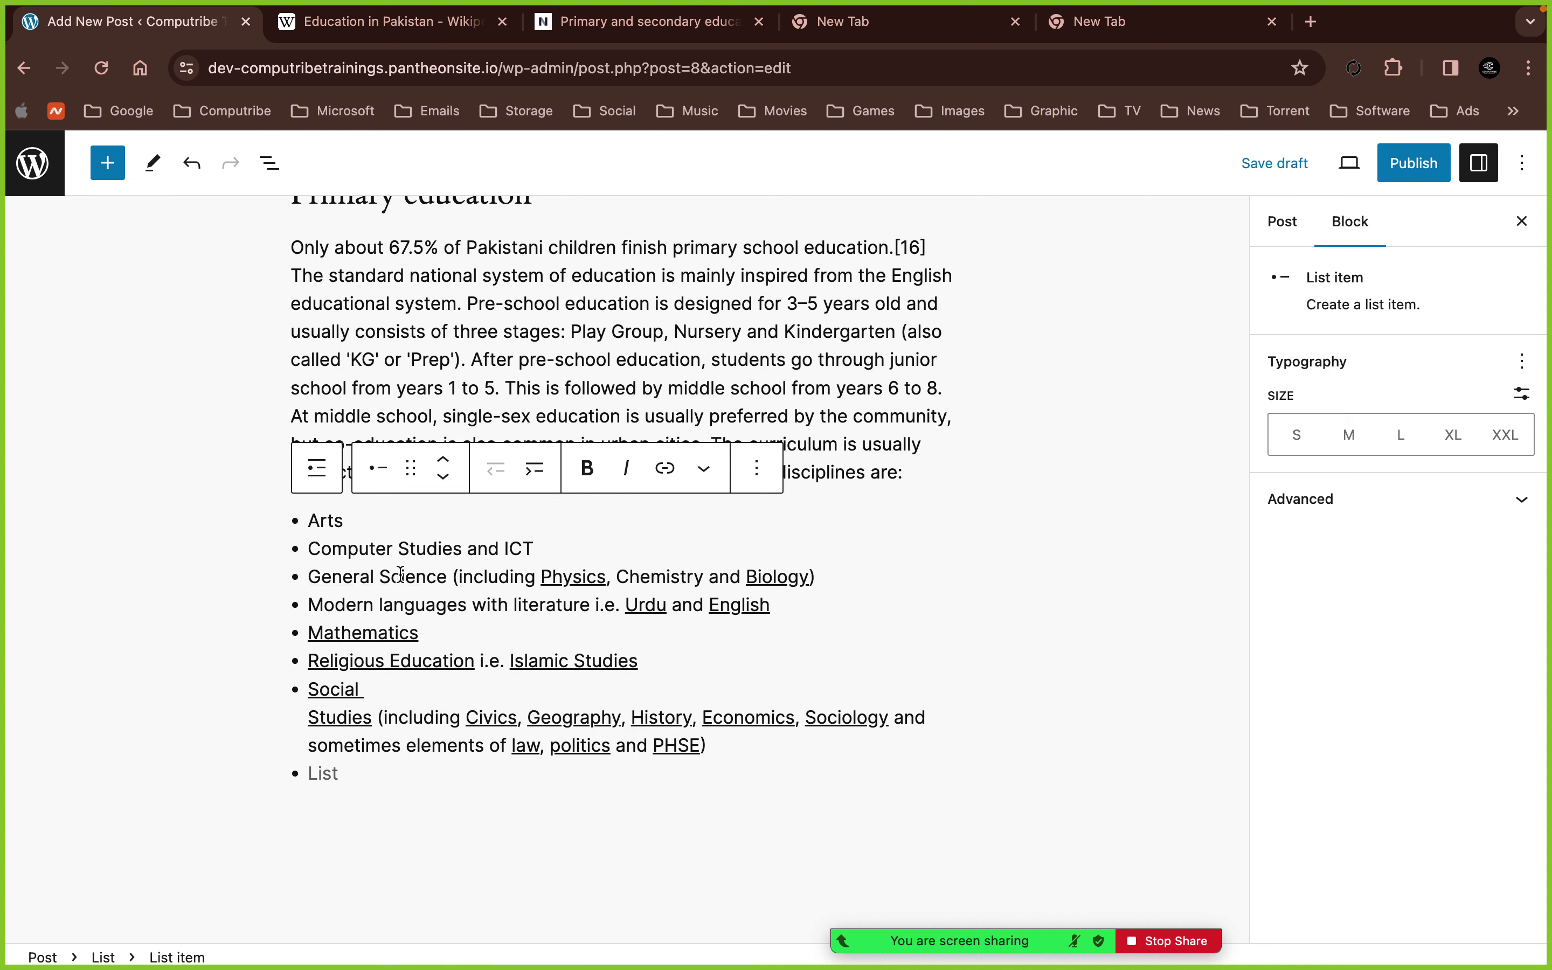
left_click(524, 629)
left_click(581, 586)
left_click(724, 627)
left_click(785, 579)
left_click(928, 626)
- Remove the links from English and Urdu in the modern languages item and from Mathematics
left_click(750, 605)
left_click(891, 664)
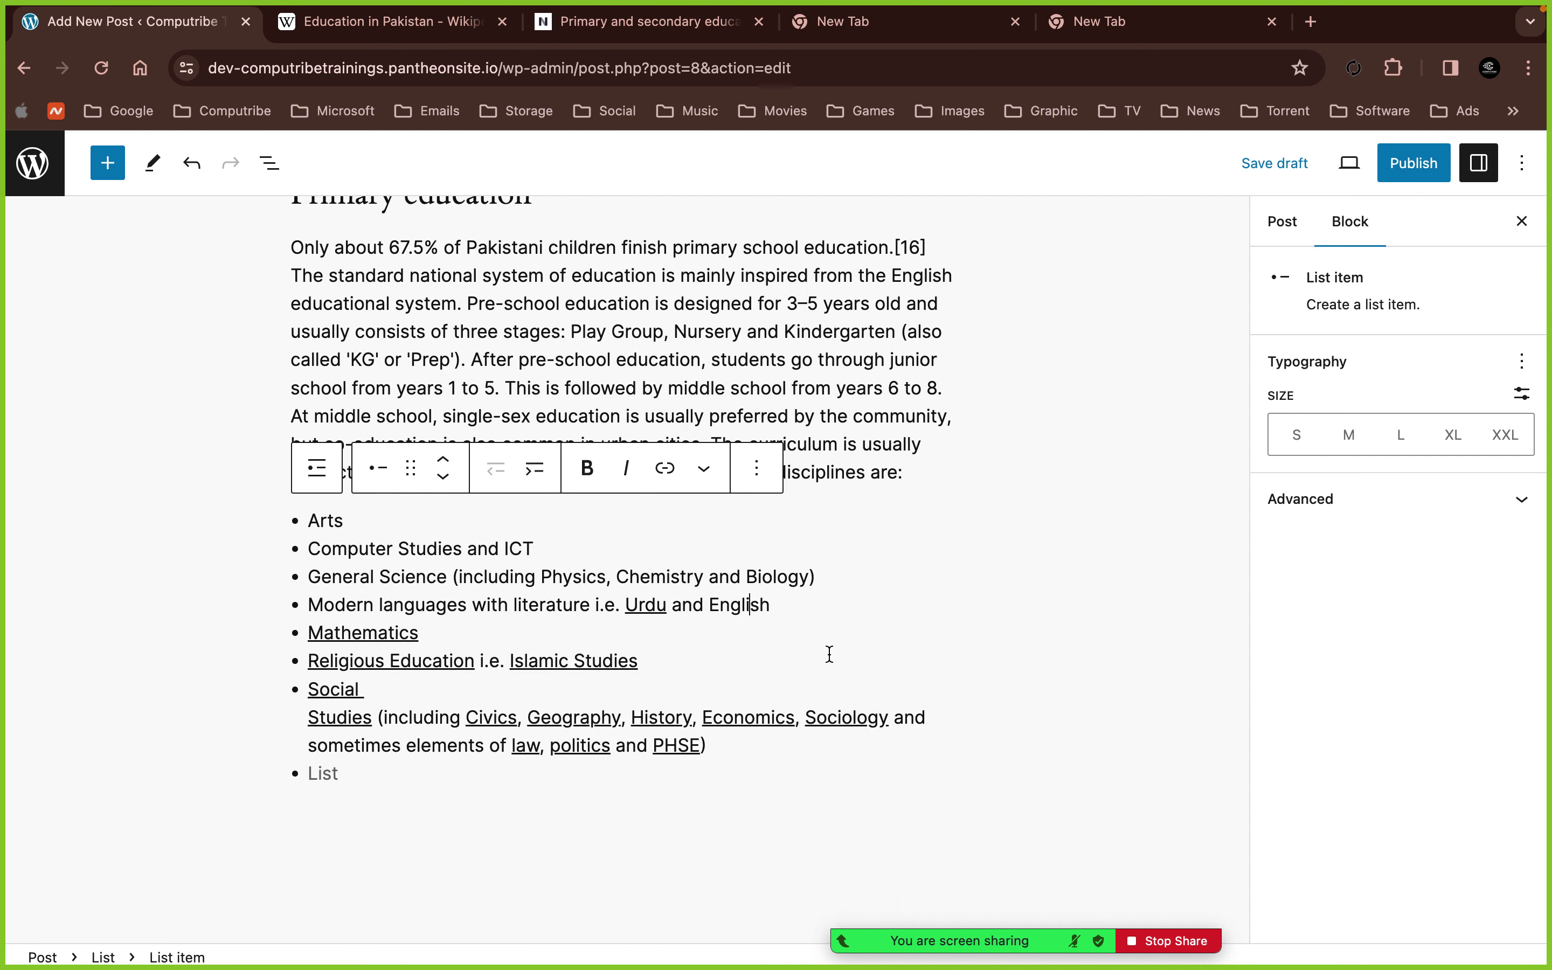
left_click(657, 605)
left_click(797, 665)
left_click(369, 632)
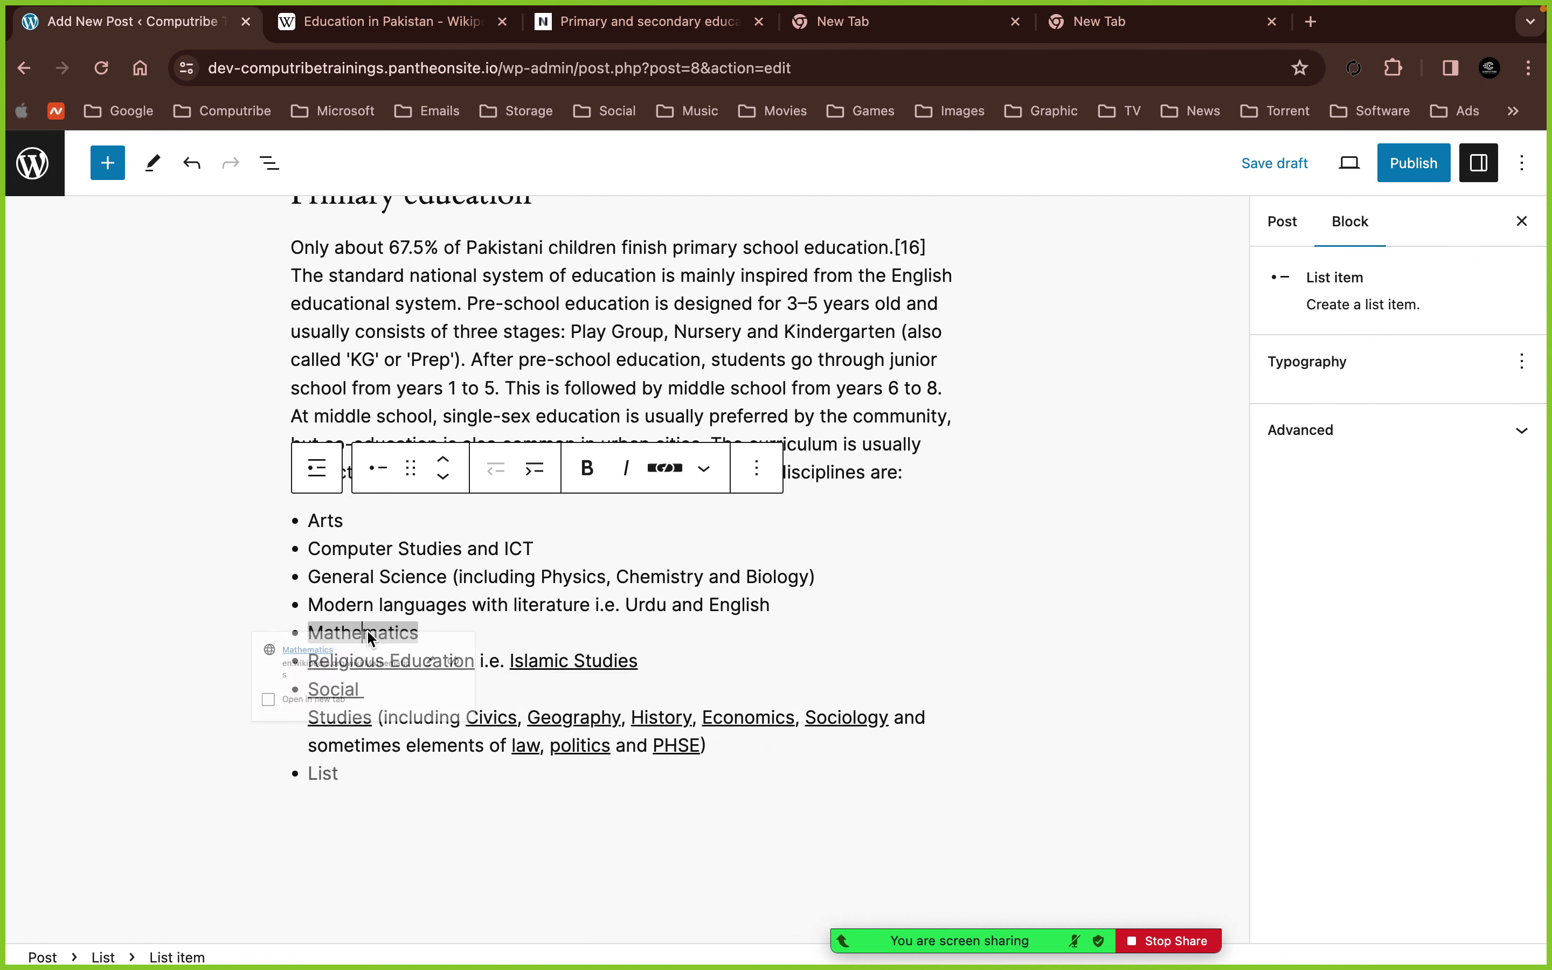
left_click(522, 699)
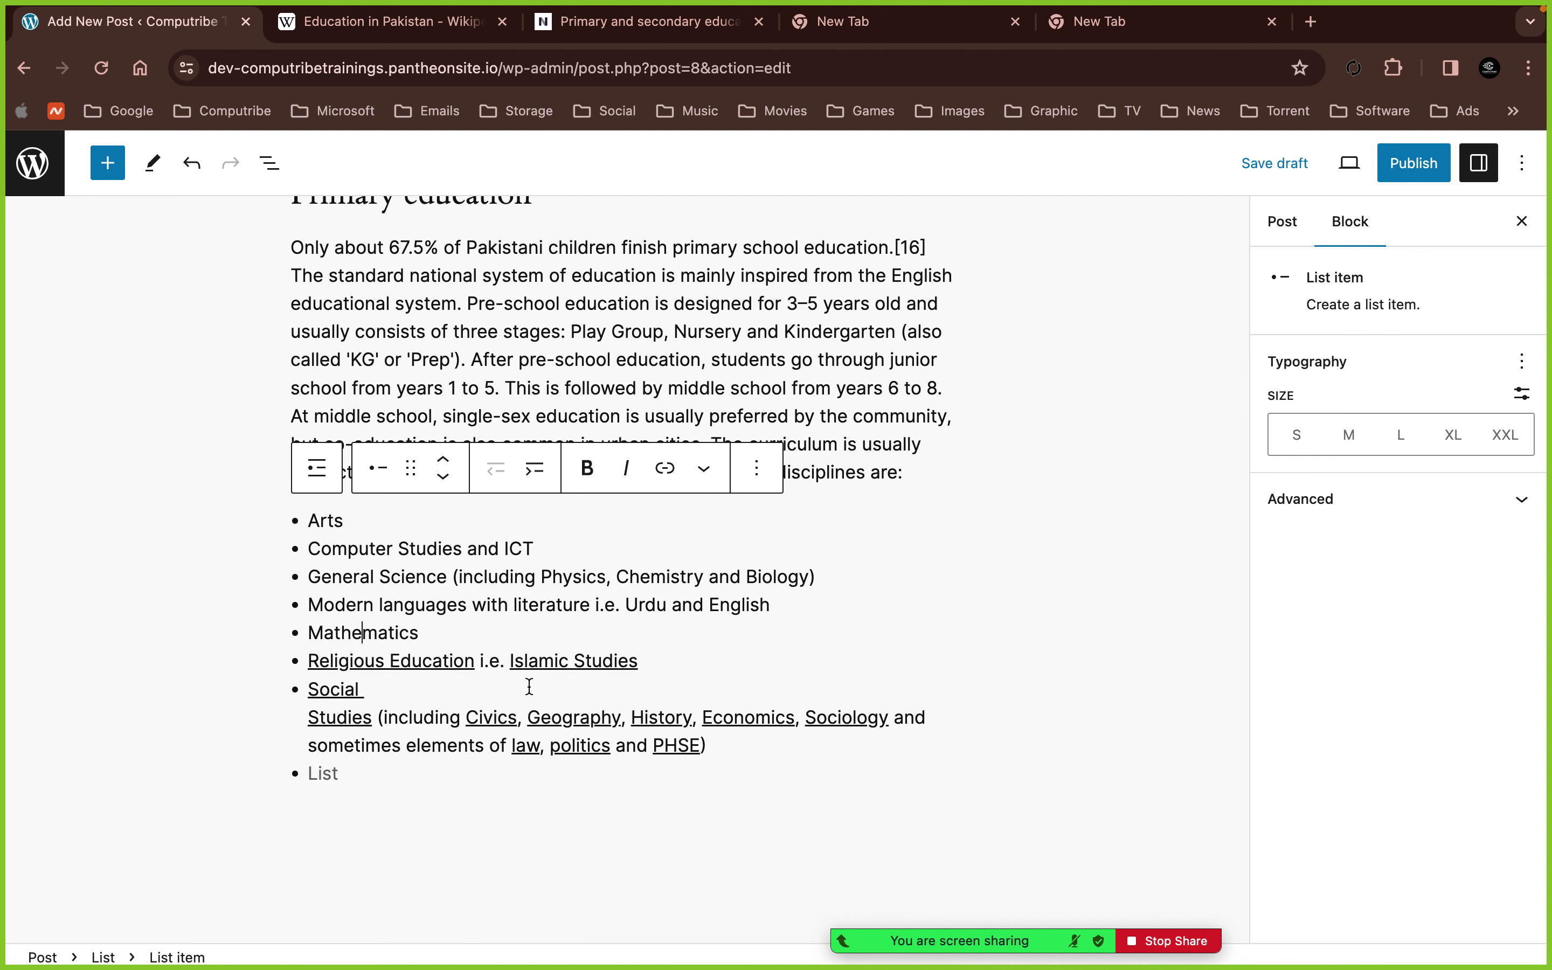
- Remove the links from Islamic Studies and Religious Education in the bulleted list
left_click(529, 686)
left_click(581, 657)
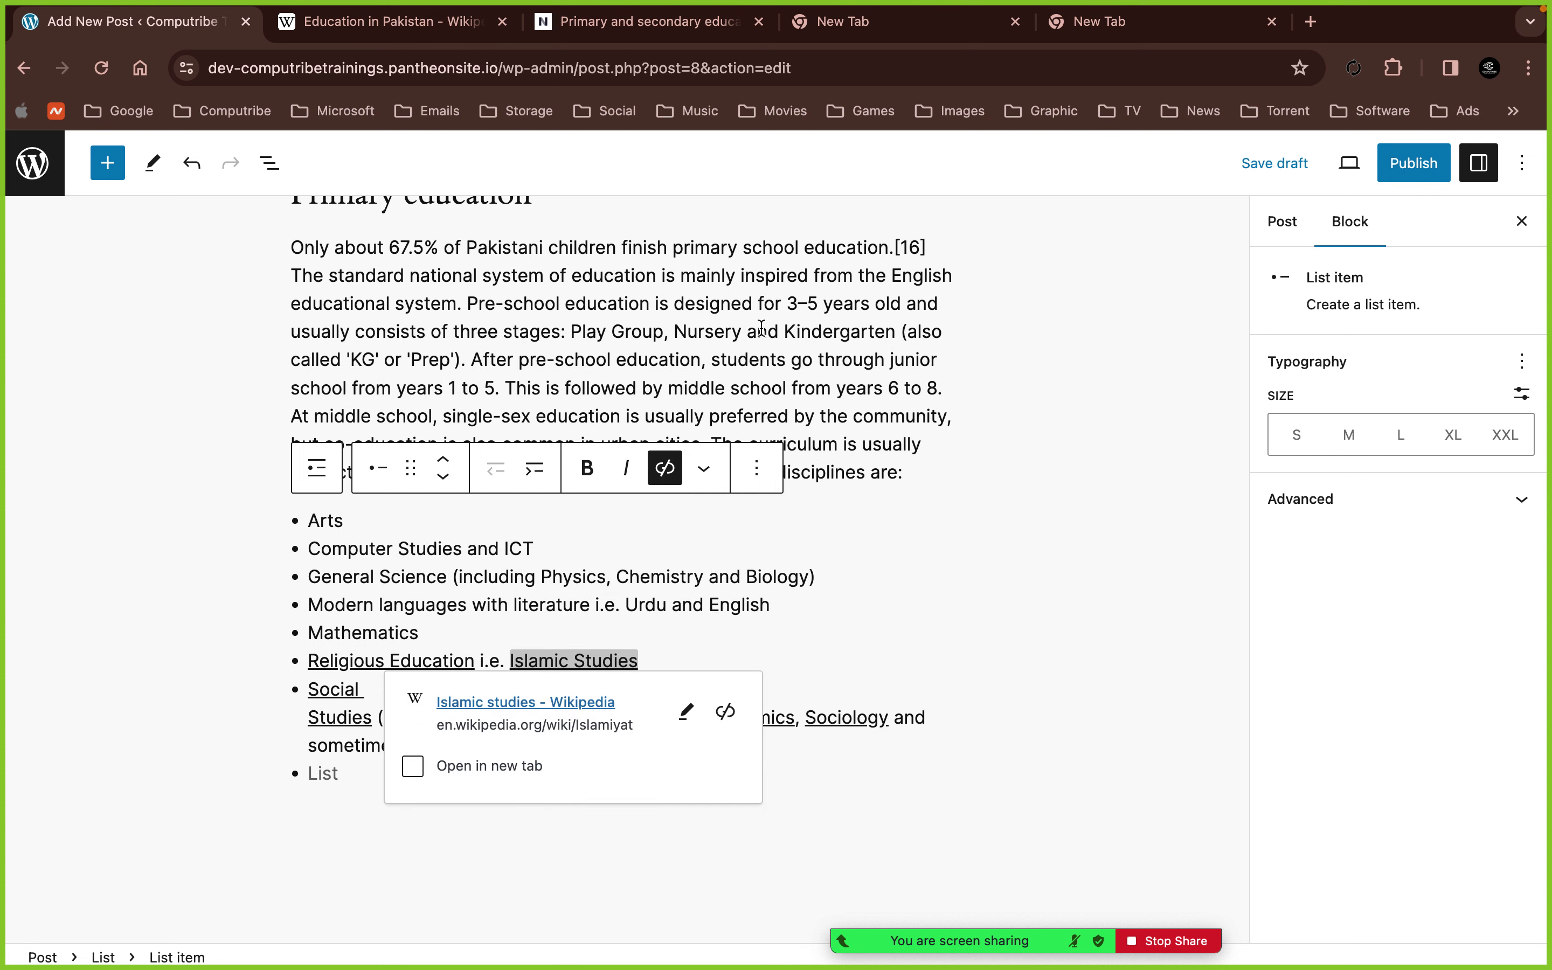
left_click(726, 710)
left_click(410, 660)
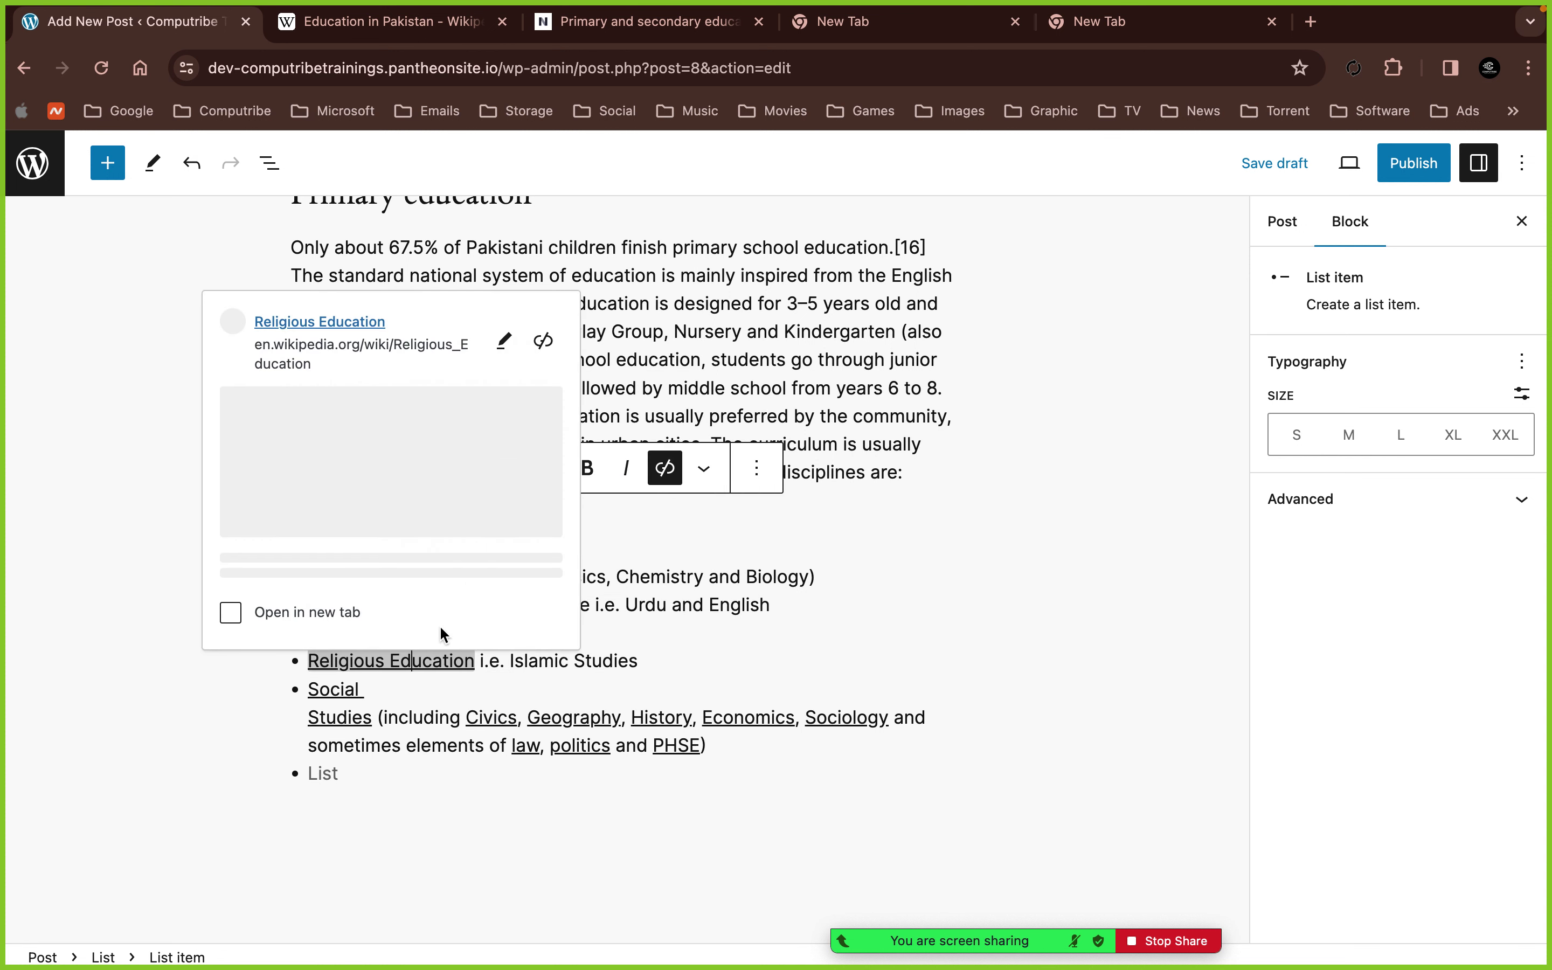
left_click(539, 724)
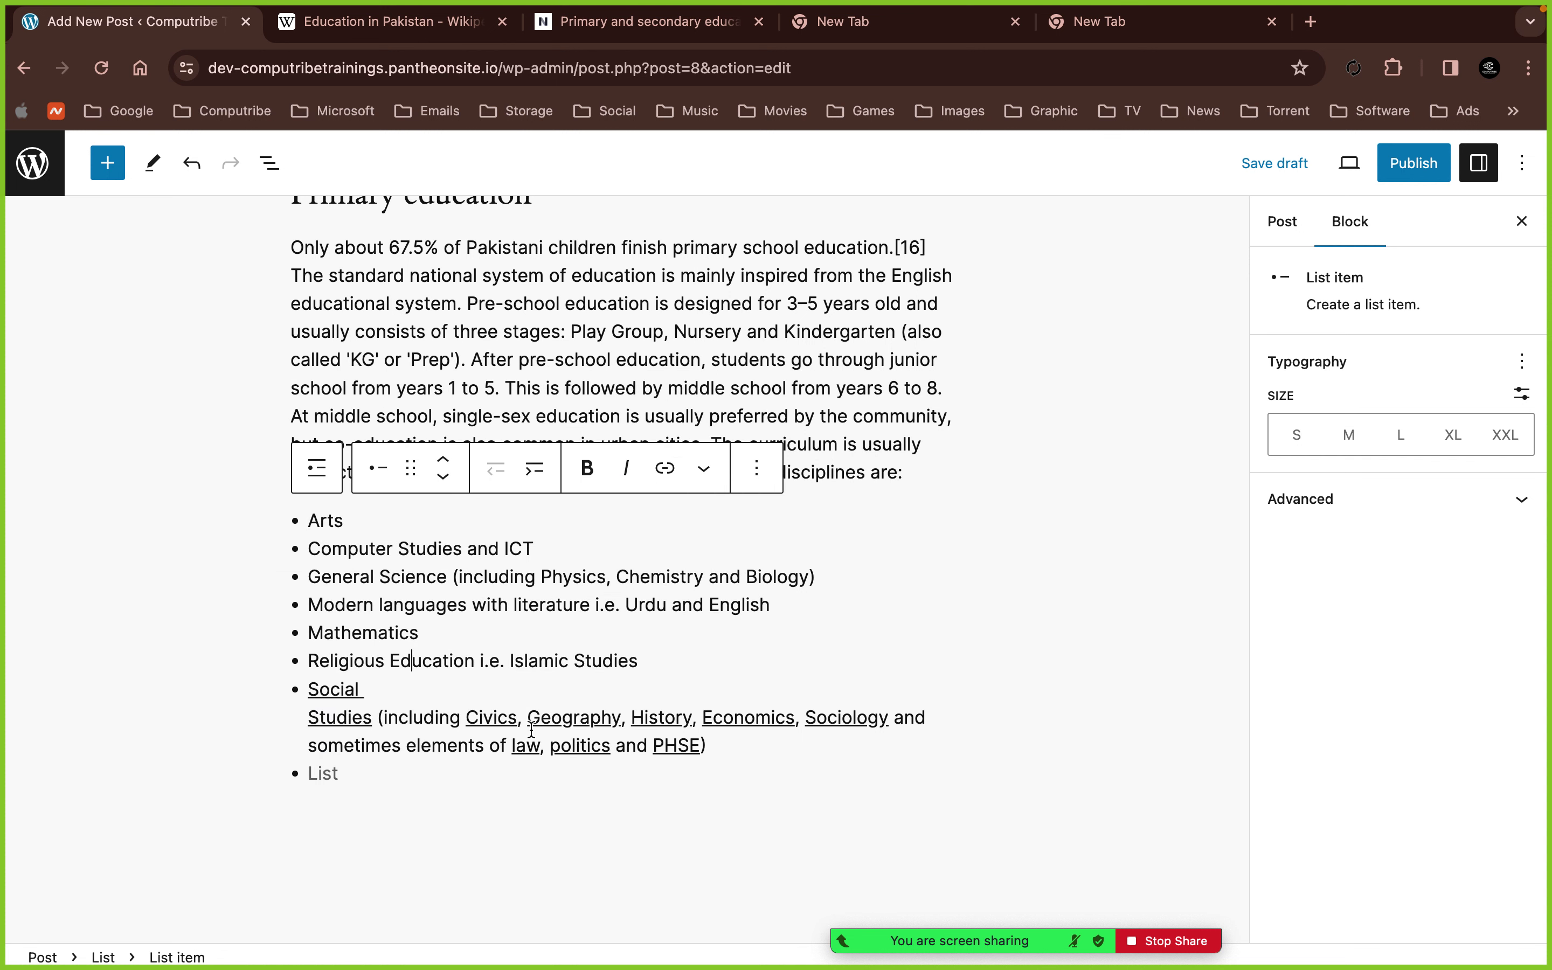
- Remove the links from Social Studies, Civics and Geography in the last item of the bulleted list
left_click(363, 701)
left_click(490, 778)
left_click(486, 717)
left_click(641, 768)
left_click(593, 720)
left_click(725, 766)
- Remove the links from History, Economics and Sociology in the Social Studies list item
left_click(678, 721)
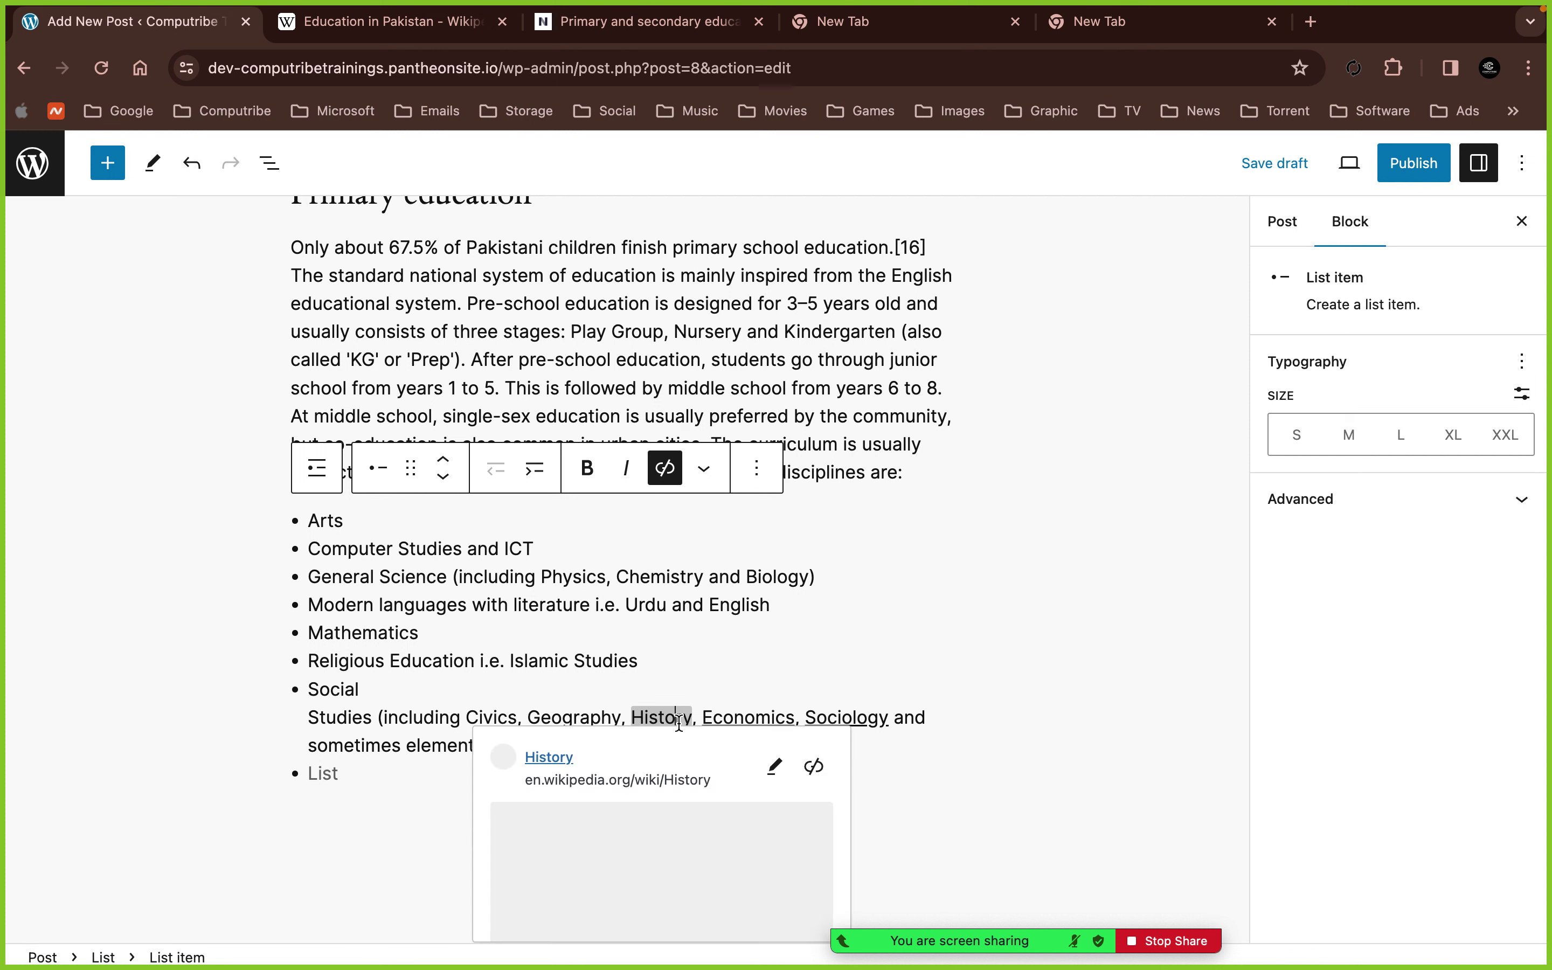
left_click(814, 766)
left_click(779, 720)
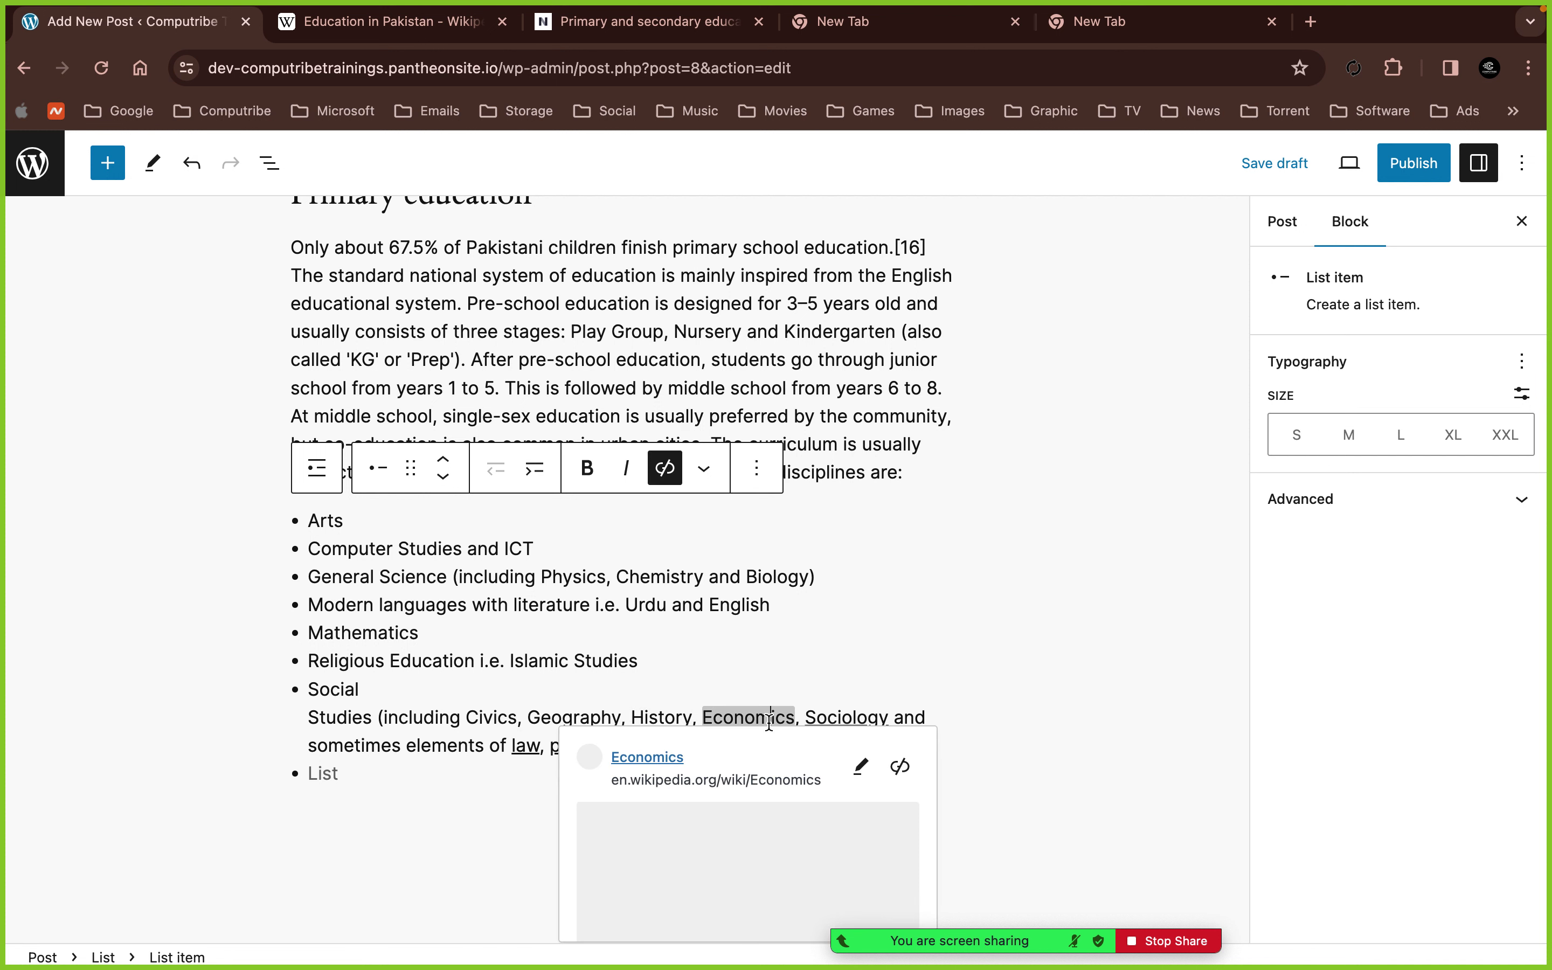
left_click(906, 767)
left_click(856, 718)
left_click(995, 767)
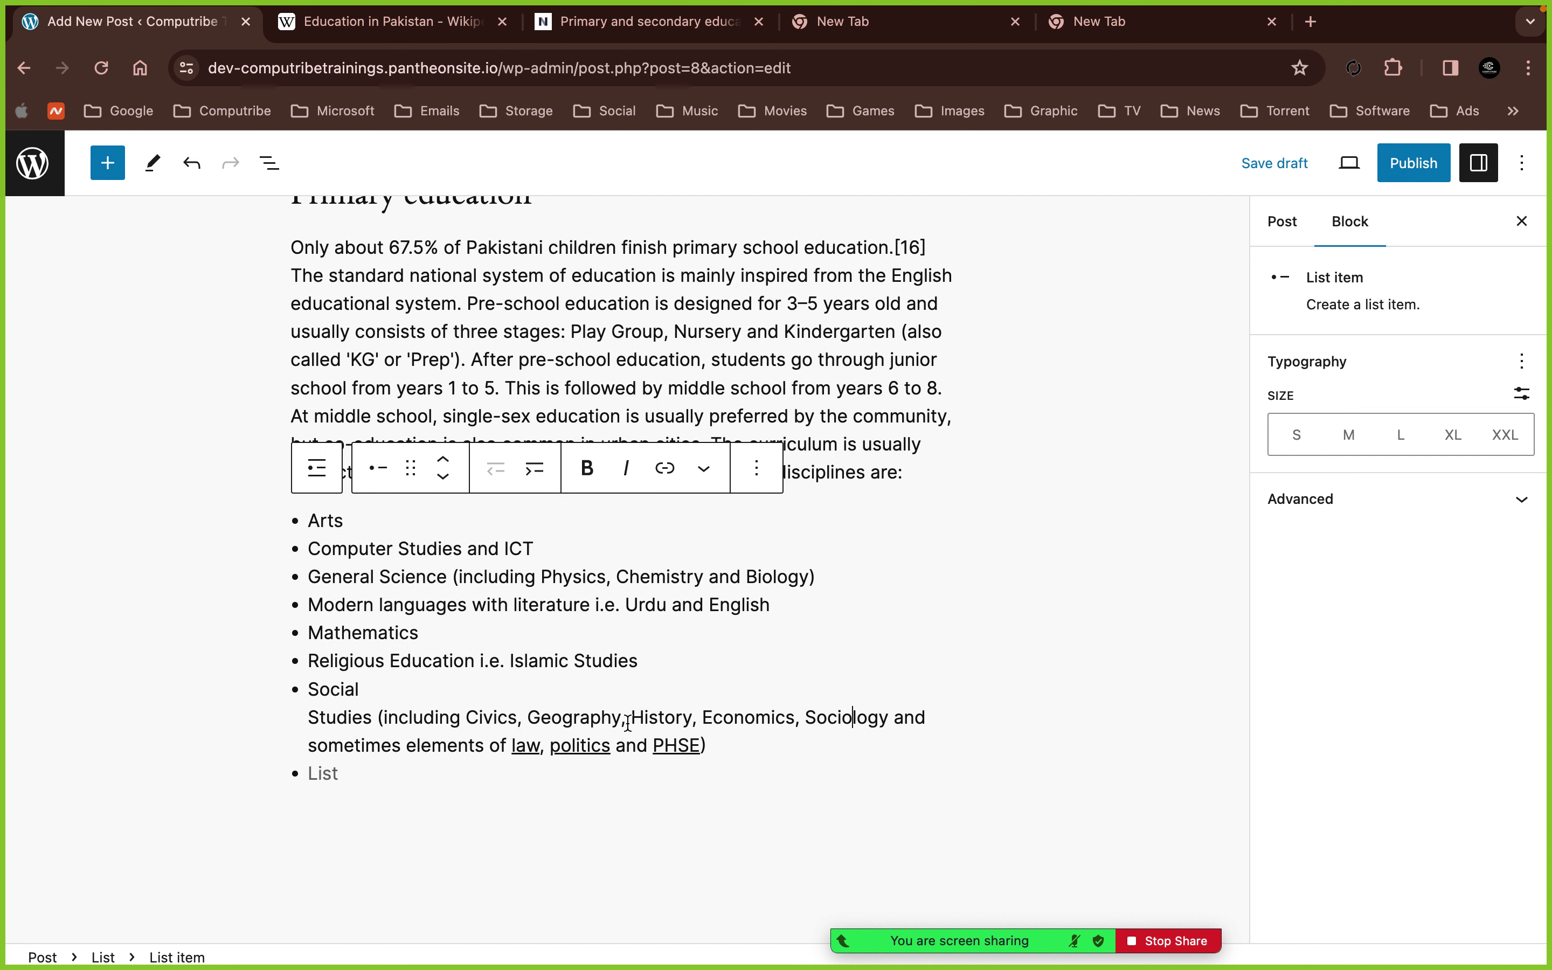
- Remove the links from law, politics and PHSE in the Social Studies list item
left_click(526, 745)
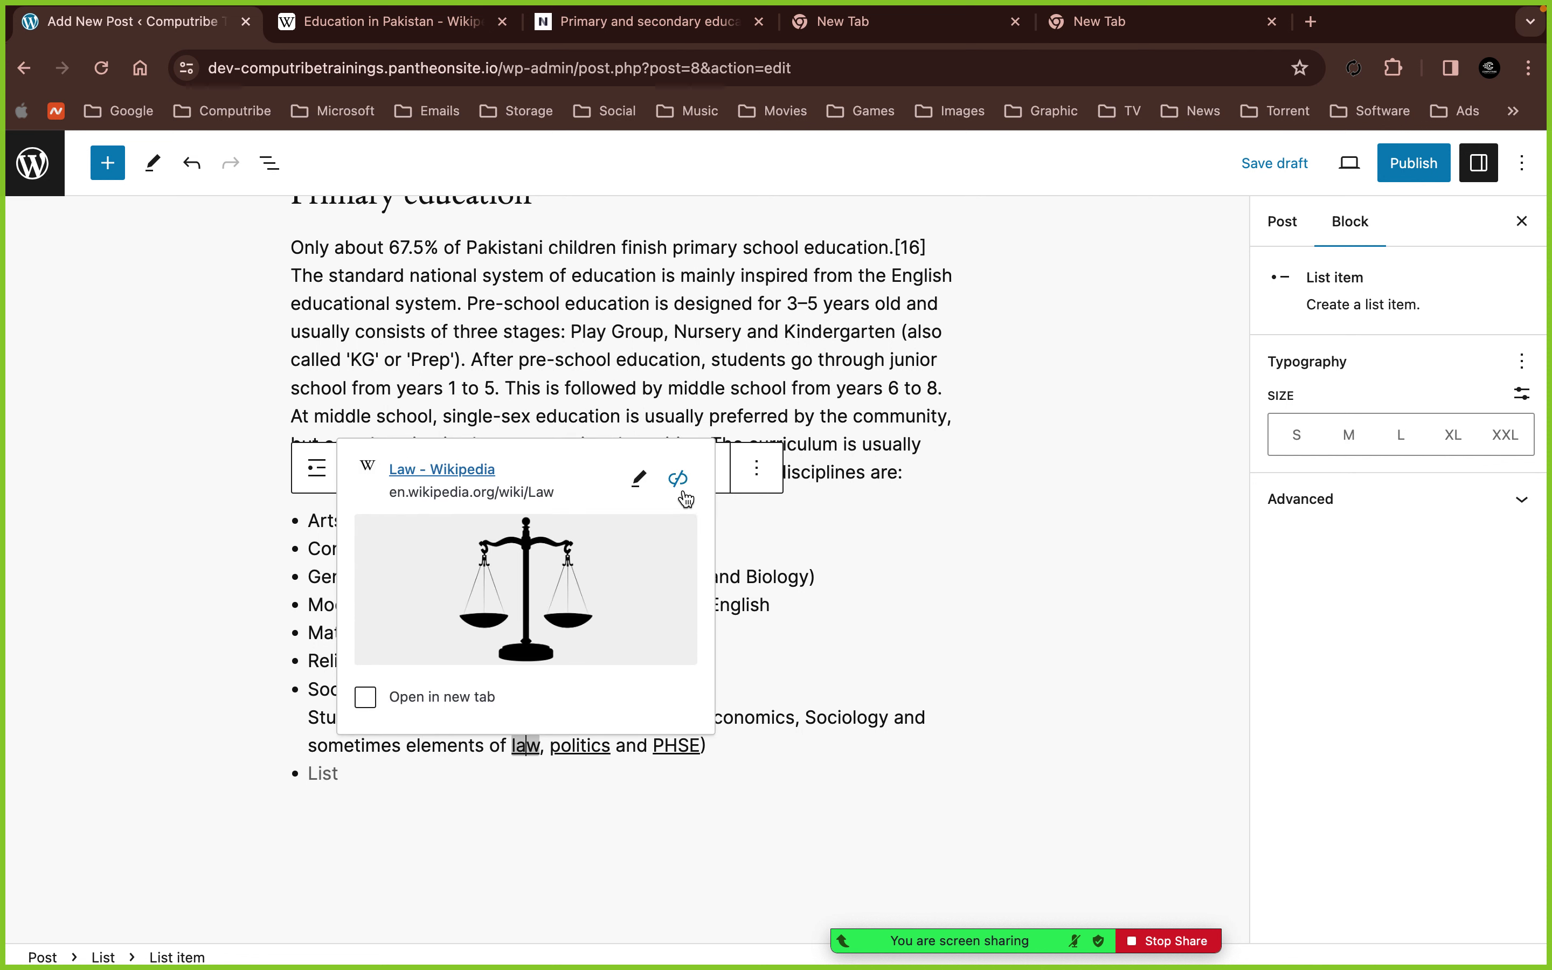
left_click(682, 491)
left_click(587, 745)
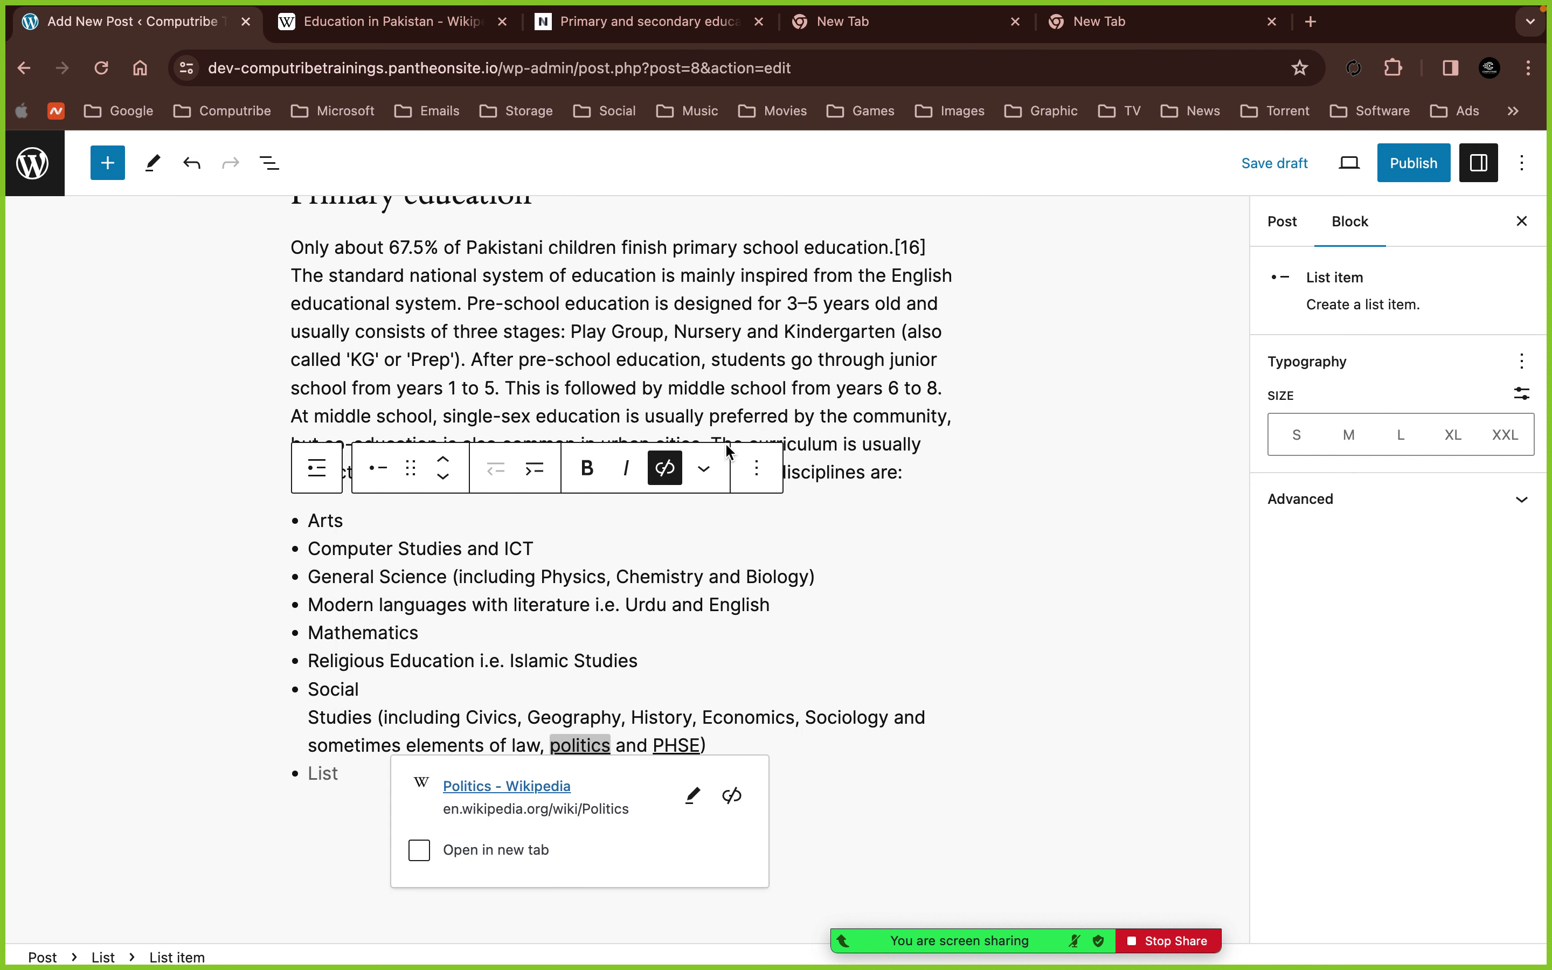
left_click(732, 795)
left_click(689, 746)
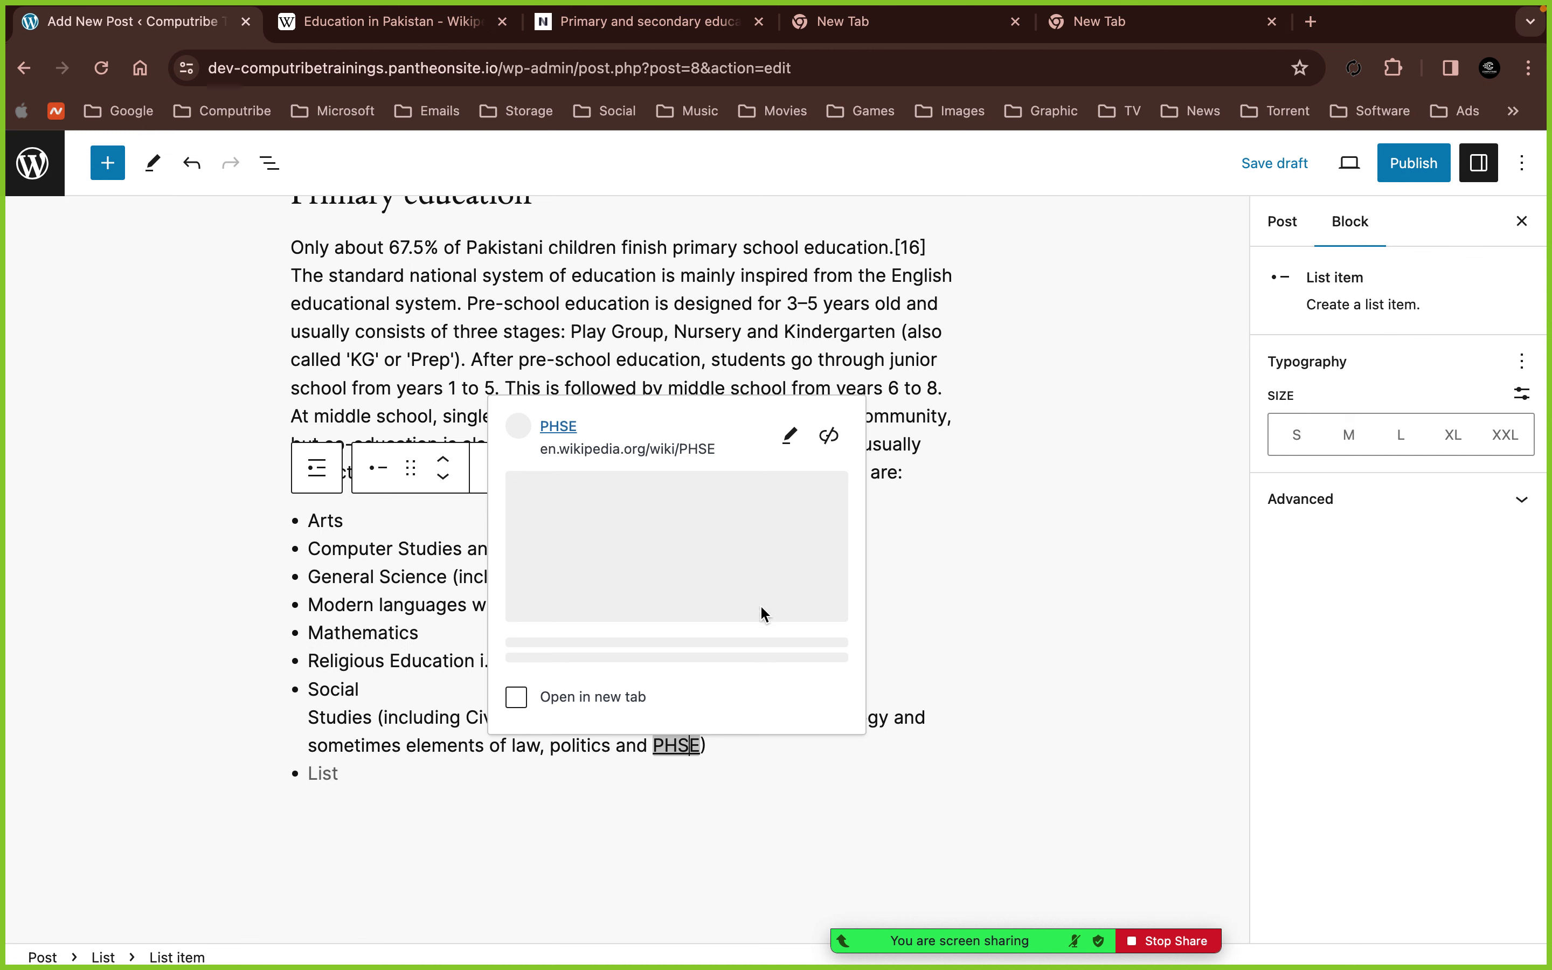
left_click(829, 808)
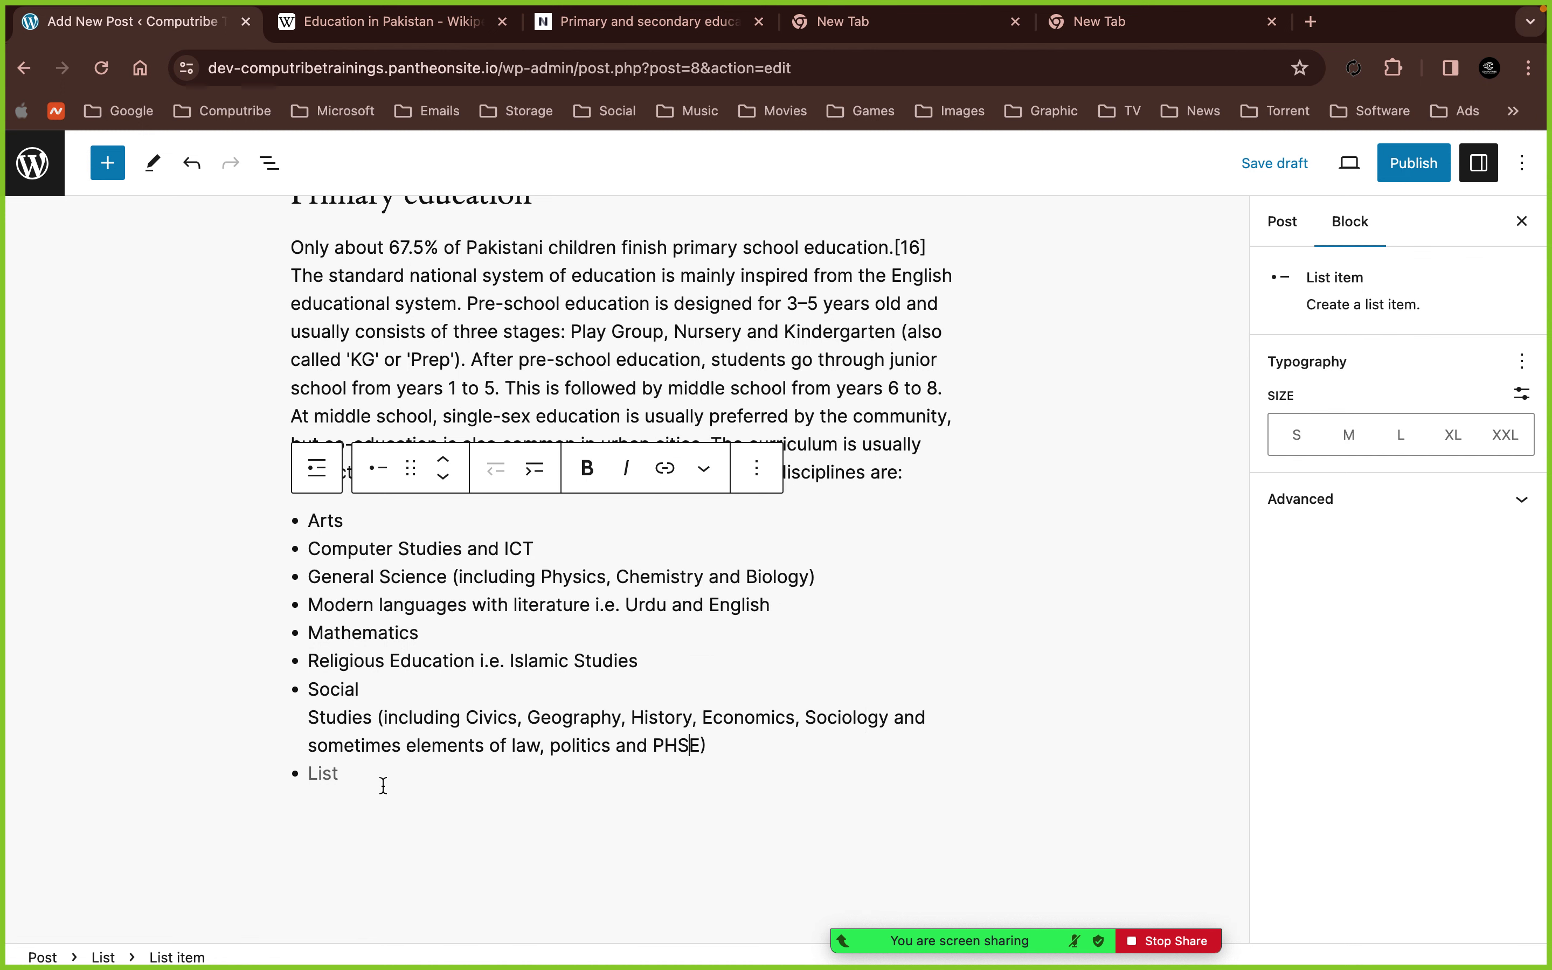
- Delete the empty item at the end of the bulleted list
left_click(354, 774)
key("BackSpace")
scroll(611, 829, "down", 2)
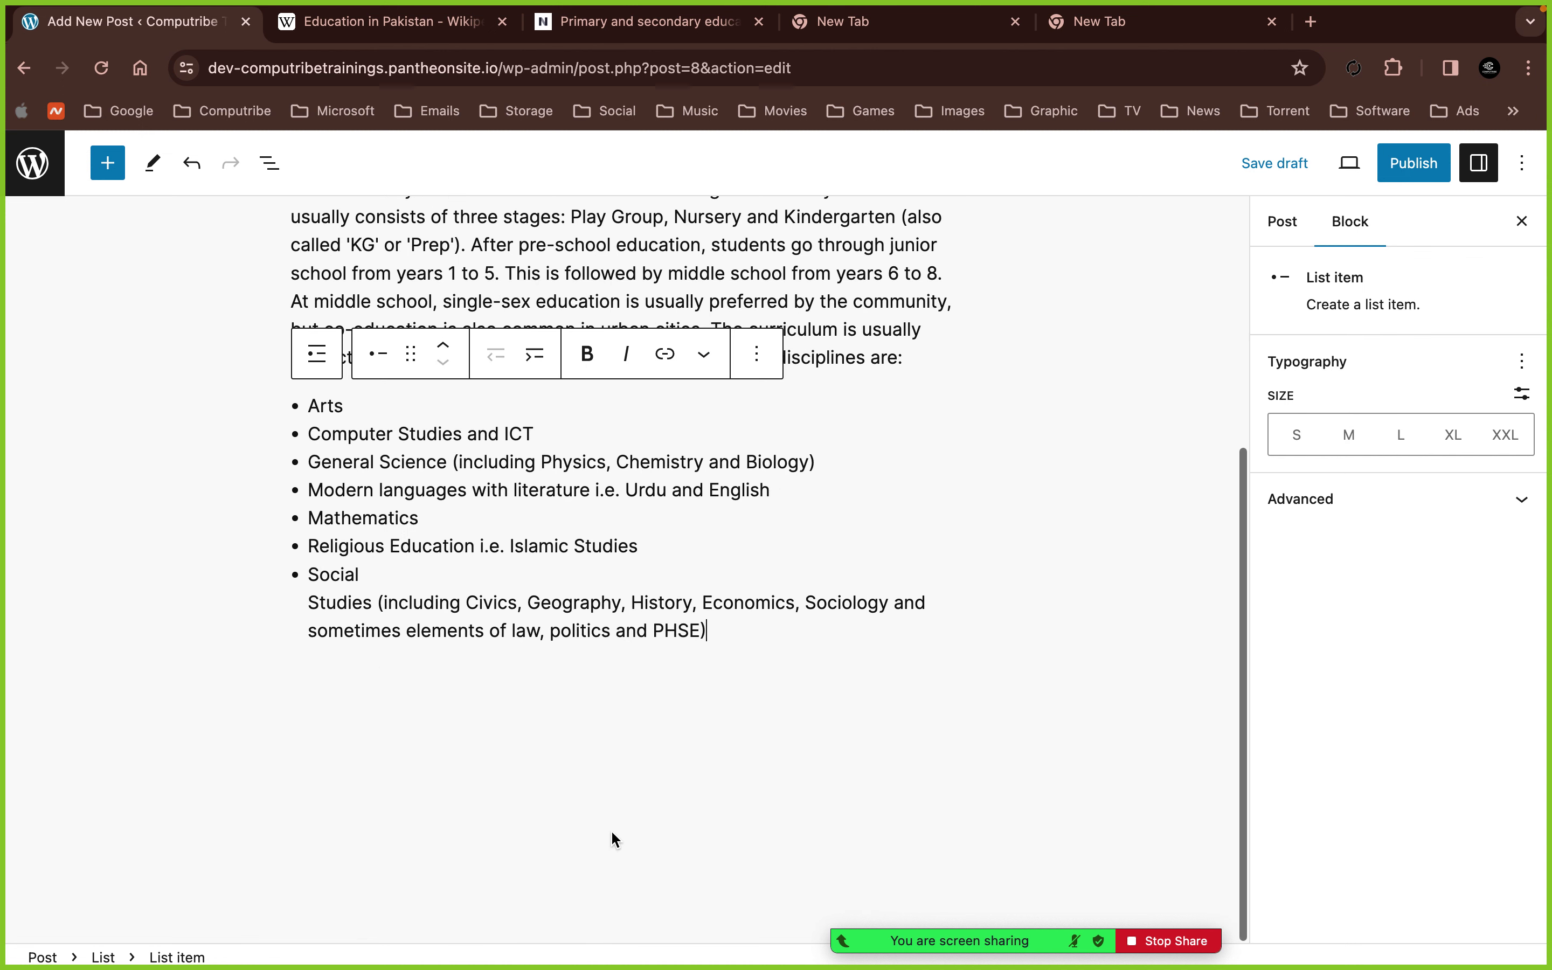
key("Return")
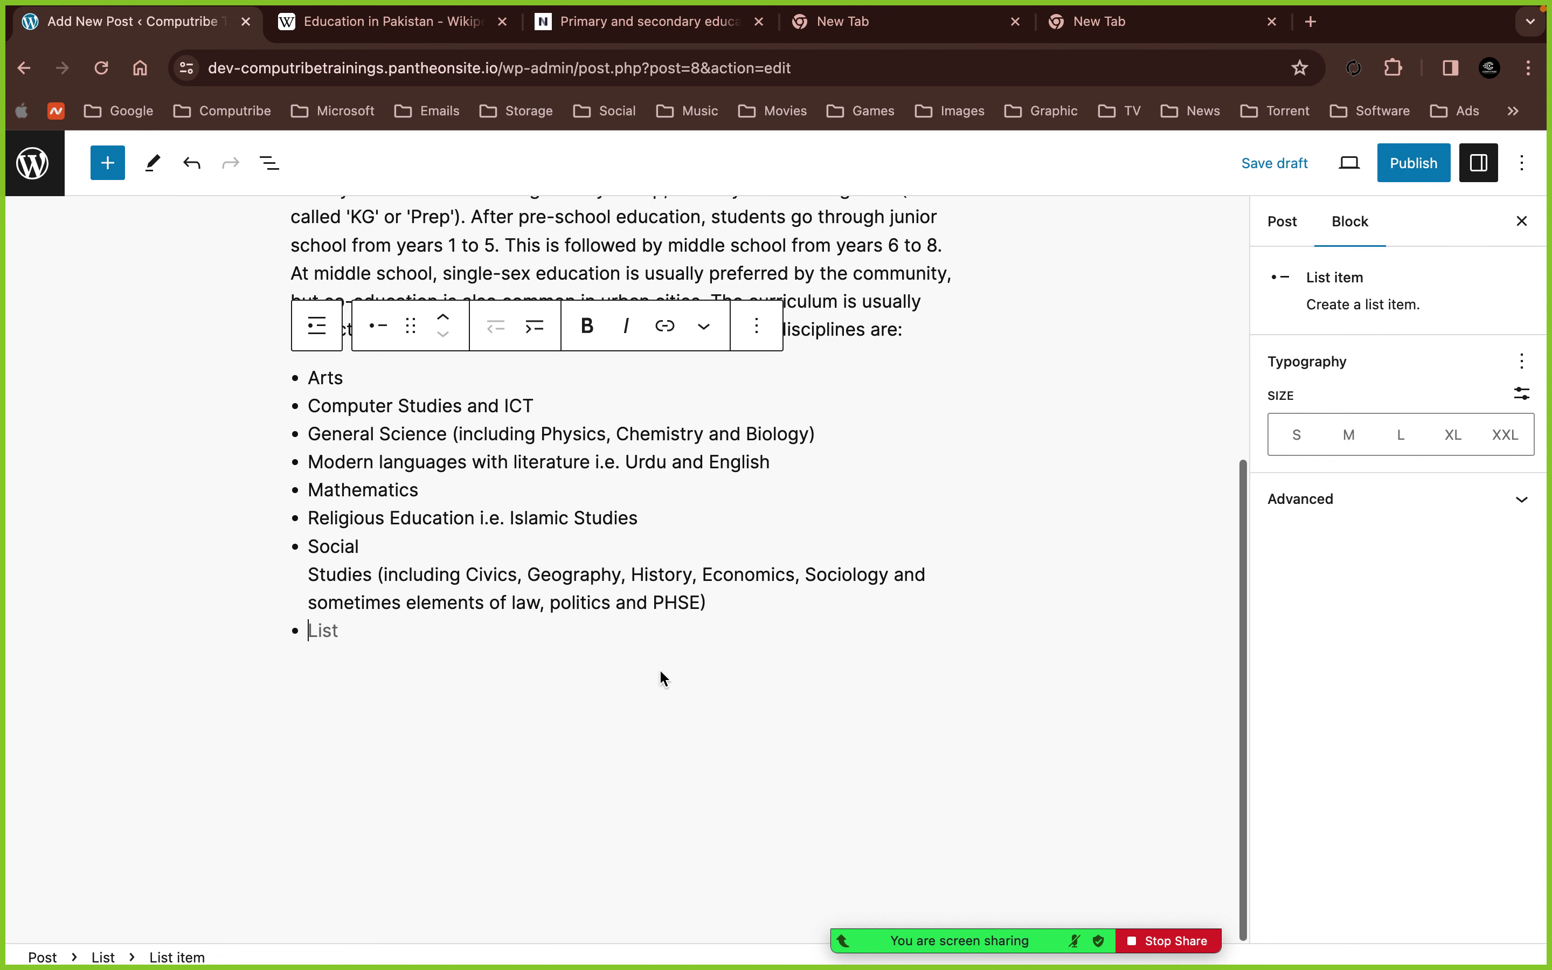
key("BackSpace")
- Insert a second list block below the bulleted list with the sample items gcdfg, bnc, bcgvgjvjh and bh
left_click(731, 708)
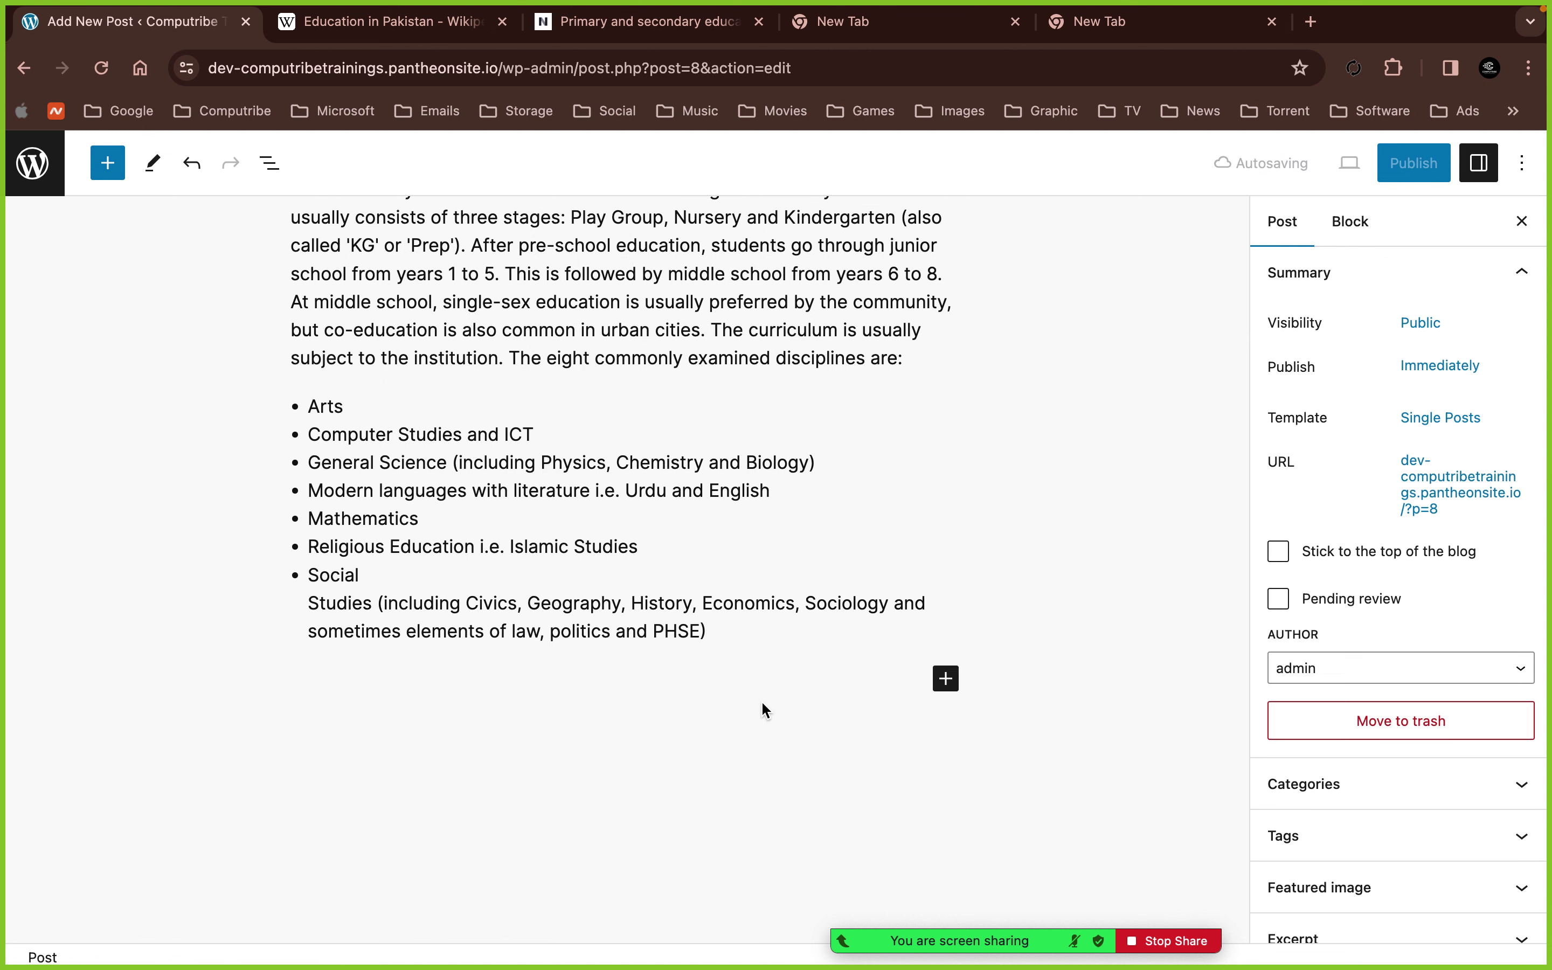
left_click(946, 678)
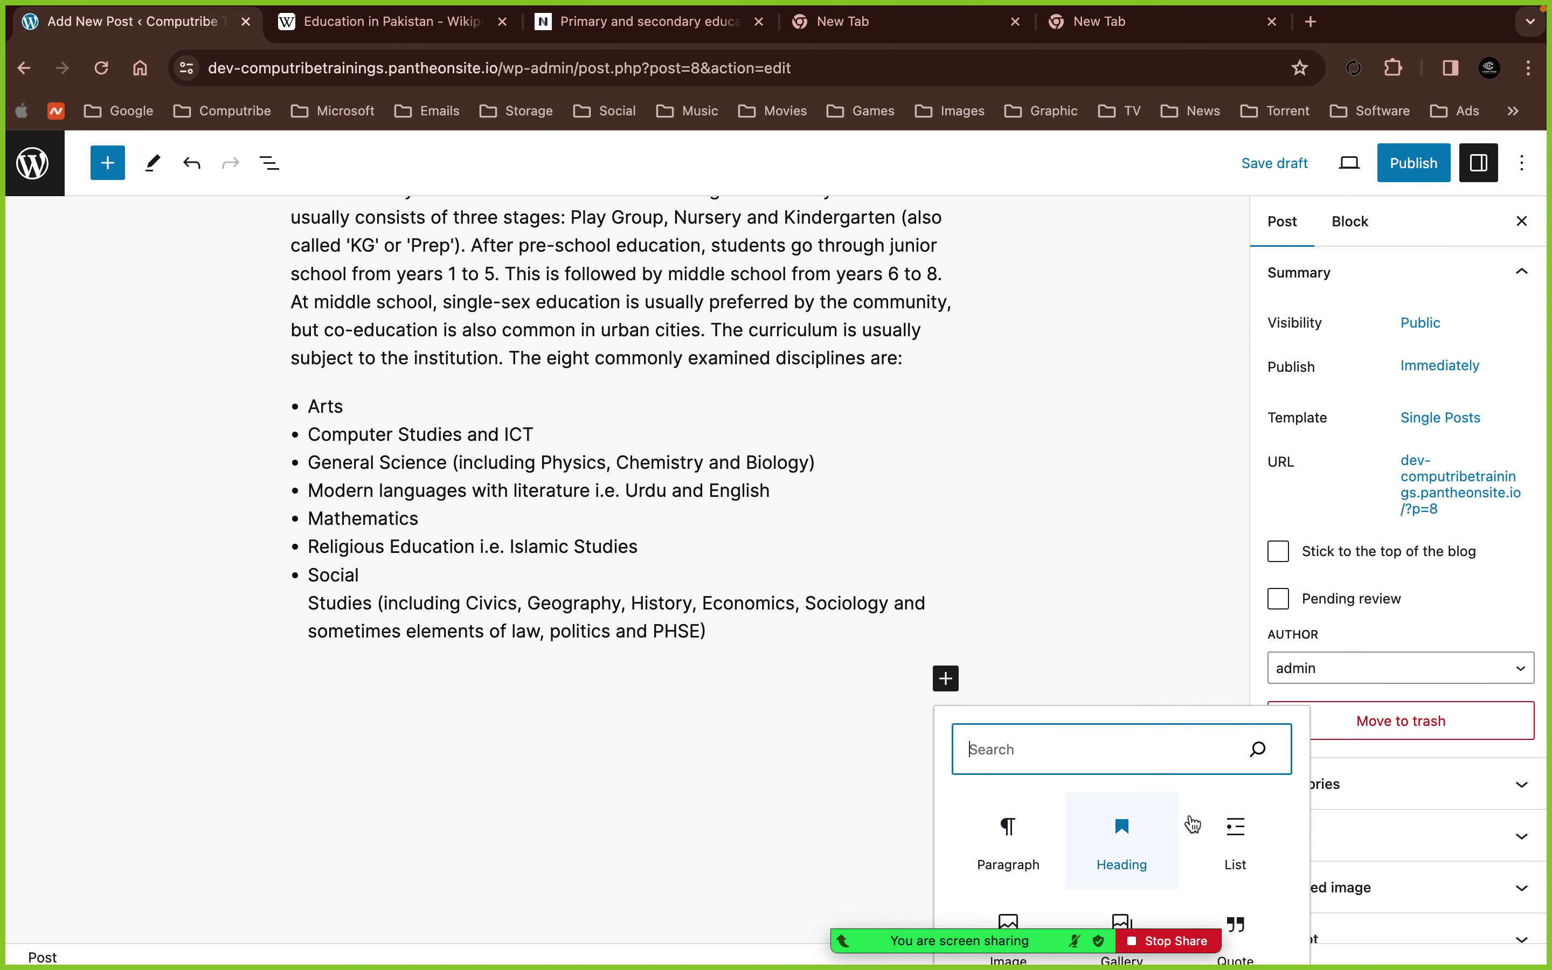
left_click(1208, 826)
type("gcdfg")
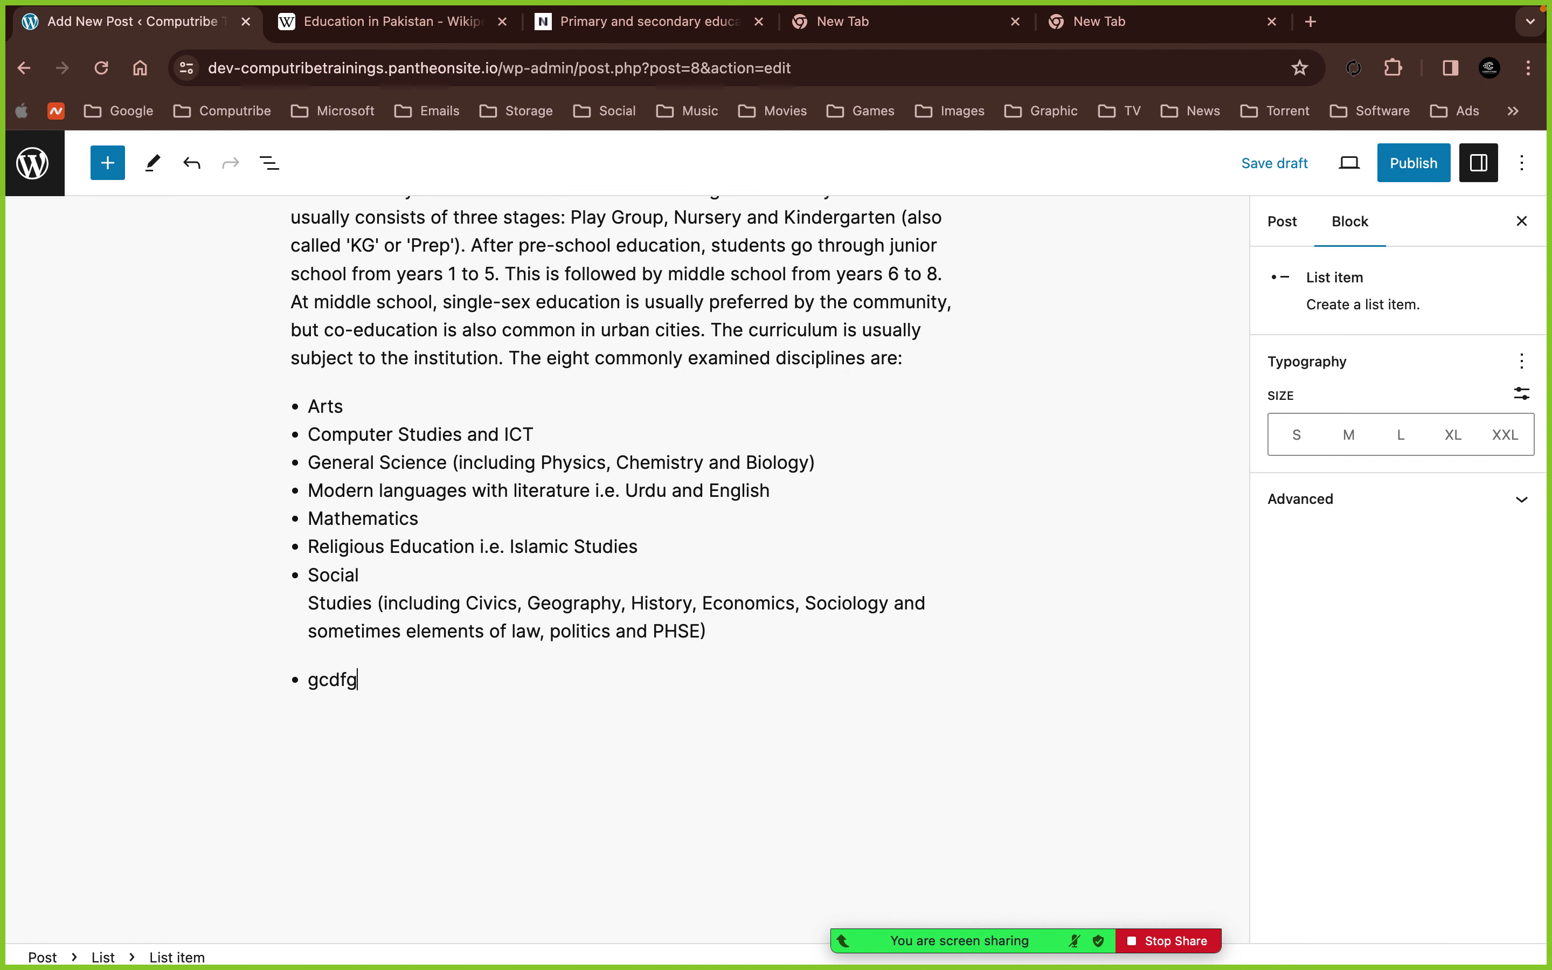
key("Return")
type("bnc")
key("Return")
type("bcgvgjvjh")
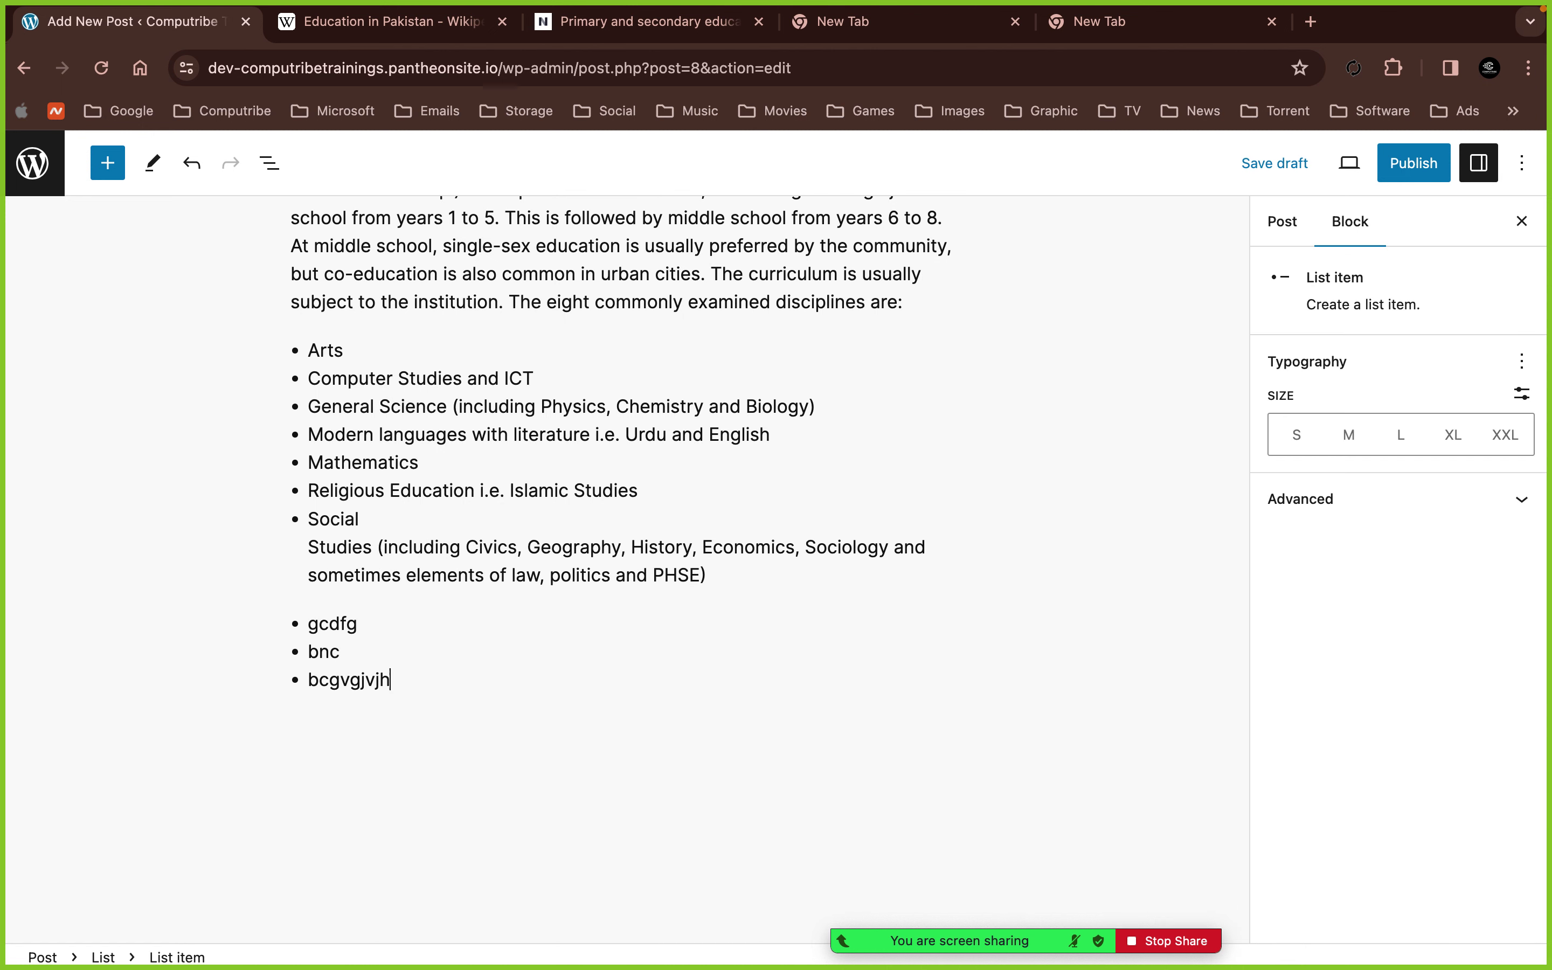
key("Return")
type("bh")
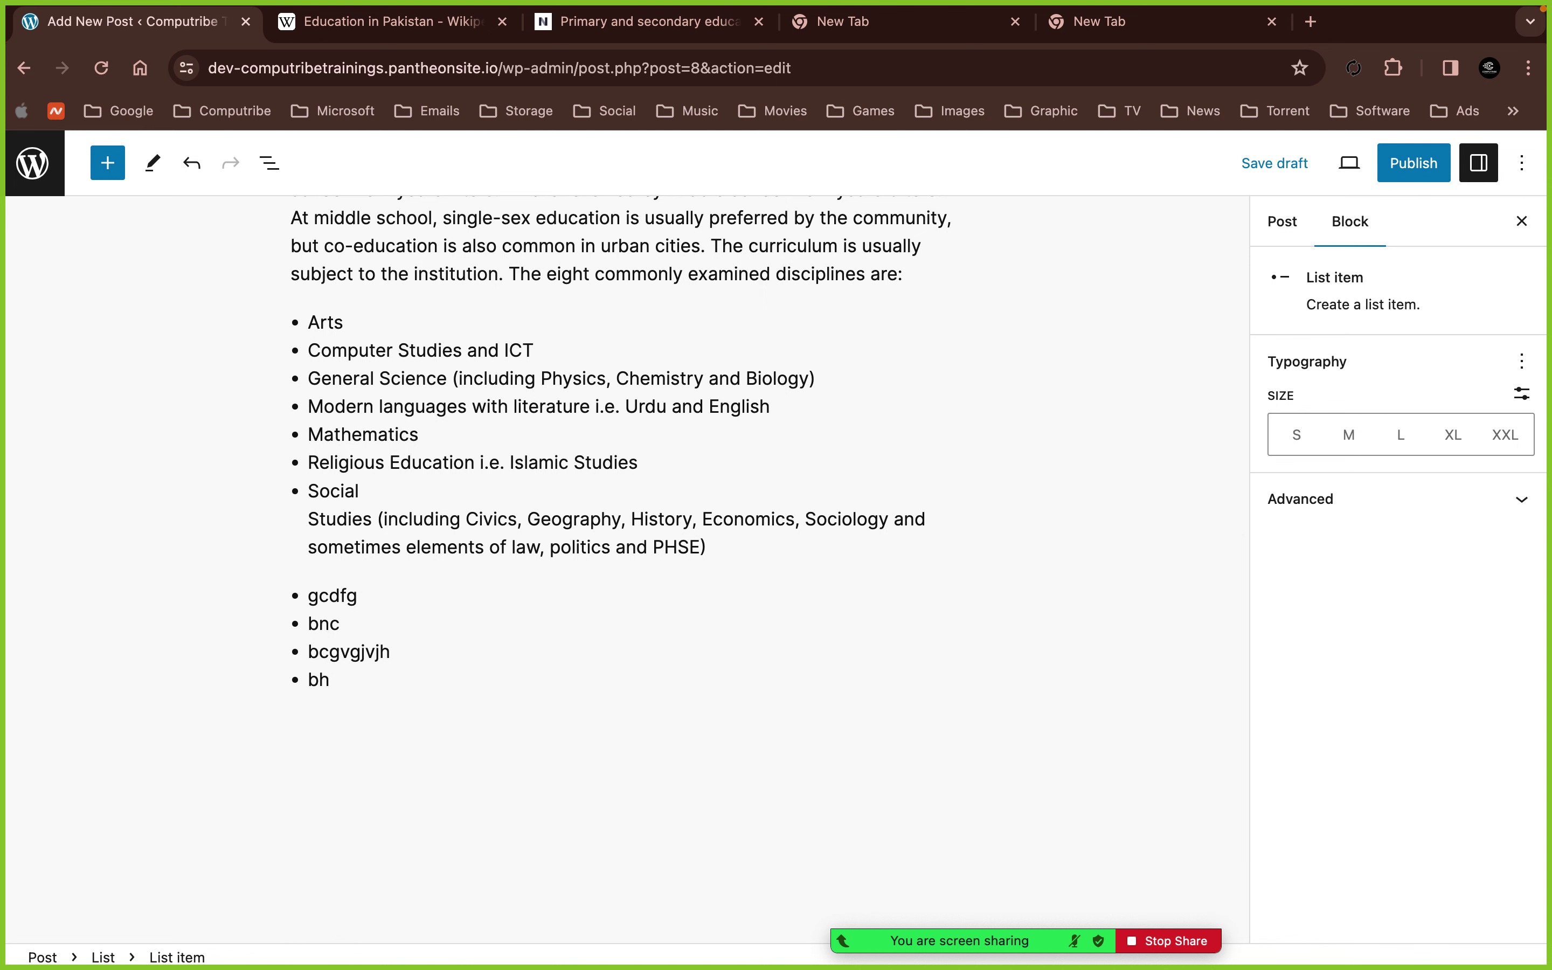
- Delete all four sample items together with their list block
key("shift+Up")
key("shift+Up")
key("shift+Up")
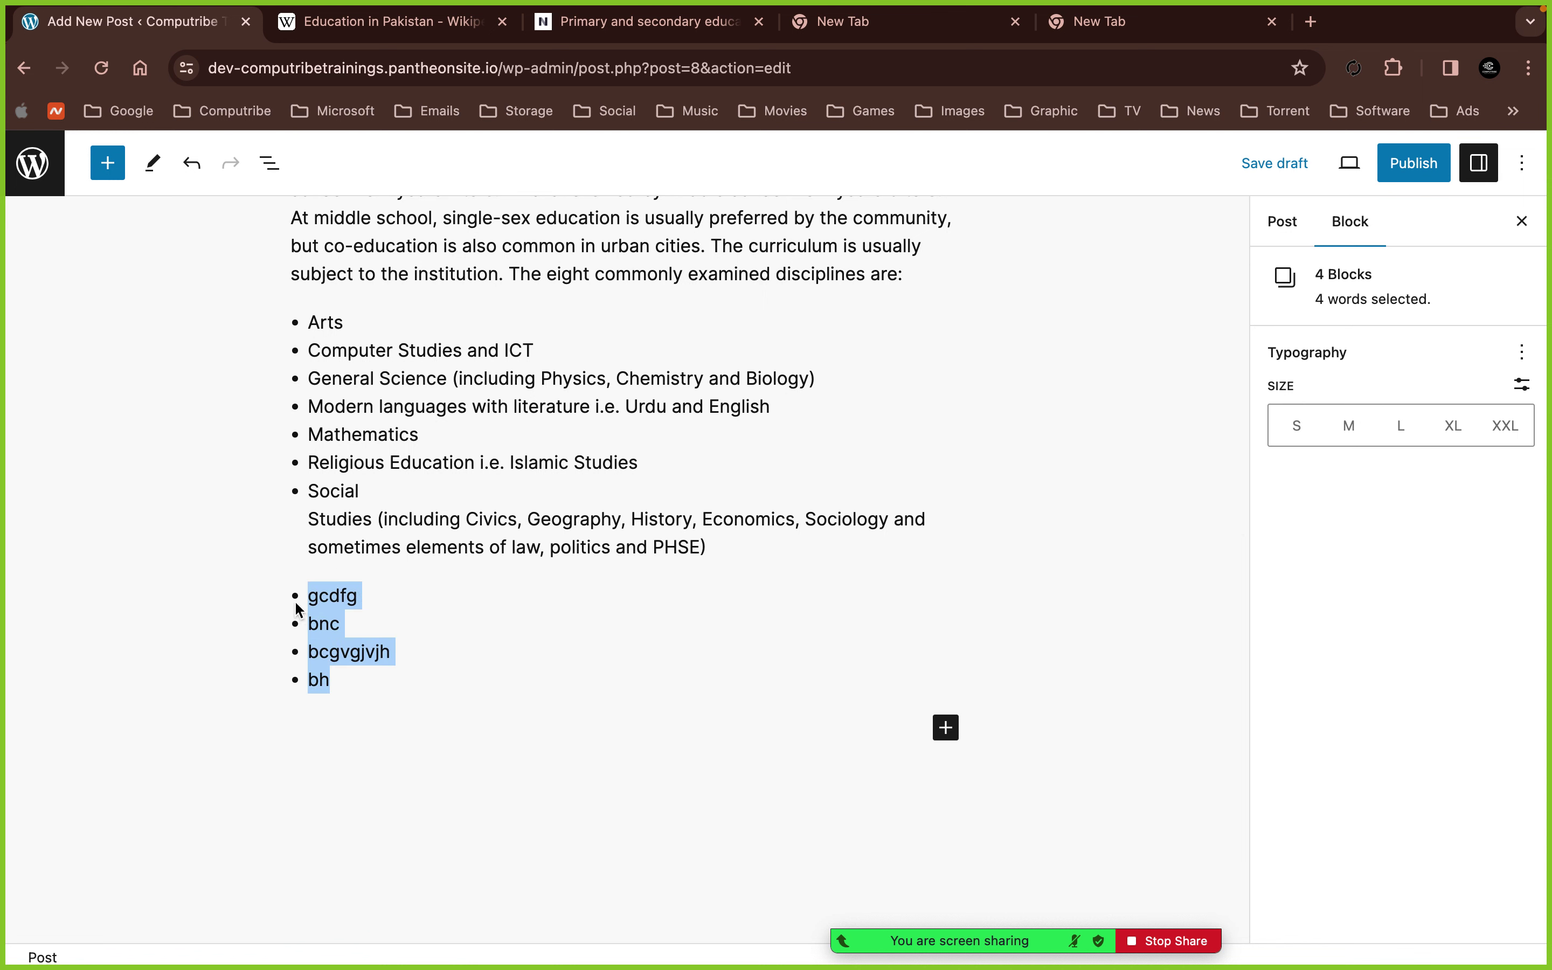
key("BackSpace")
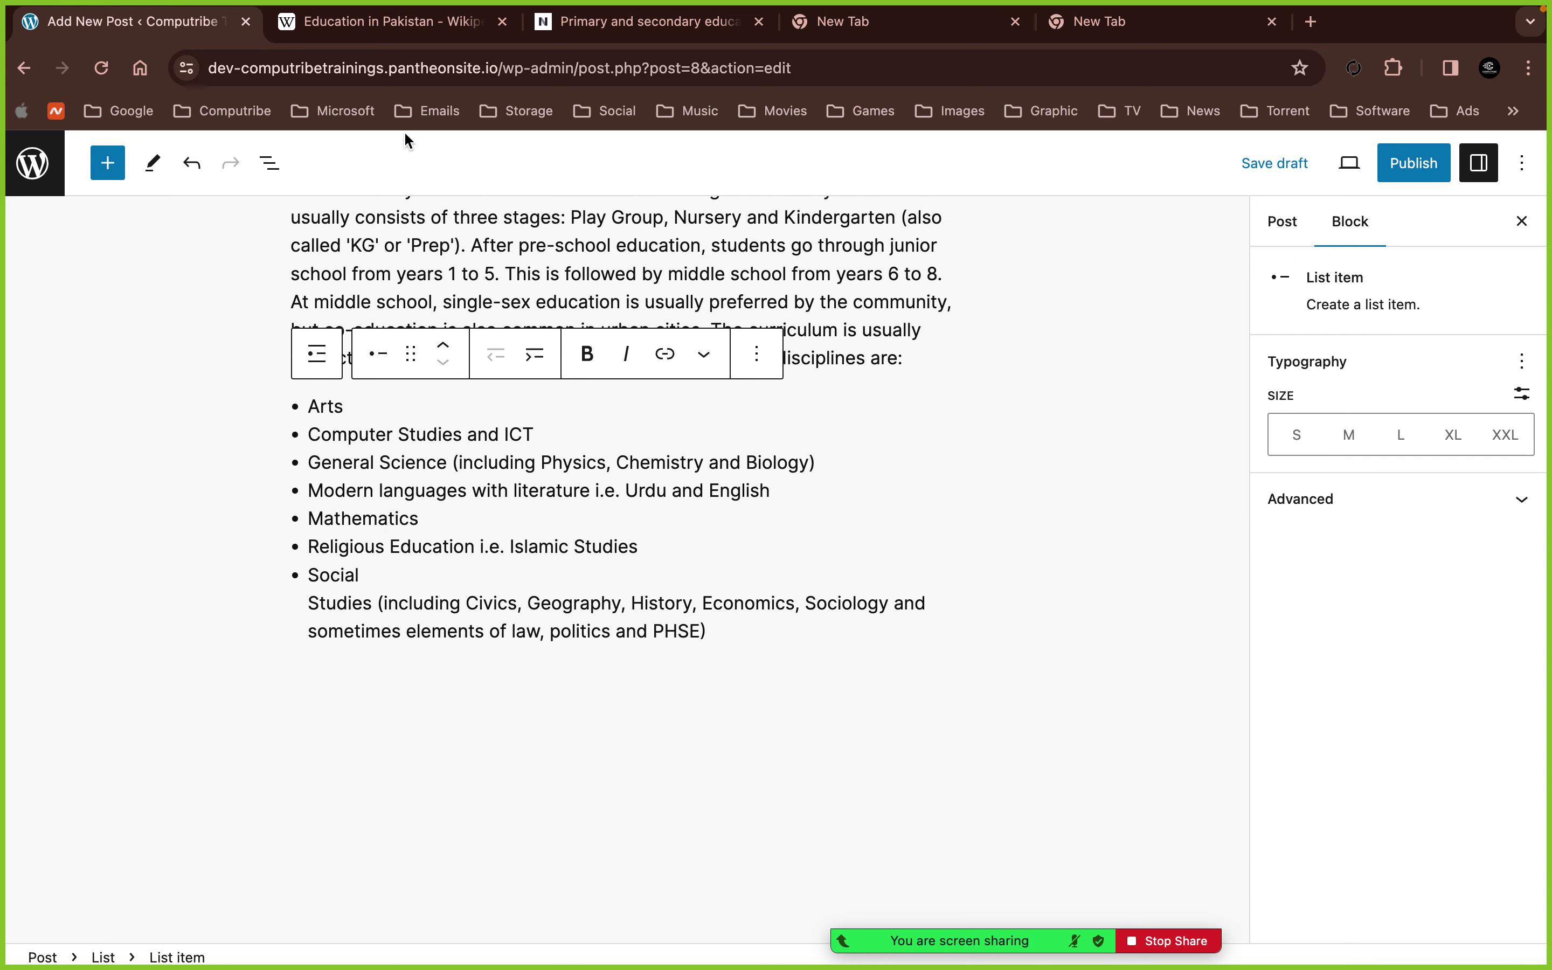
- Copy the paragraph beginning "Most schools also offer drama studies" from the Wikipedia article on Education in Pakistan
left_click(385, 21)
scroll(556, 474, "down", 3)
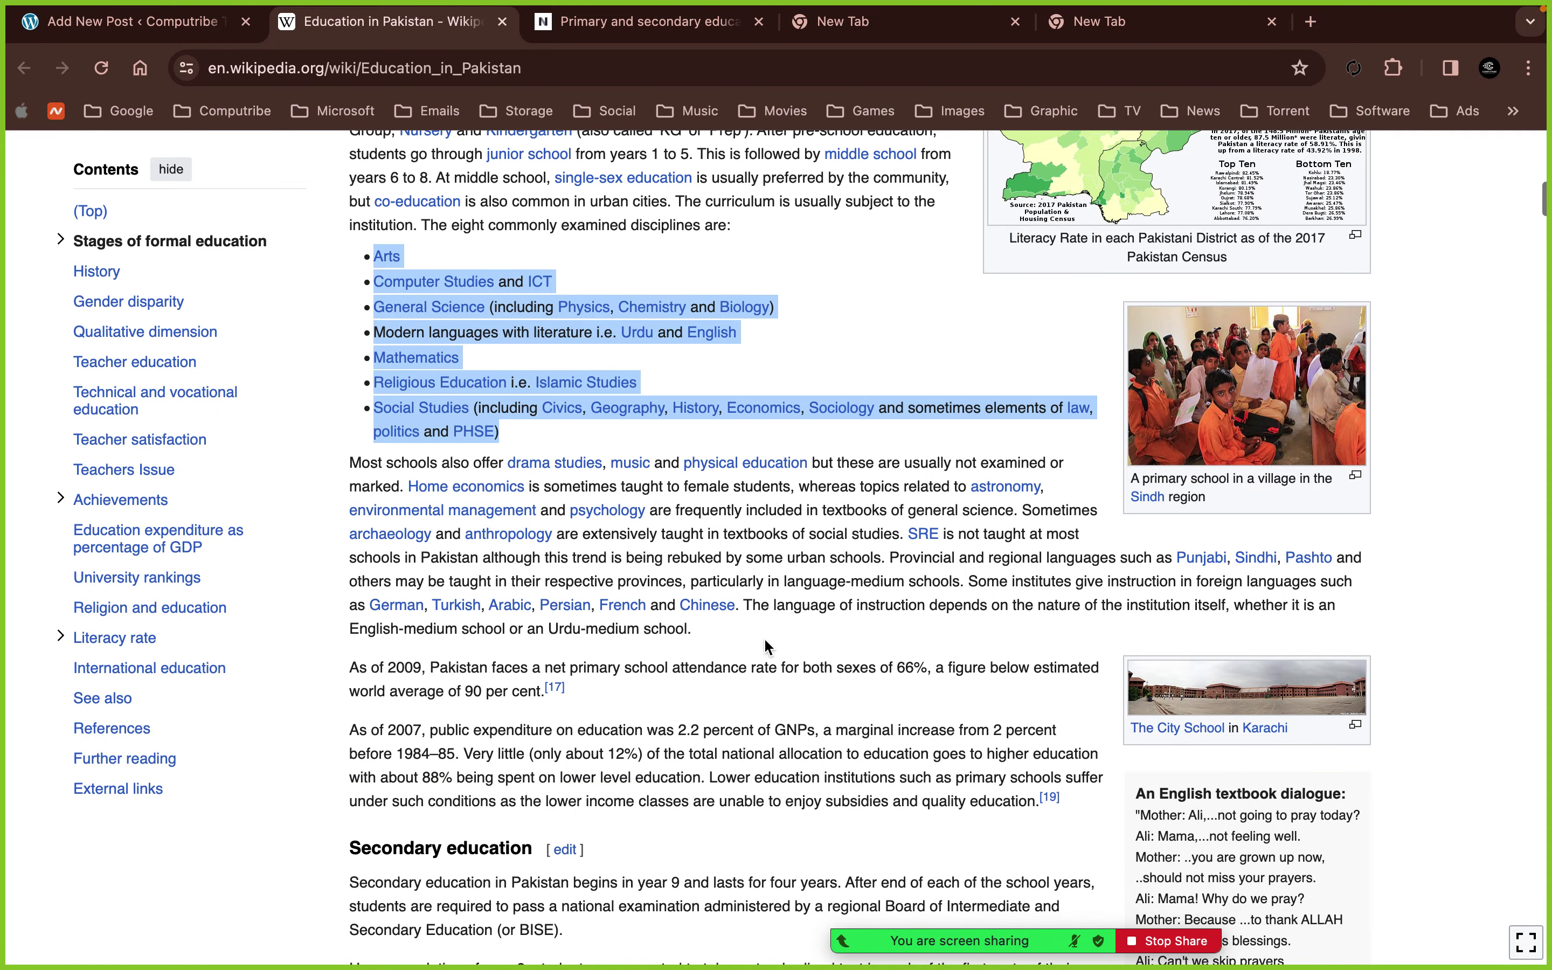
left_click_drag(736, 635, 355, 470)
key("super+c")
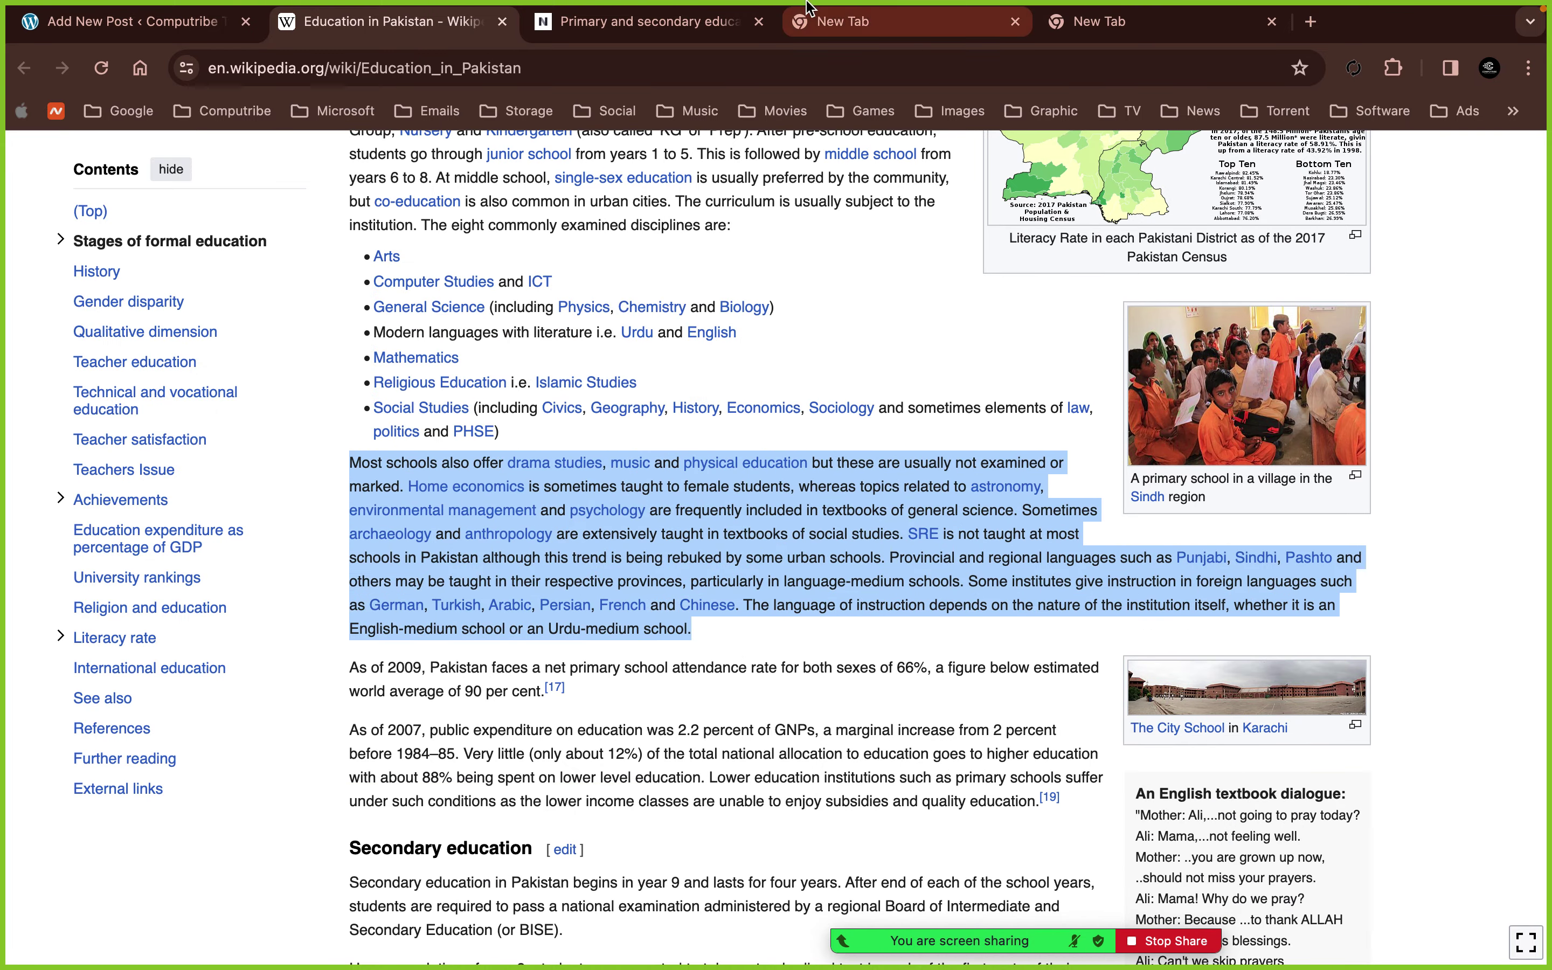
- Close the three spare browser tabs and paste the copied paragraph into a new tab's address field as plain text, selecting it all
left_click(759, 21)
left_click(759, 22)
left_click(759, 21)
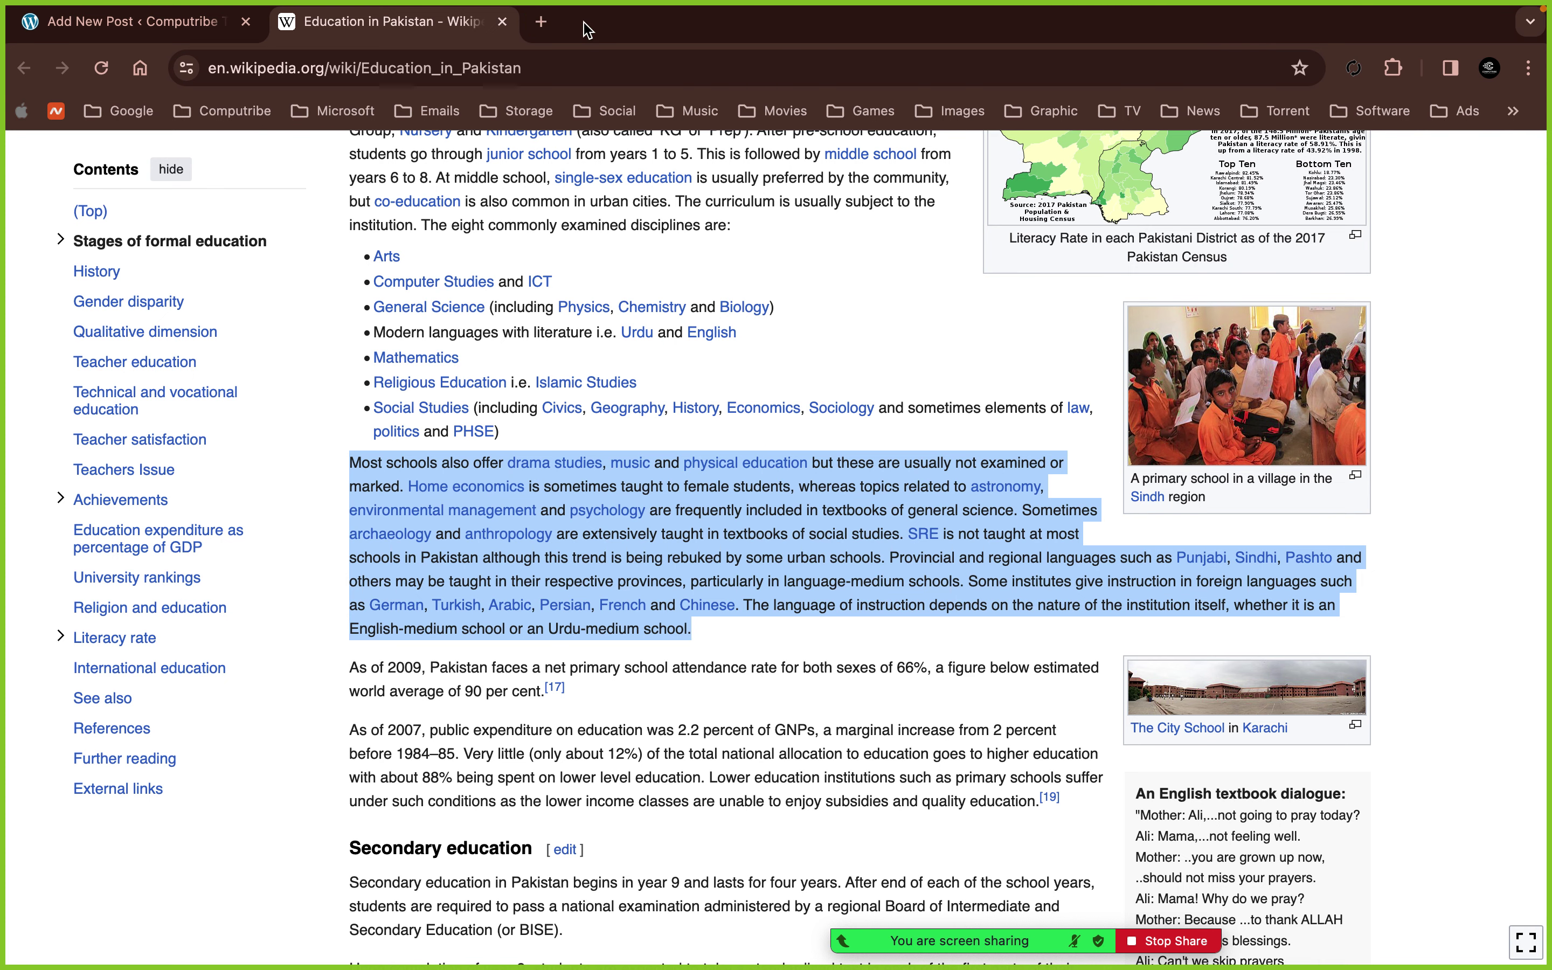
left_click(543, 22)
key("super+v")
key("super+a")
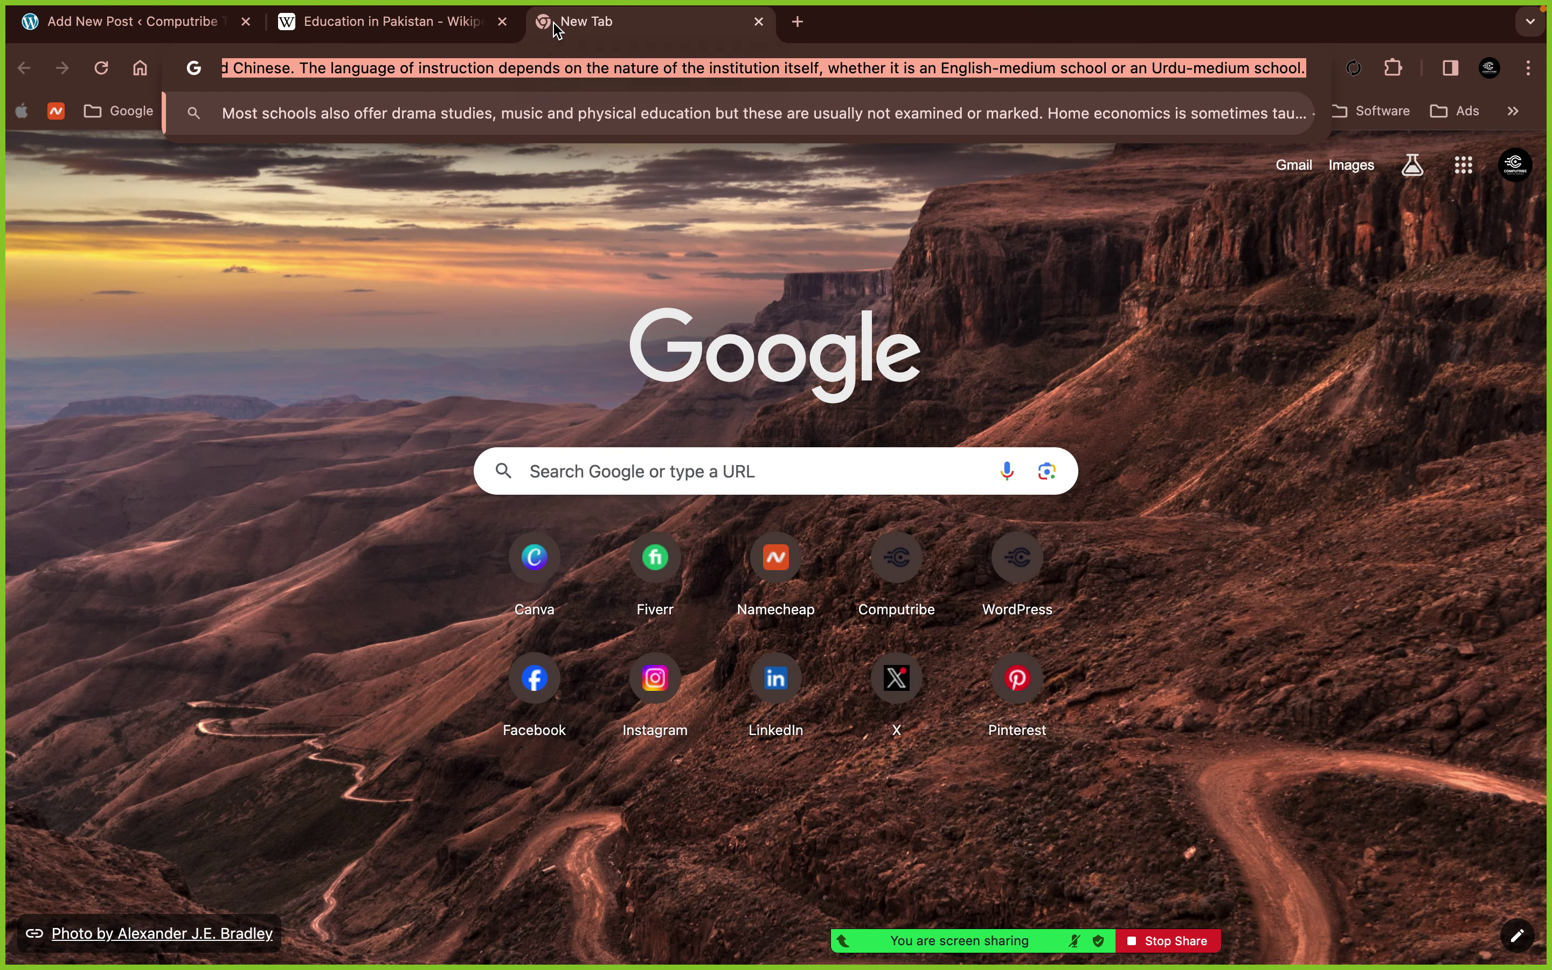
- Add a paragraph block below the bulleted list in the WordPress post and paste the plain "Most schools also offer" text into it
left_click(221, 26)
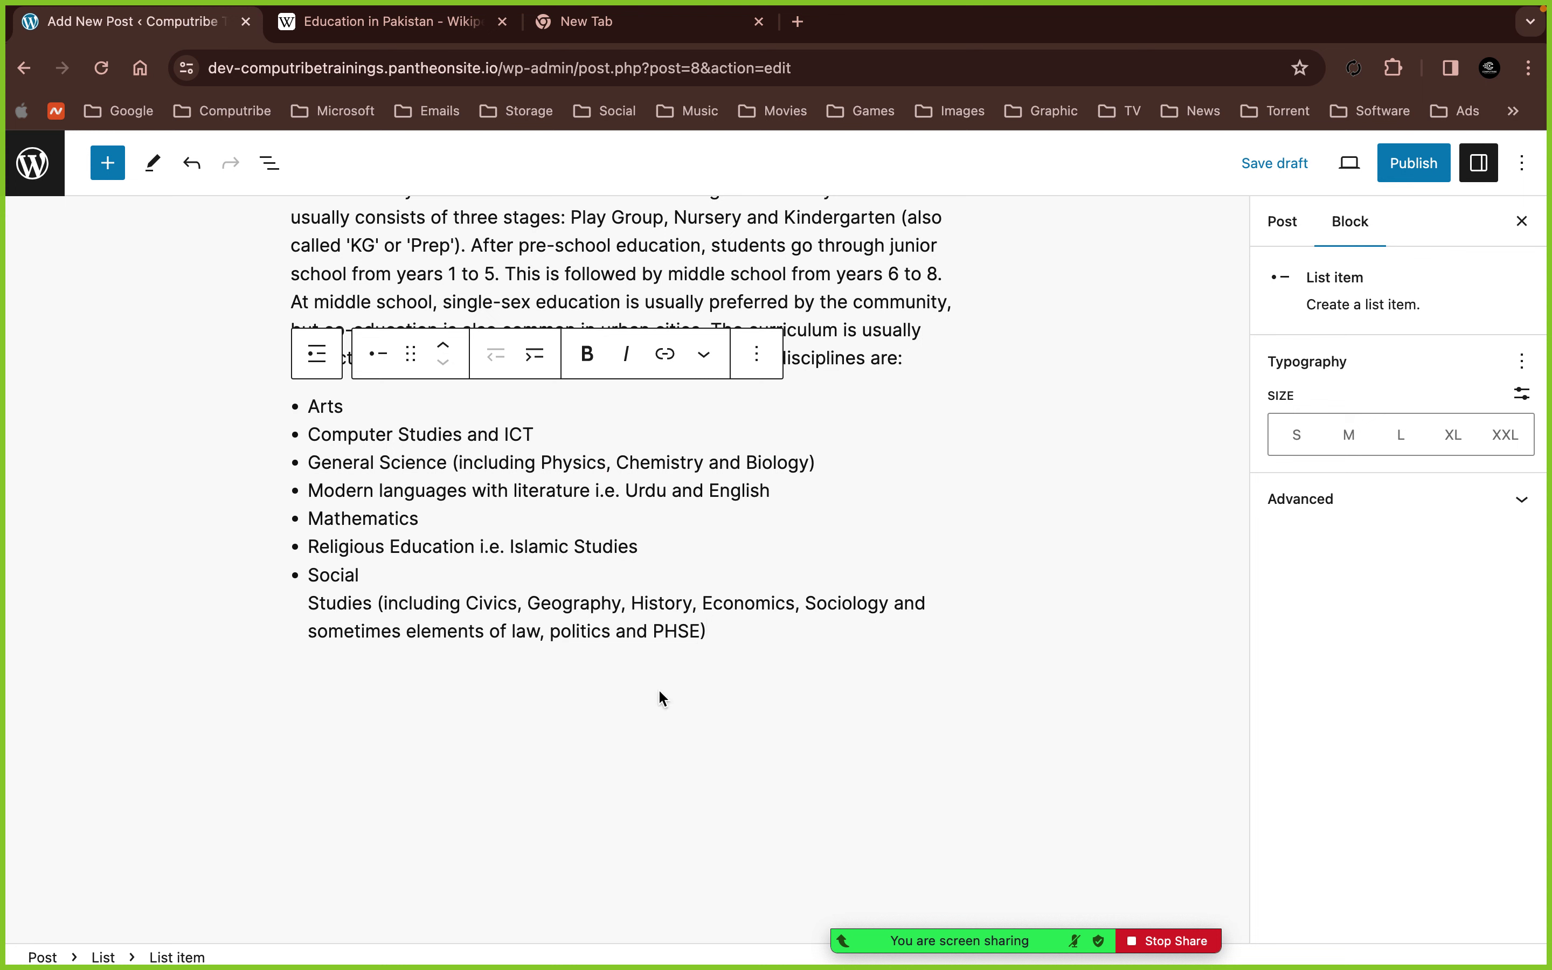
type("\\")
left_click(700, 668)
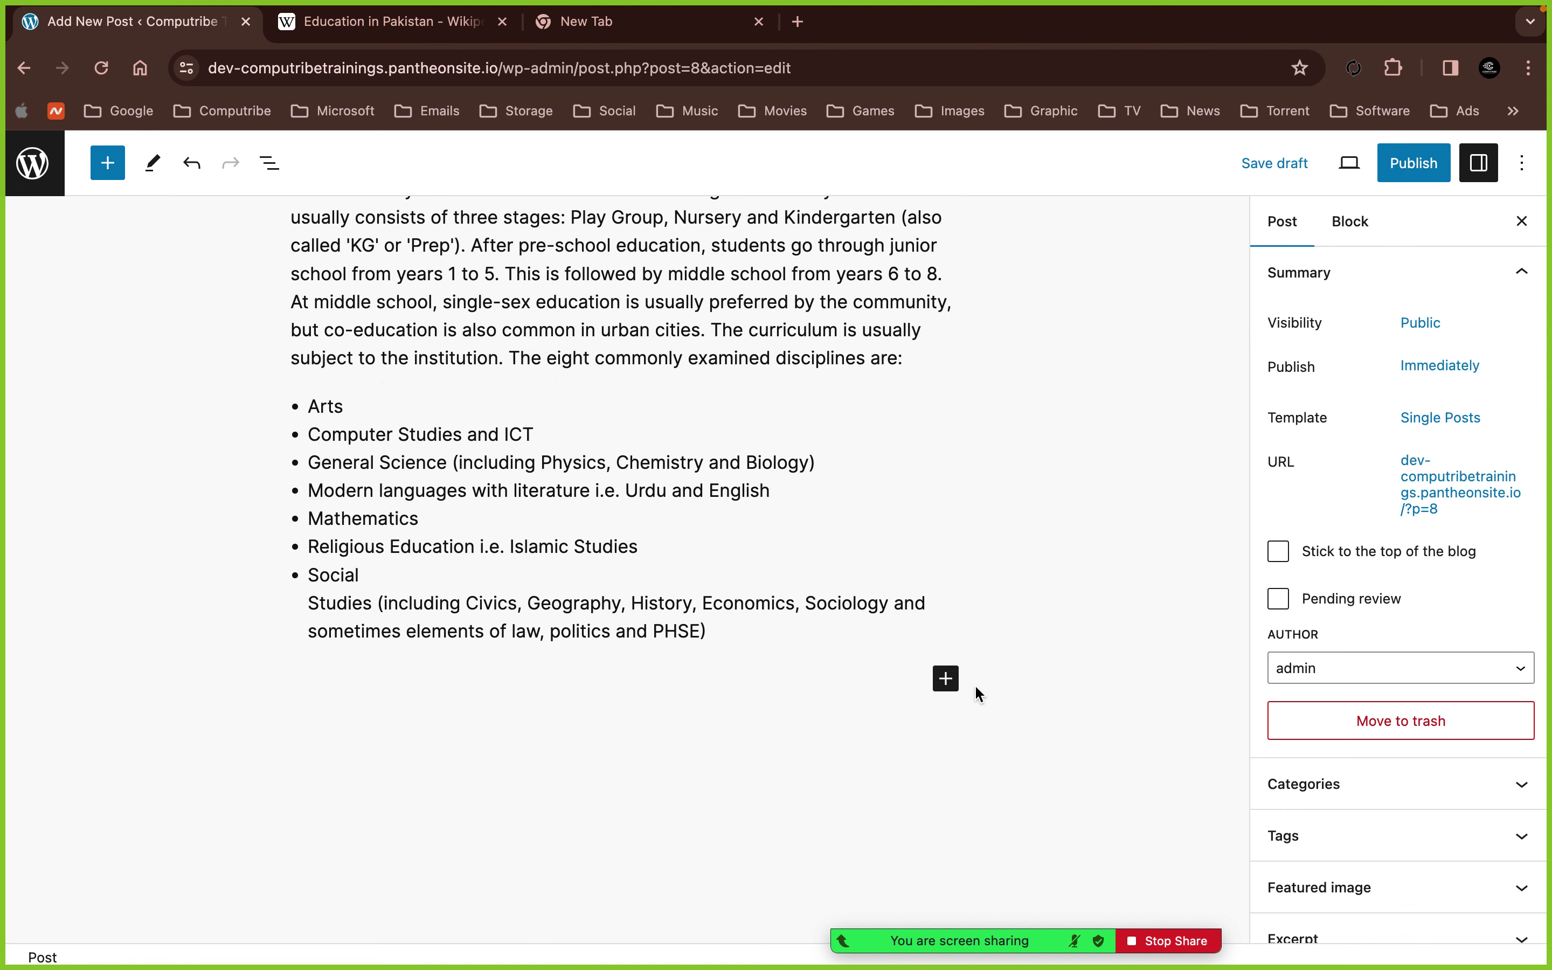
left_click(947, 679)
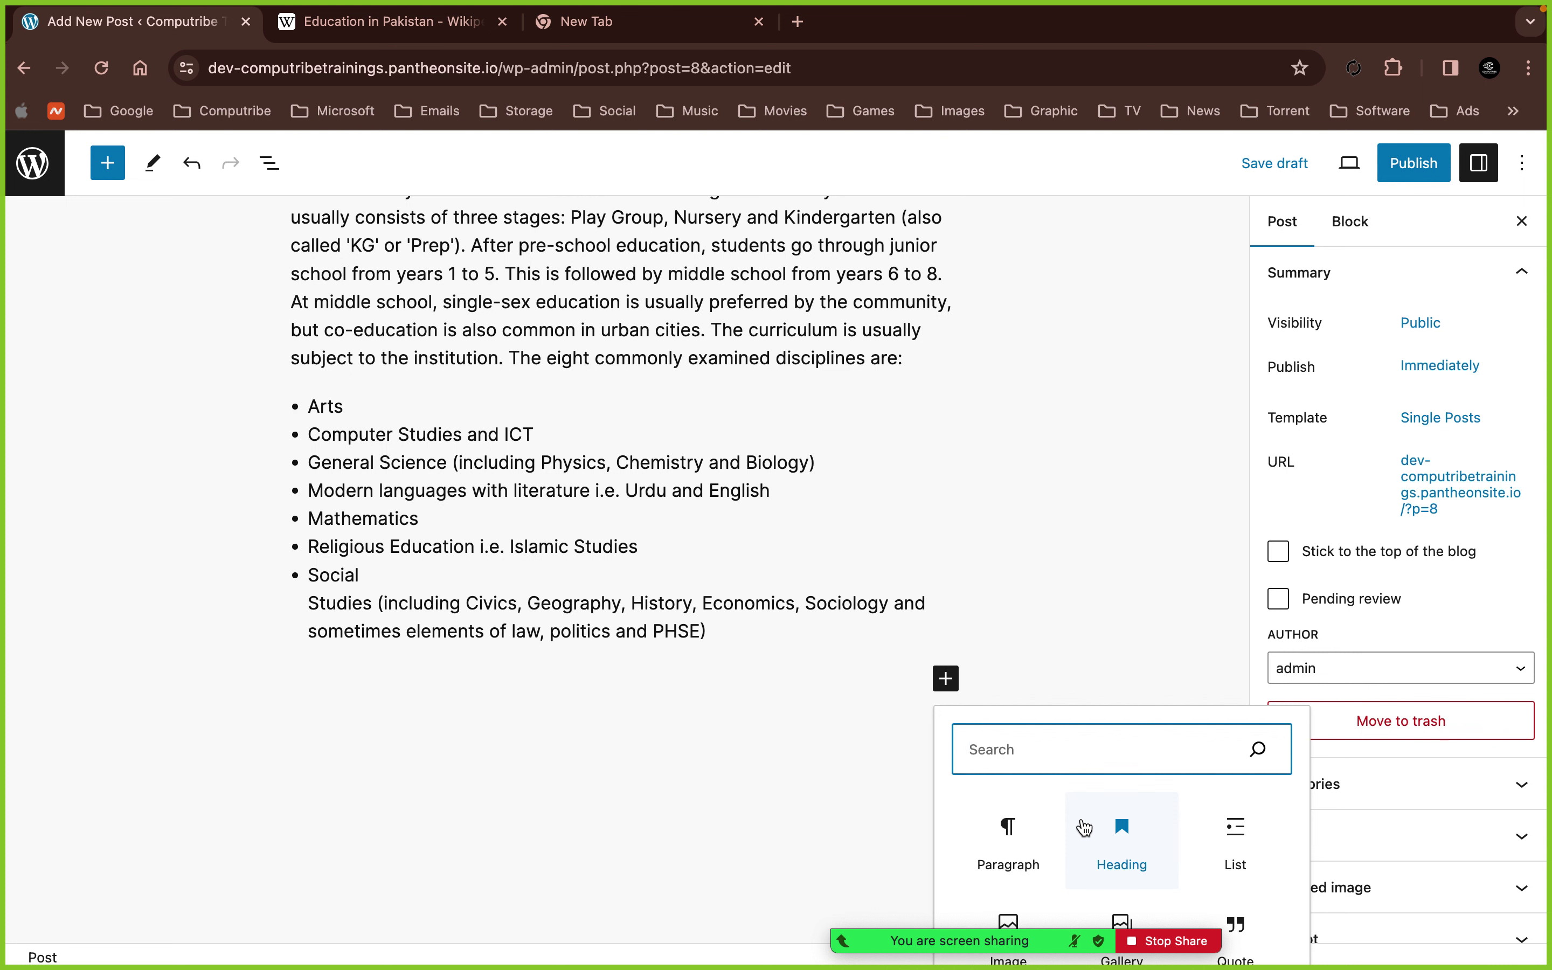
left_click(1002, 833)
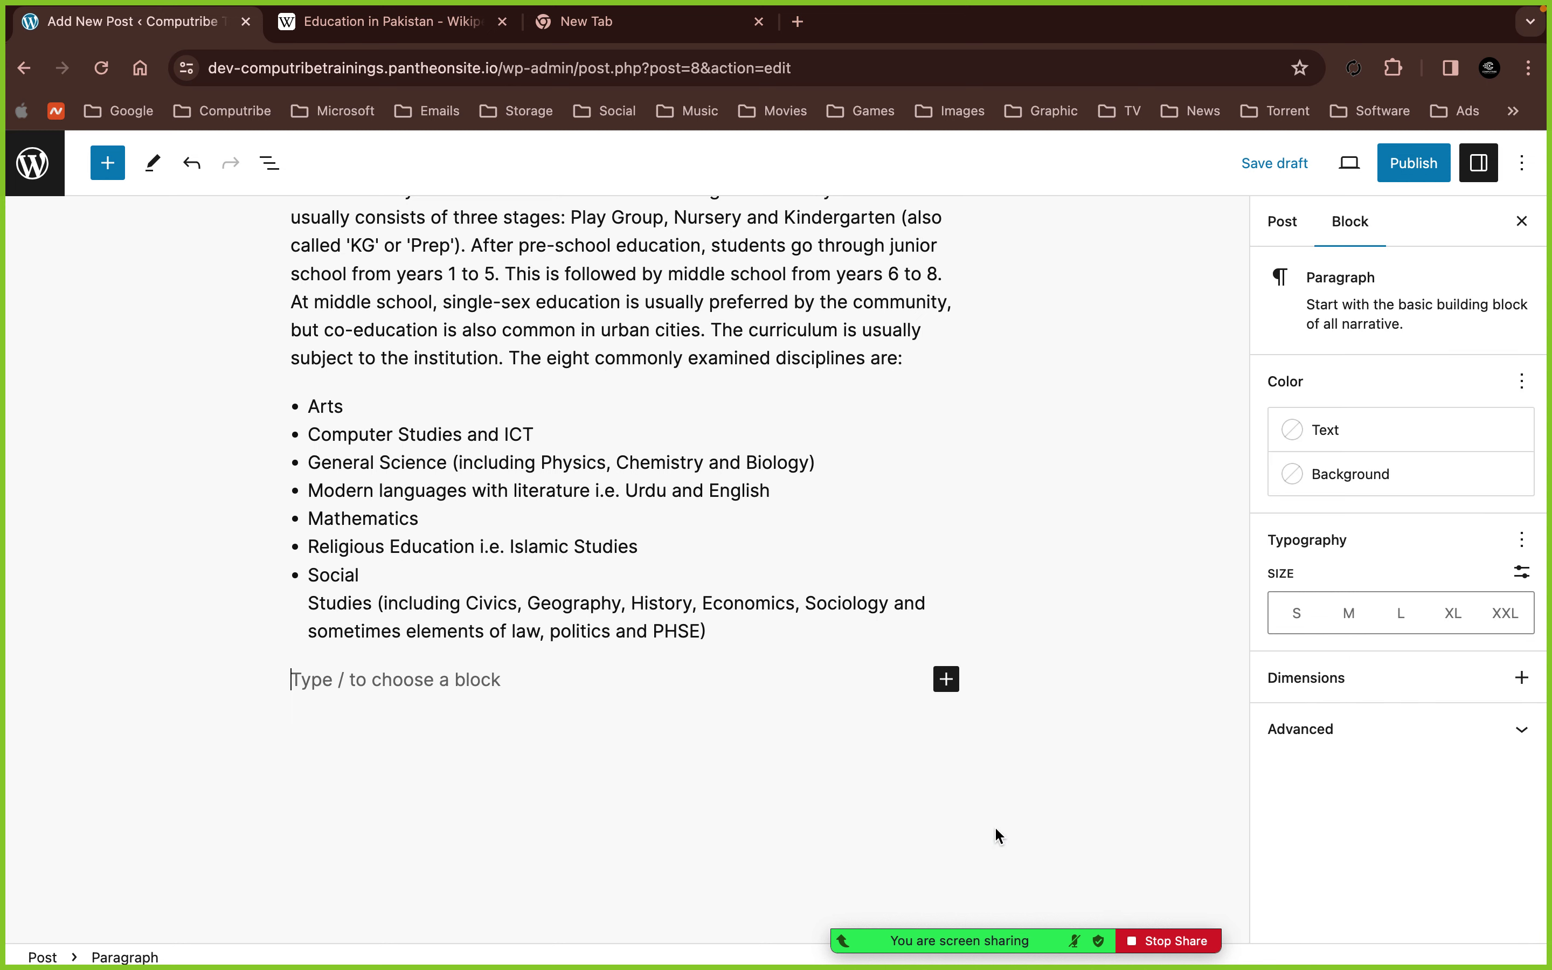
key("super+v")
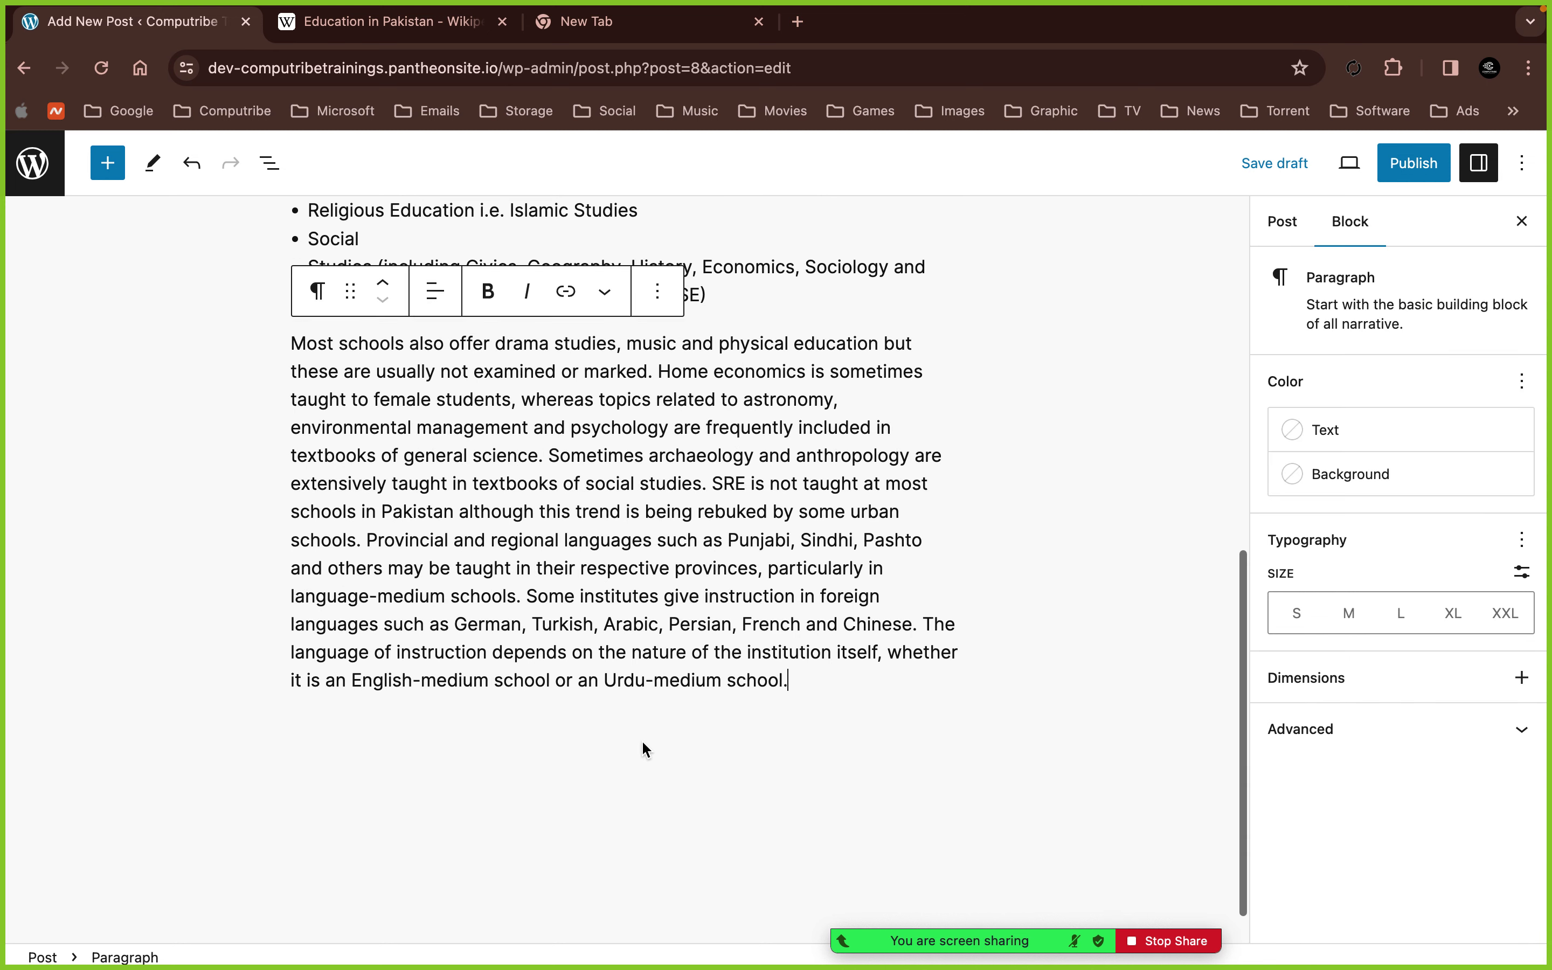
scroll(972, 658, "up", 2)
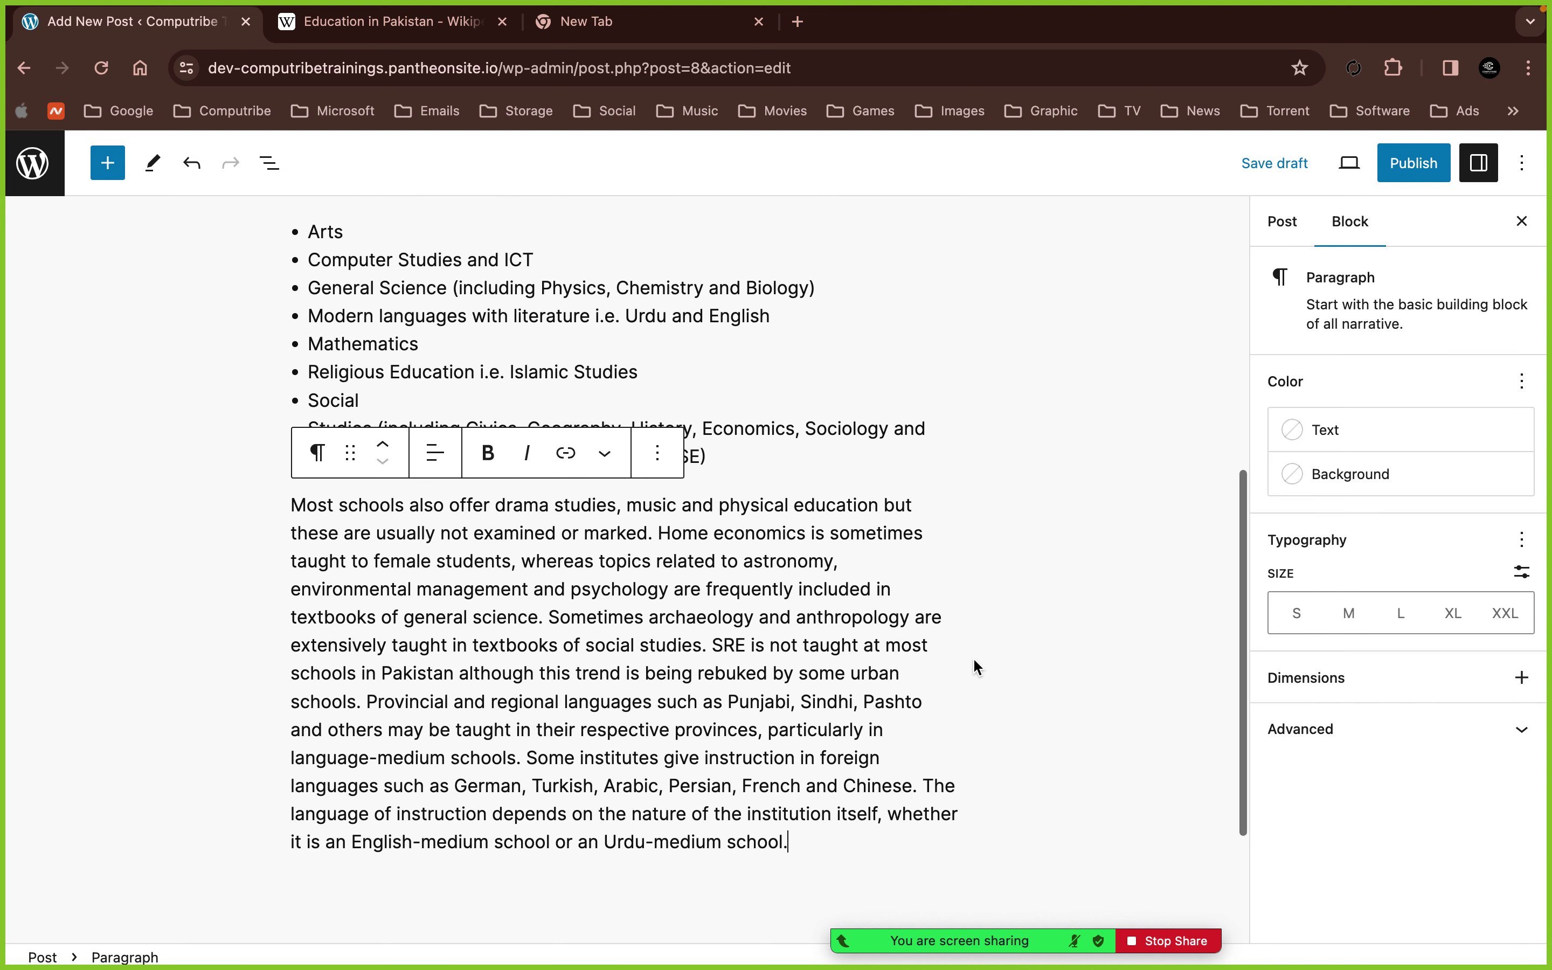
left_click(971, 656)
scroll(972, 656, "up", 8)
scroll(972, 656, "down", 10)
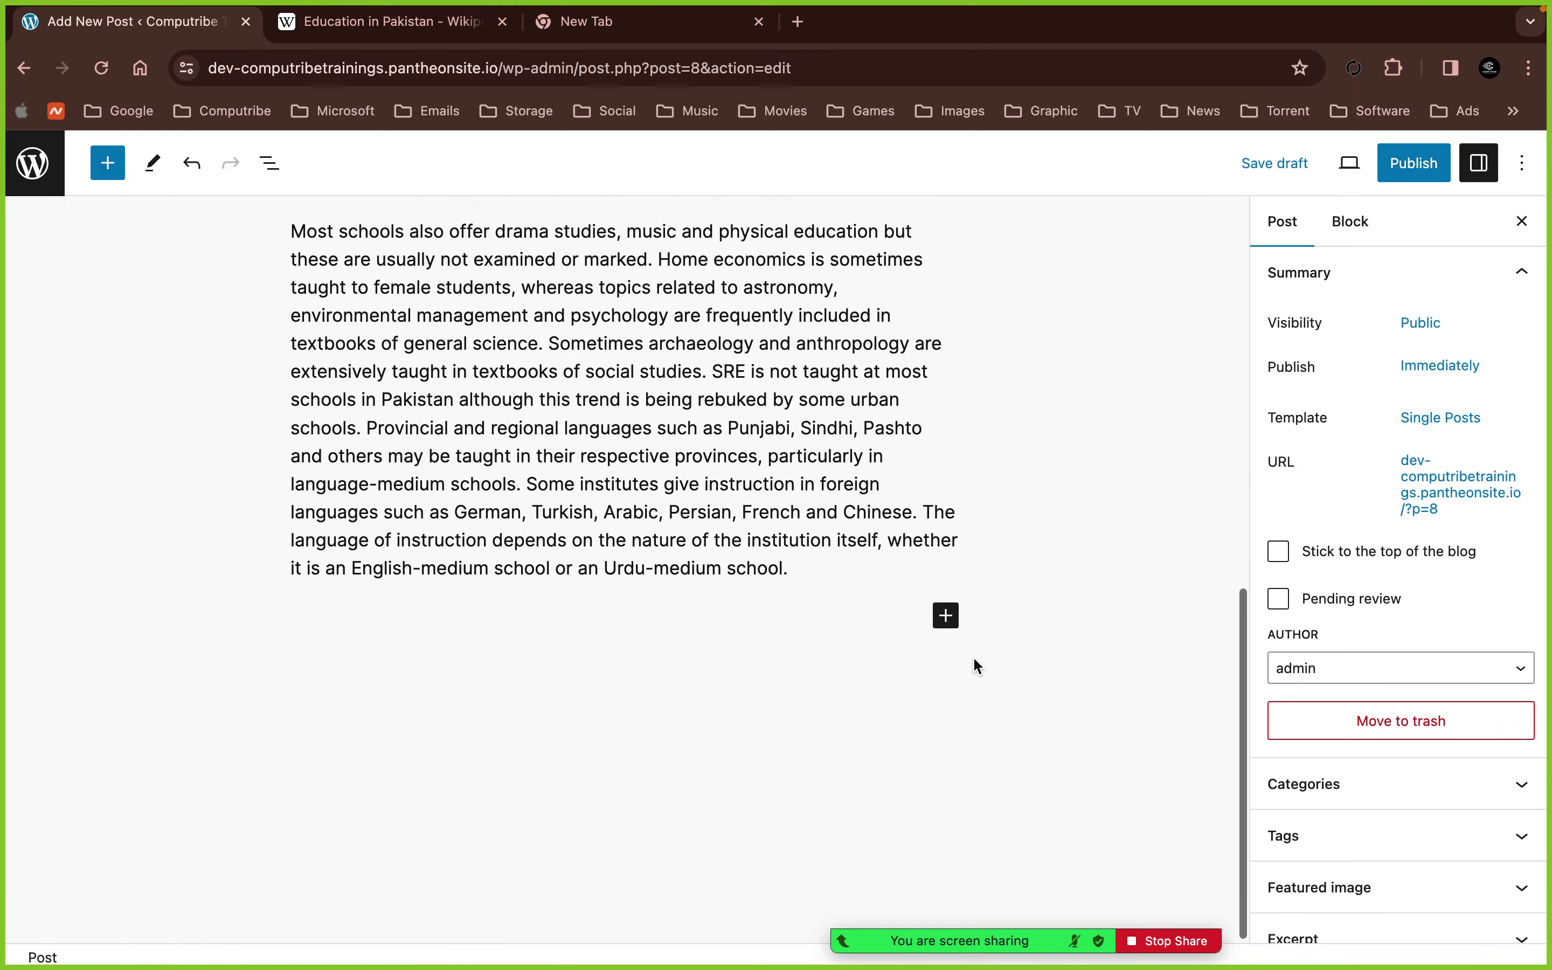
- Download the original file of the Federal Board of Intermediate and Secondary Education office photo from the Wikipedia article
left_click(449, 23)
scroll(698, 493, "down", 10)
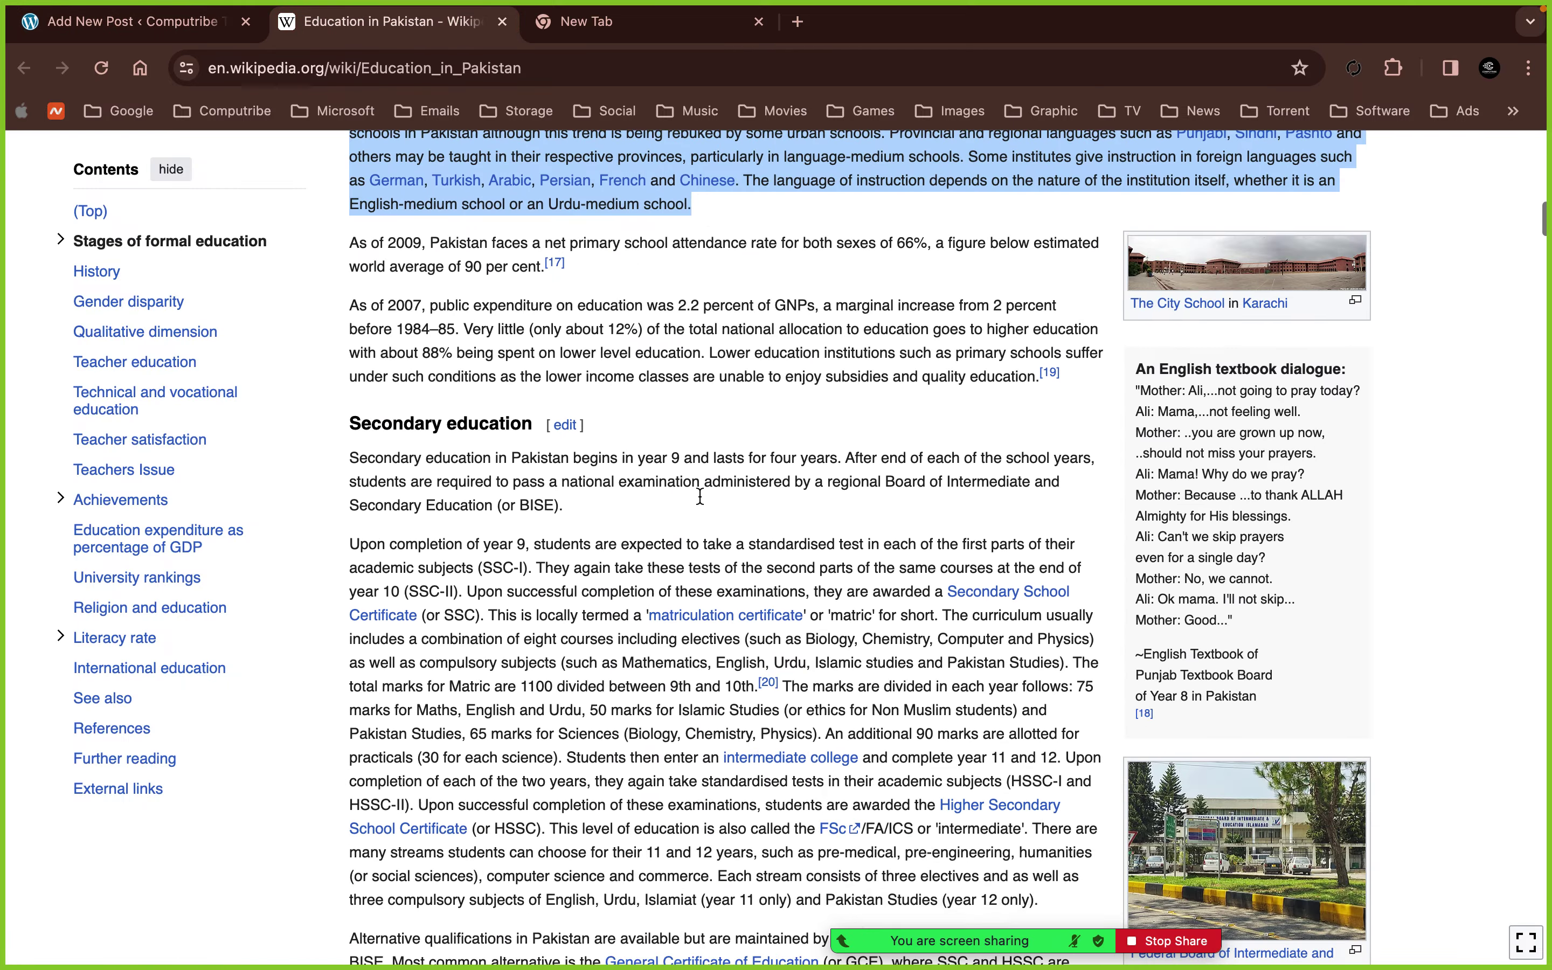
scroll(698, 493, "up", 10)
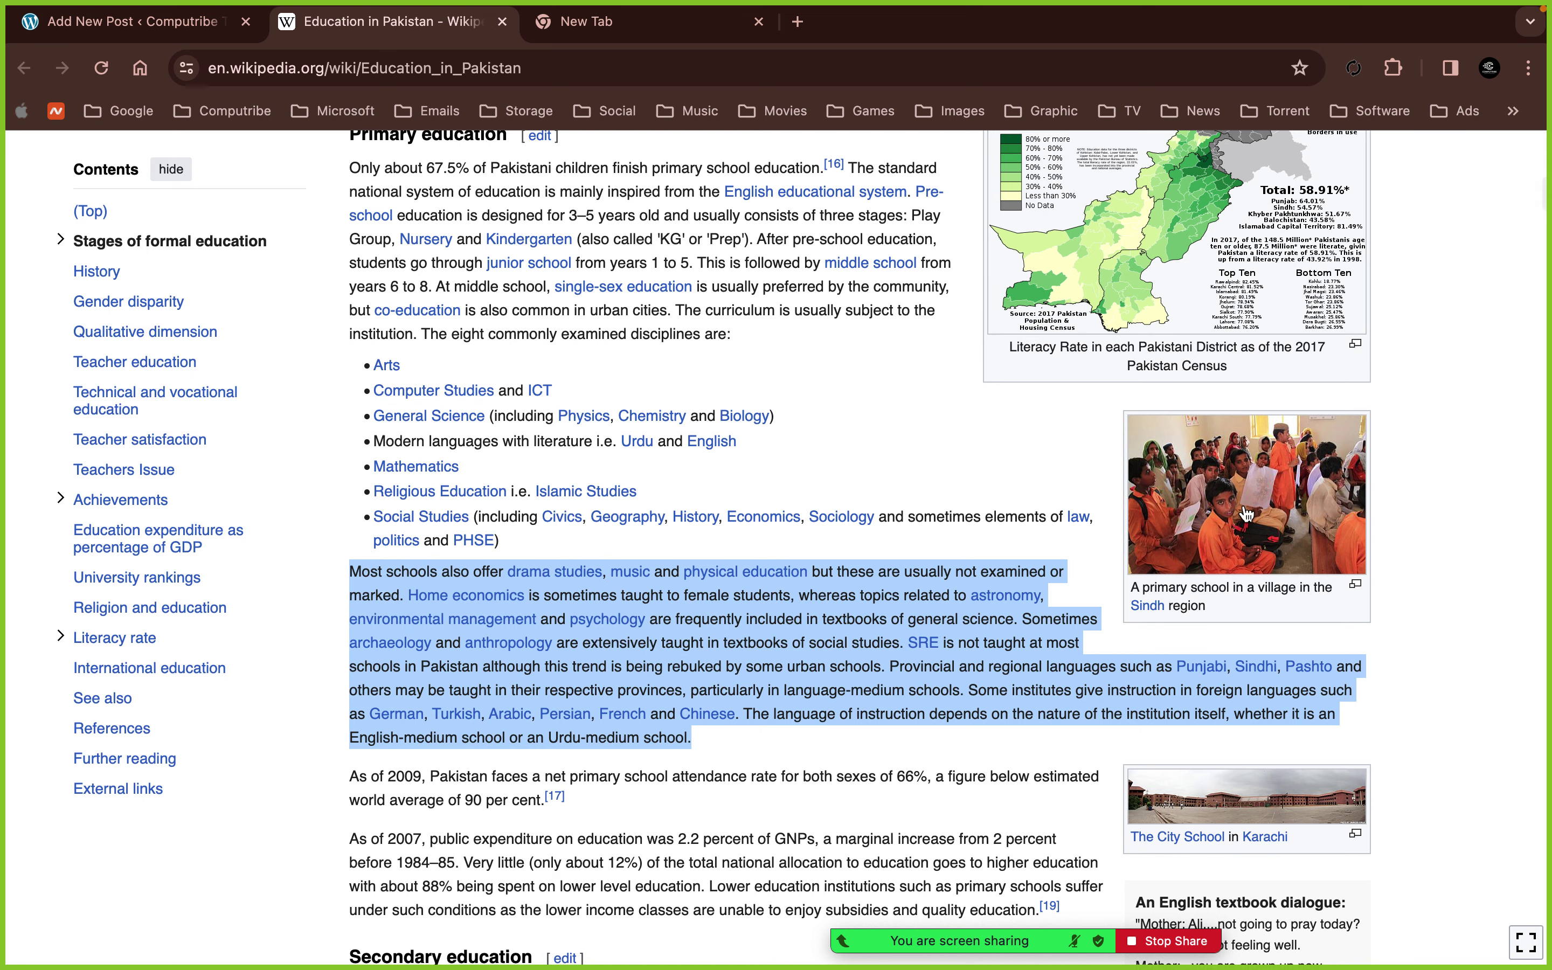
scroll(1247, 584, "down", 5)
scroll(1252, 594, "down", 4)
left_click(1300, 749)
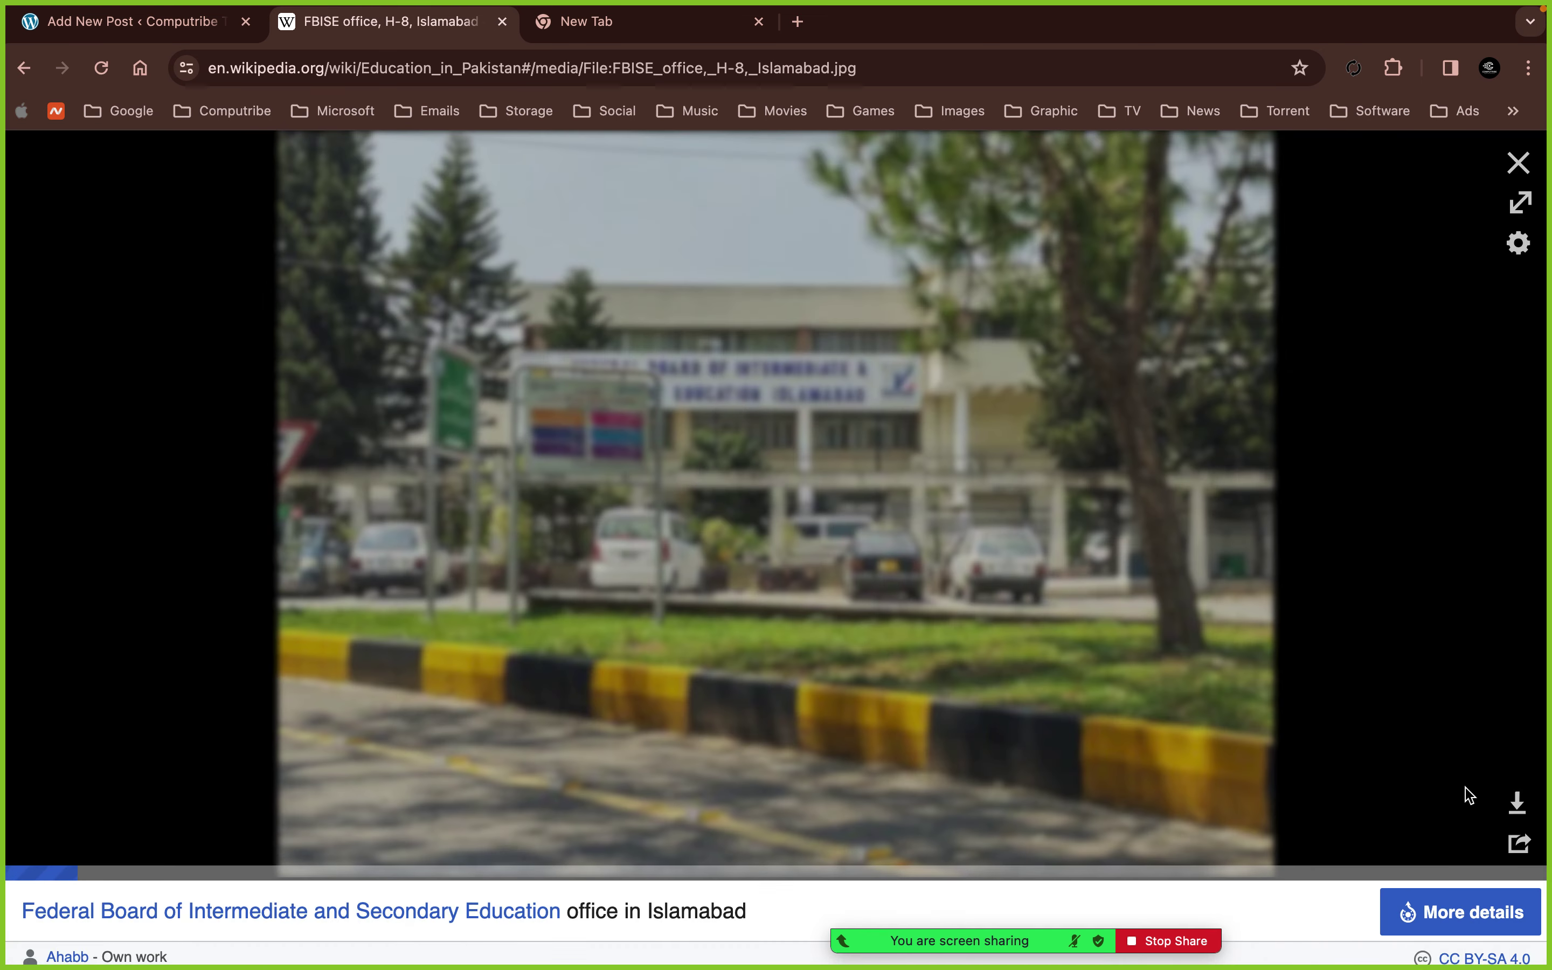
left_click(1518, 807)
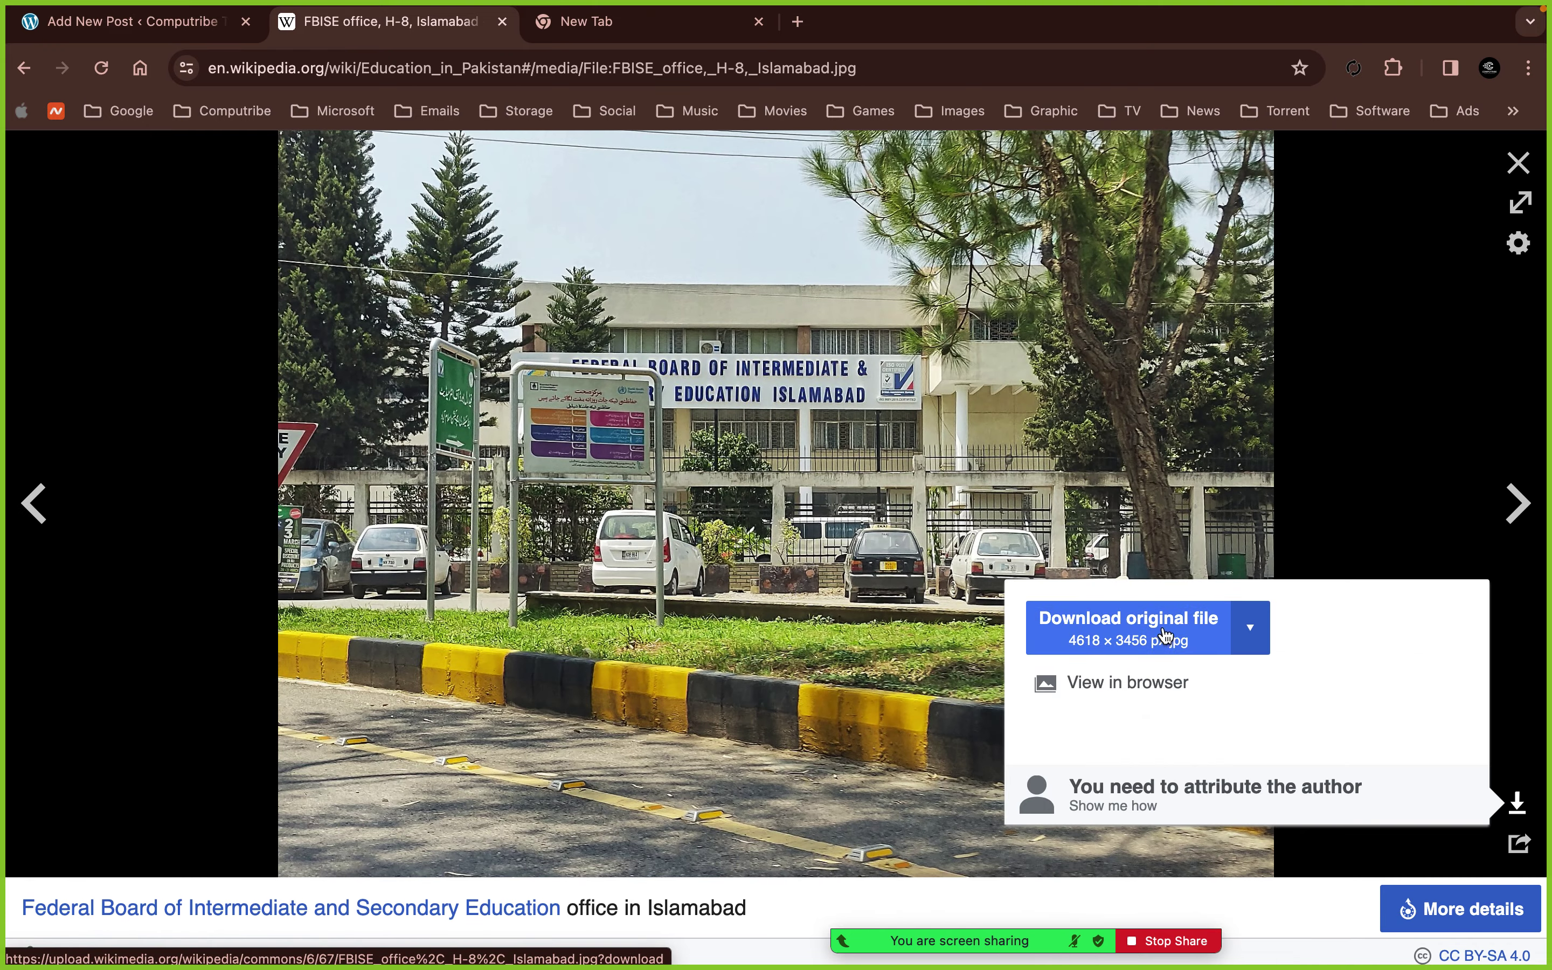
left_click(1225, 638)
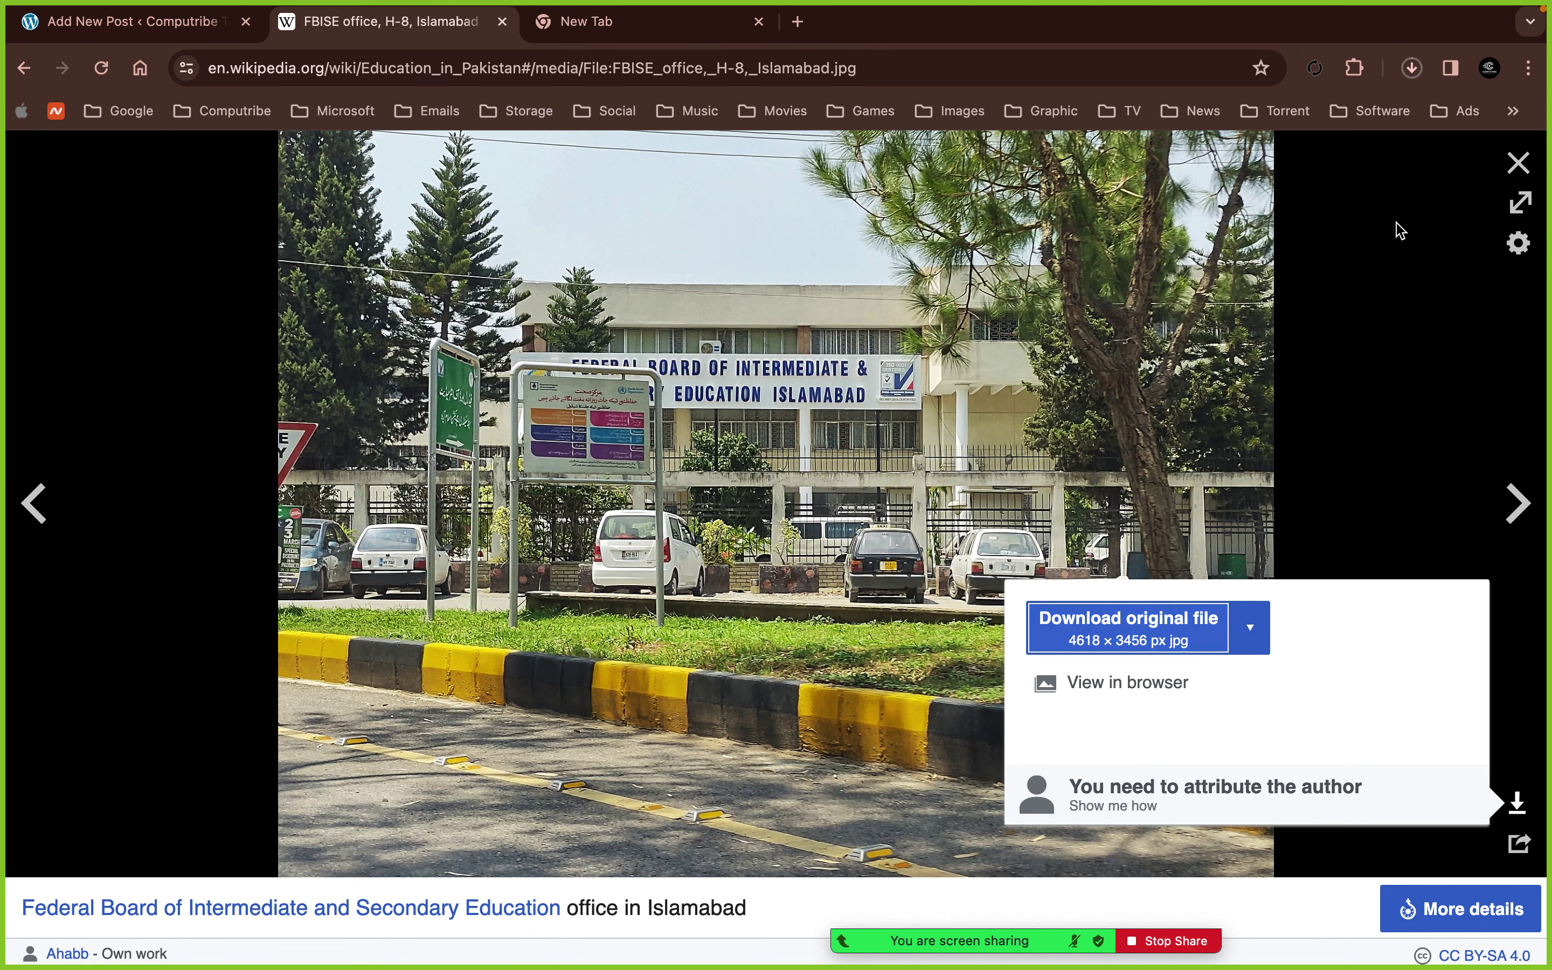
left_click(1411, 67)
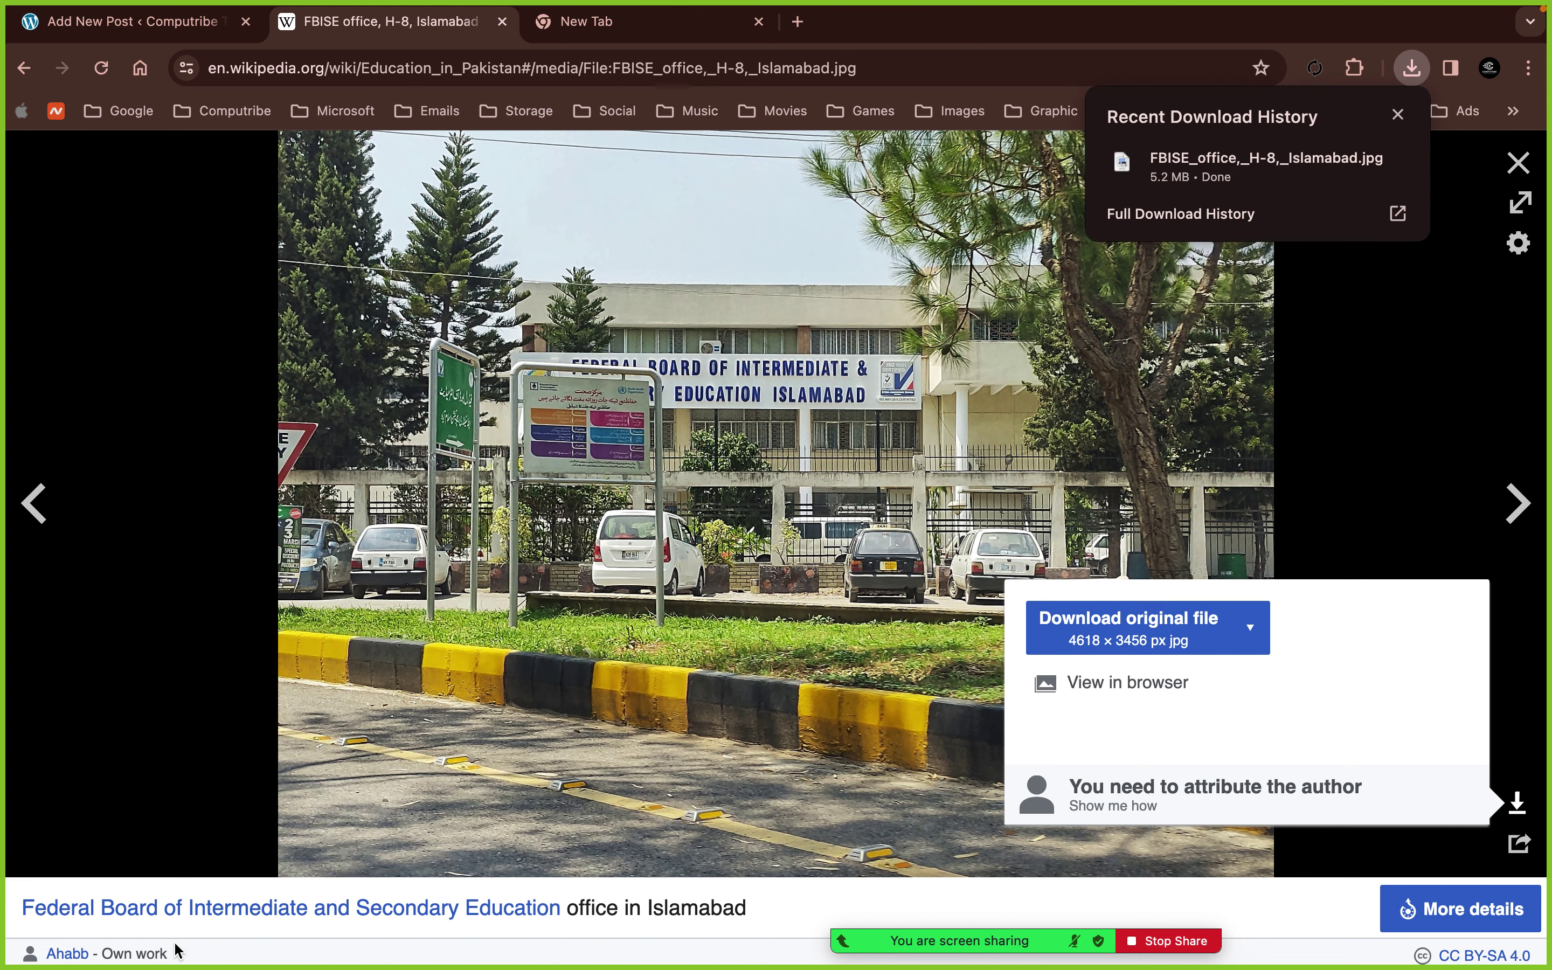
- Switch to Finder and open the Downloads folder containing the FBISE office image
key("ctrl+Left")
left_click(77, 927)
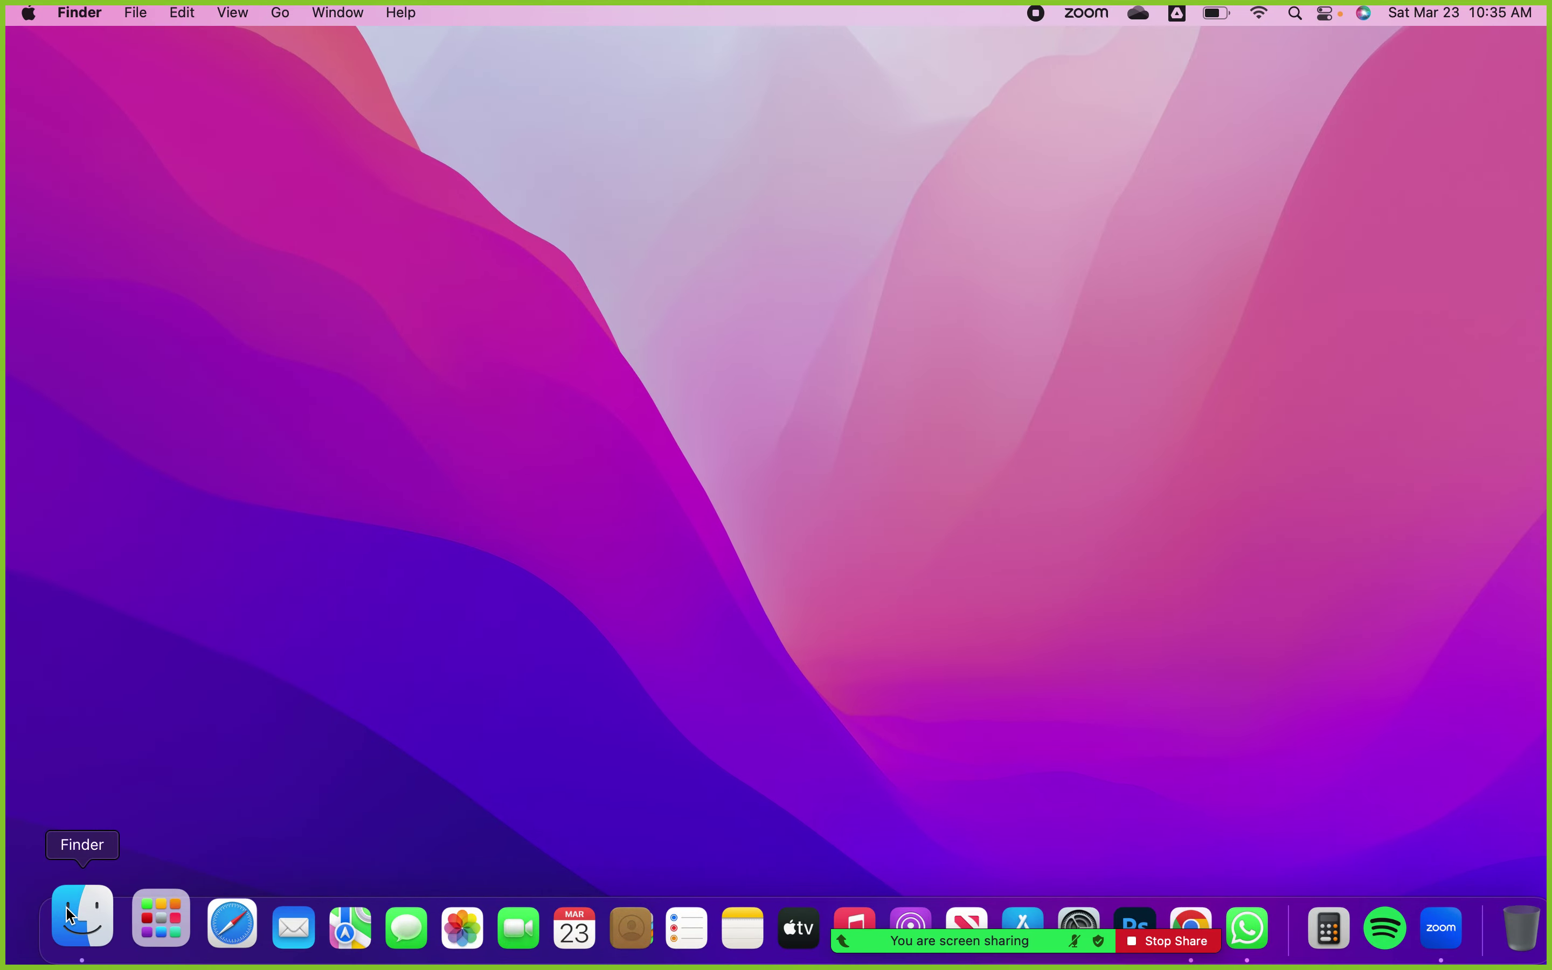
left_click(236, 262)
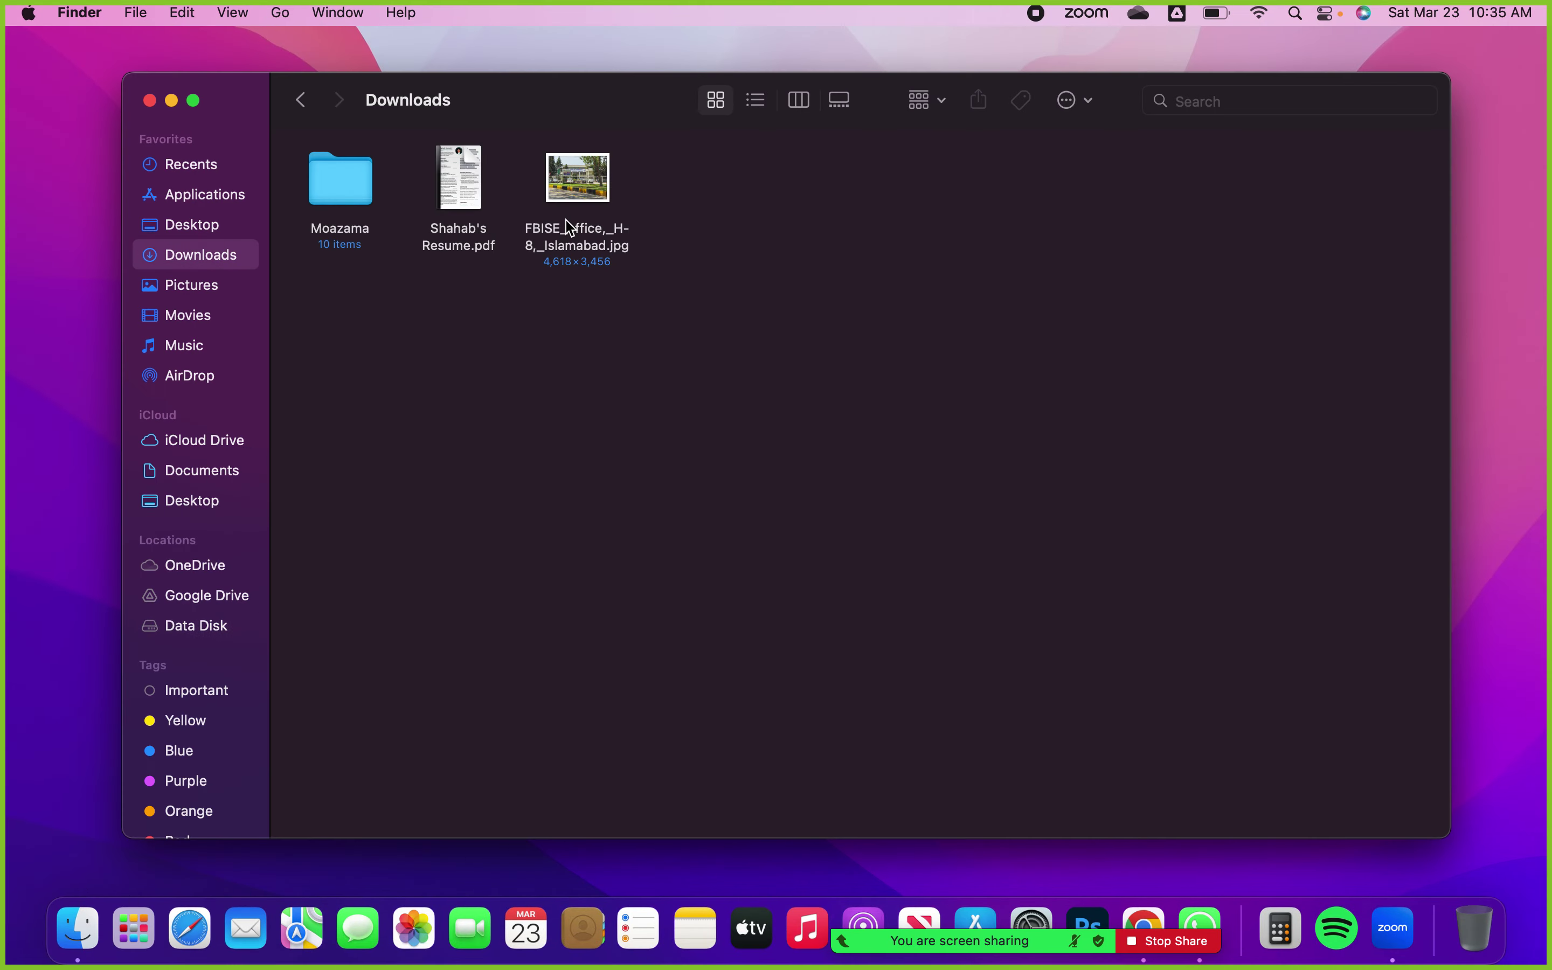
- Switch back to the WordPress post in Chrome and add a Gallery block below the "Most schools also offer" paragraph
key("ctrl+Right")
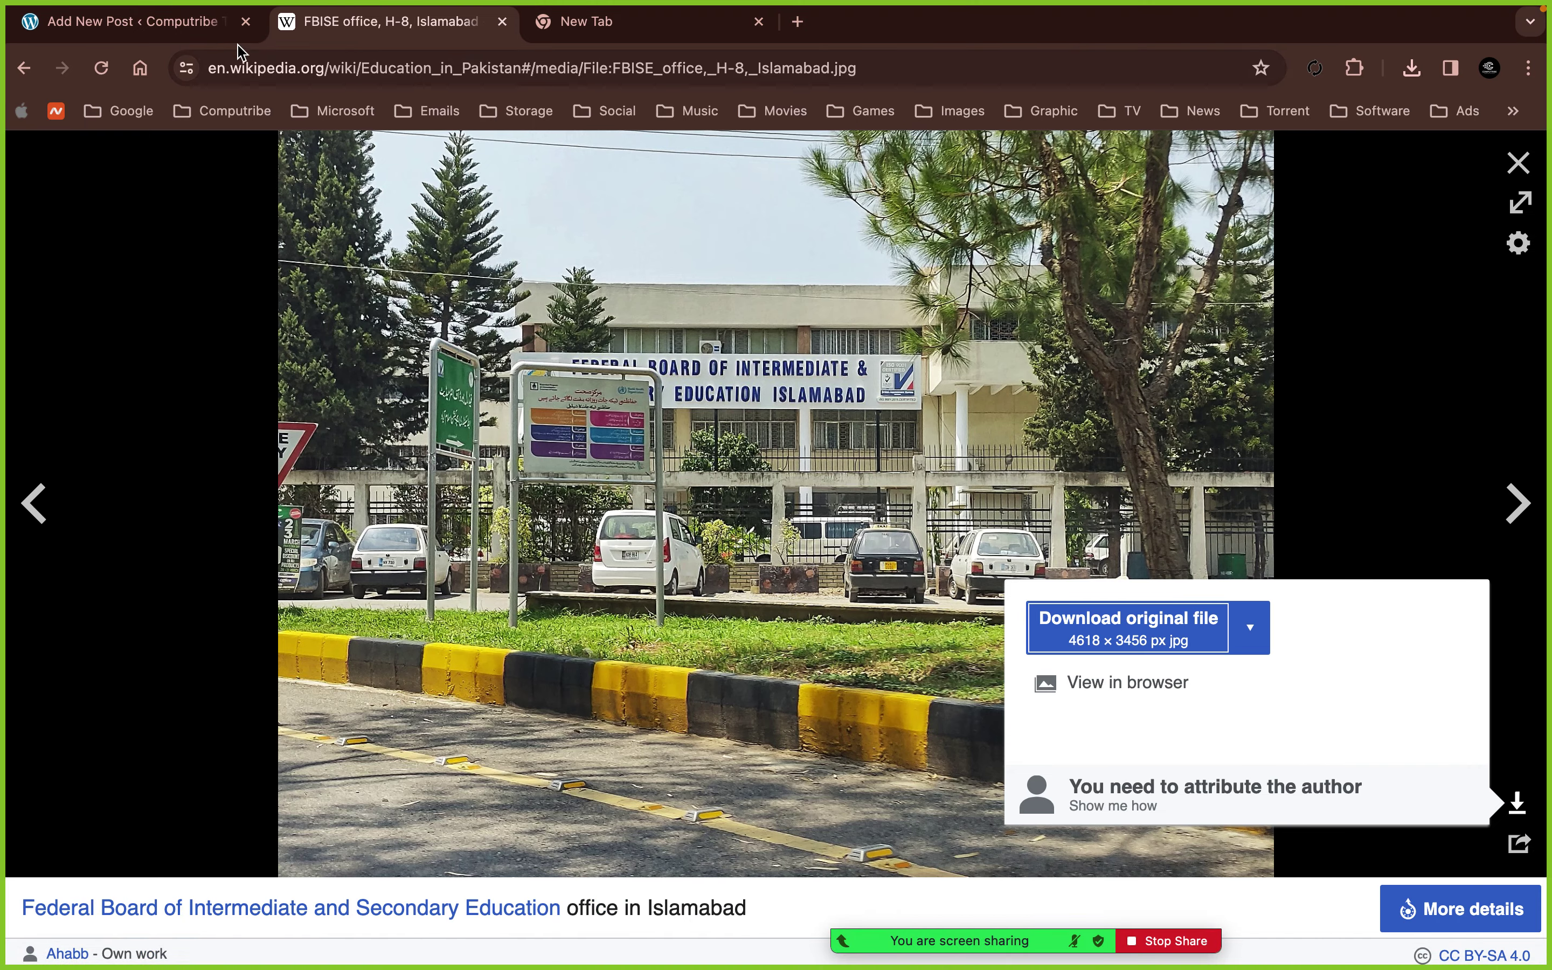
left_click(214, 42)
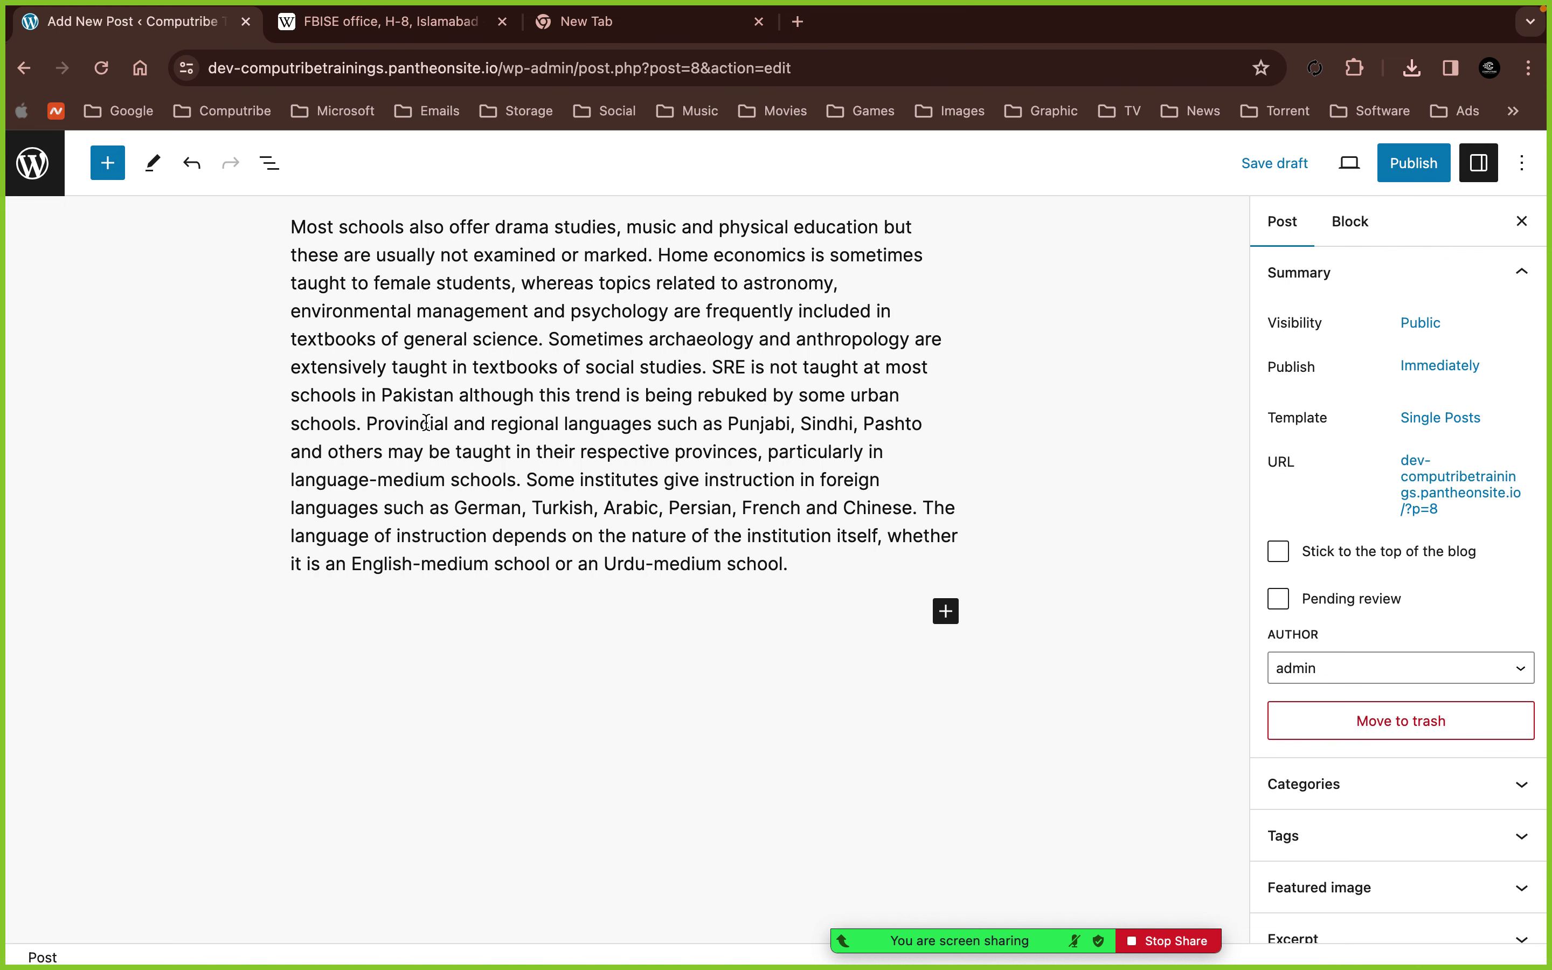
left_click(947, 613)
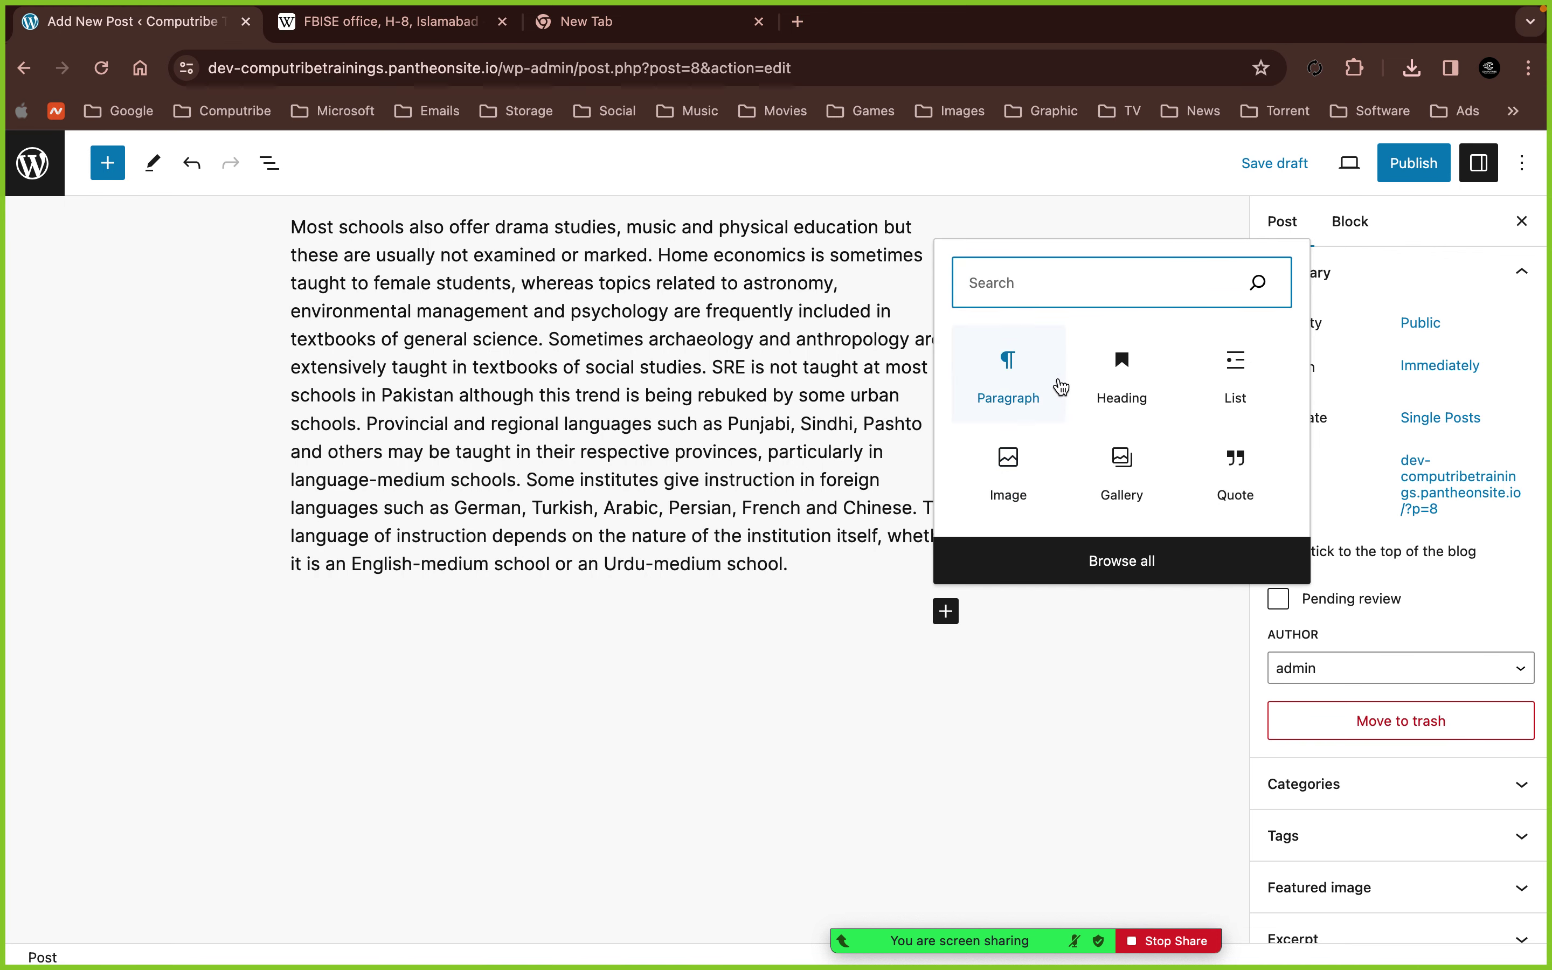
left_click(1121, 463)
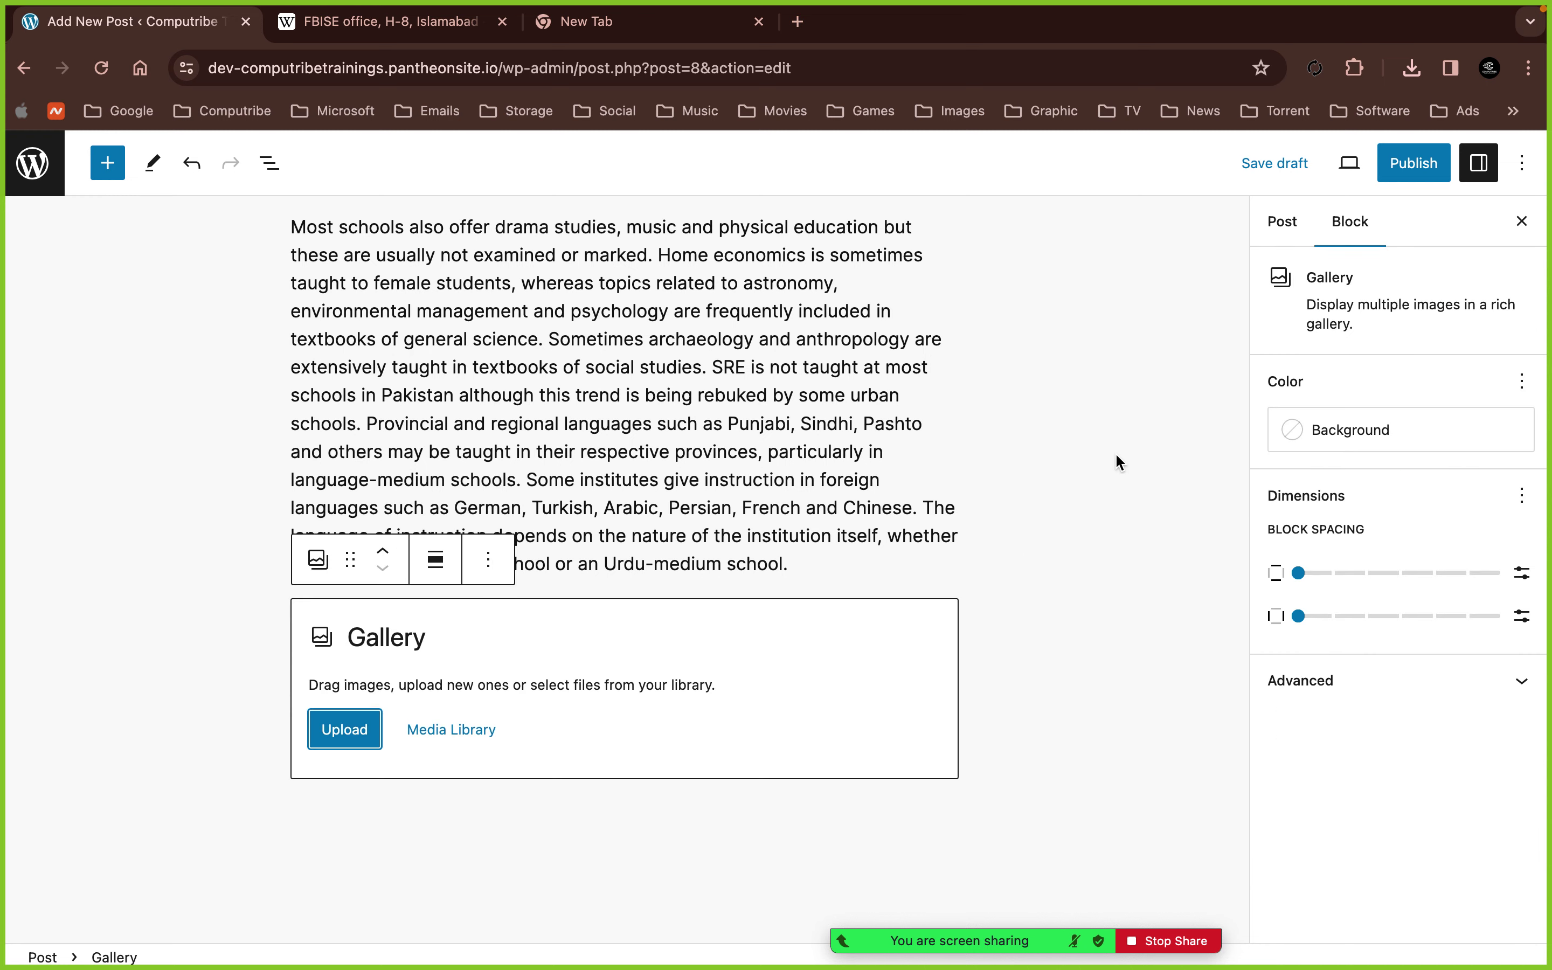
- In Finder, check the file information of FBISE_office,_H-8,_Islamabad.jpg for its file size
key("ctrl+Left")
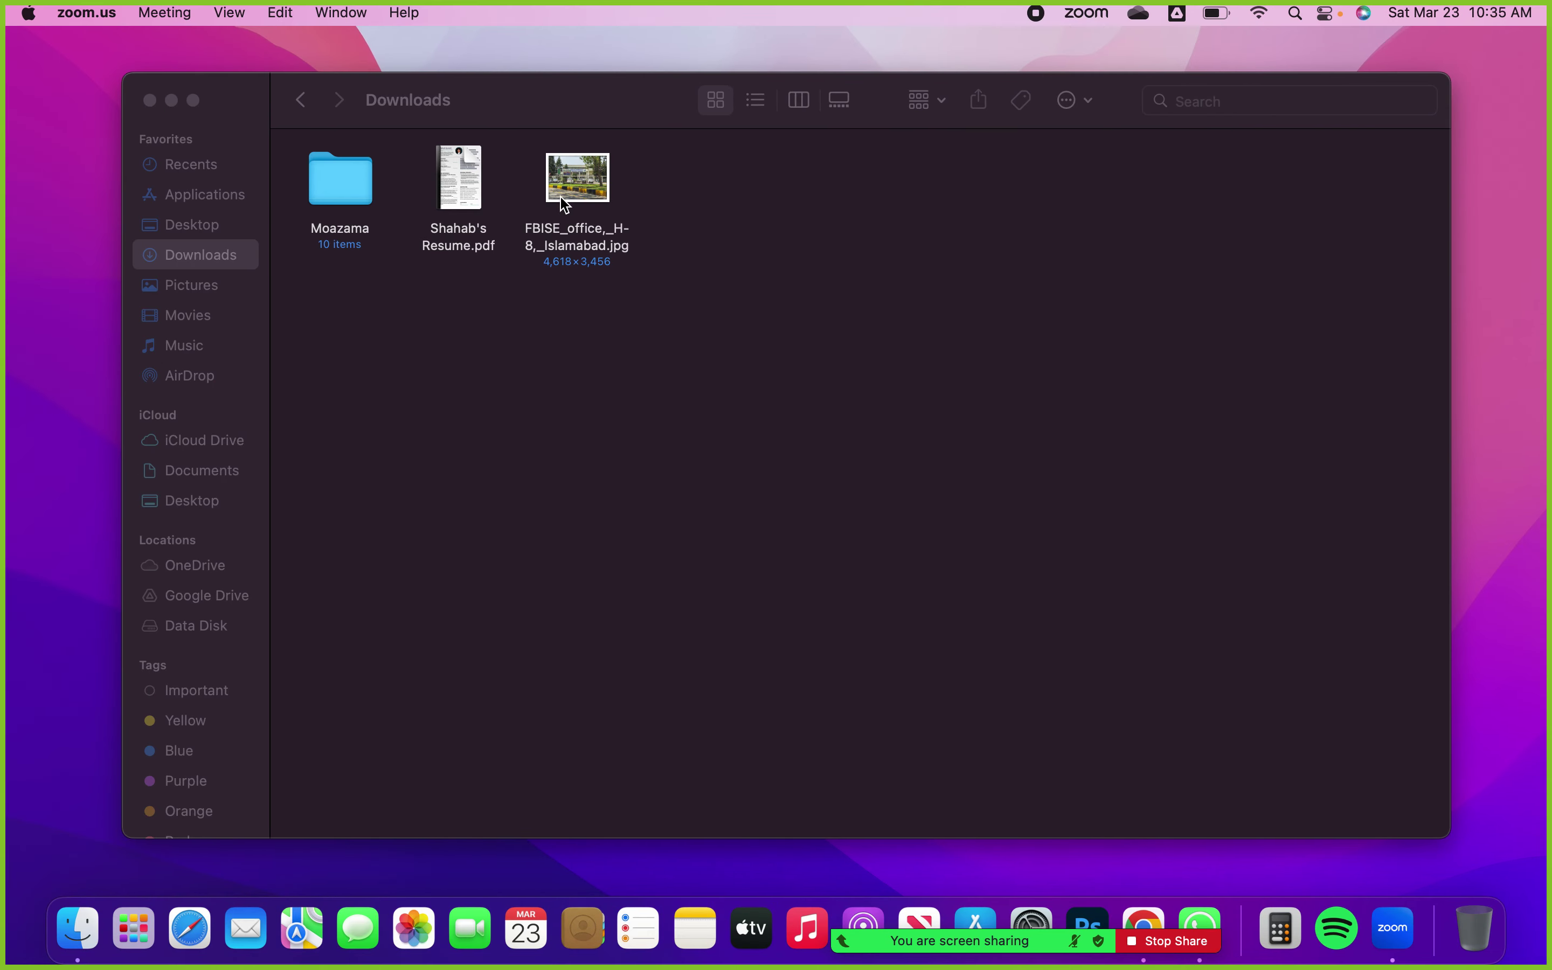
right_click(562, 194)
left_click(628, 304)
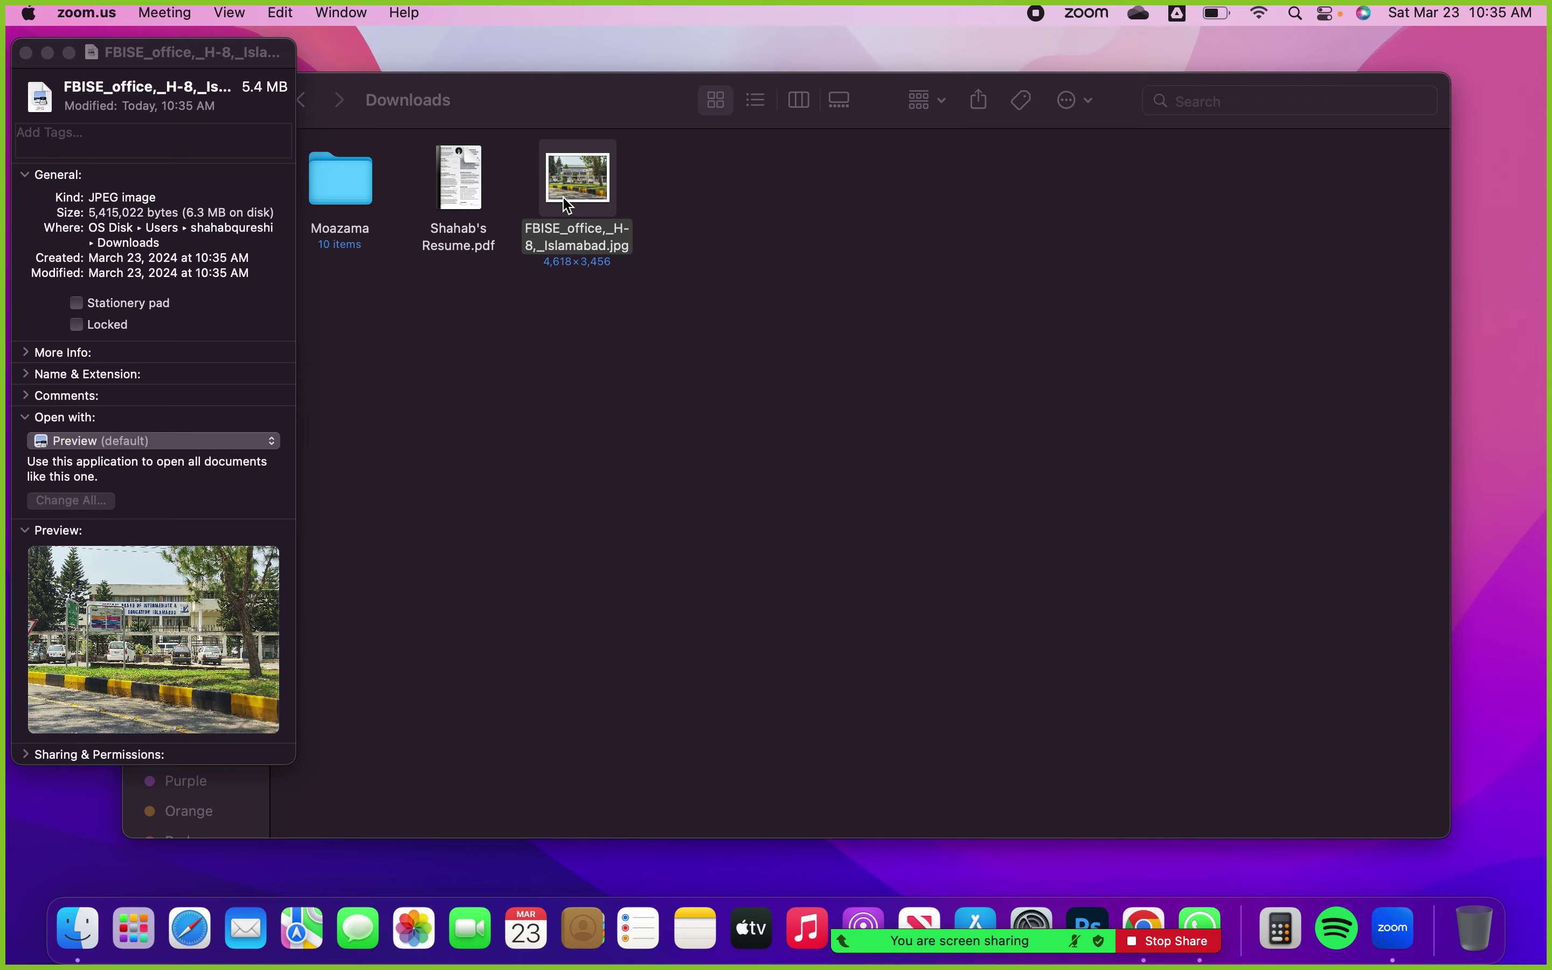
left_click(26, 53)
key("ctrl+Right")
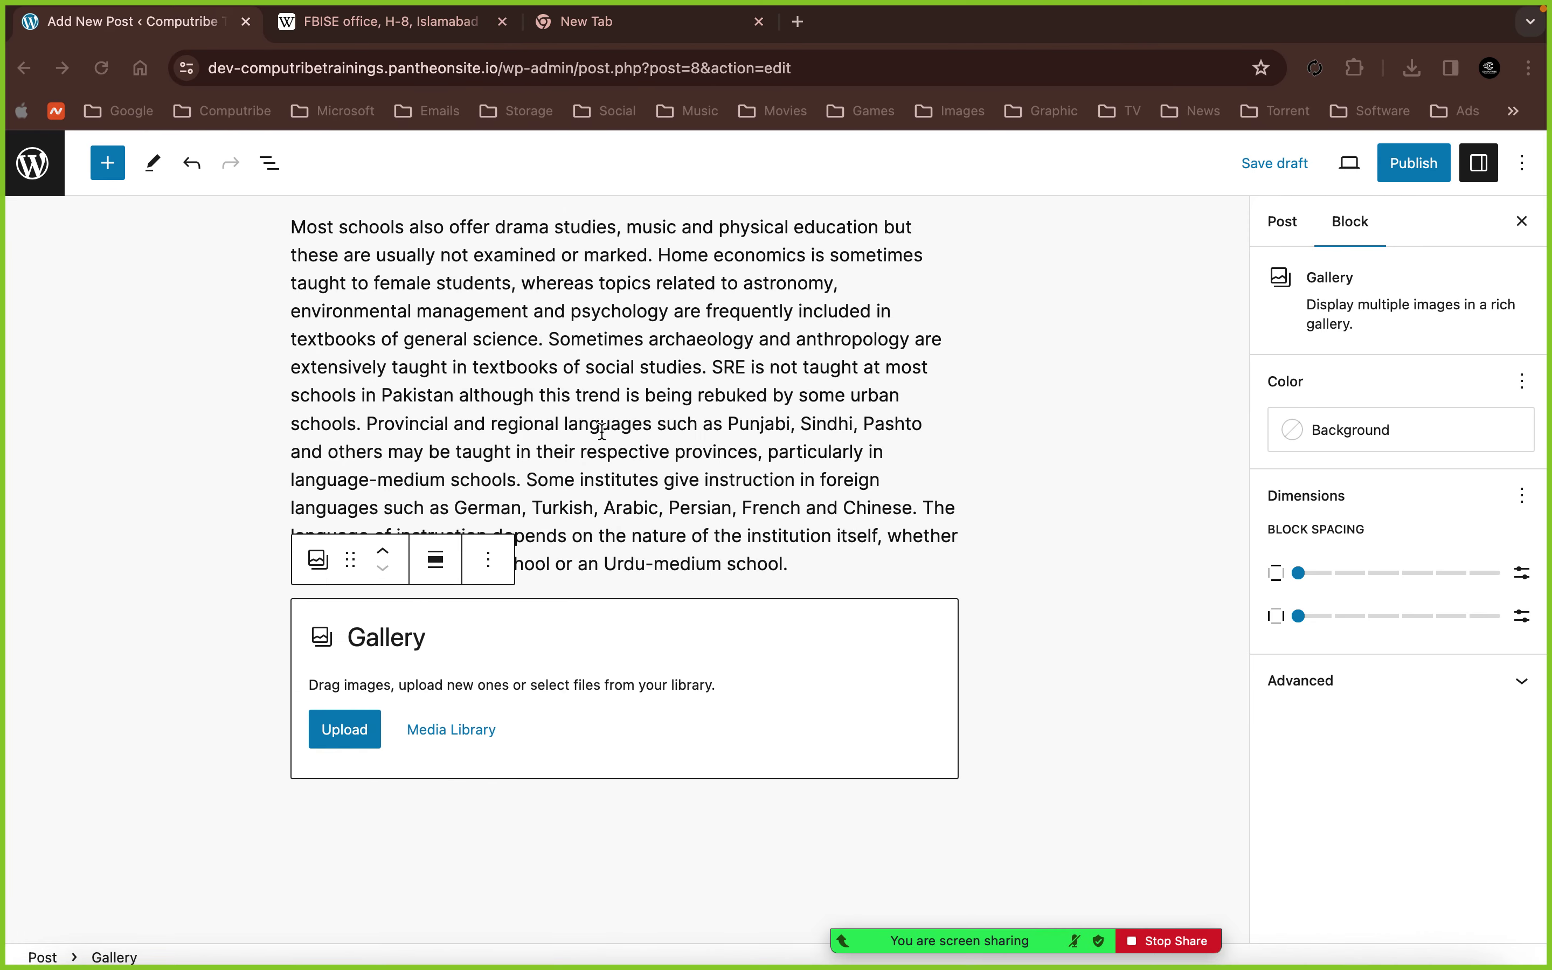
key("ctrl+Left")
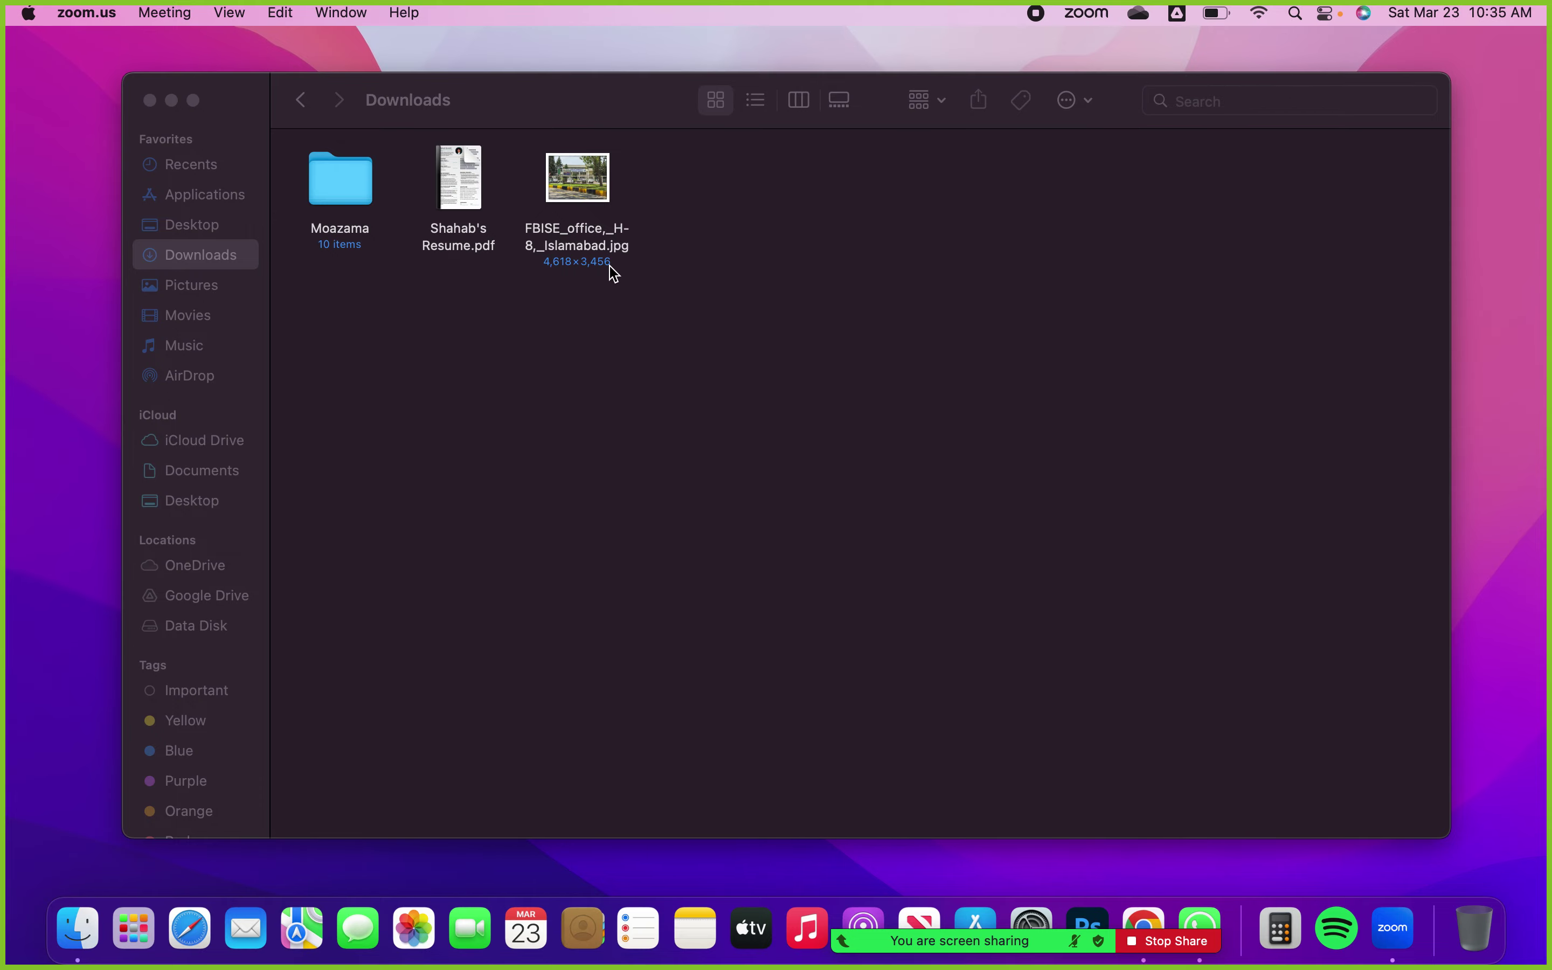
- Return to Chrome, search for "reduce image size" in the spare new tab, and open the reduceimages.com result, selecting its address
key("ctrl+Right")
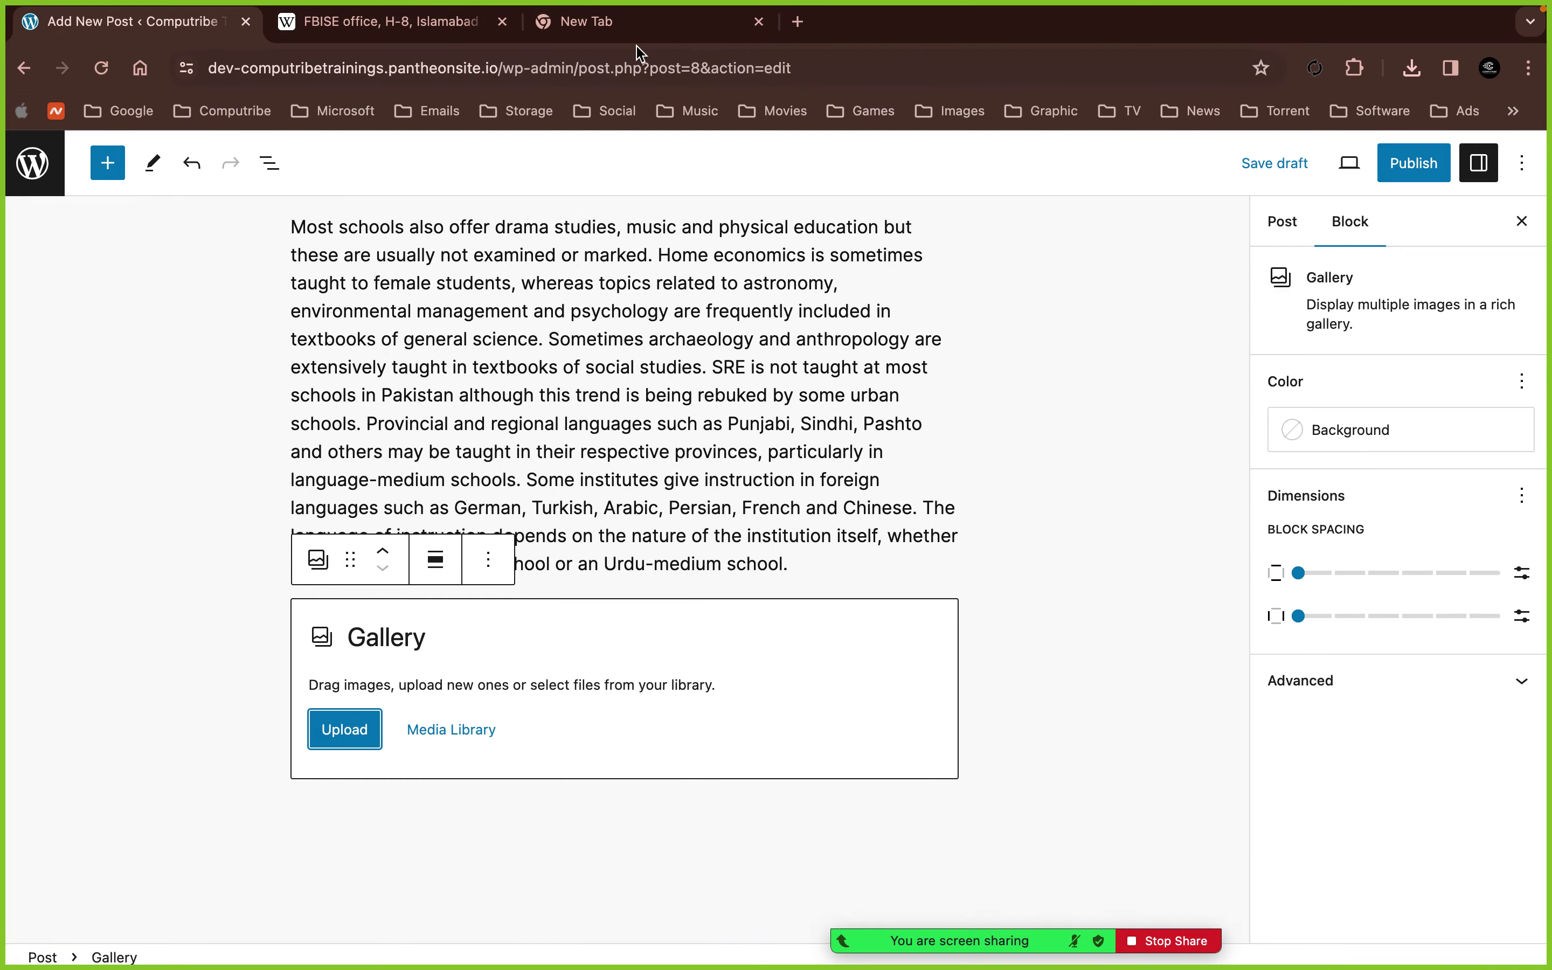
left_click(632, 43)
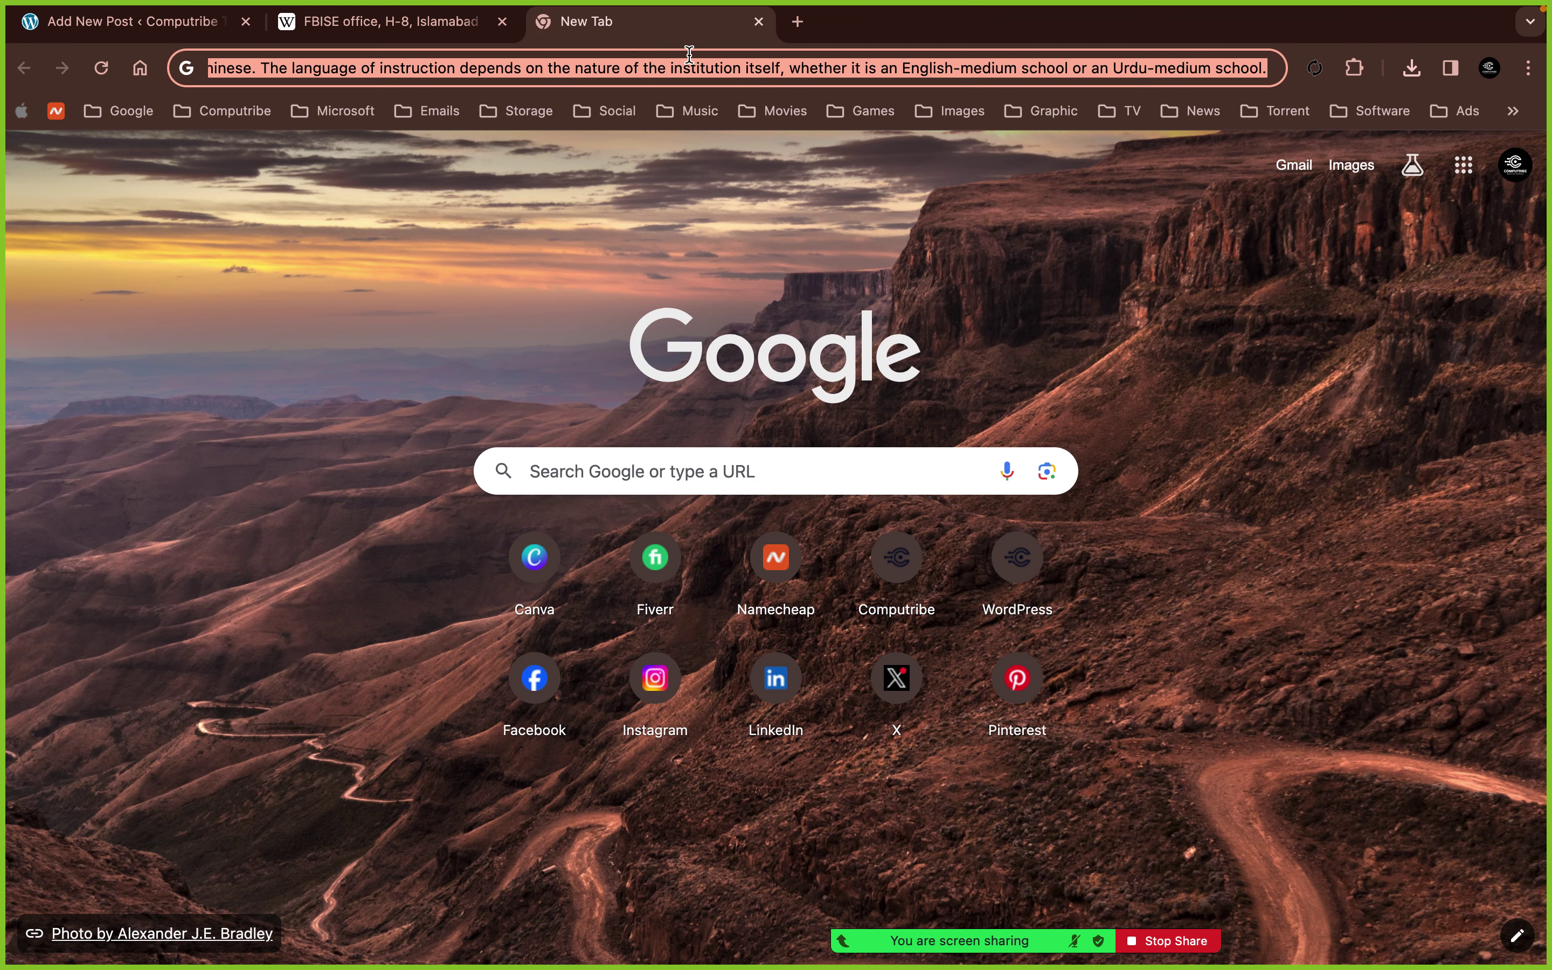
type("redu")
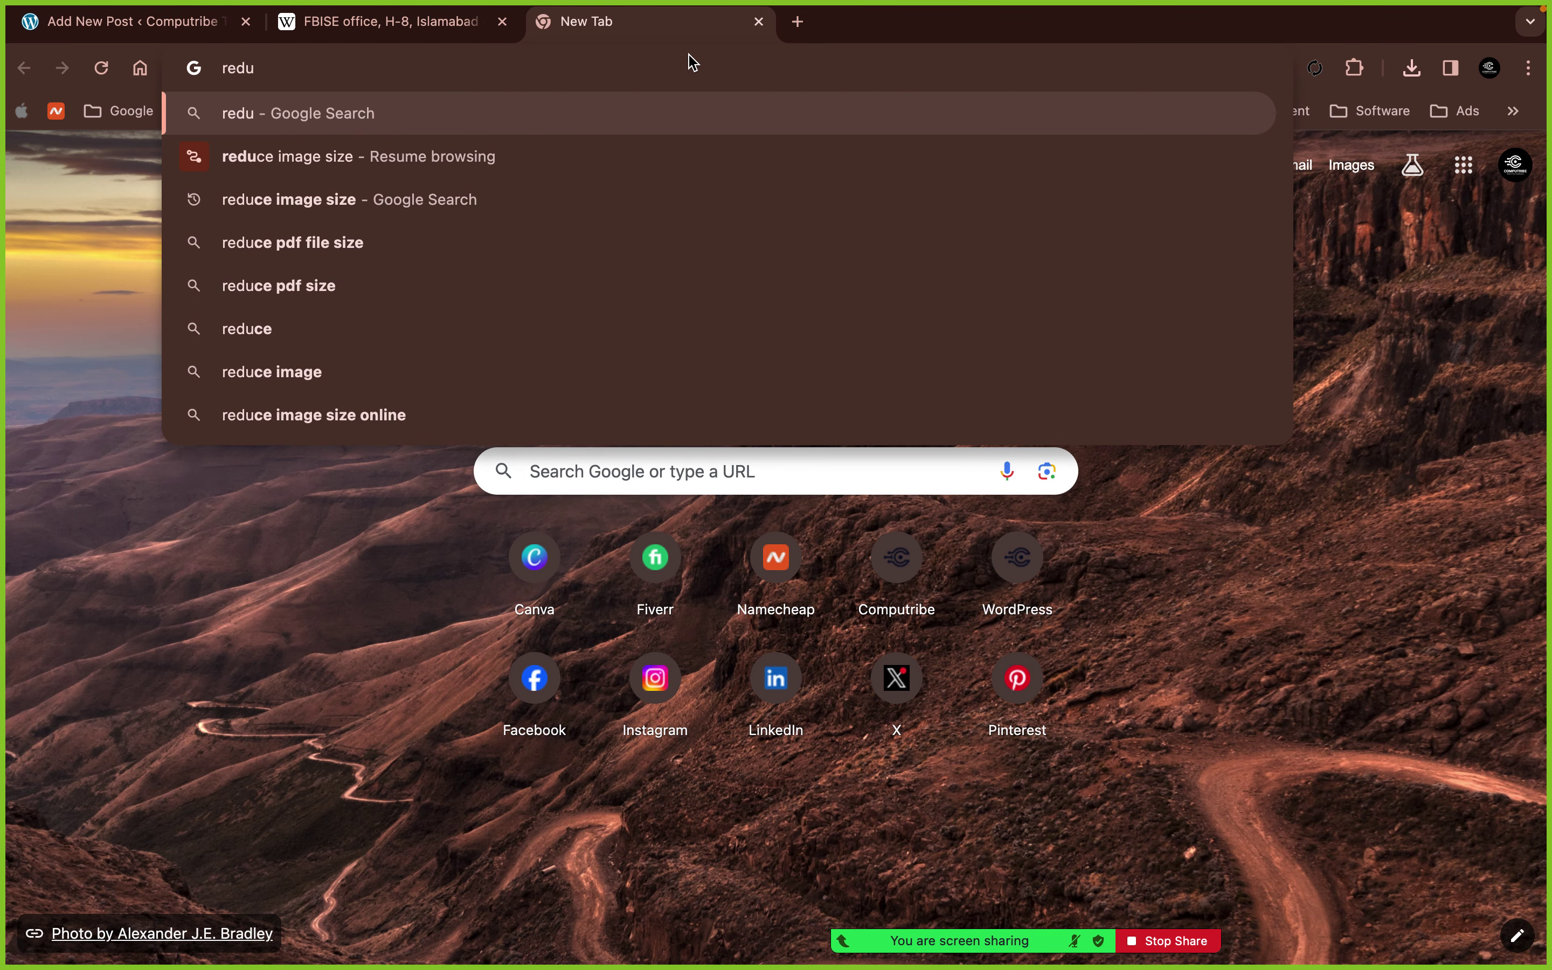
key("Down")
key("Down")
key("Return")
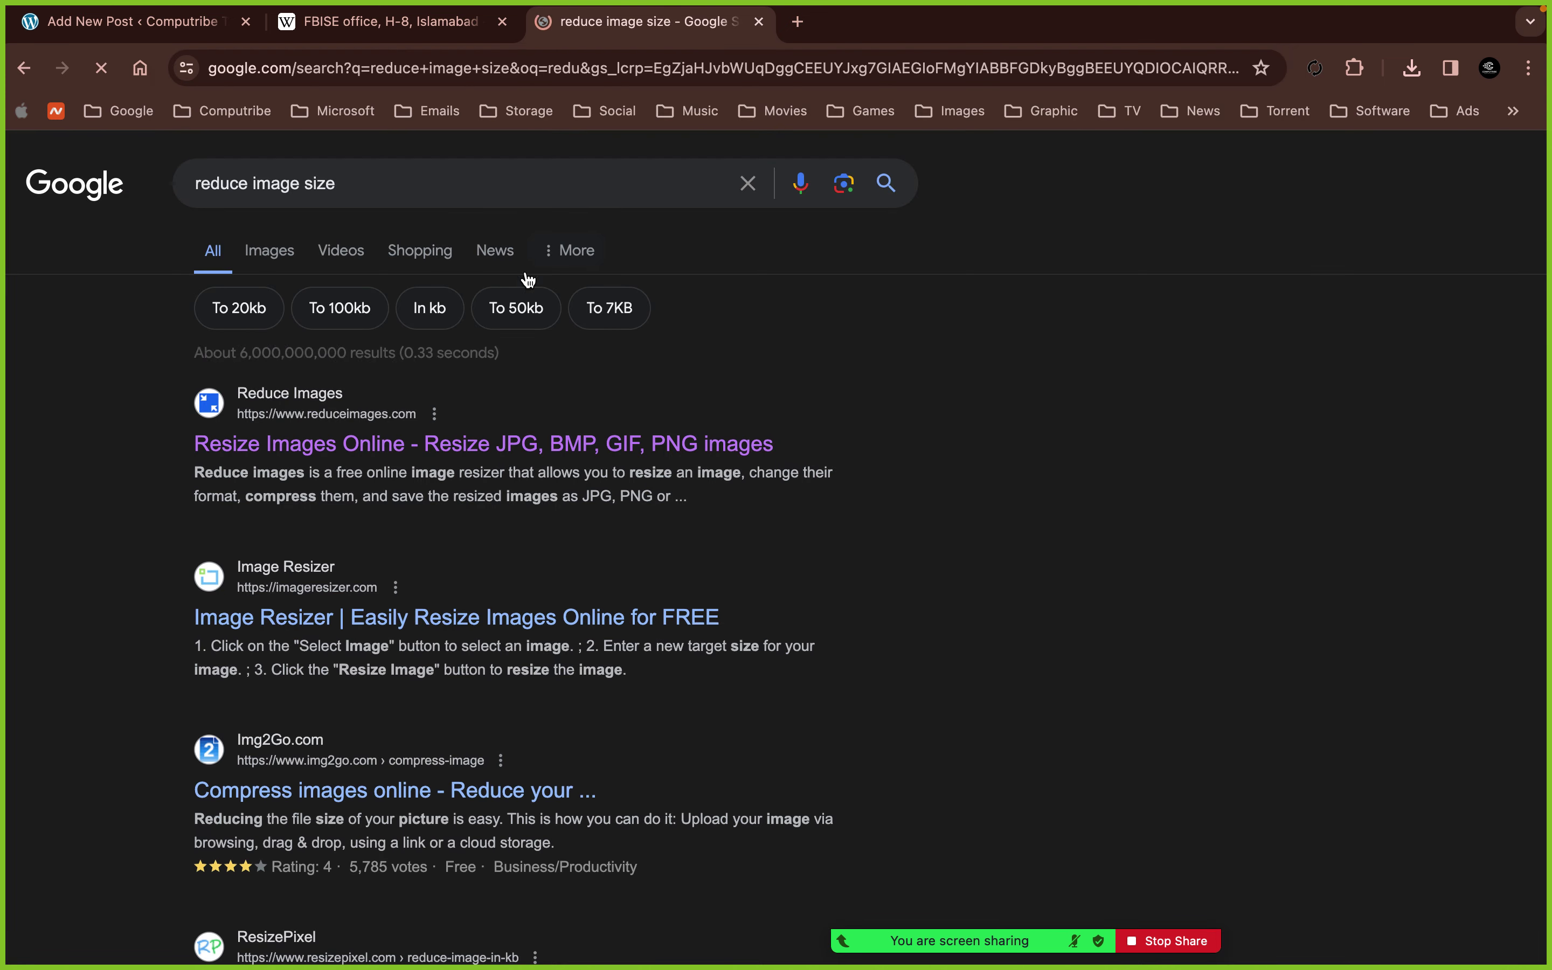
left_click(297, 457)
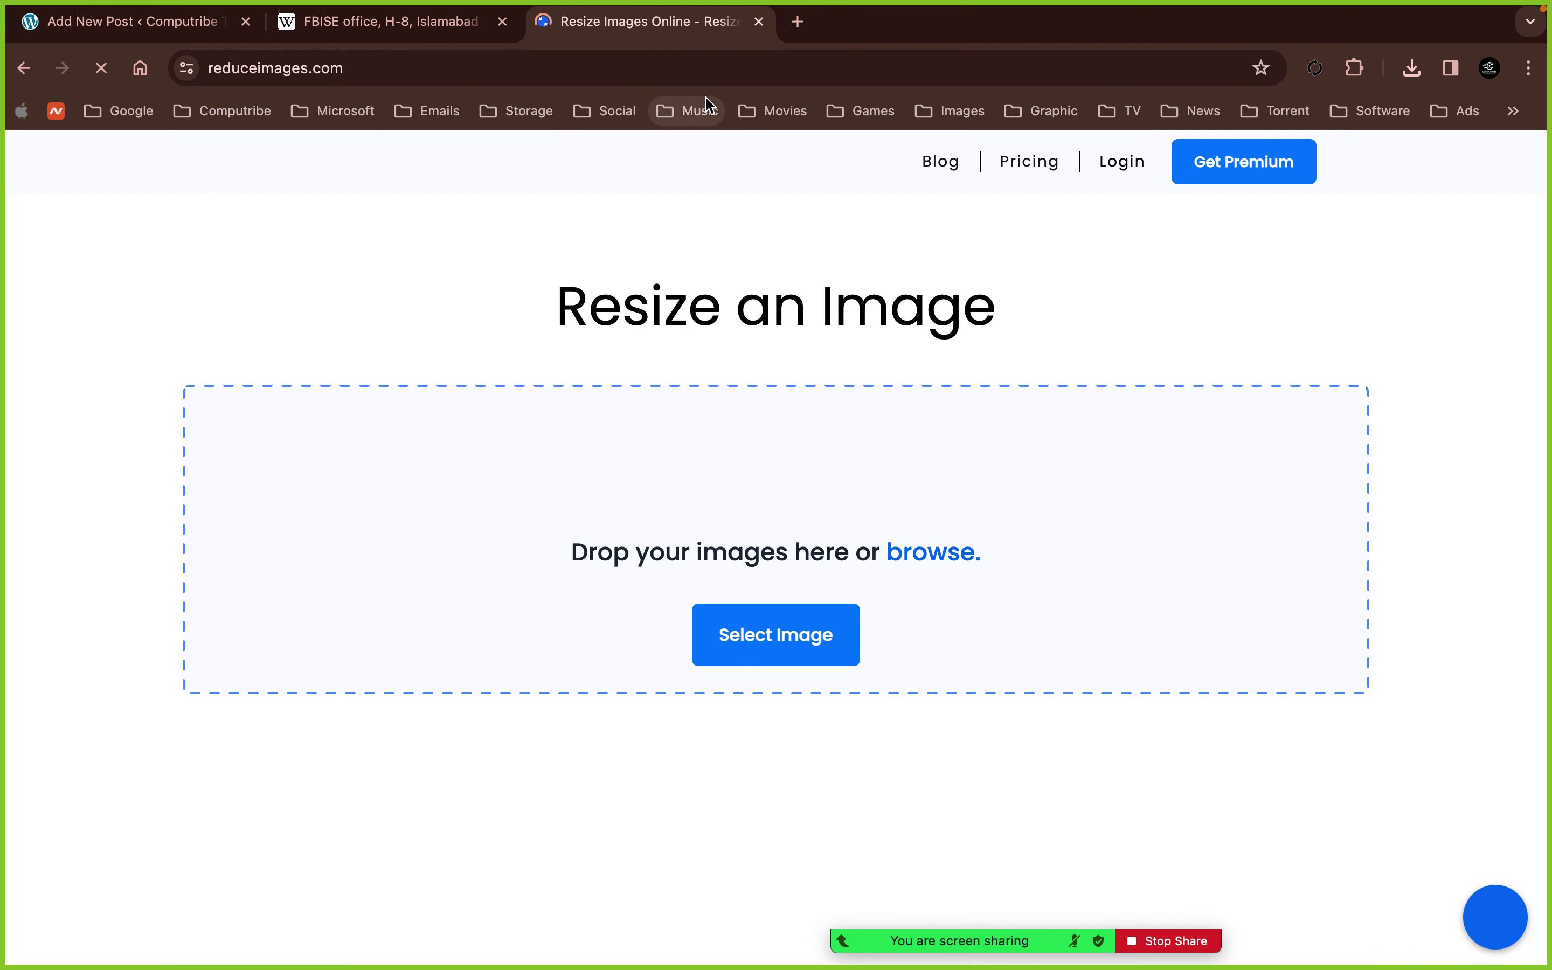
left_click(402, 70)
left_click(401, 70)
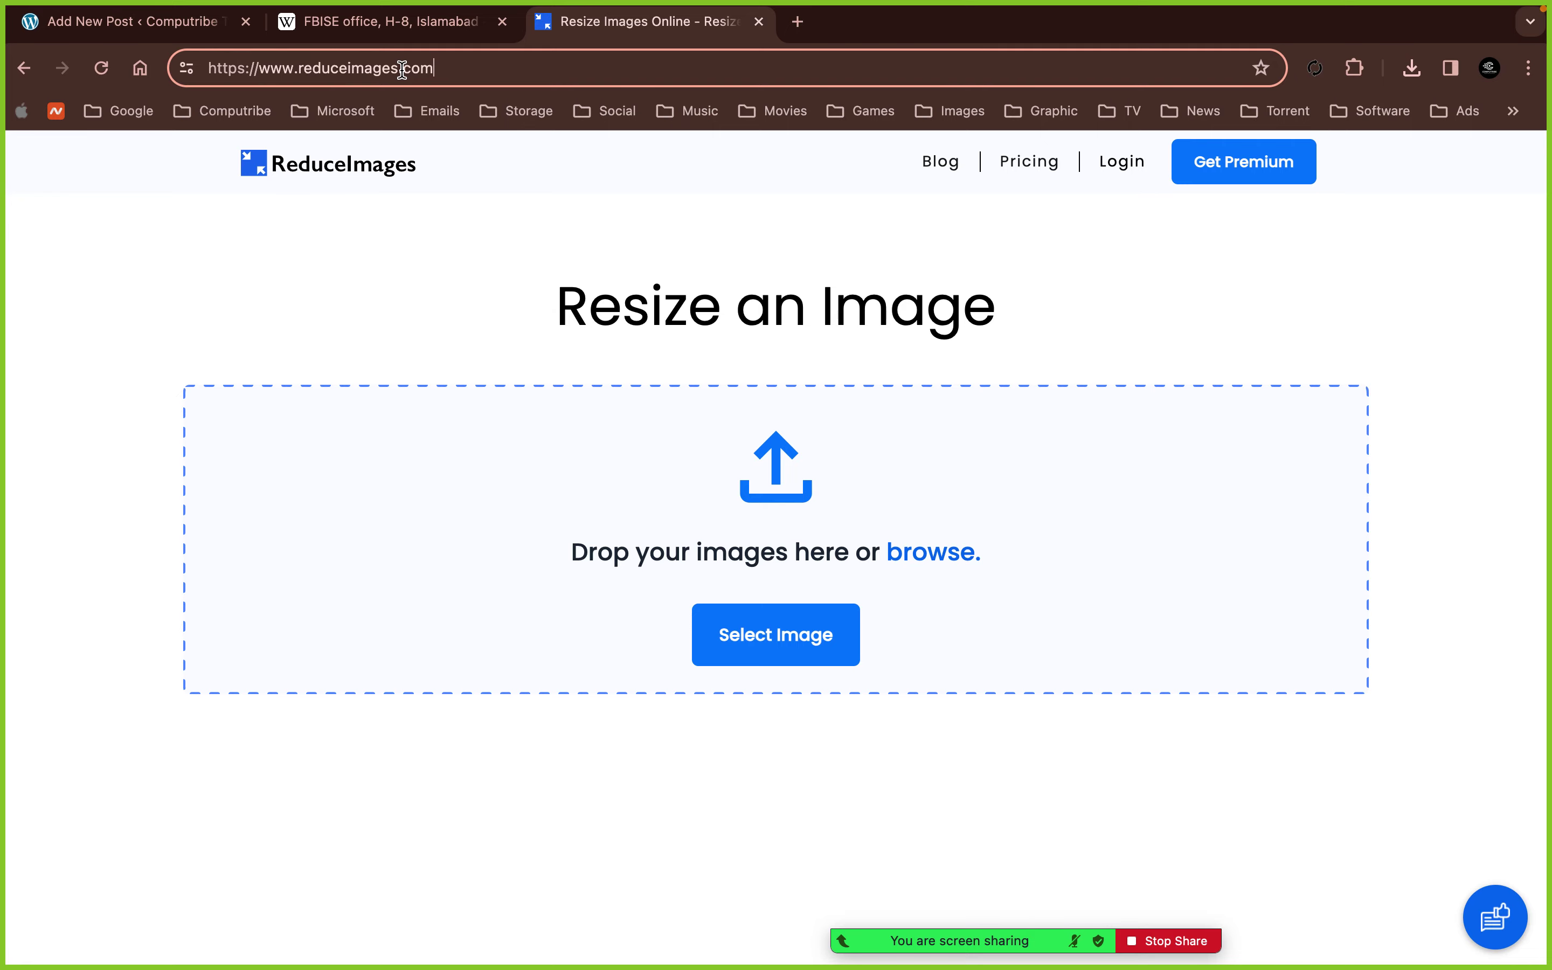
left_click_drag(468, 70, 138, 69)
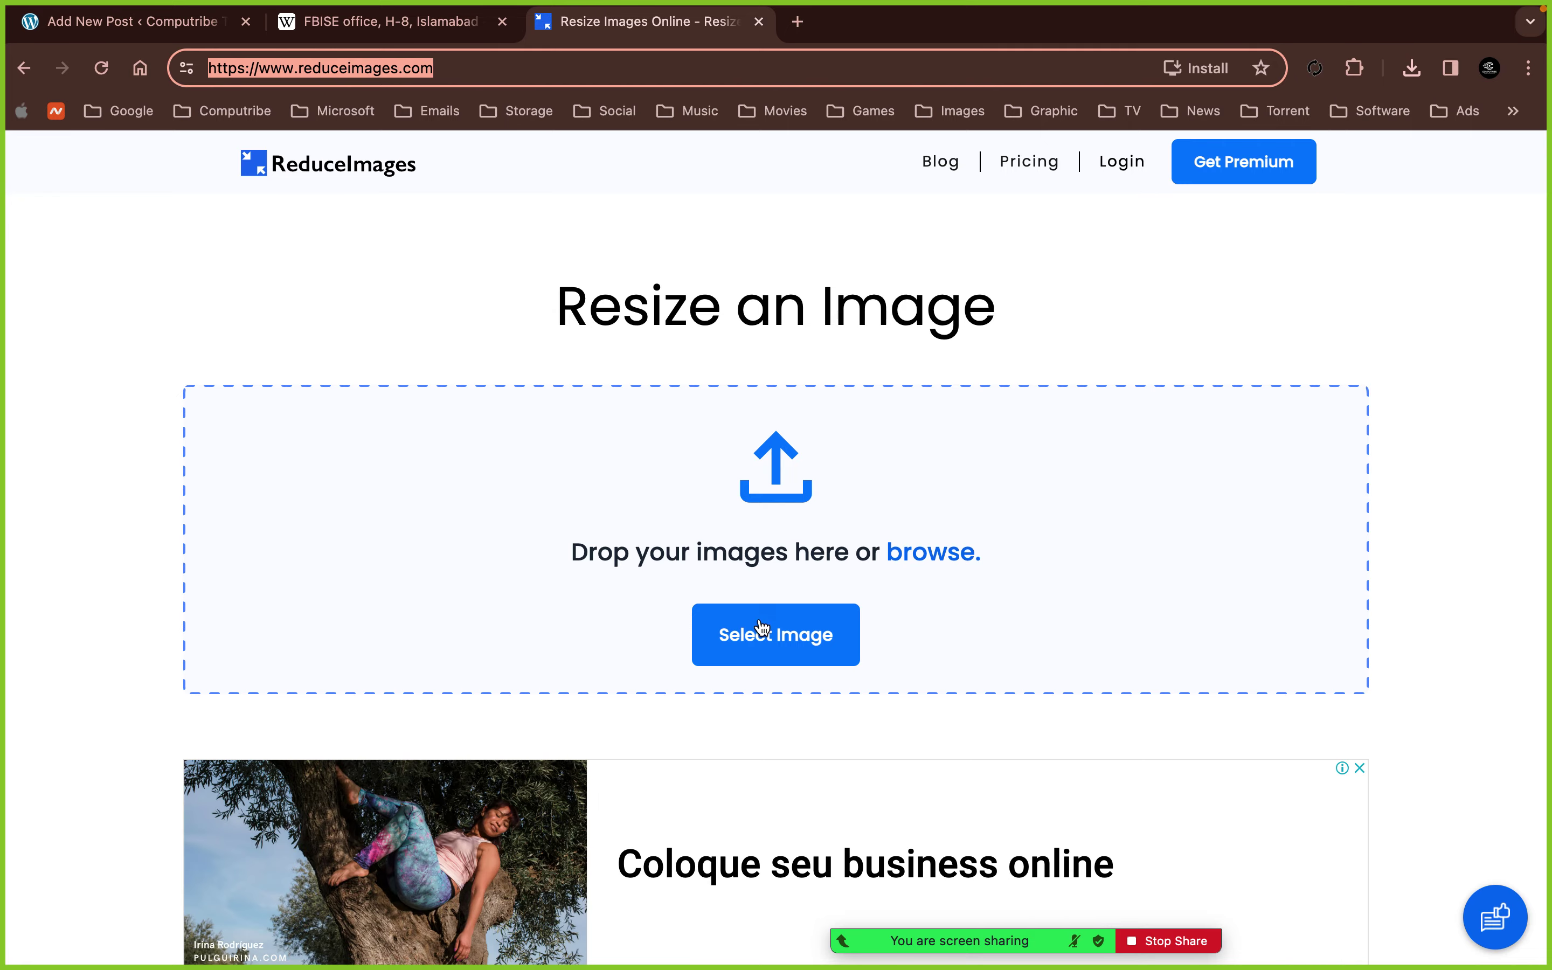
- Load FBISE_office,_H-8,_Islamabad.jpg from Downloads into the image resizer and set the size unit to Pixels
left_click(762, 637)
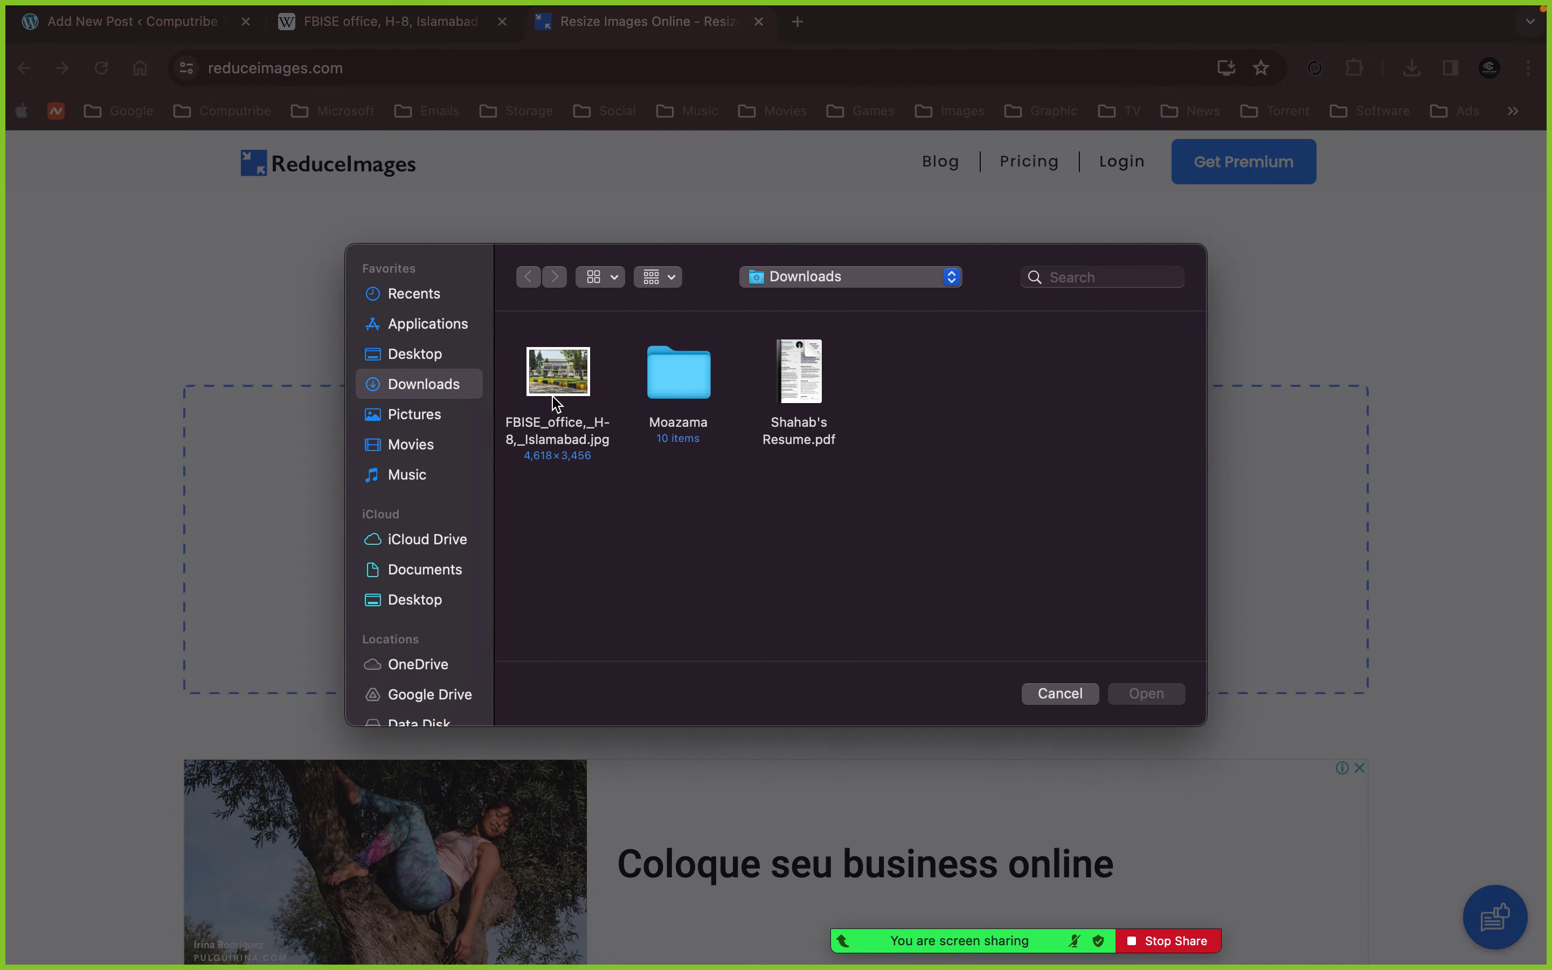
left_click(552, 398)
left_click(1150, 699)
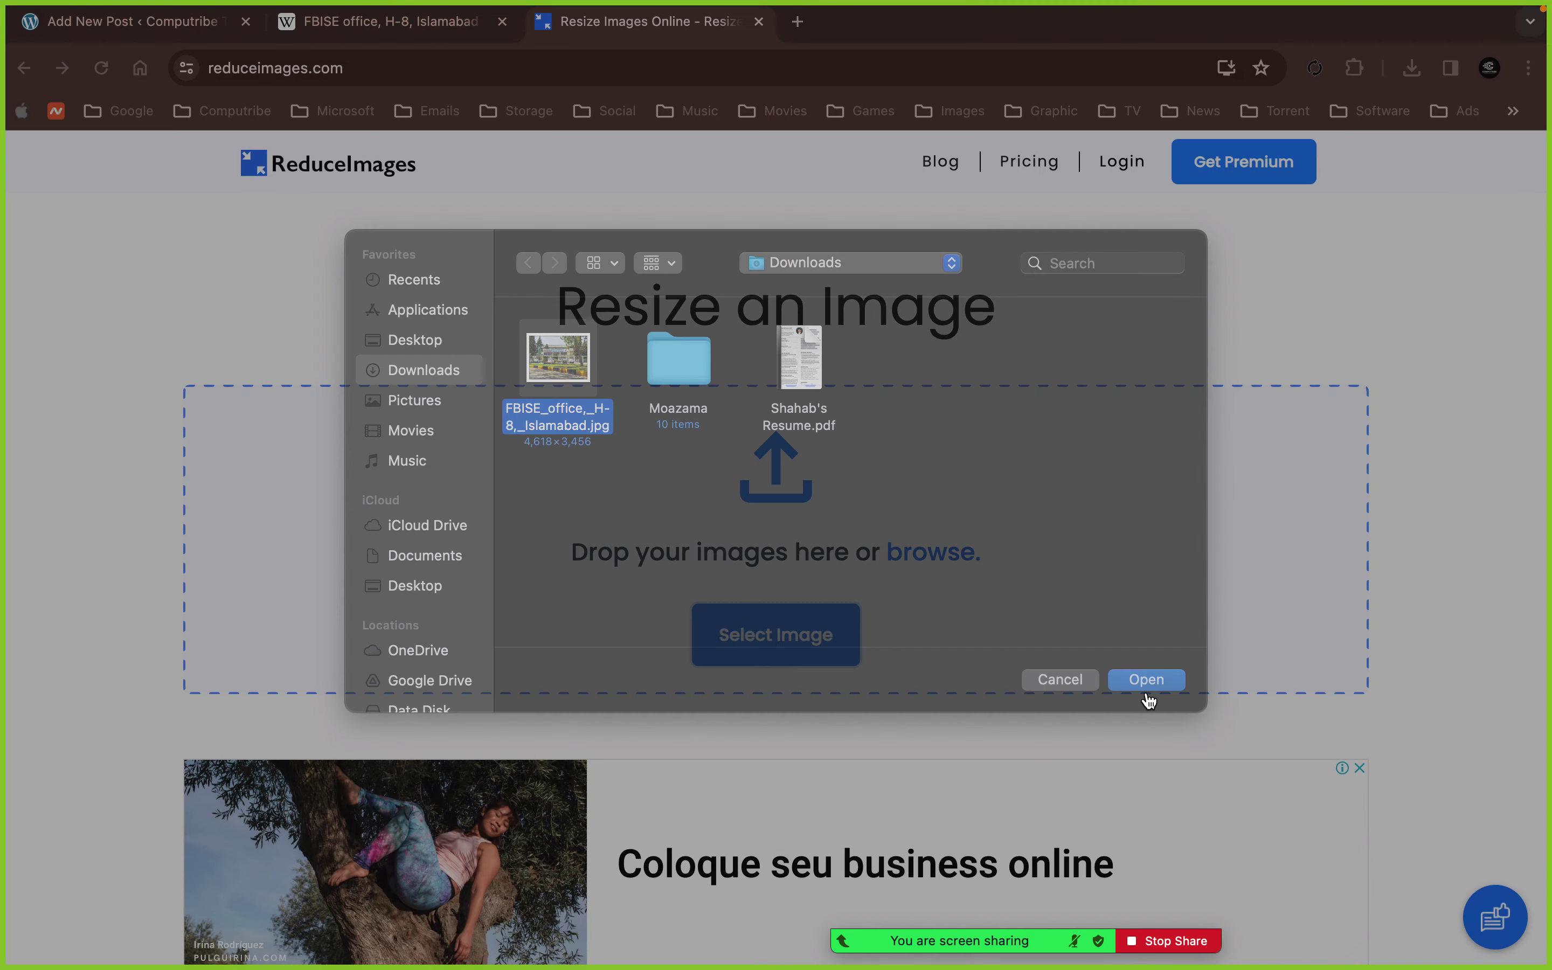
scroll(917, 613, "down", 5)
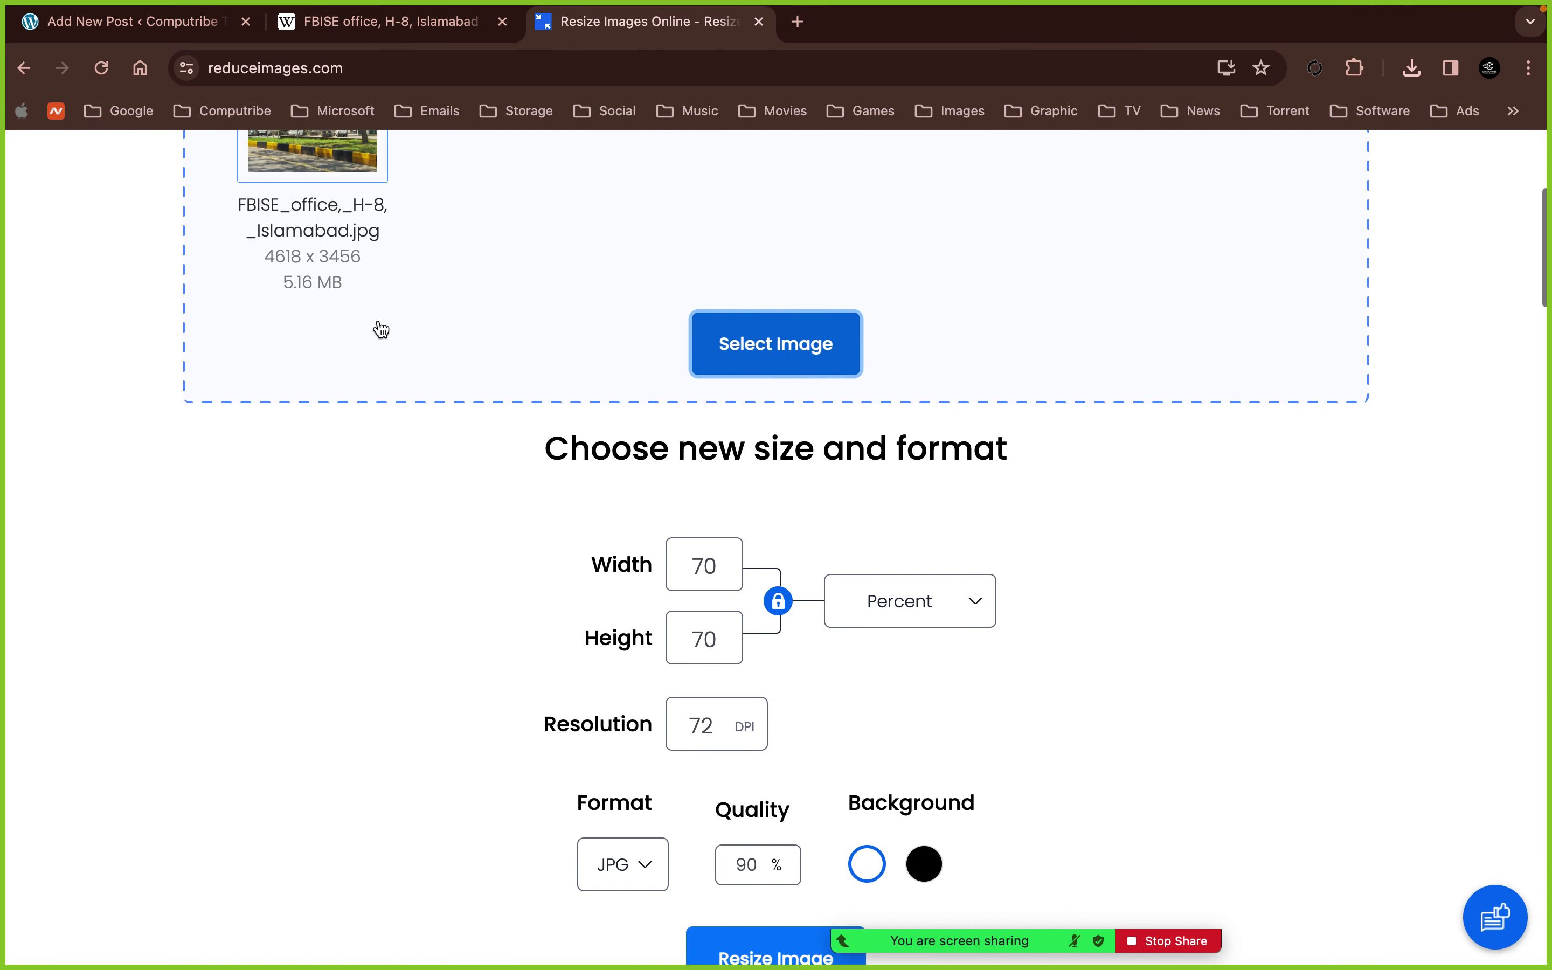
left_click(955, 599)
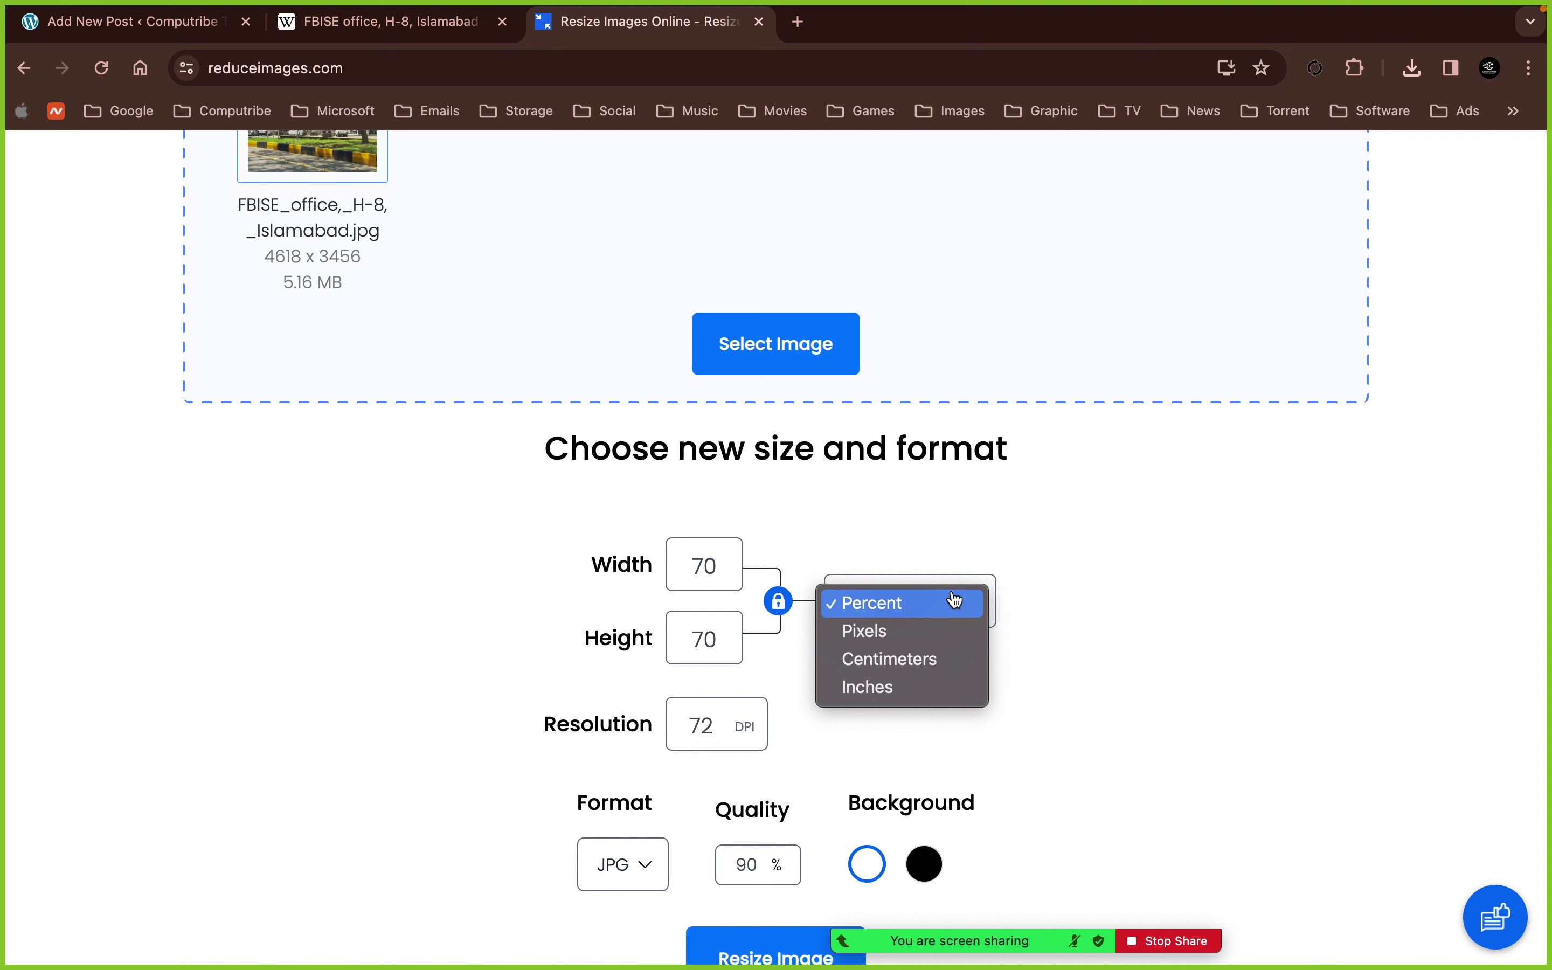
left_click(908, 630)
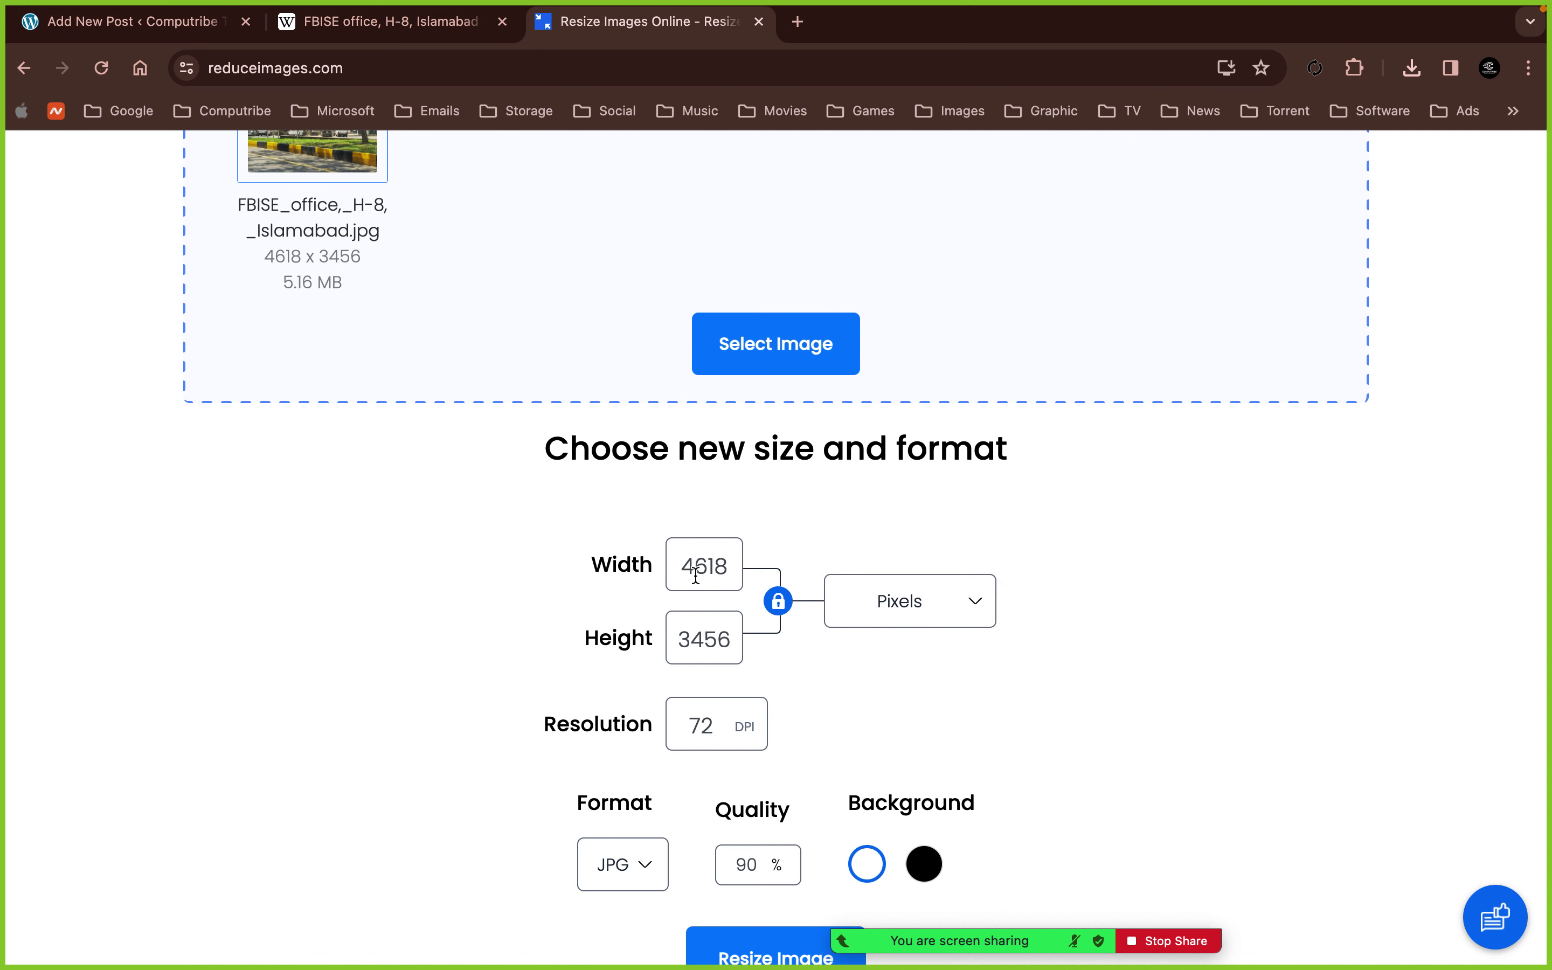
- Set the JPG quality to 60%, resize the image, and examine the resulting file size
scroll(692, 659, "down", 2)
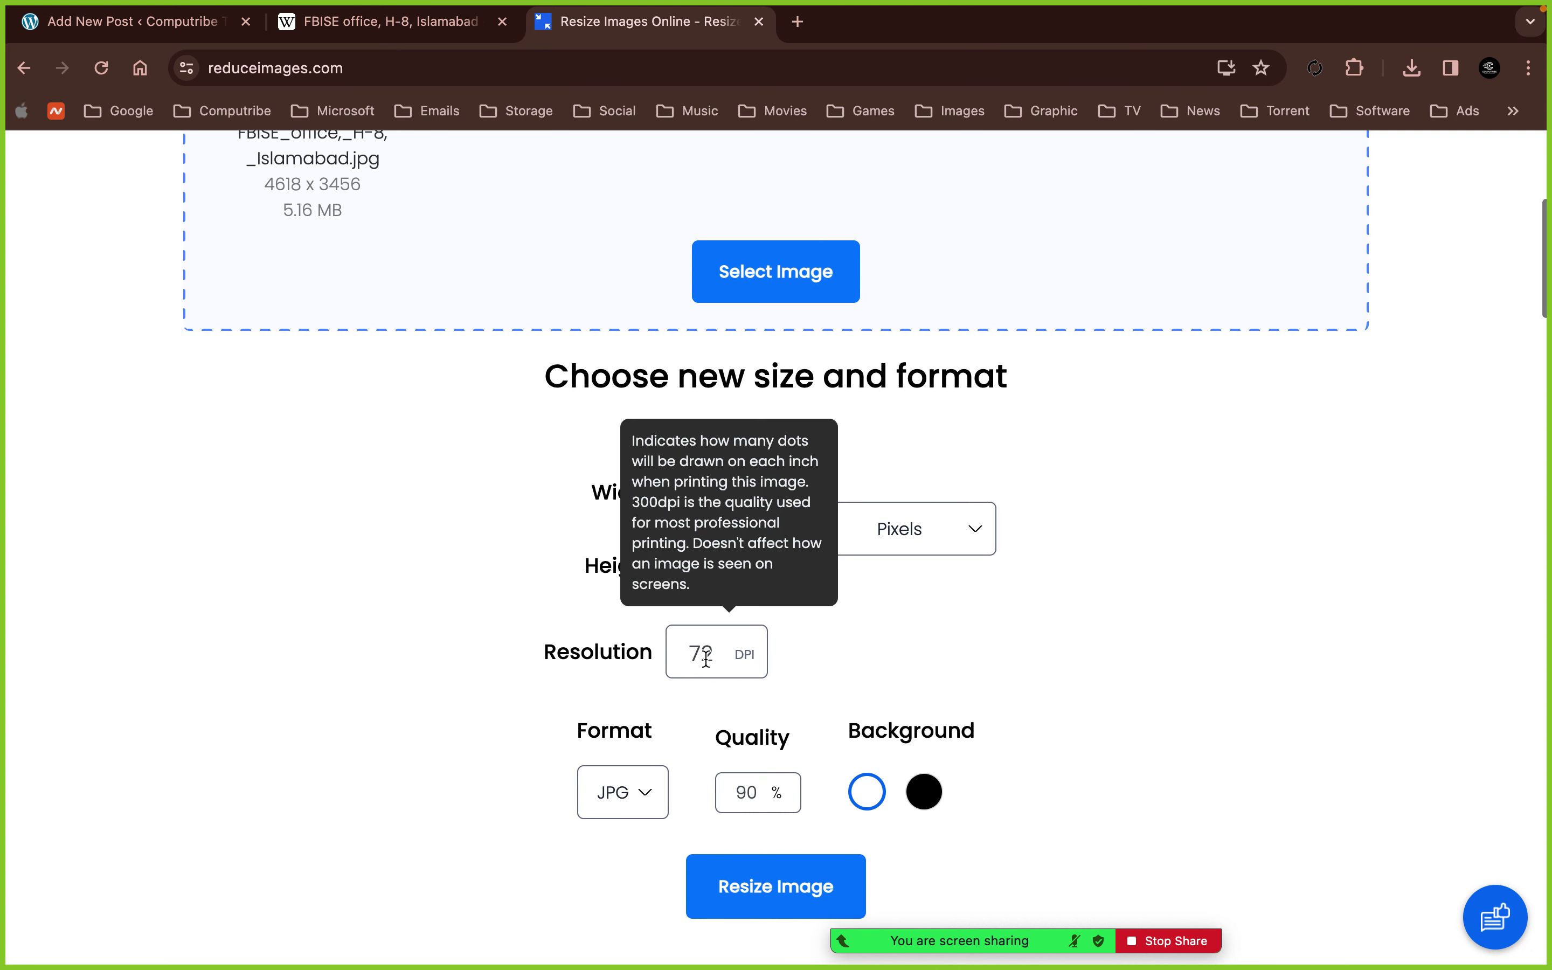
double_click(757, 785)
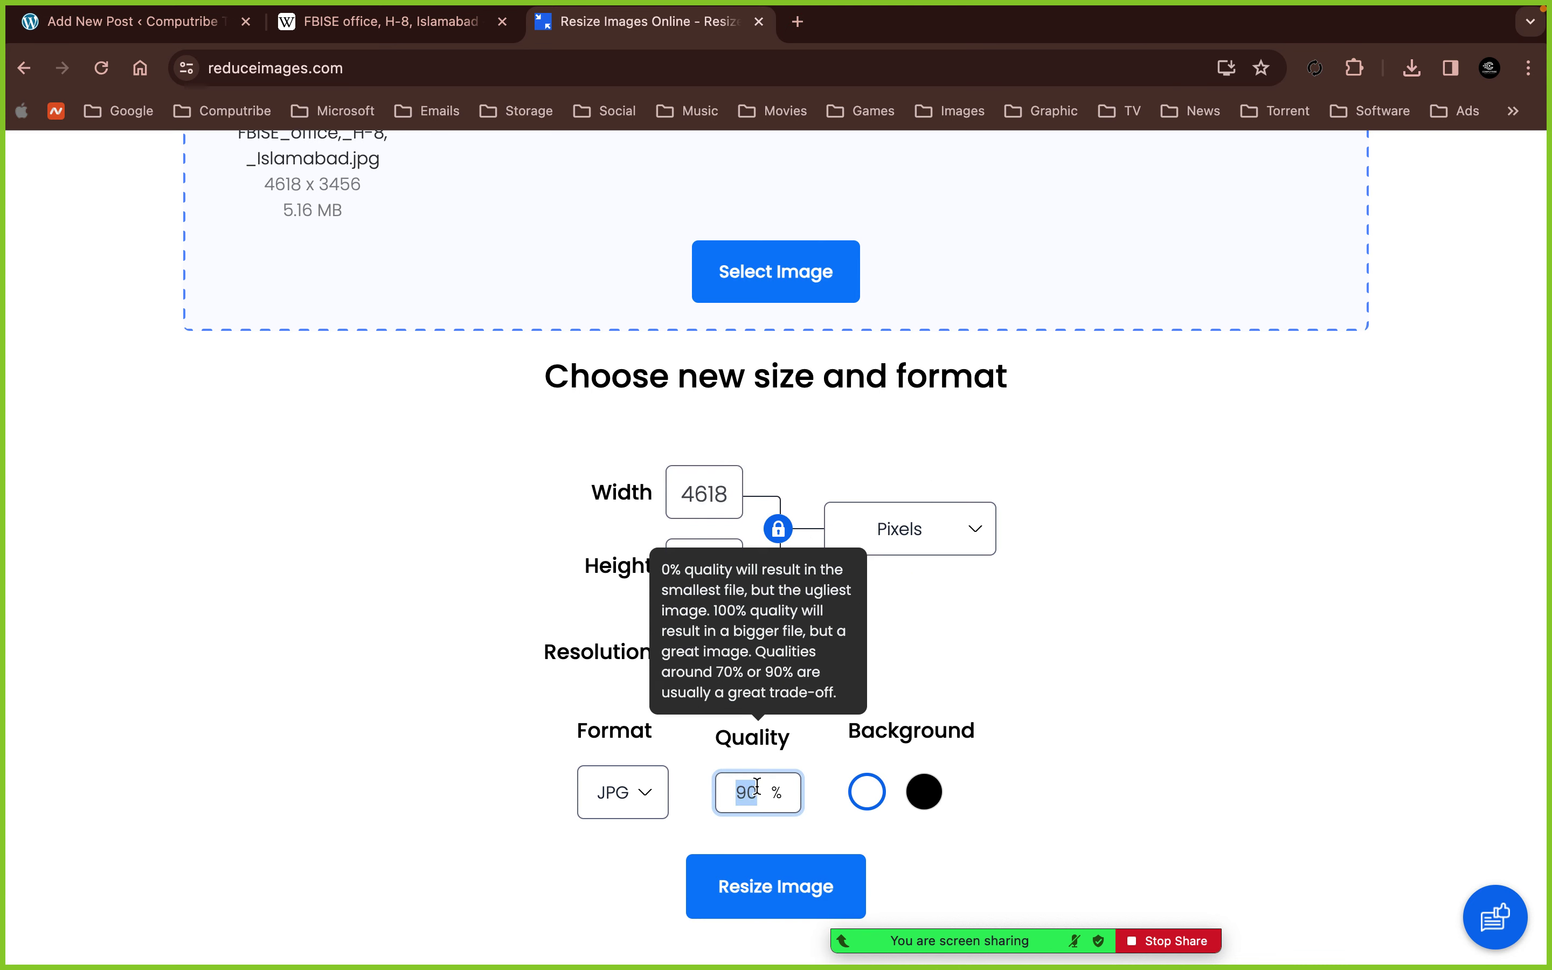
type("60")
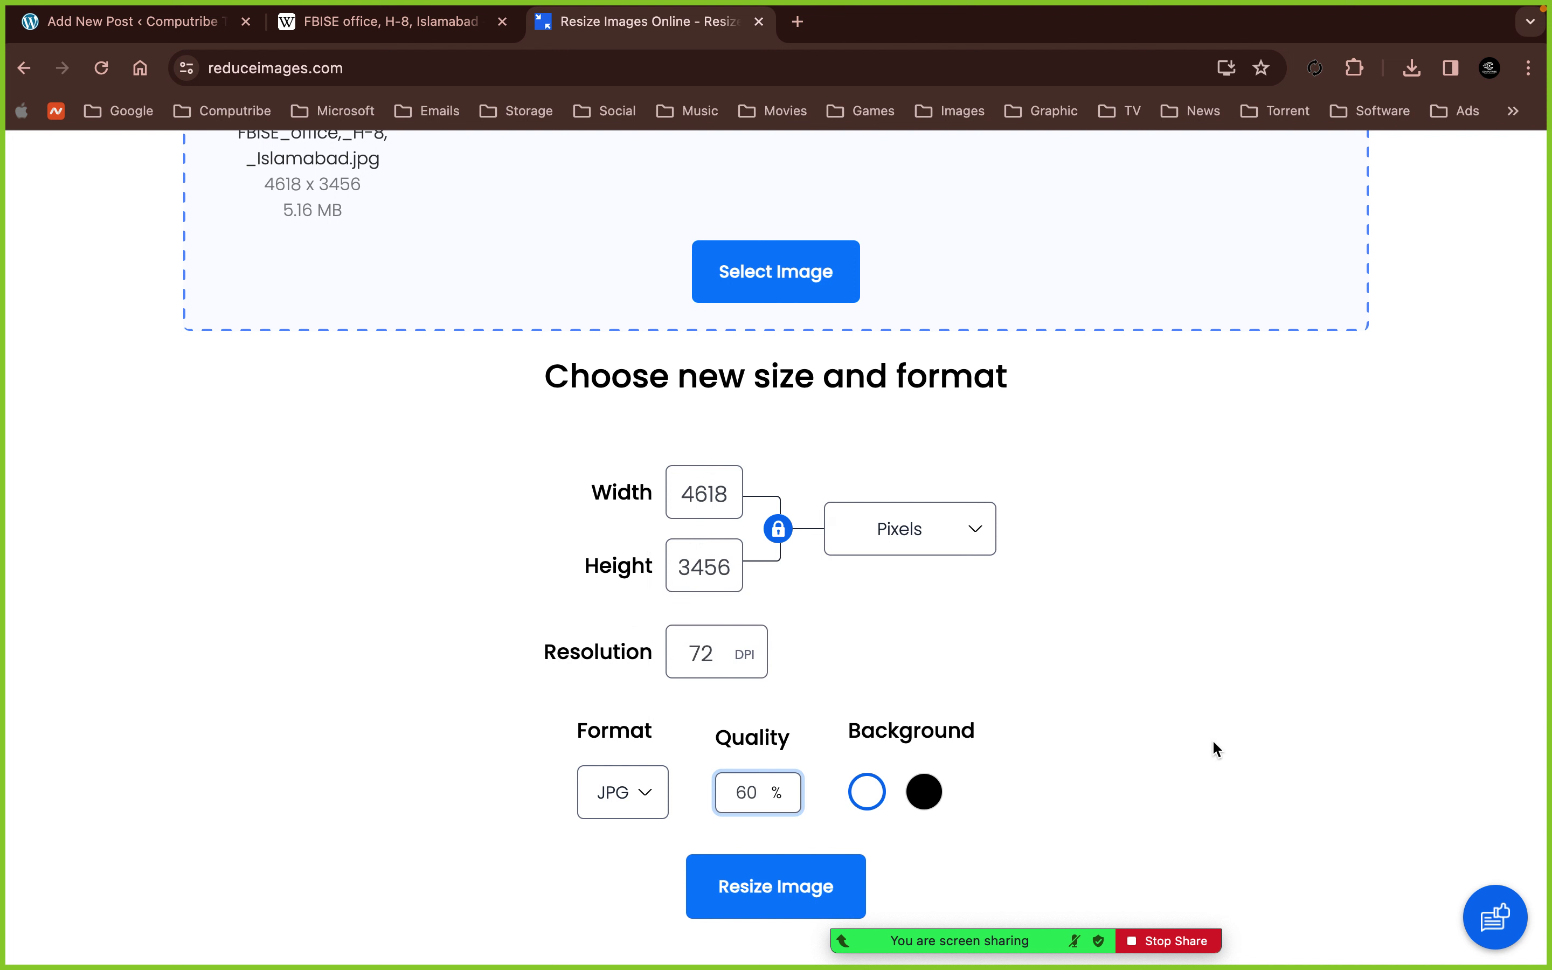
left_click(1215, 739)
scroll(701, 538, "down", 5)
left_click(735, 715)
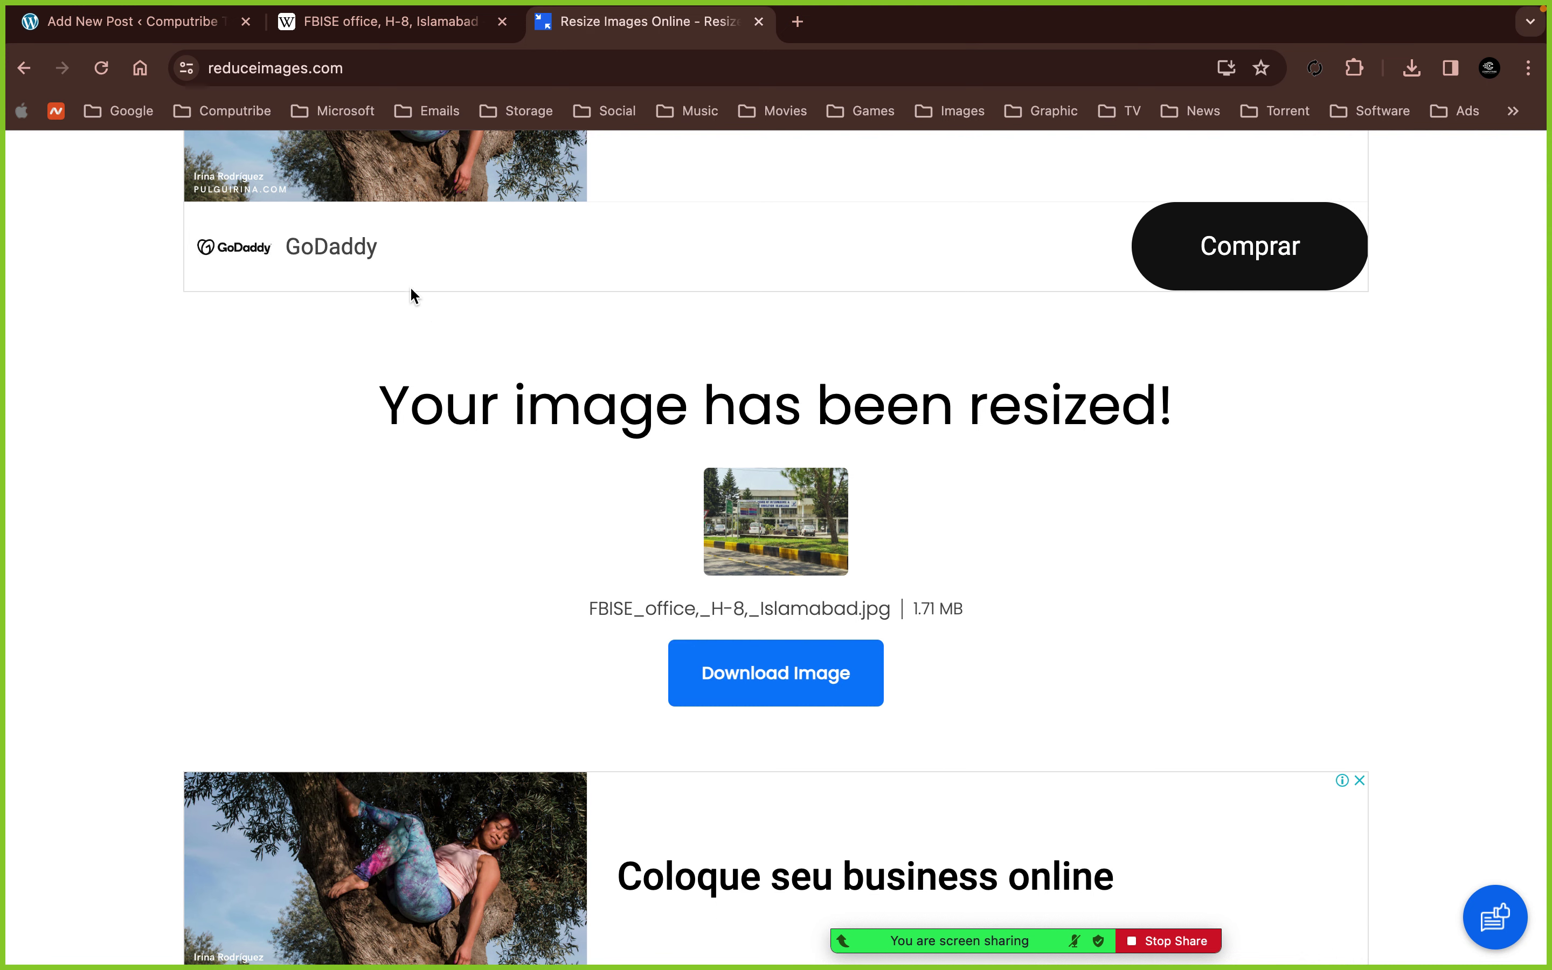
left_click_drag(912, 610, 958, 613)
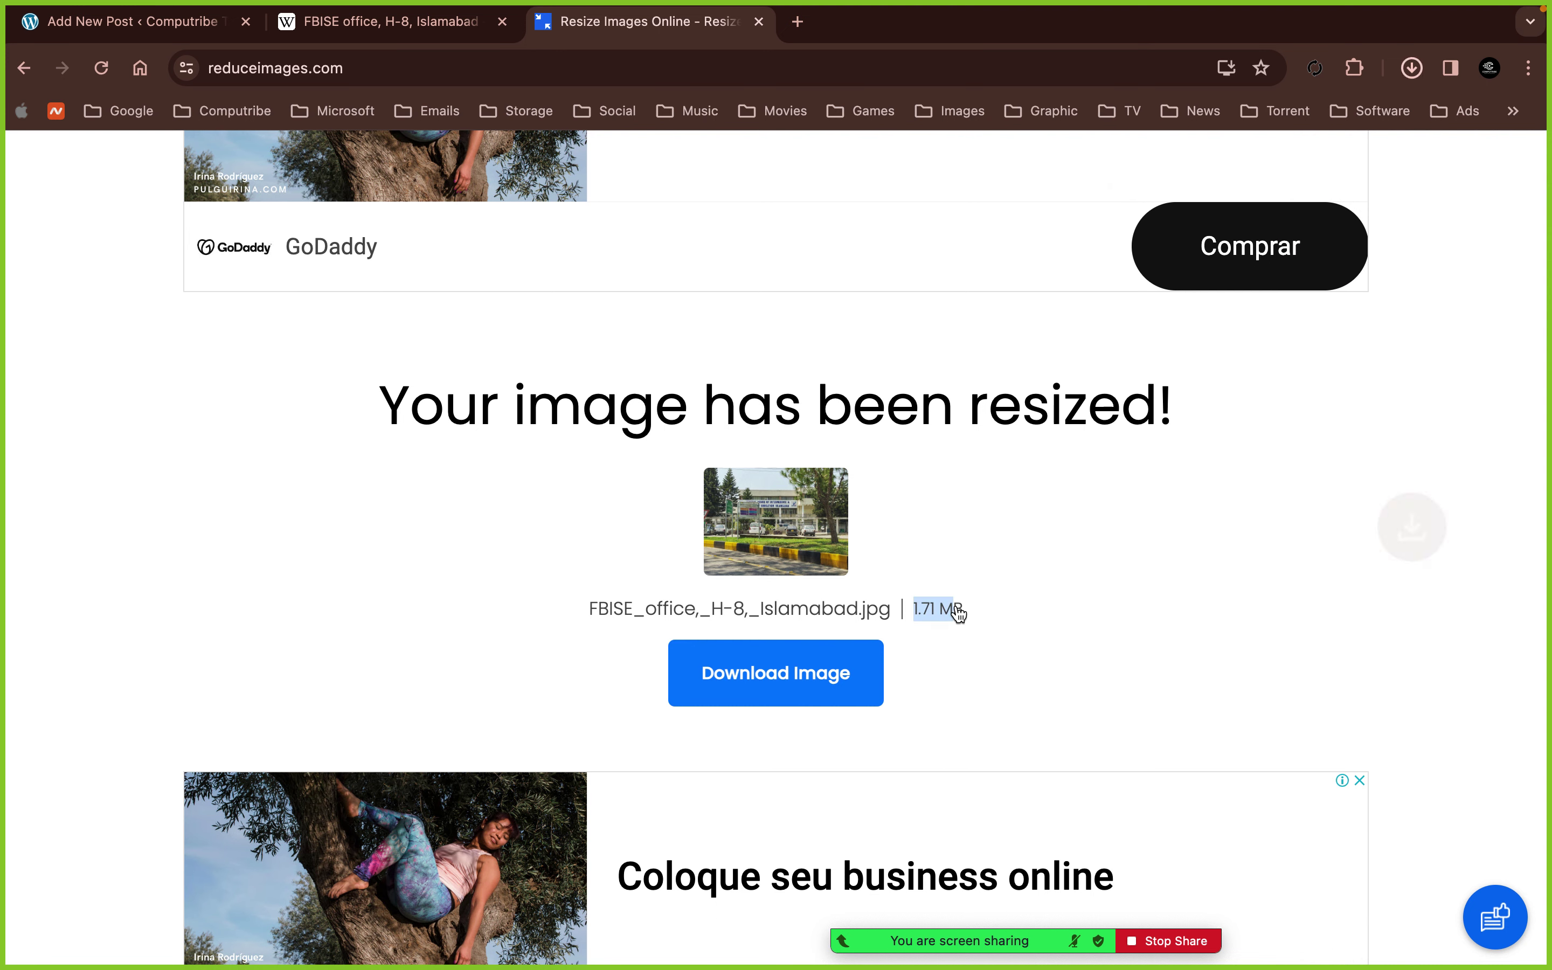
- Set the JPG quality to 40%, resize the image again, and download the result
scroll(1087, 601, "up", 12)
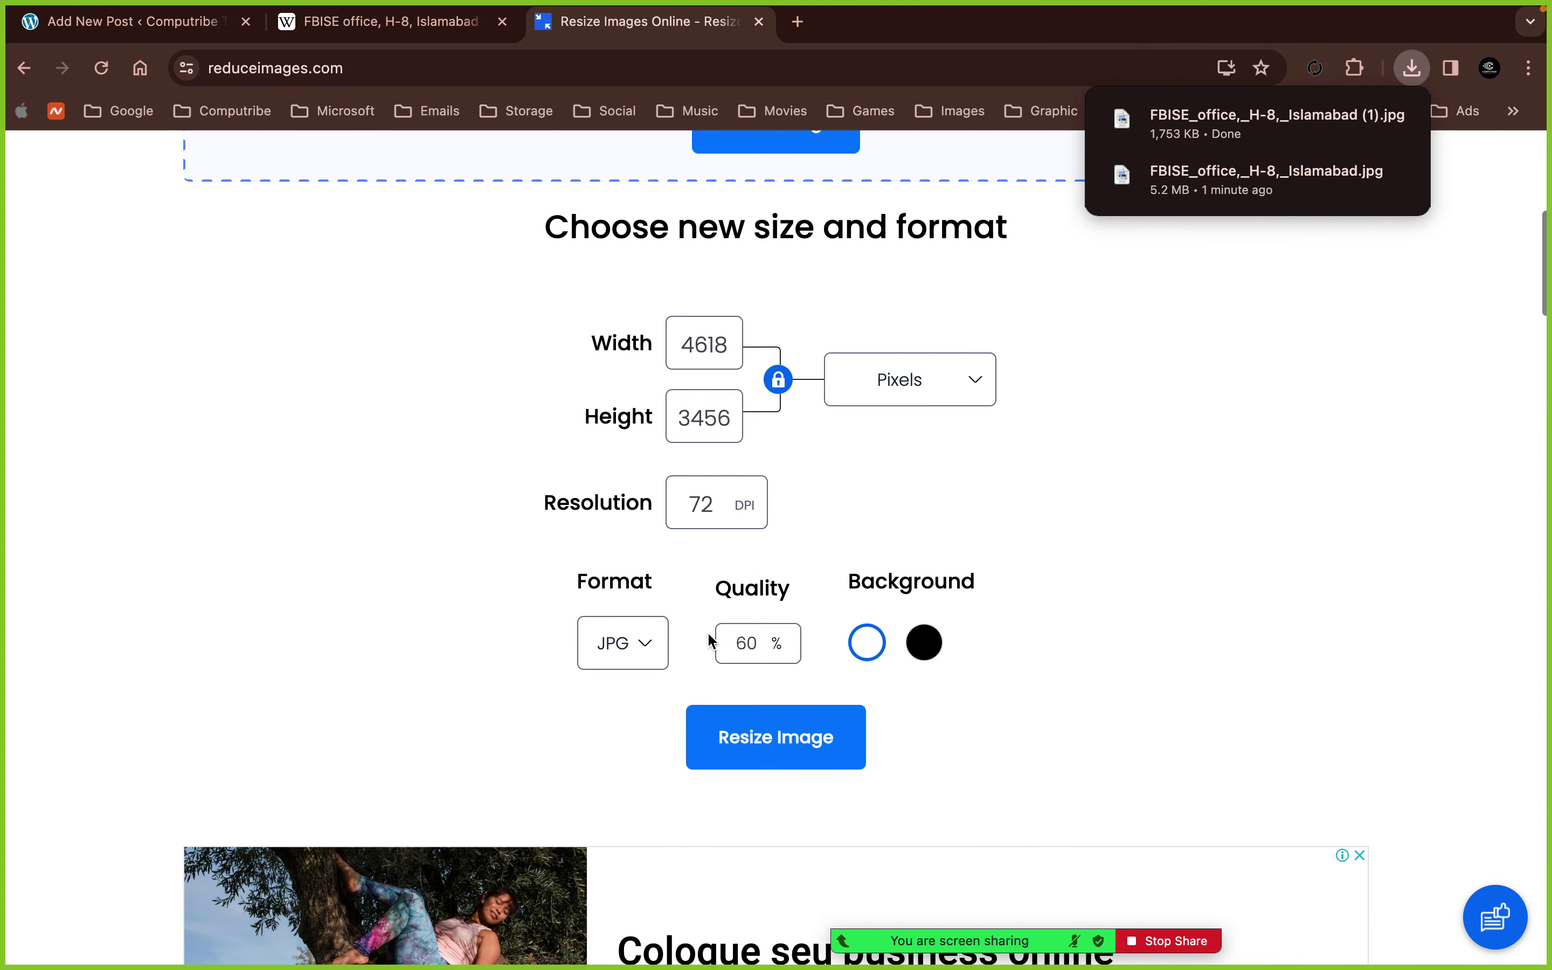
left_click(738, 639)
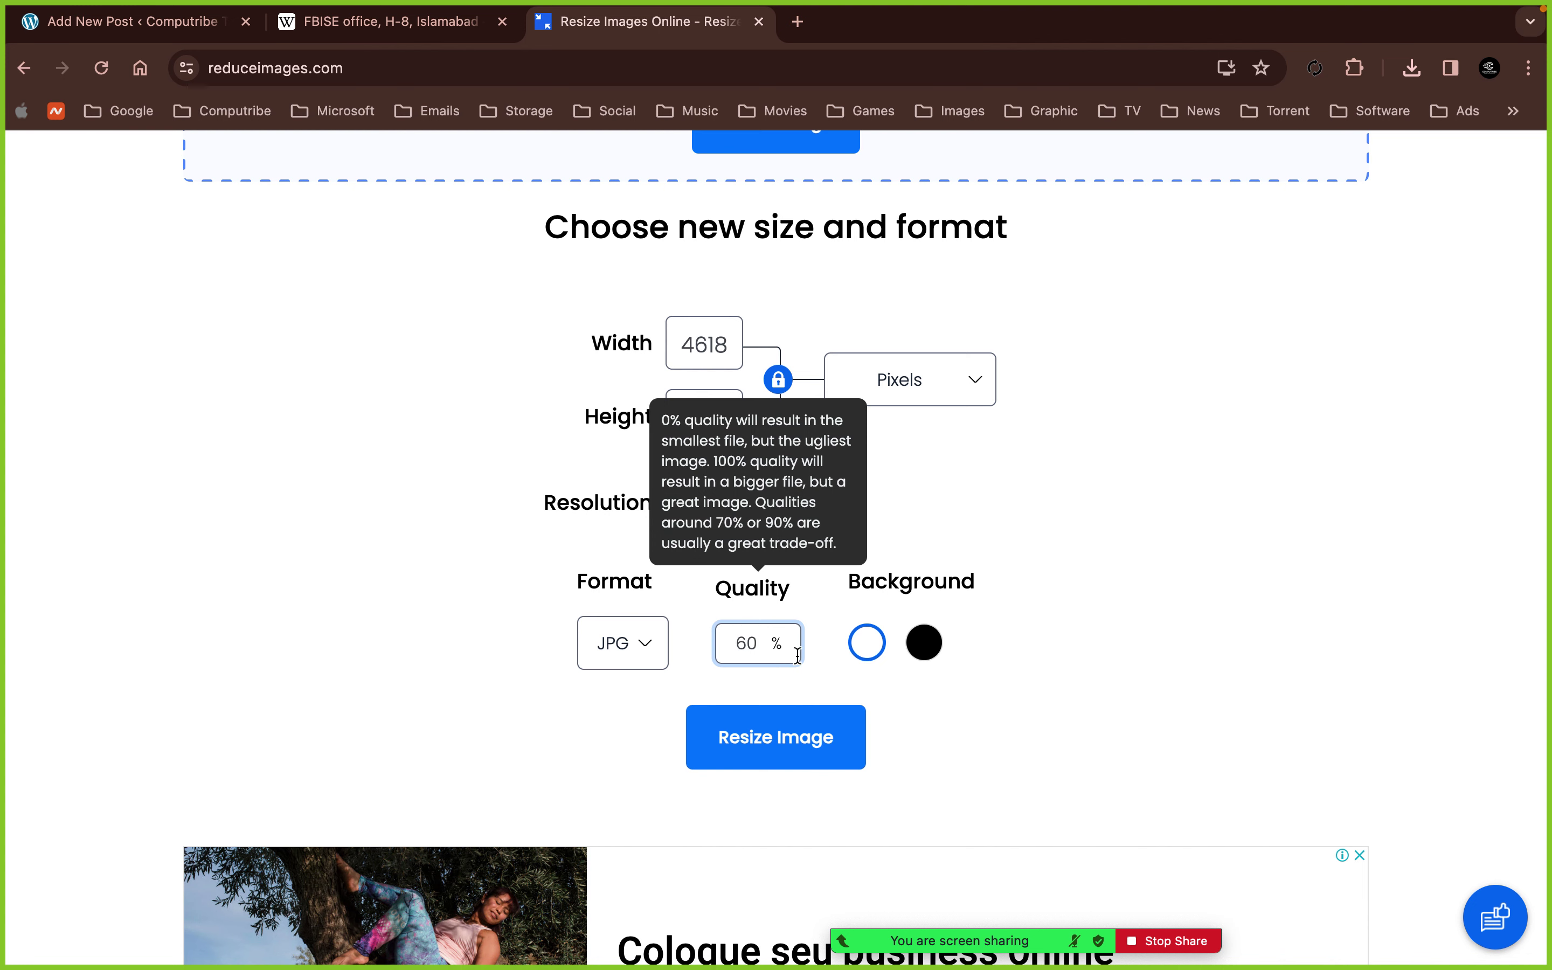
key("BackSpace")
key("BackSpace")
type("40")
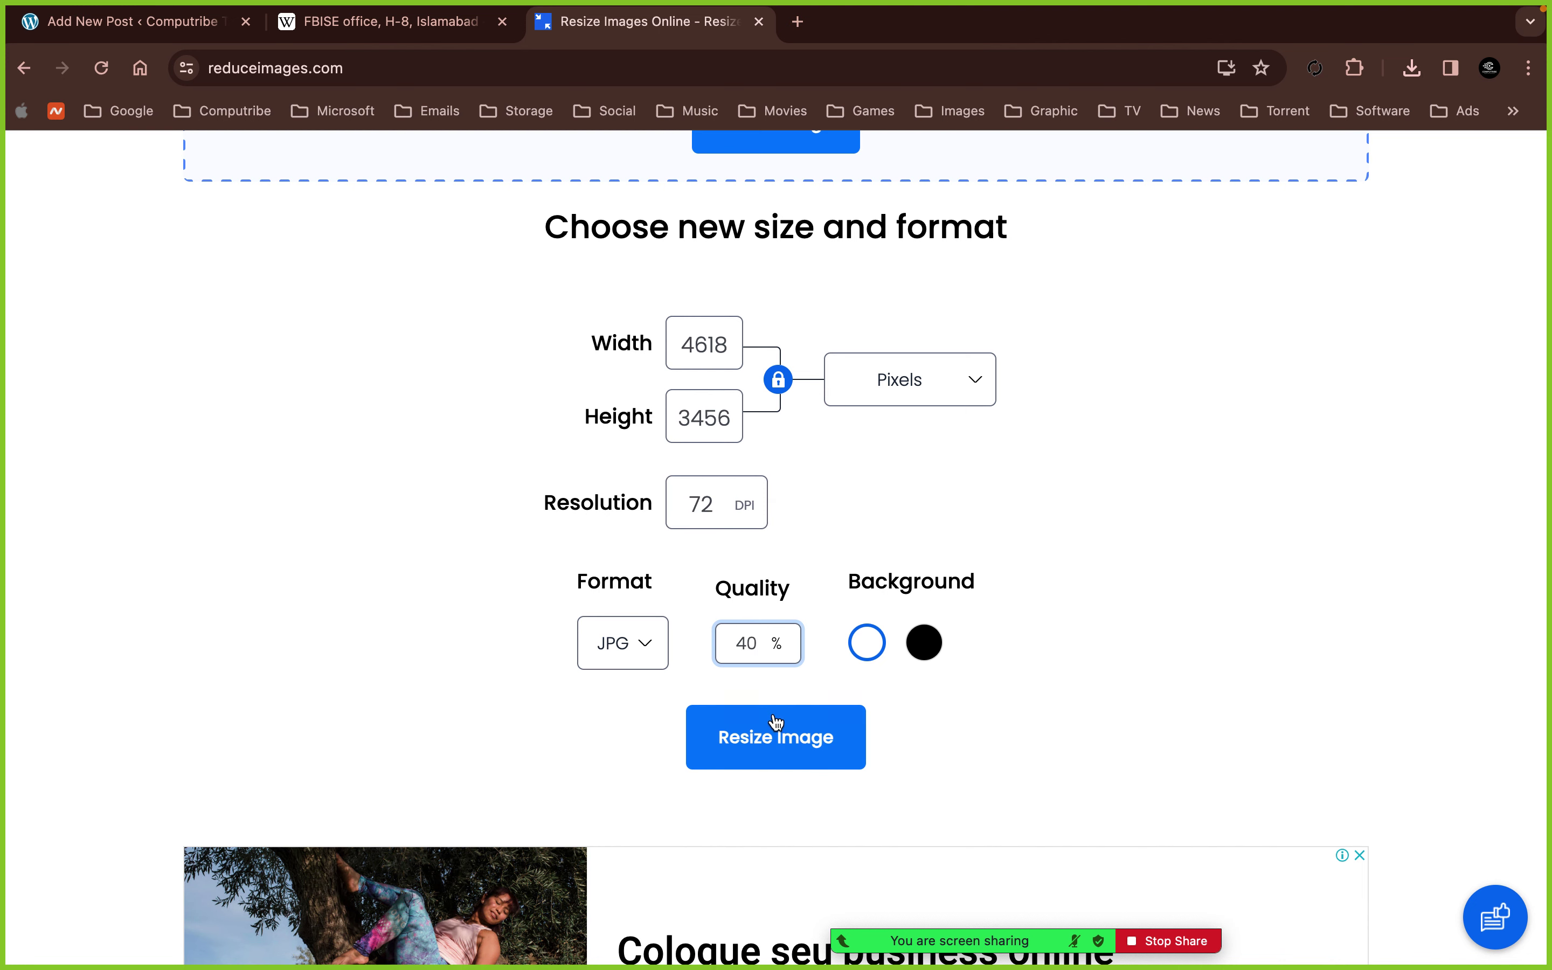
left_click(766, 735)
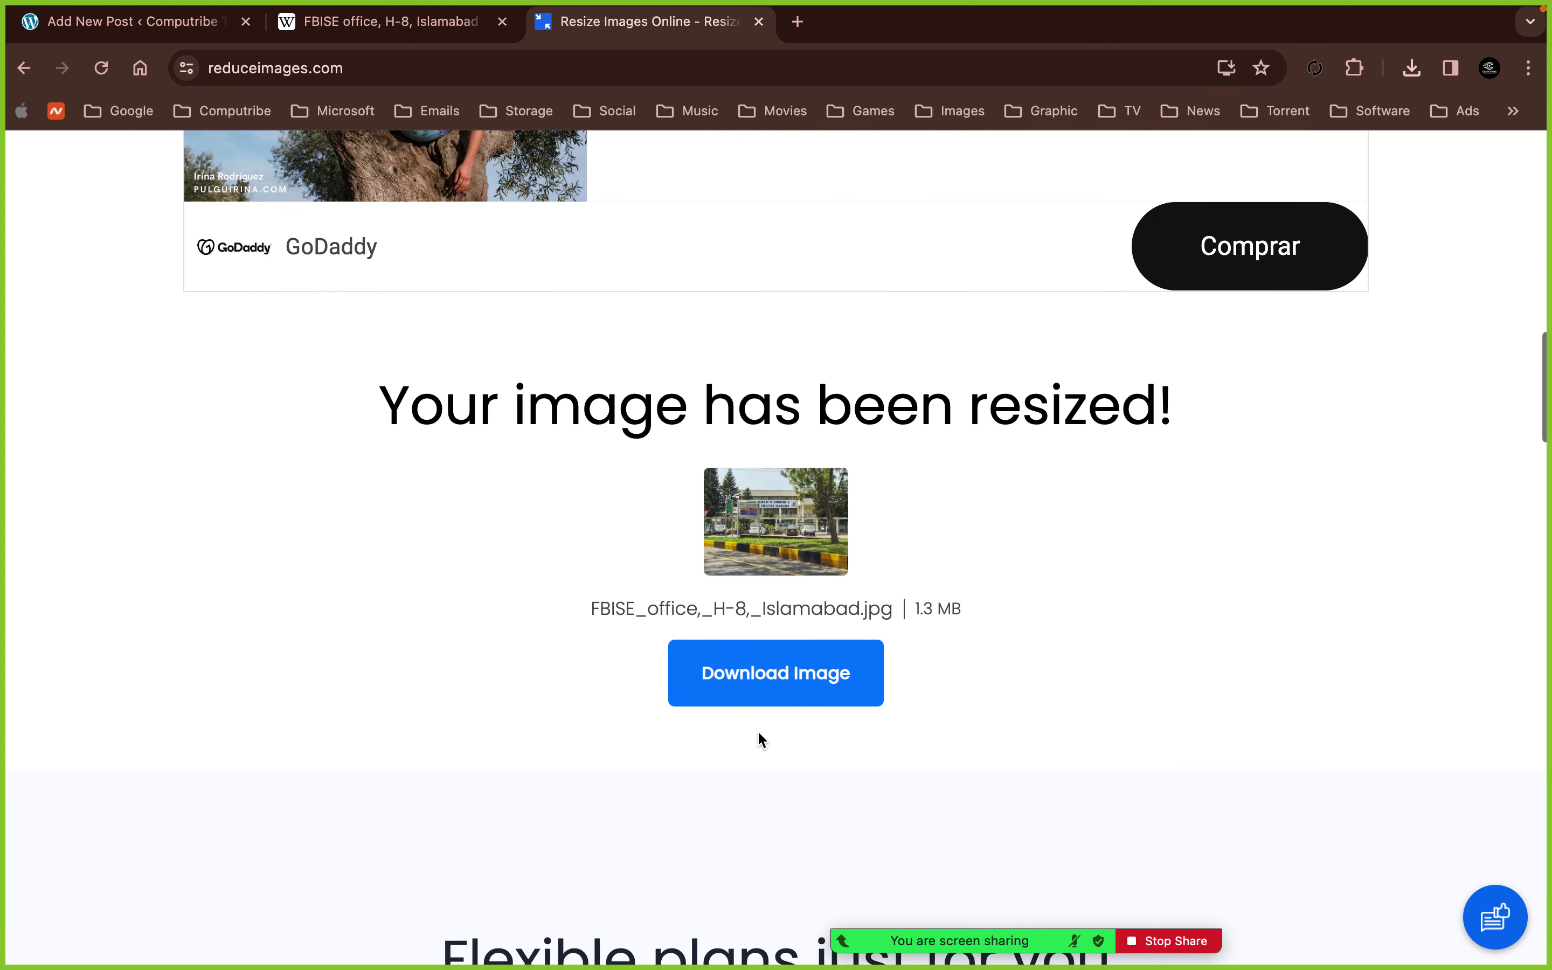
left_click(789, 686)
- In Finder's Downloads folder, move FBISE_office,_H-8,_Islamabad (1).jpg to the Trash
key("ctrl+Left")
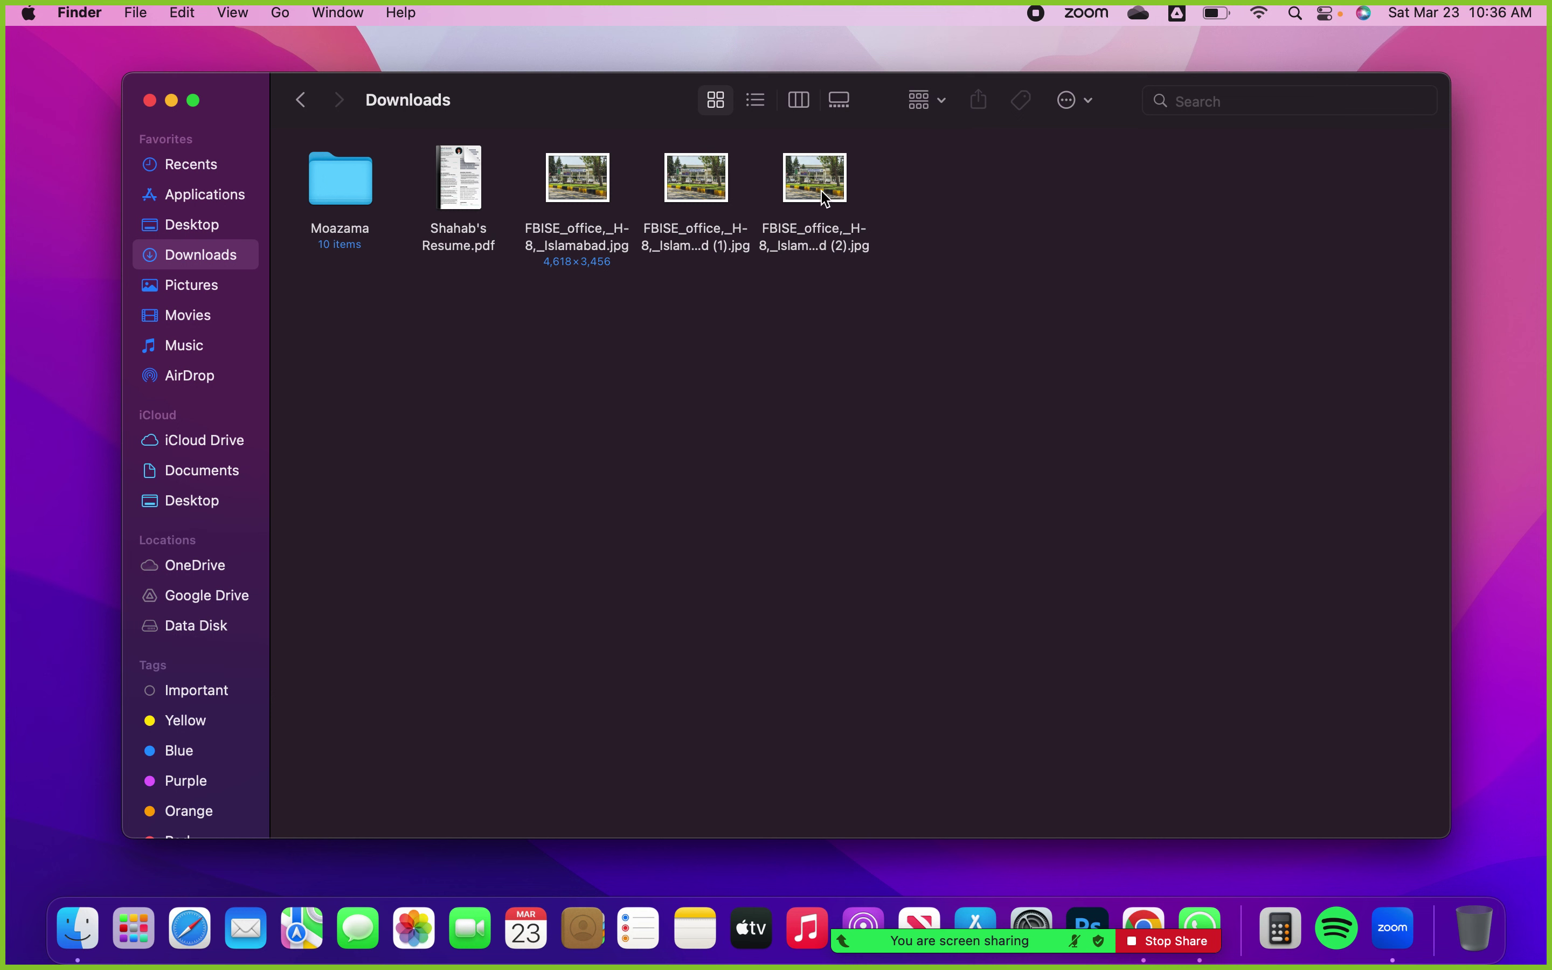
left_click(695, 191)
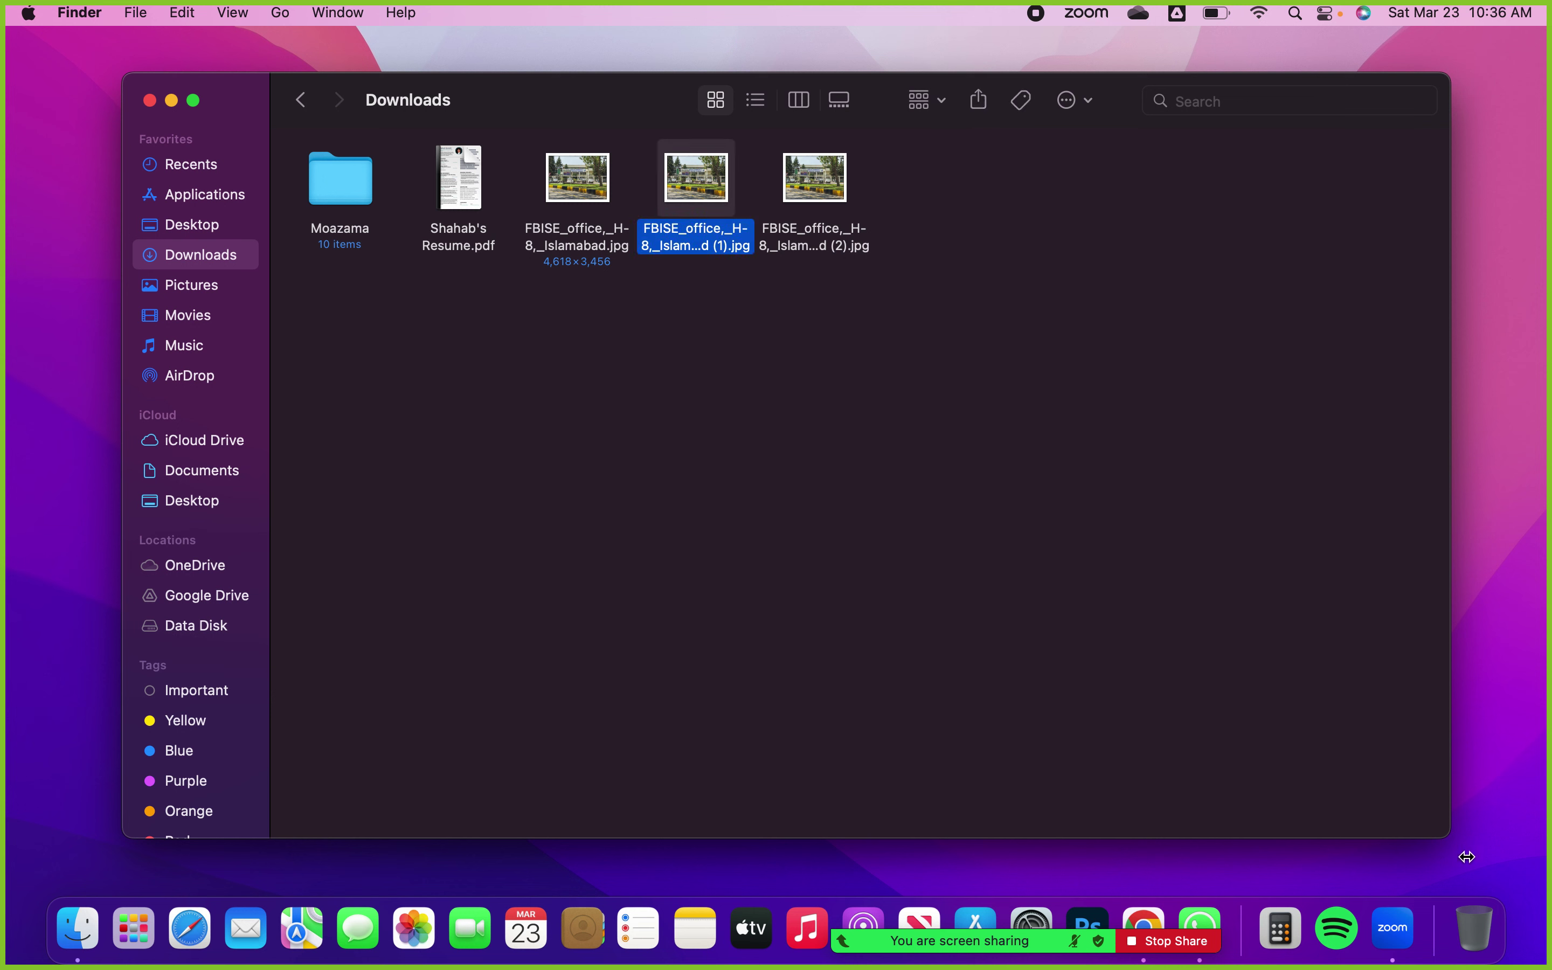
left_click_drag(673, 169, 1481, 929)
- Check the file size and dimensions of FBISE_office,_H-8,_Islamabad (2).jpg, then place it beside the original image in Downloads
left_click_drag(815, 176, 801, 204)
right_click(800, 204)
left_click(859, 304)
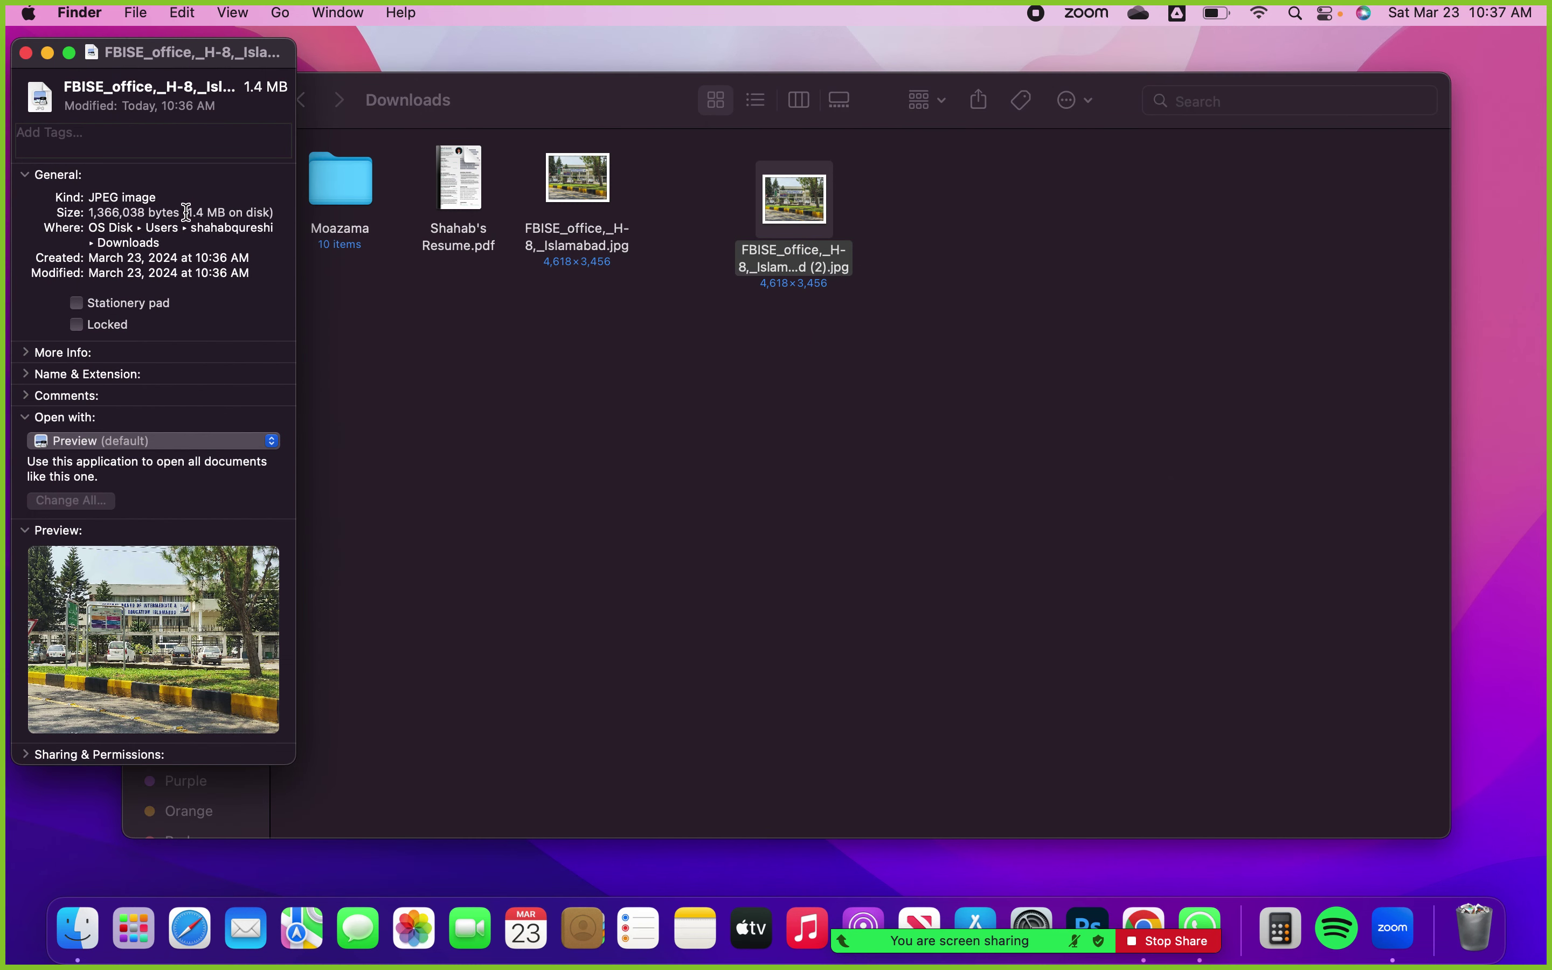
left_click_drag(186, 211, 232, 211)
left_click(27, 352)
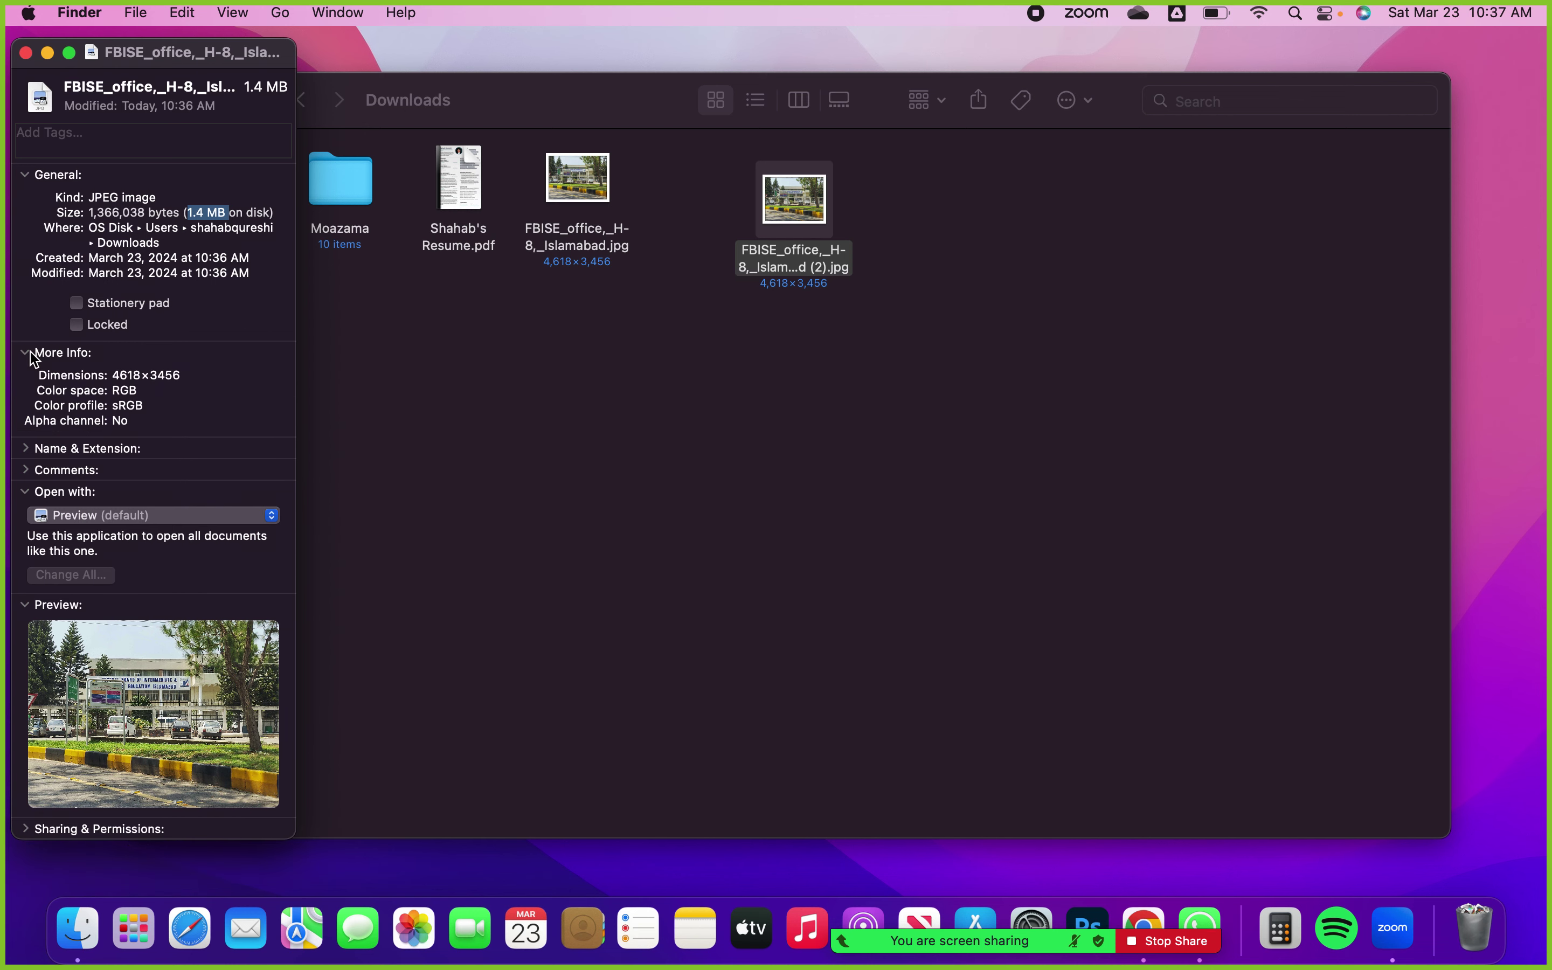
left_click(27, 53)
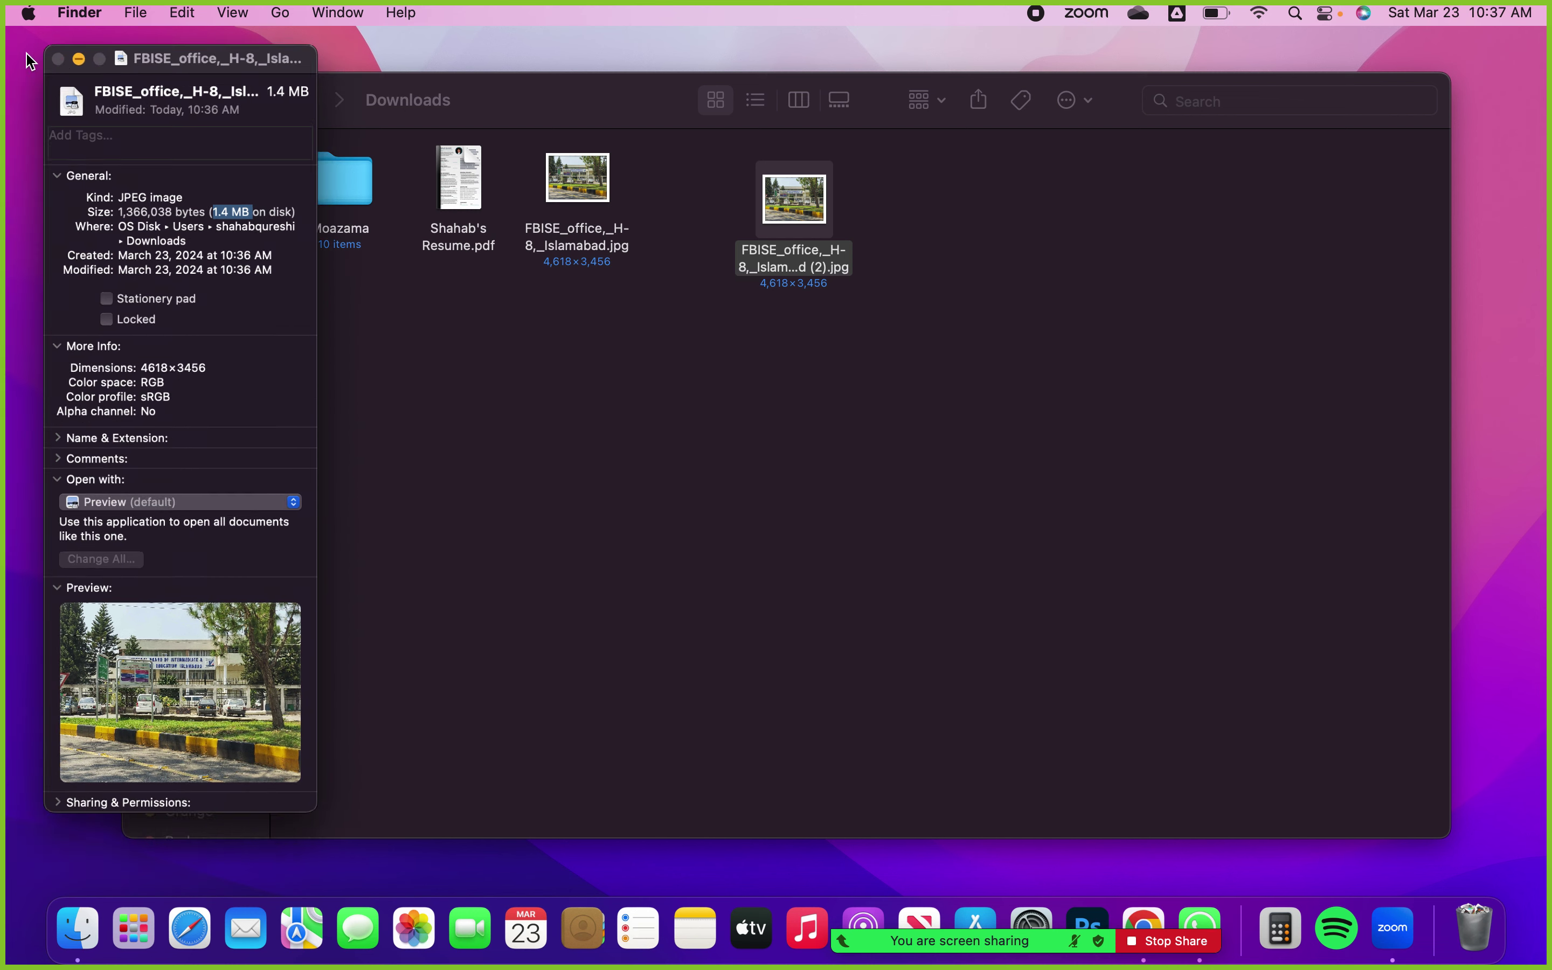
left_click_drag(809, 193, 729, 187)
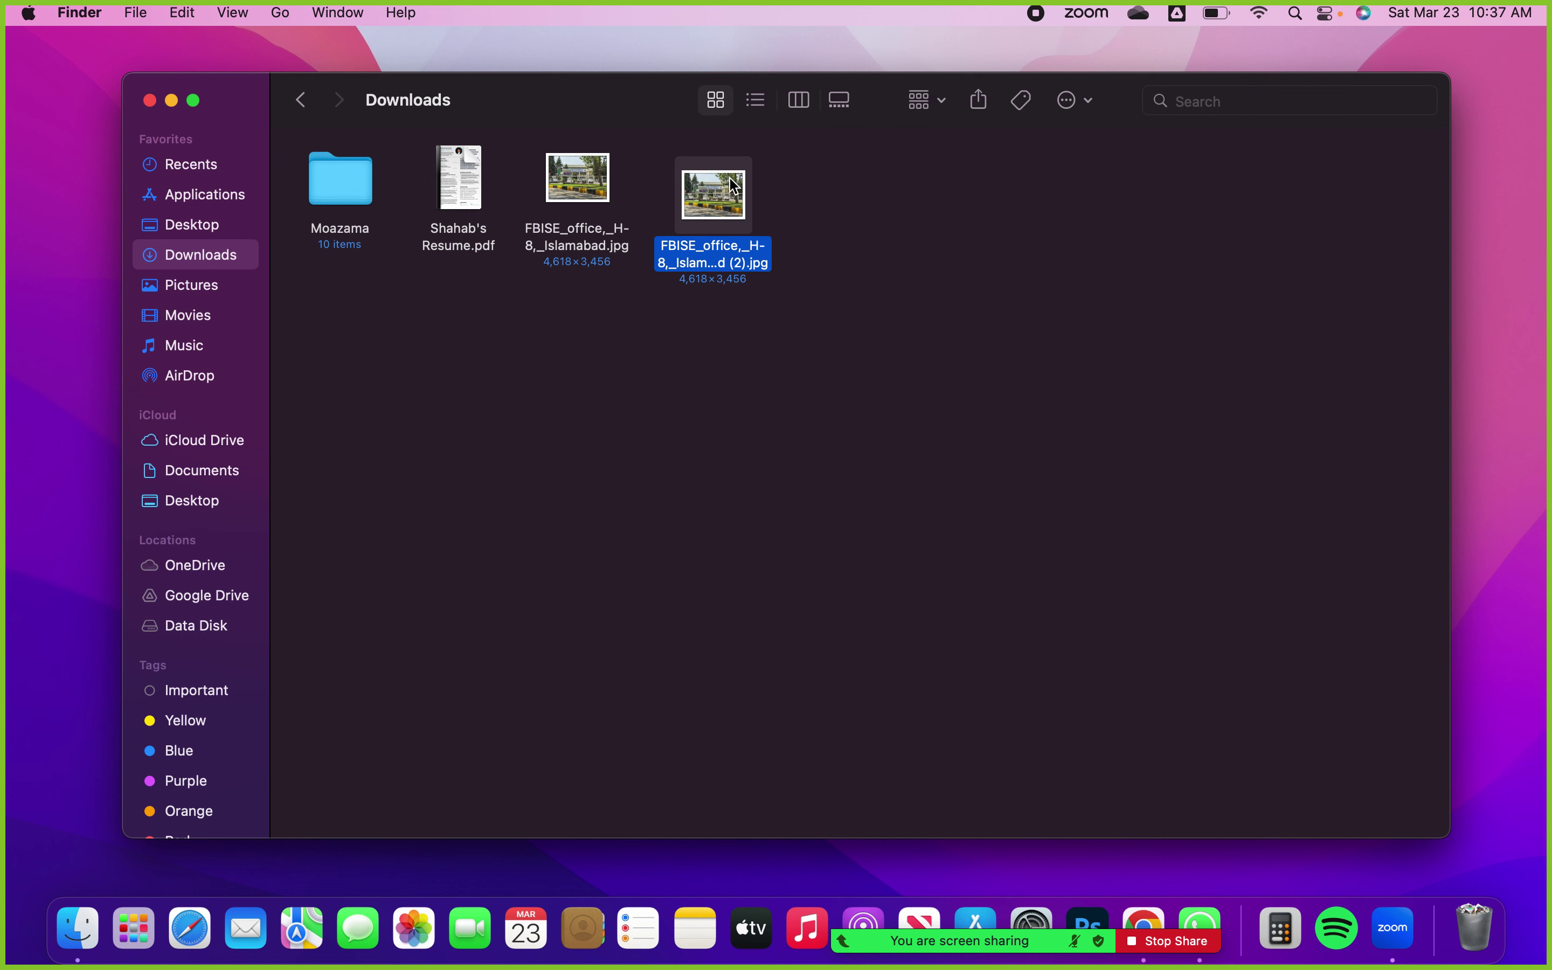
- Move the original FBISE_office,_H-8,_Islamabad.jpg from Downloads to the Trash
left_click(577, 276)
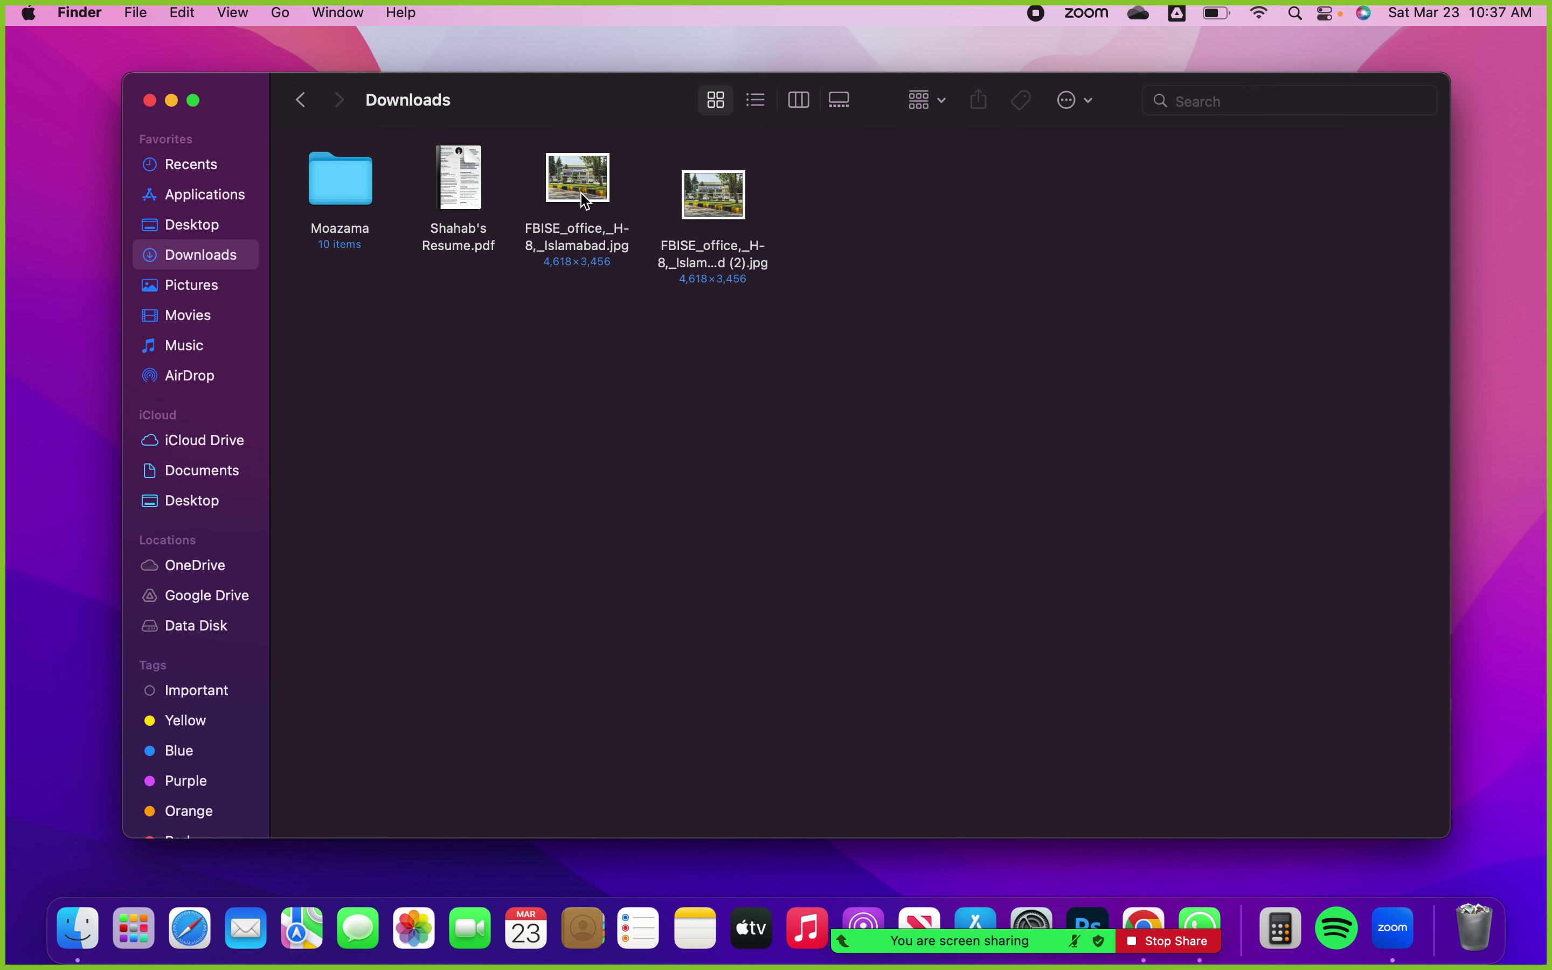
left_click_drag(584, 200, 1473, 927)
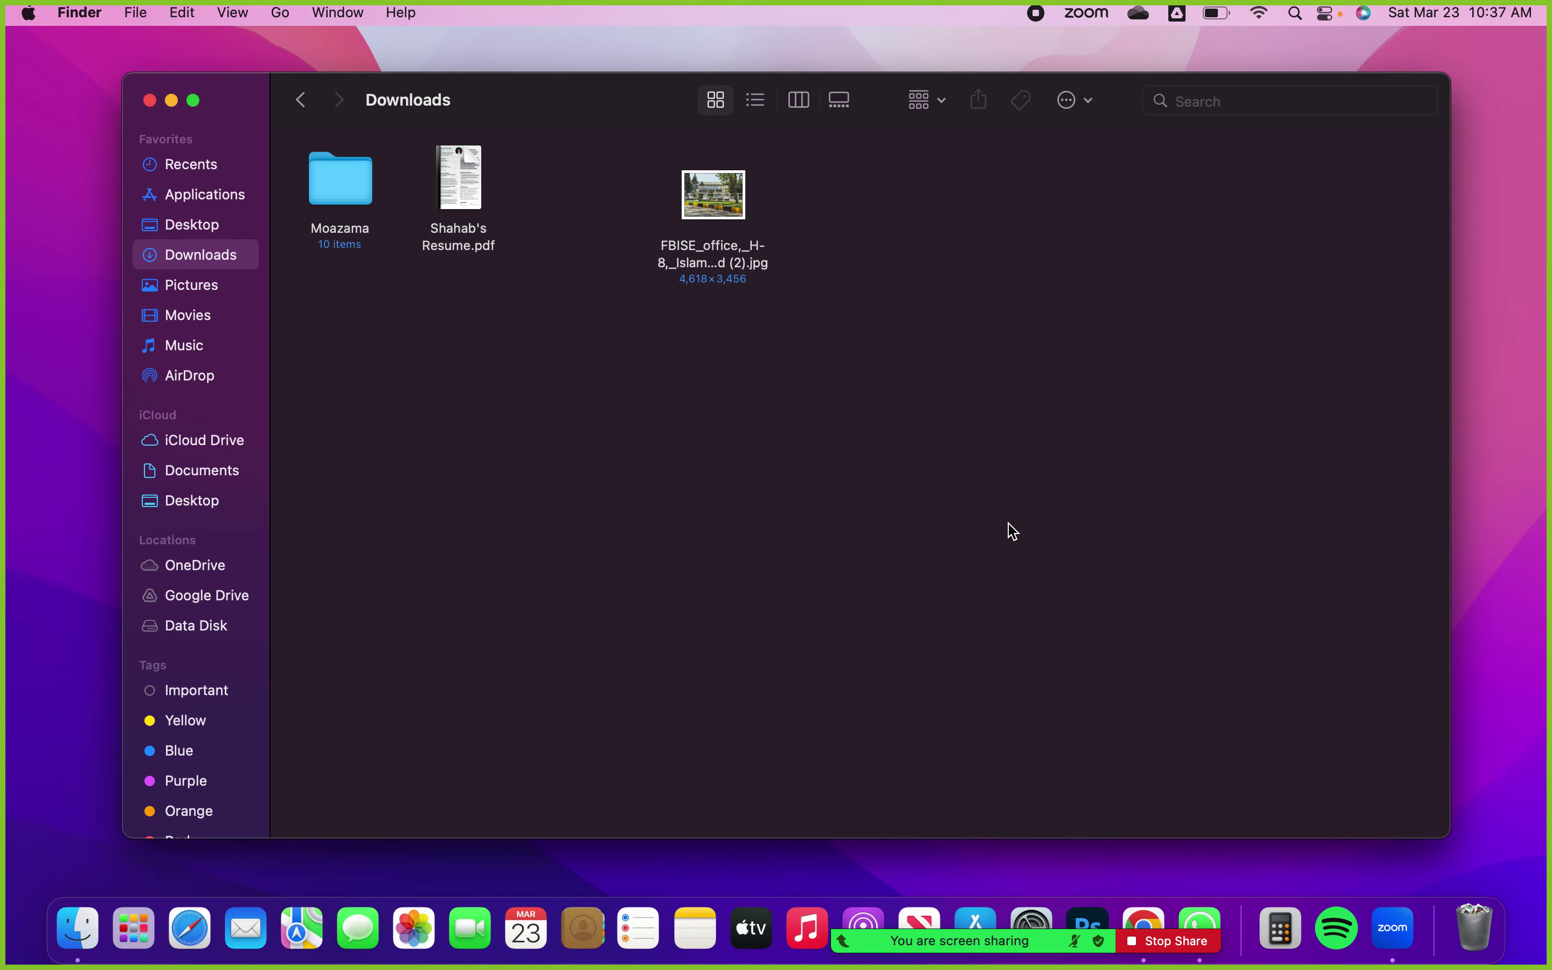
- Switch to the WordPress post in Chrome and try to upload FBISE_office,_H-8,_Islamabad (2).jpg from Downloads into the Gallery block
key("ctrl+Right")
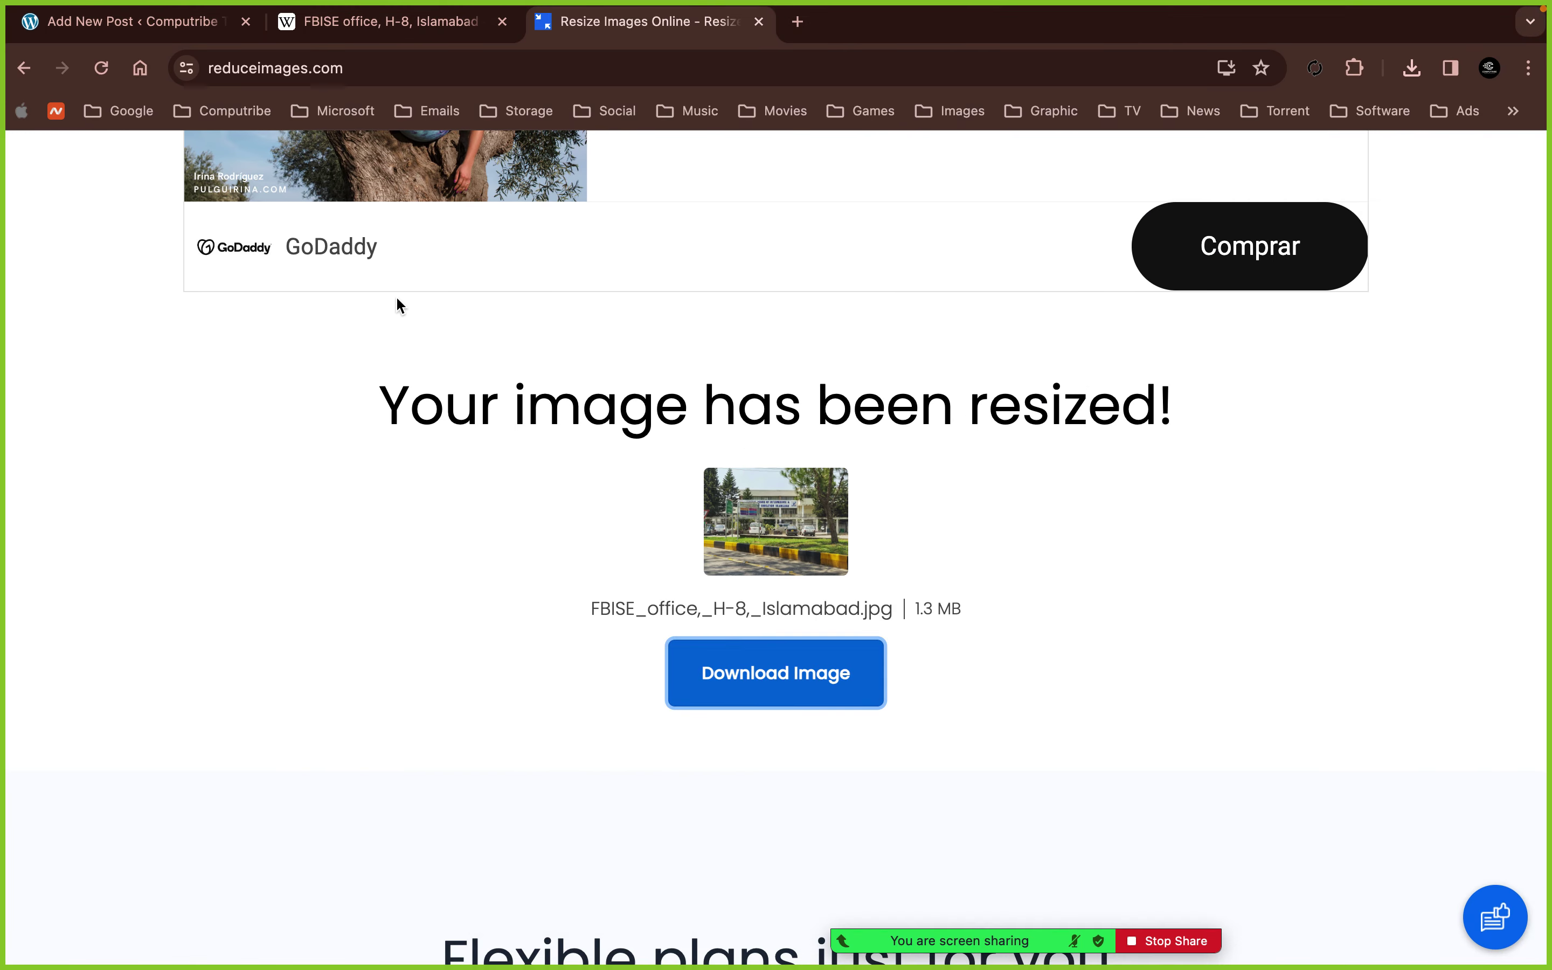
left_click(122, 26)
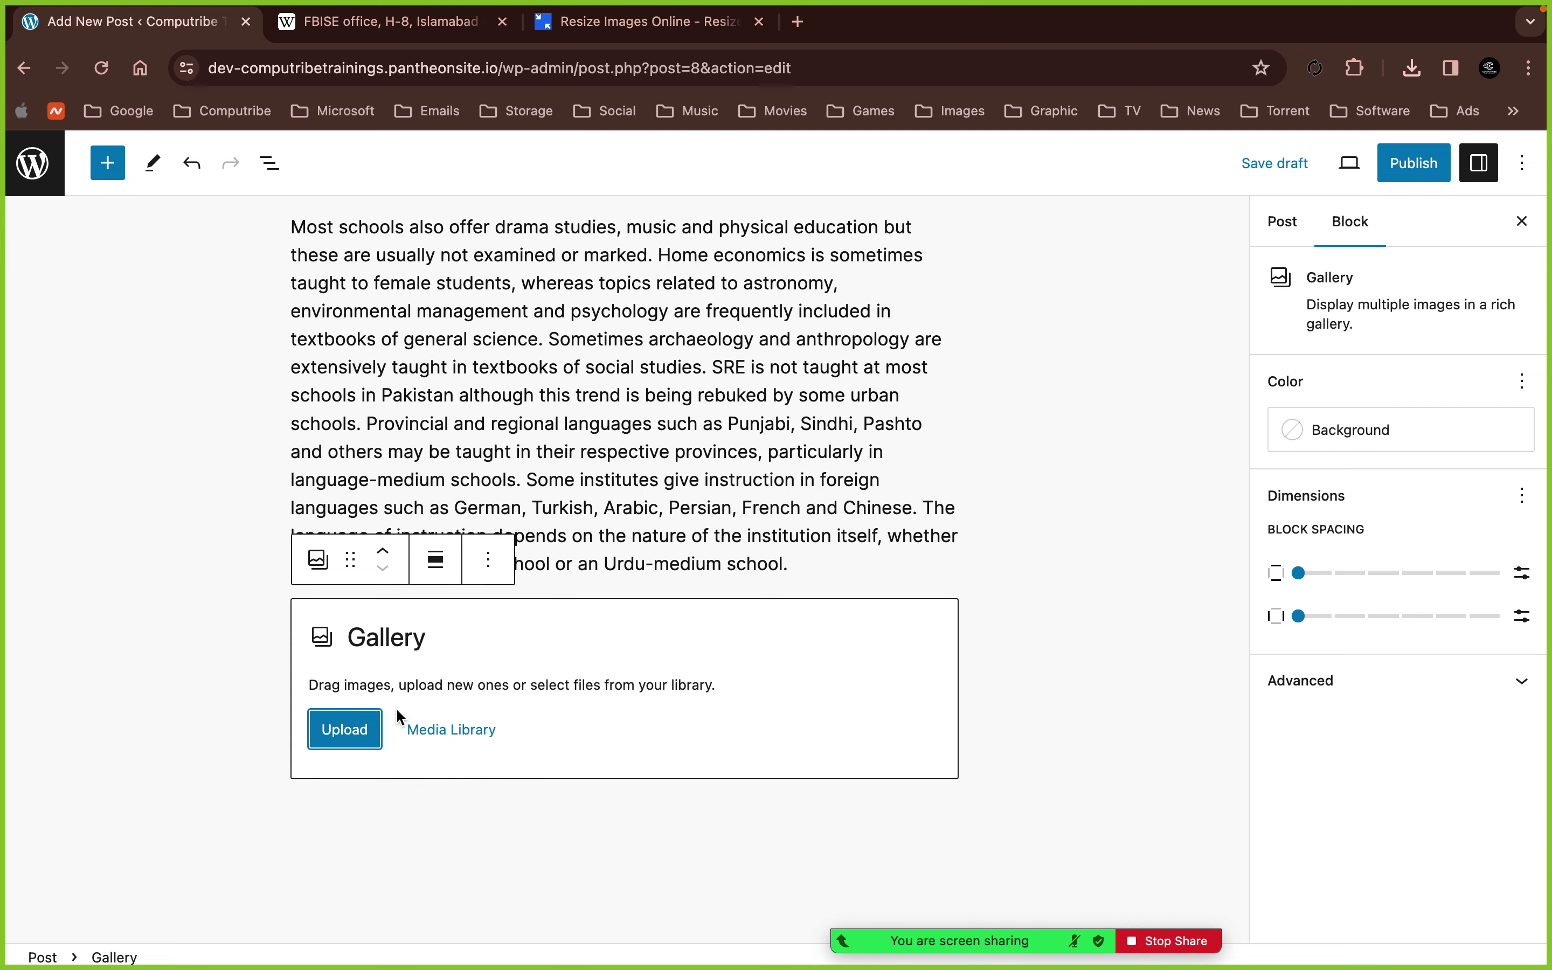
left_click(350, 730)
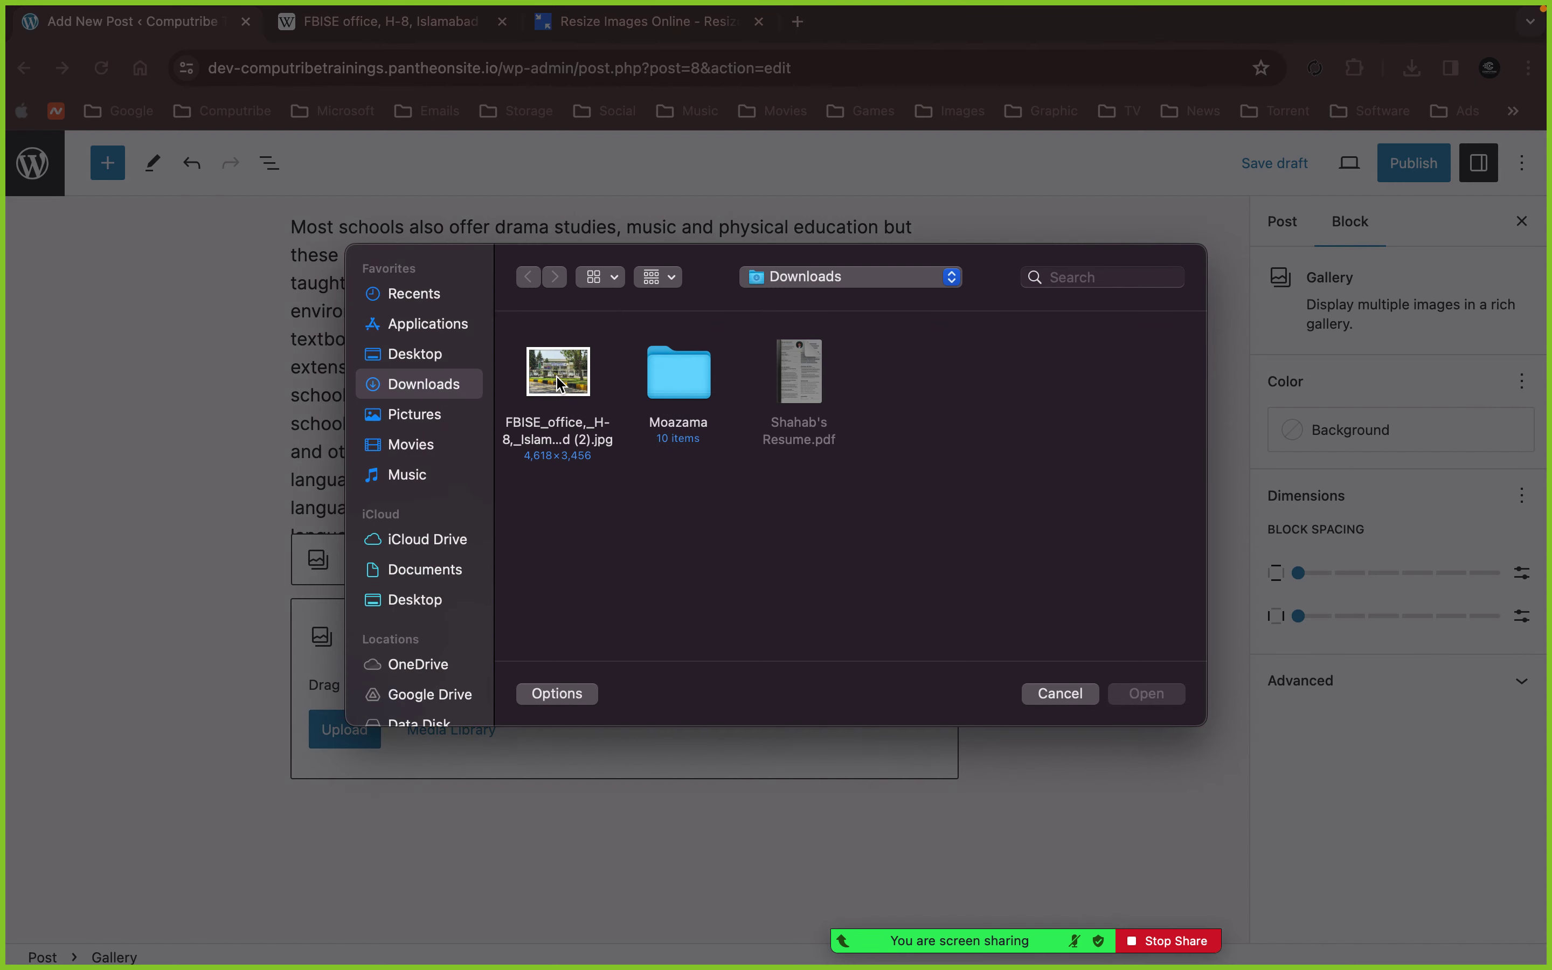
left_click(559, 384)
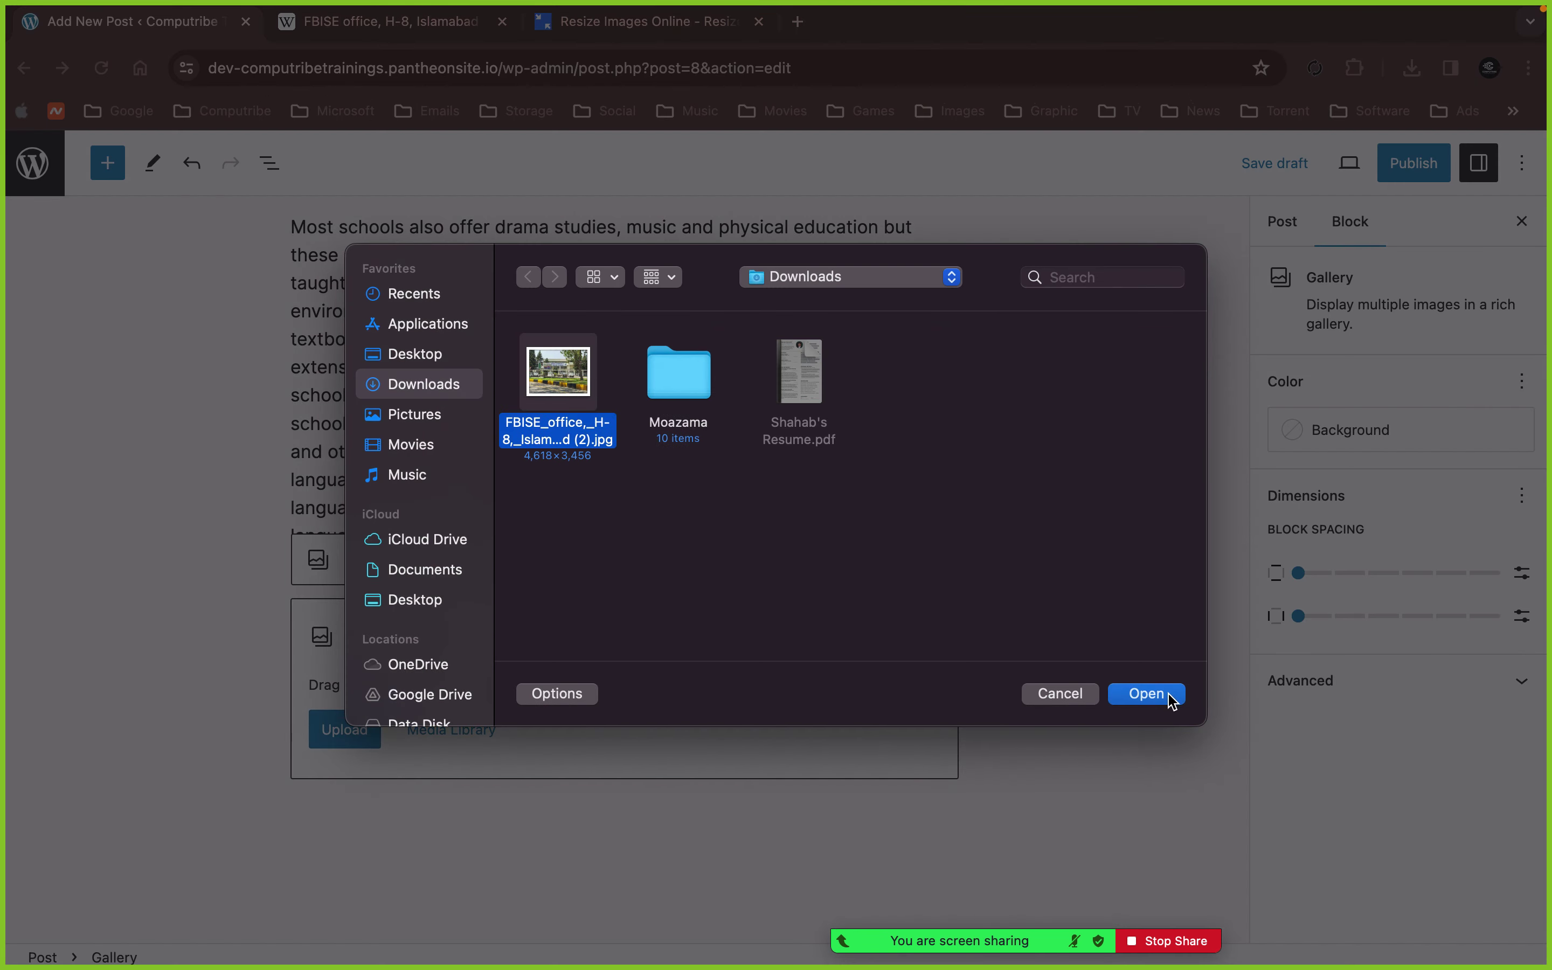
left_click(1148, 693)
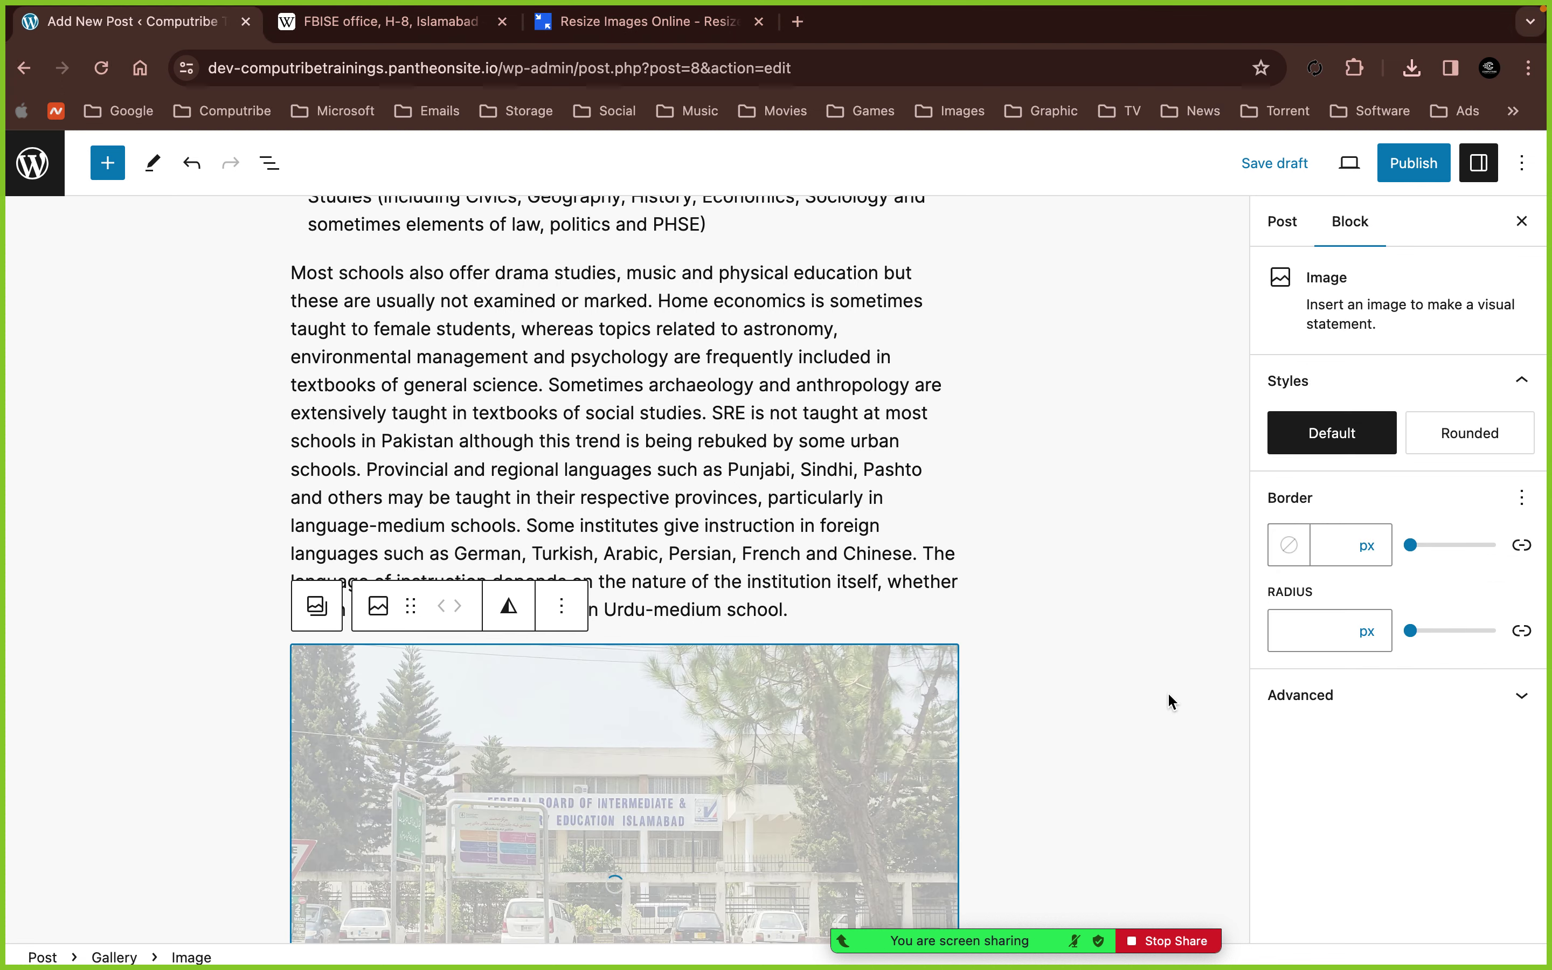
scroll(1168, 692, "down", 5)
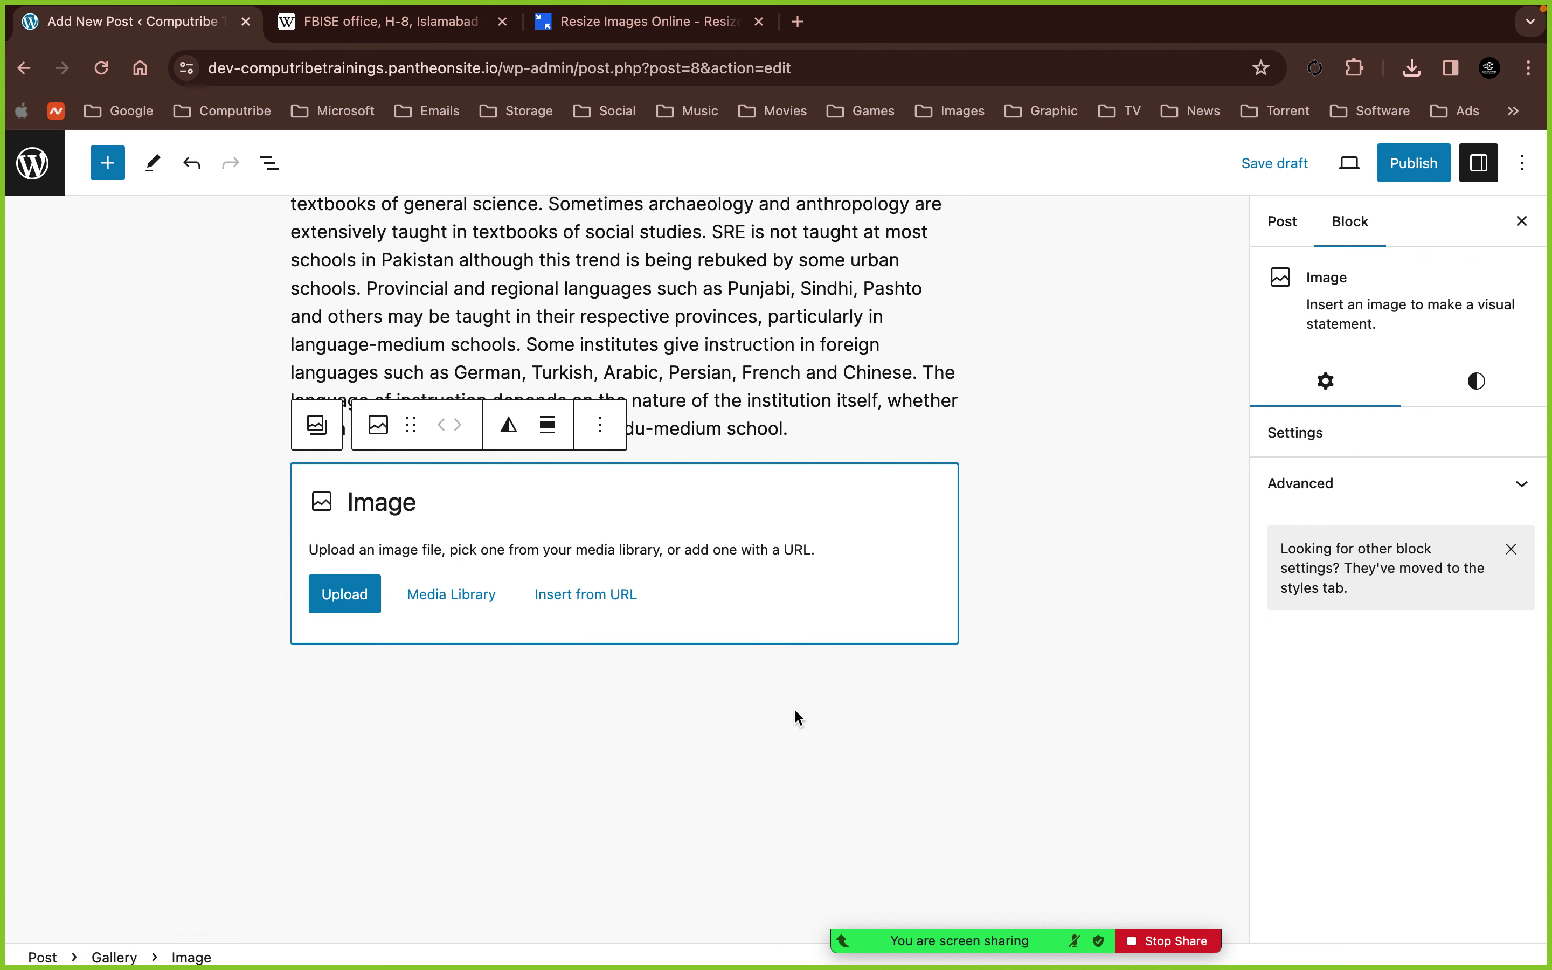
scroll(794, 708, "up", 3)
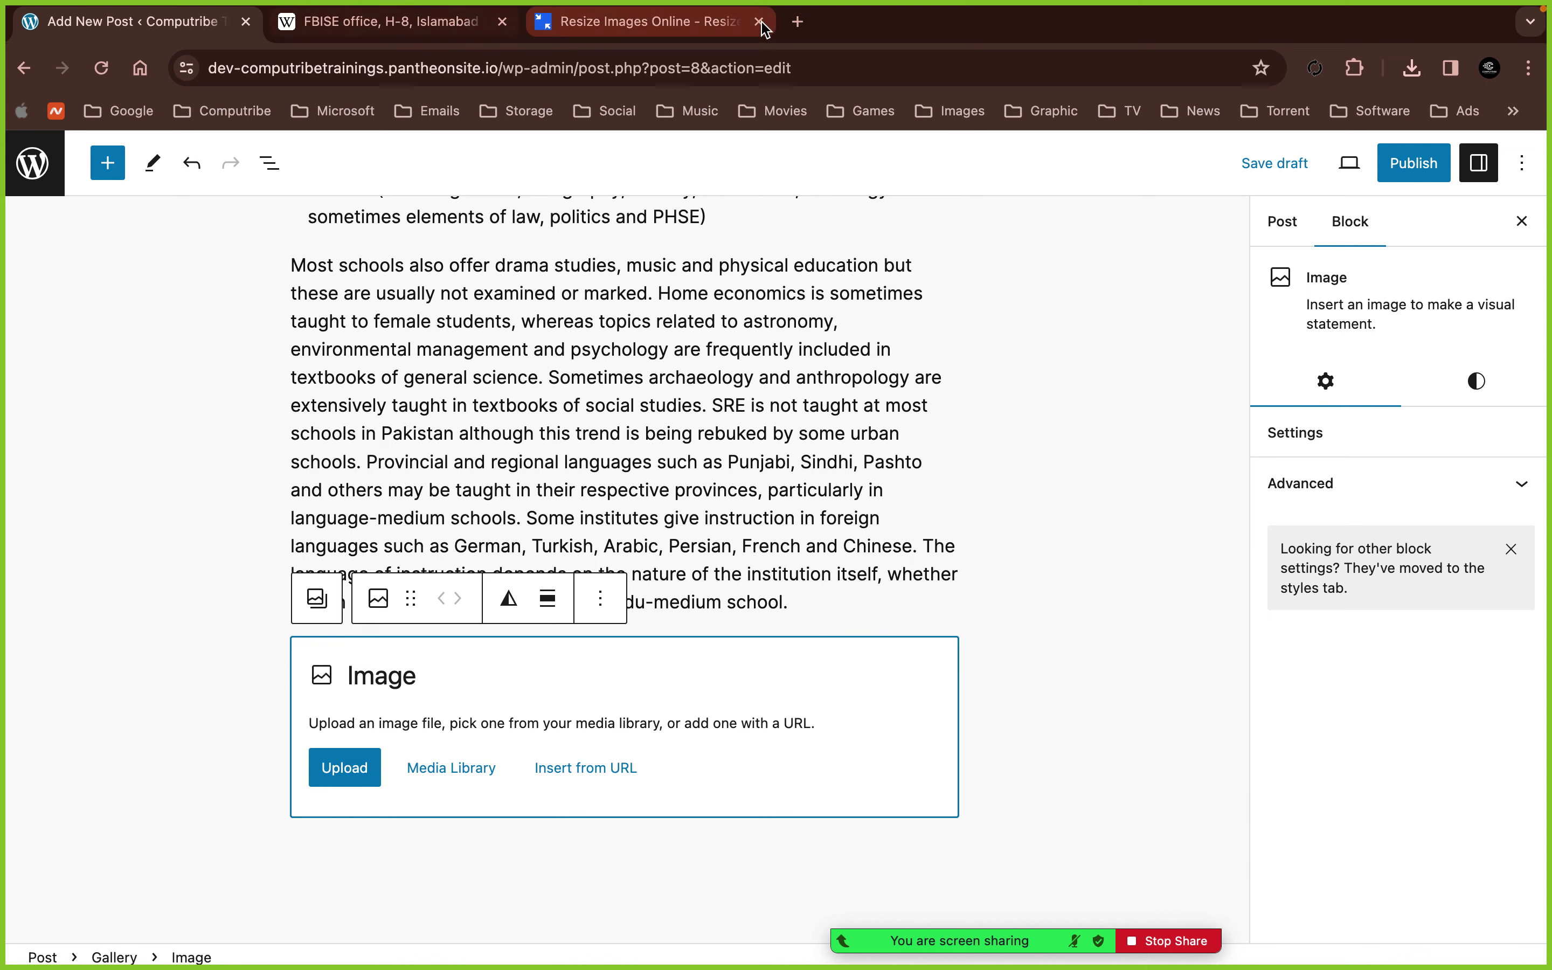
- Open YouTube in a new tab to examine its home page video thumbnails, and return to the top of the WordPress post
left_click(797, 21)
type("educa")
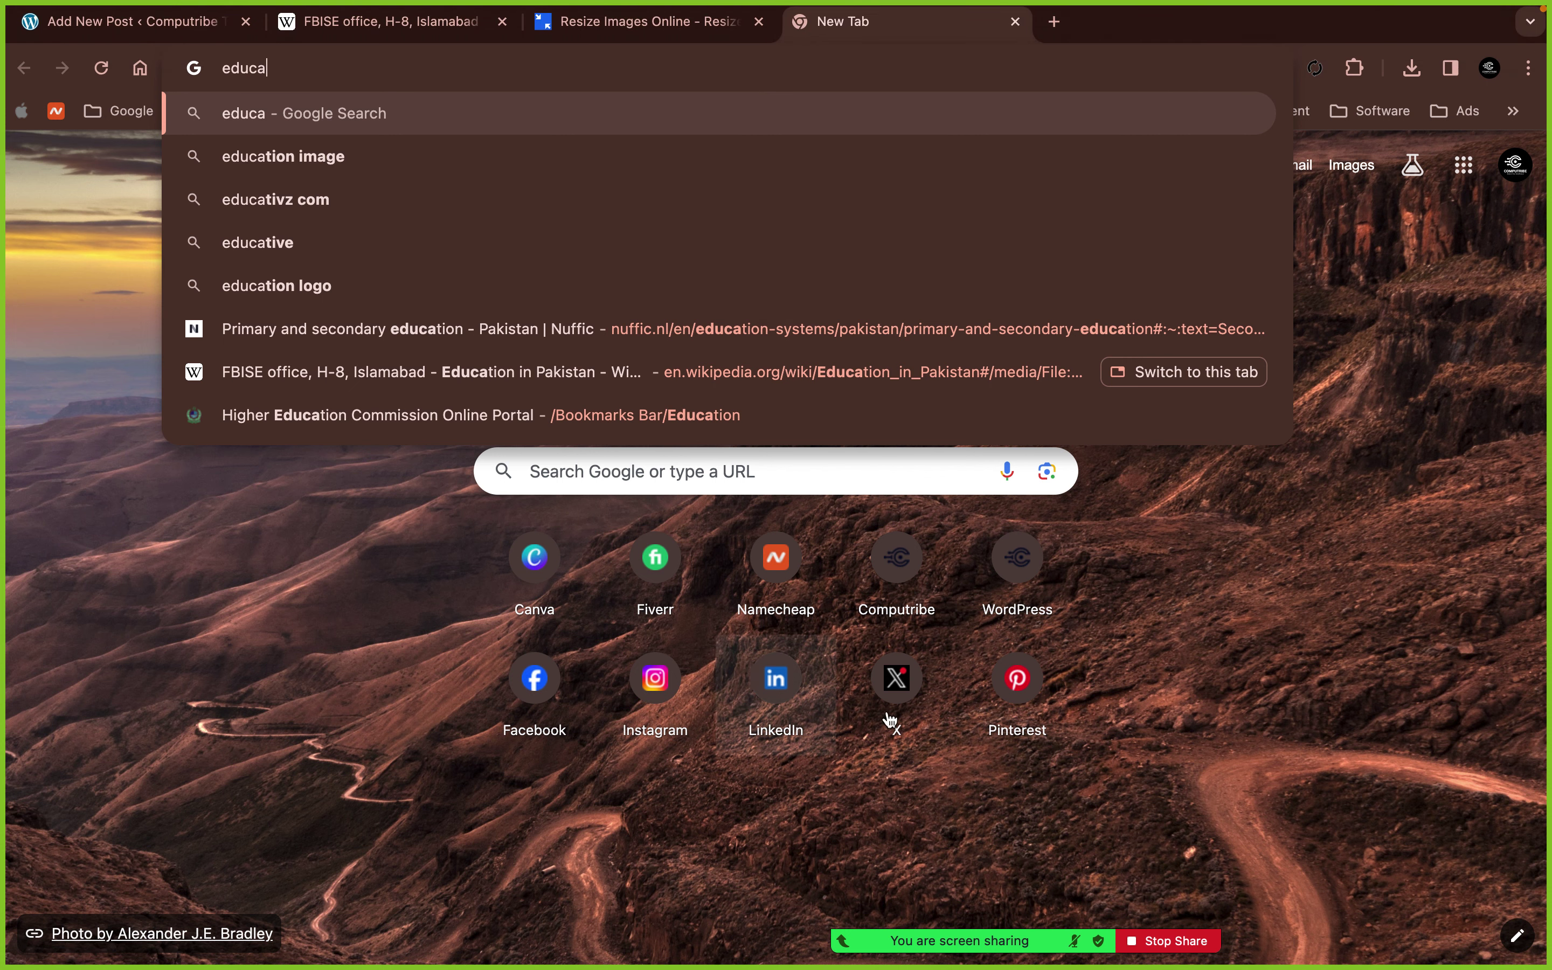
left_click(481, 68)
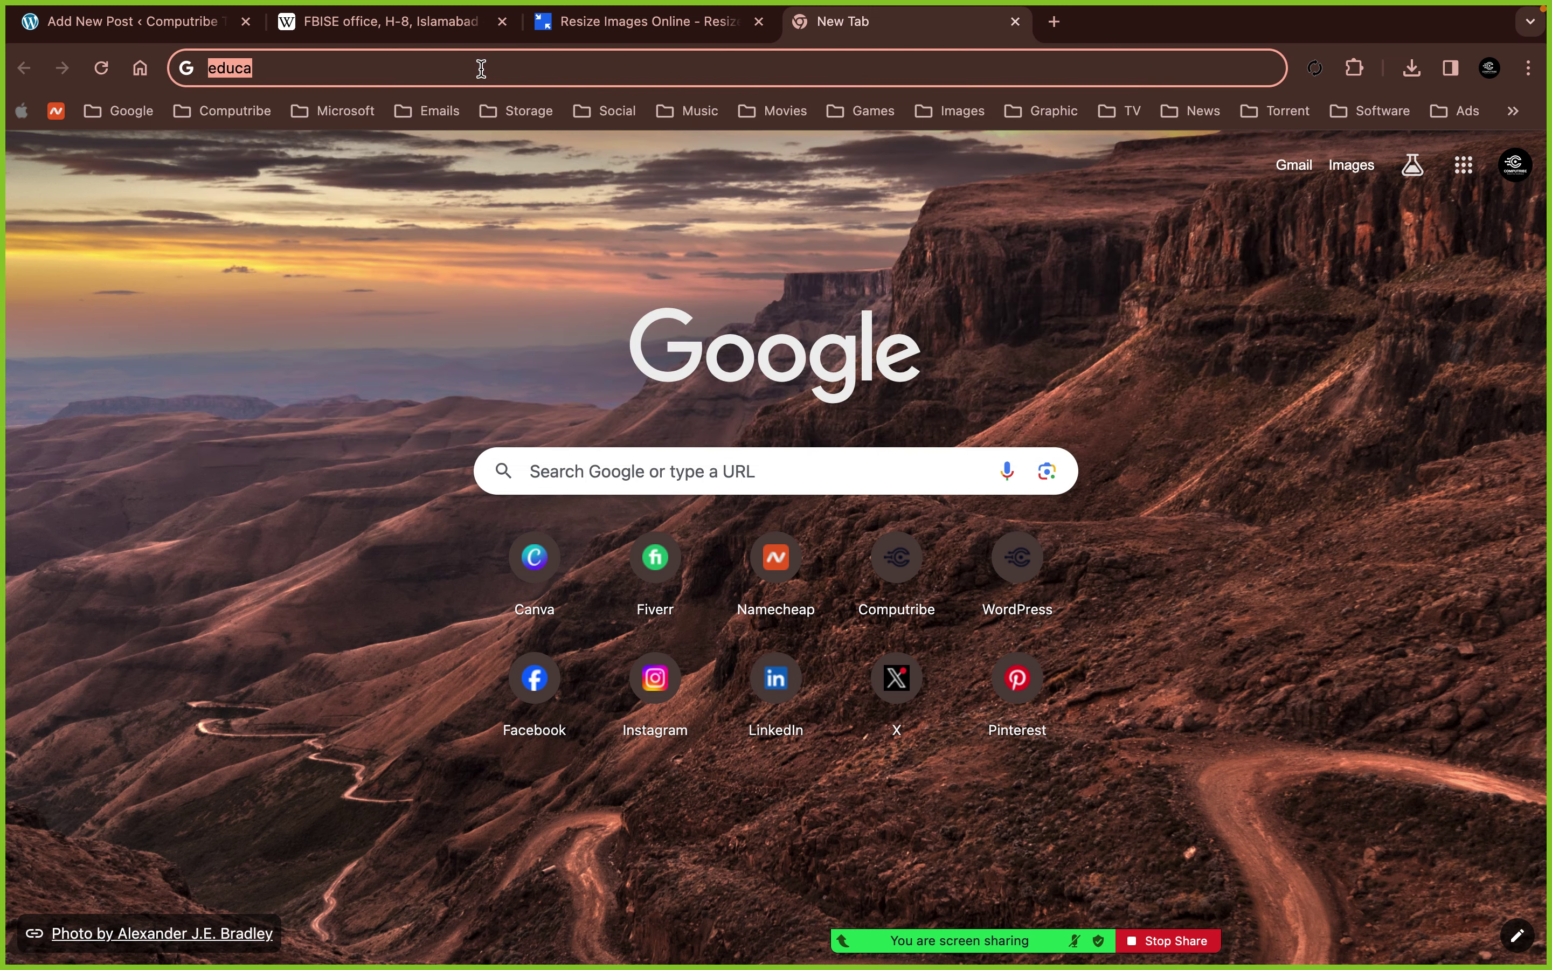
type("yo")
key("Return")
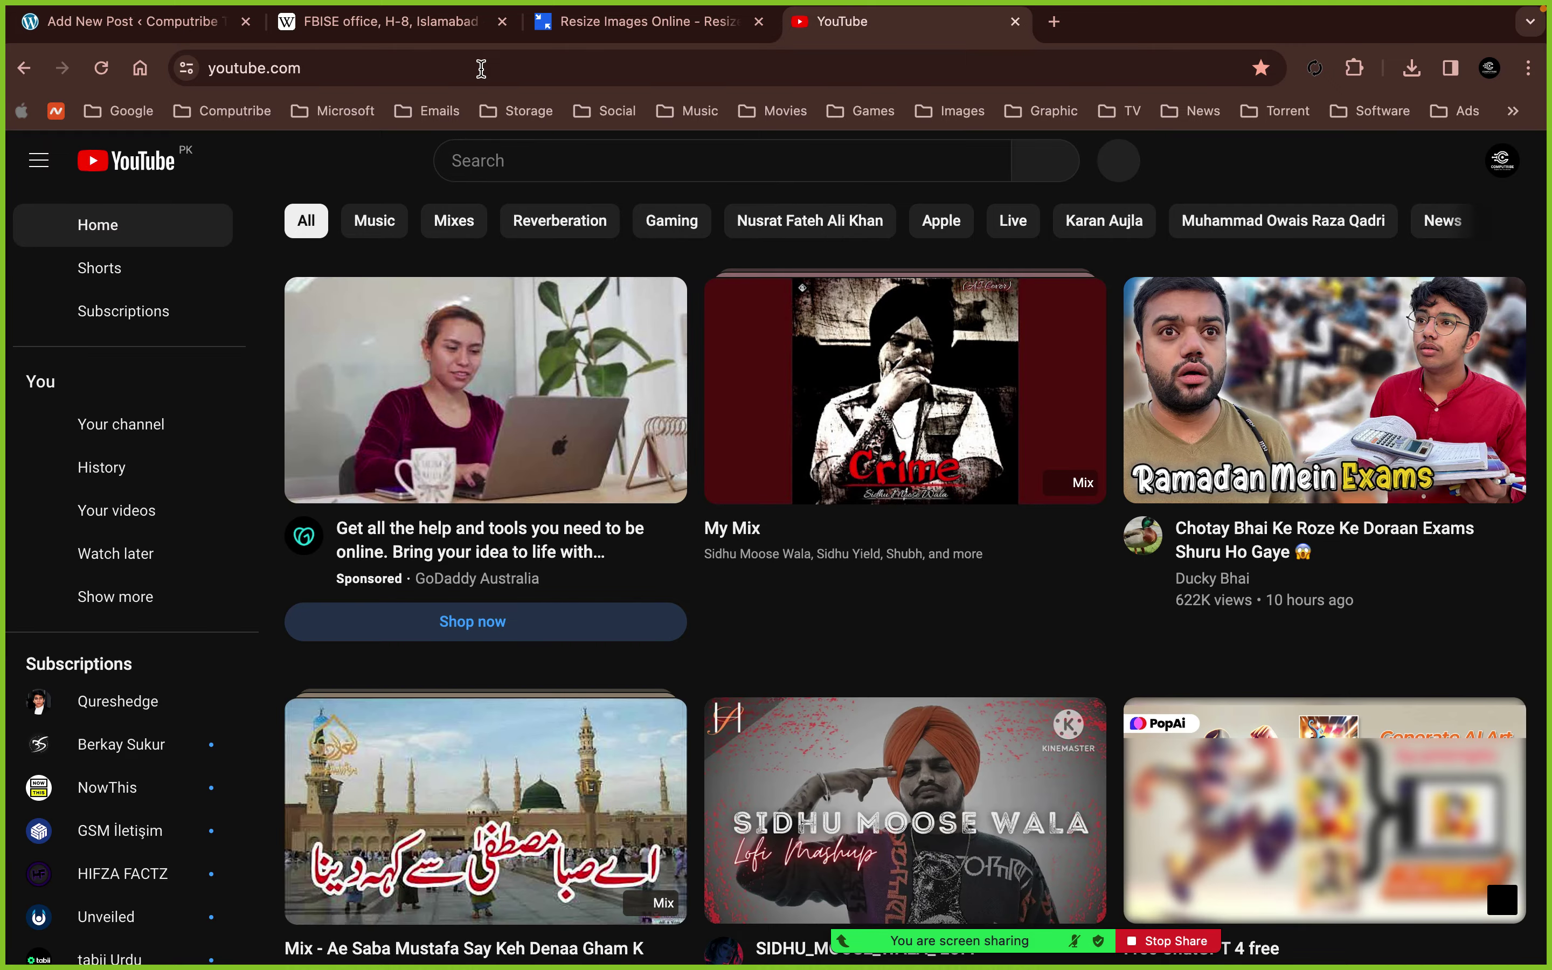
scroll(544, 447, "down", 6)
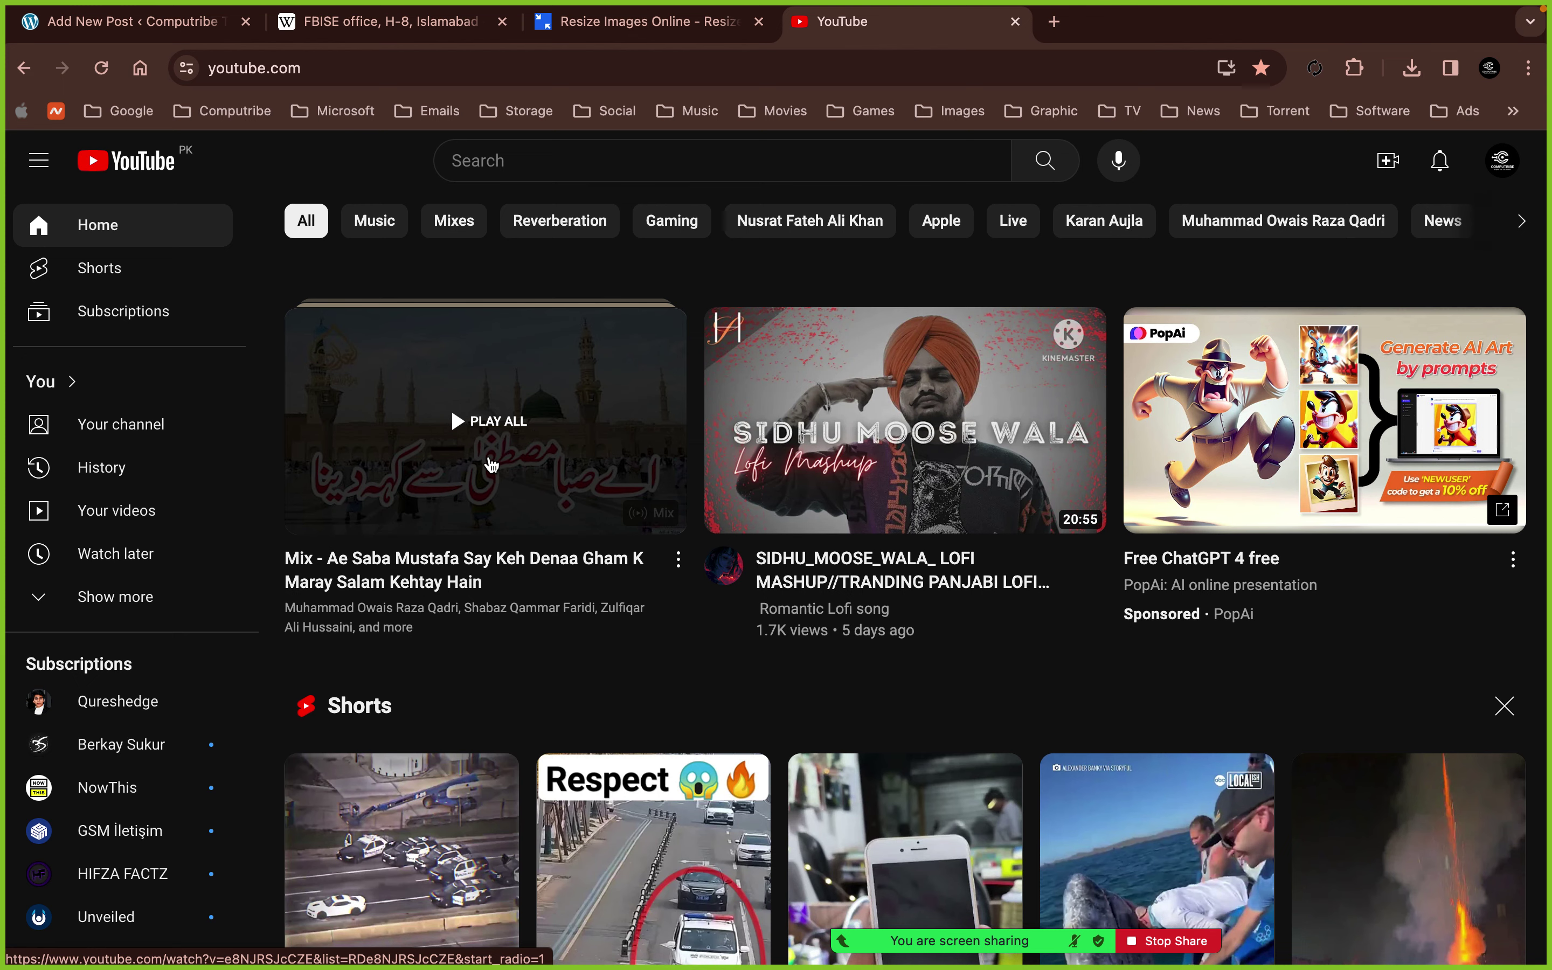
scroll(490, 465, "down", 10)
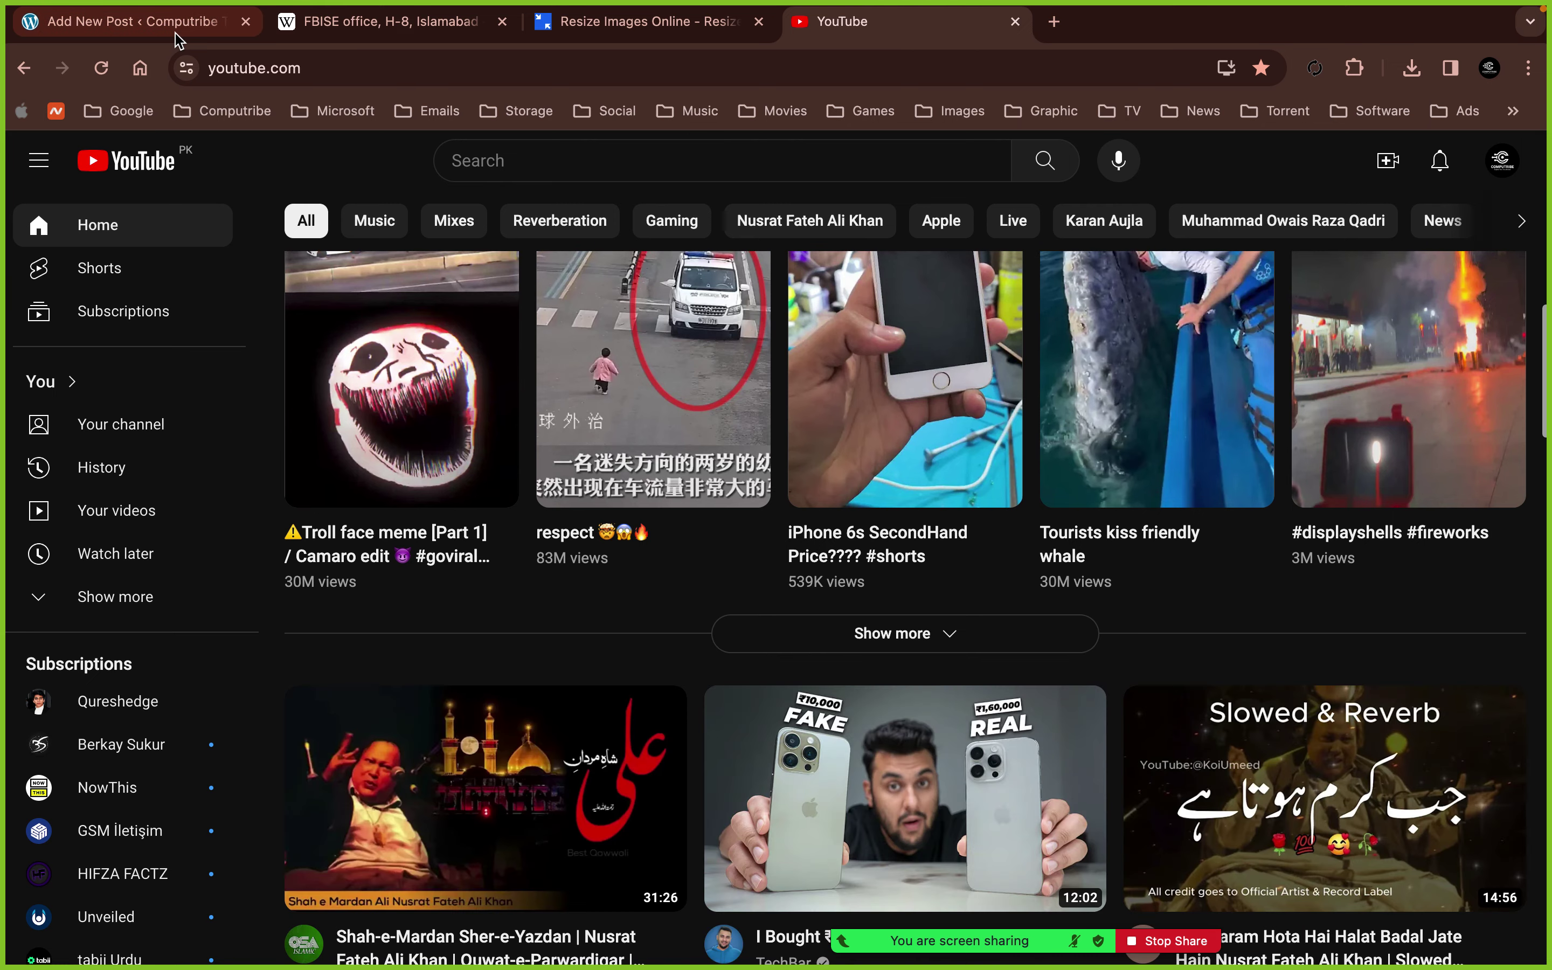
left_click(176, 32)
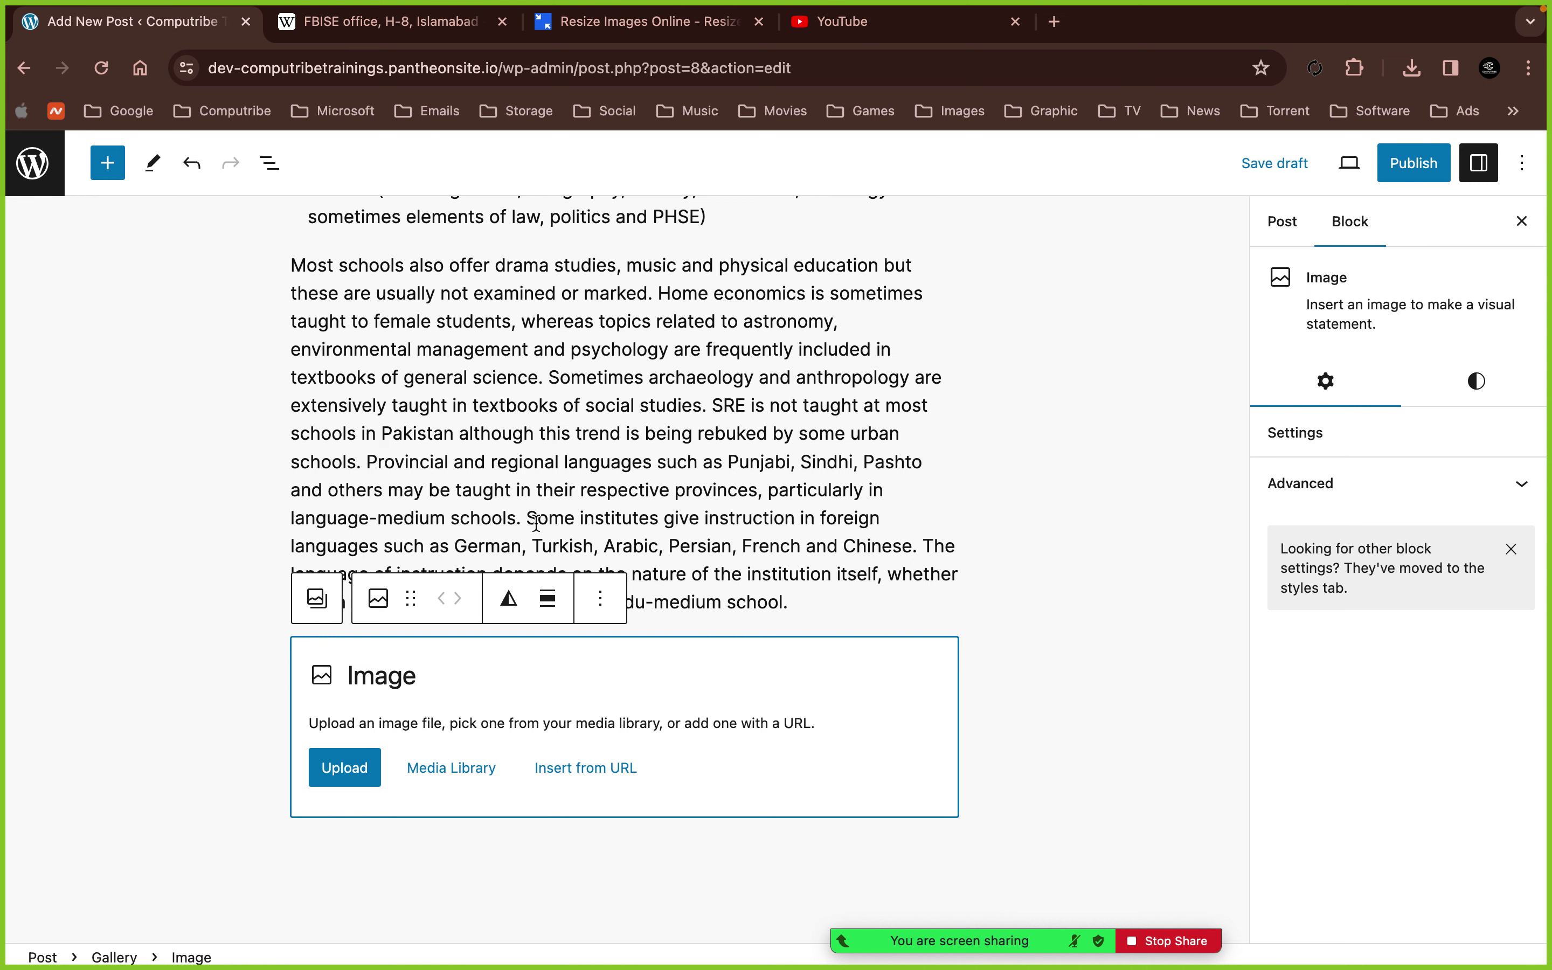
scroll(538, 523, "up", 6)
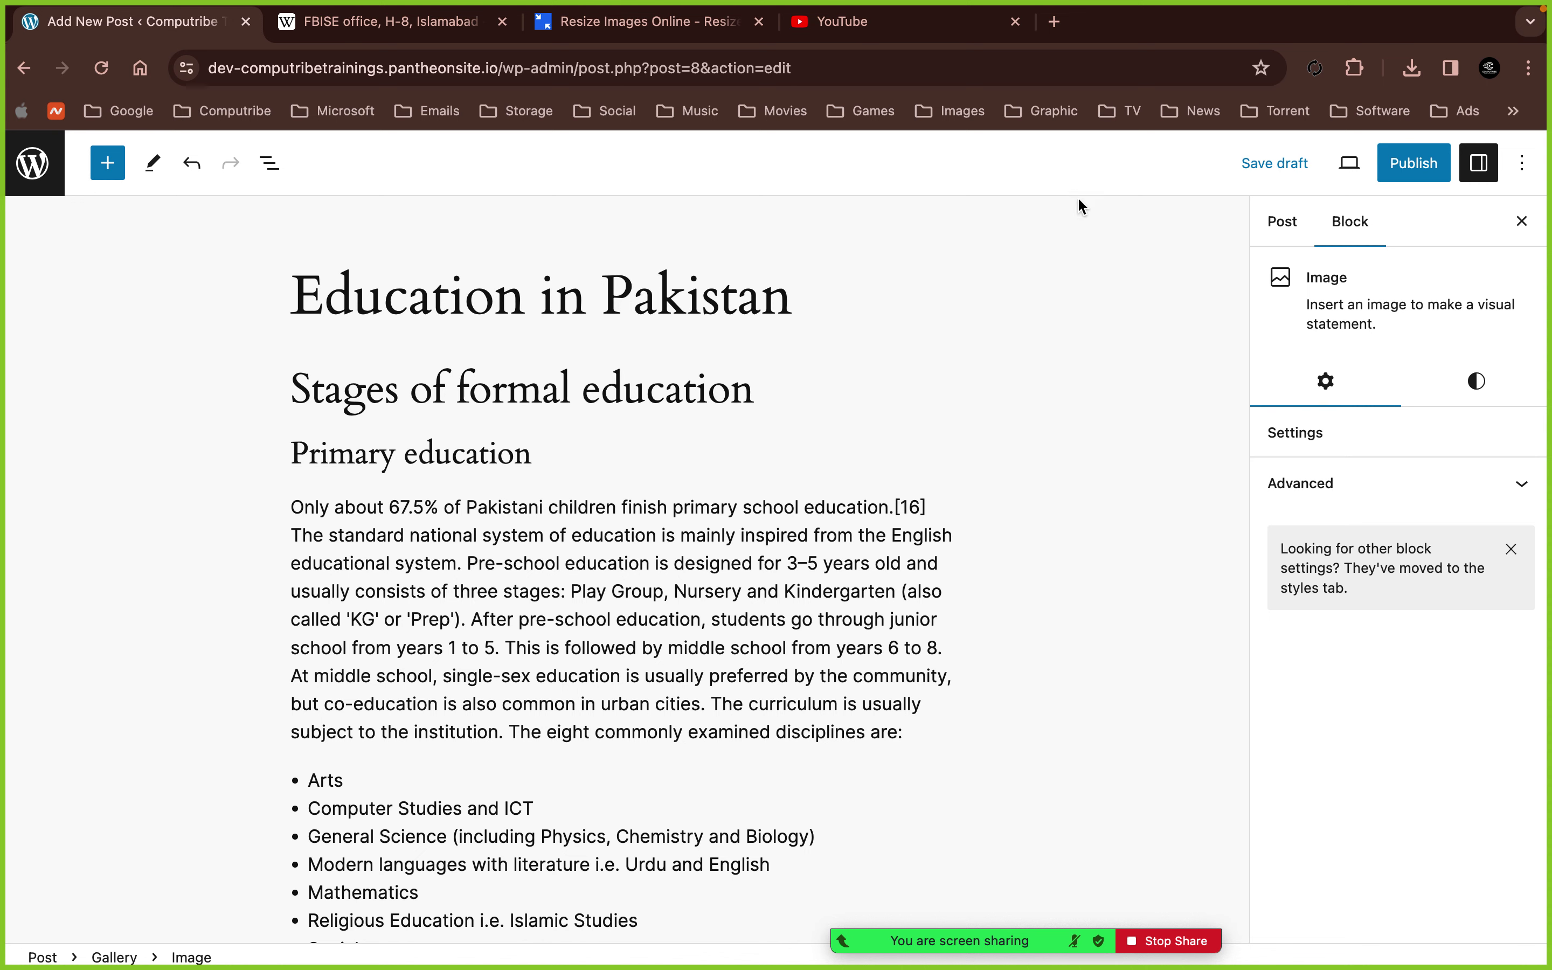
- Open whatsmind.com in a new tab and examine the article thumbnails on its home page
left_click(1054, 21)
type("wh")
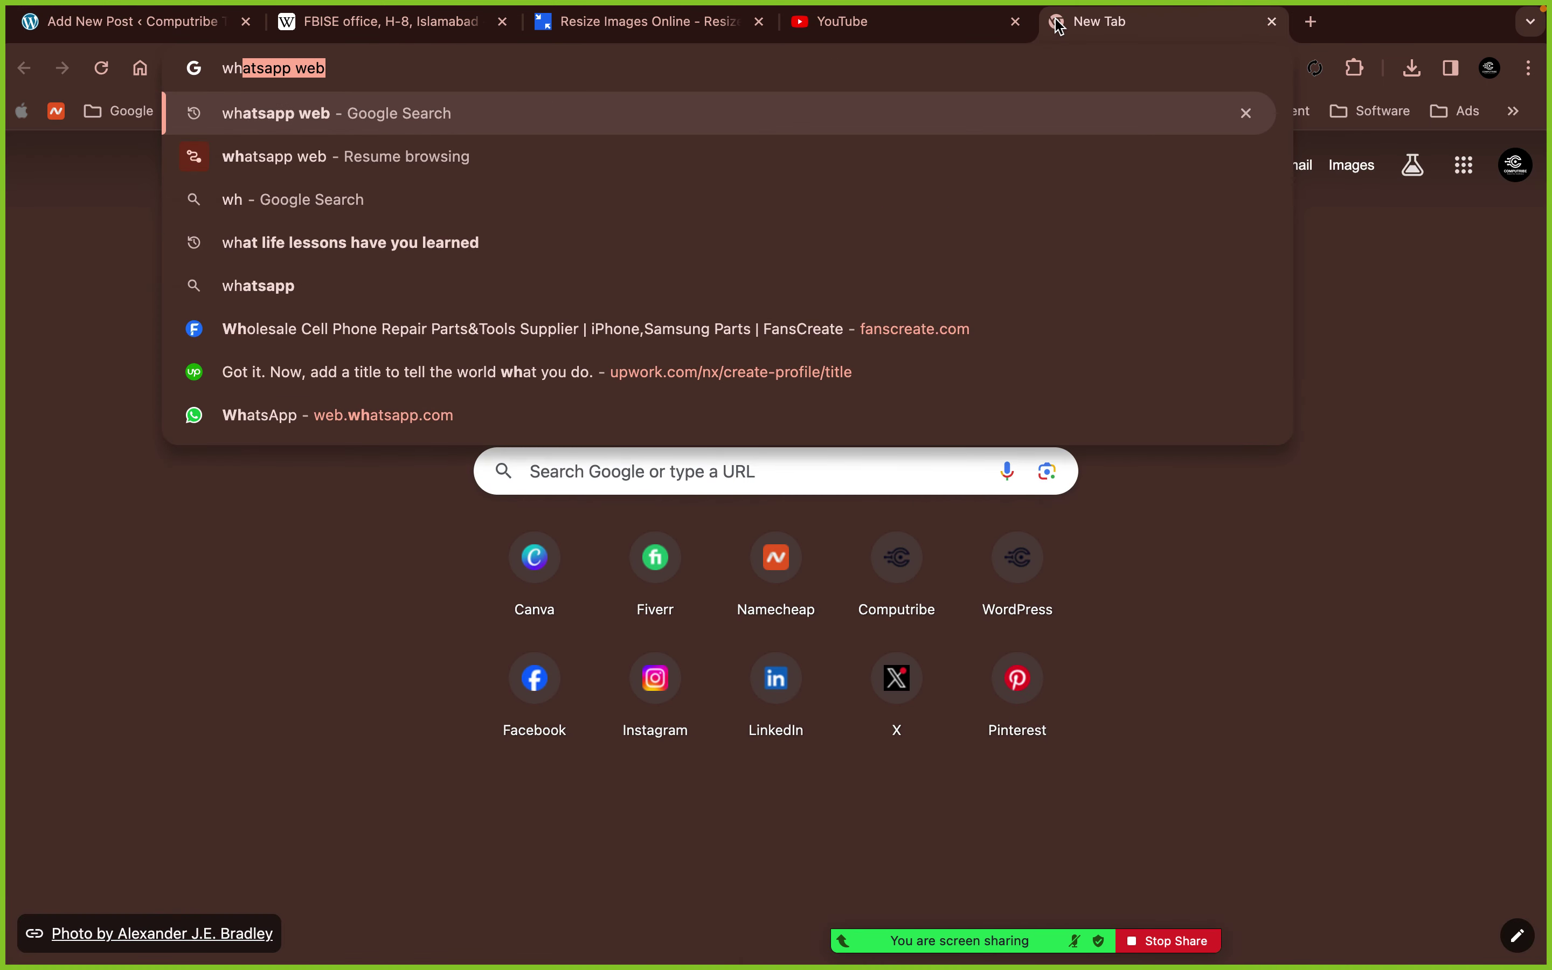
type("atsm")
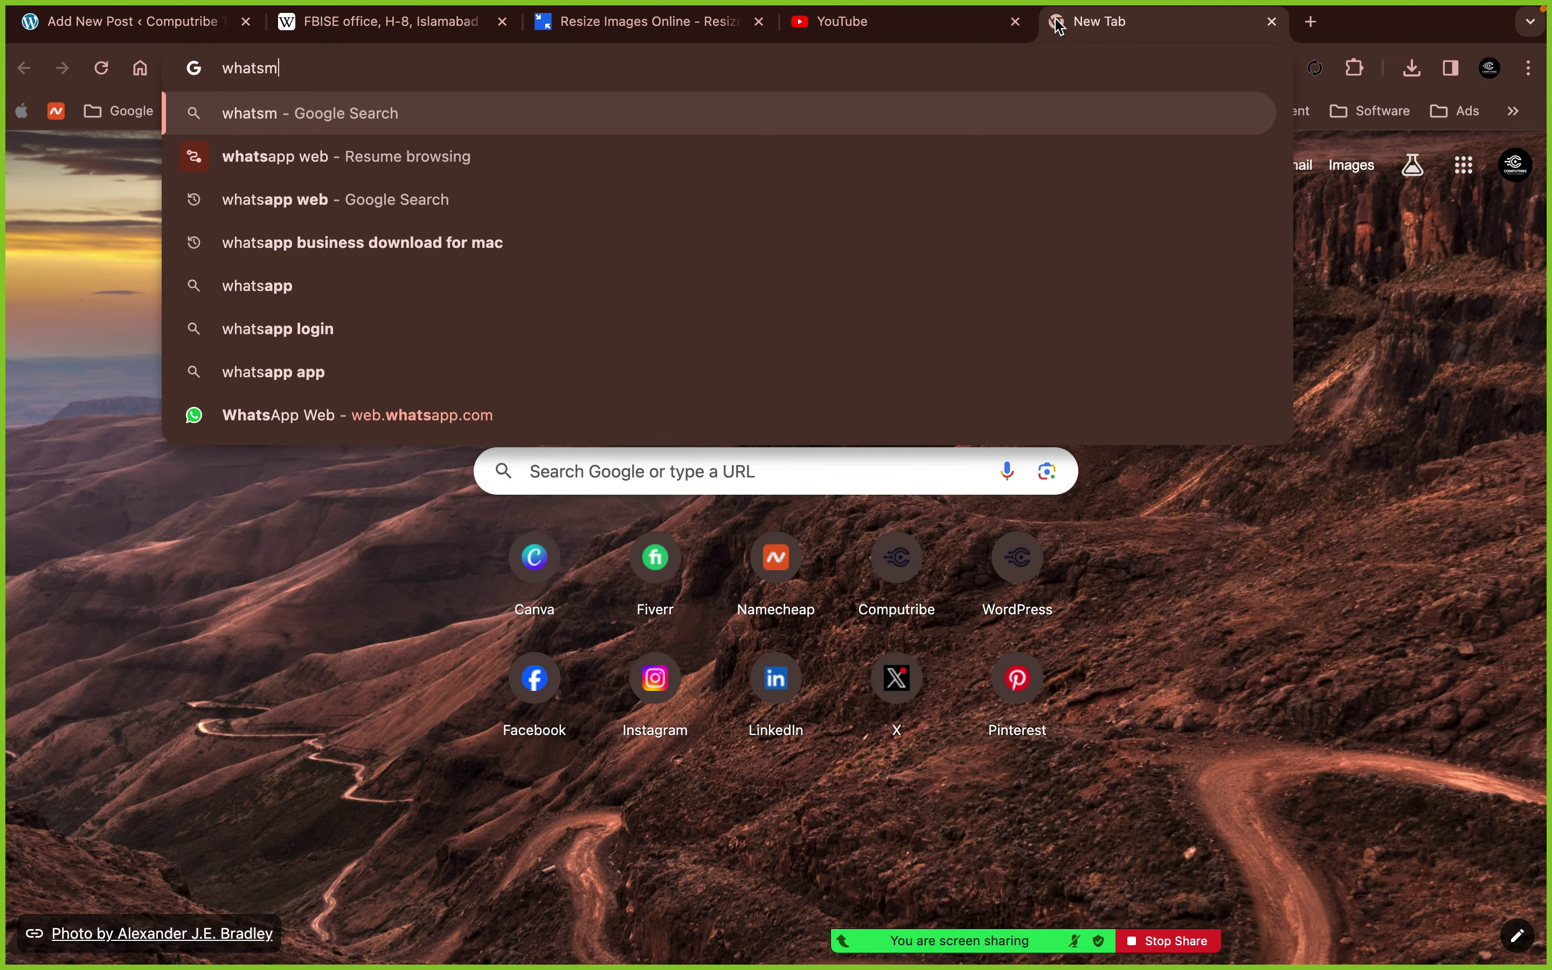
type("ind.com")
key("Return")
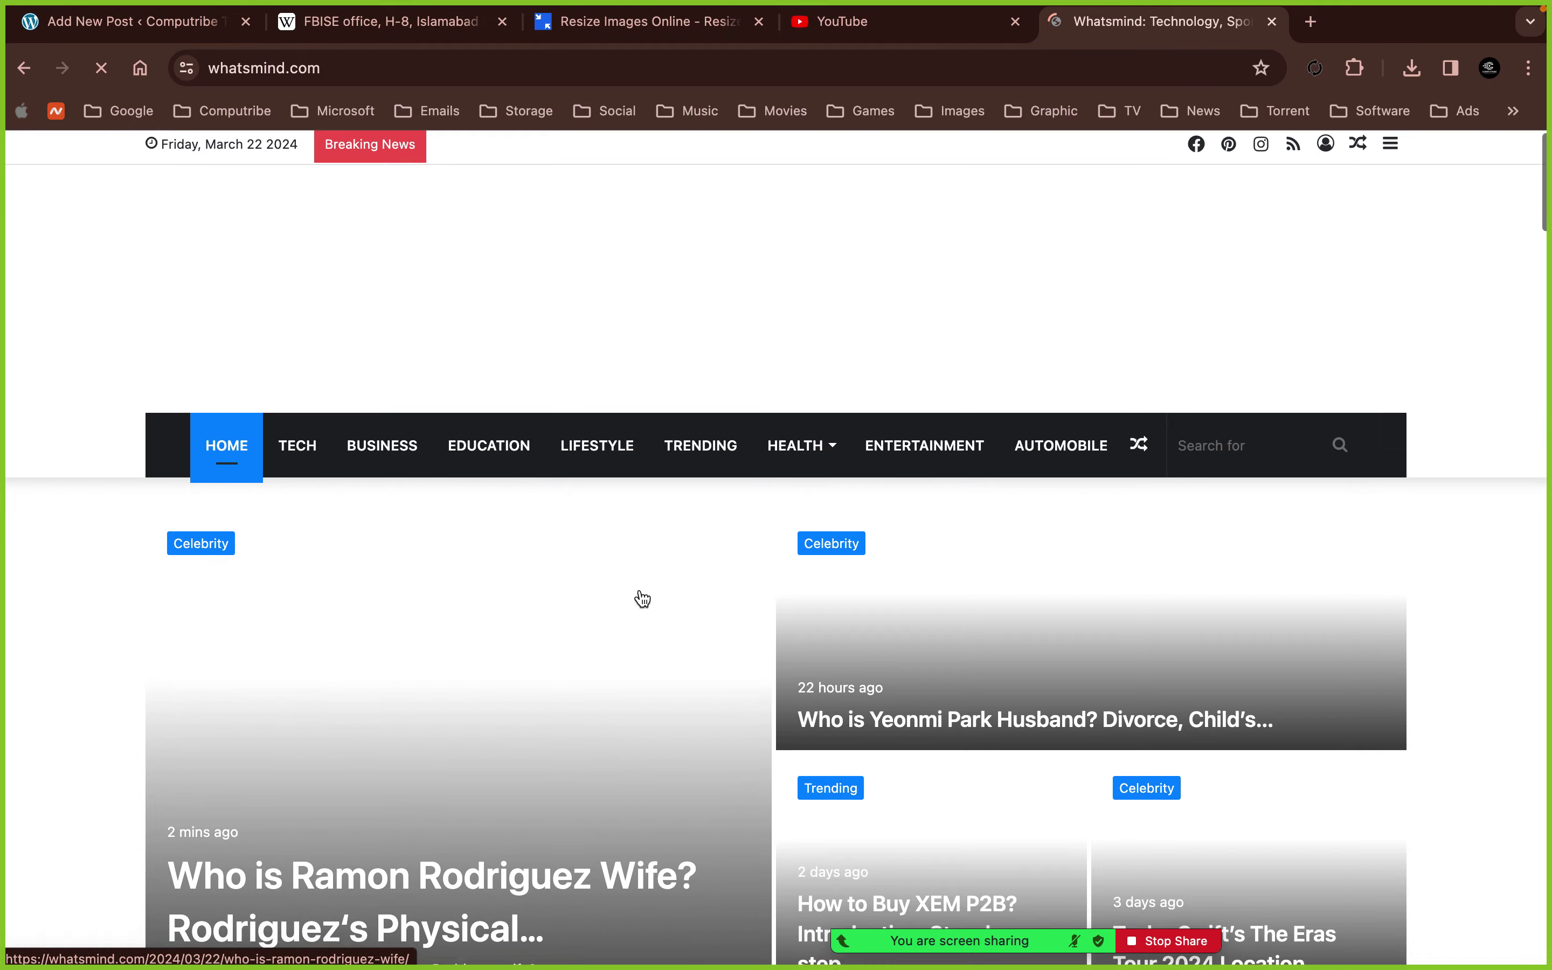
scroll(640, 599, "down", 10)
scroll(641, 593, "up", 3)
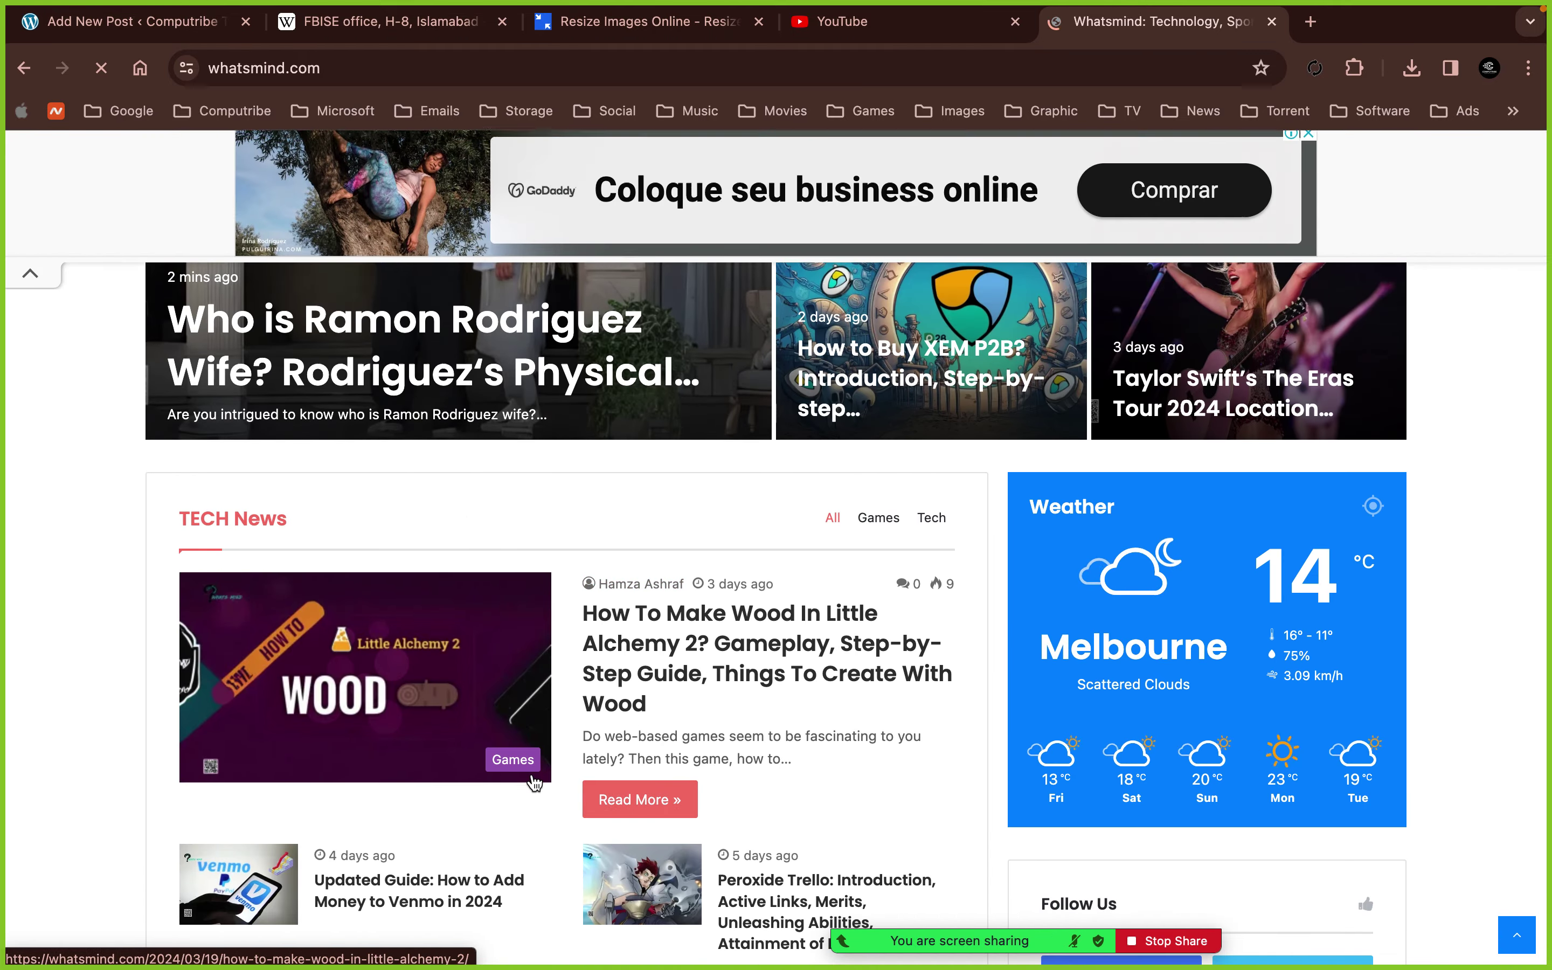
scroll(526, 783, "down", 10)
scroll(533, 784, "up", 5)
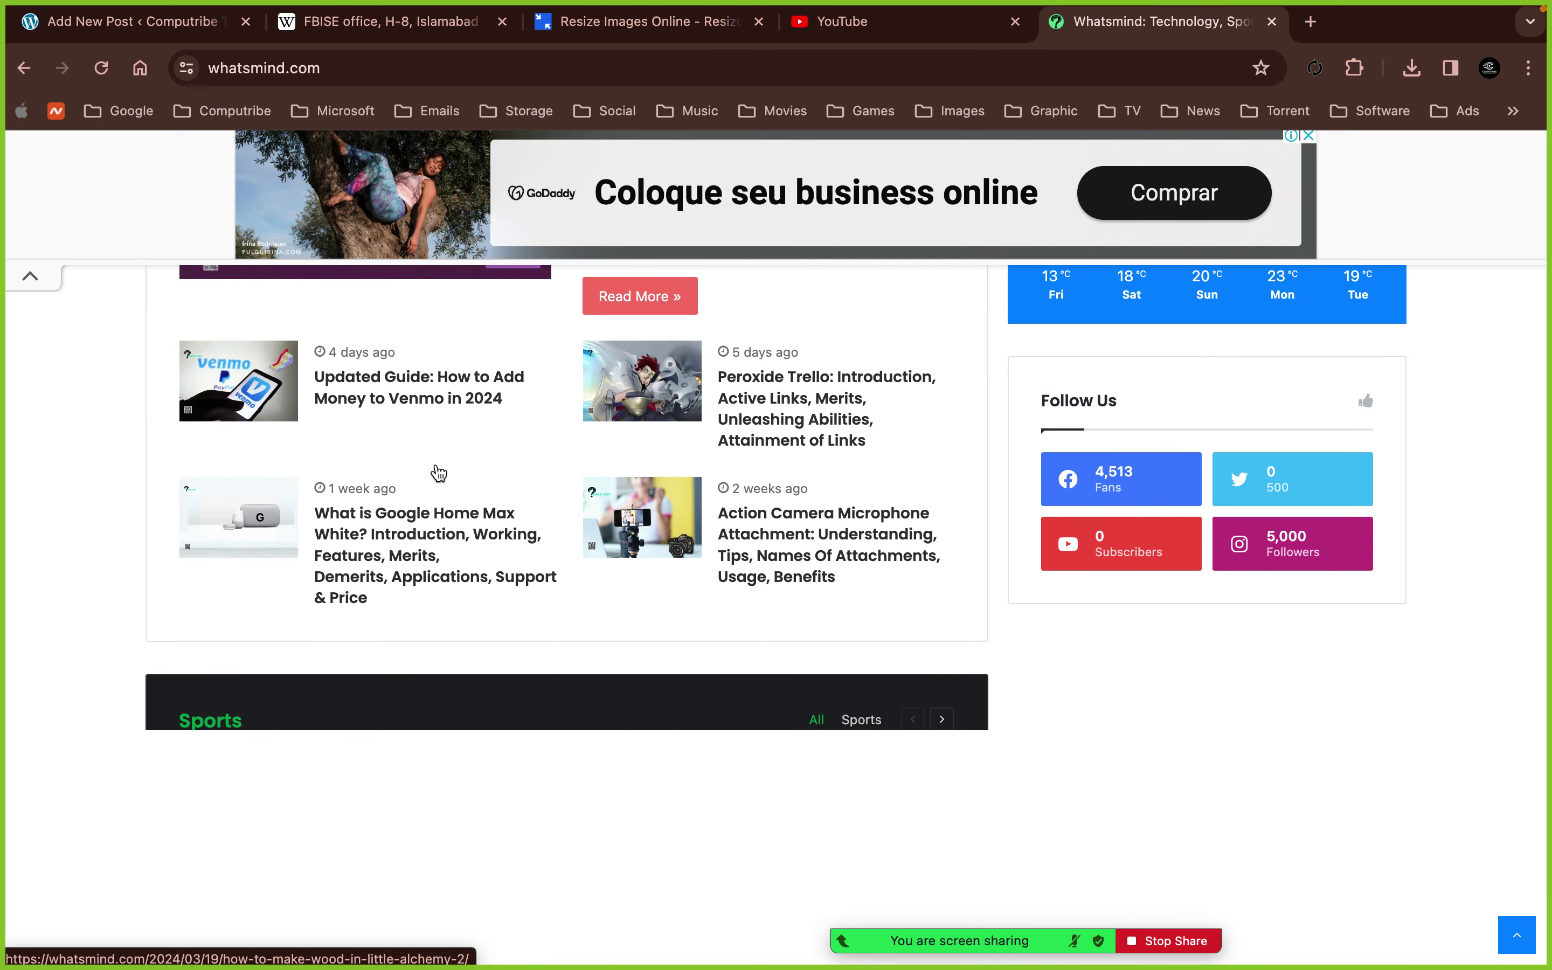
- Open the article "Updated Guide: How to Add Money to Venmo in 2024", dismissing the ad, and examine its featured image
left_click(377, 385)
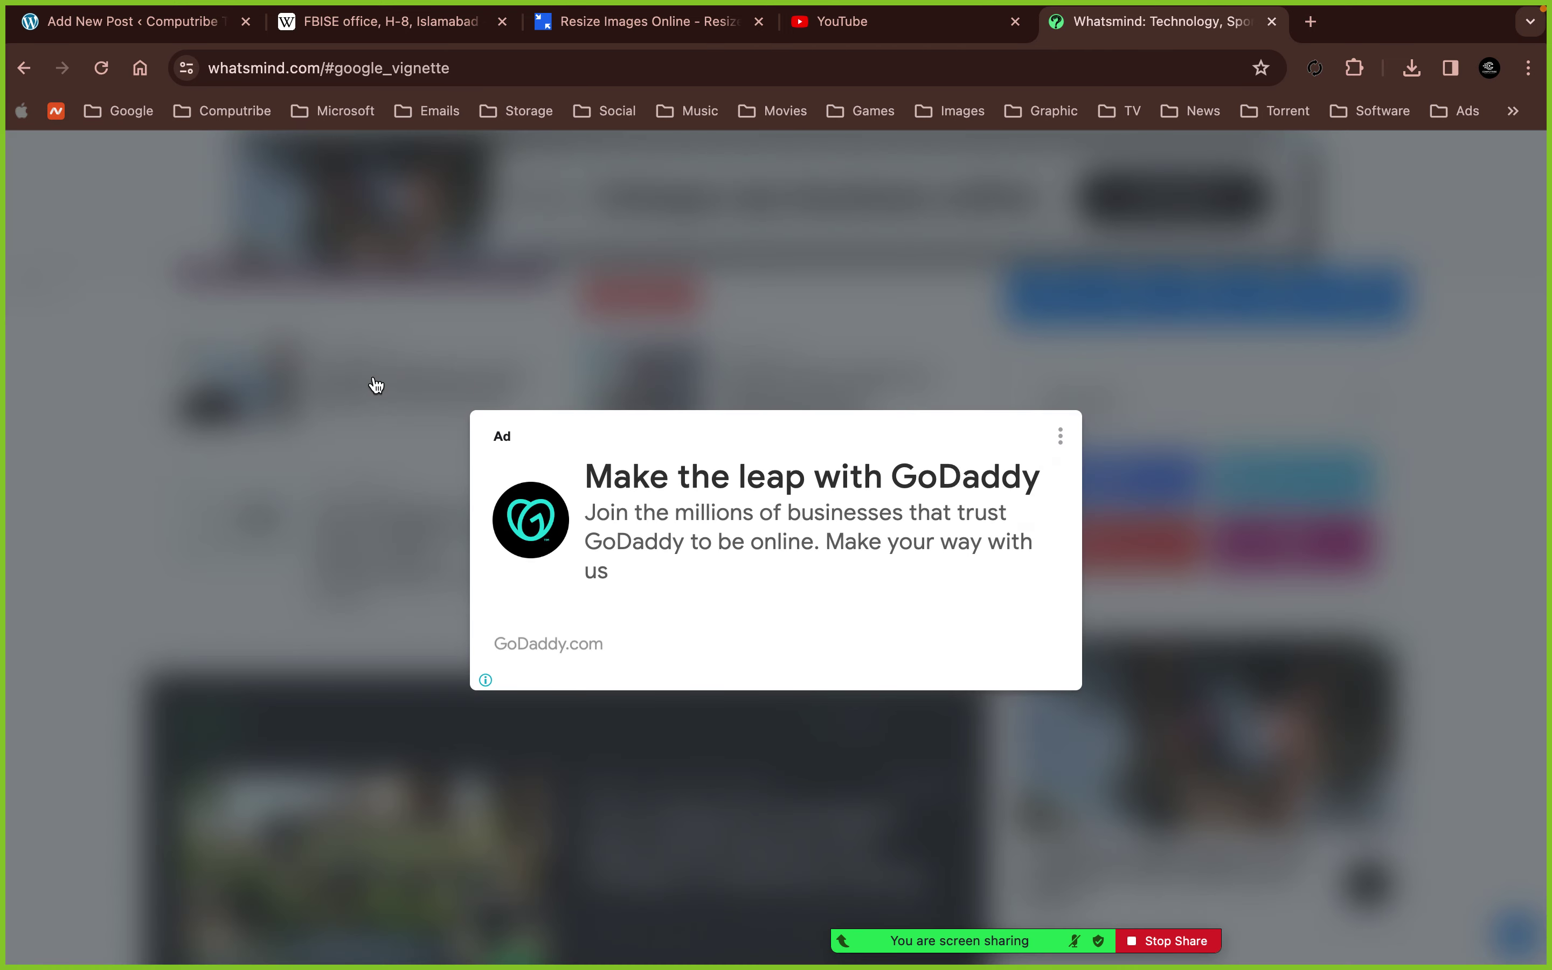
left_click(827, 649)
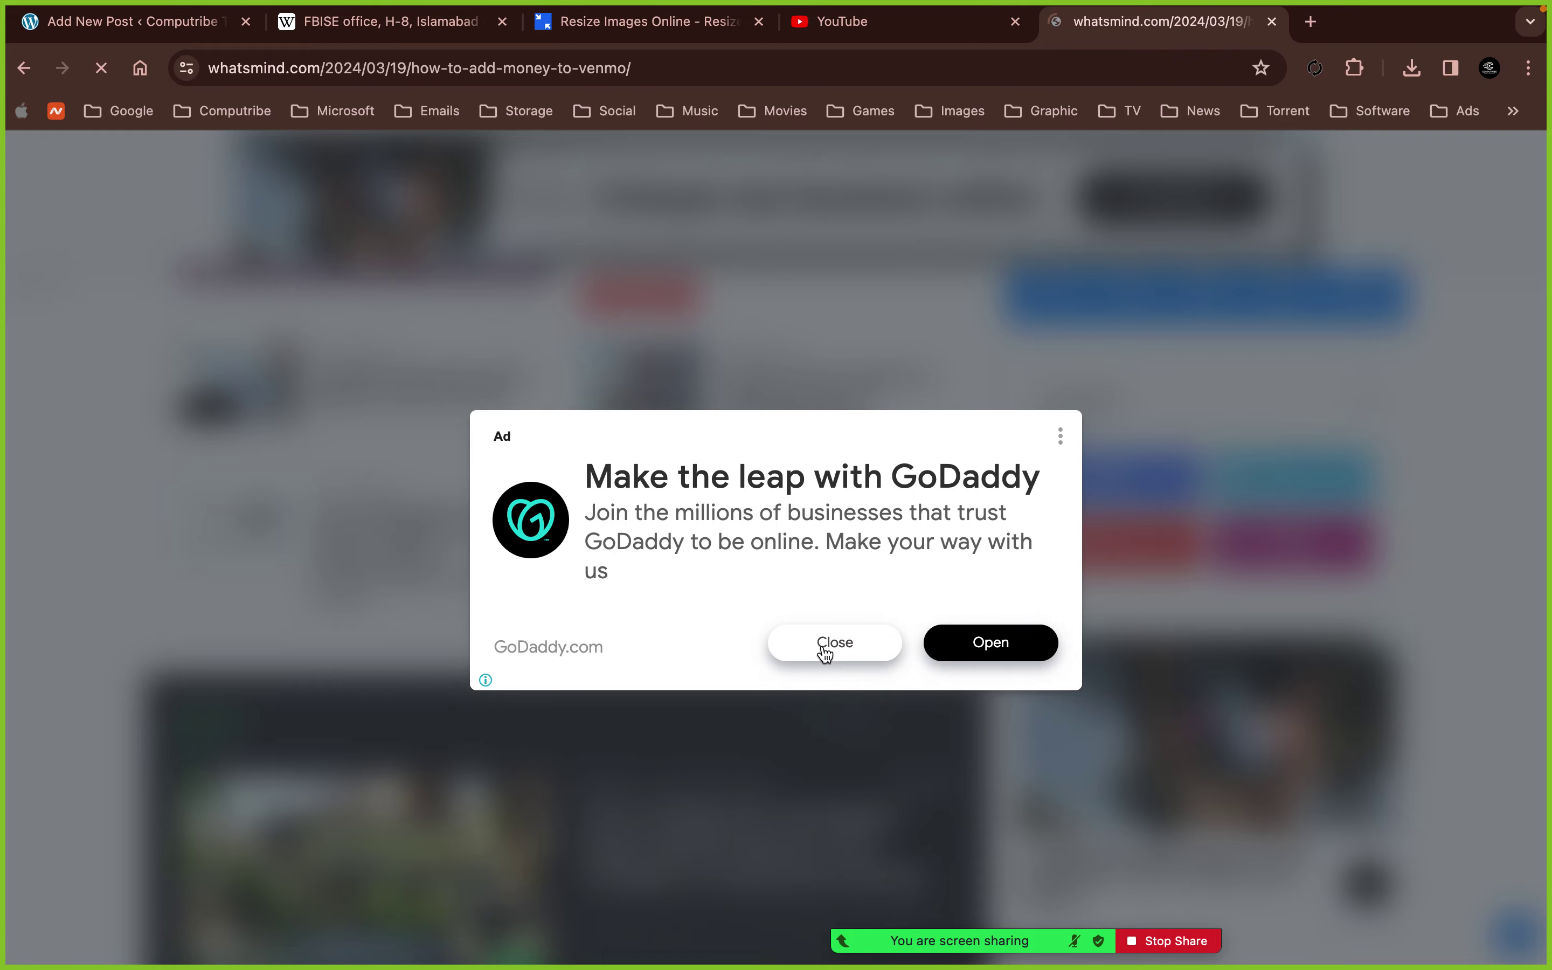
scroll(1247, 397, "down", 10)
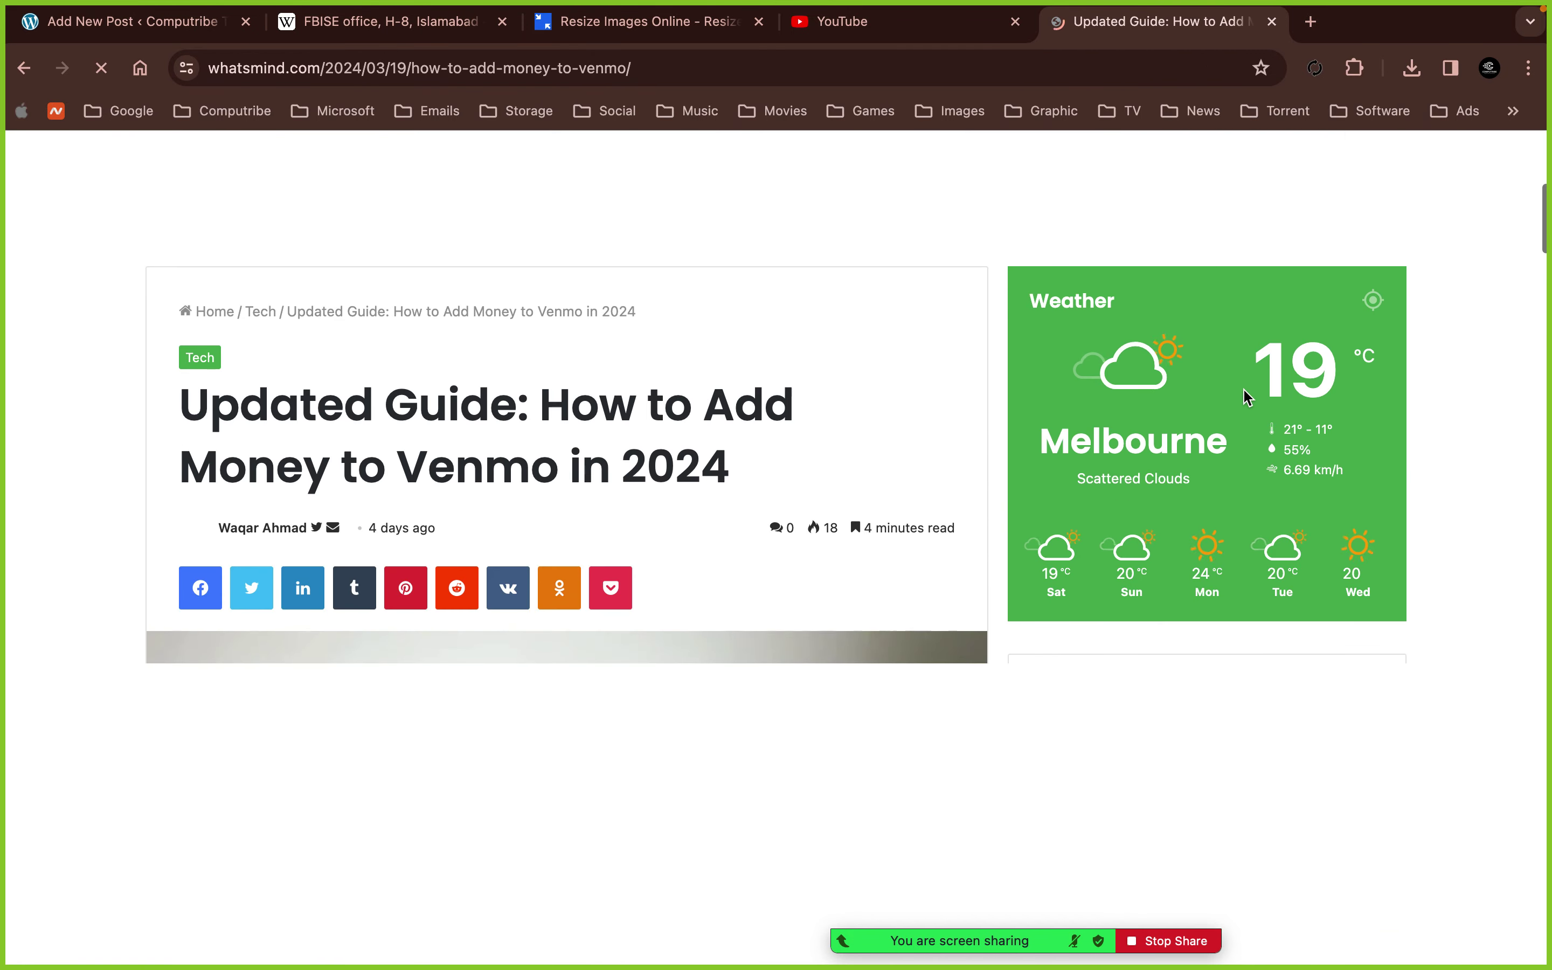
scroll(1247, 397, "down", 5)
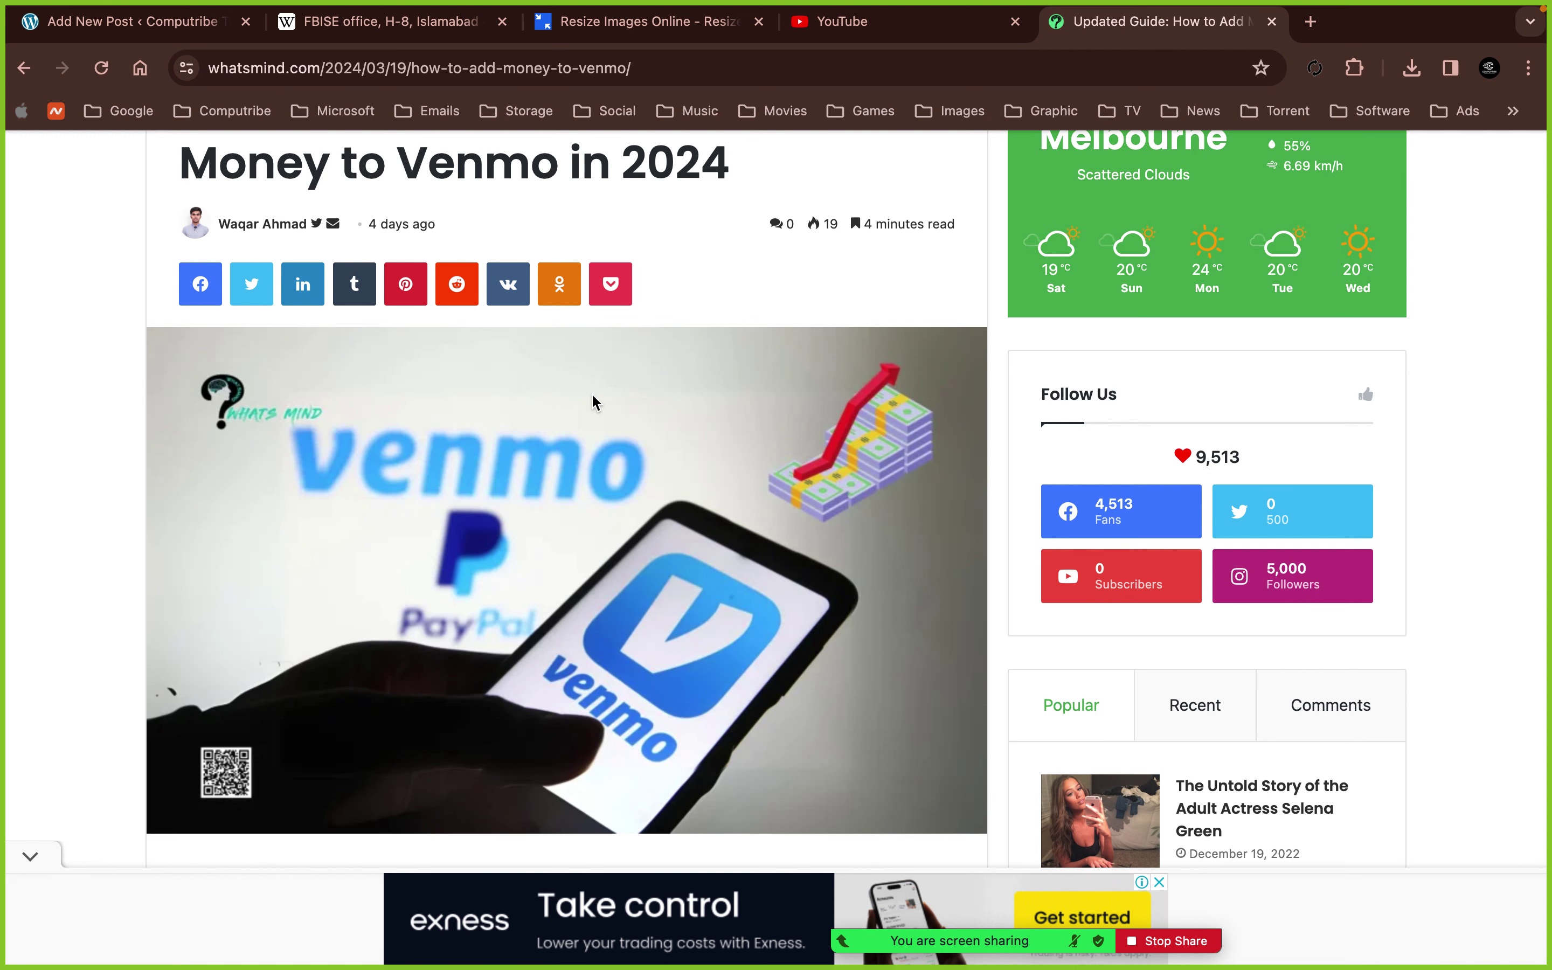
scroll(594, 396, "down", 3)
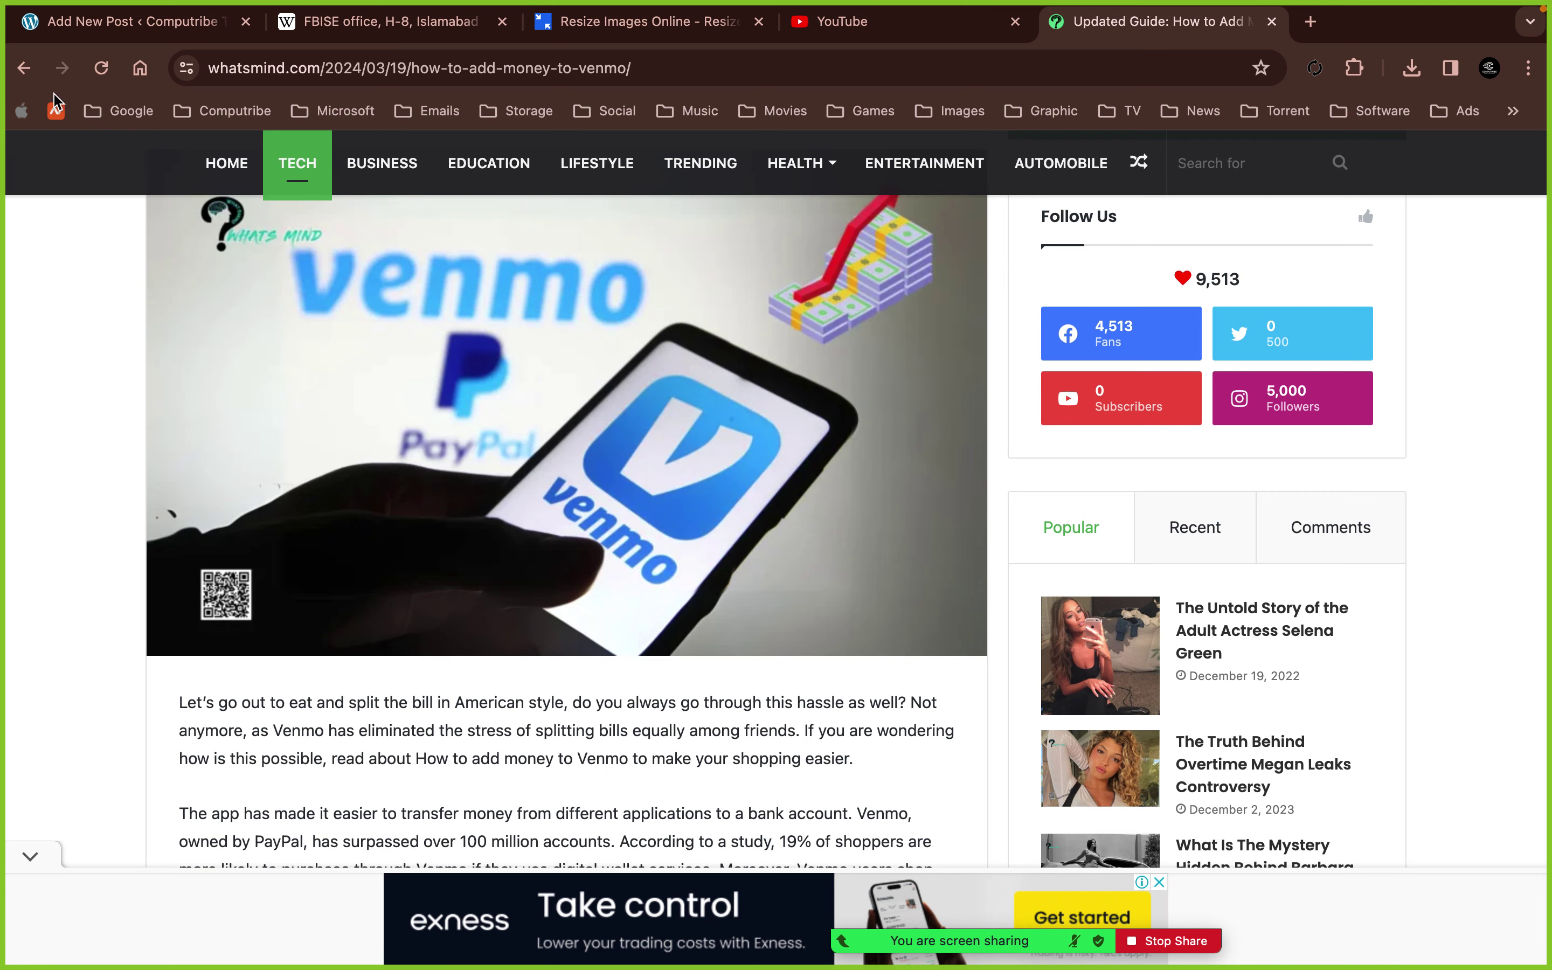
- Go back to the Whatsmind home page to review its article thumbnails, and return to the WordPress post
left_click(24, 68)
scroll(501, 454, "down", 10)
scroll(501, 454, "up", 10)
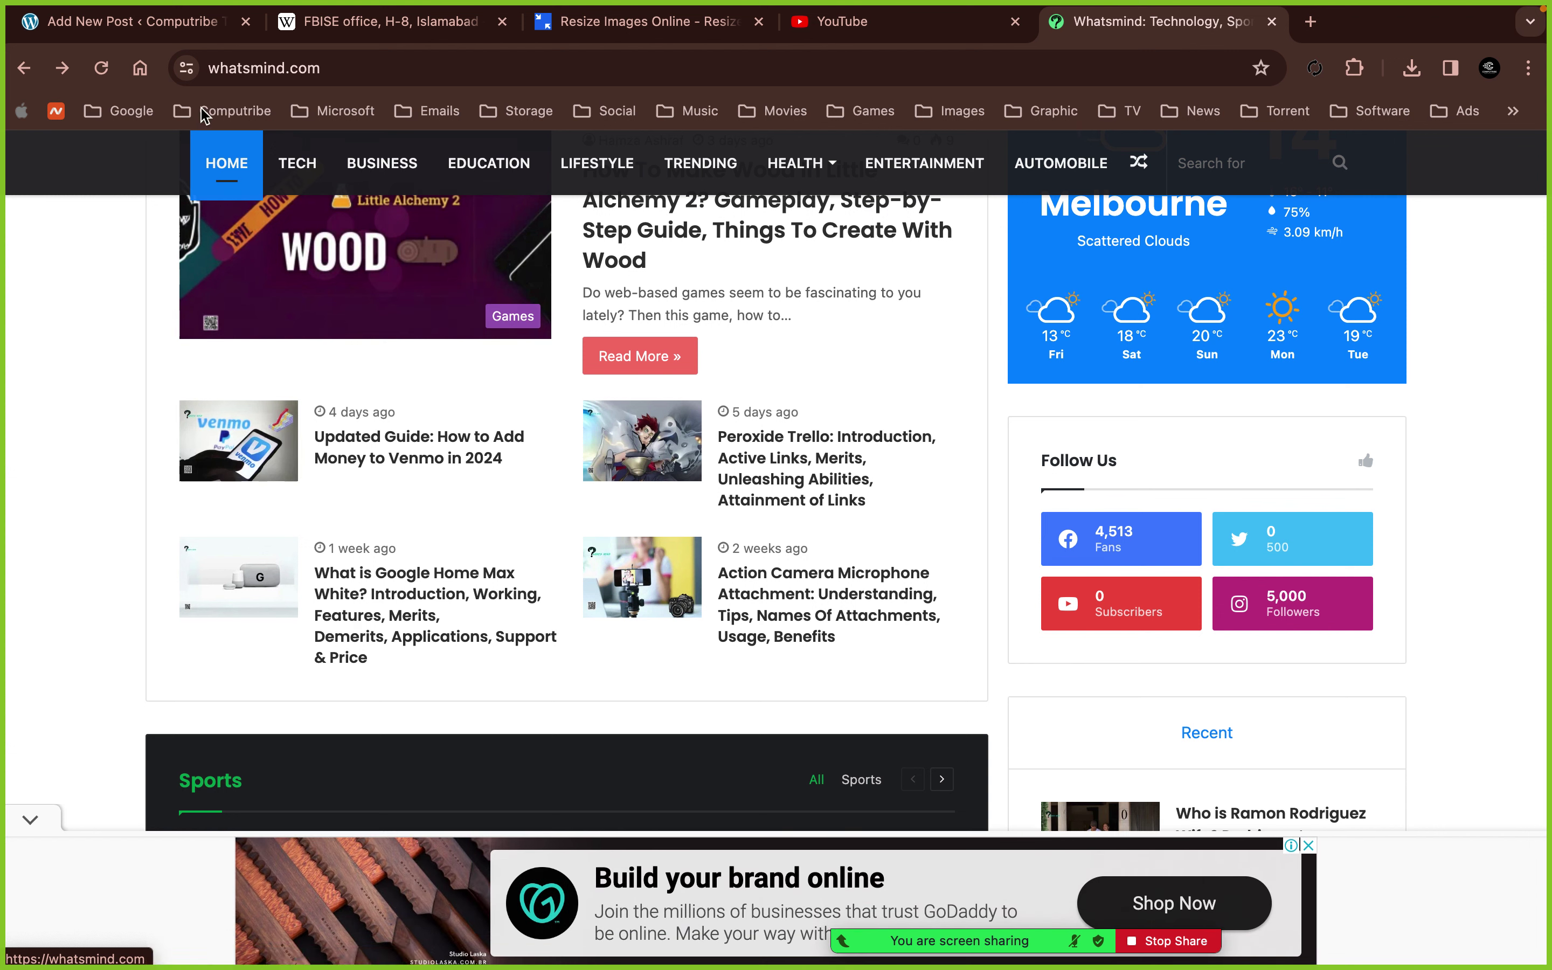
left_click(135, 21)
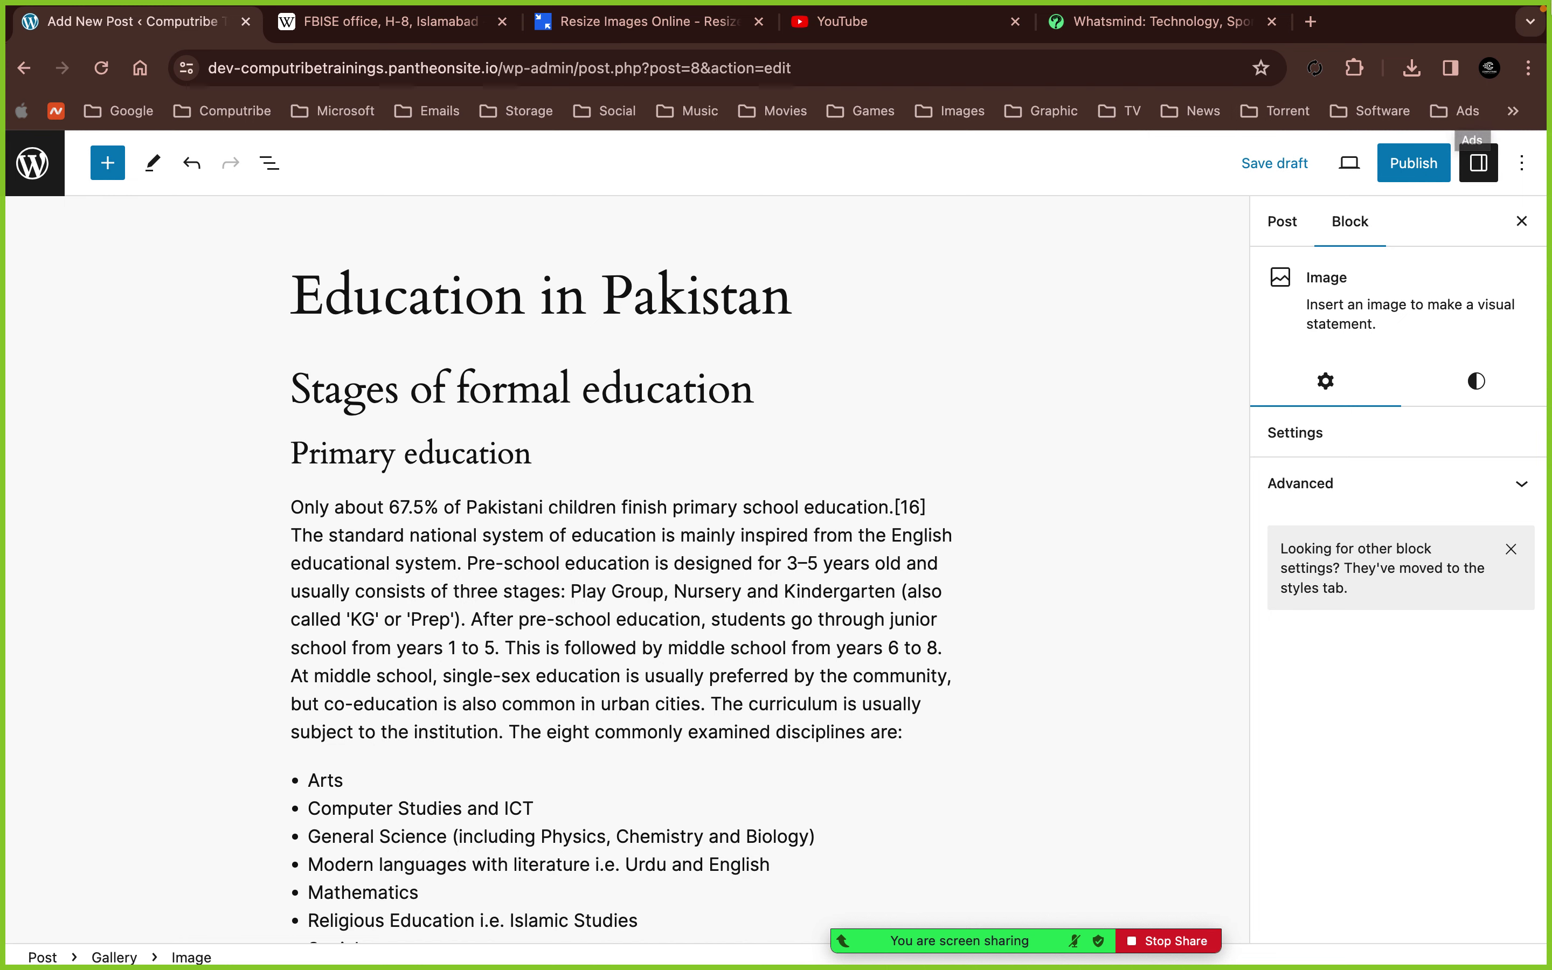
- Search Google Images for education in Pakistan in a new tab and open the BORGEN Magazine girls' education picture in the preview
key("super+t")
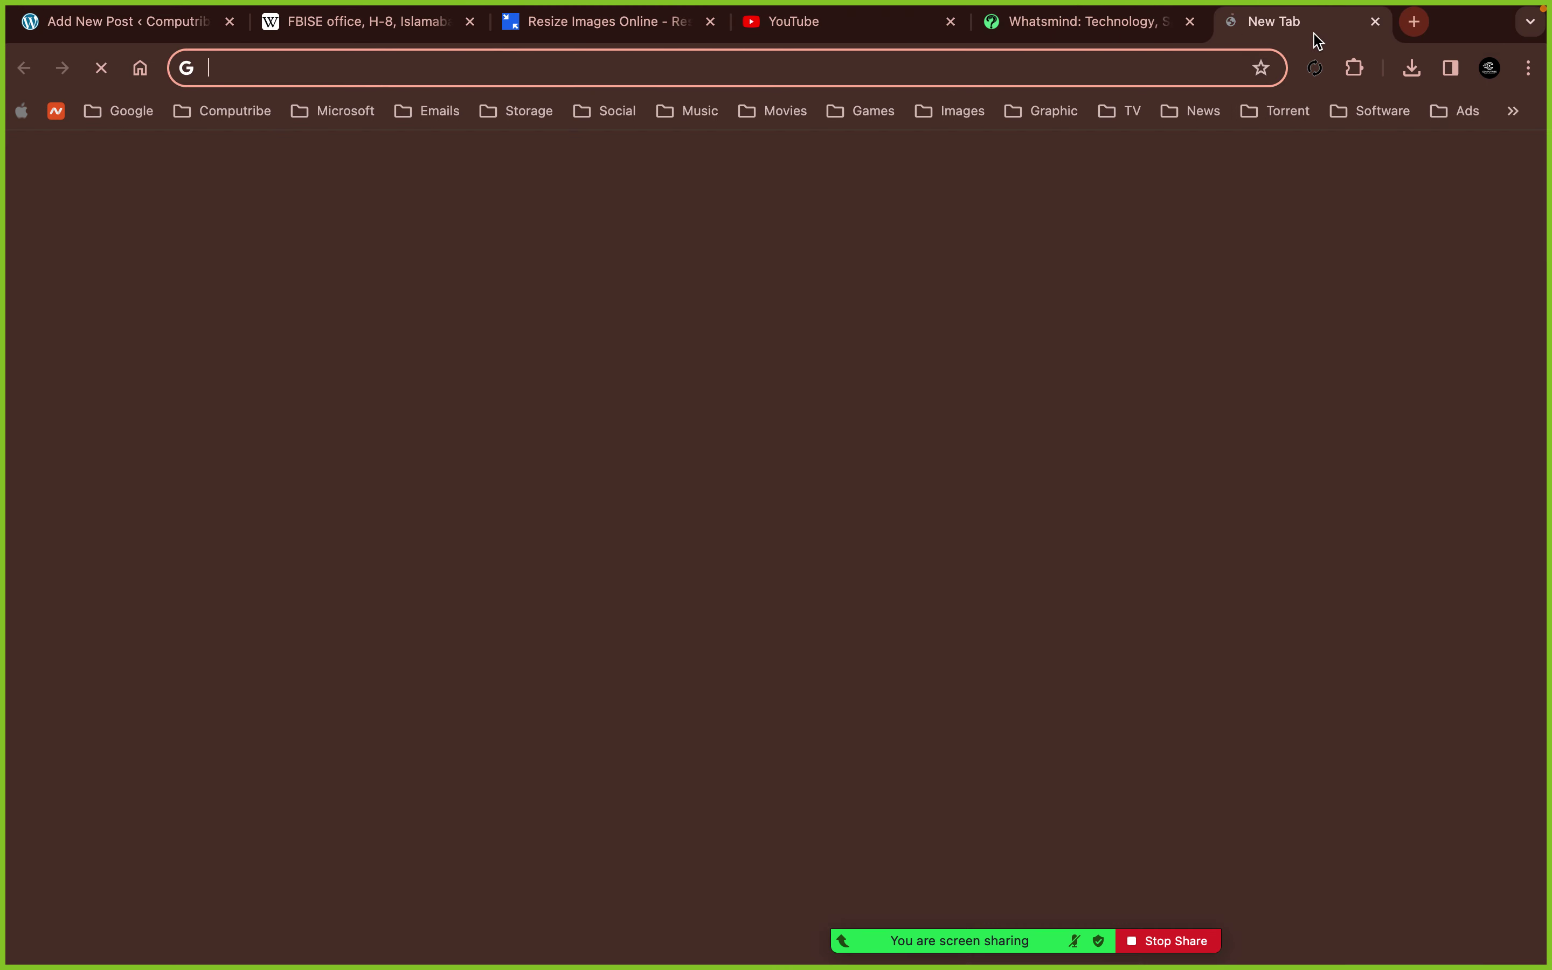
left_click(337, 78)
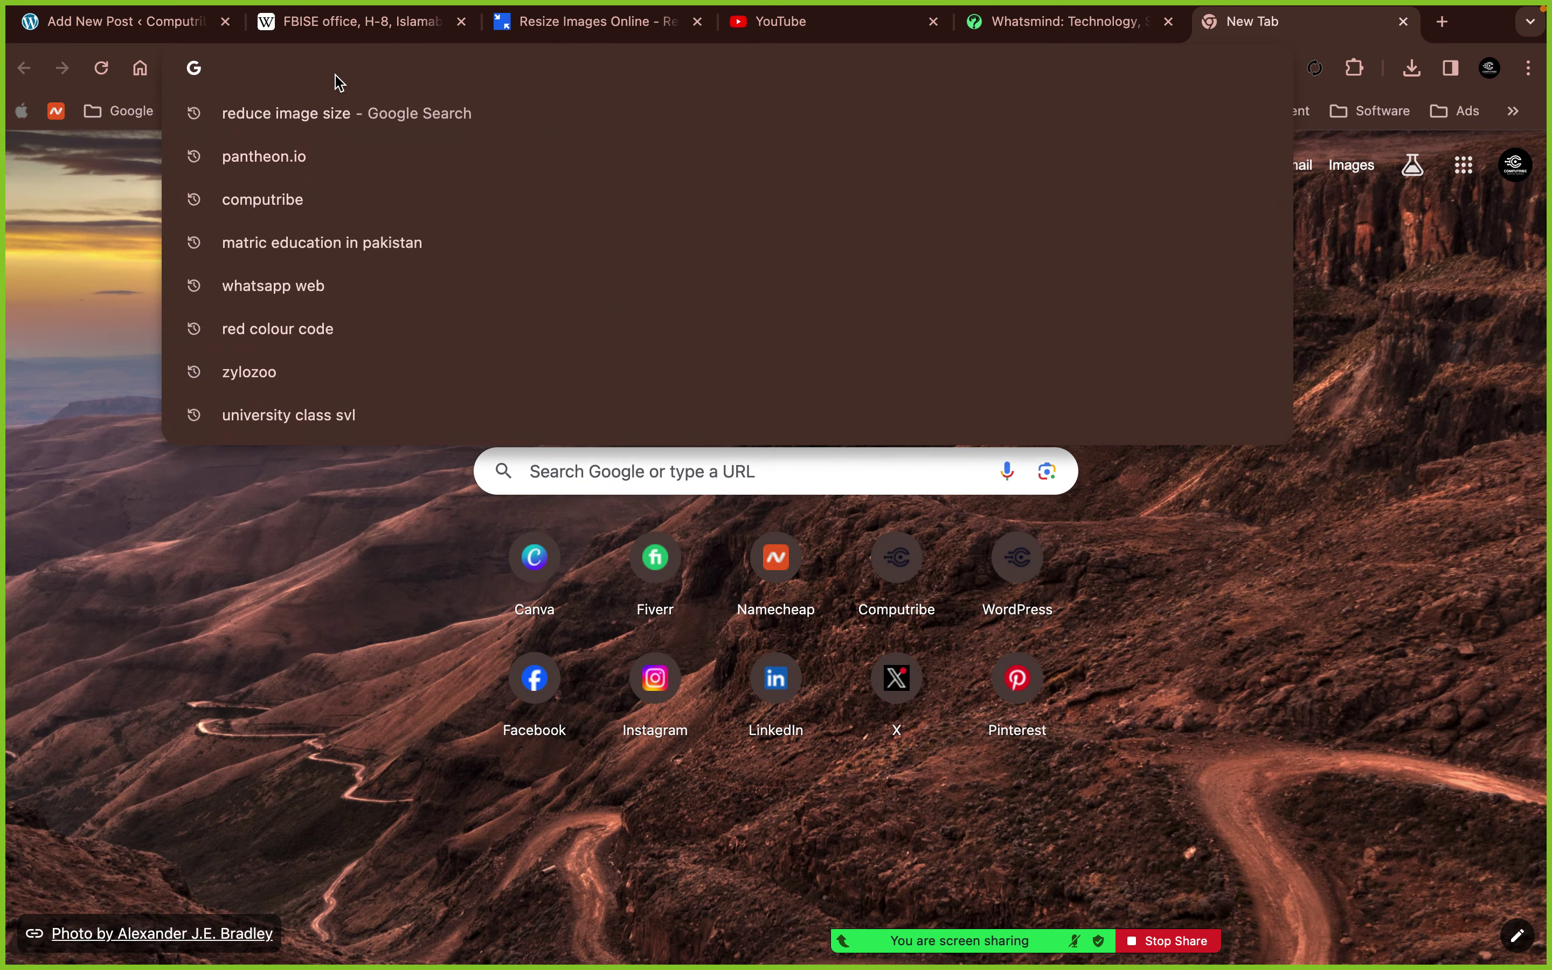
type("ediucat")
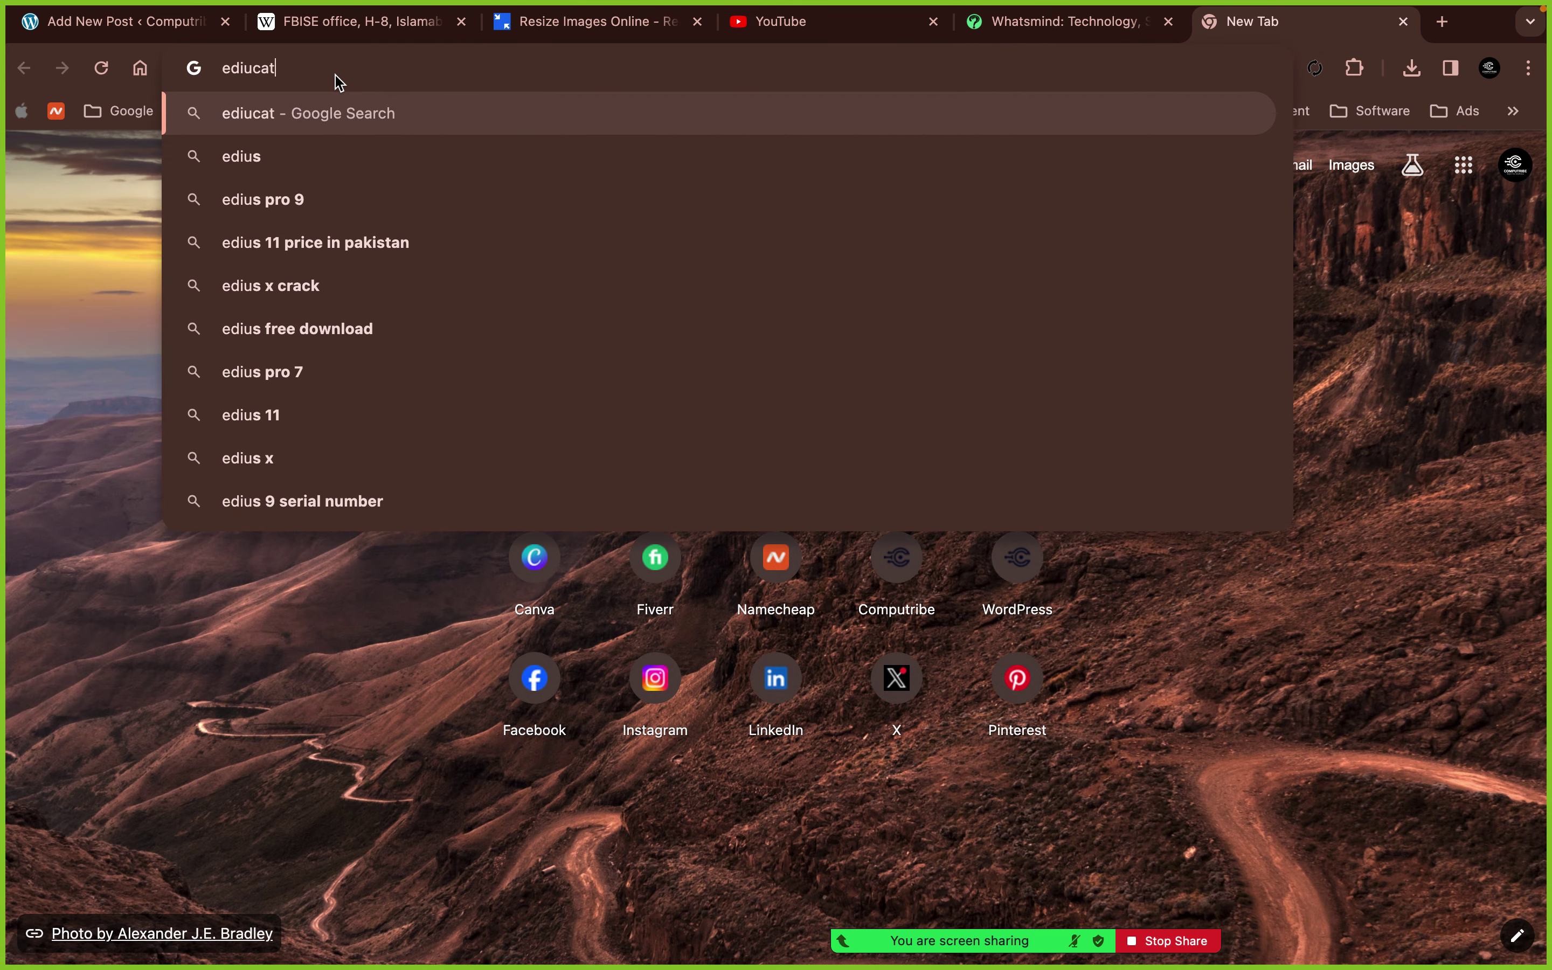
type("ion in pakistan")
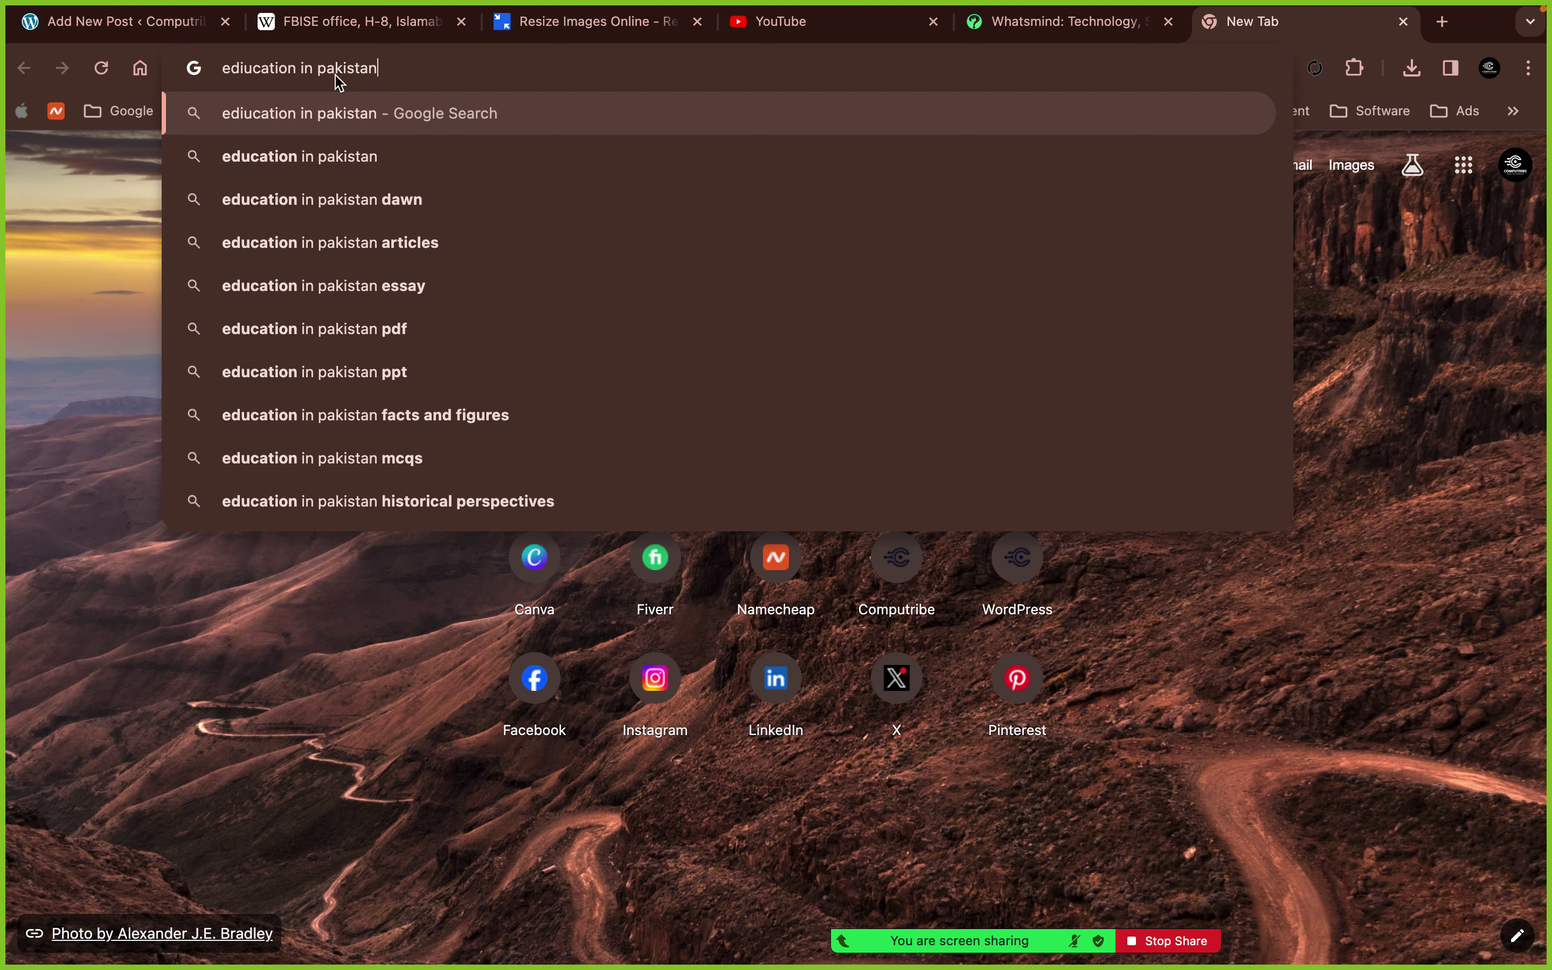
key("Return")
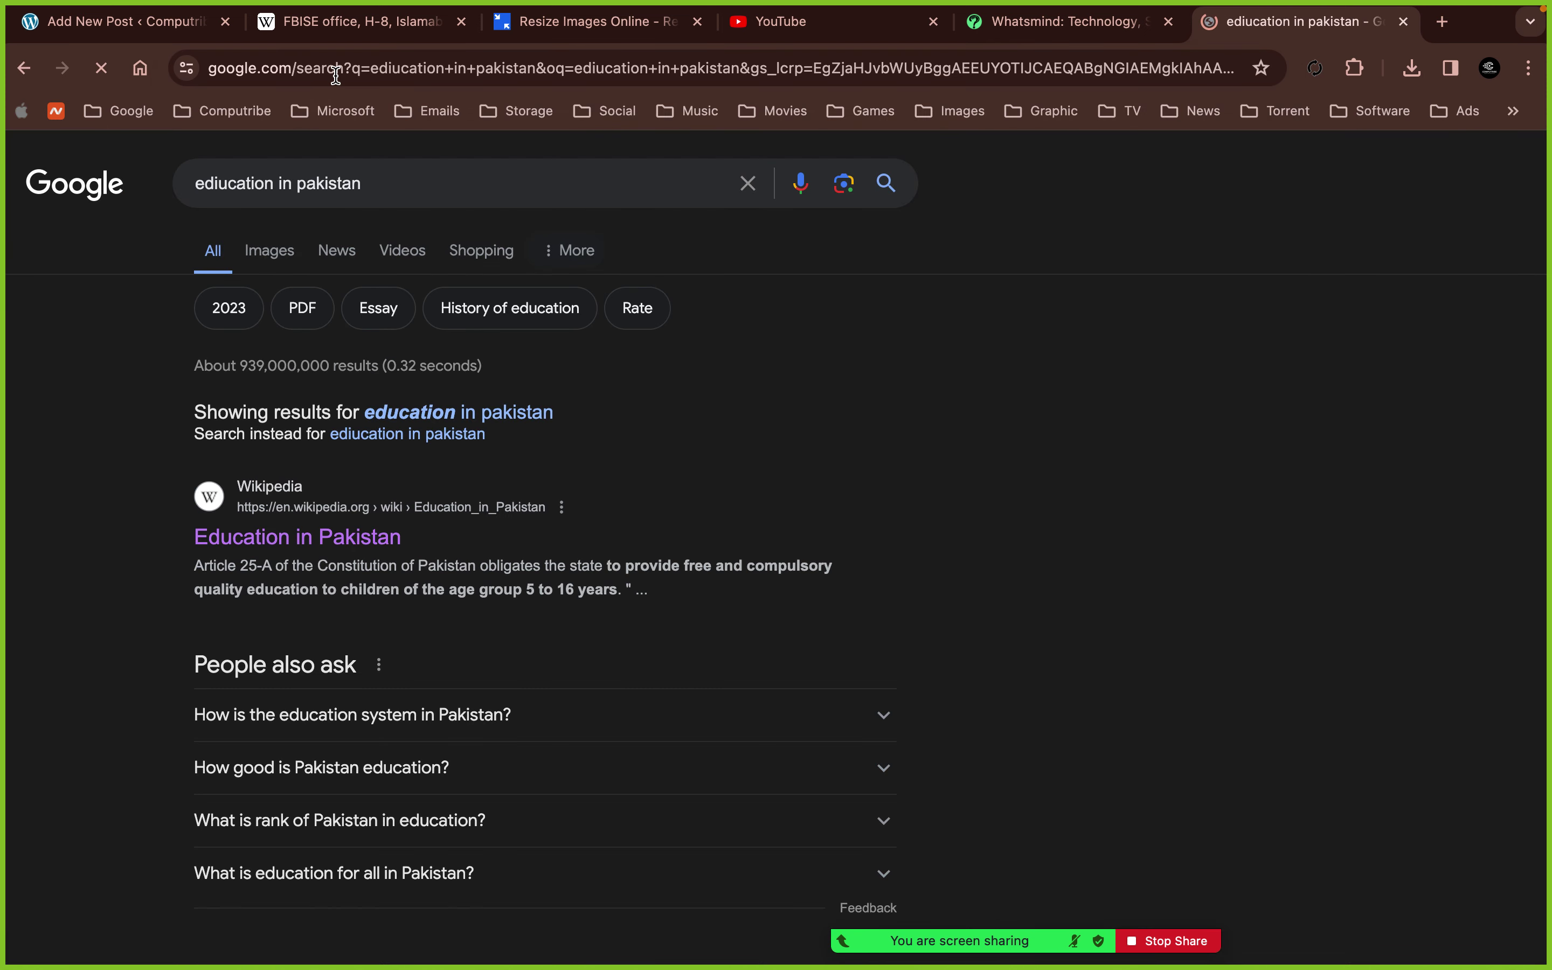
left_click(270, 250)
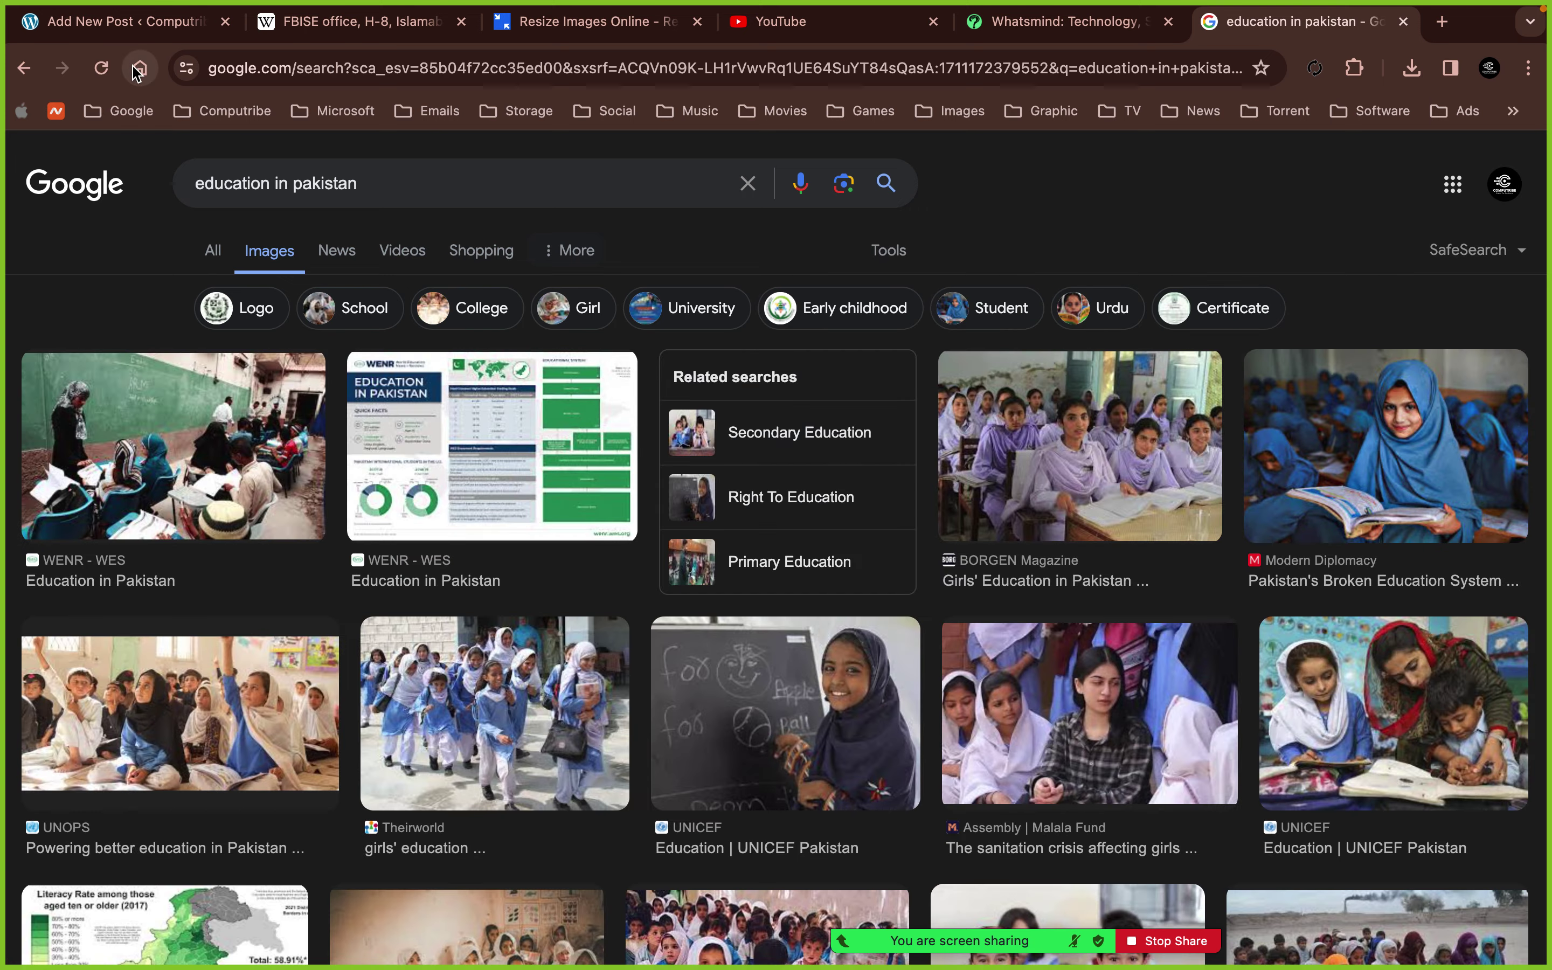
left_click(1055, 452)
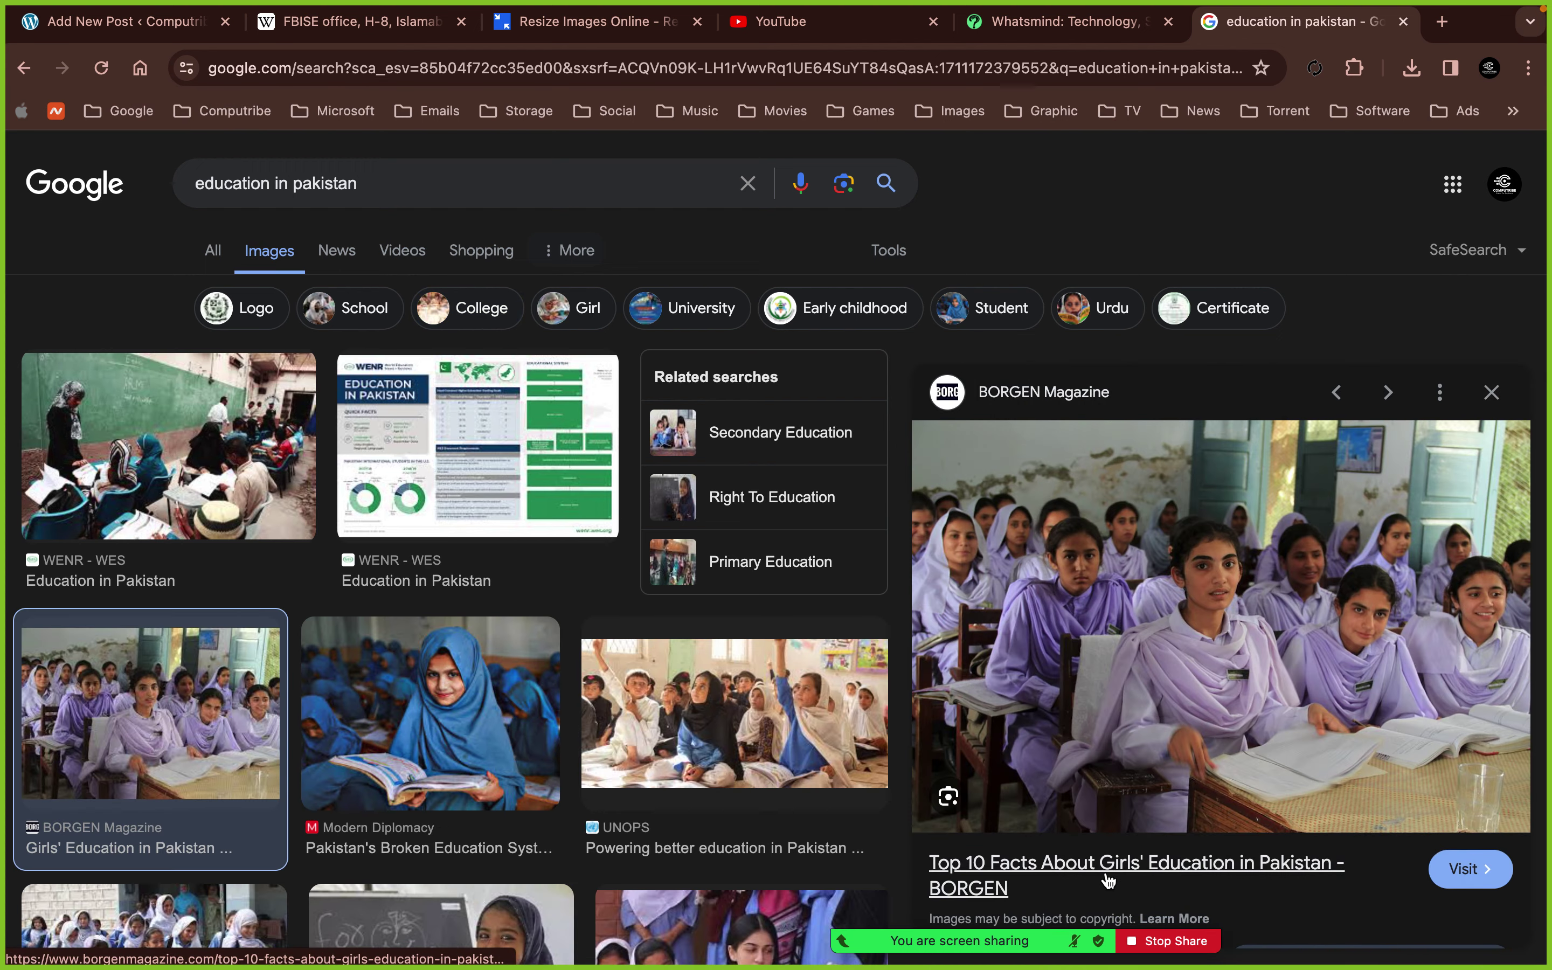
- Save the BORGEN Magazine girls' education picture to the Downloads folder under its suggested file name
right_click(1173, 601)
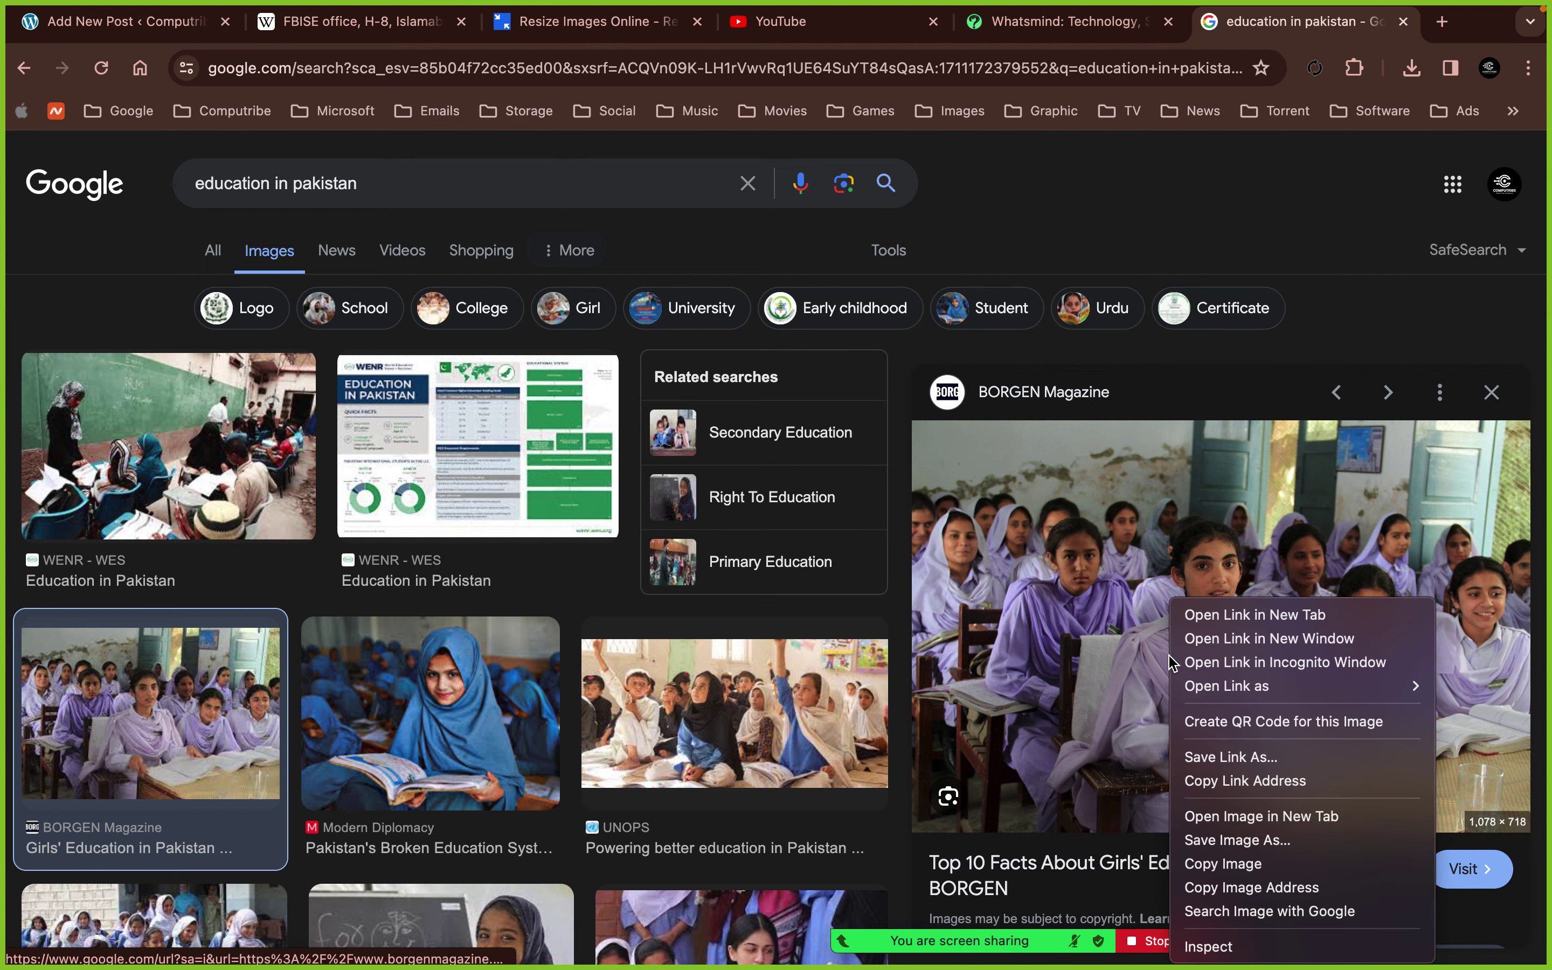
left_click(1232, 841)
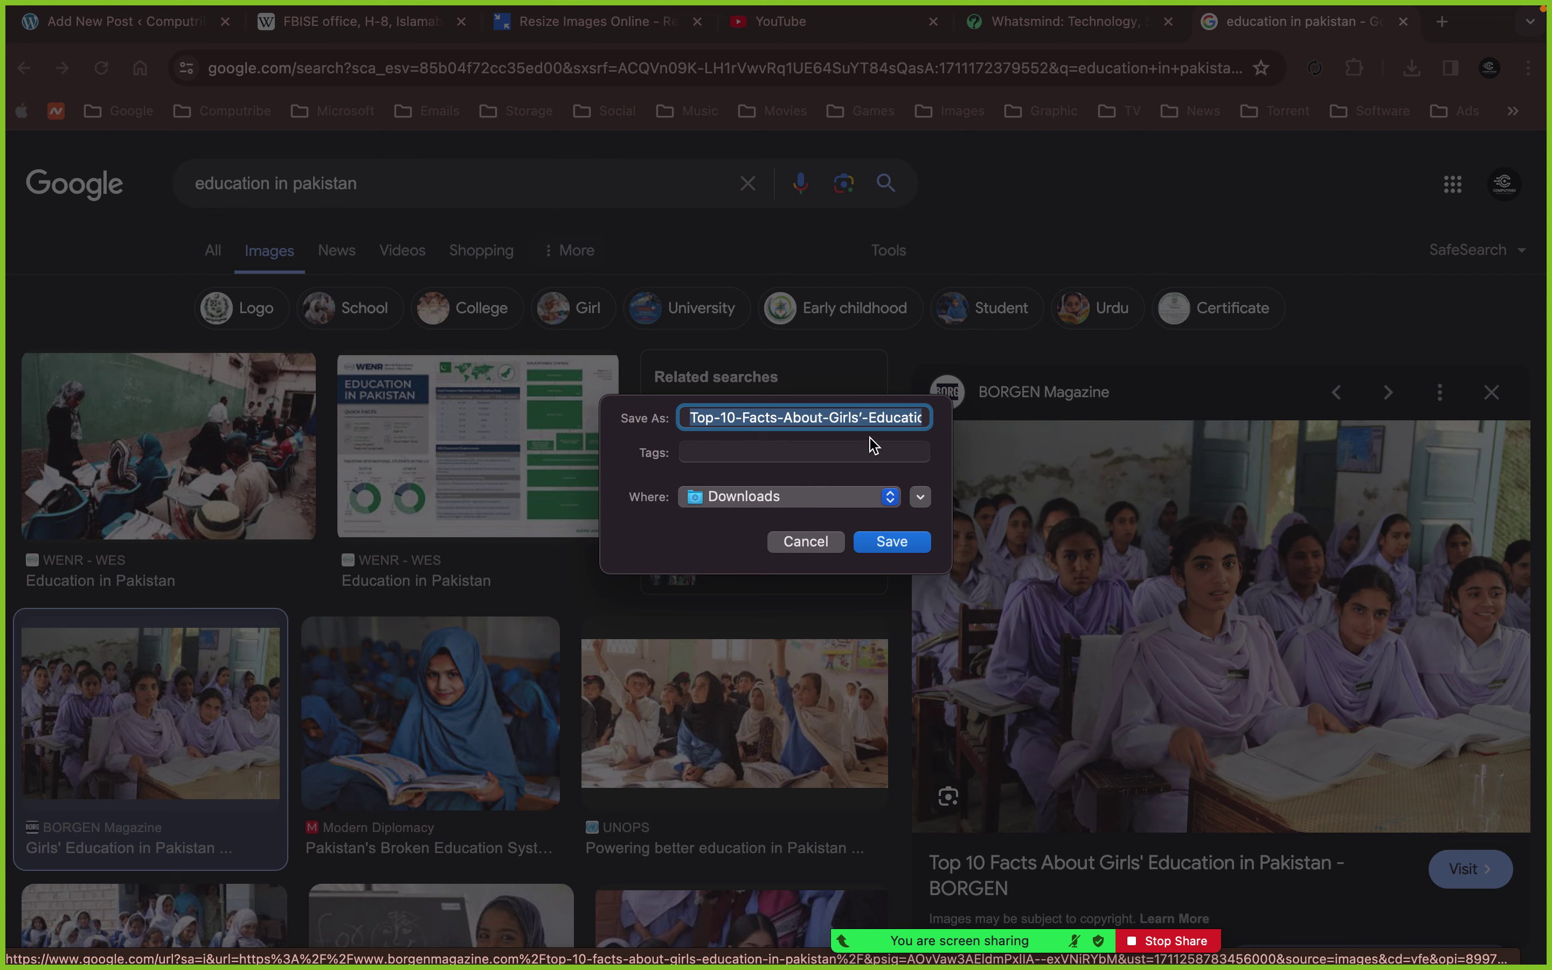
key("Right")
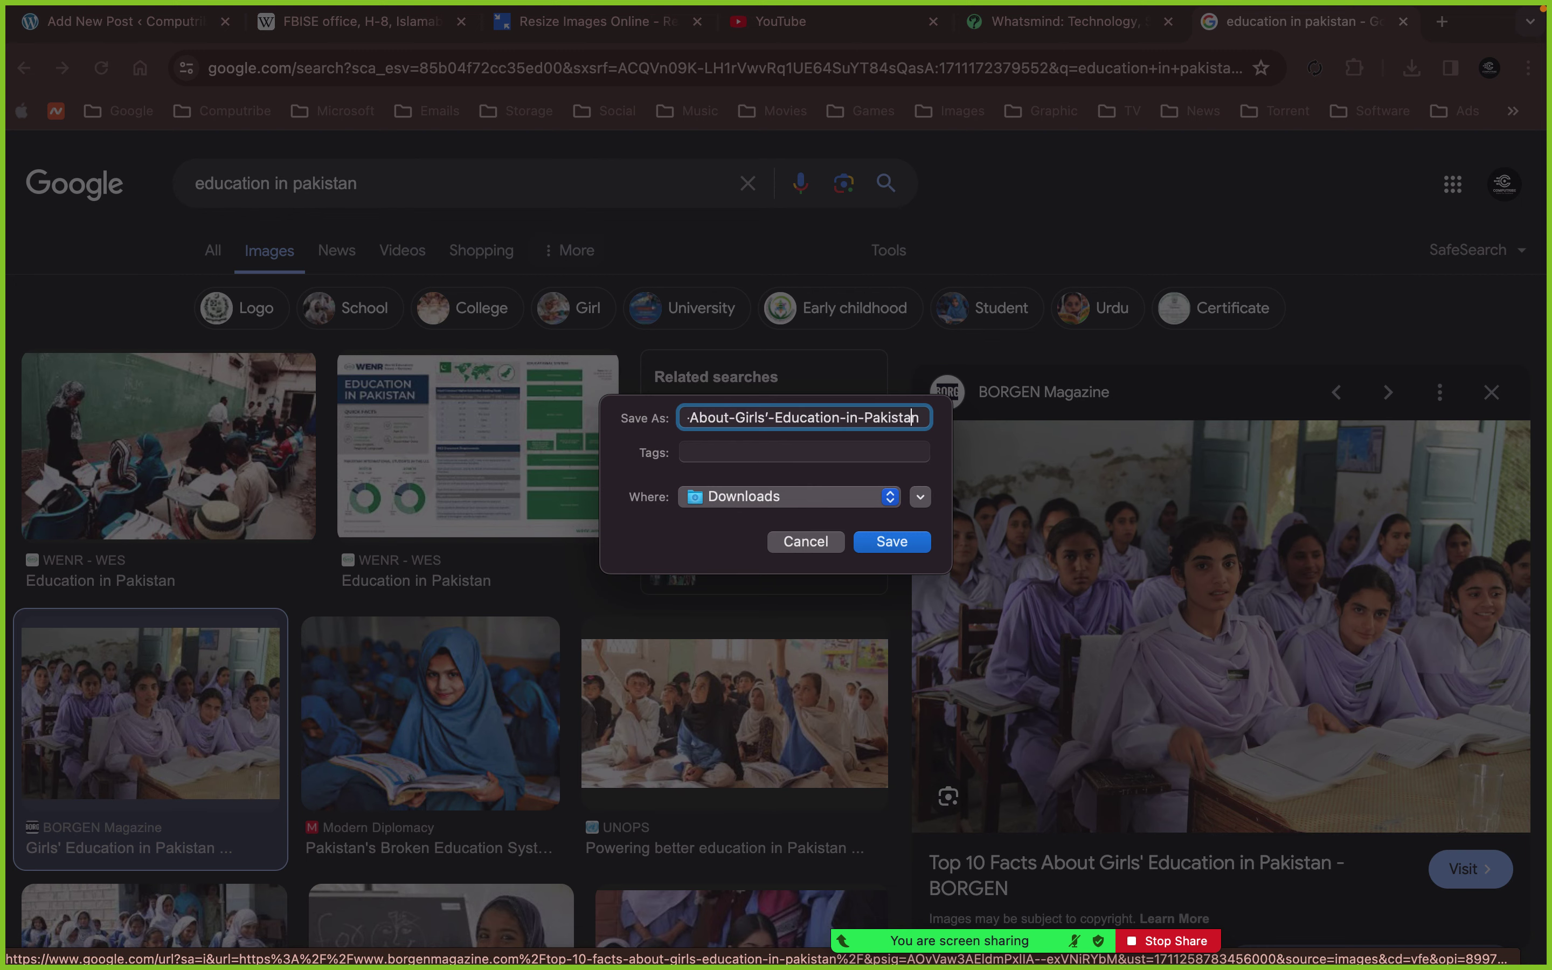
left_click(918, 539)
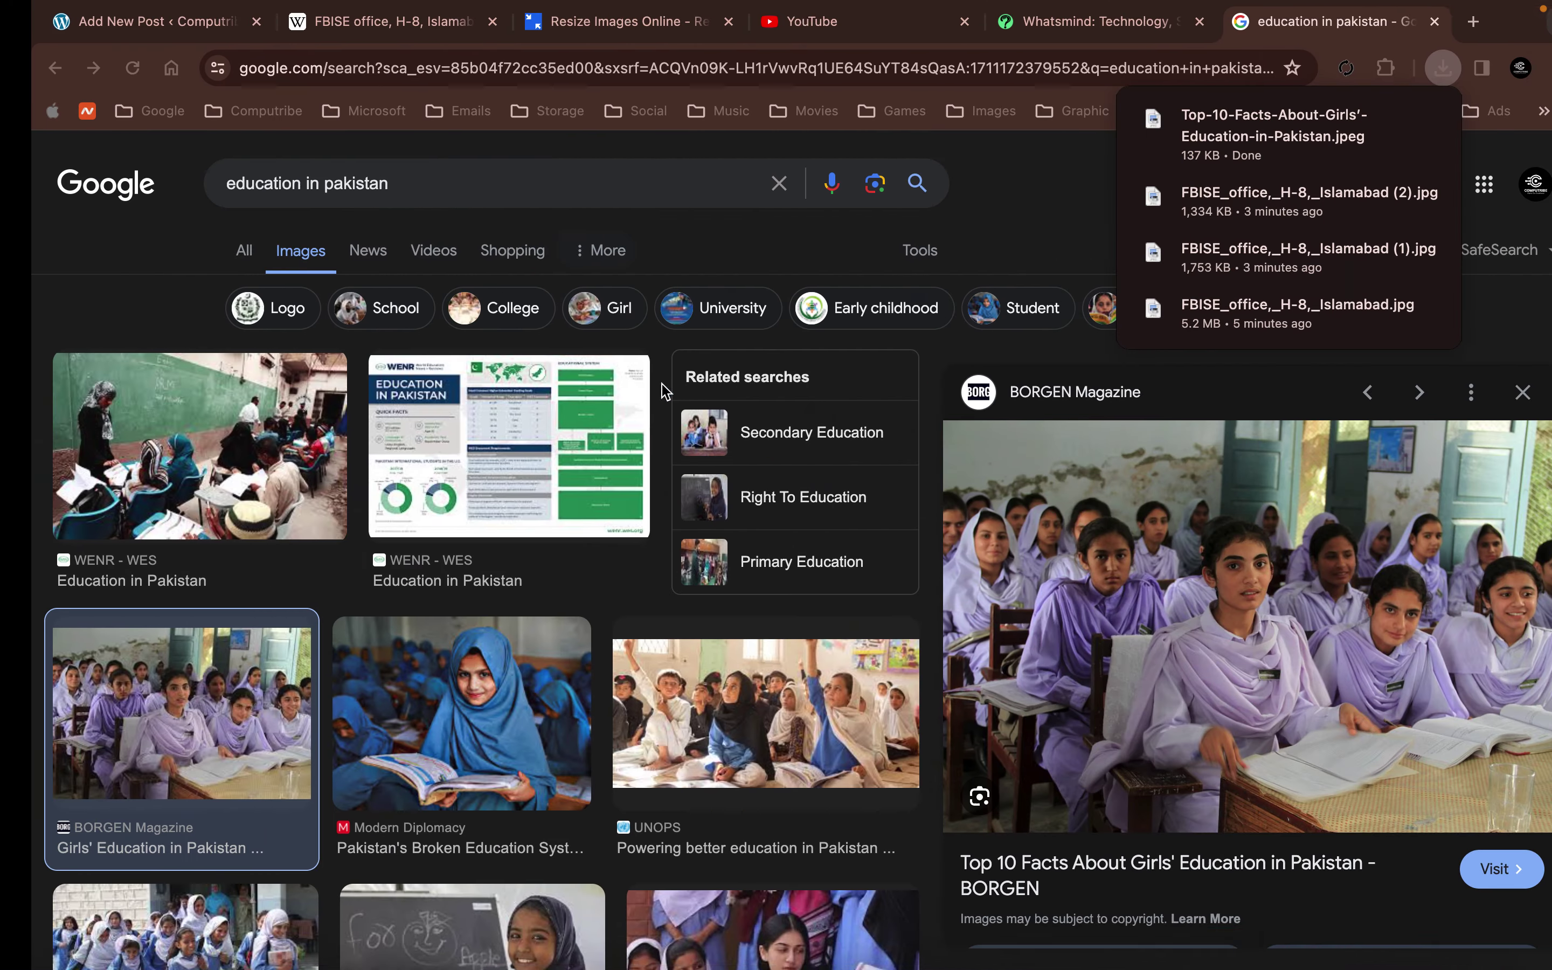
- Return to the WordPress post and upload the saved Top-10-Facts girls' education picture into the empty gallery image block
left_click(154, 21)
scroll(662, 576, "down", 10)
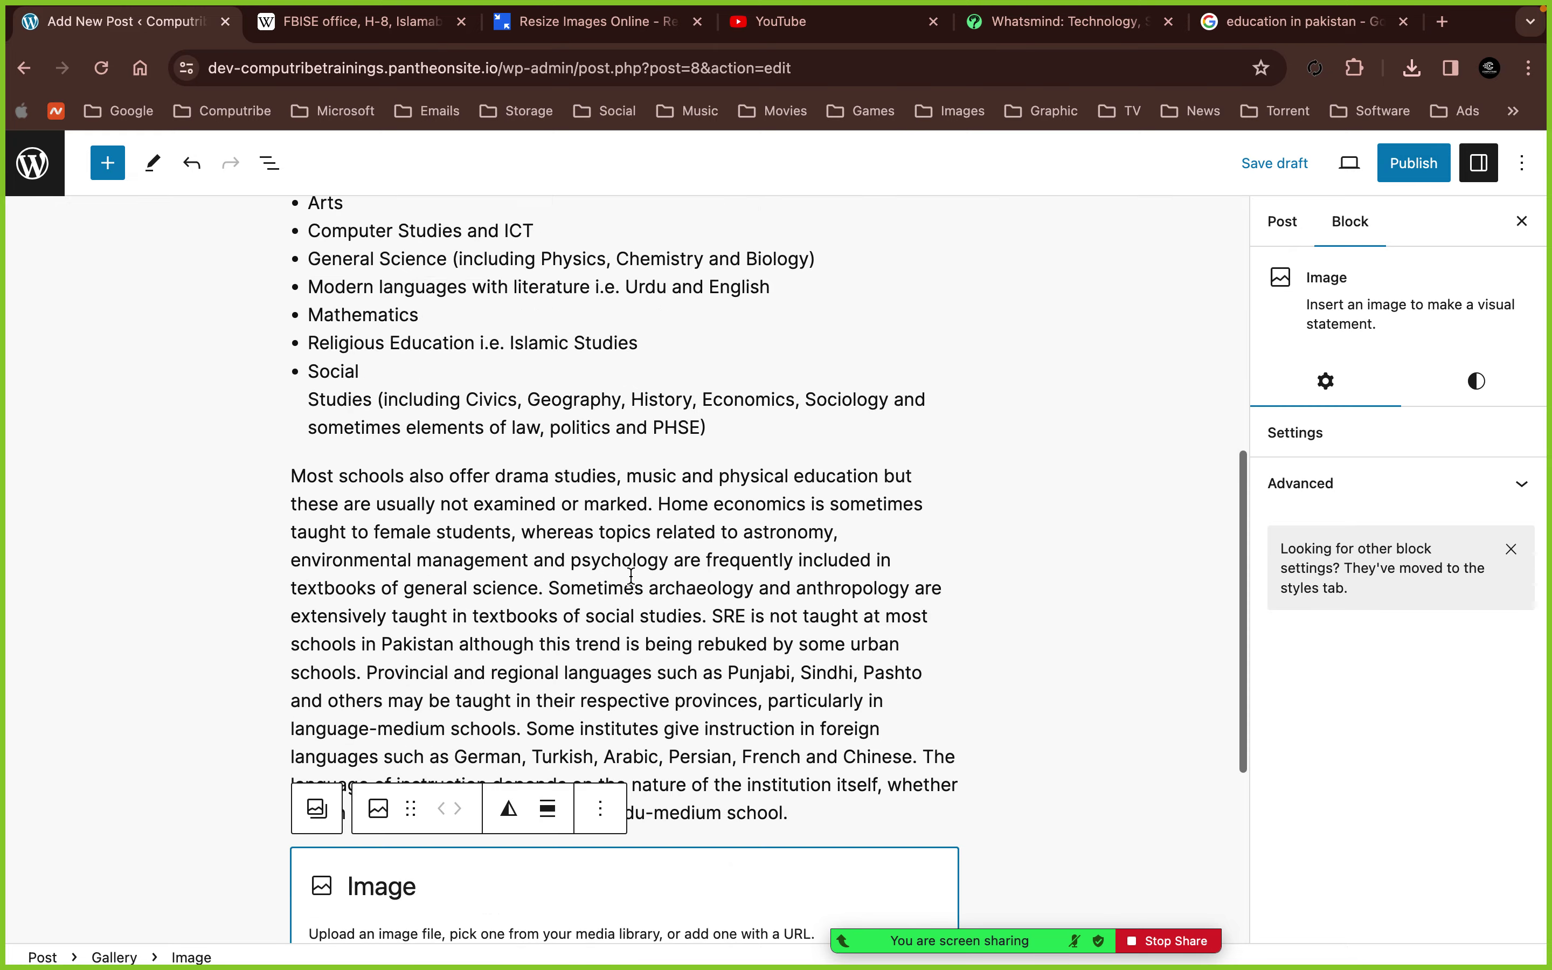
scroll(632, 575, "down", 5)
left_click(347, 592)
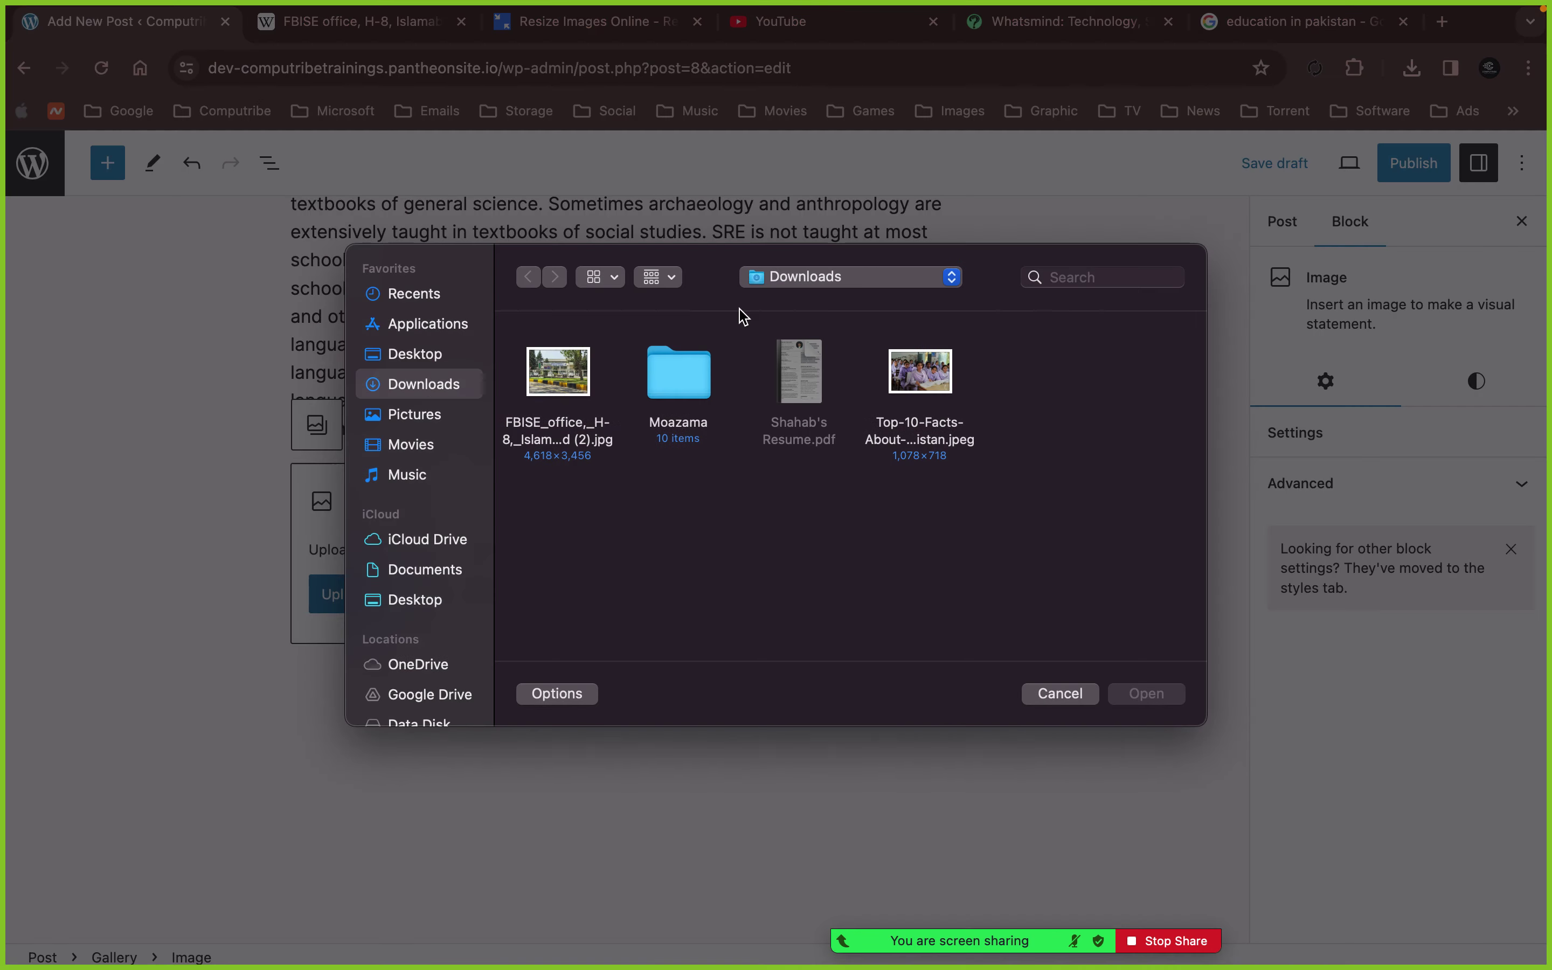
double_click(920, 369)
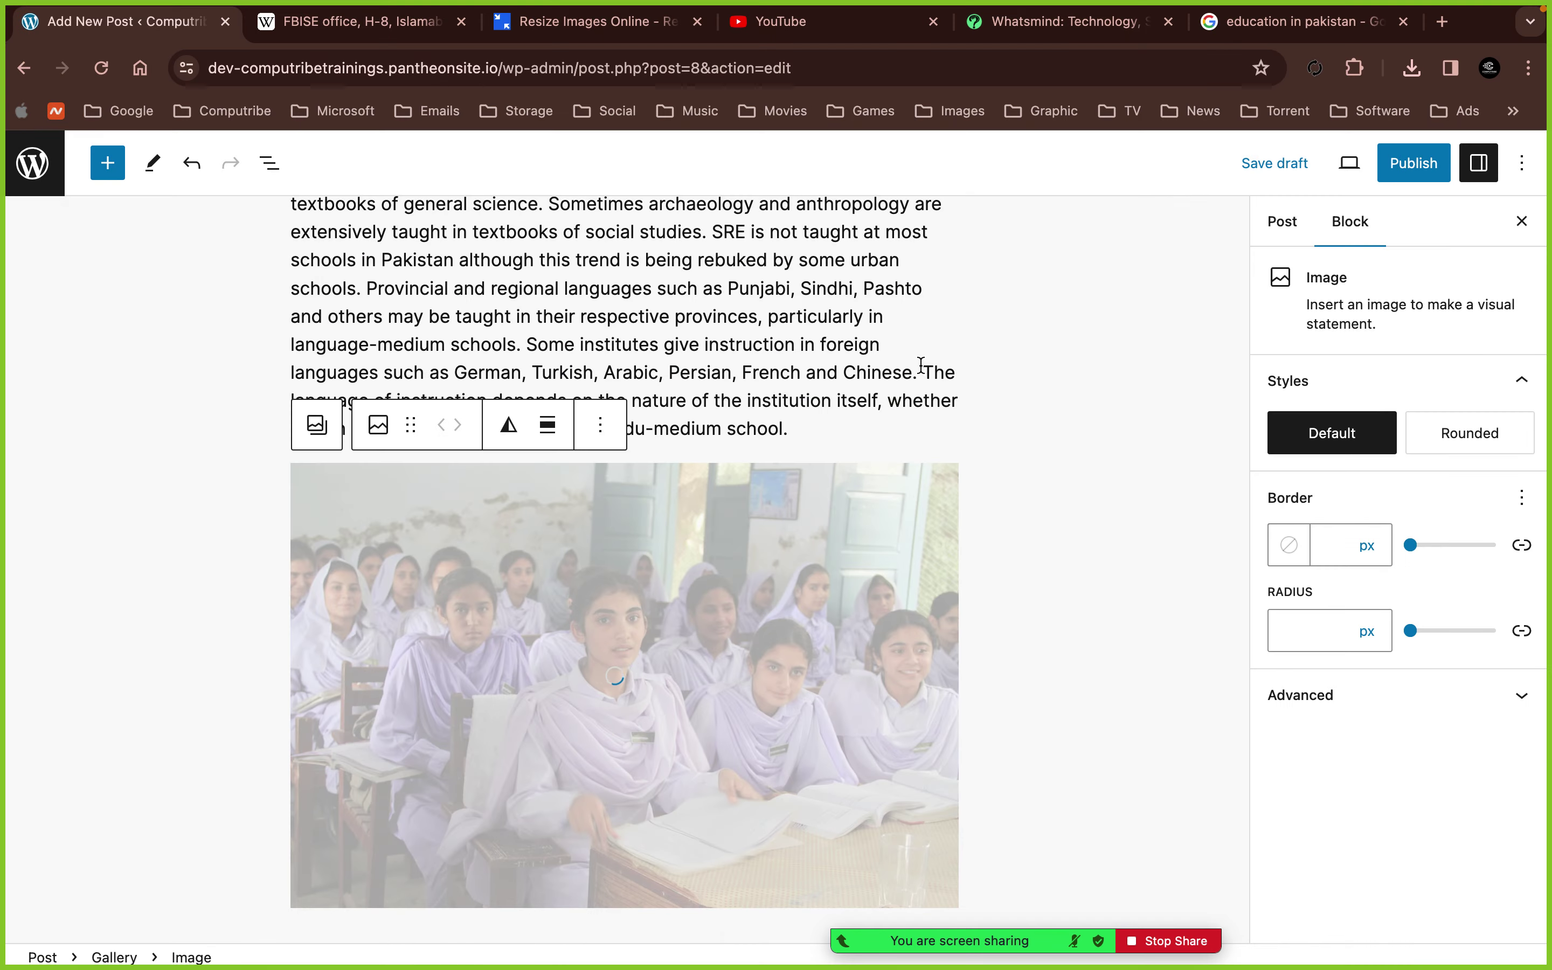
scroll(975, 621, "down", 3)
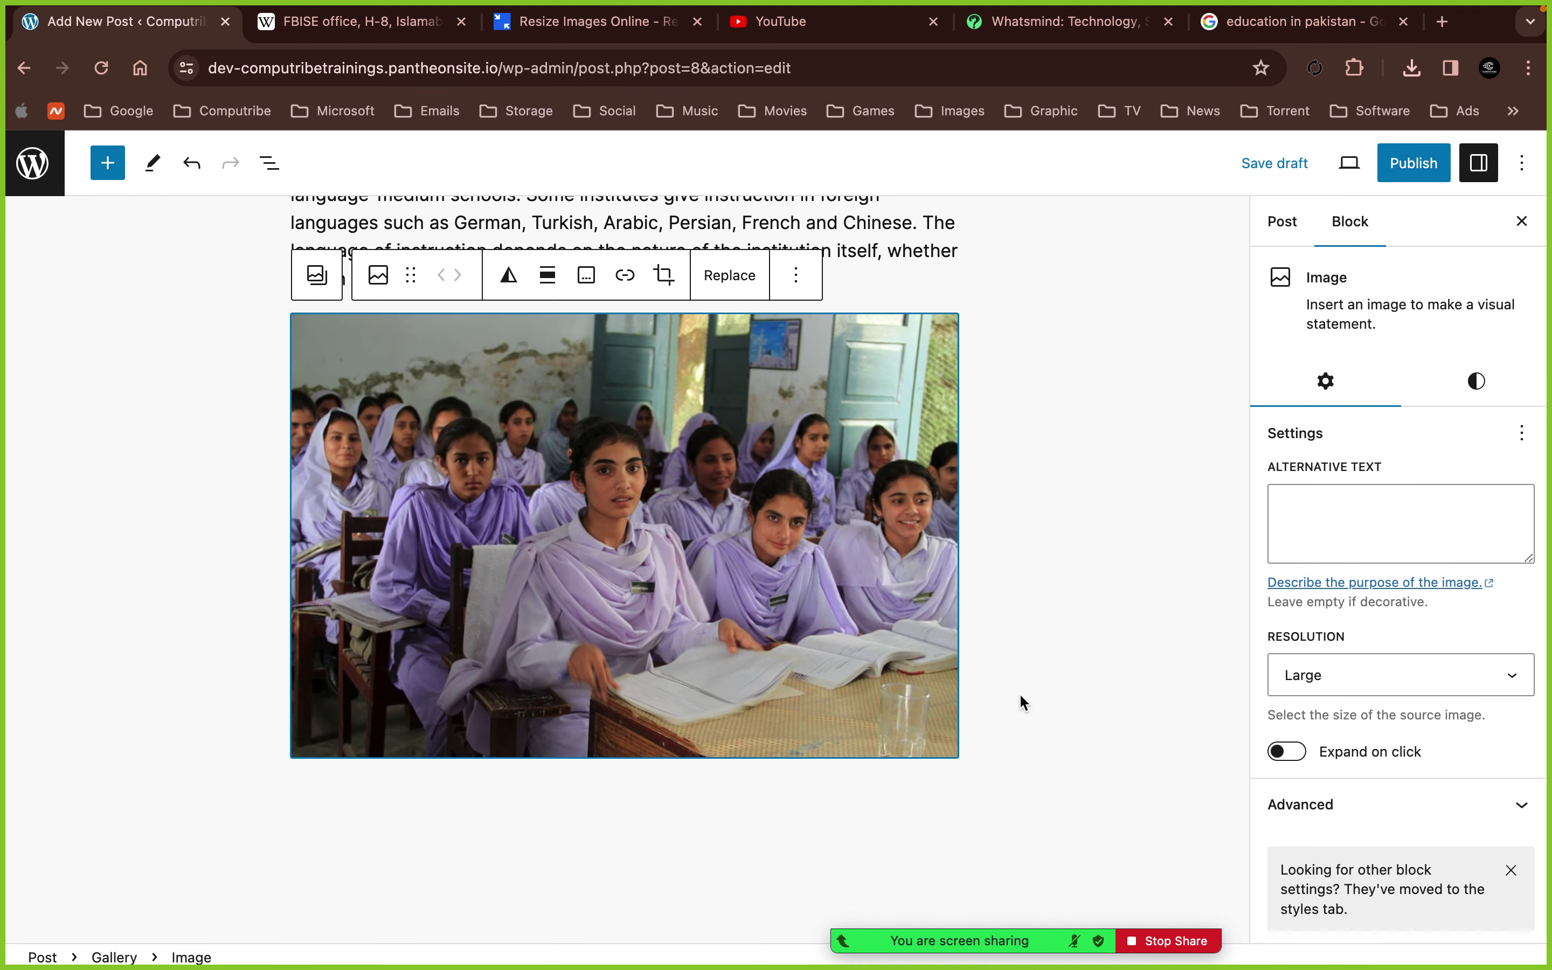
scroll(685, 431, "up", 10)
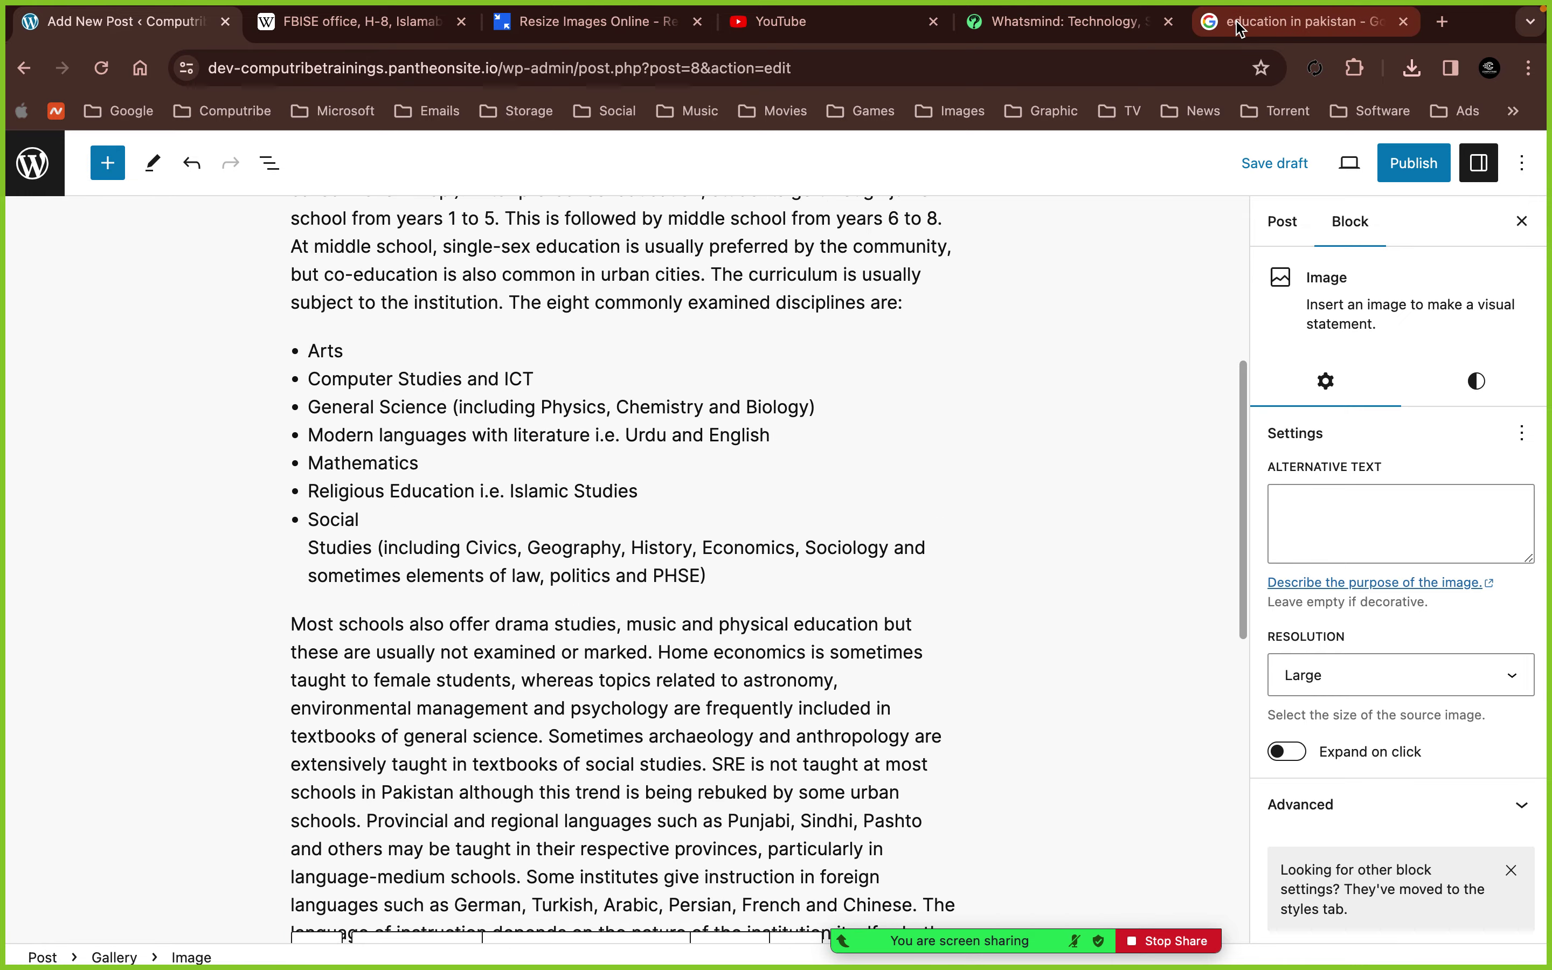
- Save the Modern Diplomacy picture of the girl in blue from the Google Images results to Downloads as pakistan-education
left_click(1295, 21)
scroll(665, 417, "down", 5)
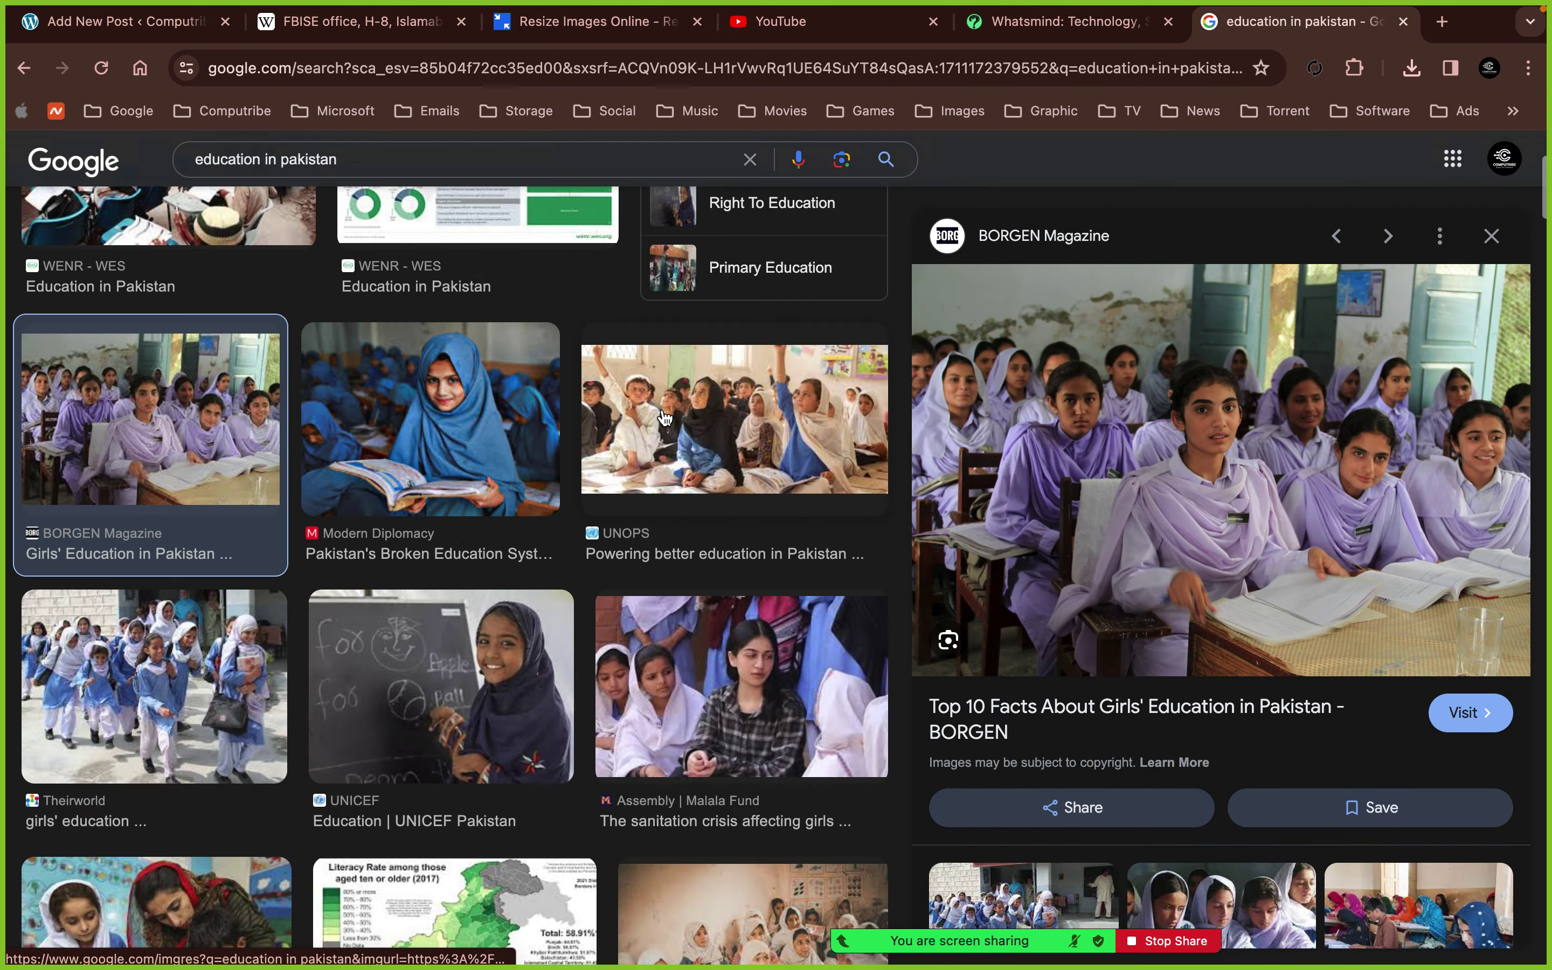
left_click(411, 404)
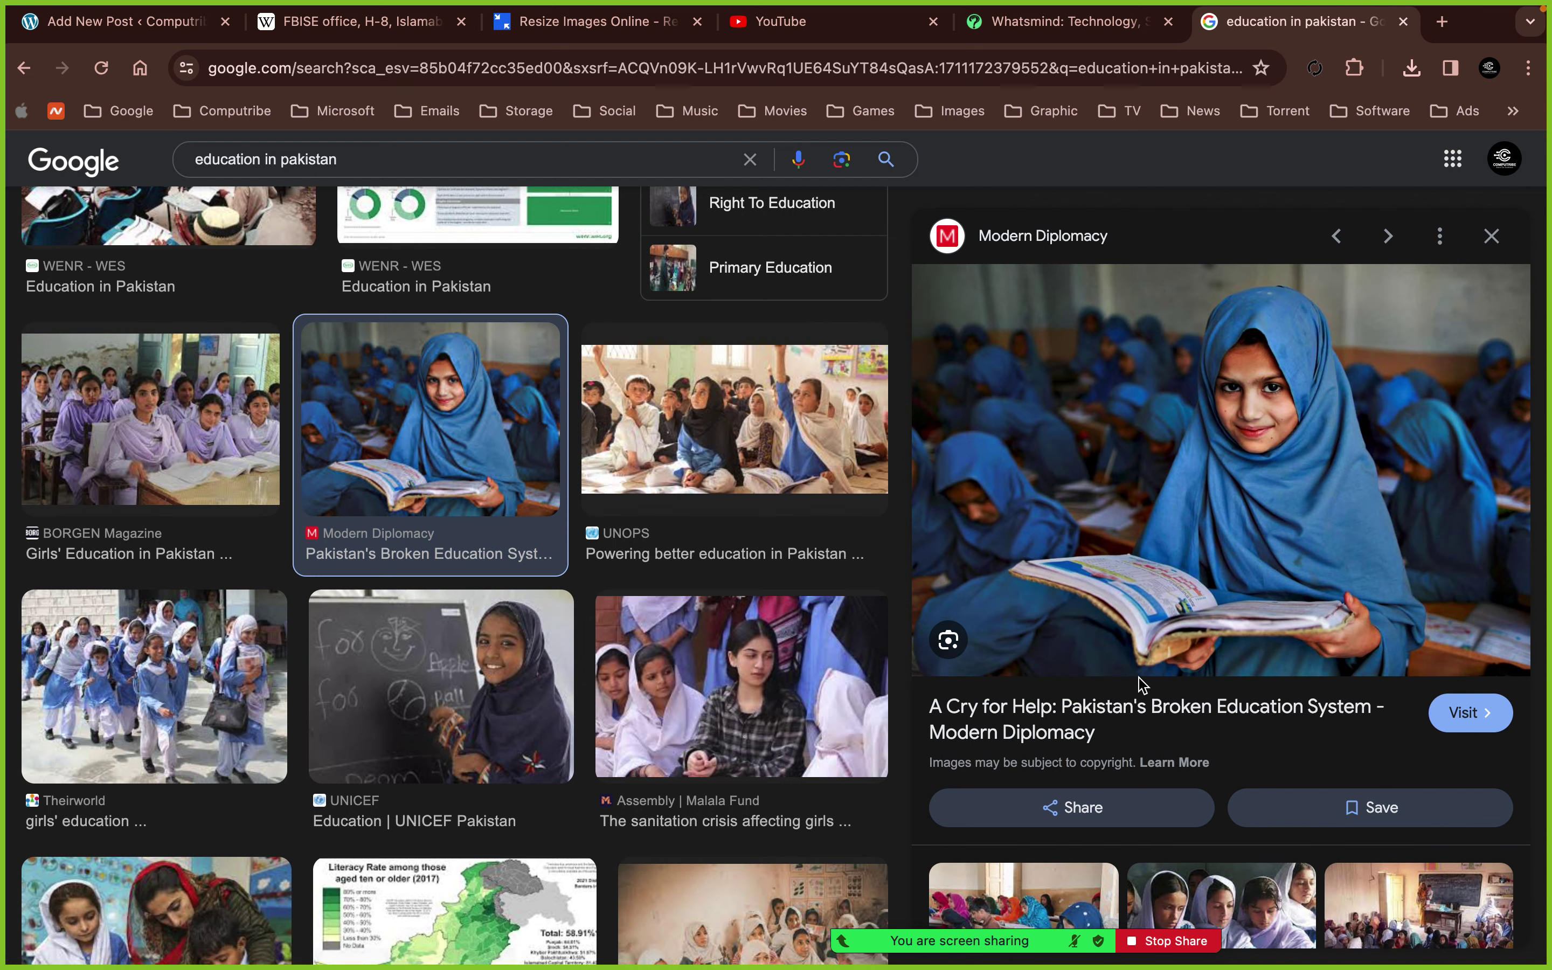
right_click(1199, 450)
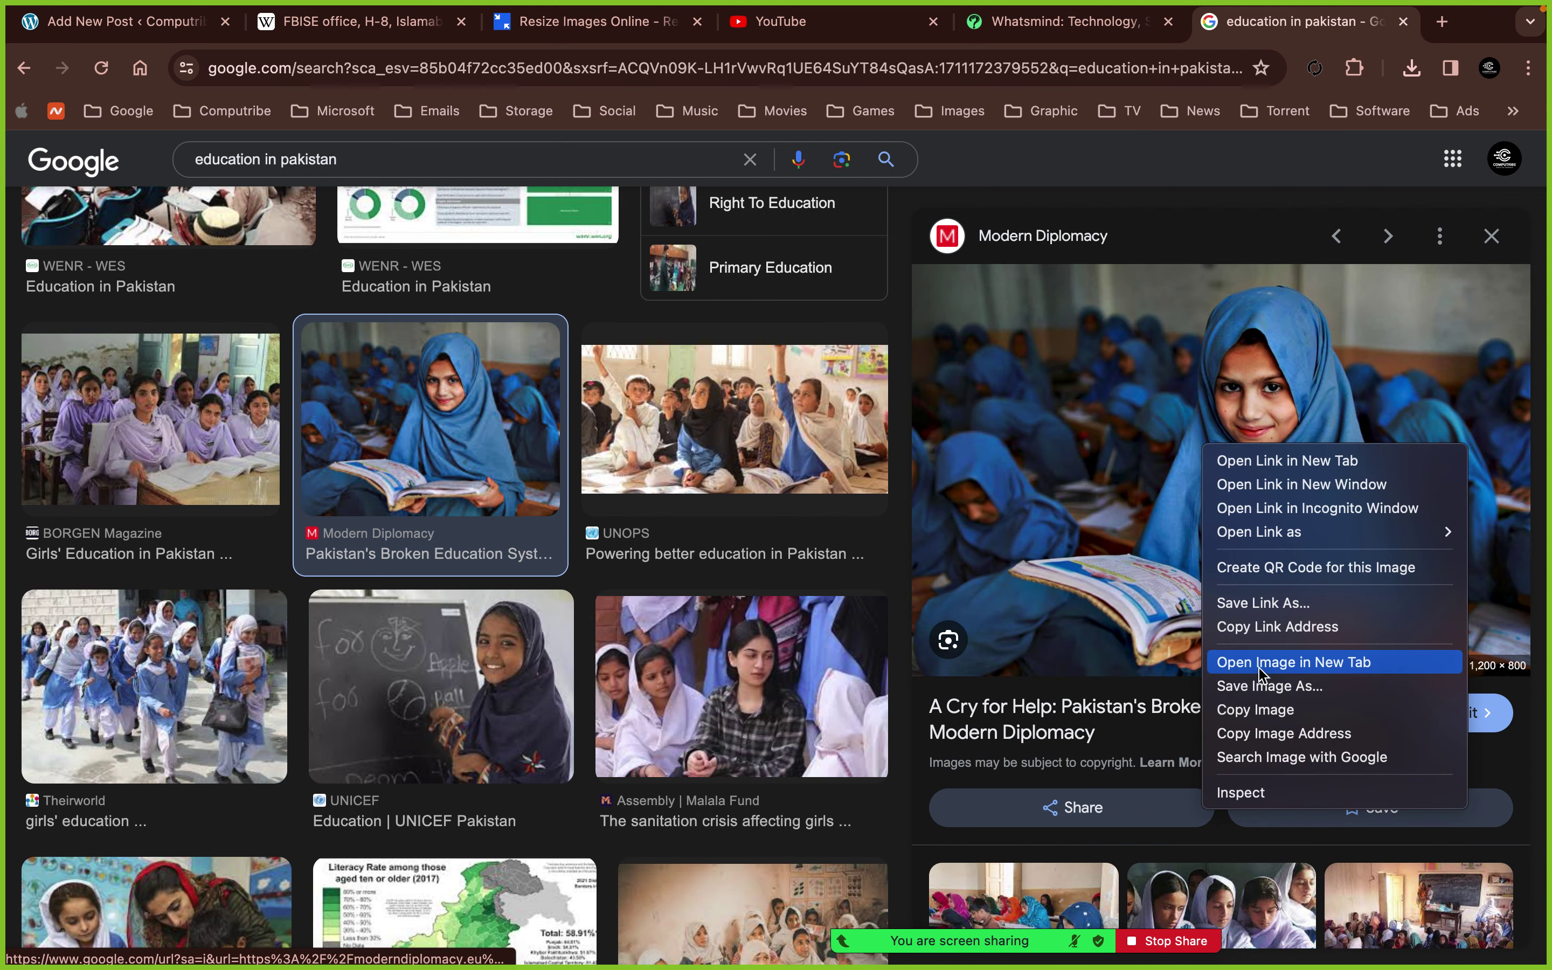
left_click(1255, 686)
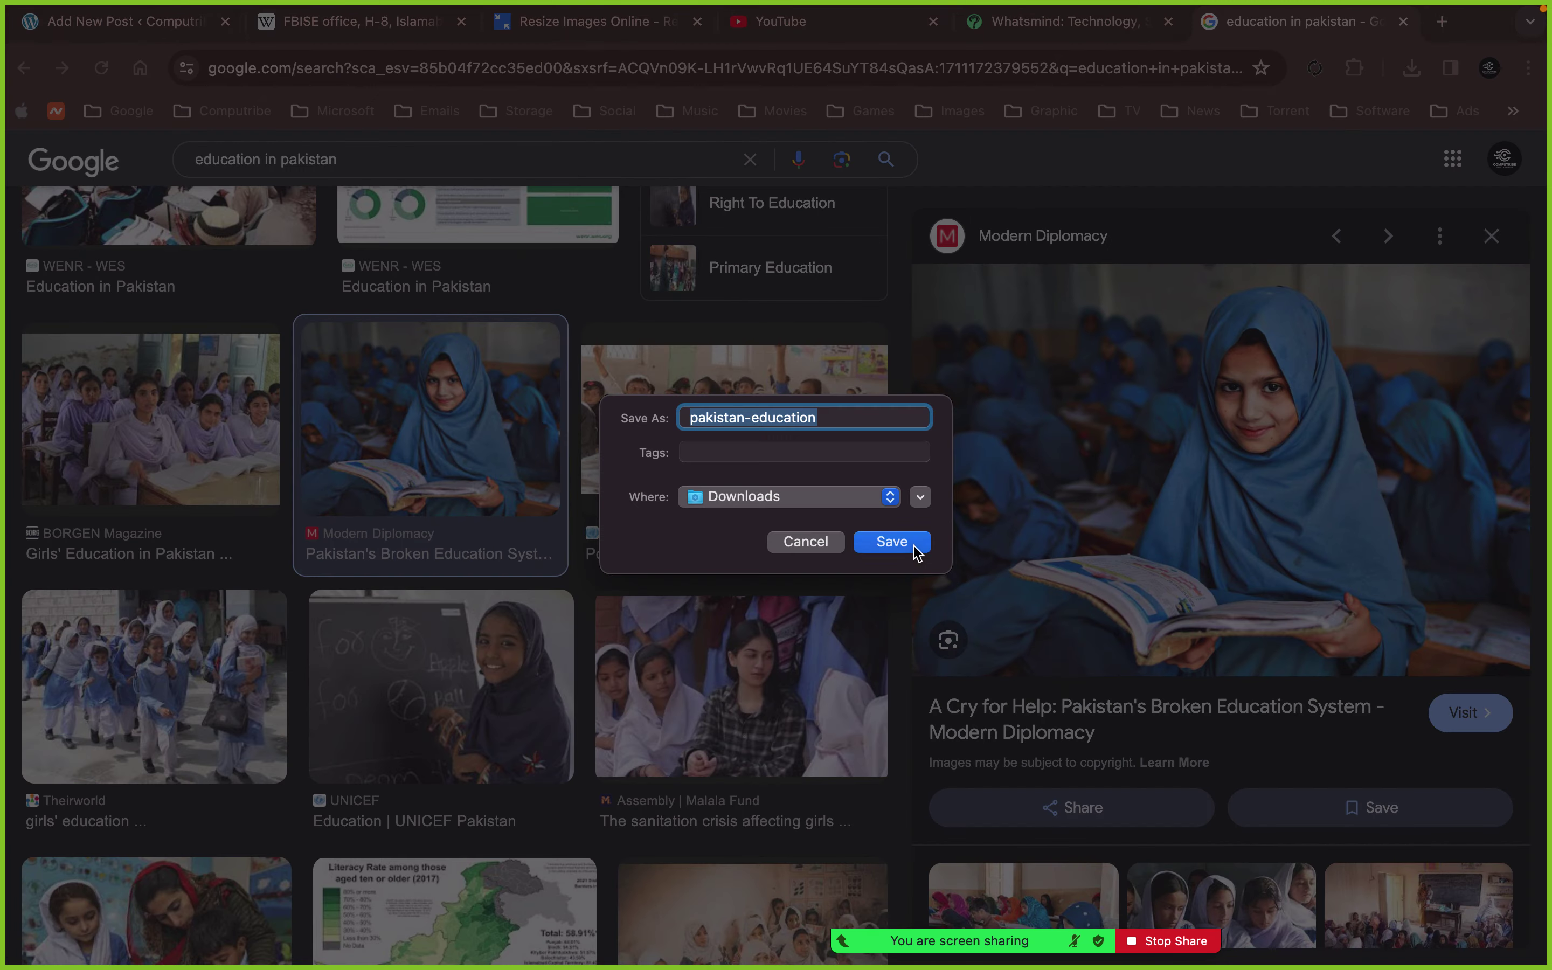
left_click(917, 544)
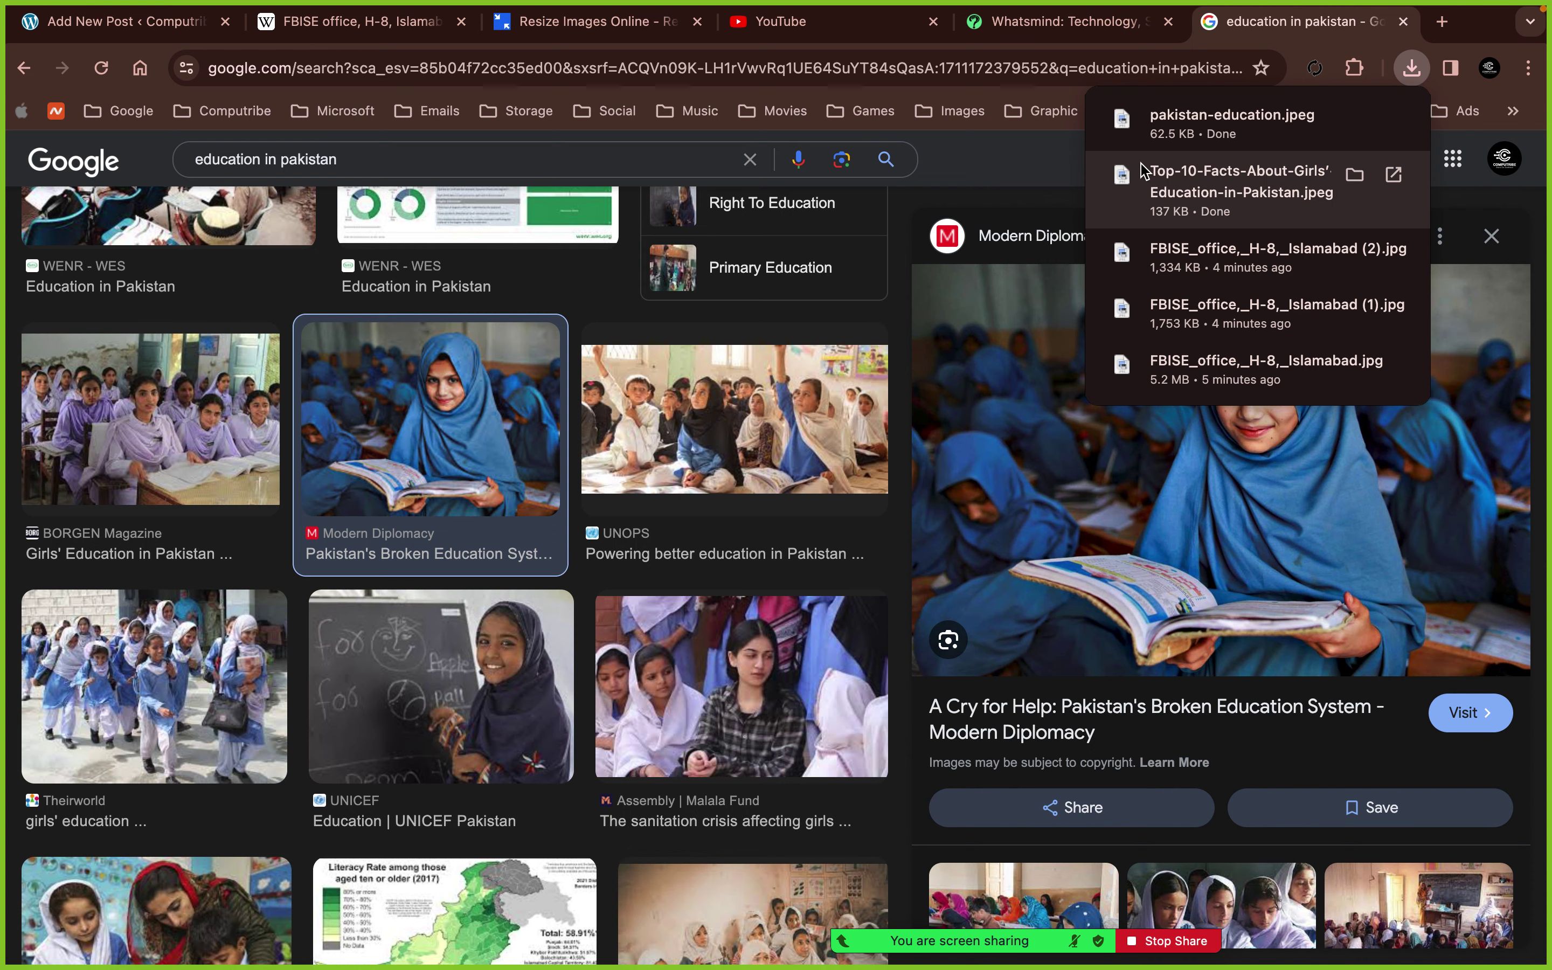
- Go back to the WordPress post and review its summary settings, such as visibility, publish time, template and URL
left_click(125, 21)
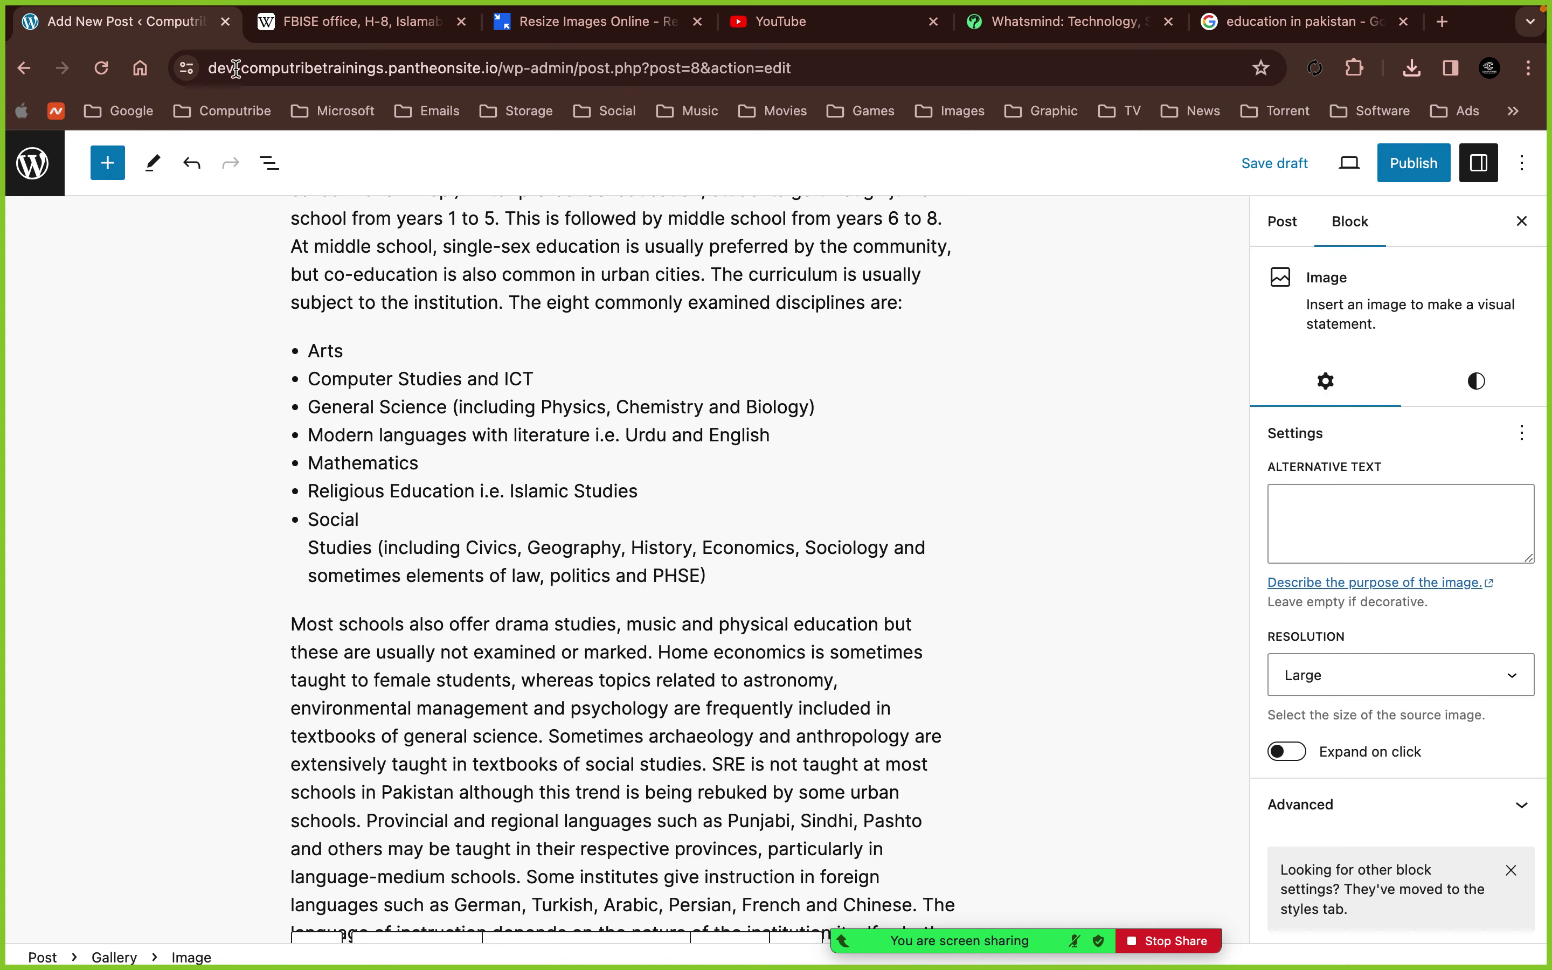
left_click(1284, 224)
left_click(1396, 292)
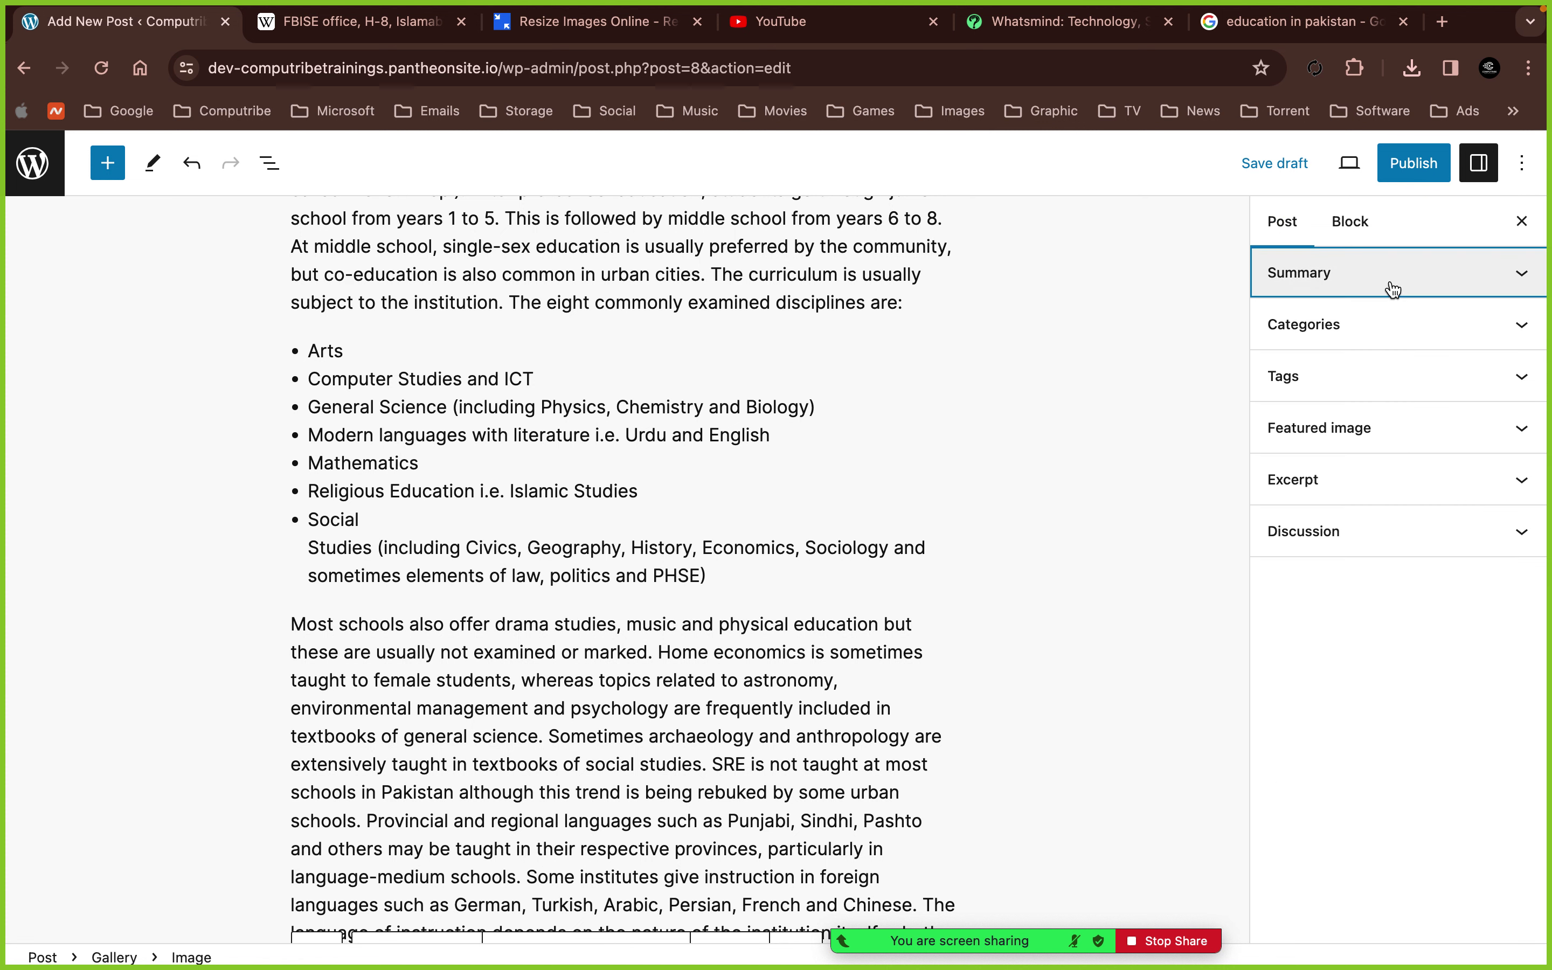
left_click(1352, 289)
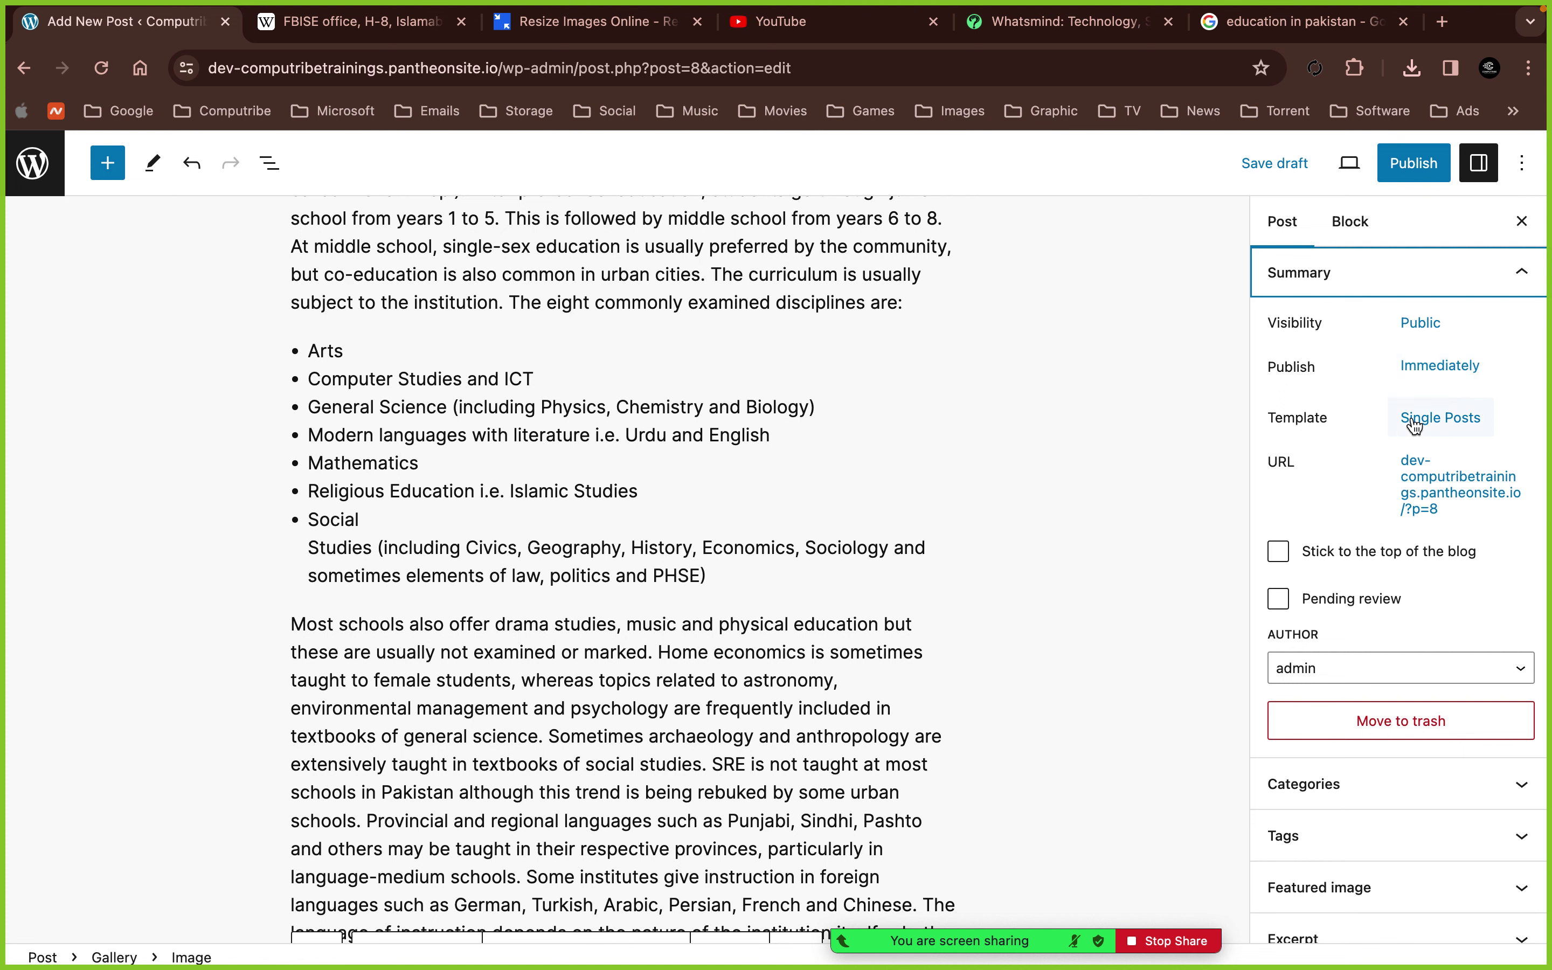
left_click(1326, 272)
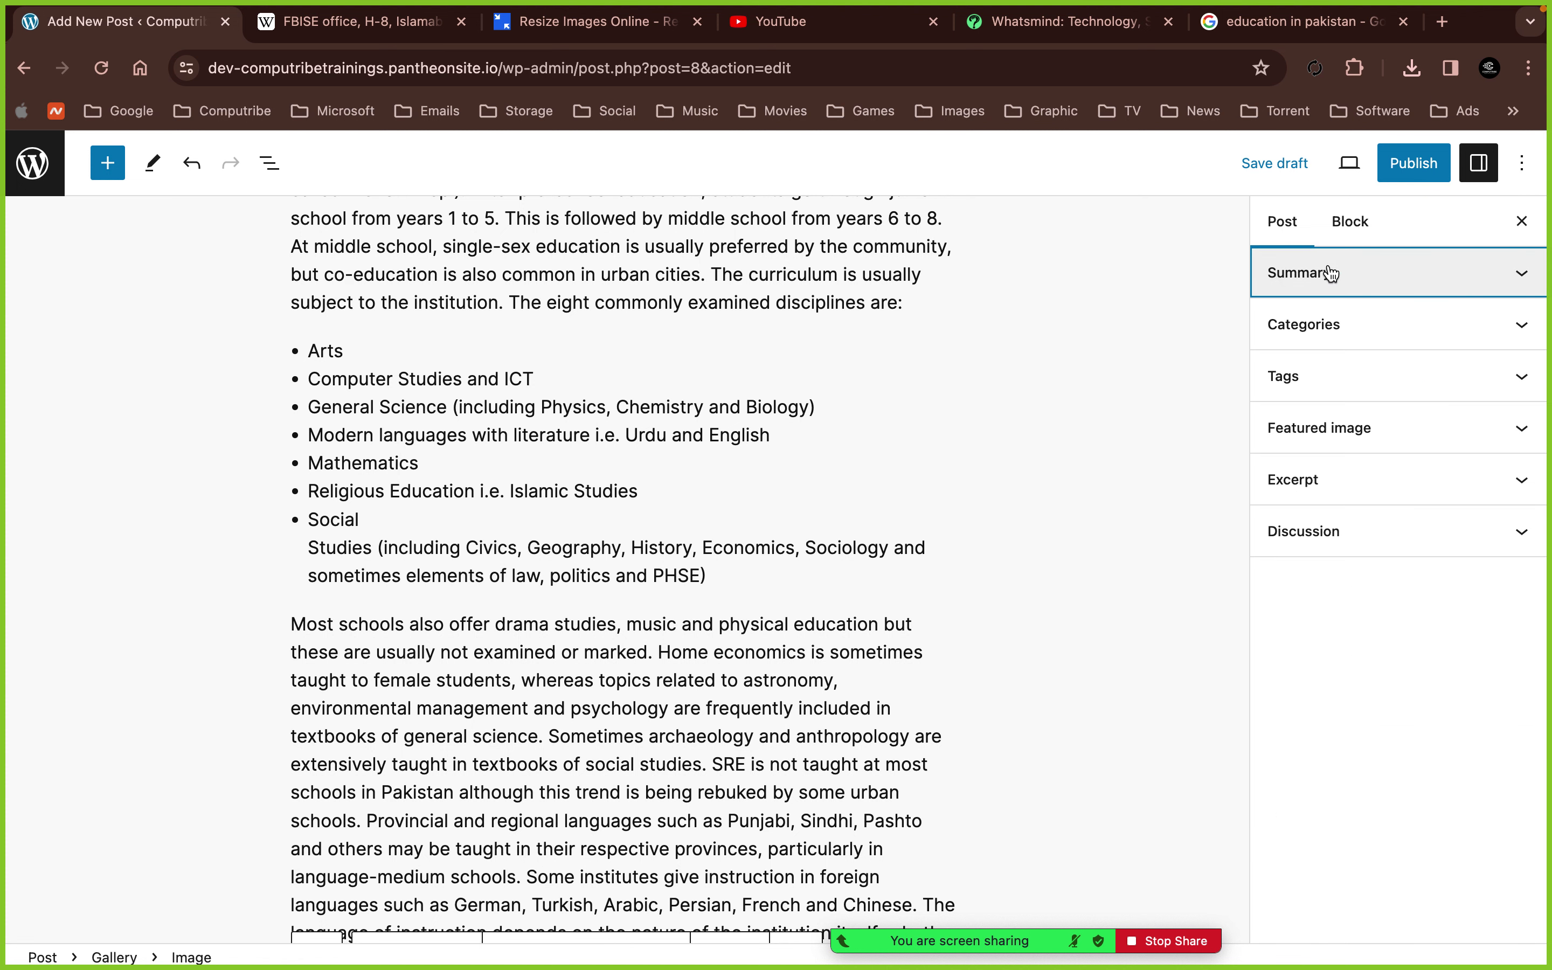
- Assign the post to the Education category and its Matric subcategory
left_click(1326, 324)
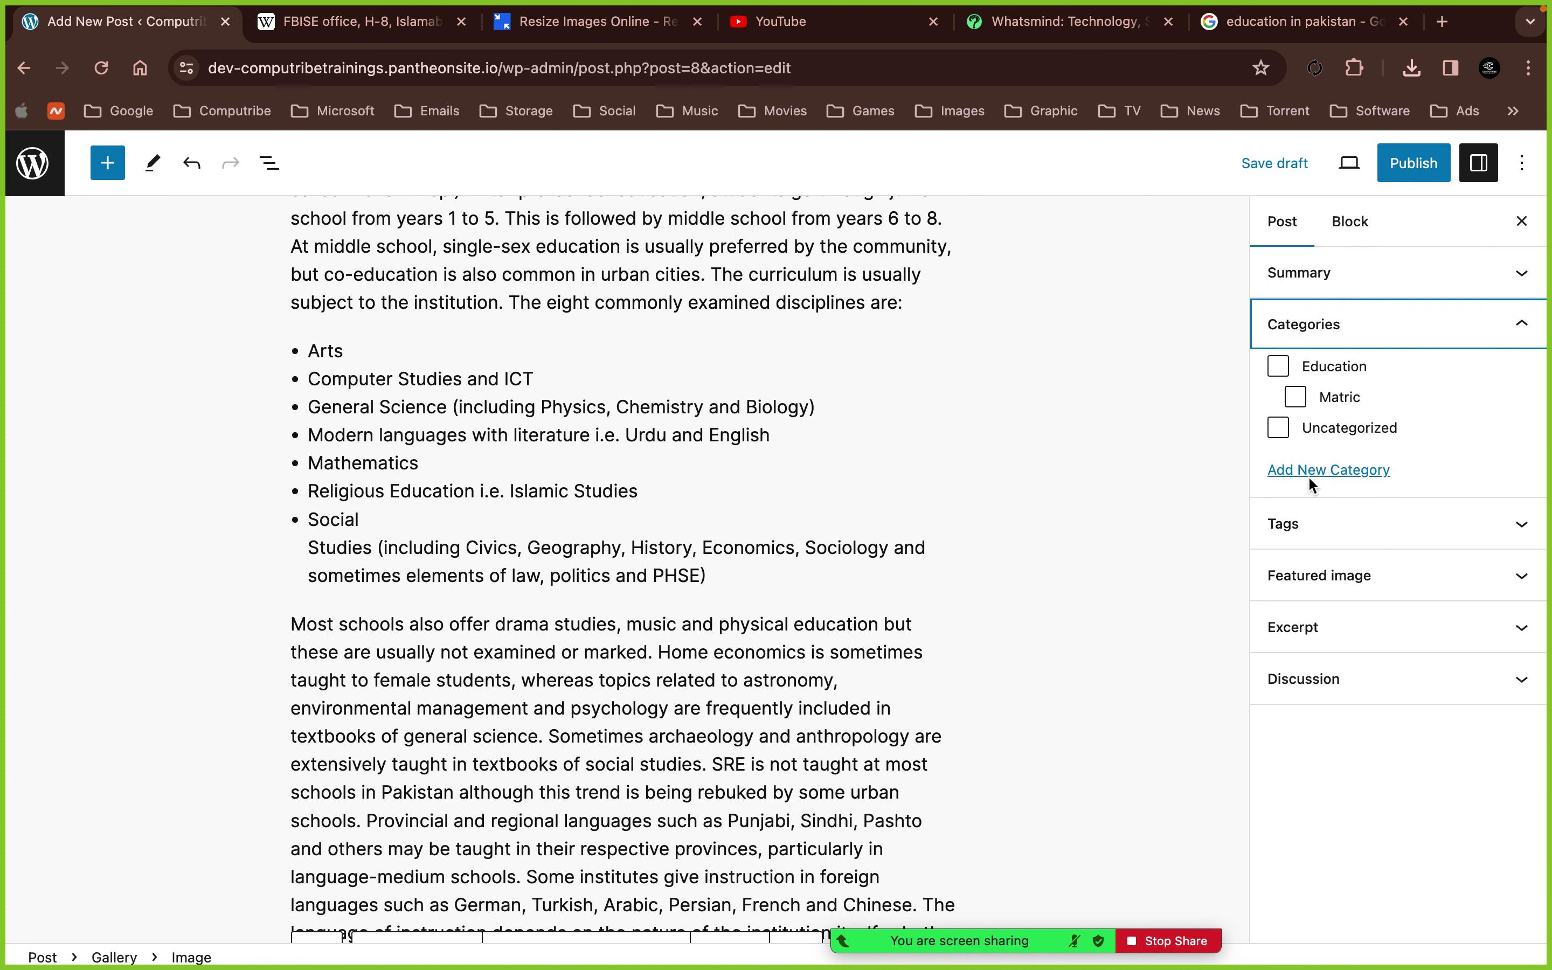
left_click(1295, 397)
left_click(1280, 368)
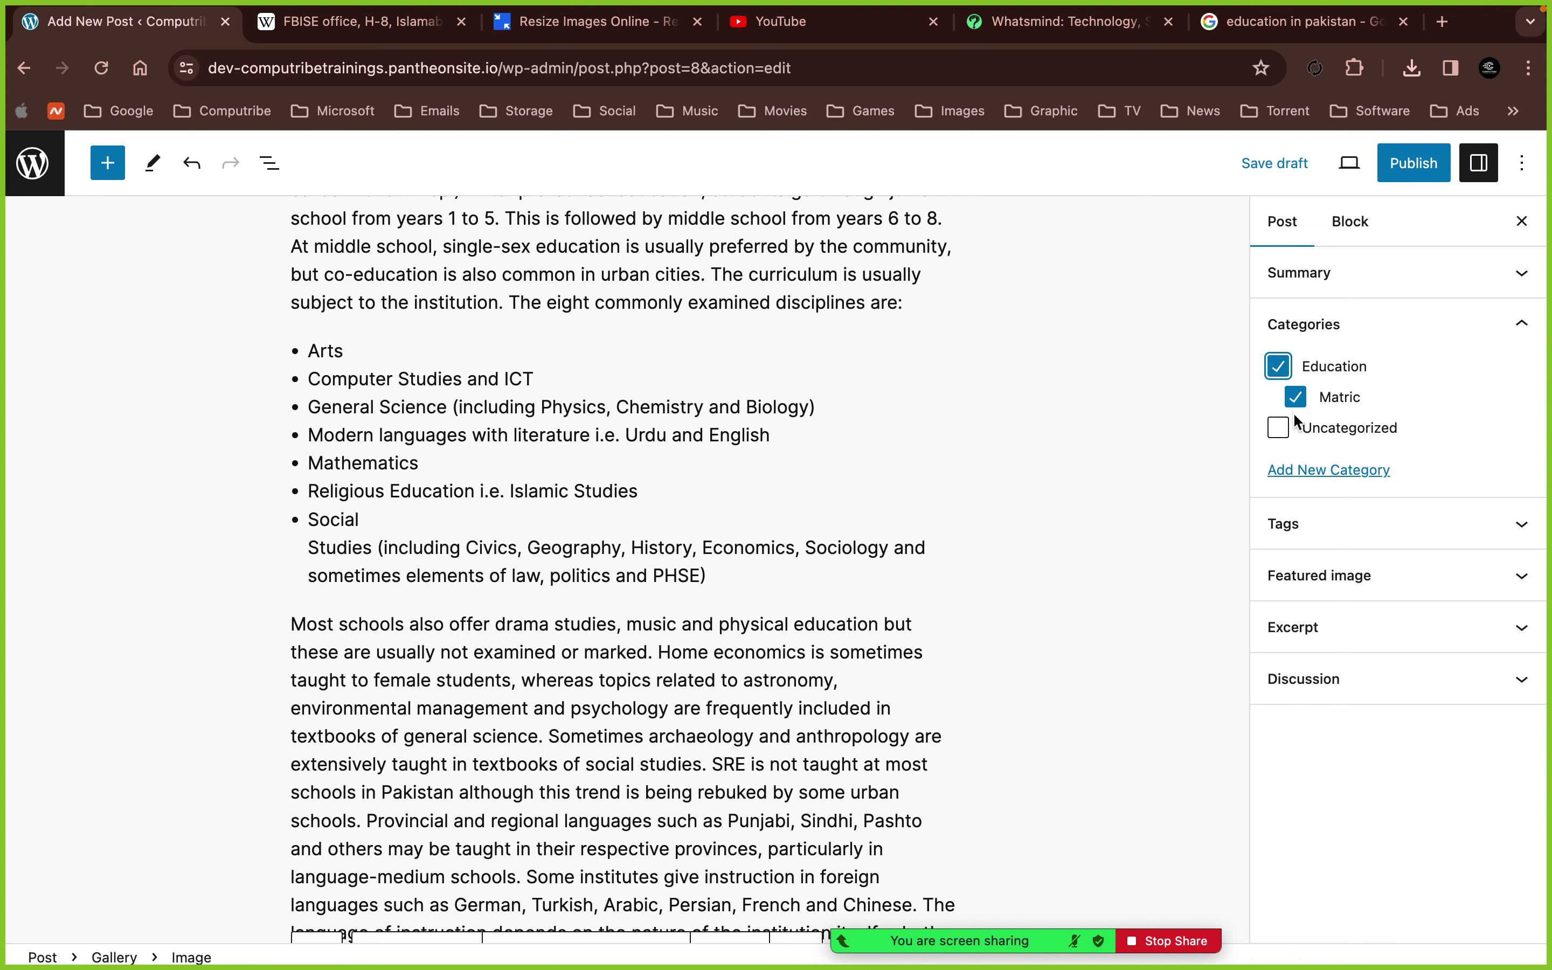
left_click(1279, 367)
left_click(1280, 370)
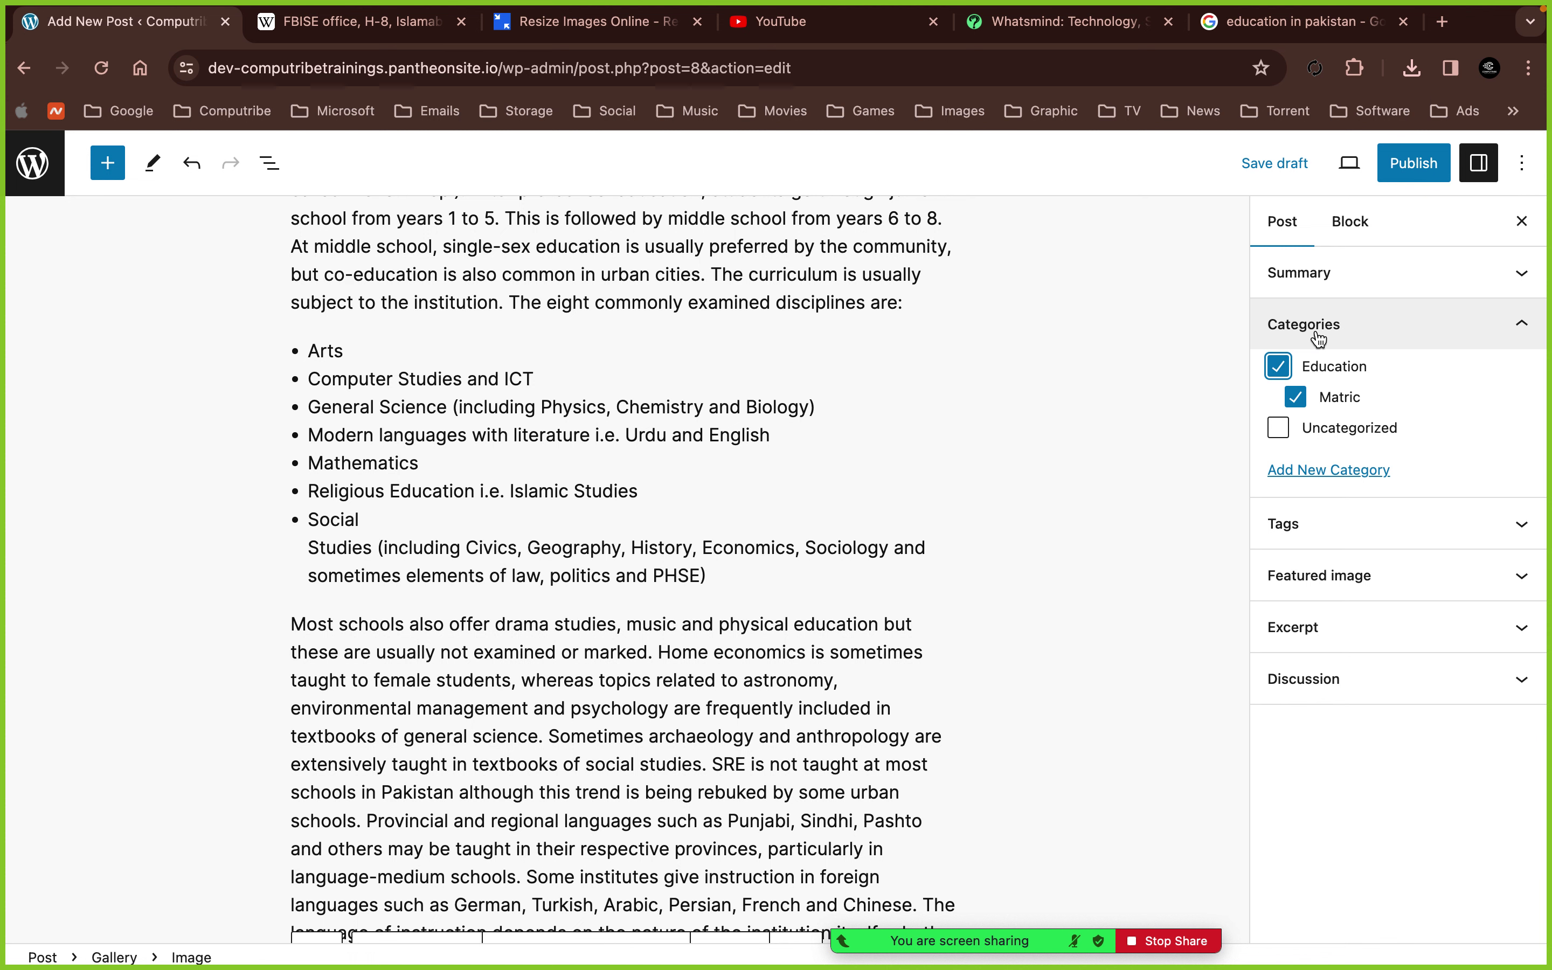
- Clear the Matric subcategory from the post, keeping Education selected
left_click(1298, 399)
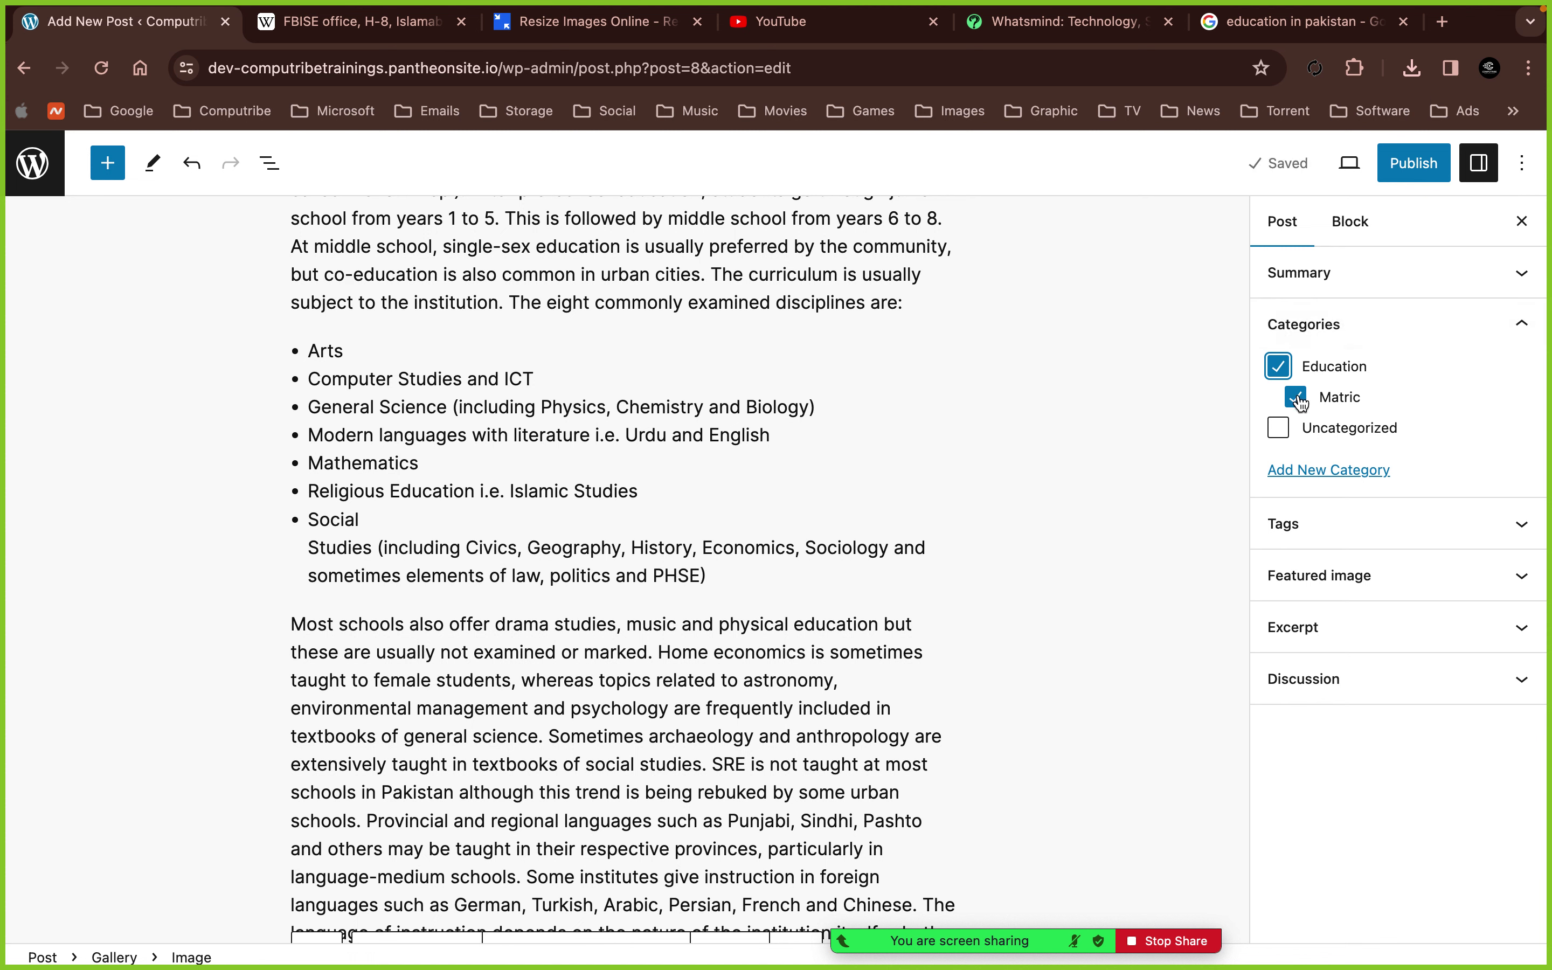
left_click(1299, 401)
left_click(1299, 400)
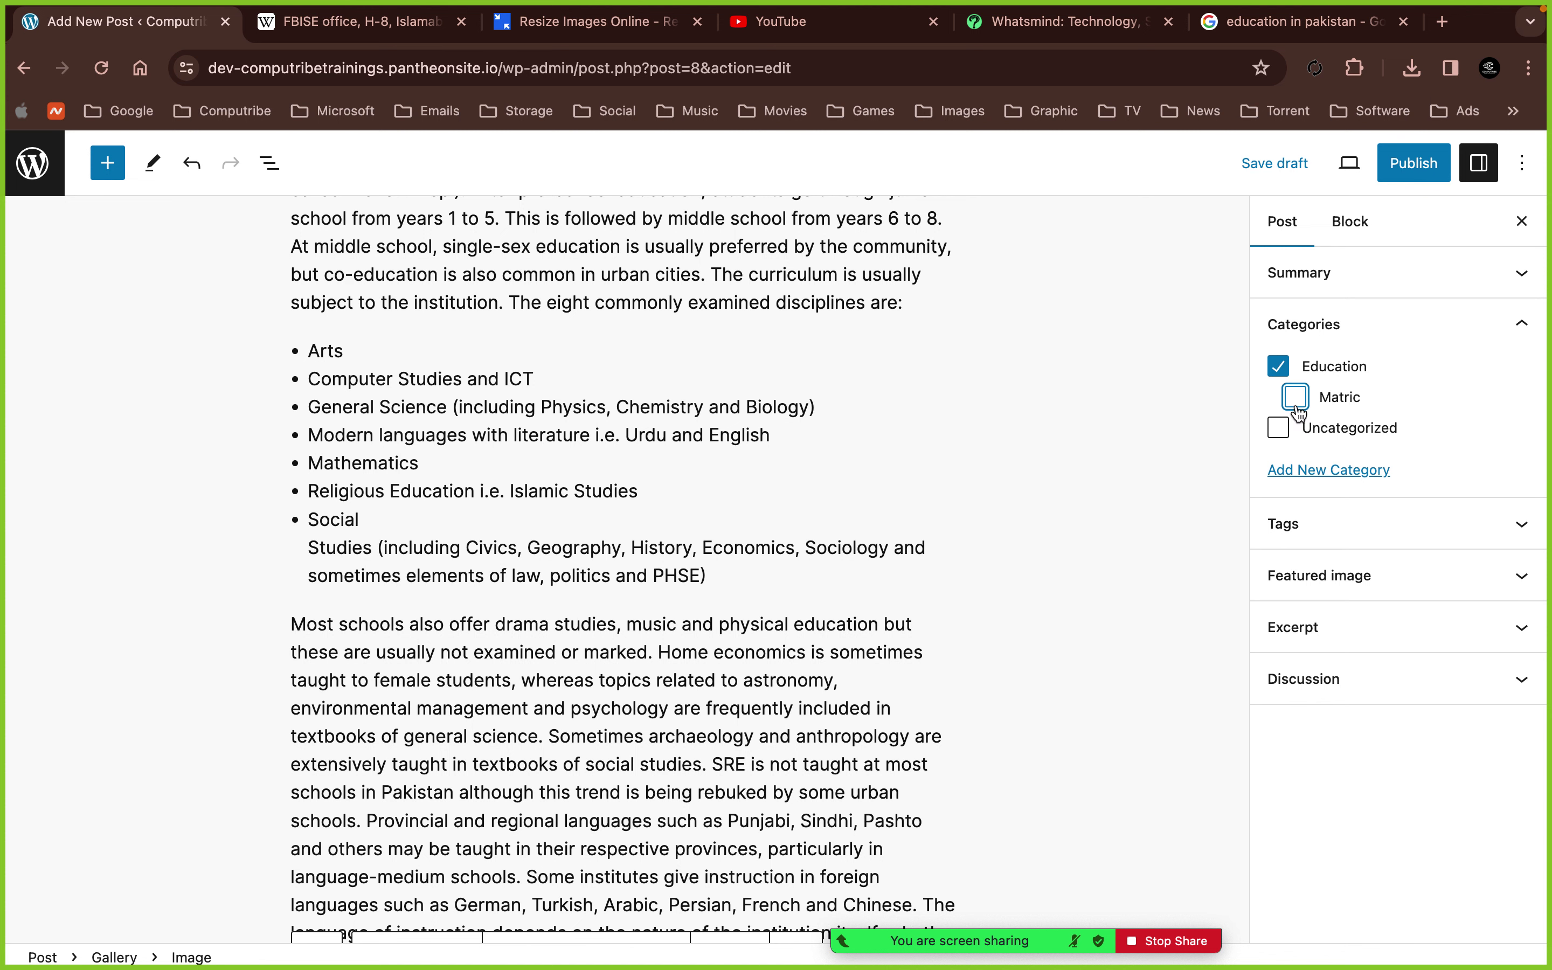
- Add the tag Matric to the post
left_click(1296, 532)
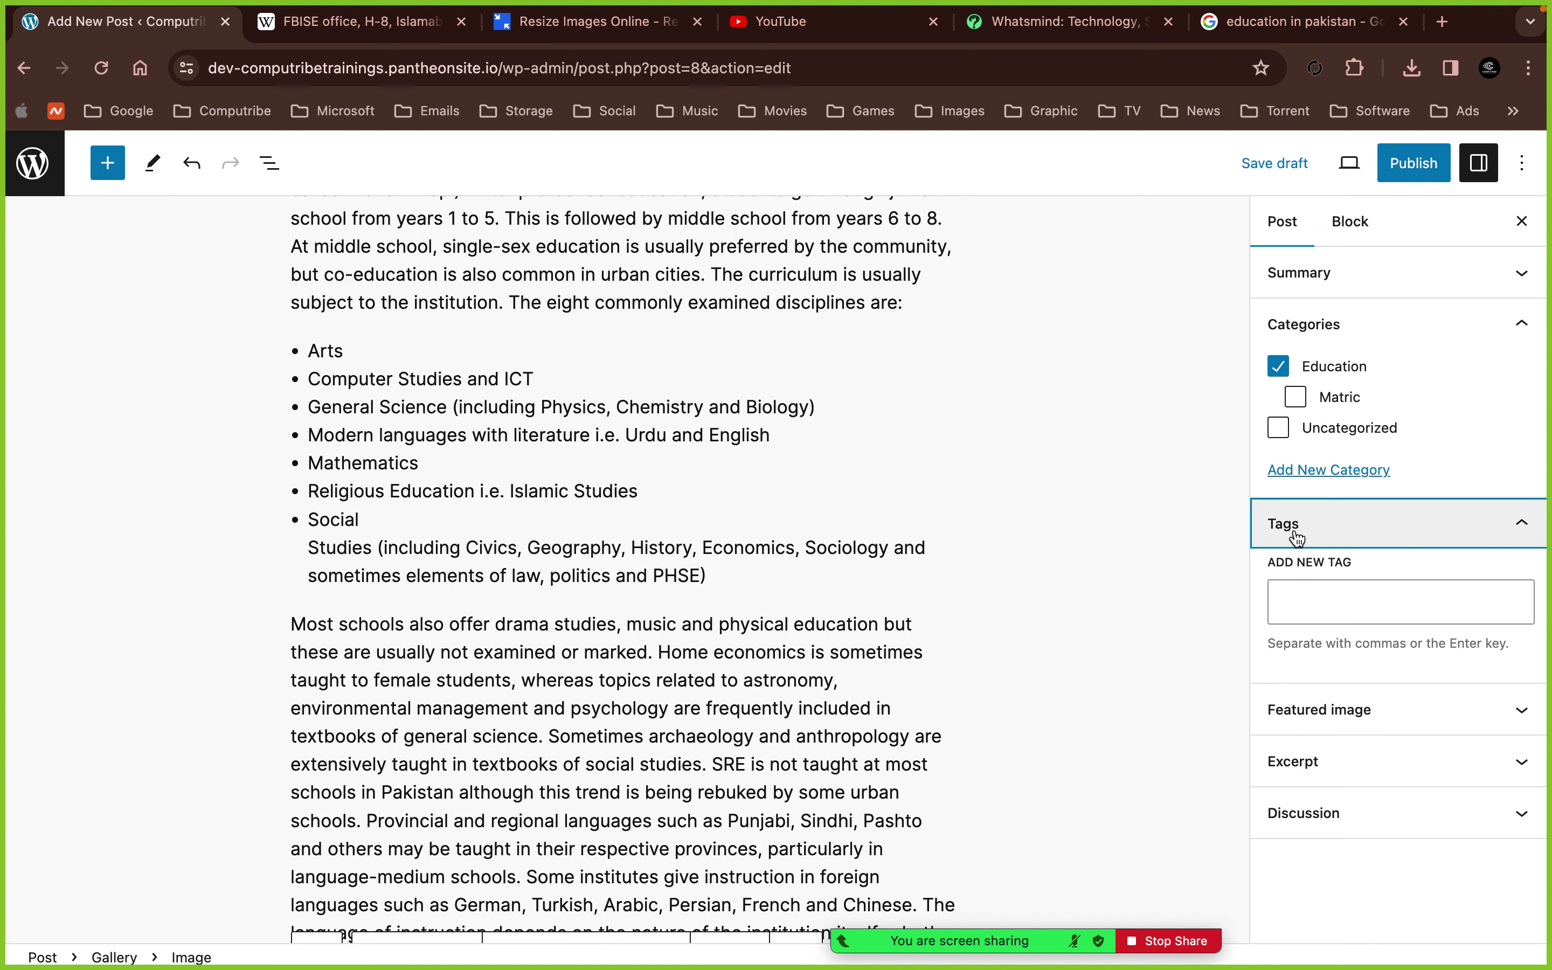
left_click(1362, 606)
type("Ma")
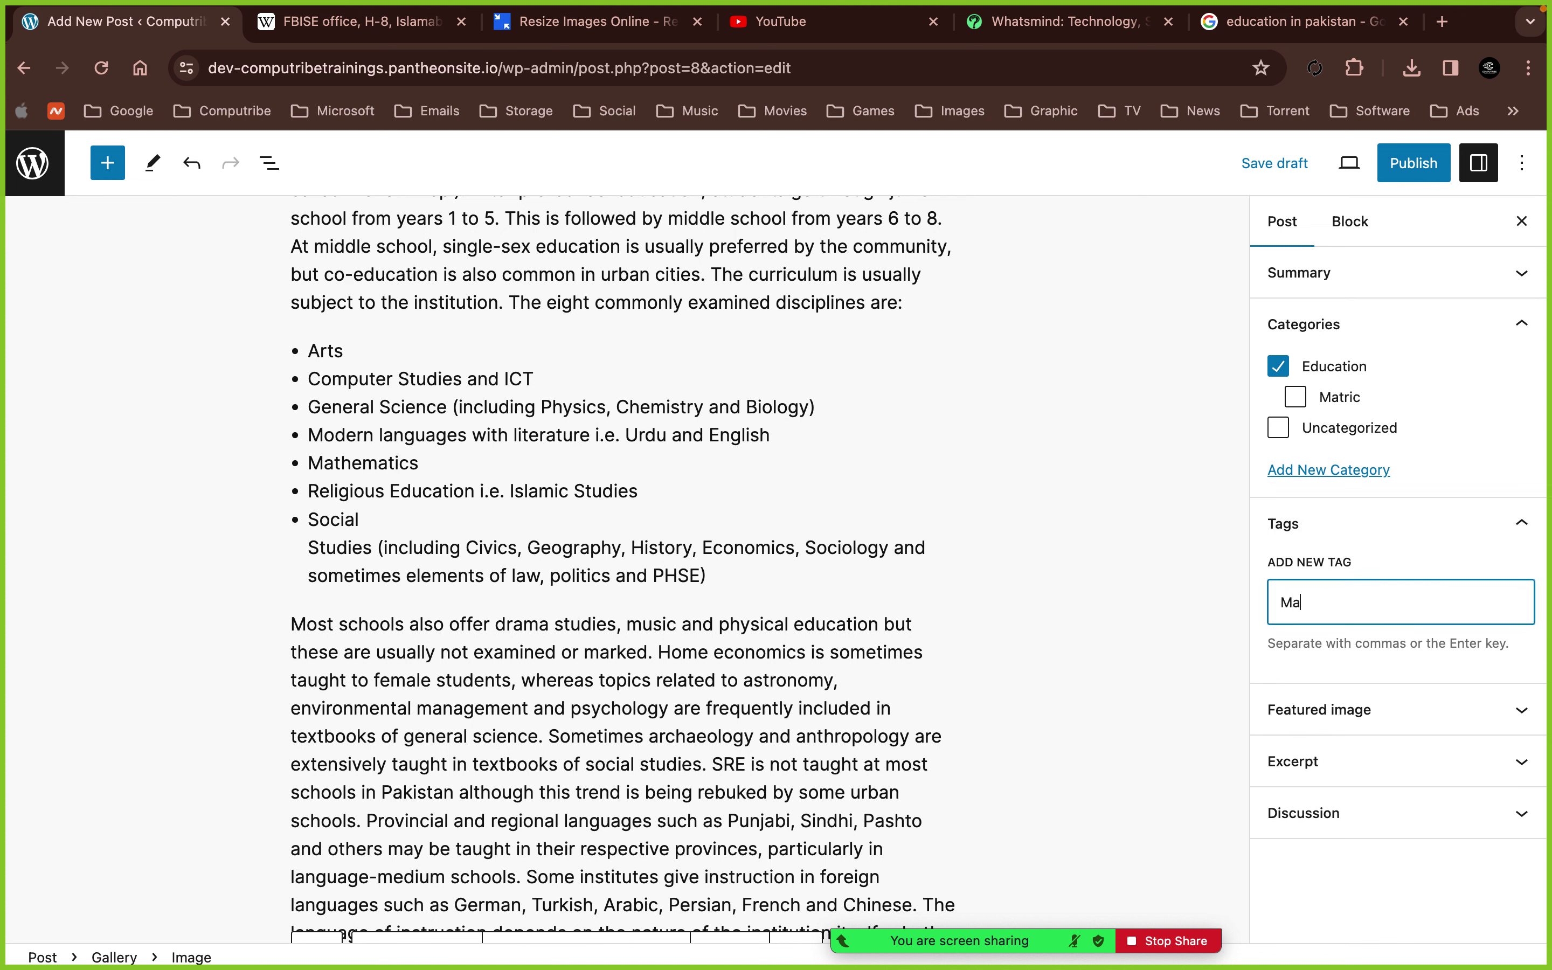
type("tric")
key("Return")
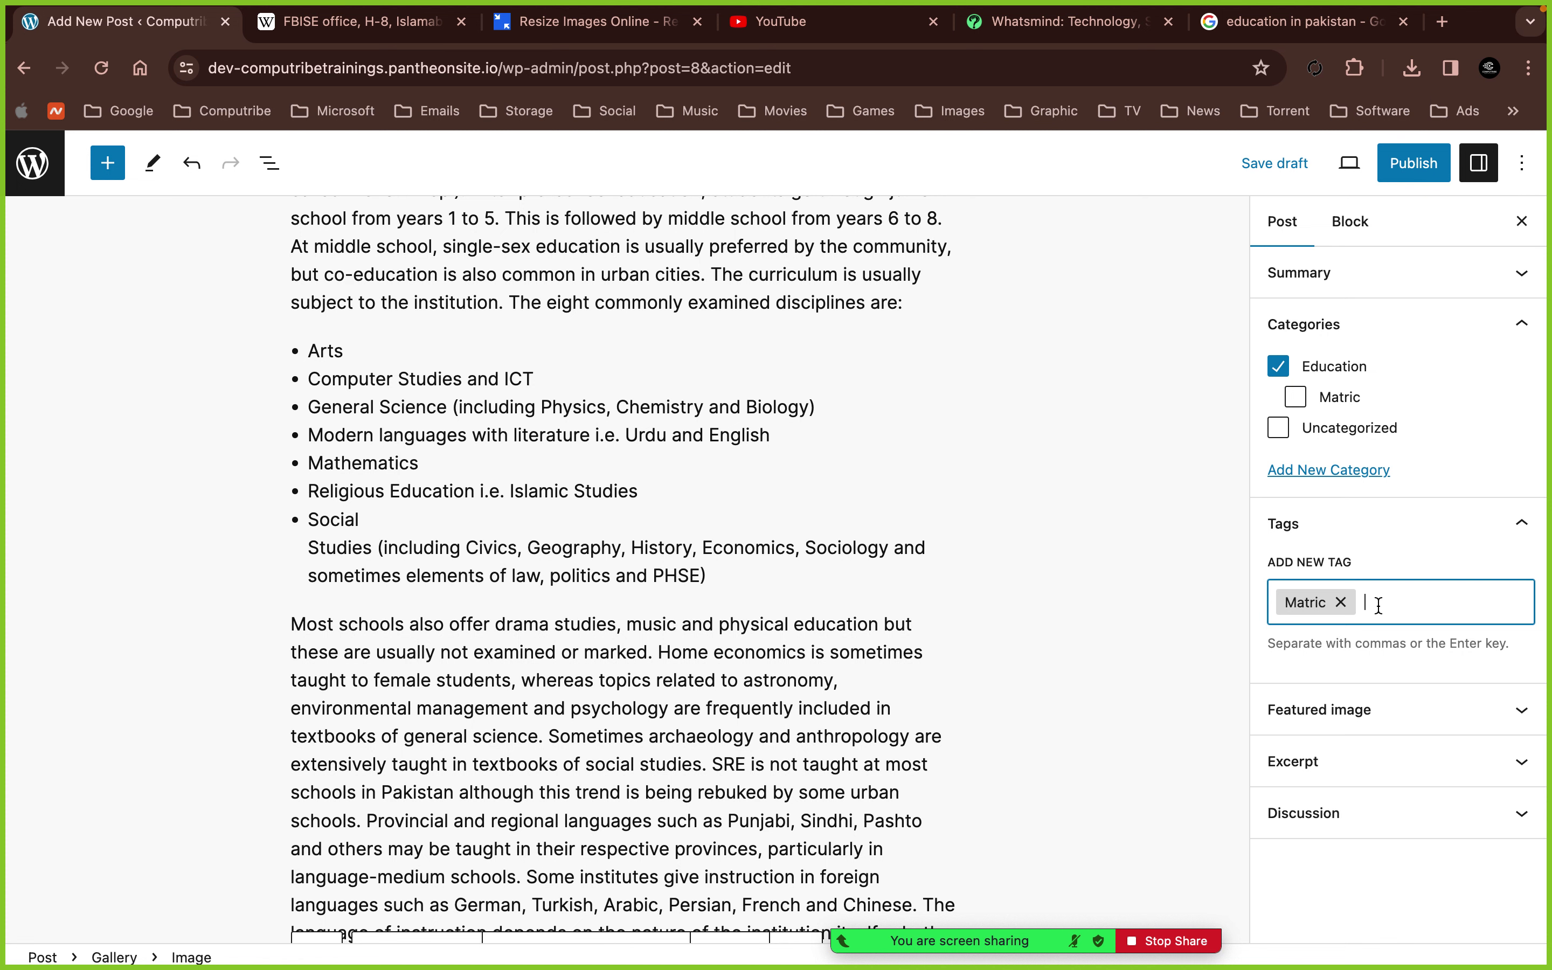
- Add a second tag, Edu, to the post and remove it again
type("Edu")
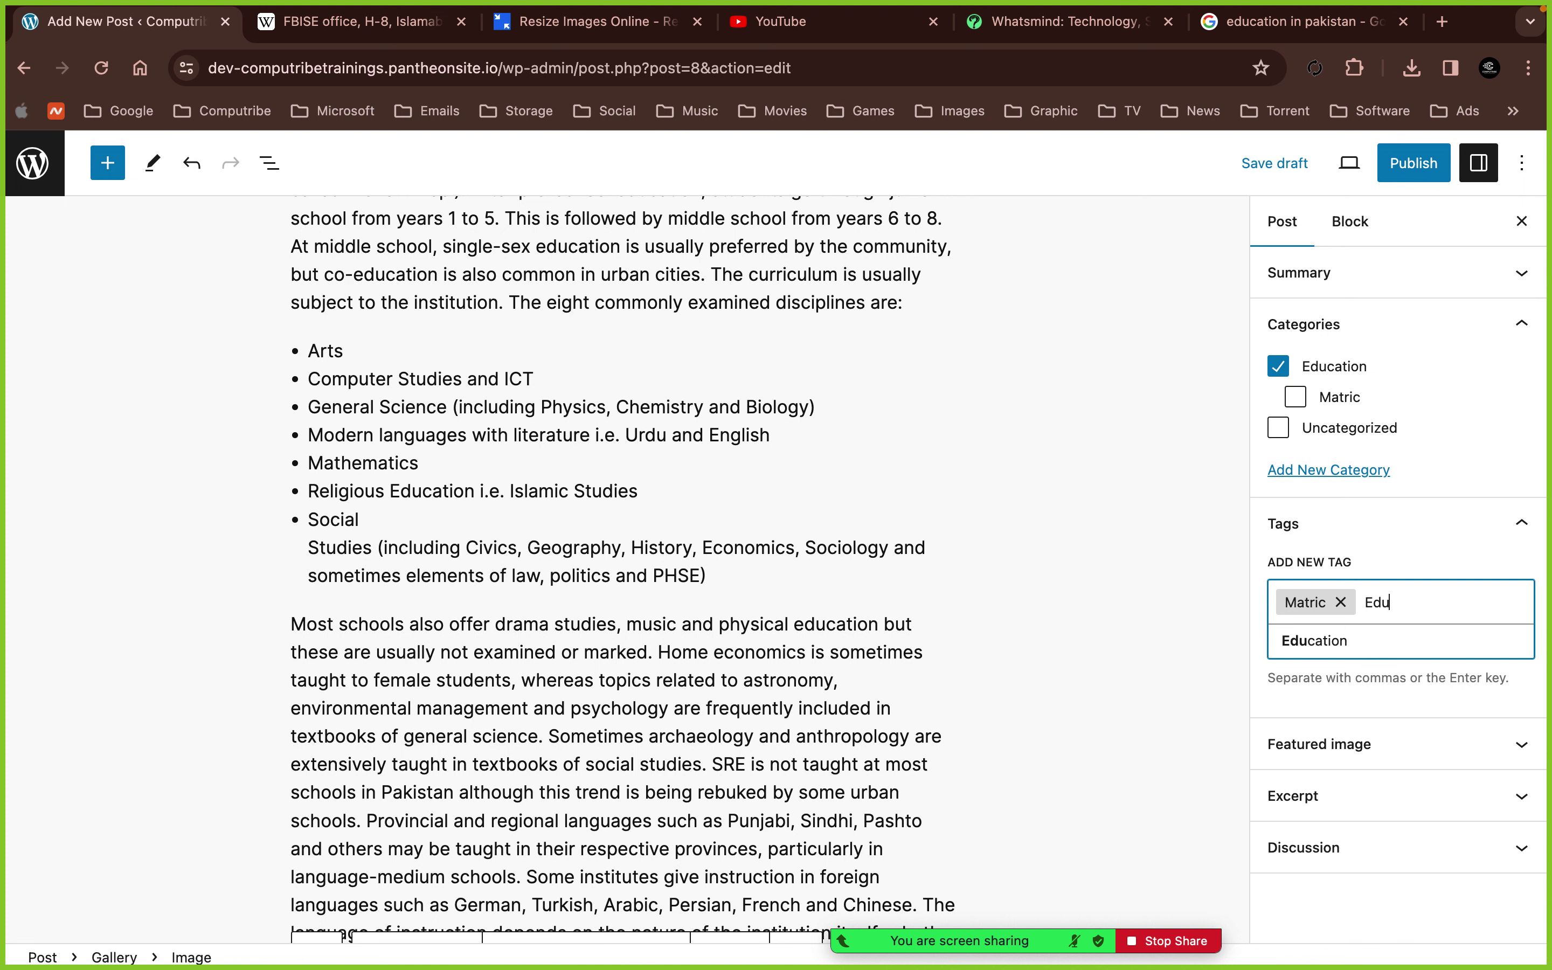
key("Return")
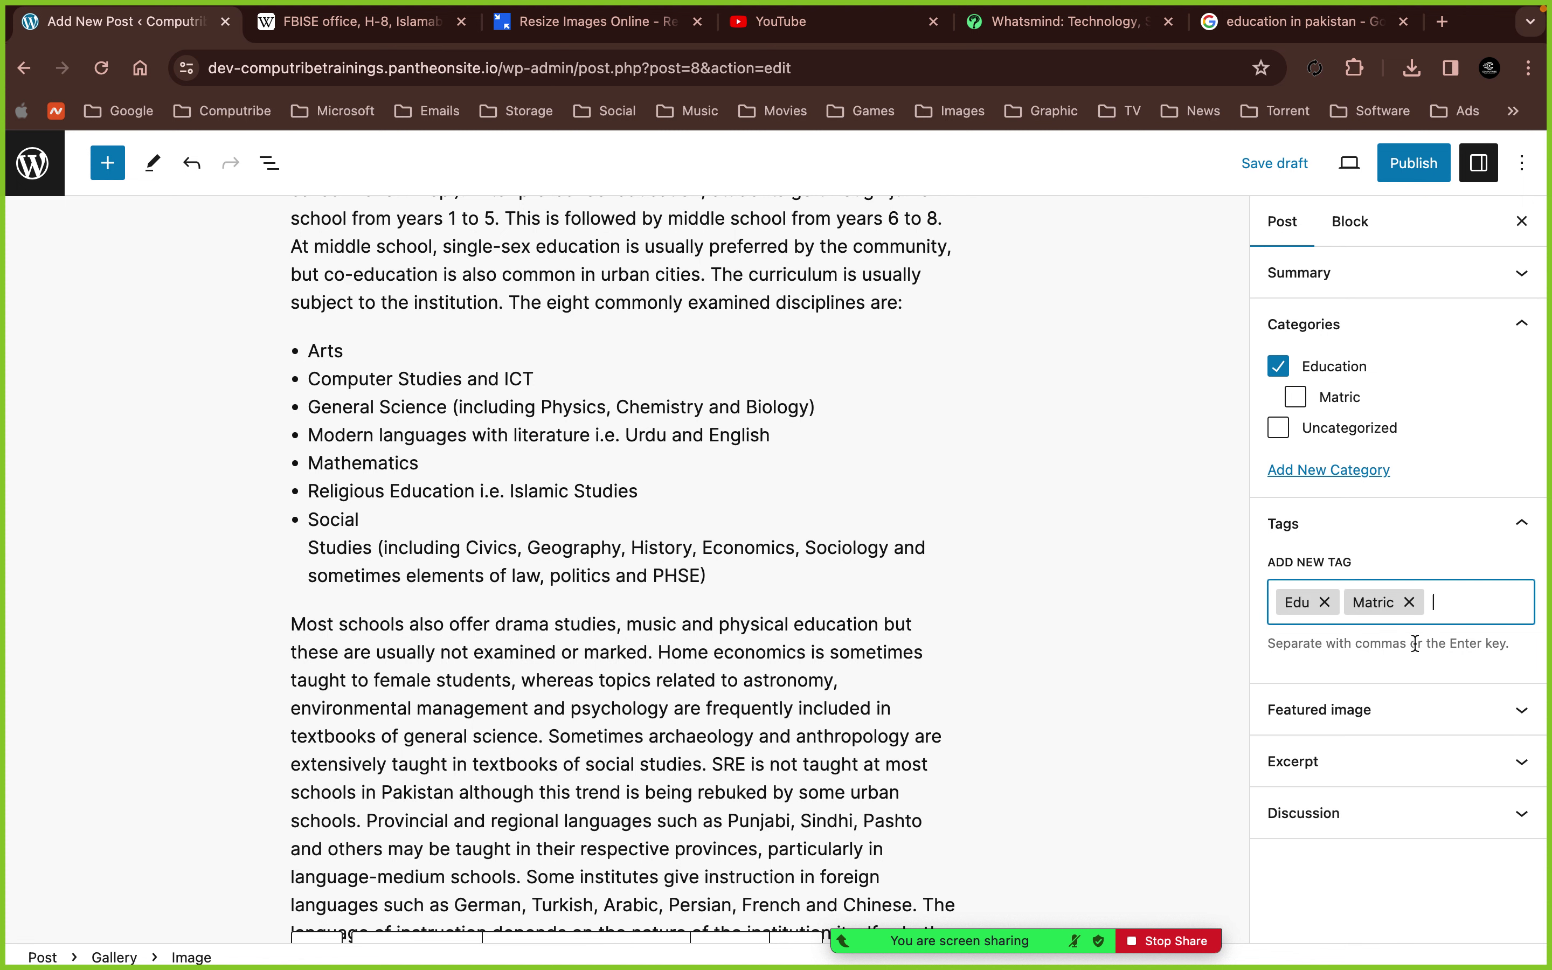
left_click(1326, 606)
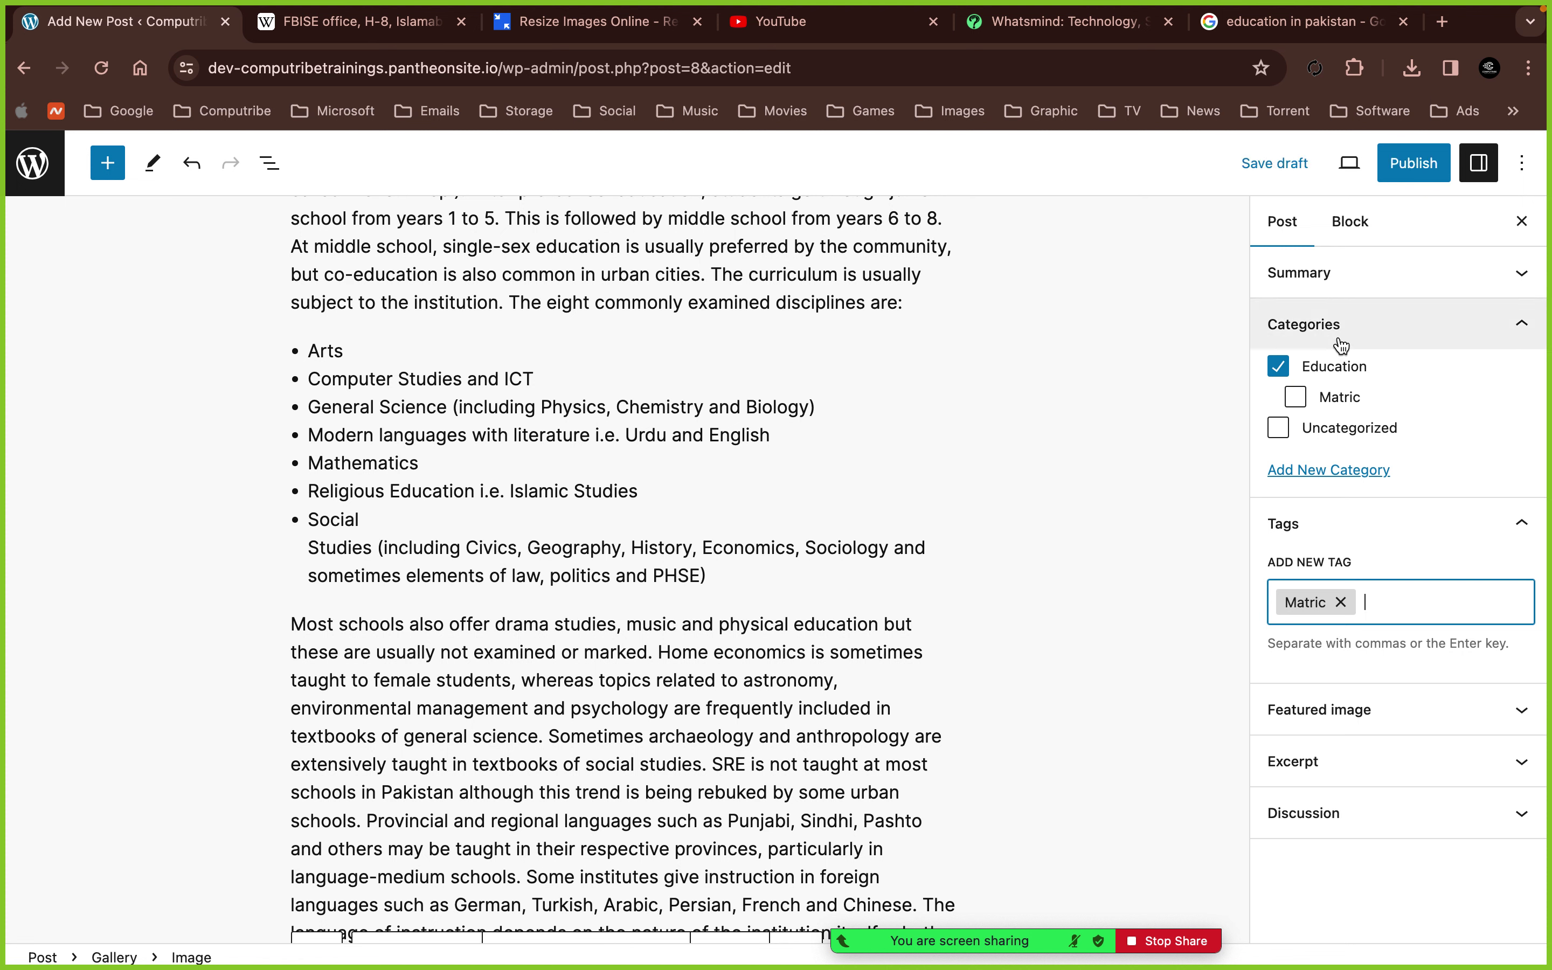
- Collapse the category and tag settings, and upload pakistan-education.jpeg from Downloads as the featured image candidate
left_click(1347, 329)
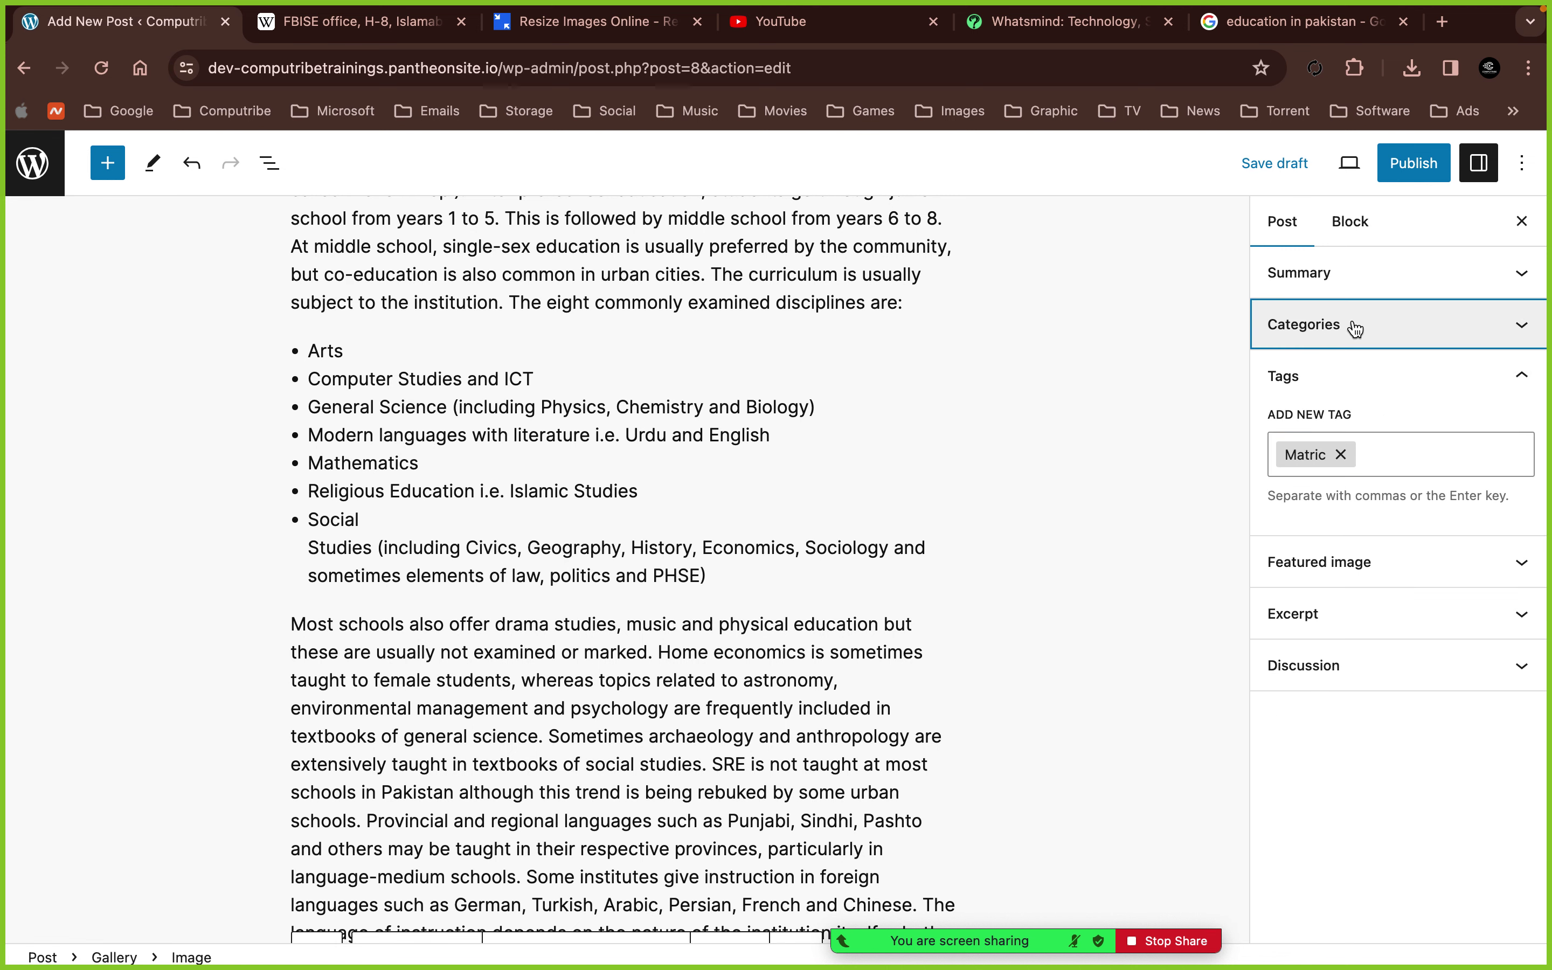
left_click(1346, 378)
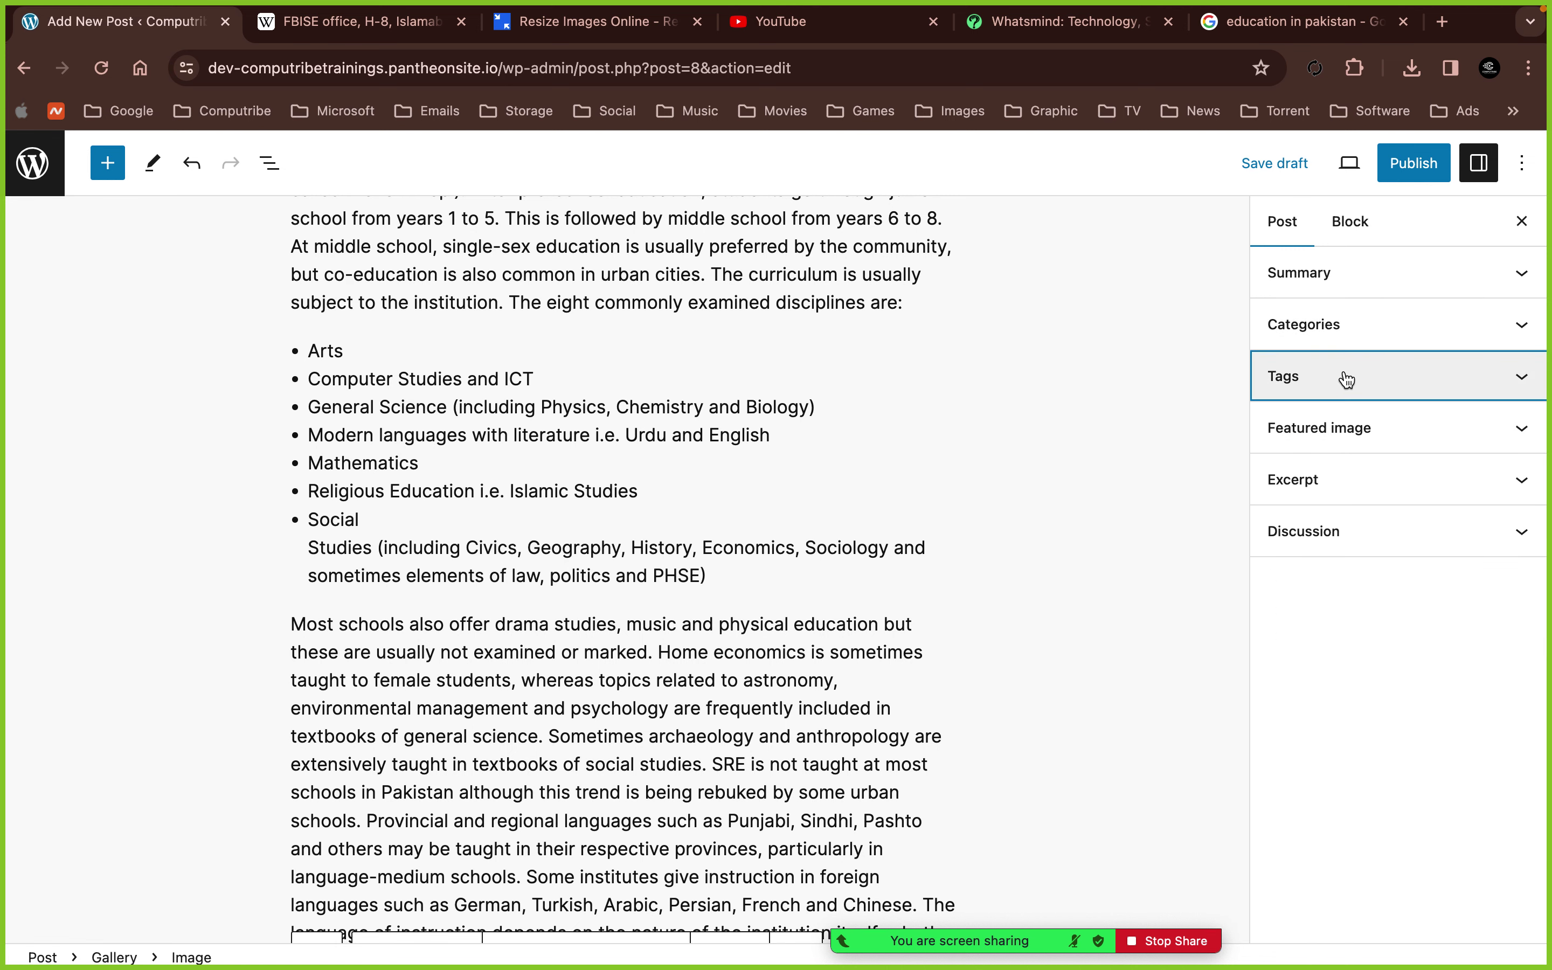
left_click(1347, 428)
left_click(1358, 504)
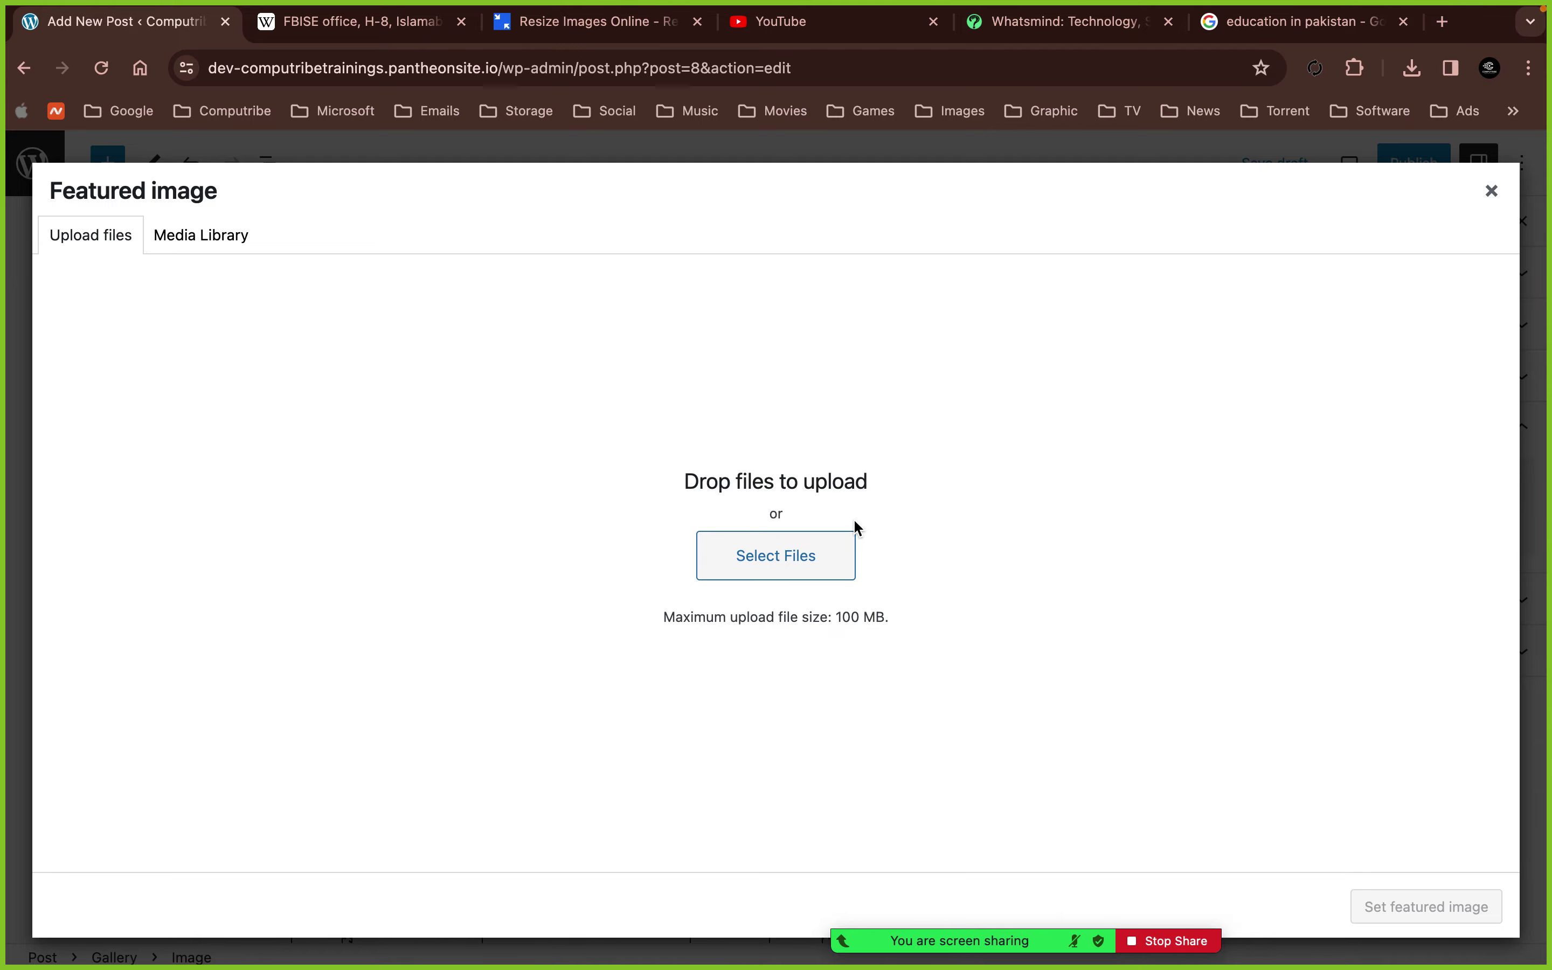
left_click(810, 553)
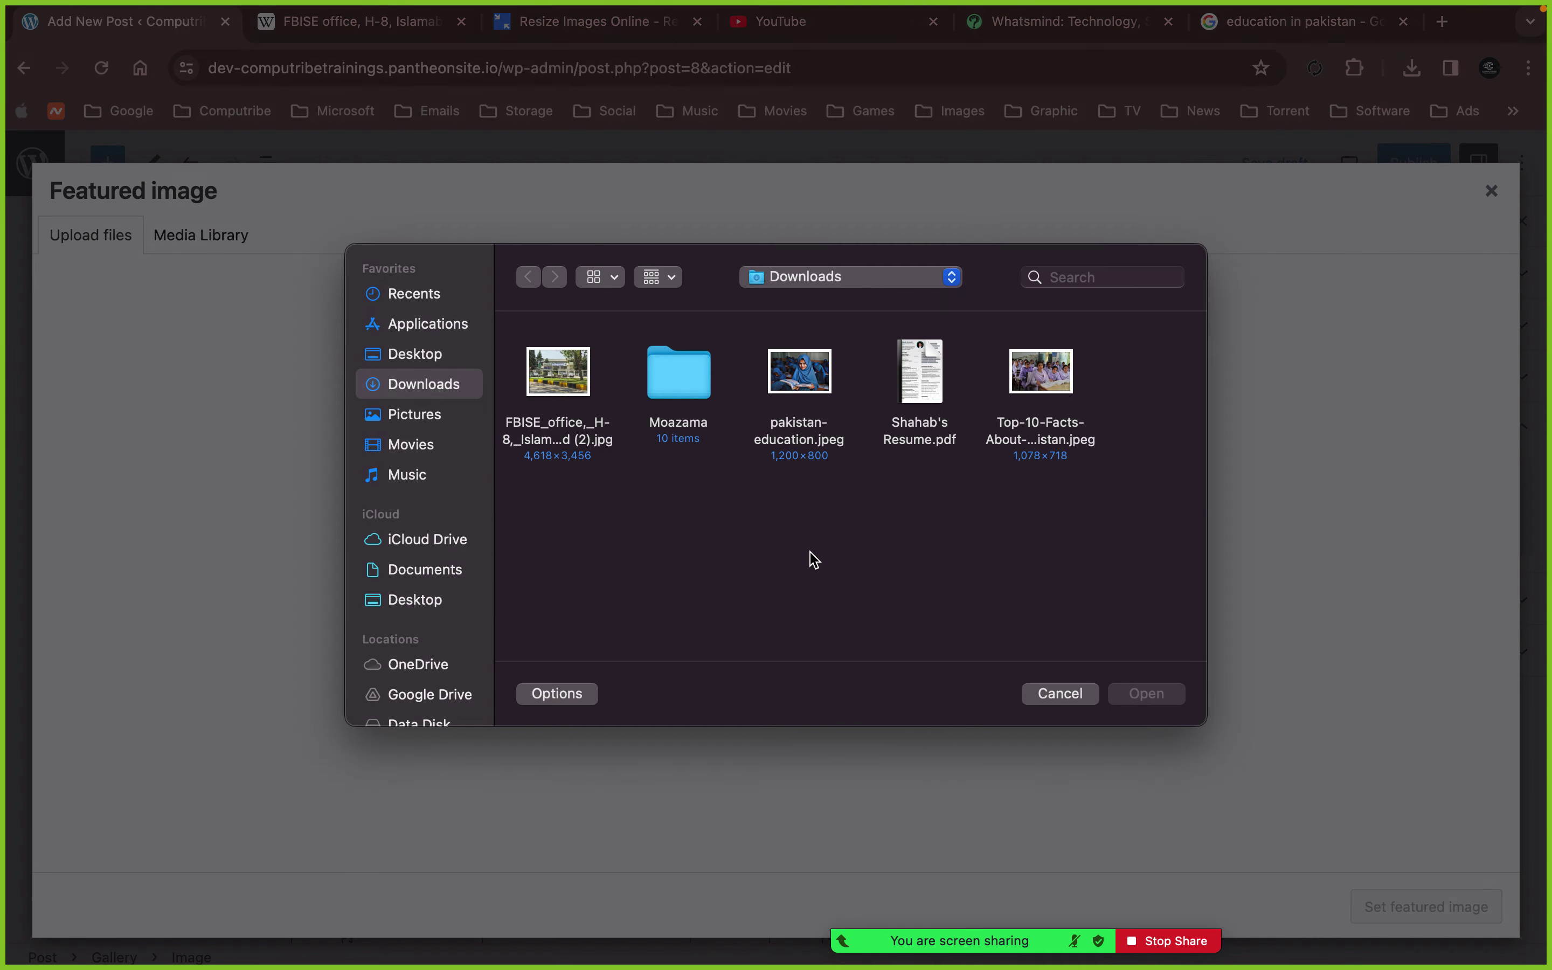
left_click(826, 399)
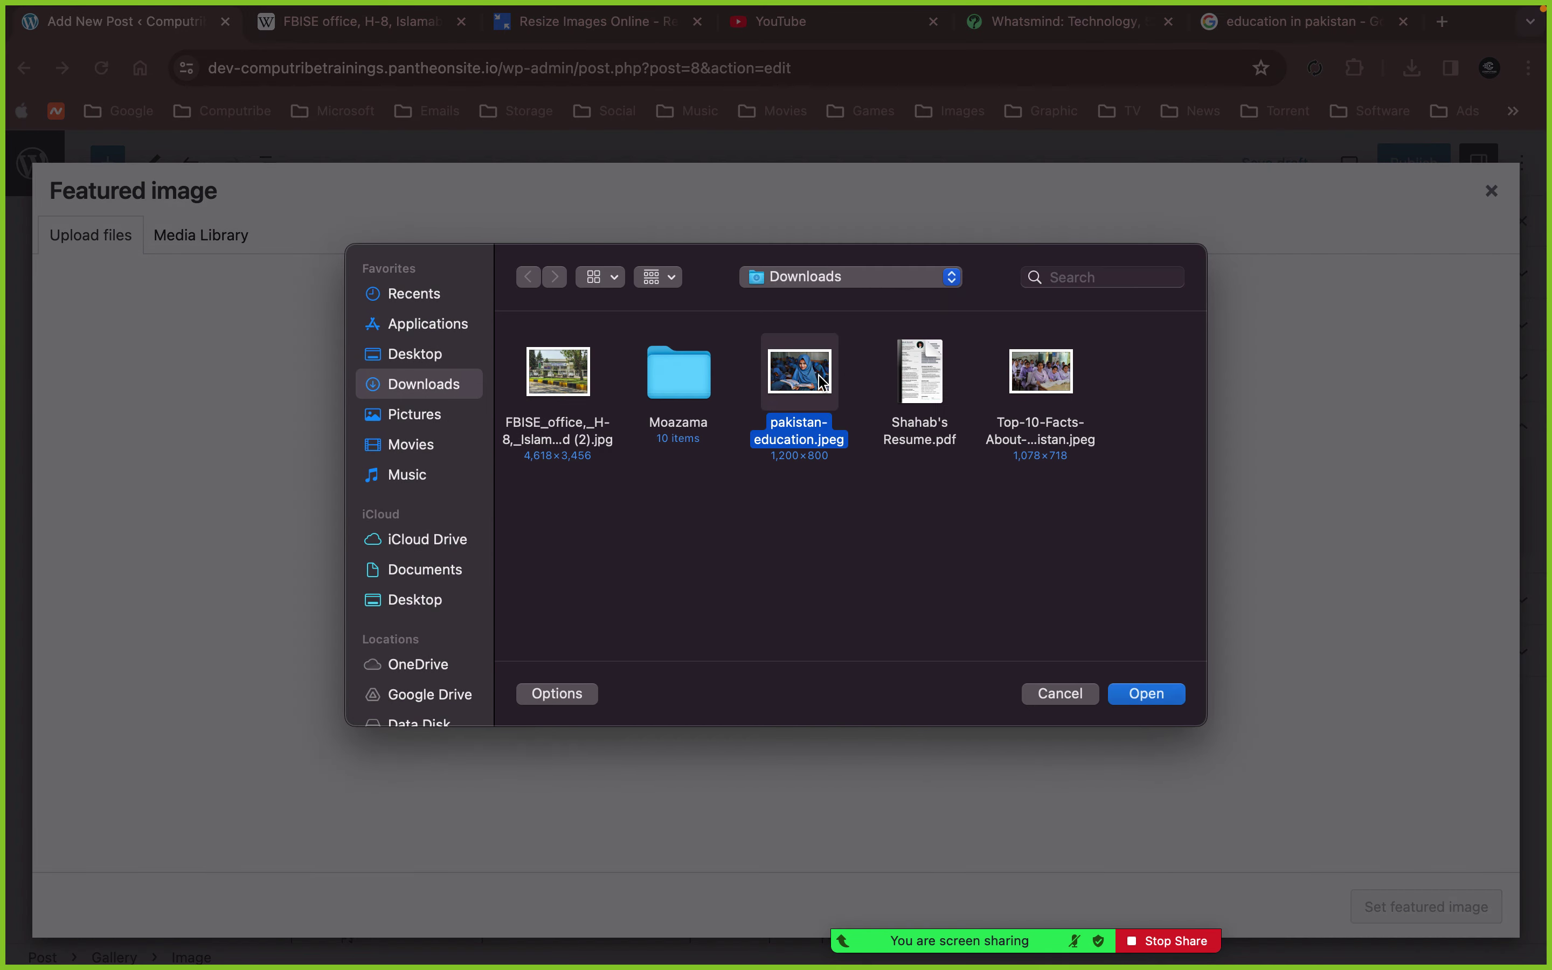
left_click(1147, 693)
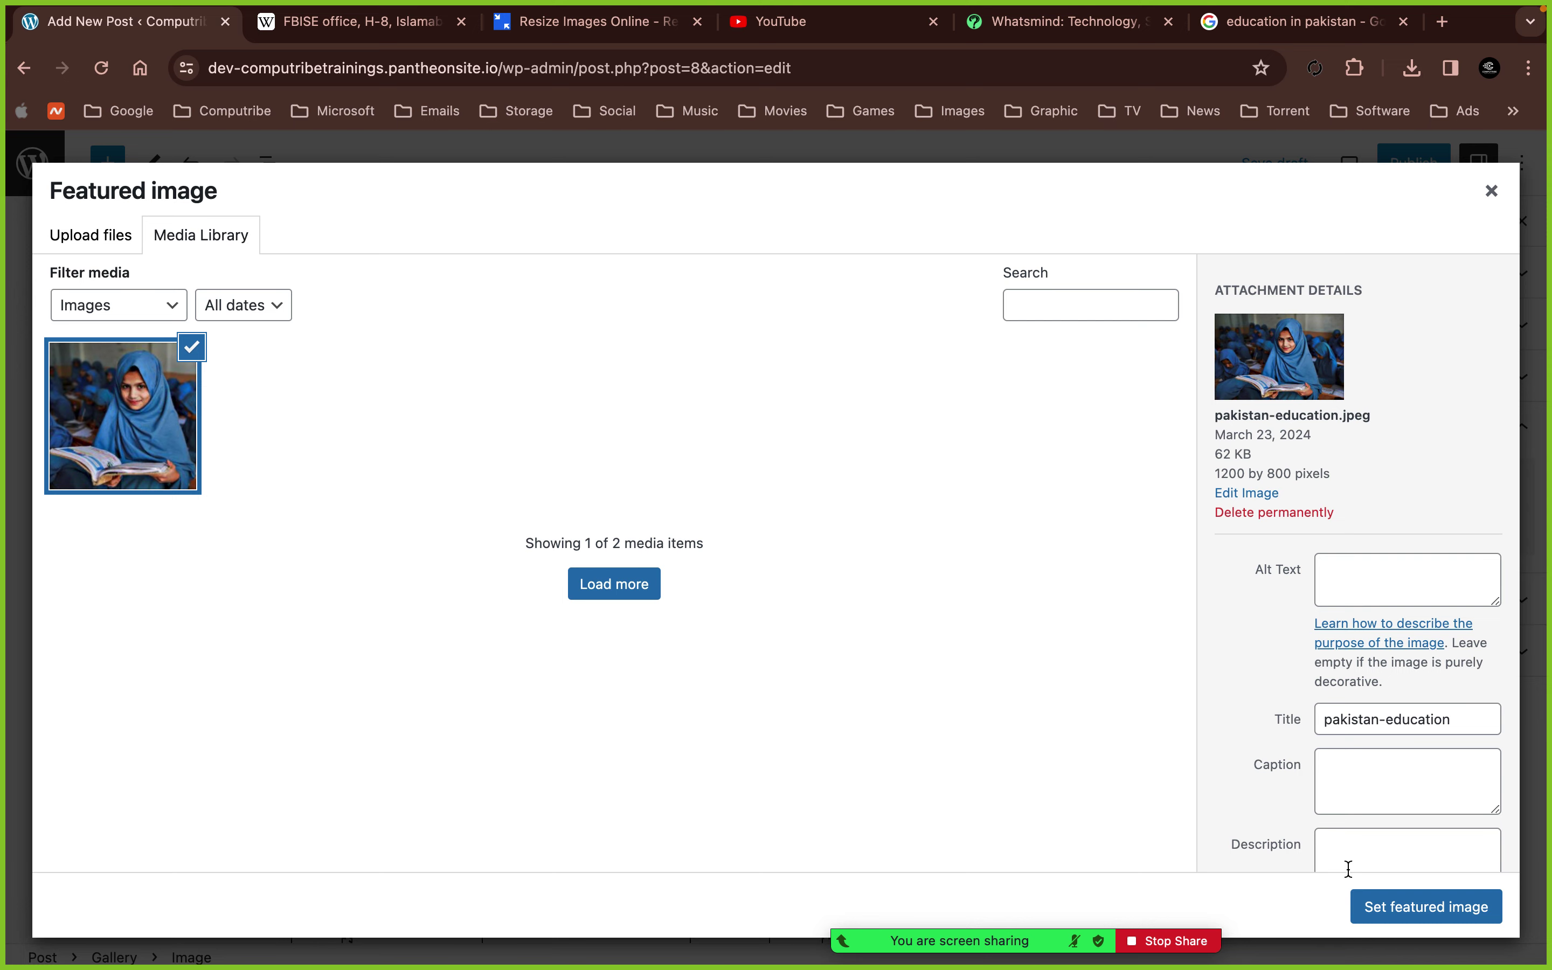
- Set pakistan-education.jpeg as the post's featured image and take a brief look at the excerpt setting
left_click(1372, 905)
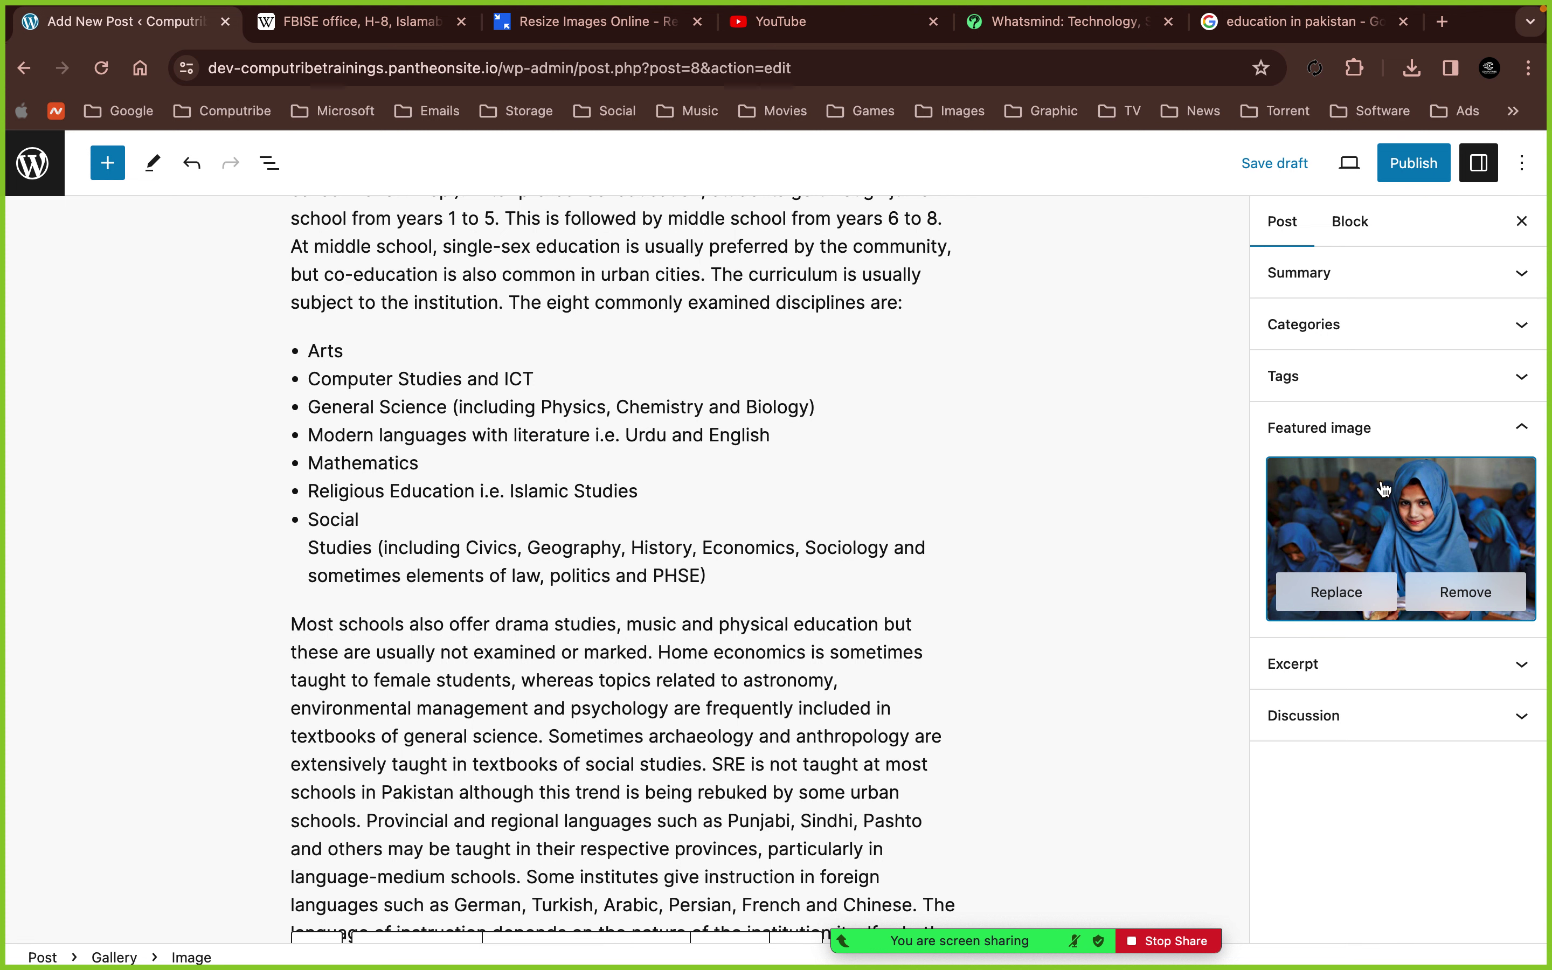
left_click(1385, 682)
left_click(1409, 684)
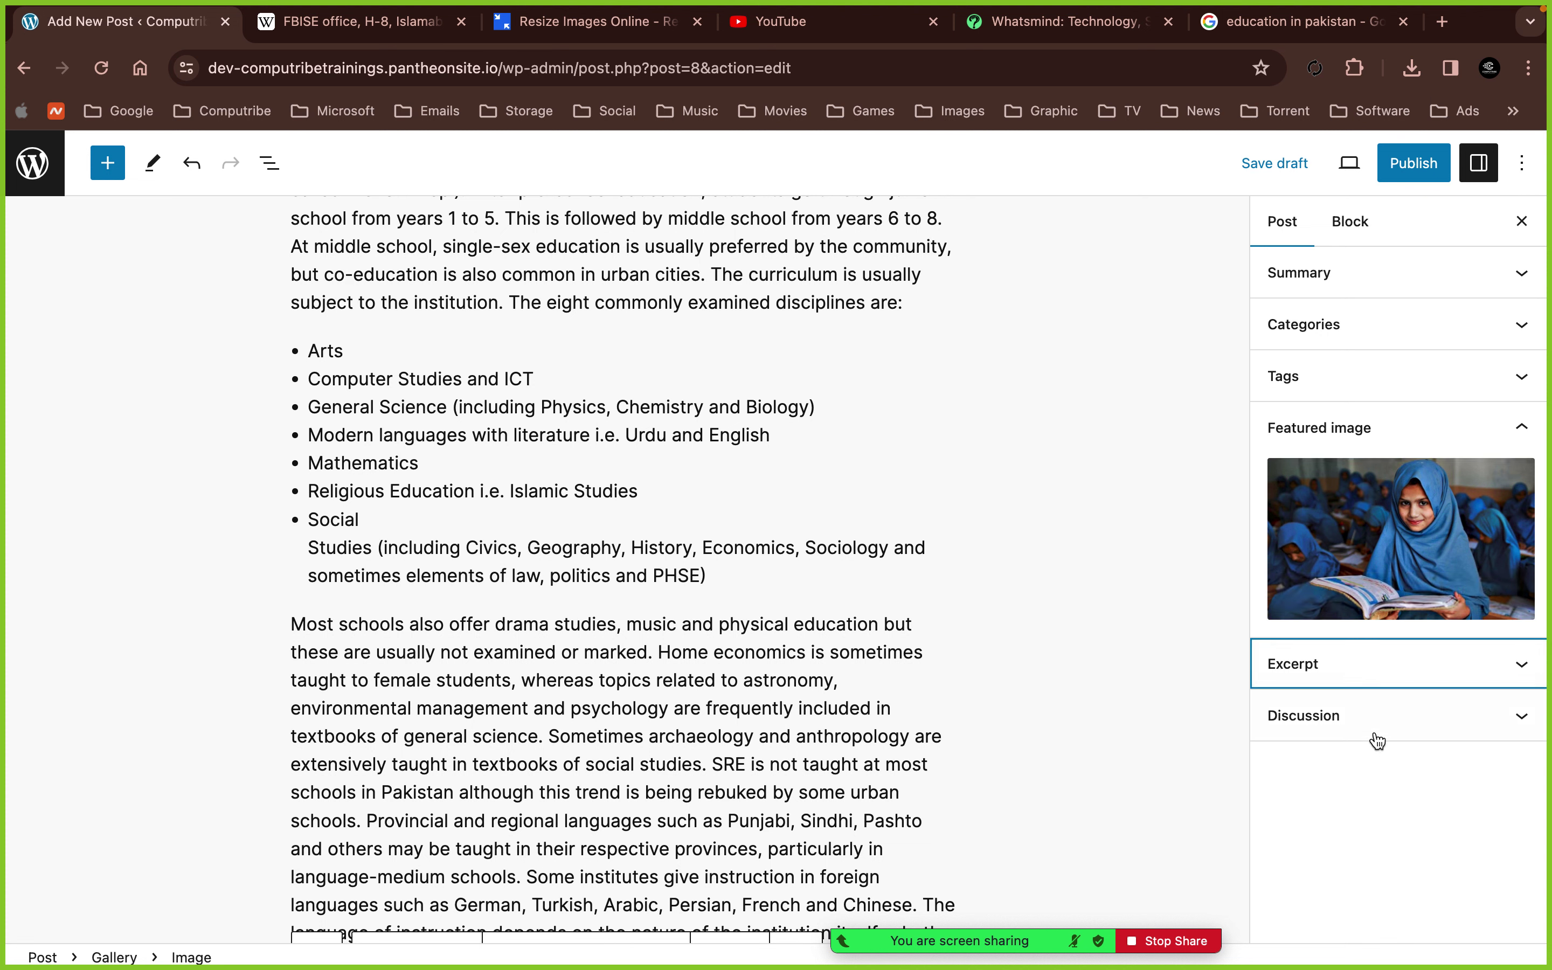
- Turn comments off and on again in the post's discussion settings, and collapse the discussion and featured image settings
left_click(1375, 728)
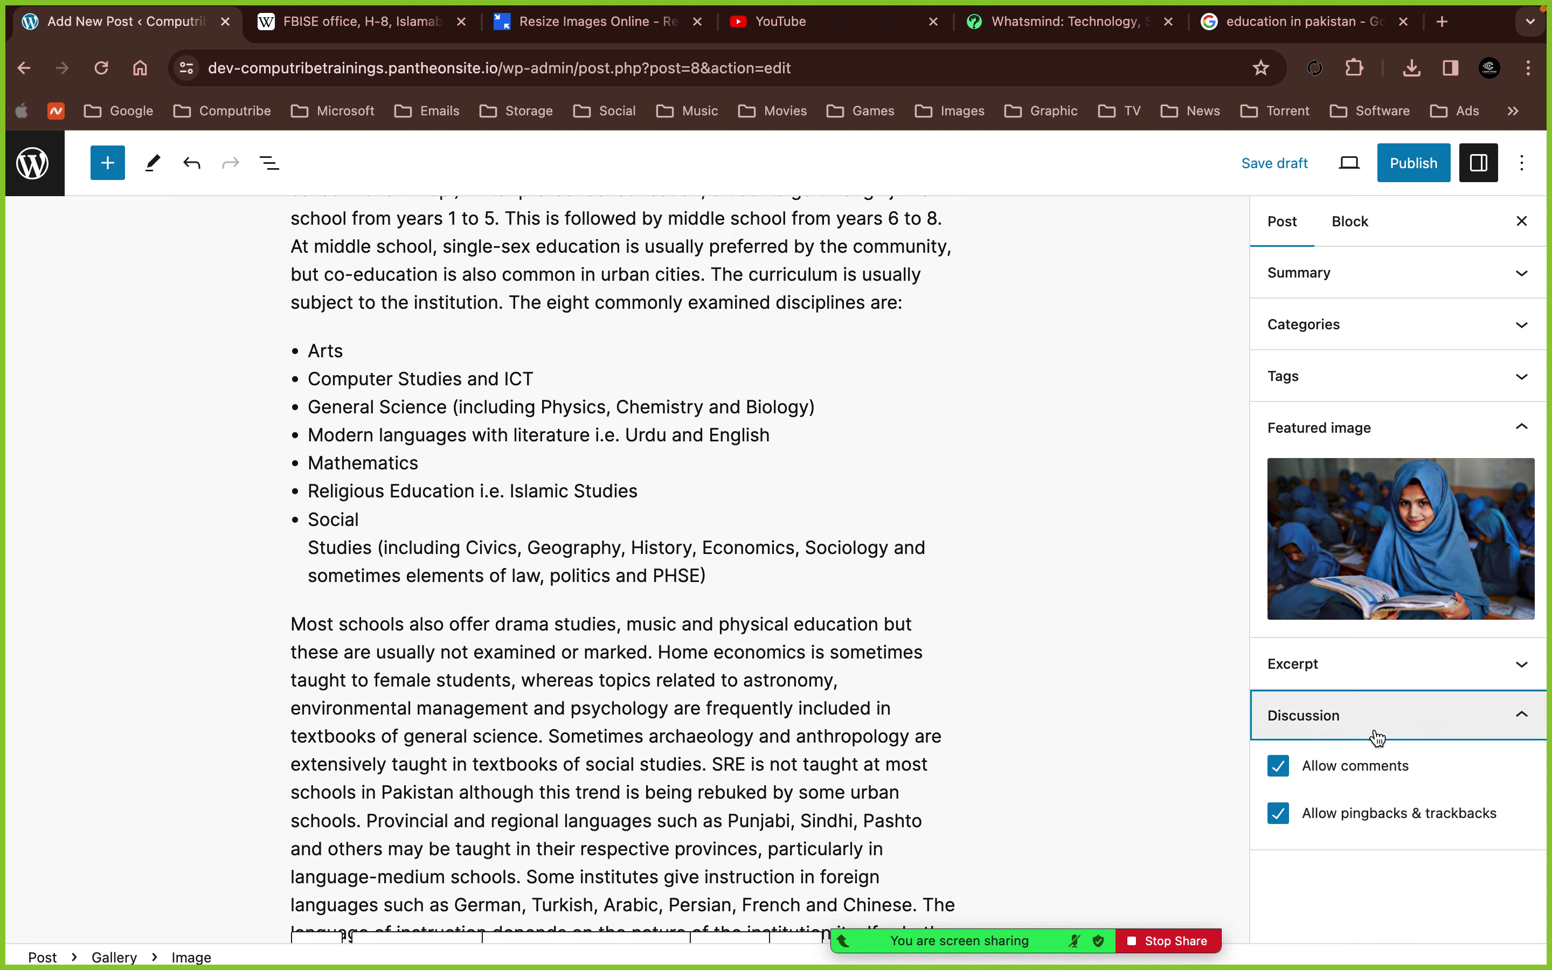
left_click(1280, 768)
left_click(1280, 768)
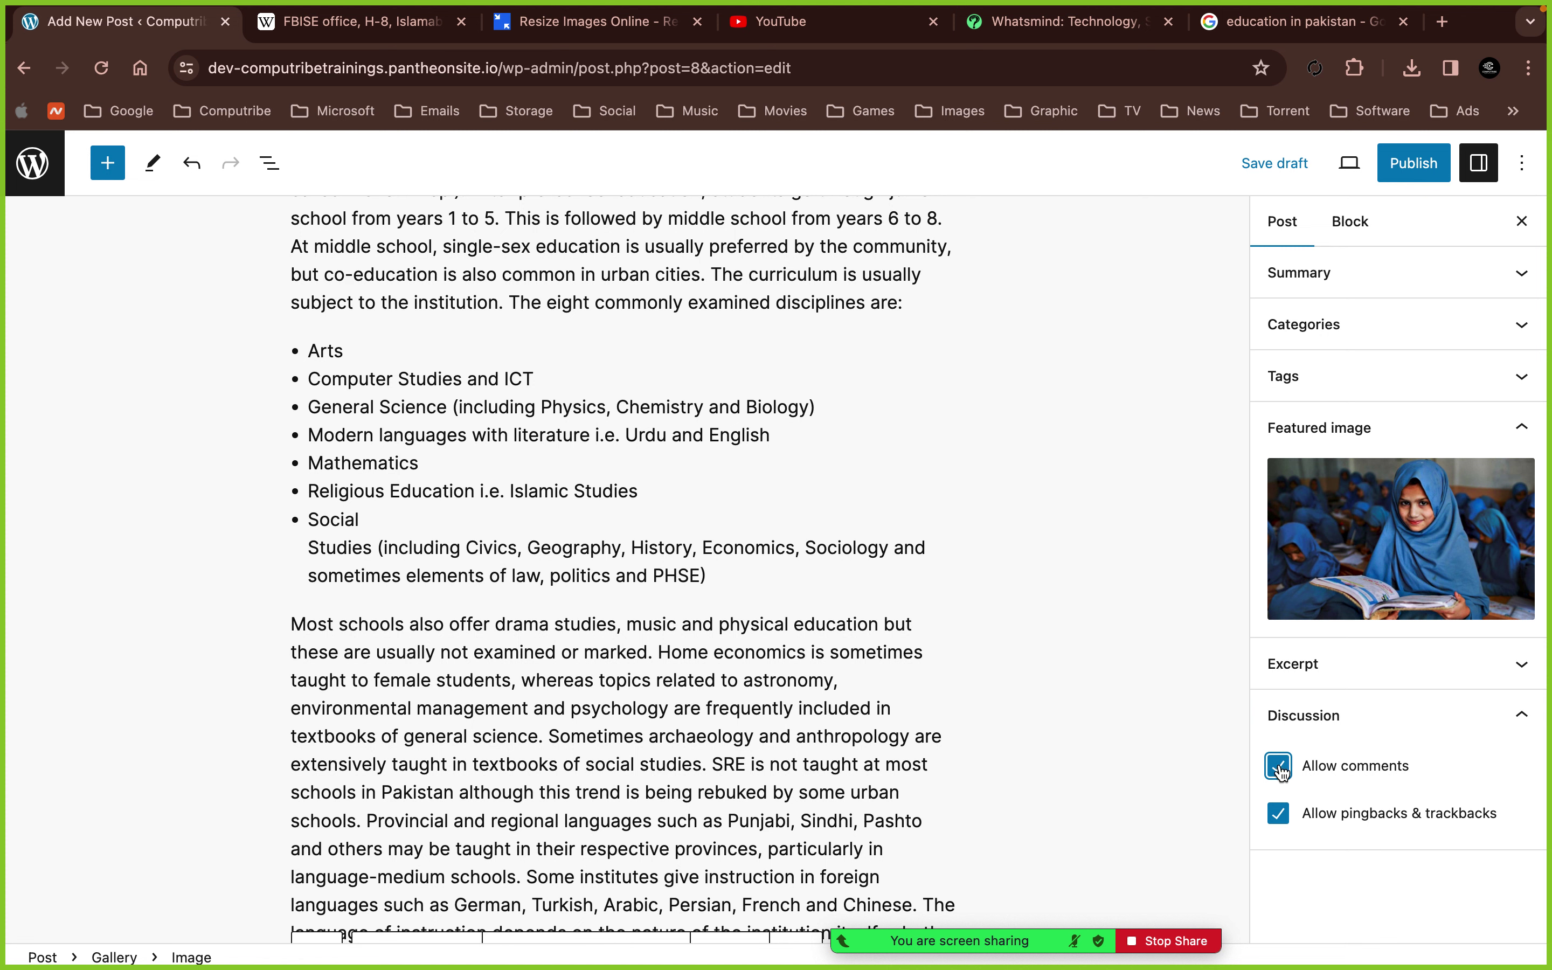
left_click(1343, 714)
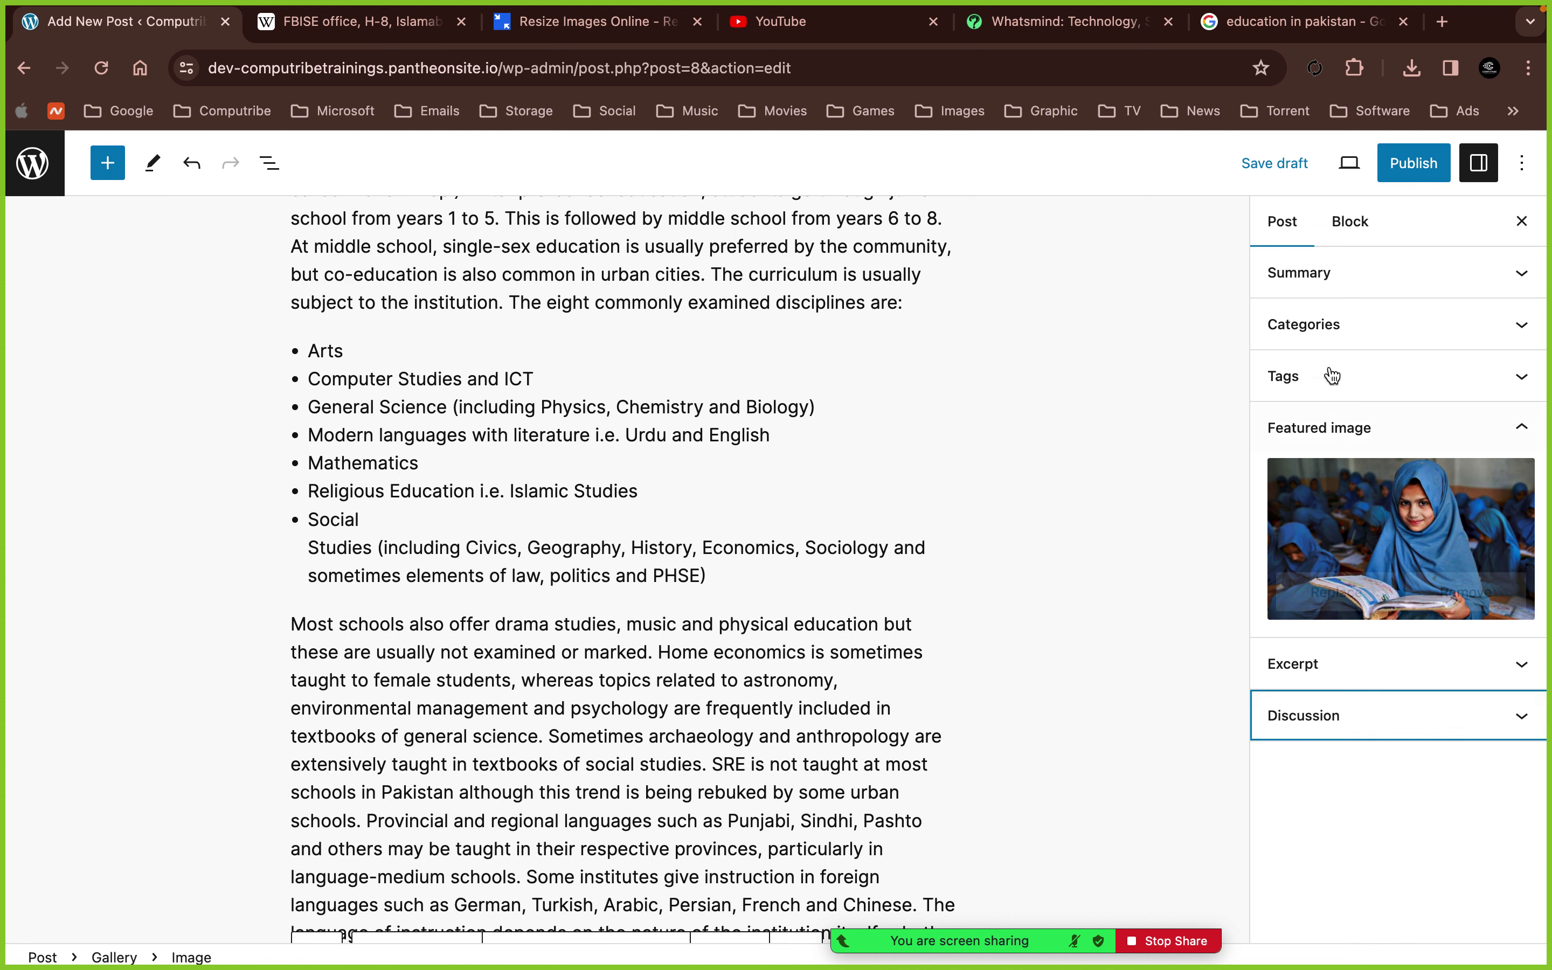
left_click(1298, 430)
- Switch to the Wikipedia article, close its image viewer and copy the section heading "Tertiary education"
scroll(975, 465, "down", 4)
scroll(975, 465, "up", 10)
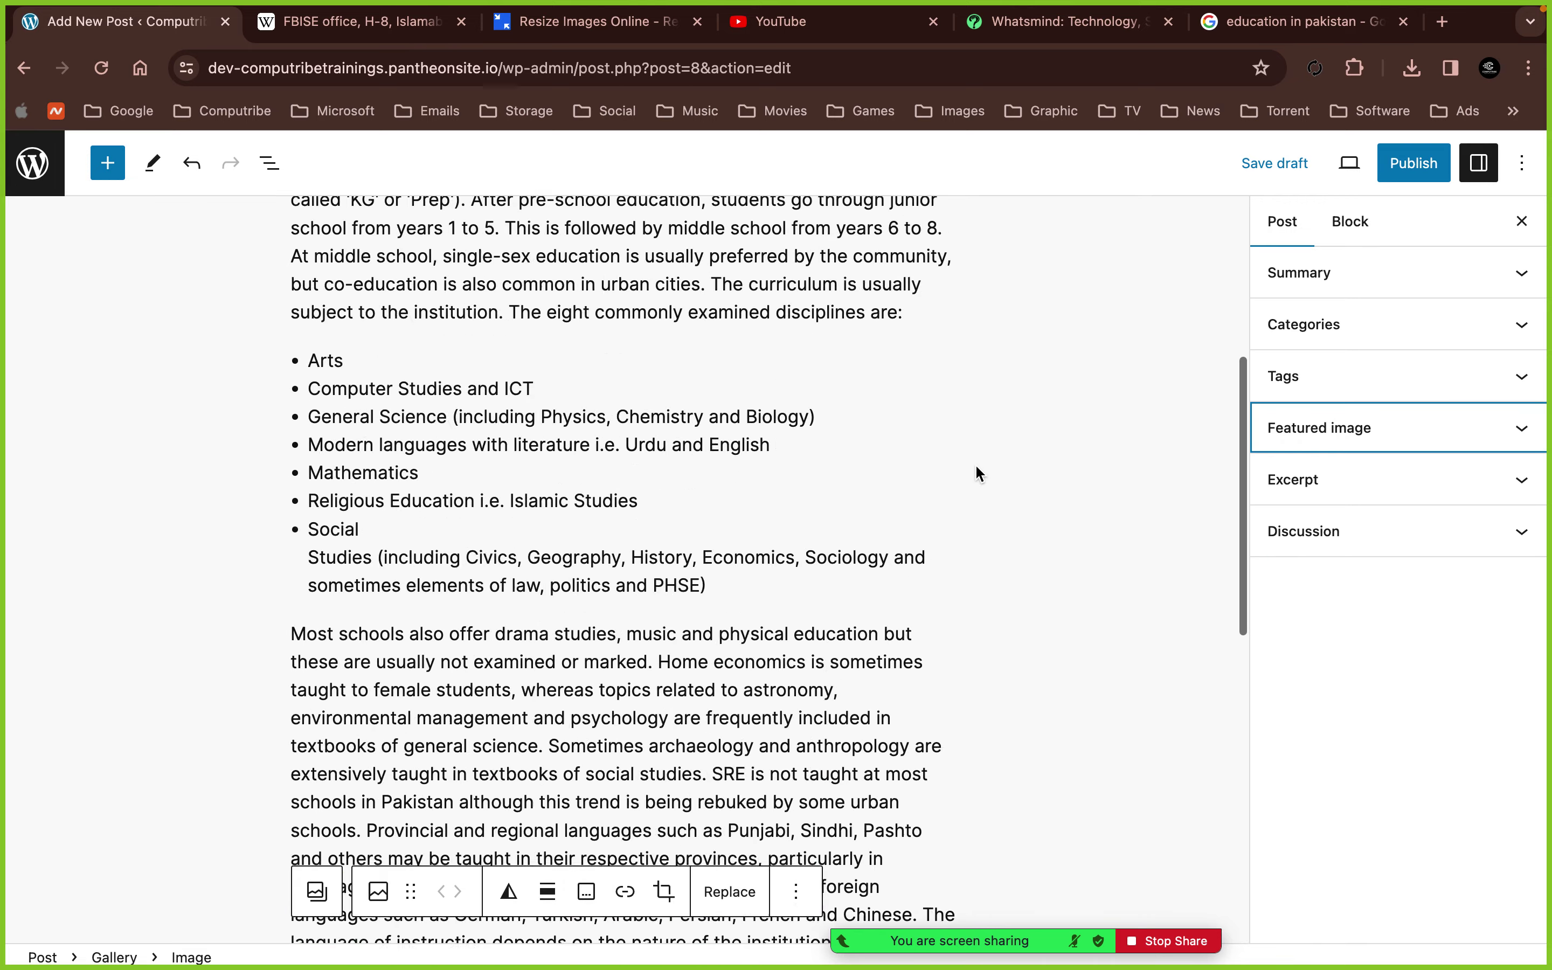
scroll(976, 466, "down", 15)
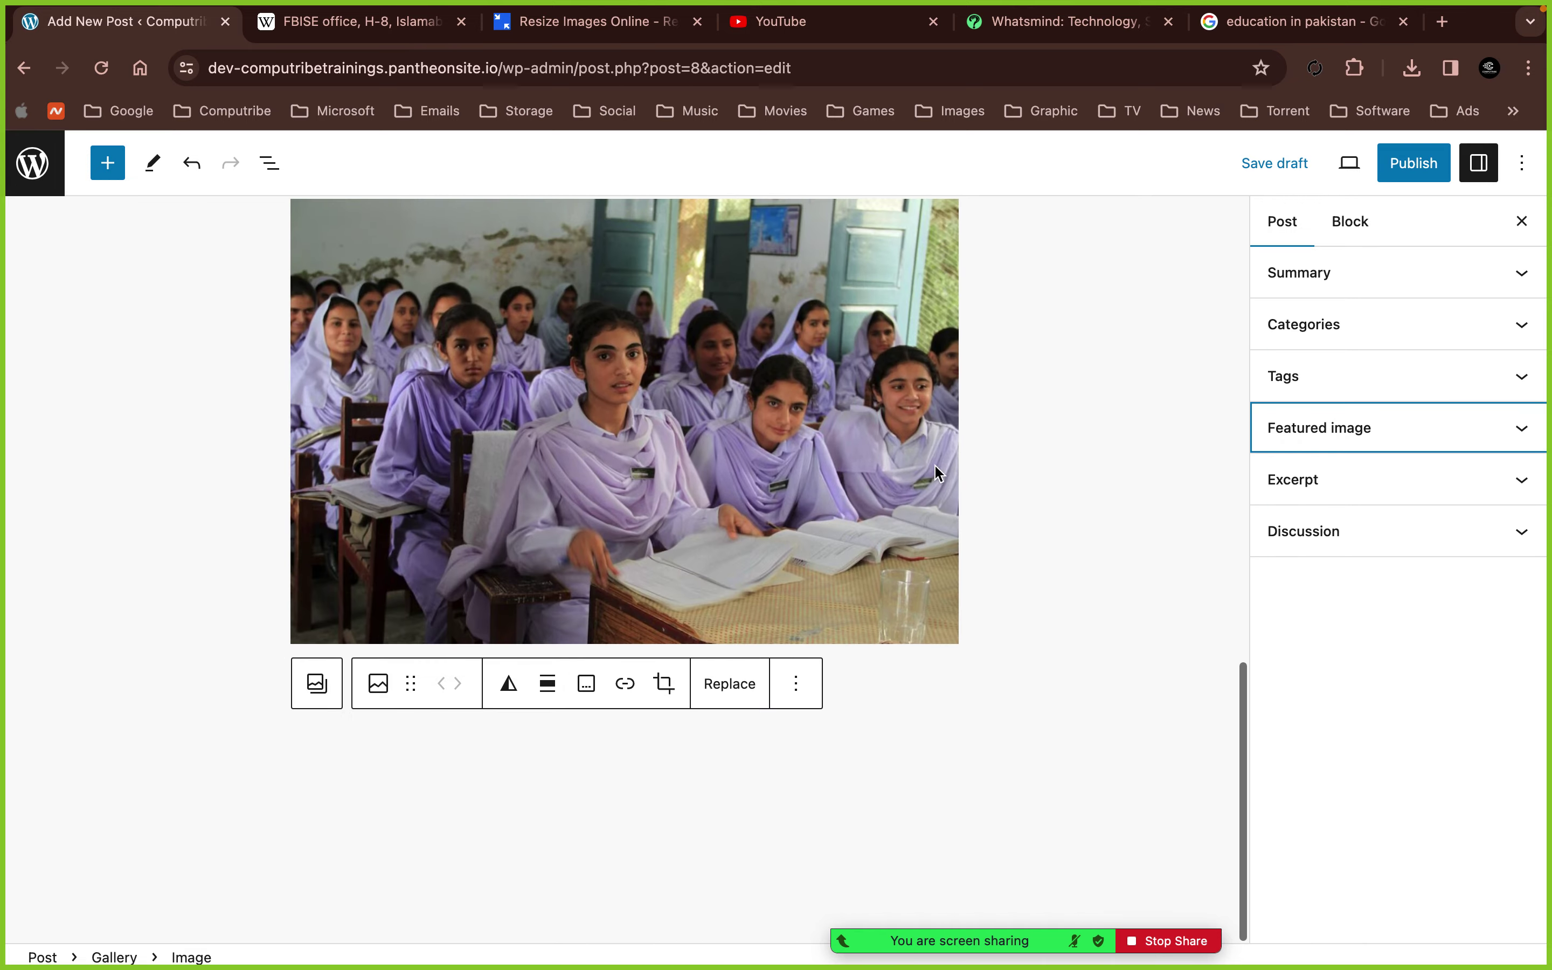
left_click(349, 24)
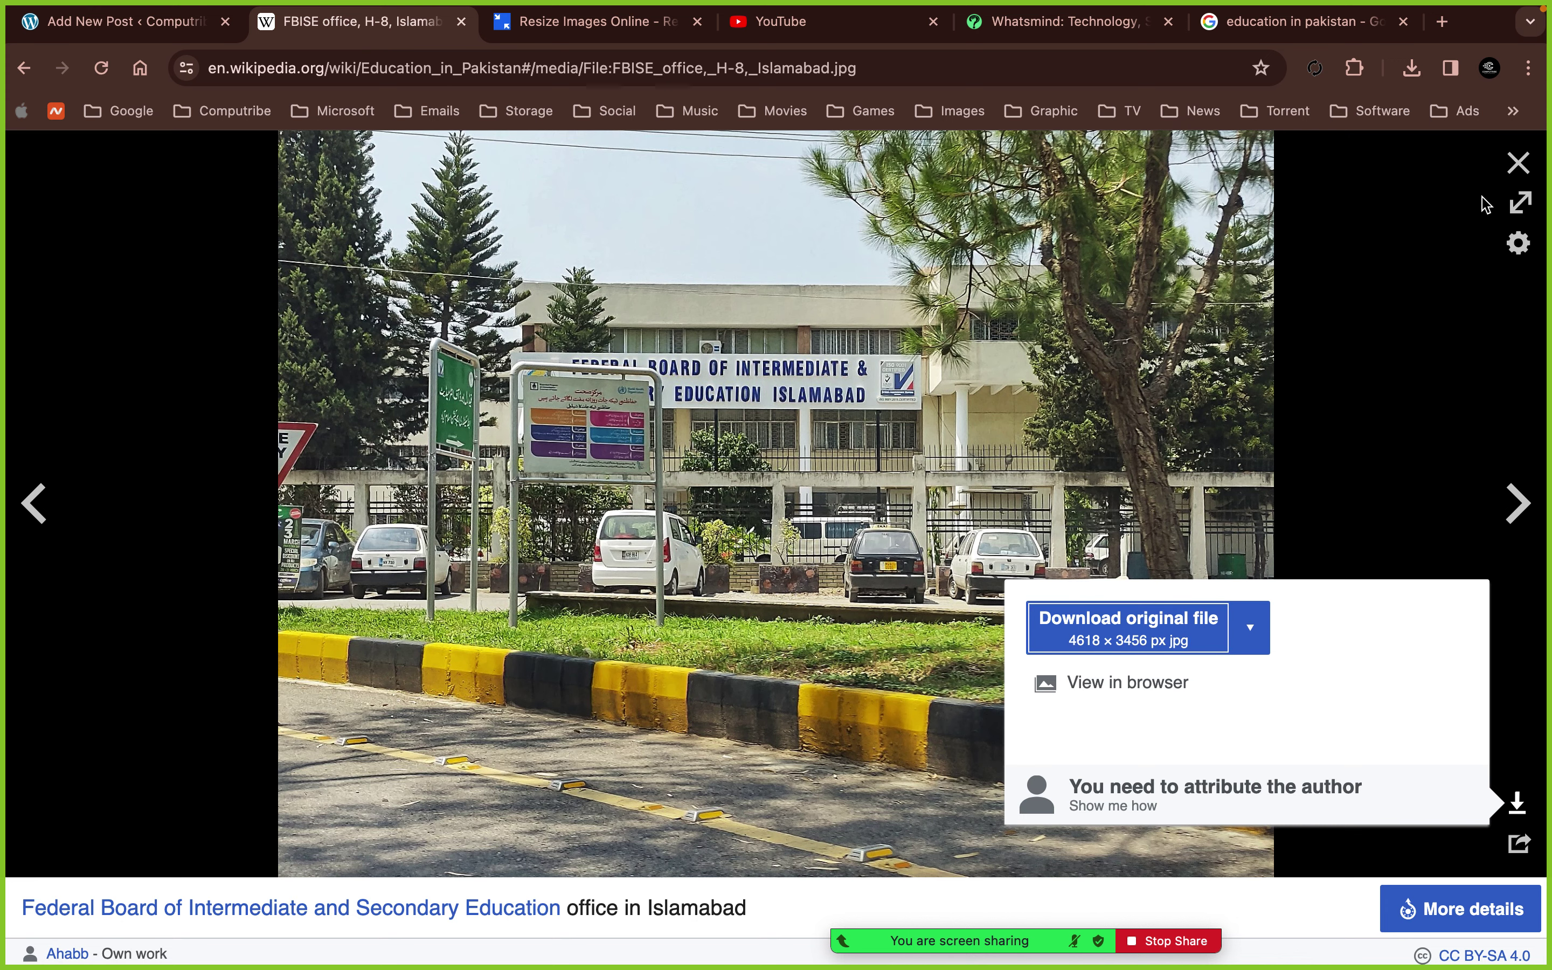
left_click(1518, 164)
scroll(317, 248, "down", 2)
scroll(317, 247, "up", 3)
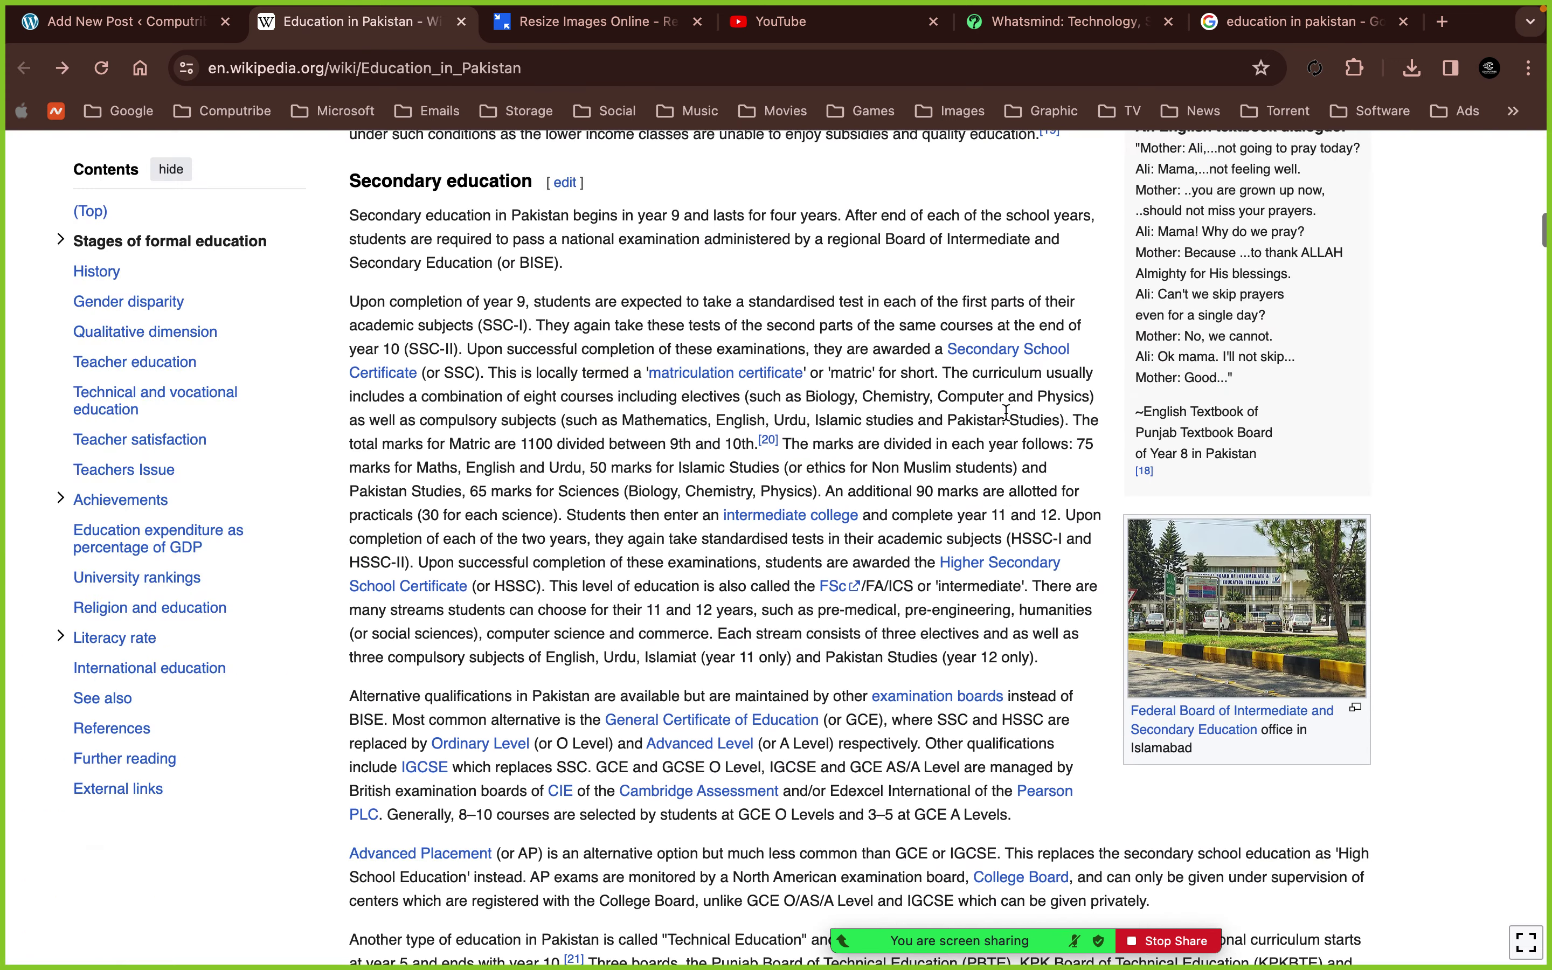
scroll(354, 296, "down", 10)
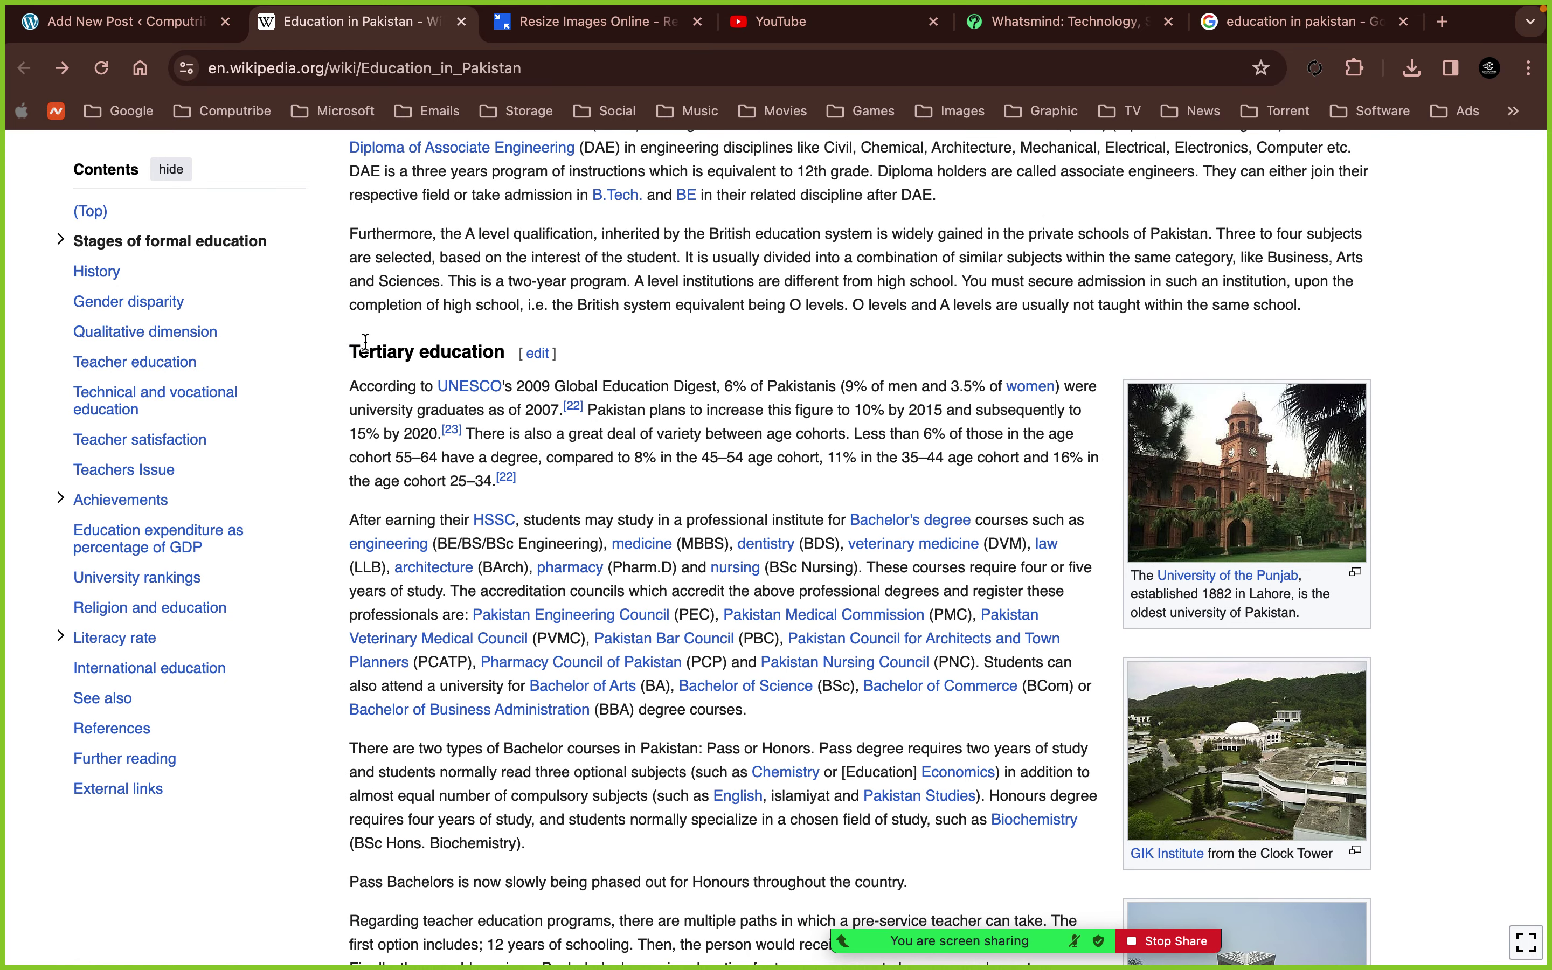
left_click_drag(349, 353, 502, 357)
key("super+c")
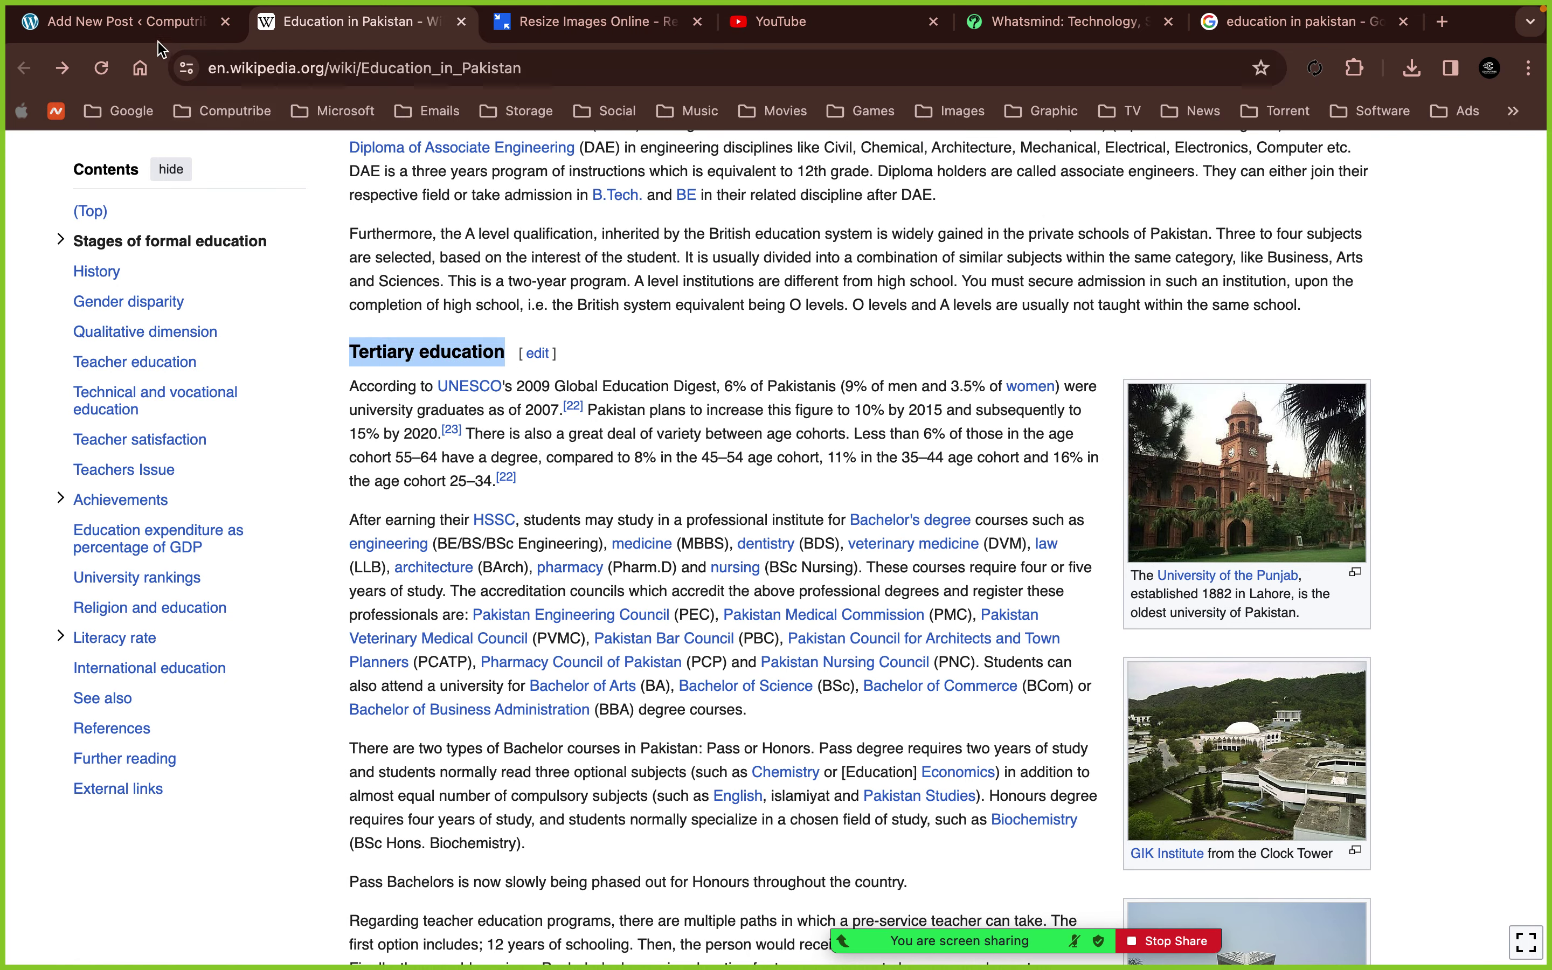
- Add an H3 heading block with the copied text "Tertiary education" below the gallery image in the WordPress post
left_click(125, 21)
scroll(479, 447, "up", 5)
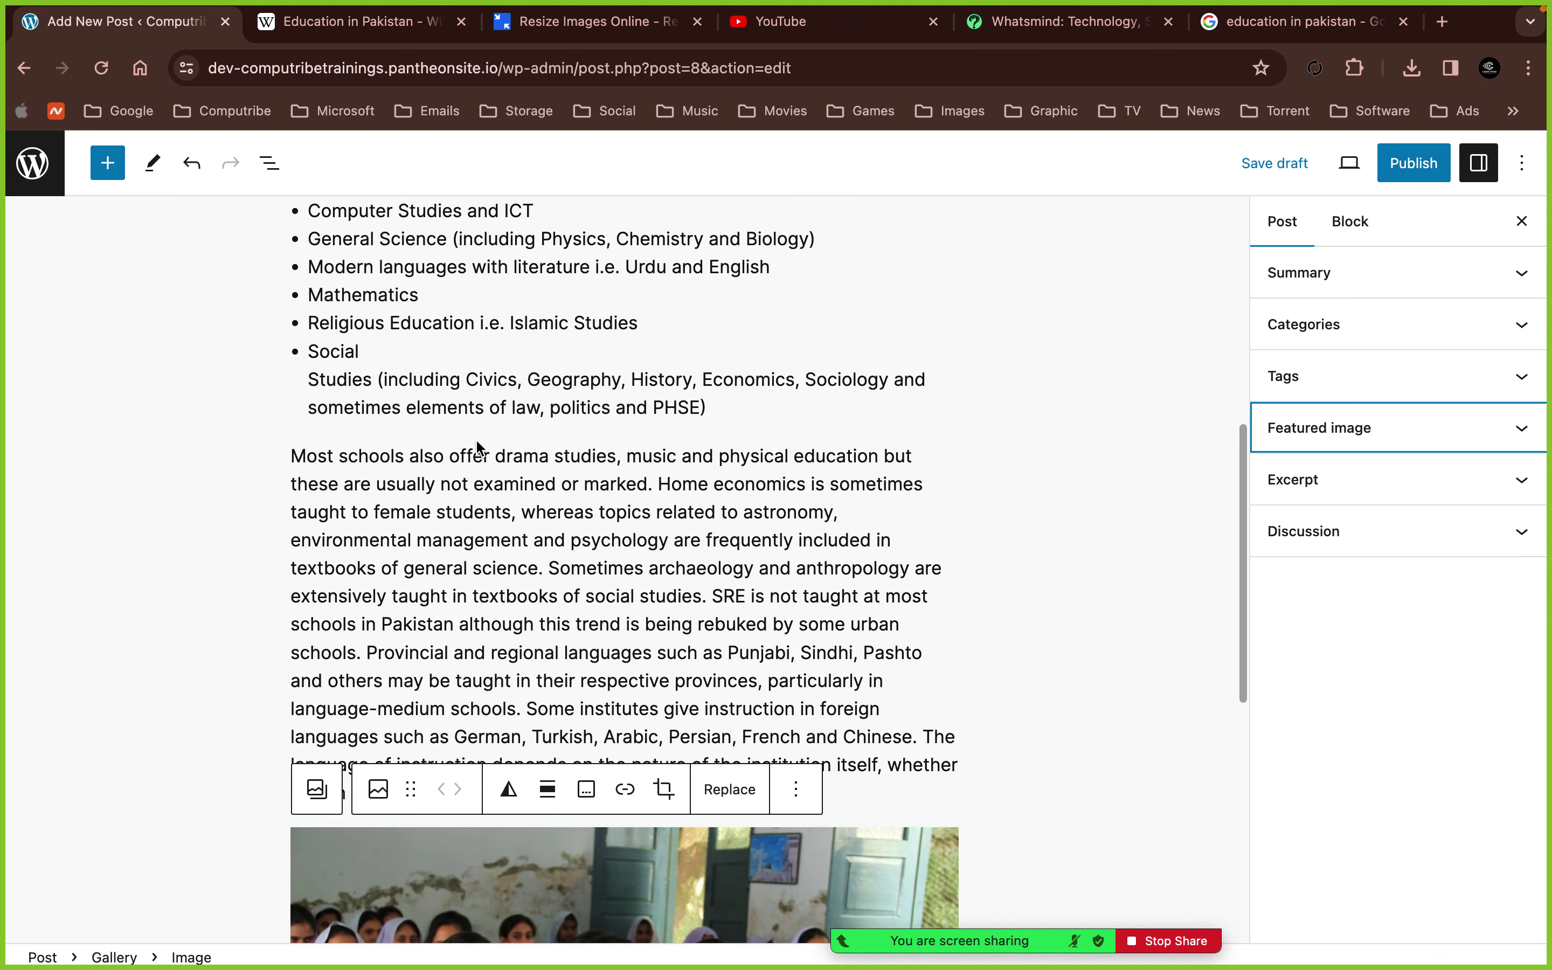
scroll(480, 447, "down", 9)
left_click(792, 718)
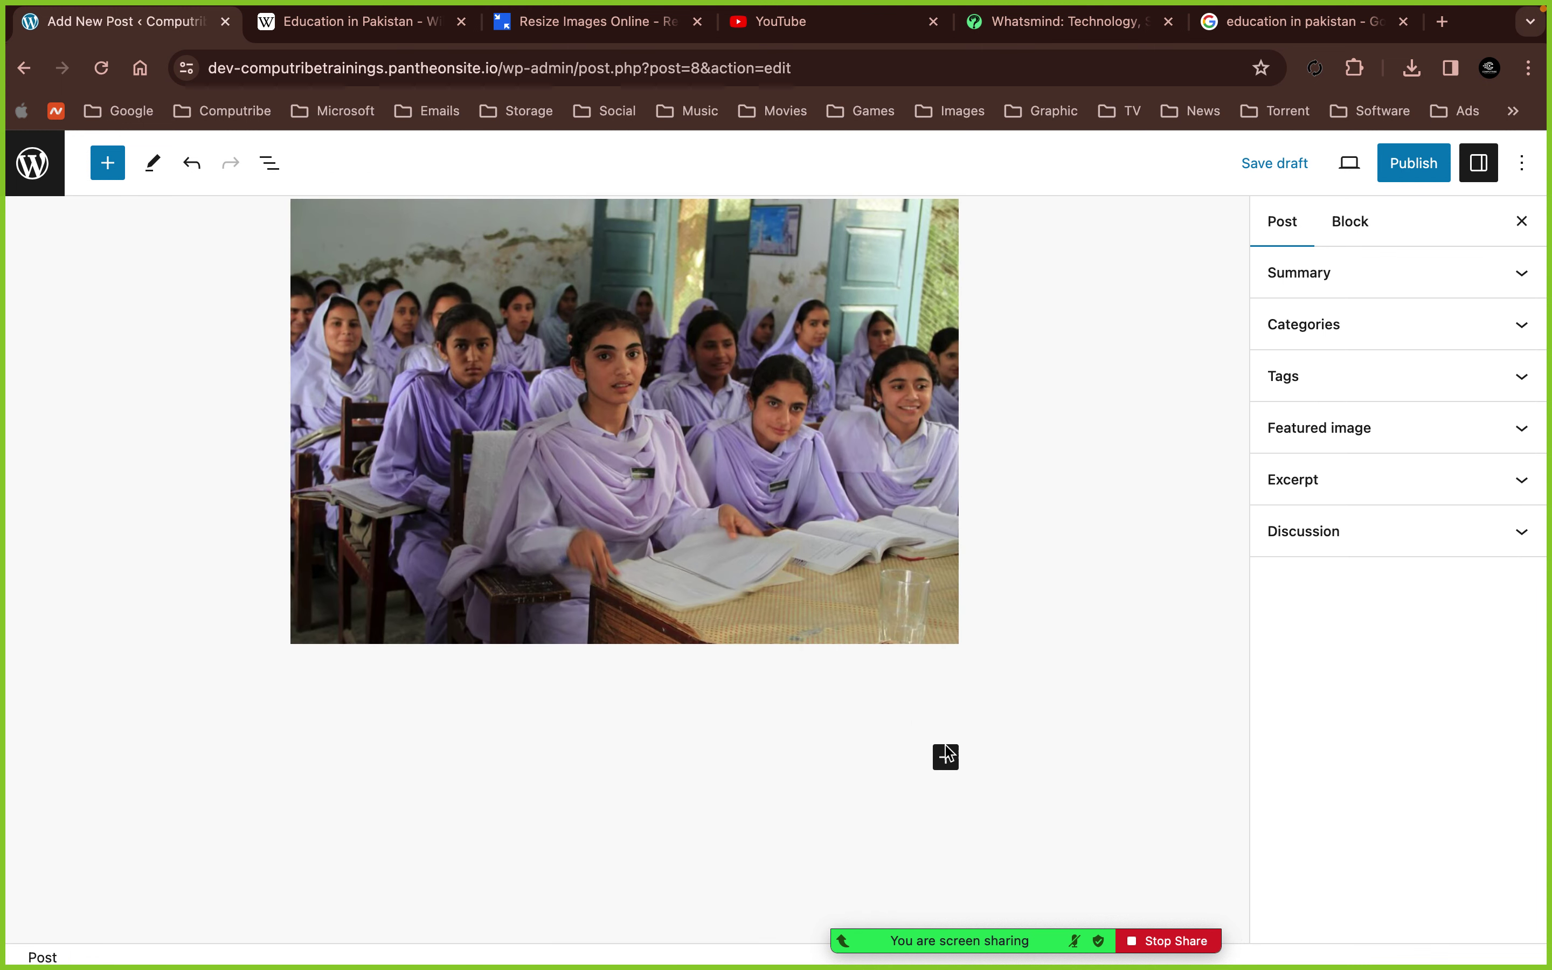
left_click(946, 757)
left_click(1107, 905)
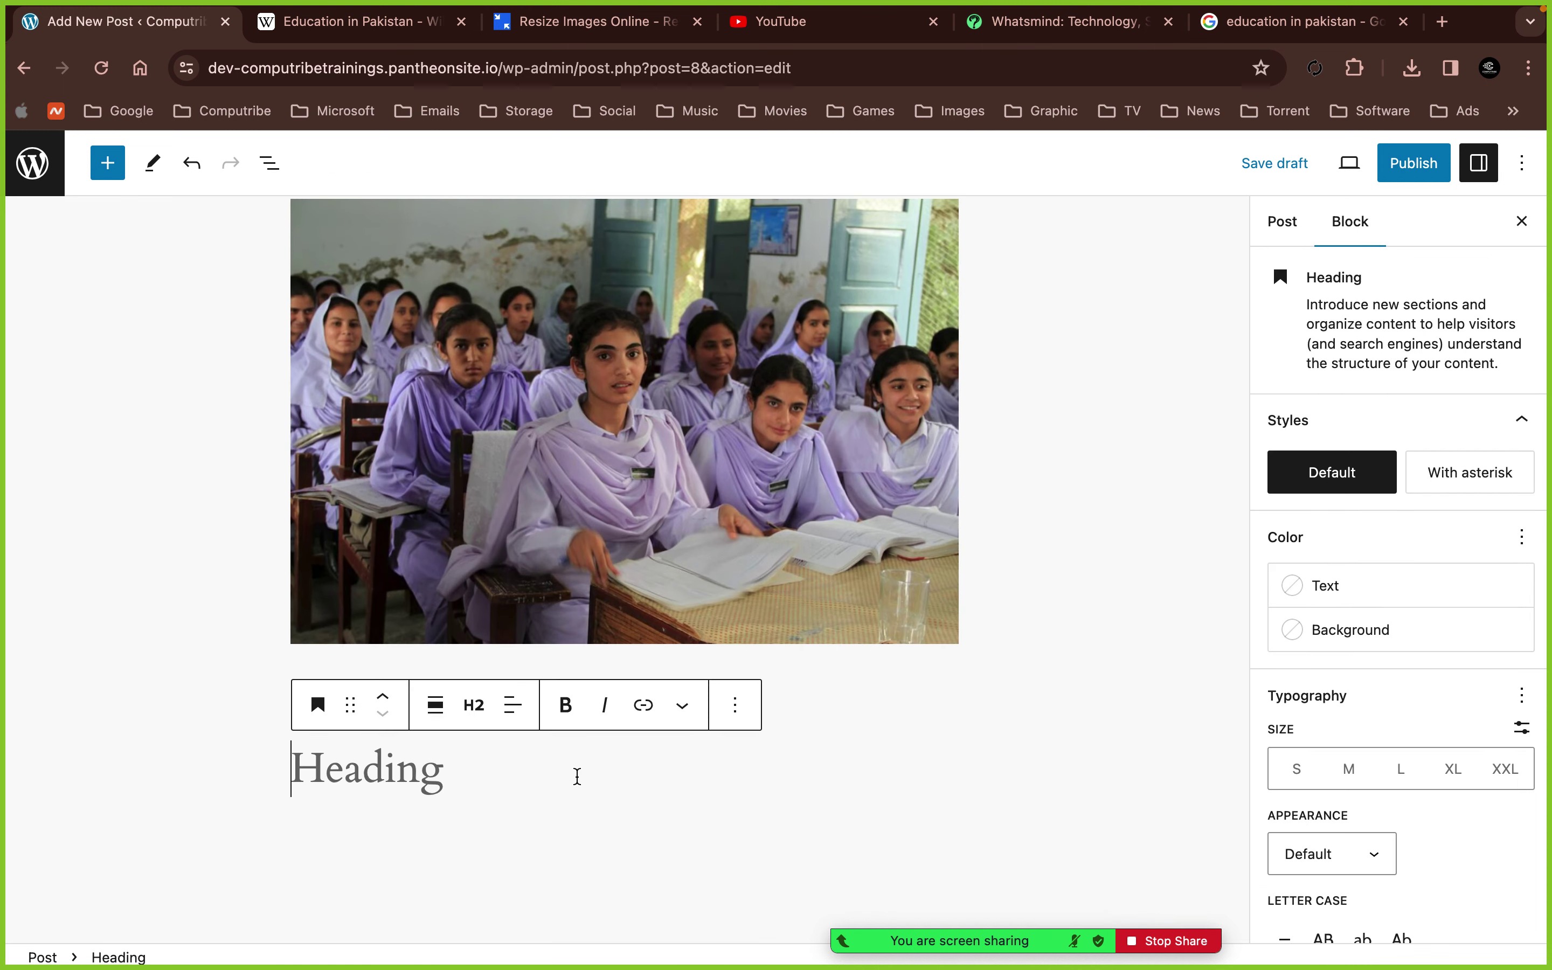
left_click(473, 705)
left_click(482, 520)
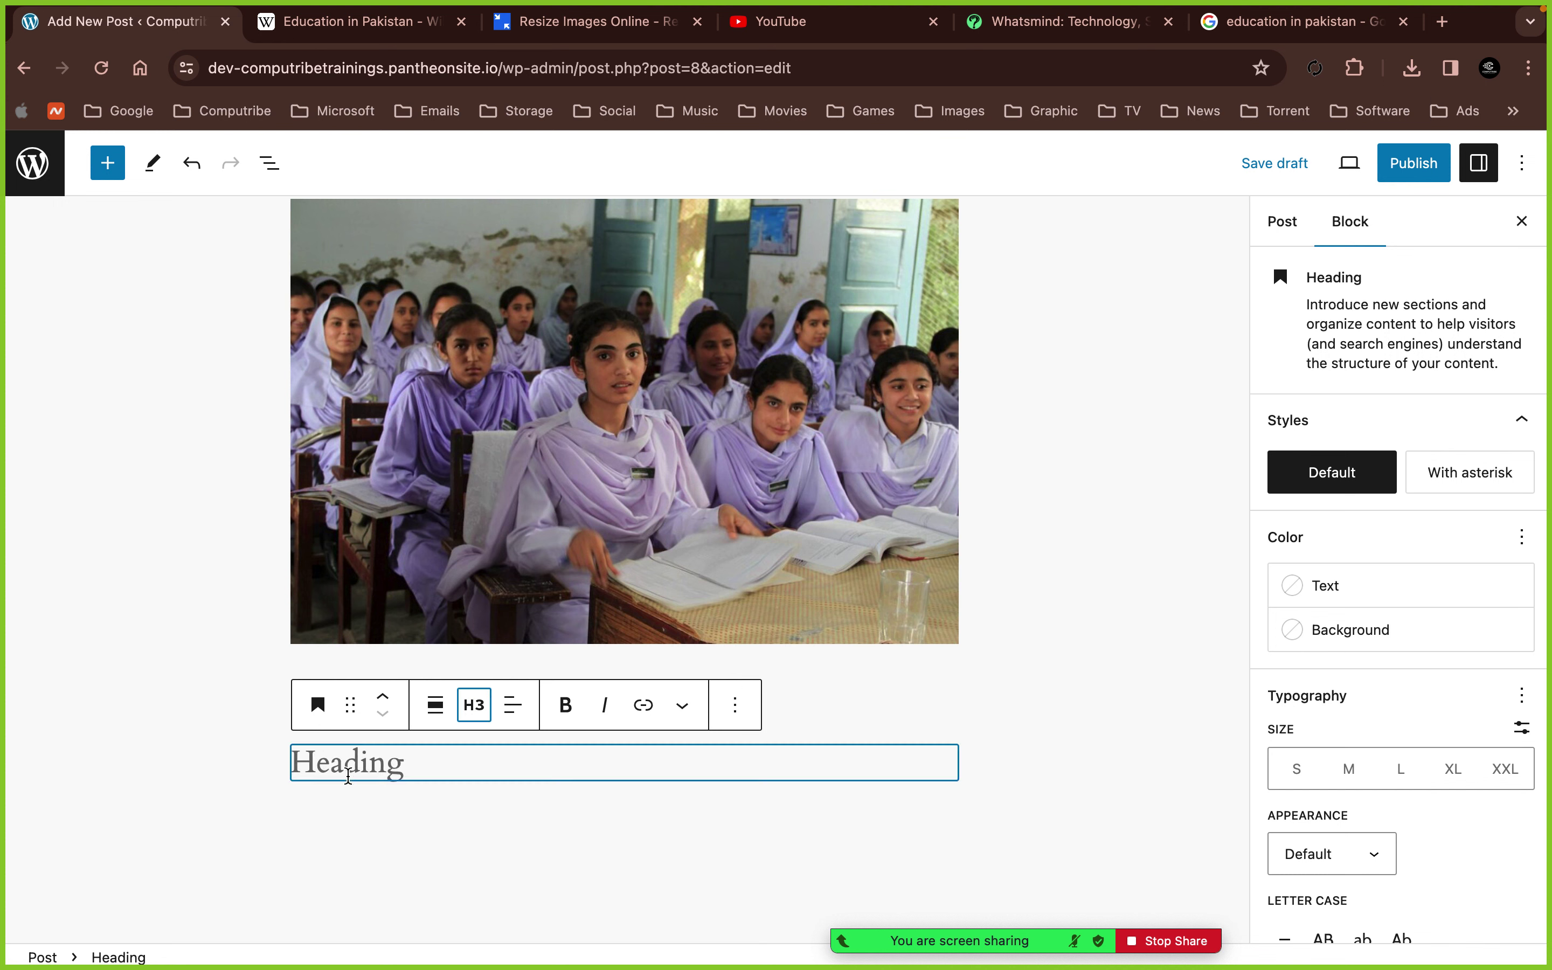
left_click(347, 777)
key("super+v")
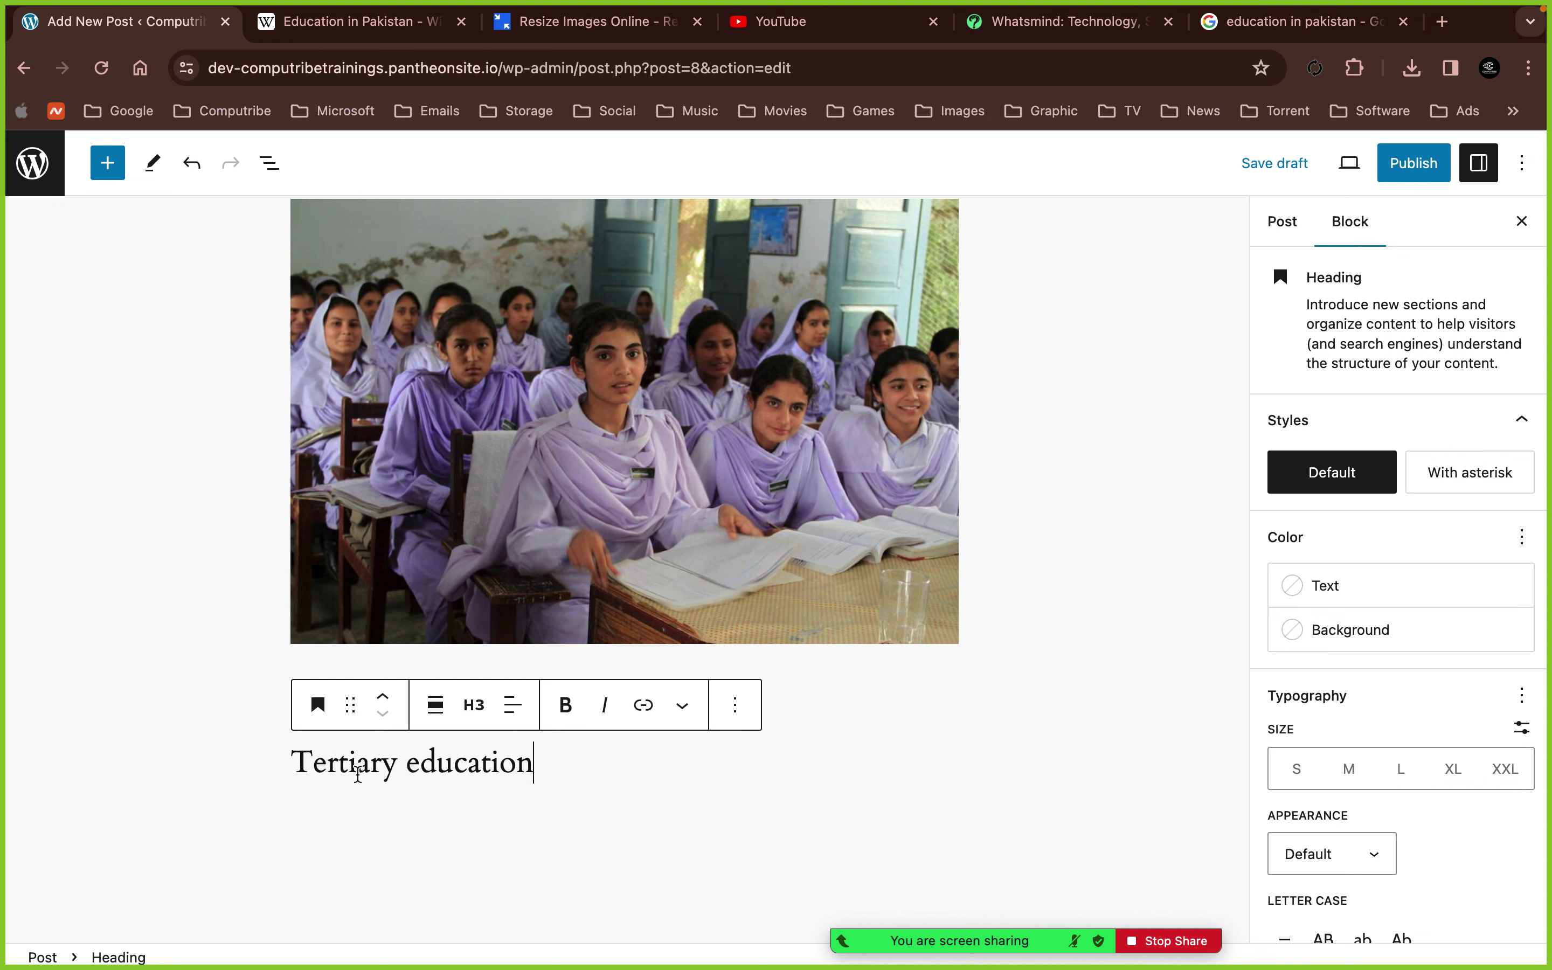
- Open a blank browser tab and copy the first three paragraphs under Tertiary education from the Wikipedia article
left_click(385, 13)
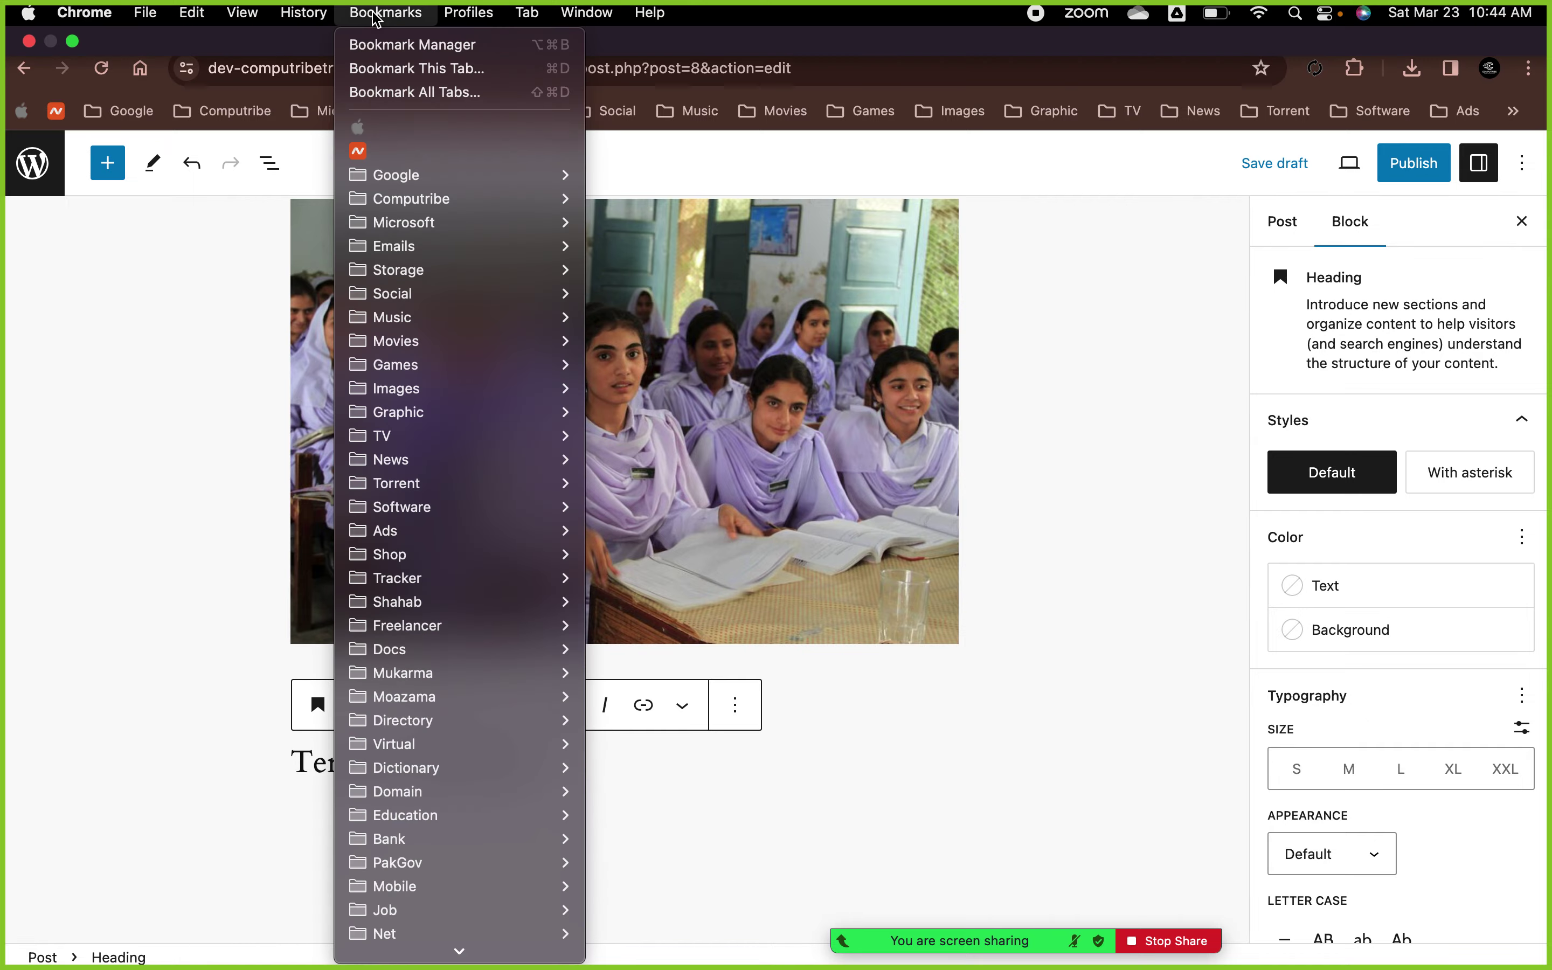
left_click(259, 228)
left_click(334, 22)
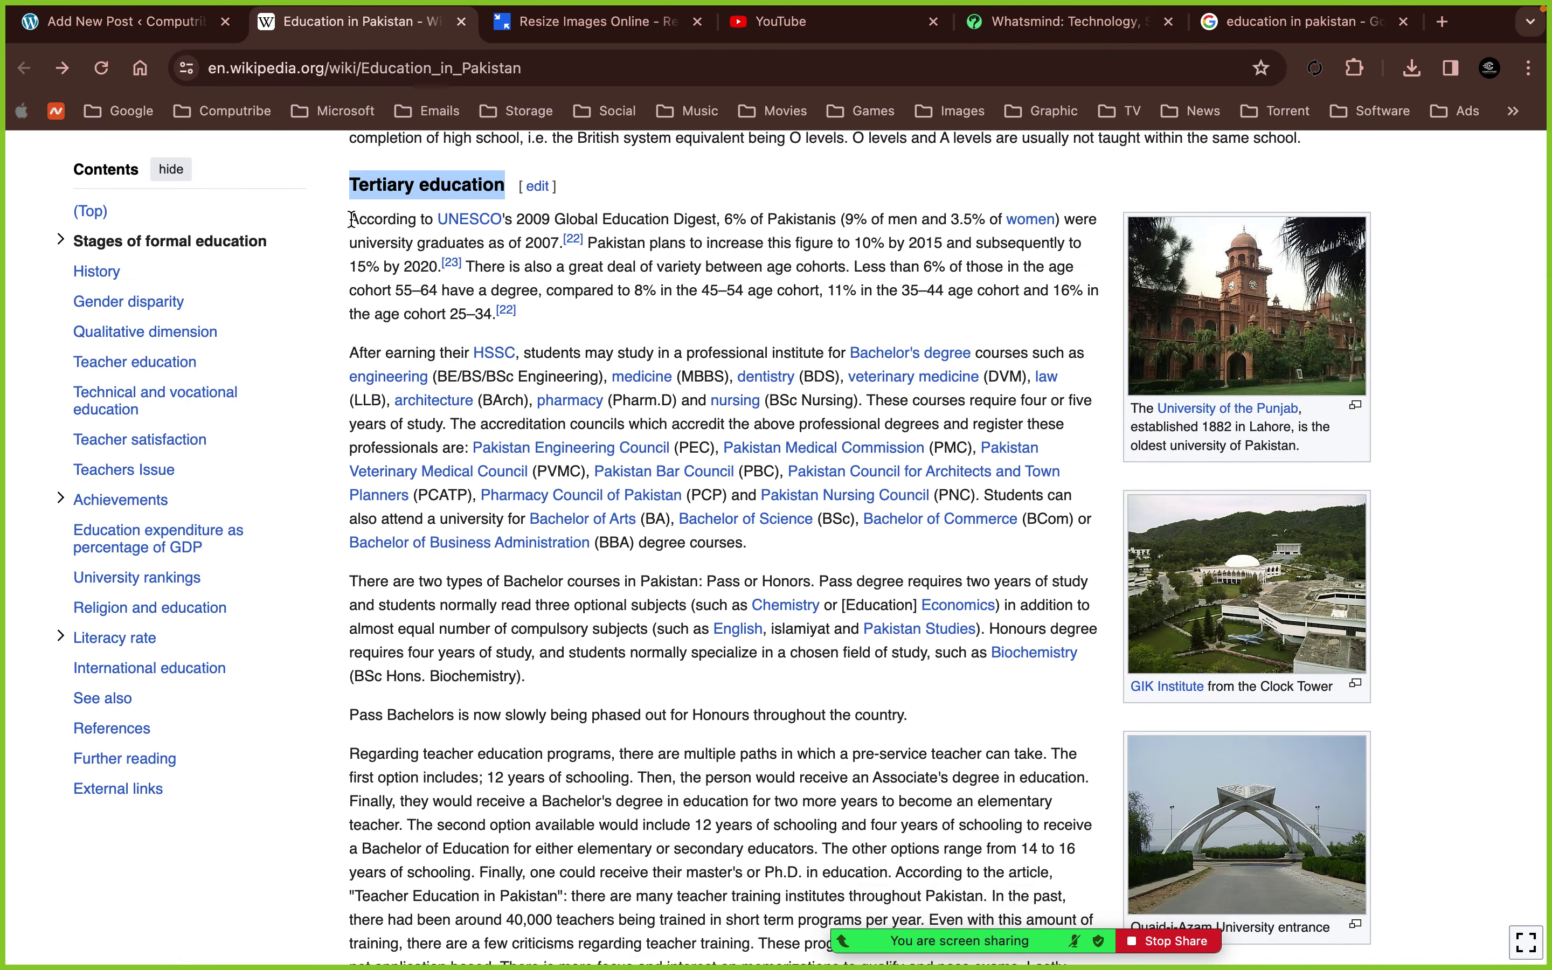
left_click_drag(349, 218, 836, 330)
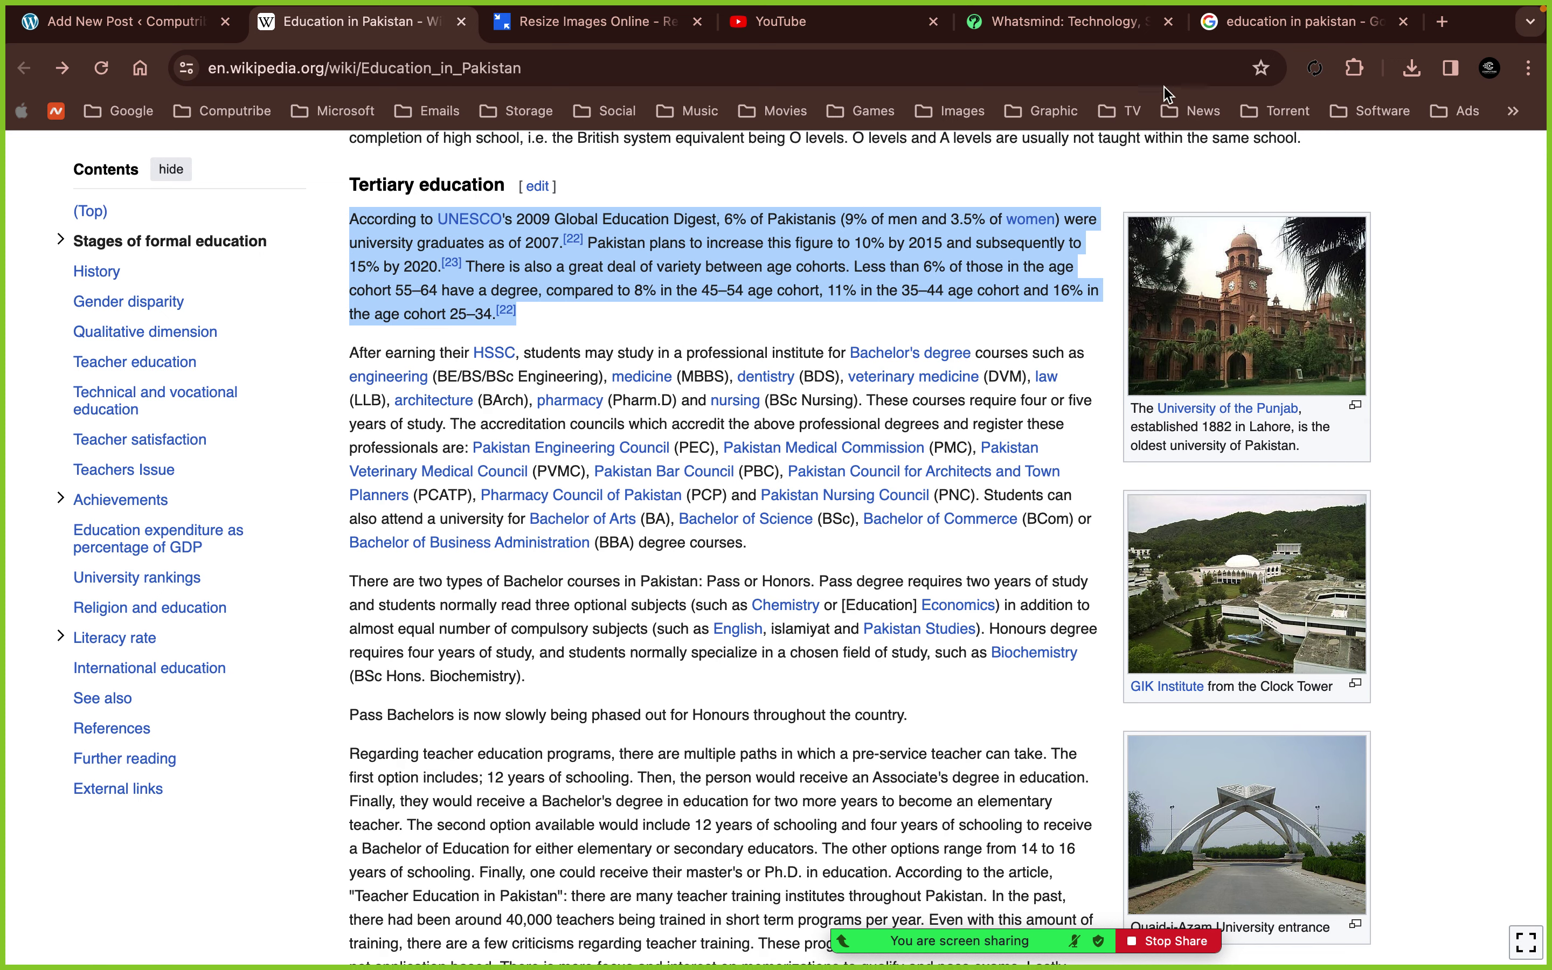
left_click(1443, 23)
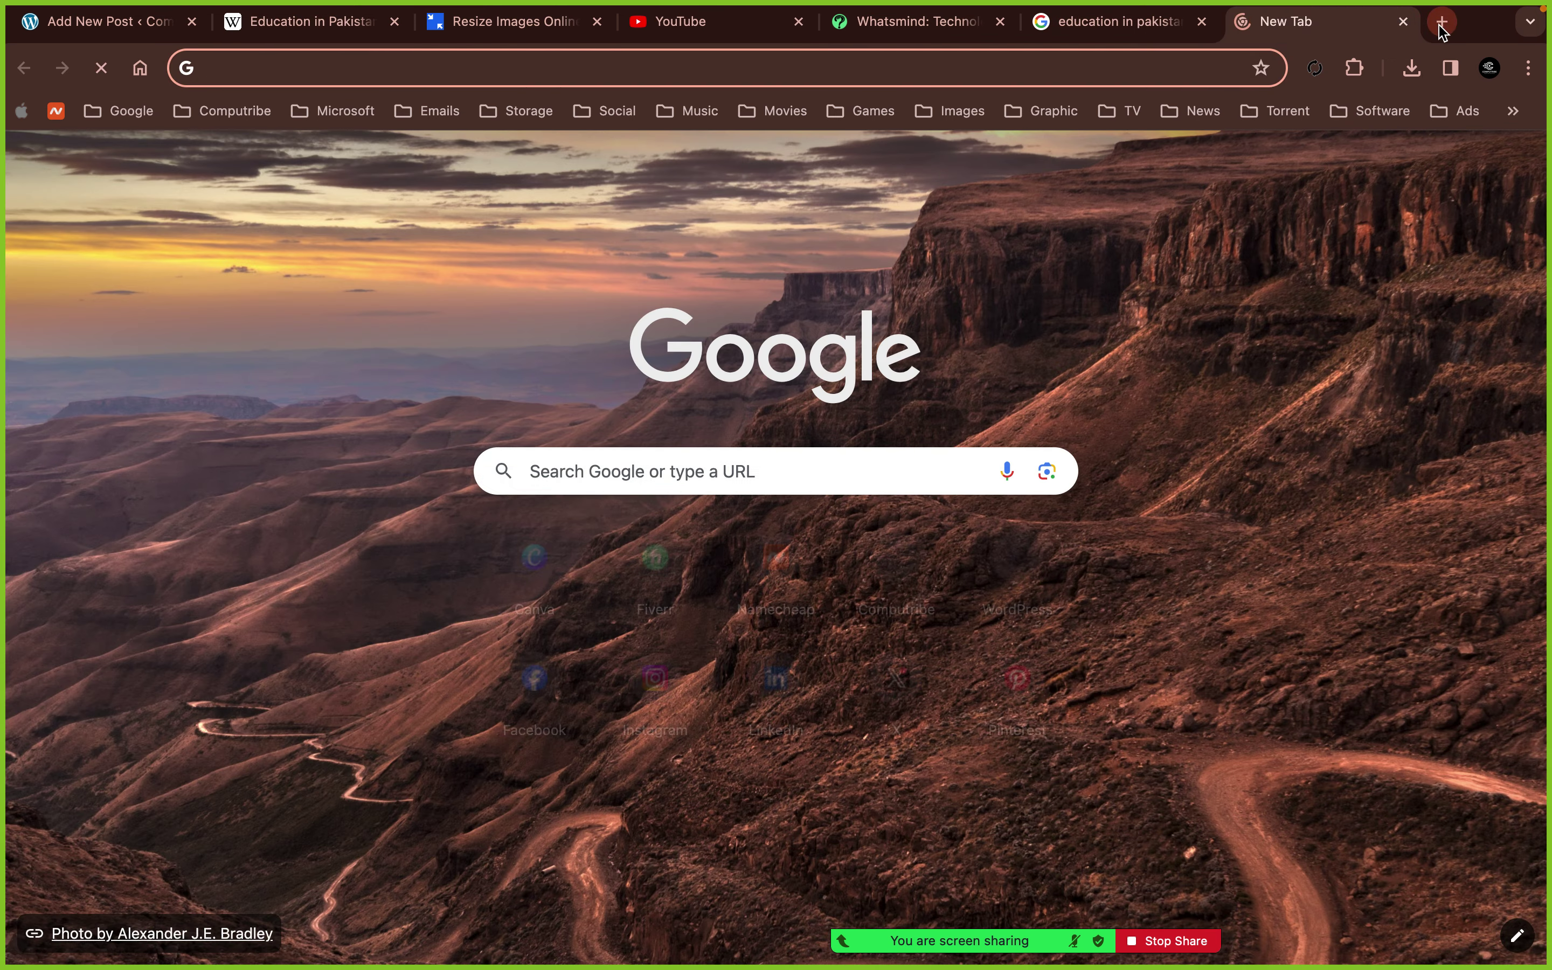
left_click(307, 21)
left_click(357, 344)
double_click(355, 341)
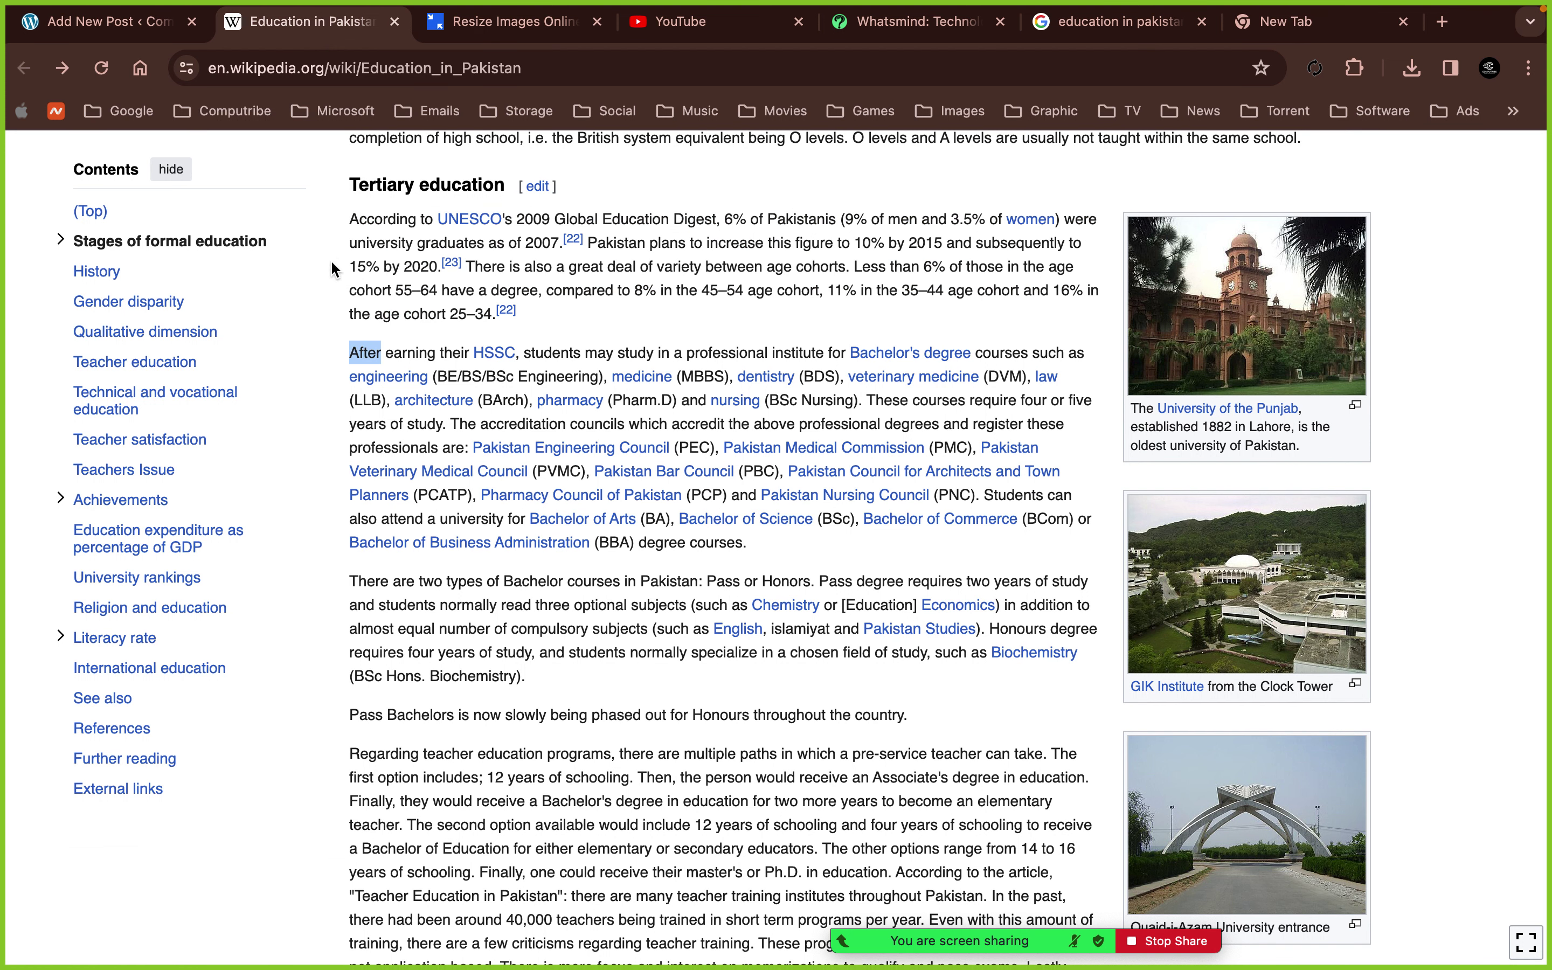
left_click_drag(325, 218, 848, 689)
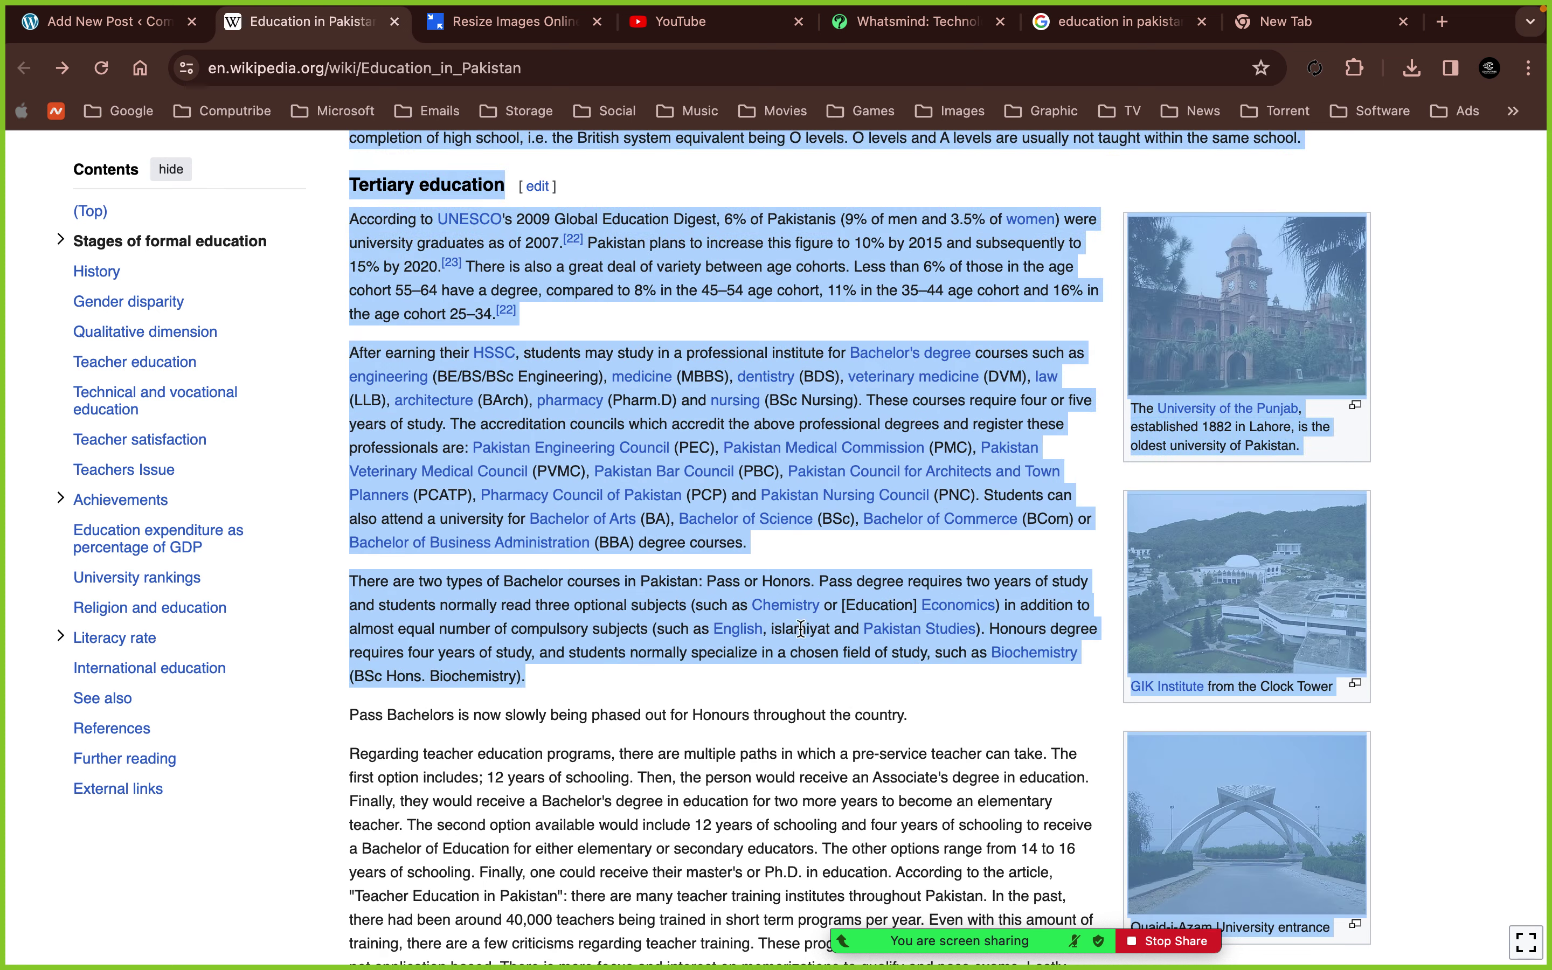
left_click(418, 282)
left_click_drag(354, 222, 555, 660)
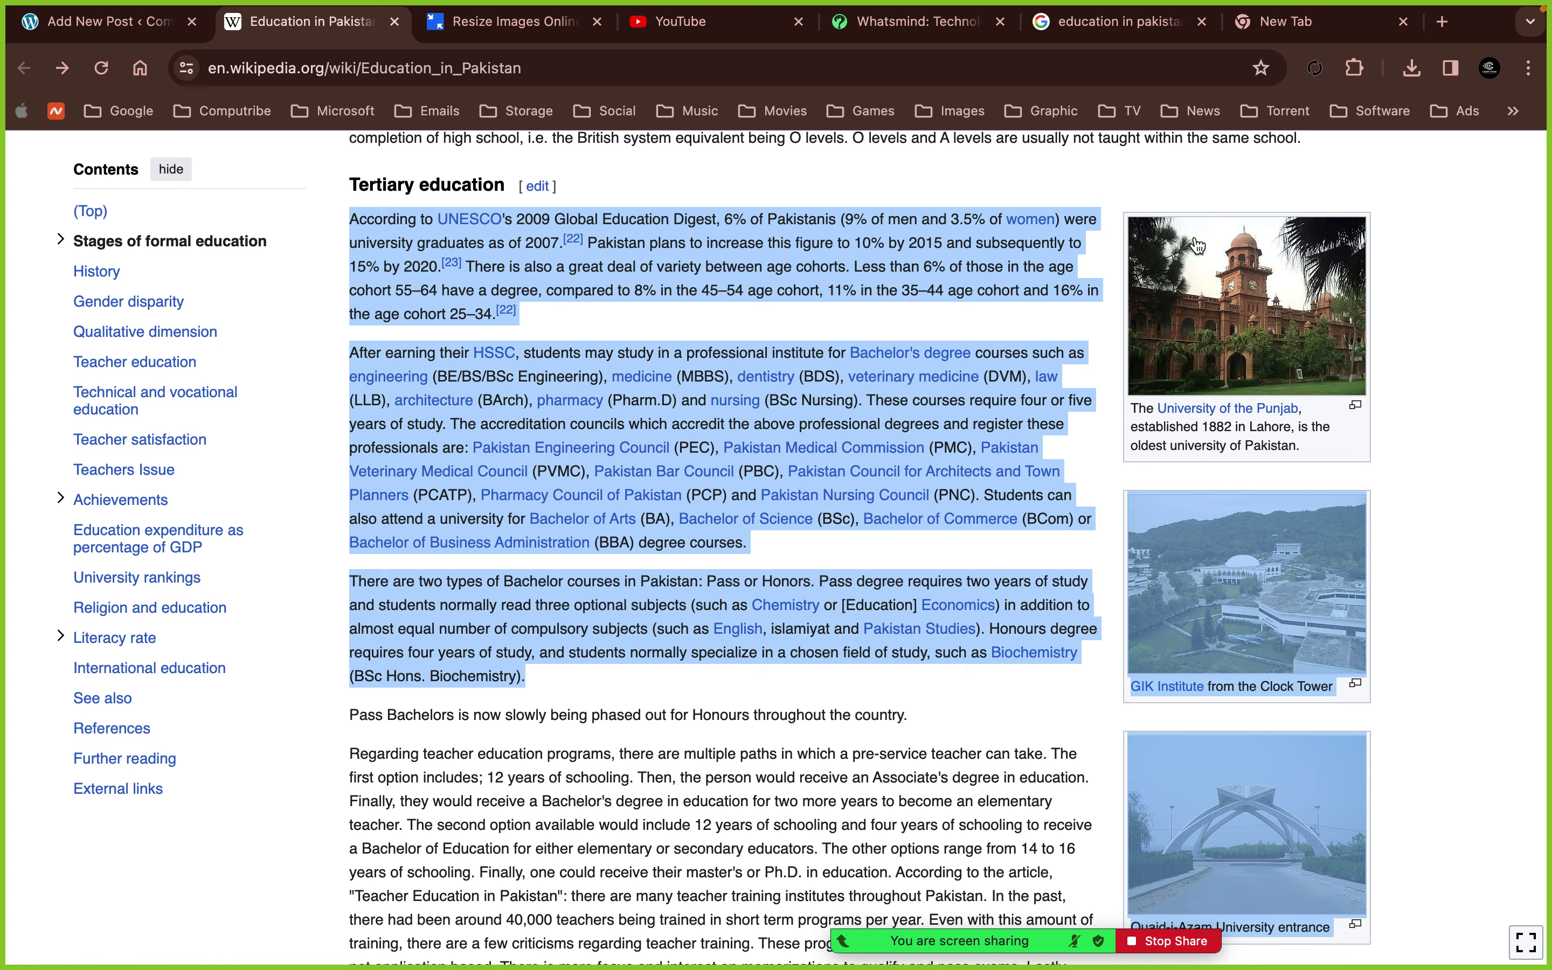
- Paste the copied paragraphs into the blank tab's address field and copy them back as plain text
left_click(1276, 32)
key("super+v")
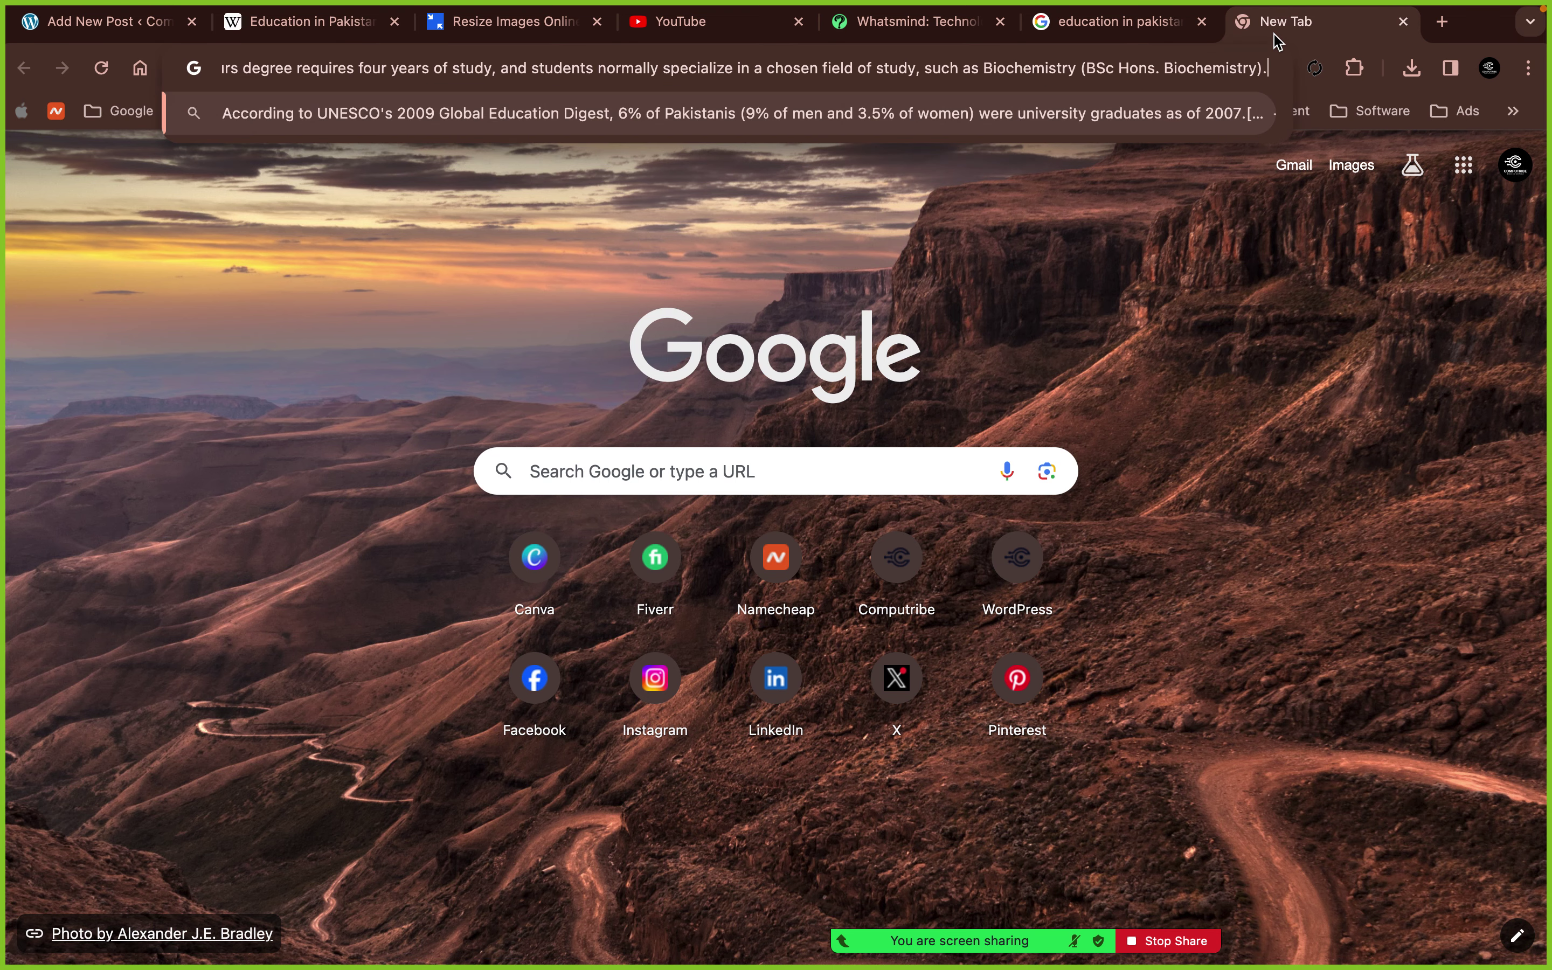
key("super+a")
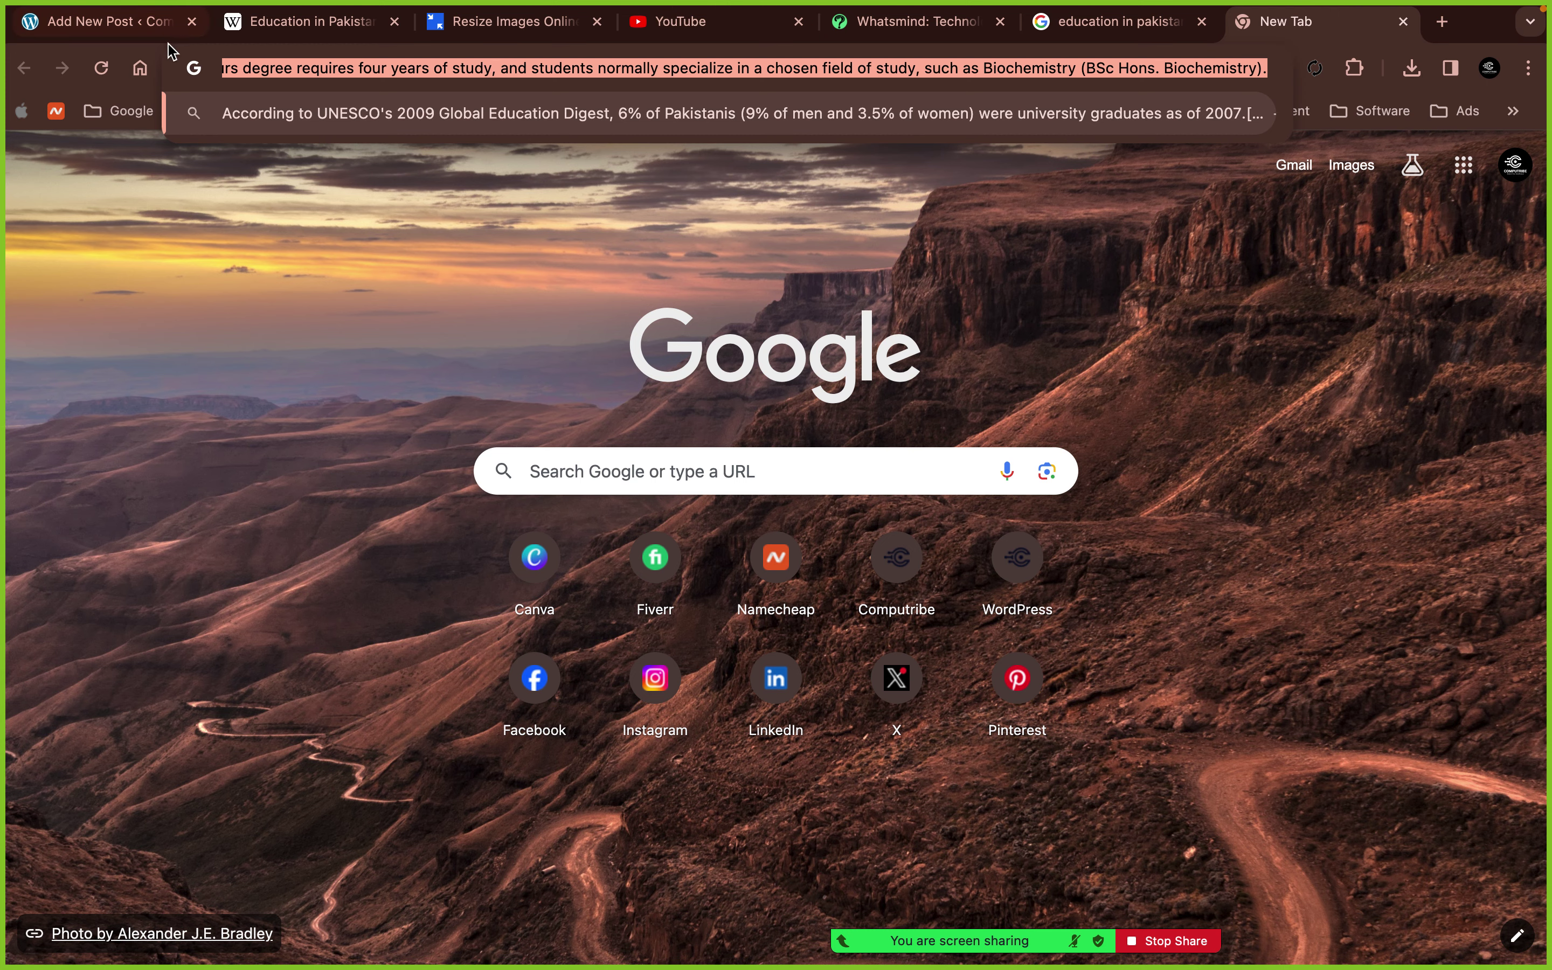
- Add a paragraph block under the Tertiary education heading in the post and insert the copied plain text
left_click(160, 26)
left_click(631, 789)
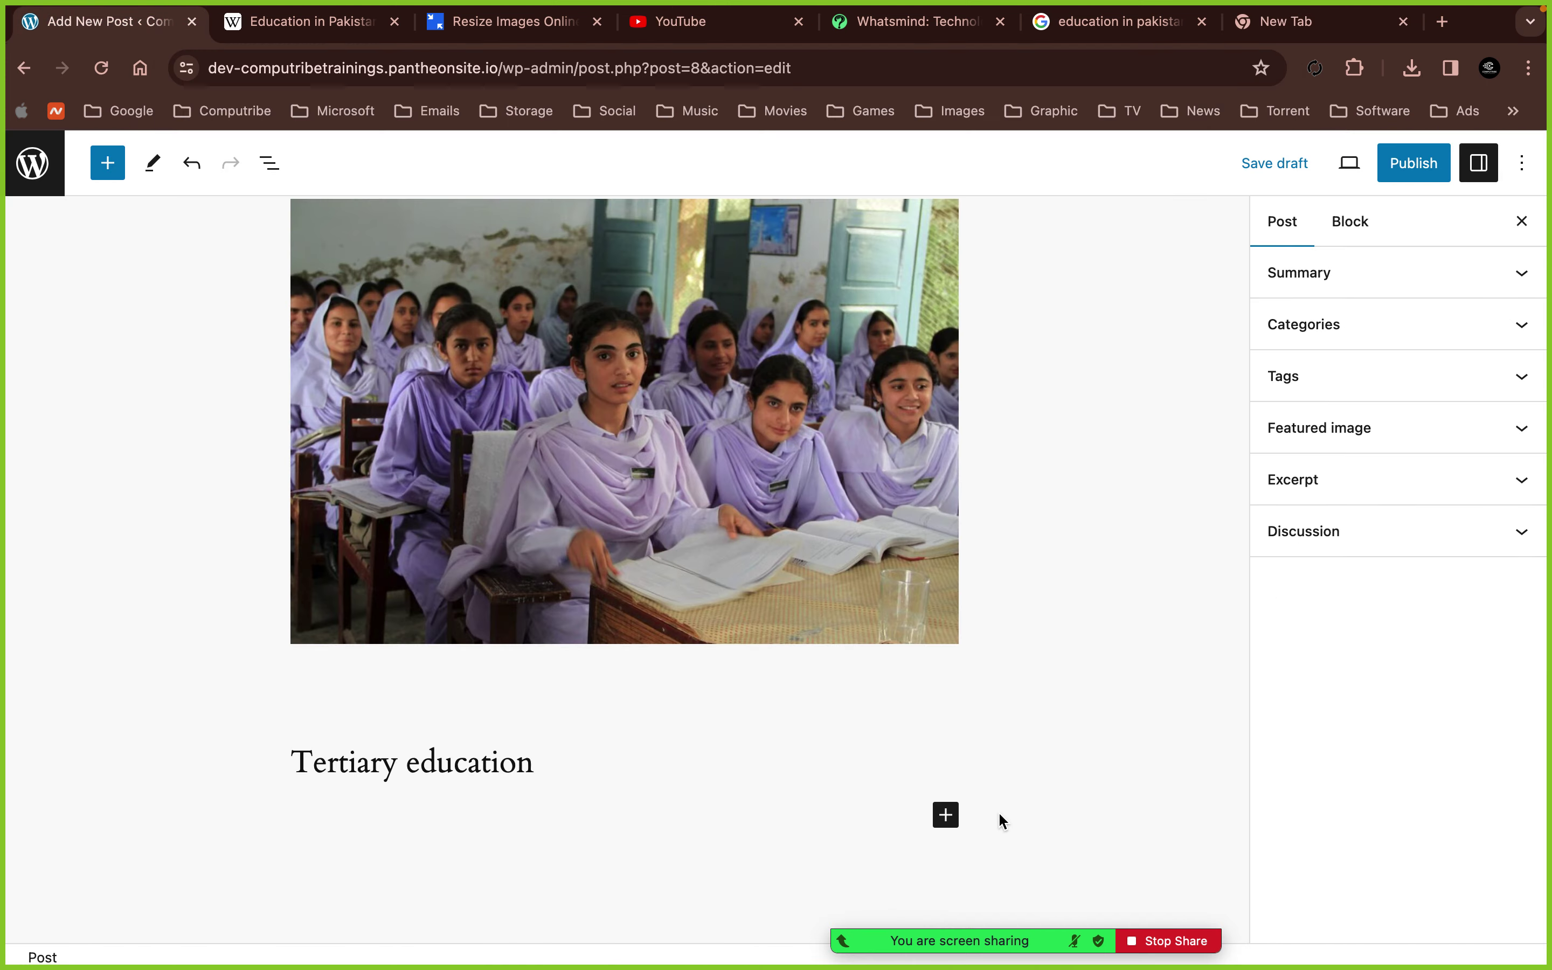
left_click(945, 814)
left_click(1007, 558)
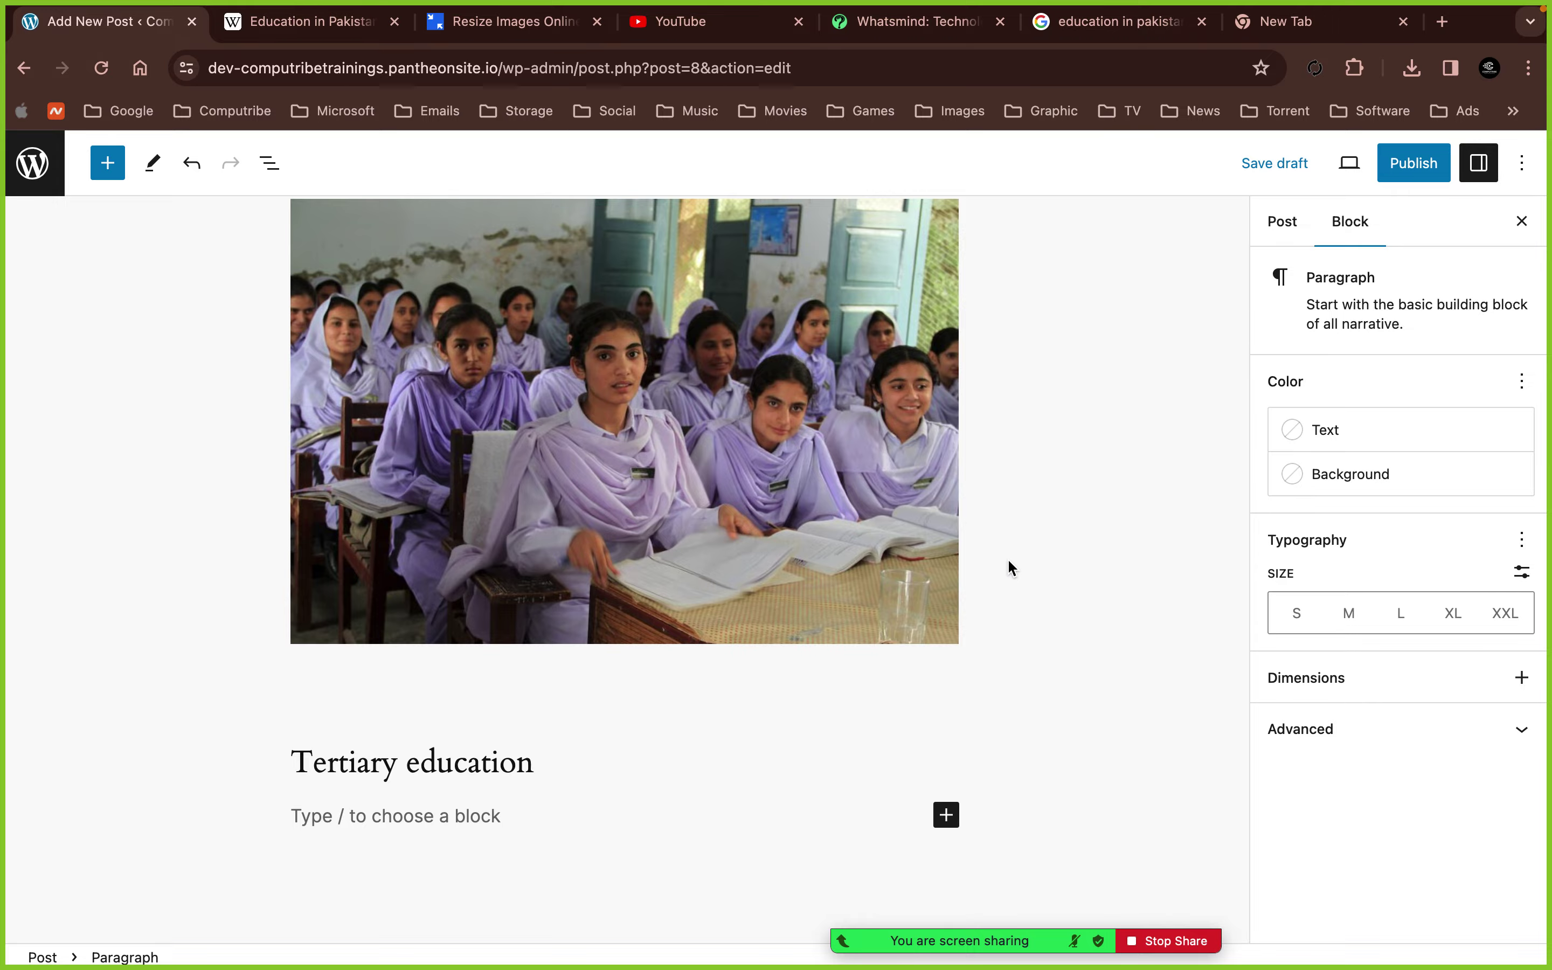
key("super+v")
scroll(1008, 569, "up", 7)
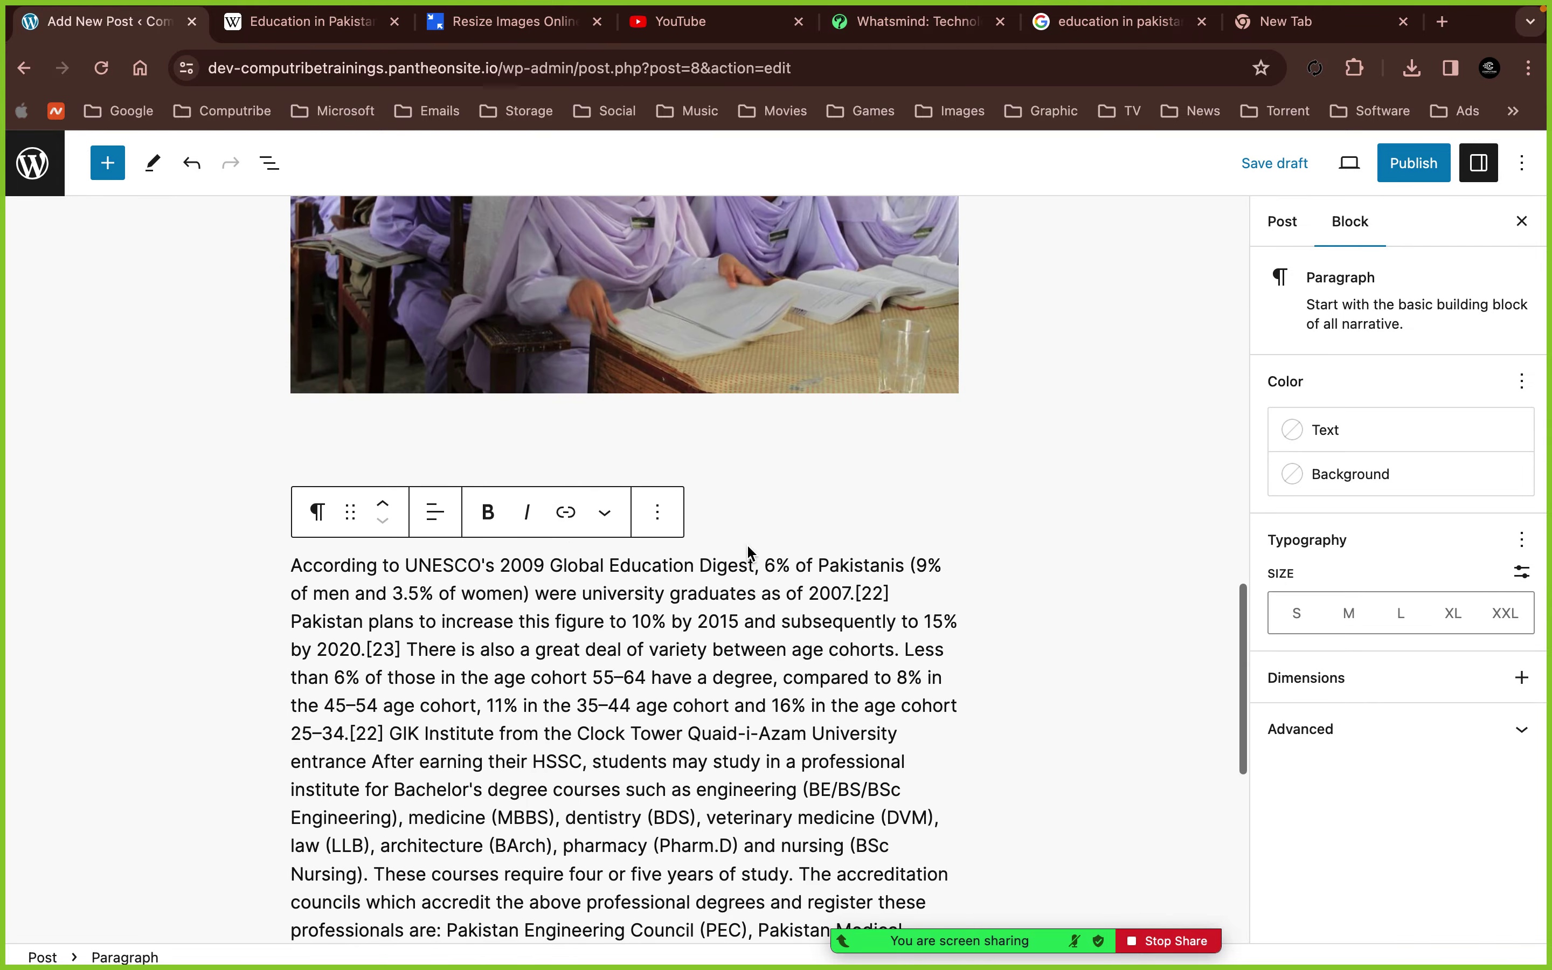
scroll(751, 552, "down", 4)
scroll(752, 551, "down", 6)
scroll(1117, 343, "up", 3)
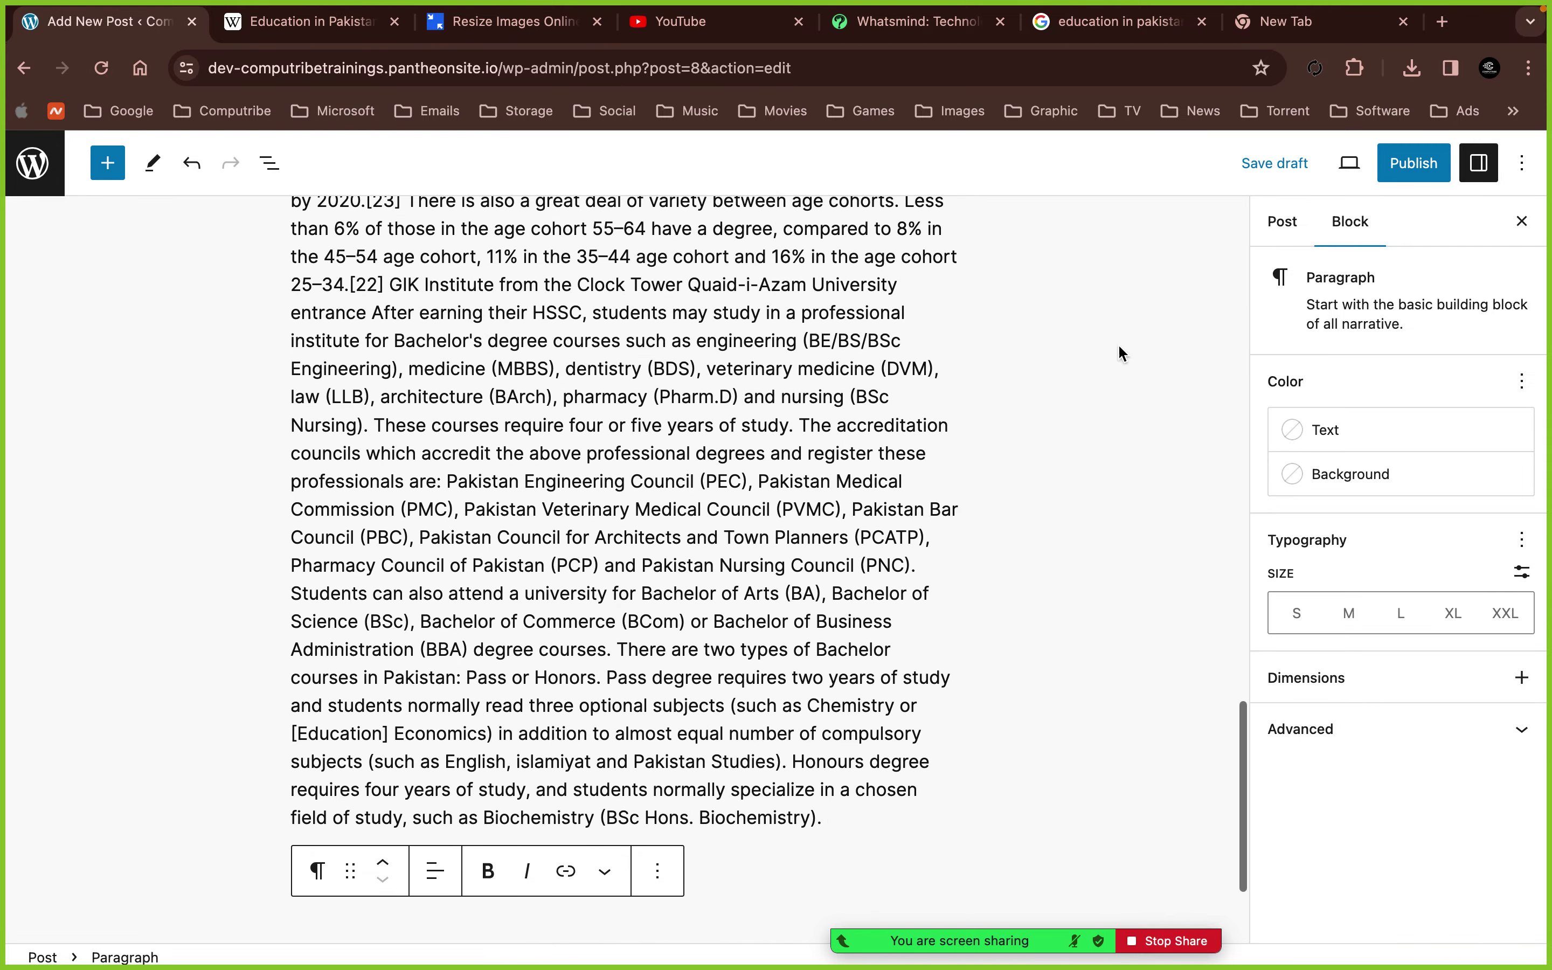
scroll(797, 798, "down", 3)
- Start a new empty paragraph below the tertiary education text
left_click(797, 798)
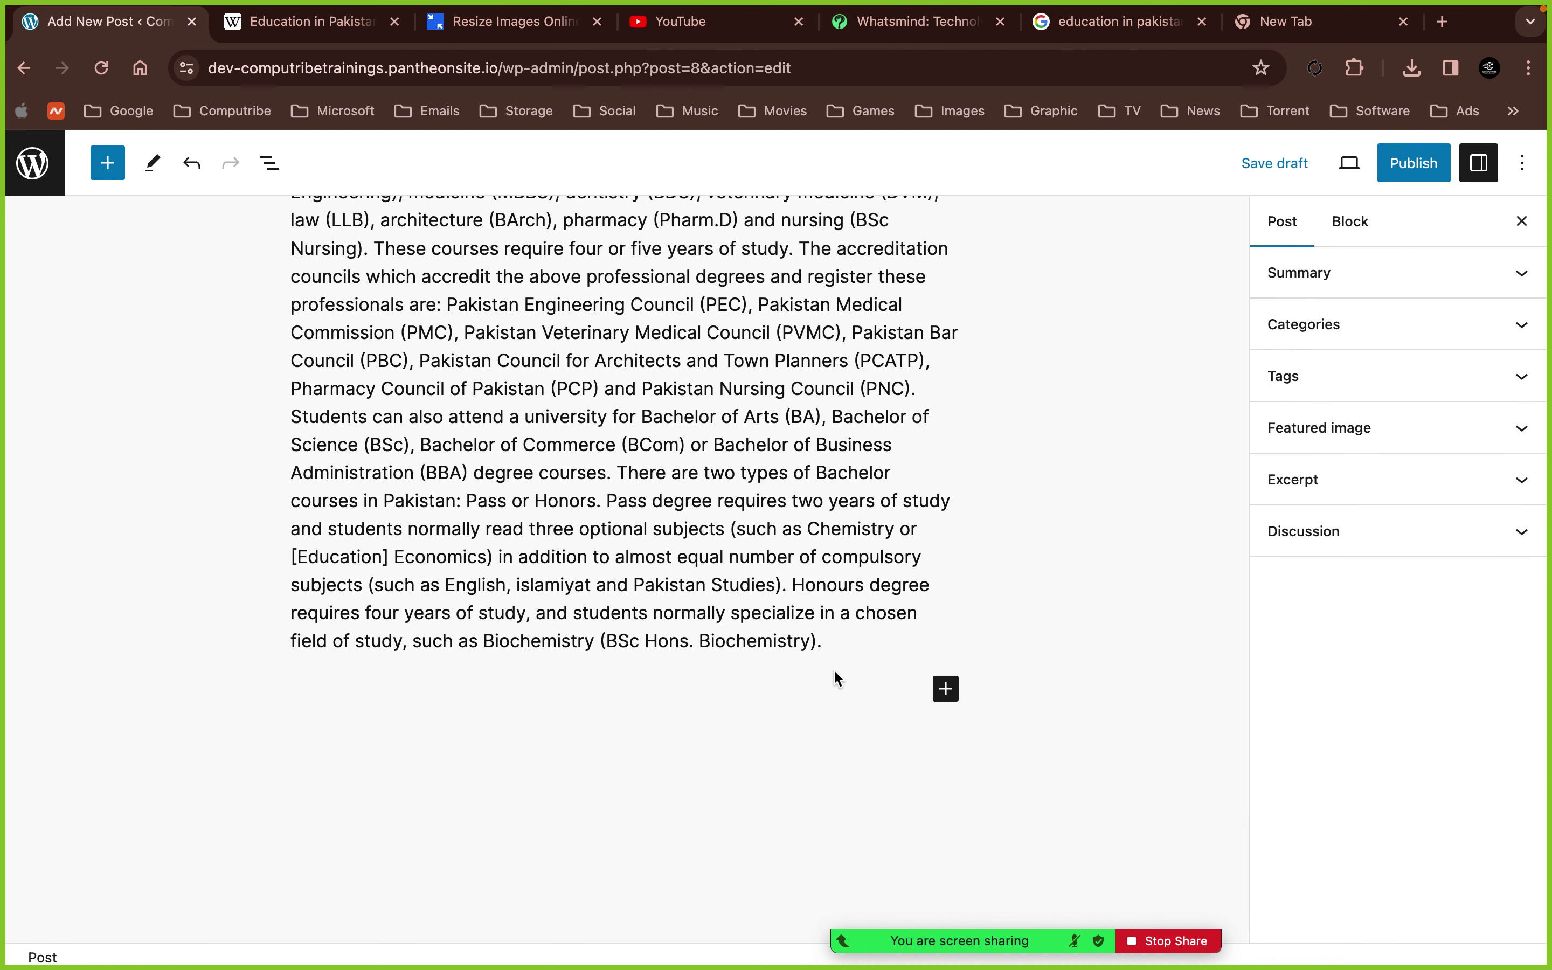
left_click(843, 651)
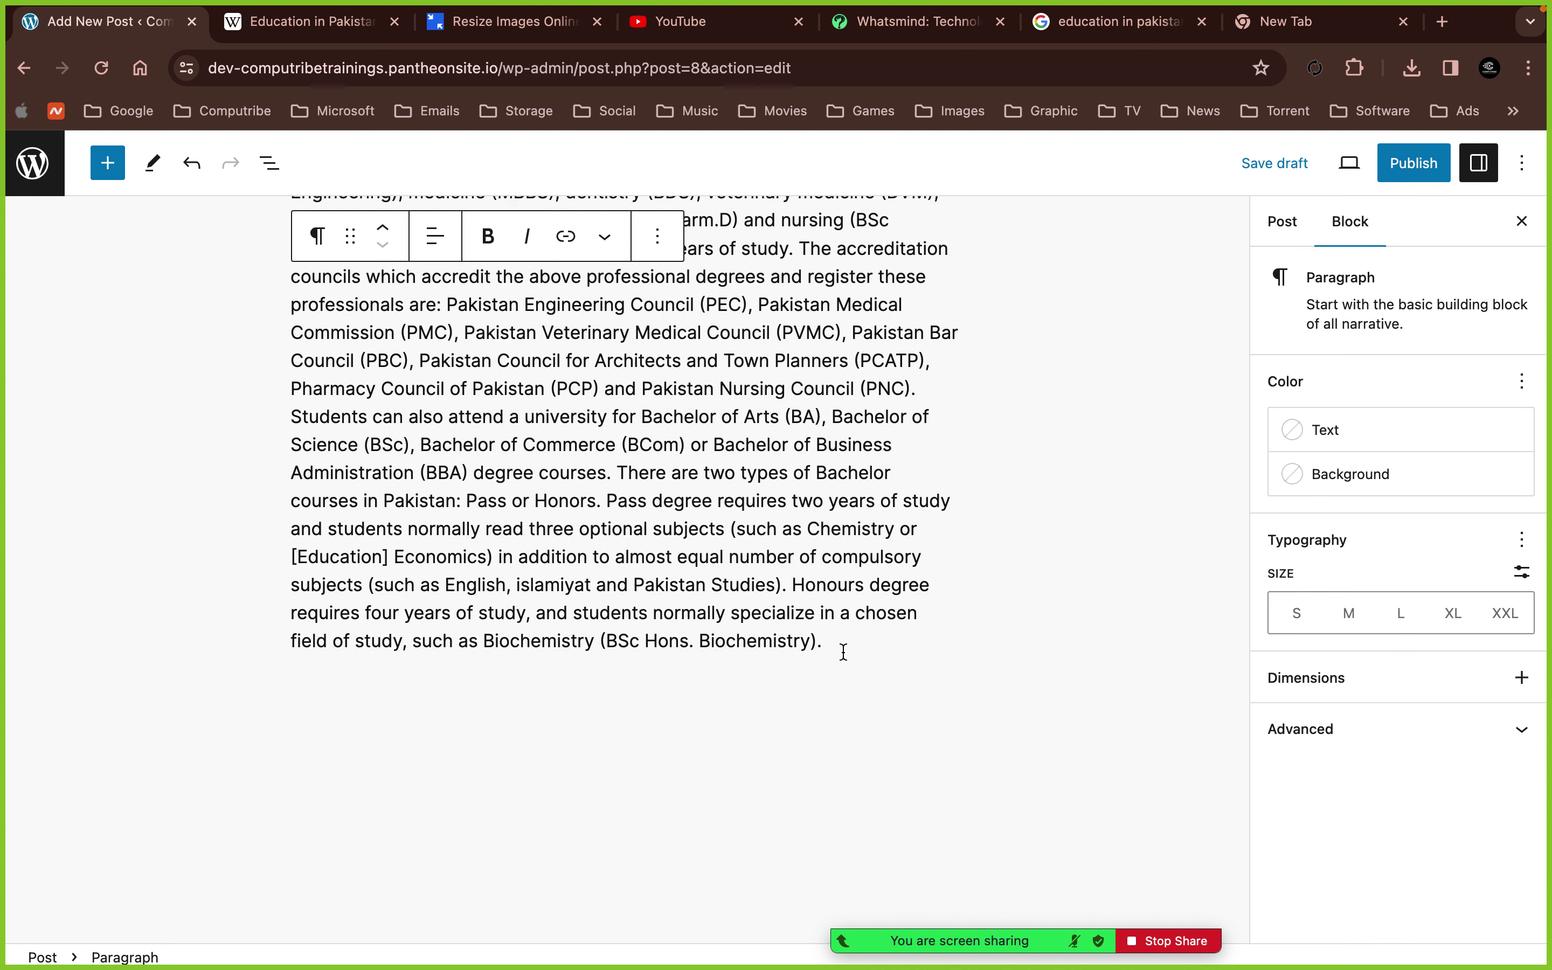
key("Return")
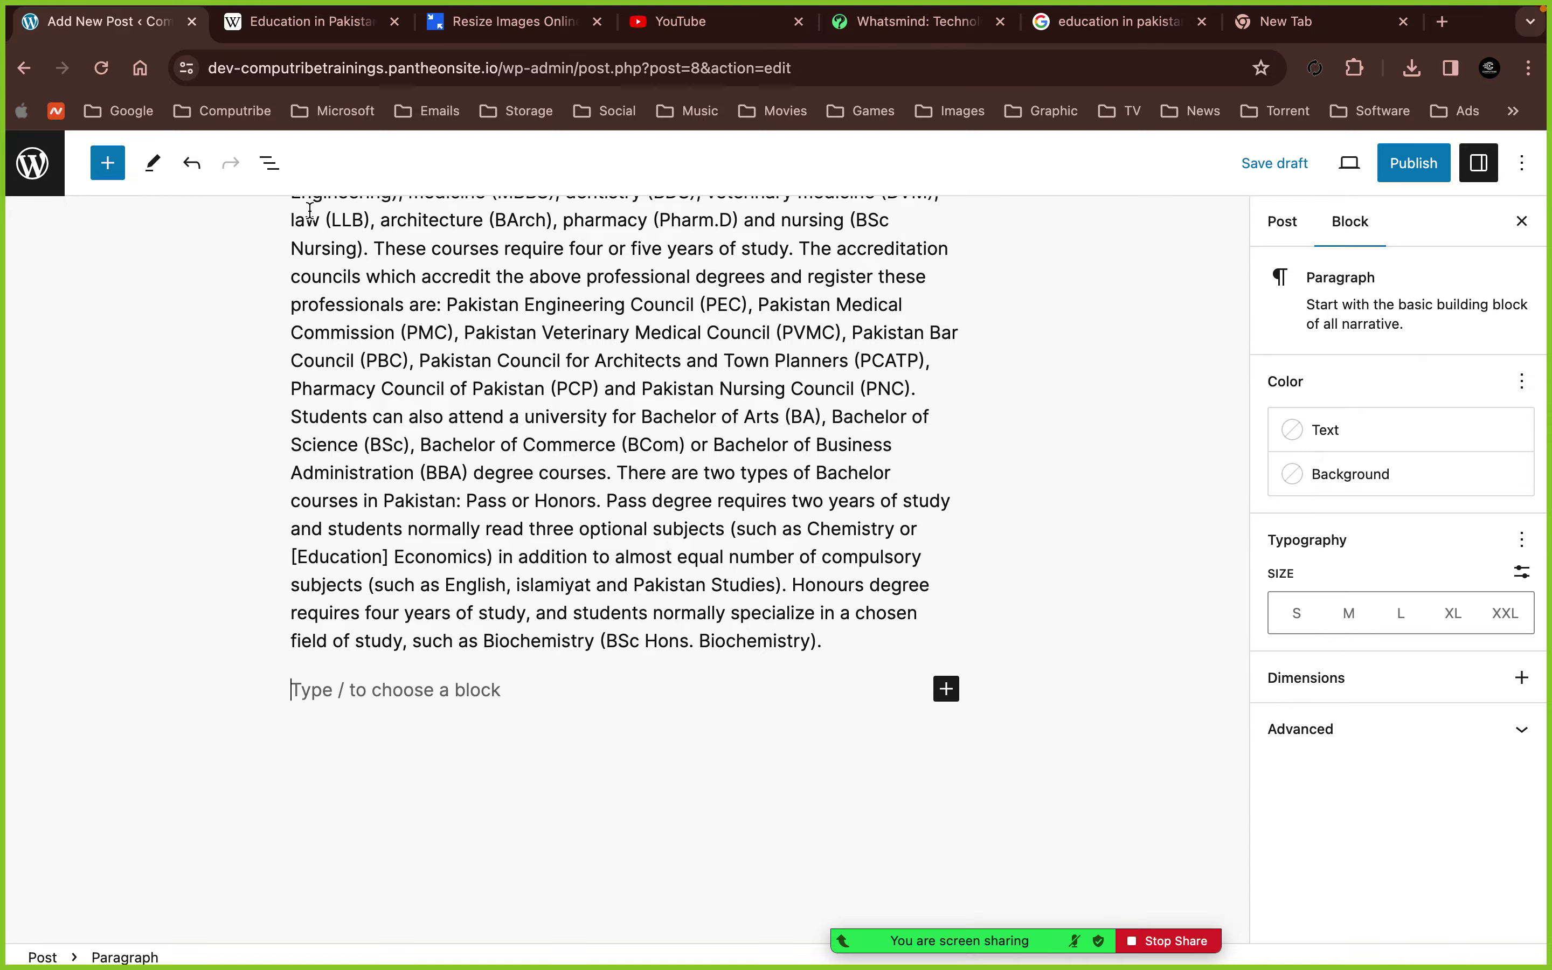
- Copy the web address of the Wikipedia article Education in Pakistan and return to the WordPress post
left_click(286, 29)
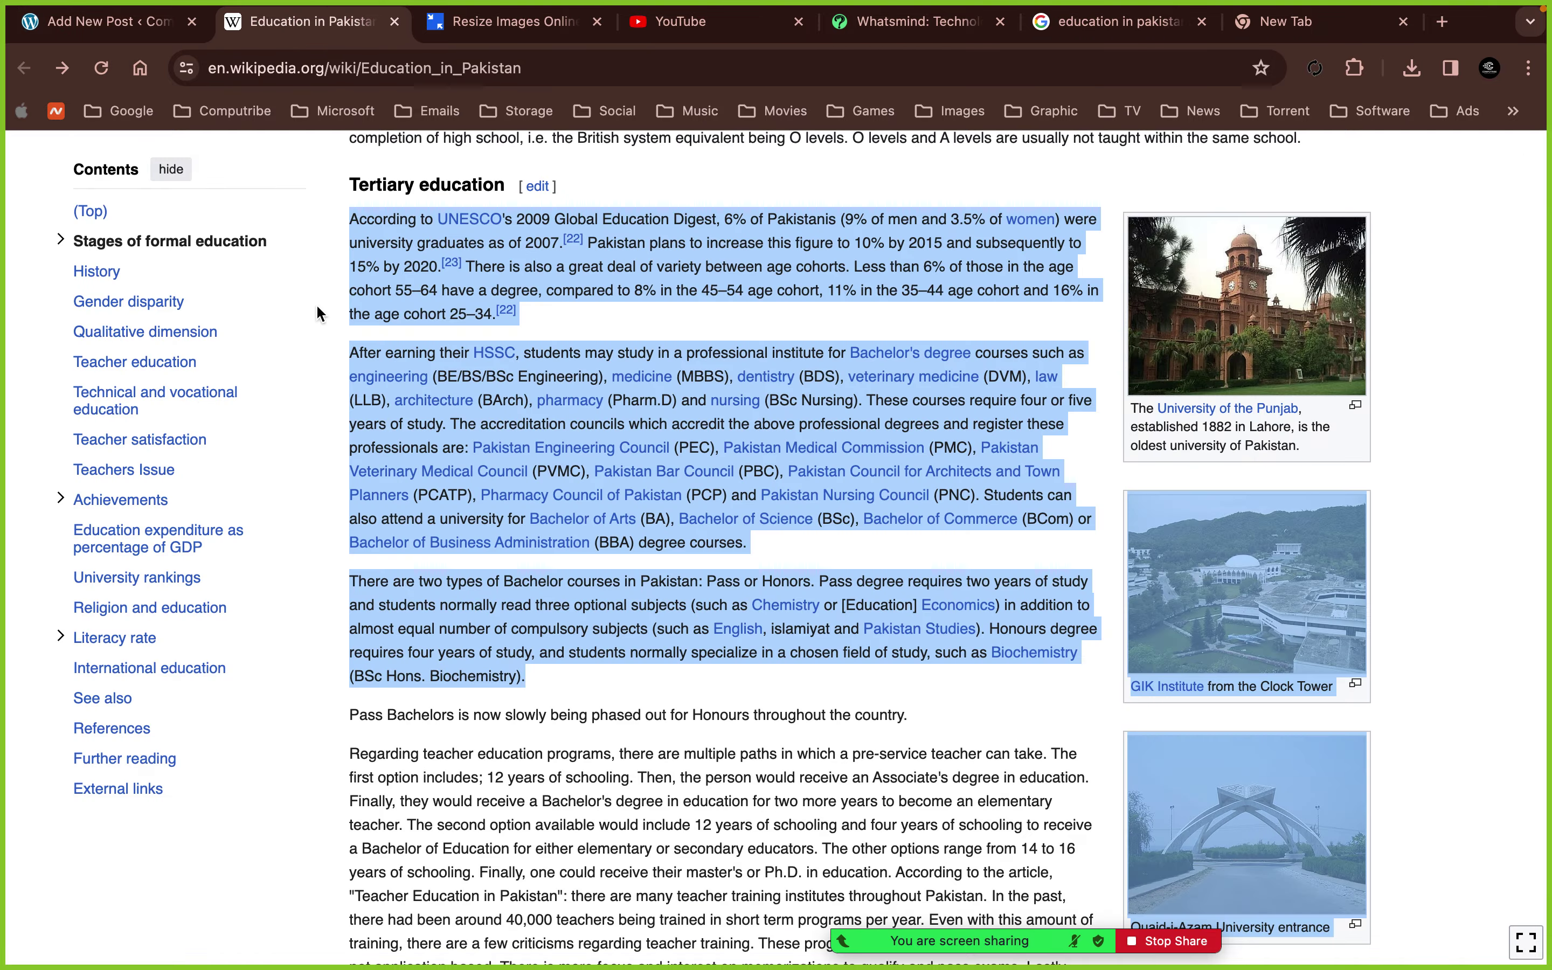
scroll(311, 297, "up", 15)
left_click(542, 68)
key("super+c")
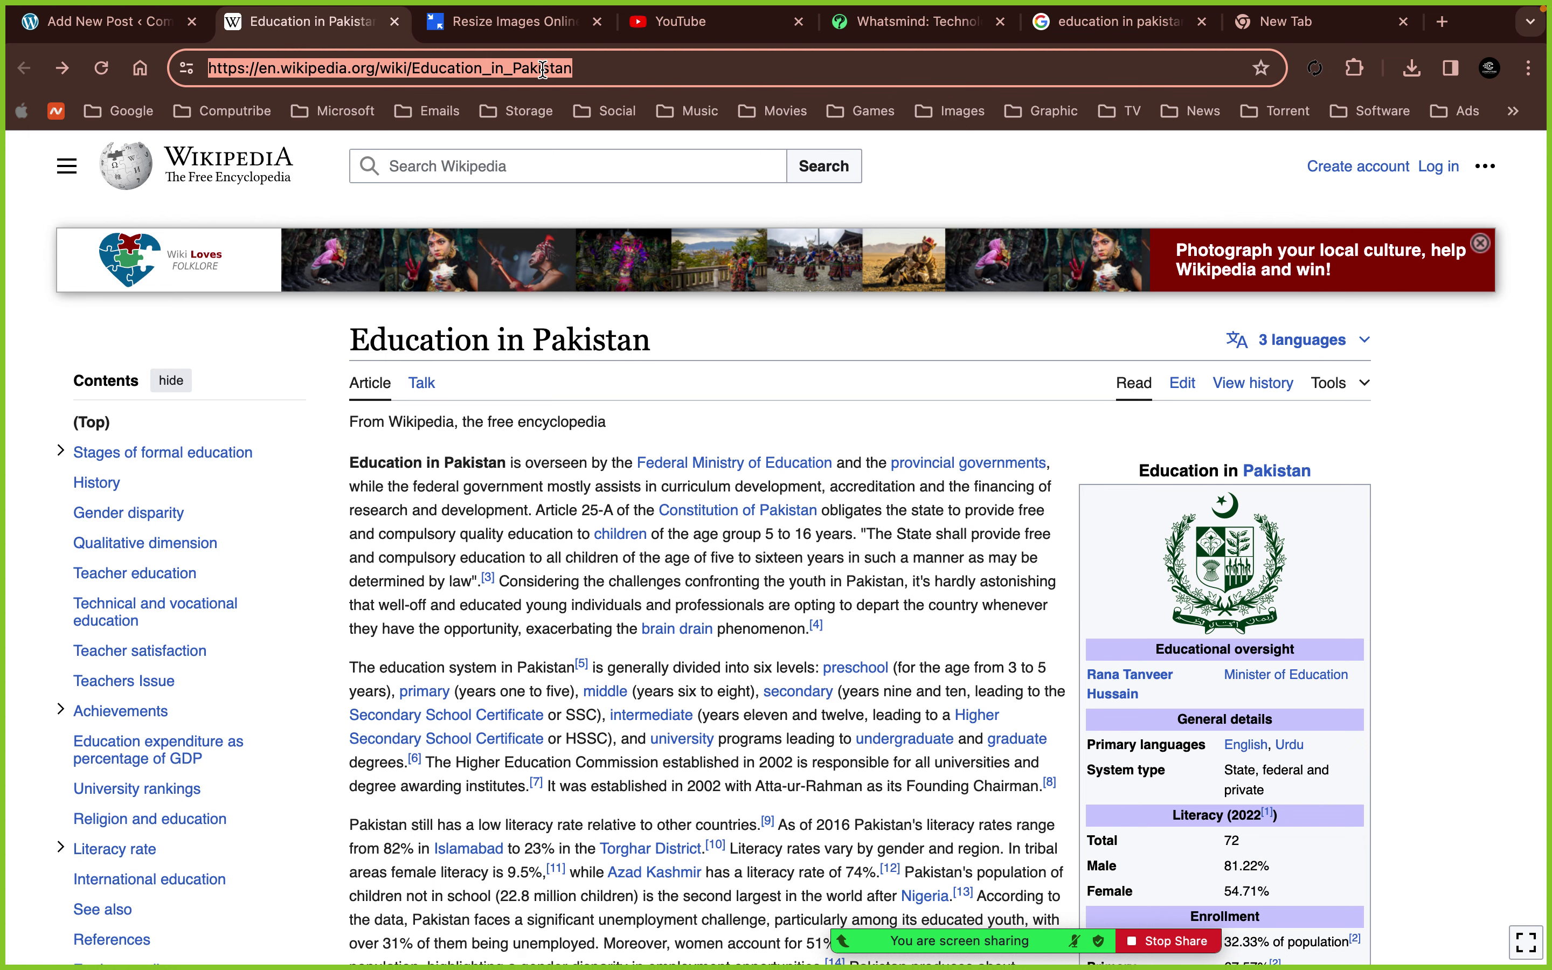
left_click(106, 22)
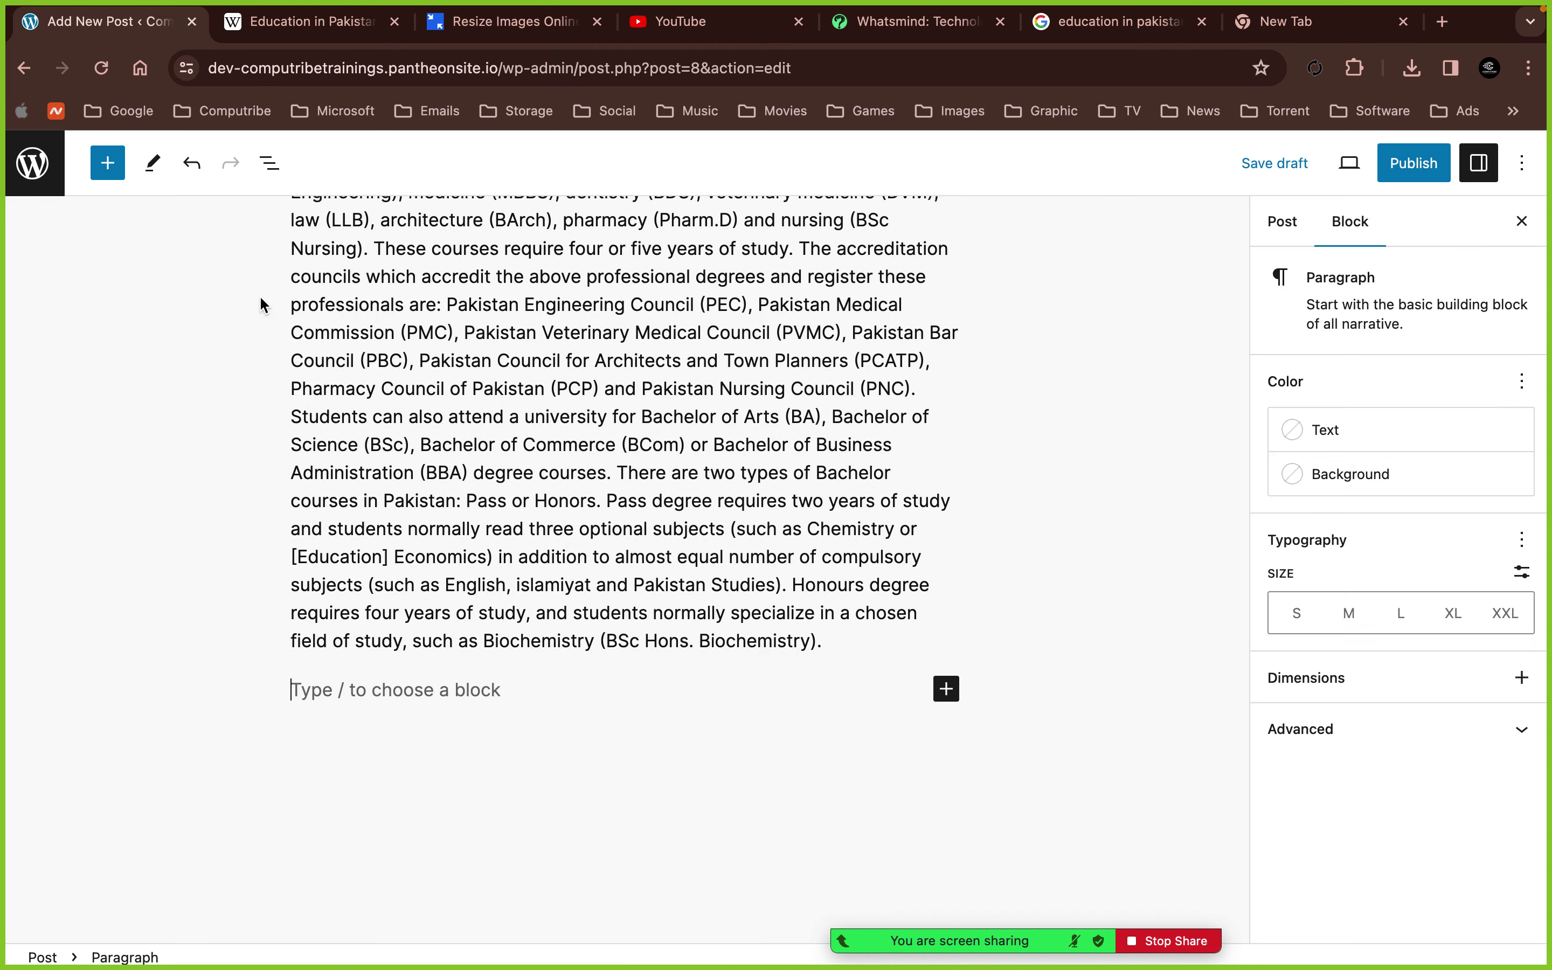
- Enter "Post Source" in the empty paragraph below the tertiary education text
type("P")
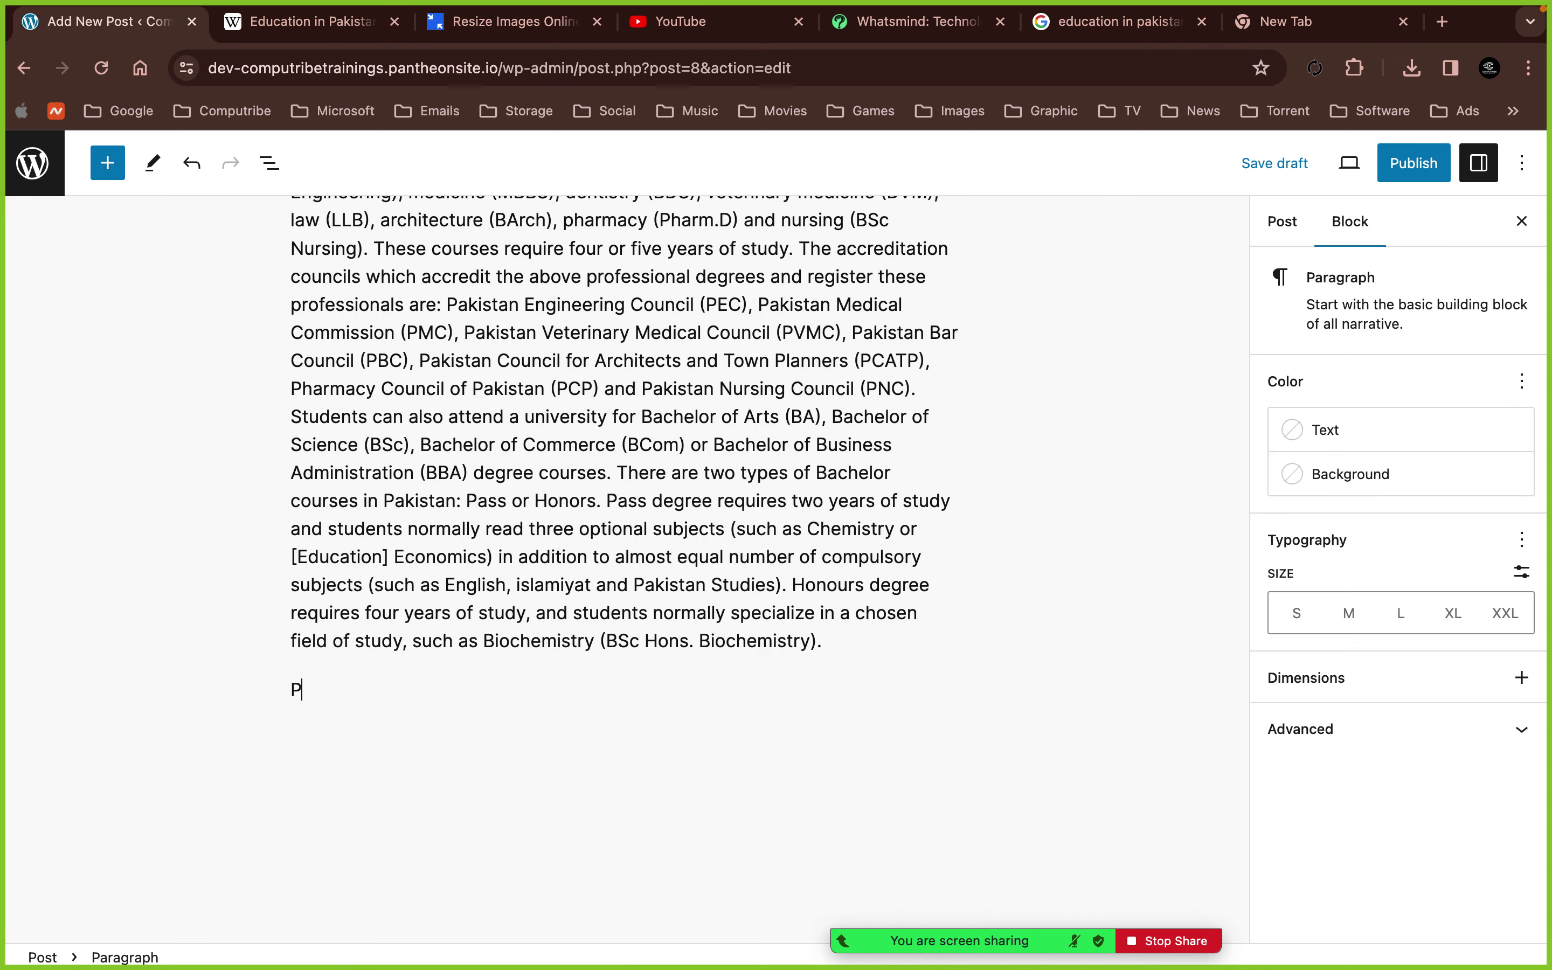
type("ost Siurce")
key("BackSpace")
type("o")
scroll(652, 572, "up", 3)
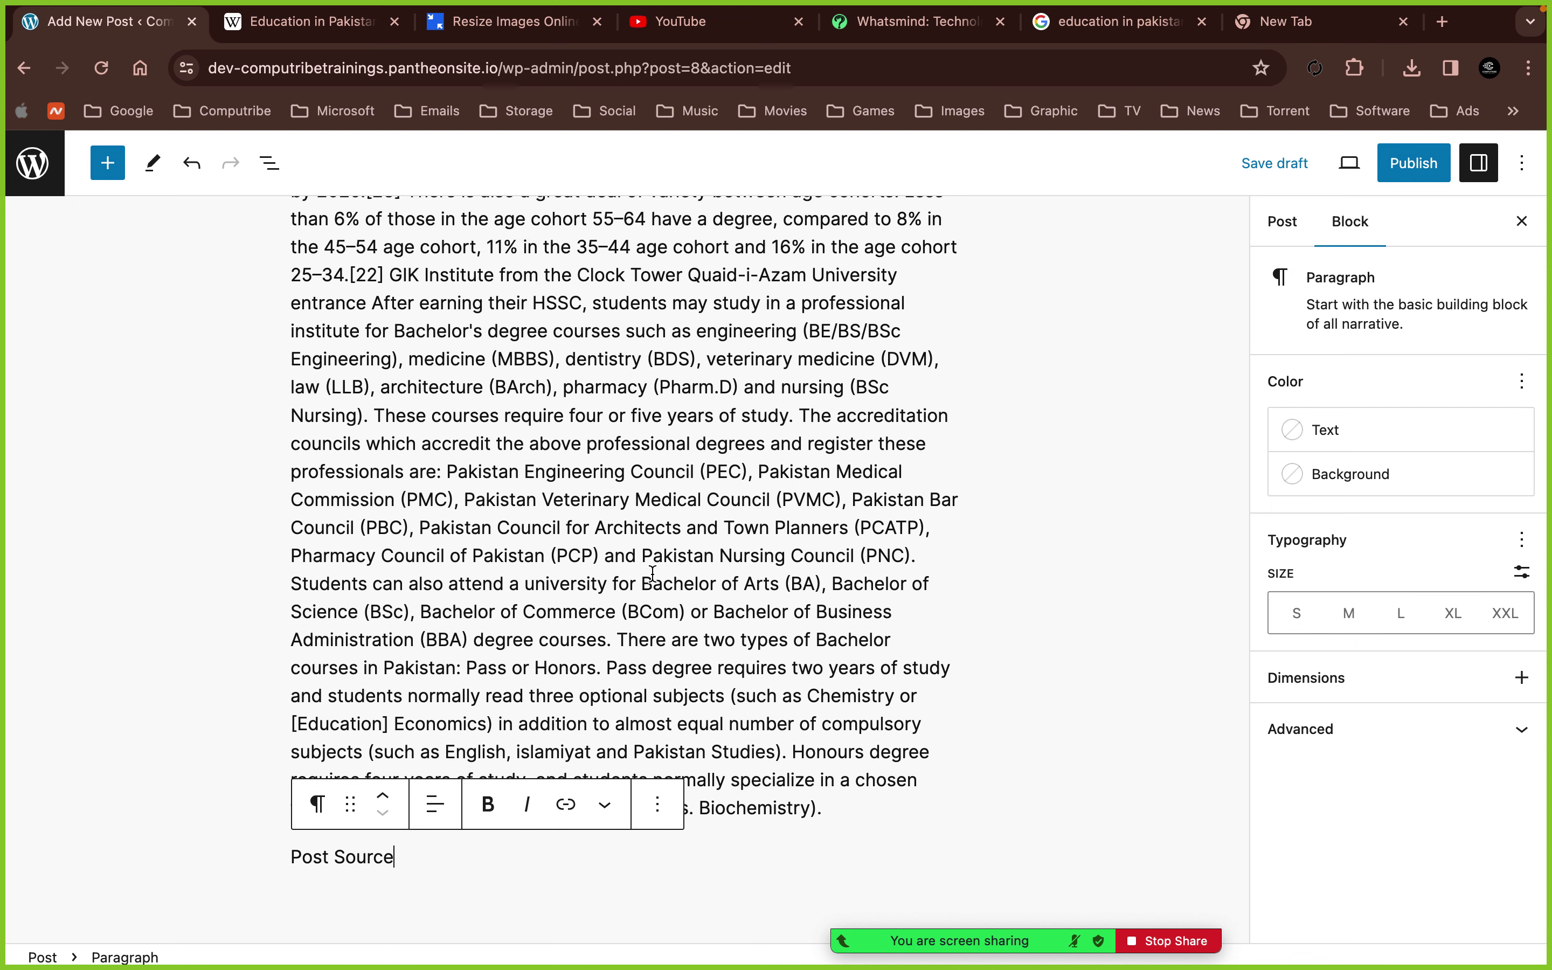
scroll(652, 573, "up", 4)
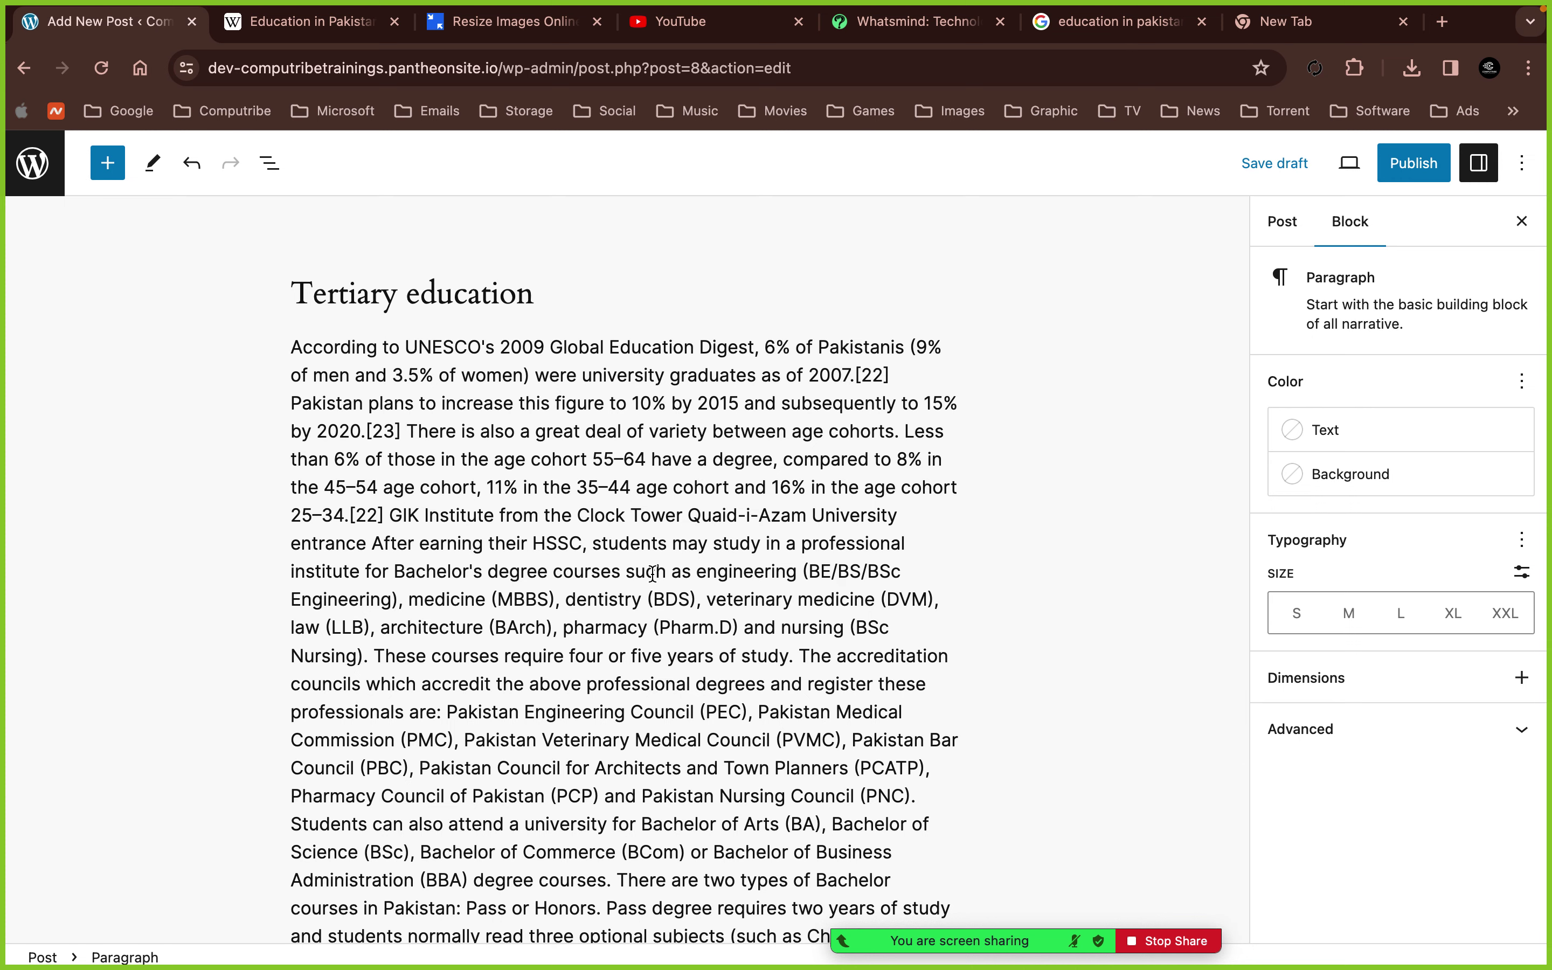
scroll(651, 573, "down", 6)
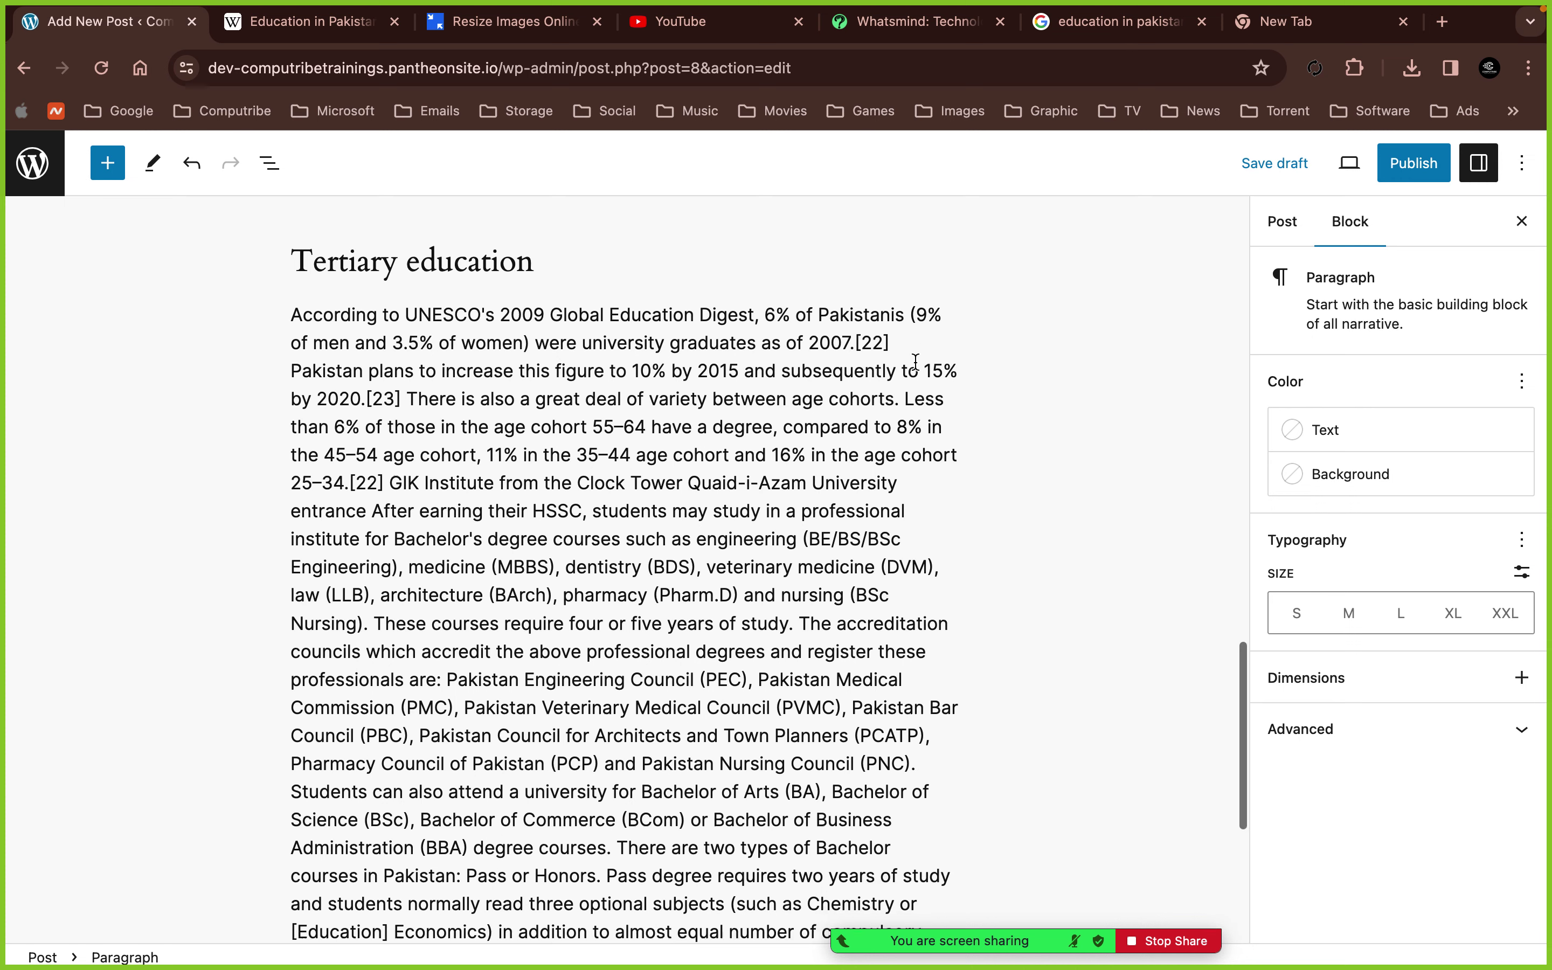
left_click(340, 21)
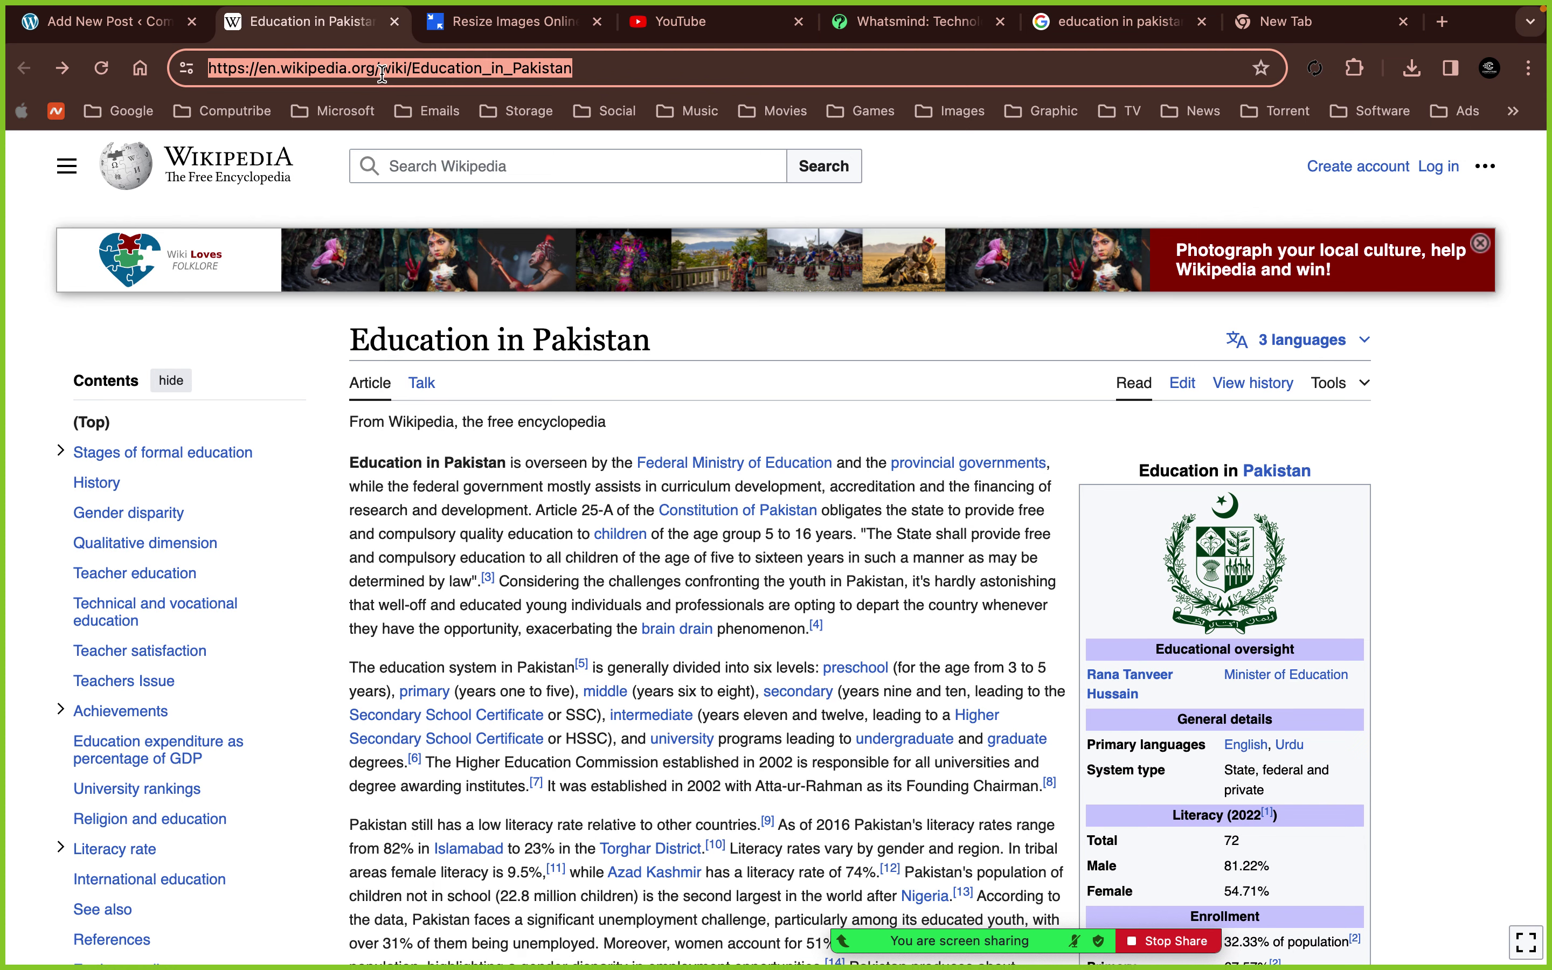
left_click(97, 27)
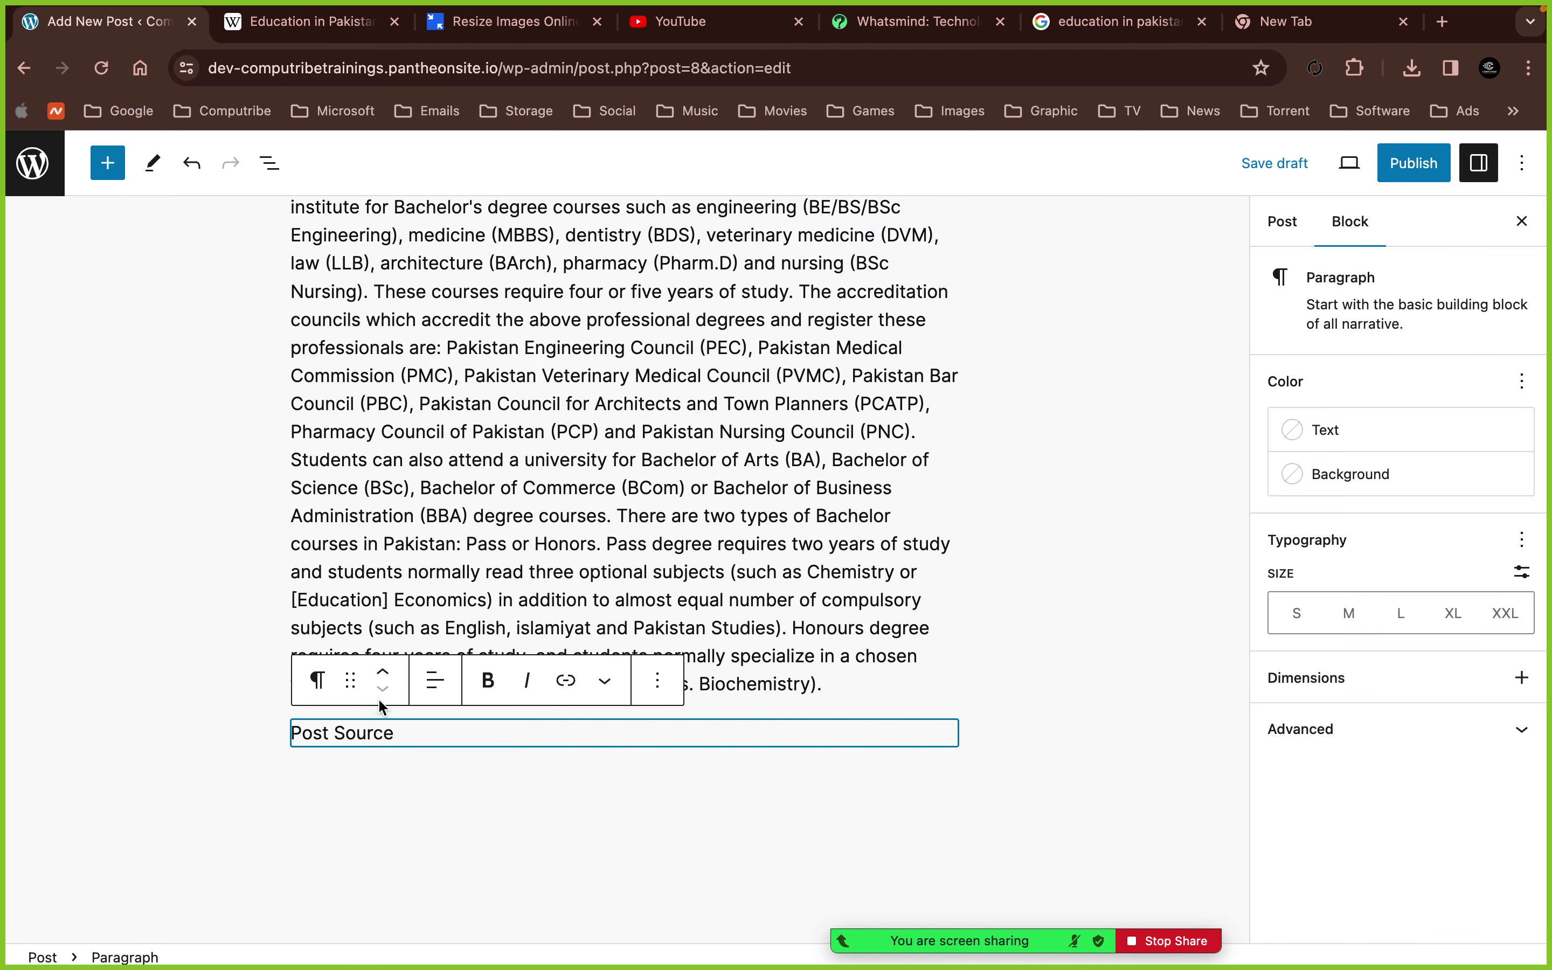
left_click(397, 728)
left_click_drag(397, 728, 295, 727)
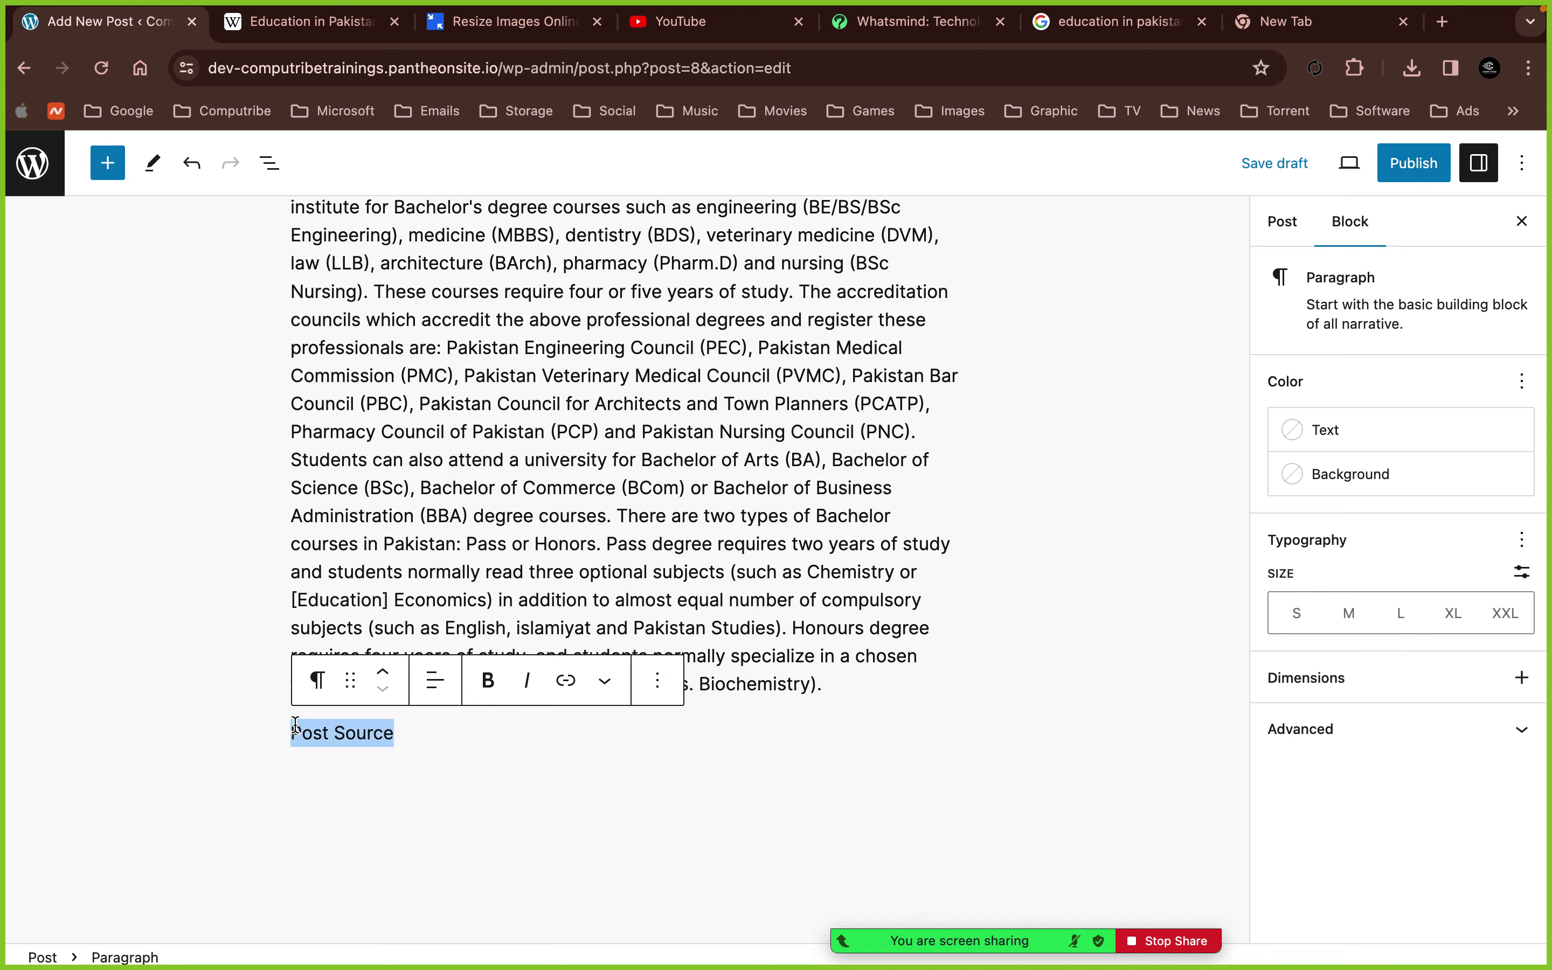
left_click(563, 681)
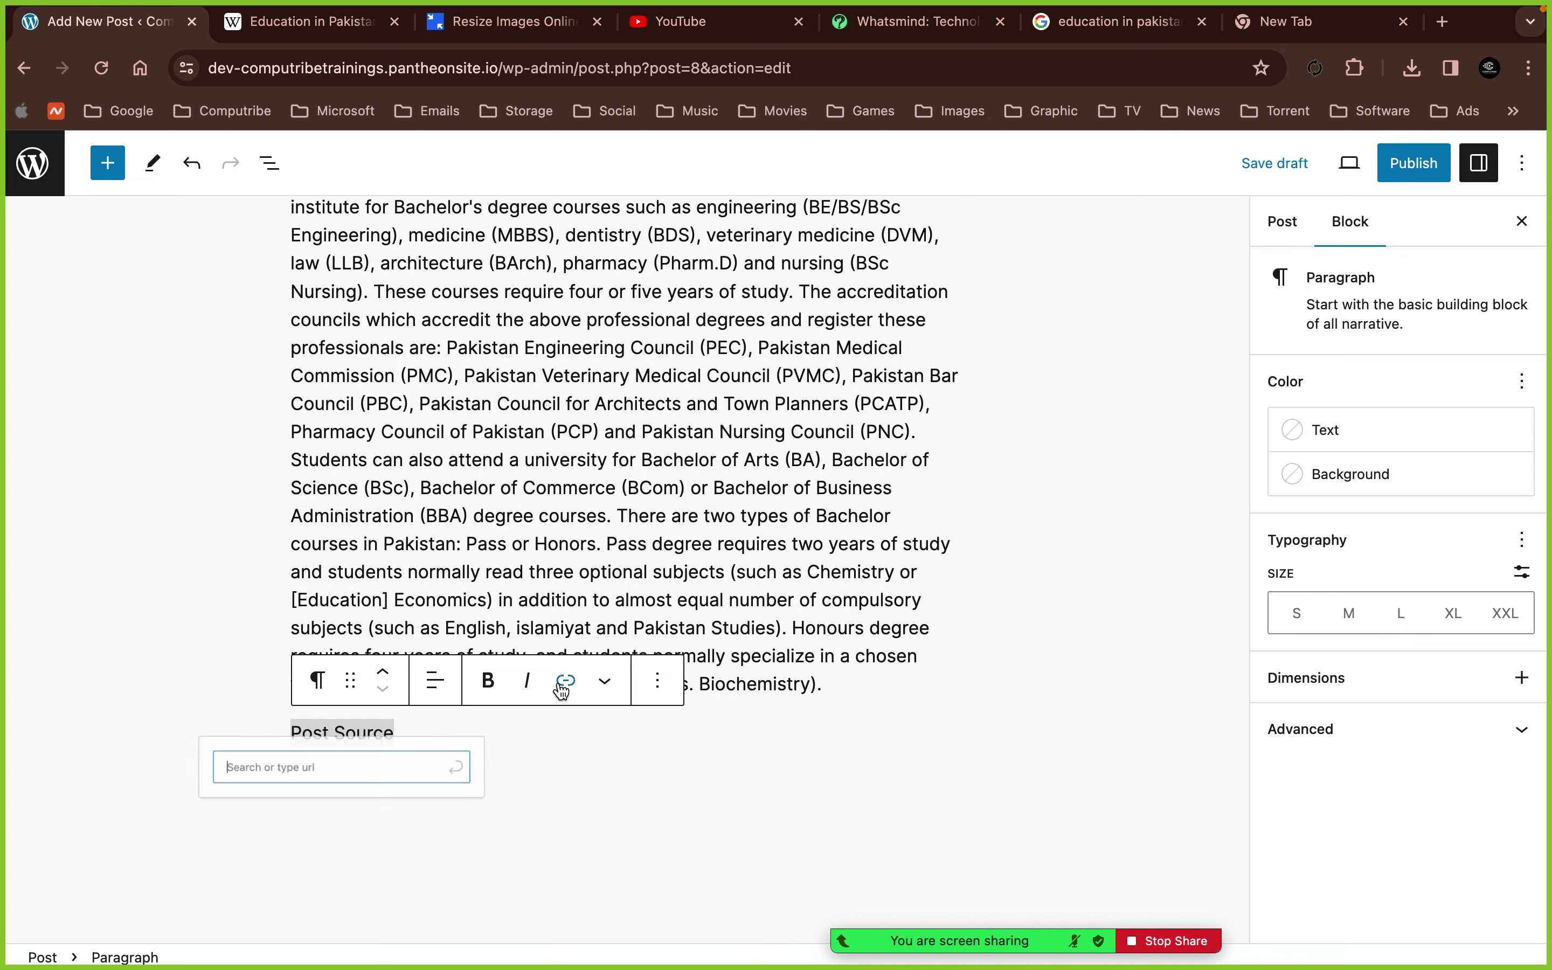
key("super+v")
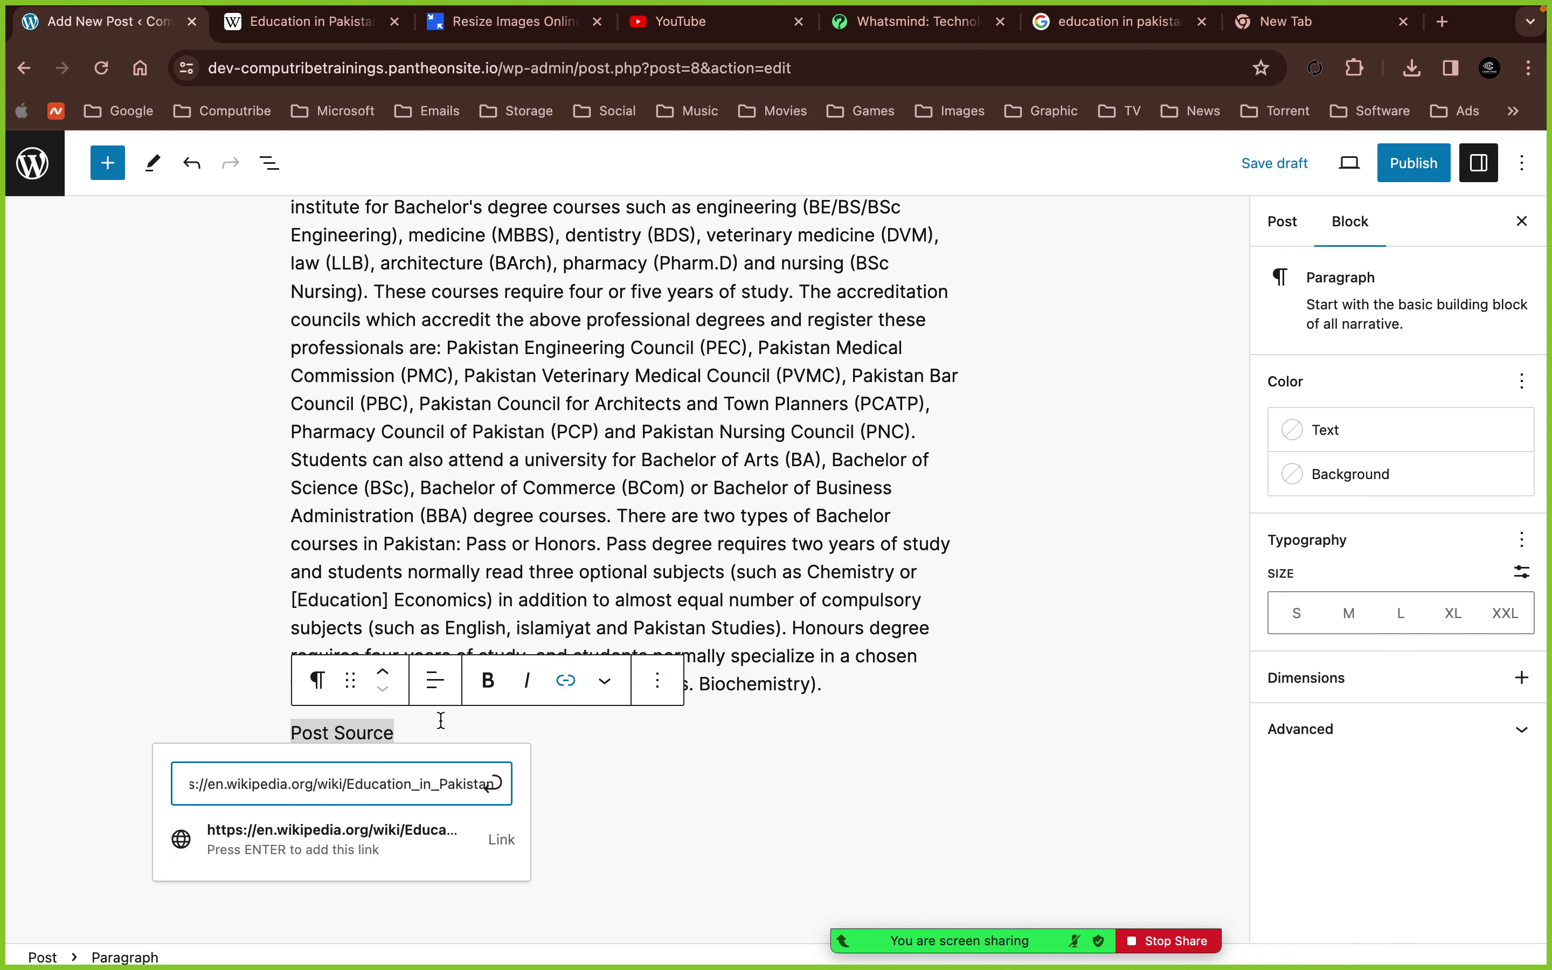
left_click(496, 784)
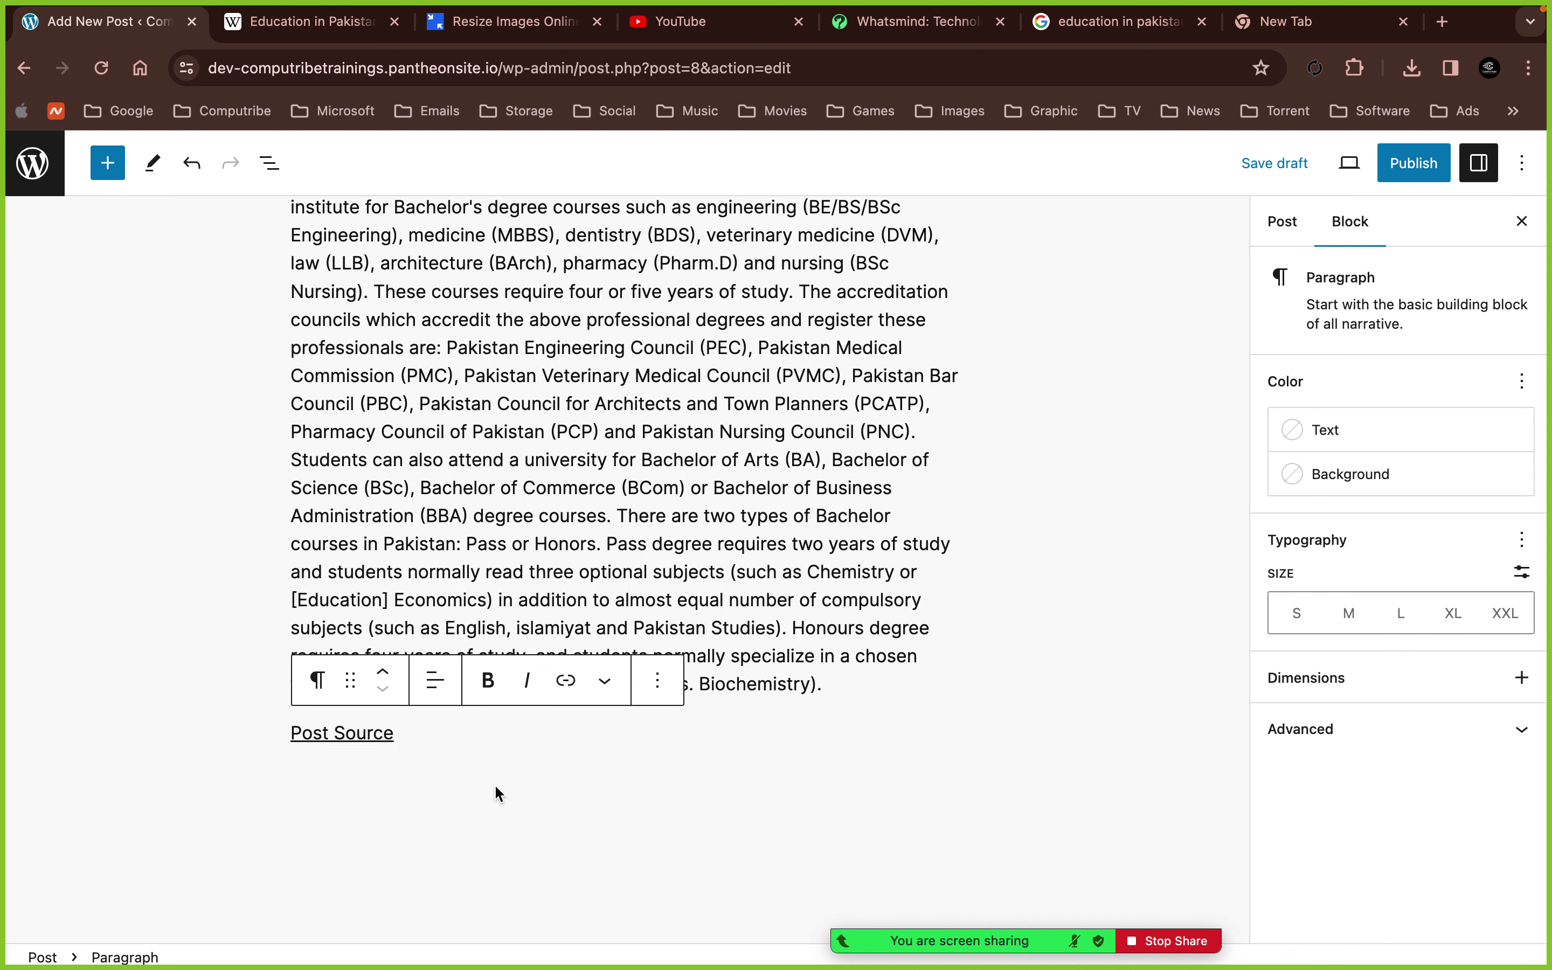
- Publish the post immediately with public visibility and open the live post in a new tab
left_click(1413, 162)
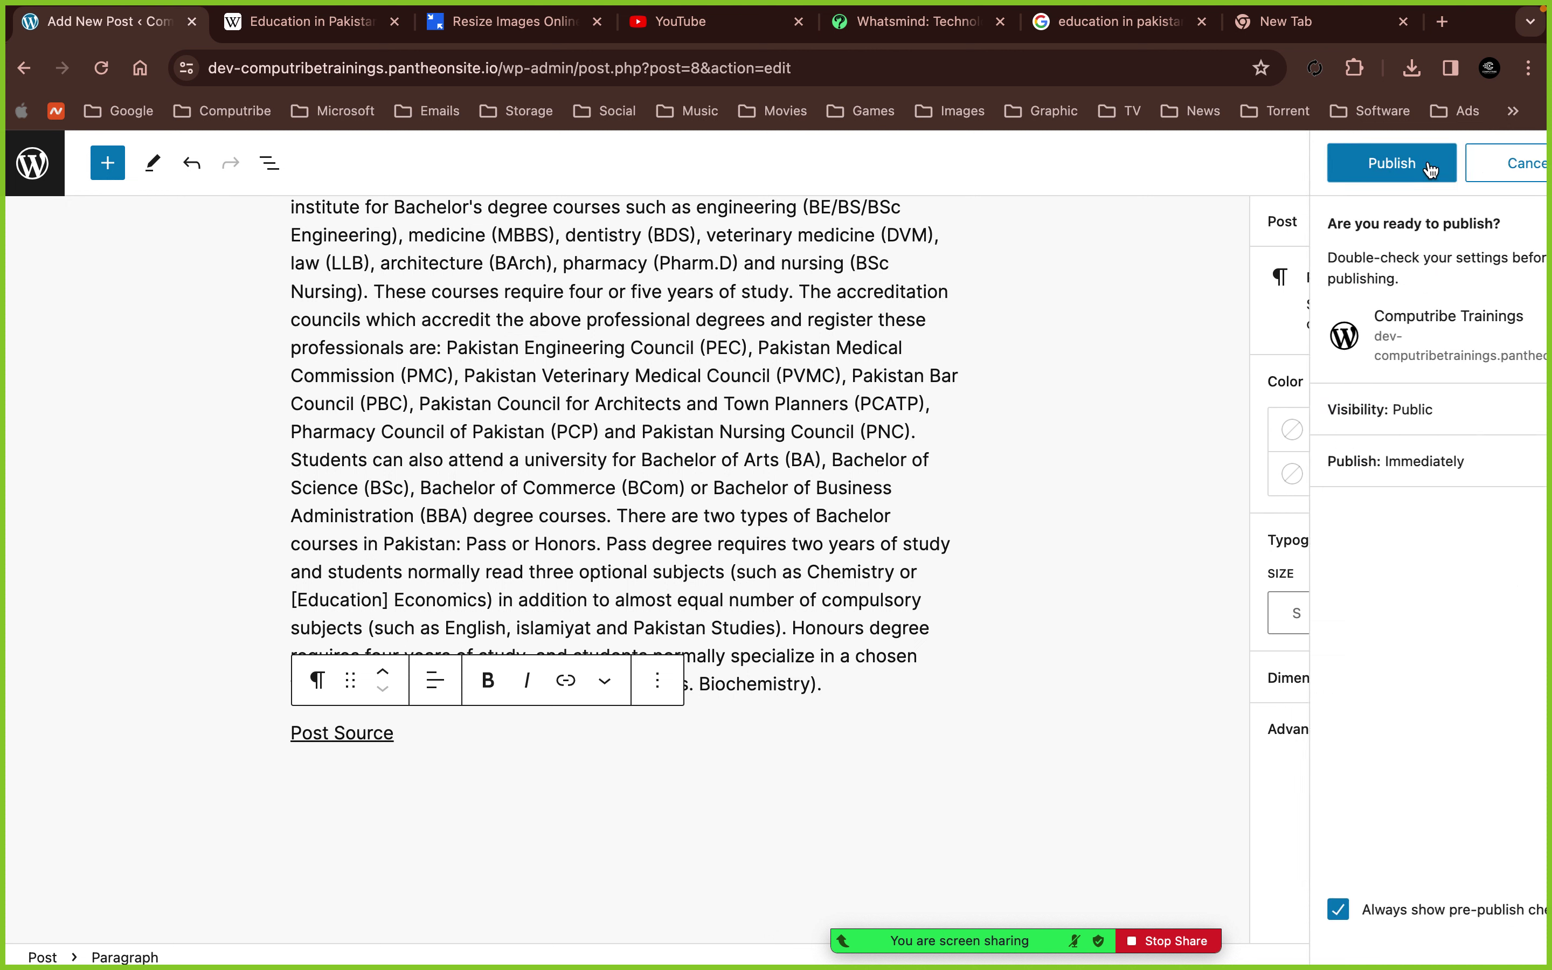
left_click(1330, 159)
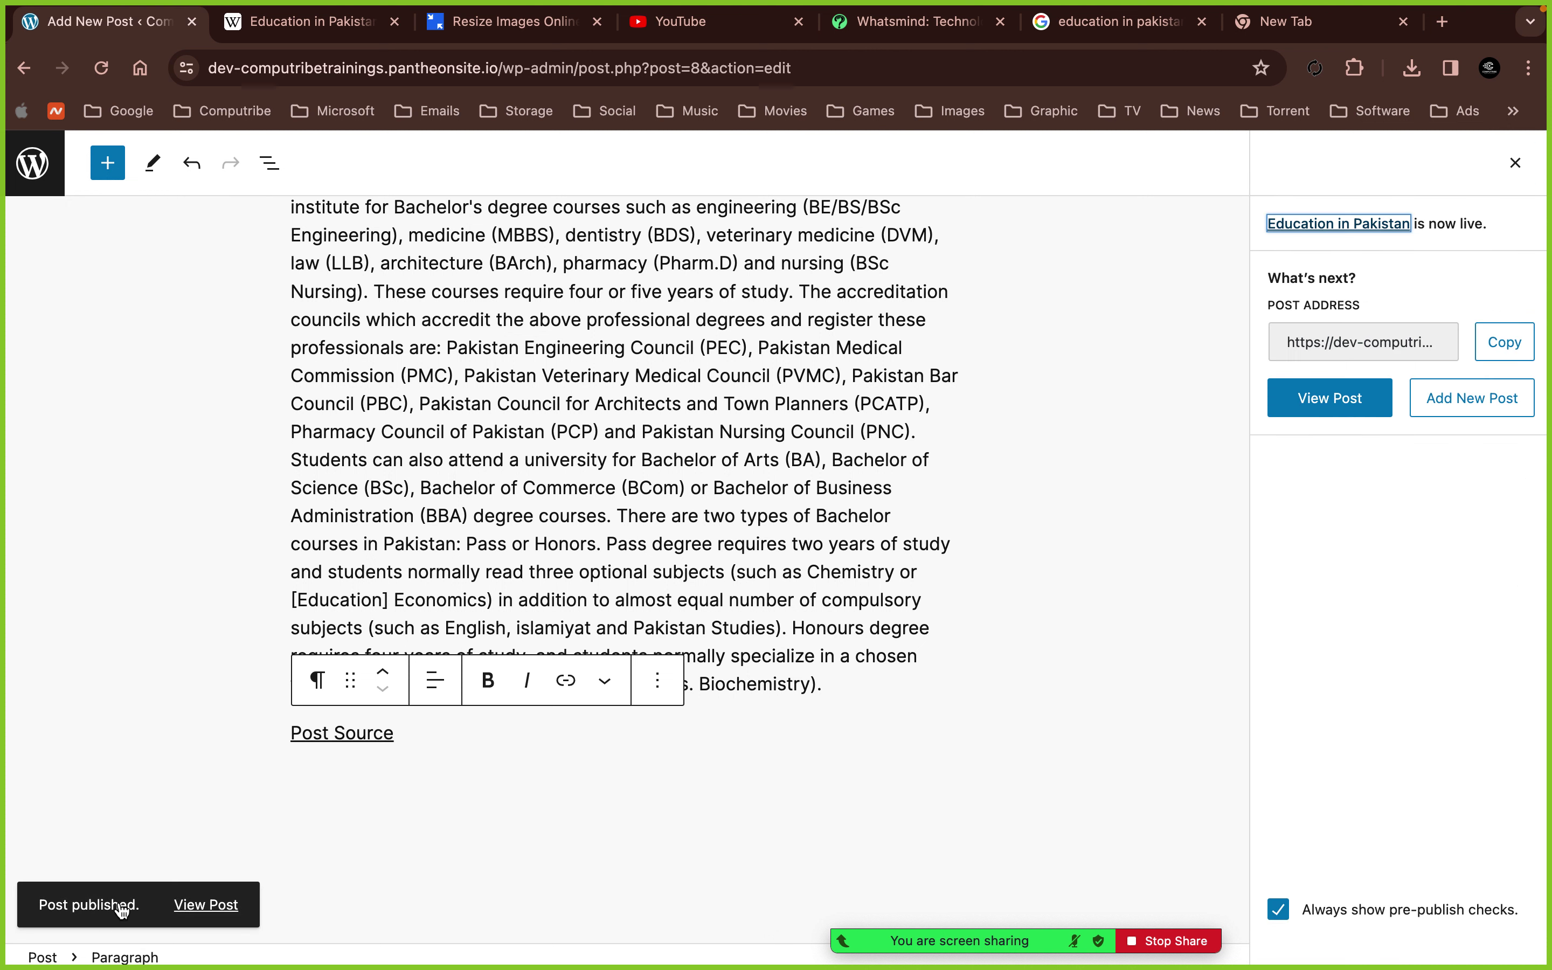
right_click(206, 905)
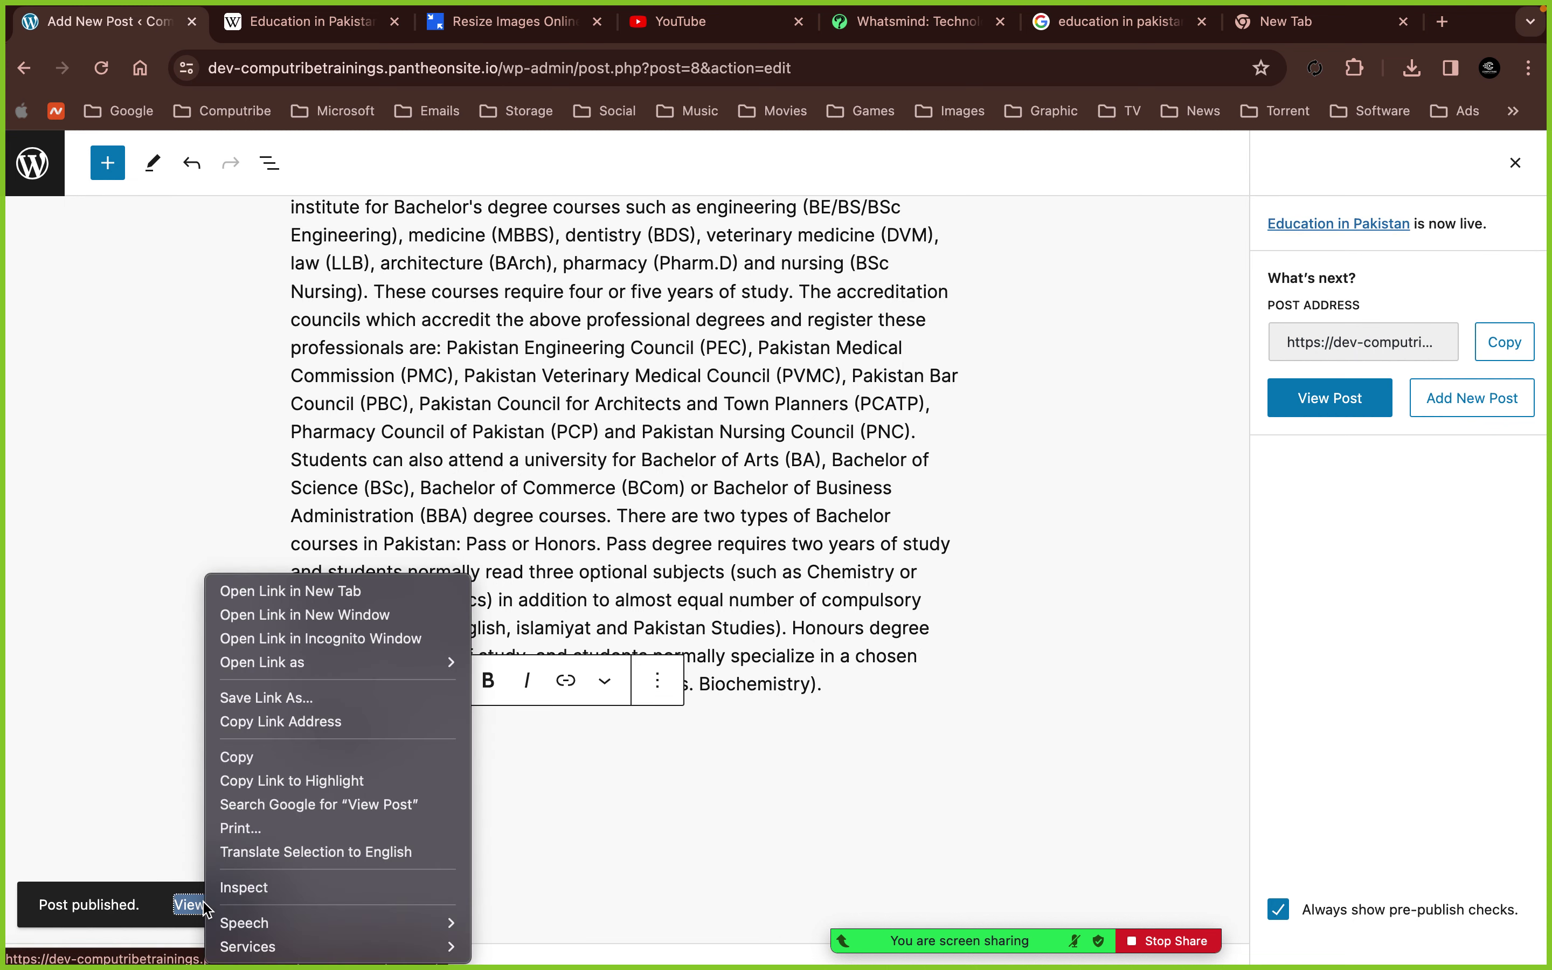
left_click(335, 589)
left_click(241, 36)
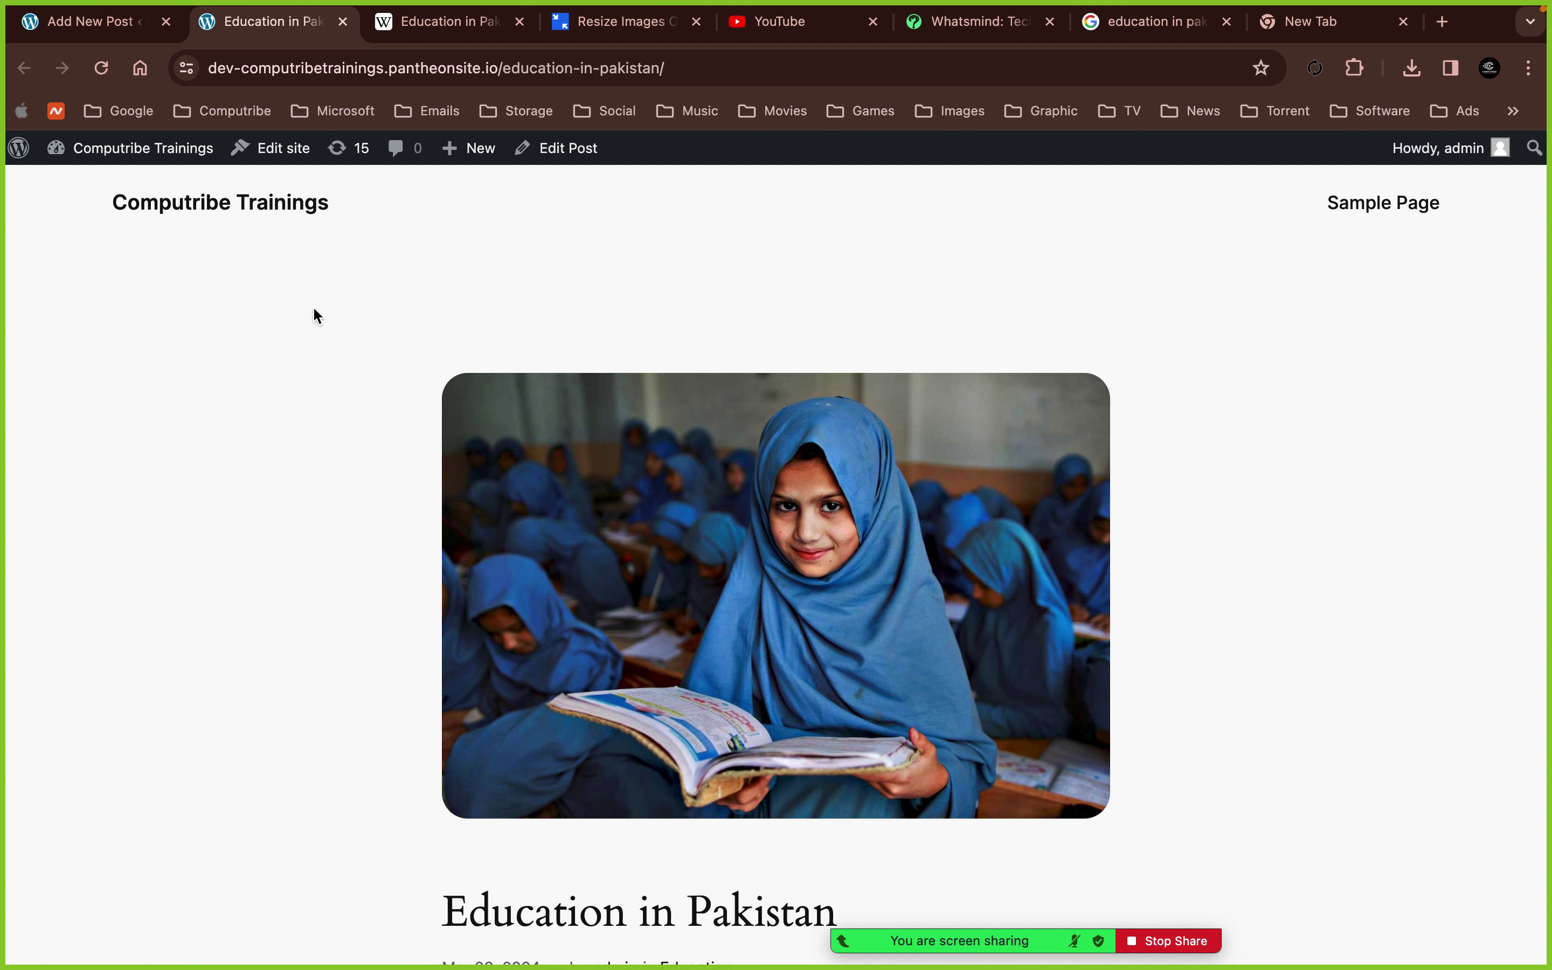
- Go to the Computribe Trainings home page and look through it down to the Watch, Read, Listen post list
mouse_move(150, 151)
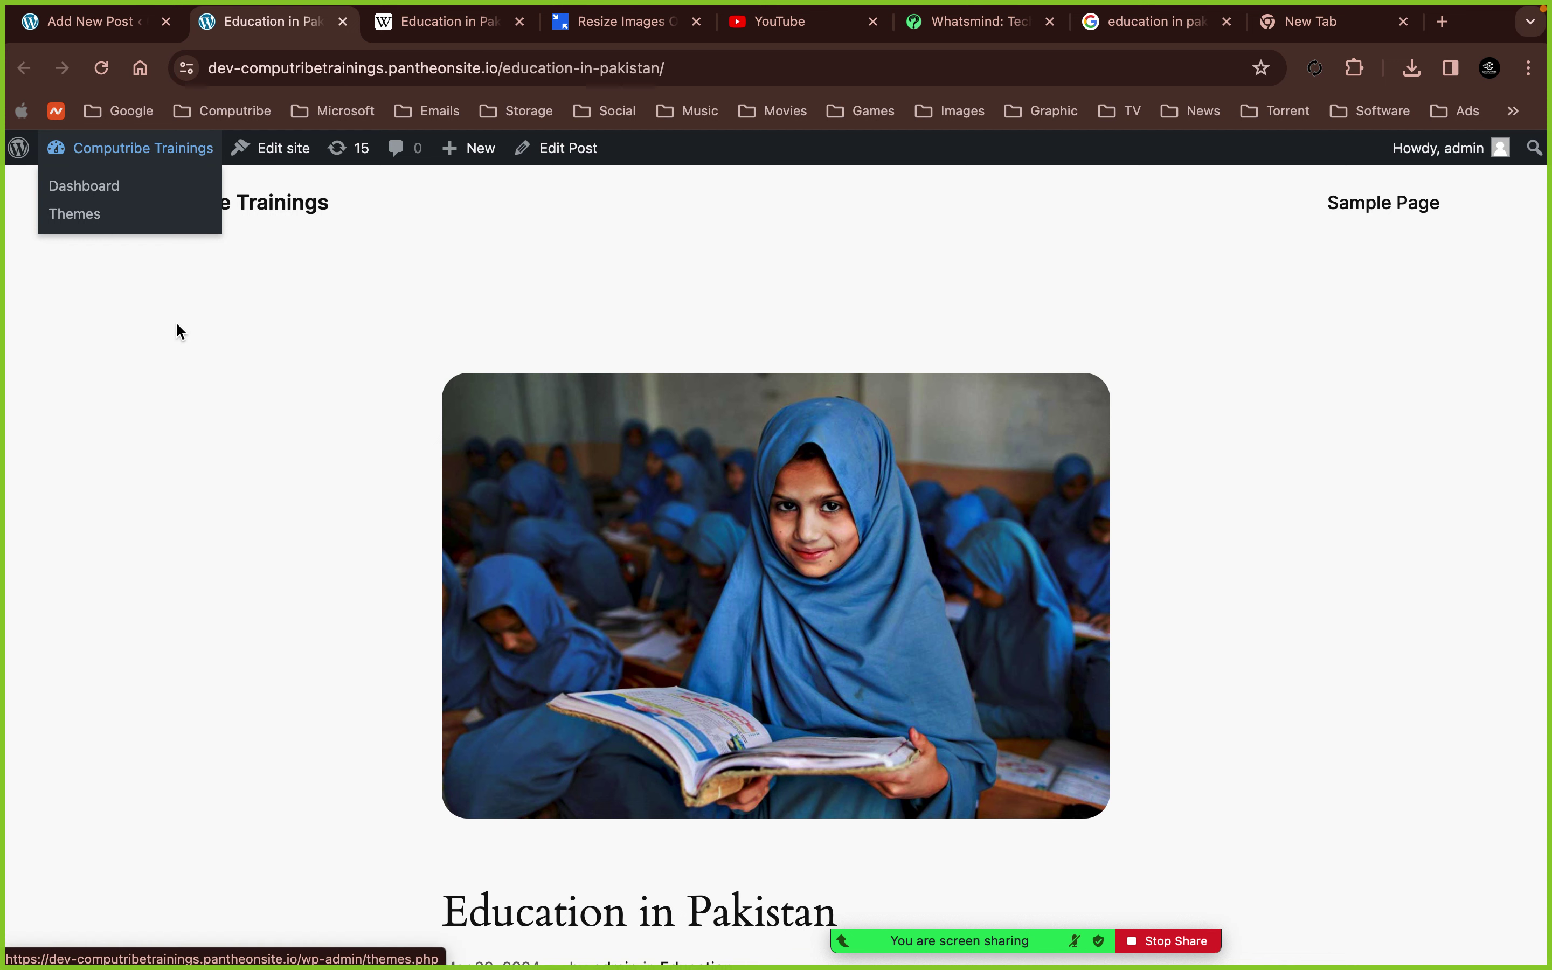
scroll(200, 369, "down", 2)
scroll(200, 369, "up", 2)
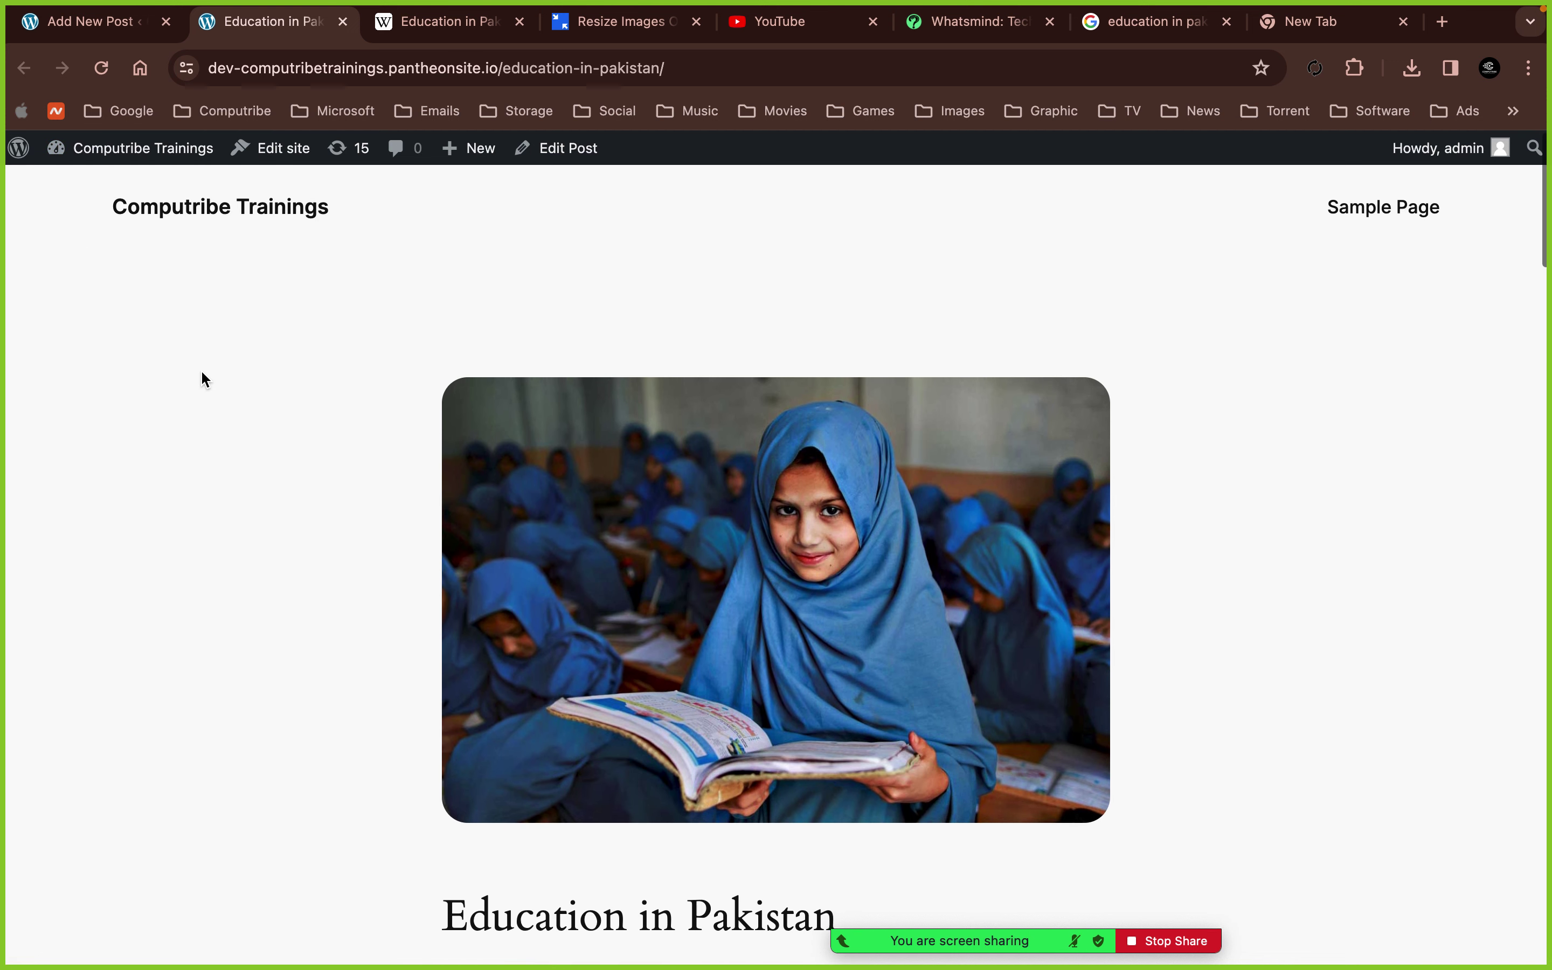
left_click(186, 208)
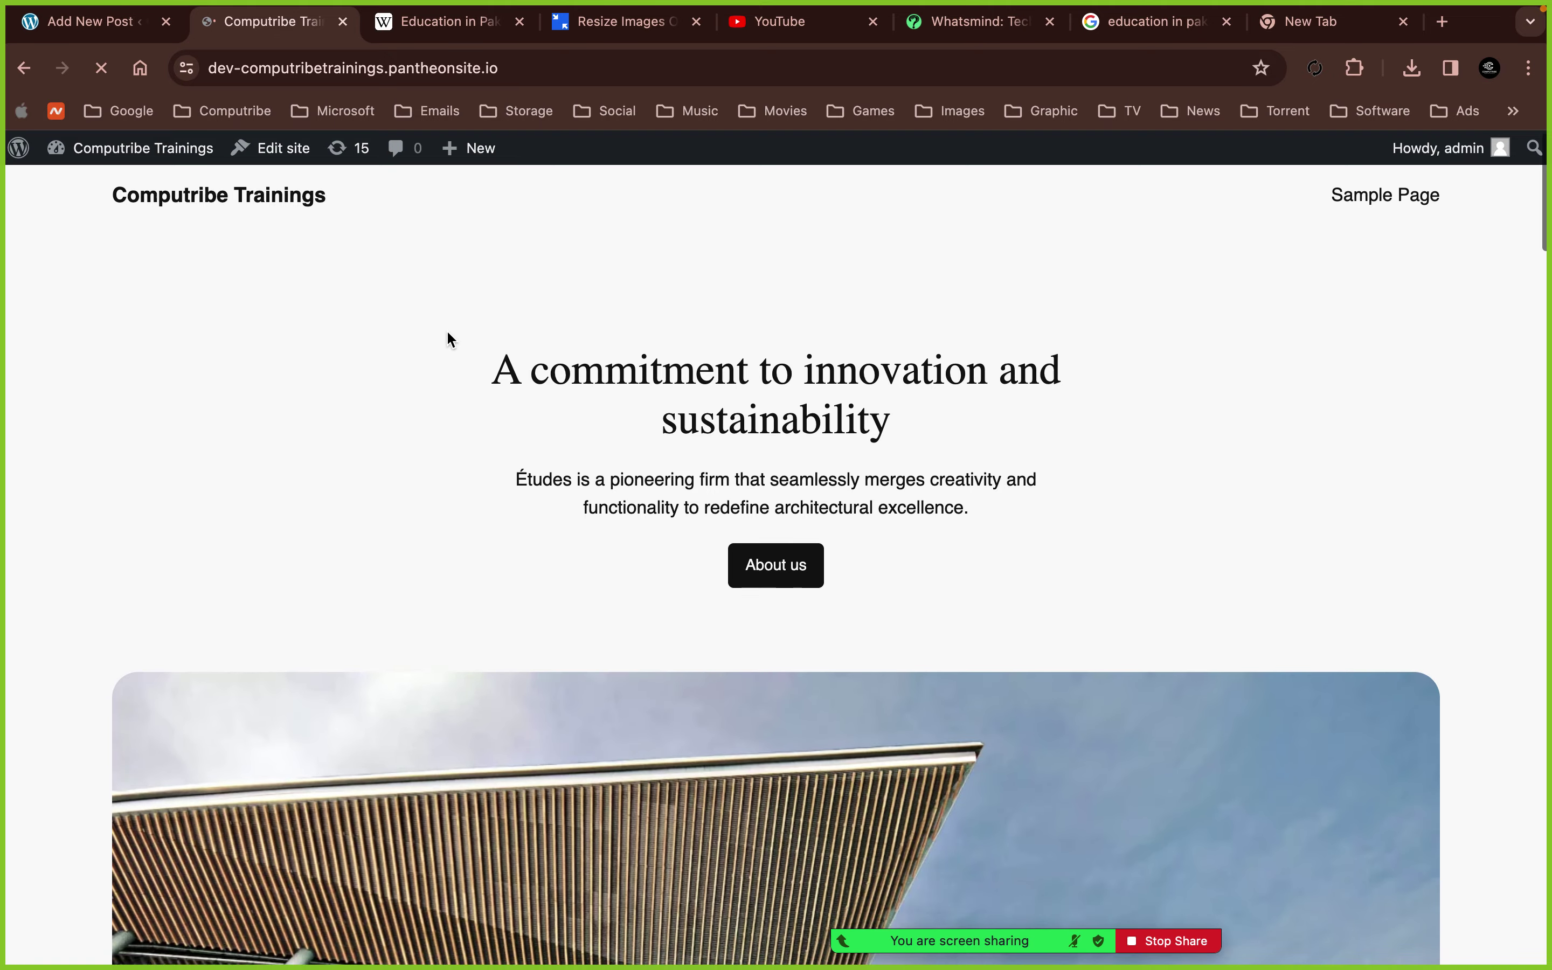
scroll(449, 337, "down", 15)
scroll(448, 333, "down", 10)
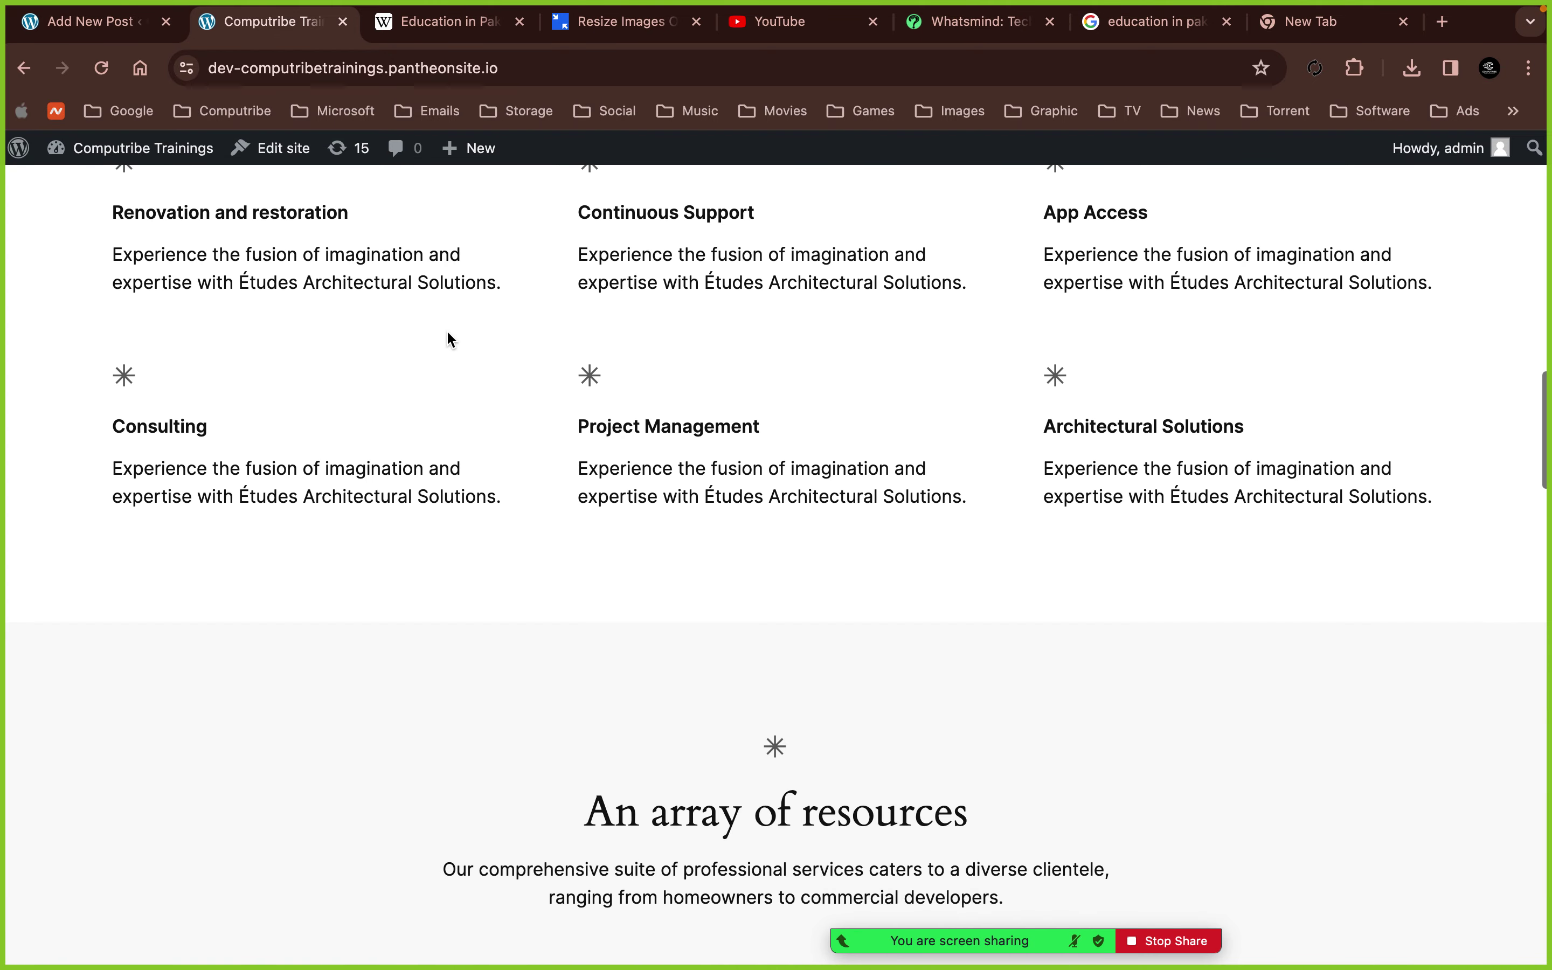
scroll(450, 338, "down", 15)
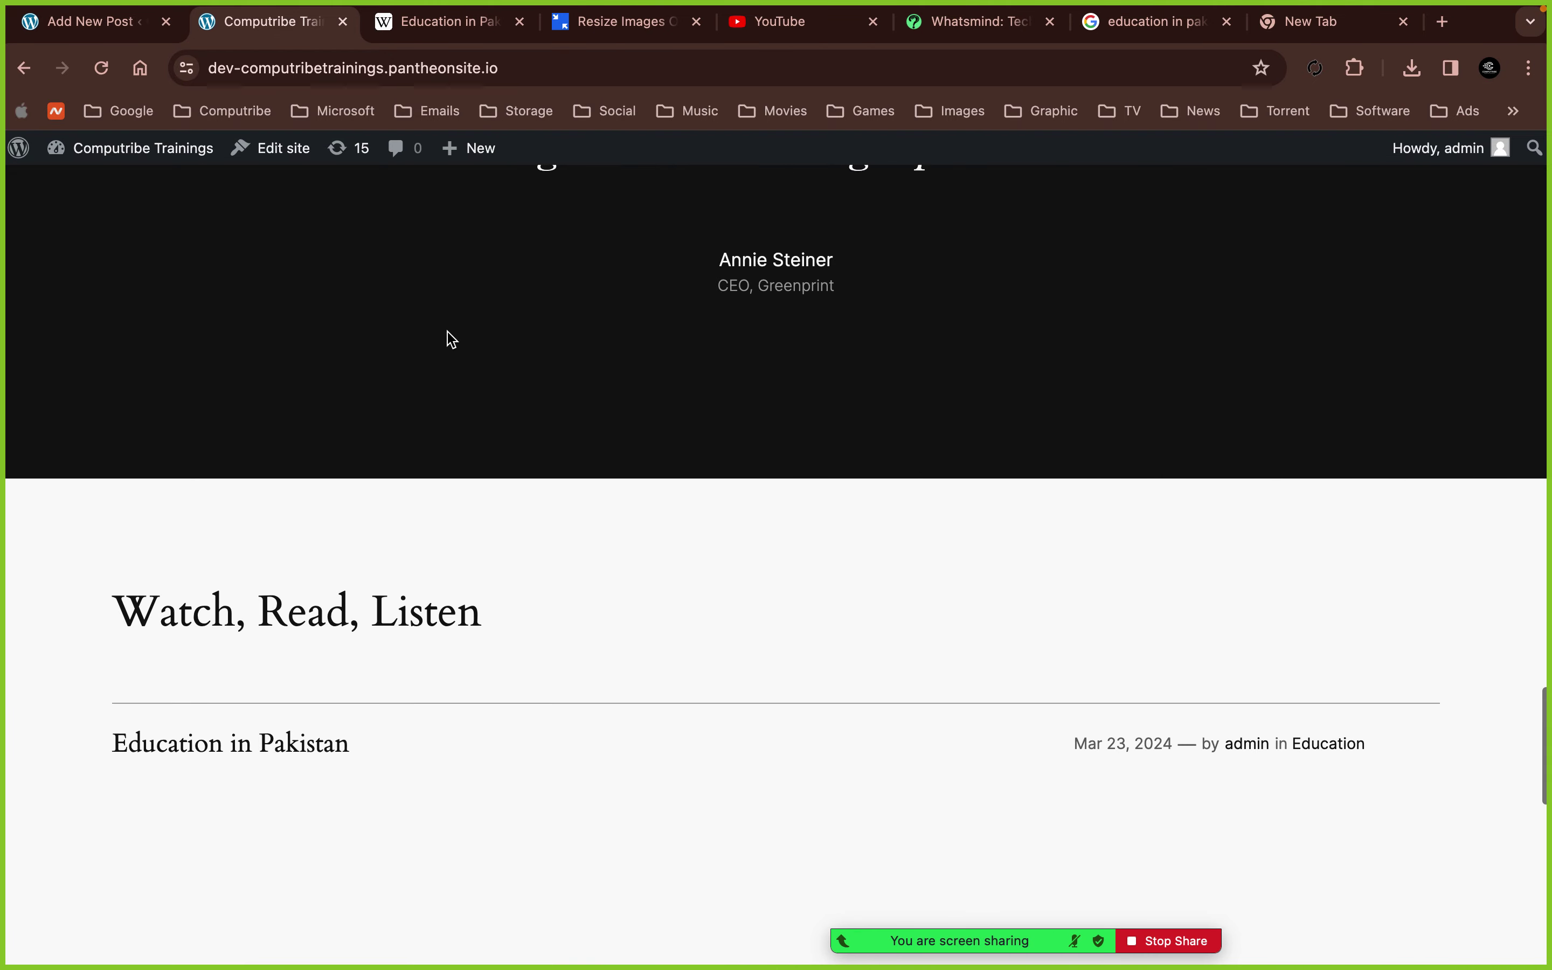
scroll(449, 337, "up", 20)
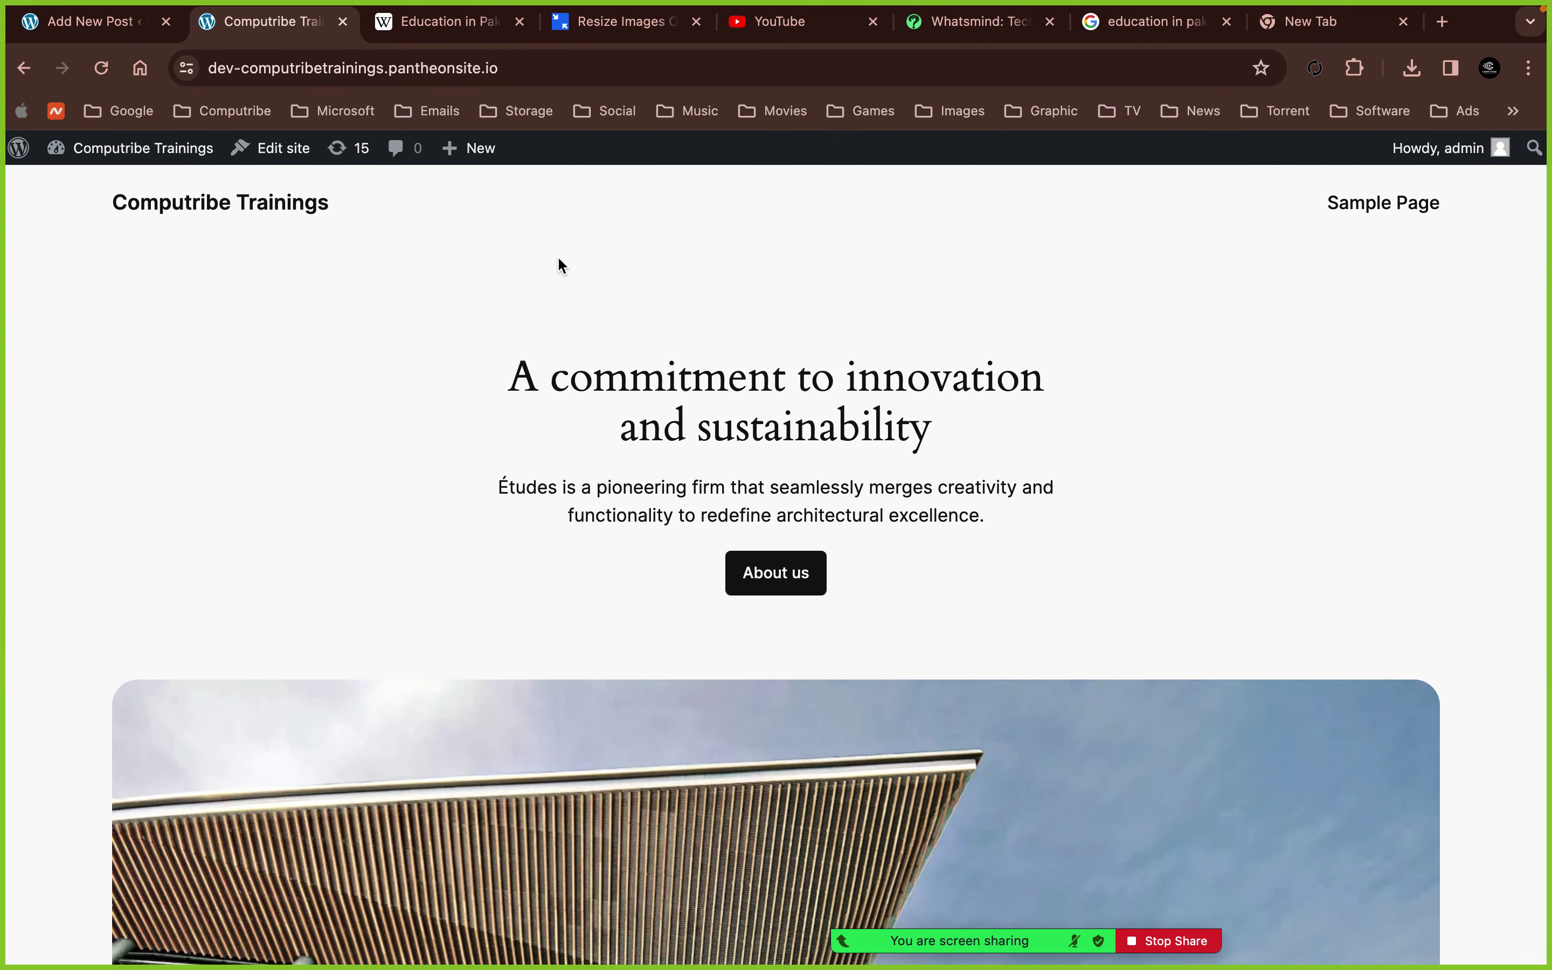
- Try to load the site's /post address, dev-computribetrainings.pantheonsite.io/post
left_click(527, 67)
key("Right")
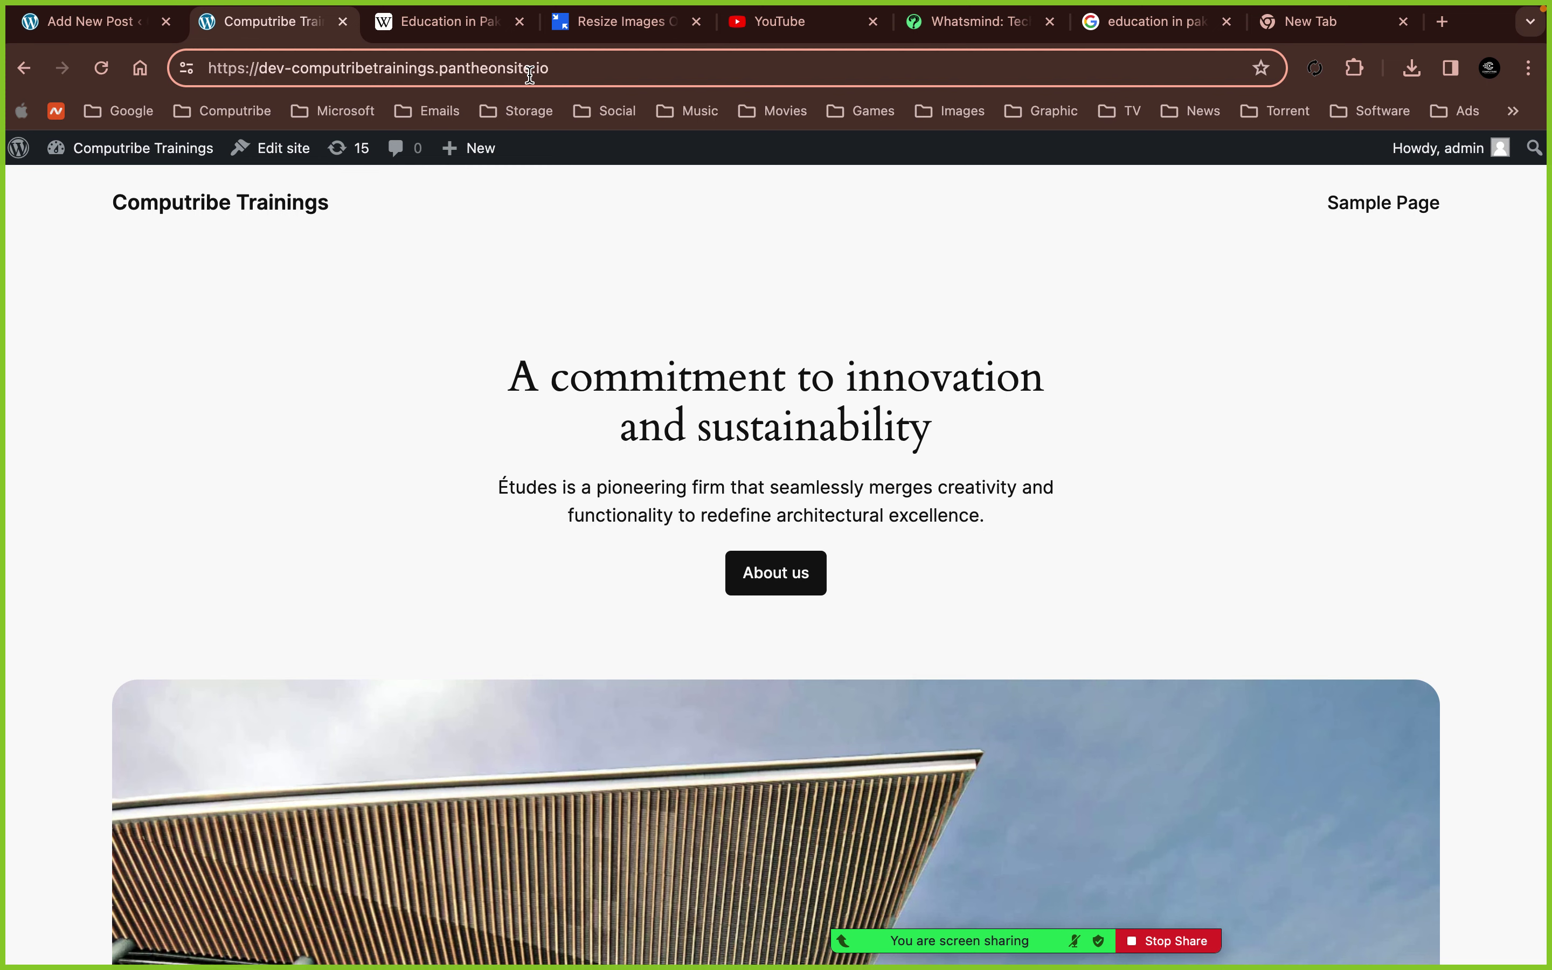
type("/post")
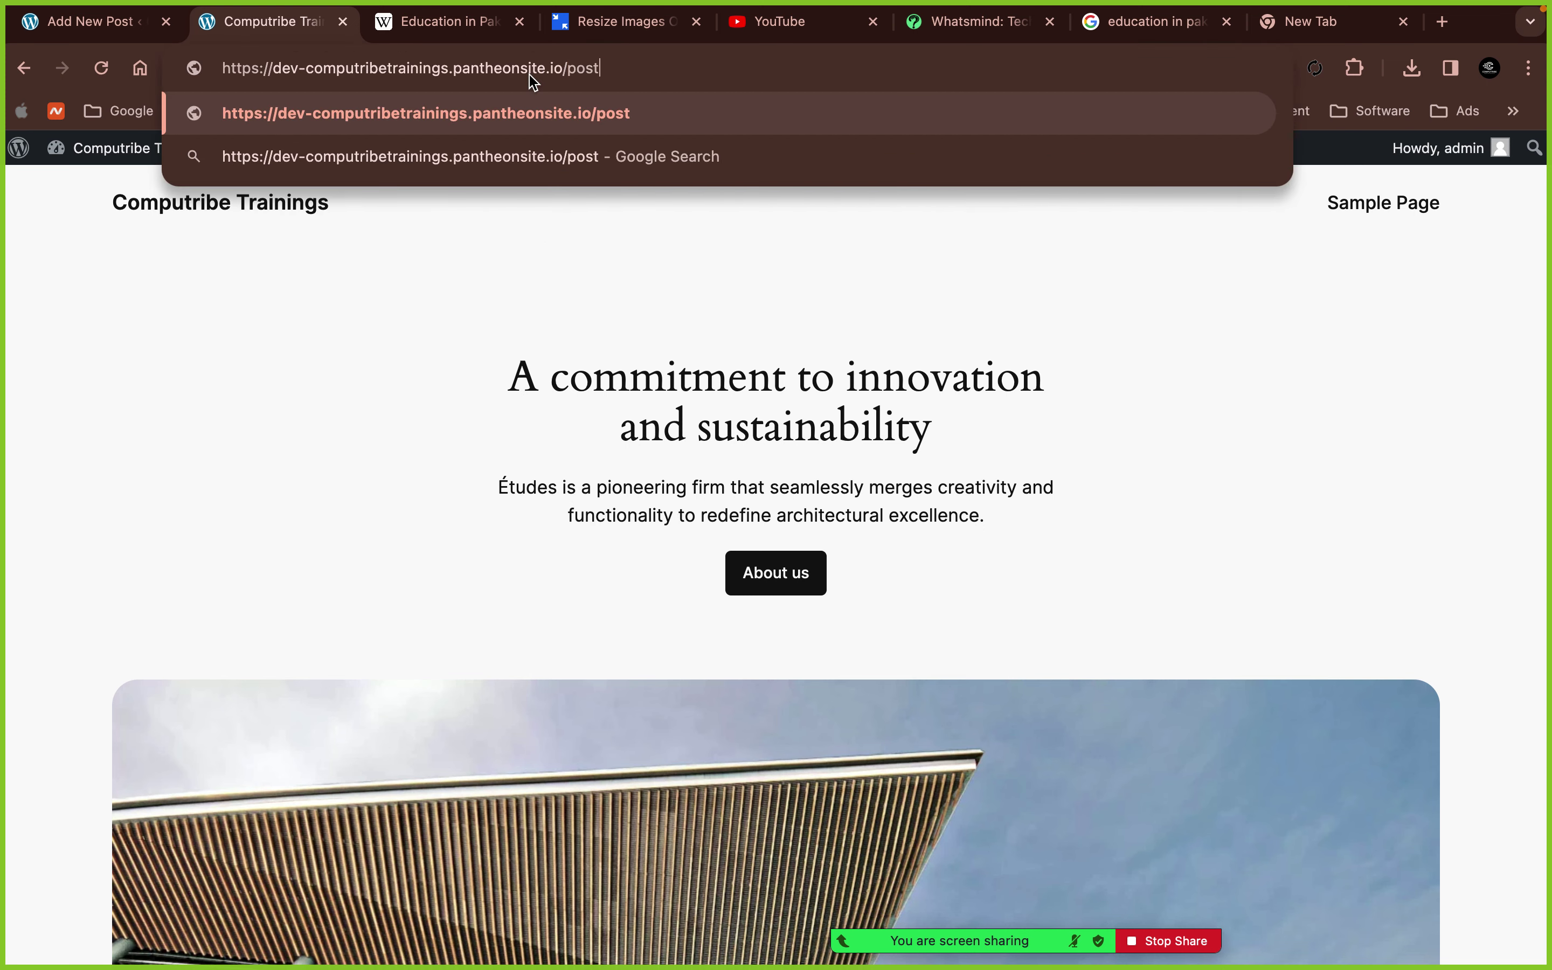
key("Return")
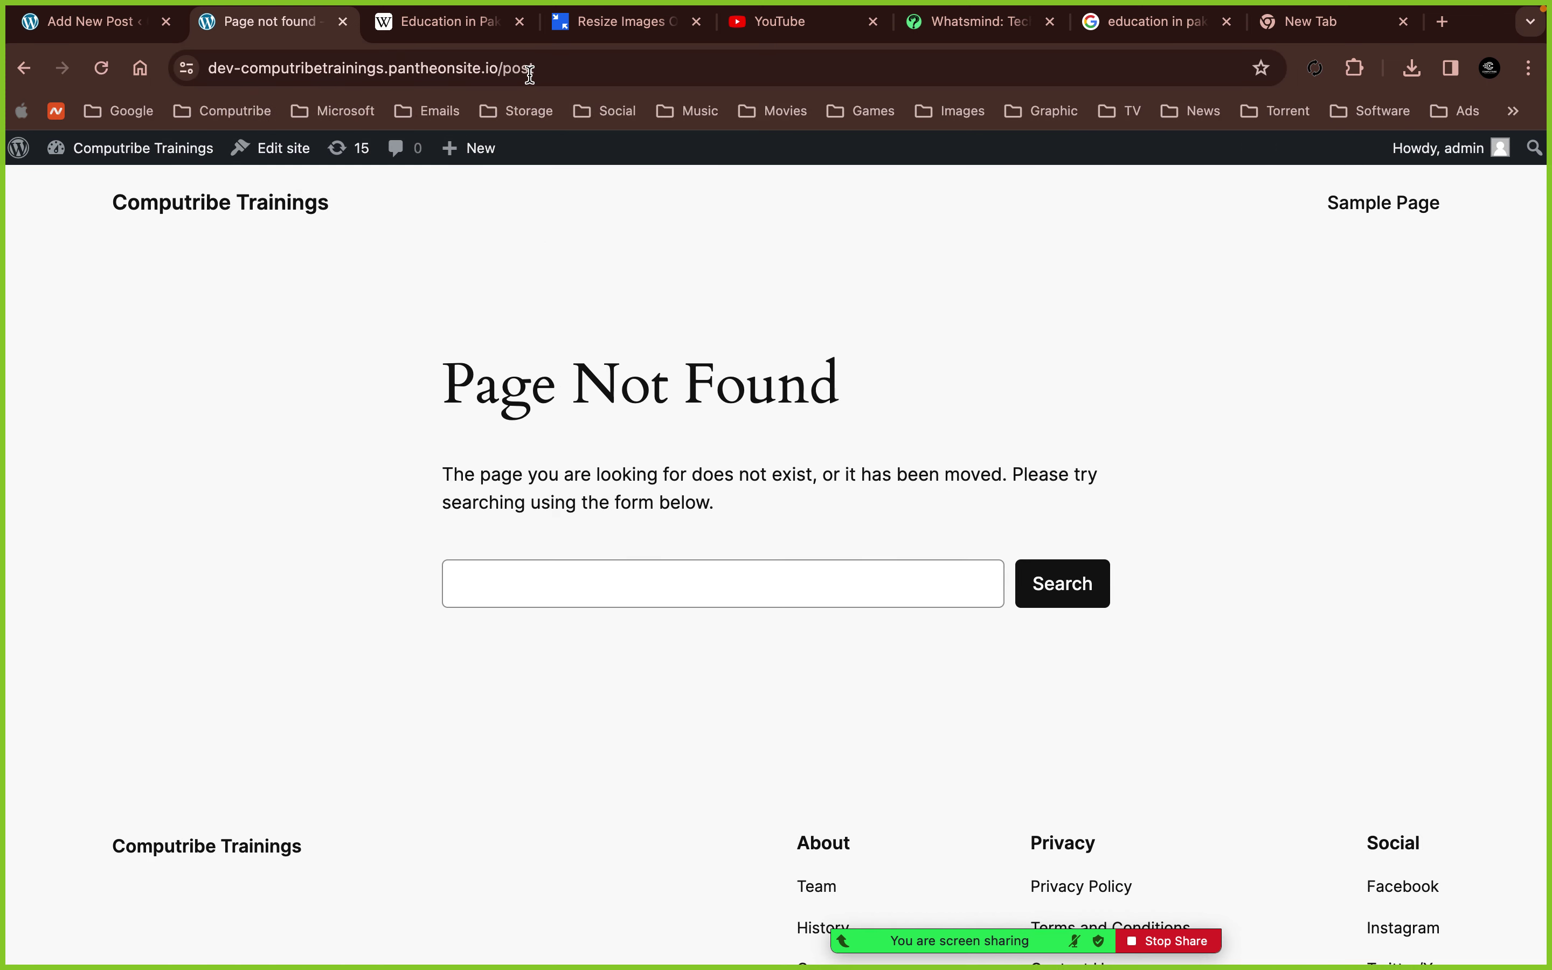
- Return to the post editor and open the published Education in Pakistan post in another new tab
left_click(138, 22)
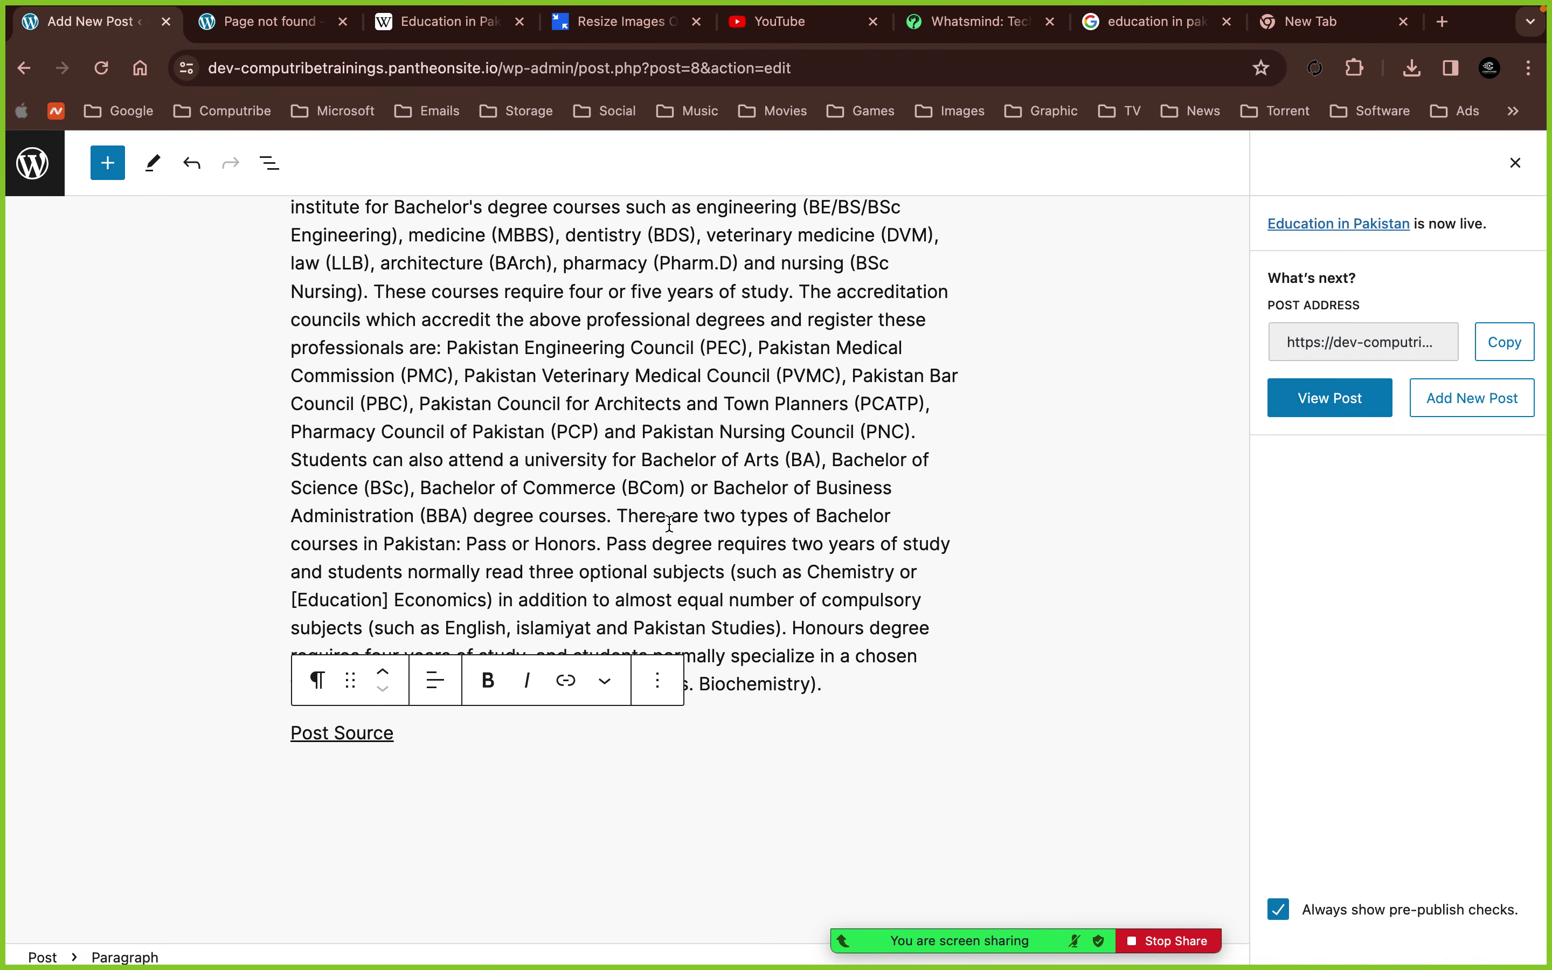
right_click(1339, 407)
left_click(1327, 411)
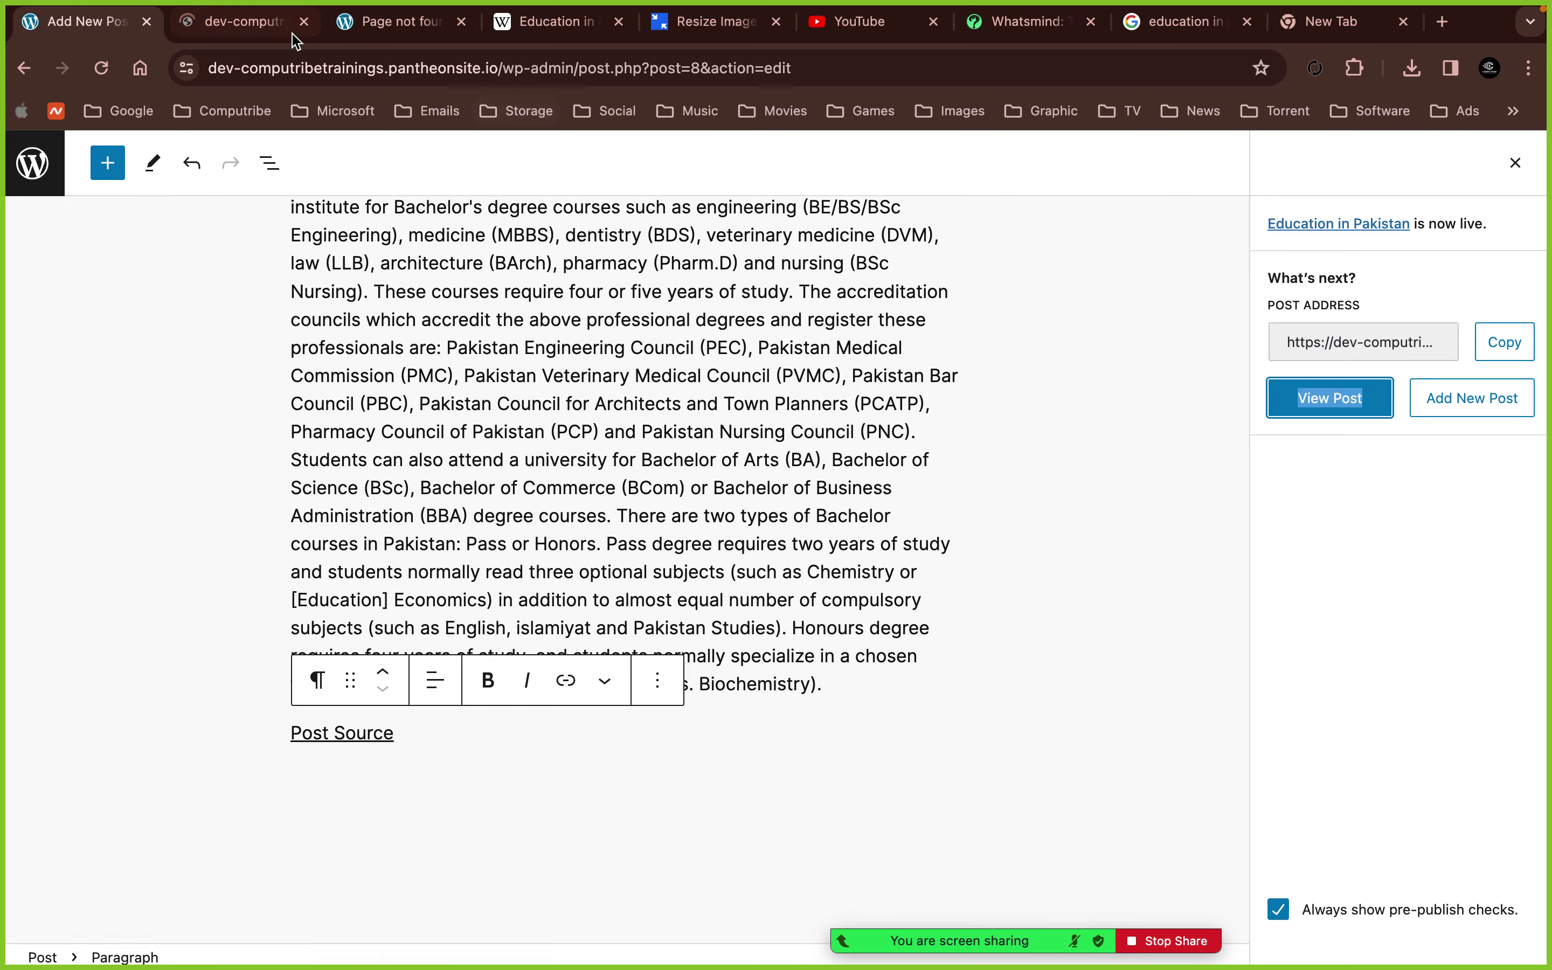
left_click(277, 26)
scroll(725, 410, "down", 2)
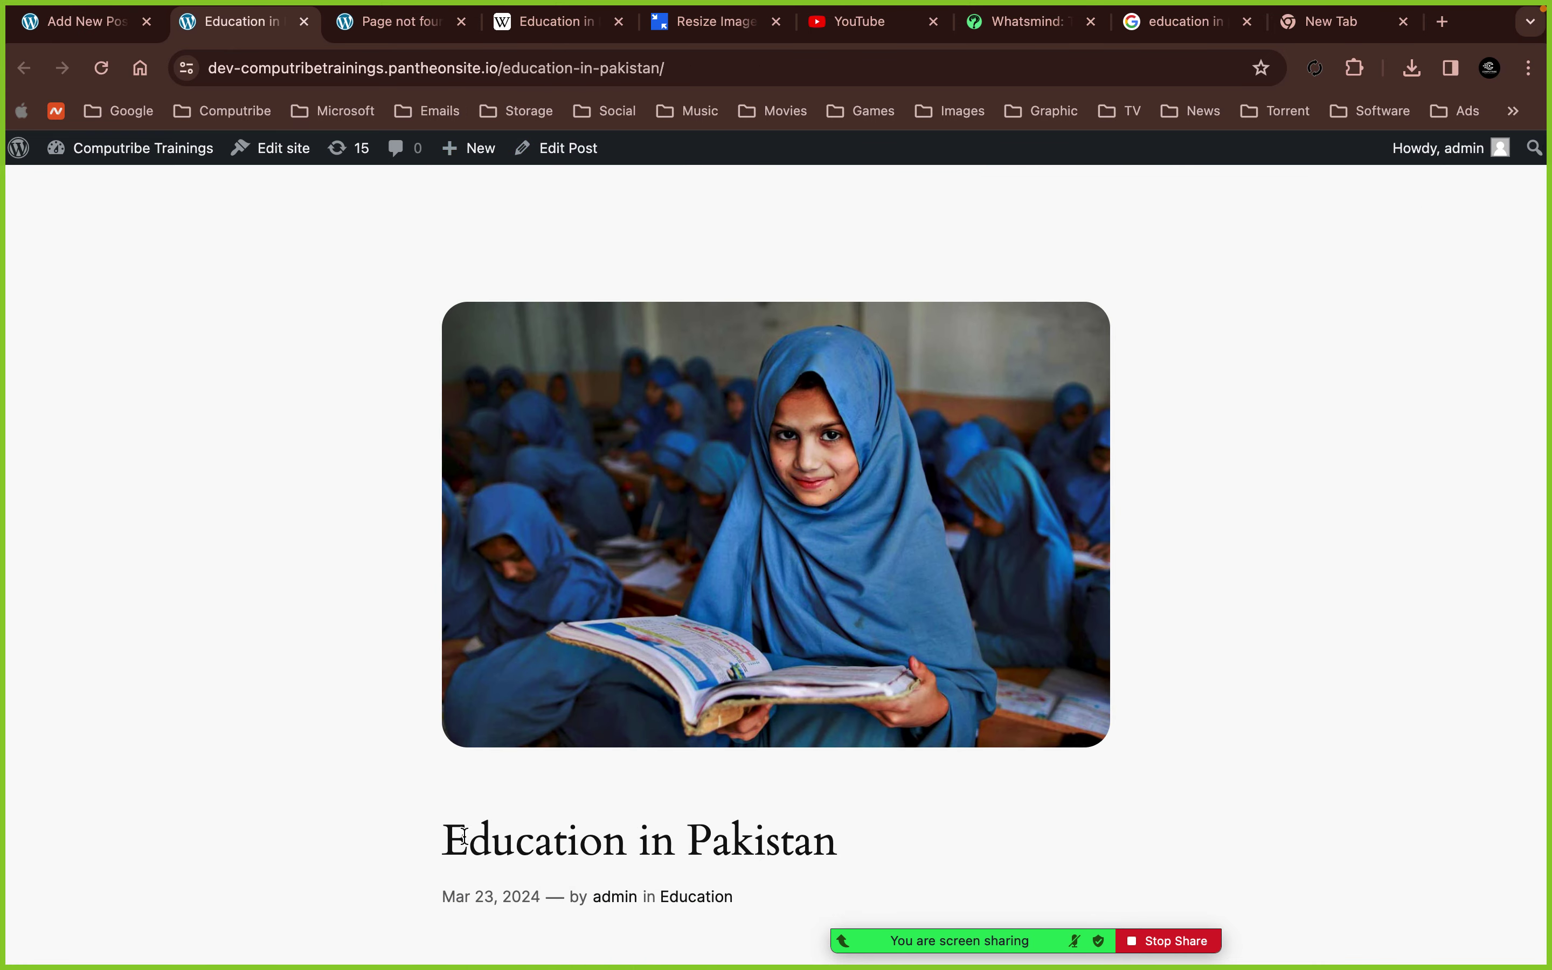
- Check the live post's title and the date, author and category line beneath it
left_click_drag(469, 834, 754, 834)
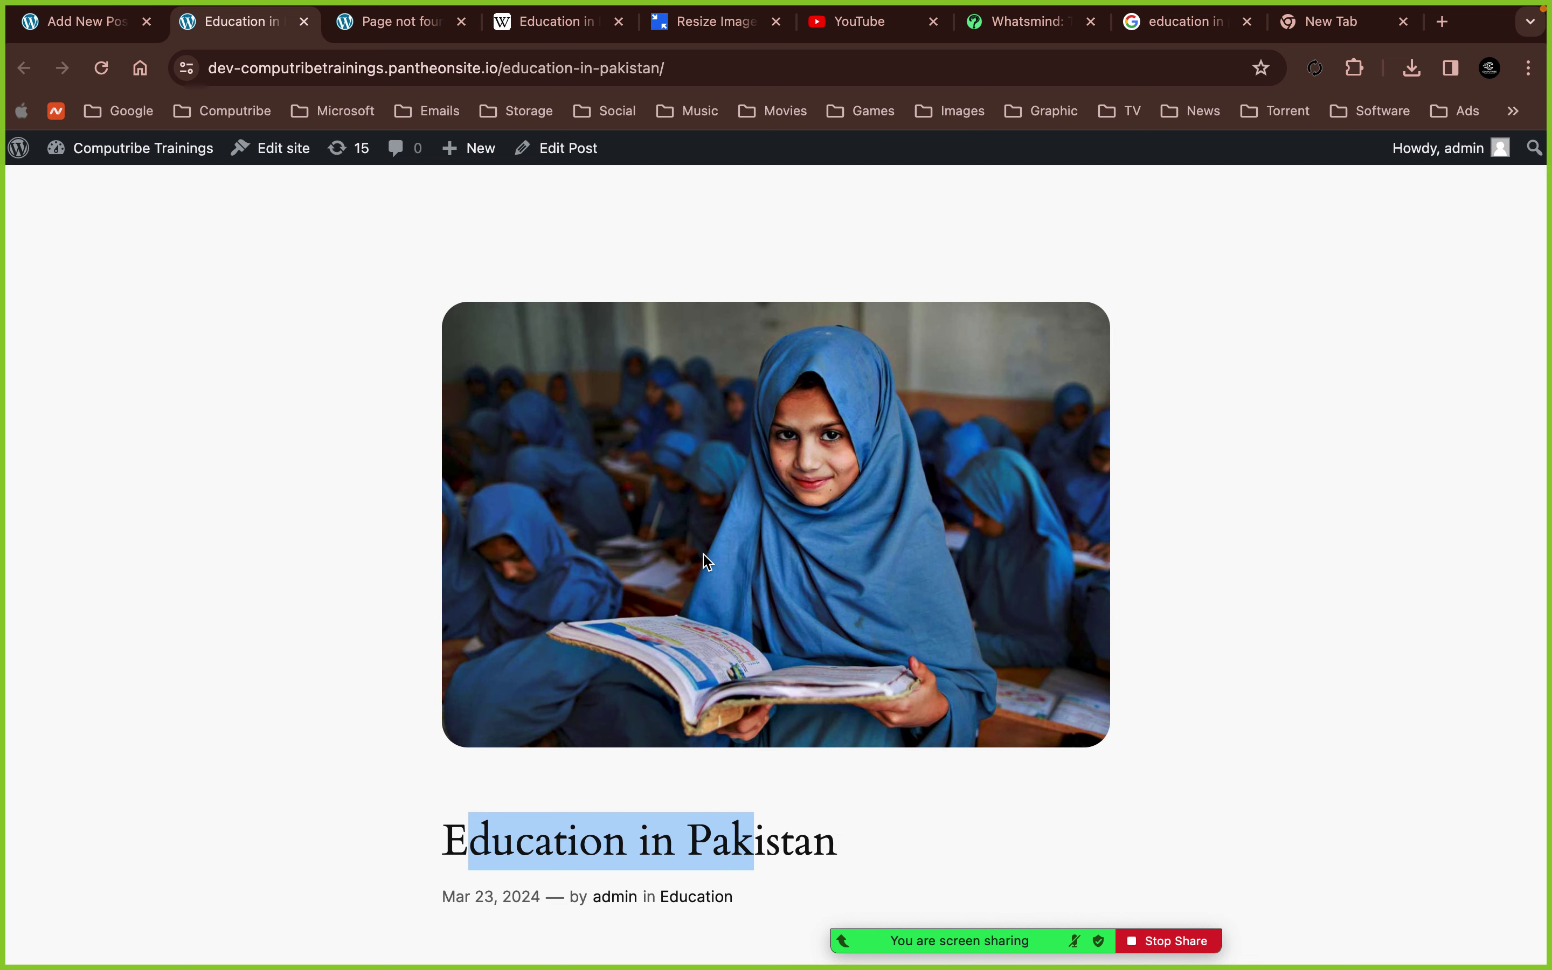
scroll(707, 562, "down", 10)
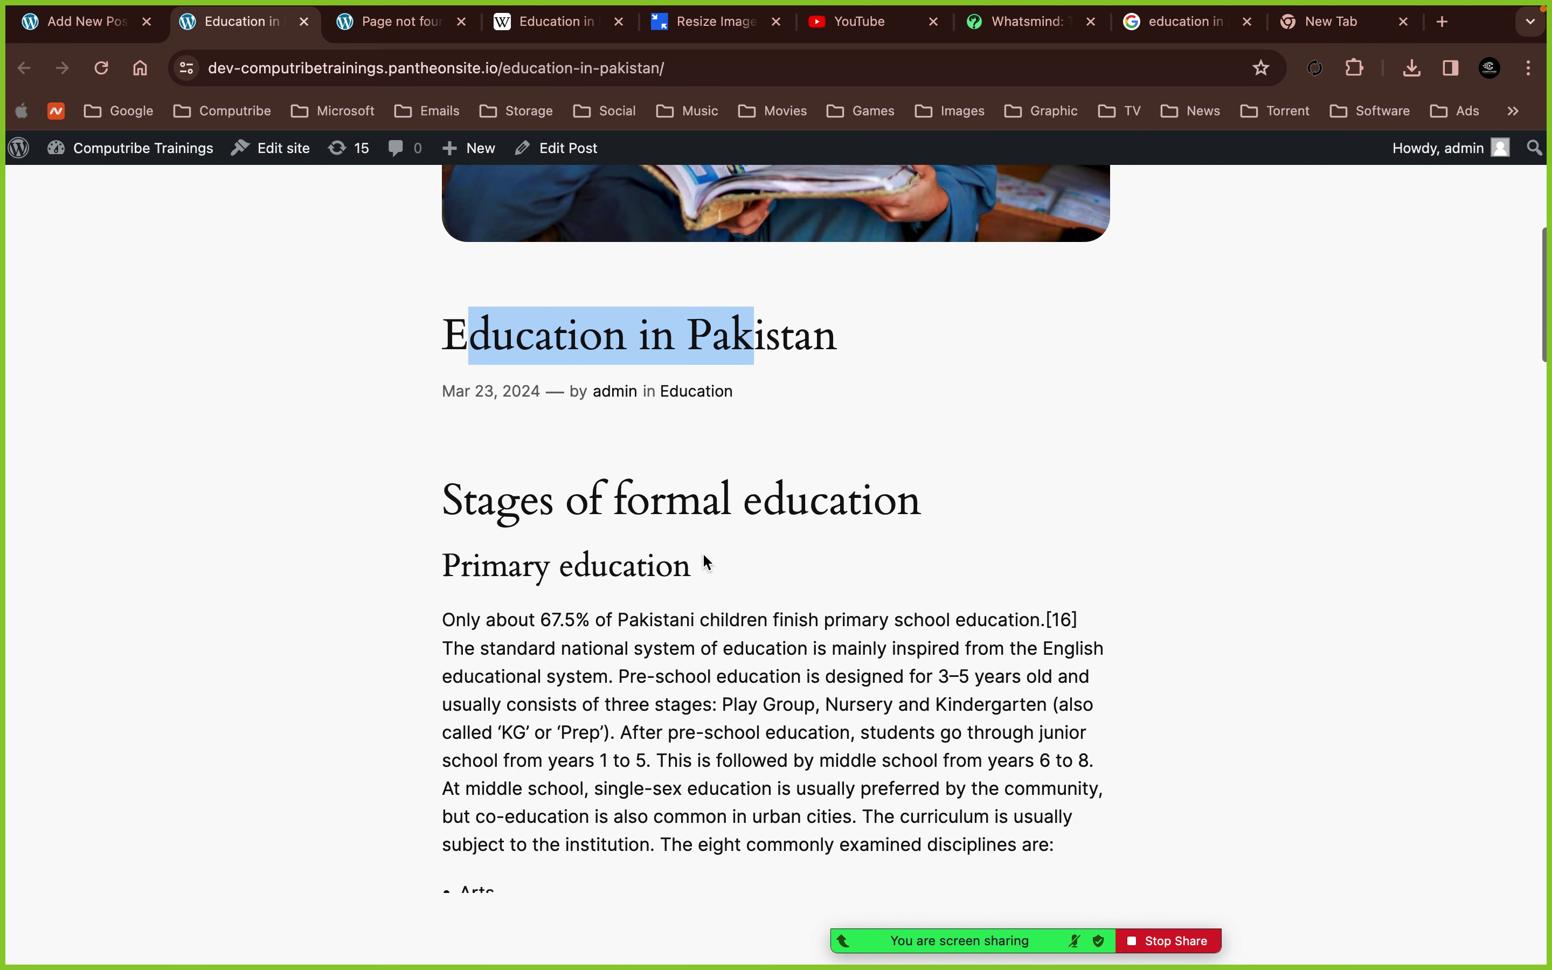
left_click(518, 441)
left_click_drag(438, 378, 574, 416)
left_click(573, 415)
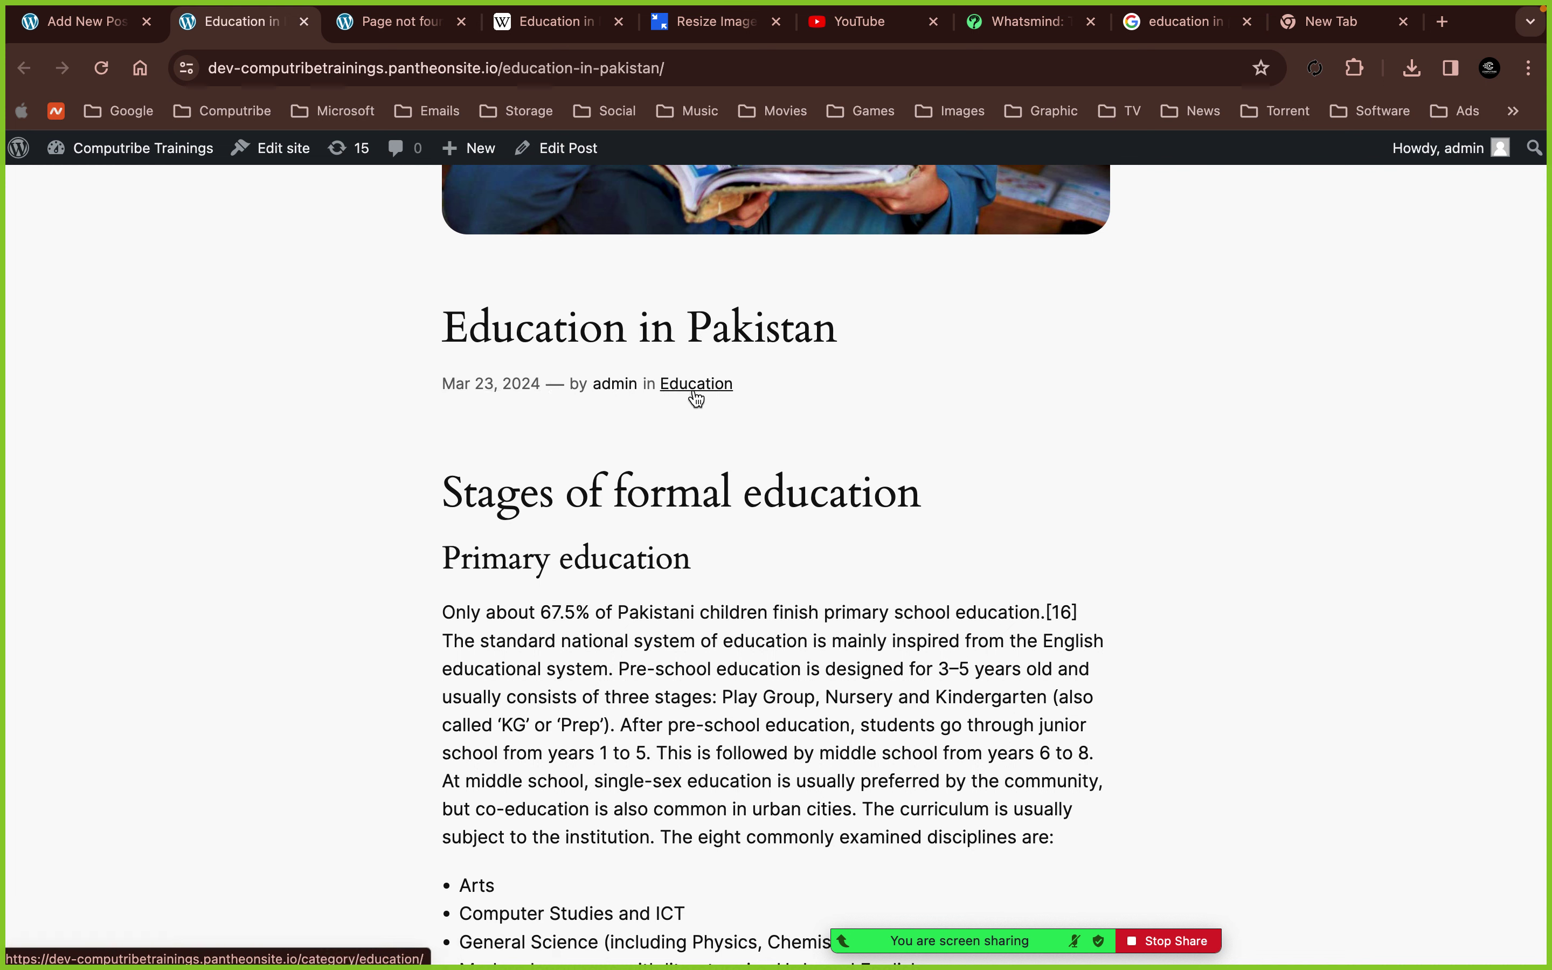
- Review the live post's headings, discipline list, classroom image and tertiary education text down to the source link and tag
scroll(694, 399, "down", 1)
scroll(694, 399, "down", 3)
left_click_drag(442, 273, 873, 267)
left_click(554, 326)
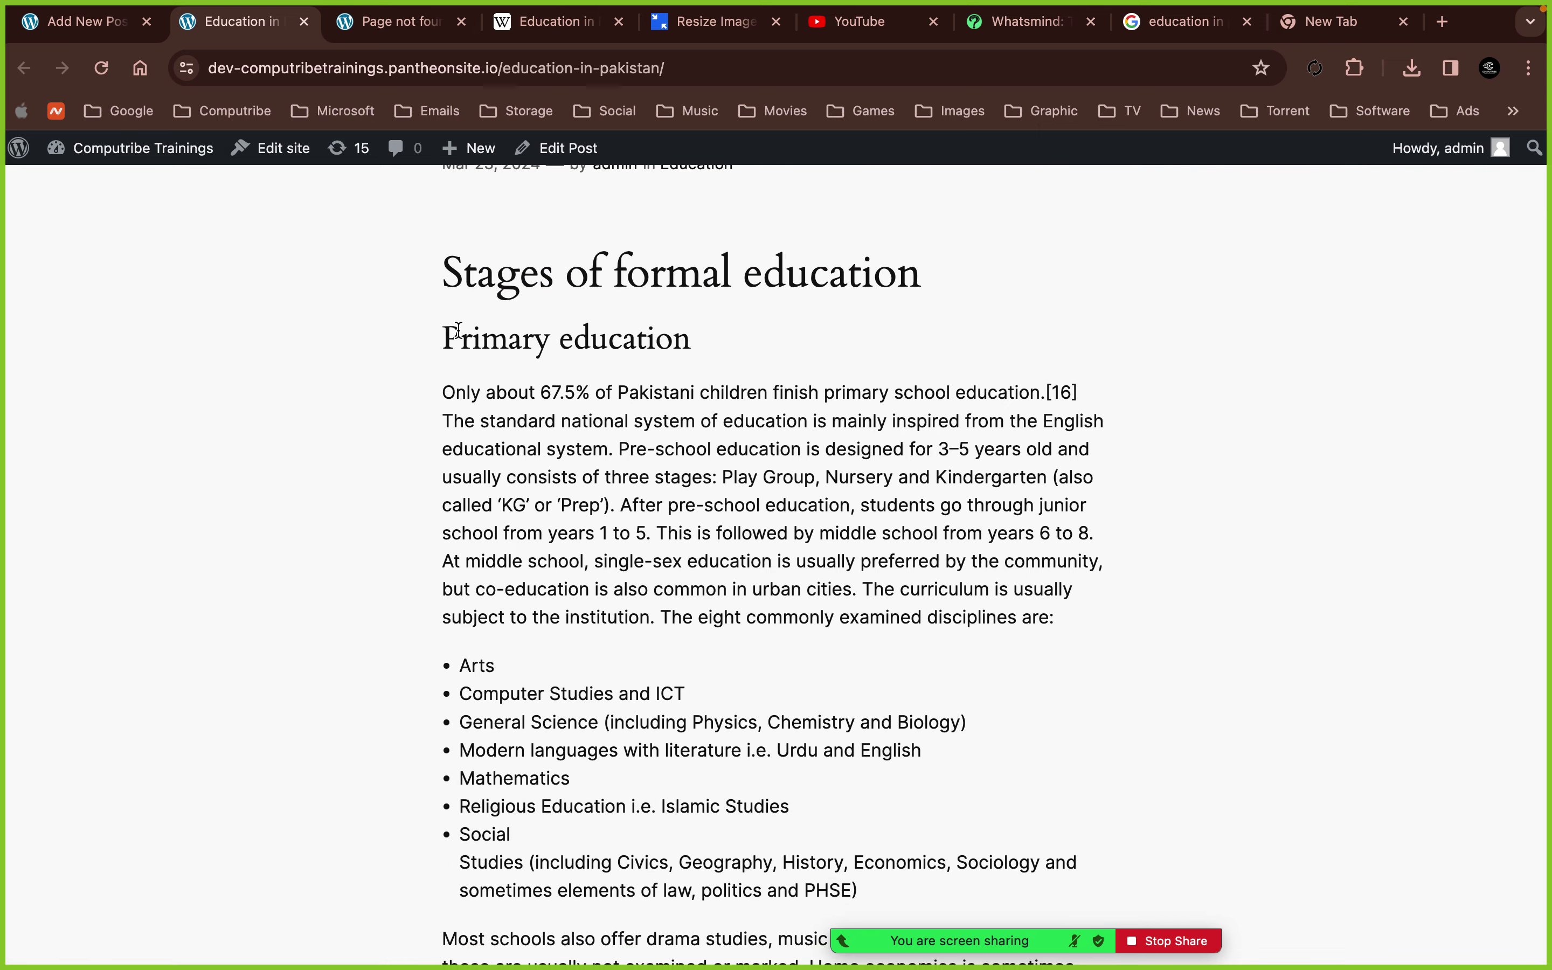
left_click_drag(462, 330, 641, 331)
scroll(688, 522, "down", 5)
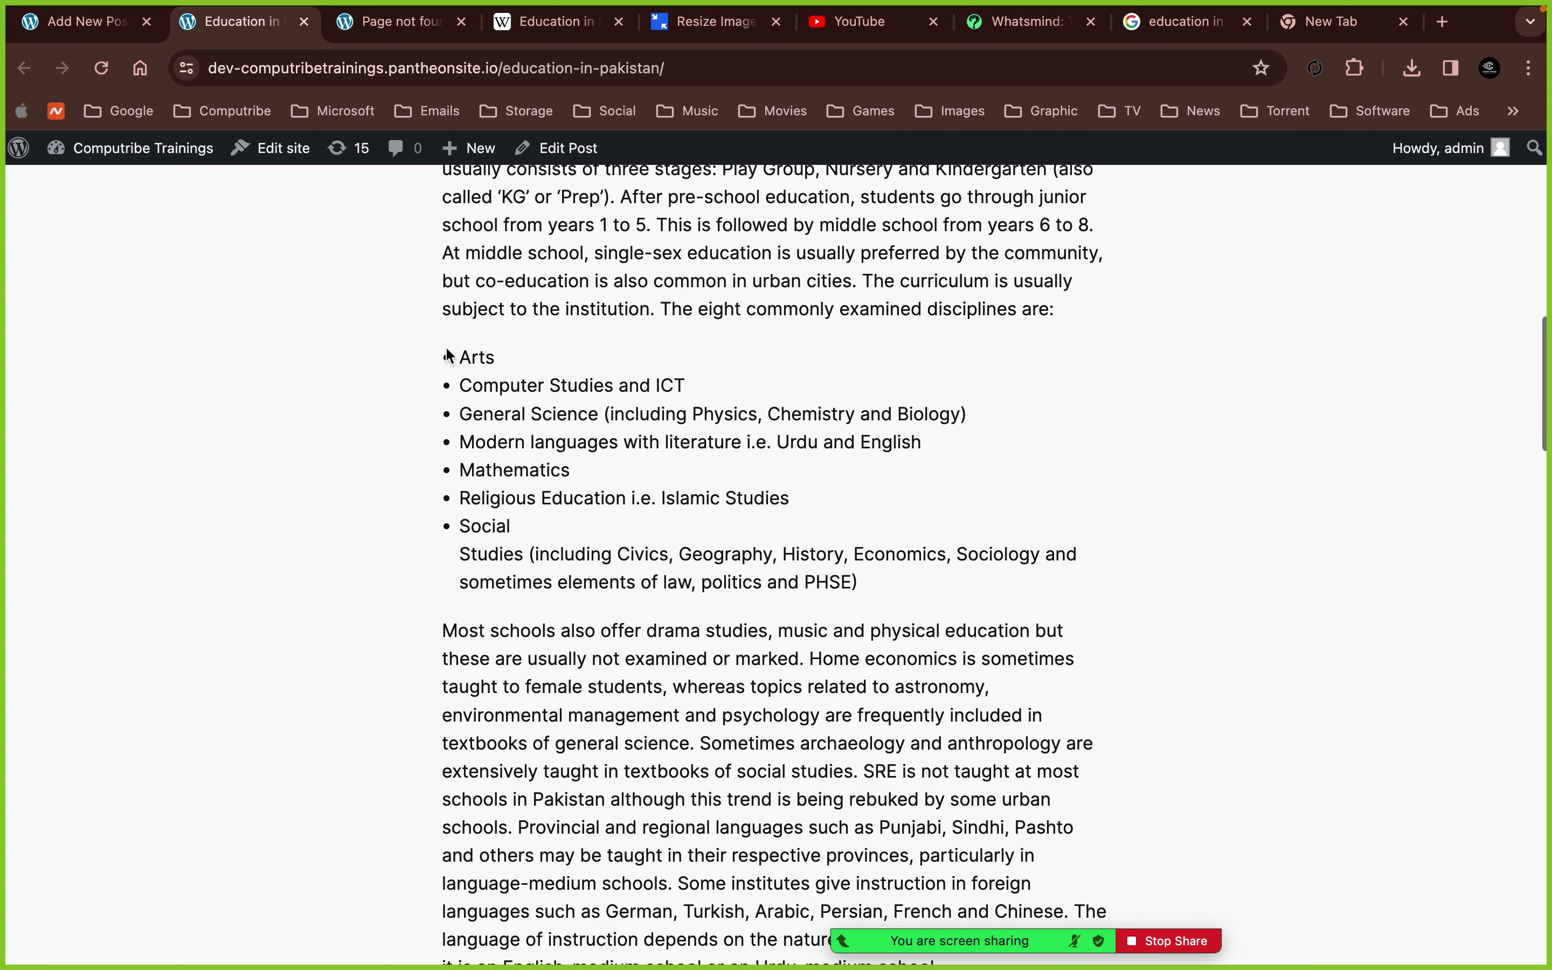
scroll(460, 530, "down", 13)
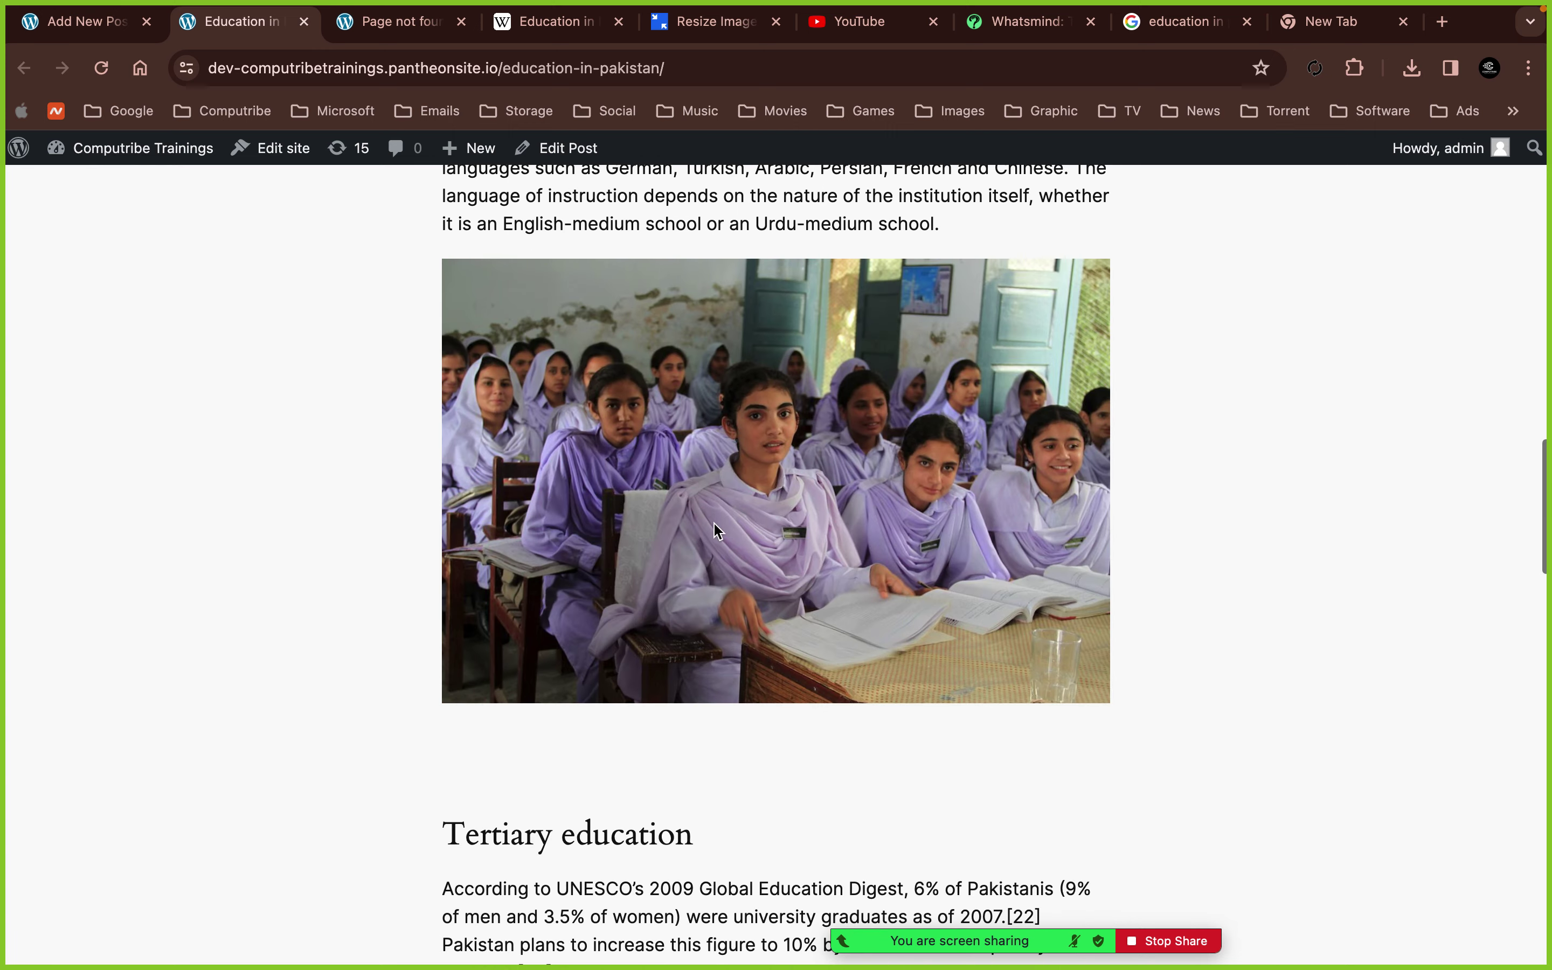
scroll(713, 524, "down", 14)
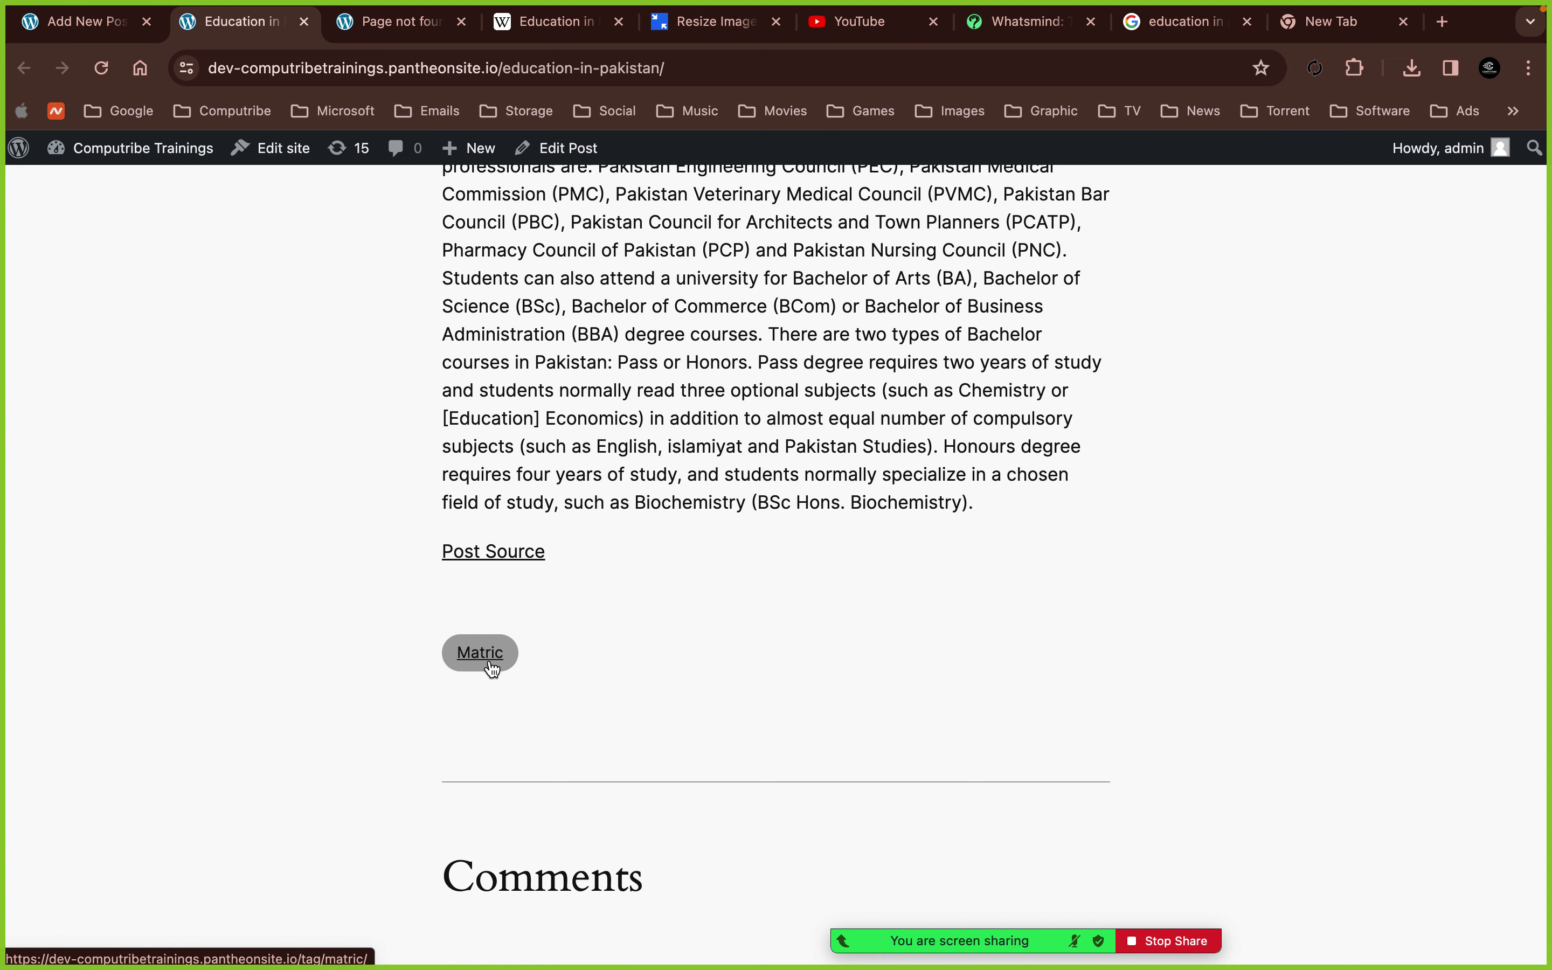
- Test the Post Source link in the live post and look through the Wikipedia article it leads to
left_click(510, 559)
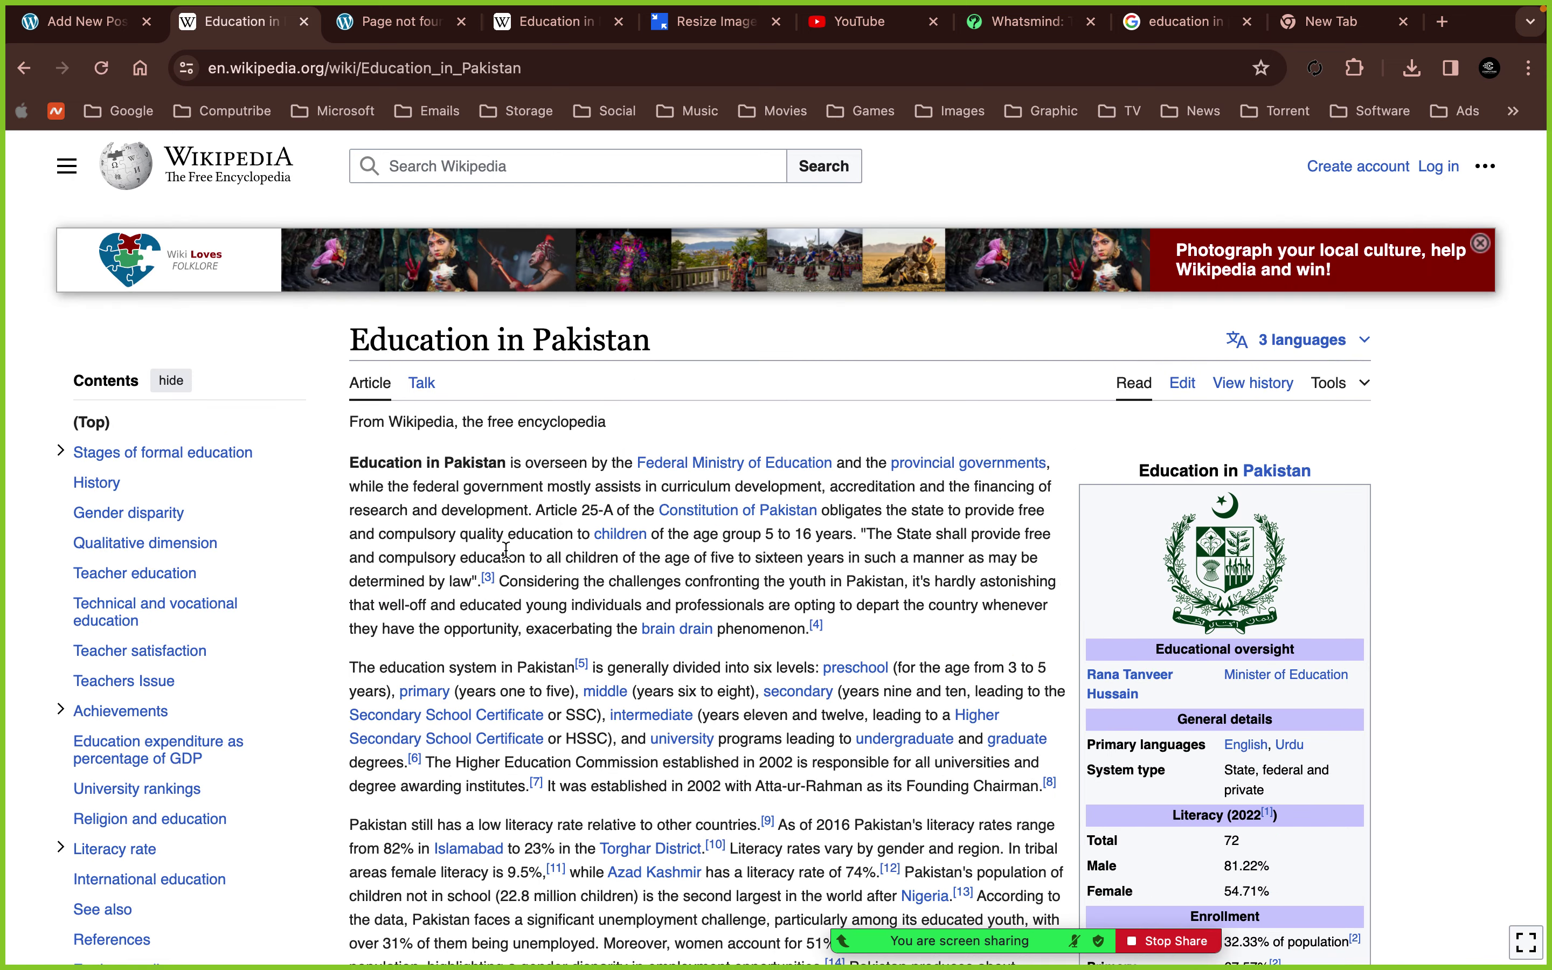
scroll(571, 381, "down", 15)
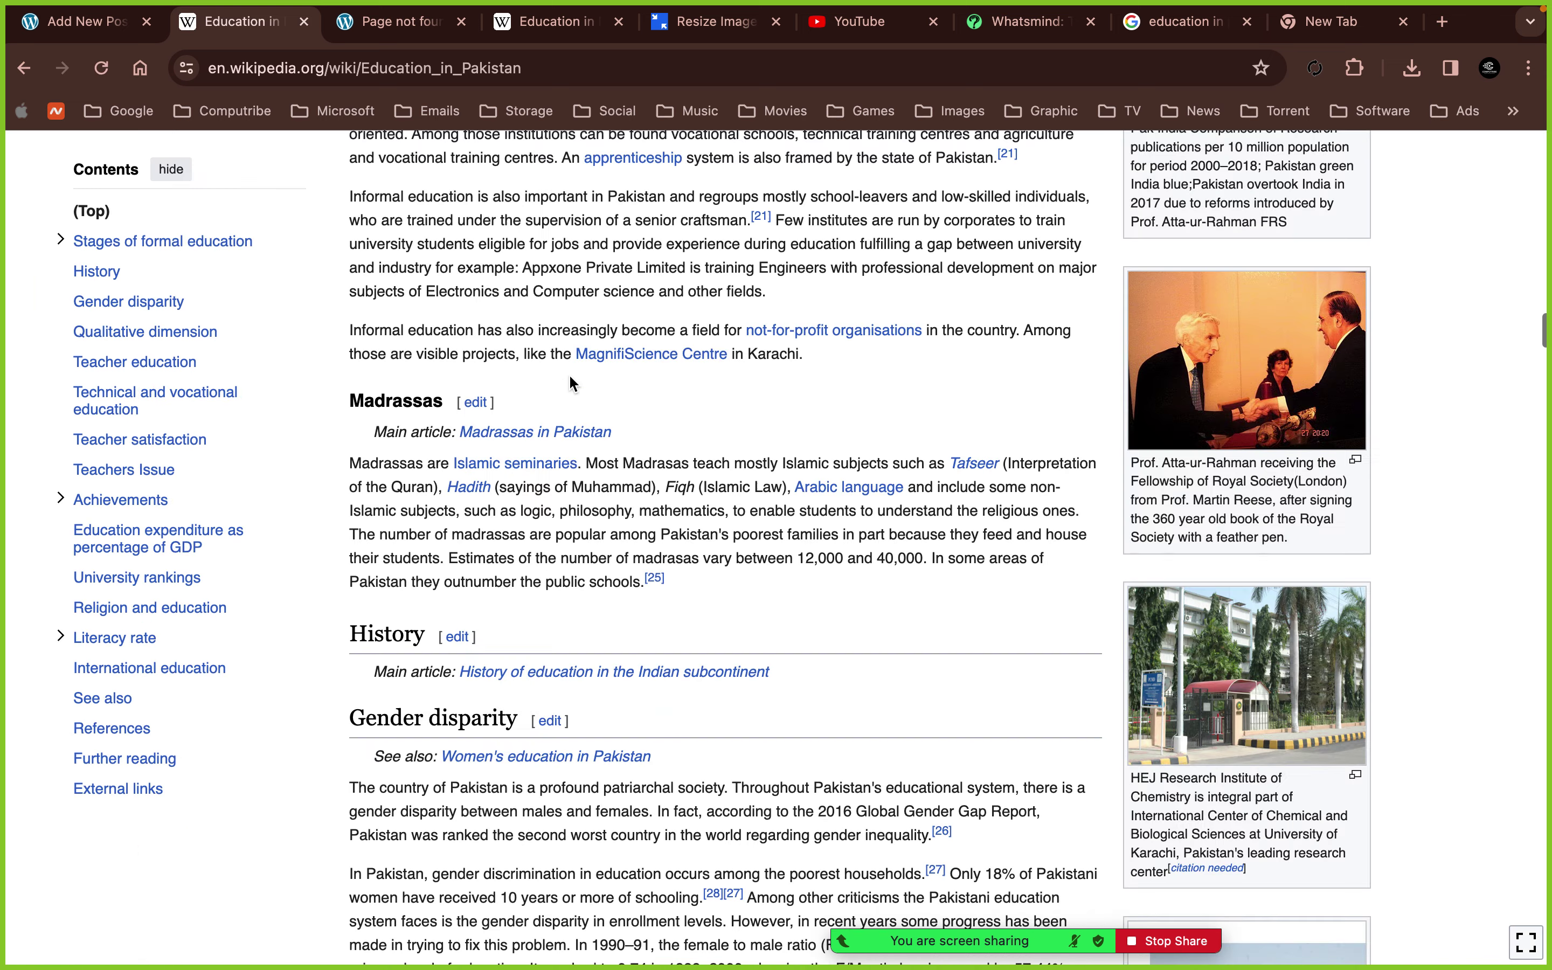
- Close every other browser tab, including the Wikipedia, image resizing, YouTube and Google search pages, keeping only the WordPress post editor
scroll(573, 383, "up", 15)
left_click(304, 21)
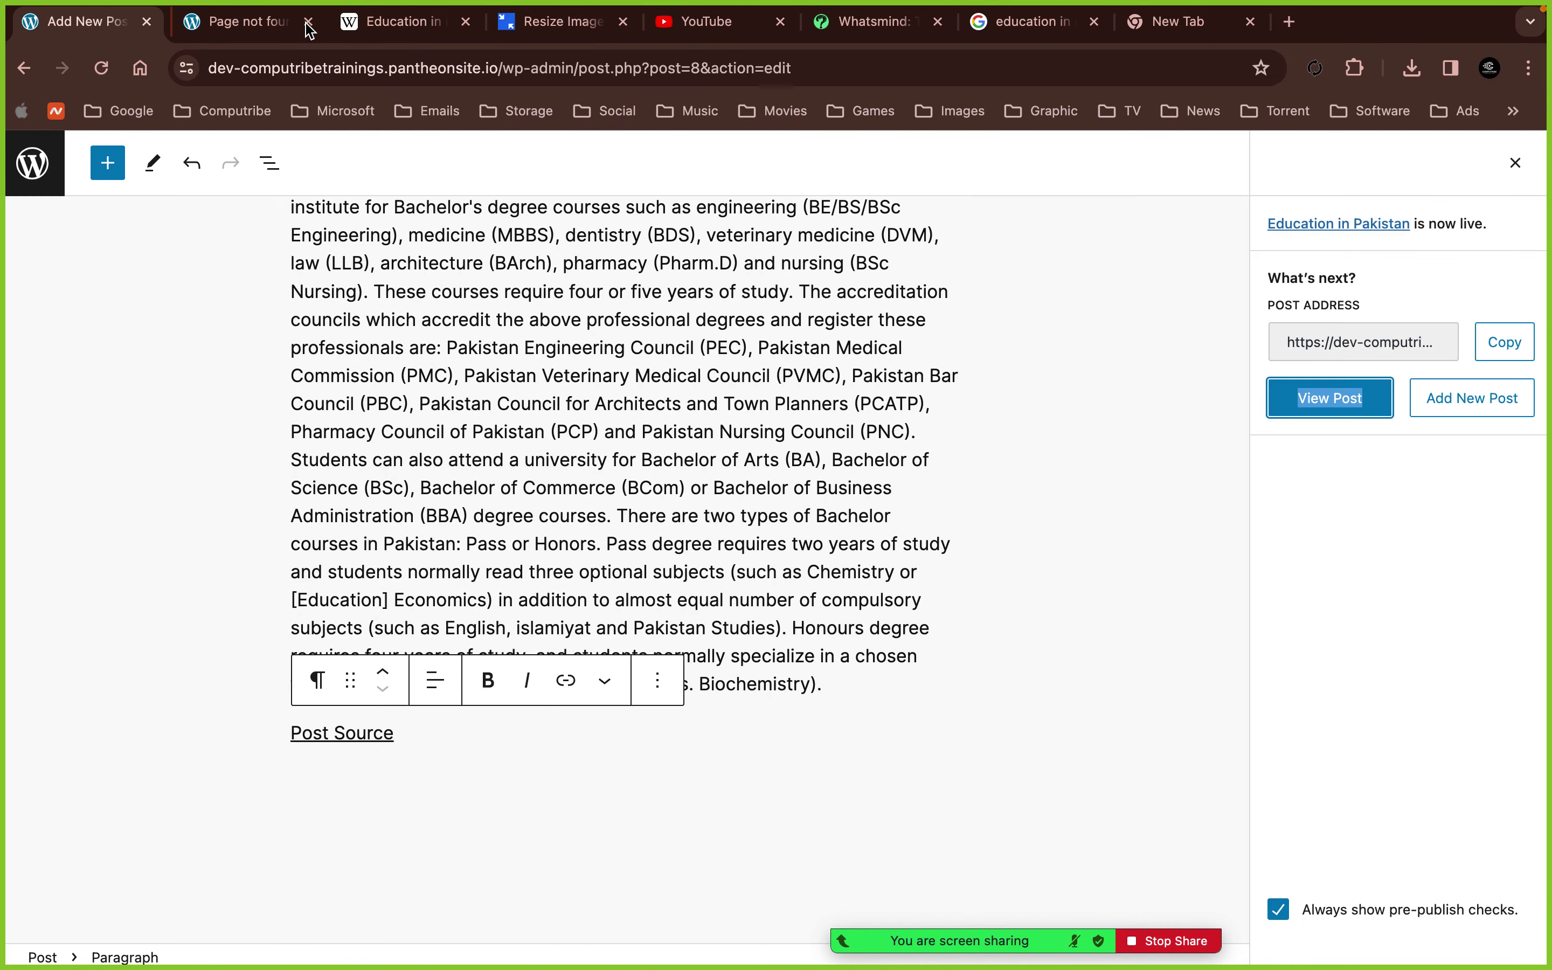
left_click(308, 23)
left_click(307, 23)
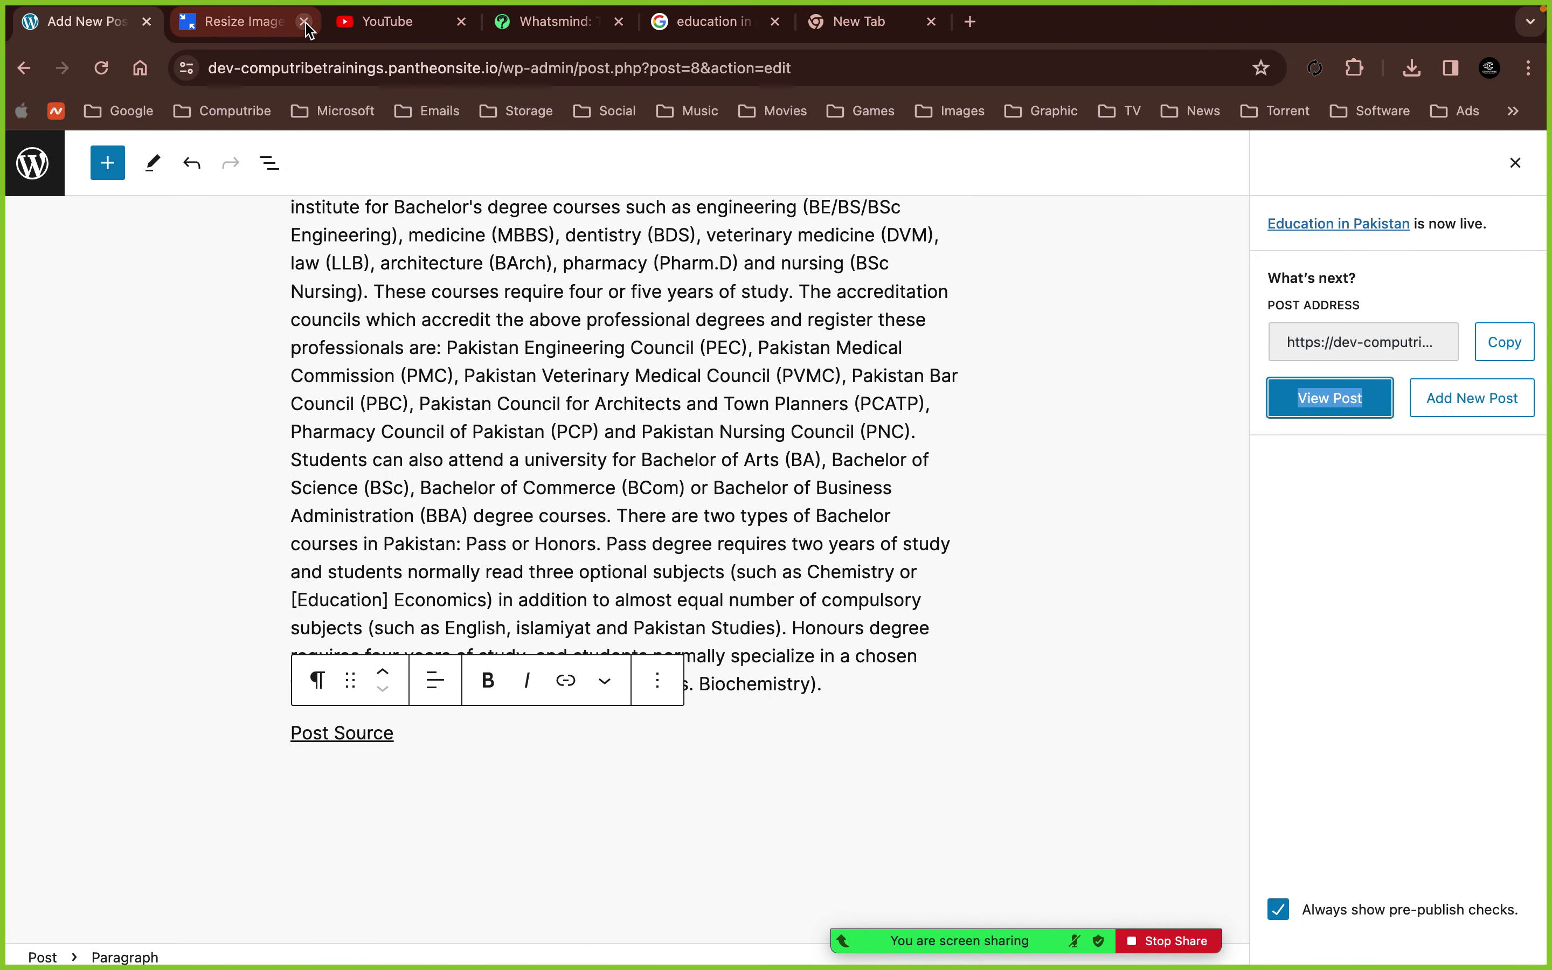
left_click(305, 23)
left_click(305, 23)
left_click(305, 23)
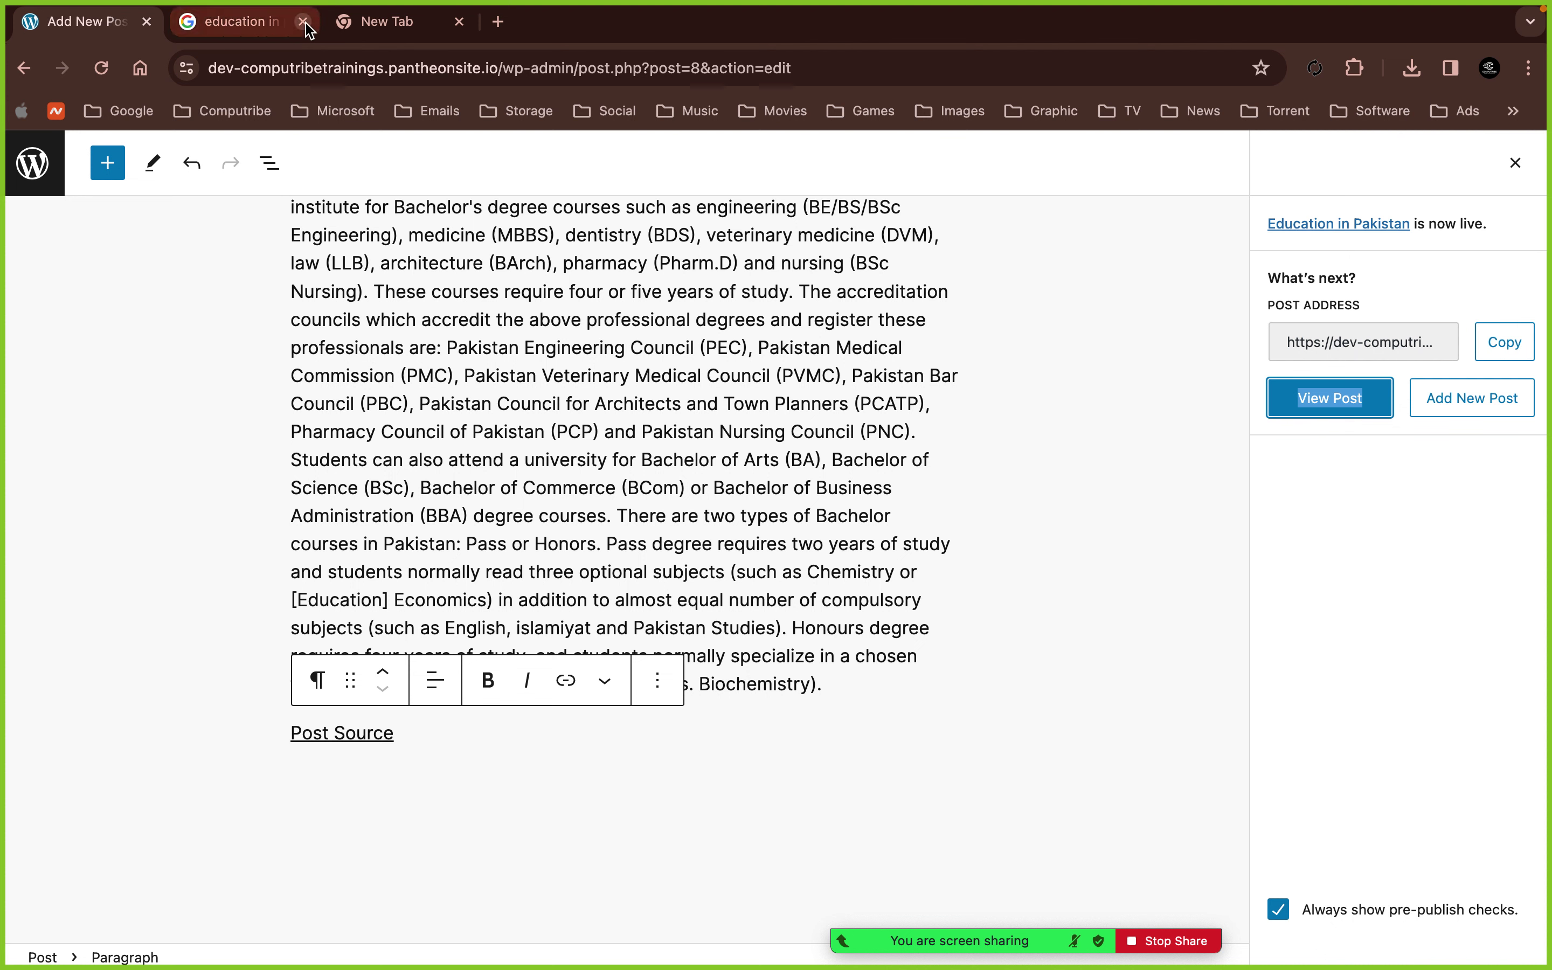
left_click(304, 22)
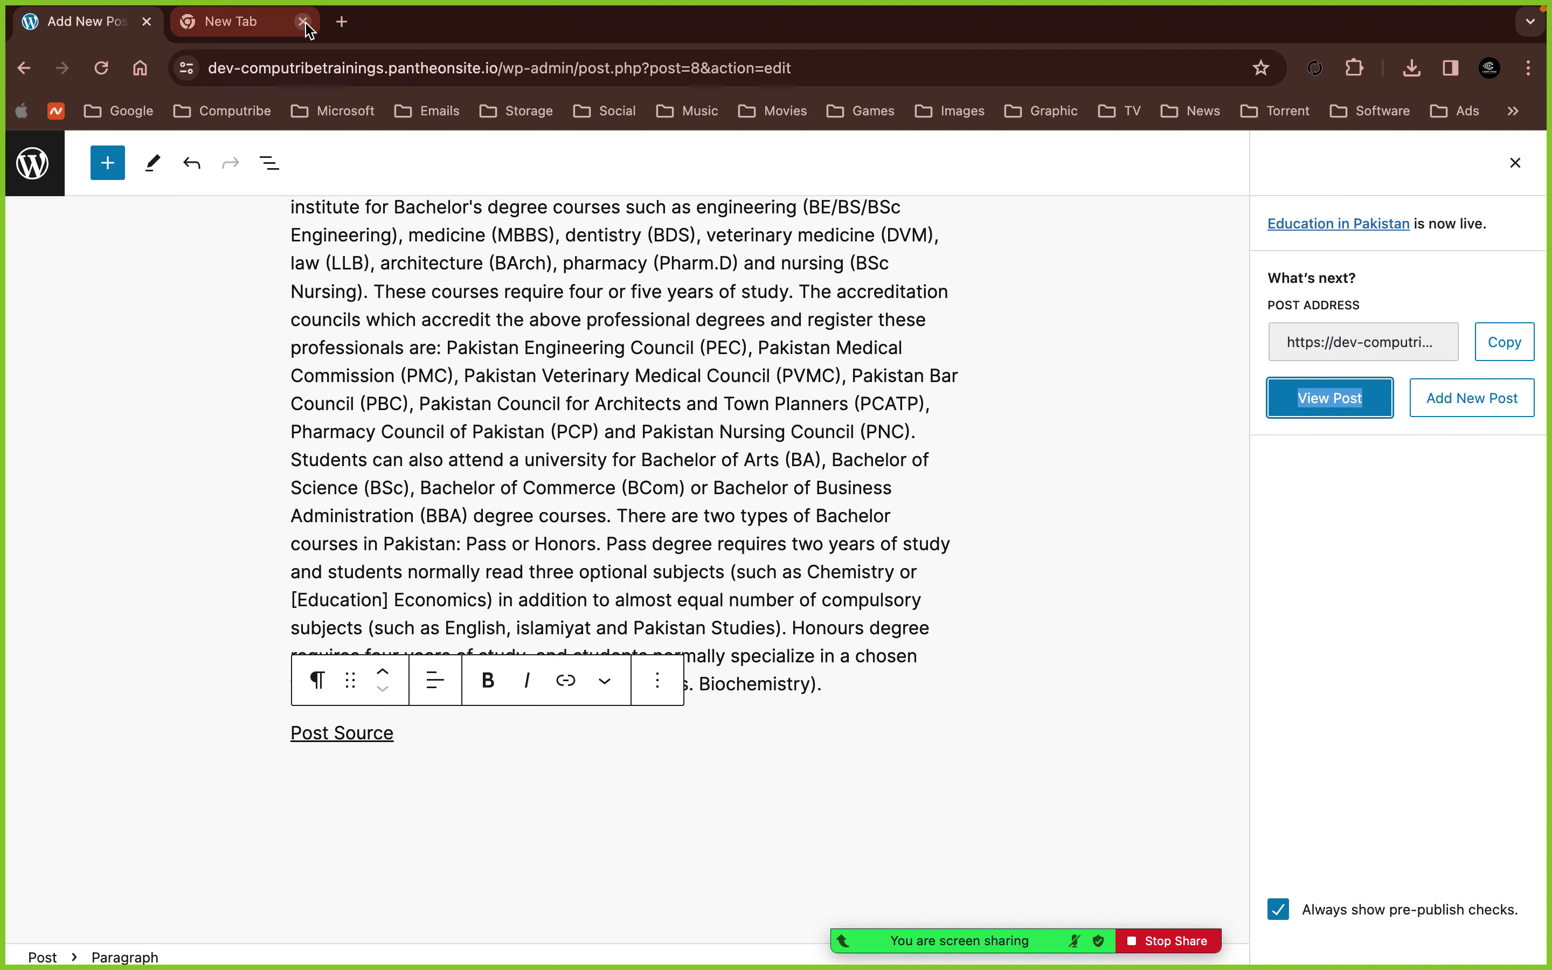
left_click(304, 21)
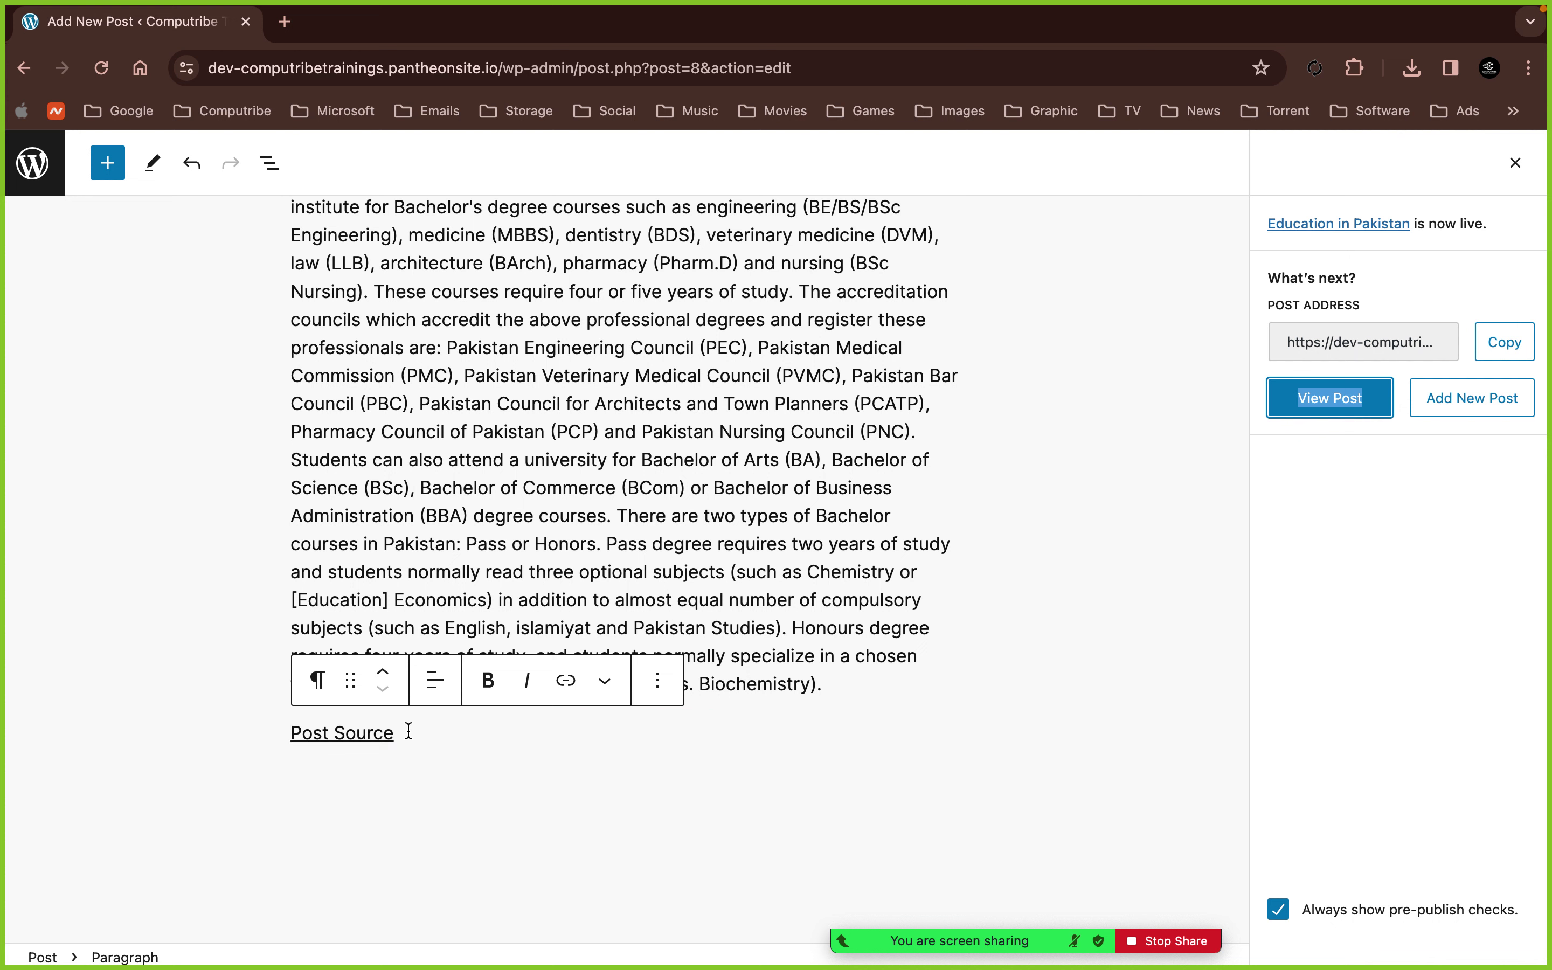
- Leave the Education in Pakistan post editor and return to the site's list of all posts
left_click(415, 758)
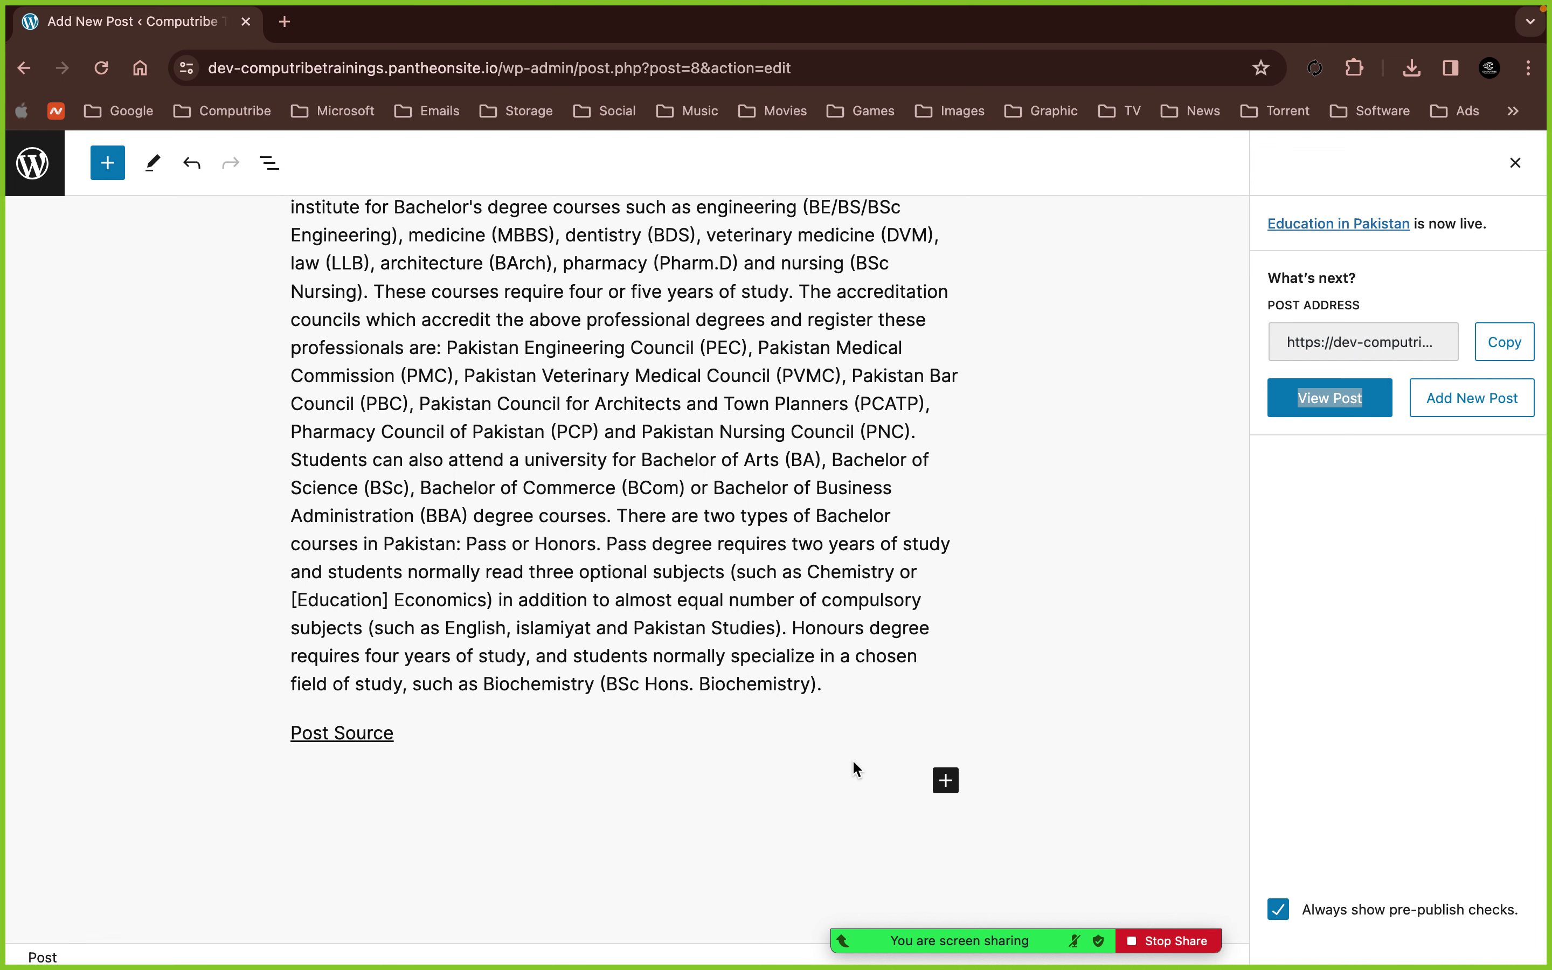
scroll(853, 760, "up", 5)
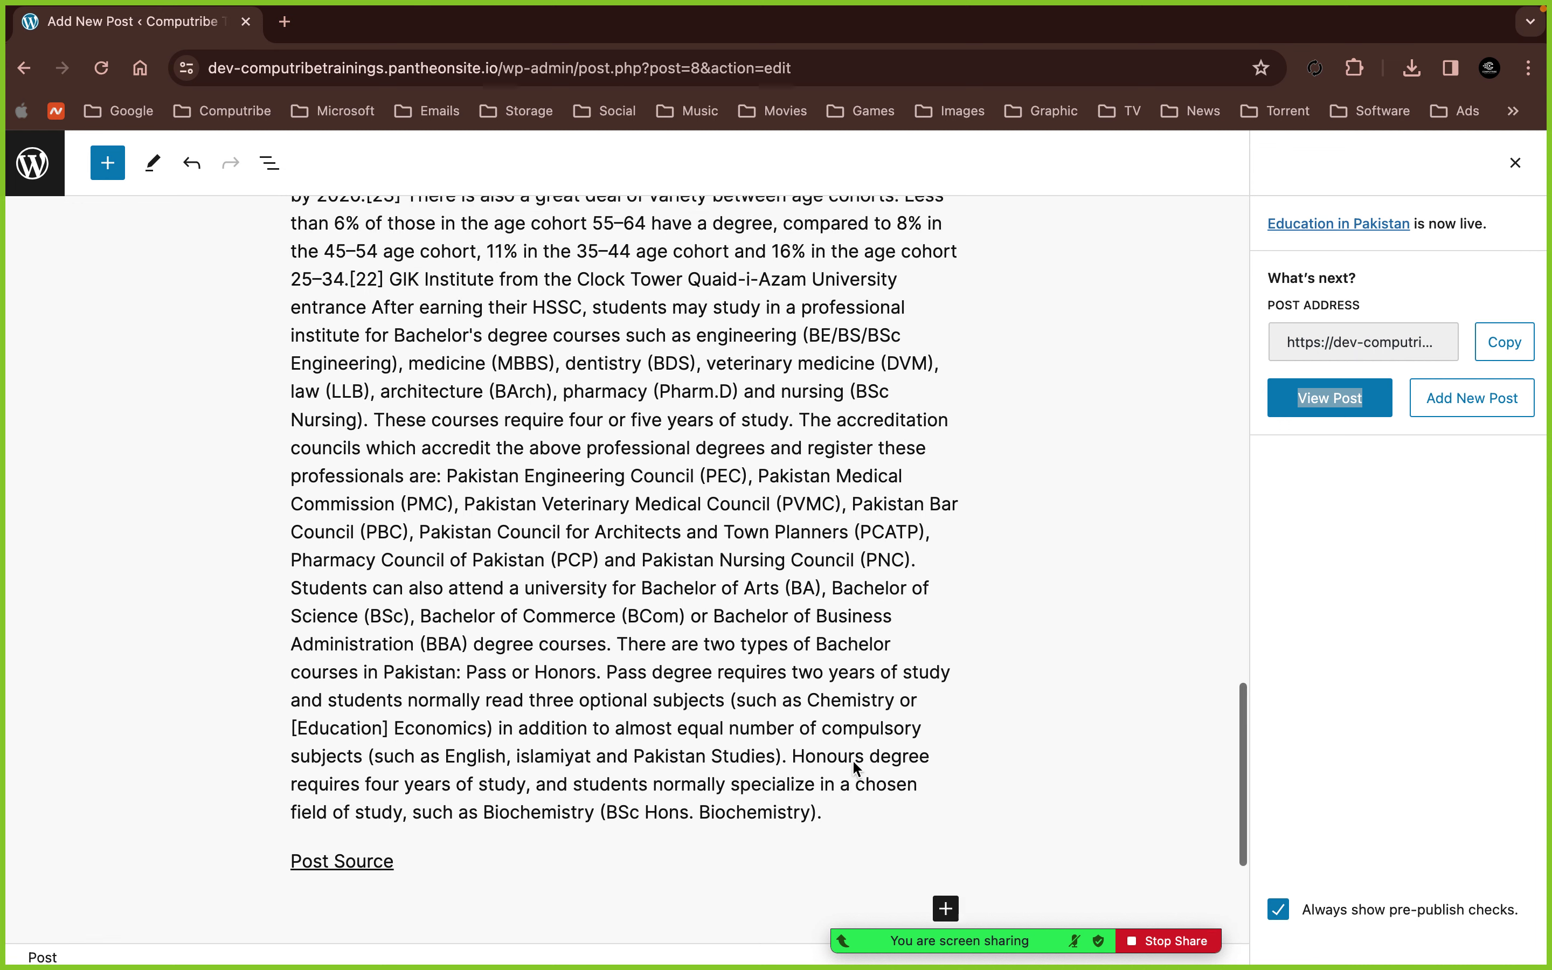
left_click(33, 162)
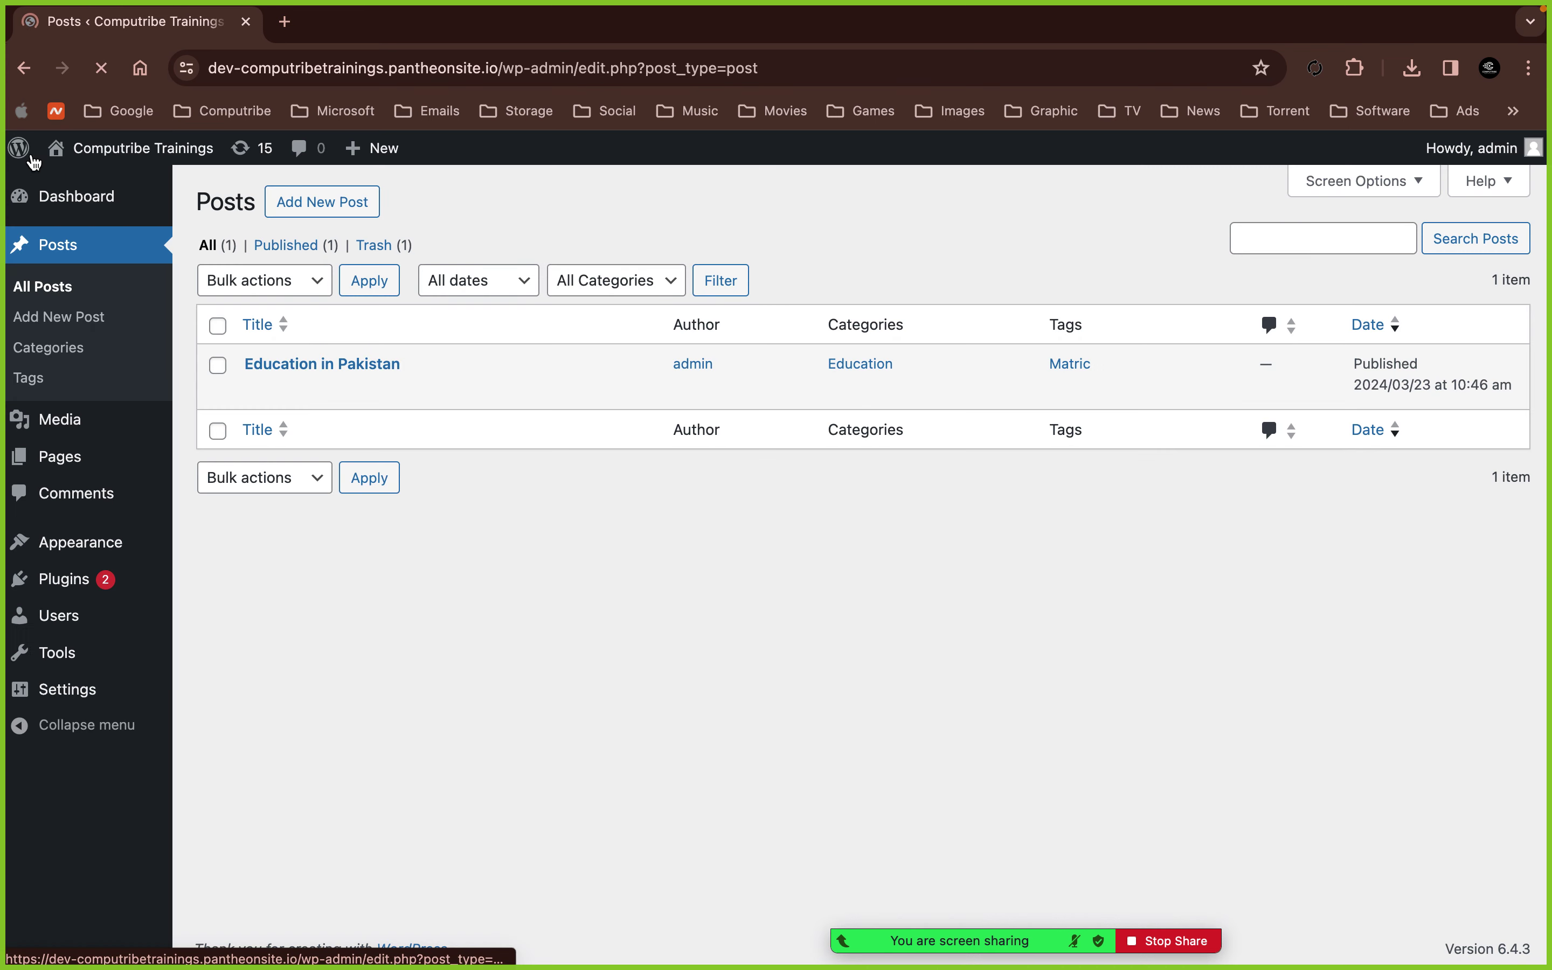
- Open the site's user list, start a new user account and enter its username
mouse_move(70, 643)
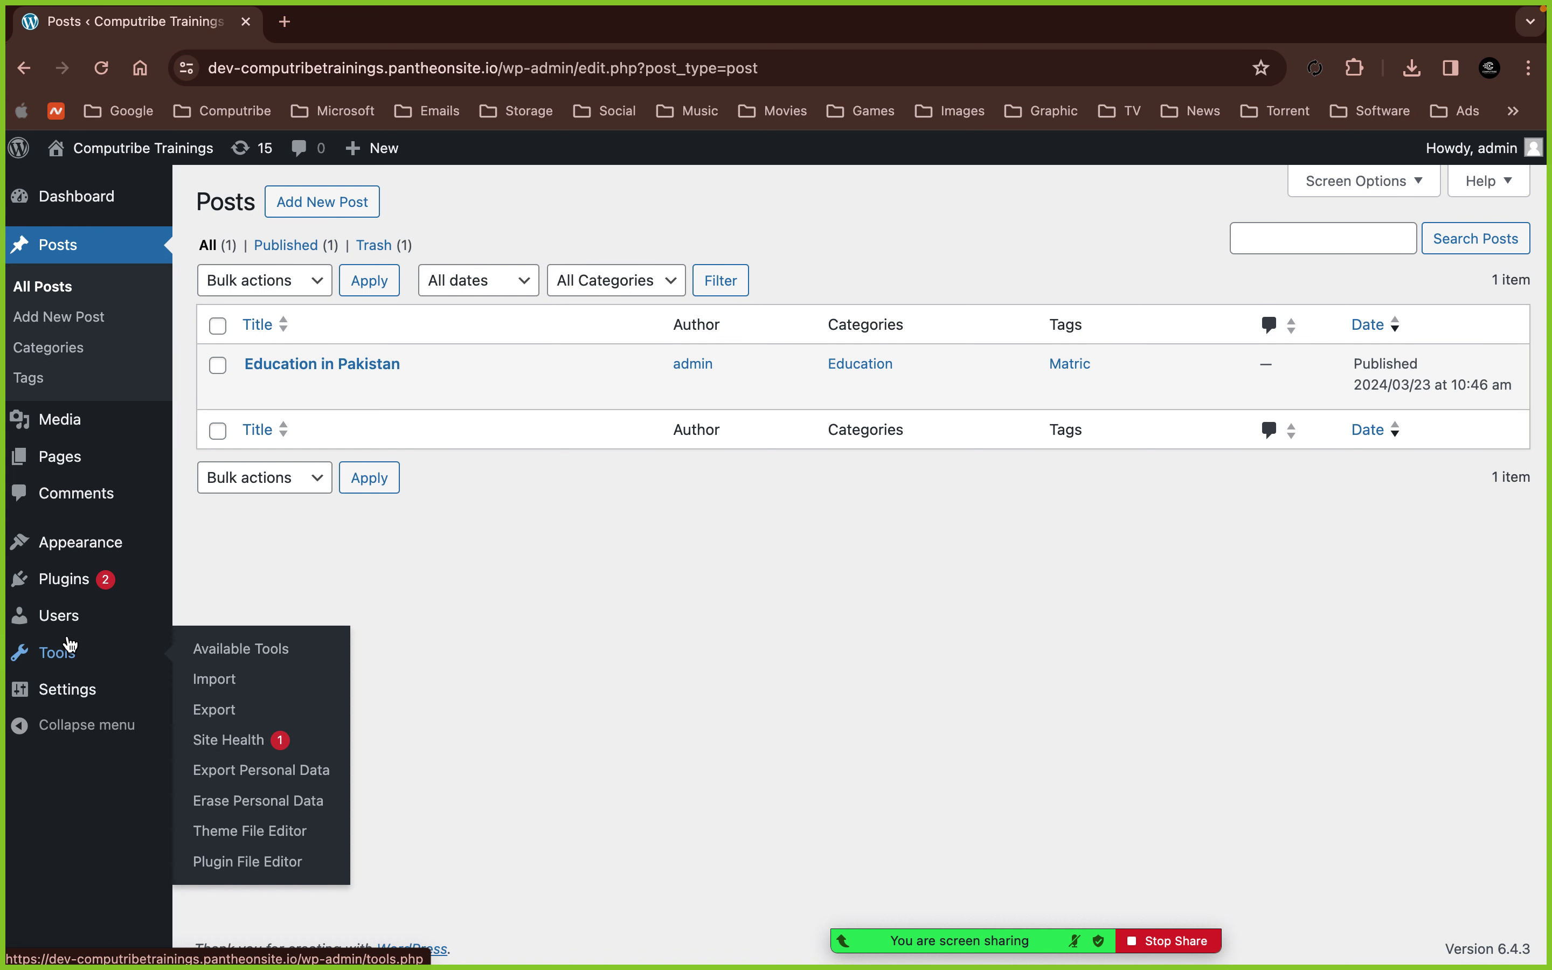
mouse_move(75, 584)
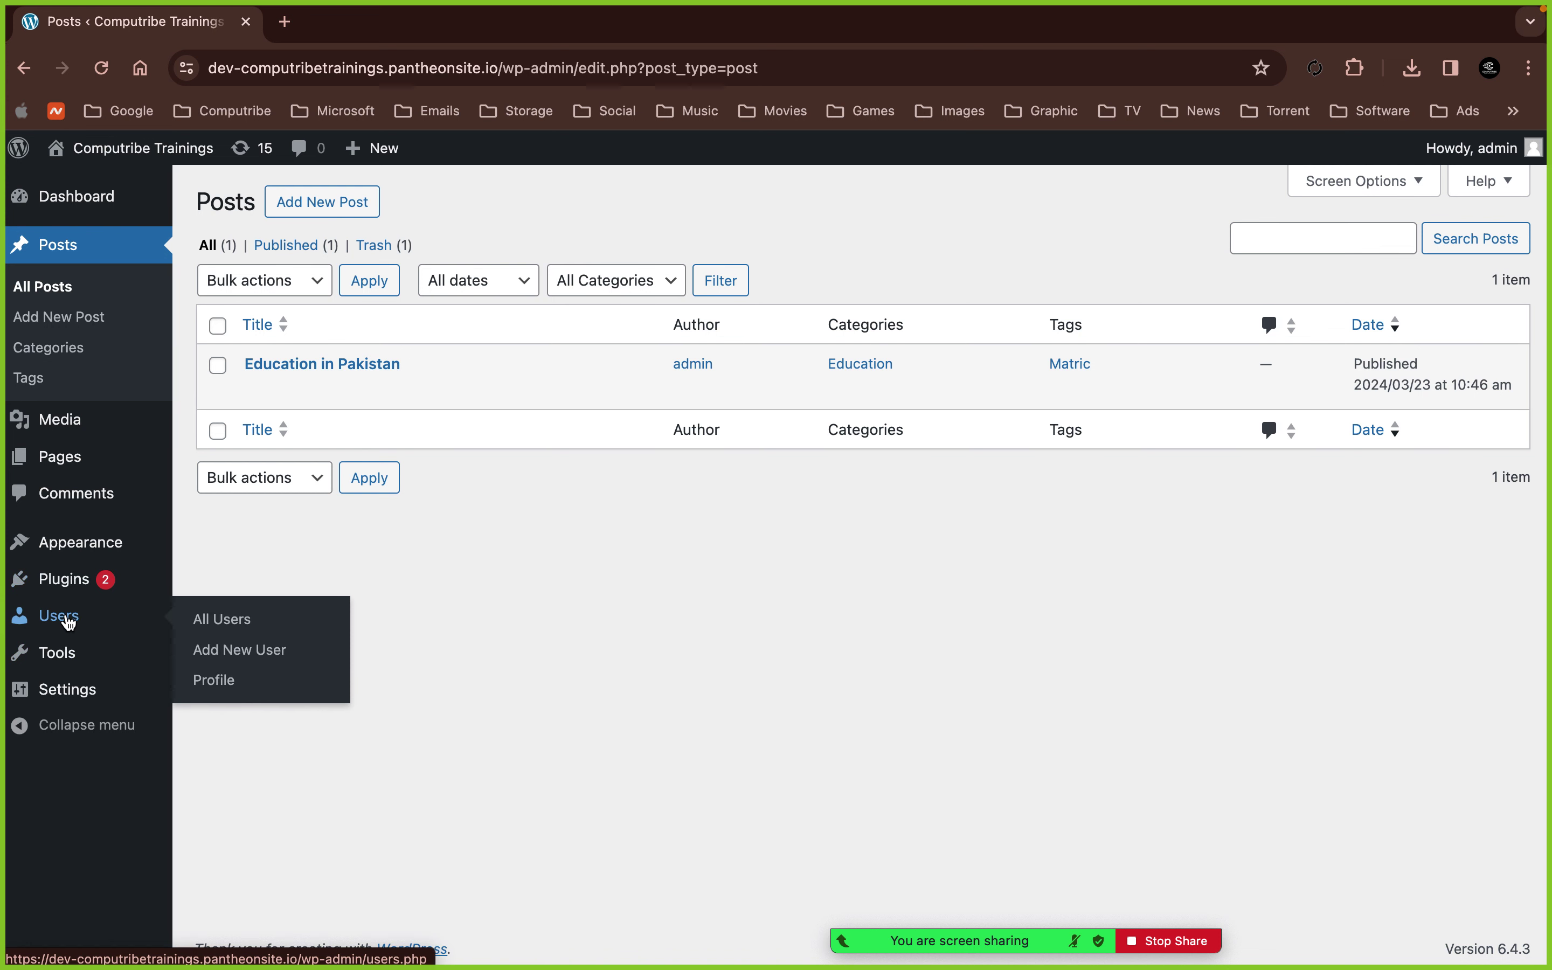
left_click(64, 616)
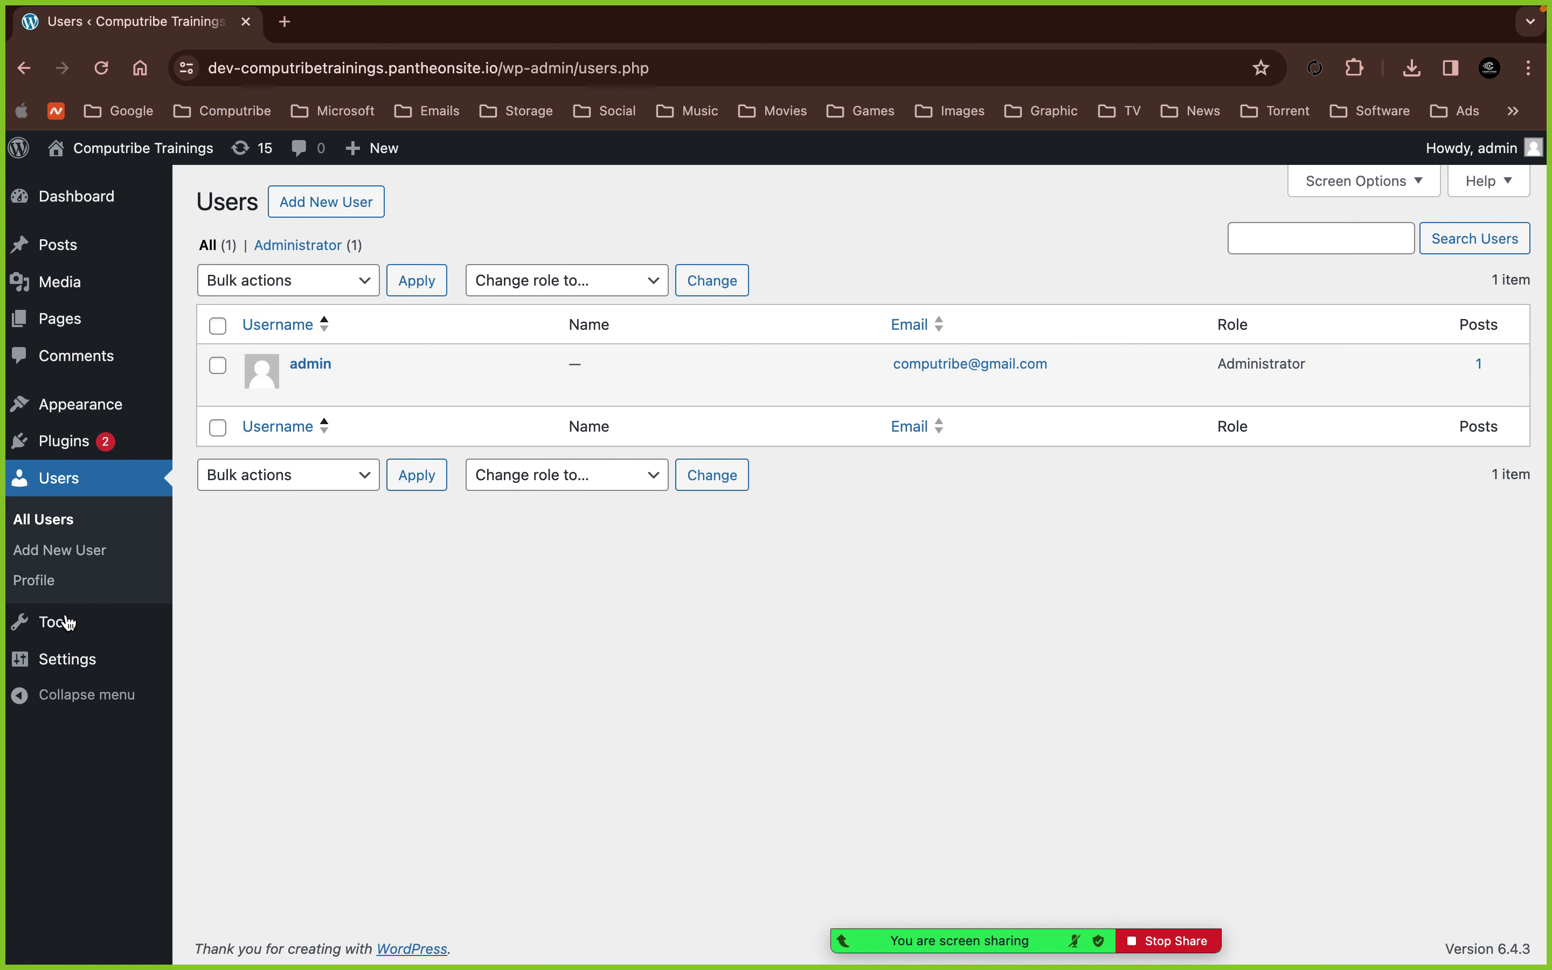
left_click(285, 209)
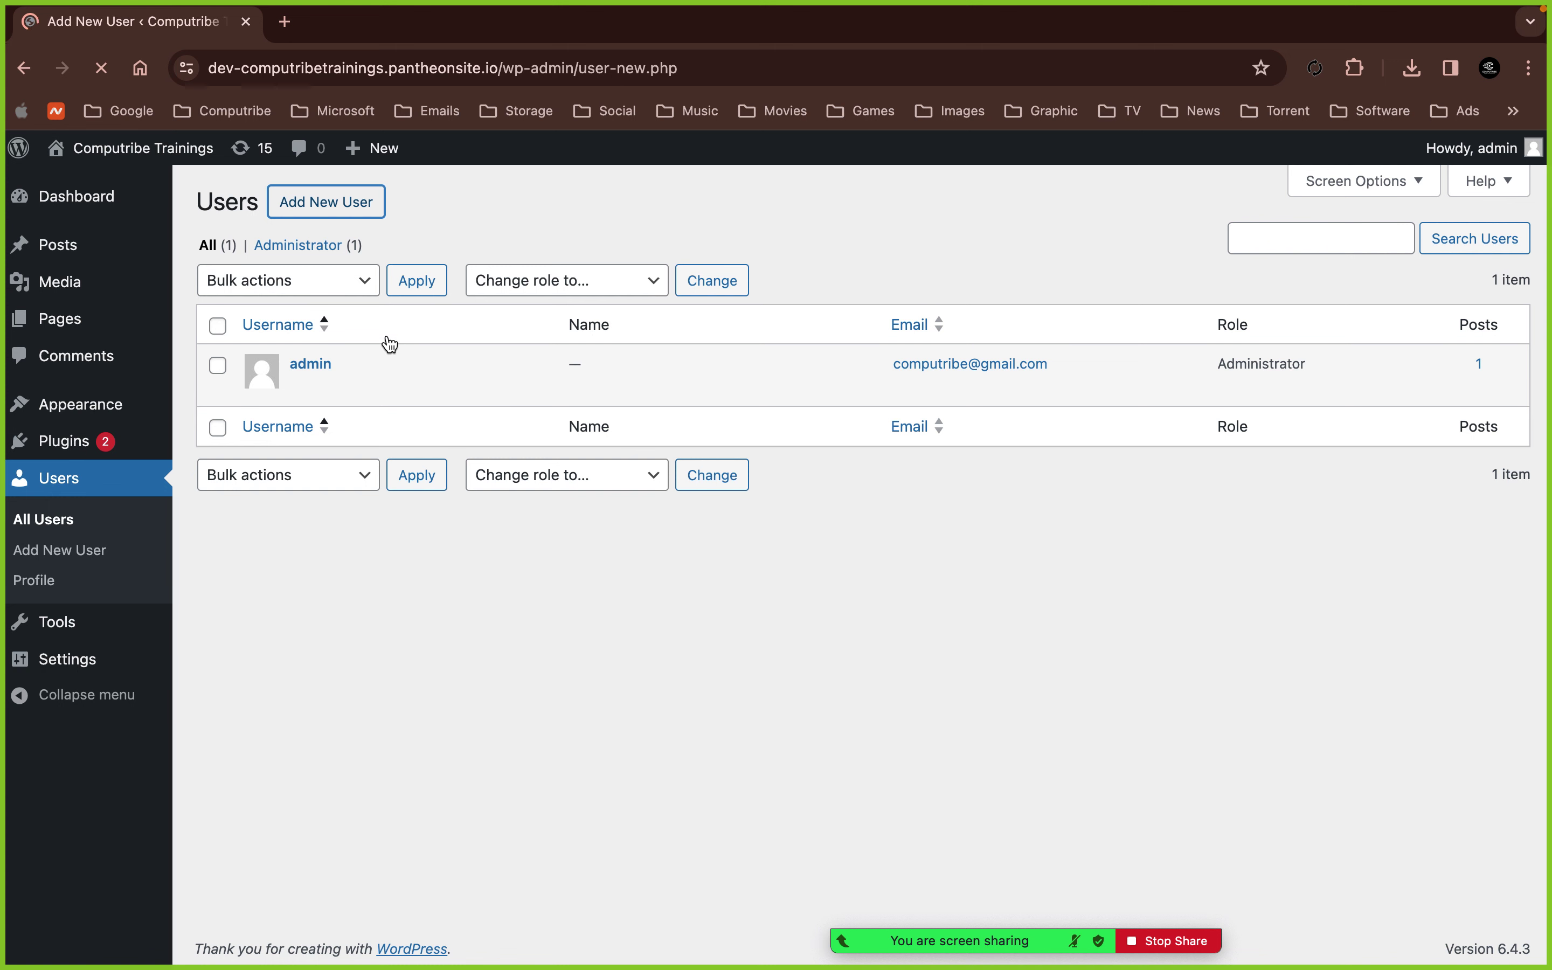
left_click(536, 312)
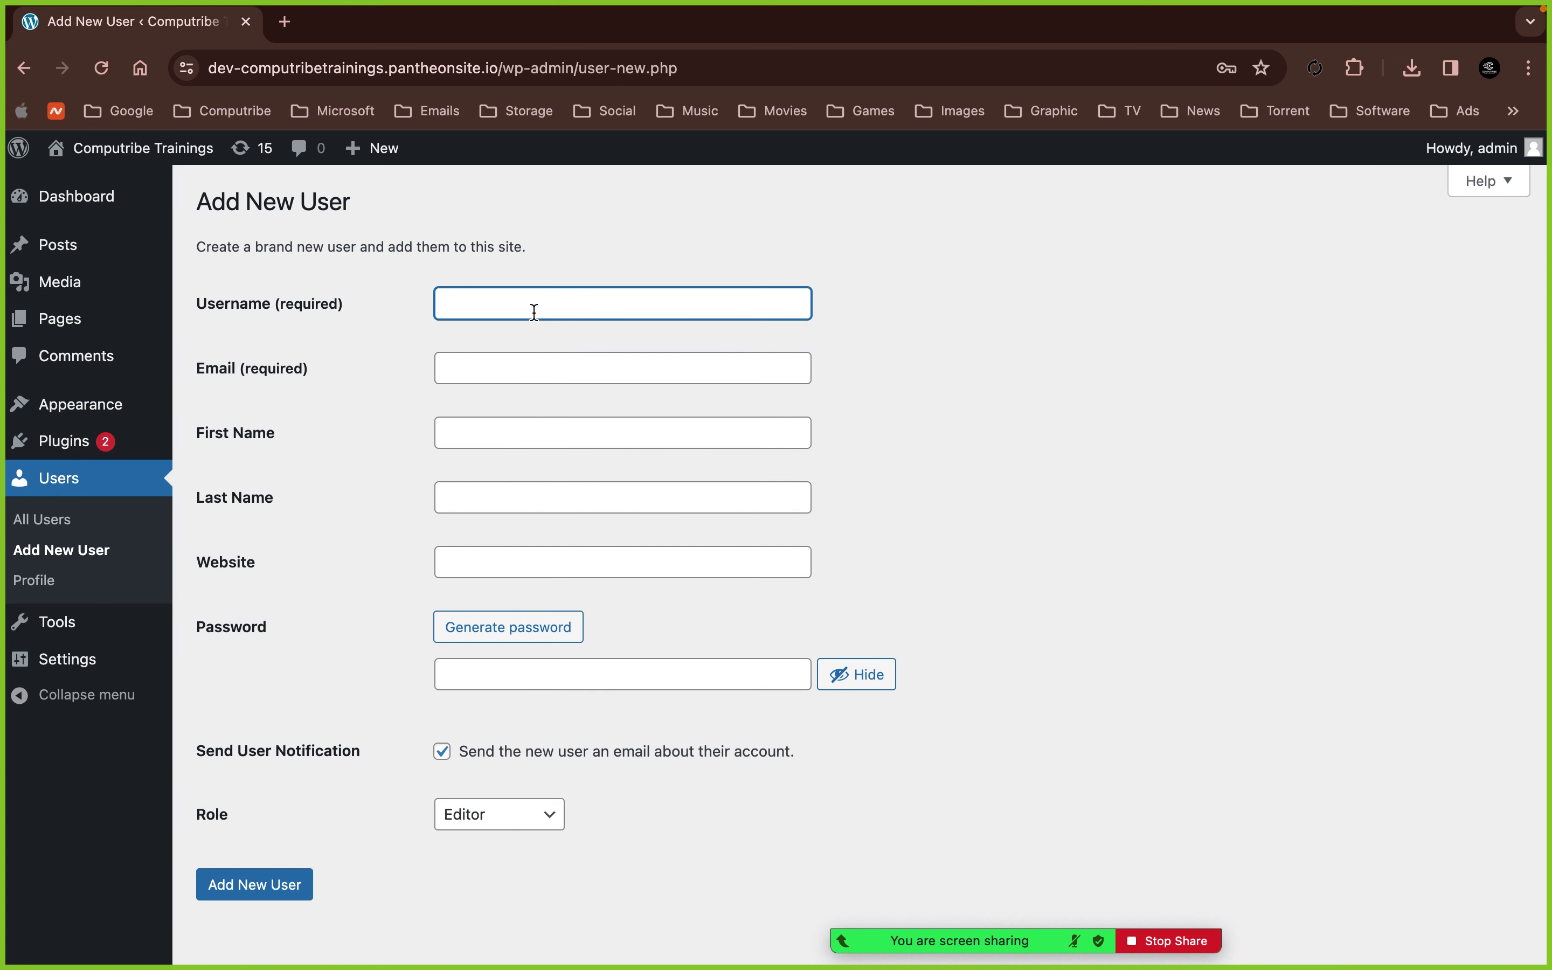
type("rabia")
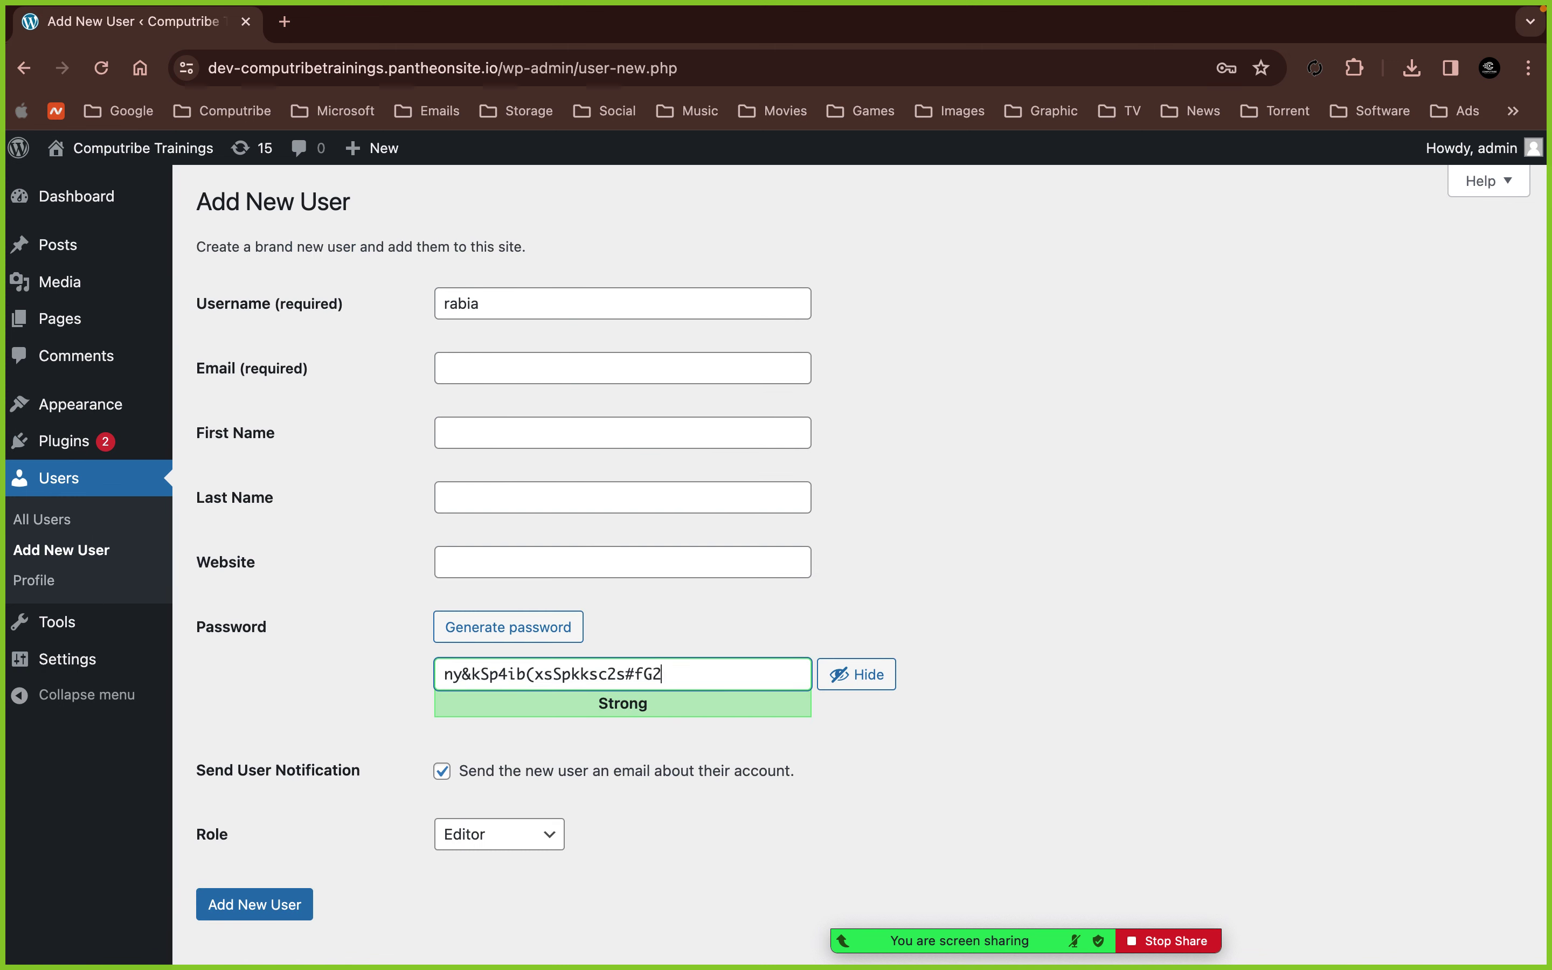
double_click(552, 673)
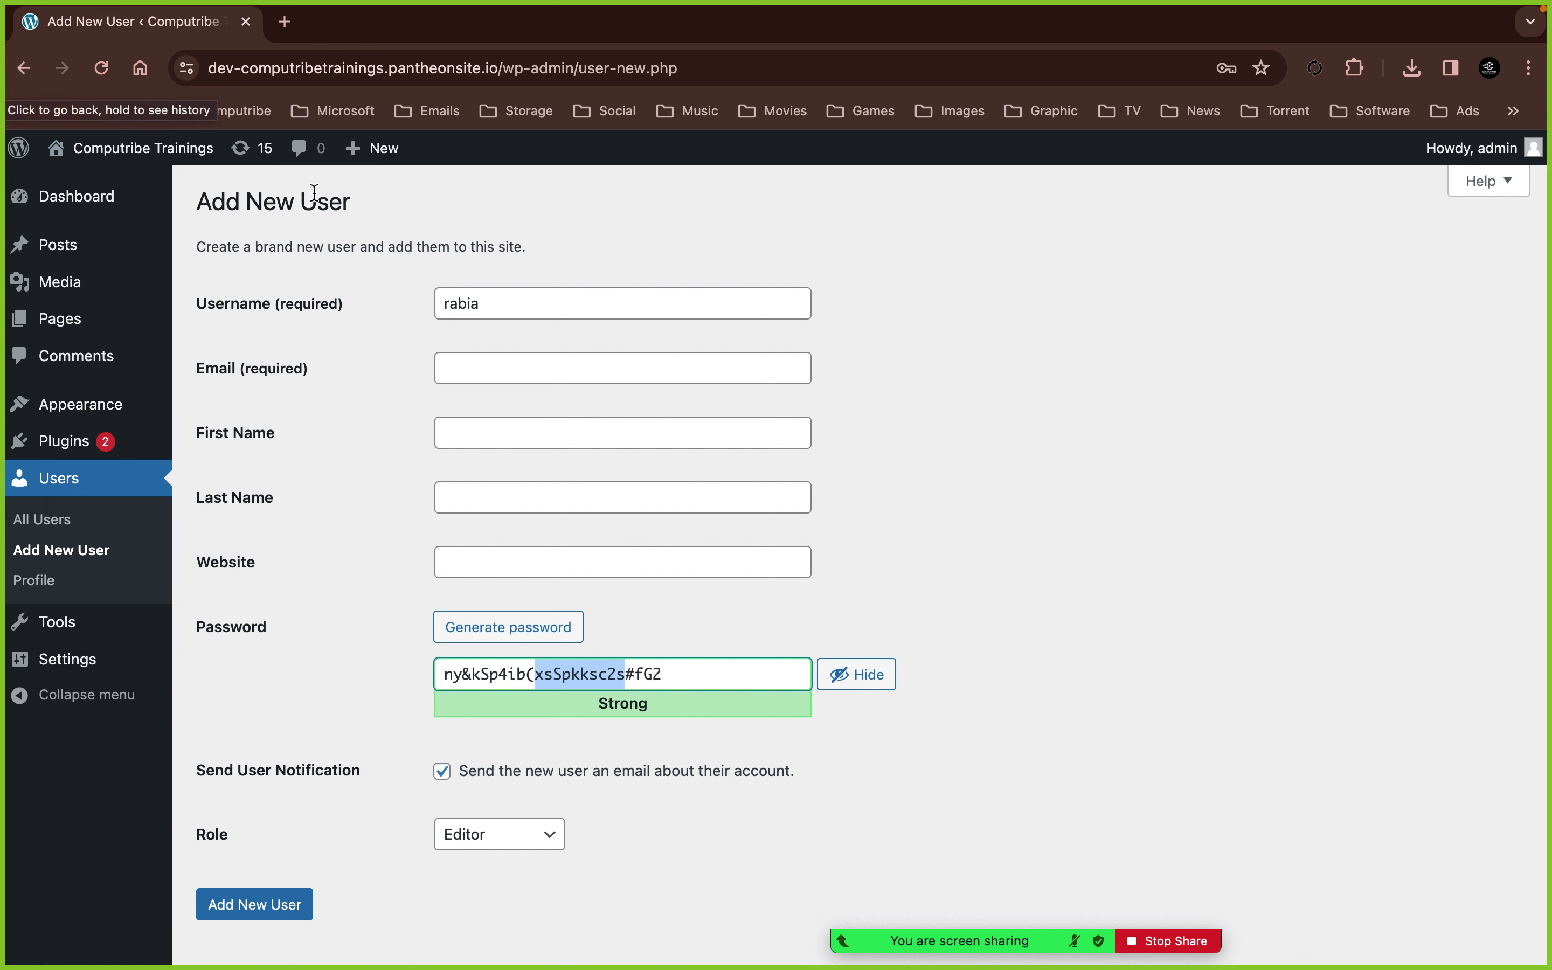
left_click(493, 304)
mouse_move(77, 164)
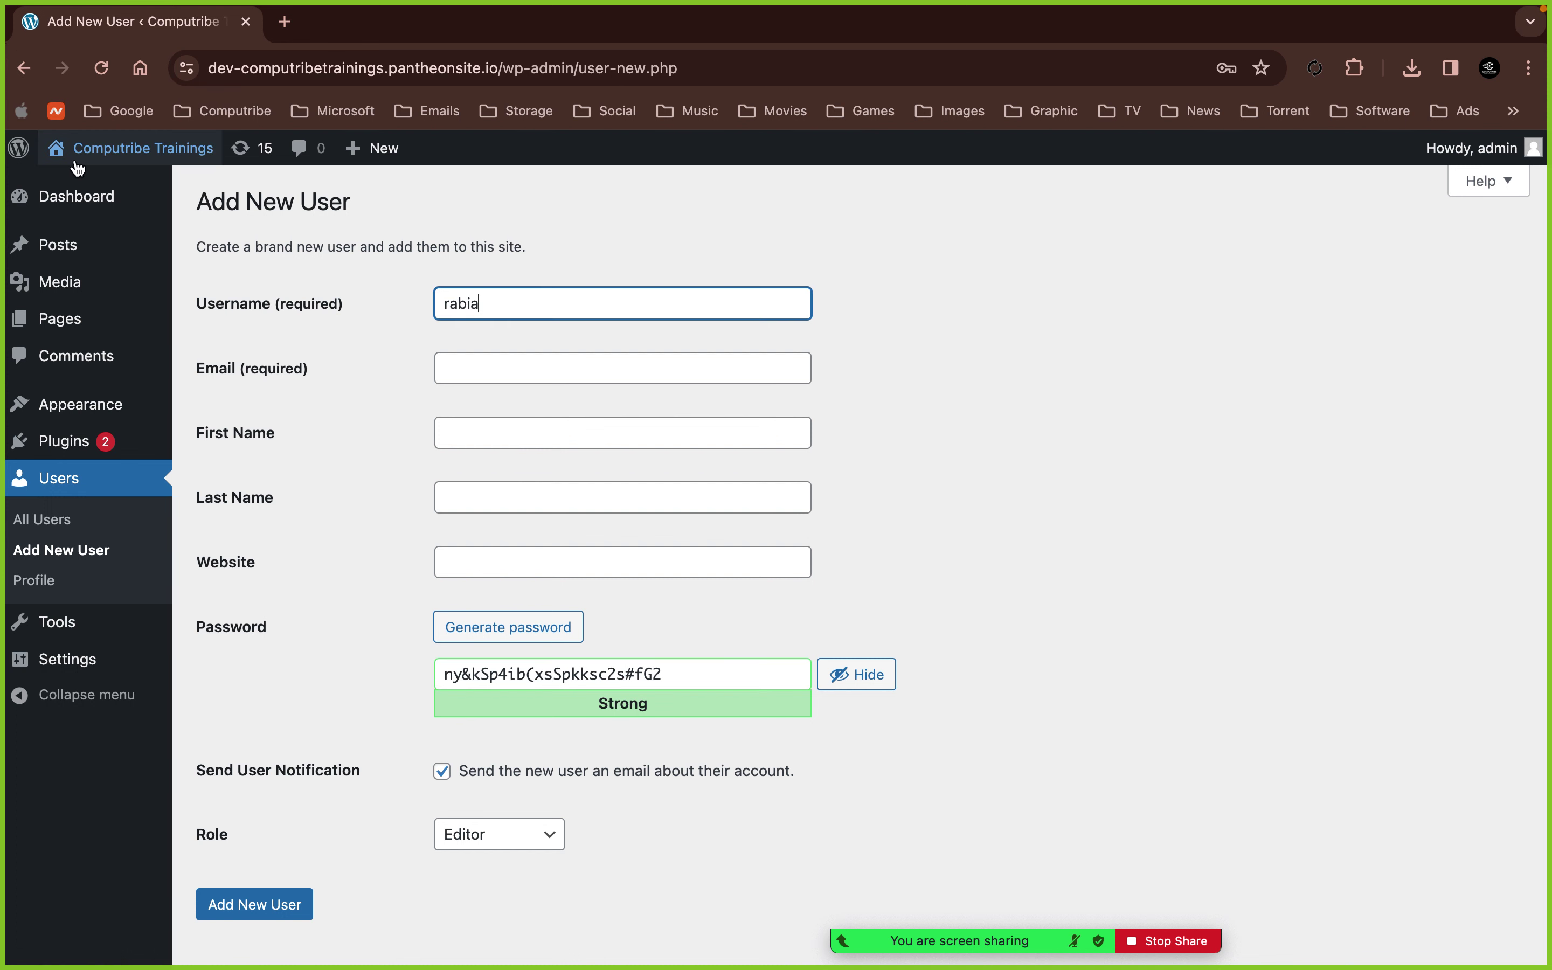
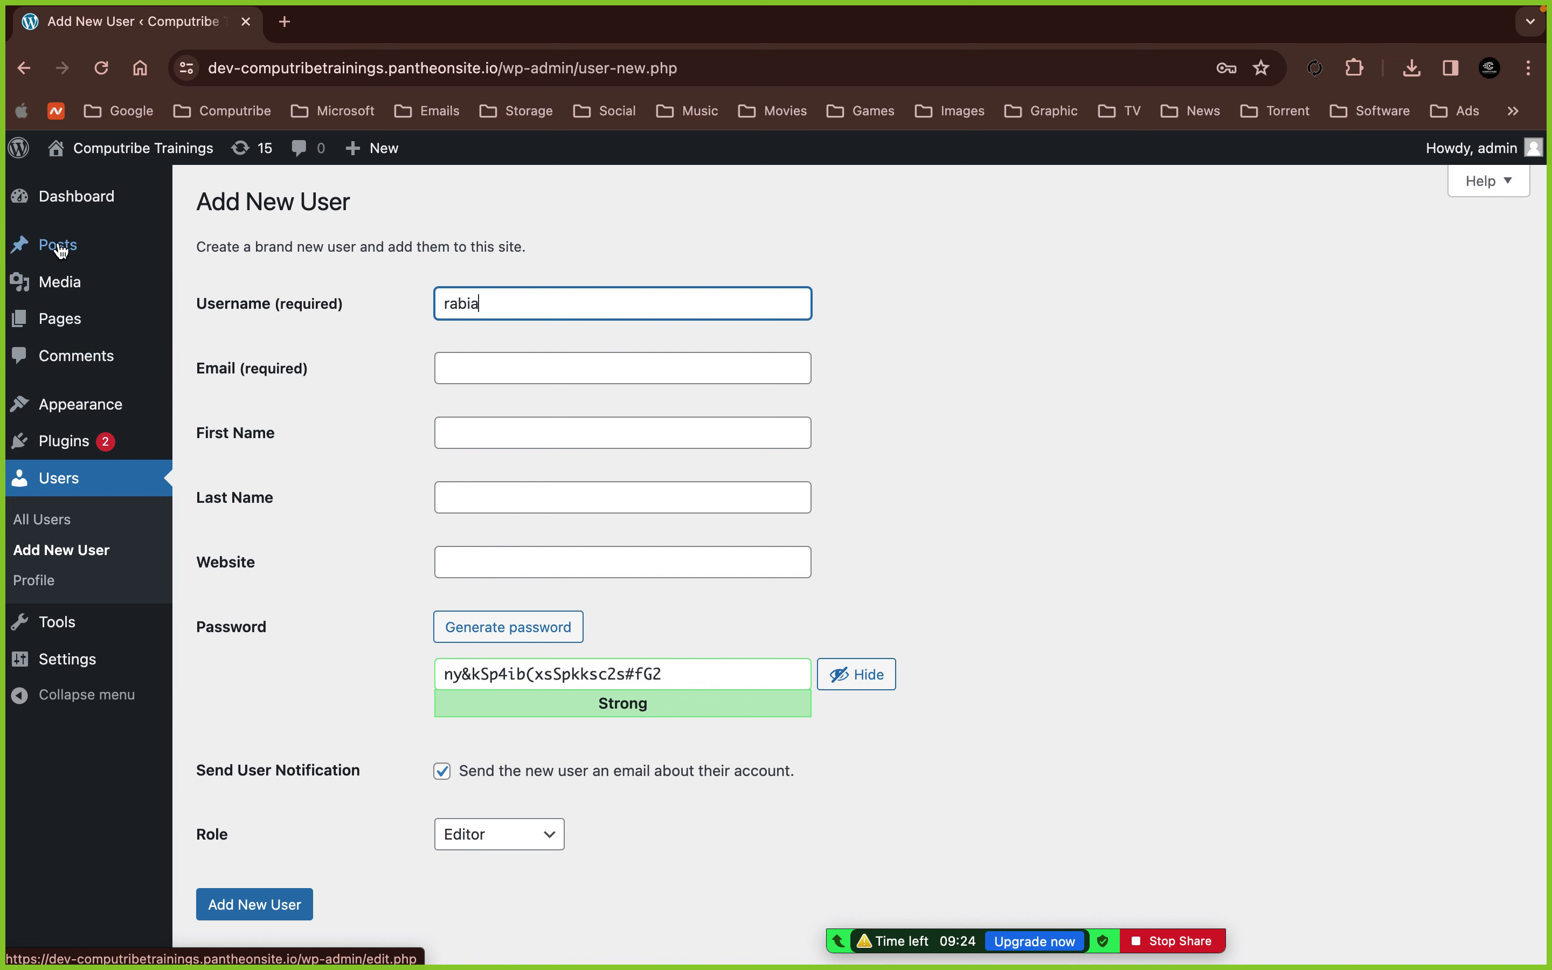
- Open a fresh Add New User form from the user list and choose Administrator as the role
left_click(84, 408)
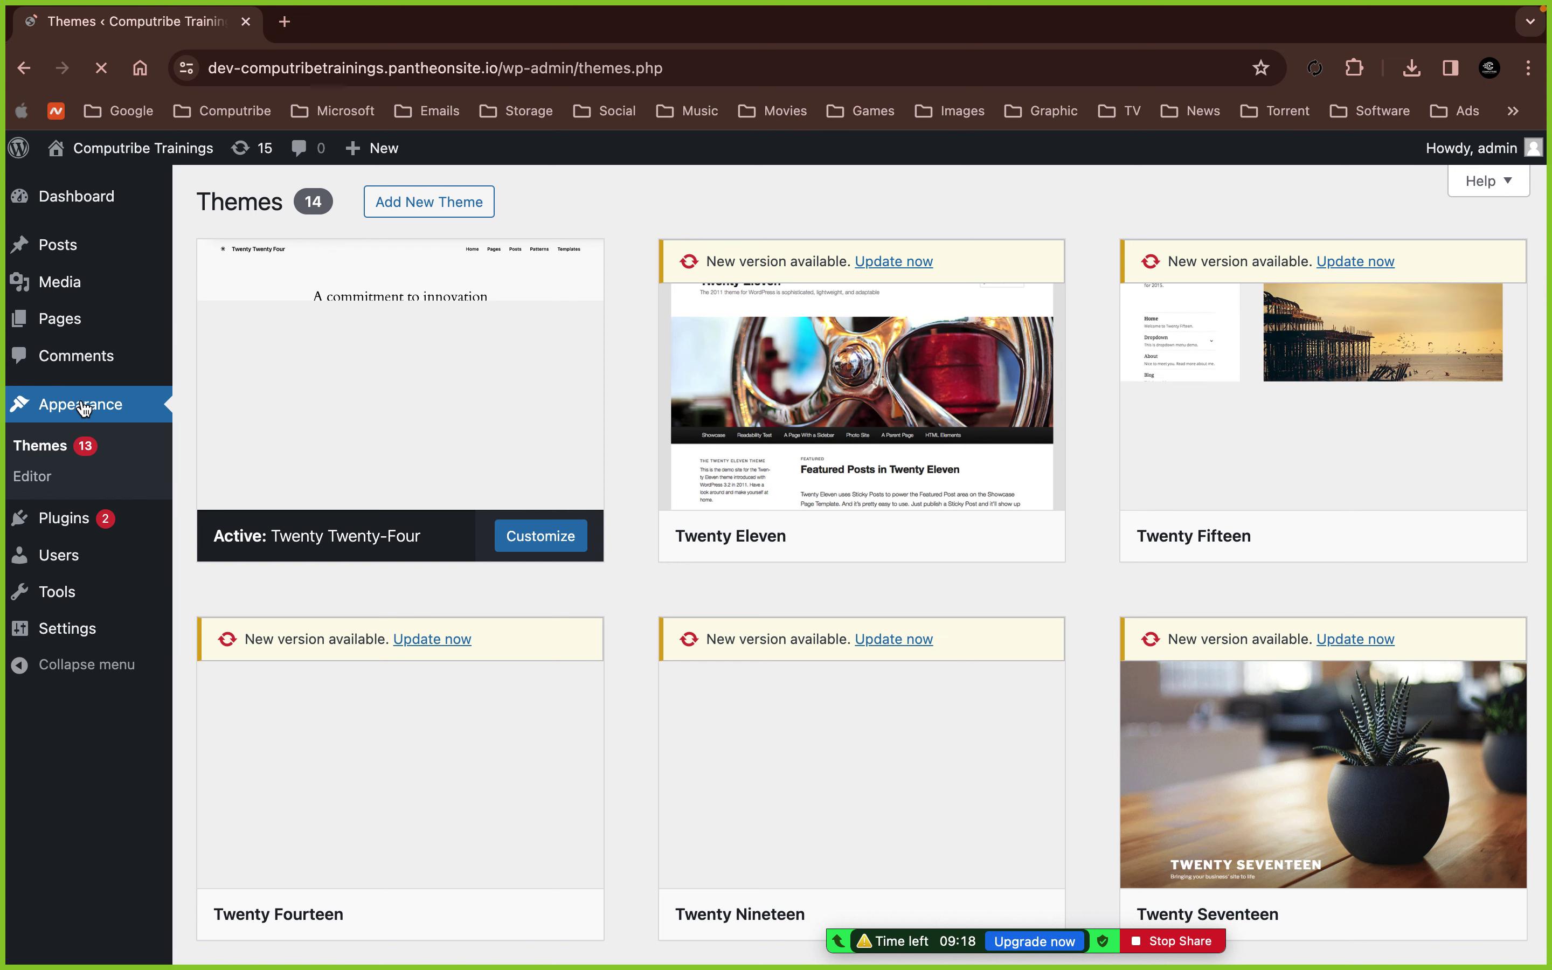
left_click(60, 565)
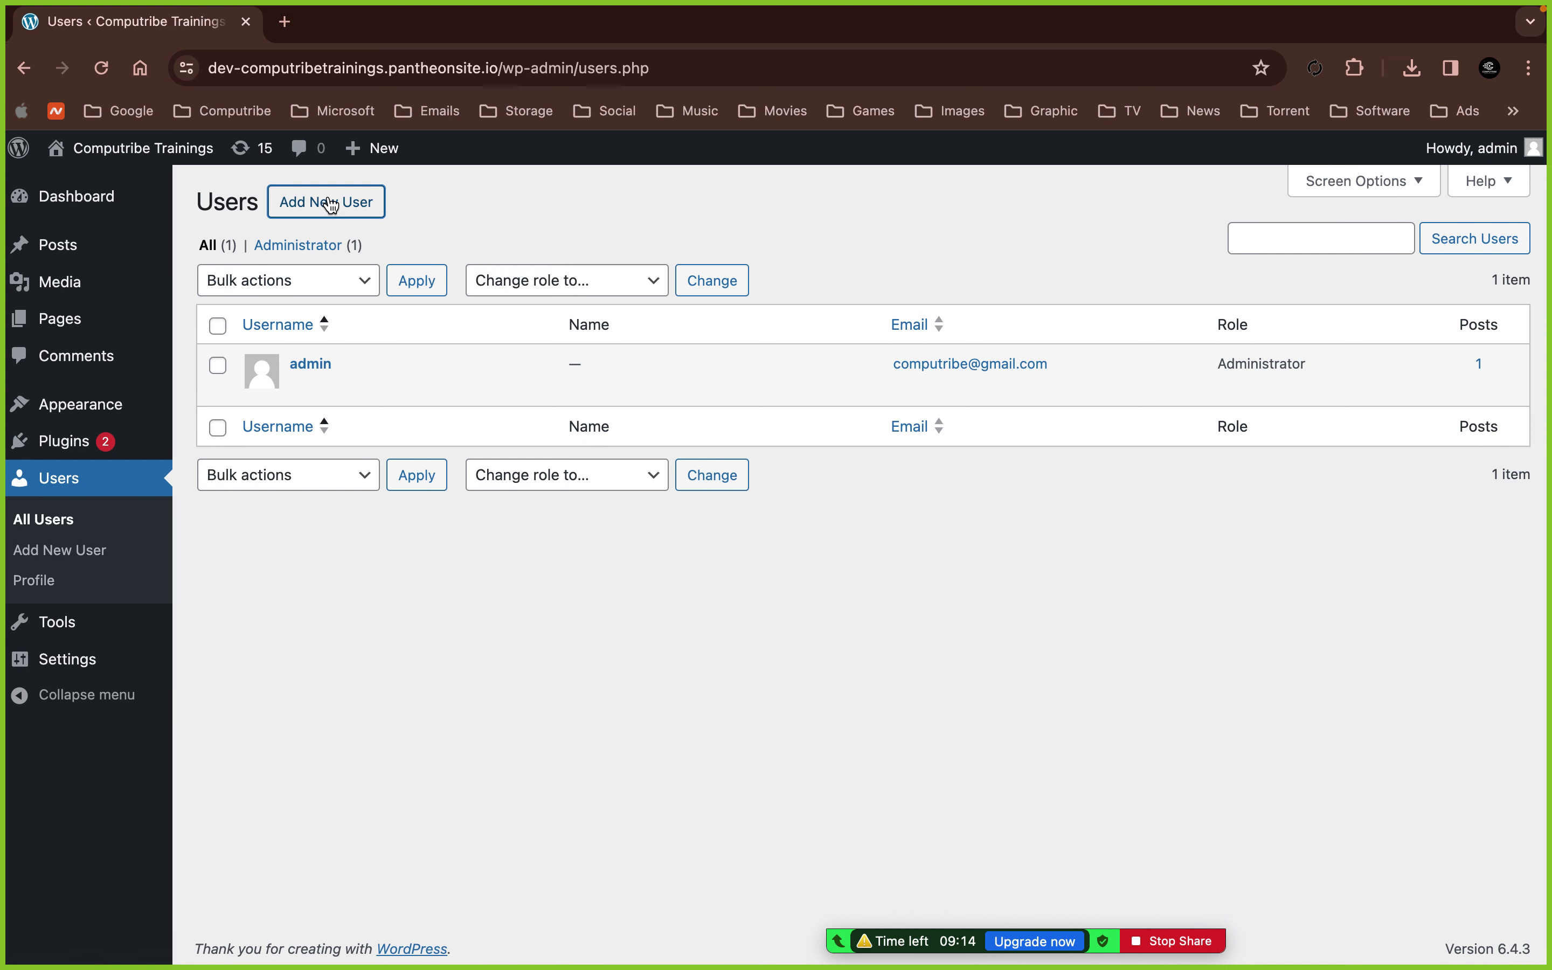
left_click(327, 202)
scroll(436, 373, "down", 1)
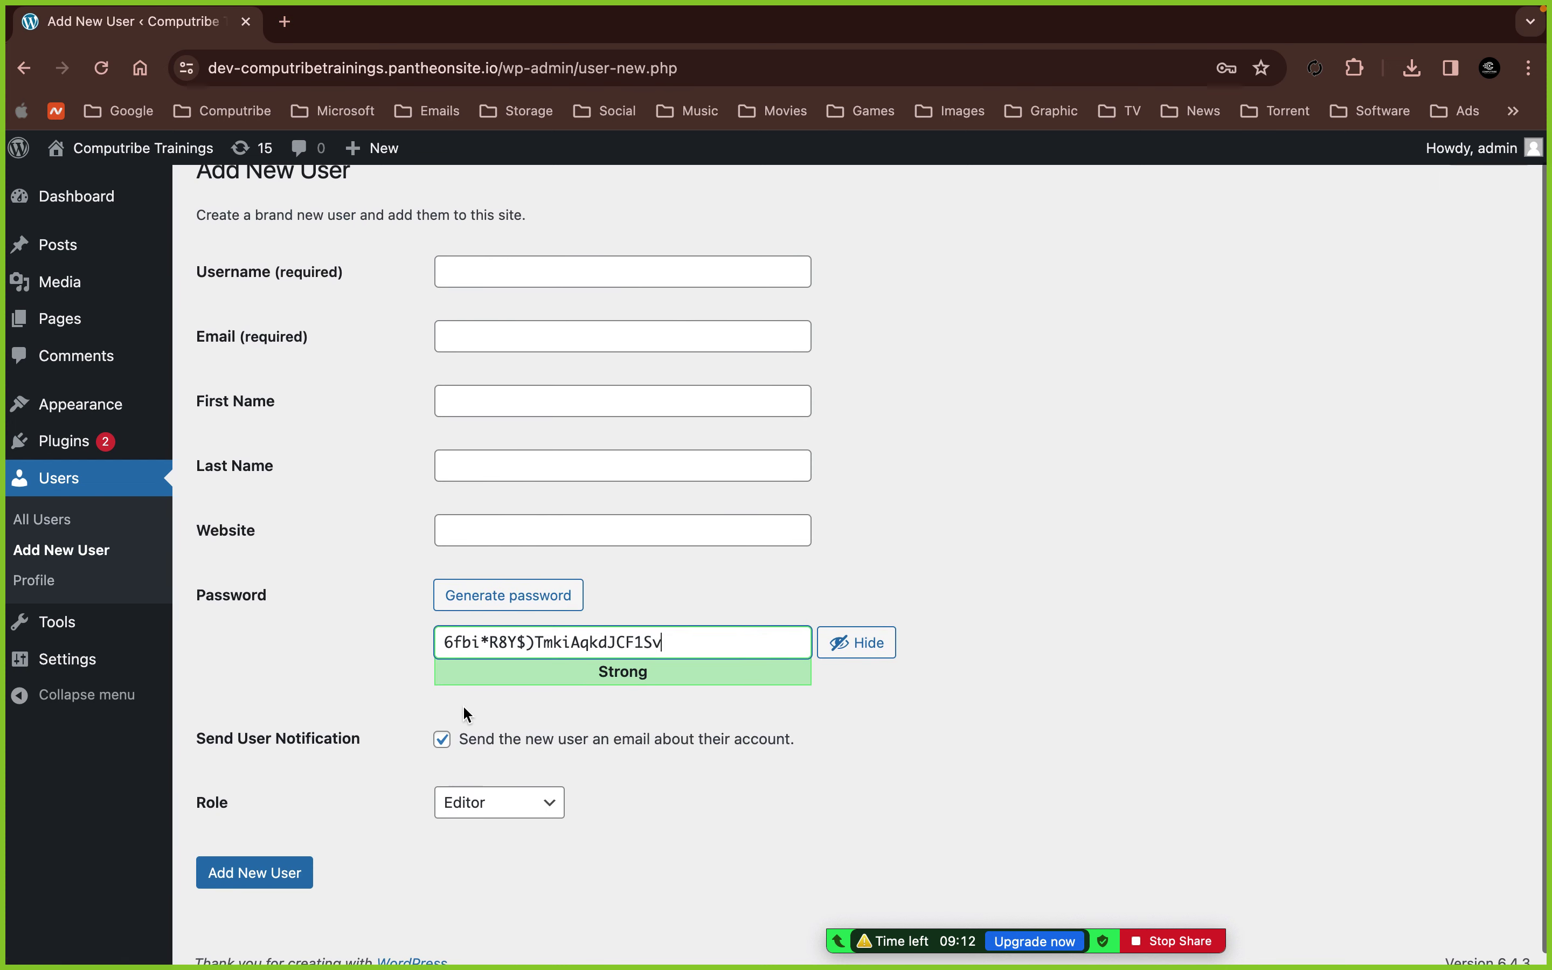
left_click(478, 802)
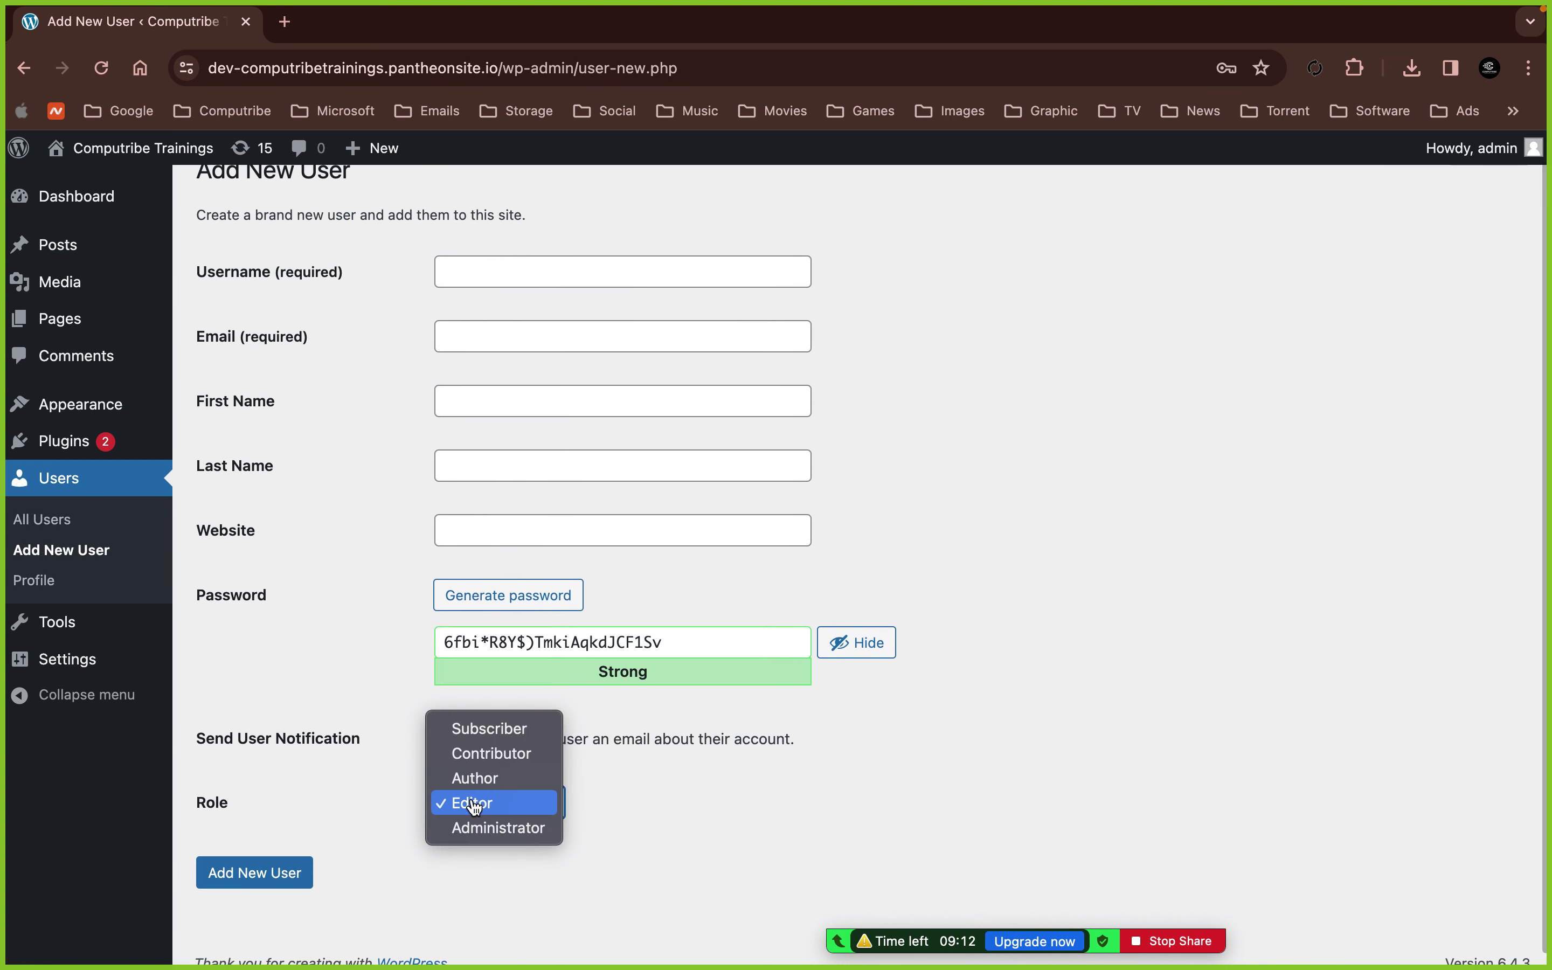
left_click(503, 829)
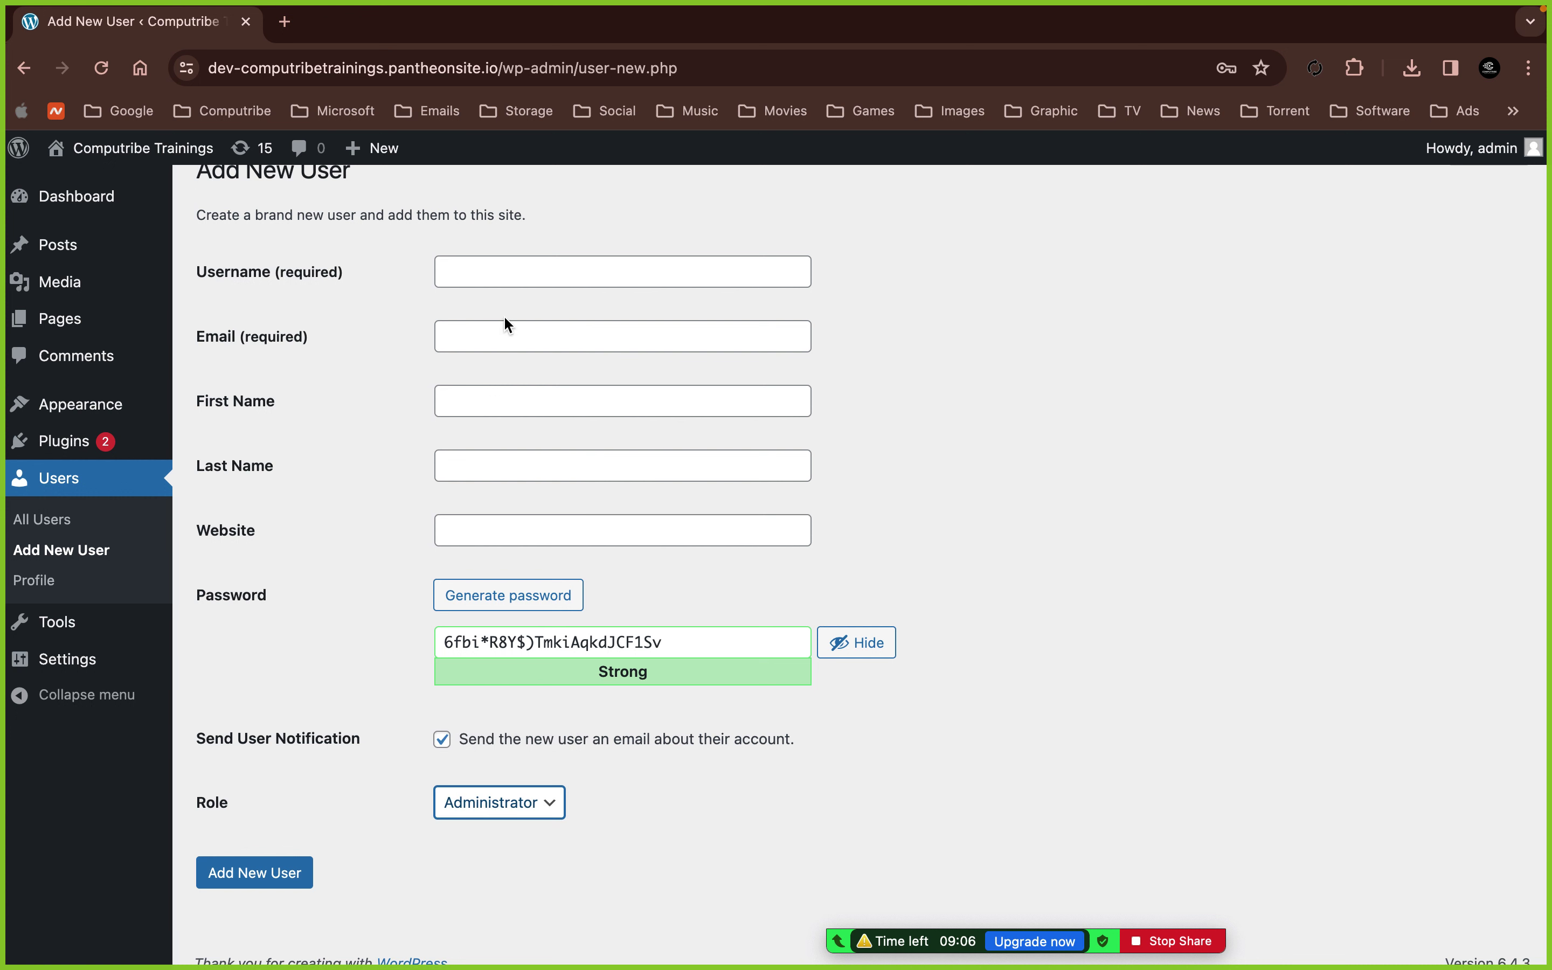
left_click(456, 264)
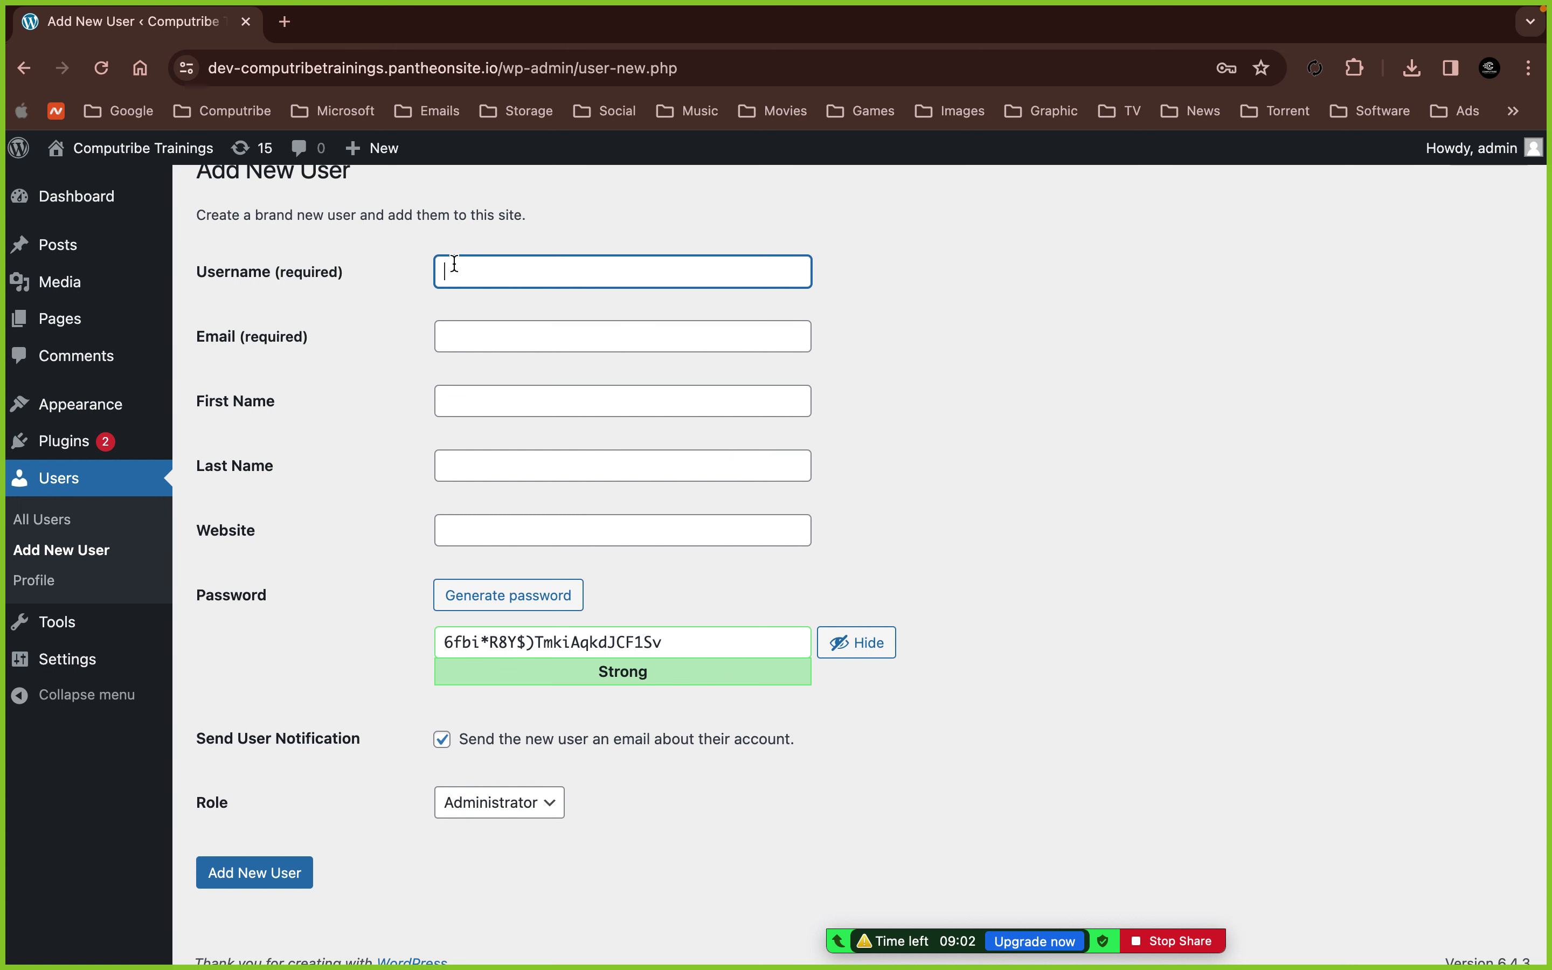
scroll(64, 282, "up", 1)
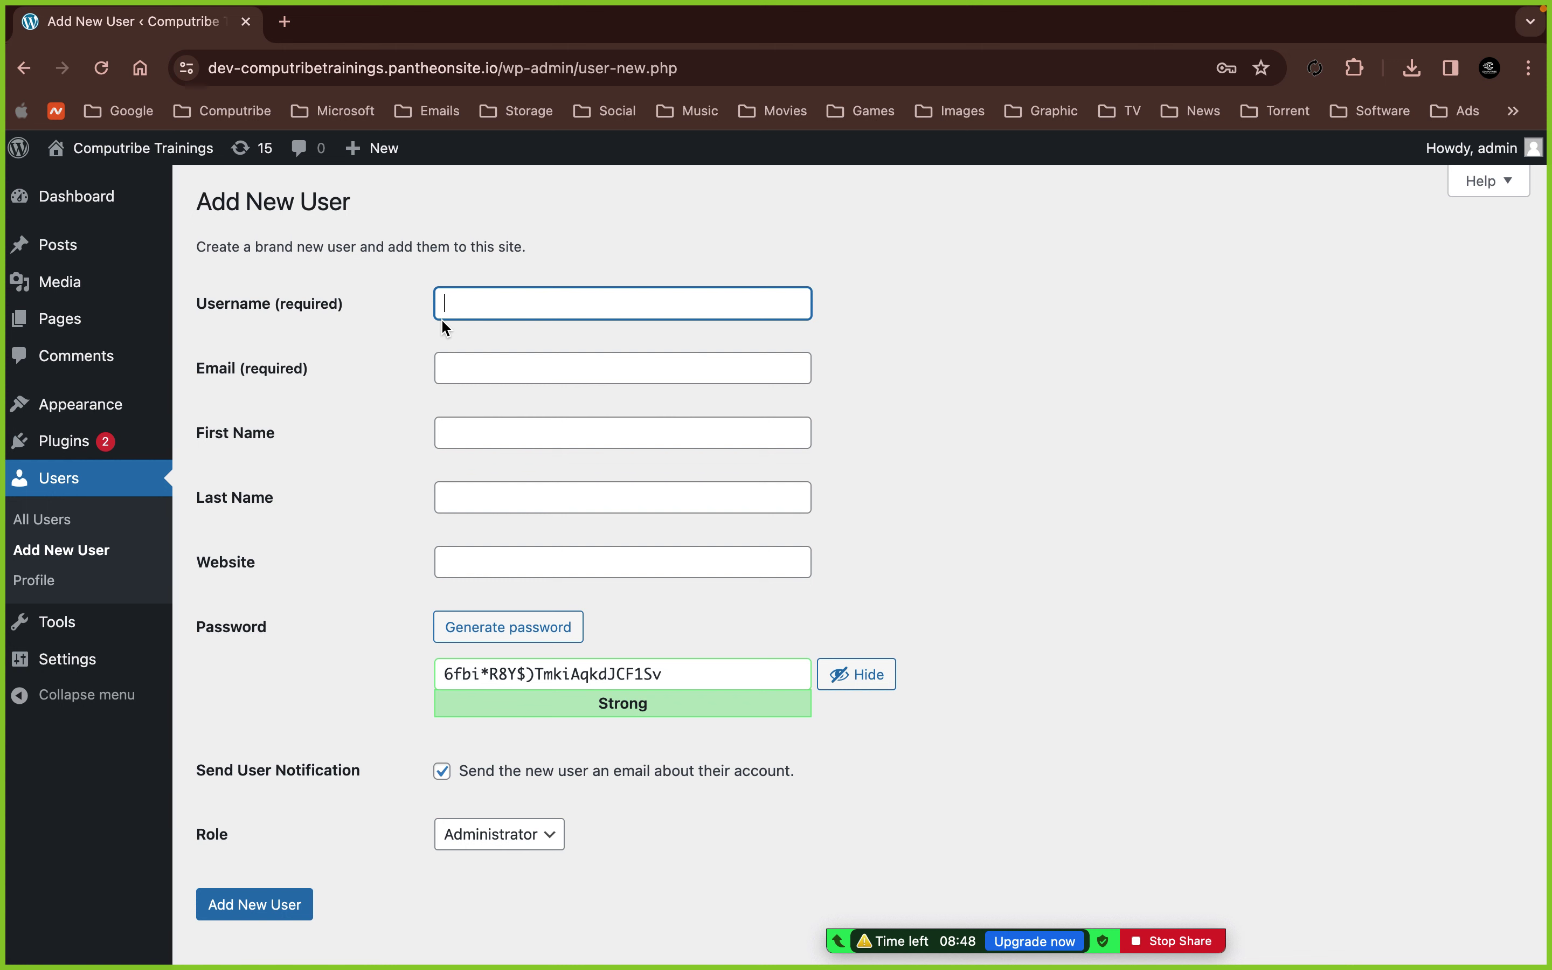
left_click(901, 506)
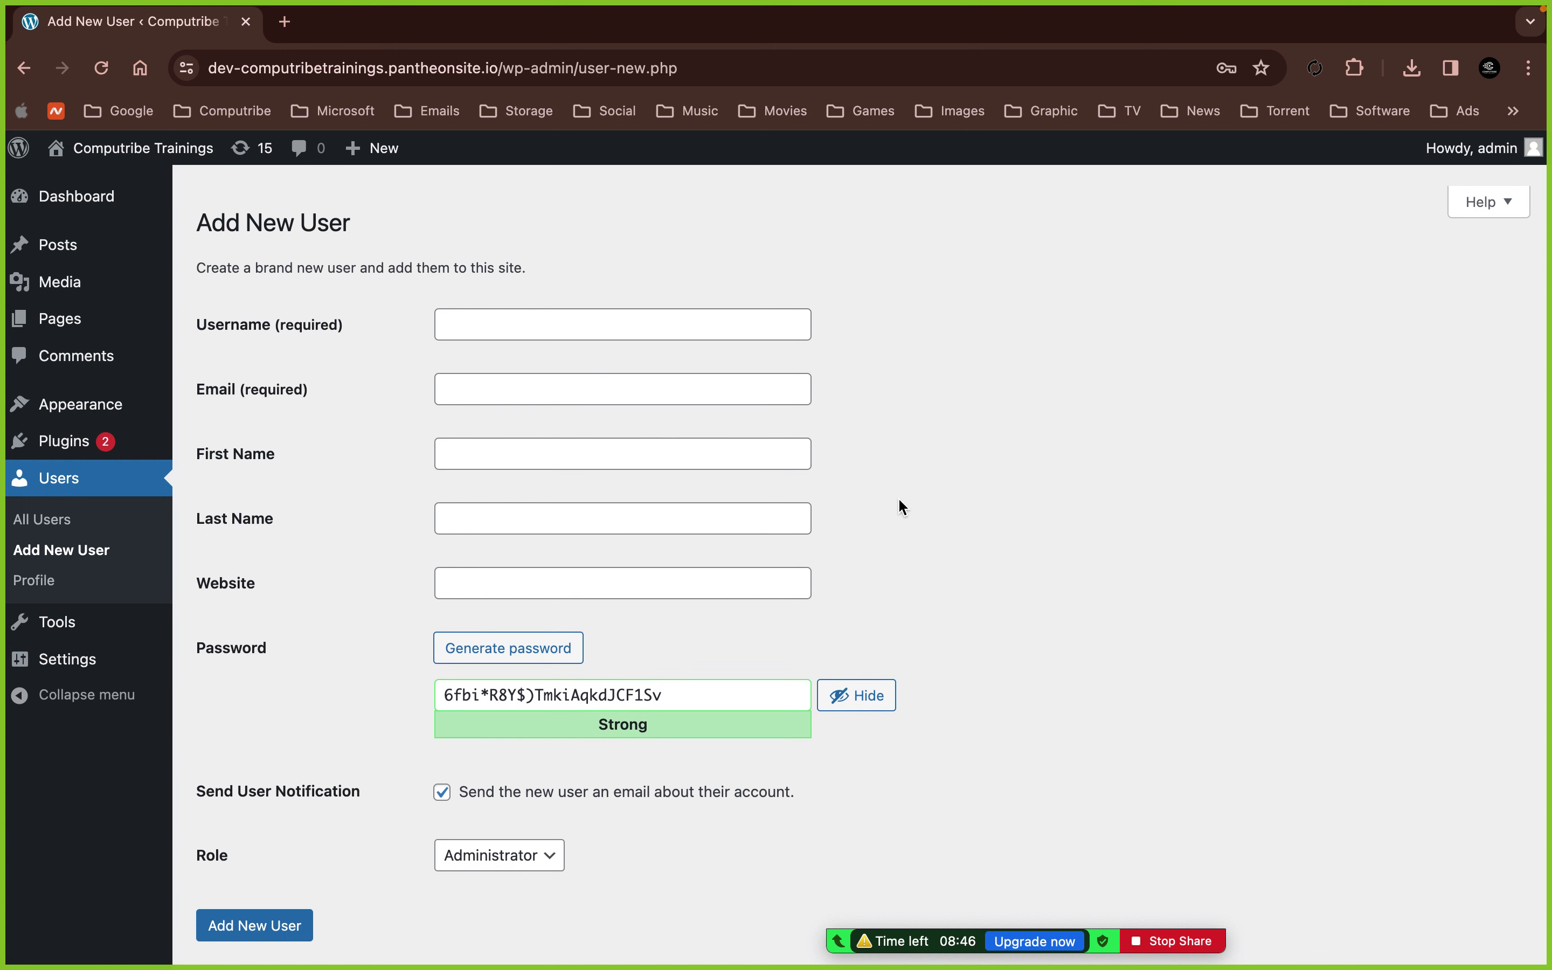
- Search the themes available to add for "chrome news" and browse the results
left_click(62, 417)
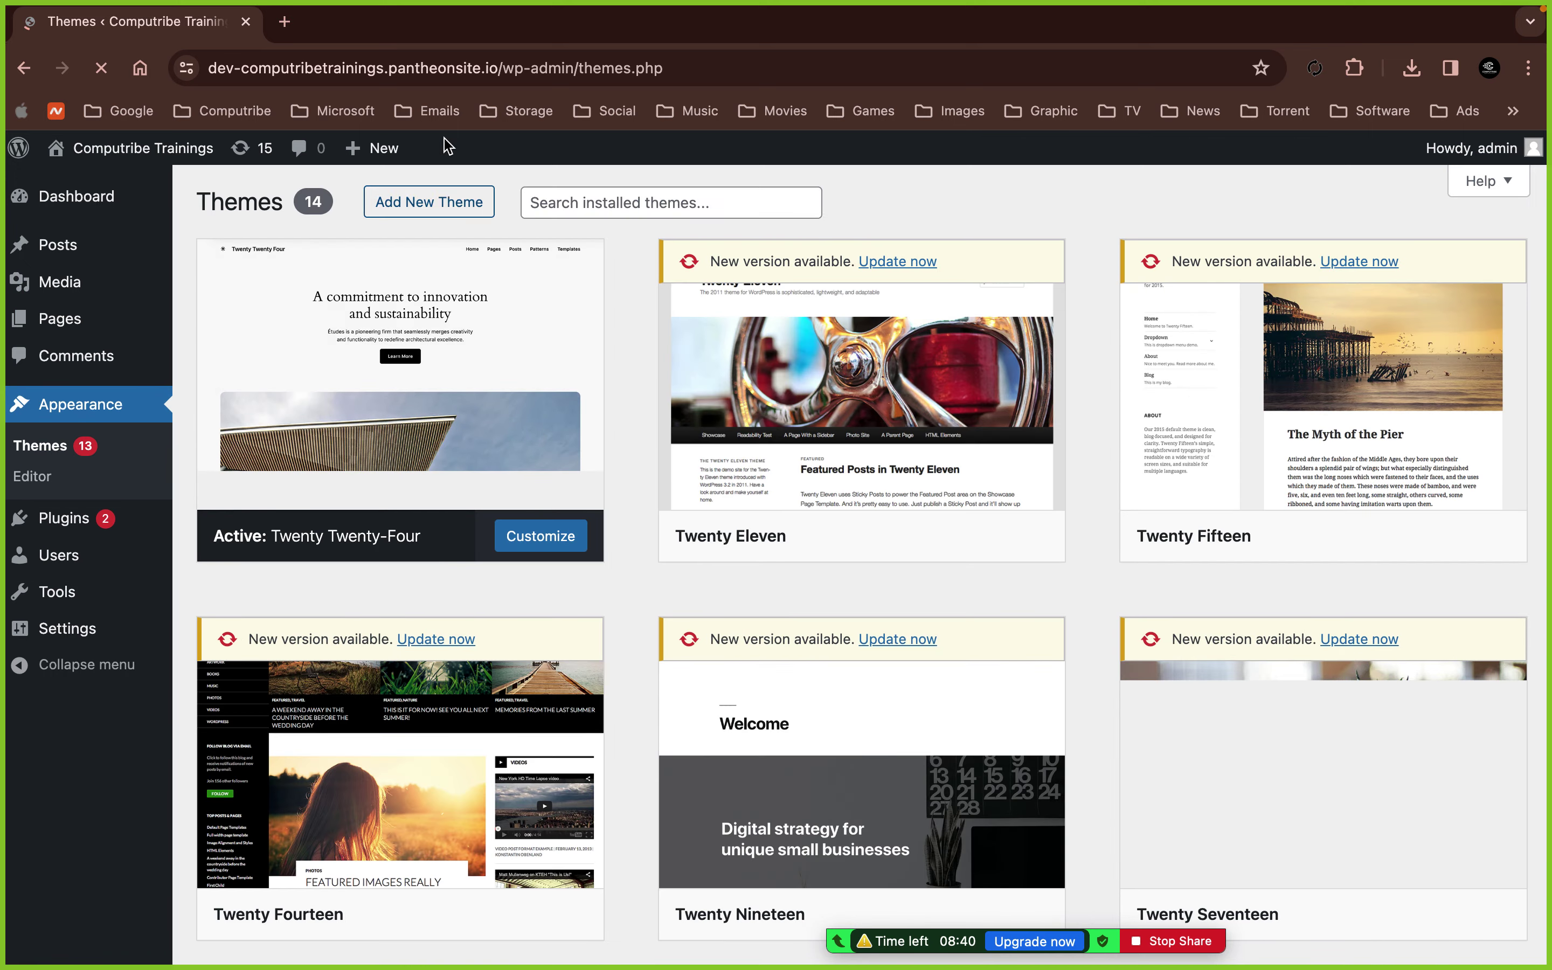
left_click(428, 204)
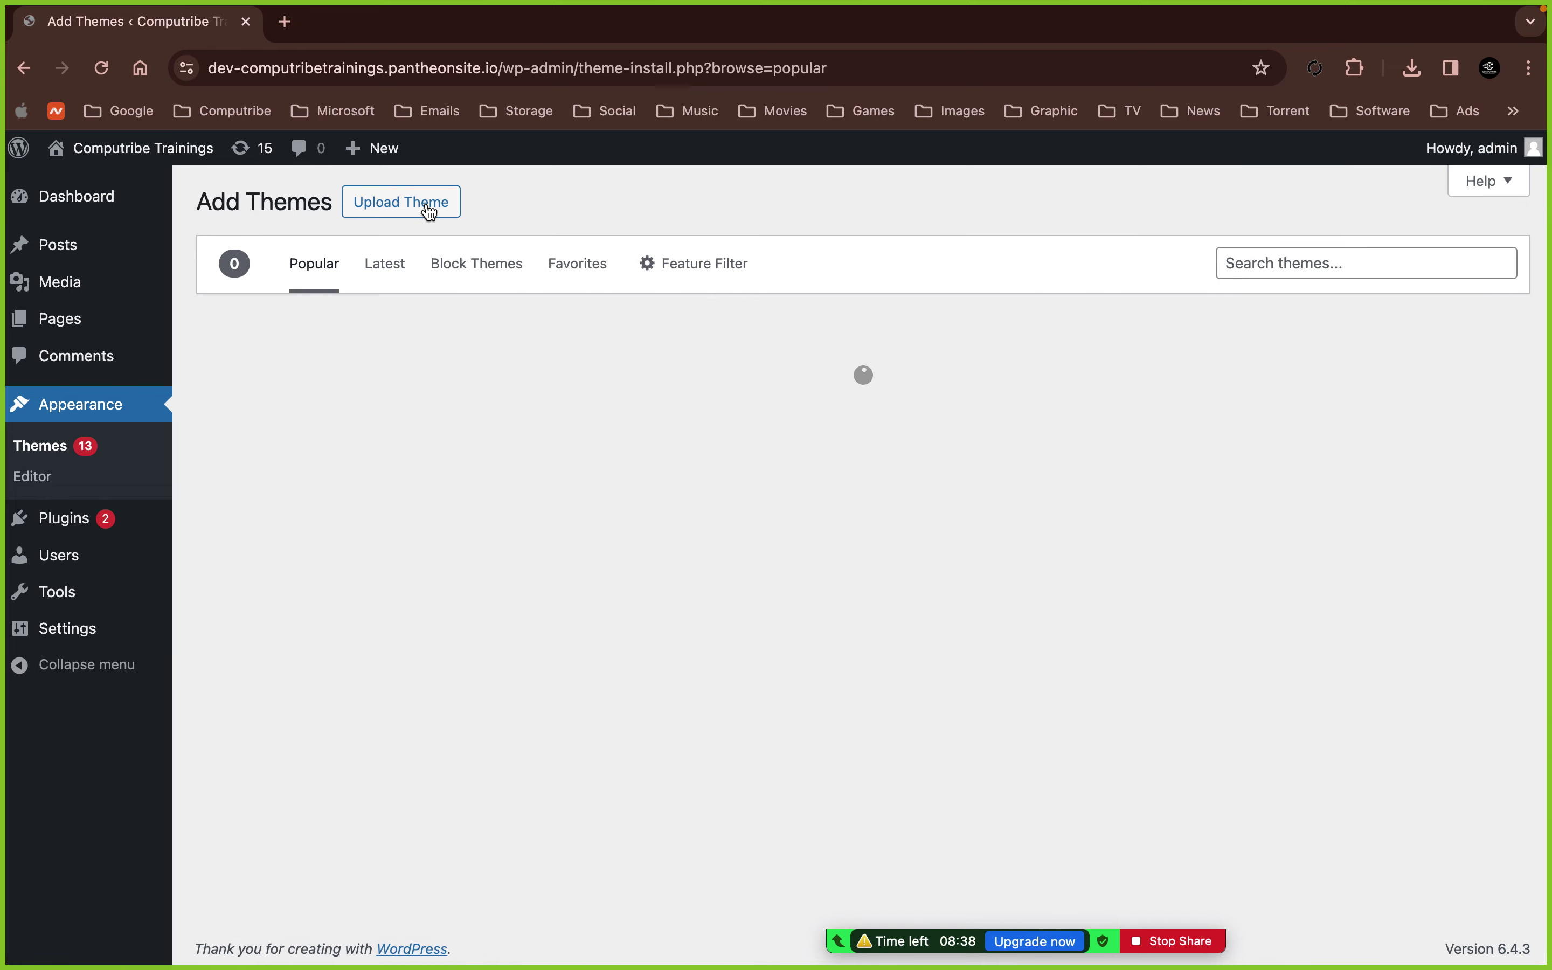
left_click(1244, 268)
type("chrome news")
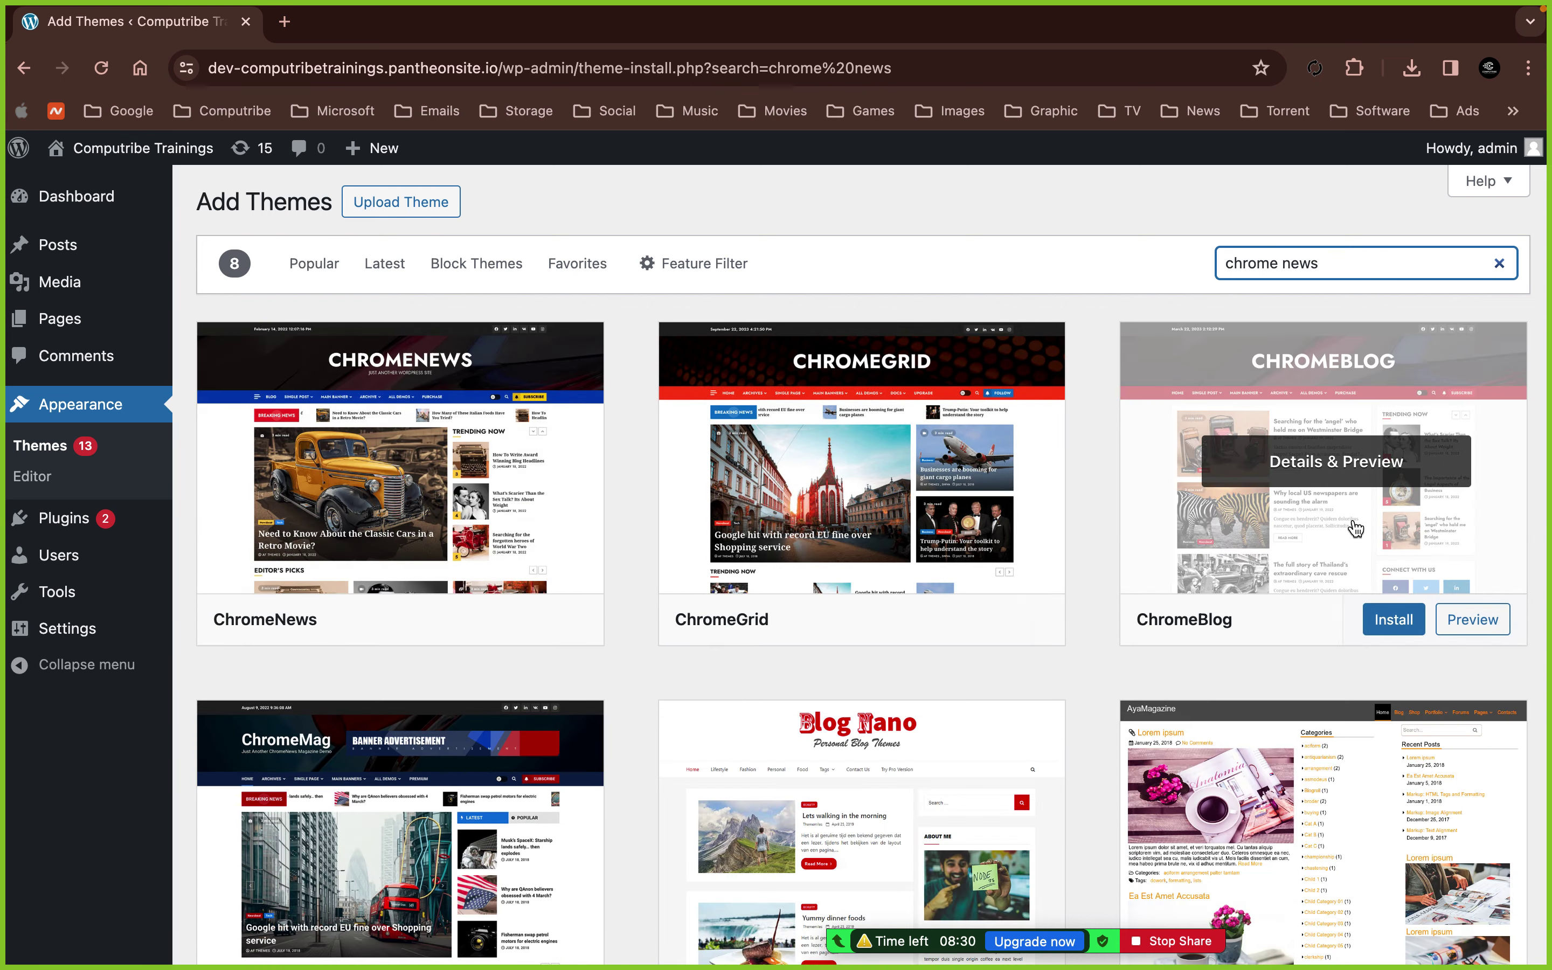
scroll(1355, 529, "down", 5)
scroll(1355, 529, "down", 5)
scroll(859, 359, "up", 10)
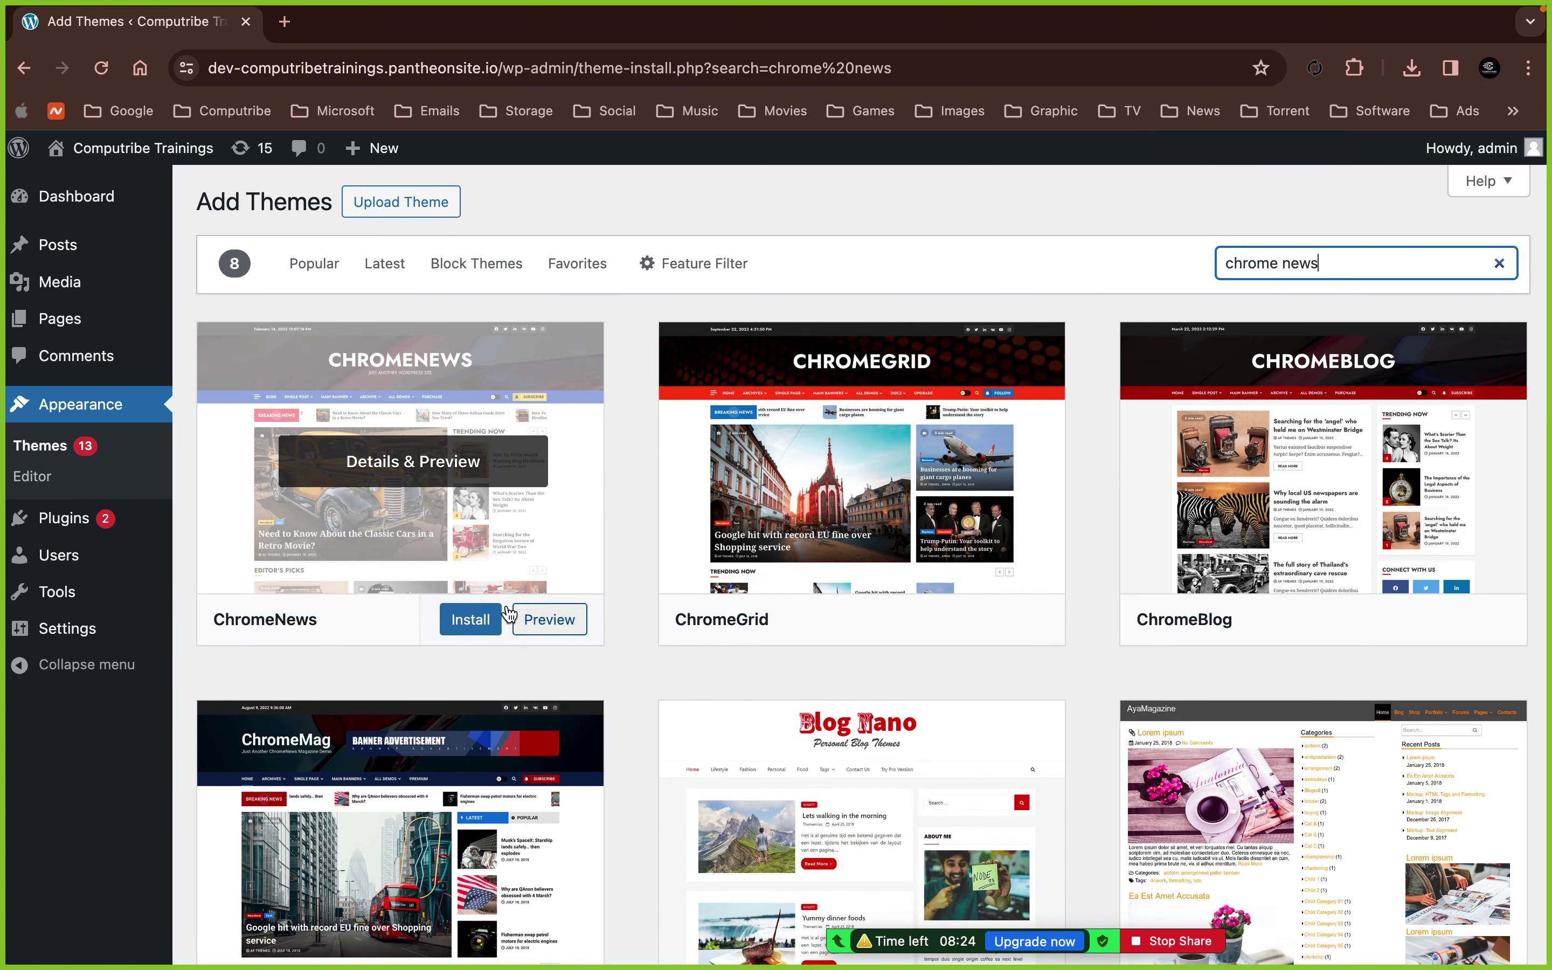
- Install the ChromeNews and ChromeMag themes from the search results
left_click(482, 625)
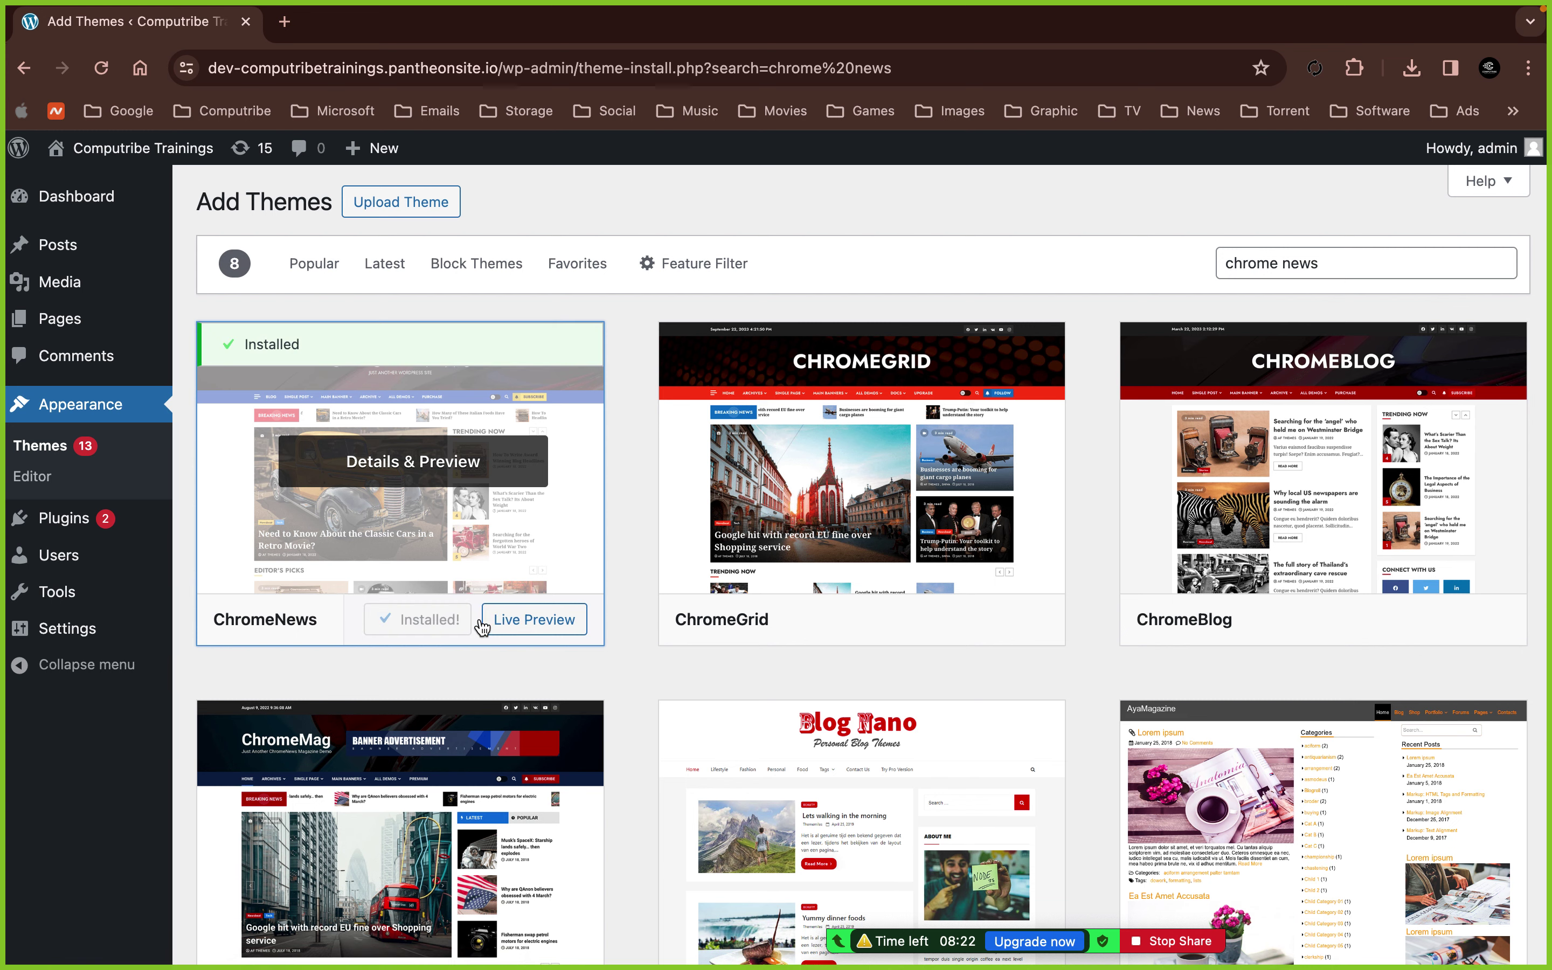
scroll(482, 625, "down", 4)
left_click(470, 767)
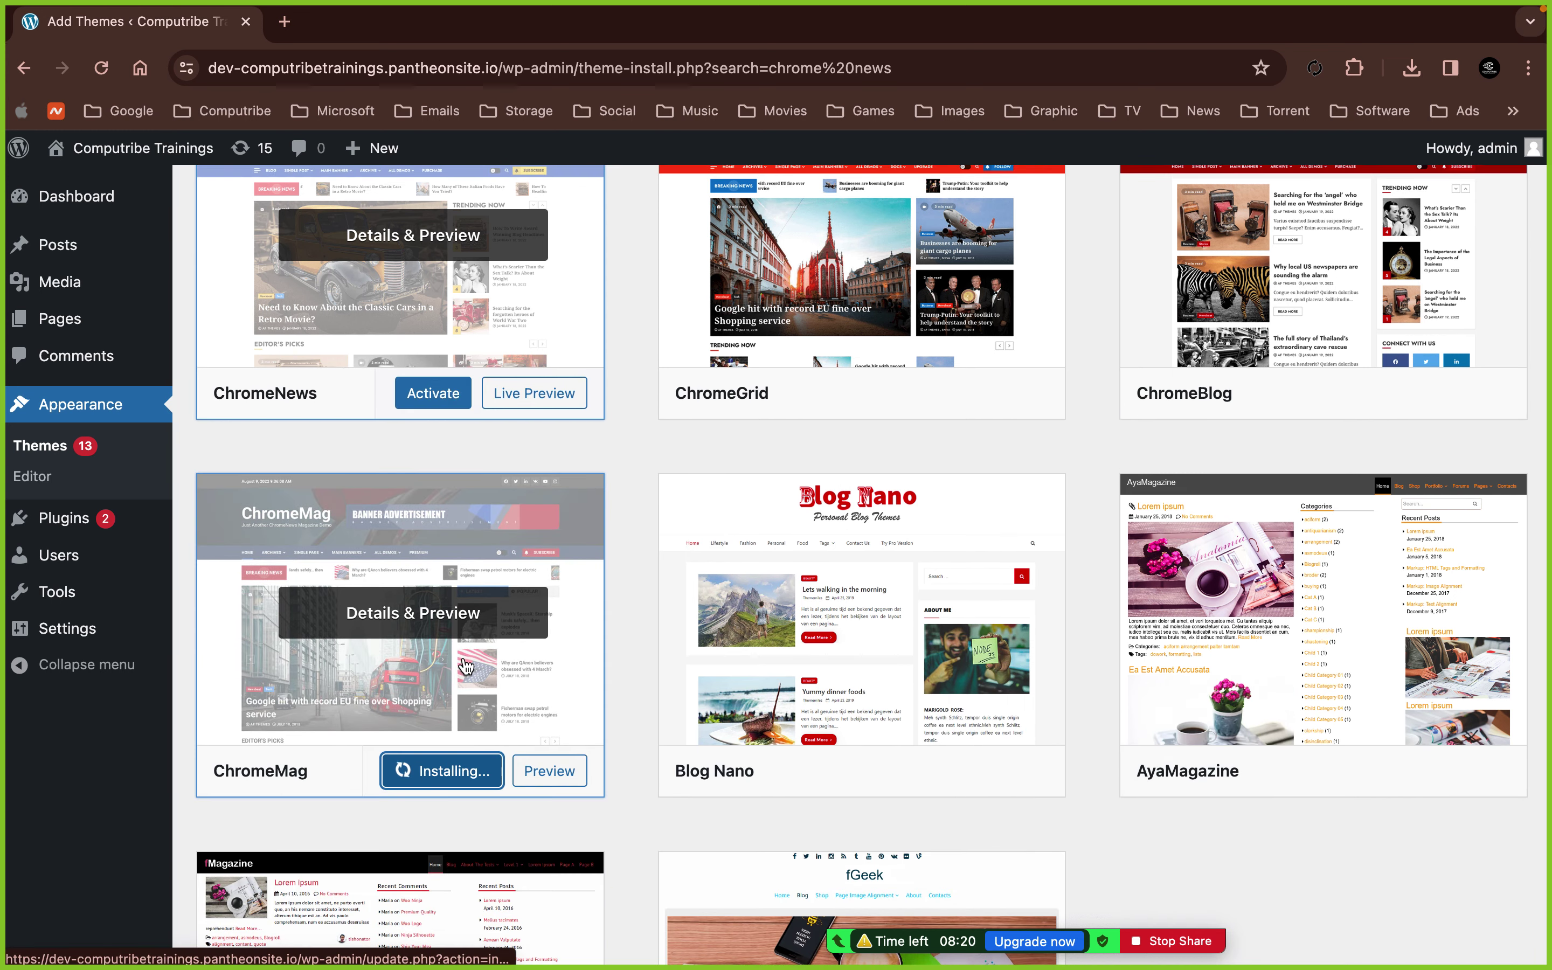
- Activate the ChromeMag theme and look through the installed themes
scroll(478, 757, "down", 3)
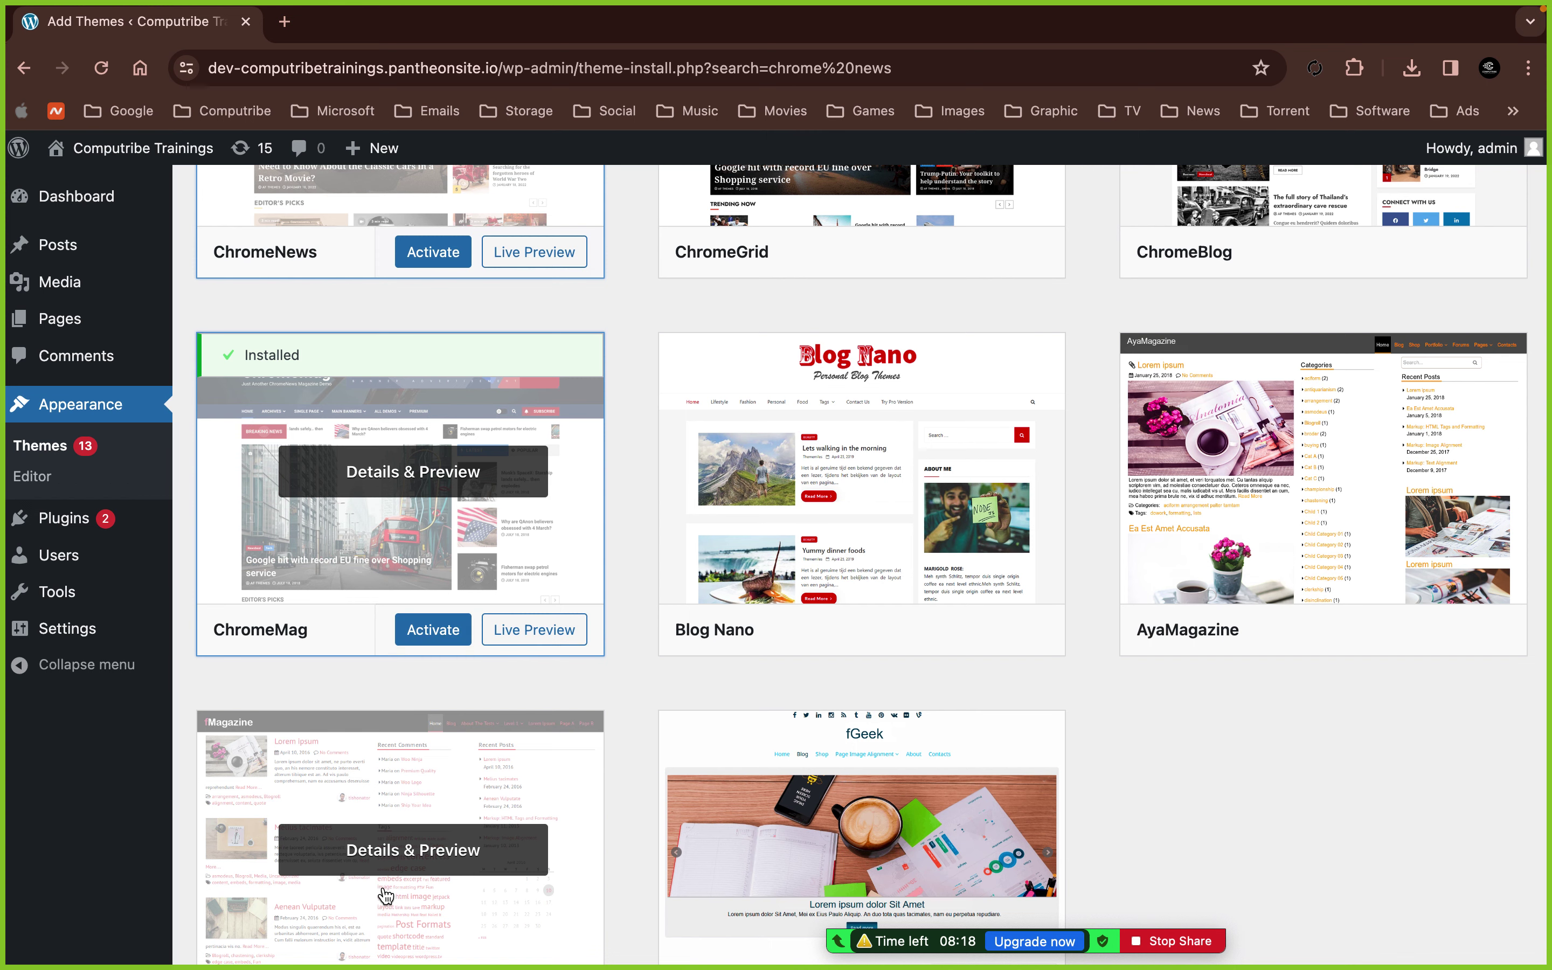
left_click(454, 635)
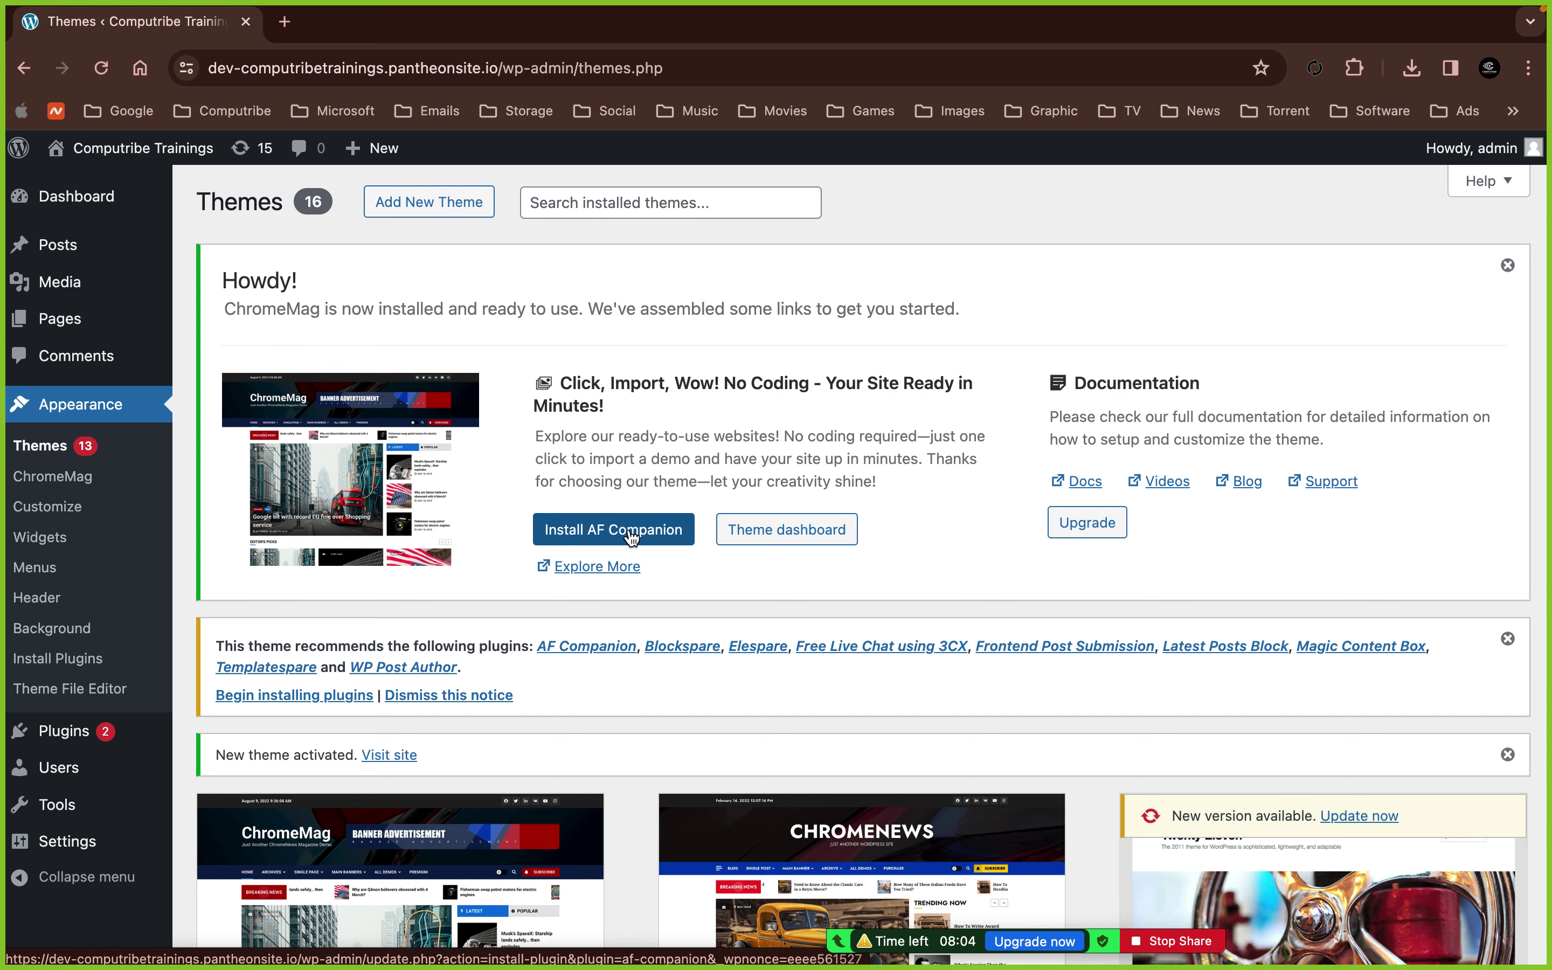
scroll(936, 686, "down", 5)
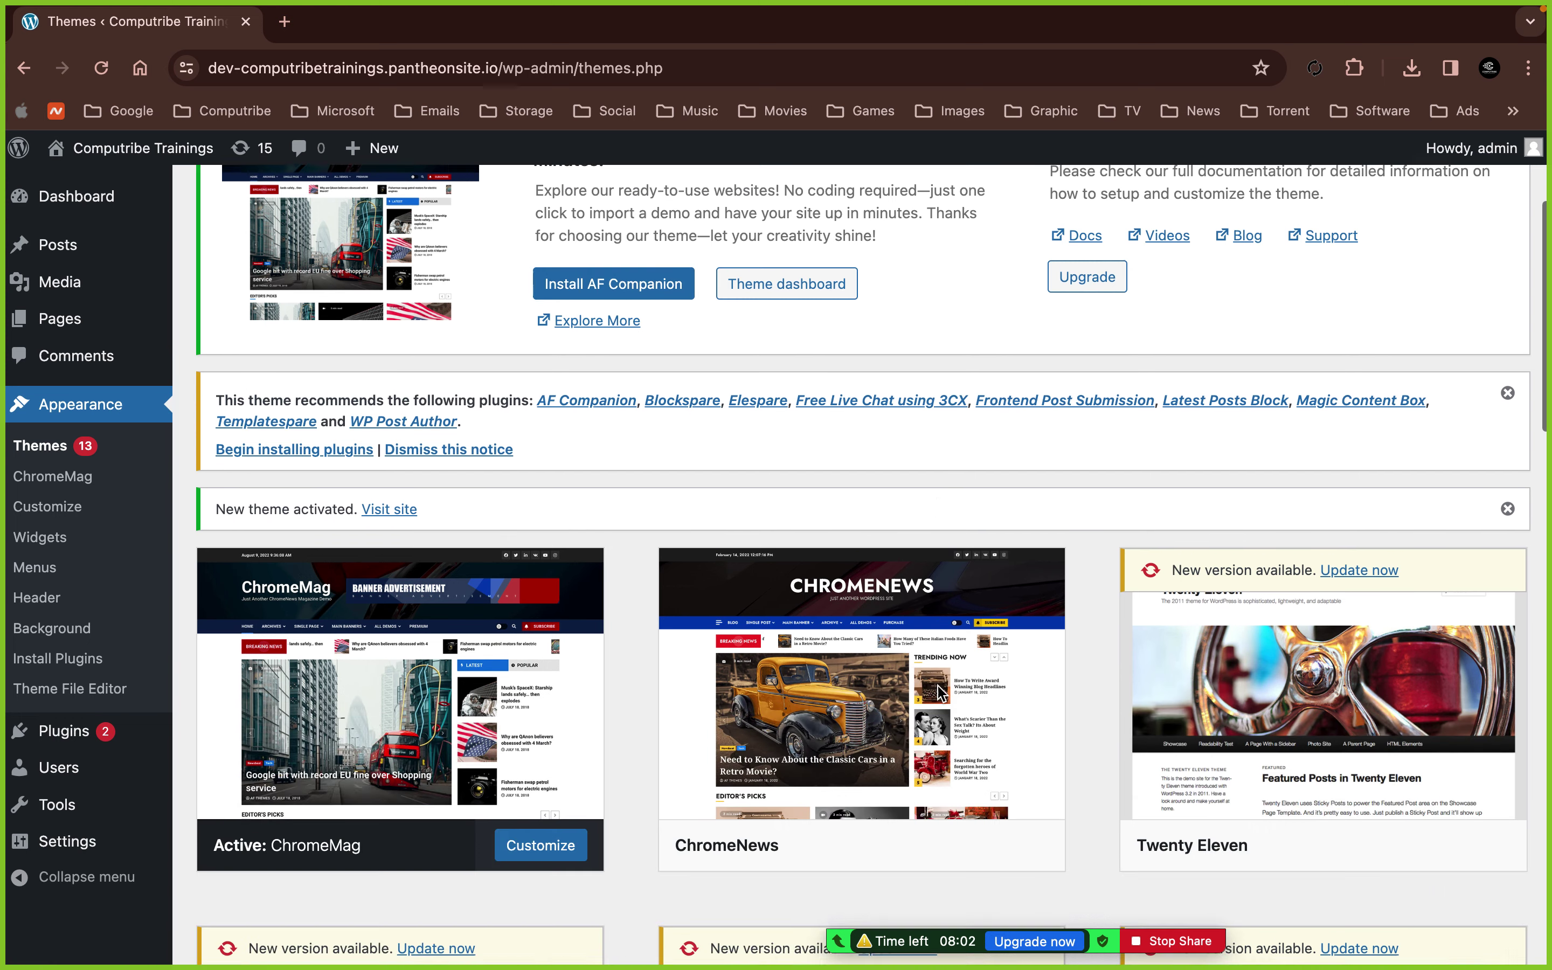
scroll(938, 693, "down", 5)
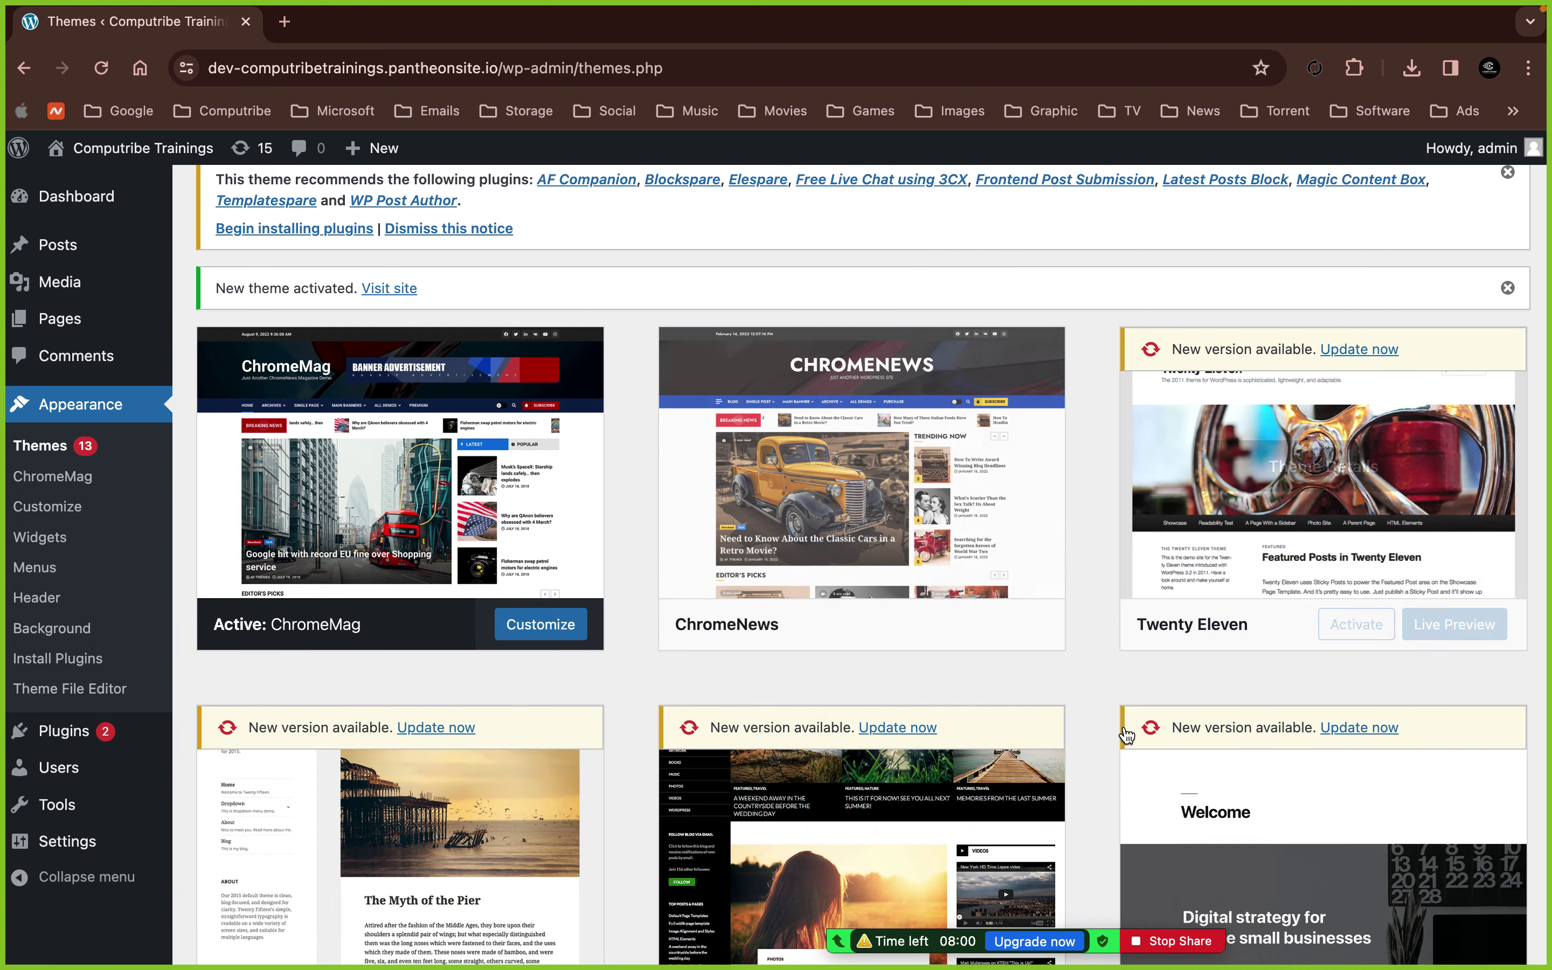
- Open the Computribe Trainings site in a new tab and view its homepage and Education in Pakistan post in the ChromeMag theme
scroll(812, 809, "down", 20)
scroll(812, 808, "up", 18)
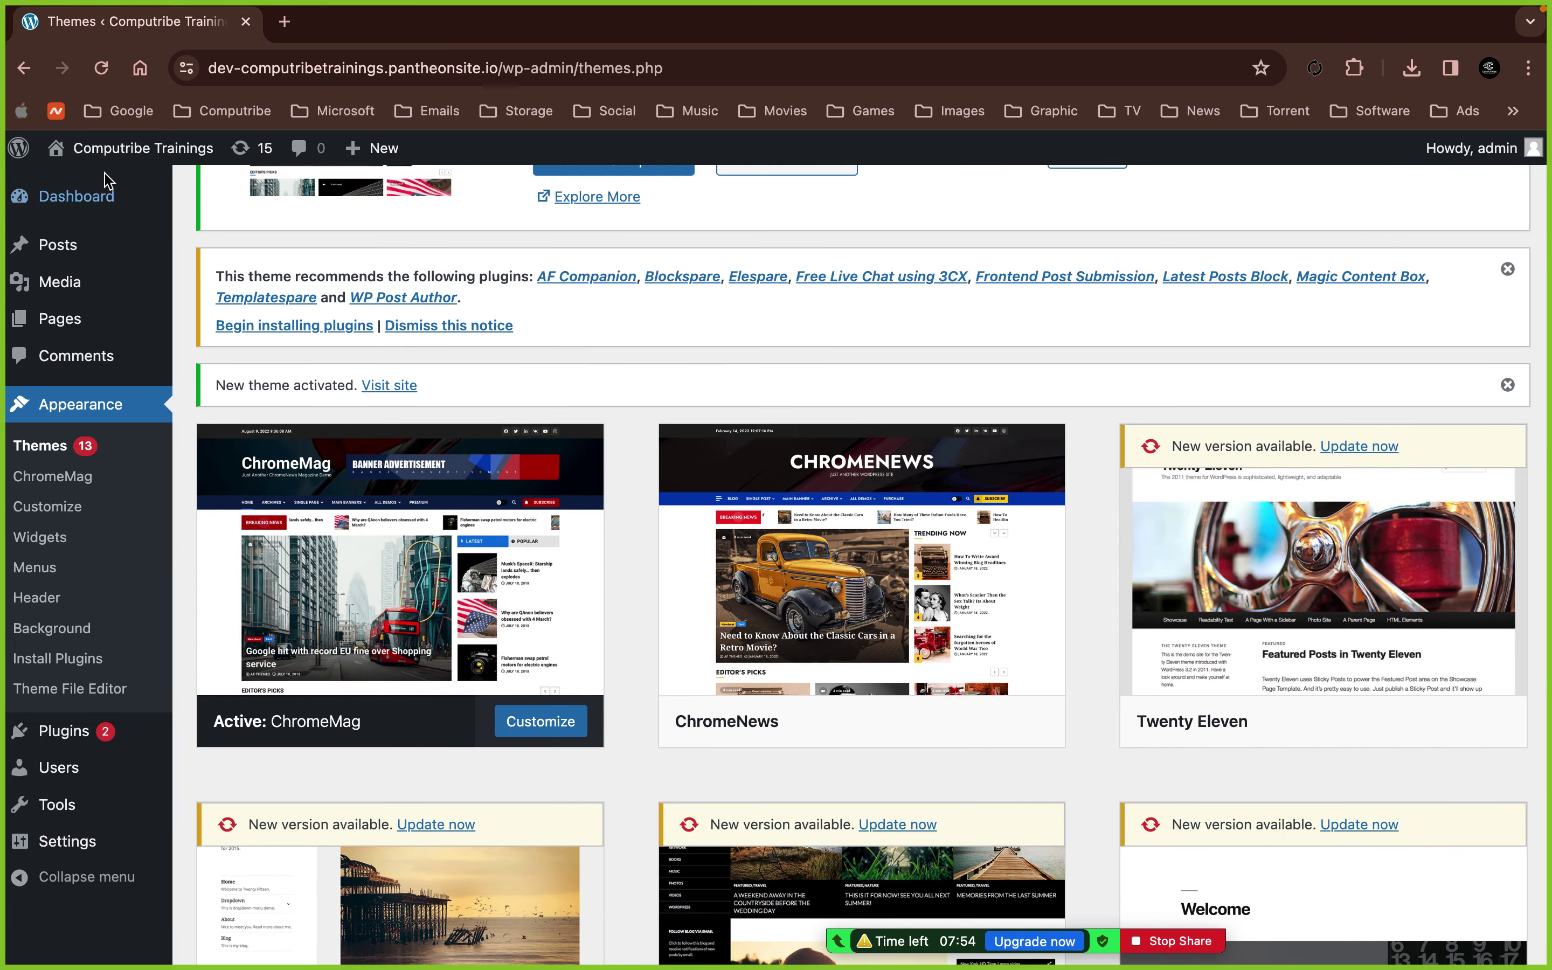
right_click(109, 149)
left_click(237, 113)
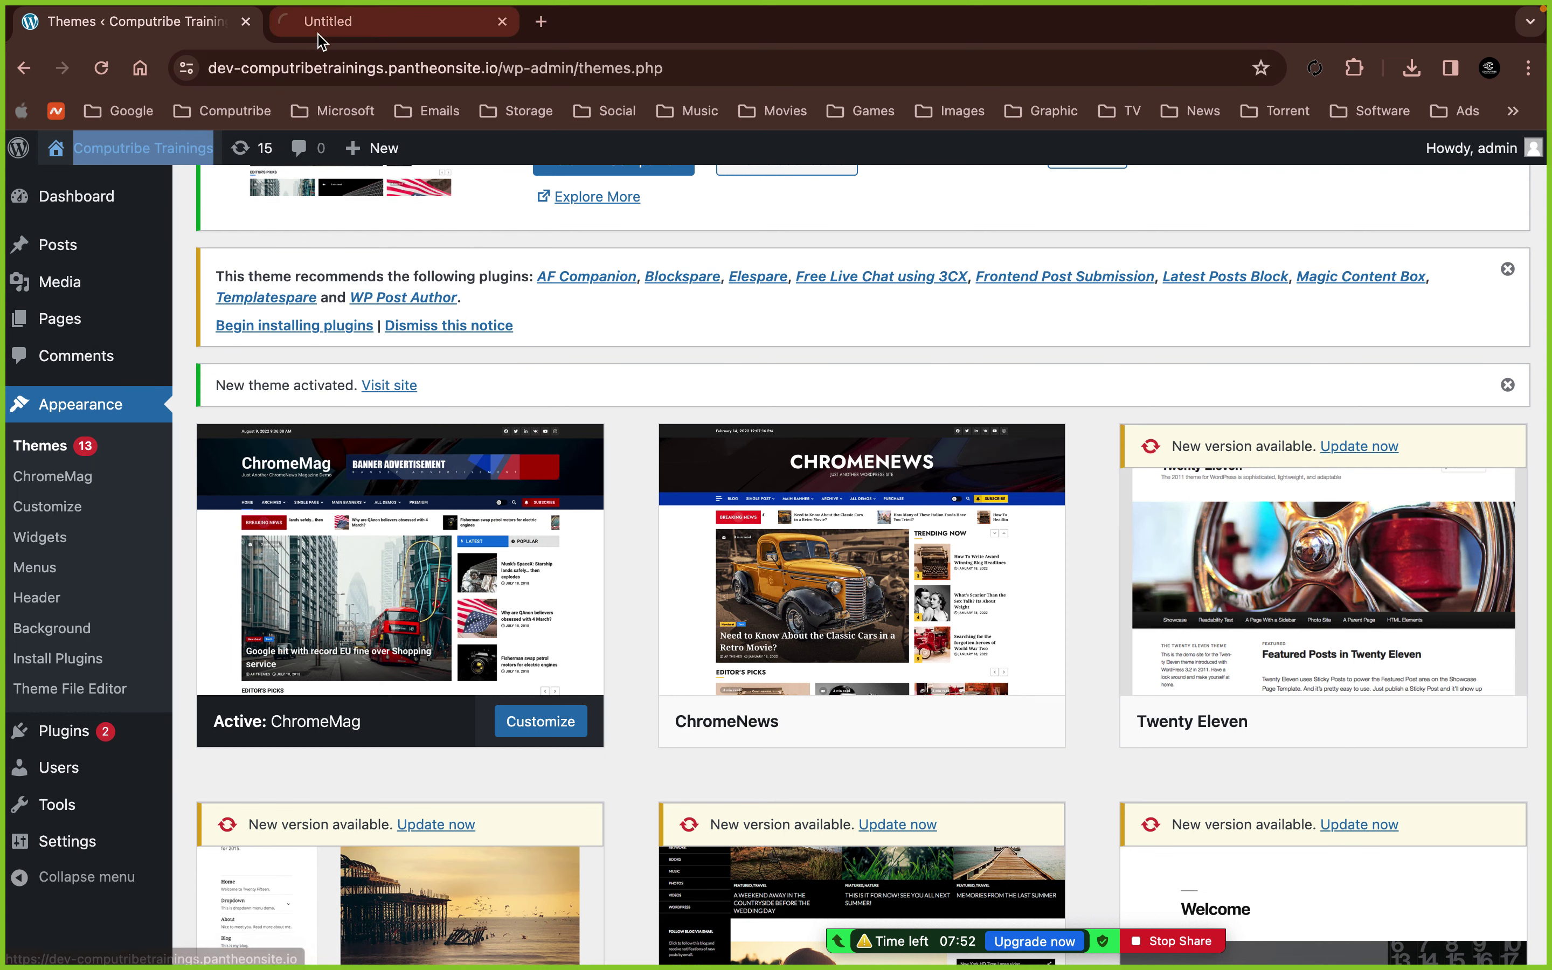
left_click(385, 21)
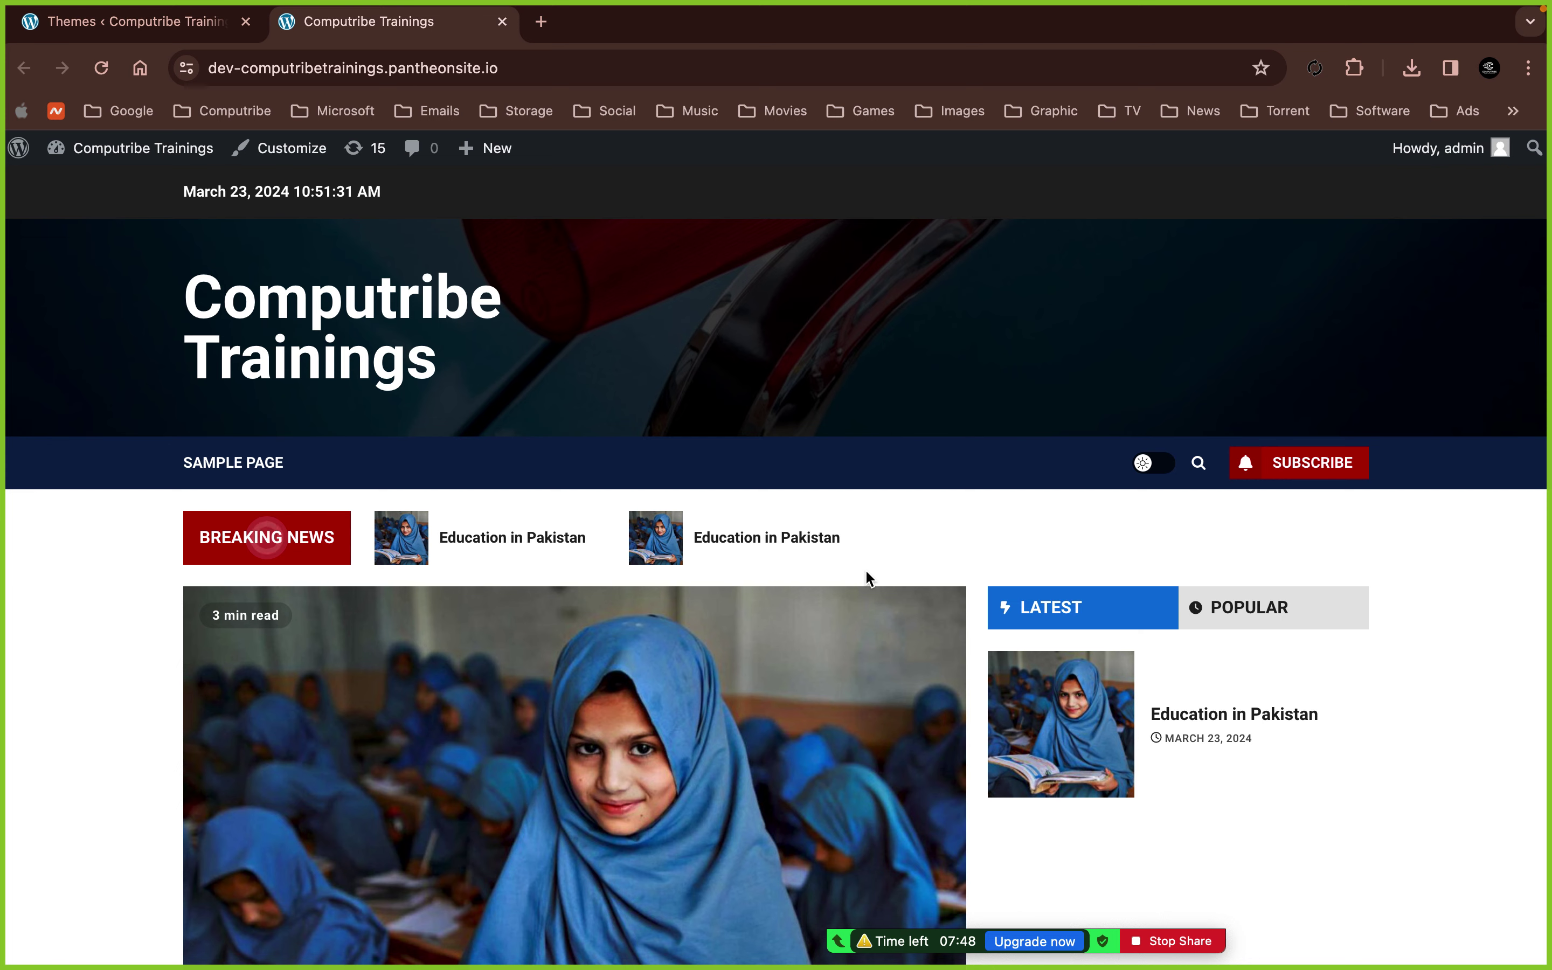
scroll(867, 575, "down", 8)
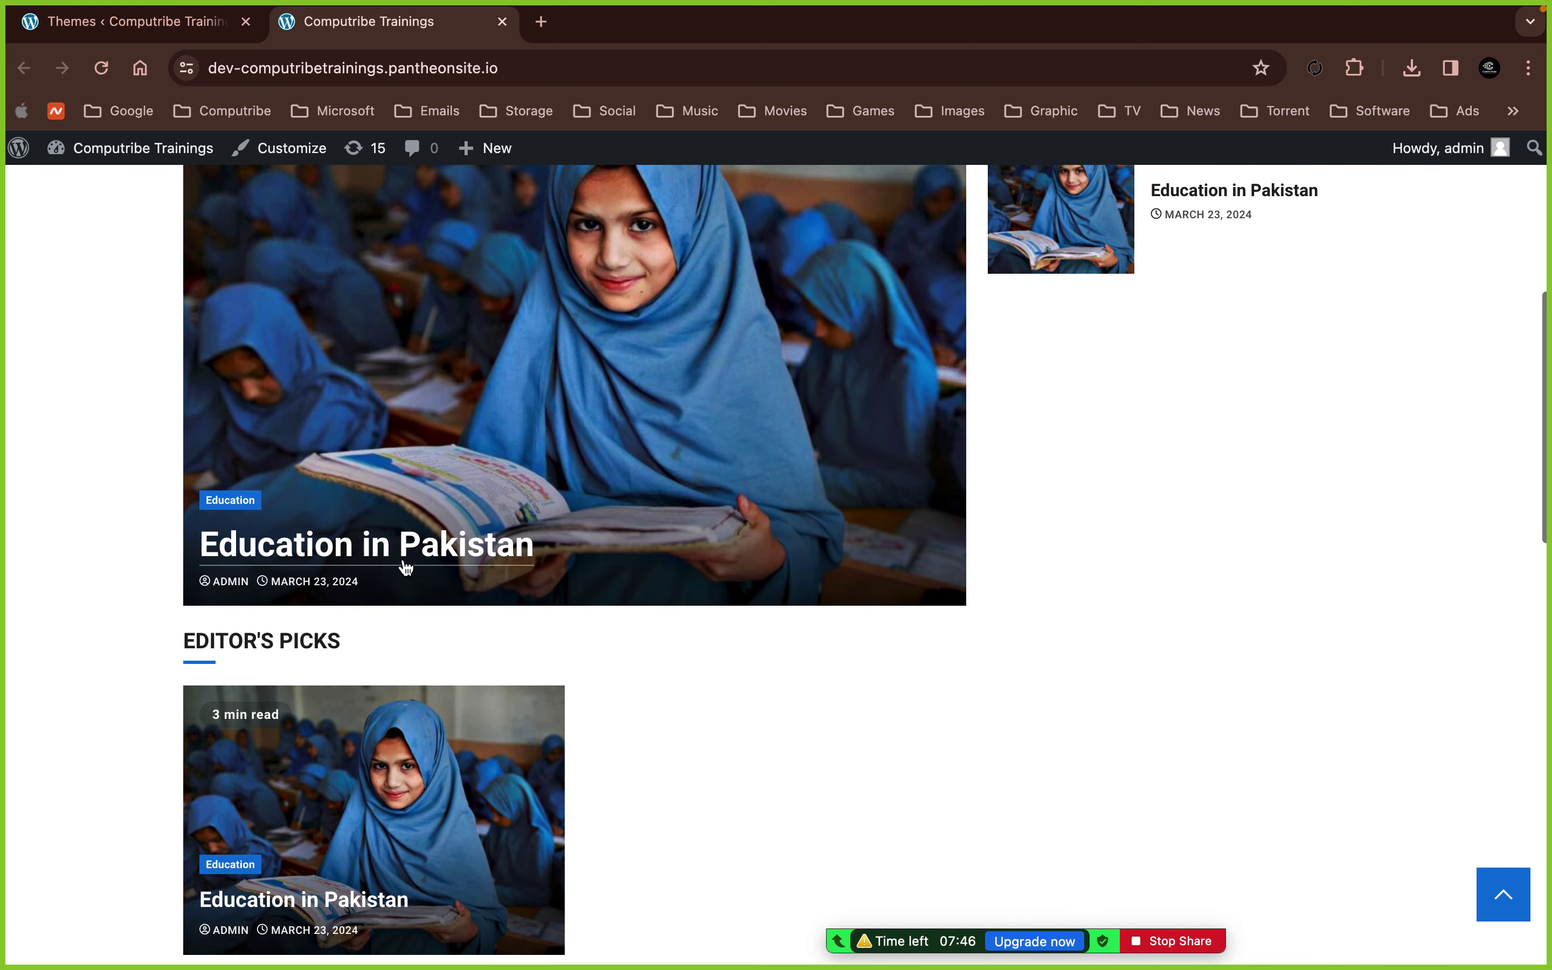
left_click(402, 562)
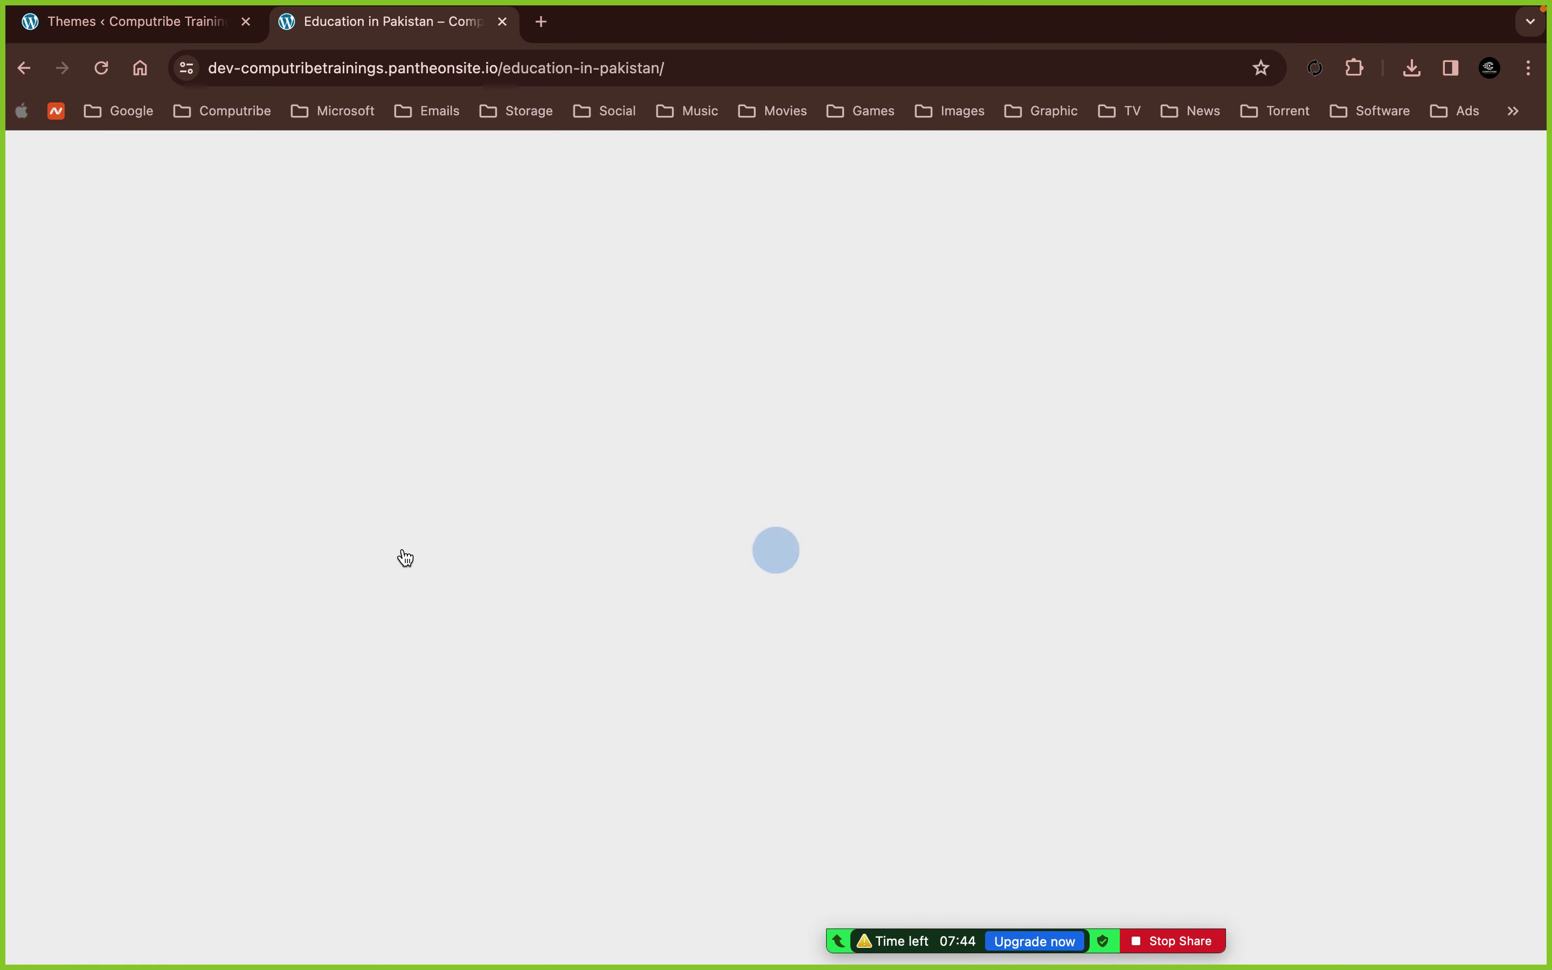
scroll(405, 558, "down", 10)
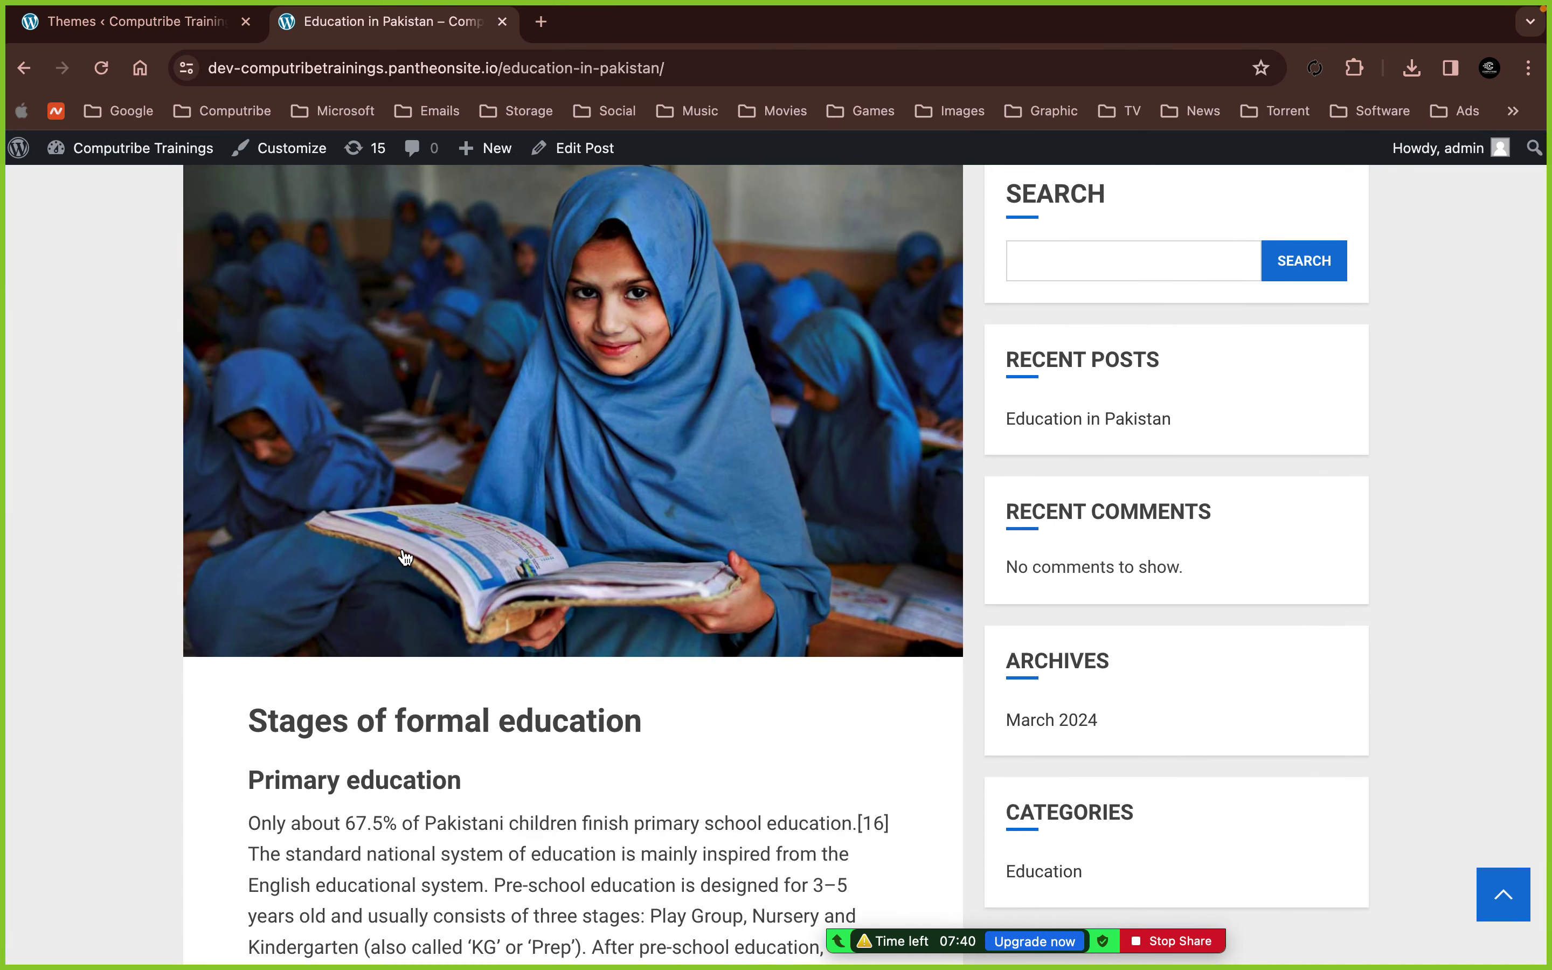
- Install the Hello Elementor theme from the popular themes available to add and activate it
left_click(135, 21)
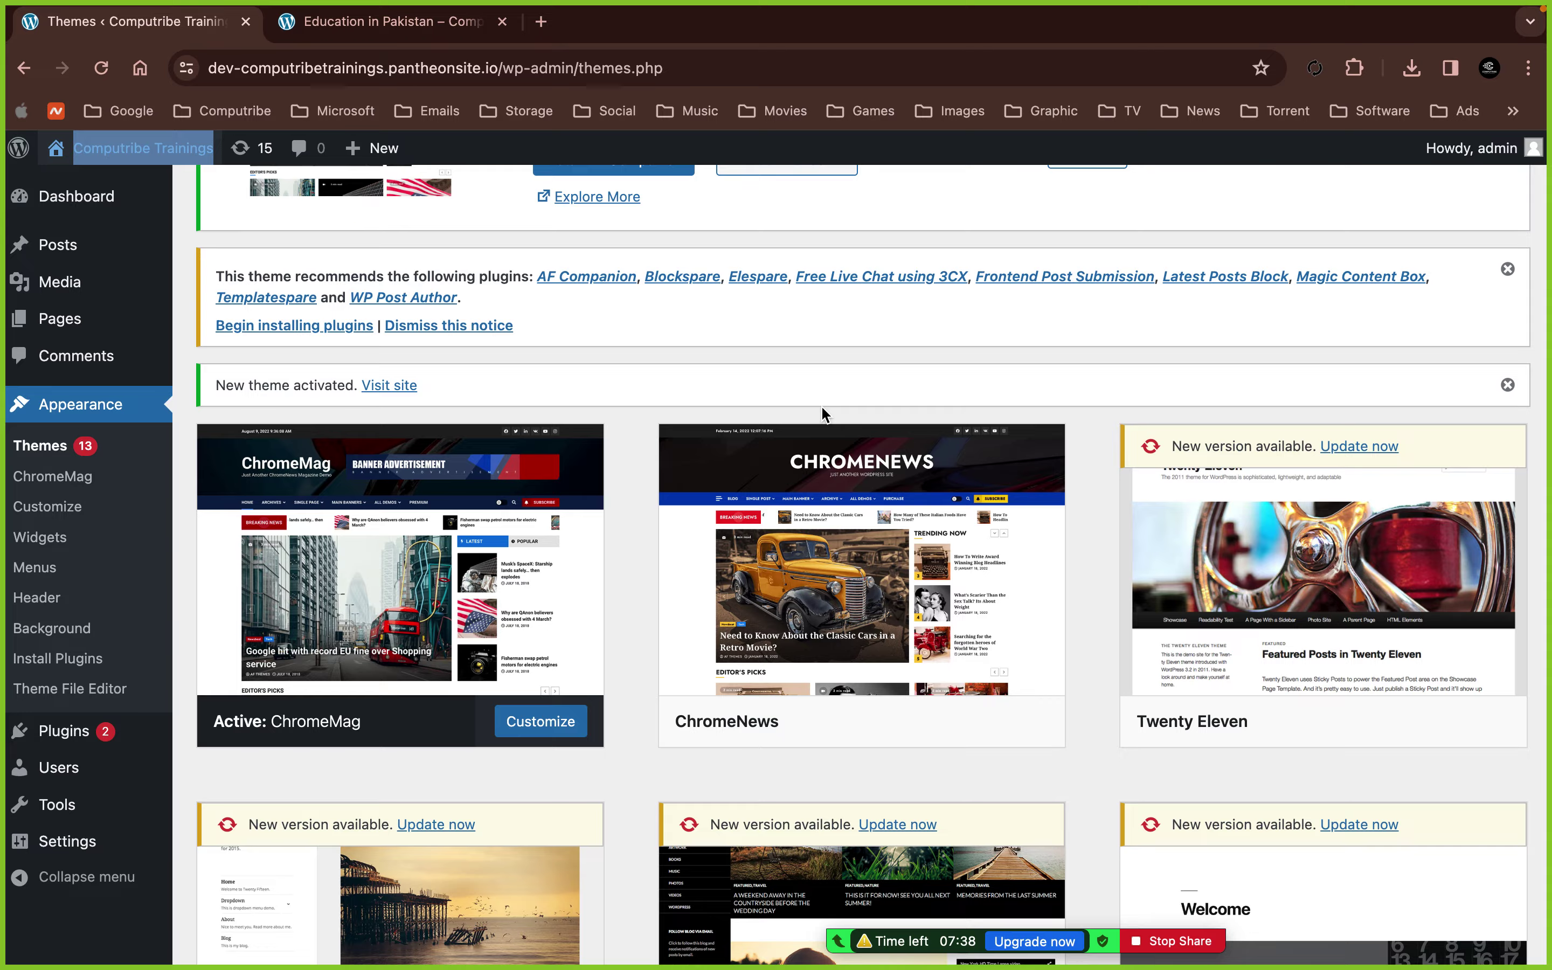
scroll(1175, 396, "up", 6)
left_click(429, 213)
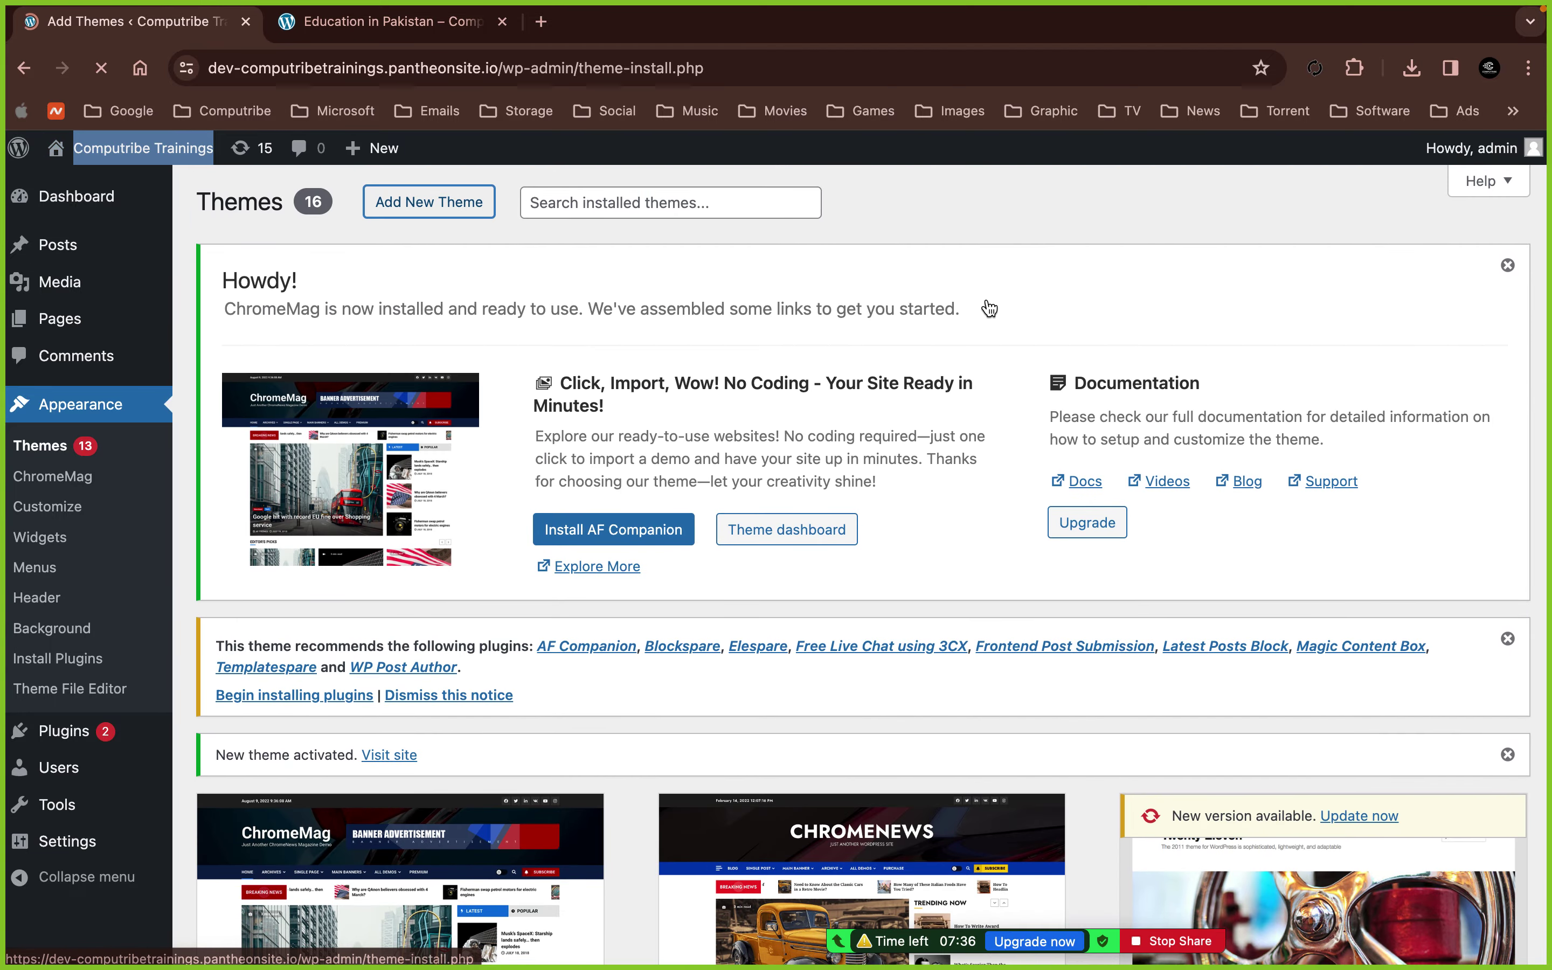
scroll(1026, 641, "down", 3)
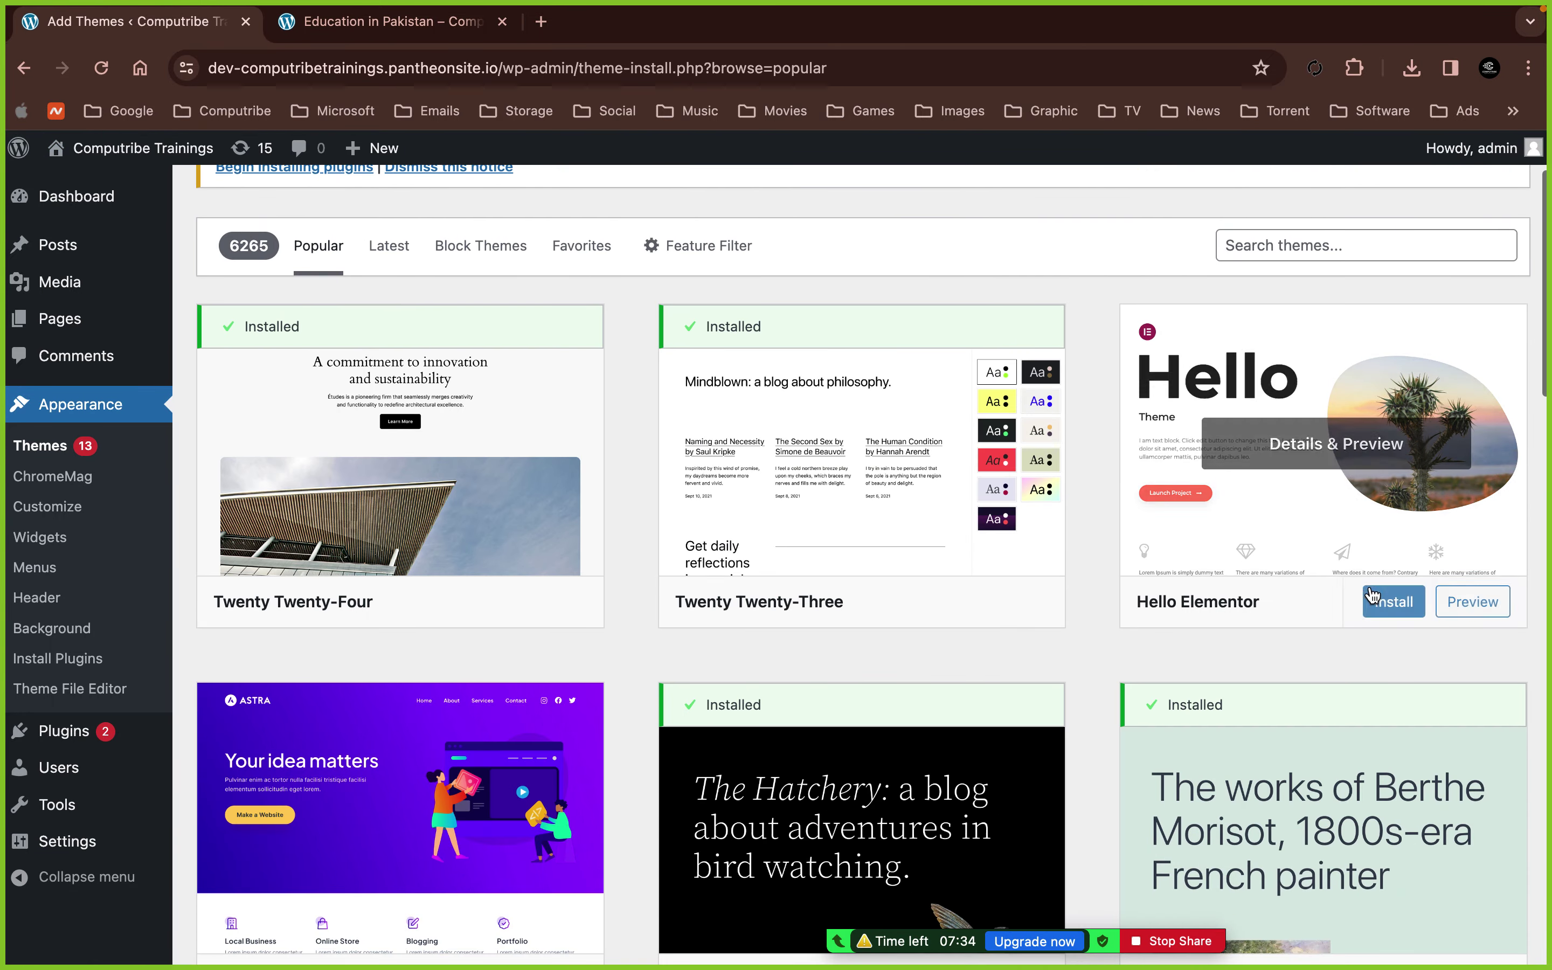
left_click(1394, 602)
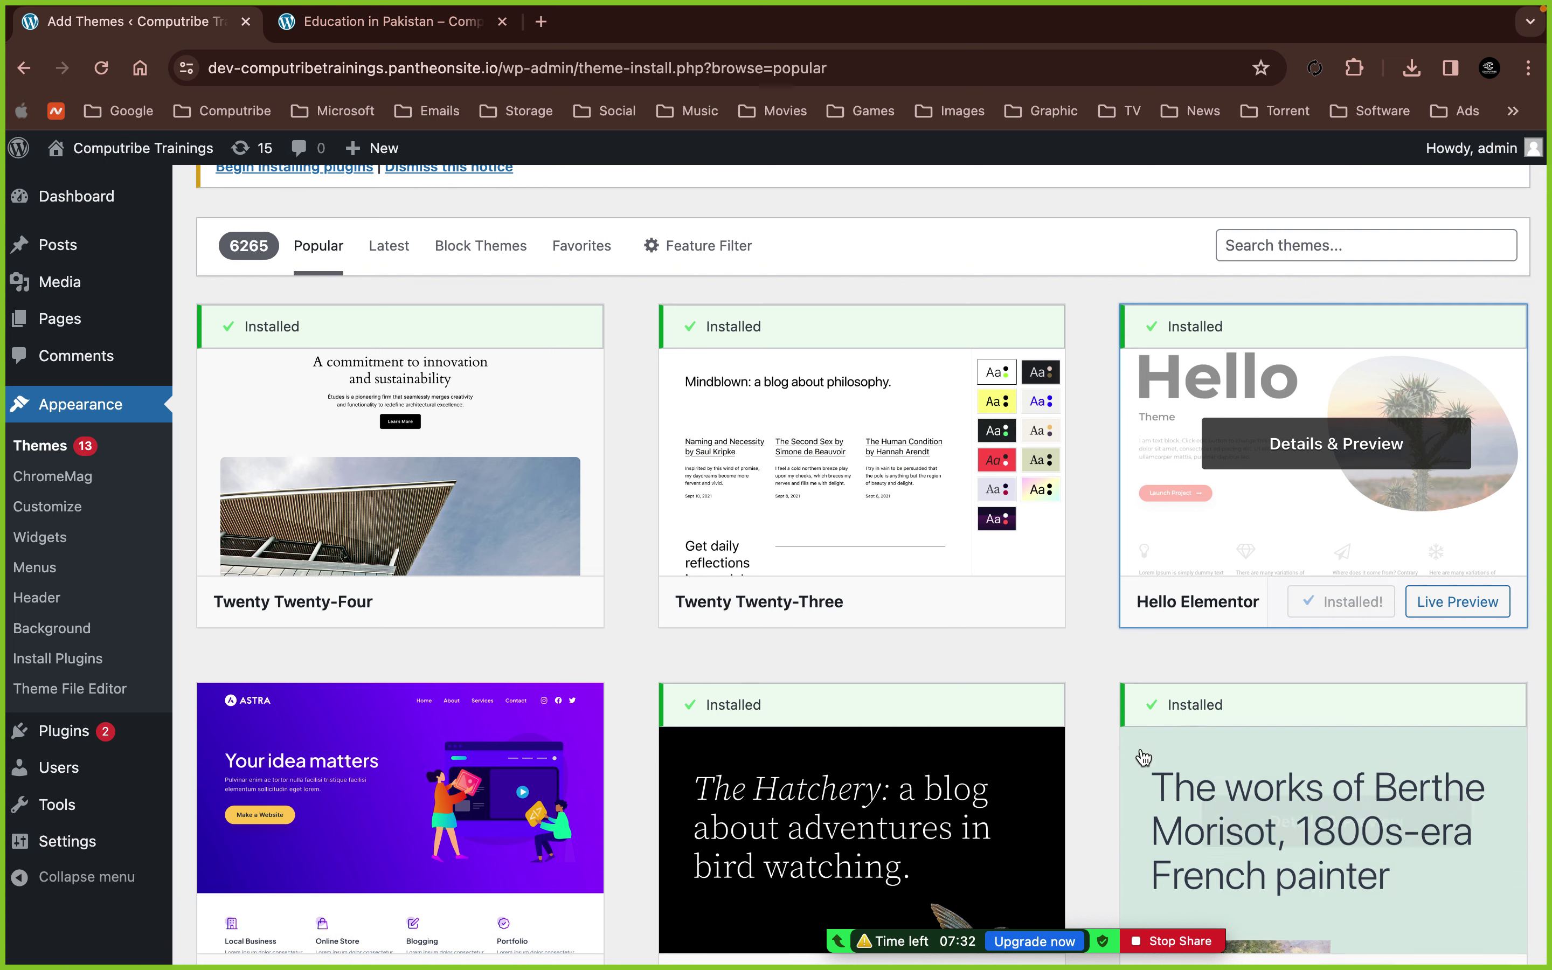
left_click(1356, 602)
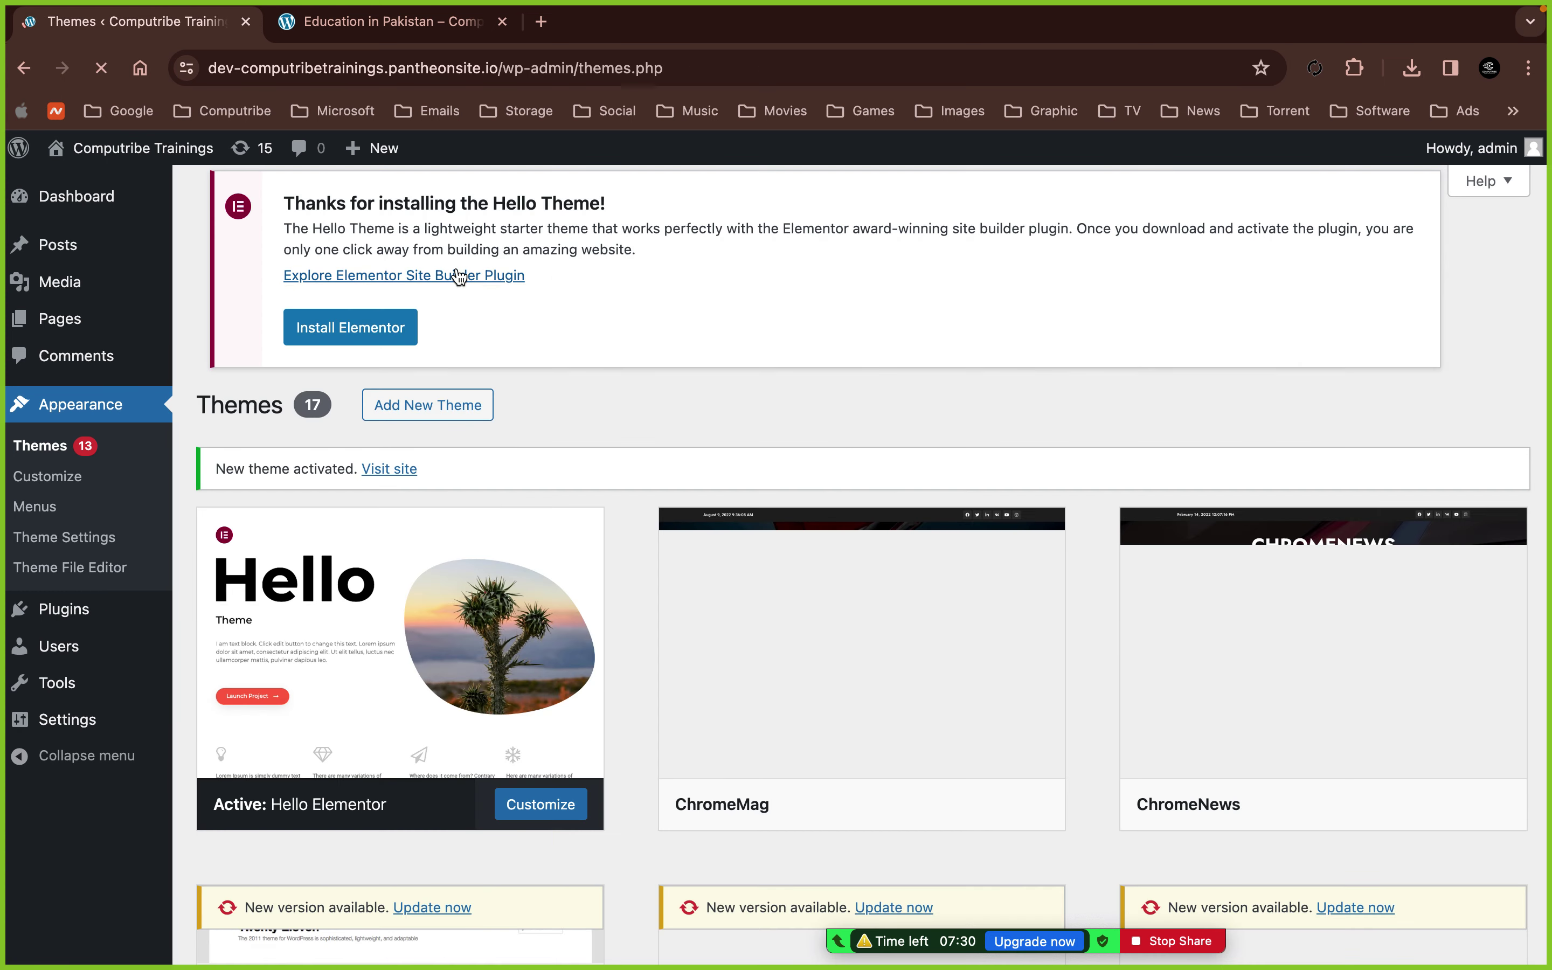
- Reload the Education in Pakistan post on the live site and open the homepage to check the Hello Elementor look
left_click(344, 32)
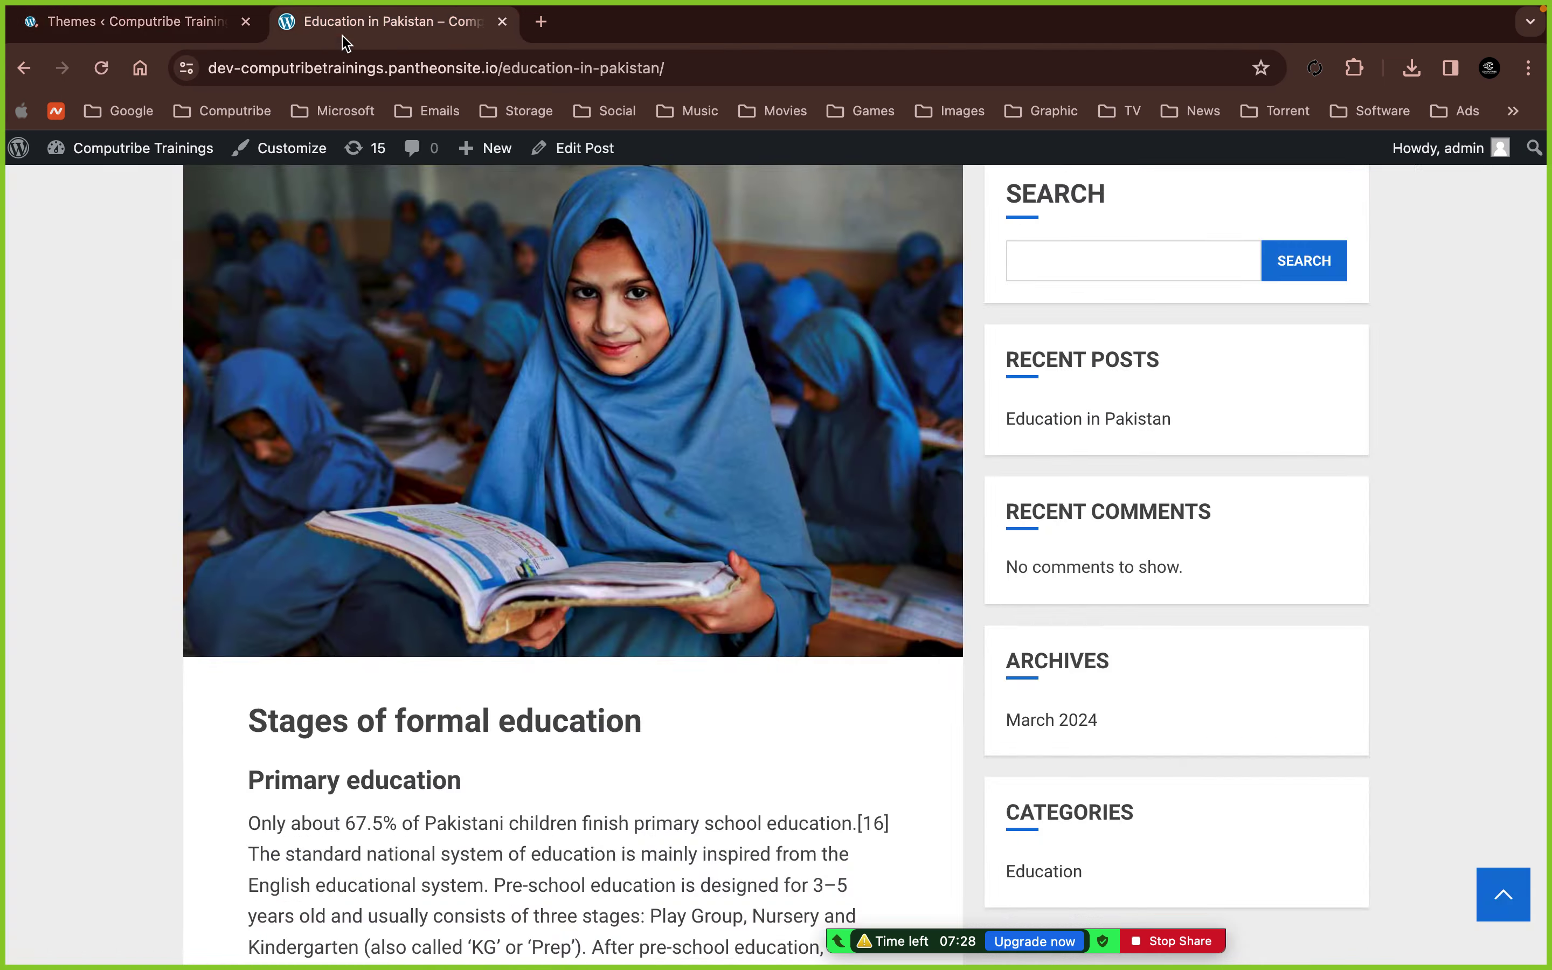
left_click(115, 74)
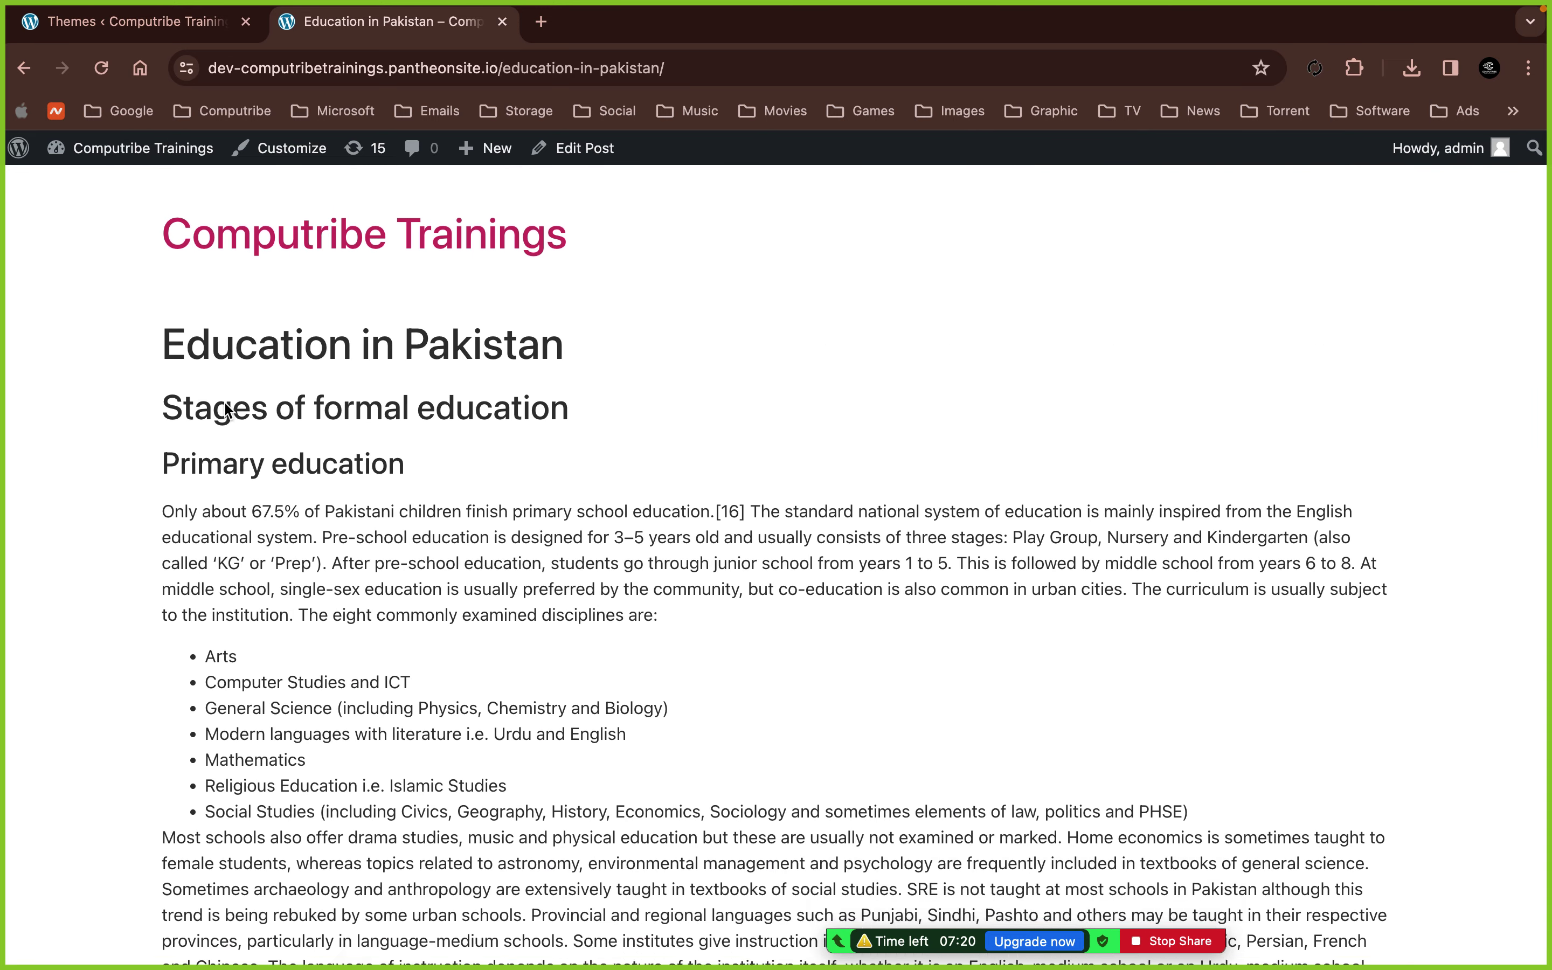
left_click(364, 219)
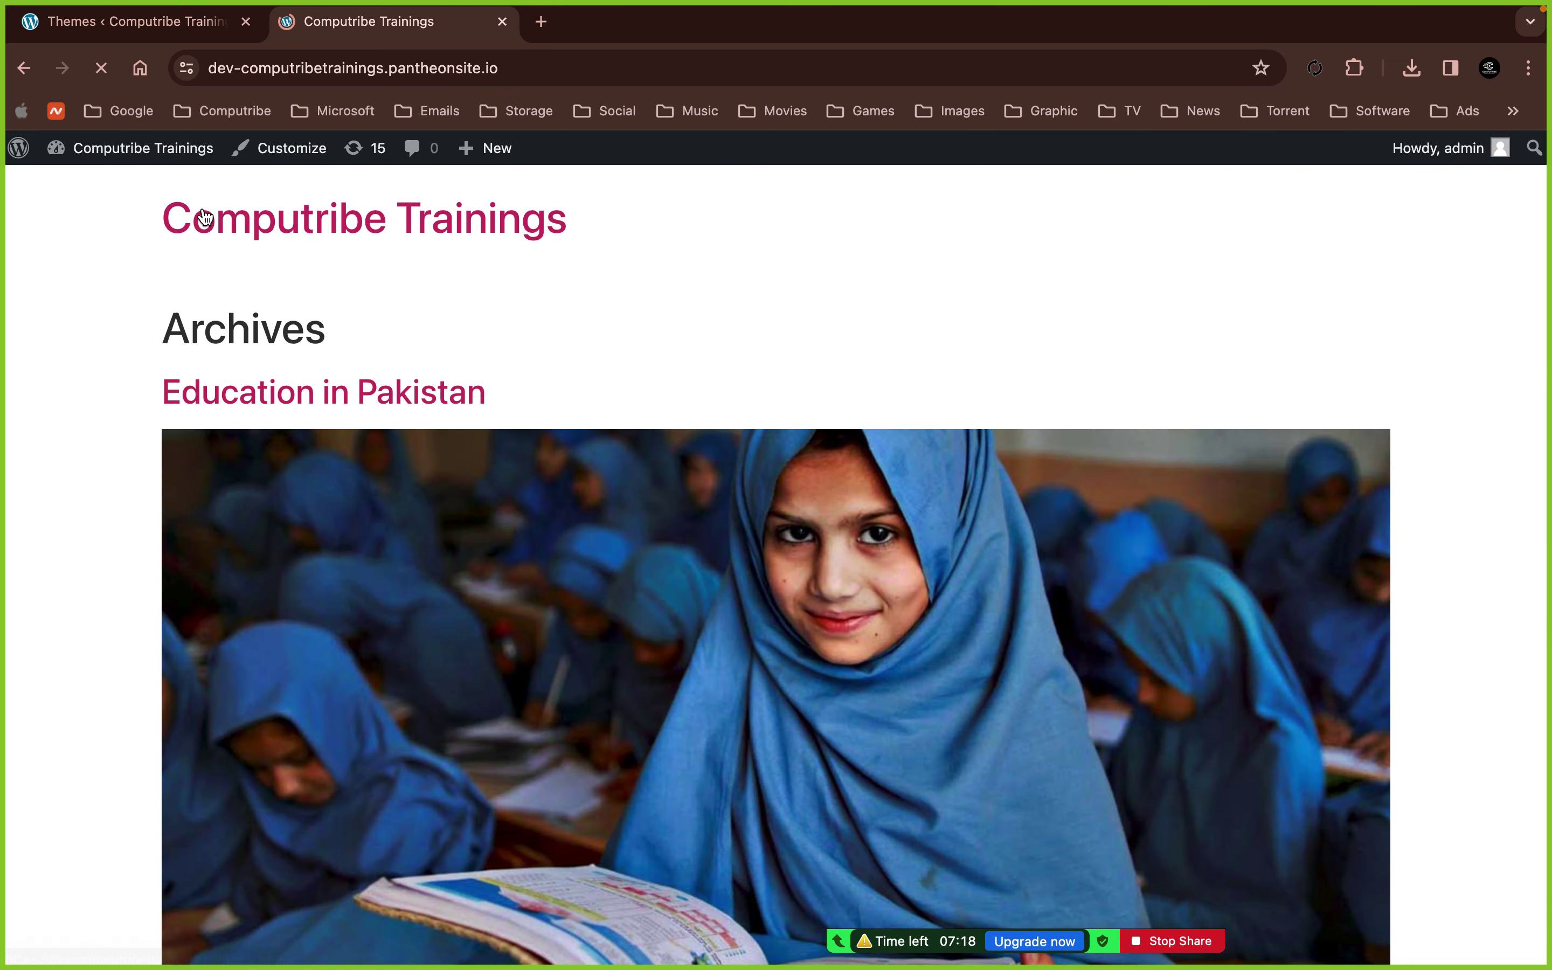
scroll(550, 657, "down", 2)
scroll(833, 693, "up", 2)
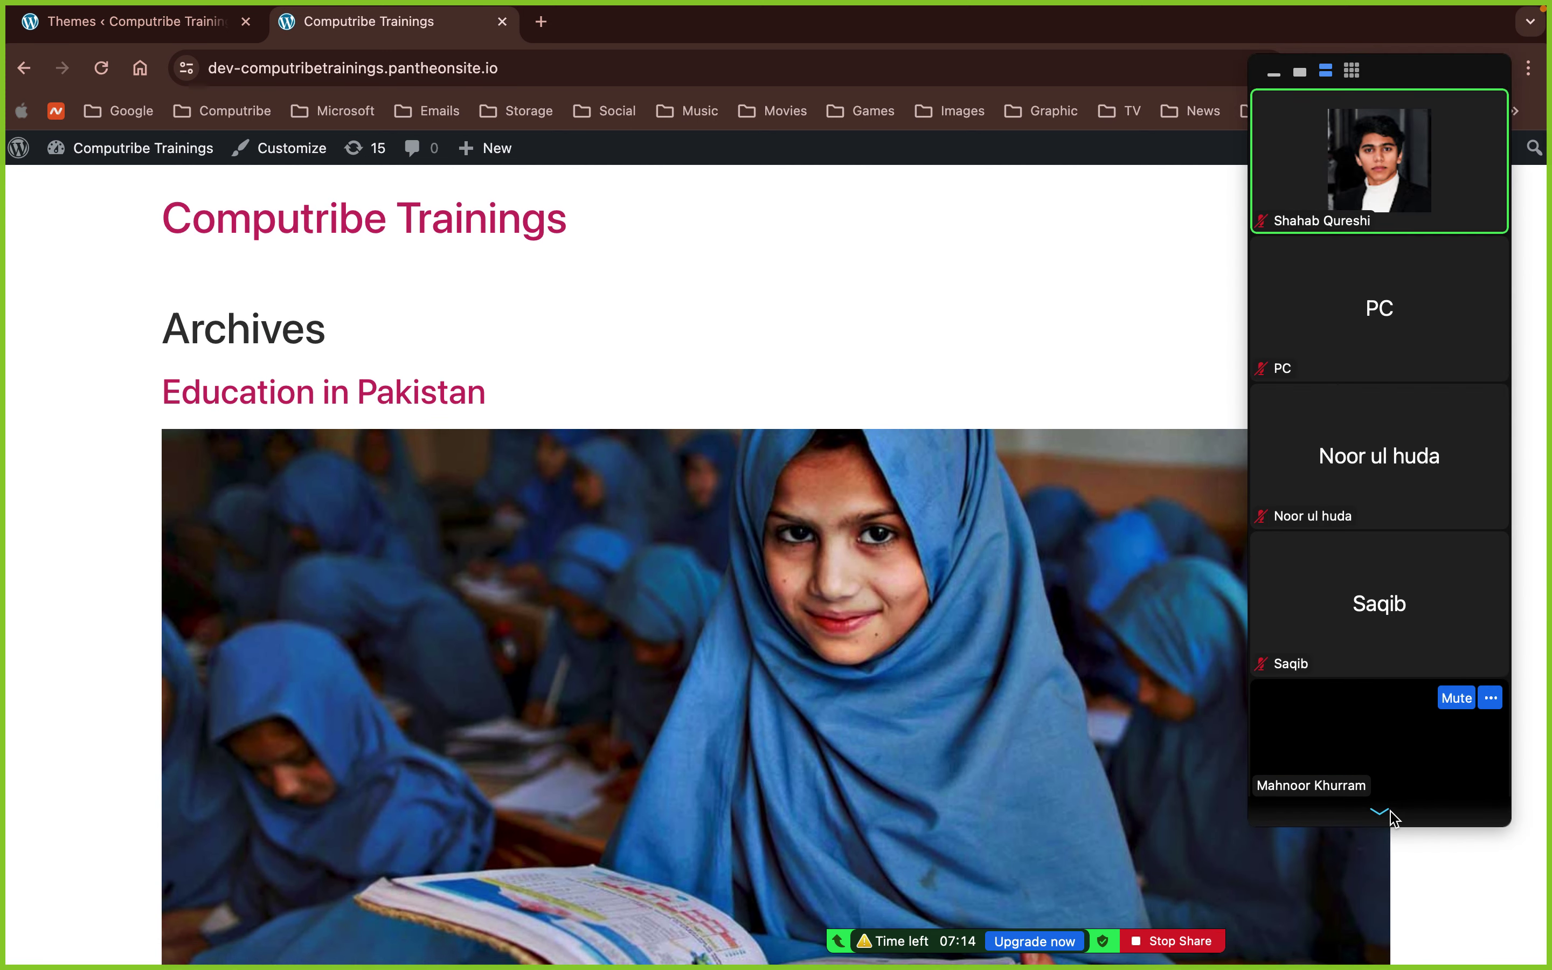
left_click(1263, 68)
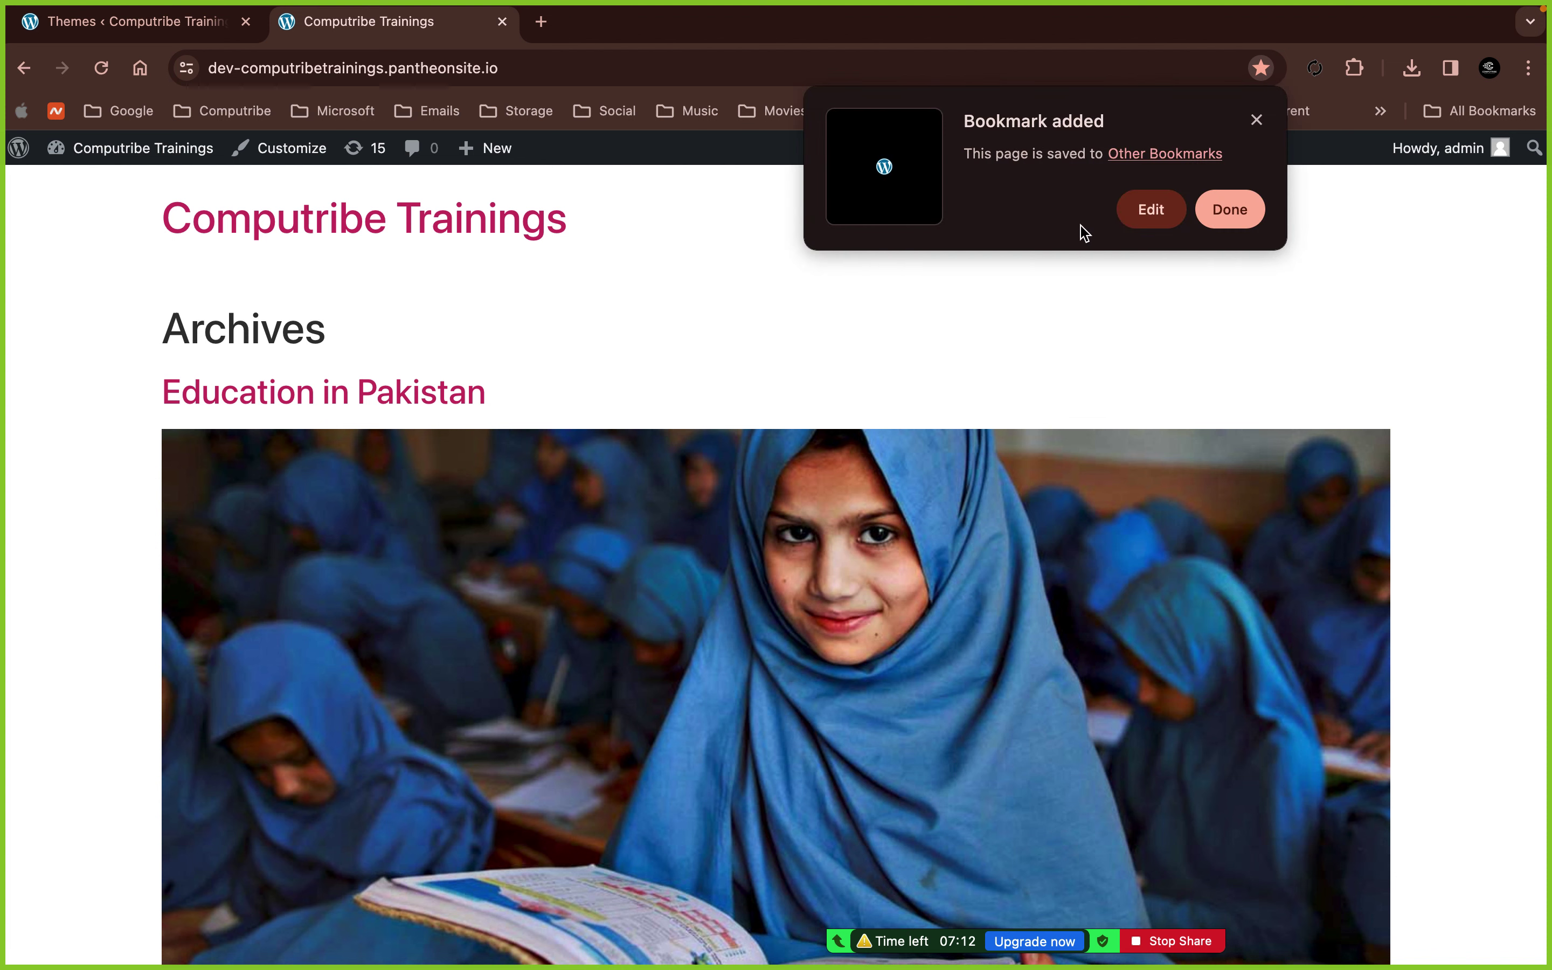
left_click(1268, 124)
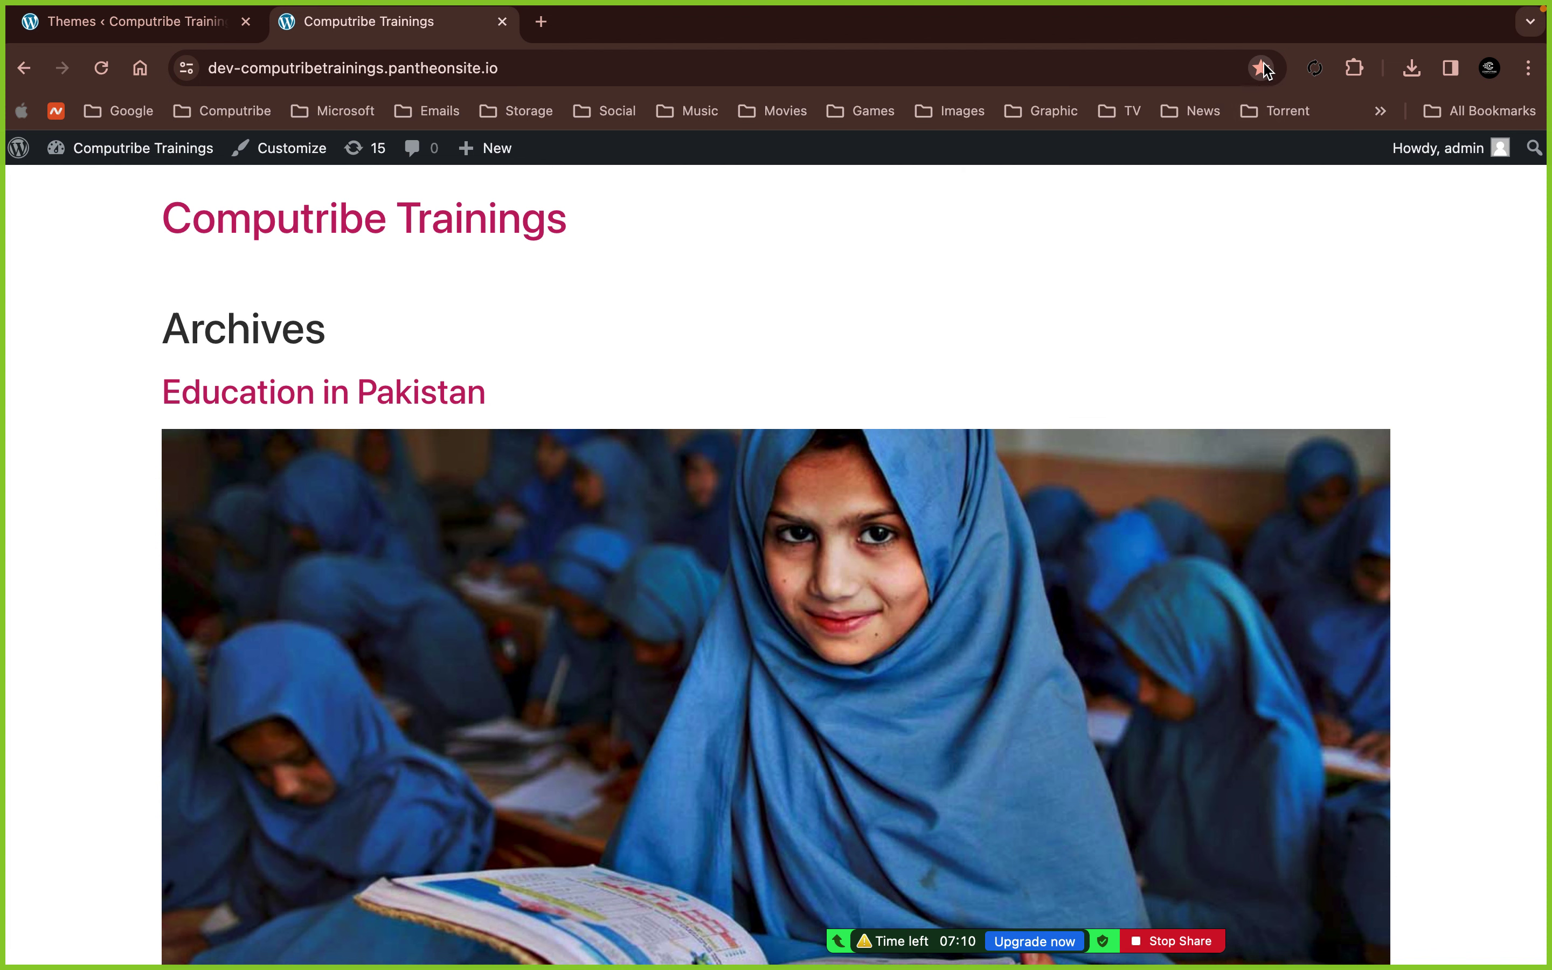
left_click(1261, 68)
left_click(1140, 282)
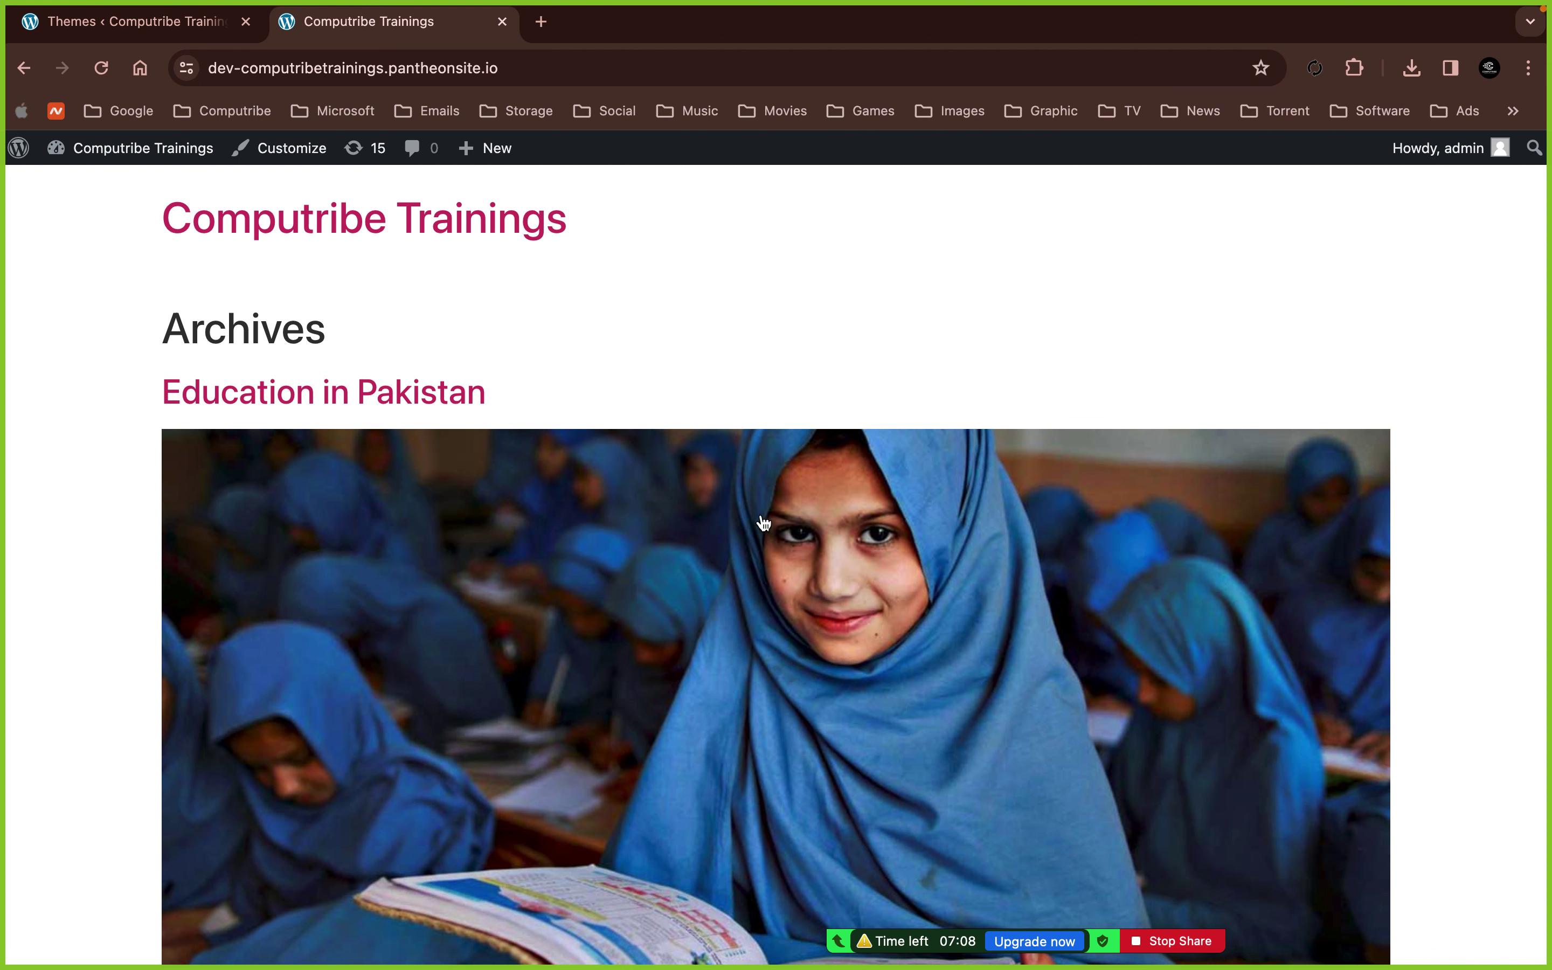
- Look over the homepage, then open the Education in Pakistan post and read through to its comment section
scroll(699, 561, "down", 3)
scroll(699, 561, "up", 3)
scroll(700, 561, "down", 3)
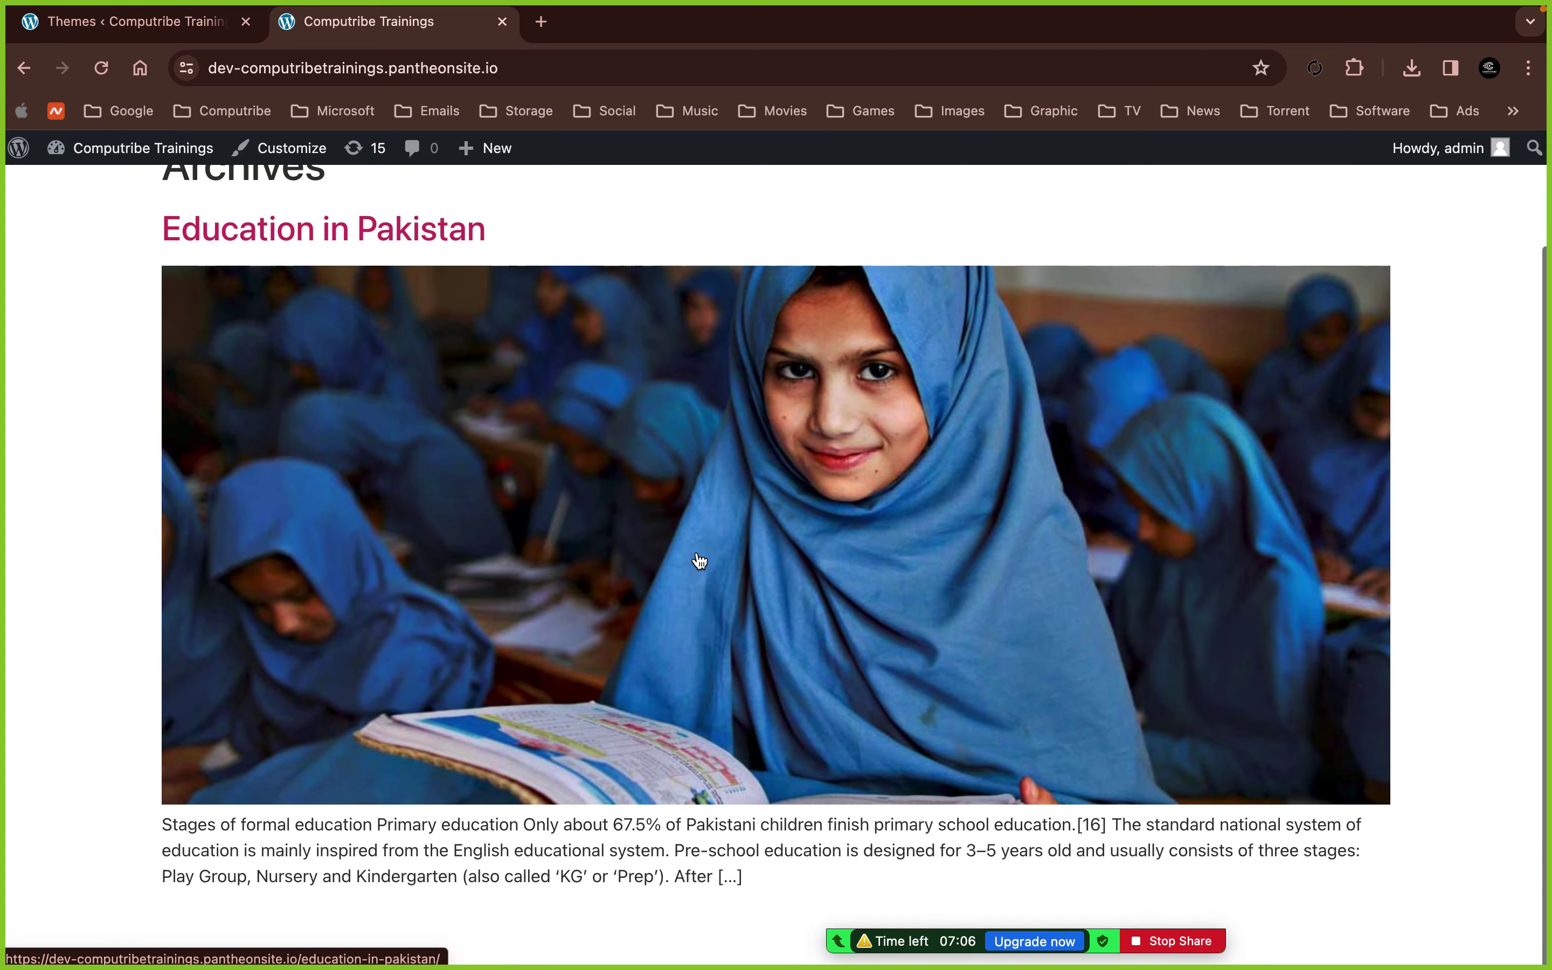
scroll(700, 561, "up", 3)
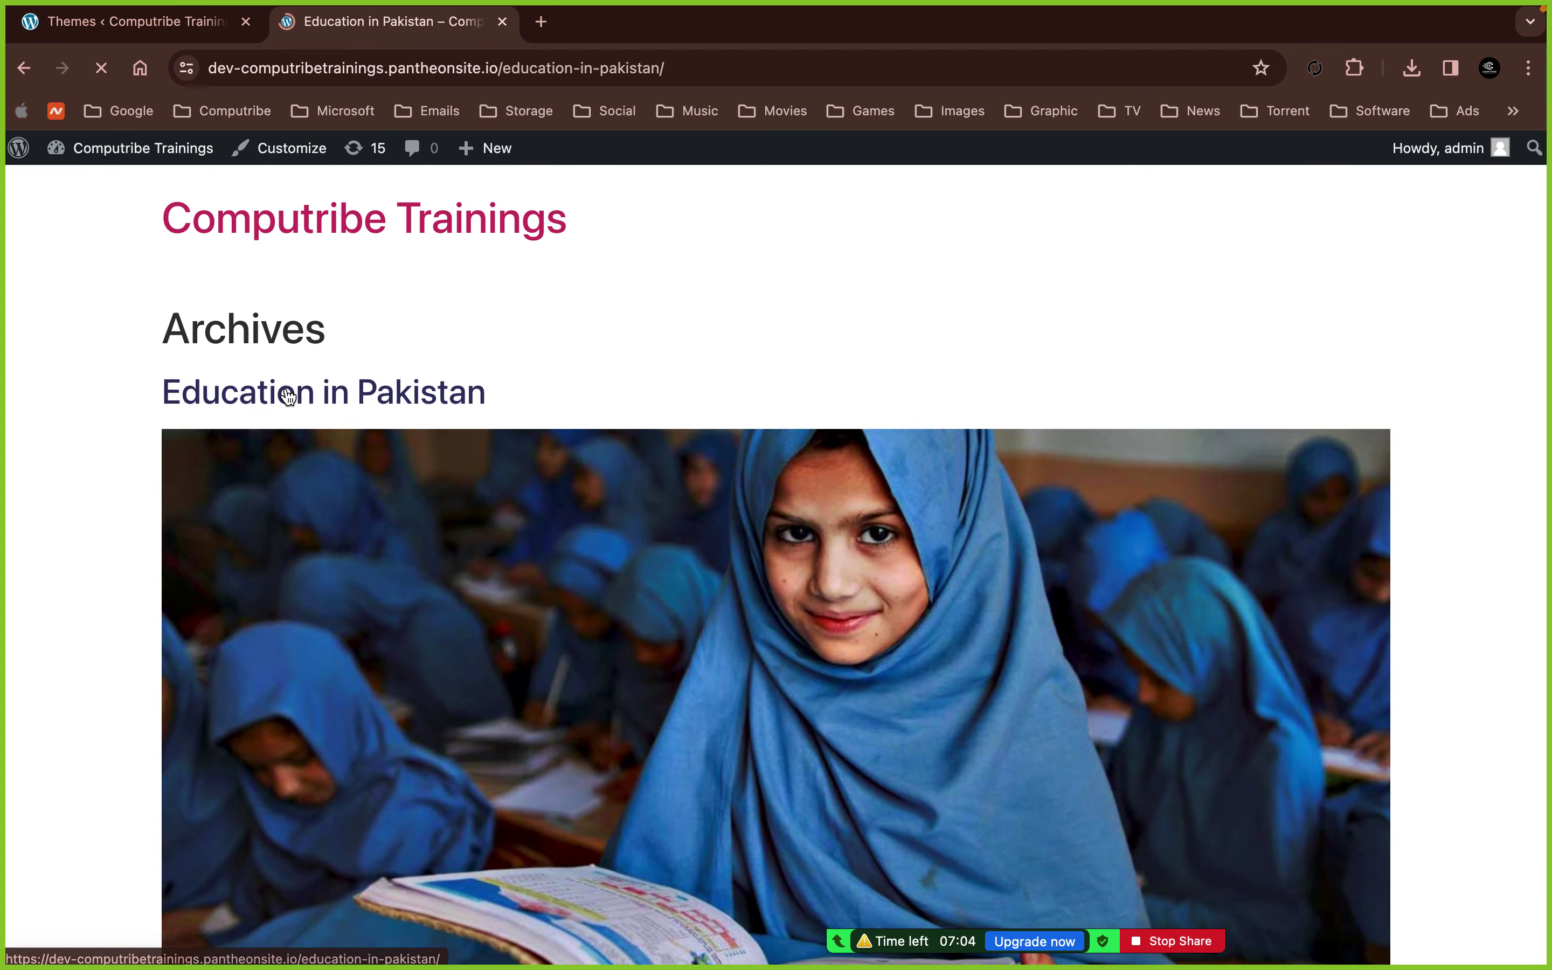
scroll(289, 398, "down", 10)
scroll(289, 397, "up", 10)
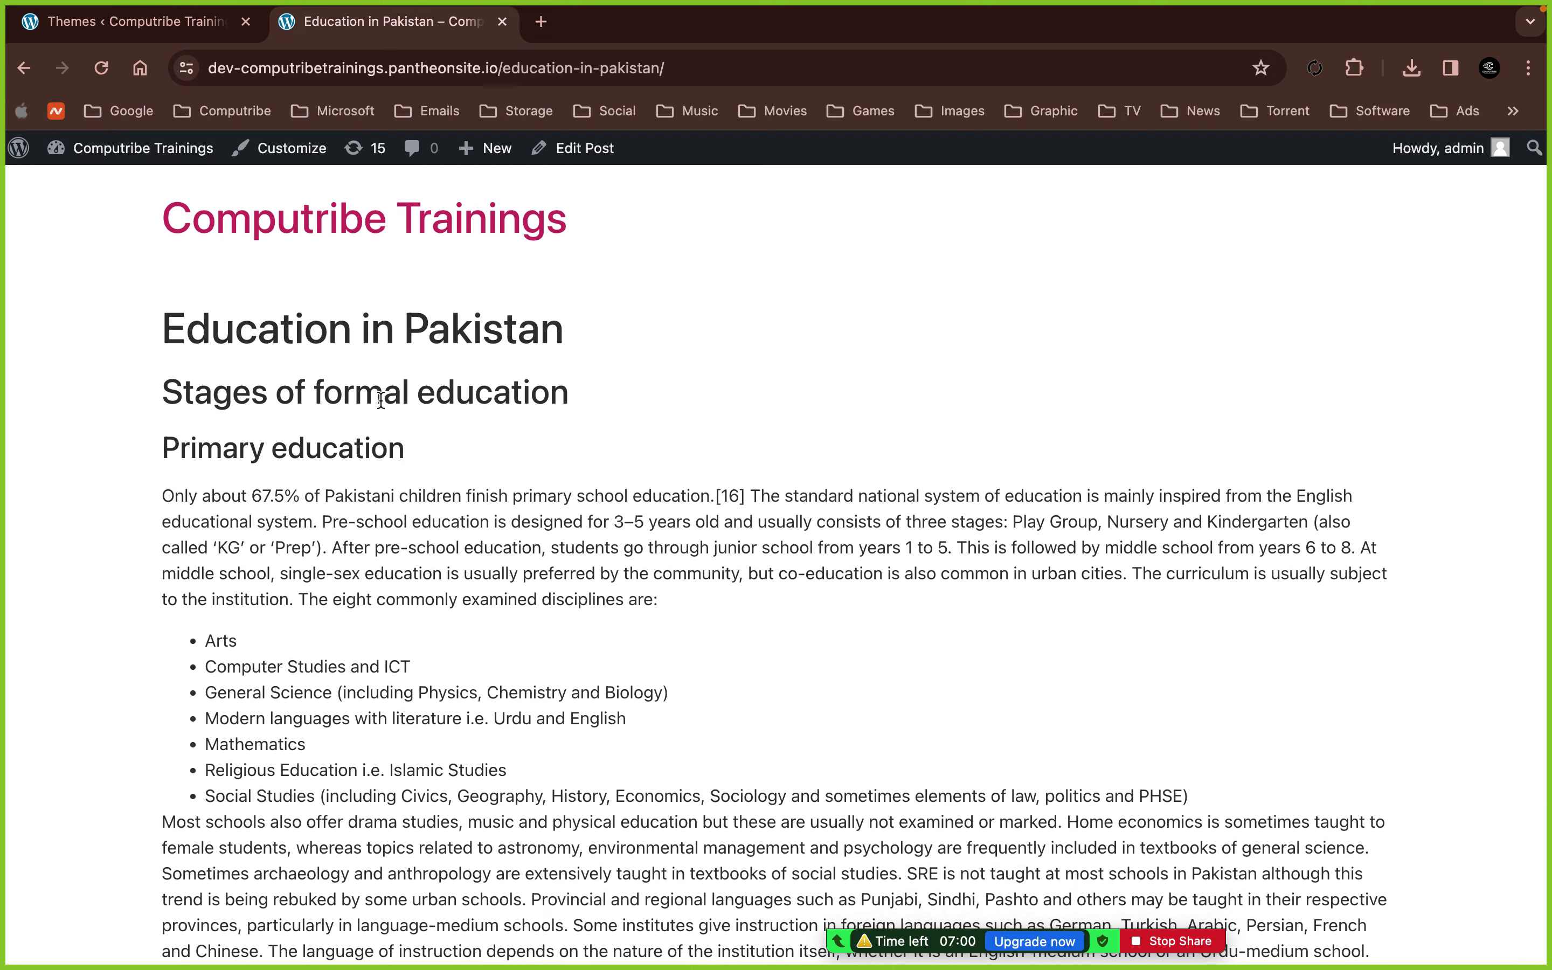
scroll(281, 467, "down", 10)
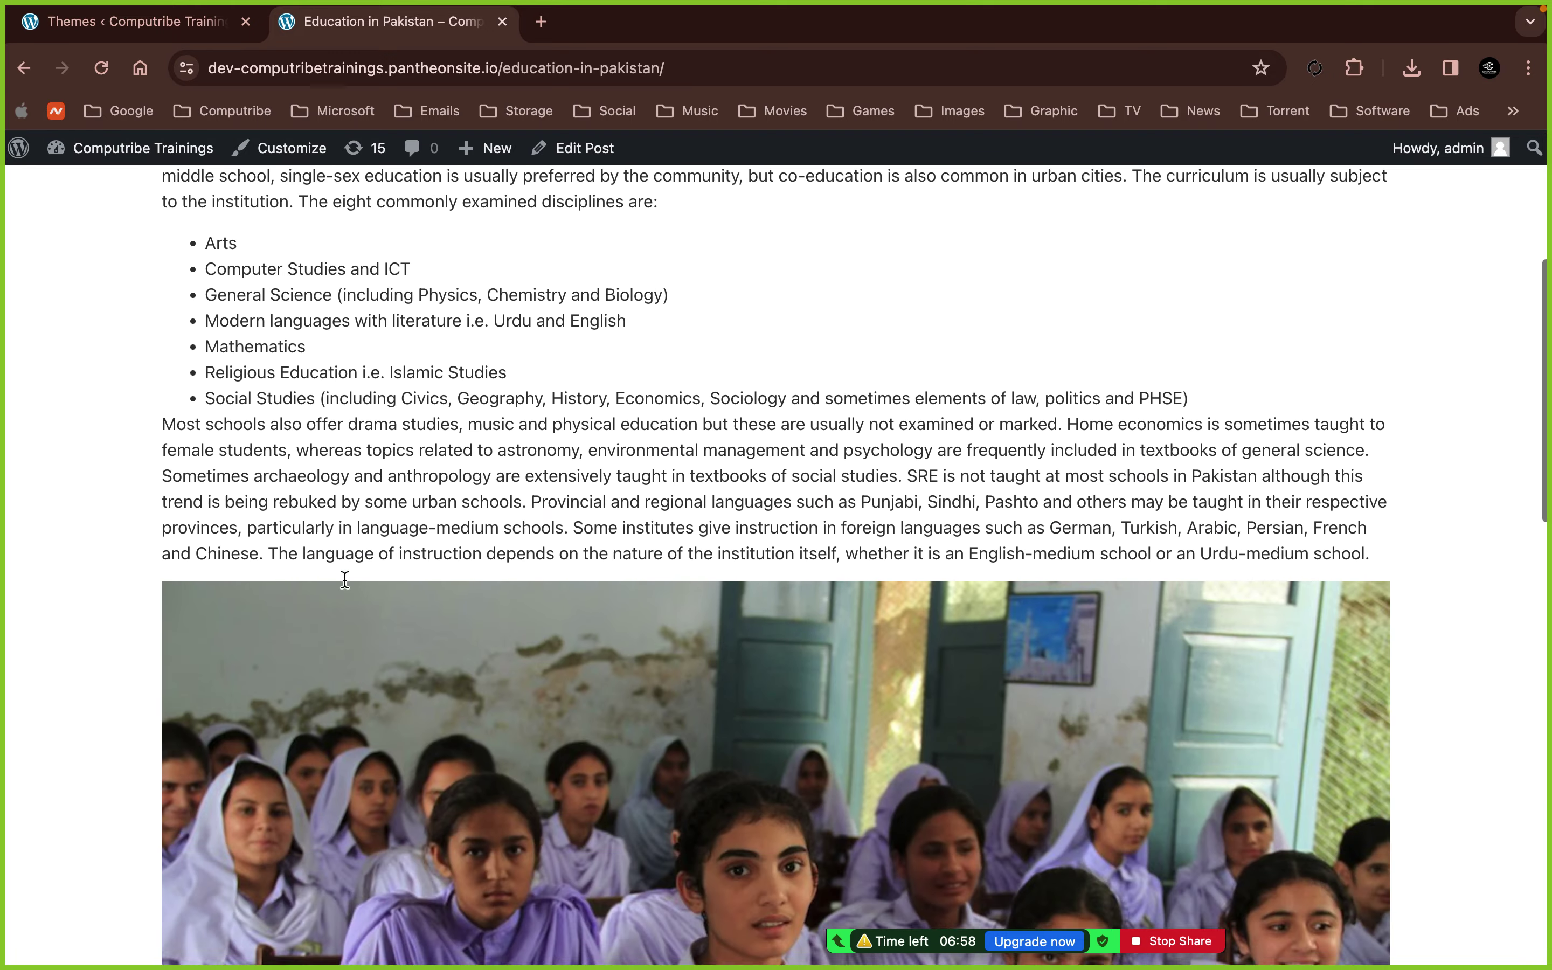
scroll(346, 585, "down", 9)
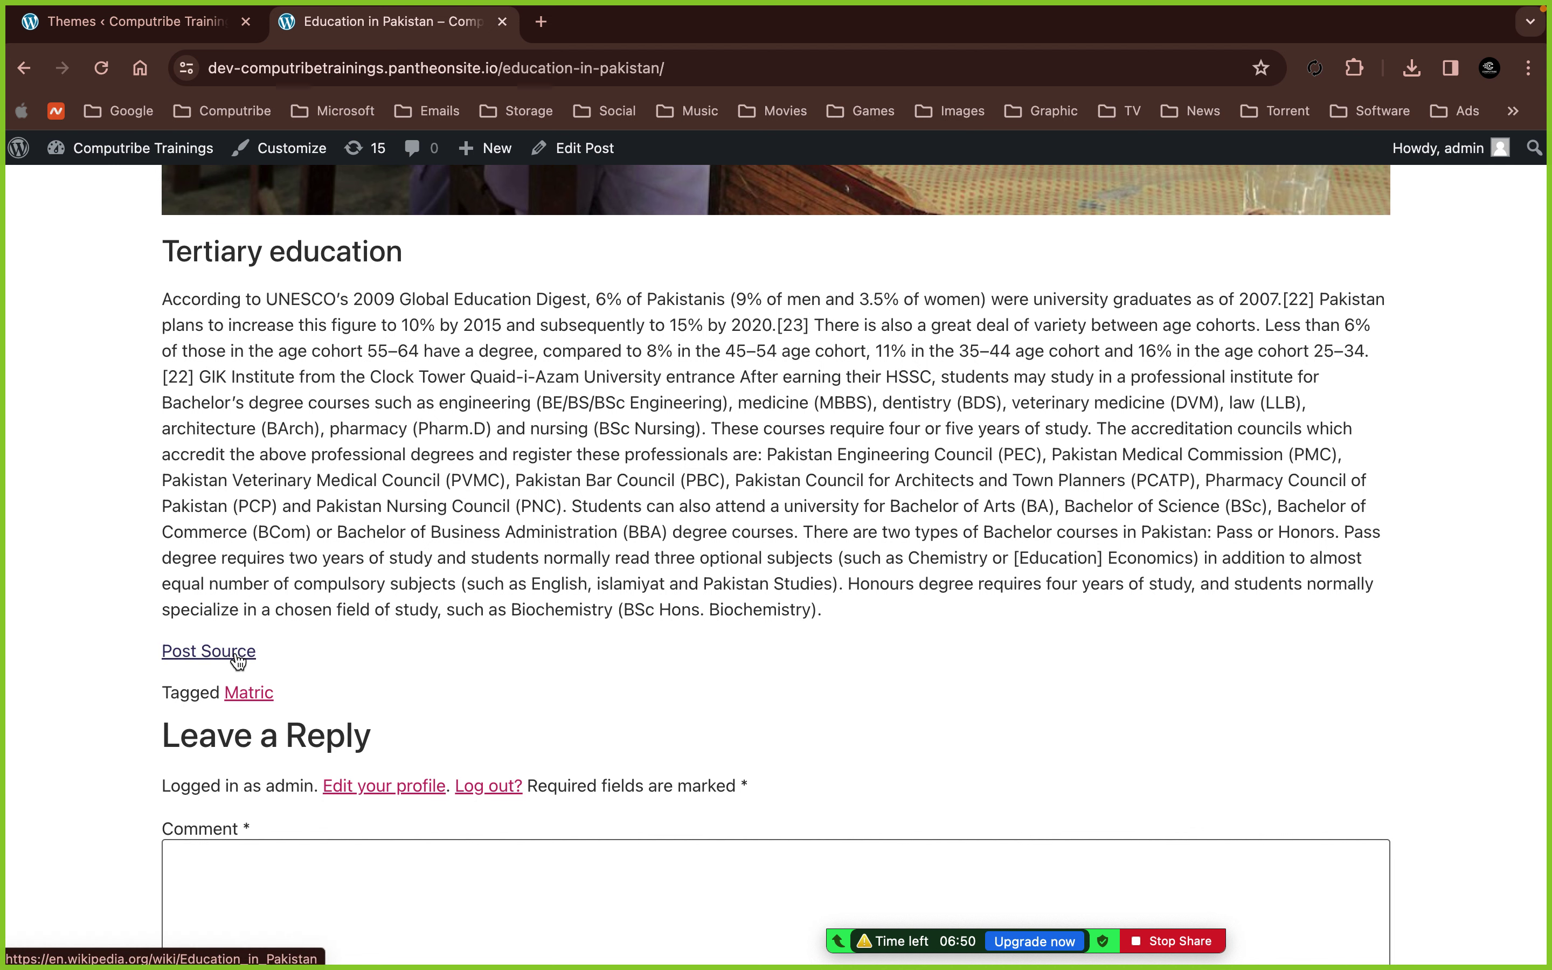
scroll(239, 661, "down", 3)
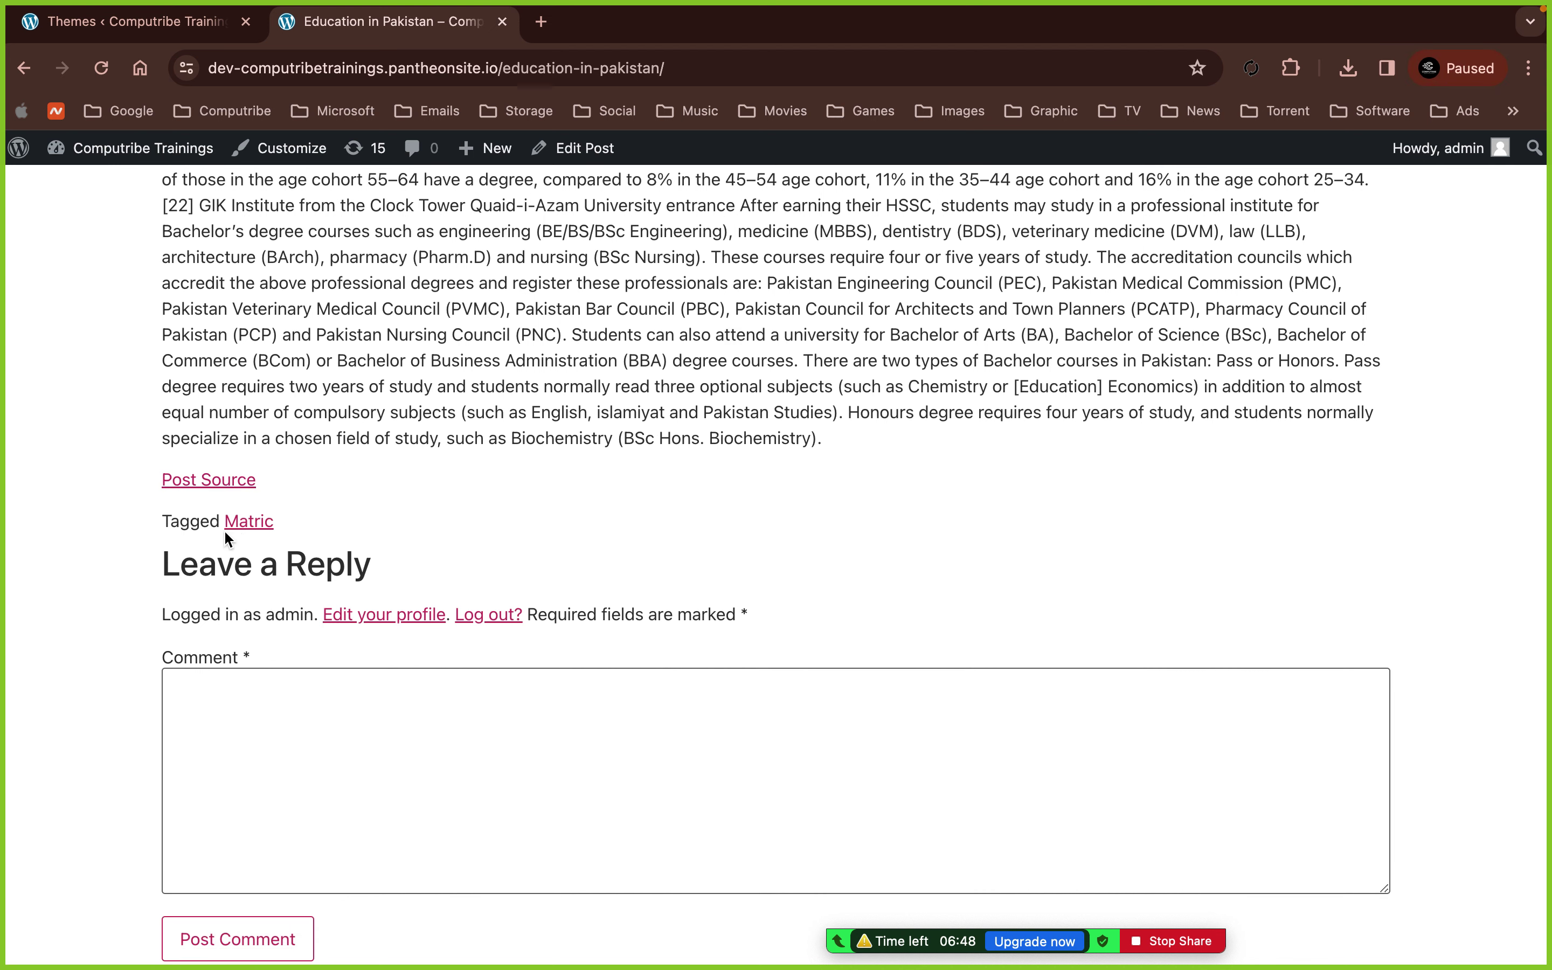
- Follow the Post Source link at the end of the post and view the Wikipedia article
left_click(236, 698)
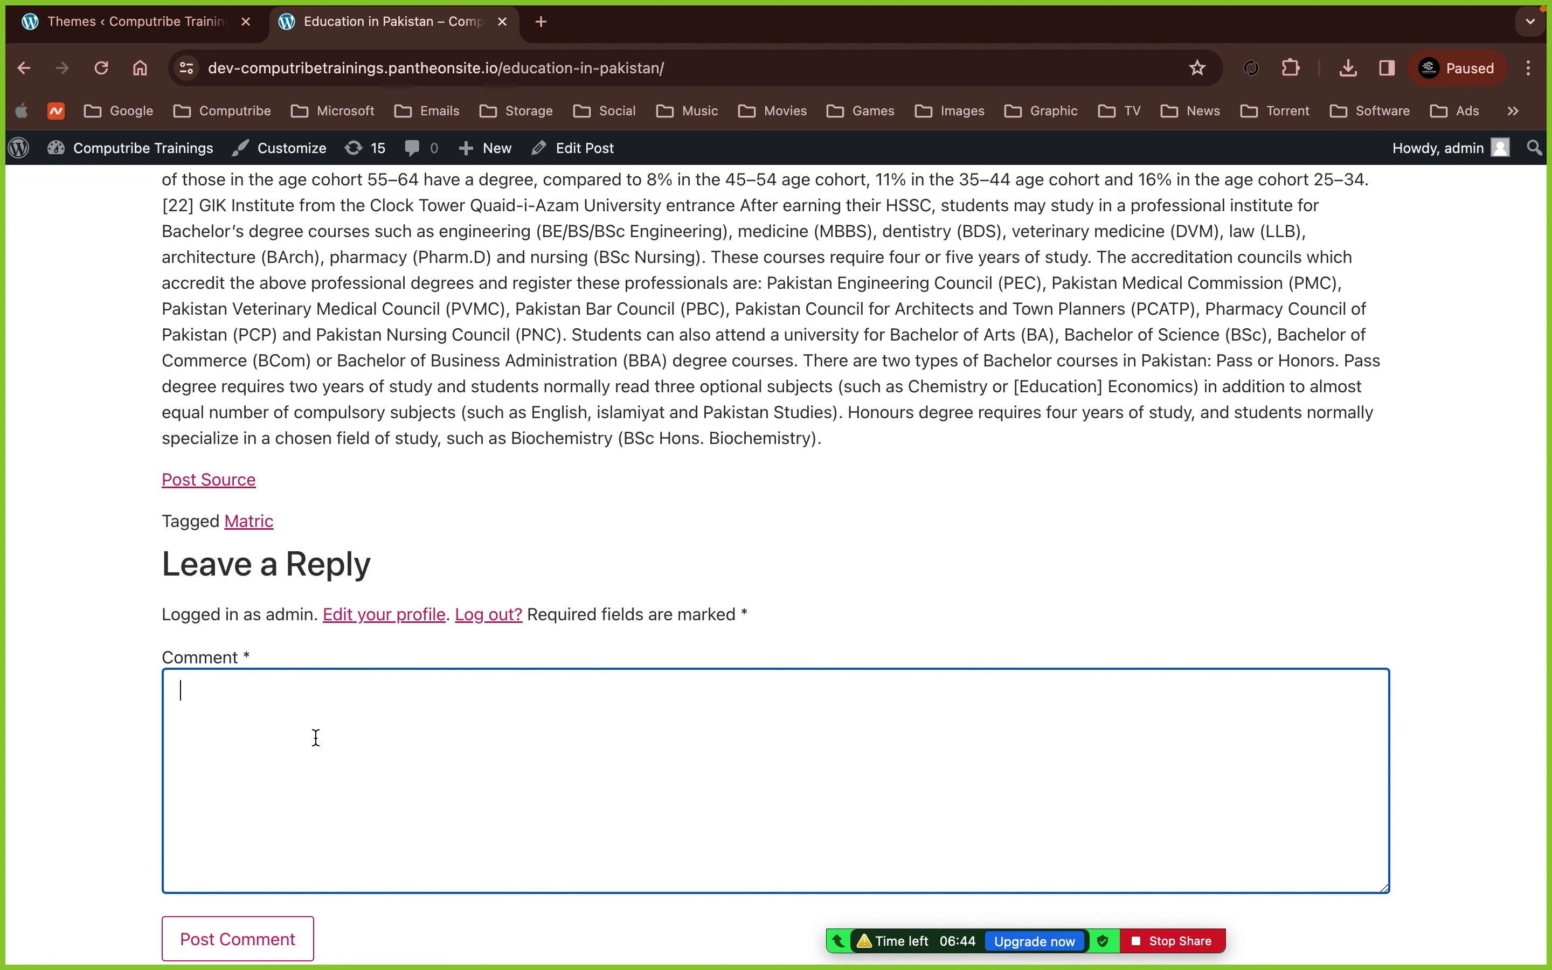
scroll(314, 737, "down", 1)
left_click(222, 442)
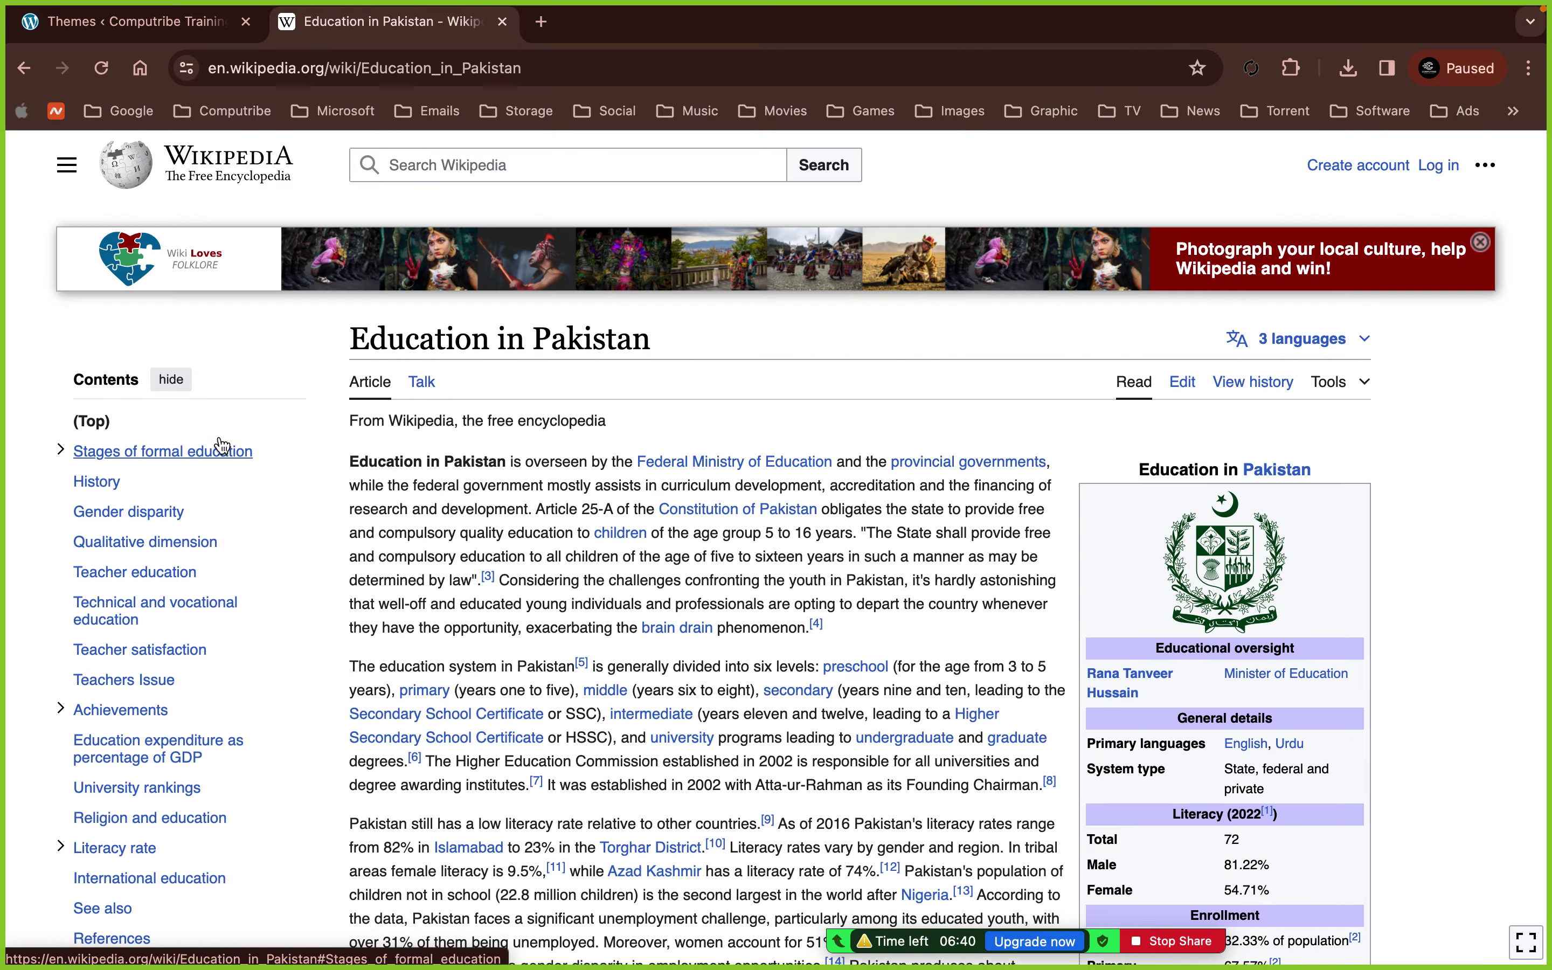
left_click(222, 442)
scroll(222, 443, "up", 15)
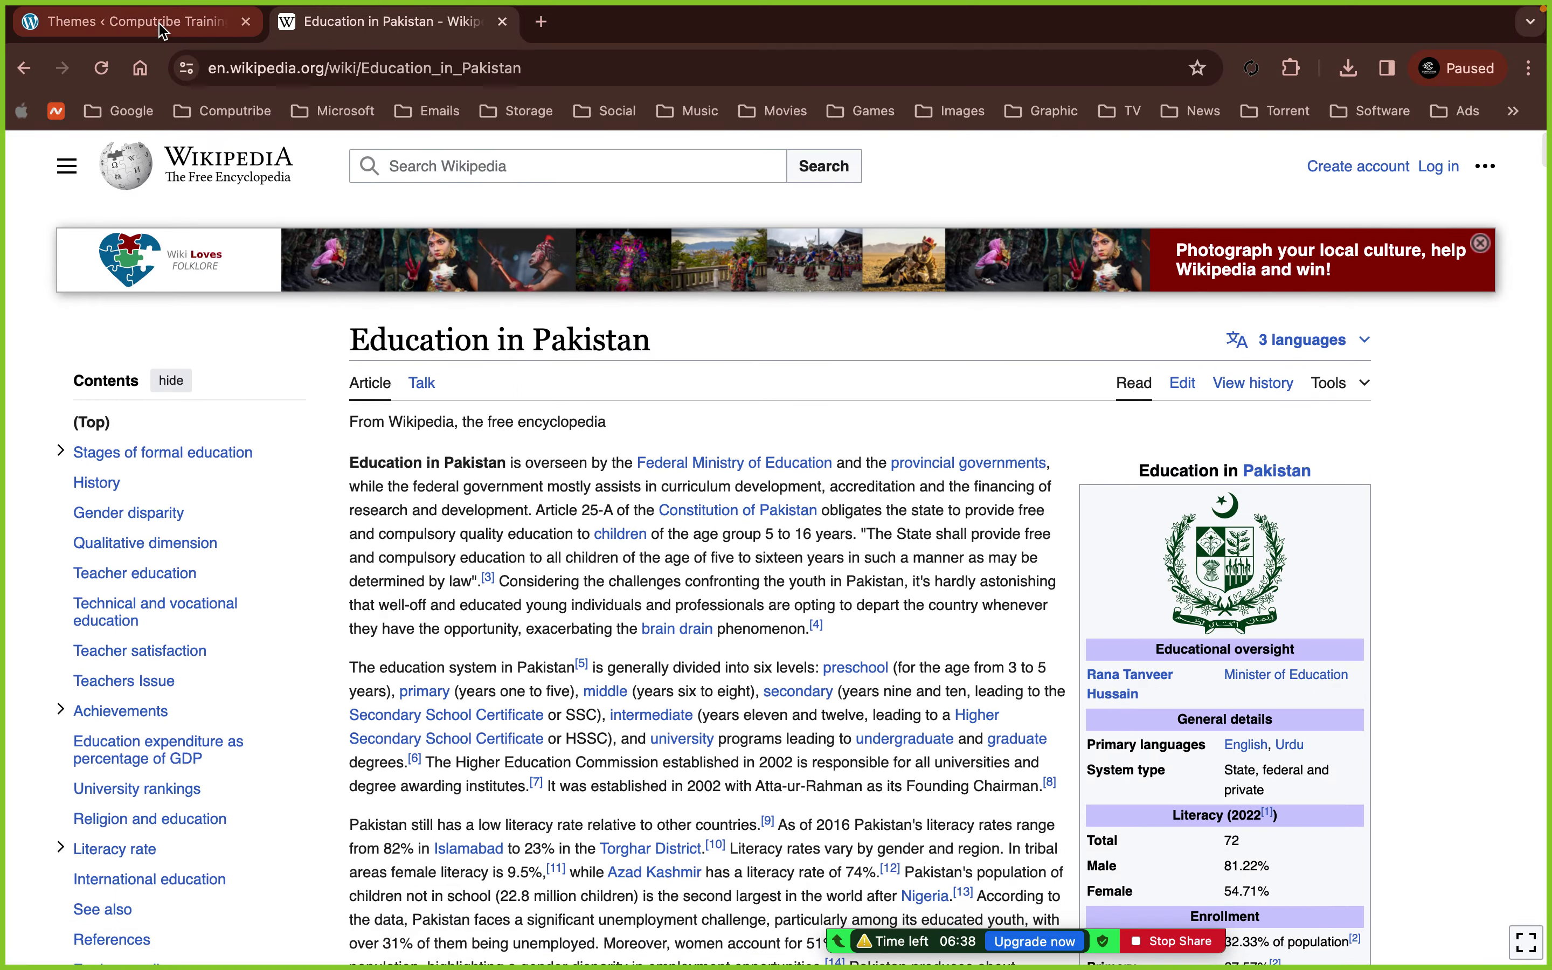
- Return to the installed themes in the admin area and activate the ChromeMag theme again
left_click(161, 29)
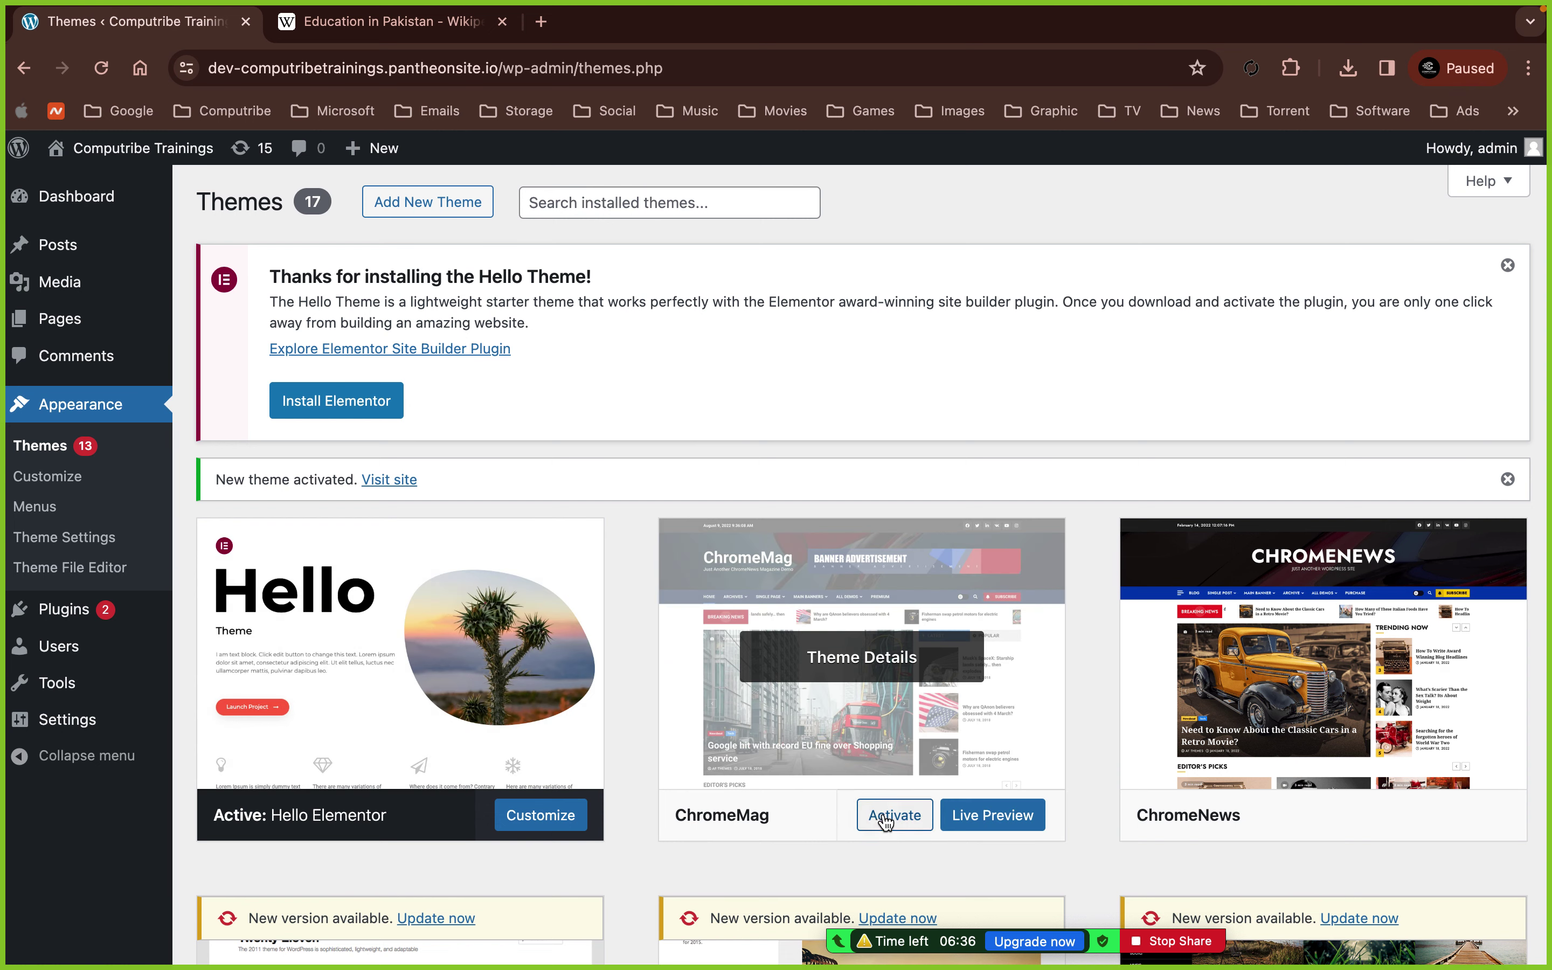
left_click(908, 829)
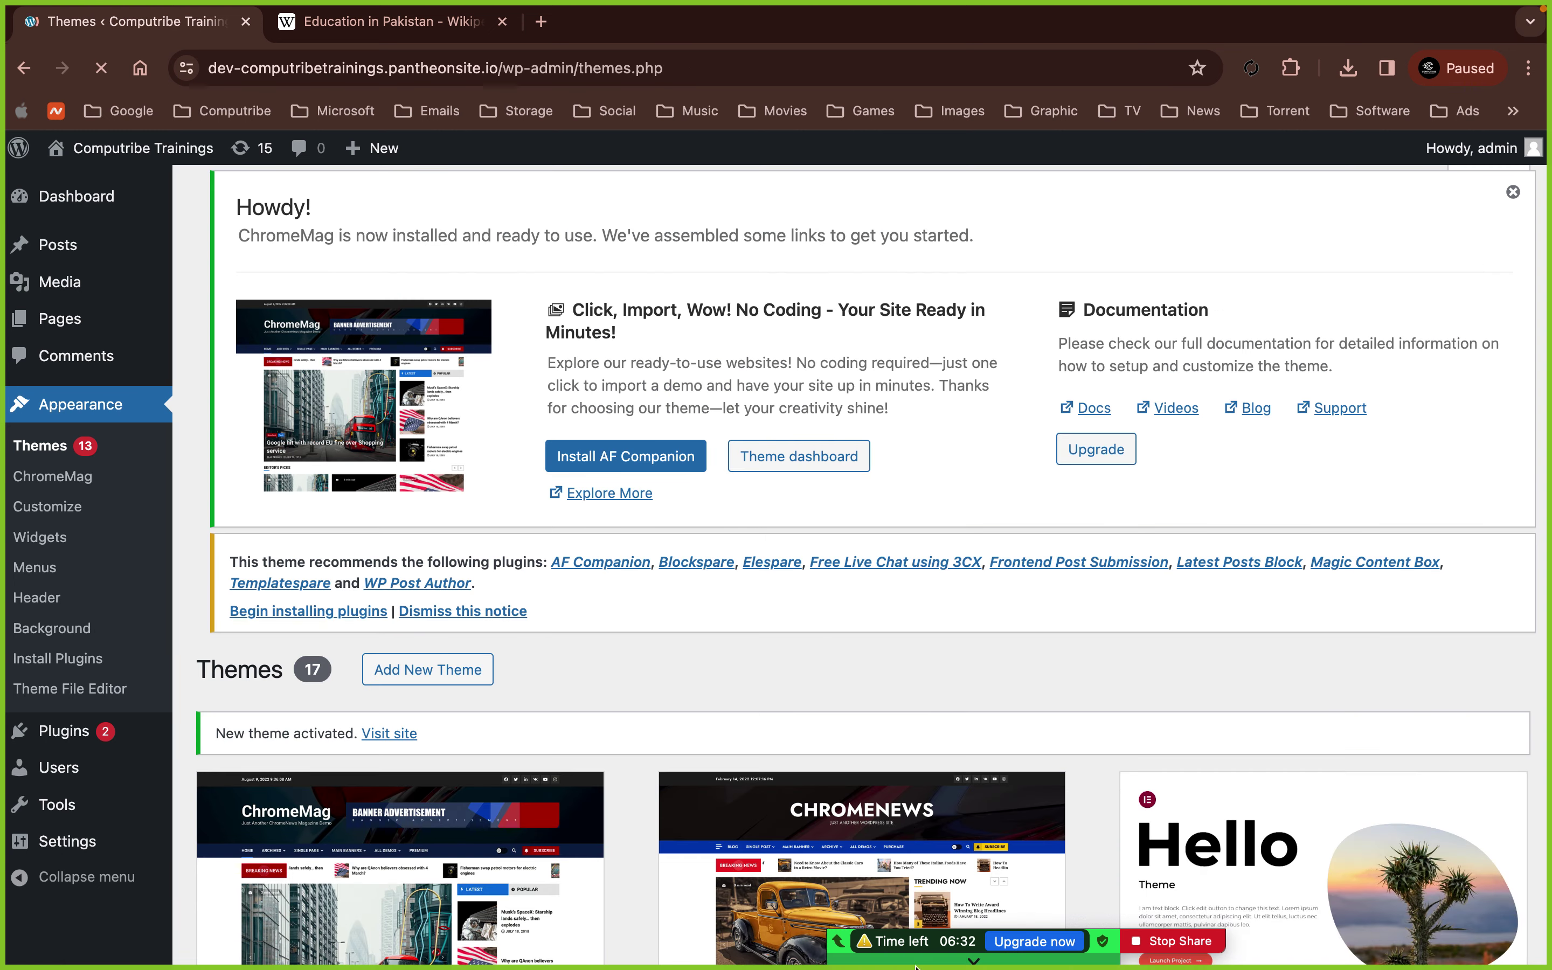
- Open the Zoom meeting's participants list, look through the attendees and close the list
mouse_move(869, 928)
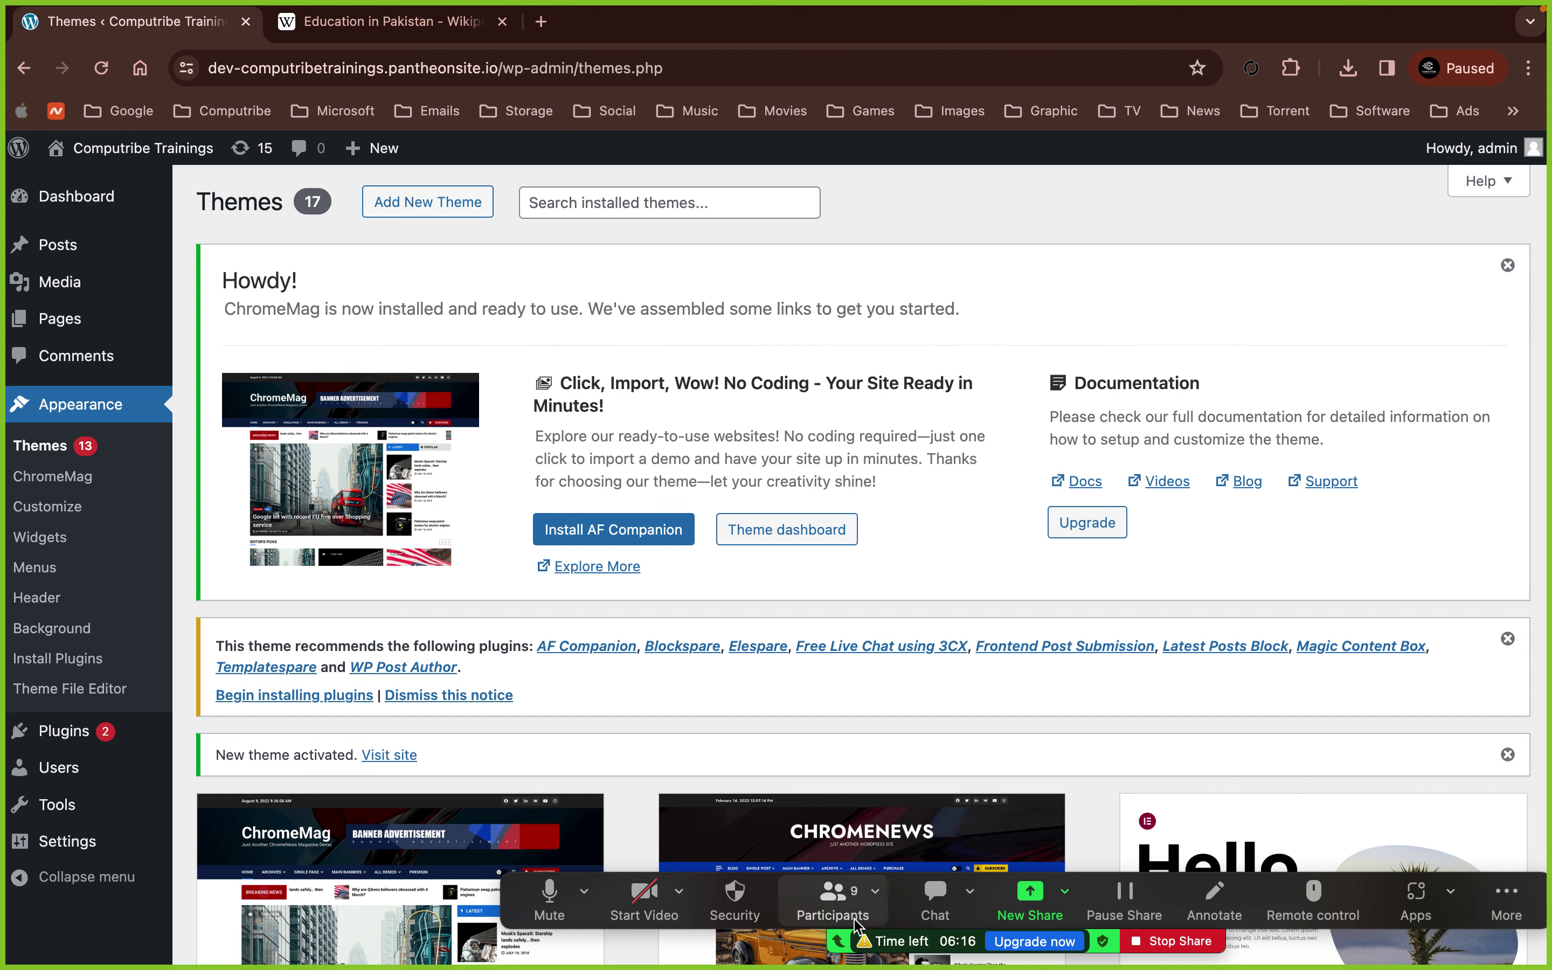
left_click(832, 898)
scroll(802, 464, "down", 3)
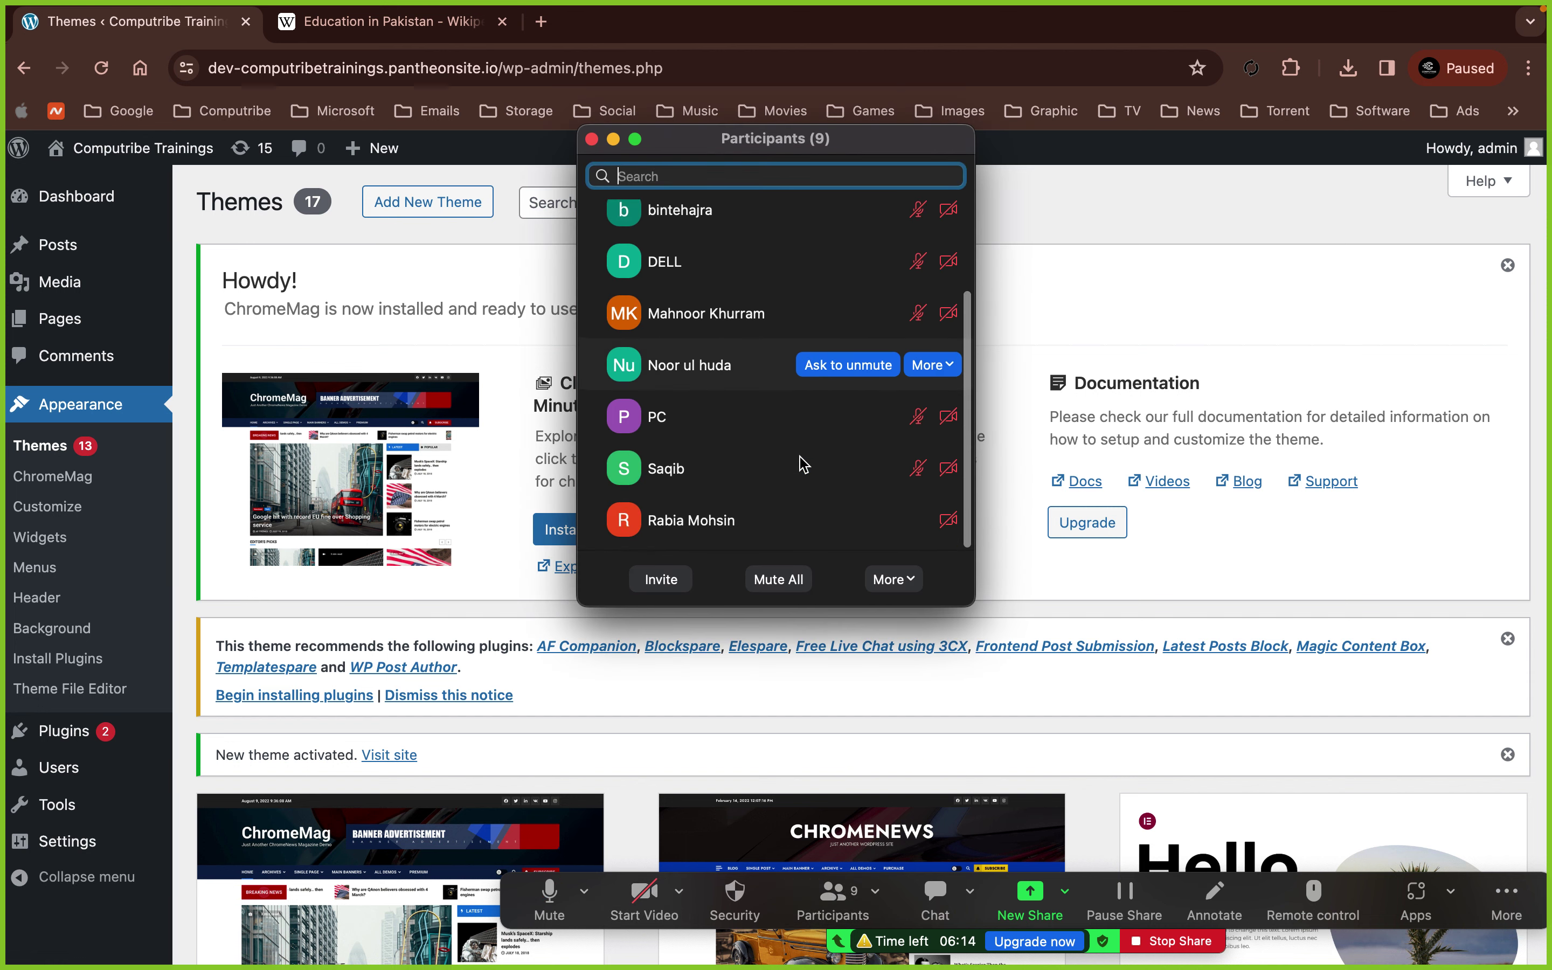
scroll(802, 464, "up", 5)
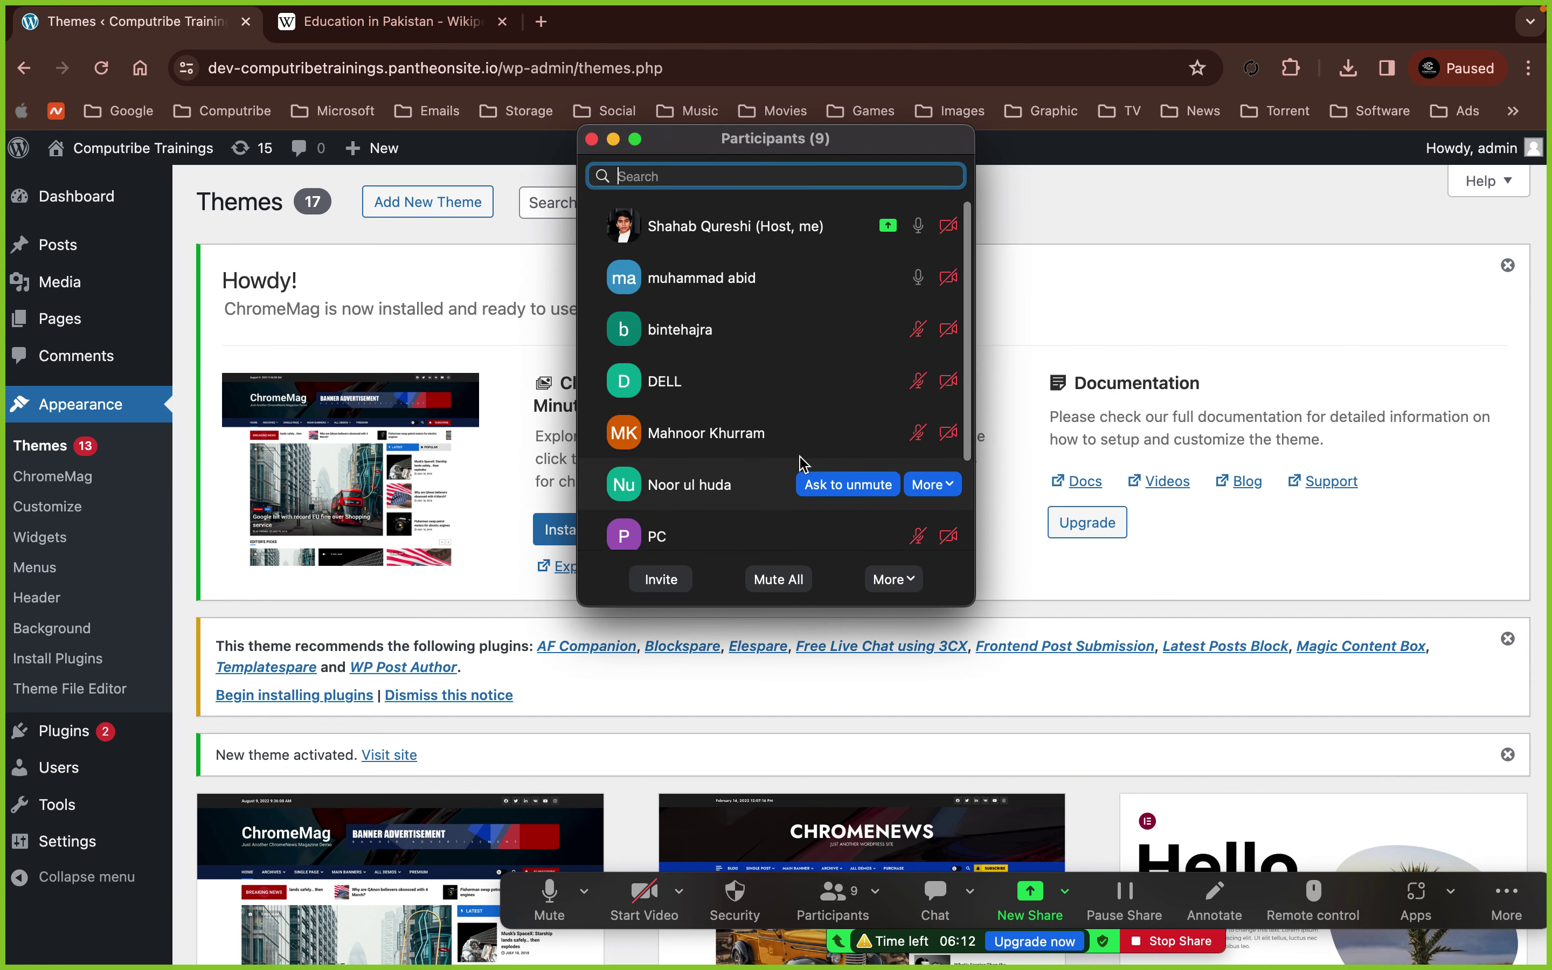
scroll(800, 465, "down", 2)
scroll(800, 465, "up", 3)
left_click(591, 139)
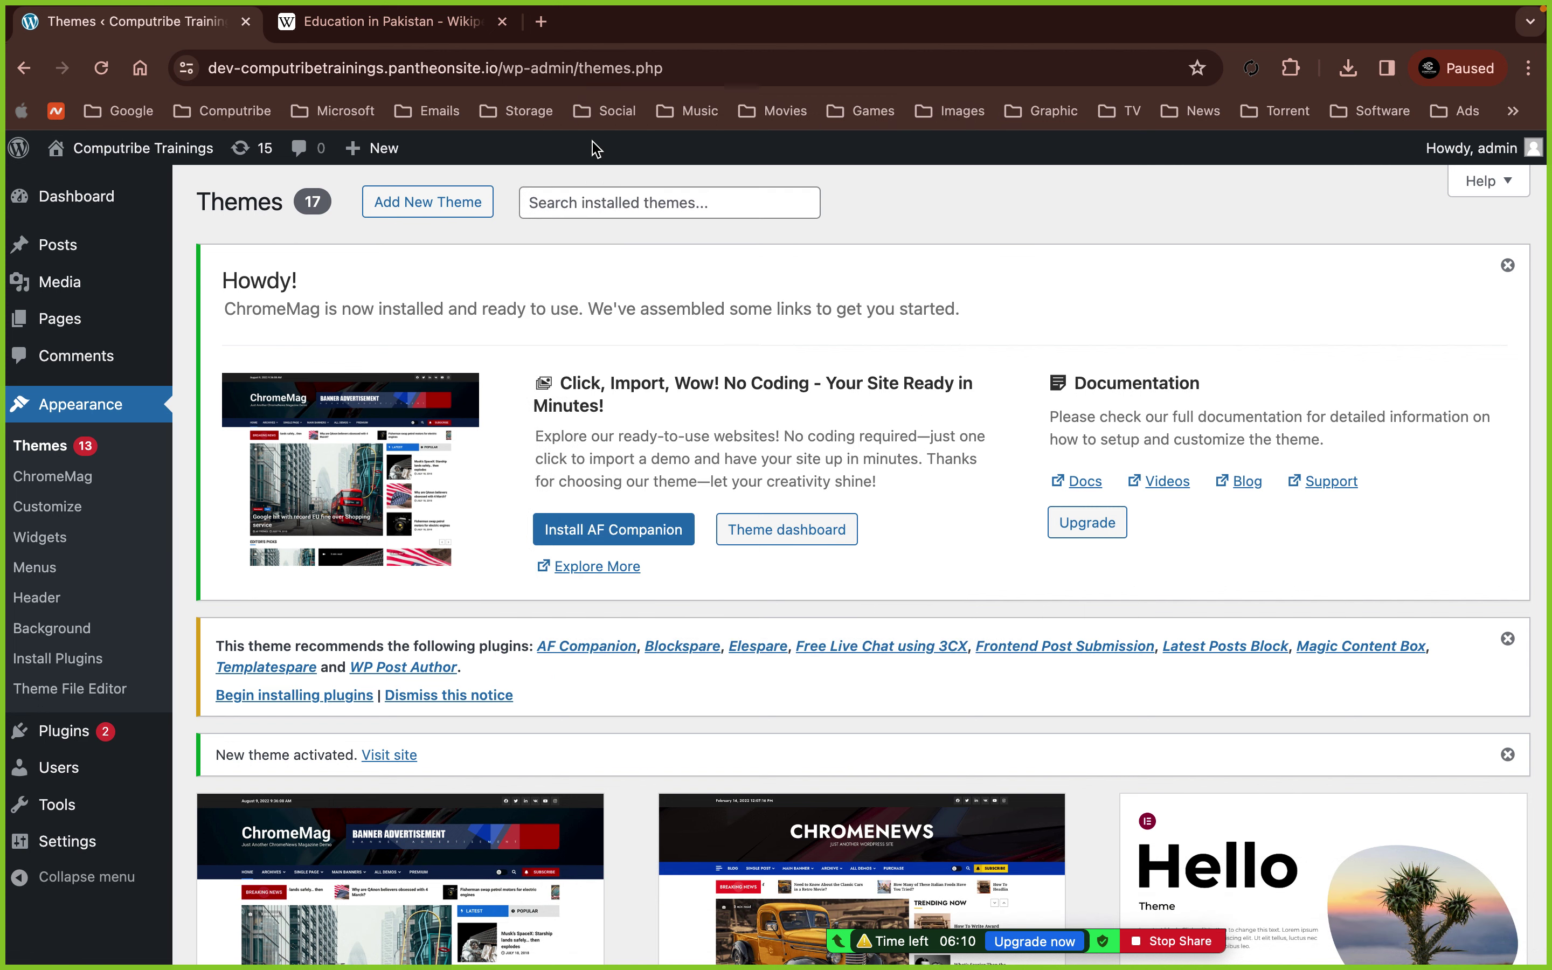
- Dismiss the ChromeMag welcome notice and open the site's homepage in a new tab to look it over
left_click(1508, 268)
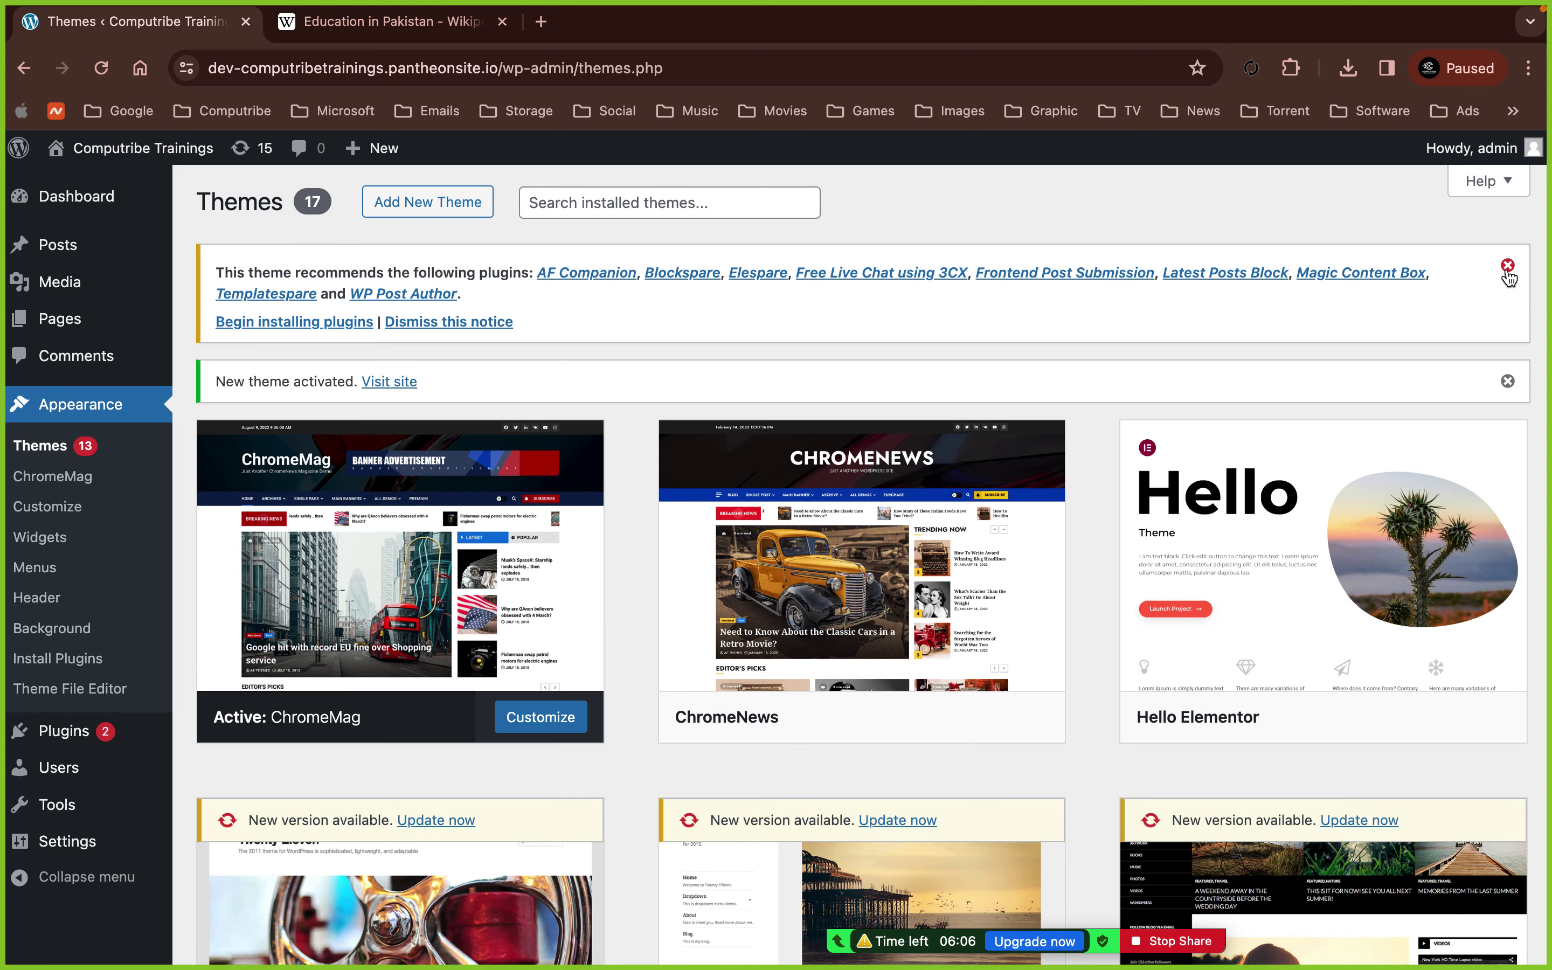
mouse_move(112, 155)
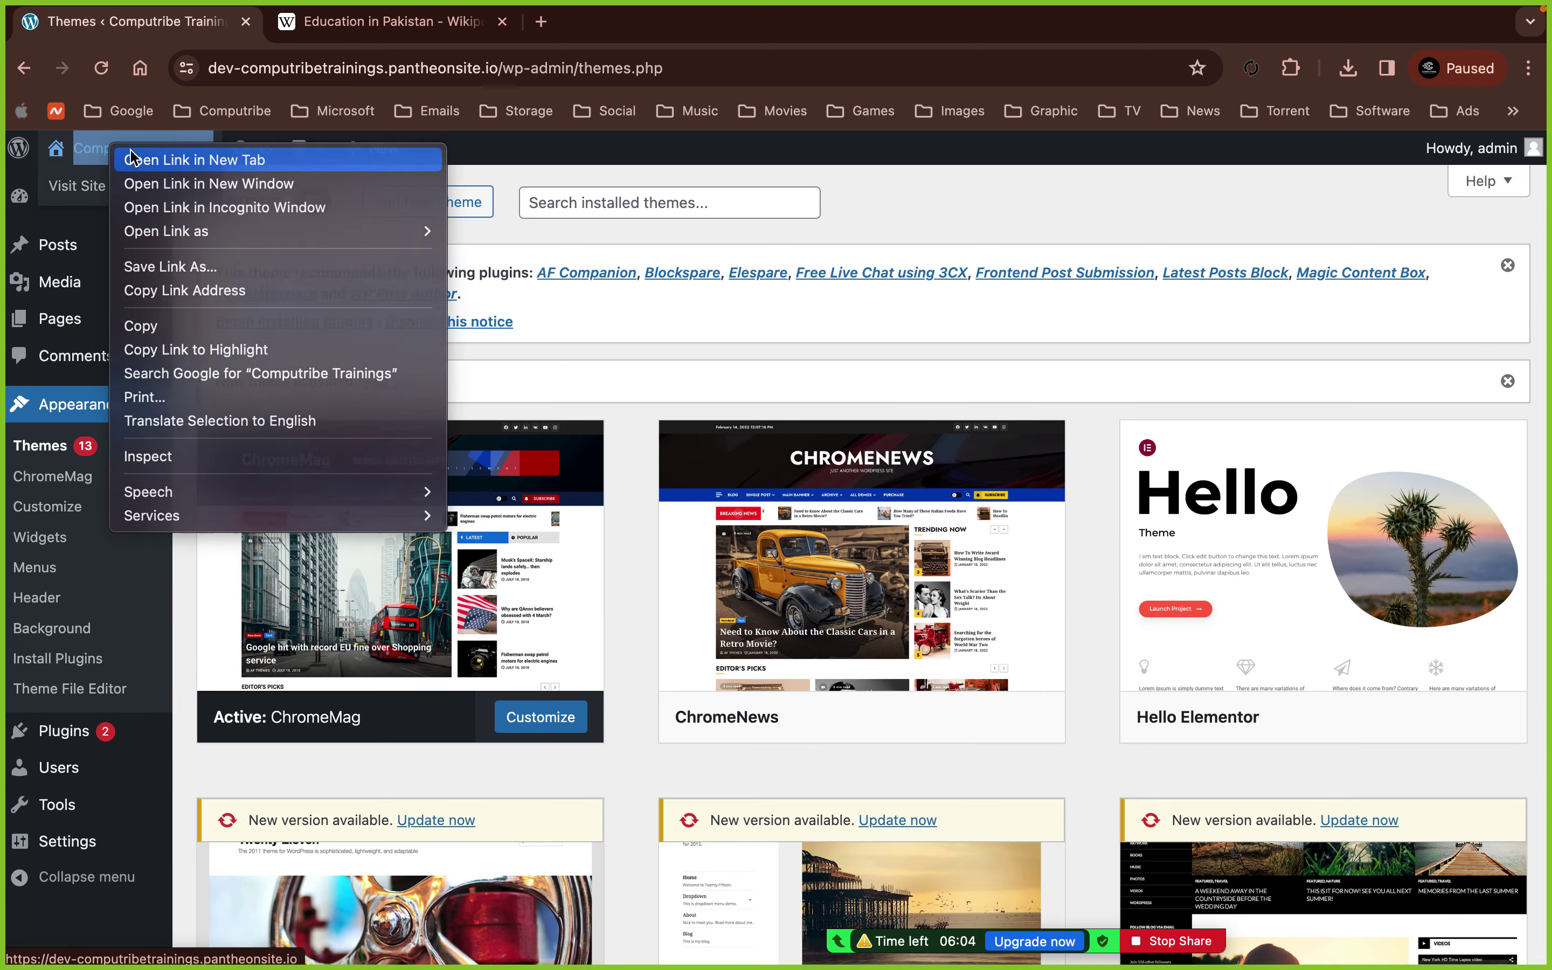
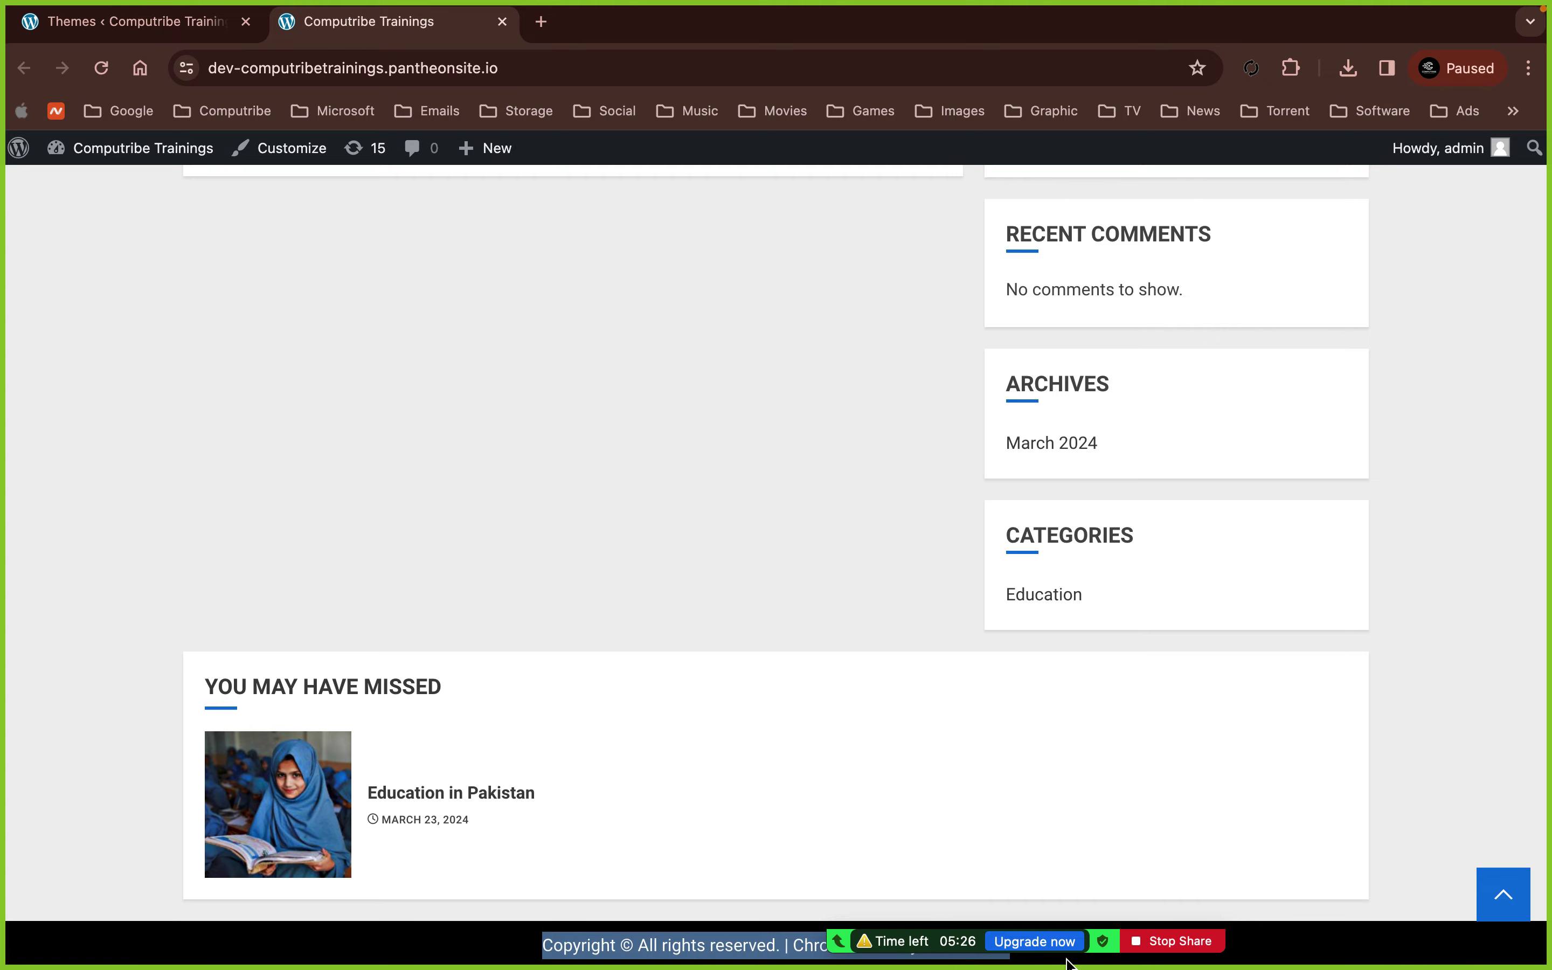
scroll(1242, 864, "up", 20)
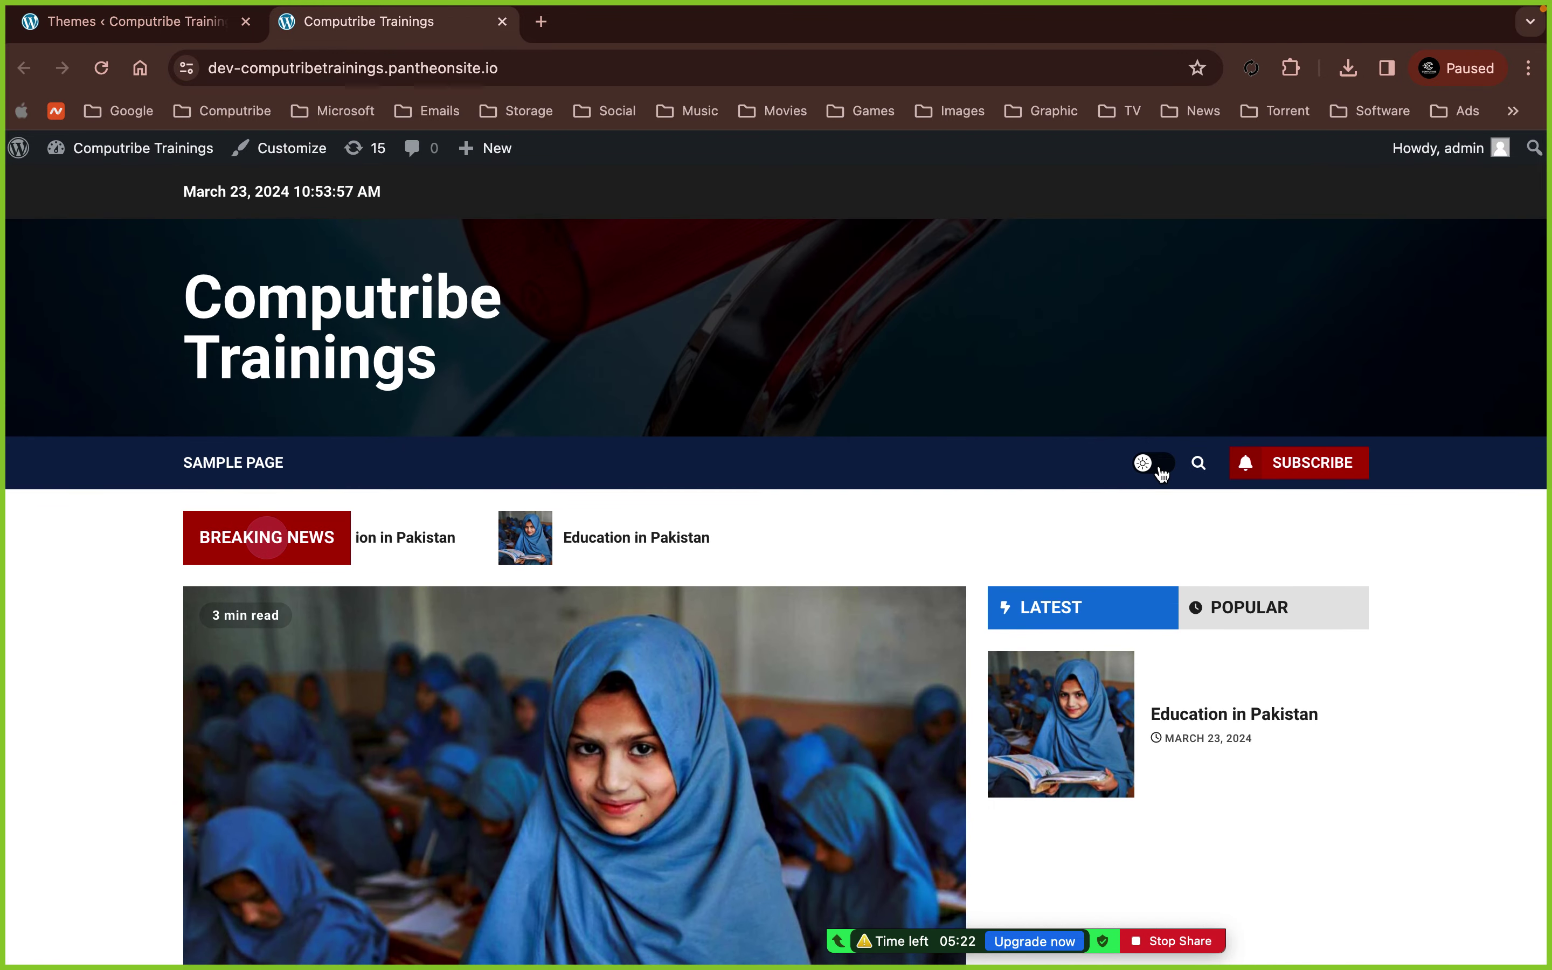
- Try the homepage's light/dark mode switch, leave it on dark, and look through the page in that mode
left_click(1147, 475)
left_click(1147, 475)
left_click(1147, 474)
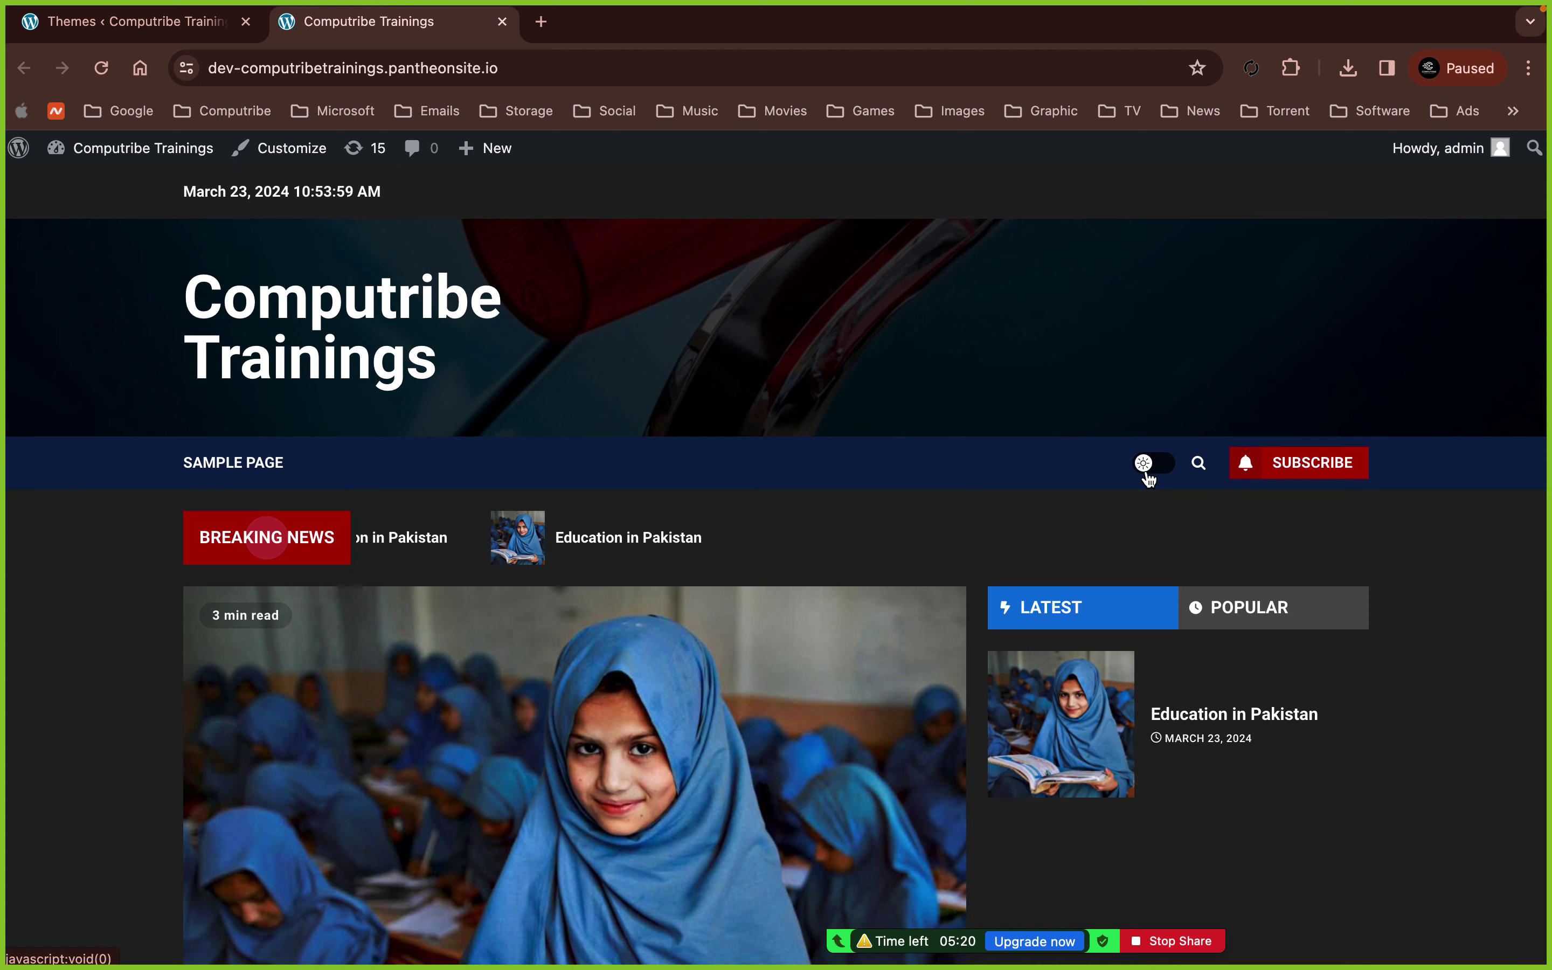
left_click(1147, 474)
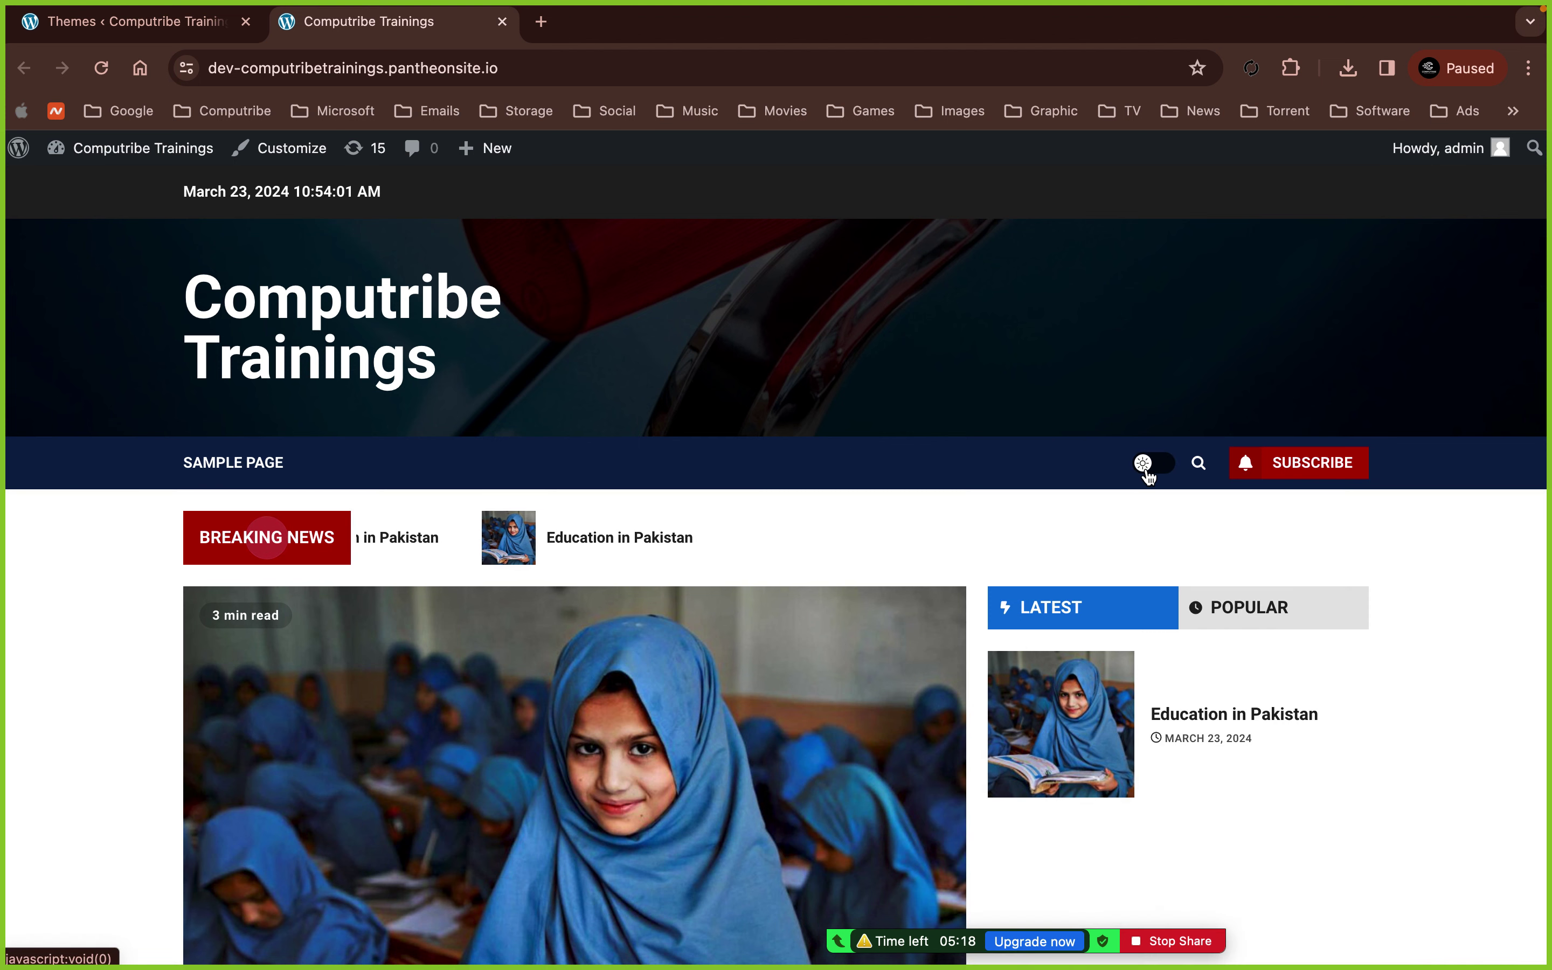
left_click(1148, 475)
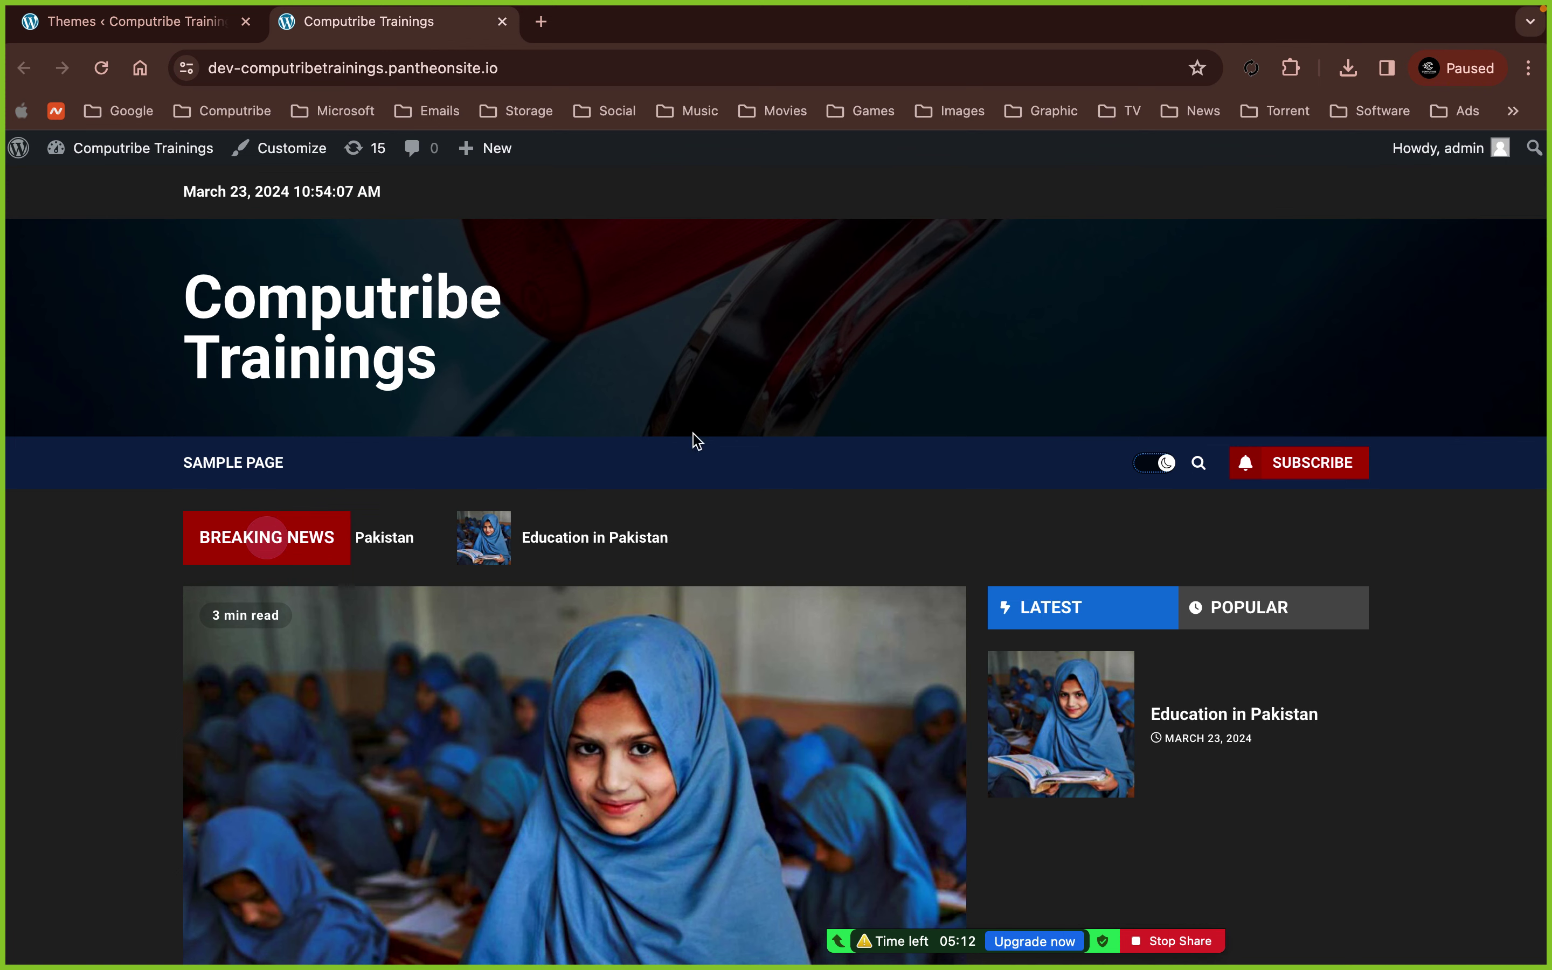
scroll(925, 668, "down", 10)
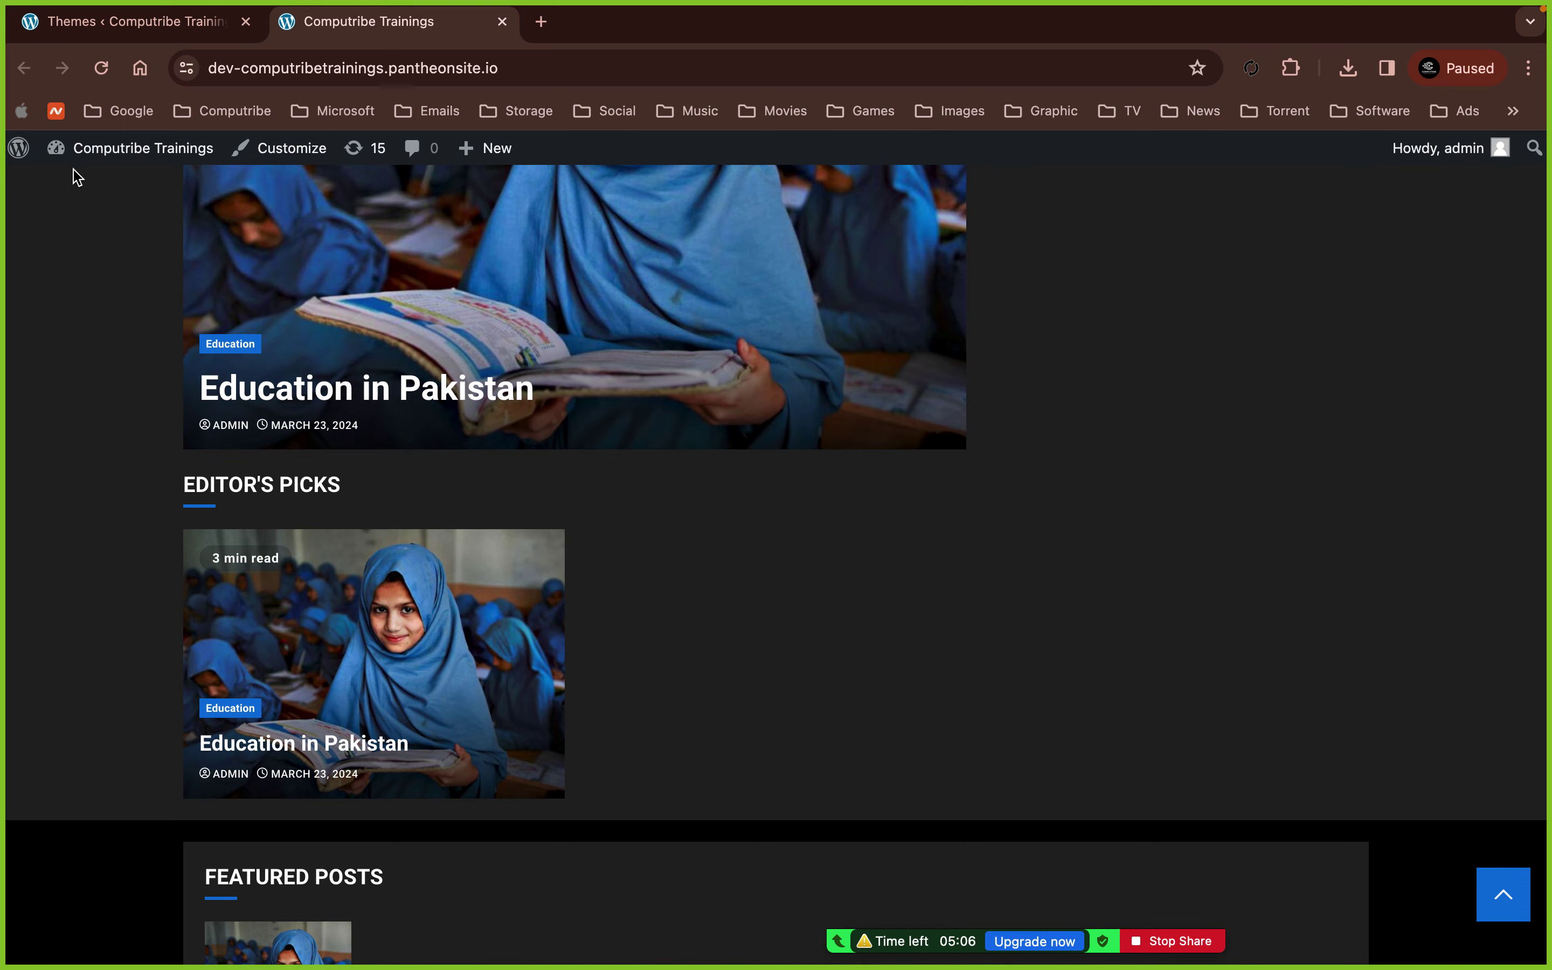
scroll(77, 177, "up", 10)
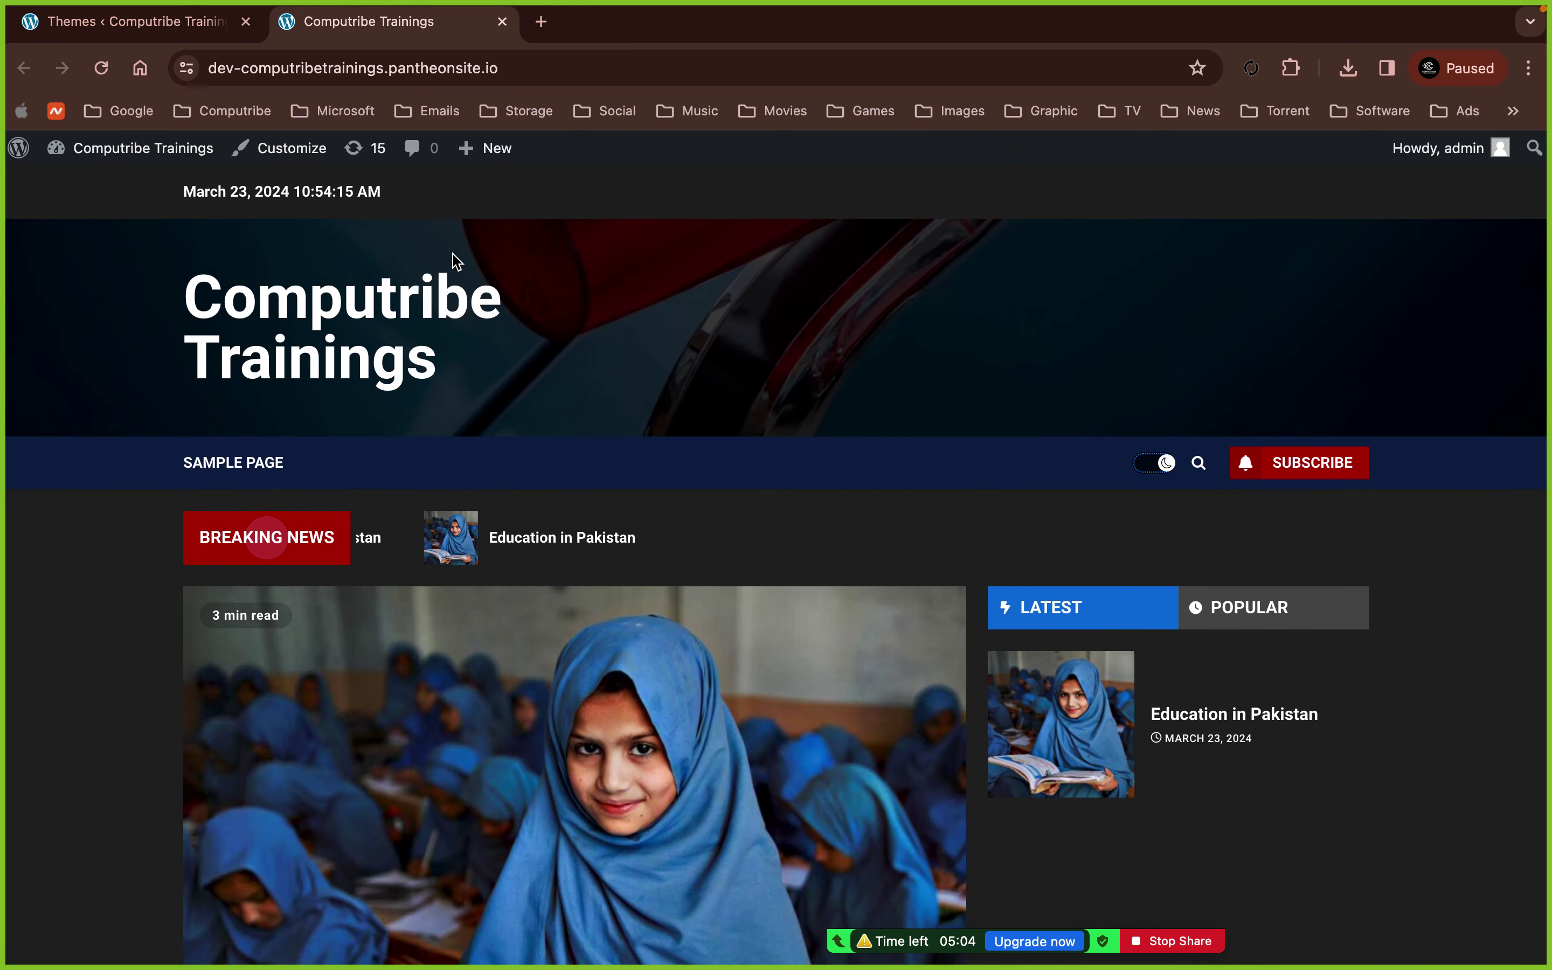
scroll(457, 259, "down", 15)
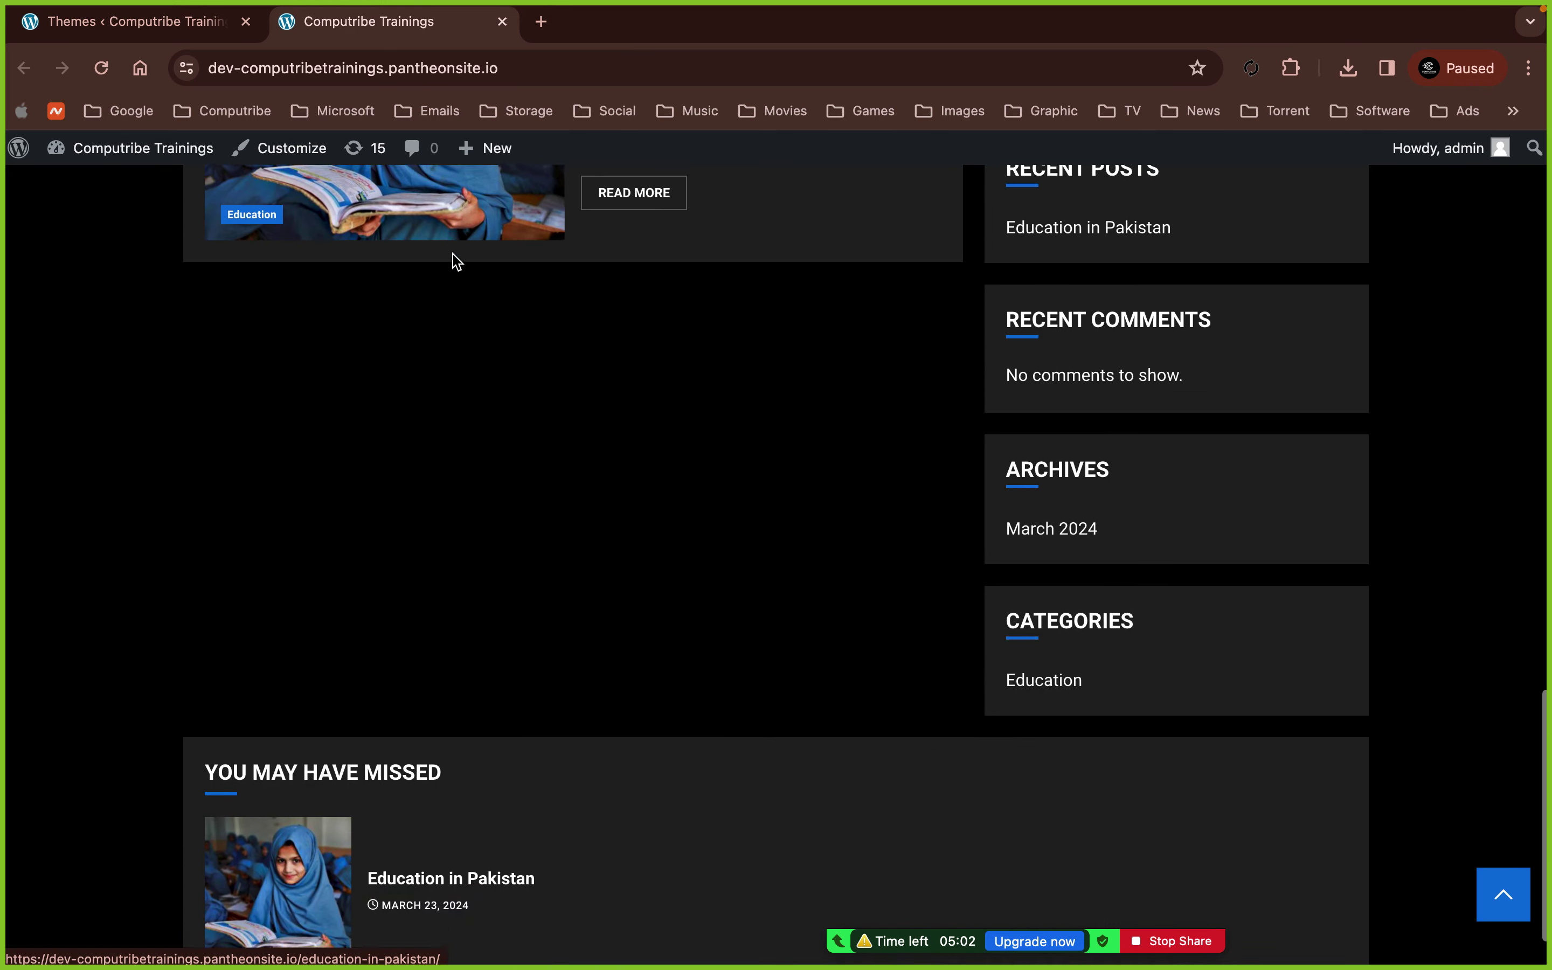
- Open the Widgets admin page, then open the Education in Pakistan post on the site and look at its sidebar
left_click(60, 40)
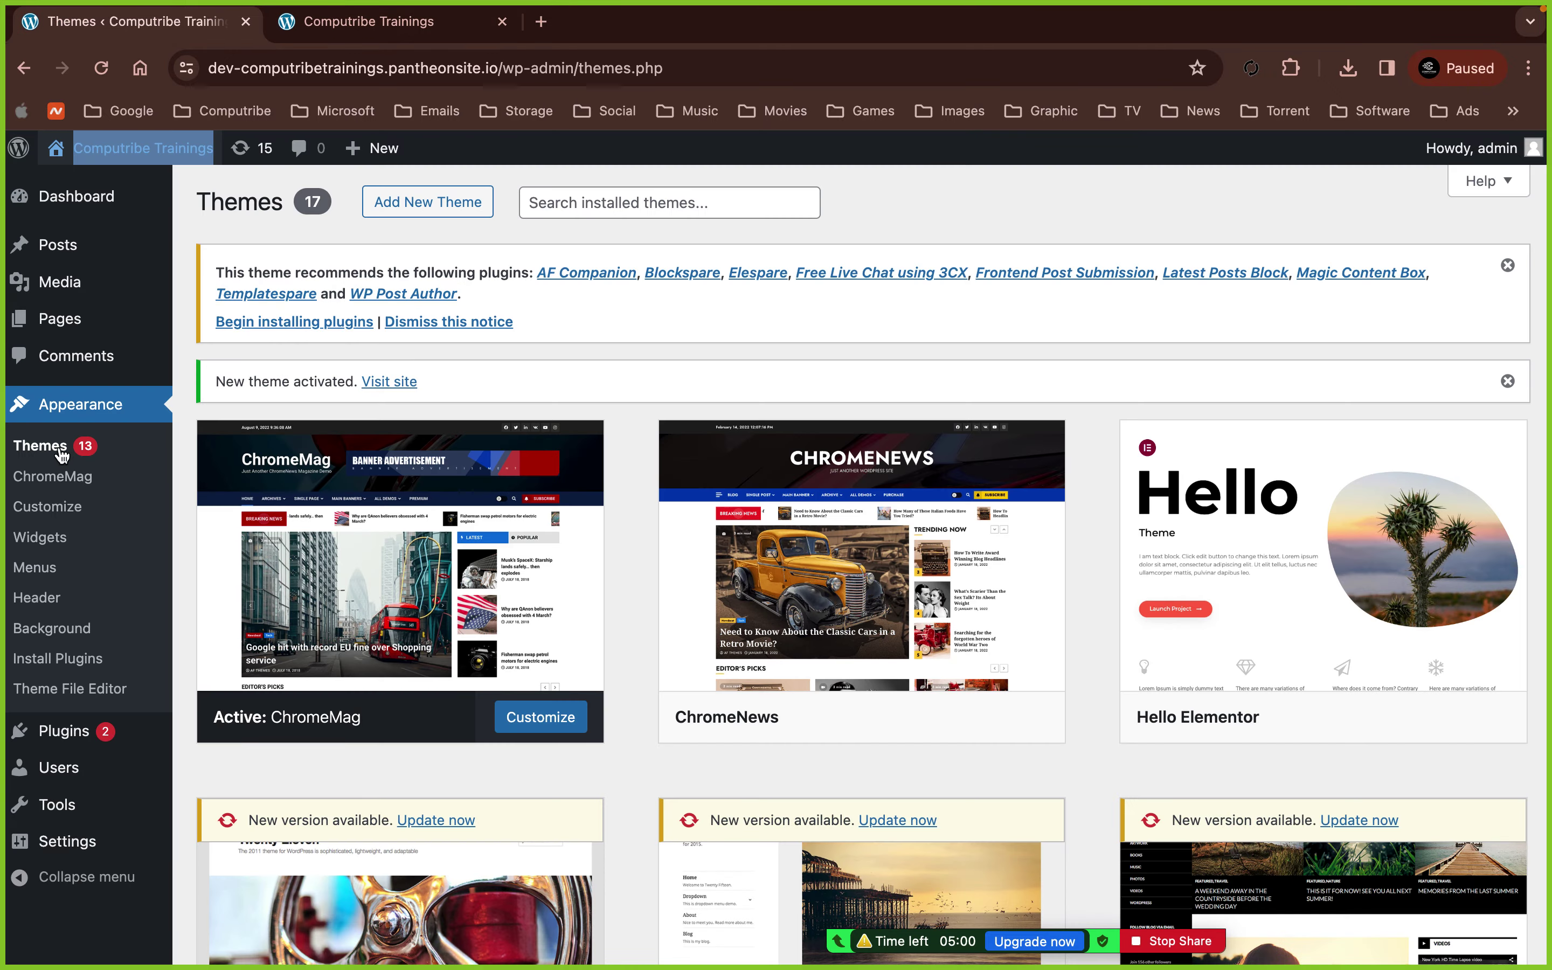
left_click(55, 539)
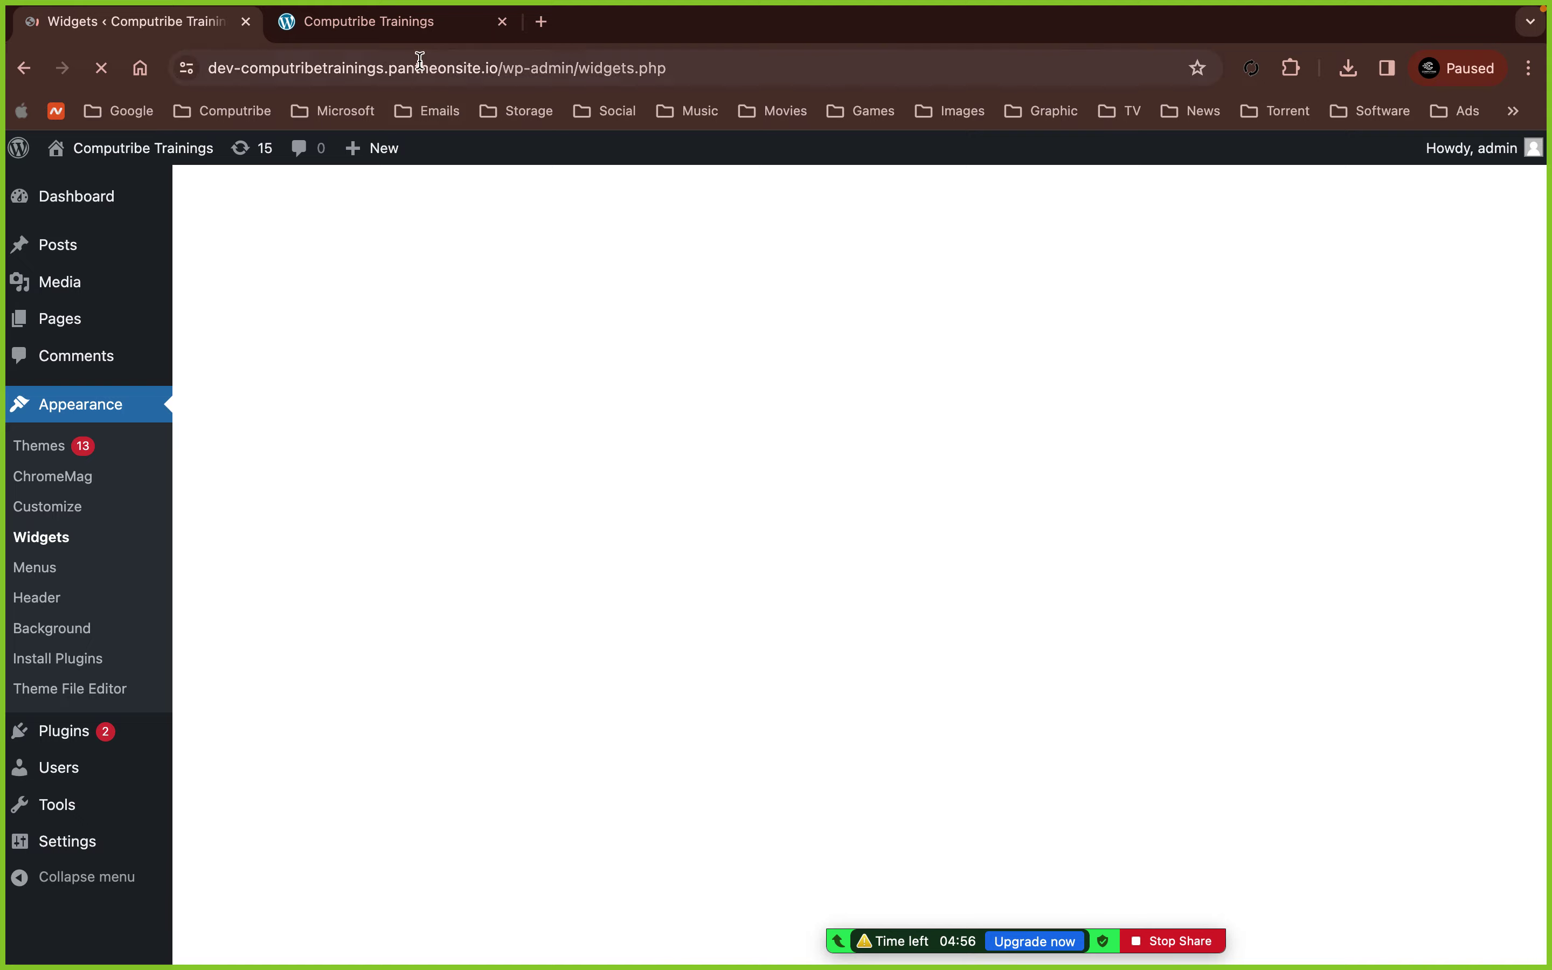
left_click(388, 32)
scroll(614, 417, "up", 10)
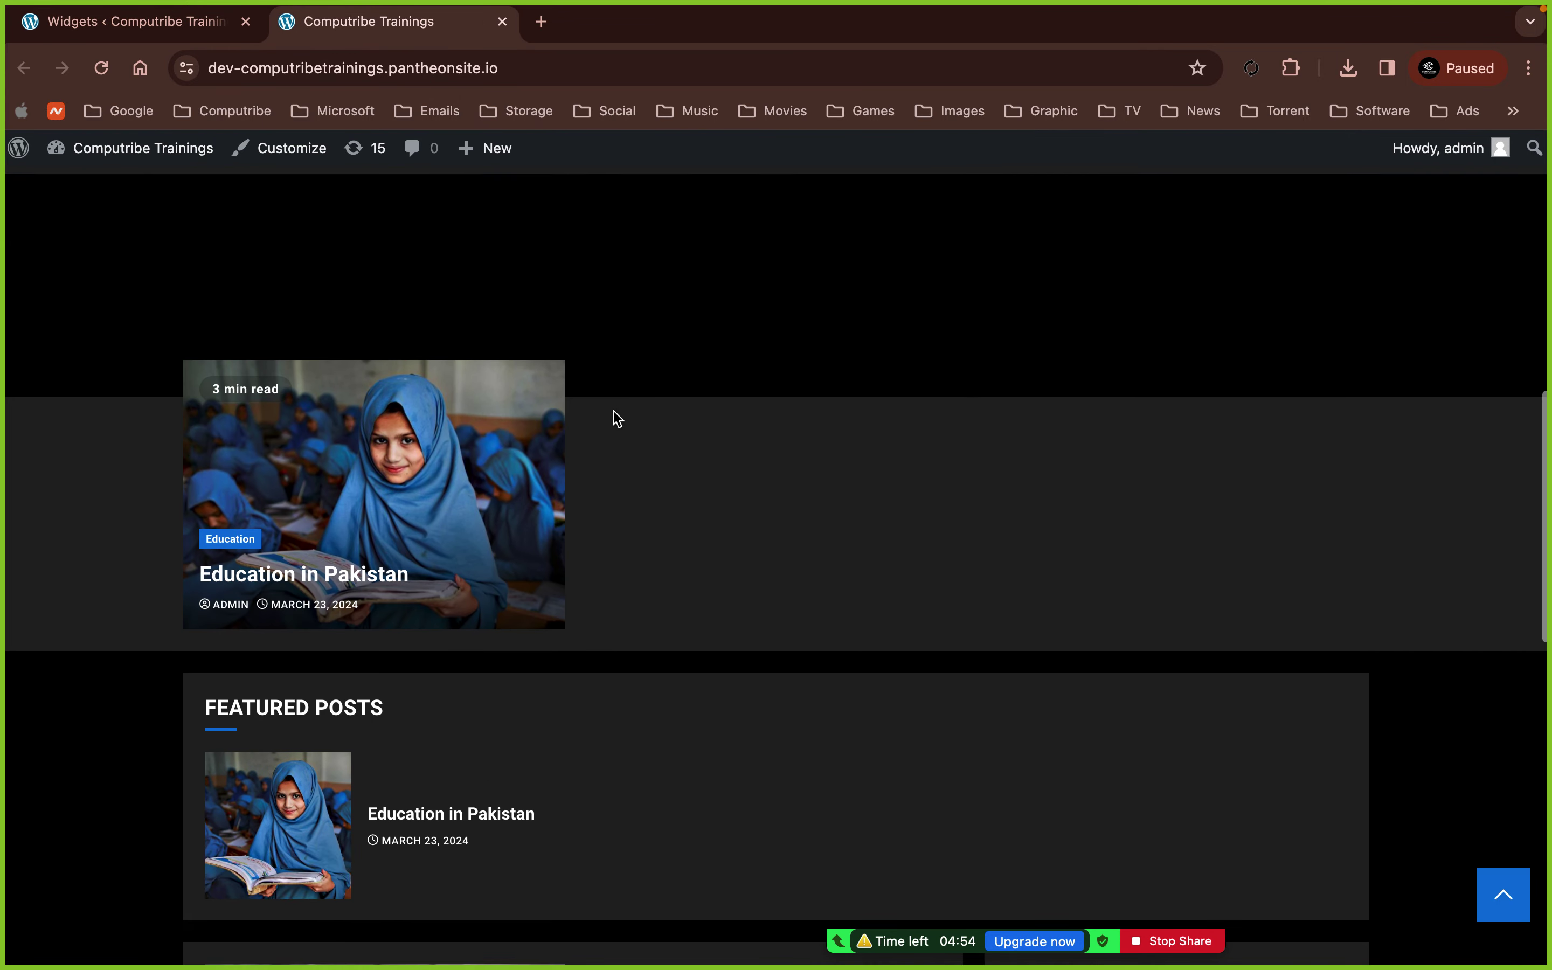
scroll(613, 416, "down", 5)
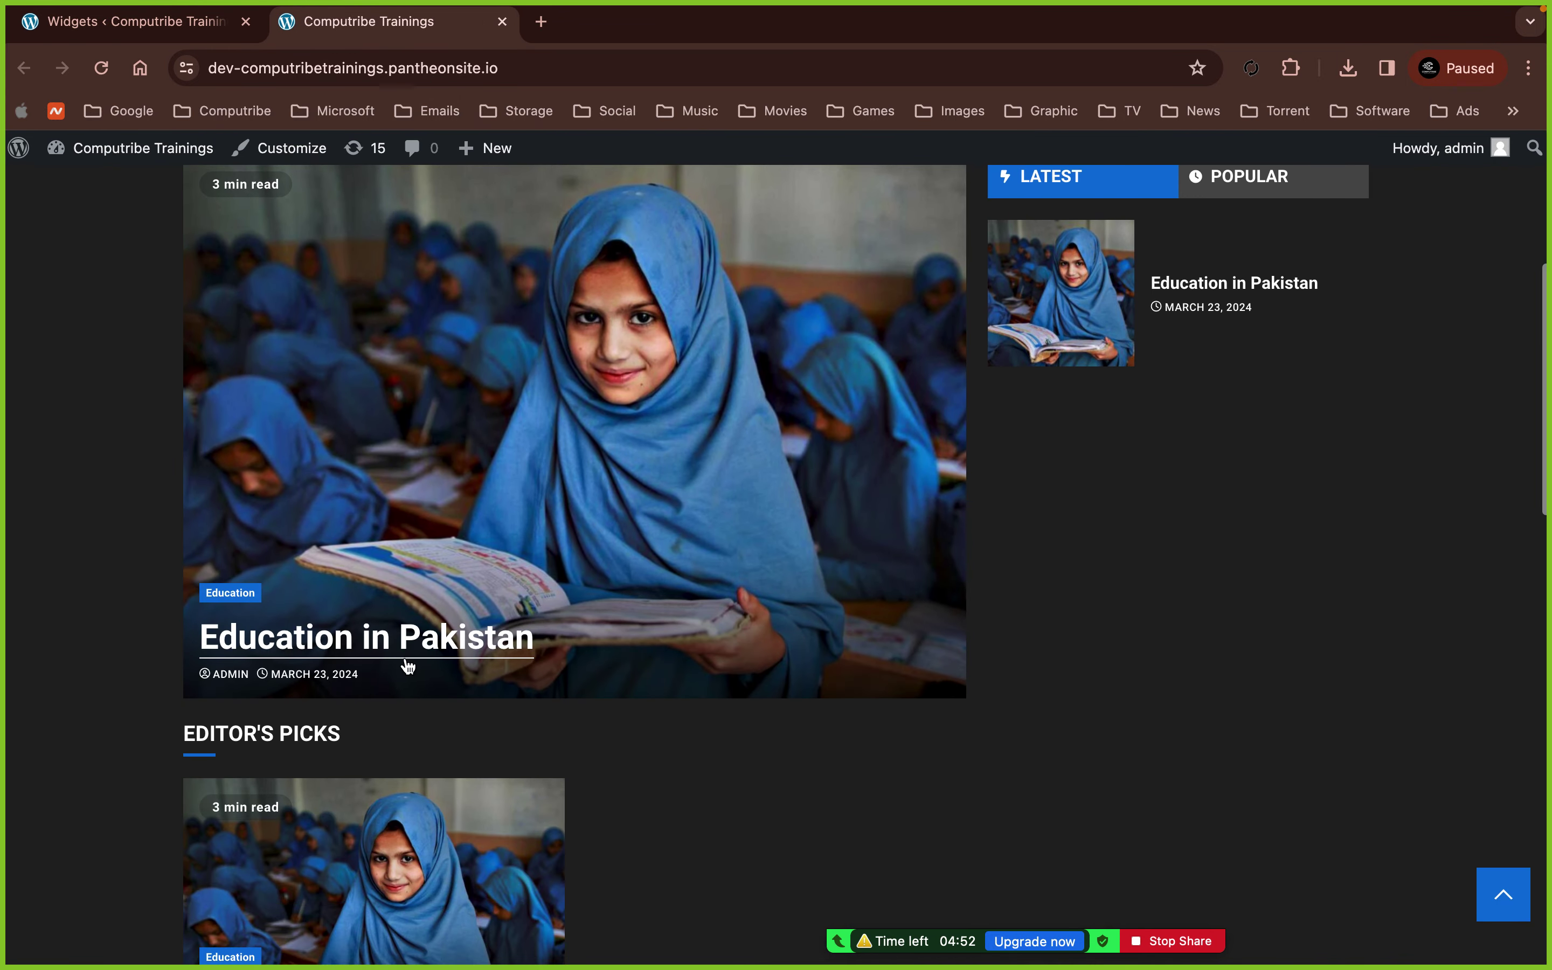
left_click(408, 667)
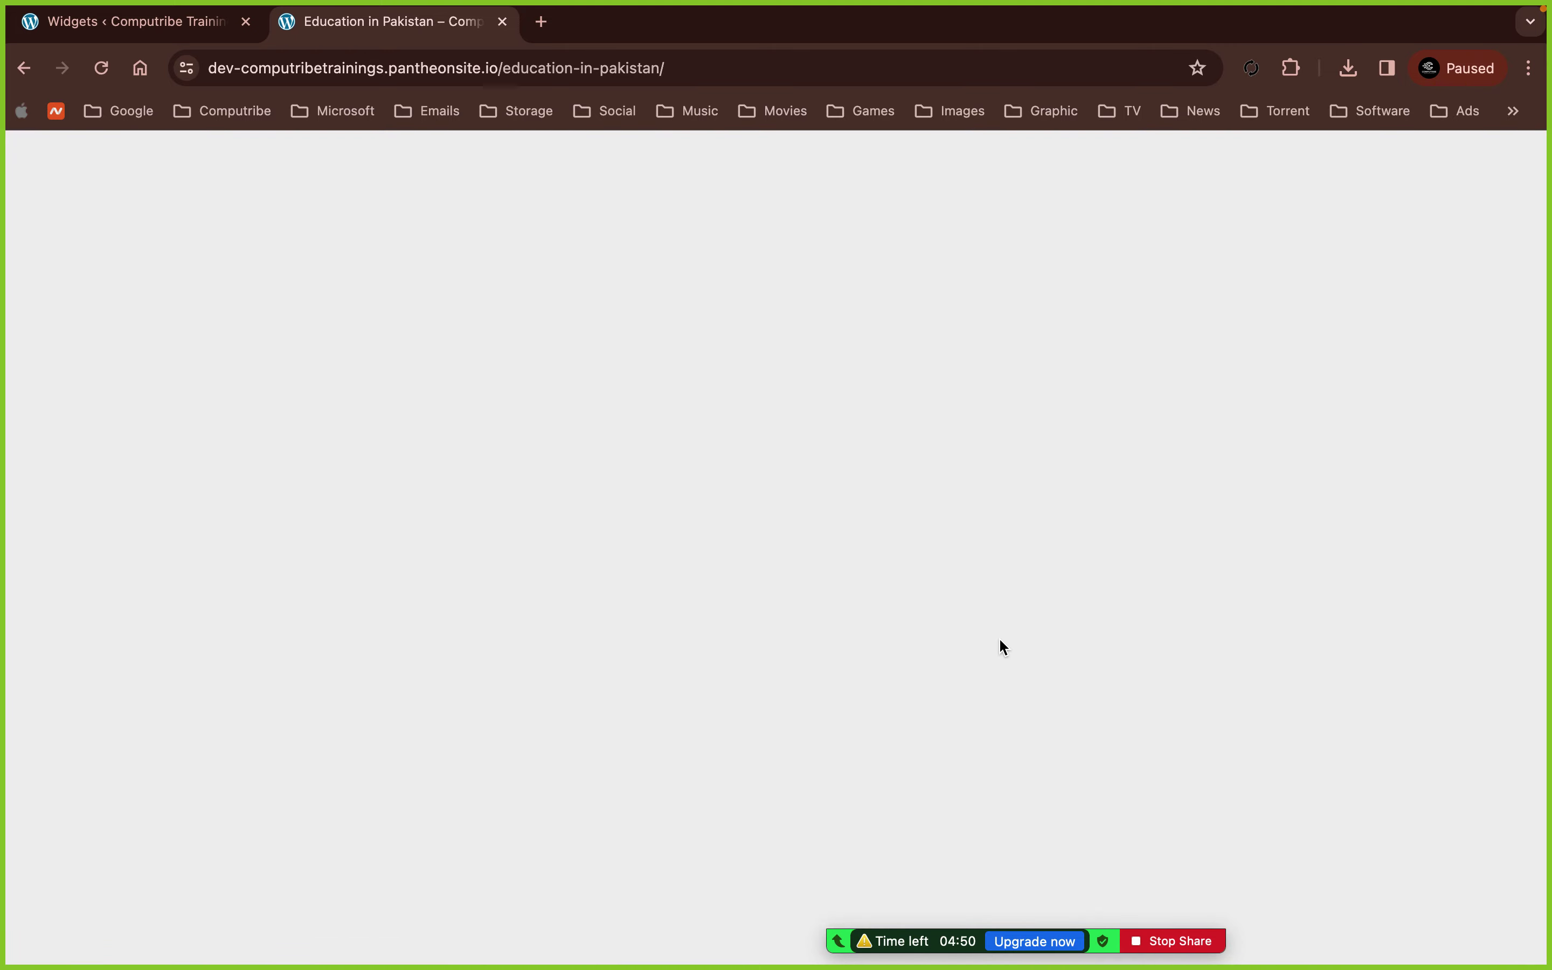
scroll(1002, 641, "down", 5)
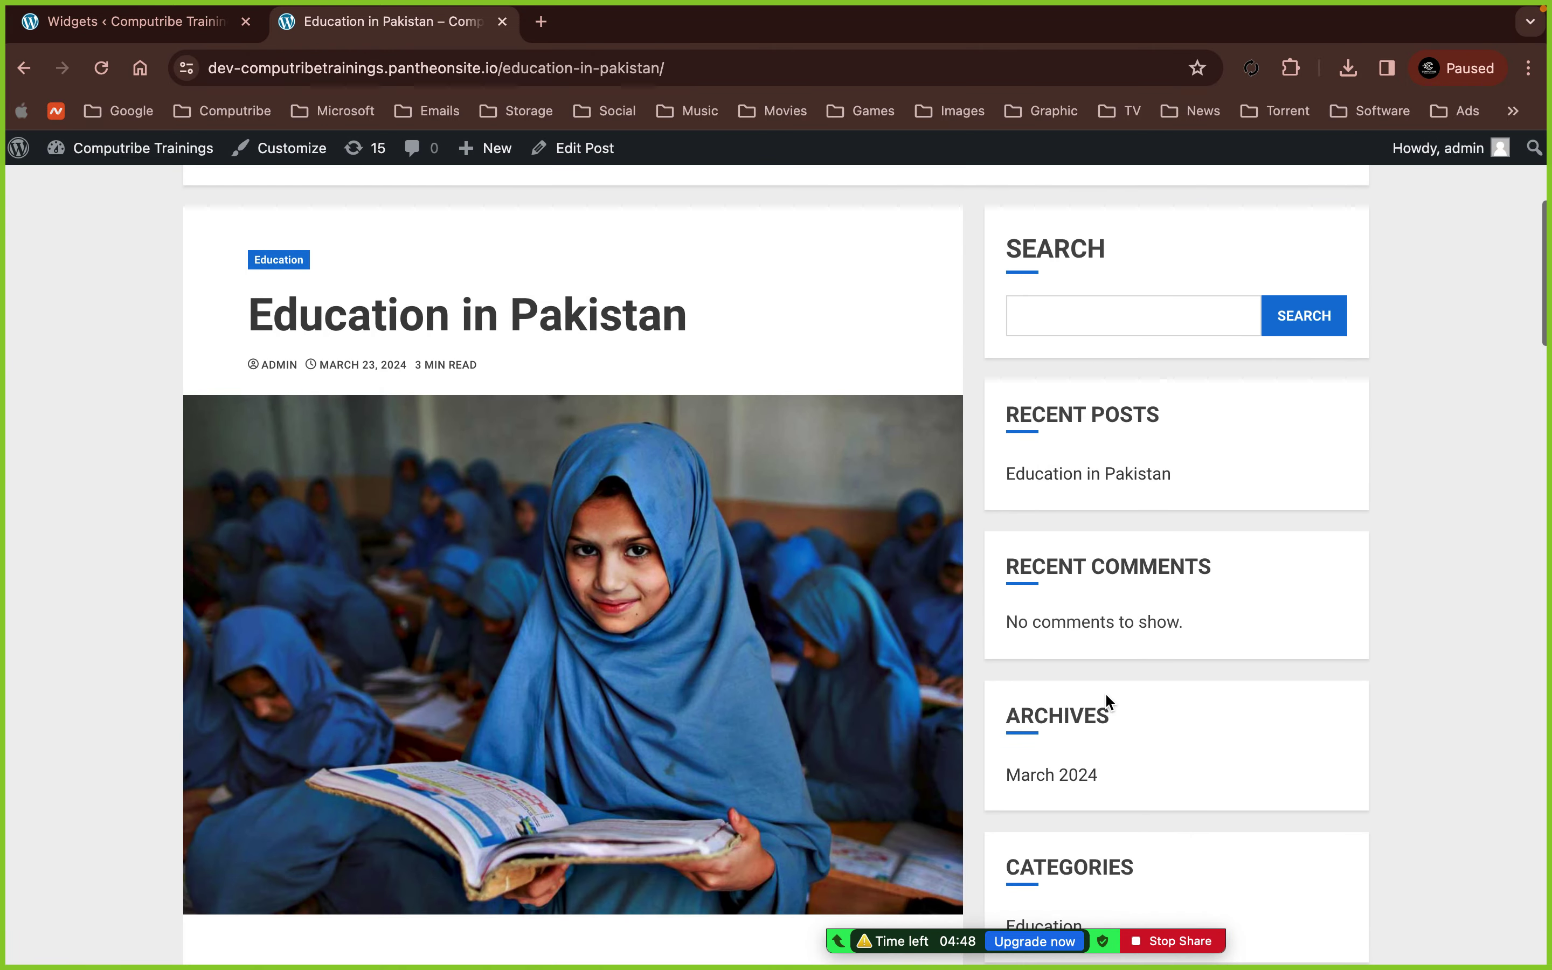
scroll(1113, 767, "down", 10)
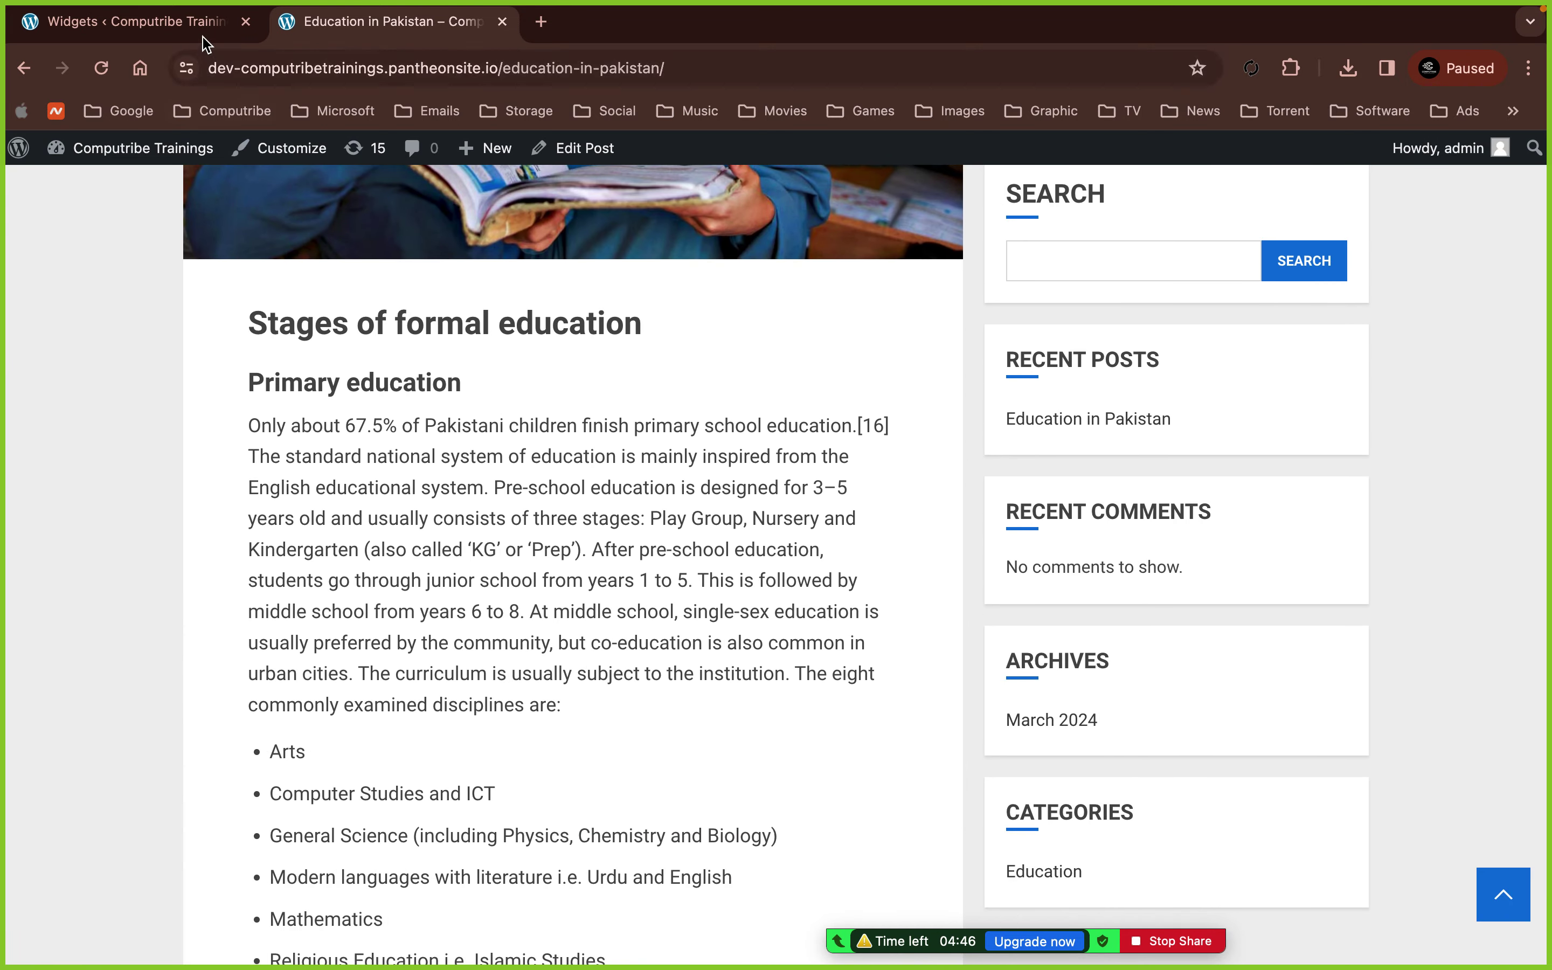
- Close the welcome guide on the Widgets page and review the blocks in the Main Sidebar area
left_click(195, 29)
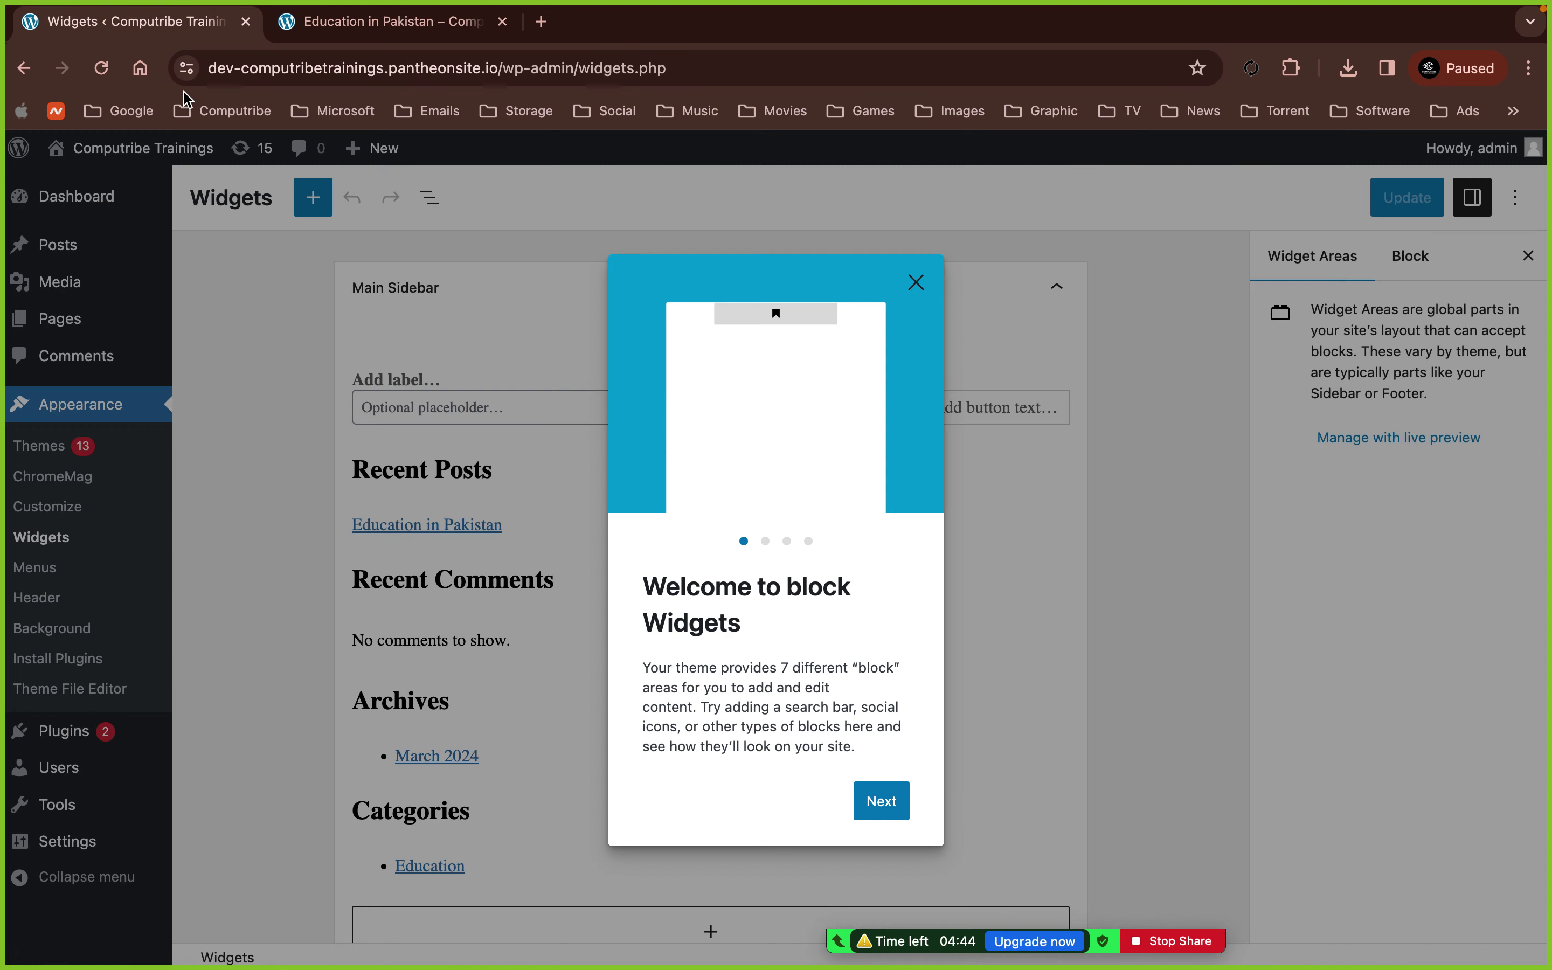
left_click(353, 555)
scroll(352, 558, "down", 4)
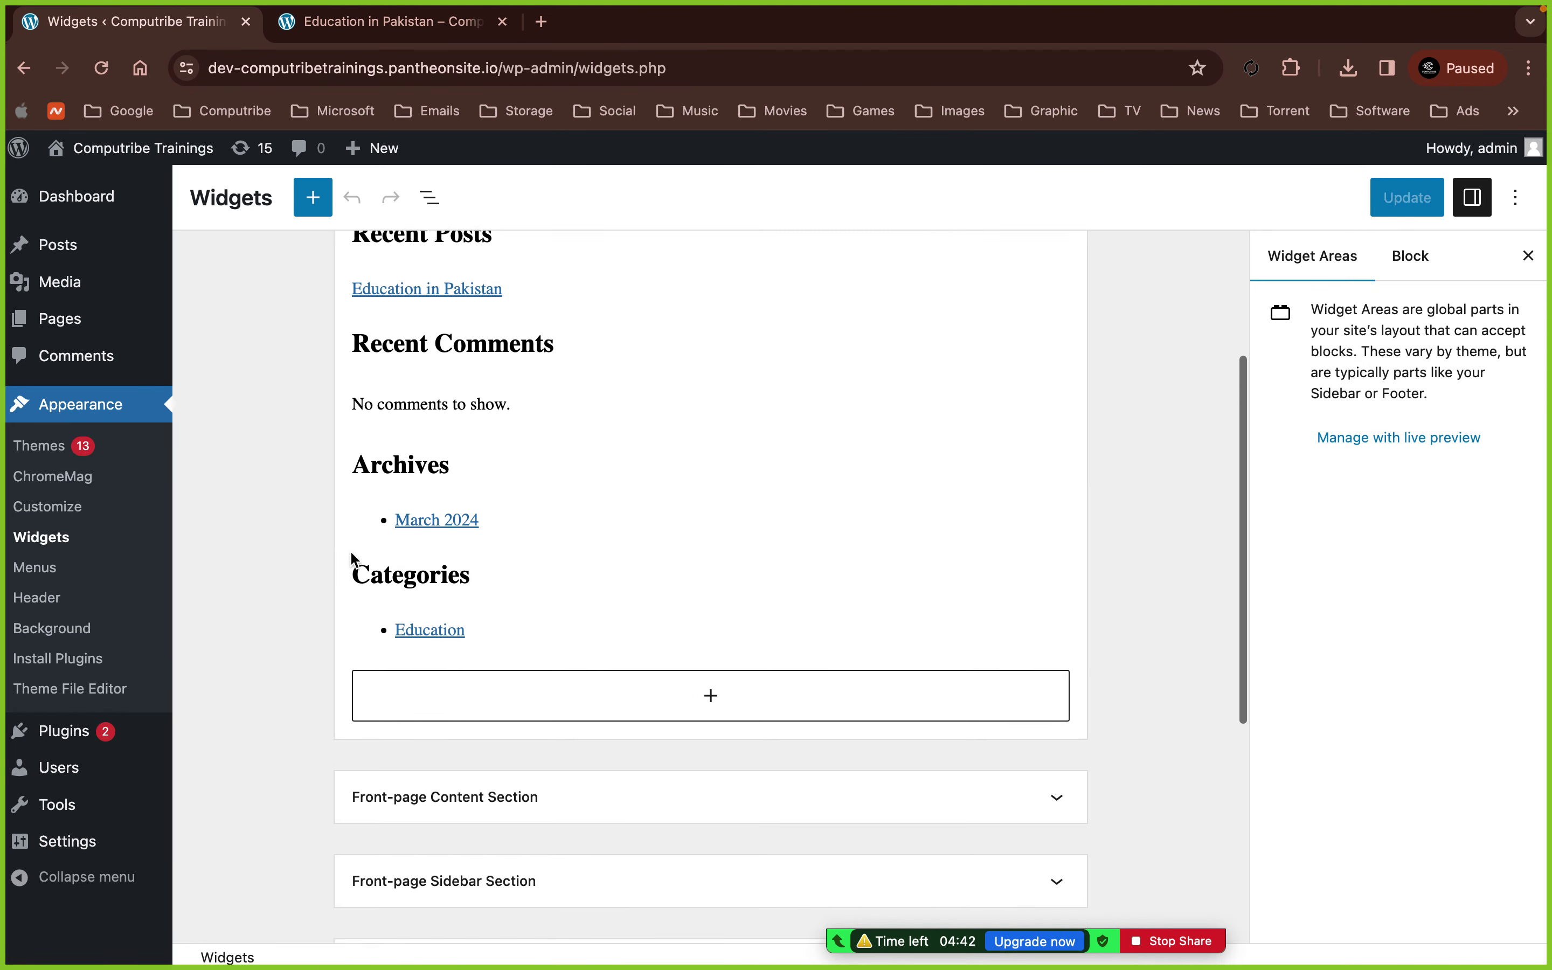
scroll(396, 398, "up", 3)
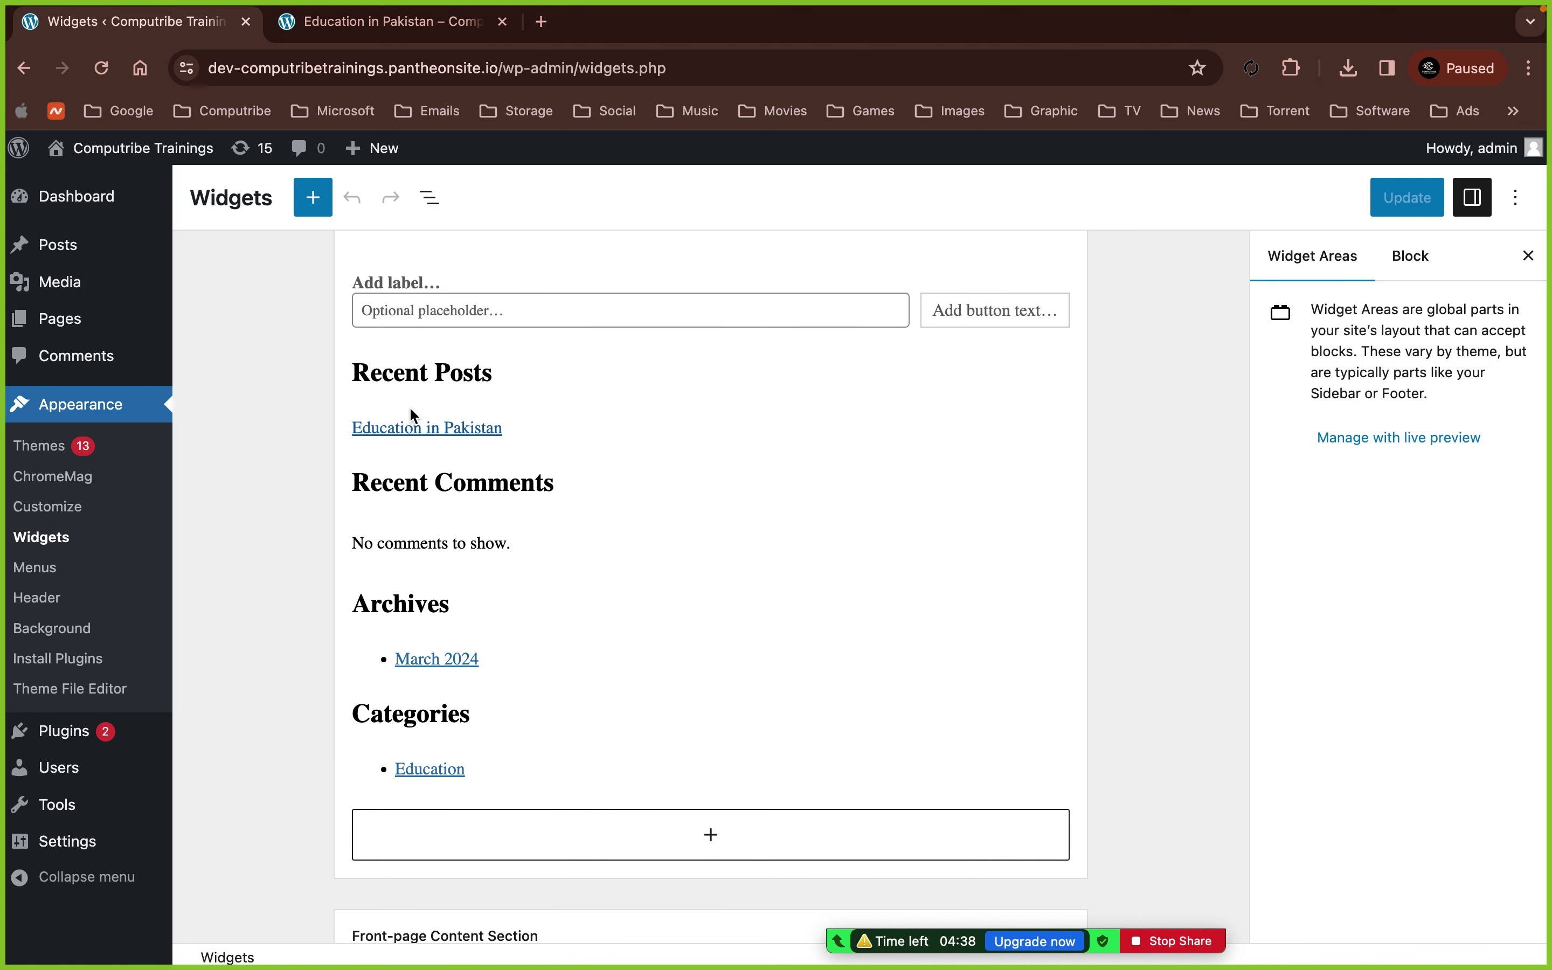
scroll(449, 409, "down", 8)
scroll(450, 409, "up", 10)
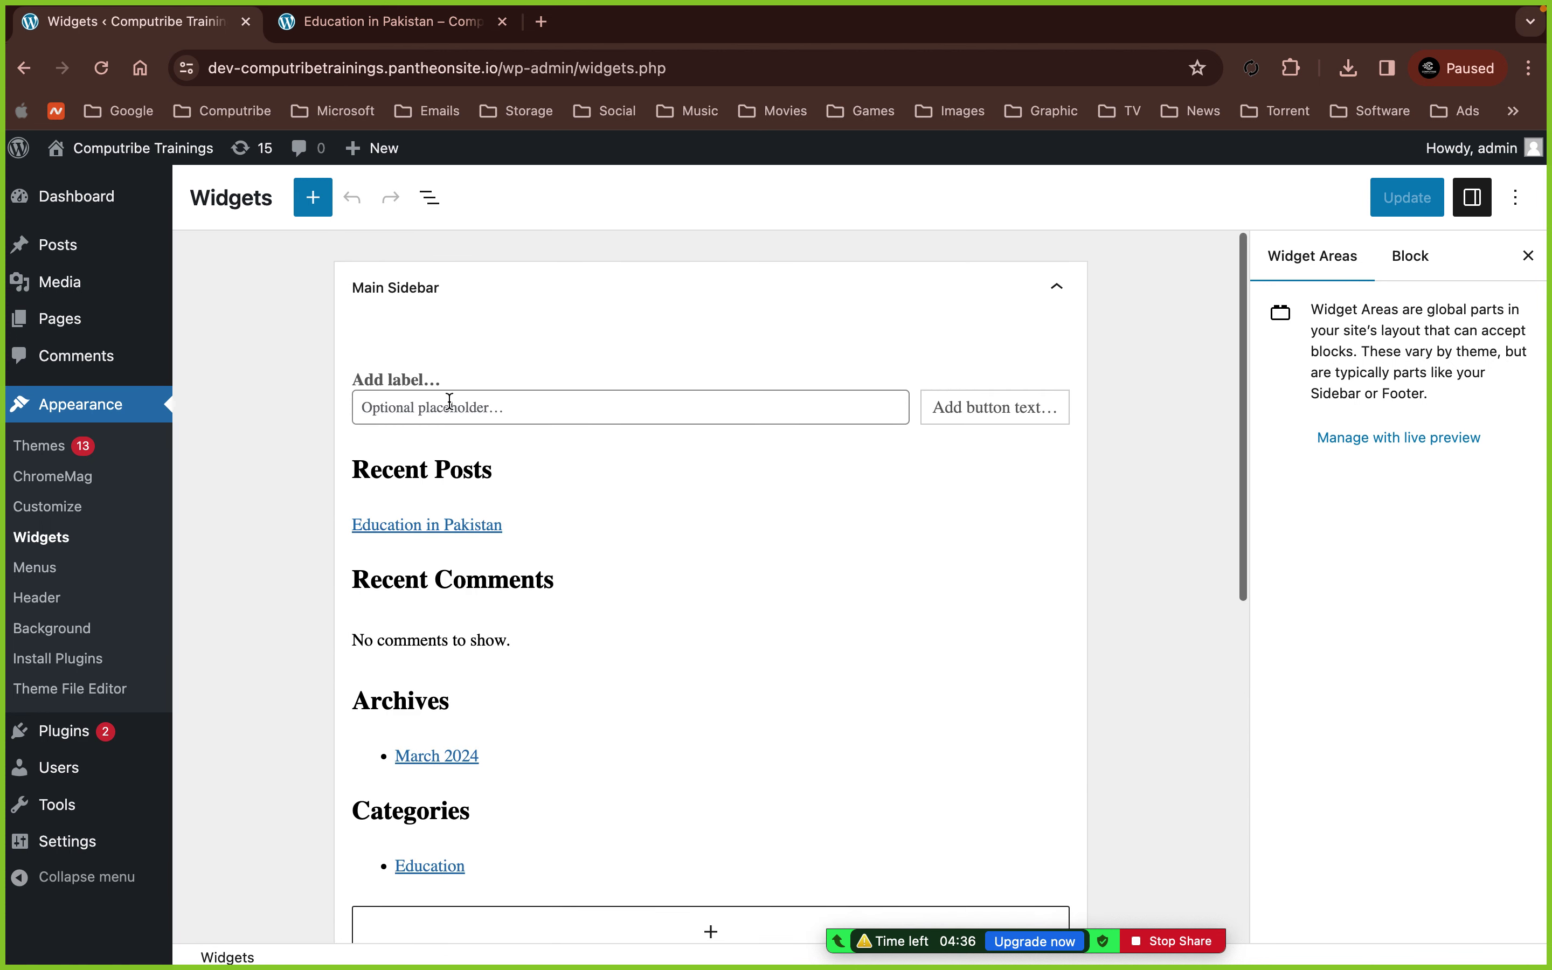
- Compare the widget blocks with the sidebar shown on the Education in Pakistan post
left_click(384, 26)
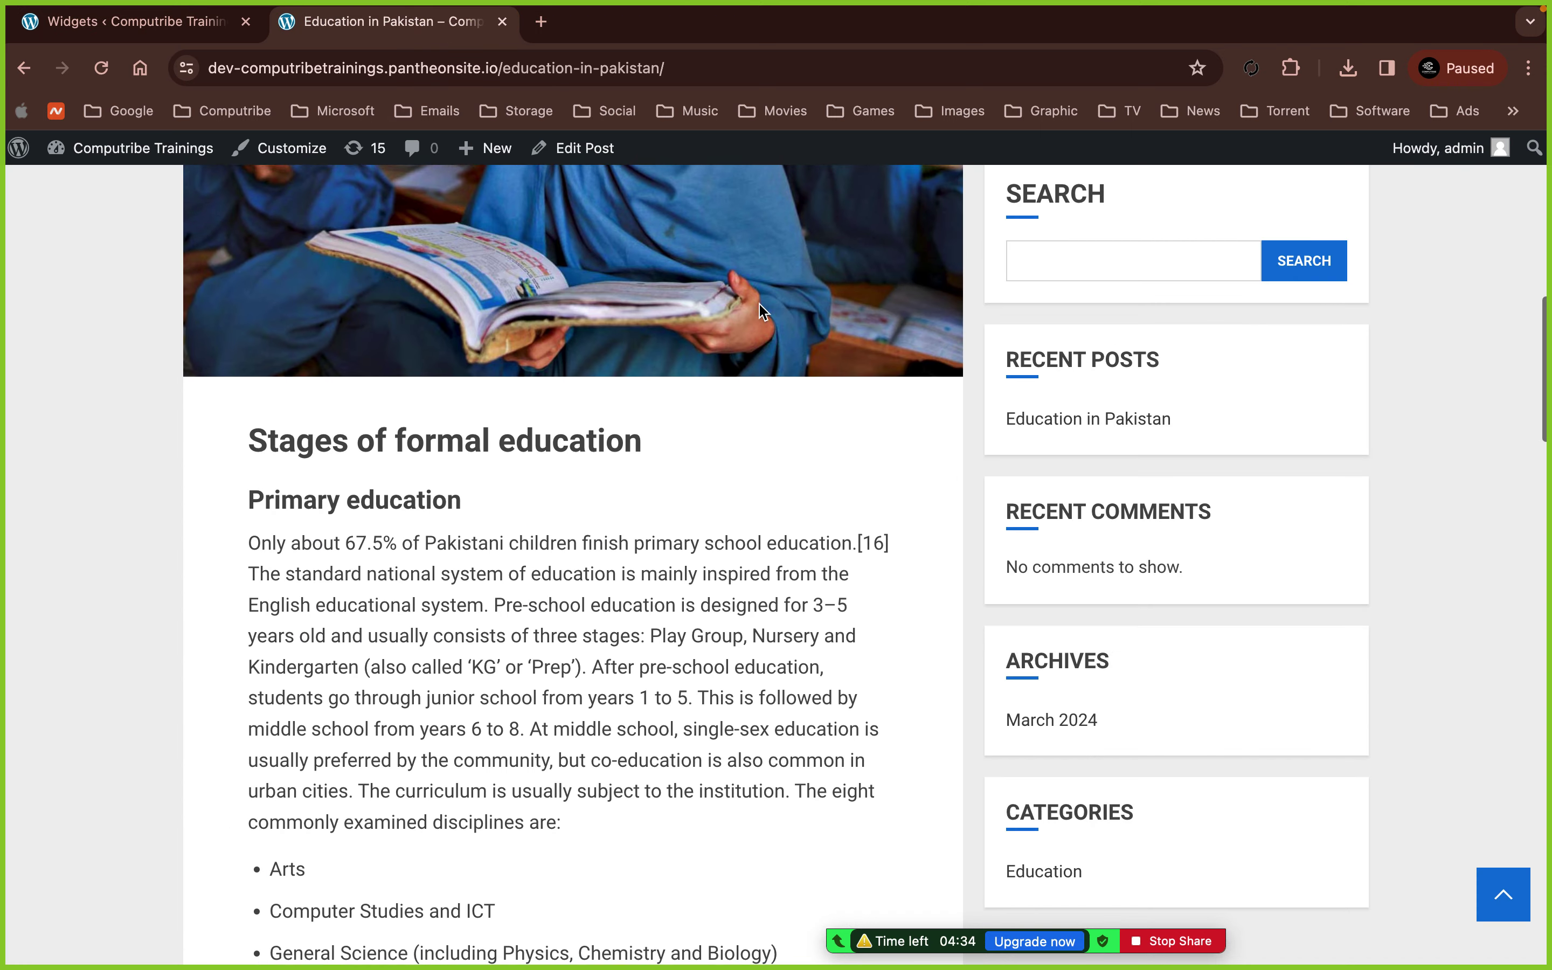
scroll(762, 311, "up", 1)
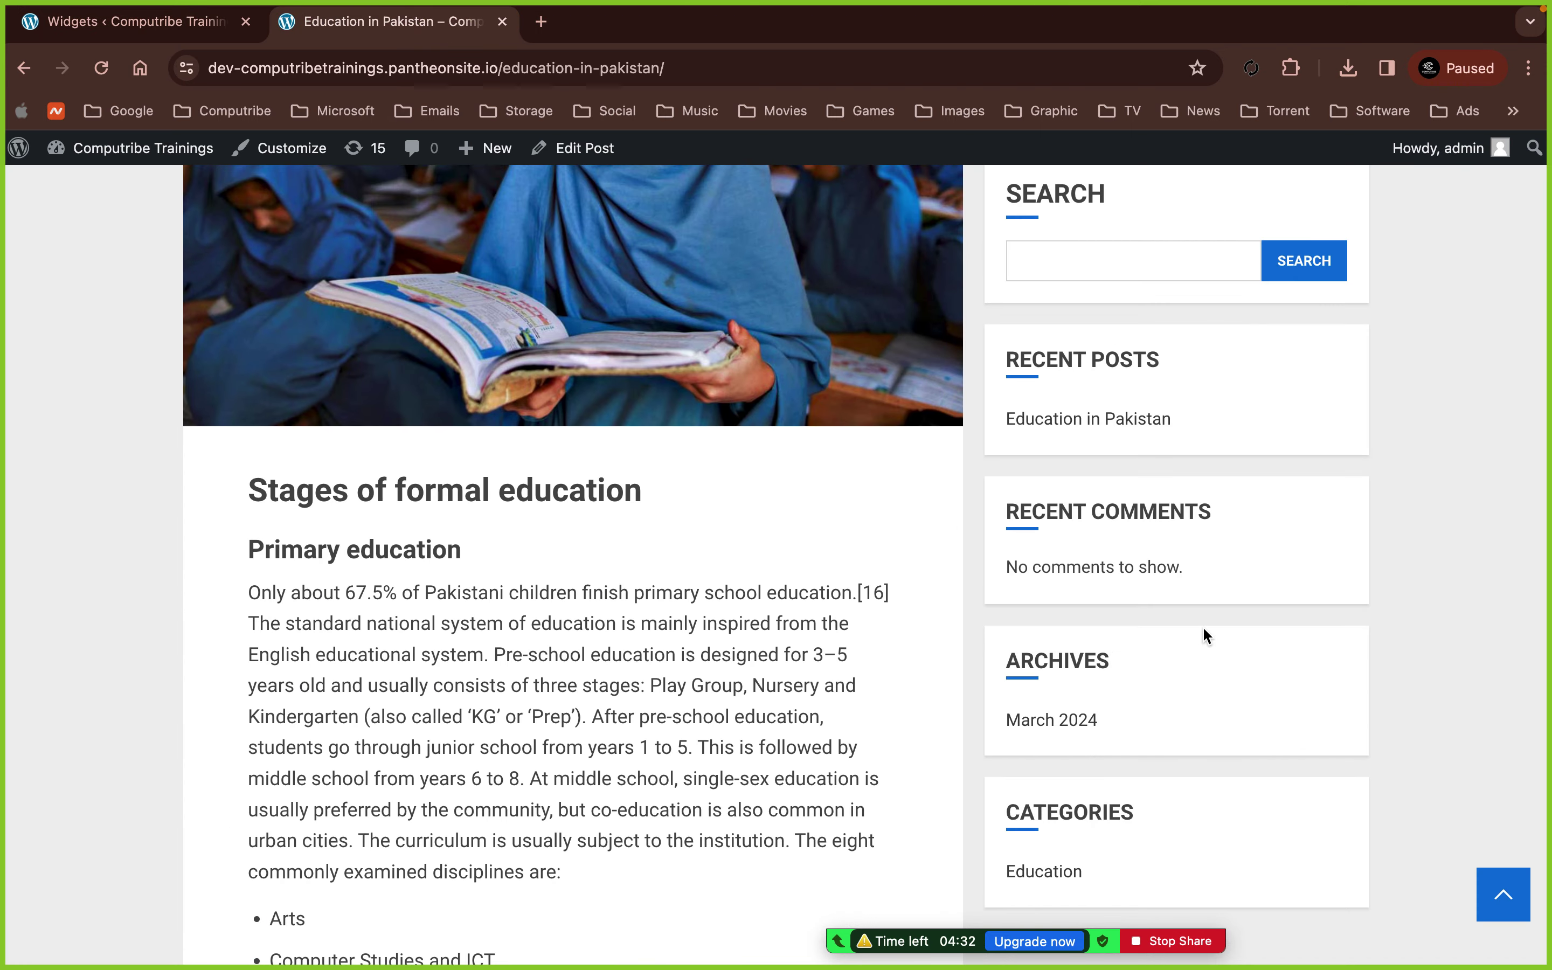
scroll(1203, 632, "up", 15)
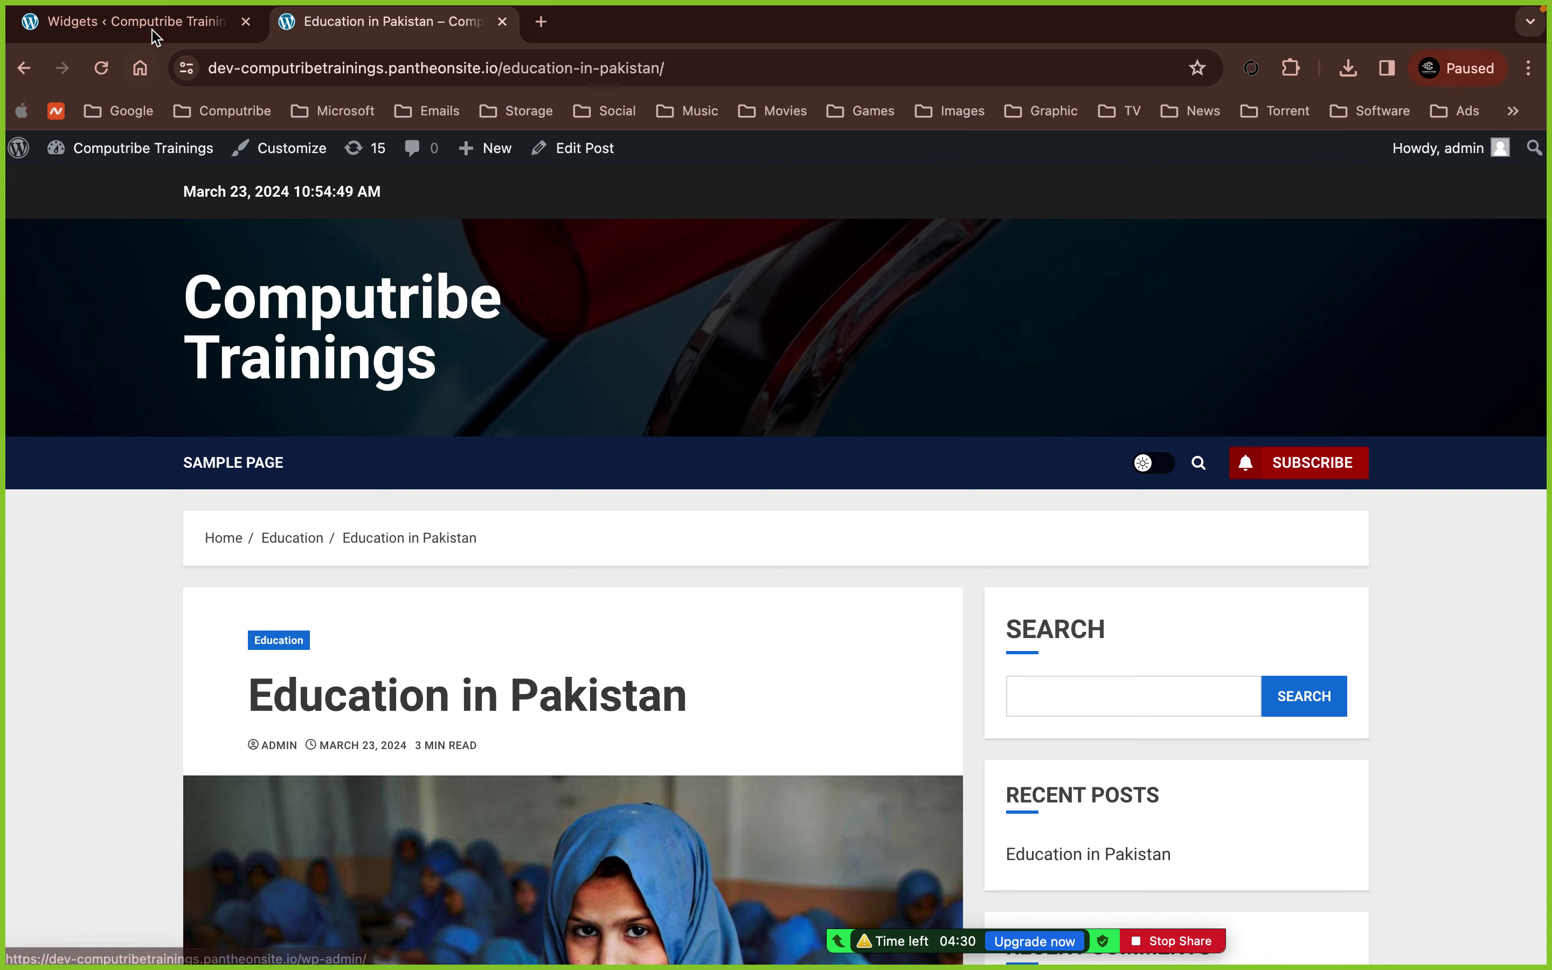
- Delete the Edu tag from the post tags in the admin area and check the Matric tag's count
left_click(155, 26)
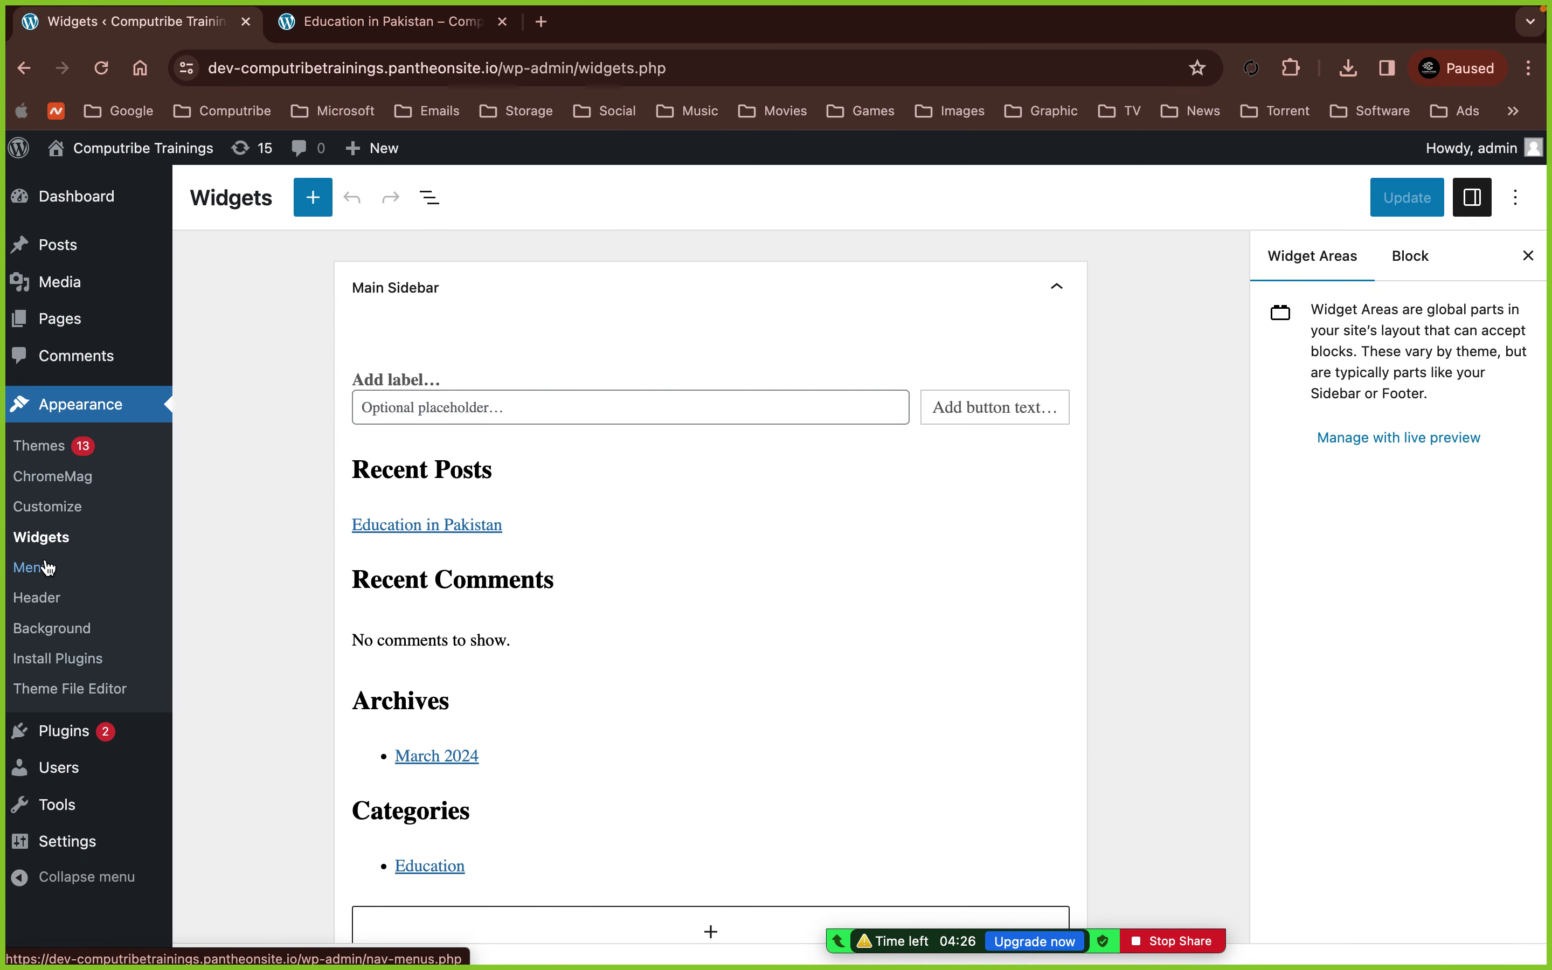
mouse_move(61, 256)
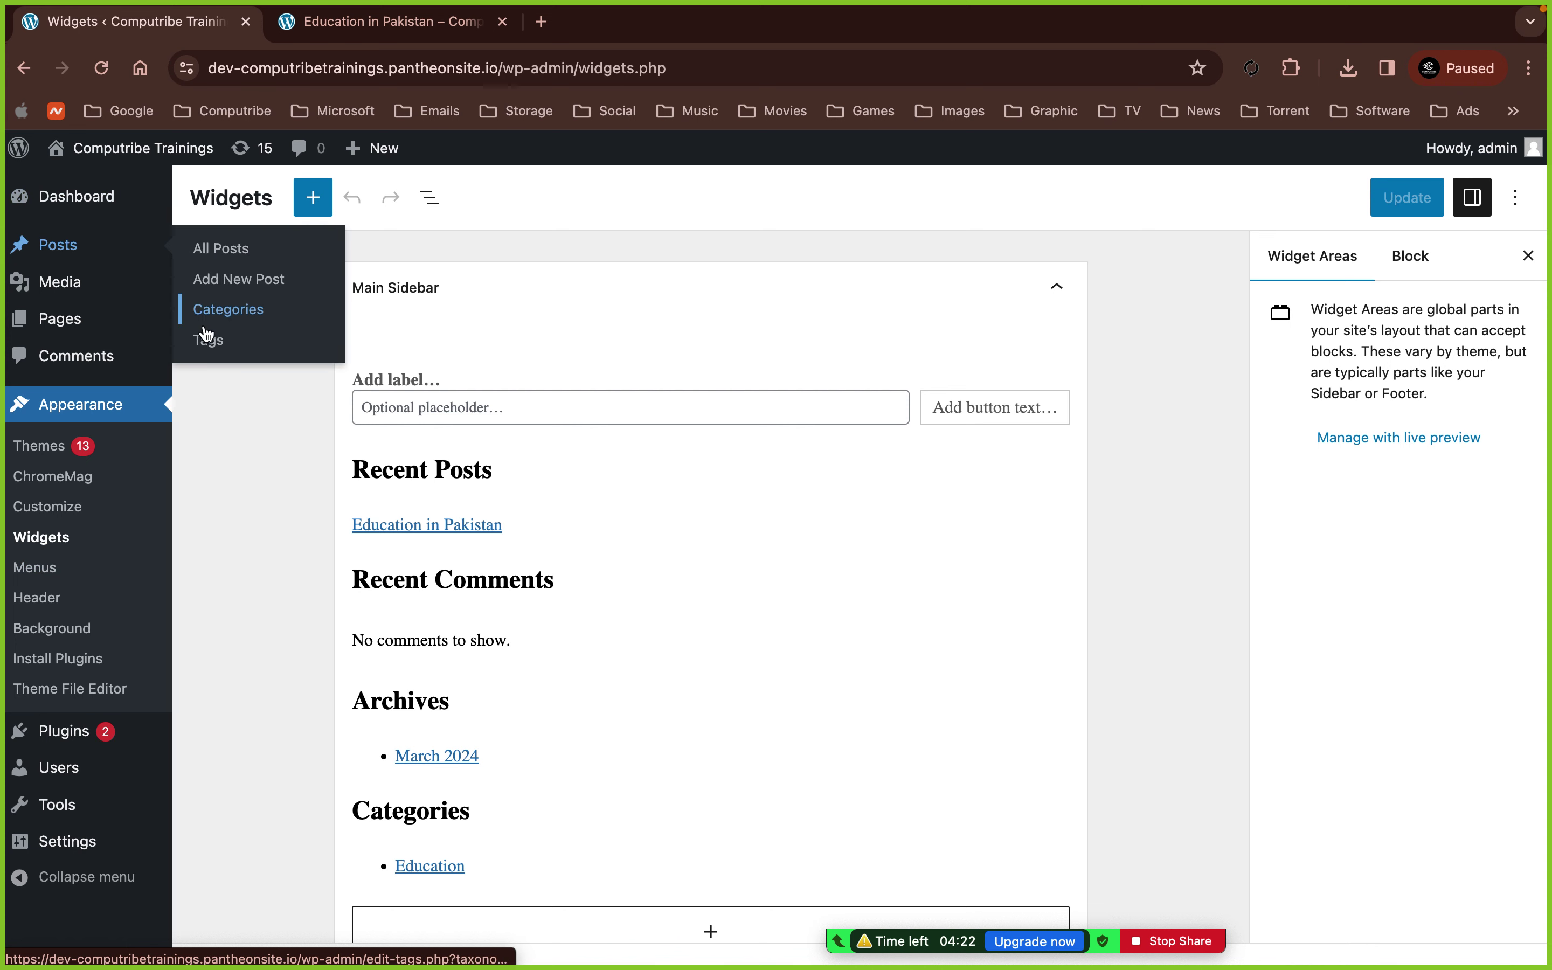
left_click(206, 338)
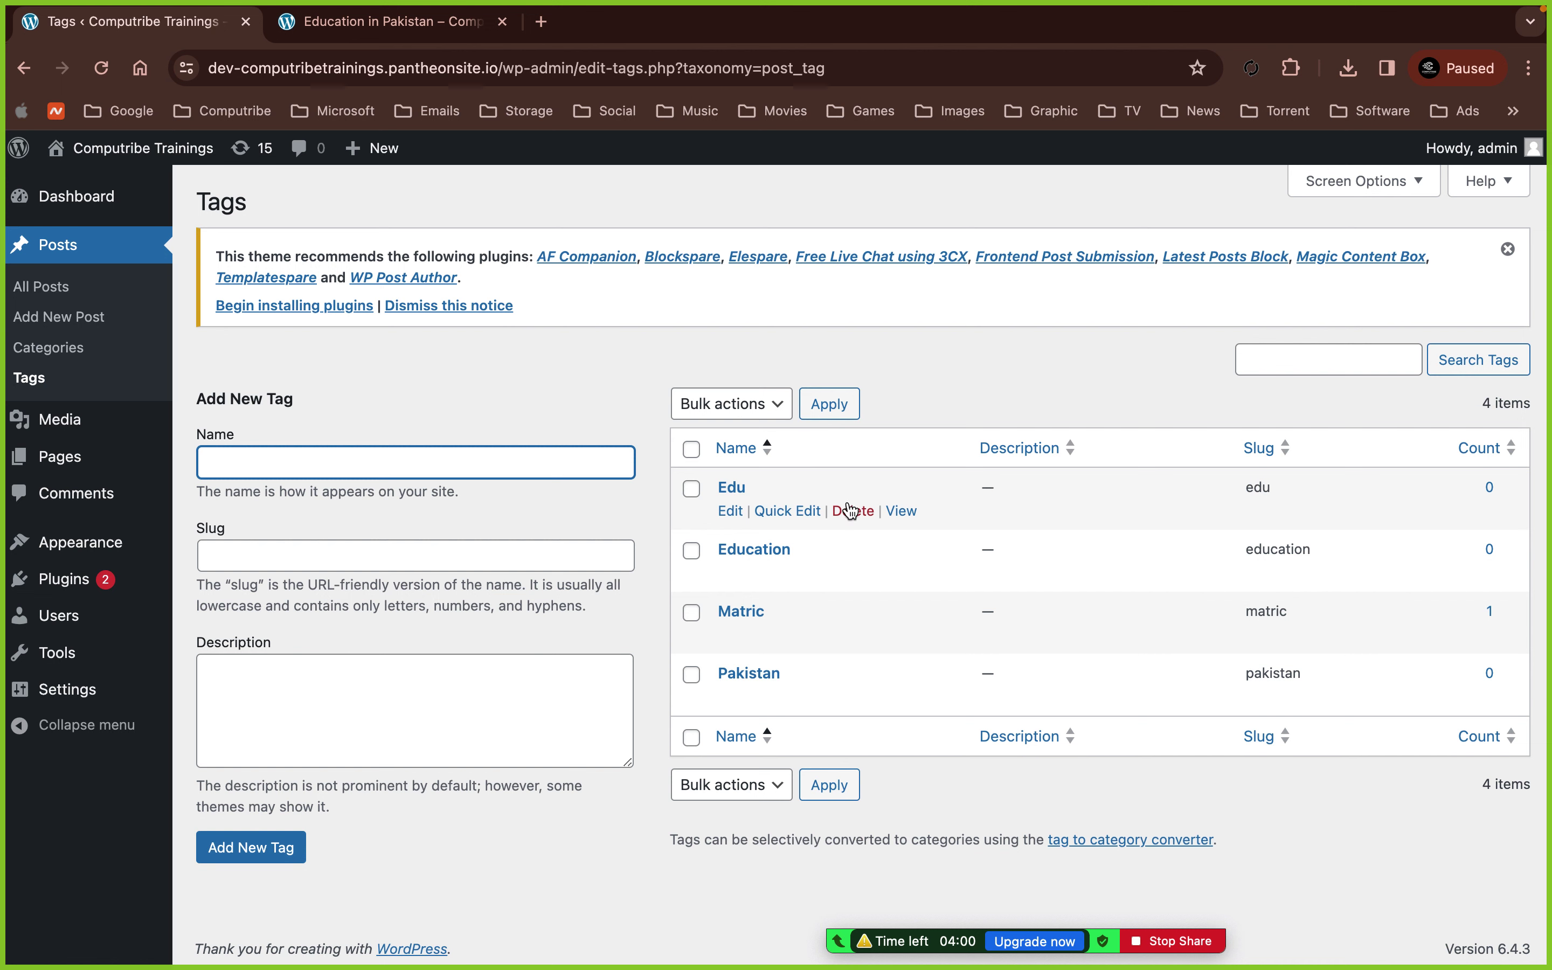
left_click(853, 512)
left_click(952, 269)
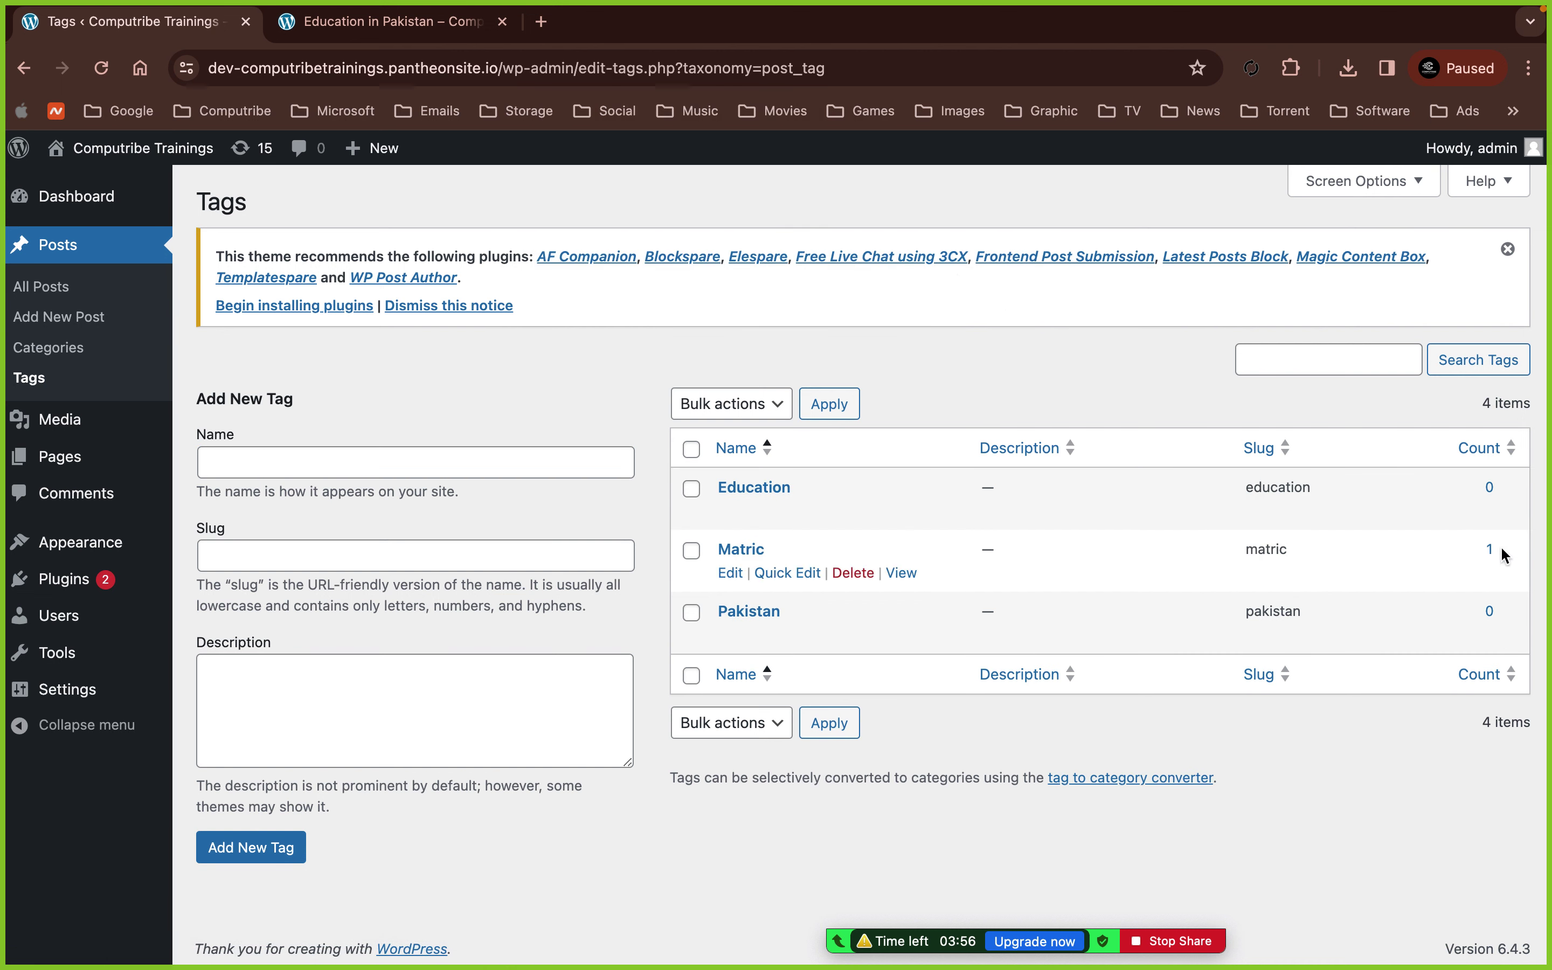
left_click_drag(1500, 554, 1487, 556)
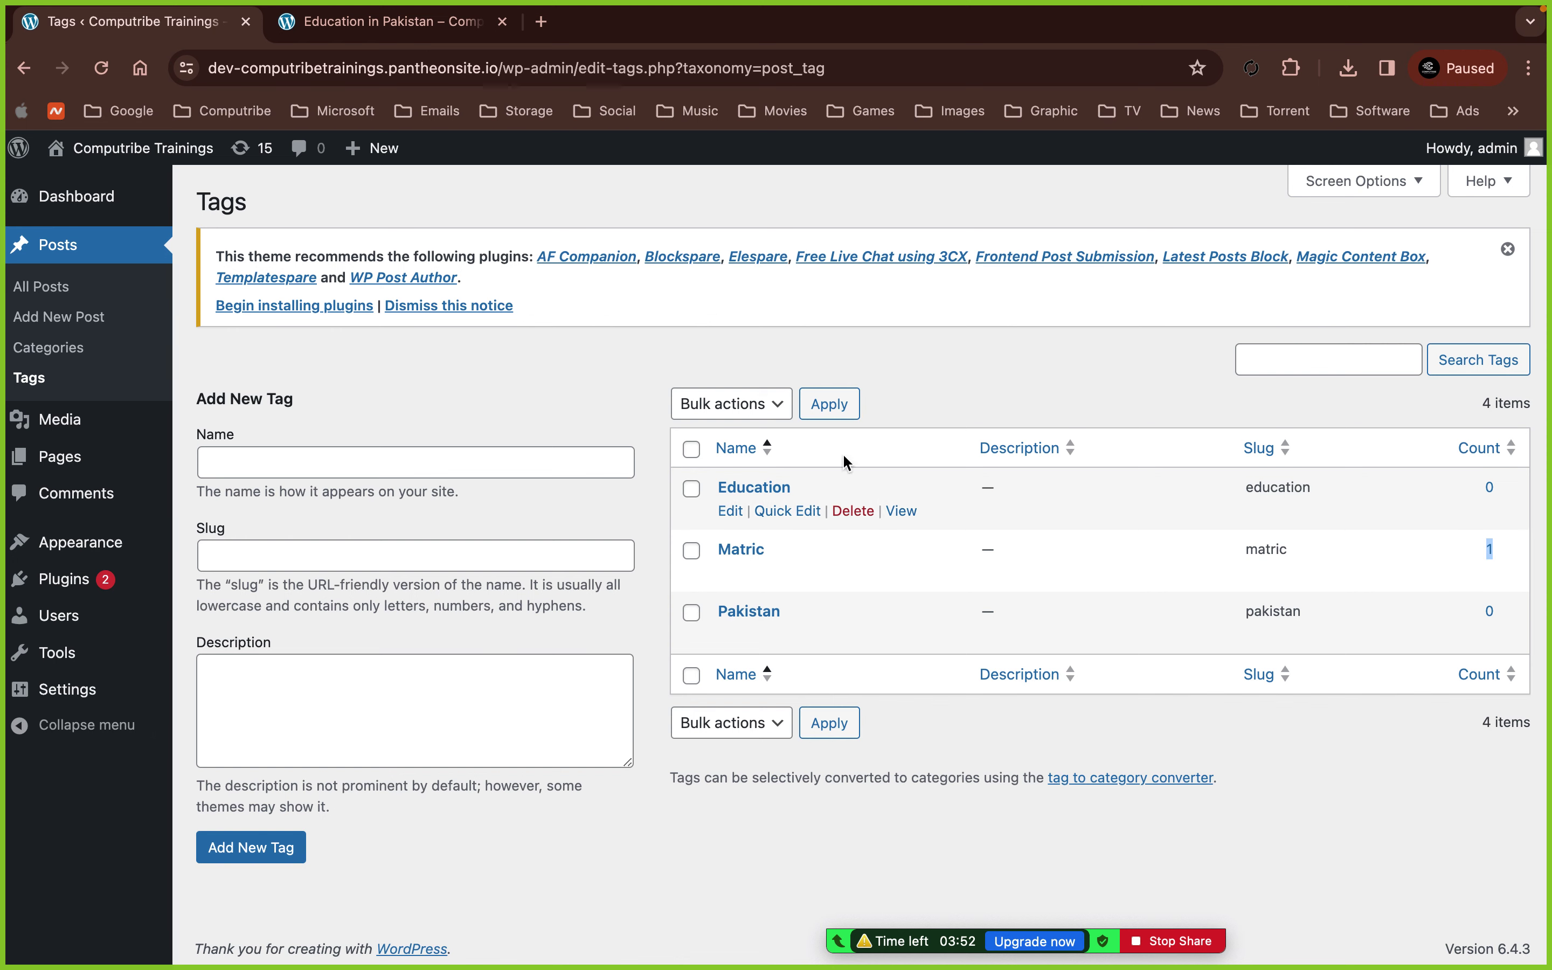
- Open the archive pages of the Education category and the Matric tag in new tabs
left_click(77, 347)
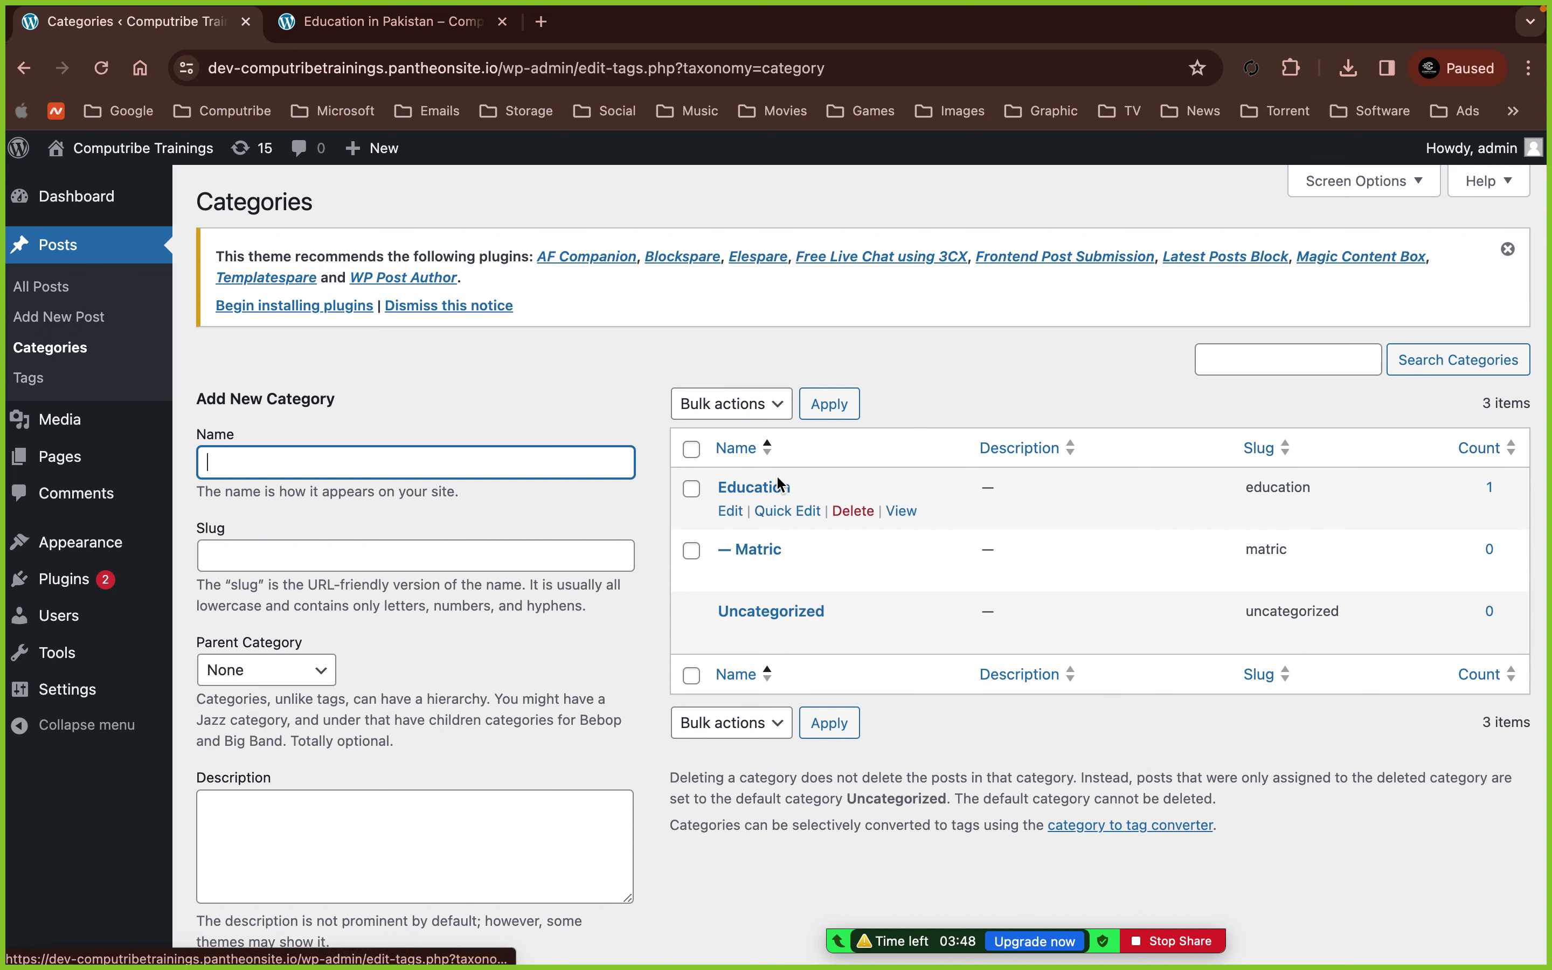
left_click(904, 511, "super")
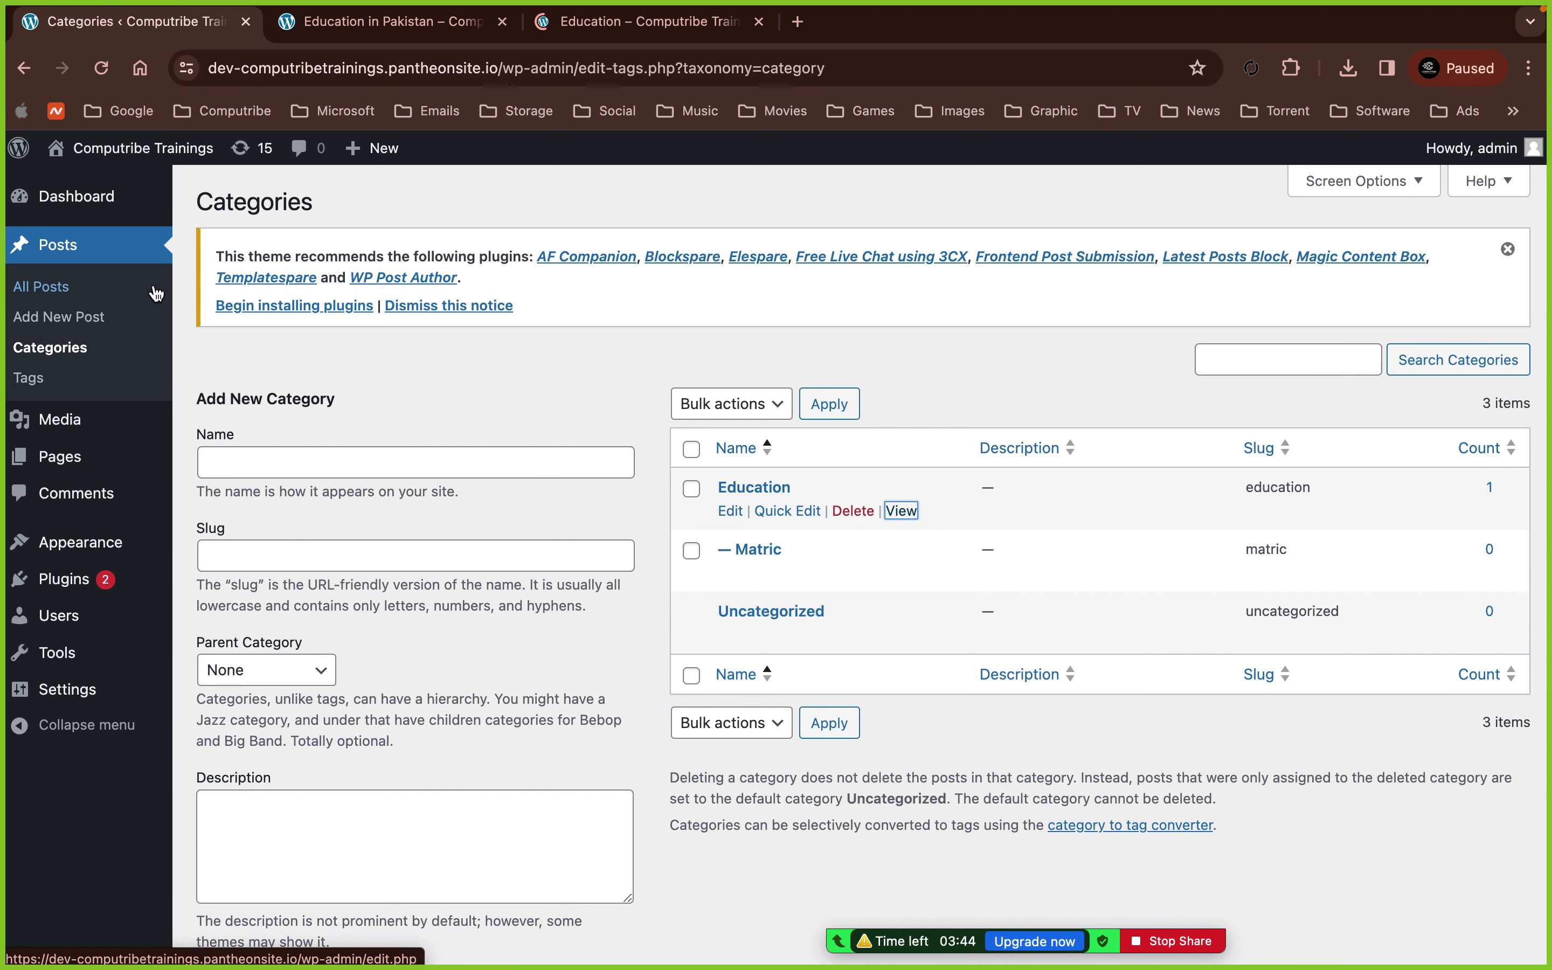
left_click(29, 378)
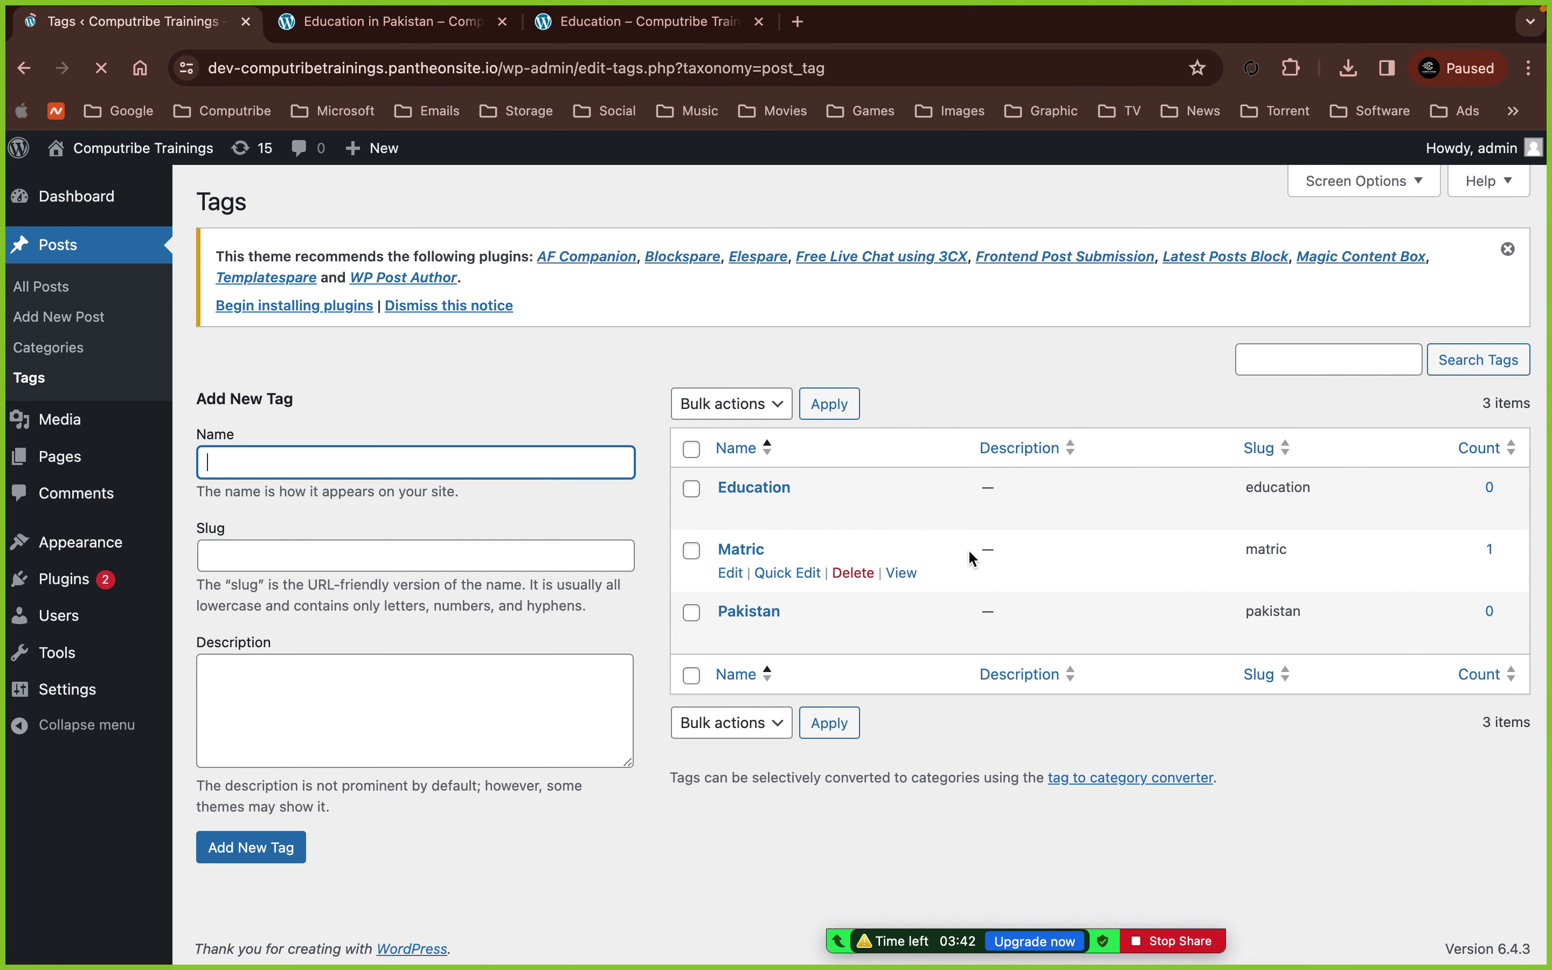
left_click(906, 573, "super")
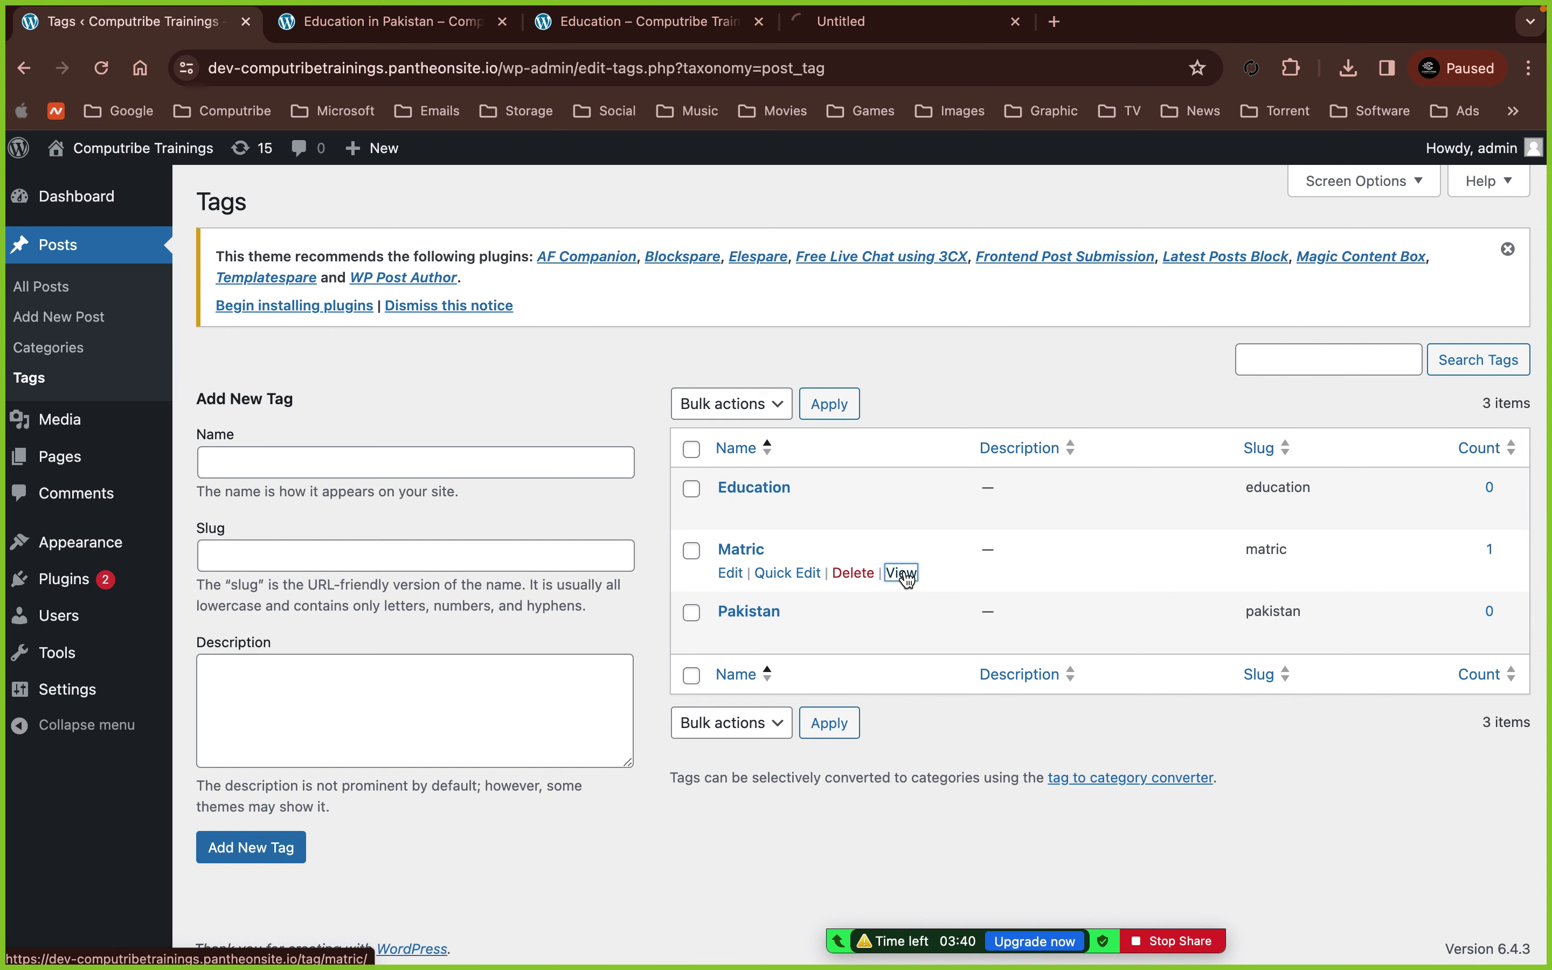
- Examine the Education category archive with its URL slug, and the Matric tag archive page
key("super+3")
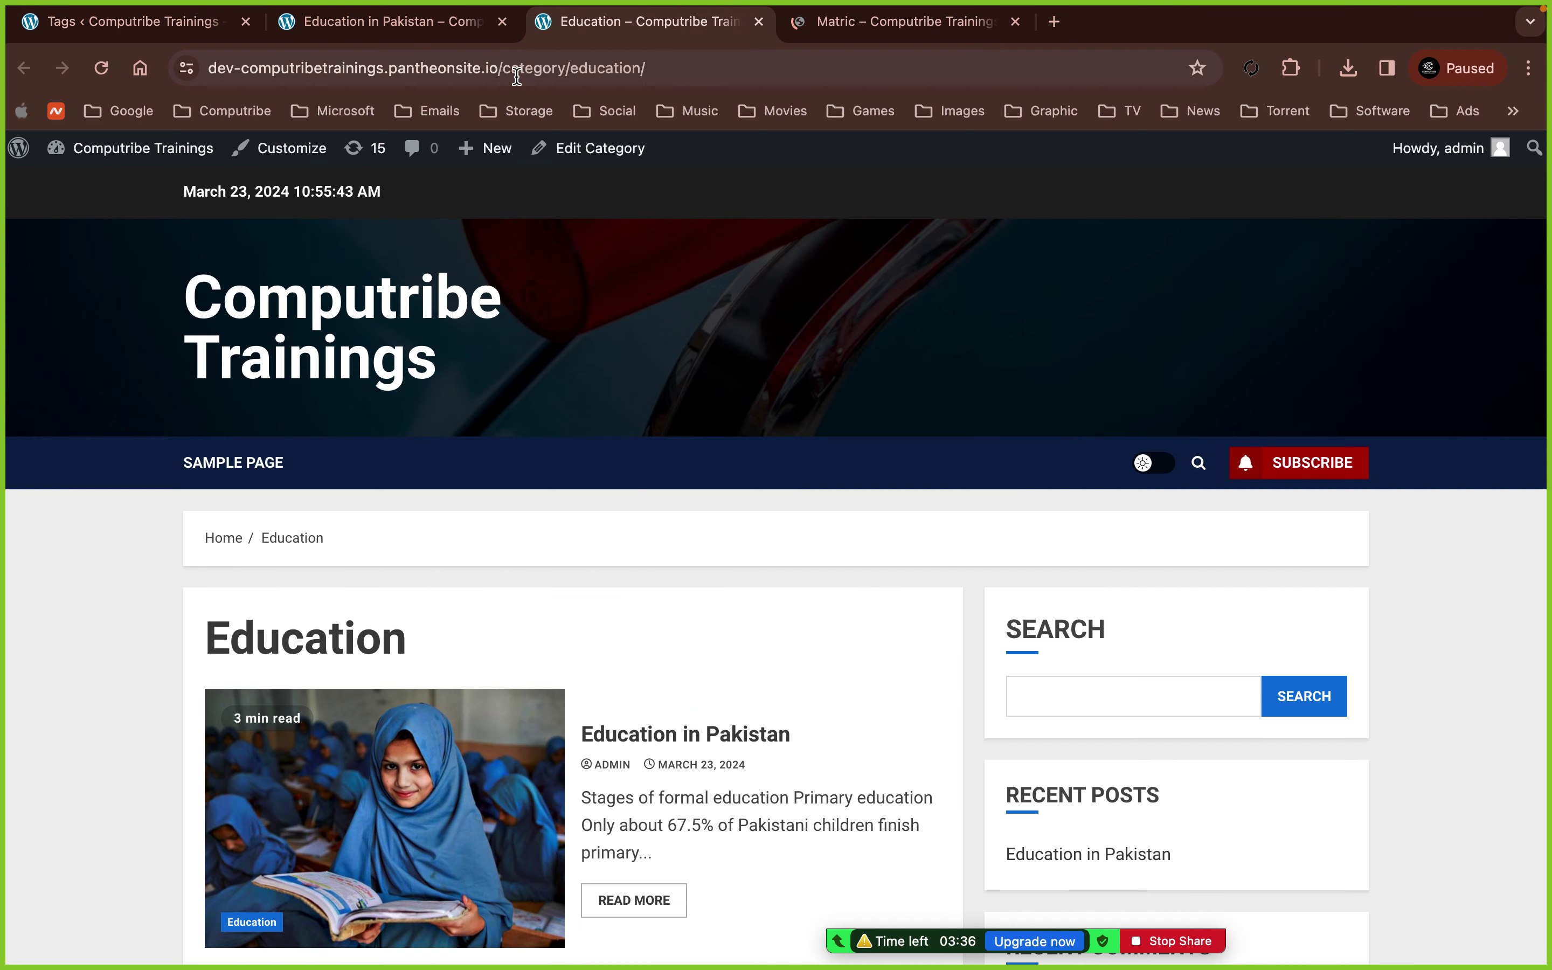
left_click(573, 67)
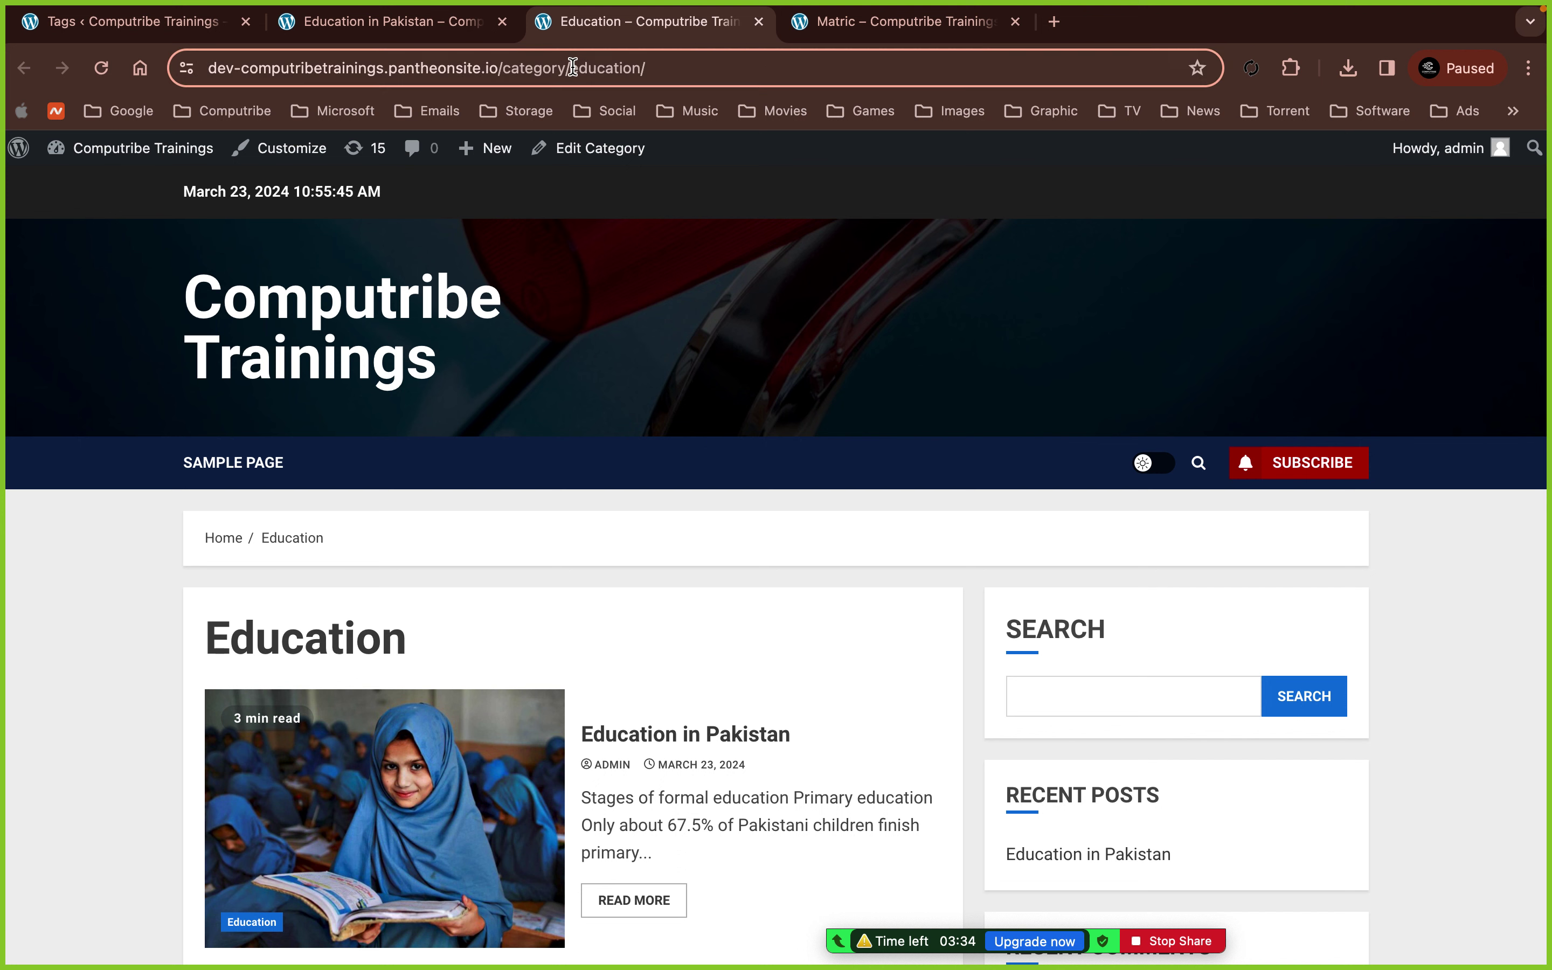
left_click_drag(573, 67, 740, 67)
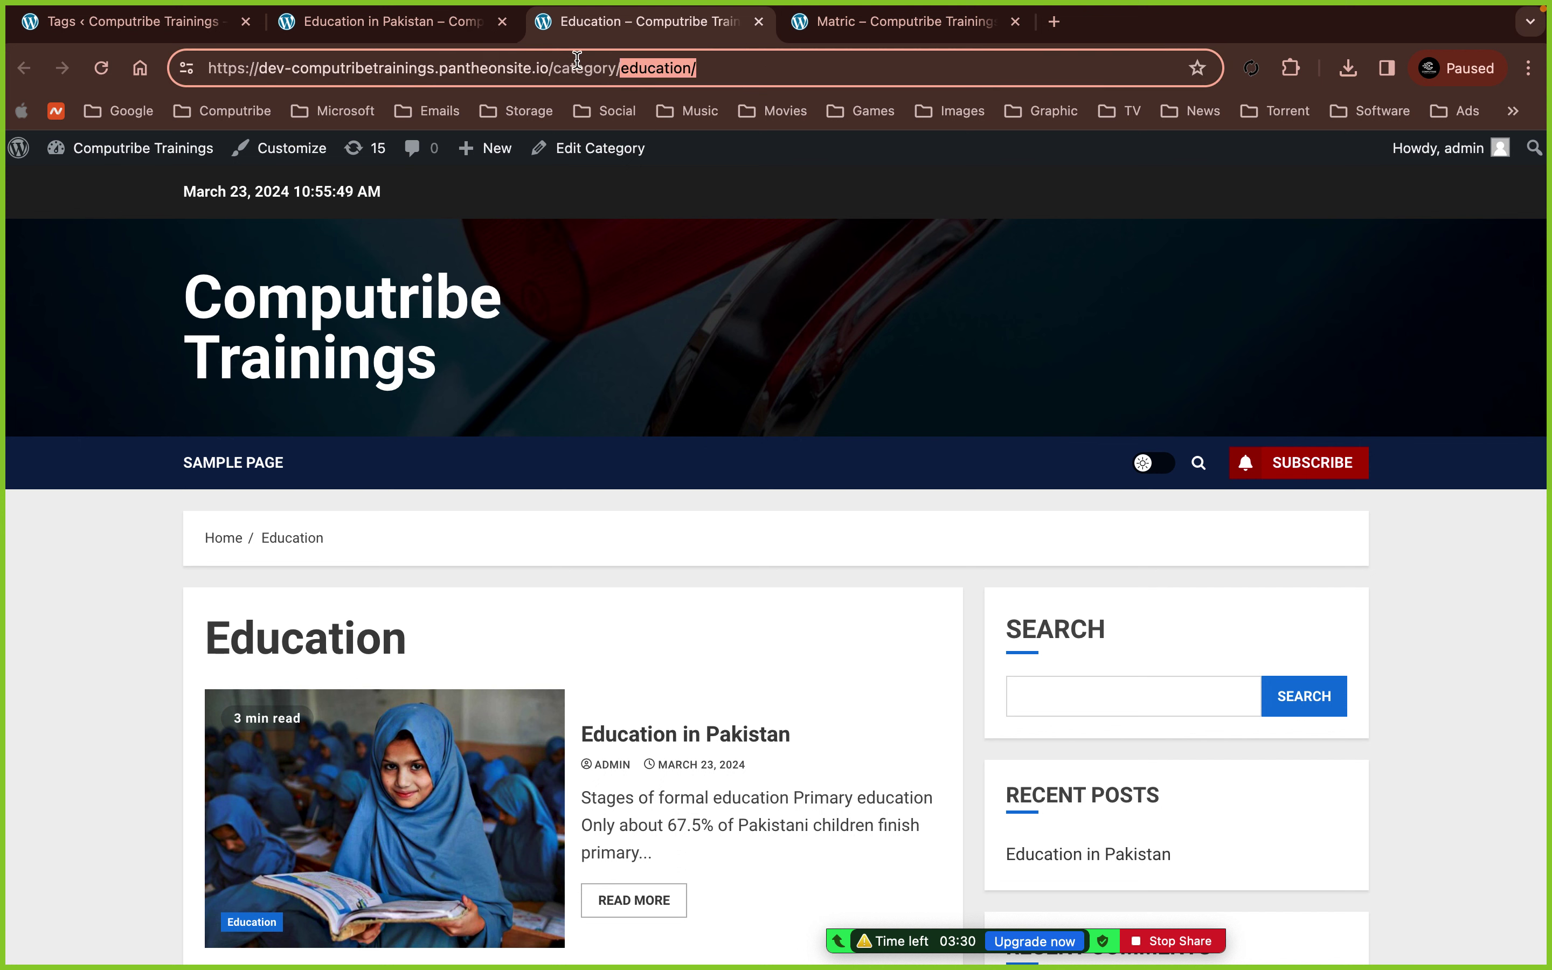
scroll(706, 496, "down", 10)
scroll(705, 496, "up", 6)
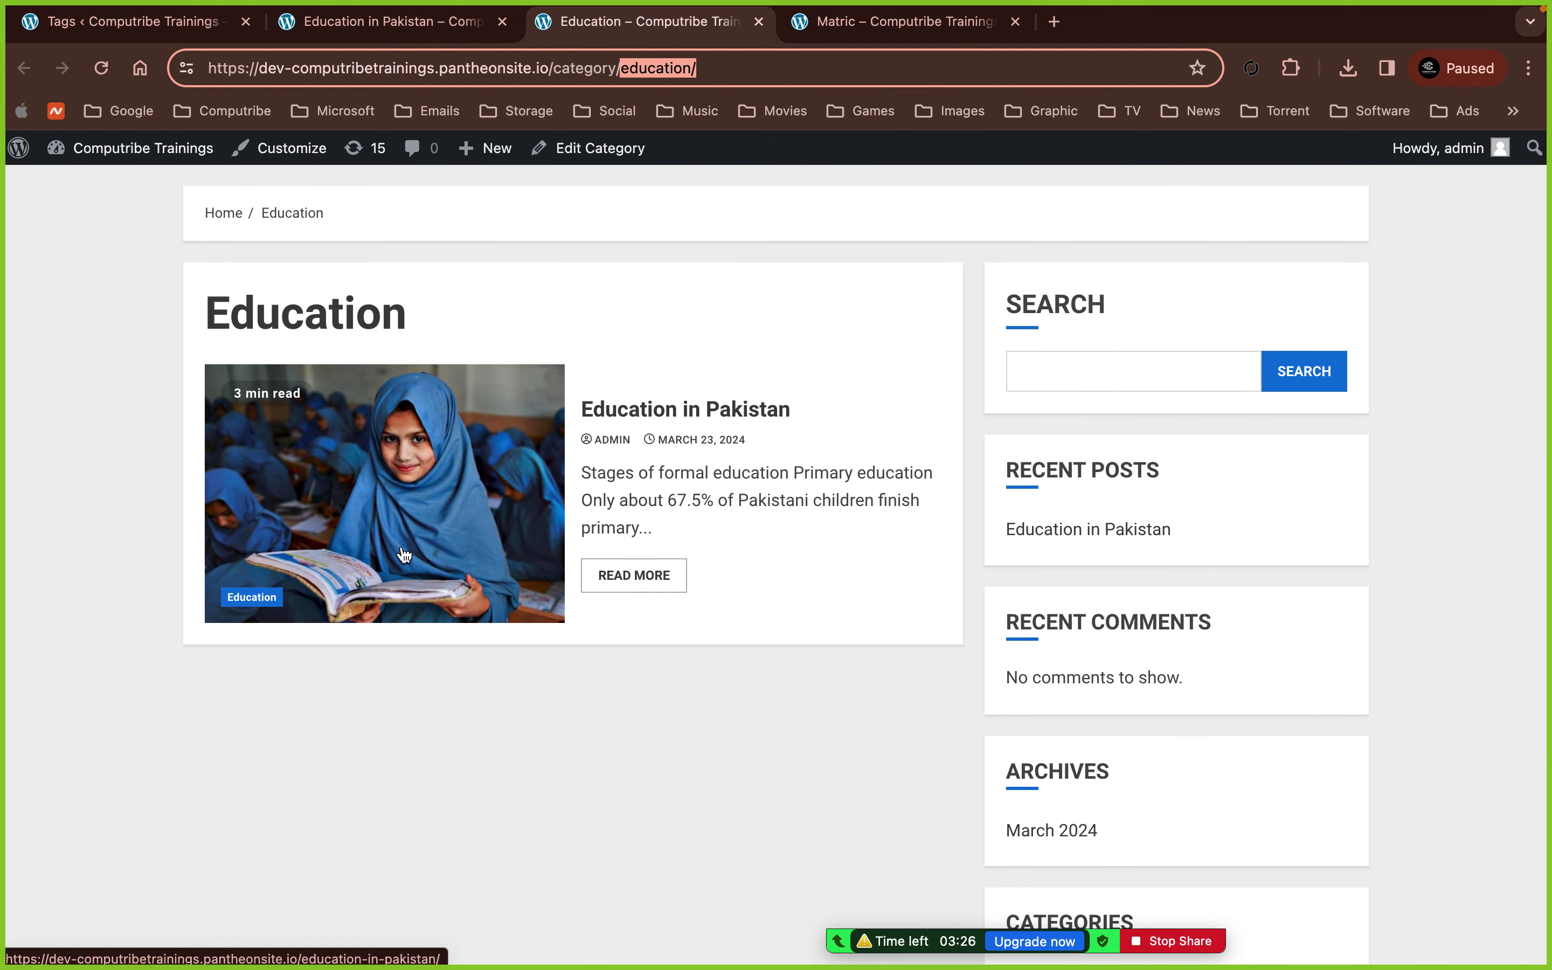
scroll(380, 650, "down", 5)
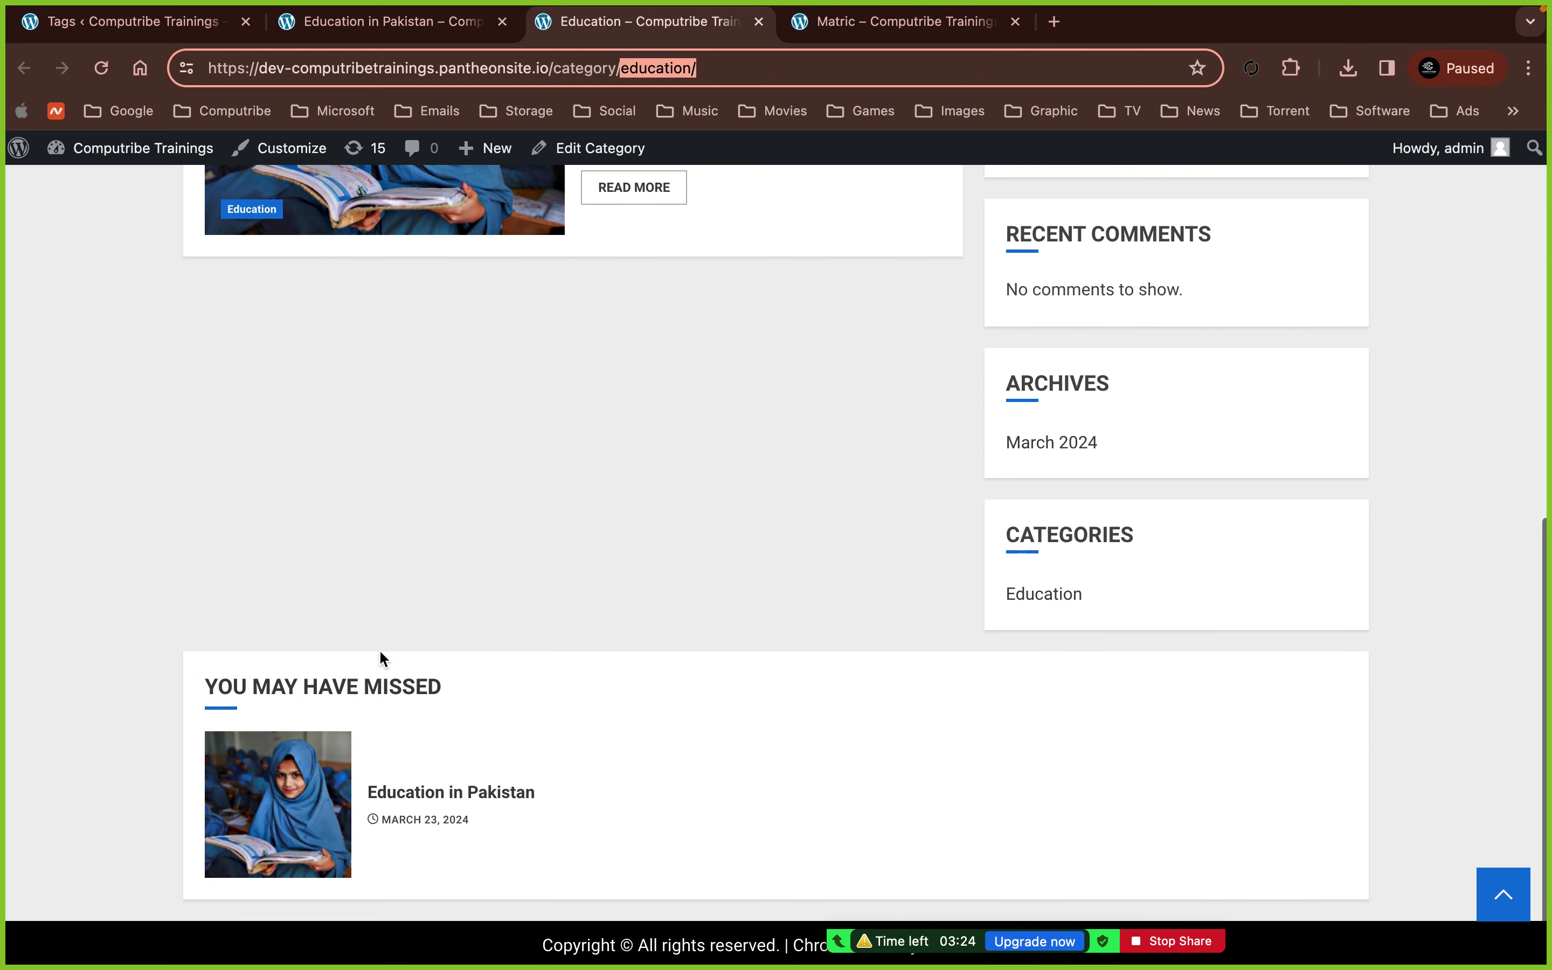
left_click(897, 23)
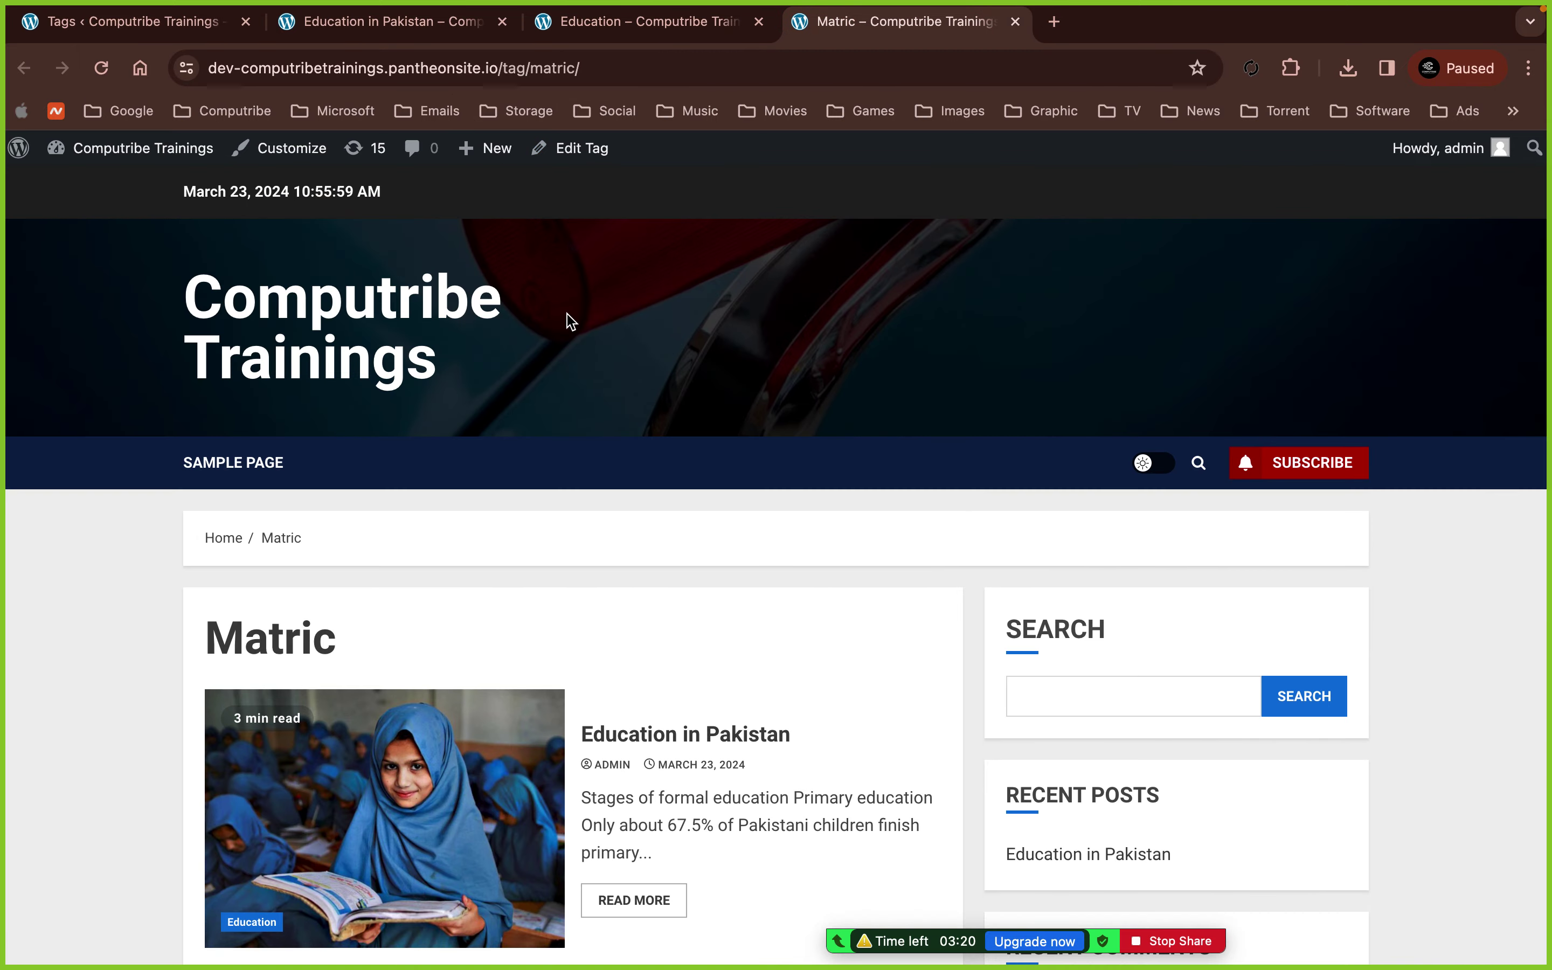
scroll(564, 320, "down", 10)
- Assign the Matric category to the Education in Pakistan post through Quick Edit and update it
left_click(193, 23)
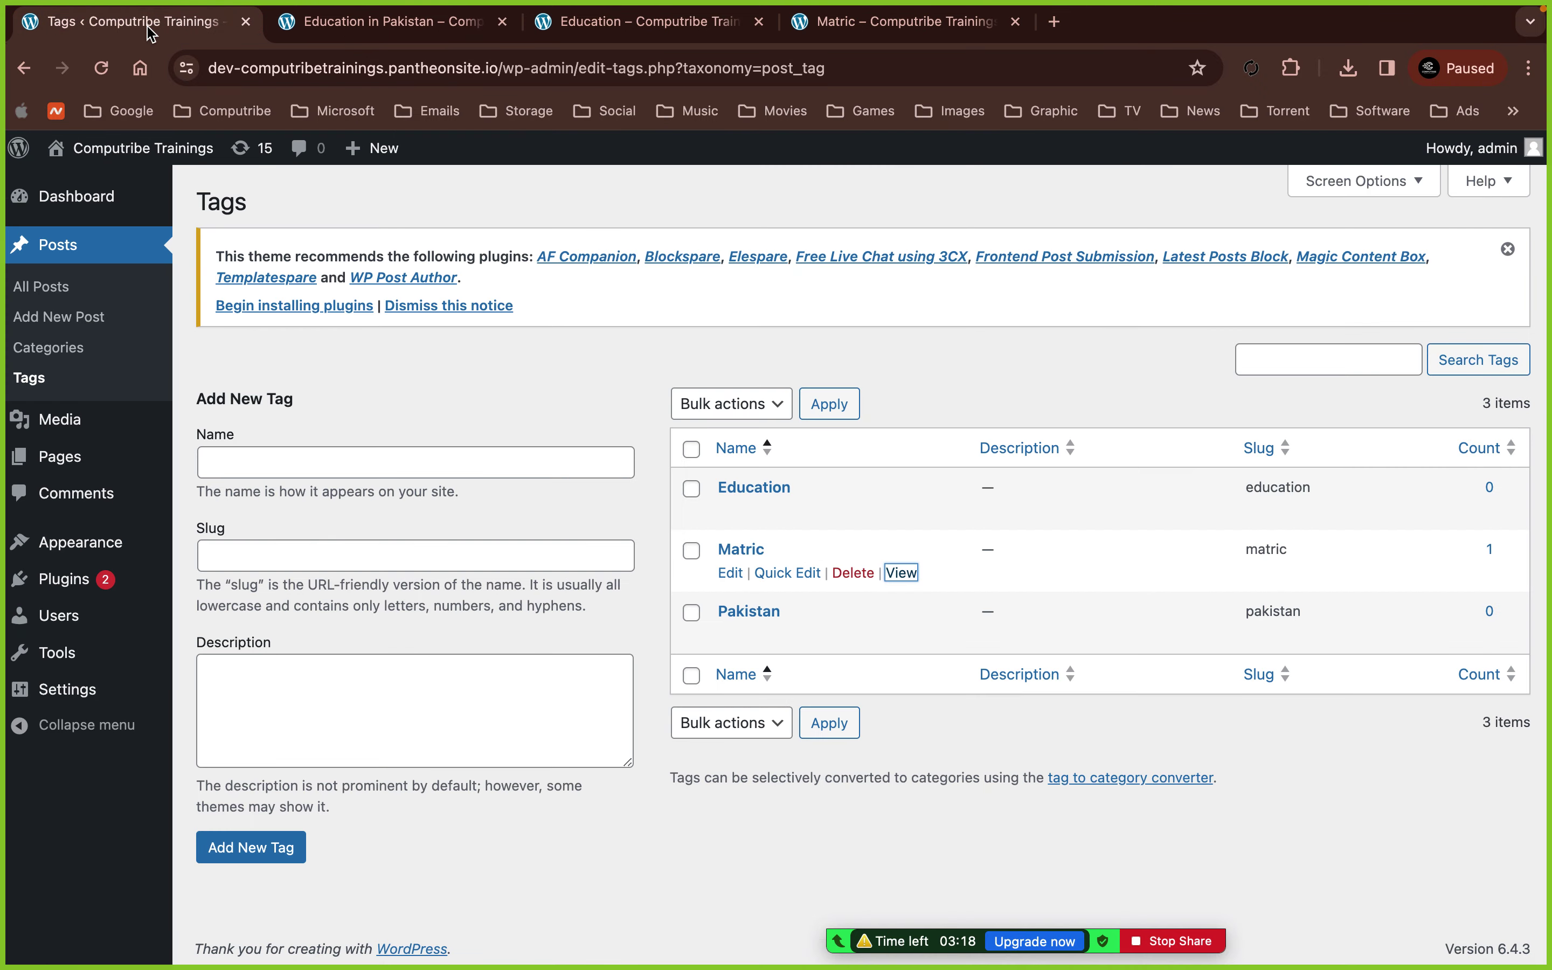
left_click(67, 293)
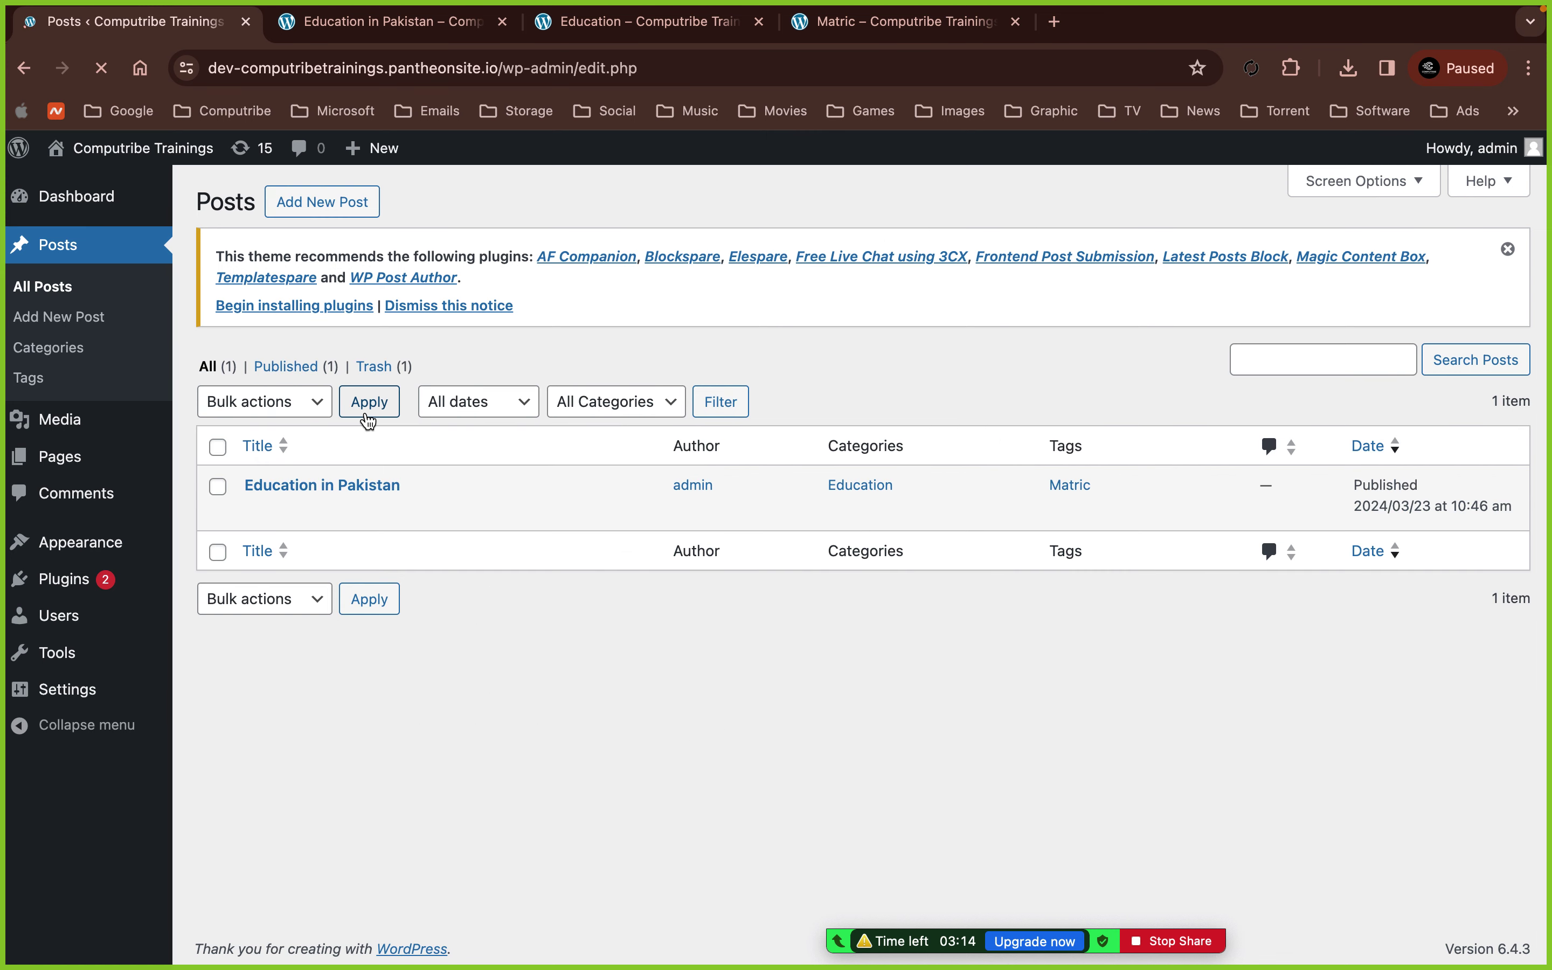
left_click(323, 511)
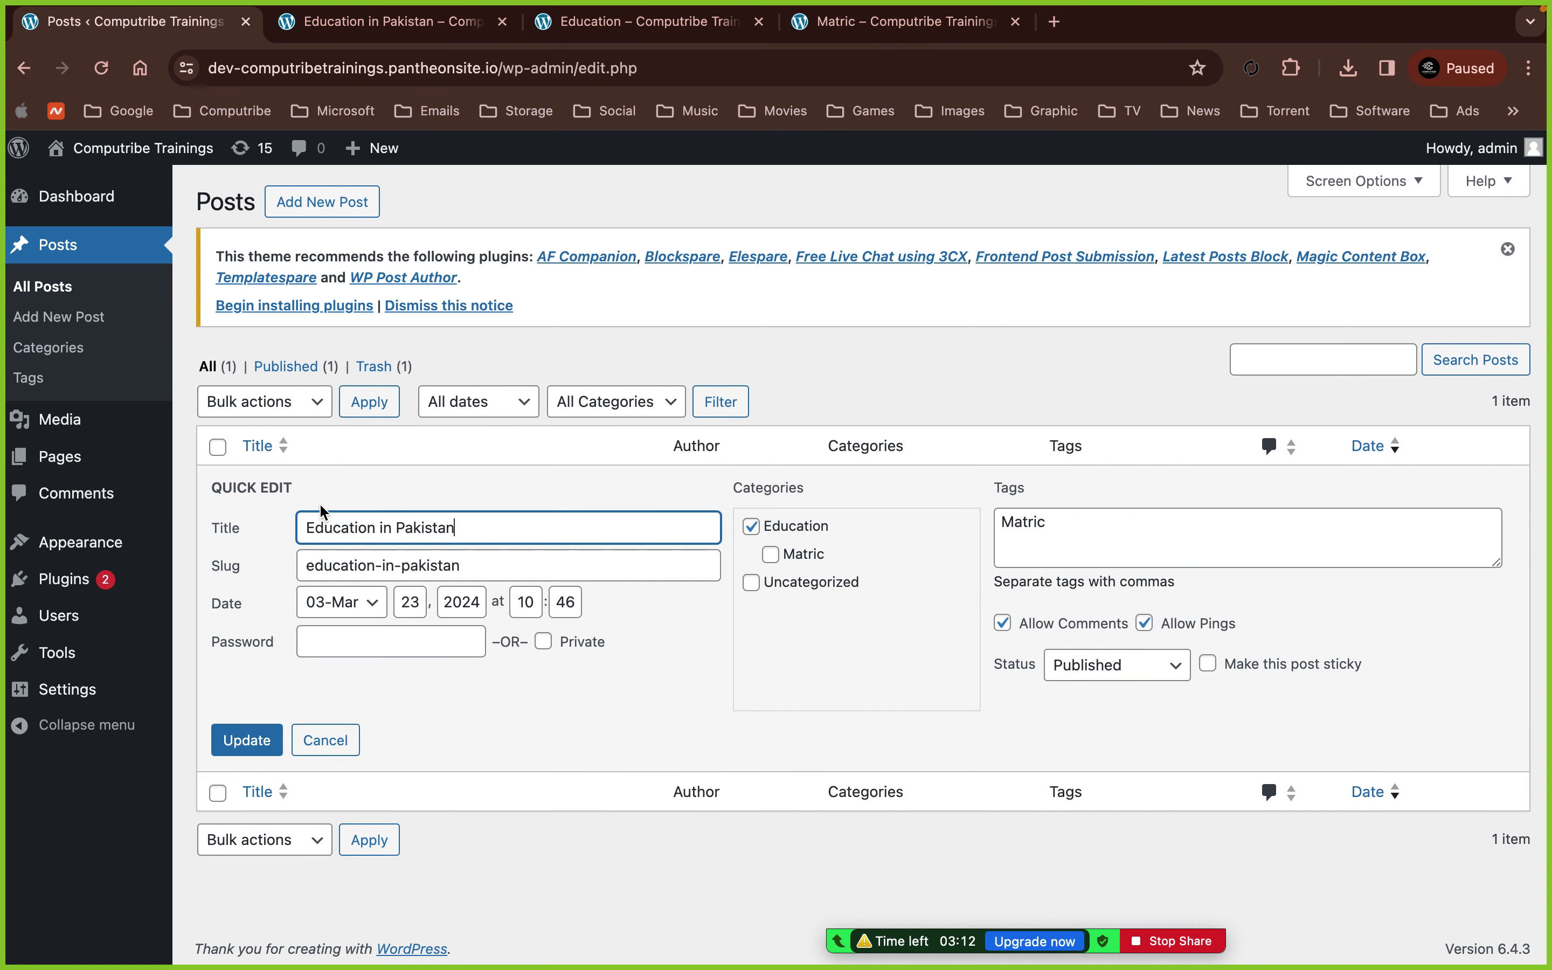
left_click(772, 555)
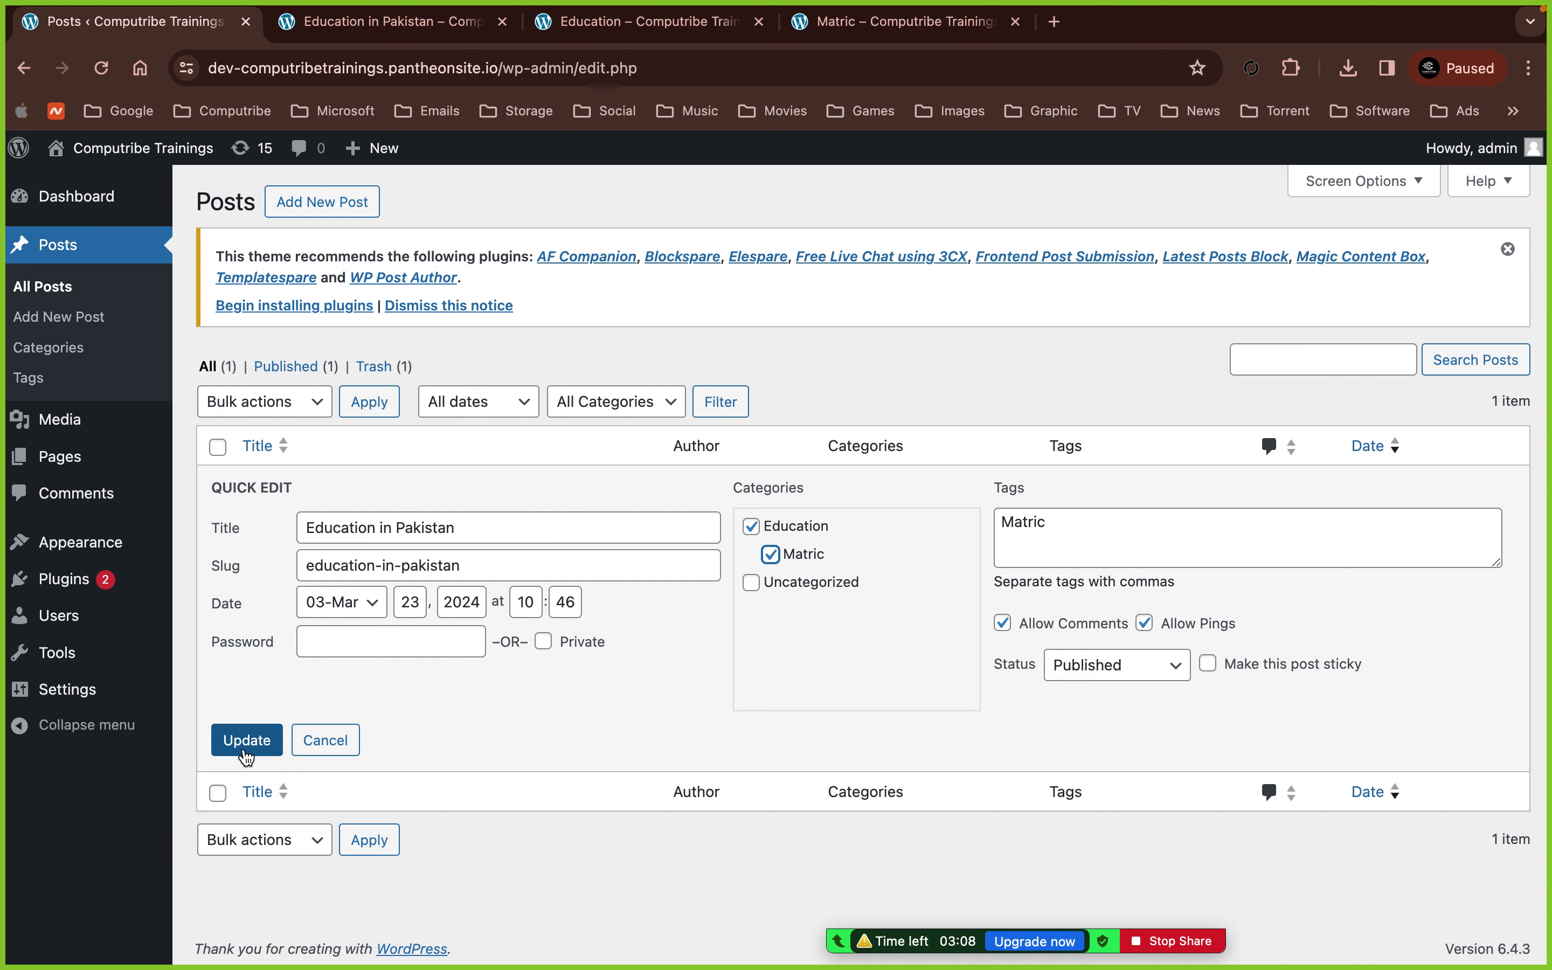
left_click(246, 740)
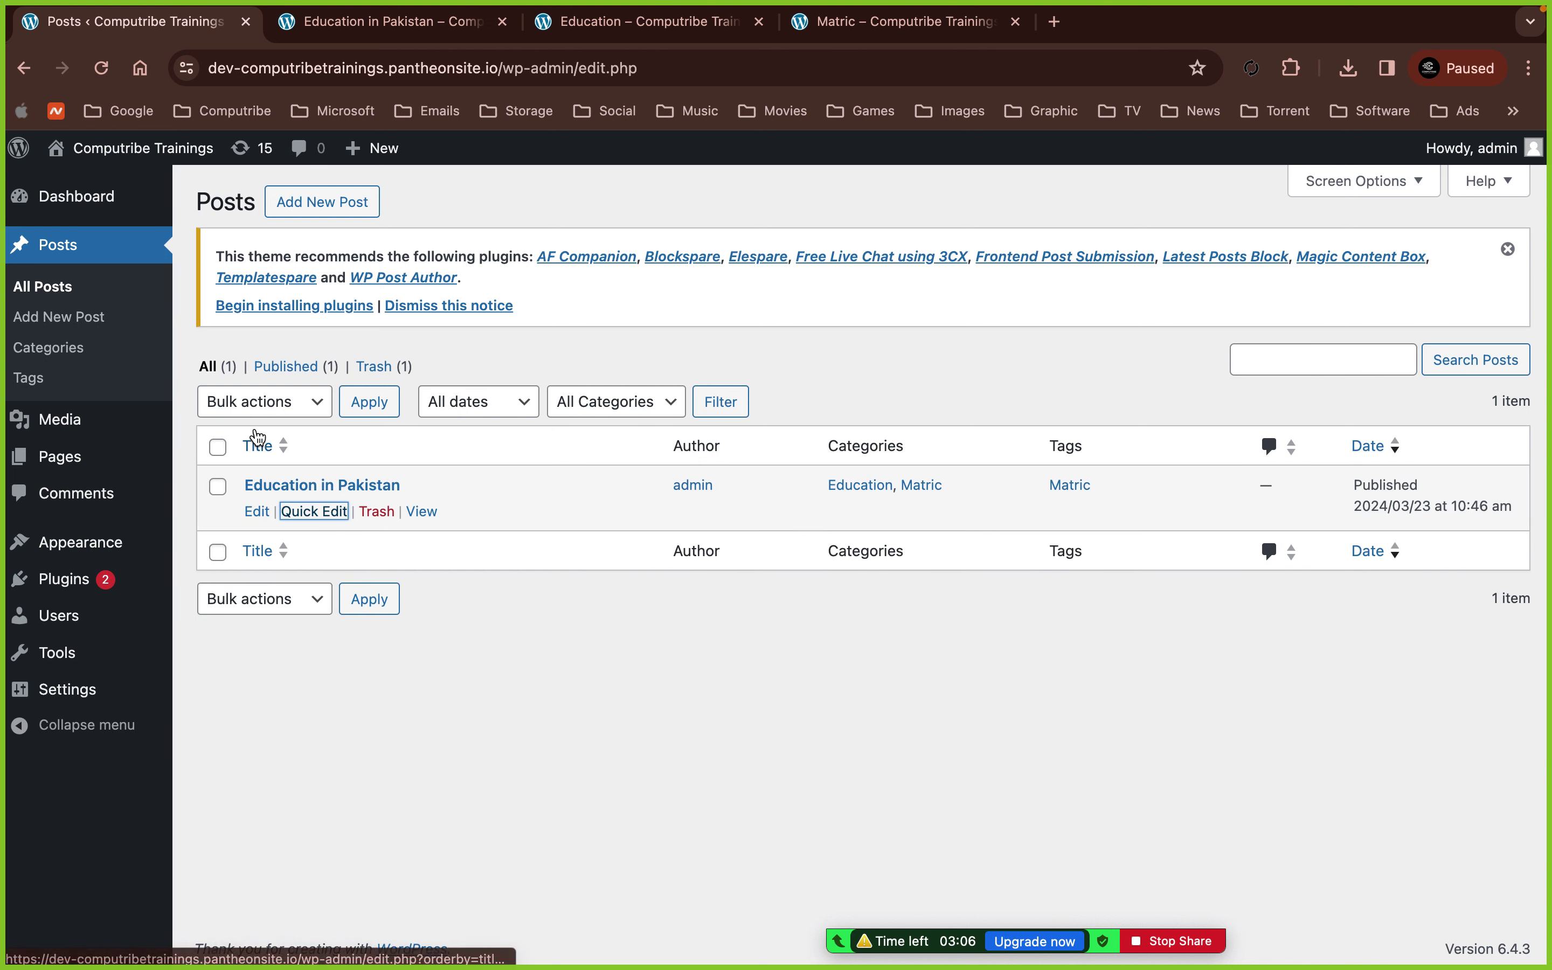
- Check the post counts on the Categories admin page and view the Matric category archive in a new tab
left_click(46, 362)
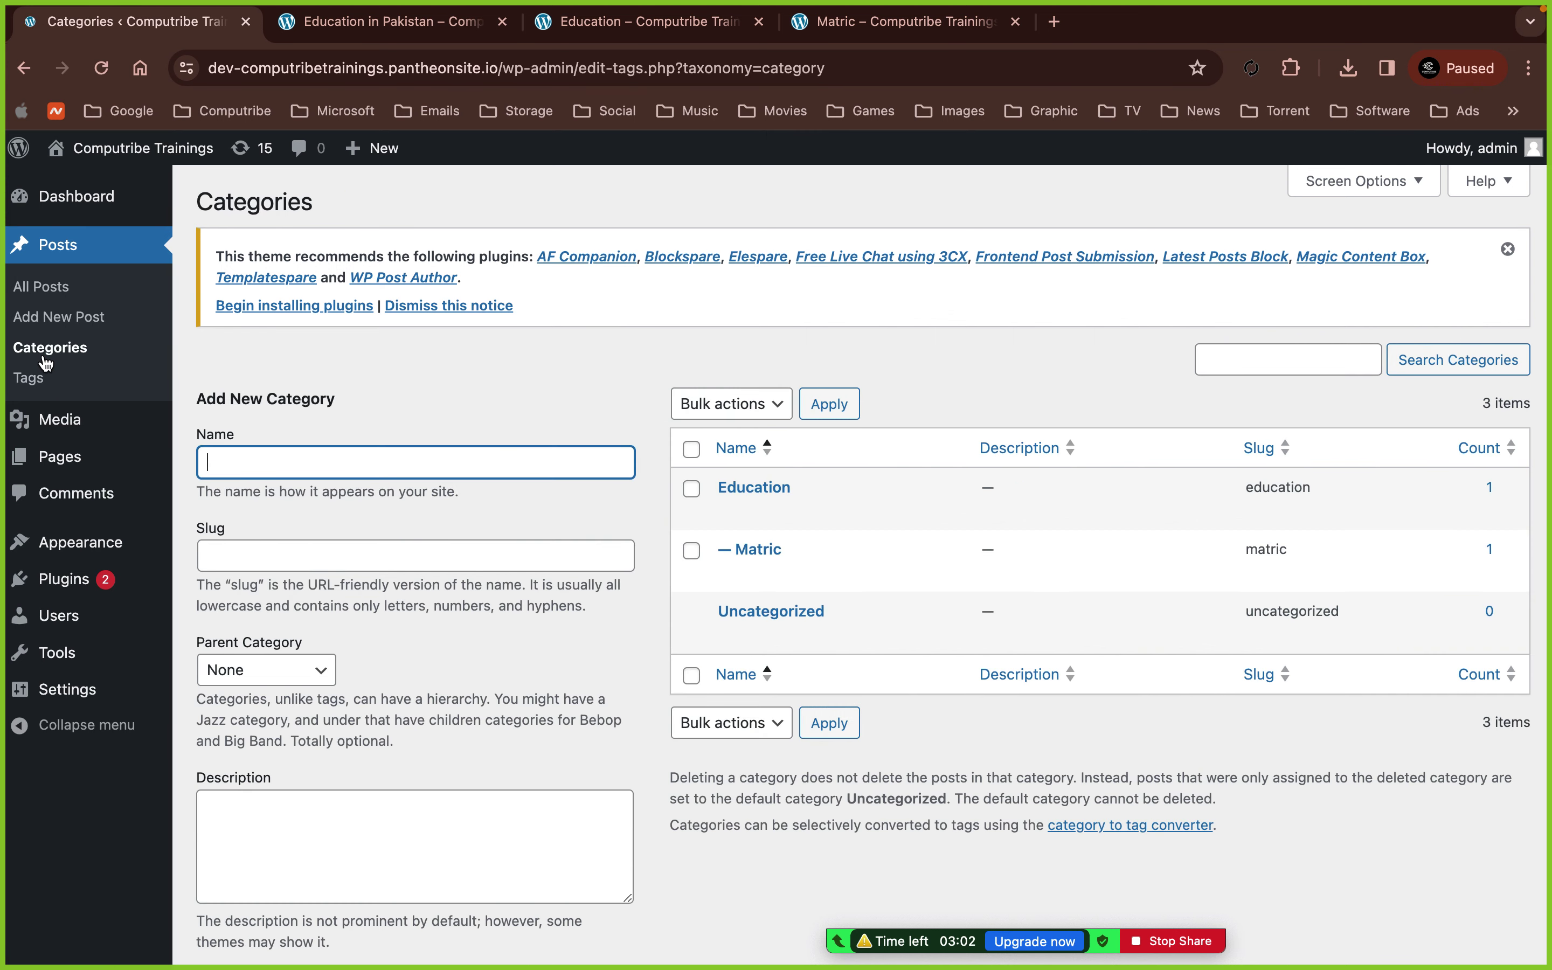
left_click(1494, 488)
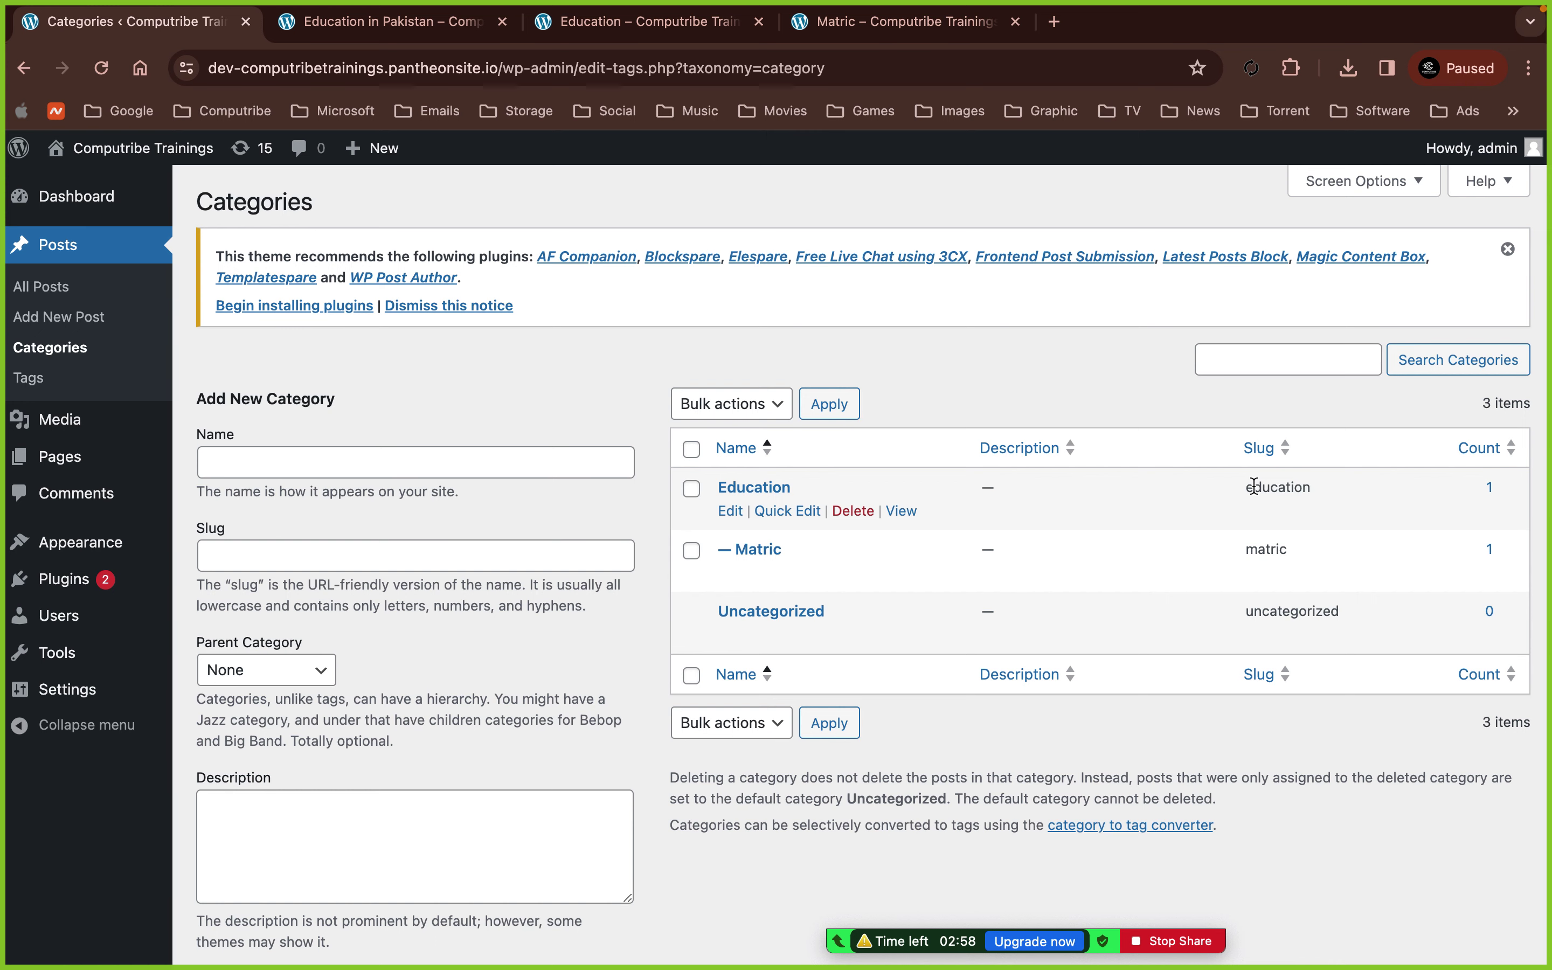
left_click(894, 572, "super")
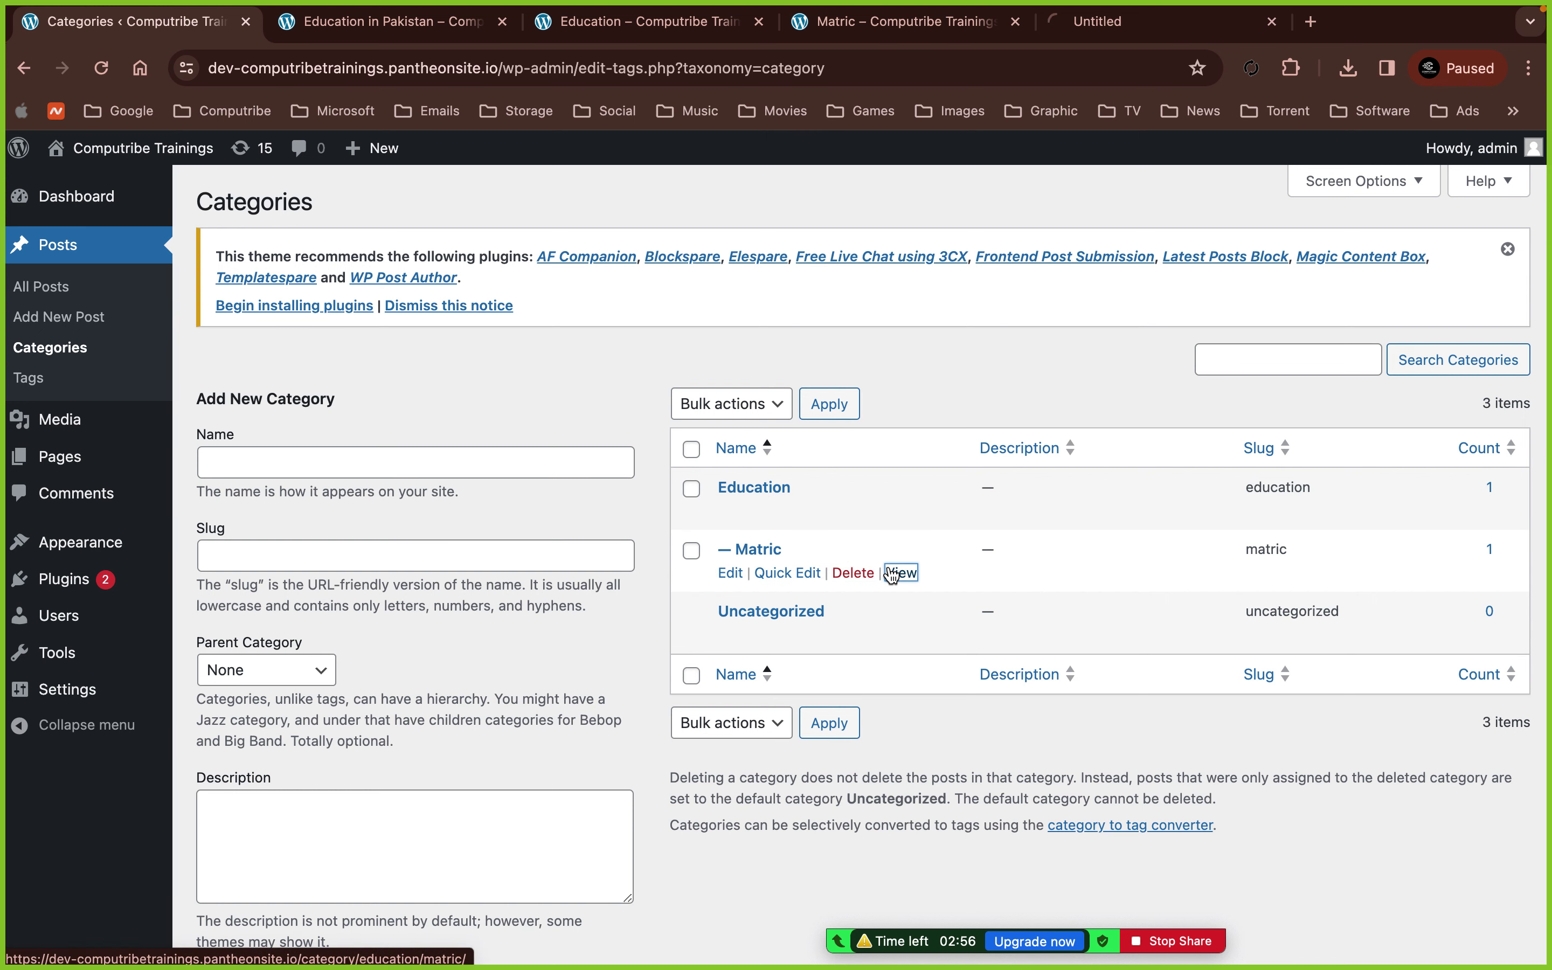
left_click(1093, 17)
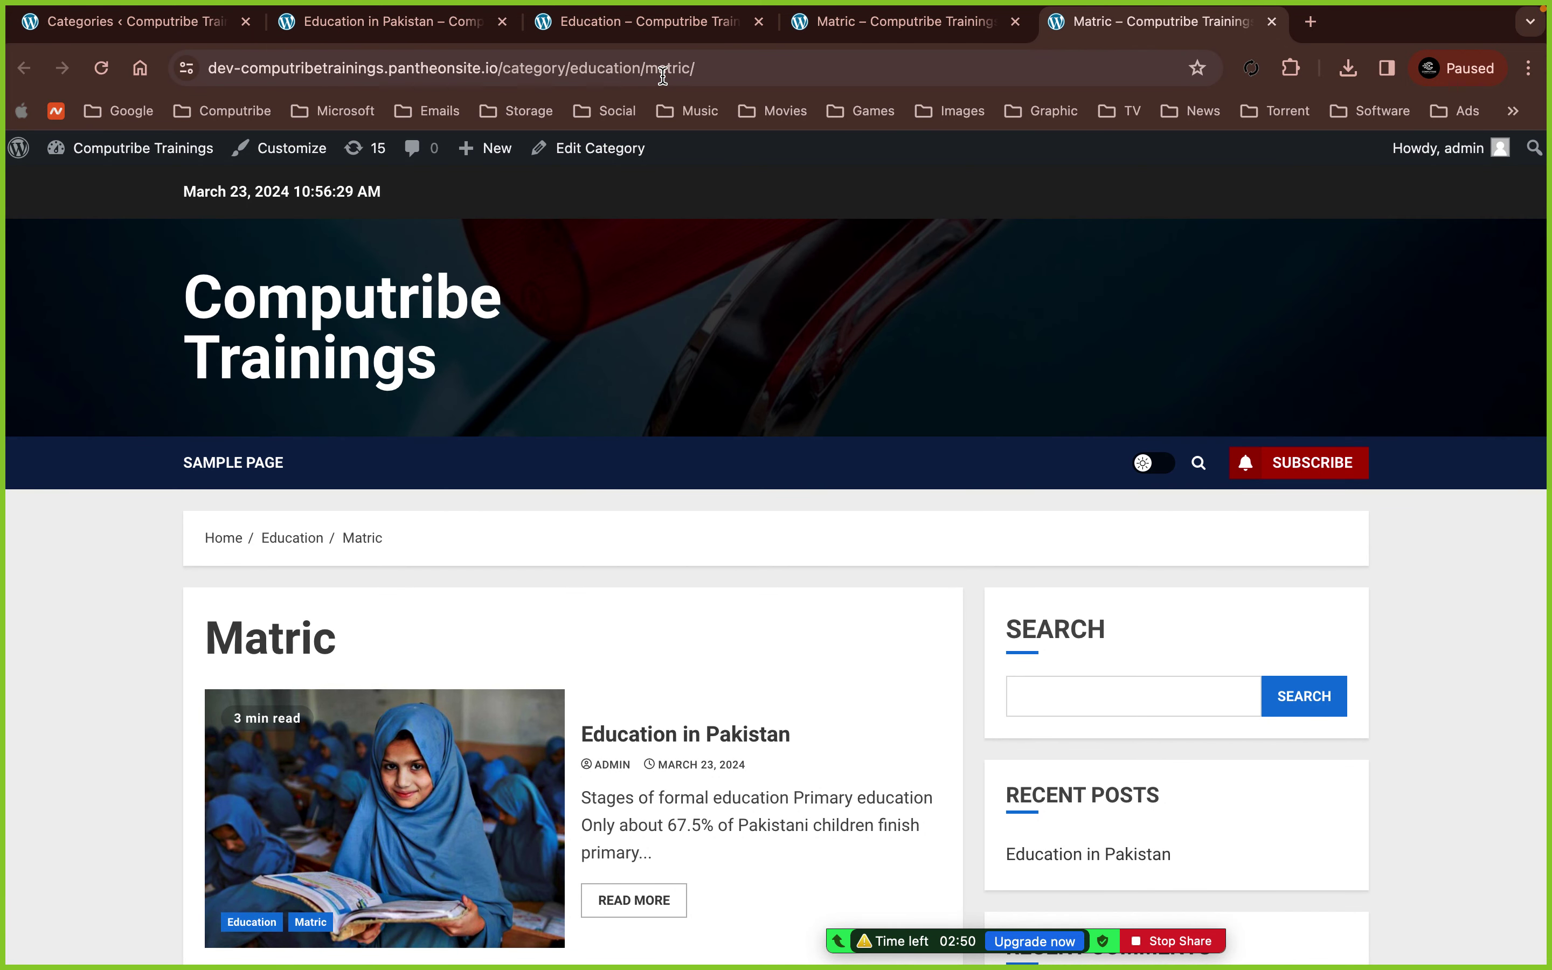
- Examine the Matric category archive's URL path, sidebar and breadcrumb, and return to the Categories admin page
left_click_drag(634, 68, 566, 68)
left_click_drag(697, 73, 753, 71)
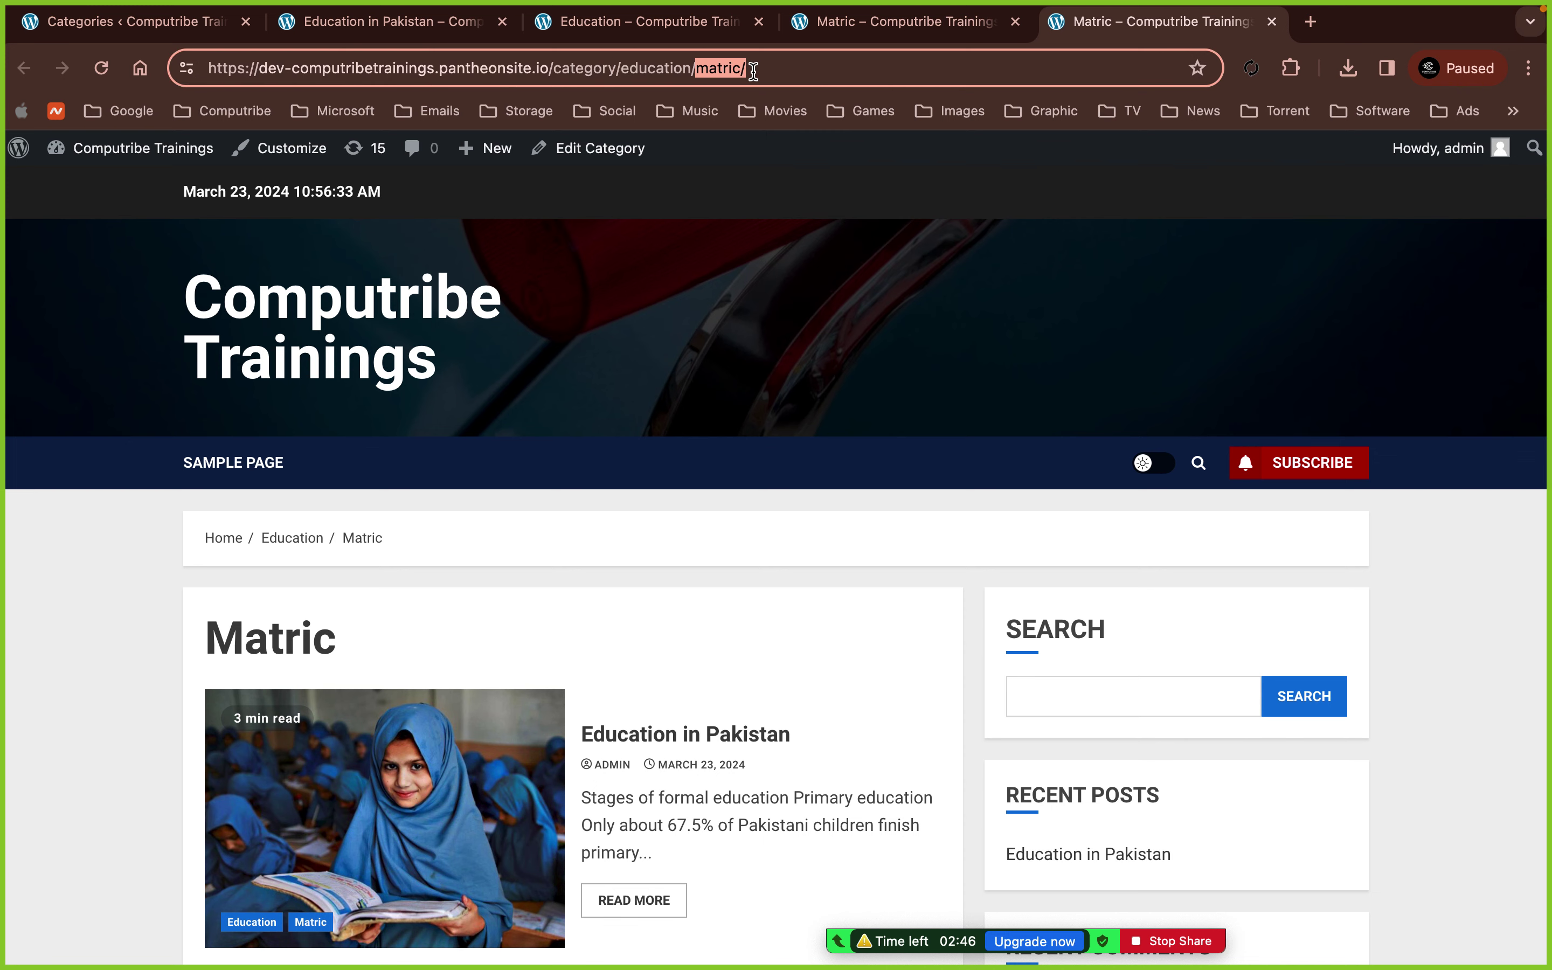
scroll(669, 317, "down", 10)
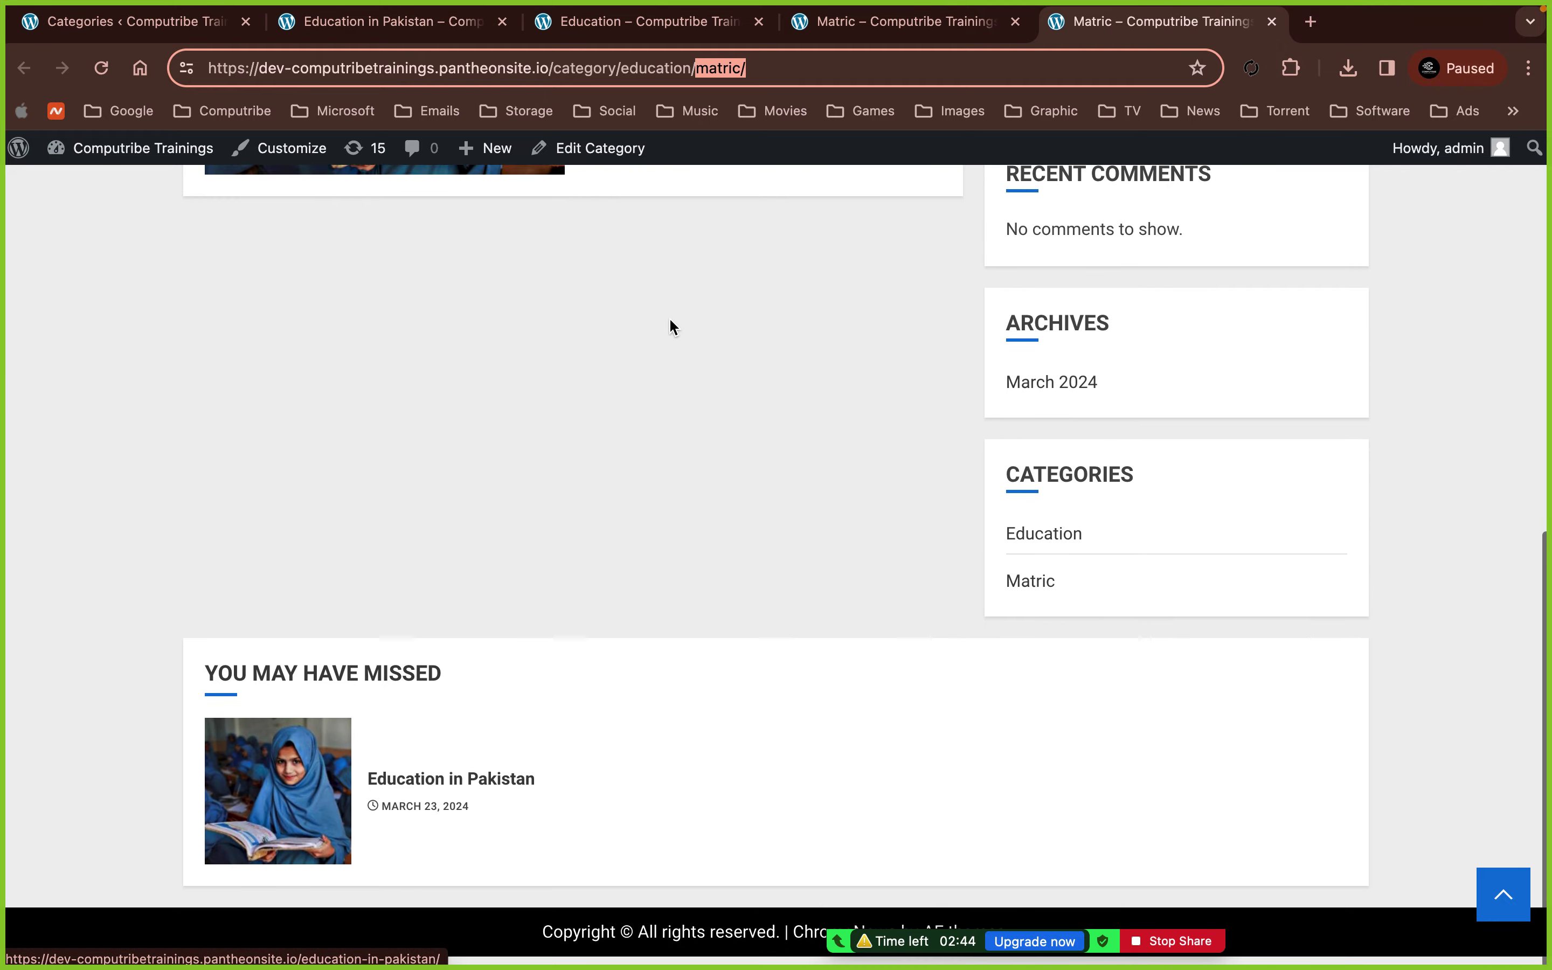
scroll(671, 320, "up", 15)
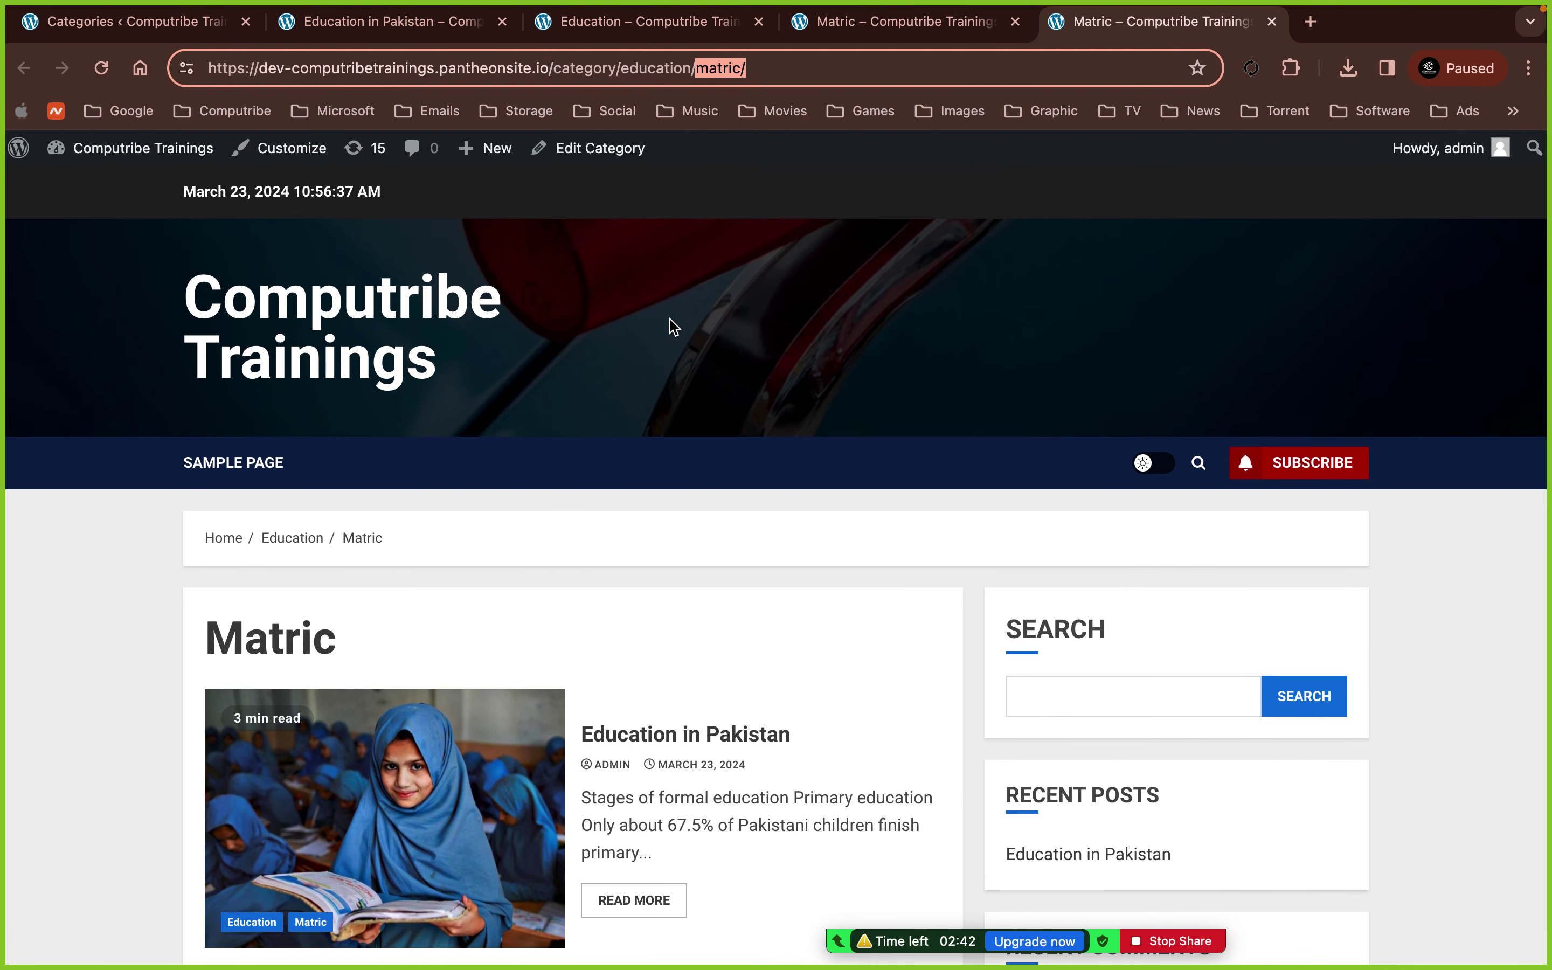
left_click_drag(395, 533, 198, 520)
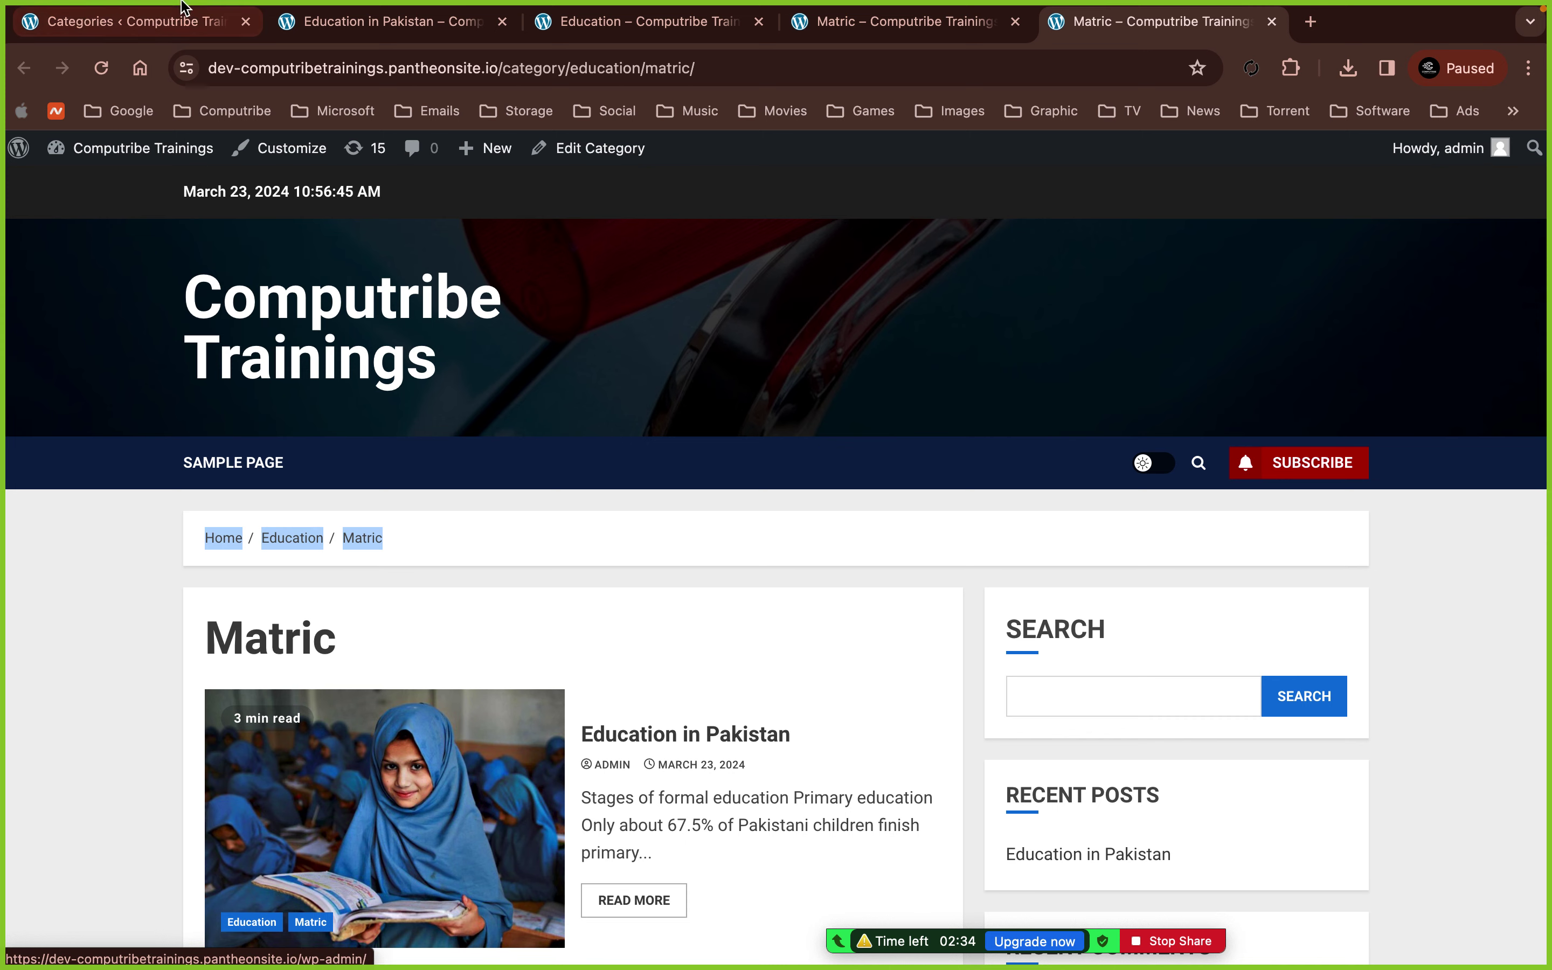
left_click(191, 13)
left_click(71, 264)
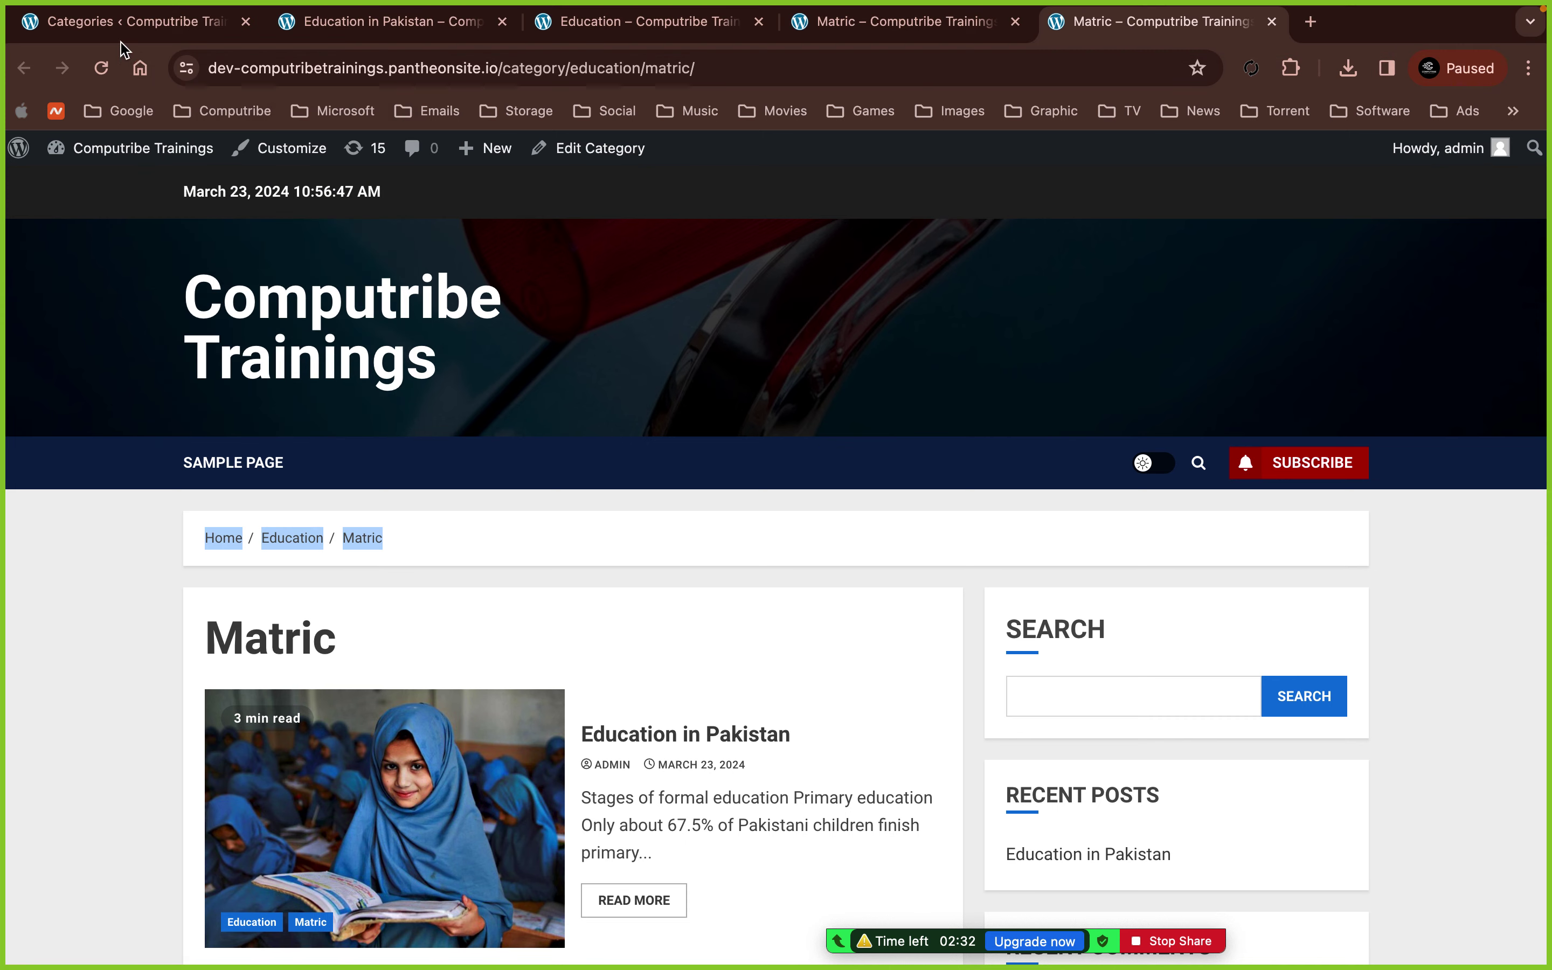
left_click(121, 34)
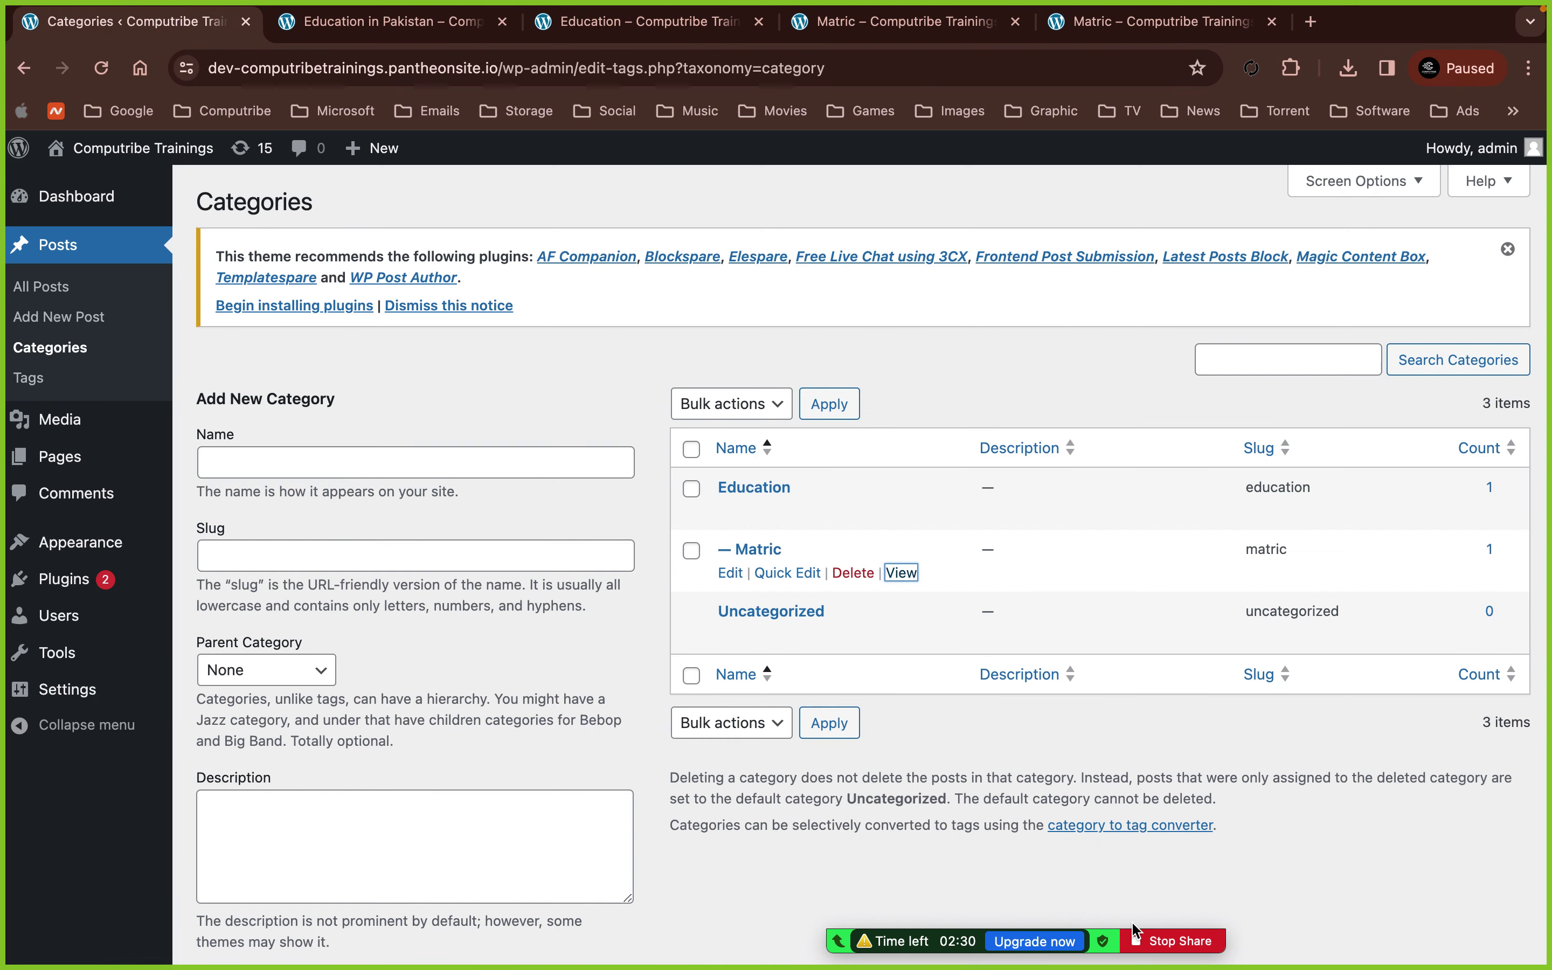
- Stop the screen share and end the Zoom meeting
left_click(1177, 941)
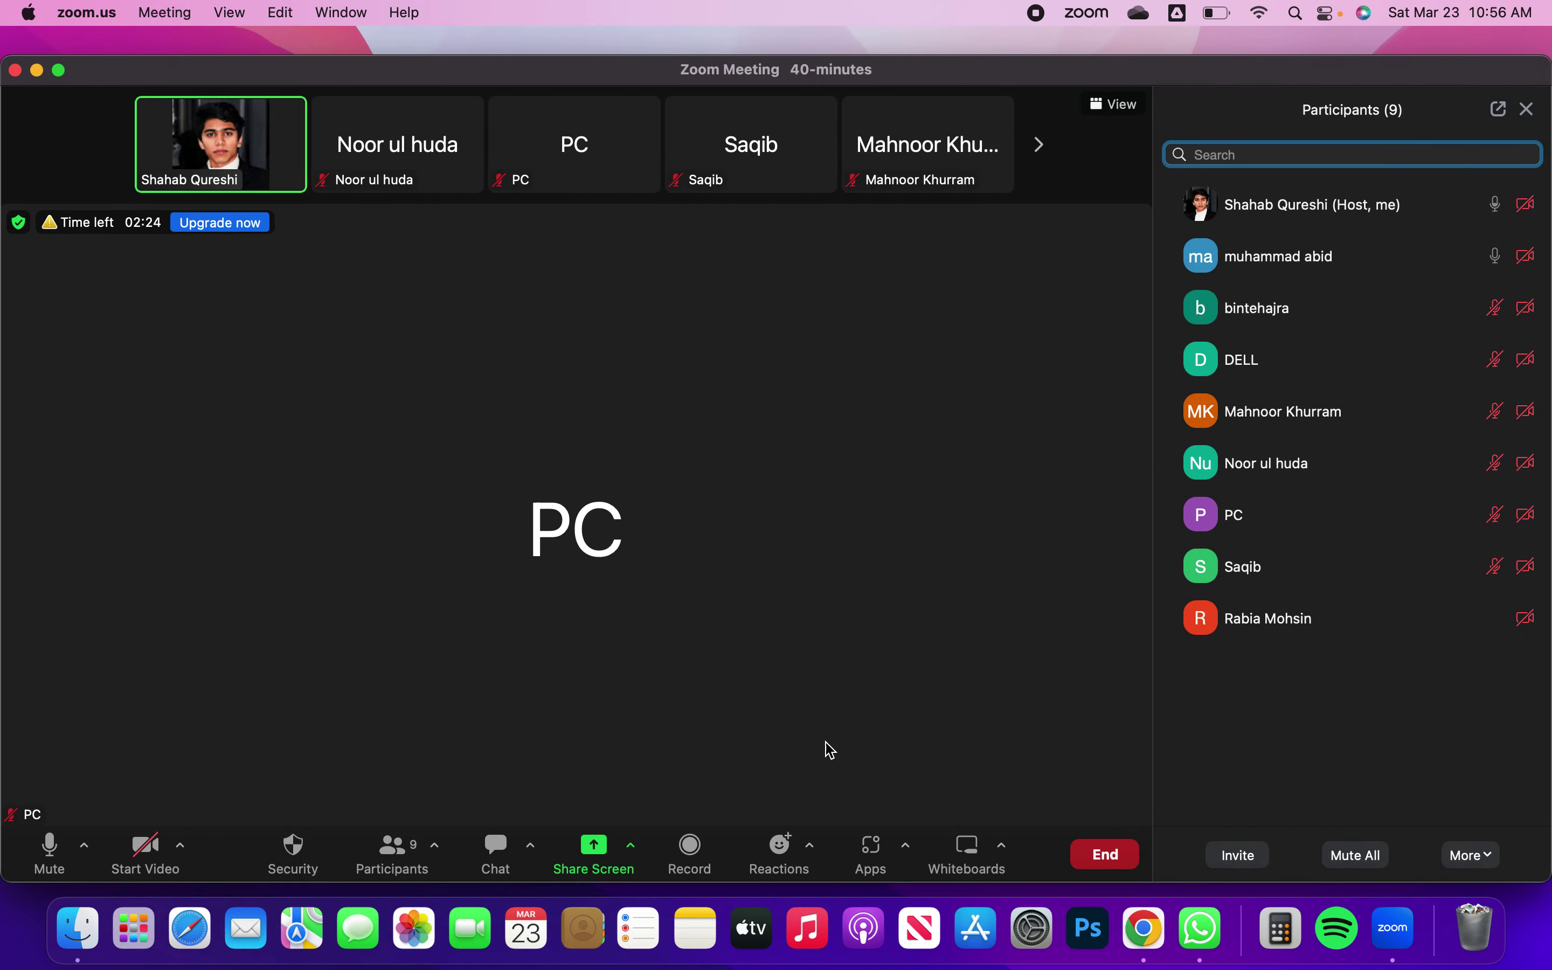
left_click(1097, 855)
left_click(1028, 748)
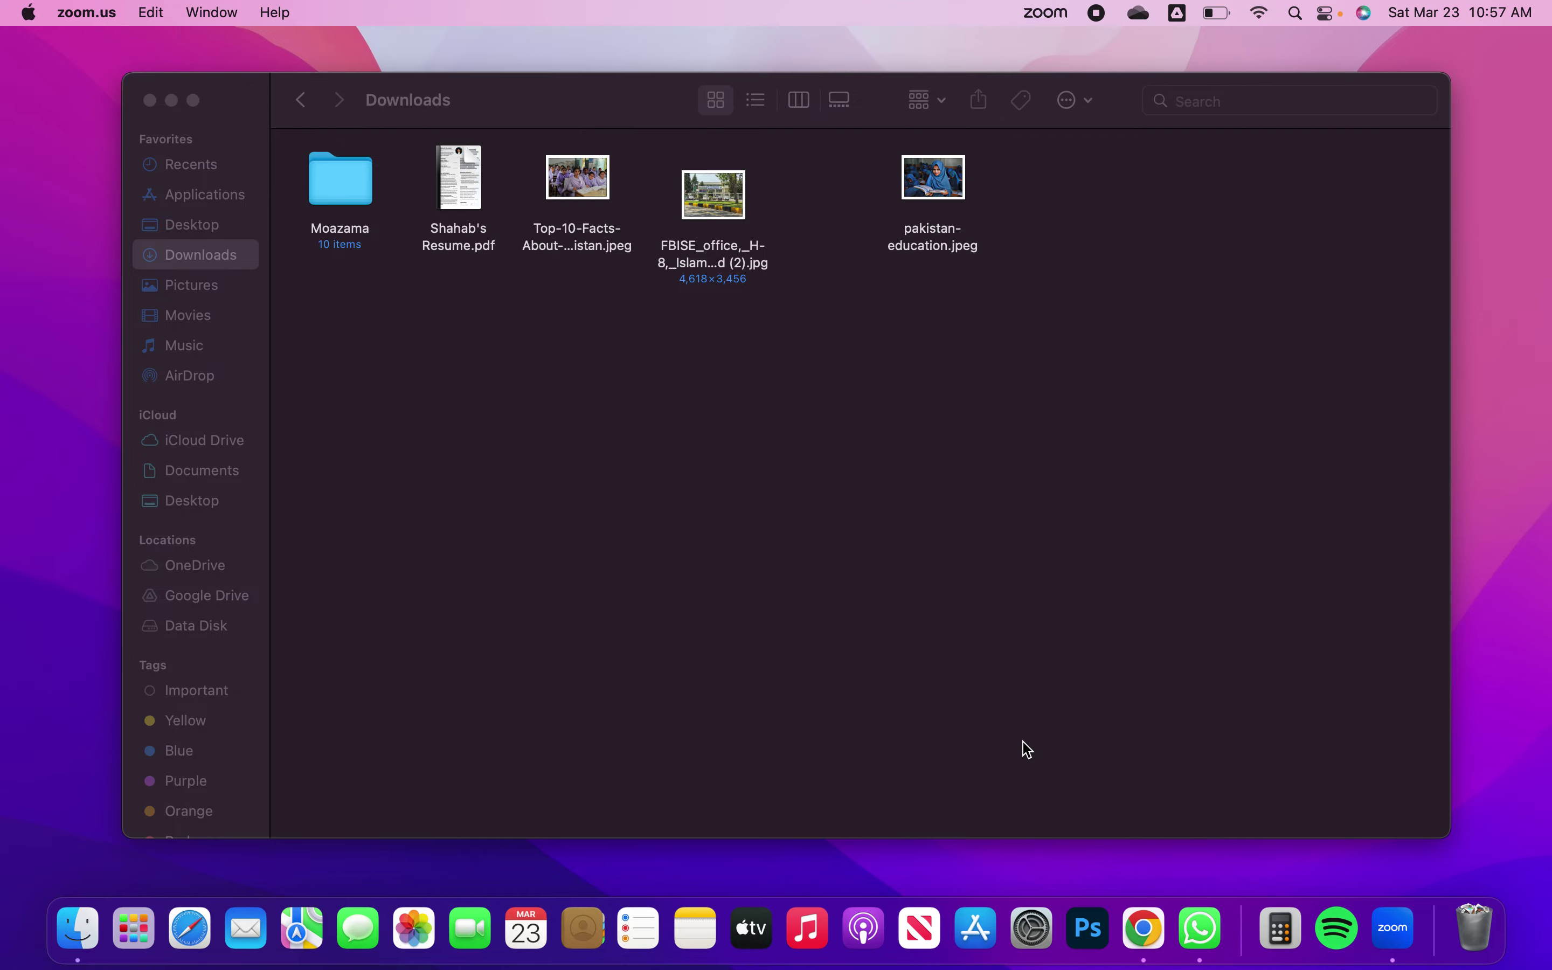
key("ctrl+Right")
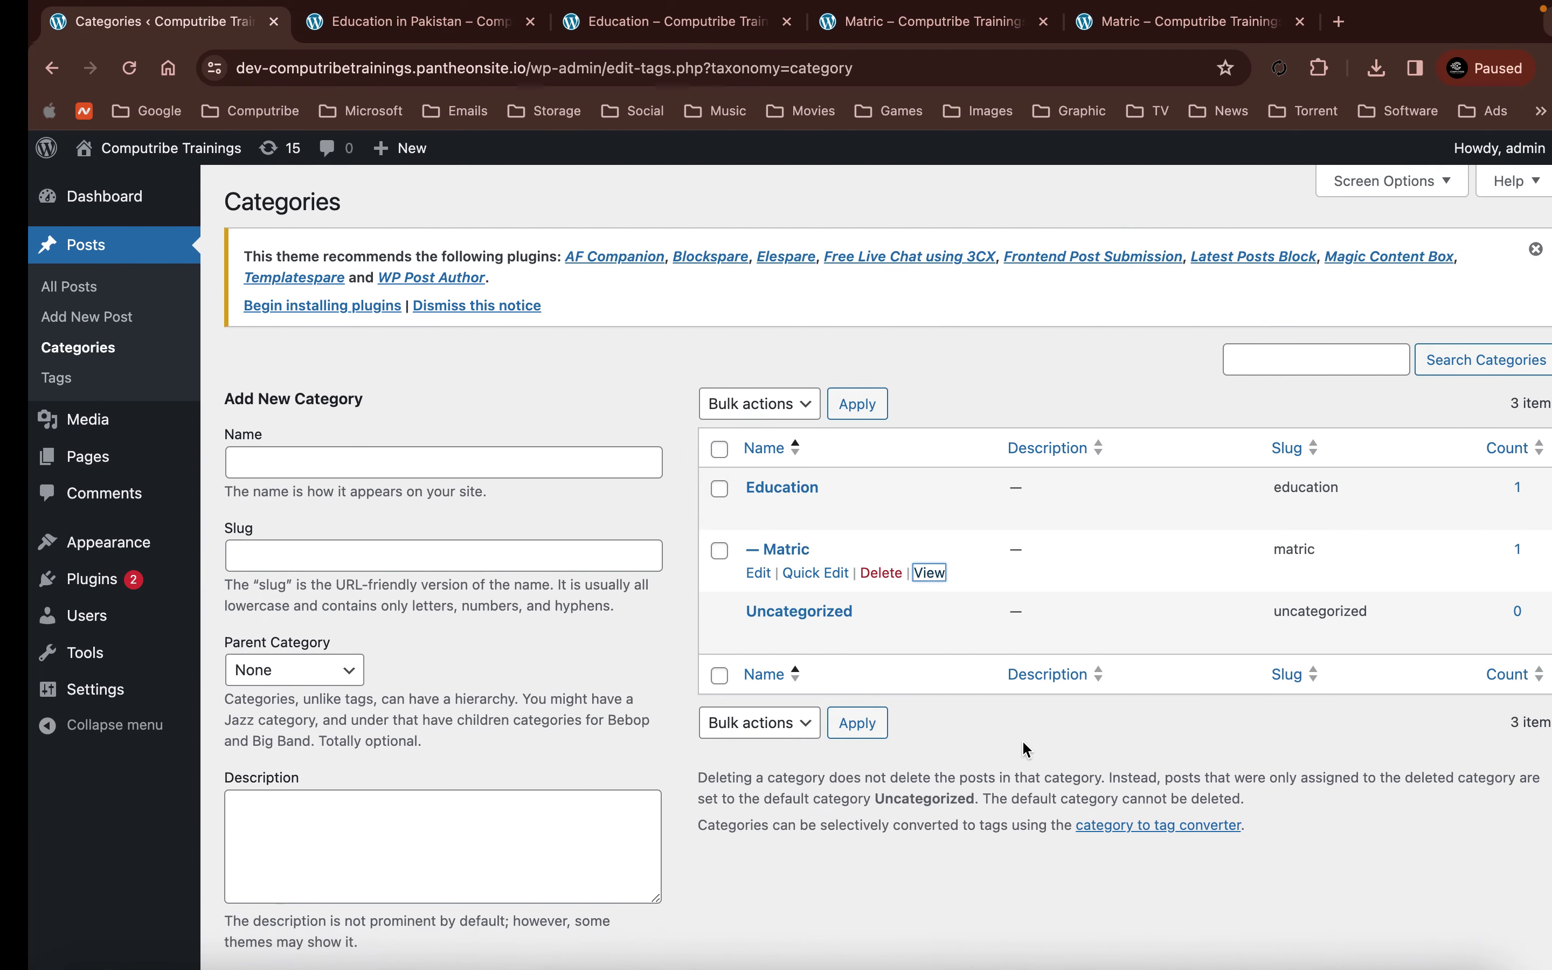
key("ctrl+Left")
key("ctrl+Right")
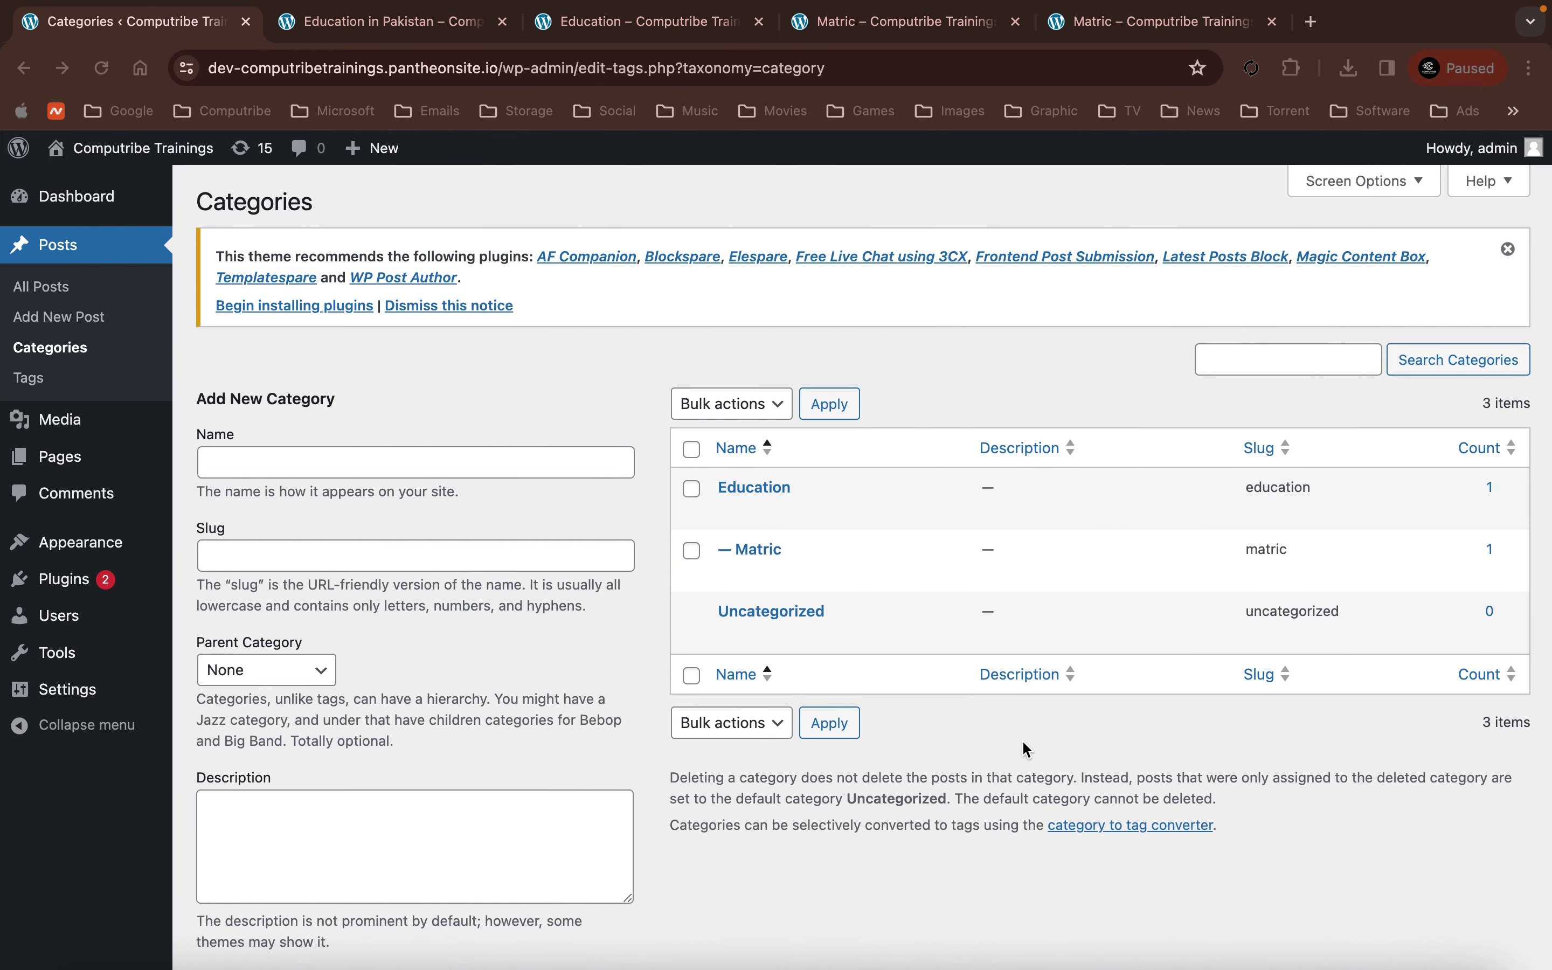
key("ctrl+Left")
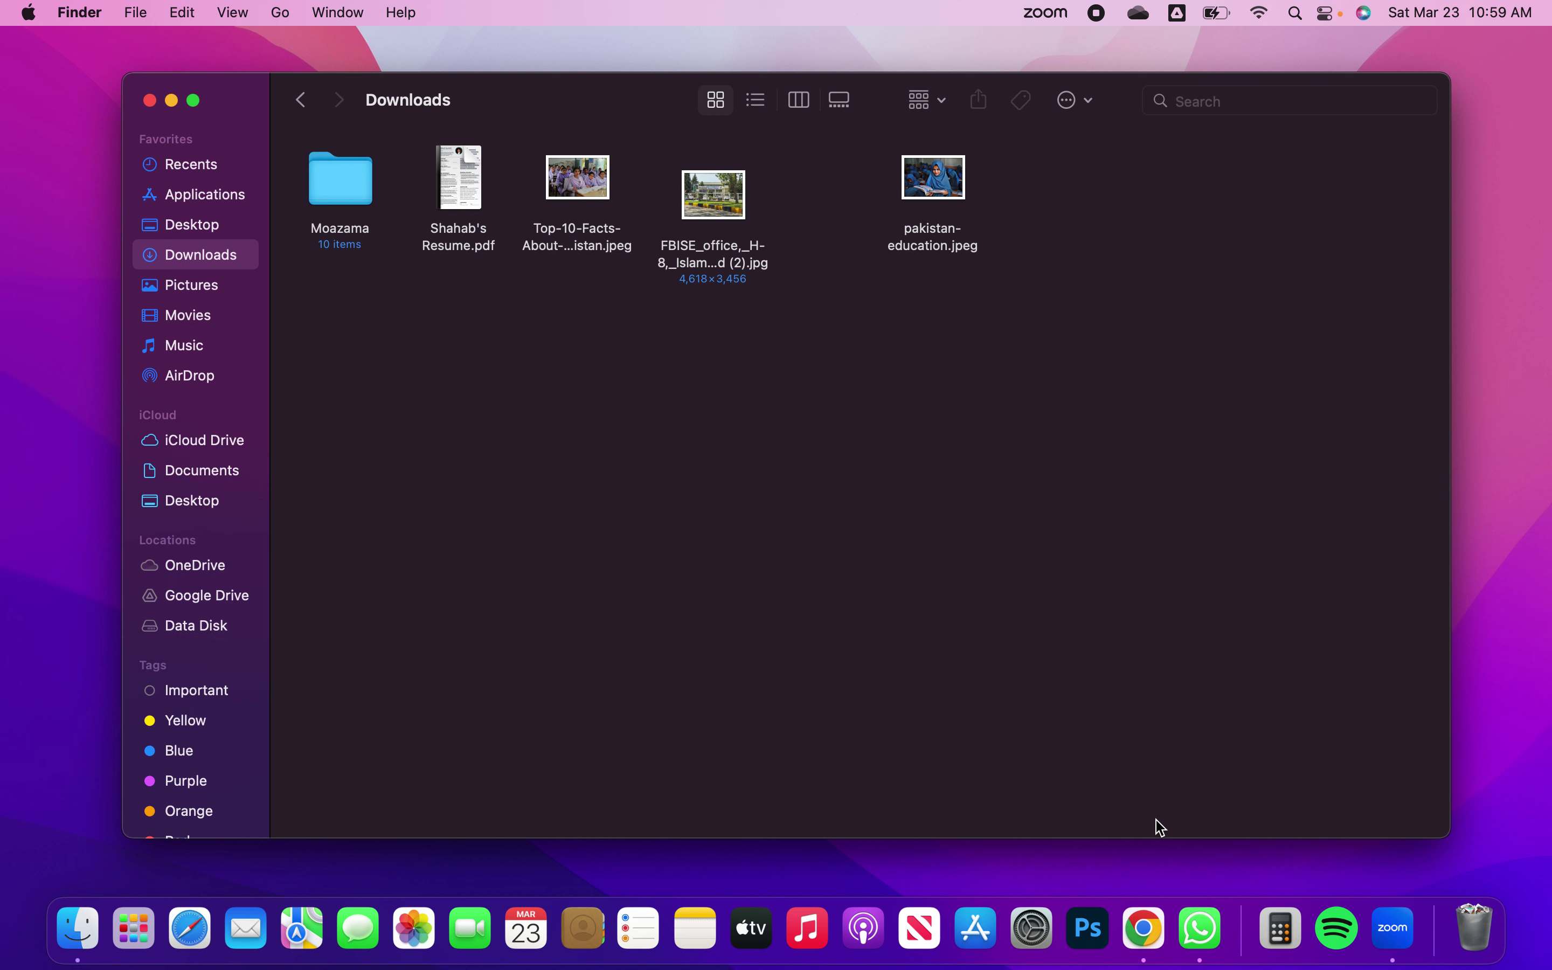
- Switch to WhatsApp and join the new Zoom meeting with computer audio from the latest forwarded link in the contact's chat
left_click(1199, 928)
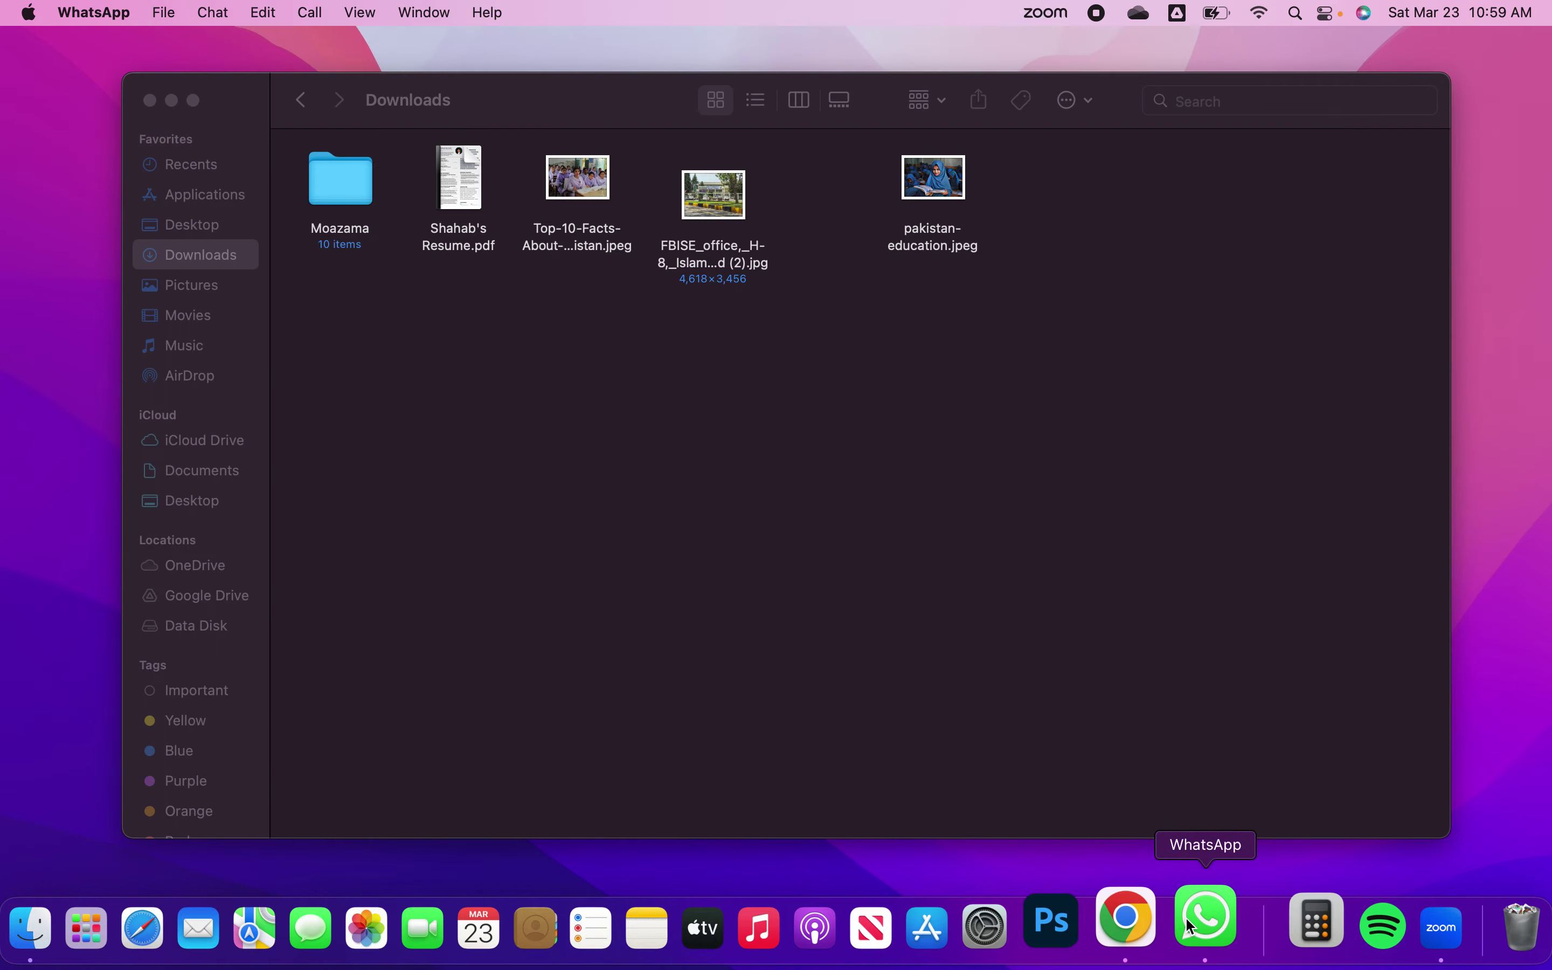
left_click(520, 300)
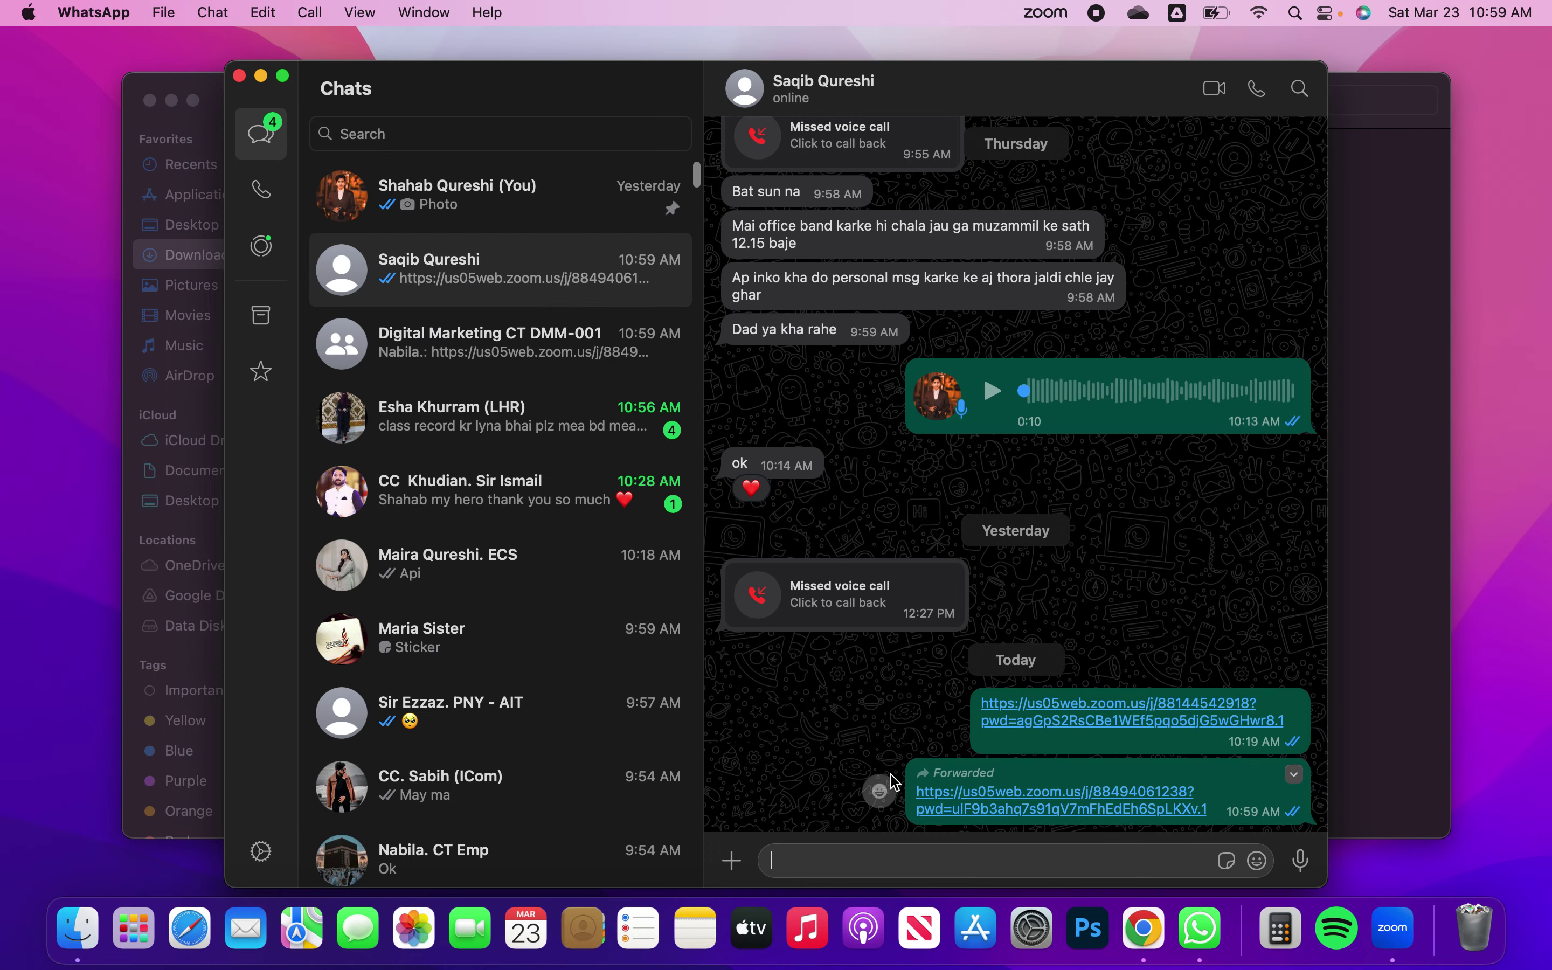
left_click(971, 813)
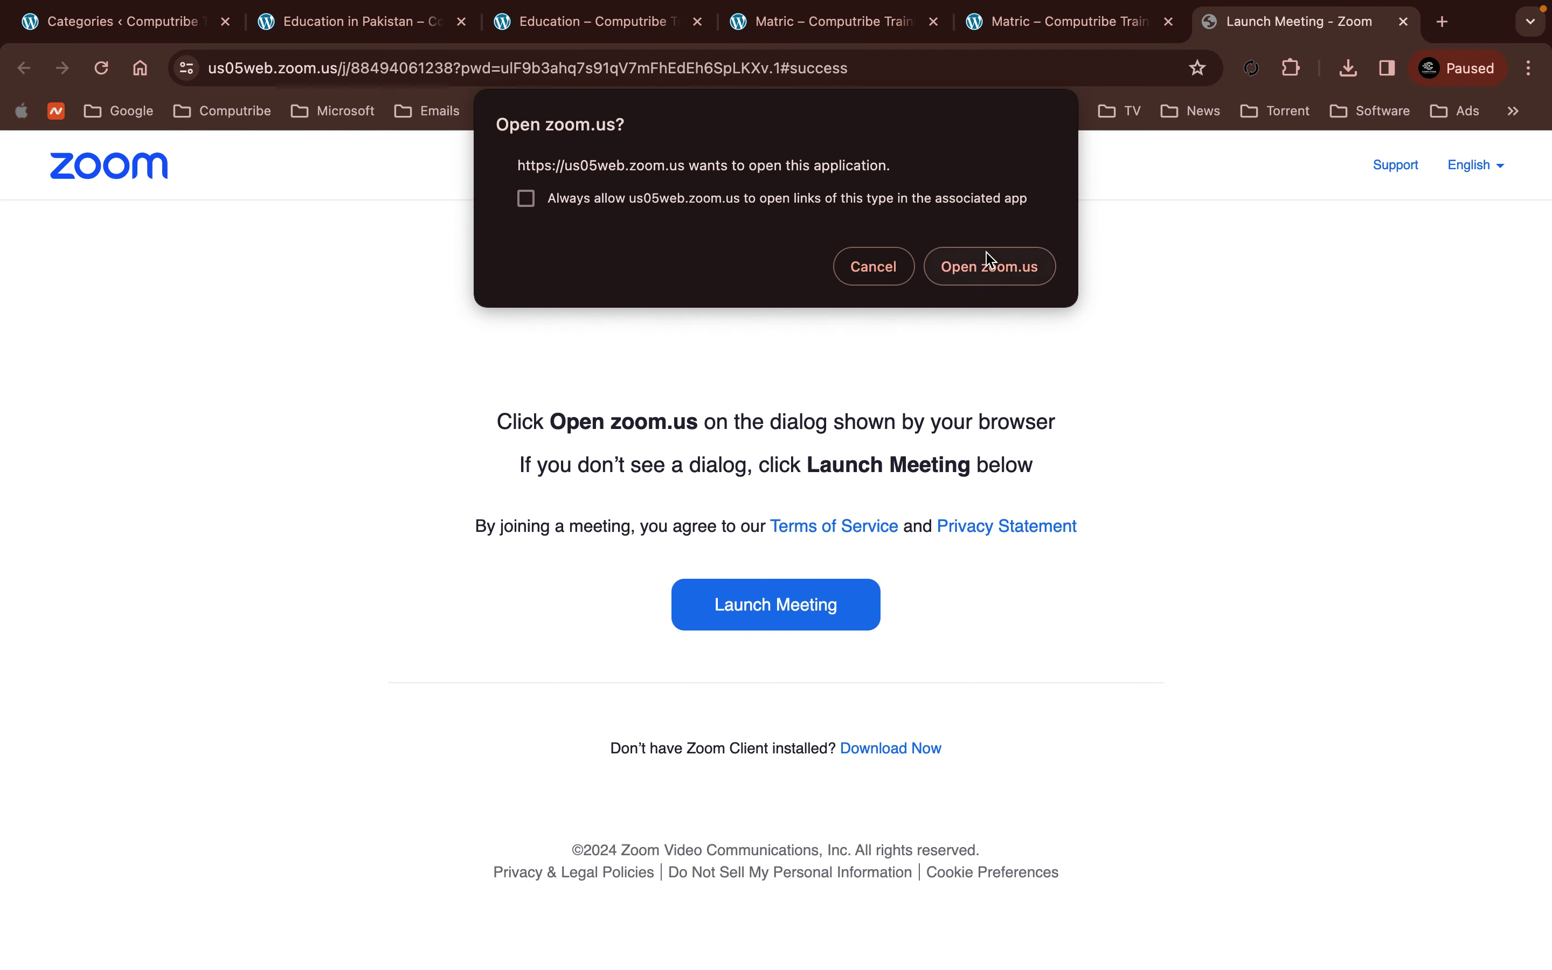
left_click(988, 264)
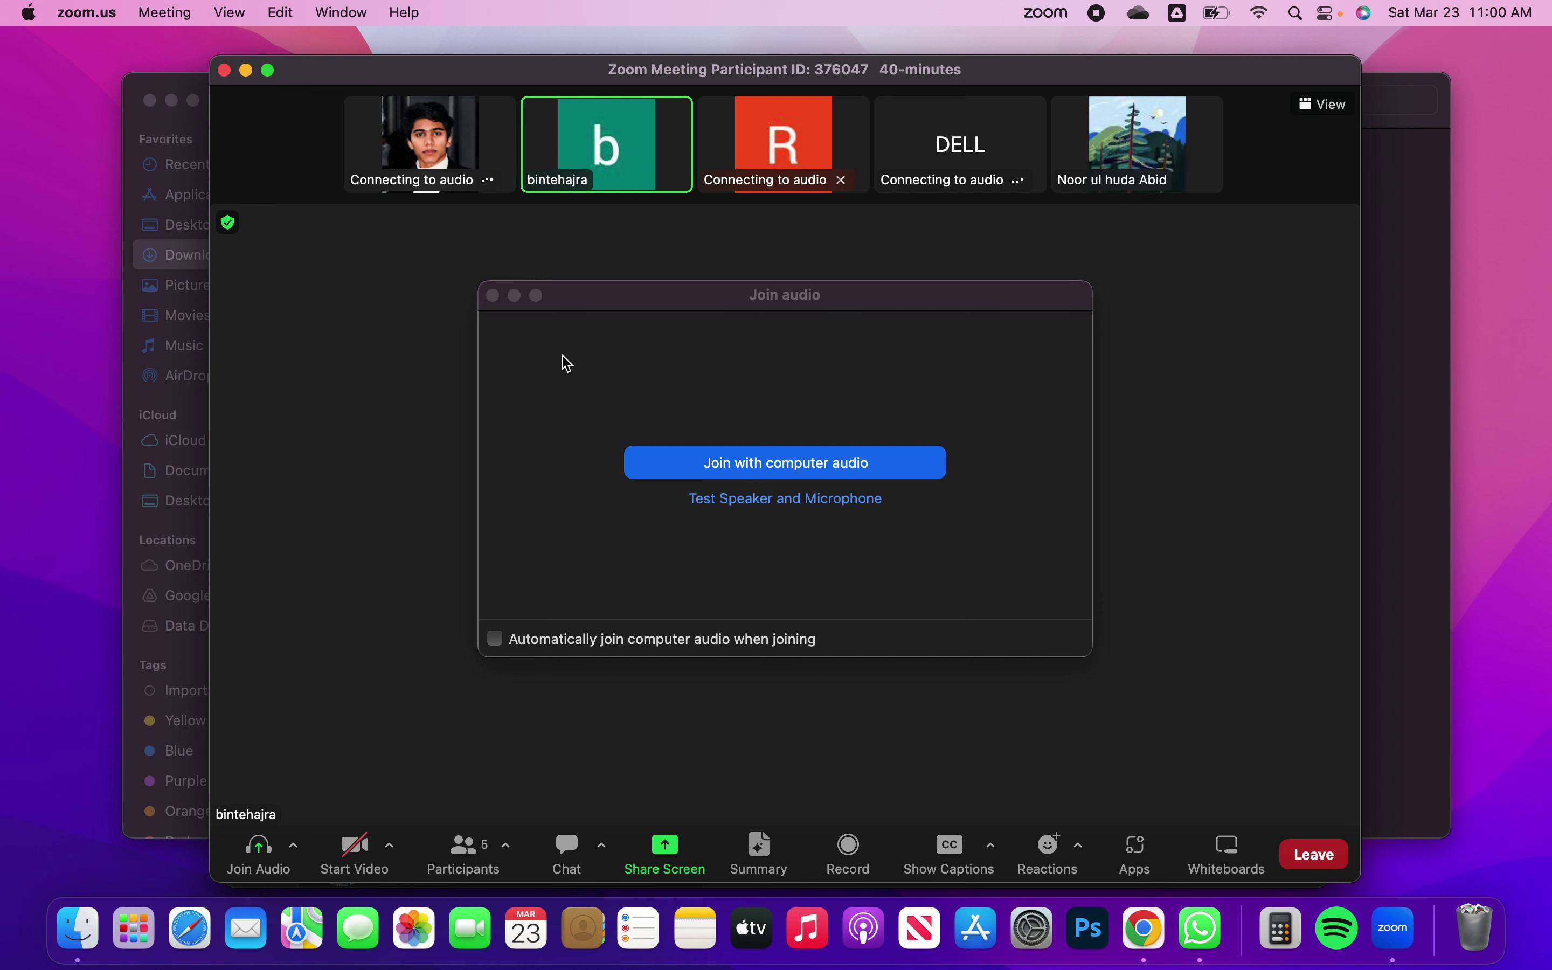
left_click(829, 473)
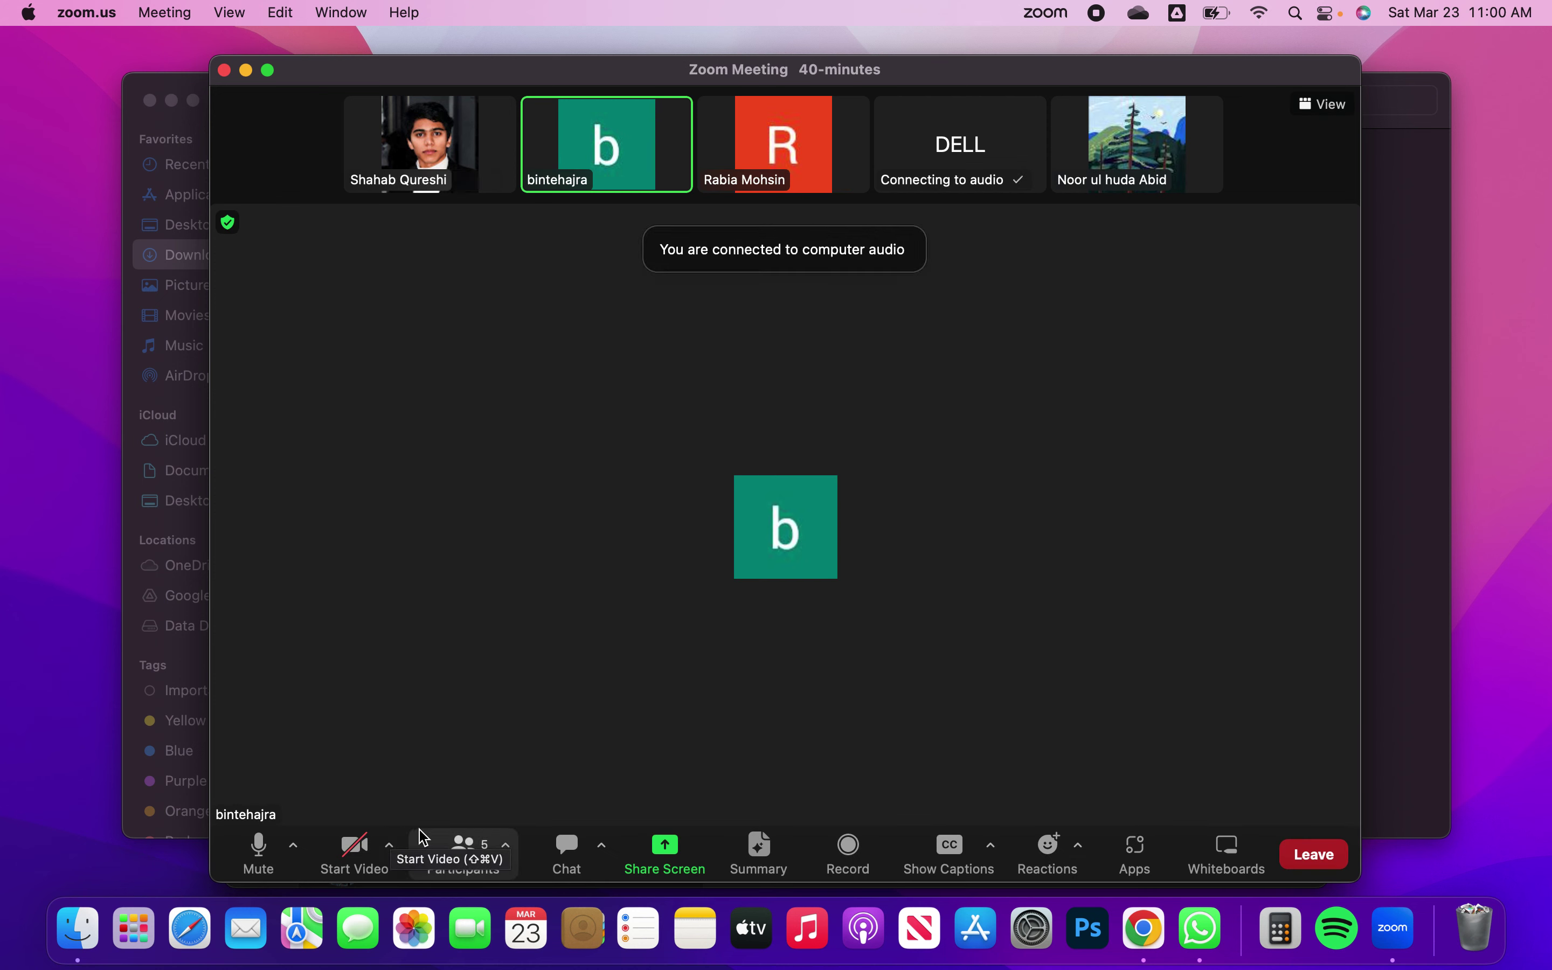
left_click(1362, 551)
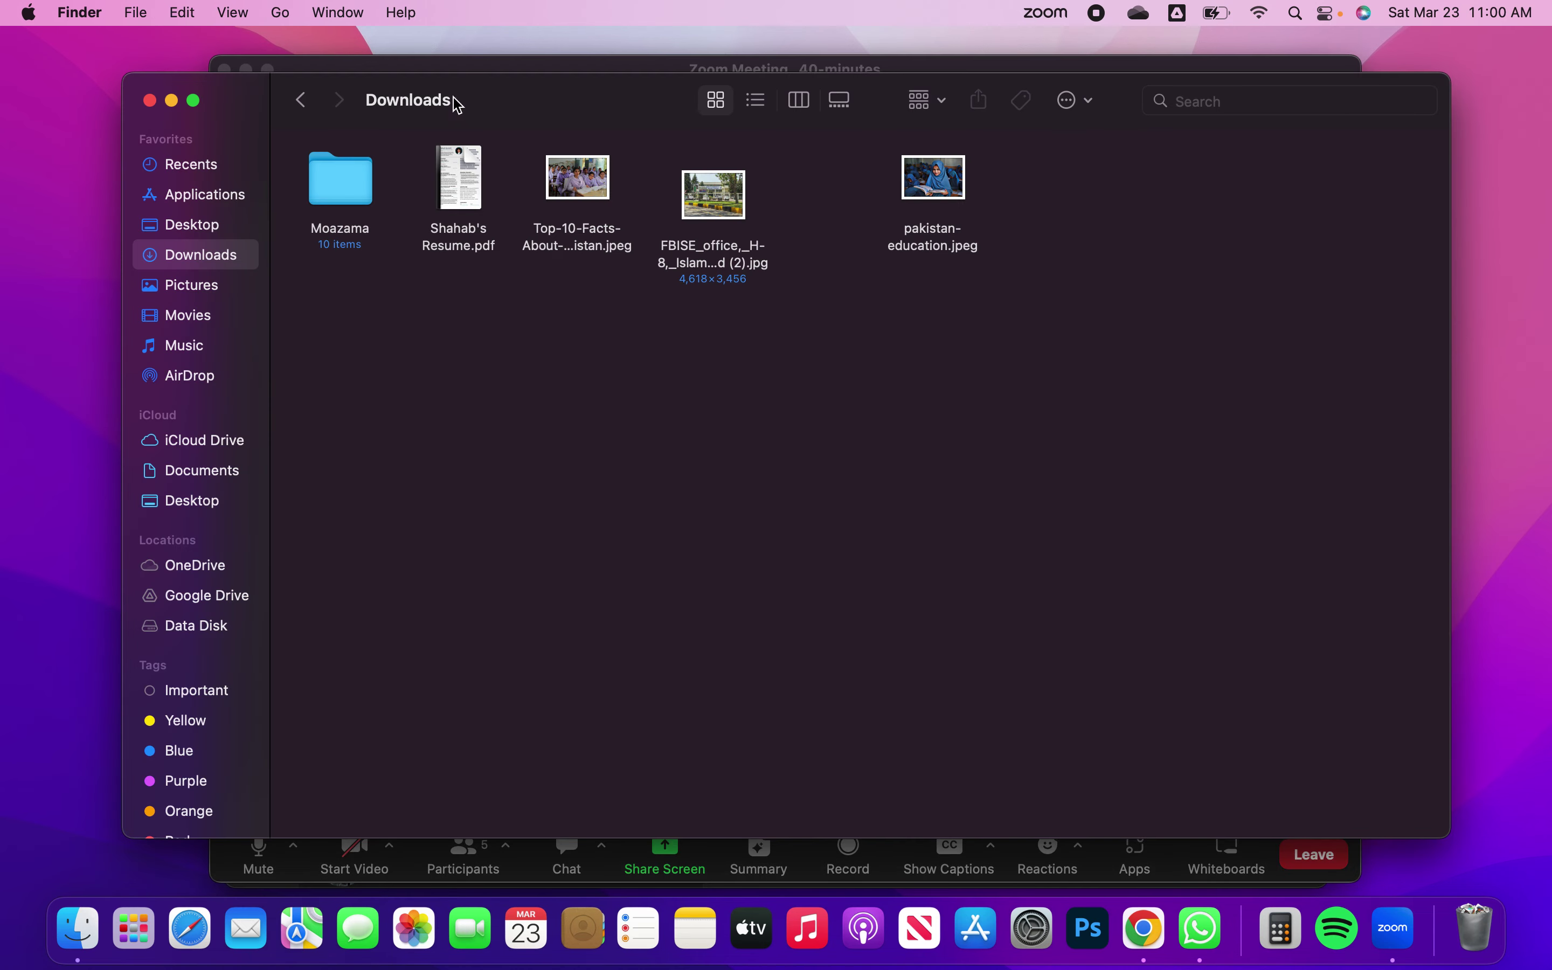
left_click(225, 68)
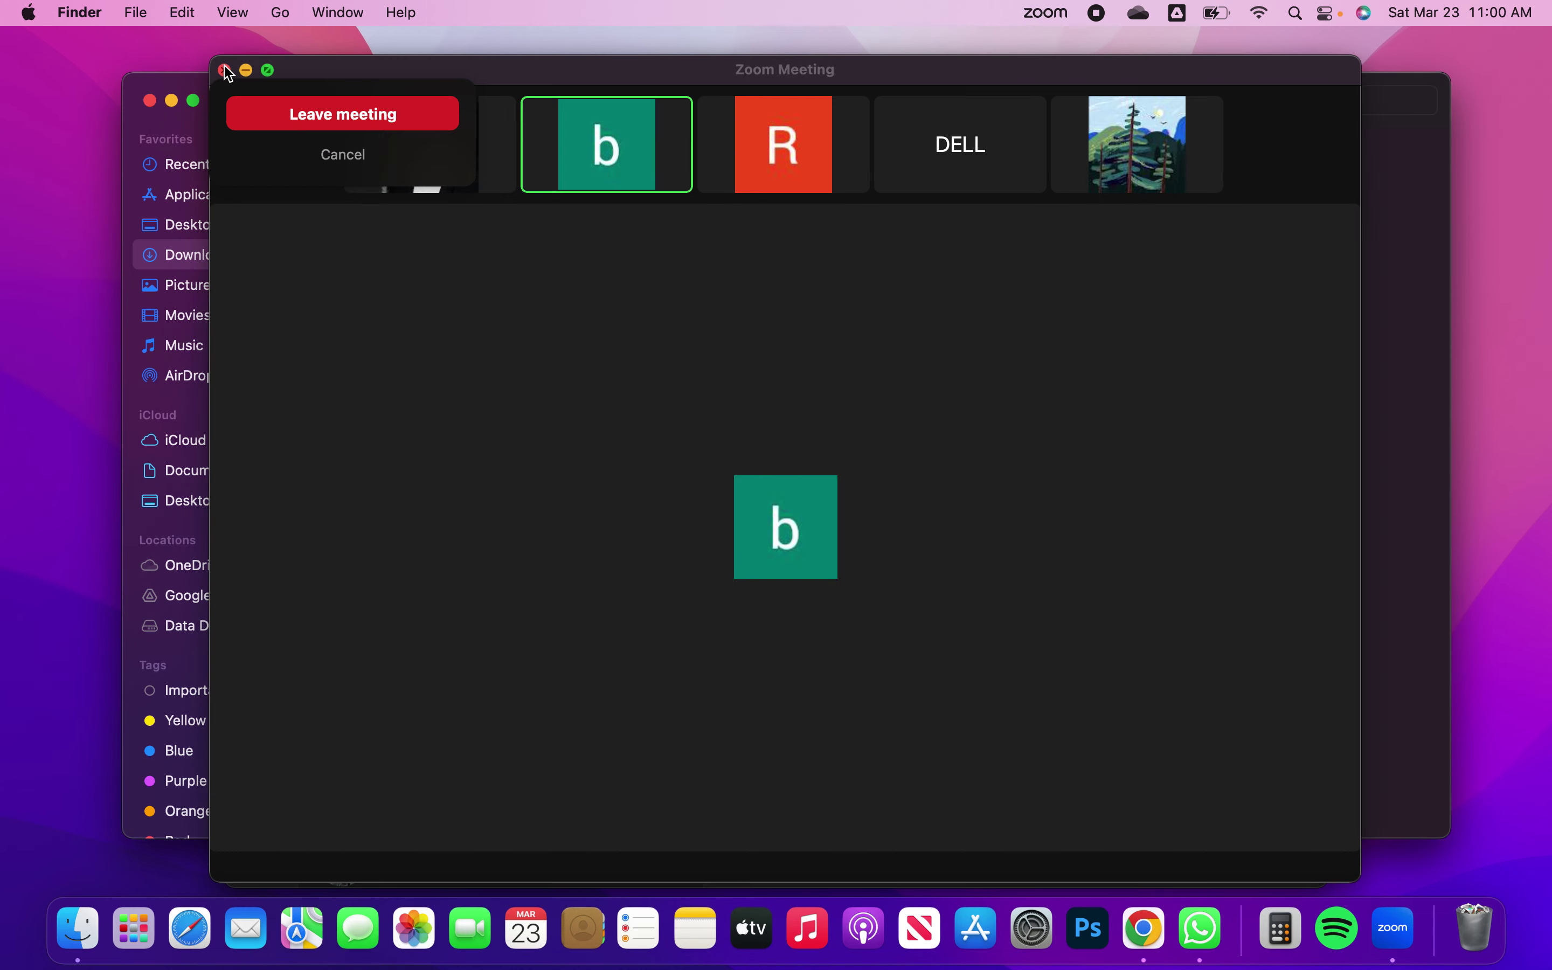
left_click(353, 165)
- Quit WhatsApp and bring the Finder Downloads window to the front
right_click(1203, 917)
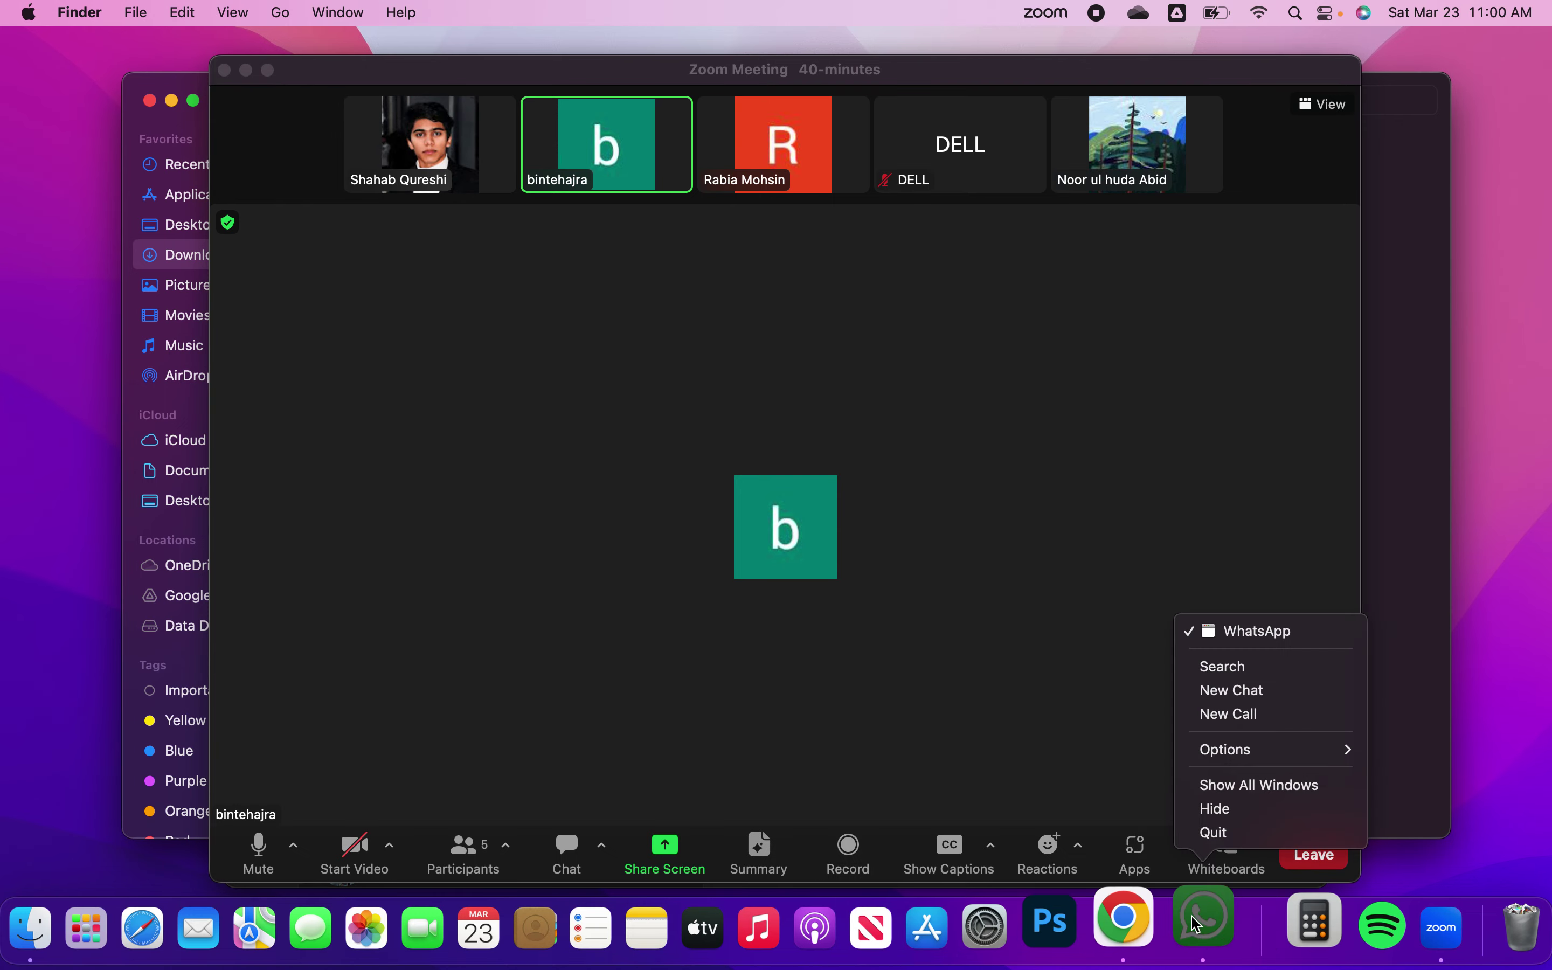
left_click(1212, 833)
left_click(1403, 265)
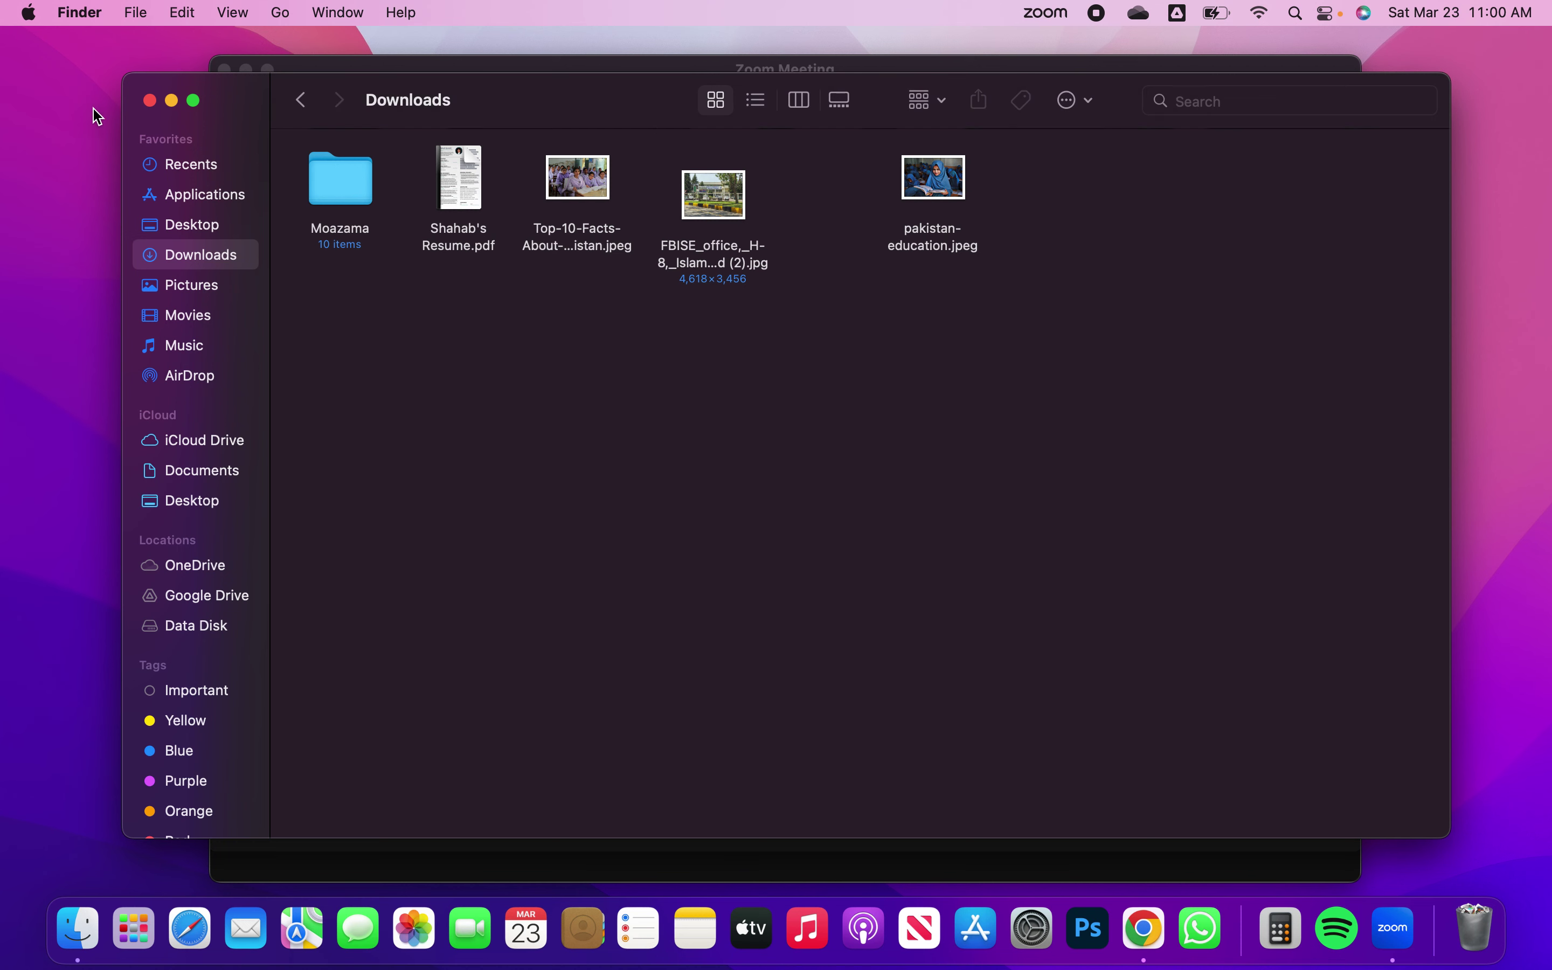
- Close the Finder Downloads window and share Desktop 1 in the Zoom meeting
left_click(149, 100)
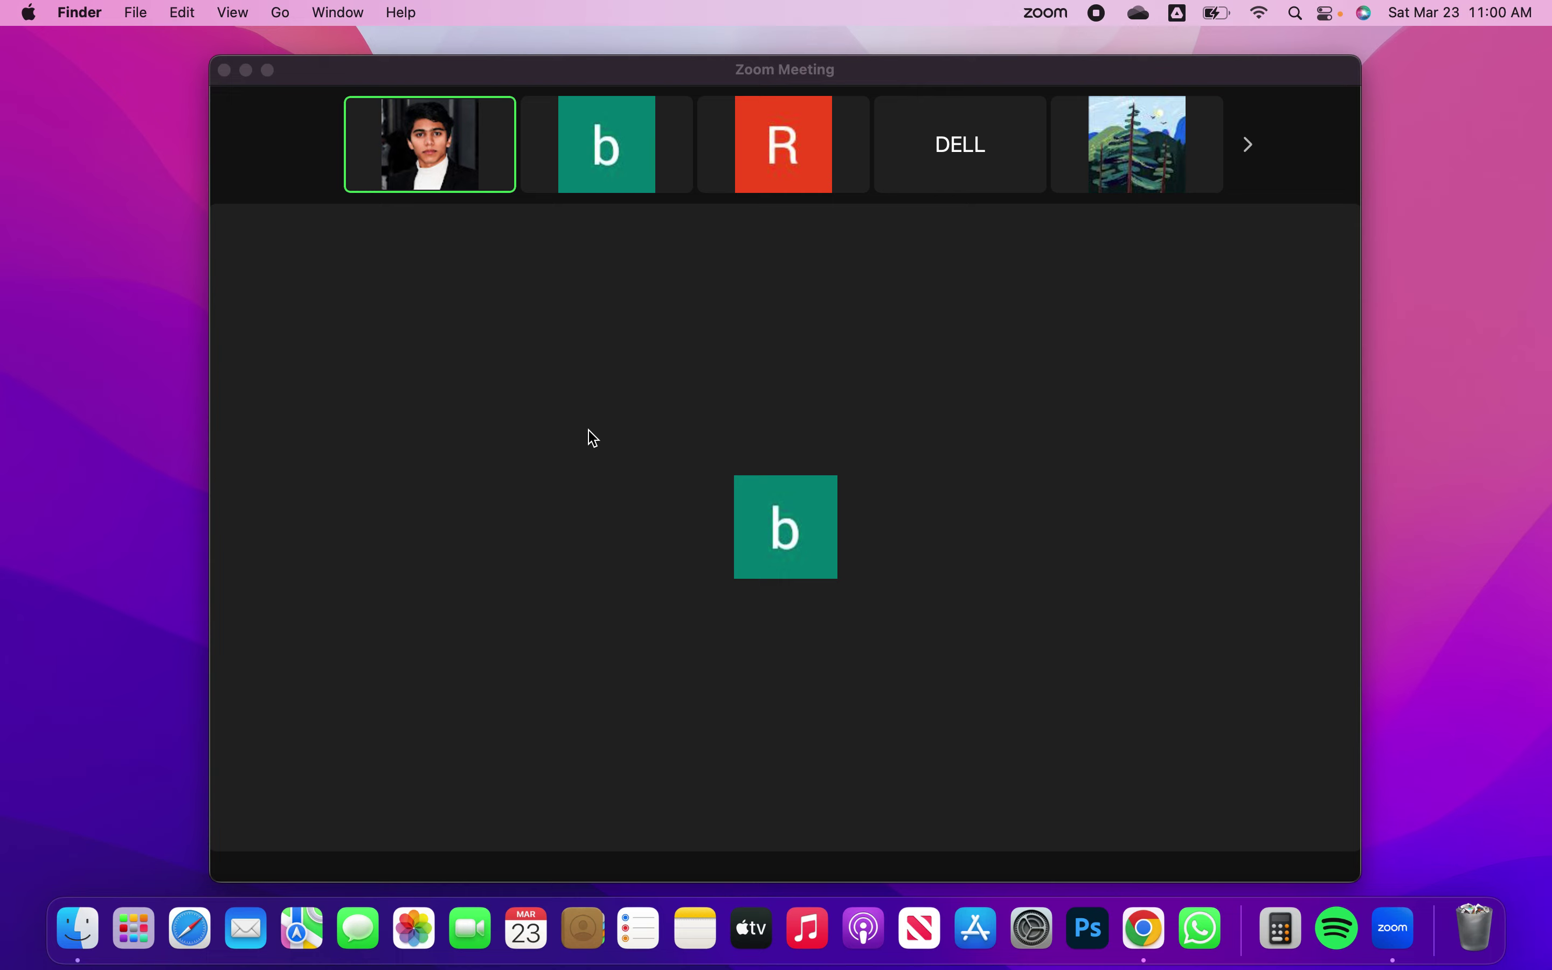
left_click(659, 867)
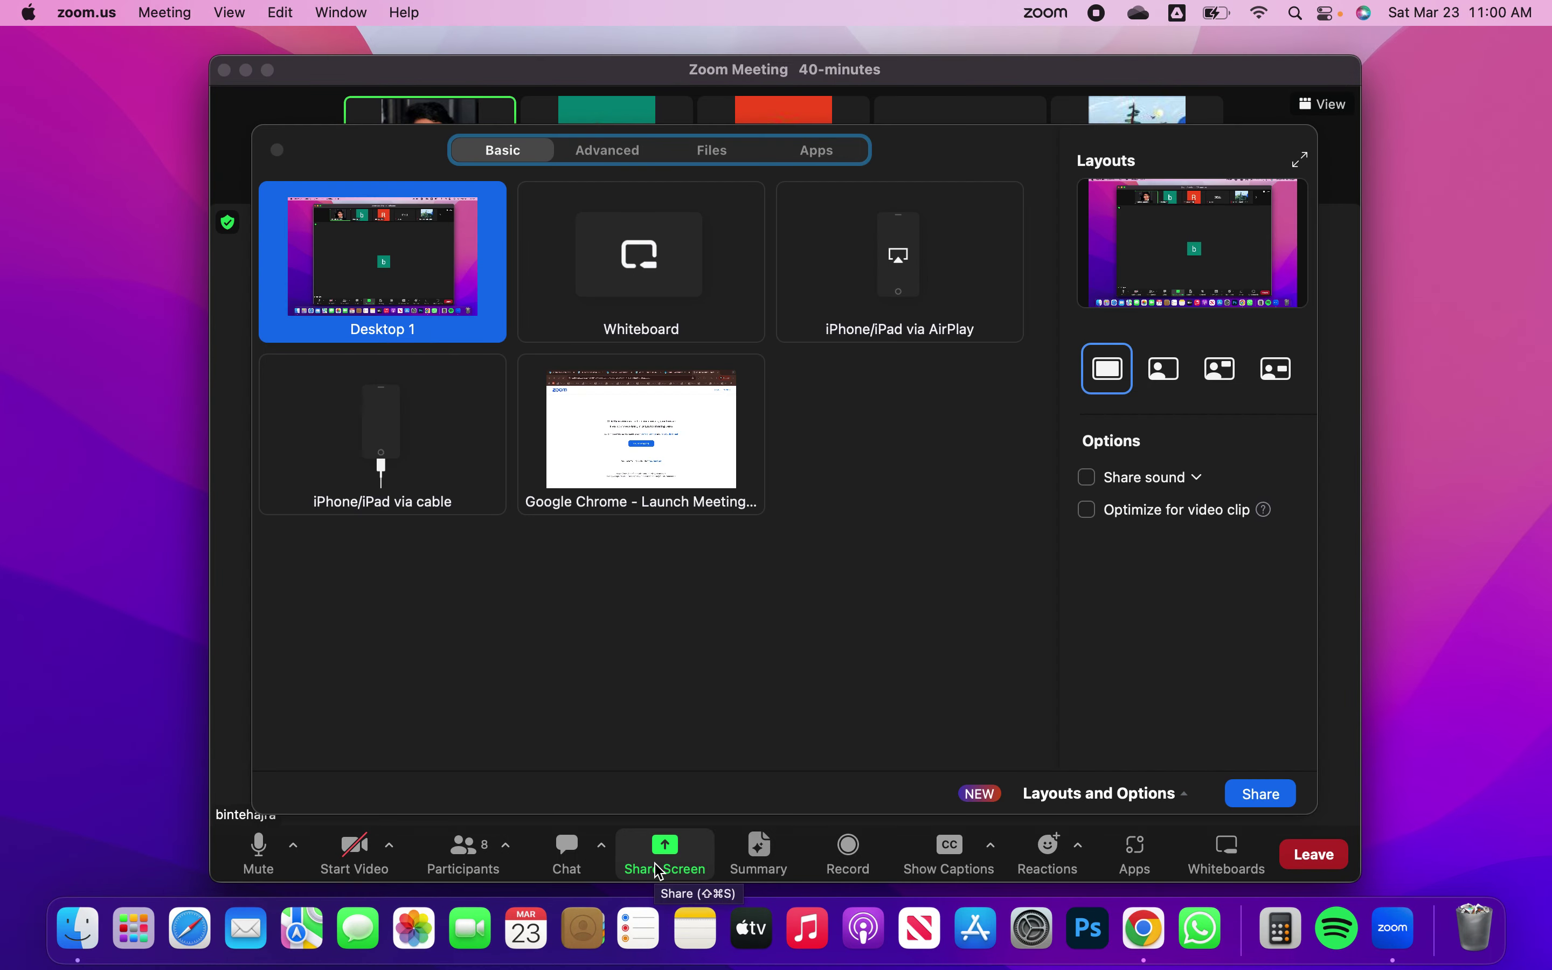
left_click(1256, 797)
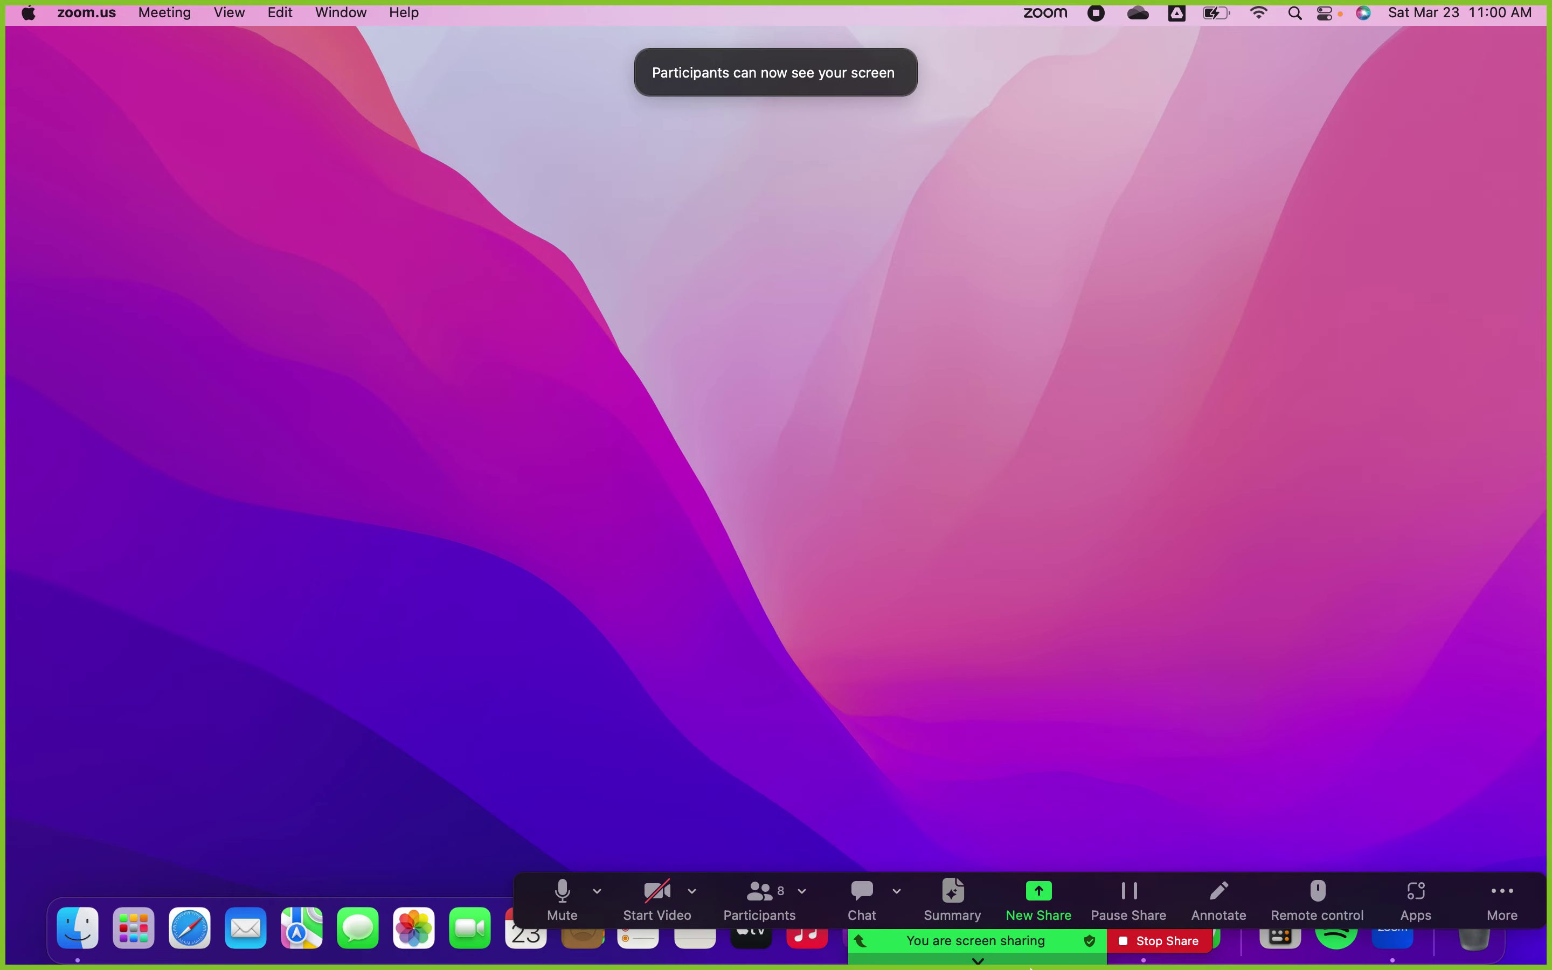
- Switch to Chrome and close the Zoom launch page and all post, category and tag archive tabs, keeping only the Categories admin page
left_click(1117, 482)
key("ctrl+Right")
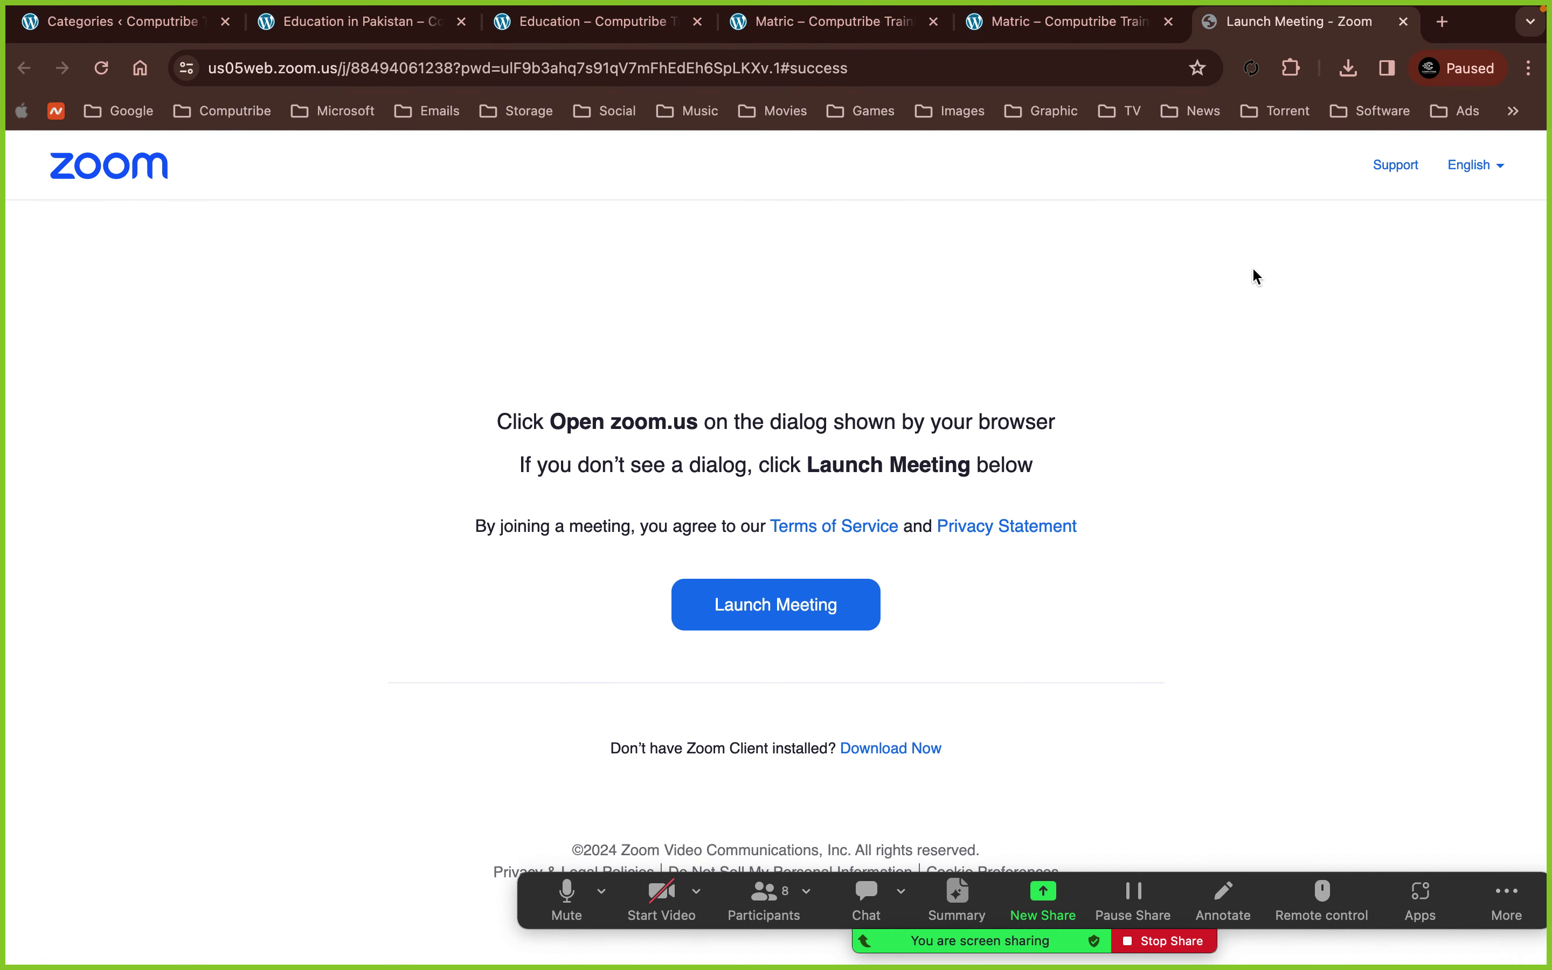
left_click(1404, 24)
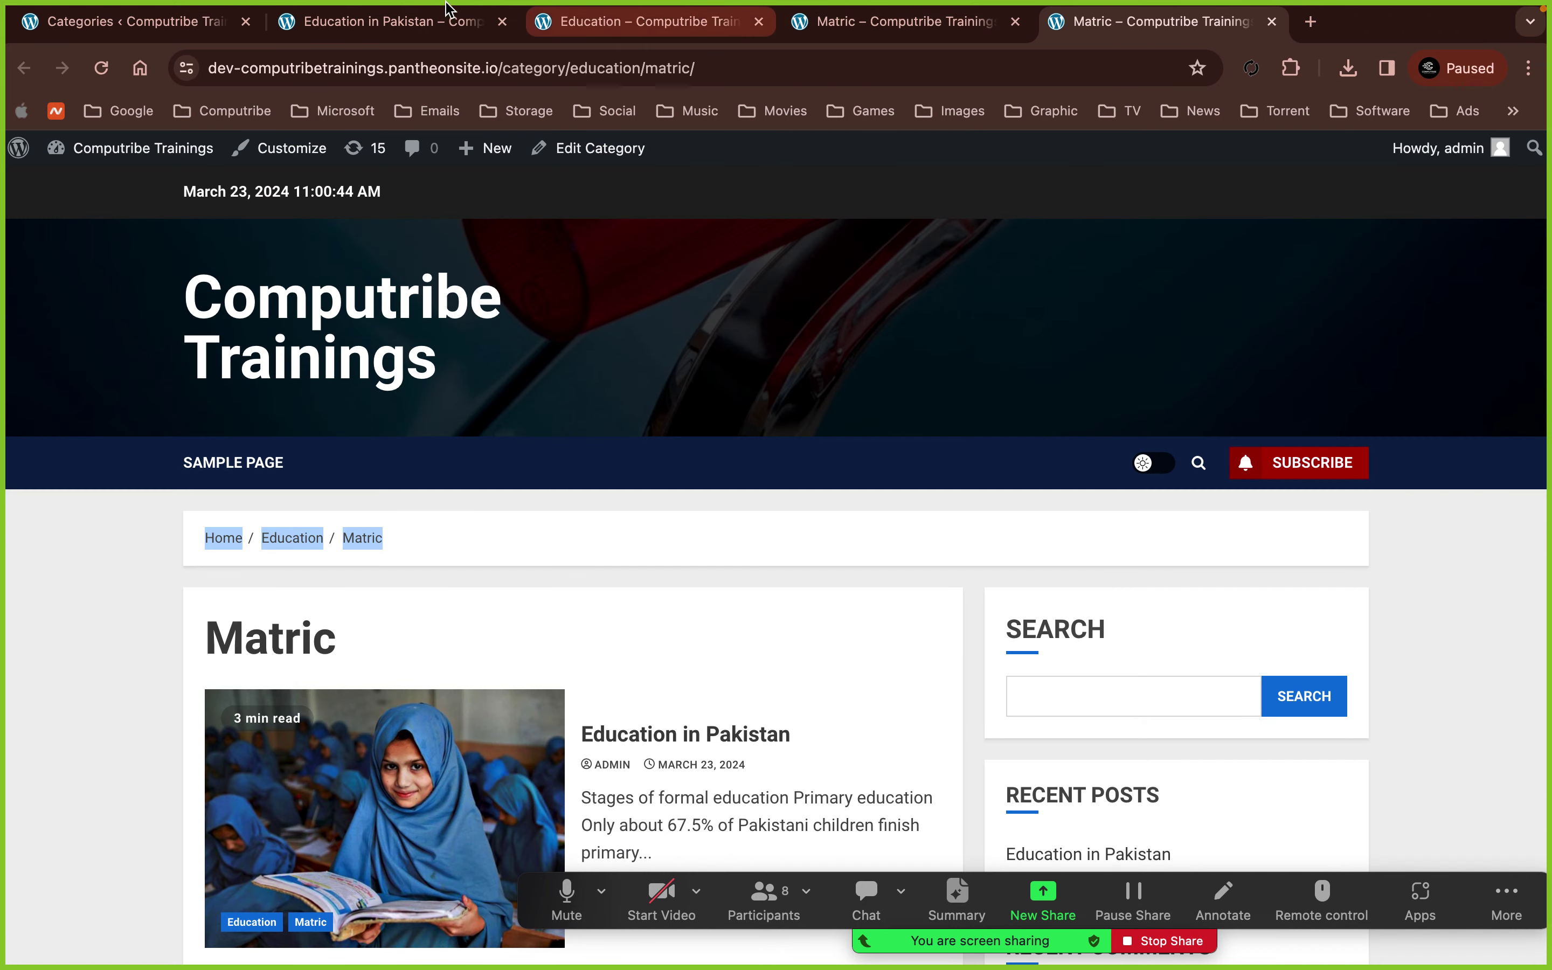
left_click(410, 23)
left_click(499, 23)
left_click(499, 23)
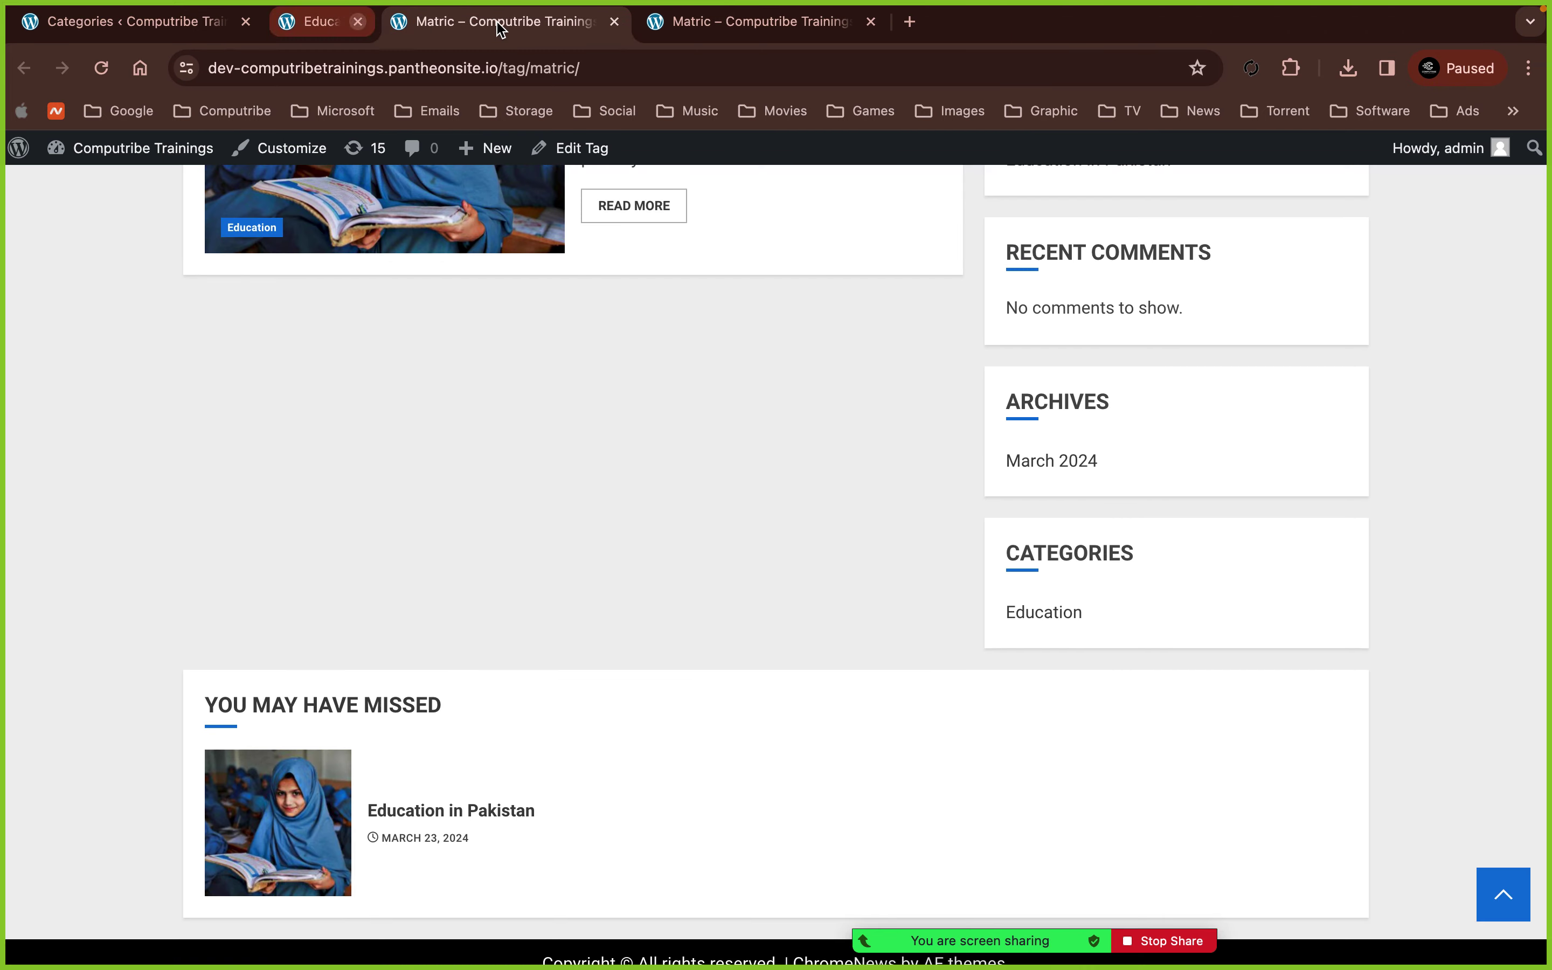
left_click(500, 25)
left_click(500, 25)
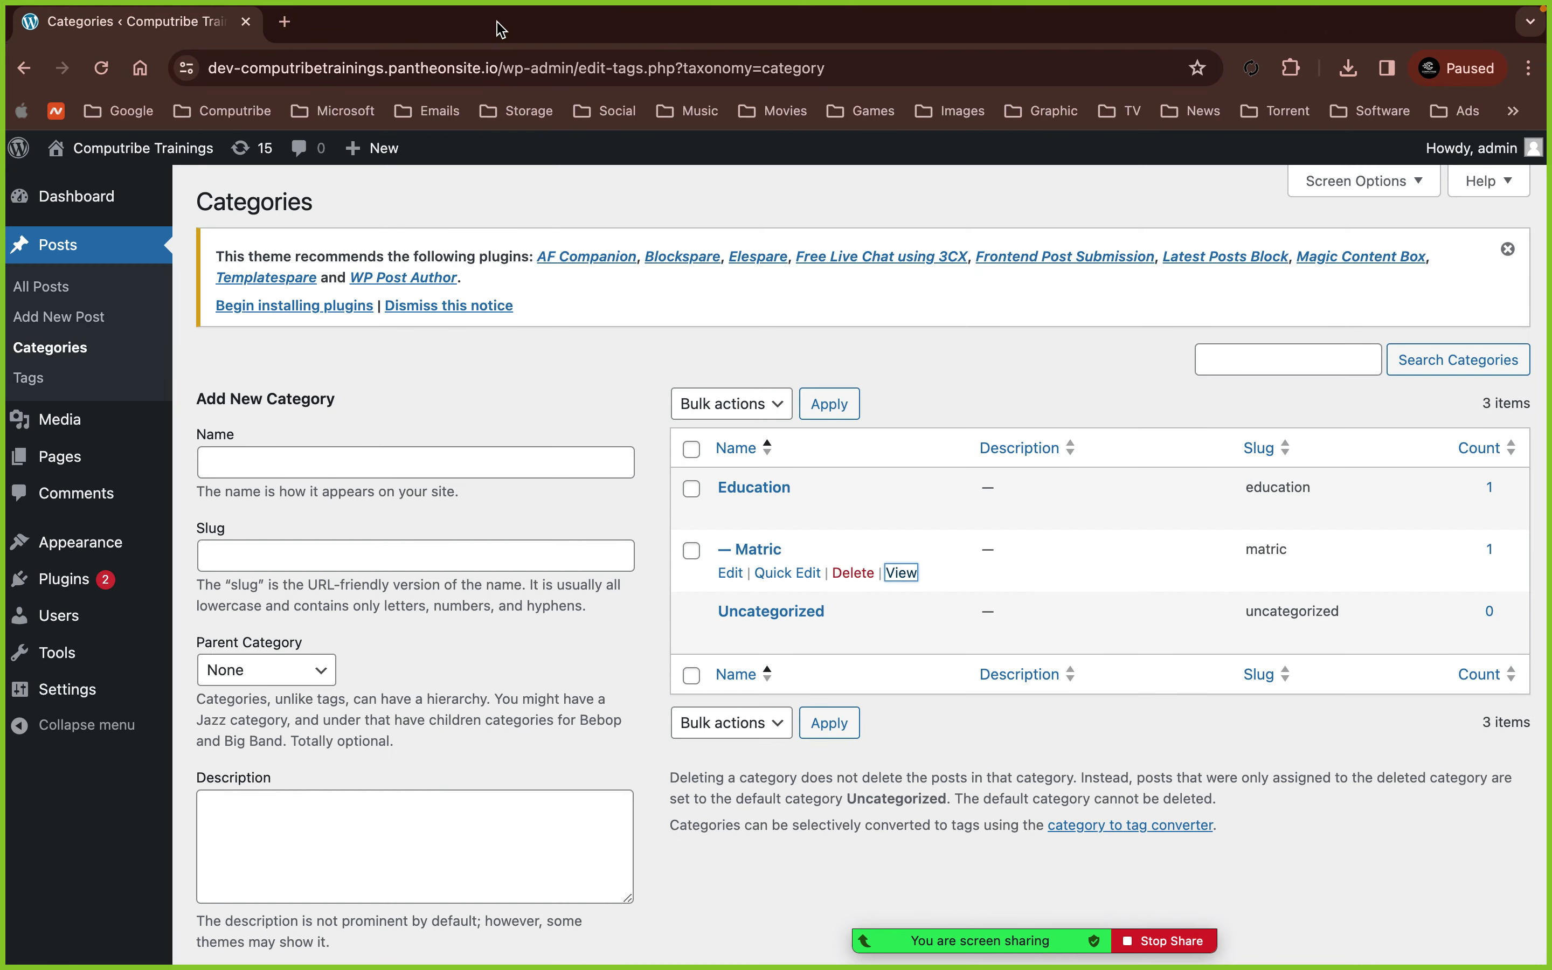
- Go to the list of all posts and start a new post
left_click(69, 296)
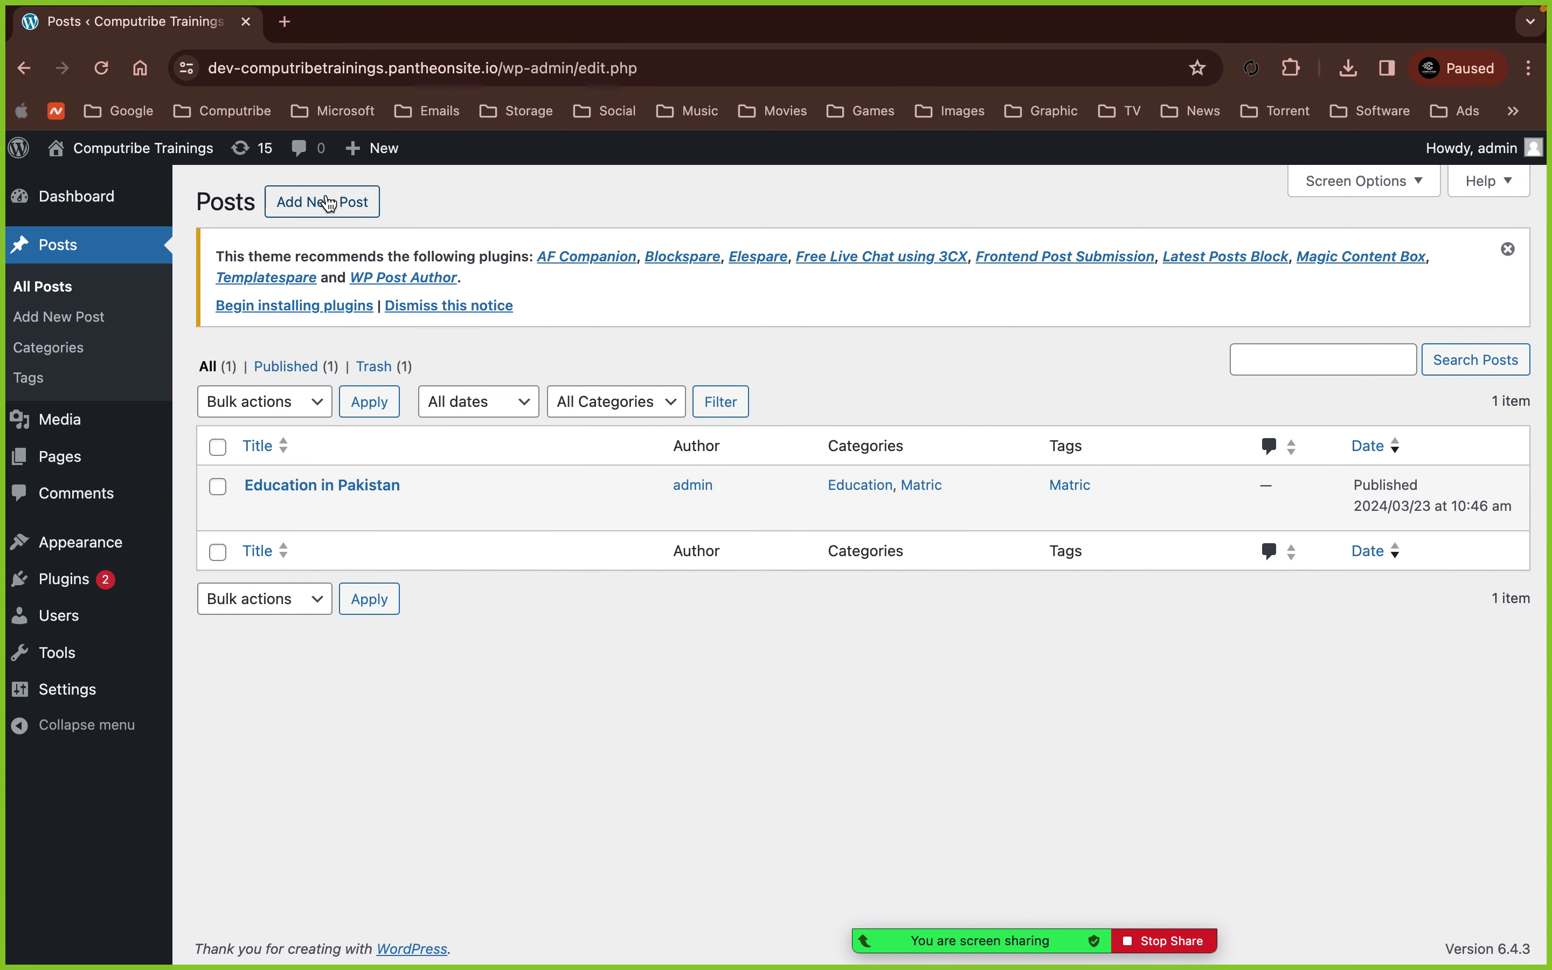
left_click(329, 204)
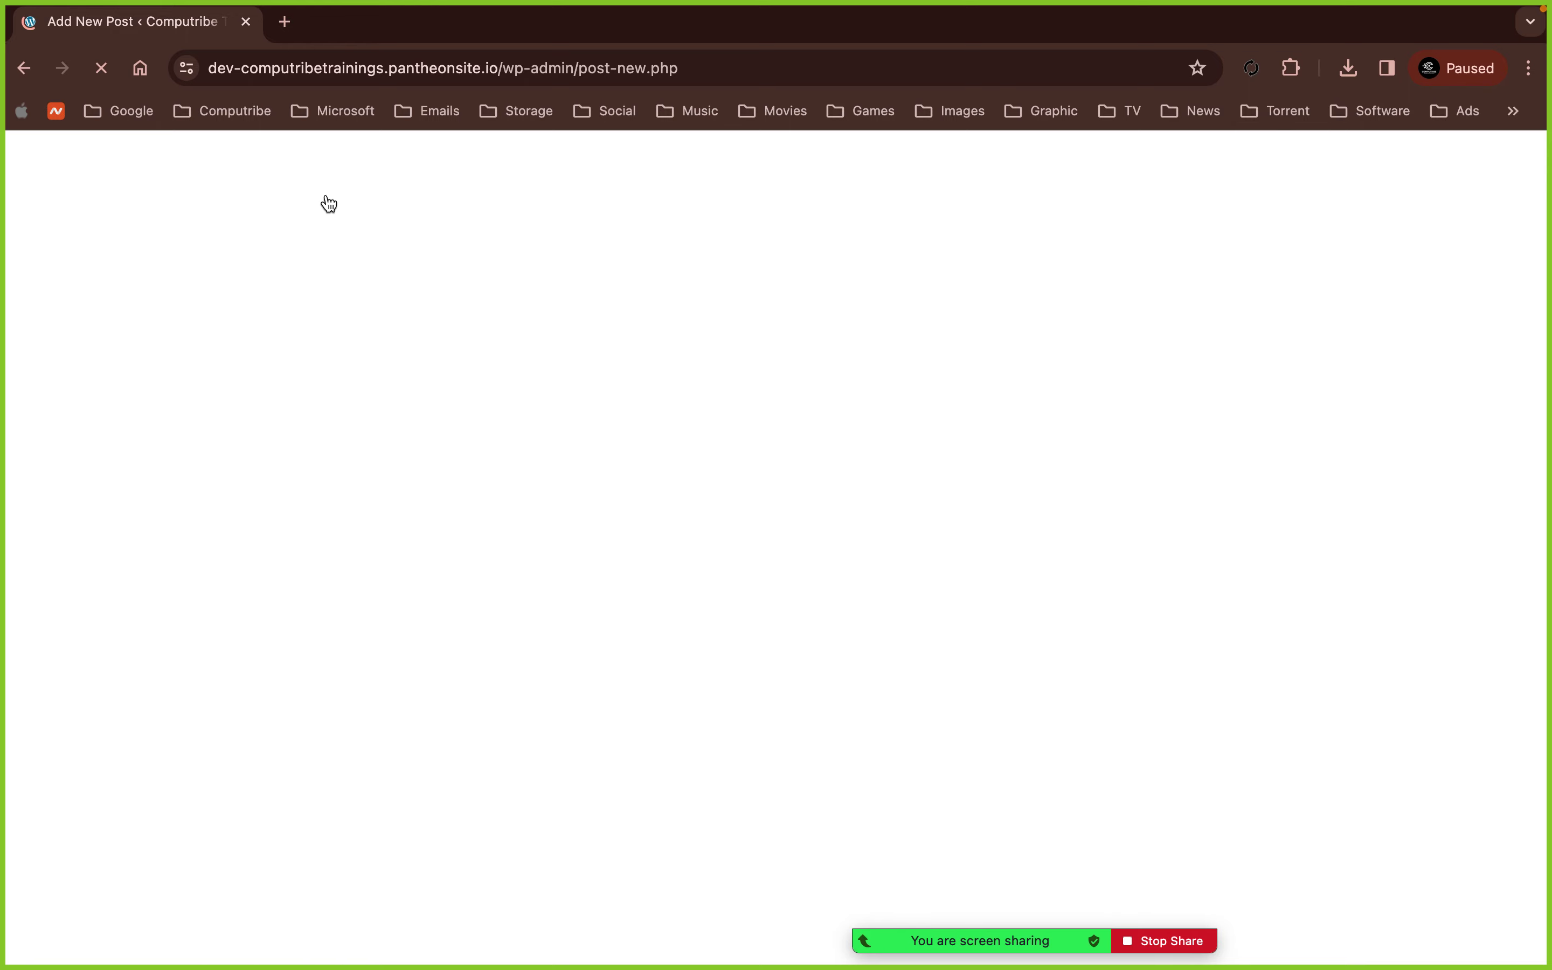
- Search Google for "iphone 15 pro max" in a new browser tab
left_click(286, 22)
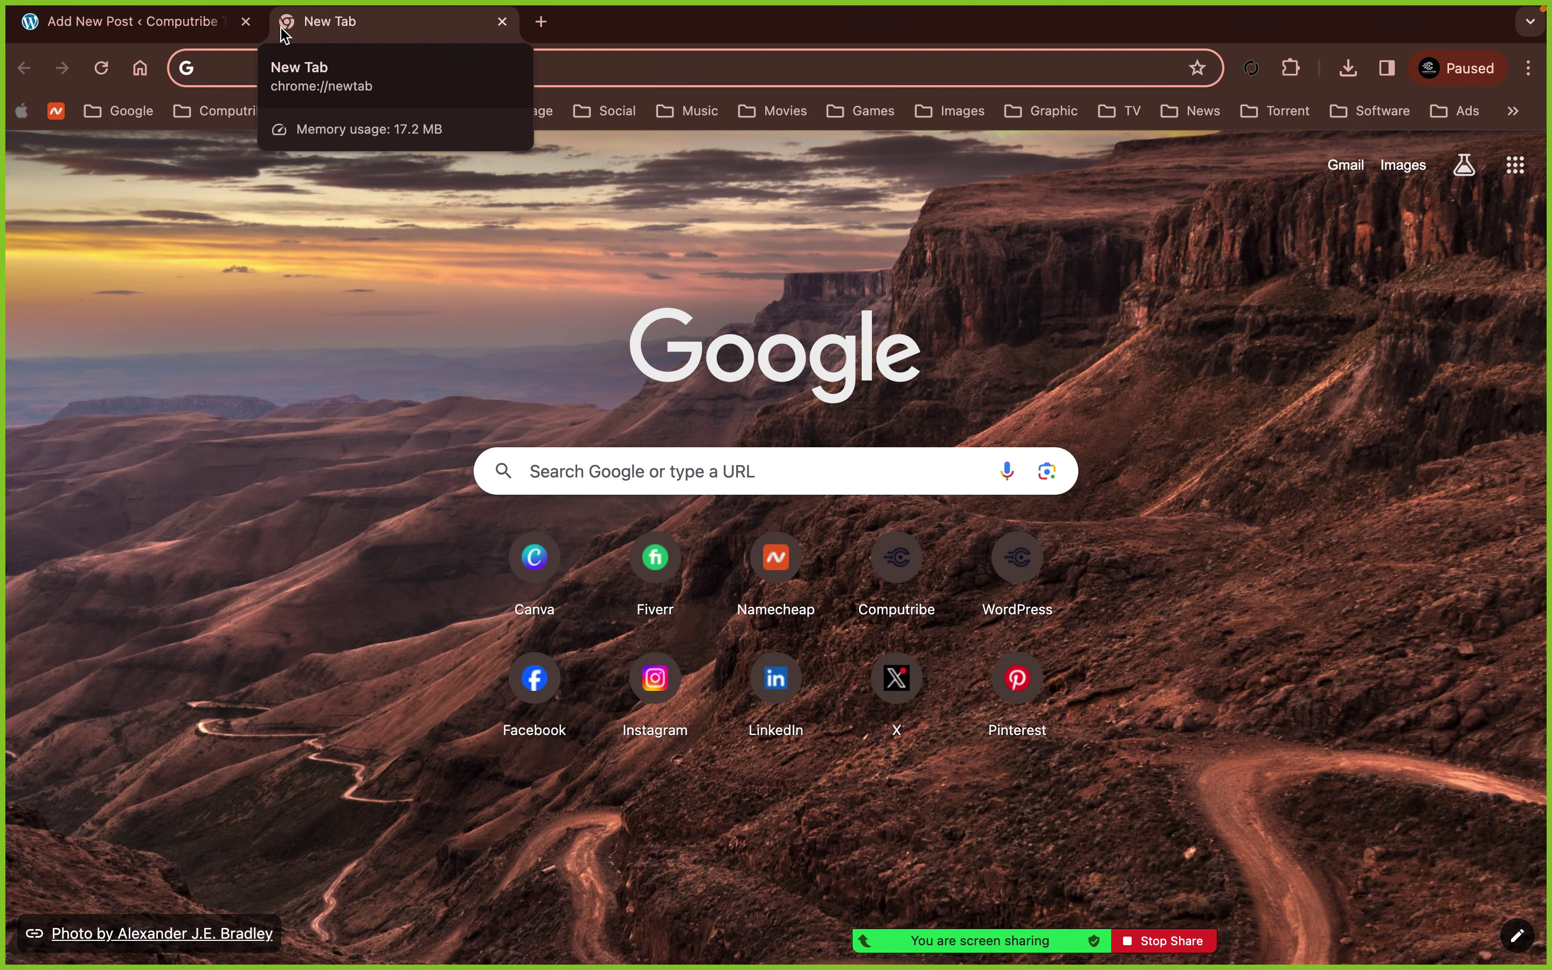
type("ipho")
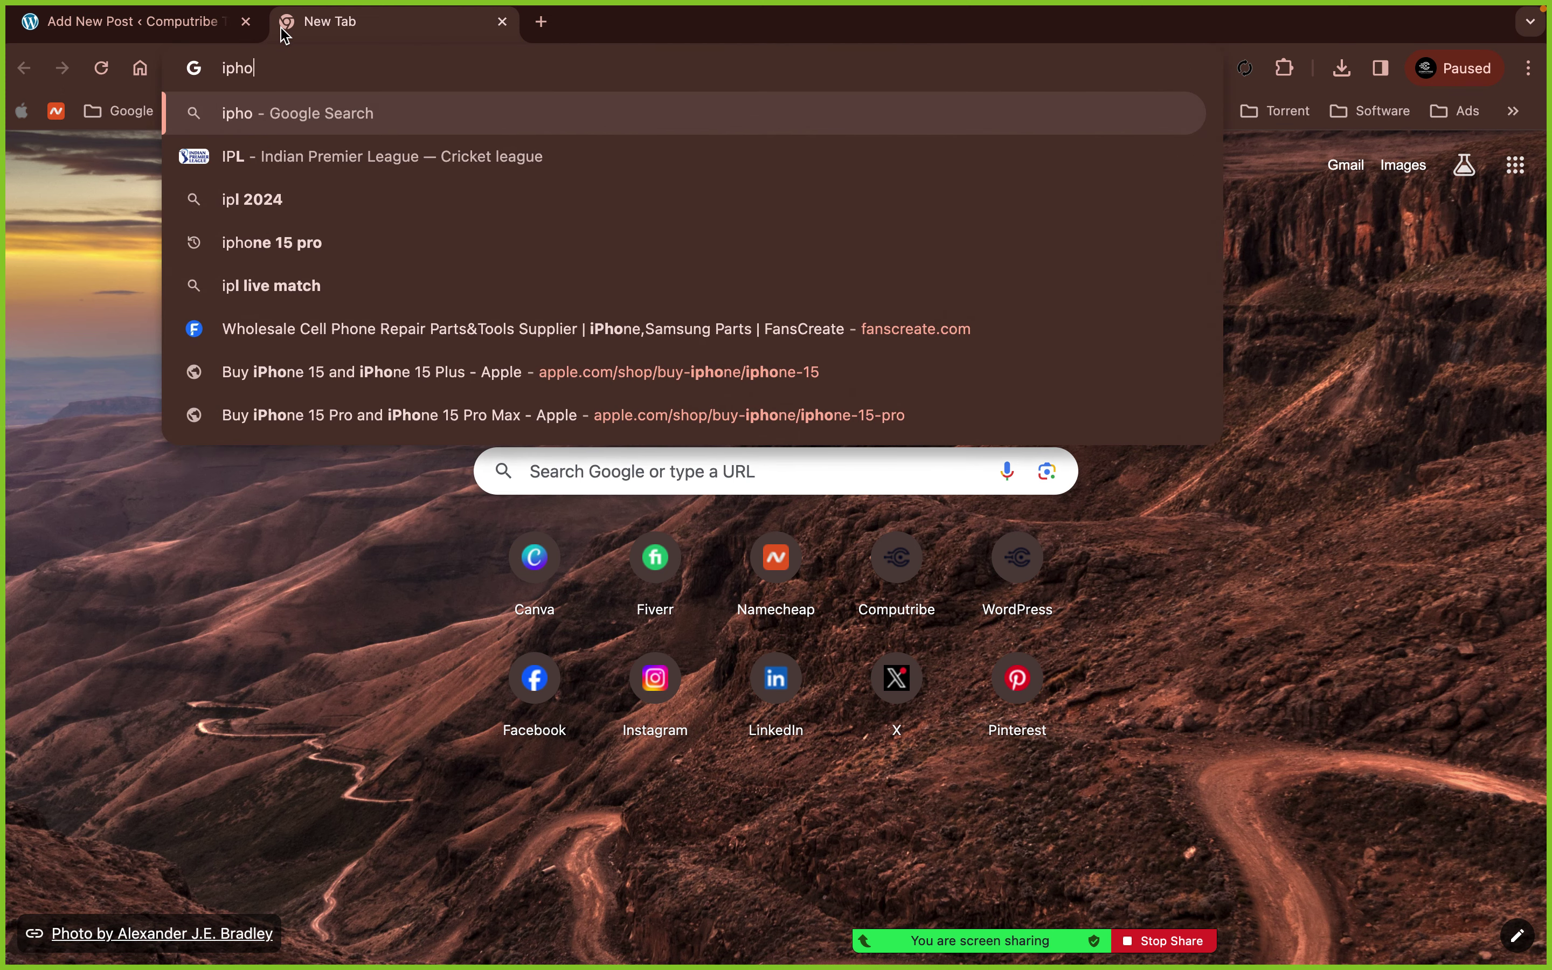
type("ne")
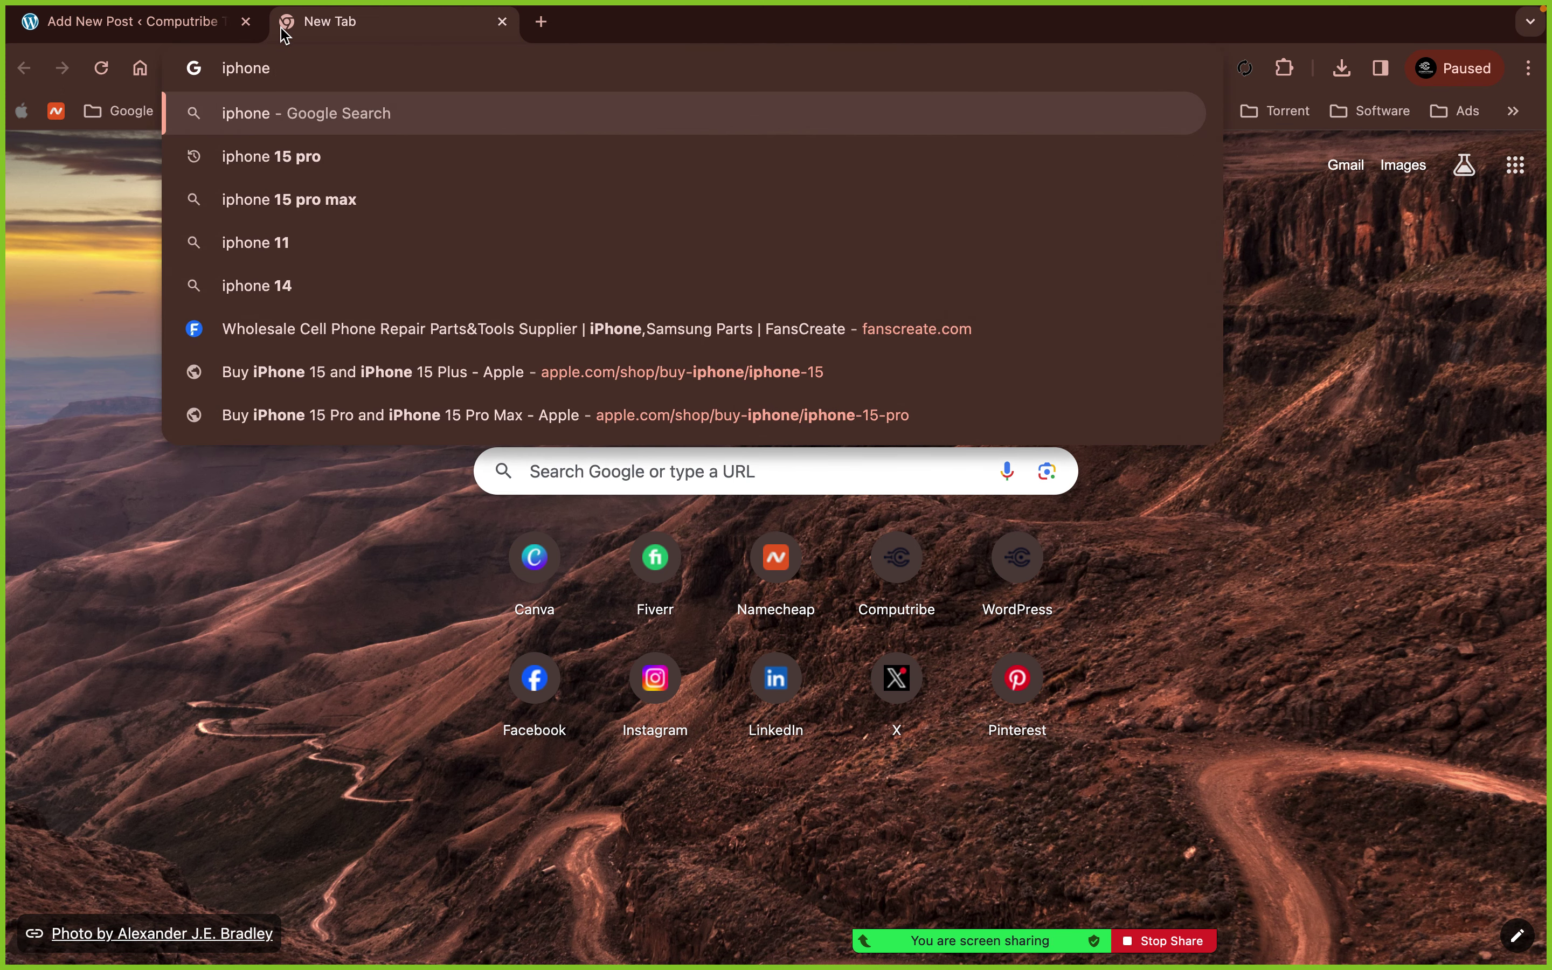
type(" 15 p")
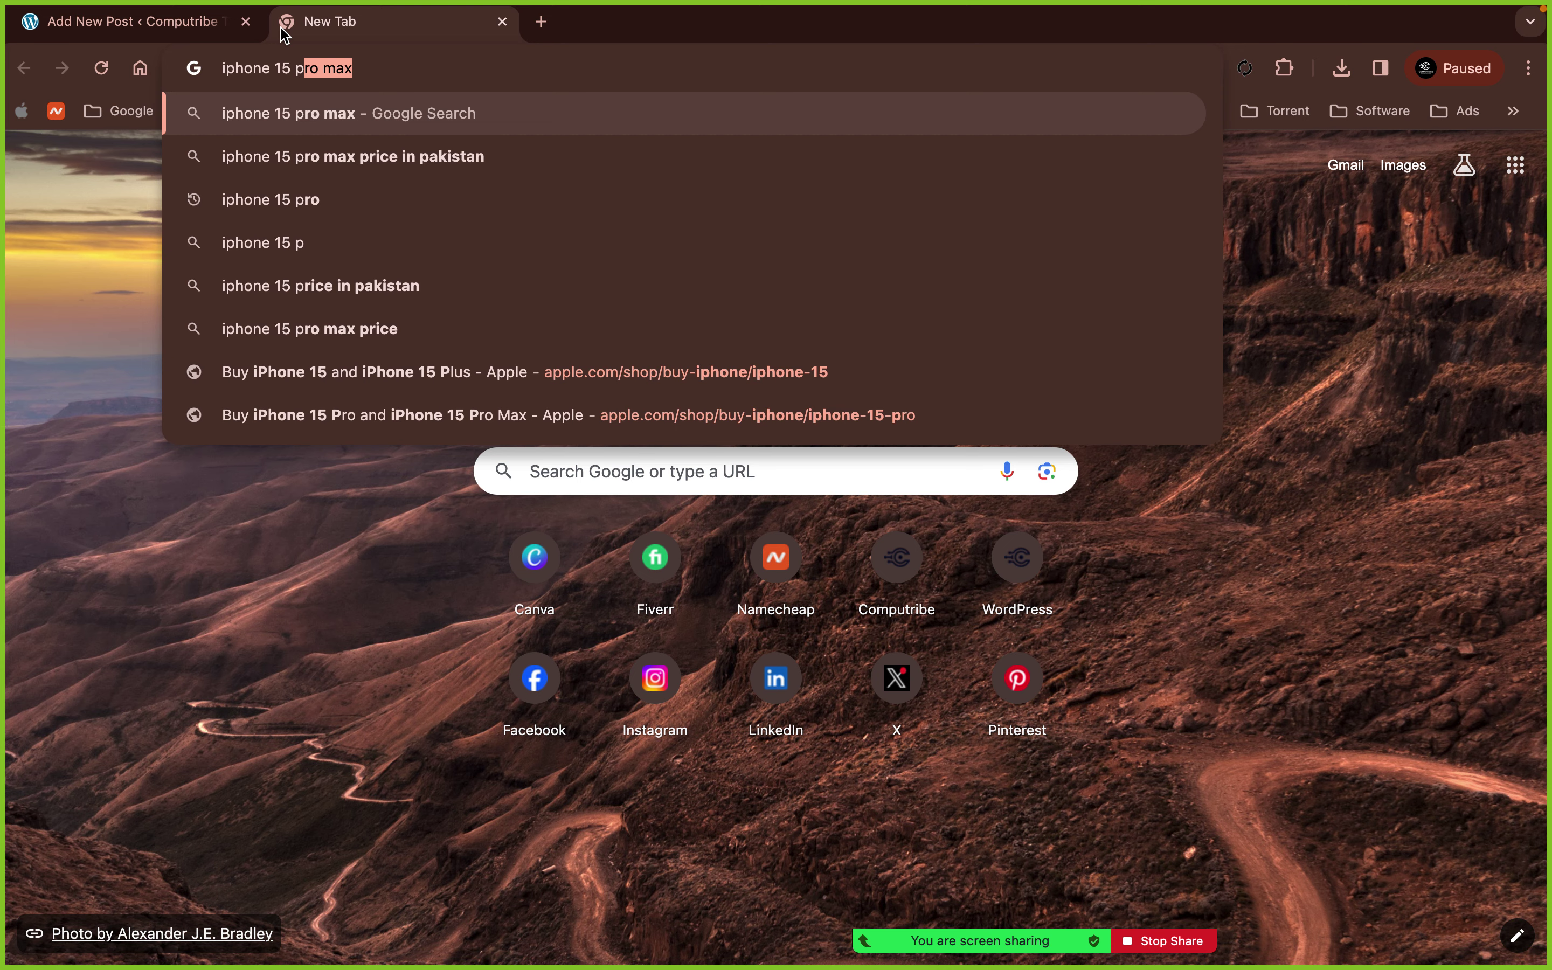
key("Return")
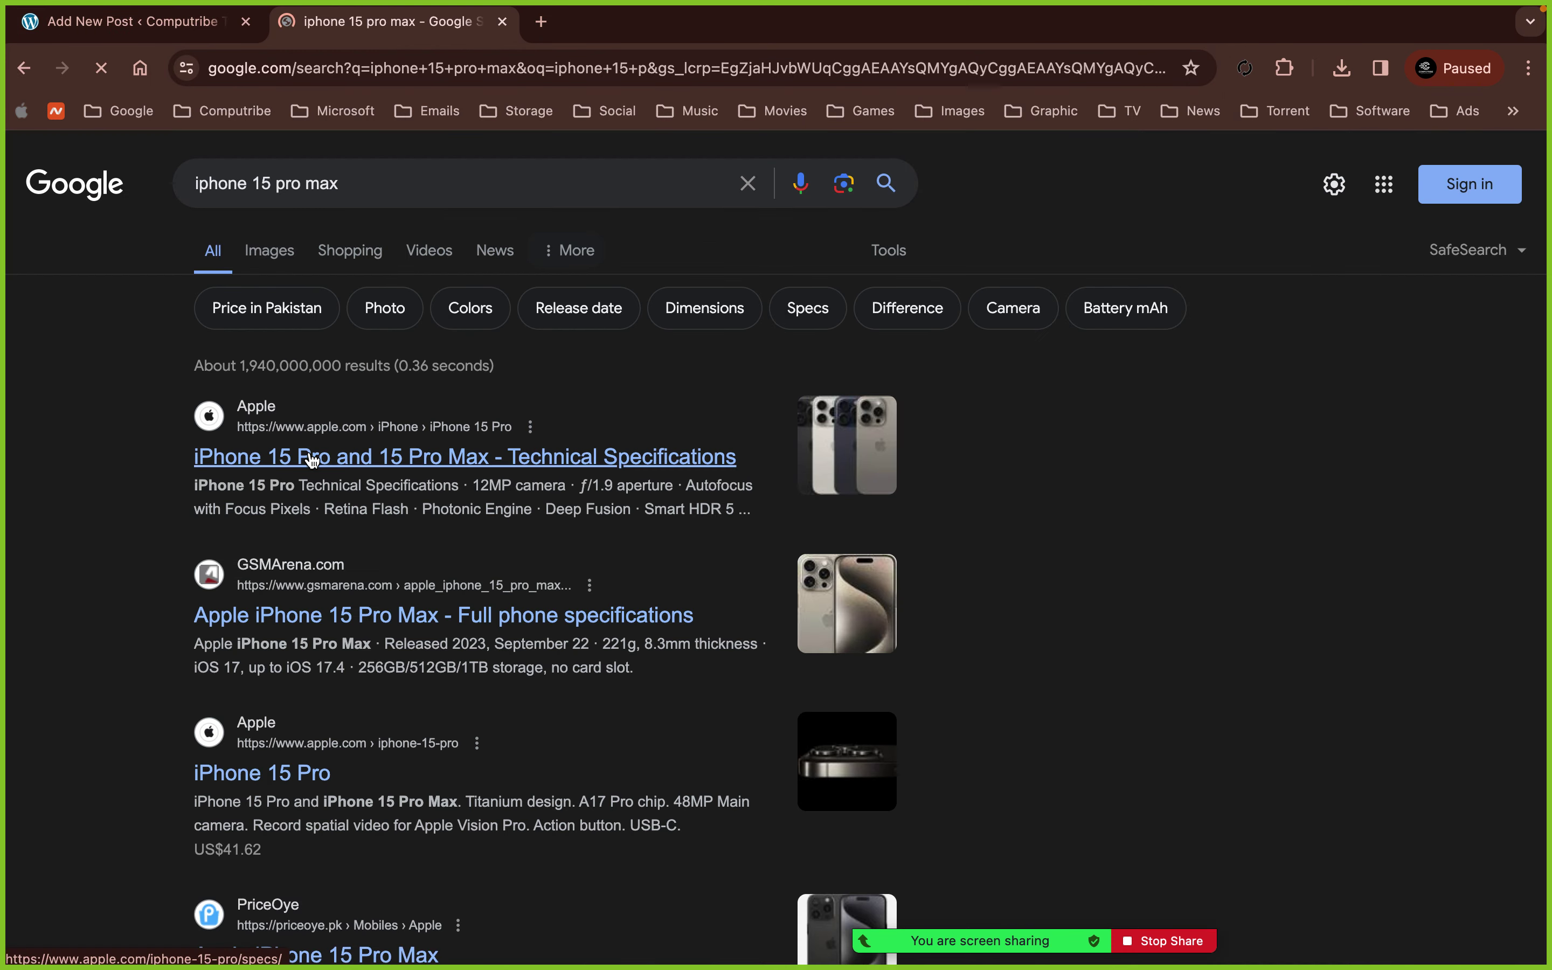
- Open the GSMArena result for the Apple iPhone 15 Pro Max and examine its specifications, checking the new post editor in between
left_click(305, 626)
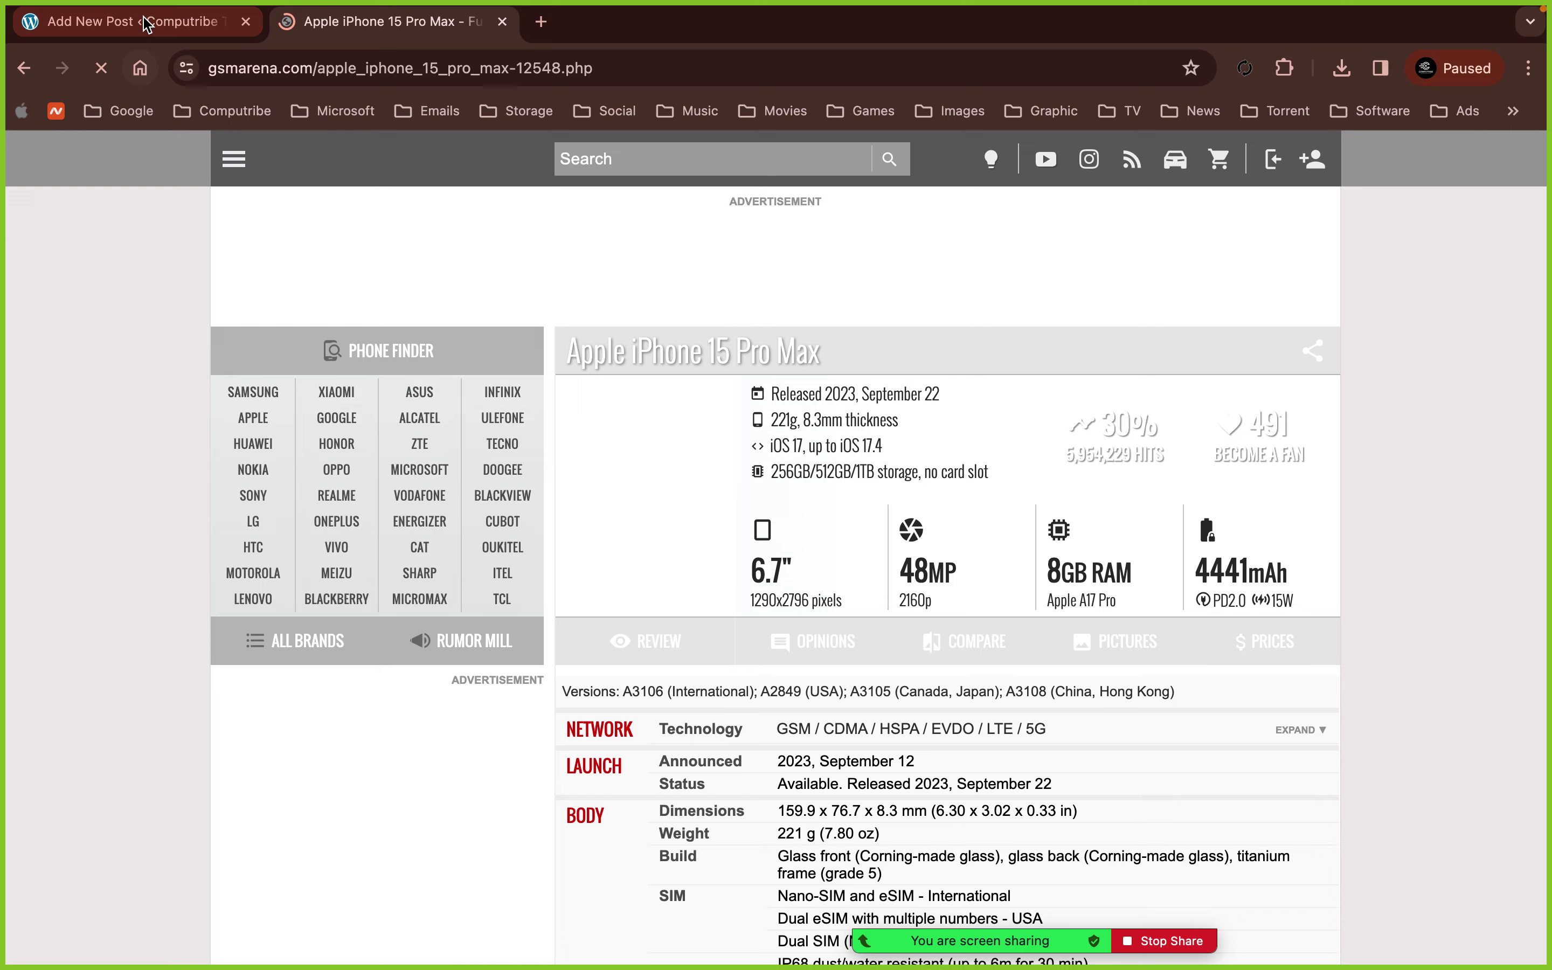
left_click(145, 24)
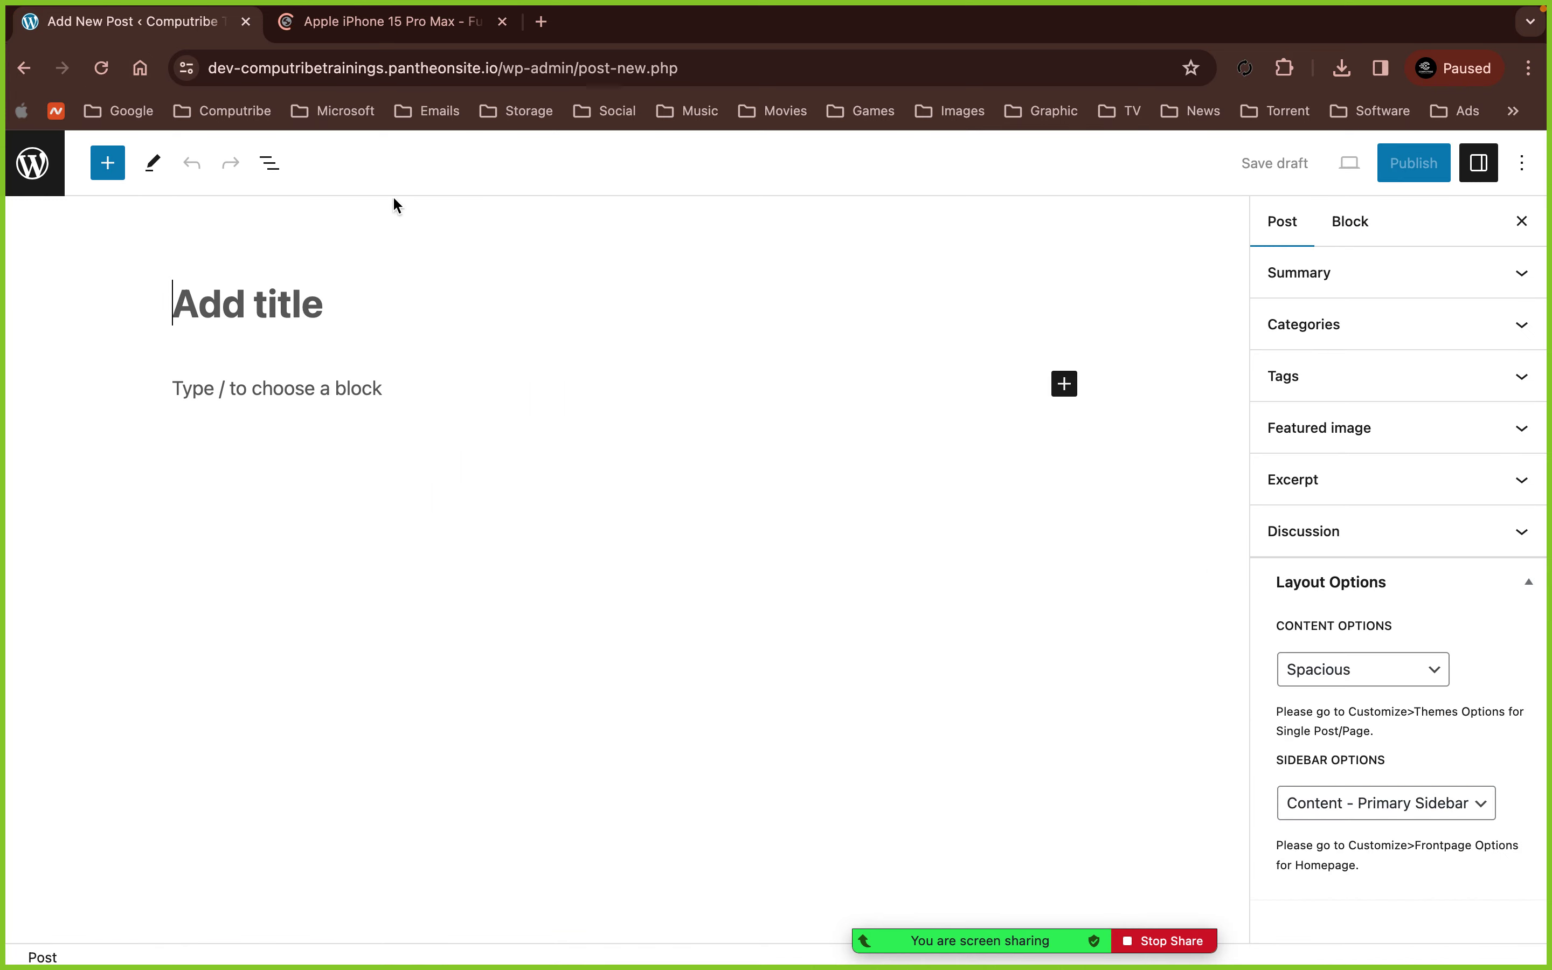
left_click(384, 23)
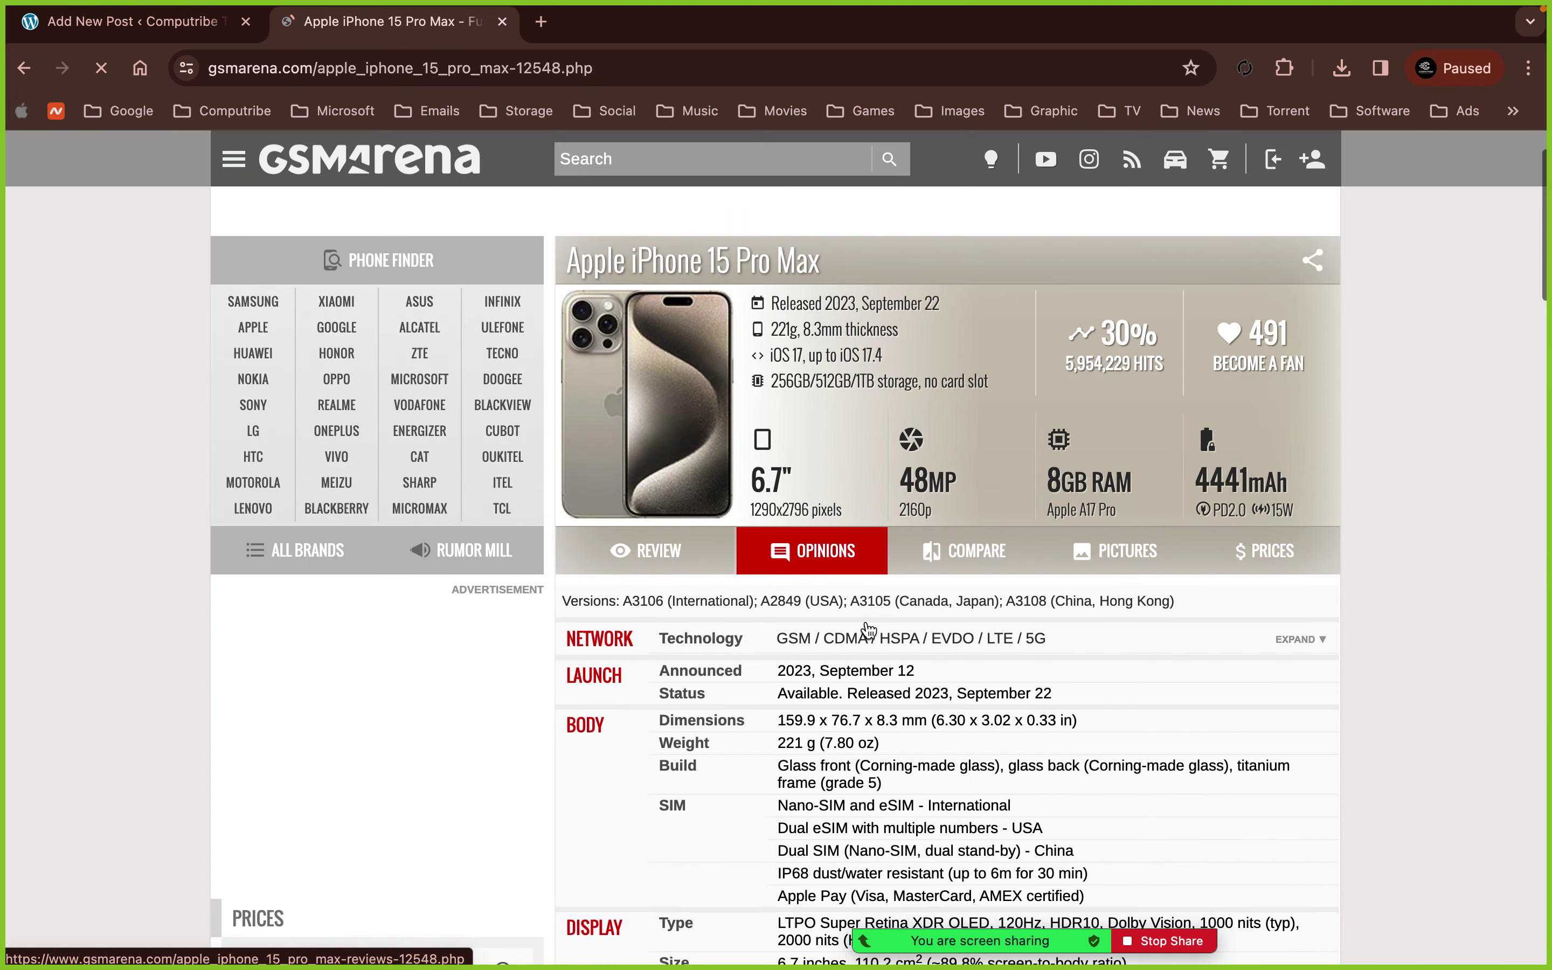
scroll(869, 631, "down", 5)
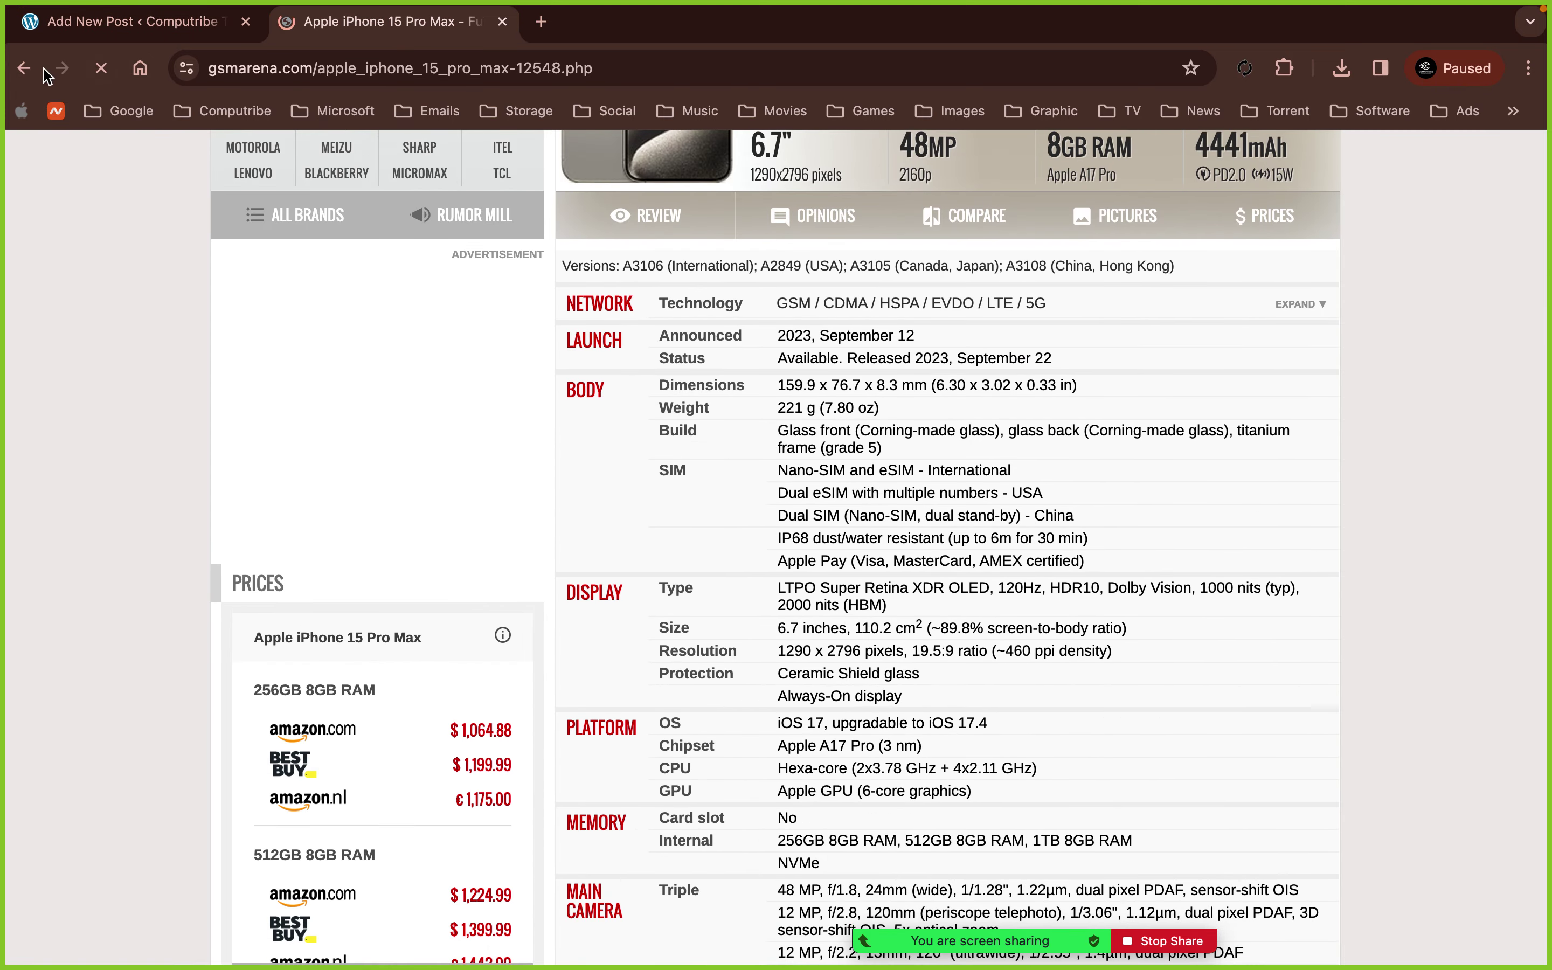
- Search Google for "iphone 15 pro max wikipedia" and open the Wikipedia article on the iPhone 15 Pro
left_click(45, 70)
left_click(421, 188)
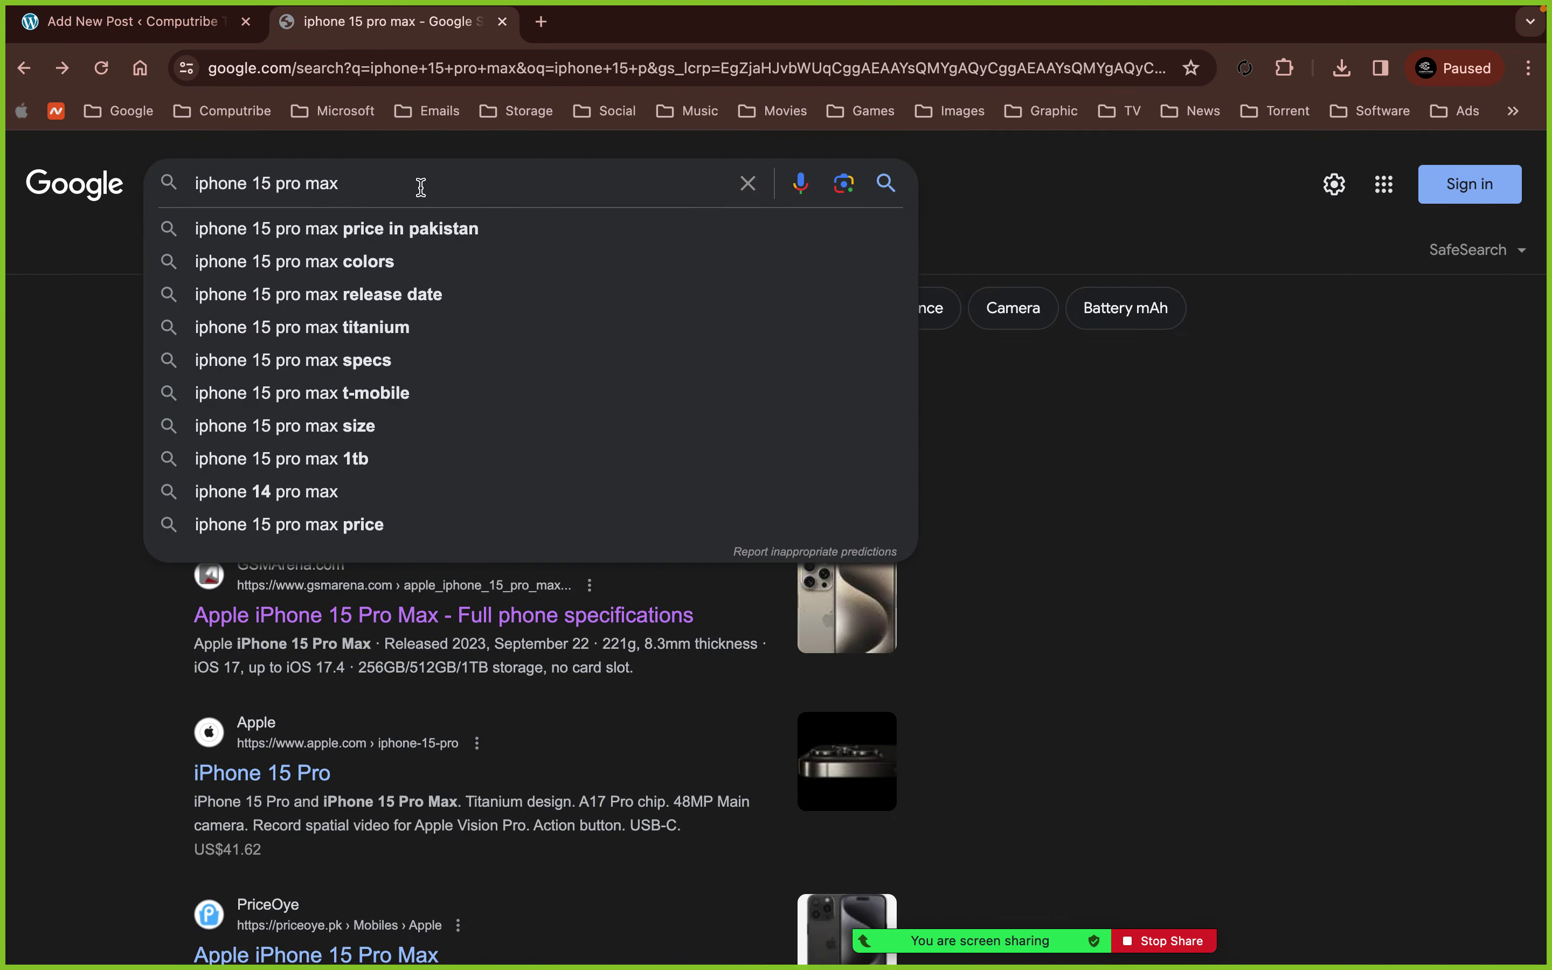
type("wi")
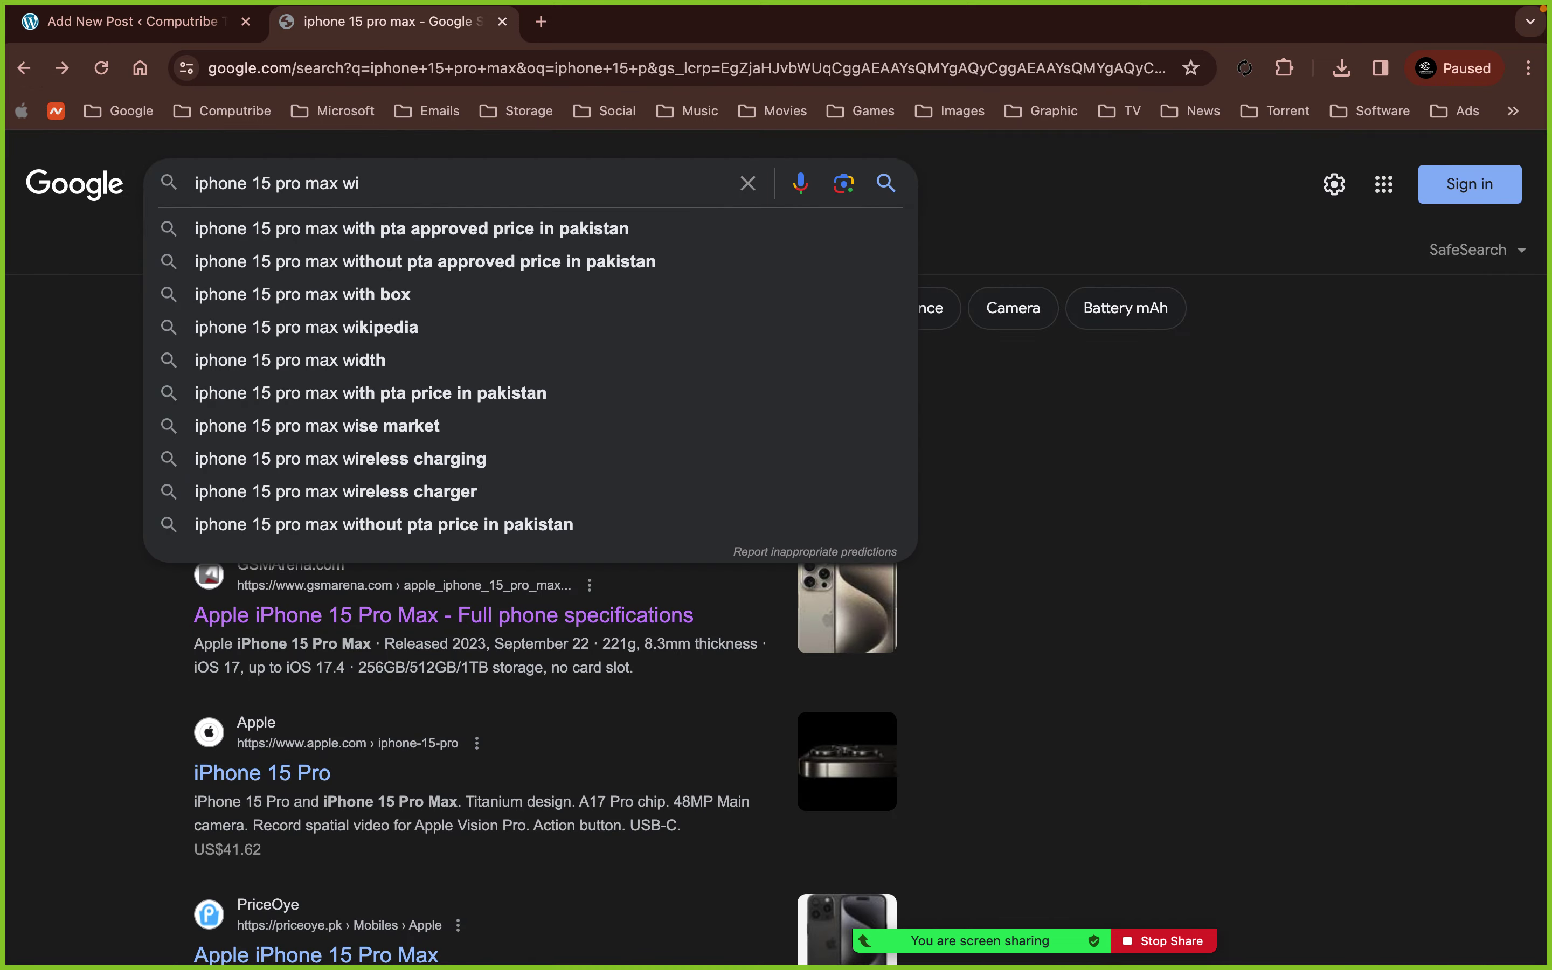
left_click(324, 346)
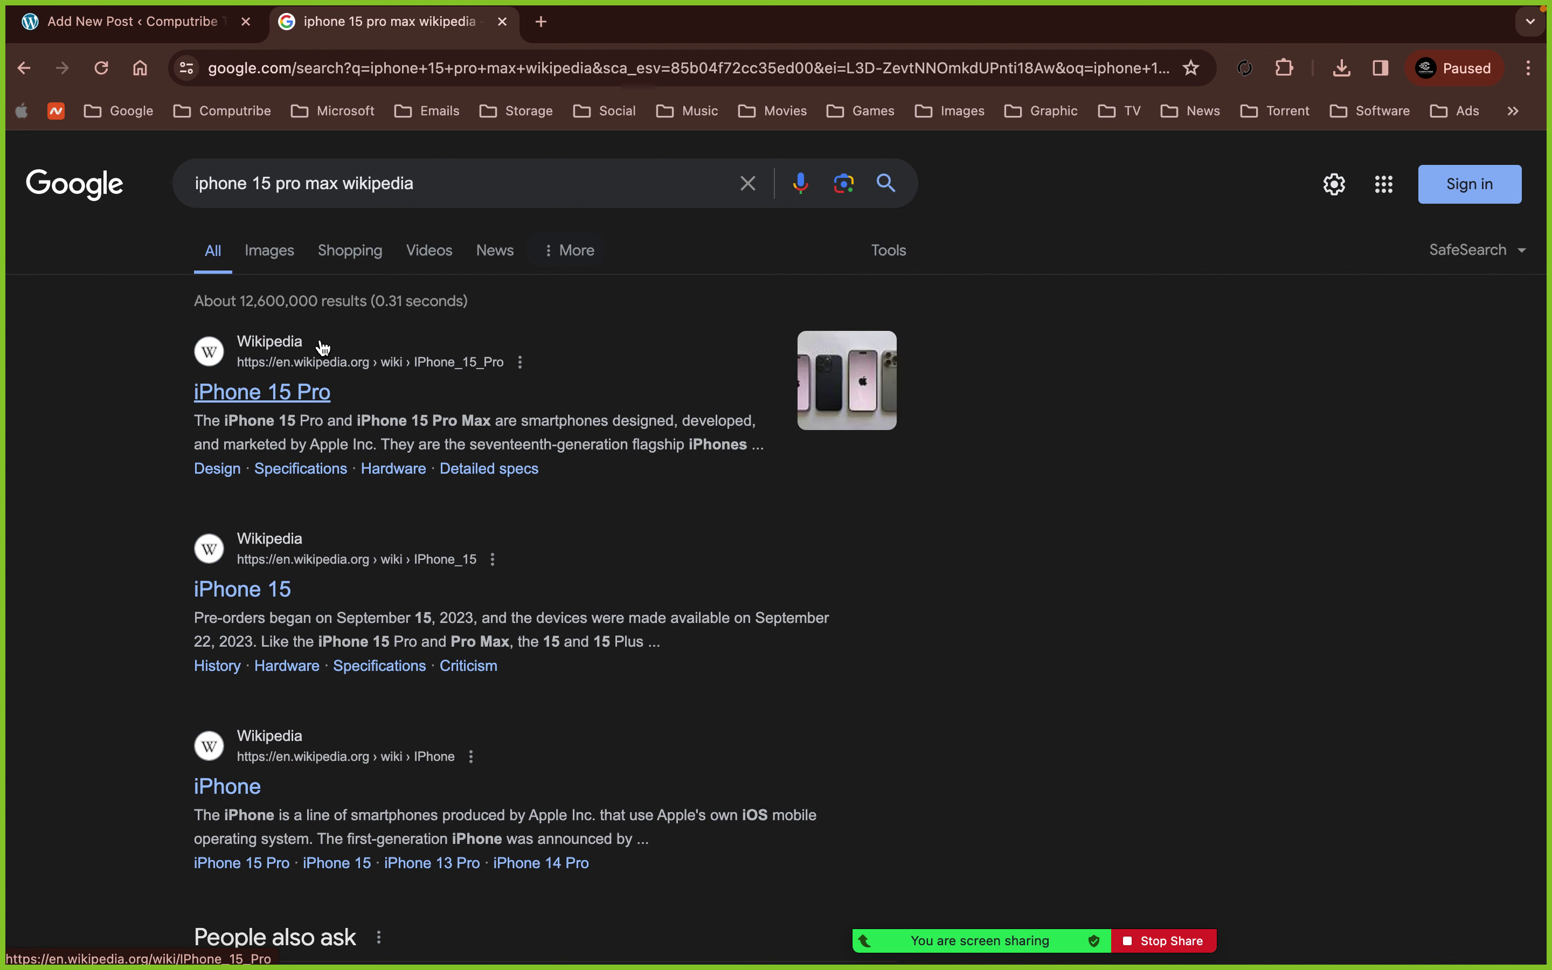
left_click(310, 394)
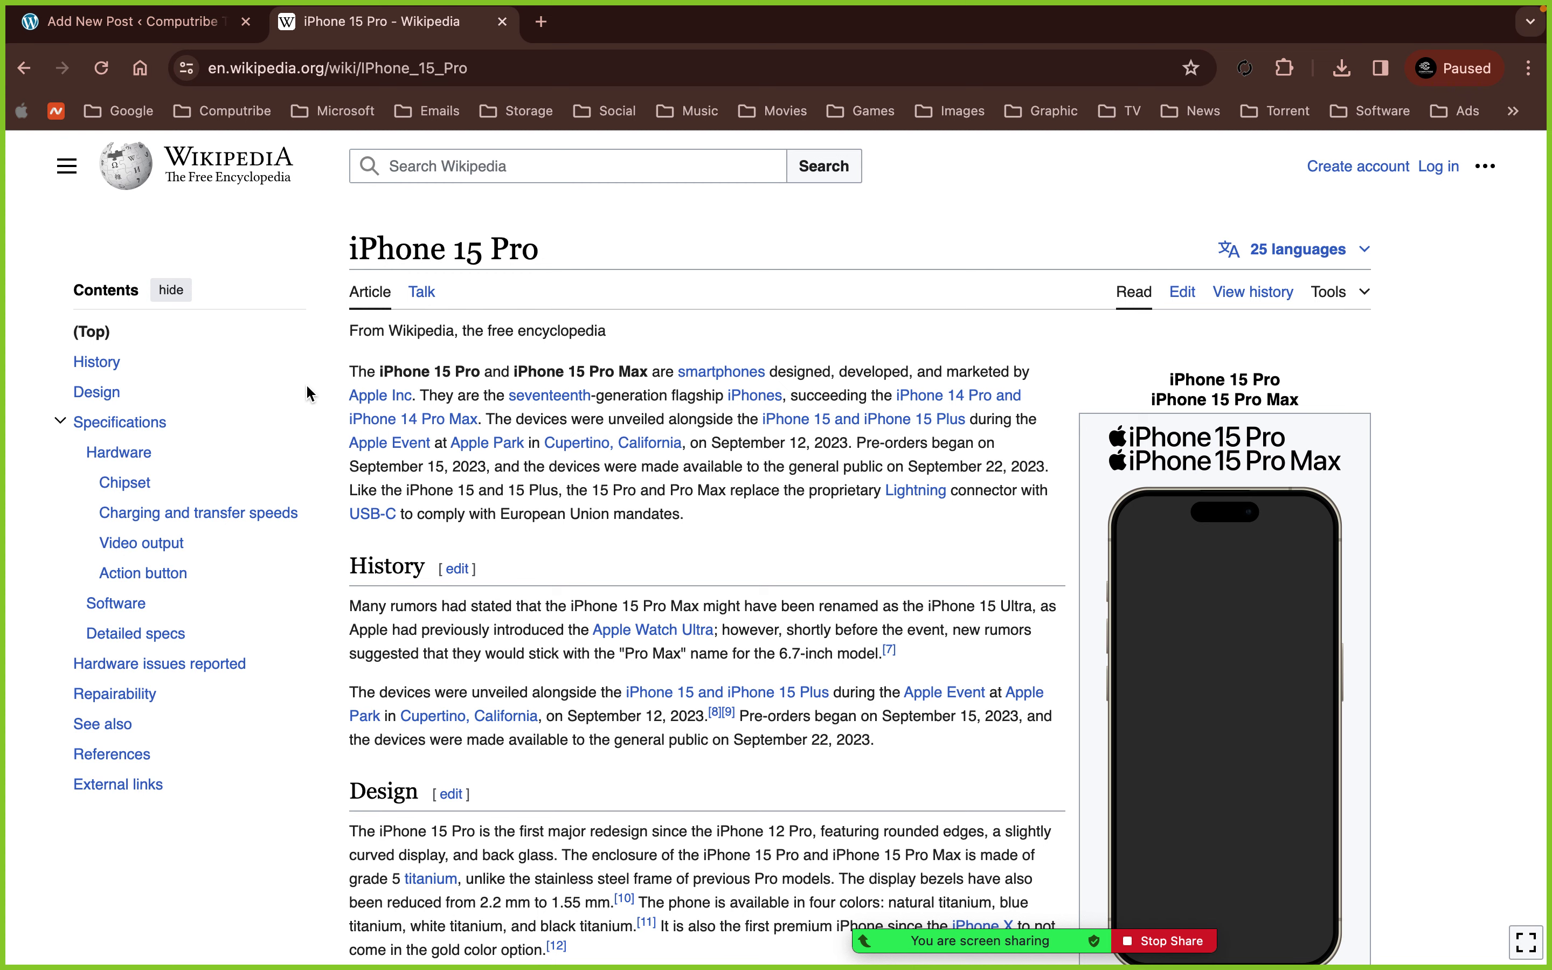
- Copy the Wikipedia article's title and use it as the WordPress post title, "iPhone 15 Pro"
scroll(306, 392, "down", 10)
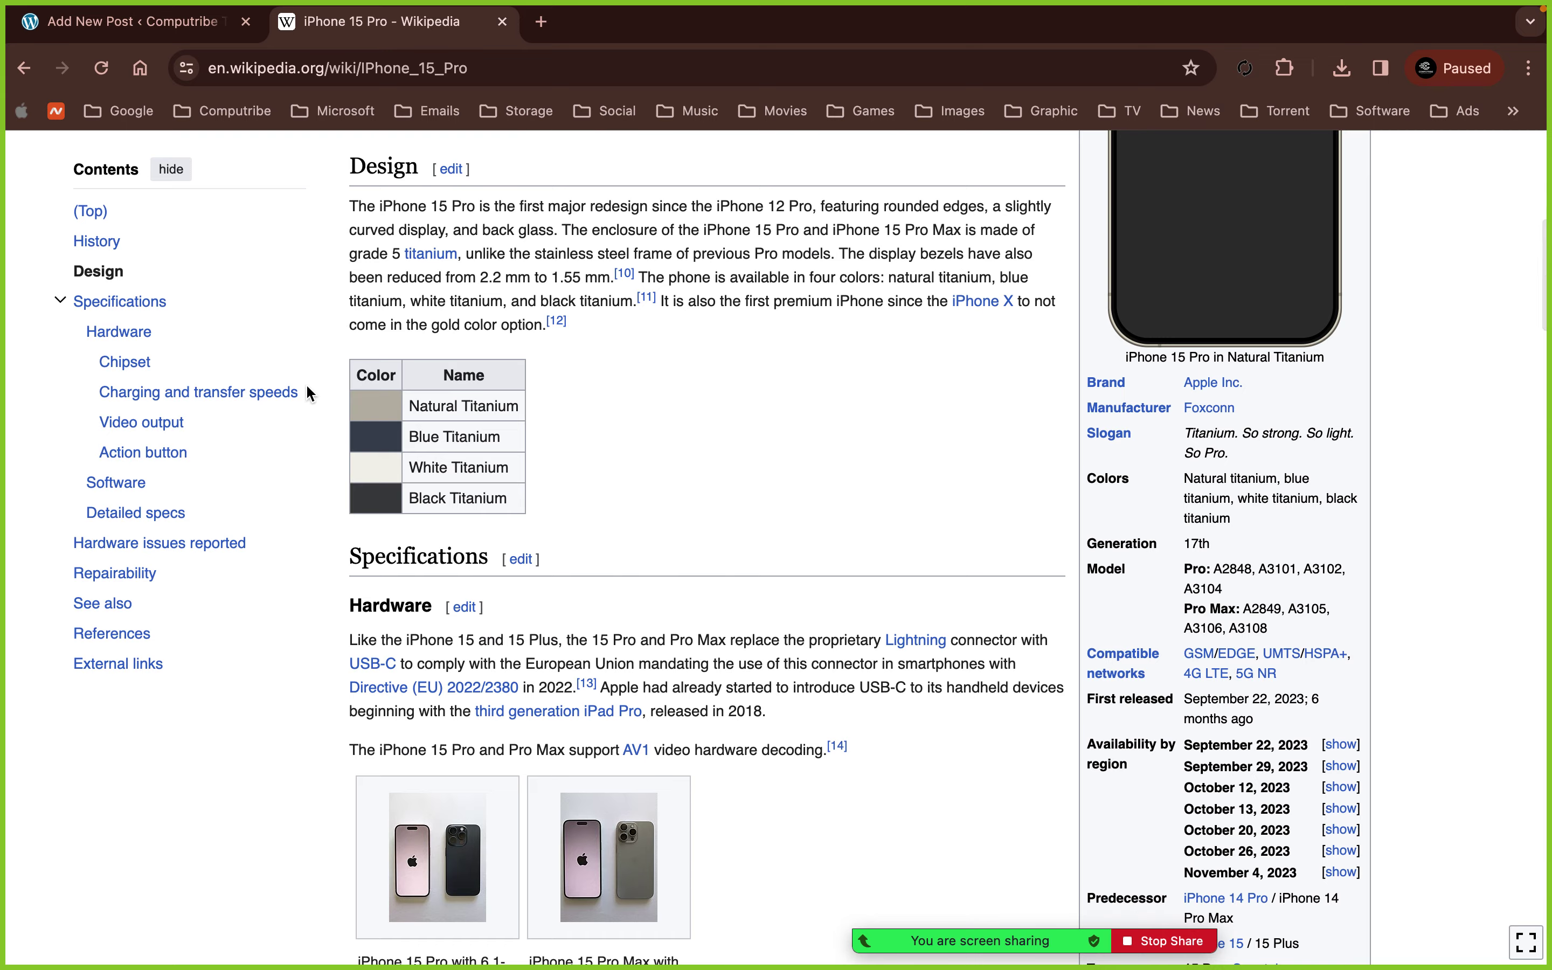
scroll(307, 387, "down", 12)
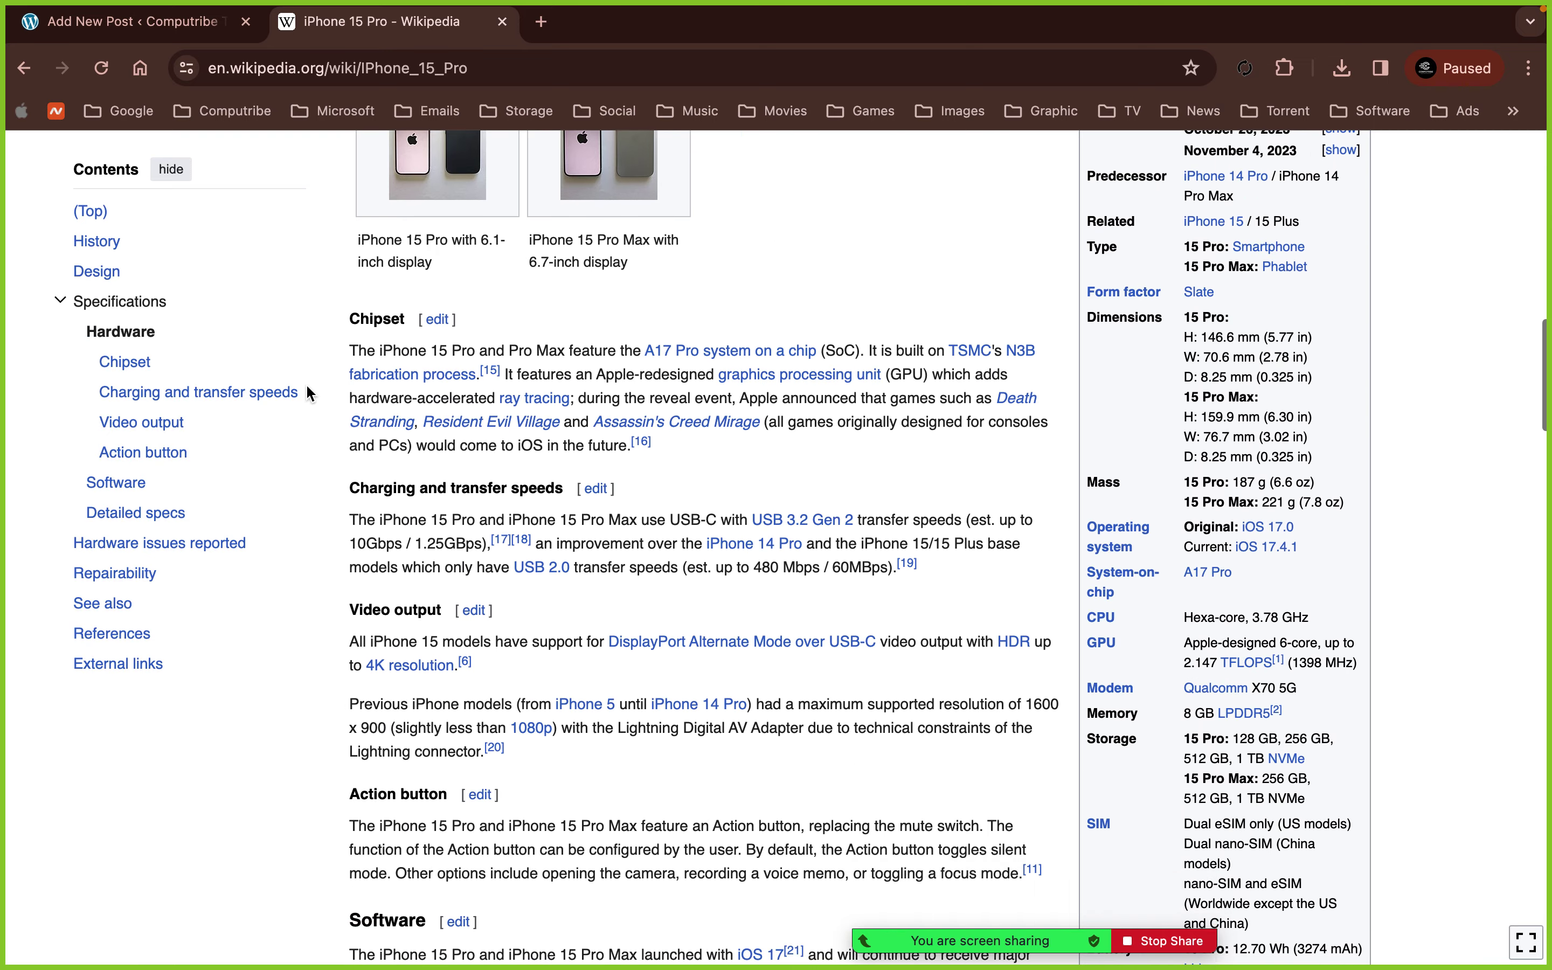
scroll(307, 393, "up", 20)
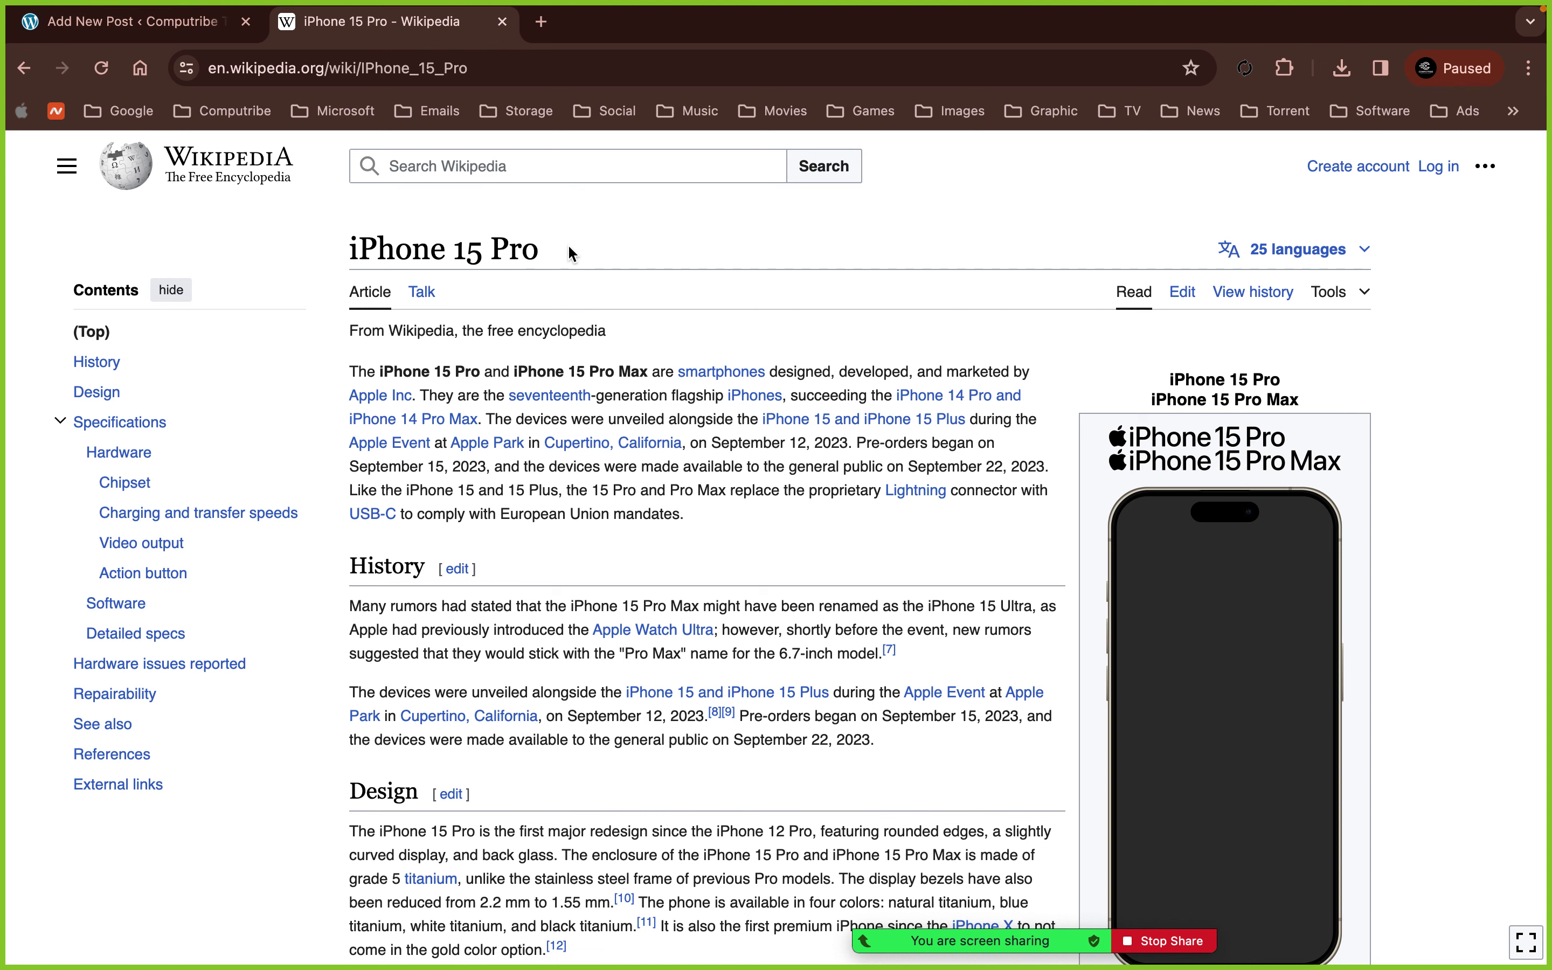
left_click_drag(569, 247, 369, 248)
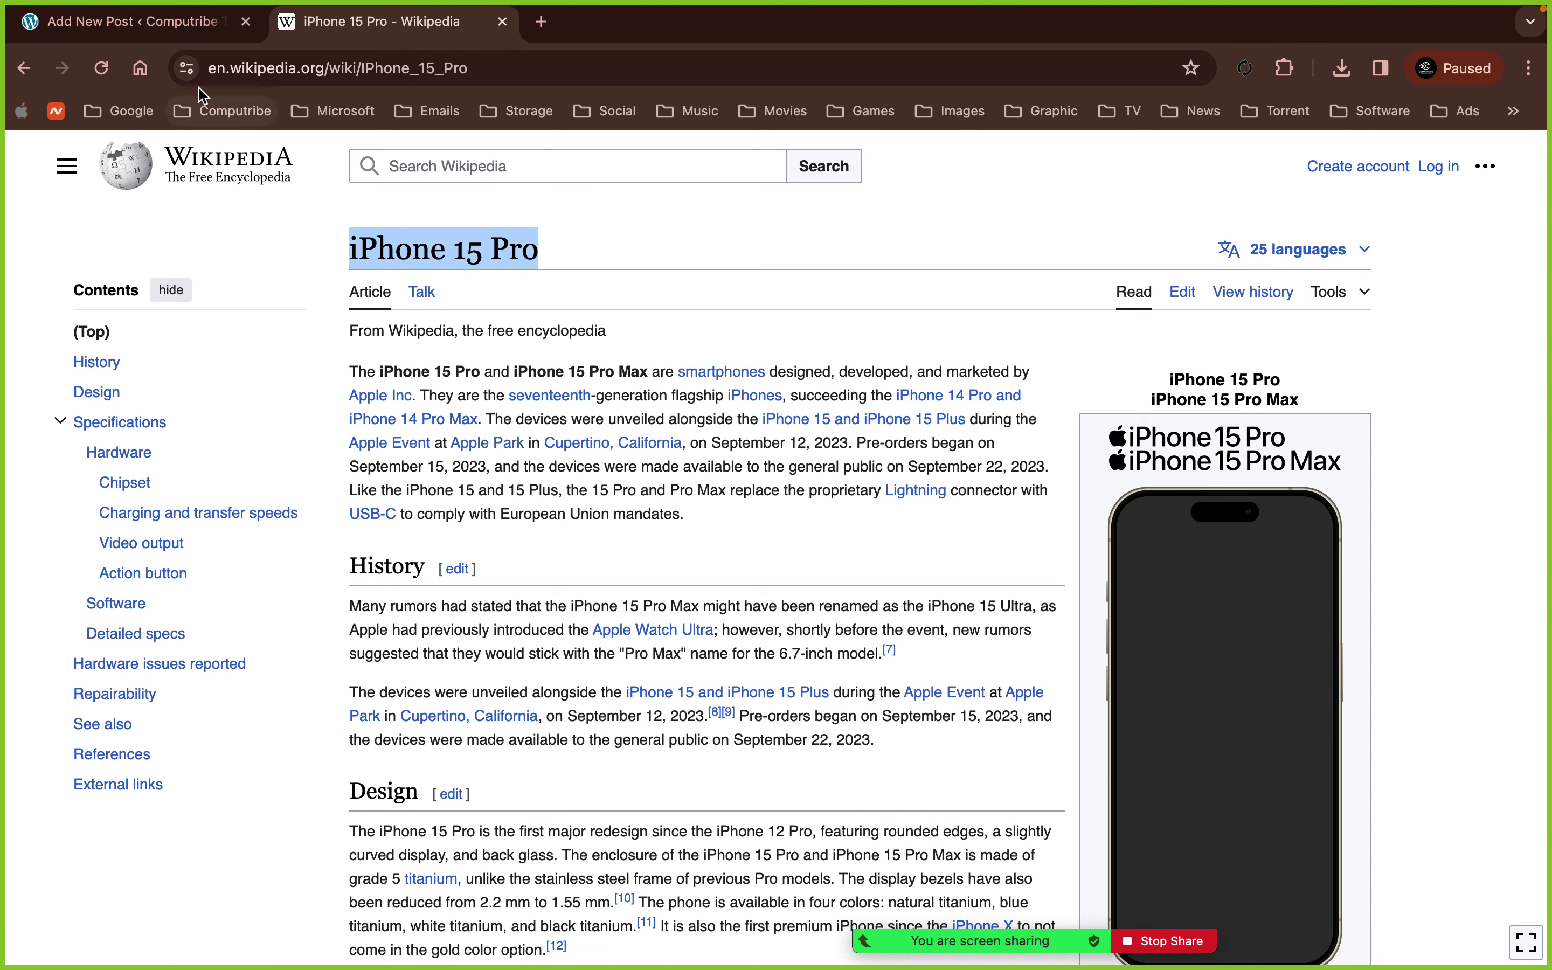
left_click(155, 26)
type("iPhone 15 Pro")
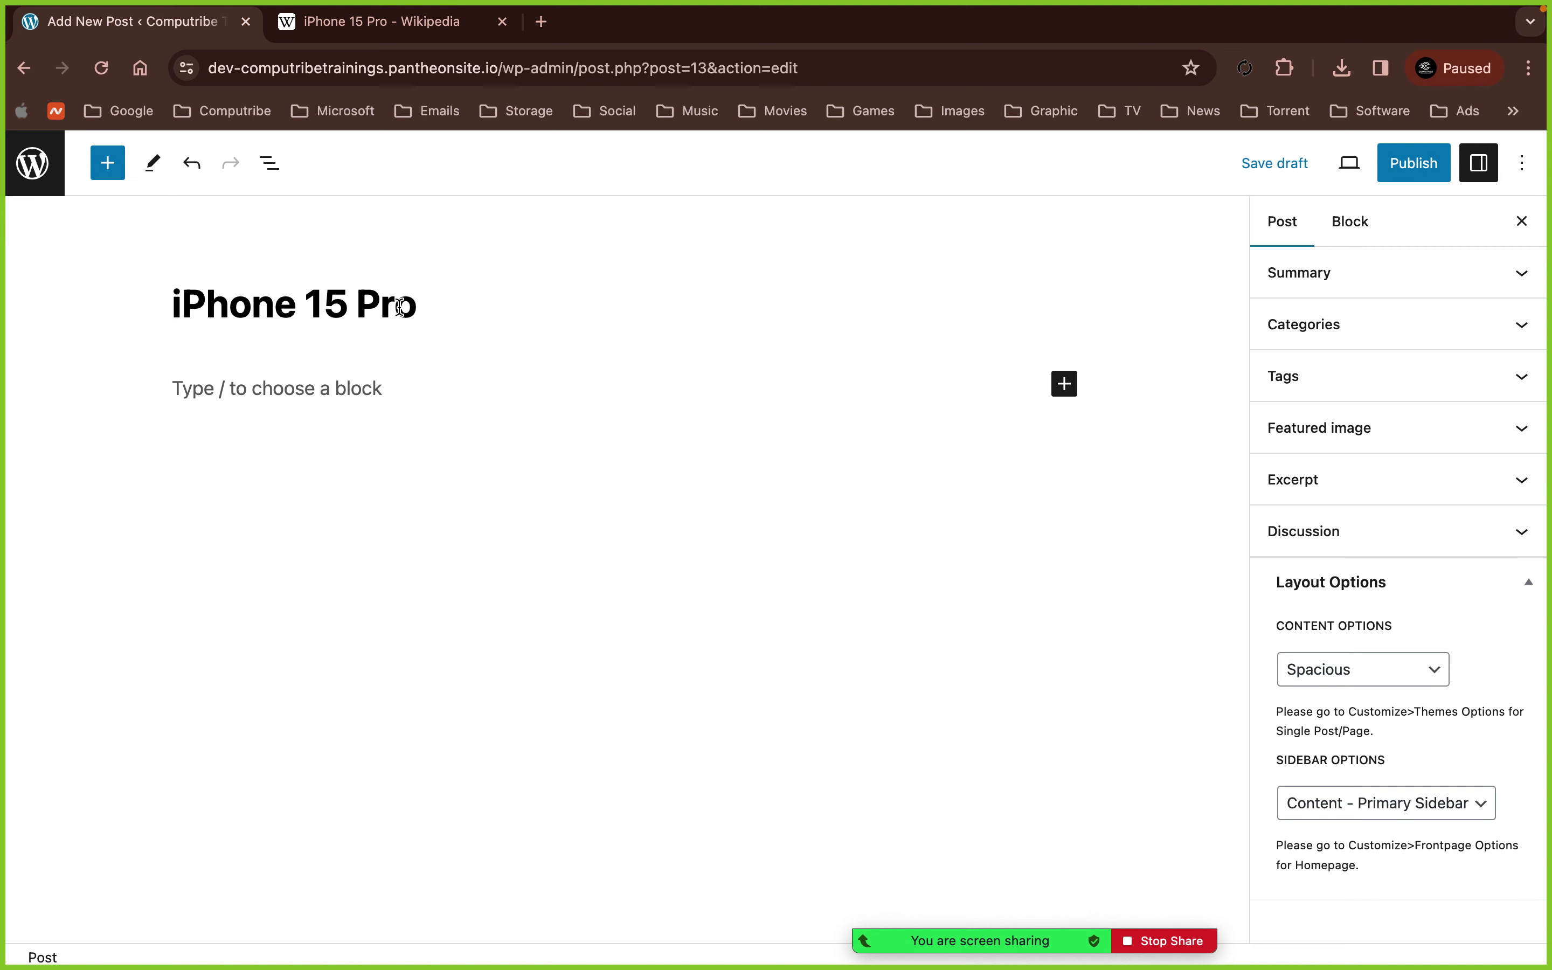
left_click_drag(418, 307, 215, 308)
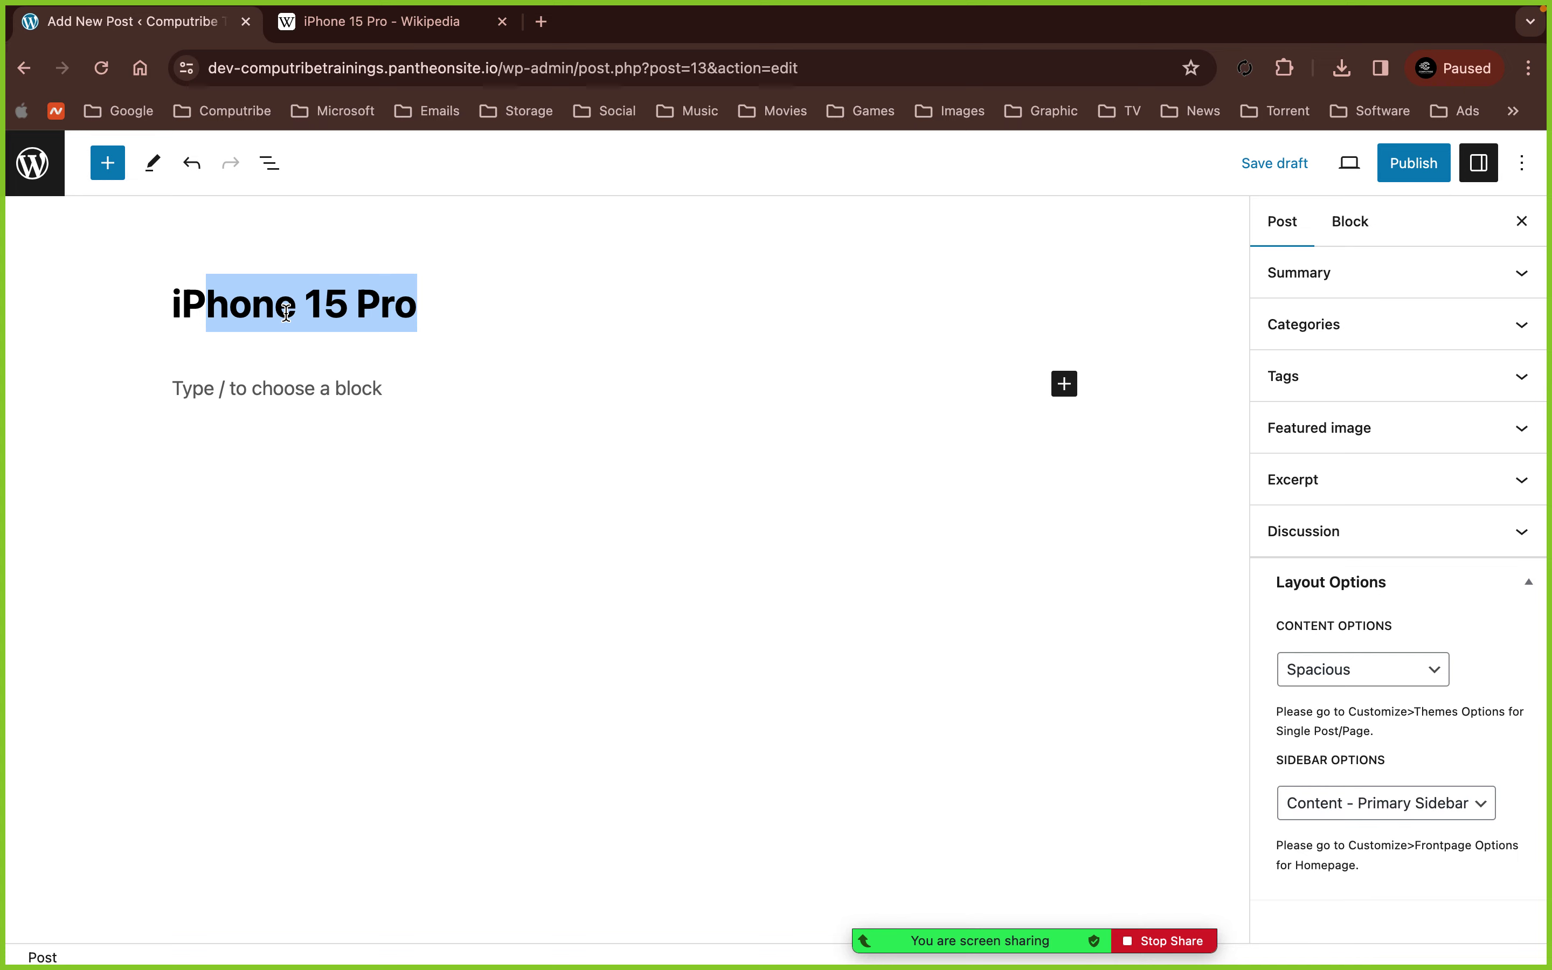
- Copy the article's "History" section title from Wikipedia into a new Heading block under the WordPress post title
left_click(401, 29)
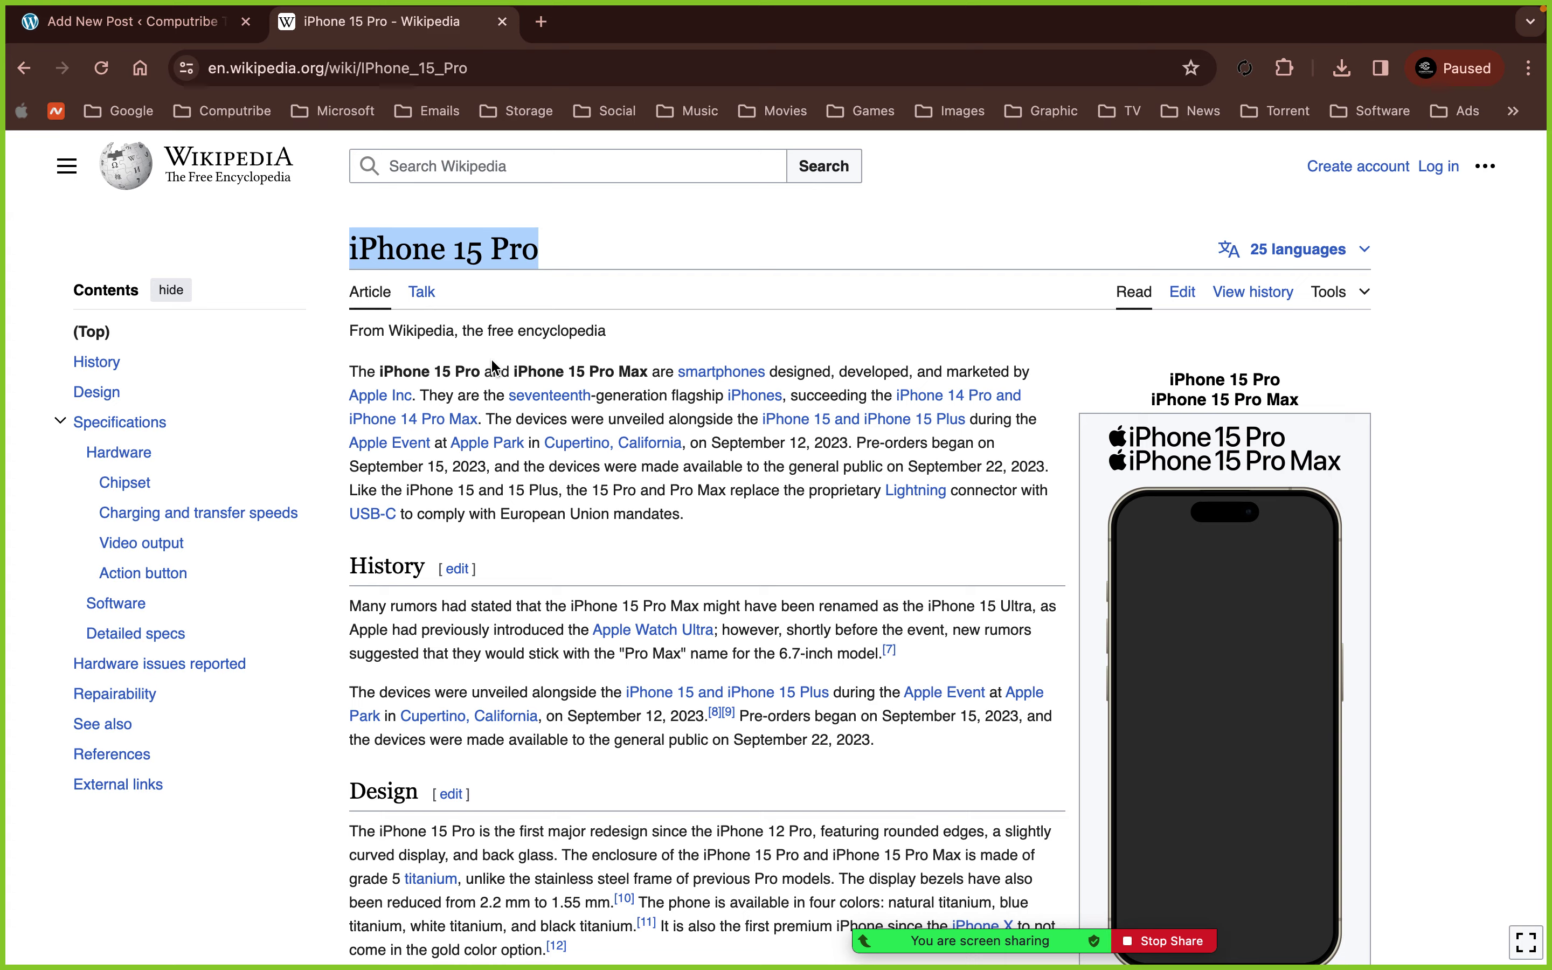
scroll(493, 367, "down", 4)
left_click_drag(351, 431, 424, 431)
key("super+c")
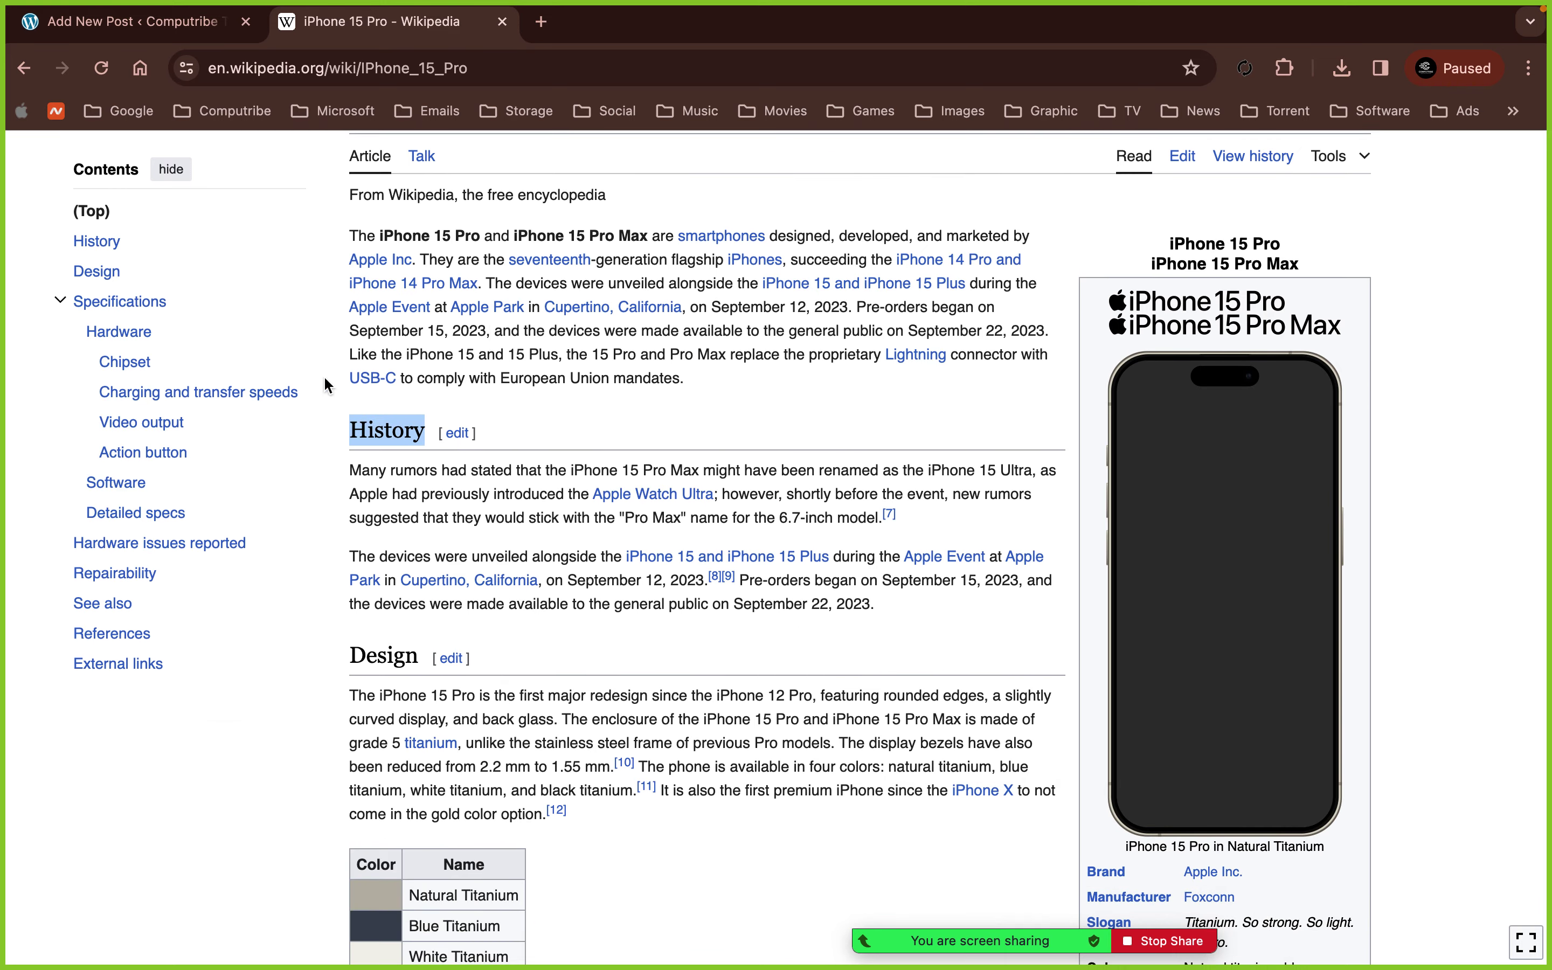
left_click(160, 29)
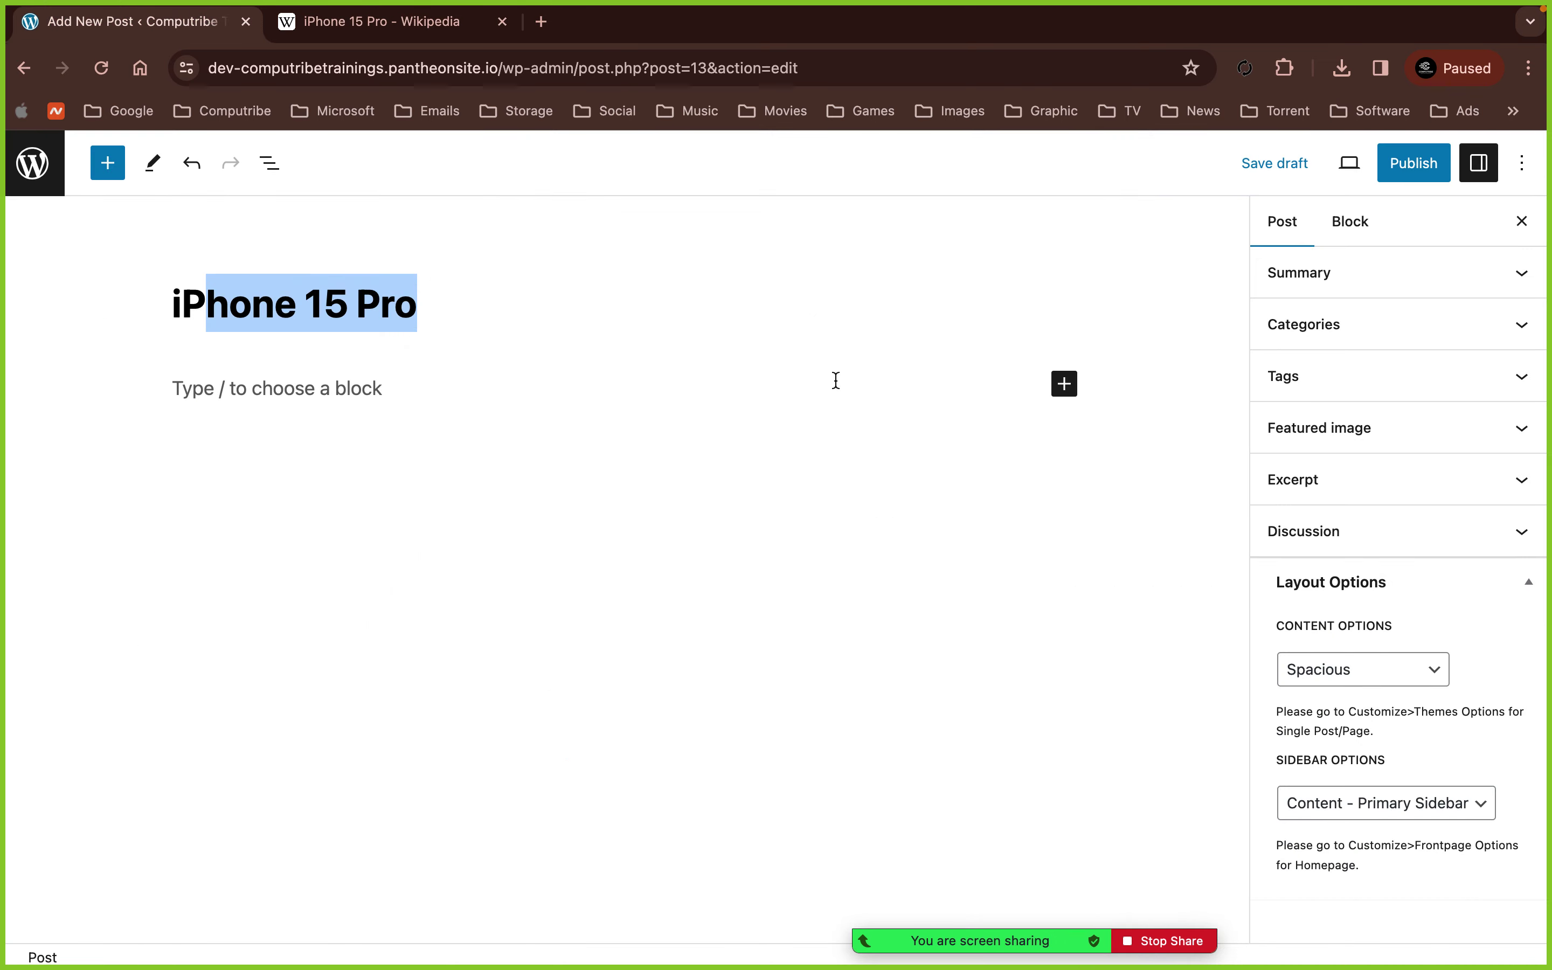
left_click(1062, 400)
left_click(1065, 384)
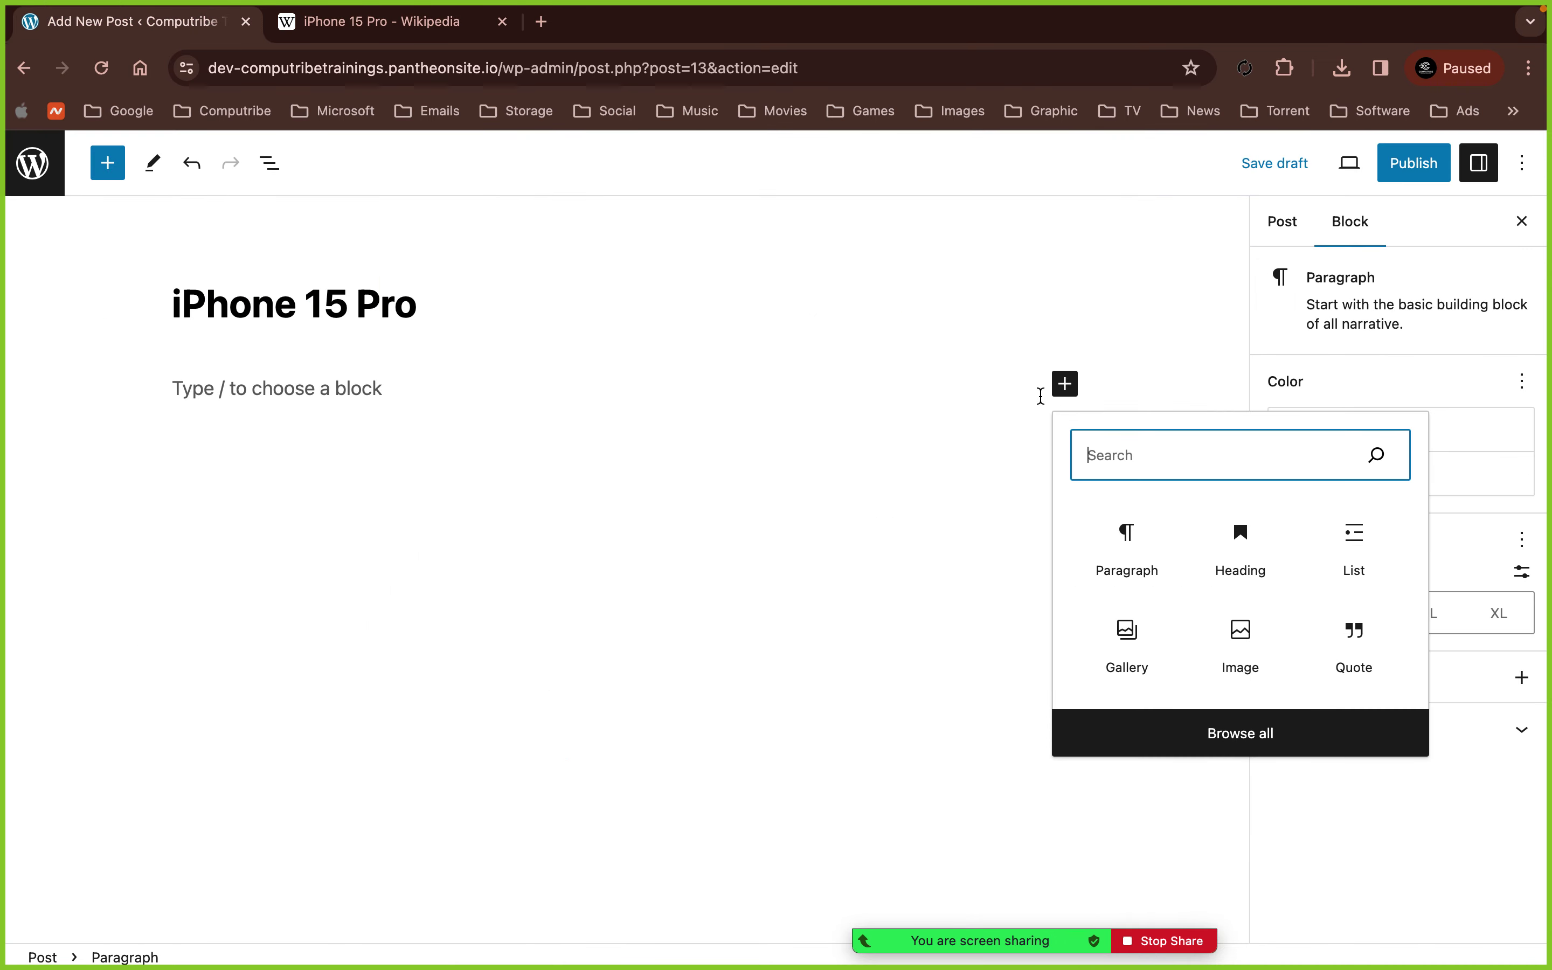
left_click(1219, 544)
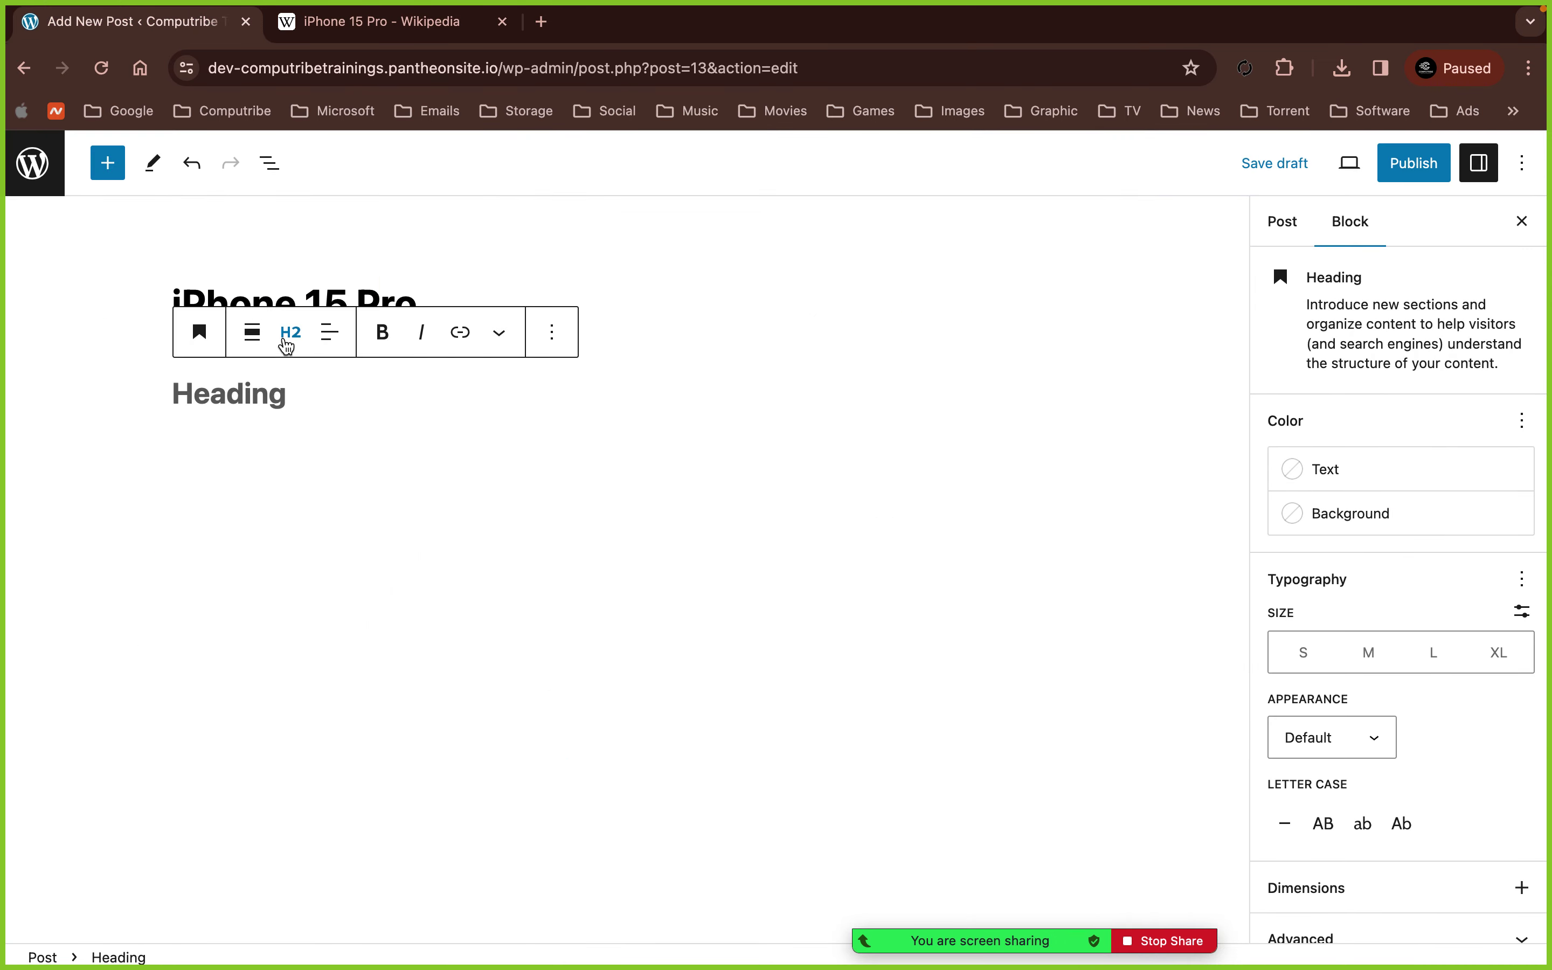
key("super+v")
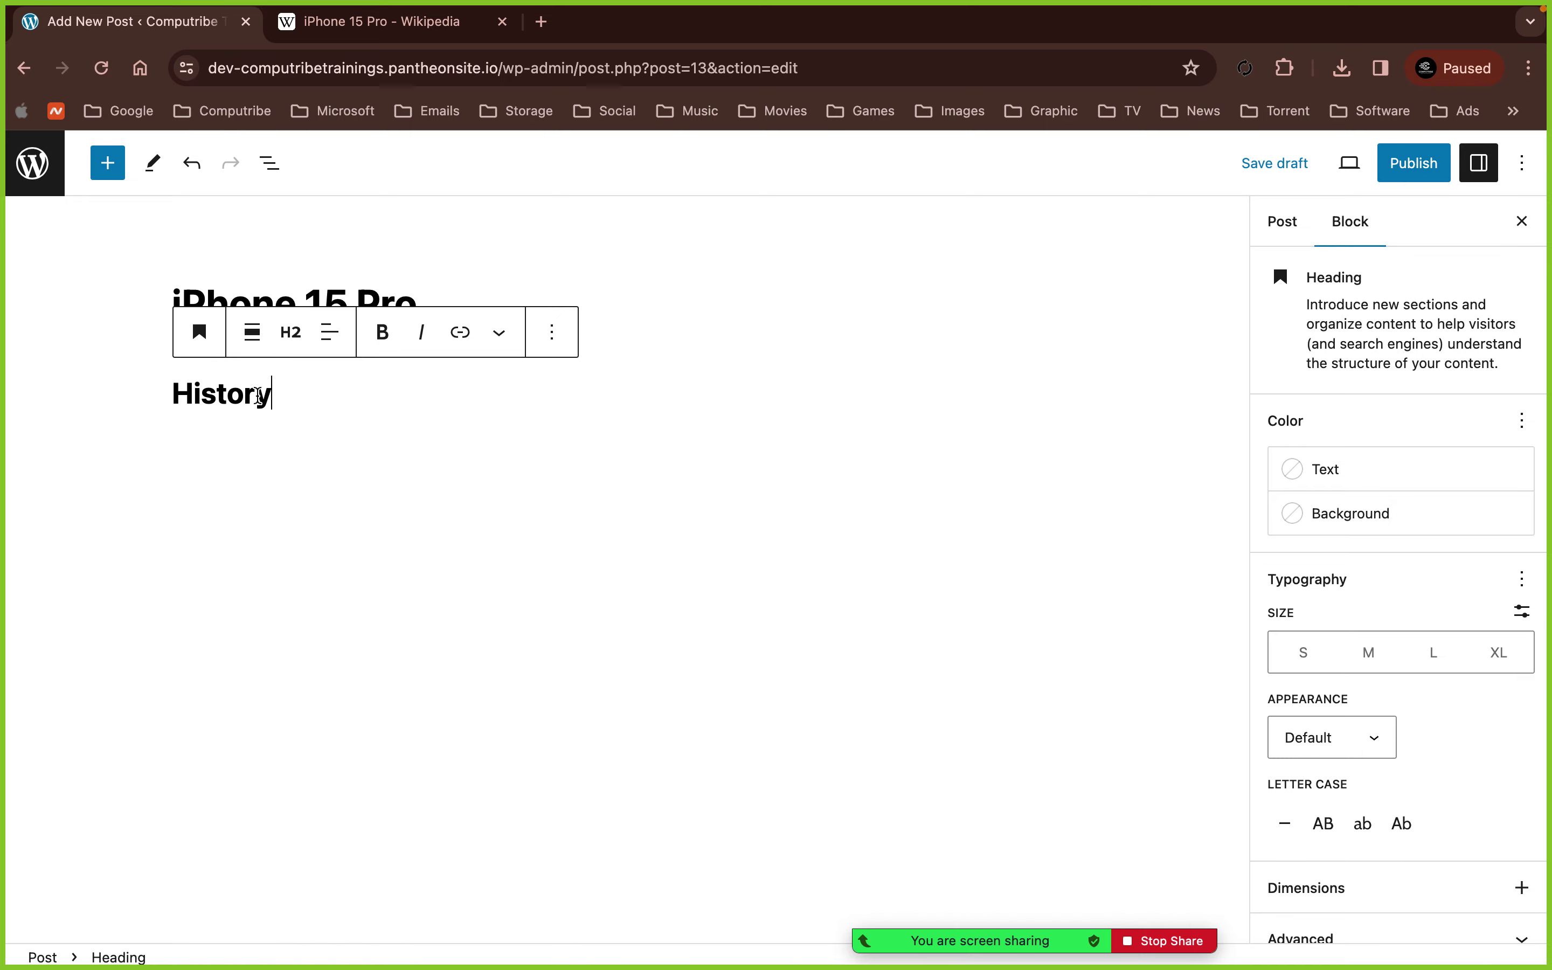
- Copy the two Wikipedia History paragraphs as plain text into a new Paragraph block below the post's History heading
left_click(362, 26)
left_click_drag(348, 471, 879, 604)
key("super+c")
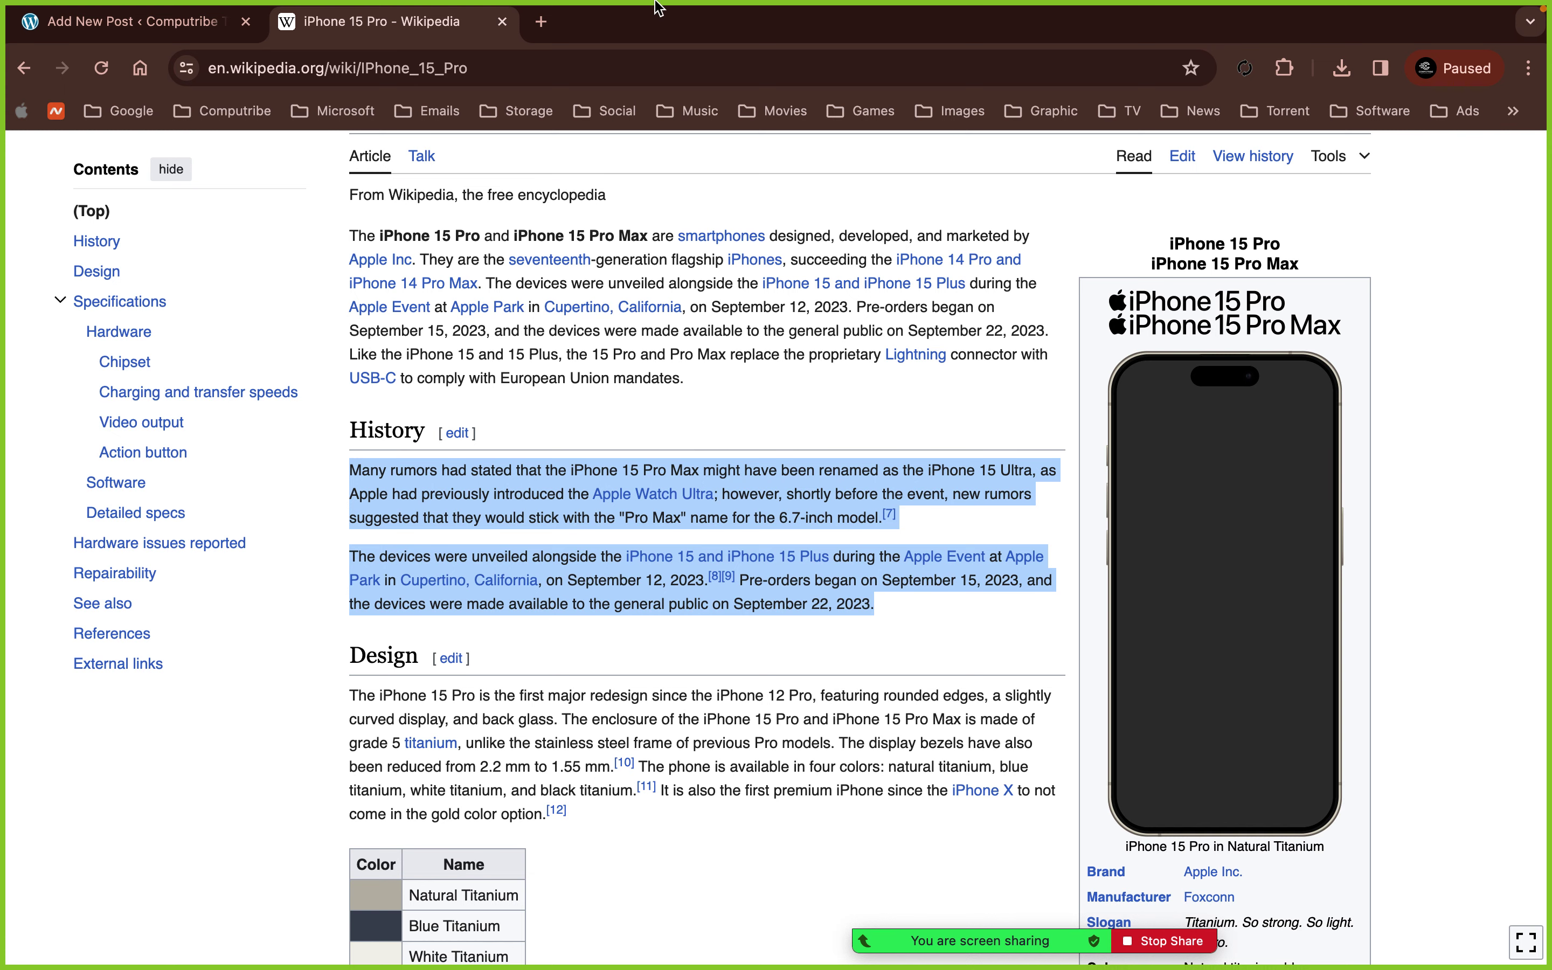
left_click(541, 22)
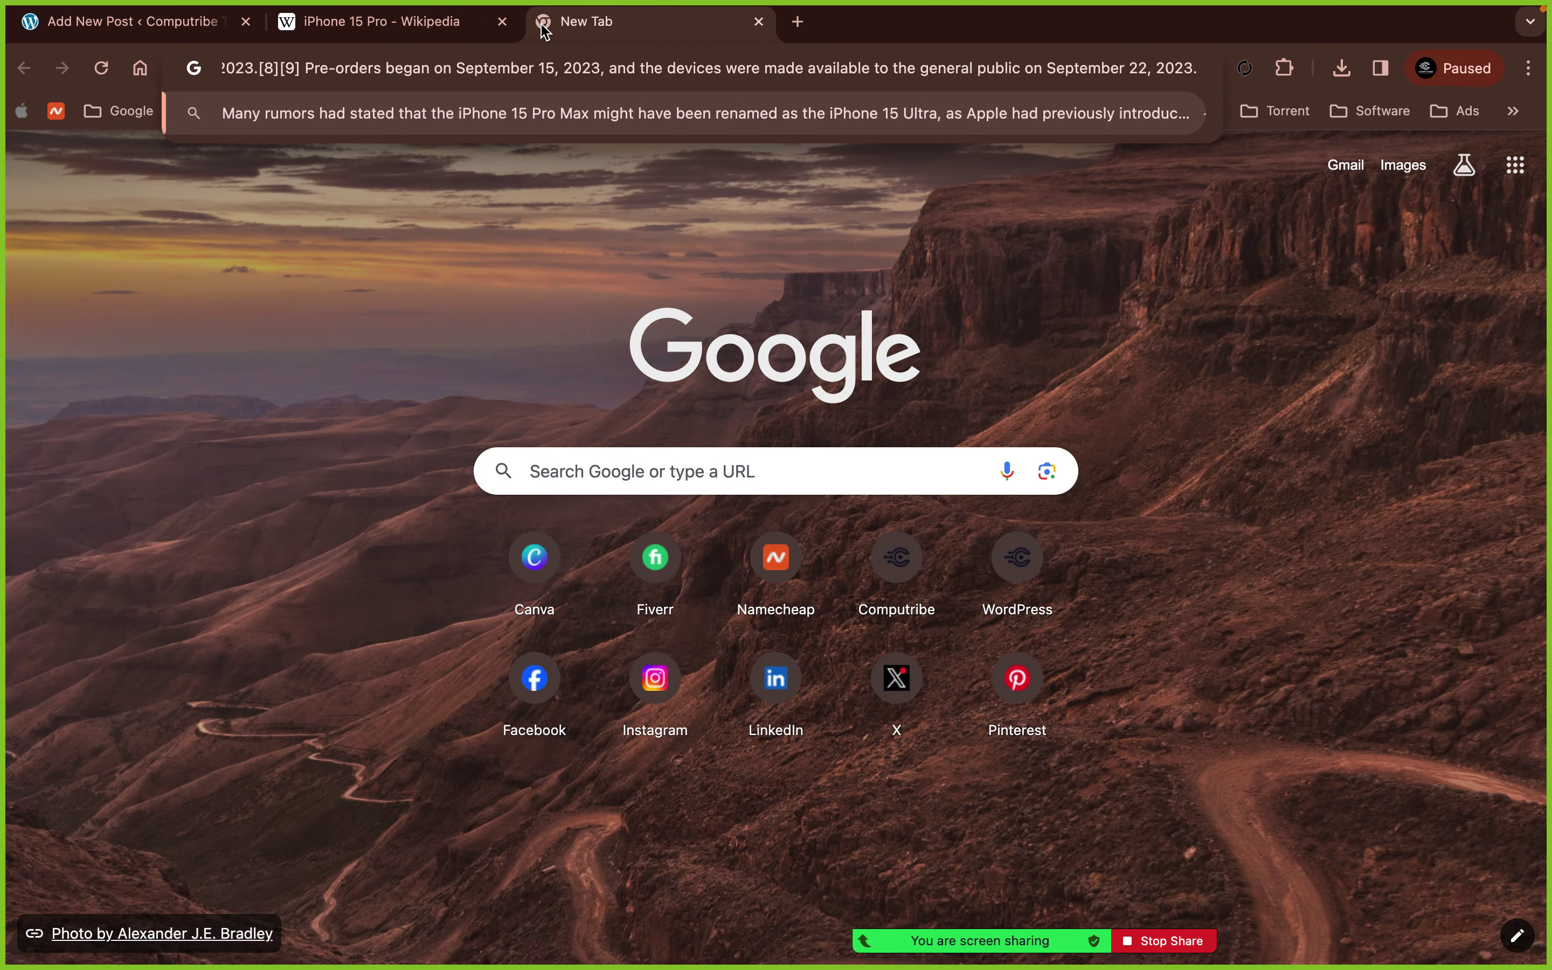
key("super+a")
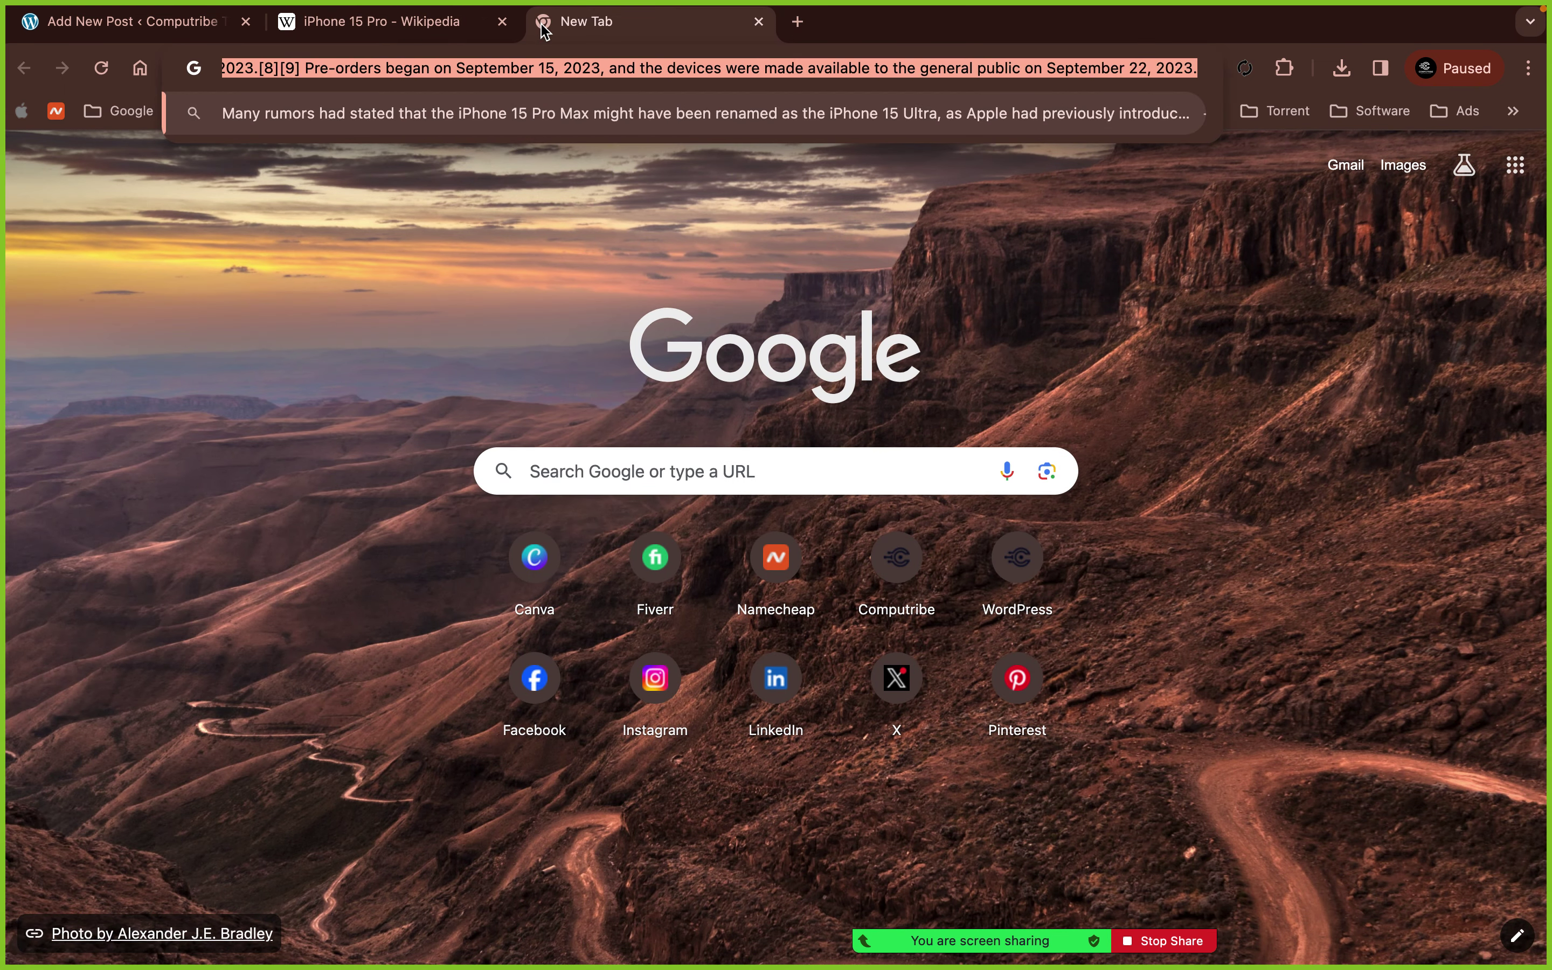
left_click(198, 29)
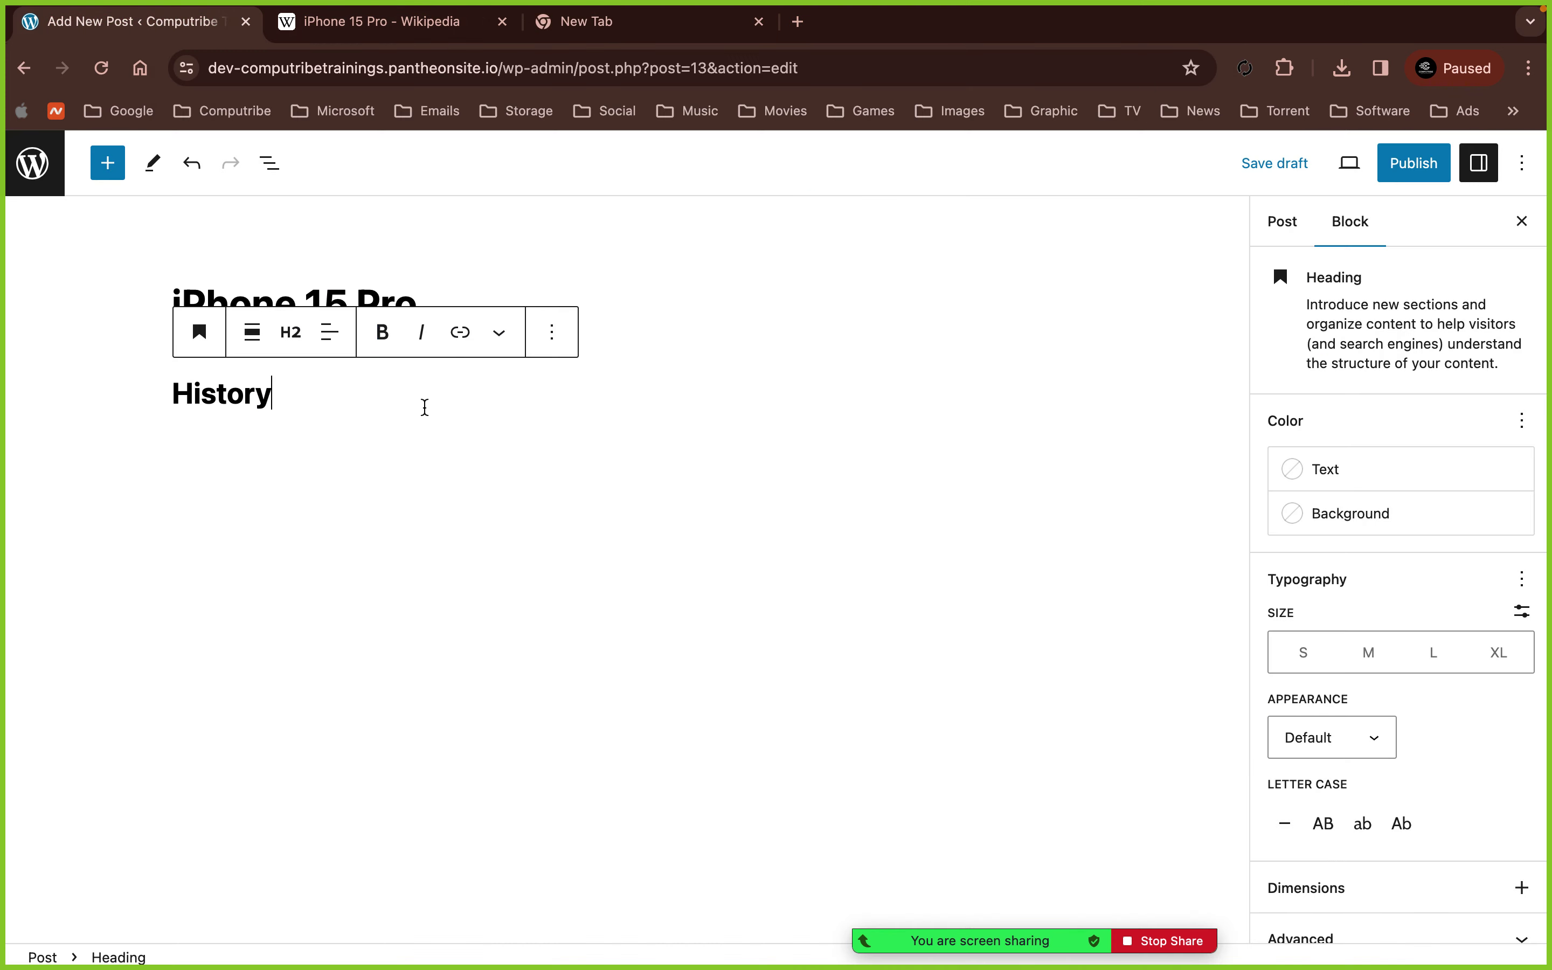
left_click(292, 429)
left_click(1064, 458)
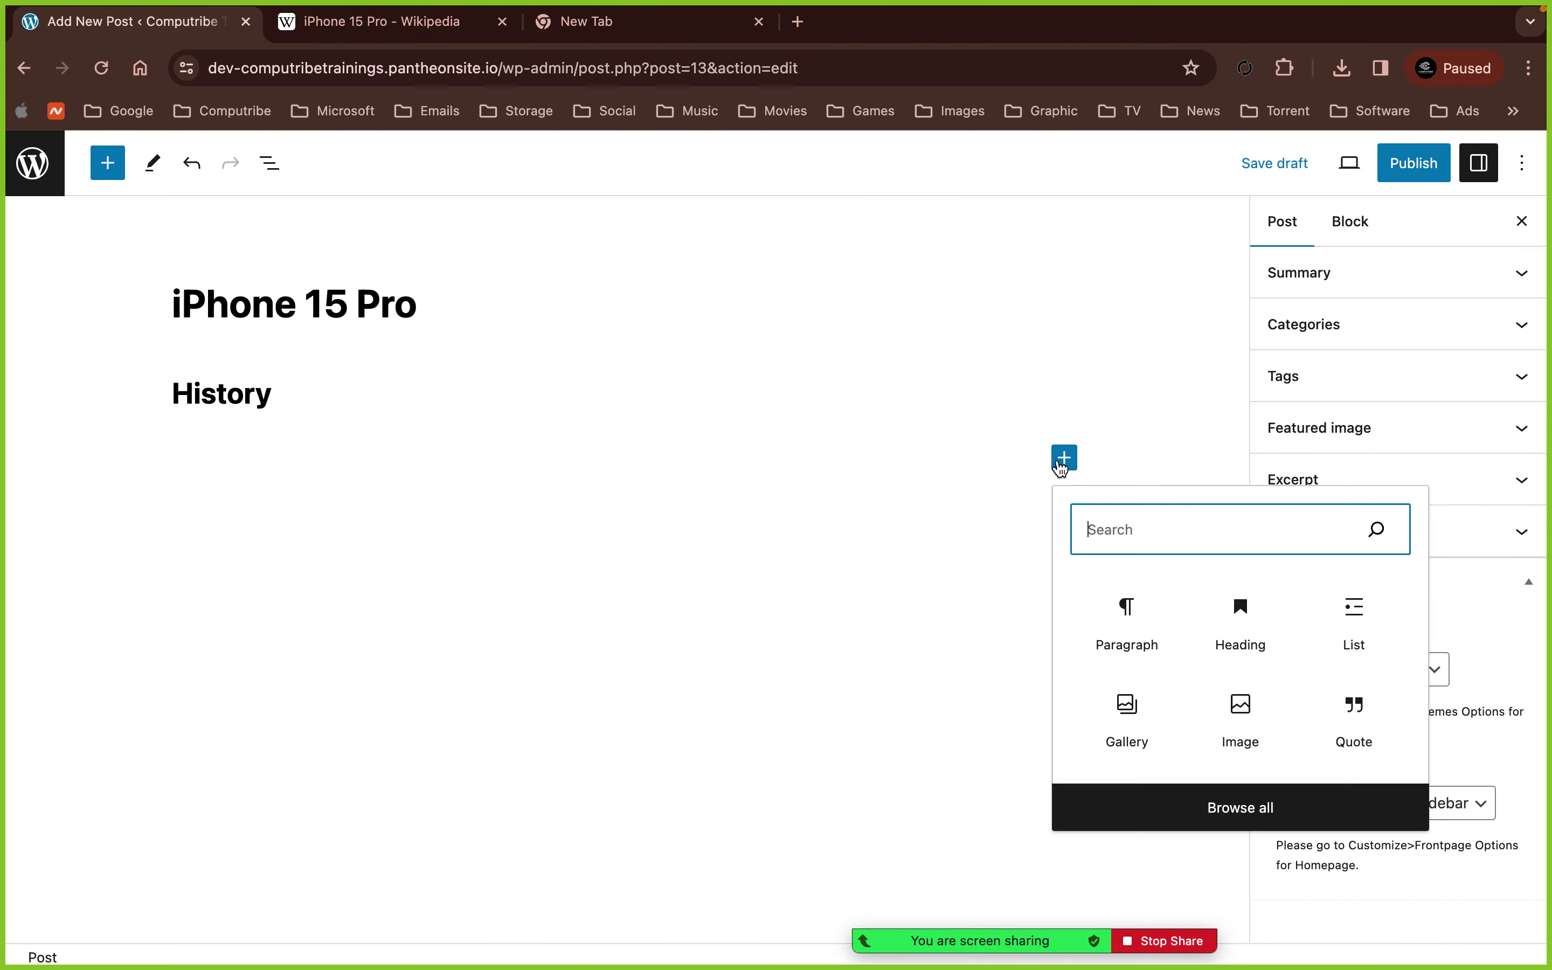
left_click(1129, 620)
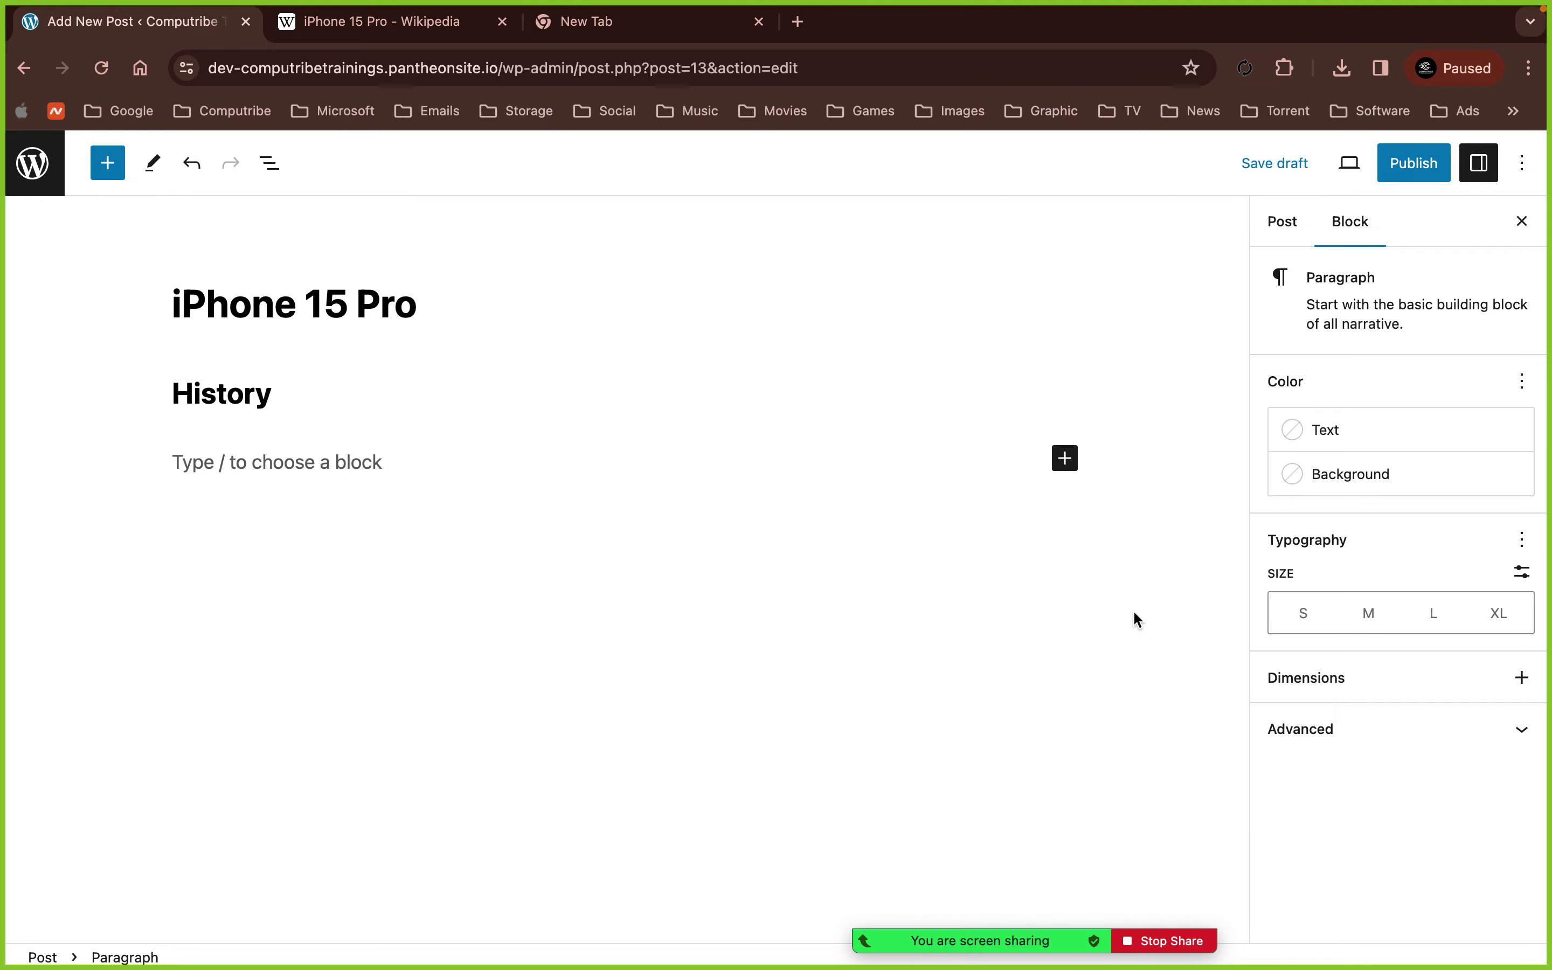
key("super+v")
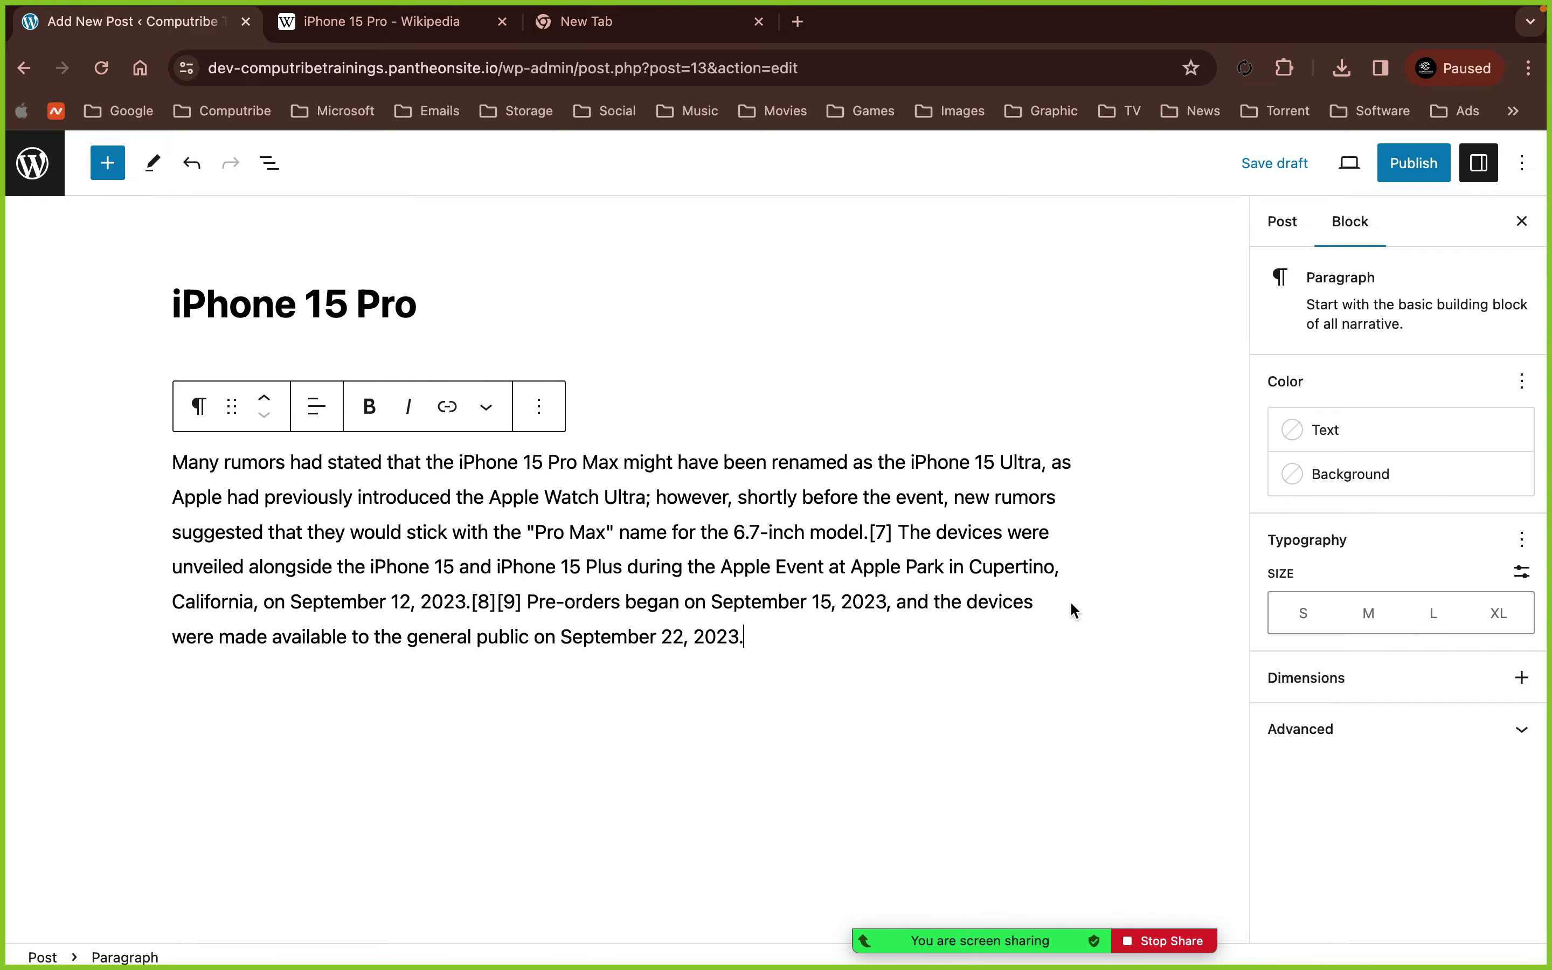
- Copy the "Design" section title from Wikipedia into a new Heading block below the post's History paragraph
left_click(420, 26)
scroll(473, 424, "down", 5)
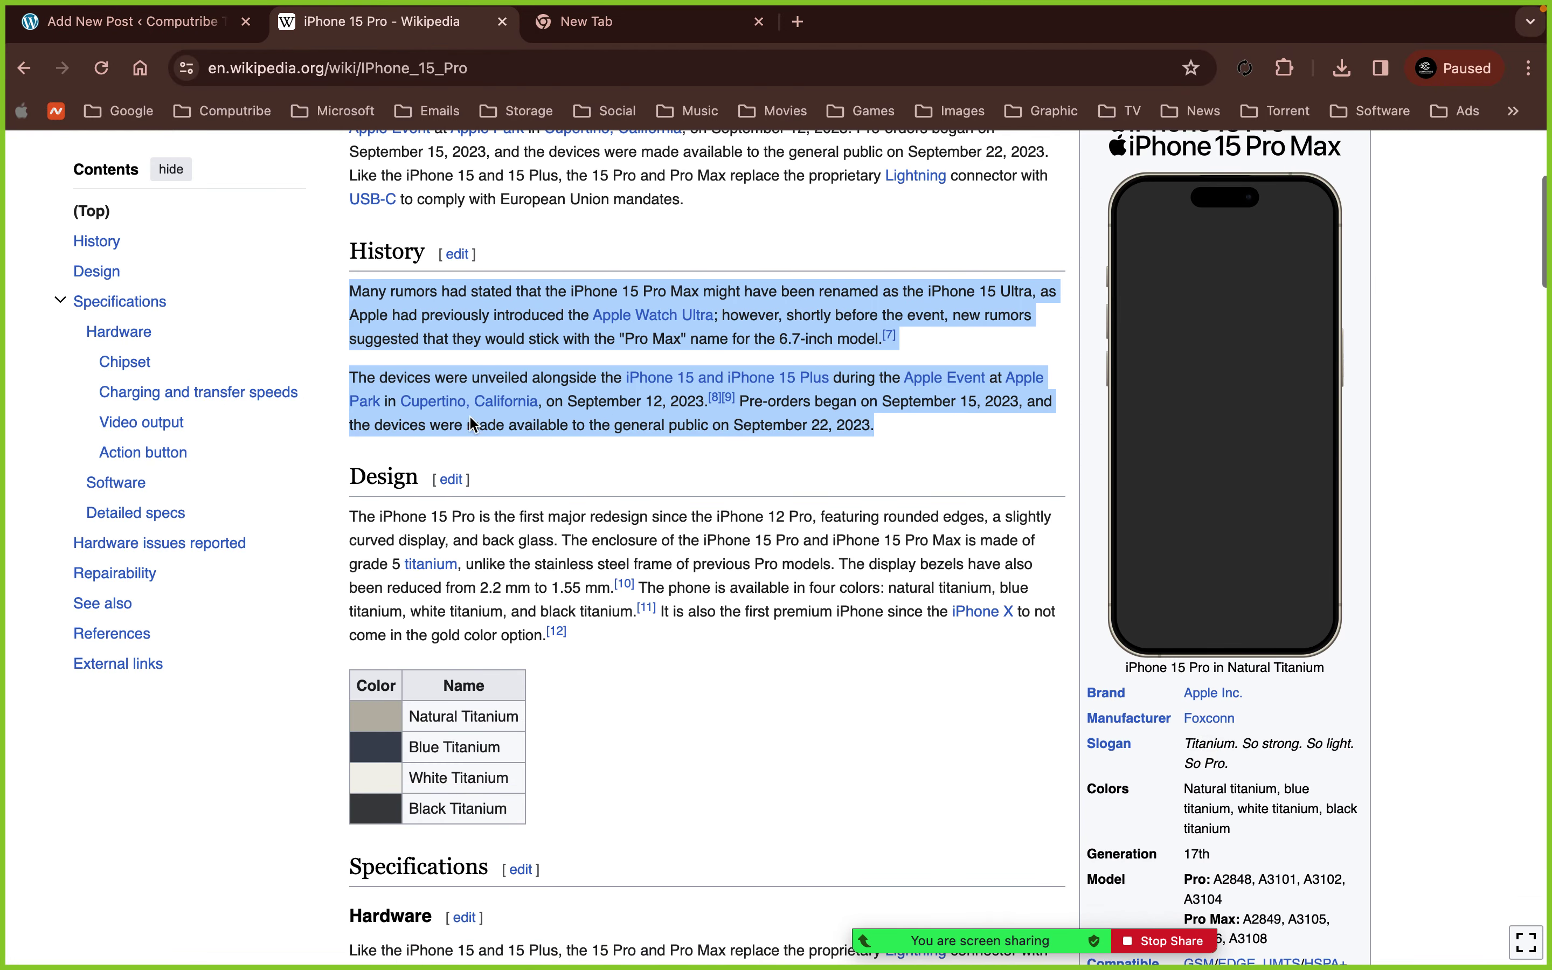
left_click_drag(351, 480, 415, 478)
key("super+c")
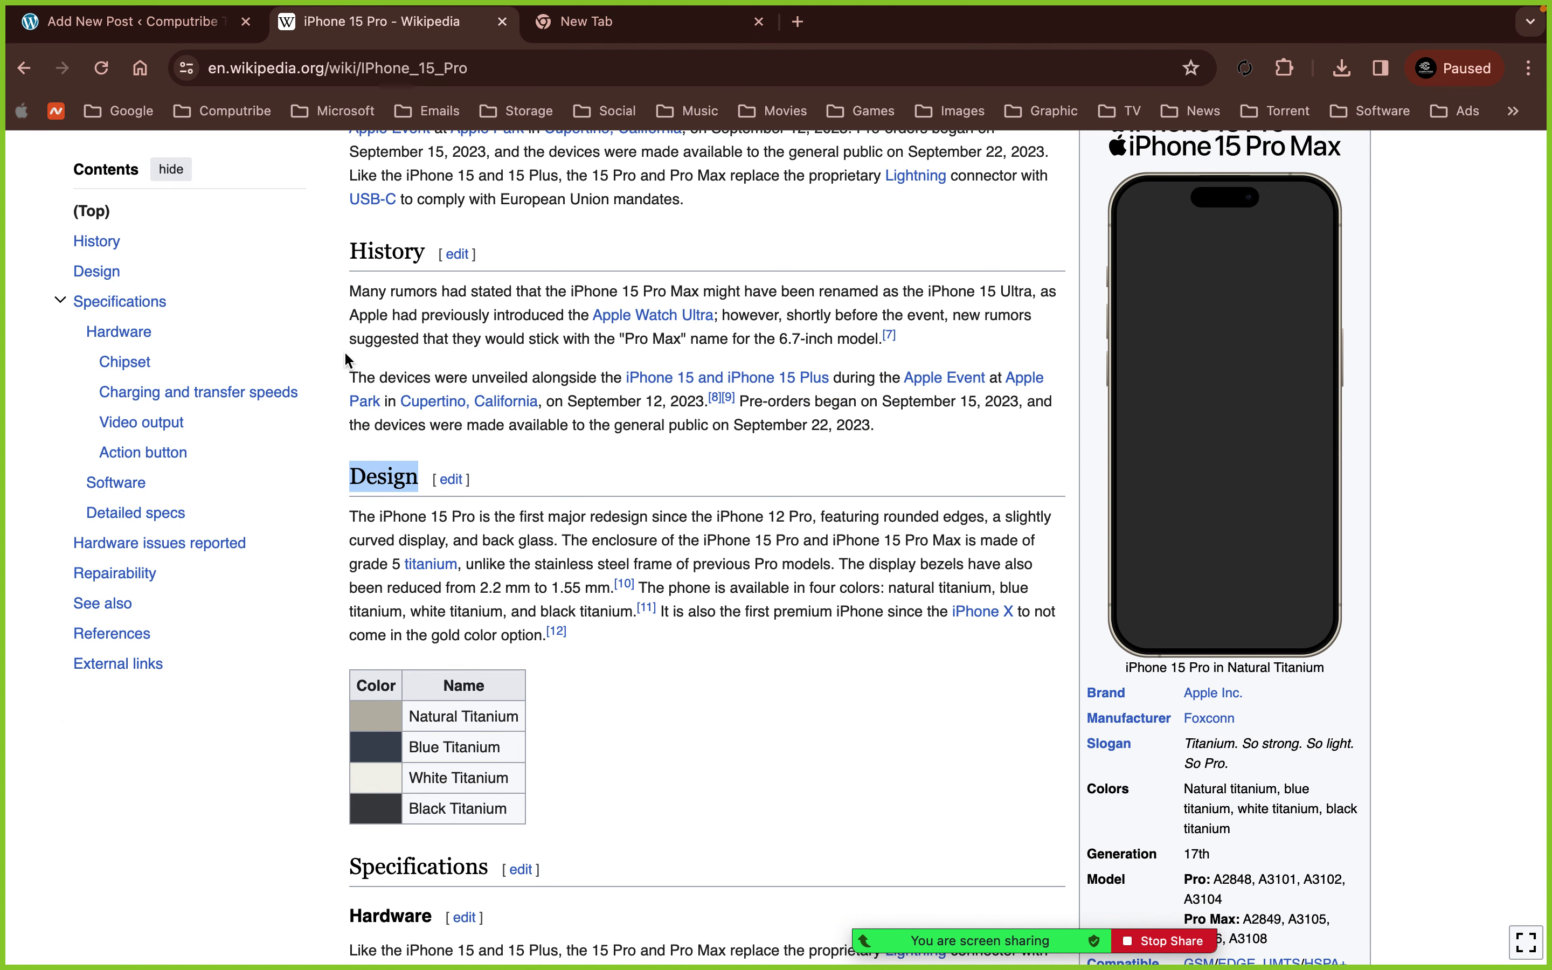
left_click(128, 21)
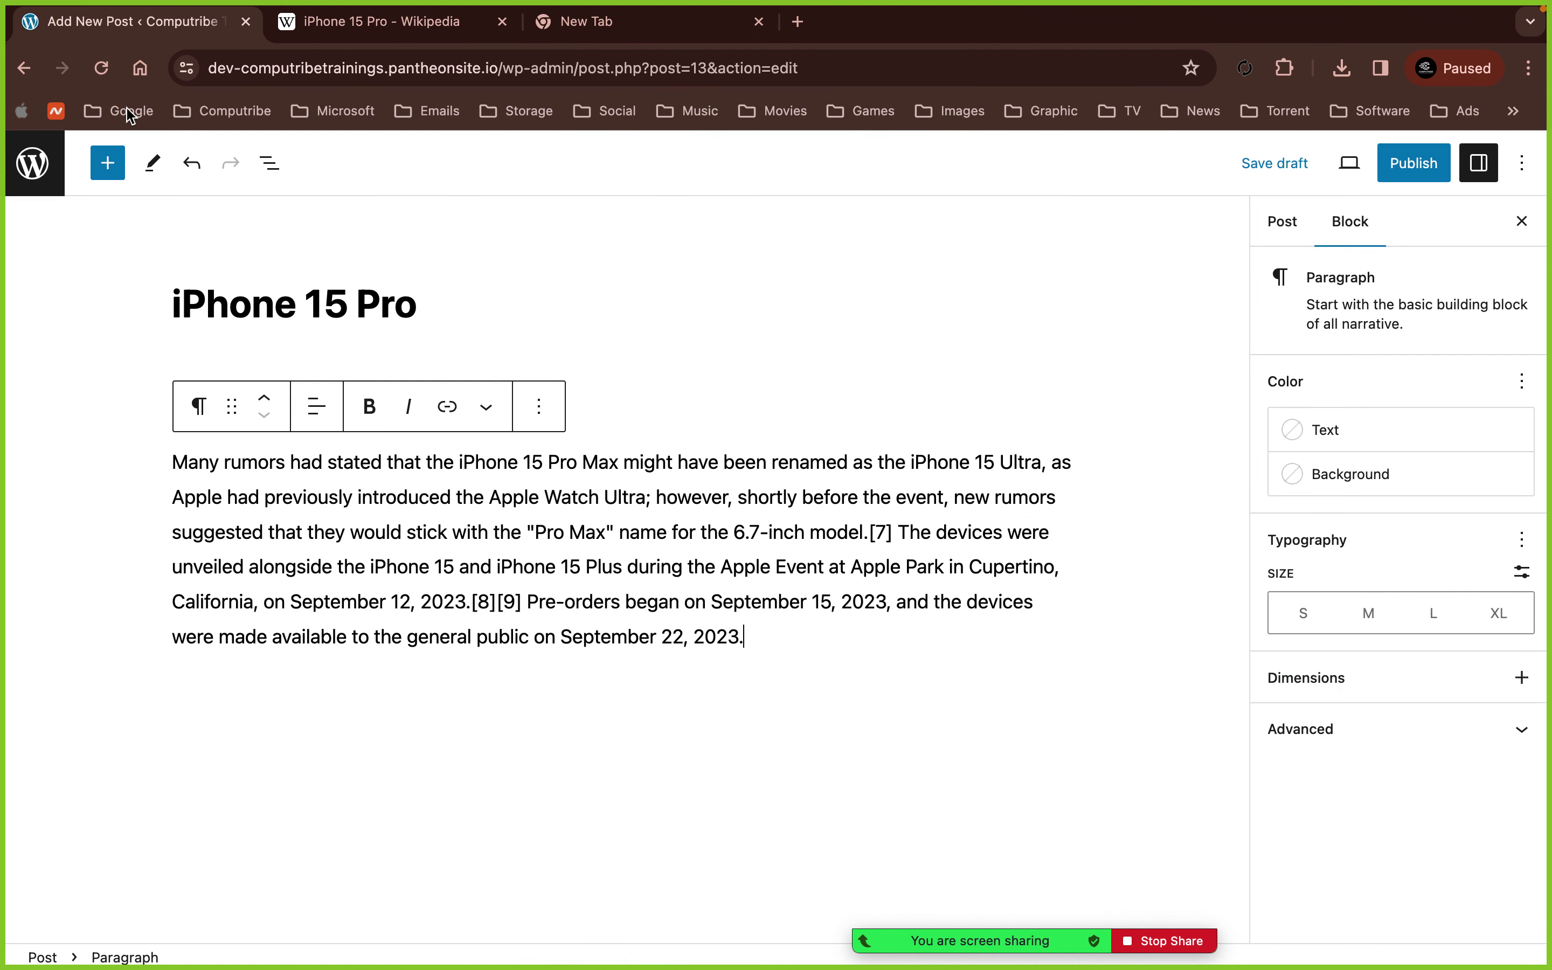
left_click(921, 673)
left_click(1063, 697)
left_click(1228, 858)
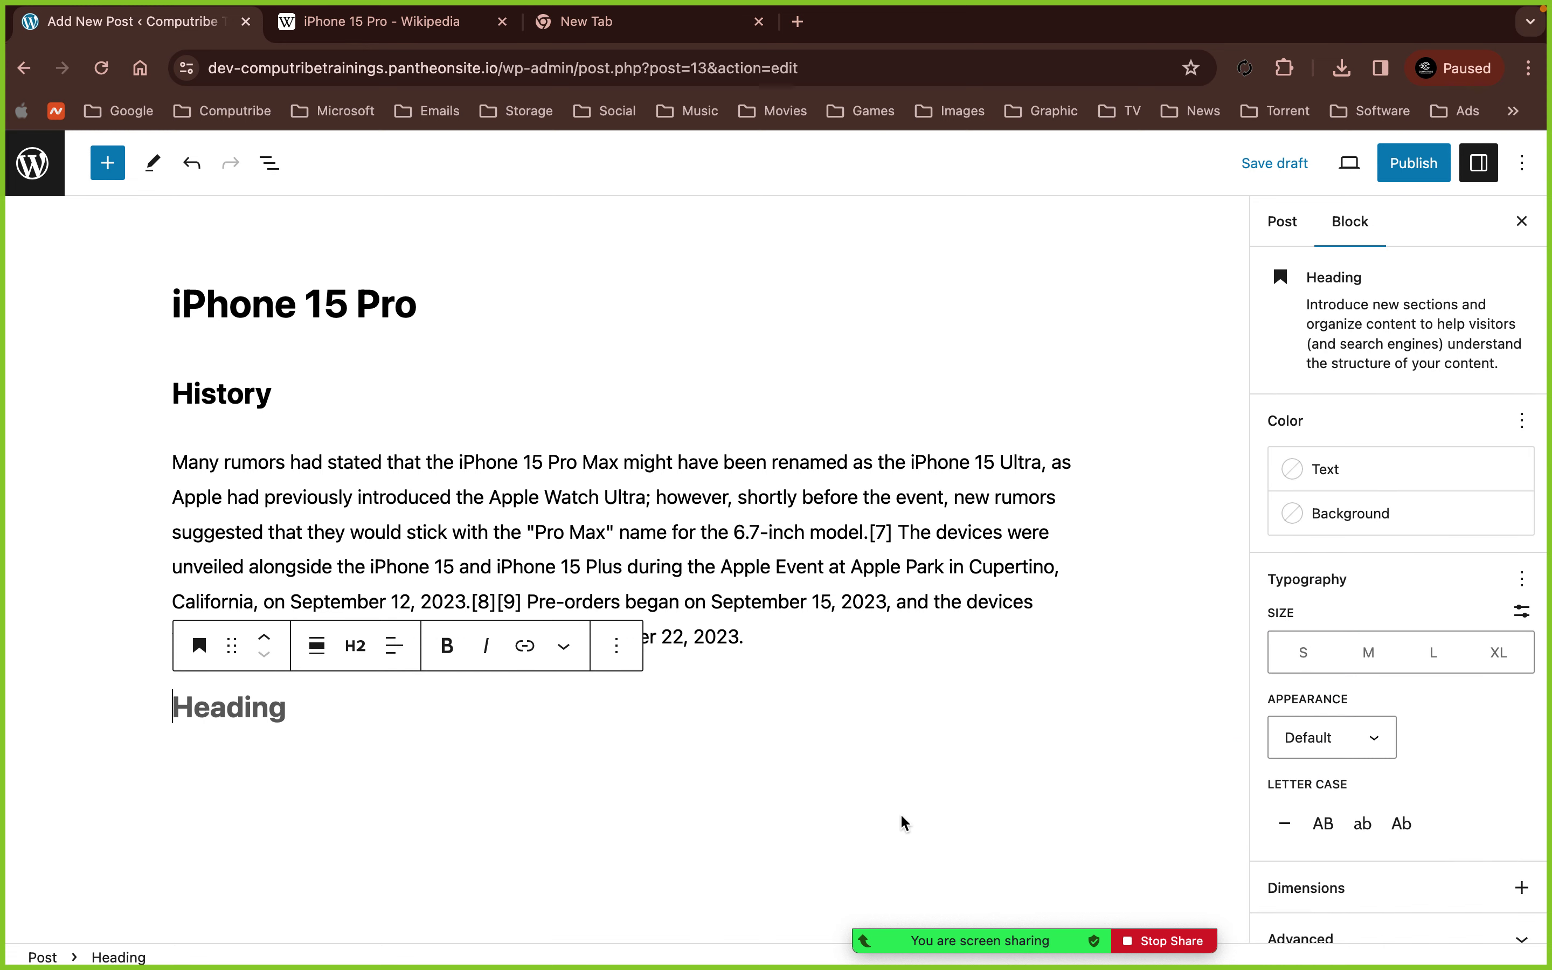
key("super+v")
- Copy the Wikipedia Design paragraph as plain text into a new paragraph below the post's Design heading
left_click(455, 35)
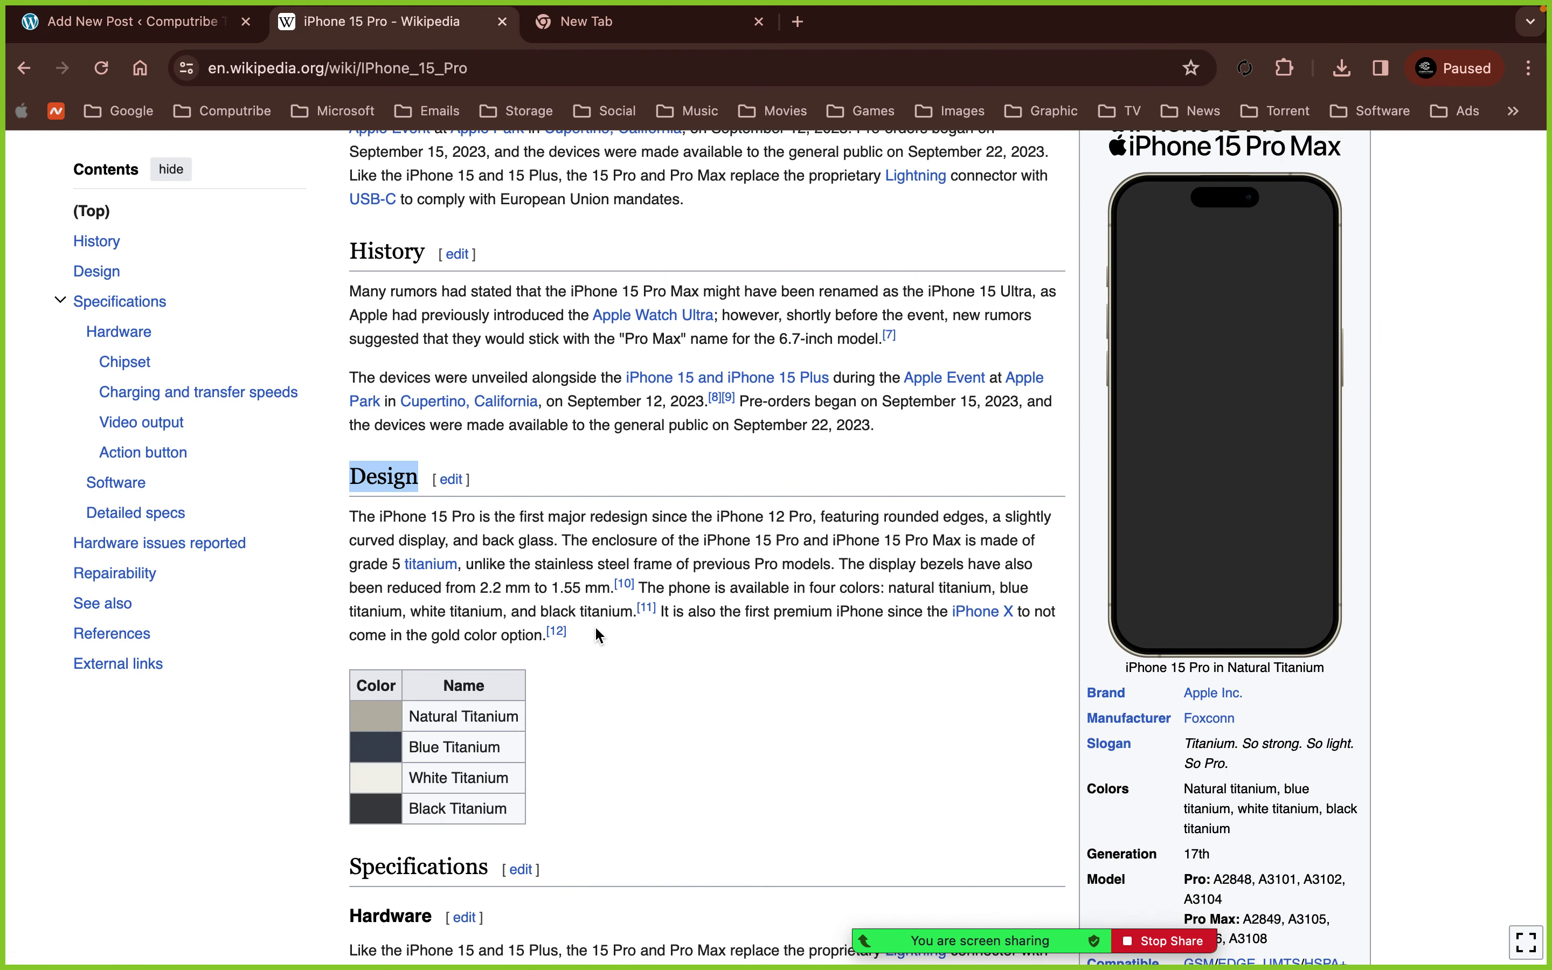
left_click_drag(568, 636, 353, 521)
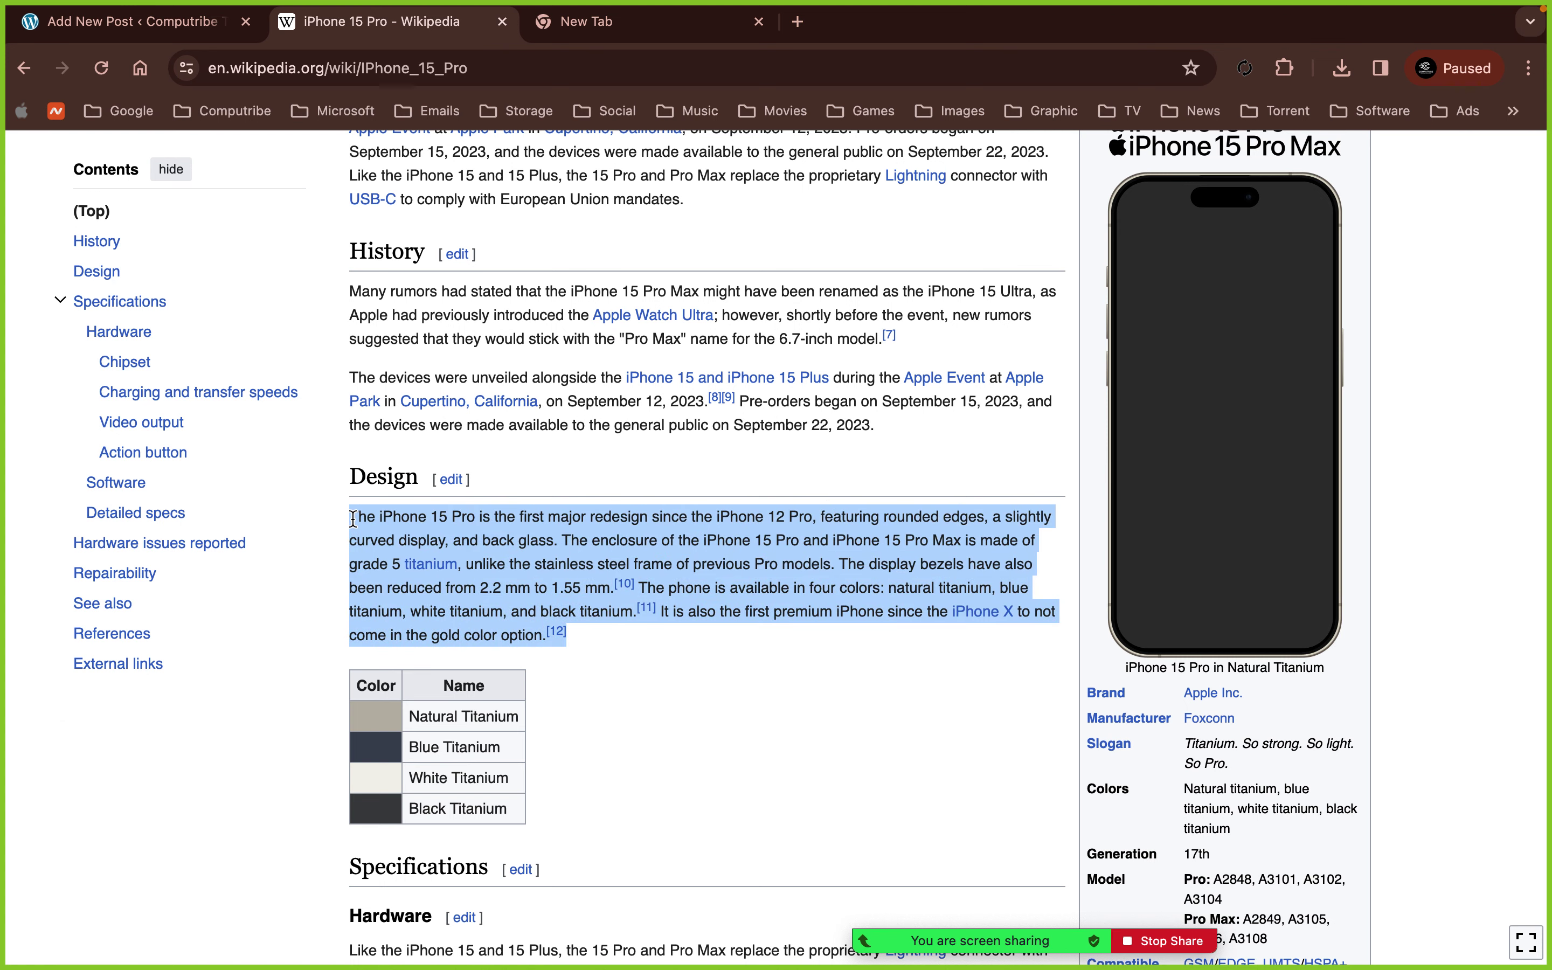
key("super+c")
left_click(800, 25)
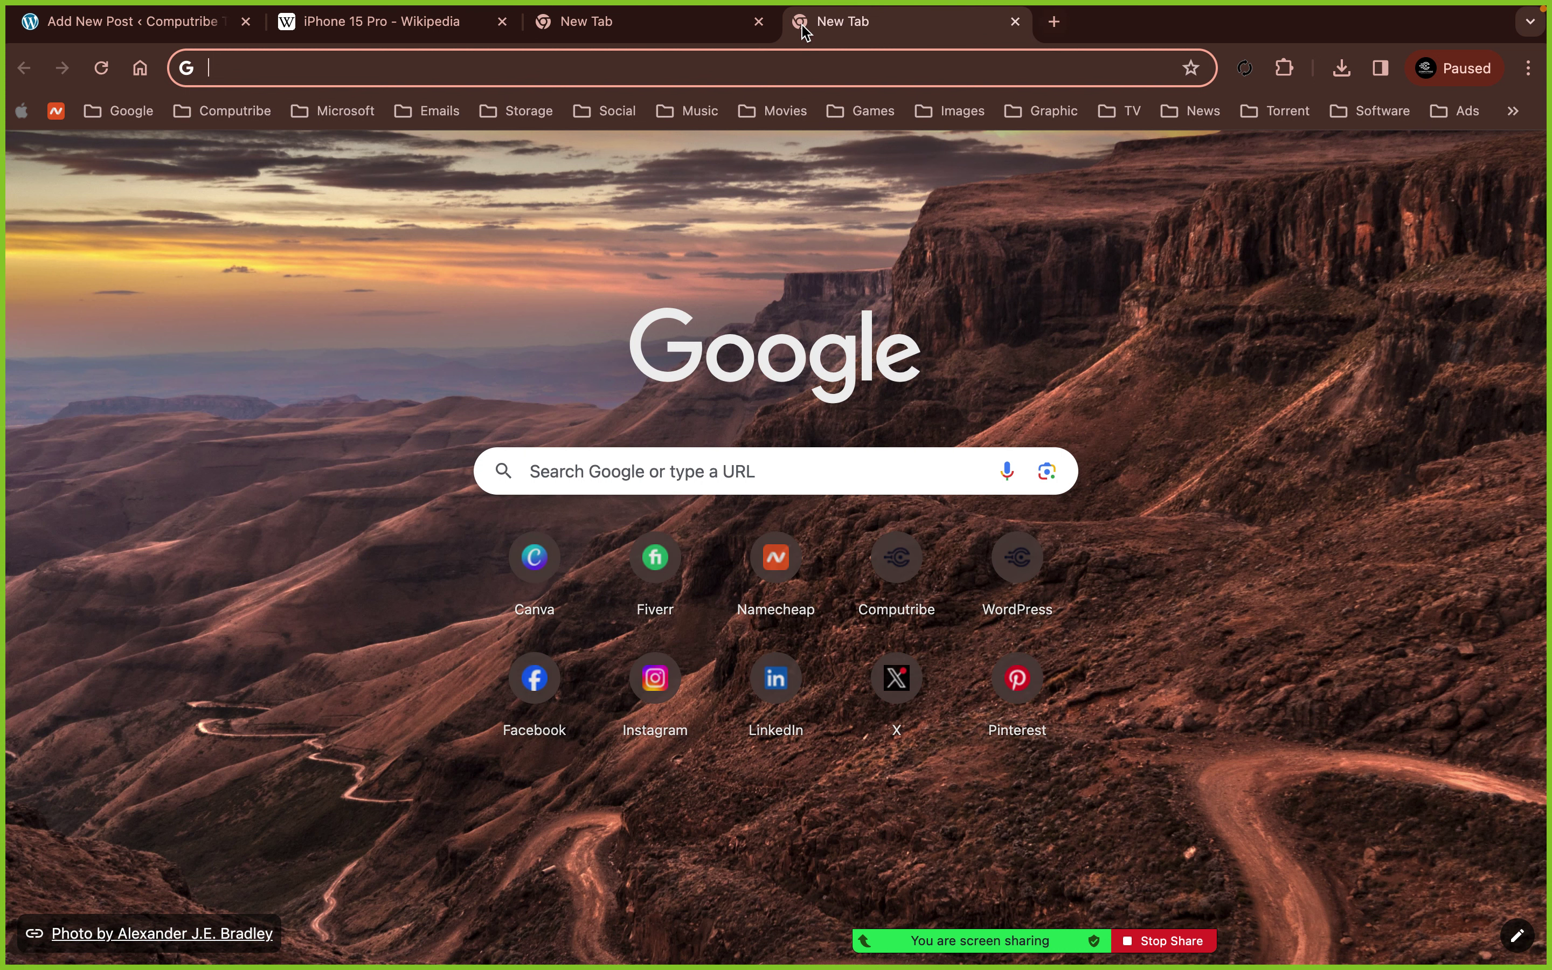
key("super+v")
key("super+a")
key("BackSpace")
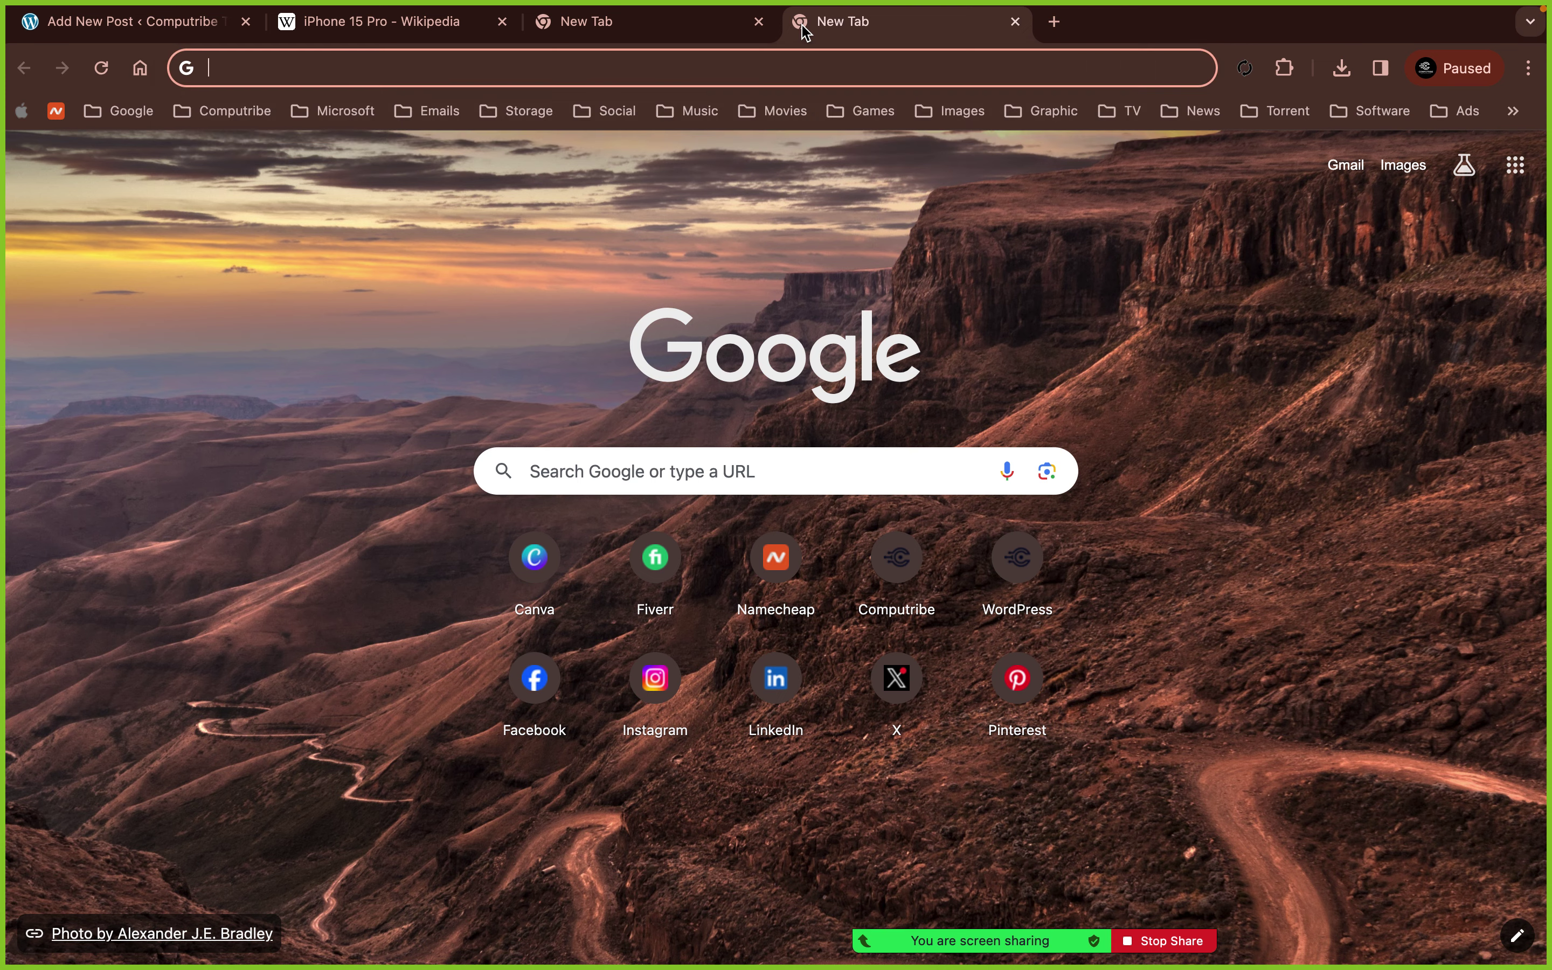
left_click(760, 23)
left_click(760, 24)
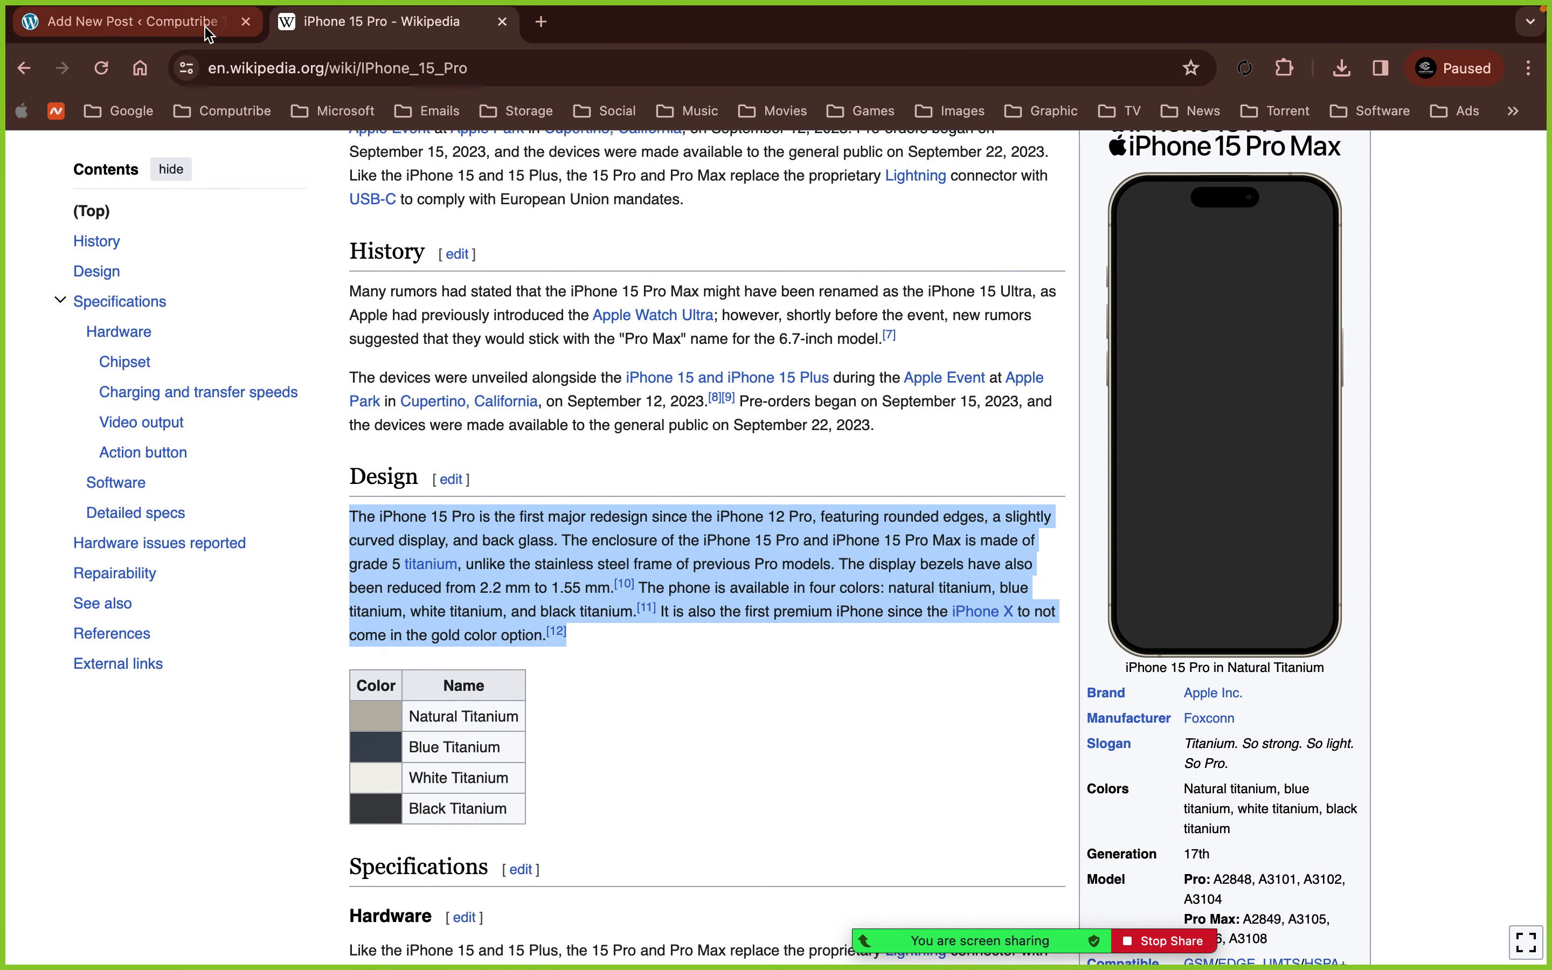
left_click(128, 22)
left_click(346, 759)
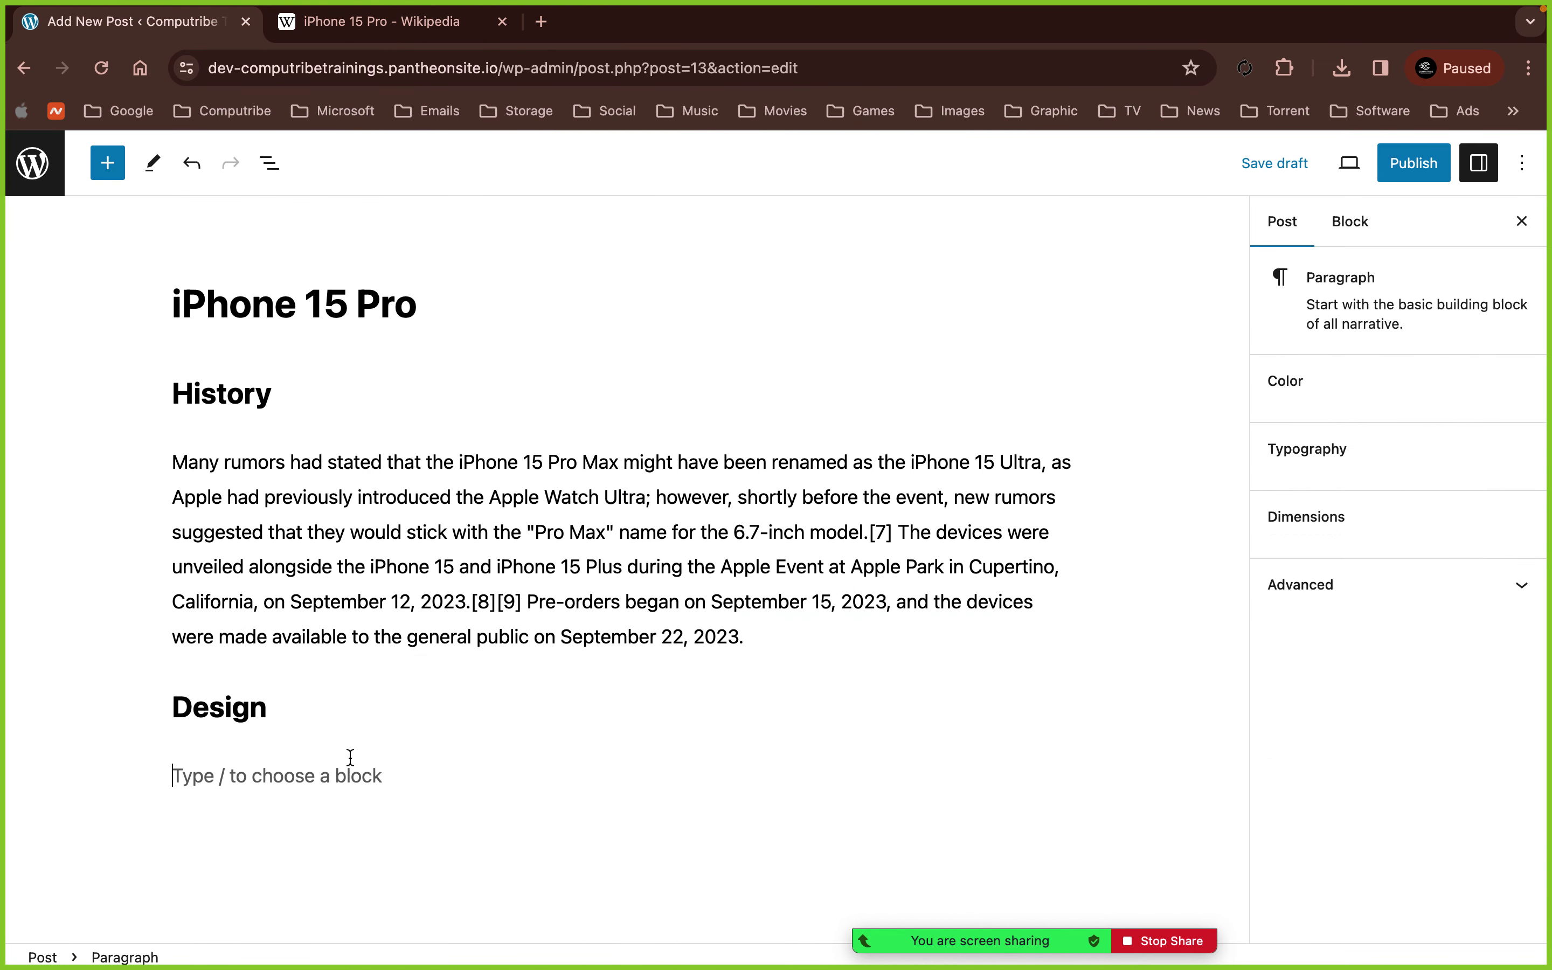
key("super+v")
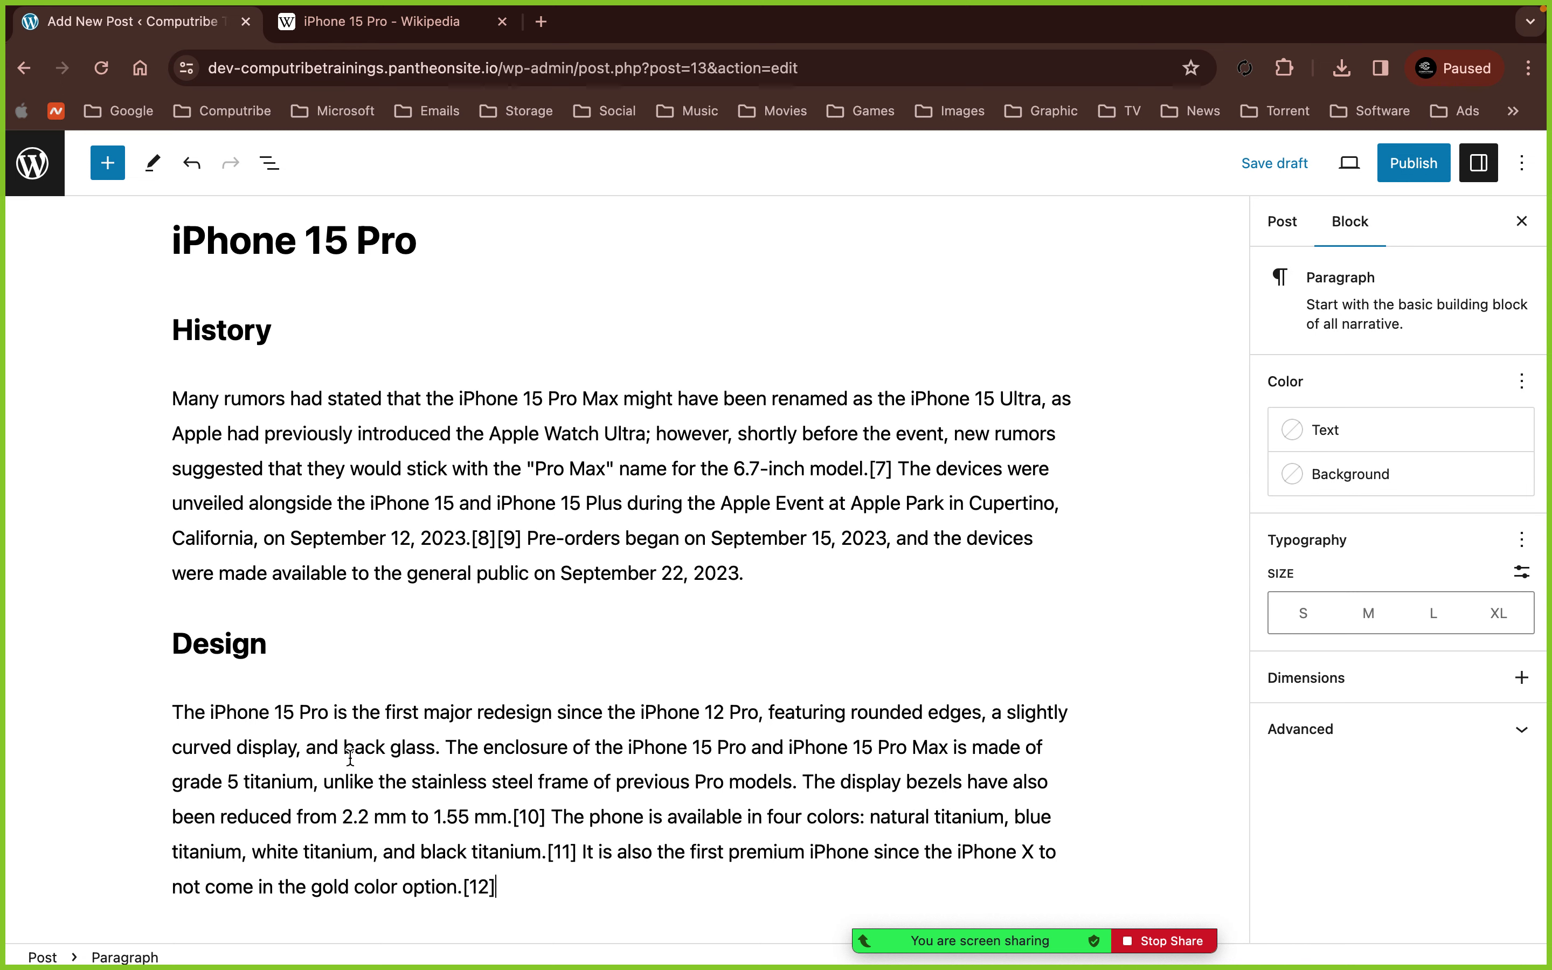
- Save the iPhone 15 Pro infobox image from the Wikipedia article to Downloads as IPhone_15_Pro_Vector.svg.png
key("ctrl+Tab")
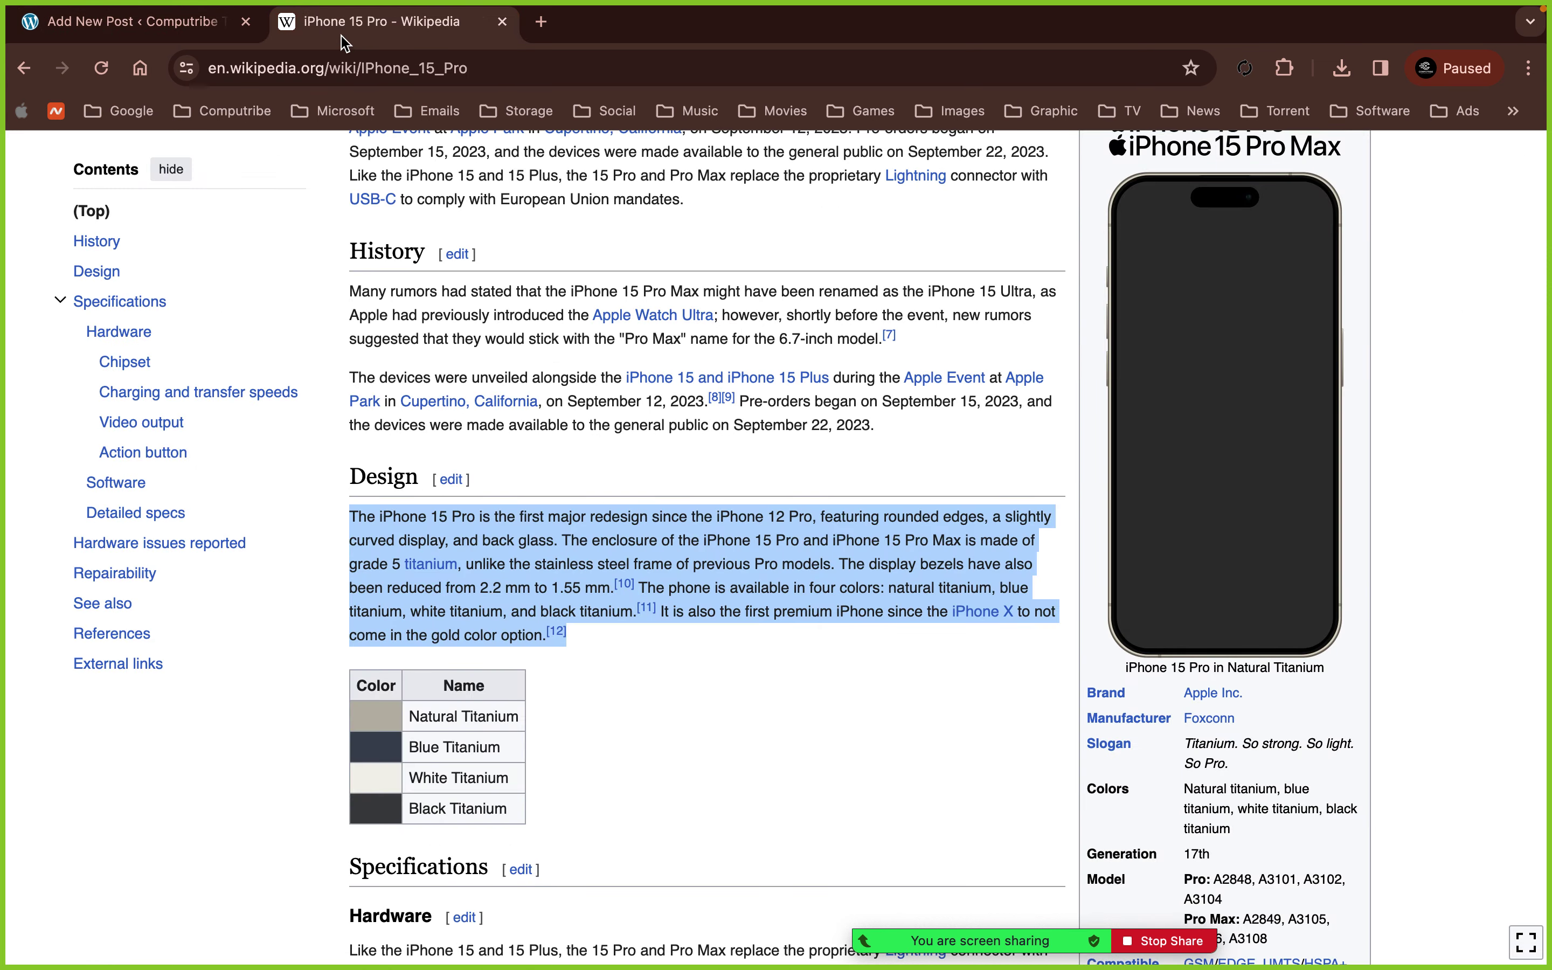
scroll(449, 741, "down", 5)
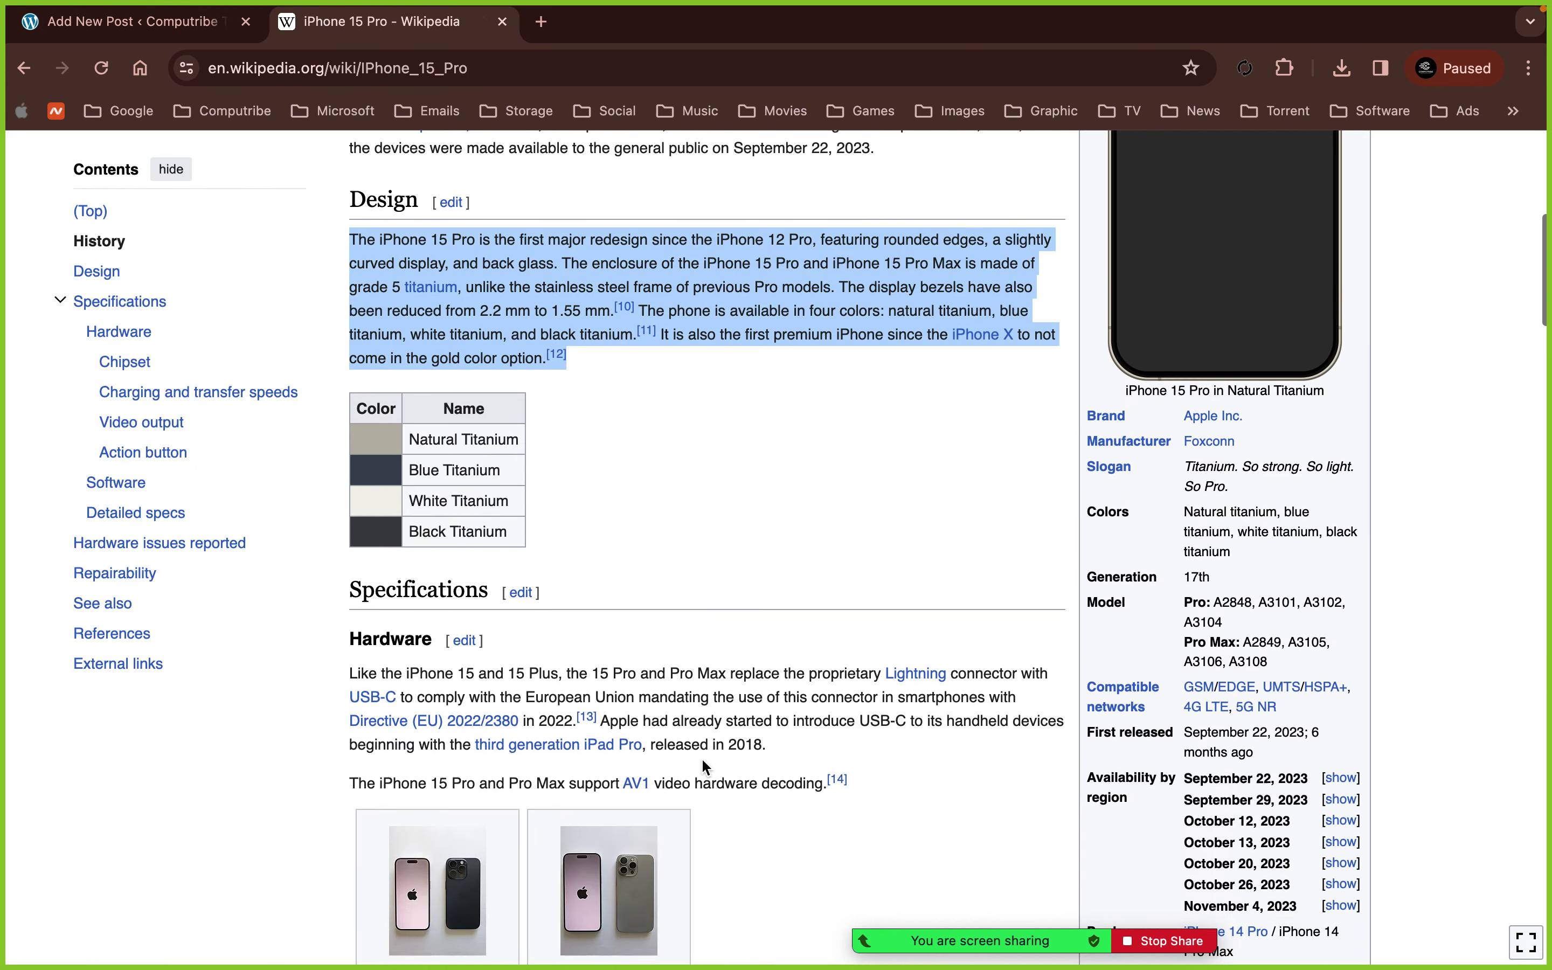
scroll(429, 596, "down", 3)
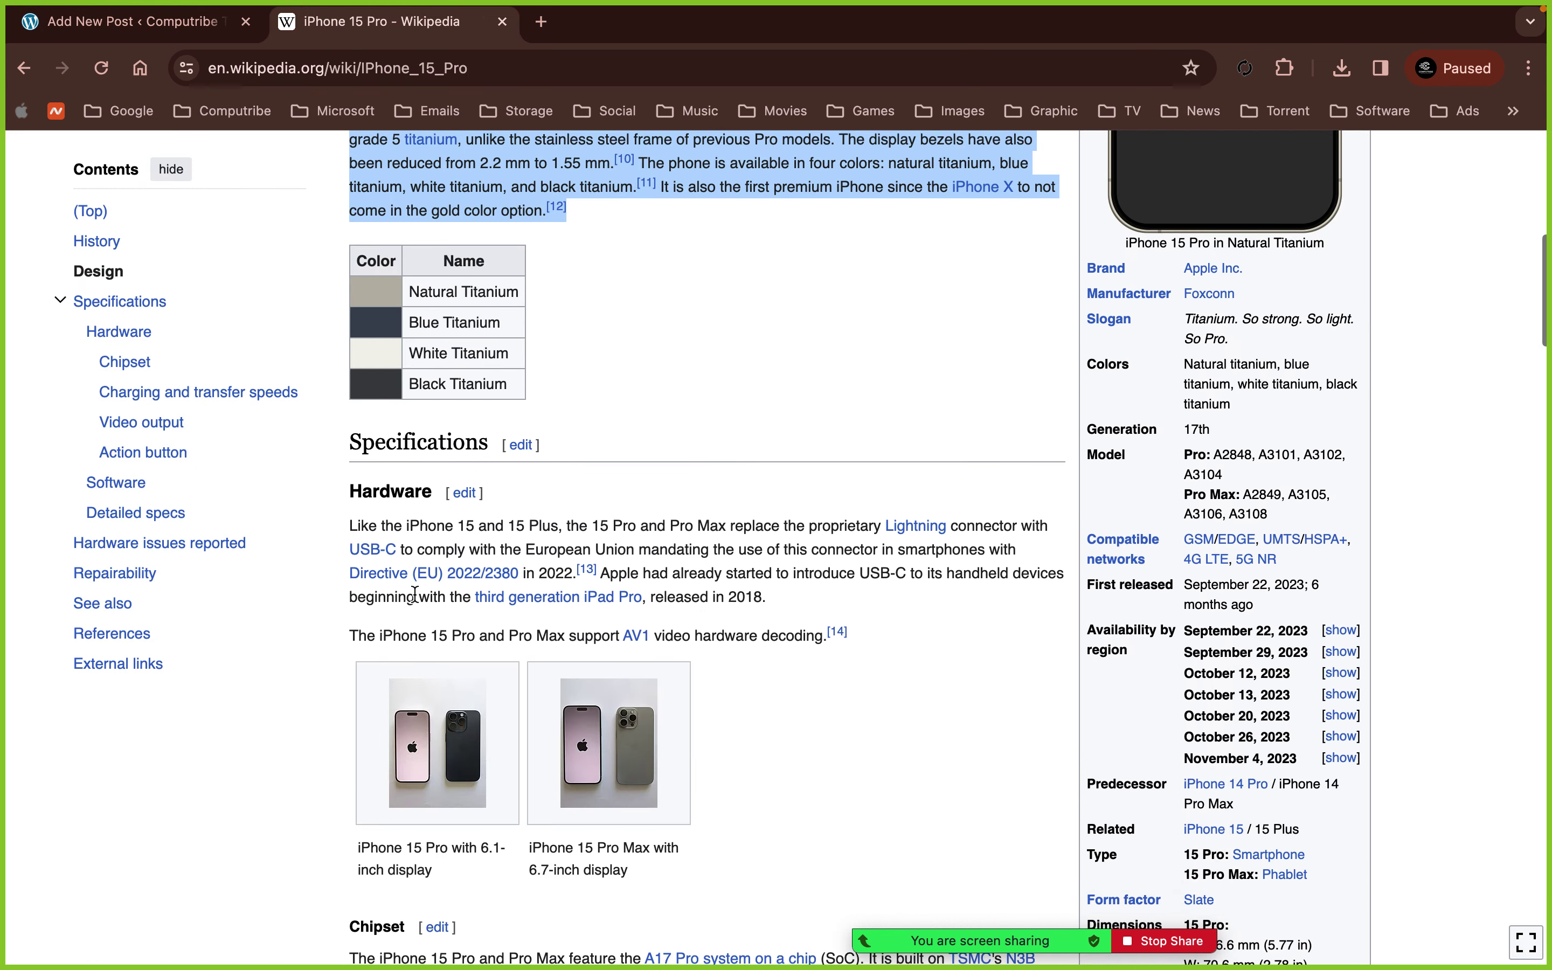
scroll(414, 592, "up", 5)
scroll(917, 612, "up", 3)
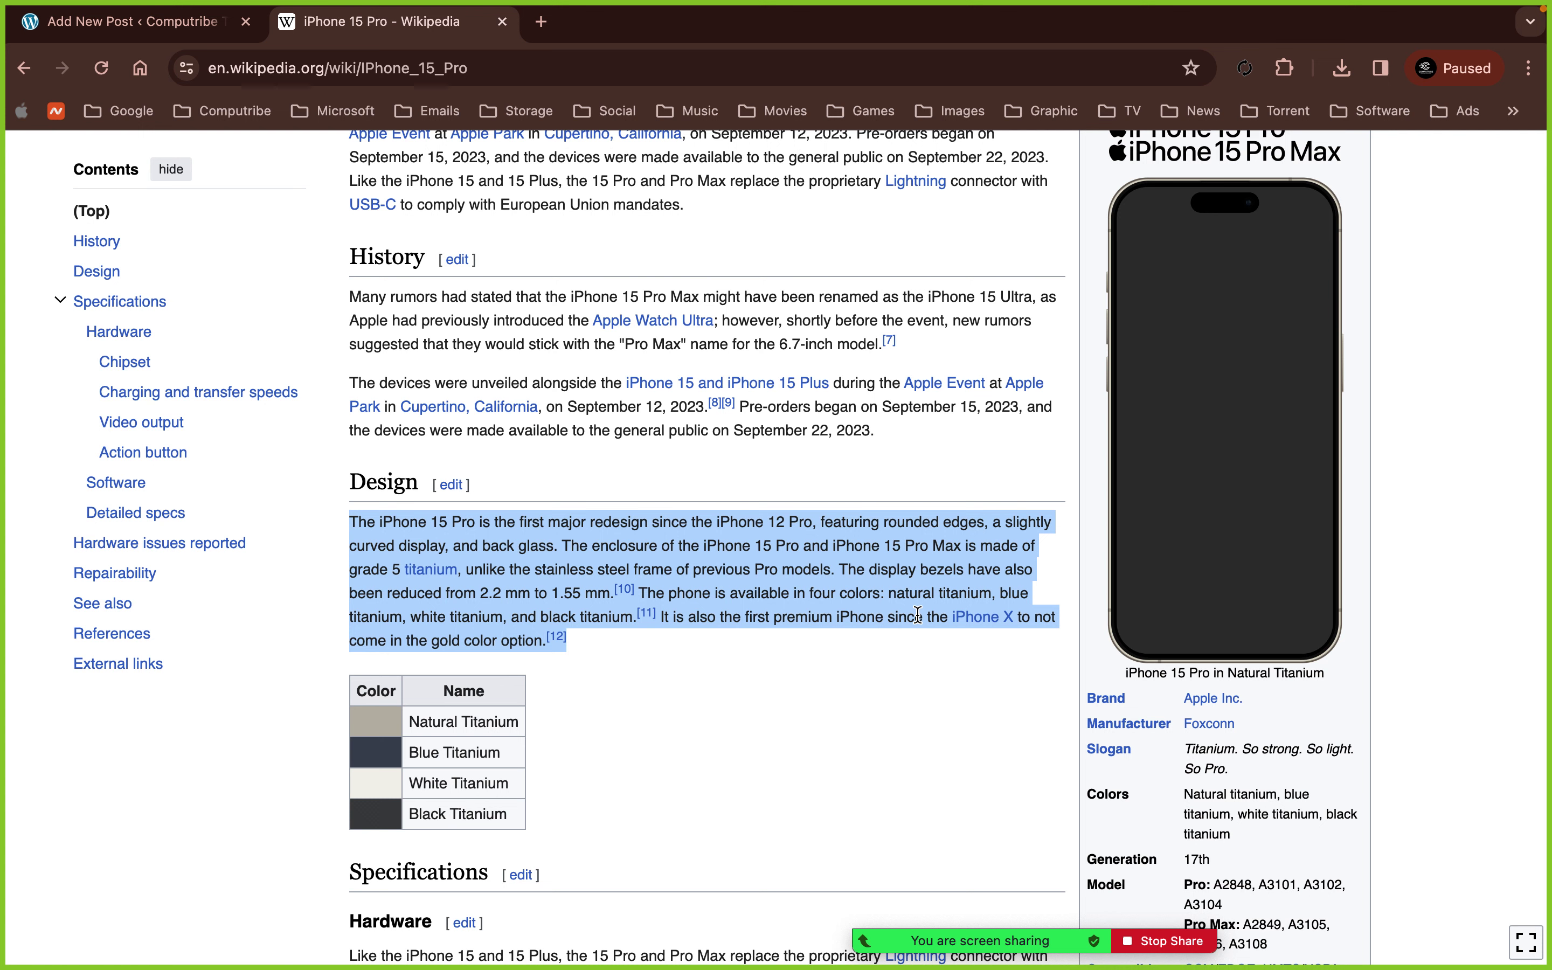
left_click_drag(1226, 385, 1346, 467)
right_click(1278, 426)
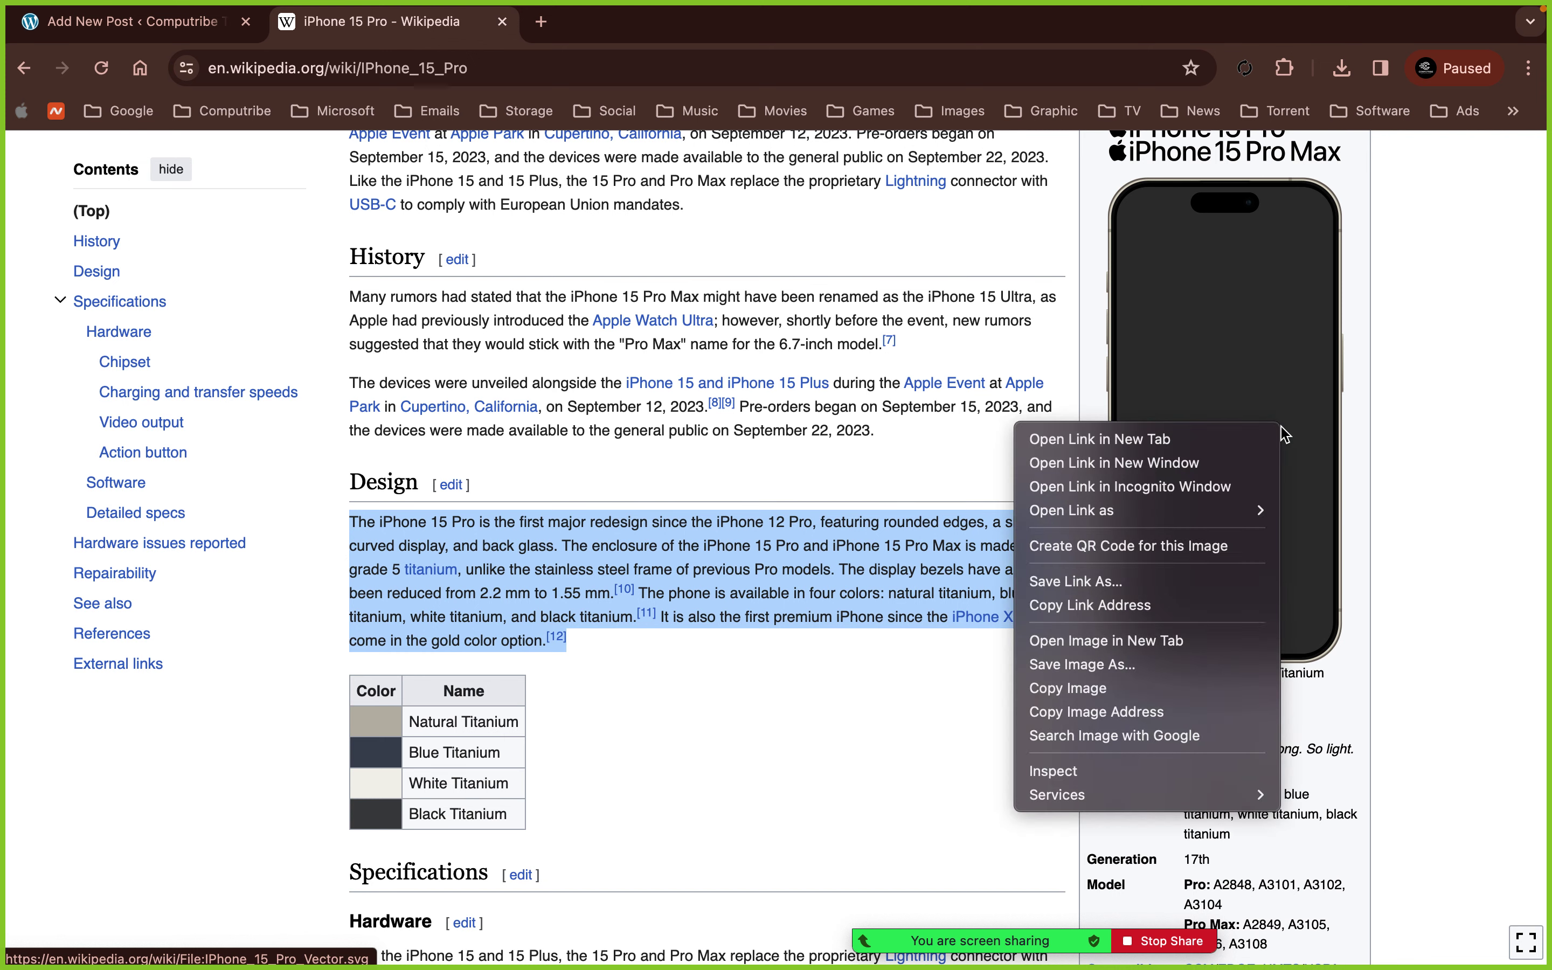
left_click(1089, 665)
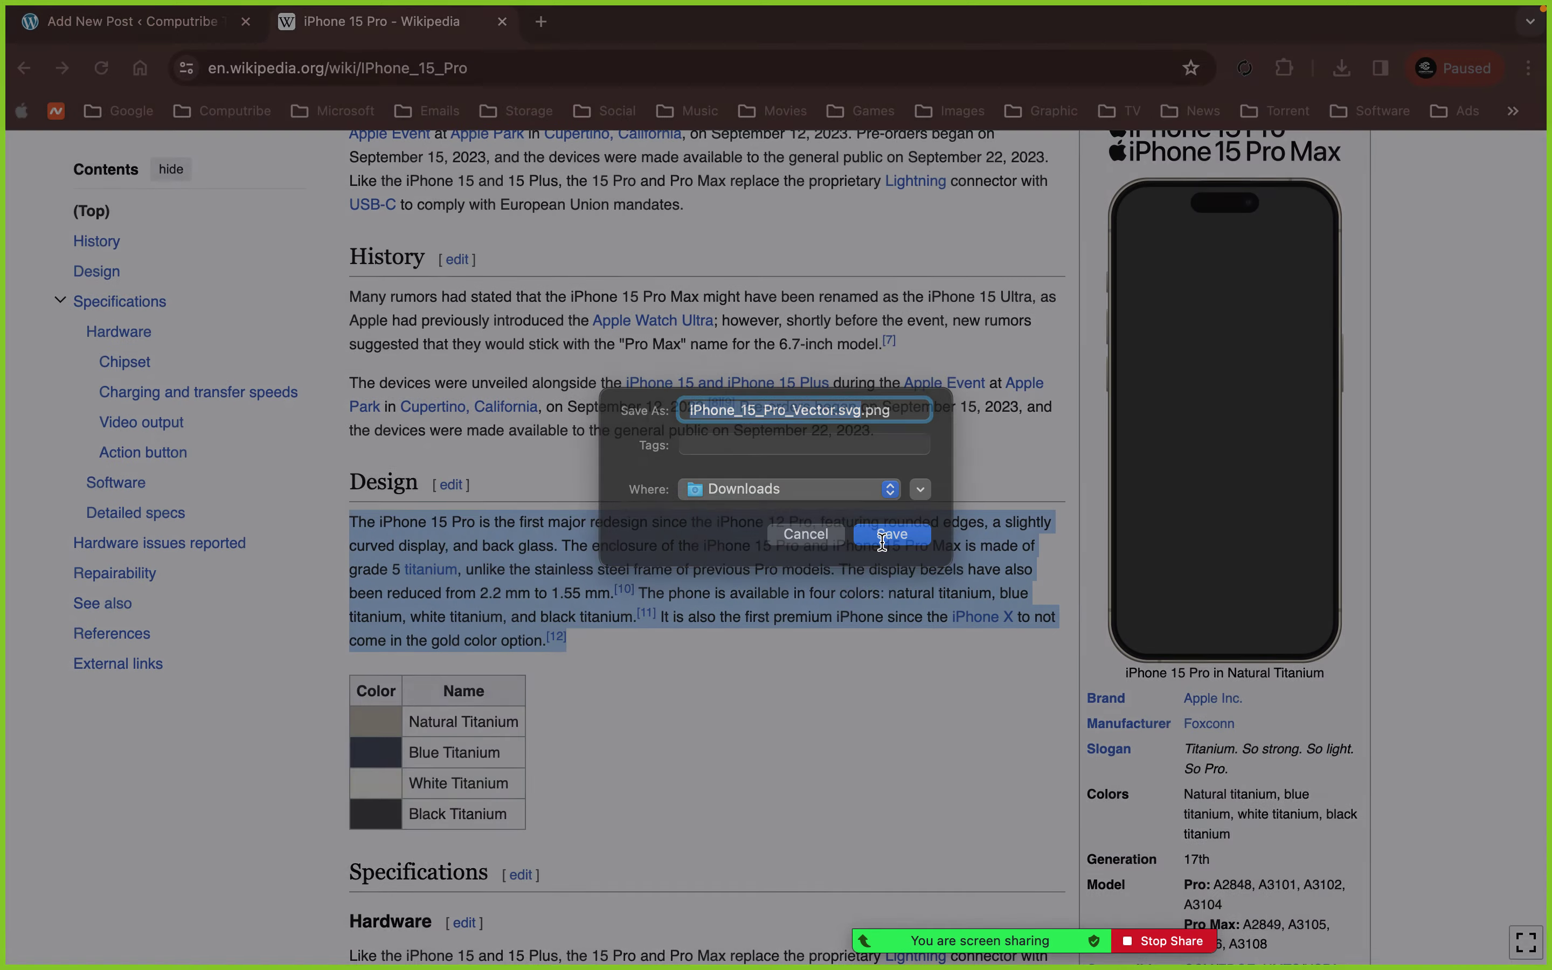
left_click(891, 542)
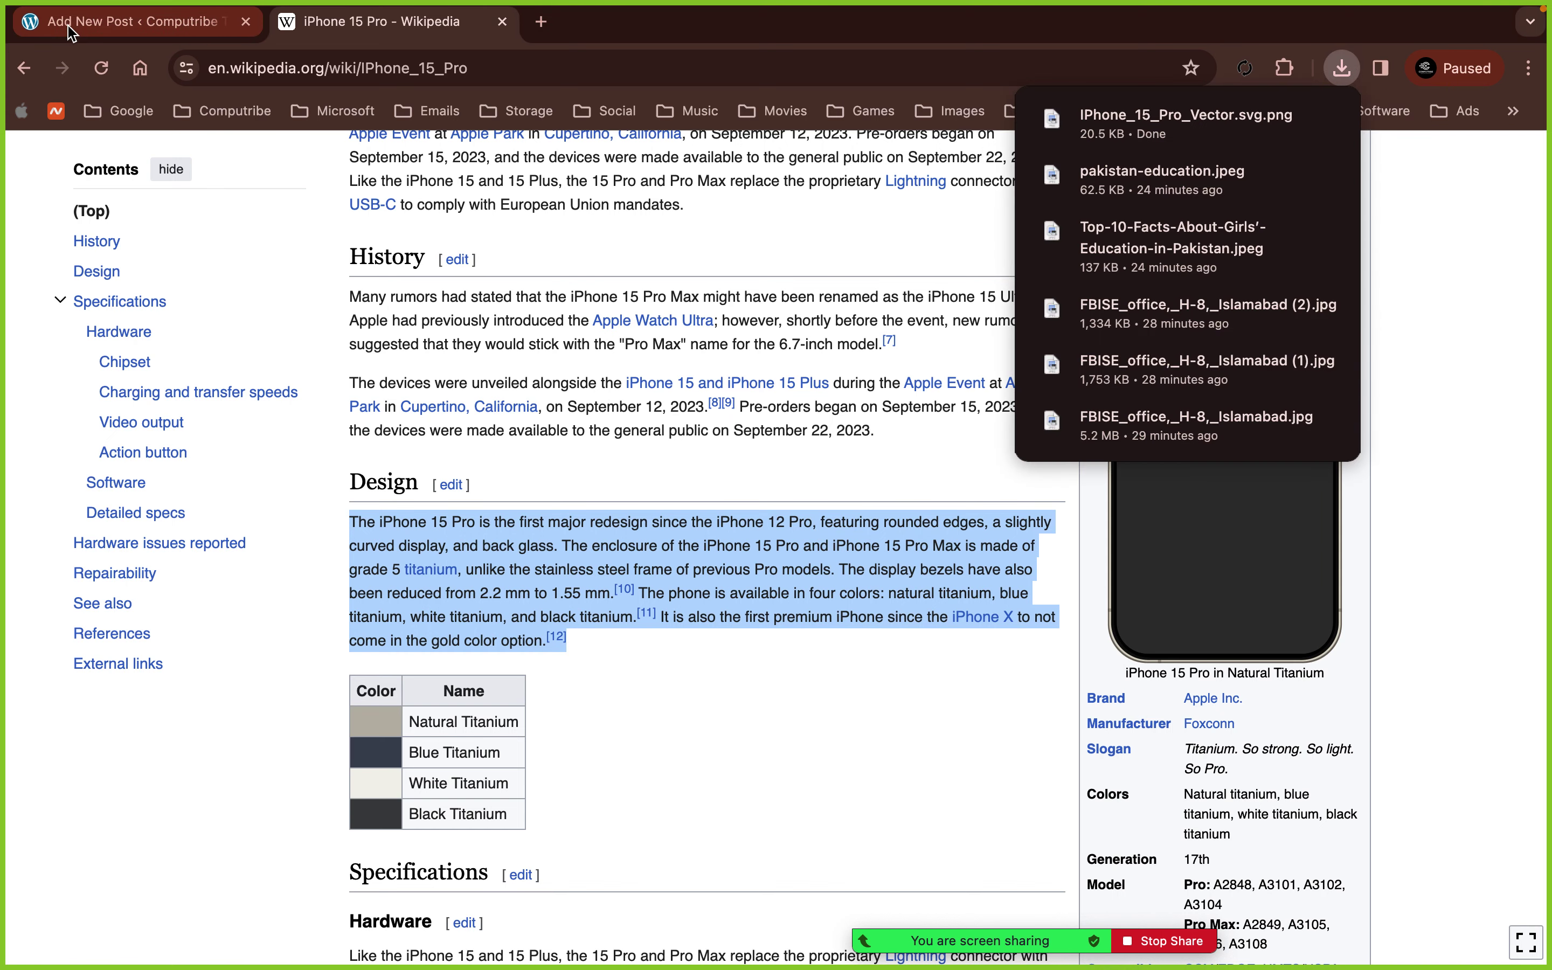
- Add an Image block below the WordPress post's Design paragraph and upload IPhone_15_Pro_Vector.svg.png from Downloads into it
left_click(87, 25)
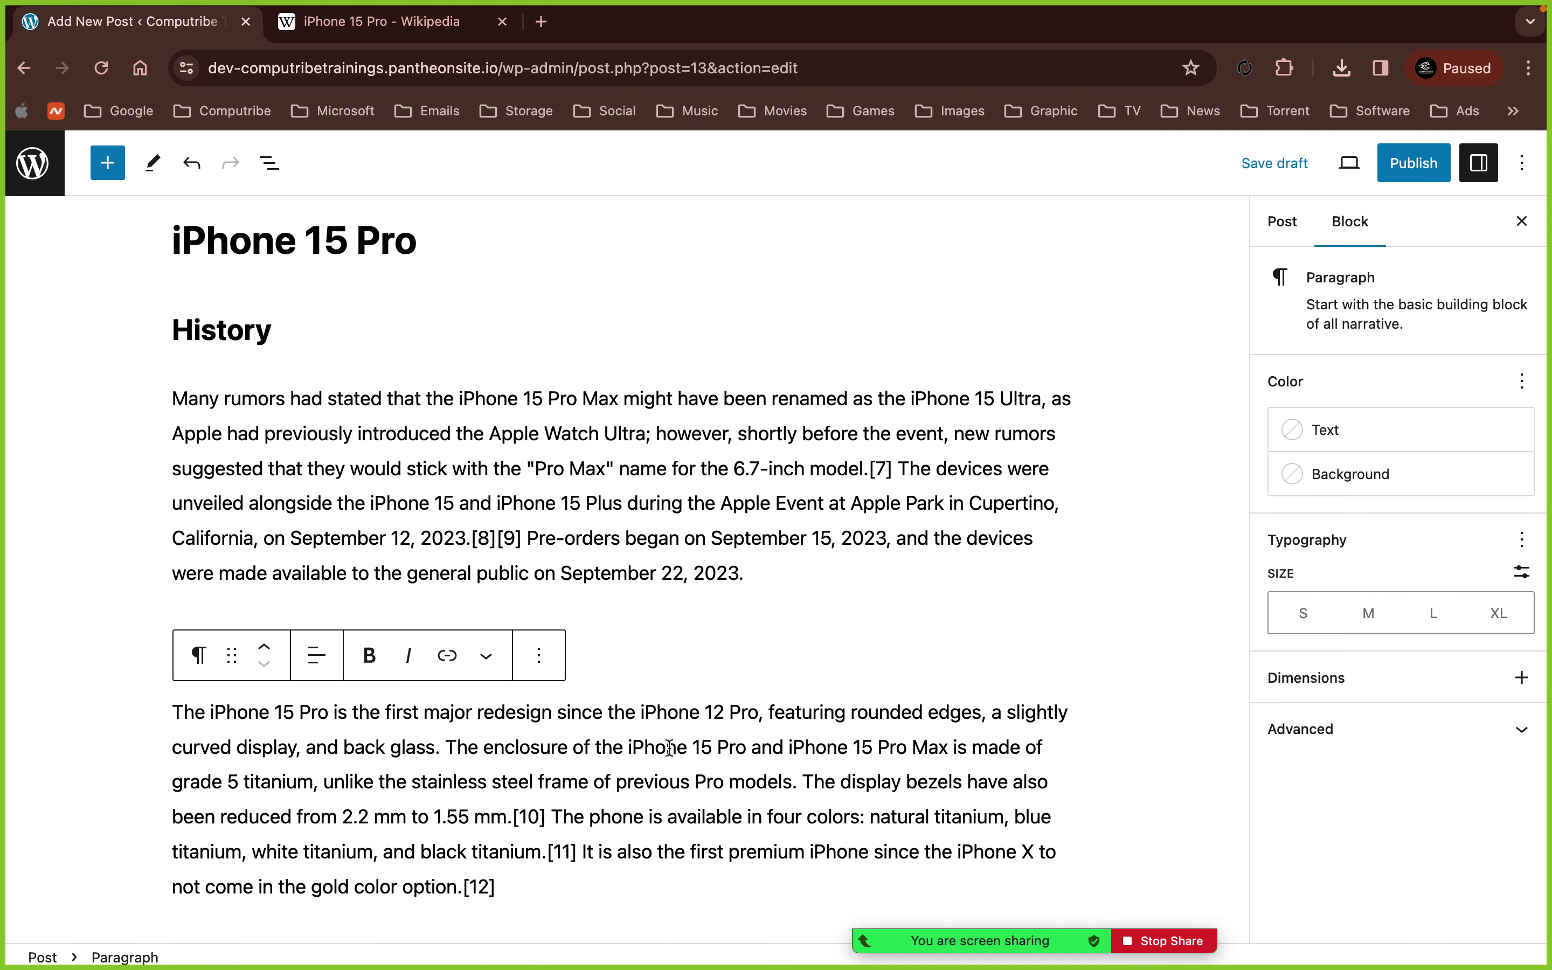
left_click(1083, 749)
scroll(1083, 749, "down", 2)
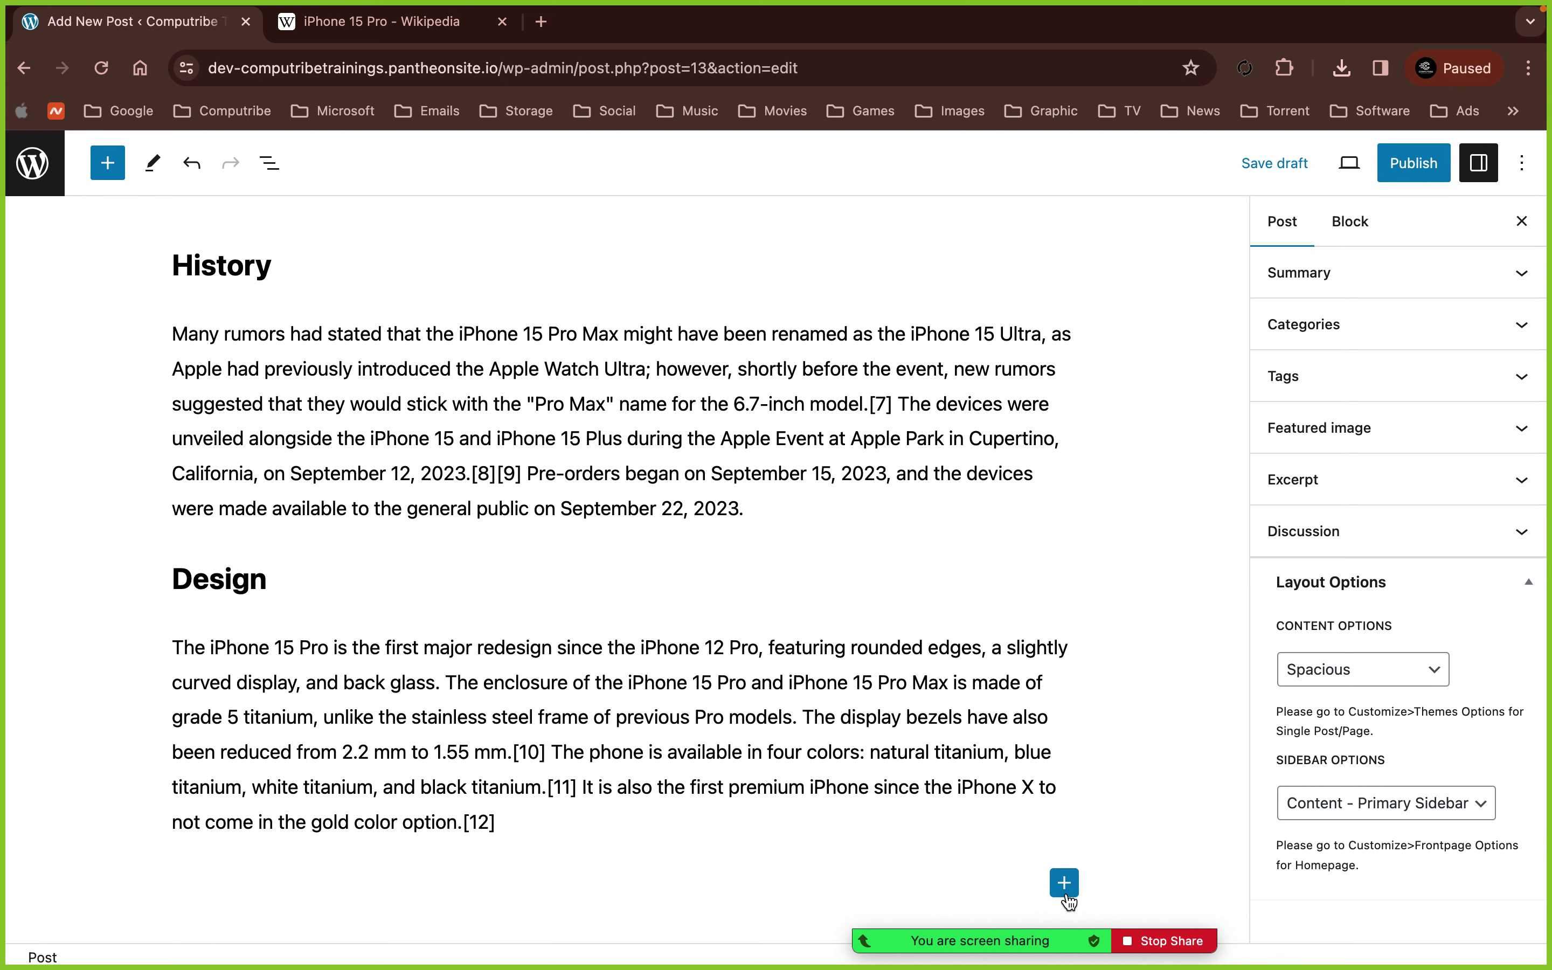
left_click(1064, 888)
left_click(1242, 741)
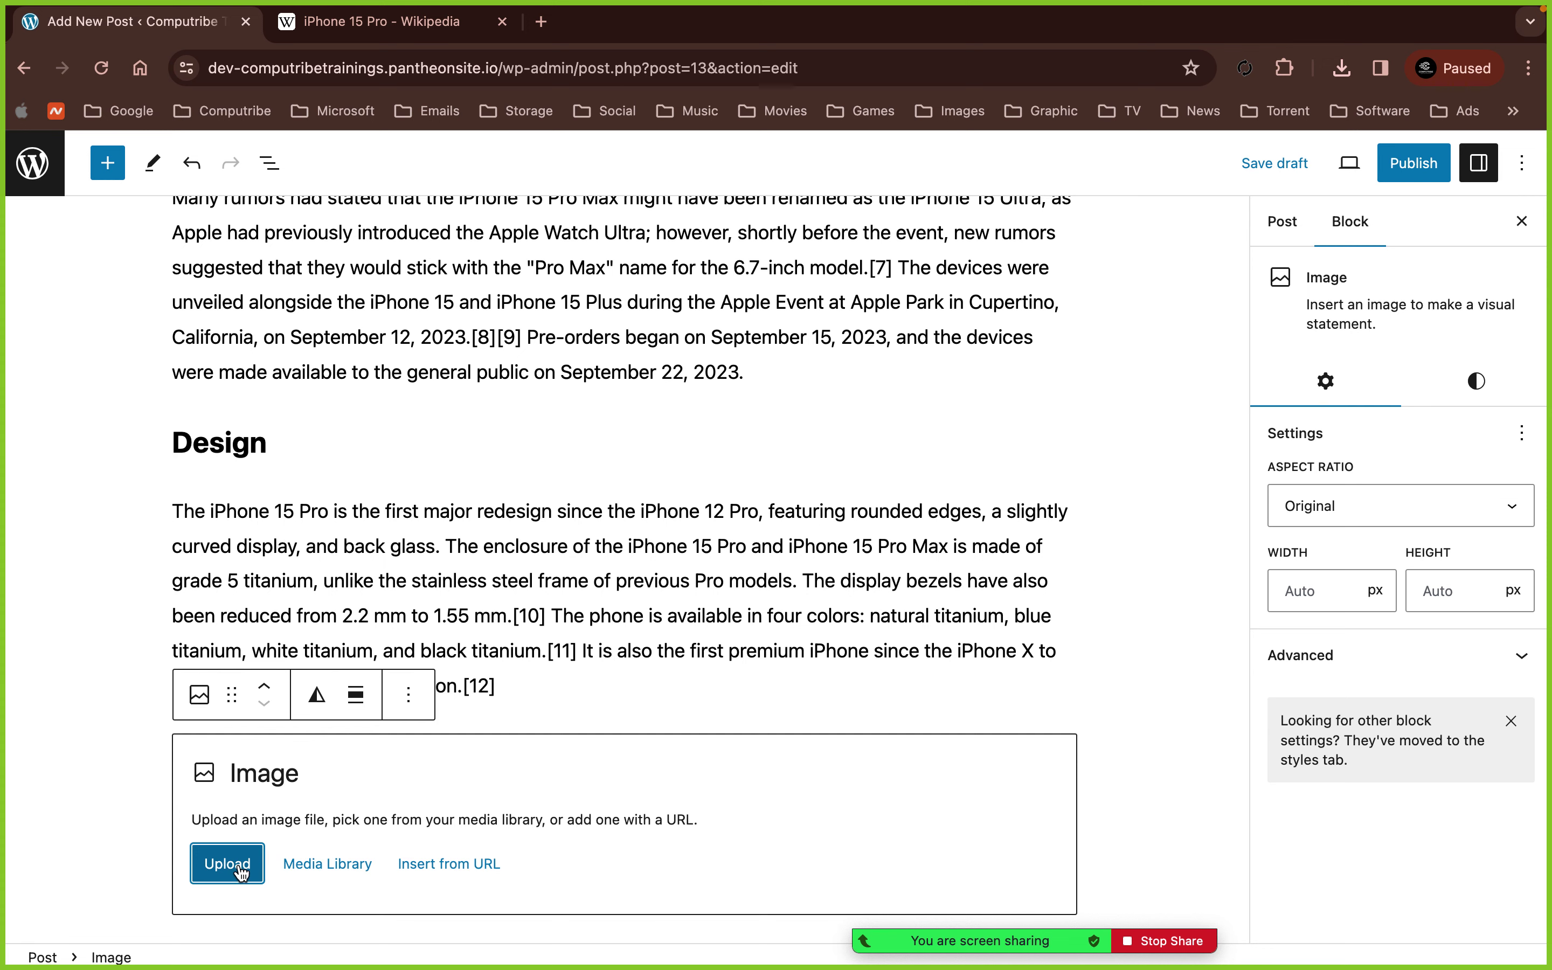
left_click(242, 871)
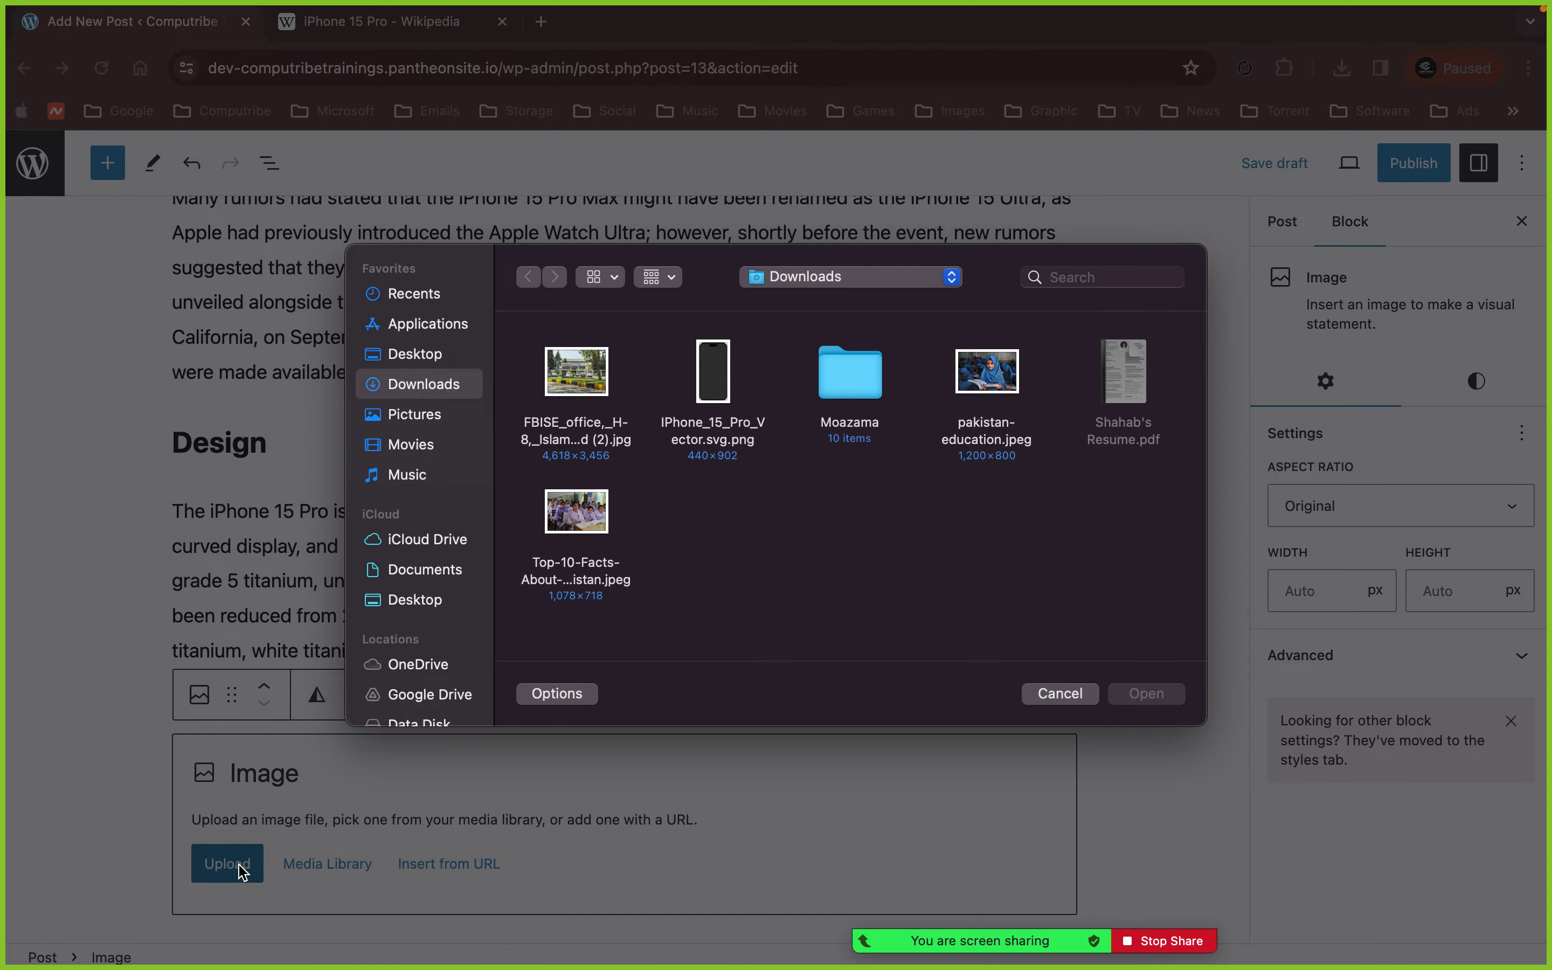
left_click(711, 430)
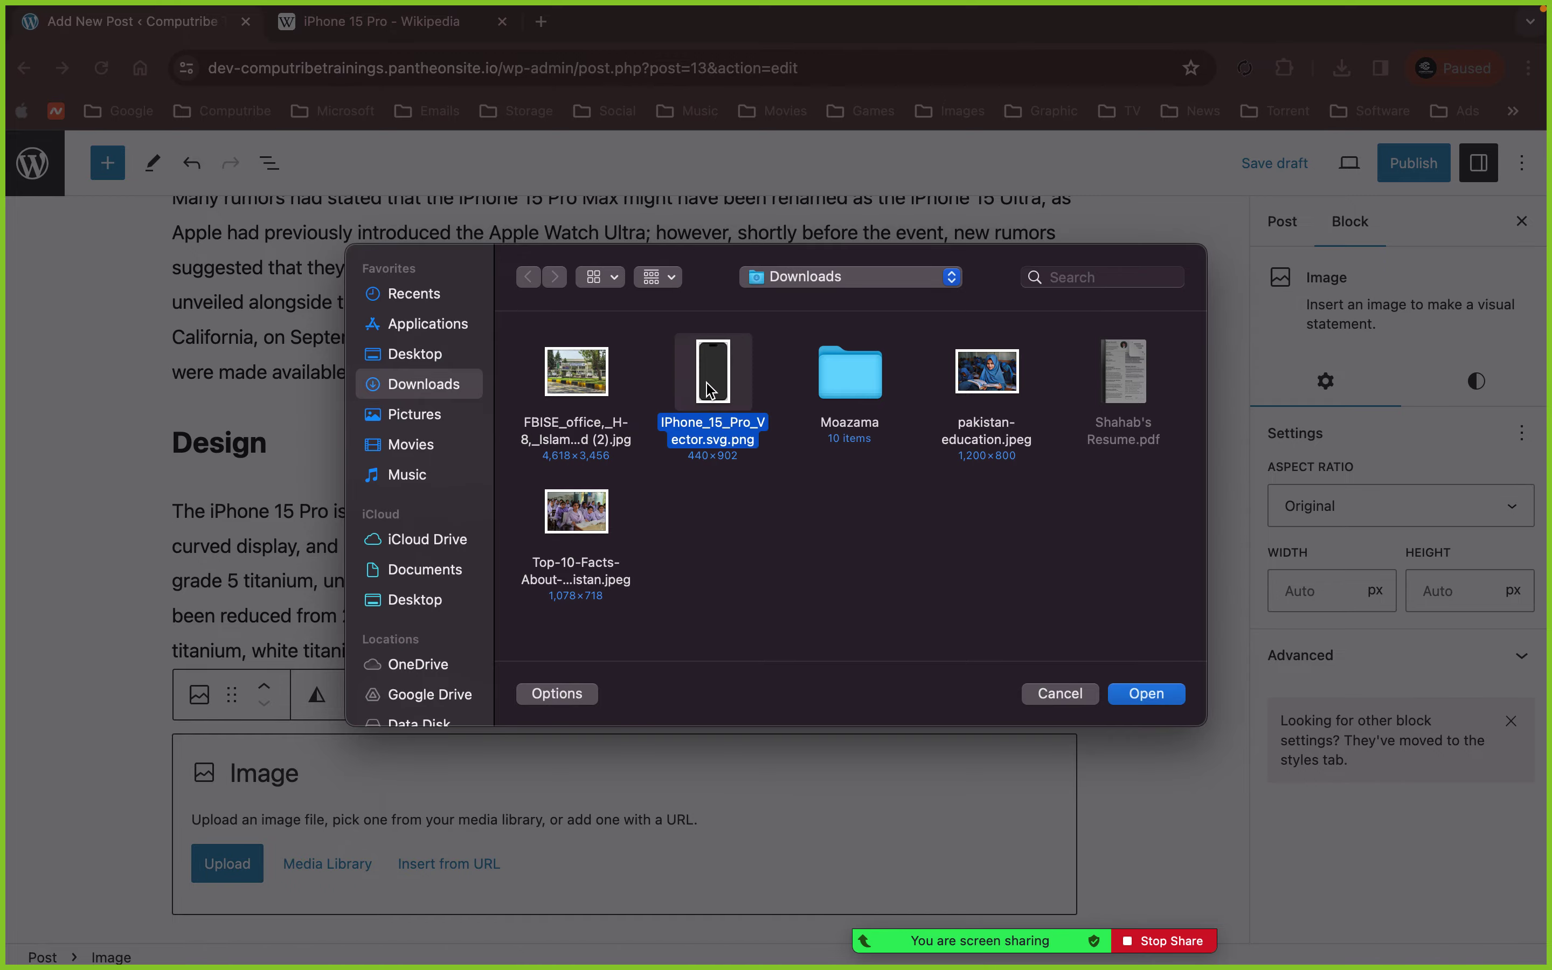
left_click(1147, 694)
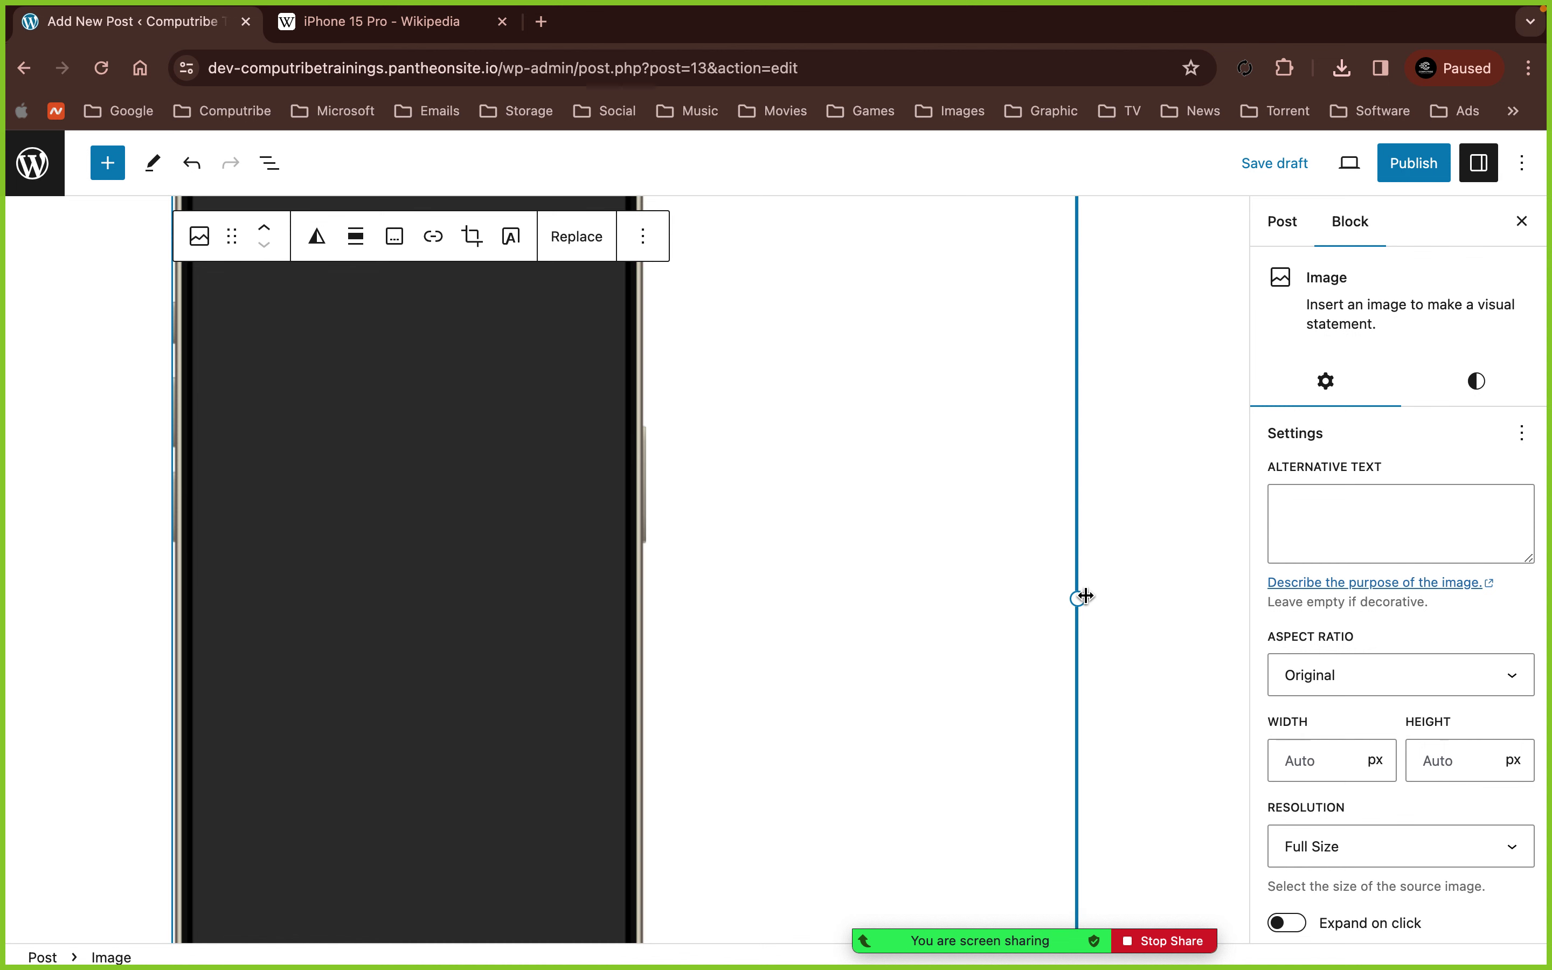
- Shrink the uploaded phone image to about a quarter of the post's text column width
left_click_drag(1084, 596, 388, 541)
left_click(1183, 552)
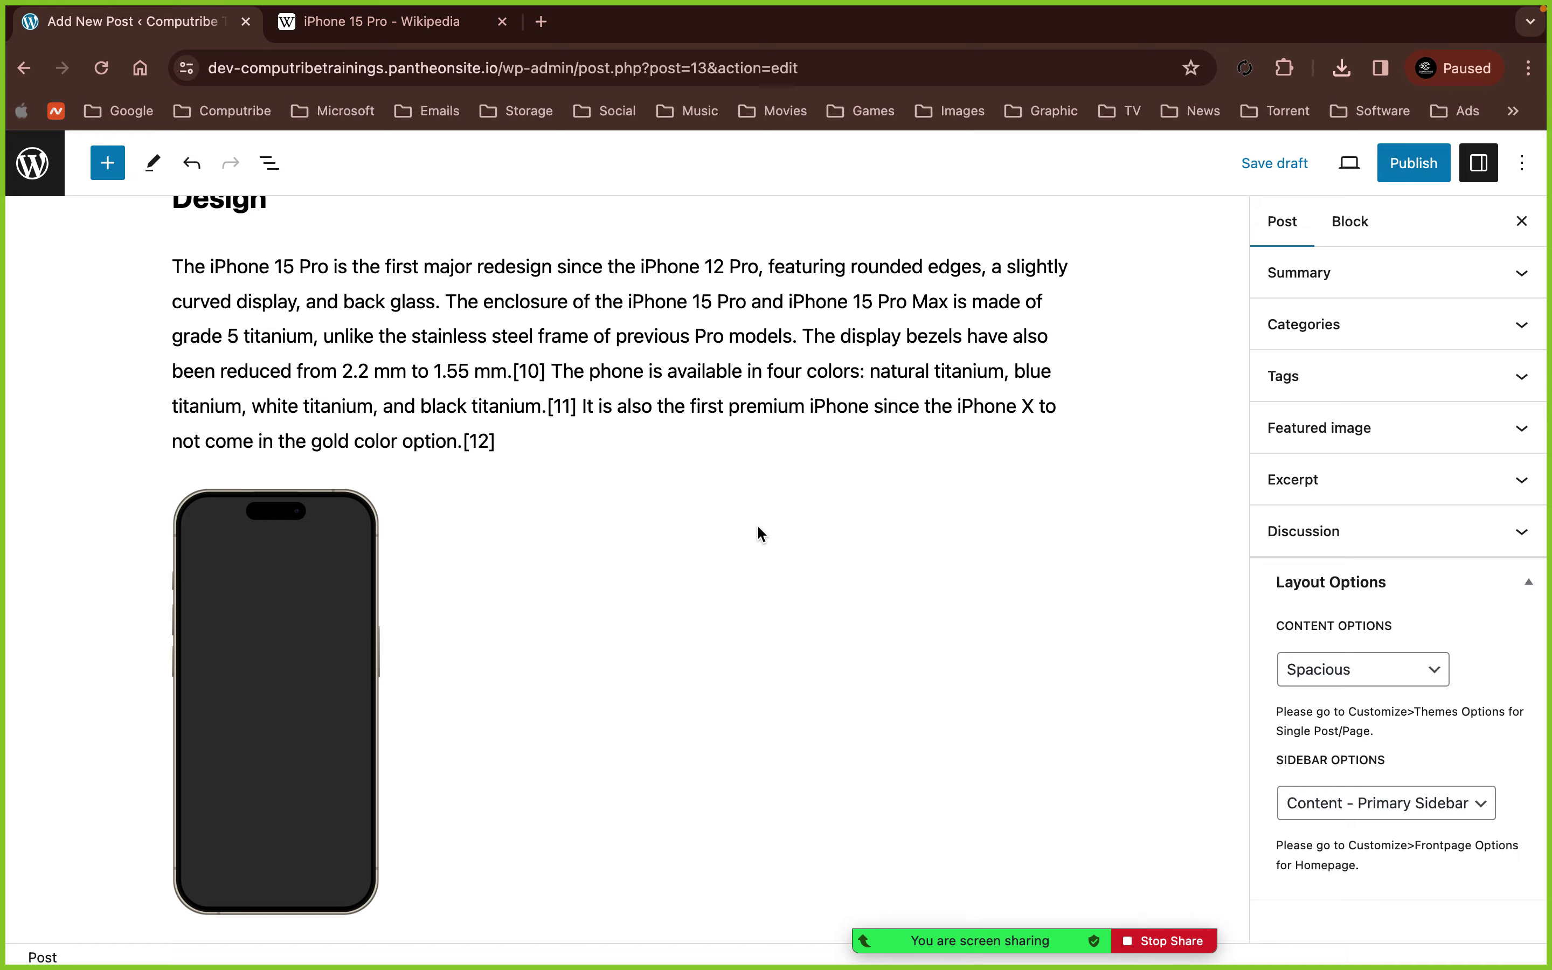
scroll(758, 527, "down", 2)
- Copy the "Specifications" section title from Wikipedia into a new H1 Heading block below the post's phone image
left_click(426, 21)
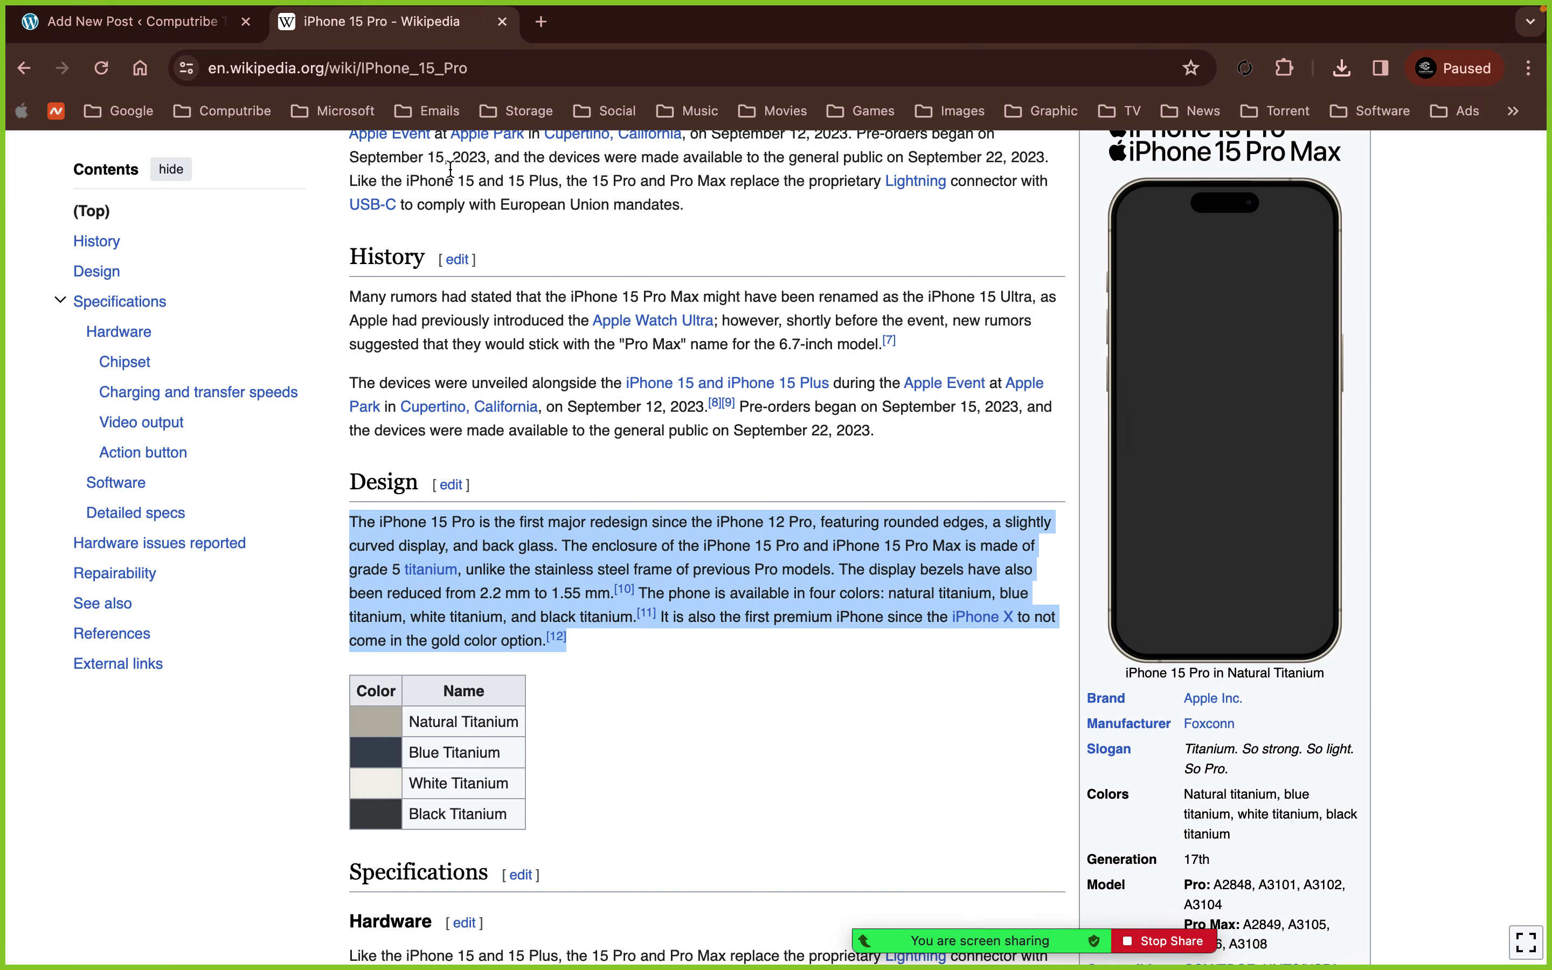
scroll(503, 323, "down", 10)
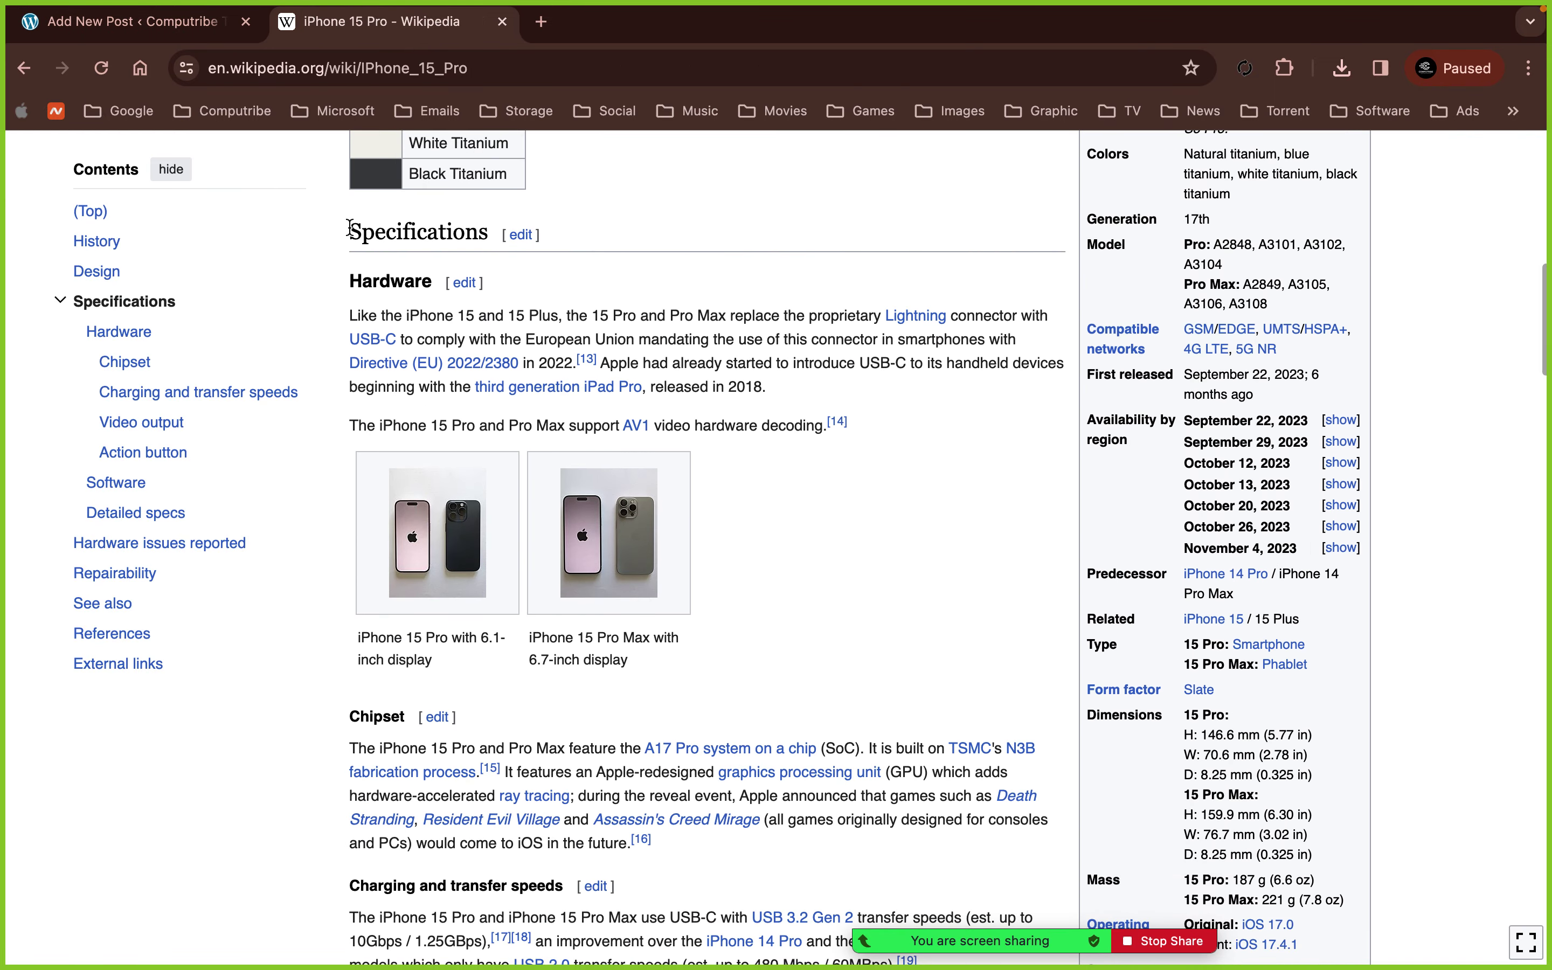
left_click_drag(350, 228, 493, 235)
key("super+c")
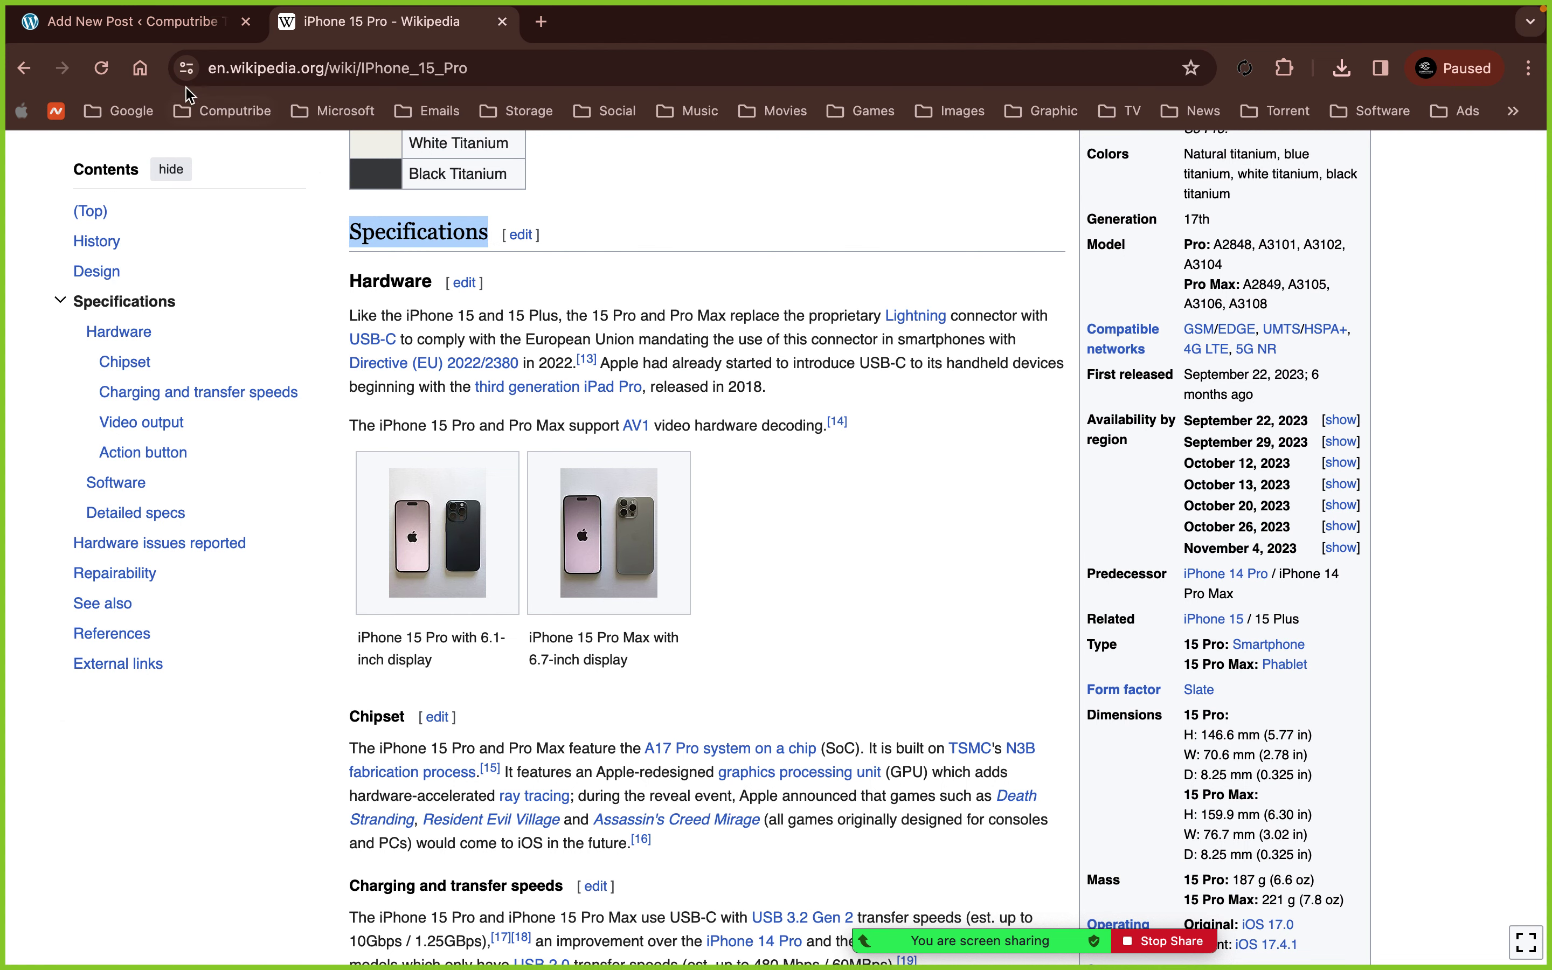
left_click(157, 31)
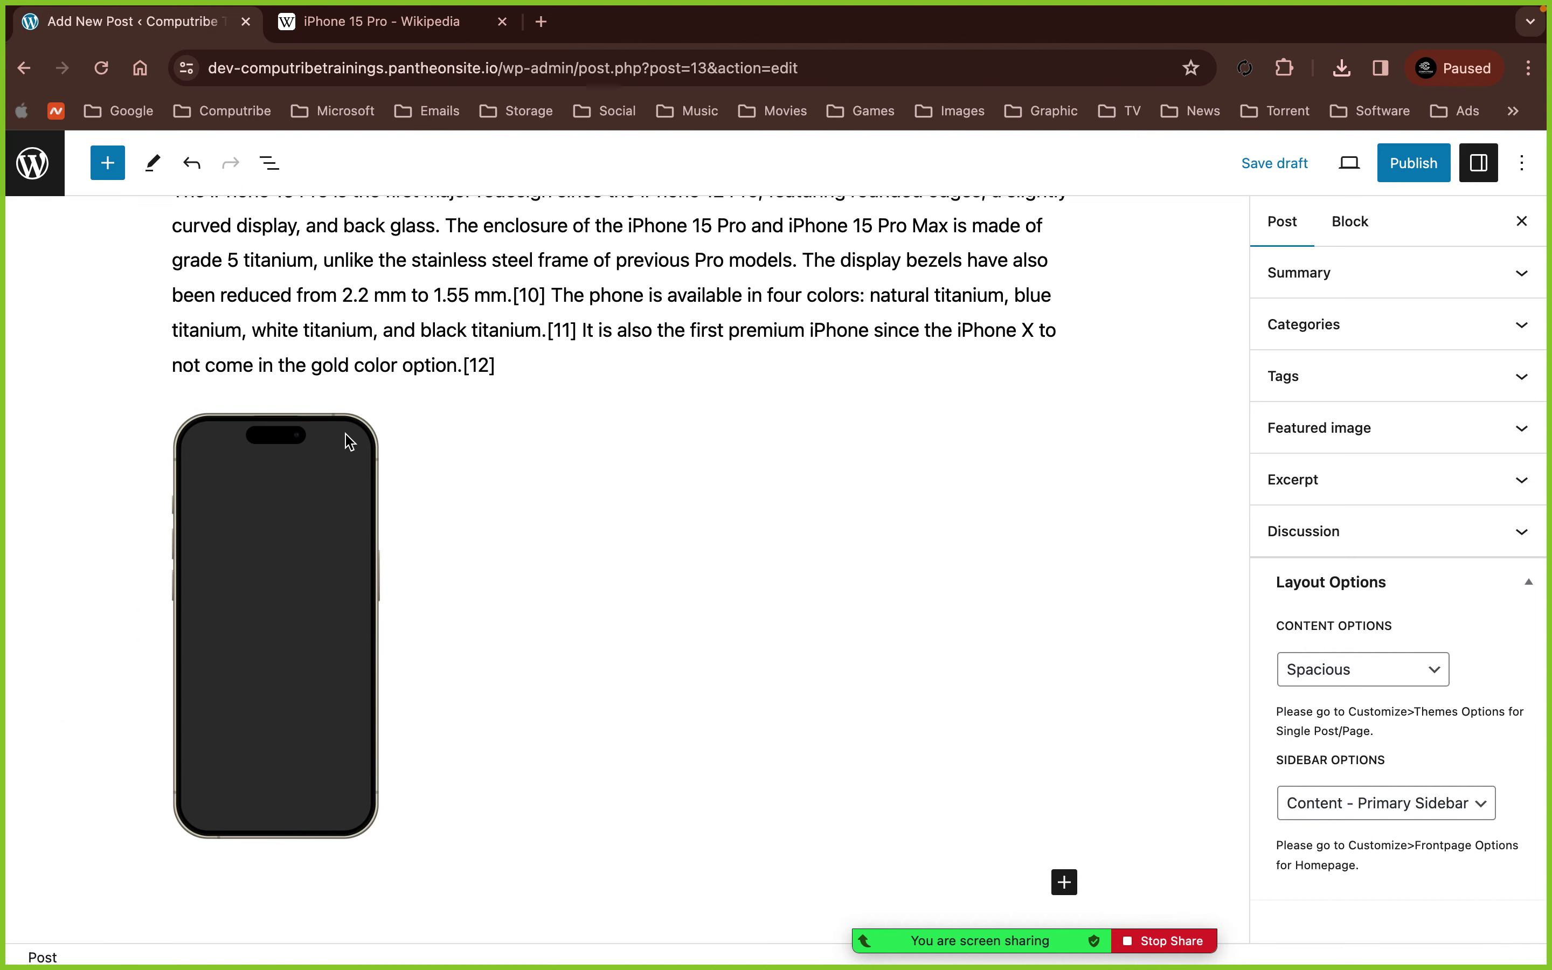
left_click(1065, 880)
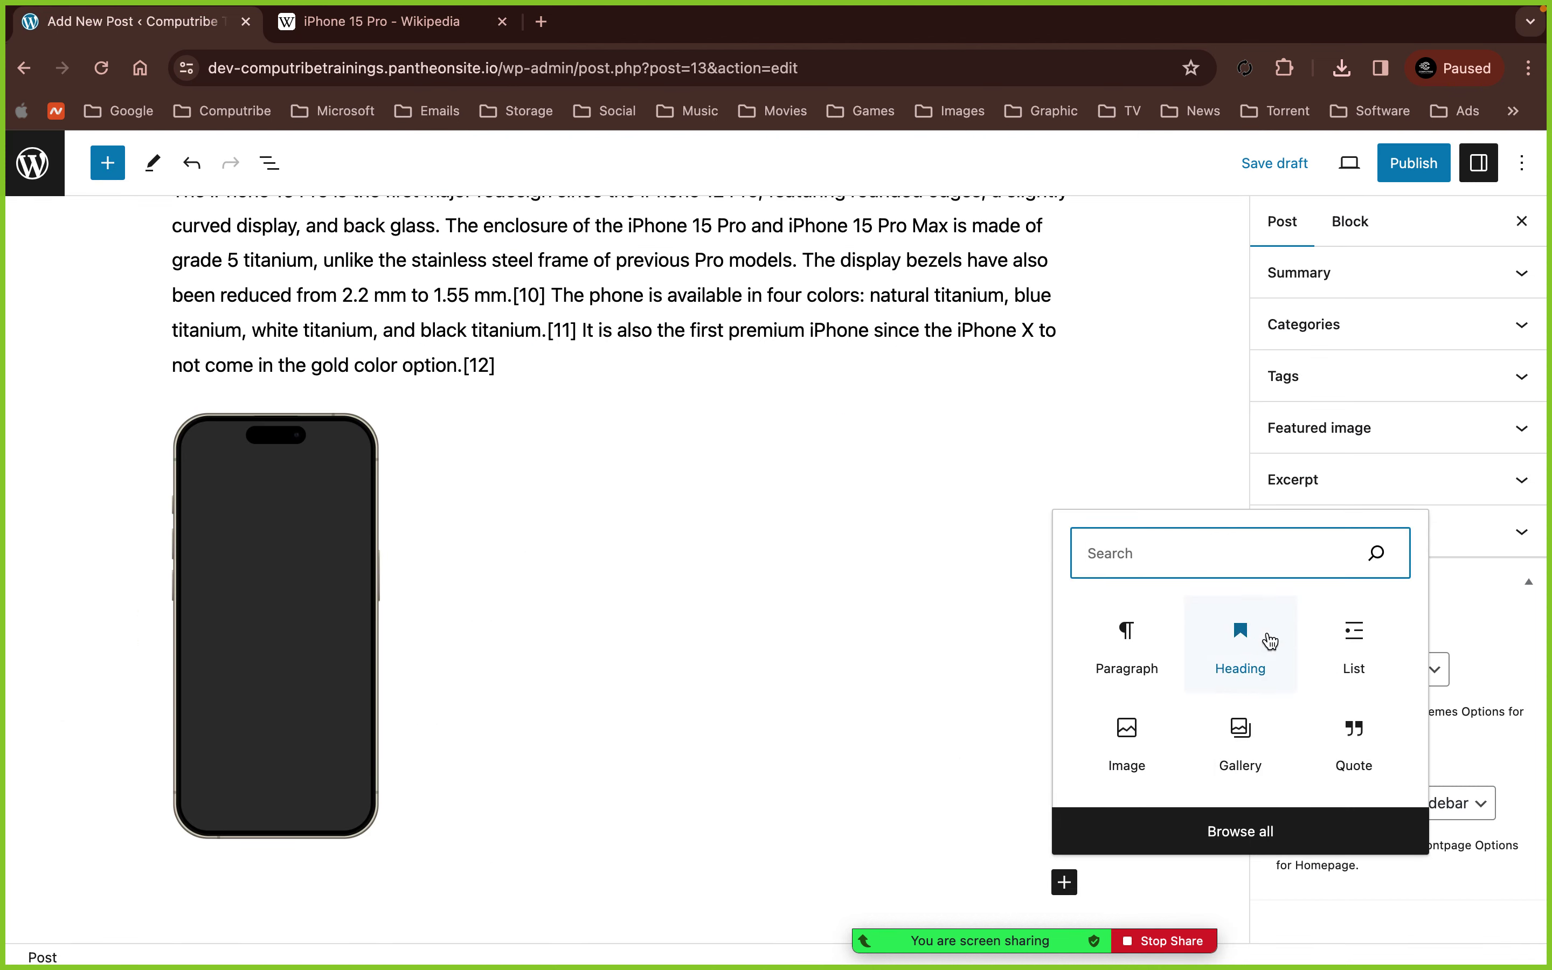
left_click(1266, 634)
left_click(354, 832)
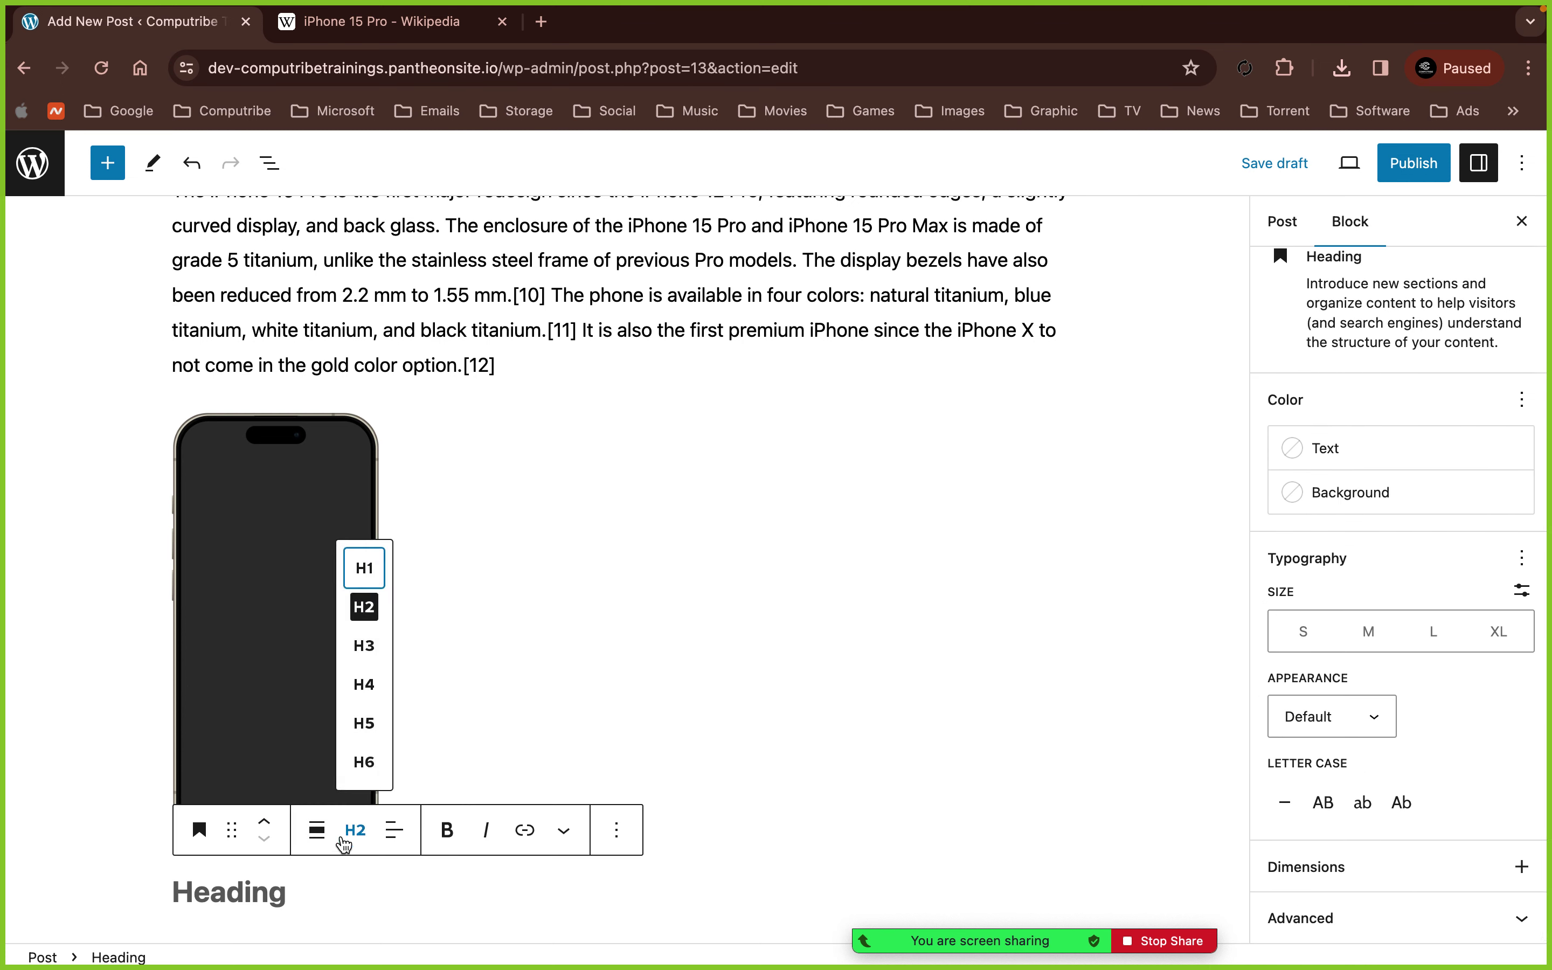
left_click(374, 559)
left_click(228, 891)
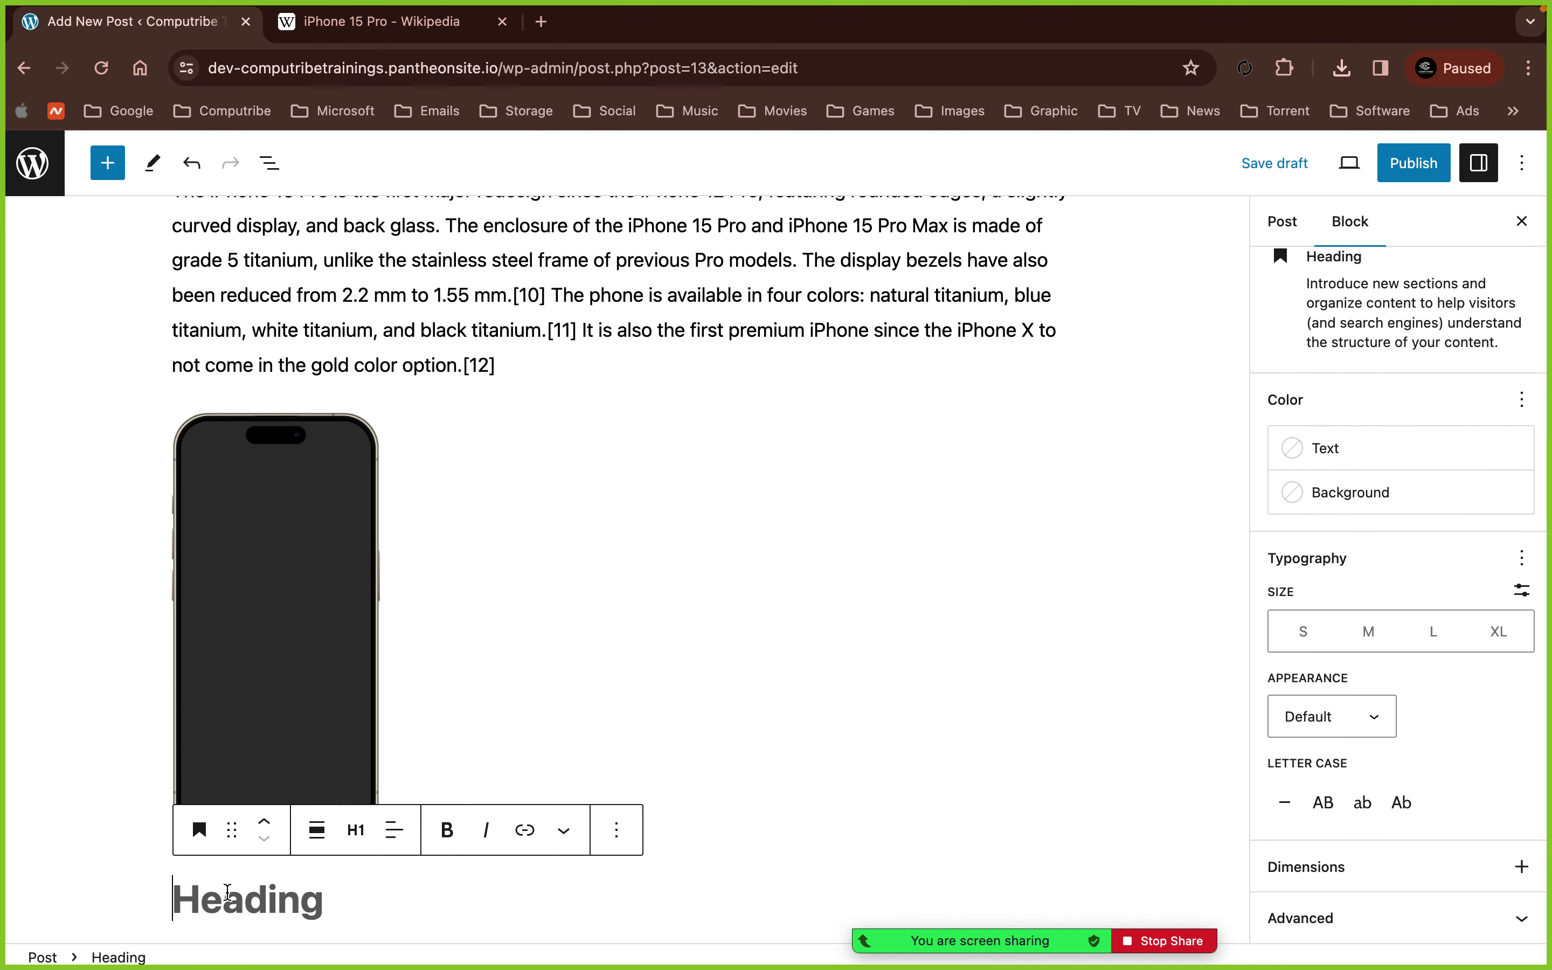
key("super+v")
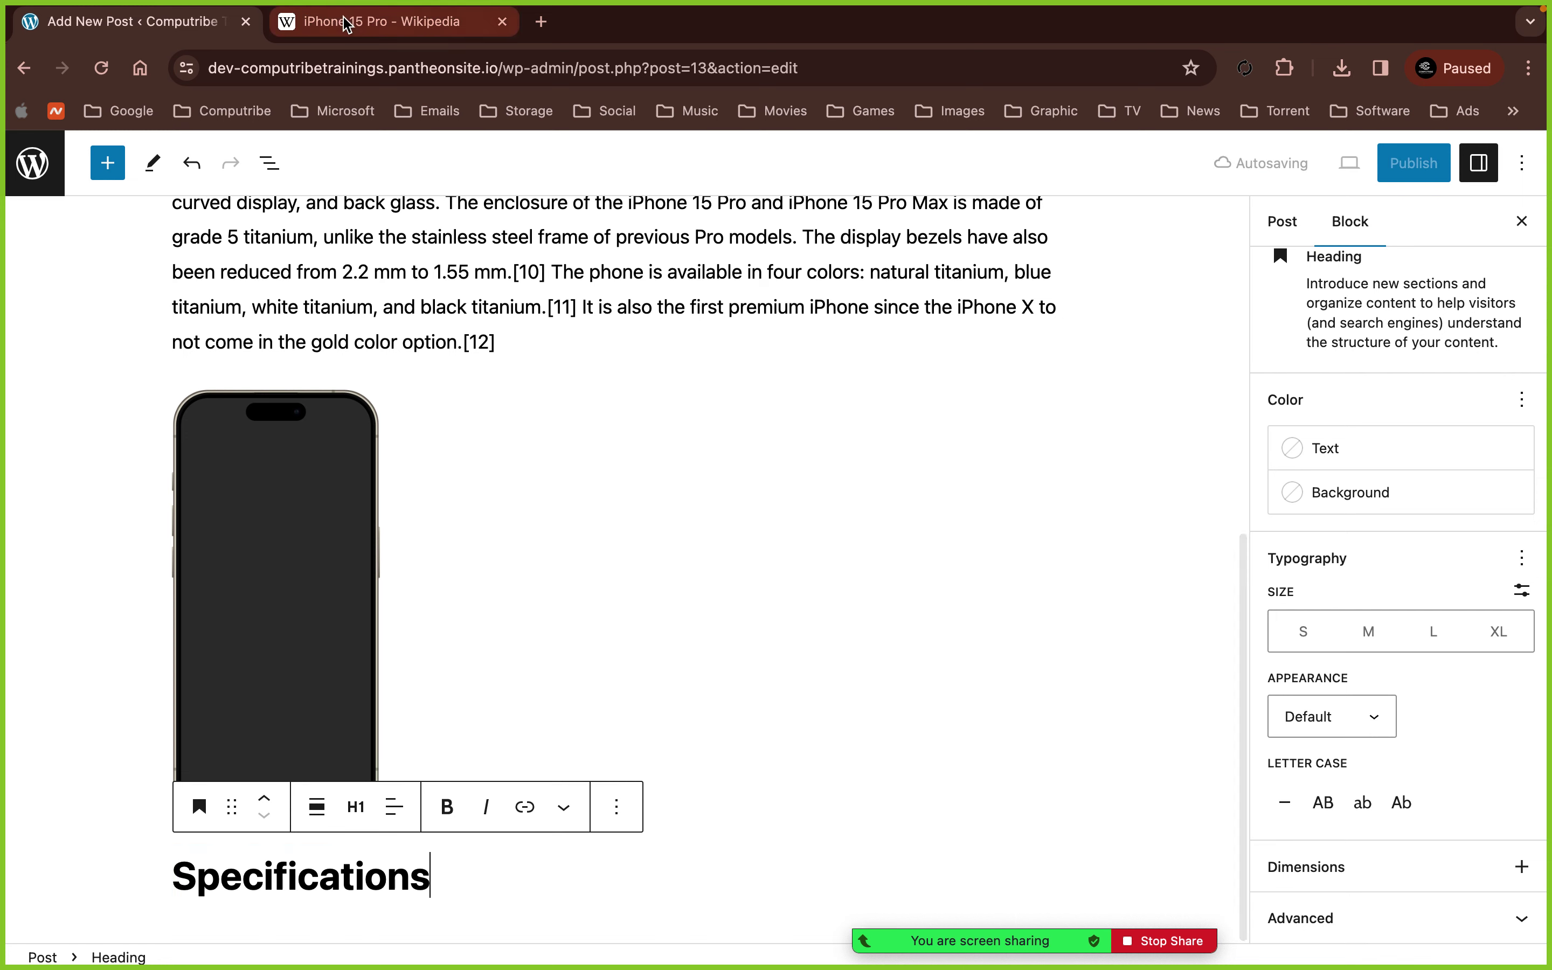
- Copy the "Hardware" subsection title from Wikipedia into a new H2 Heading block below the post's Specifications heading
left_click(357, 25)
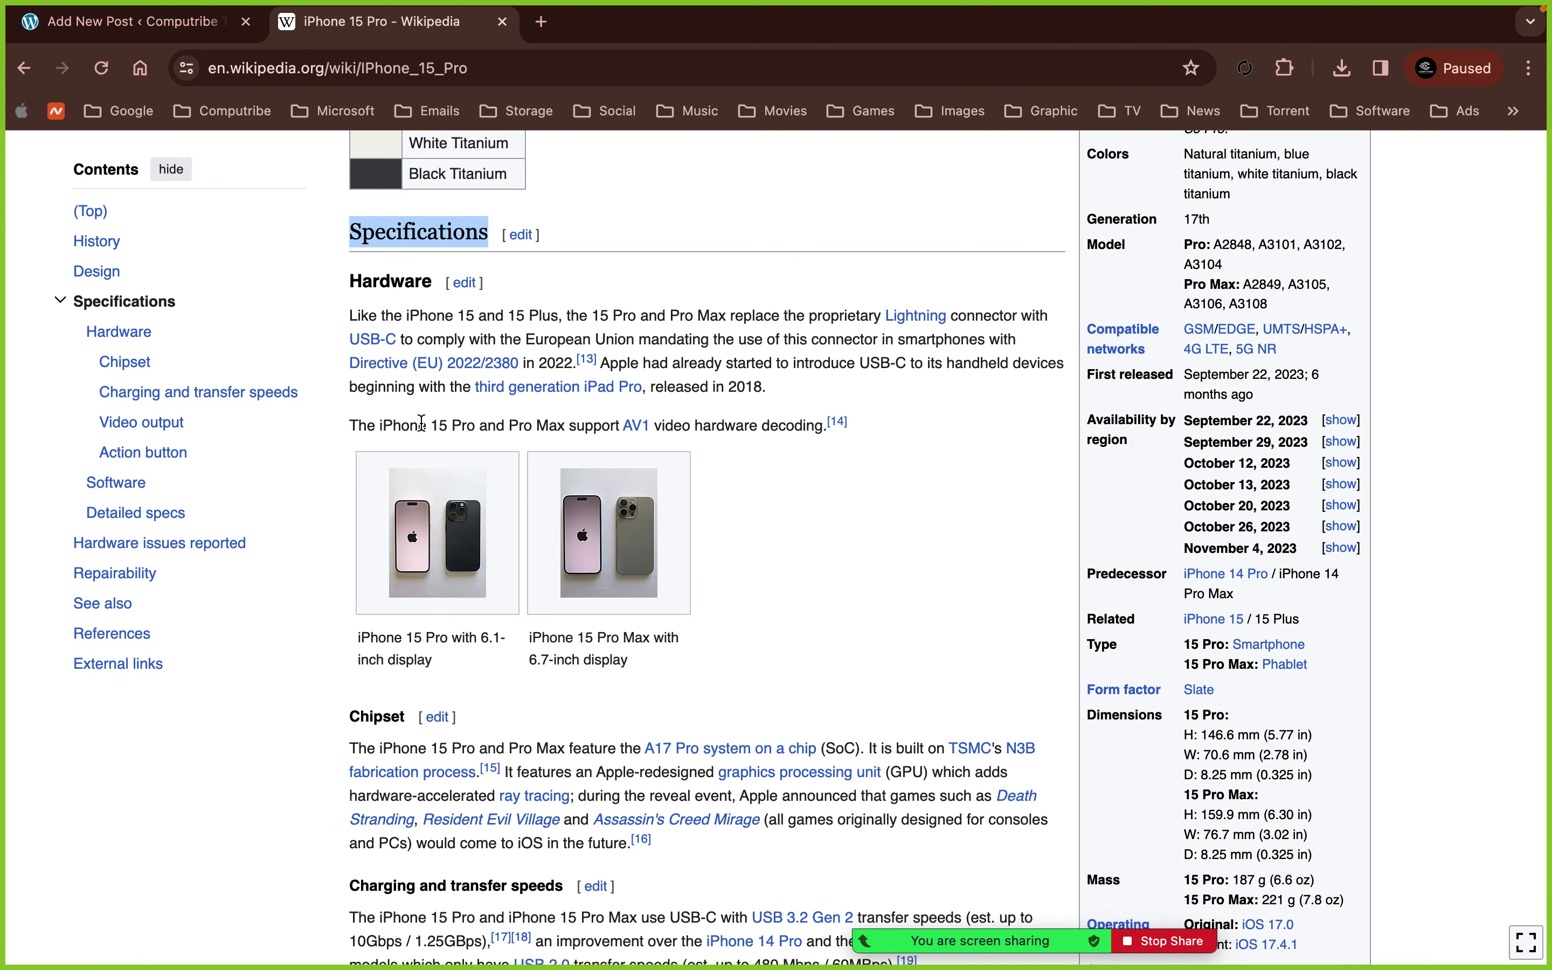
left_click_drag(350, 282, 432, 286)
key("super+c")
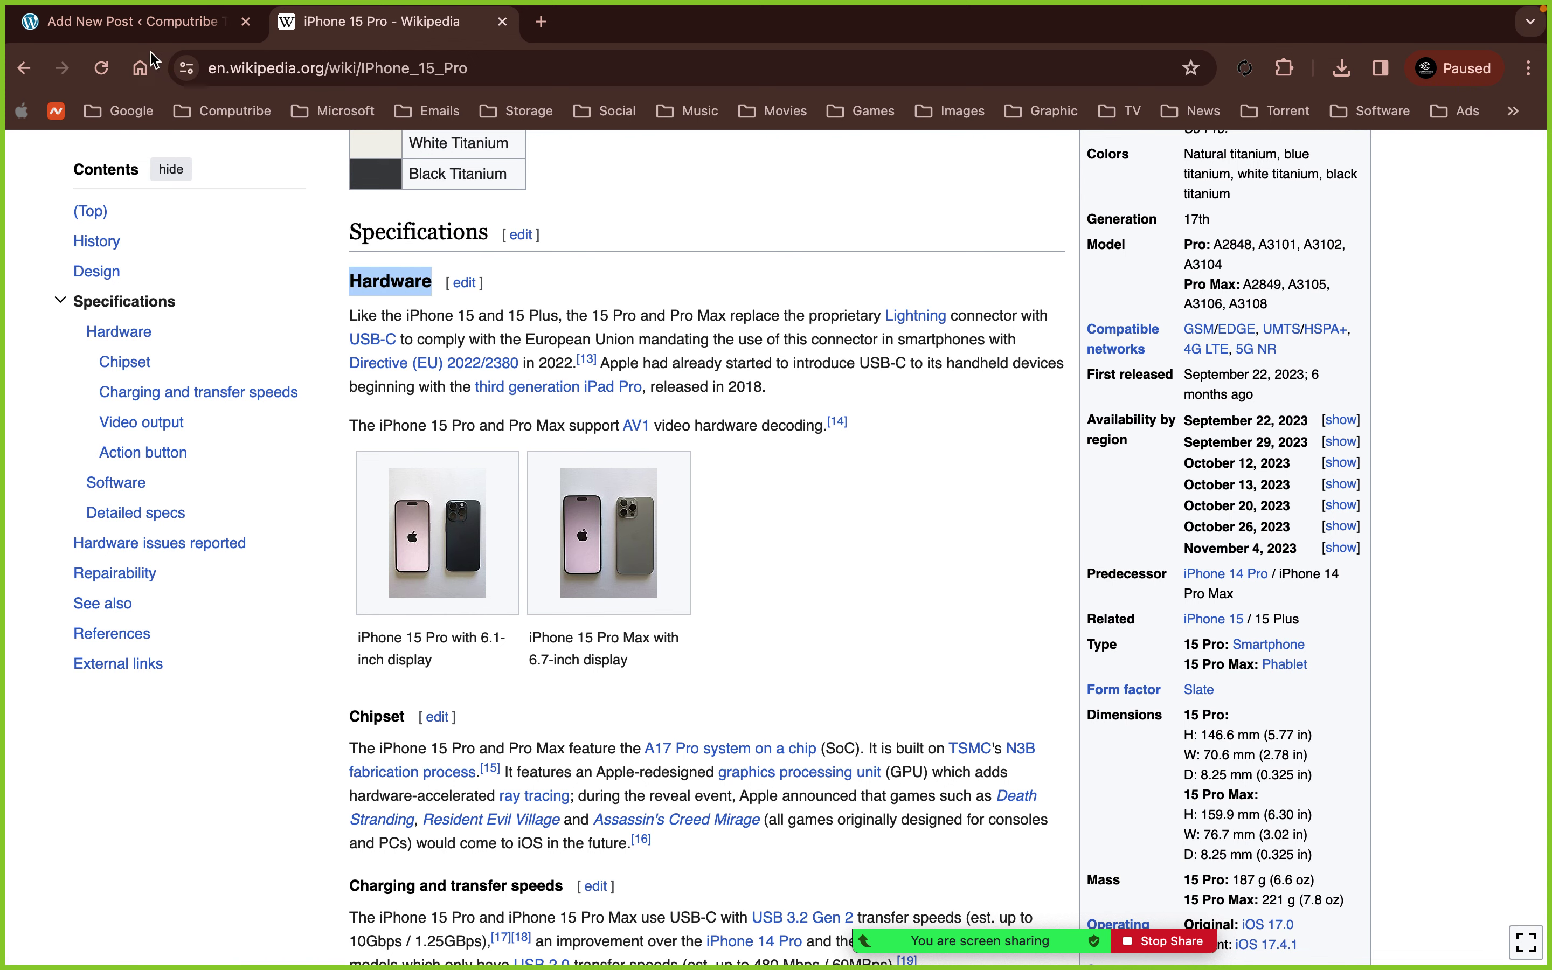
left_click(149, 29)
left_click(499, 905)
scroll(475, 908, "down", 2)
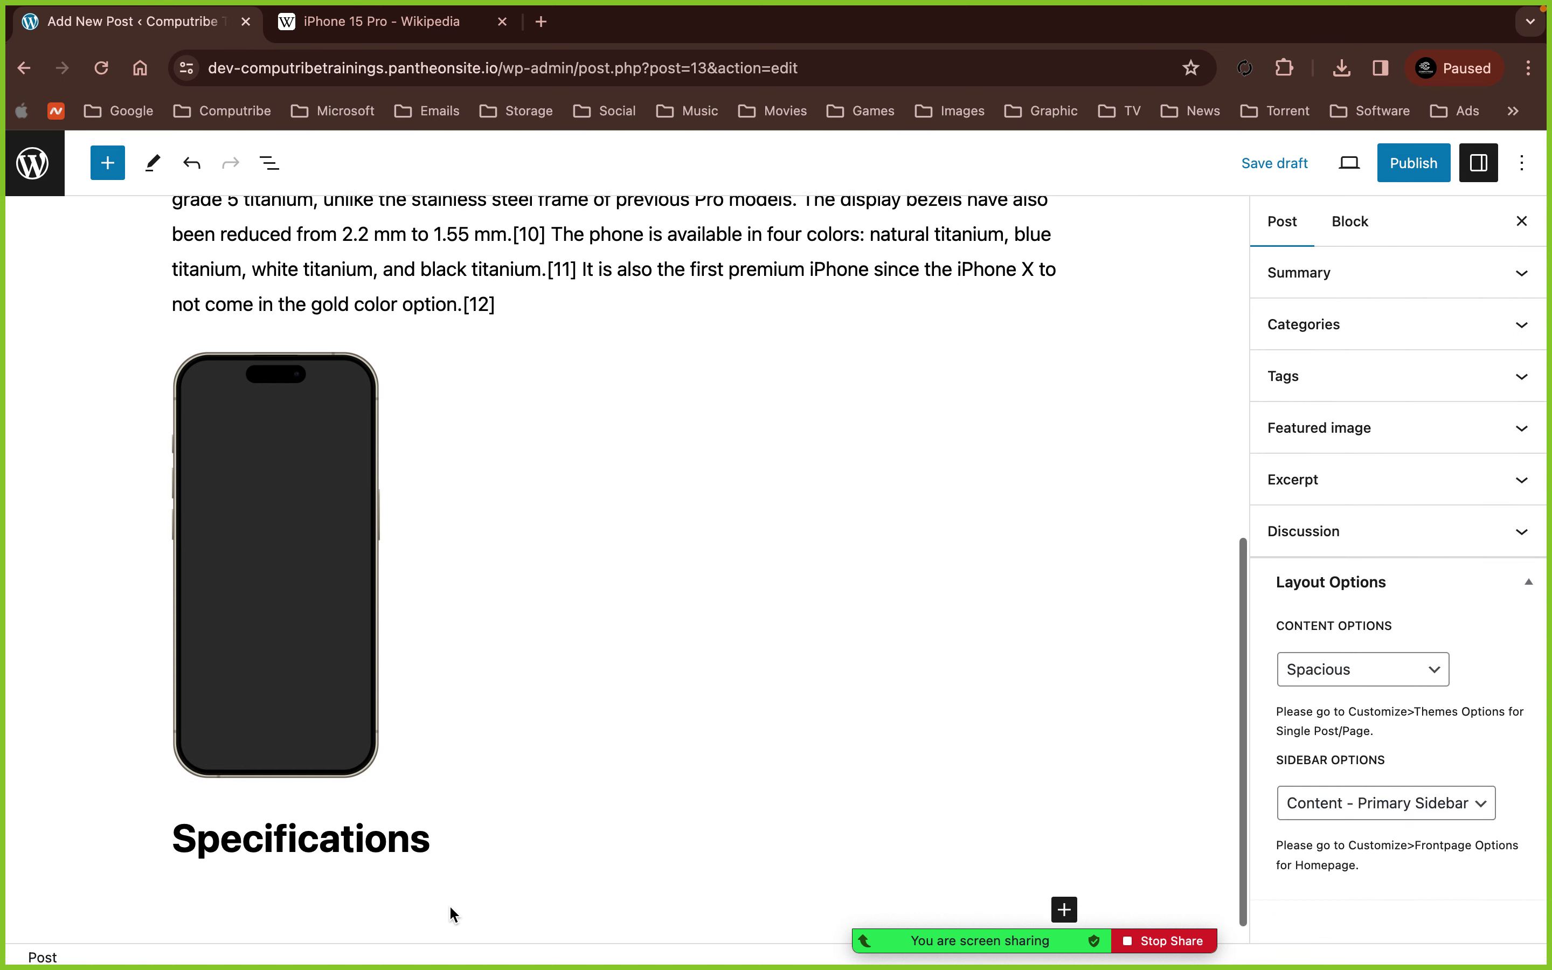
left_click(1065, 879)
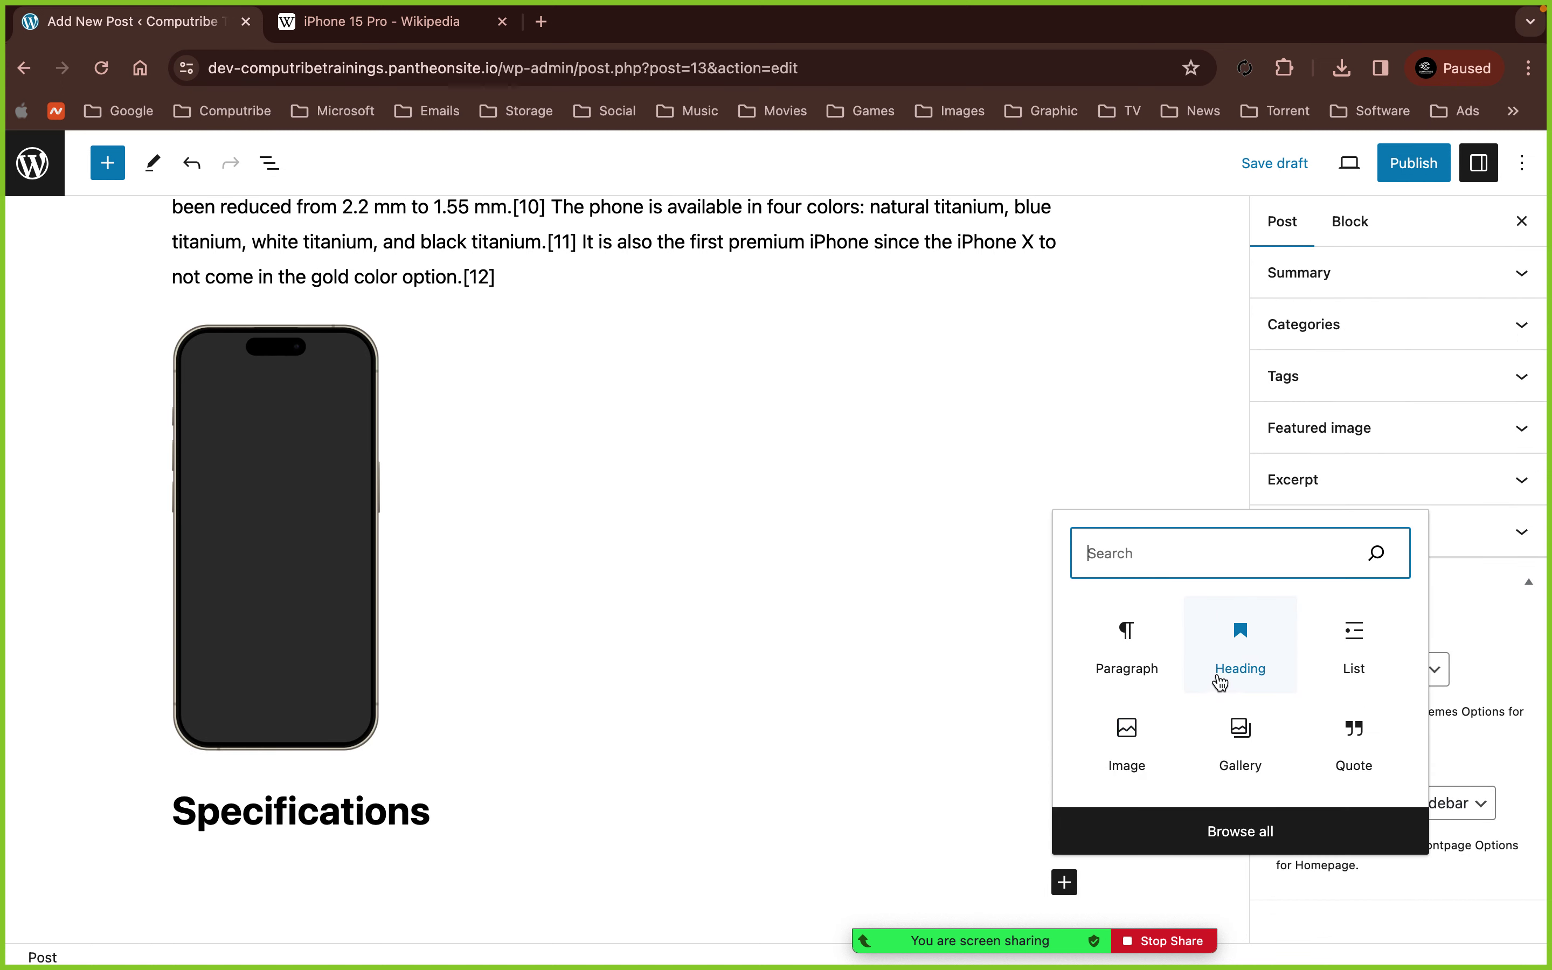
left_click(1217, 678)
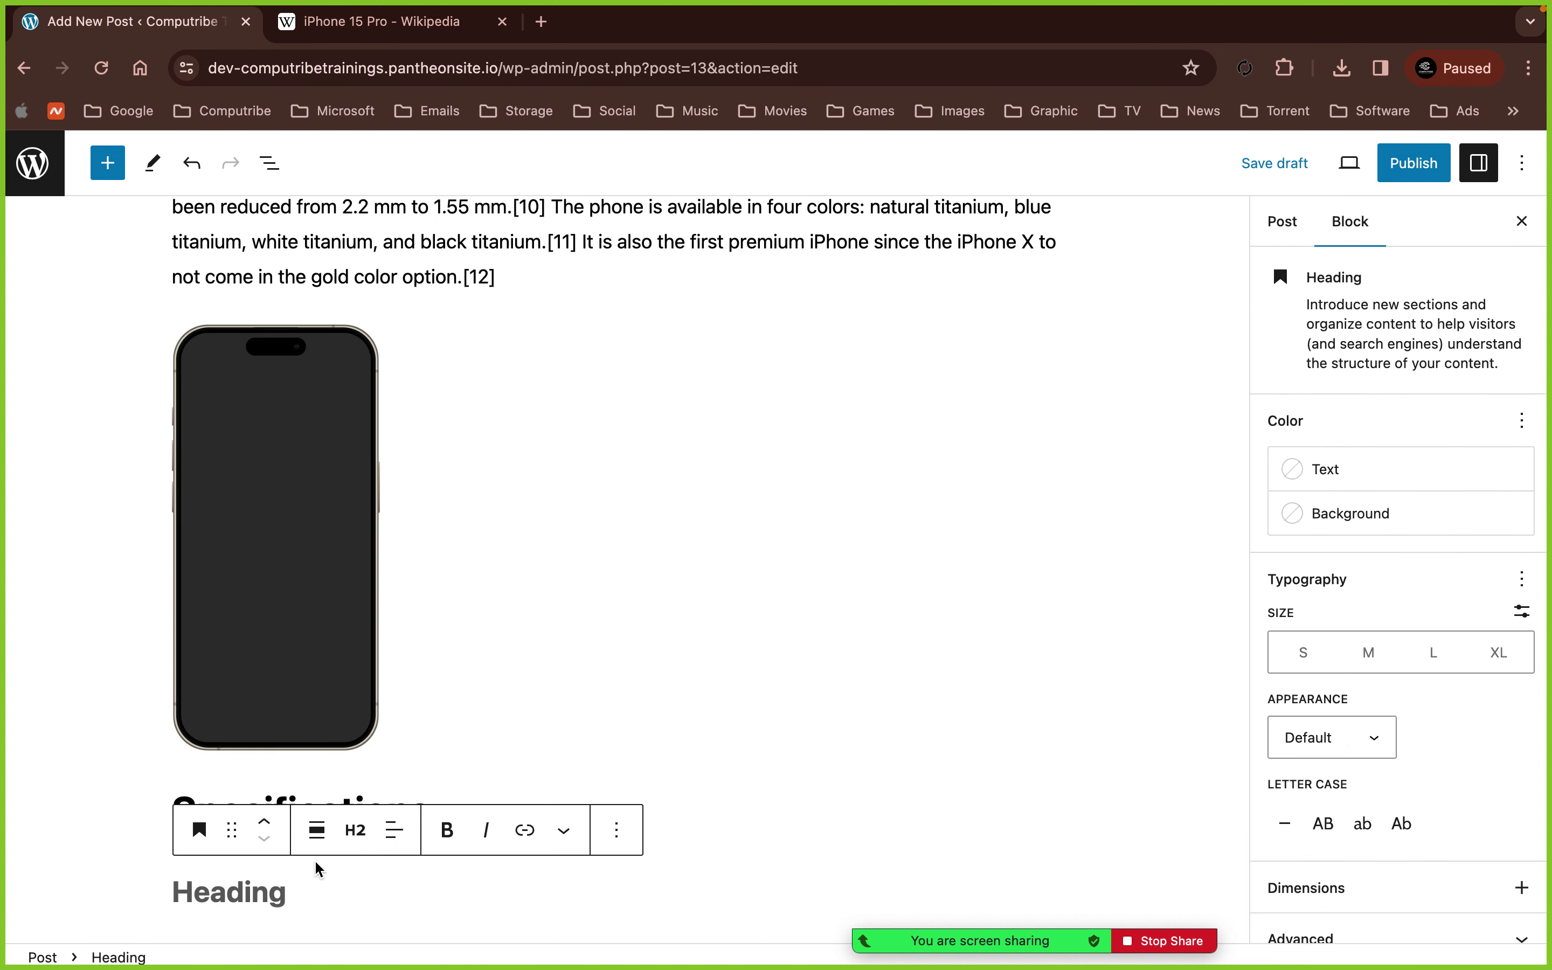
key("super+v")
- Copy the two Wikipedia Hardware paragraphs and strip their formatting by passing them through a new browser tab's address bar
left_click(362, 26)
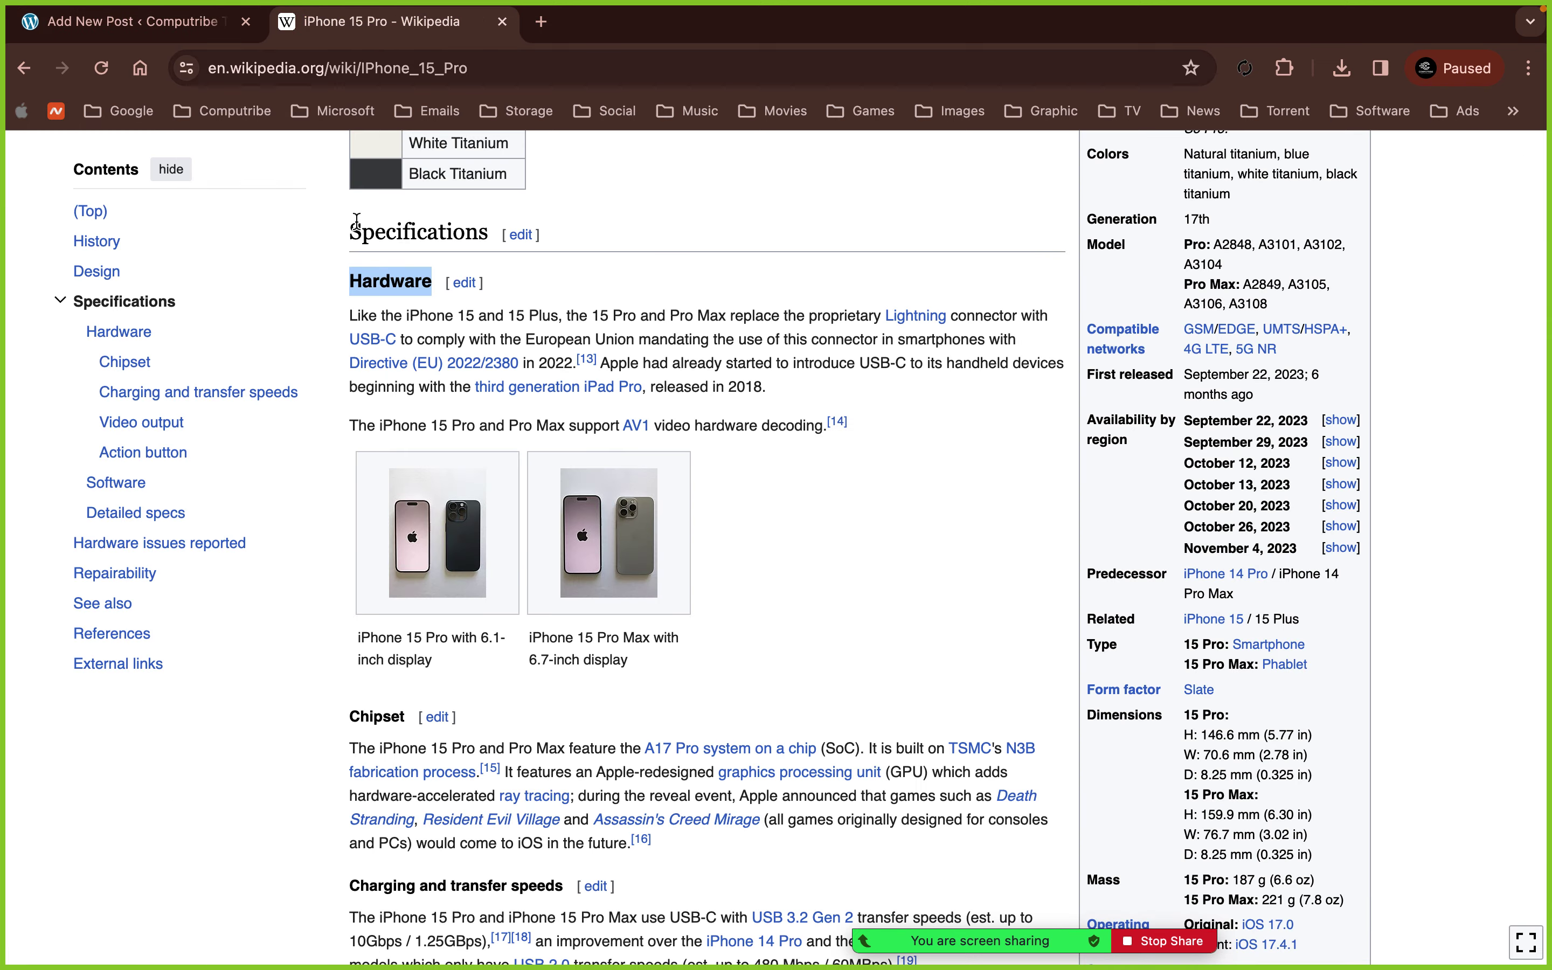
left_click_drag(350, 316, 856, 421)
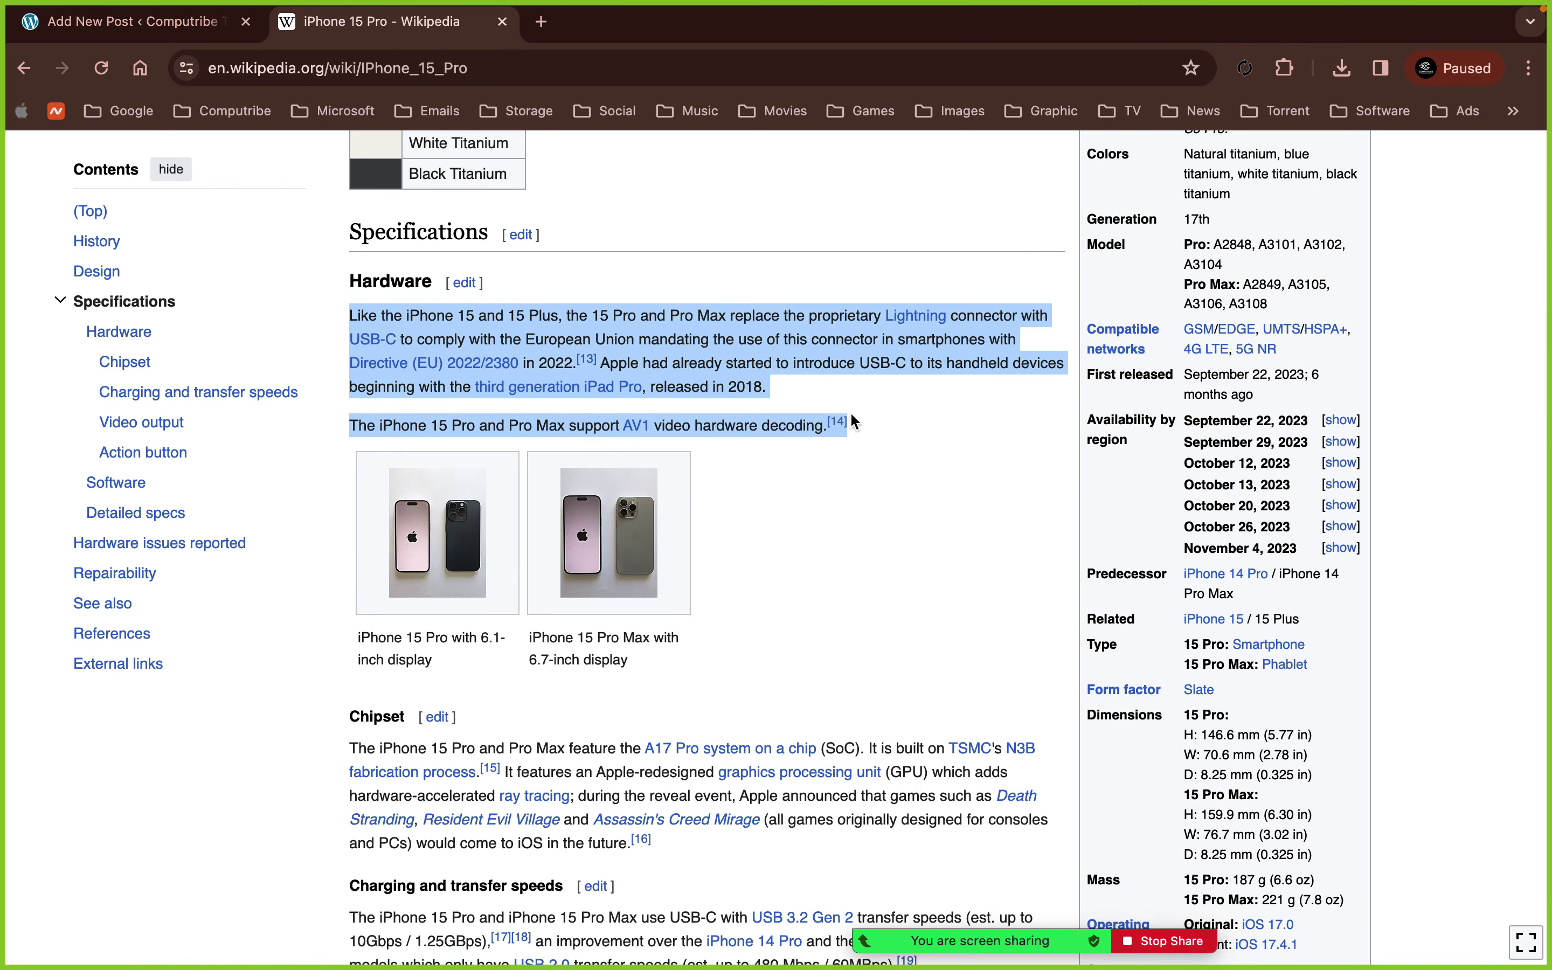
key("super+c")
left_click(541, 23)
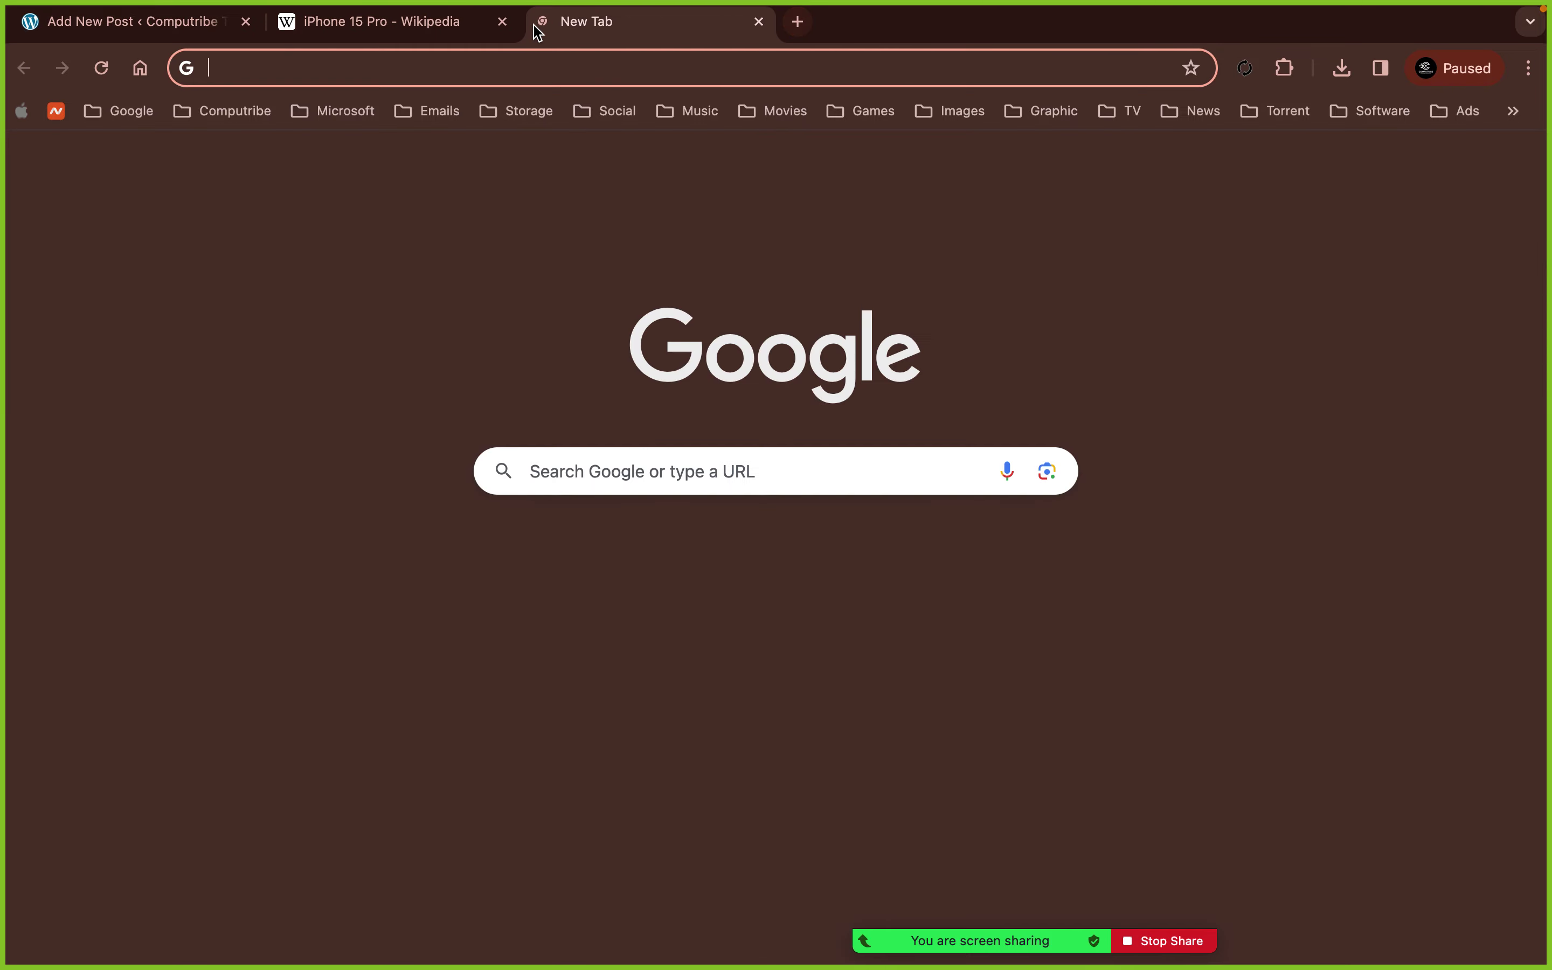
key("super+v")
key("super+a")
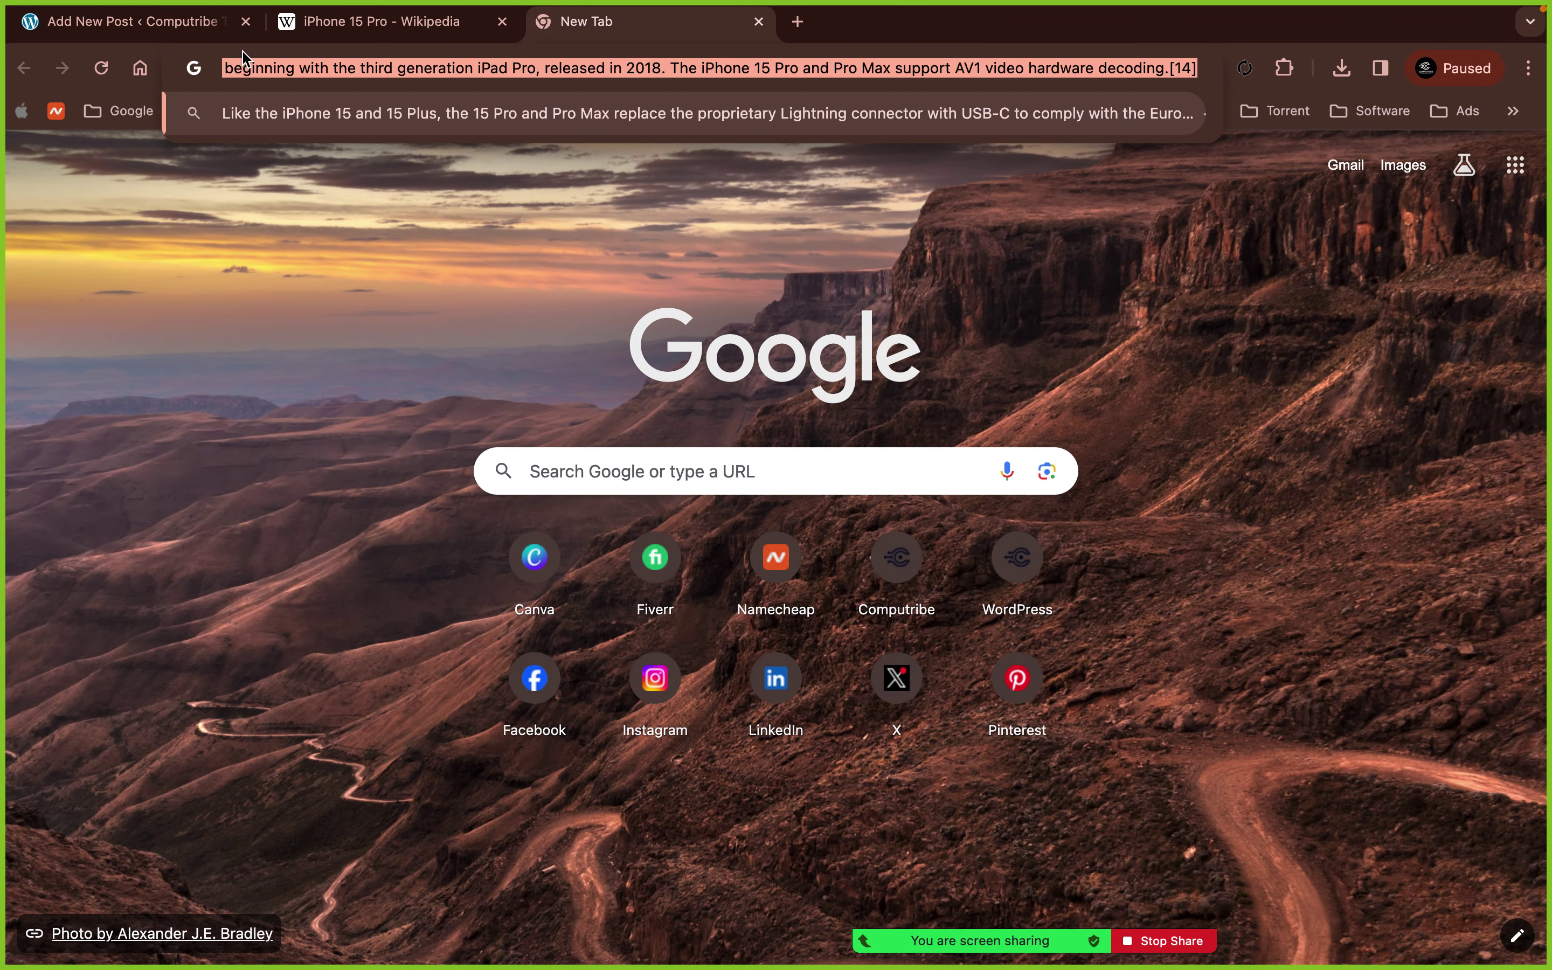
- Insert the plain Hardware text into a new Paragraph block below the WordPress post's Hardware heading
left_click(134, 22)
scroll(368, 884, "down", 1)
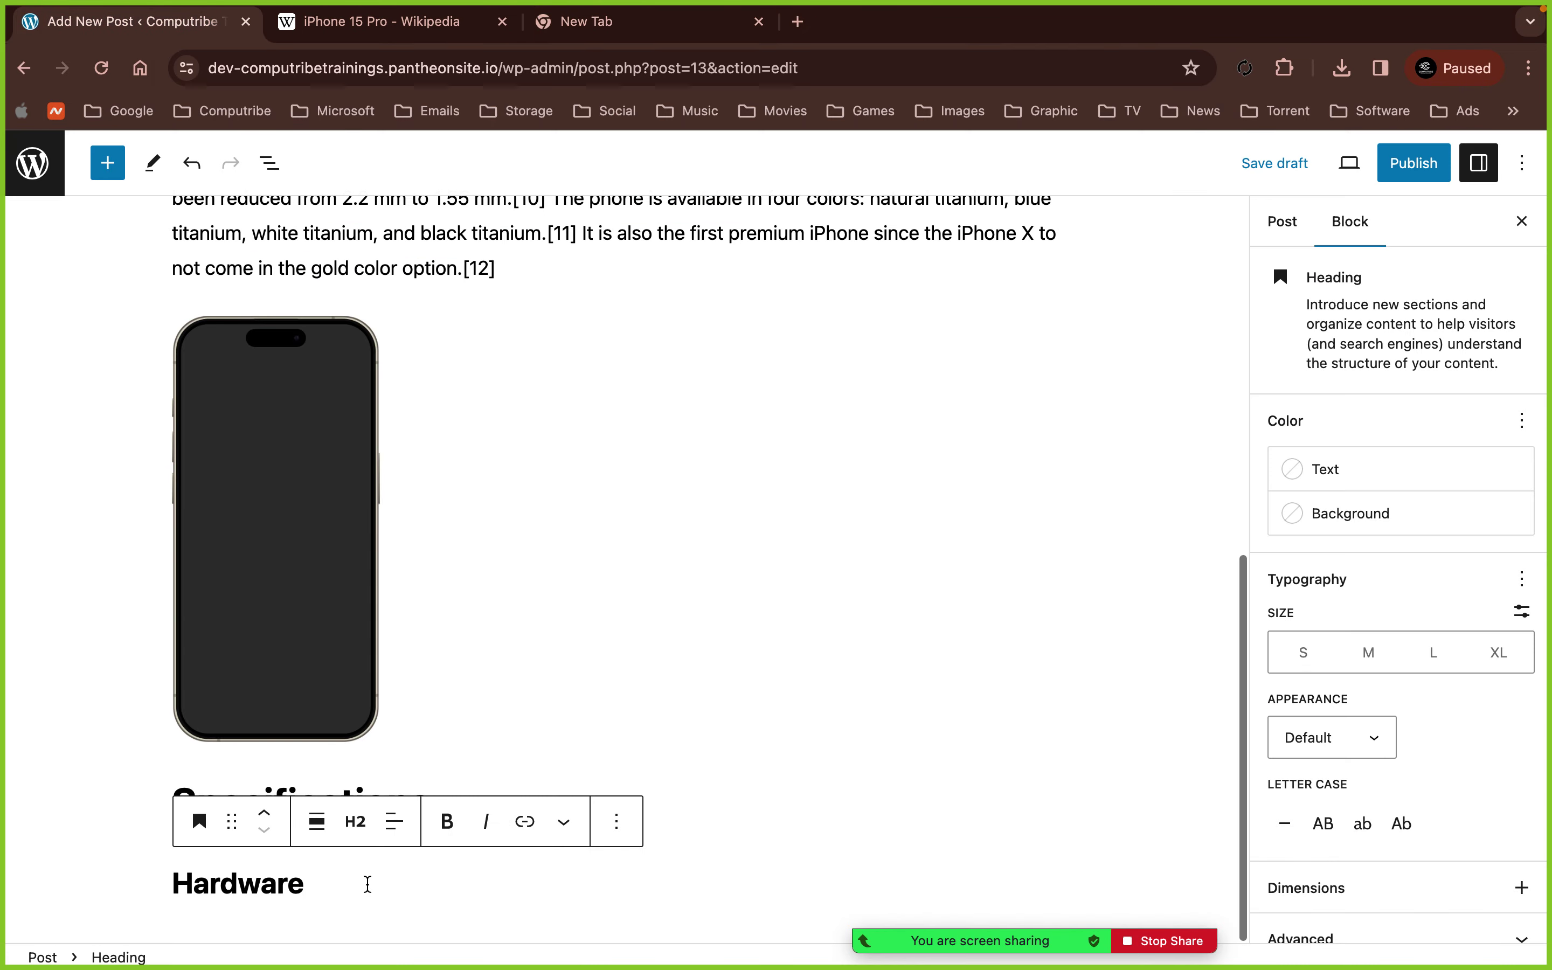
left_click(561, 935)
scroll(562, 935, "down", 2)
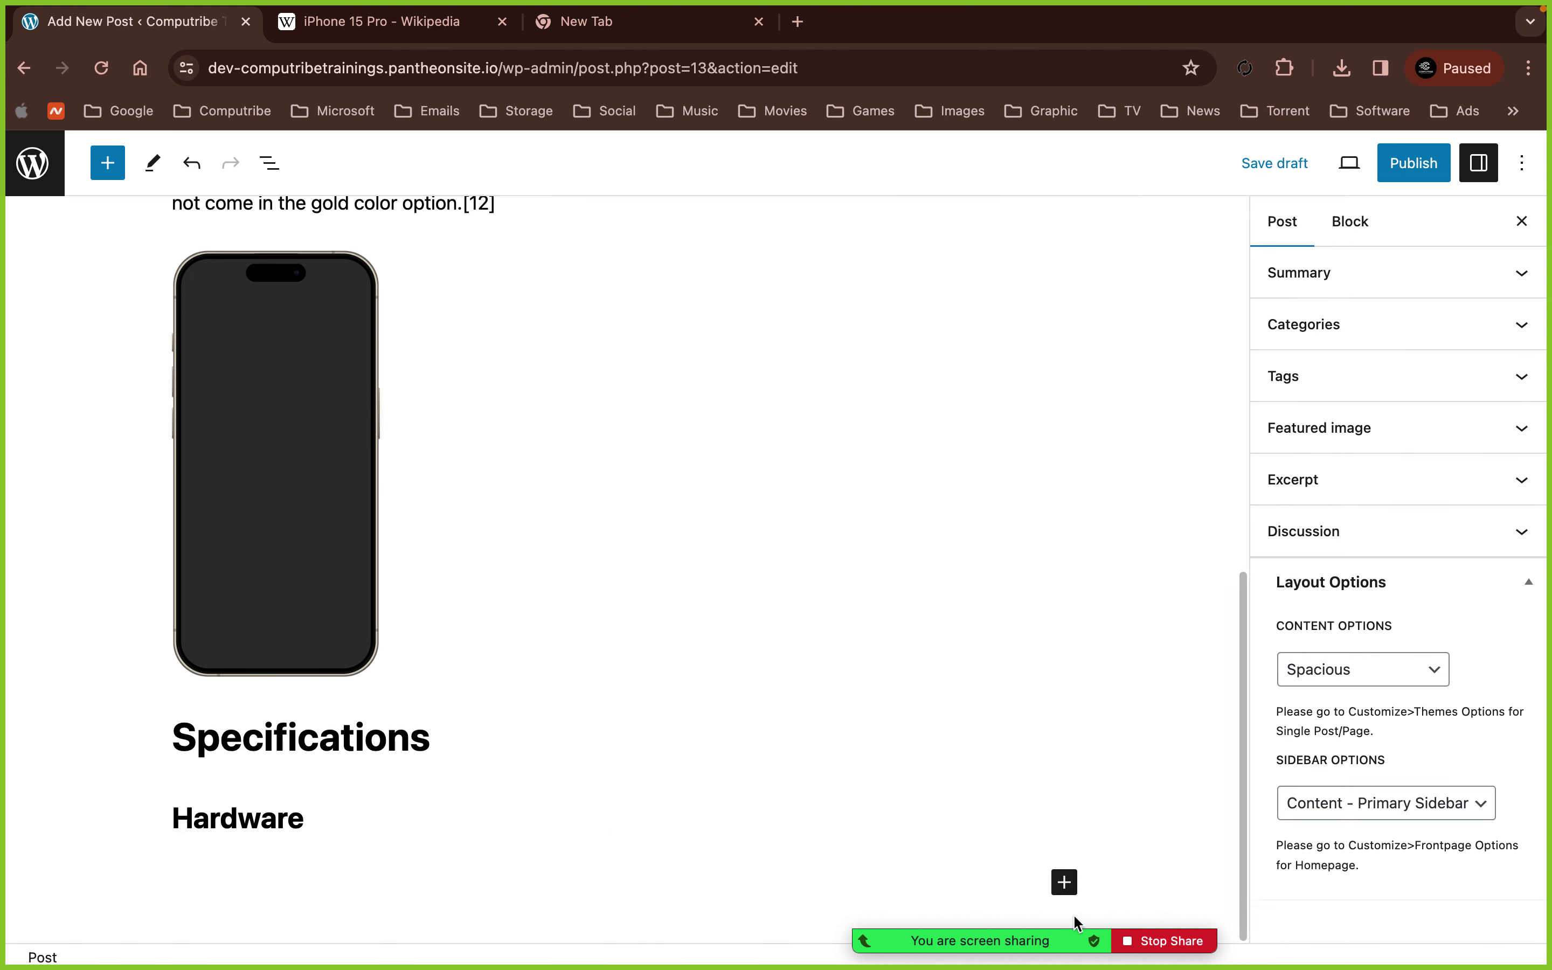
left_click(1065, 884)
left_click(1132, 637)
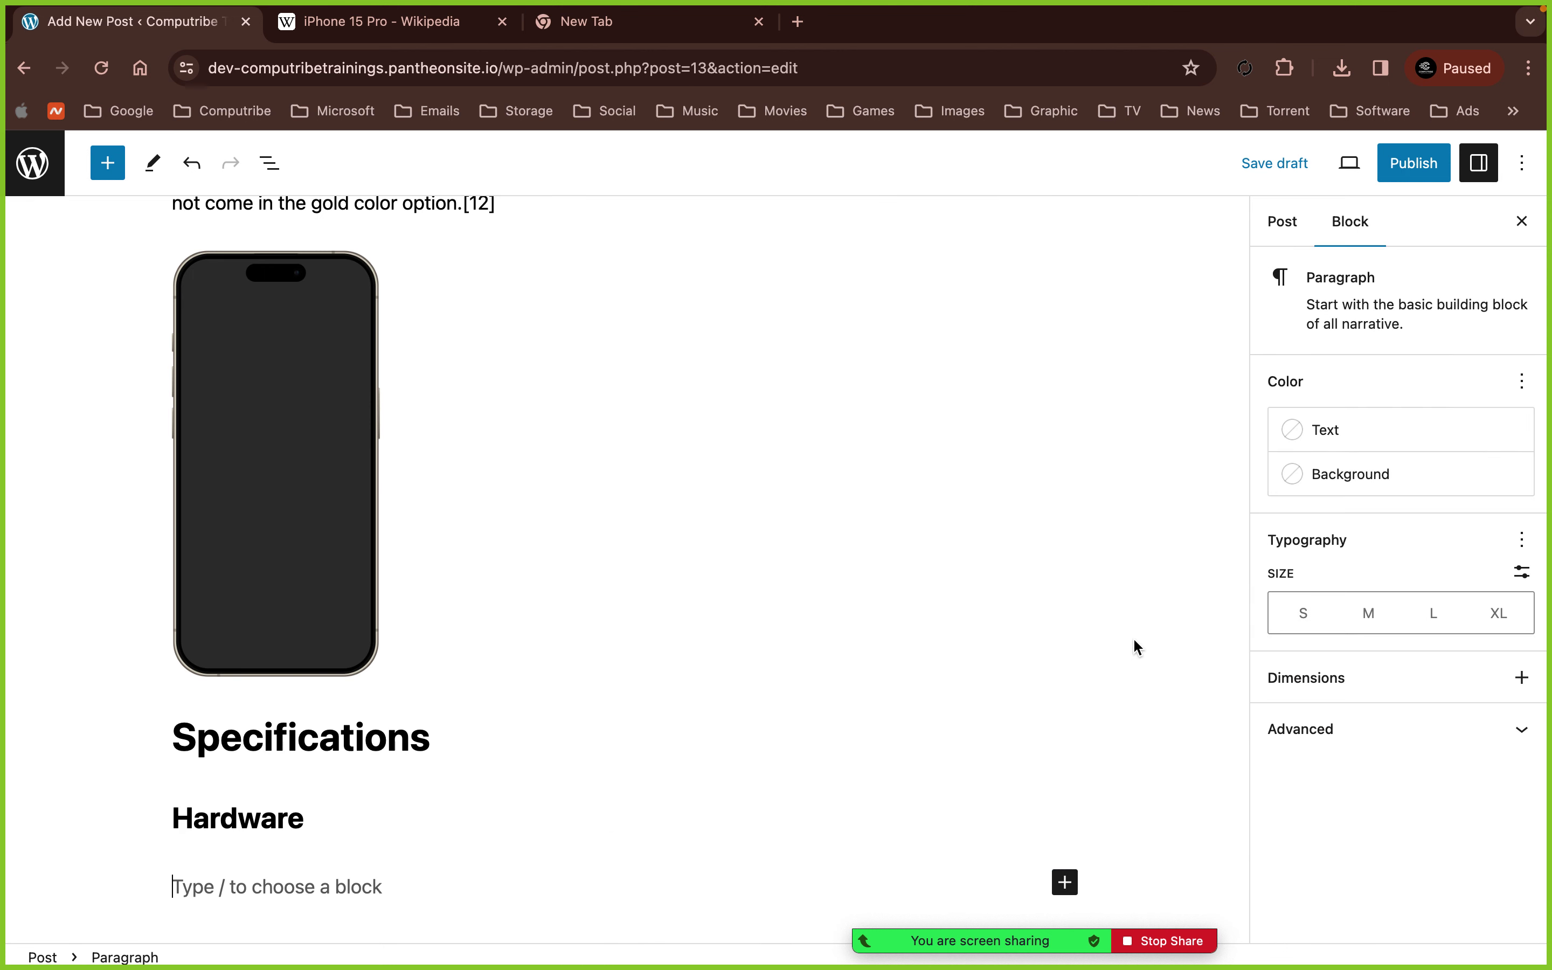
key("super+v")
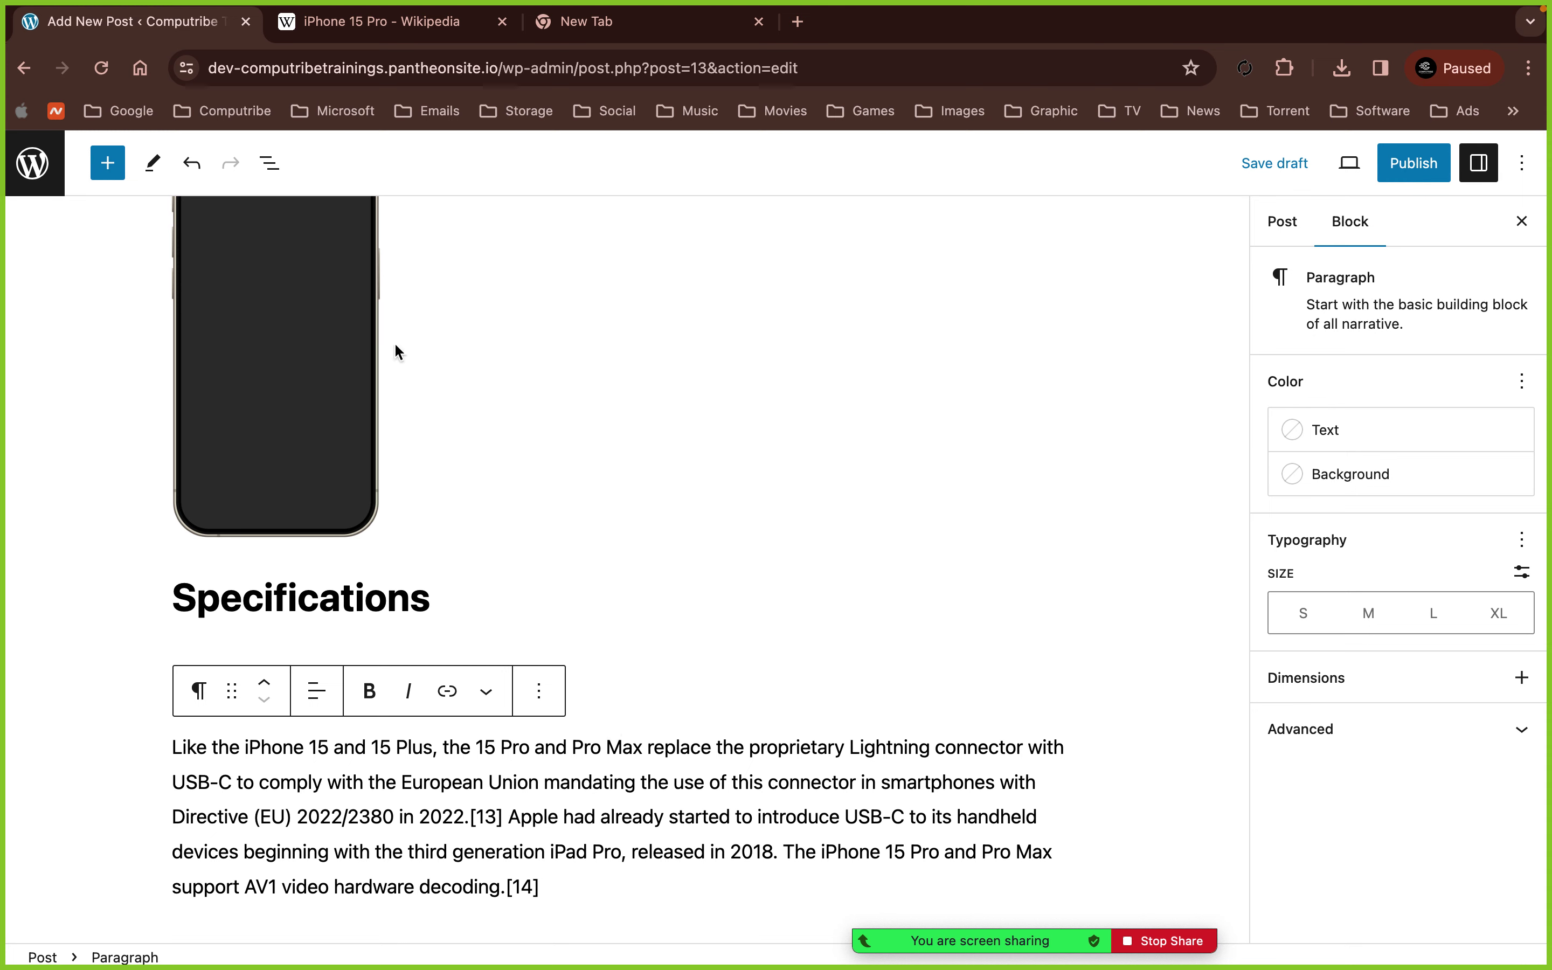
- Search Google for "iphone 15 pro" in the spare browser tab and show the image results
left_click(343, 27)
left_click(550, 28)
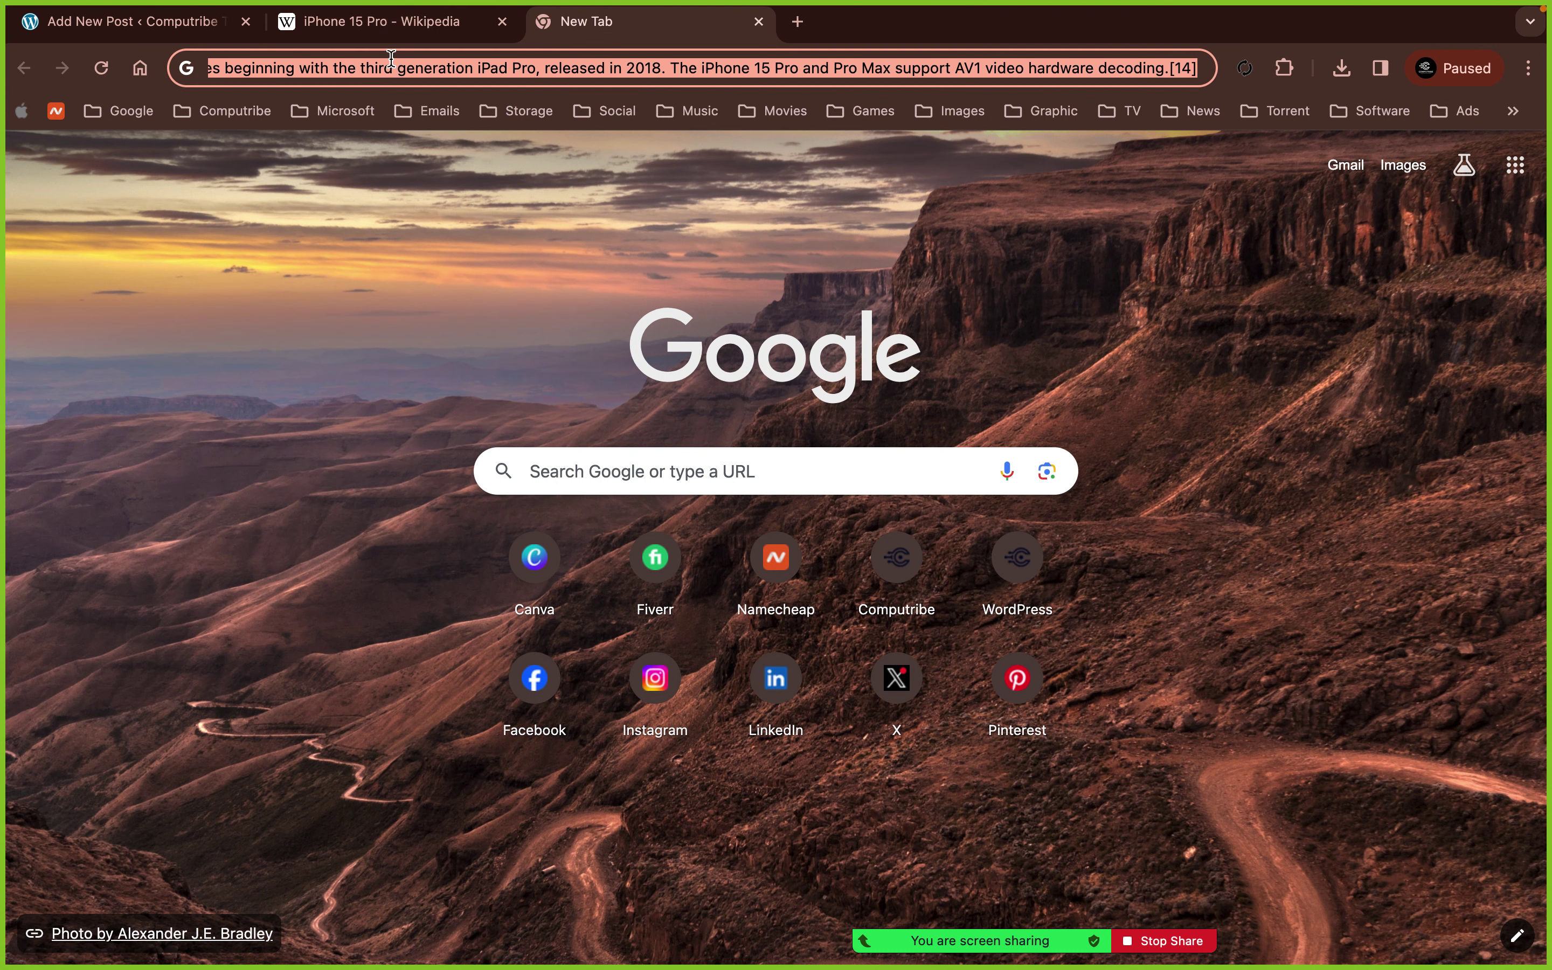
type("iphone 15 pro max wikipedia")
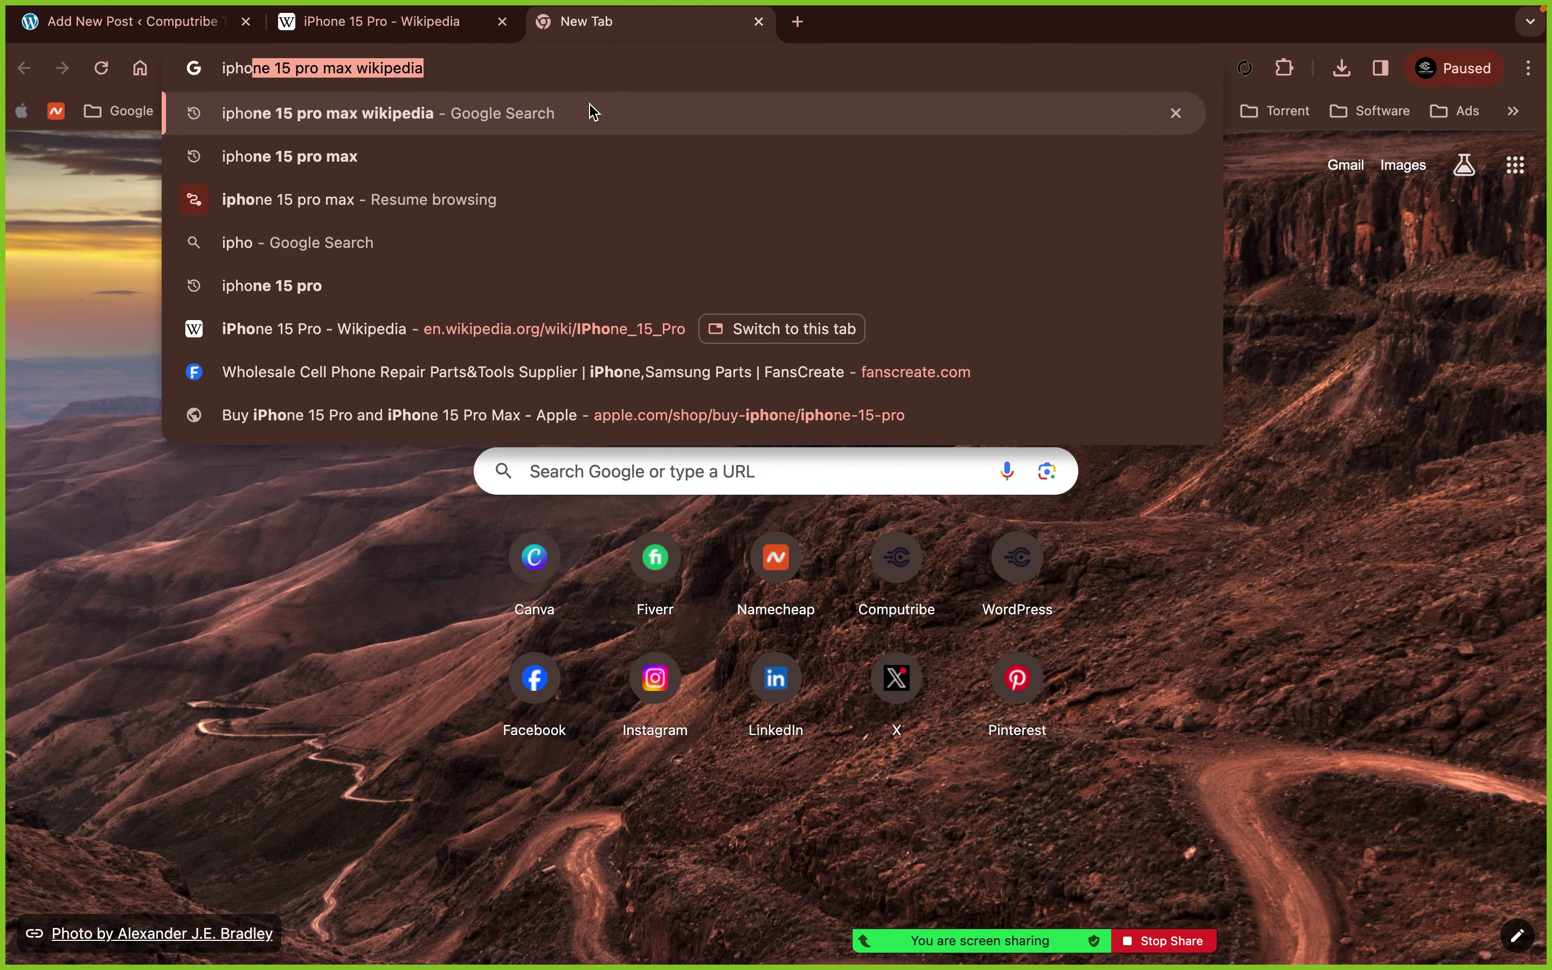
key("Right")
key("BackSpace")
key("BackSpace")
key("BackSpace")
key("BackSpace")
key("BackSpace")
key("BackSpace")
key("BackSpace")
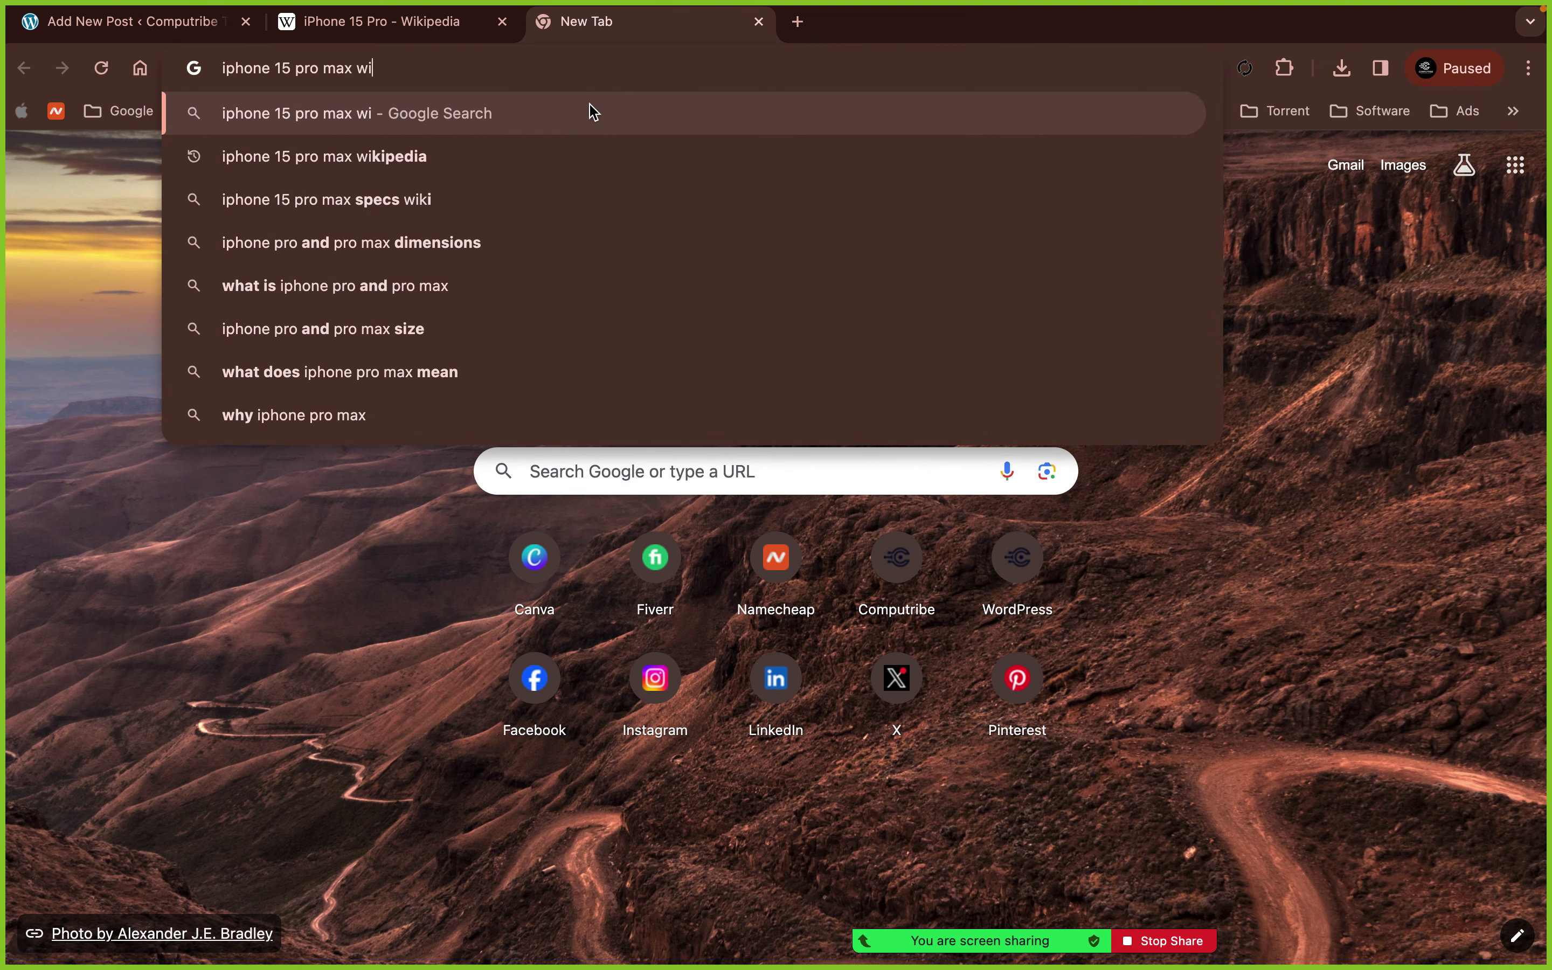
key("BackSpace")
key("BackSpace")
key("BackSpace")
key("BackSpace")
key("BackSpace")
key("BackSpace")
key("BackSpace")
key("Return")
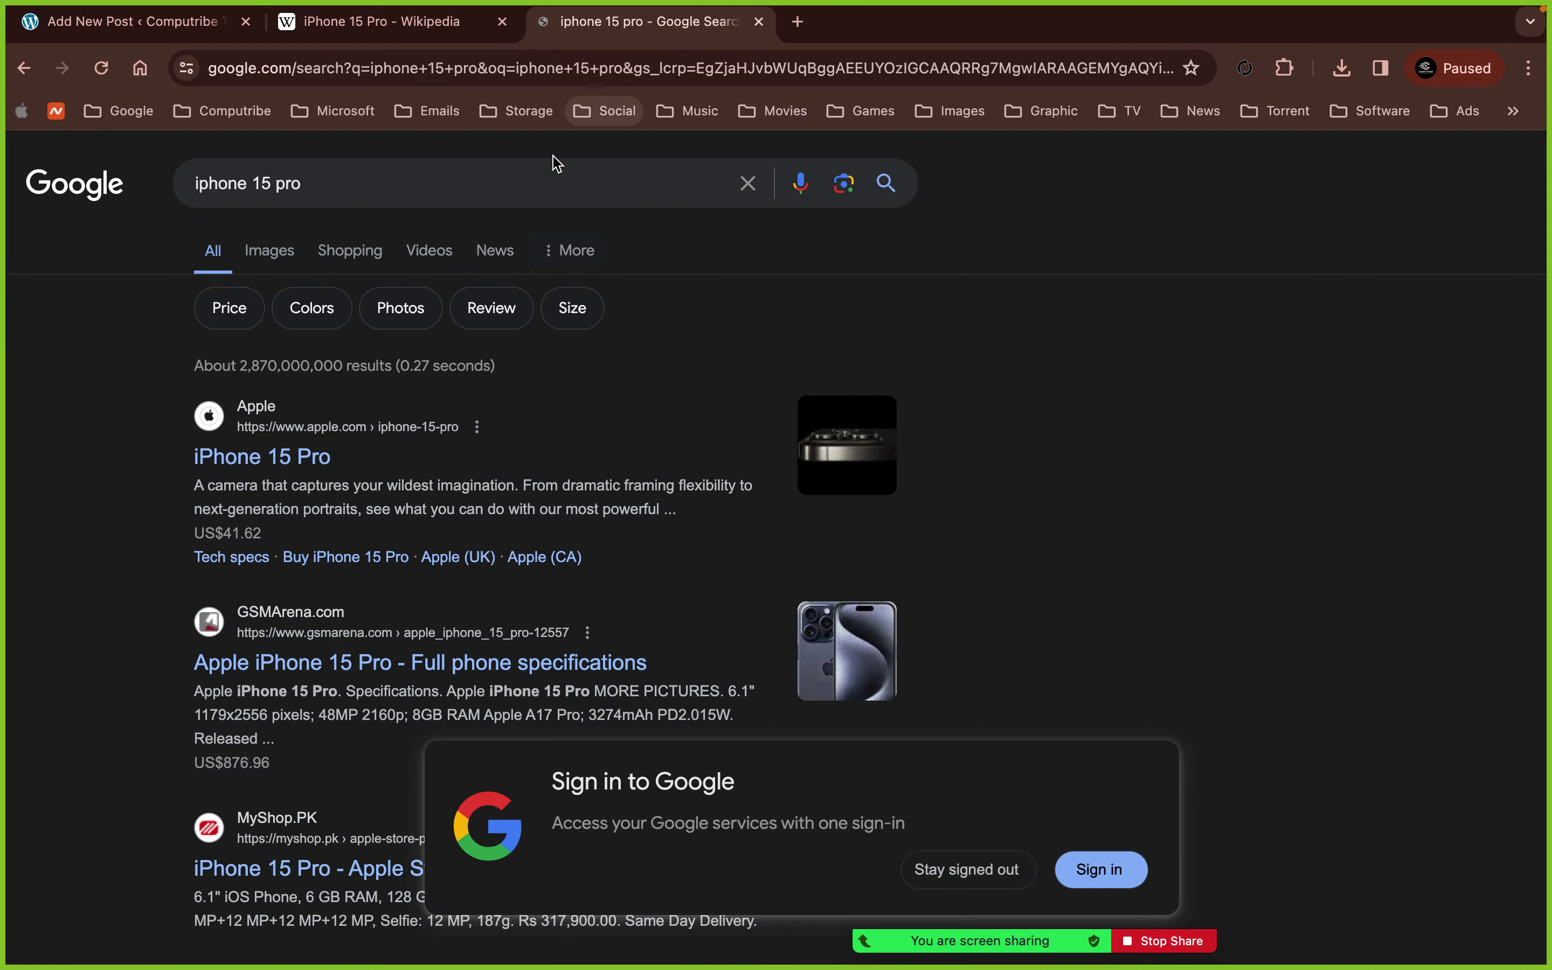
left_click(274, 254)
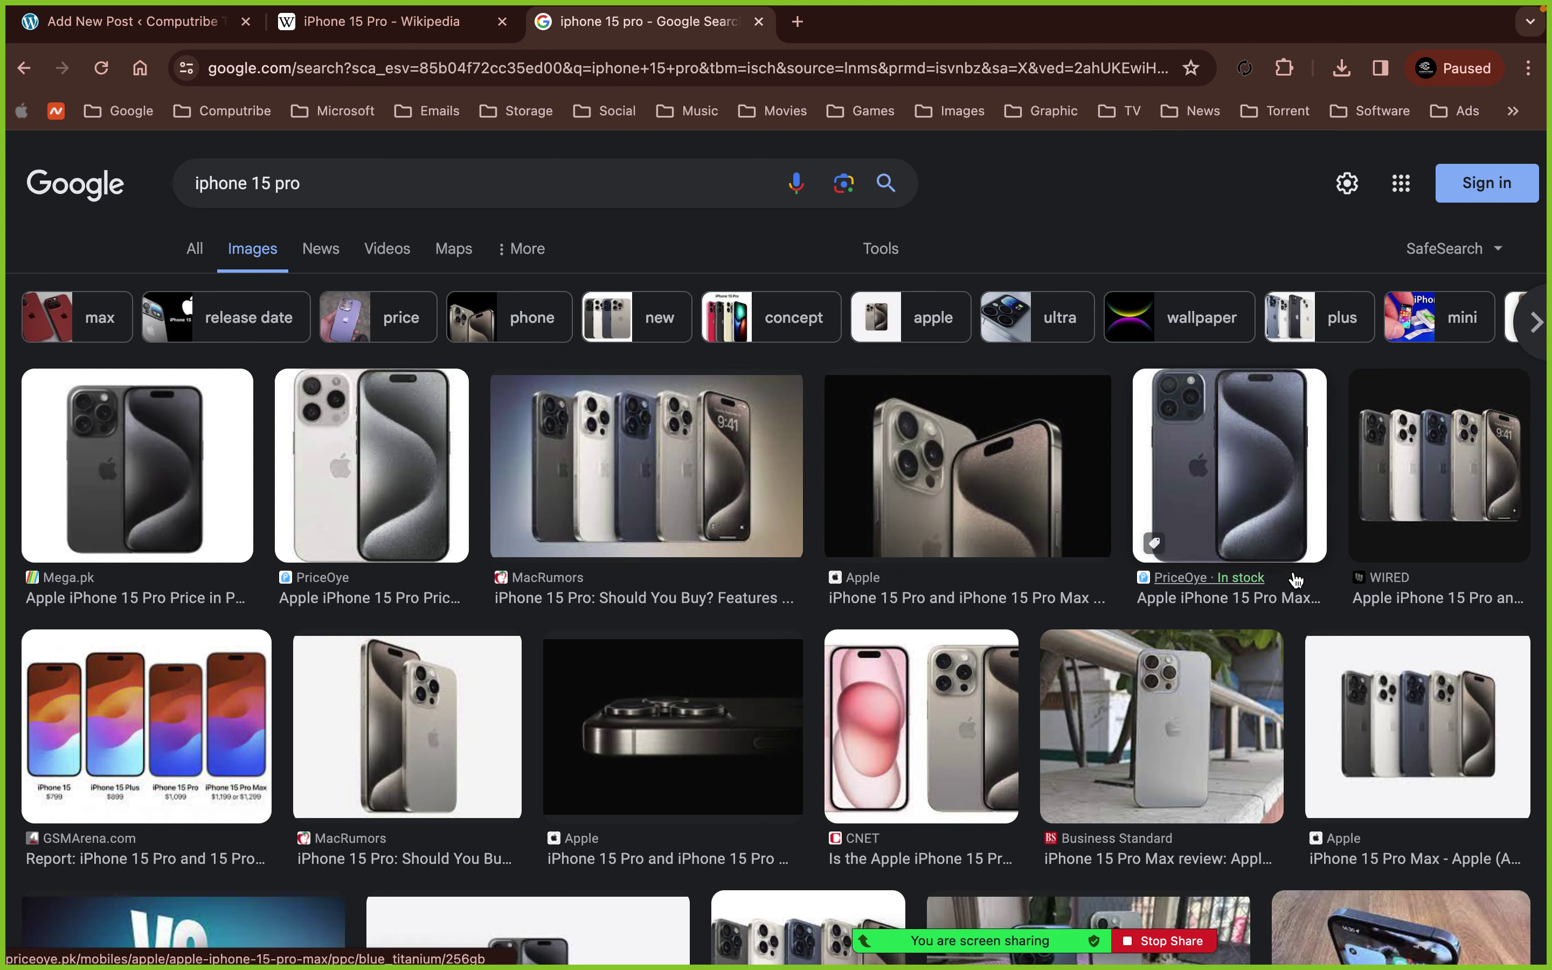
left_click(1176, 702)
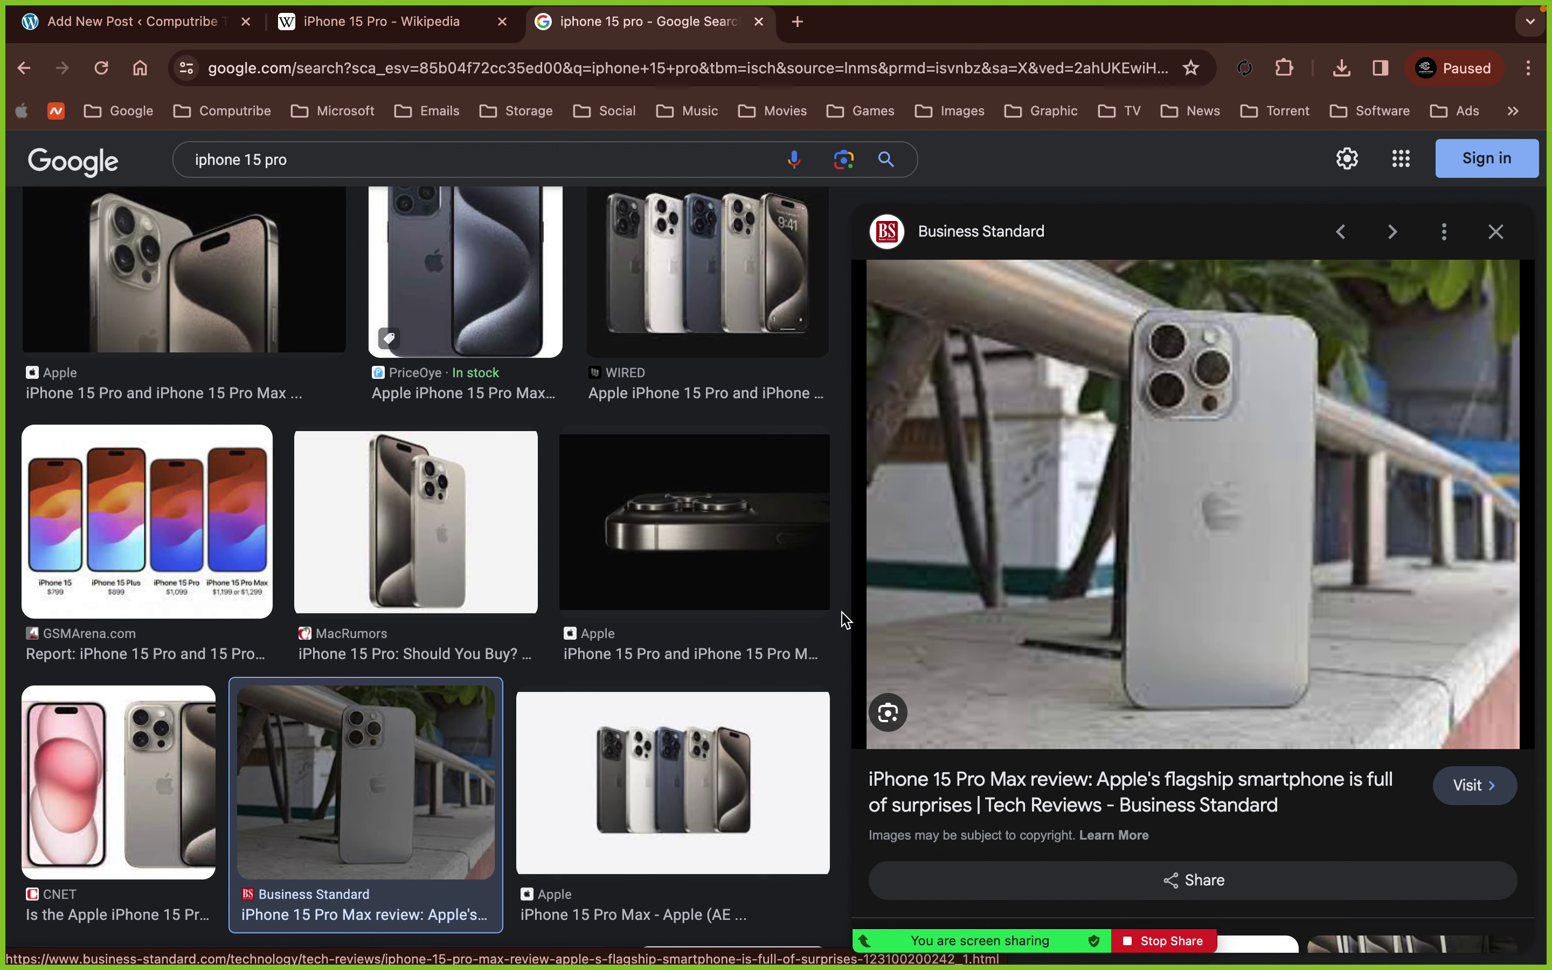
right_click(965, 687)
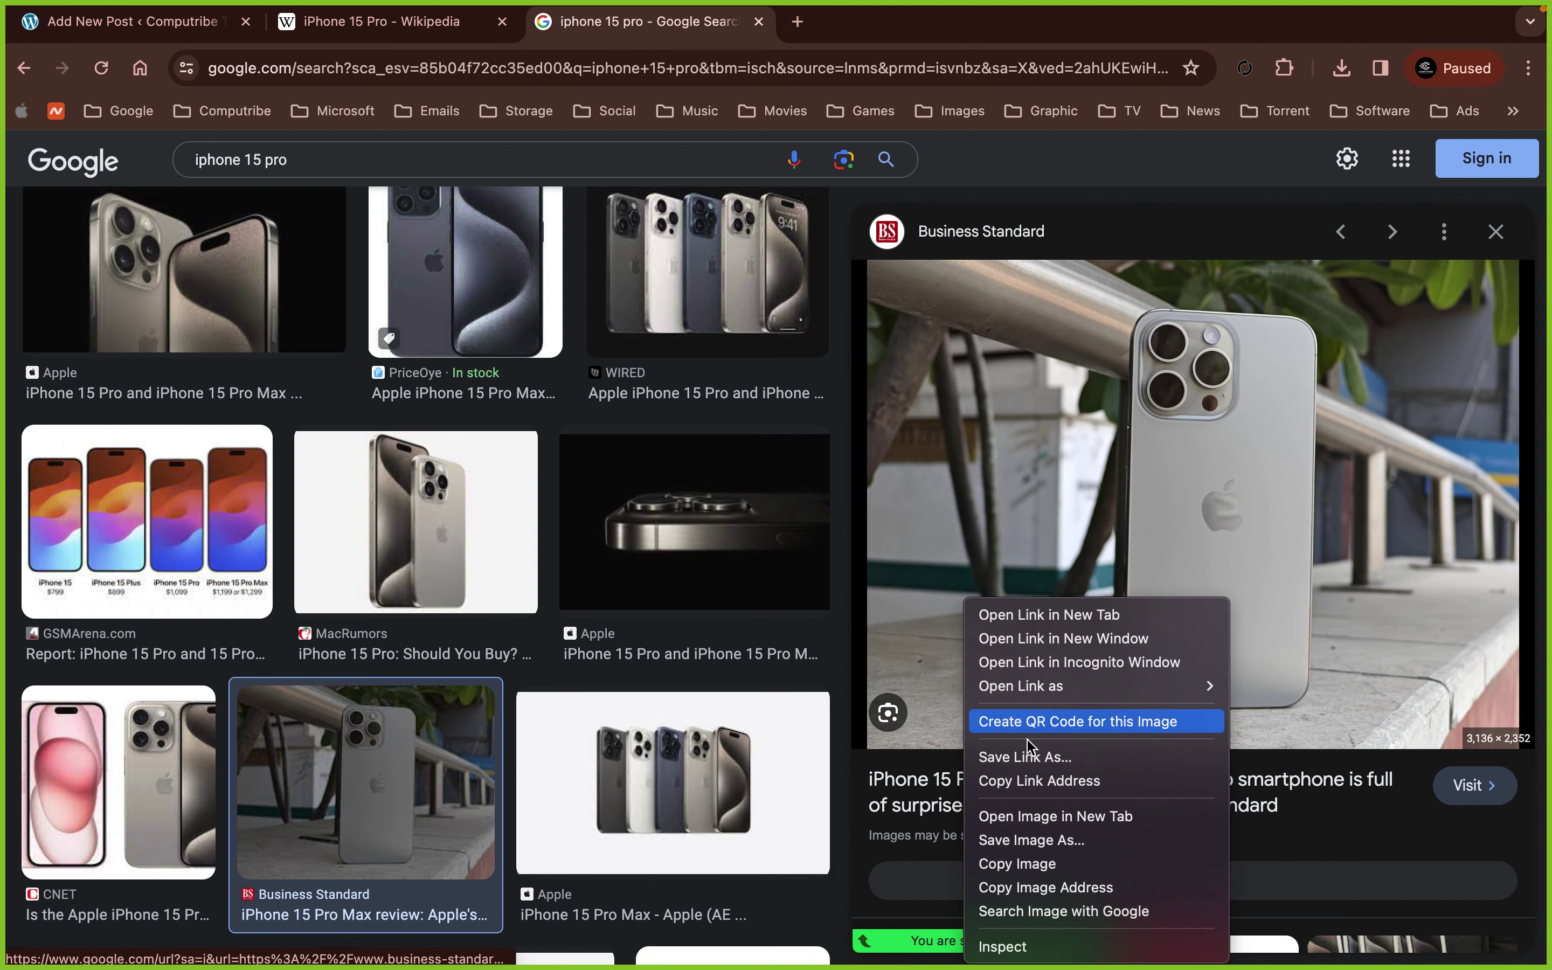
left_click(1017, 839)
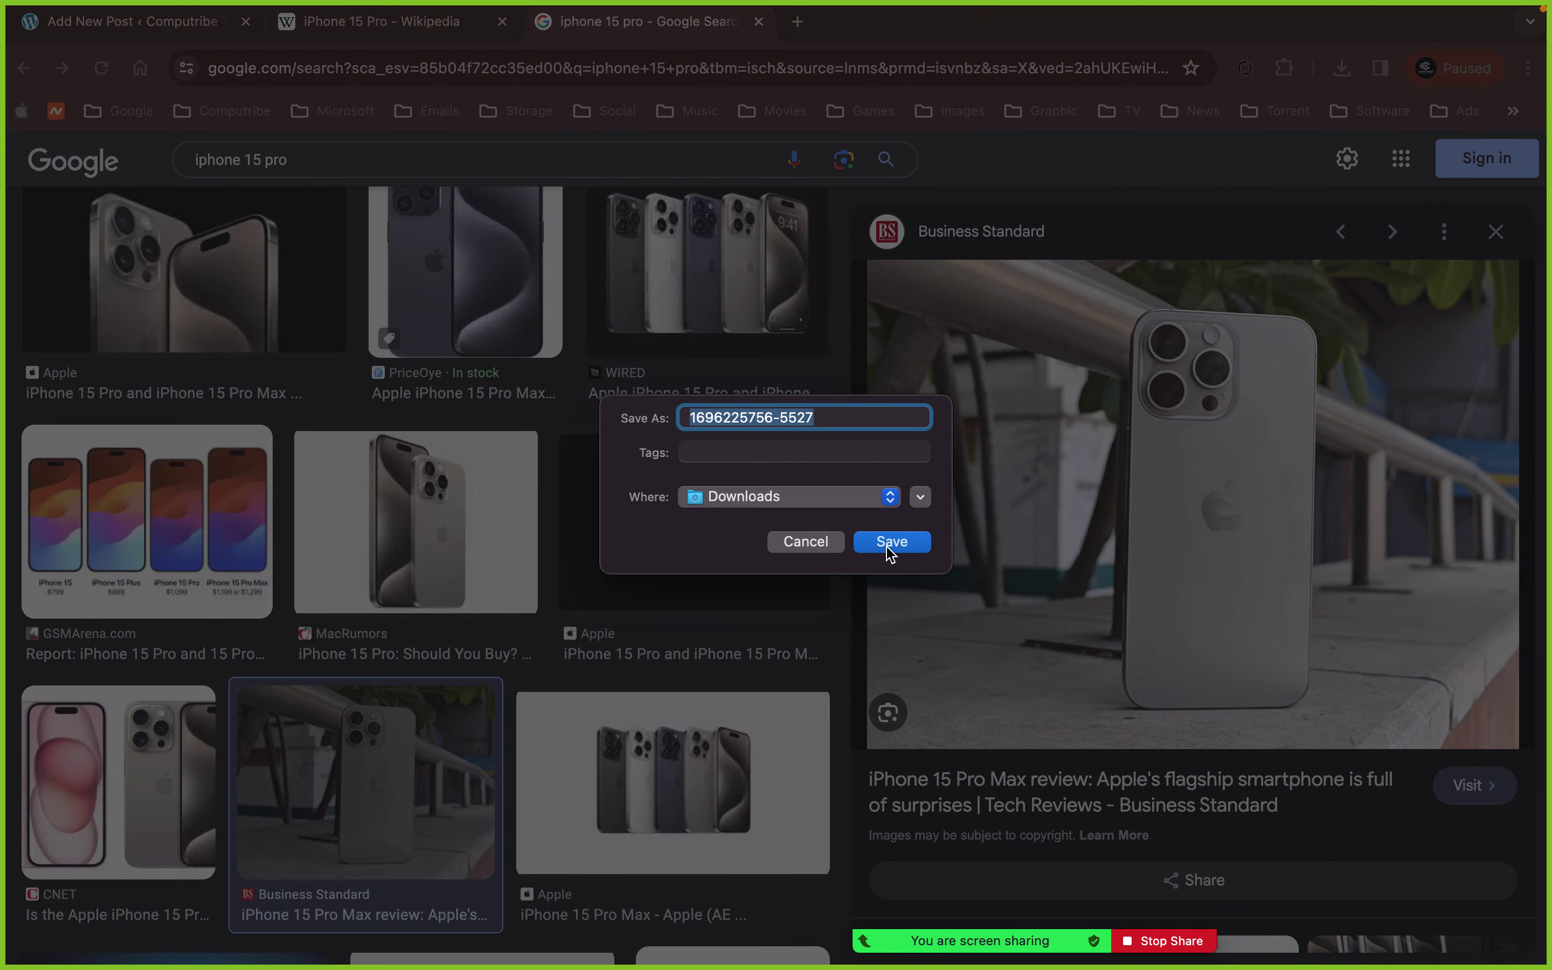
left_click(891, 542)
- Save ZDNet's iPhone 15 Pro hands-on photo from the image results to Downloads as iphone-15-pro-max-white-1
scroll(340, 621, "down", 9)
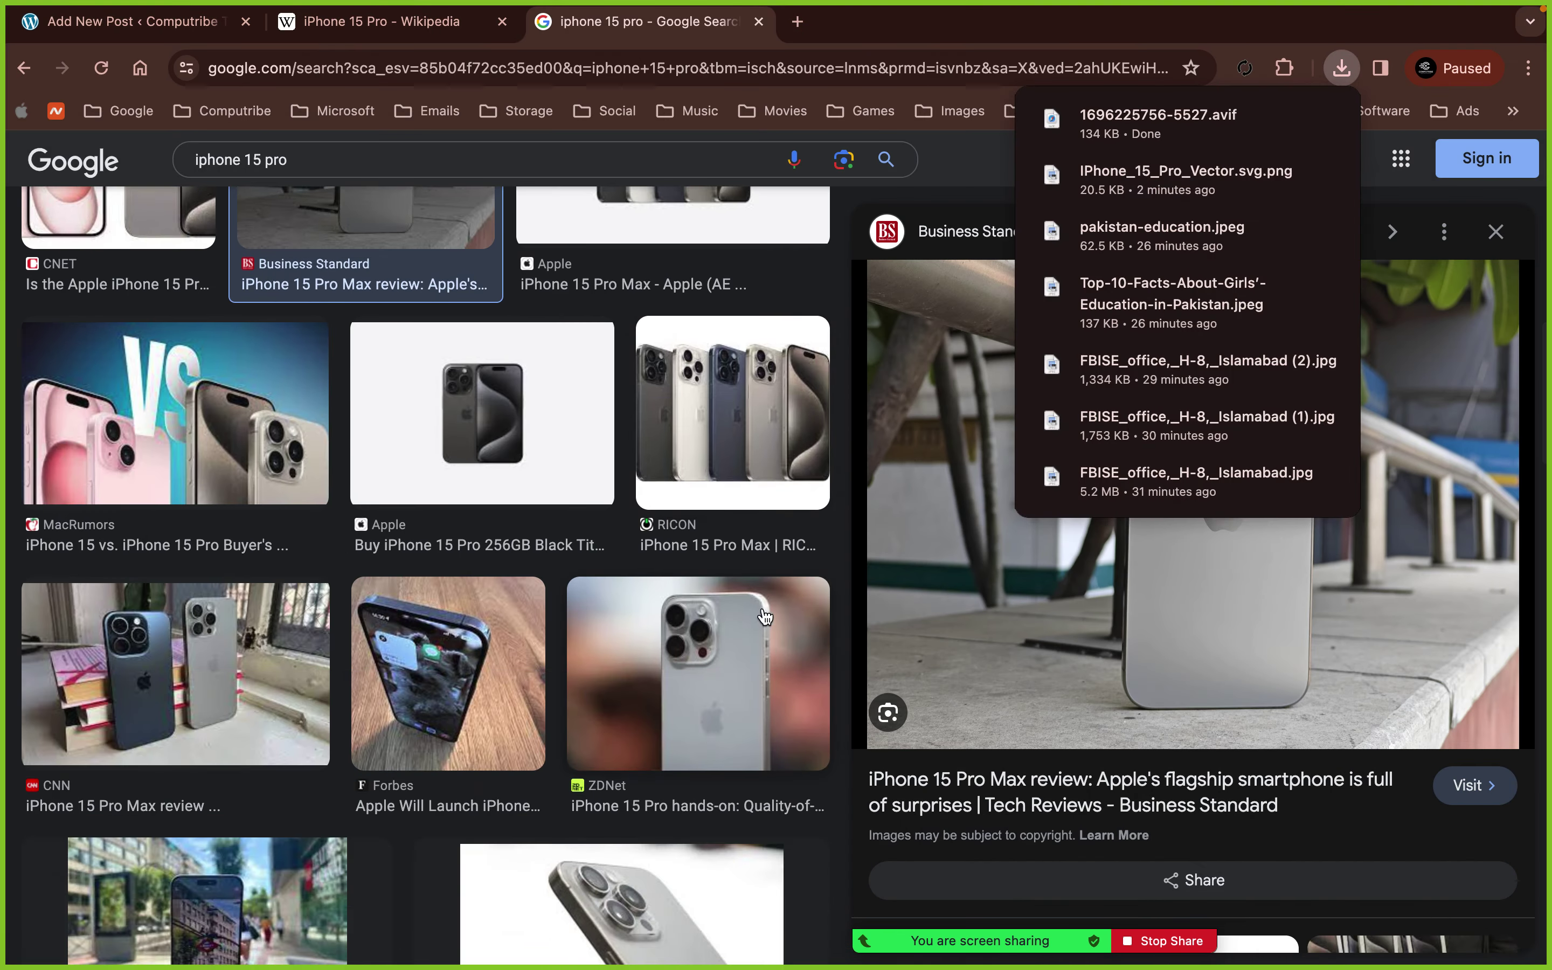
left_click(820, 599)
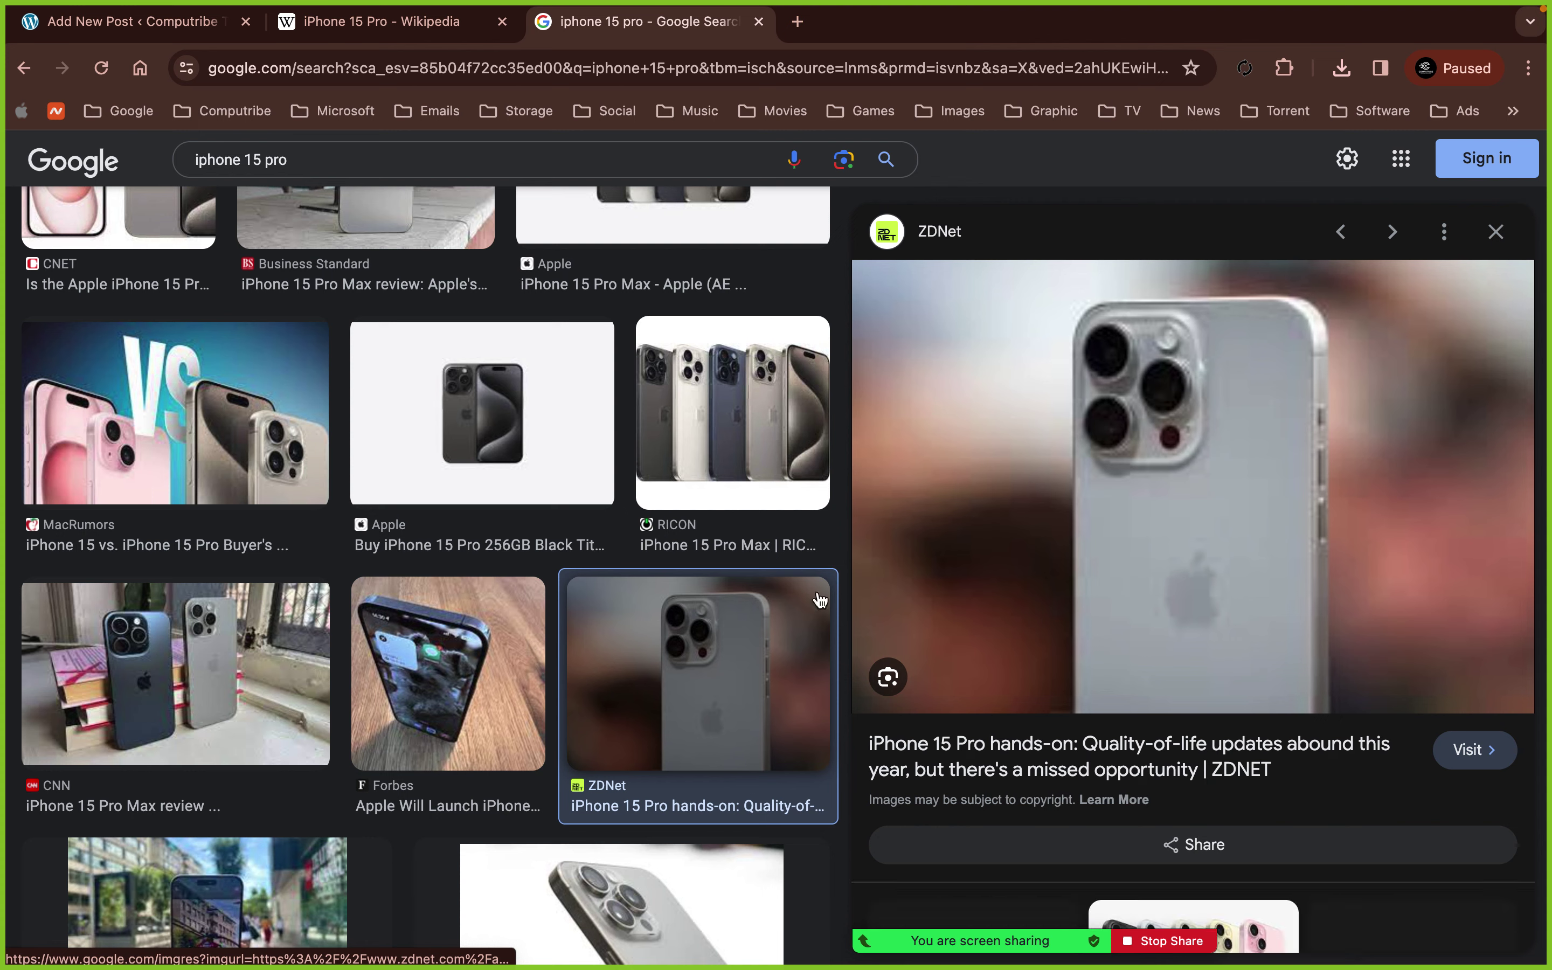
right_click(1226, 508)
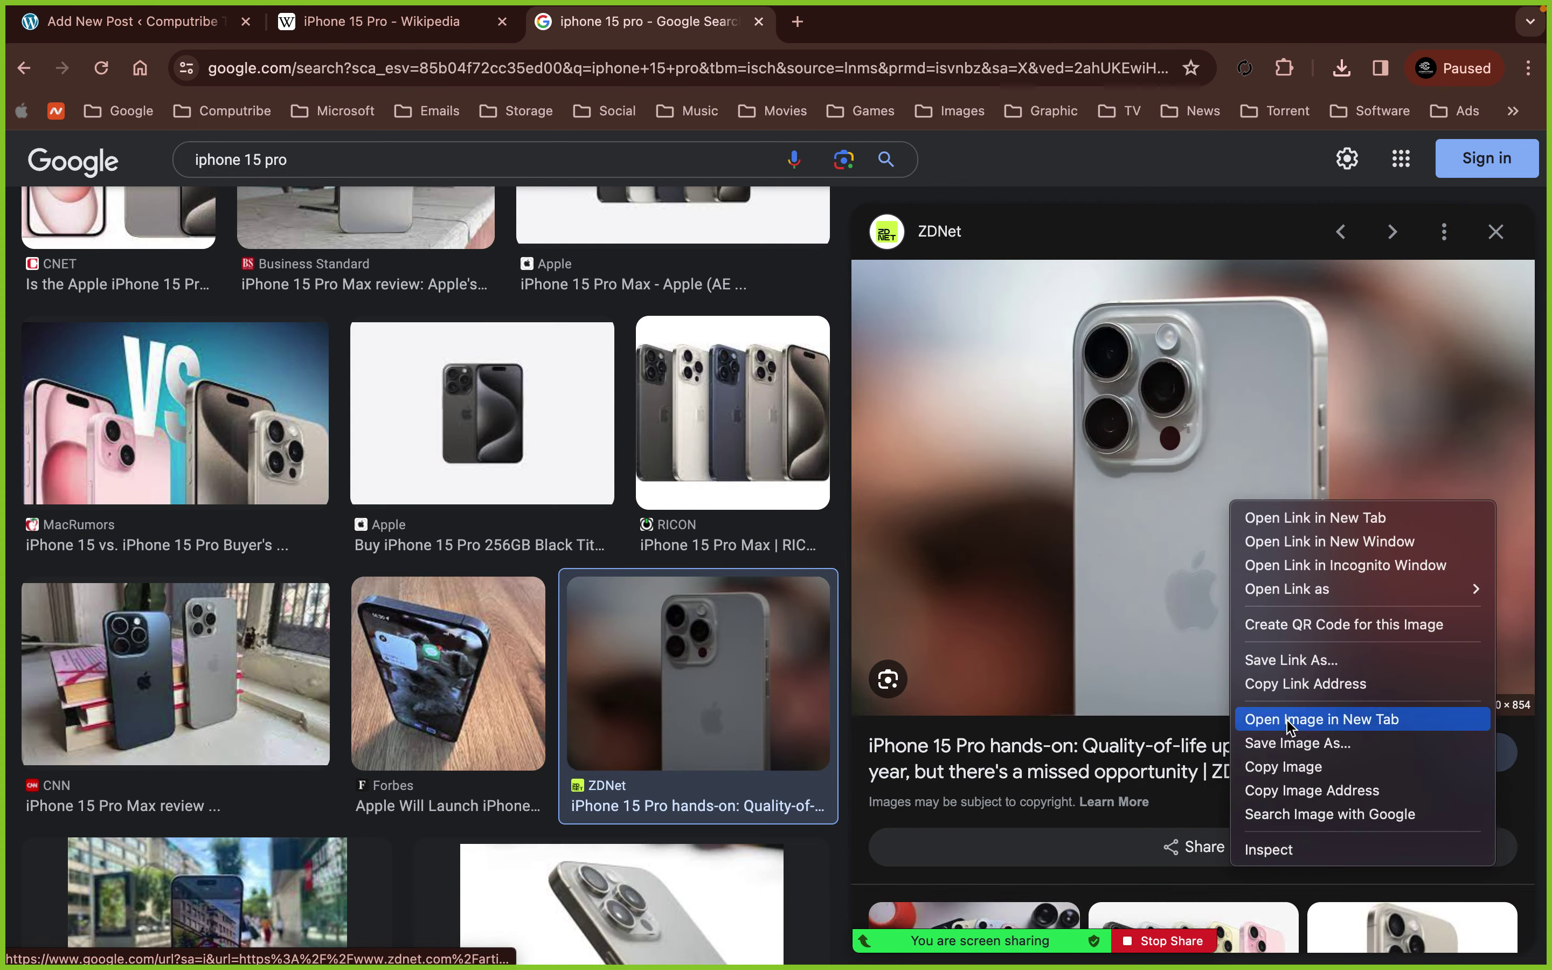
left_click(1296, 743)
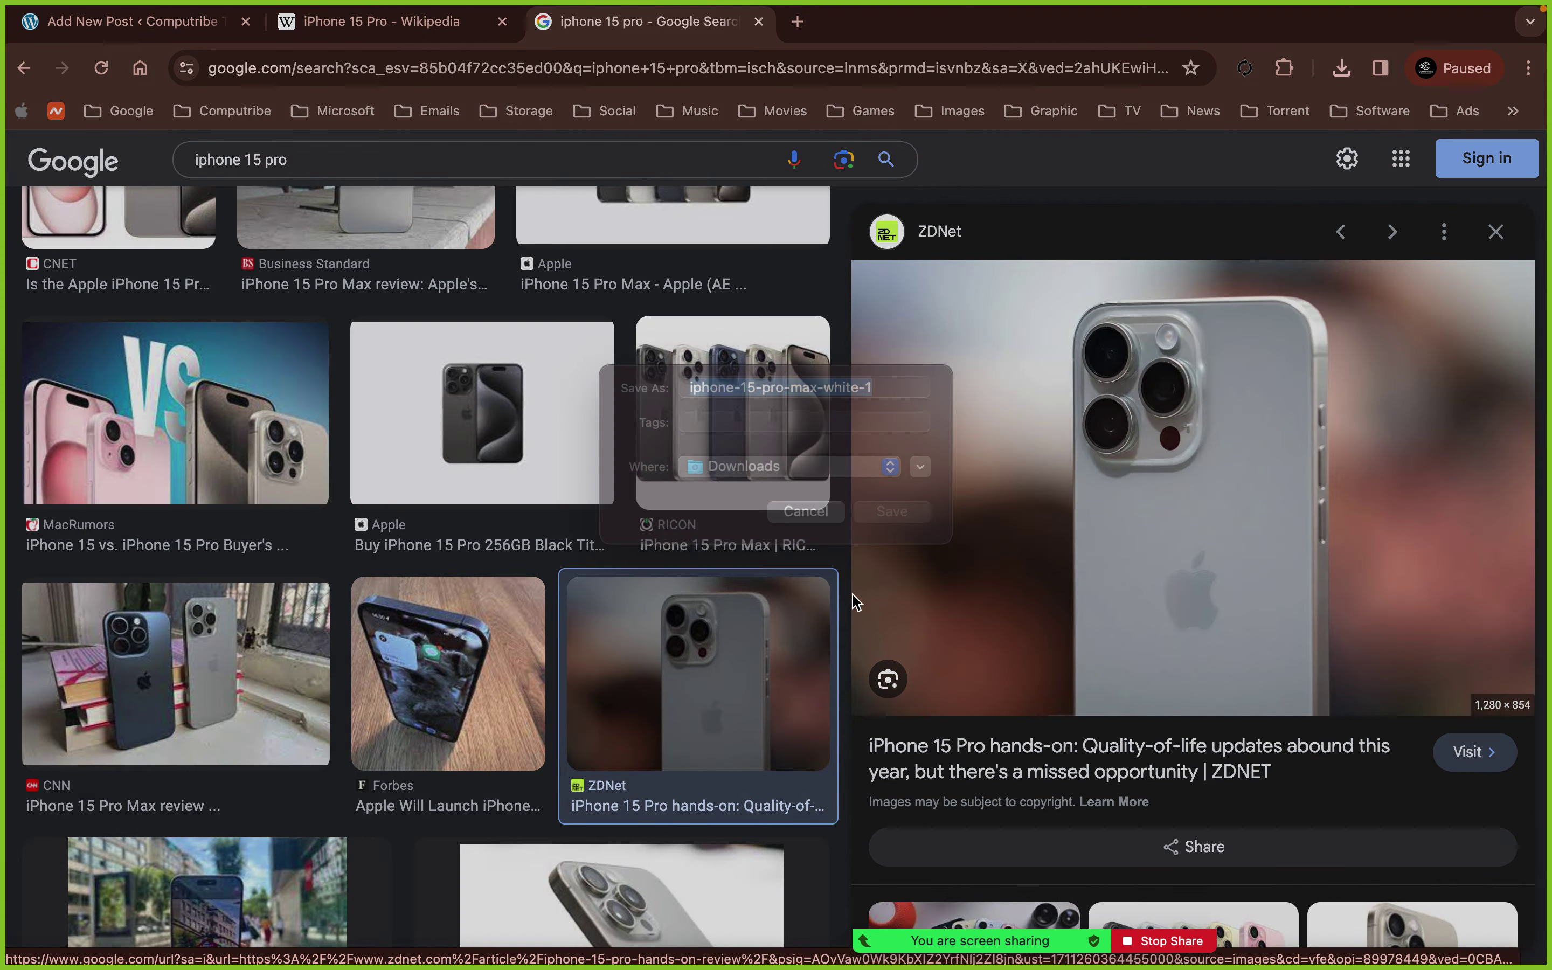
left_click(878, 544)
- Save the Tom's Guide photo of a hand holding the iPhone 15 Pro to Downloads under its suggested file name
scroll(495, 591, "down", 5)
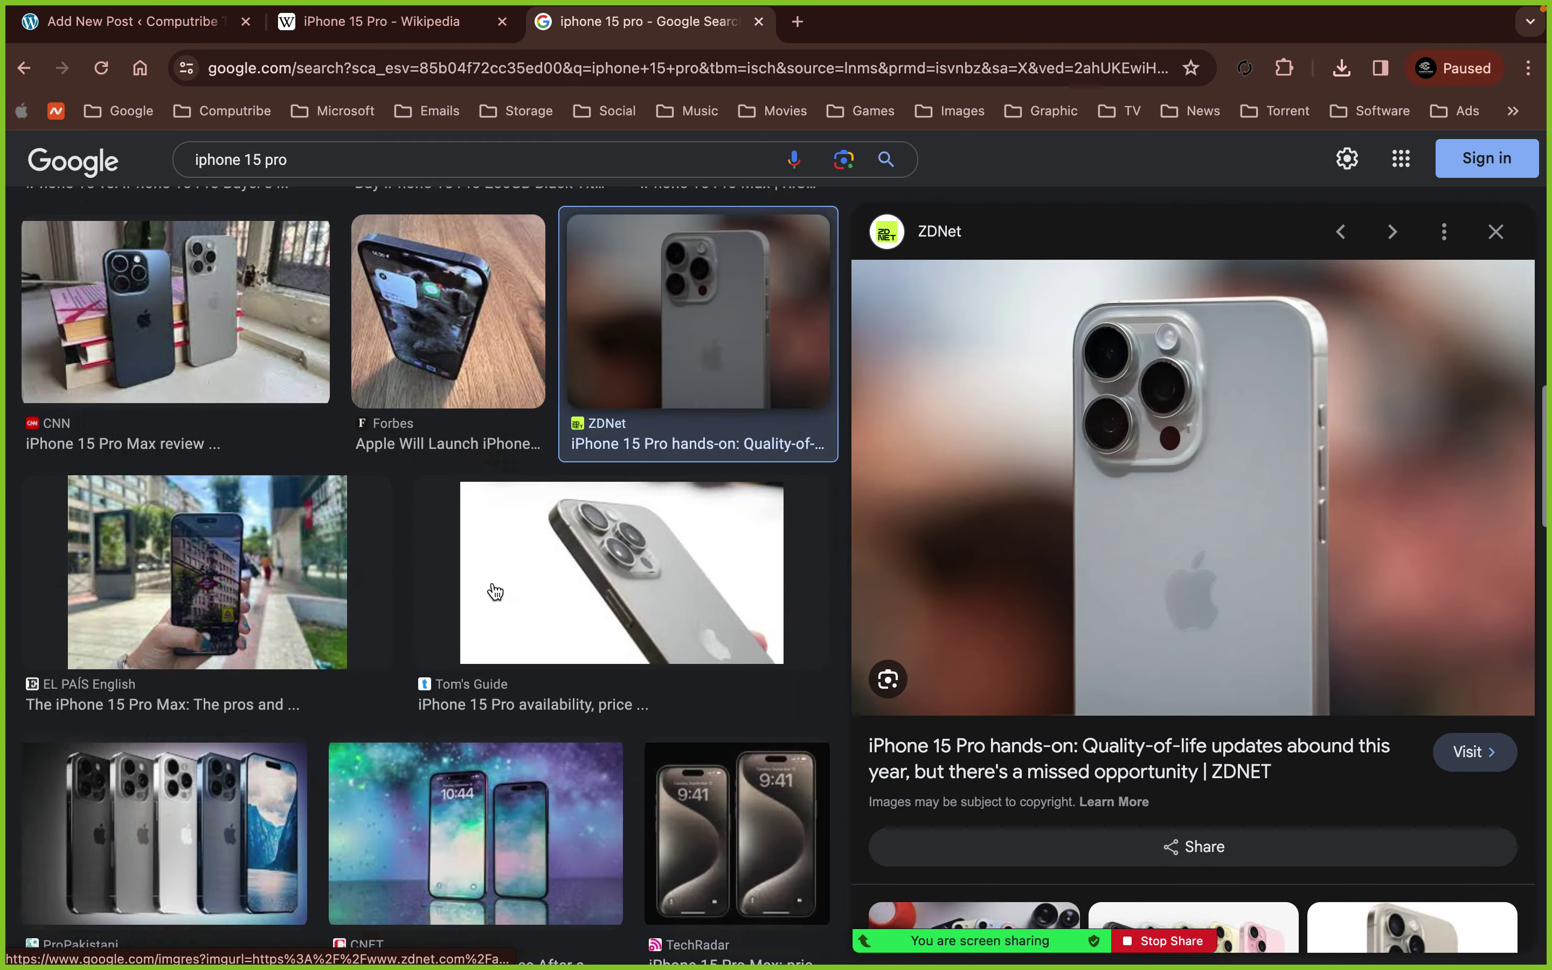
scroll(495, 591, "down", 12)
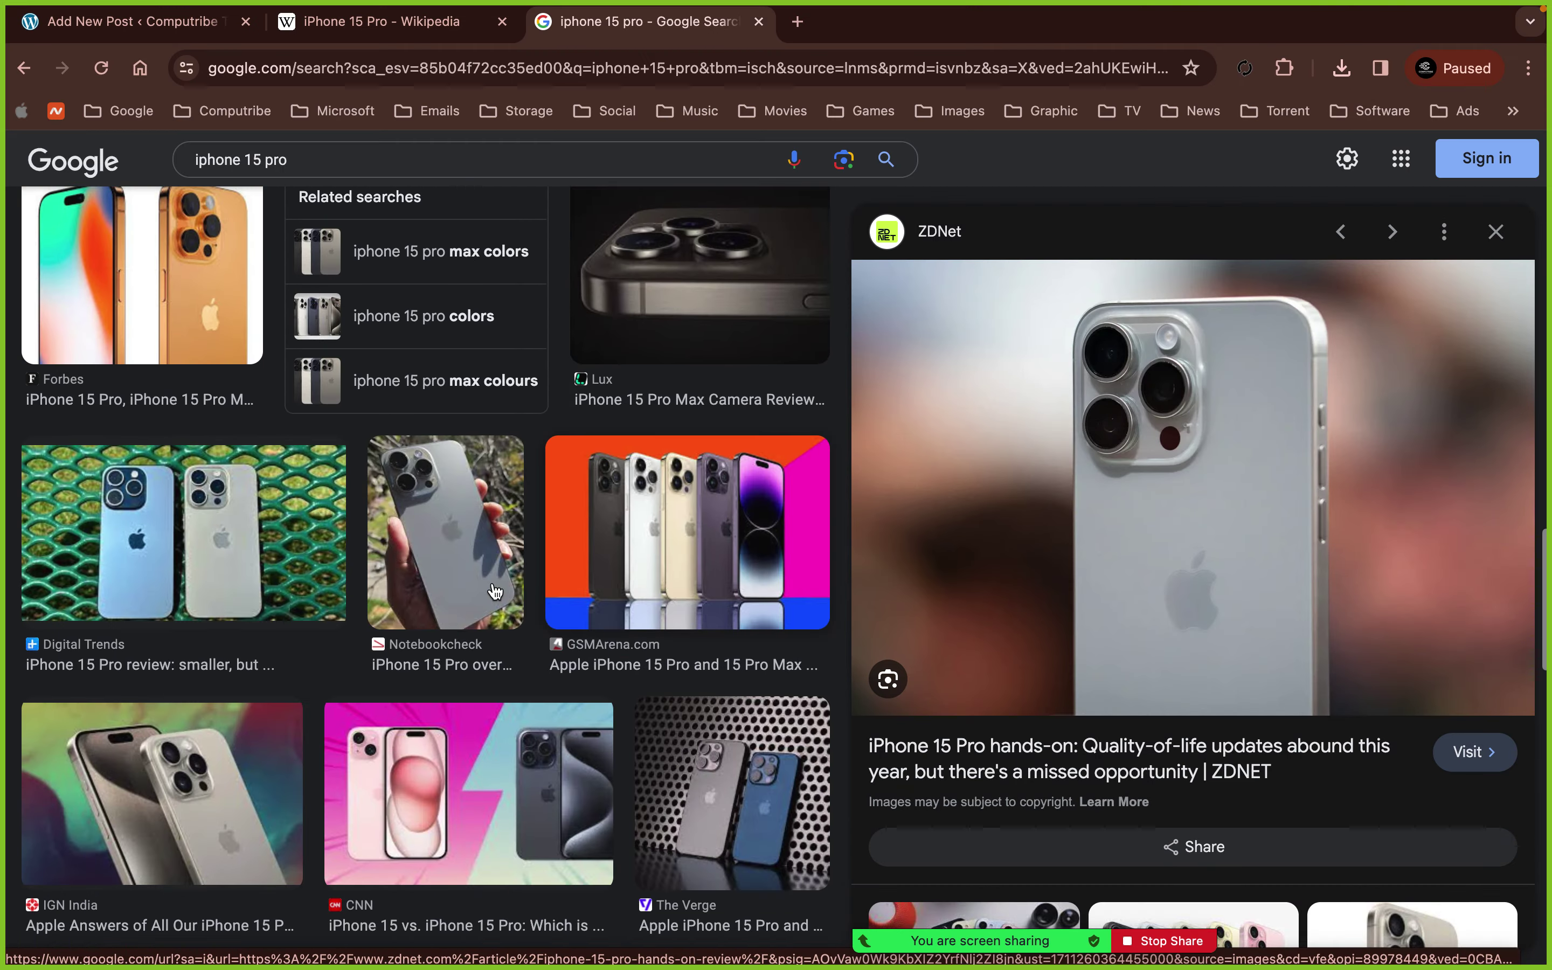
scroll(495, 590, "down", 10)
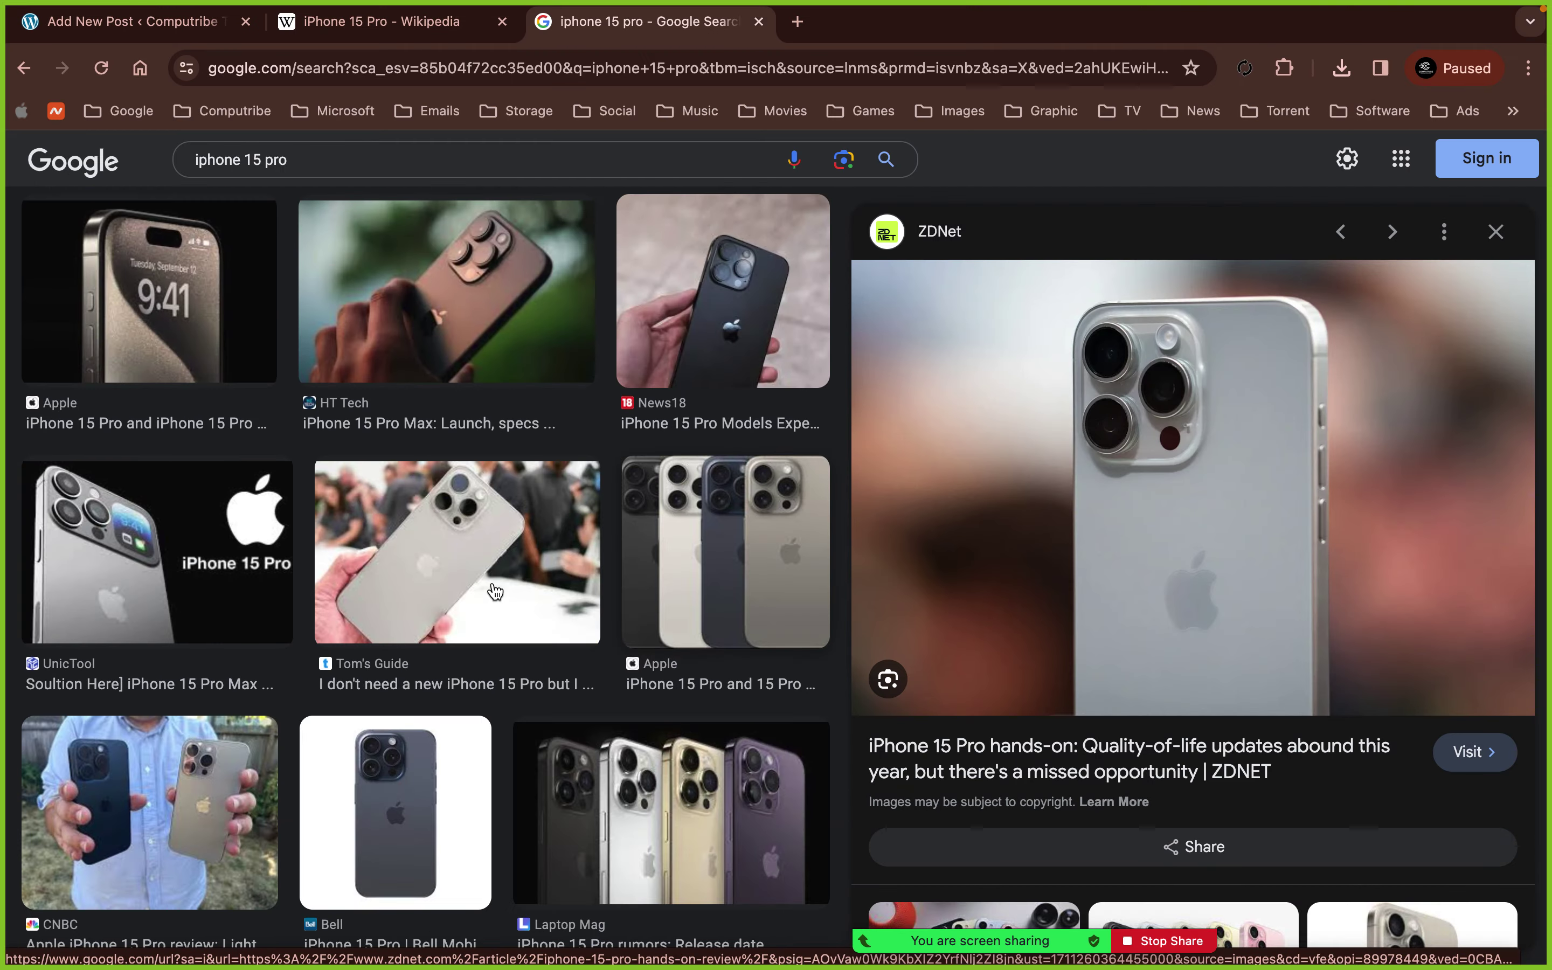
left_click(495, 591)
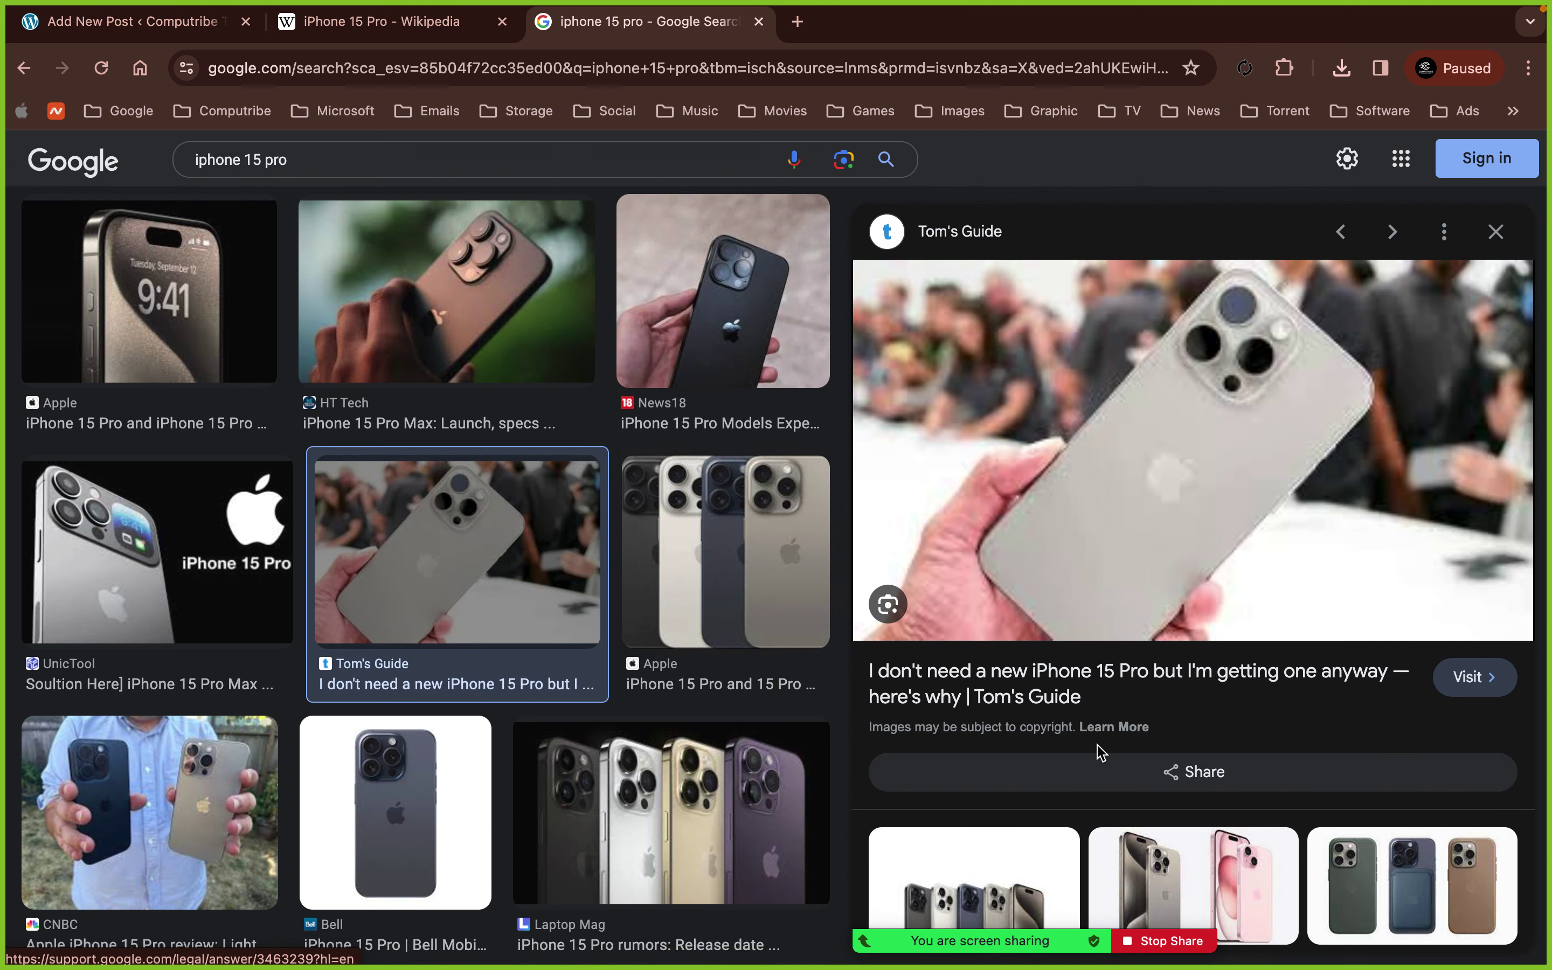
right_click(1155, 462)
left_click(1220, 691)
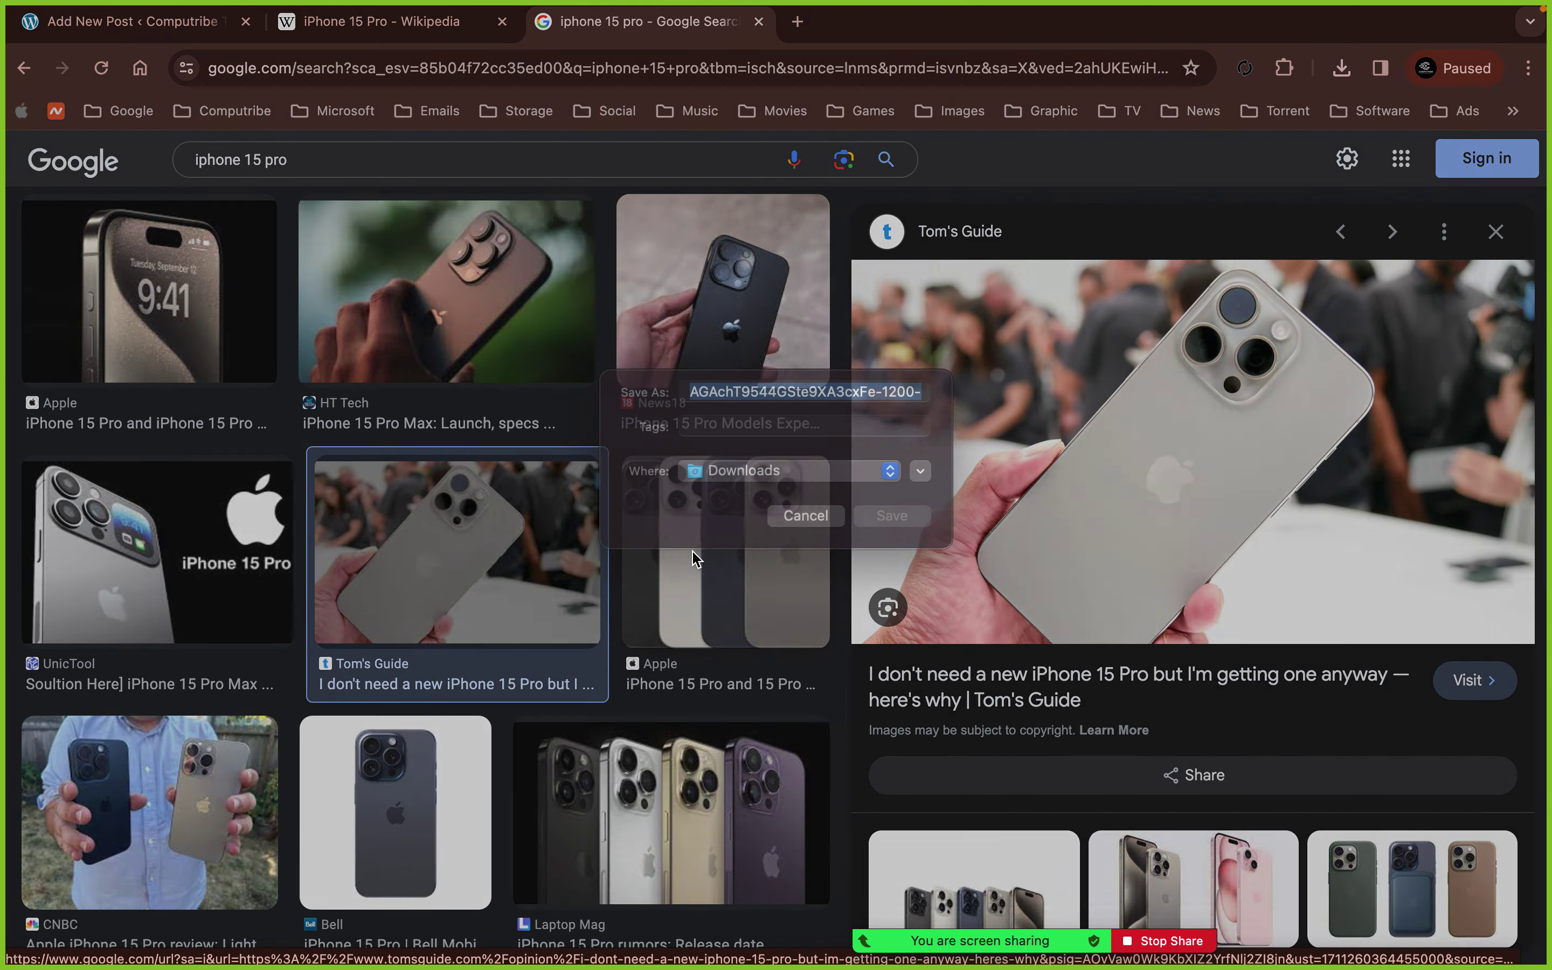
left_click(863, 545)
- Save The Seattle Times photo of the iPhone 15 Pro Max to Downloads under its suggested file name
scroll(519, 545, "down", 4)
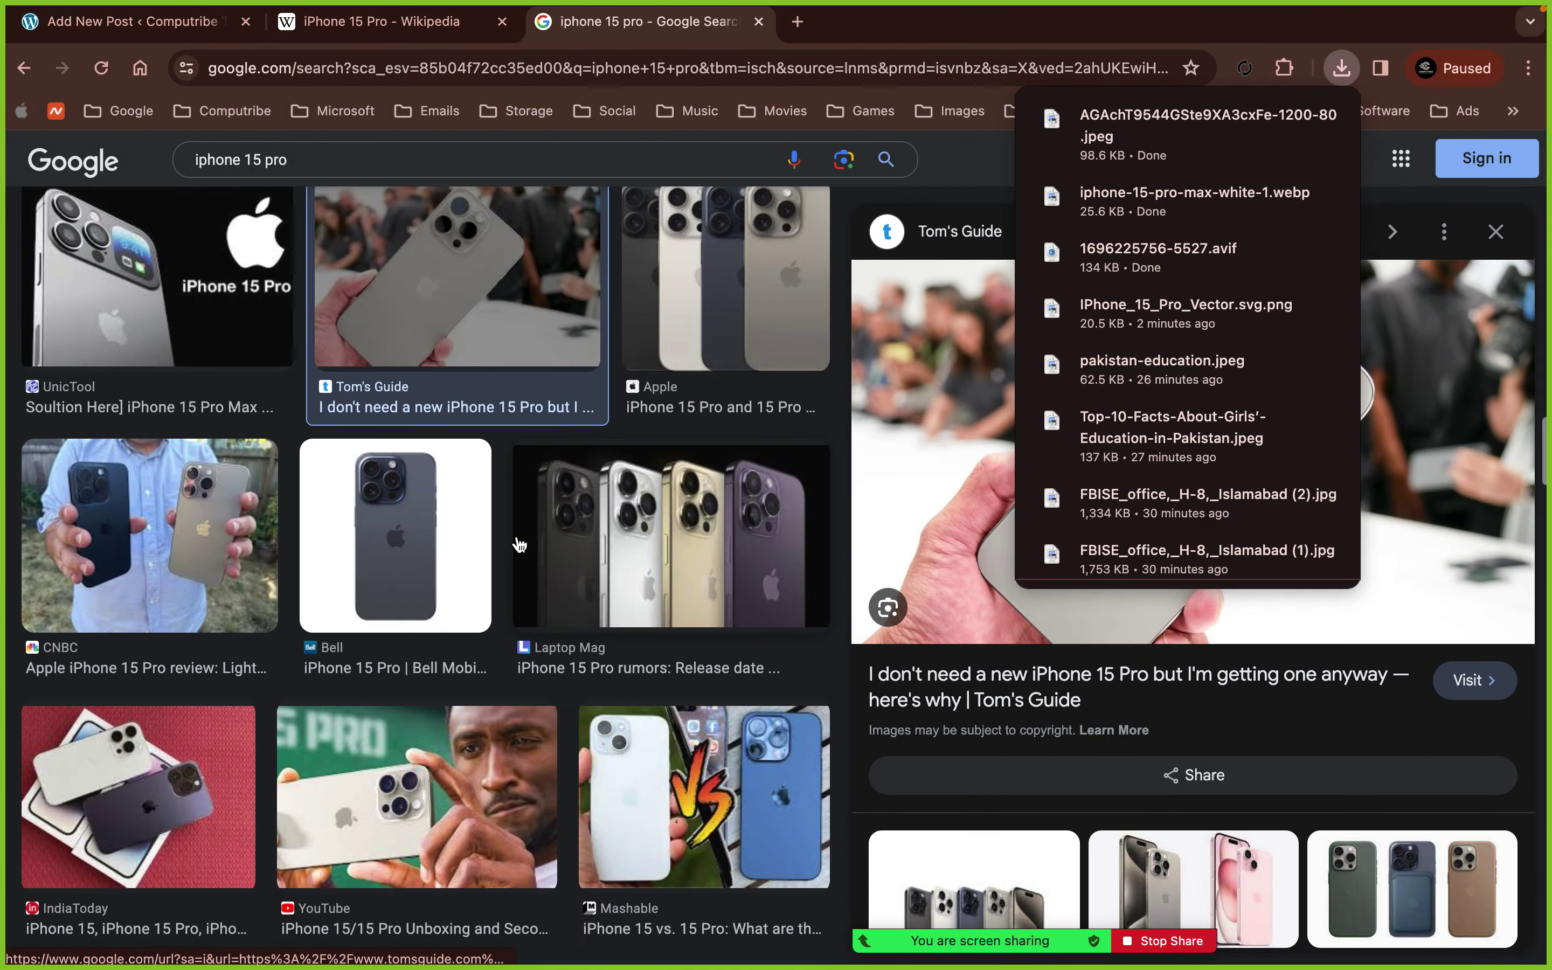
scroll(519, 544, "down", 5)
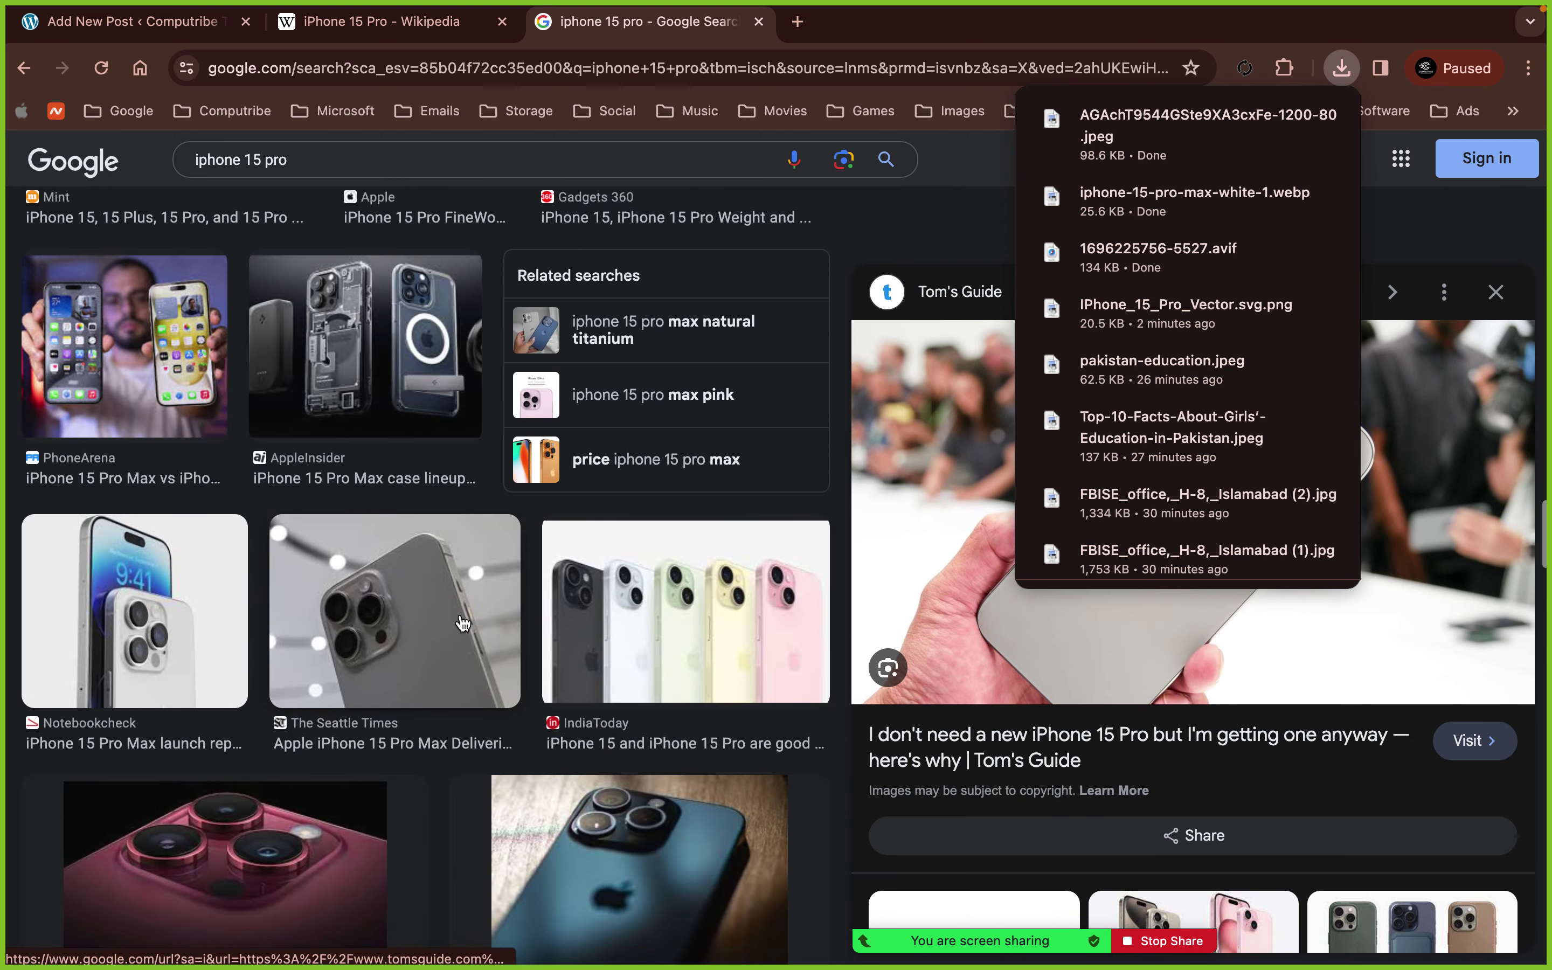
left_click(462, 622)
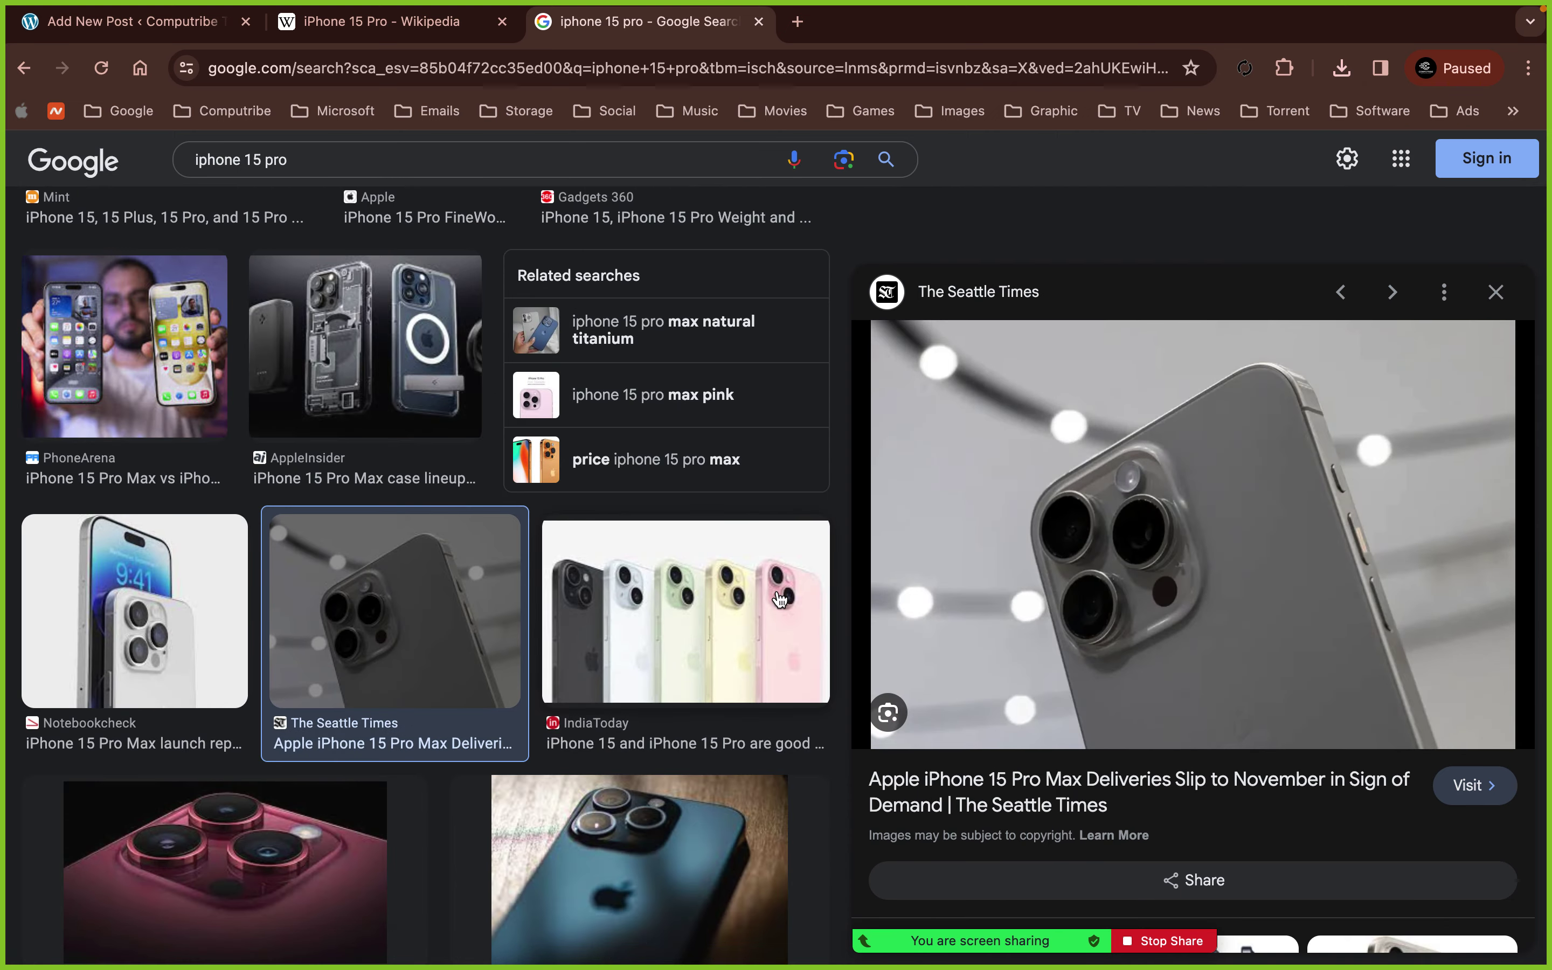
right_click(1227, 513)
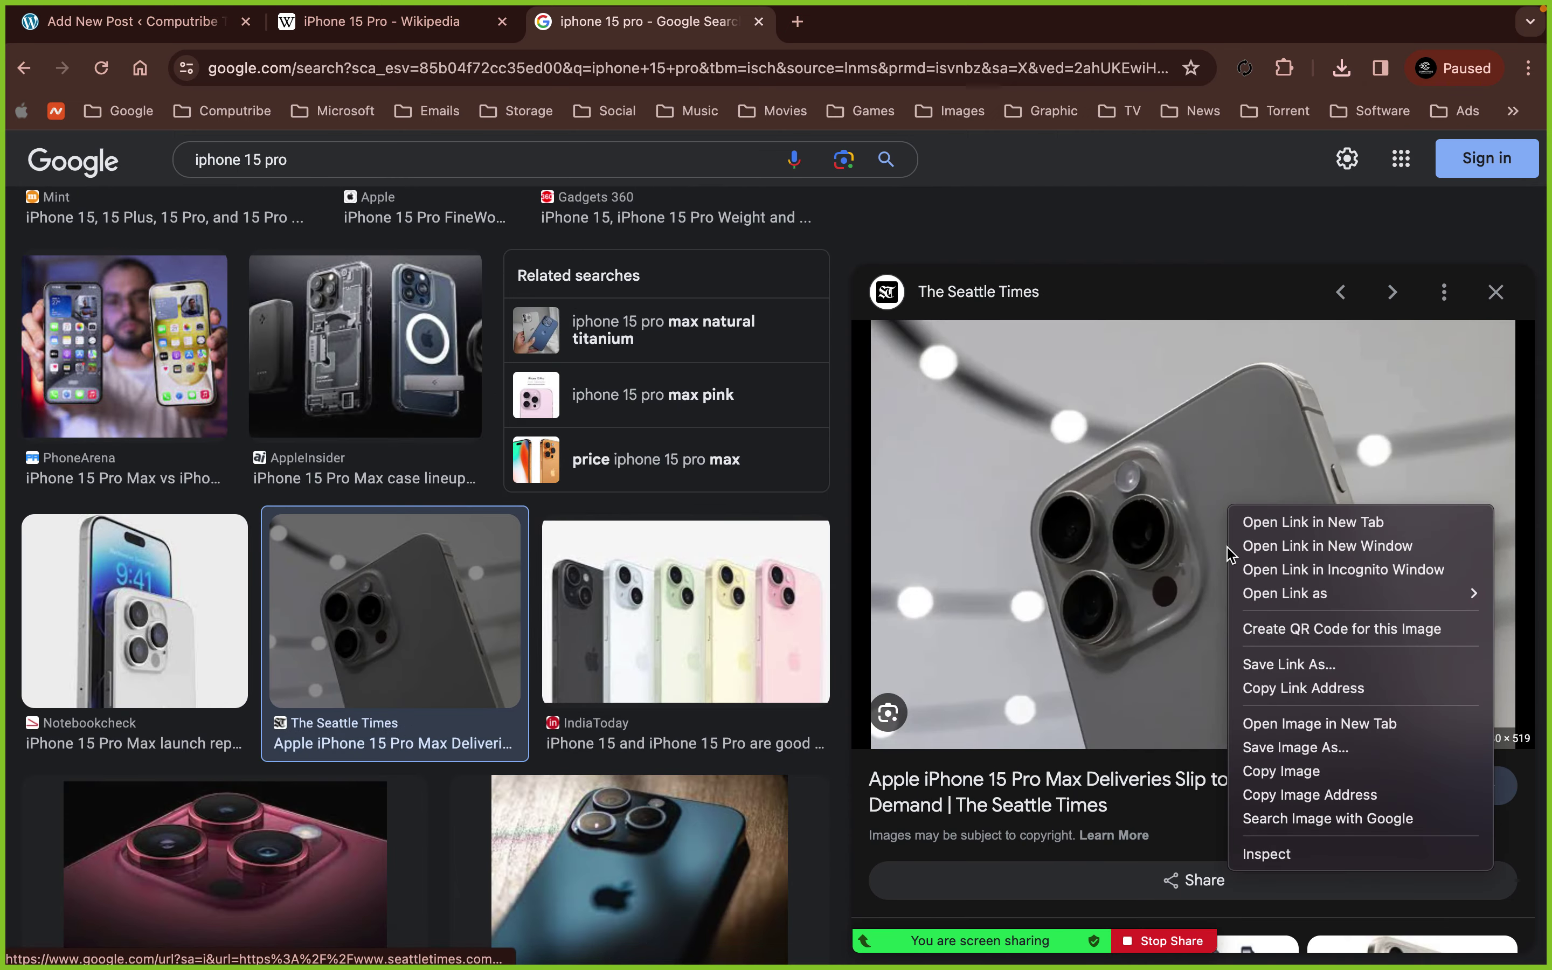
left_click(1269, 761)
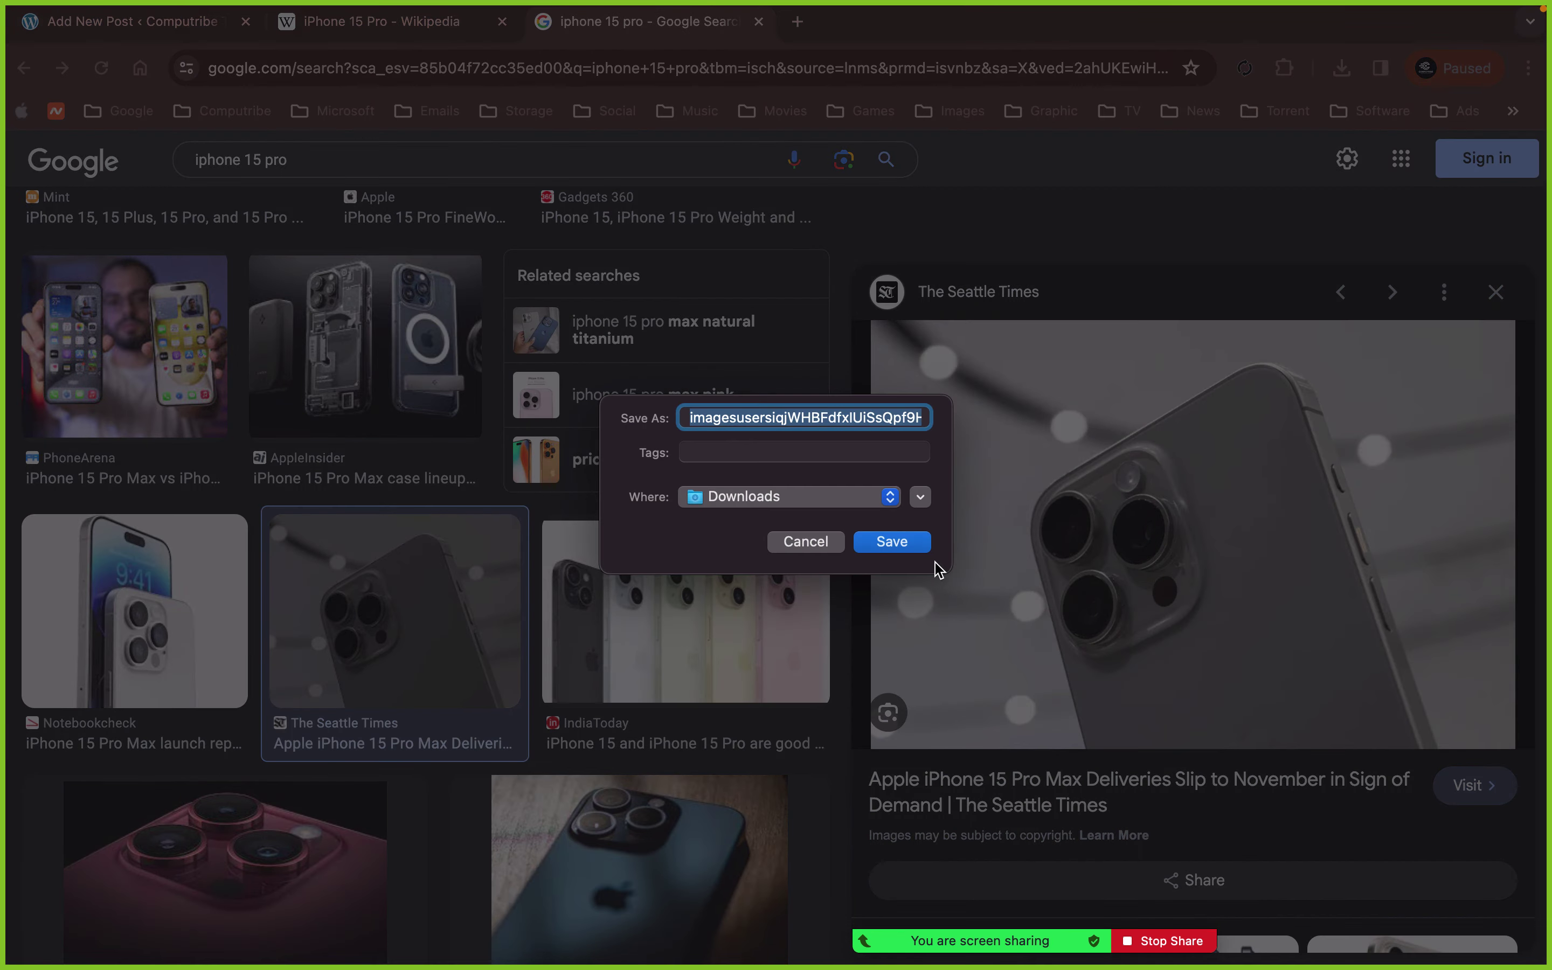
left_click(892, 542)
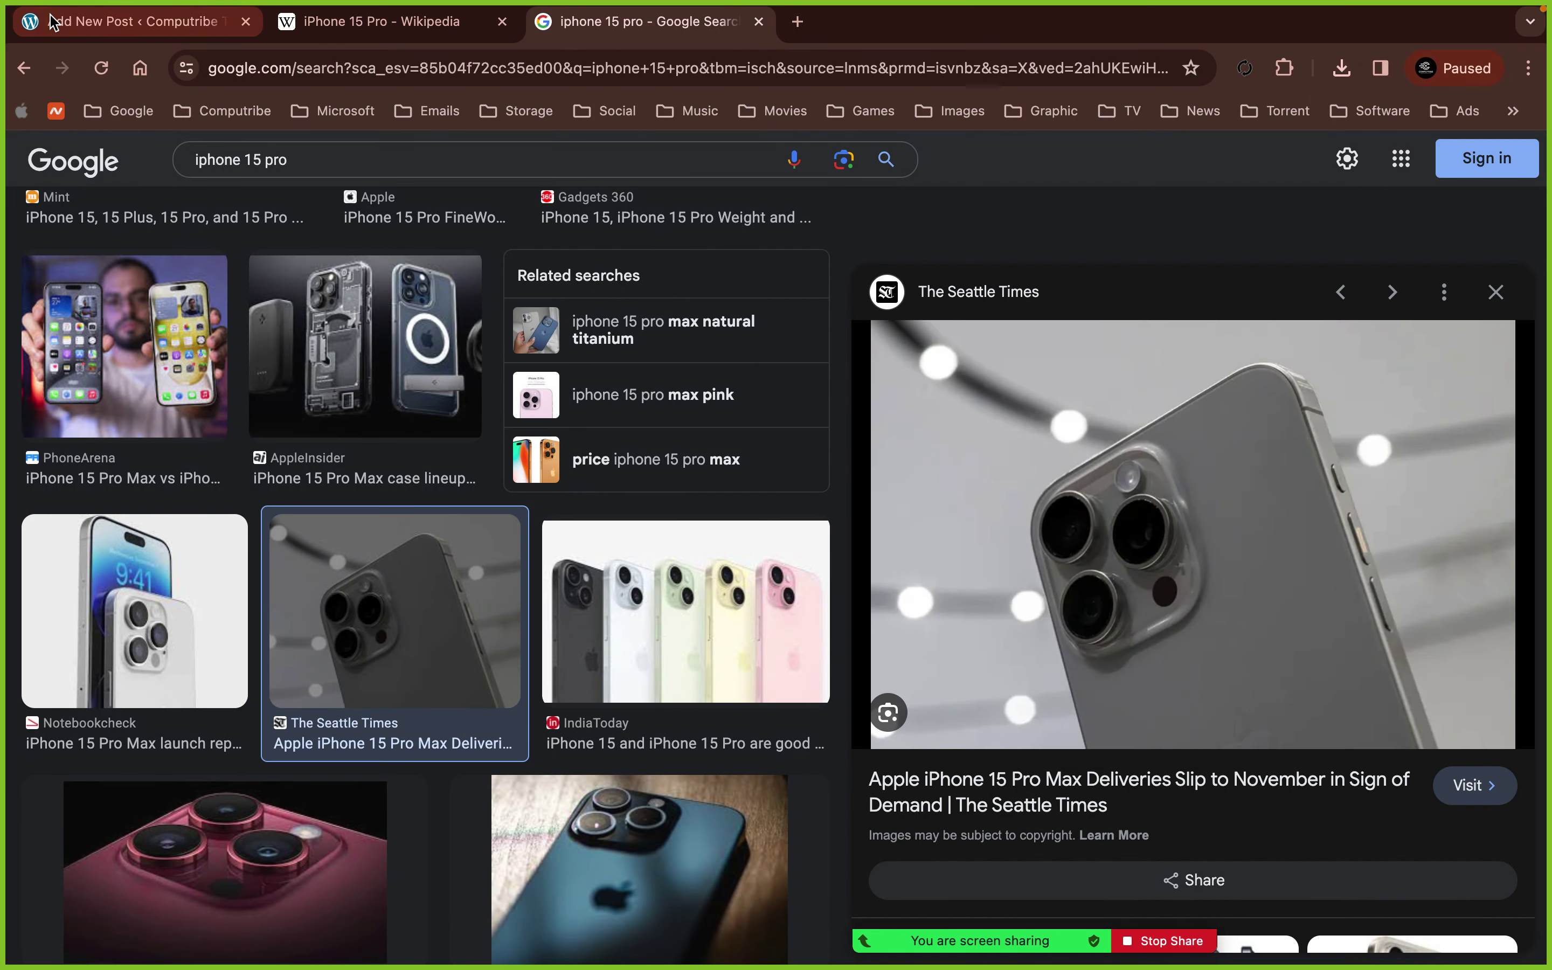
- Return to the WordPress post and insert a Gallery block below the Hardware paragraph
left_click(51, 26)
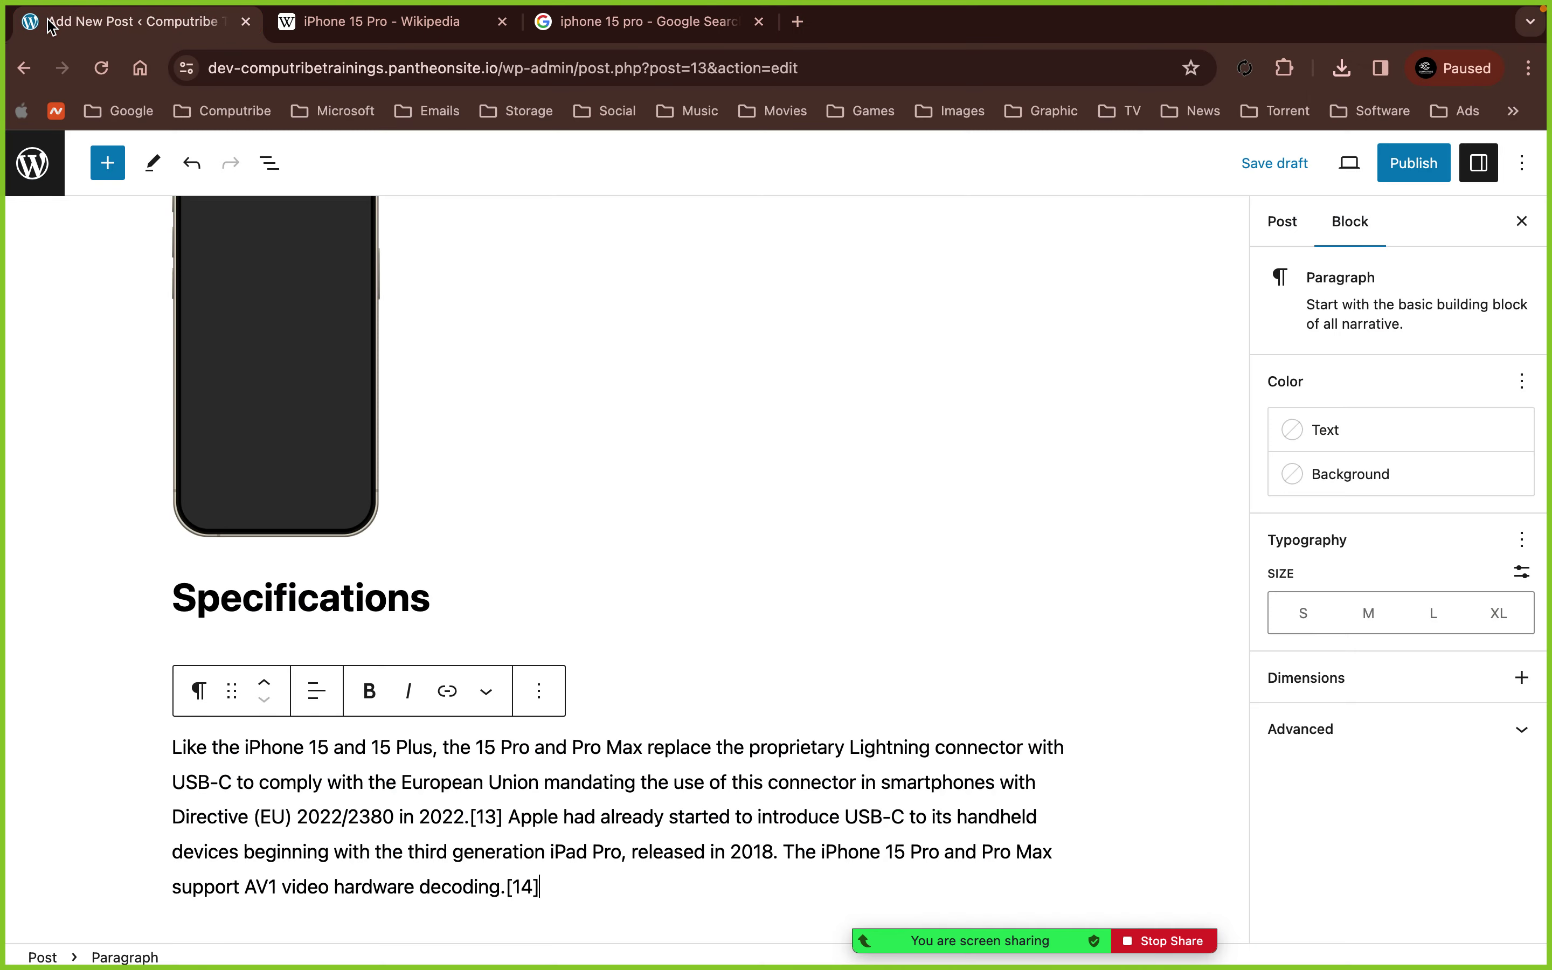
left_click(576, 914)
scroll(576, 915, "down", 2)
left_click(1065, 882)
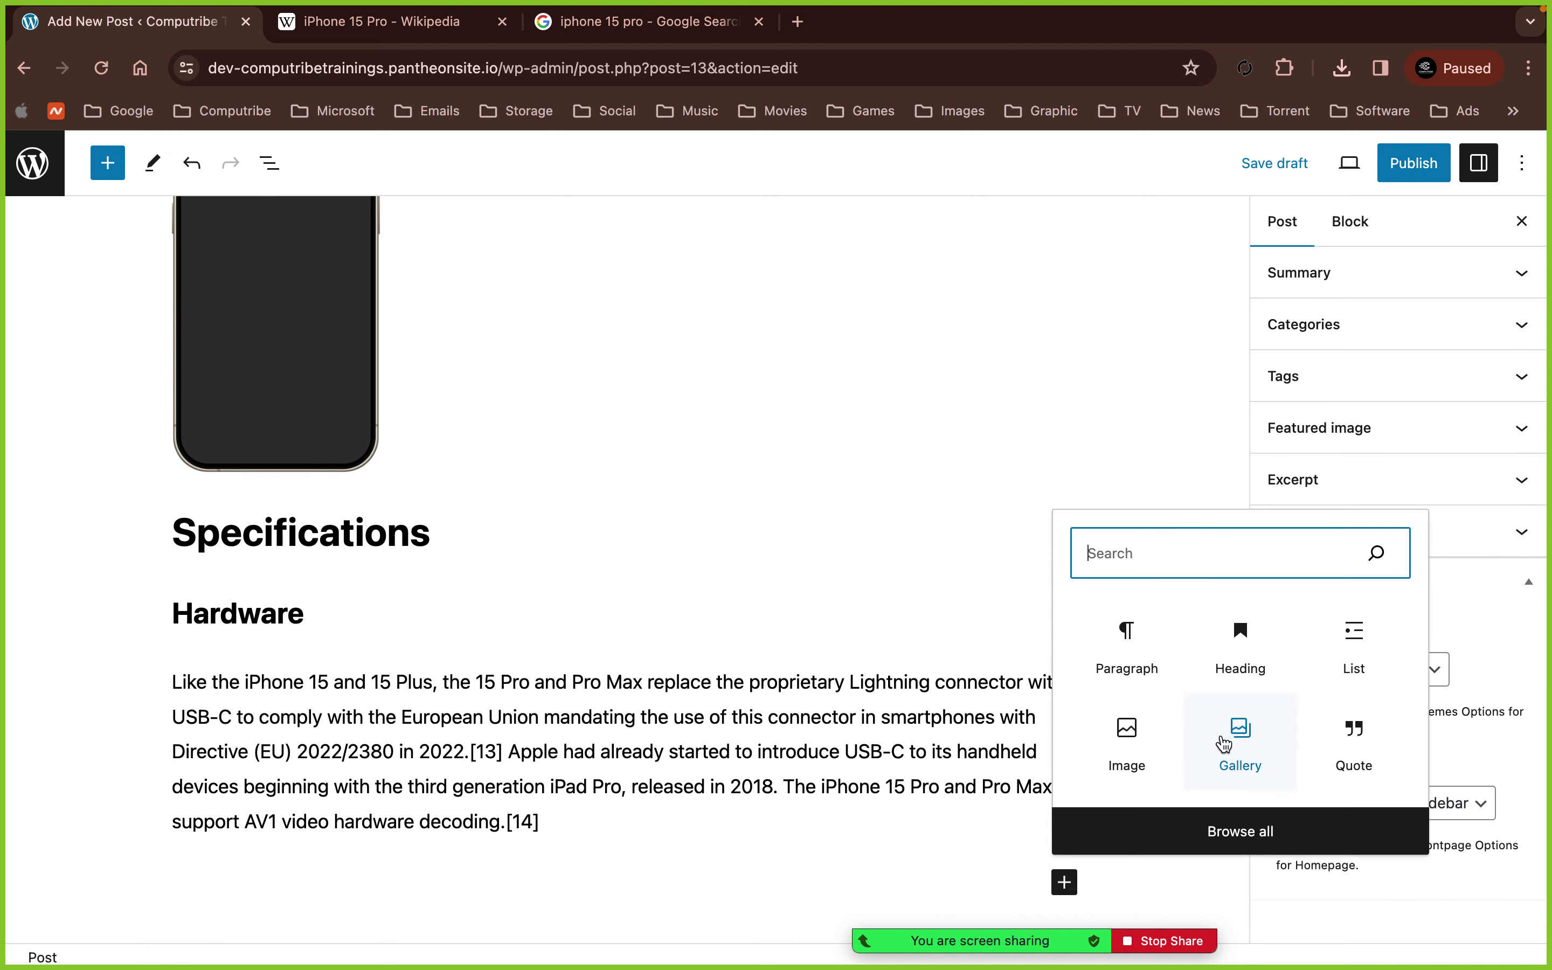
left_click(1225, 743)
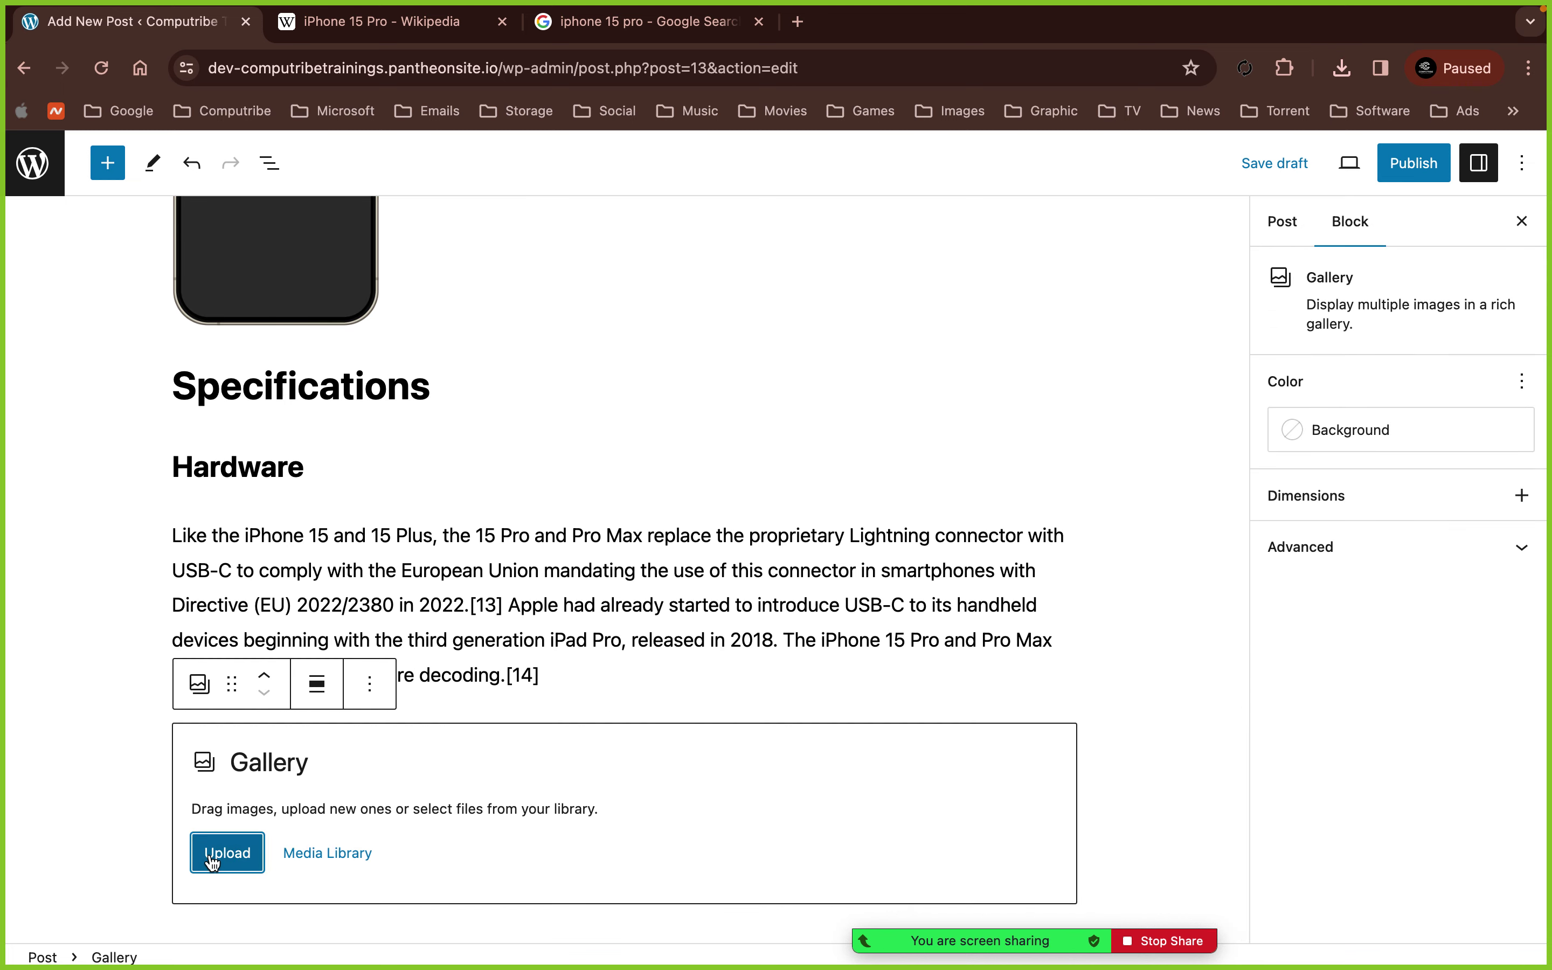
- Upload the Seattle Times, ZDNet (iphone-15-pro-max-white-1.webp) and Tom's Guide phone photos from Downloads into the Gallery block
left_click(214, 863)
left_click(1014, 383)
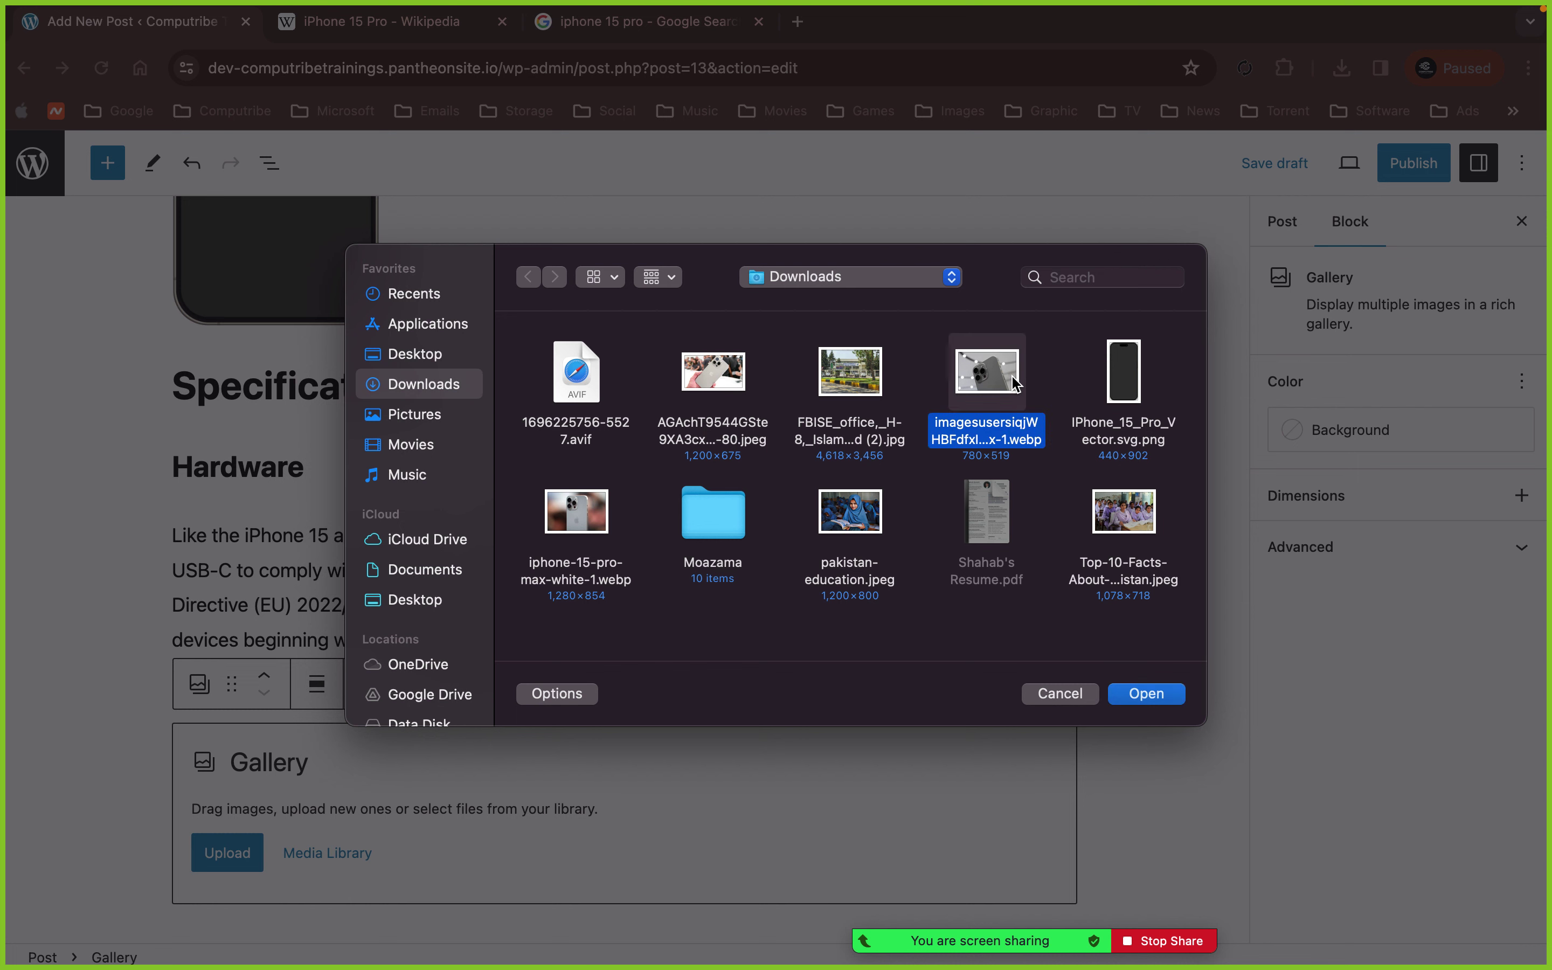
left_click(586, 523, "super")
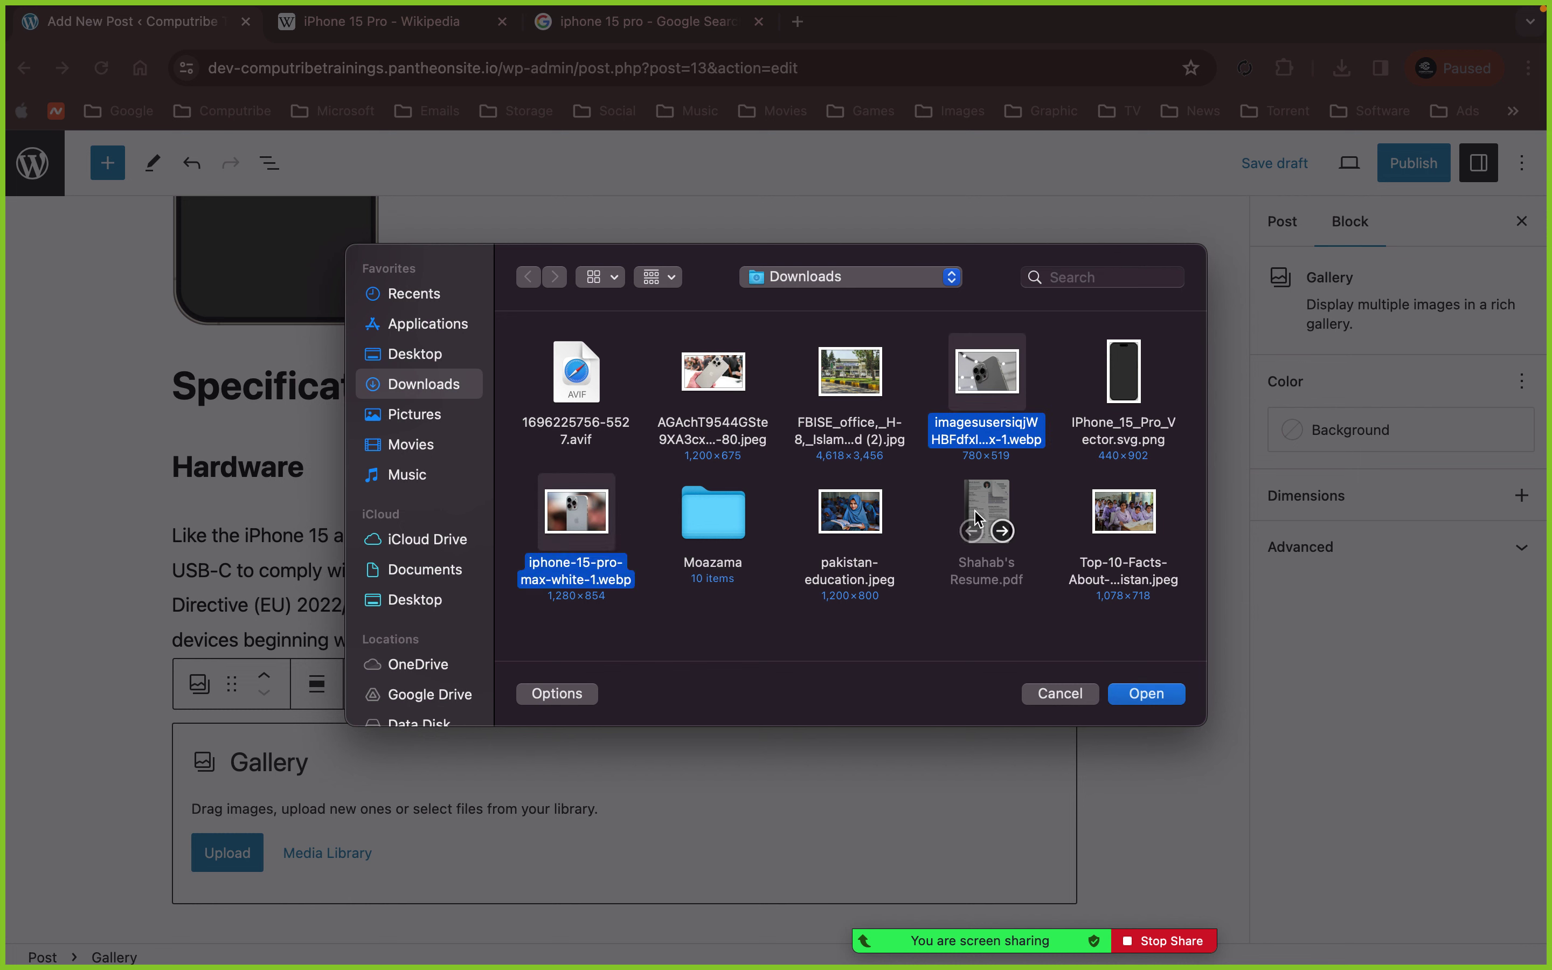
left_click(719, 378, "super")
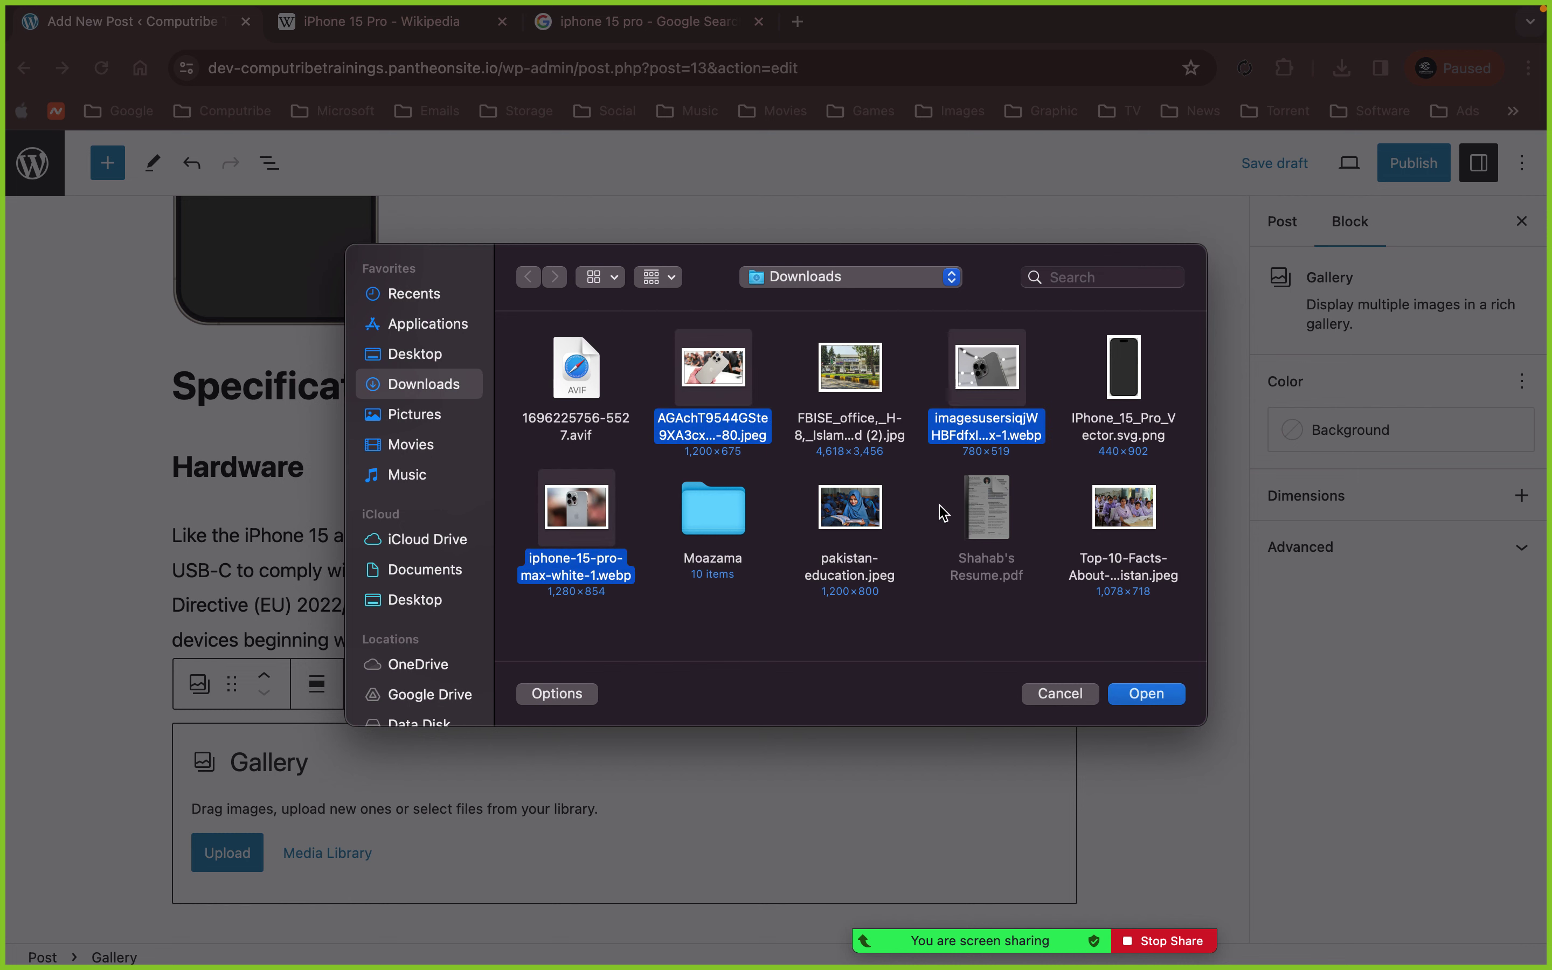
scroll(943, 513, "down", 1)
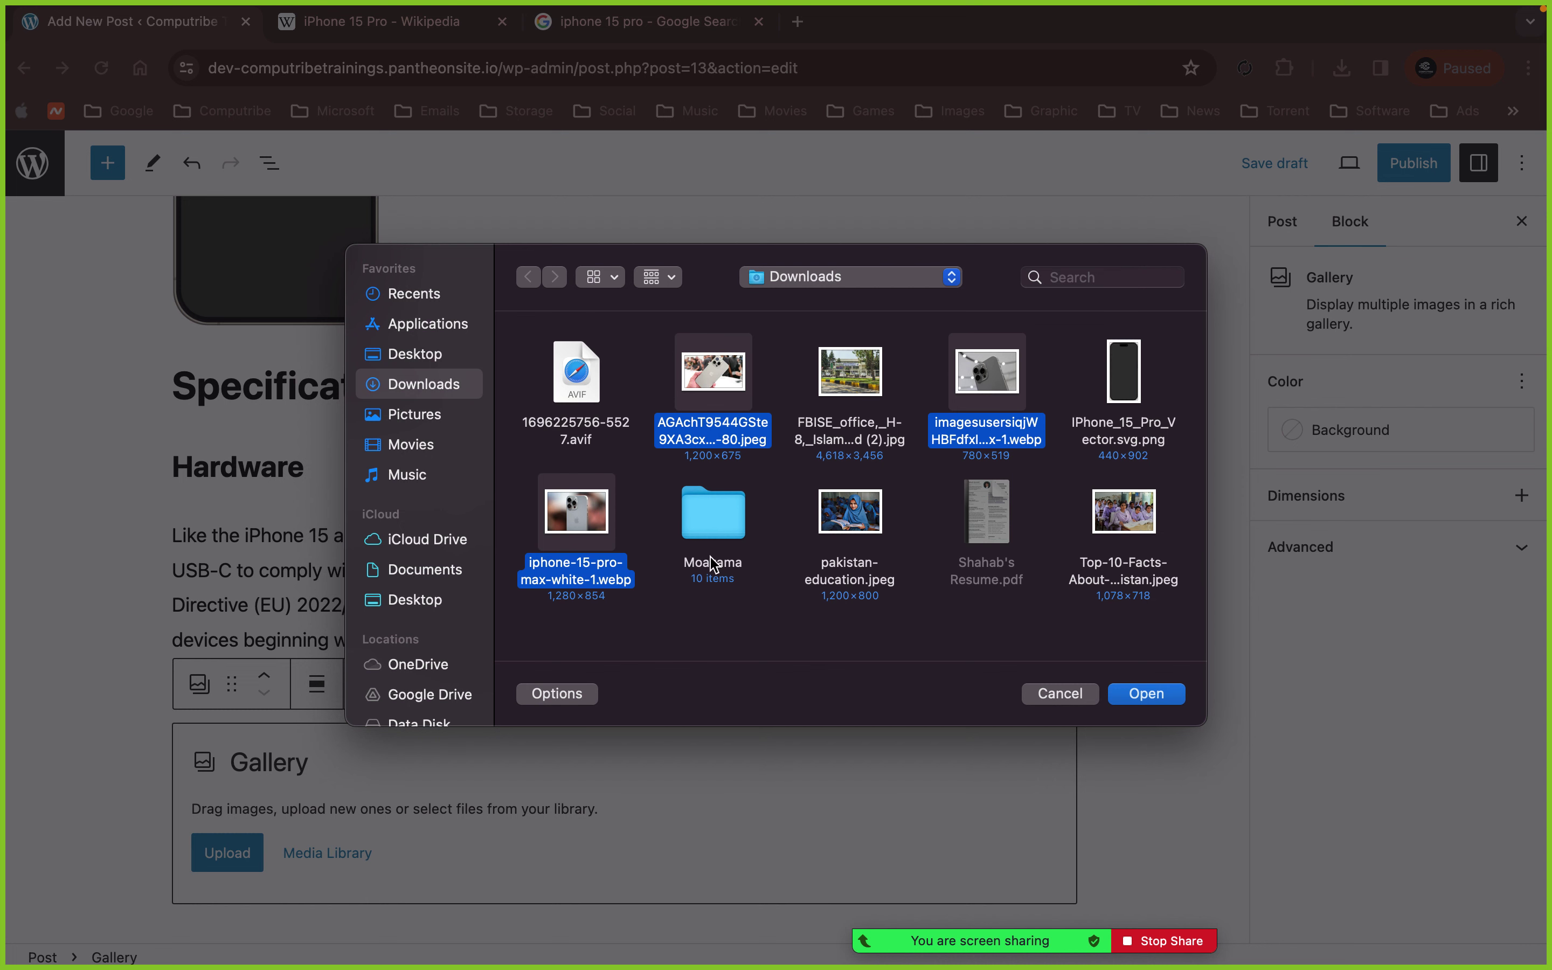
left_click(1123, 696)
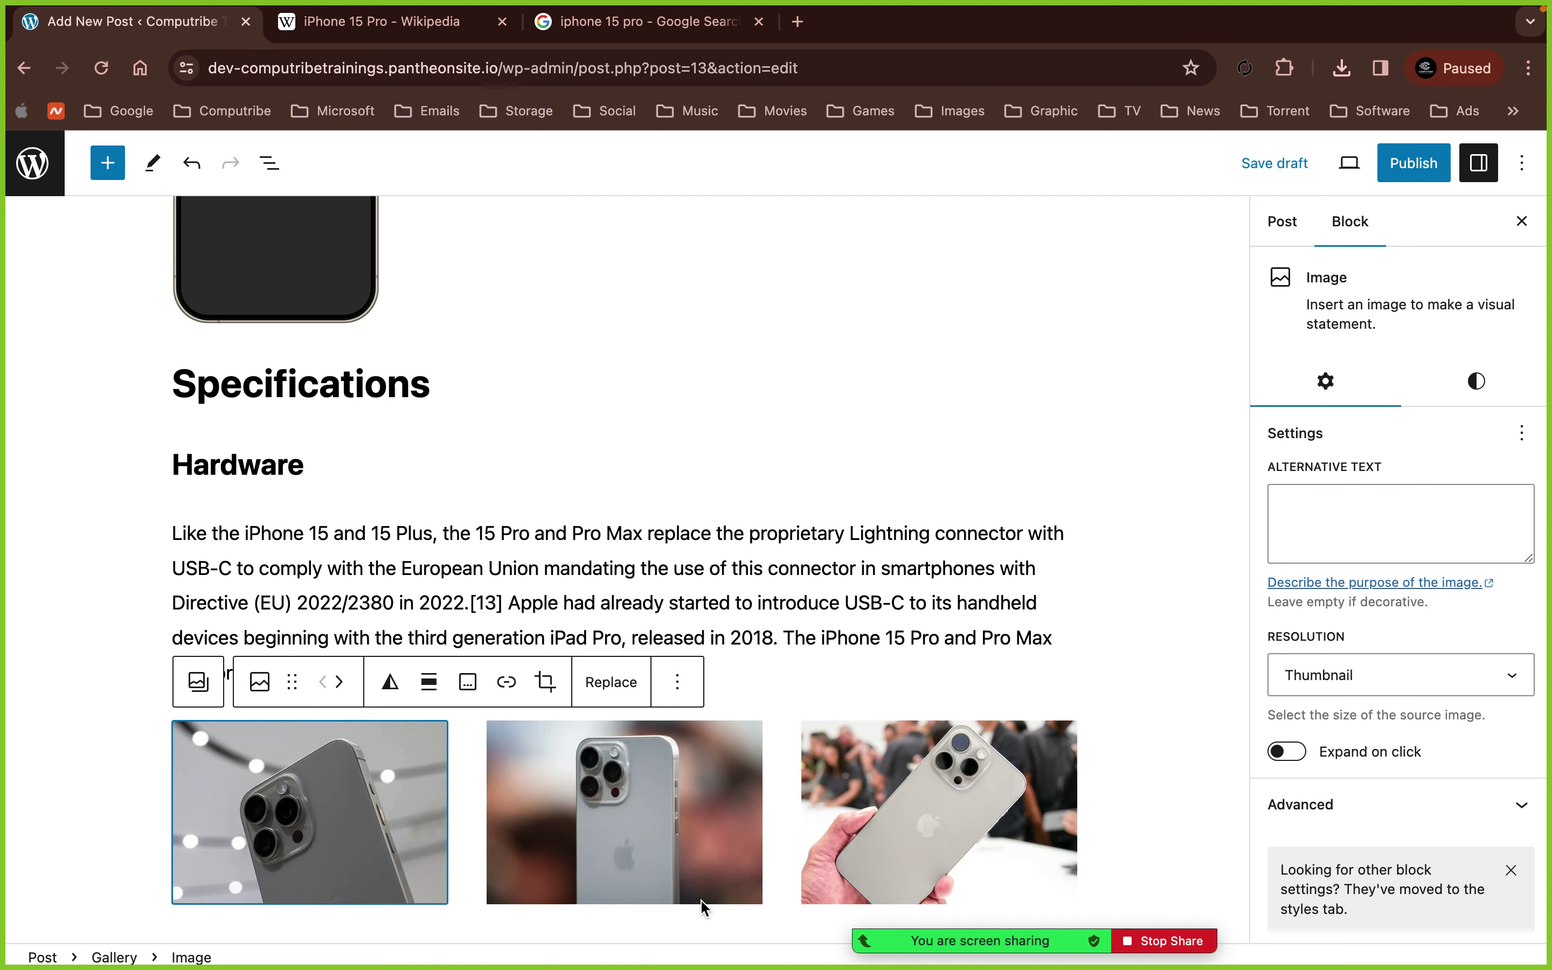
- Make the words "iPhone 15 Pro" bold at the start of the paragraph under the Design heading
left_click(995, 557)
scroll(994, 558, "up", 15)
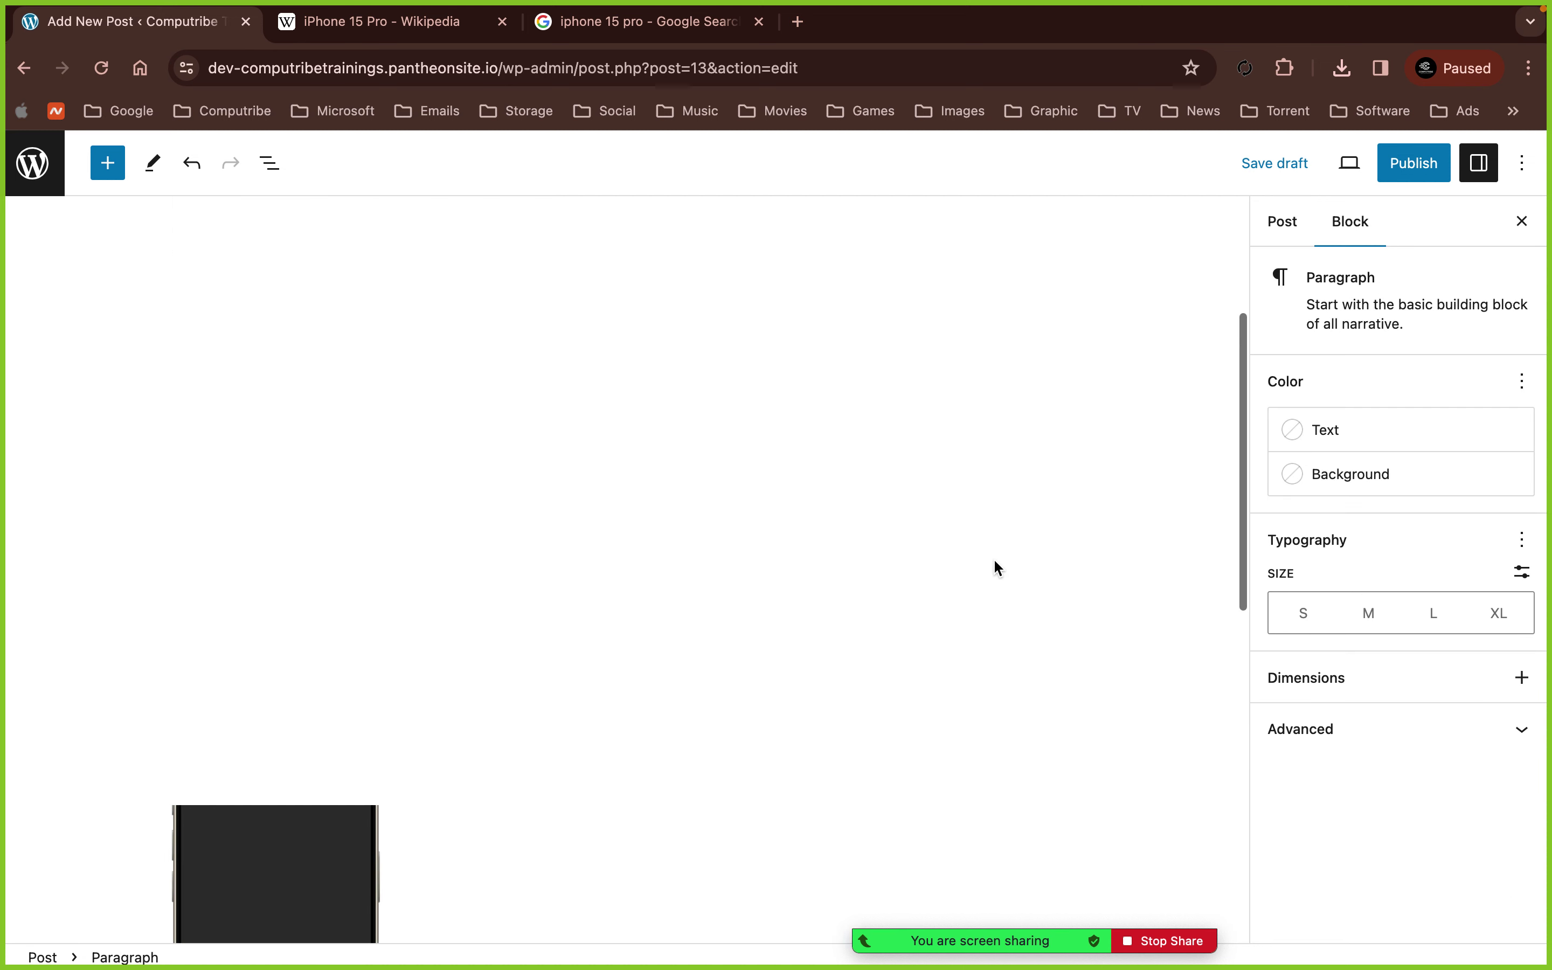
scroll(330, 604, "down", 5)
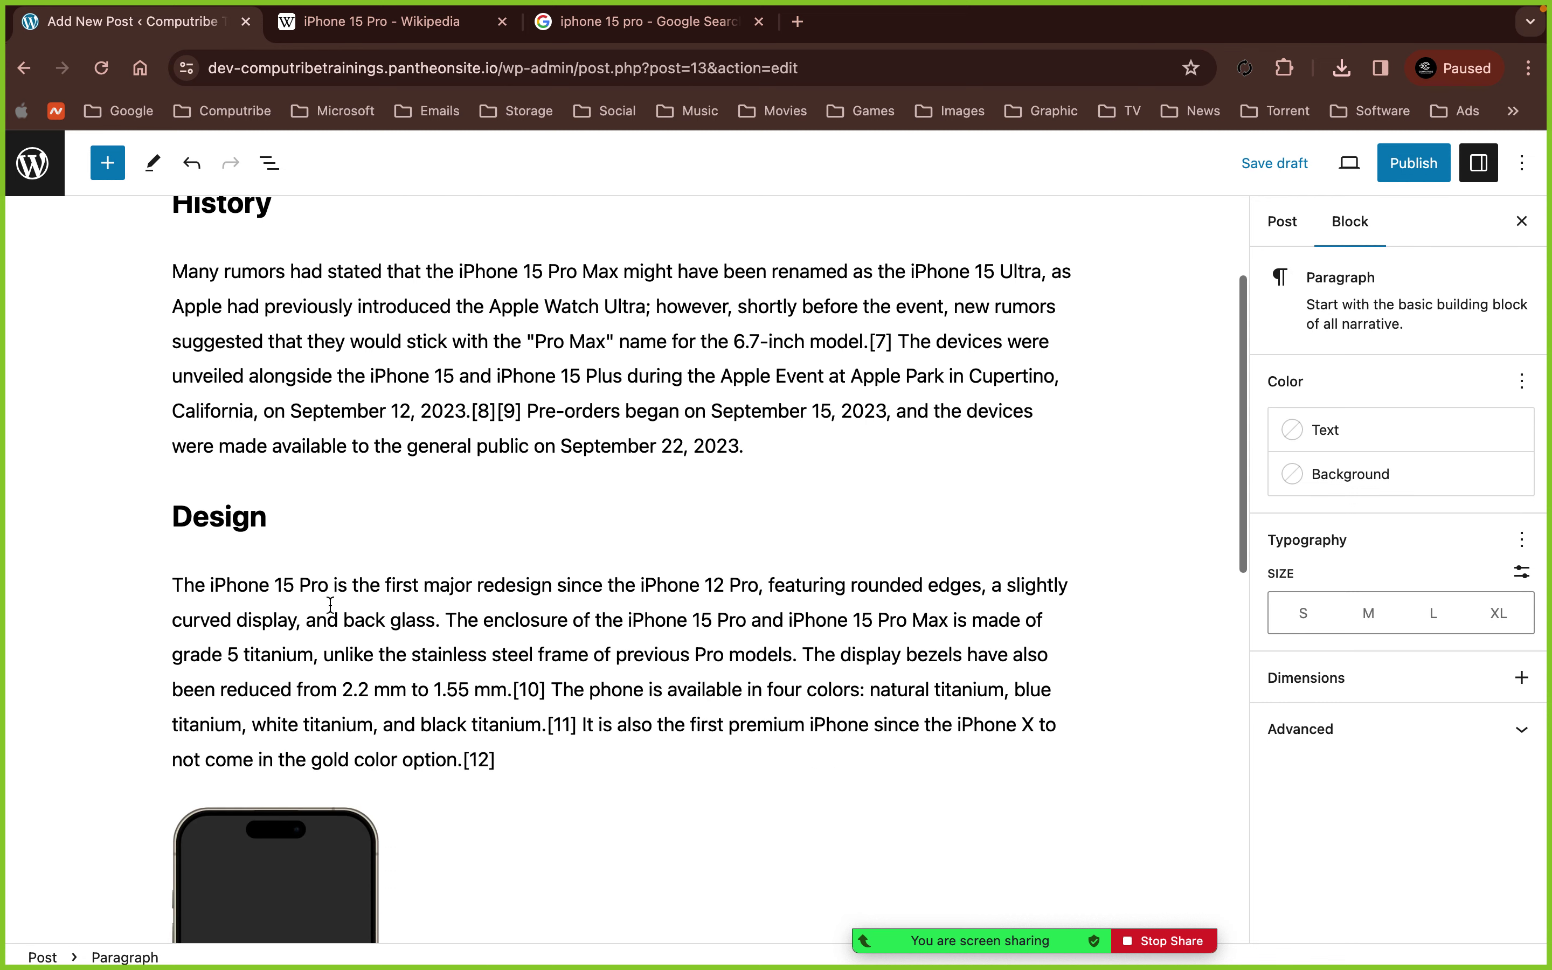
left_click_drag(213, 580, 326, 590)
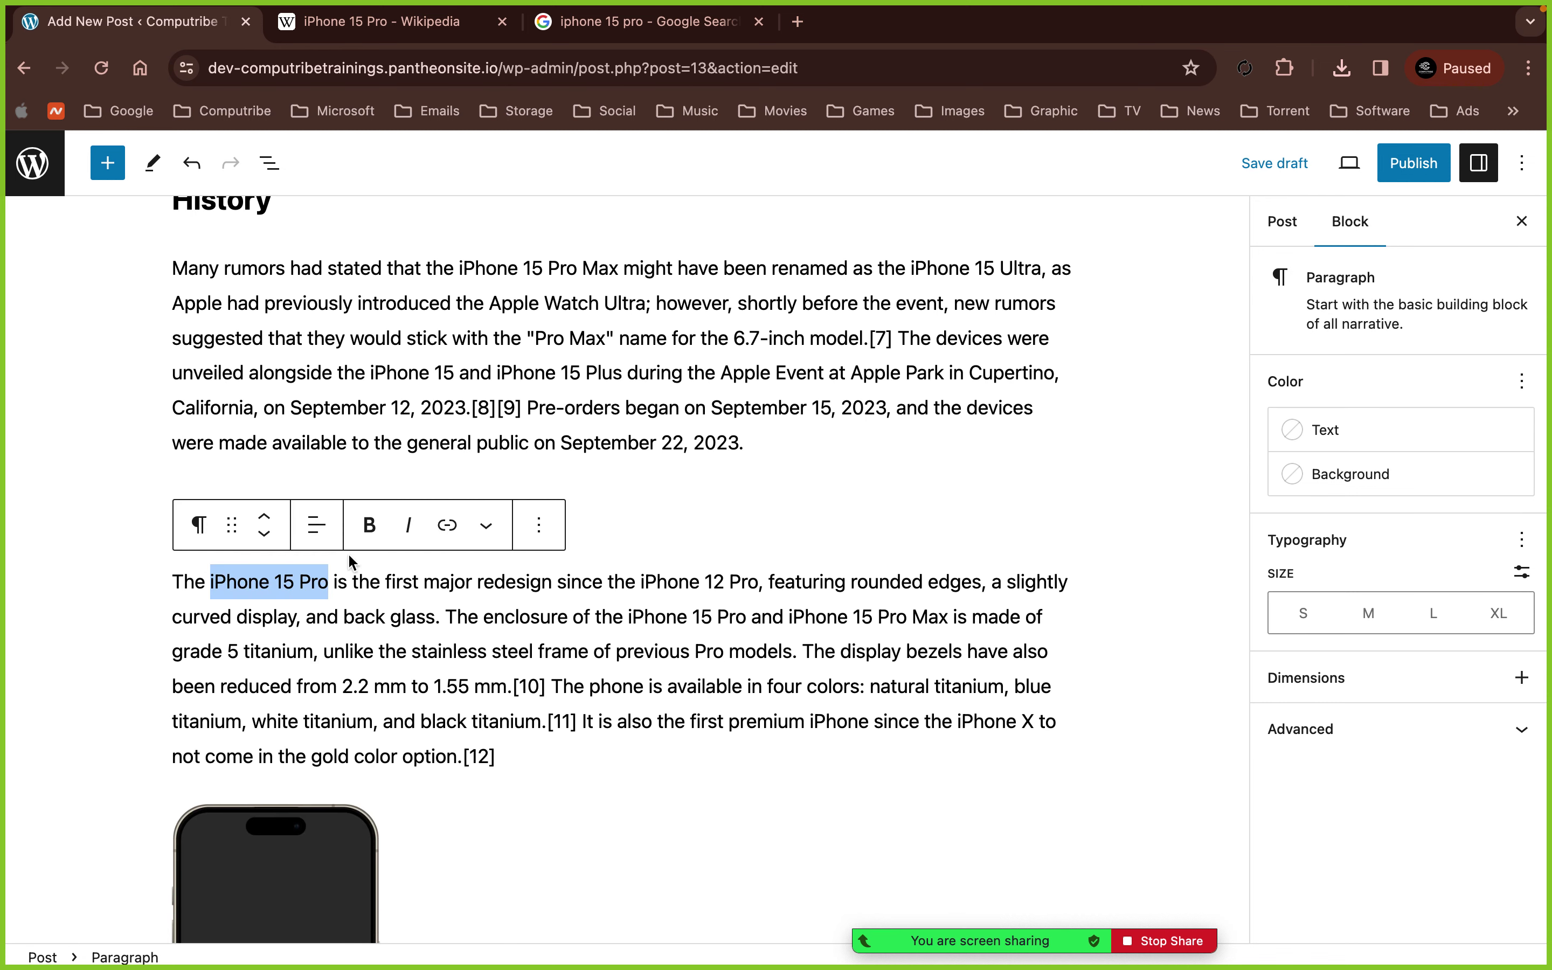
left_click(369, 524)
left_click(361, 582)
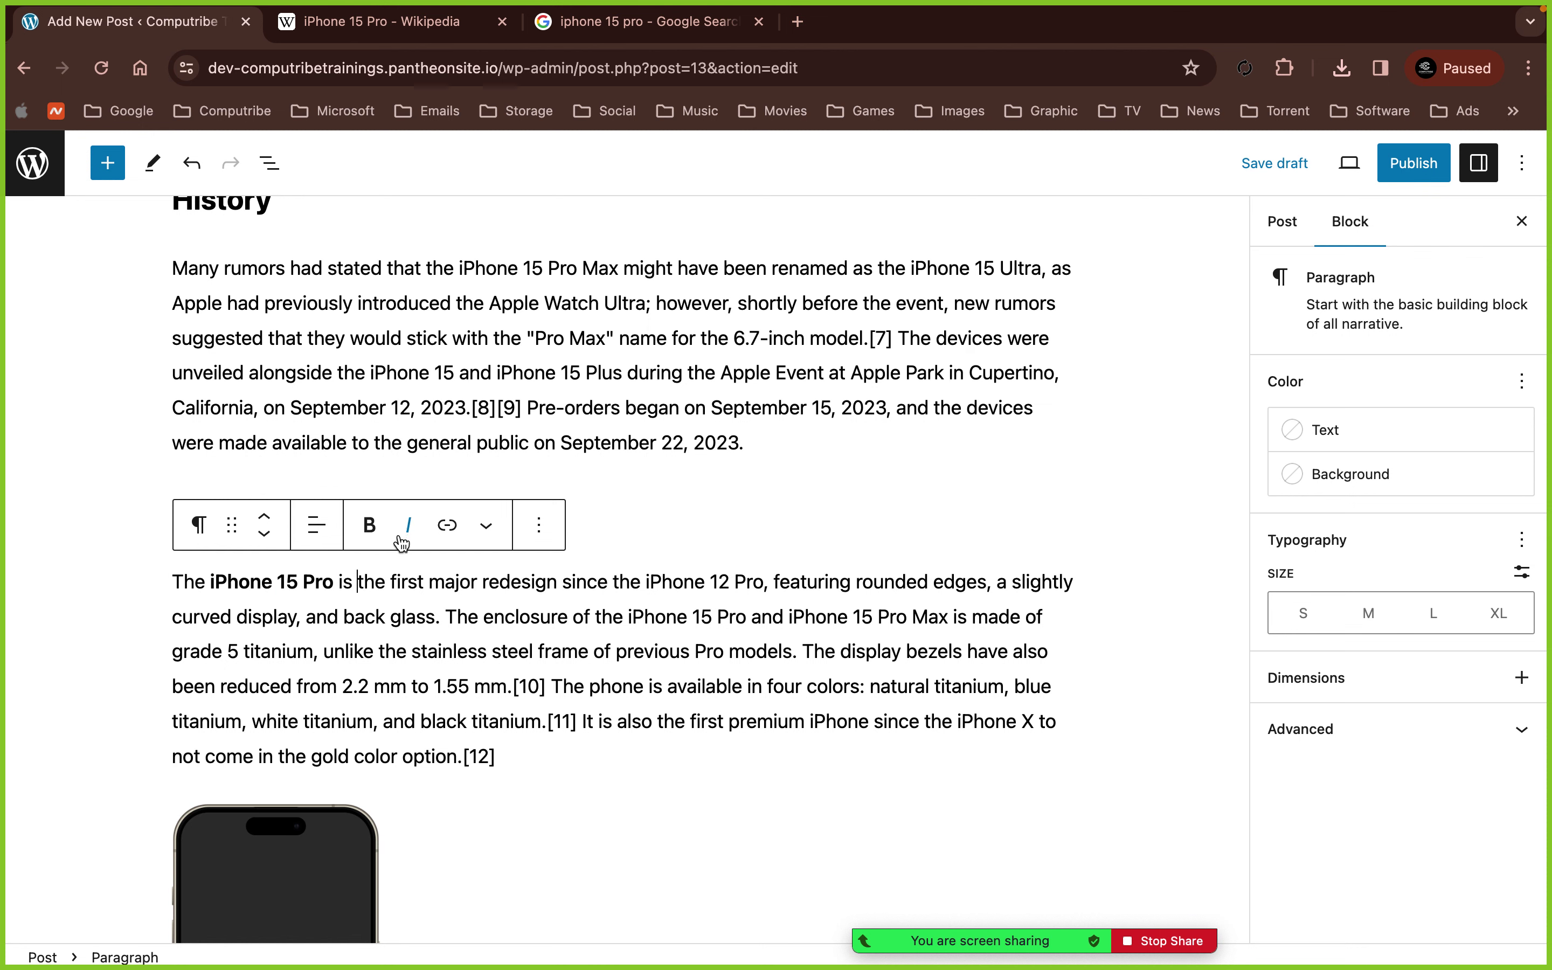
- Make "natural titanium, blue titanium, white titanium, and black titanium" italic and bold in the paragraph under the Design heading
scroll(390, 661, "down", 1)
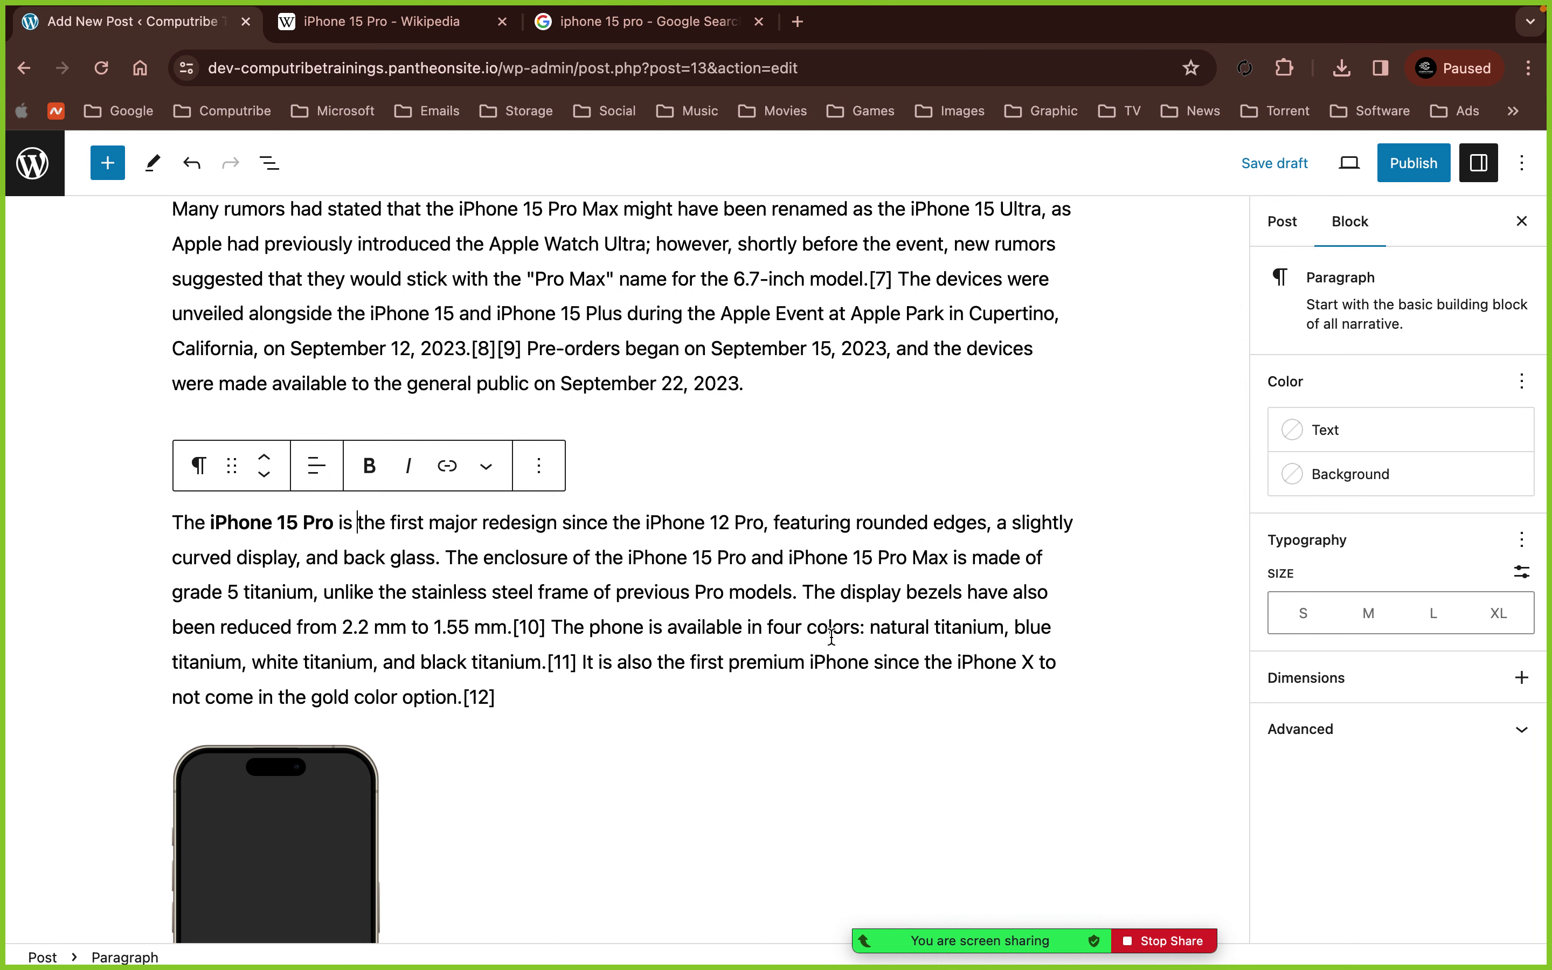
left_click_drag(872, 626, 537, 659)
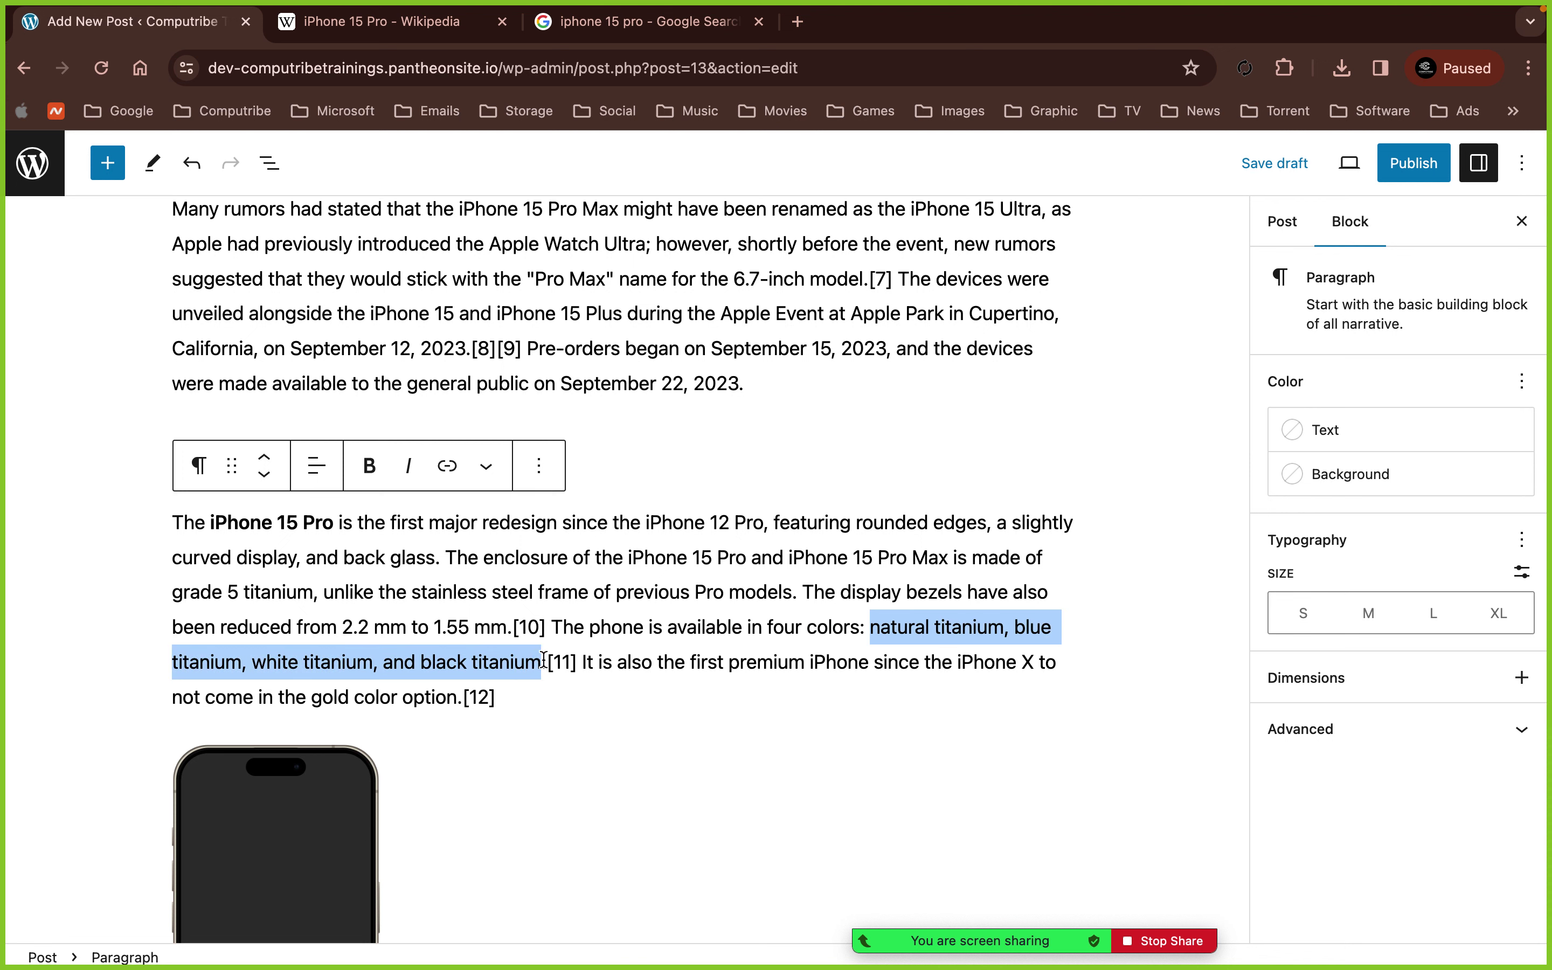
left_click(405, 473)
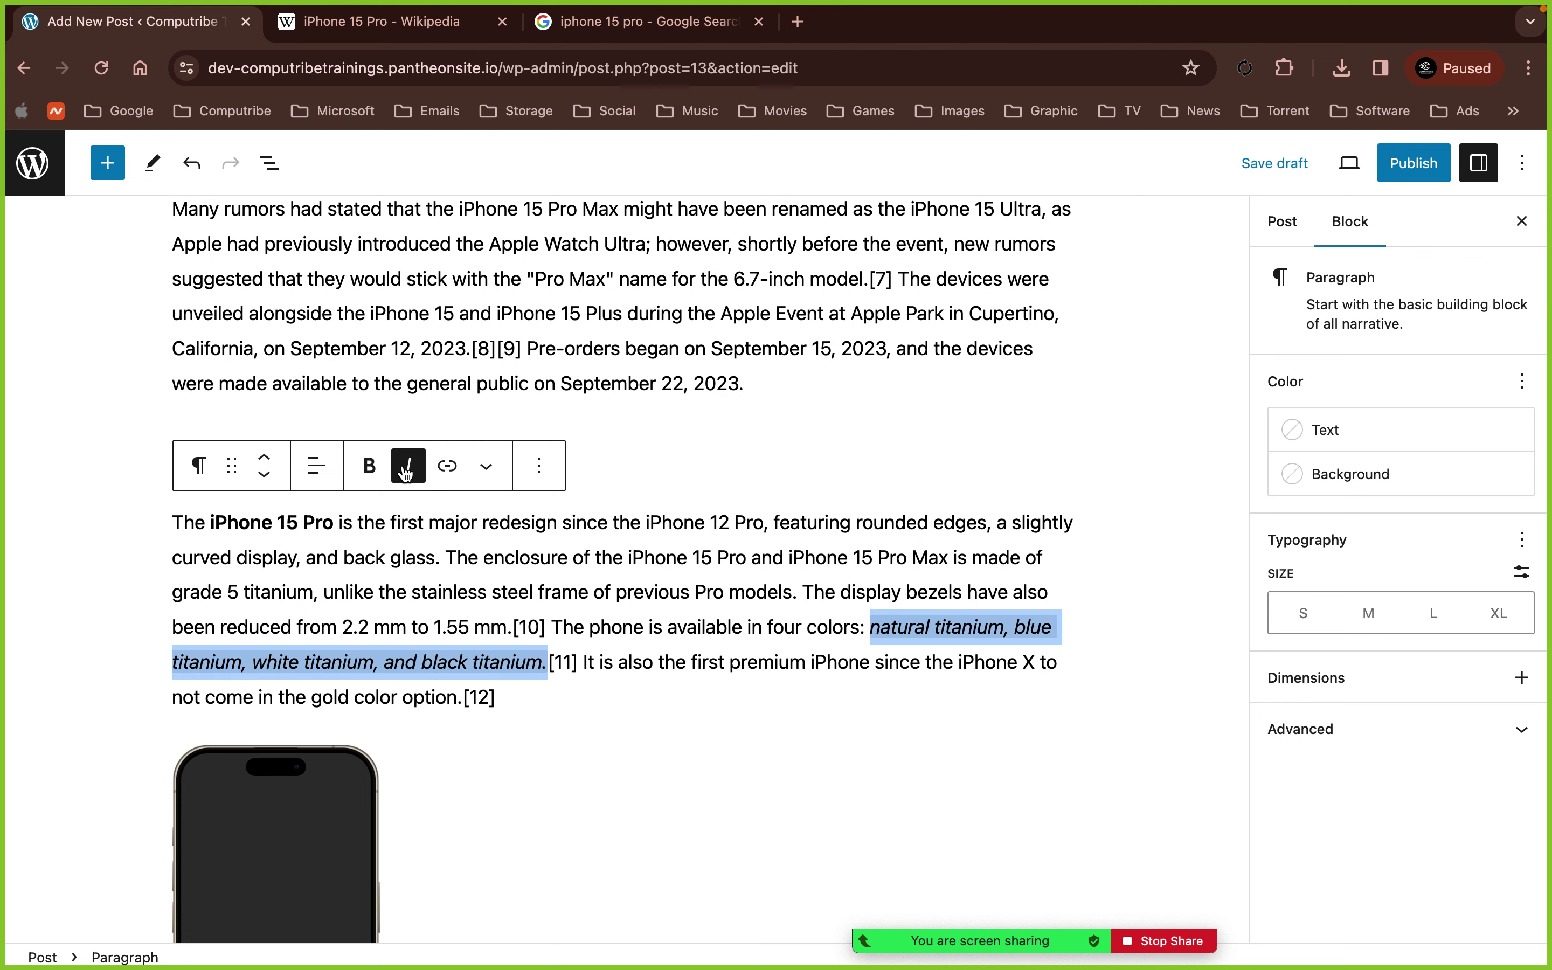
left_click(662, 812)
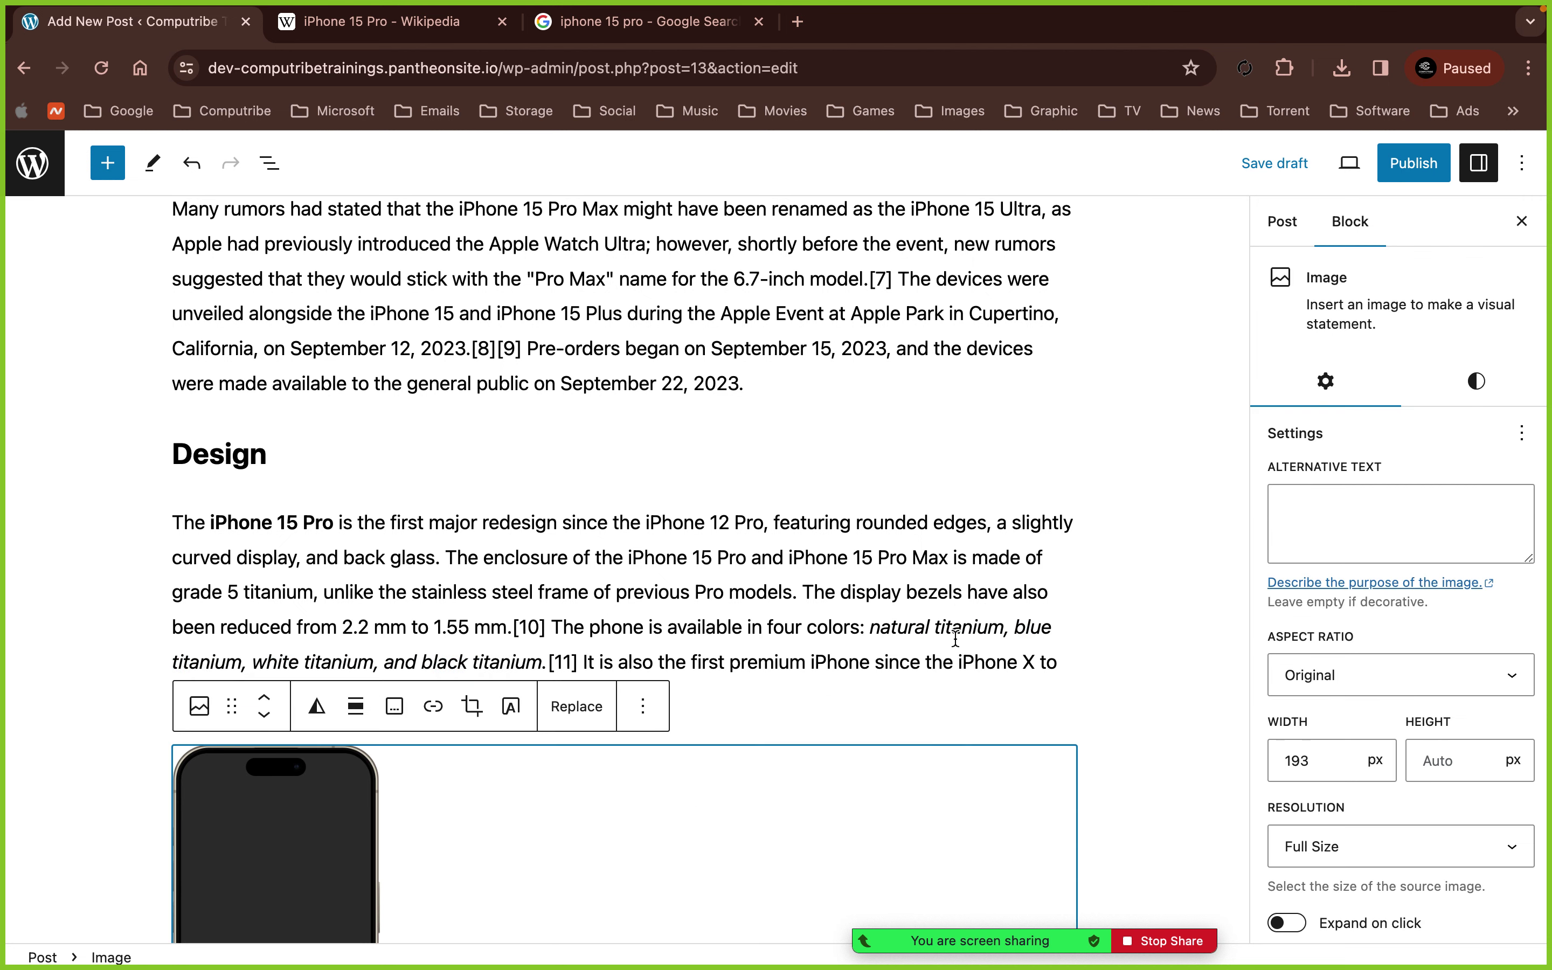
left_click_drag(874, 622, 550, 662)
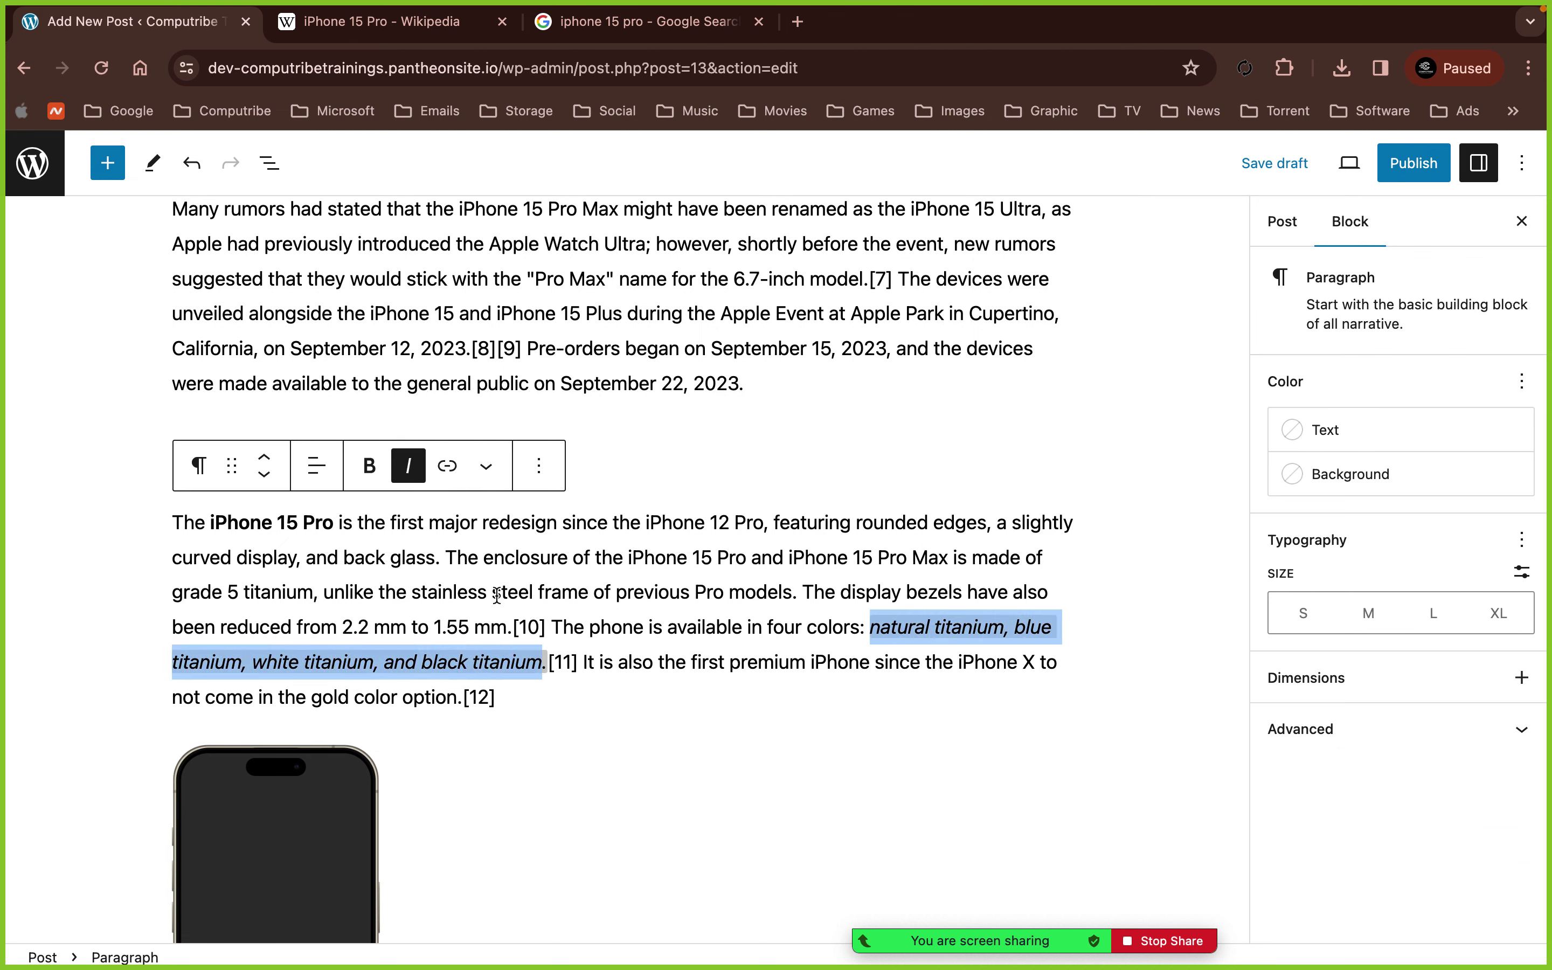
left_click(369, 465)
left_click(722, 627)
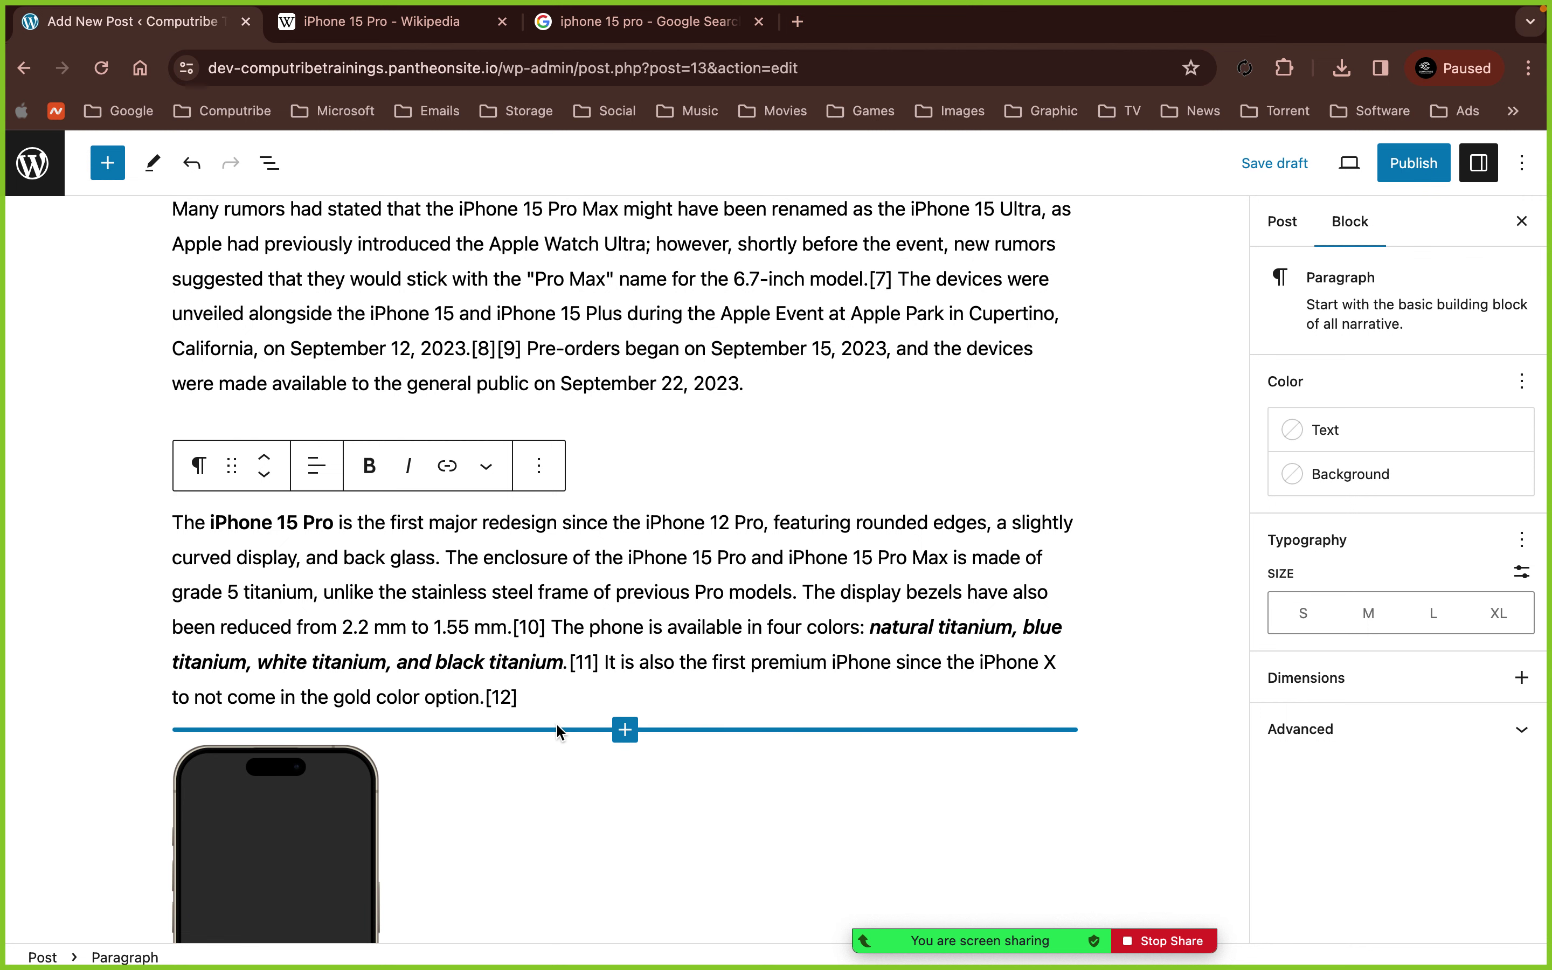
scroll(557, 723, "down", 3)
left_click(473, 550)
left_click(152, 491)
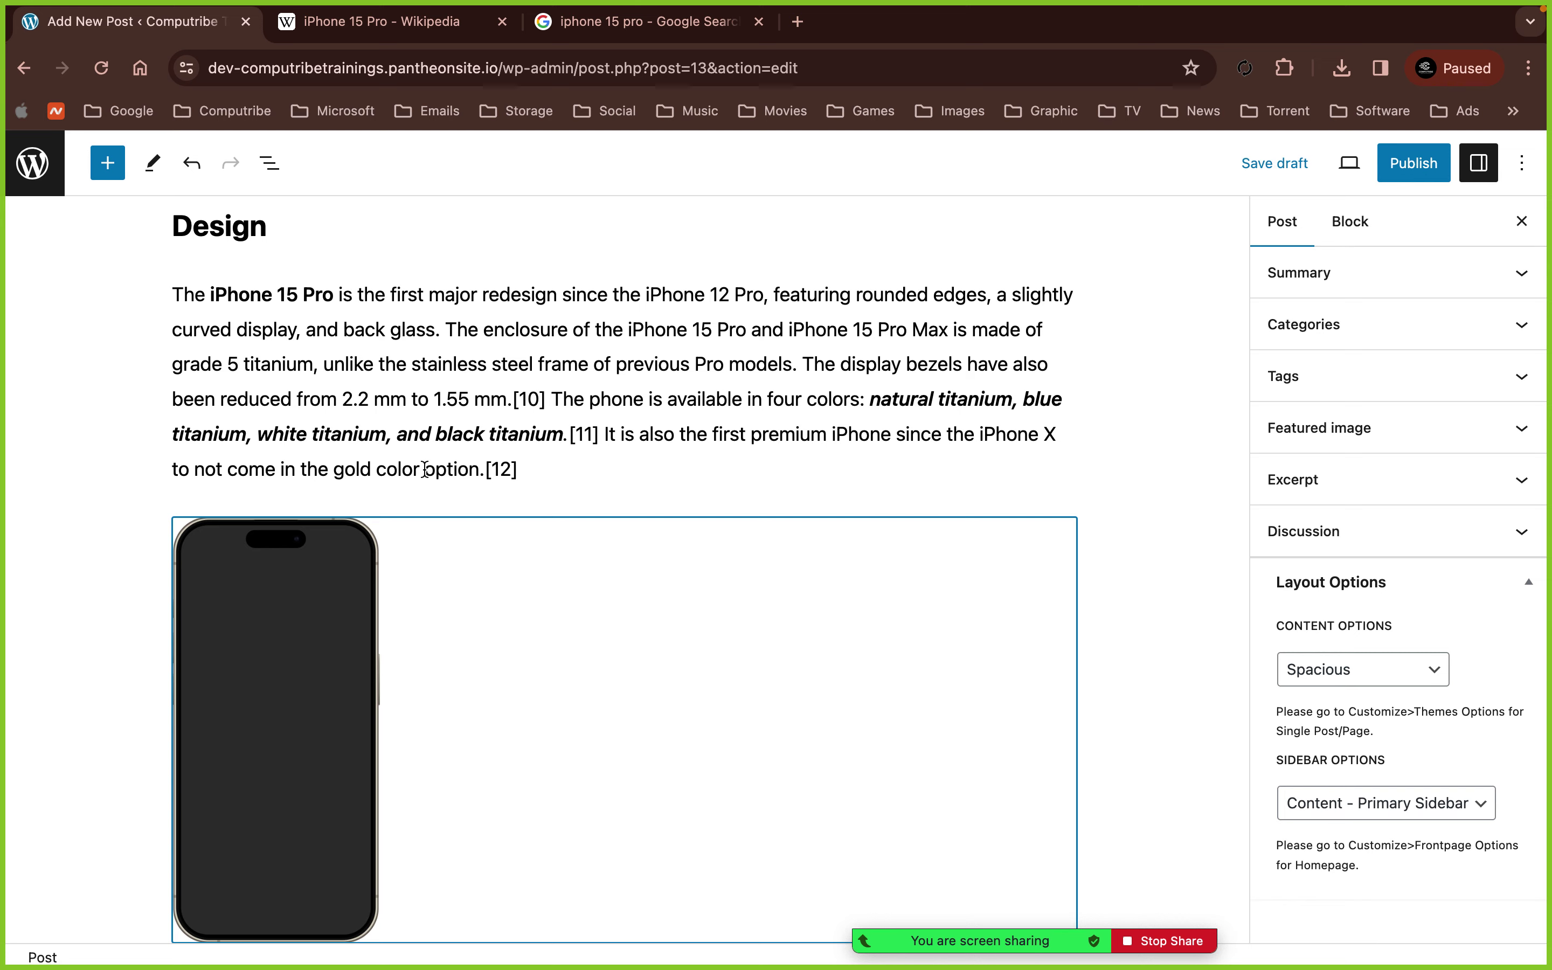
scroll(424, 469, "up", 7)
scroll(425, 469, "down", 4)
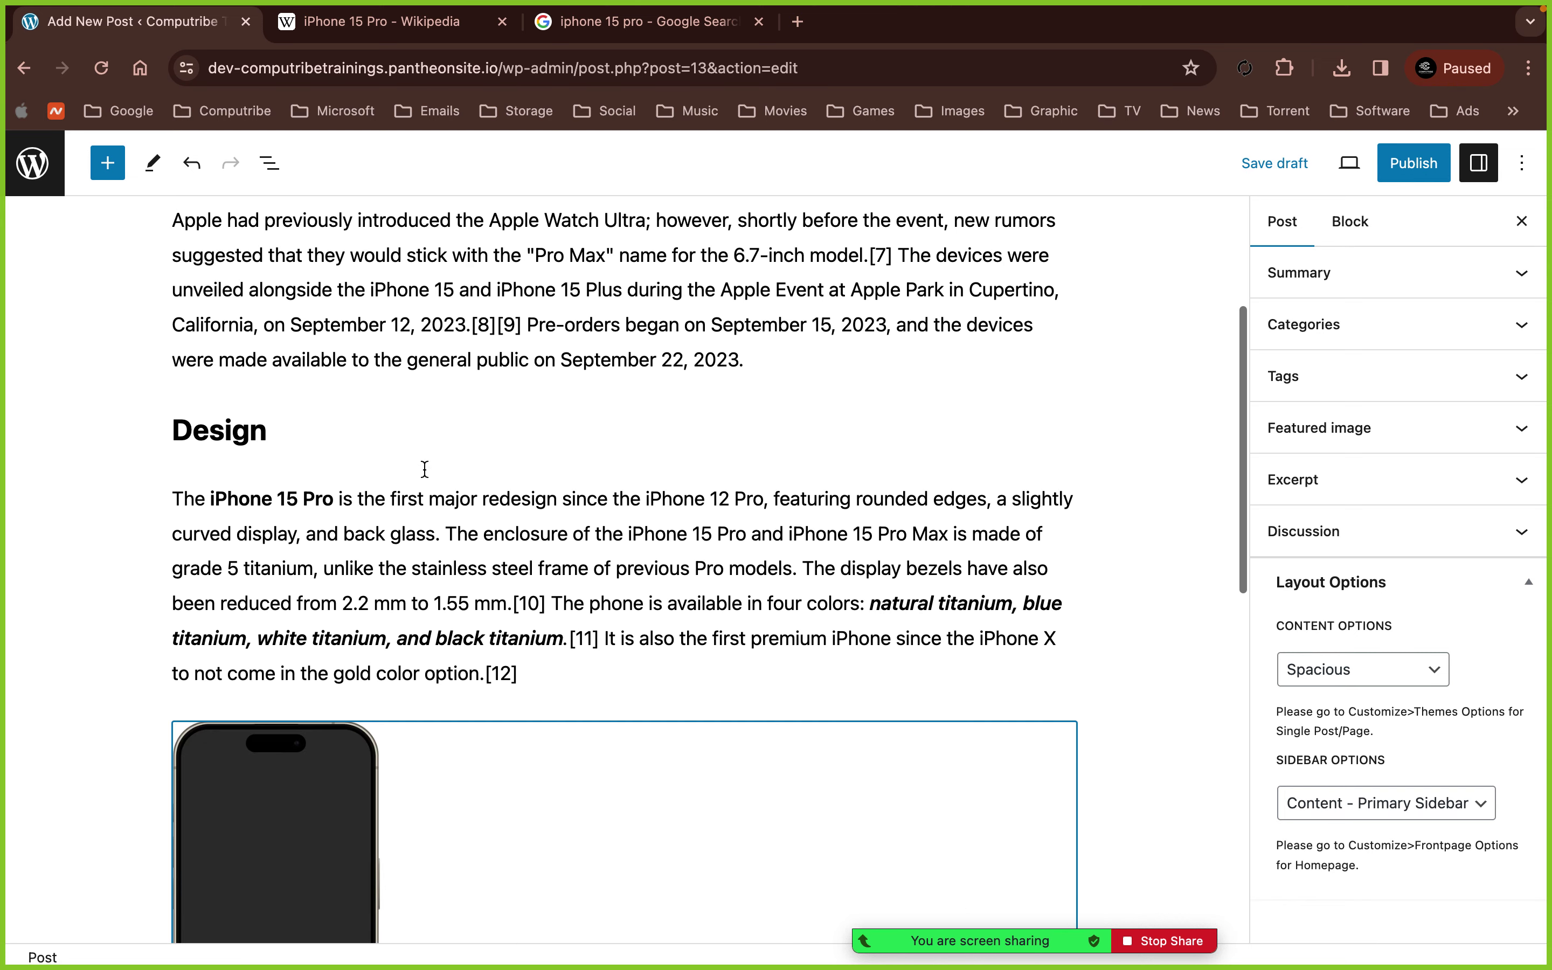
scroll(425, 469, "down", 4)
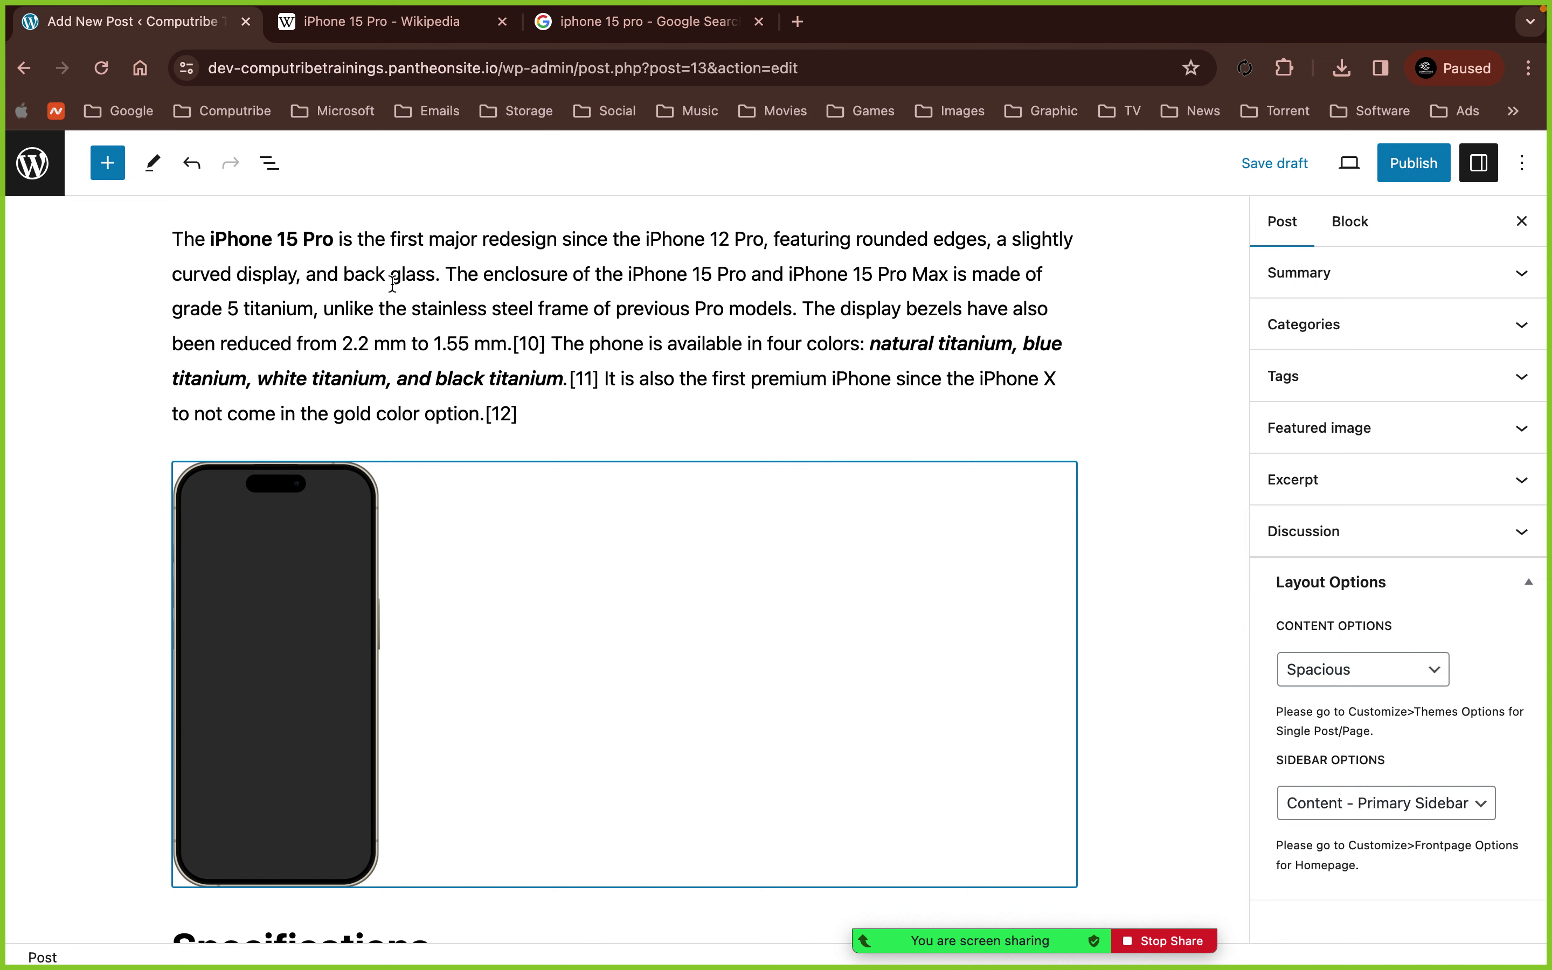
- Highlight the words "The enclosure of the iPhone 15 Pro" in the Design paragraph with an amber text color
left_click_drag(450, 277, 743, 278)
left_click(539, 470)
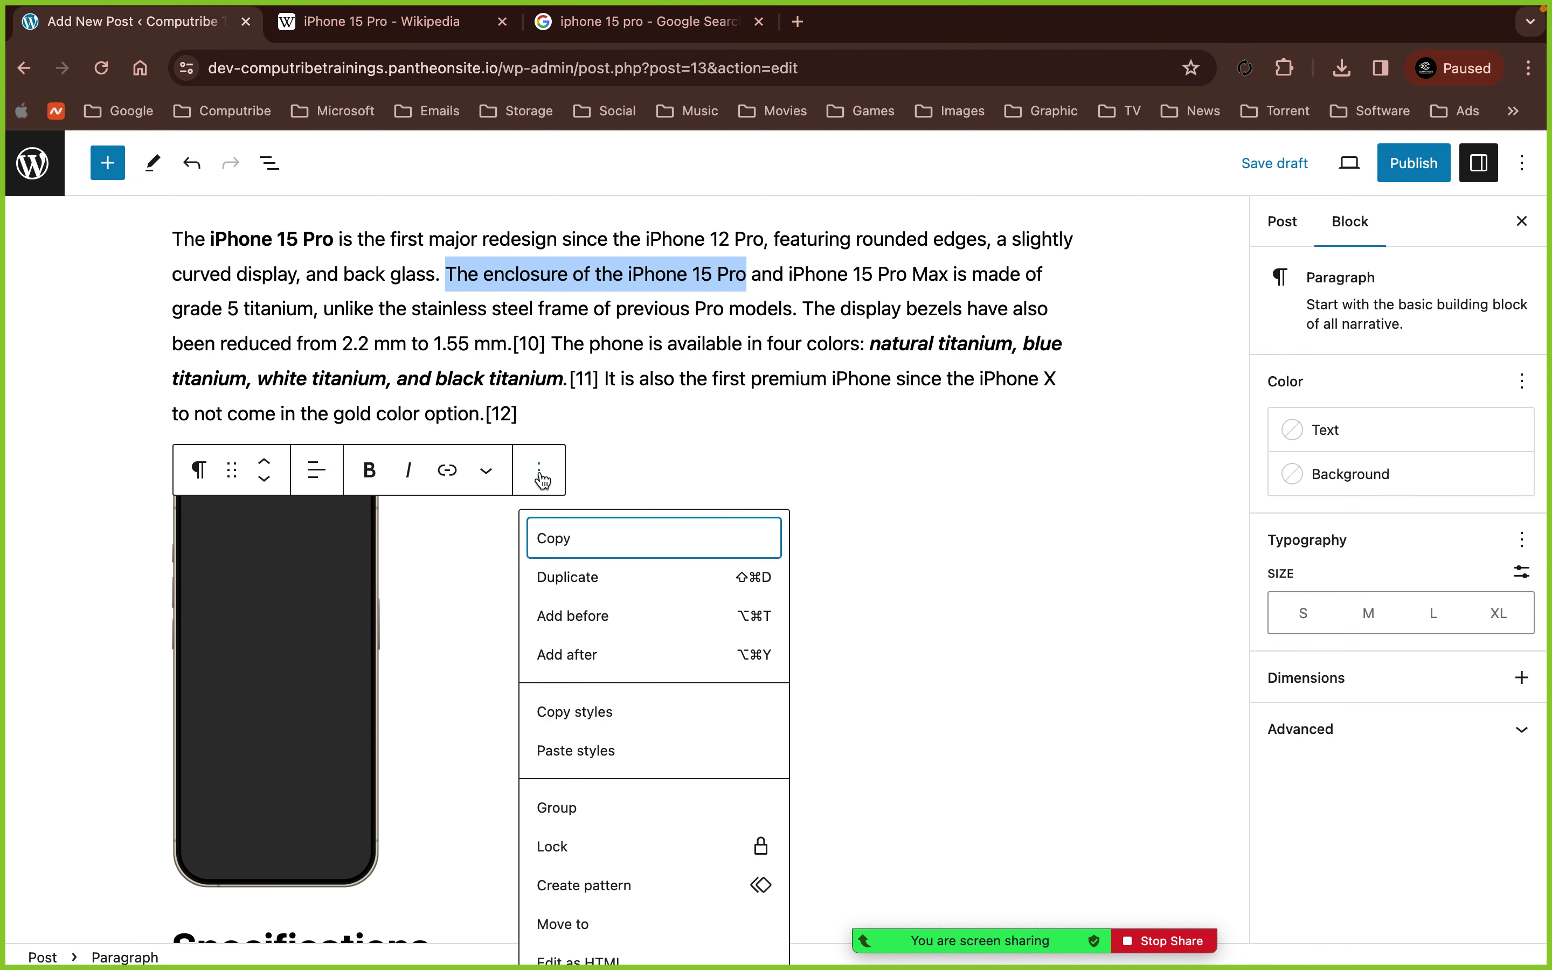
scroll(615, 617, "down", 1)
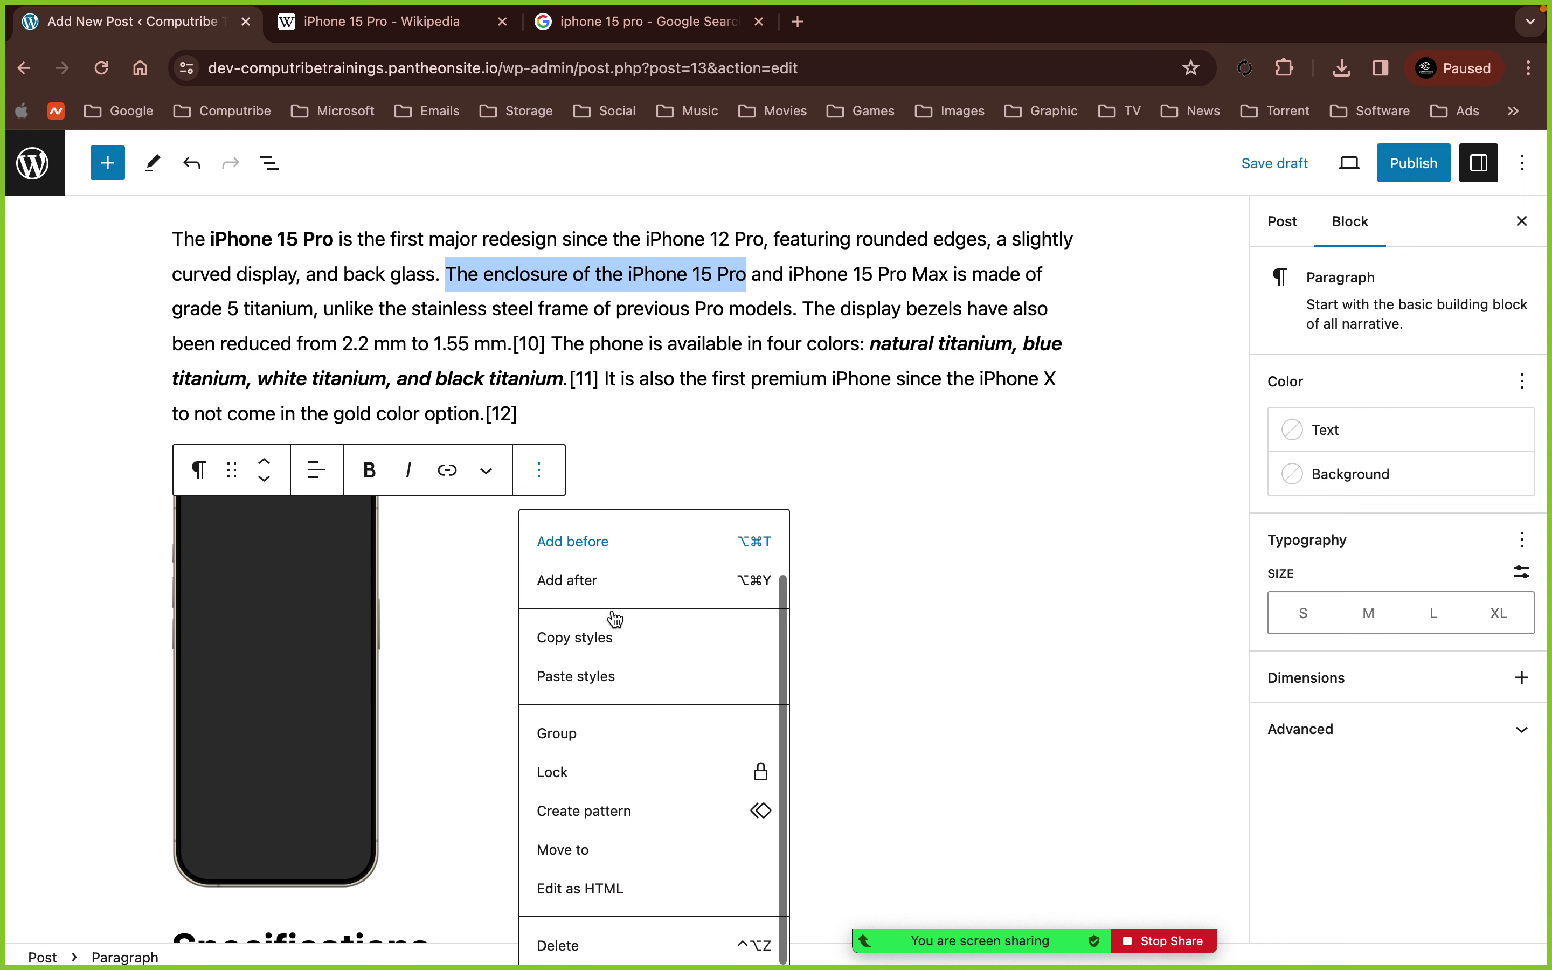
left_click(486, 470)
left_click(484, 471)
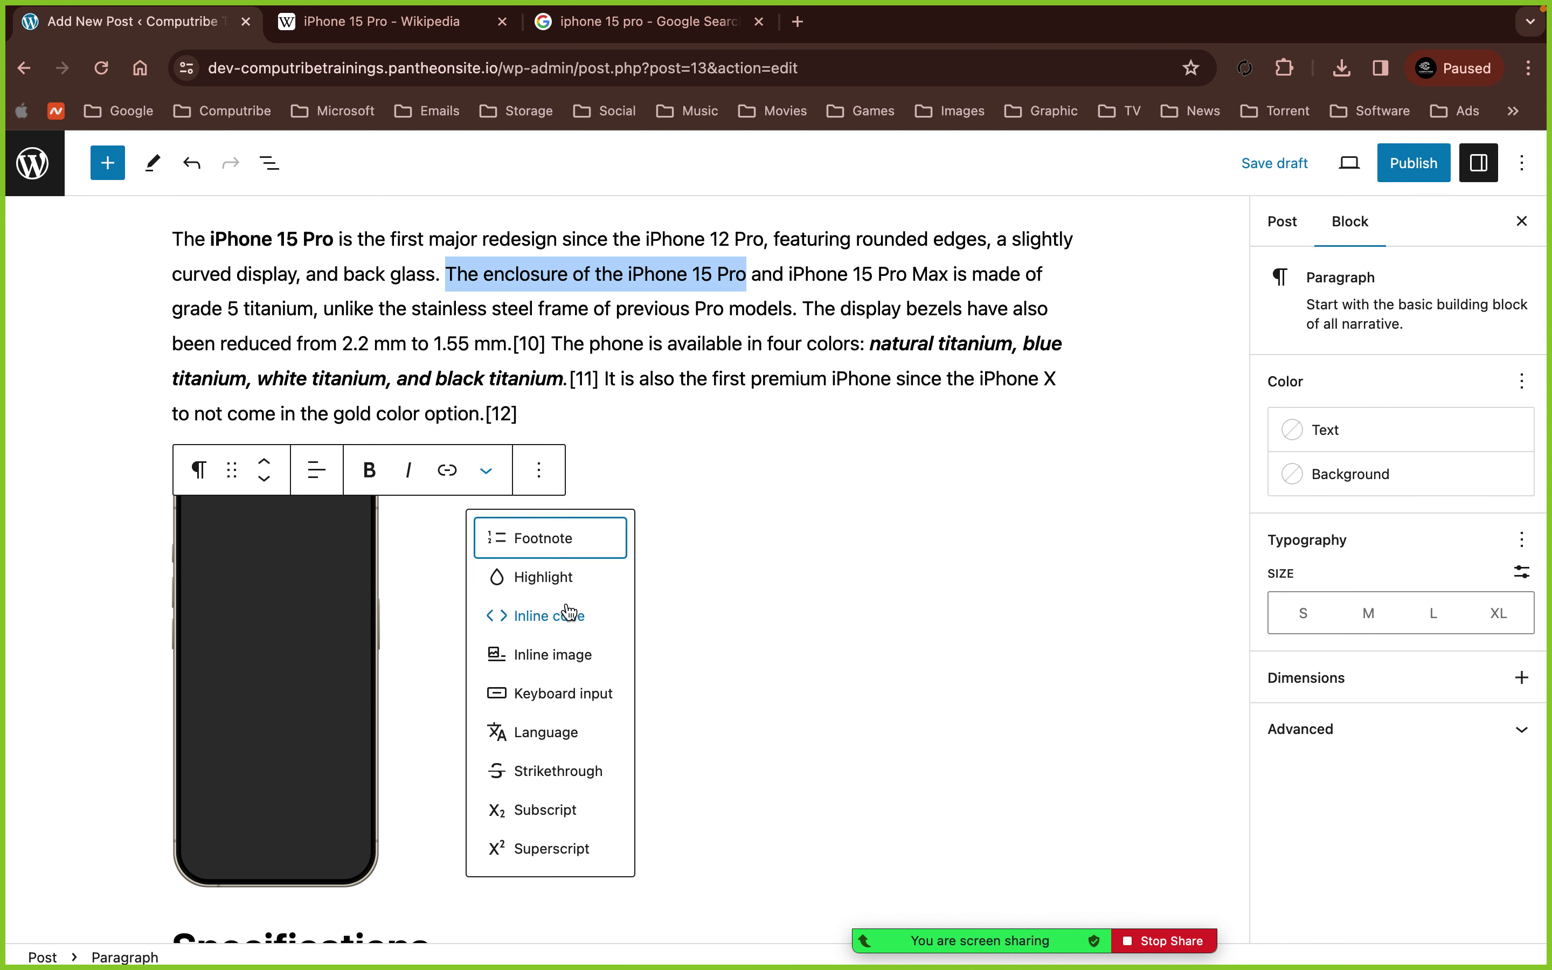
left_click(556, 577)
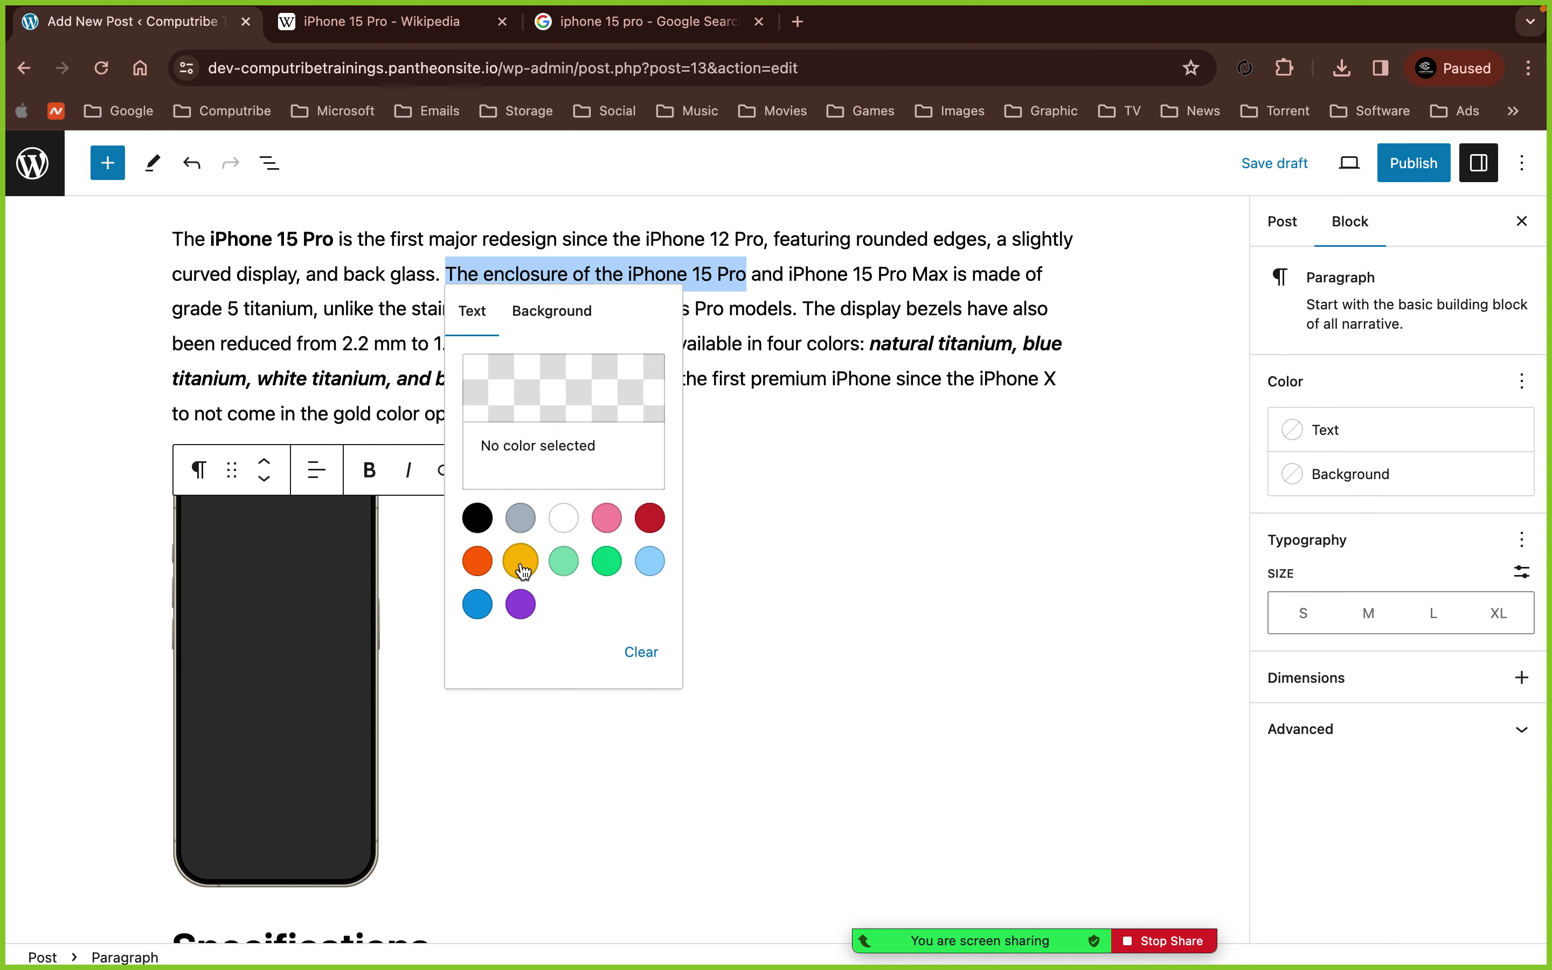
left_click(520, 560)
left_click(807, 358)
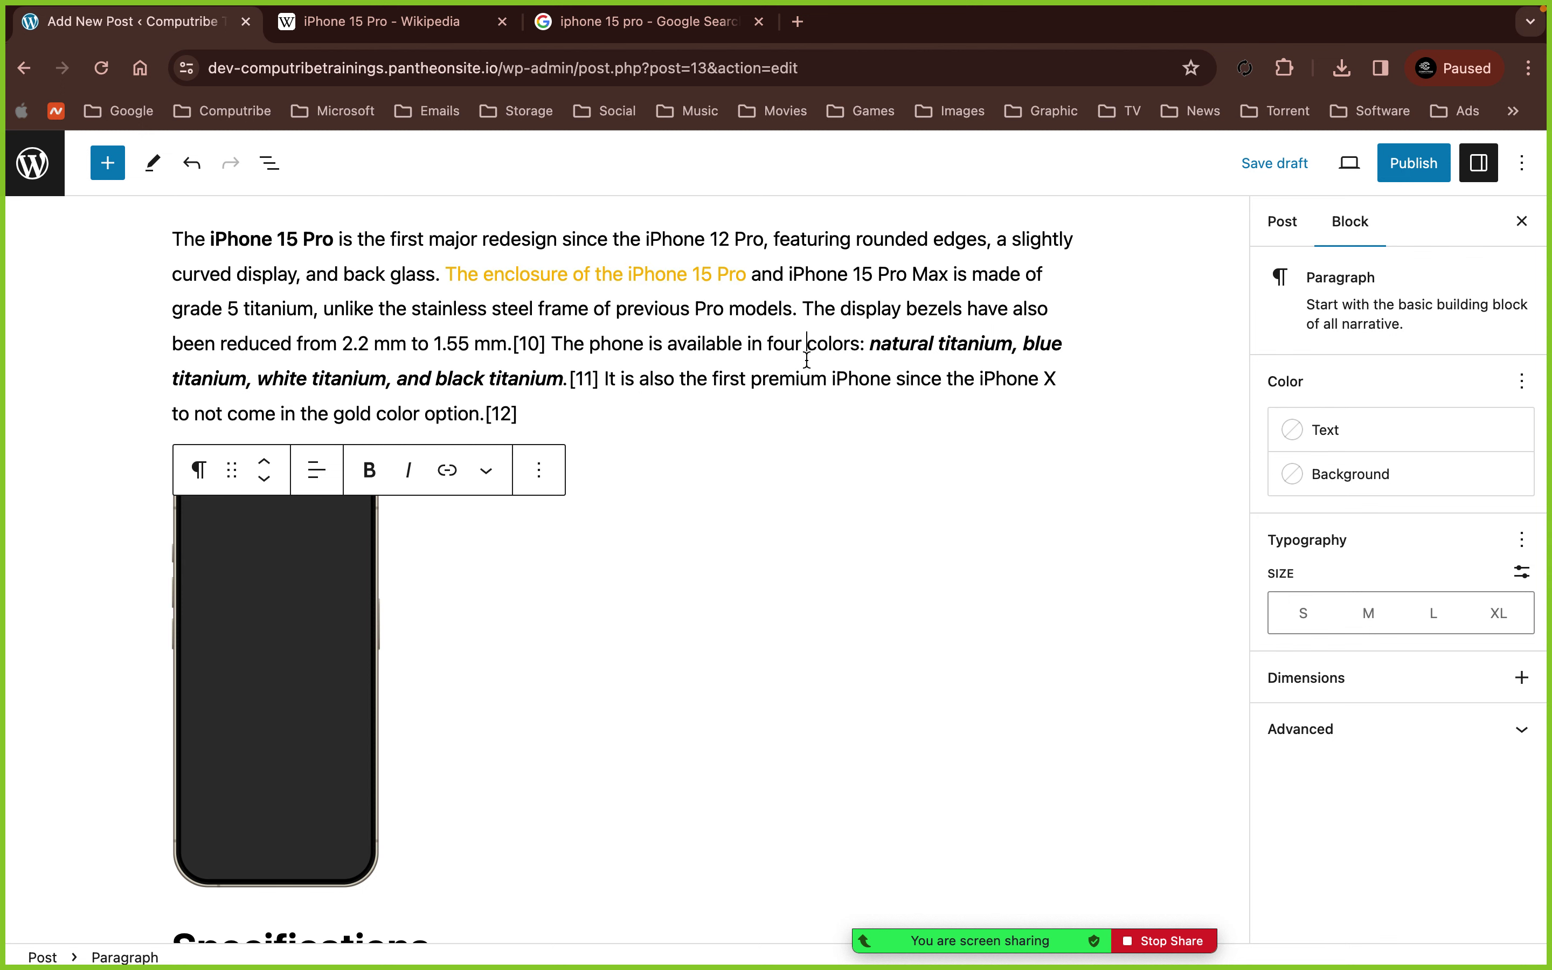
- Try to apply the Vivid red (#CF2E2E) highlight text color at the cursor before "colors" in the Design paragraph
left_click(503, 473)
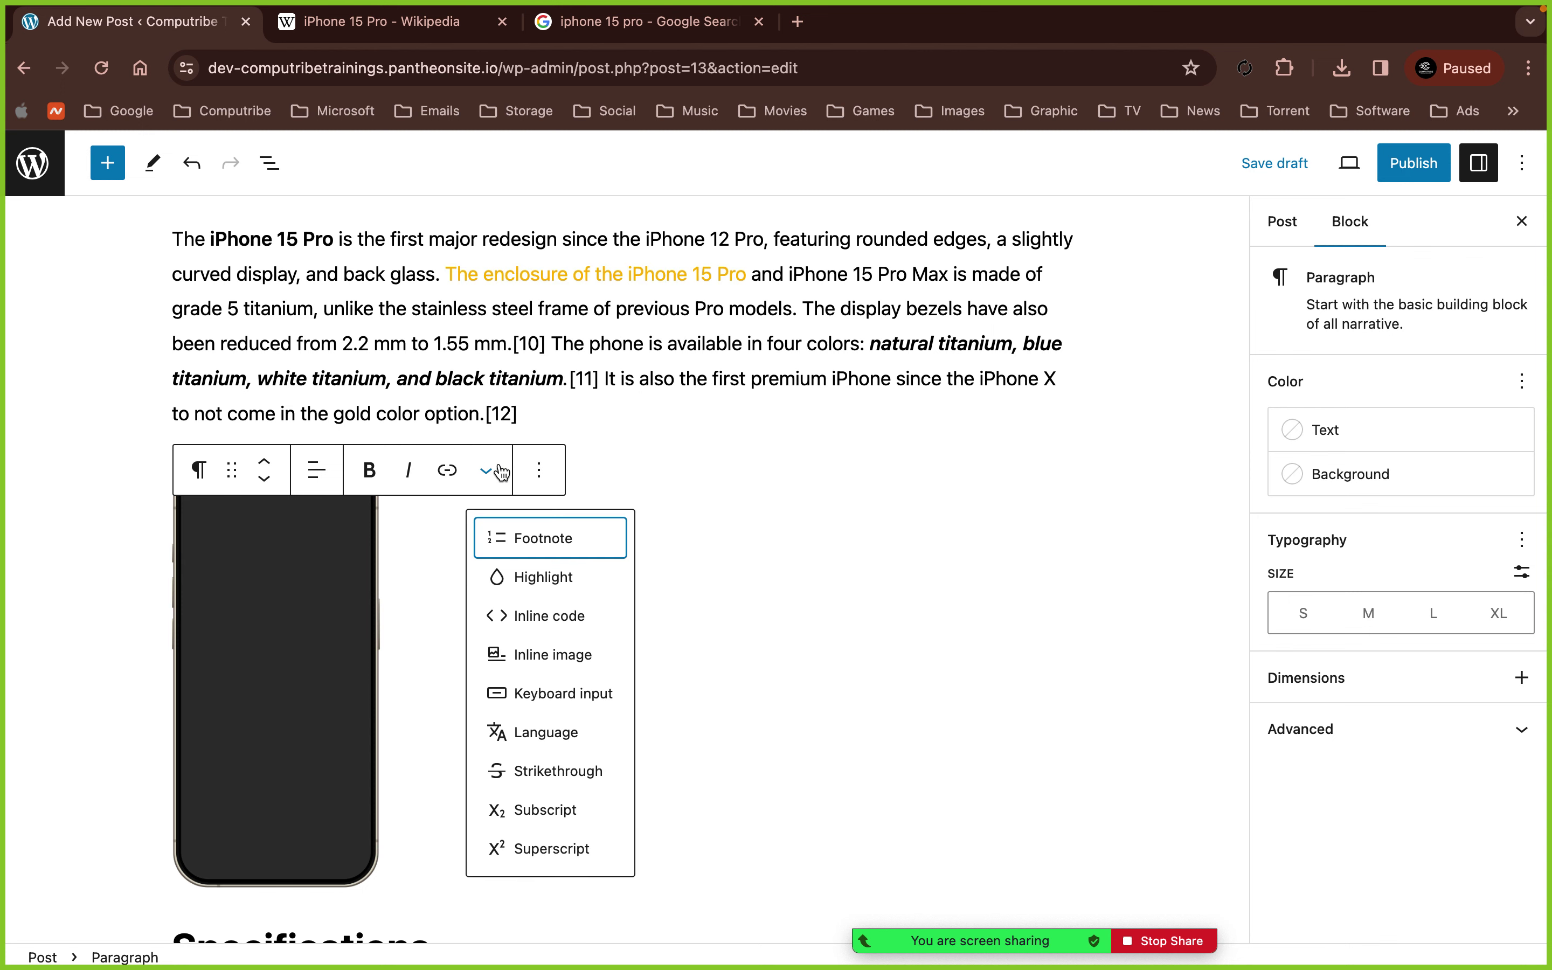
left_click(523, 575)
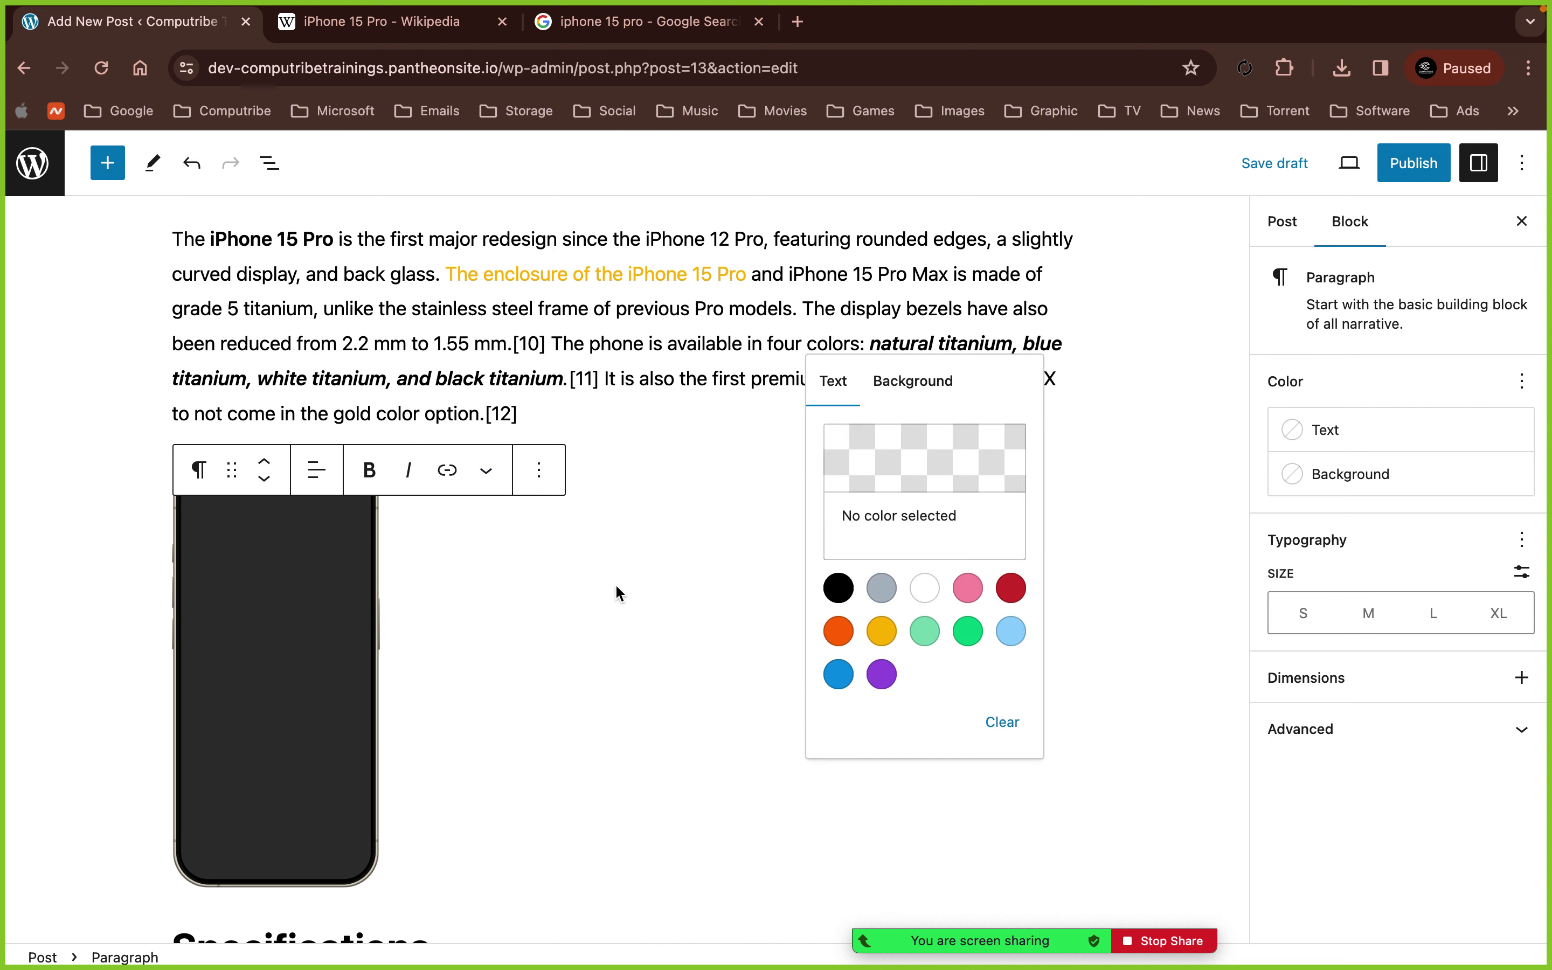
left_click(1011, 589)
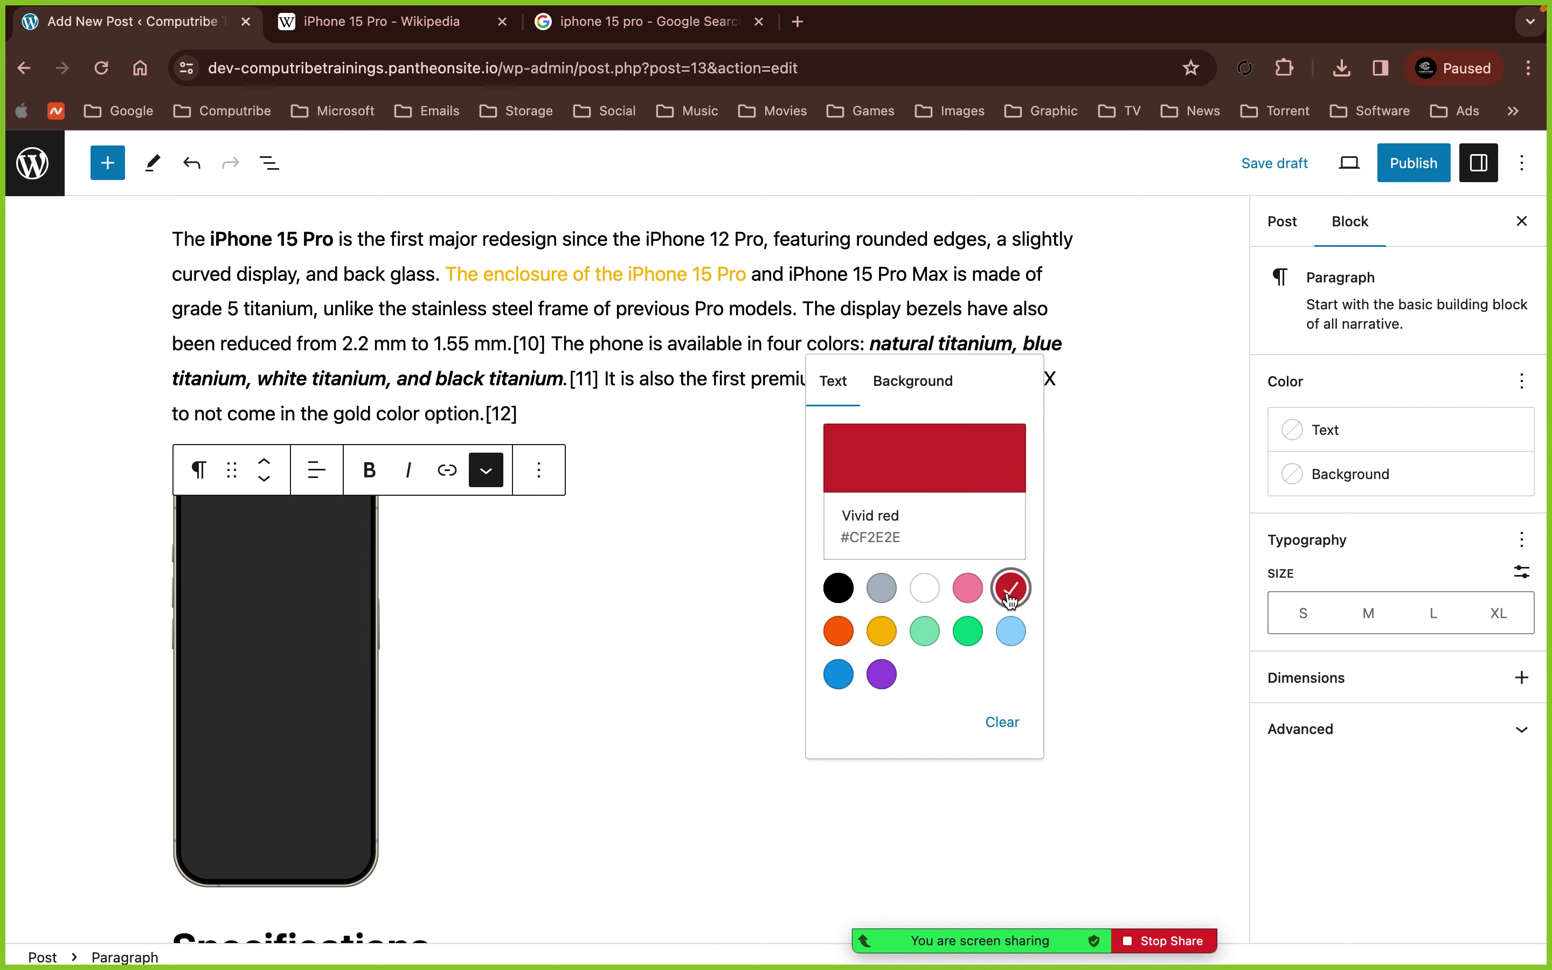
left_click(735, 657)
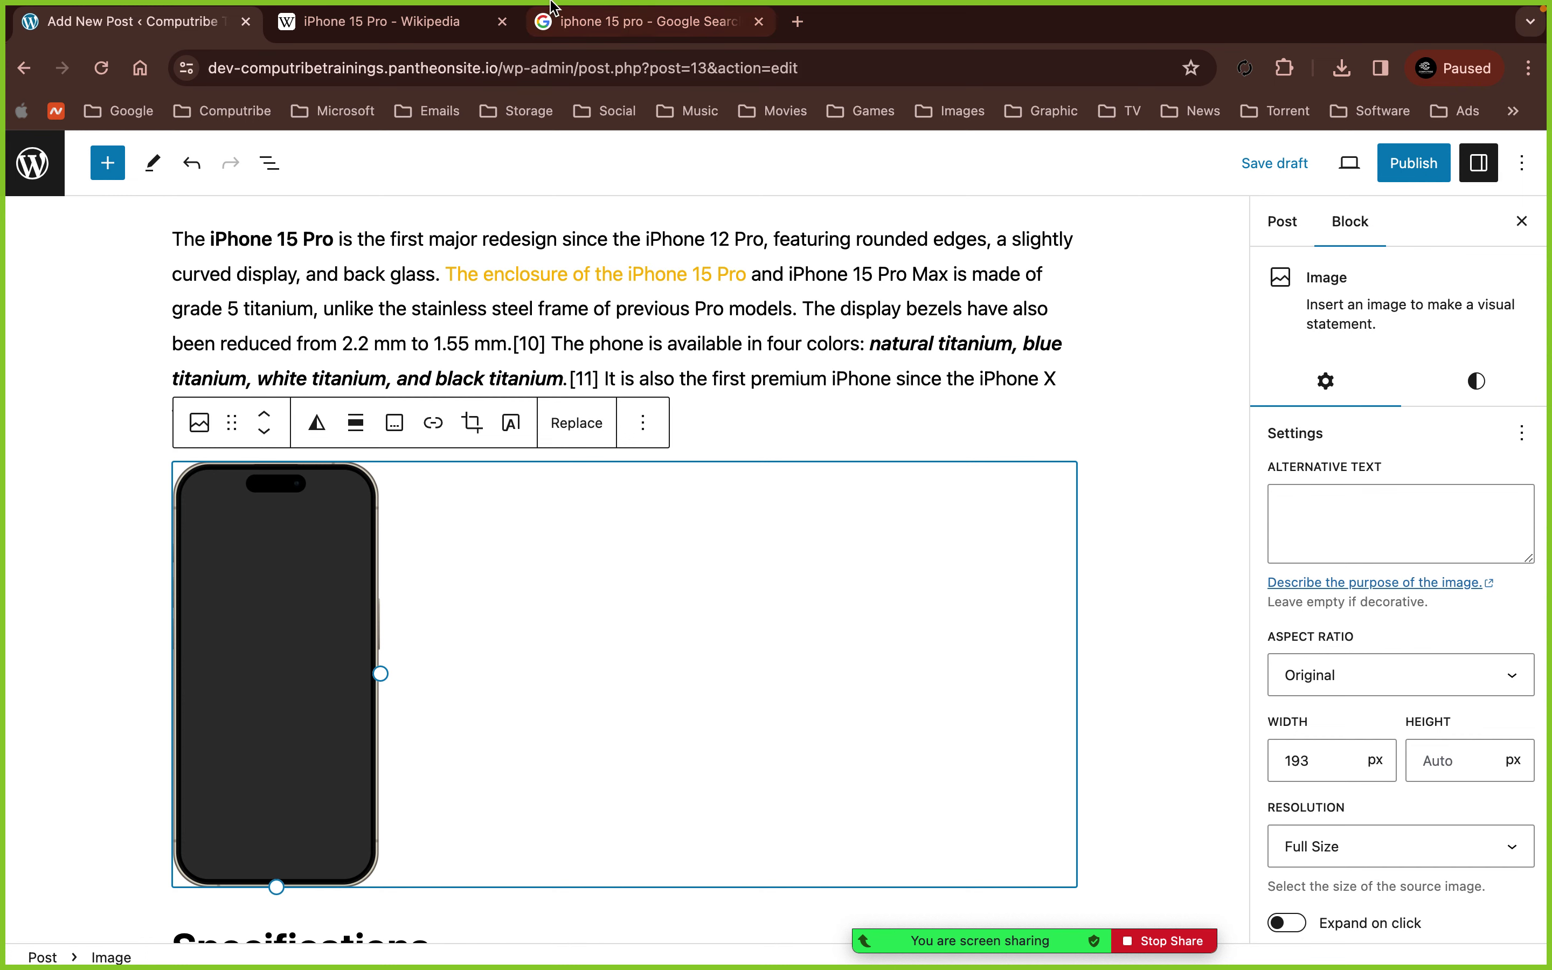
- Switch to the Wikipedia article and check the suggested file name for the infobox phone image without saving it
left_click(616, 23)
left_click(435, 29)
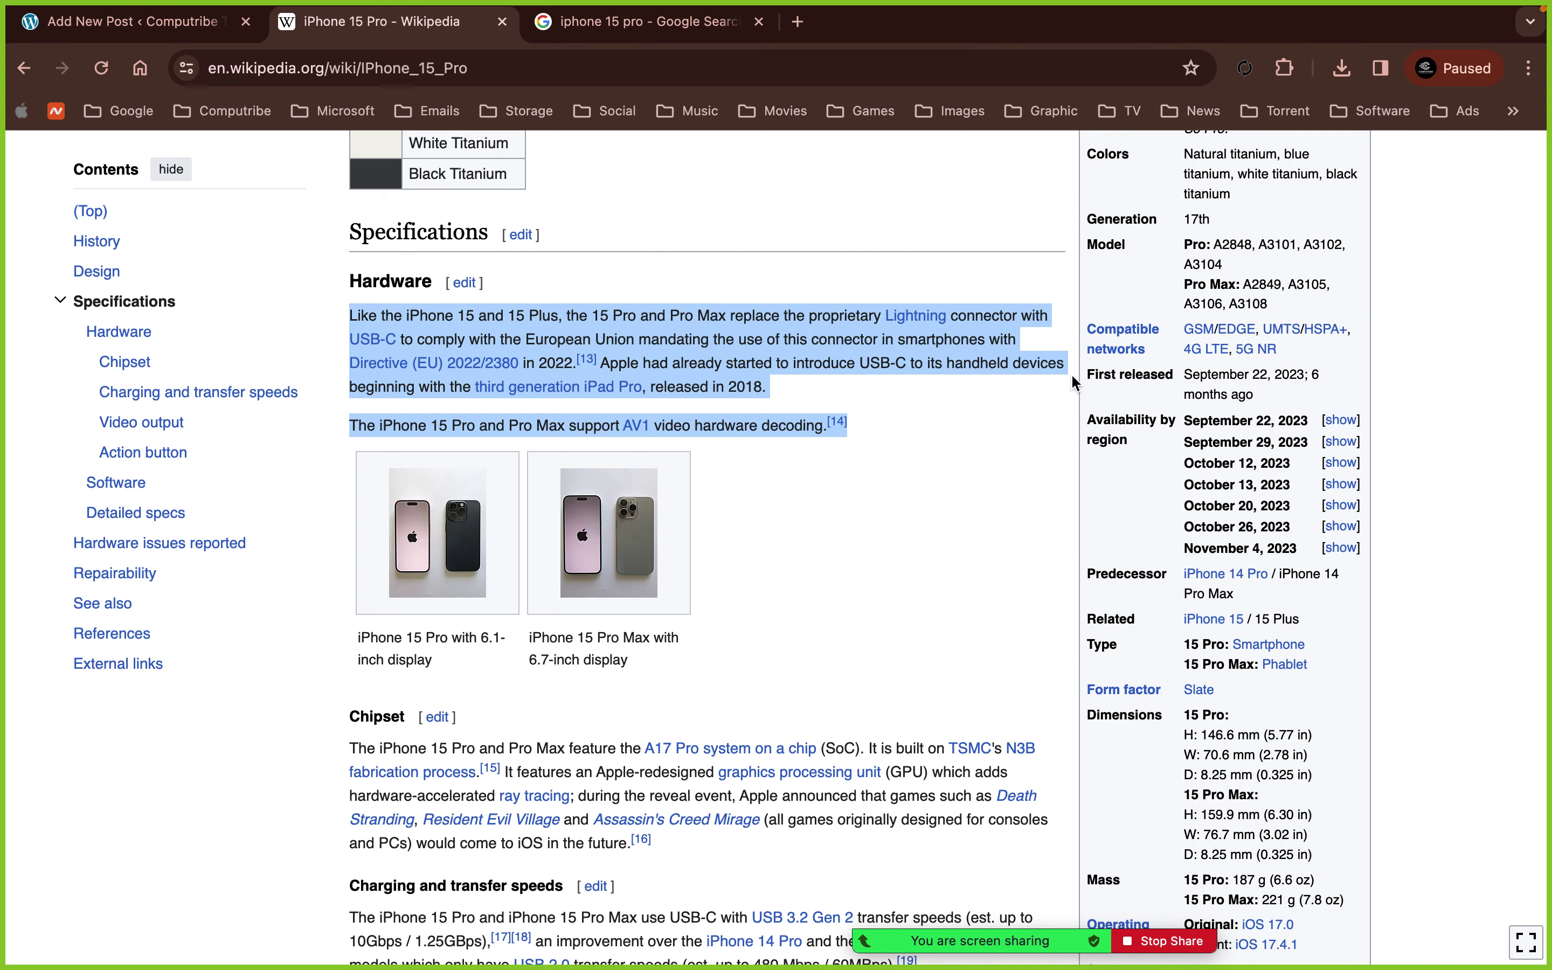
scroll(1212, 613, "up", 15)
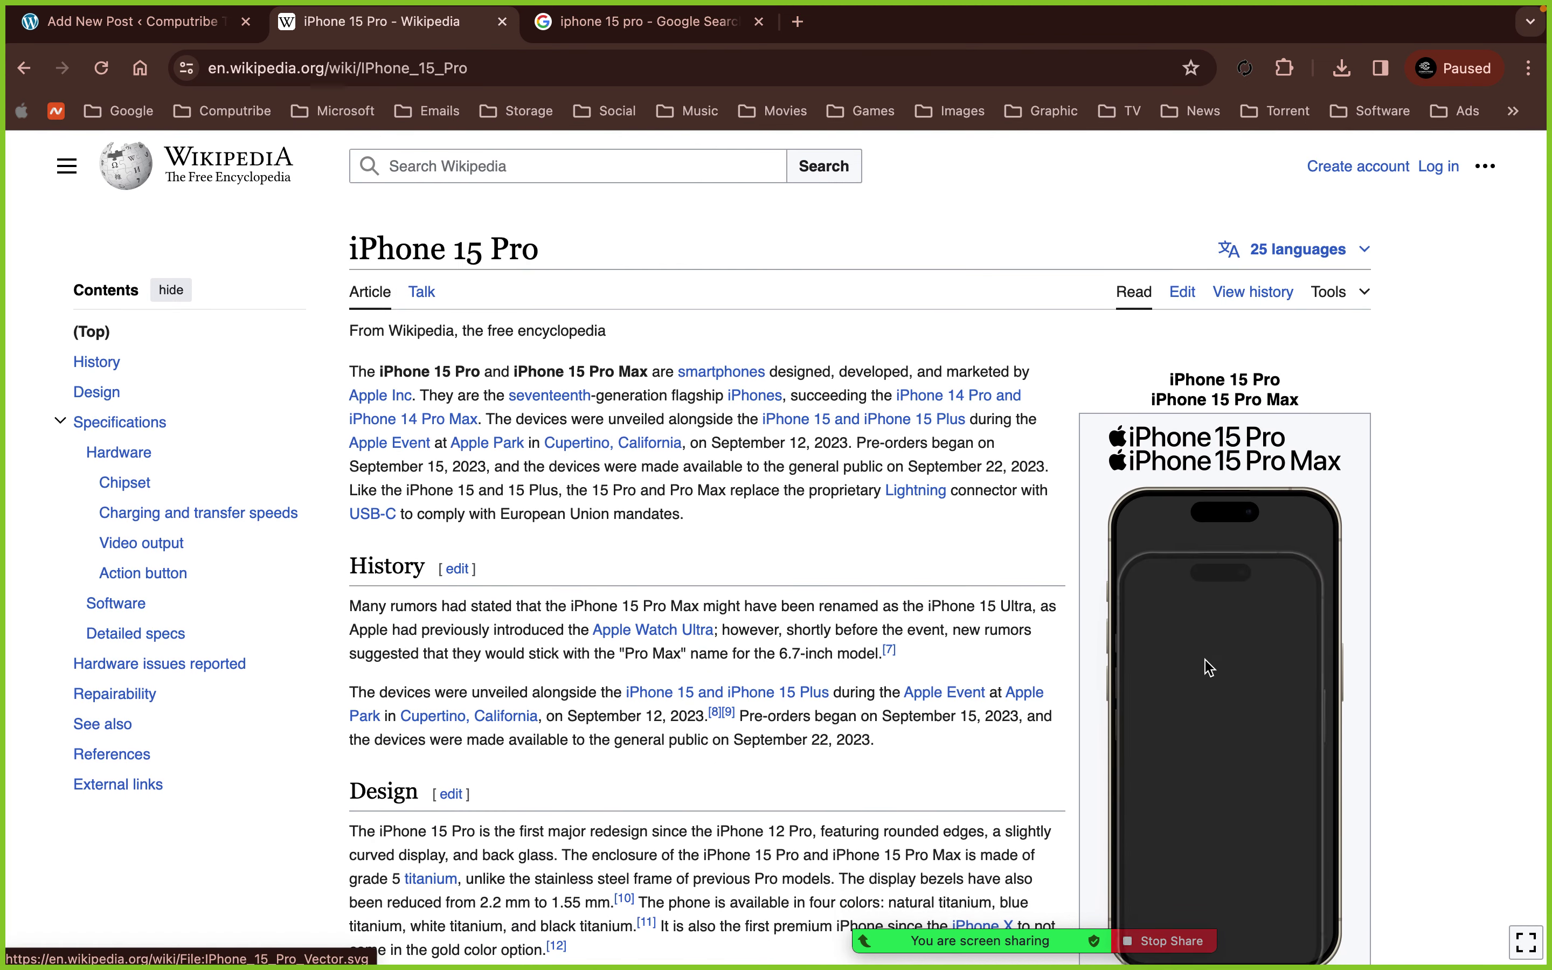
right_click(1186, 645)
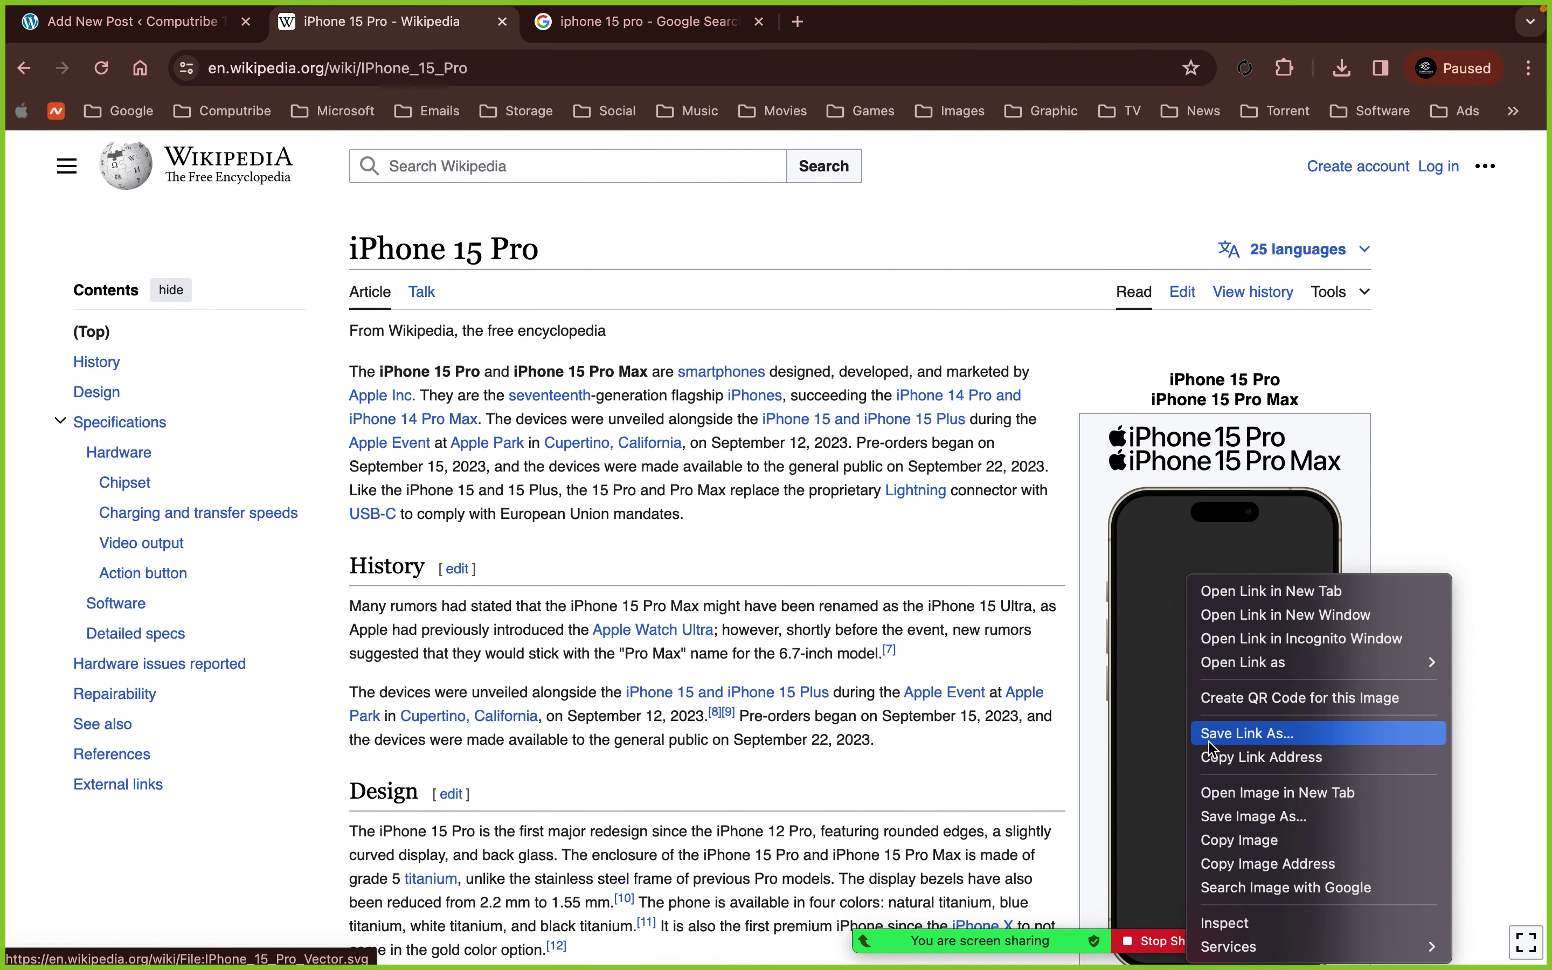
left_click(1217, 814)
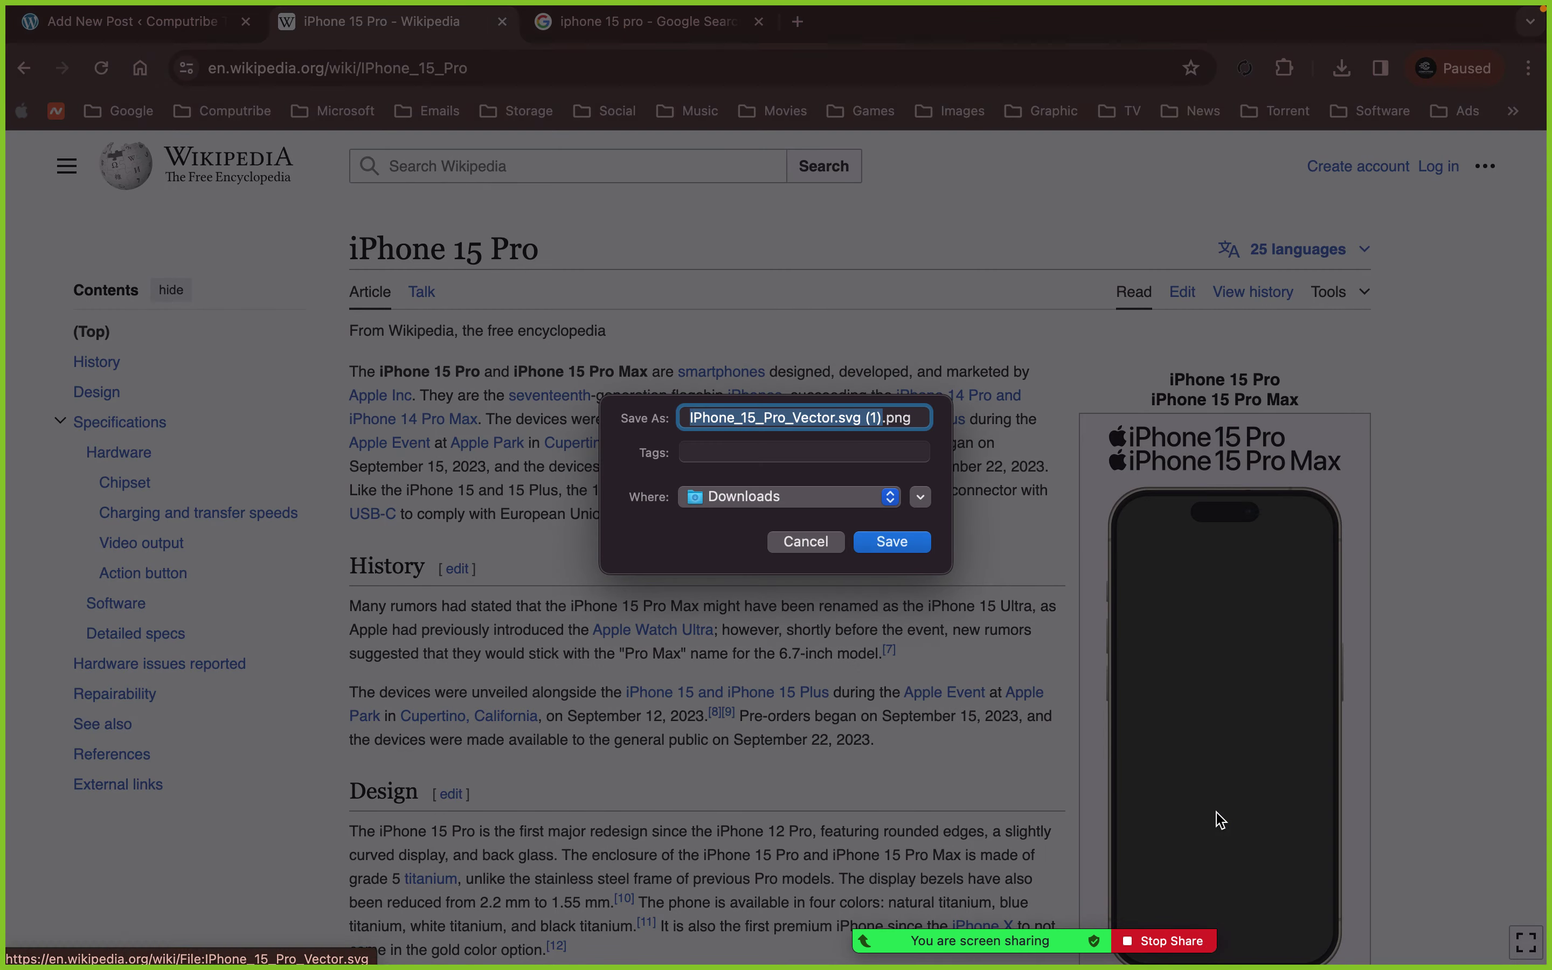
left_click(773, 418)
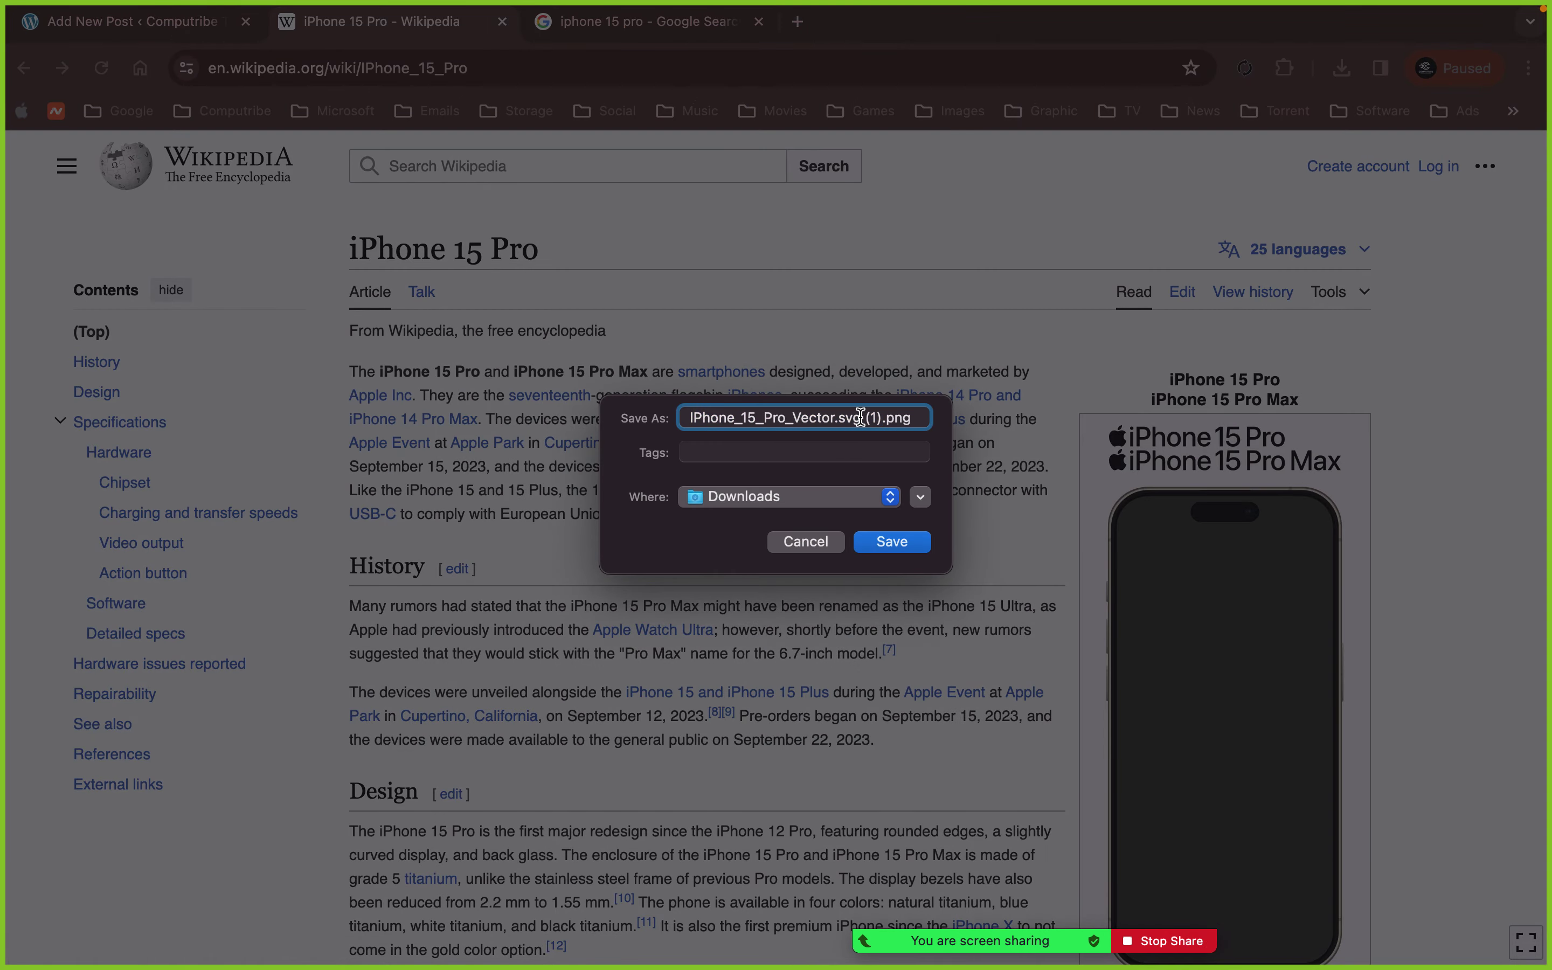
left_click_drag(861, 418, 596, 425)
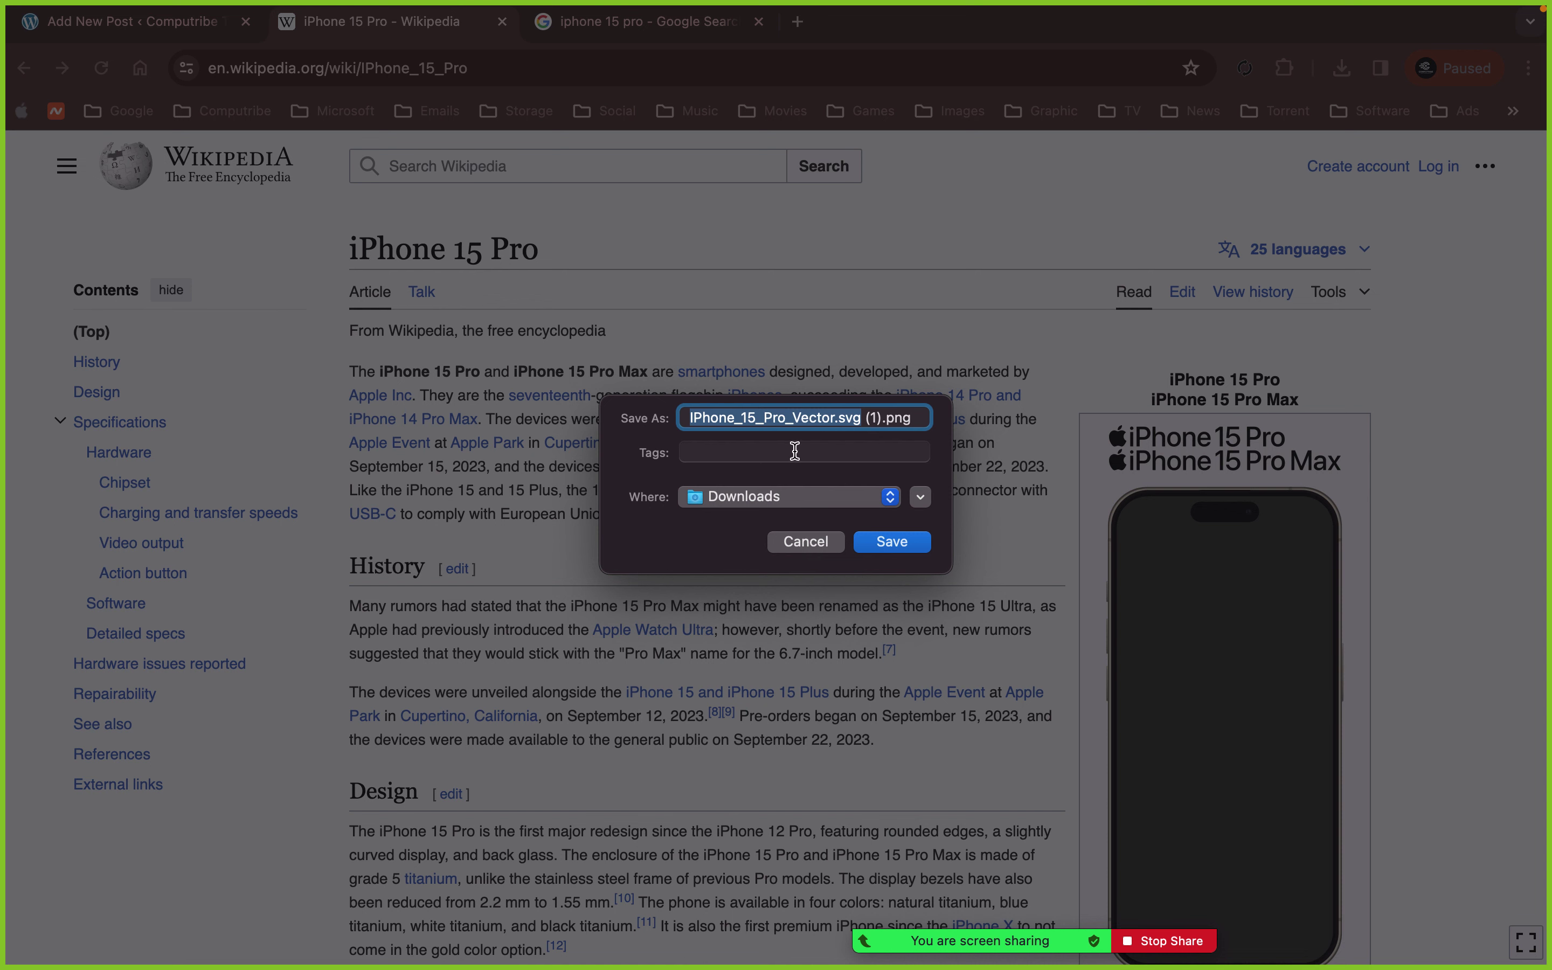
left_click(804, 543)
- Switch to Finder, open the Downloads folder and move IPhone_15_Pro_Vector.svg.png to an empty area apart from the other files
left_click(106, 38)
scroll(257, 513, "down", 3)
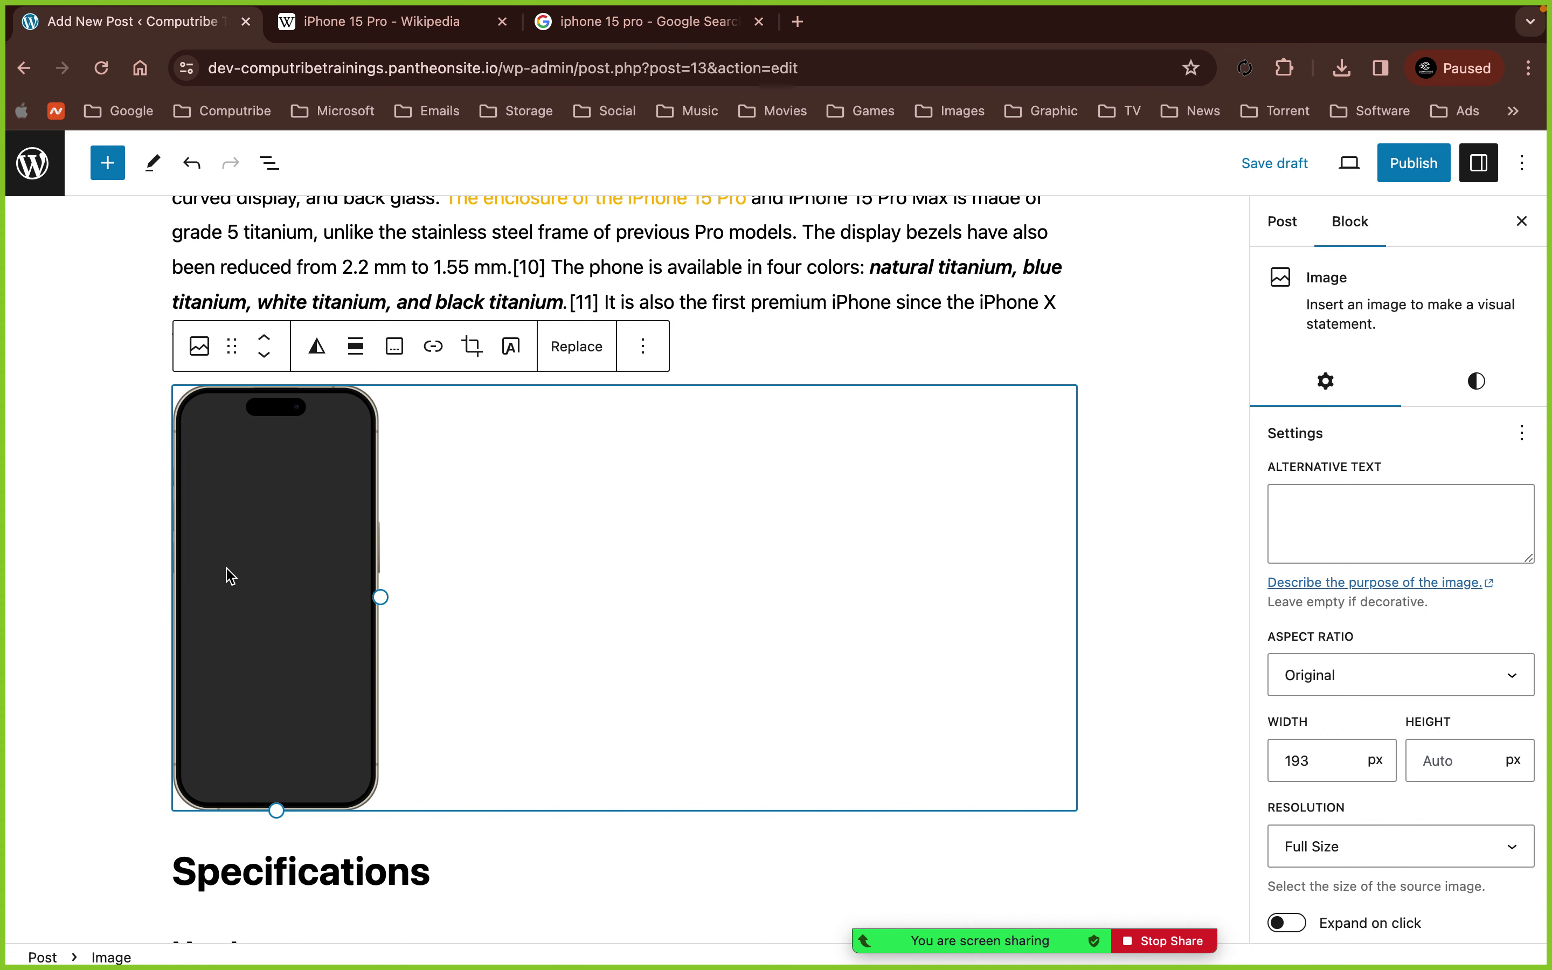
key("ctrl+Left")
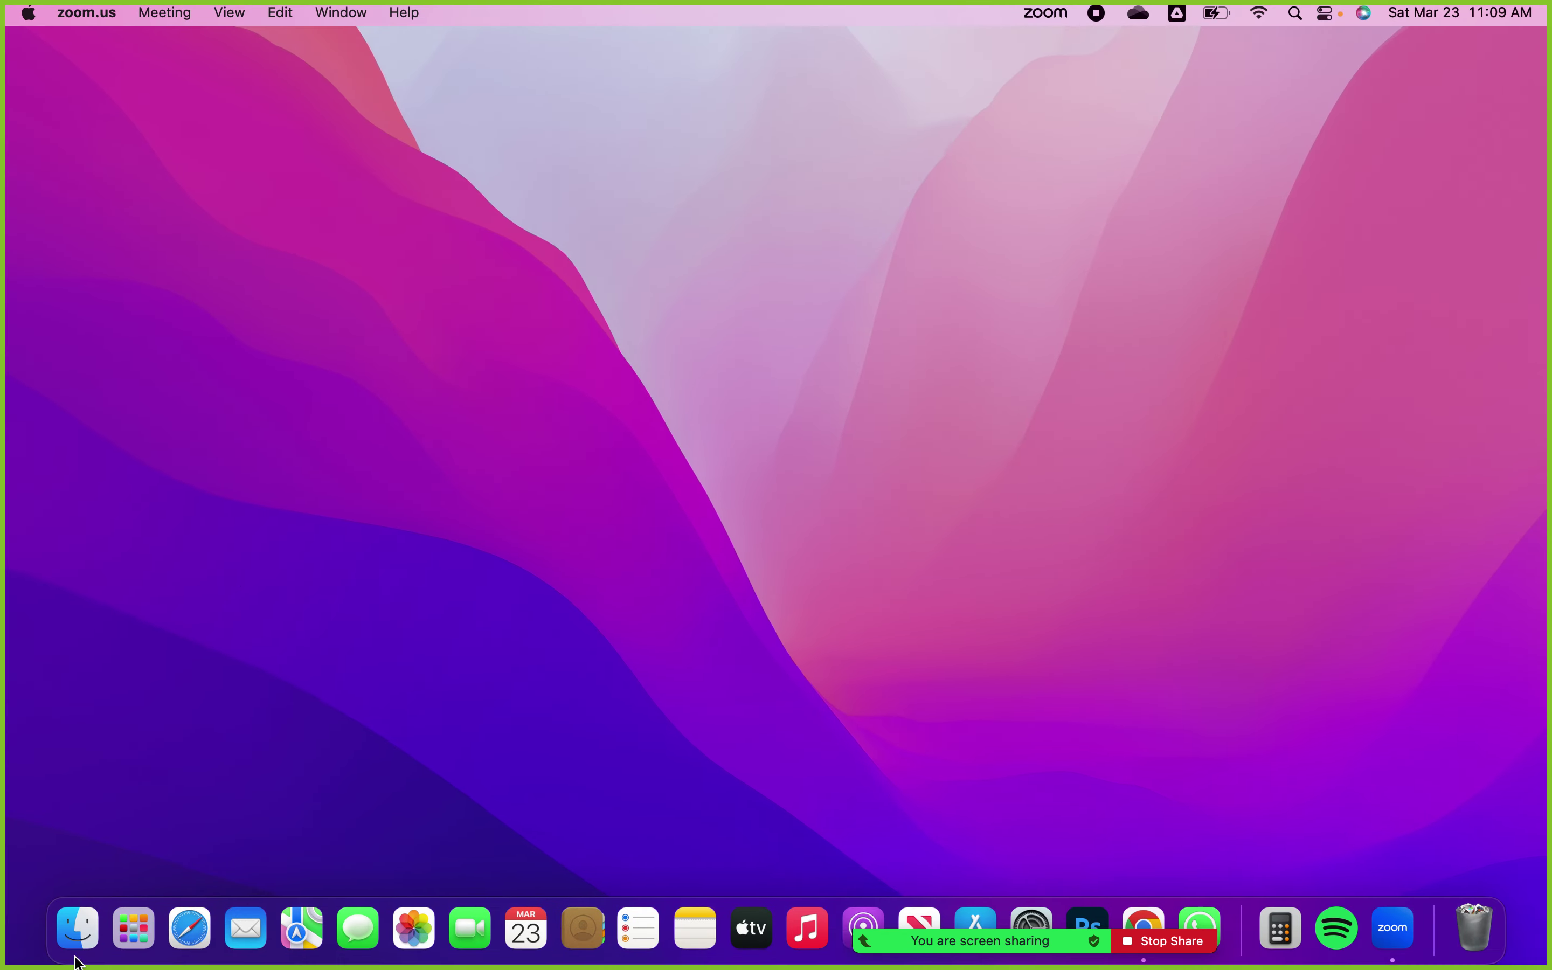
left_click(77, 928)
left_click(232, 259)
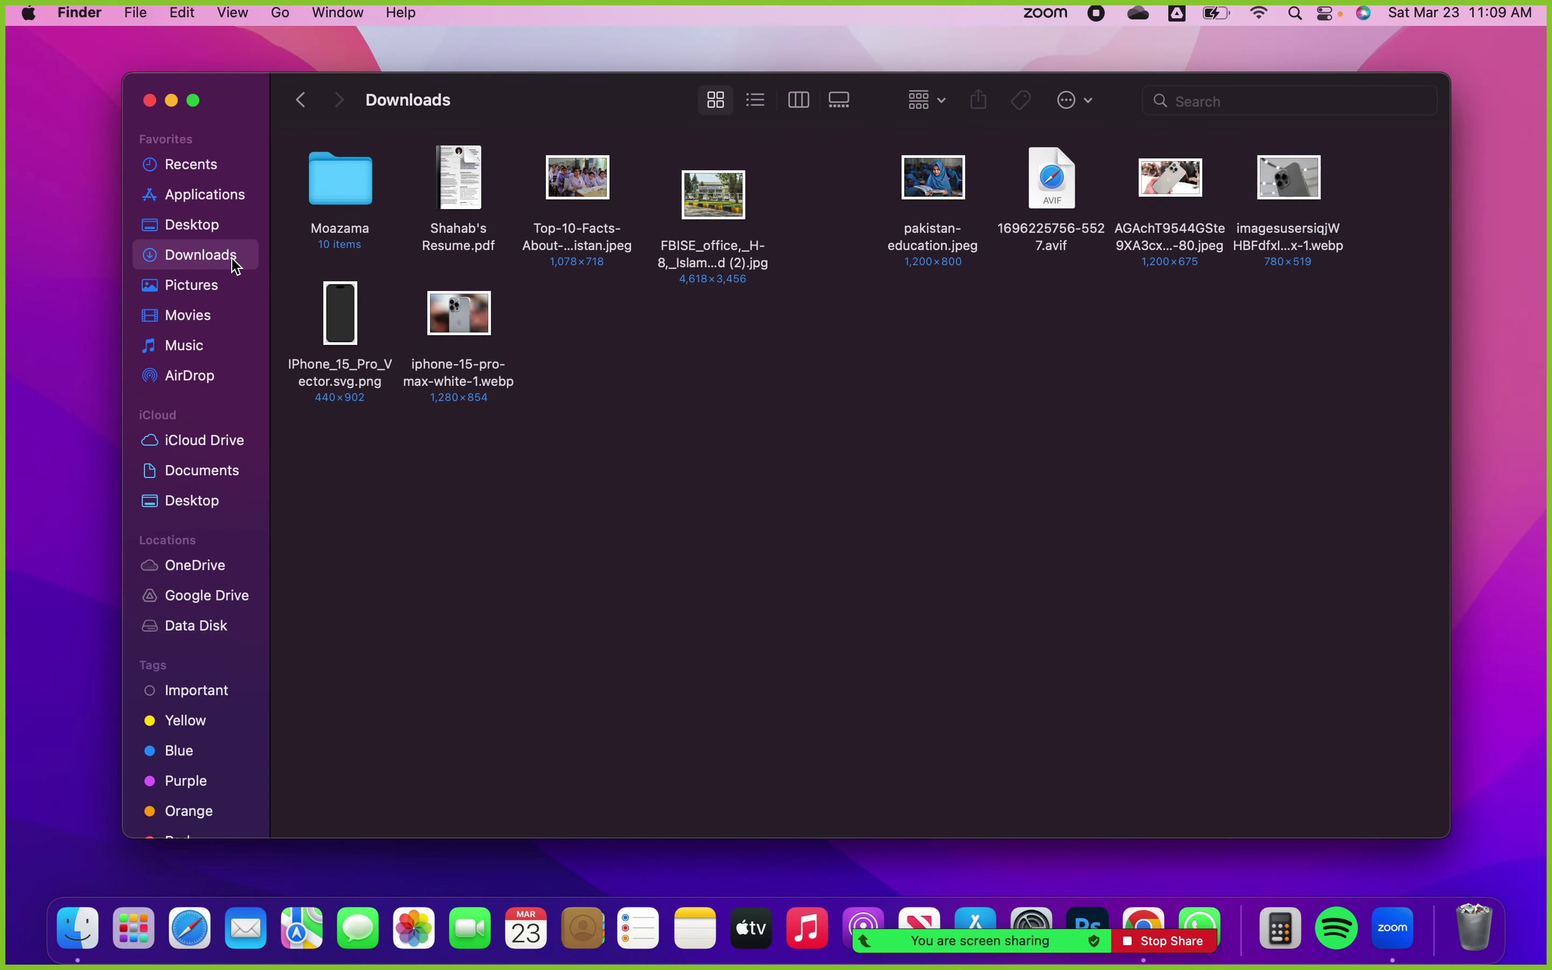
left_click_drag(349, 353, 983, 441)
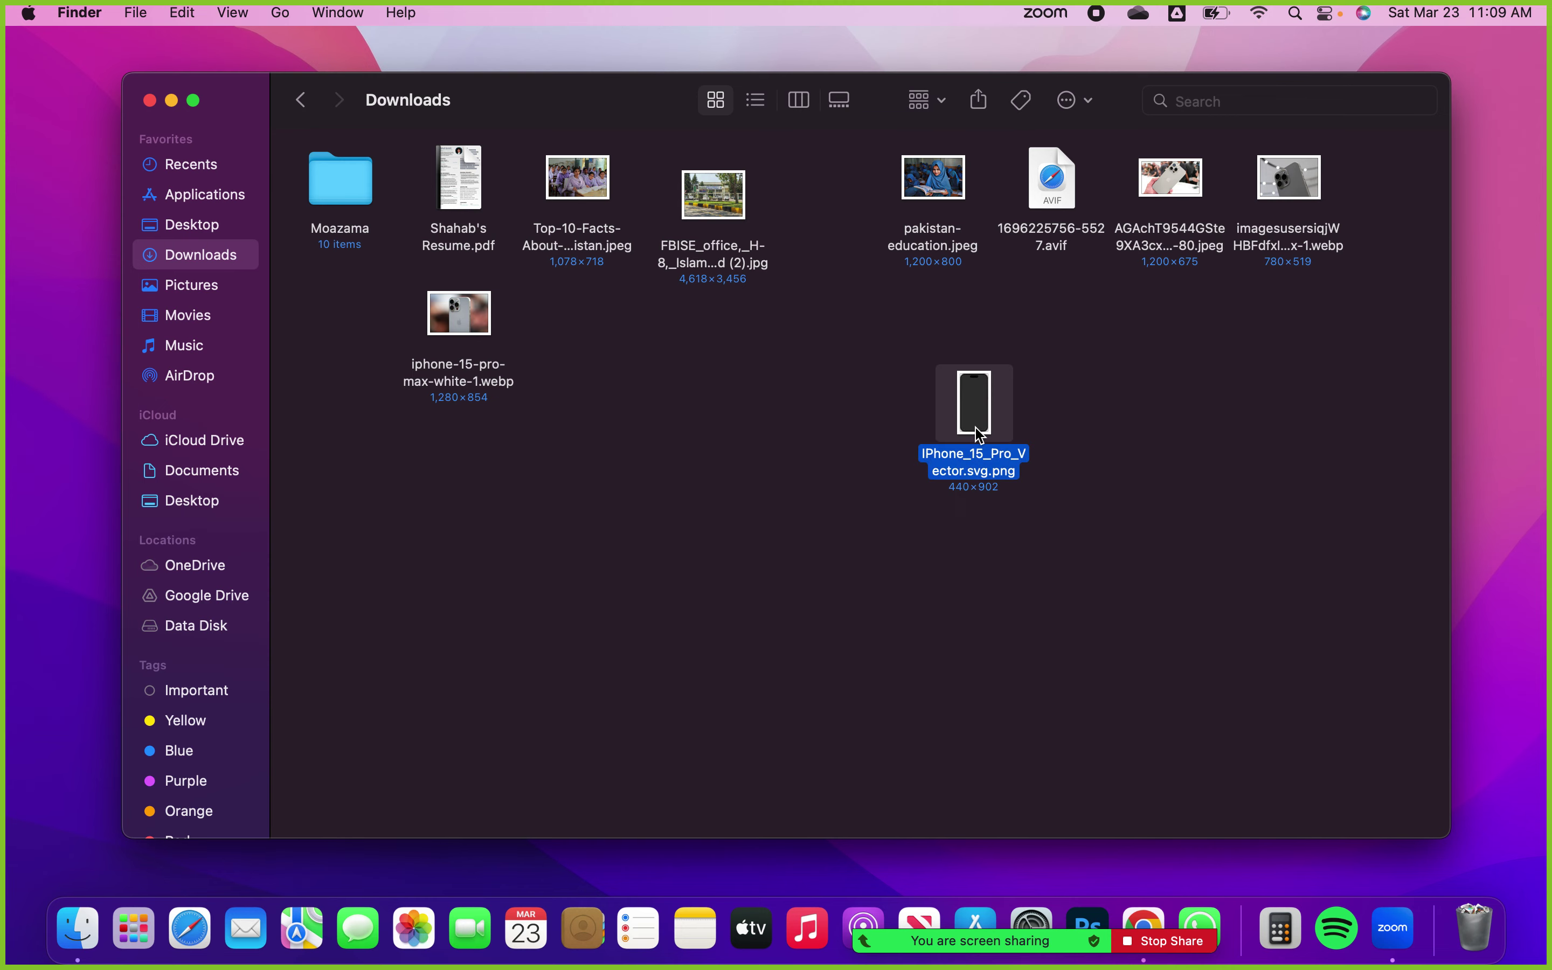
left_click(984, 504)
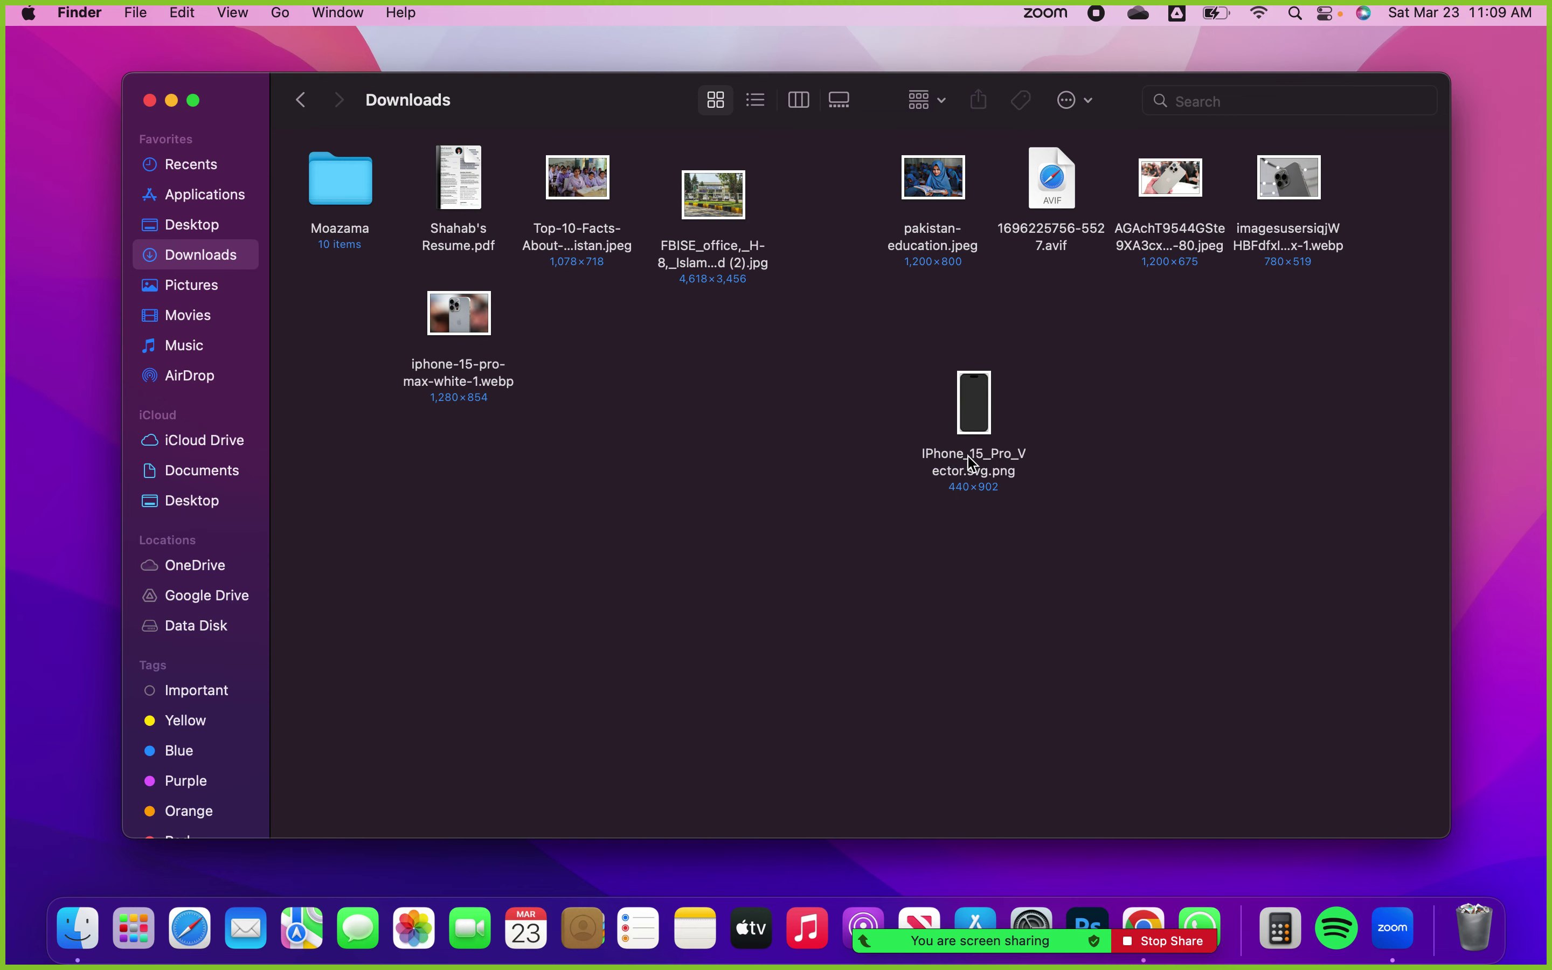
- Switch to the Google Images results for "iphone 15 pro" and save the MacRumors lineup image to Downloads as iPhone-15-Pro-Lineup-Feature
key("ctrl+Right")
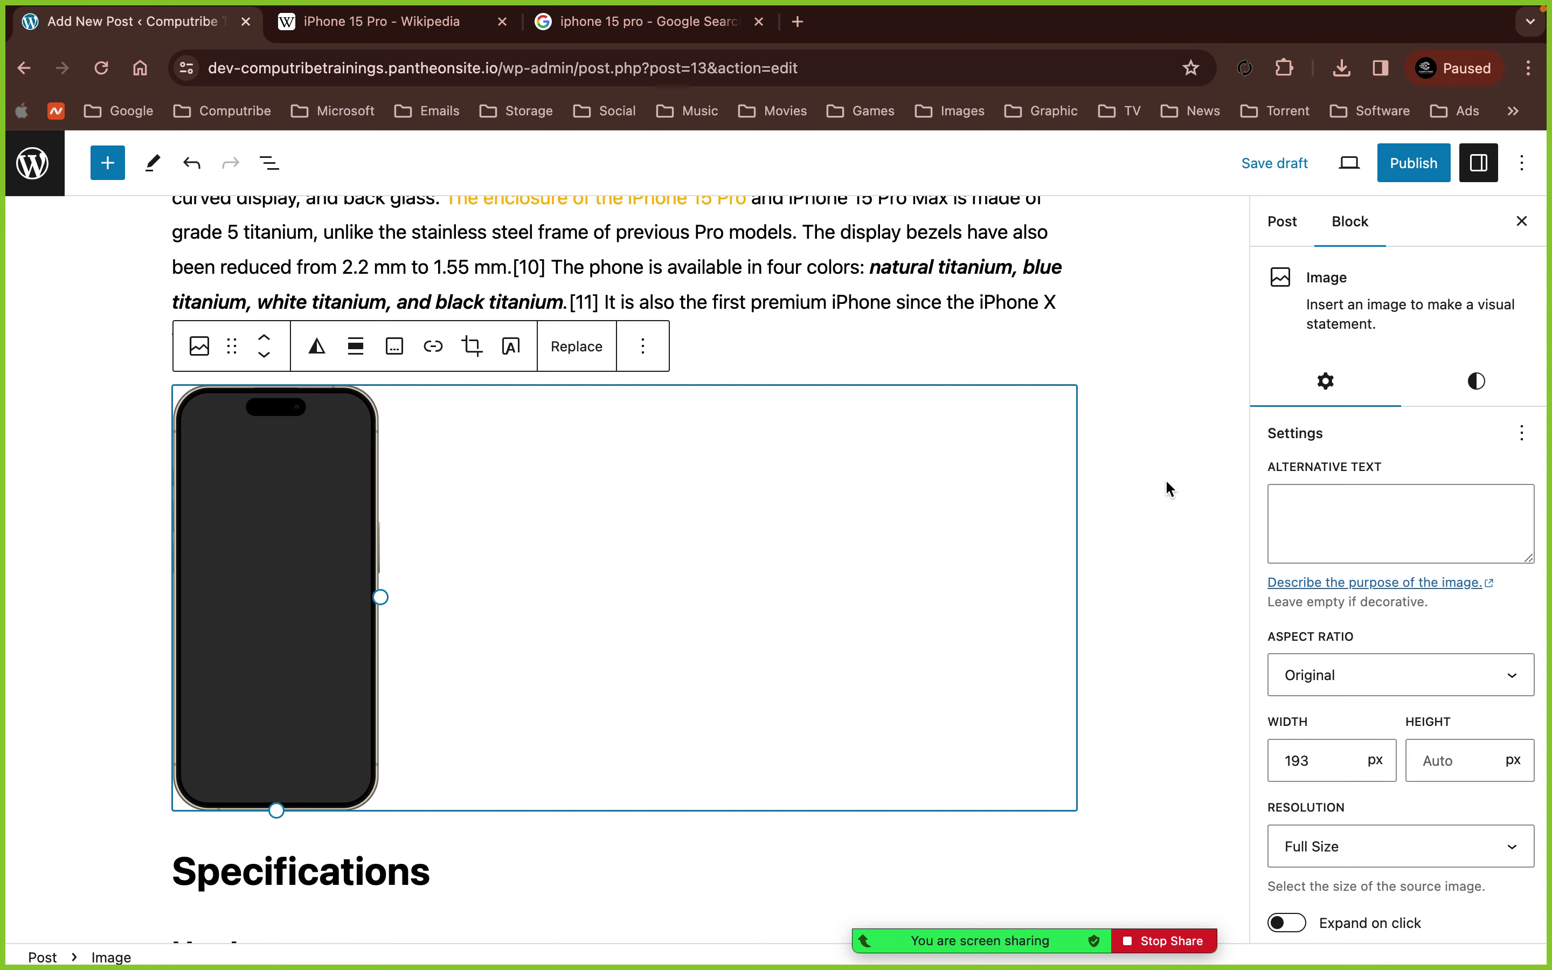
left_click(556, 29)
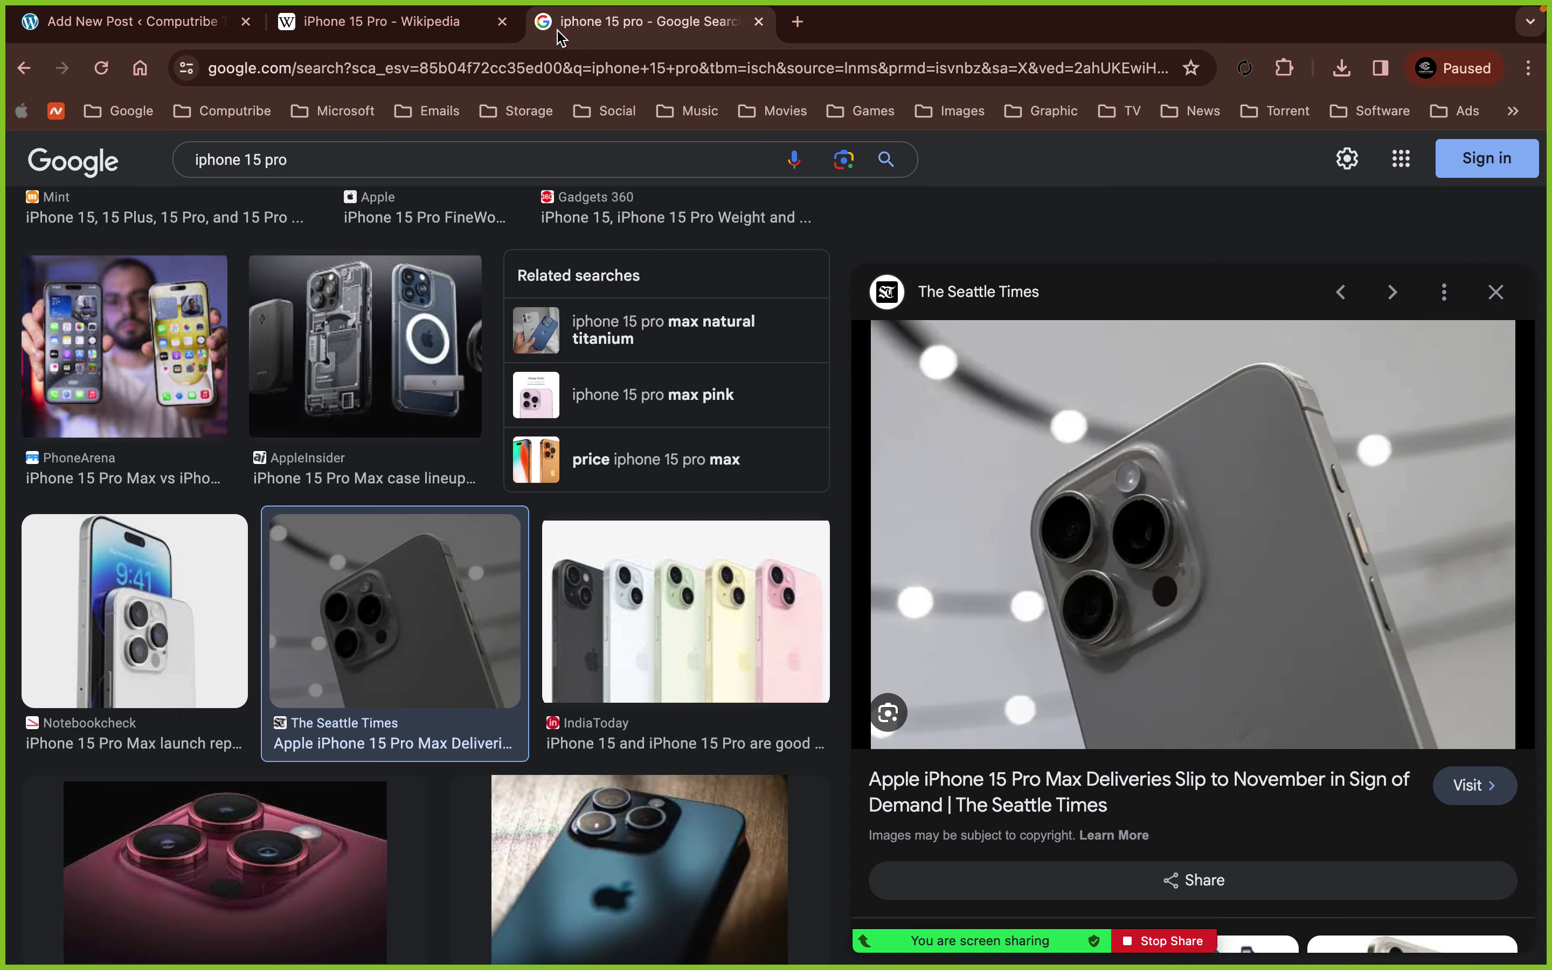
scroll(535, 721, "up", 20)
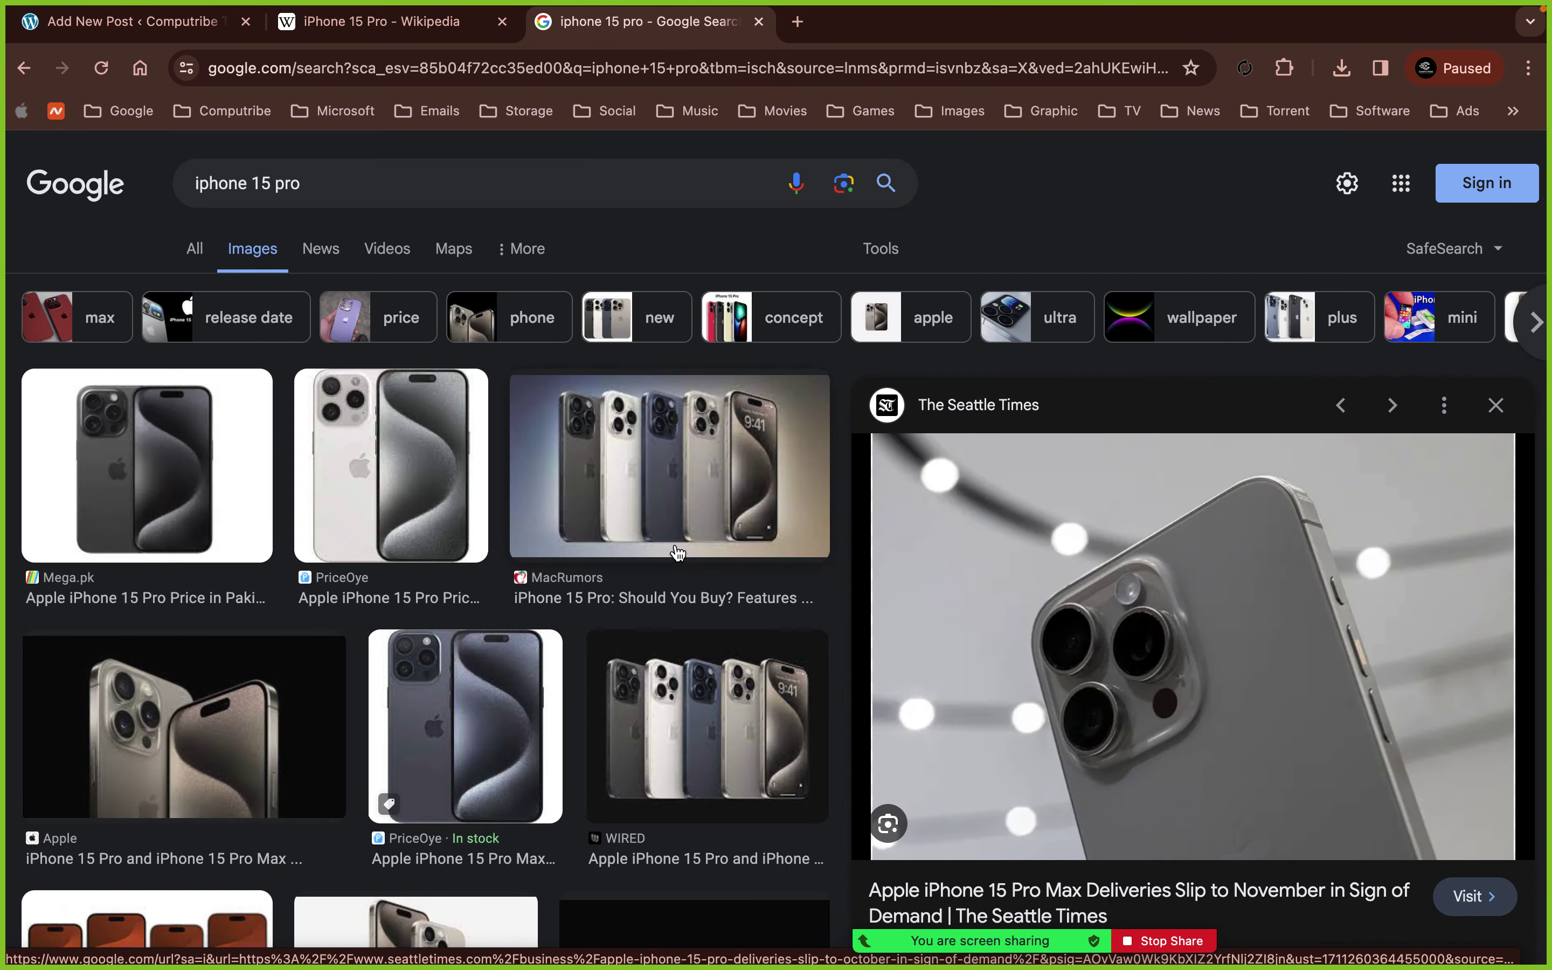
left_click(729, 444)
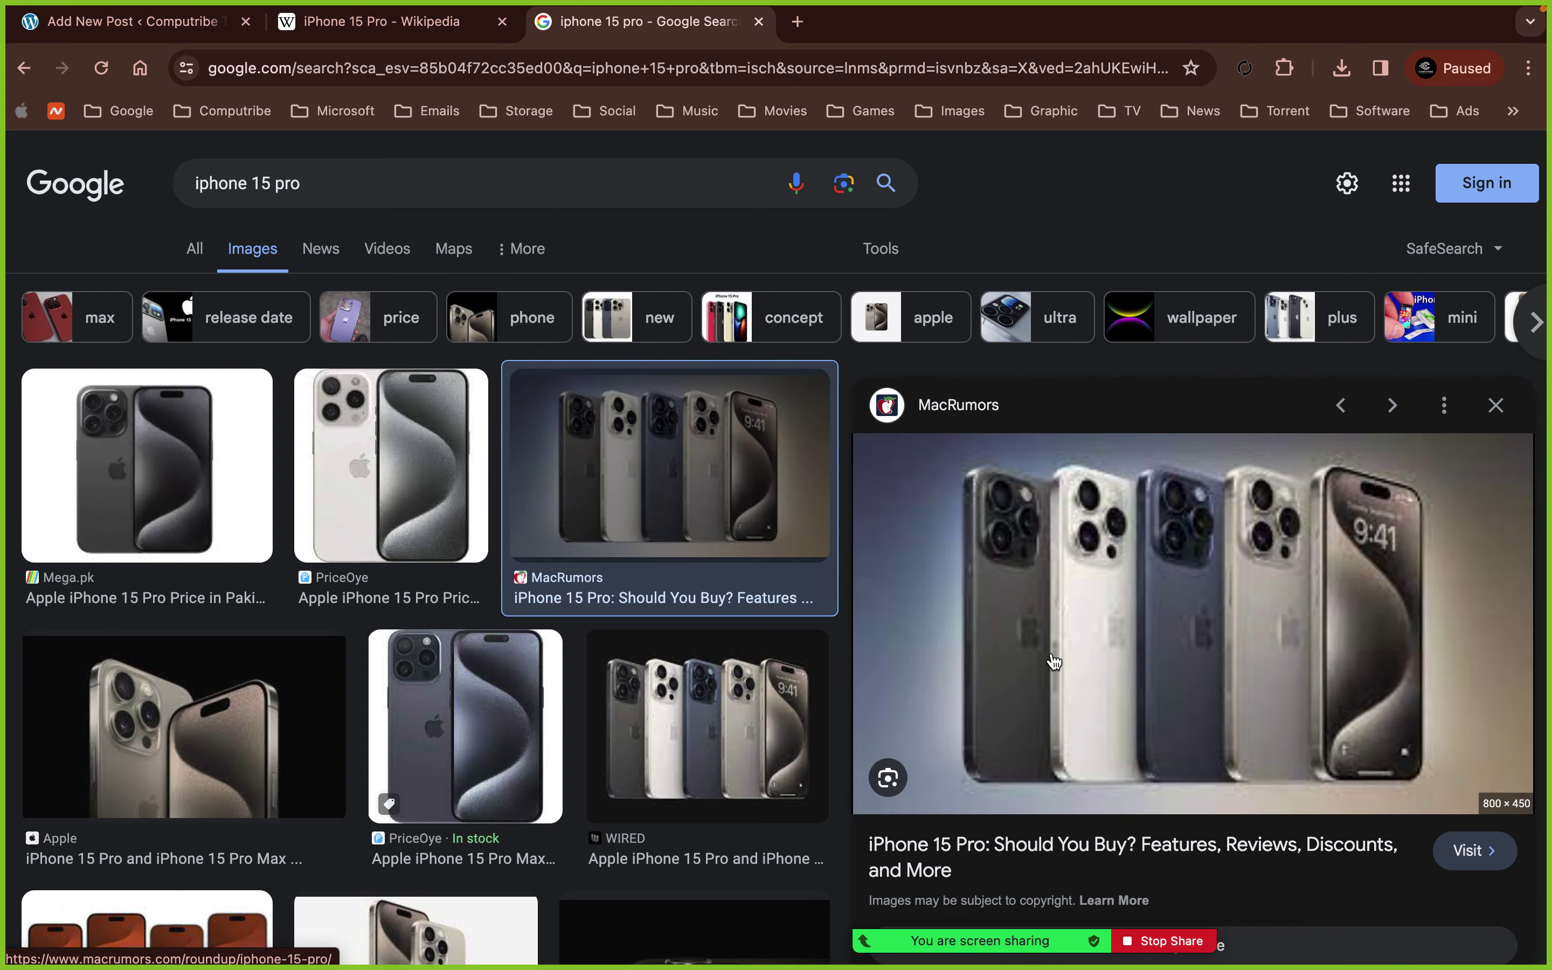
right_click(1090, 612)
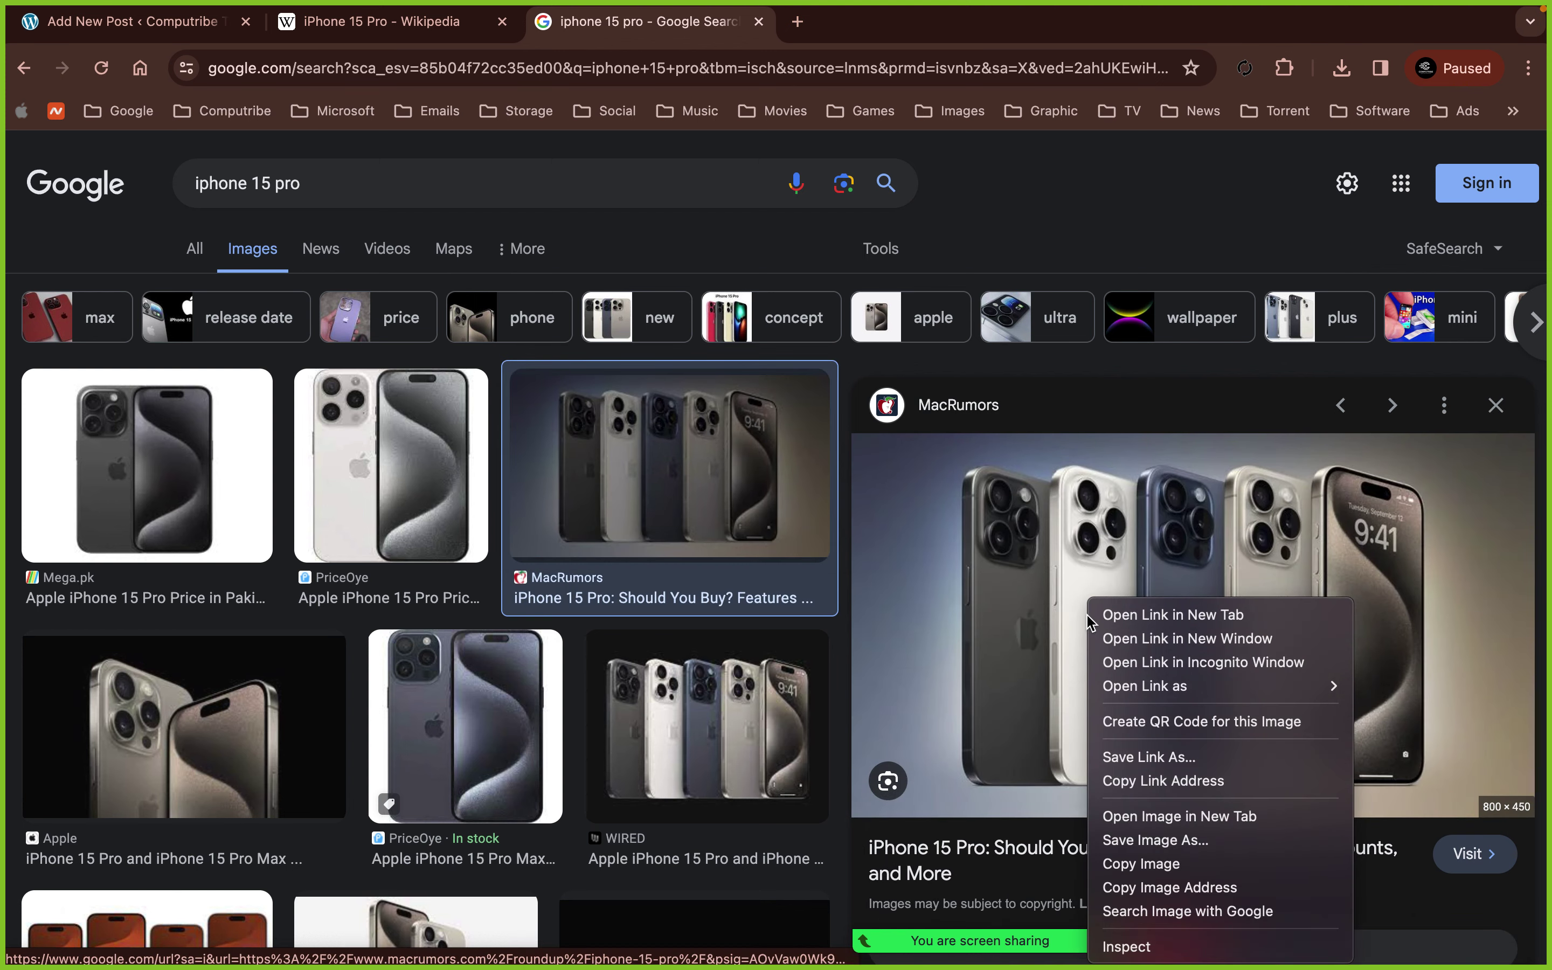
left_click(1161, 840)
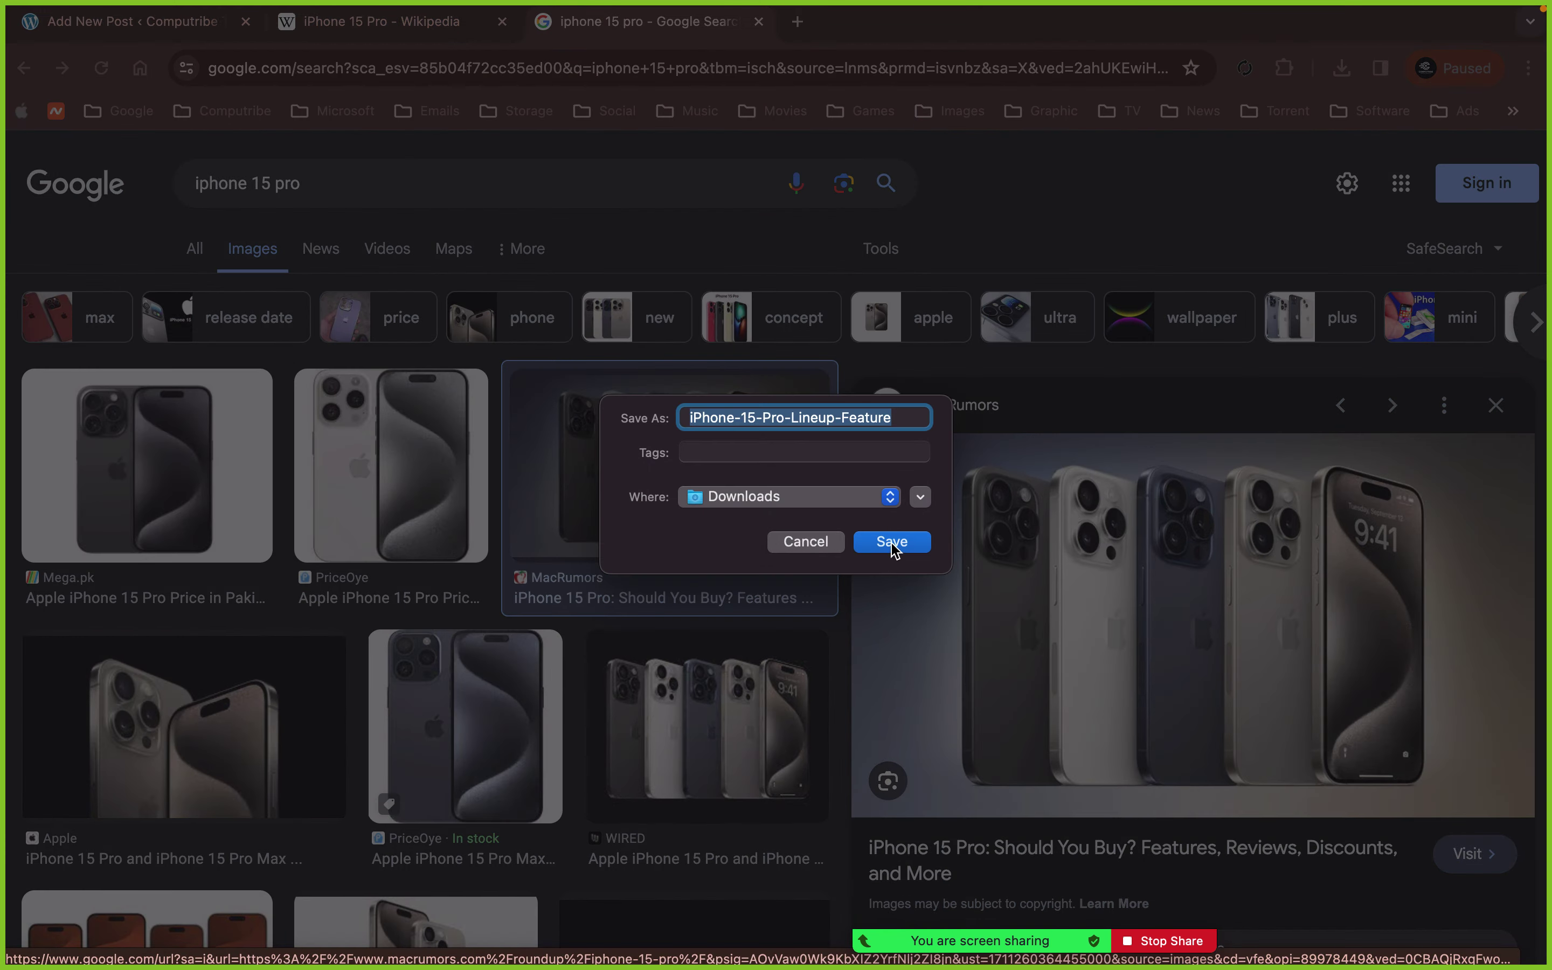
left_click(893, 542)
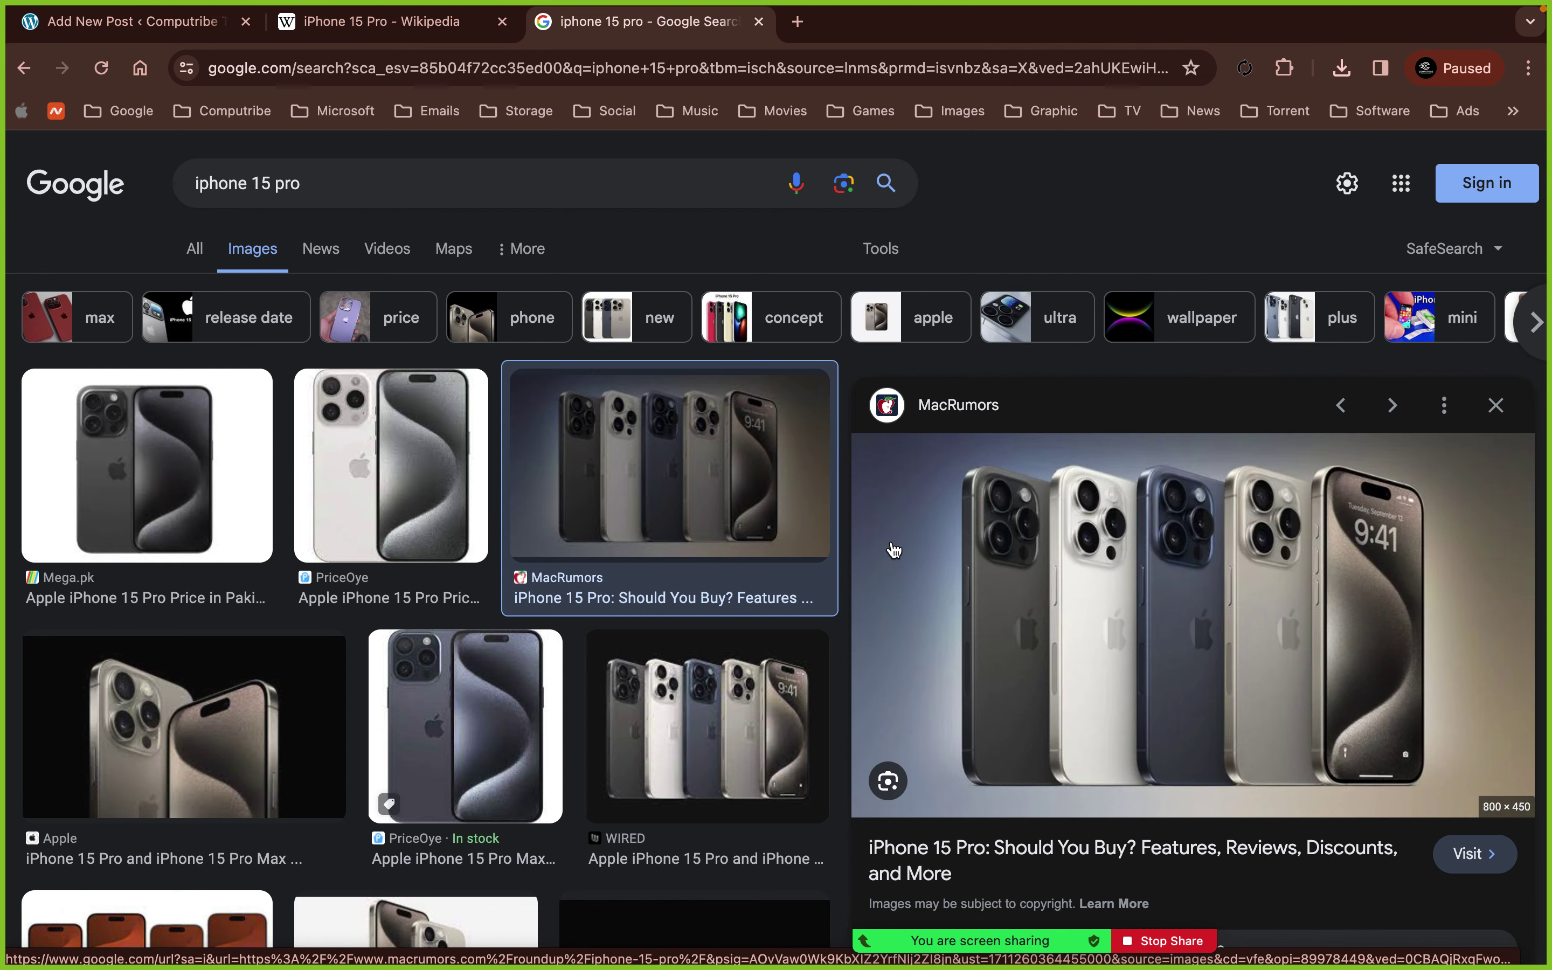
- Return to the WordPress post, upload iPhone-15-Pro-Lineup-Feature.webp from Downloads and set it as the featured image
left_click(107, 31)
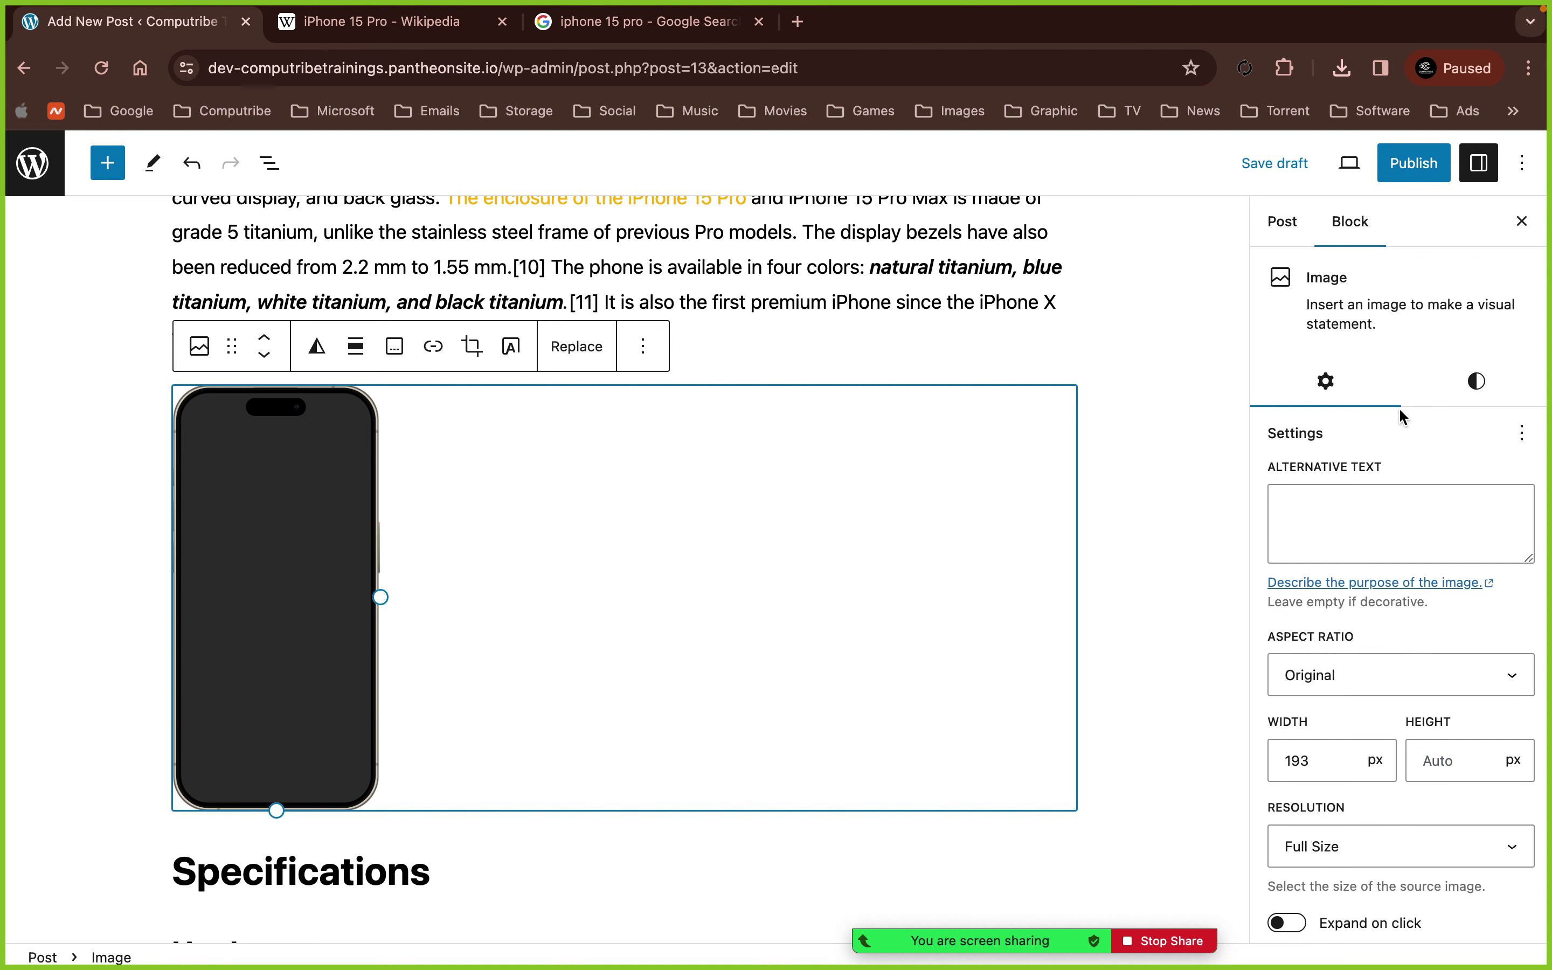
left_click(1292, 239)
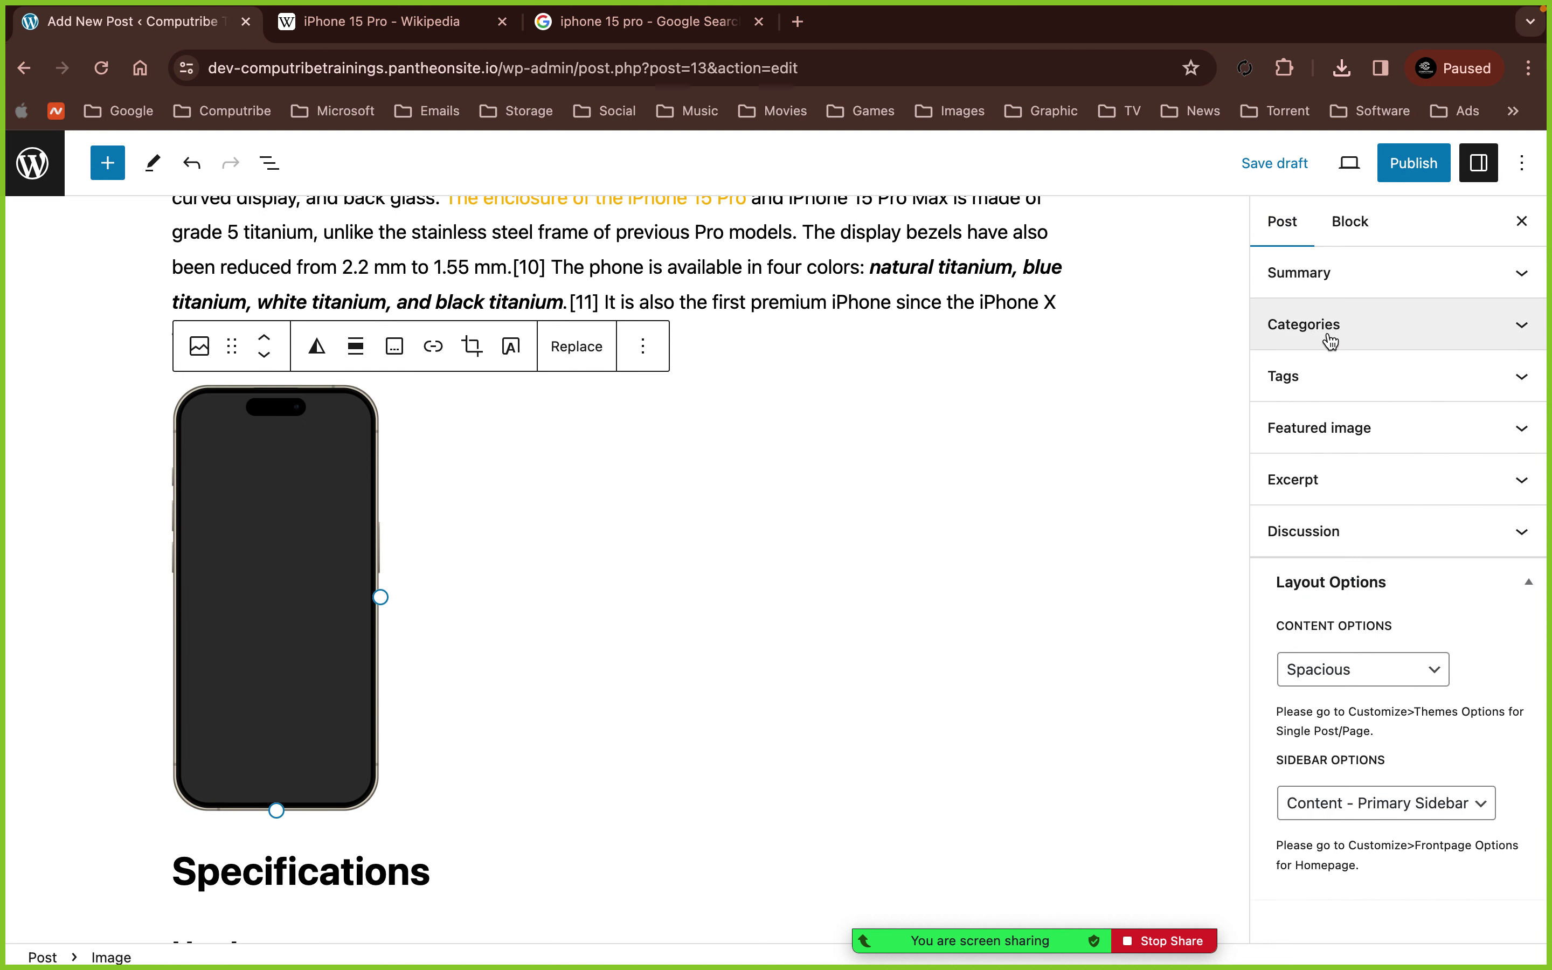
left_click(1318, 428)
left_click(1345, 516)
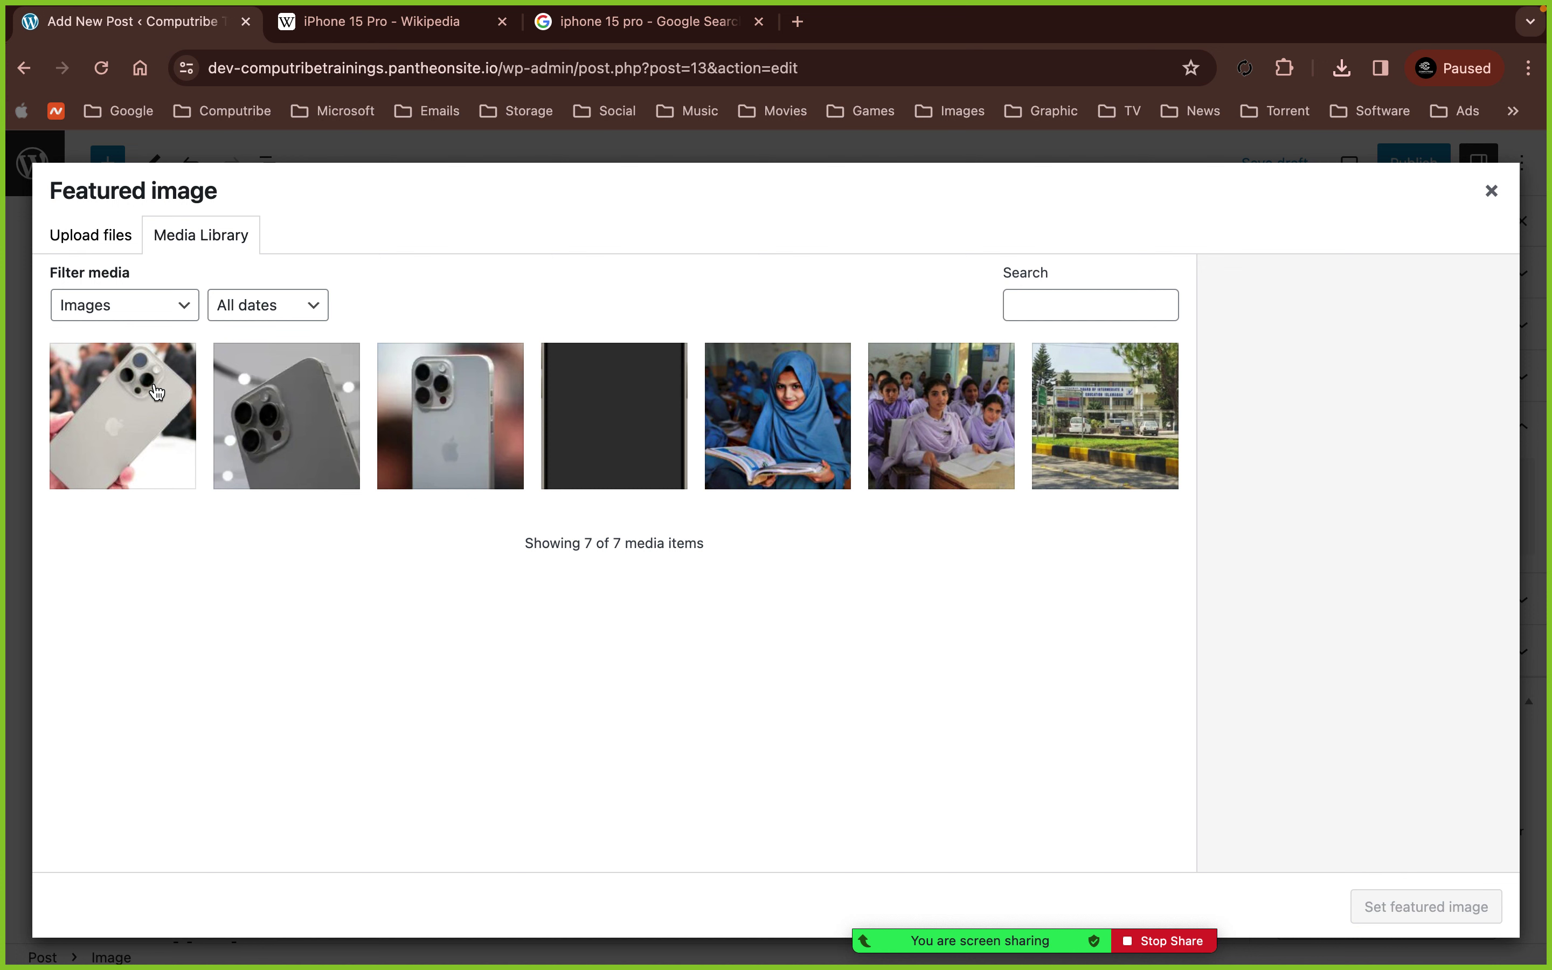
left_click(84, 239)
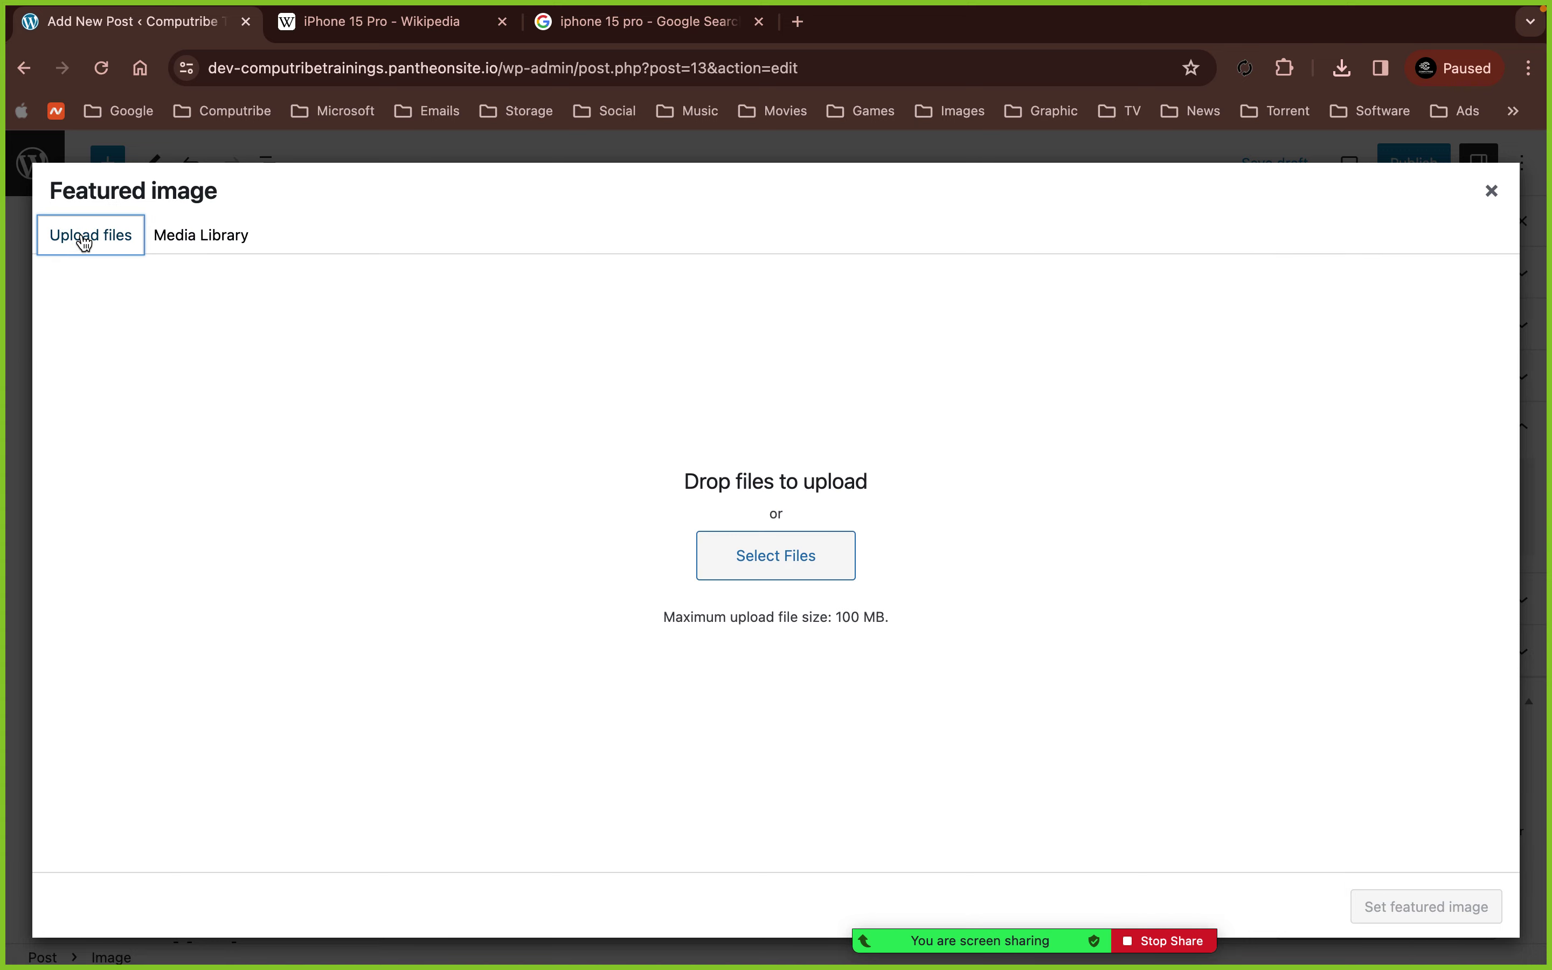
left_click(779, 554)
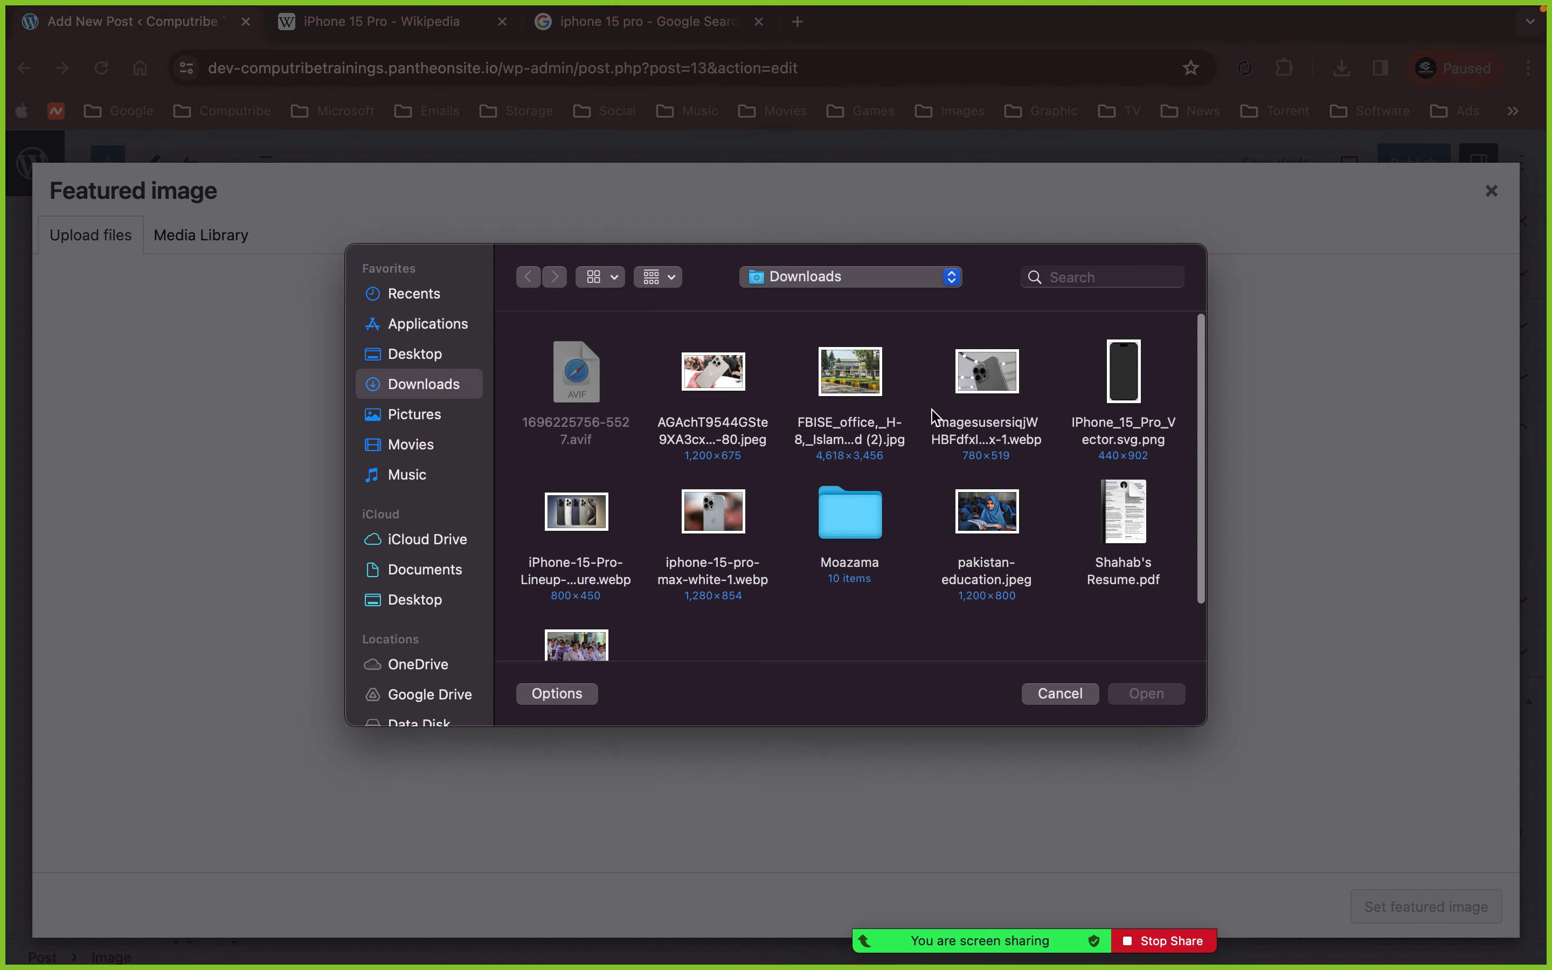
left_click(581, 530)
left_click(1144, 696)
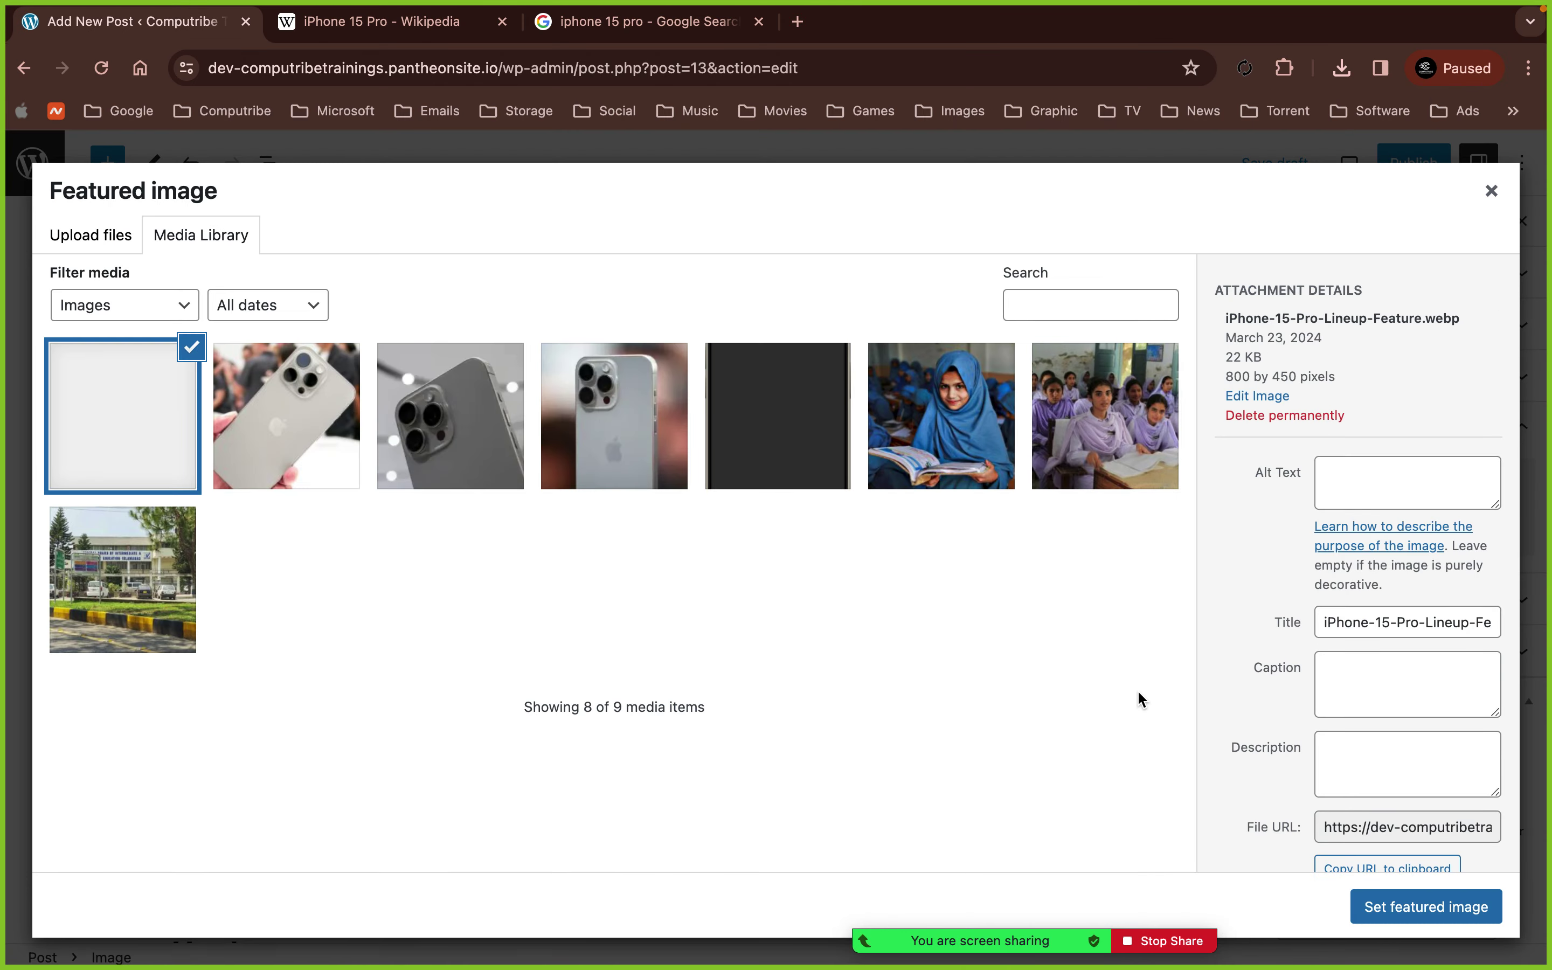
left_click(1413, 907)
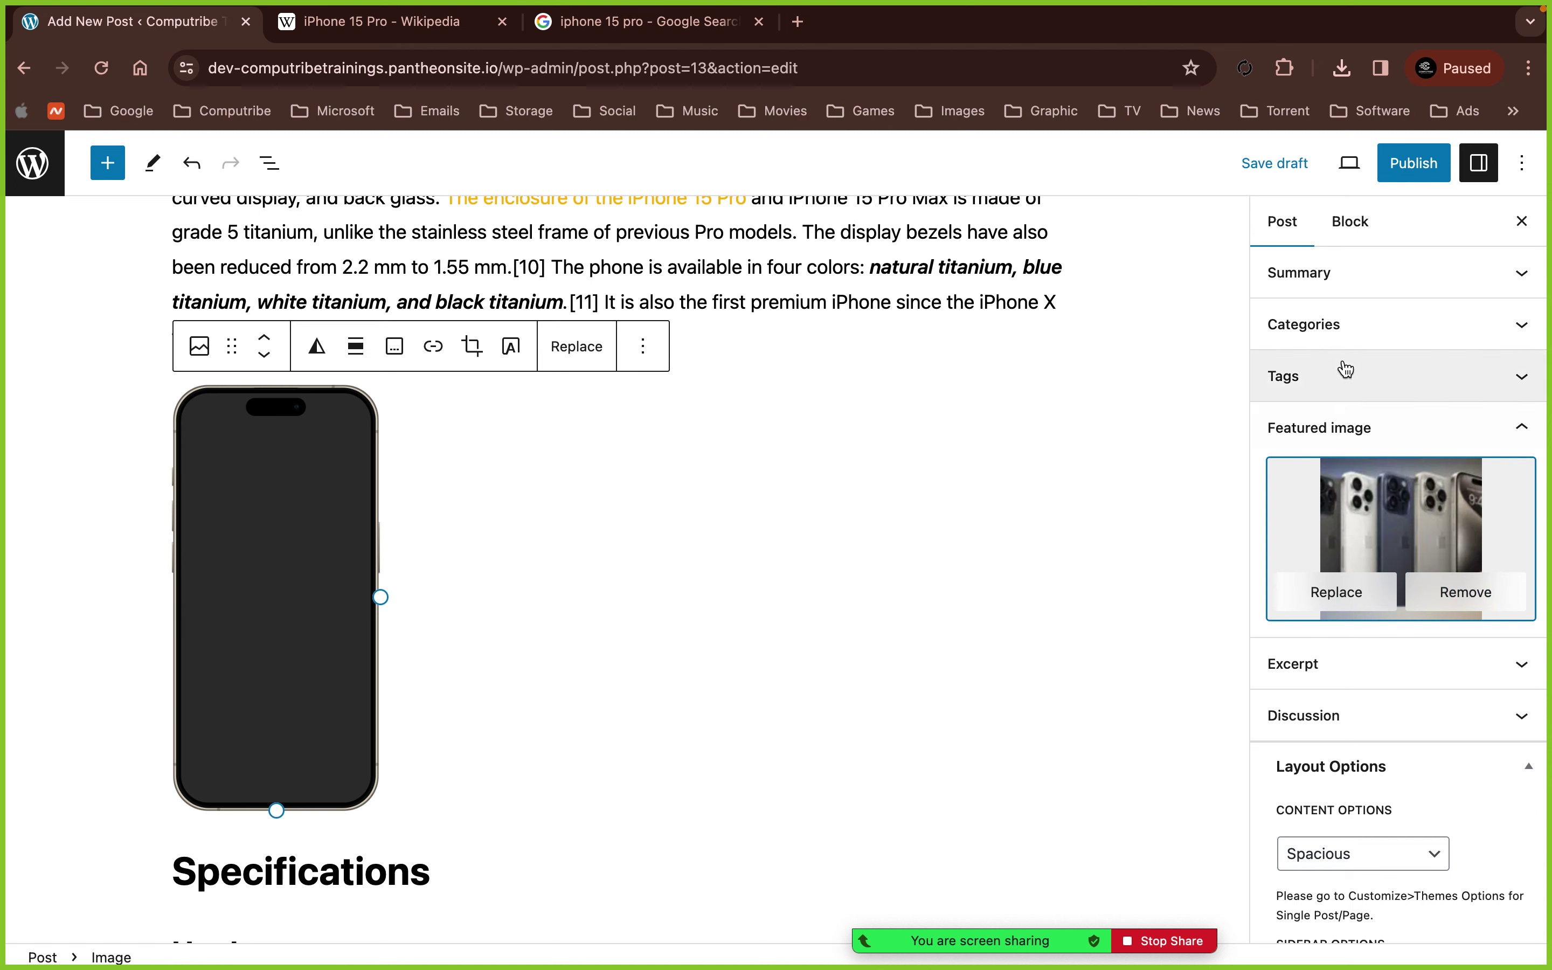
left_click(1360, 424)
- Create a new top-level category named "Phones" and assign it to the post
left_click(1336, 337)
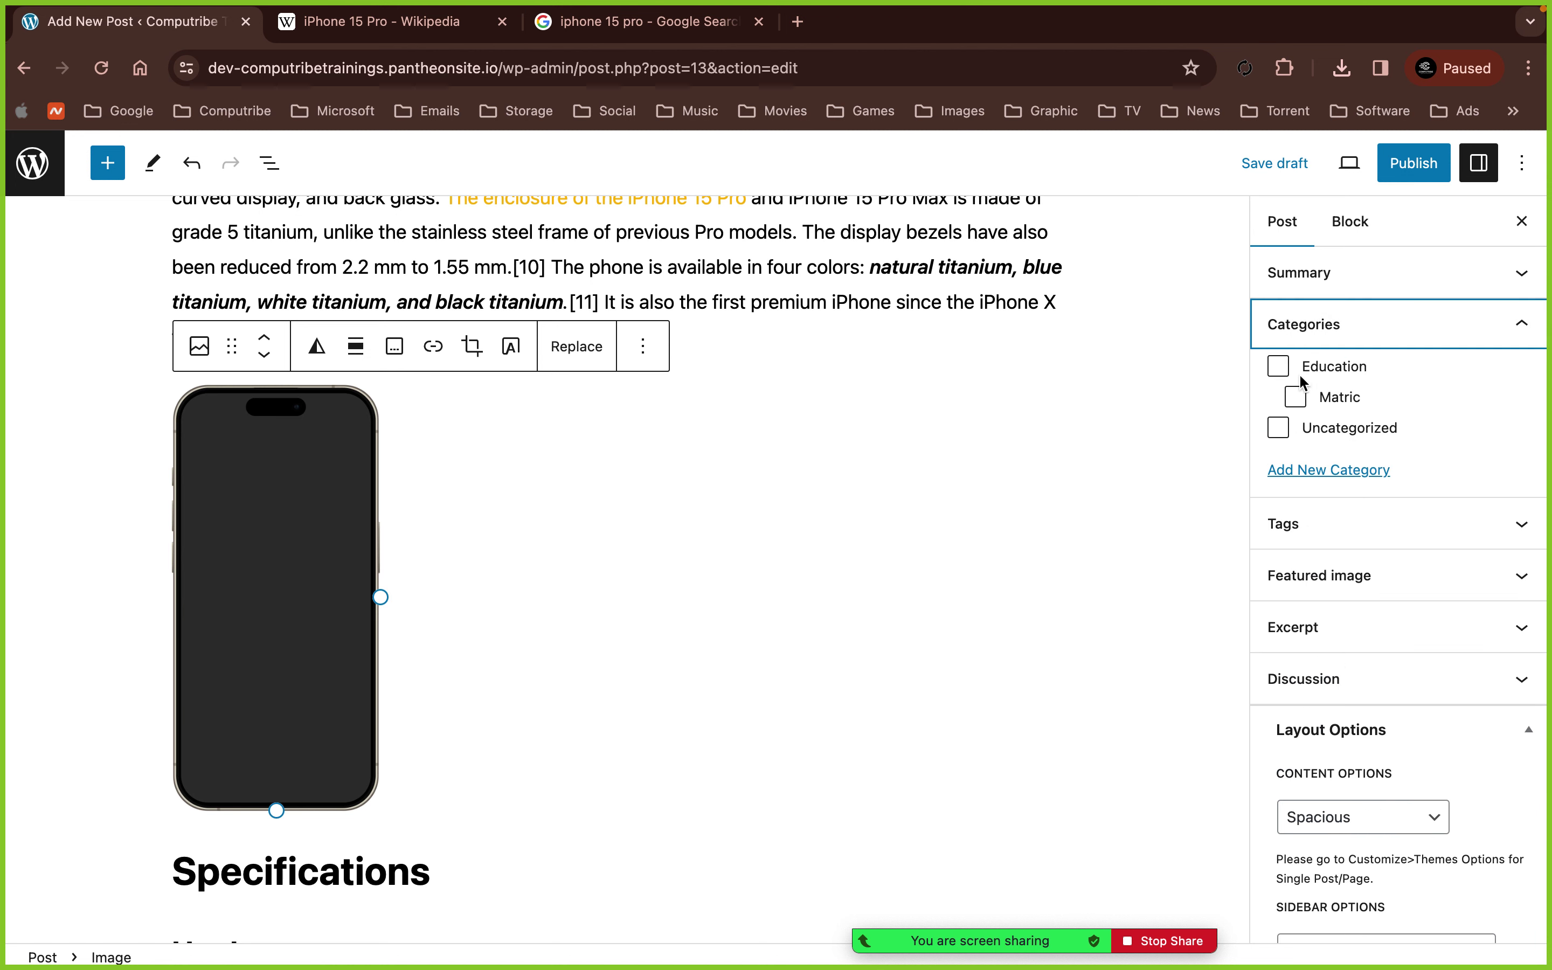
left_click(1297, 473)
left_click(1306, 531)
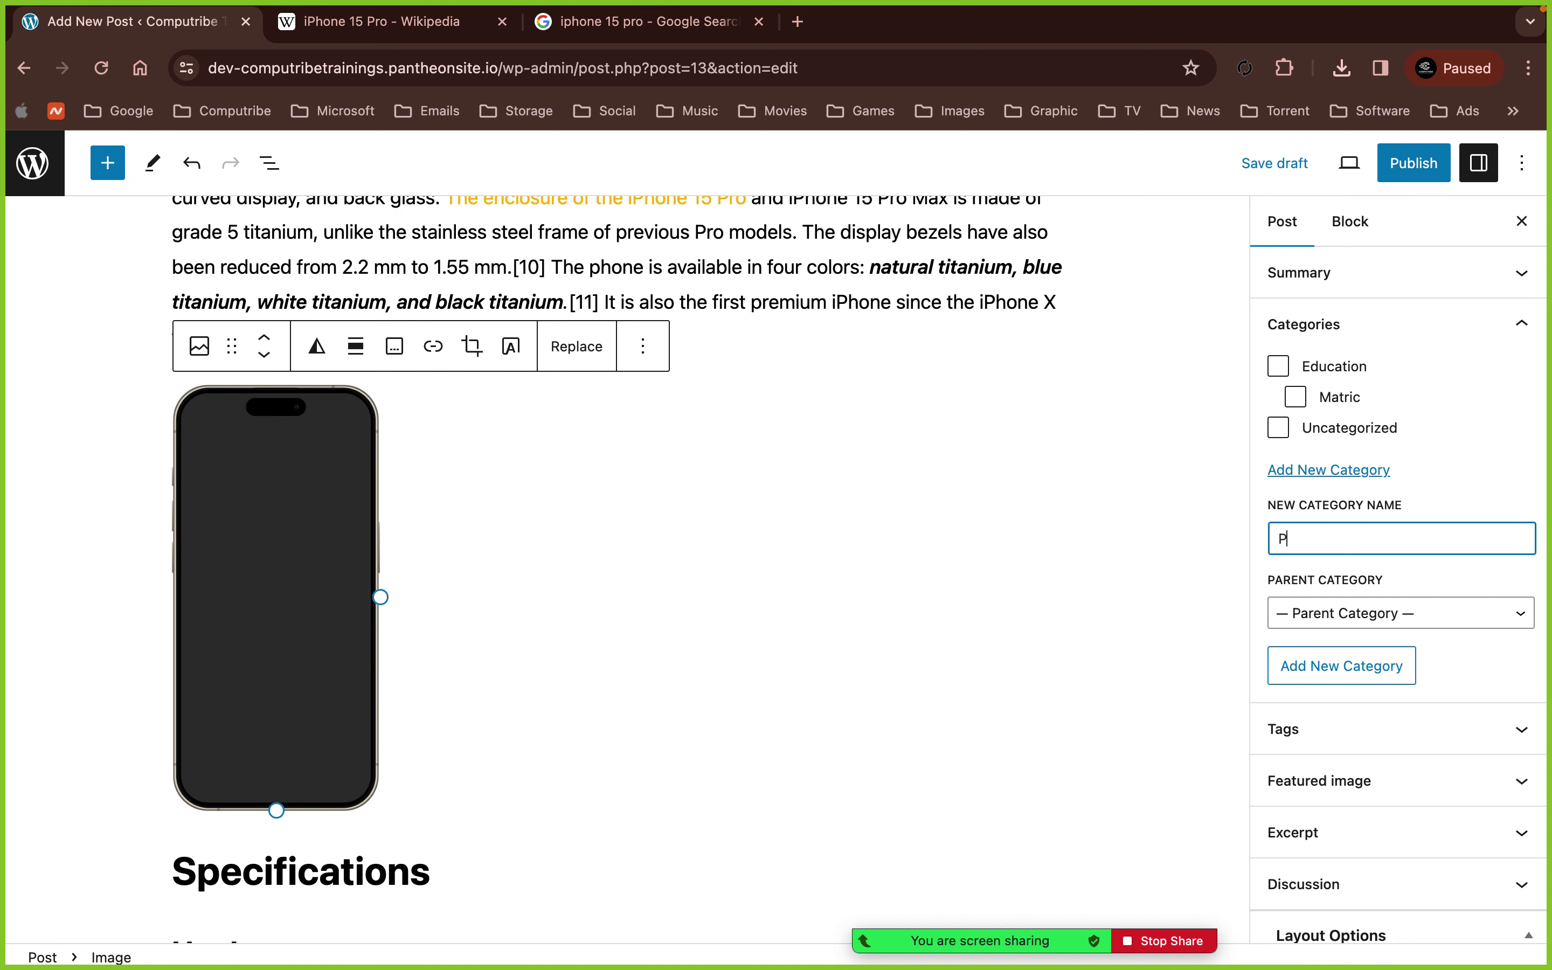
type("Phones")
key("Return")
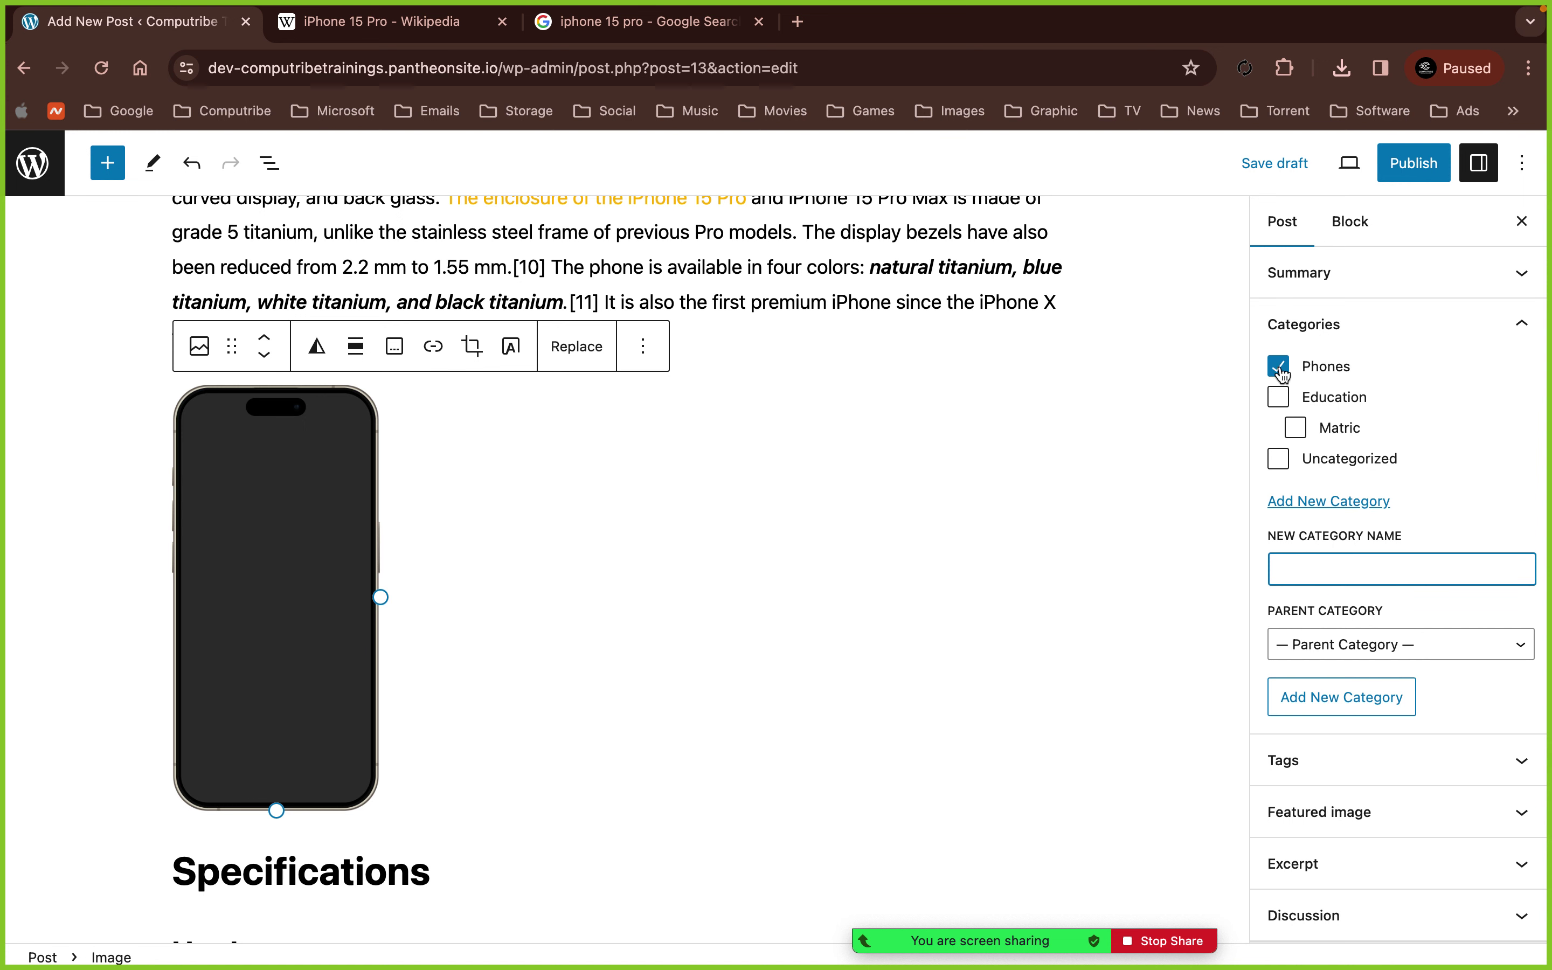
left_click(1309, 327)
- Add the tags "iPhone 15 pro" and "Apple" to the post
left_click(1314, 373)
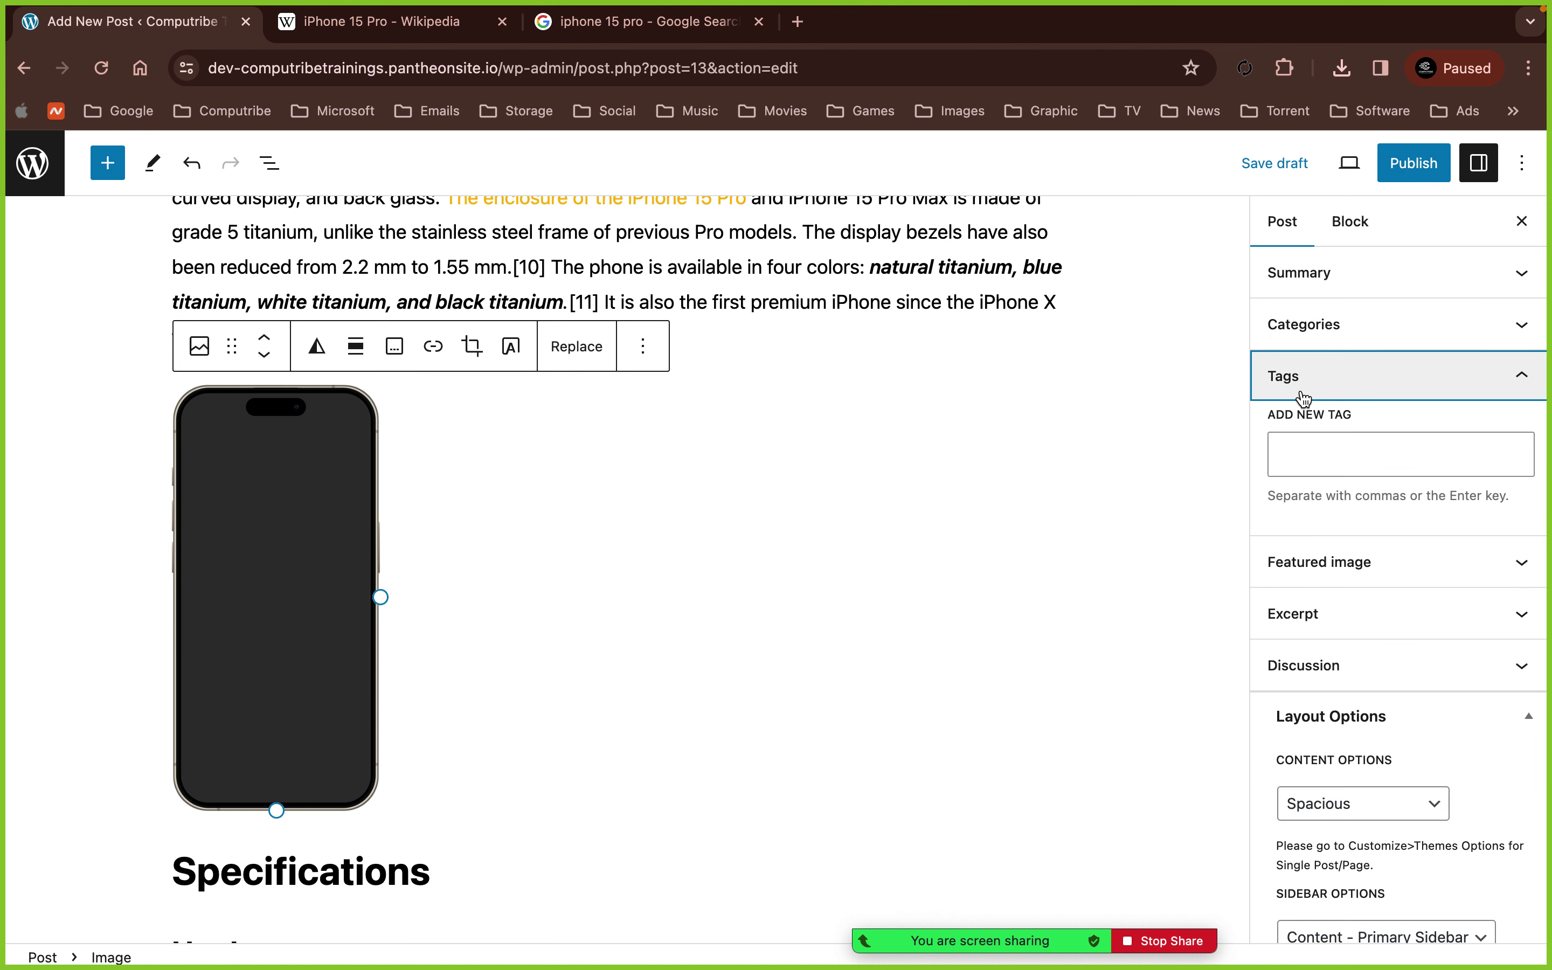
left_click(1309, 475)
type("ip")
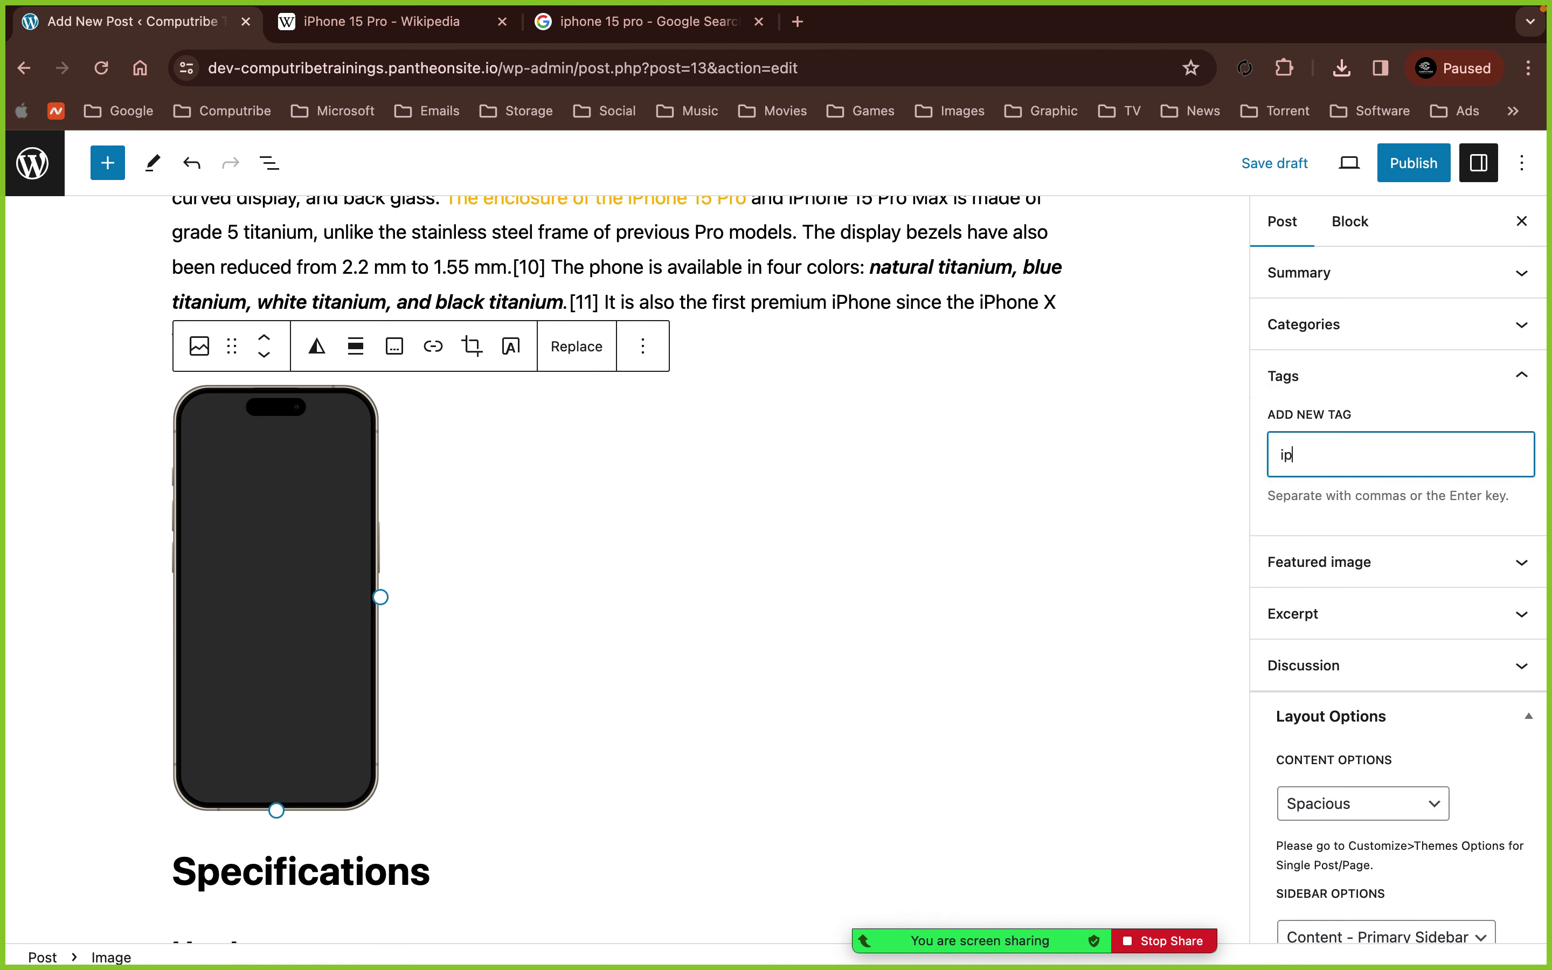
type("hone 15 pro")
key("Return")
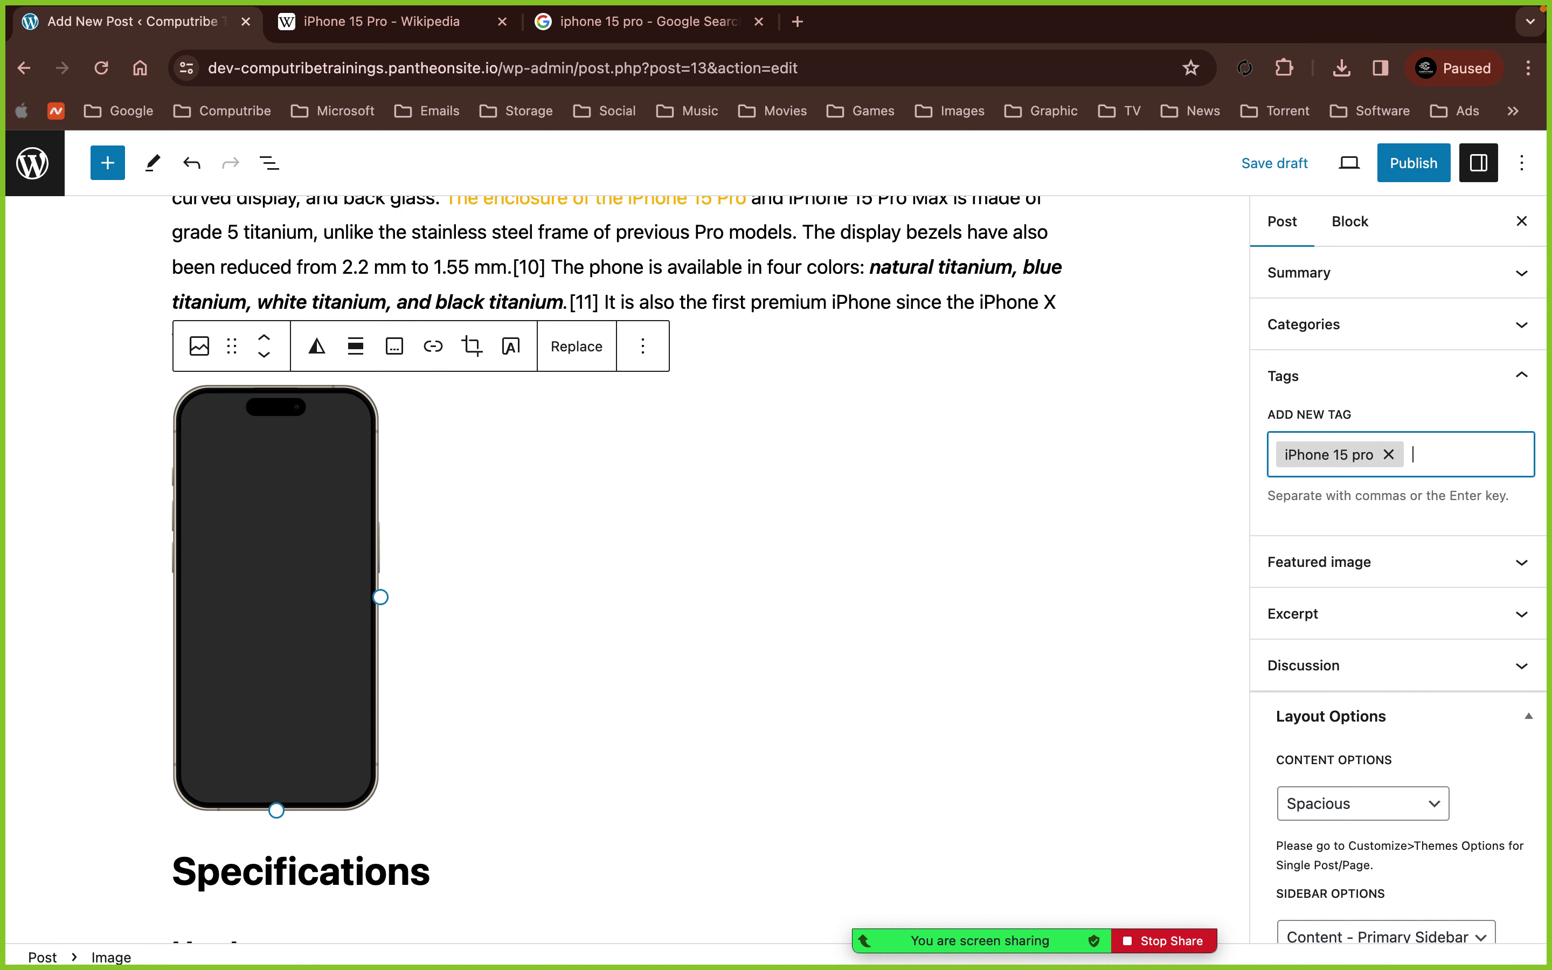
type("Apple")
key("Return")
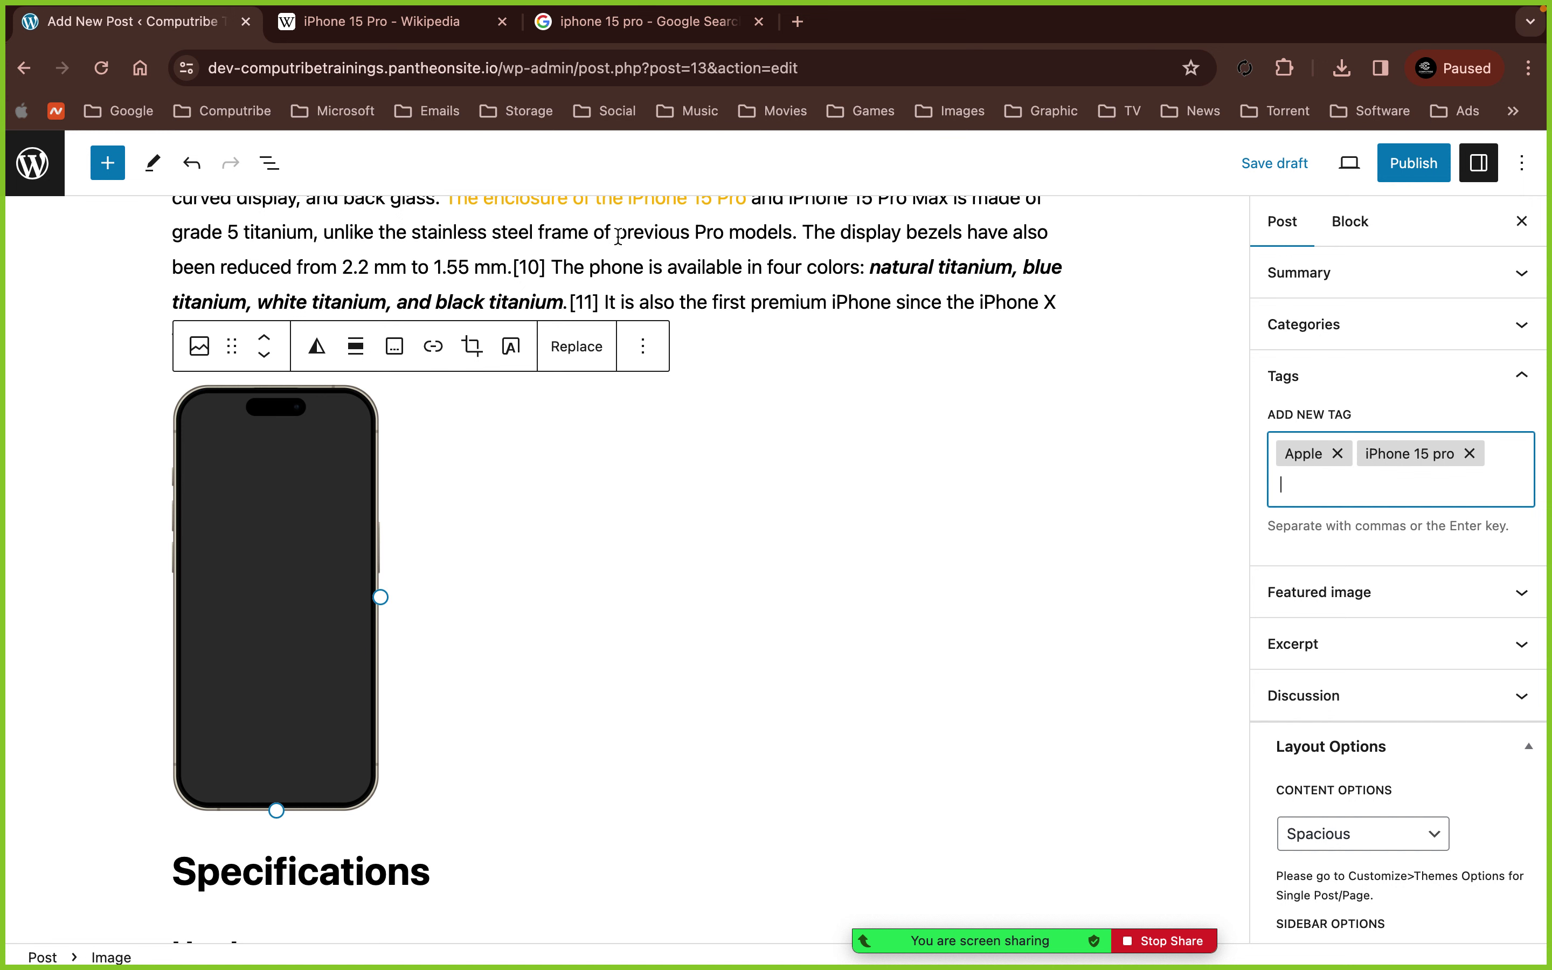
- Review the post's assigned category and tags, and look through its content down to the image gallery
left_click(1314, 324)
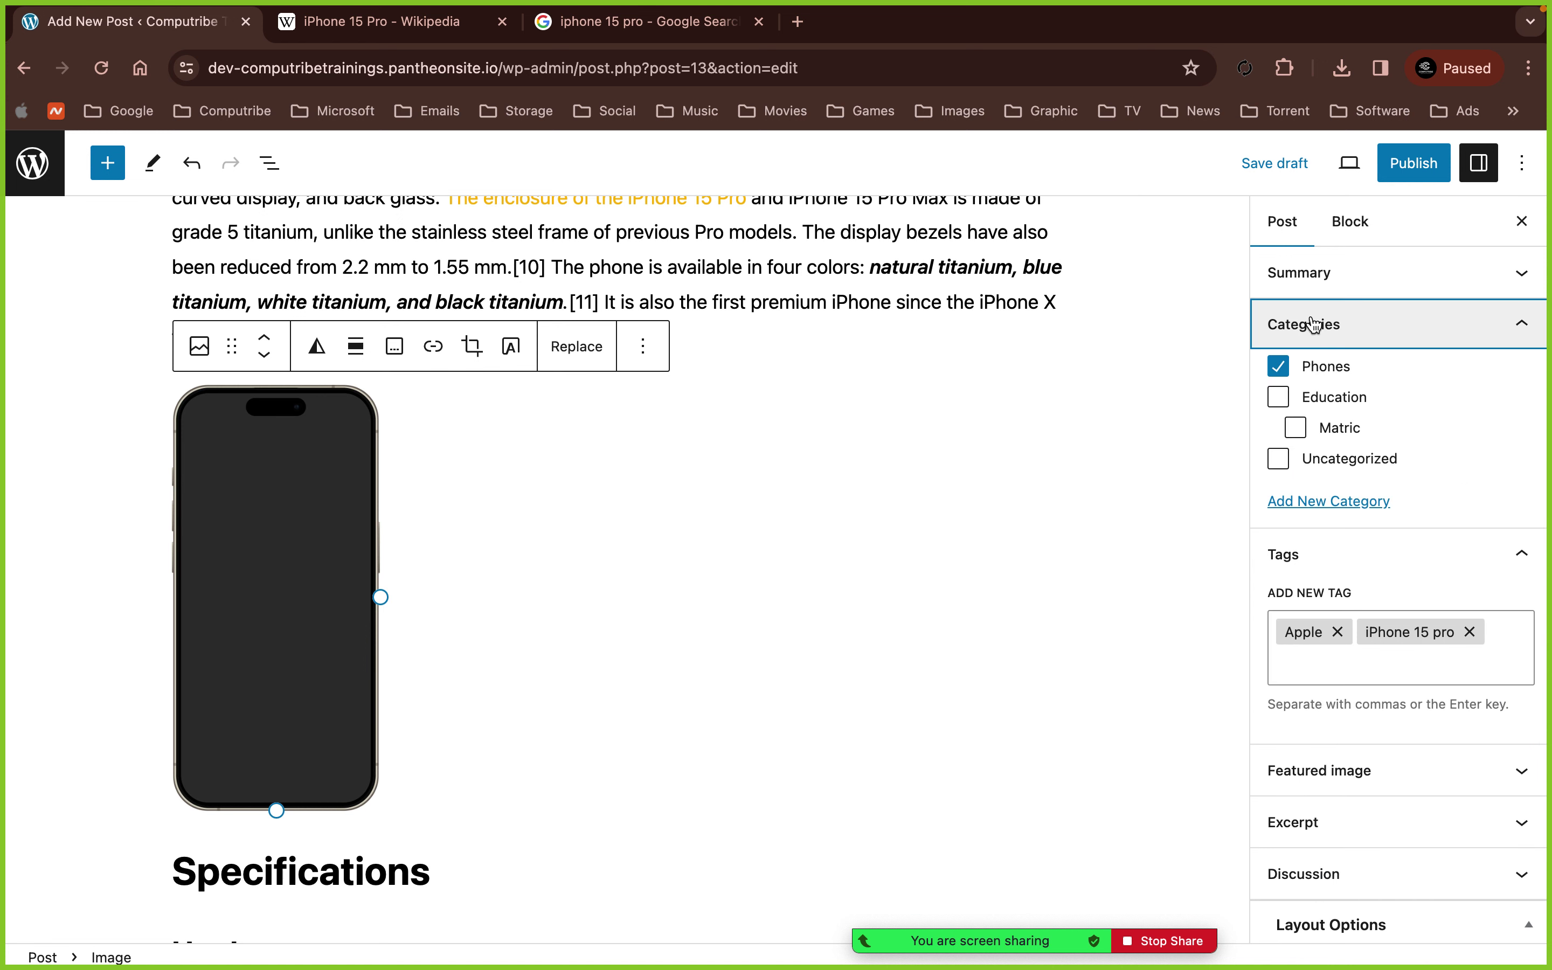
left_click(1325, 337)
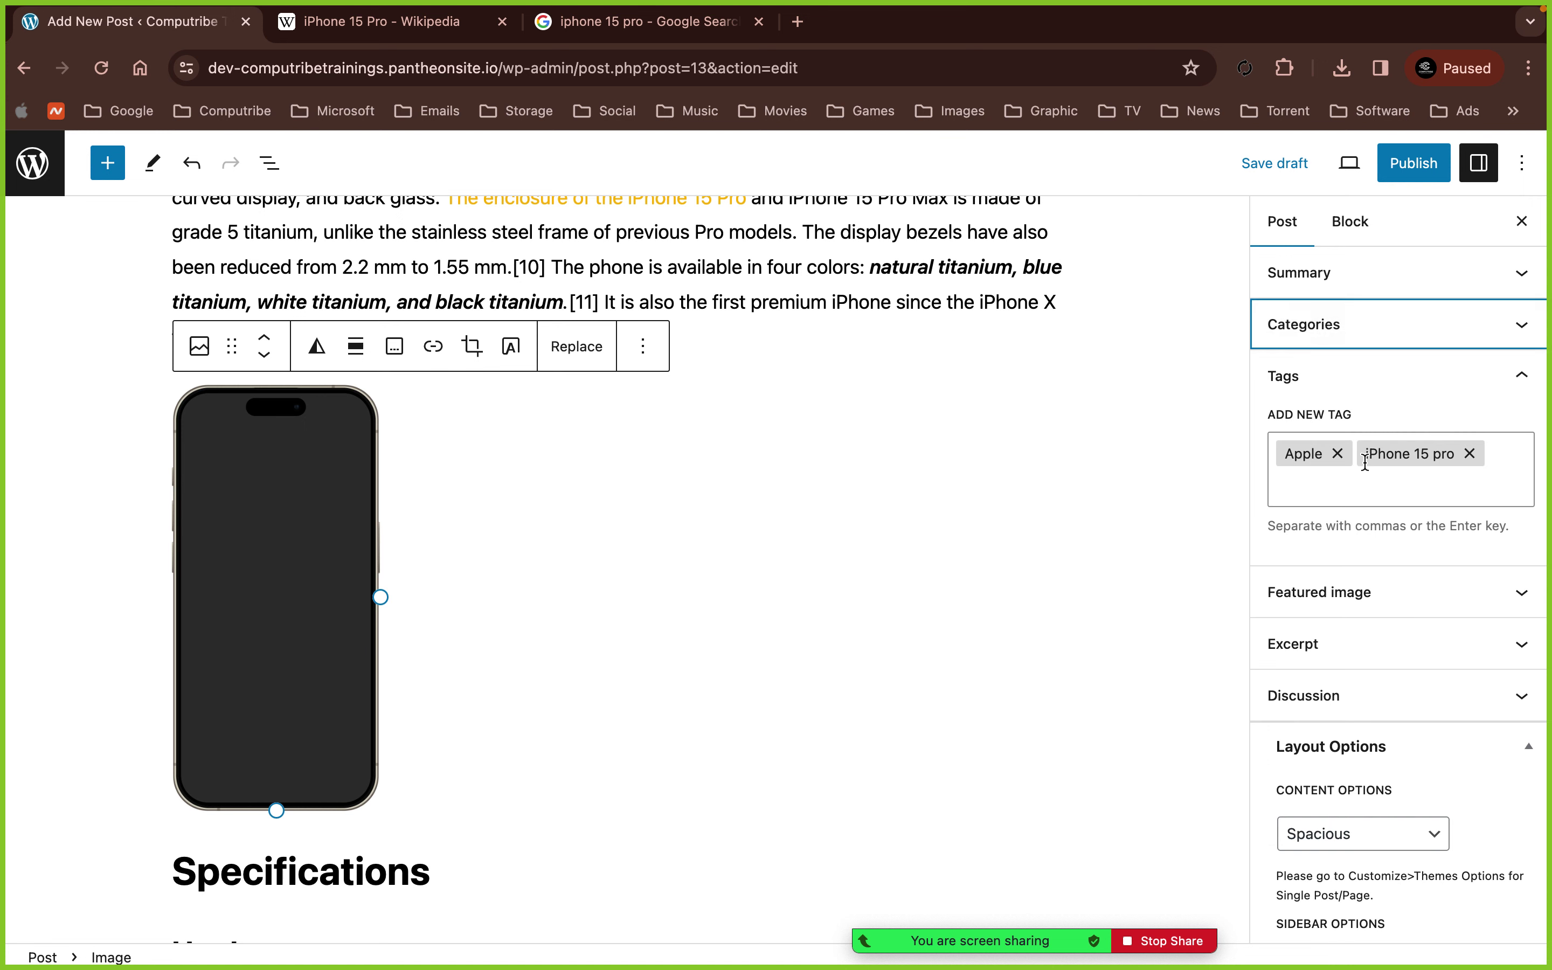
left_click(1319, 393)
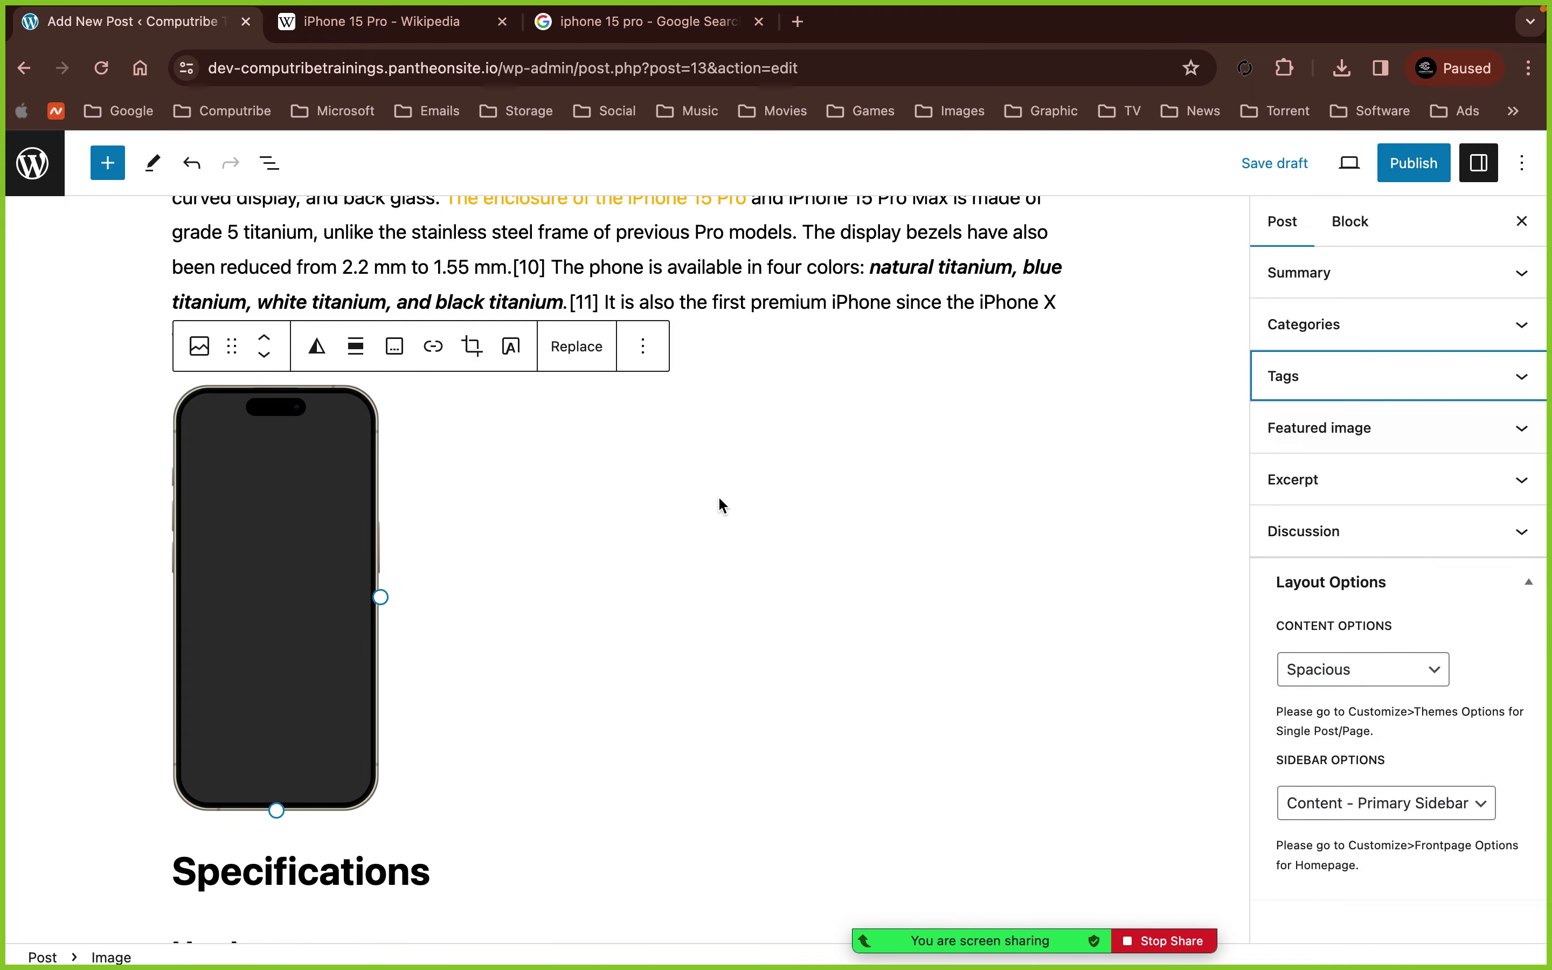
scroll(693, 504, "up", 10)
scroll(696, 510, "down", 18)
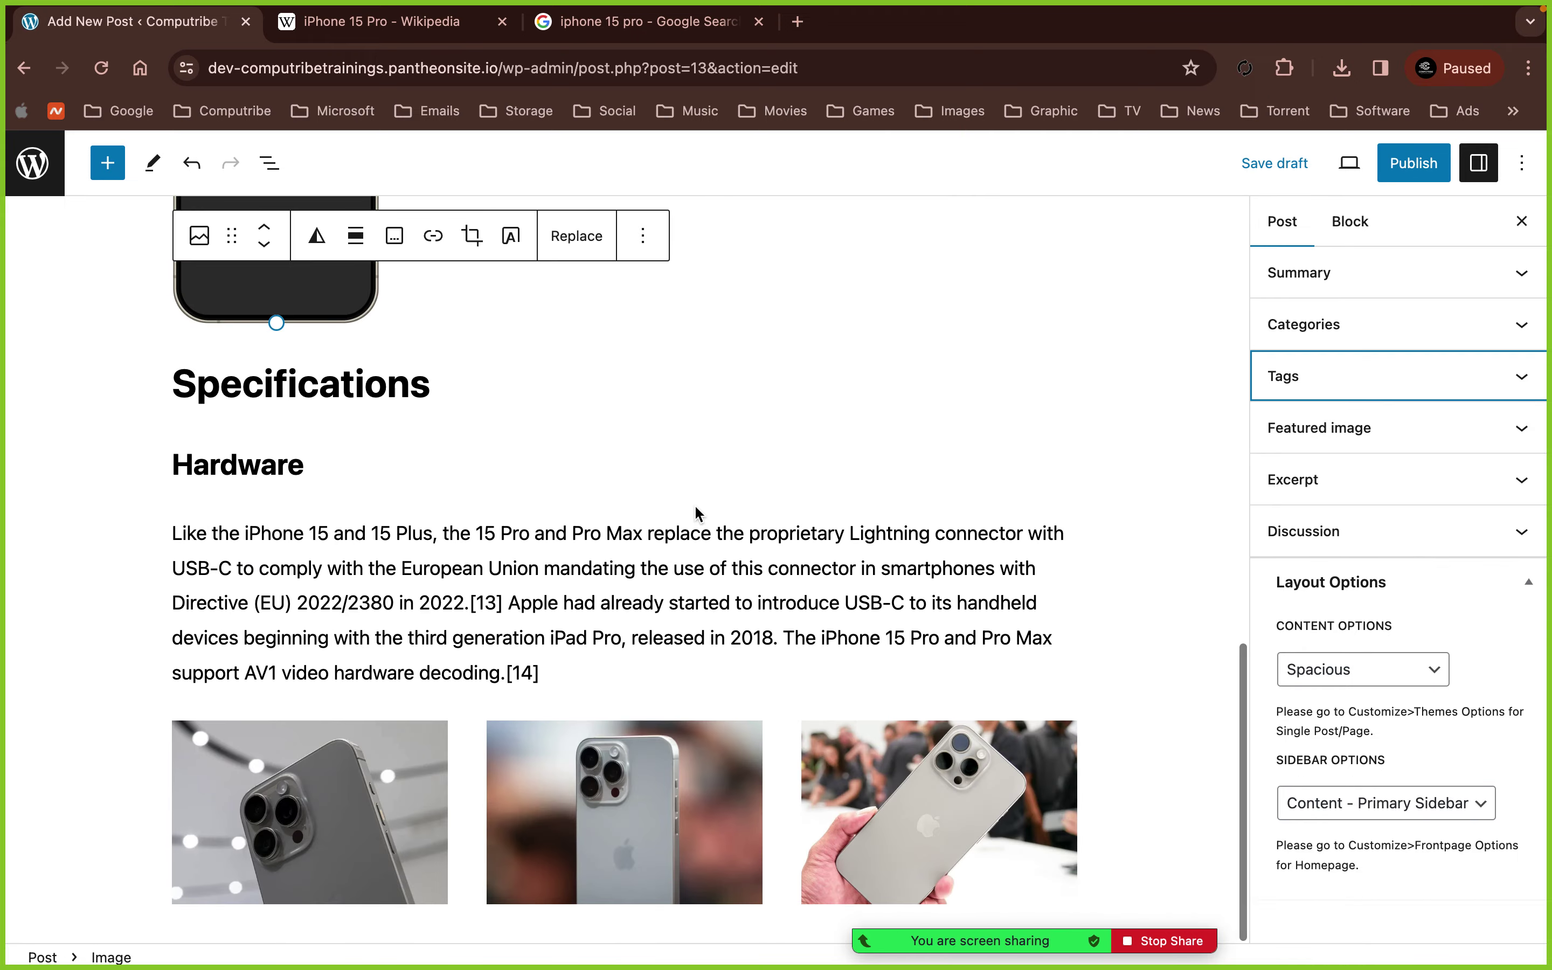
scroll(693, 505, "up", 15)
scroll(493, 778, "down", 15)
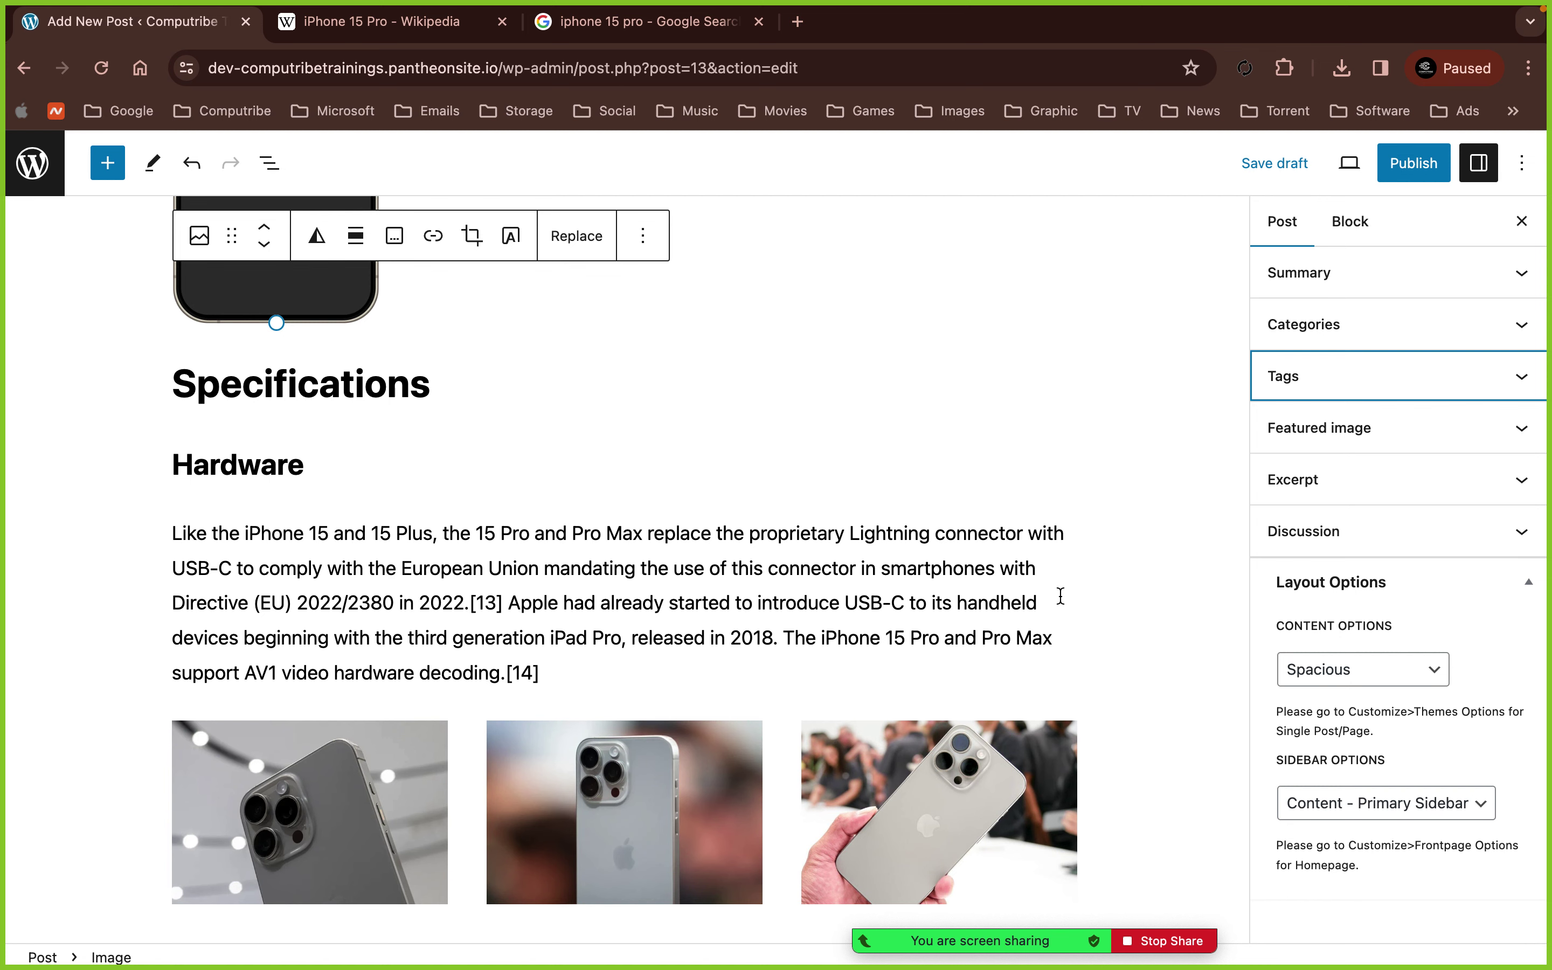
scroll(1059, 593, "up", 5)
scroll(1059, 594, "down", 4)
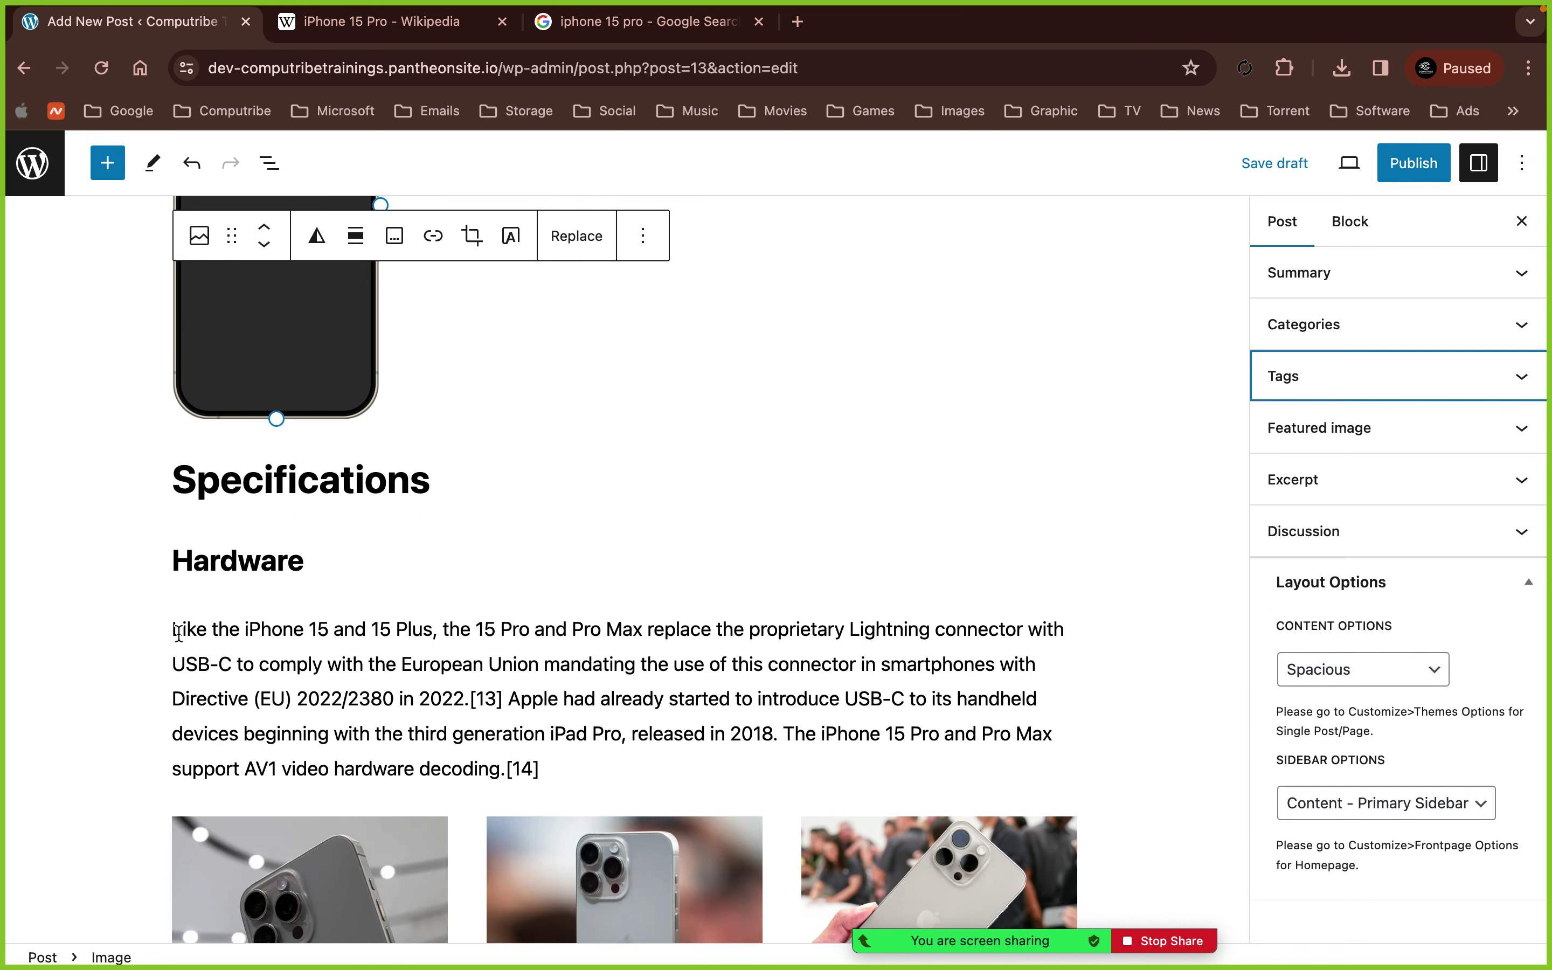
- Highlight the words "Like the iPhone 15 and 15 Plus" in the Hardware paragraph with an orange text color
left_click_drag(179, 633, 435, 632)
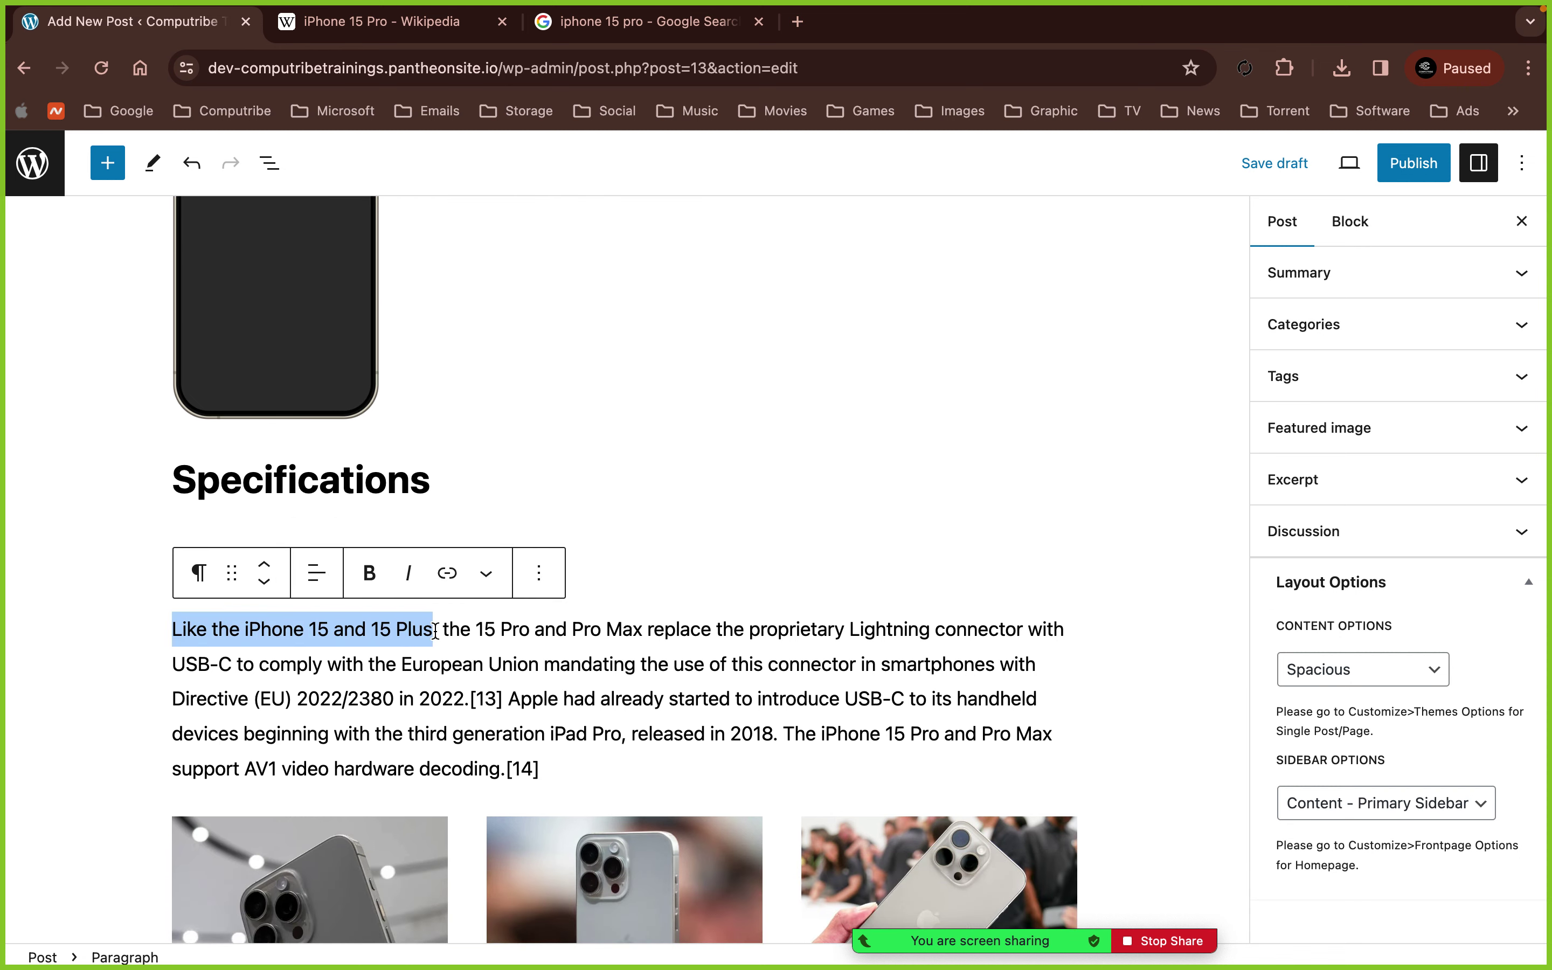
left_click(486, 573)
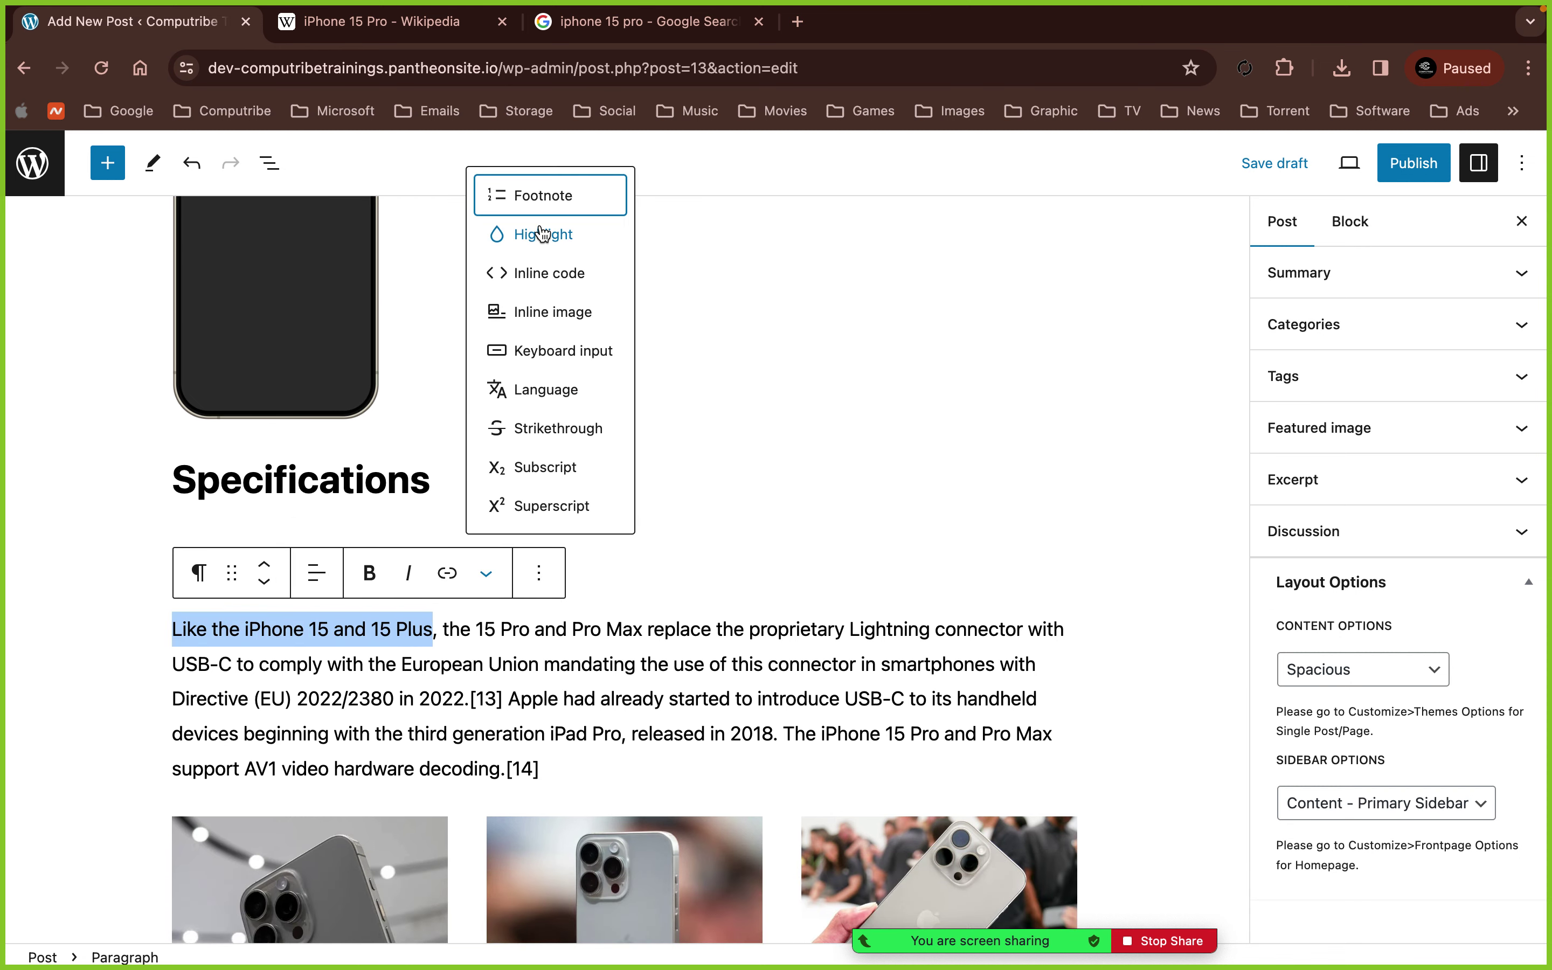
left_click(544, 235)
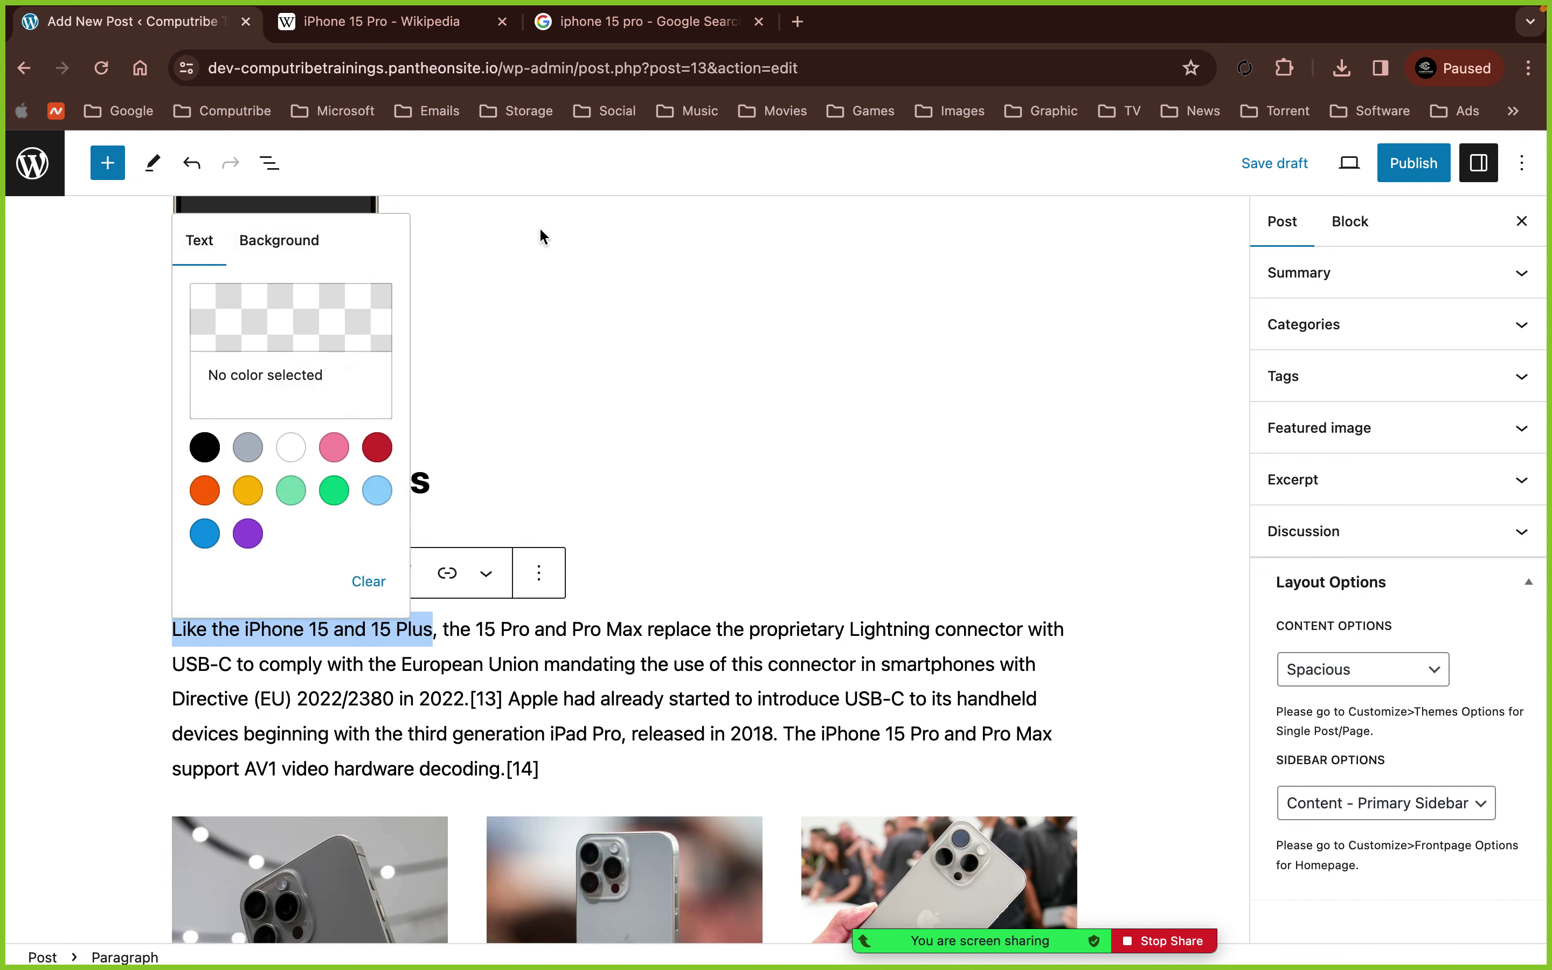
left_click(213, 494)
left_click(427, 627)
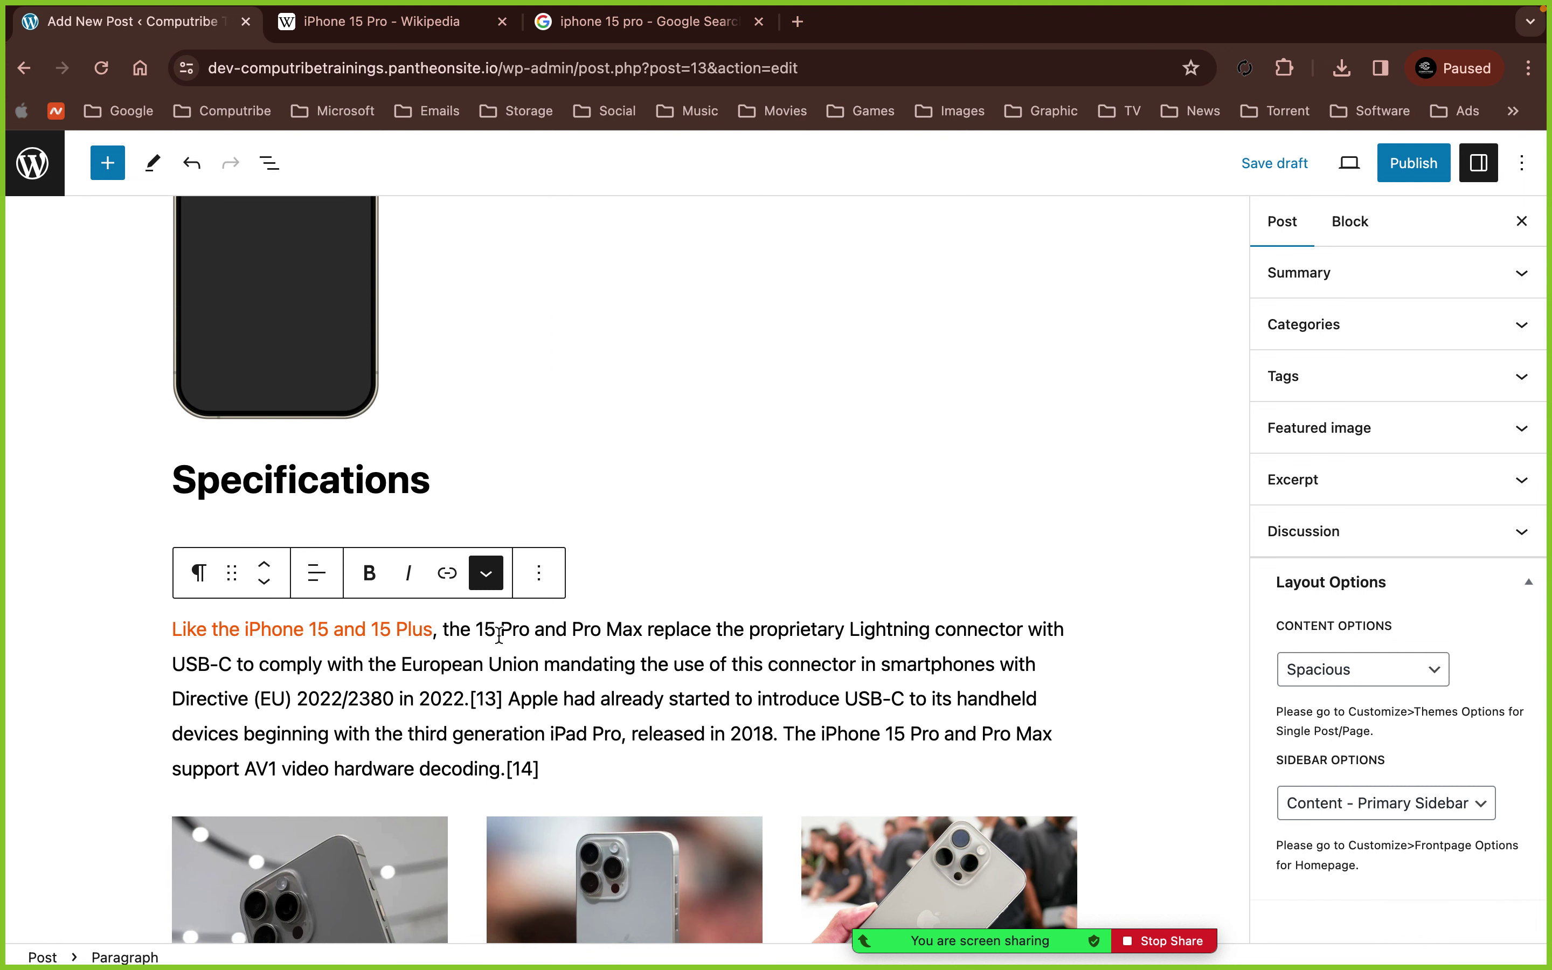
left_click(539, 573)
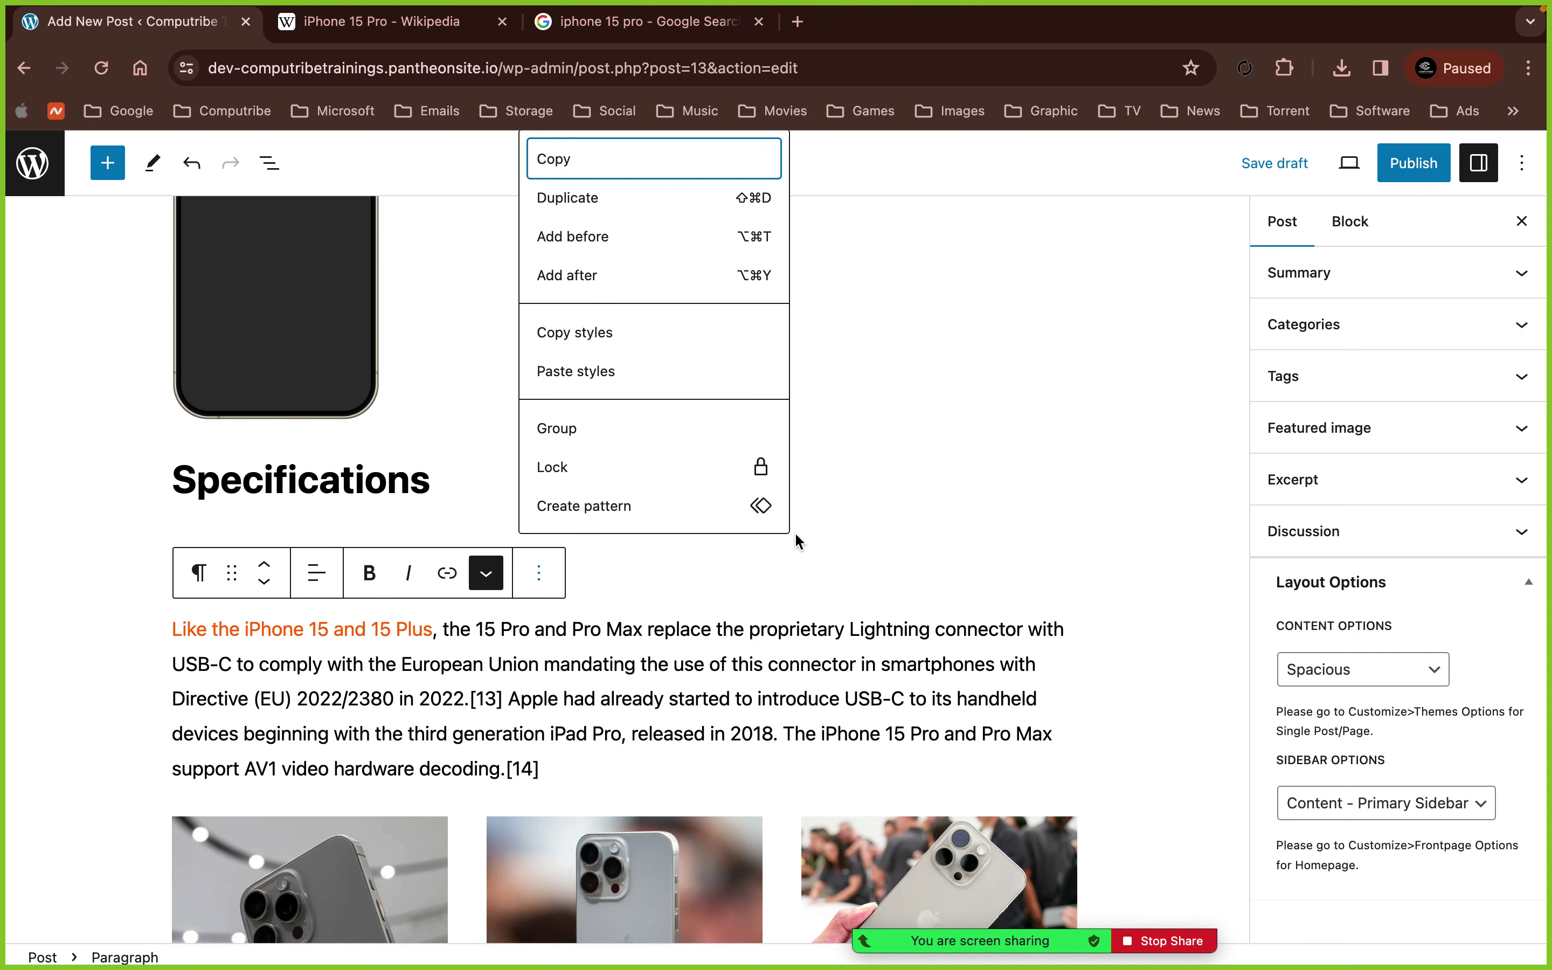
type("Hardware")
- Browse the full block library from below the image gallery, covering the text, media, widget, theme and embed blocks
scroll(870, 513, "down", 2)
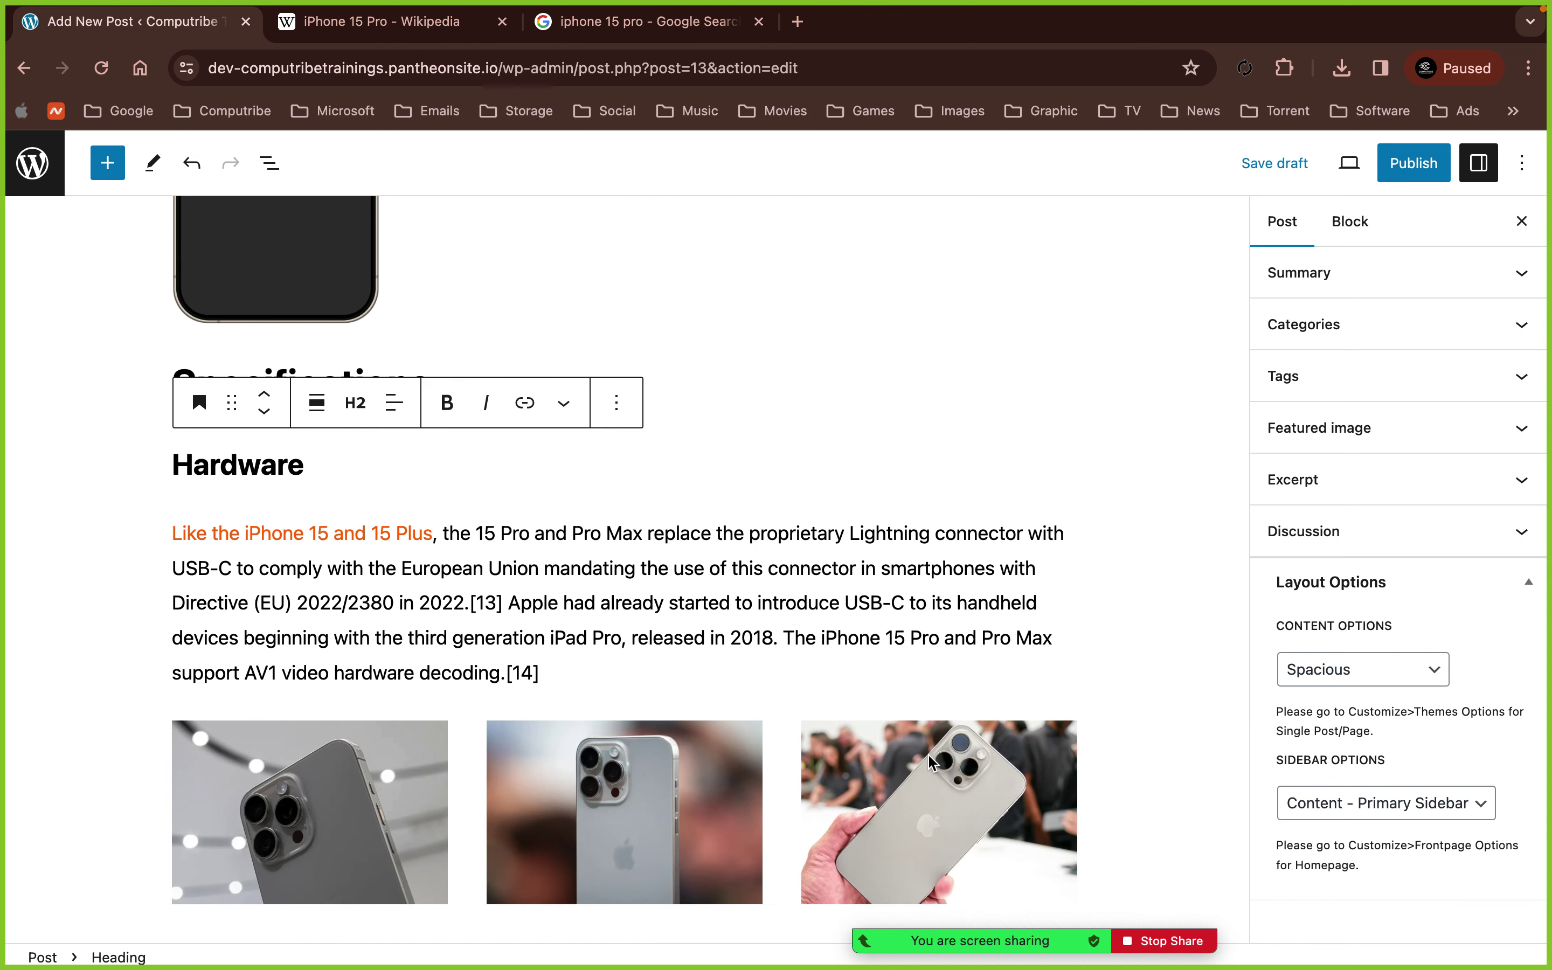
left_click(1158, 791)
scroll(1158, 791, "down", 1)
left_click(1063, 882)
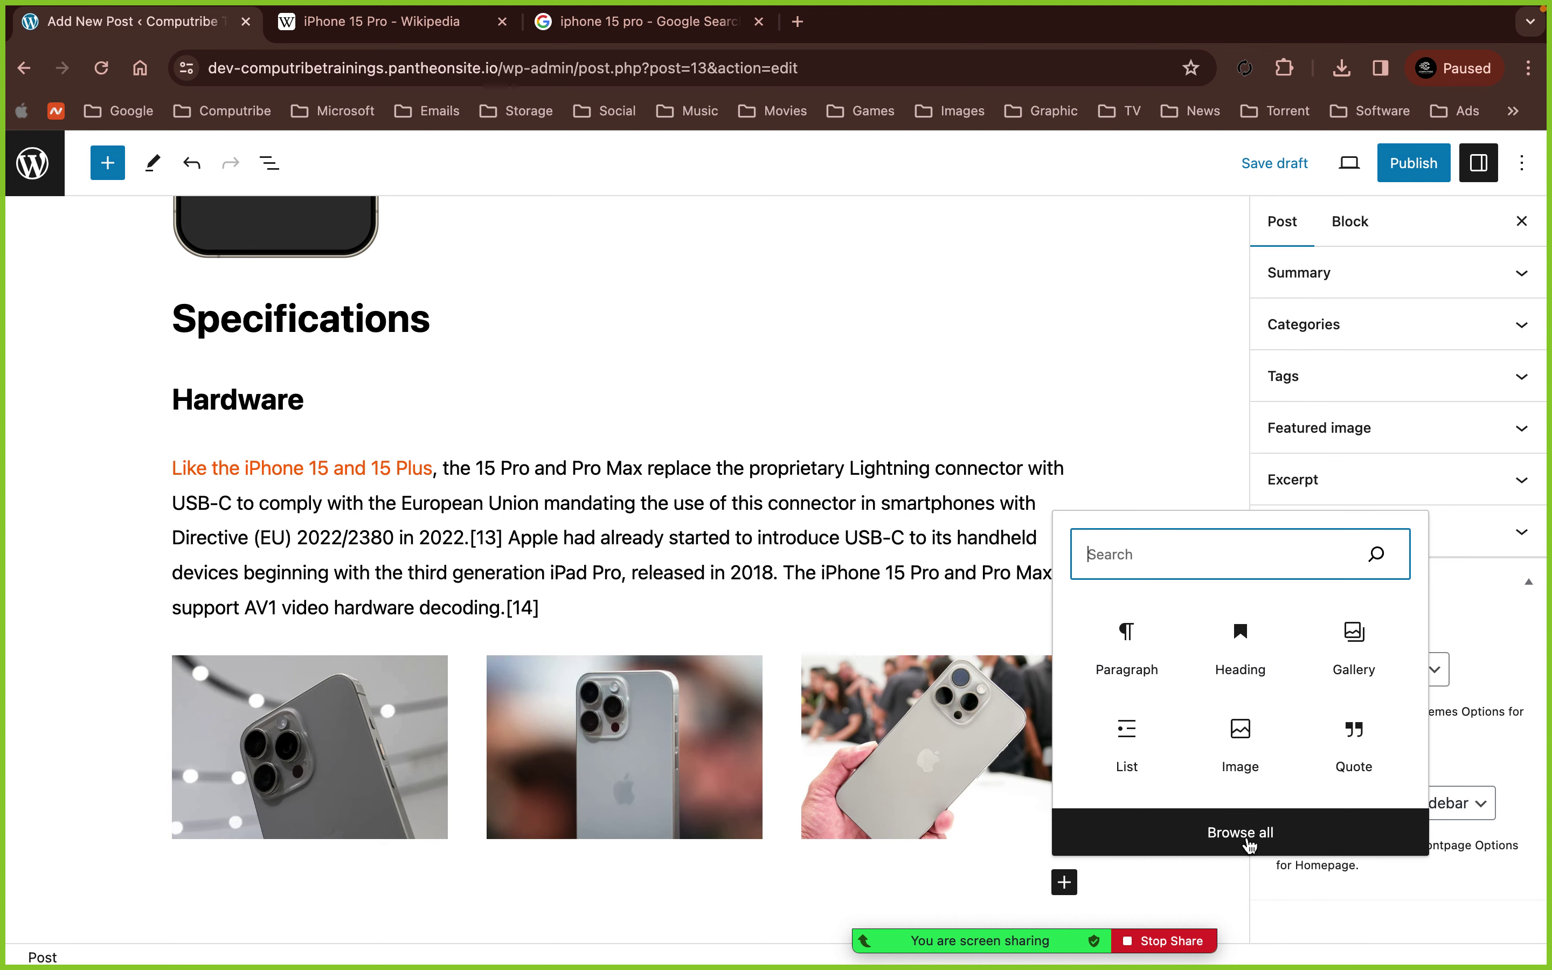
left_click(1240, 833)
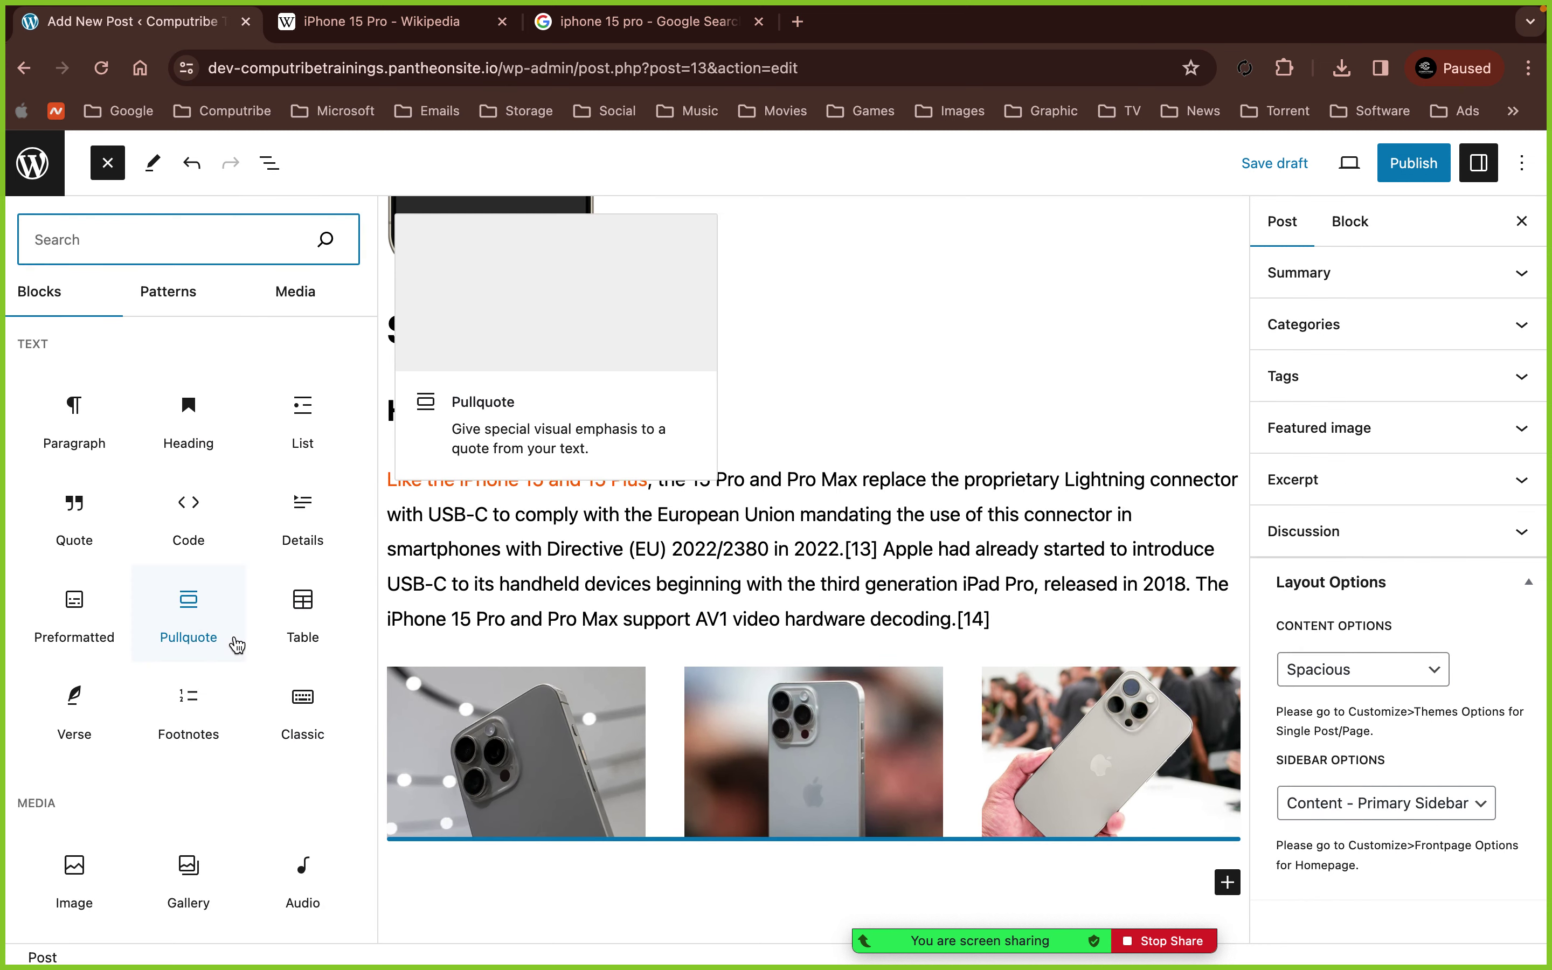
scroll(237, 644, "down", 15)
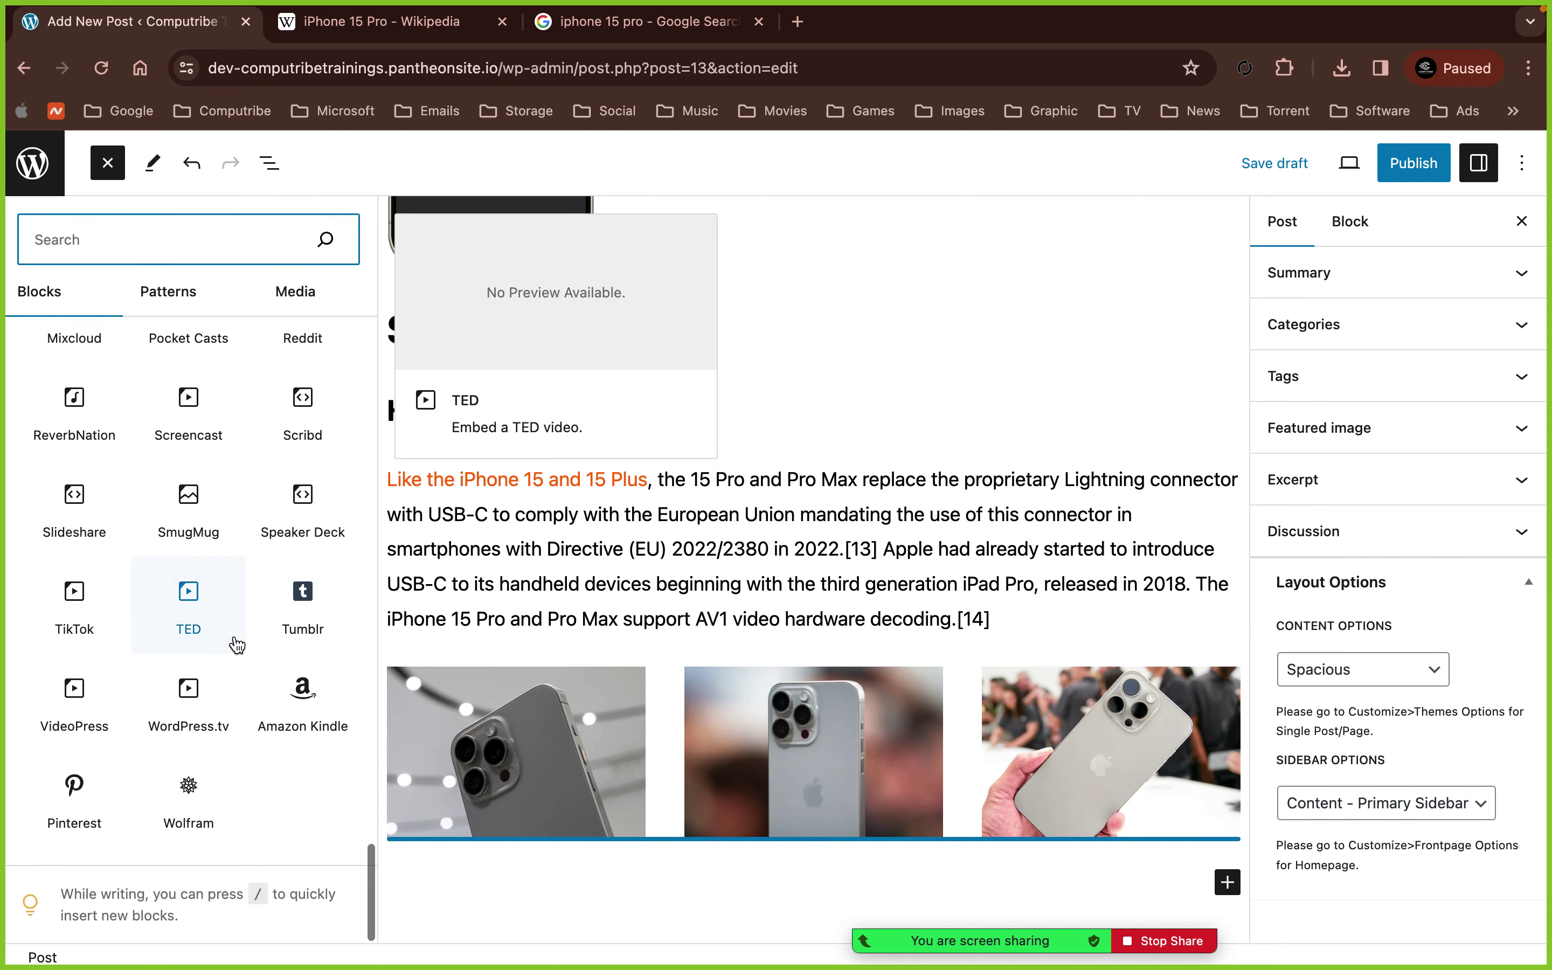
scroll(237, 644, "up", 15)
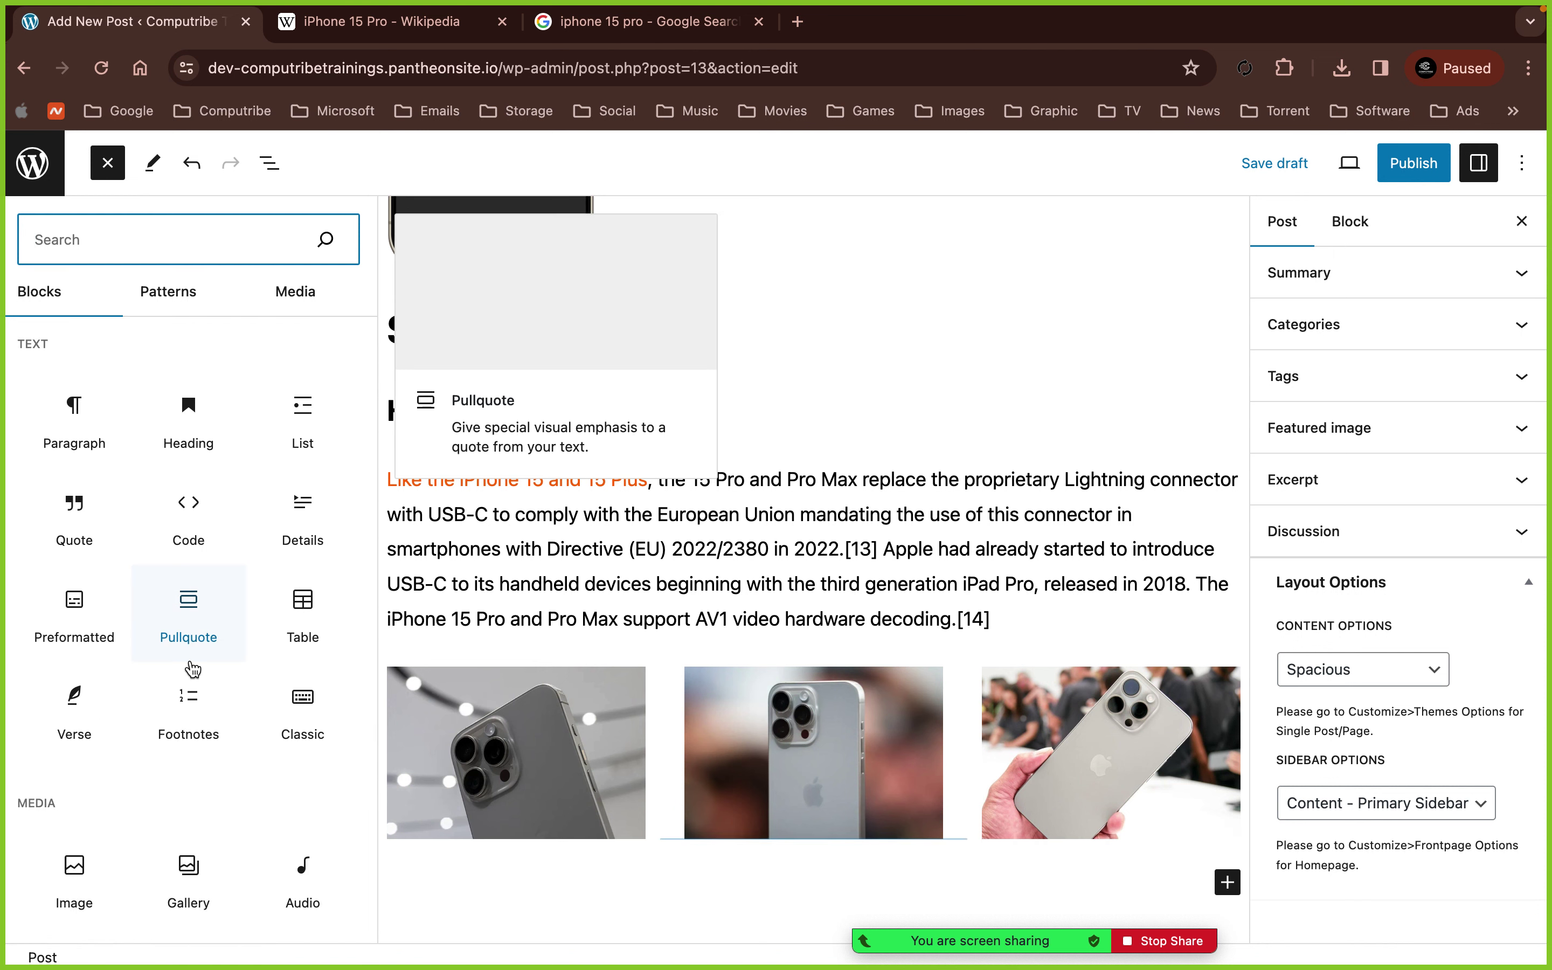
scroll(193, 669, "down", 3)
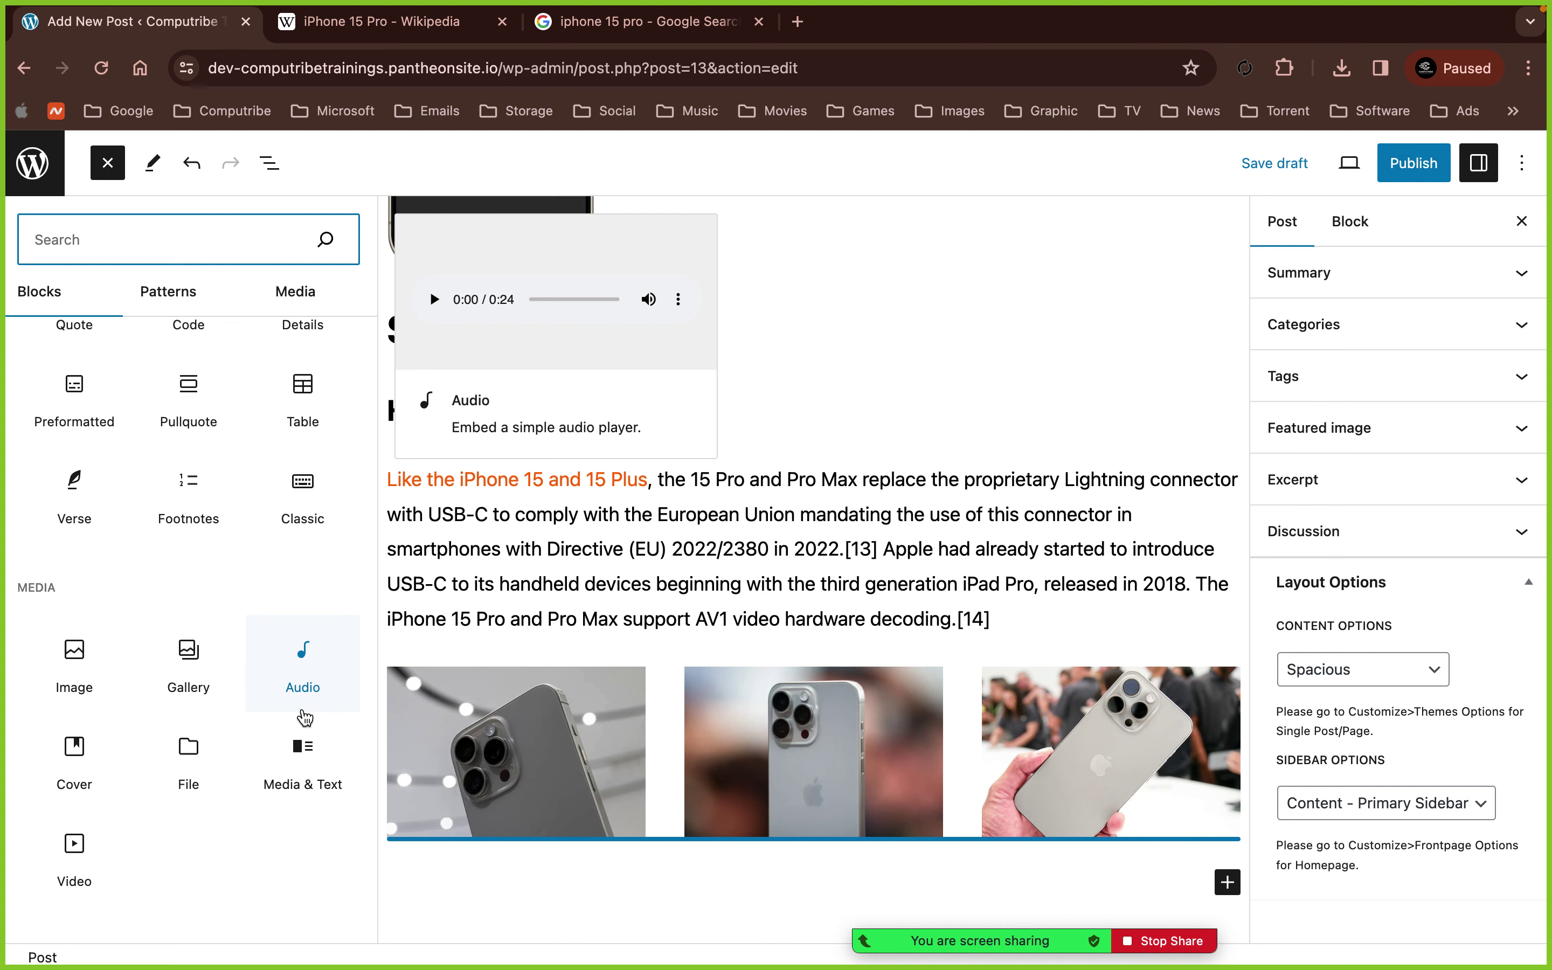
scroll(305, 717, "down", 15)
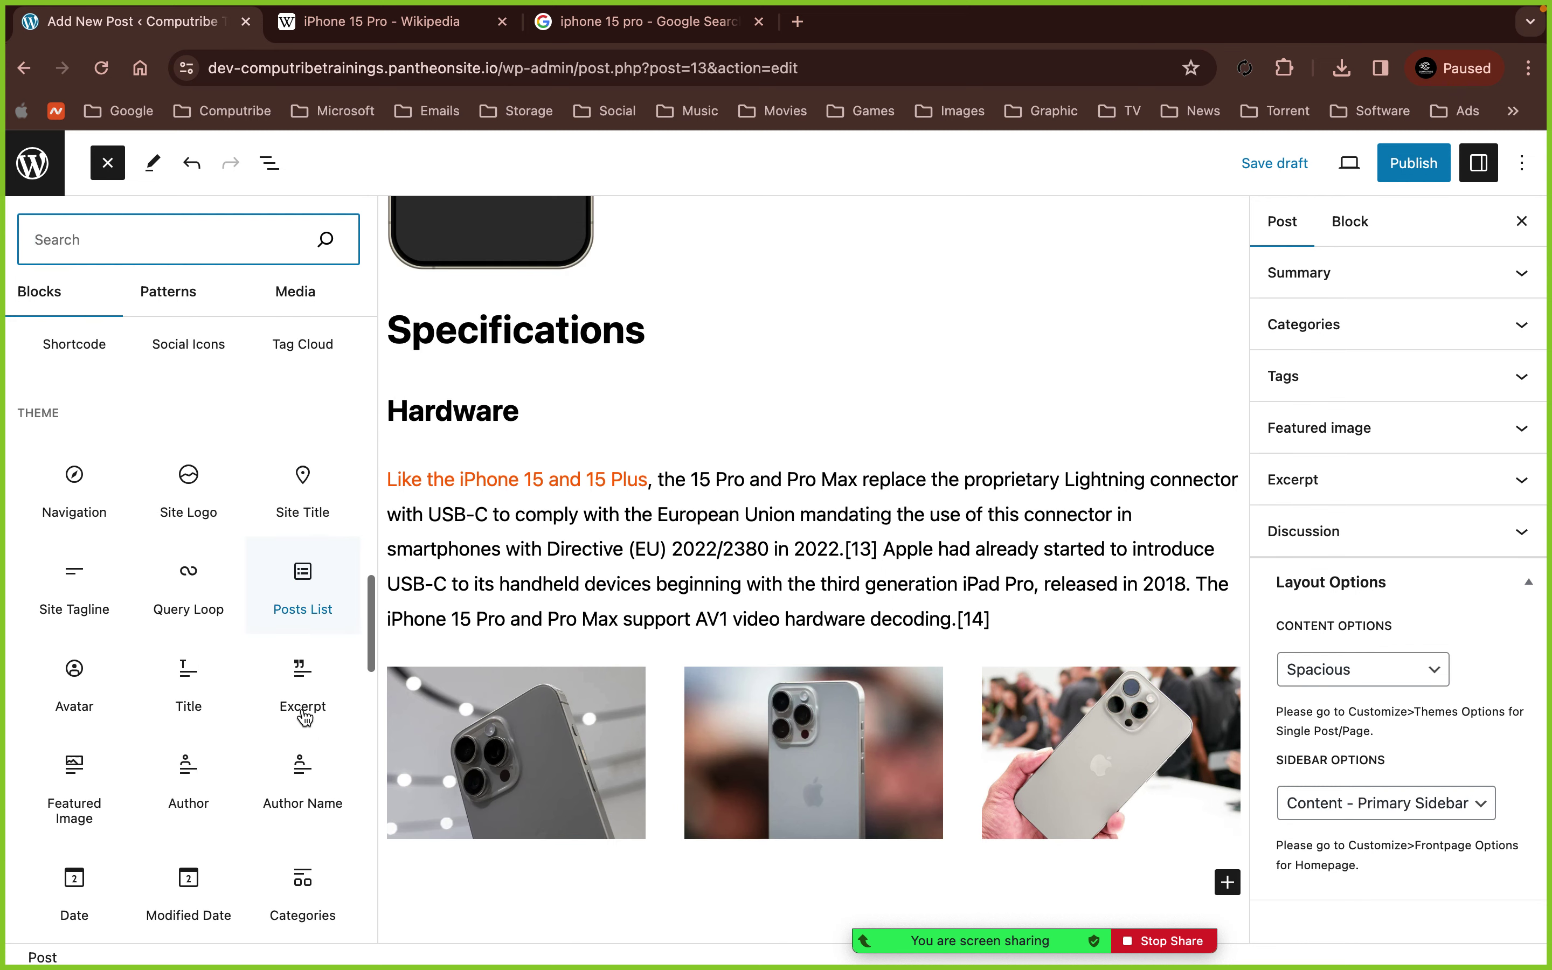
scroll(303, 709, "up", 15)
scroll(305, 714, "down", 10)
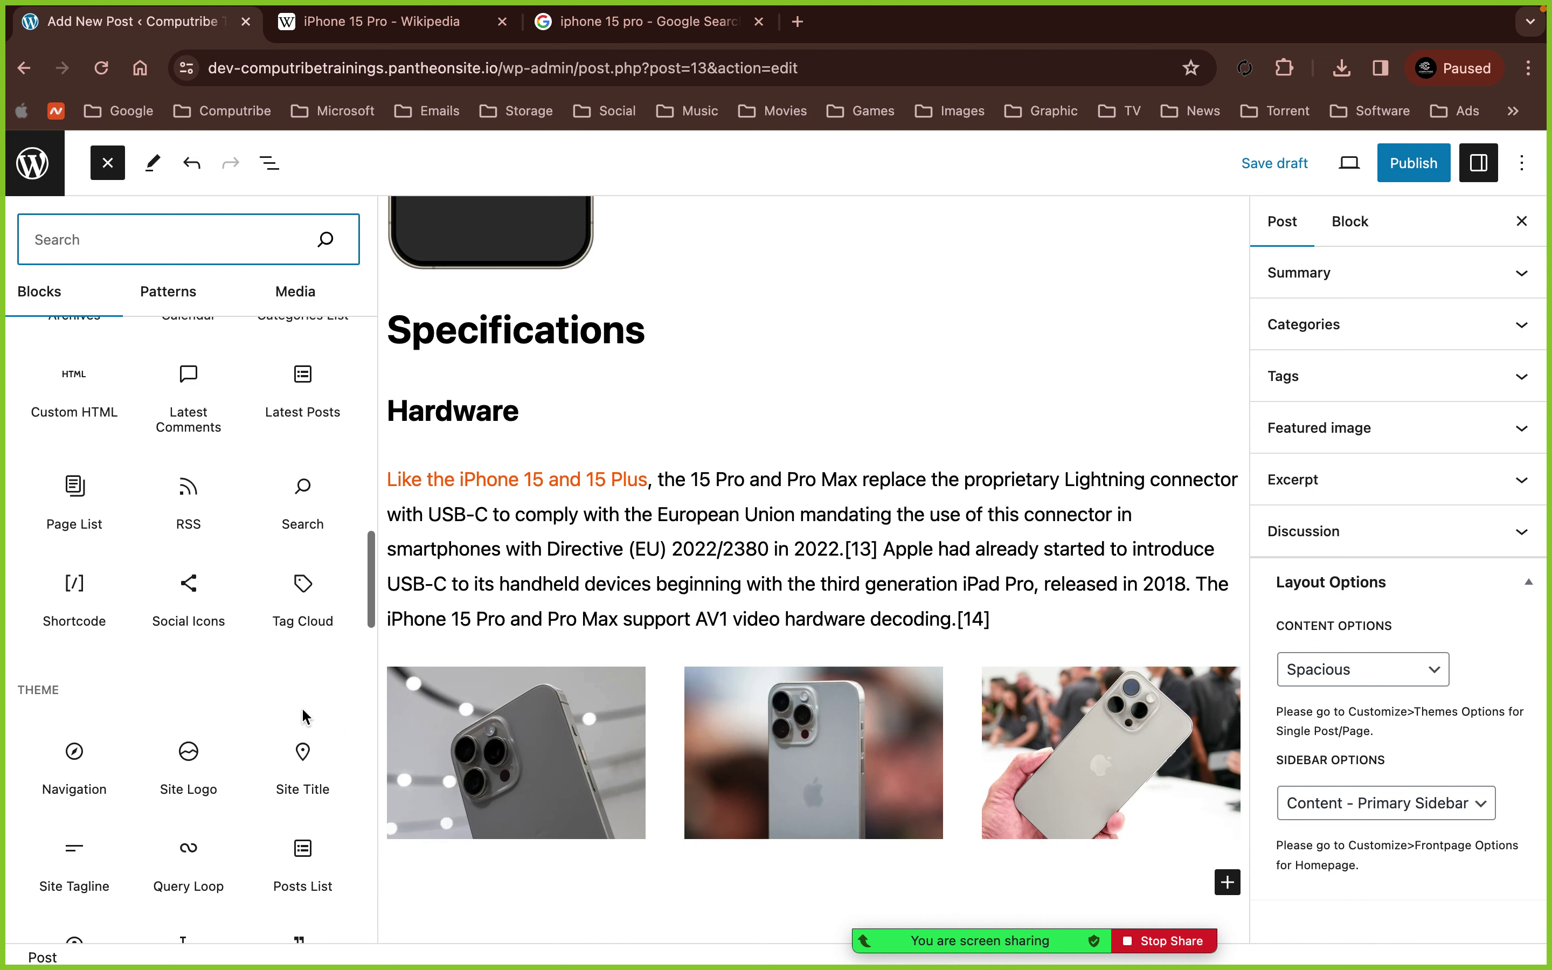
scroll(307, 715, "down", 10)
scroll(302, 731, "up", 3)
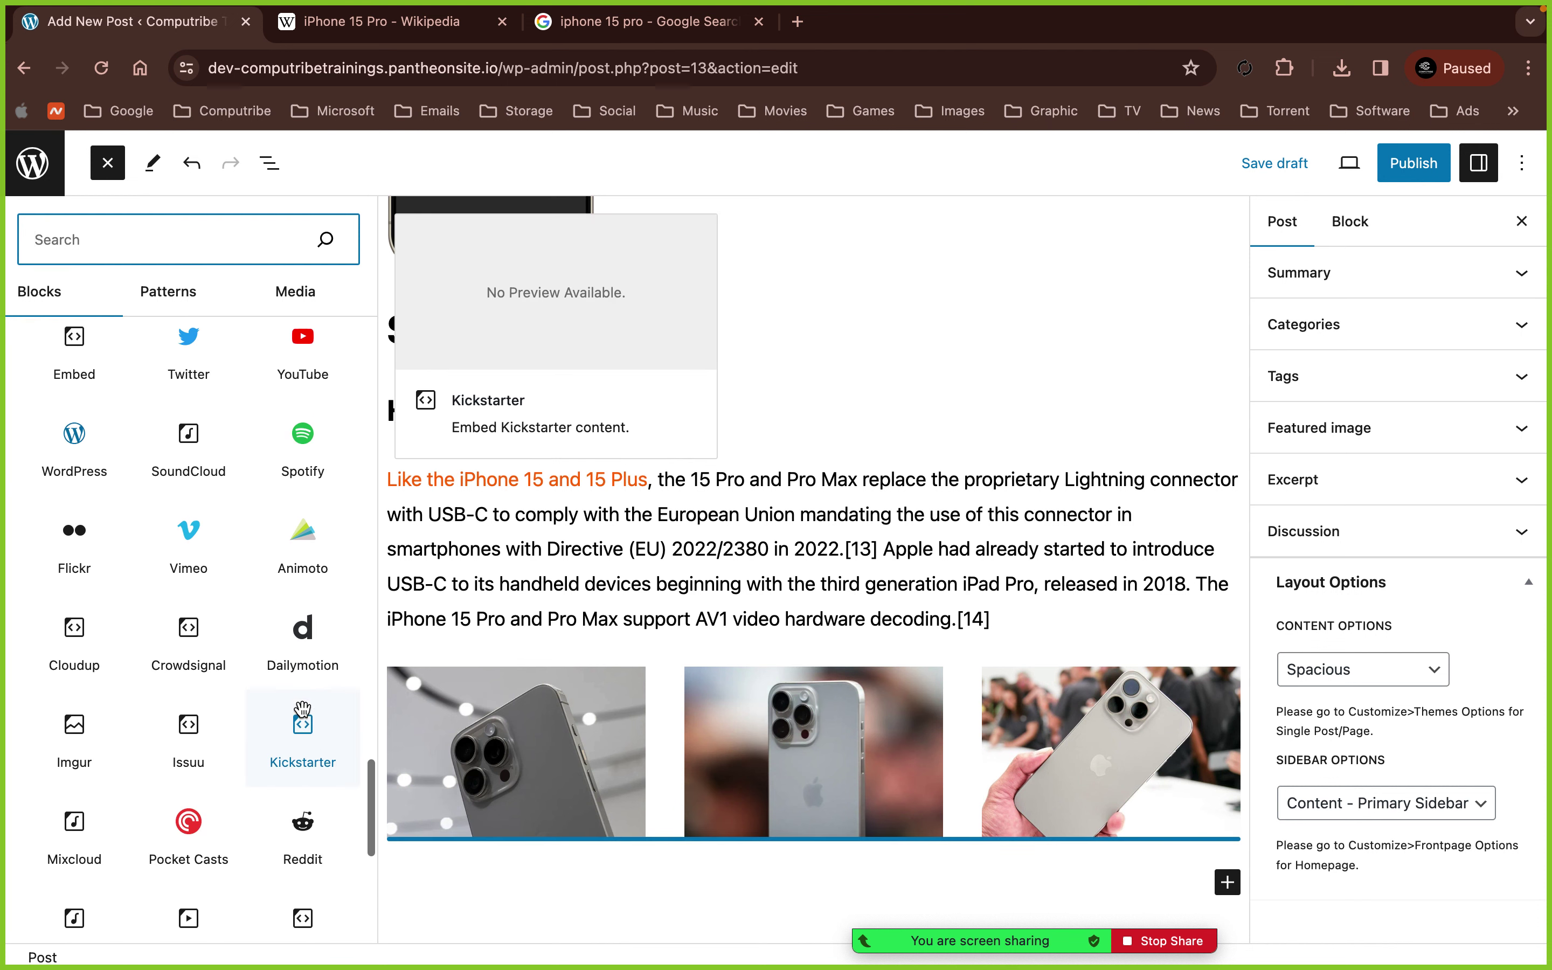
scroll(303, 709, "down", 5)
scroll(304, 704, "up", 4)
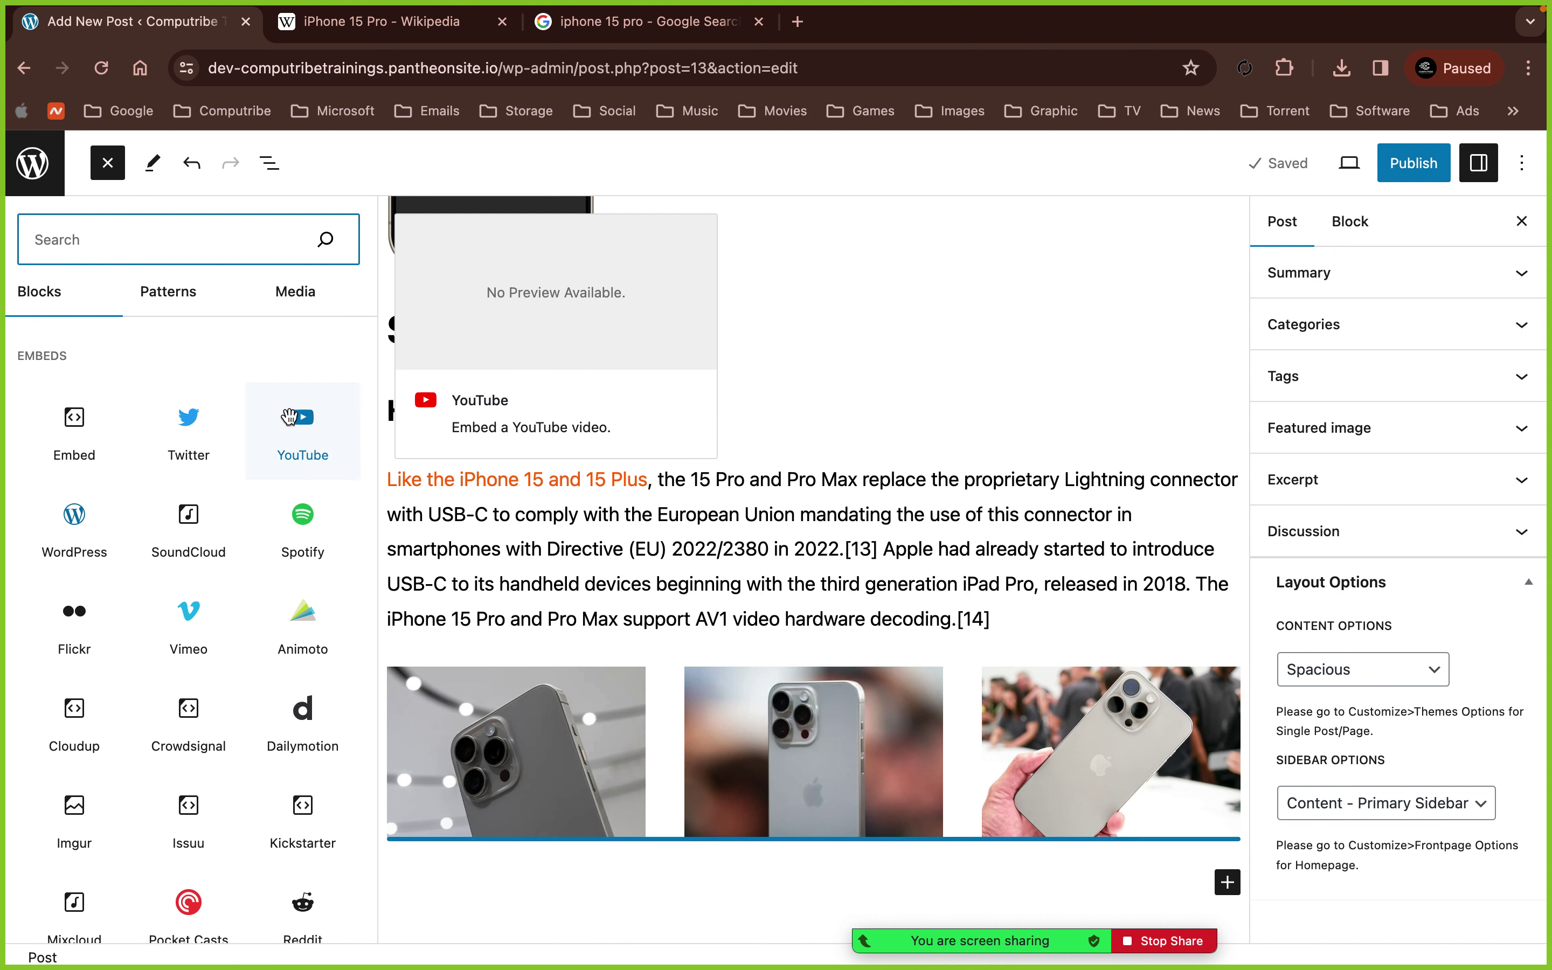
scroll(289, 417, "down", 10)
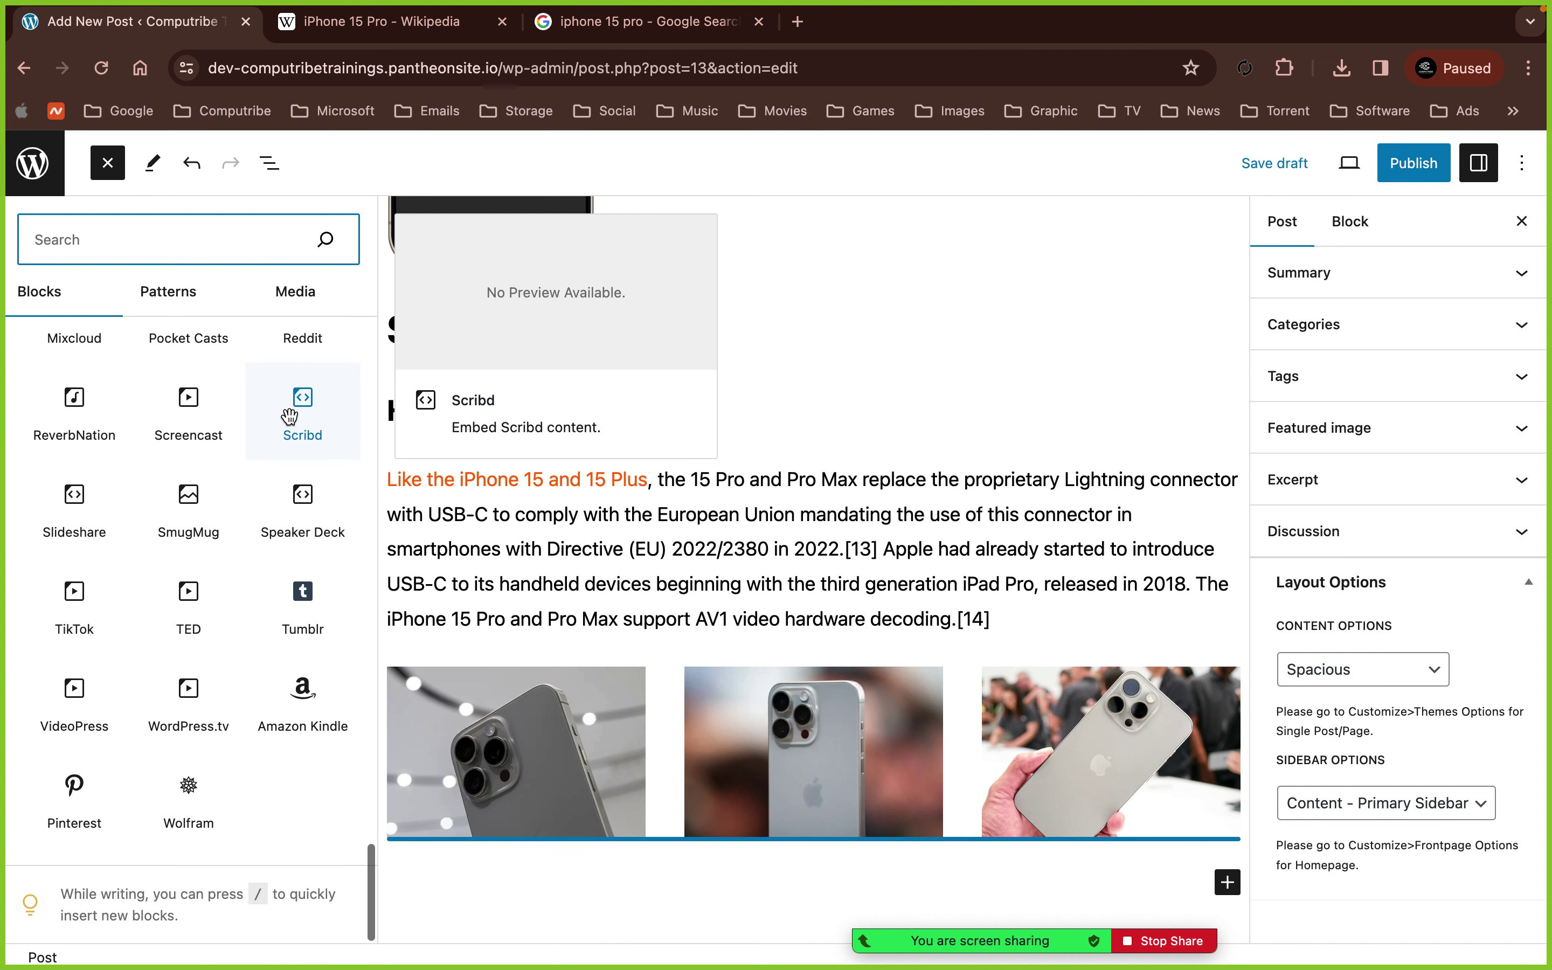
scroll(289, 417, "up", 9)
scroll(289, 417, "up", 15)
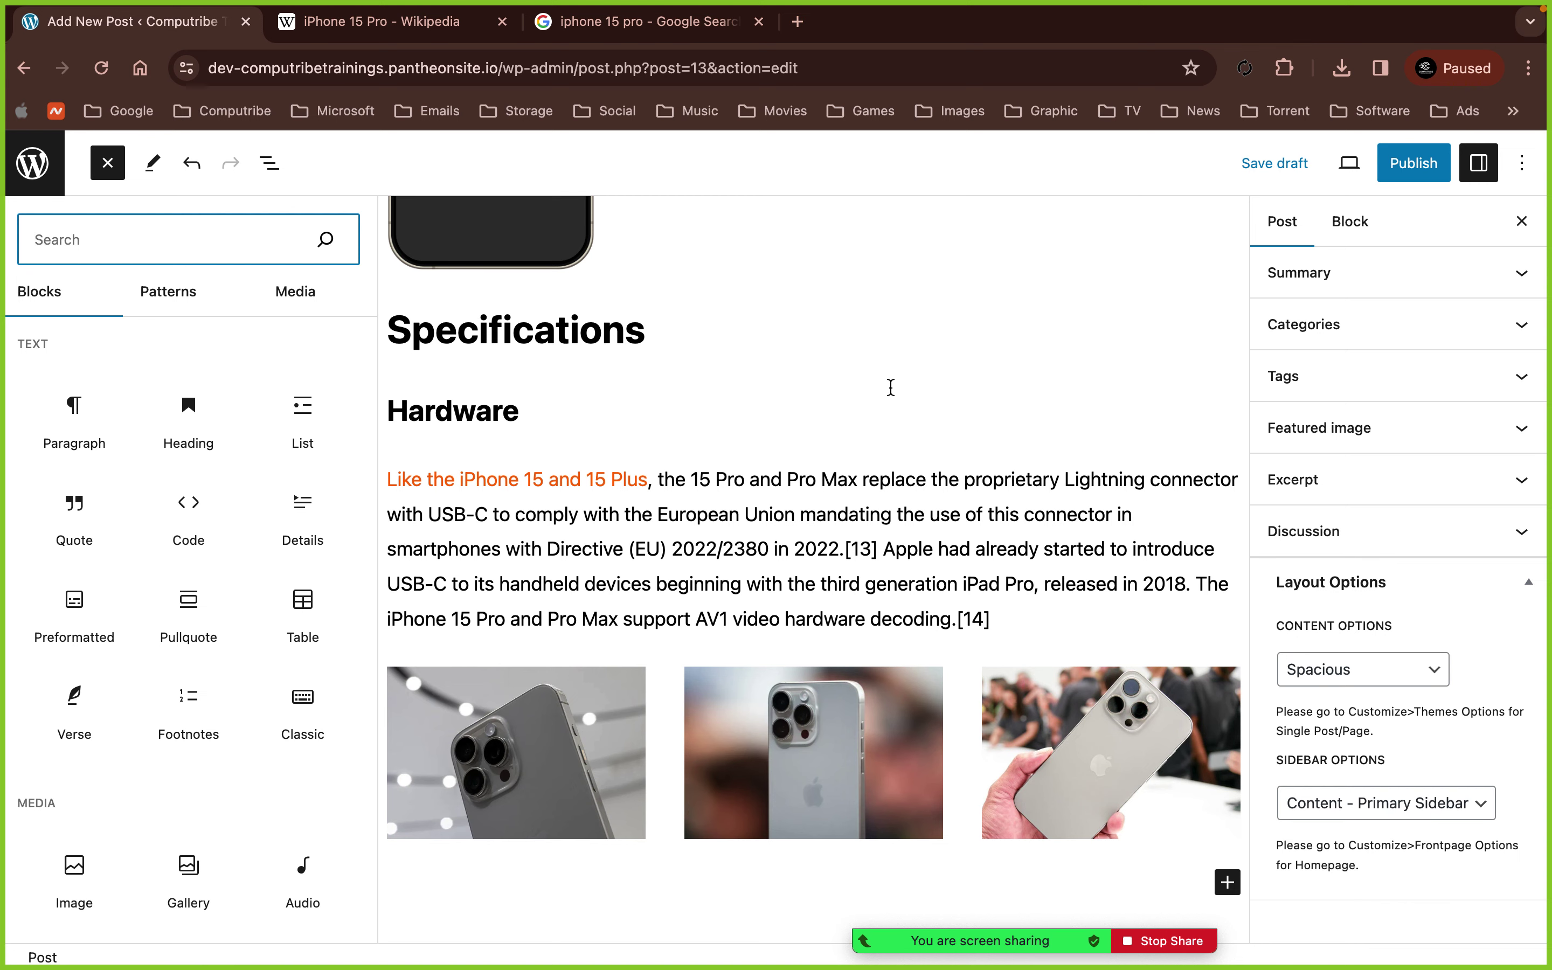
left_click(891, 387)
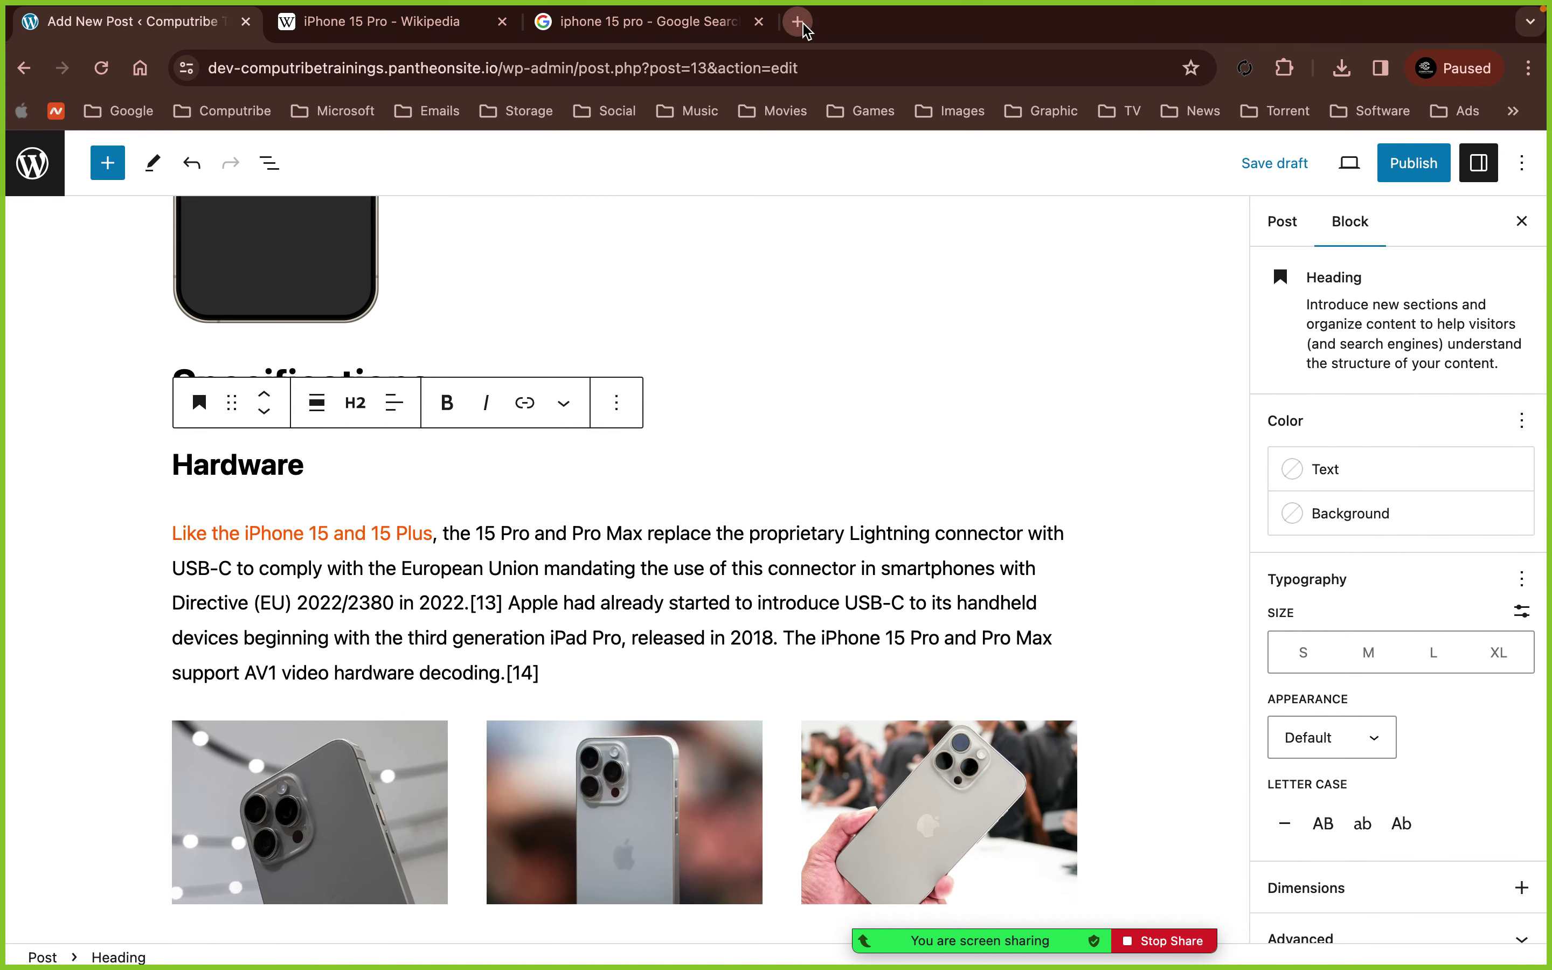
- Search Google Images for "instagram icon" in a new tab and preview the Wikimedia Commons result
left_click(806, 30)
type("instagra")
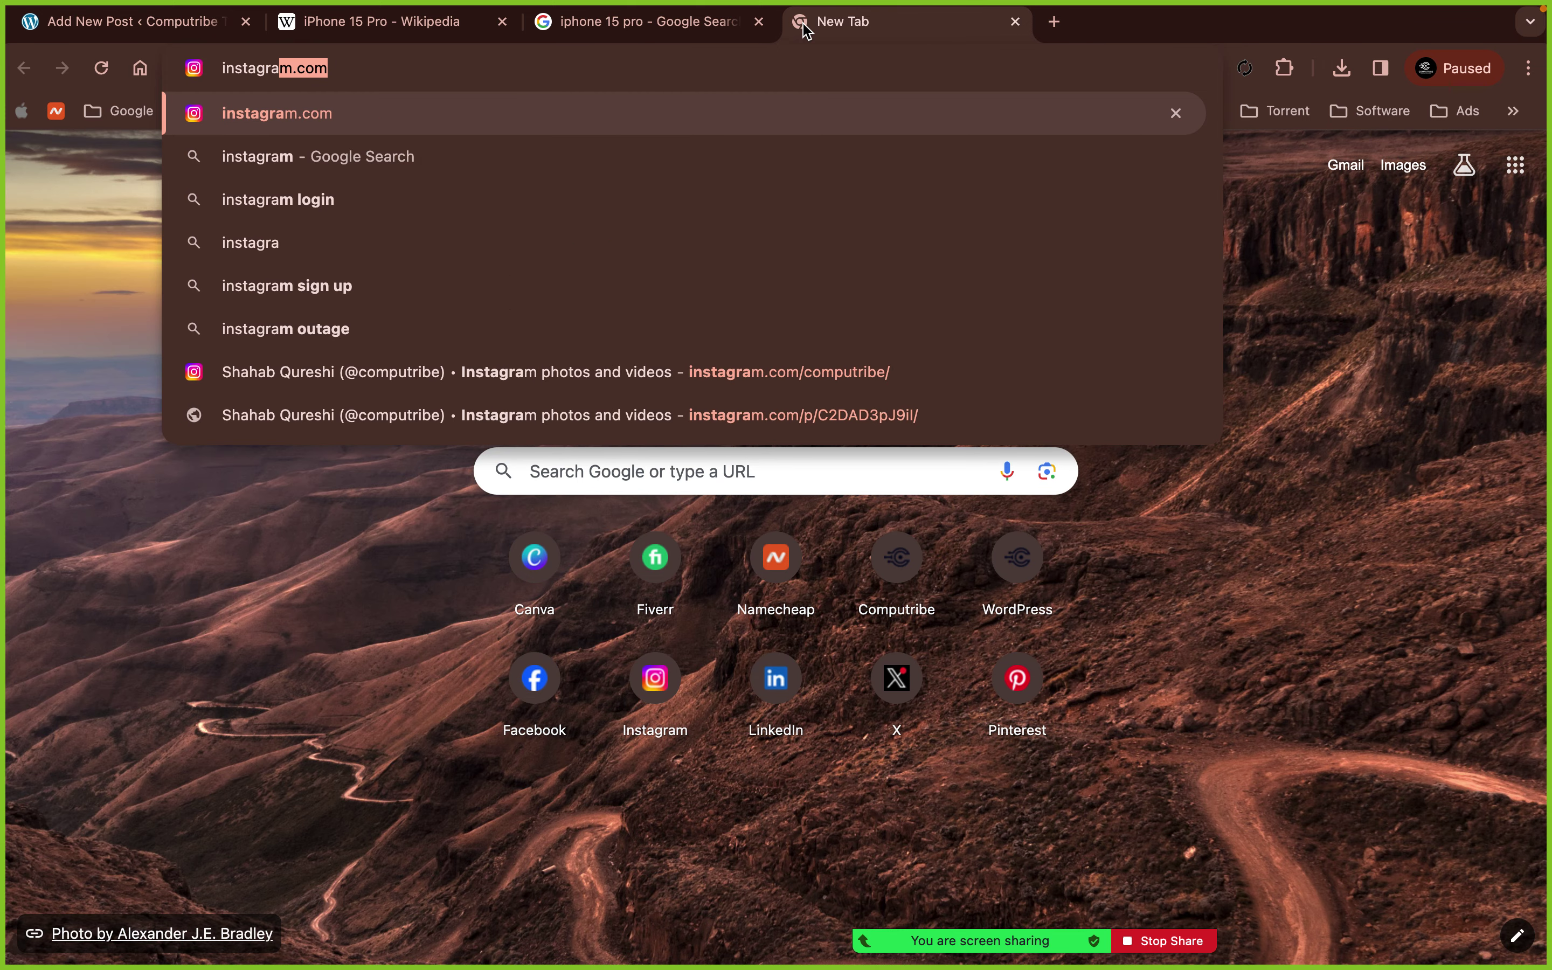
type("m")
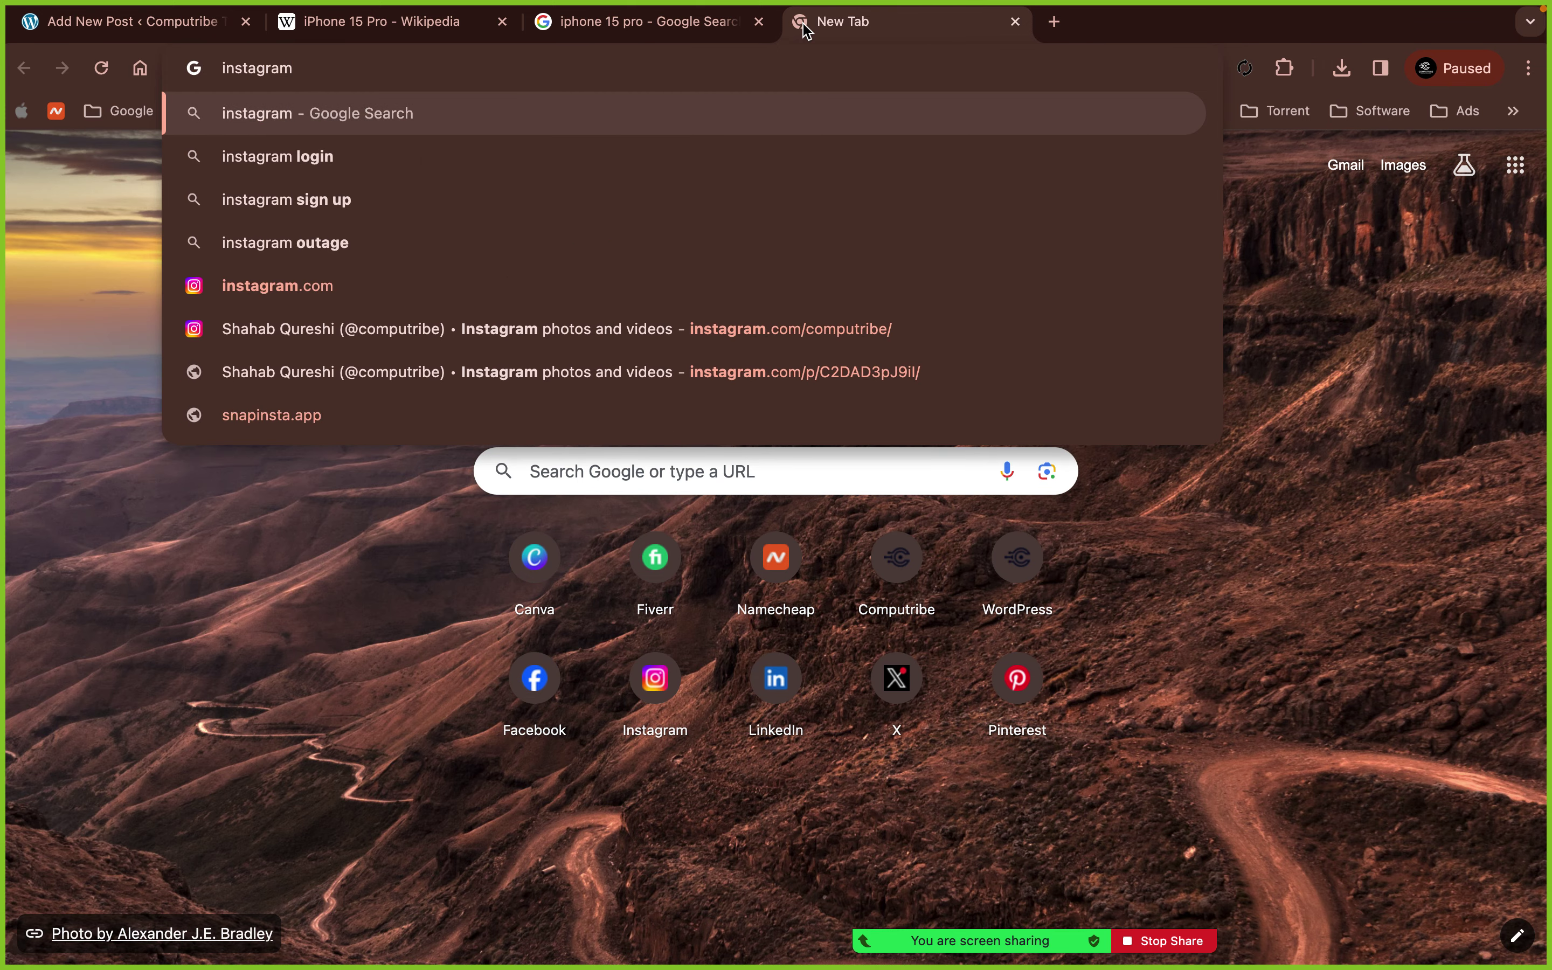
type(" icon")
key("Return")
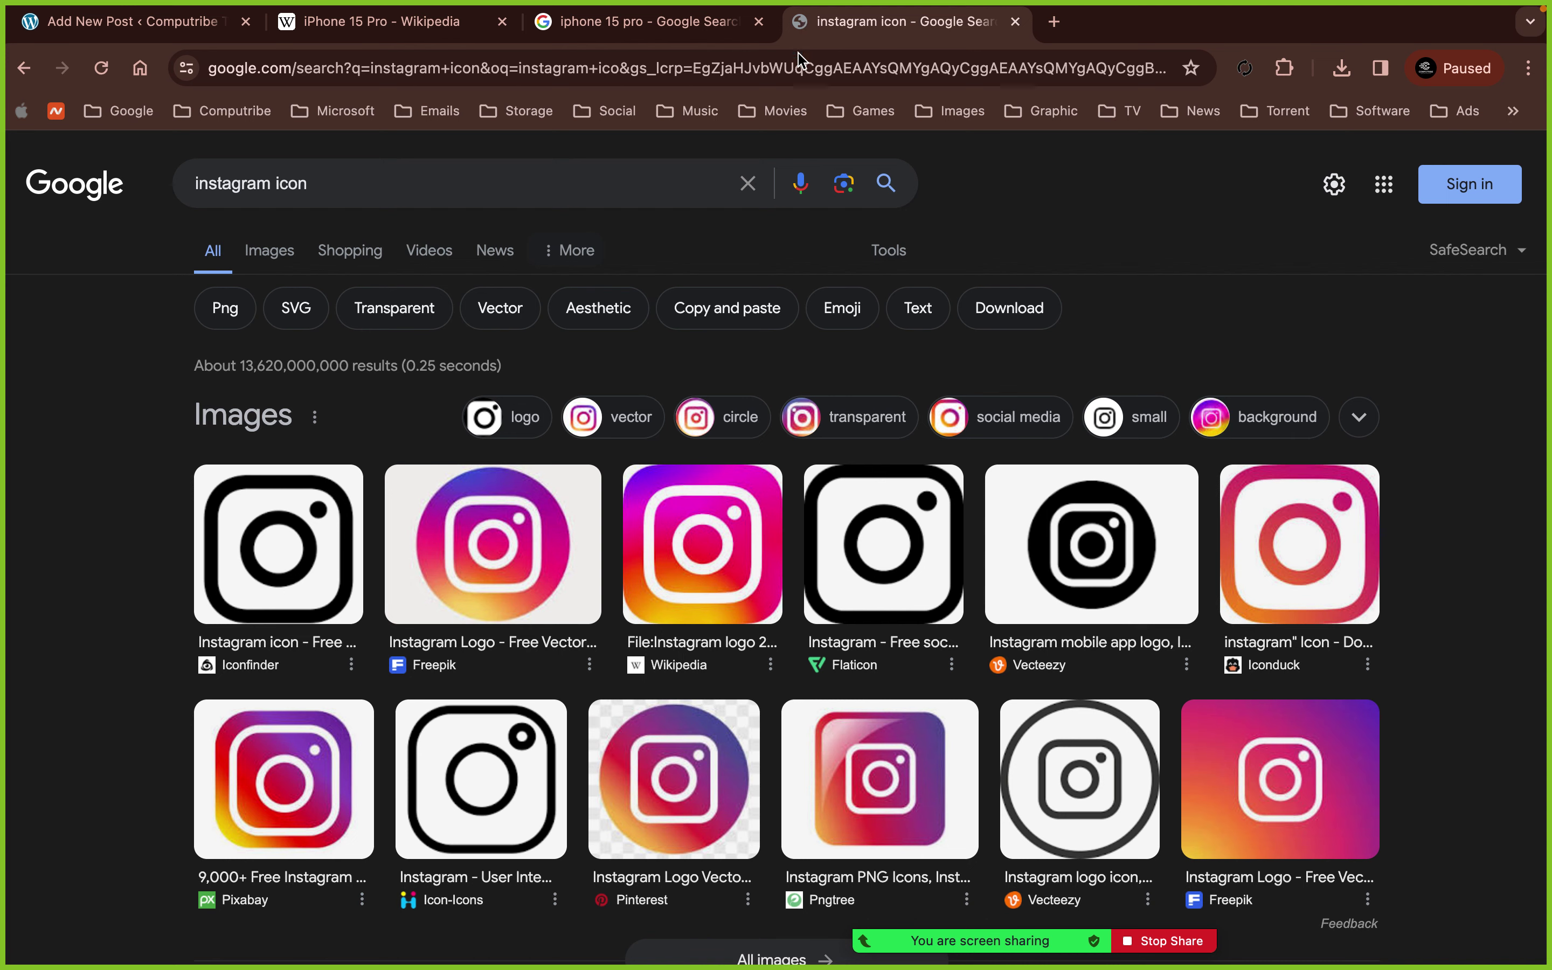
left_click(287, 256)
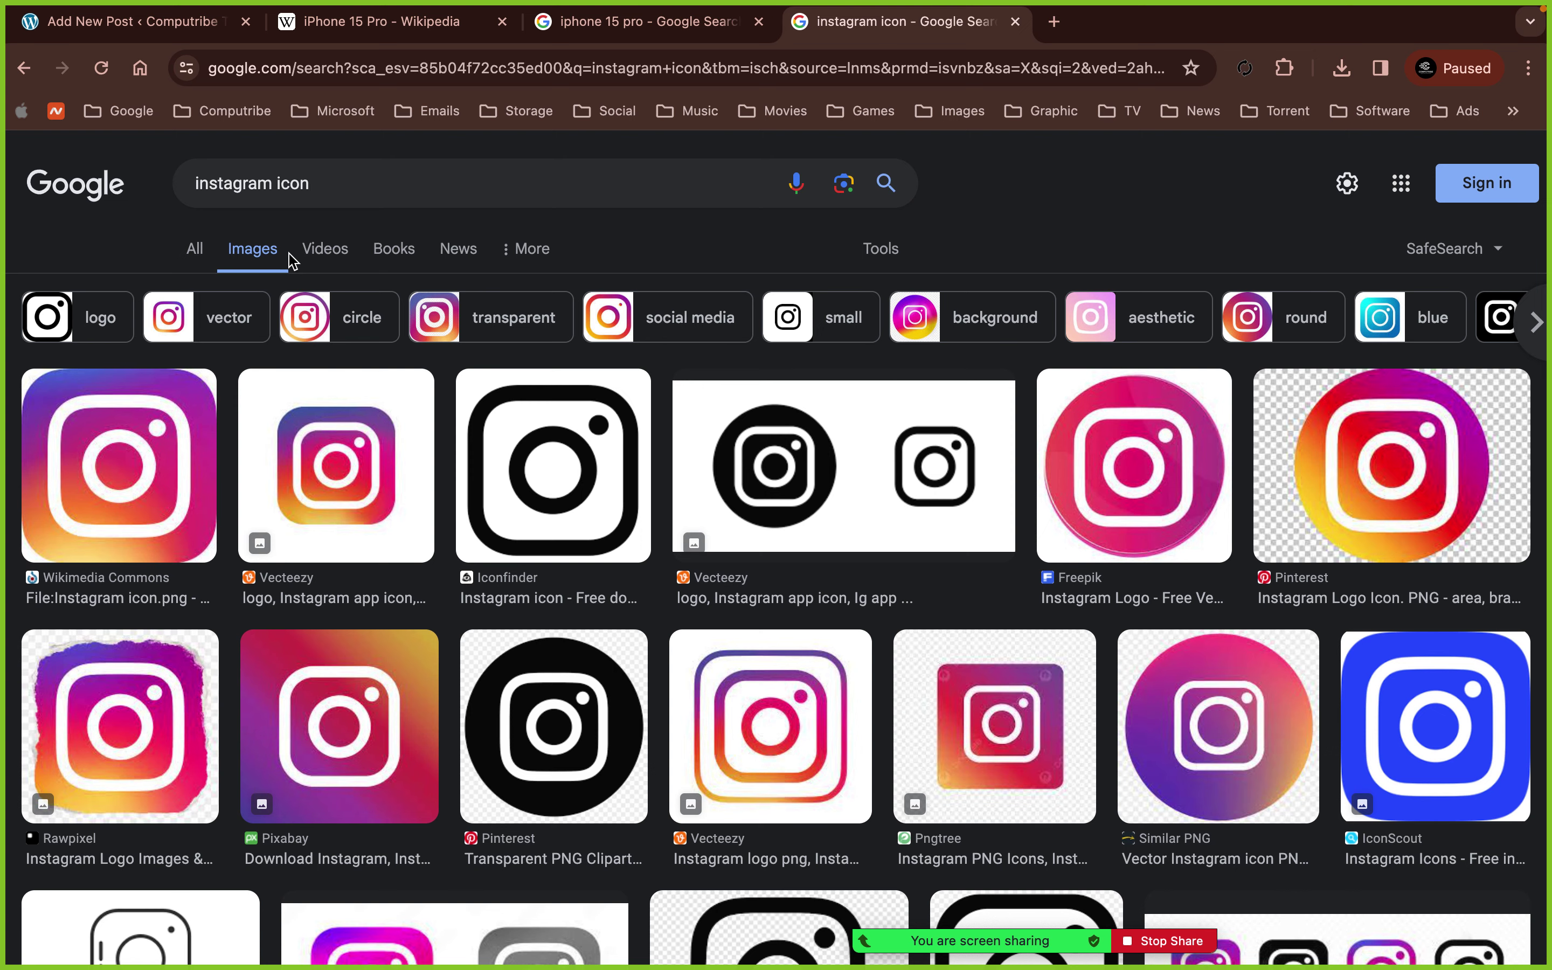
left_click(42, 488)
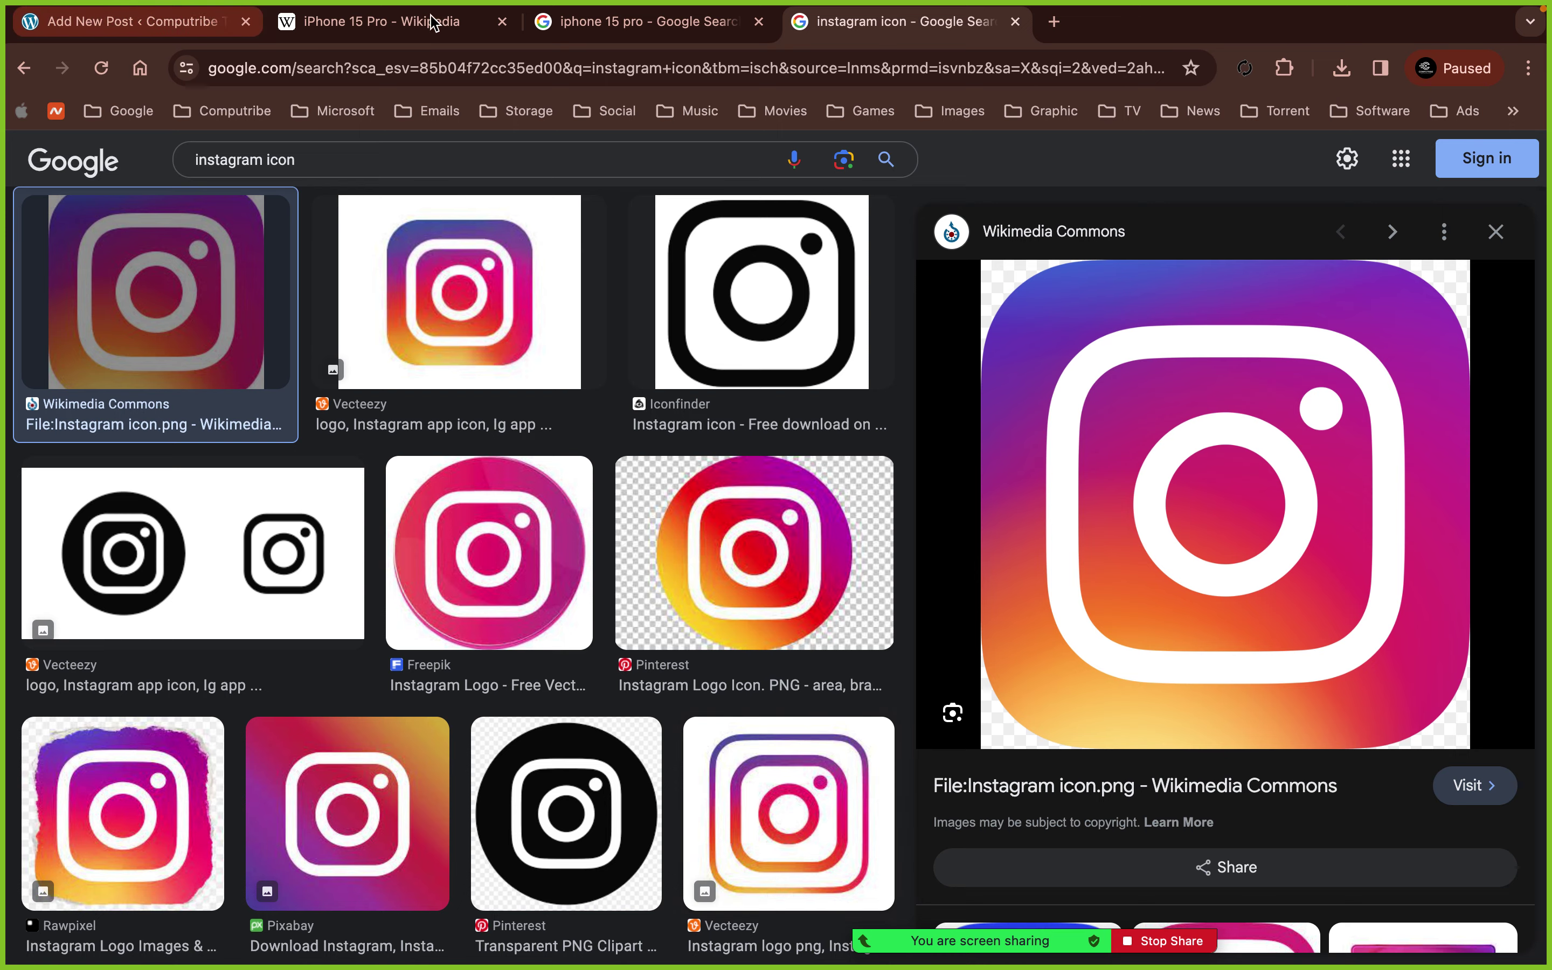
- Switch to the iPhone 15 Pro Wikipedia article and look over its opening sections
left_click(279, 29)
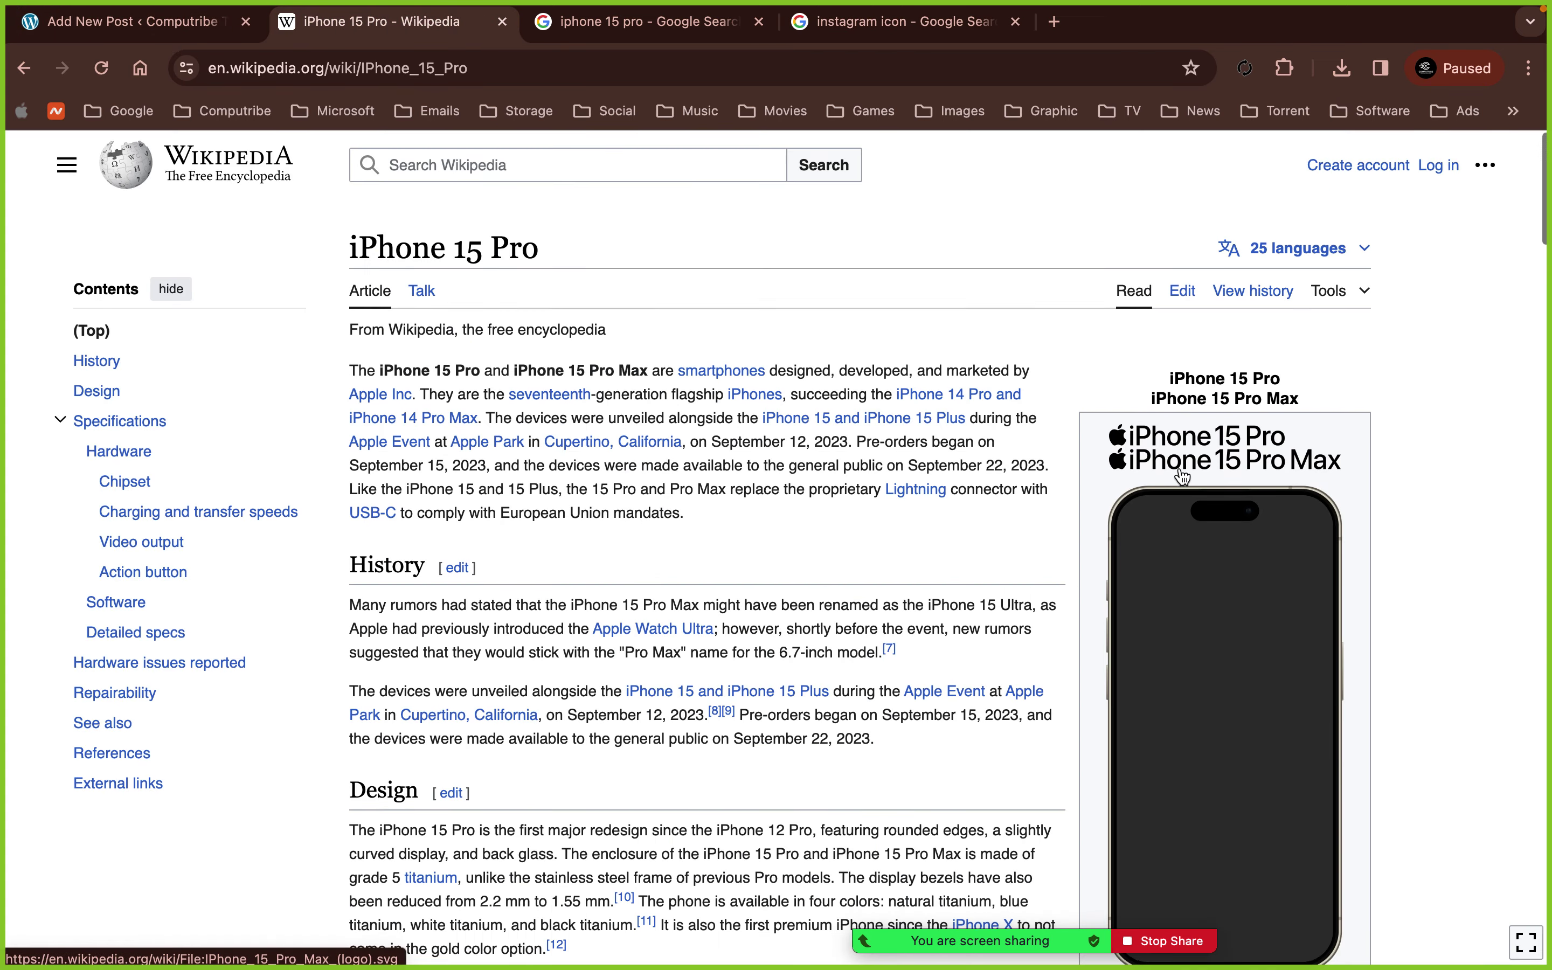
scroll(1182, 475, "down", 4)
scroll(1184, 475, "up", 4)
scroll(1183, 475, "up", 1)
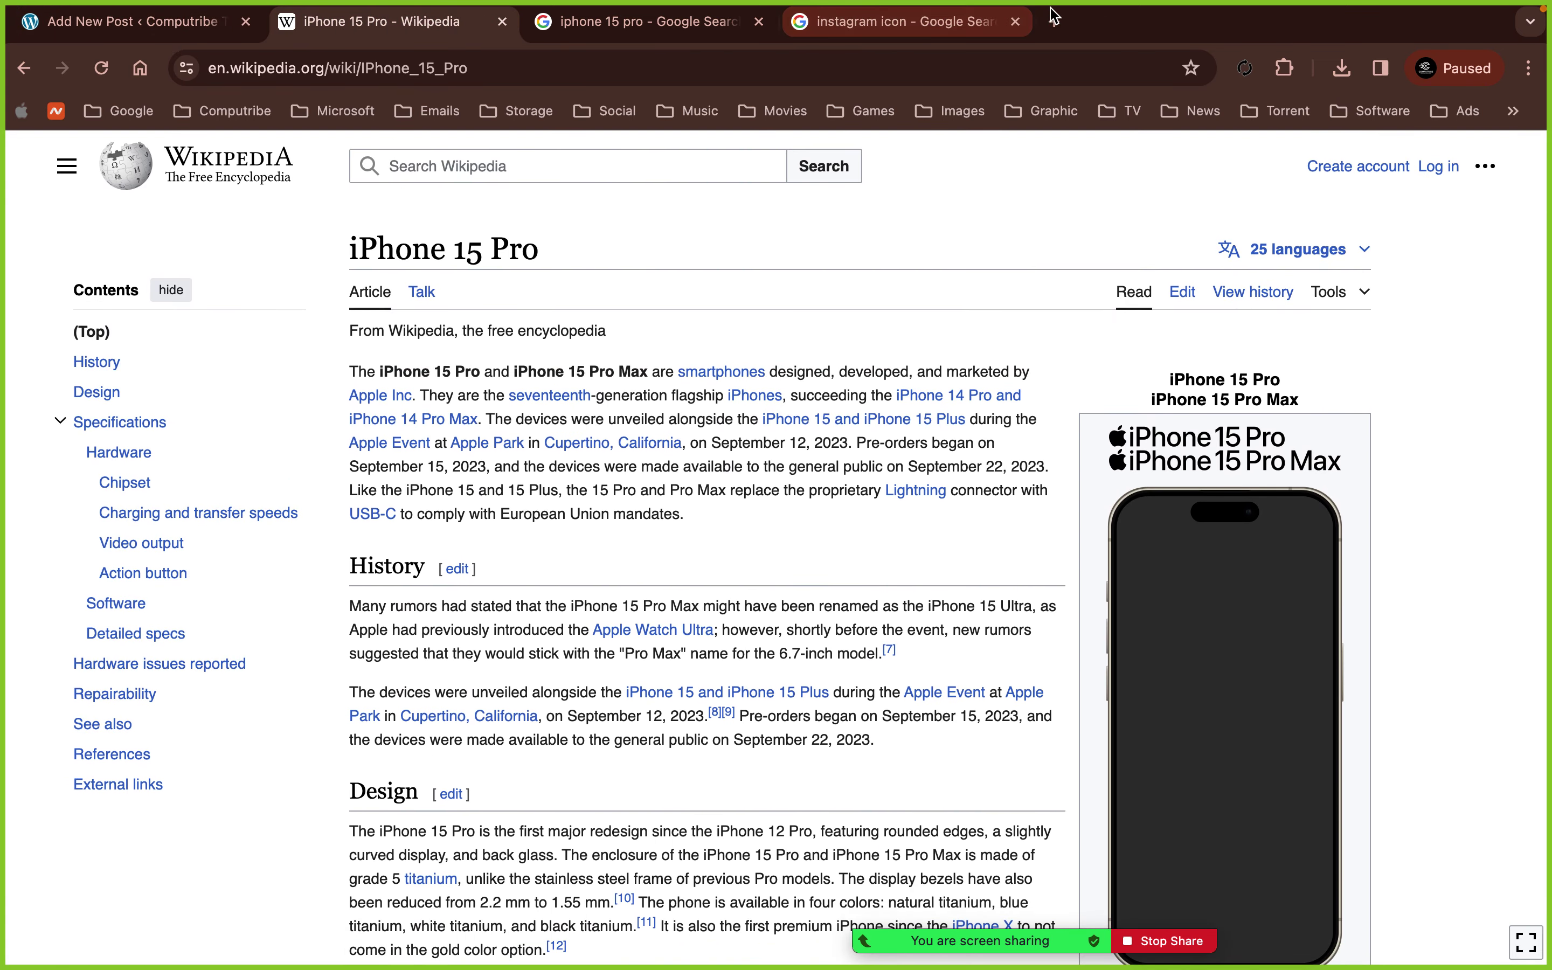
- Open whatsmind.com in a new tab and look through its homepage down to the Follow Us social links
left_click(1055, 21)
type("wha")
key("Return")
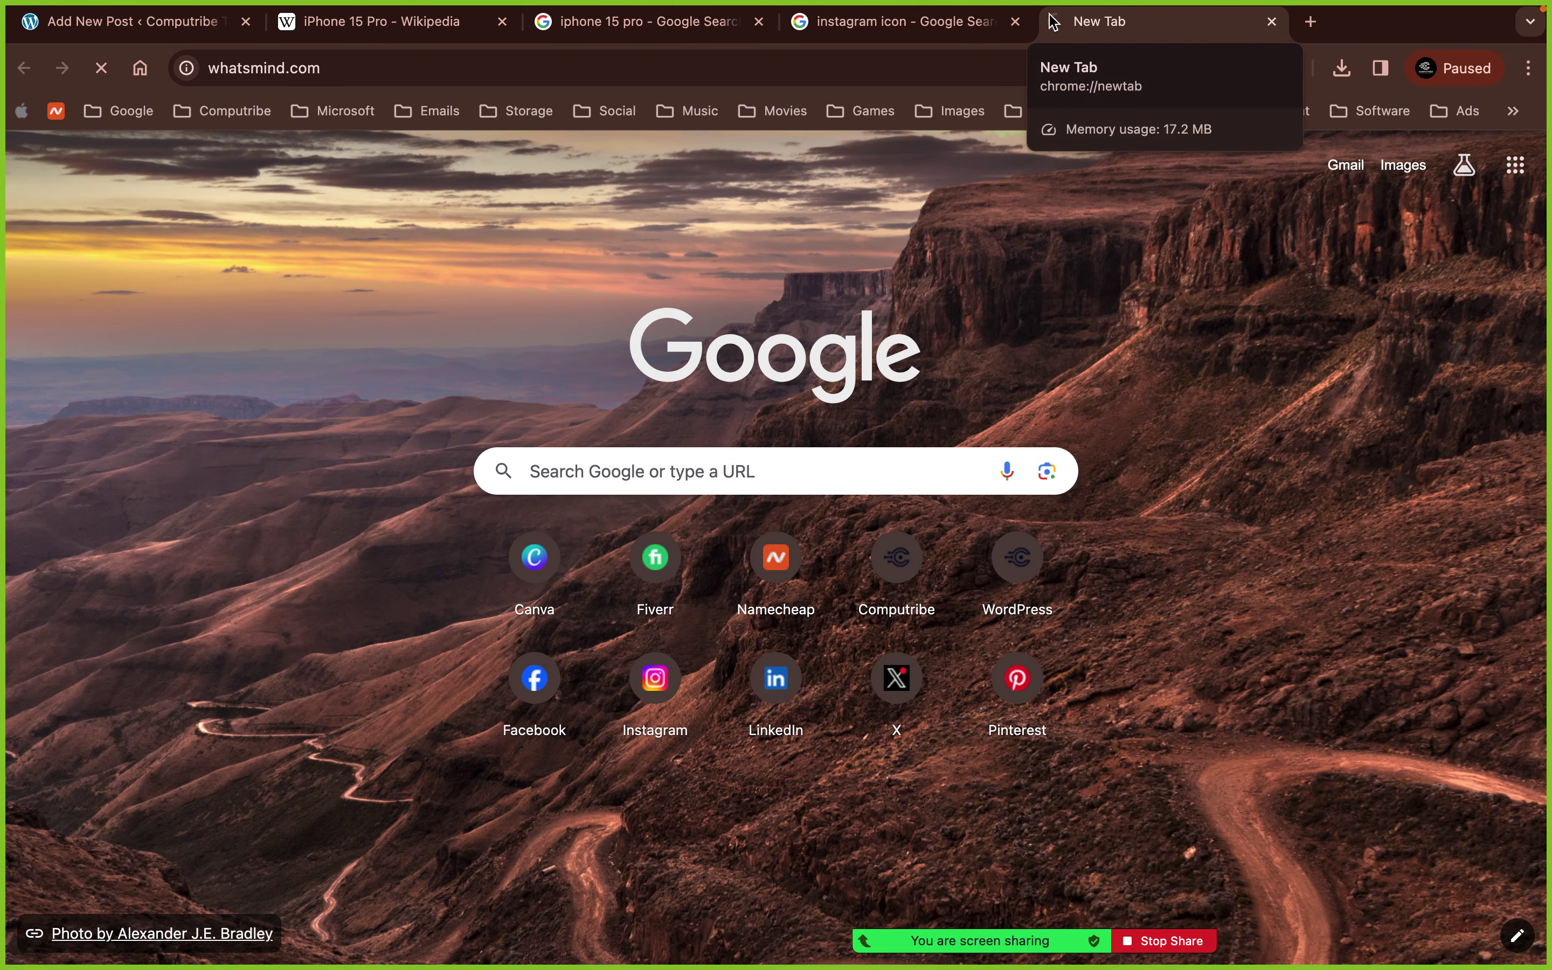
scroll(1022, 274, "down", 4)
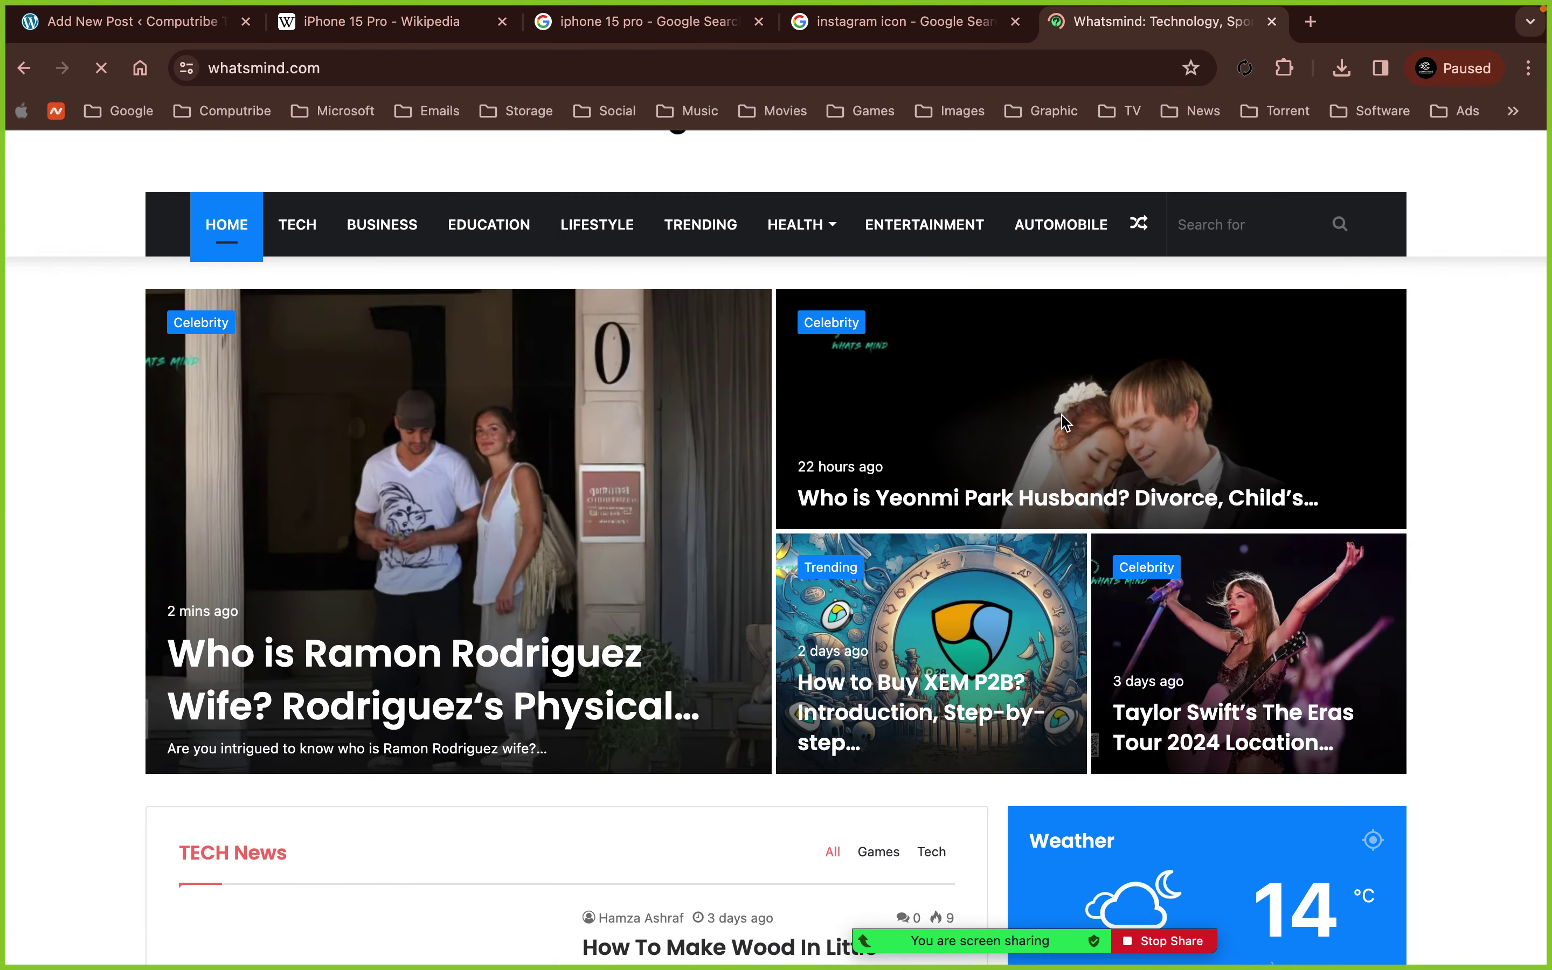
scroll(1065, 423, "down", 5)
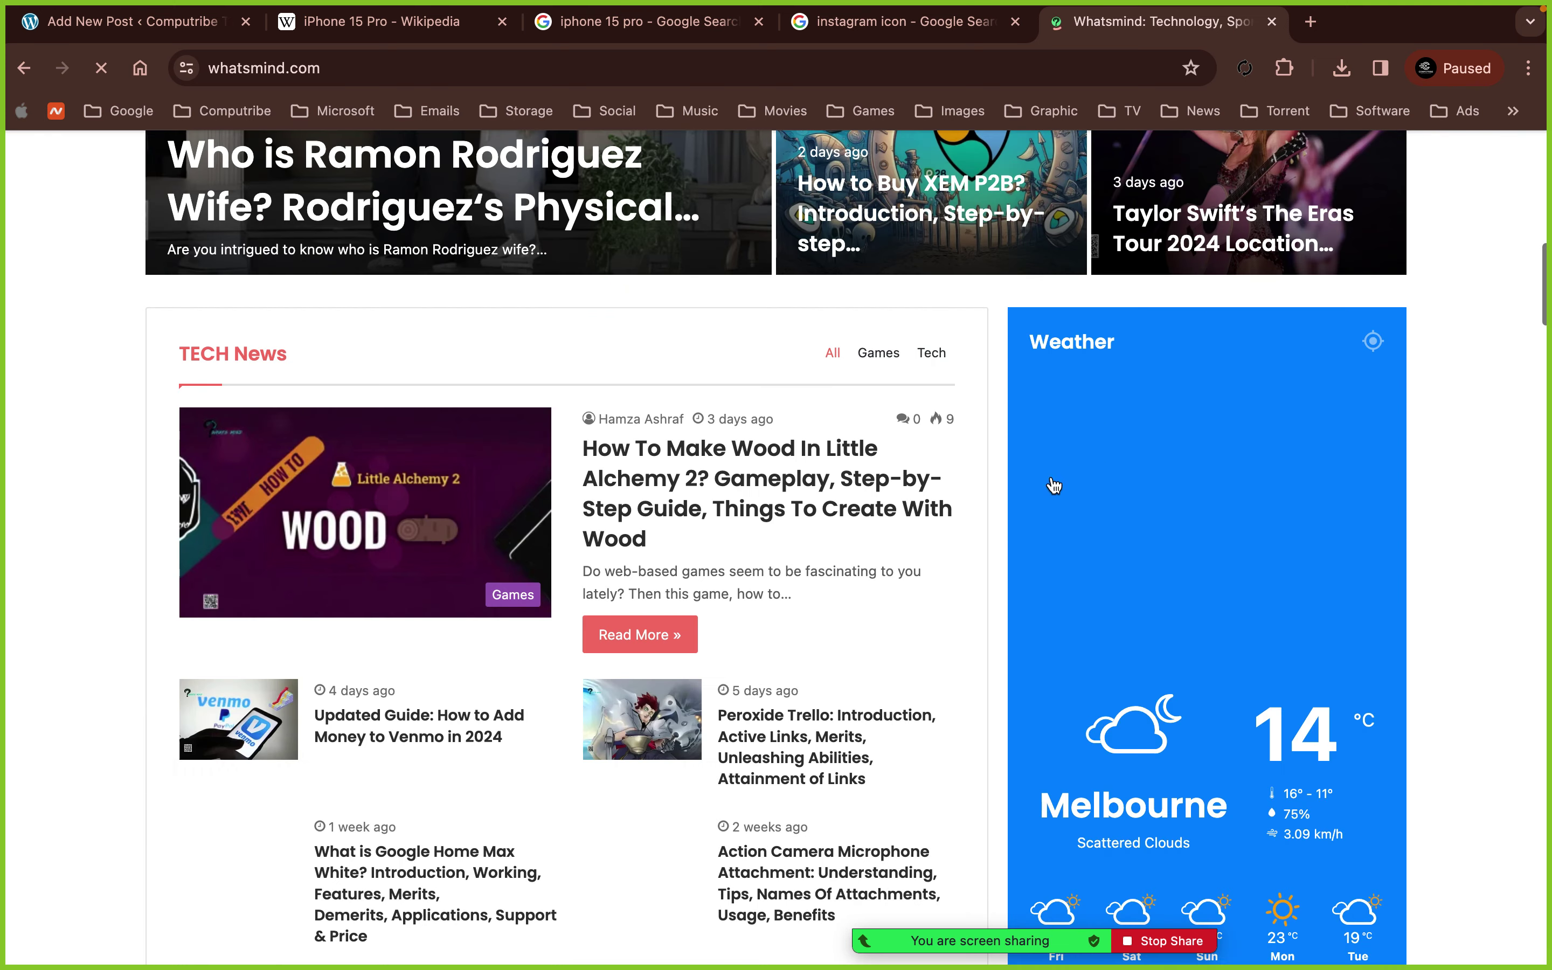
scroll(1287, 444, "down", 6)
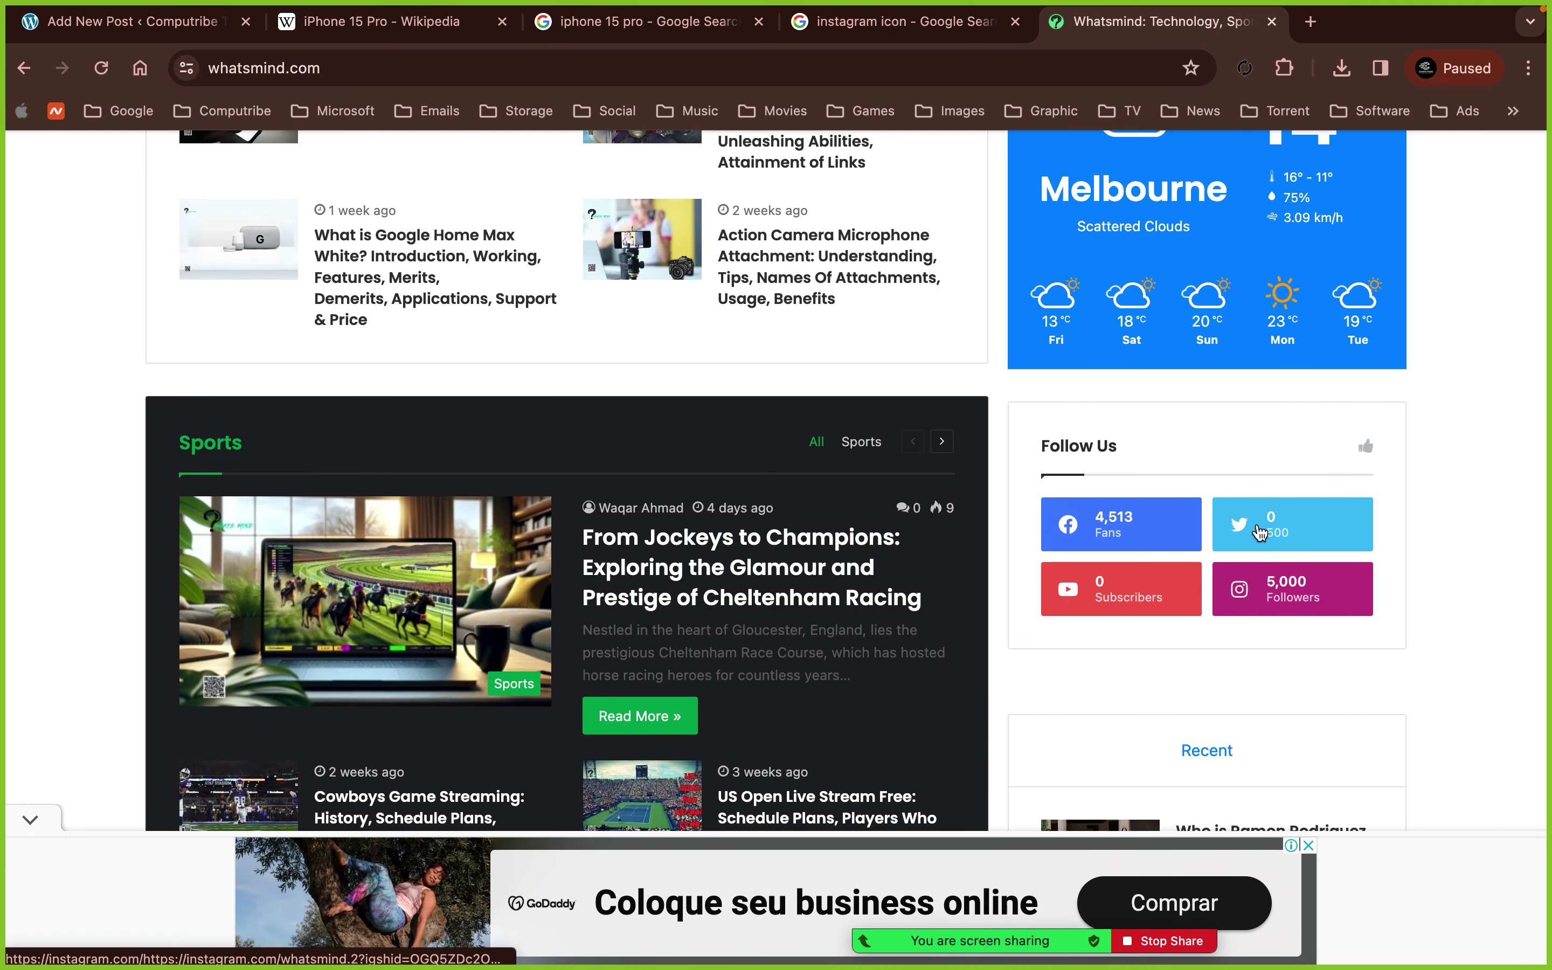
- Open the "What is Google Home Max White?" article, dismissing the ad, and examine its social share icons and body content
left_click(353, 247)
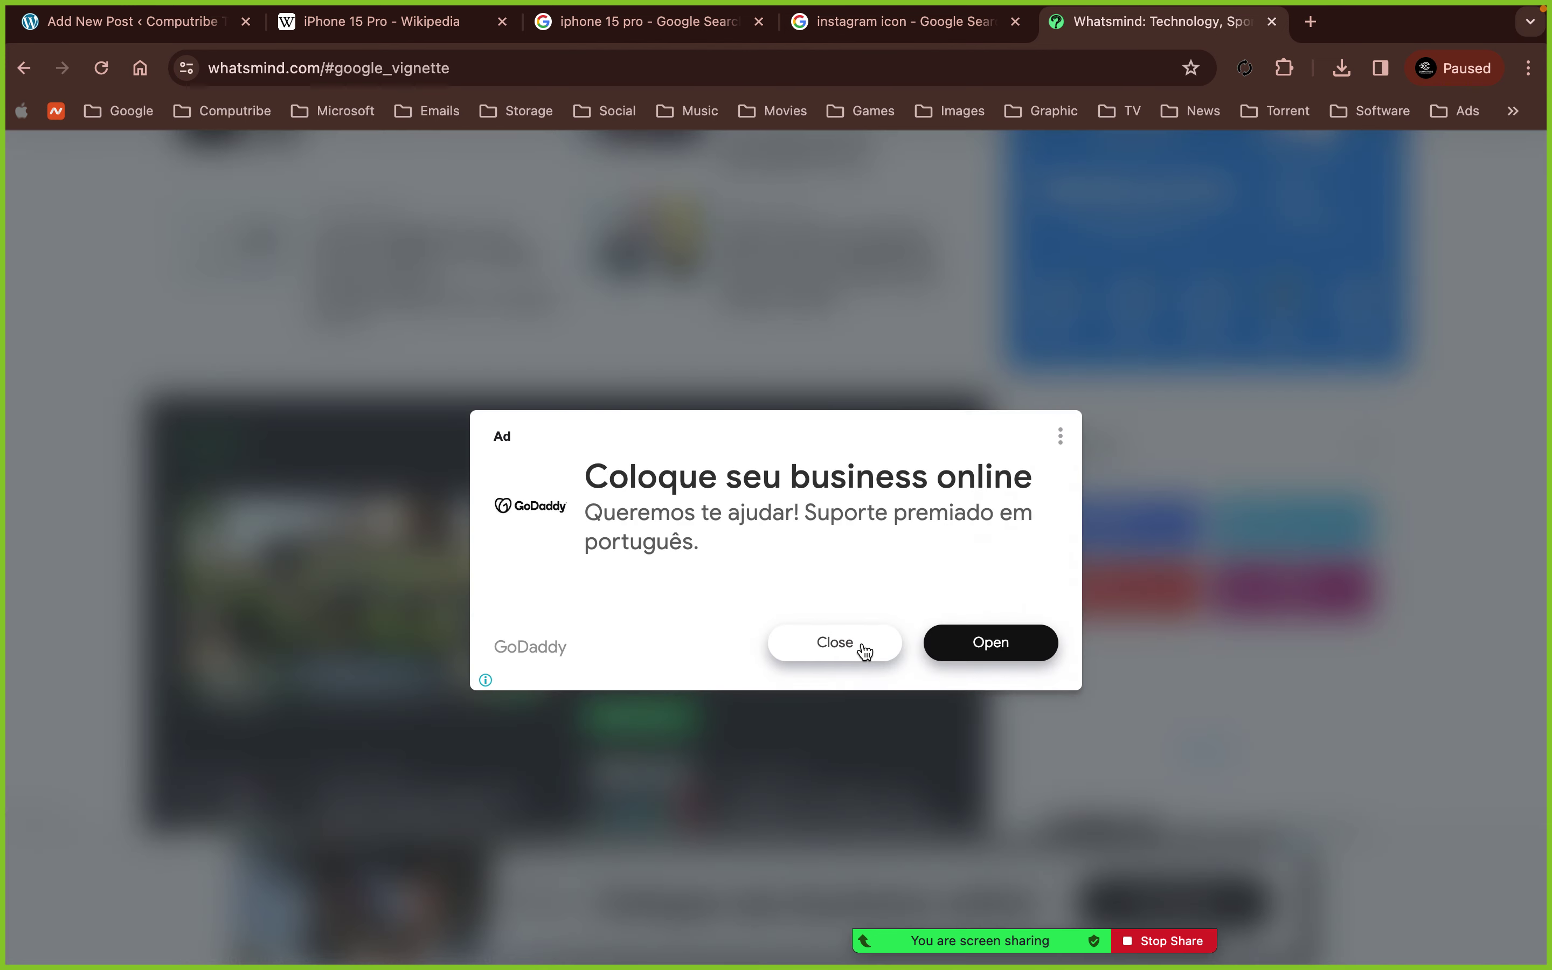
left_click(859, 649)
scroll(1313, 488, "down", 15)
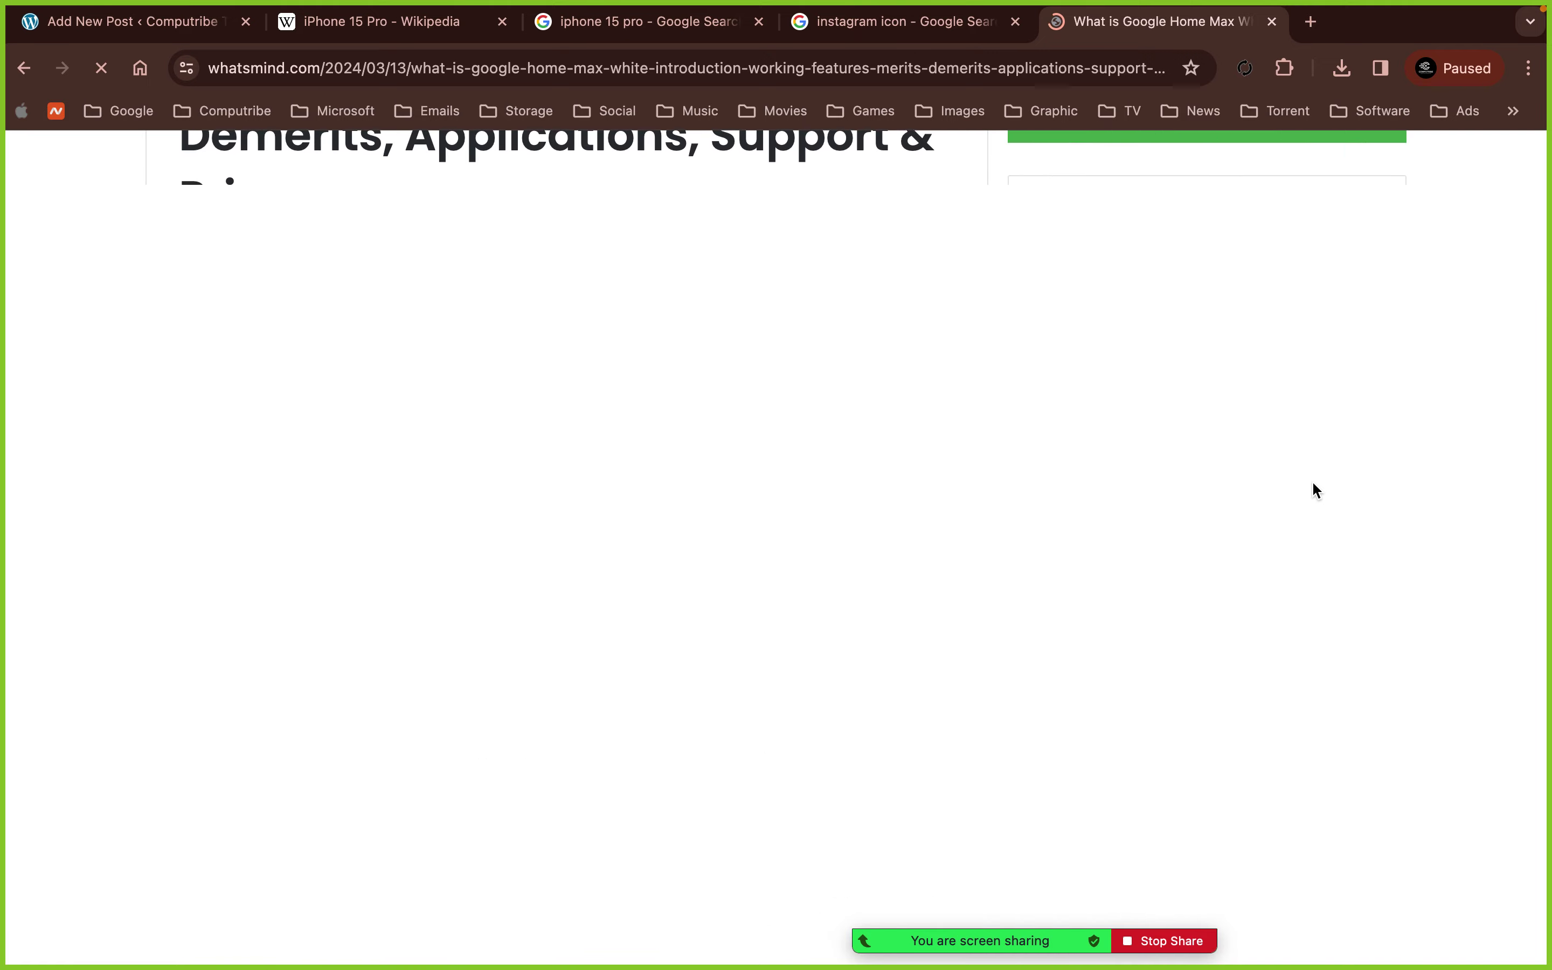
scroll(1240, 654, "down", 5)
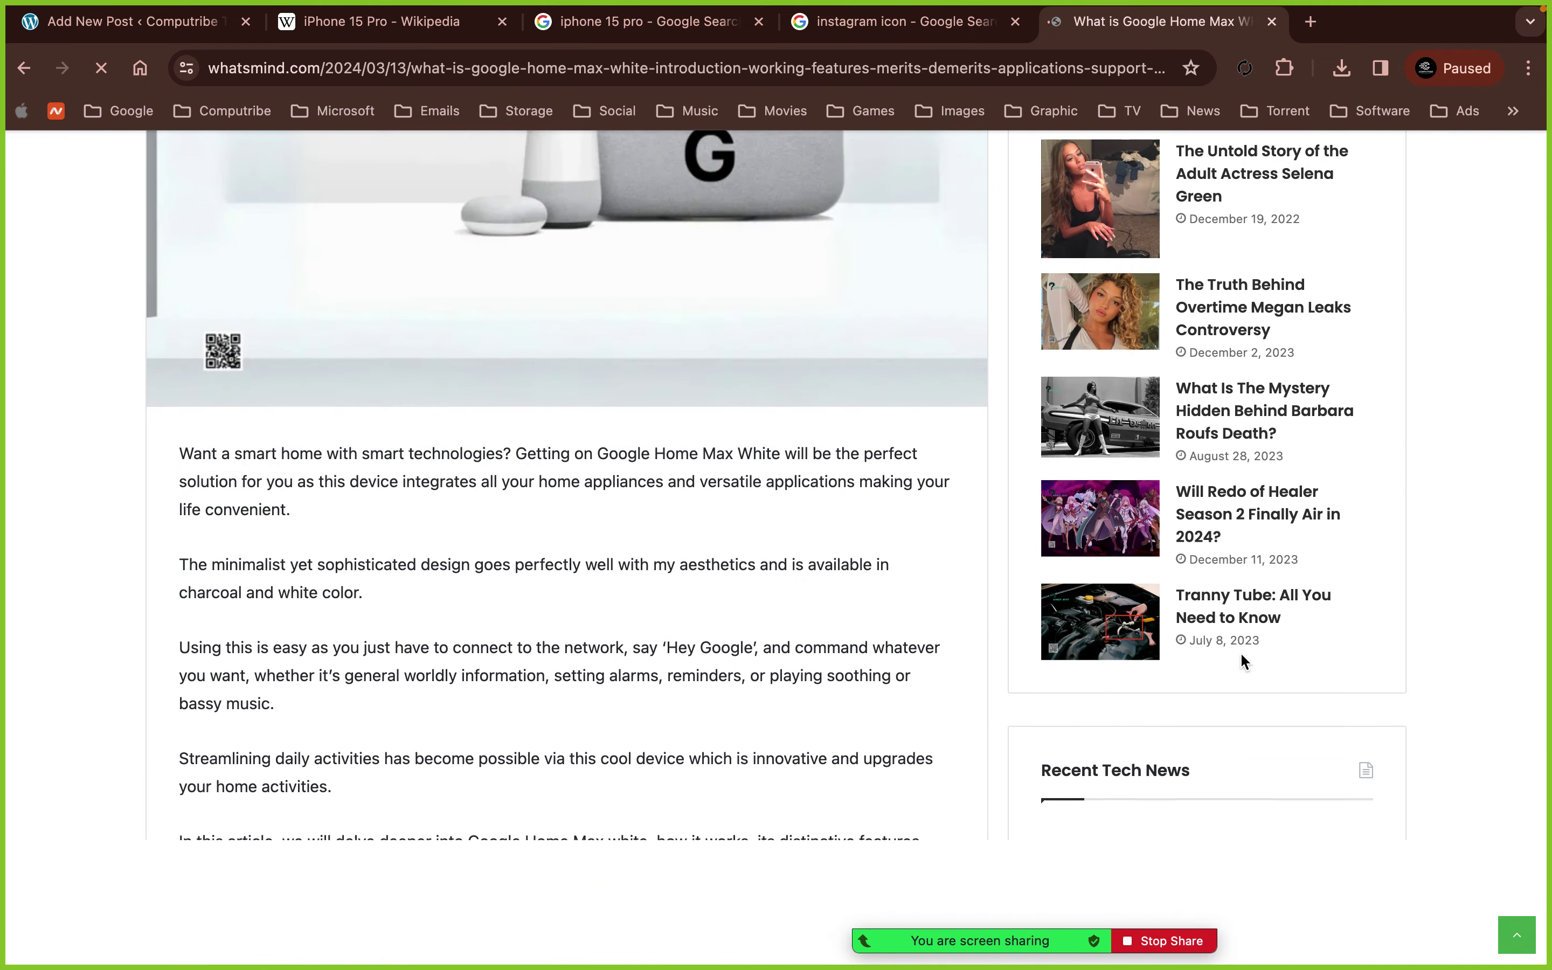
scroll(1240, 650, "up", 7)
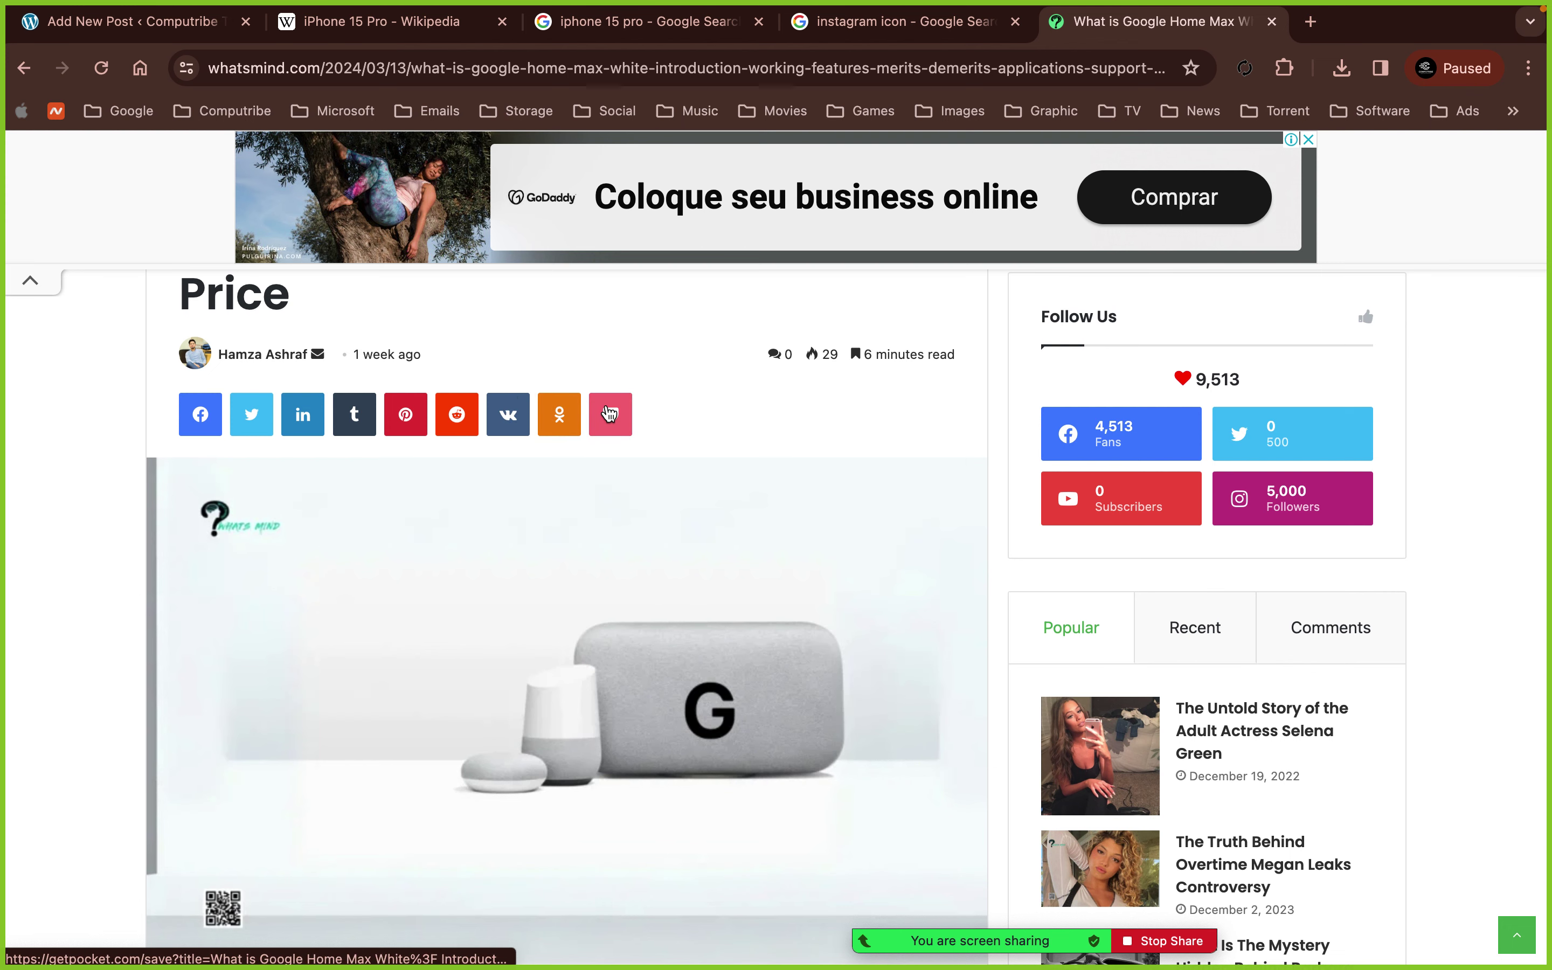
scroll(608, 414, "down", 10)
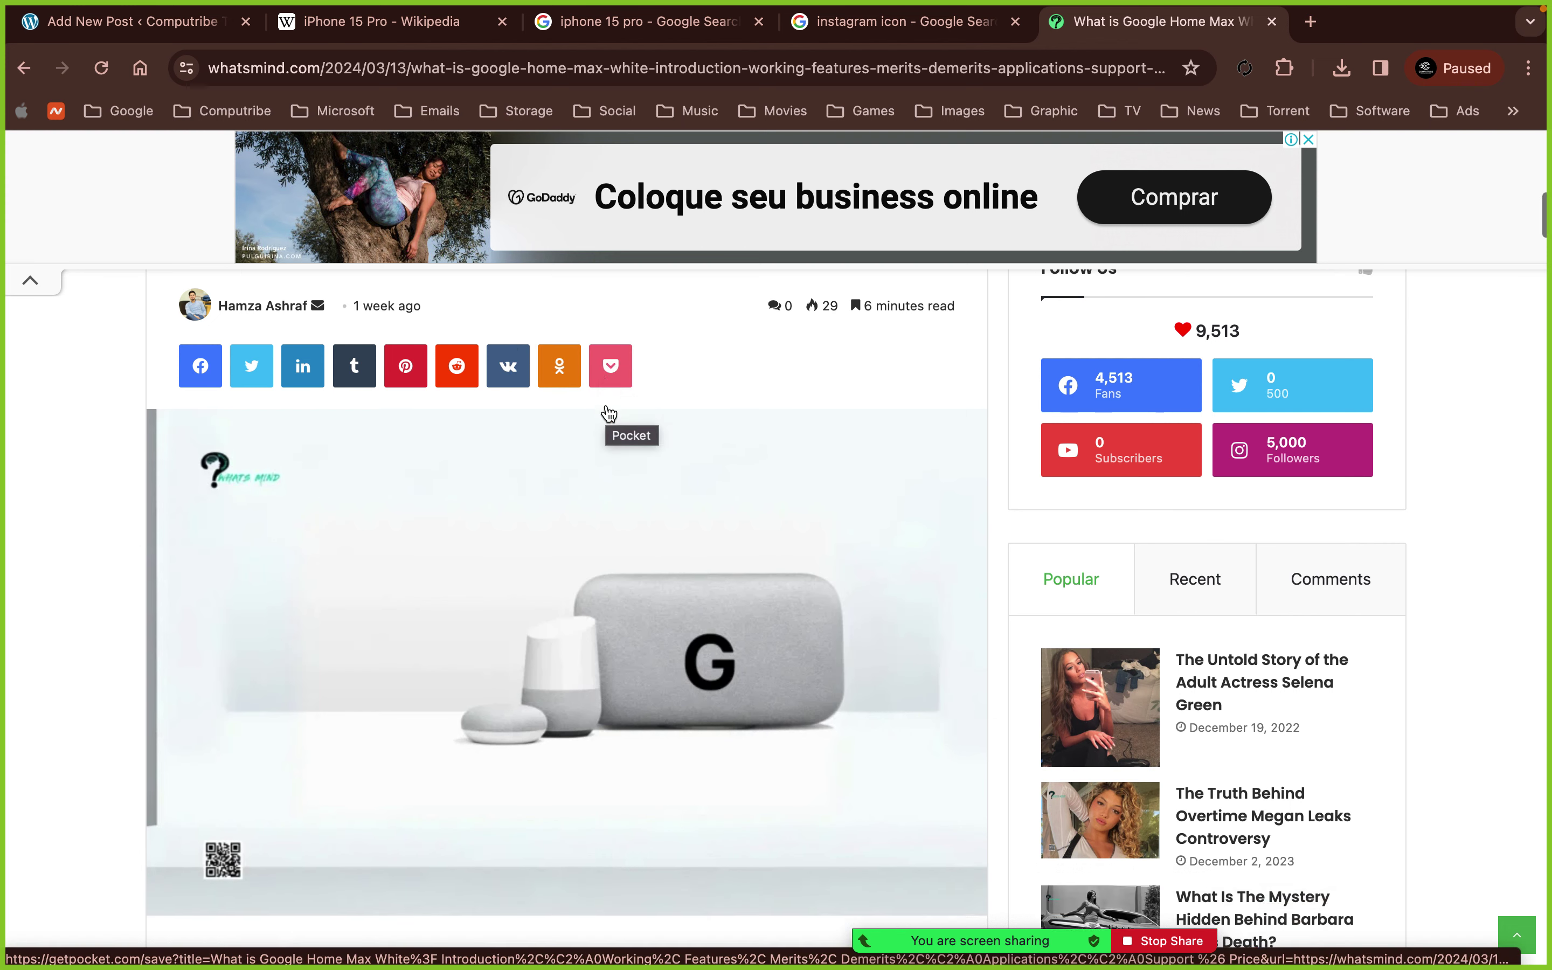
scroll(478, 465, "down", 15)
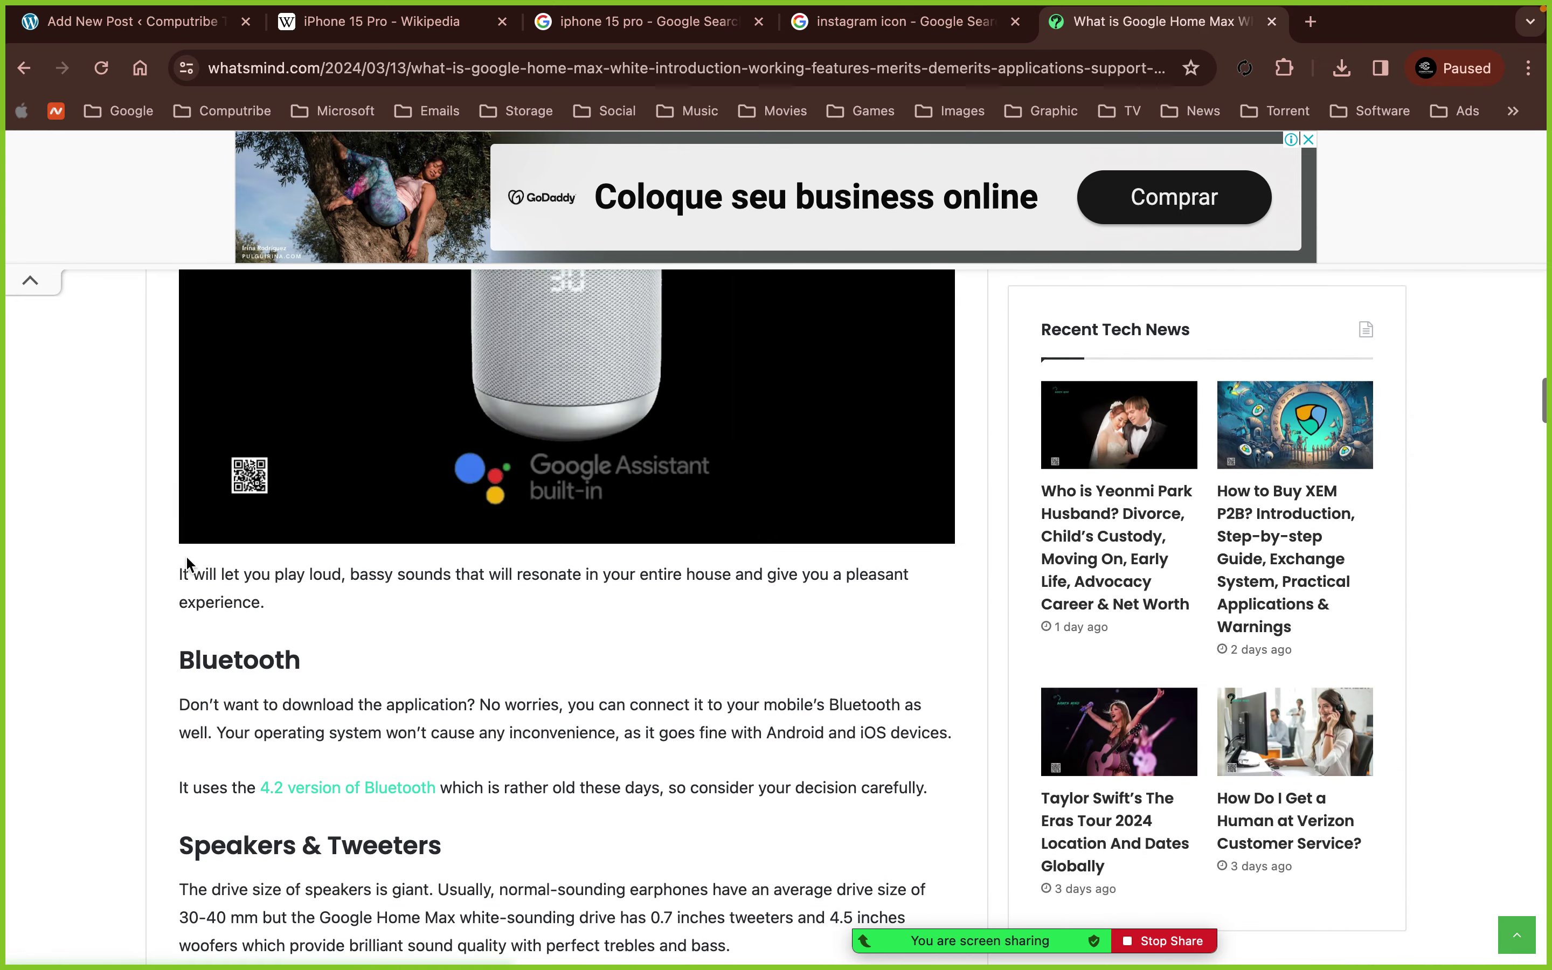
scroll(221, 411, "up", 10)
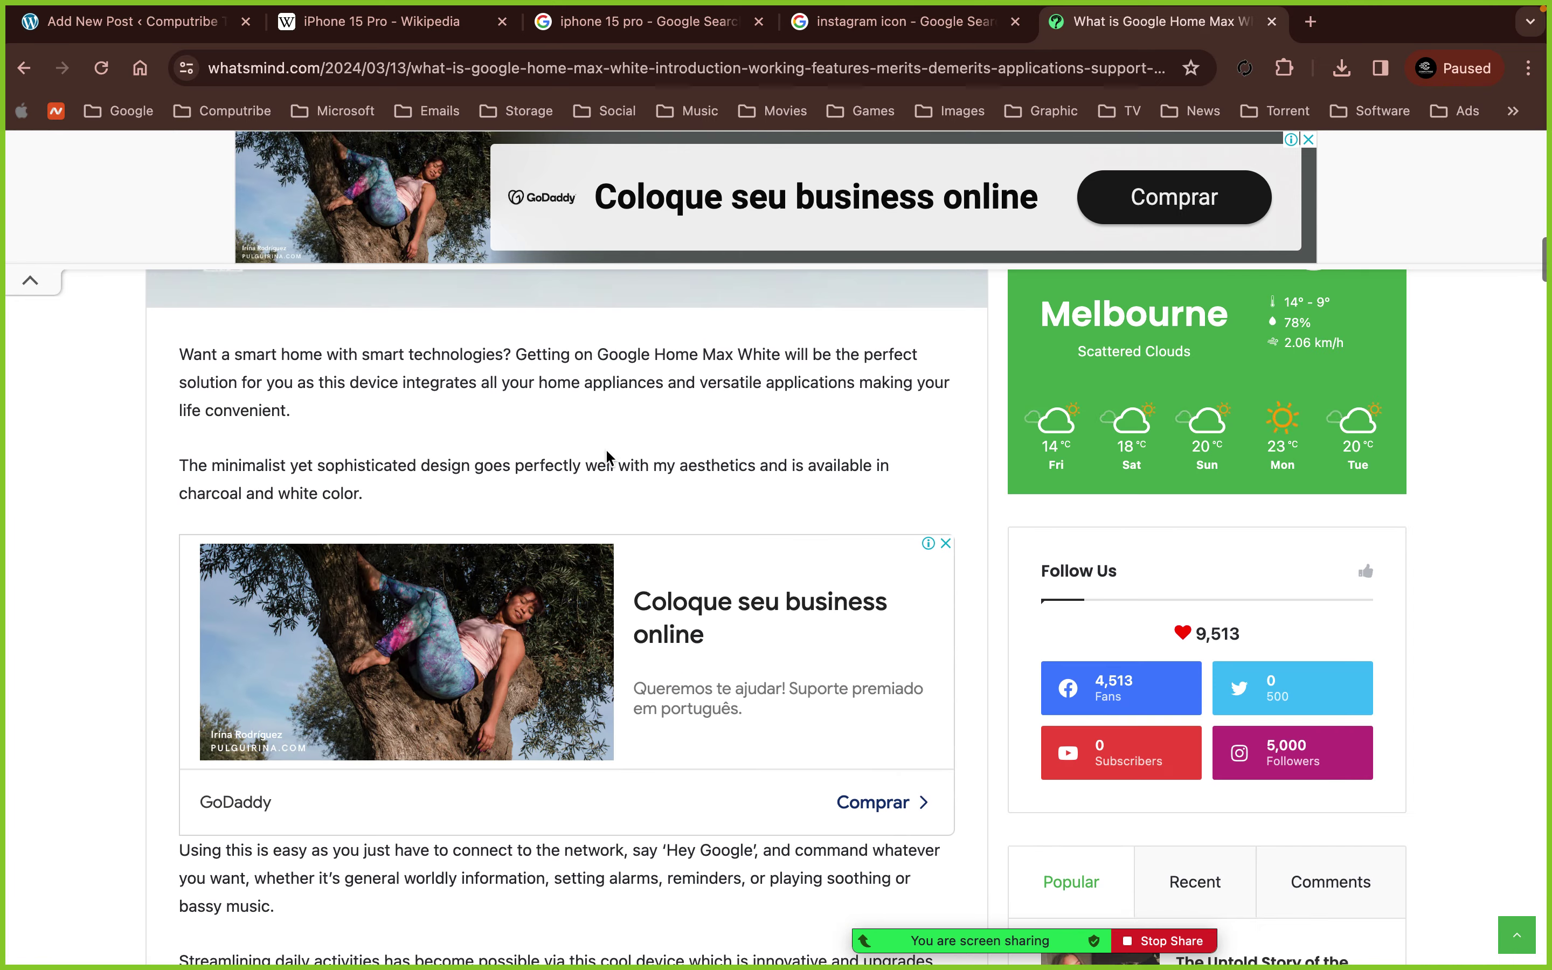
scroll(607, 455, "up", 10)
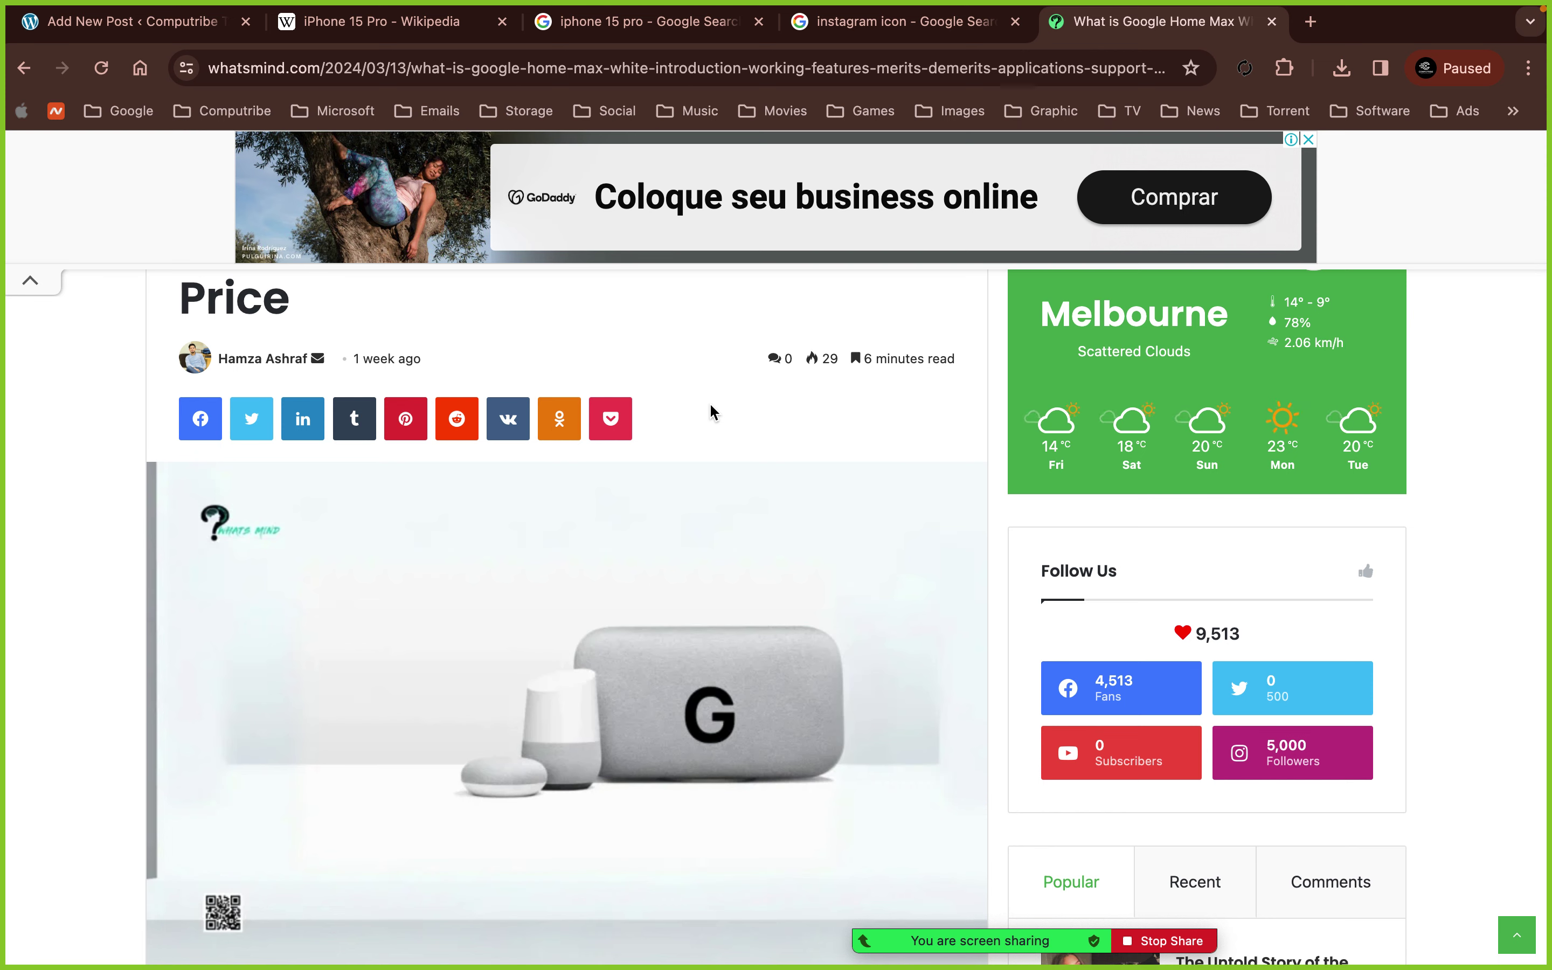
scroll(711, 405, "up", 5)
- Return to the WordPress post editor and look over the Hardware section and image gallery
left_click(115, 19)
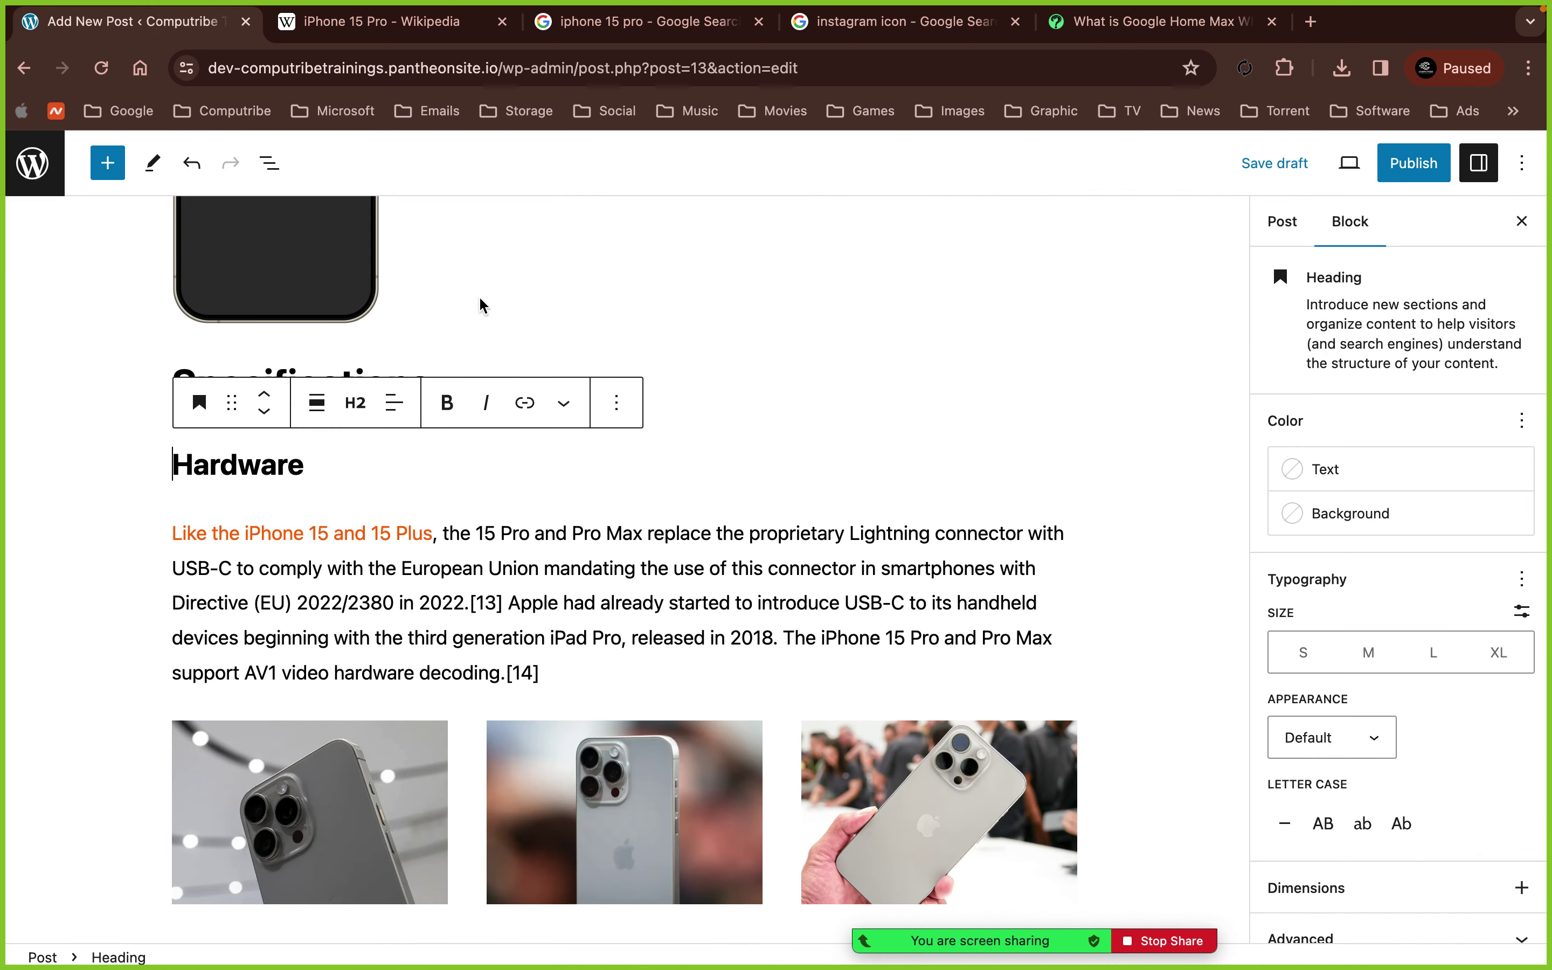
scroll(924, 585, "up", 2)
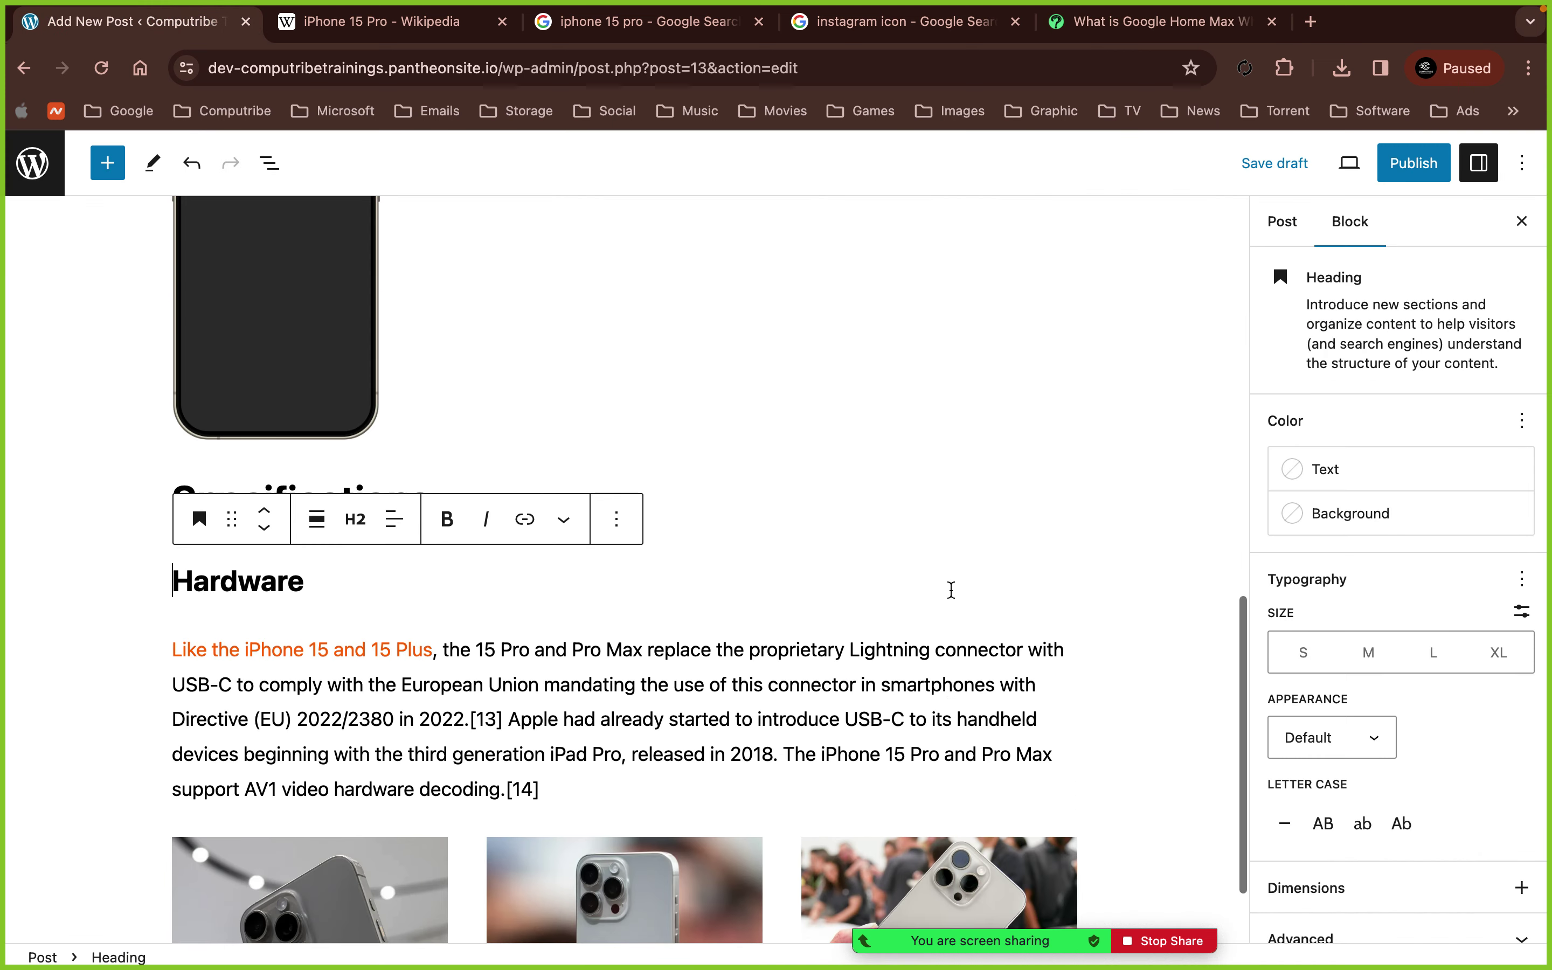
scroll(951, 589, "down", 2)
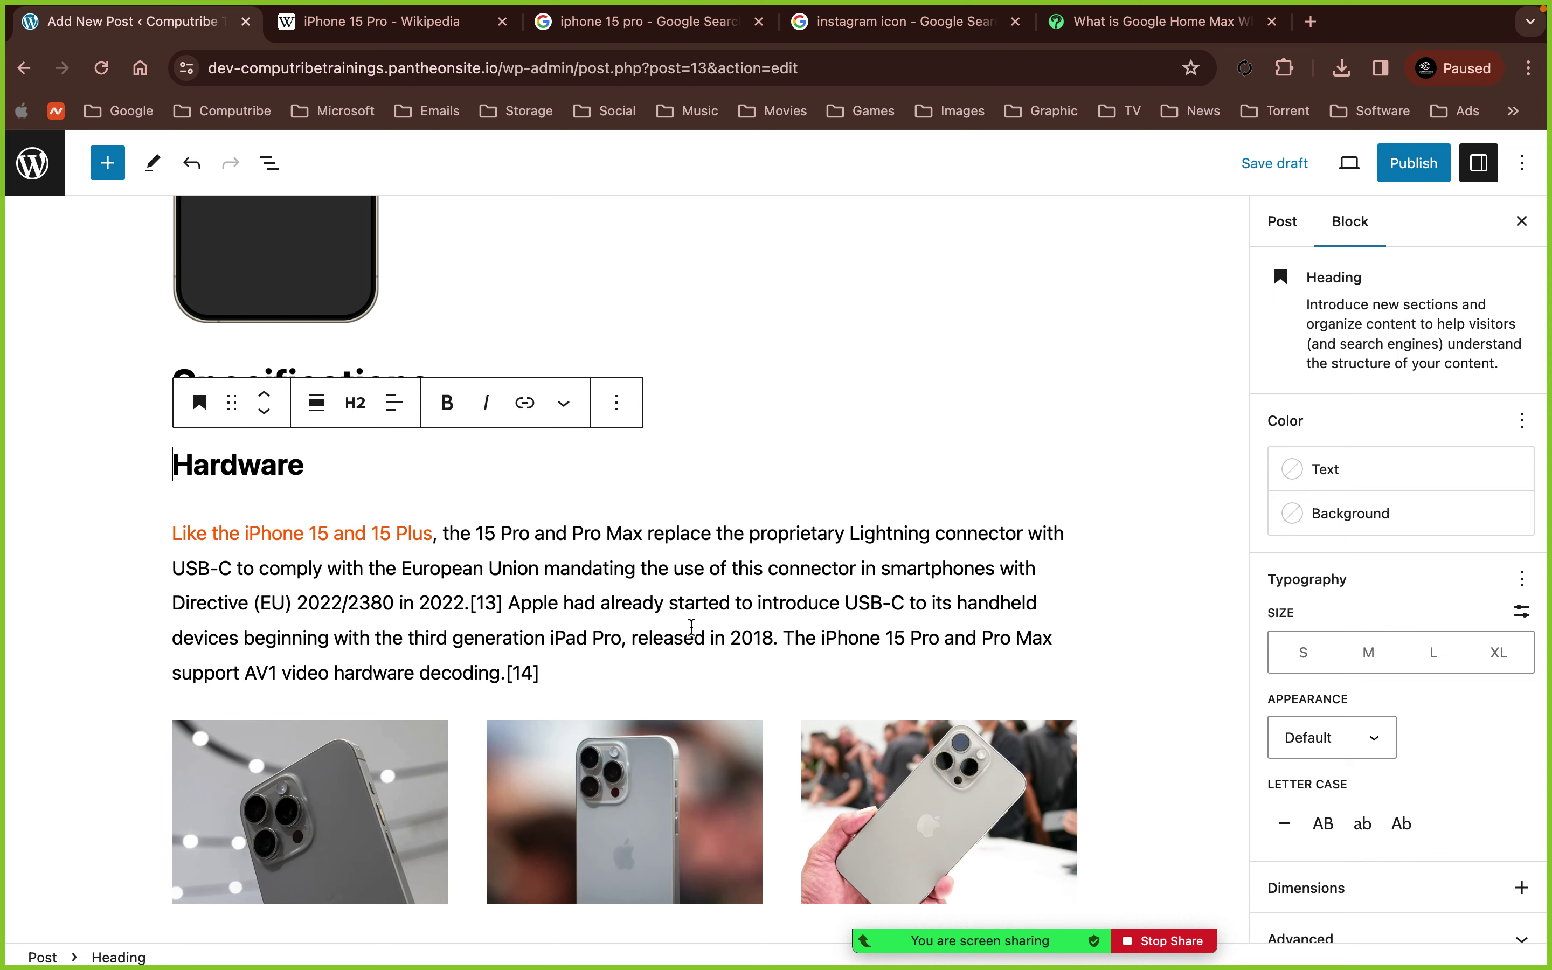
- Open YouTube in a new browser tab and search for "iphone 15 pro"
left_click(1309, 21)
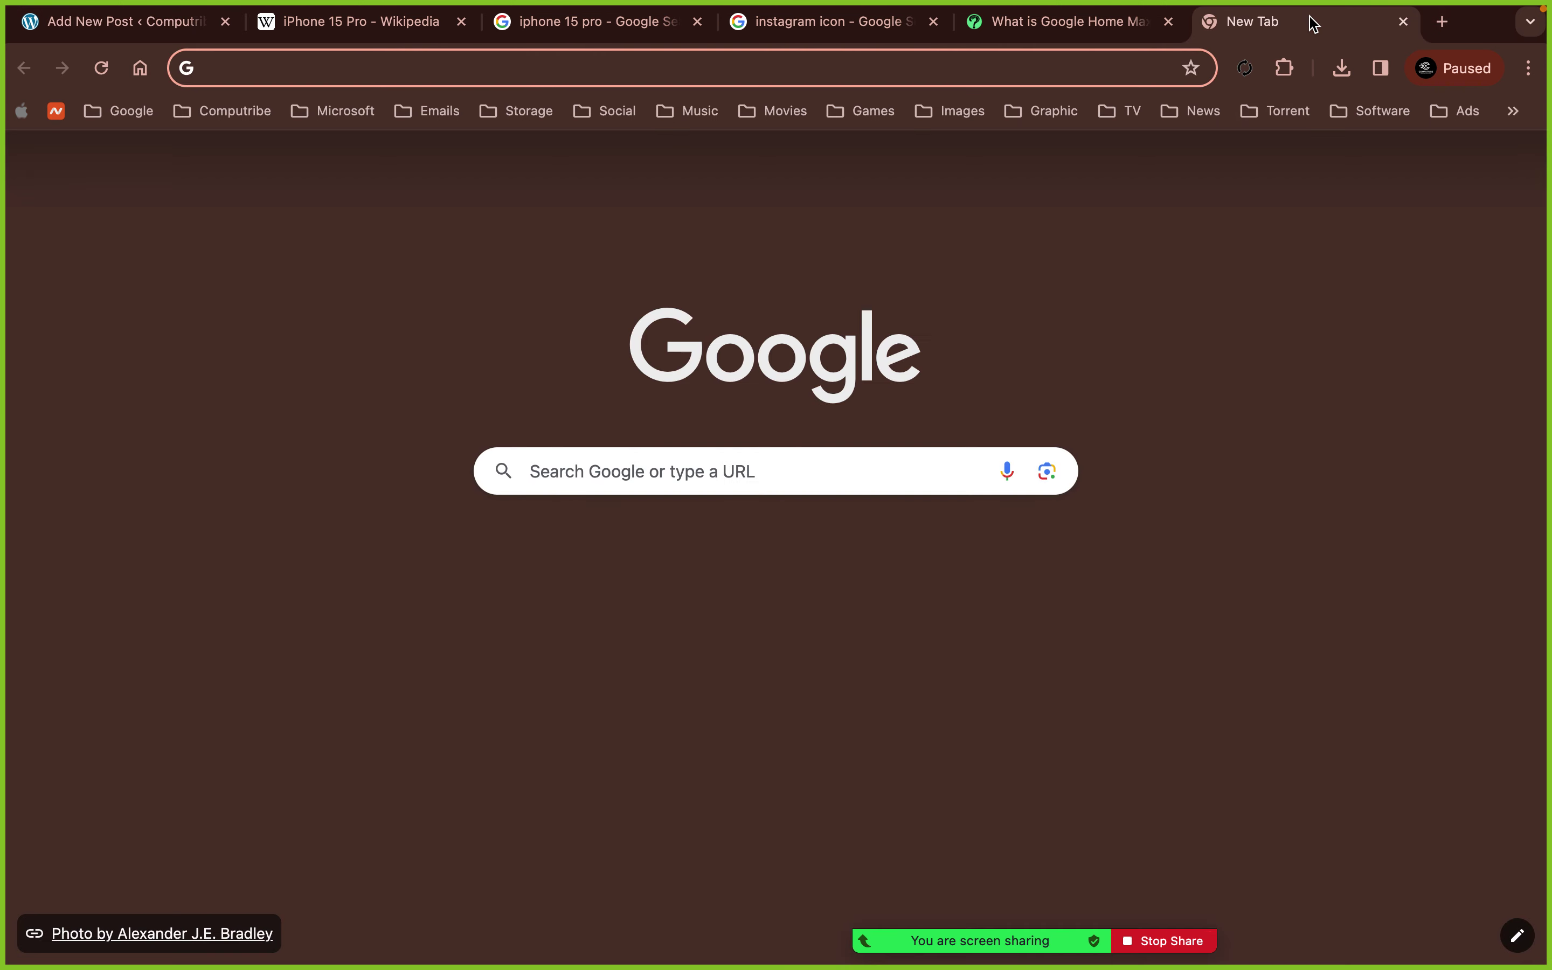
type("y")
key("Return")
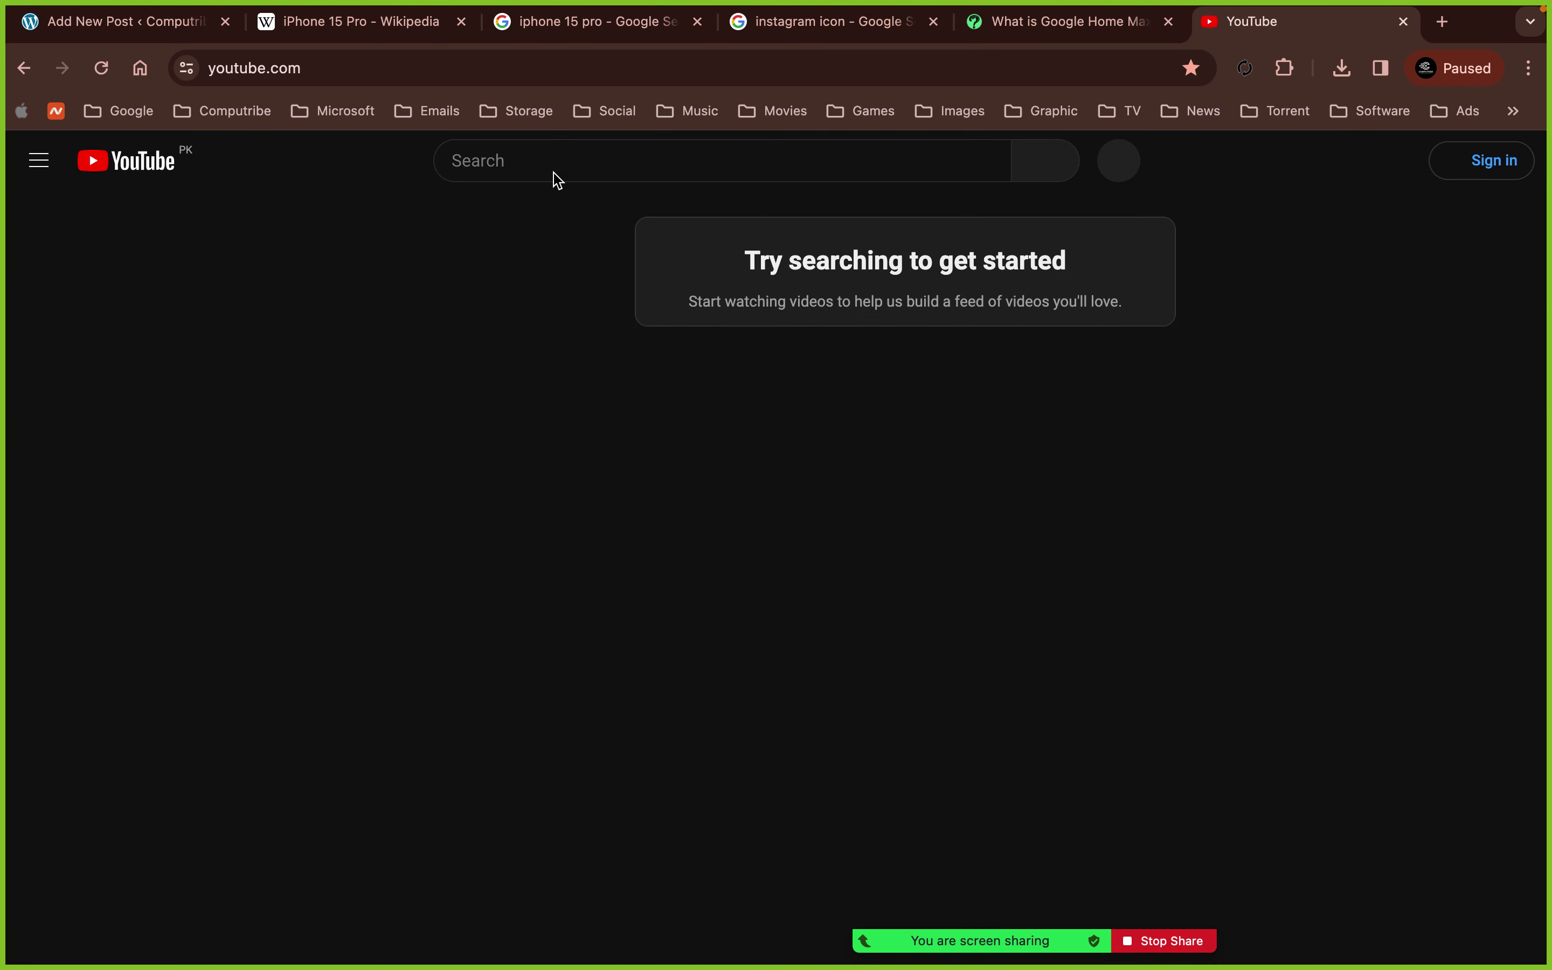
left_click(553, 166)
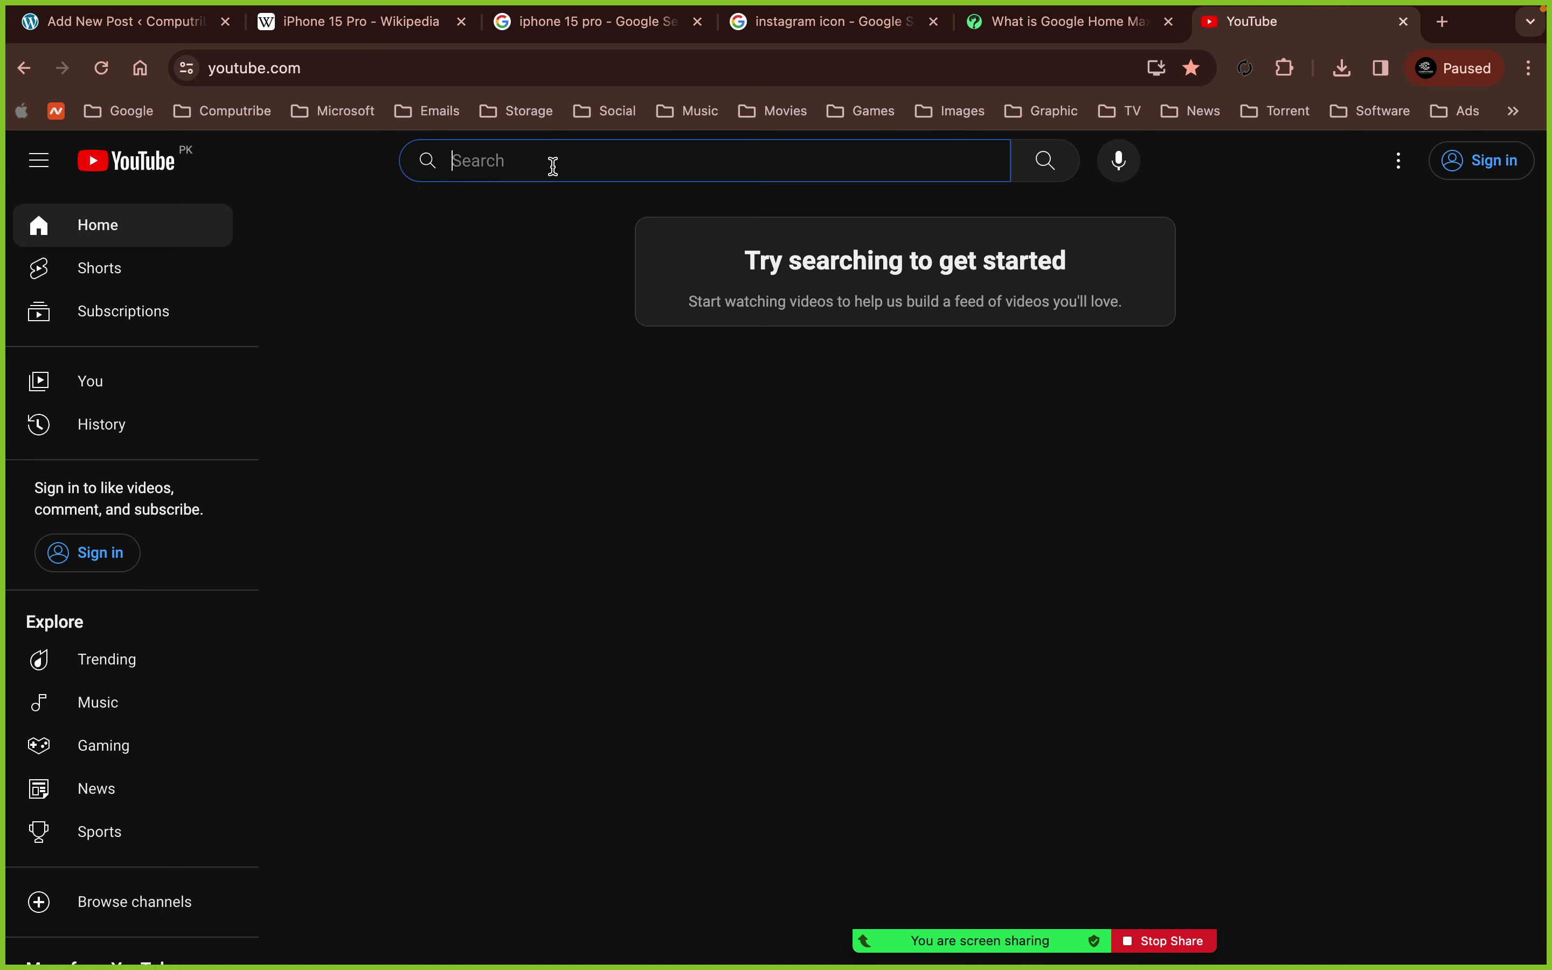
type("iphone 15 pro m")
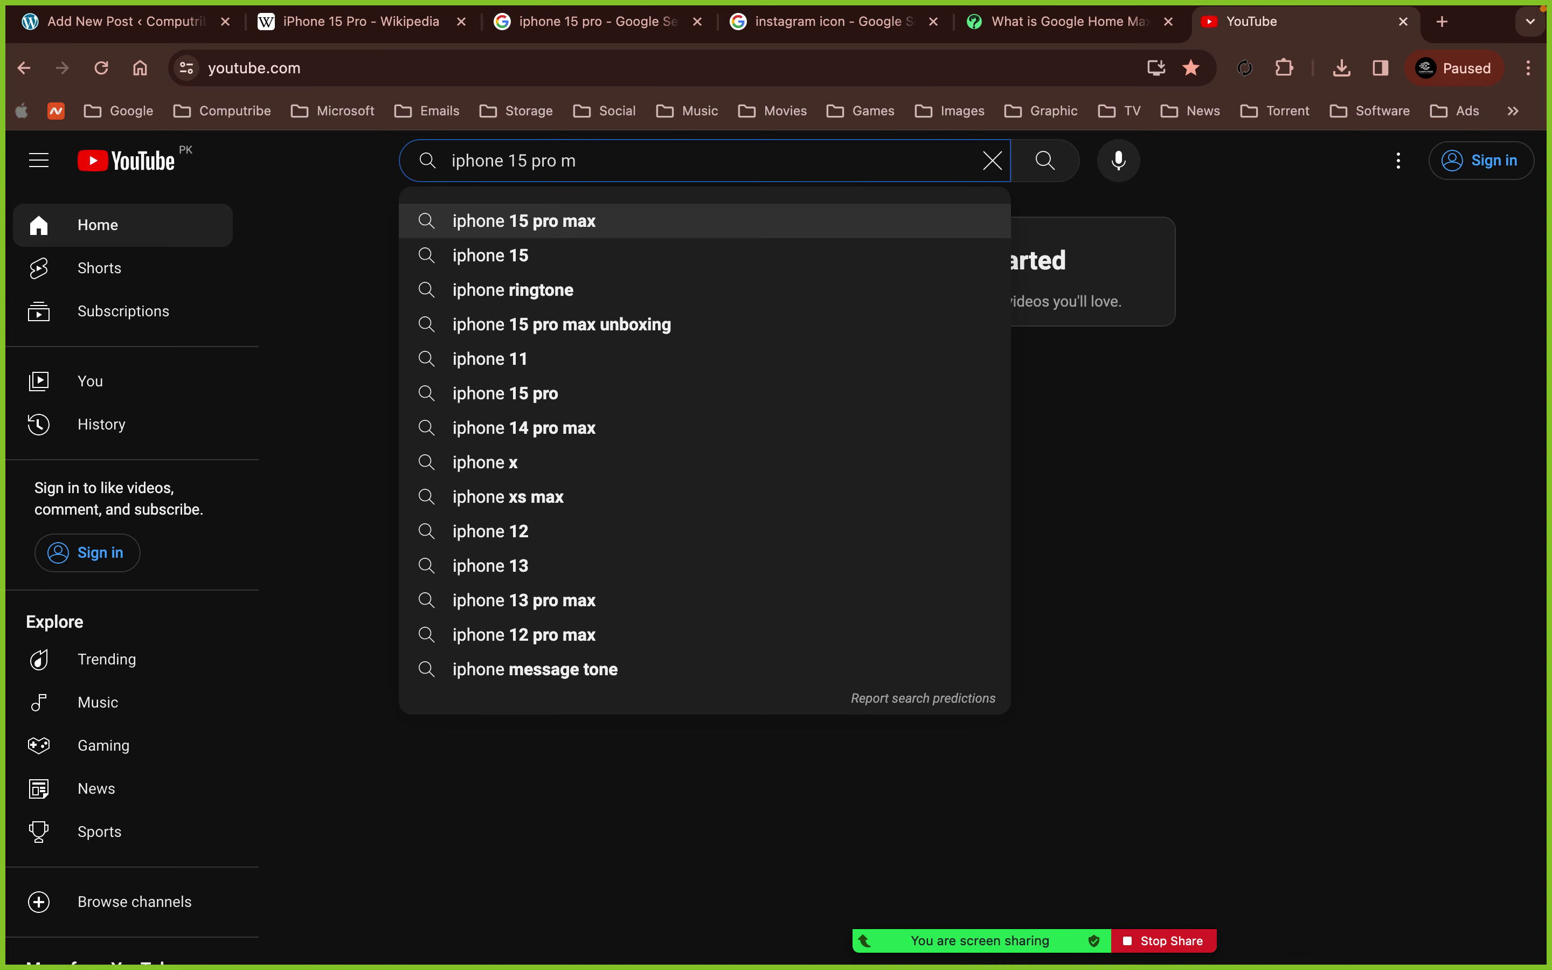
key("BackSpace")
key("Return")
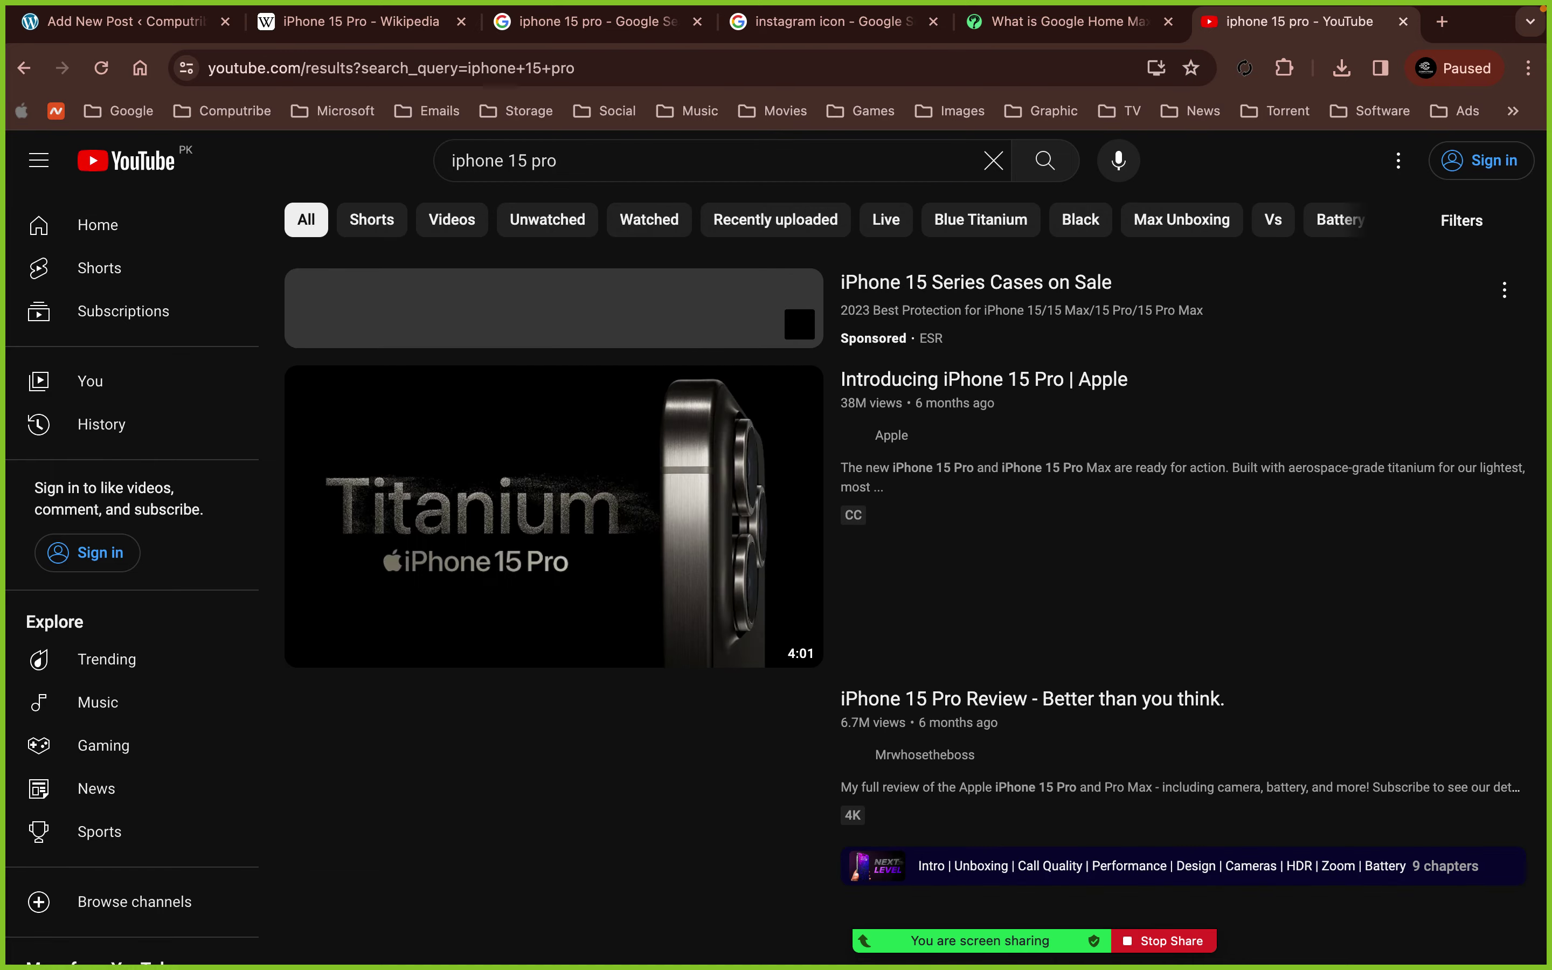
- Lower the sound volume, open Apple's "Introducing iPhone 15 Pro" video, pause it and copy its web address
key("XF86AudioLowerVolume")
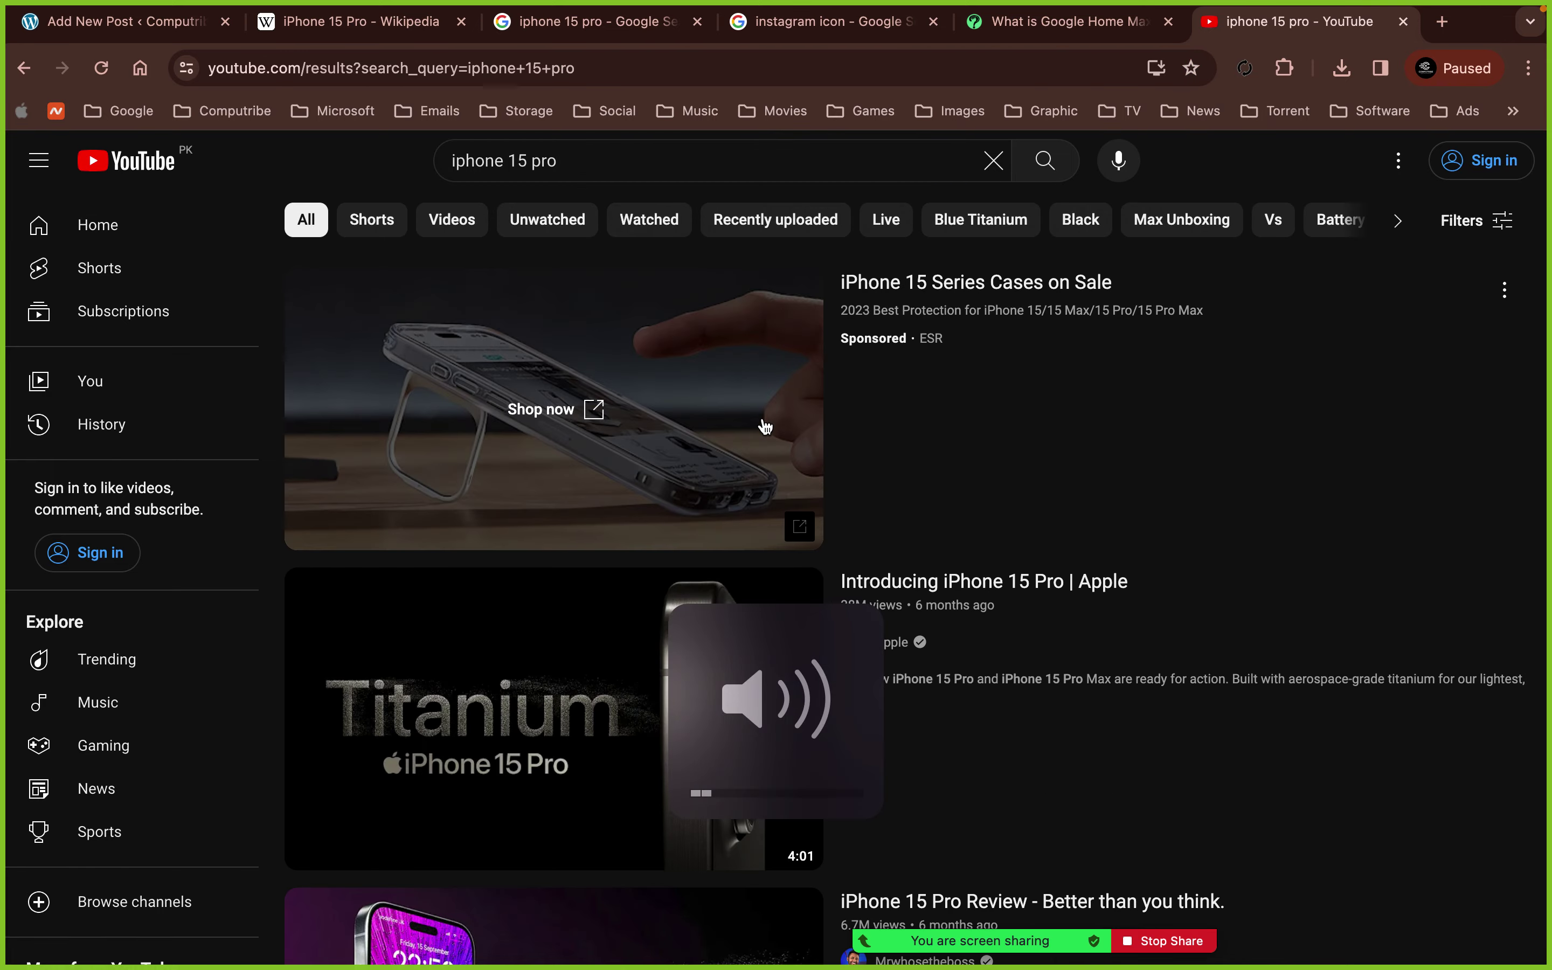
scroll(745, 437, "down", 3)
left_click(549, 541)
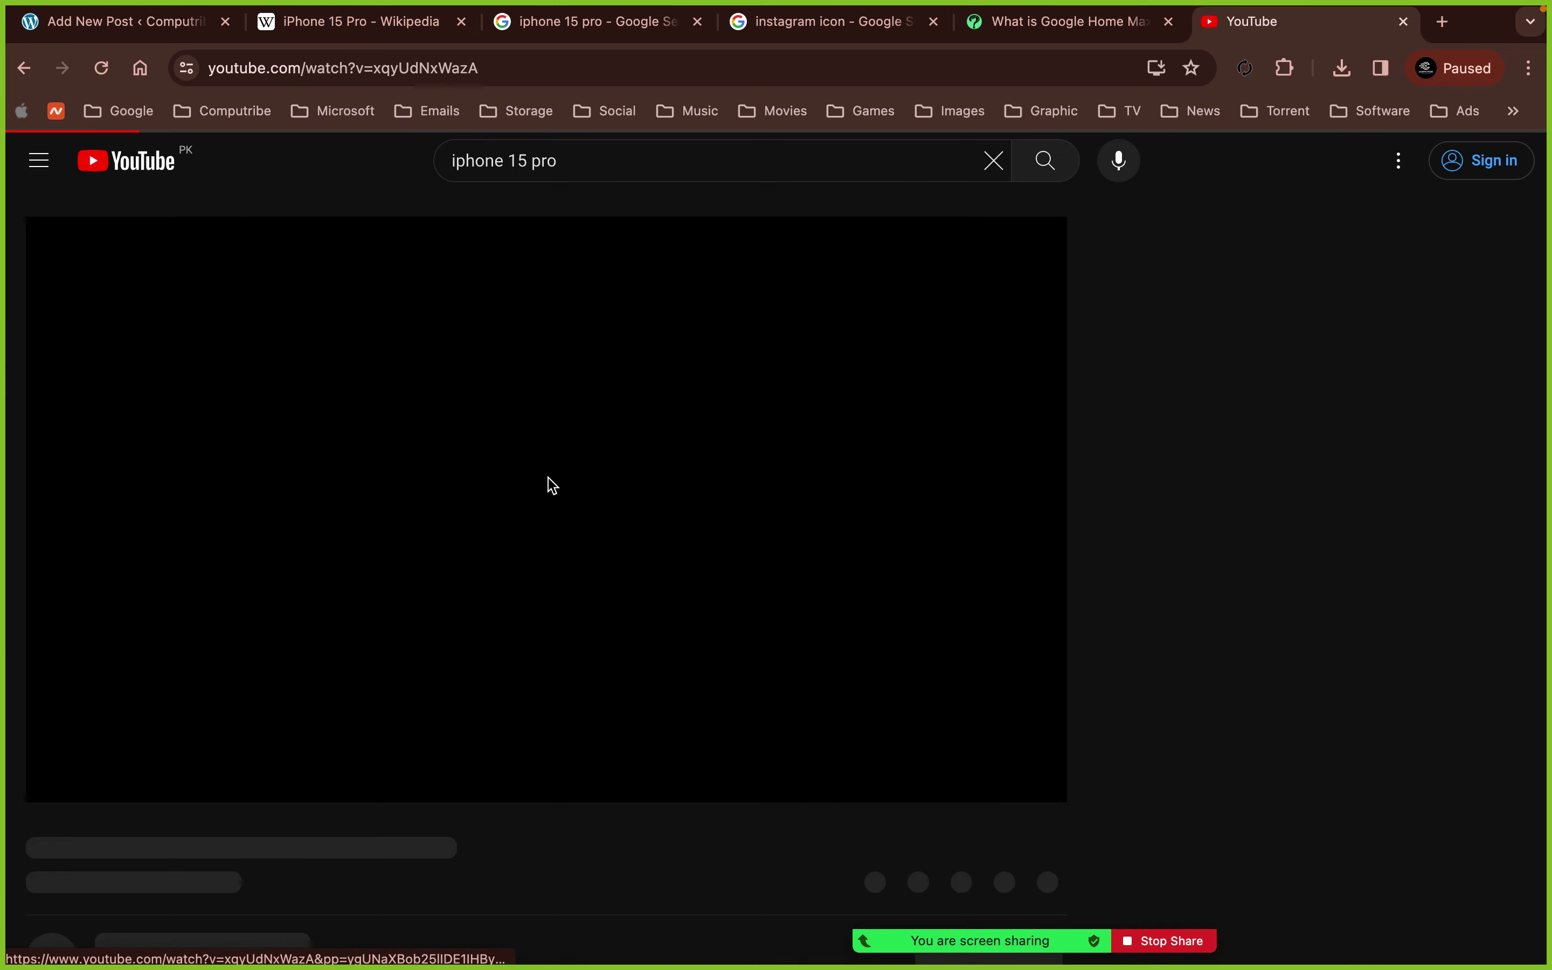
left_click(495, 388)
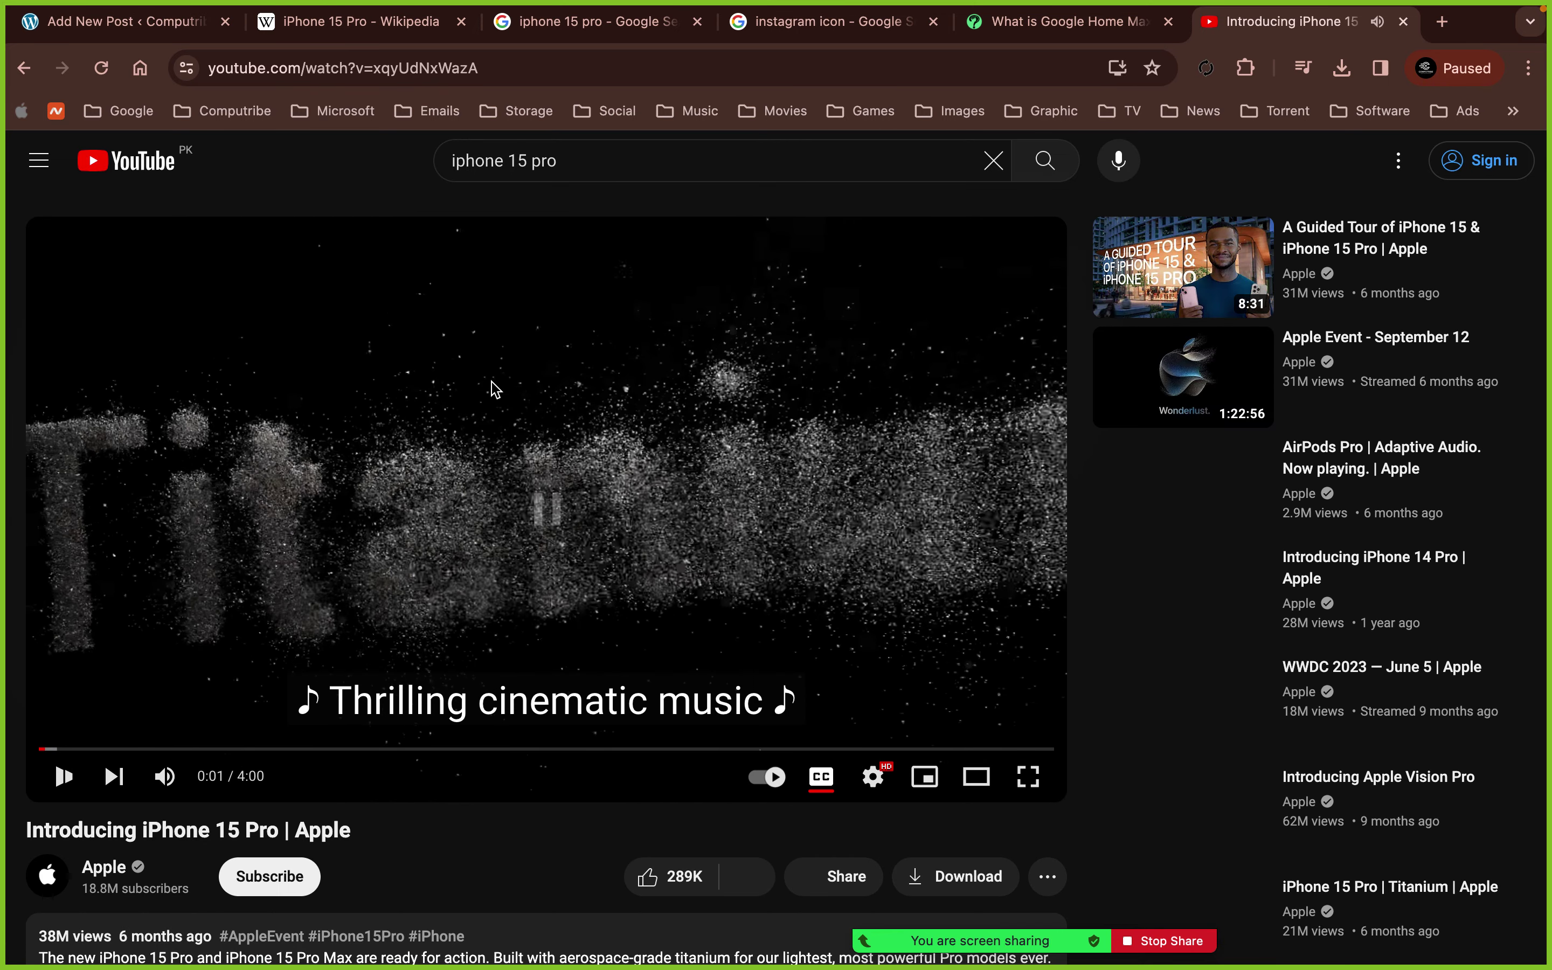
left_click(486, 64)
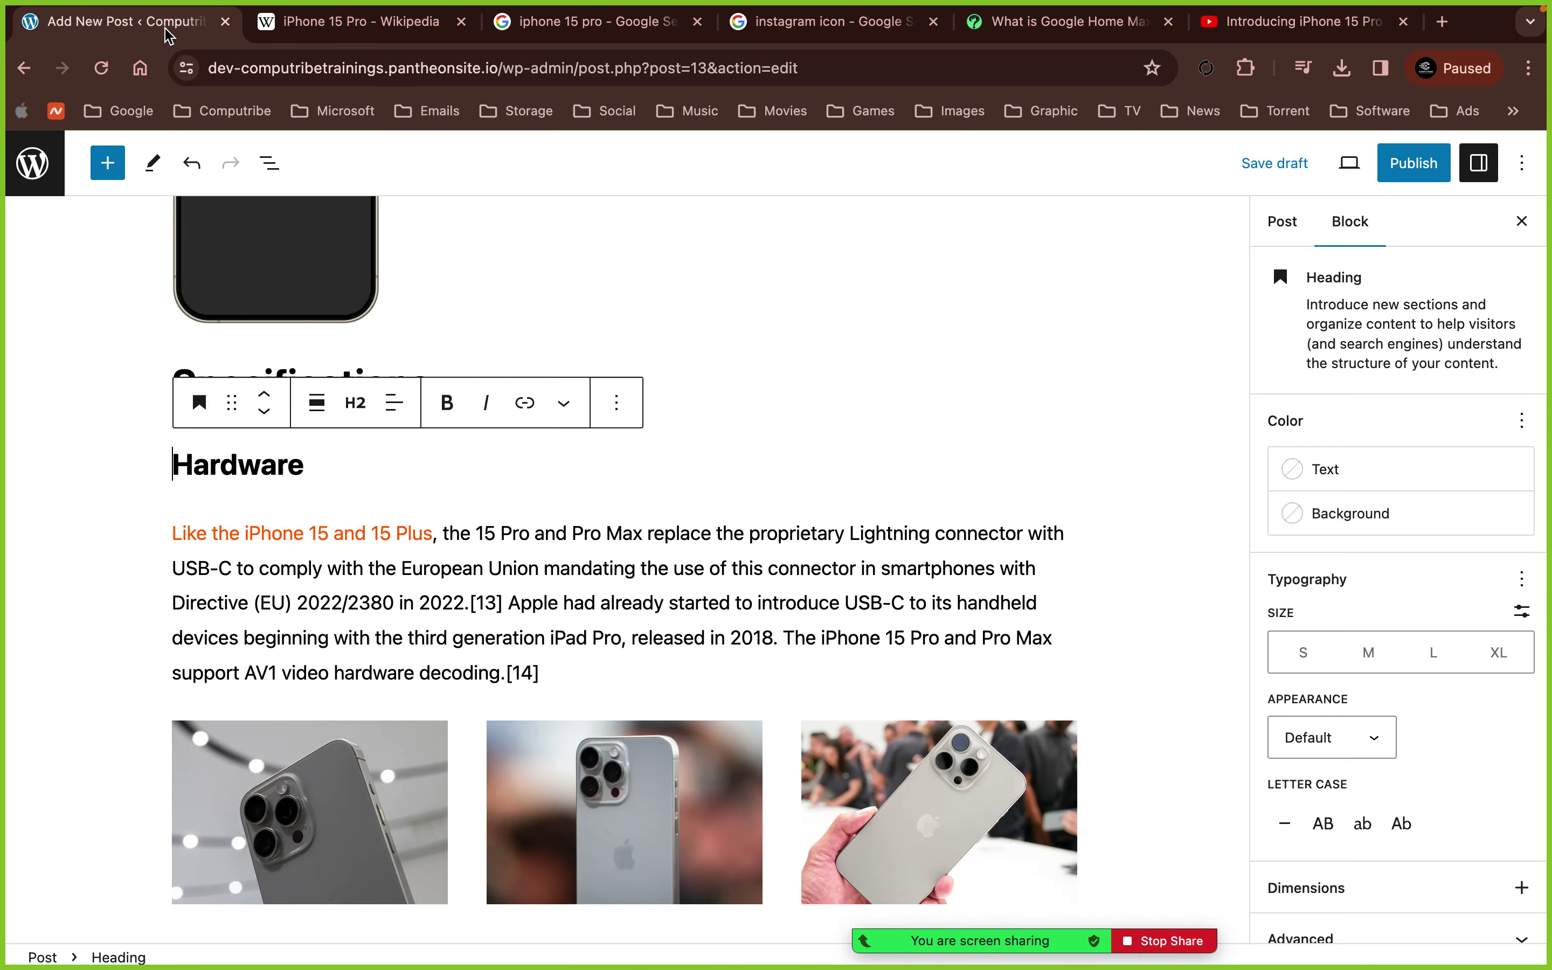
left_click(151, 23)
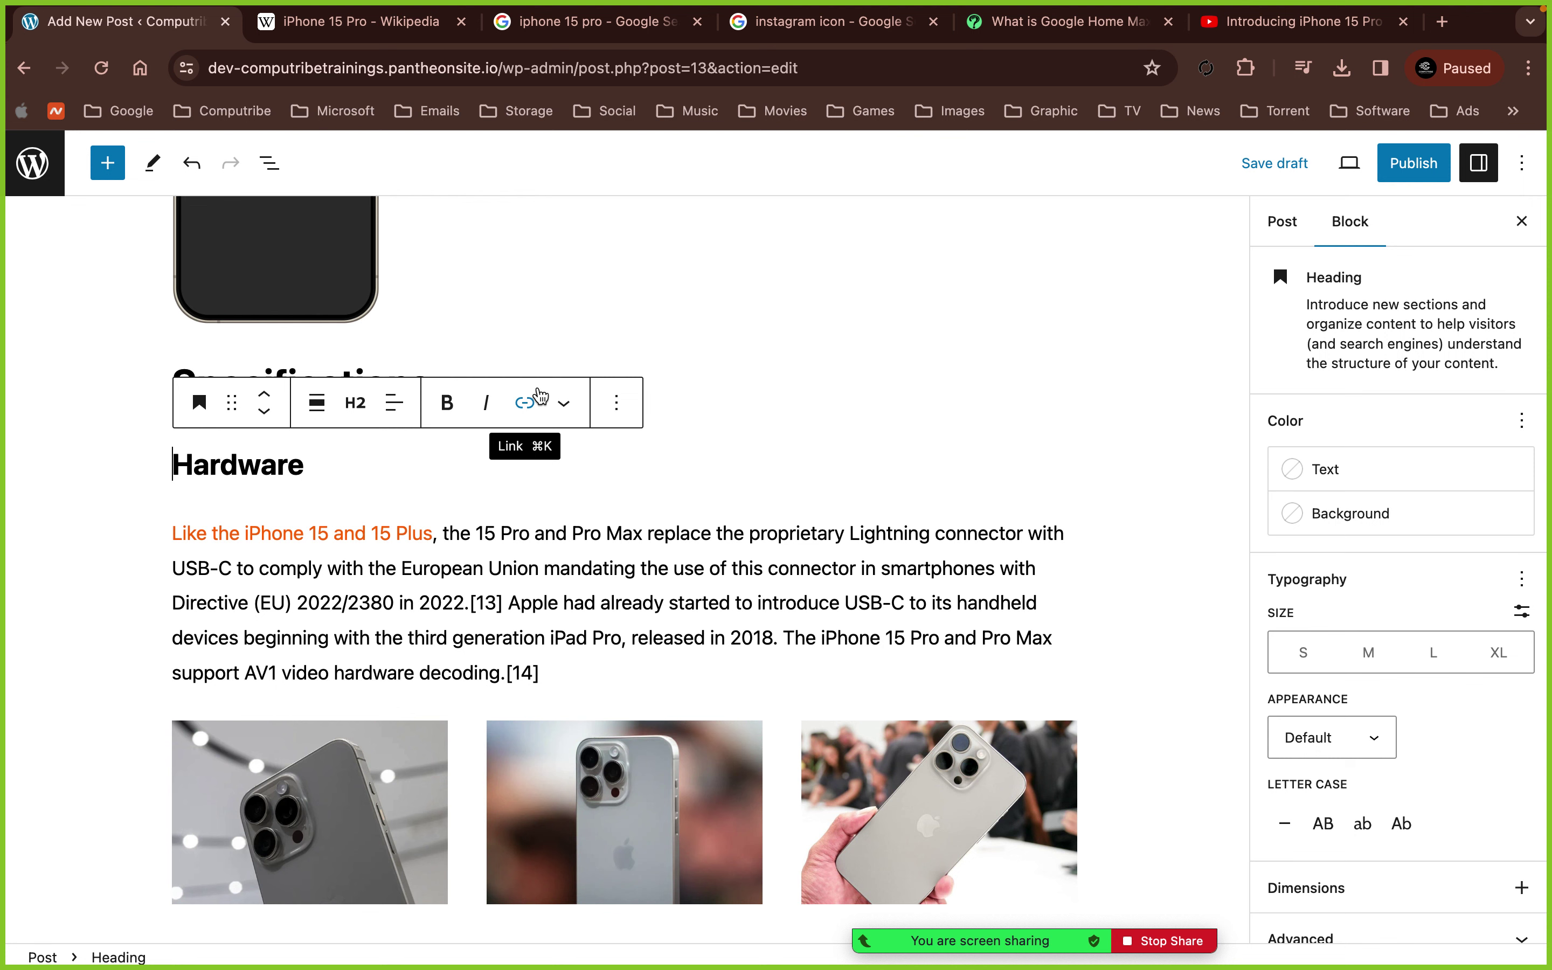
left_click(1296, 21)
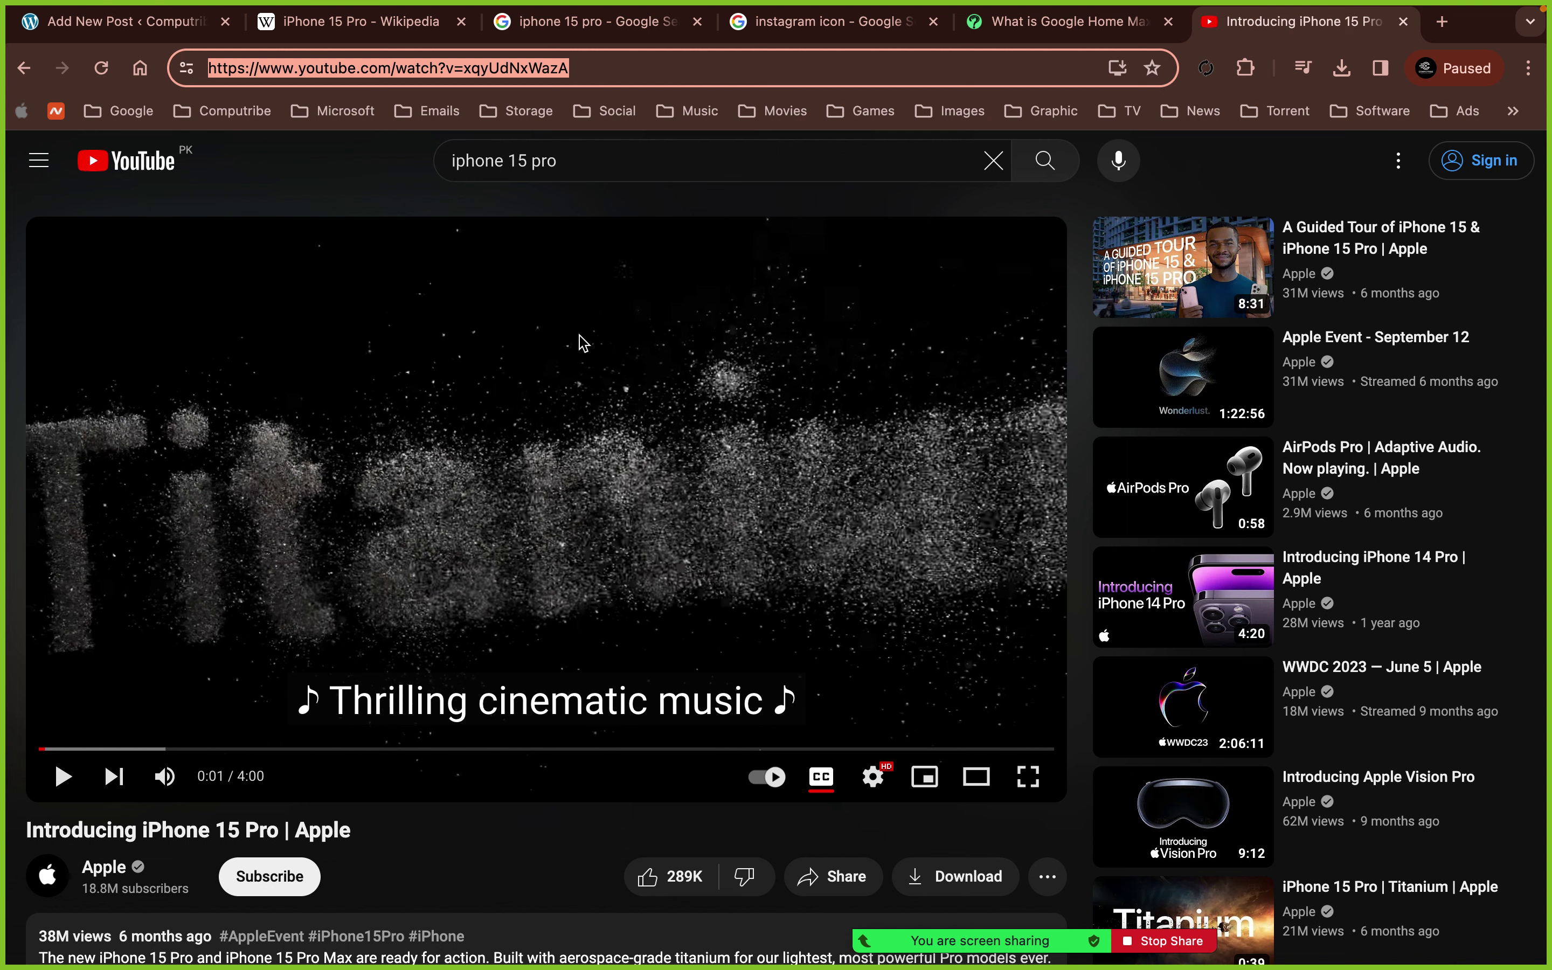
left_click(148, 27)
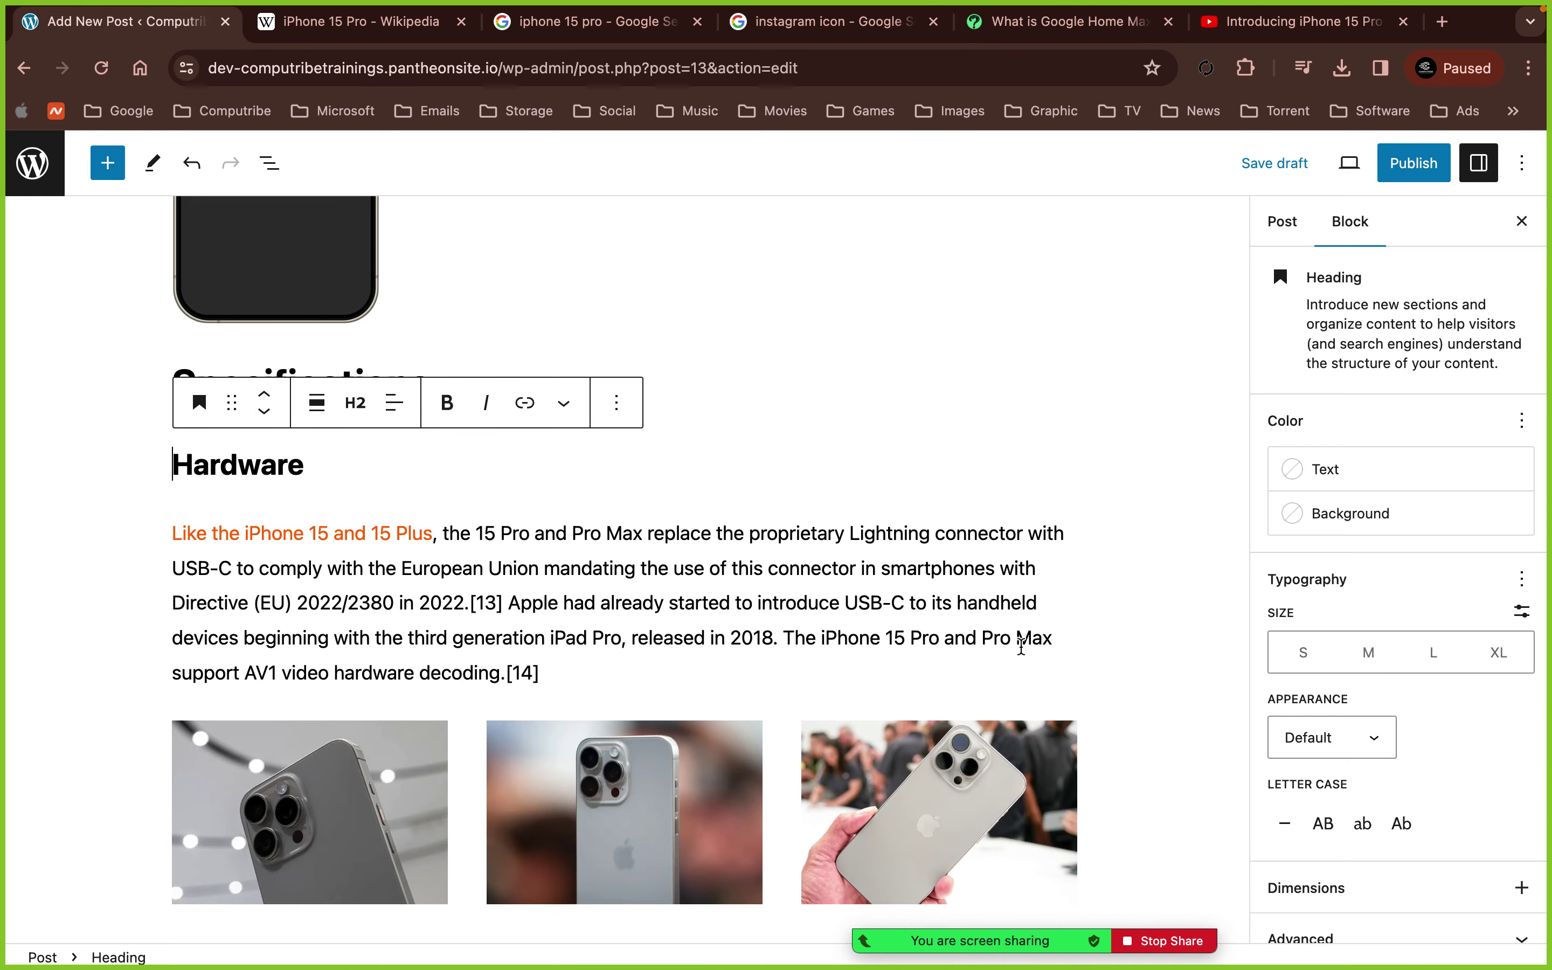
left_click(1234, 21)
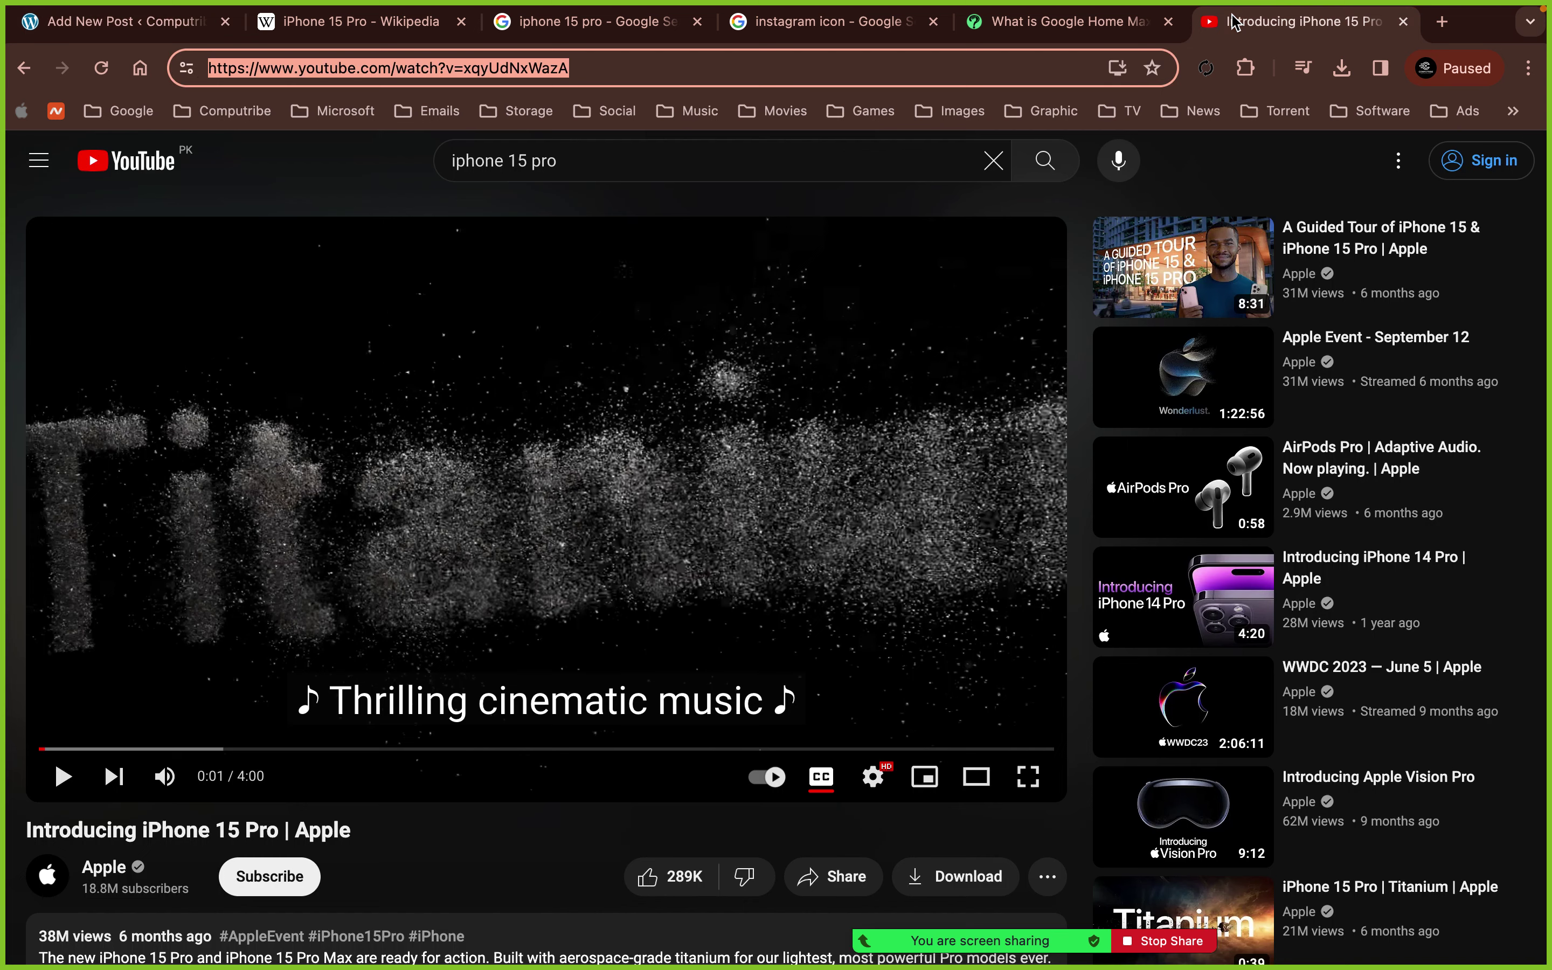
- Return to the WordPress post editor and insert a Video block below the image gallery
left_click(148, 23)
left_click(1115, 728)
scroll(1116, 728, "down", 2)
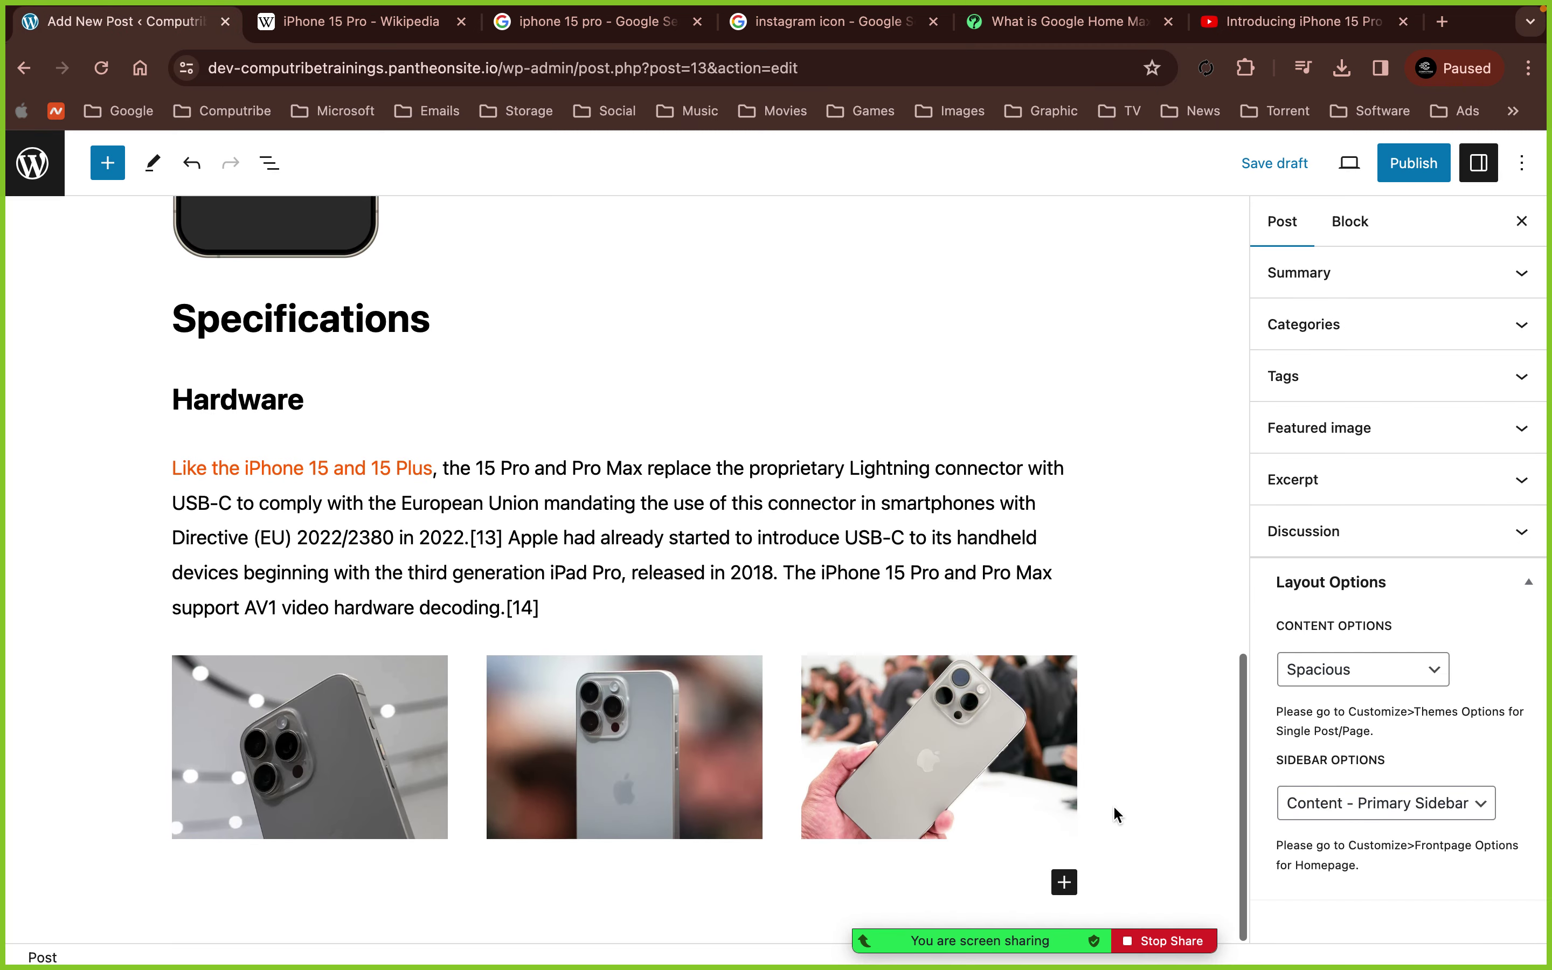
left_click(1065, 882)
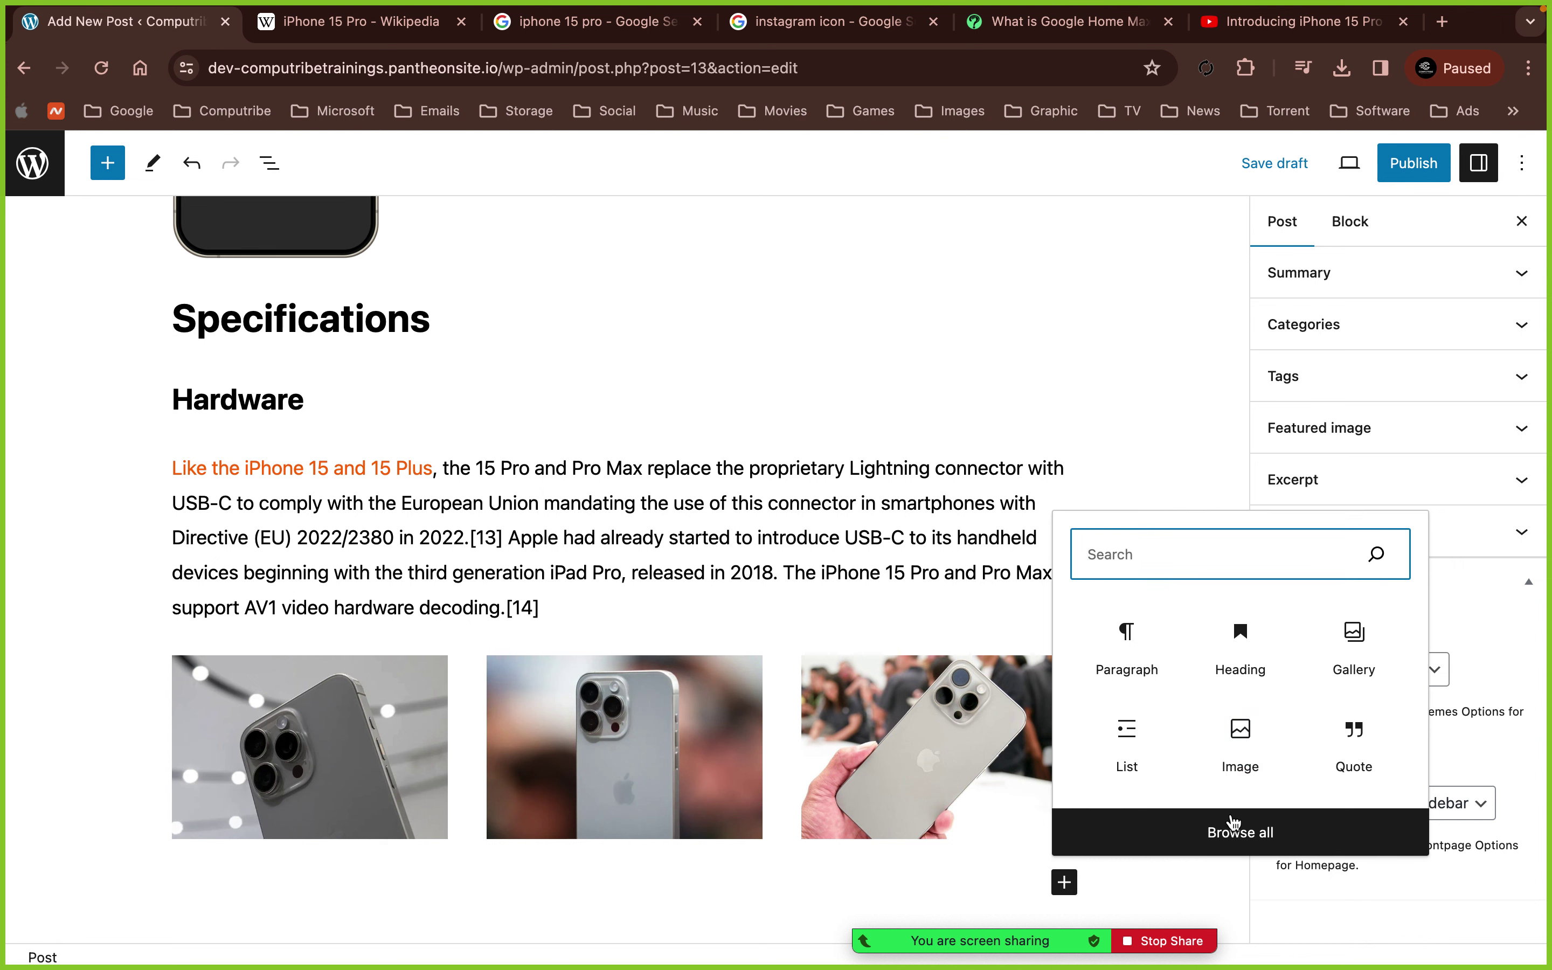
left_click(1231, 838)
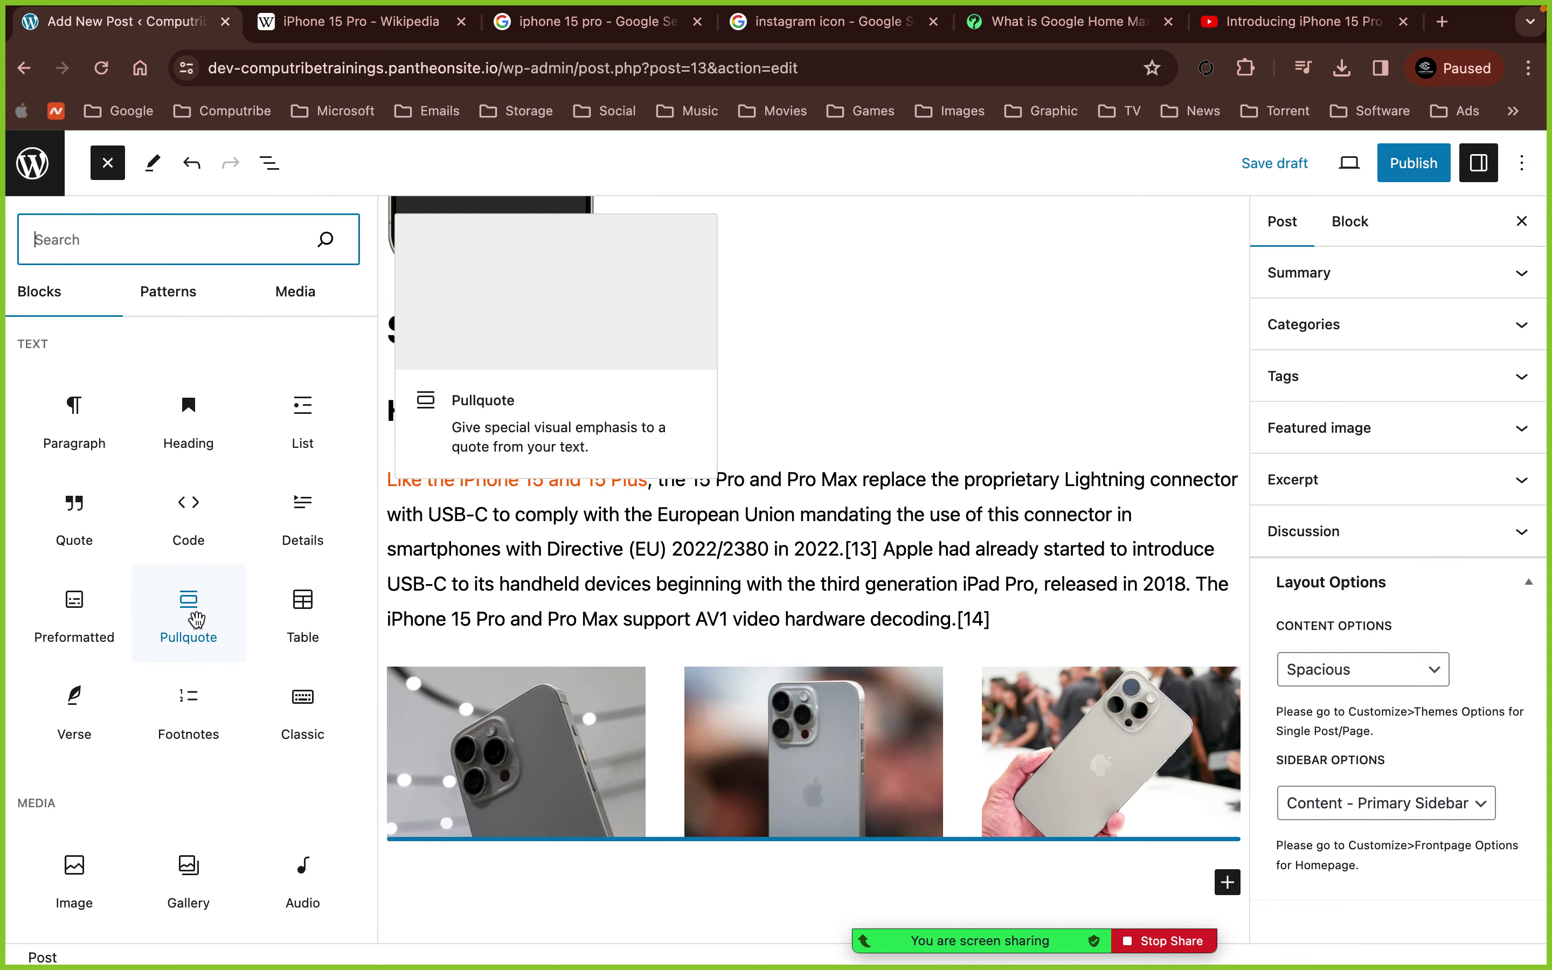
scroll(196, 619, "down", 5)
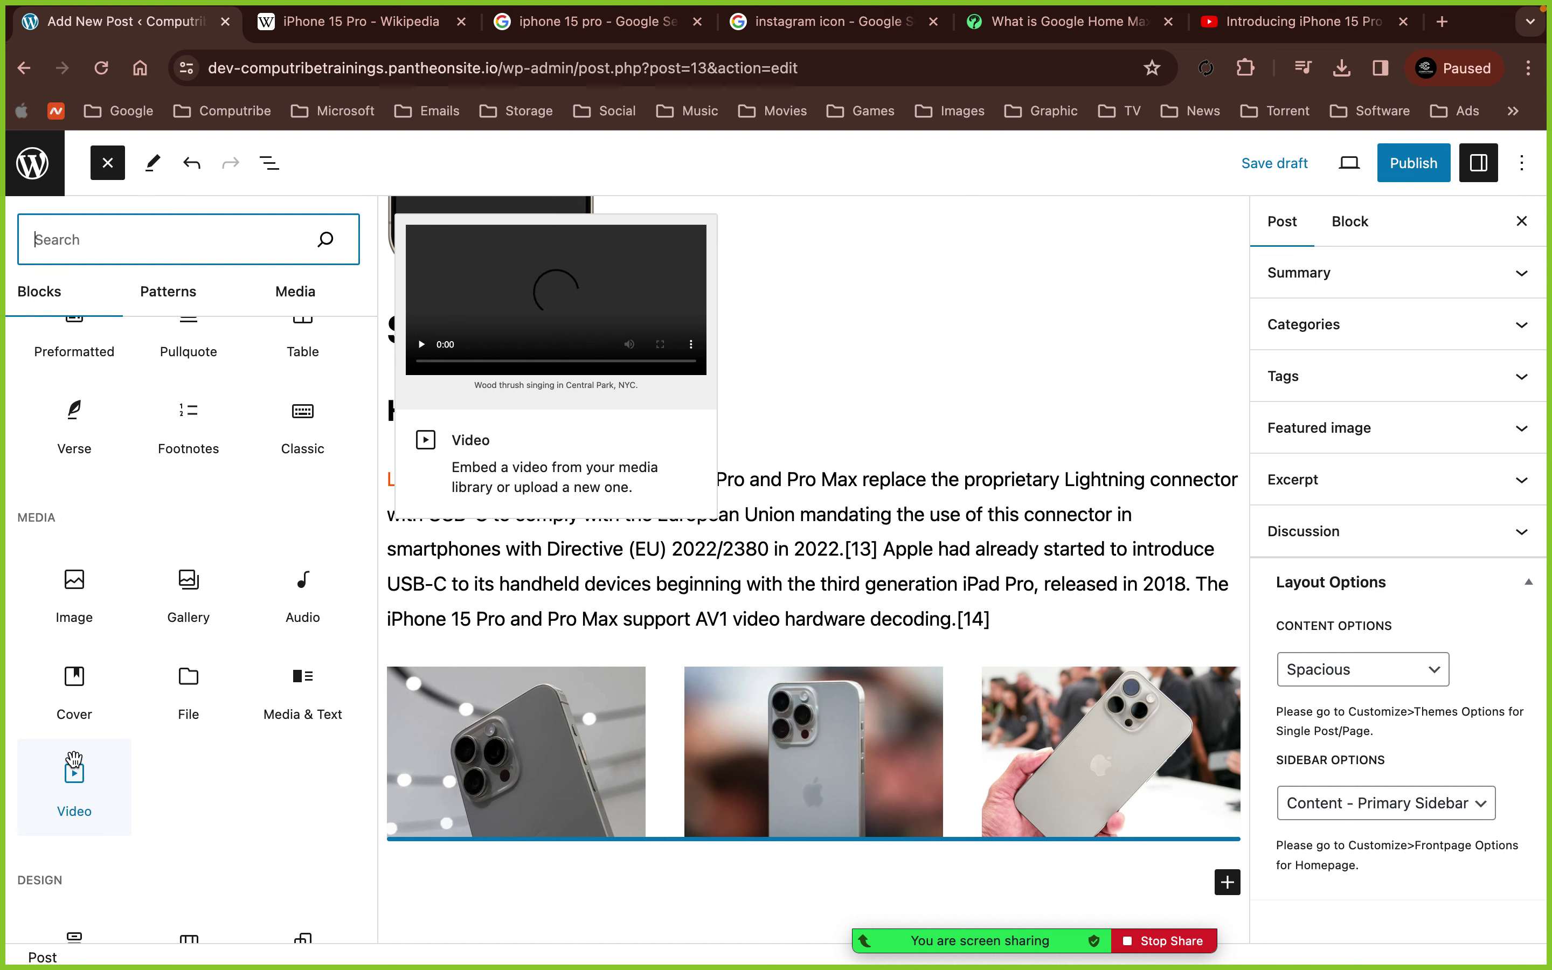
left_click(73, 763)
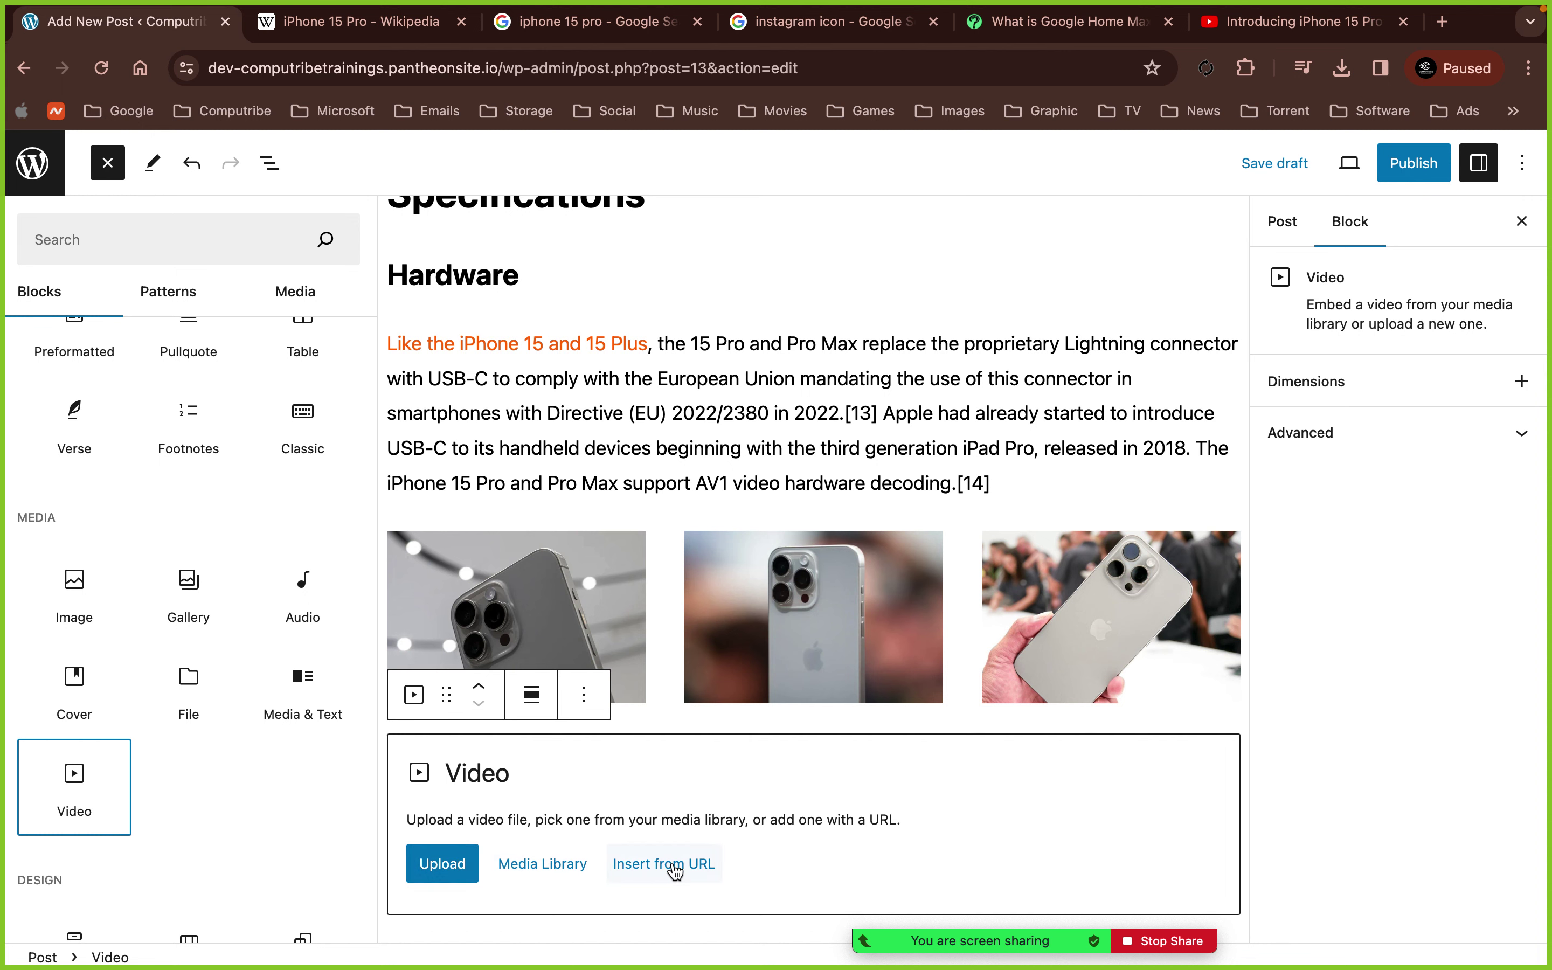
left_click(675, 872)
left_click(443, 873)
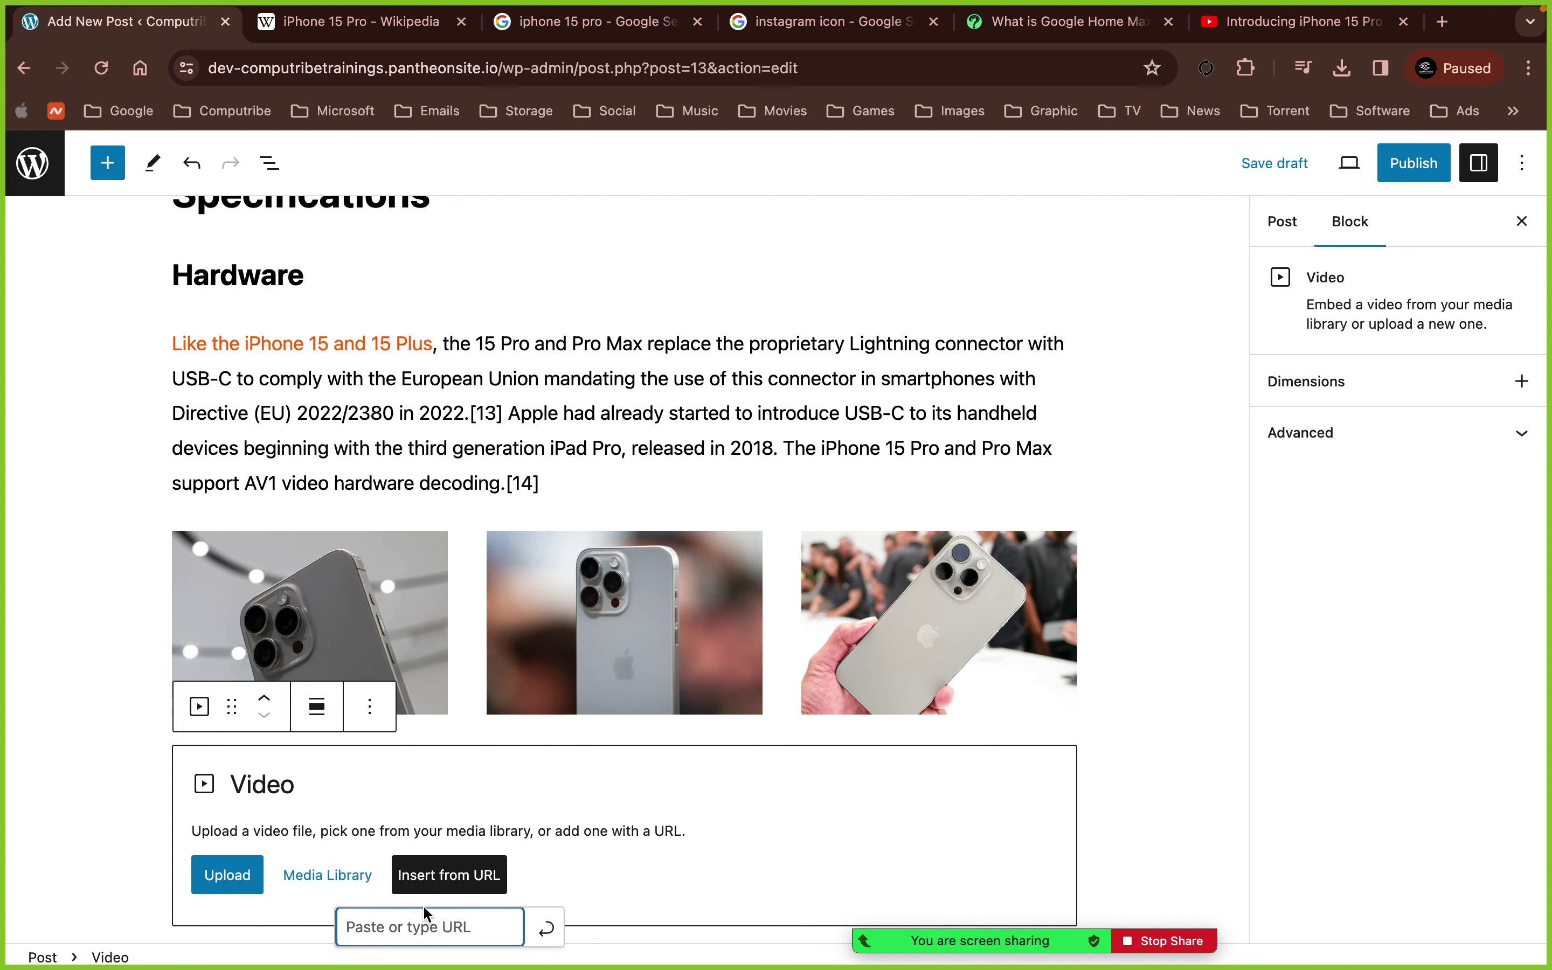
type("https://www.youtube.com/watch?v=xqyUdNxWazk")
left_click(546, 926)
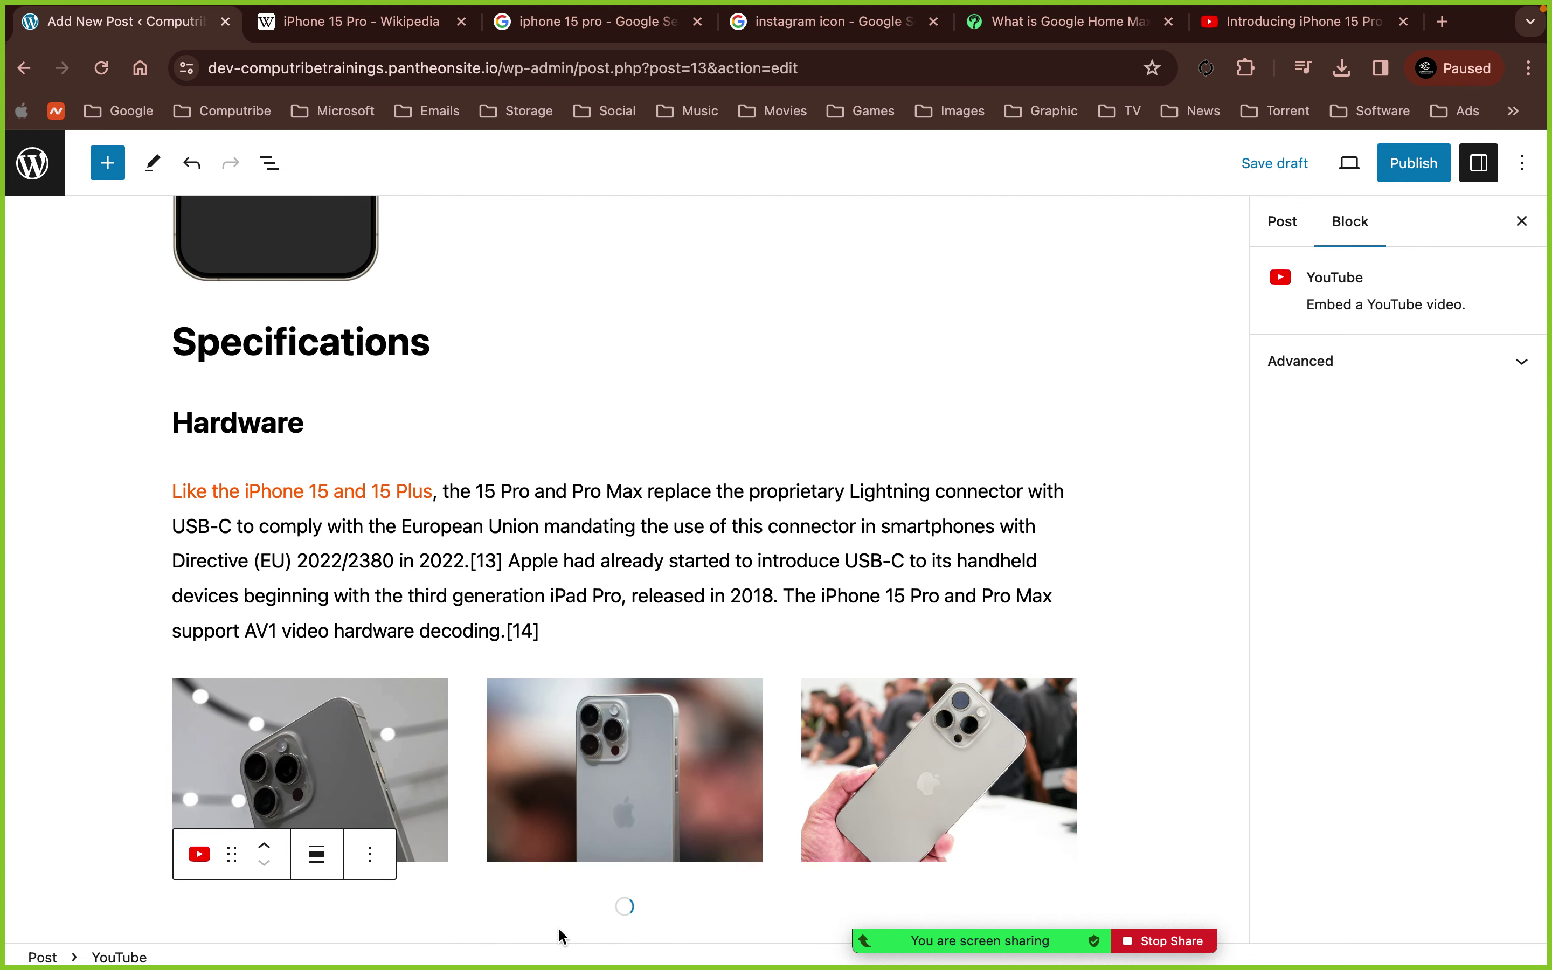
scroll(1101, 544, "down", 8)
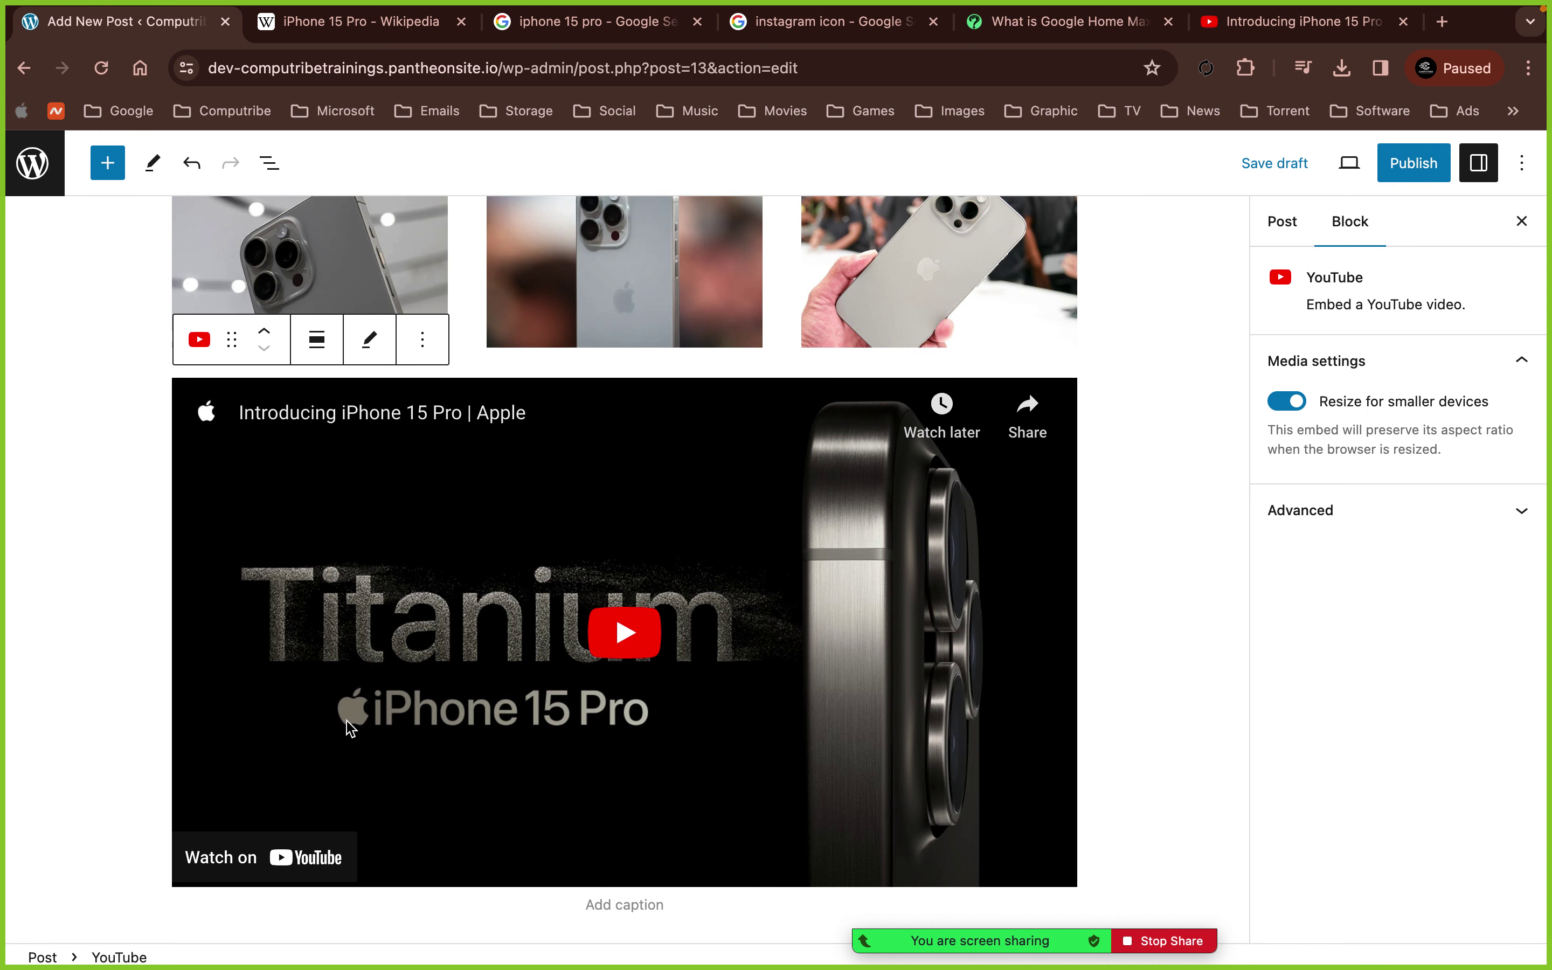
left_click(1174, 807)
scroll(1174, 806, "down", 2)
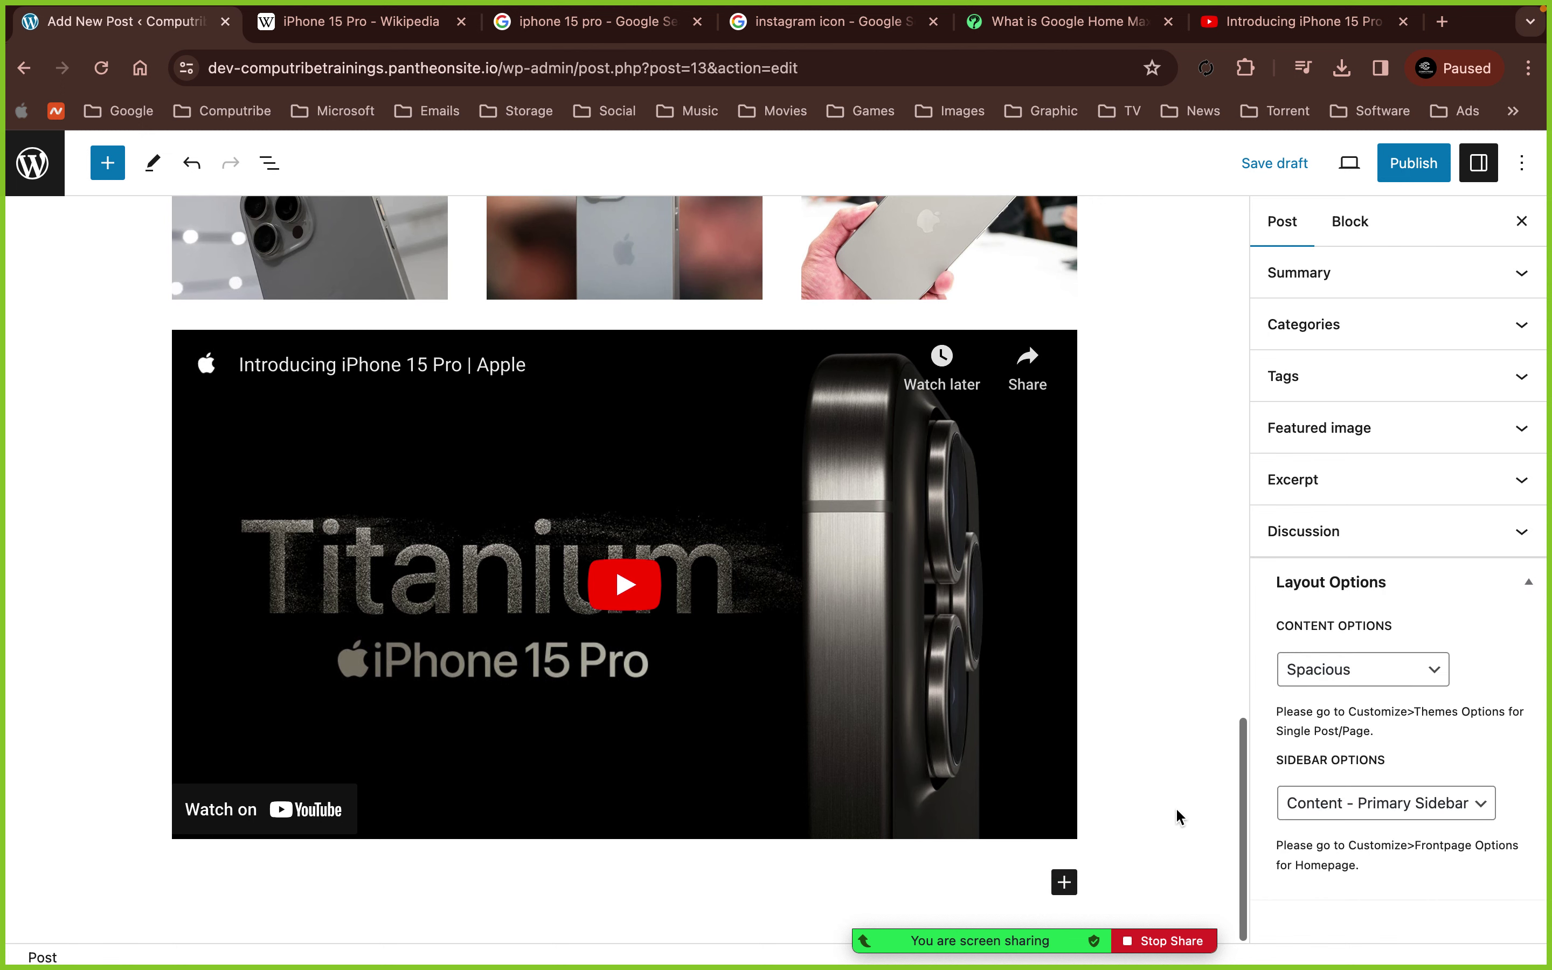
- Add a paragraph below the embedded video reading "Click here to see my another post"
left_click(1063, 882)
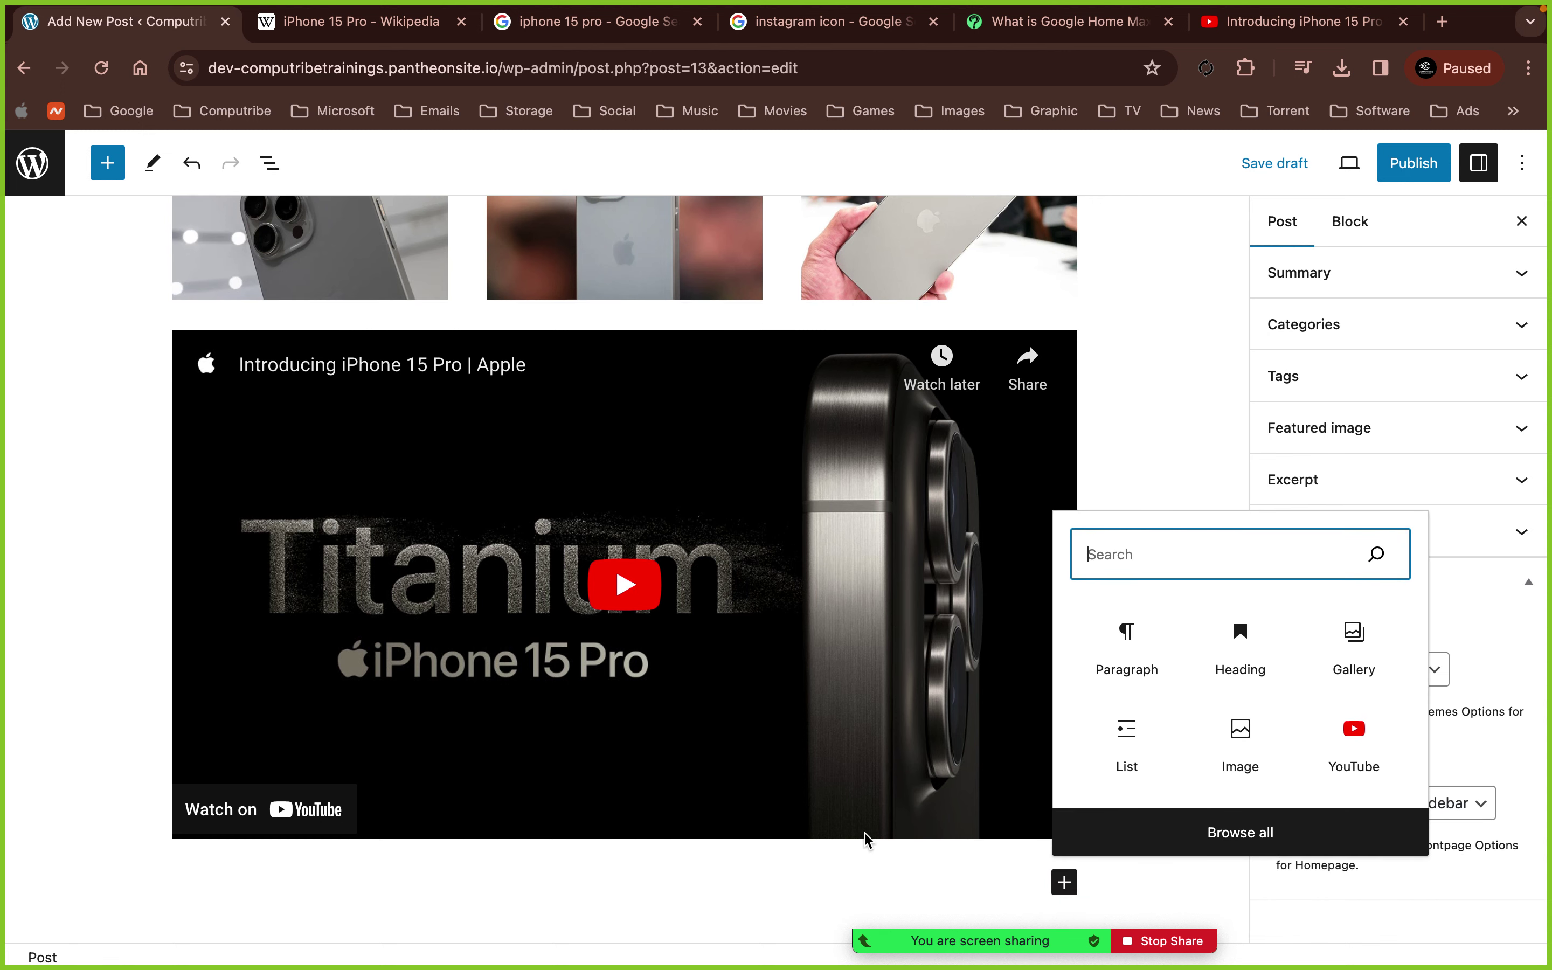
left_click(1136, 667)
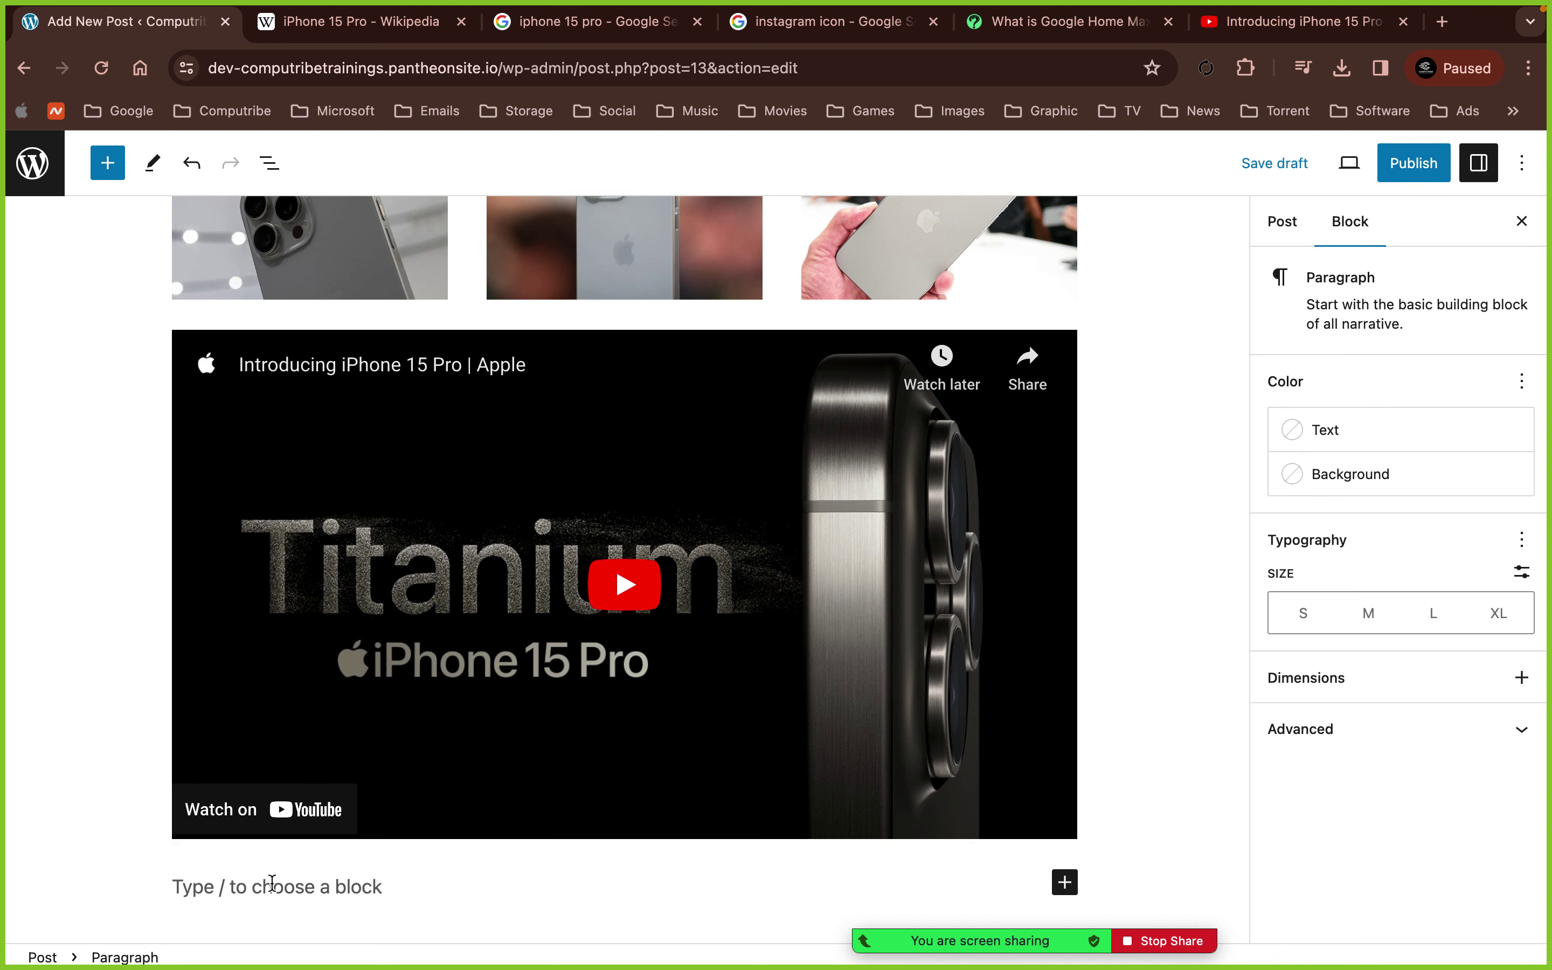
type("Click he")
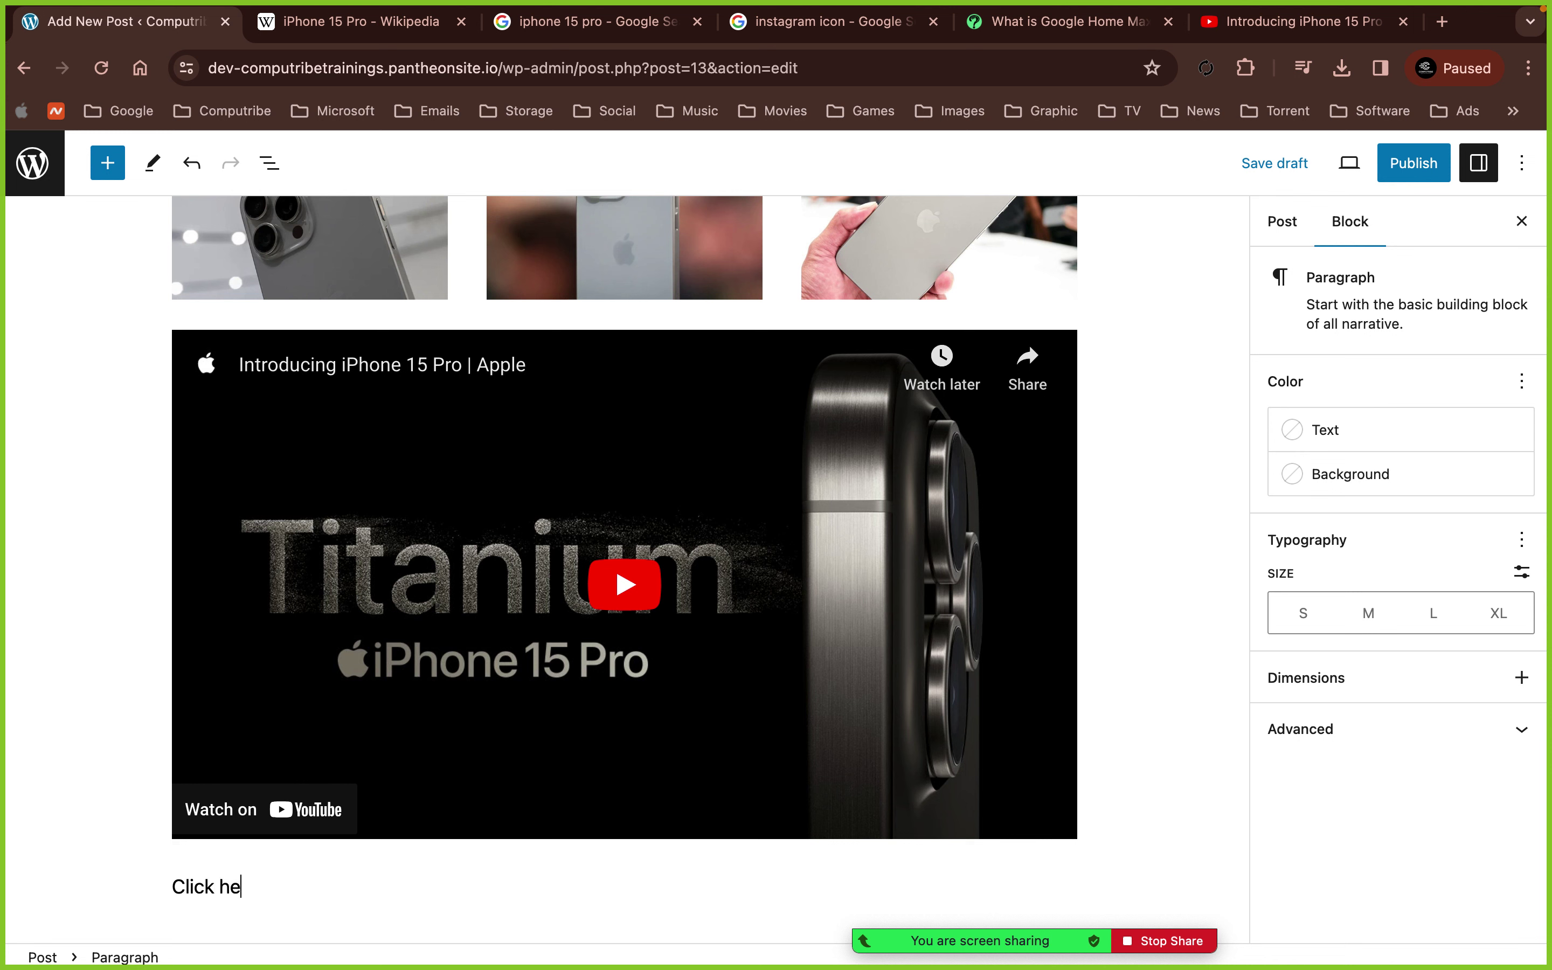
type("re to see my another post")
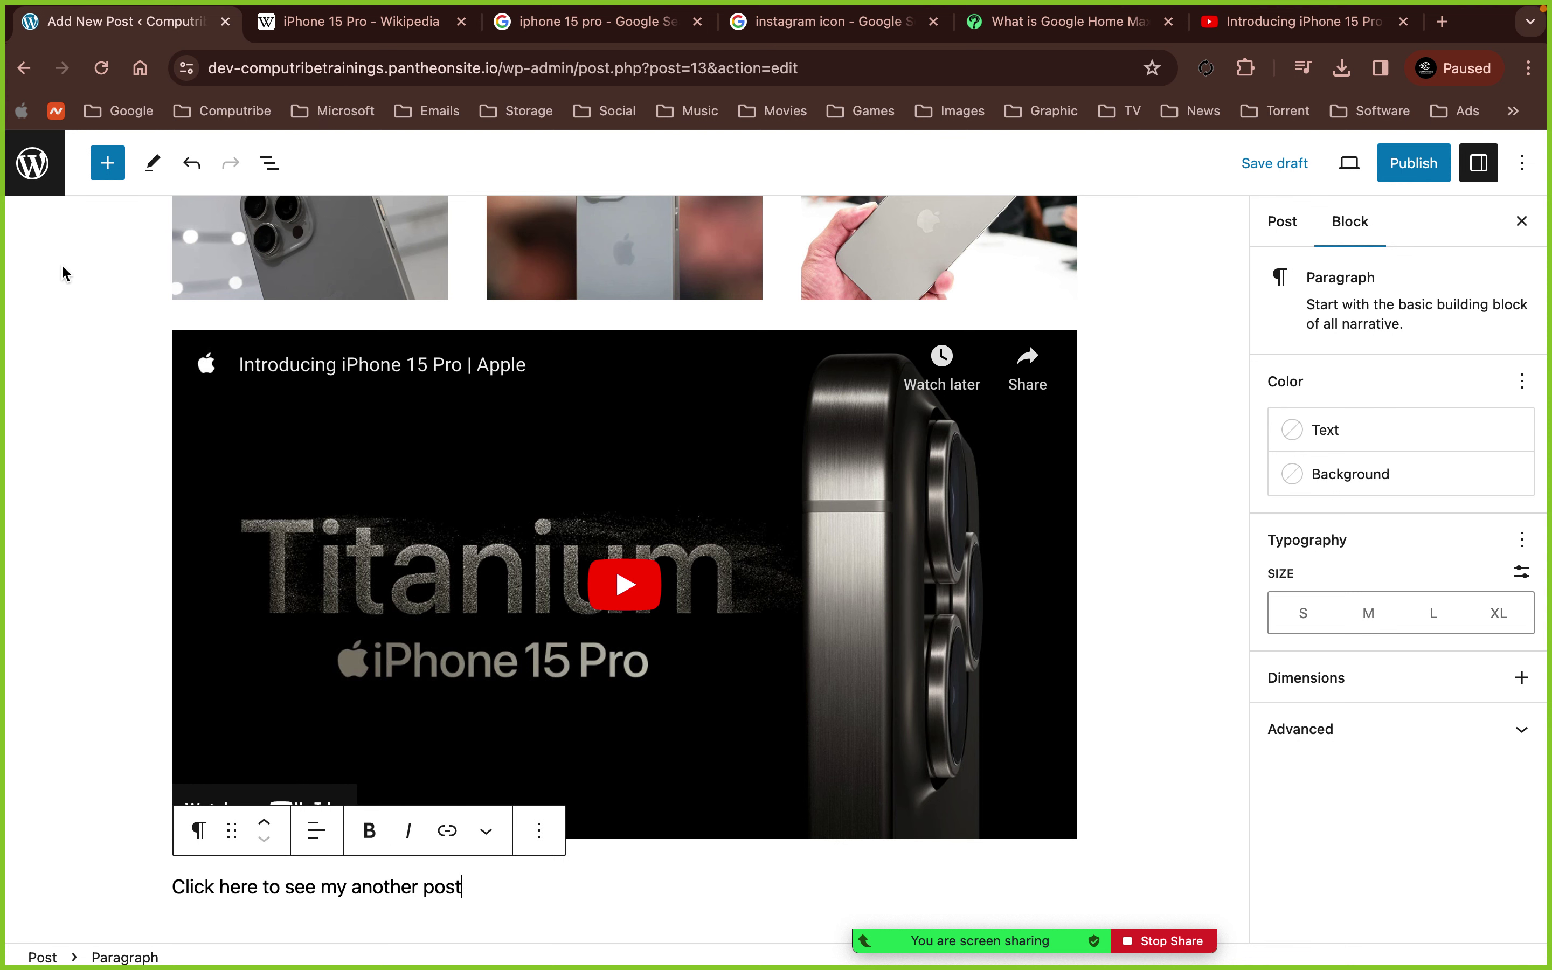
- Open the WordPress site's list of all posts in a new browser tab
right_click(19, 174)
left_click(96, 185)
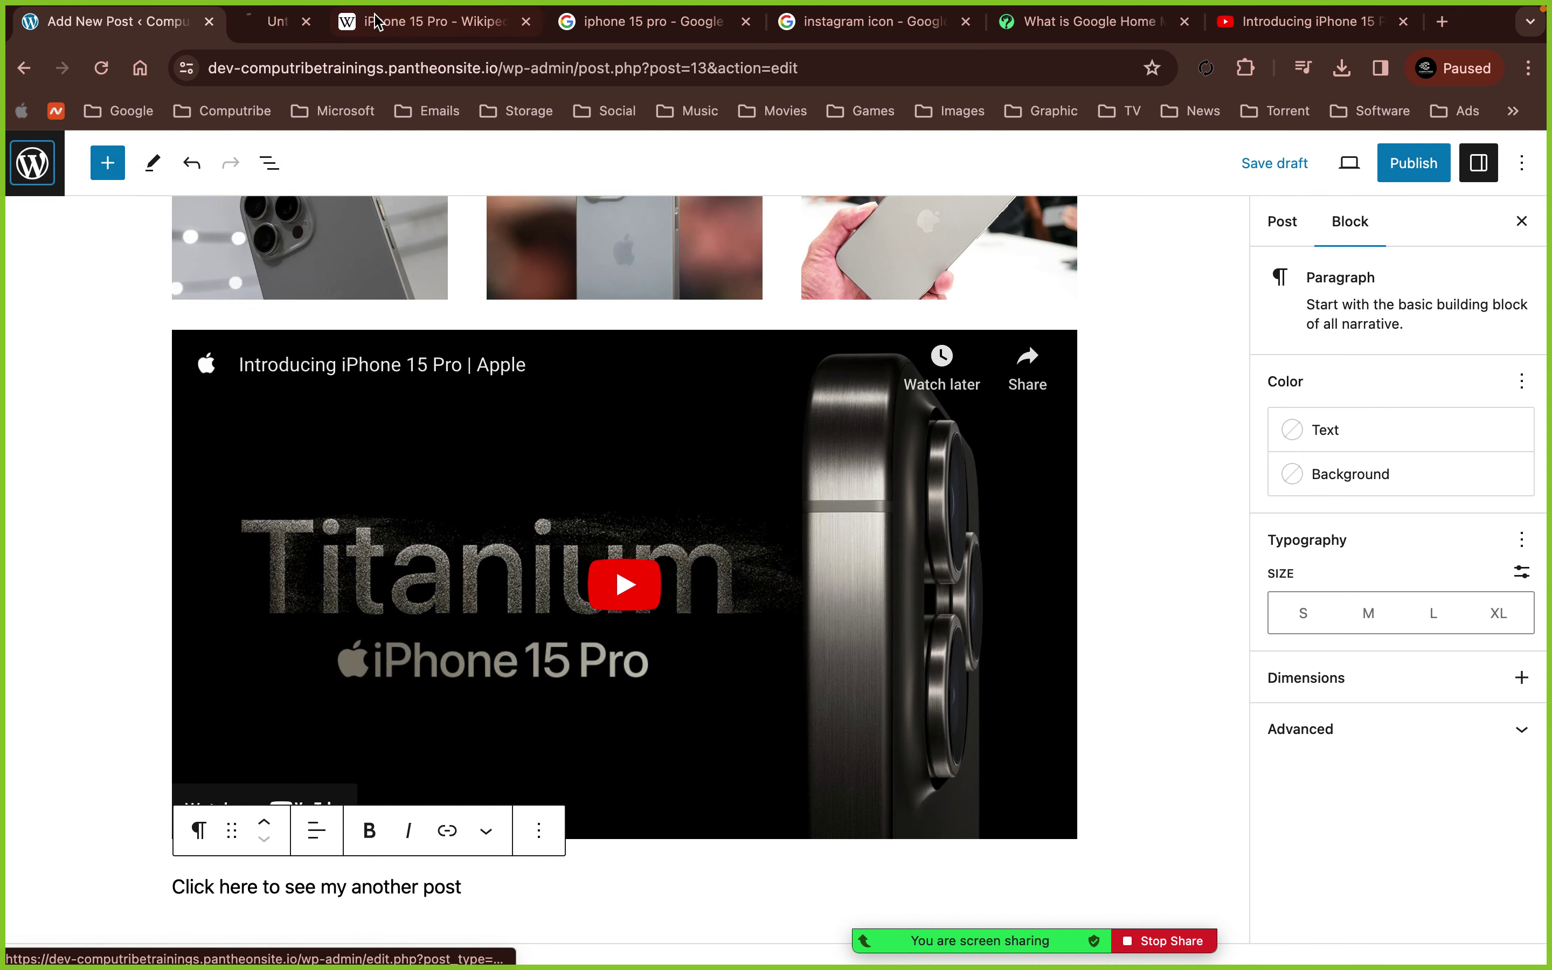
left_click(320, 21)
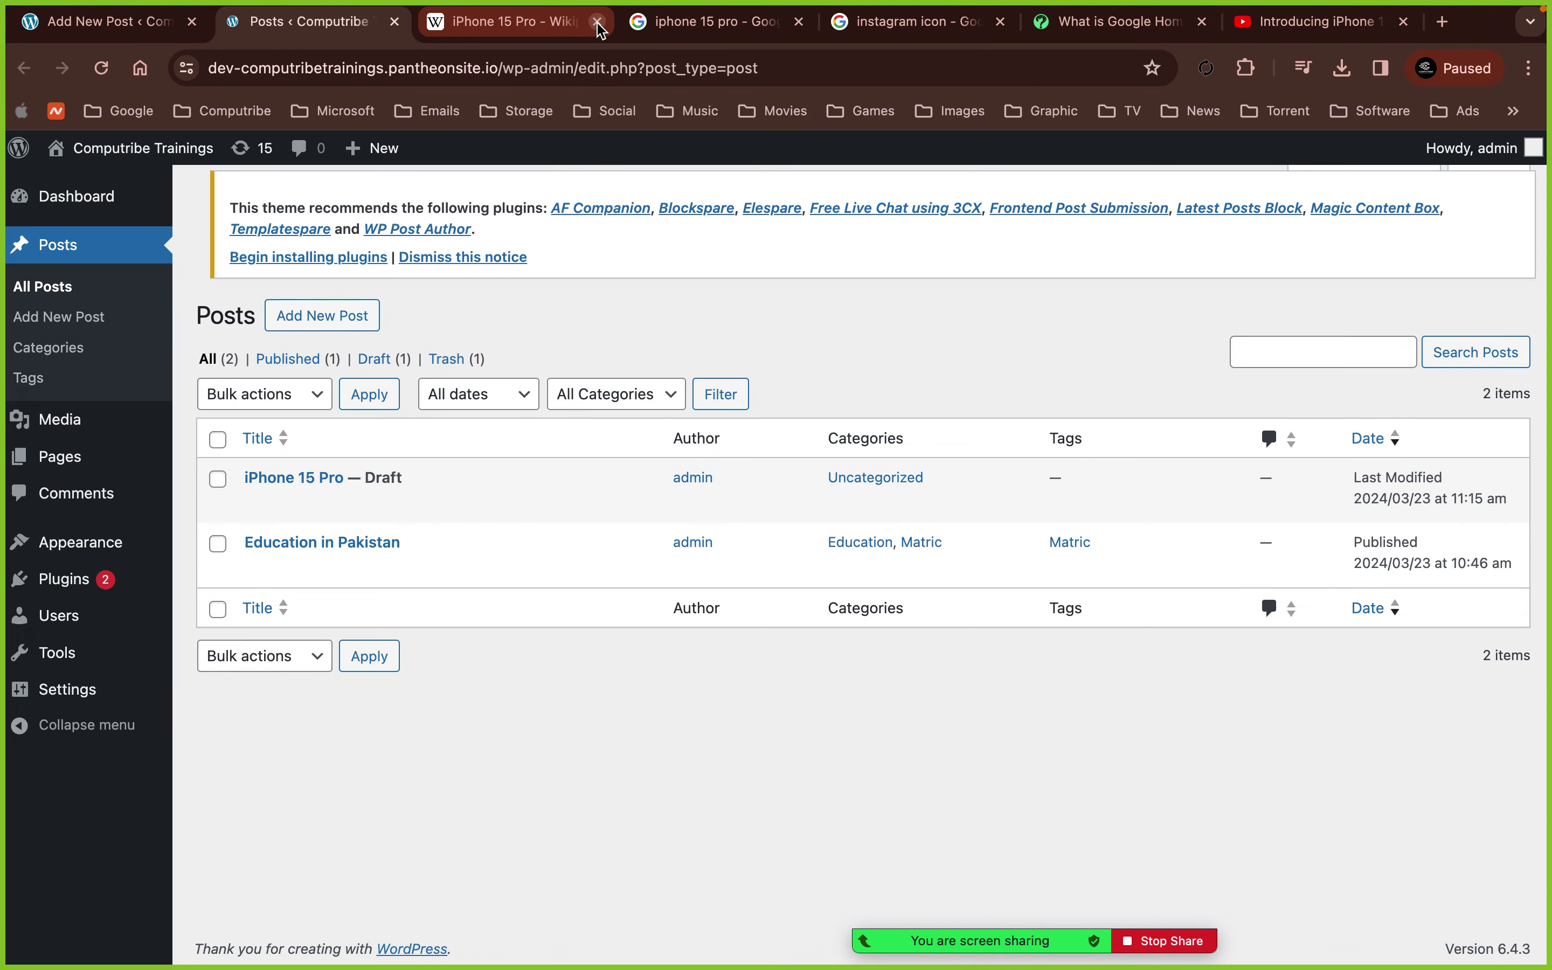
- Close the Wikipedia, Google search, Google Home Max article and YouTube browser tabs
left_click(598, 23)
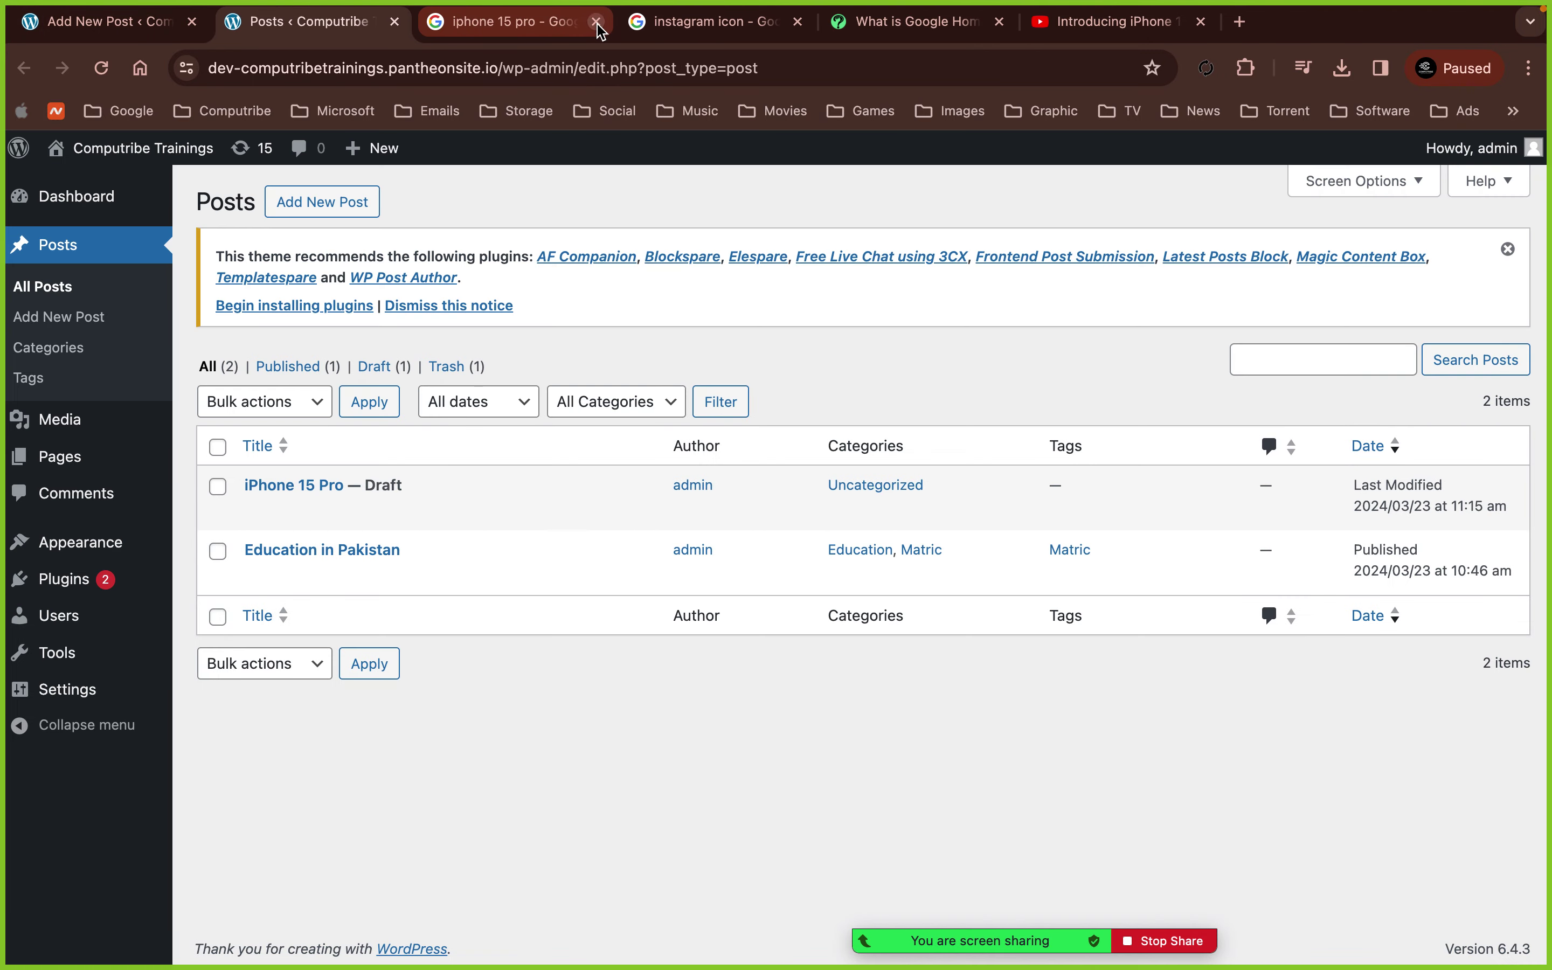
left_click(597, 23)
left_click(597, 22)
left_click(598, 22)
left_click(598, 23)
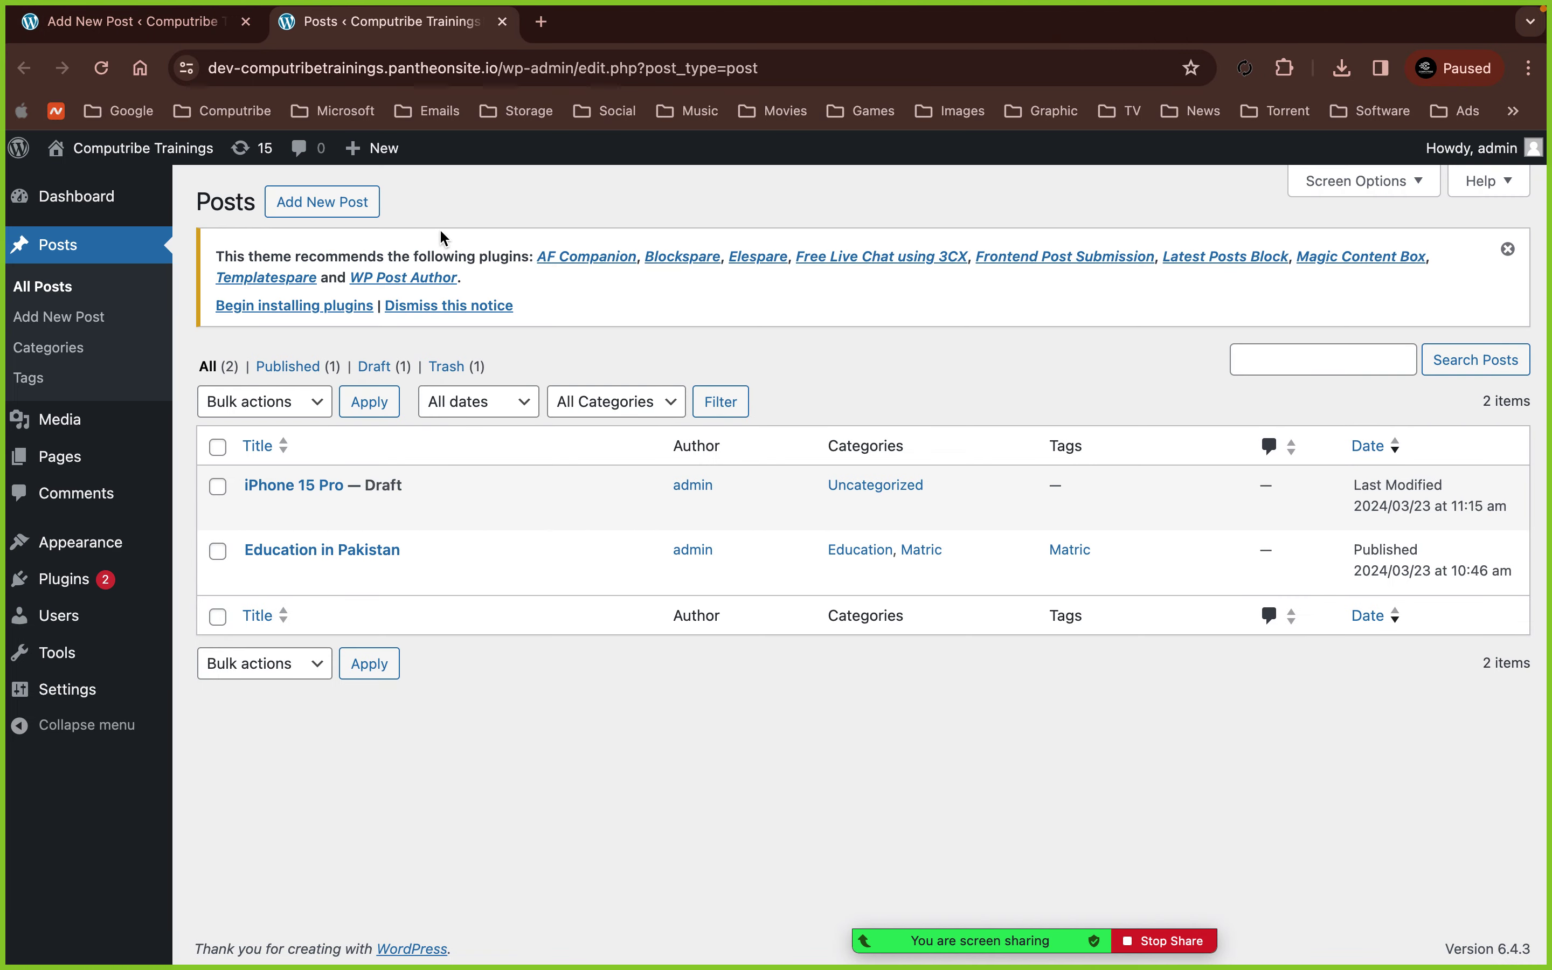
- View the published "Education in Pakistan" post and copy its web address
mouse_move(105, 194)
mouse_move(117, 165)
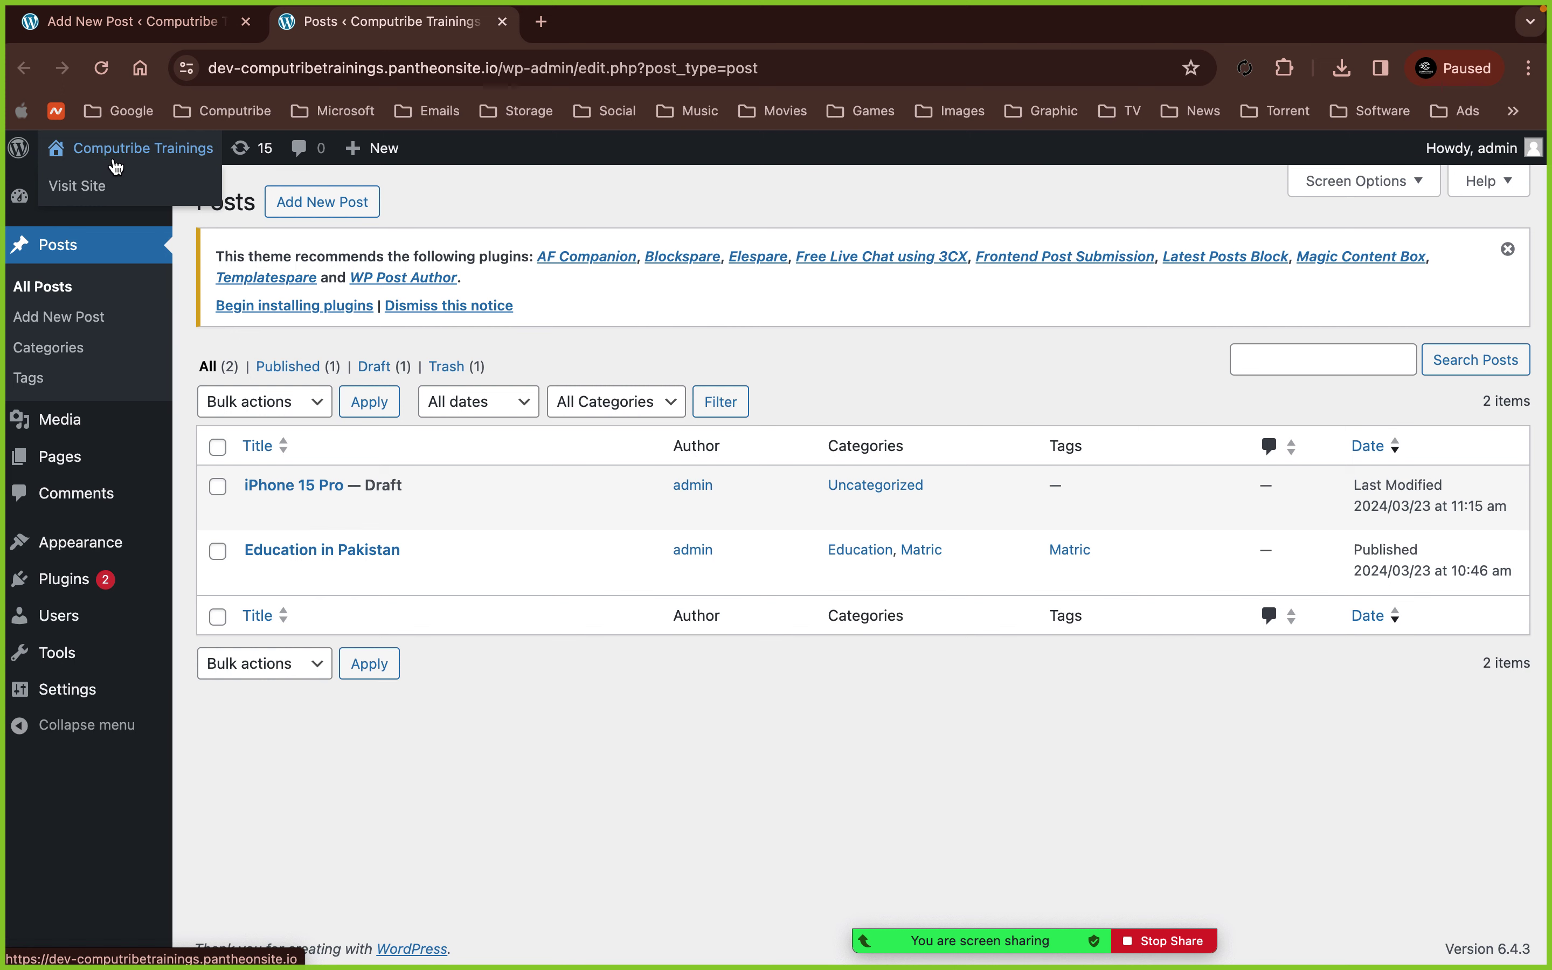
mouse_move(332, 573)
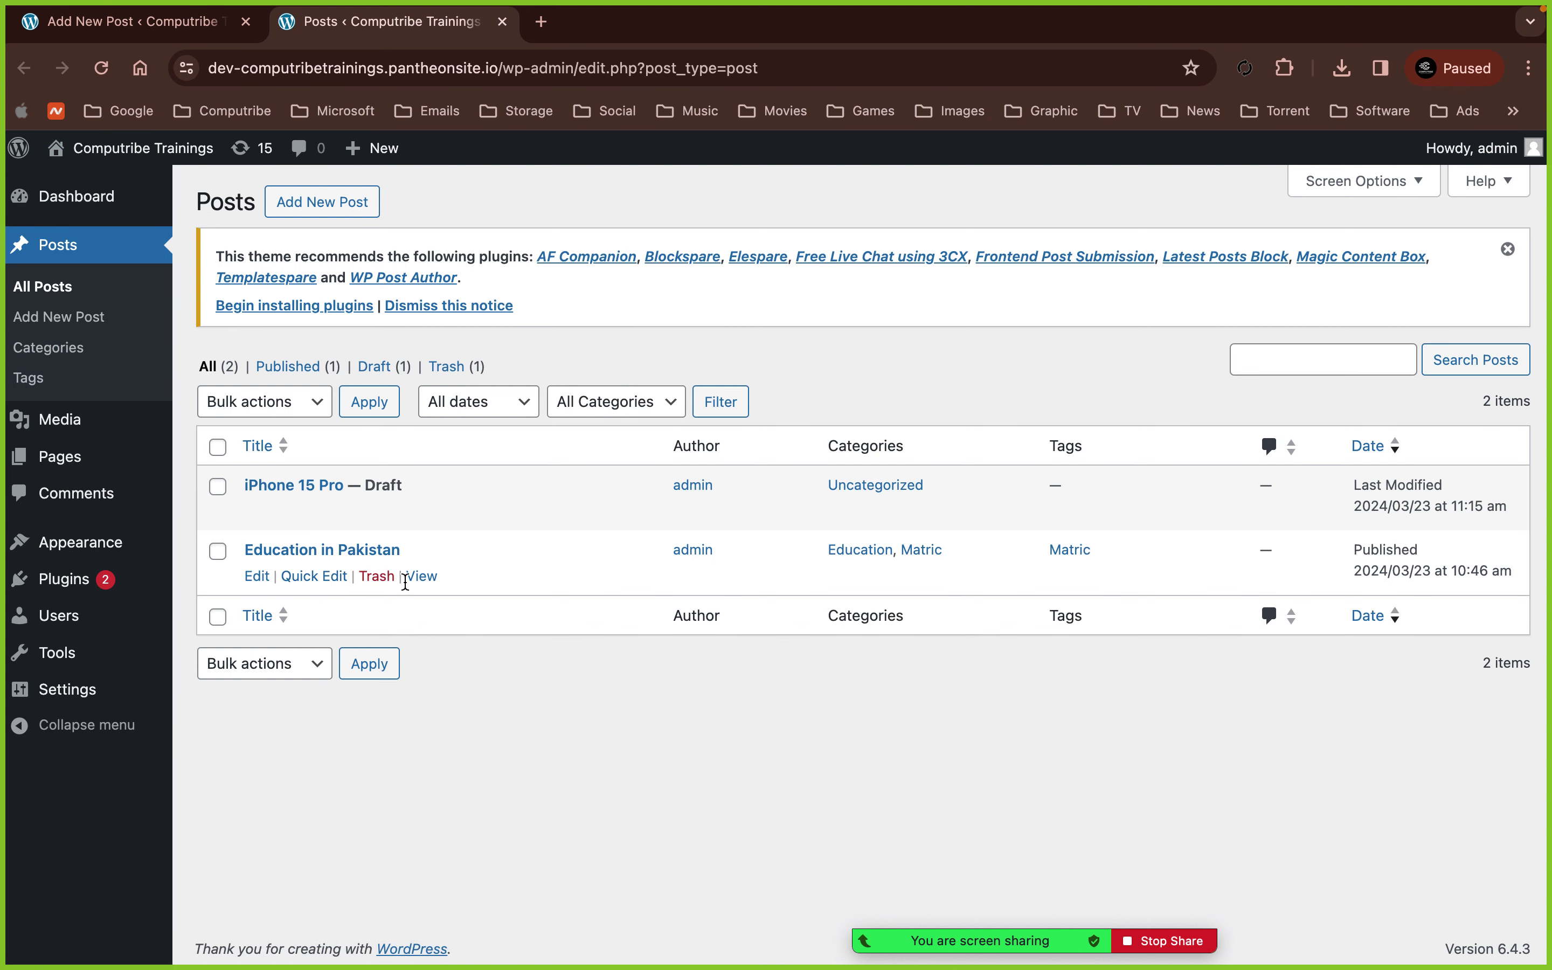
left_click(420, 576)
left_click(693, 76)
key("super+c")
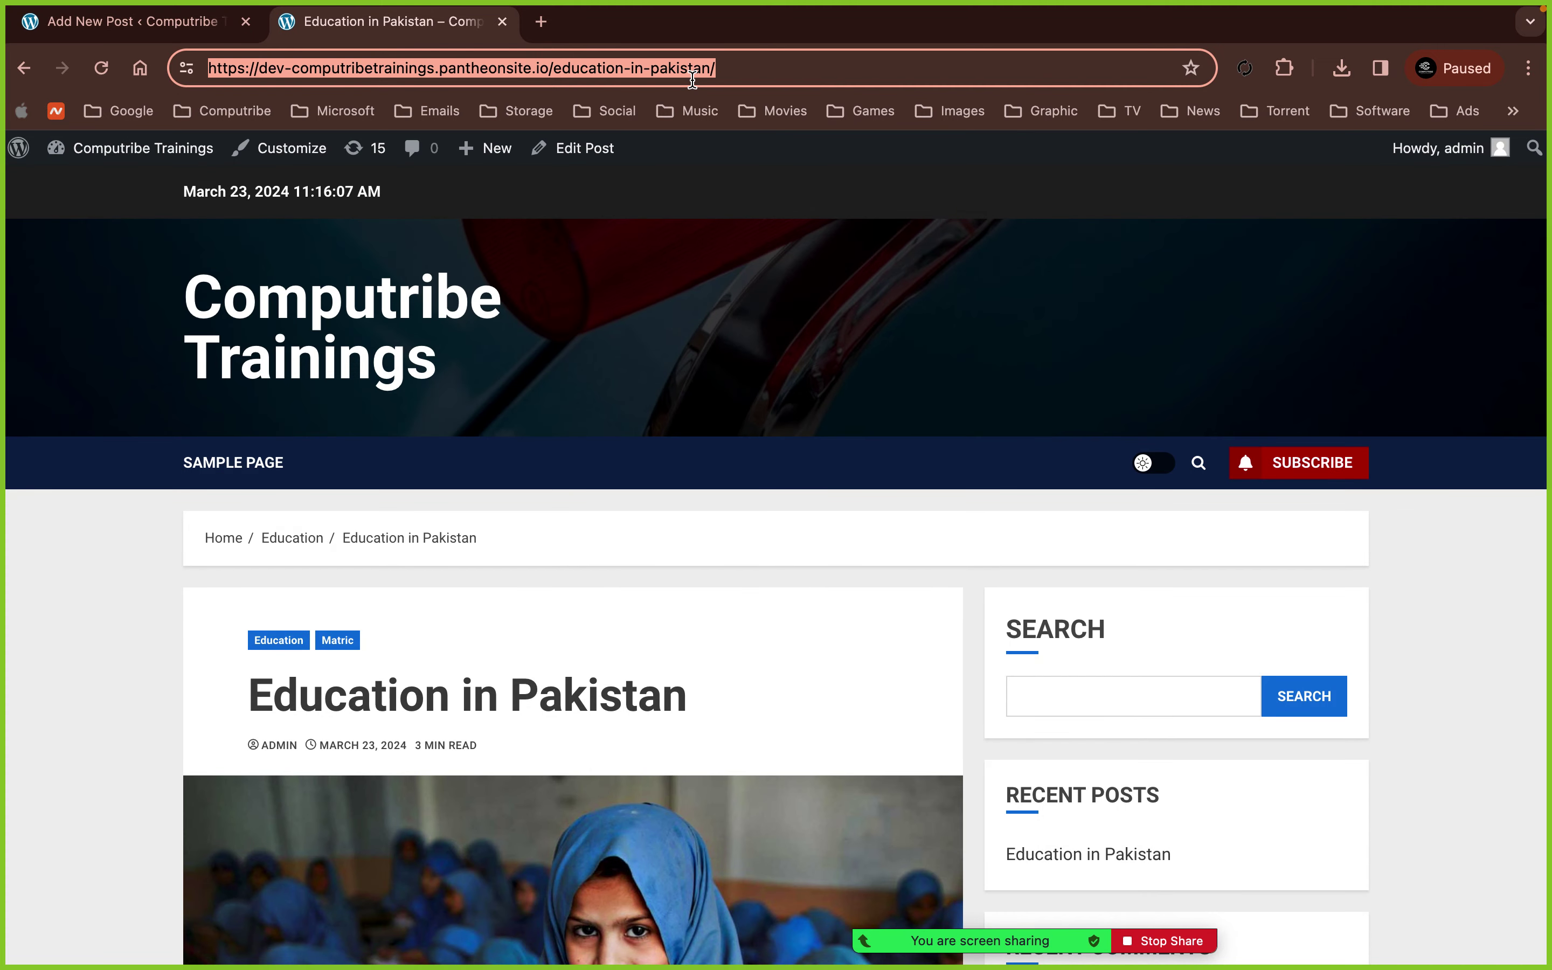
- Return to the post editor and link the words "Click here" to the copied "Education in Pakistan" post address
left_click(231, 23)
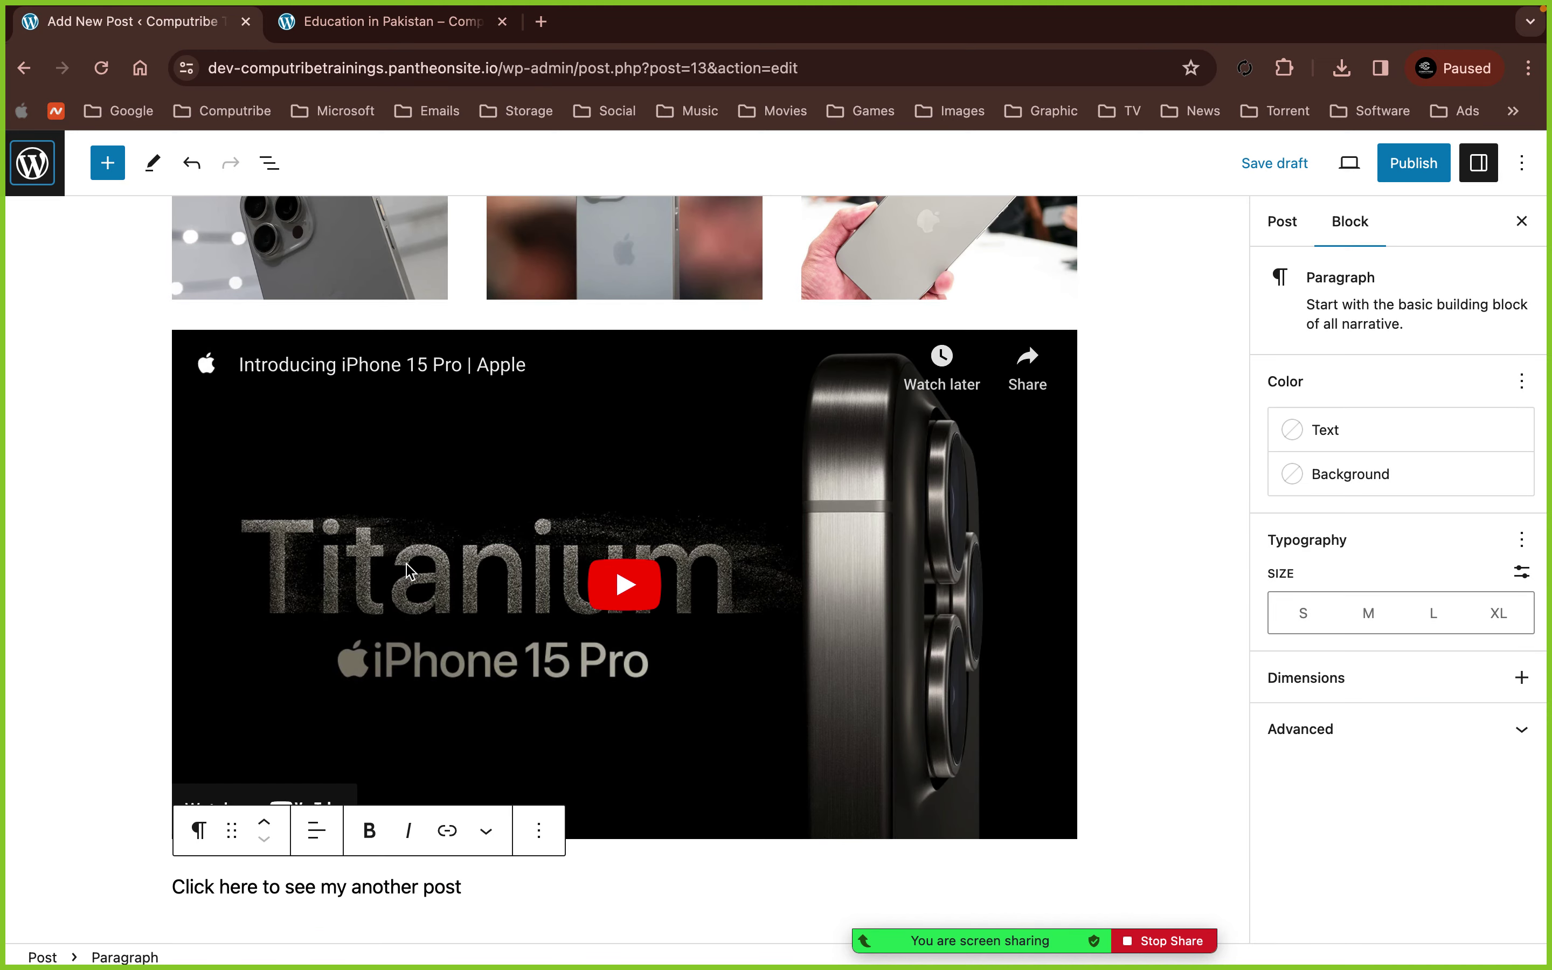
left_click_drag(172, 887, 256, 892)
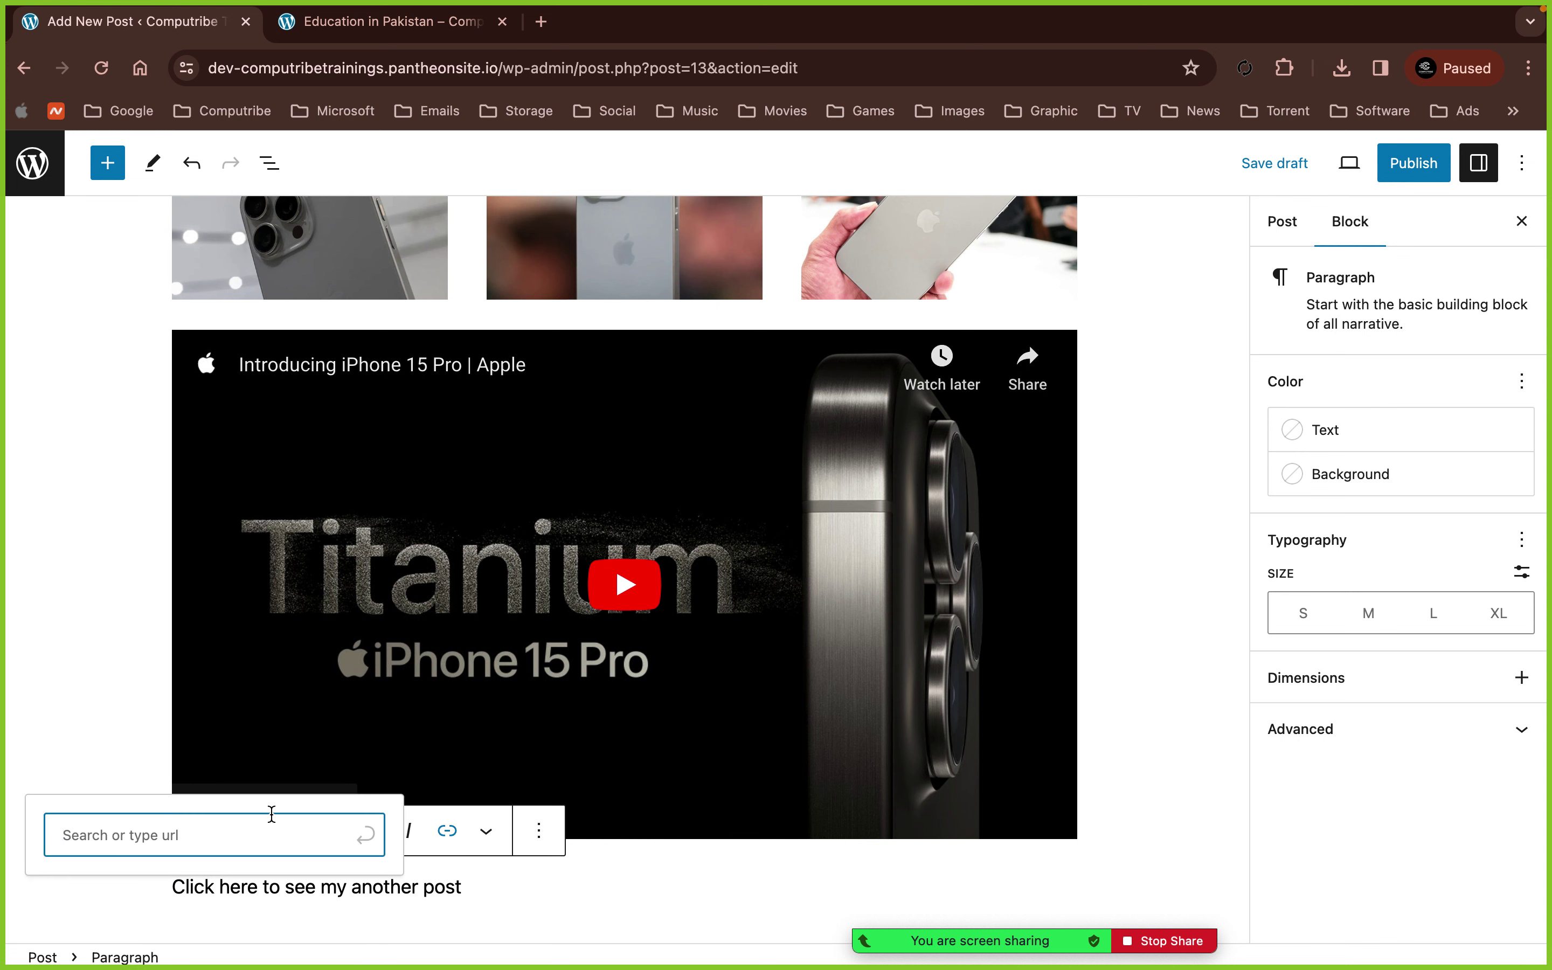
key("super+v")
left_click(361, 787)
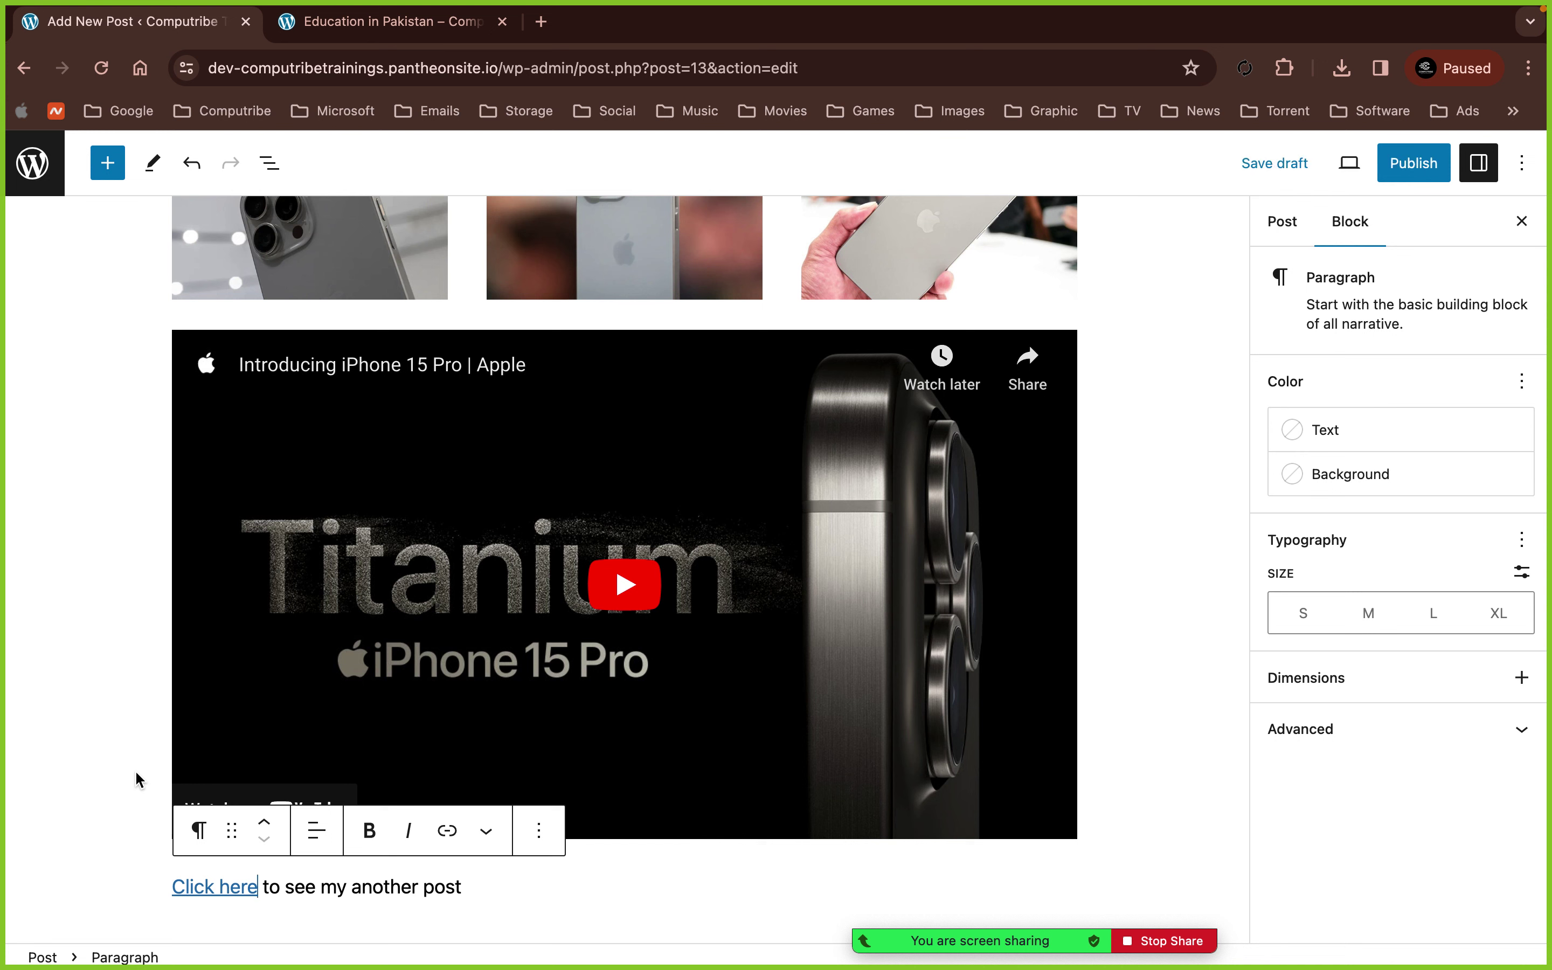
left_click_drag(500, 68, 16, 70)
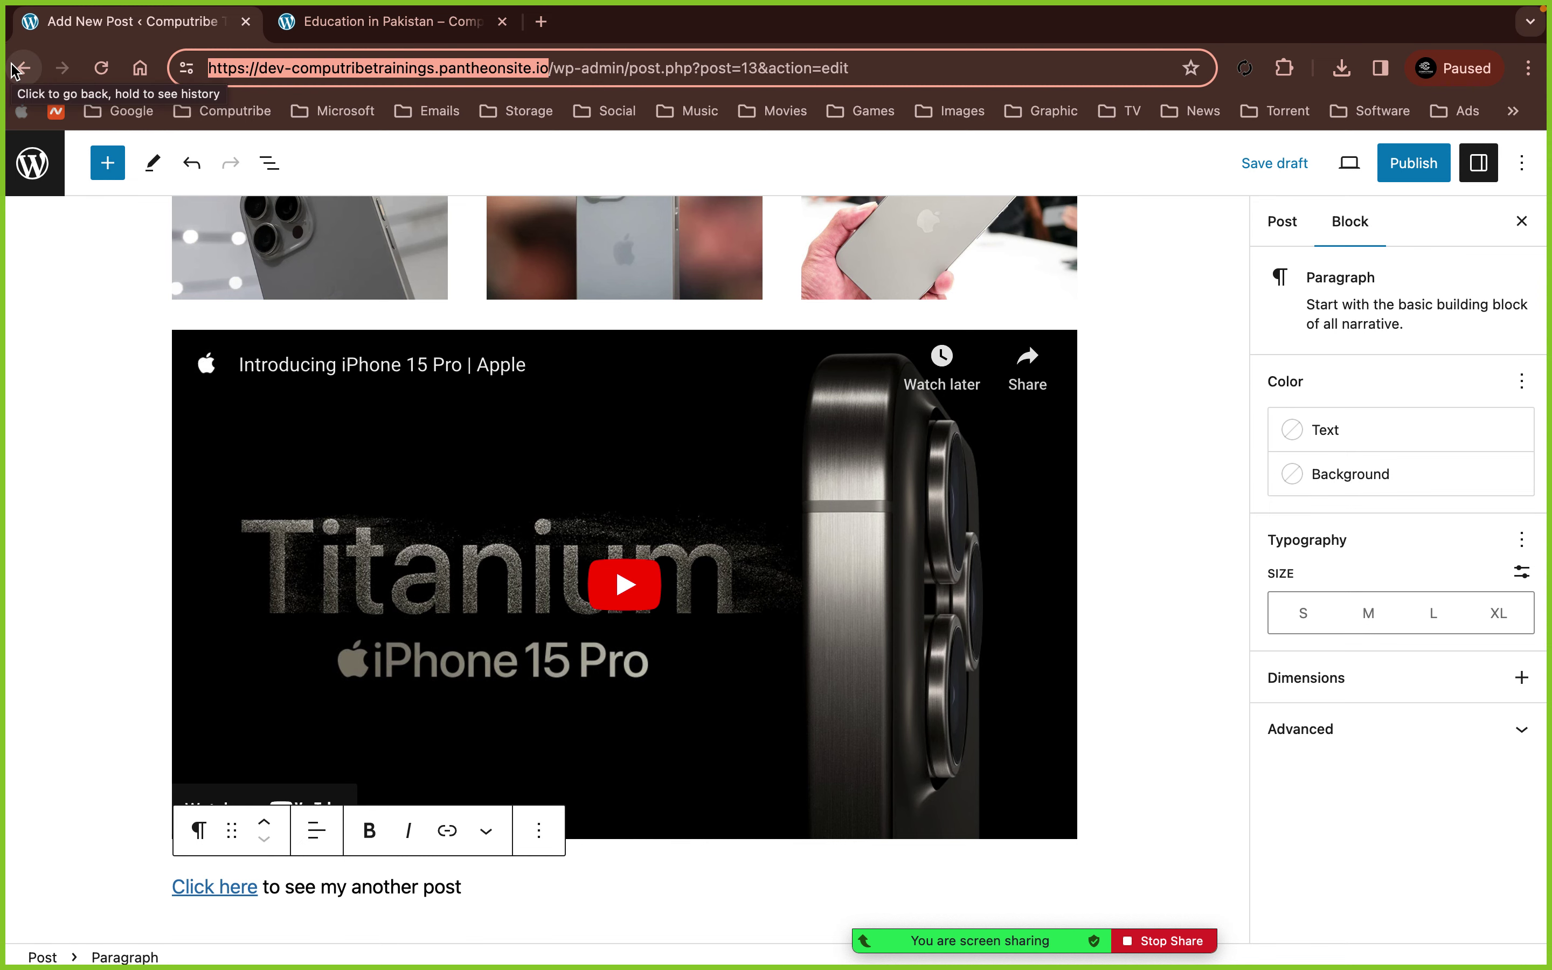
- Search Google for "iphone 15 pro wikipedia" in a new browser tab
left_click(540, 22)
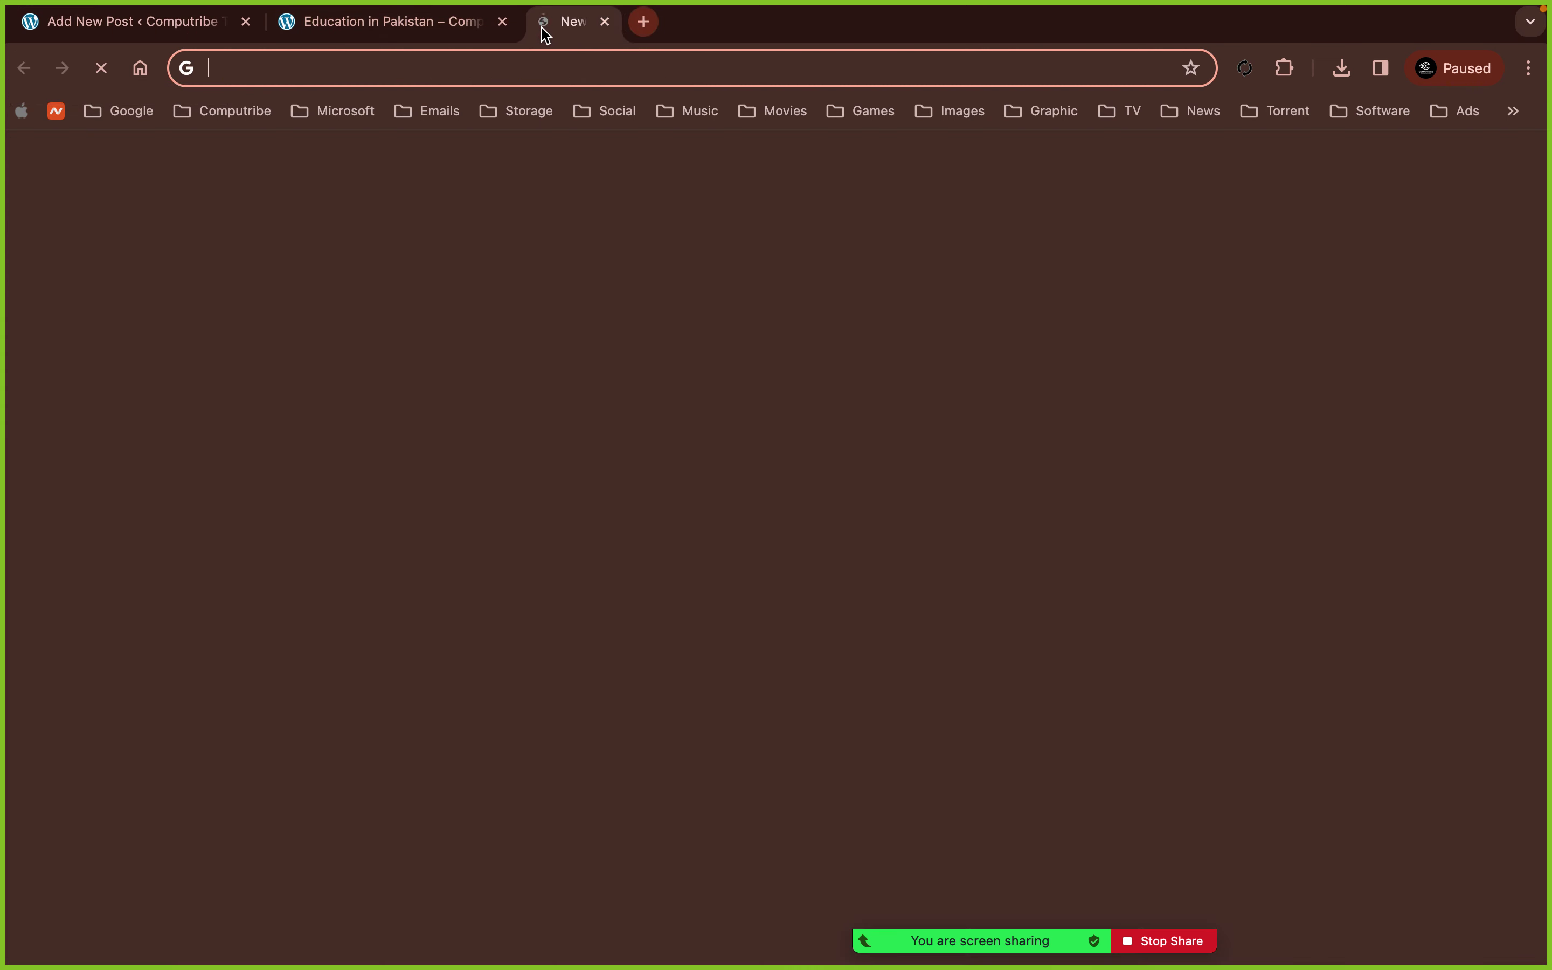
type("ip")
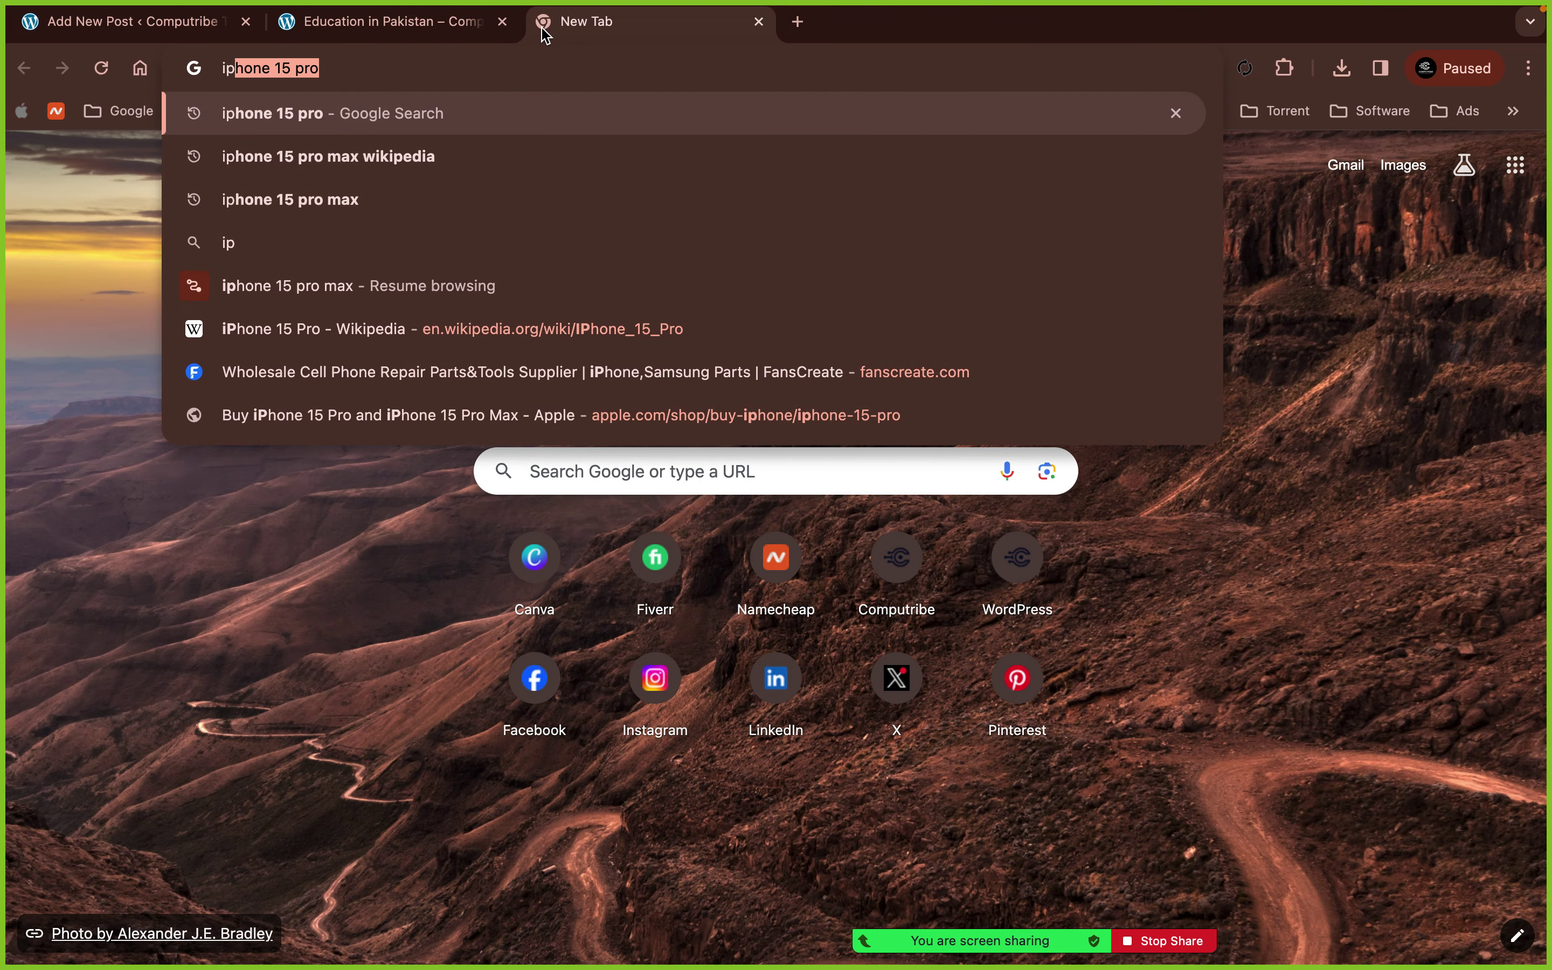
key("Down")
key("Down")
key("BackSpace")
key("BackSpace")
key("BackSpace")
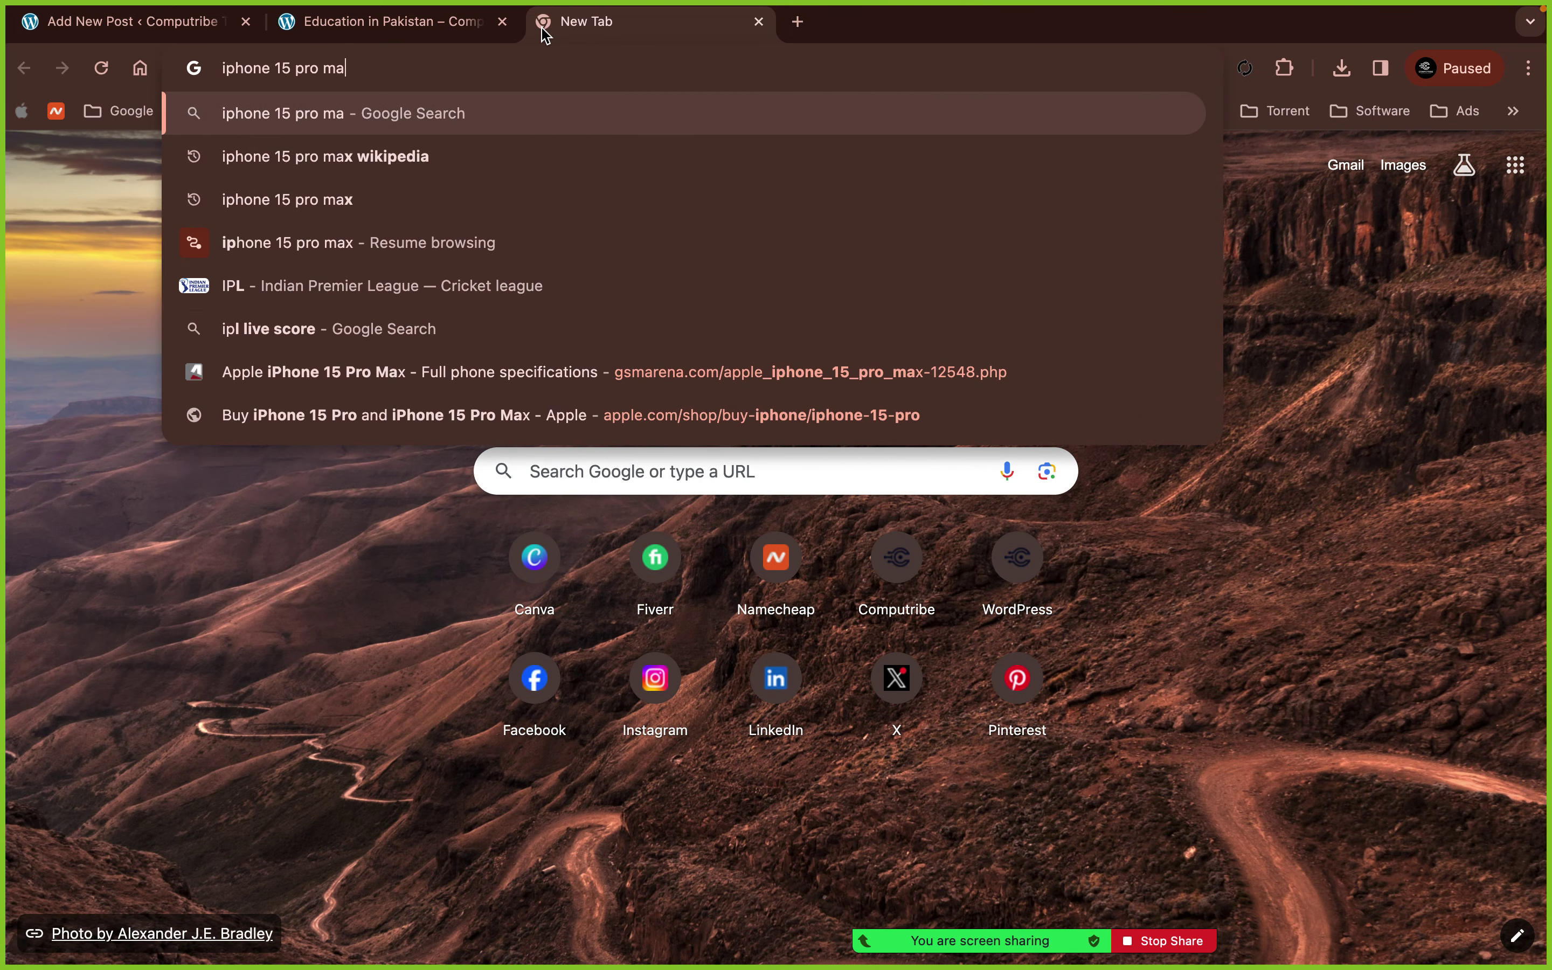
type("wiki")
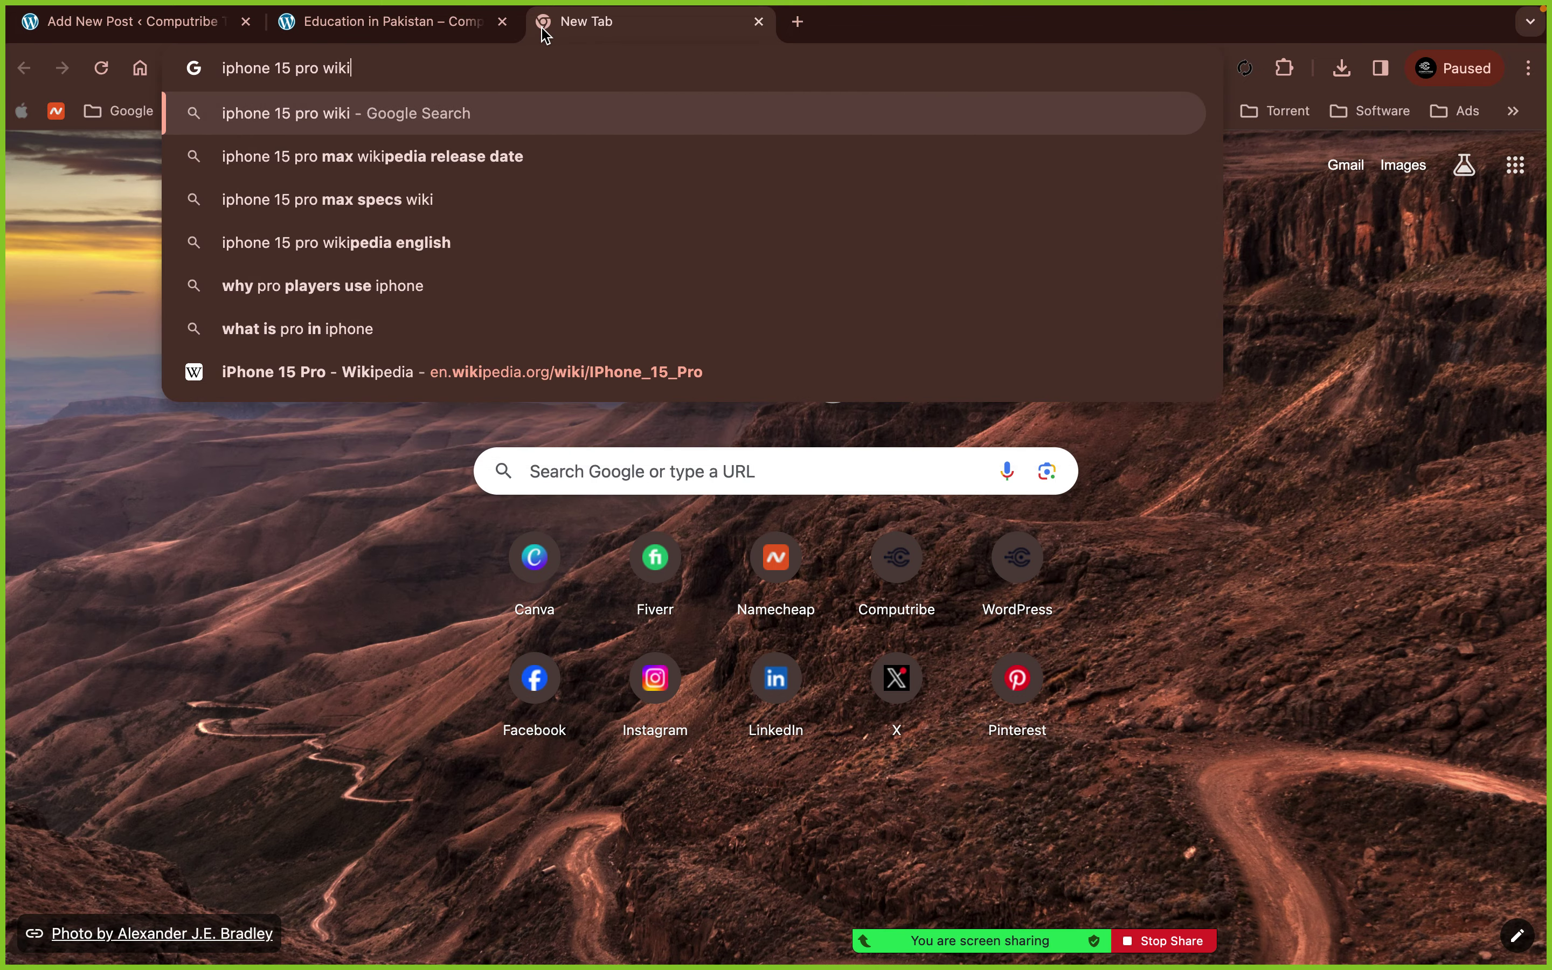
type("p")
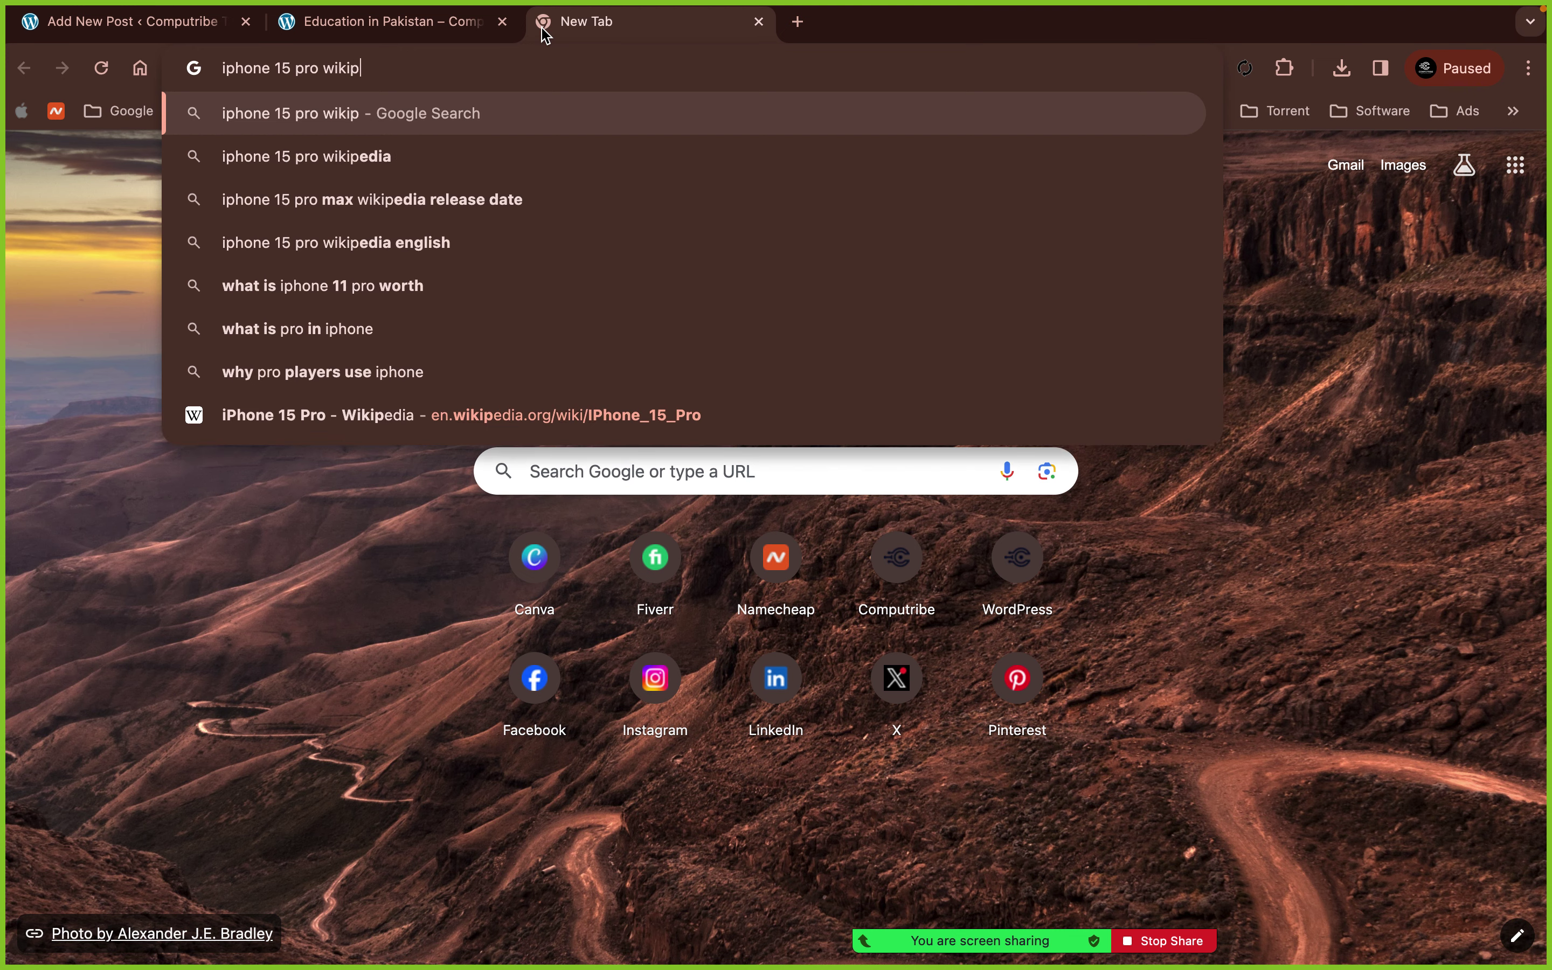
key("Down")
key("Return")
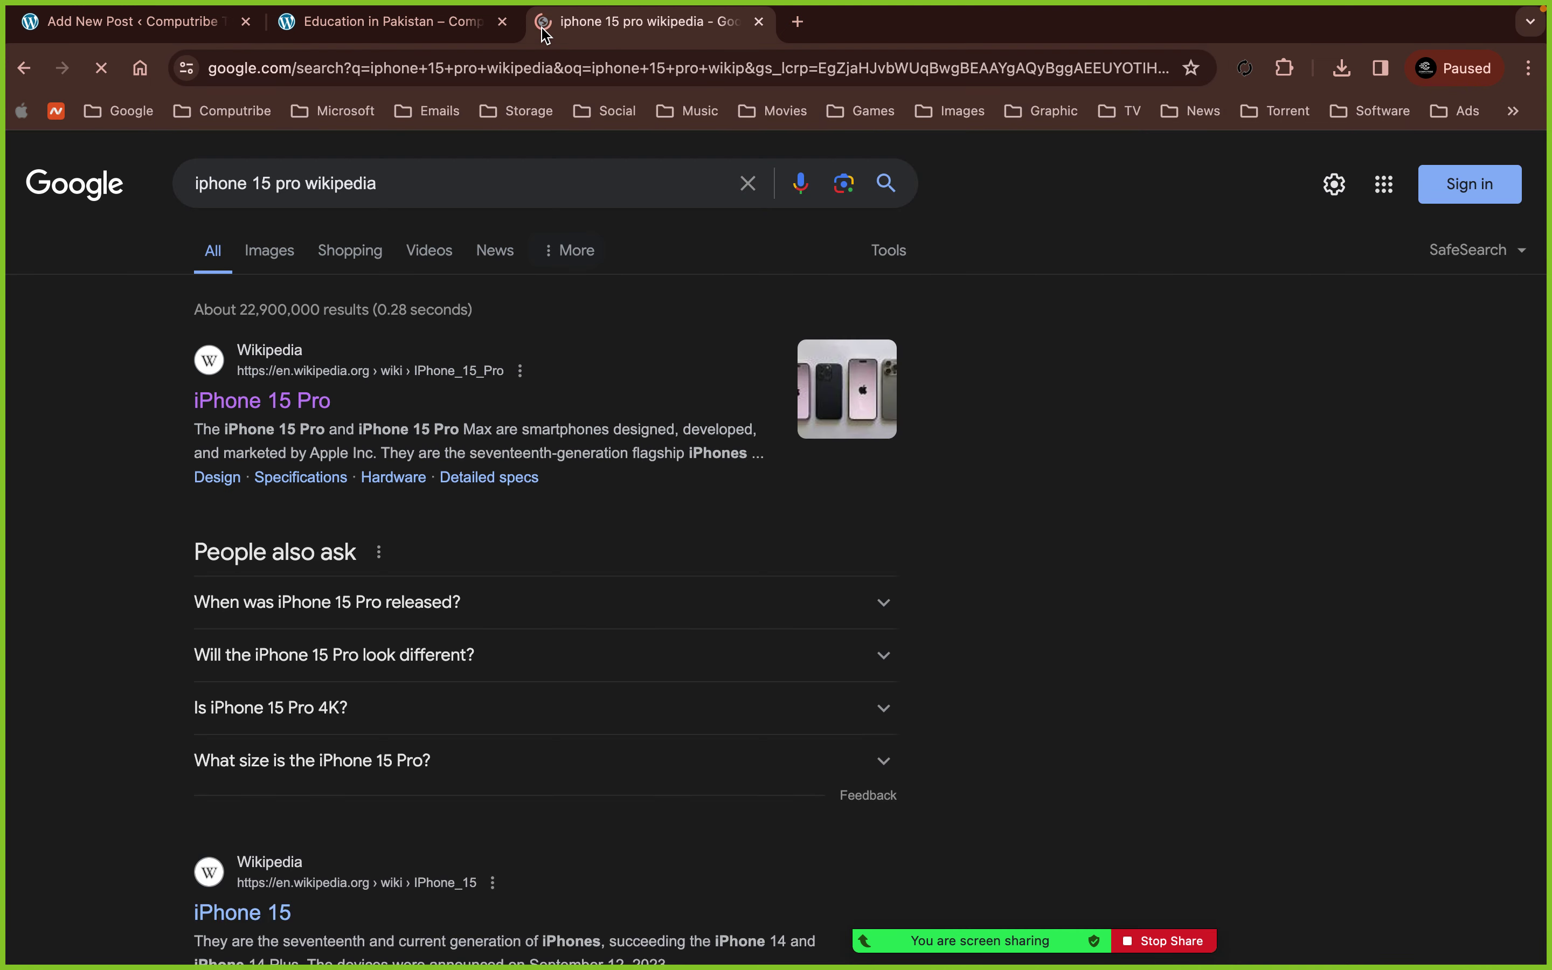
- Open the iPhone 15 Pro Wikipedia article from the search results and copy its web address
left_click(240, 405)
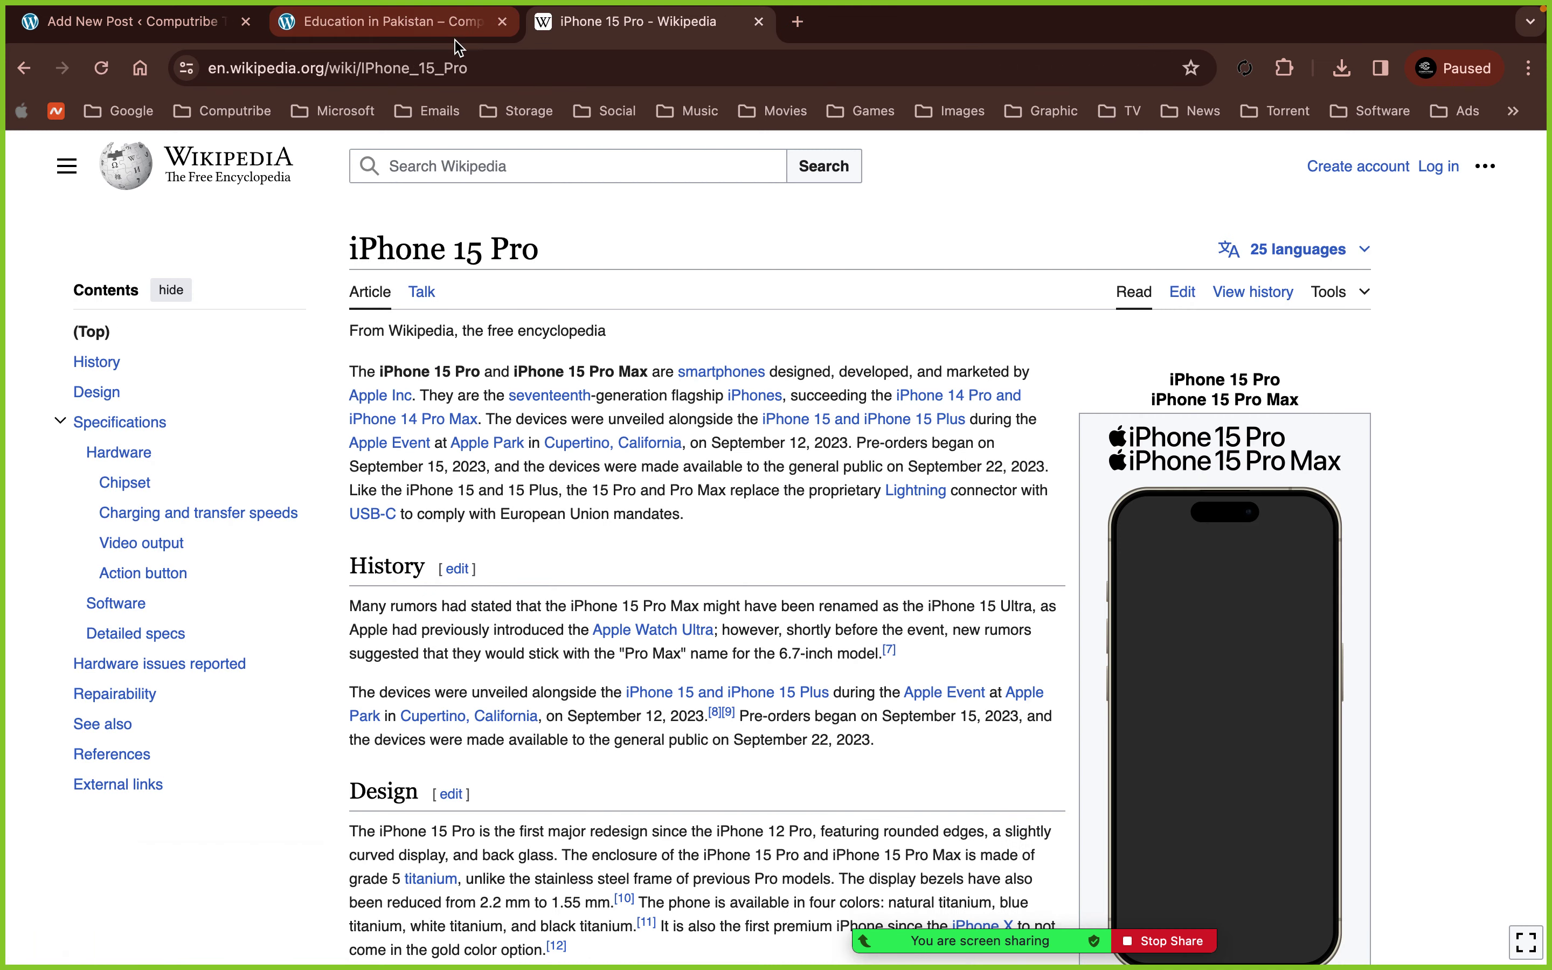
double_click(483, 67)
left_click(483, 67)
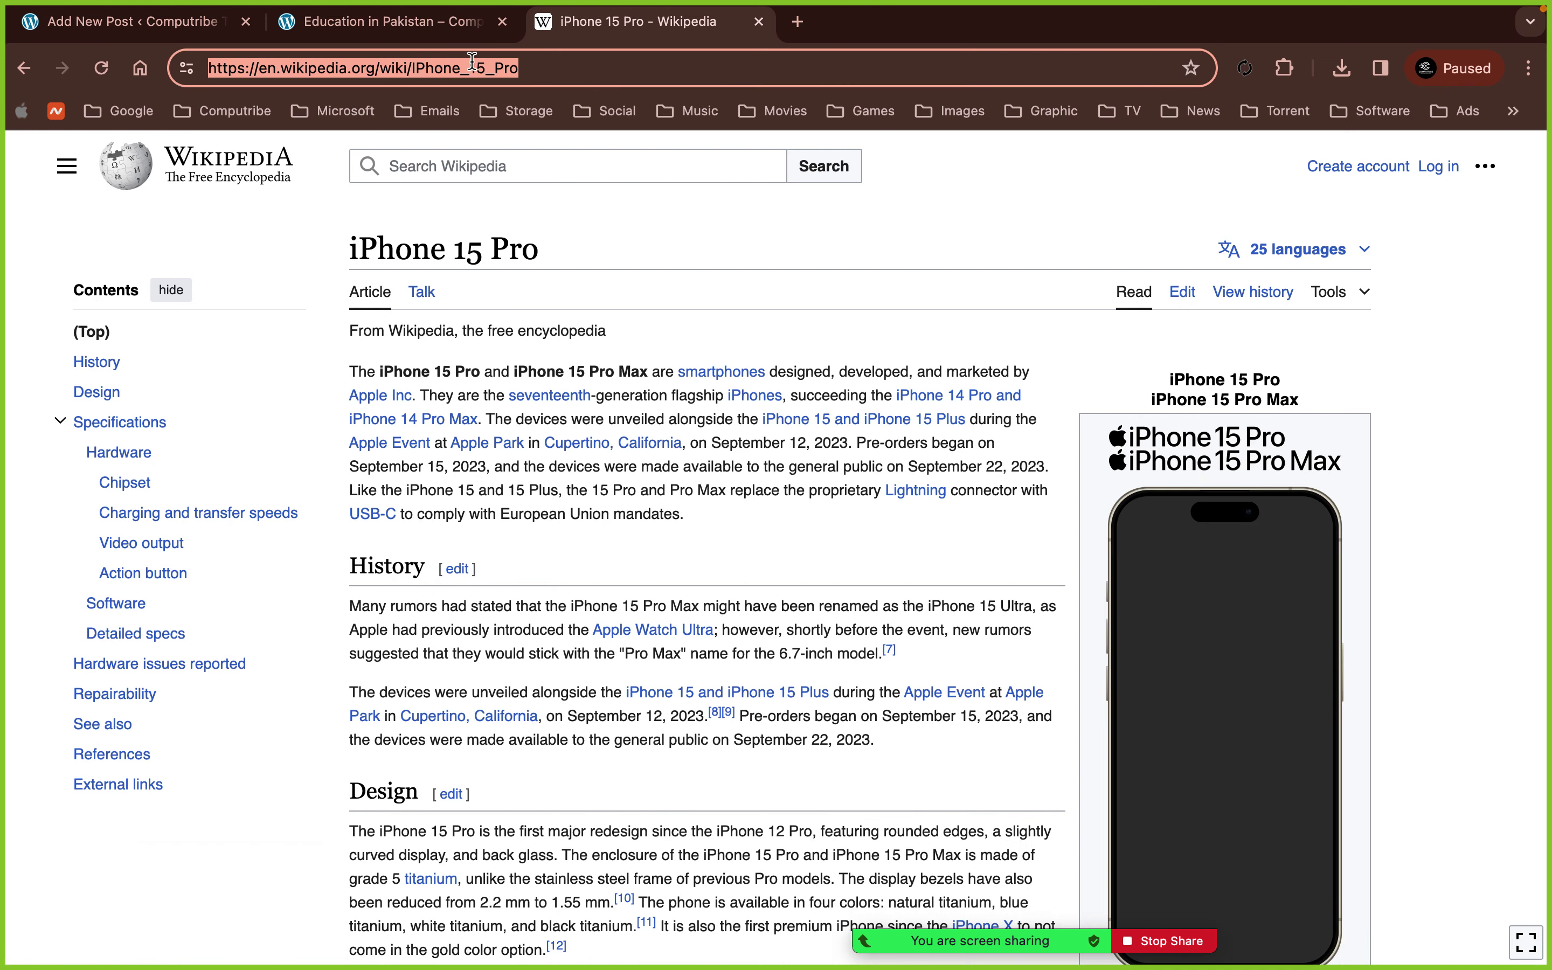
- Return to the post editor and right-align the "Click here to see my another post" paragraph
left_click(122, 21)
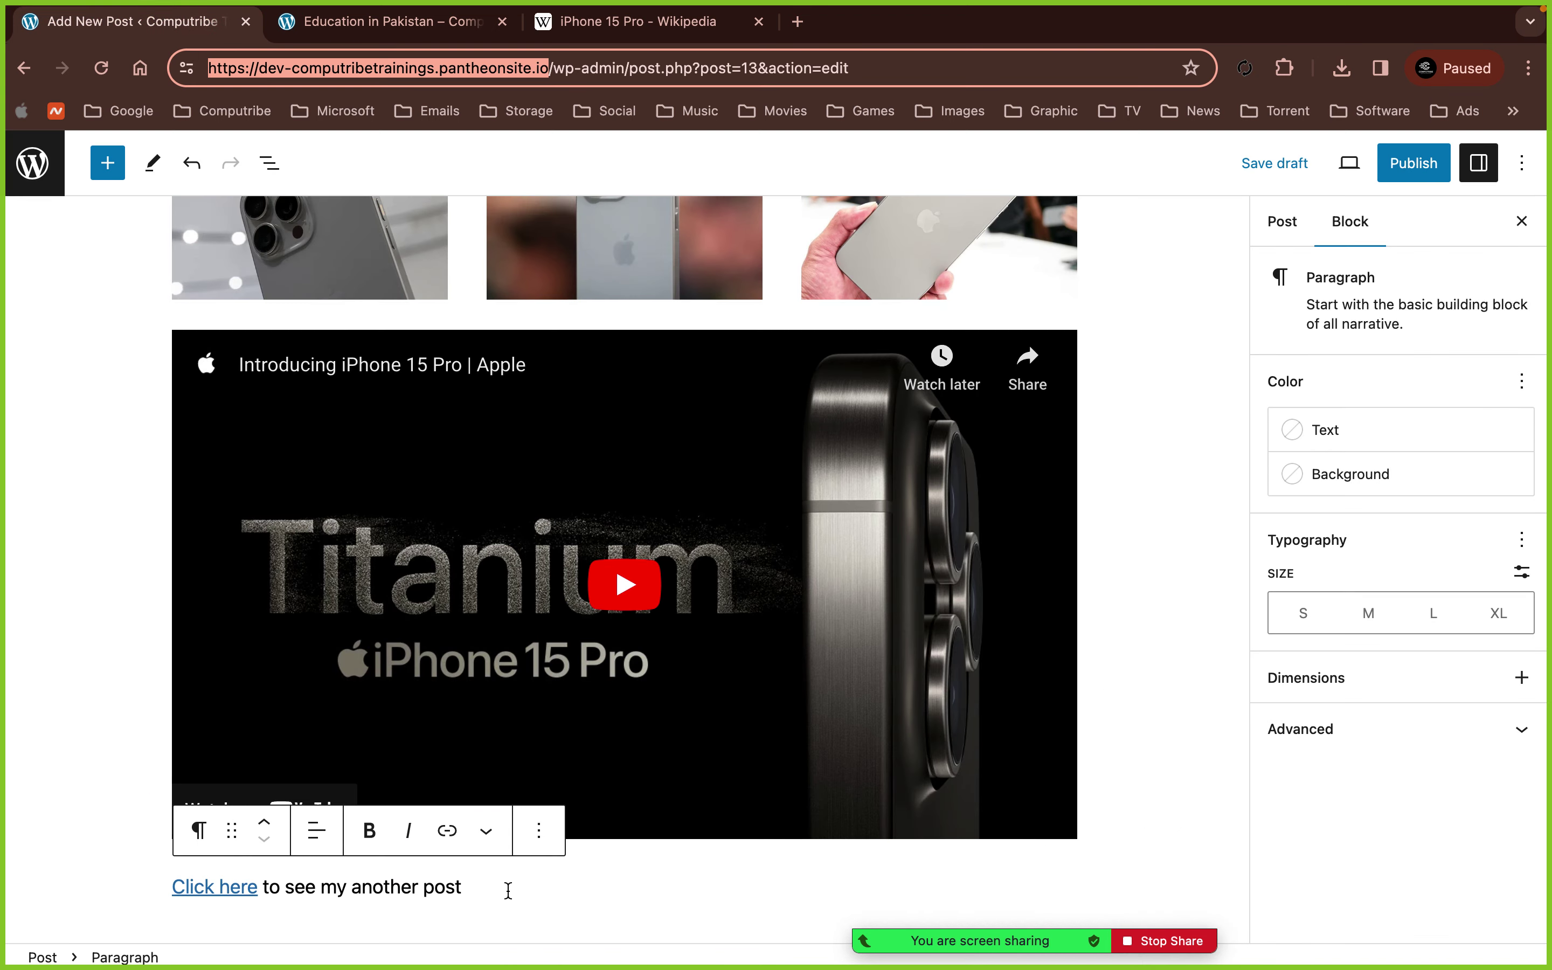
left_click(314, 833)
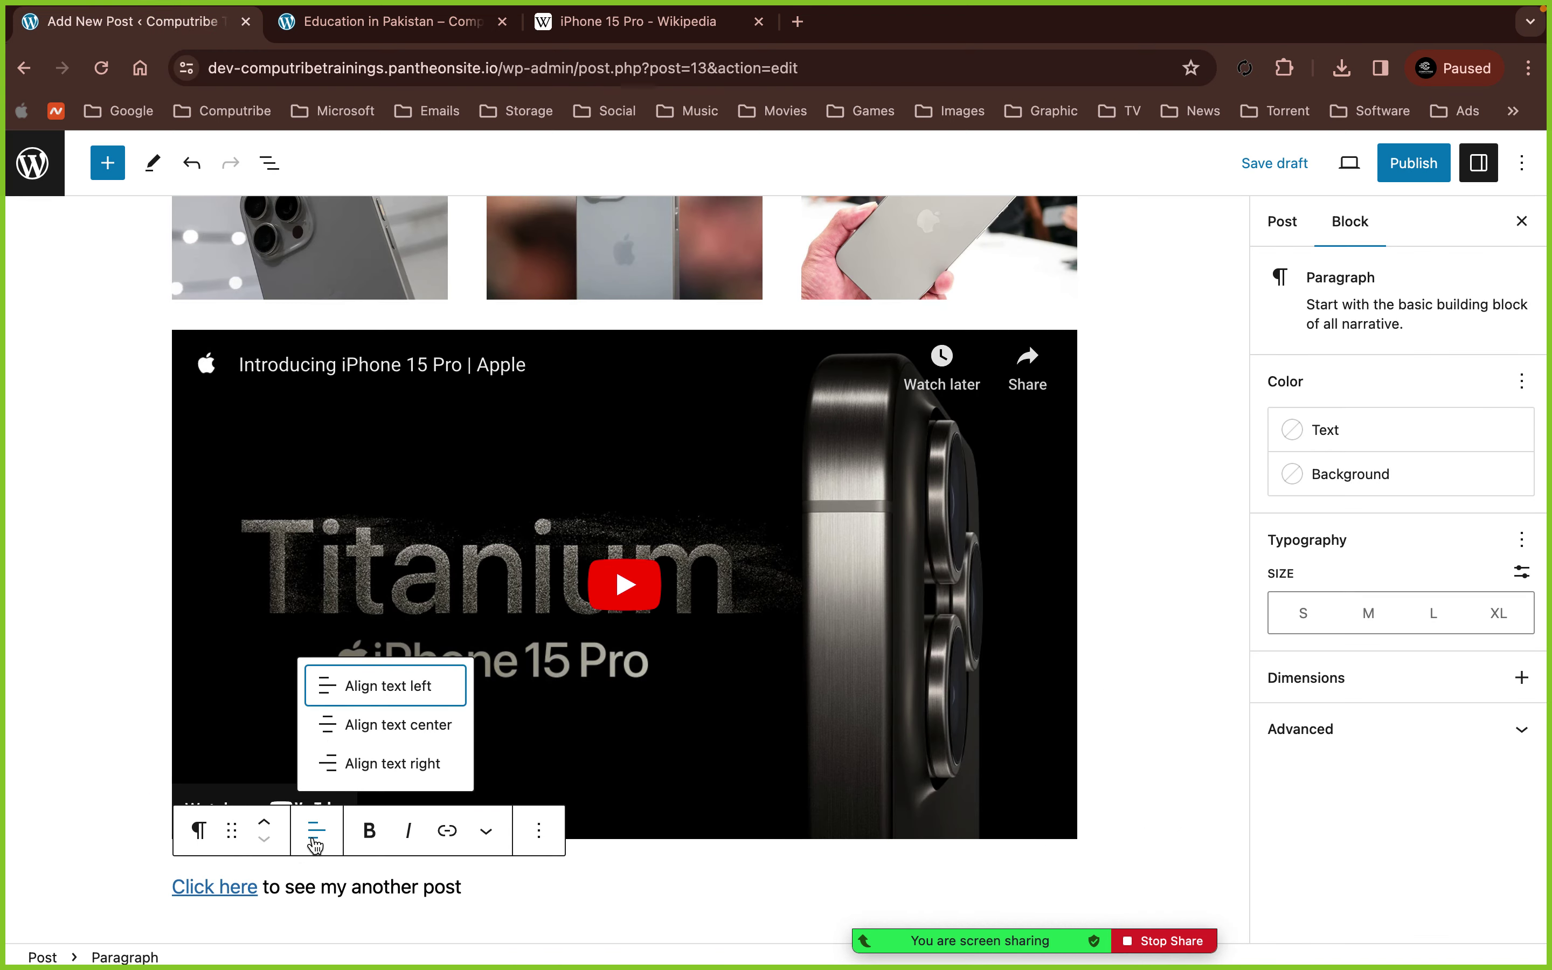
left_click(358, 767)
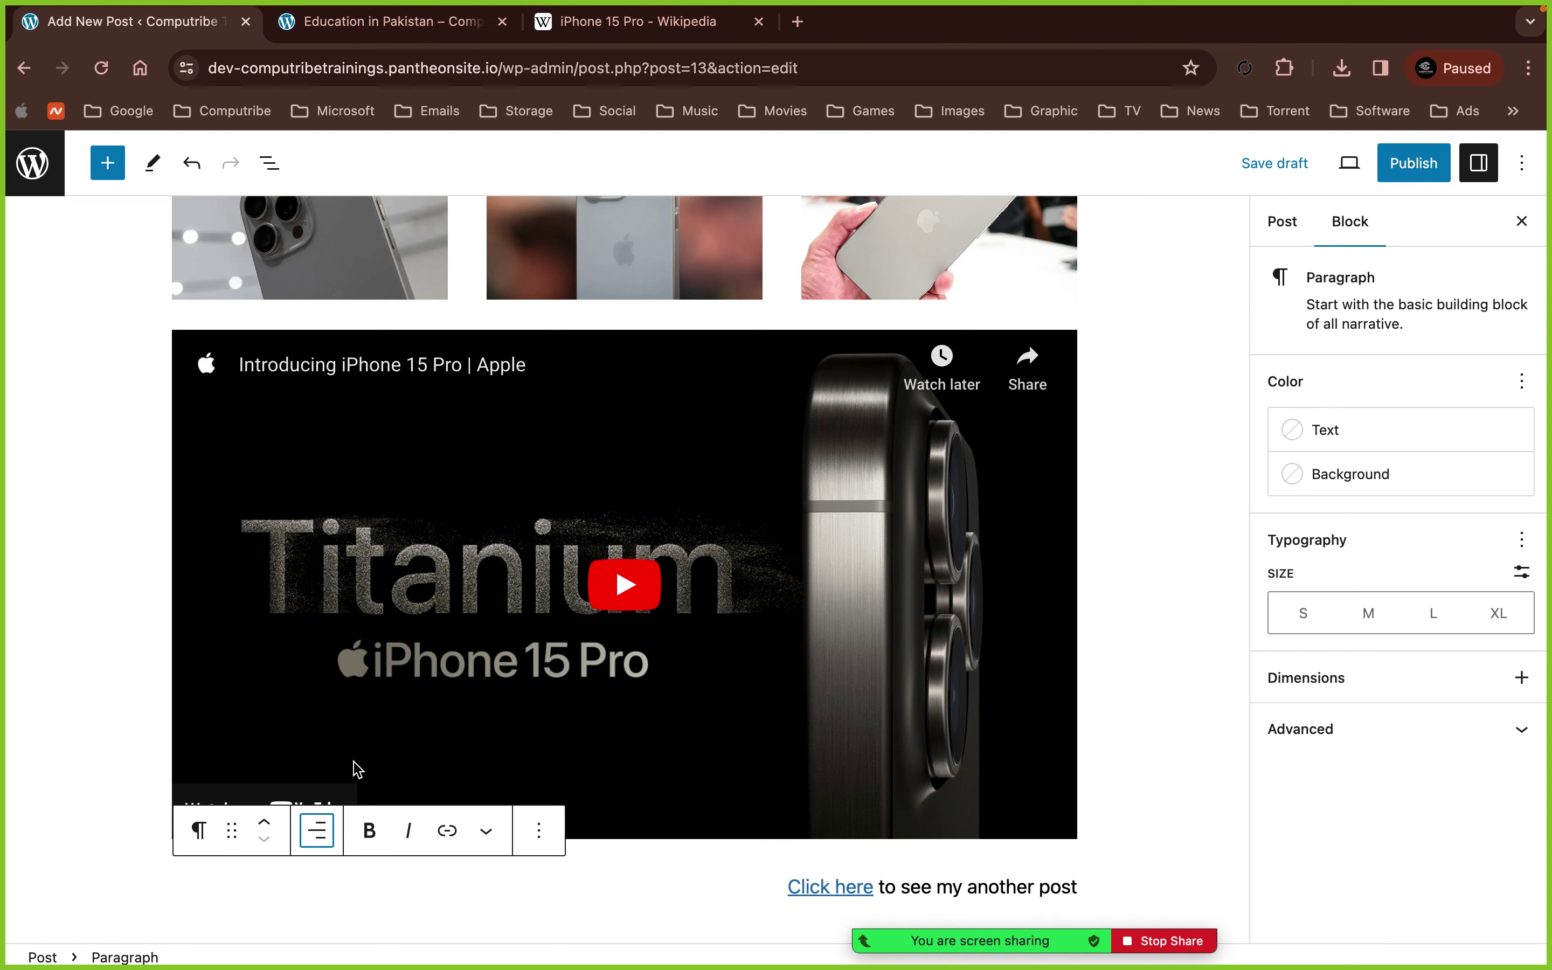
- Add a new paragraph reading "Source" below the right-aligned link paragraph
left_click(1059, 907)
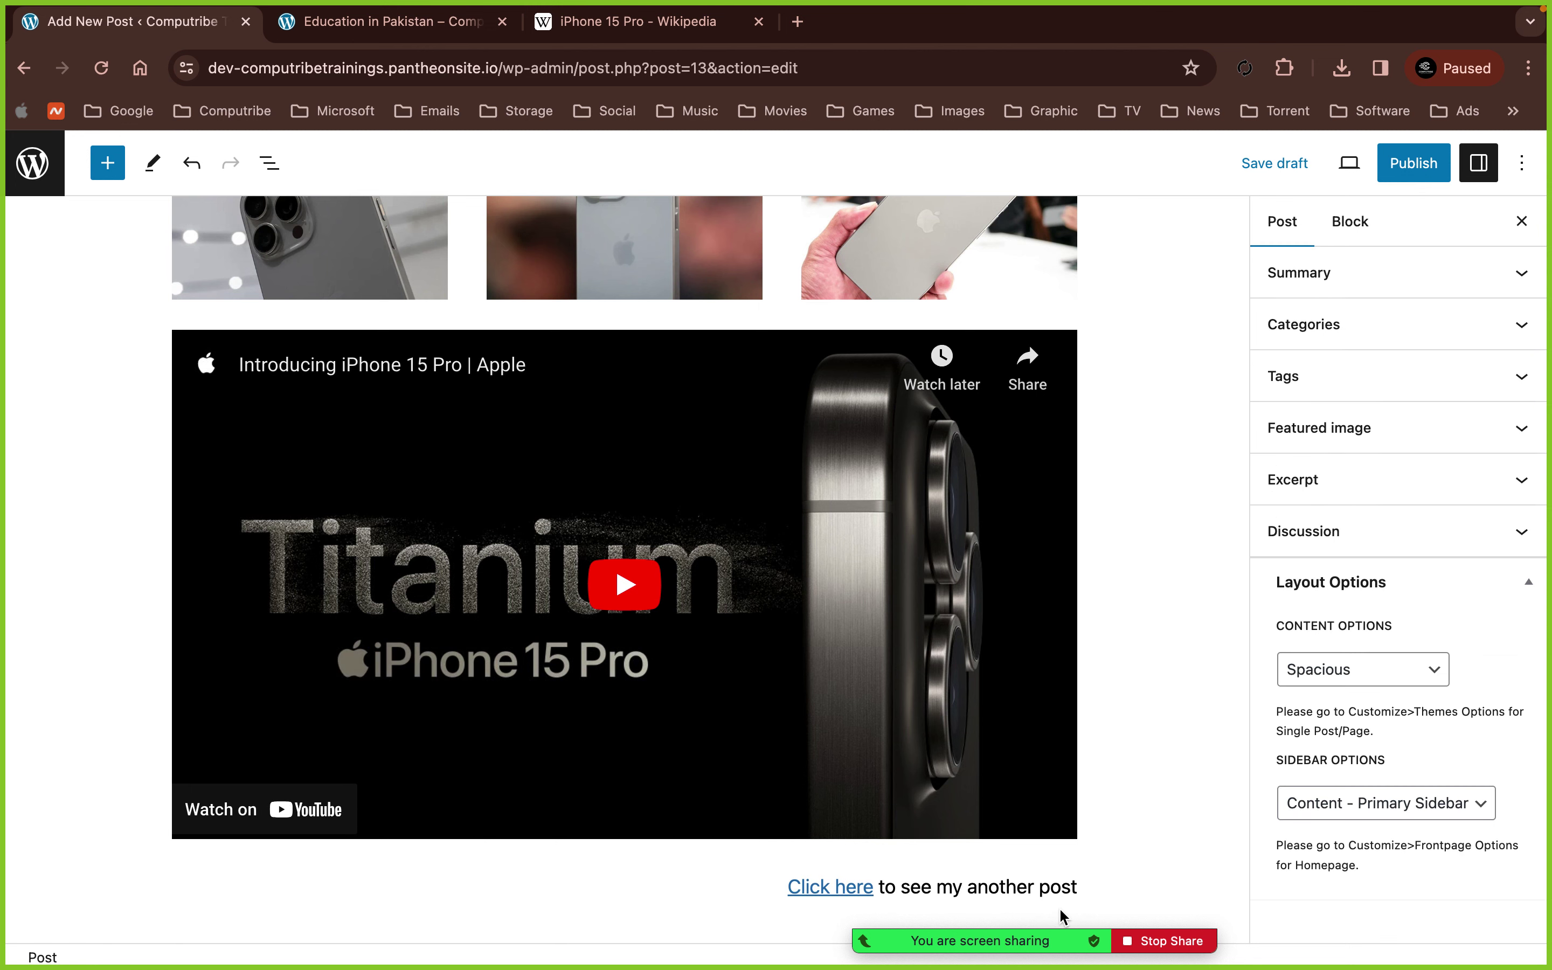
scroll(1059, 907, "down", 1)
left_click(1064, 882)
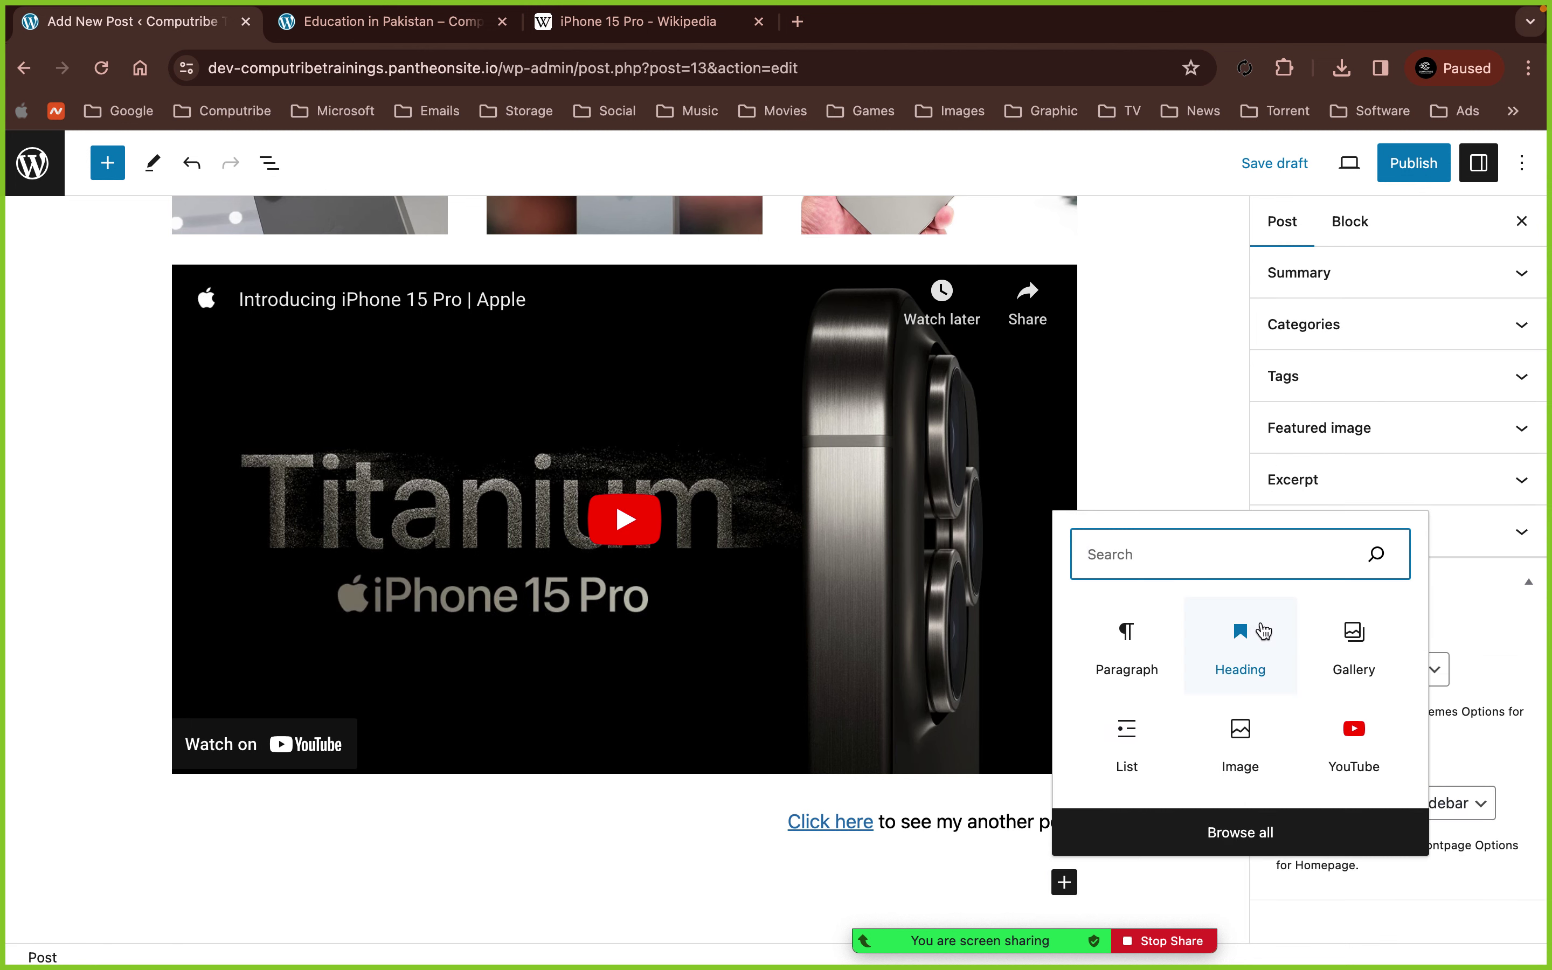
left_click(1128, 638)
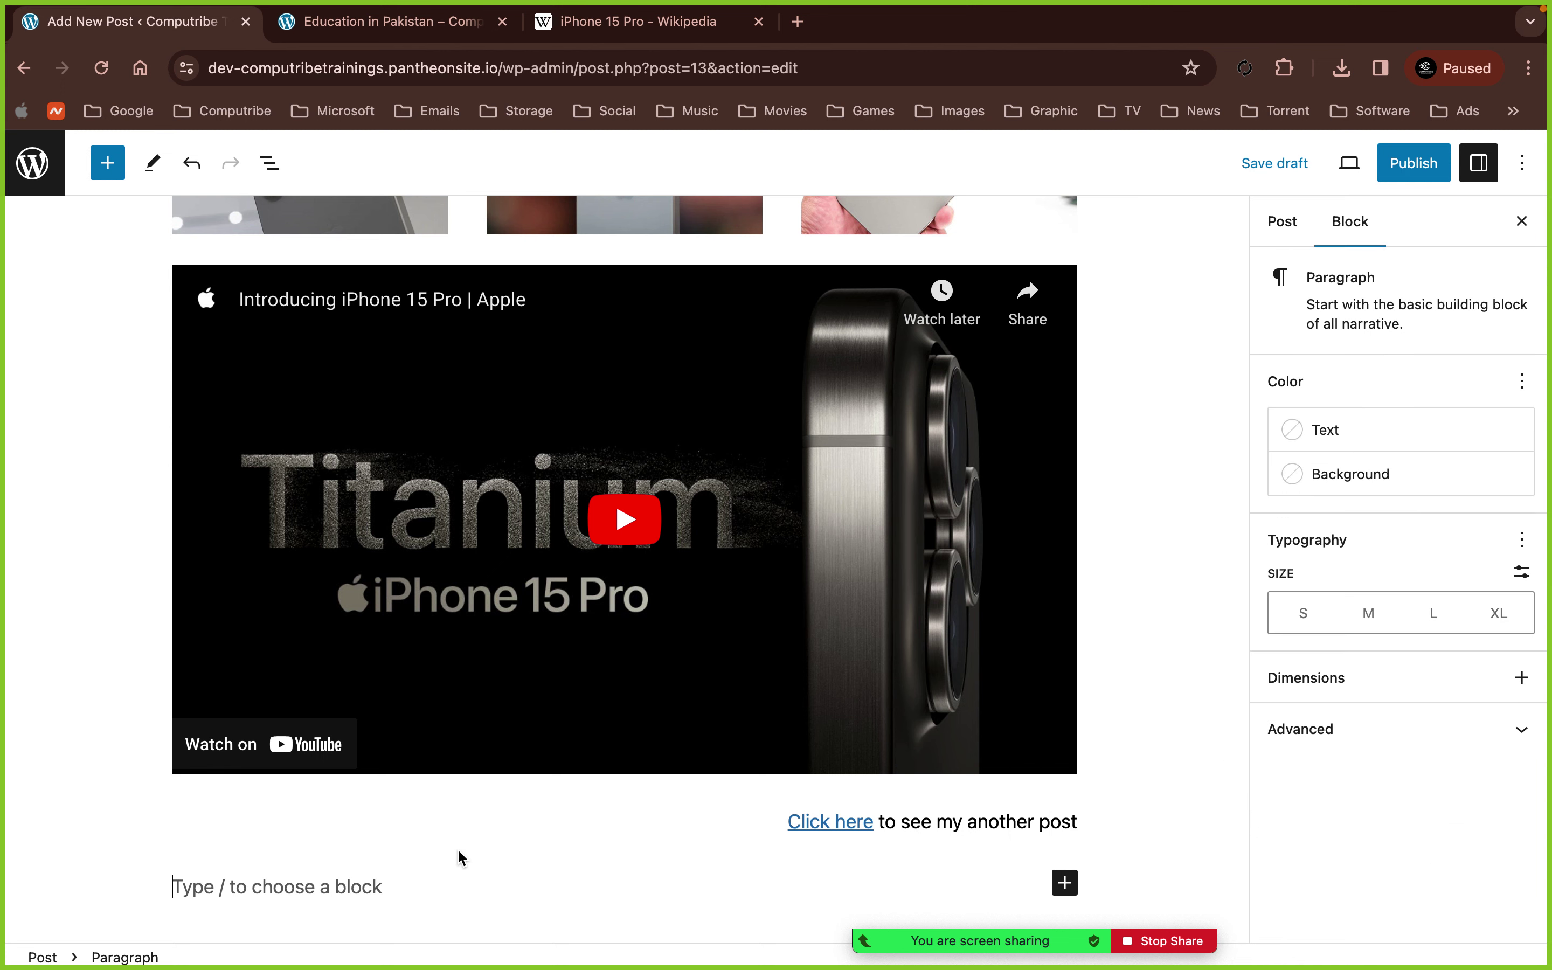
type("Sour")
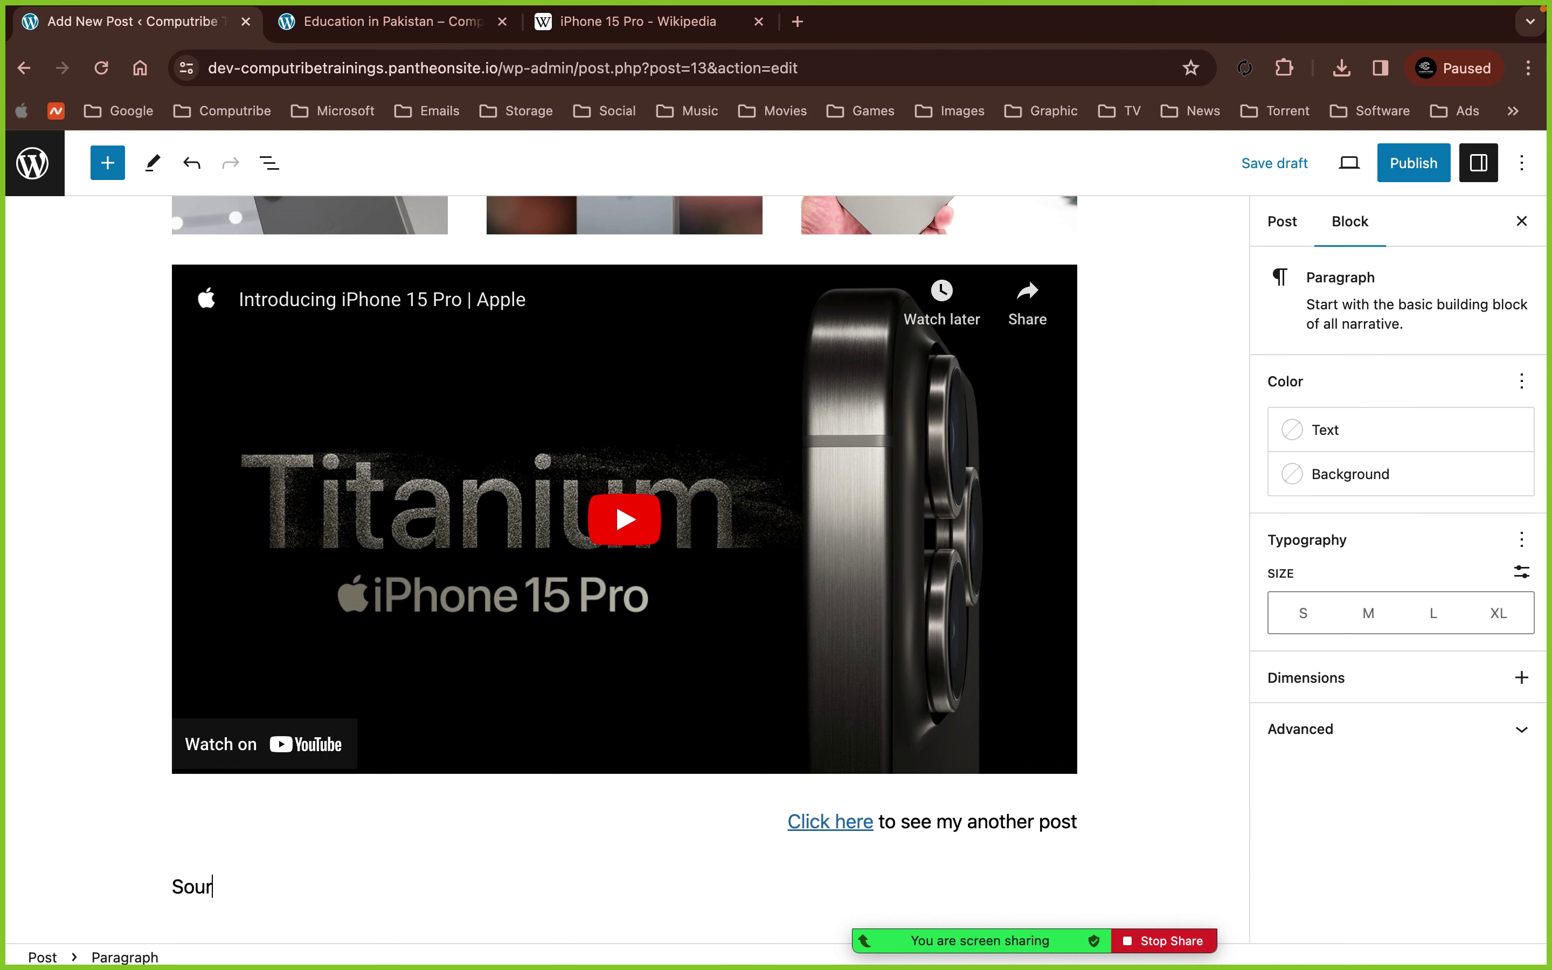
type("ce")
left_click_drag(274, 886, 174, 889)
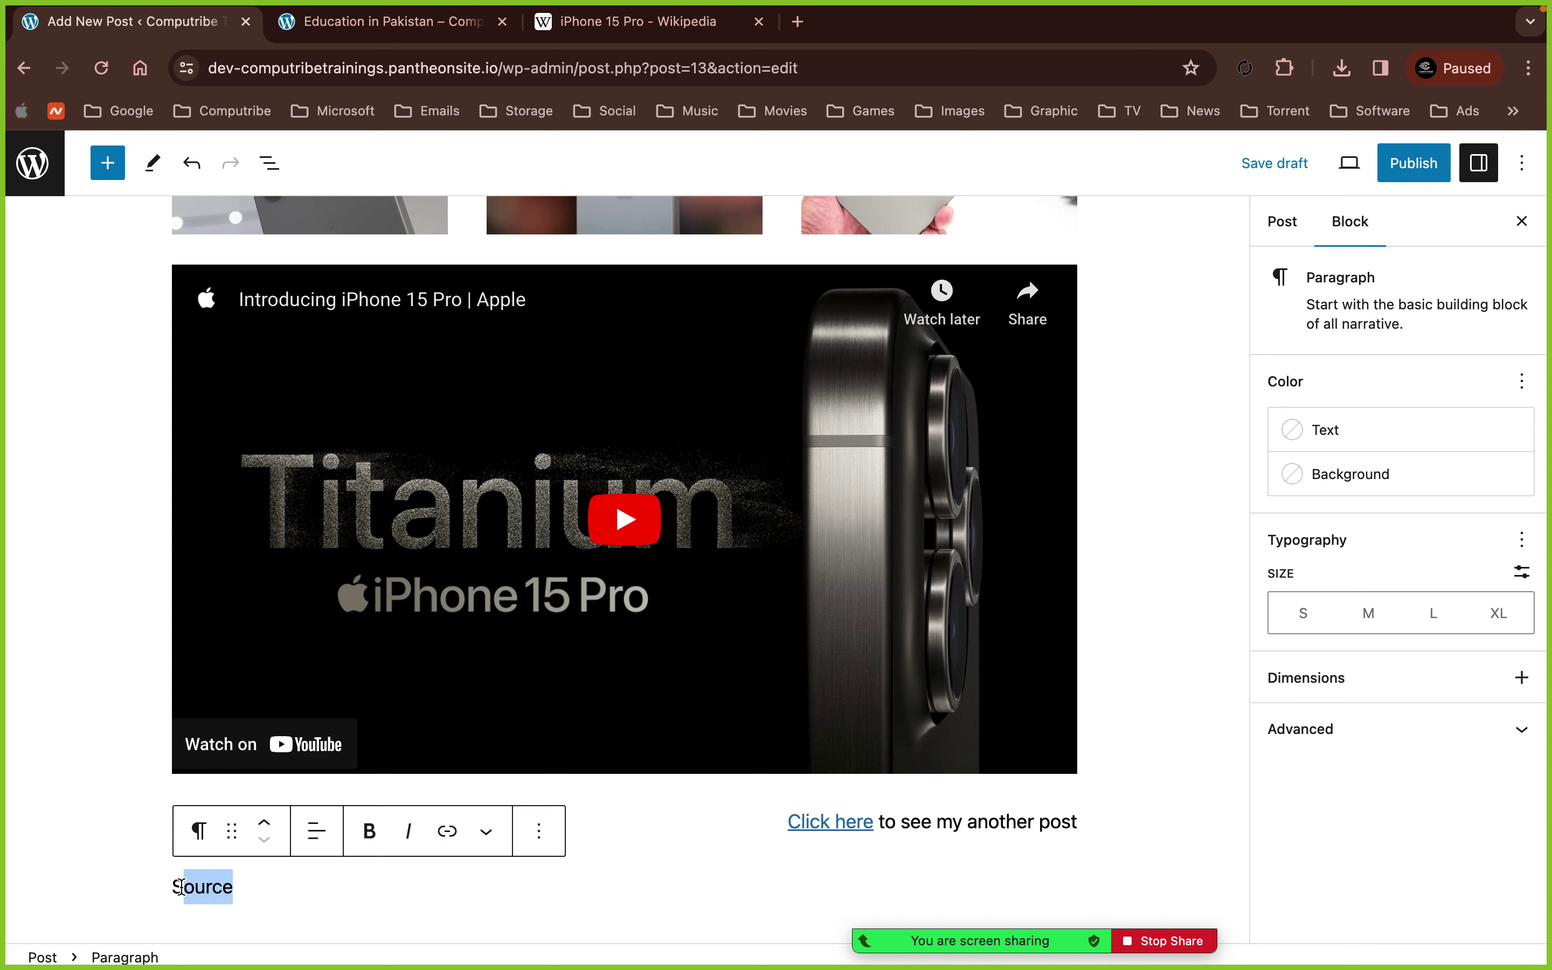
left_click(448, 831)
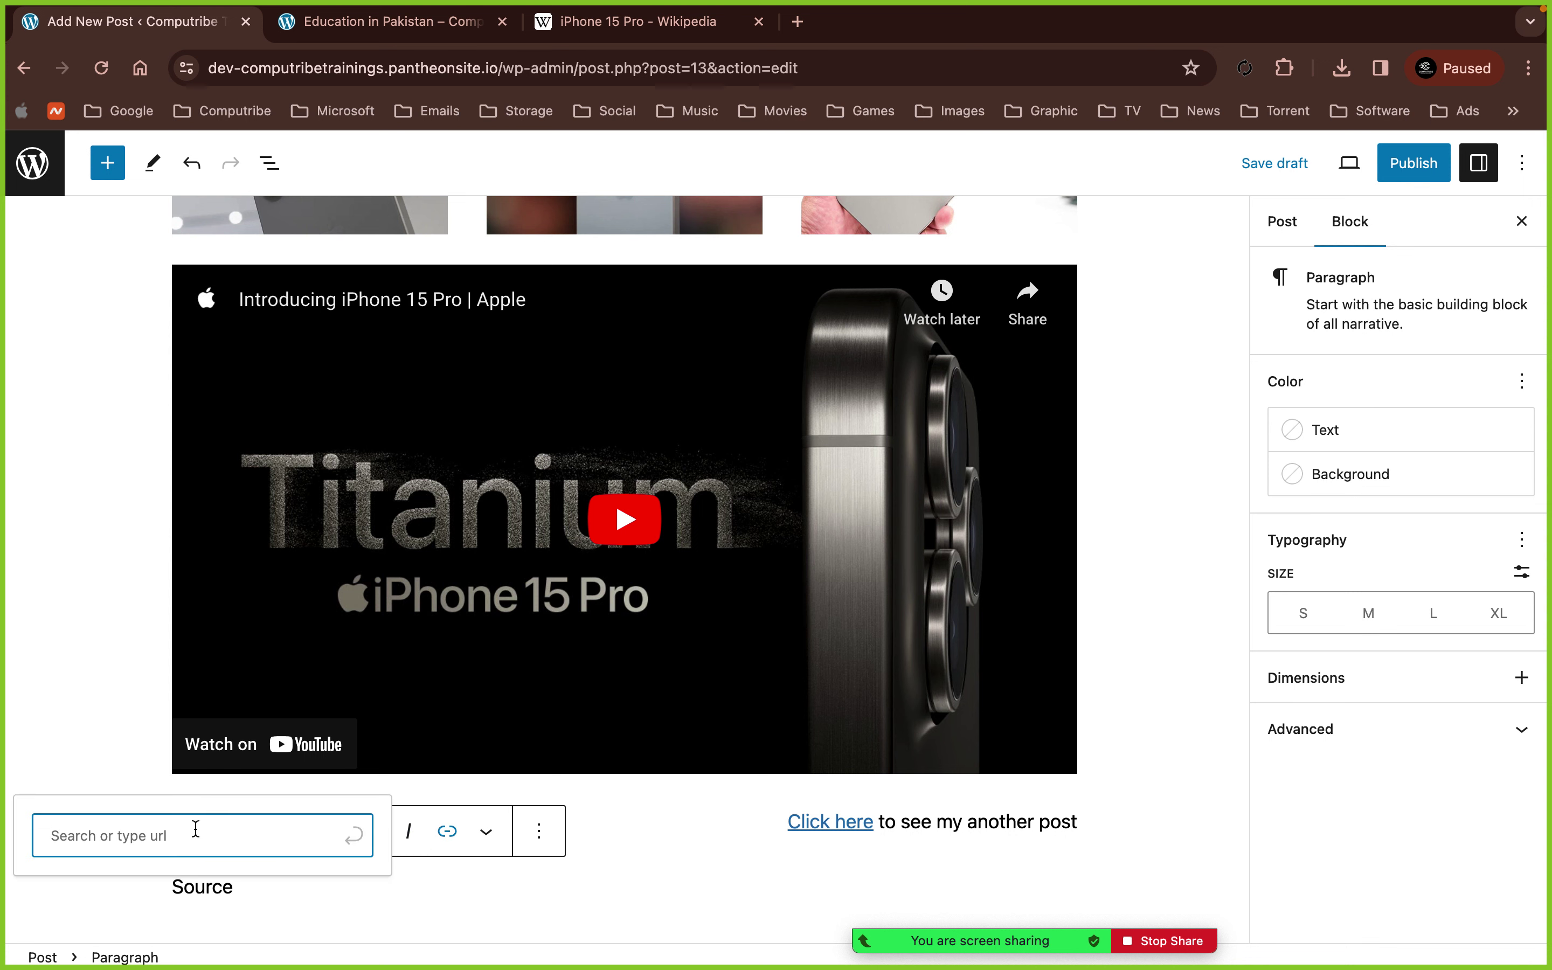
type("https://en.wikipedia.org/wiki/iPhone_15_Pro")
left_click(350, 784)
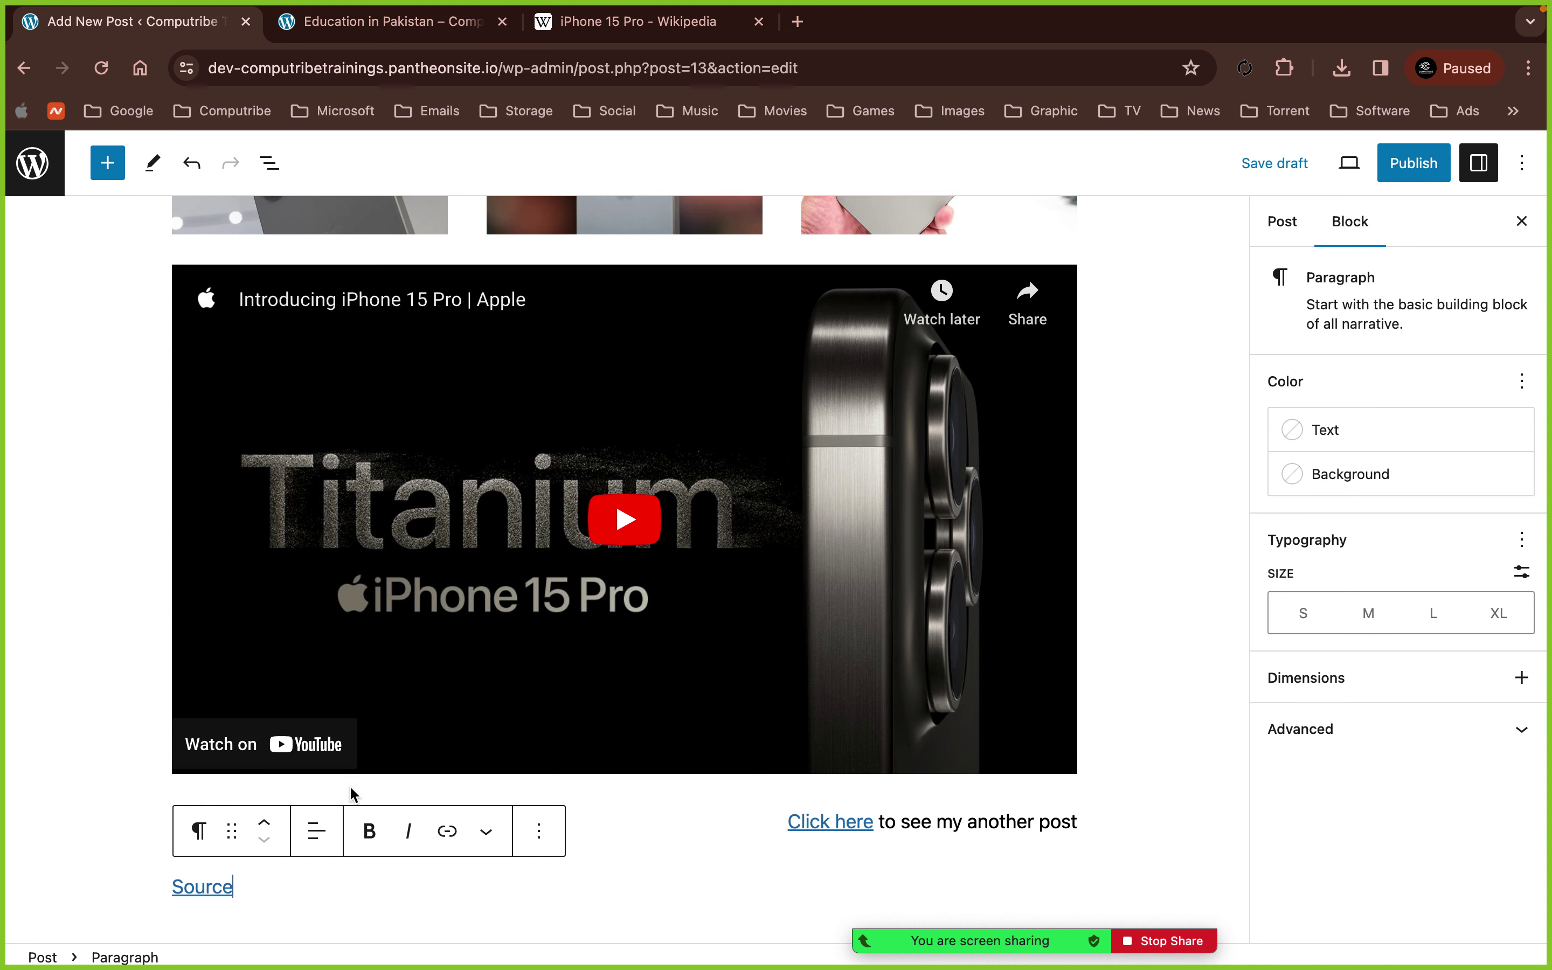
- Set the "Source" link to open in a new tab and deselect the paragraph
left_click(227, 886)
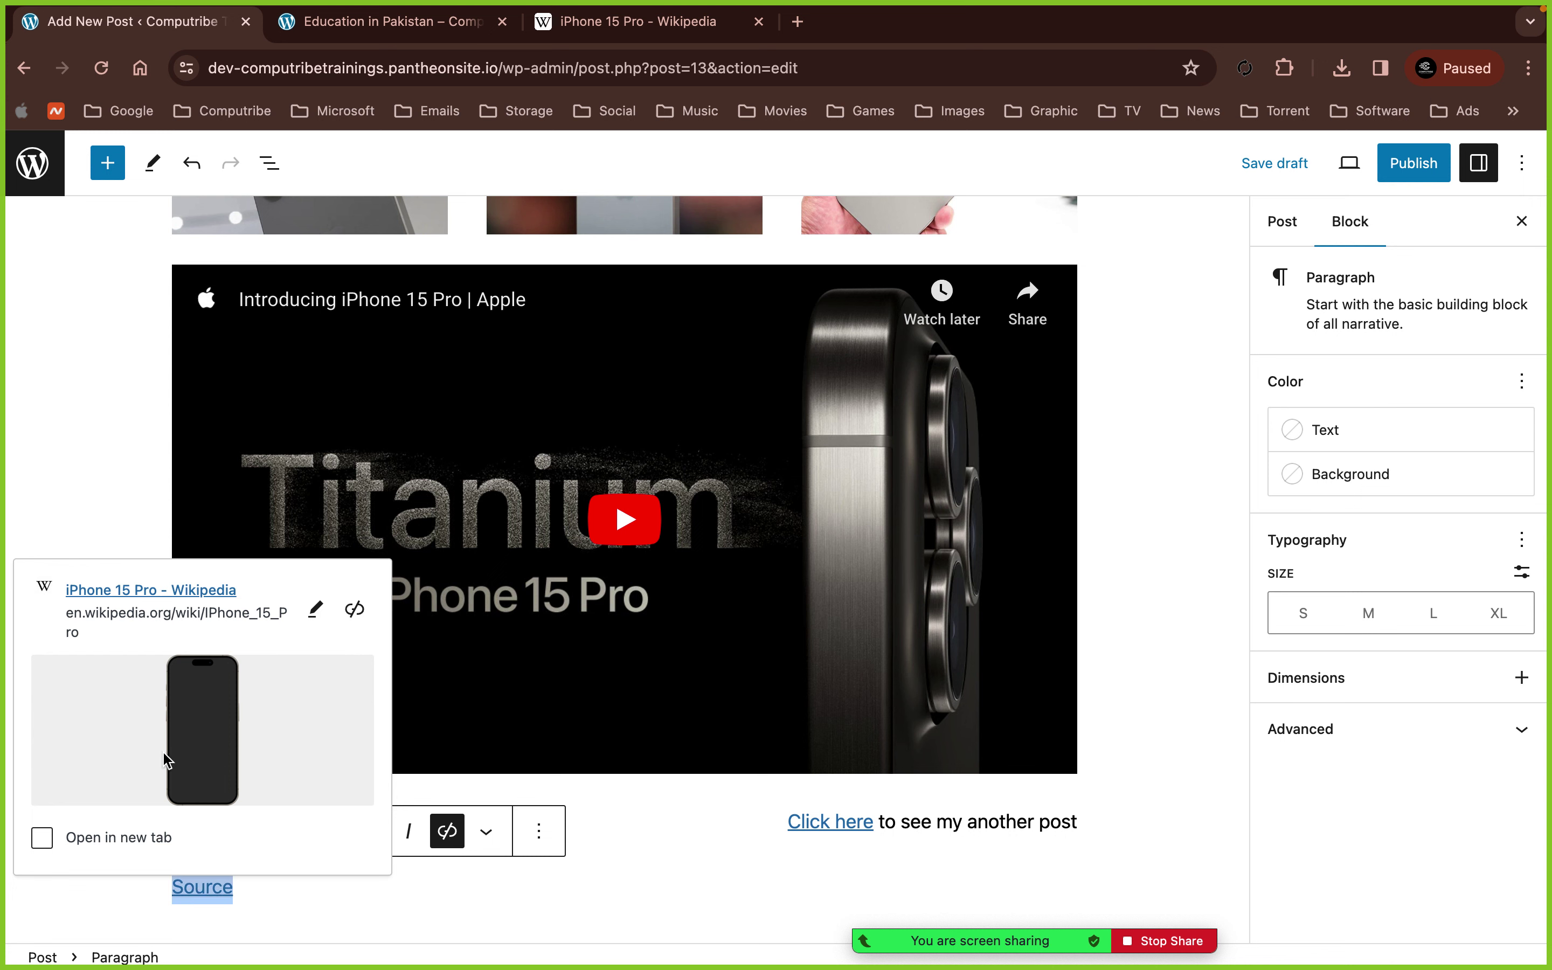
left_click(43, 836)
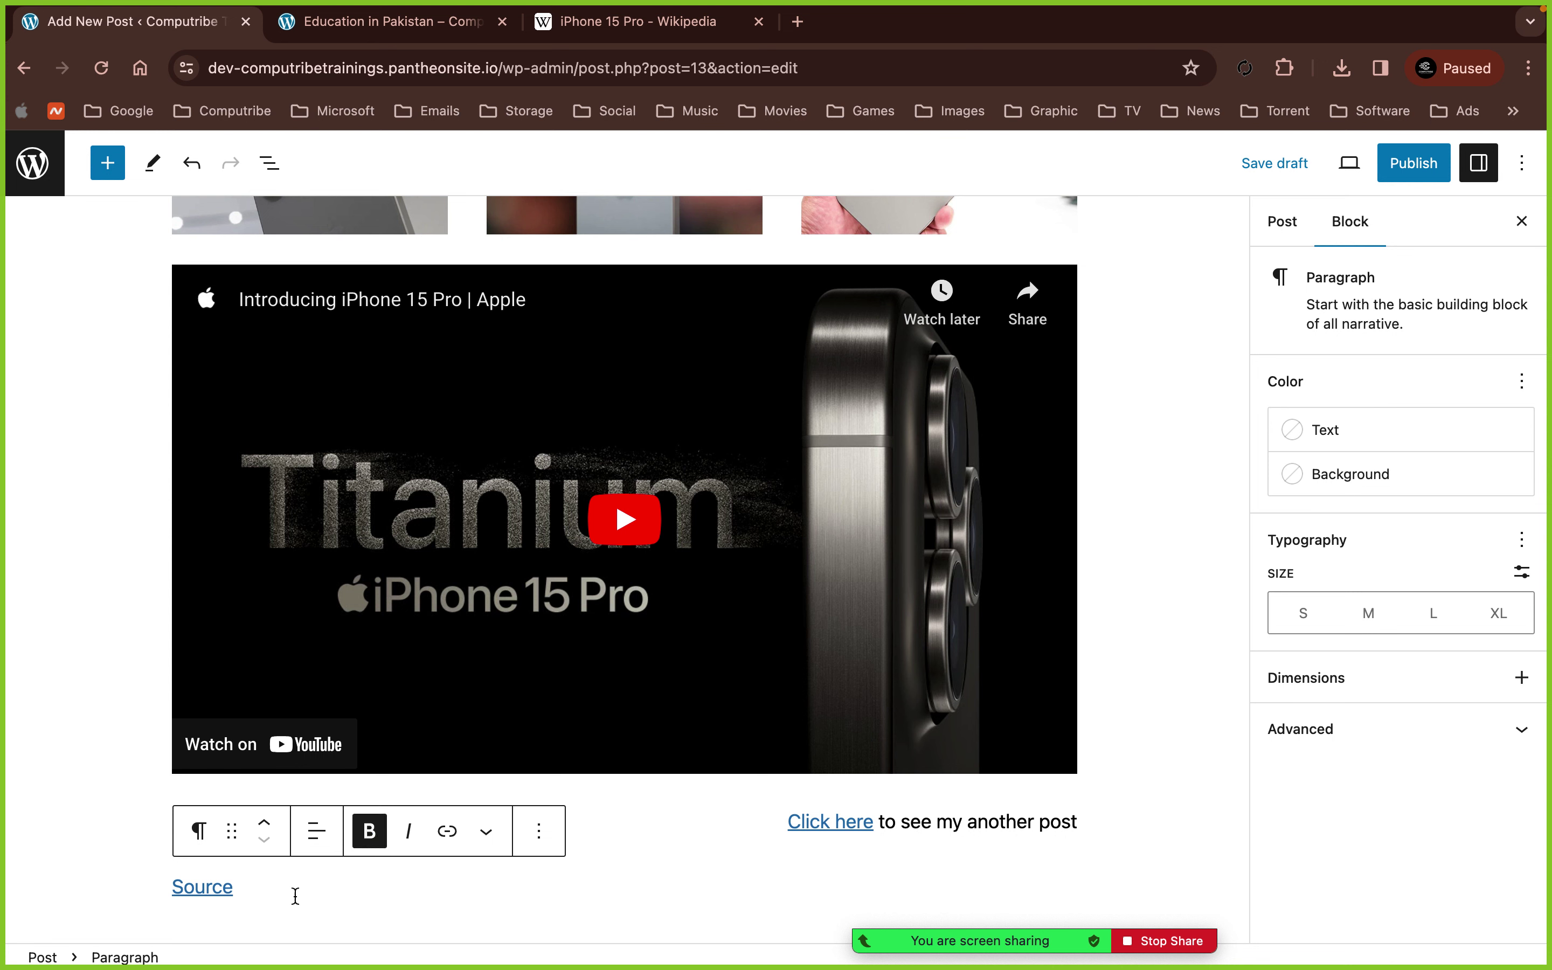
left_click_drag(294, 893, 146, 896)
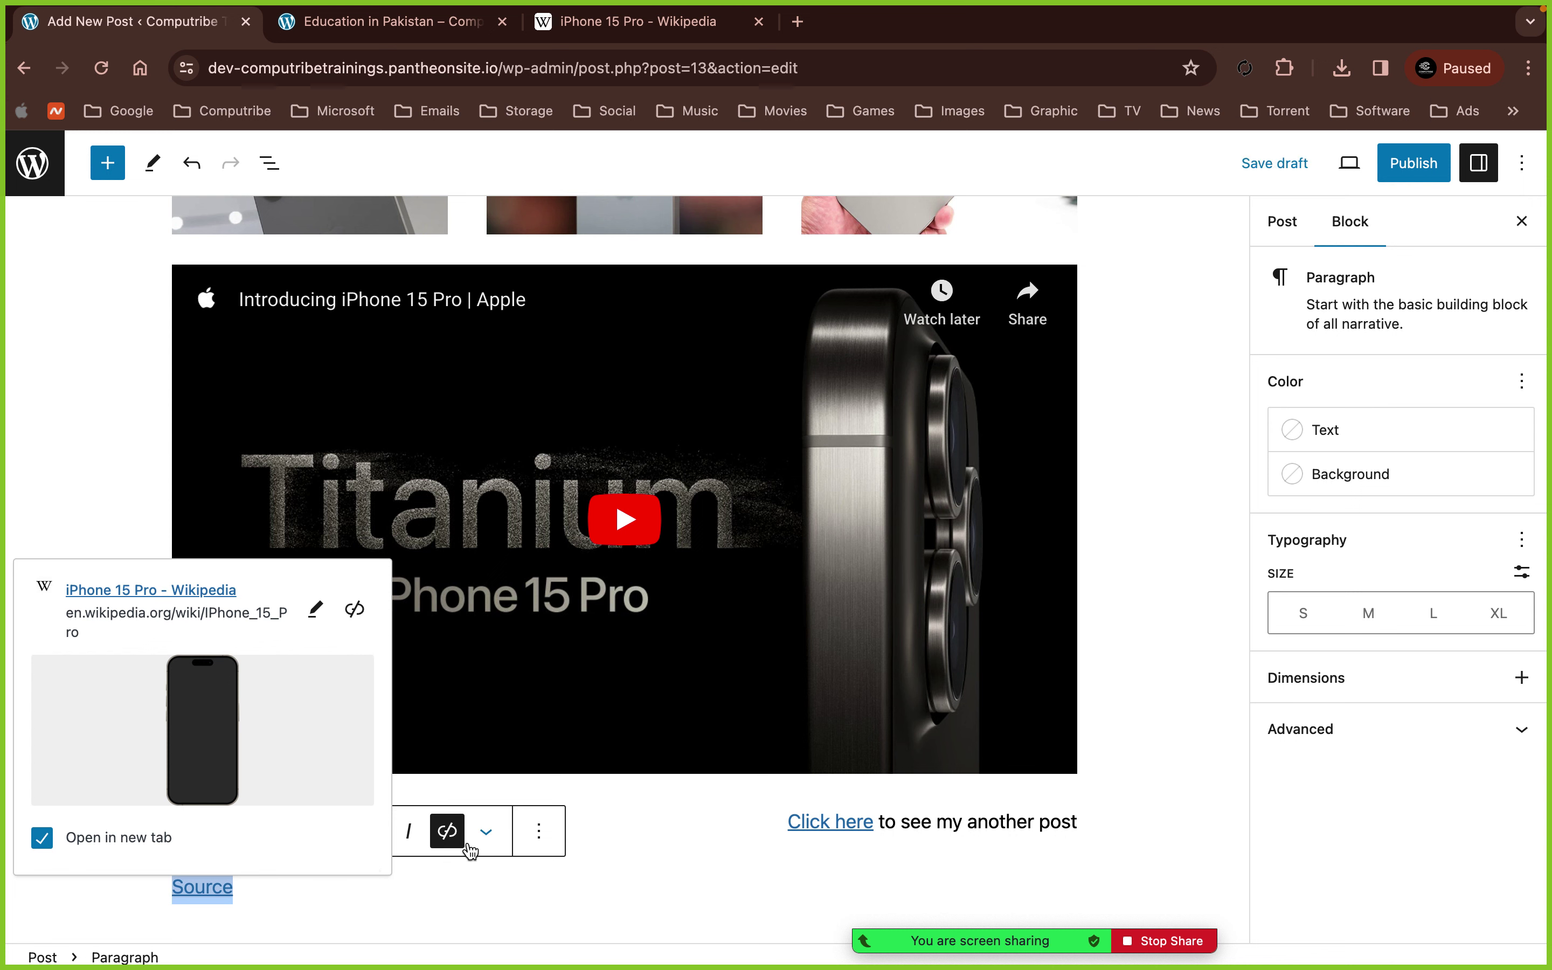
left_click(508, 847)
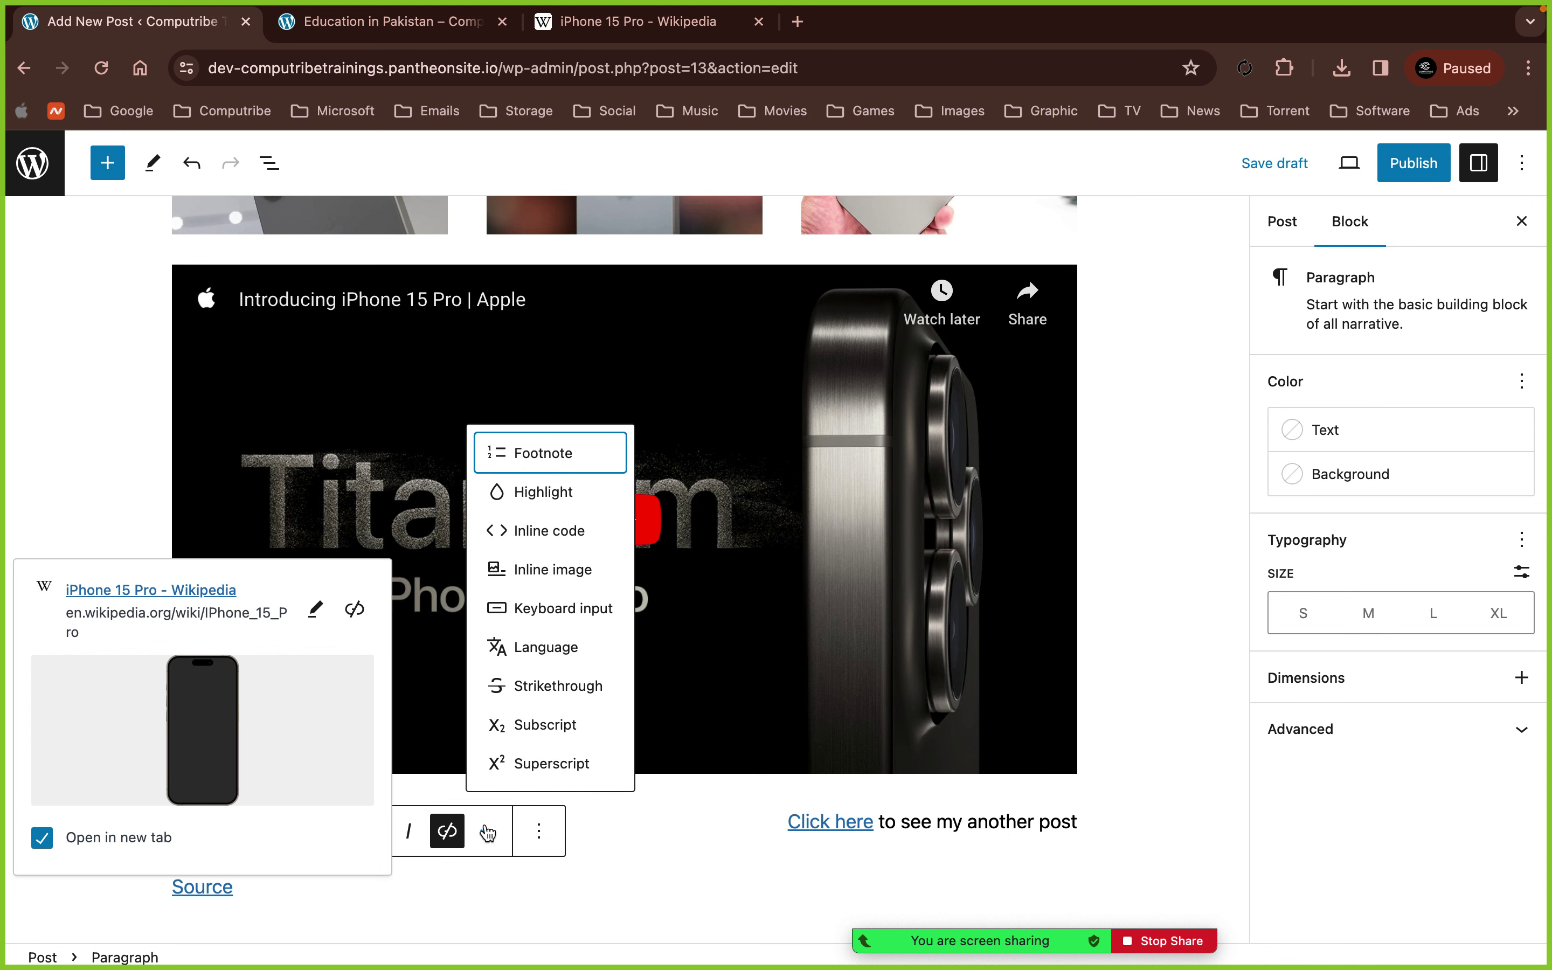
left_click(507, 845)
left_click(28, 441)
- Select the phone image between the Design paragraph and the Specifications heading in the post
scroll(488, 749, "up", 20)
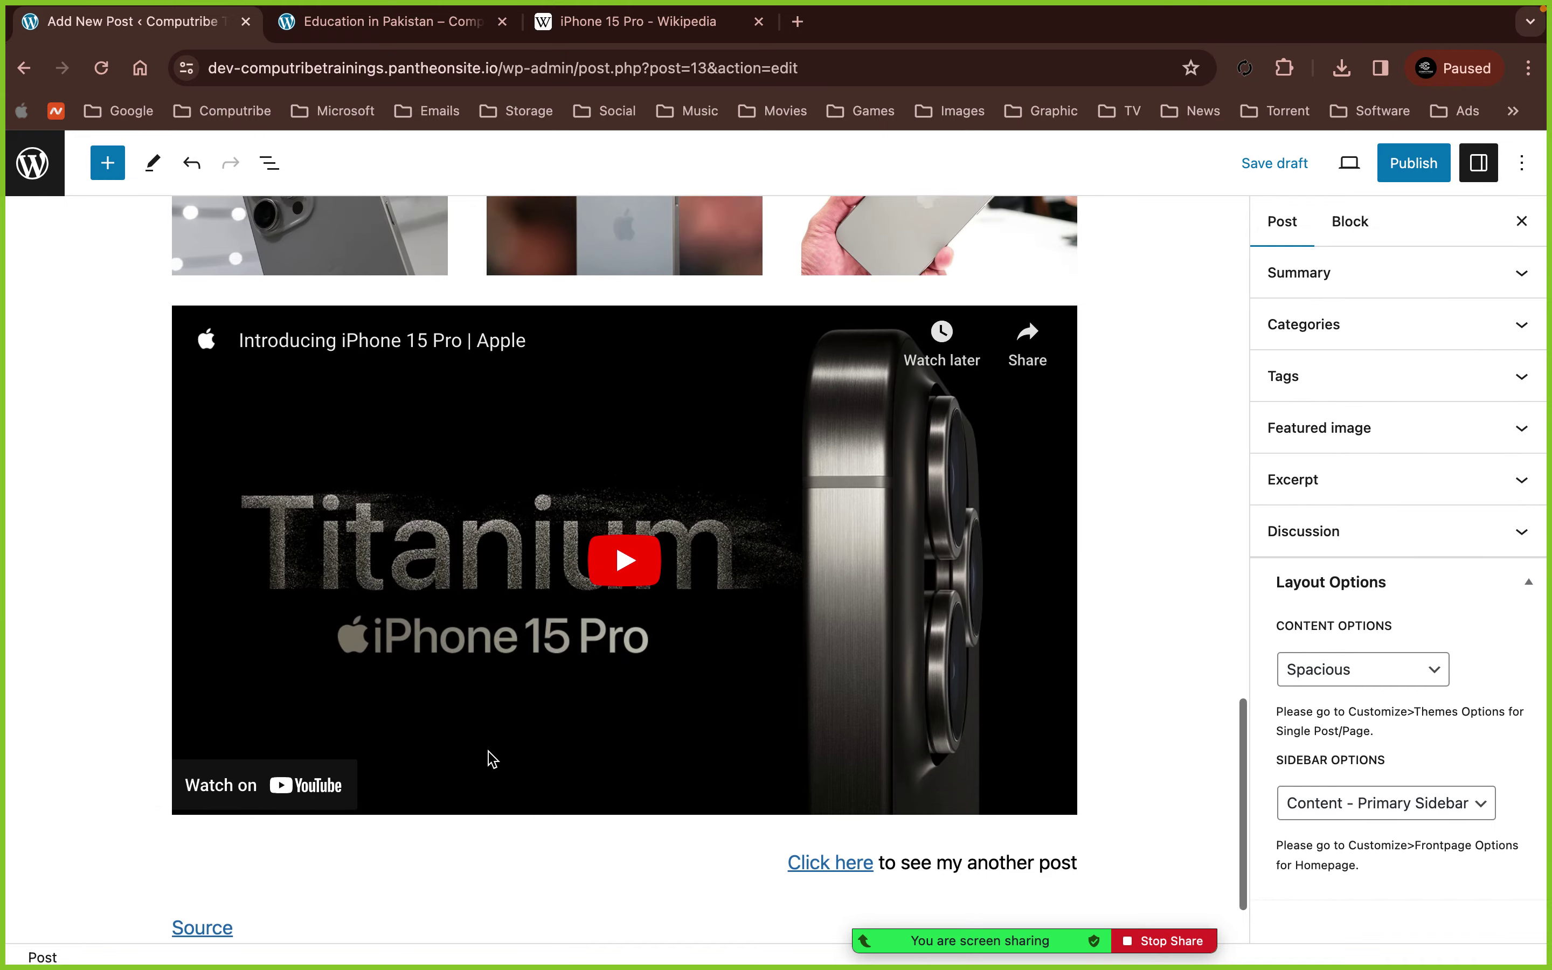
scroll(487, 749, "down", 10)
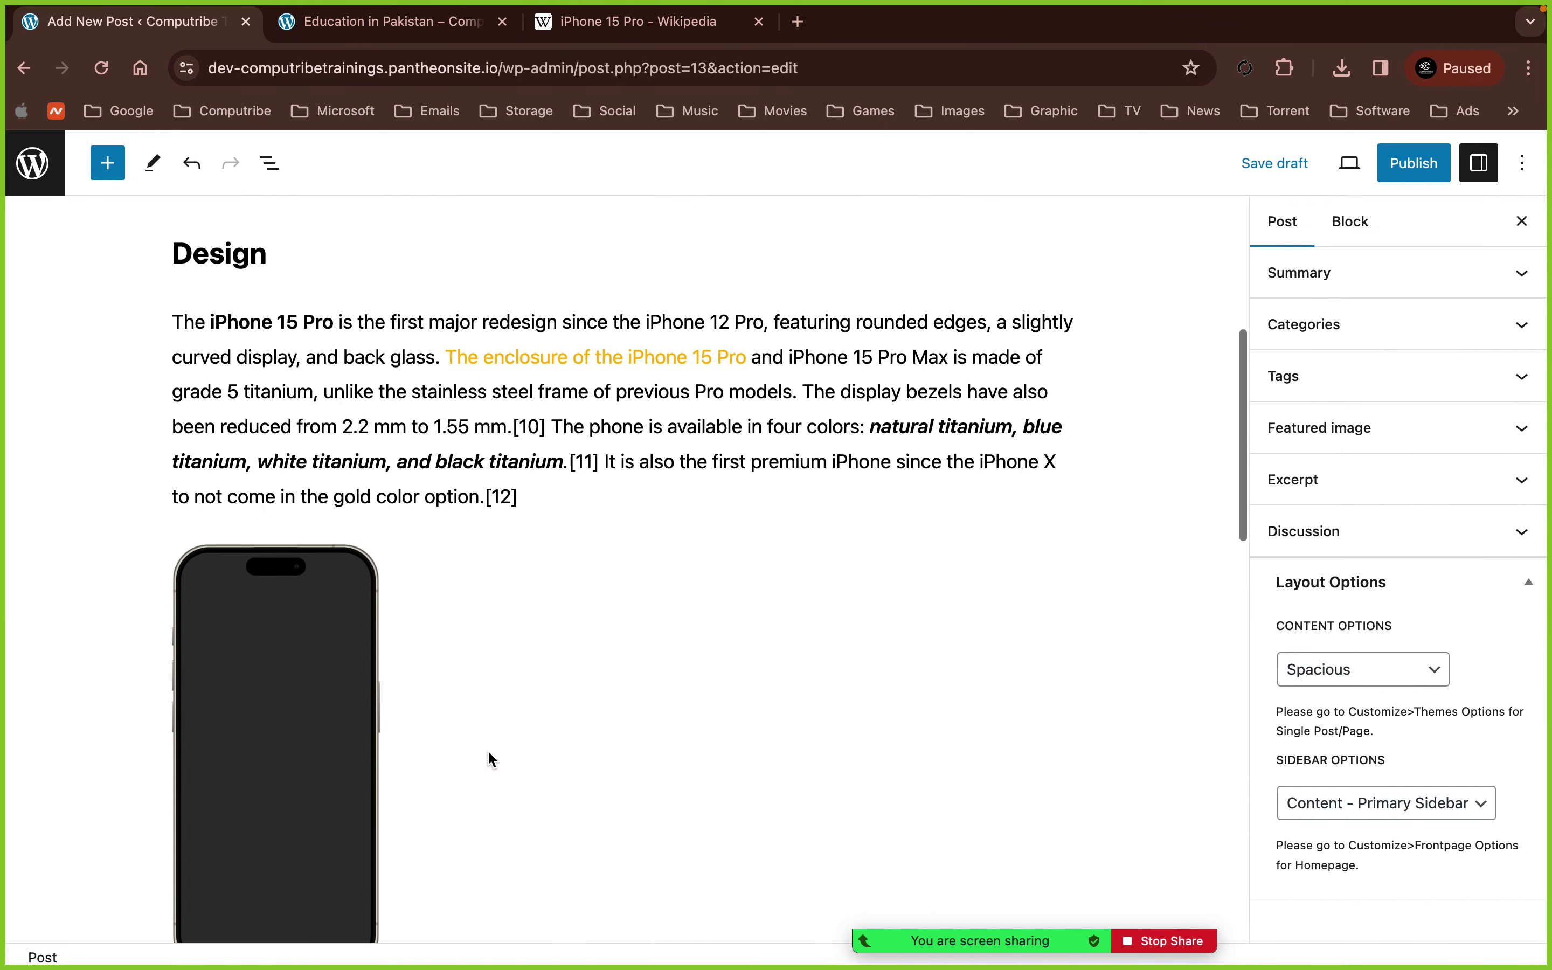
left_click(290, 507)
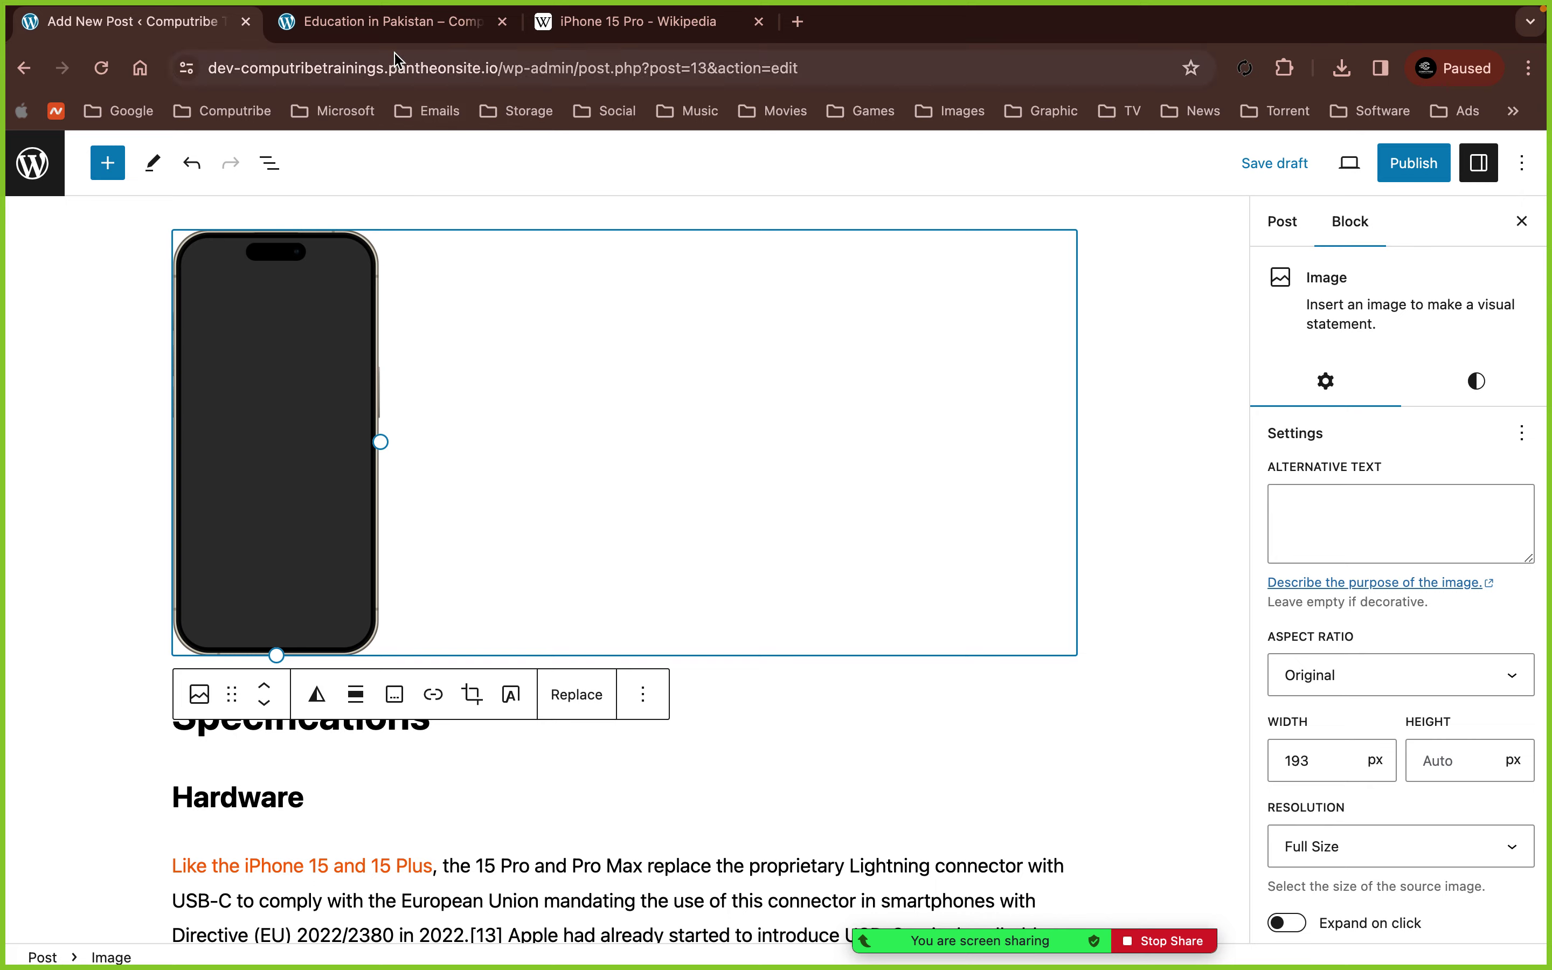
- Close the browser tab showing the published "Education in Pakistan" post
left_click(400, 29)
left_click(600, 32)
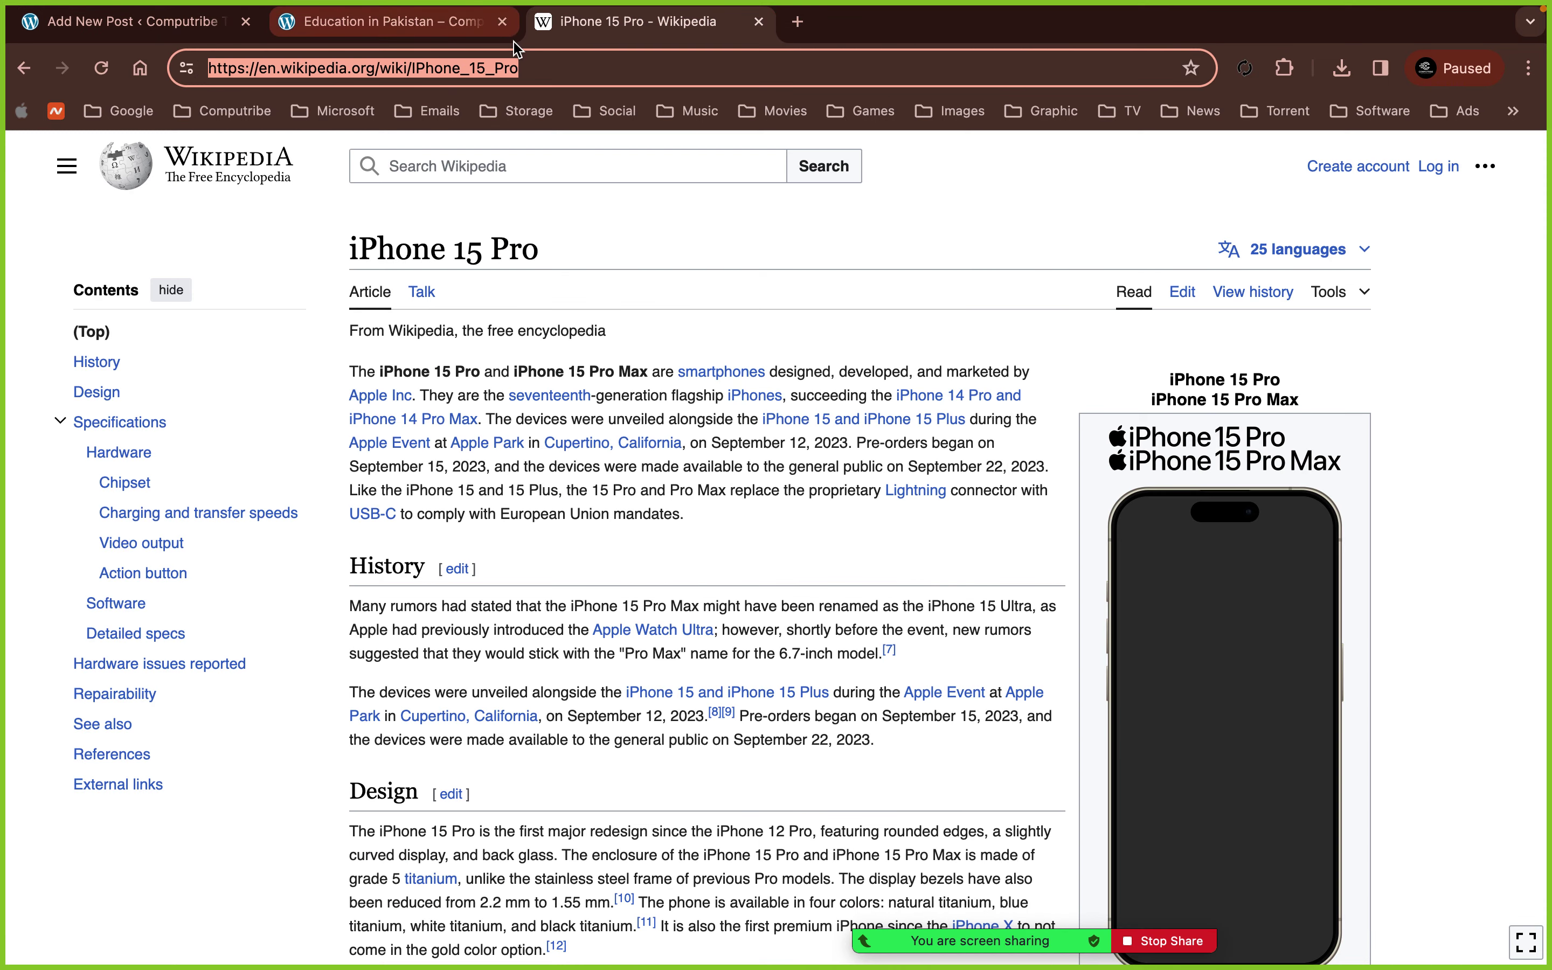
left_click(77, 21)
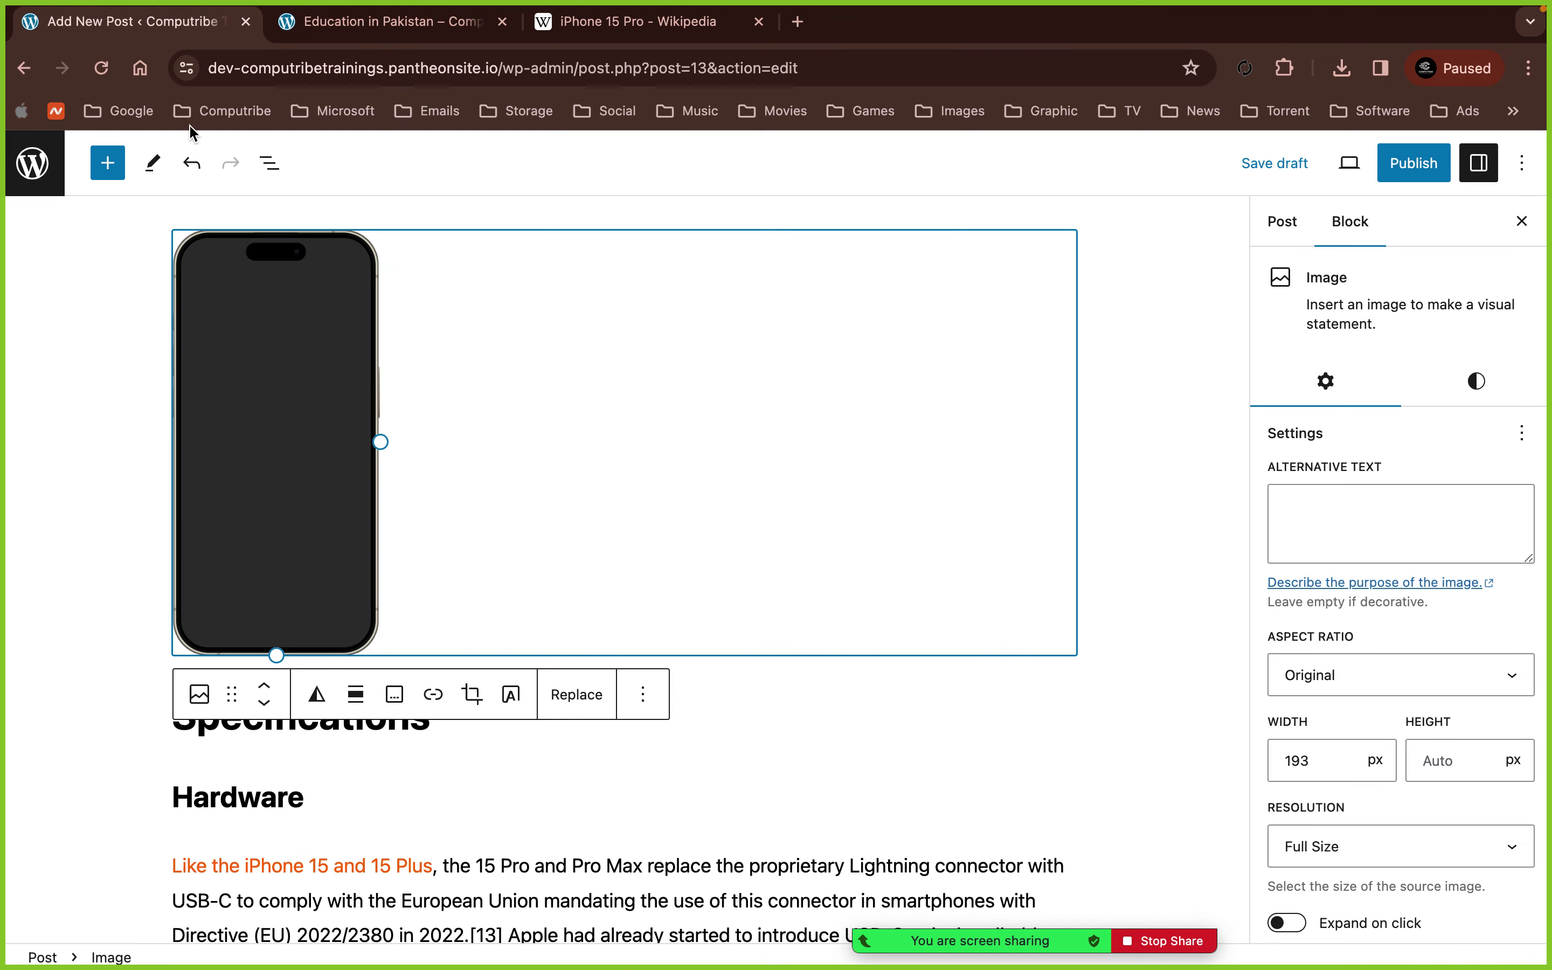
left_click(358, 7)
left_click(30, 321)
left_click(415, 29)
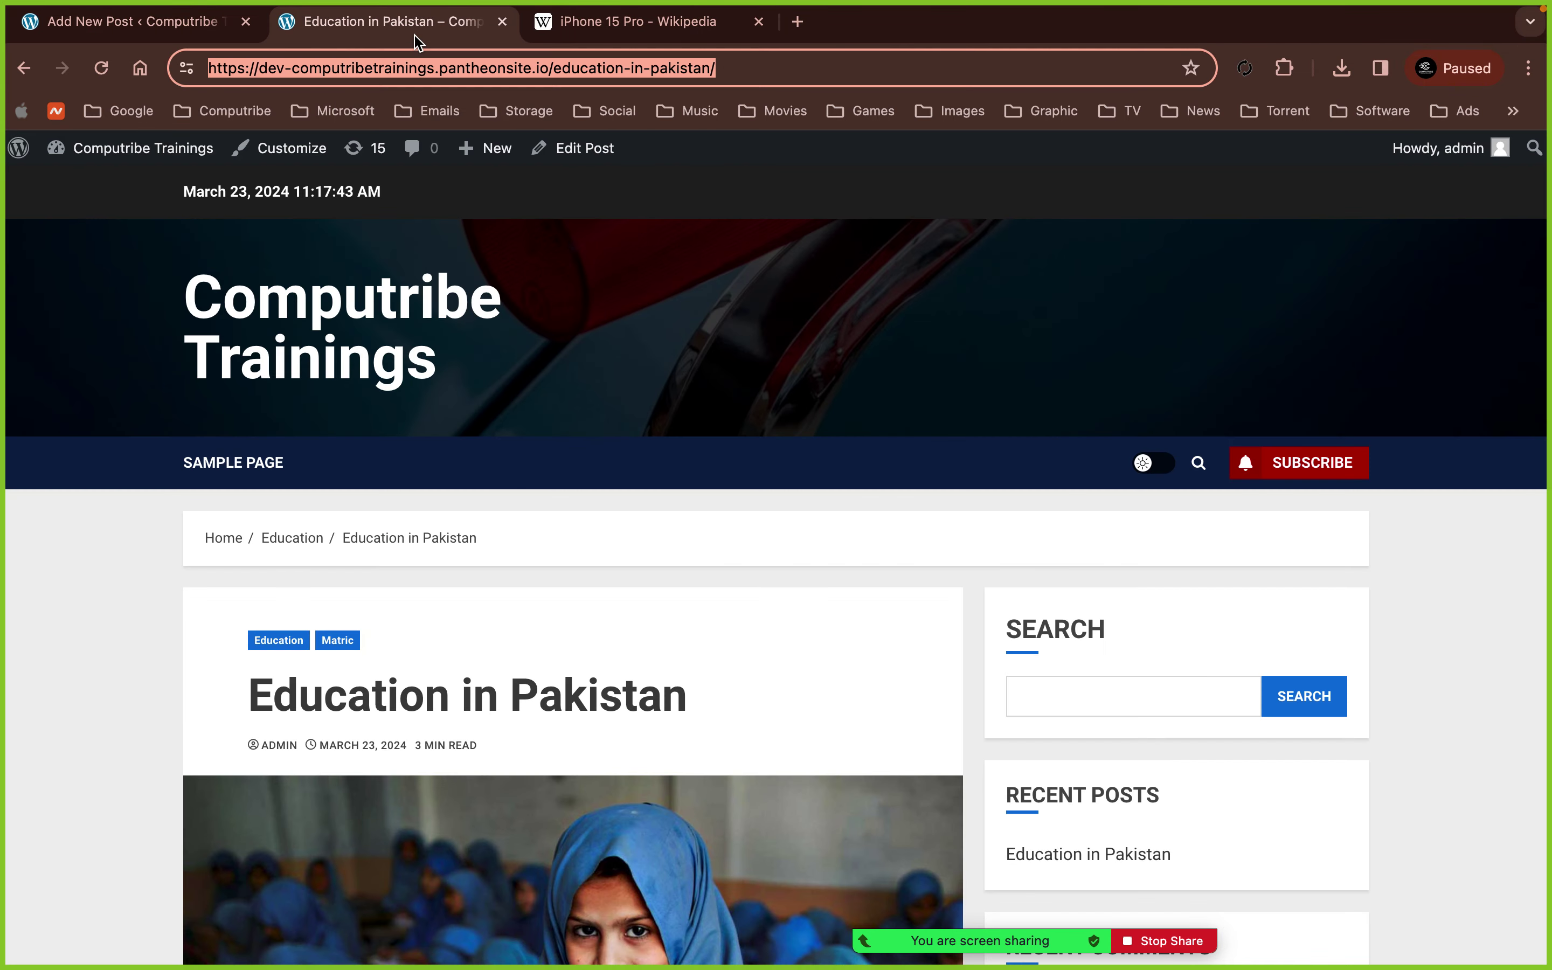
left_click(504, 24)
- Open the phone illustration from the iPhone 15 Pro Wikipedia article in the media viewer and copy its web address
left_click(1181, 673)
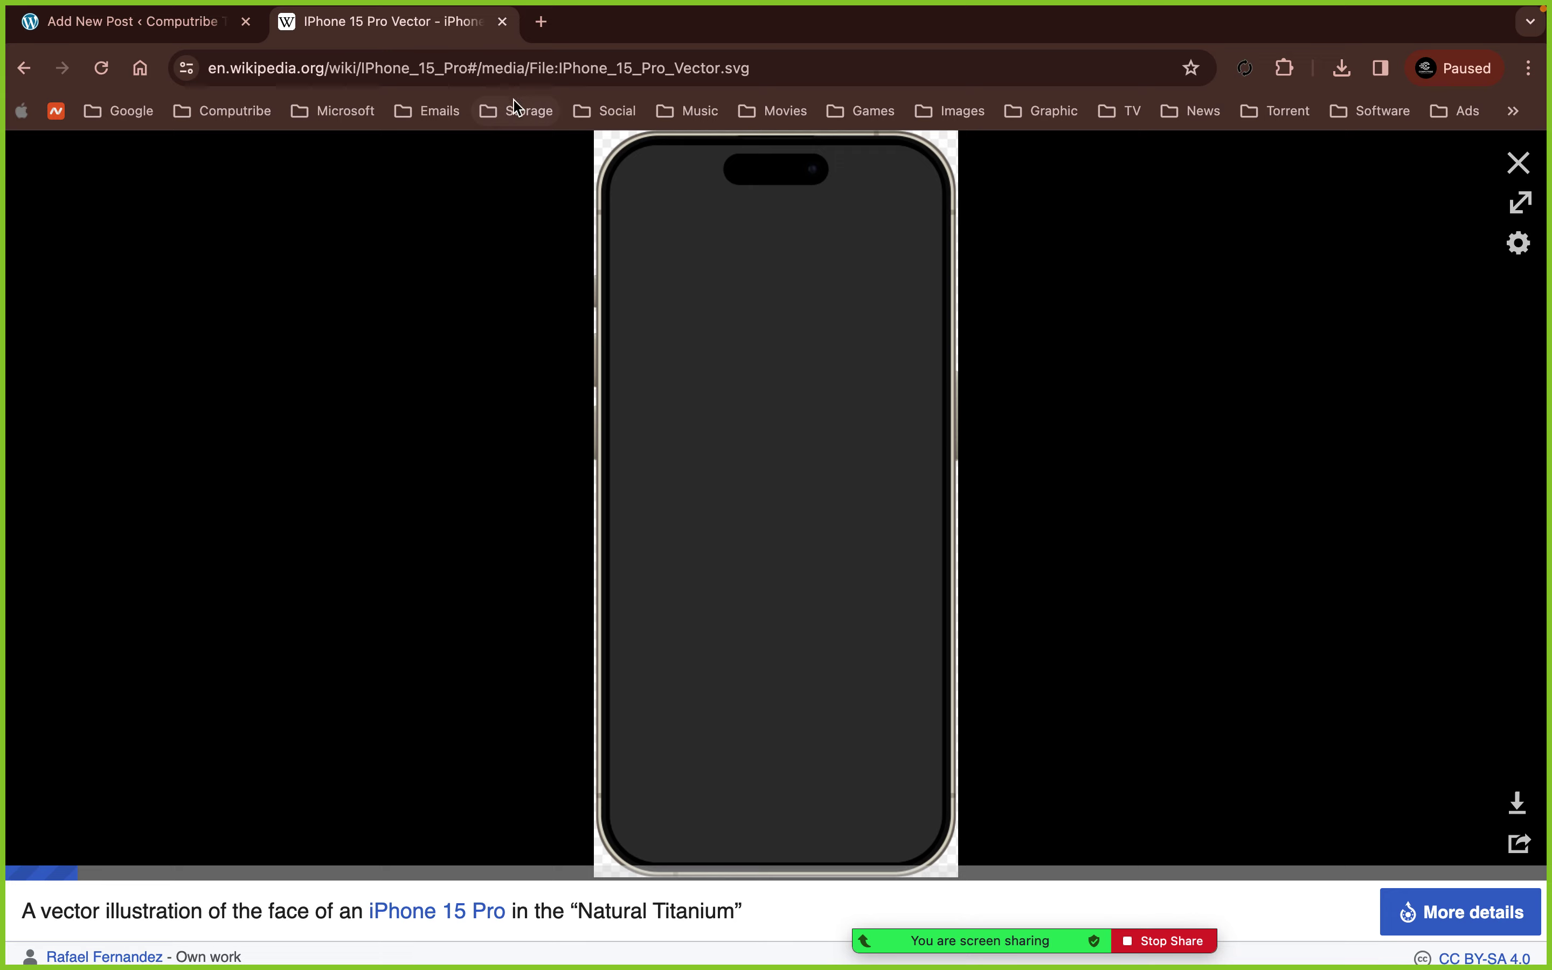
left_click(528, 68)
key("super+c")
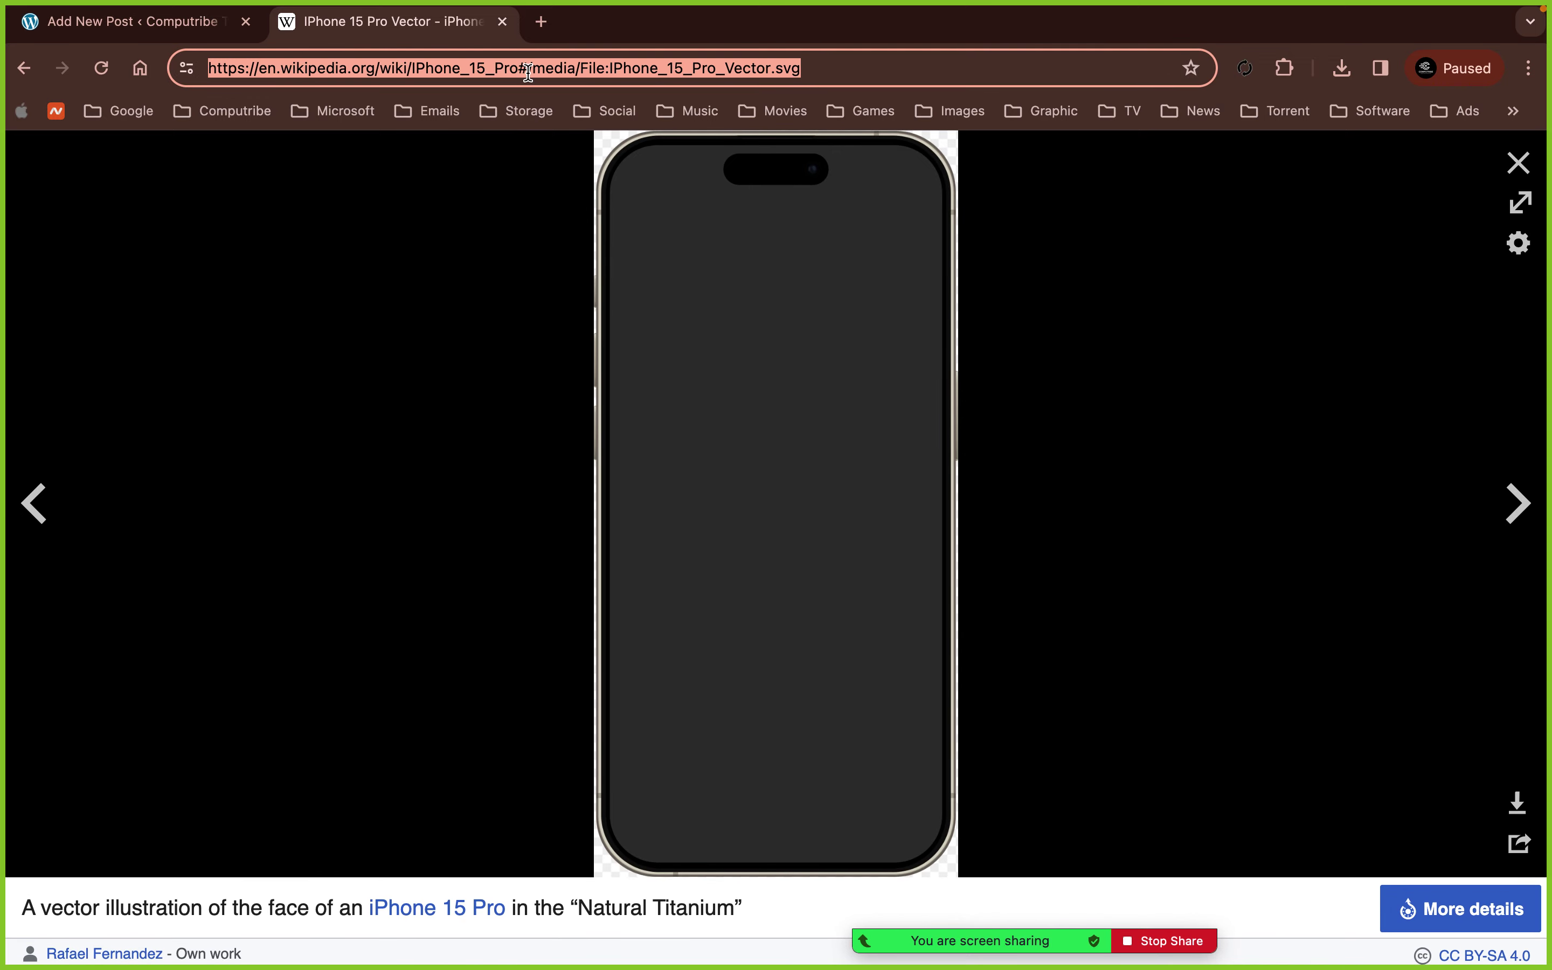
left_click(80, 10)
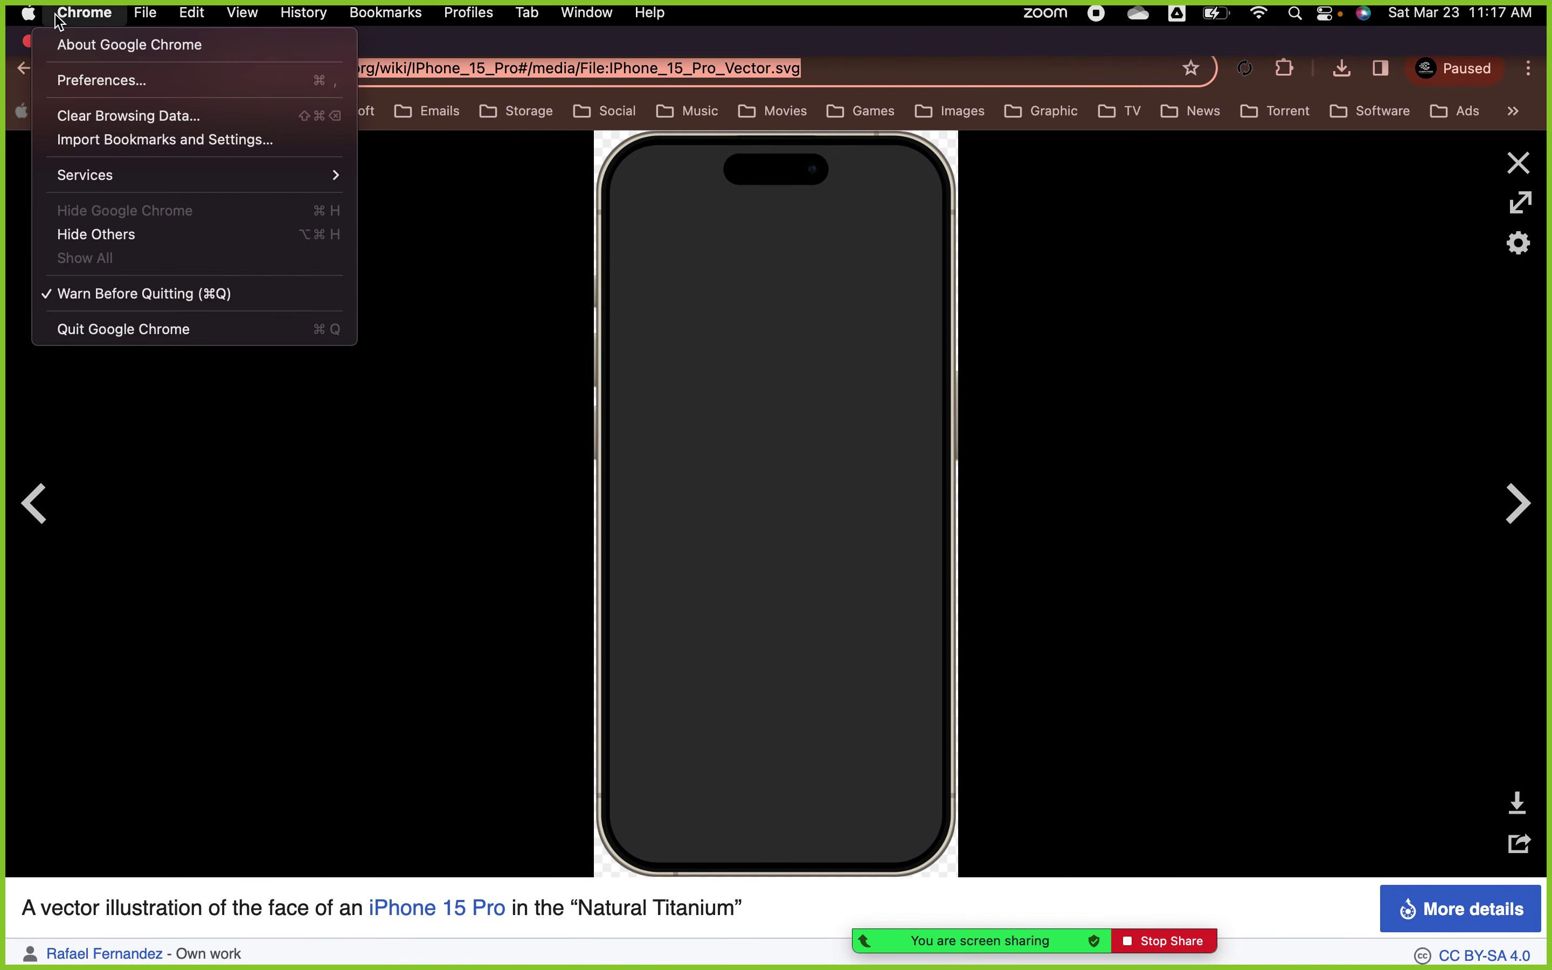
- Link the phone image above the Specifications heading to the copied Wikipedia address of IPhone_15_Pro_Vector.svg and deselect the image
left_click(76, 388)
left_click(128, 36)
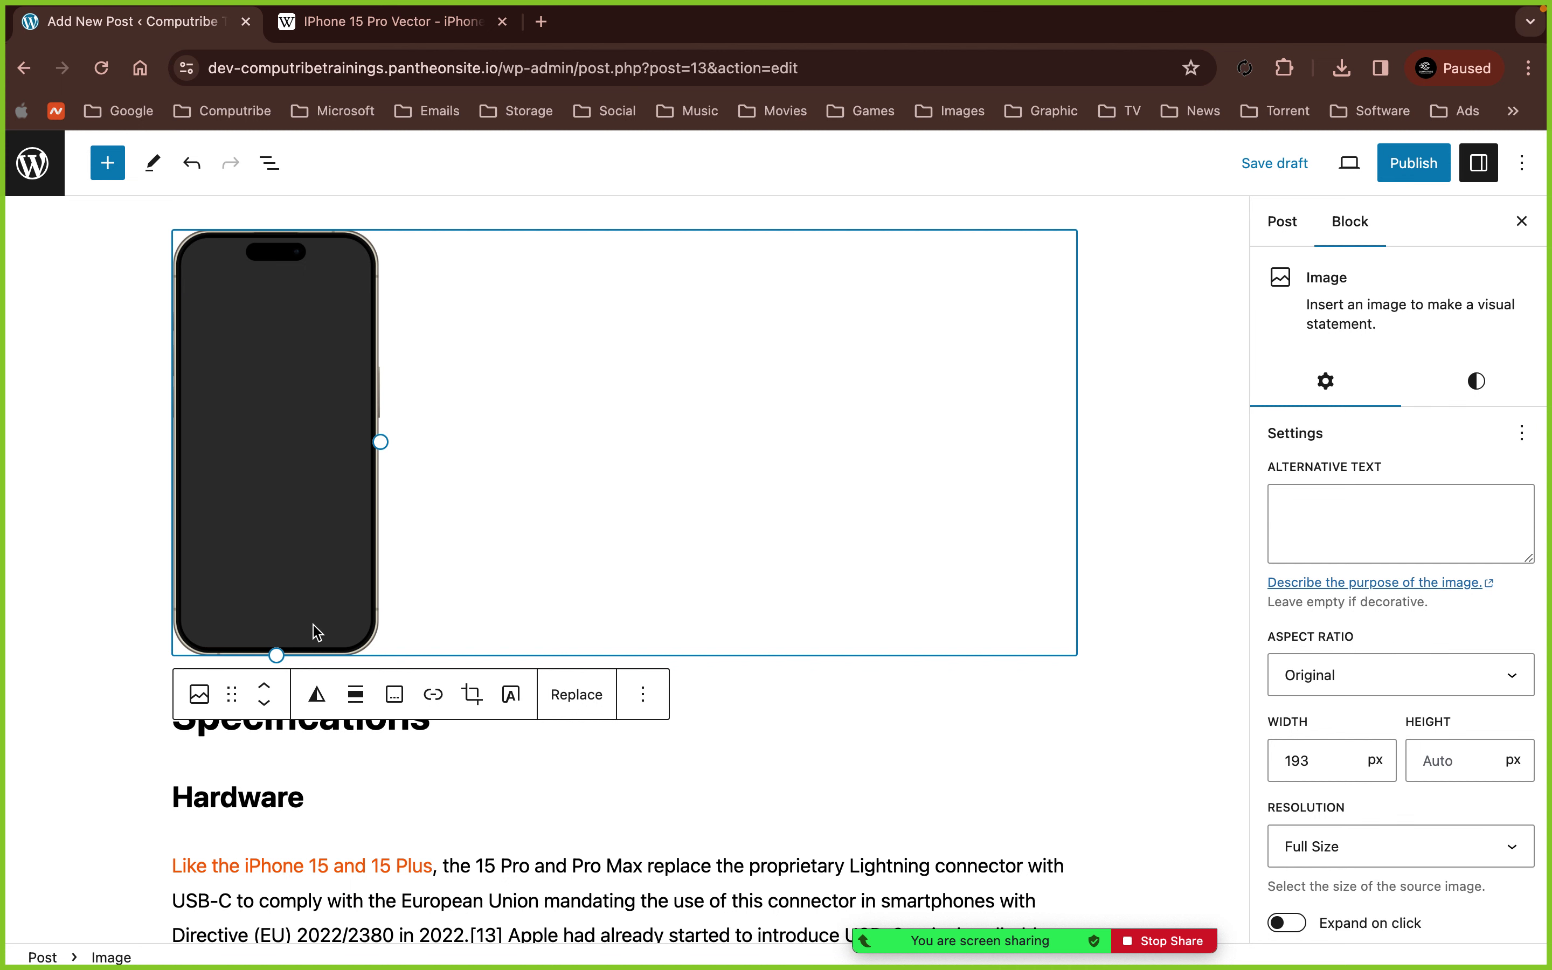
left_click(440, 695)
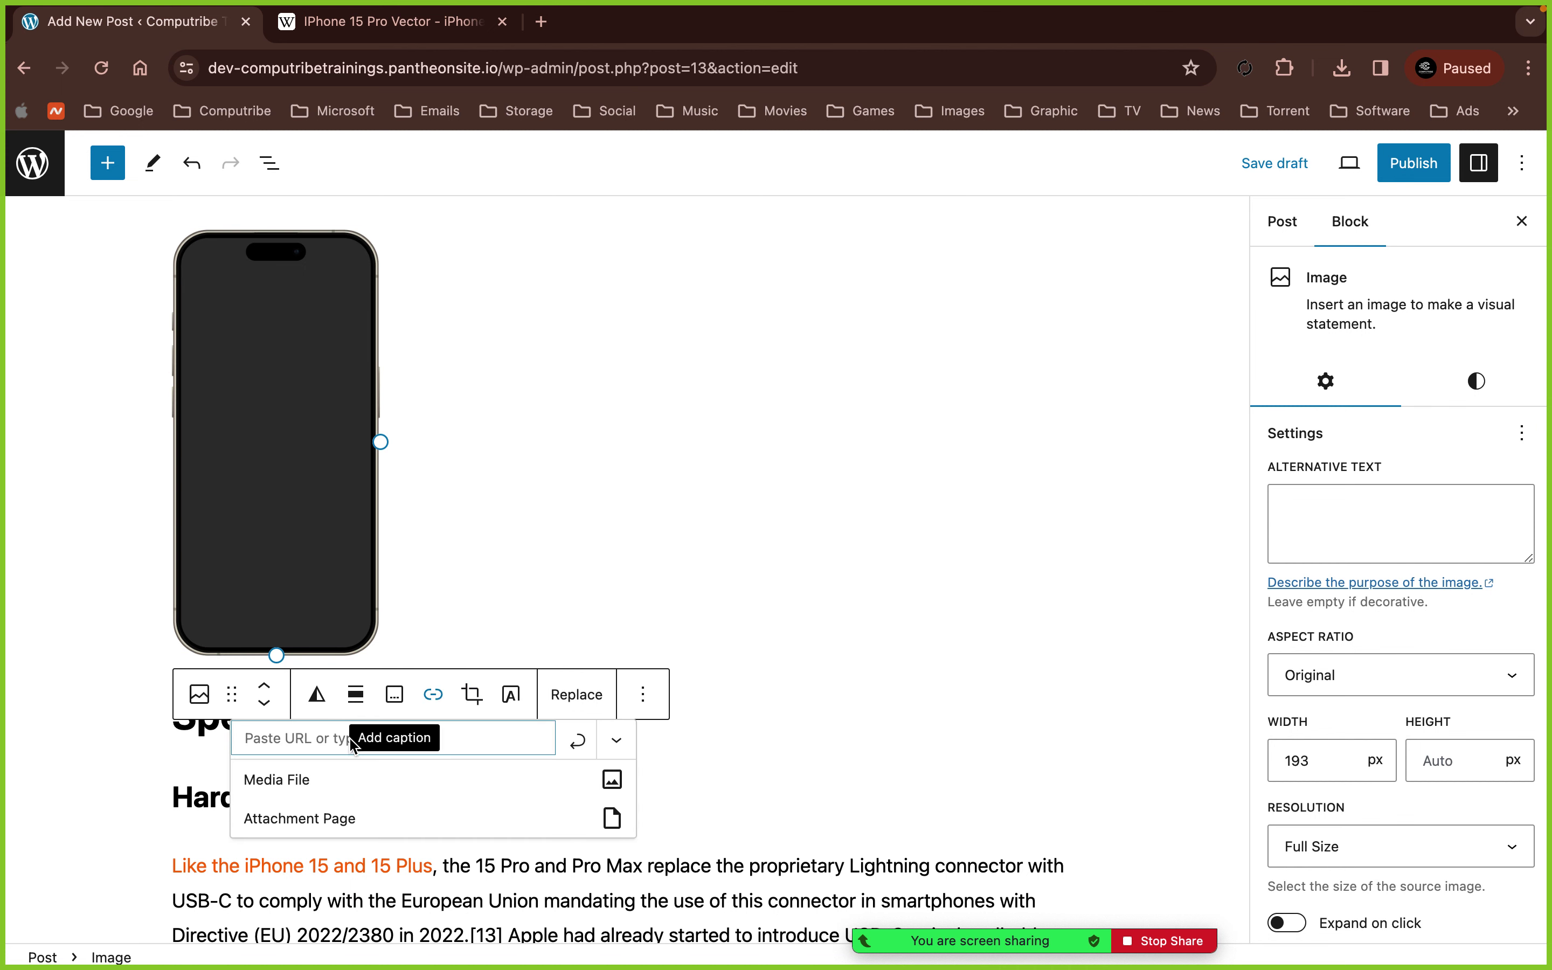
key("super+v")
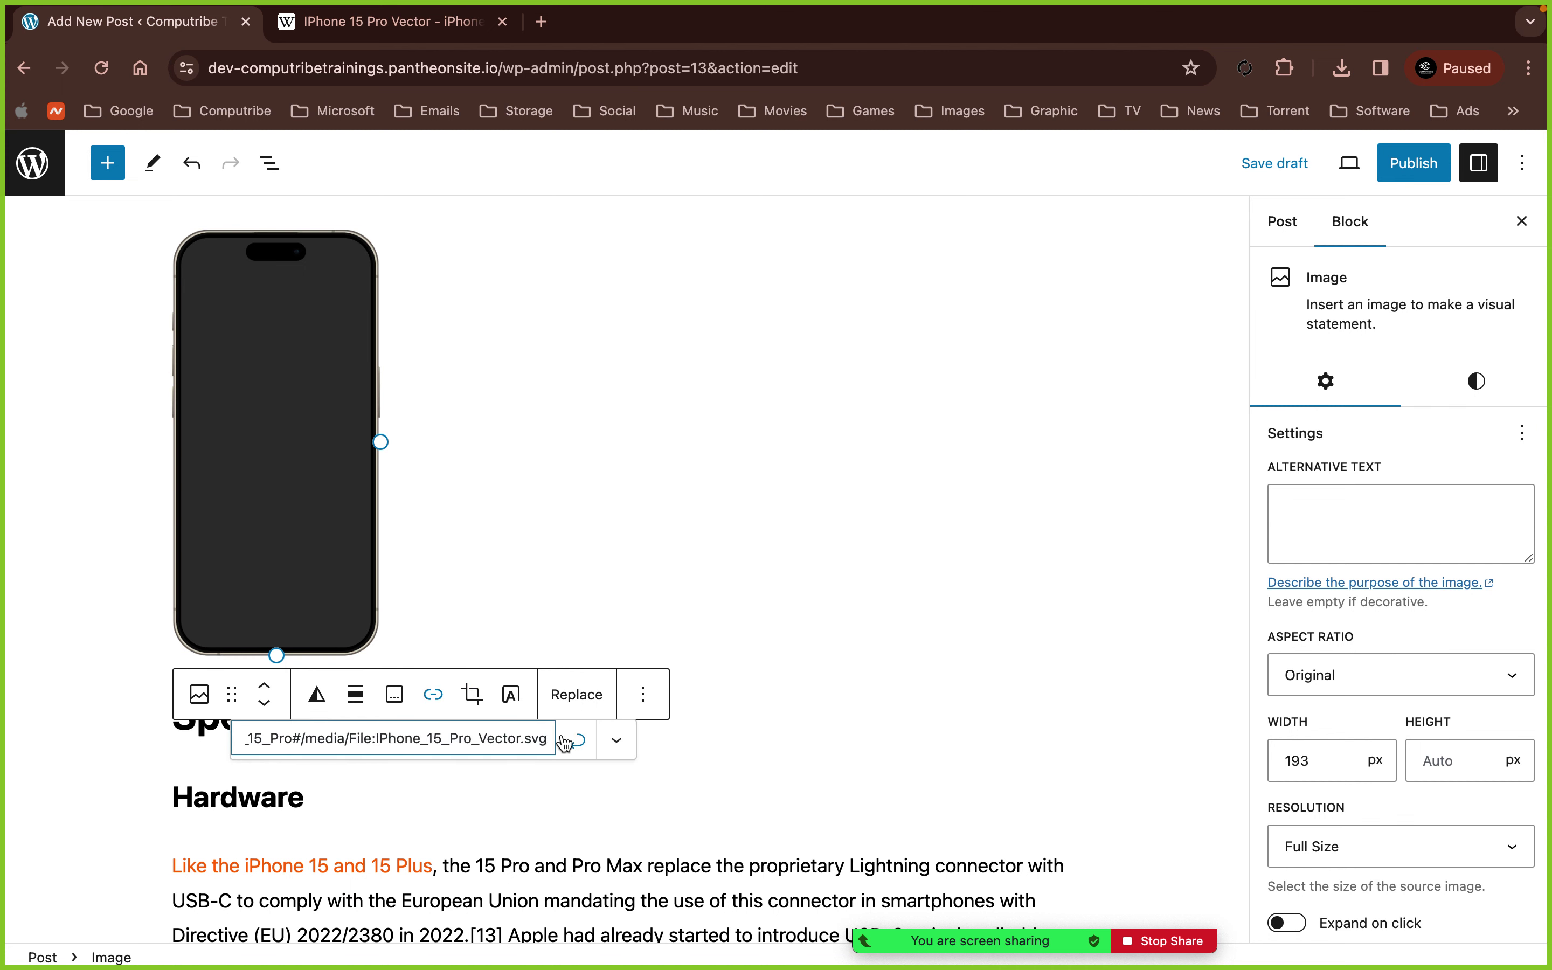
left_click(577, 742)
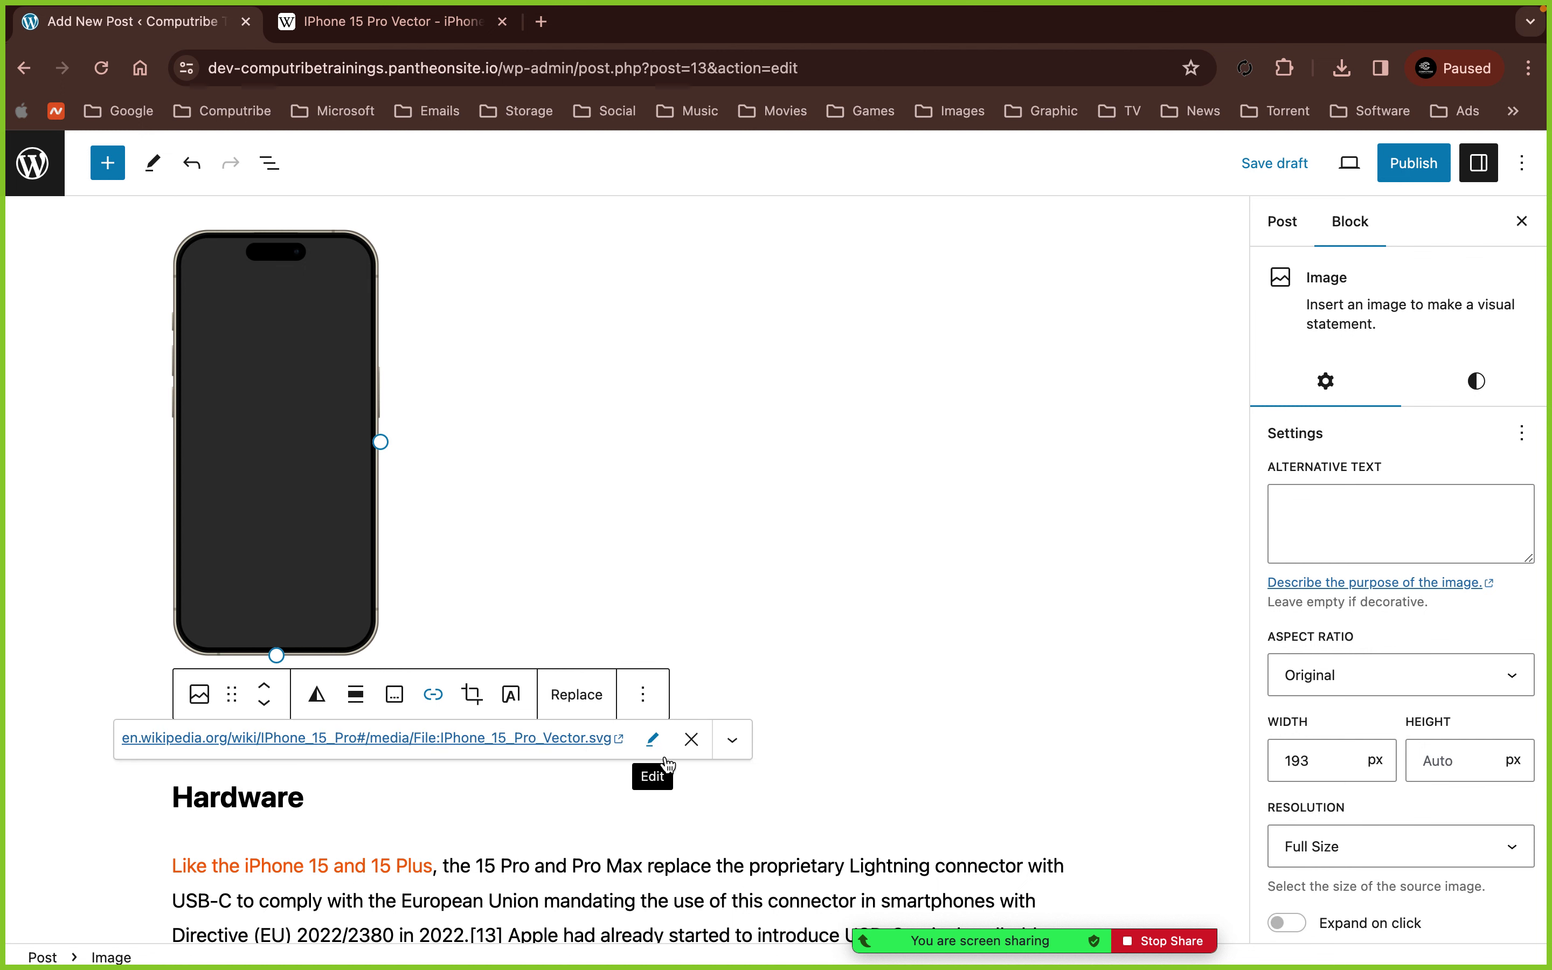
left_click(59, 502)
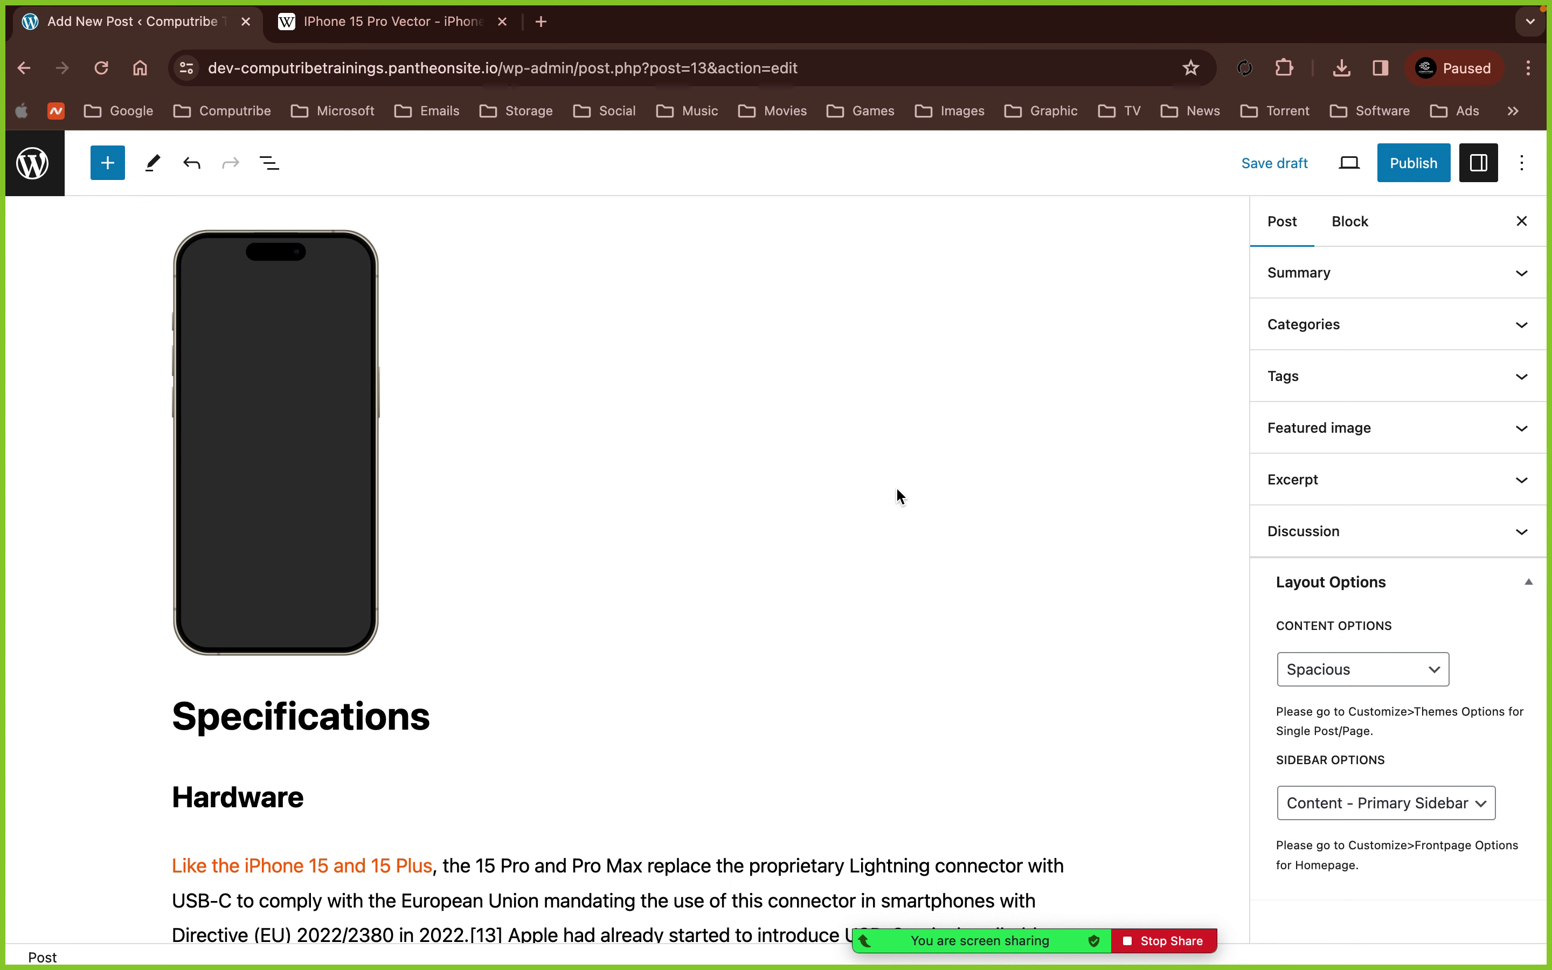
- Search Google for "instagram icon" in a new browser tab
scroll(897, 490, "down", 15)
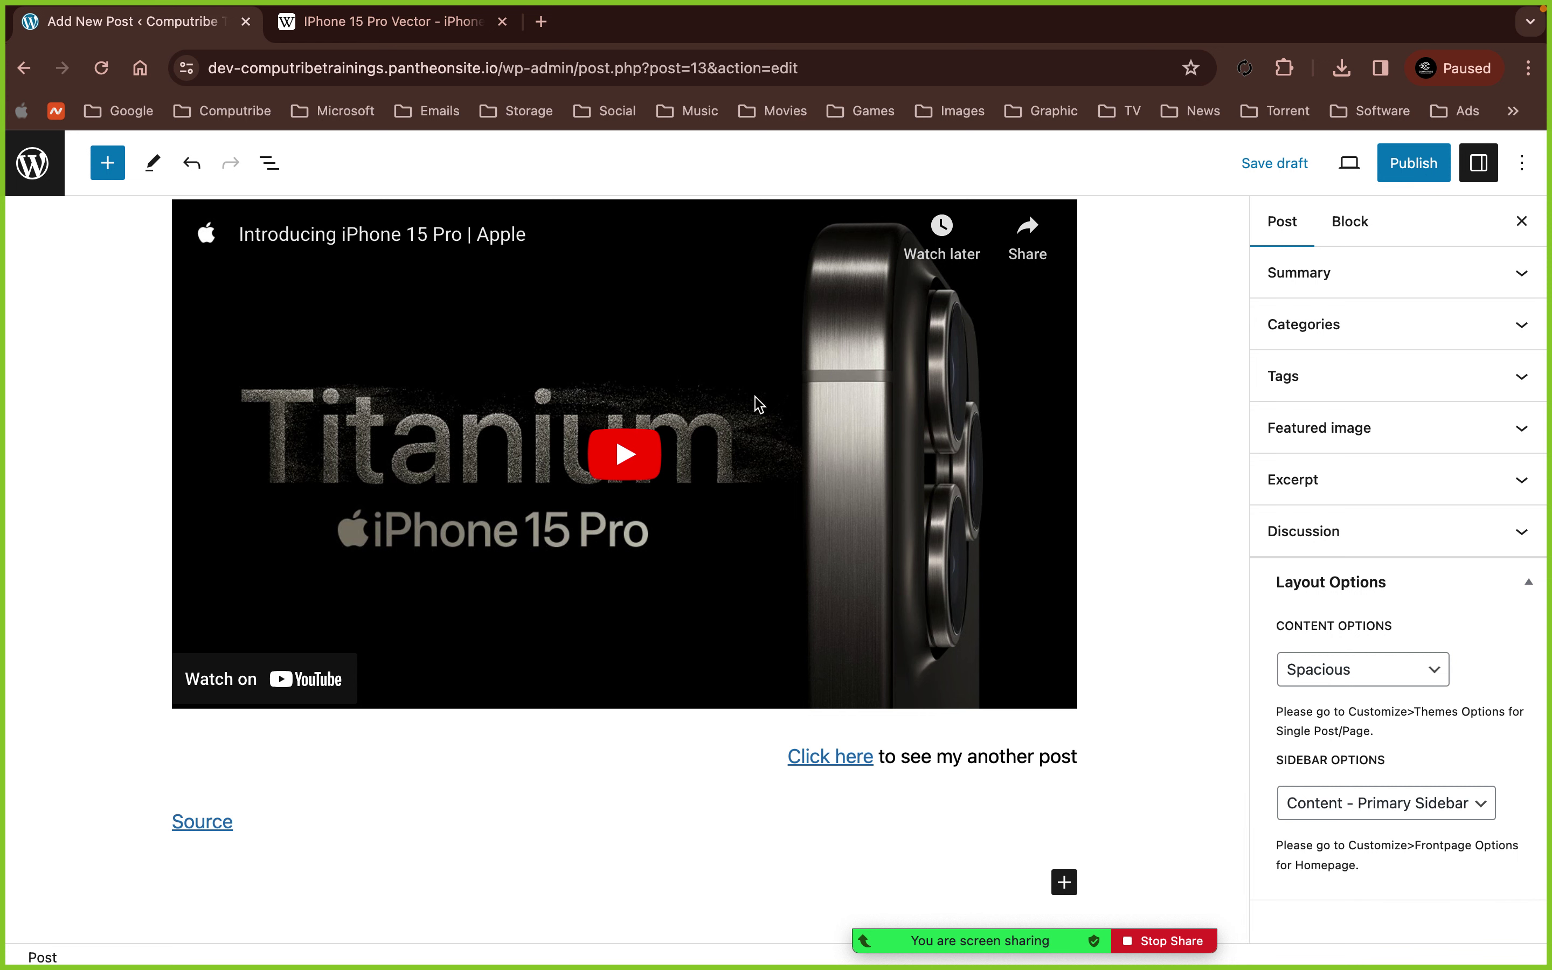
left_click(542, 21)
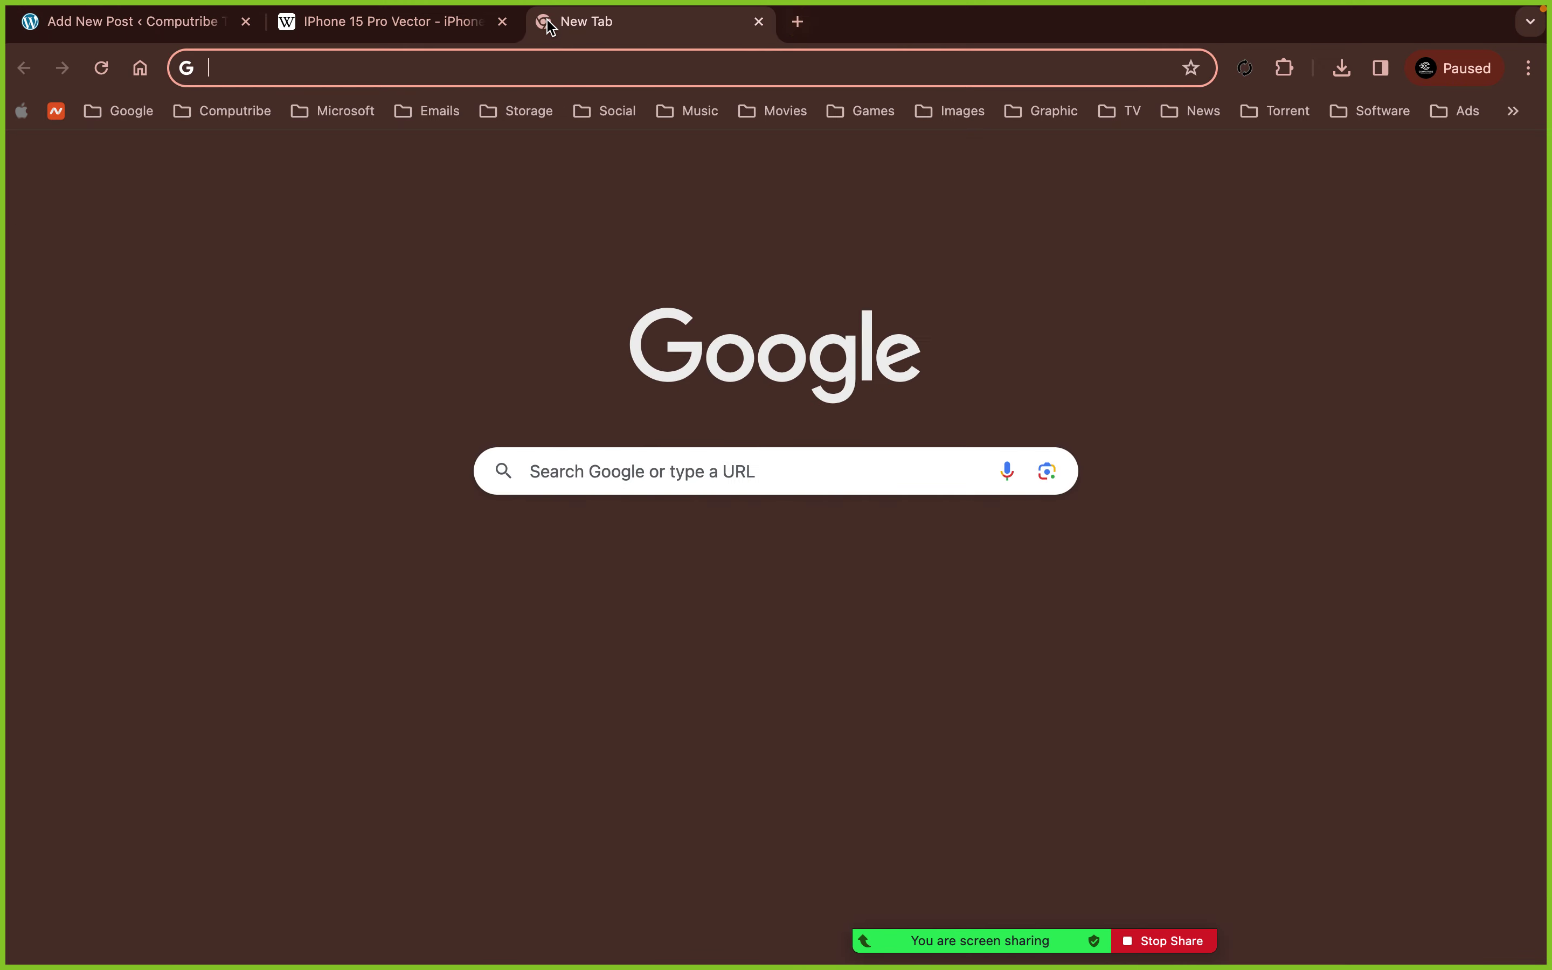
type("in")
key("Down")
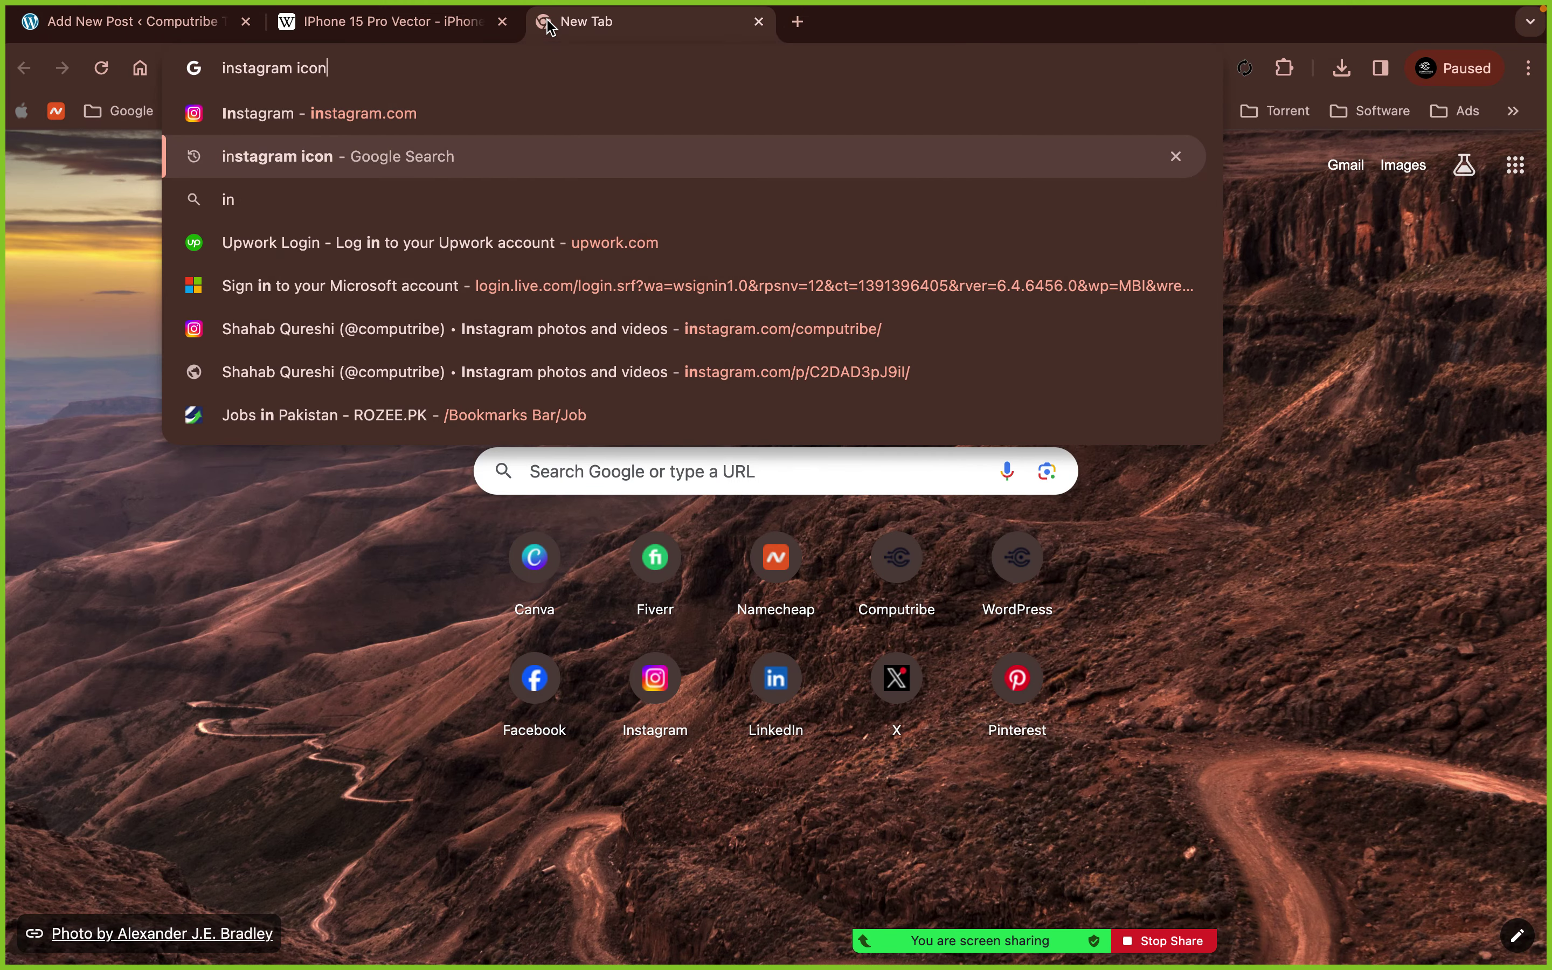
key("Return")
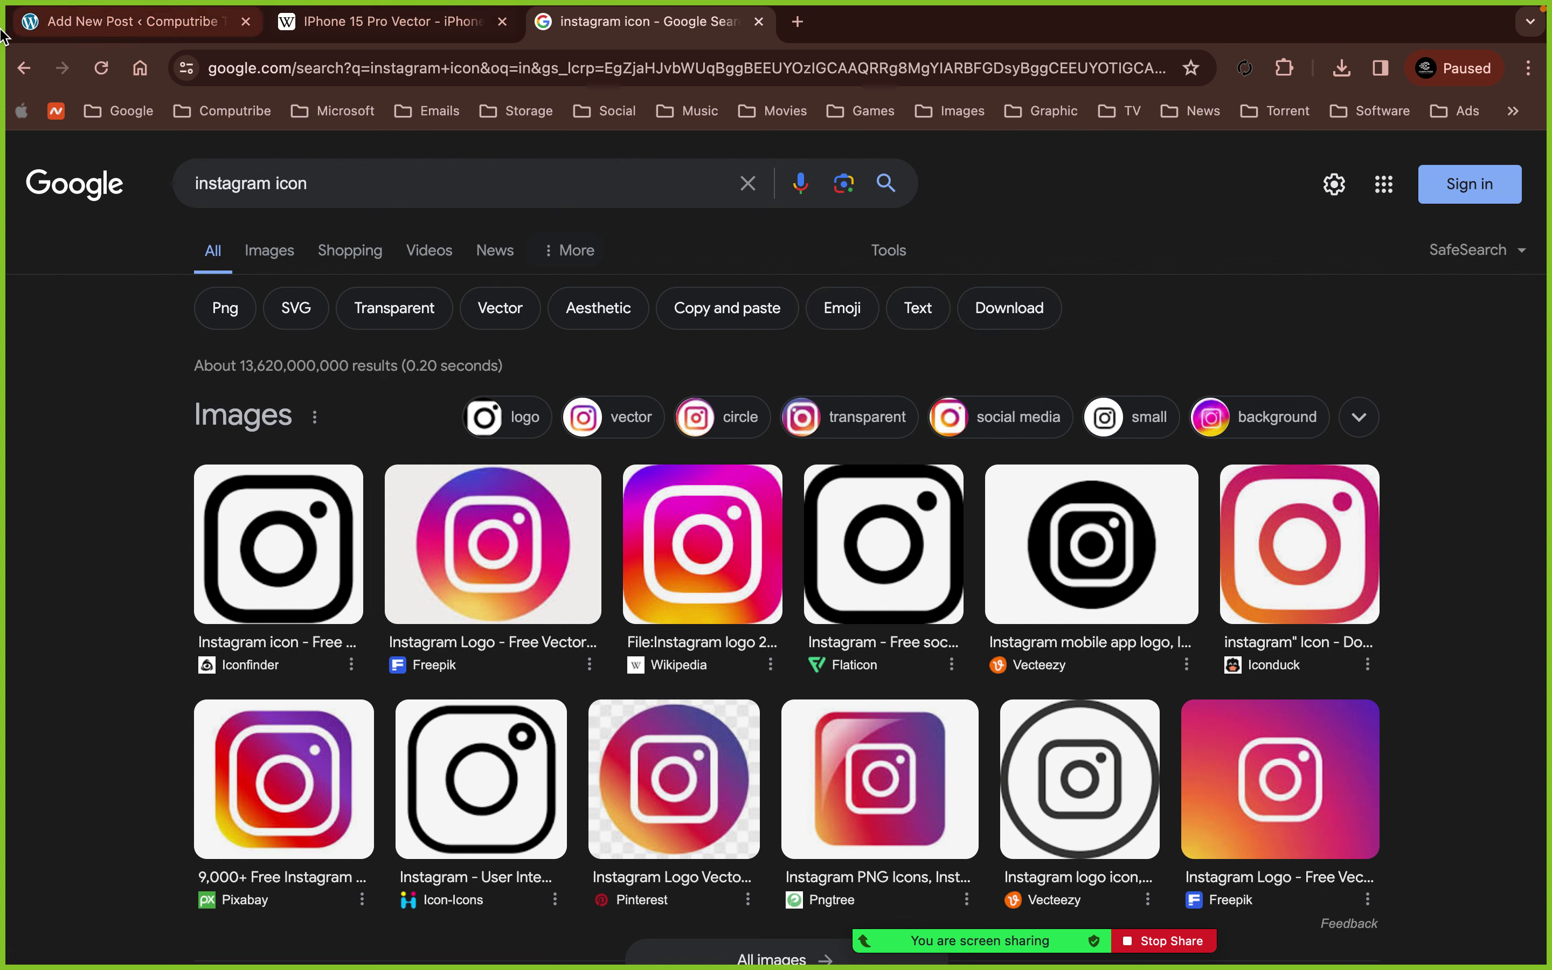
- Search Google for "iphone 15 pro" in another new tab and open the PriceOye result for the Apple iPhone 15 Pro
left_click(799, 23)
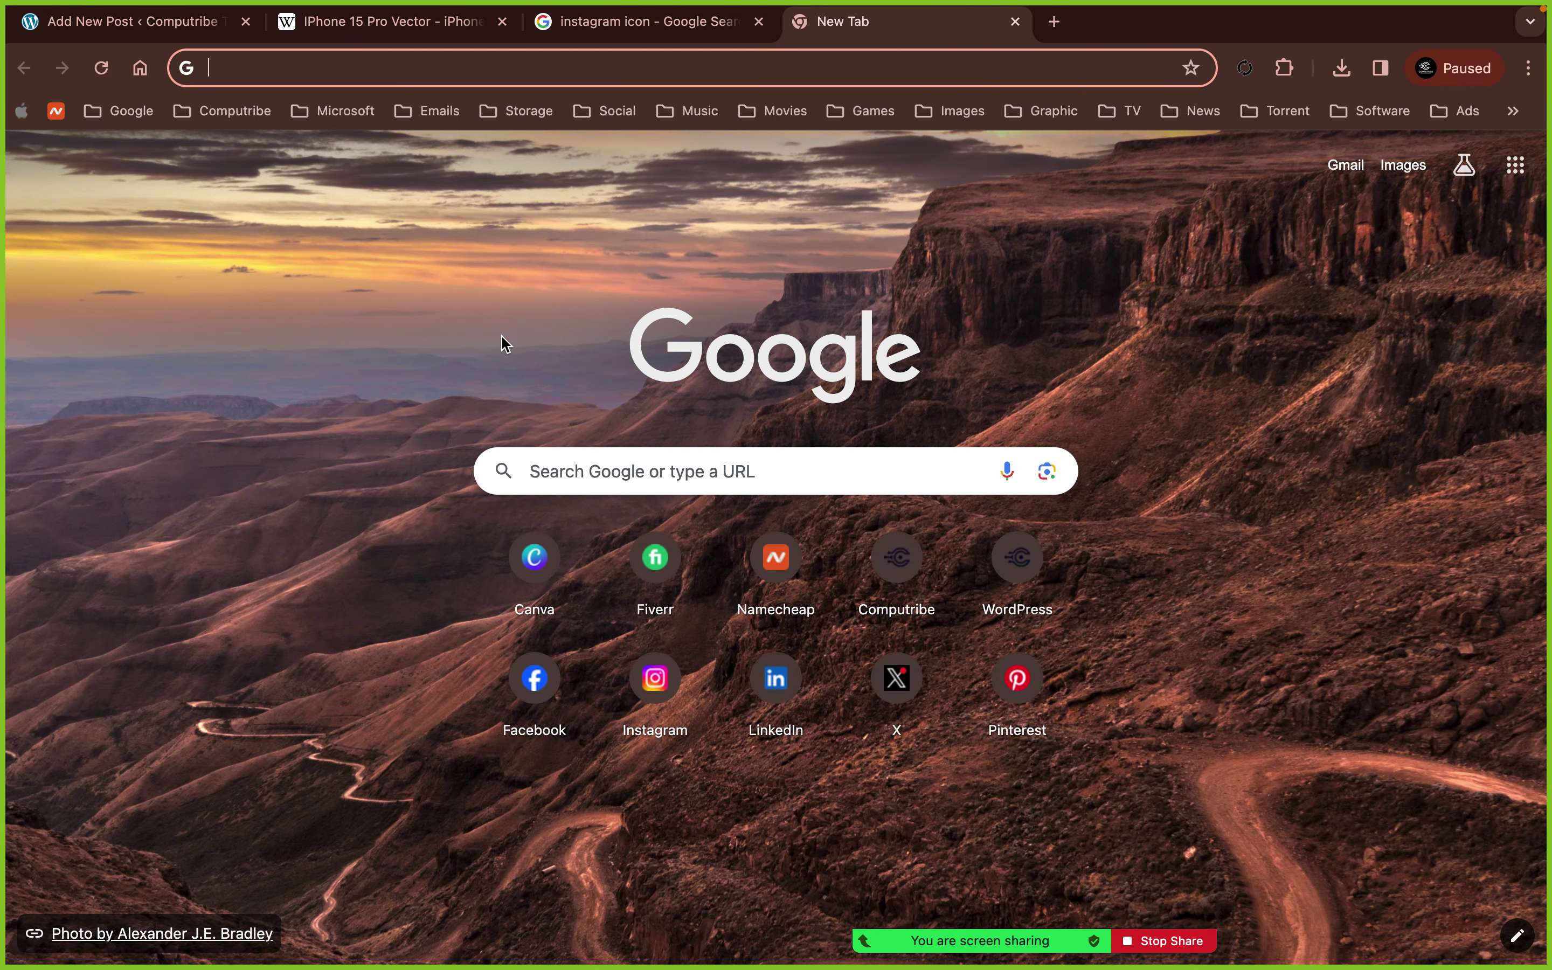
type("iphone 1")
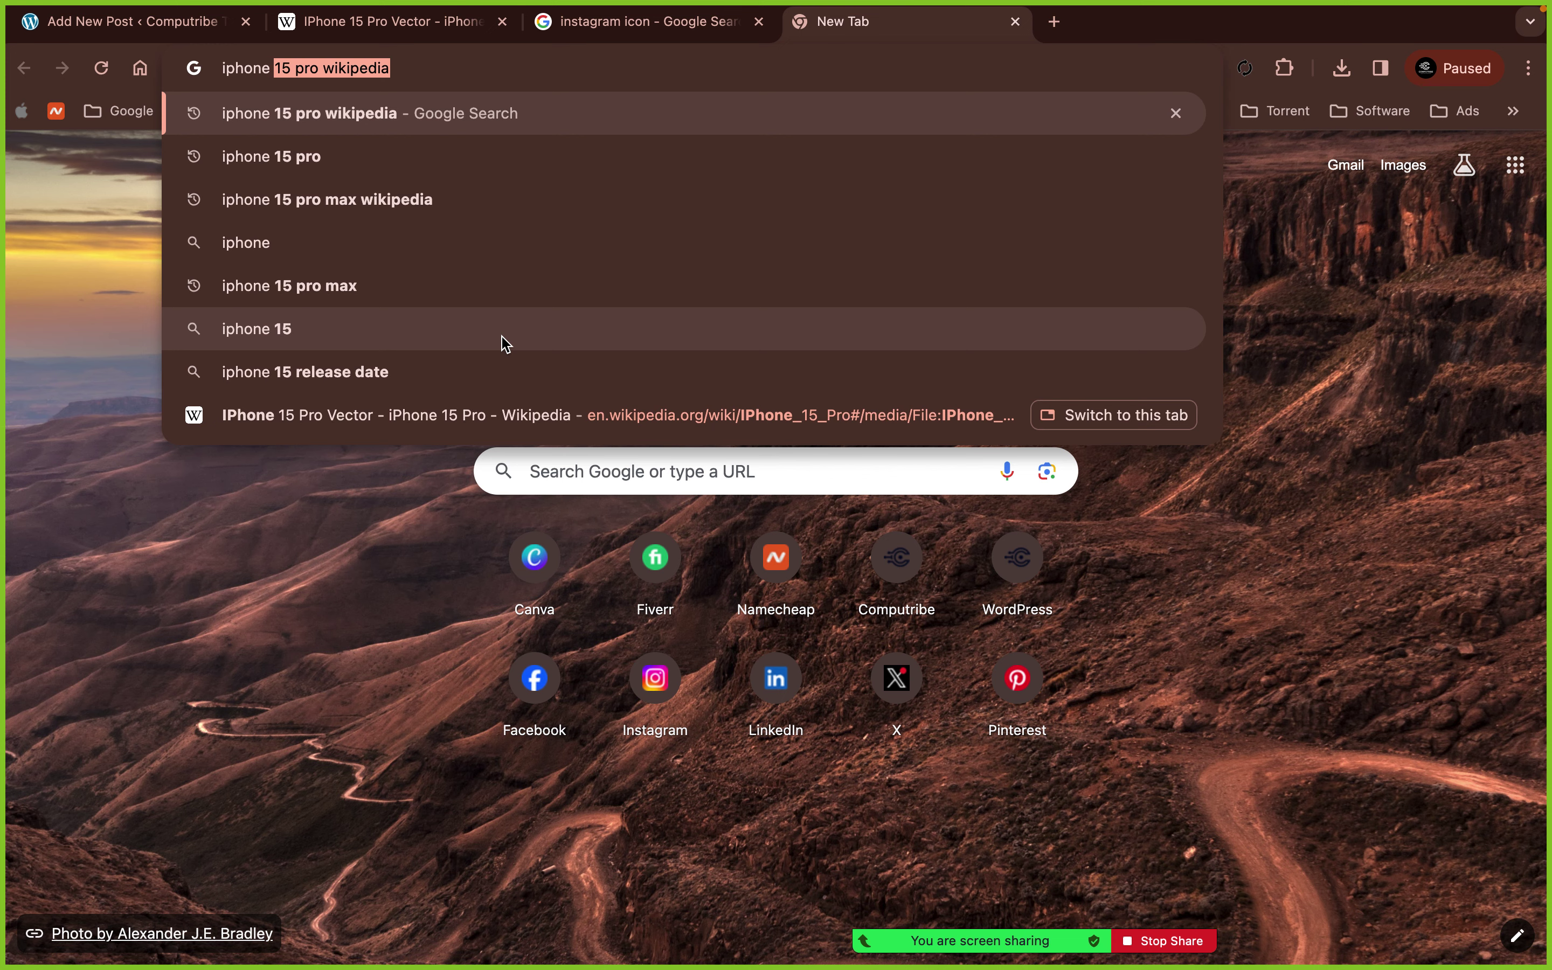
type("5 pro")
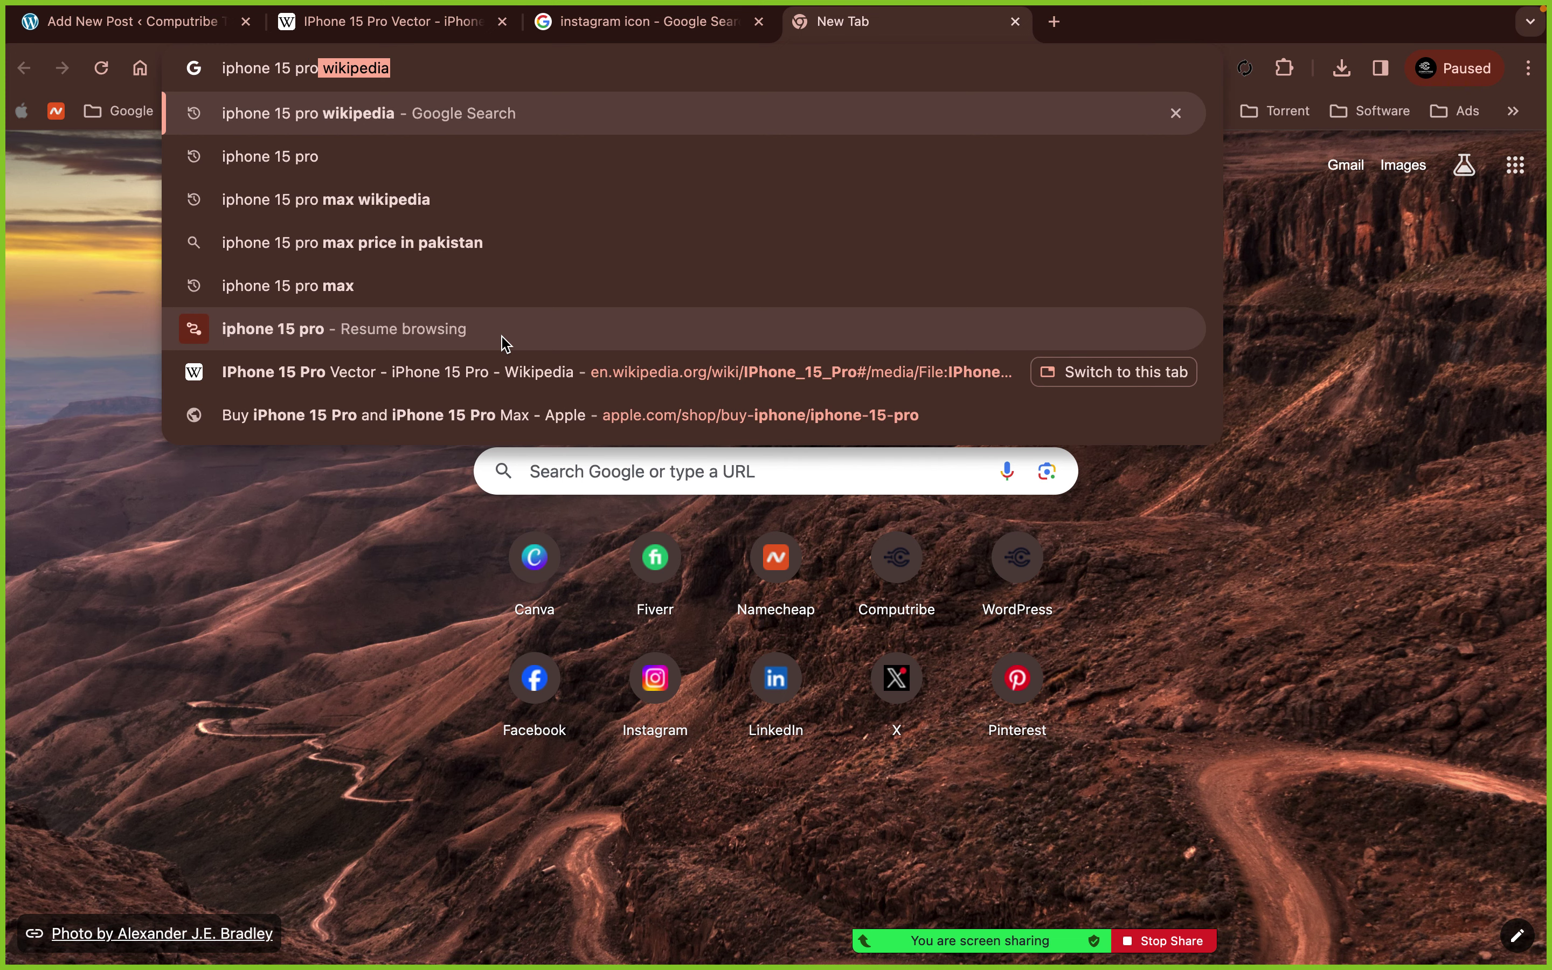
key("BackSpace")
key("Return")
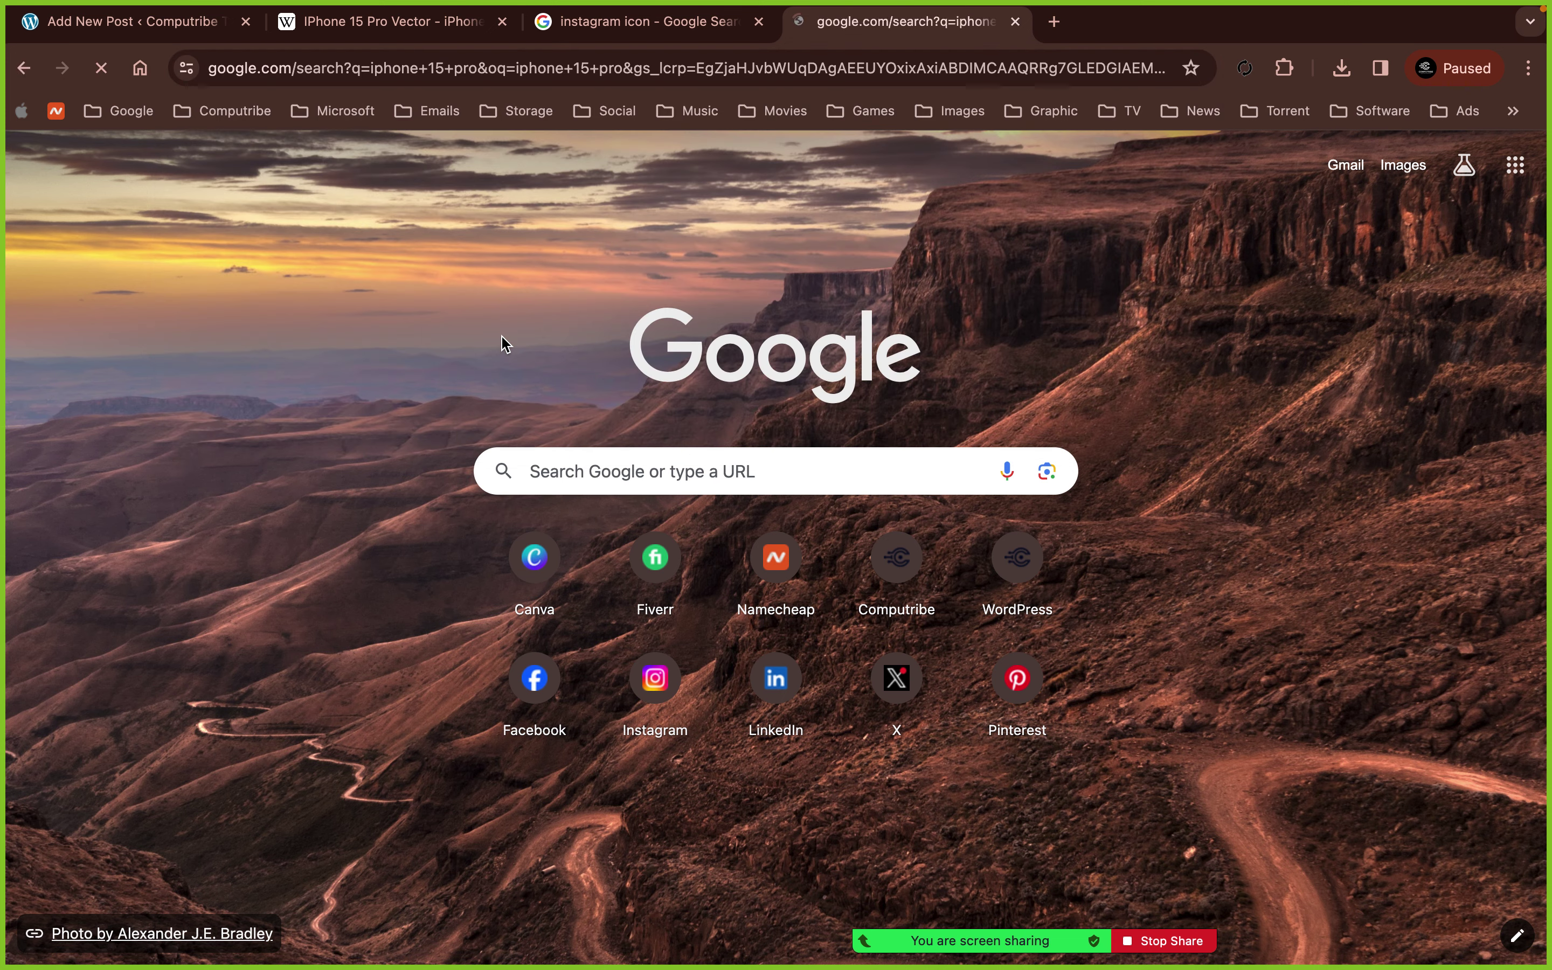
scroll(367, 473, "down", 15)
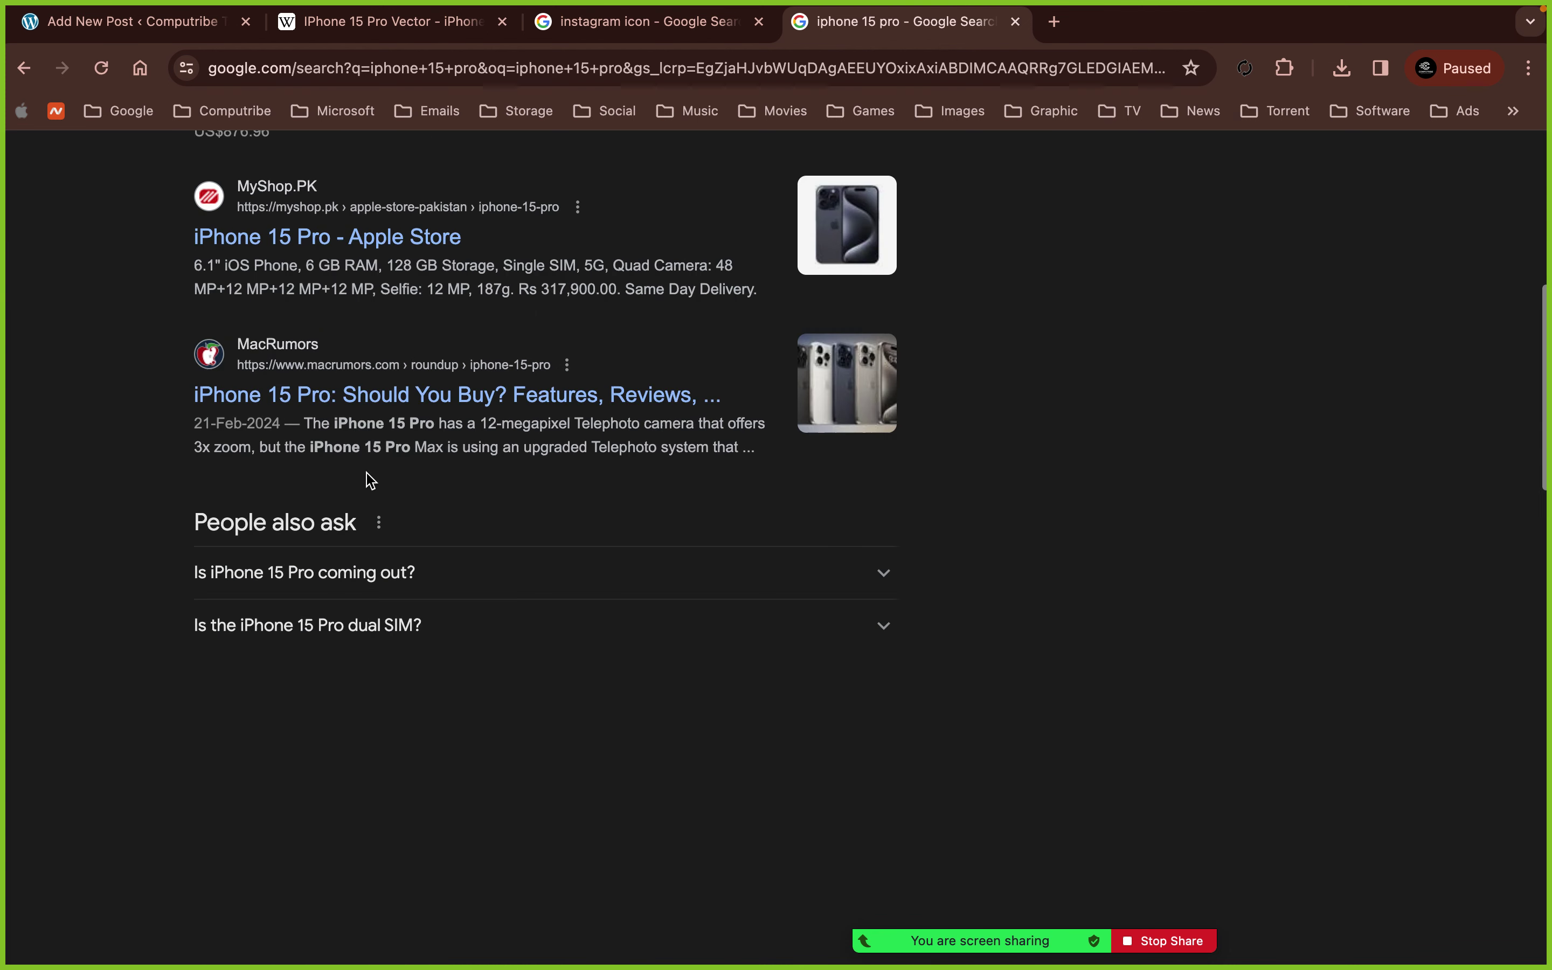
scroll(367, 474, "down", 1)
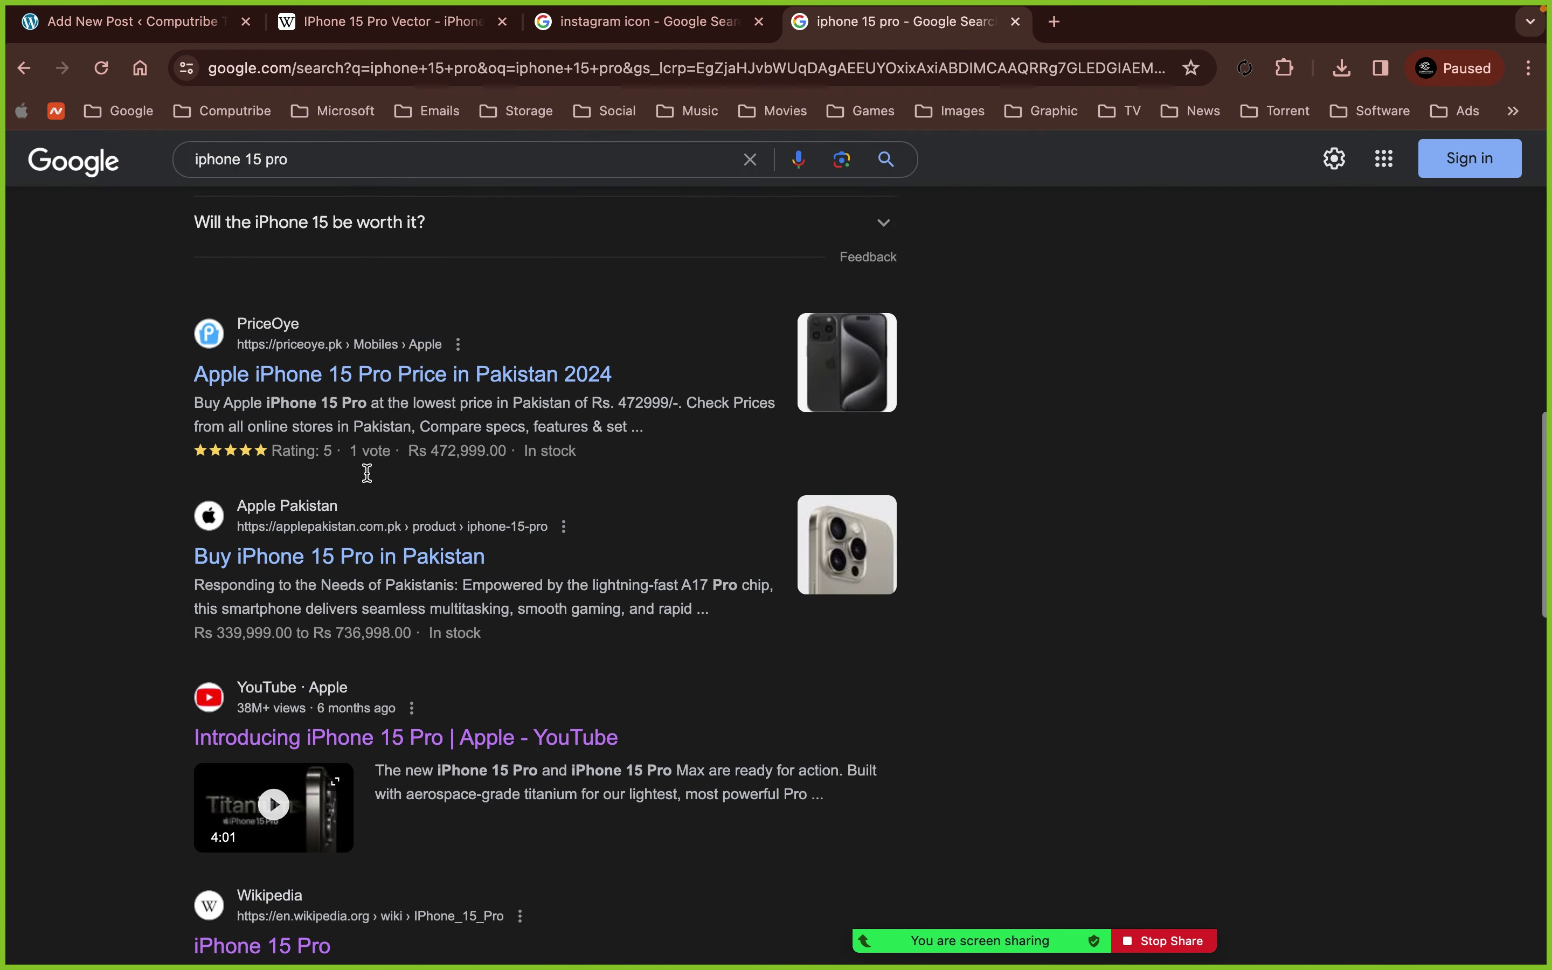
left_click(331, 384)
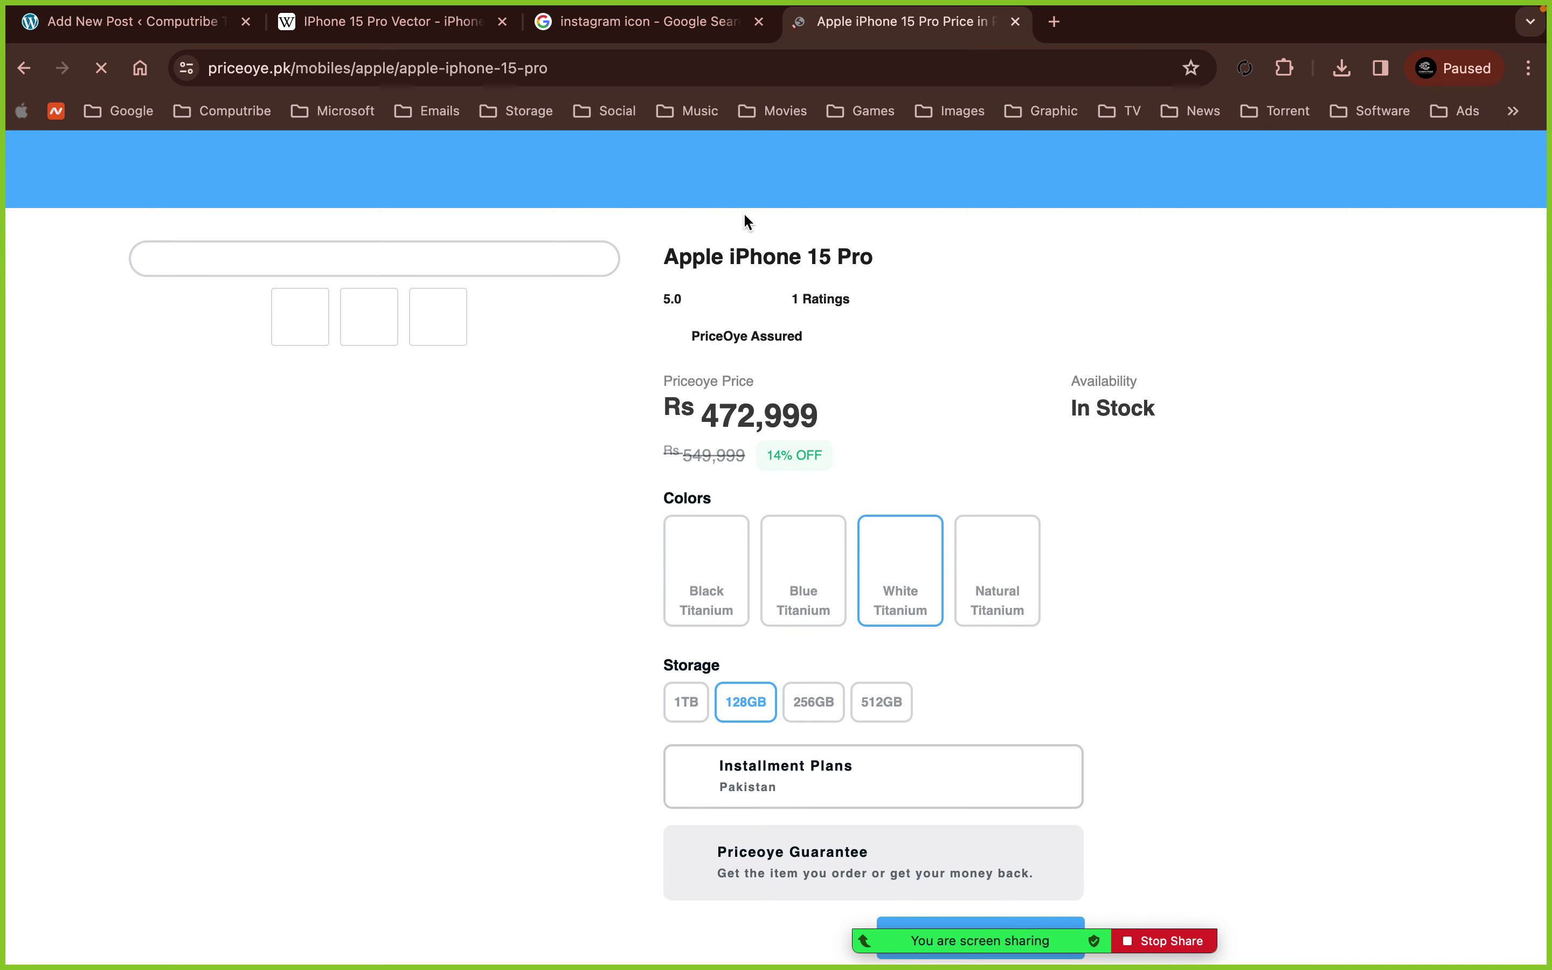
- Choose the Natural Titanium color on the PriceOye product page, copy the page's web address and return to the post editor
left_click(573, 73)
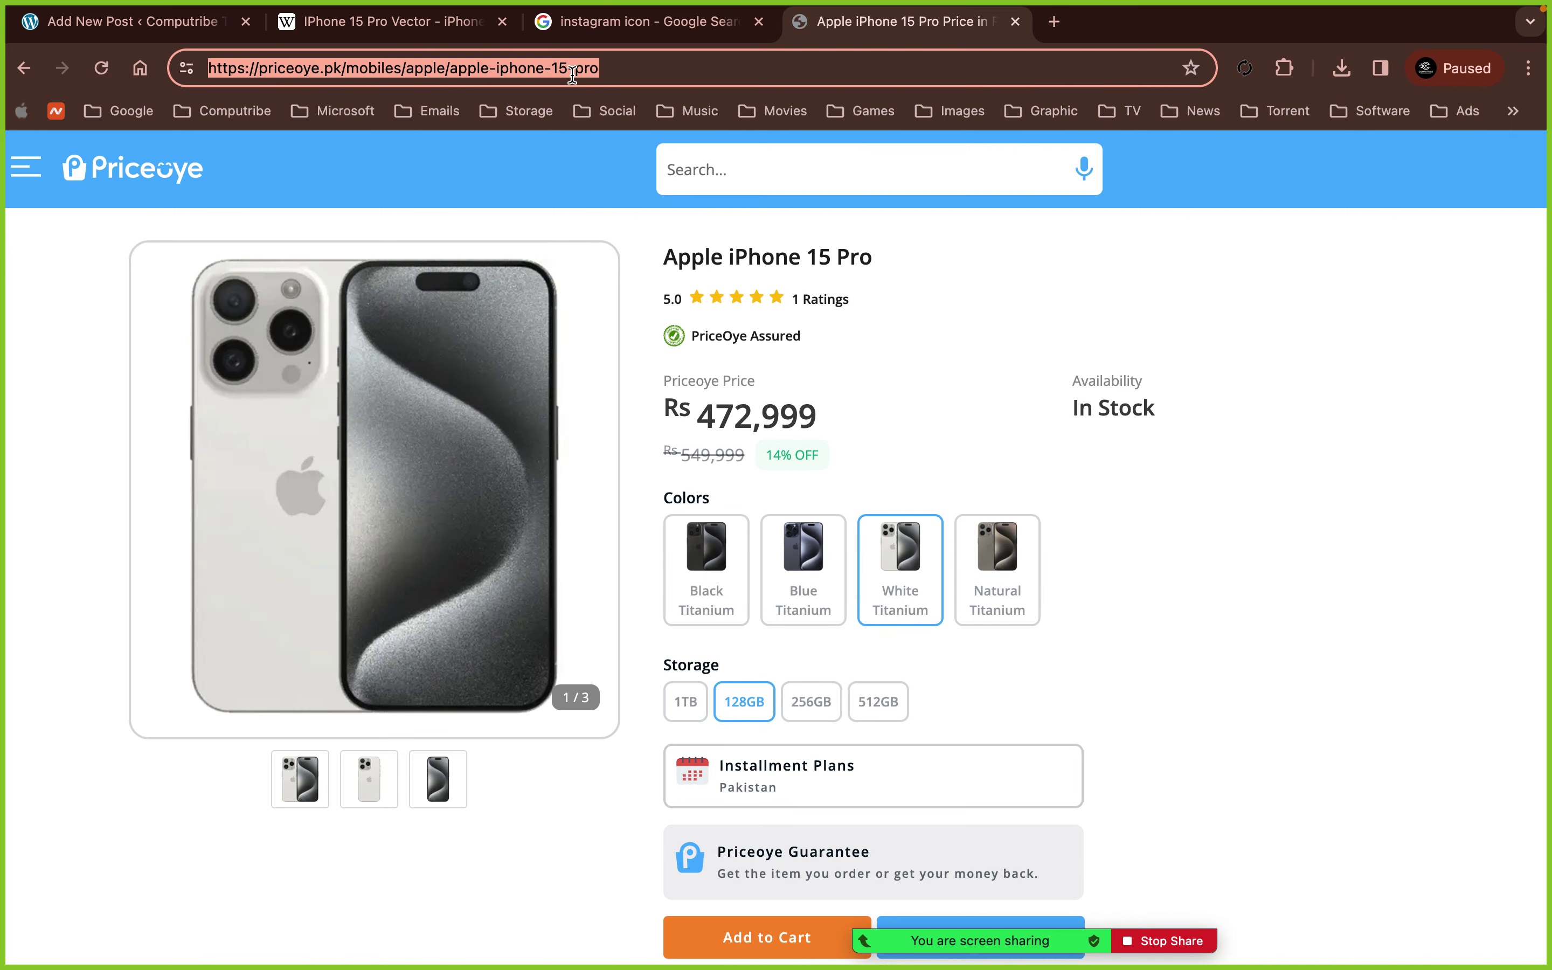
left_click(1010, 574)
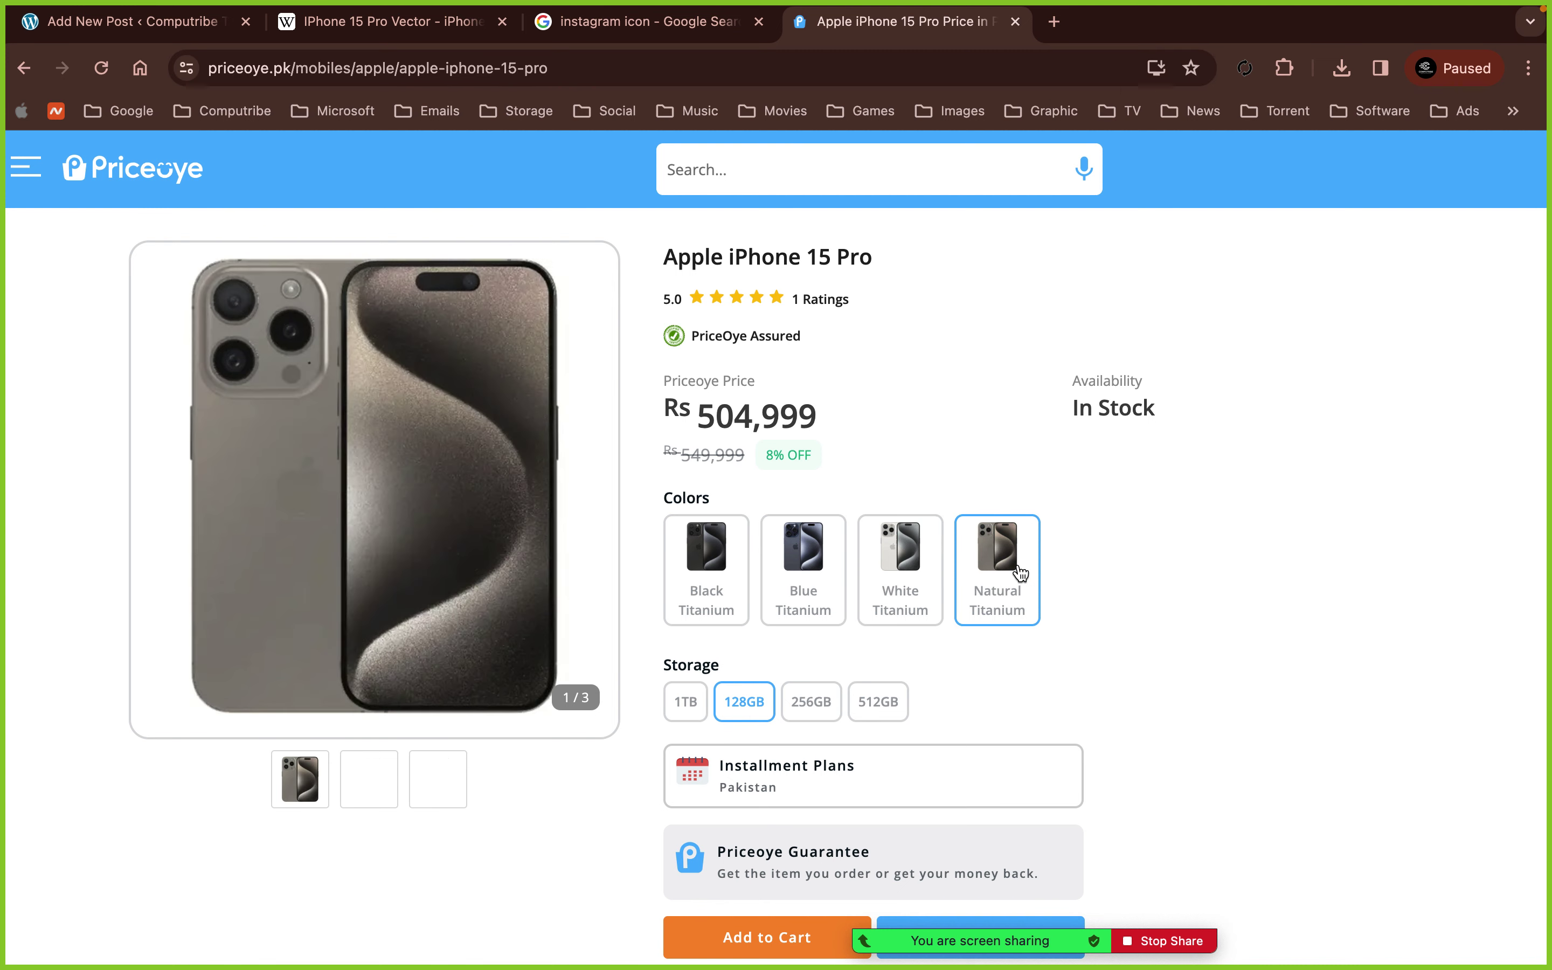
left_click(520, 55)
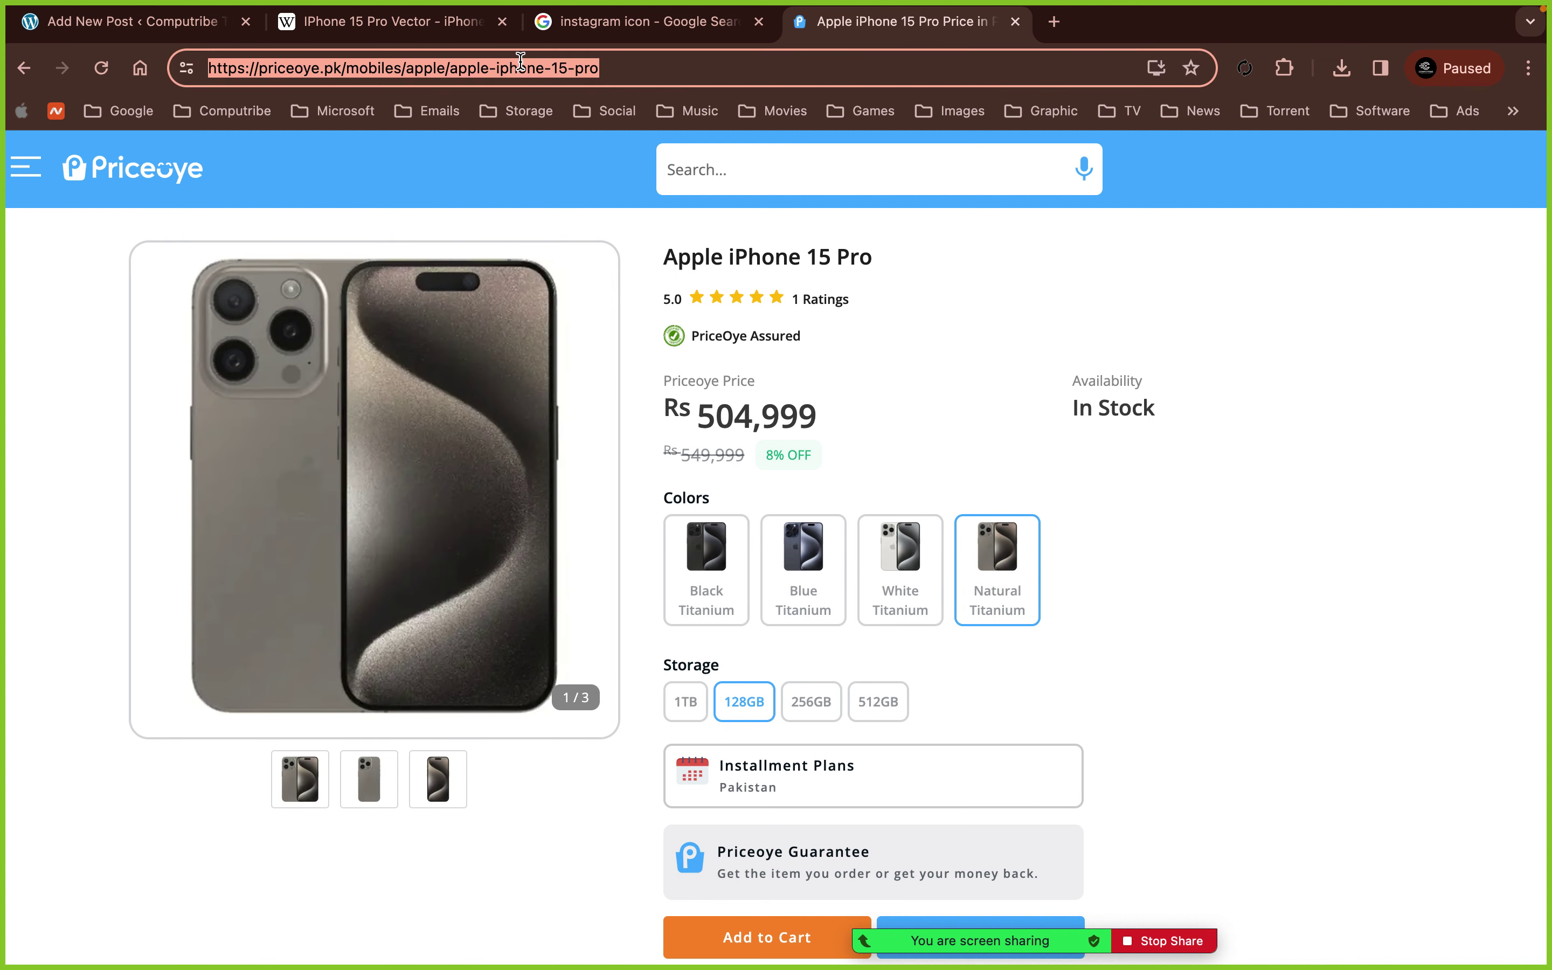
left_click(117, 31)
key("super+c")
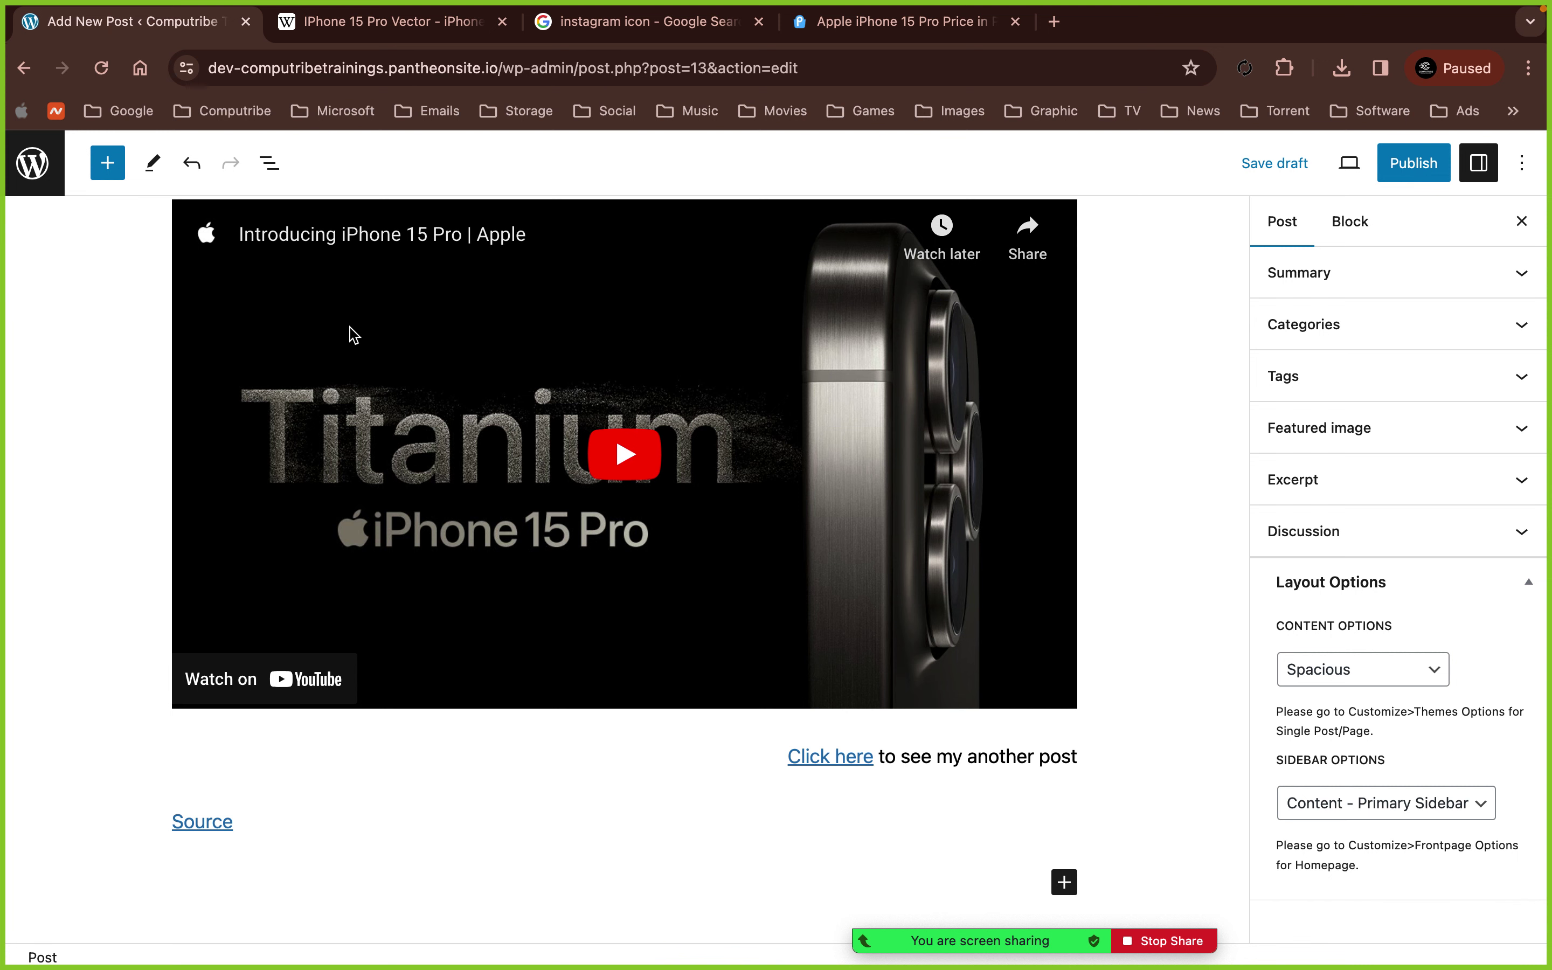
- Add the paragraph "Click here to buy this phone" below the "Source" link at the end of the post
left_click(1050, 870)
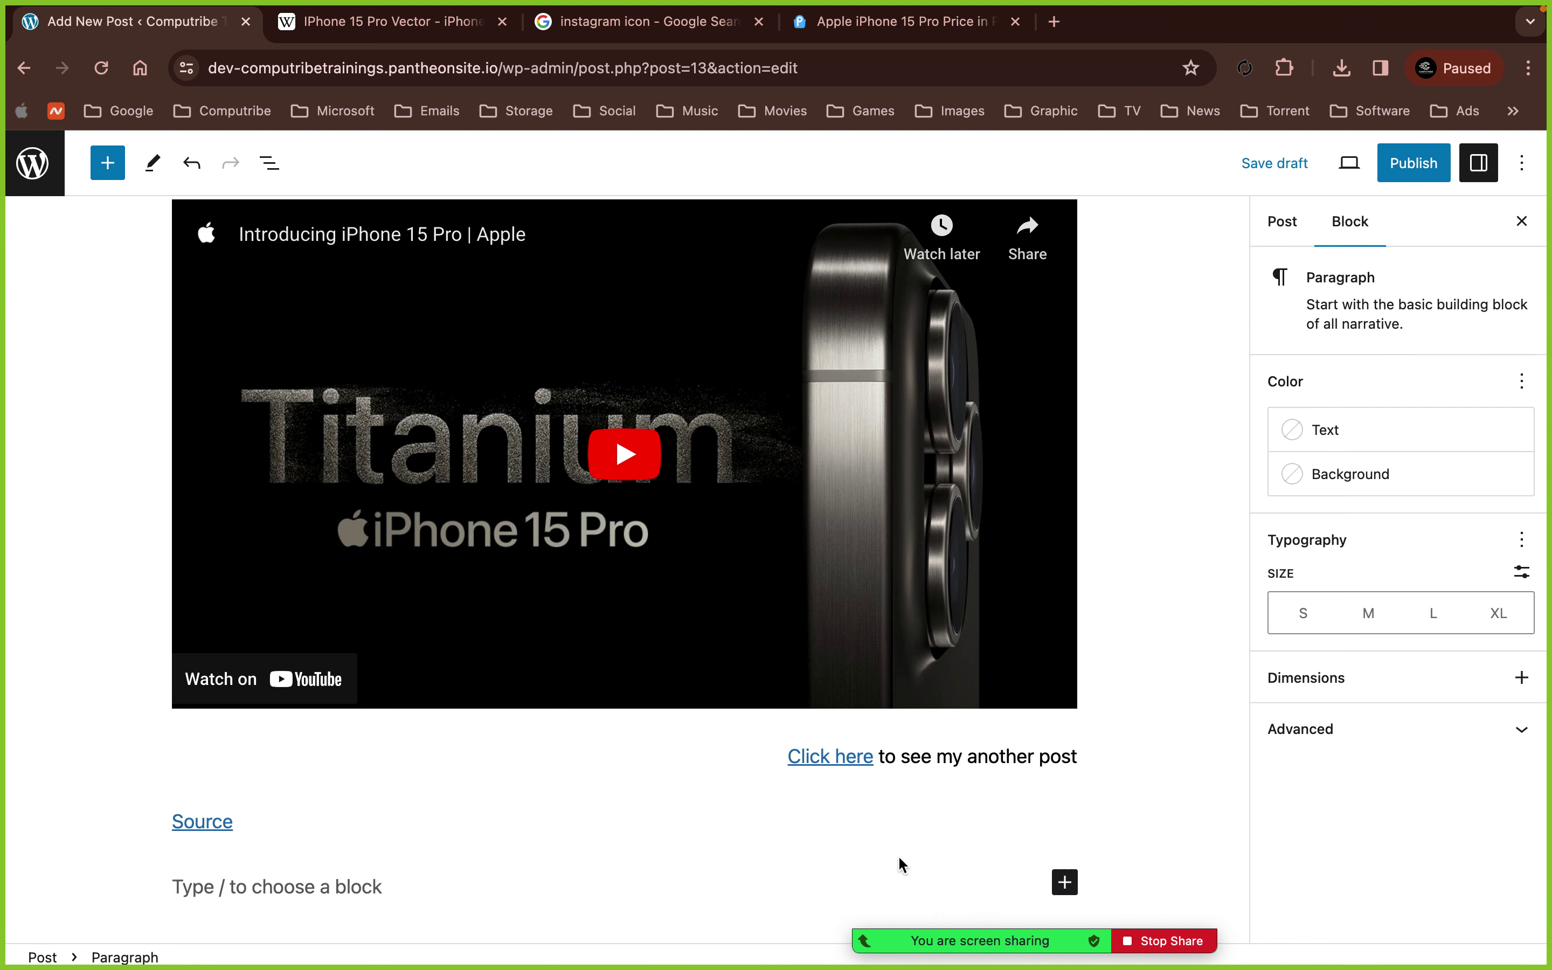
type("C")
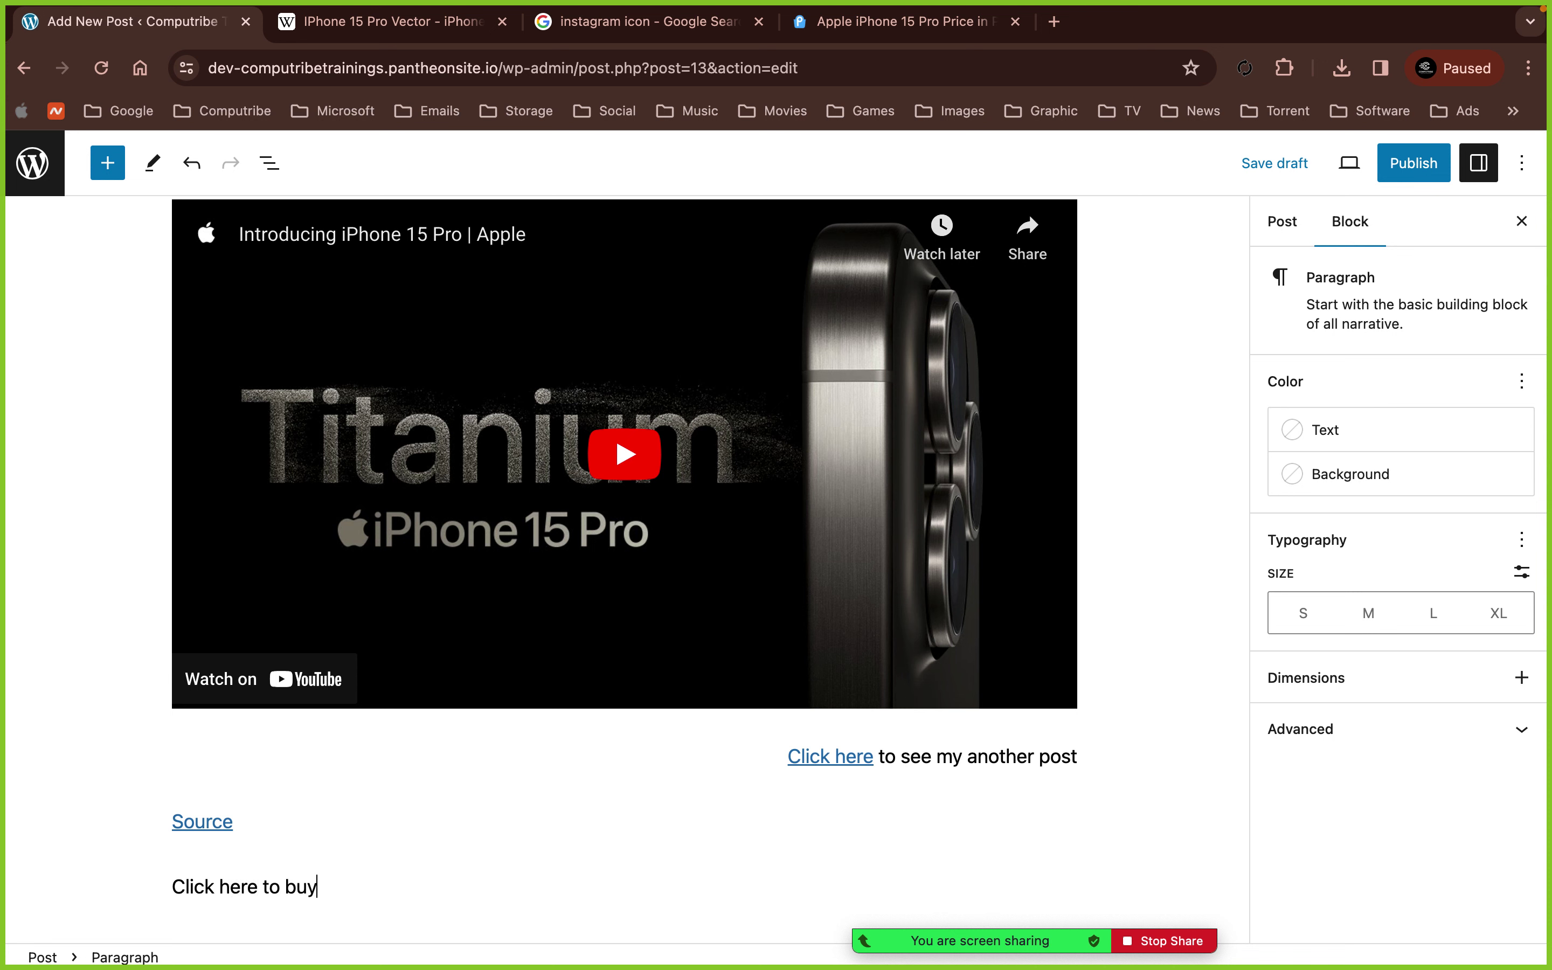
type("lick here to buy this phone")
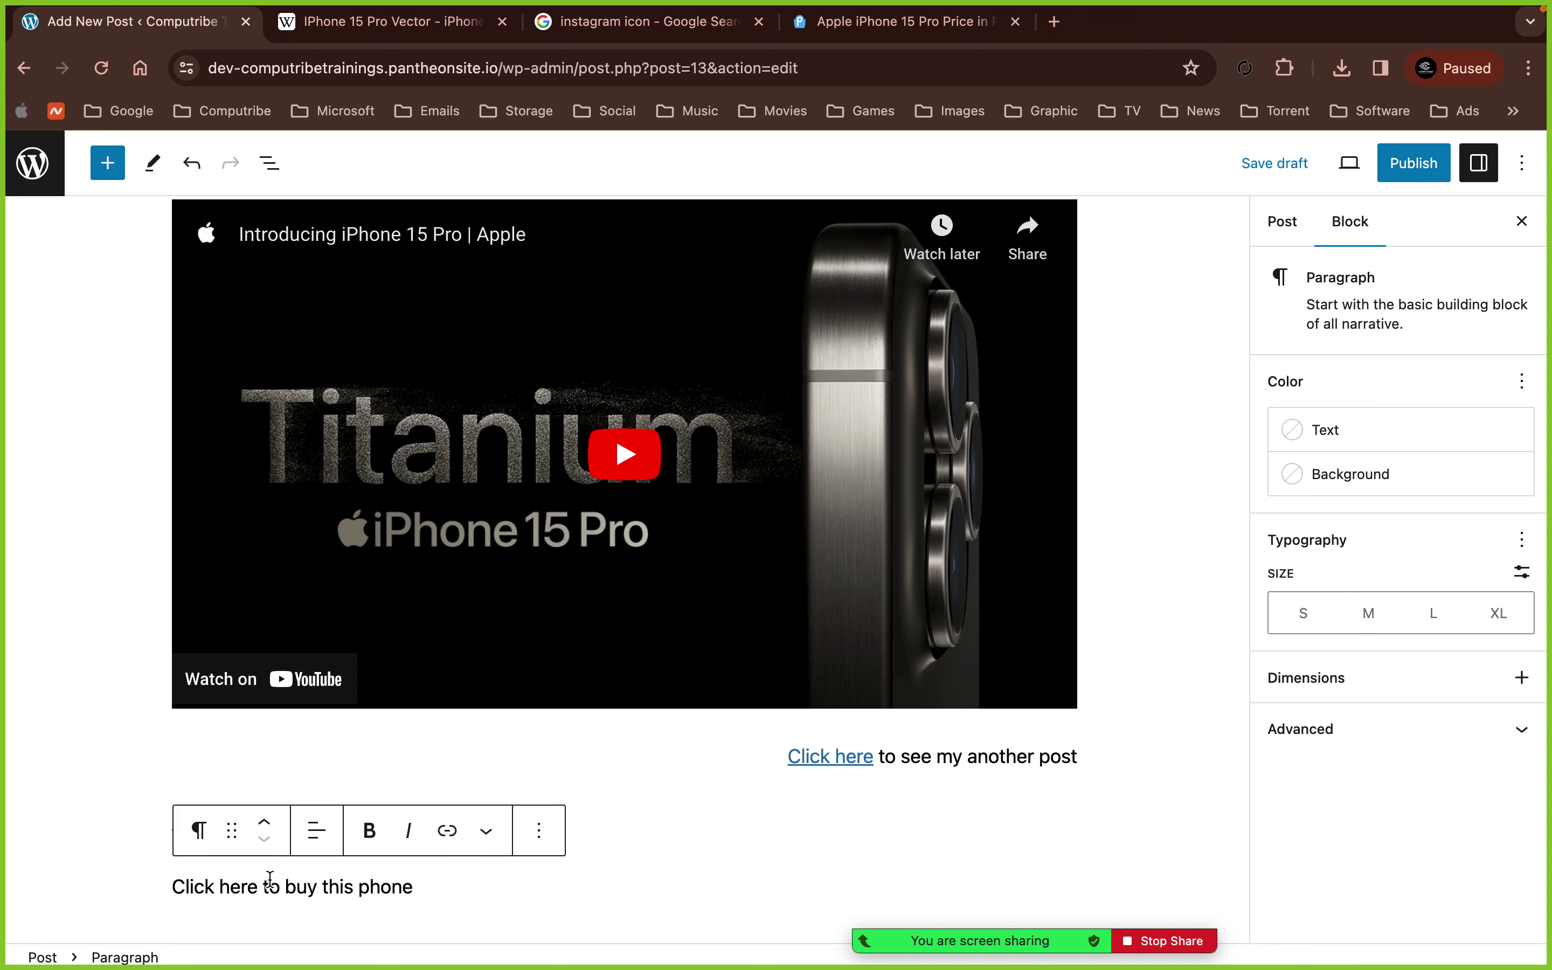
left_click_drag(257, 888, 158, 885)
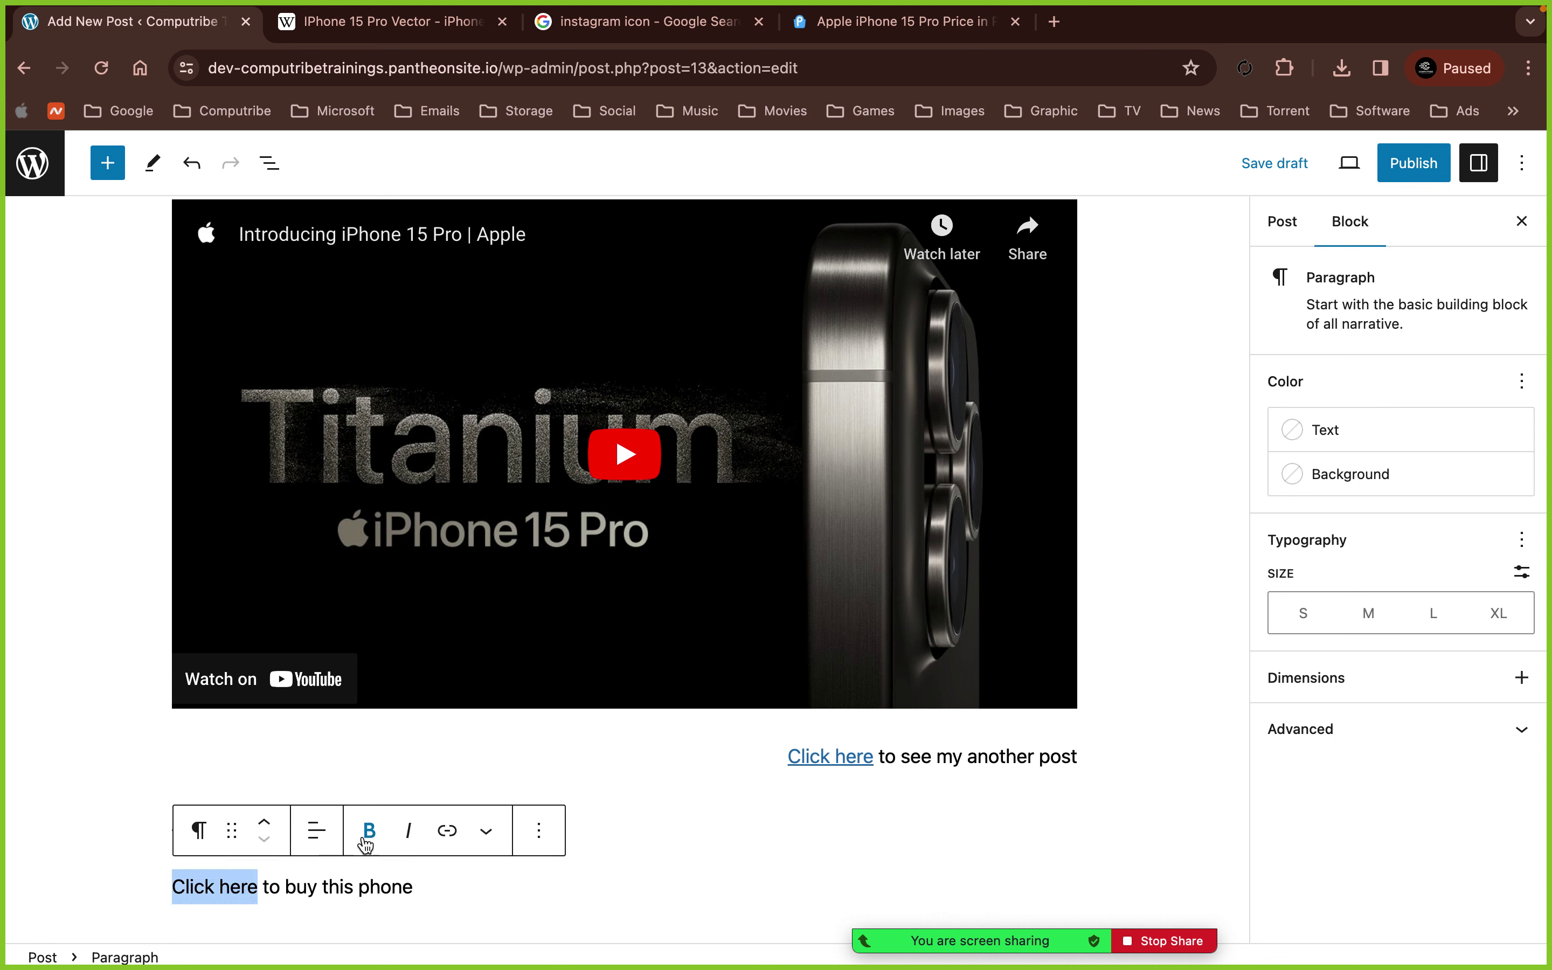
left_click(446, 831)
key("super+v")
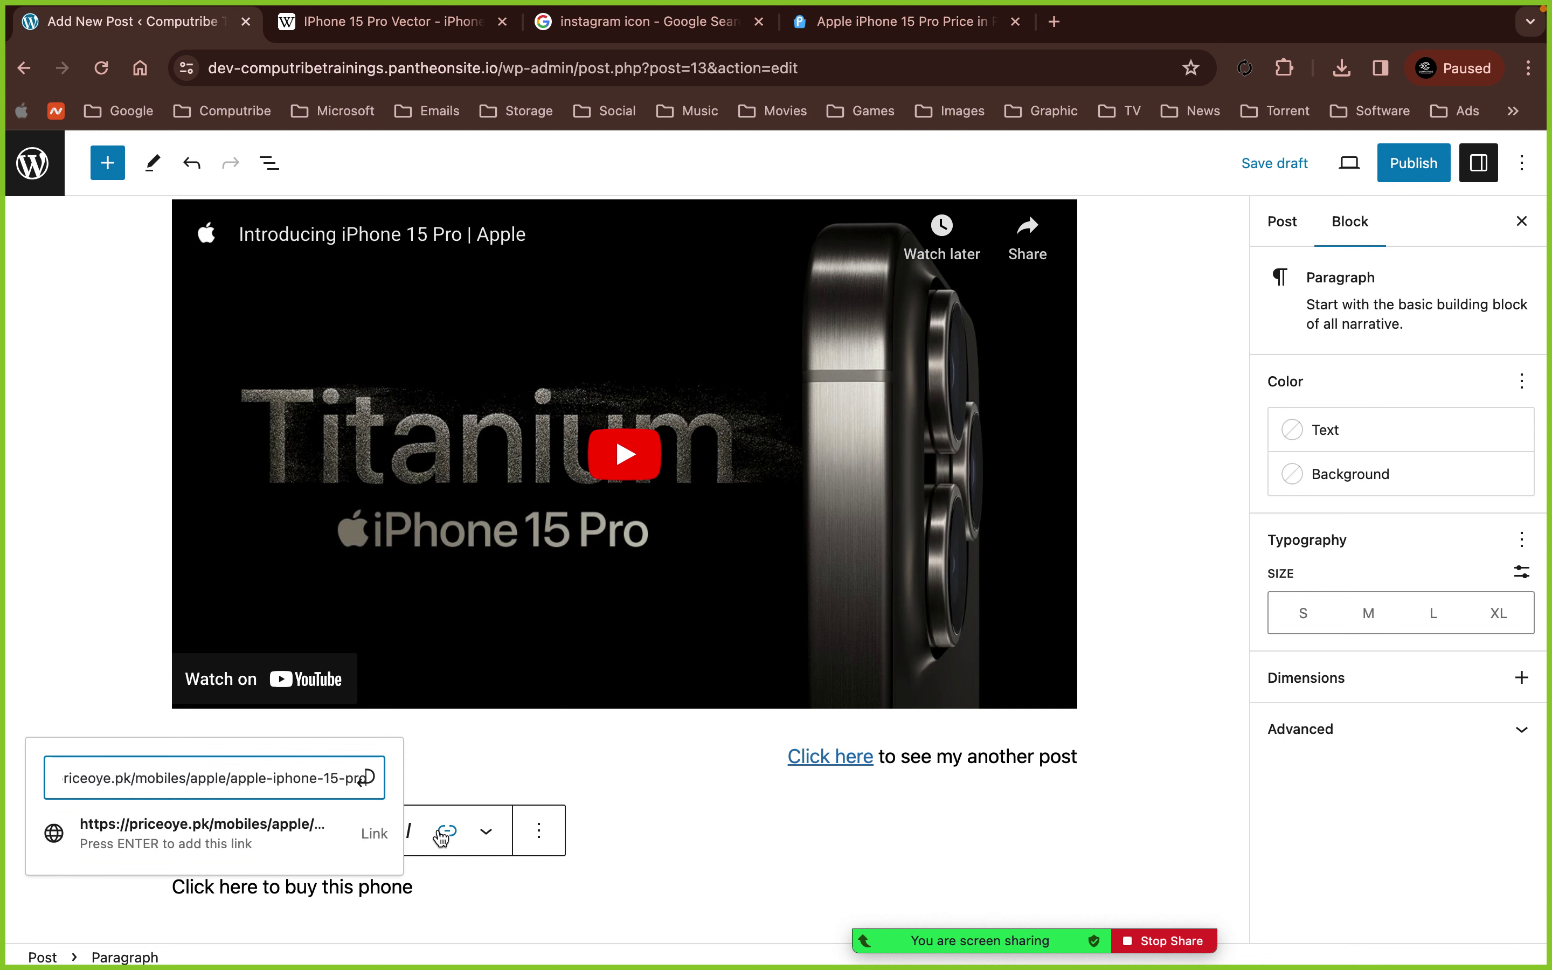
key("Return")
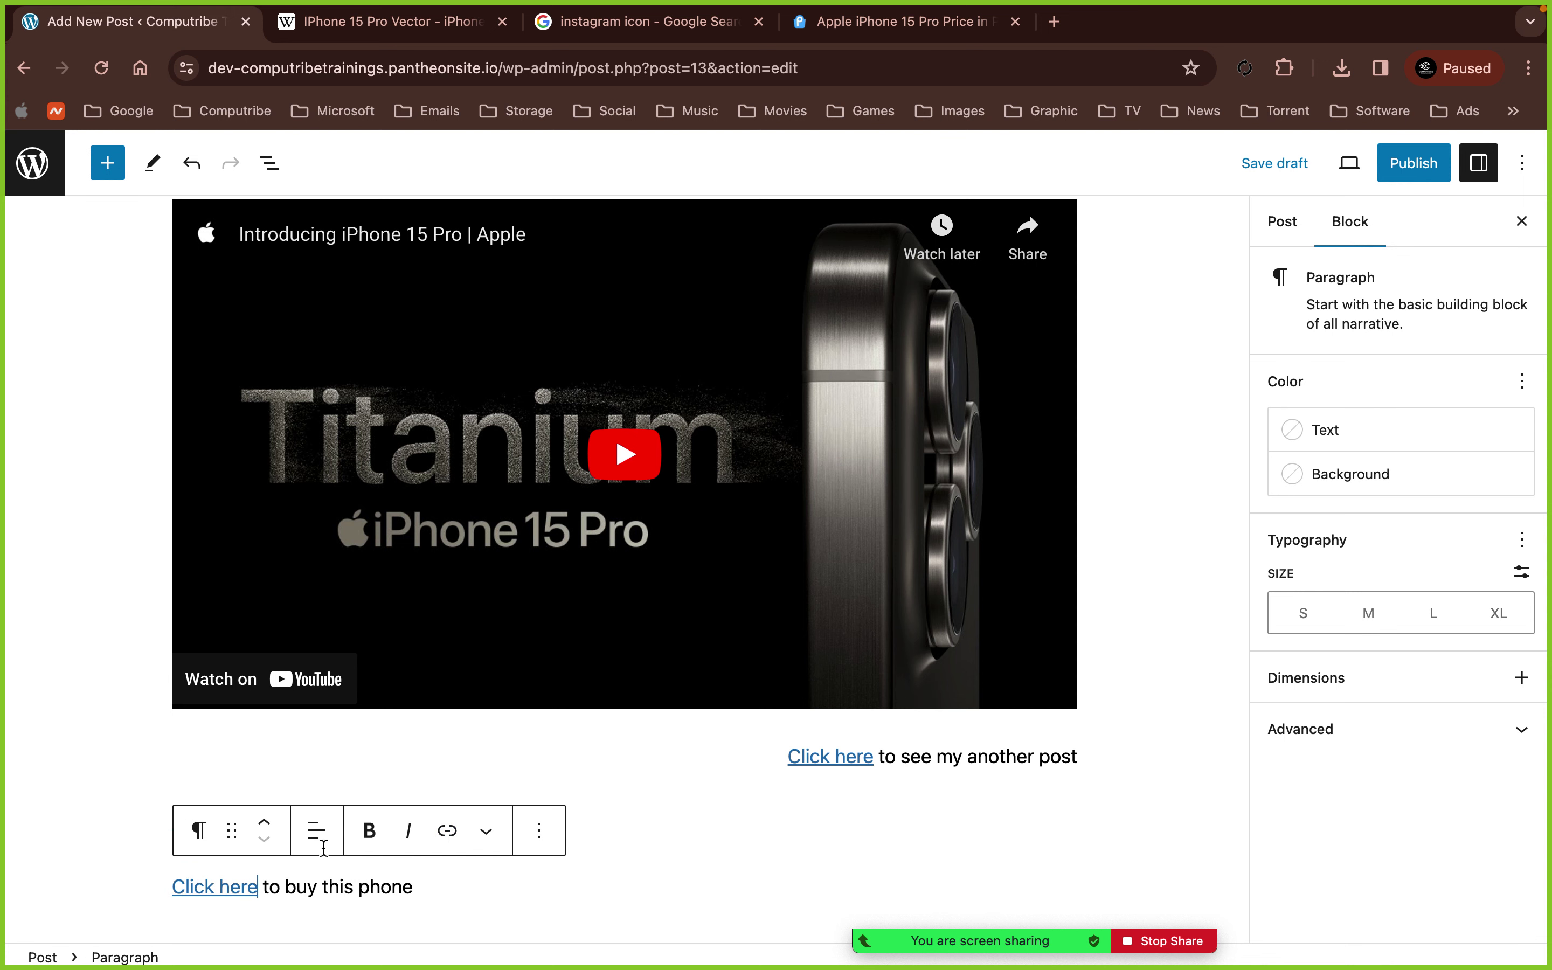
- Publish the iPhone 15 Pro post and open the live page in a new browser tab
left_click(1414, 162)
left_click(1345, 168)
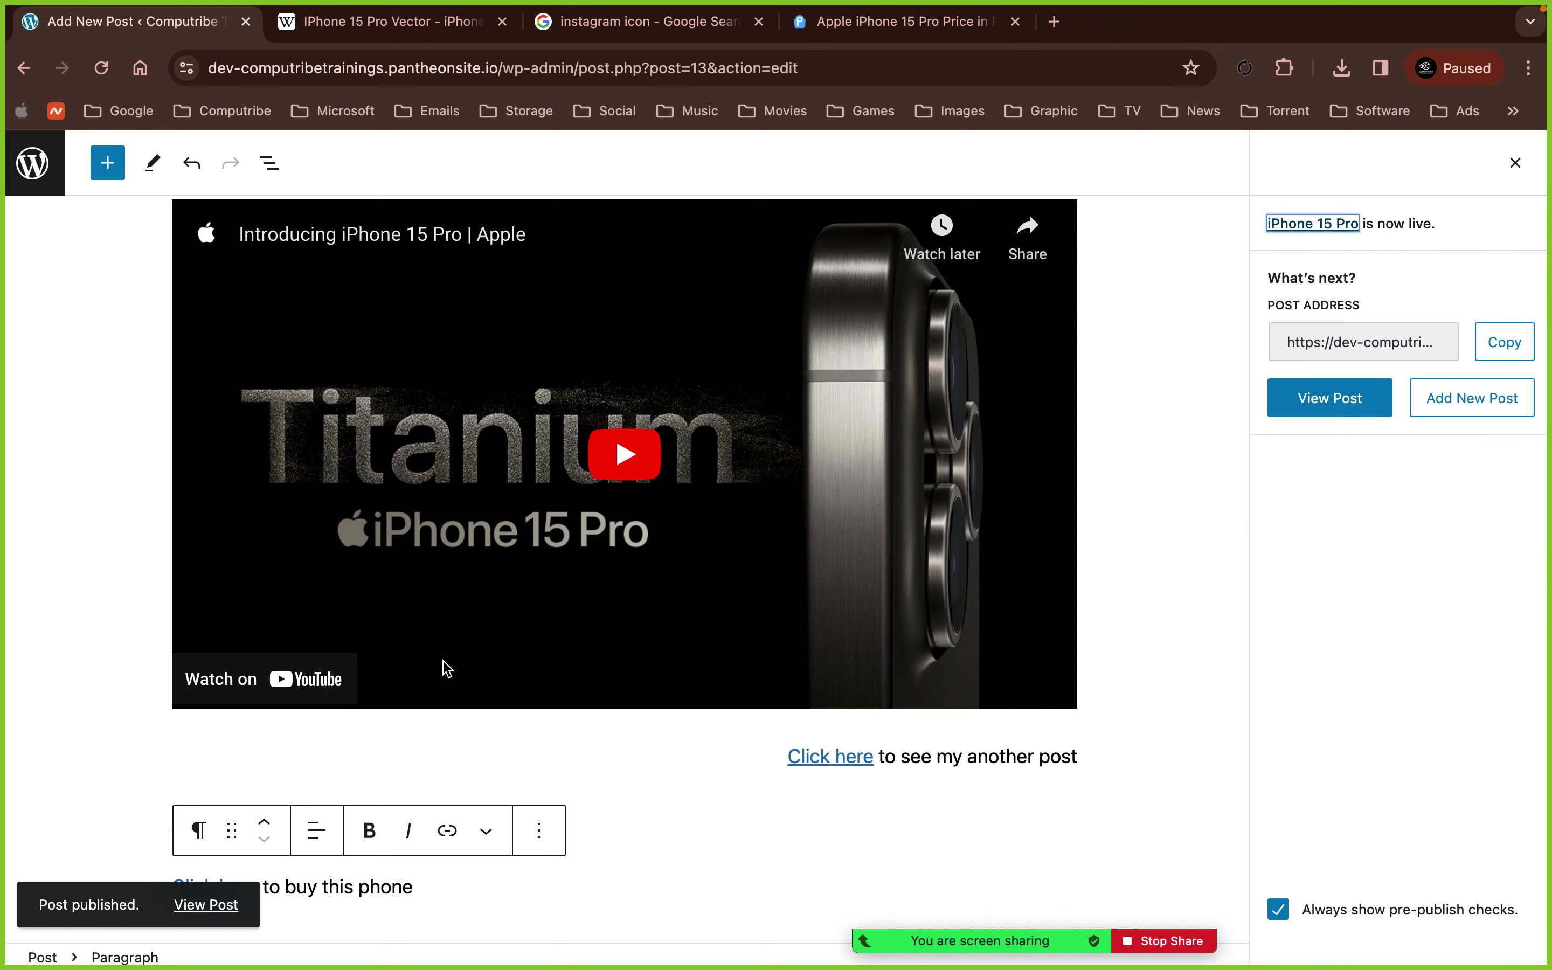
right_click(213, 906)
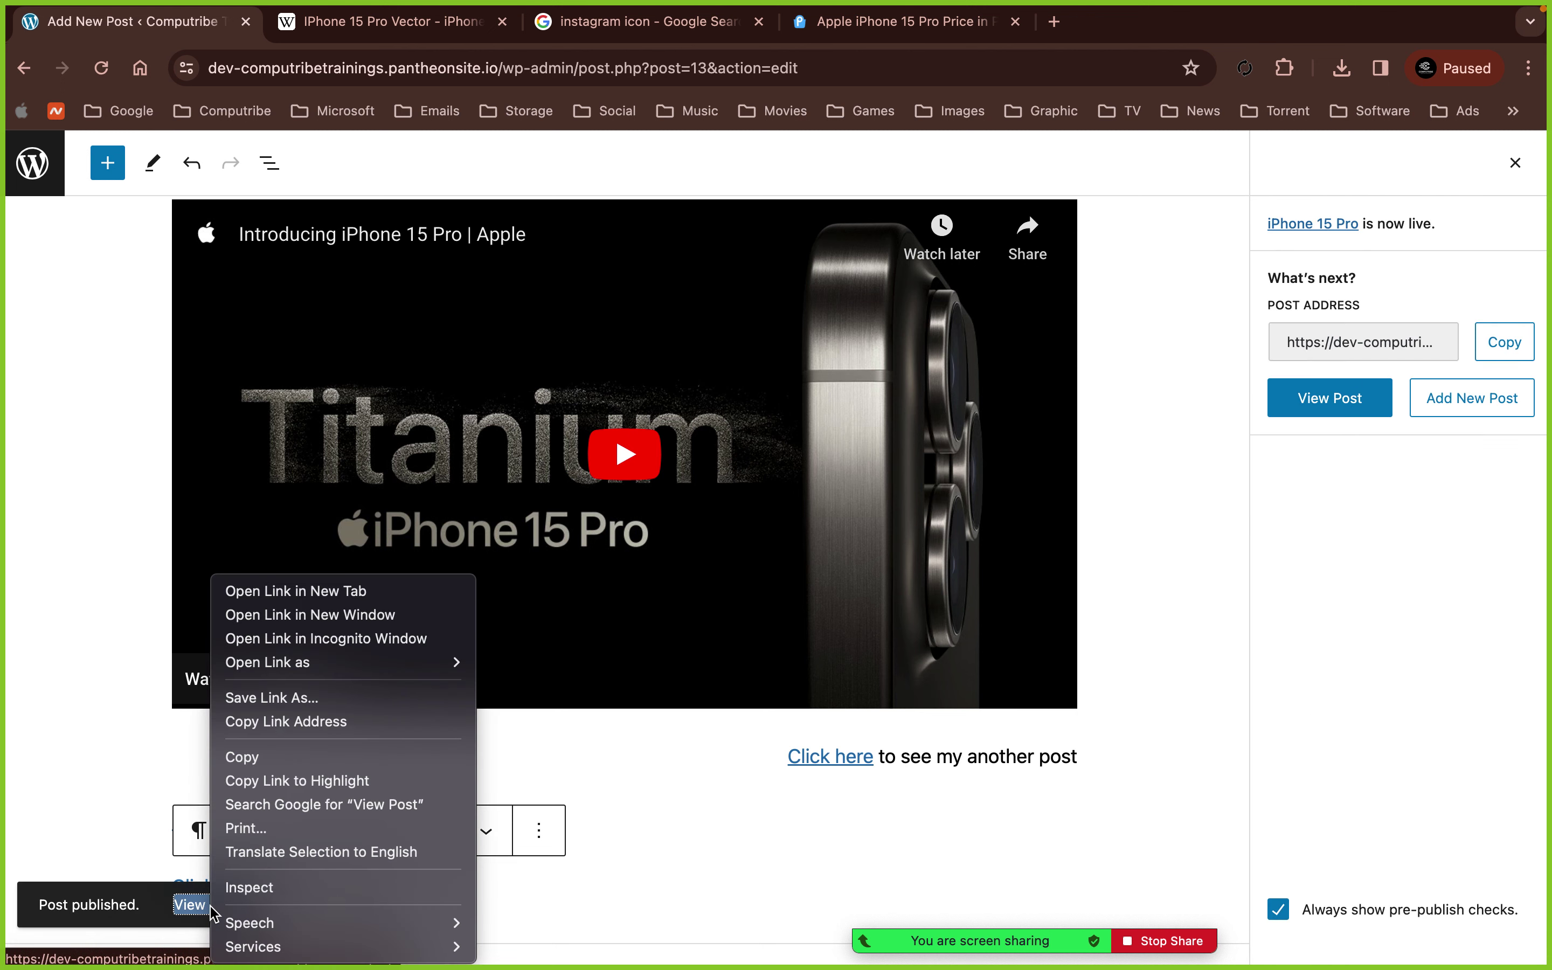
left_click(307, 590)
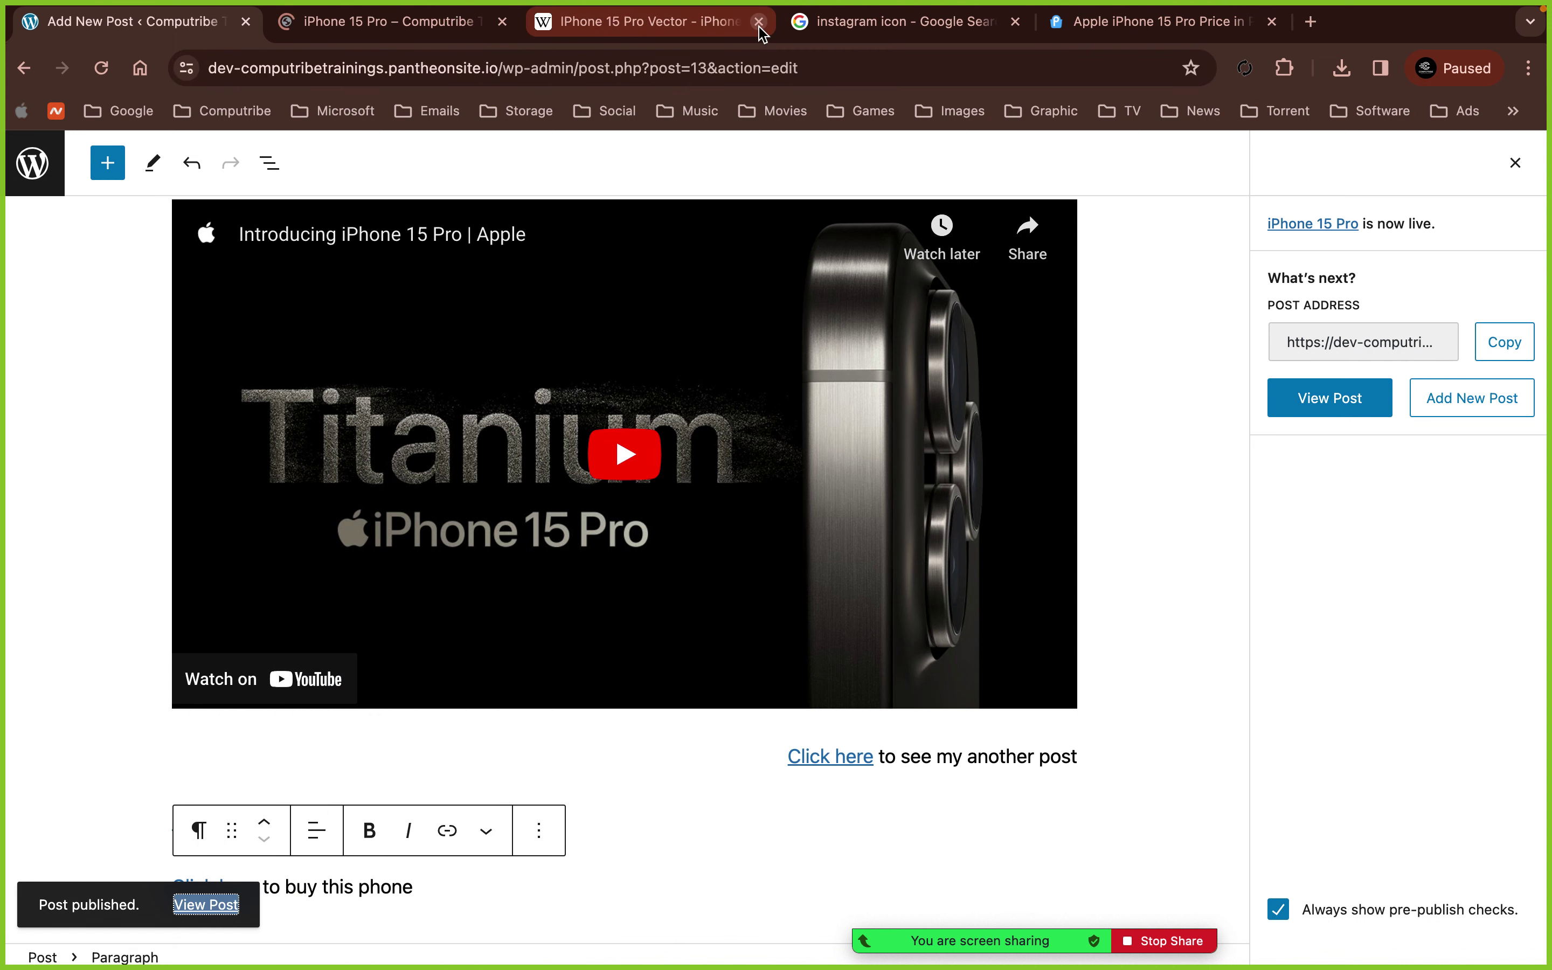
- Close the Wikipedia, Instagram icon search and PriceOye tabs, then switch to the published iPhone 15 Pro page
left_click(759, 23)
left_click(762, 23)
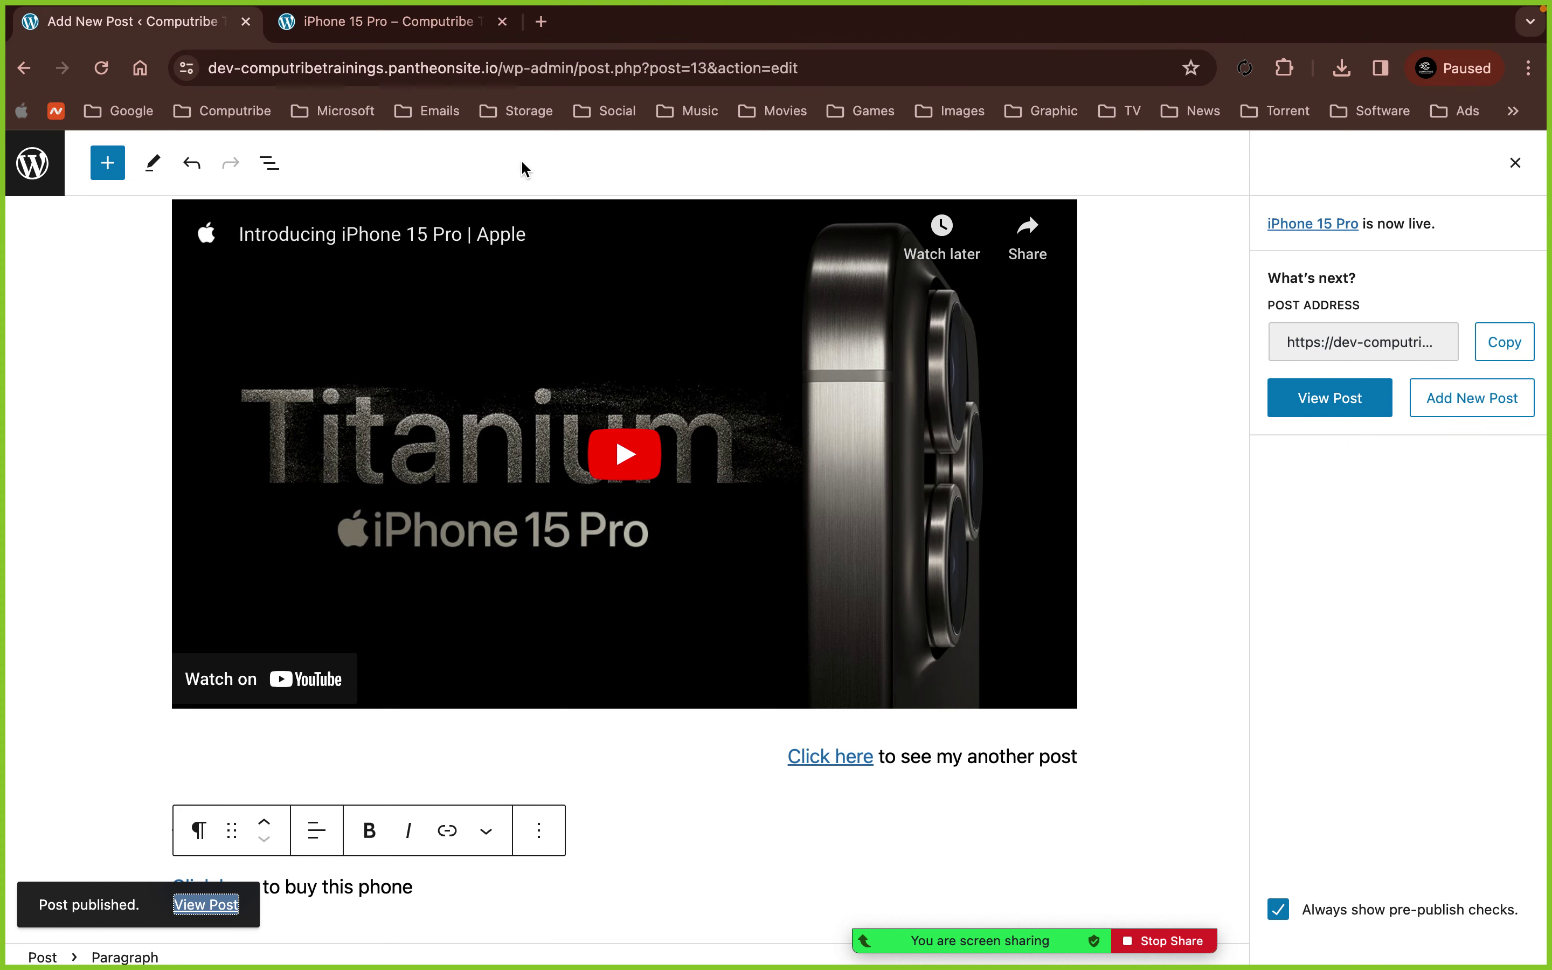
left_click(425, 21)
- Review the title, reading time, featured image and History section of the published iPhone 15 Pro post
scroll(650, 361, "down", 3)
scroll(650, 360, "down", 3)
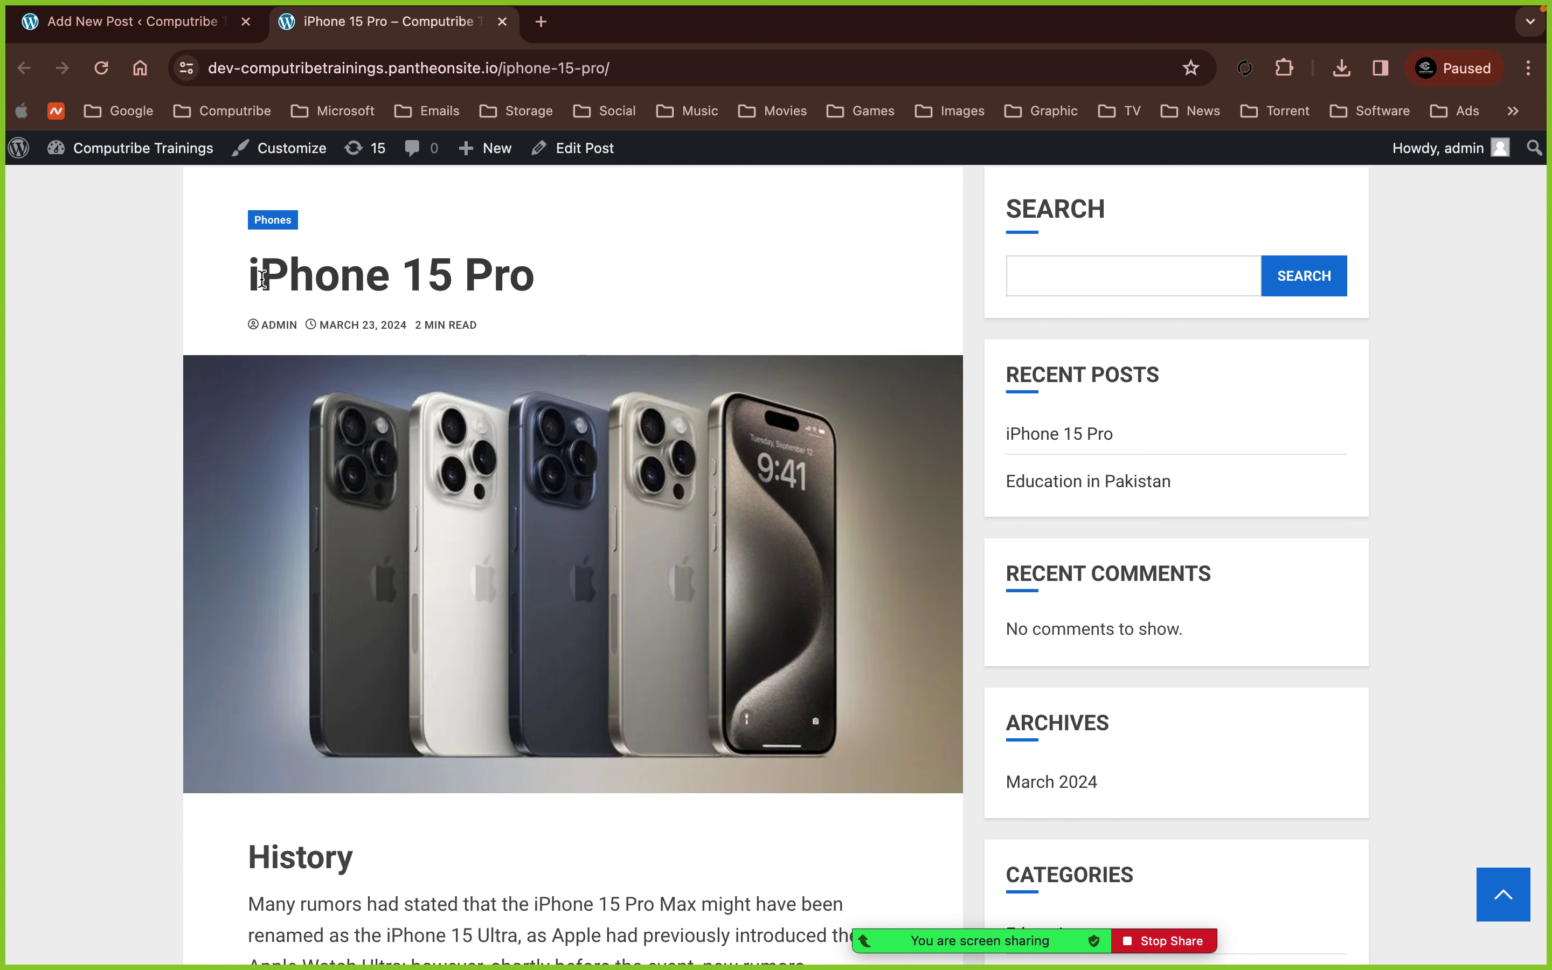
left_click_drag(250, 276, 530, 271)
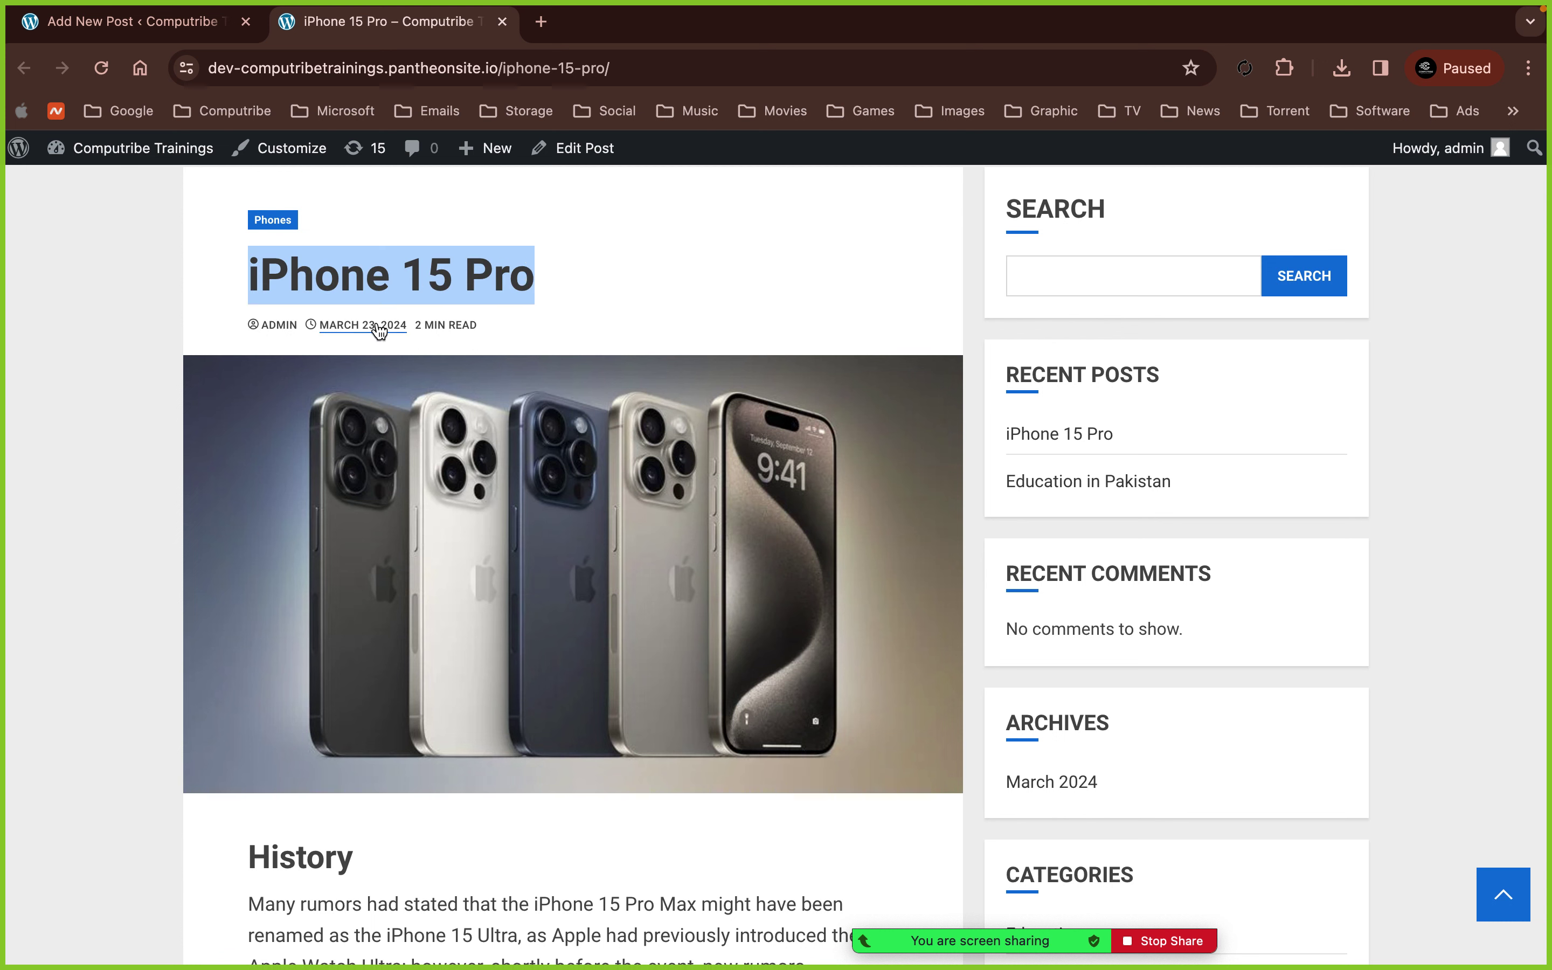
left_click_drag(425, 326, 471, 325)
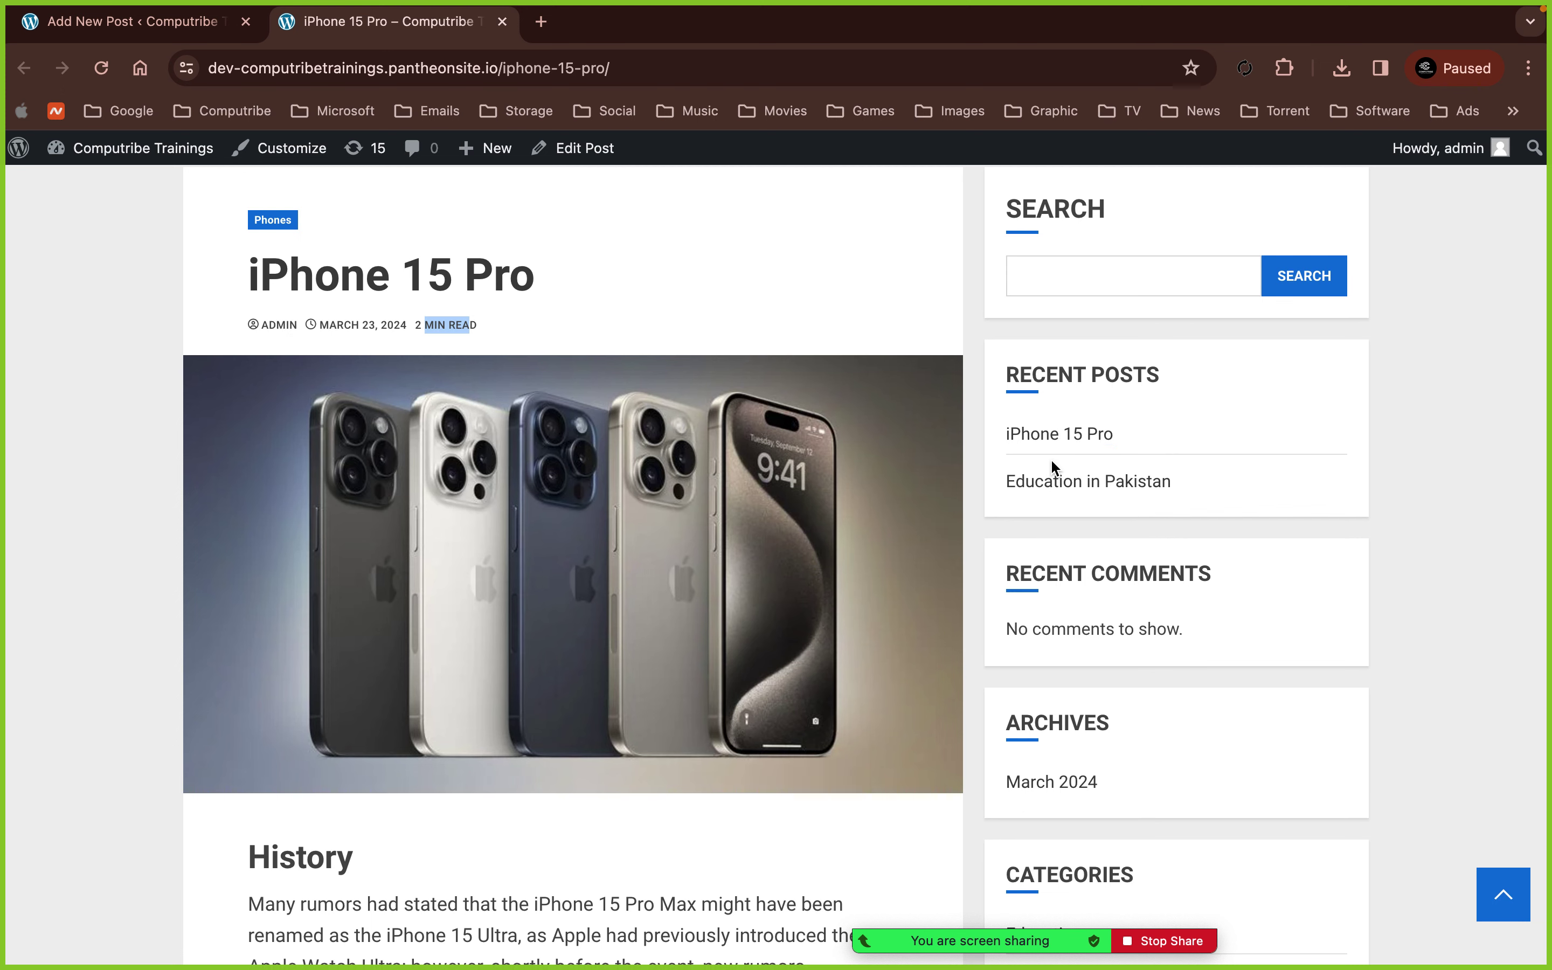
scroll(1080, 525, "down", 5)
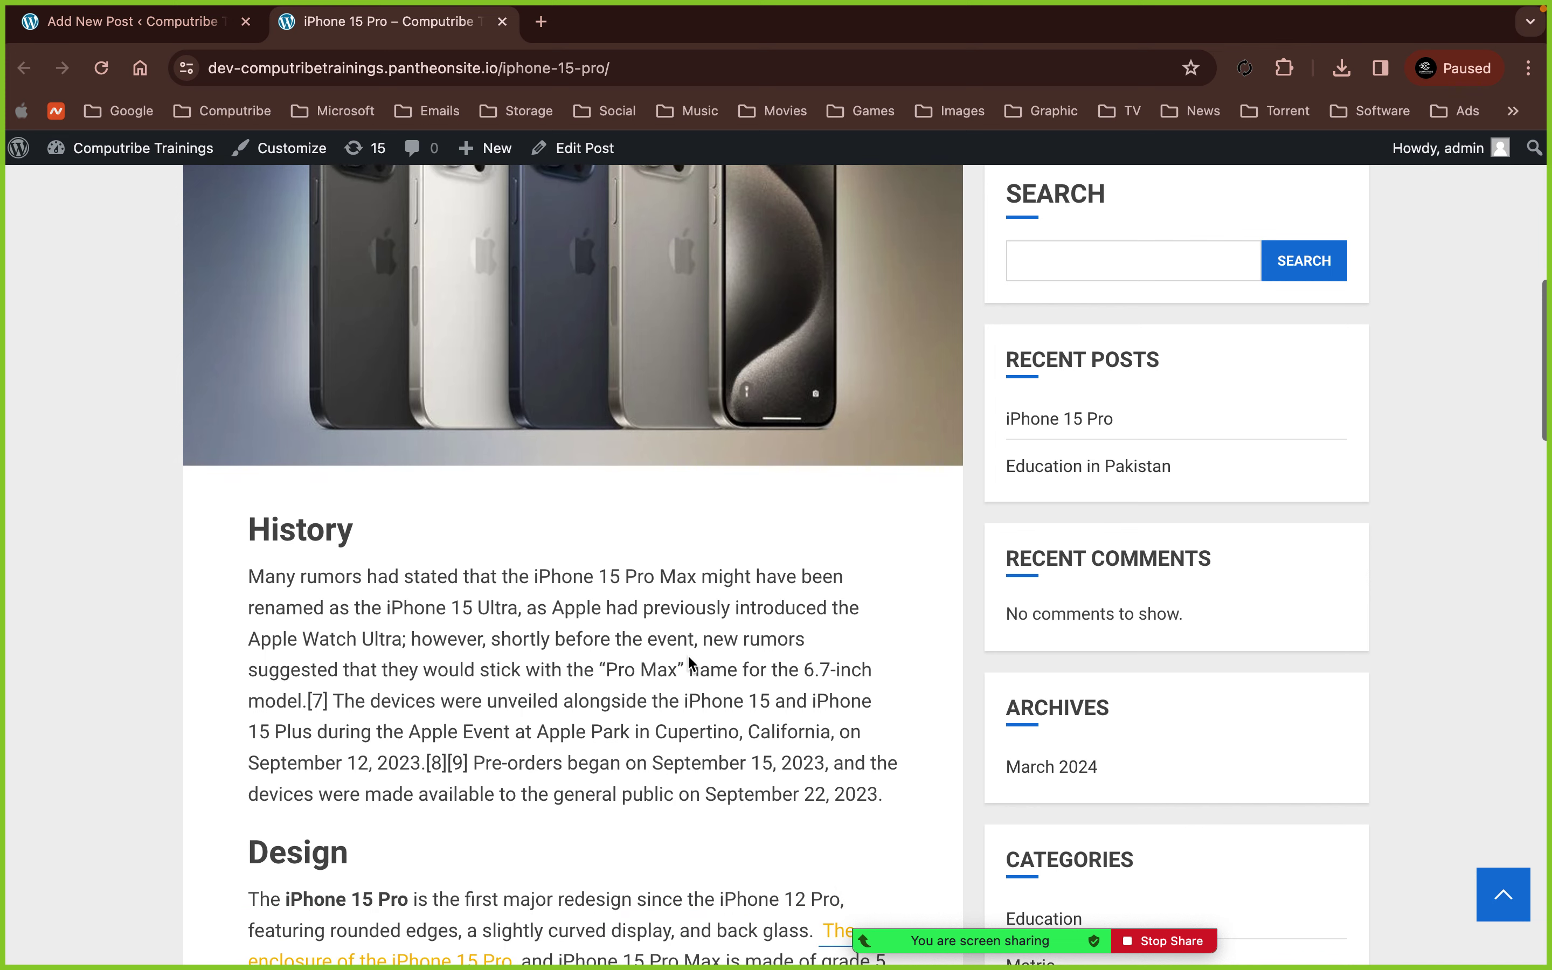
double_click(287, 522)
scroll(363, 533, "down", 2)
- Review the post's Design text with its colored phrase, the phone image, the Specifications section, the gallery and the embedded video
scroll(362, 533, "down", 6)
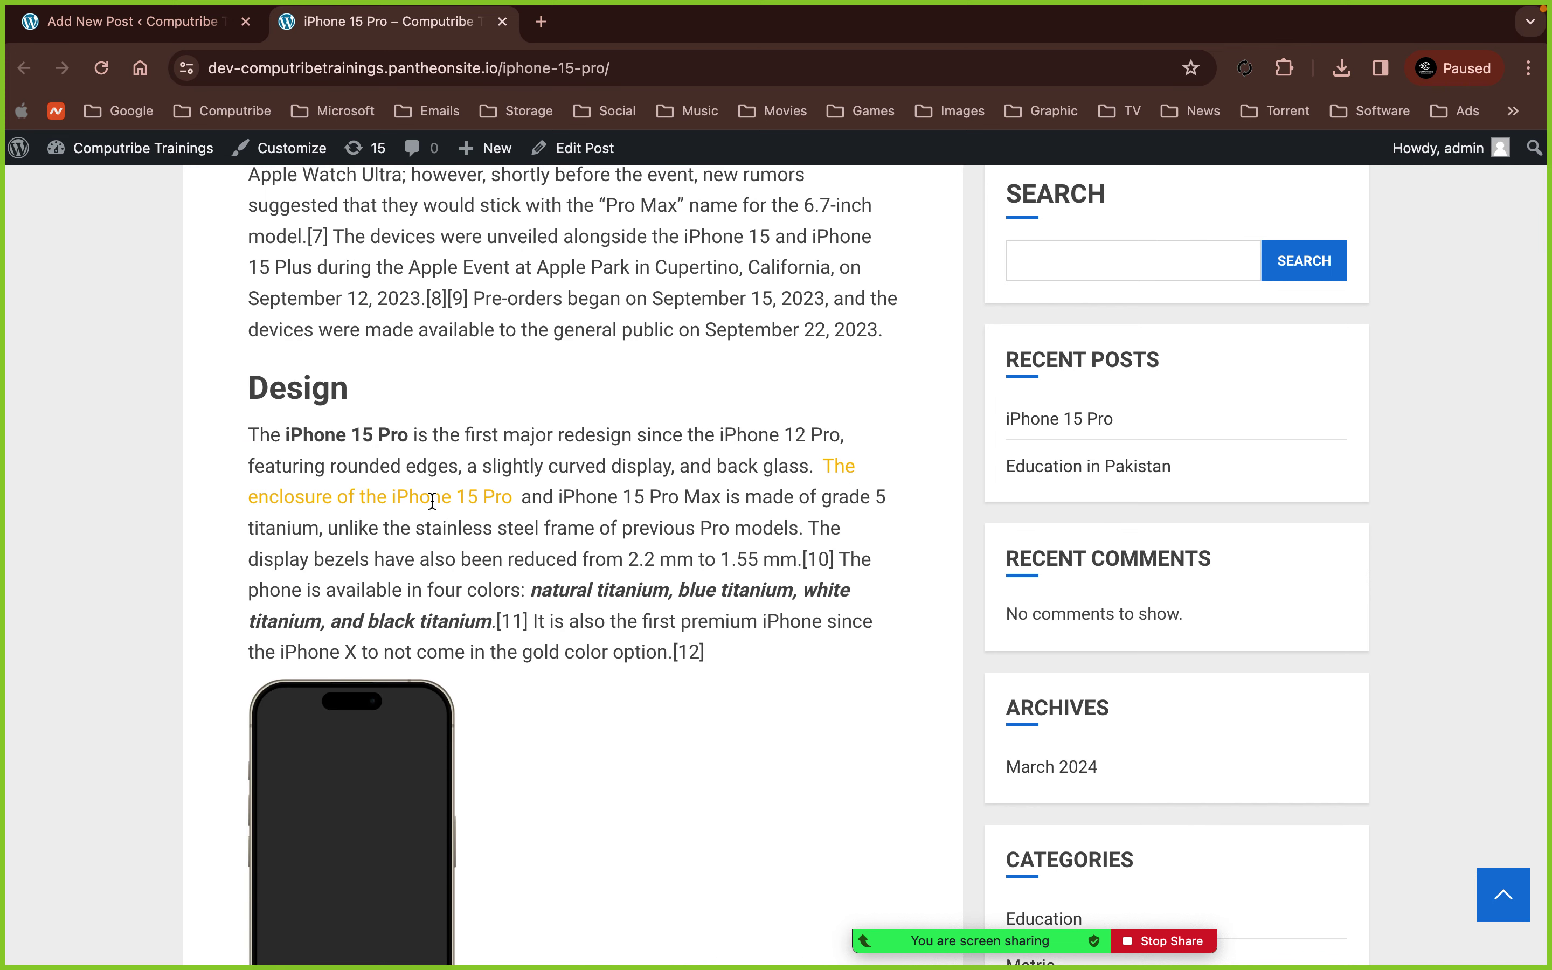
left_click_drag(430, 501, 359, 500)
scroll(359, 500, "down", 3)
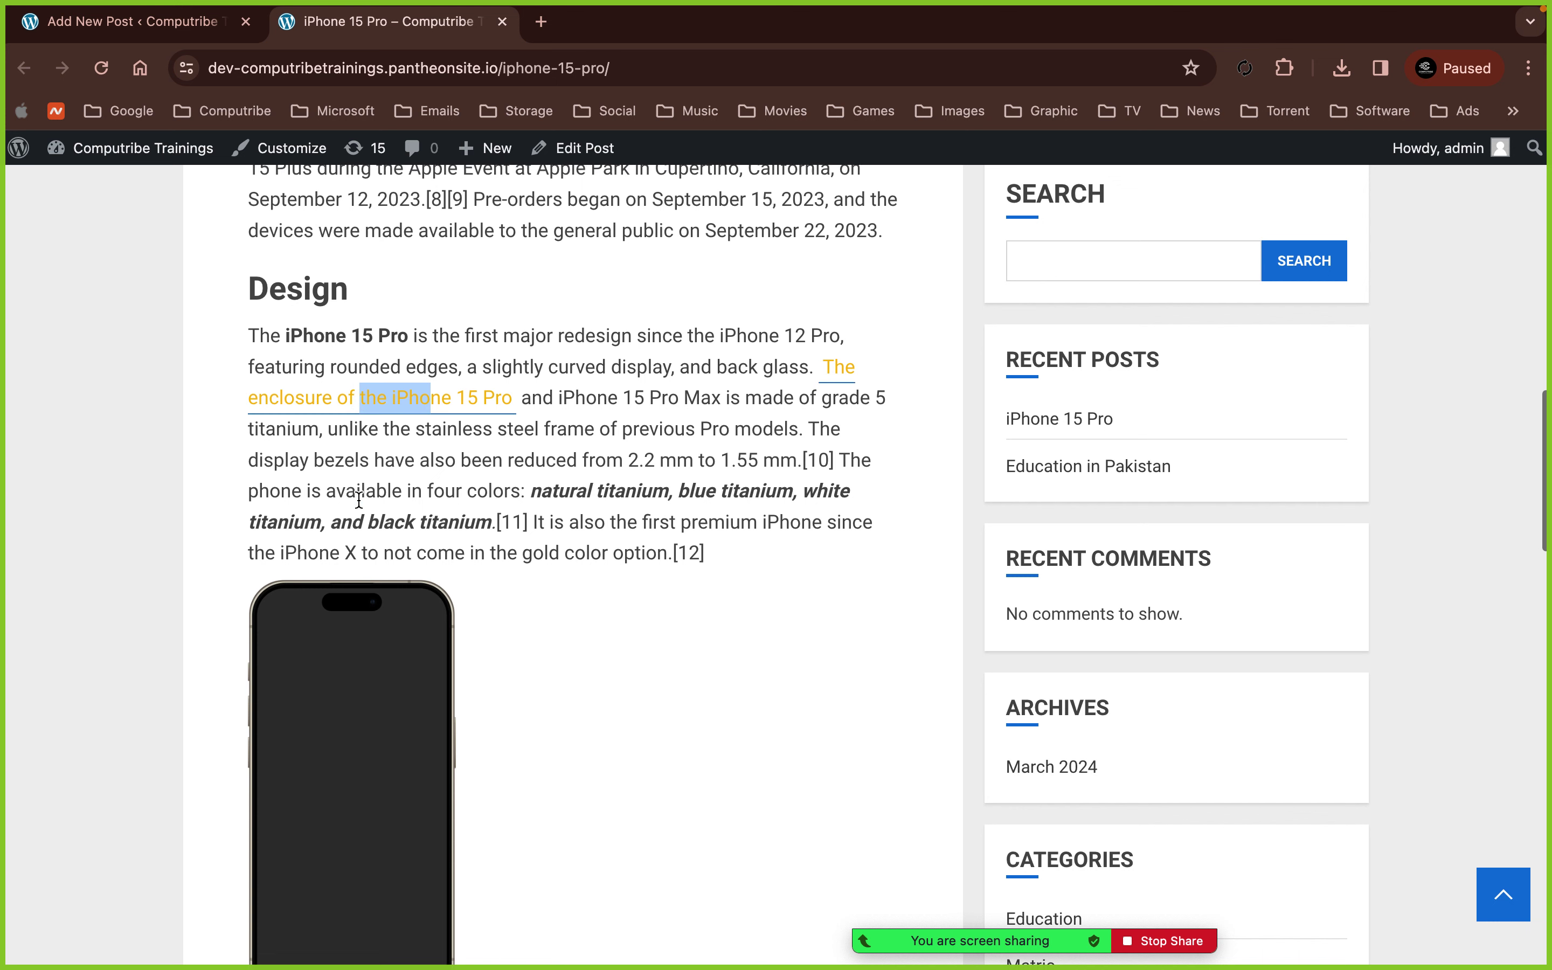
left_click(354, 277)
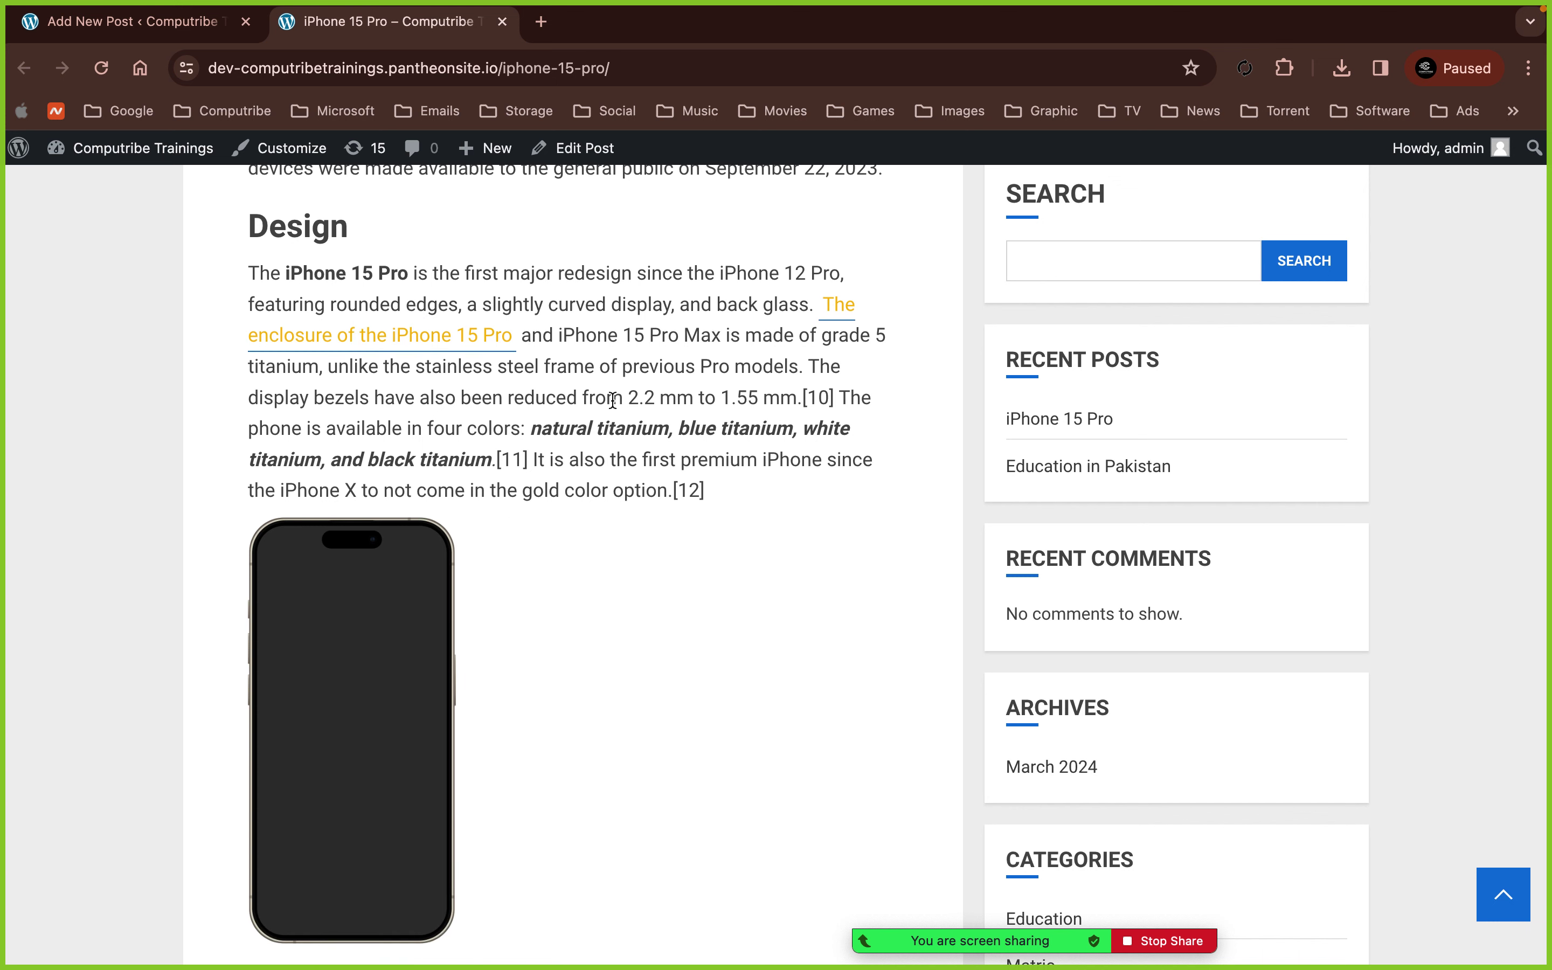
scroll(577, 427, "down", 5)
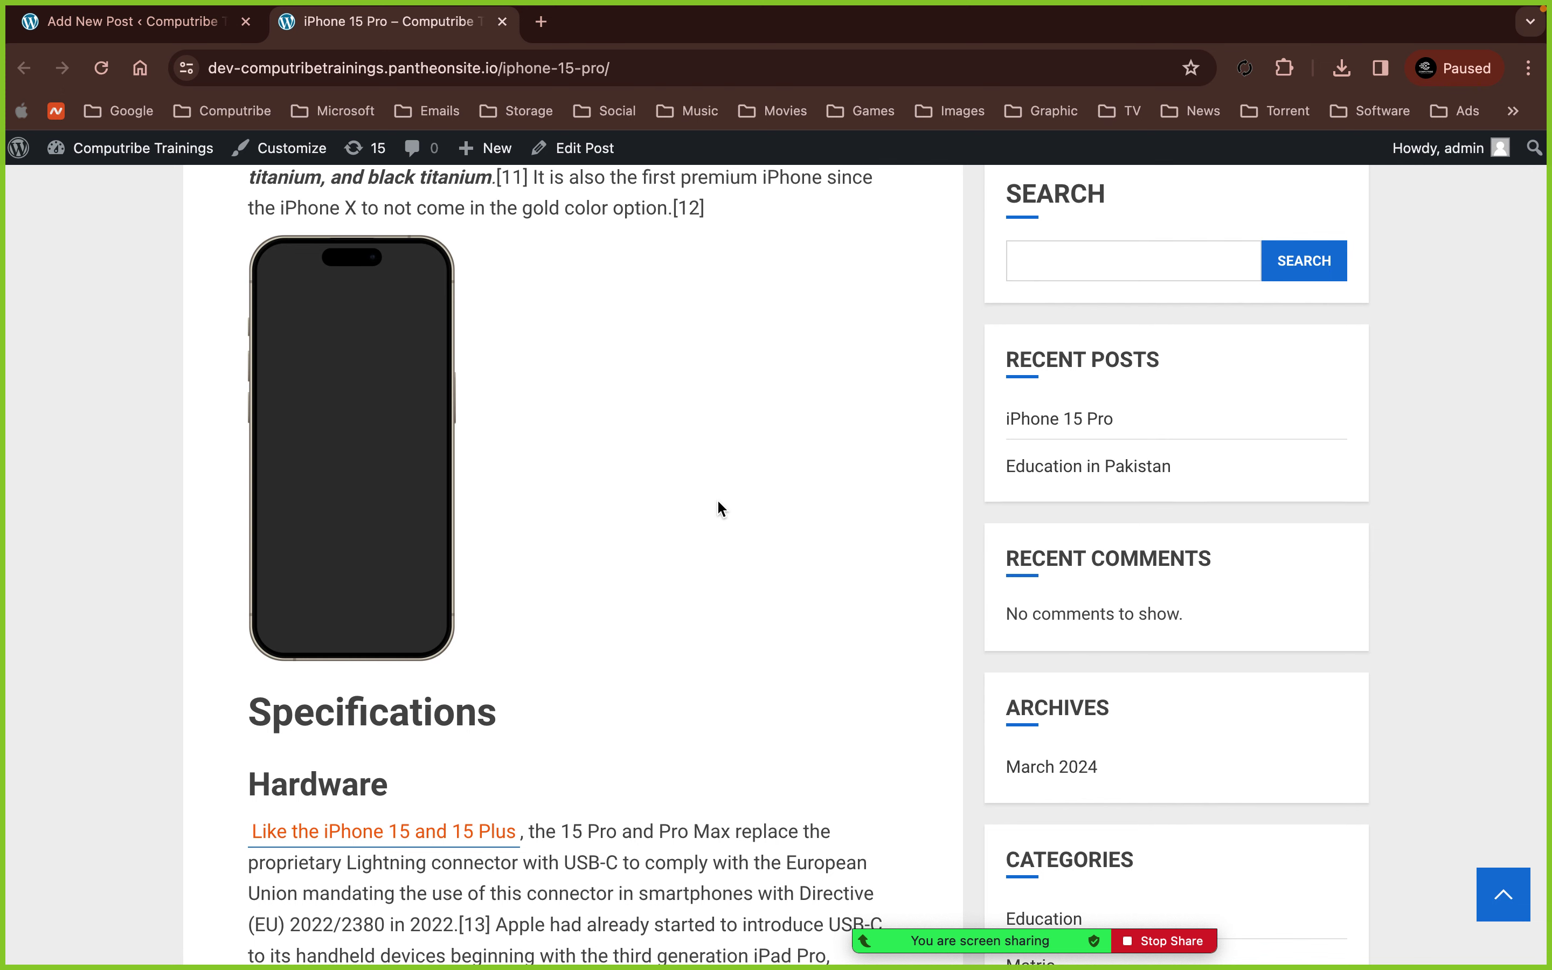
scroll(716, 498, "down", 10)
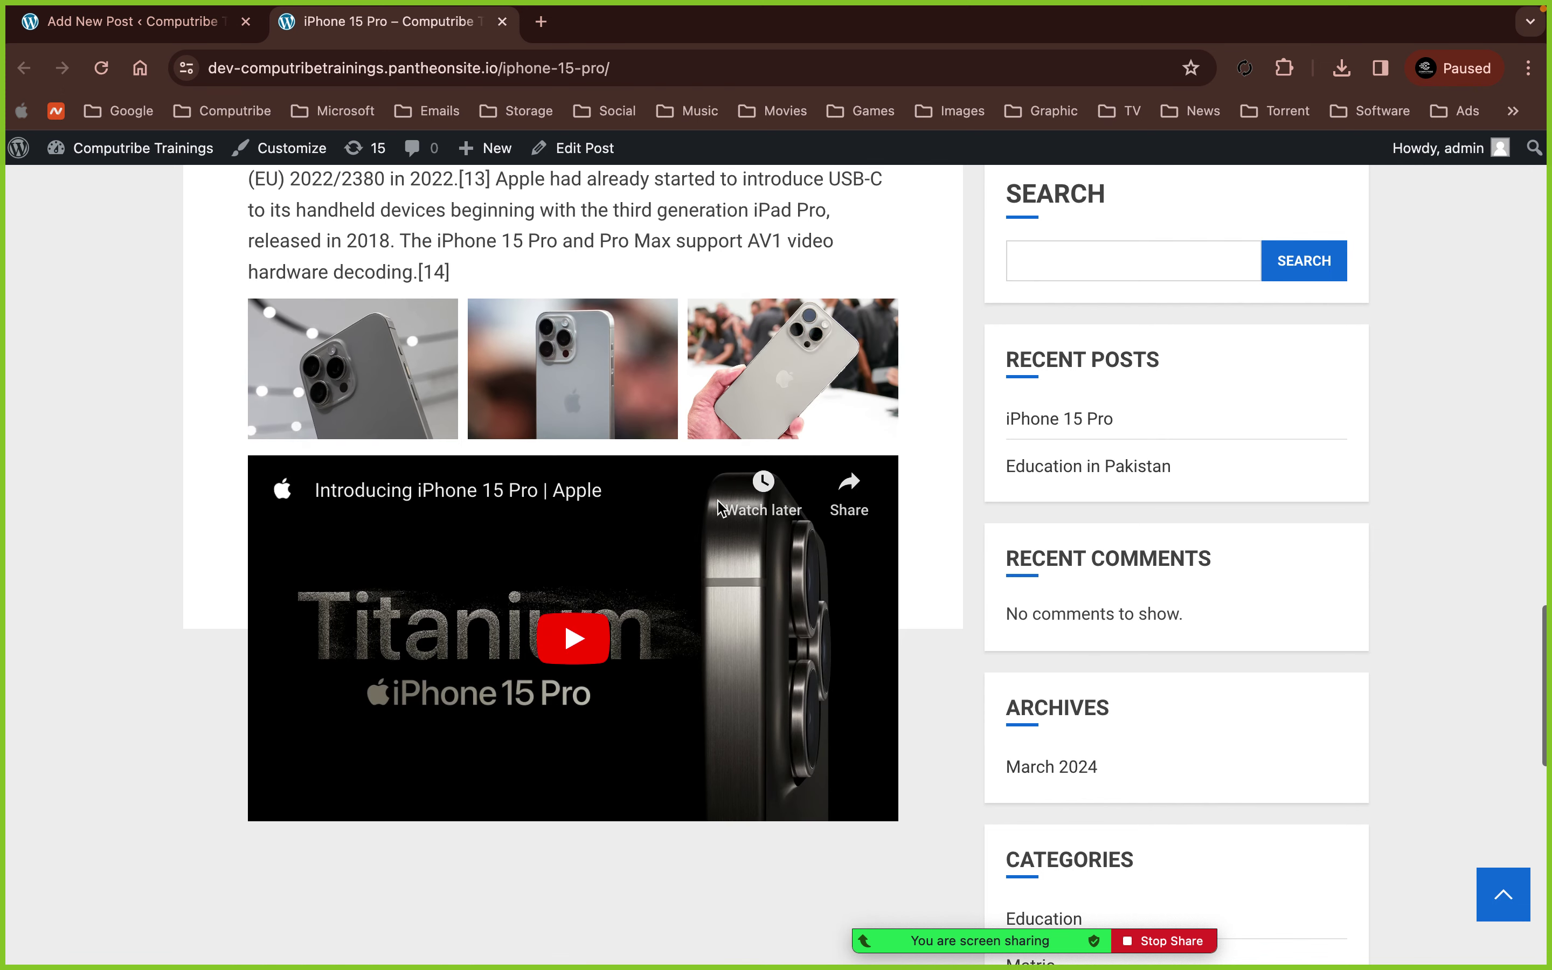
scroll(716, 507, "up", 15)
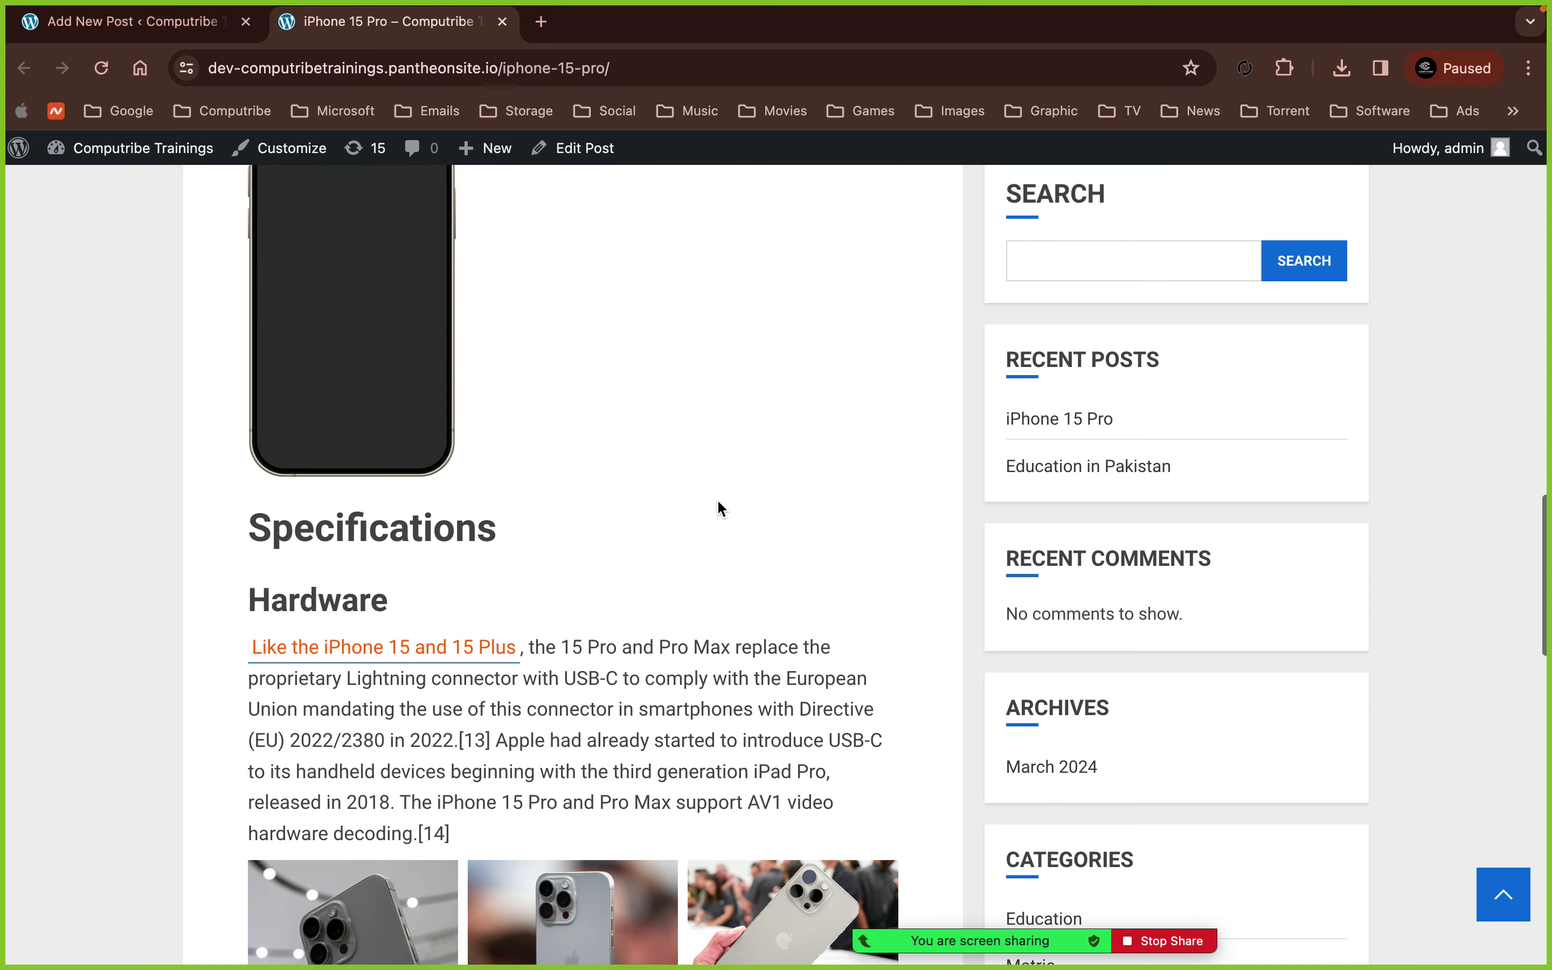
scroll(716, 507, "down", 5)
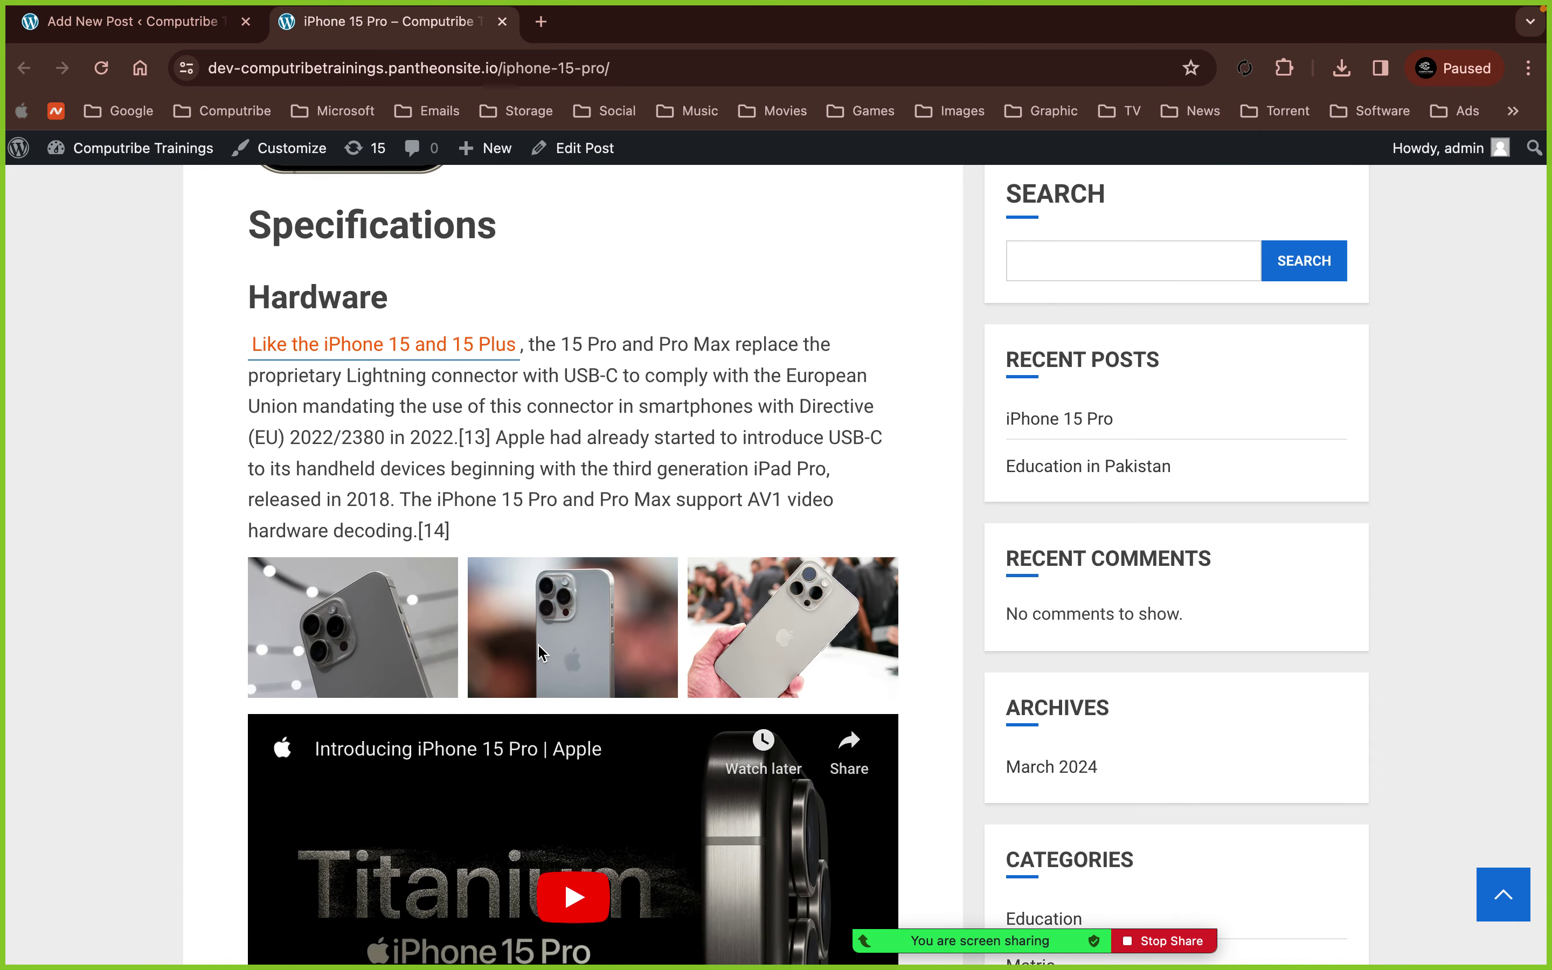
scroll(537, 644, "up", 3)
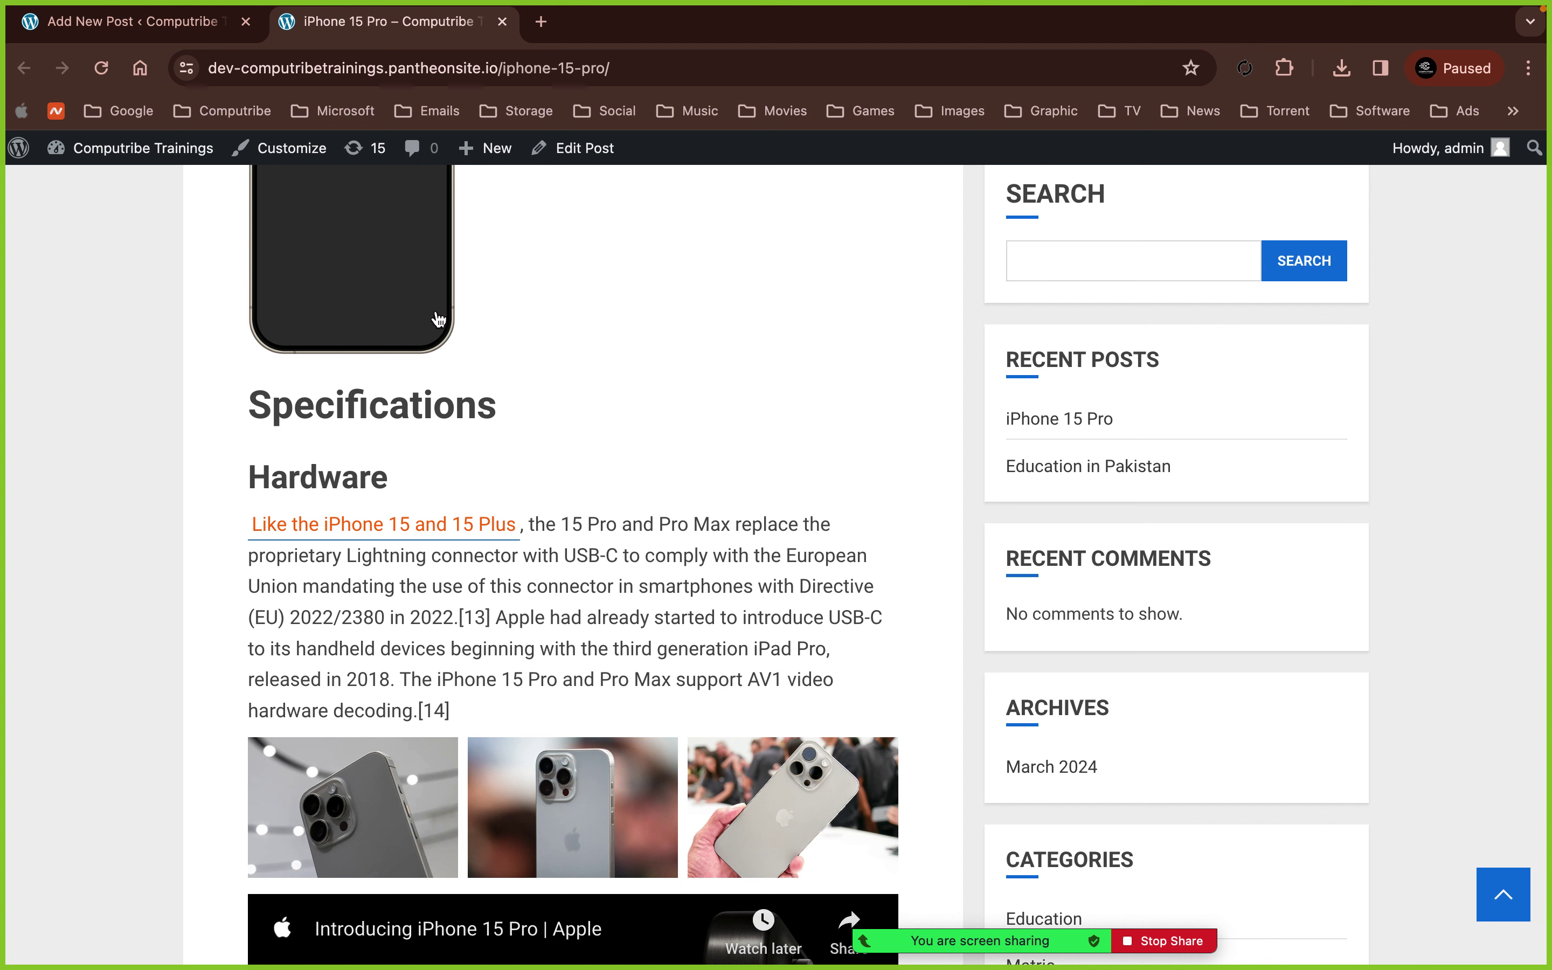
- Open the black phone image's link in a new tab, check its Wikipedia source page and address, and return to the post
right_click(398, 297)
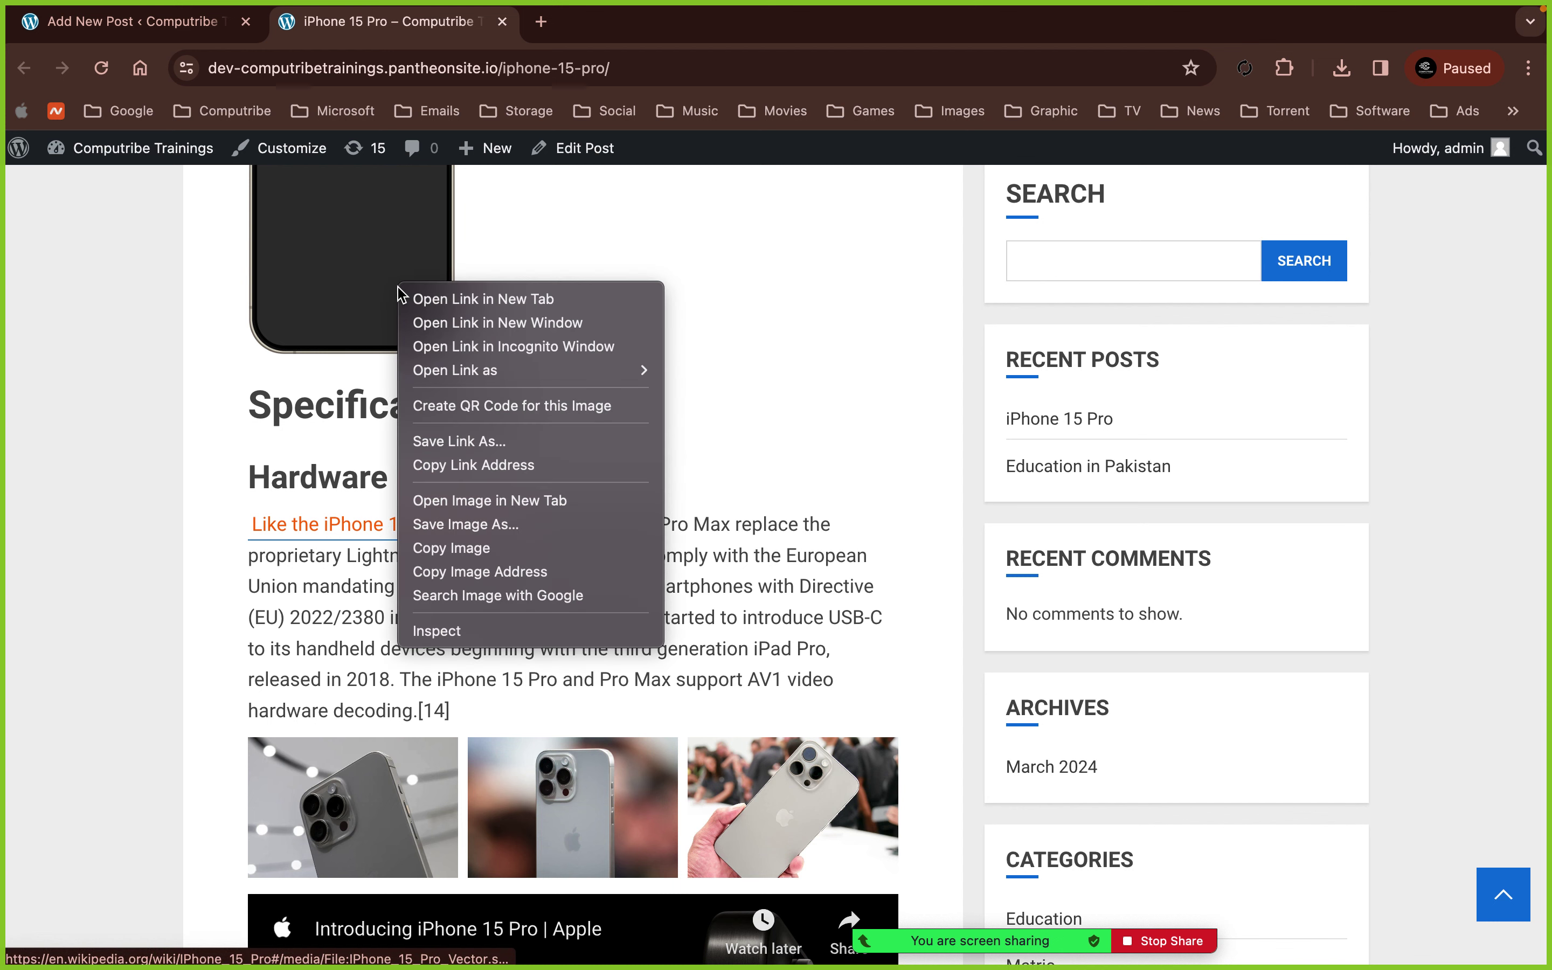
left_click(422, 299)
left_click(597, 26)
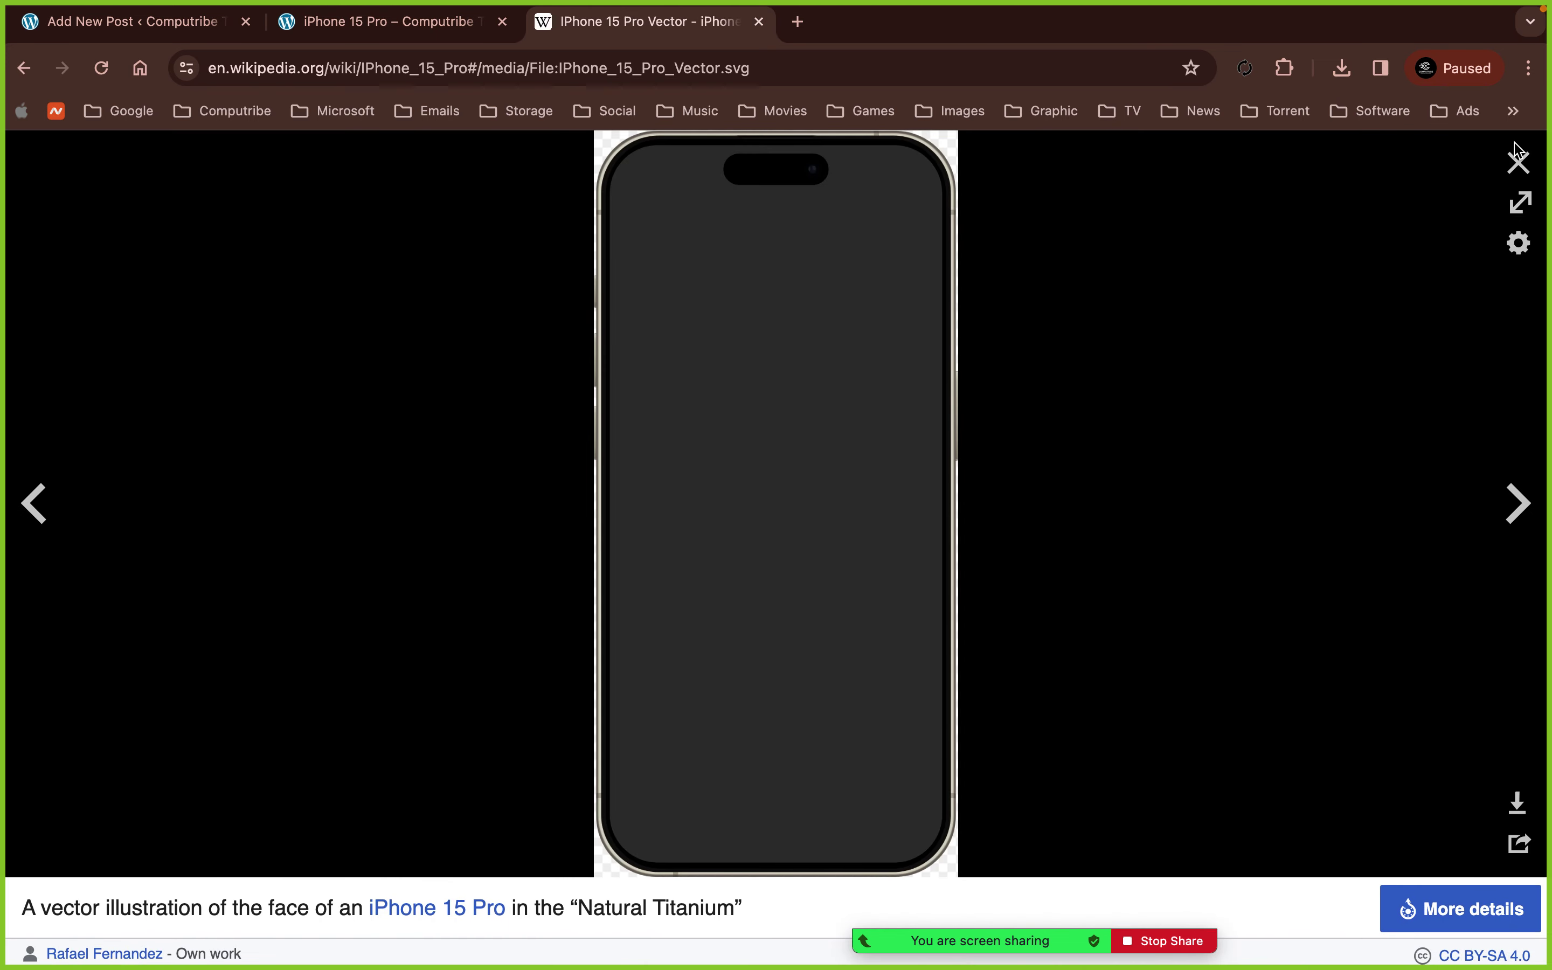
left_click(1517, 162)
left_click(1275, 624)
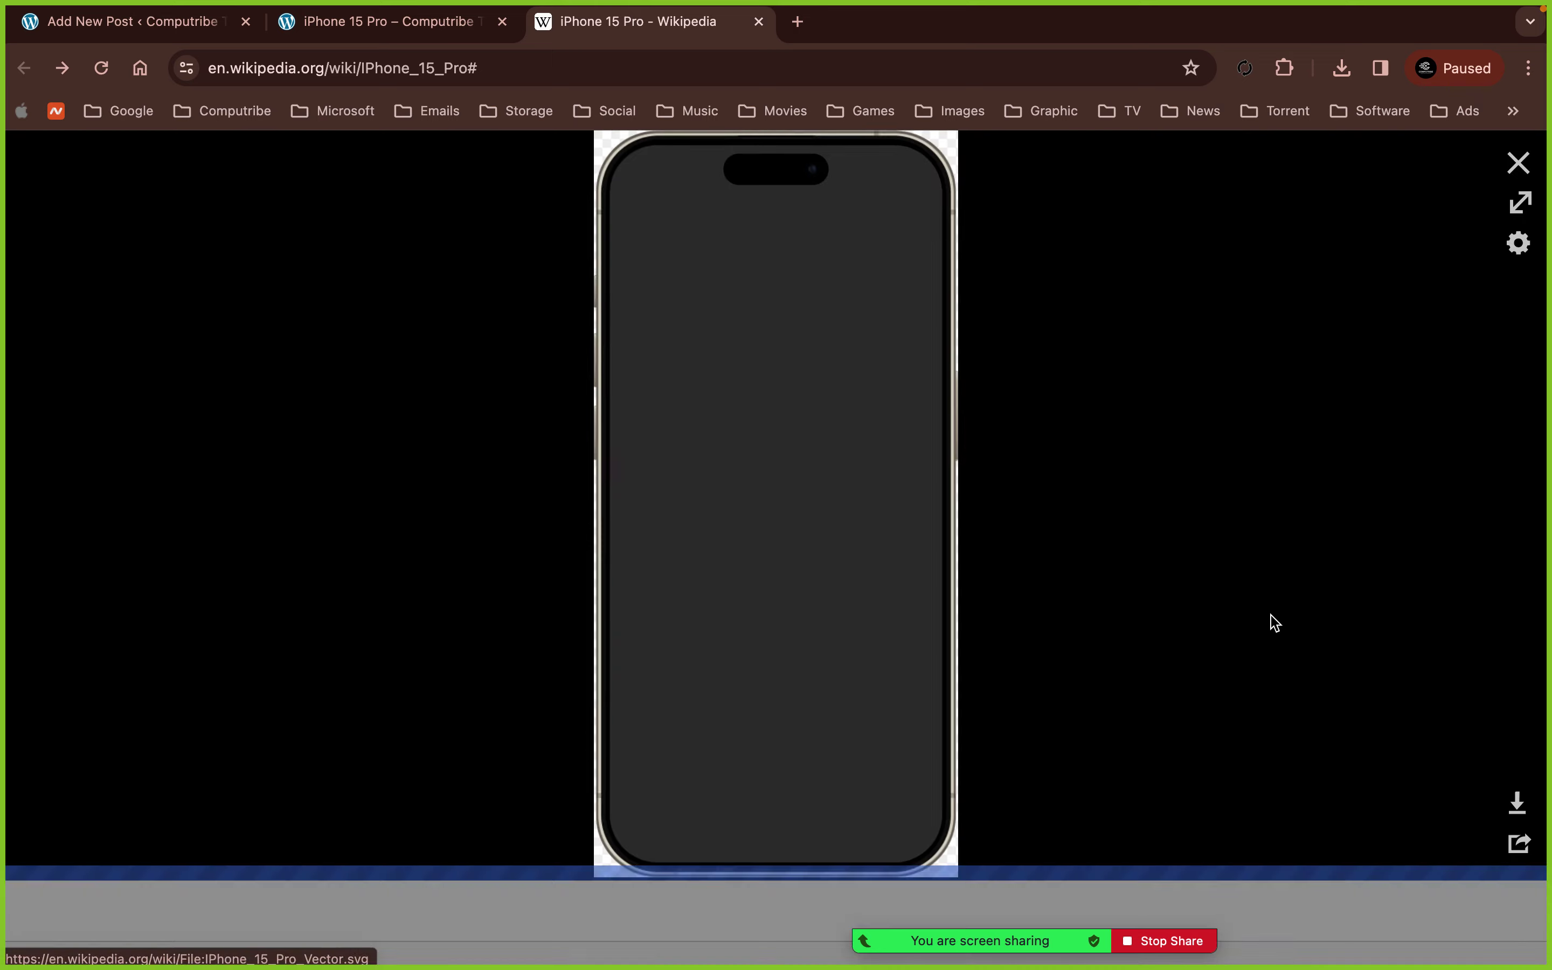
left_click(789, 67)
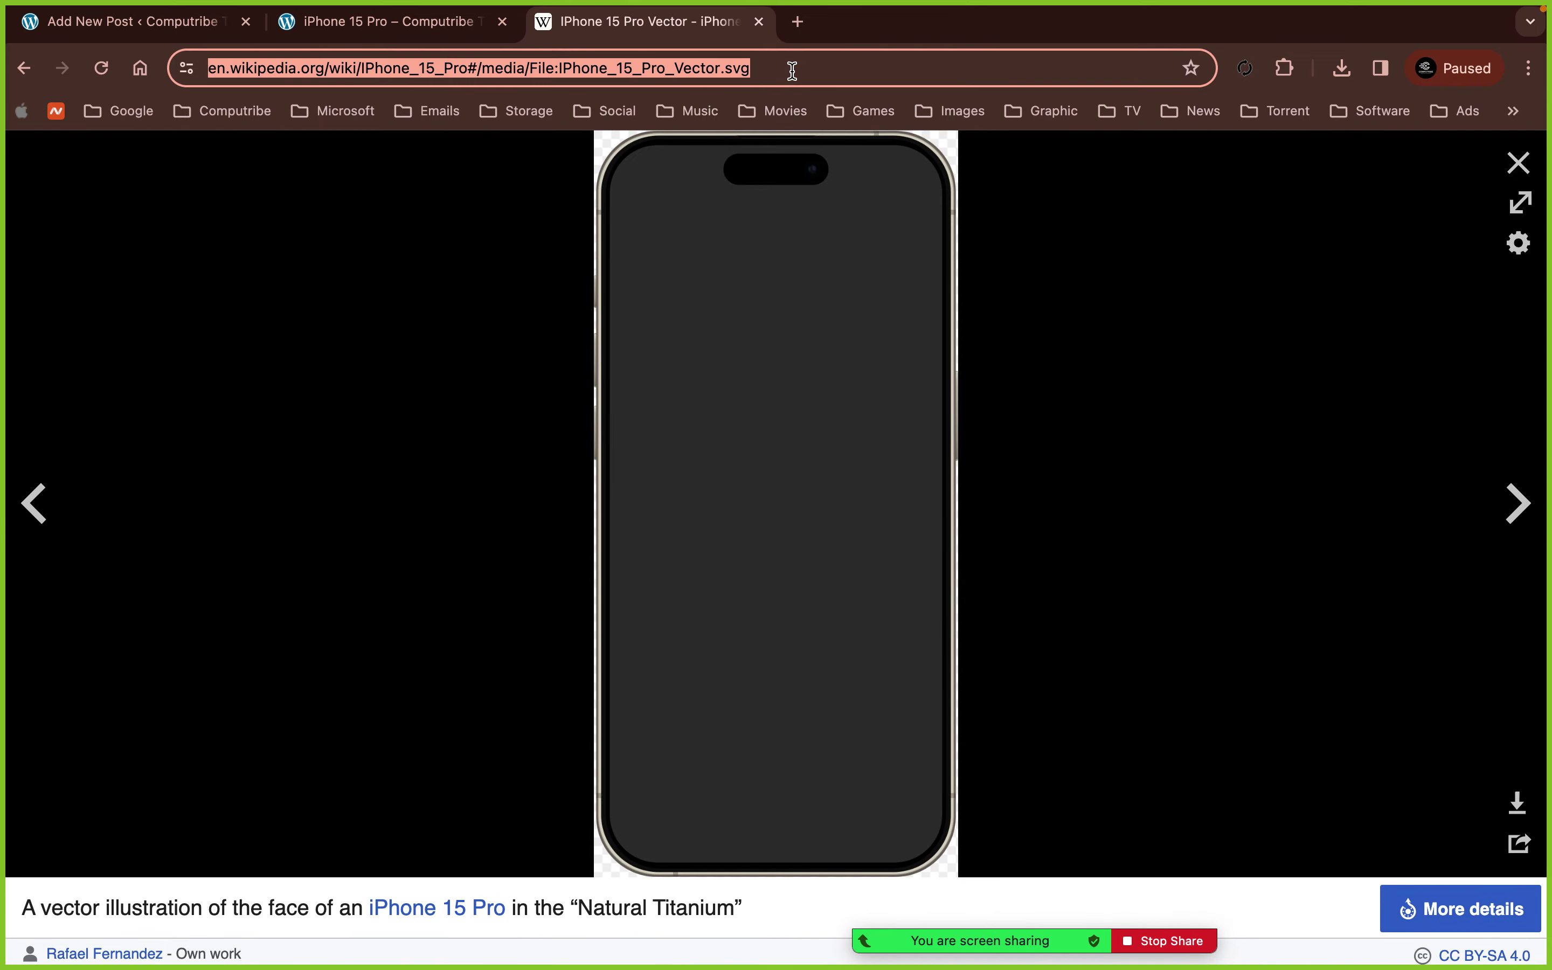
double_click(791, 68)
left_click(402, 26)
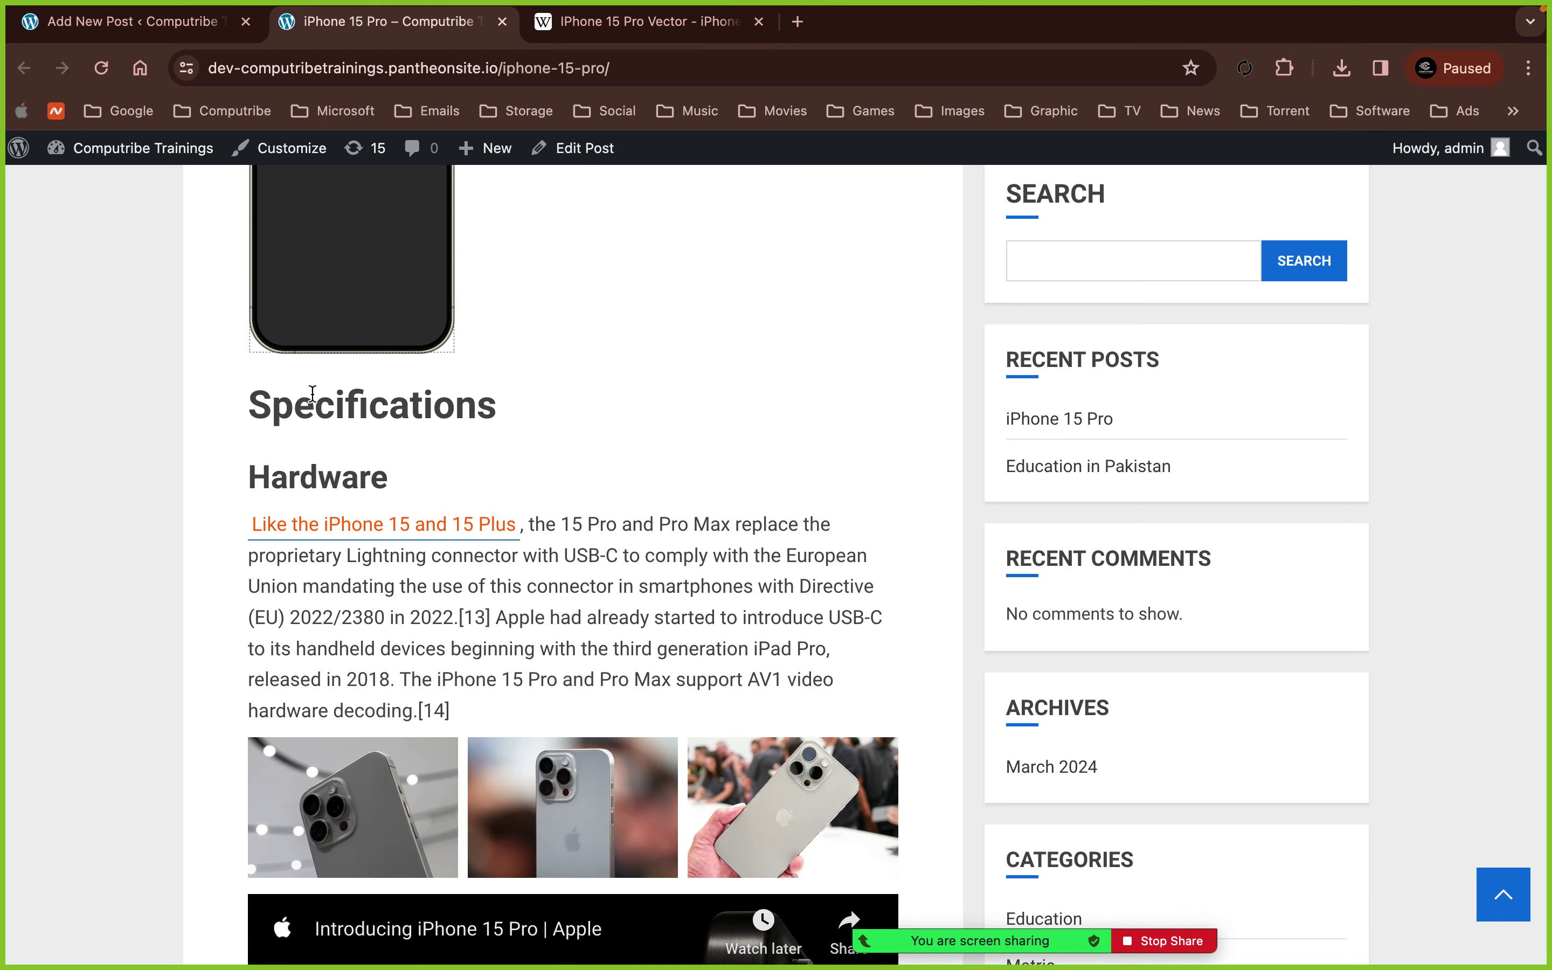
- Play the embedded "Introducing iPhone 15 Pro | Apple" video below the gallery for a few seconds, then pause it
scroll(355, 424, "down", 5)
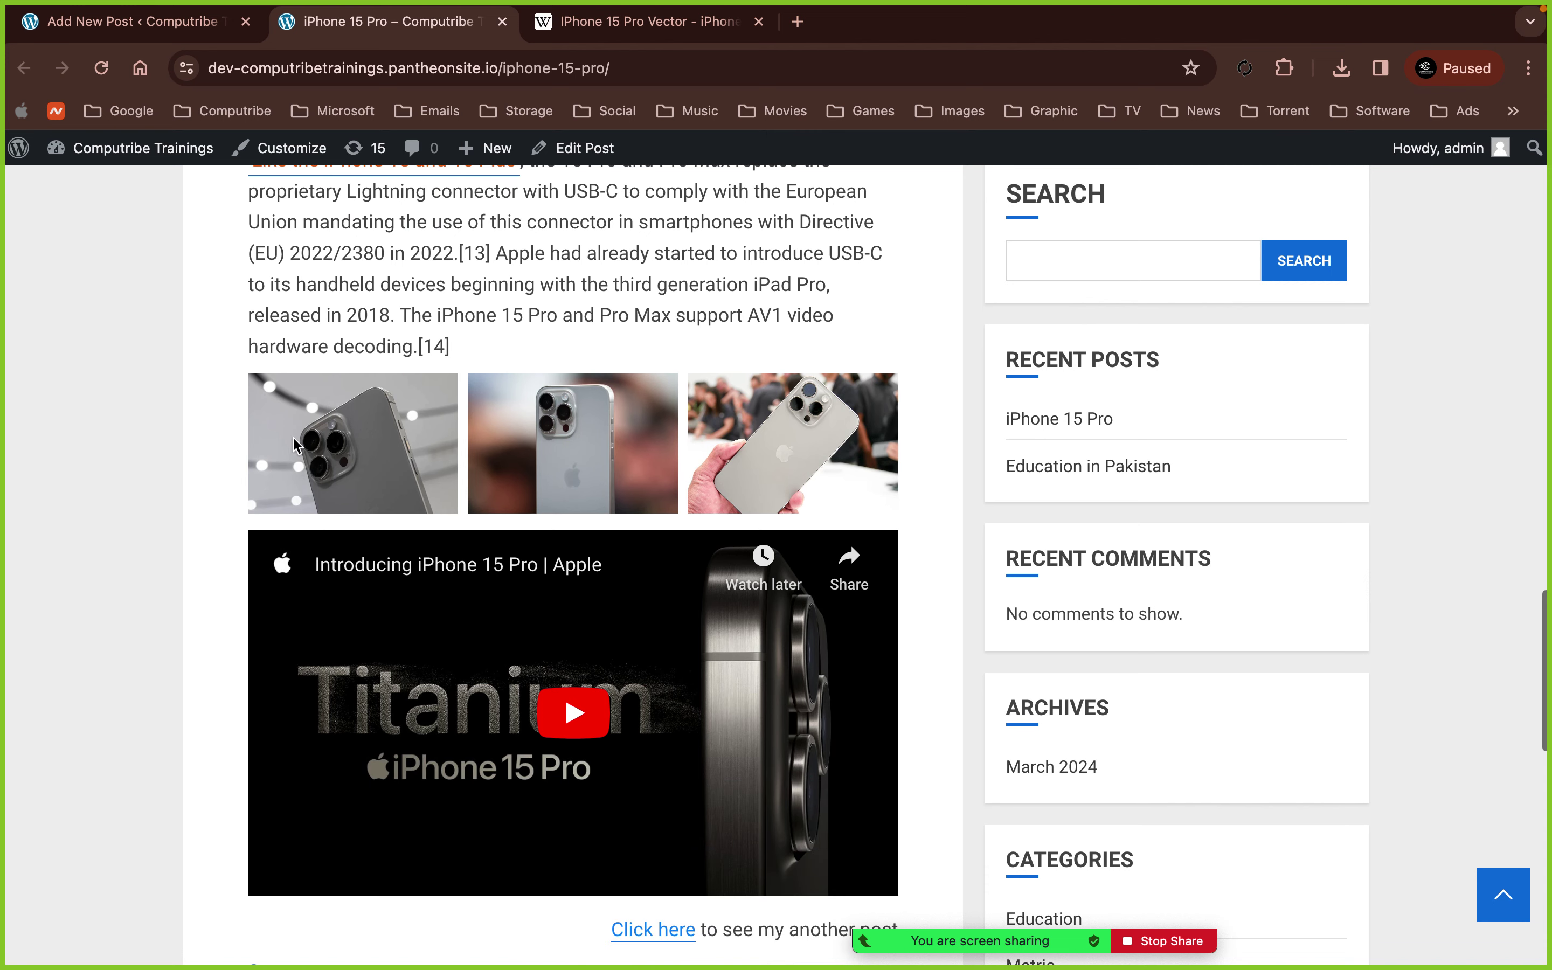
scroll(783, 446, "down", 2)
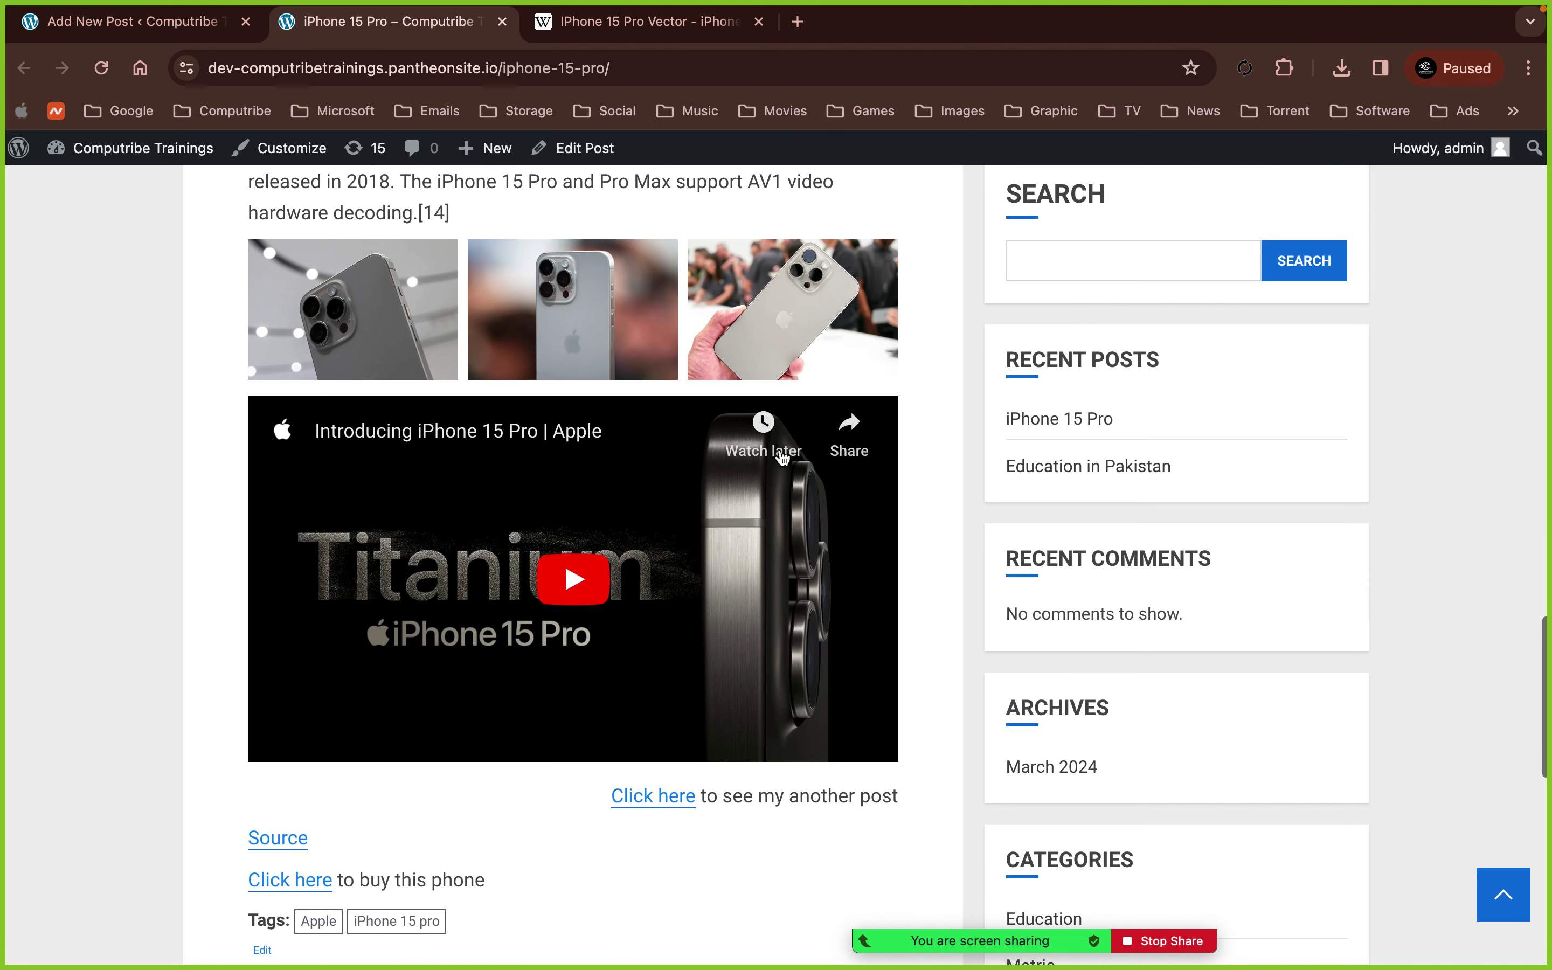
left_click(595, 589)
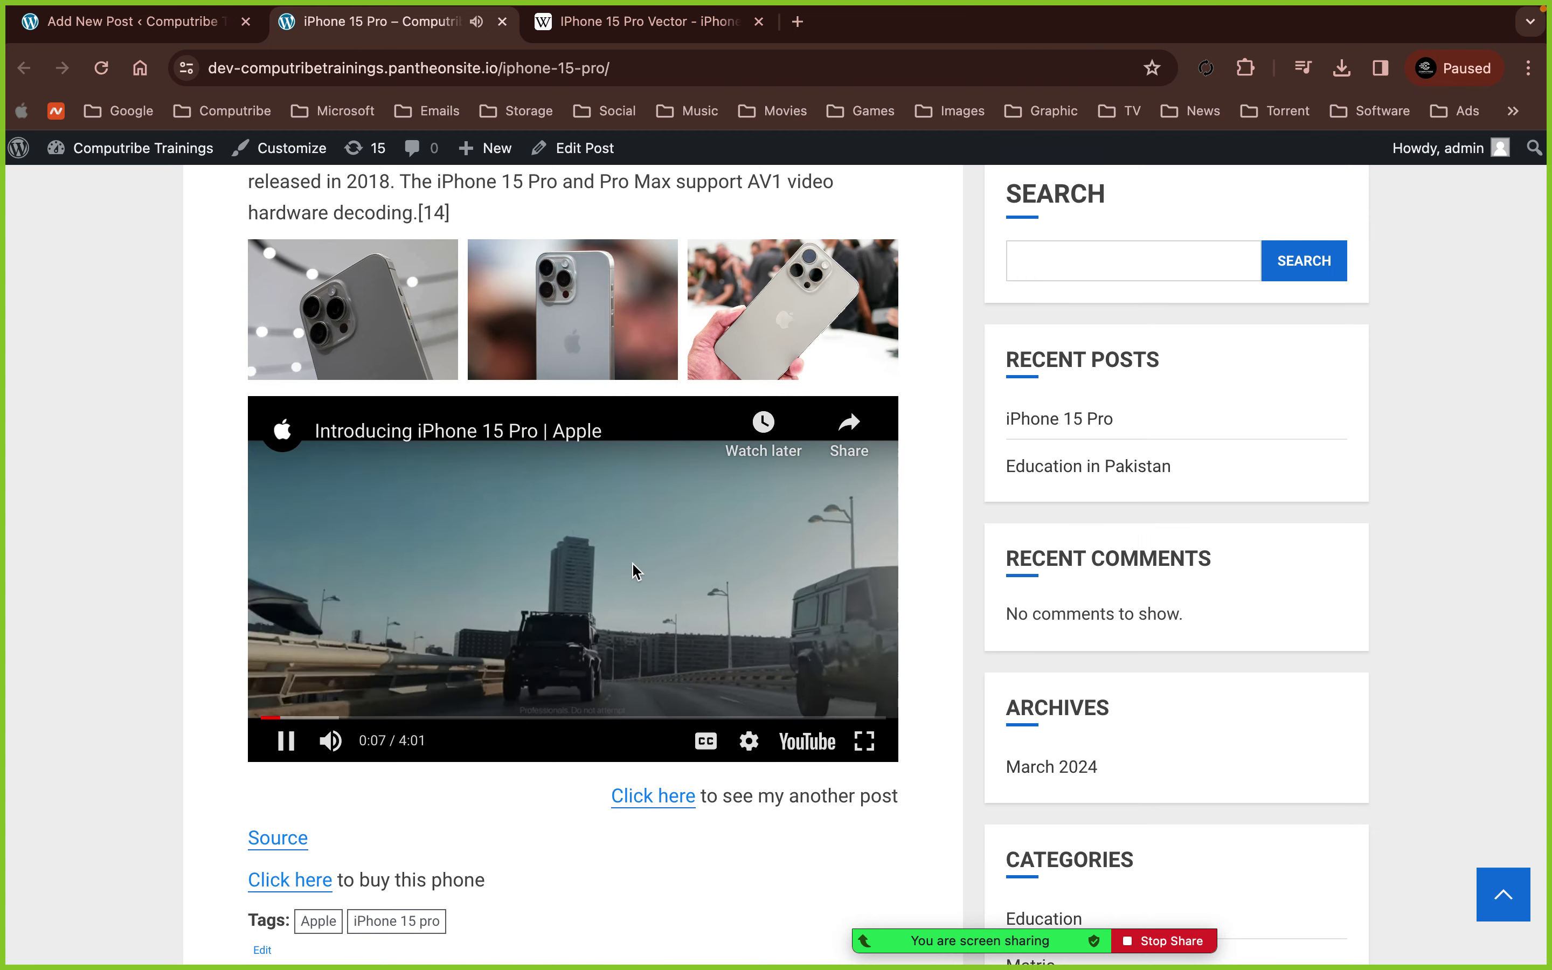
left_click(633, 571)
- Test the "Click here" link to the other post, look through Education in Pakistan, and go back to the iPhone 15 Pro post
scroll(635, 577, "down", 3)
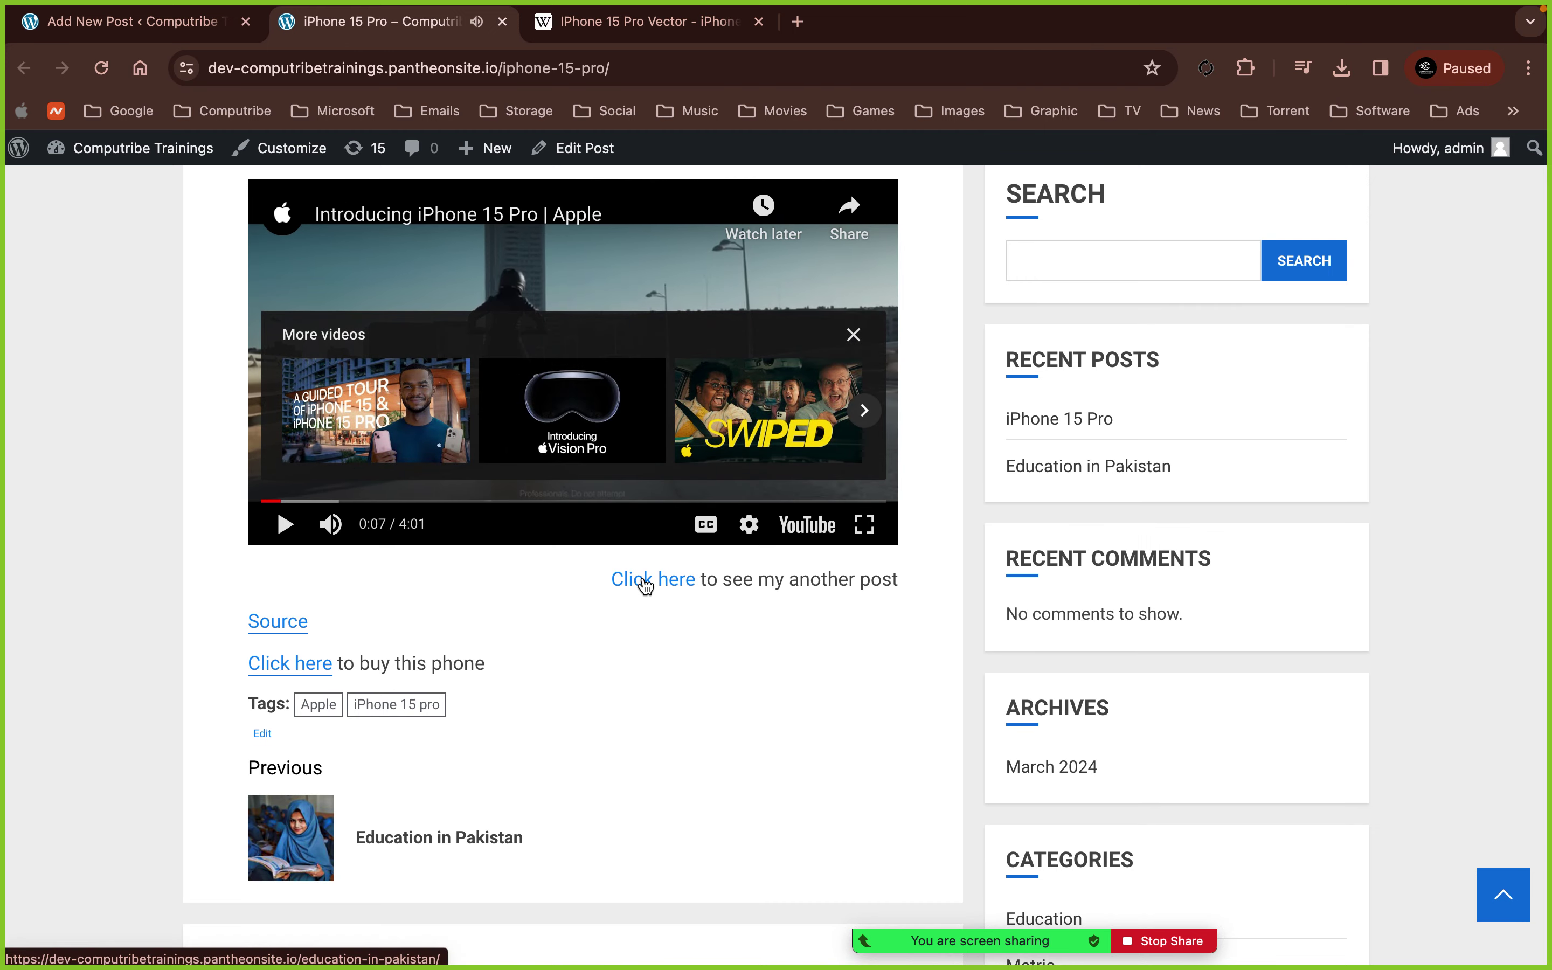
left_click(644, 580)
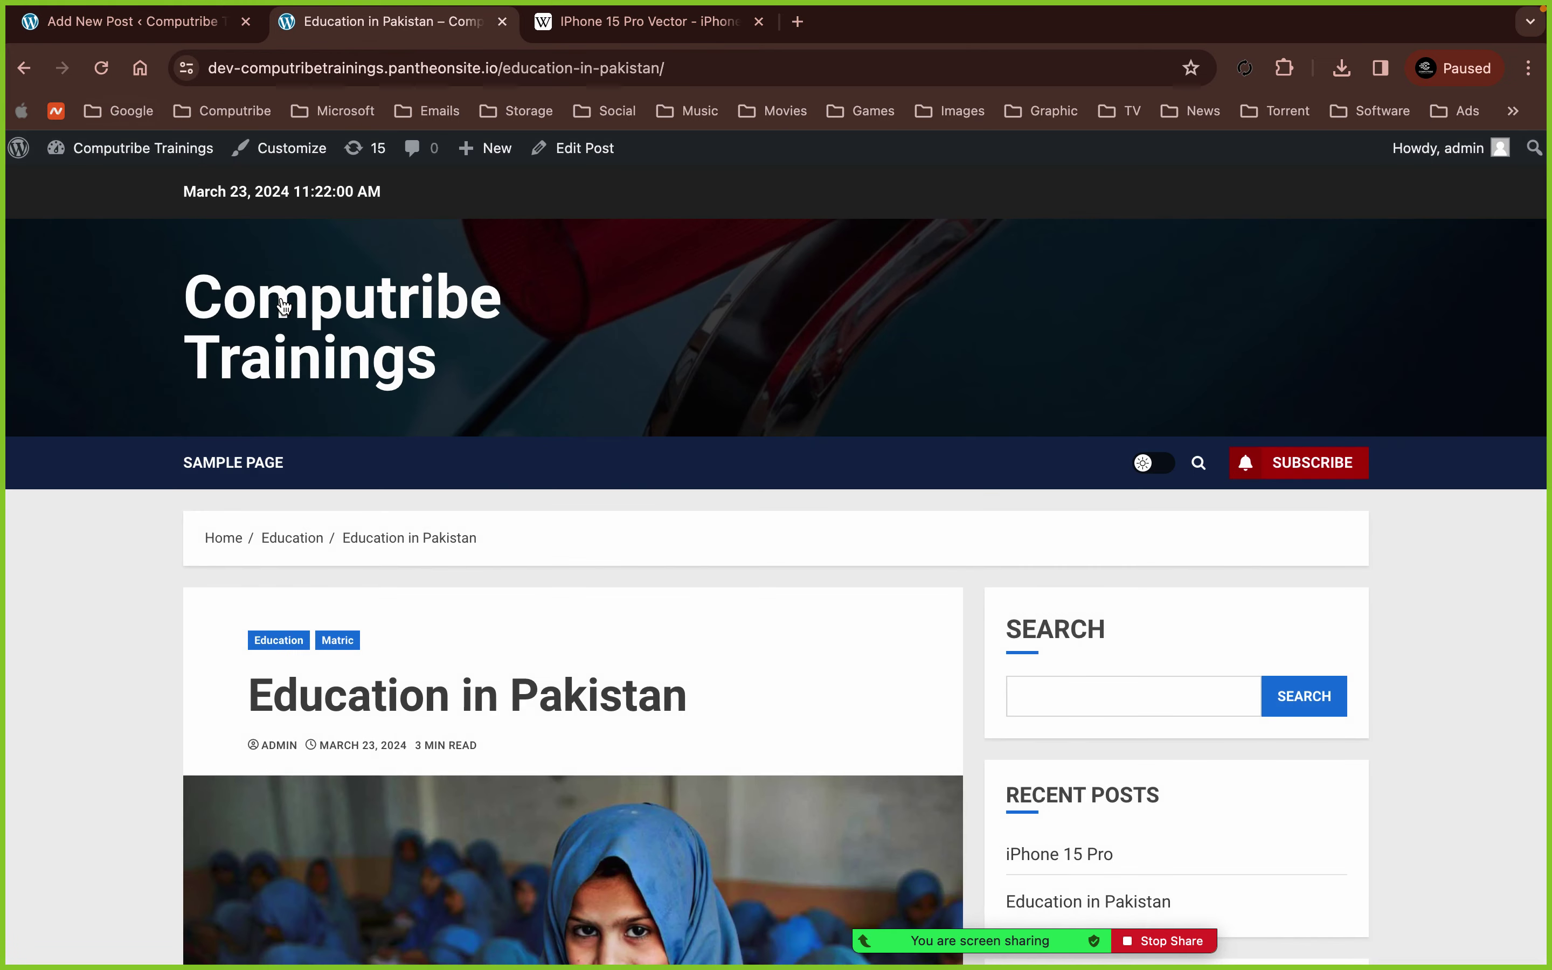
scroll(450, 509, "down", 10)
scroll(449, 509, "down", 2)
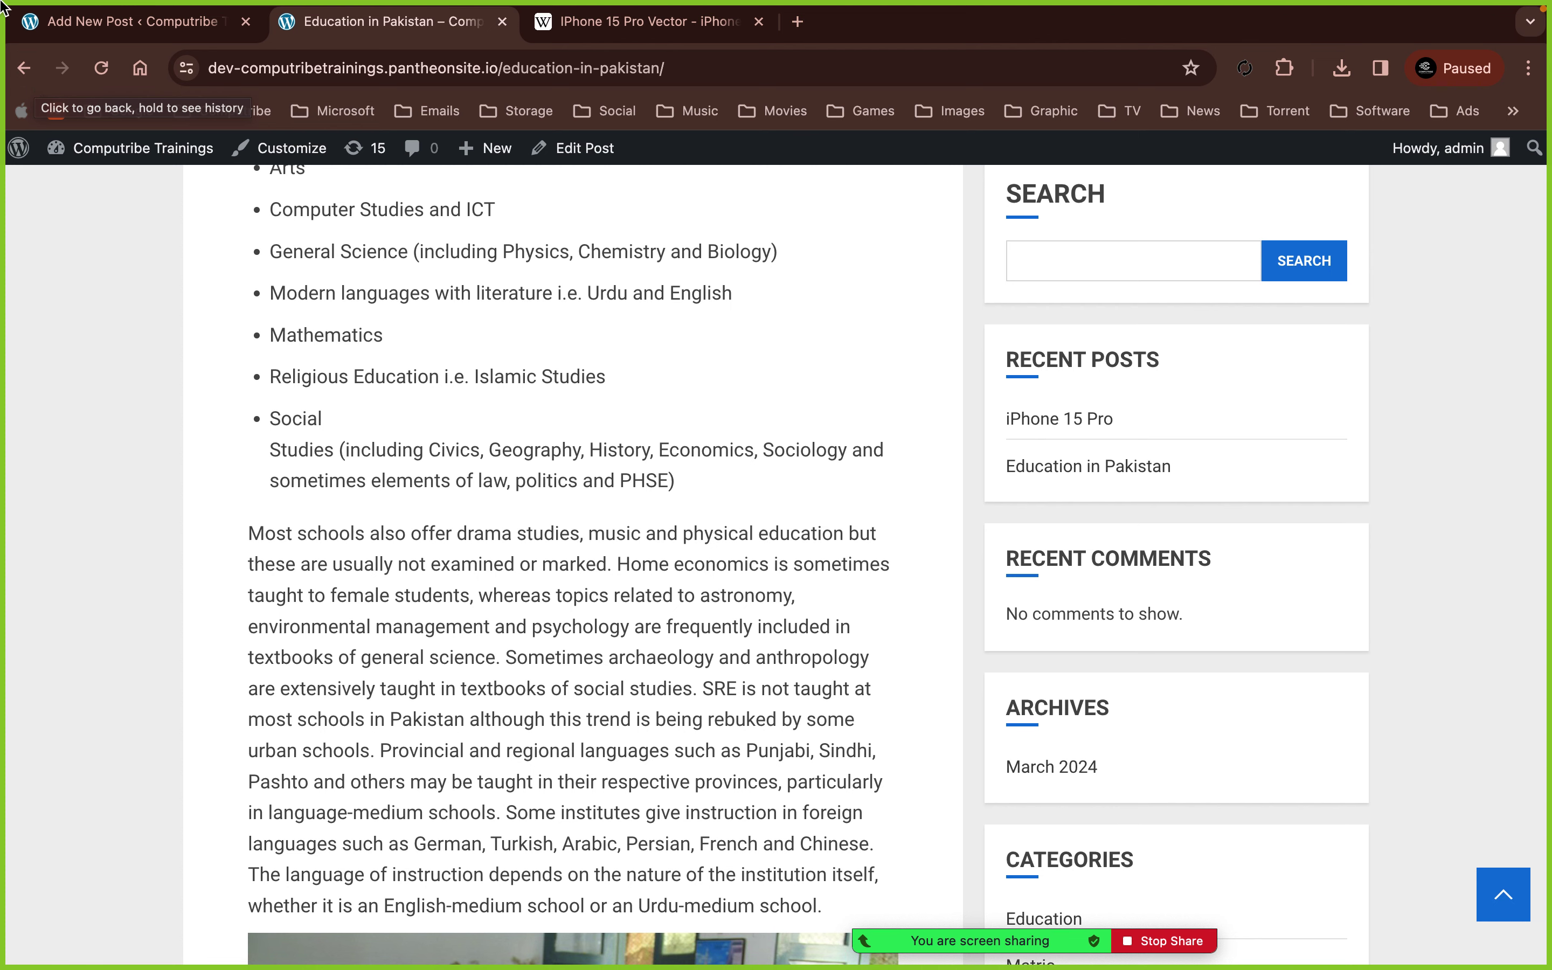
left_click(23, 68)
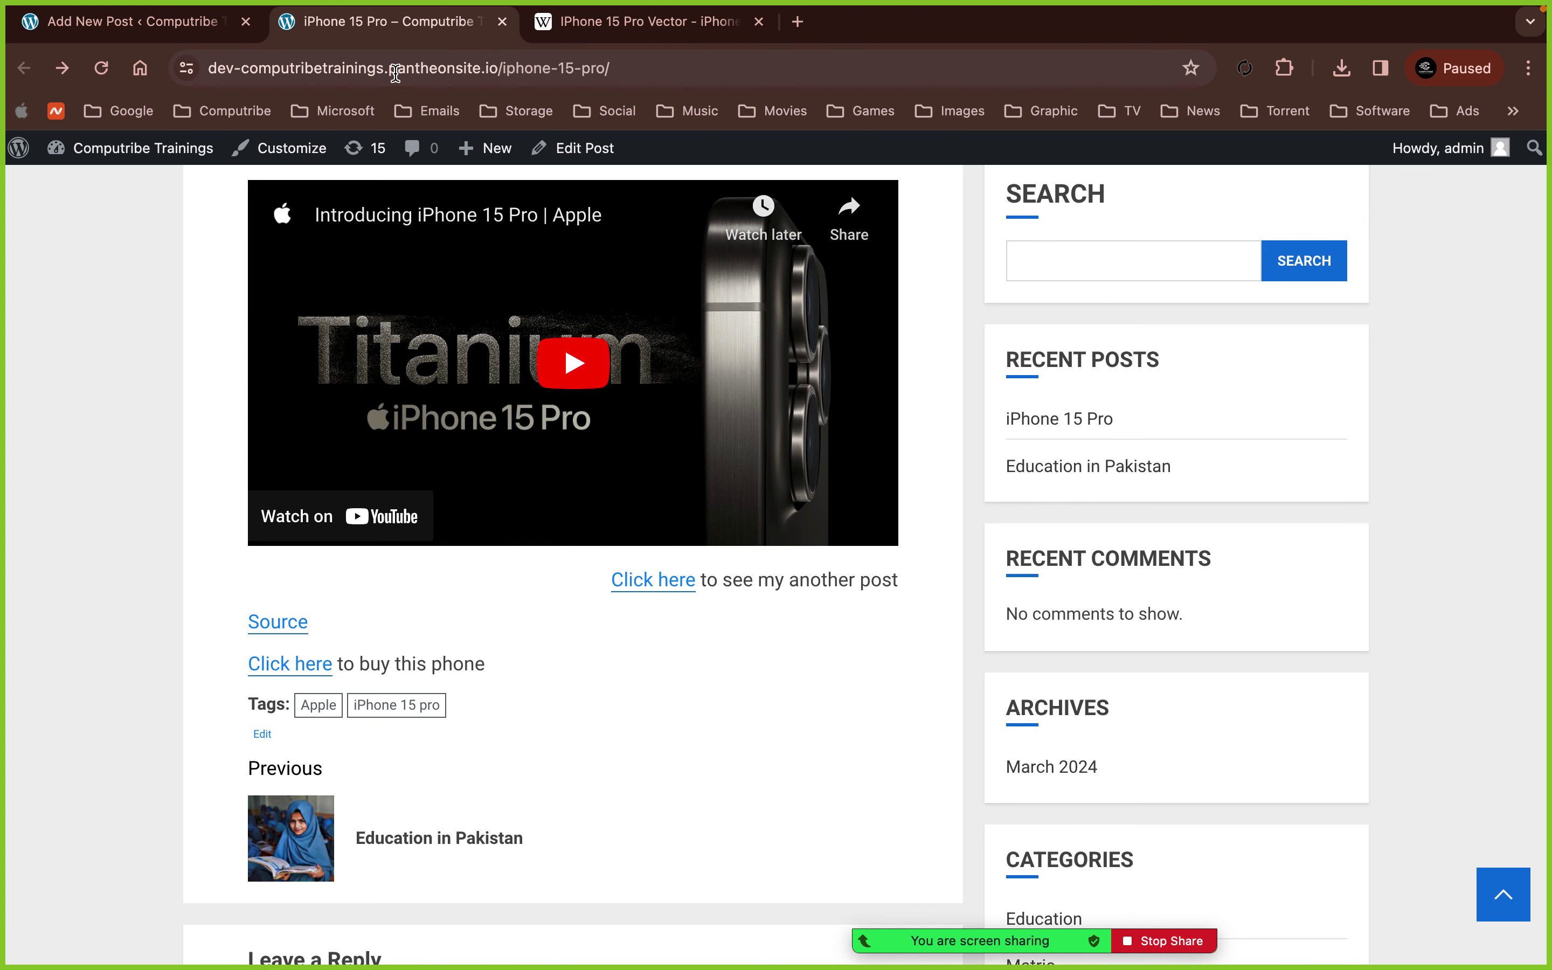
- Test the "Source" link and the "Click here" link for buying the phone, returning to the iPhone 15 Pro post after each
left_click(277, 635)
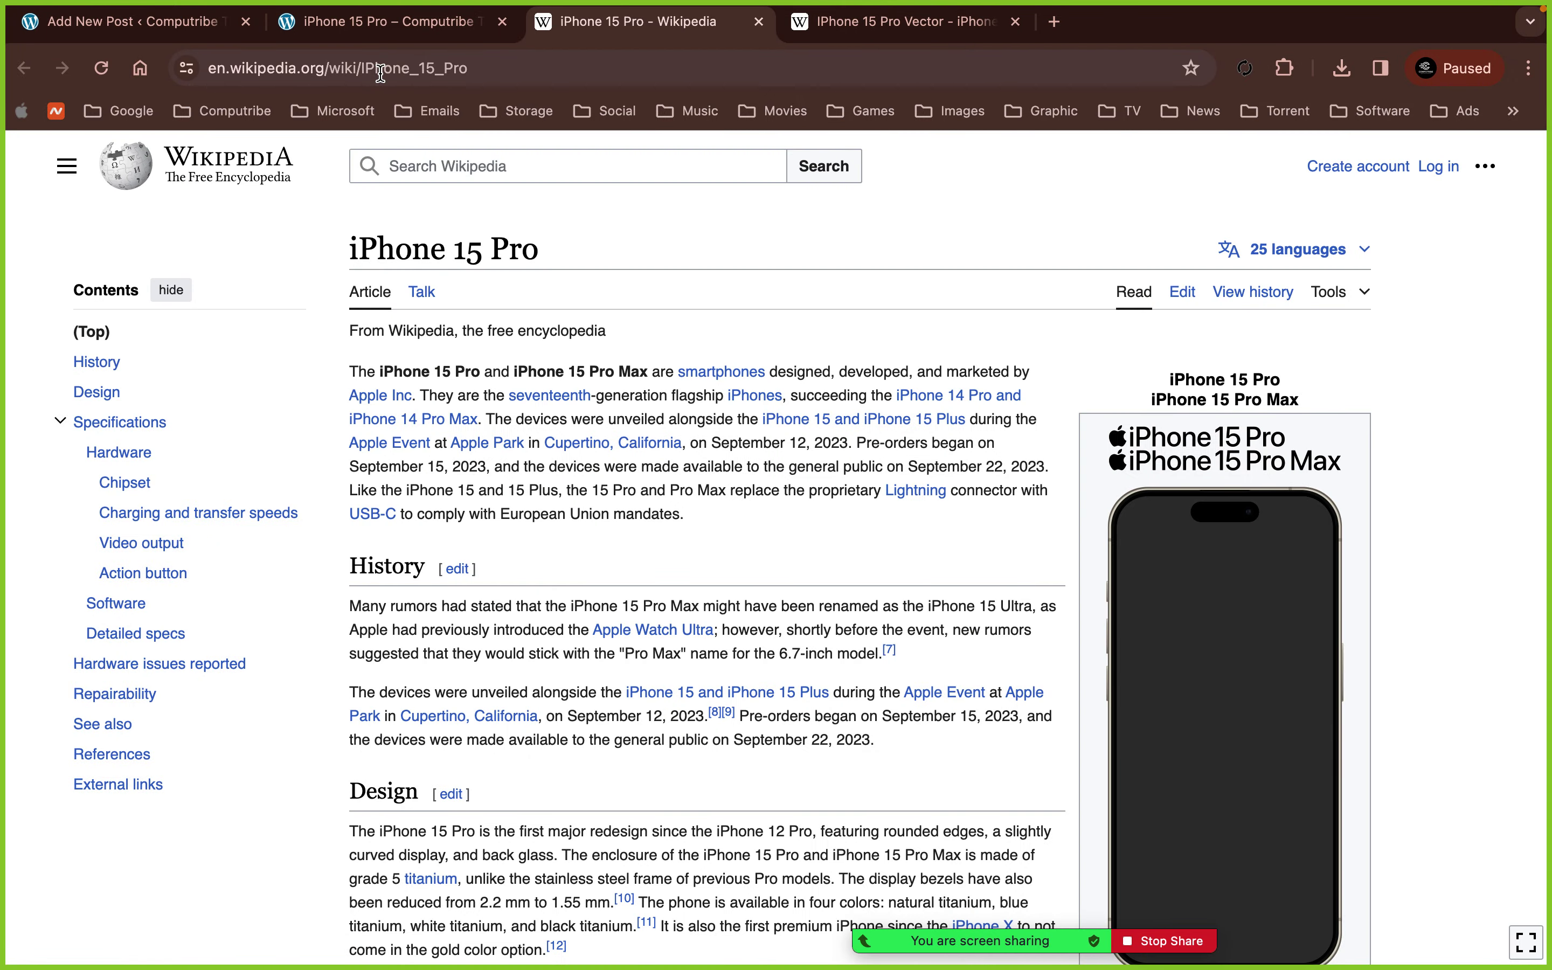
left_click(374, 23)
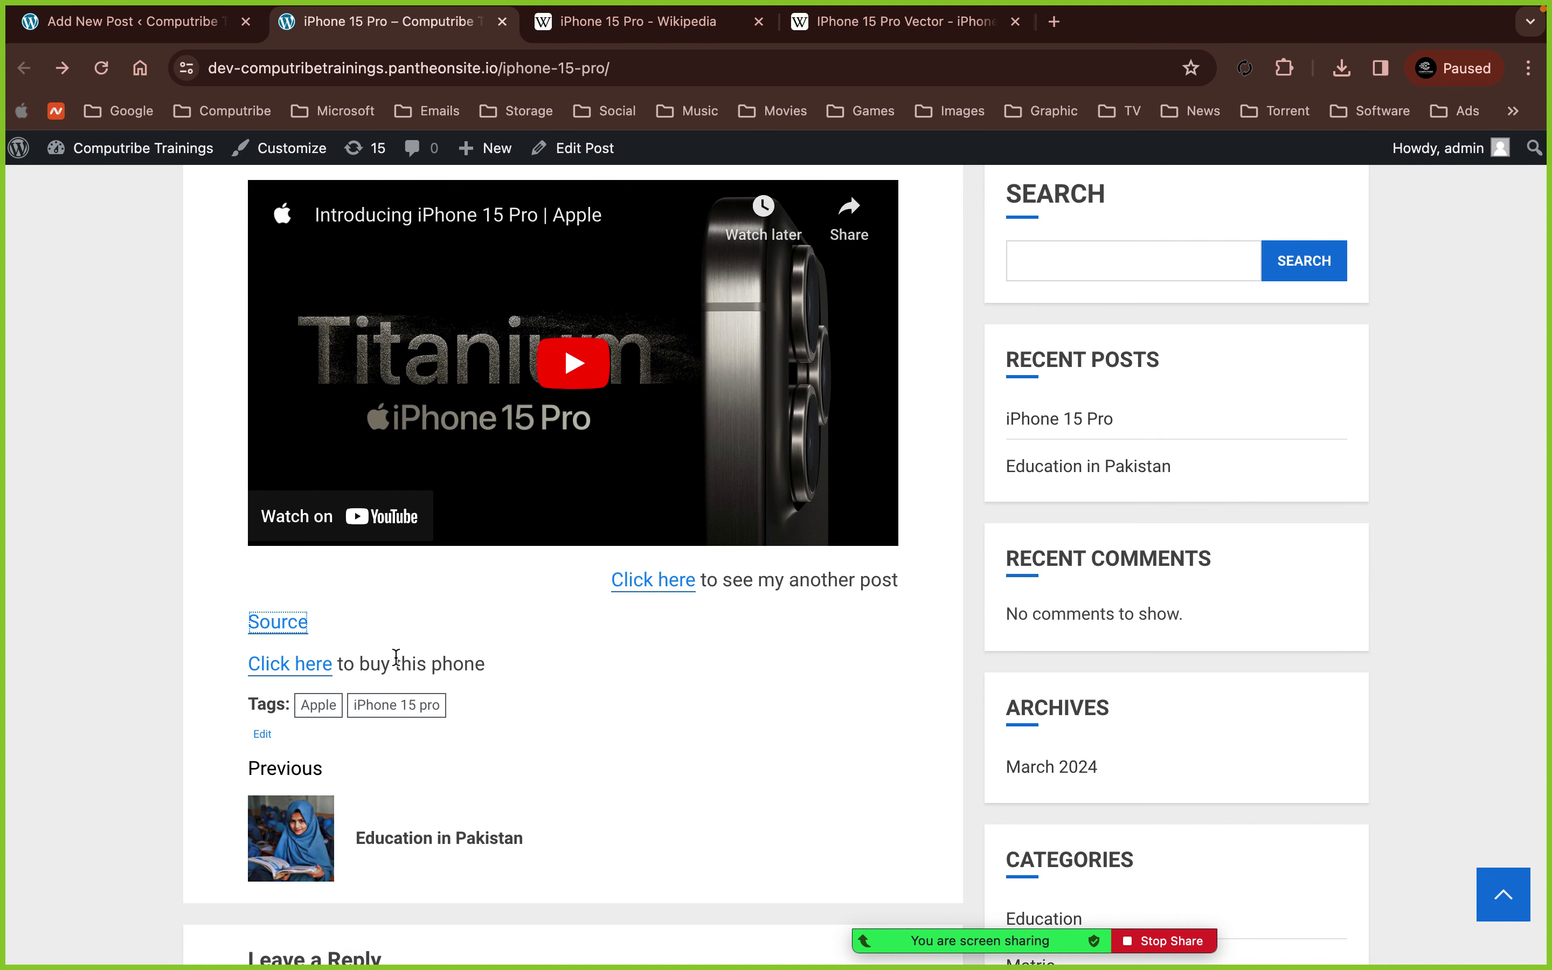
left_click(301, 667)
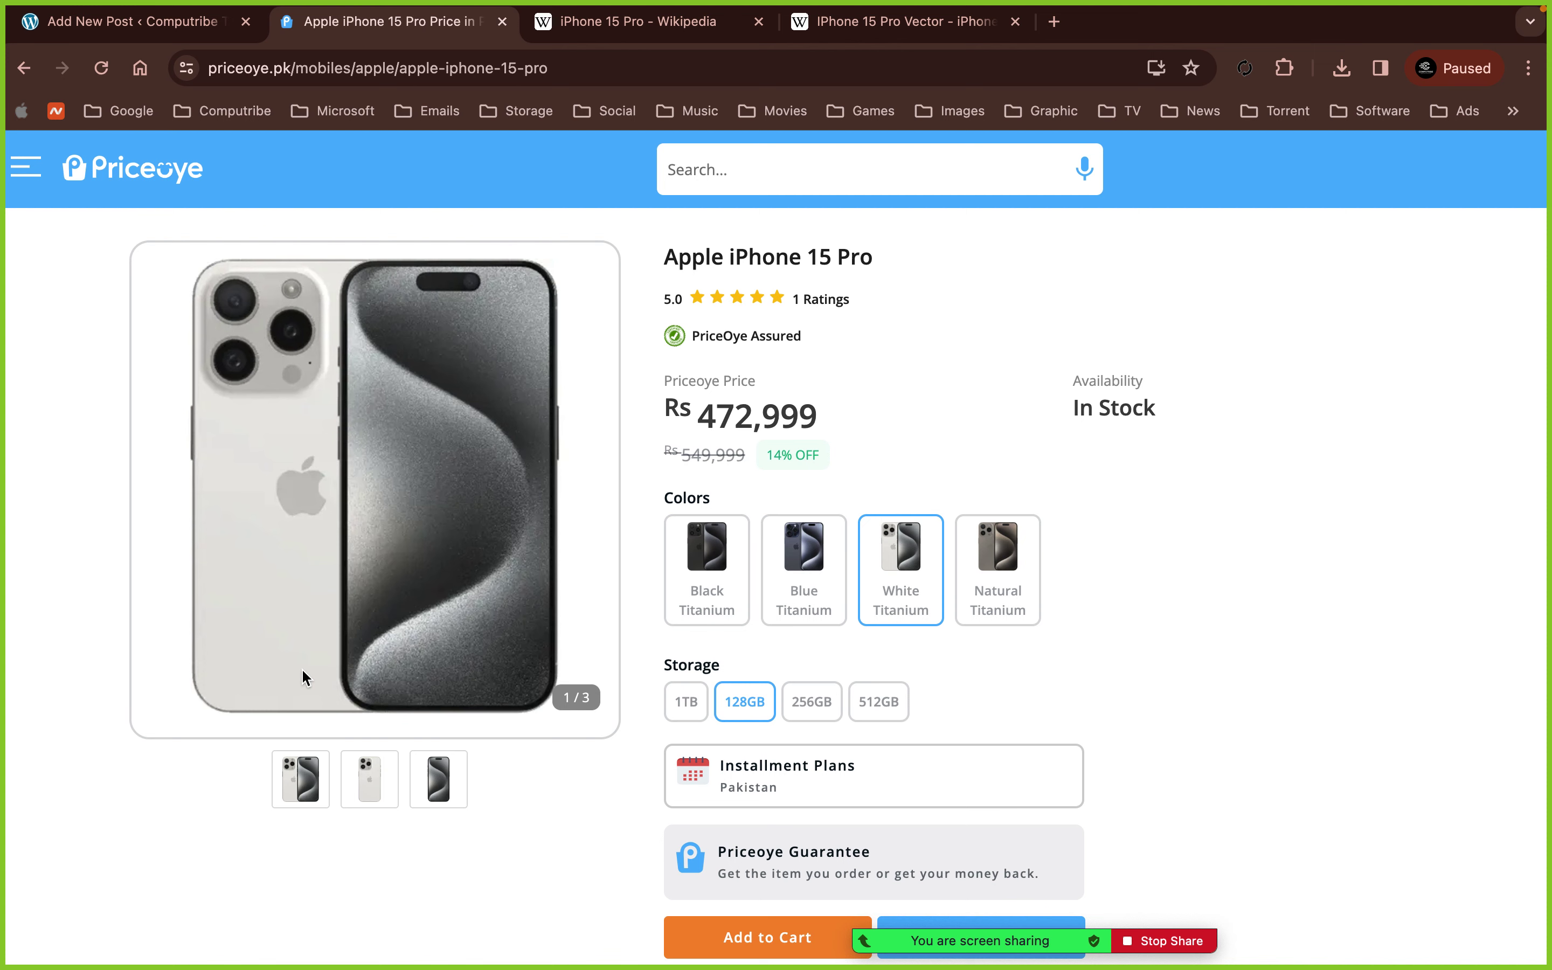
scroll(302, 669, "down", 3)
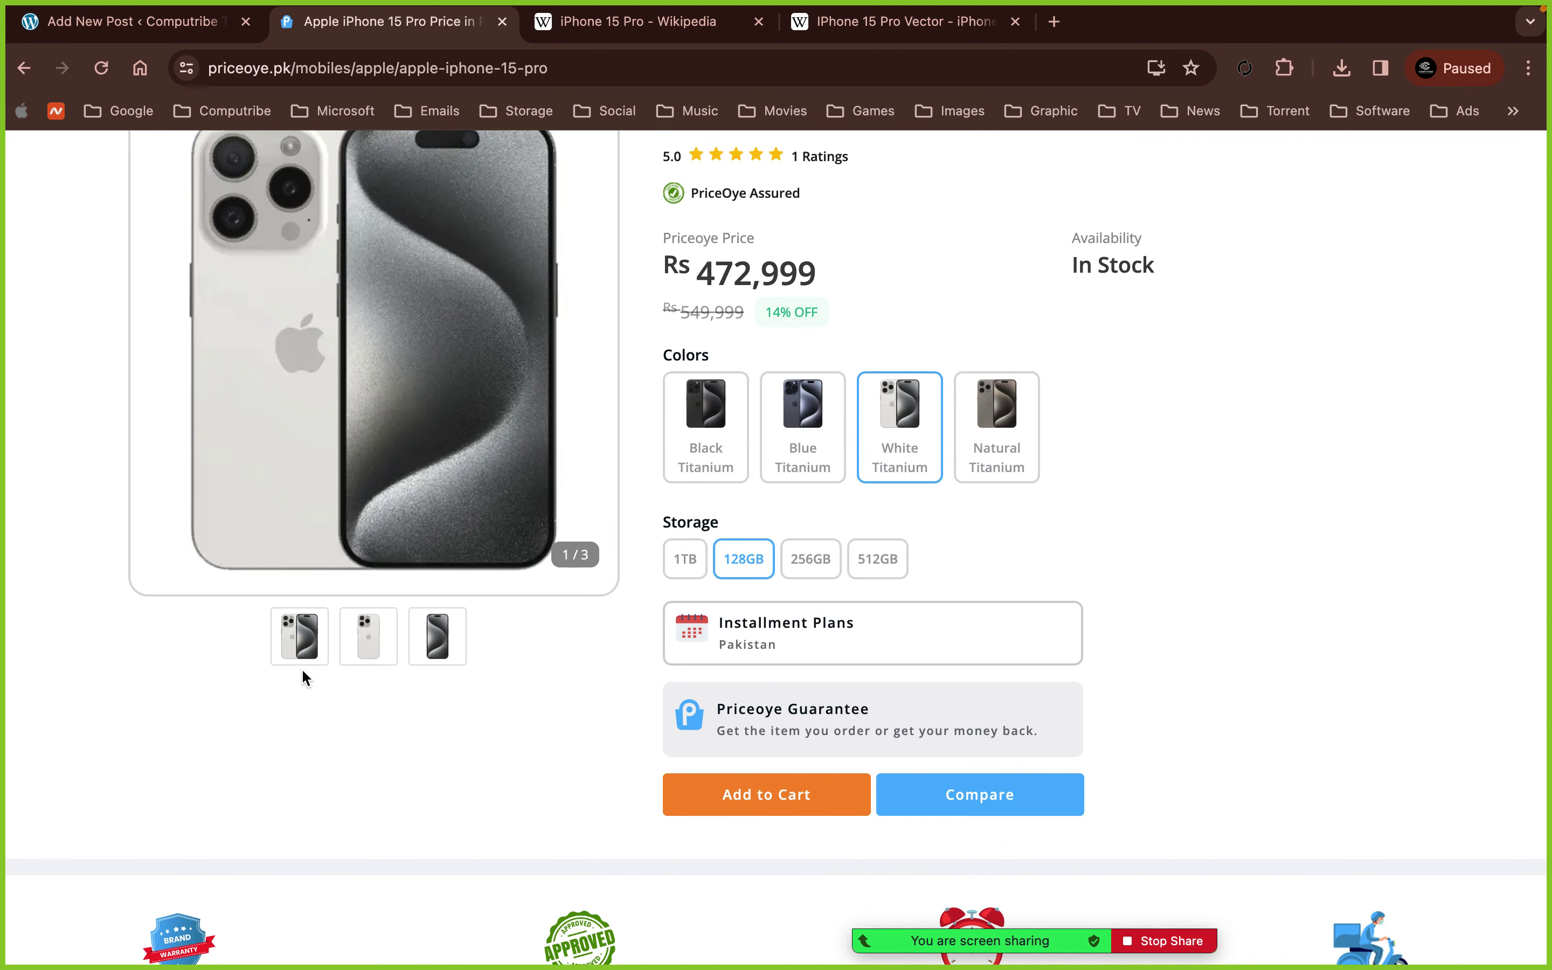
scroll(302, 668, "up", 5)
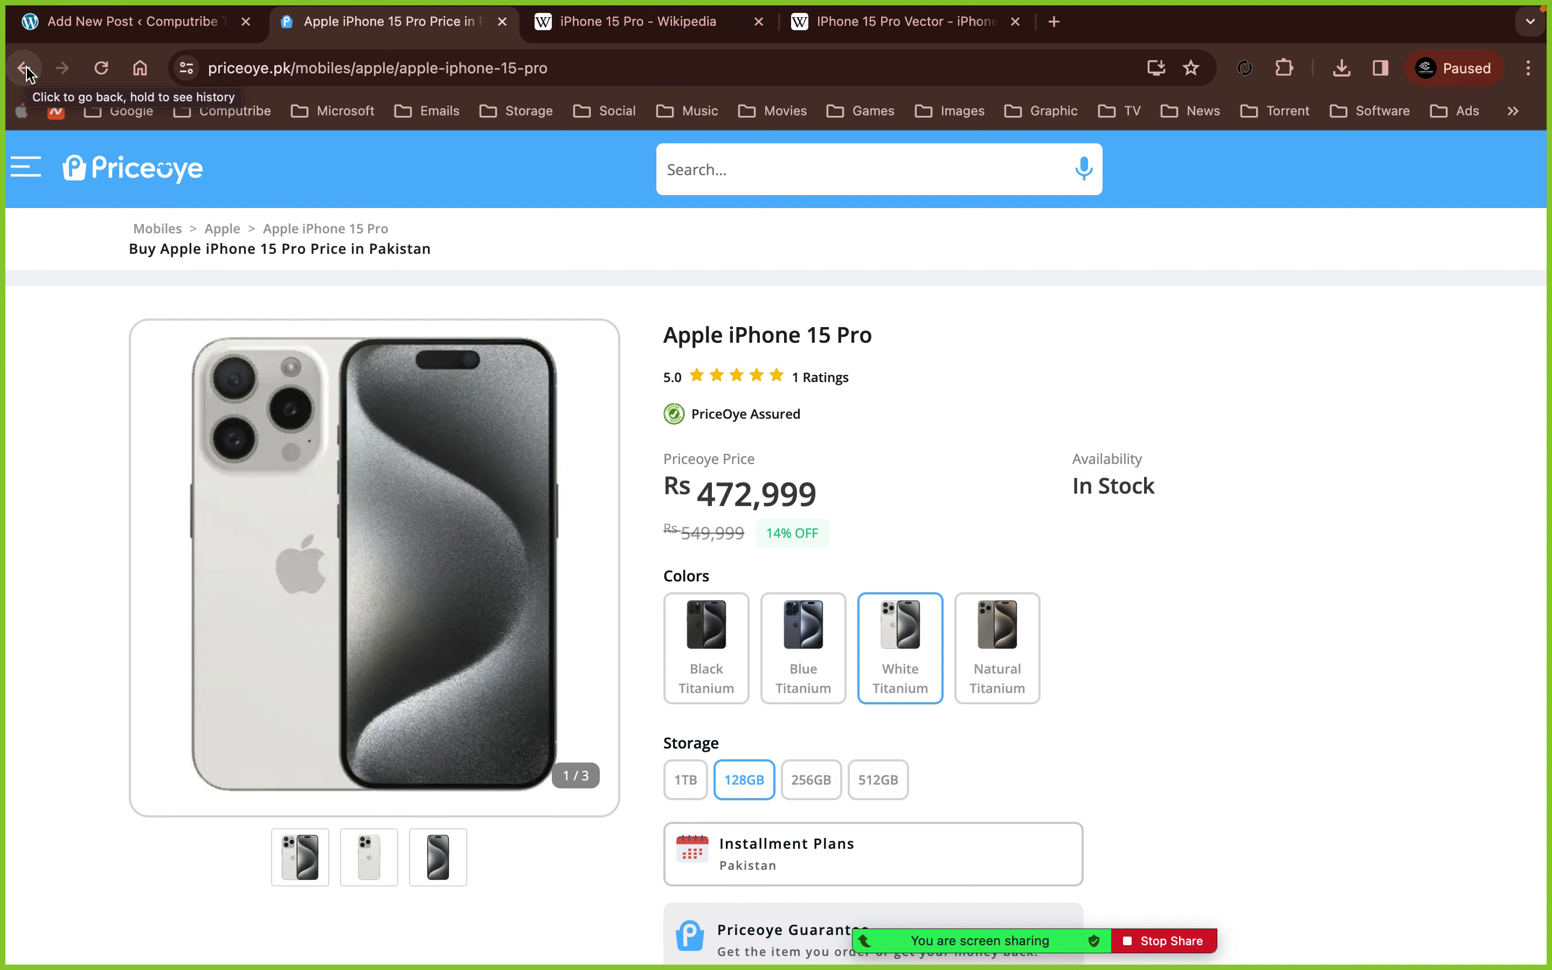
left_click(24, 68)
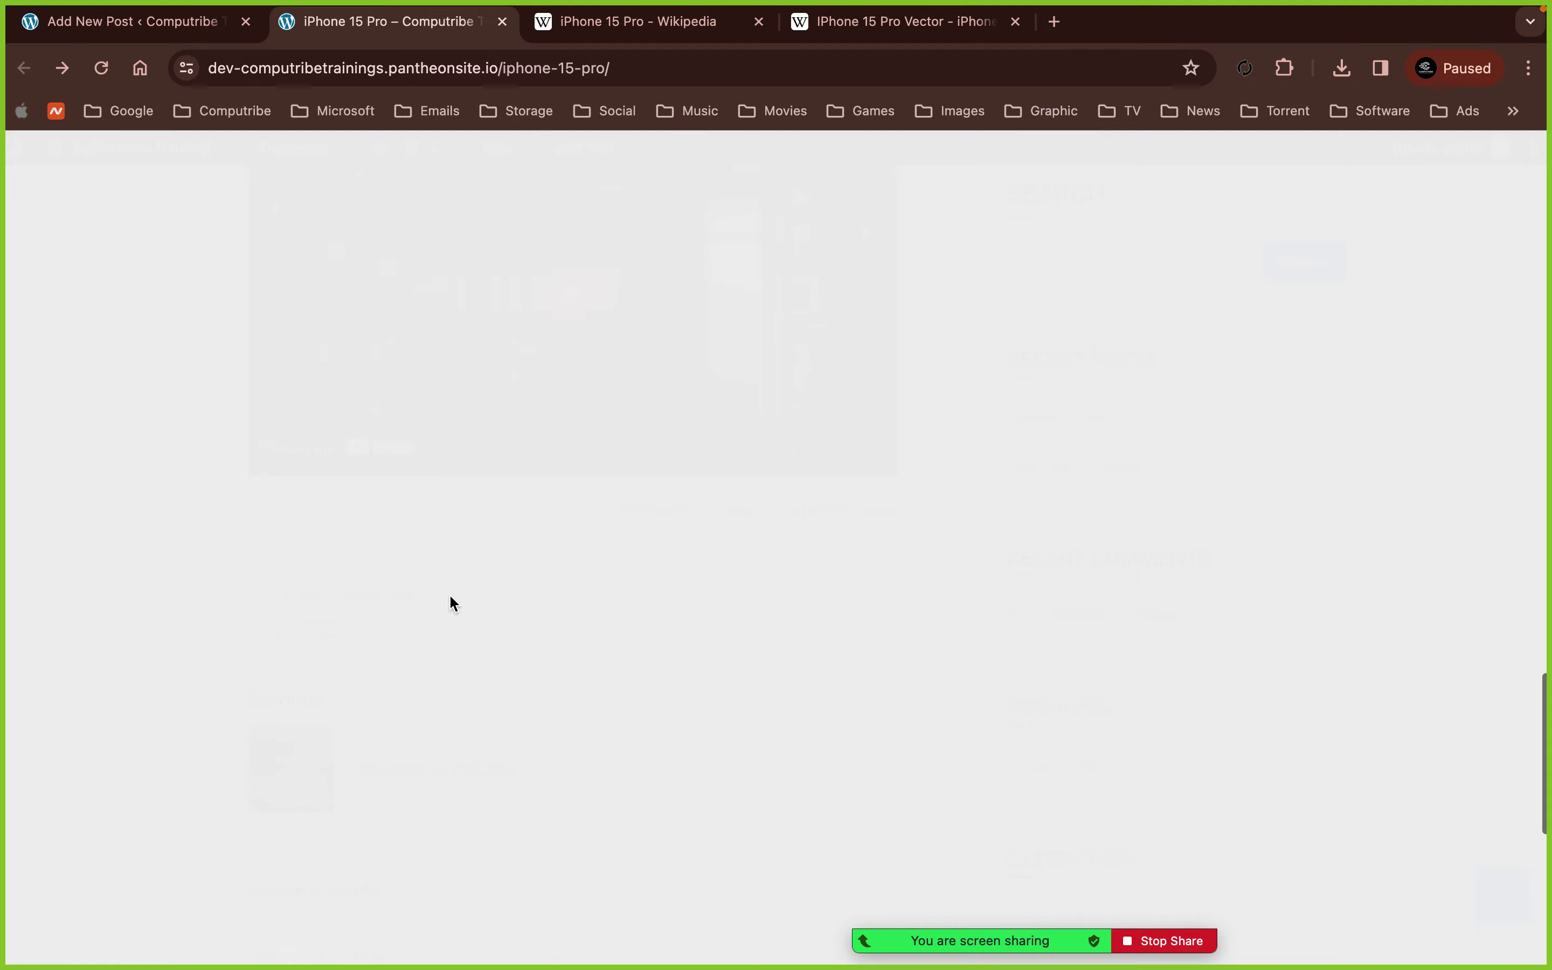
- Review the comment form, the "You may have missed" posts, and the post's links, video and Hardware section again
scroll(451, 599, "down", 8)
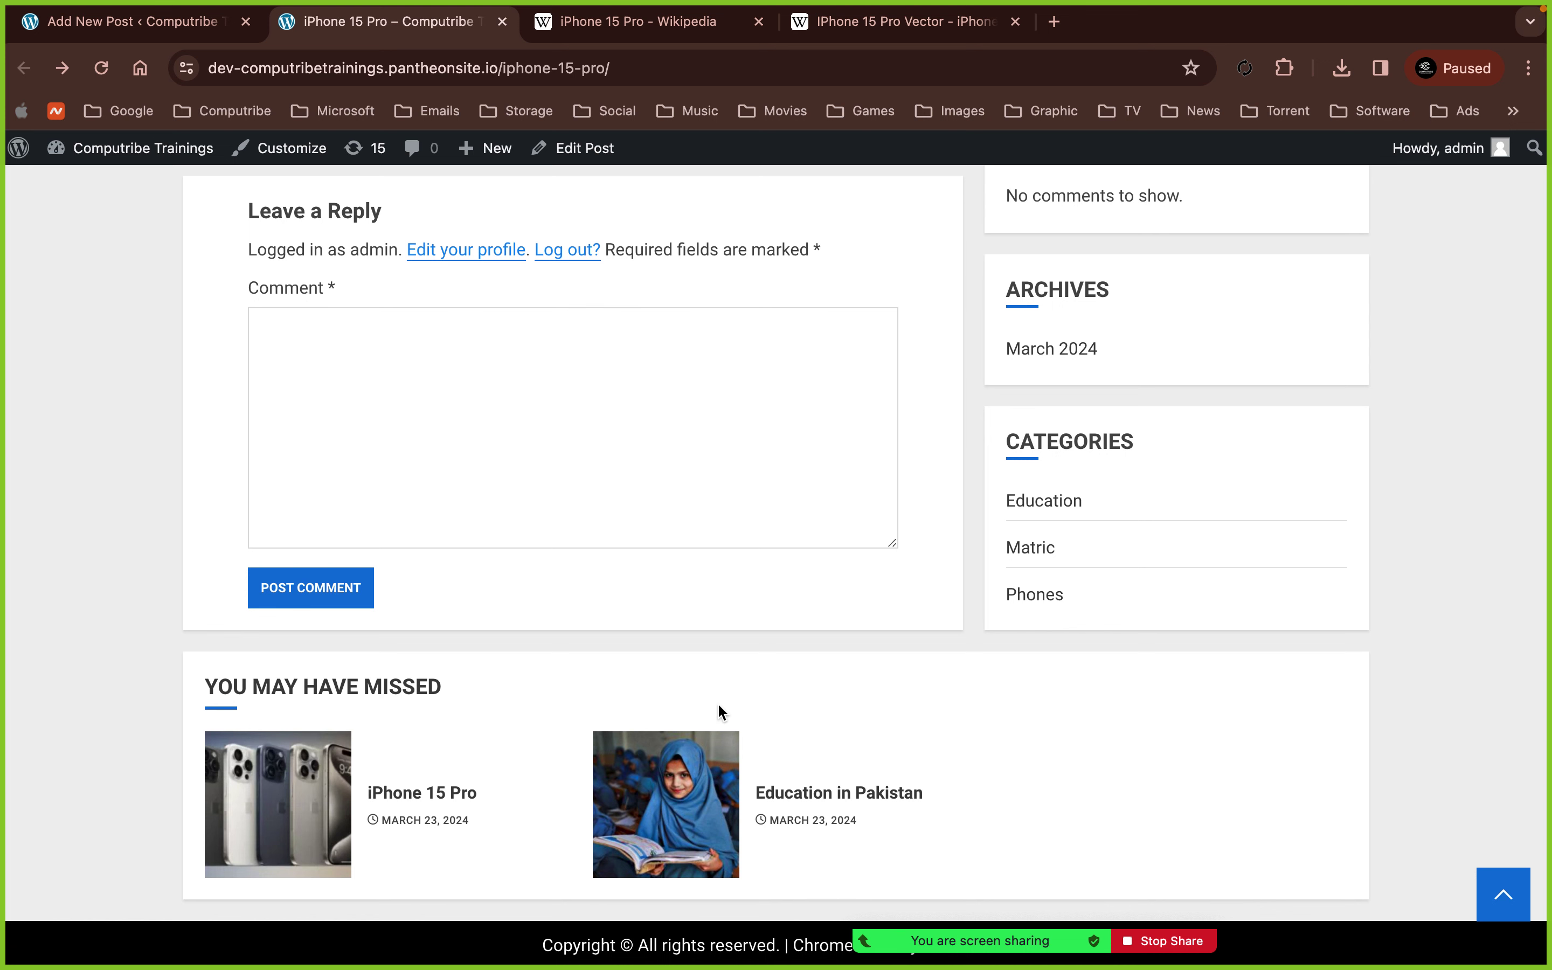
scroll(717, 702, "up", 15)
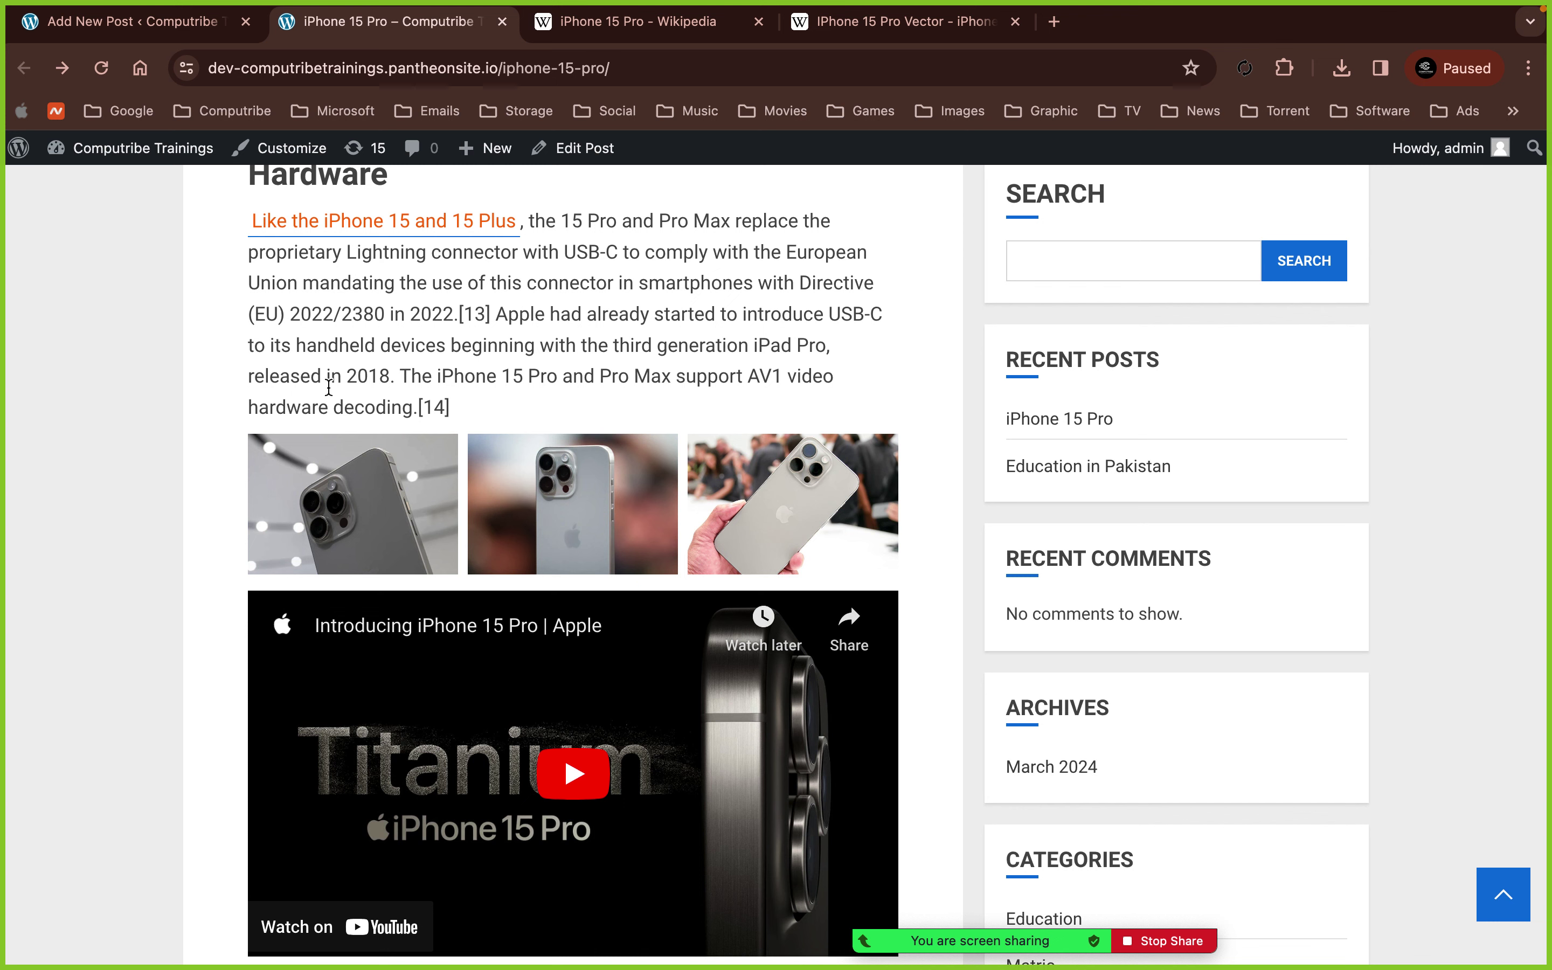
scroll(329, 387, "down", 5)
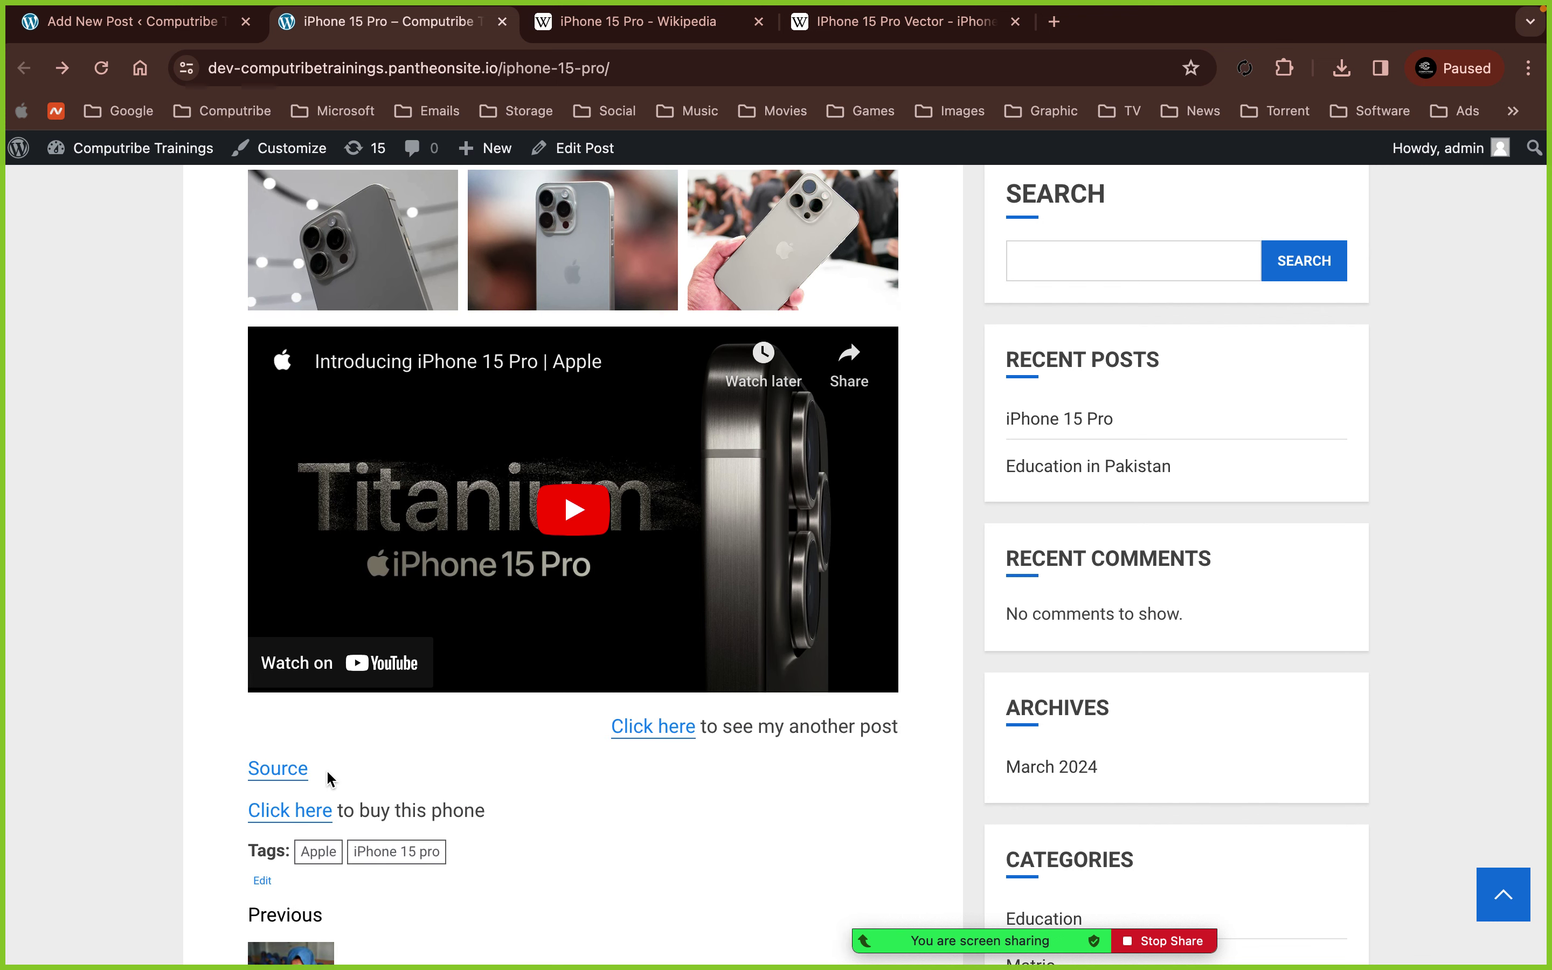
scroll(329, 778, "down", 3)
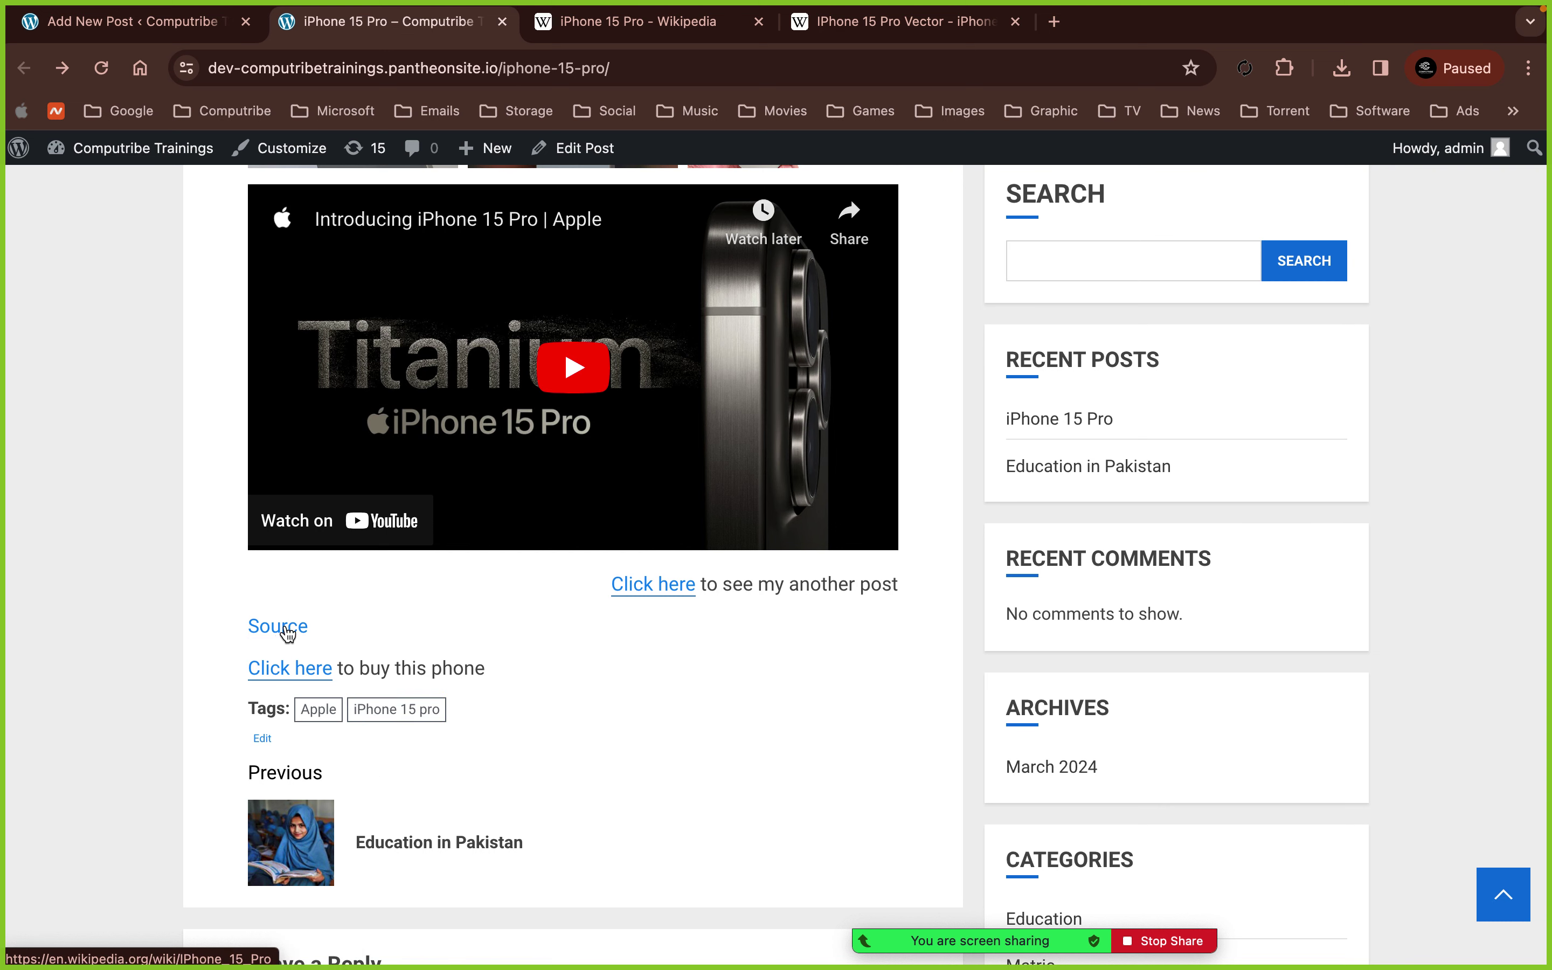
scroll(704, 565, "up", 12)
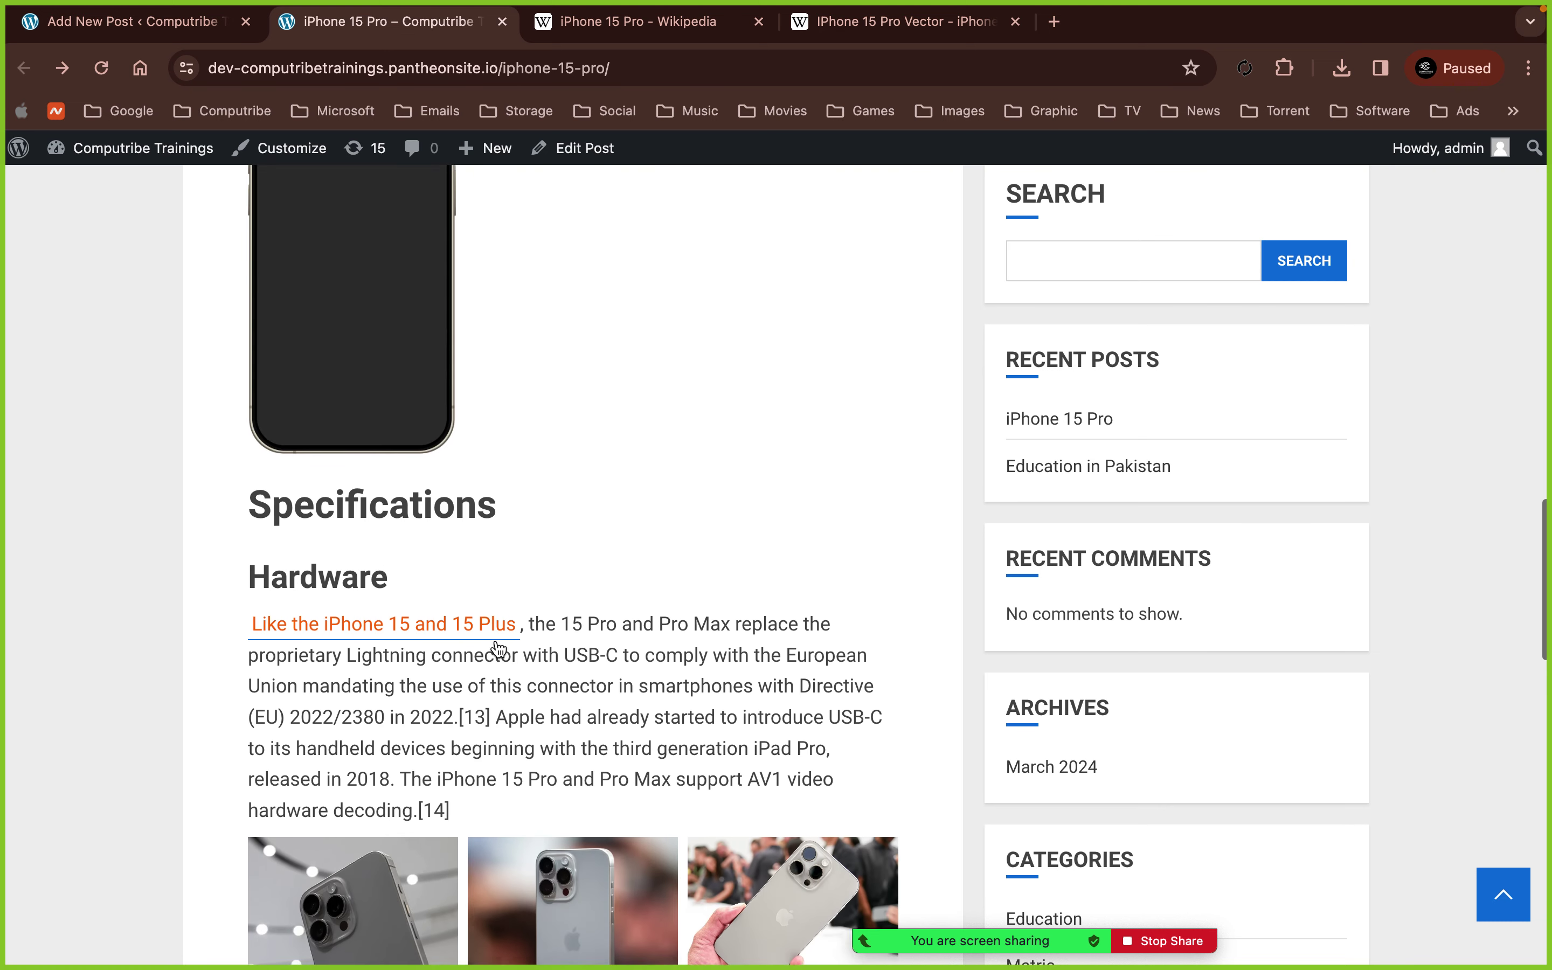
- Look over the live post once more, from the Hardware section and gallery back up to its title
scroll(555, 702, "down", 3)
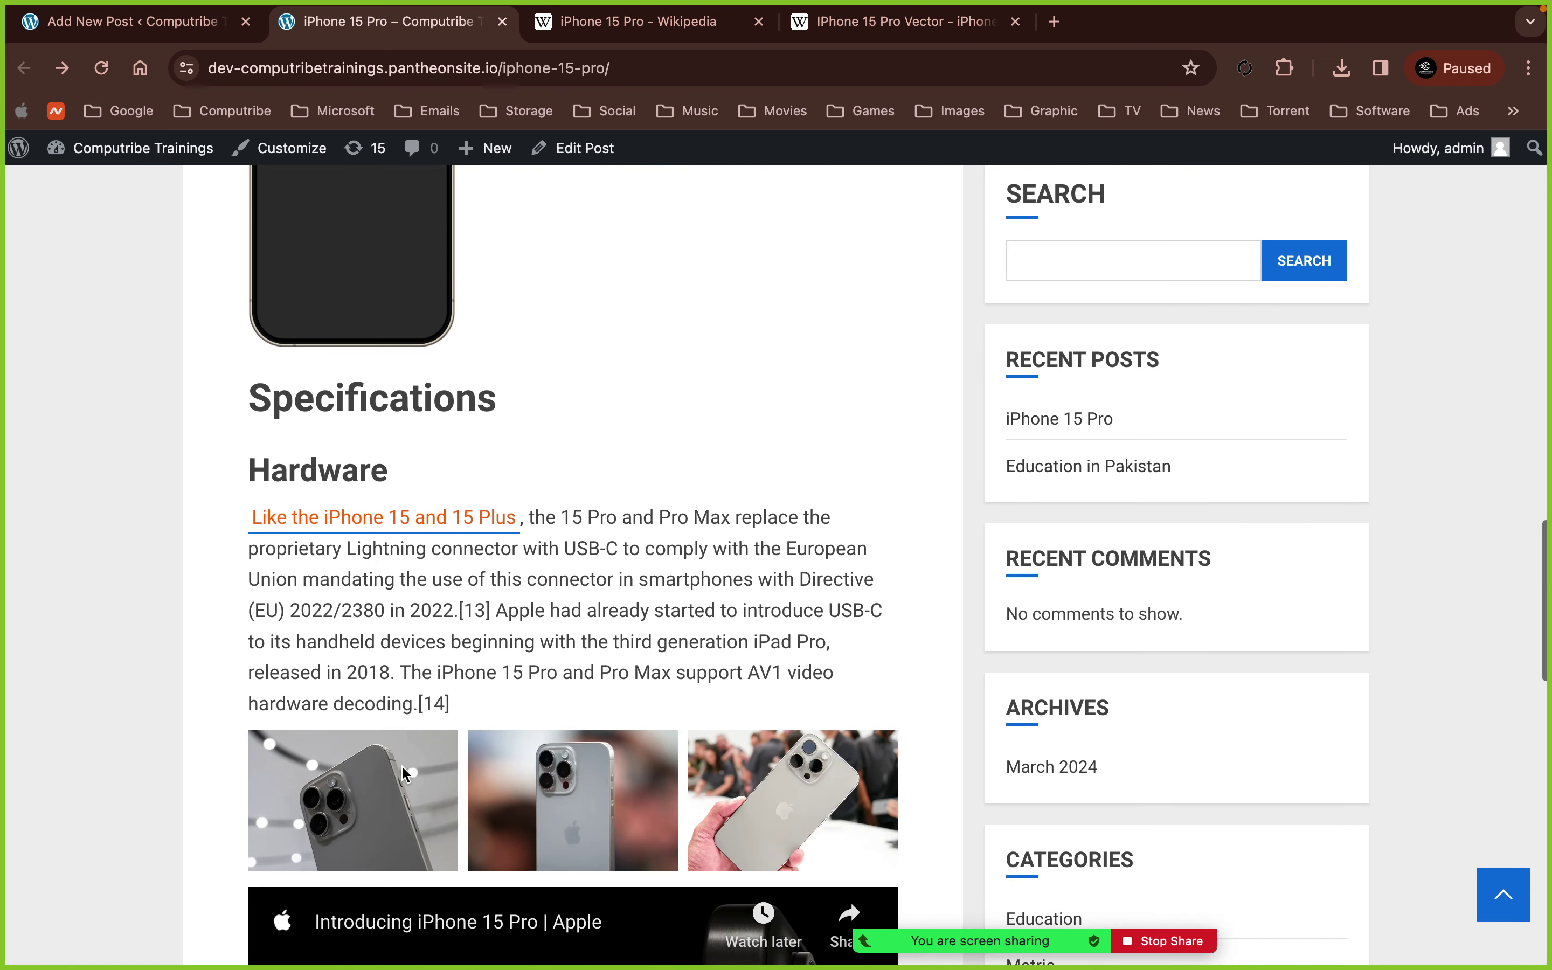
scroll(558, 514, "up", 12)
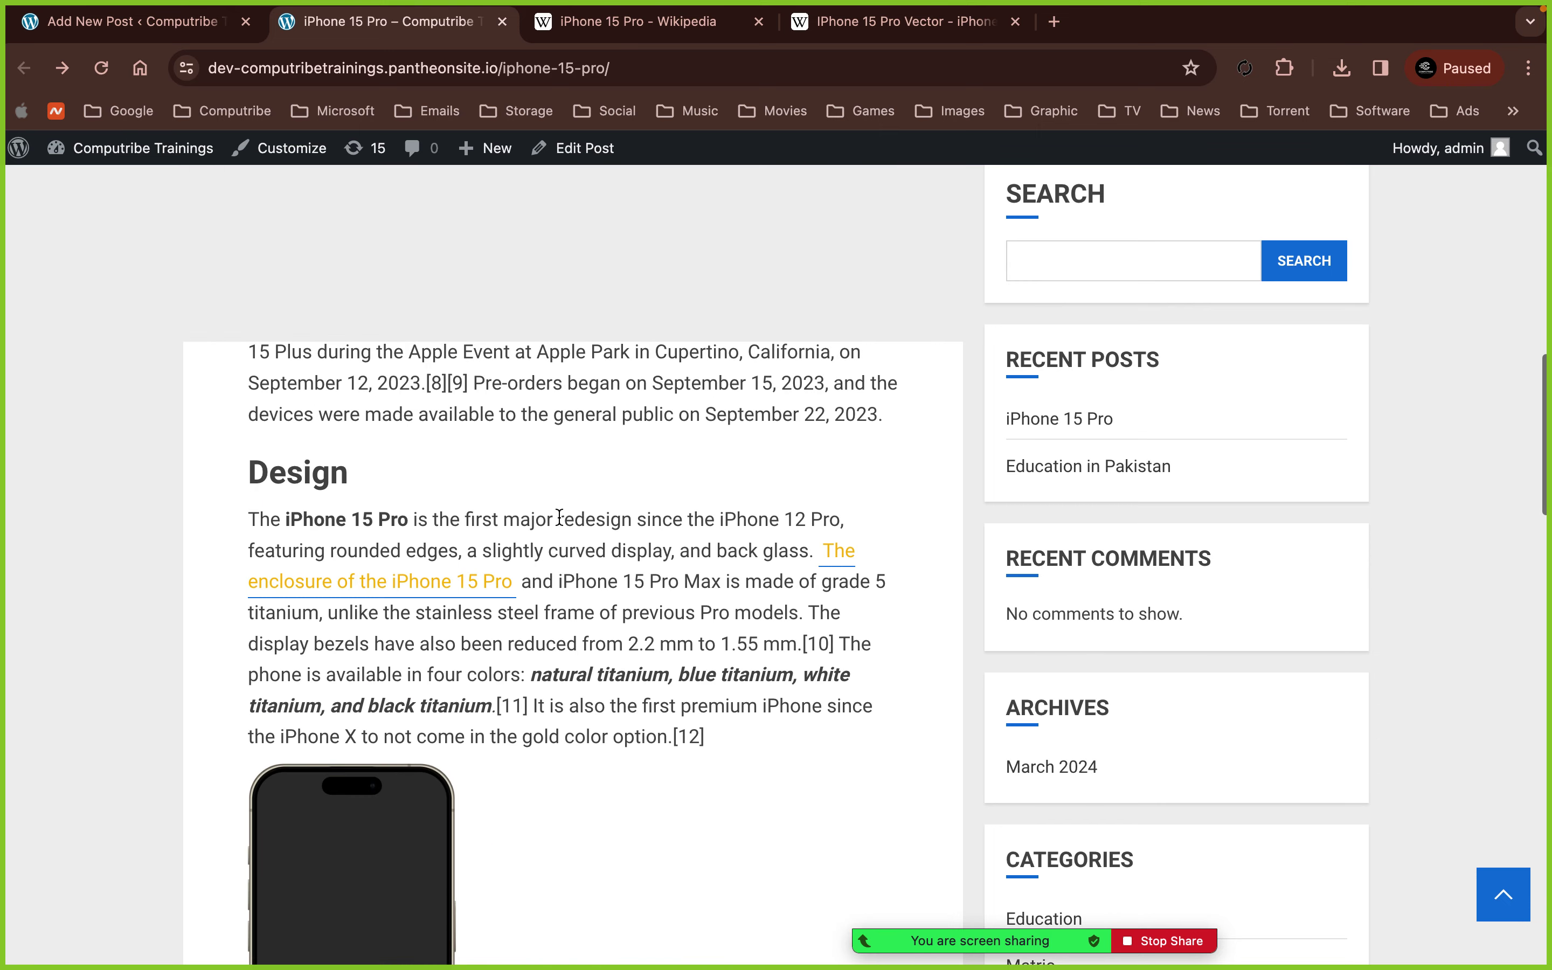
scroll(558, 514, "up", 15)
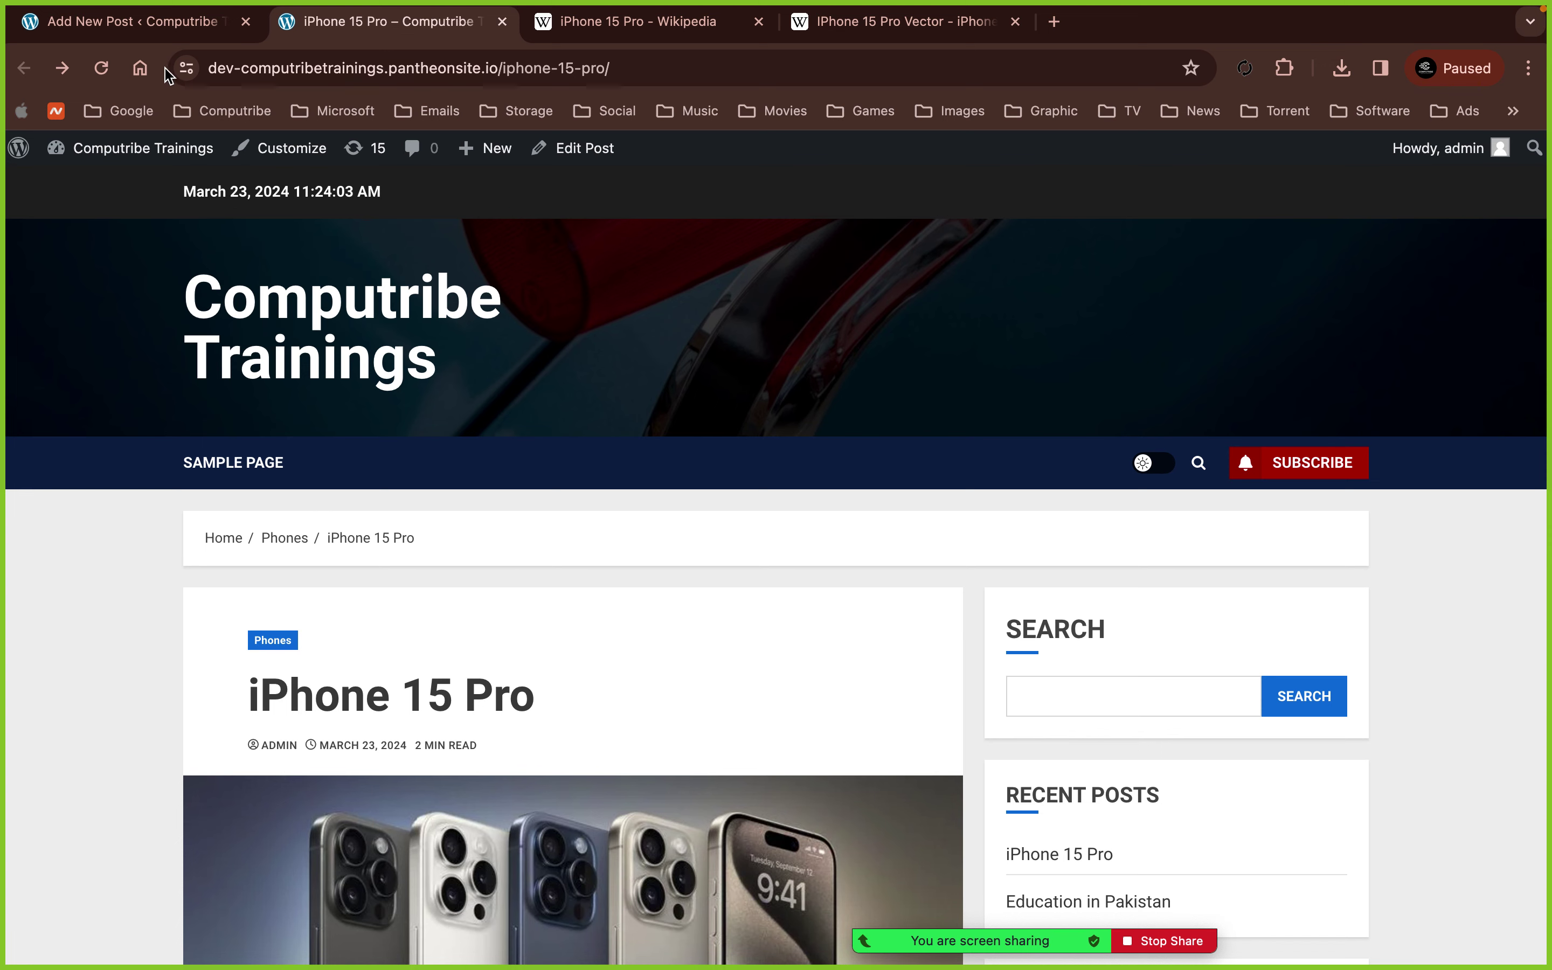
- Return to the post editor, go to the end of the content below "Click here to buy this phone", and move the screen-sharing bar out of the way
left_click(163, 22)
scroll(465, 444, "up", 3)
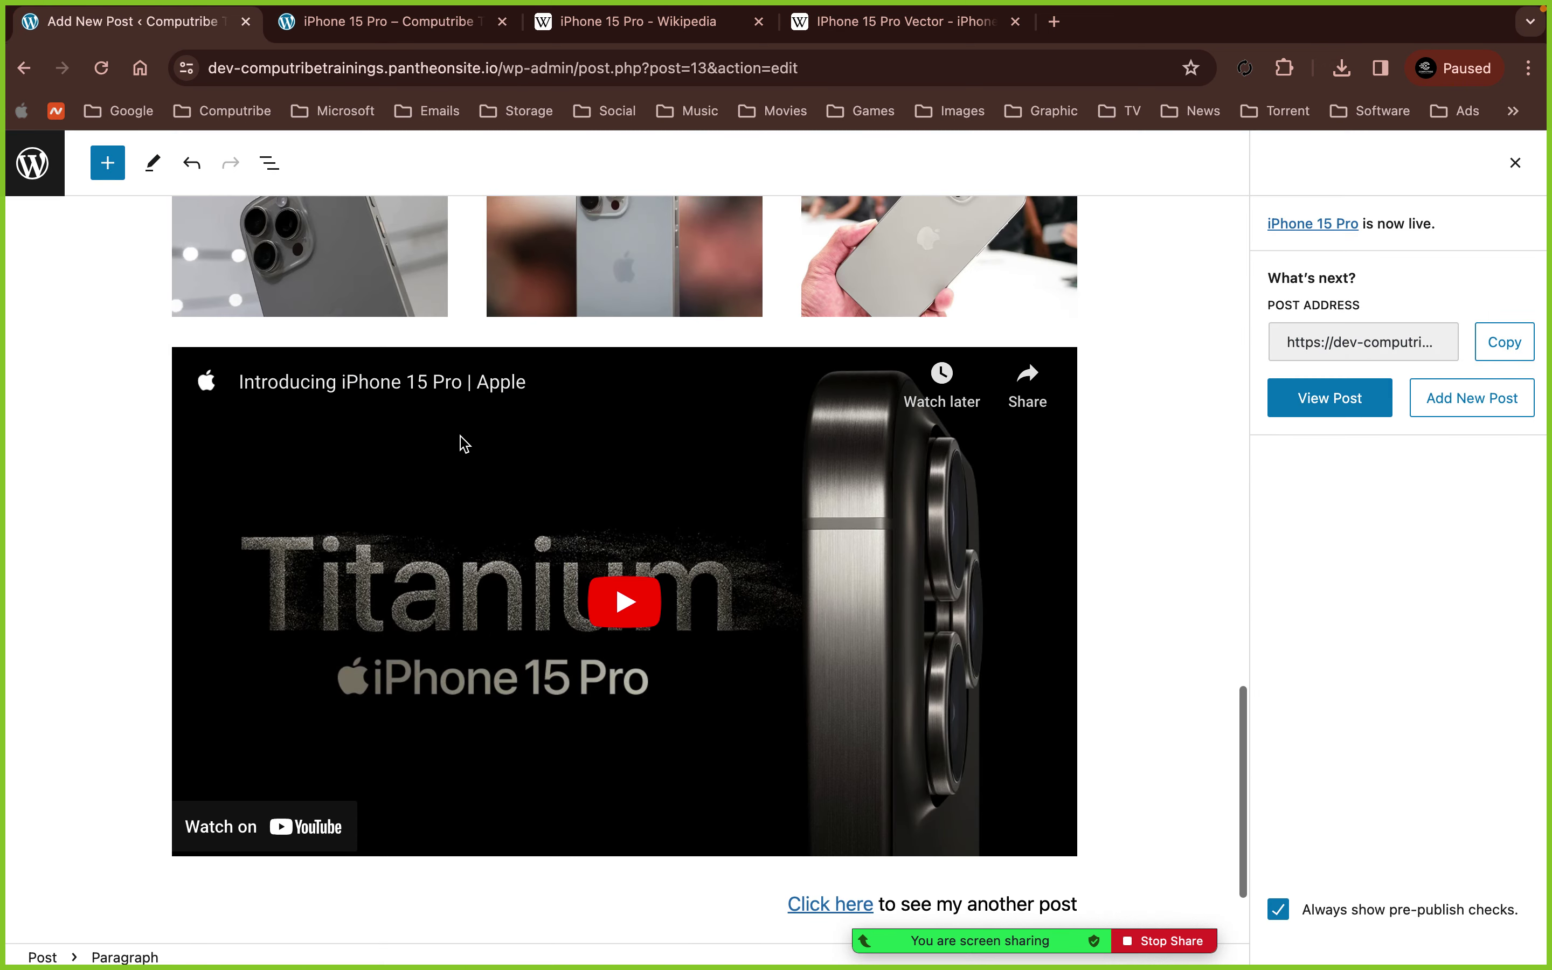
scroll(465, 444, "down", 3)
type("Source")
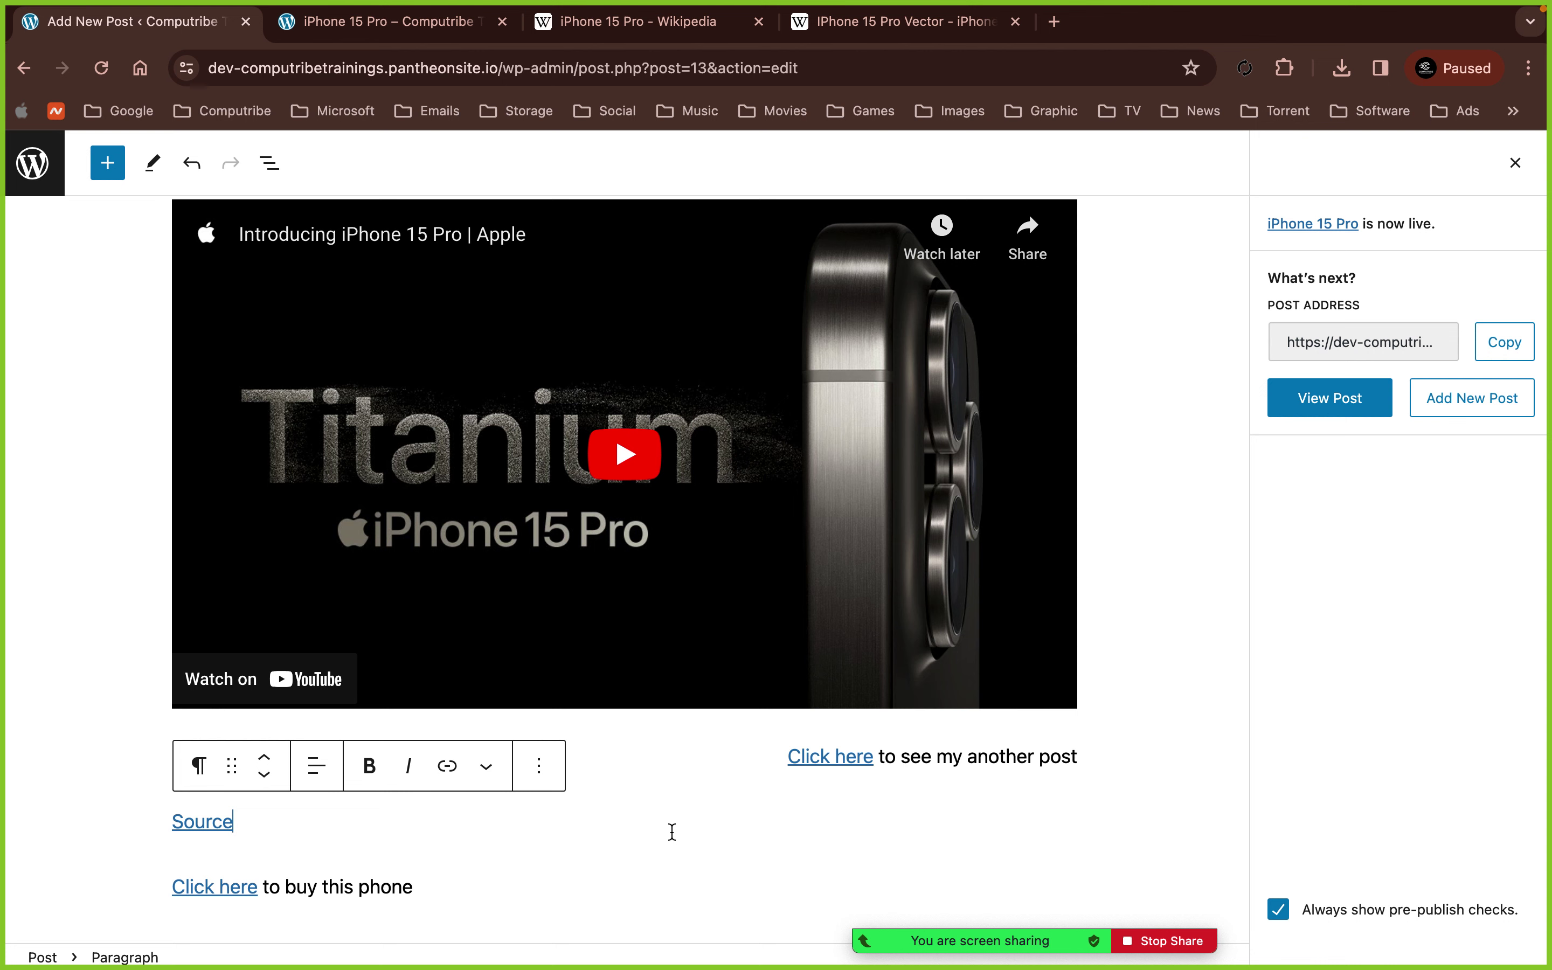
left_click(830, 903)
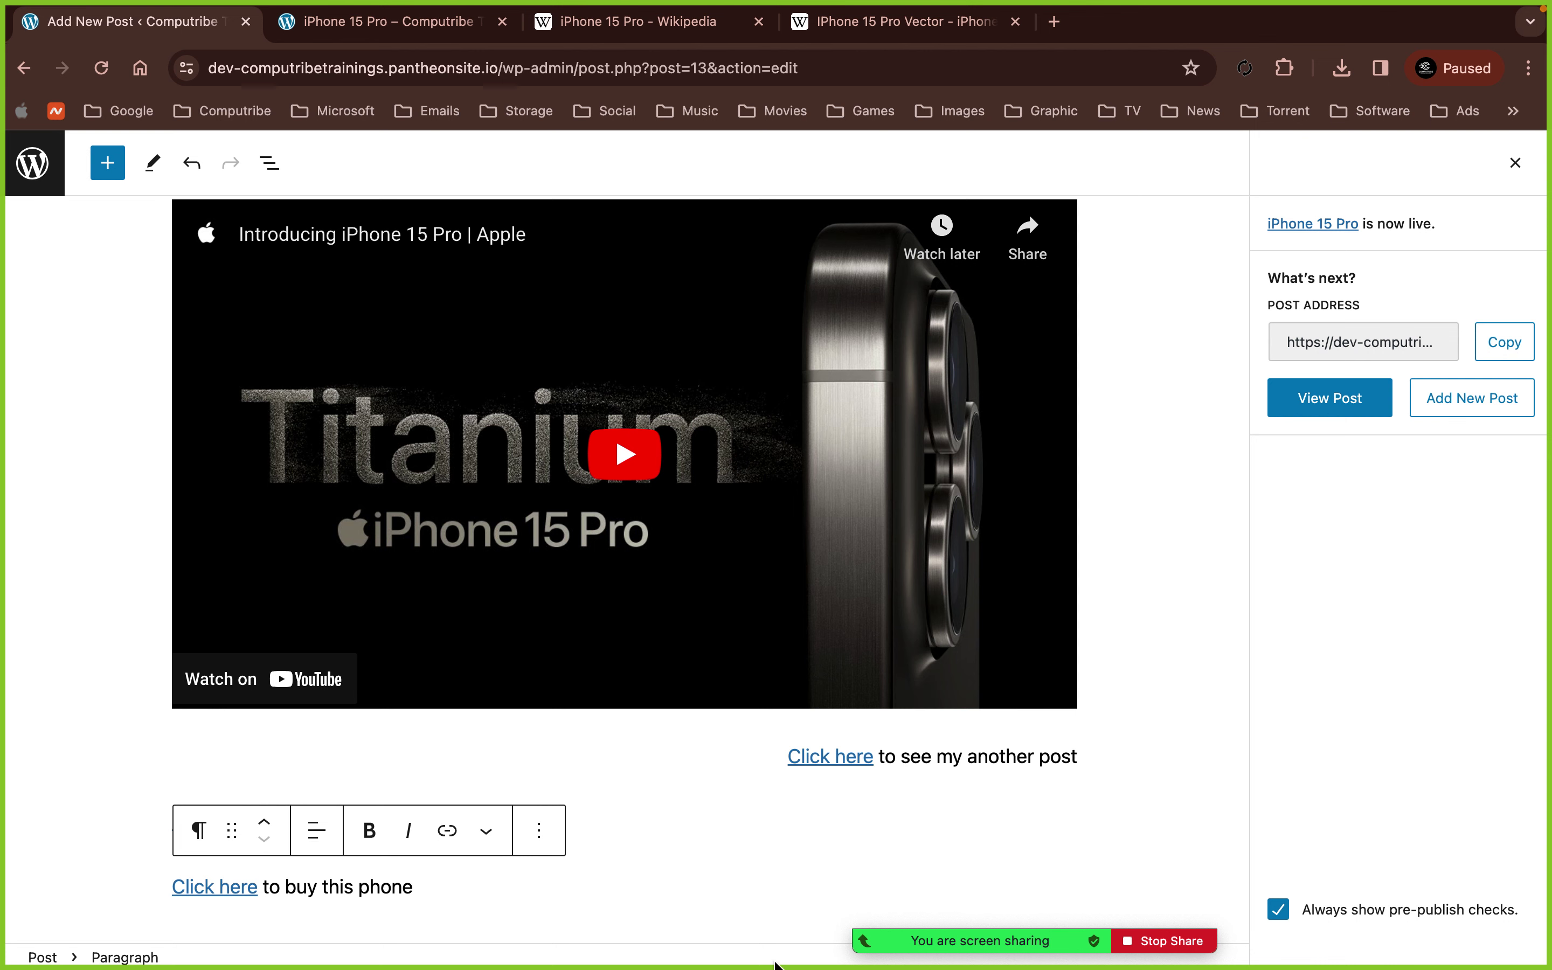
left_click(1221, 806)
scroll(1222, 806, "down", 1)
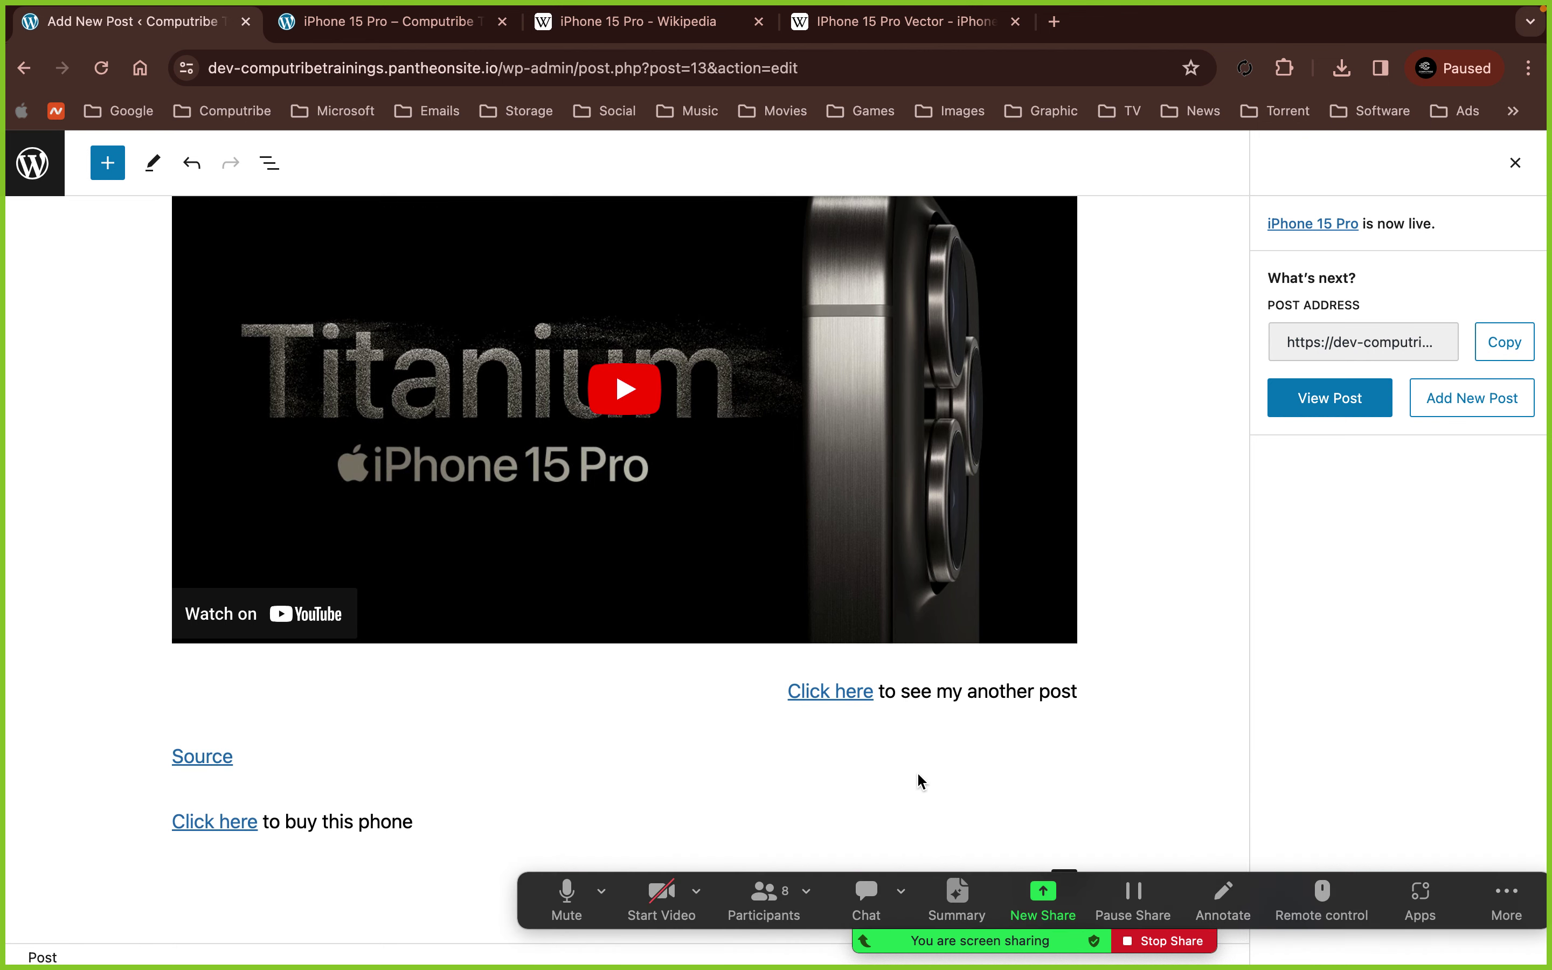
left_click_drag(975, 946, 975, 70)
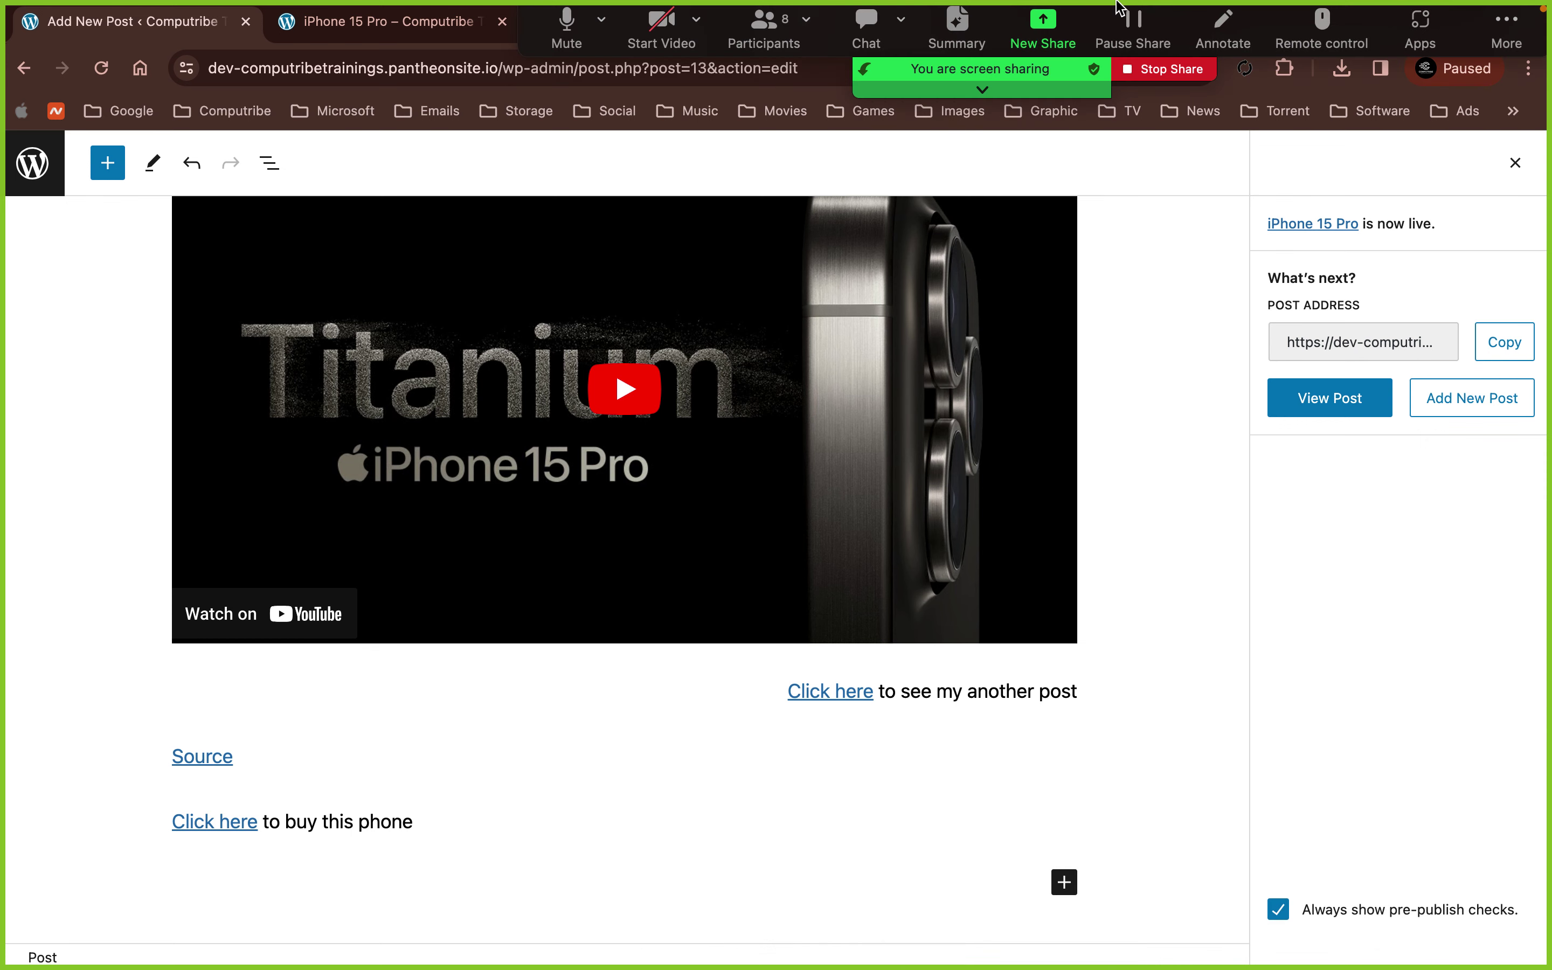
- Open the full block library for the spot below the last paragraph and look through its Text, Media, Theme and embed blocks
left_click(1064, 882)
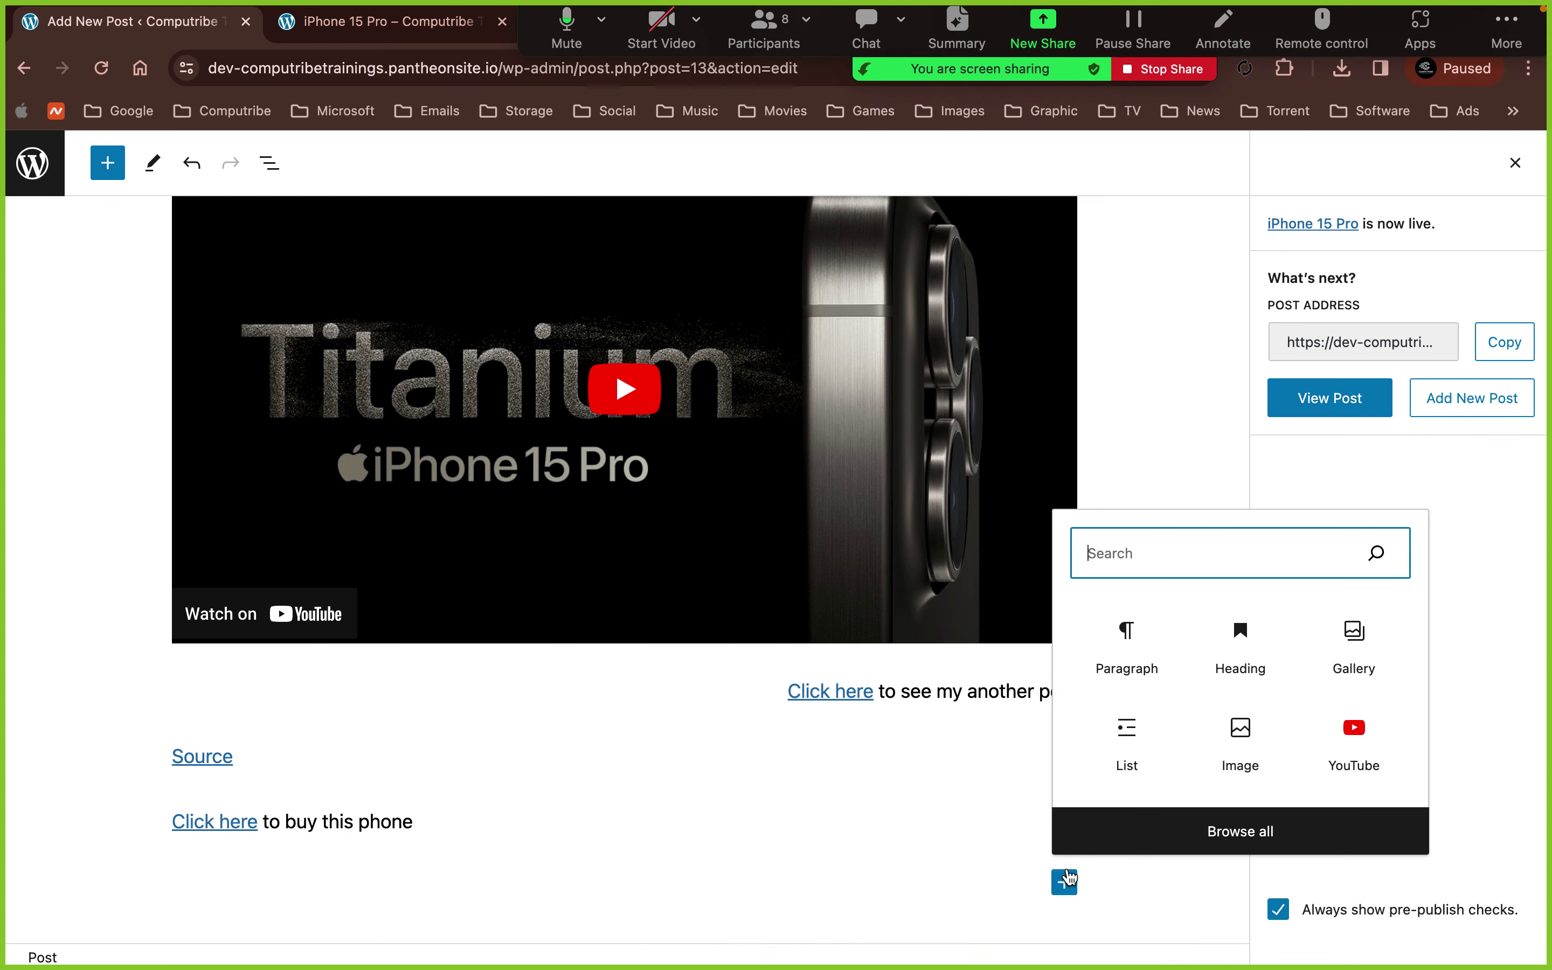
left_click(1177, 834)
scroll(237, 562, "down", 10)
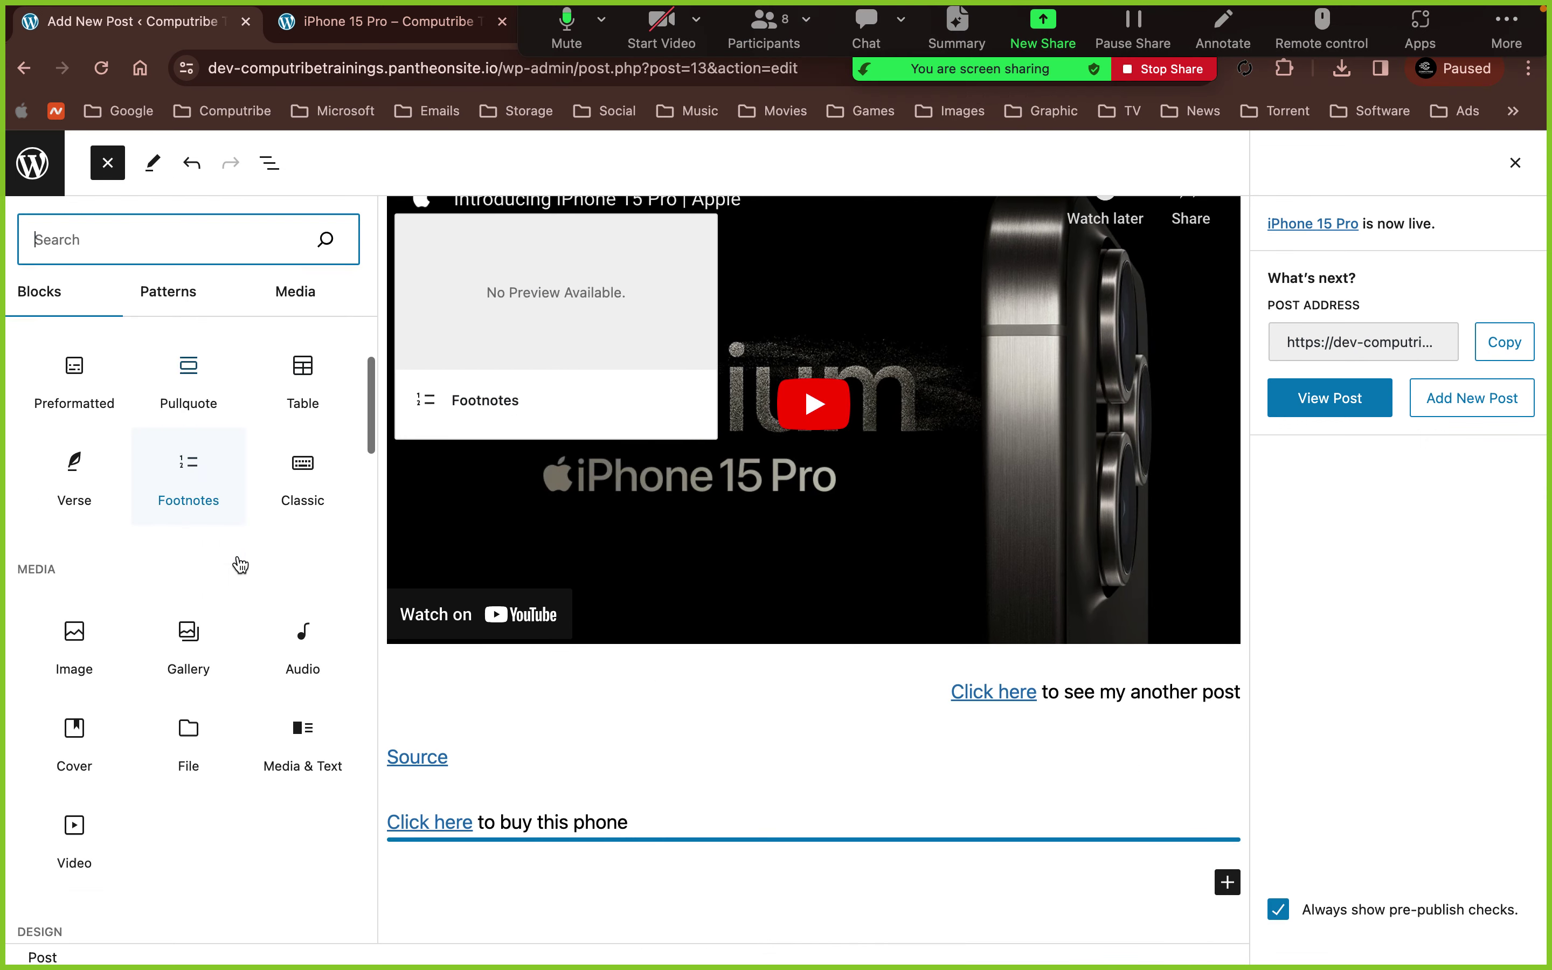
scroll(239, 563, "down", 15)
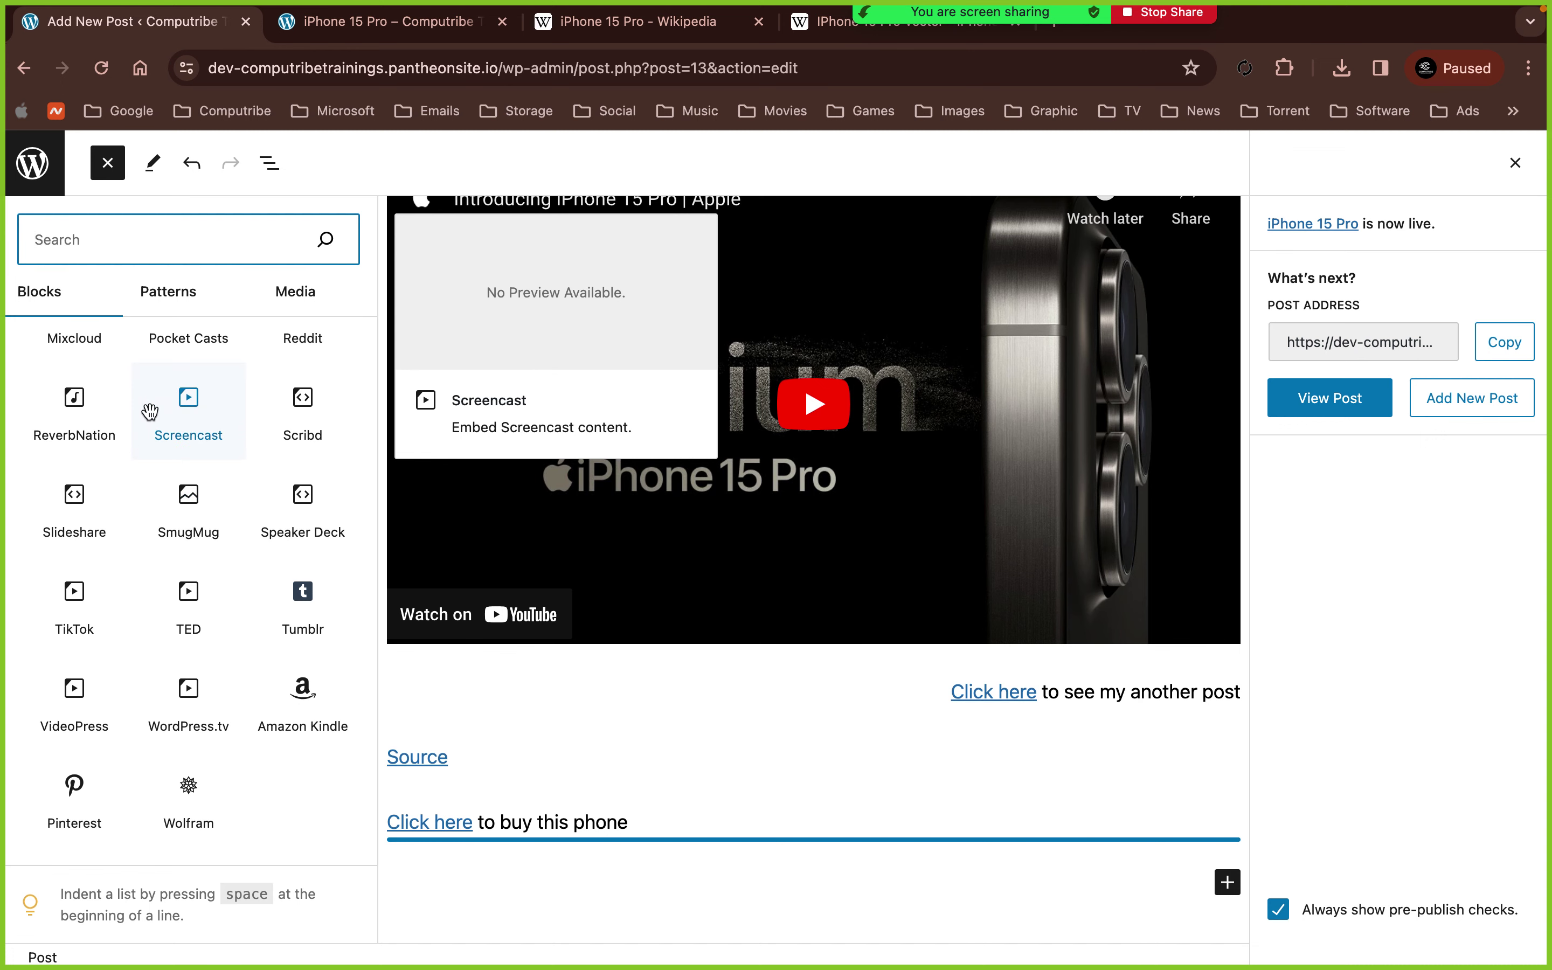
scroll(151, 414, "up", 10)
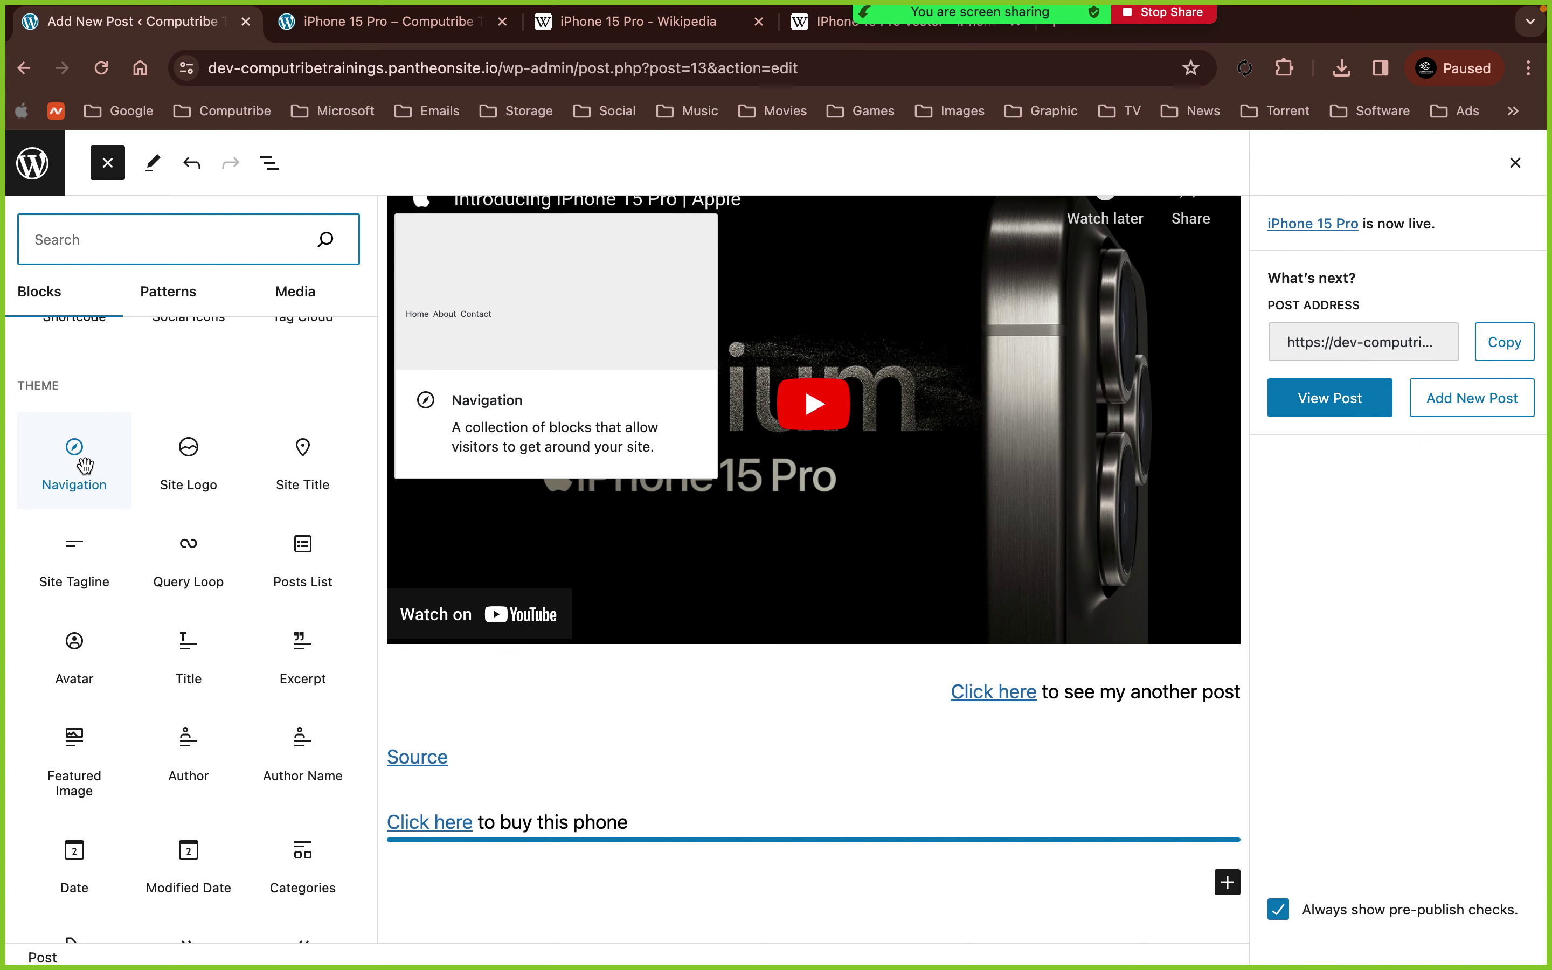
scroll(85, 465, "up", 10)
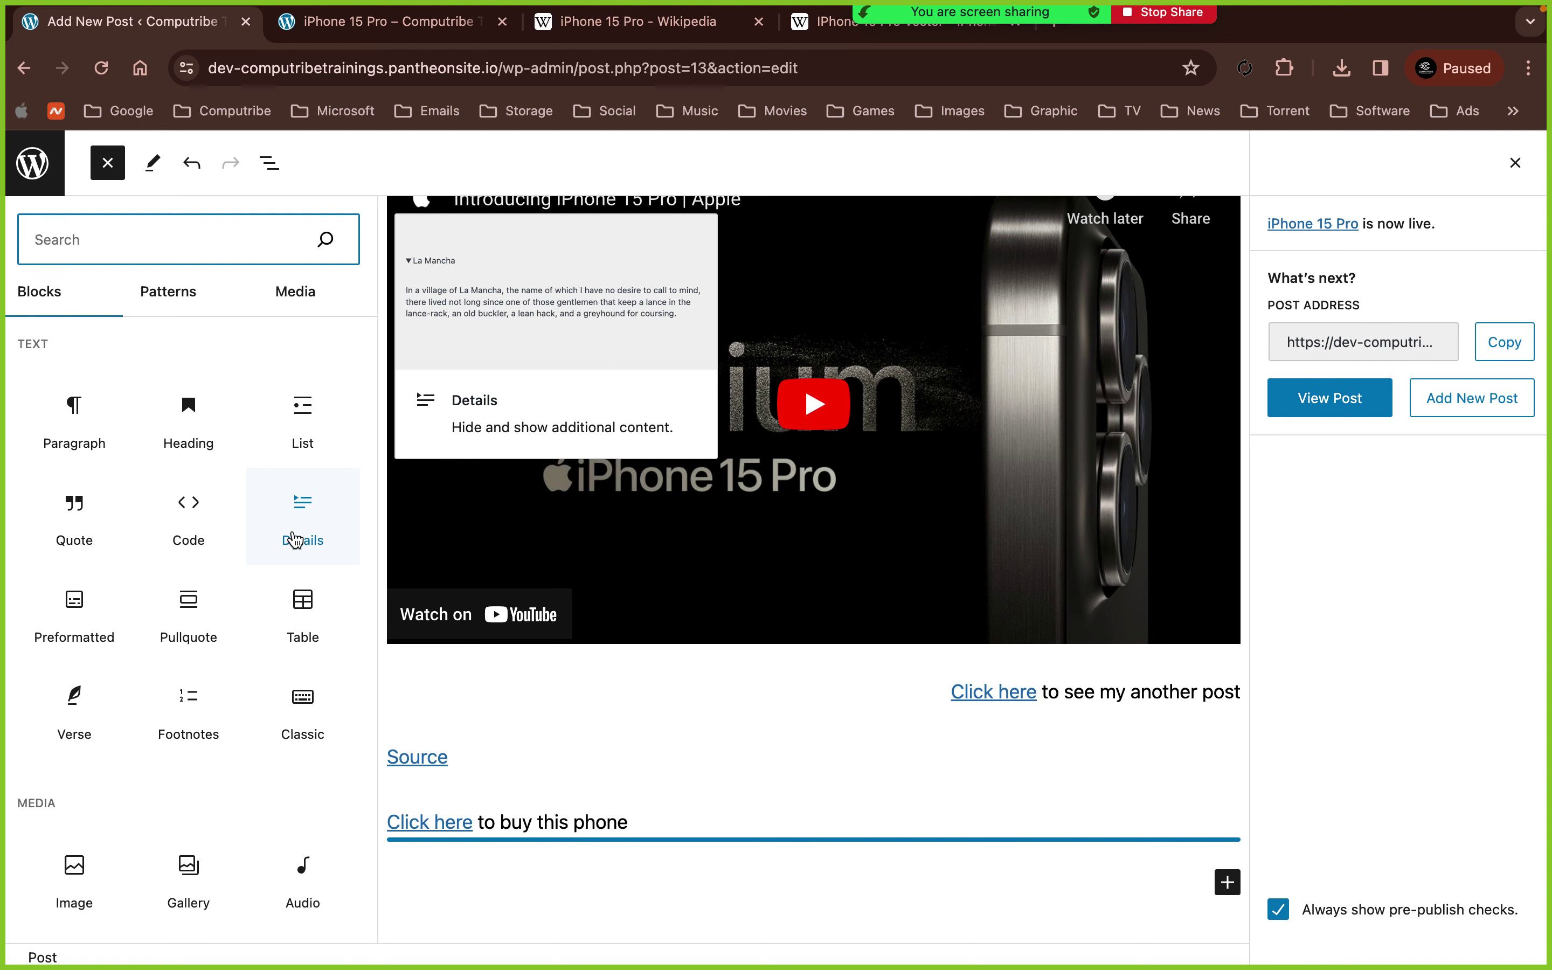
- Insert a table with 3 columns and 2 rows below the "Click here to buy this phone" line
left_click(302, 613)
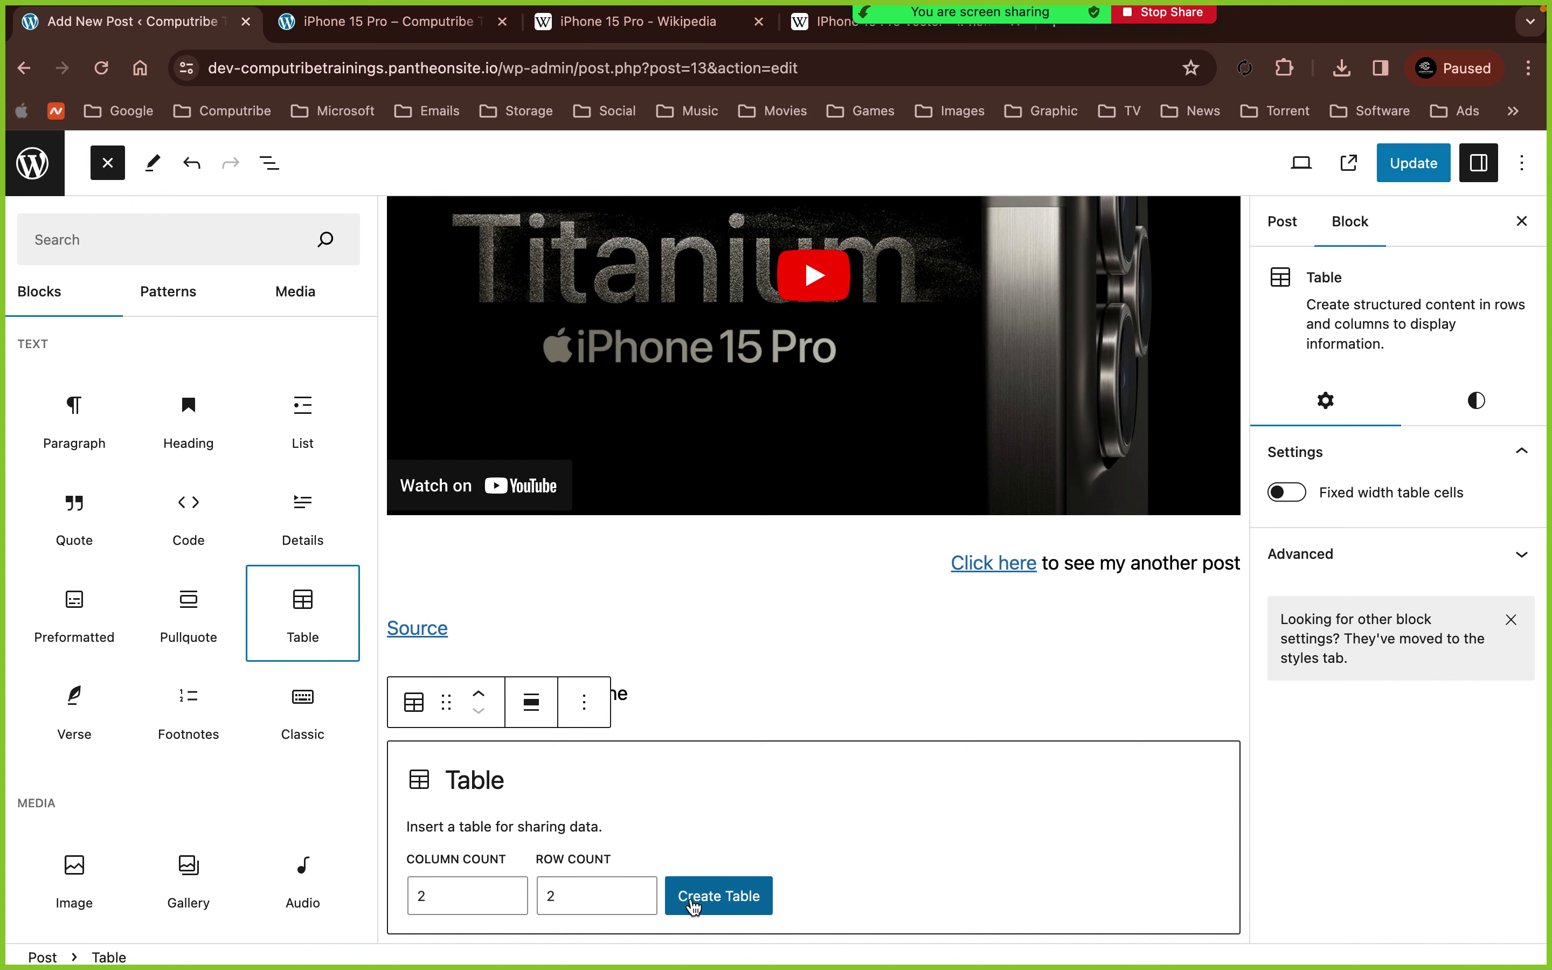
left_click(512, 890)
scroll(546, 895, "down", 1)
left_click(564, 894)
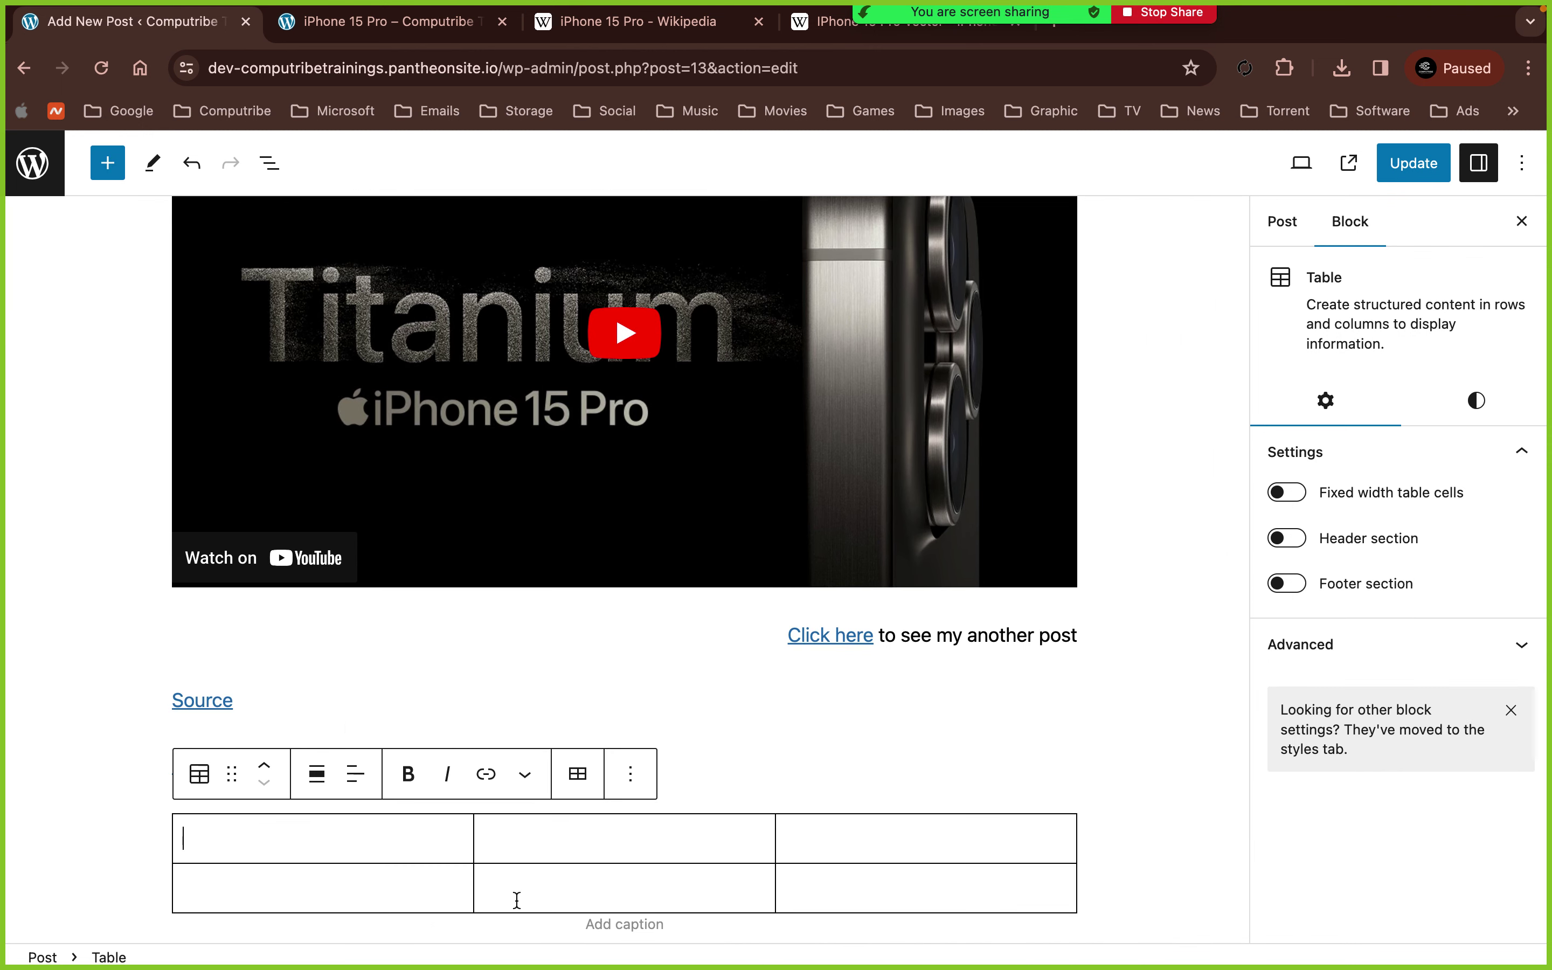
- Fill the table's first row with the sample text "hgfgh", "nbcg" and "bnvcnb"
type("hgfgh")
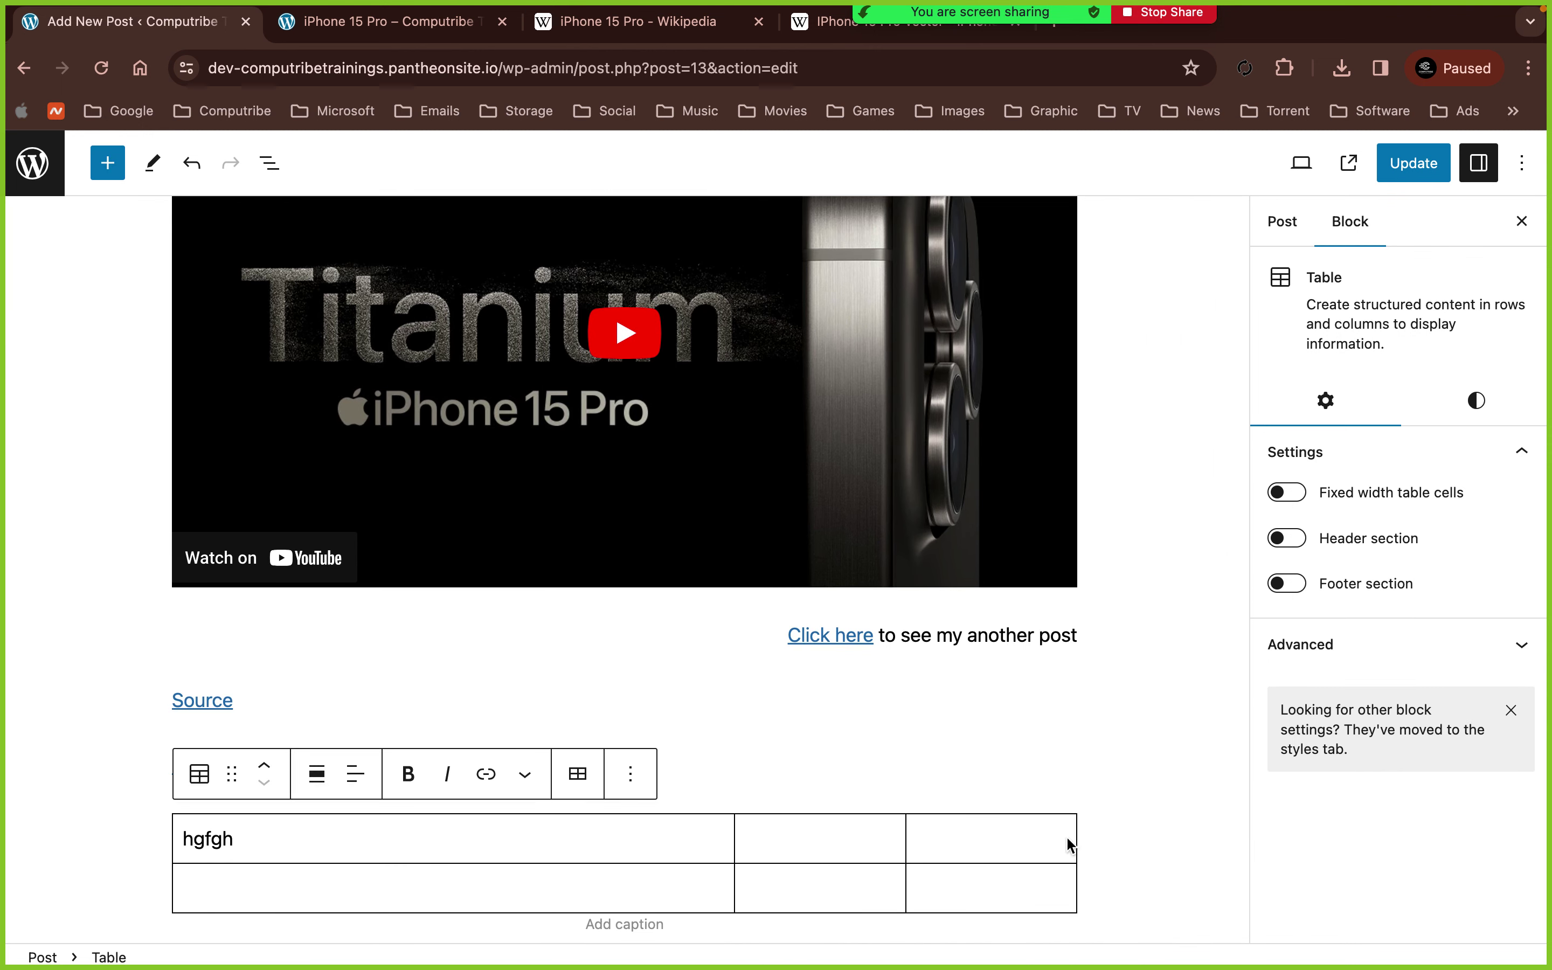
left_click(769, 839)
type("nbcg")
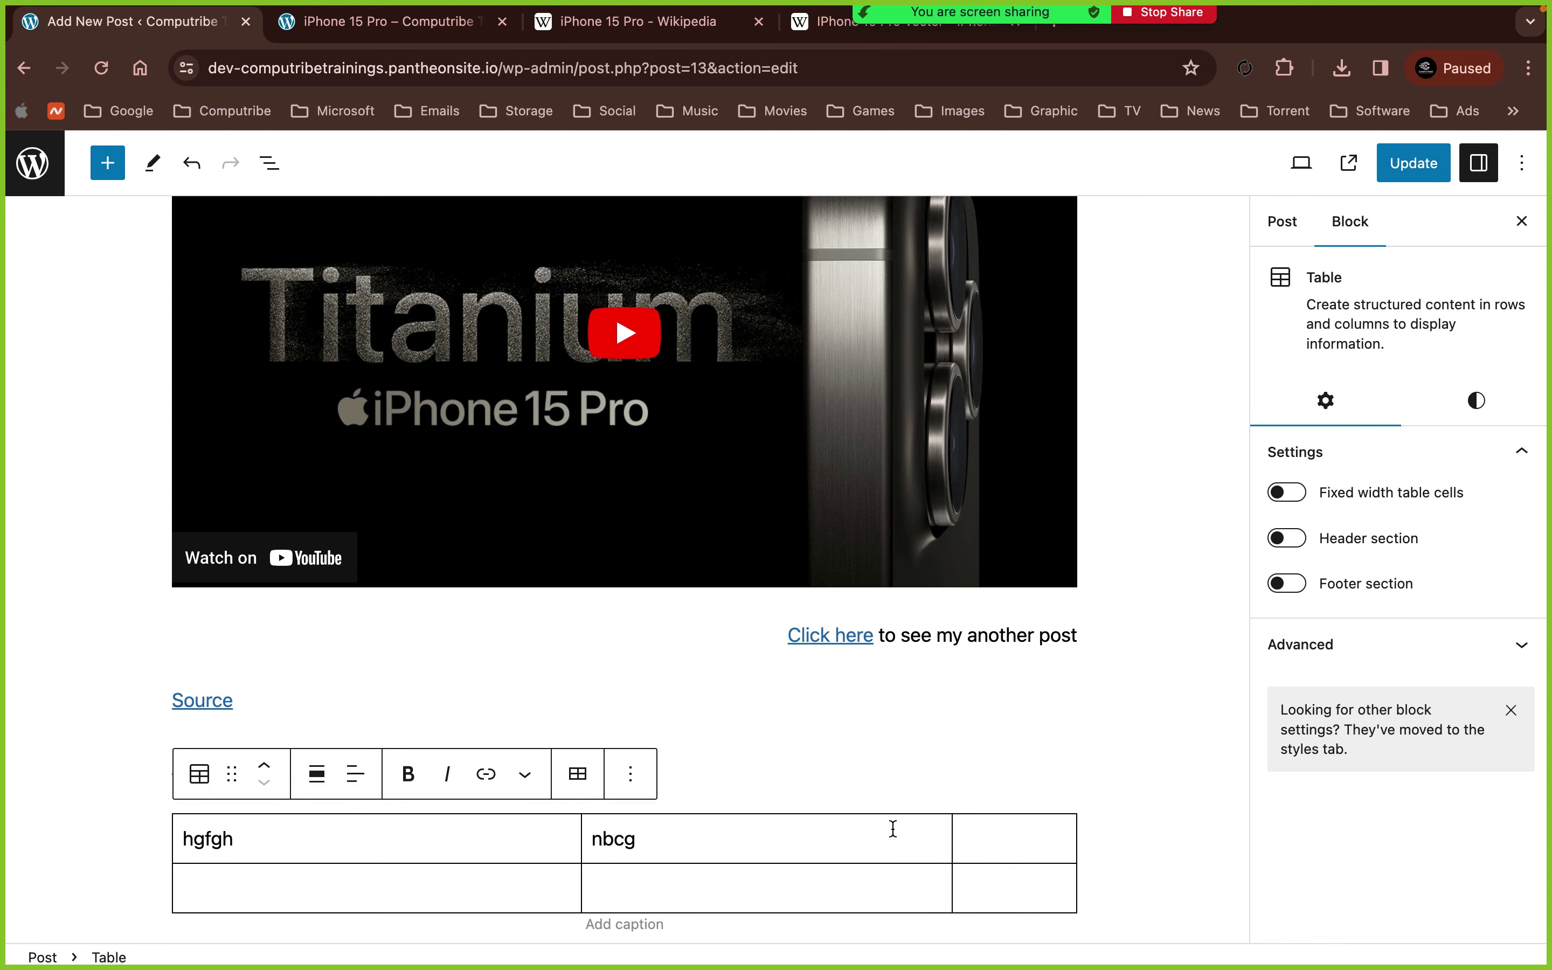
left_click(984, 829)
type("bnvcnb")
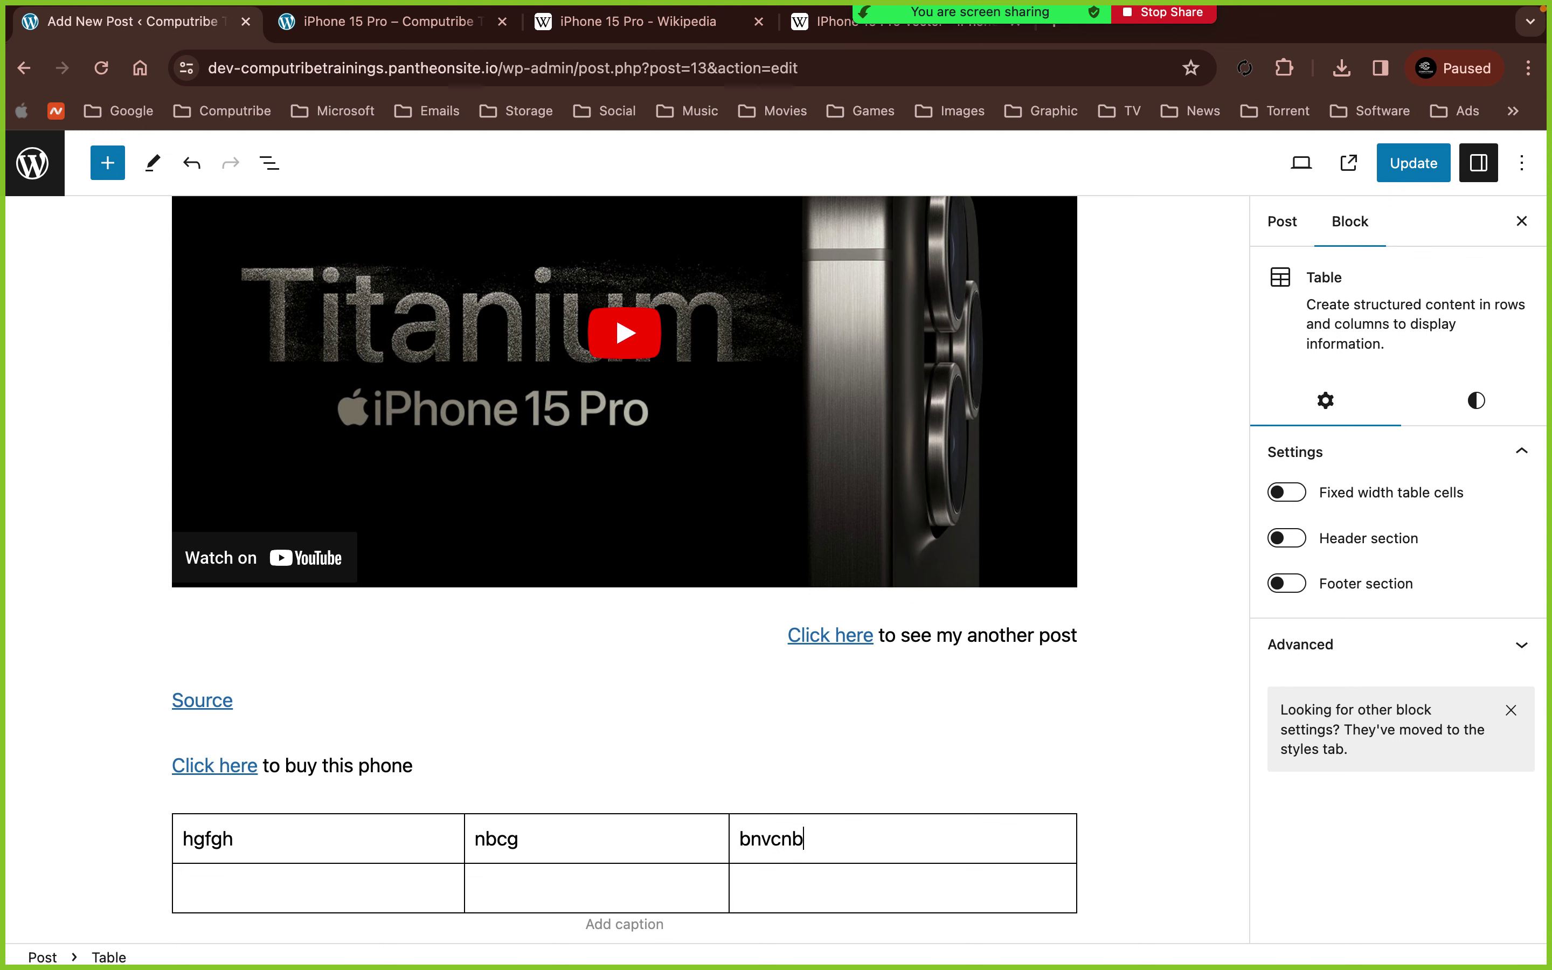
left_click(1095, 819)
scroll(1094, 819, "down", 2)
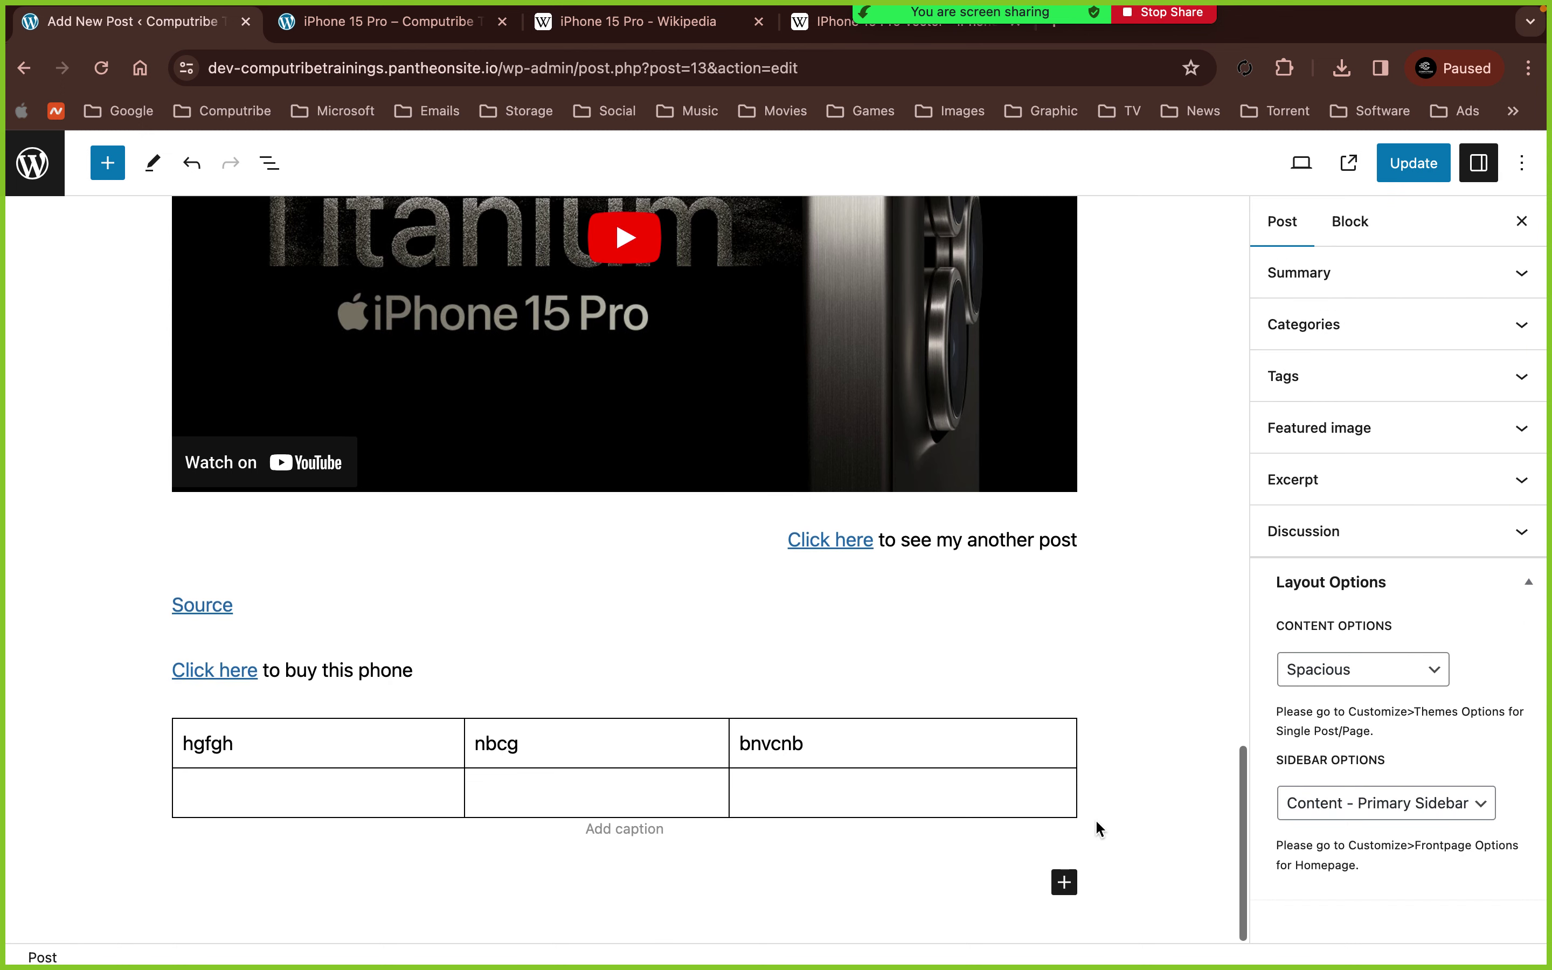
- Browse the full block library and add a Footnotes block below the table
left_click(1064, 884)
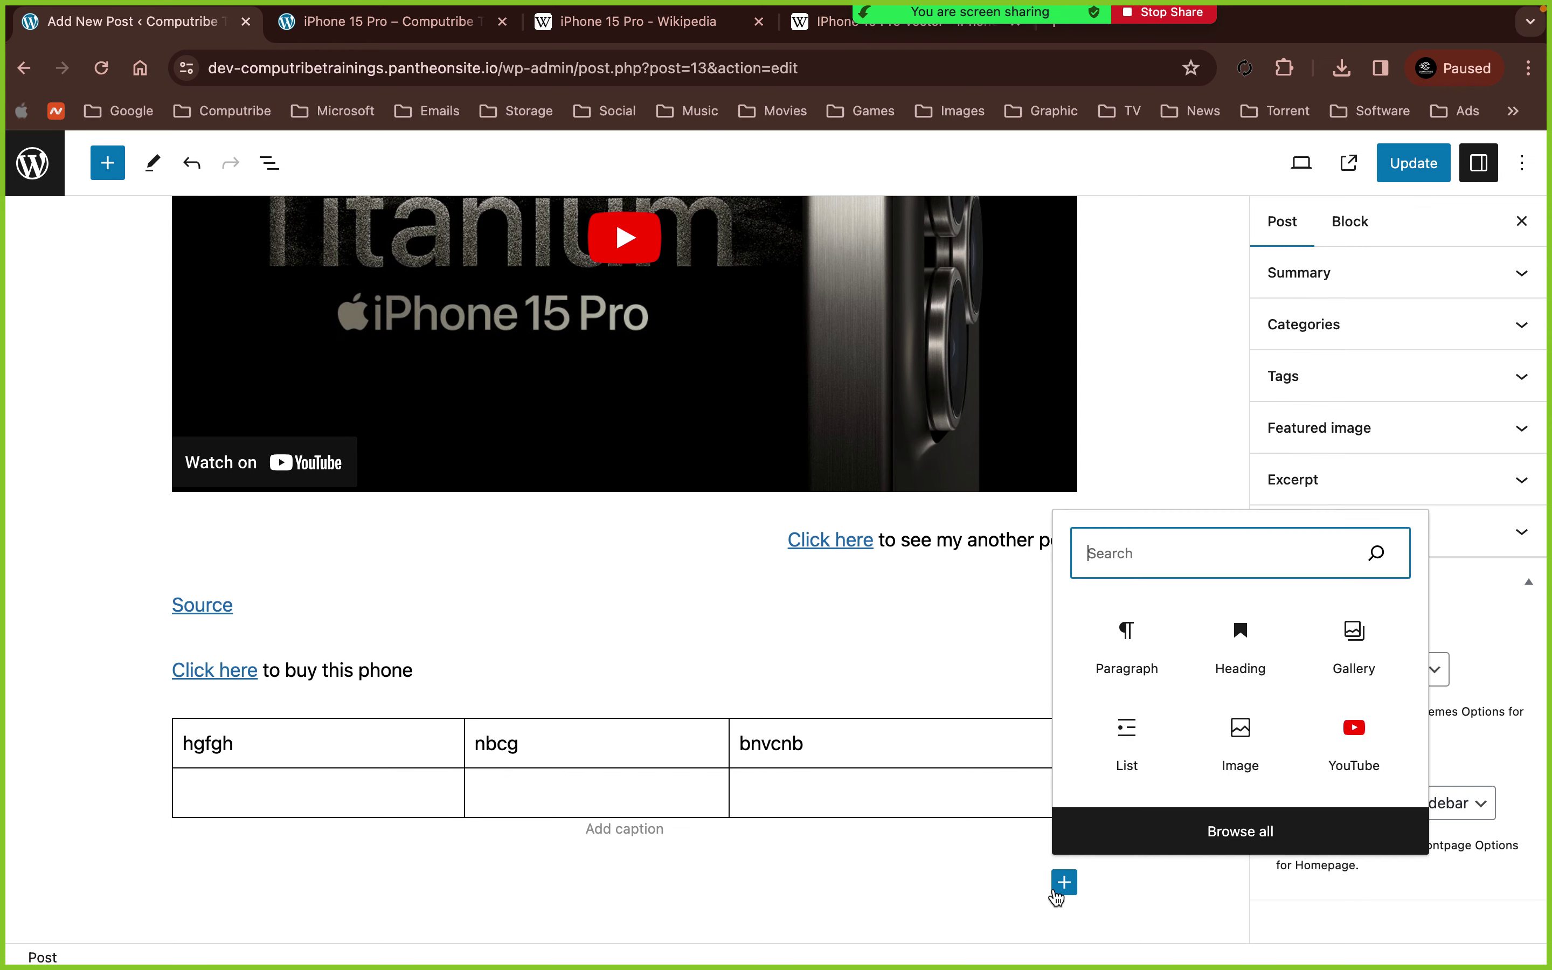
left_click(1232, 853)
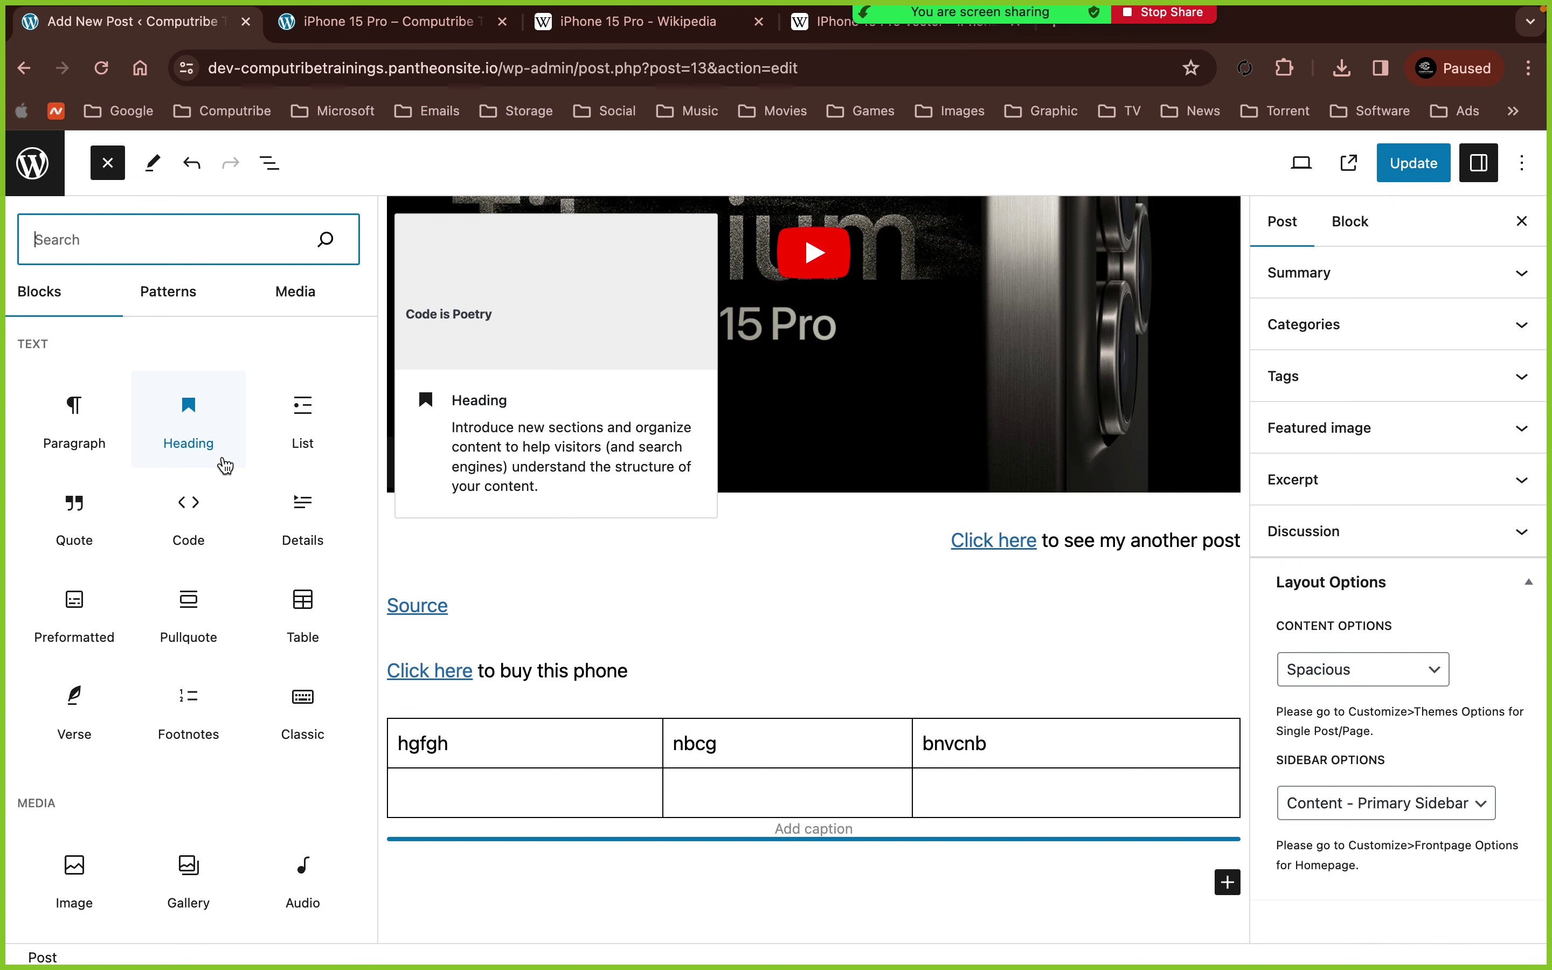
scroll(225, 466, "down", 10)
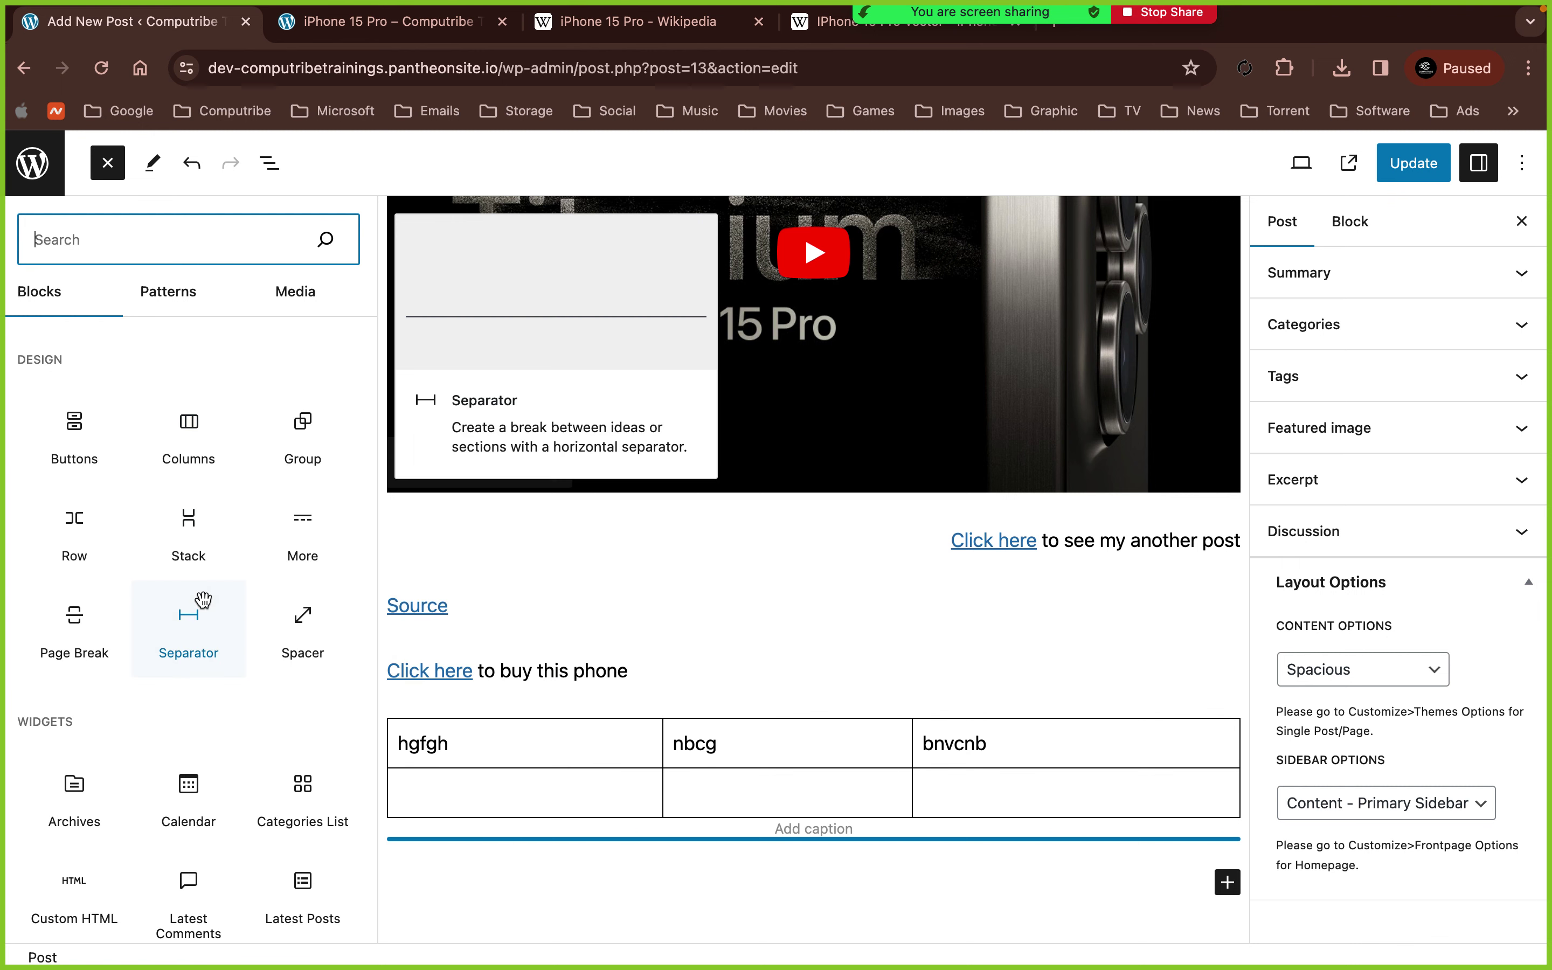
scroll(203, 599, "up", 6)
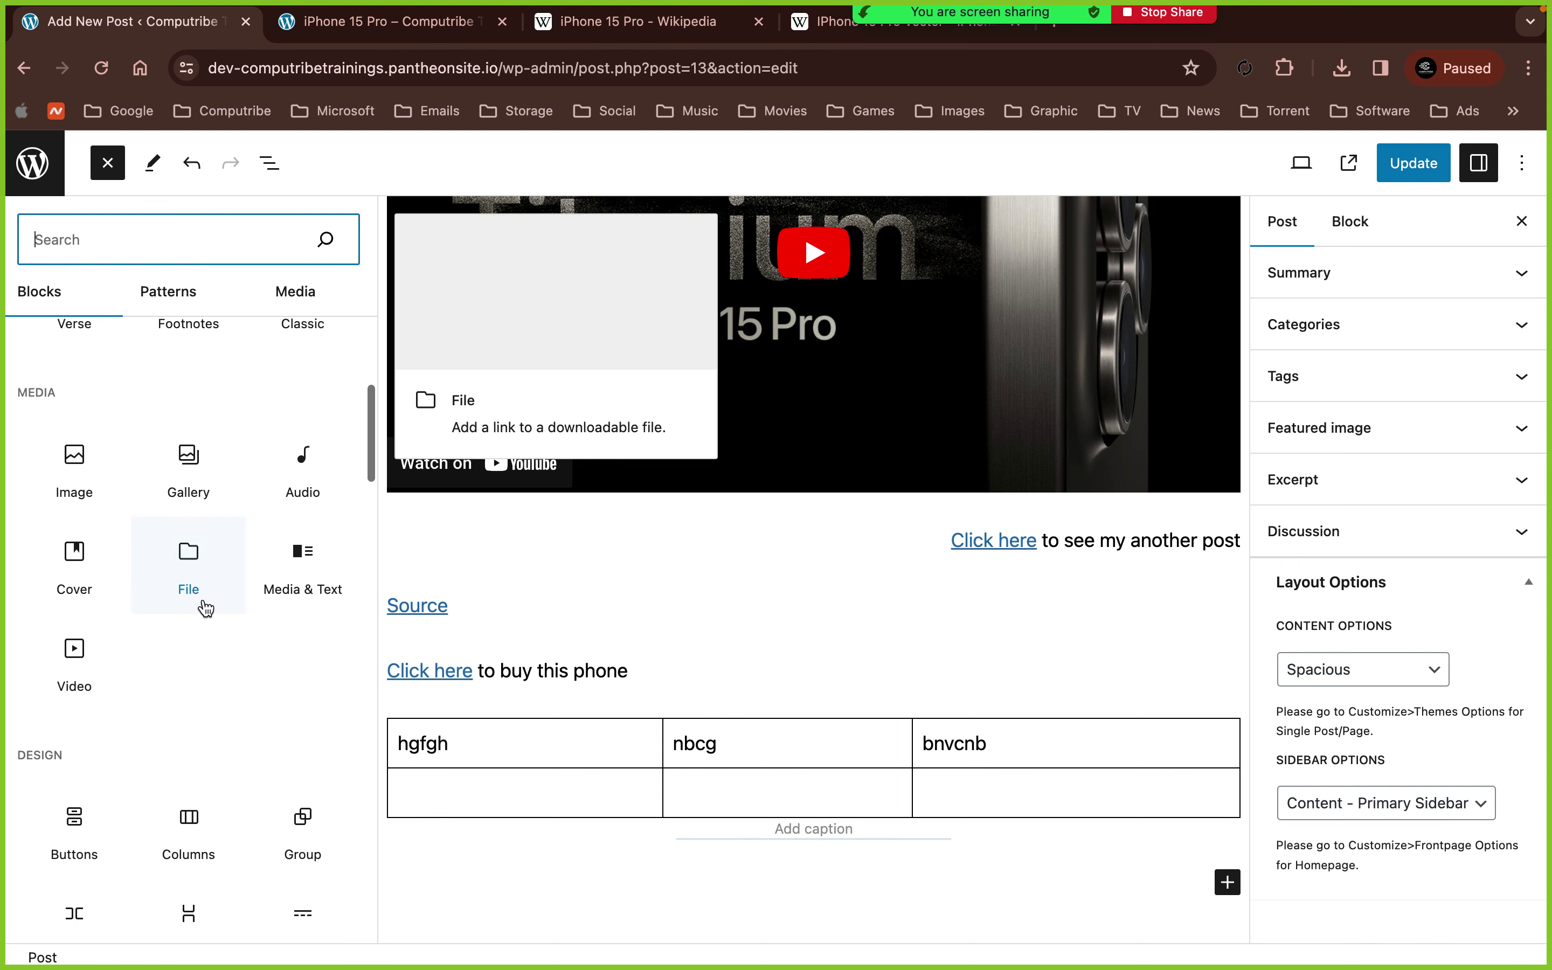
scroll(202, 603, "up", 3)
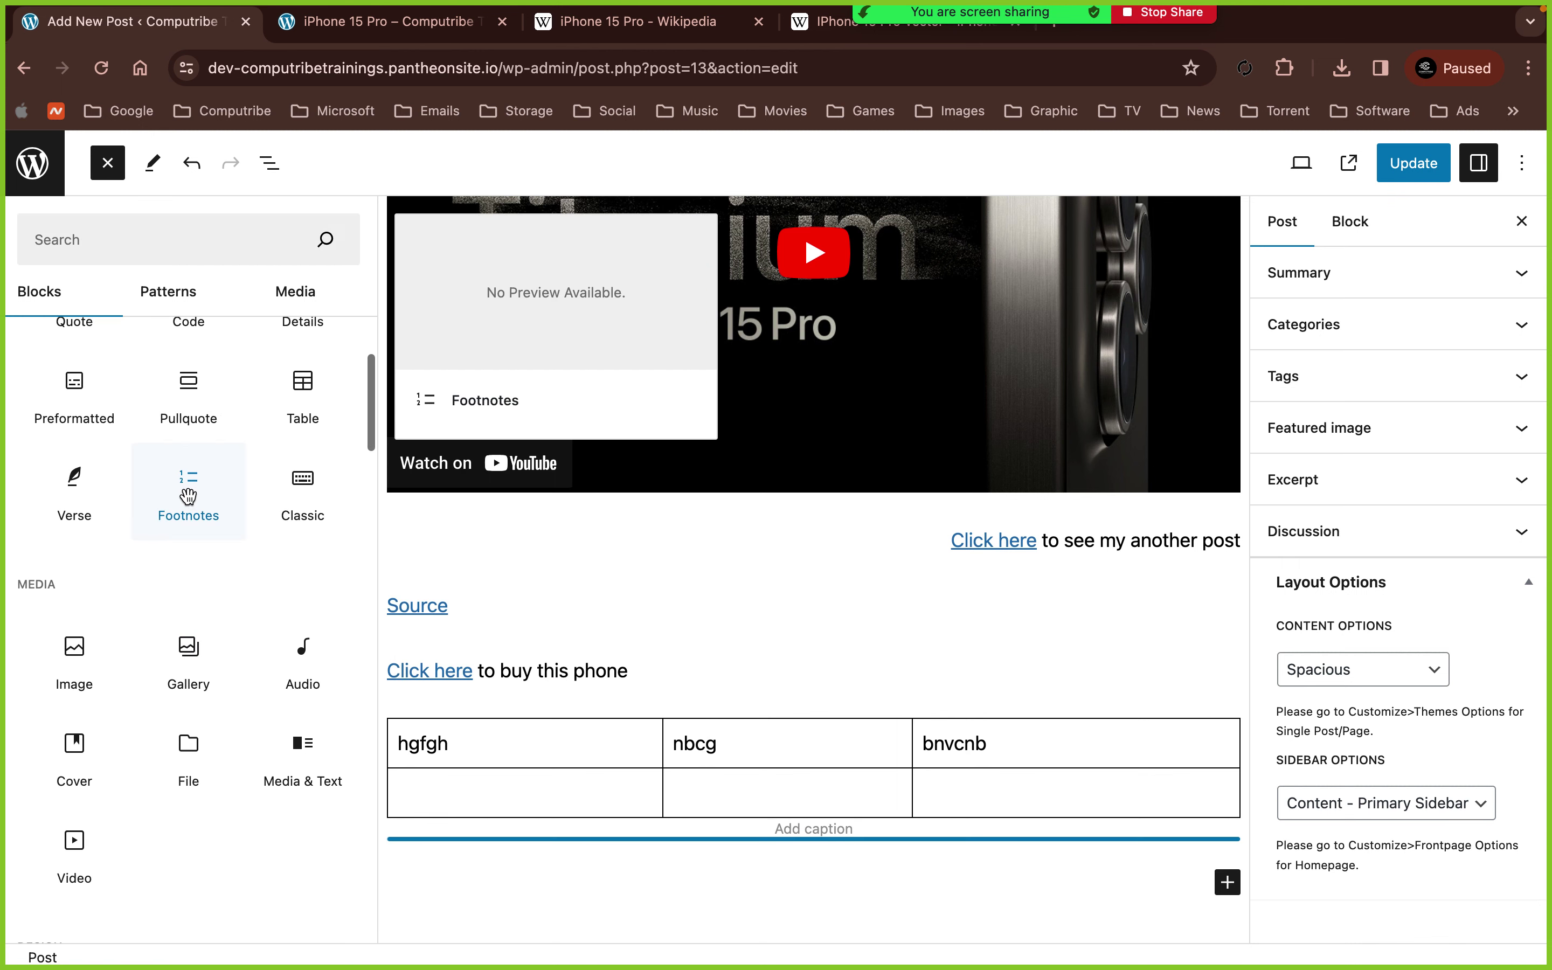
left_click(189, 496)
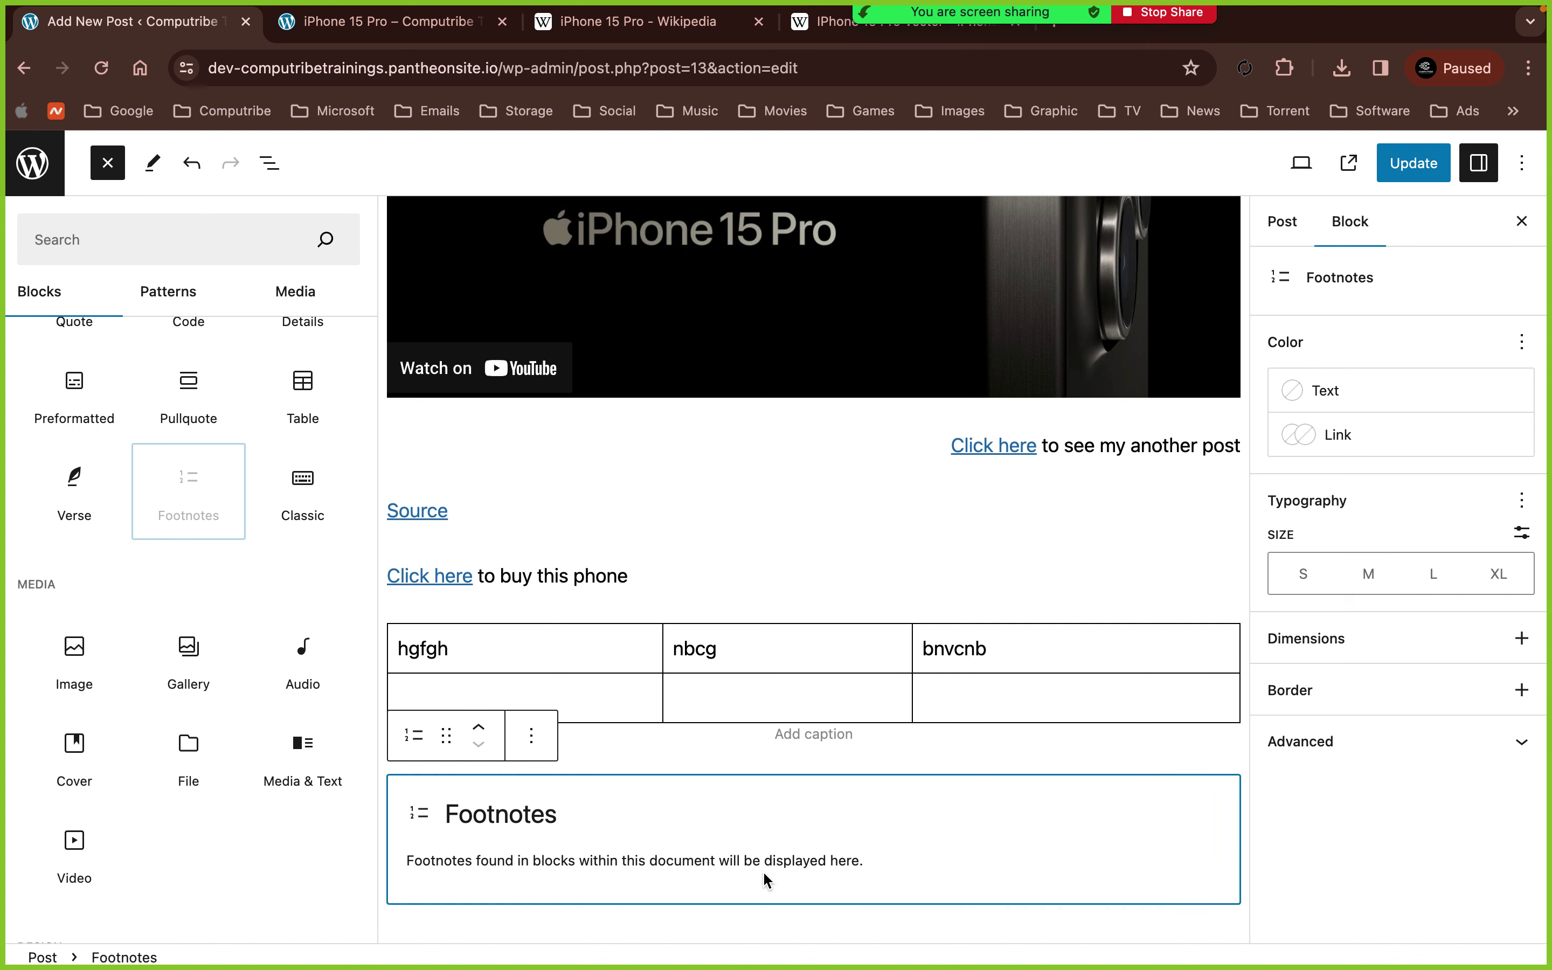
left_click(762, 870)
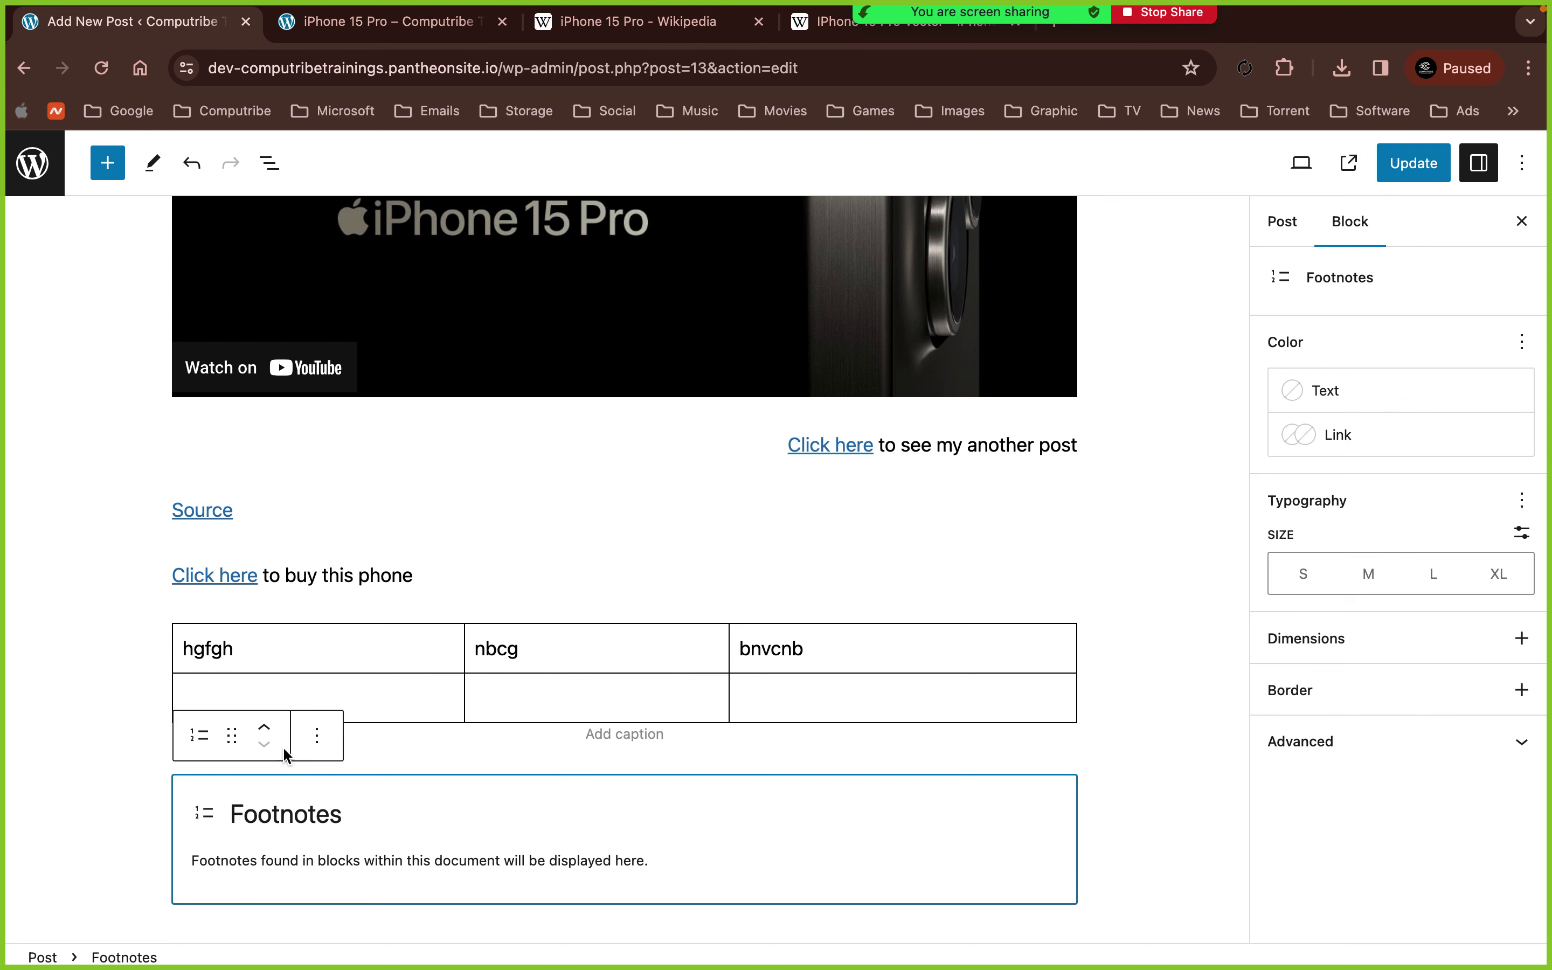
left_click(1231, 841)
scroll(1154, 859, "down", 1)
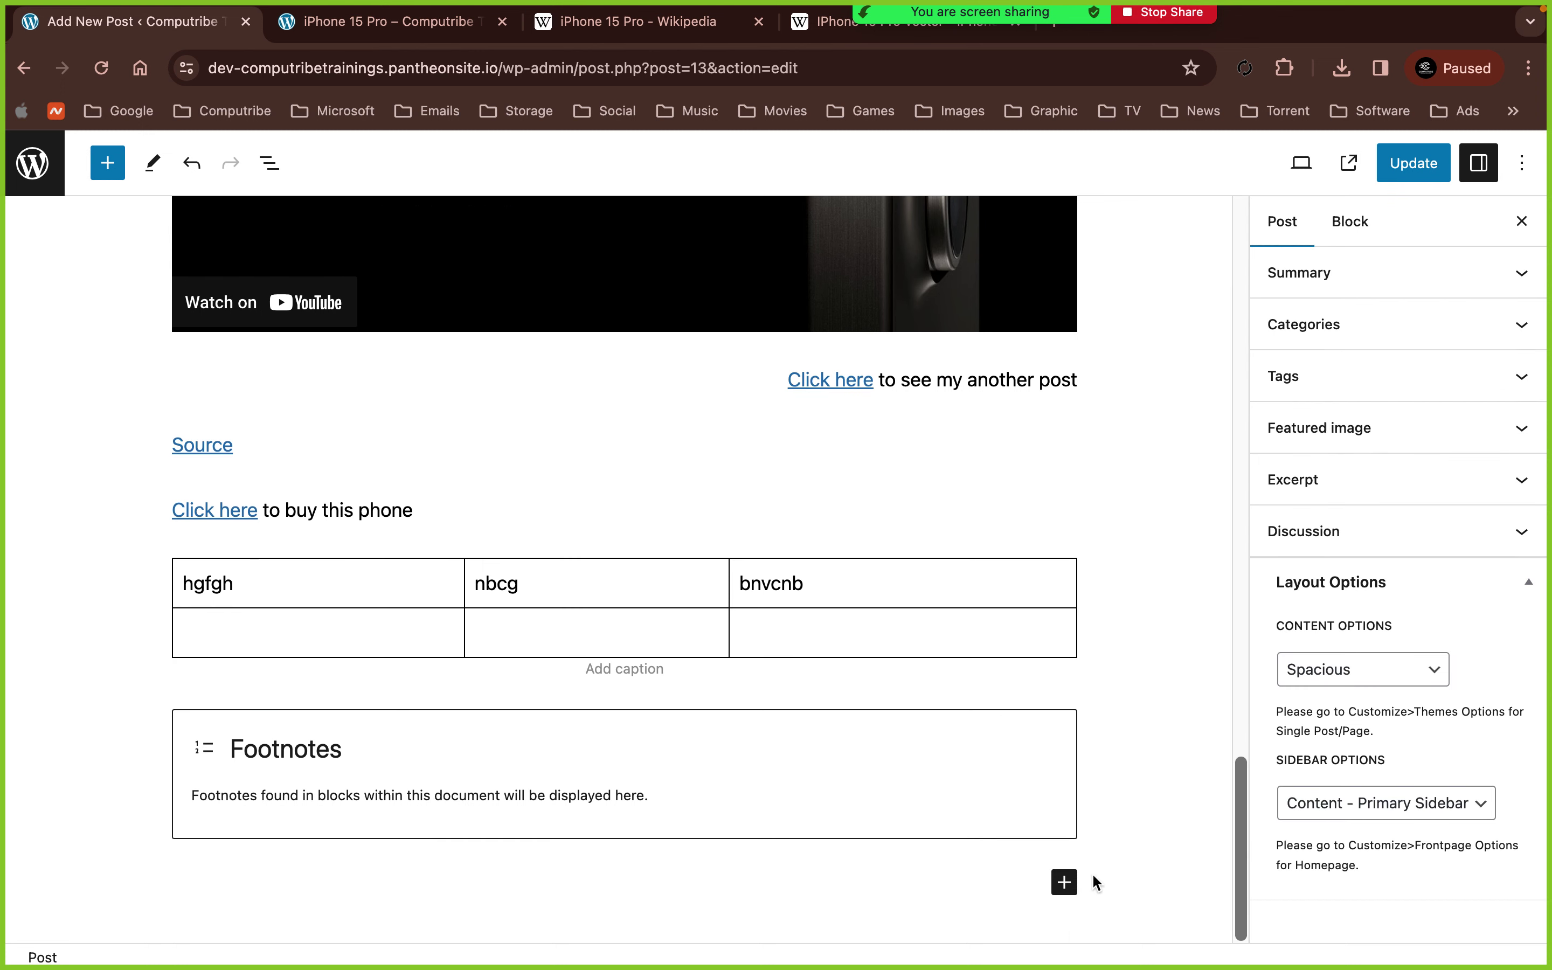
- Add an Audio block from the full block library below the Footnotes block
left_click(1063, 882)
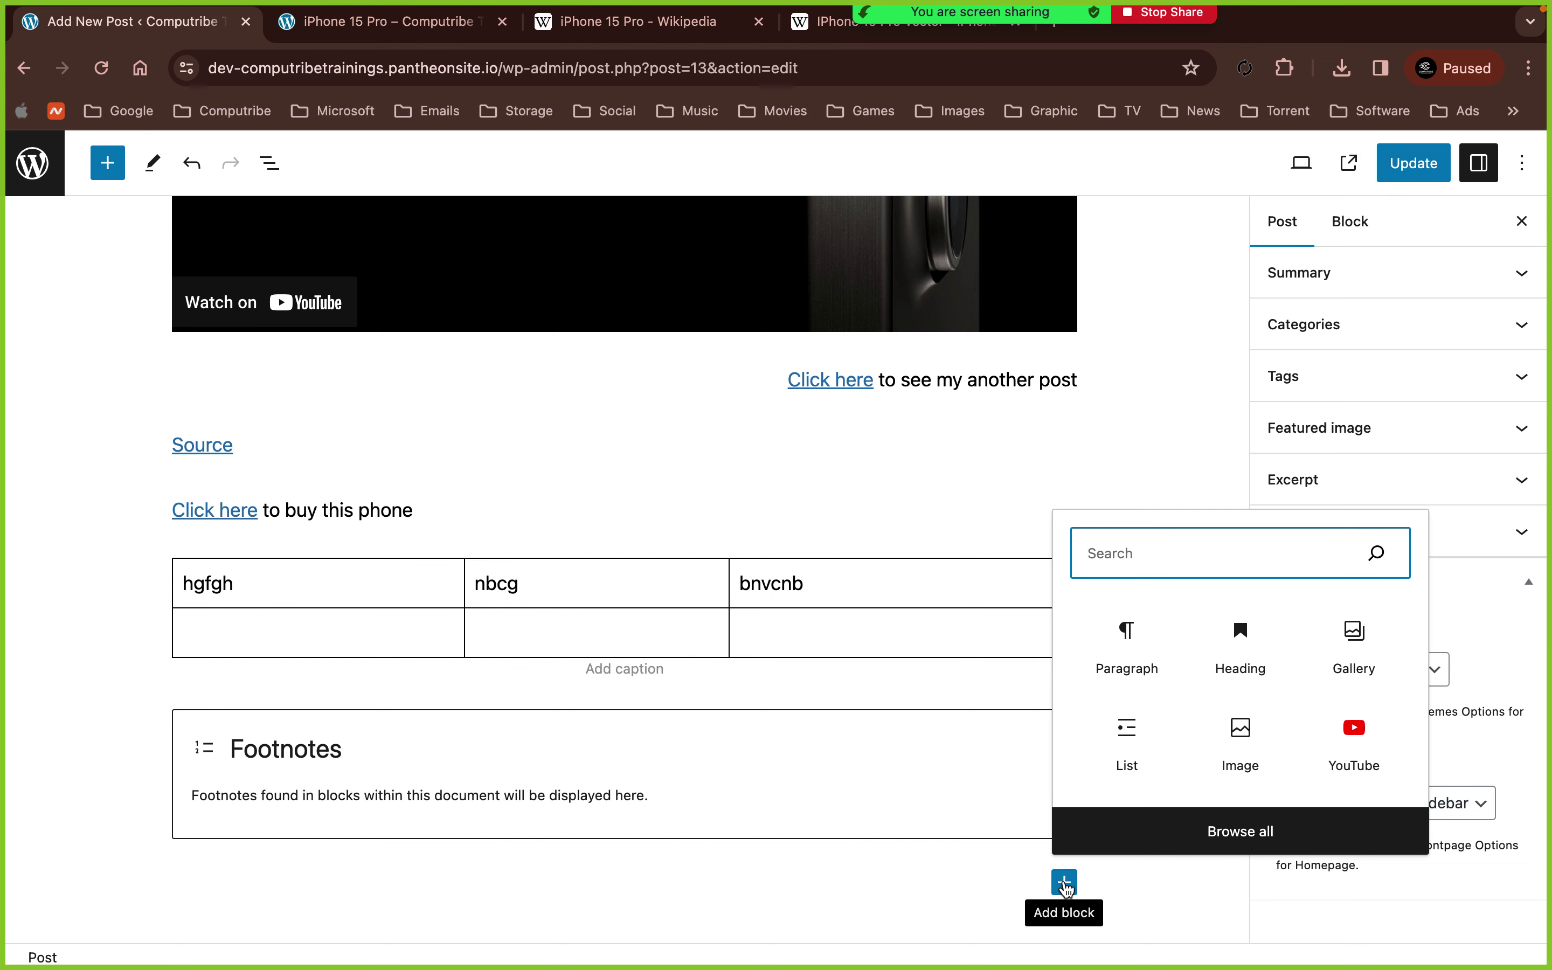
left_click(1193, 844)
scroll(299, 721, "down", 3)
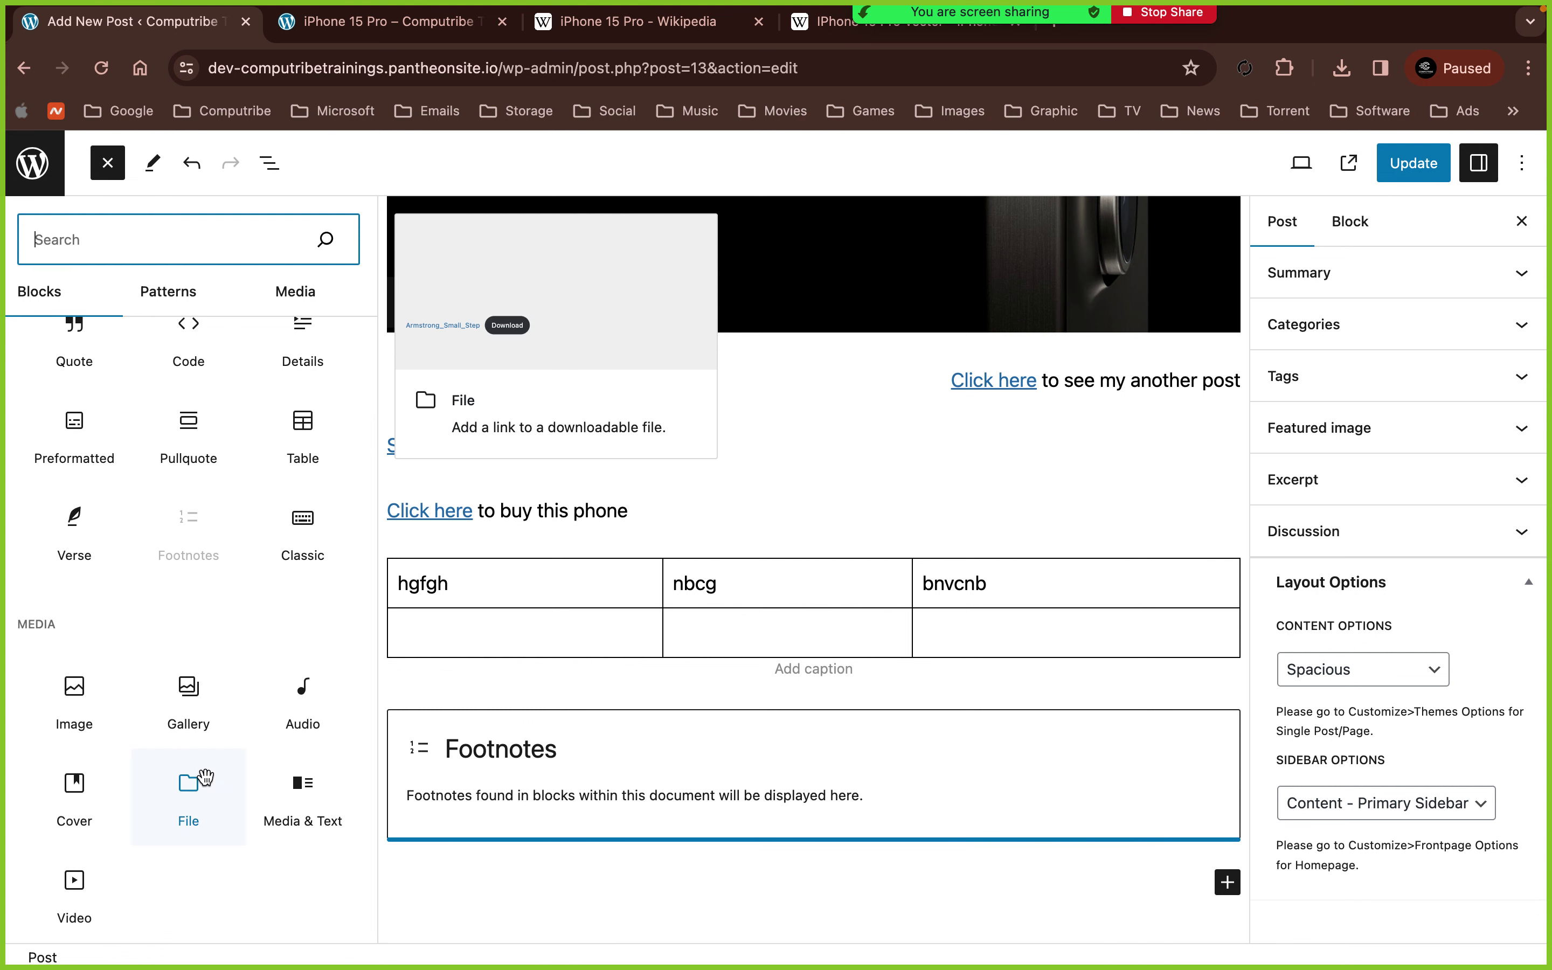
left_click(303, 693)
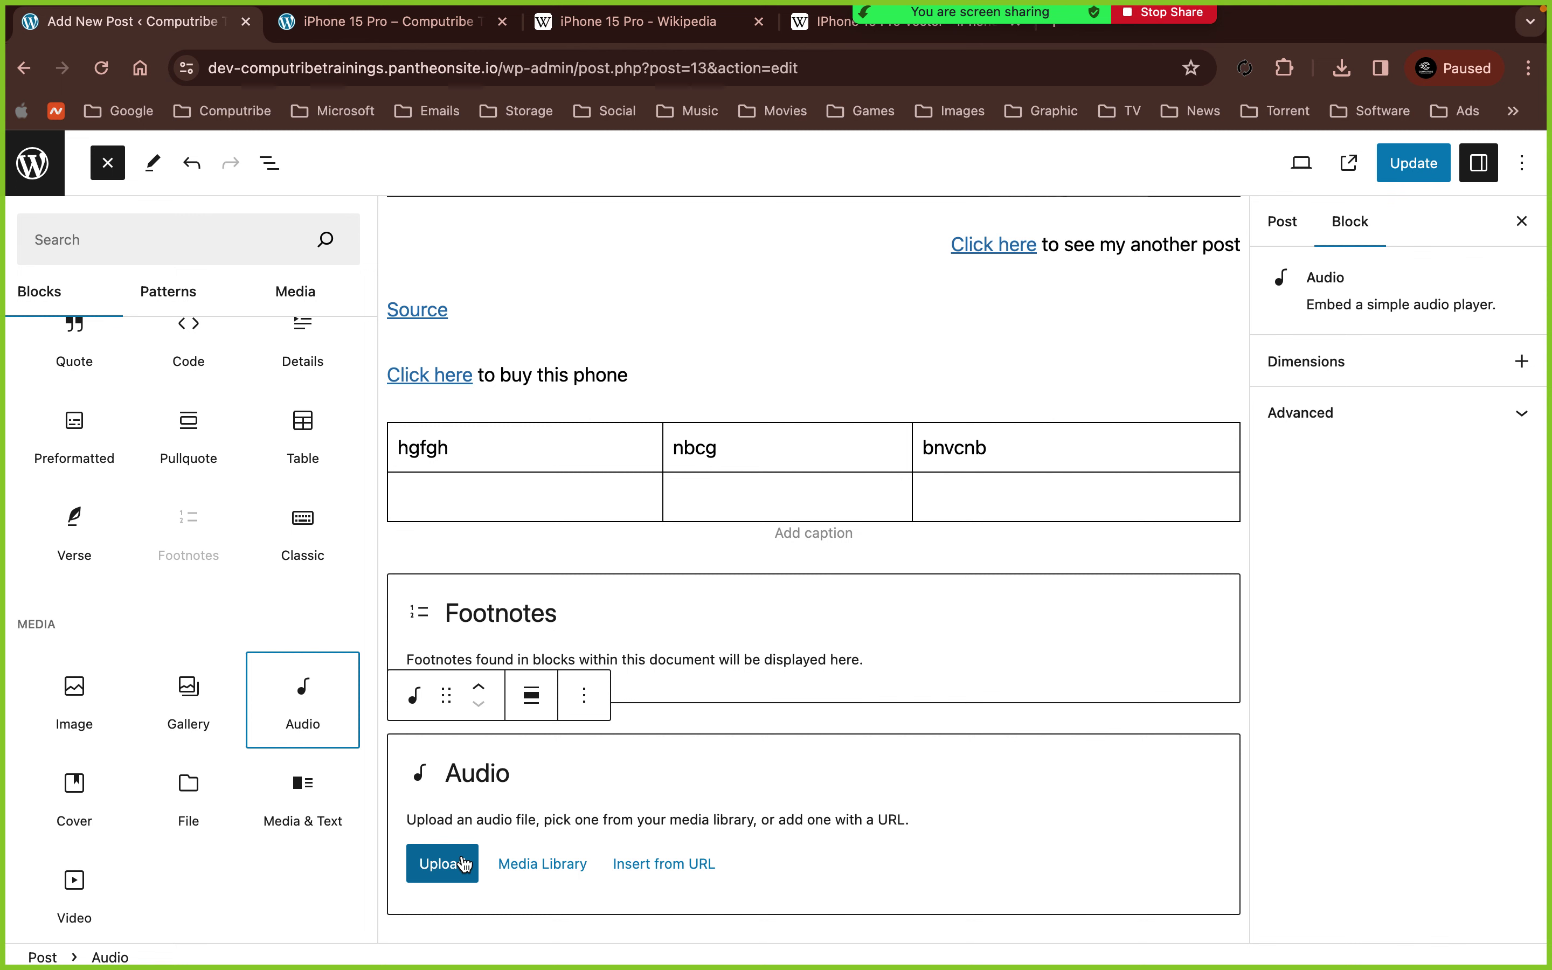
- Insert a Categories List block between the Footnotes and Audio blocks, and a Latest Posts block directly above that list
scroll(280, 738, "down", 10)
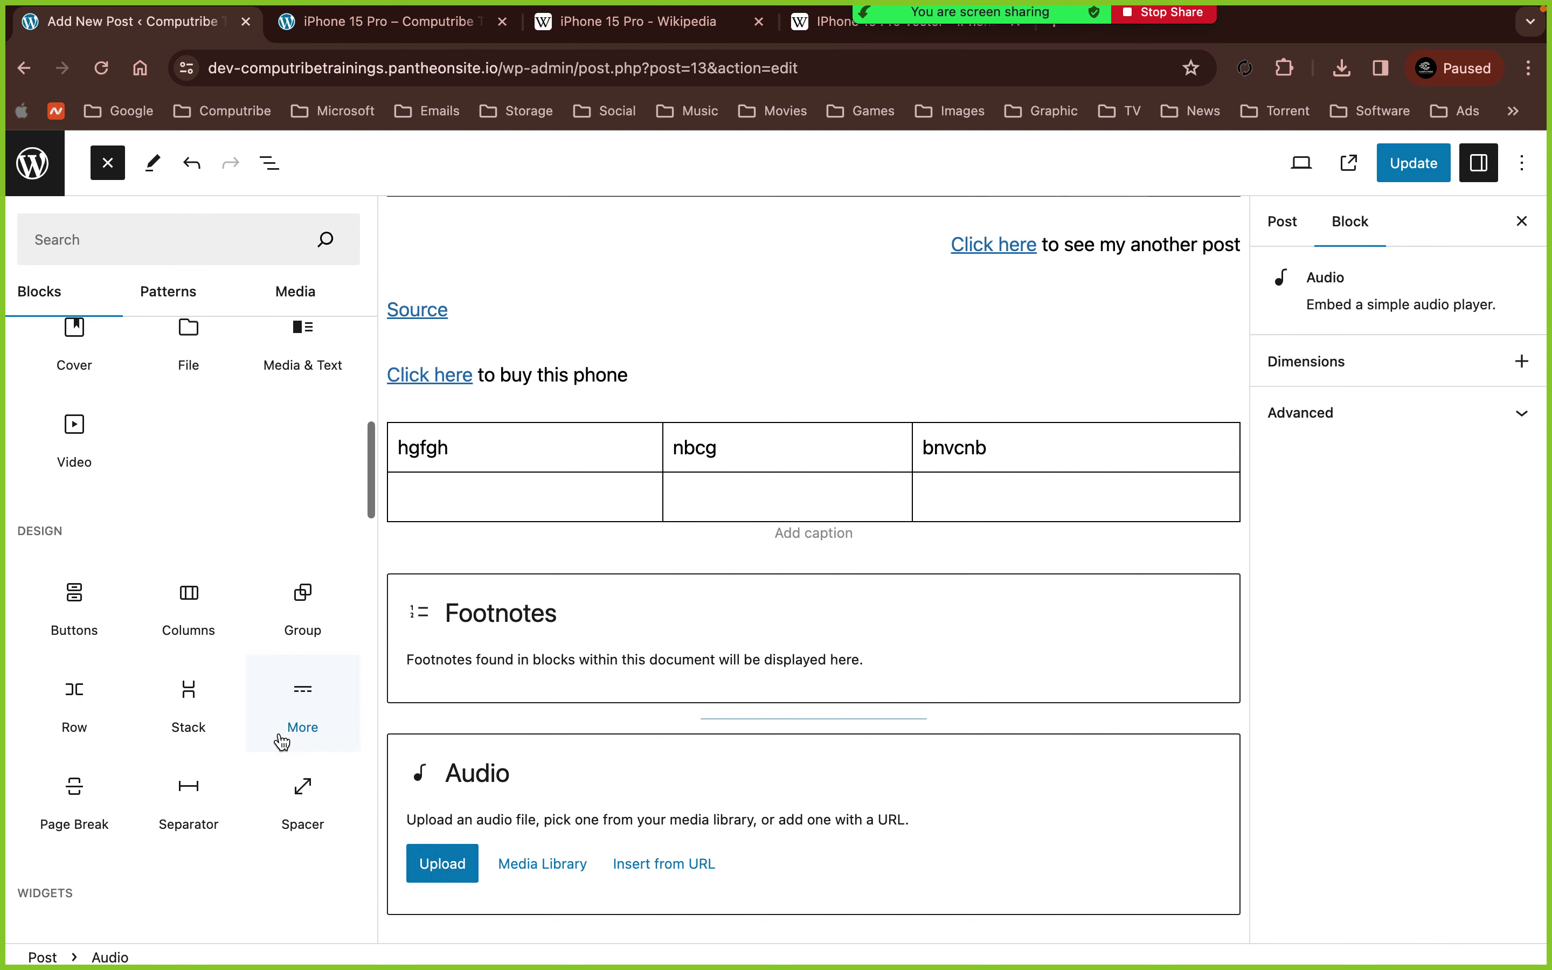
scroll(280, 733, "down", 3)
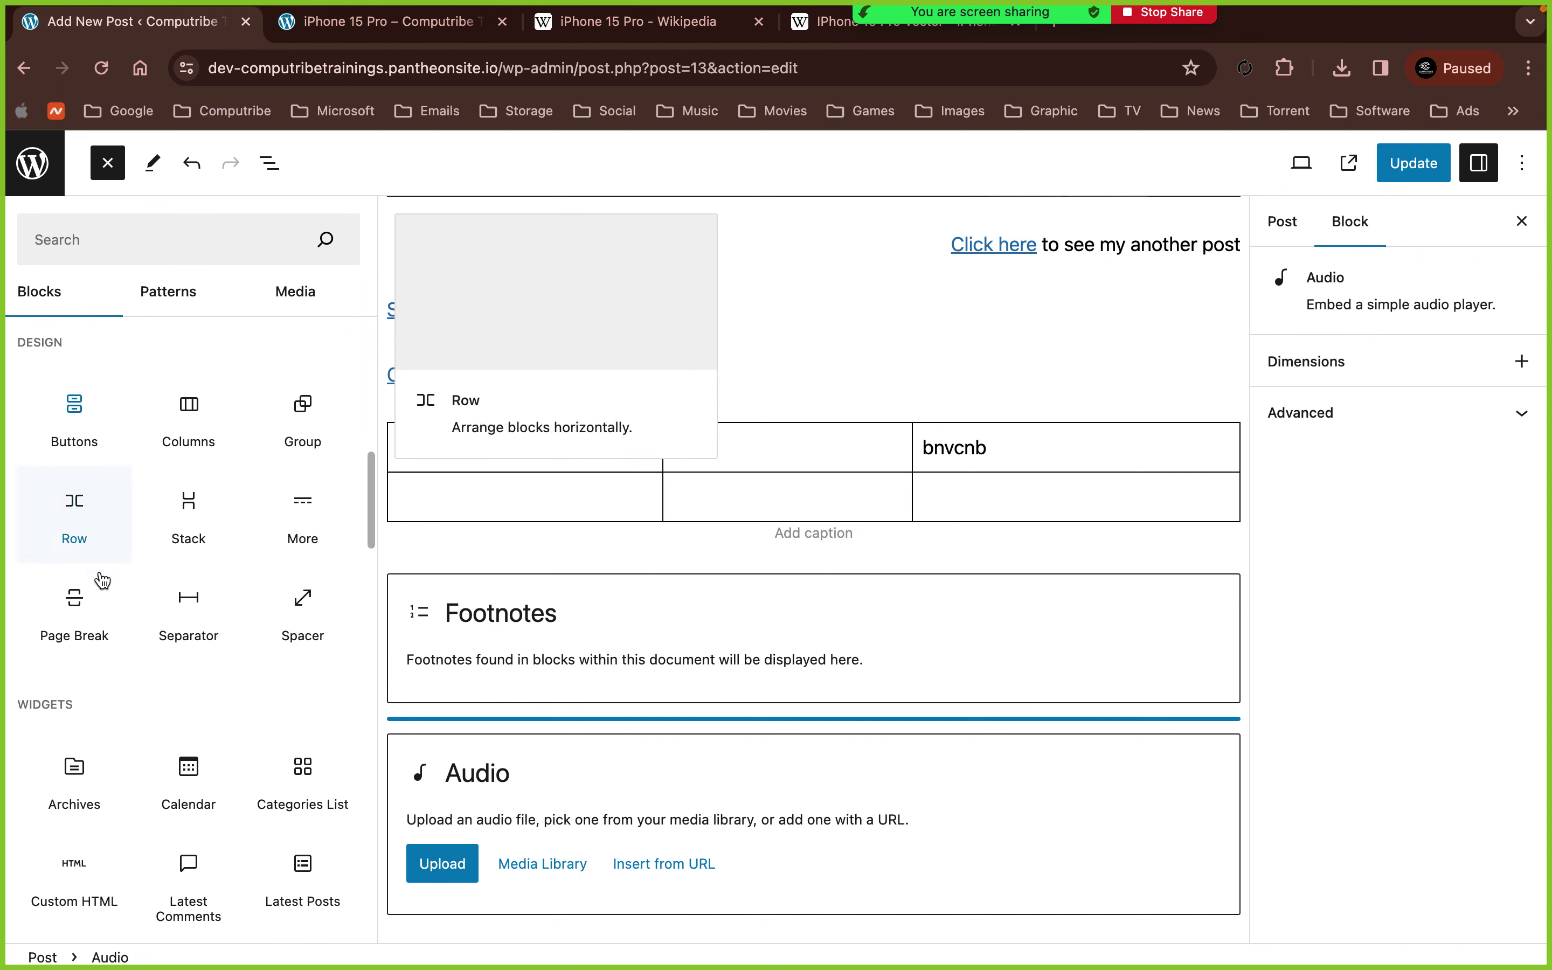
scroll(179, 718, "down", 5)
scroll(231, 552, "down", 5)
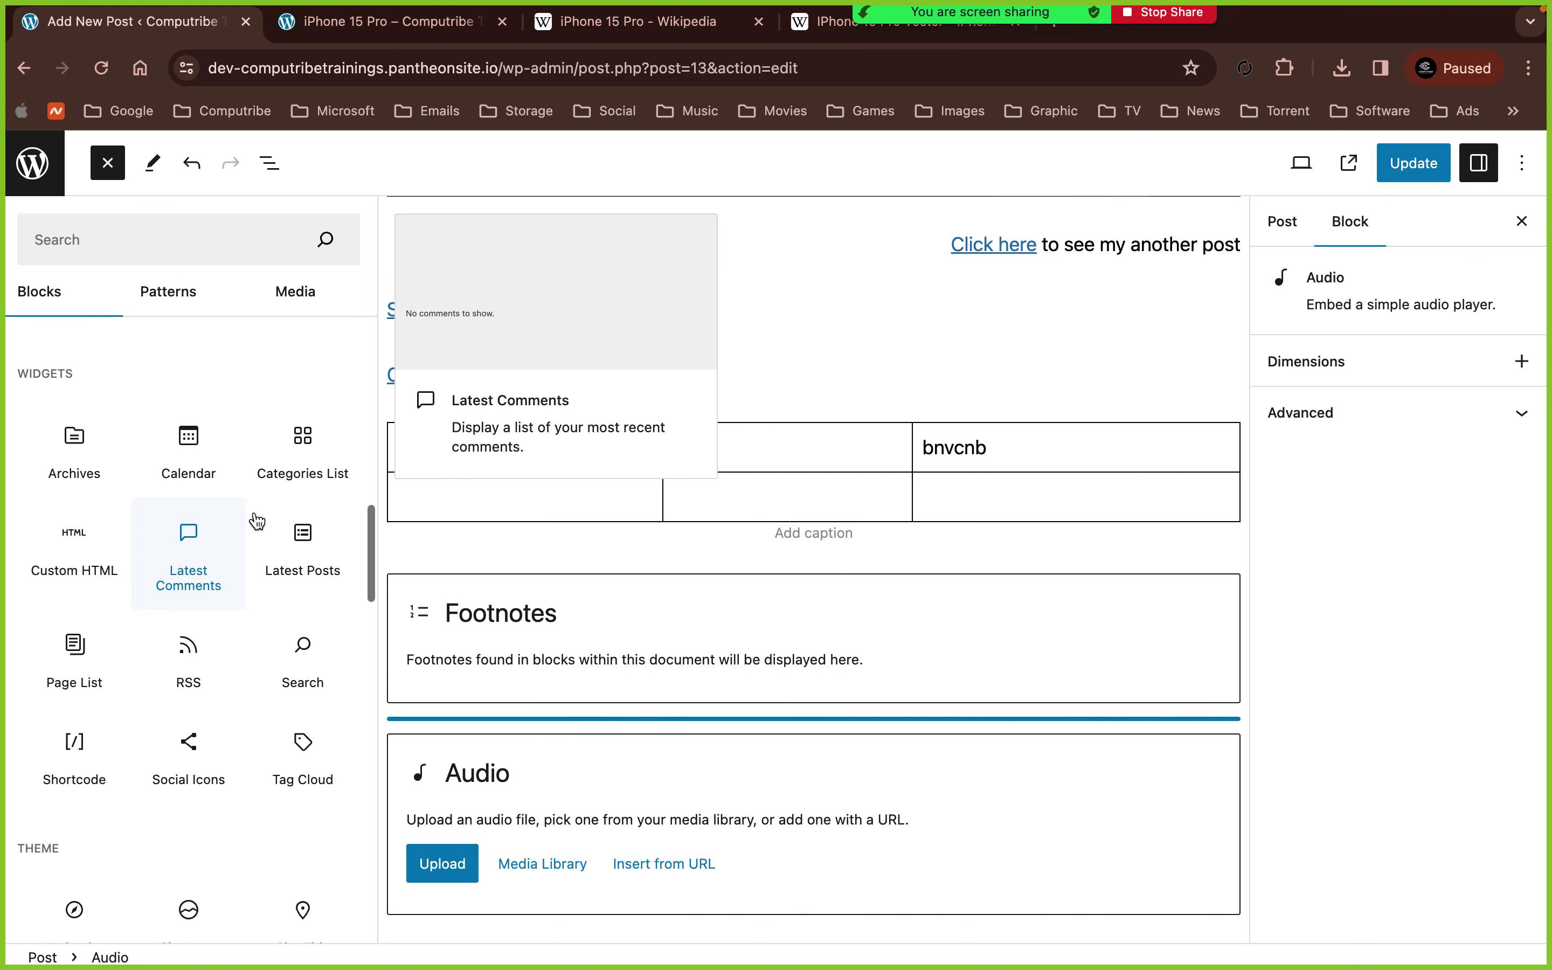
left_click_drag(299, 445, 256, 451)
scroll(752, 598, "down", 2)
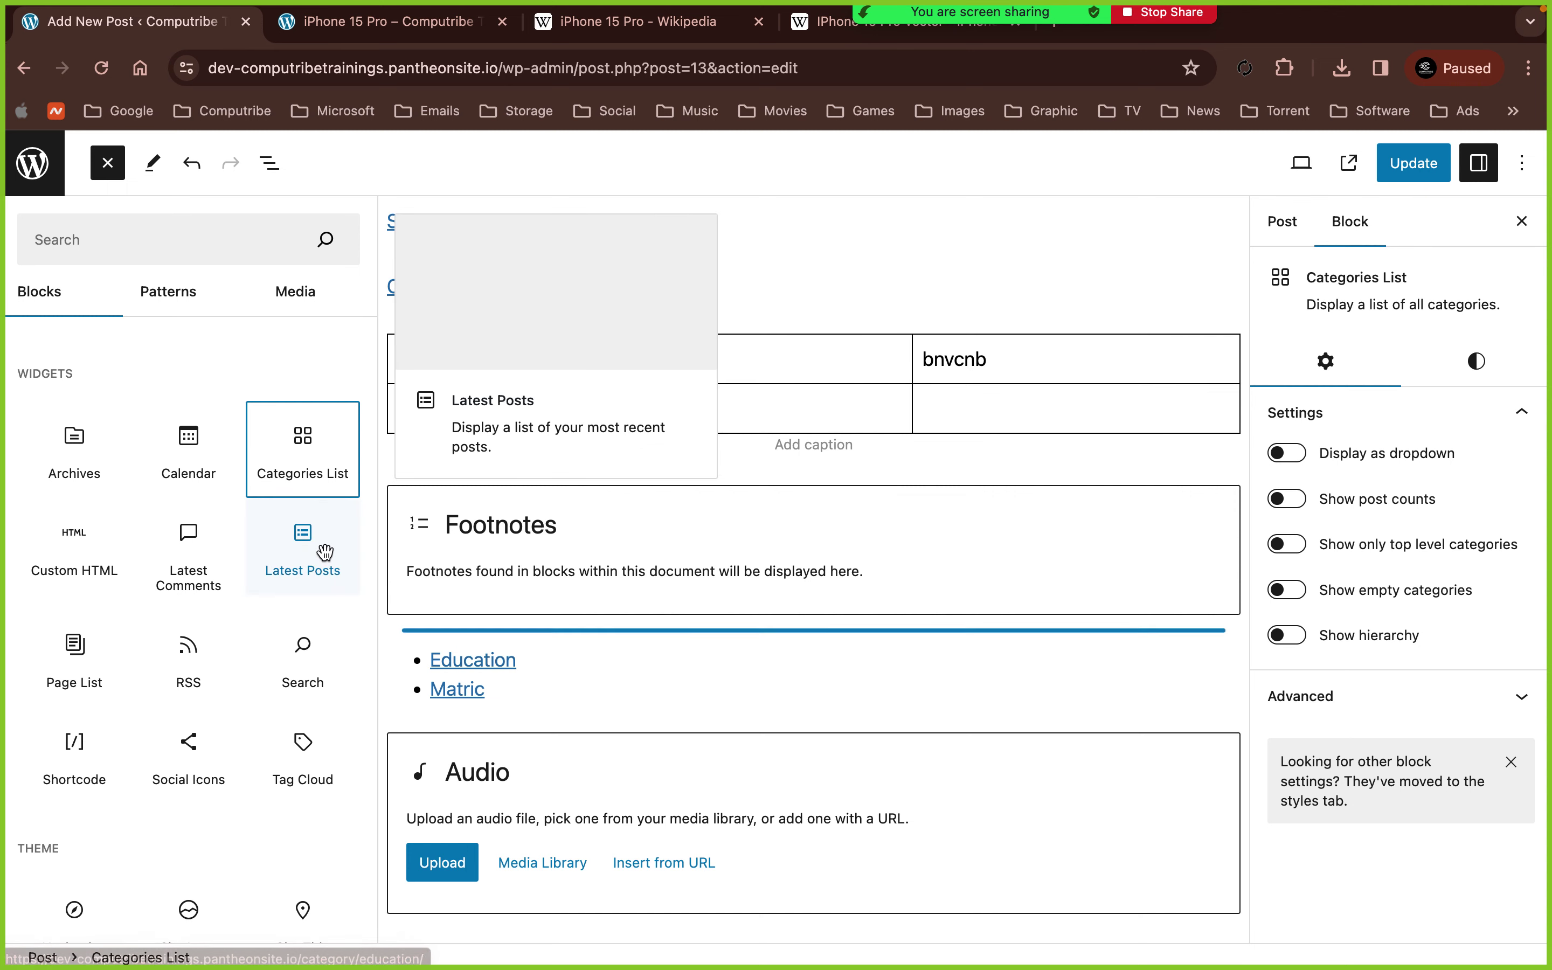
left_click(303, 545)
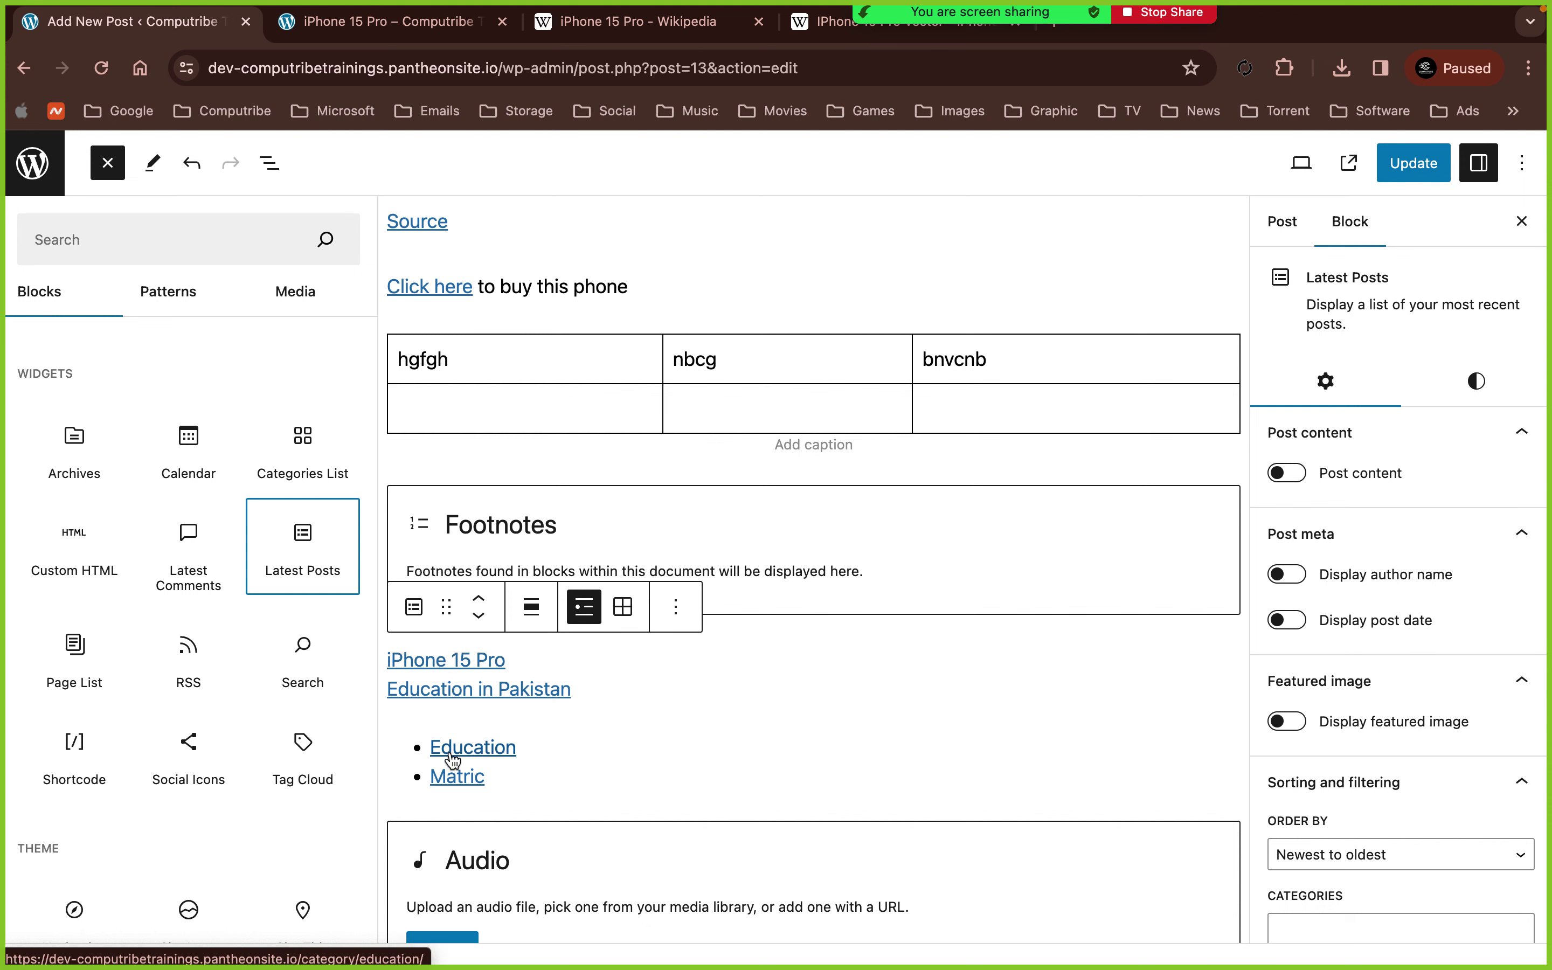
- Insert a Heading block reading "Category" between the Latest Posts block and the Categories List block
left_click(532, 737)
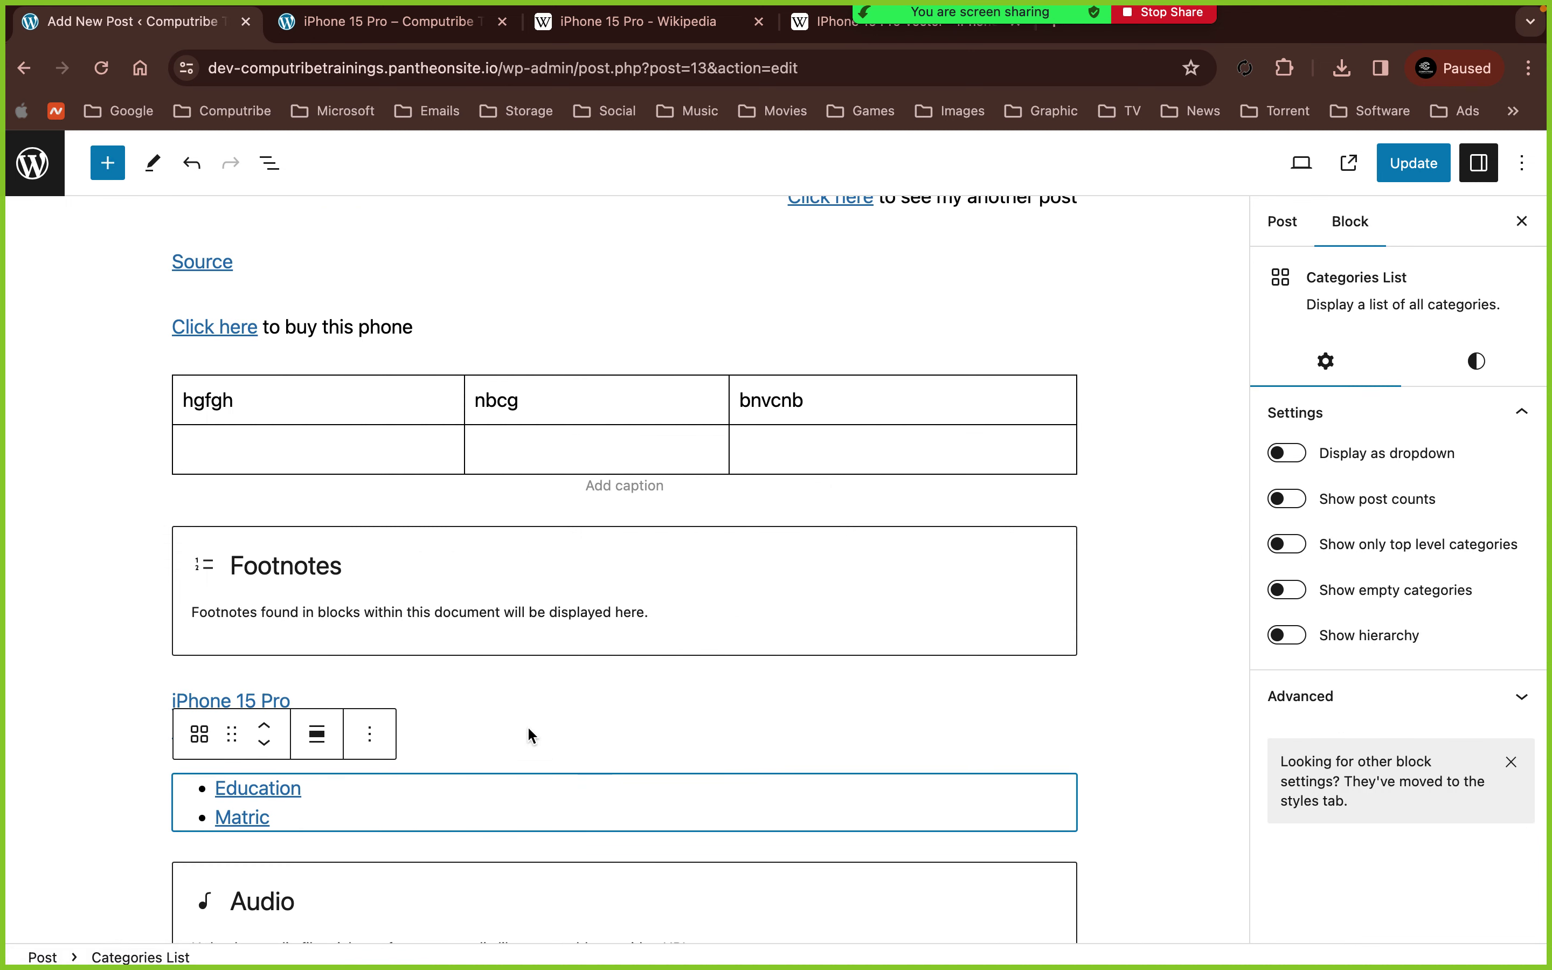
left_click(432, 747)
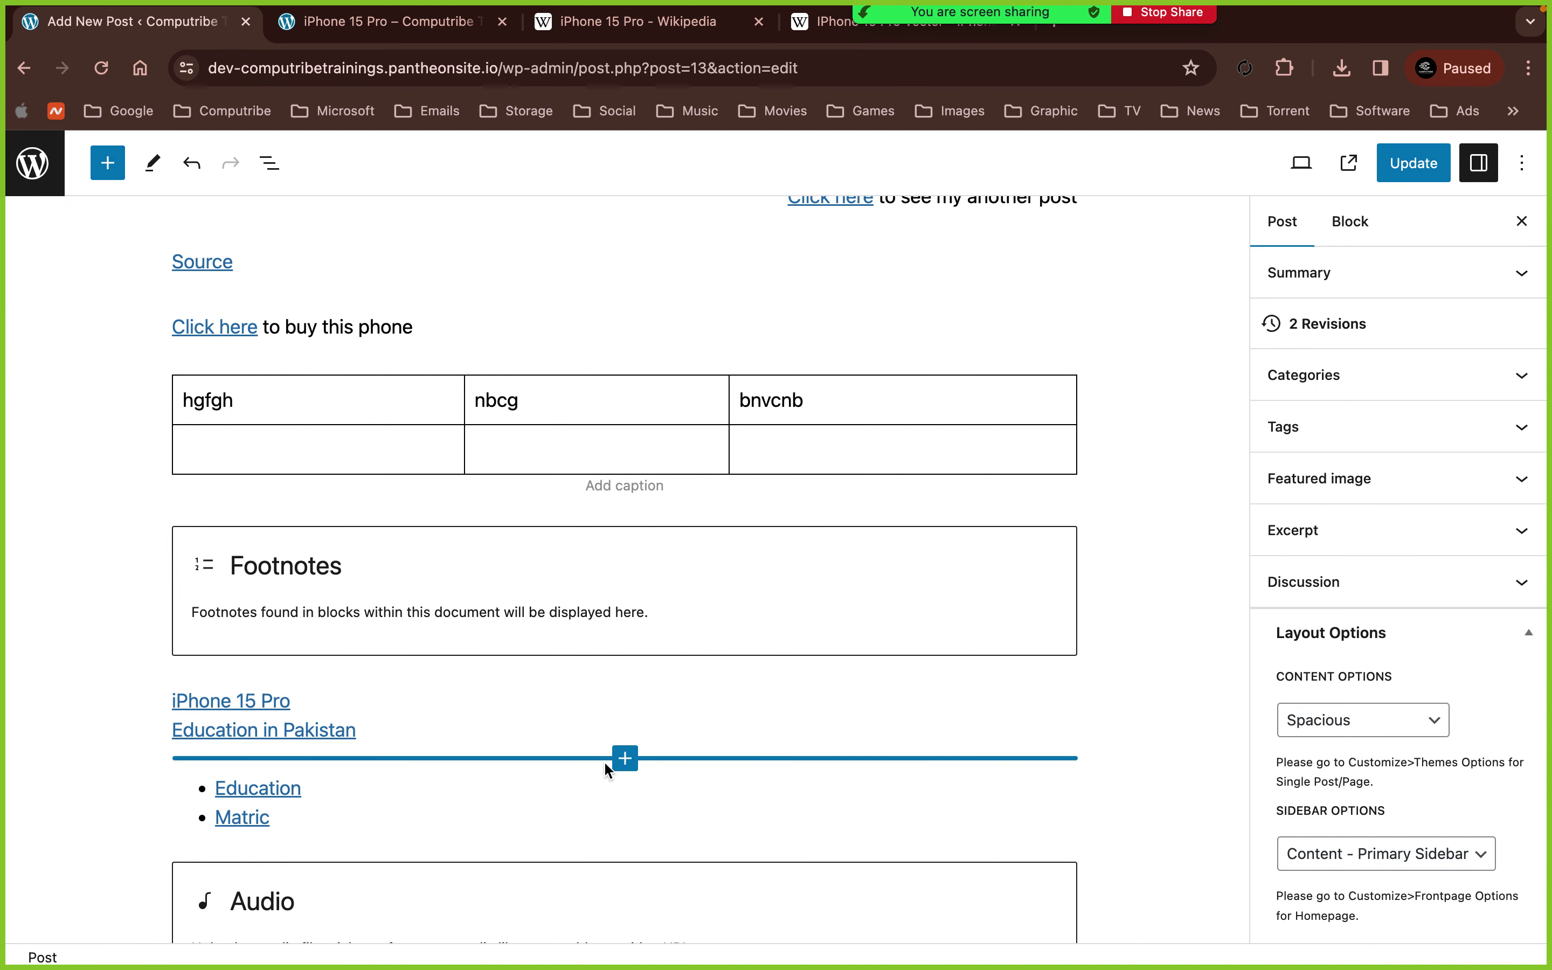
left_click(625, 759)
left_click(621, 905)
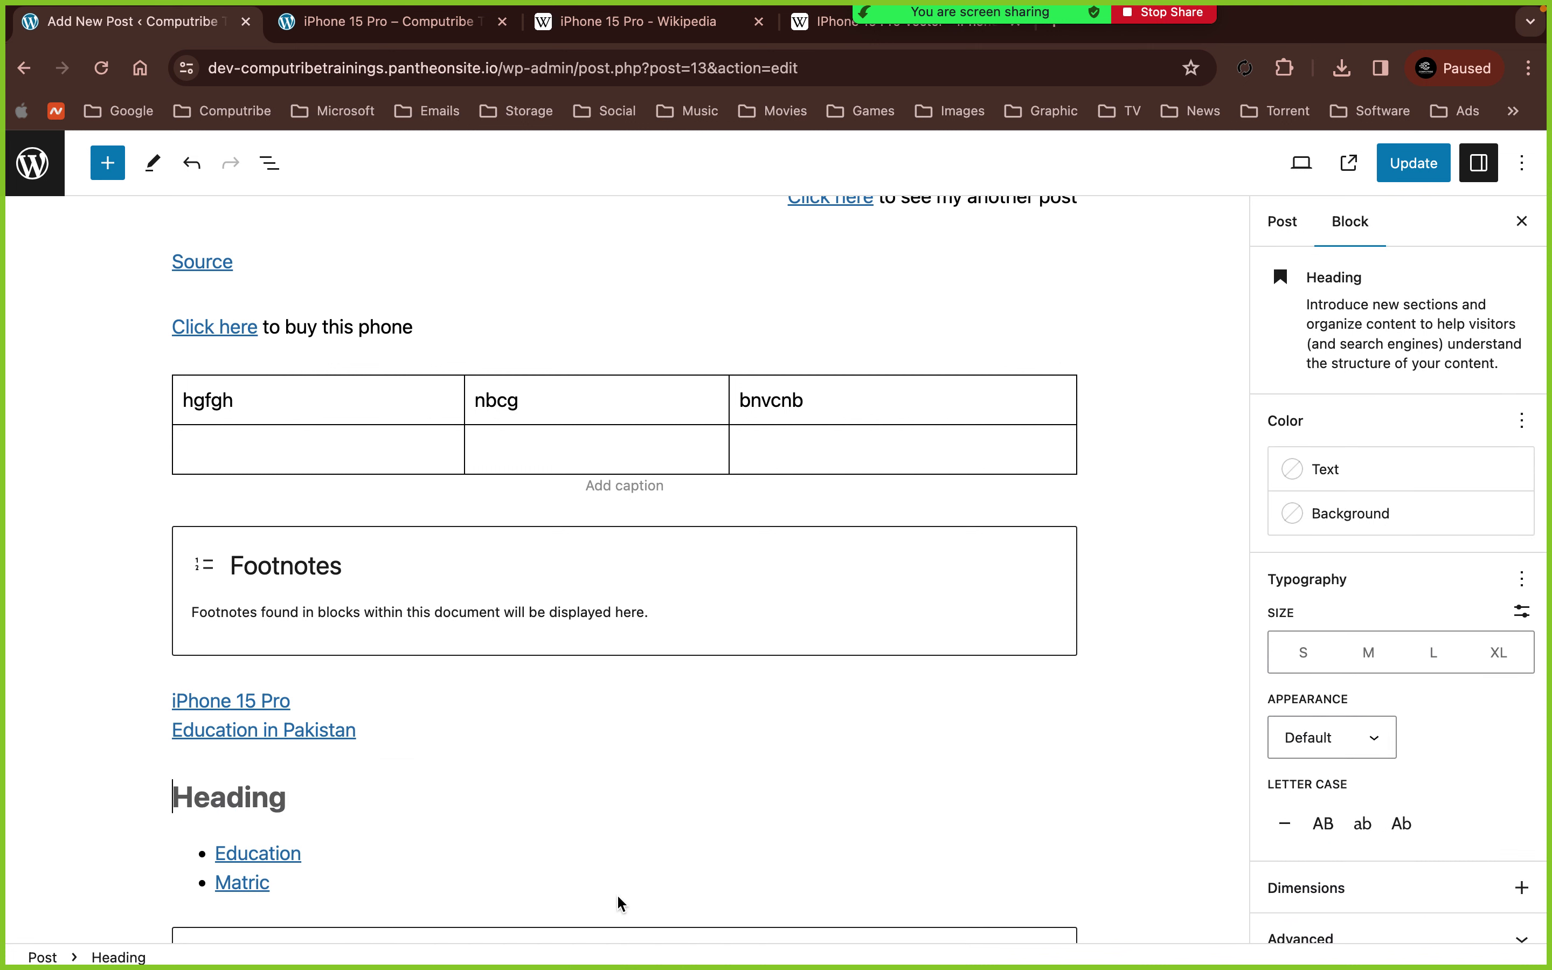
type("Category")
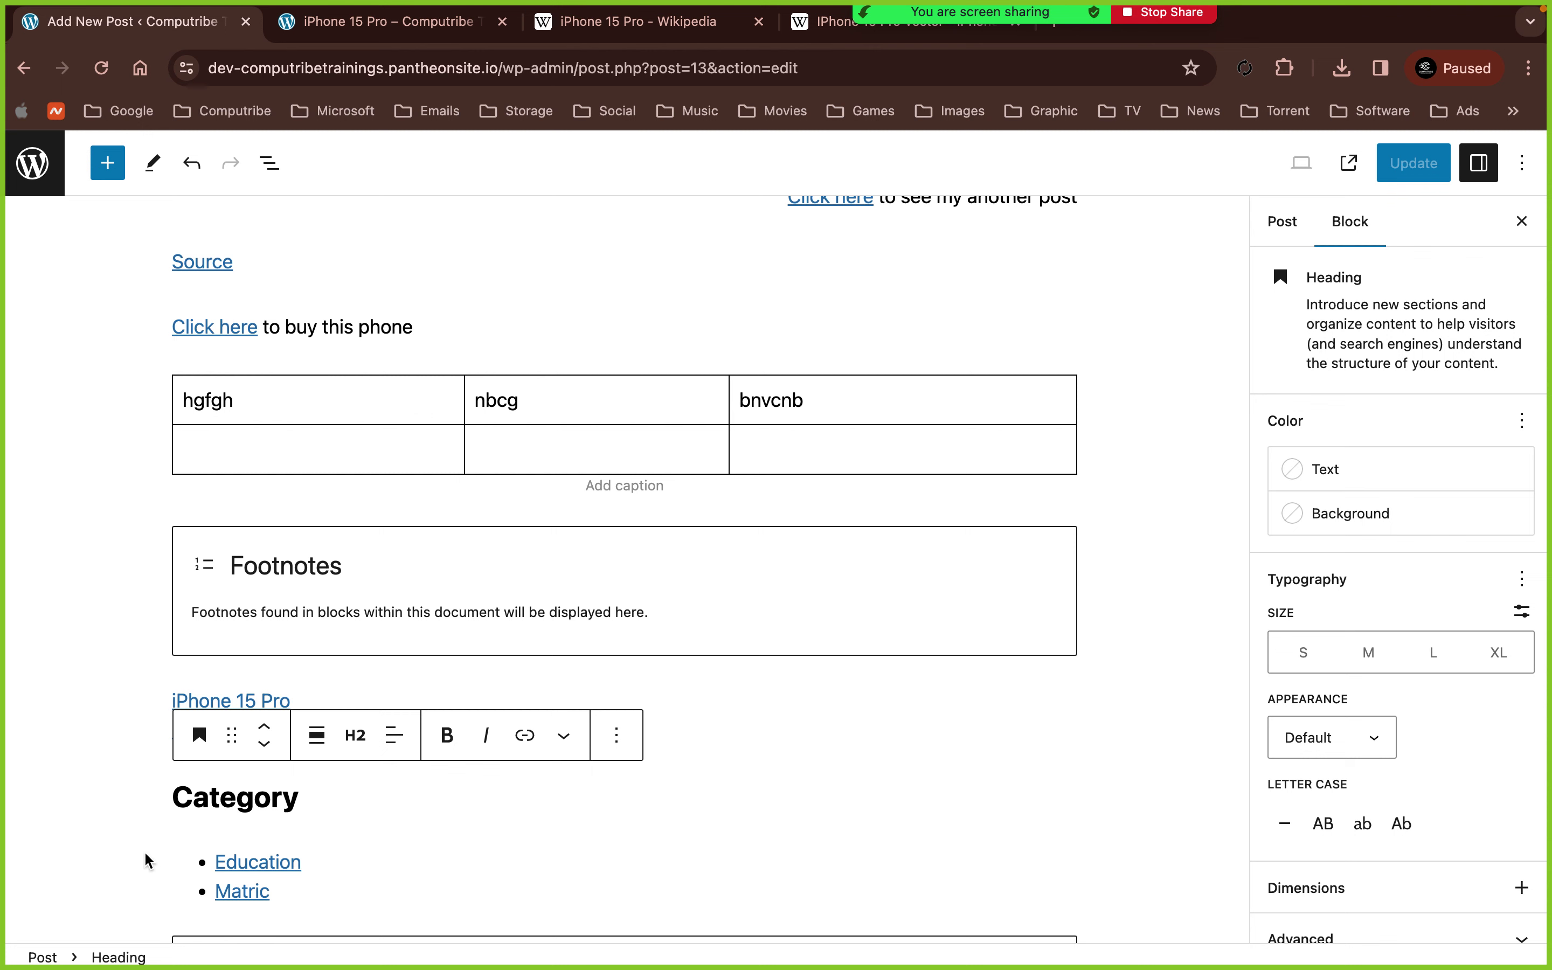
left_click(225, 835)
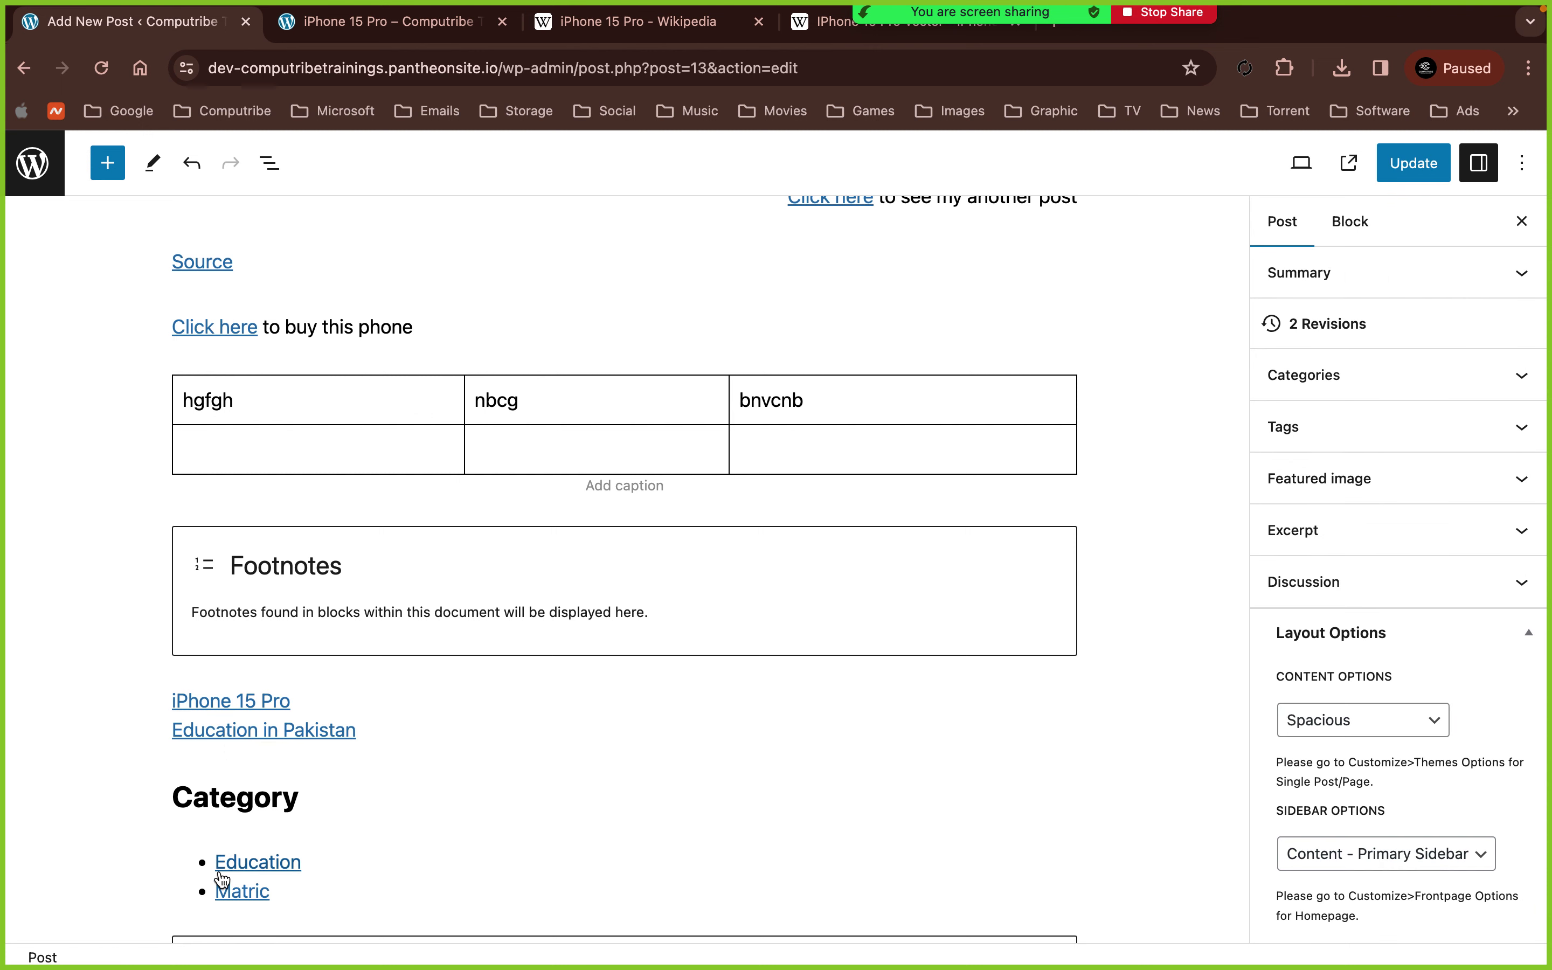
- Browse the full block library, examining the text, media, design, widget, theme and embed blocks
scroll(374, 719, "down", 5)
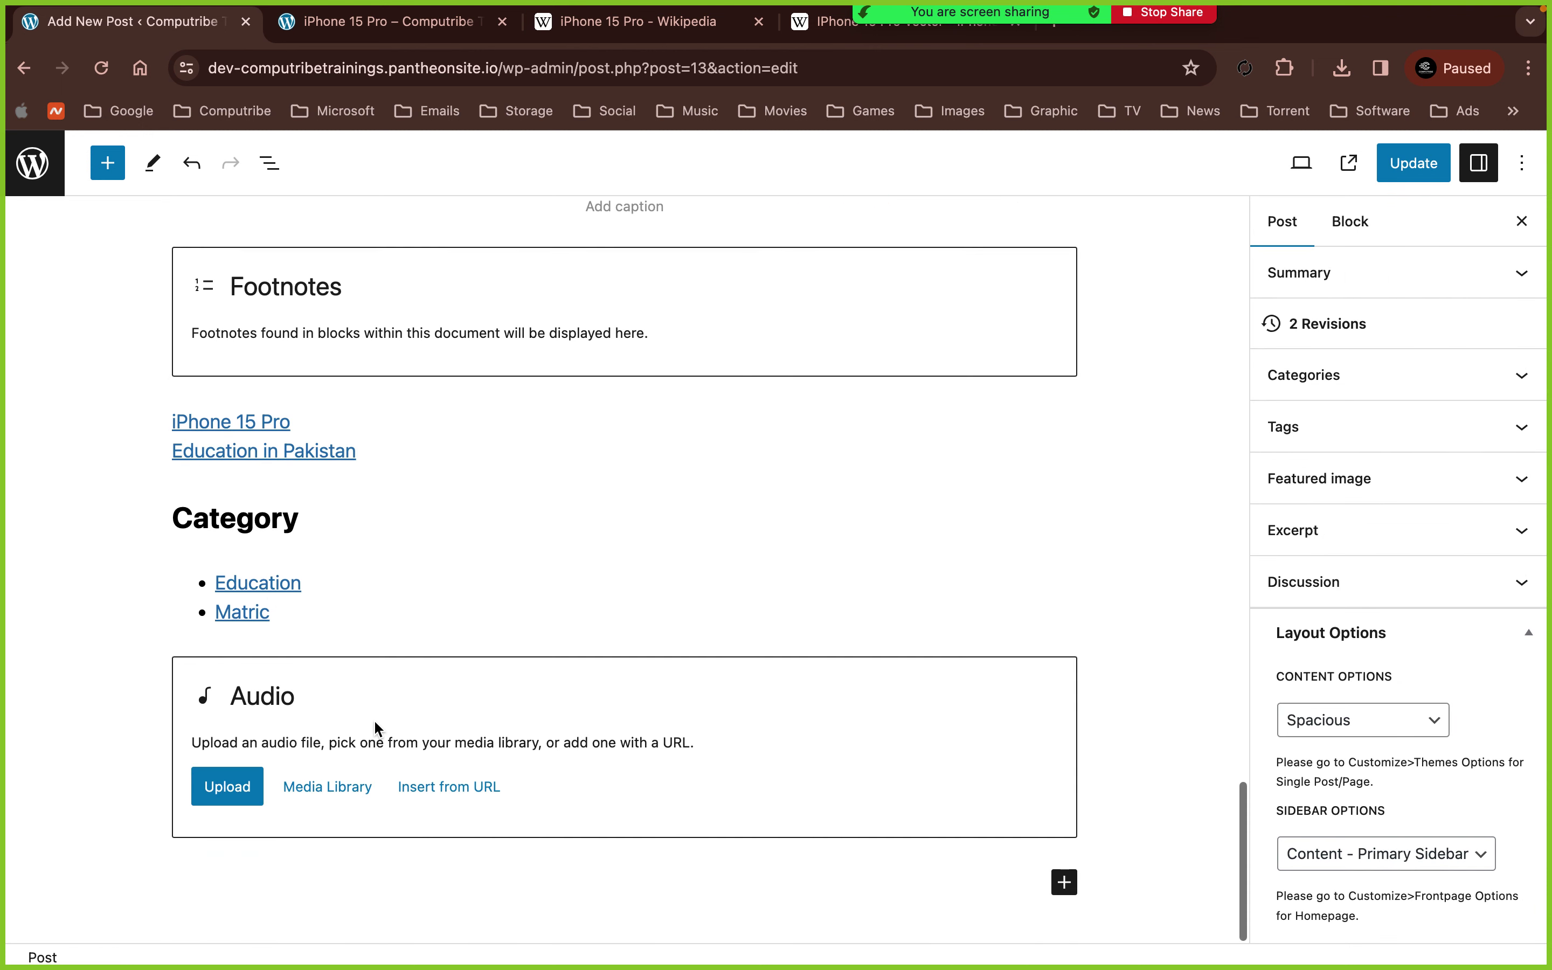
left_click(1063, 882)
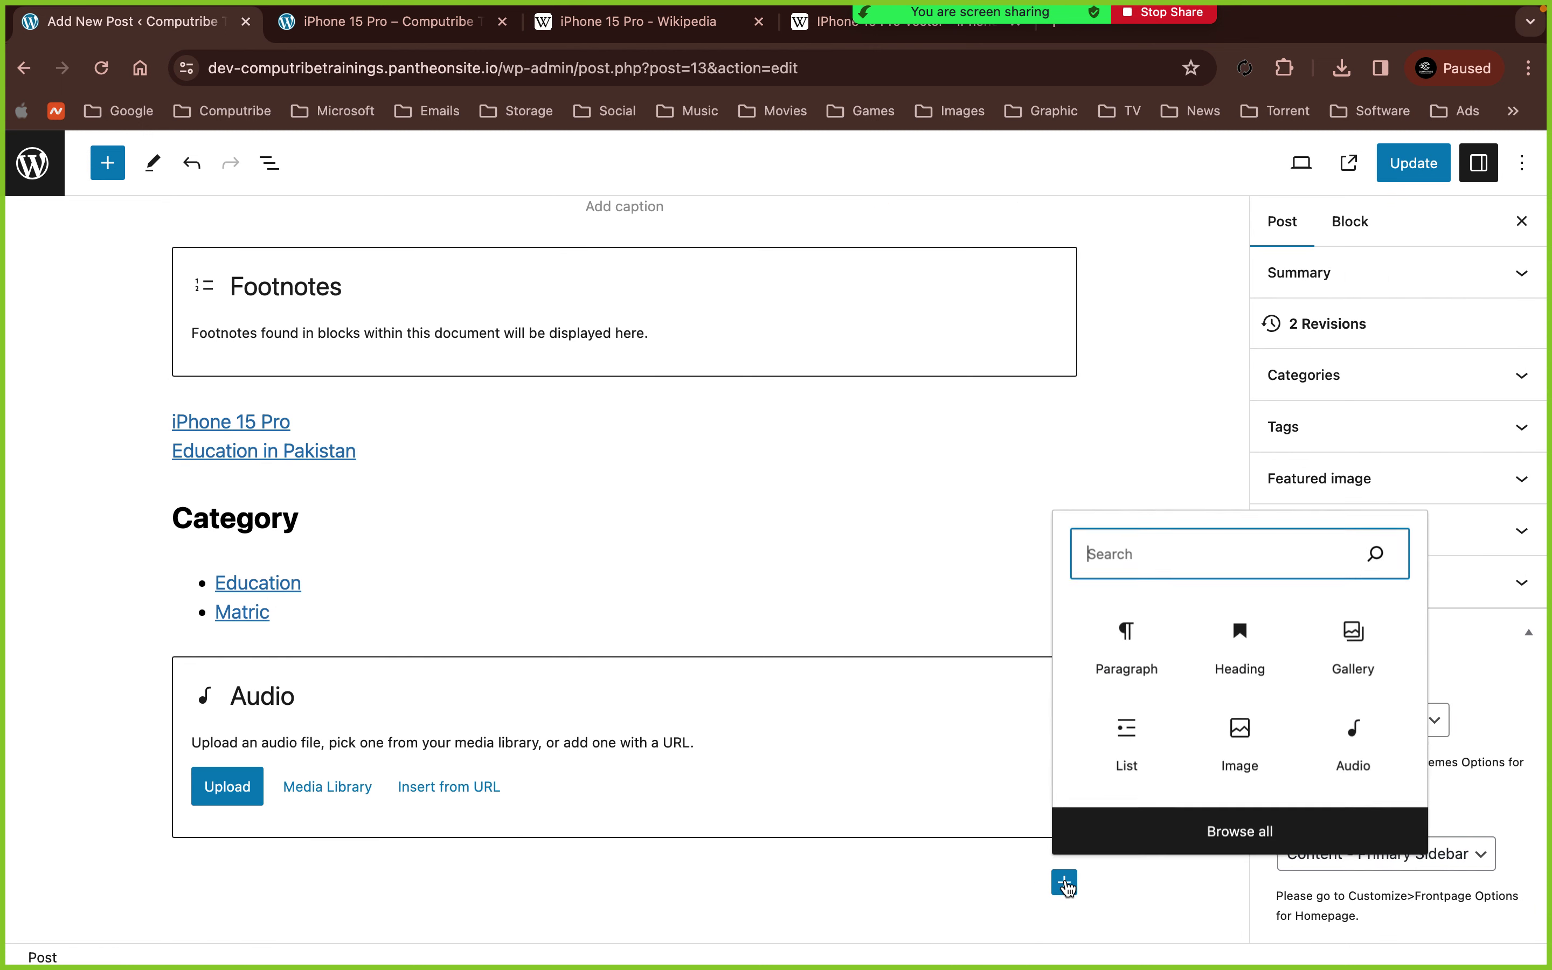
left_click(1125, 826)
scroll(201, 638, "down", 15)
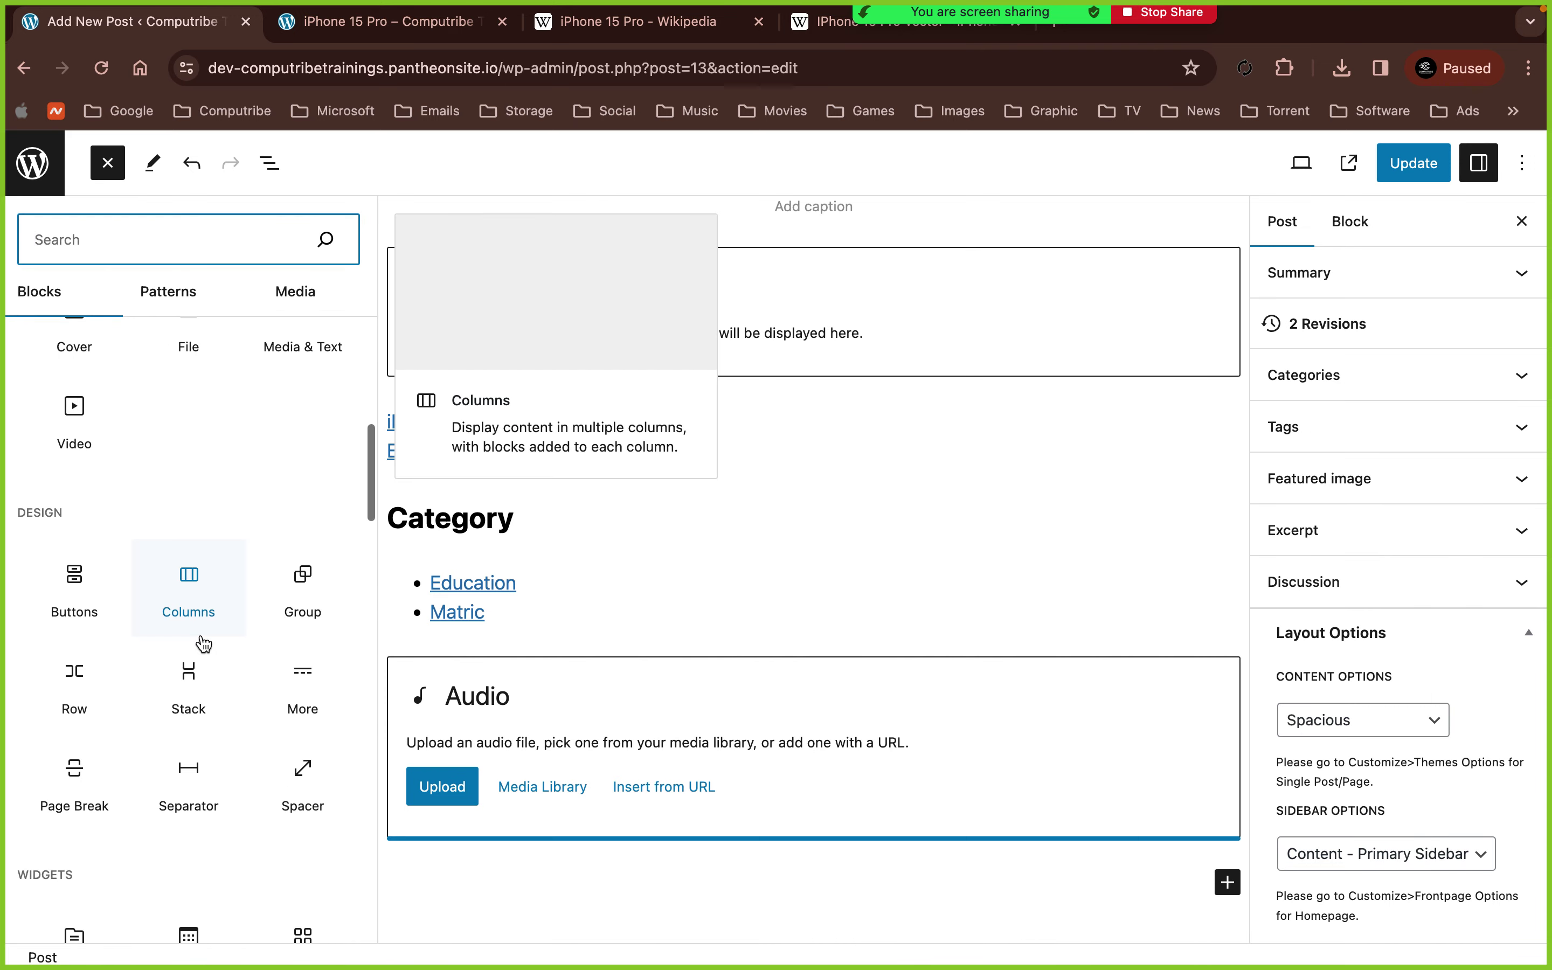
scroll(201, 635, "down", 10)
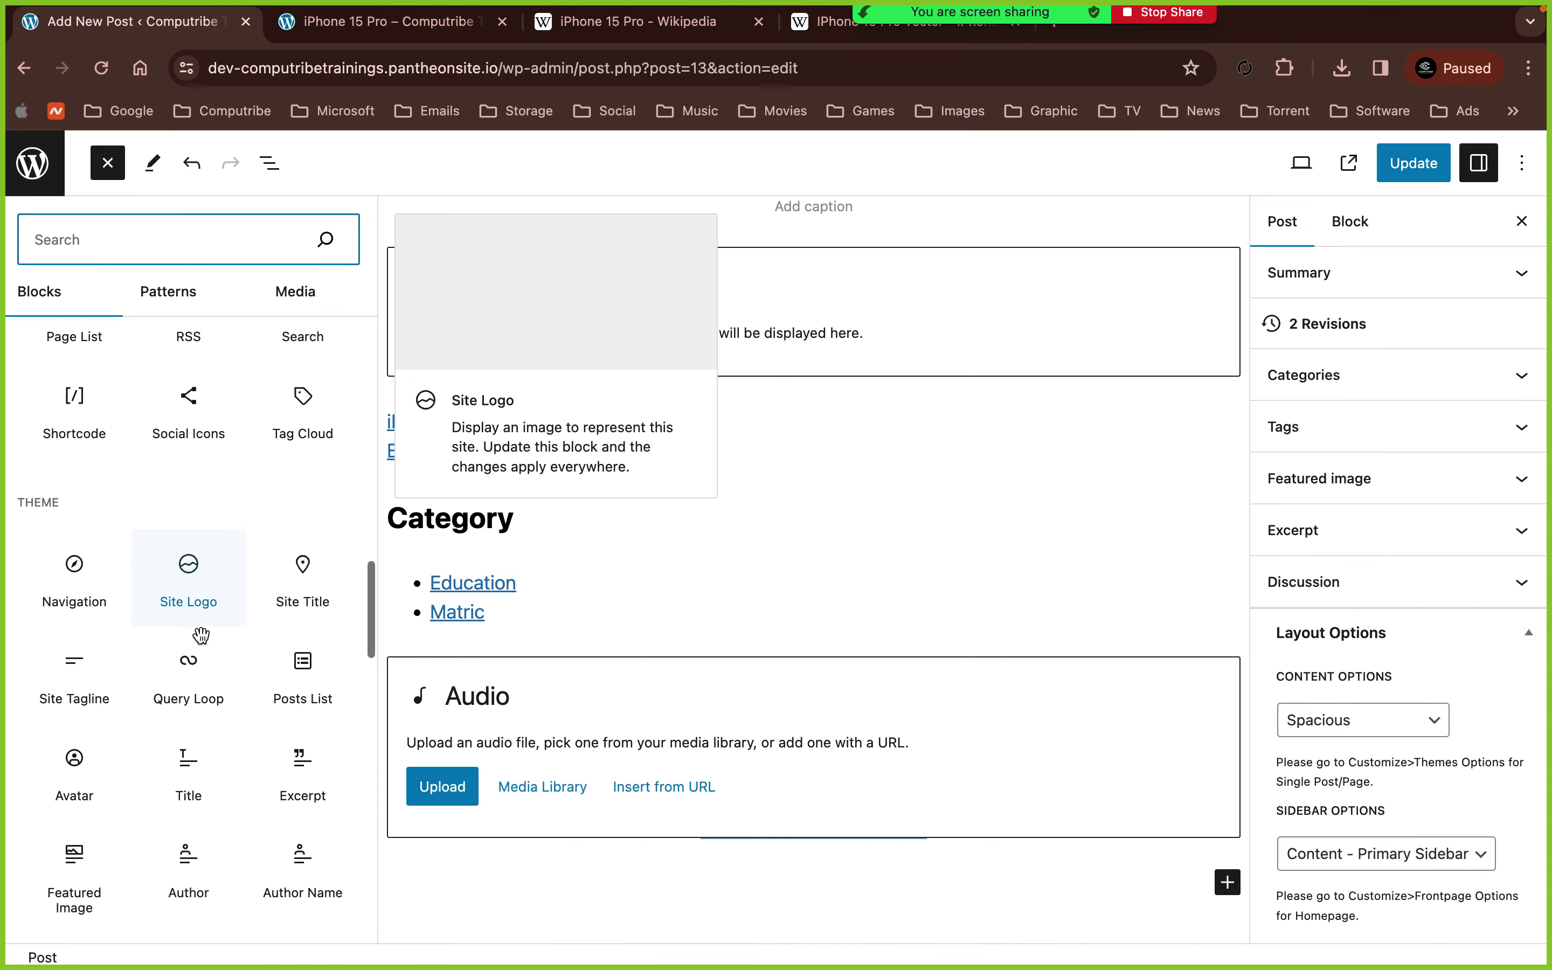
scroll(200, 635, "down", 4)
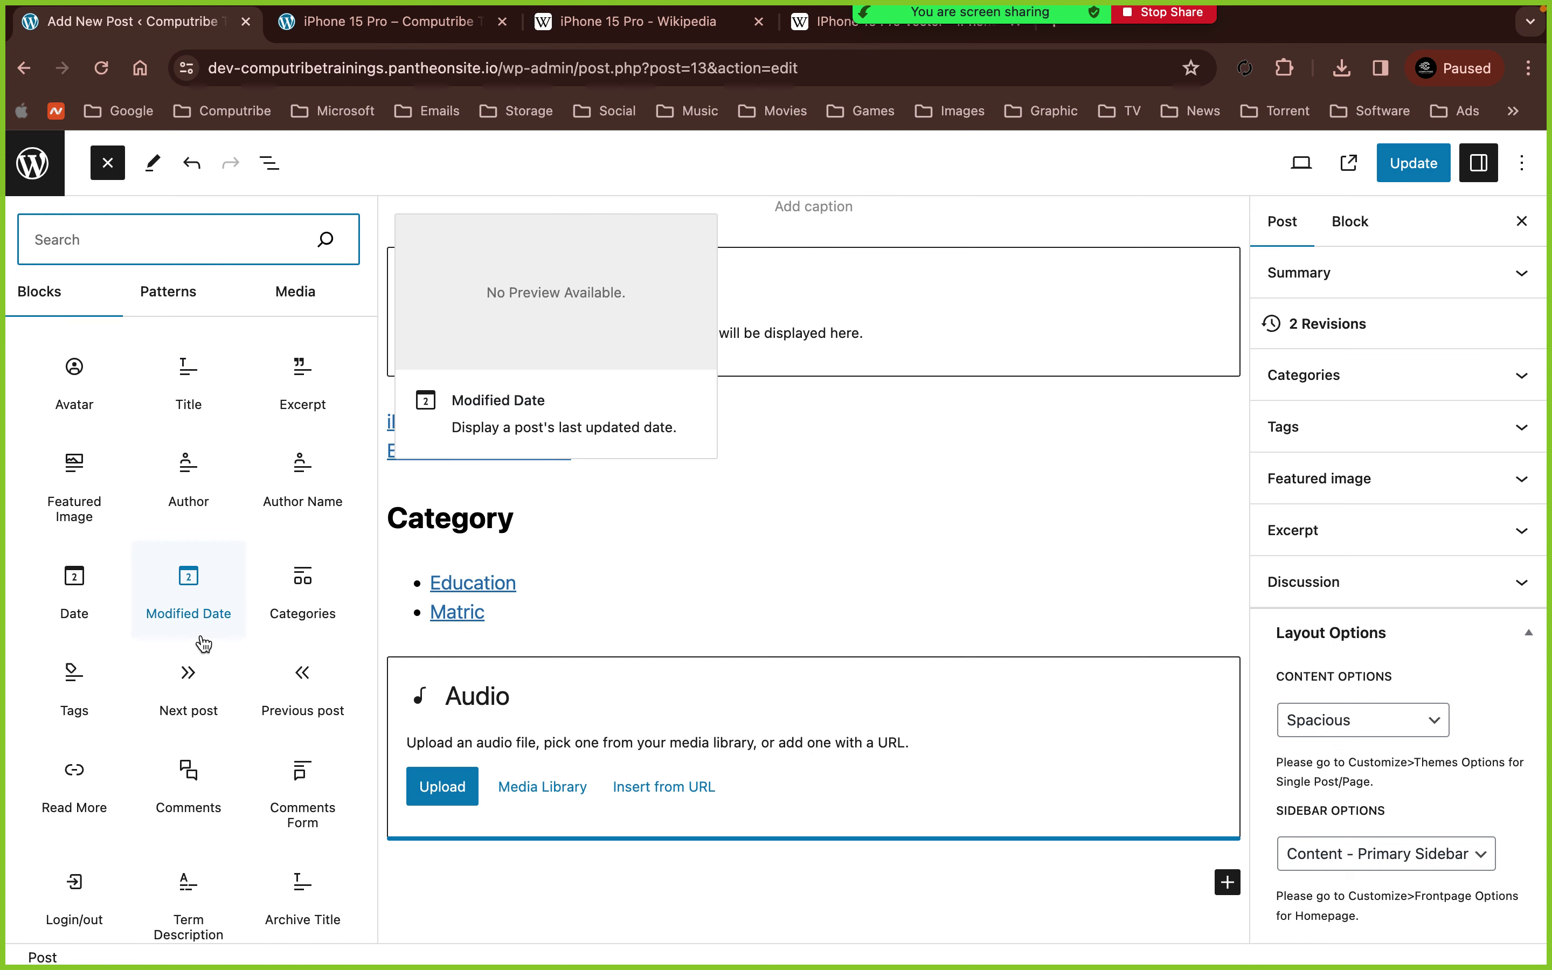
scroll(204, 644, "down", 4)
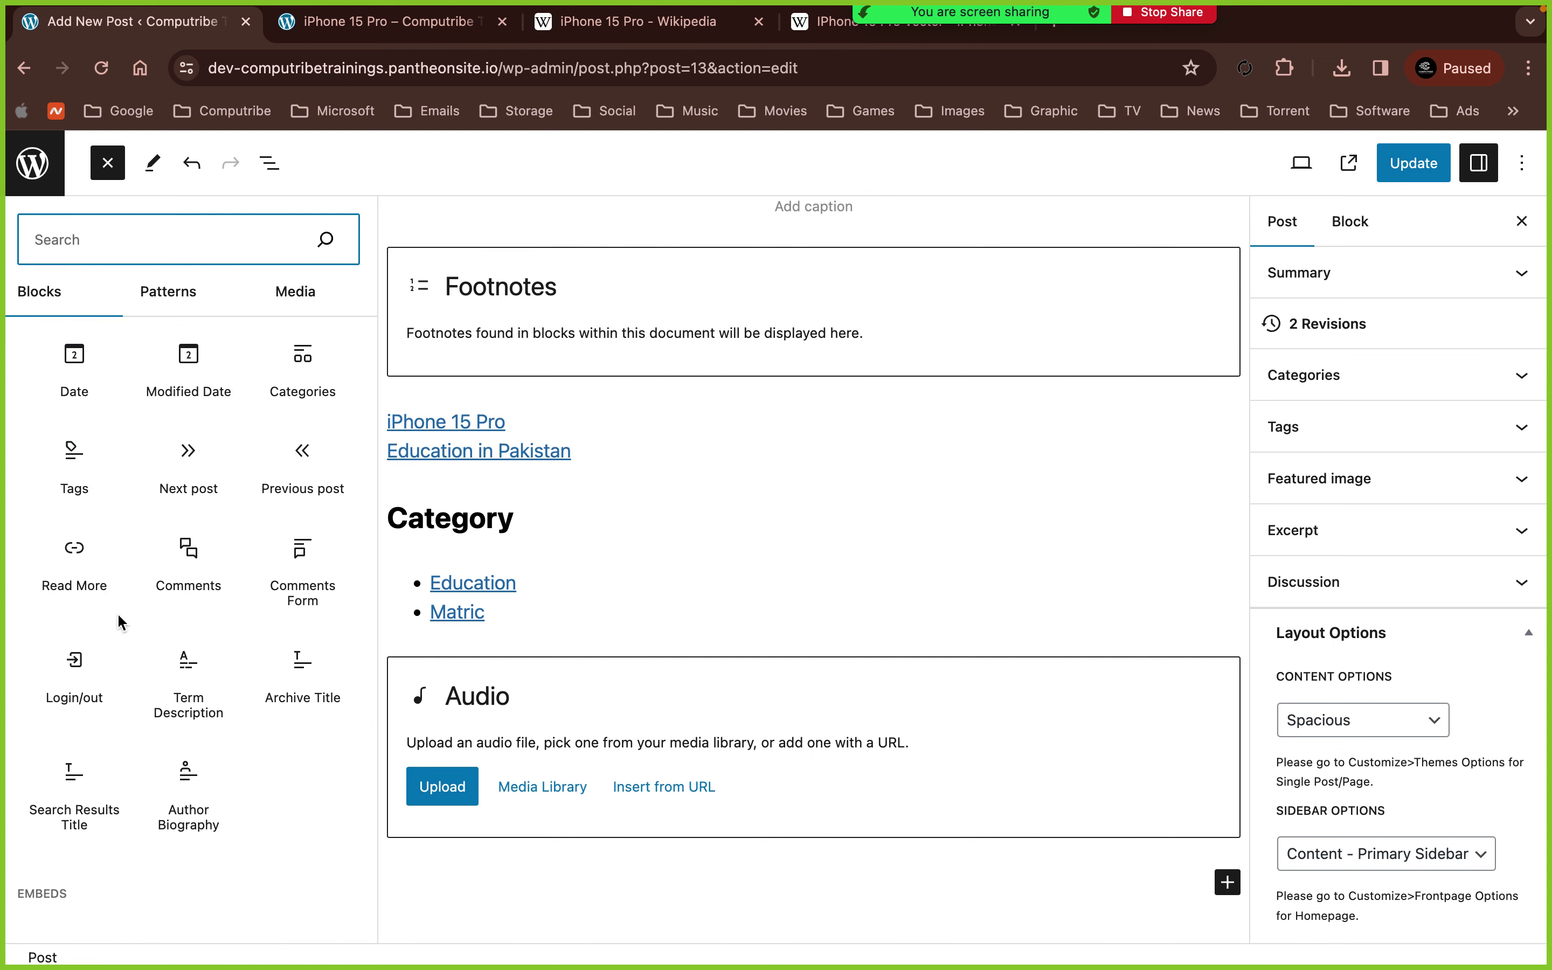
scroll(118, 616, "down", 5)
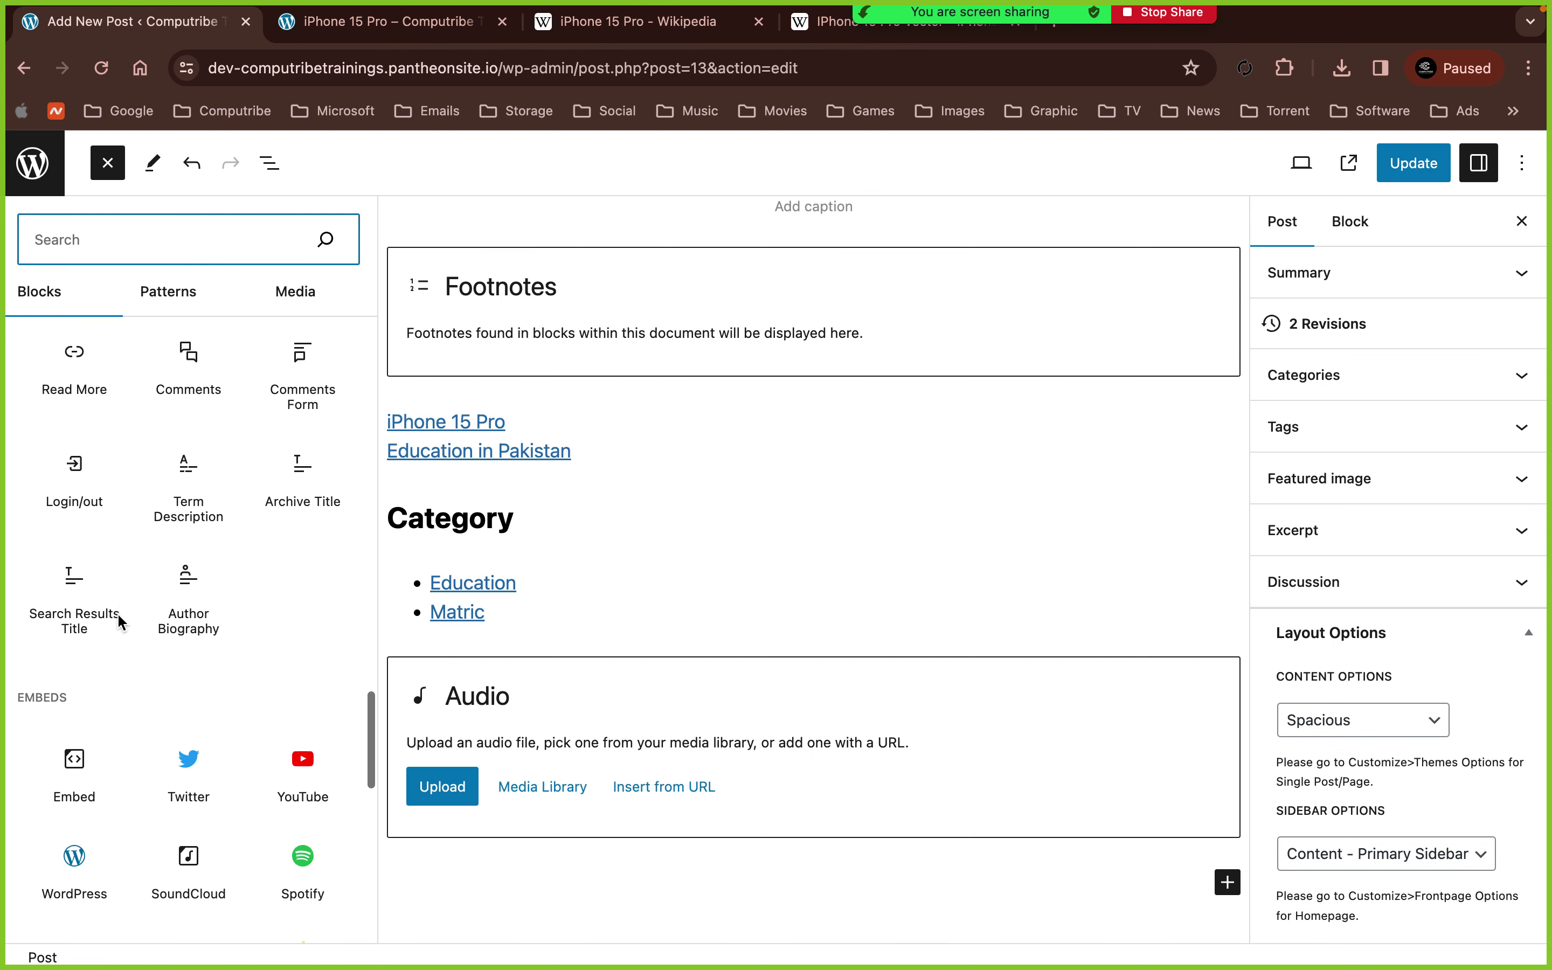
scroll(116, 615, "up", 15)
scroll(116, 614, "down", 10)
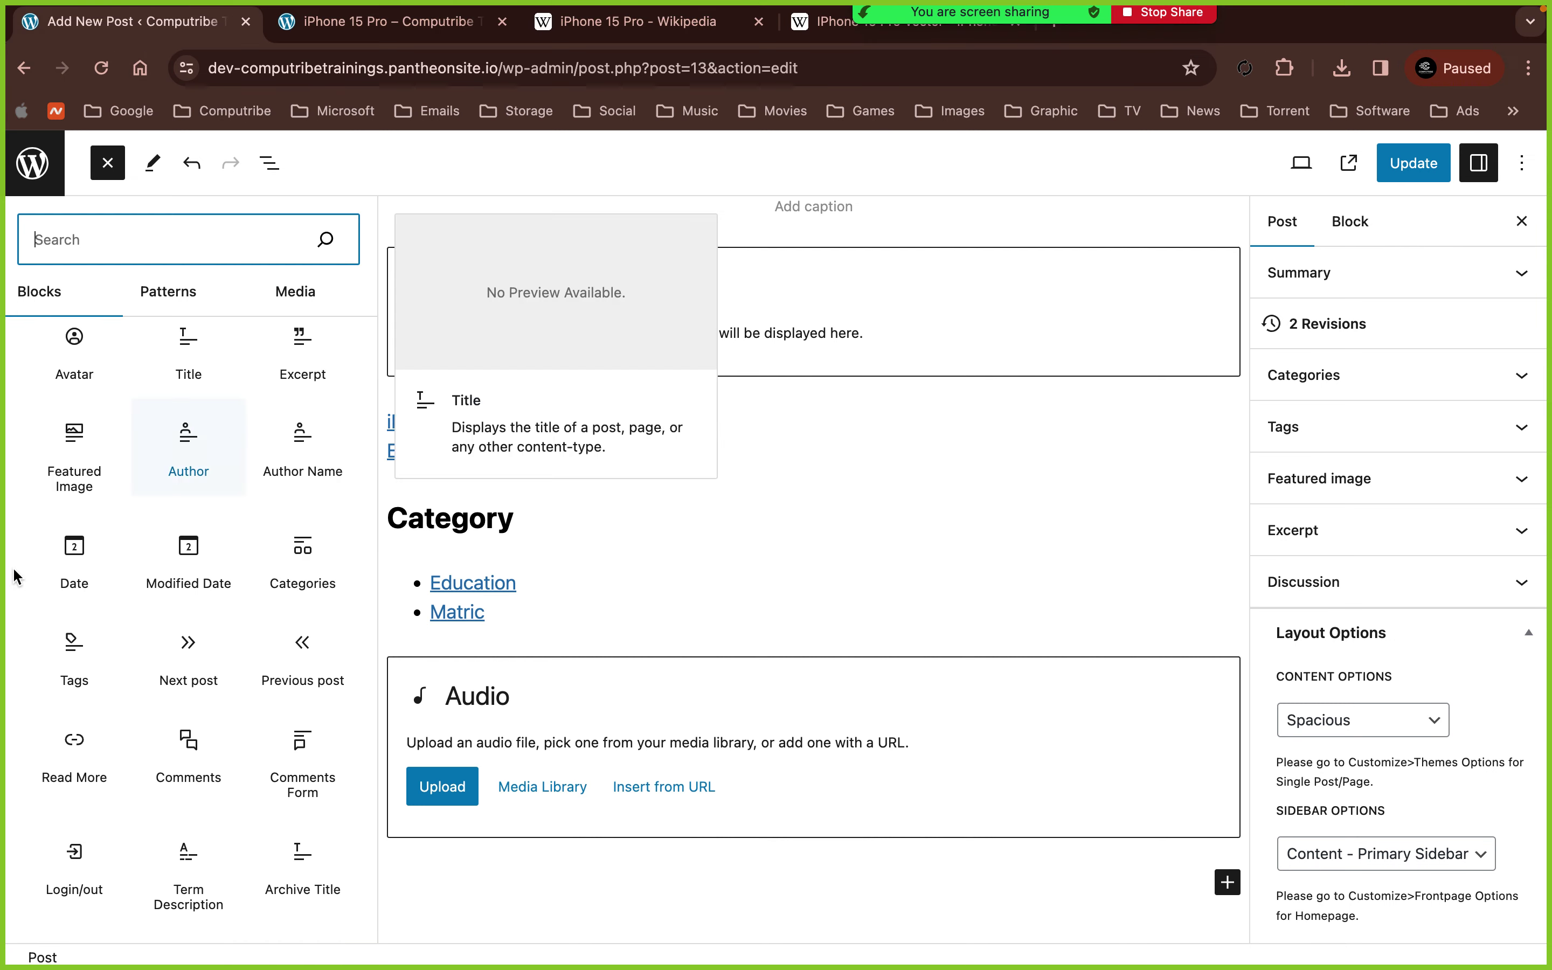
scroll(17, 572, "up", 10)
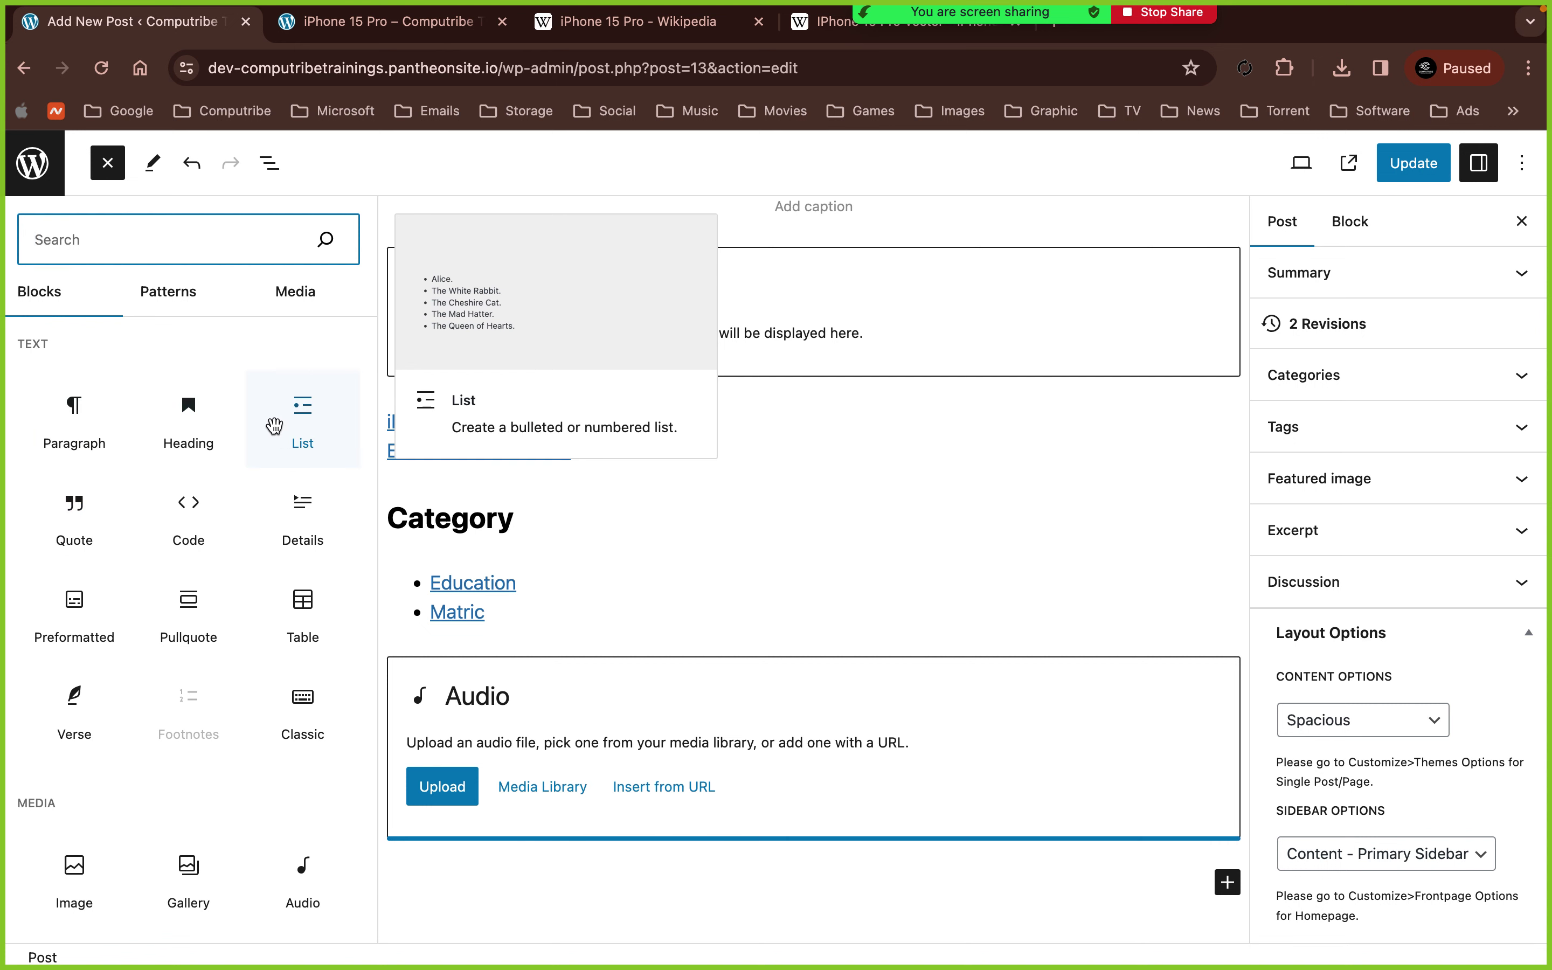
scroll(102, 490, "down", 6)
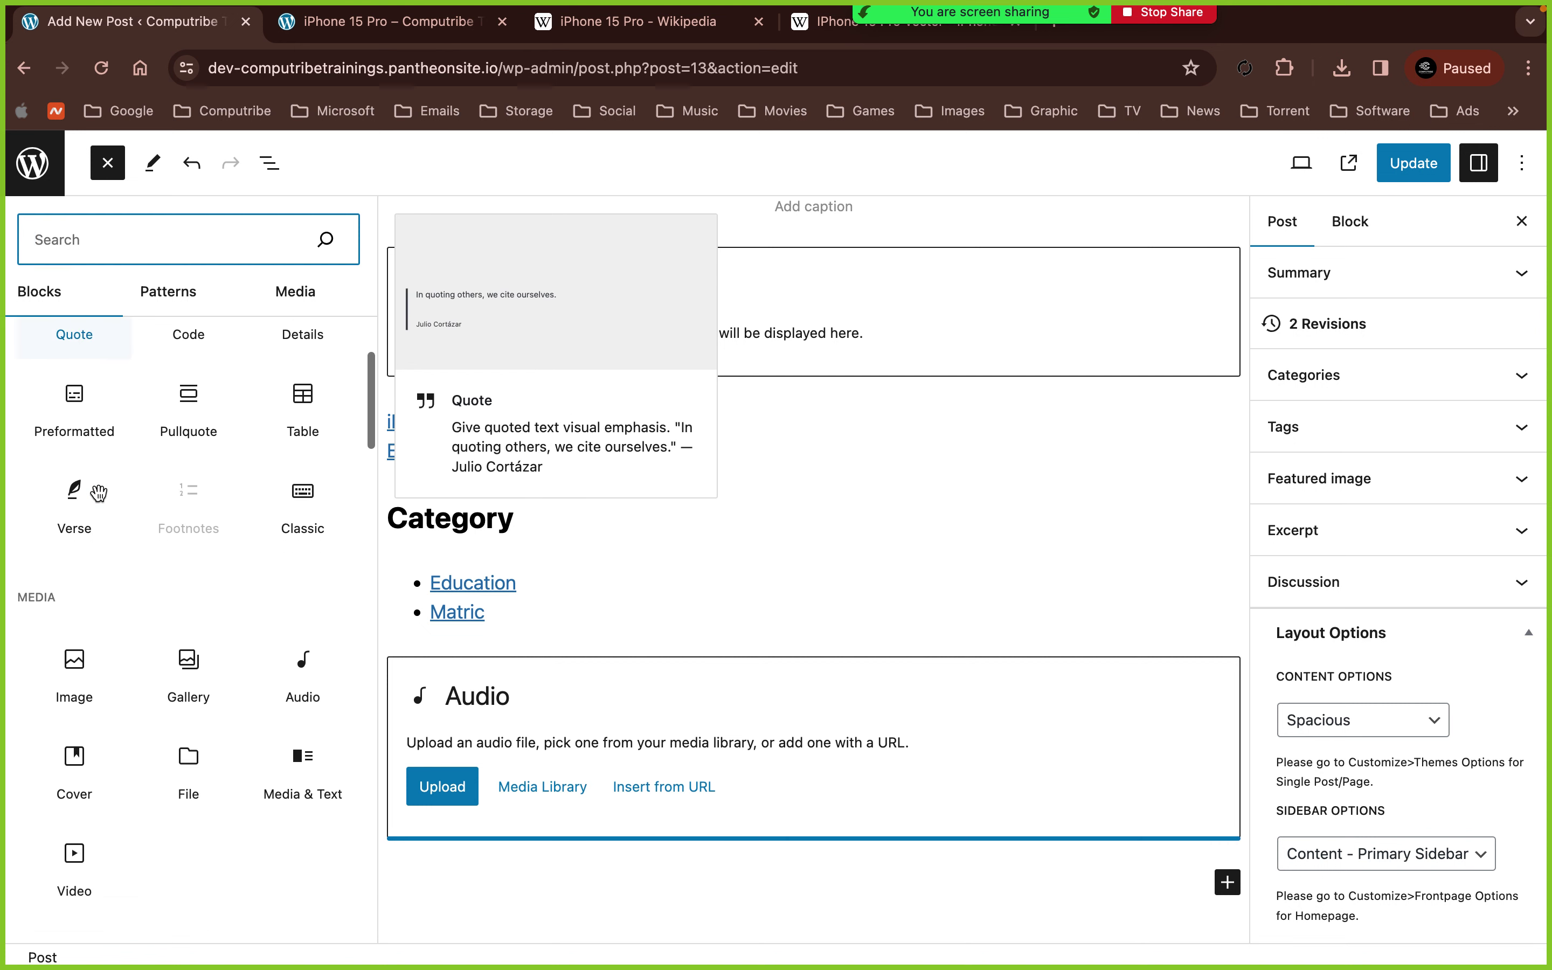
scroll(97, 490, "down", 1)
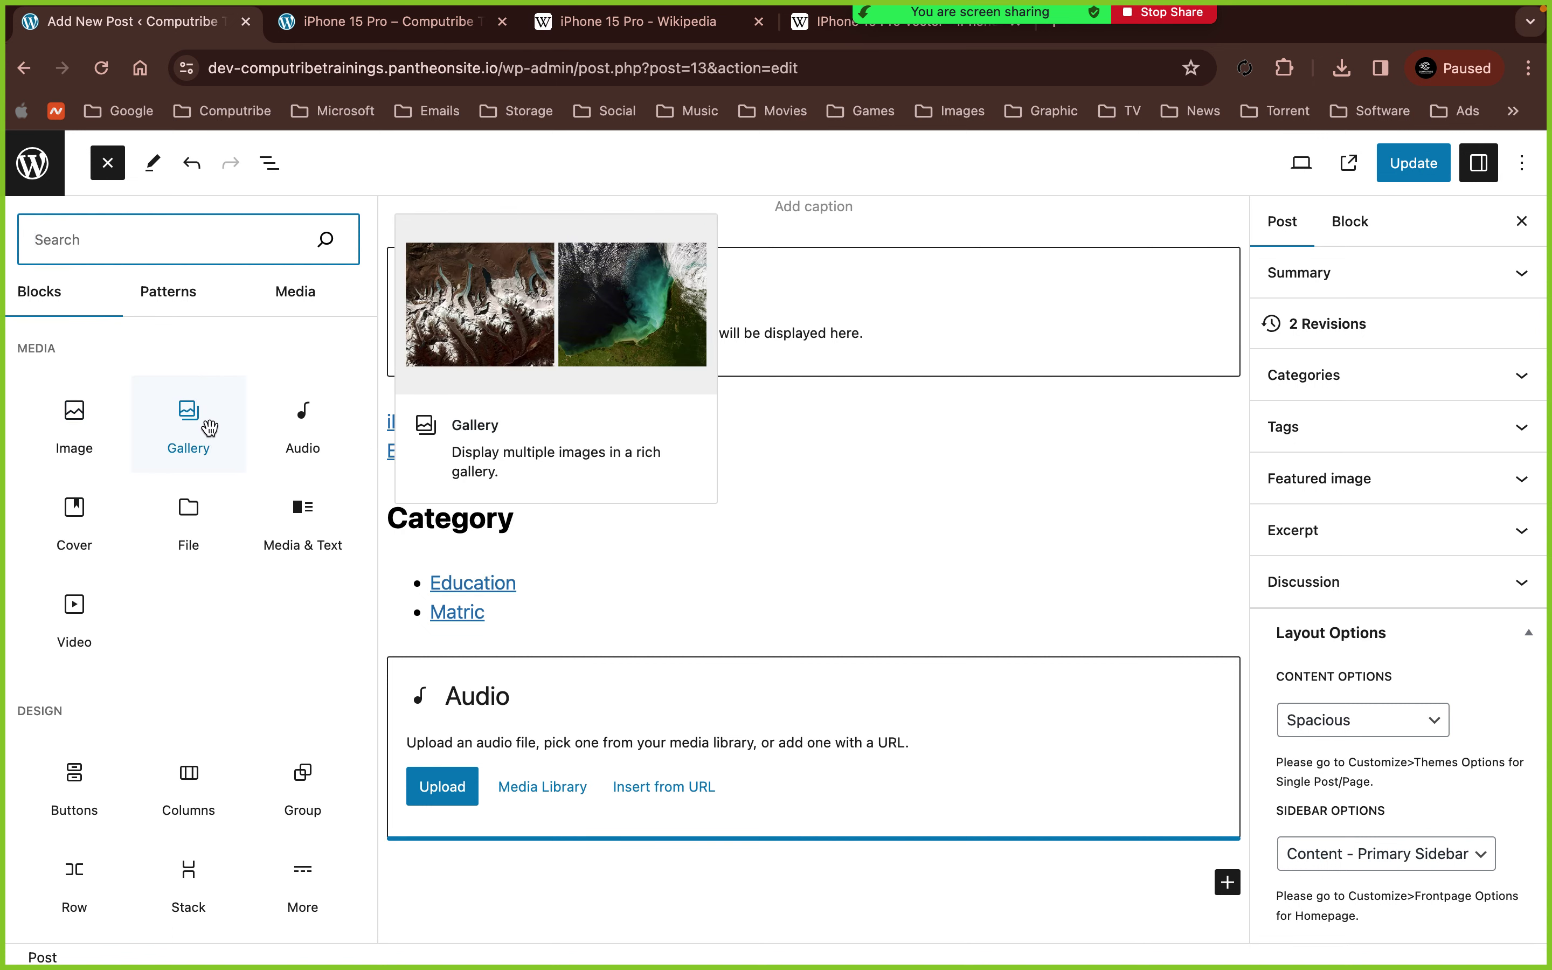
scroll(209, 428, "down", 10)
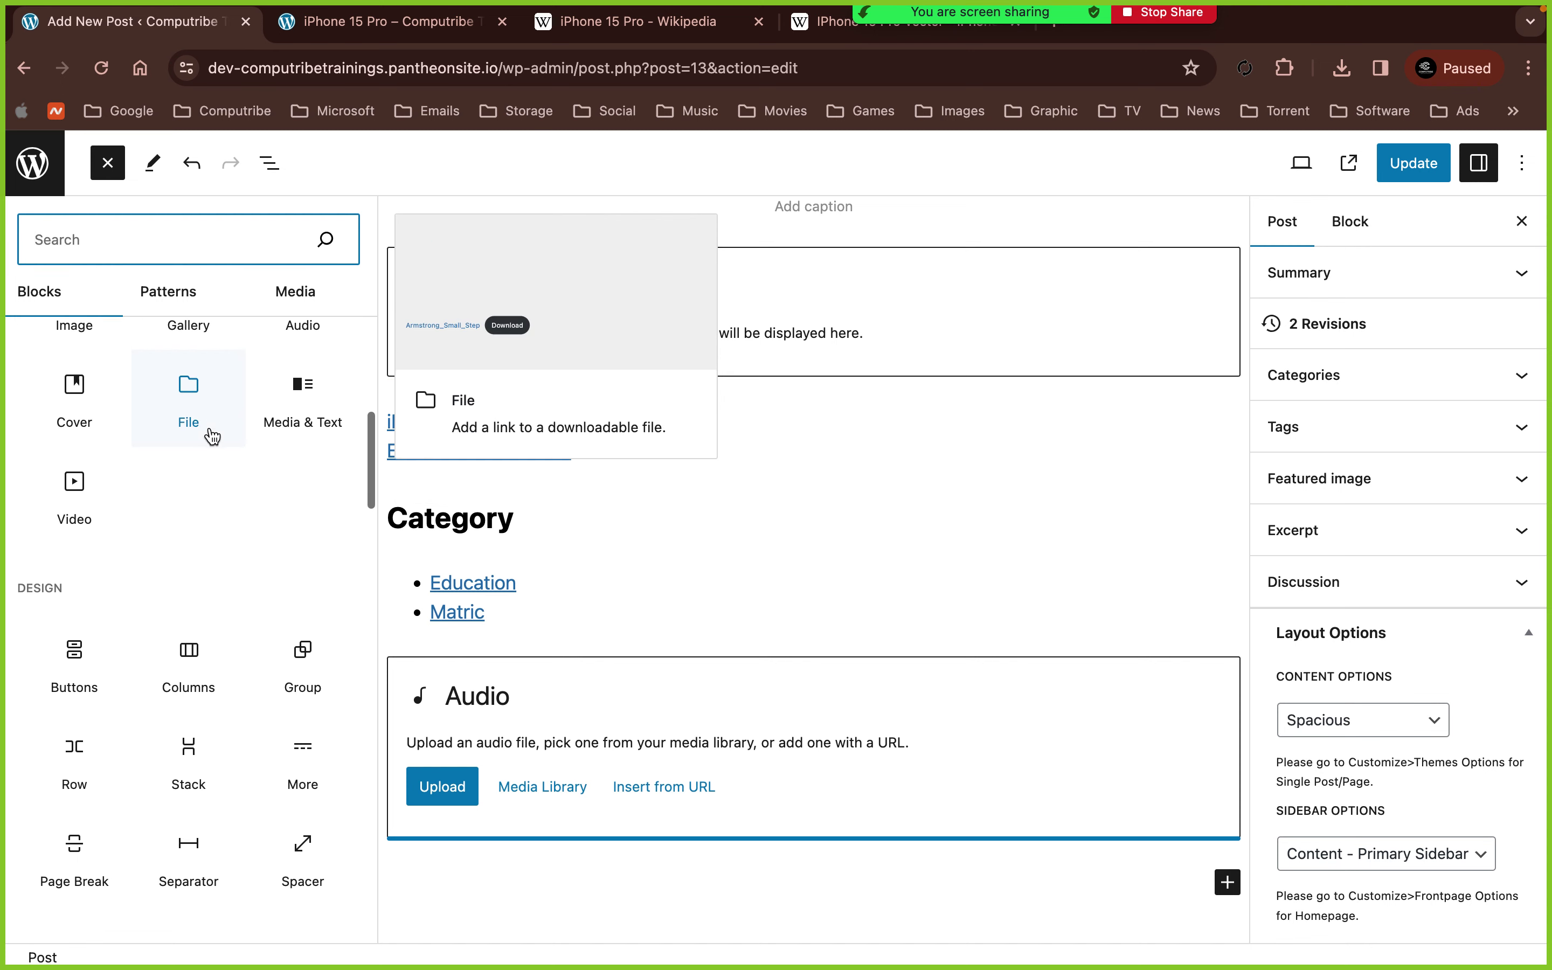
scroll(210, 428, "down", 1)
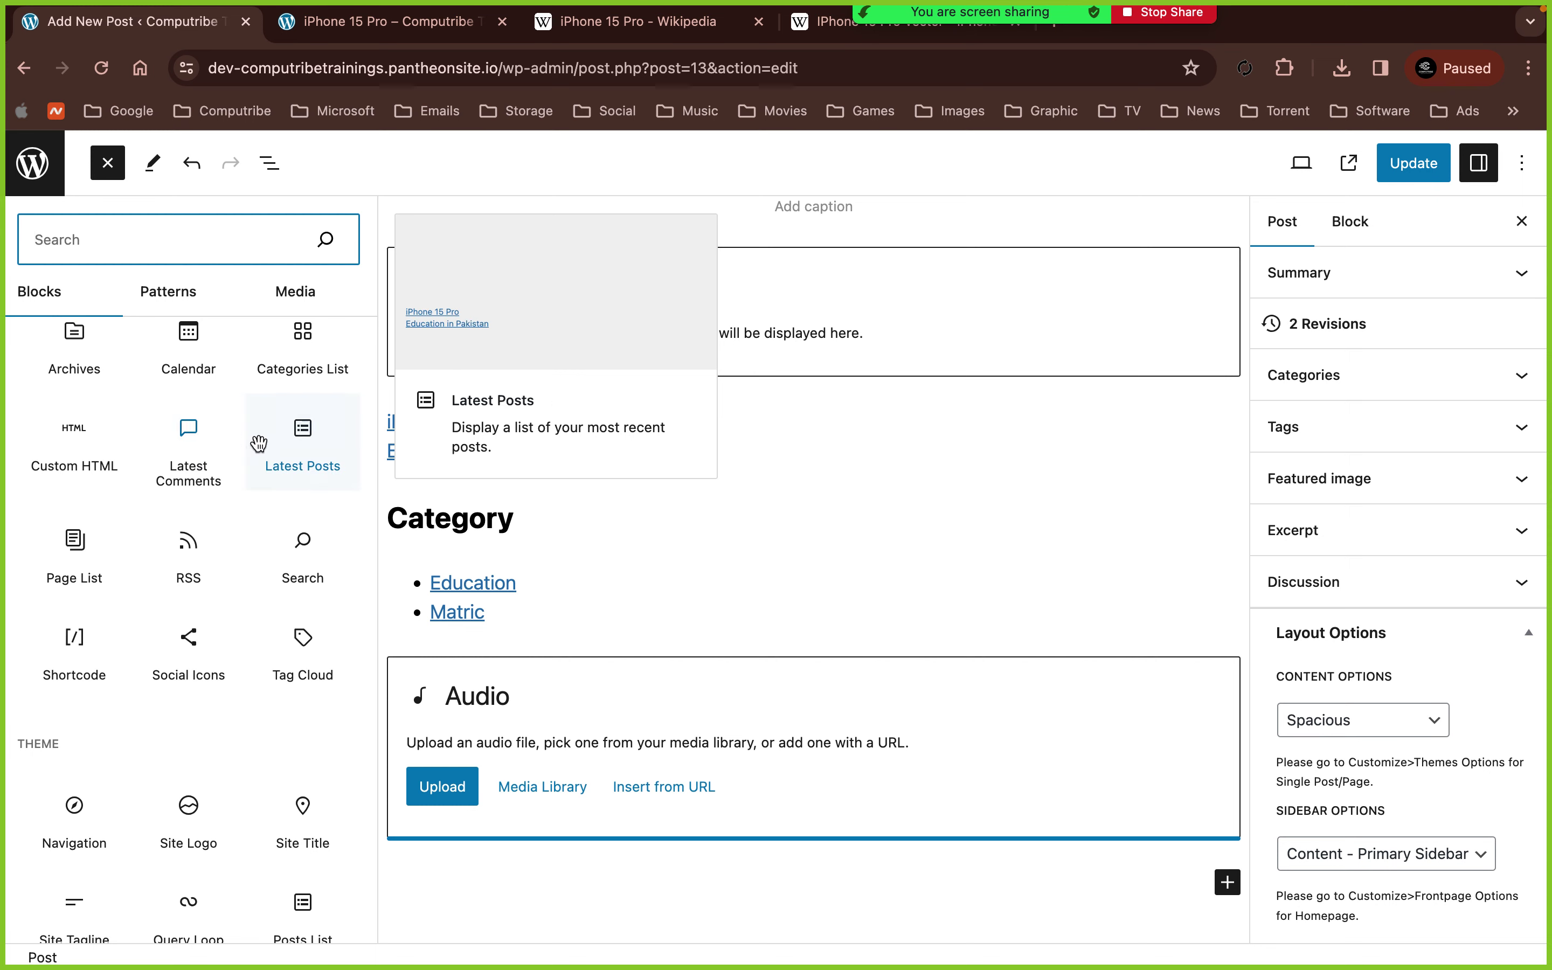
- Update the post and reload its published page to check the table, latest posts and category list
left_click(942, 495)
left_click(1434, 168)
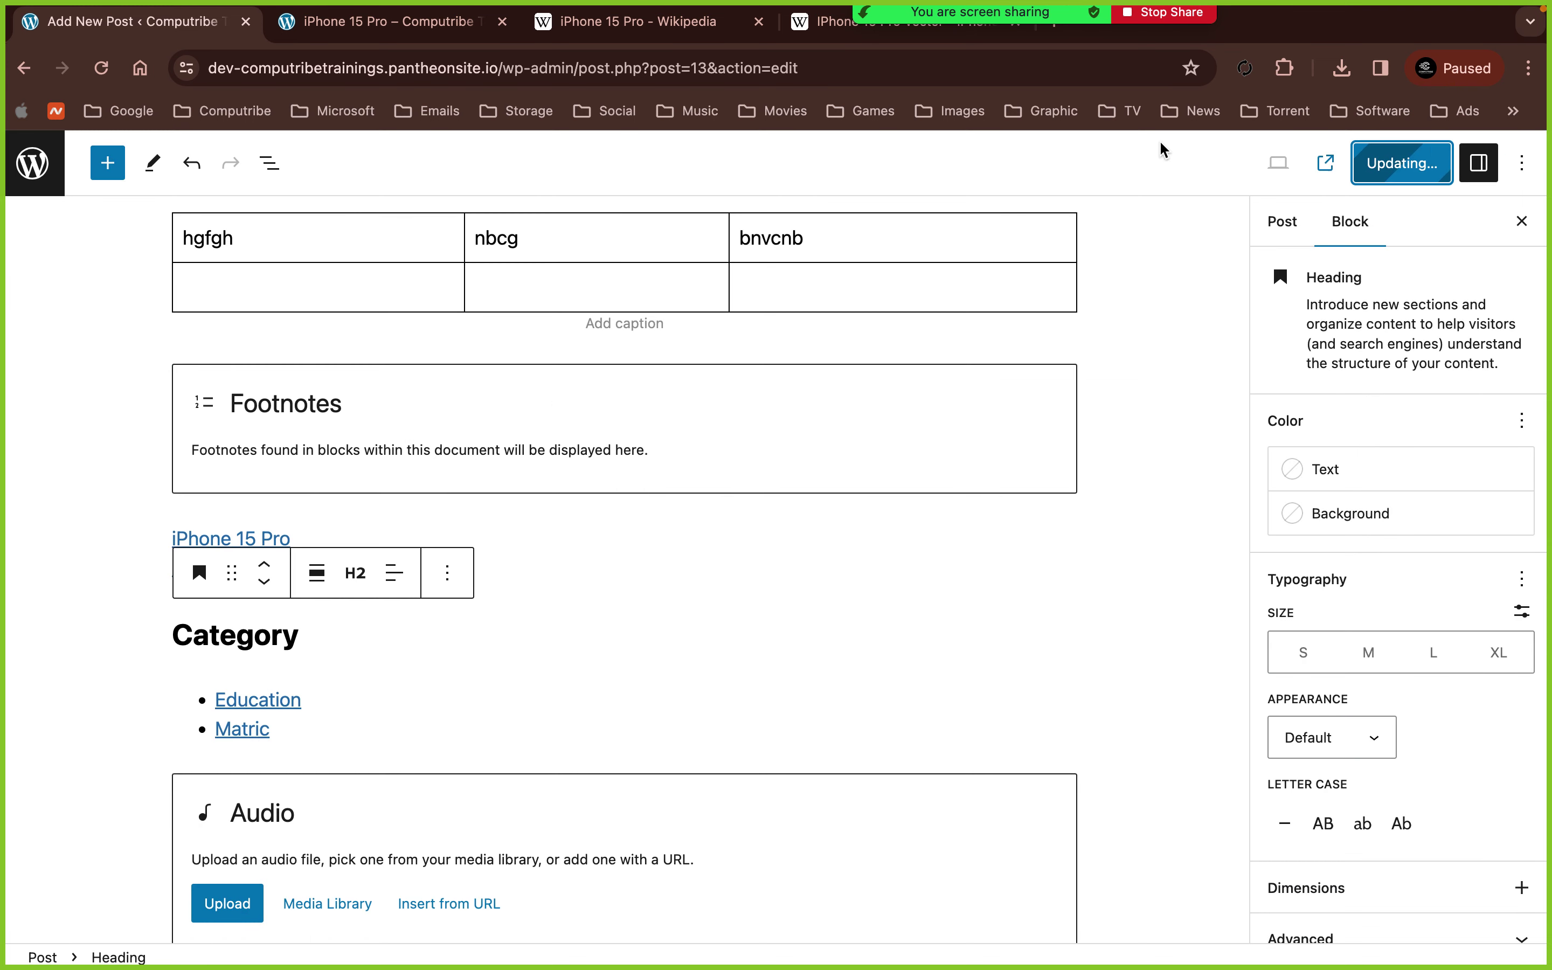
left_click(385, 21)
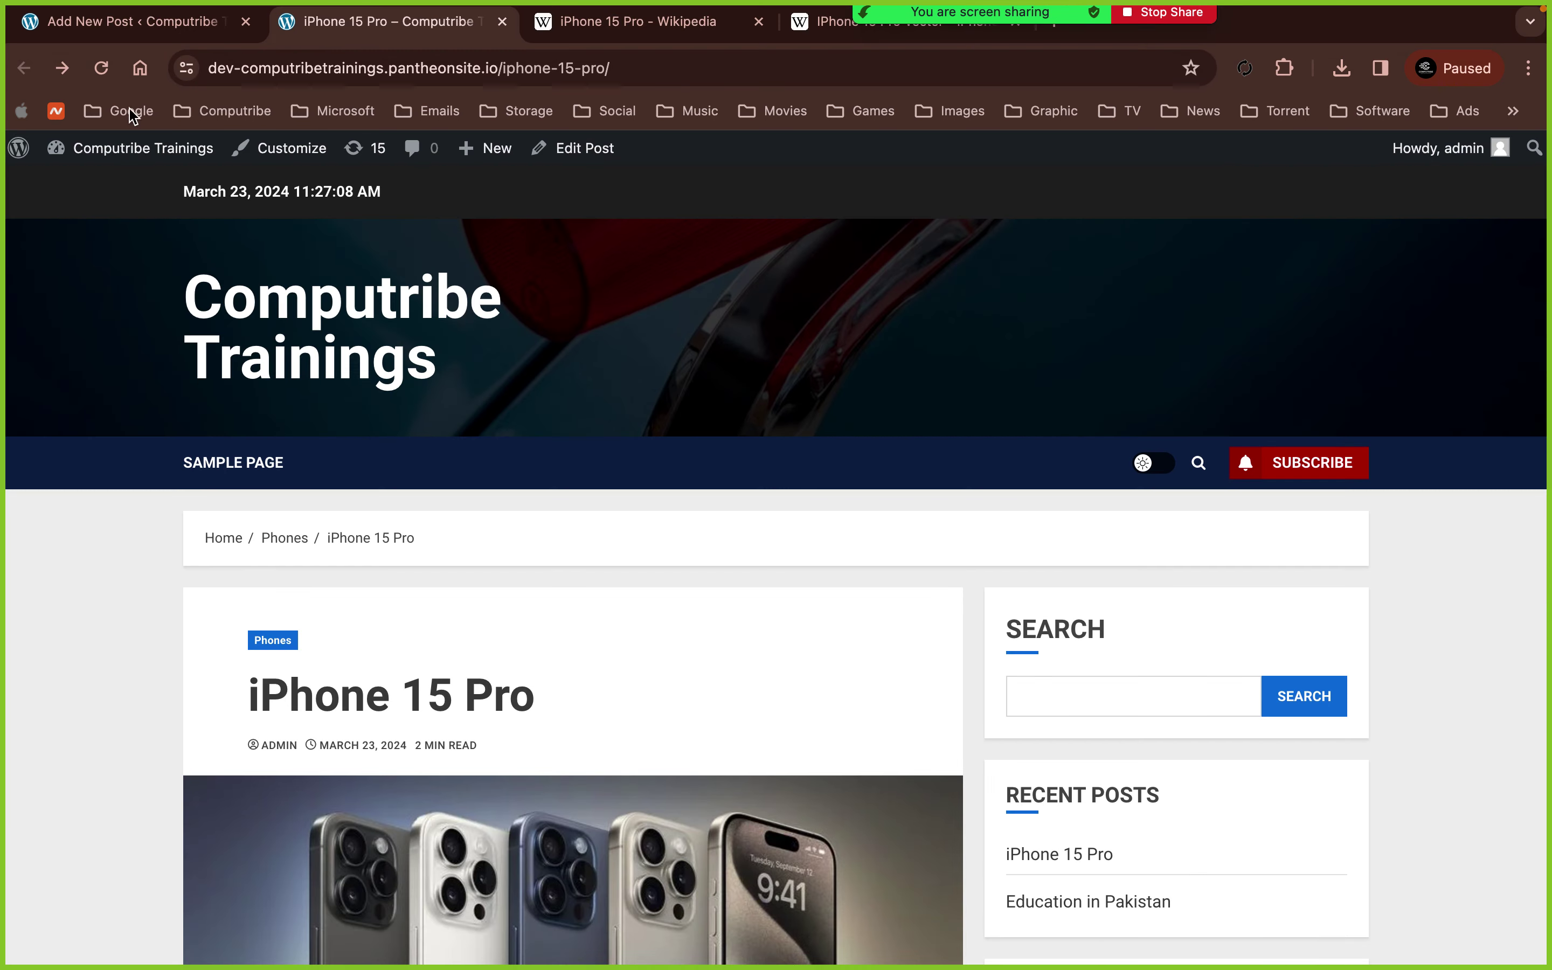
left_click(110, 75)
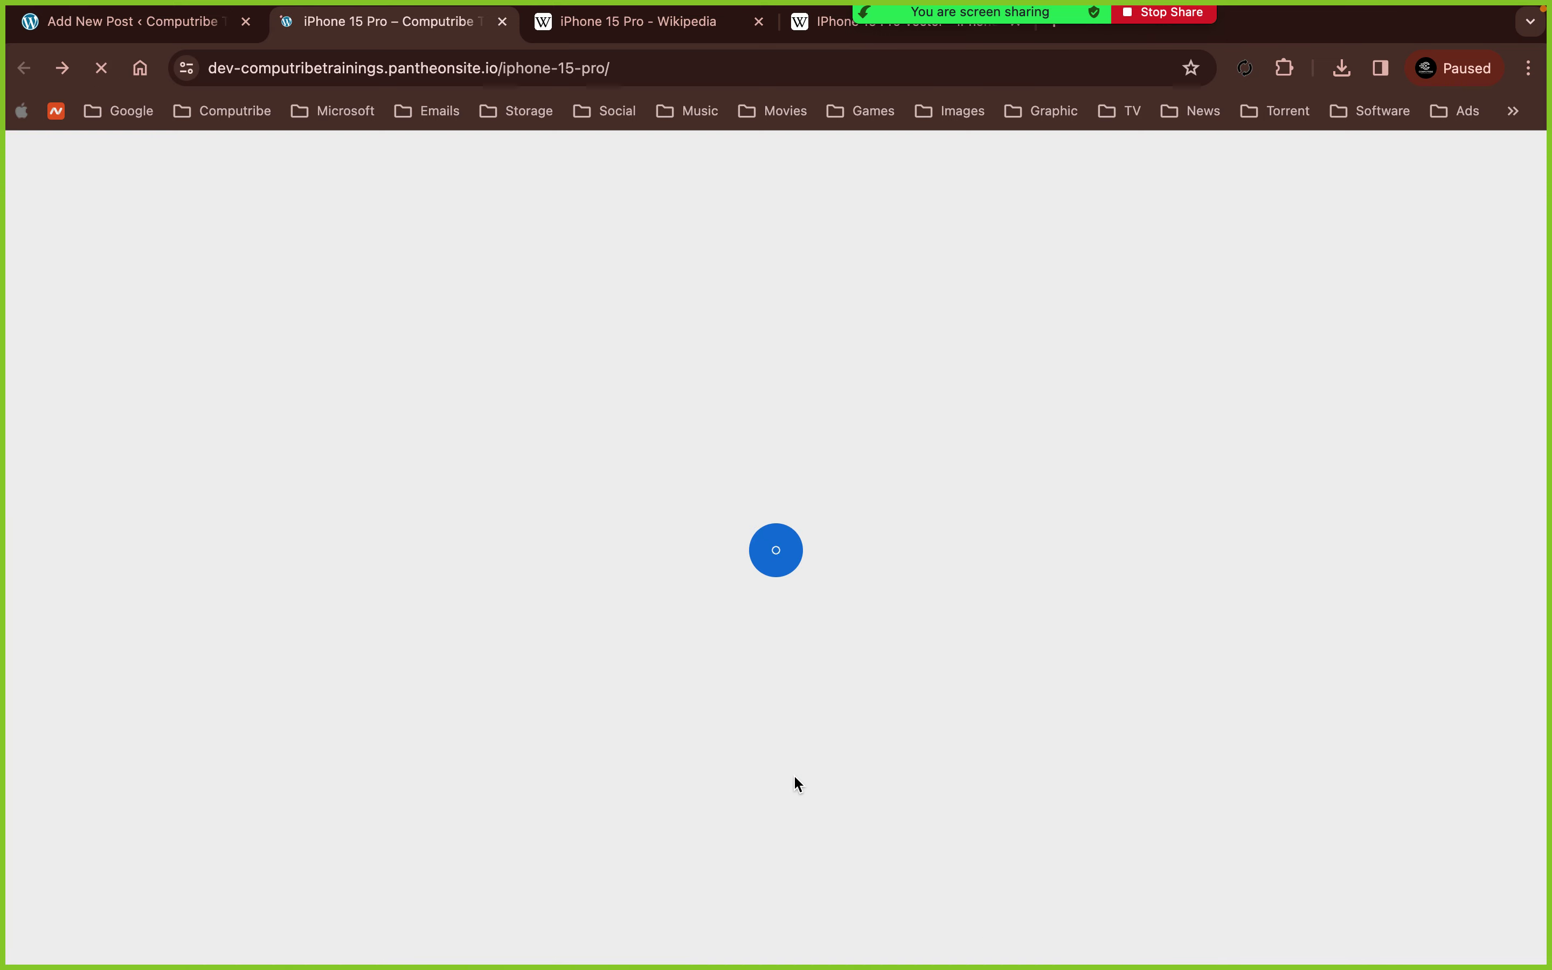
scroll(794, 775, "down", 4)
scroll(794, 775, "down", 20)
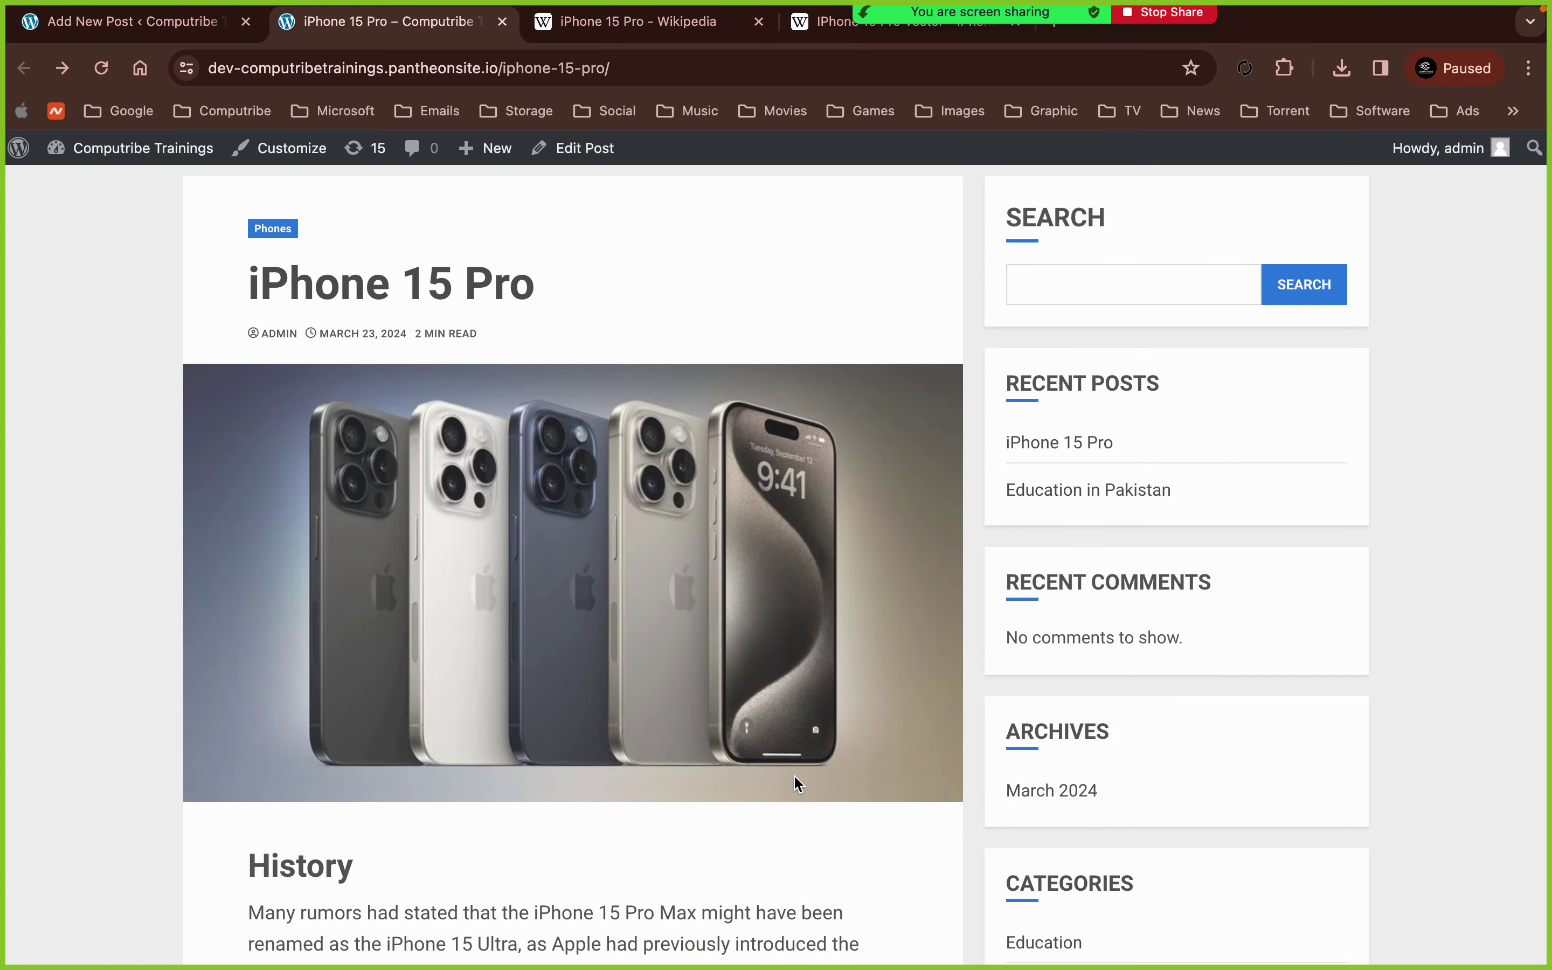
scroll(794, 775, "down", 8)
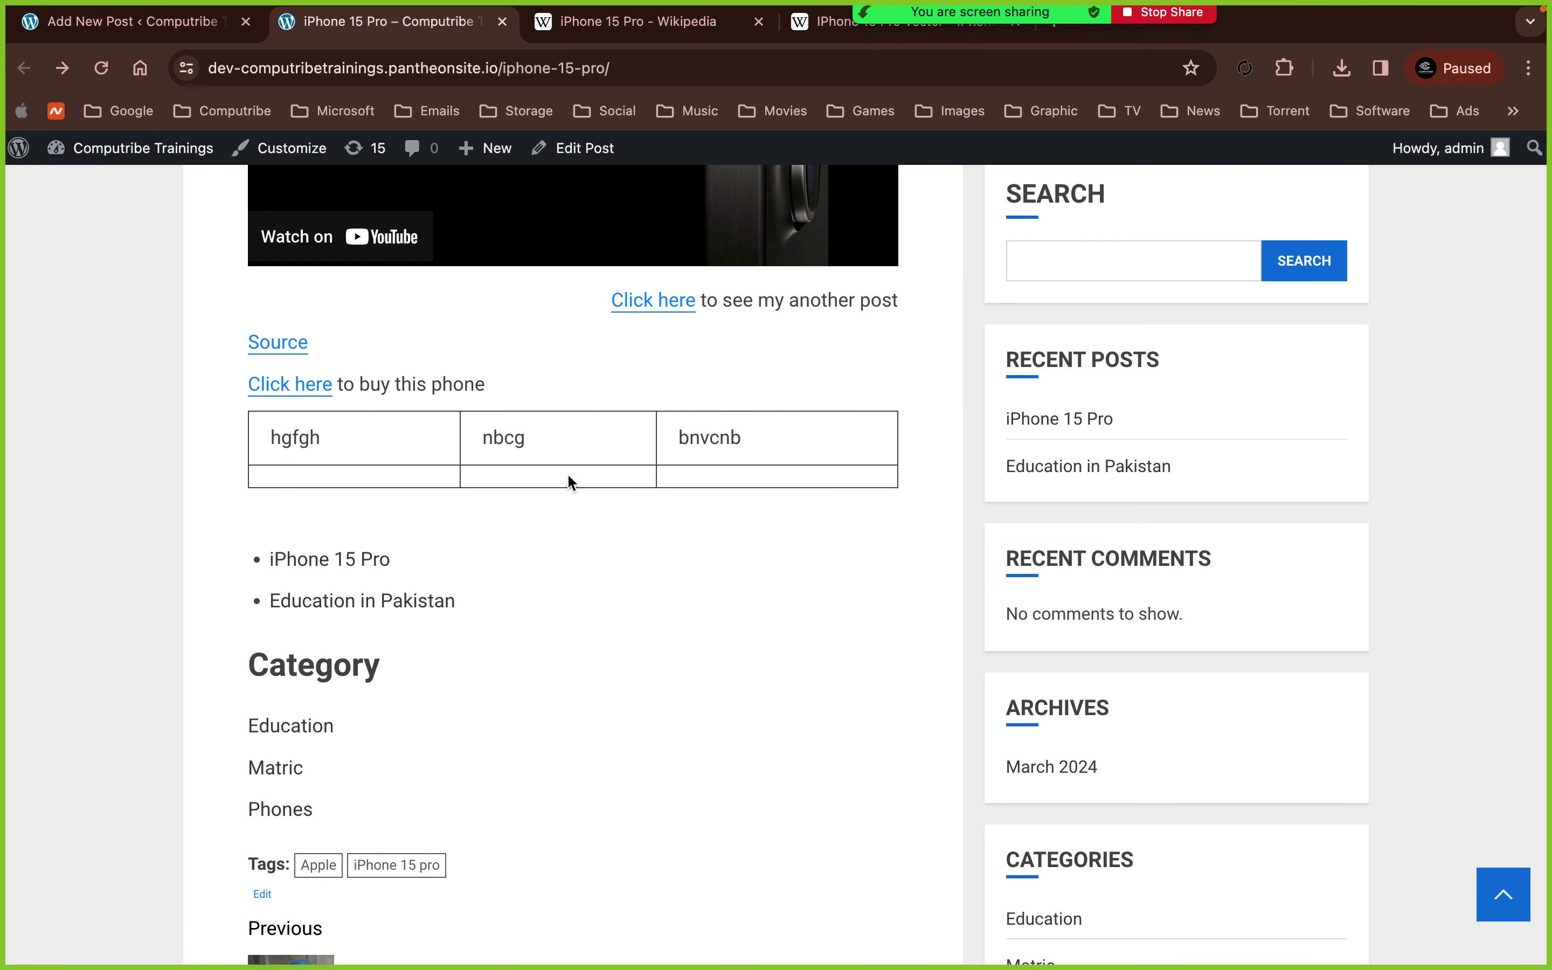
scroll(392, 470, "down", 3)
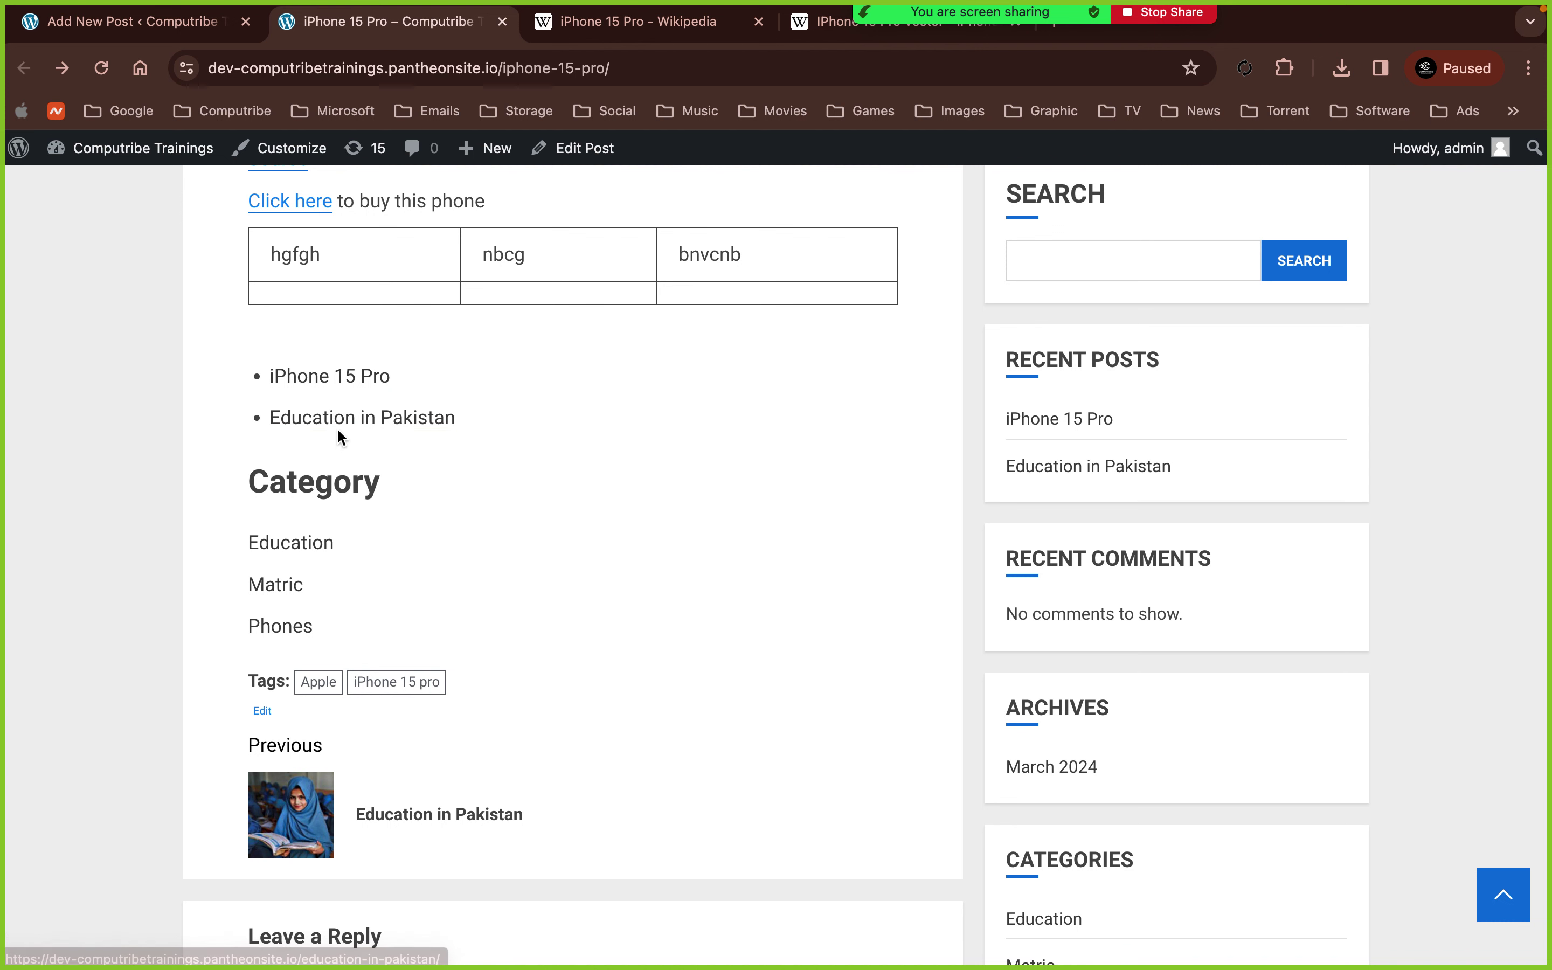
- Open the Education category's archive page in a new tab to view it, and return to the published iPhone 15 Pro post
right_click(296, 545)
left_click(314, 550)
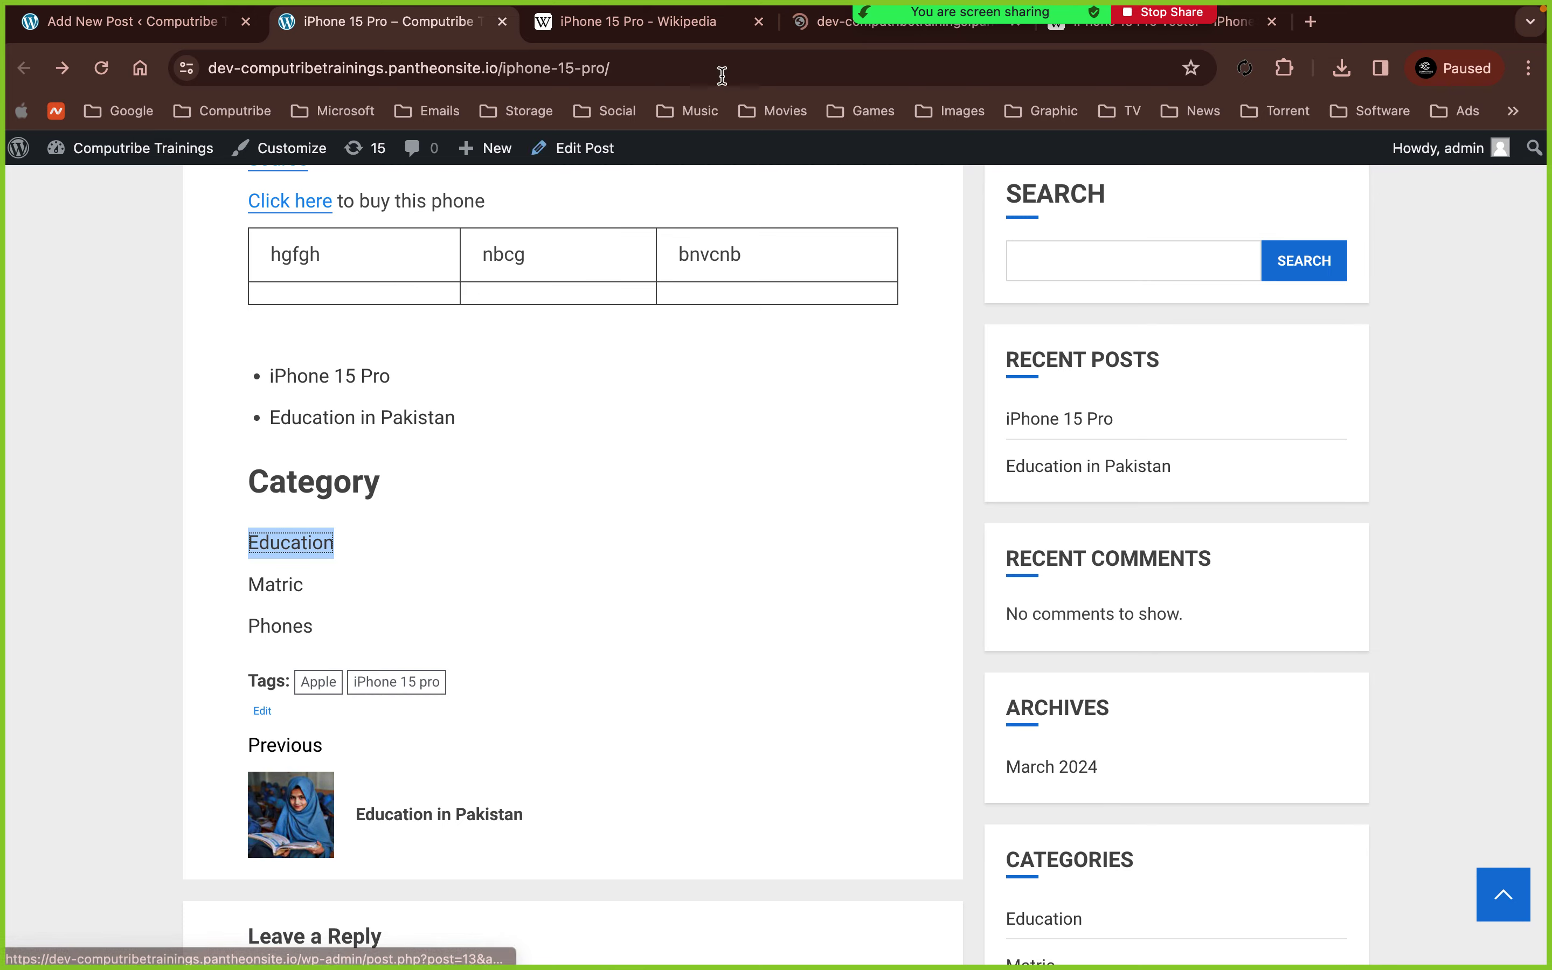
left_click(821, 24)
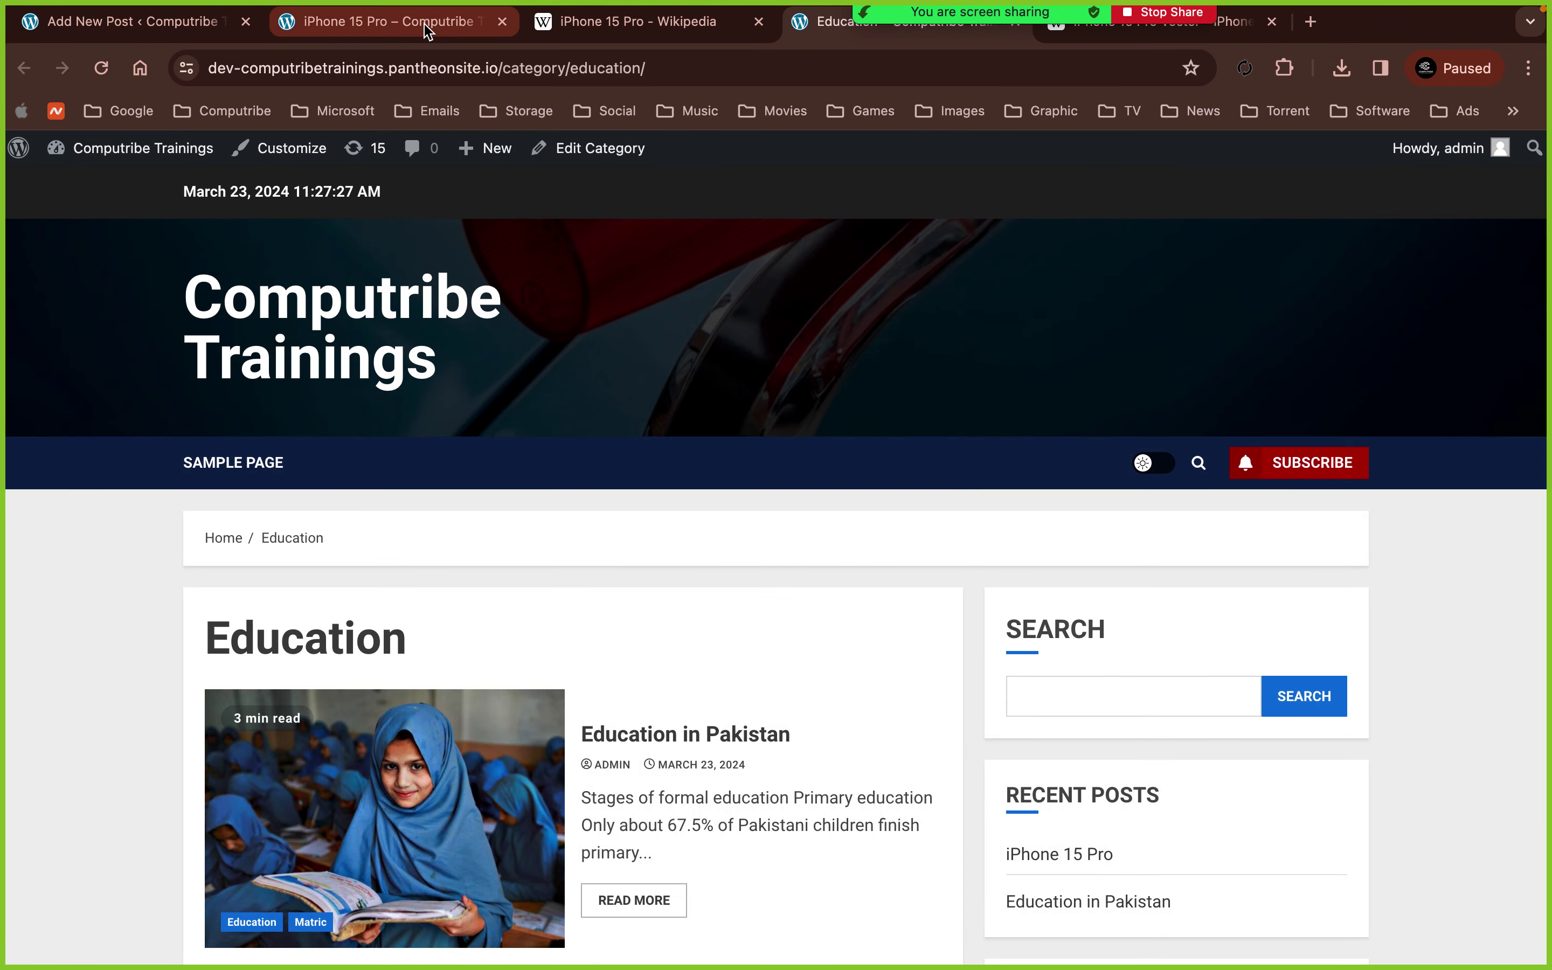
left_click(424, 23)
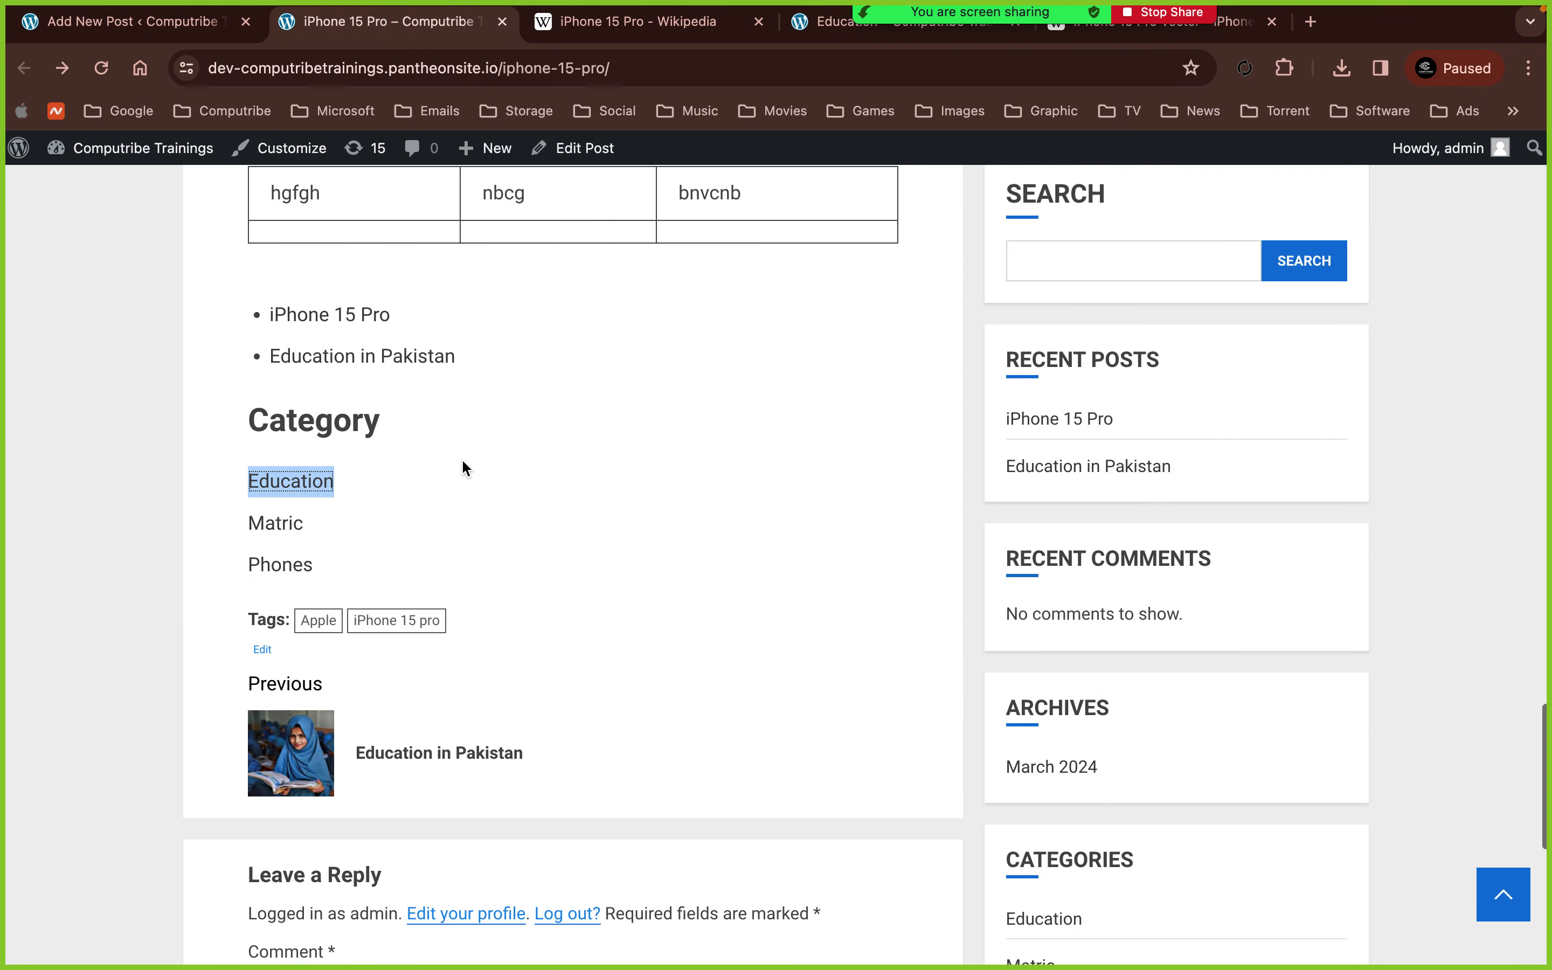
scroll(463, 462, "up", 20)
scroll(463, 465, "up", 3)
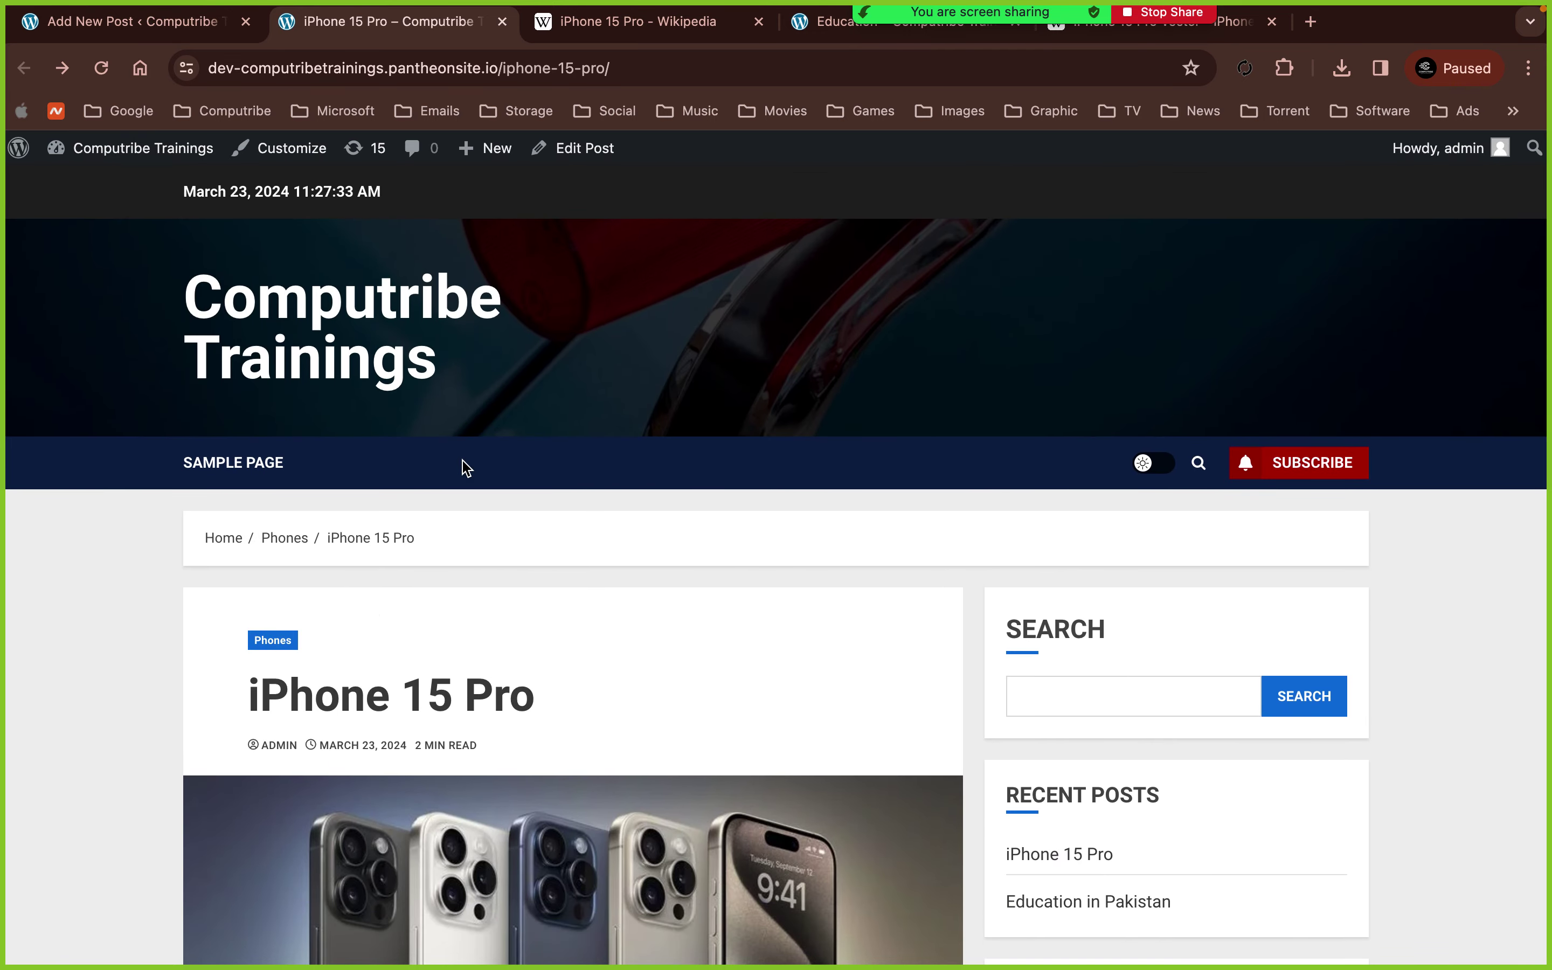
- Return to the post editor, switch to the desktop and stop the Zoom screen share
left_click(115, 38)
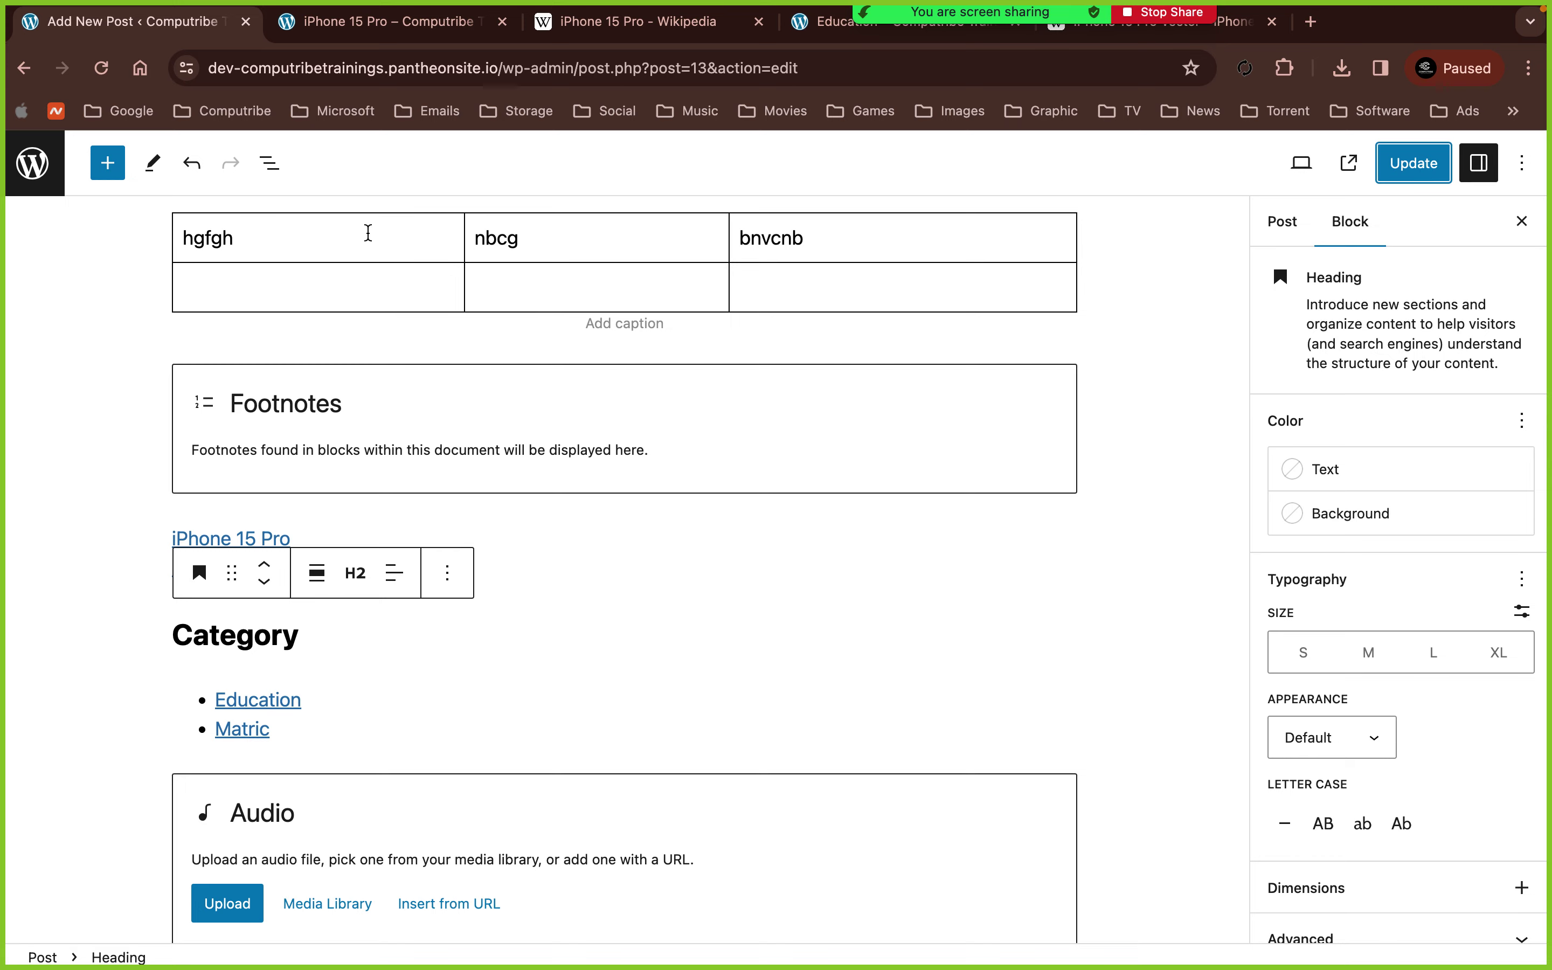
key("ctrl+Left")
mouse_move(1097, 40)
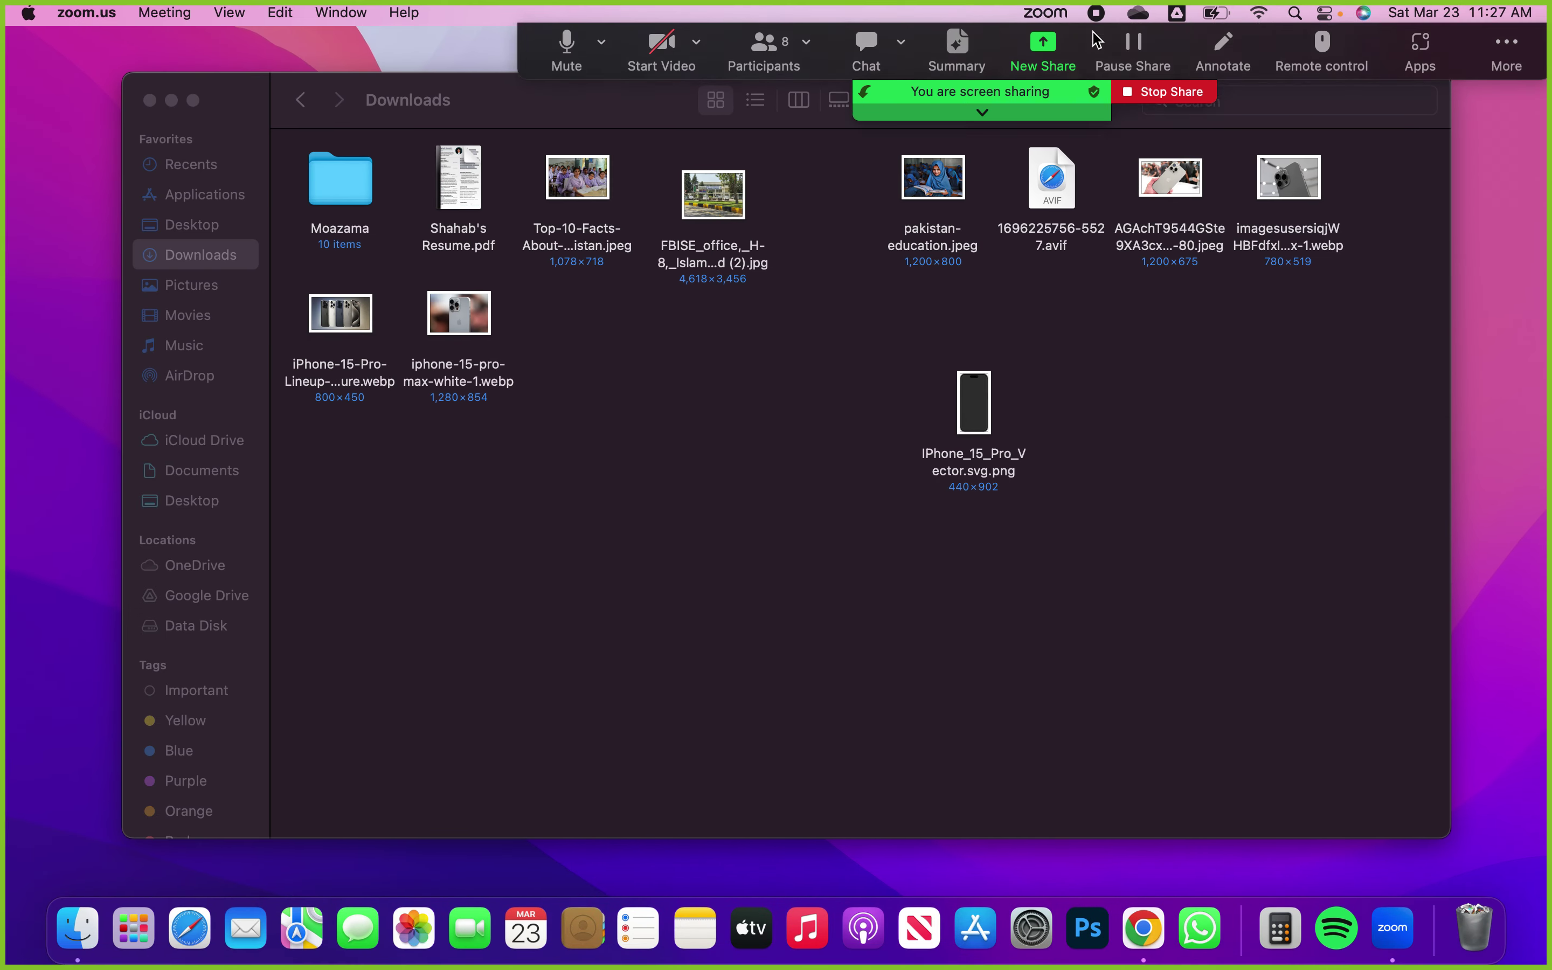
left_click(1149, 97)
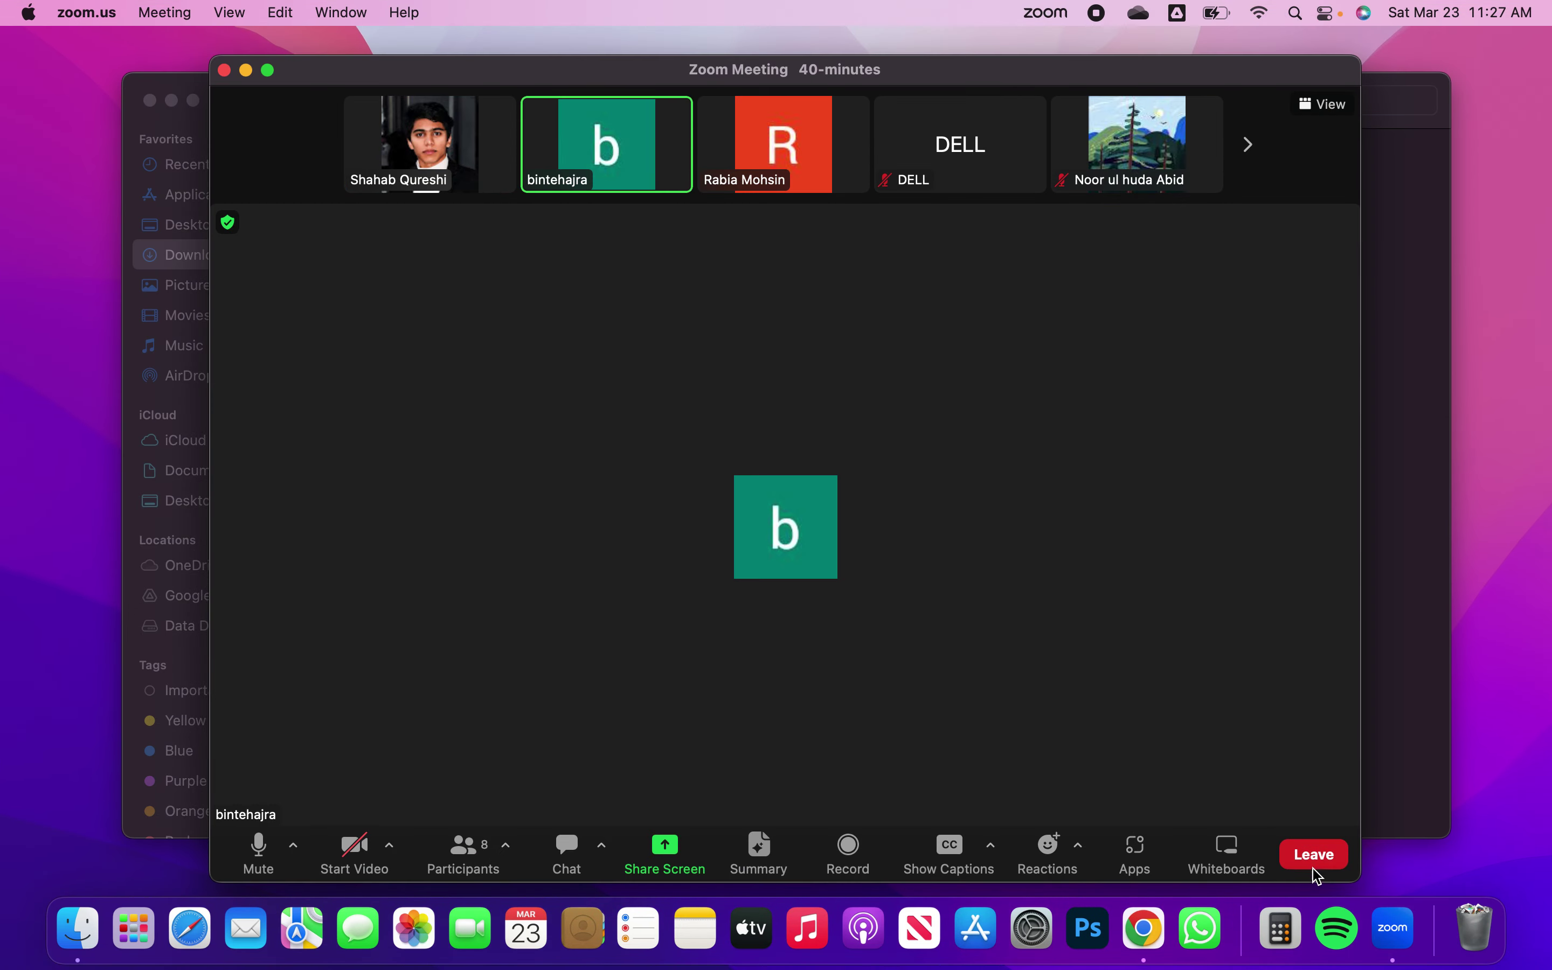